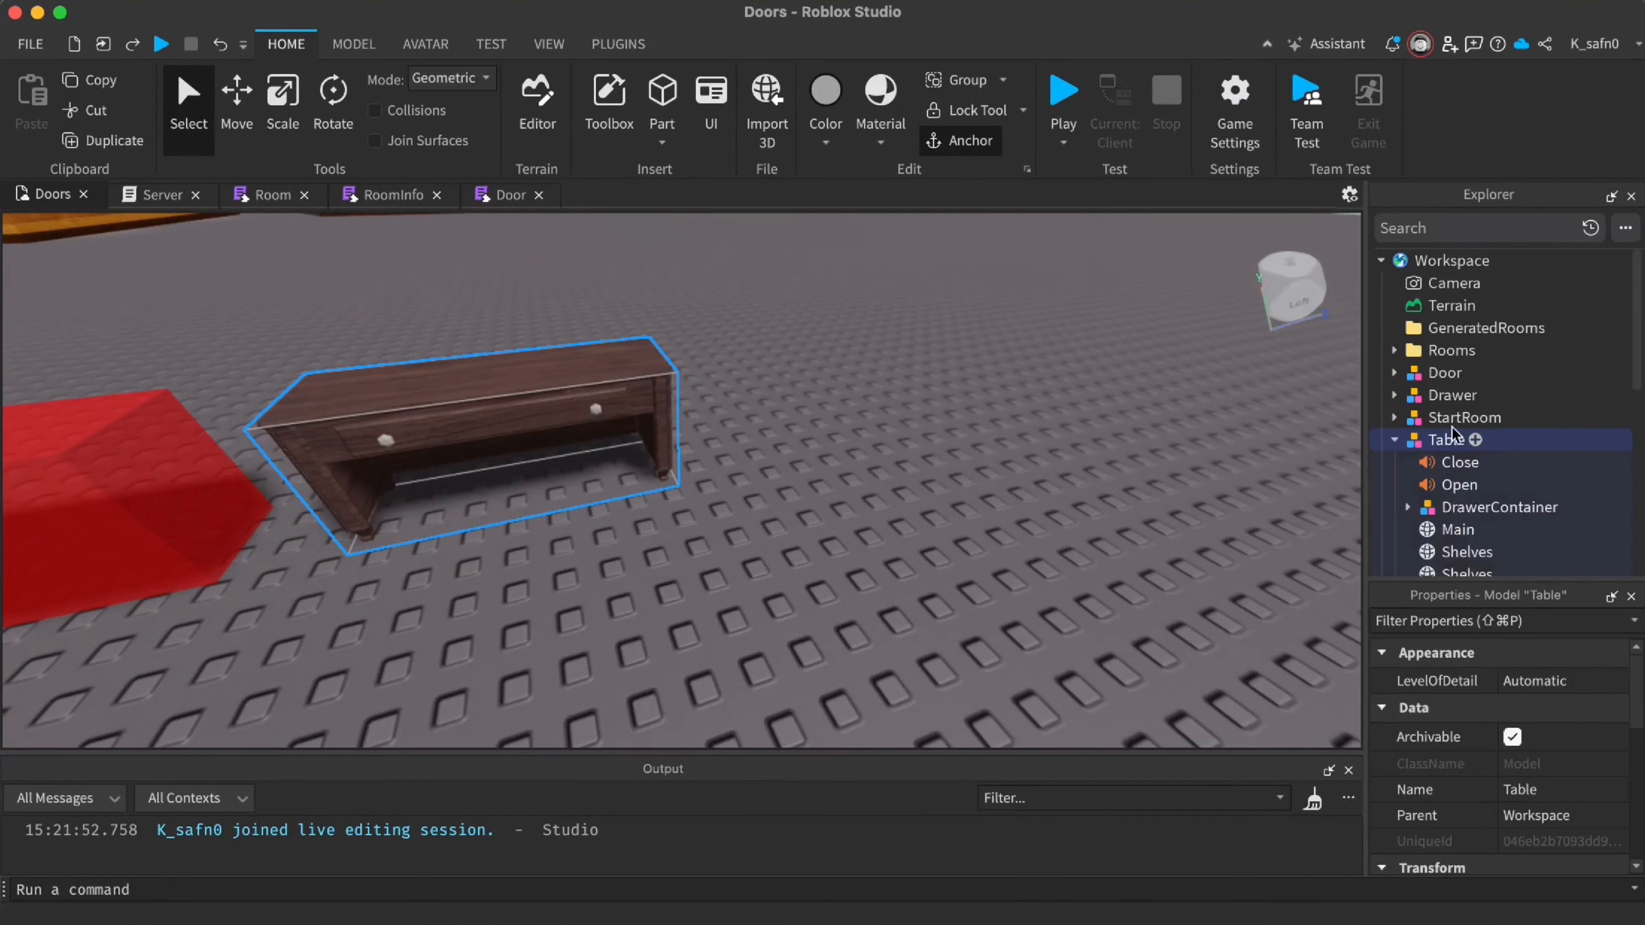
Rename the Desk part inside the Table model as Primary
scroll(1460, 505, "down", 3)
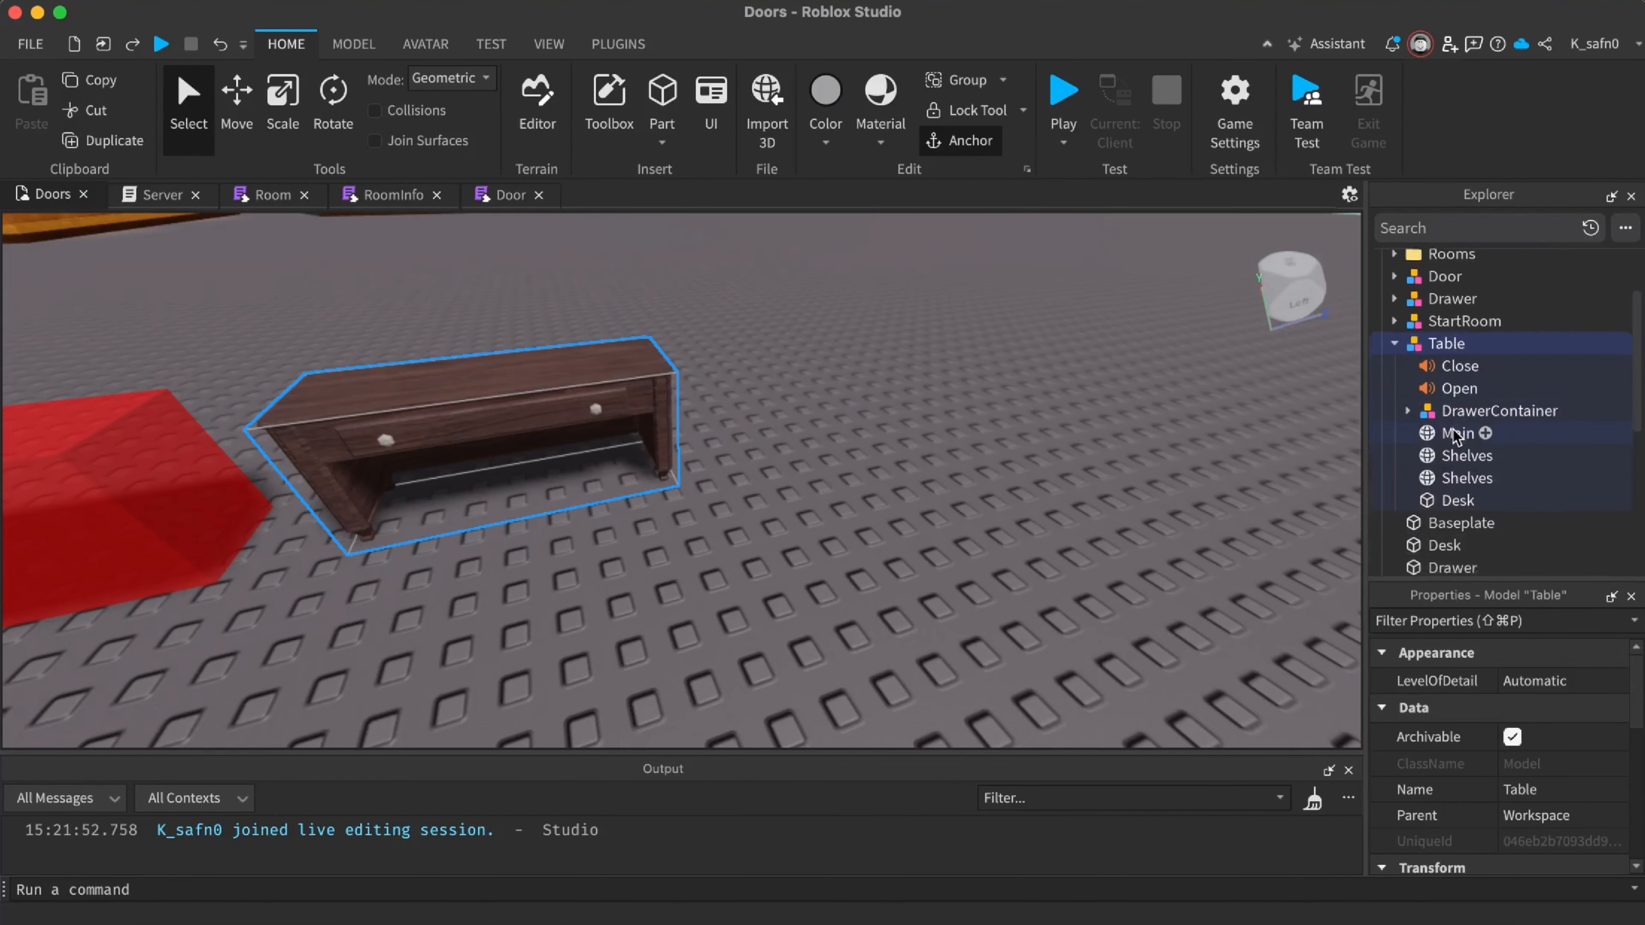
left_click(1430, 492)
right_click_drag(1095, 511, 1091, 518)
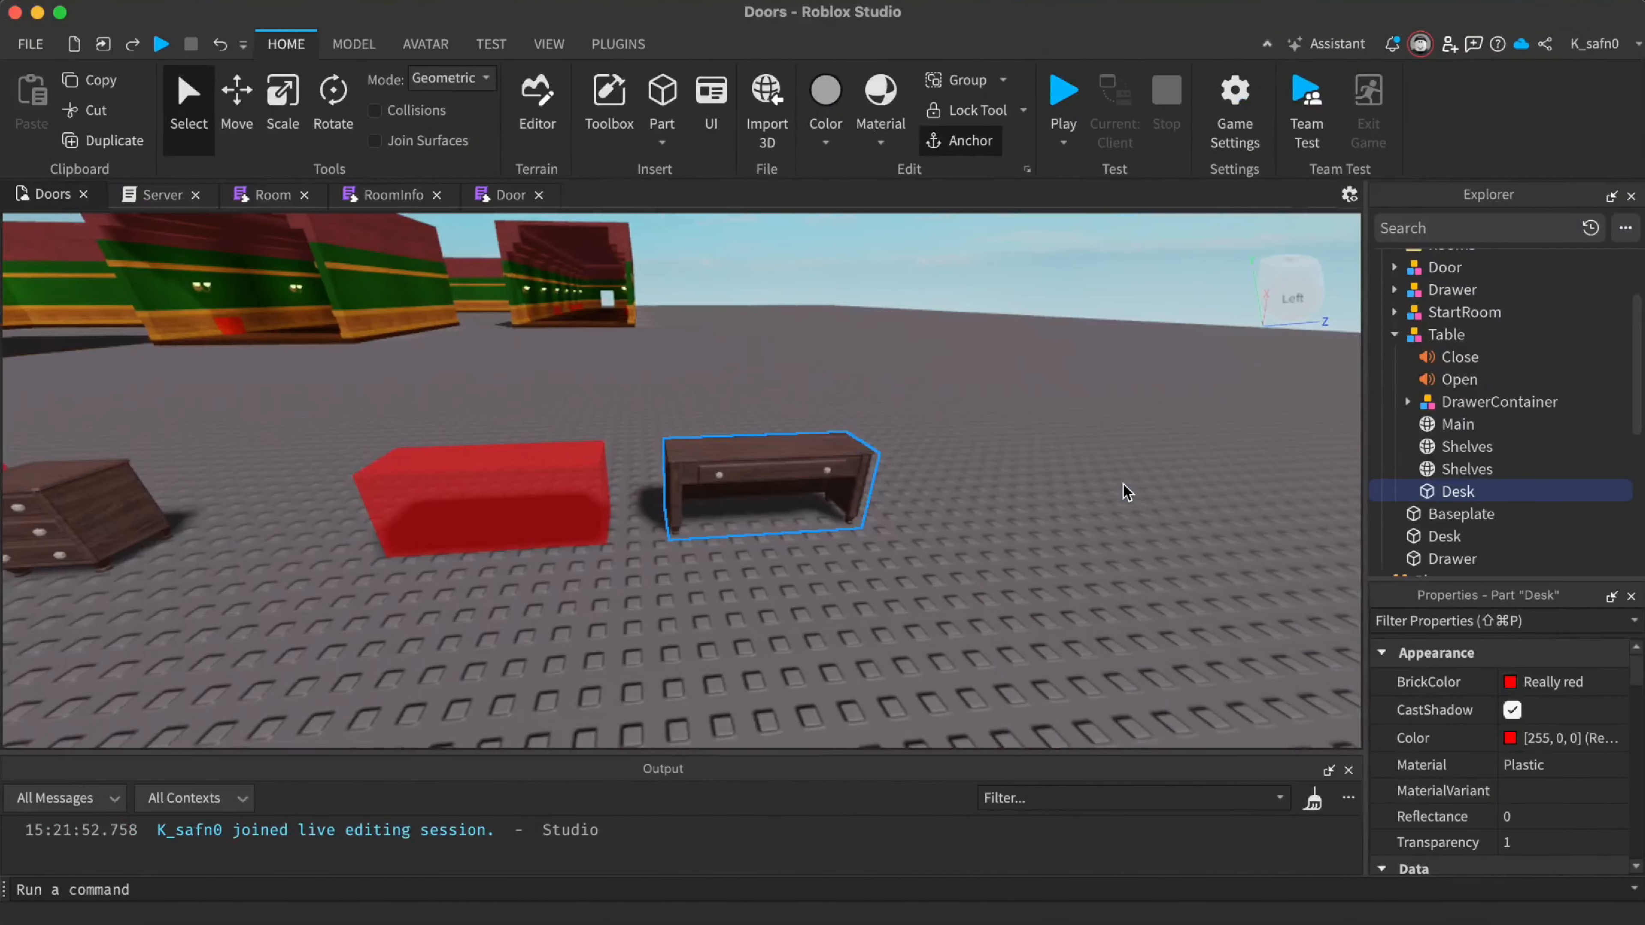
key("F2")
type("Primary")
key("Return")
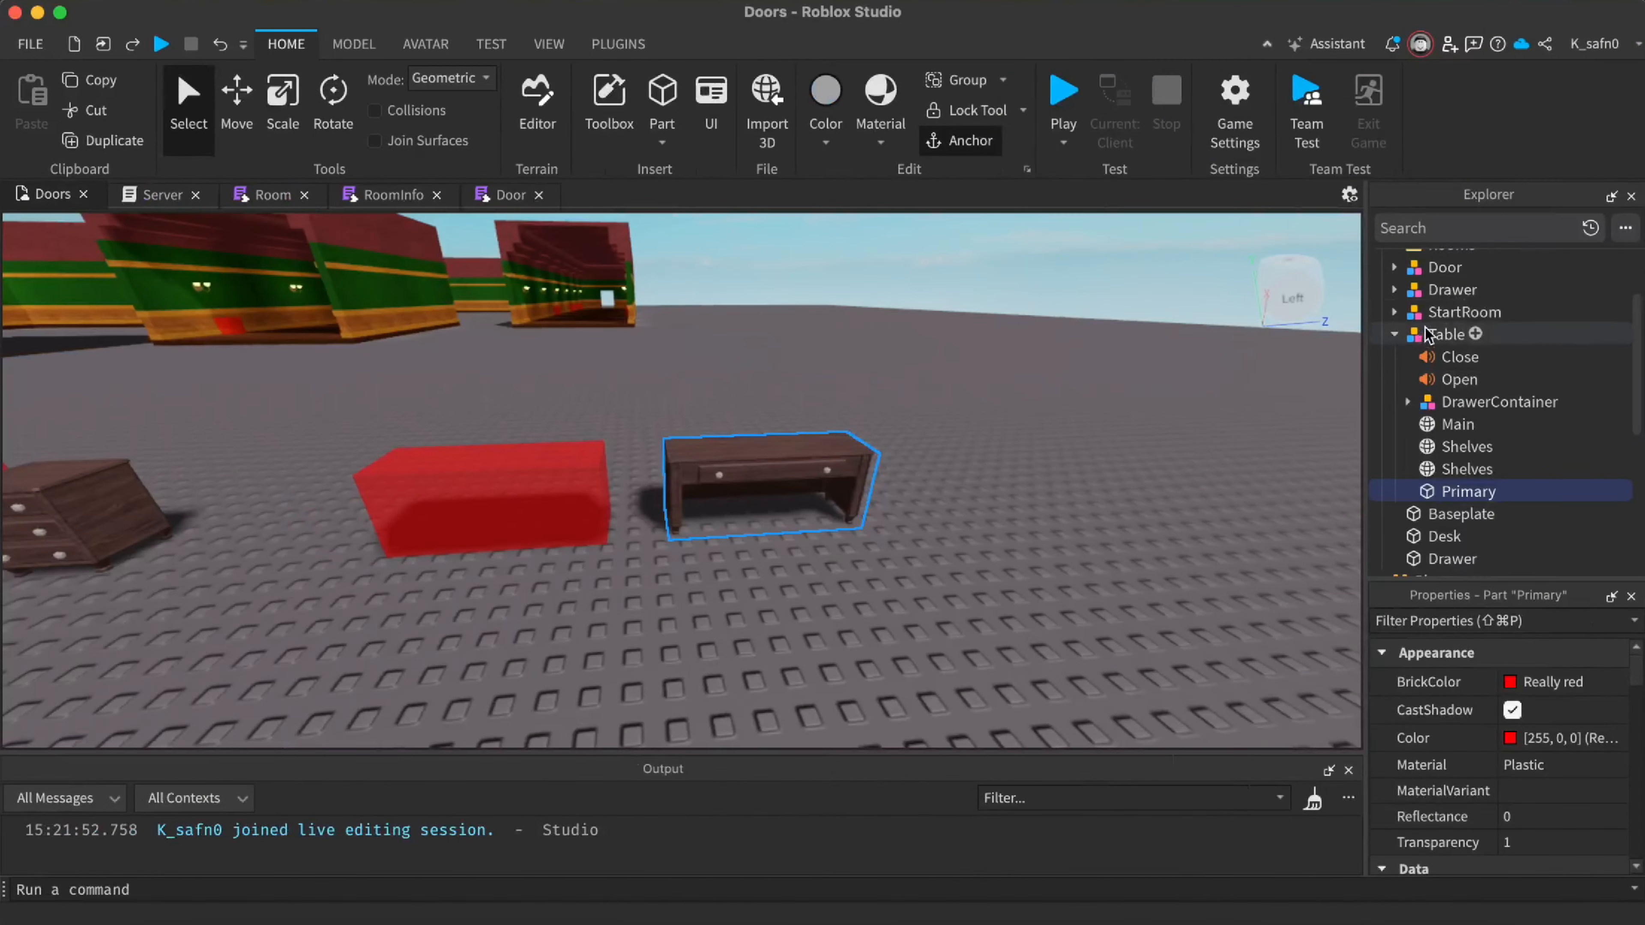
Filter the Table model's properties by "pri" to check its PrimaryPart, and clear the filter
left_click(1429, 334)
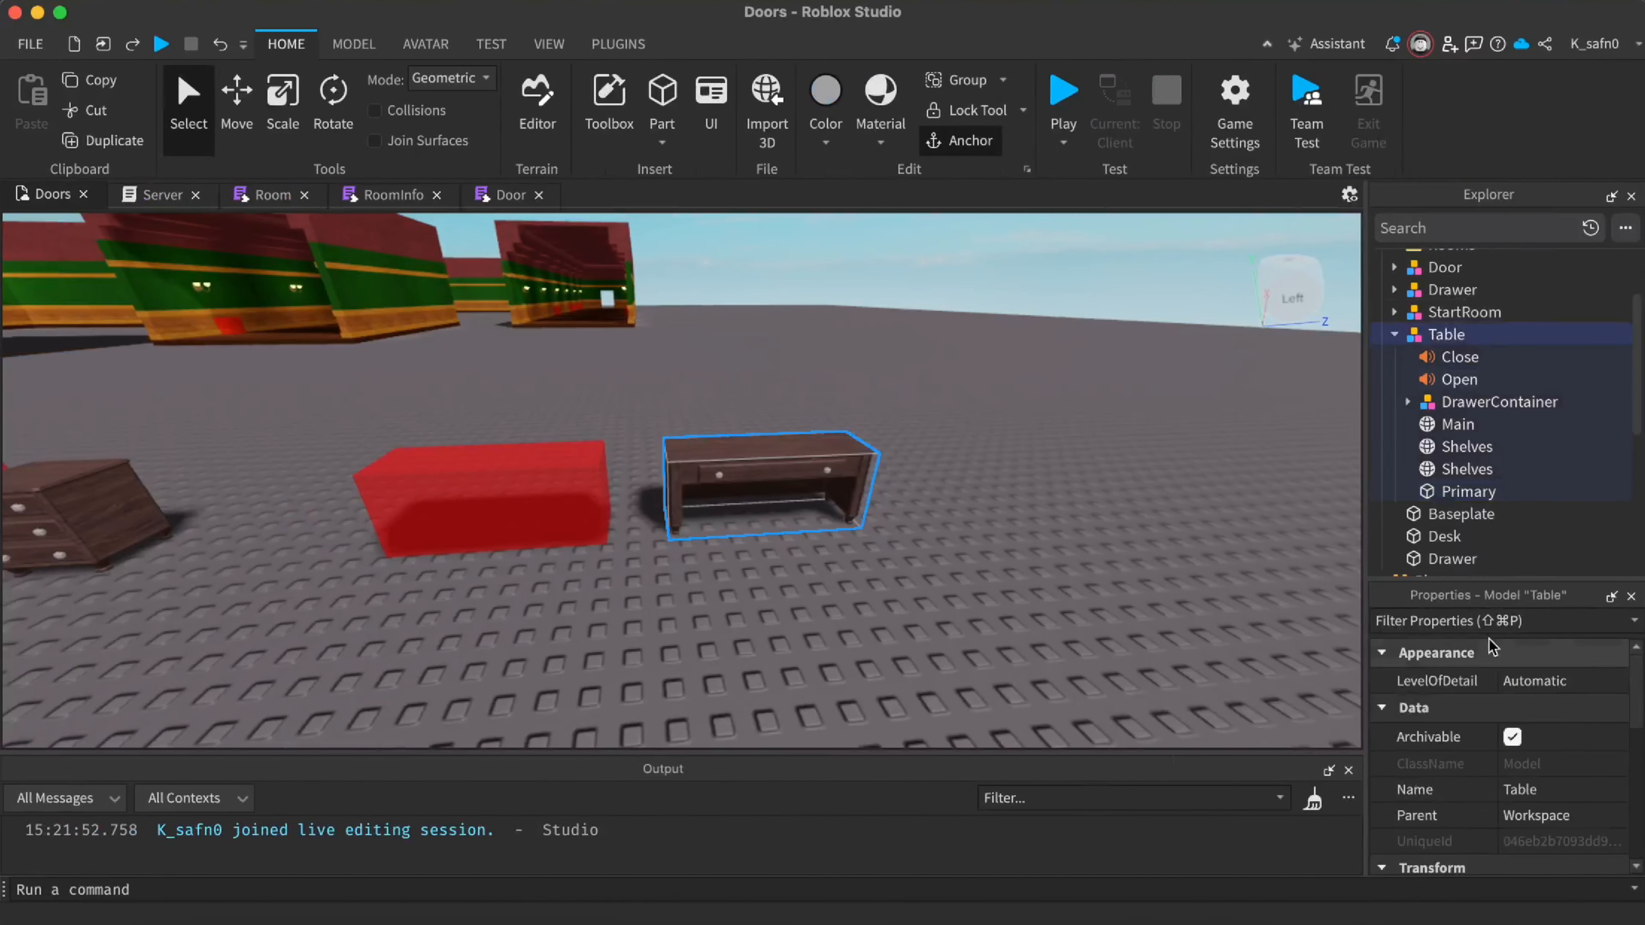
left_click(1509, 621)
type("pri")
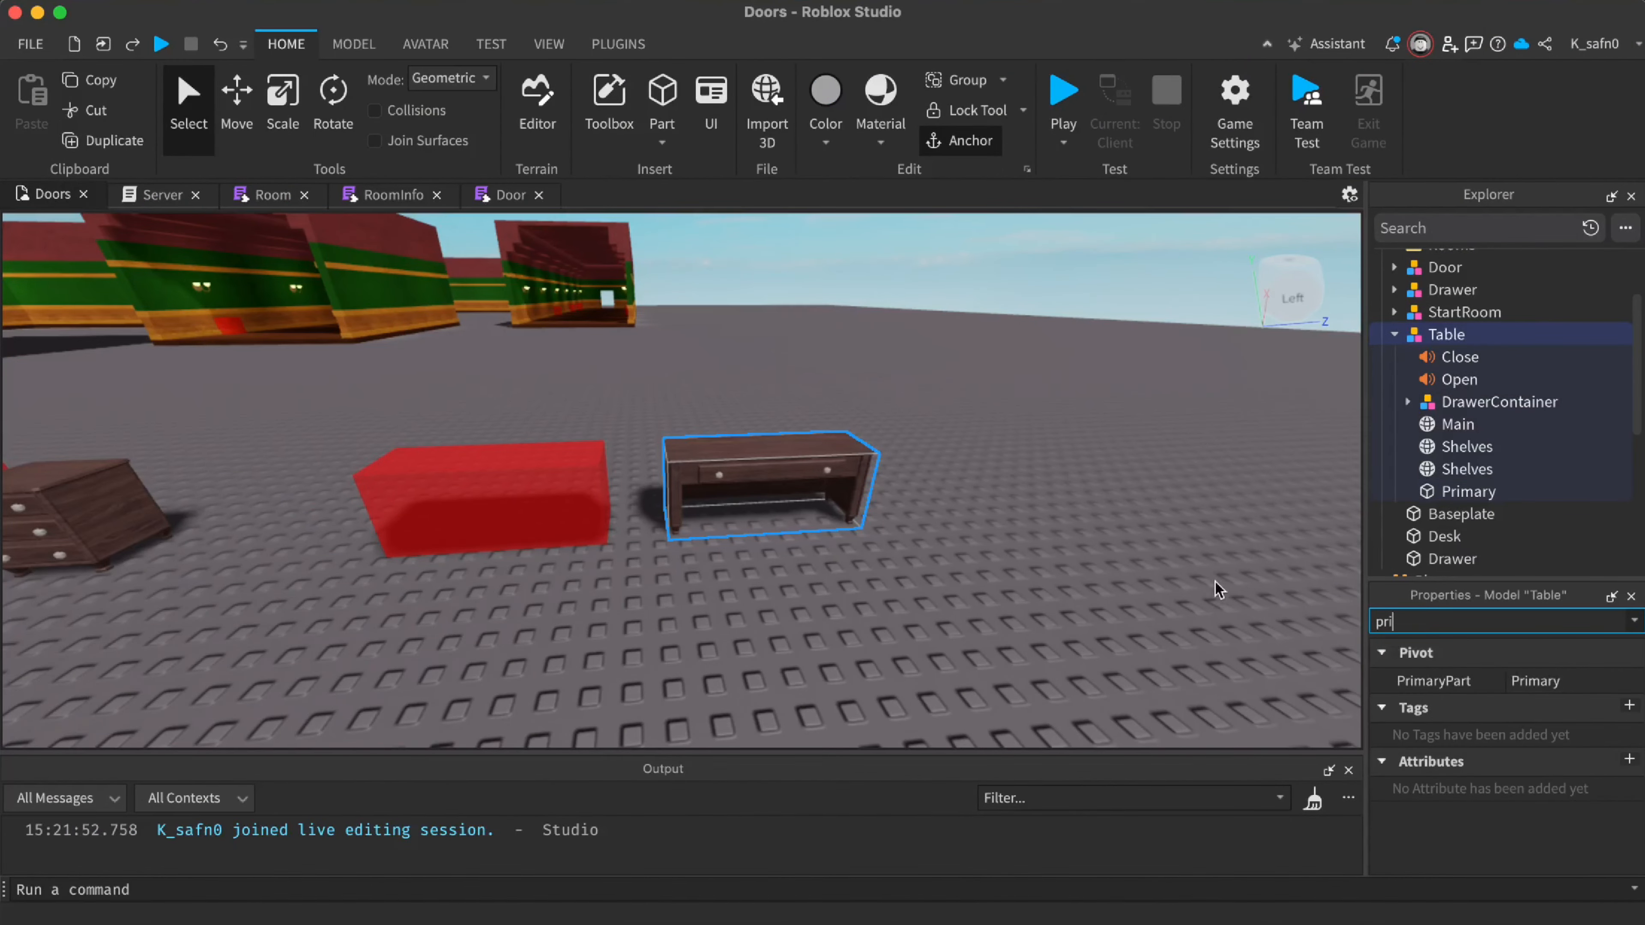
key("BackSpace")
key("BackSpace")
key("BackSpace")
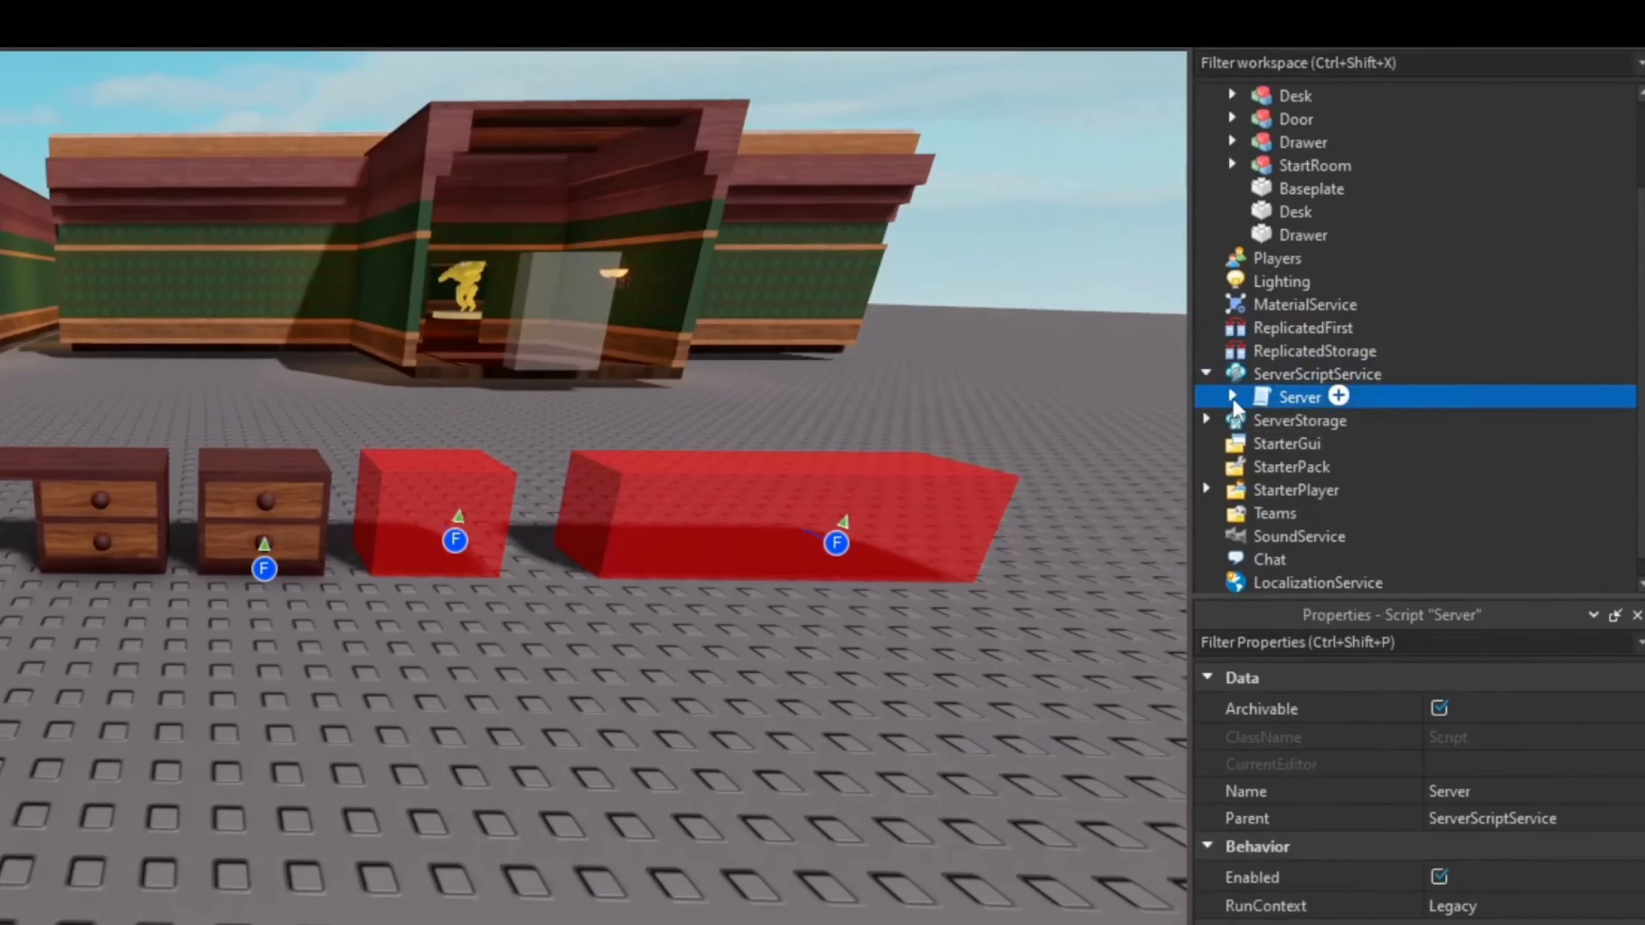
Add a ModuleScript inside the Room module, following the tutorial video, and rename it Furniture
left_click(1123, 559)
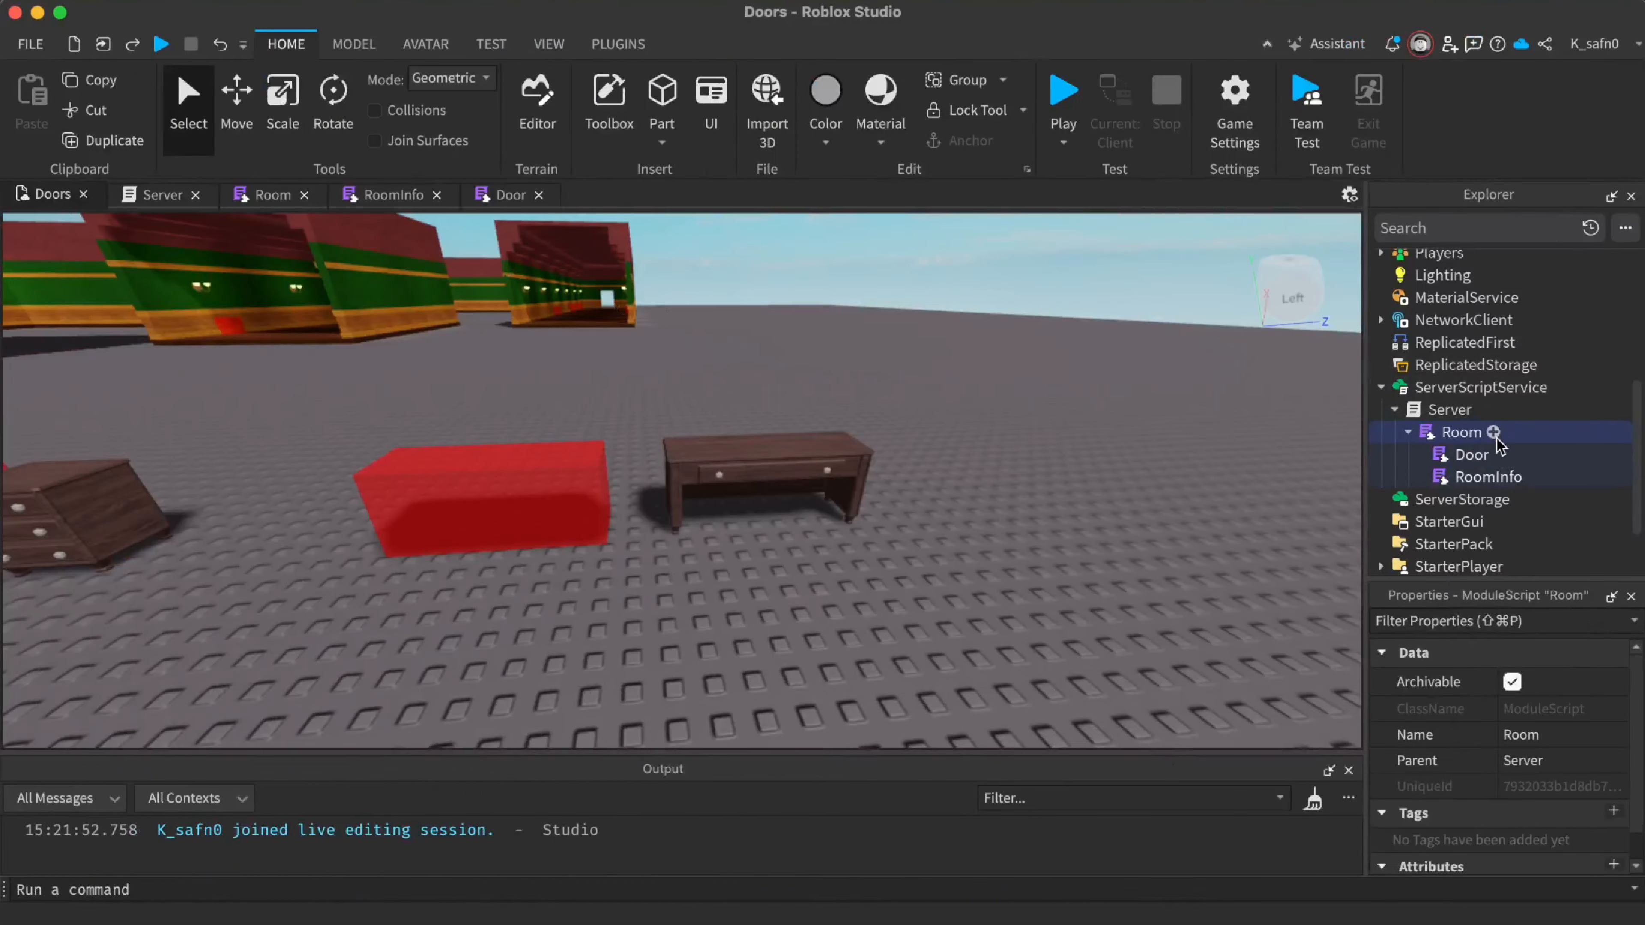
left_click(1494, 431)
left_click(368, 262)
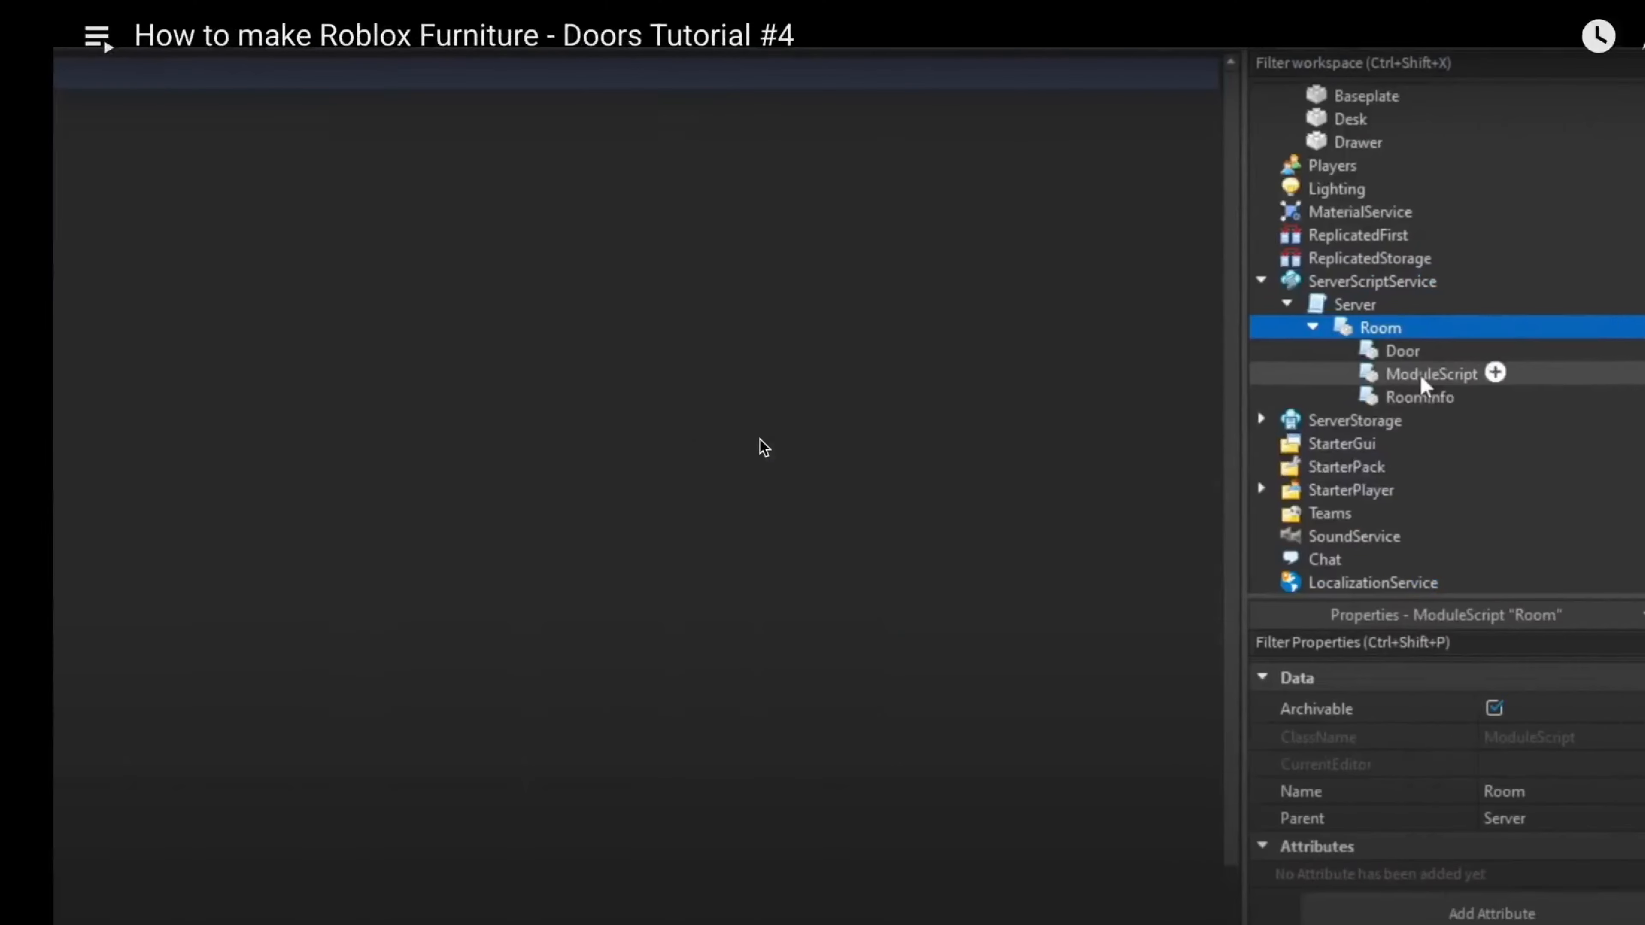
left_click(760, 439)
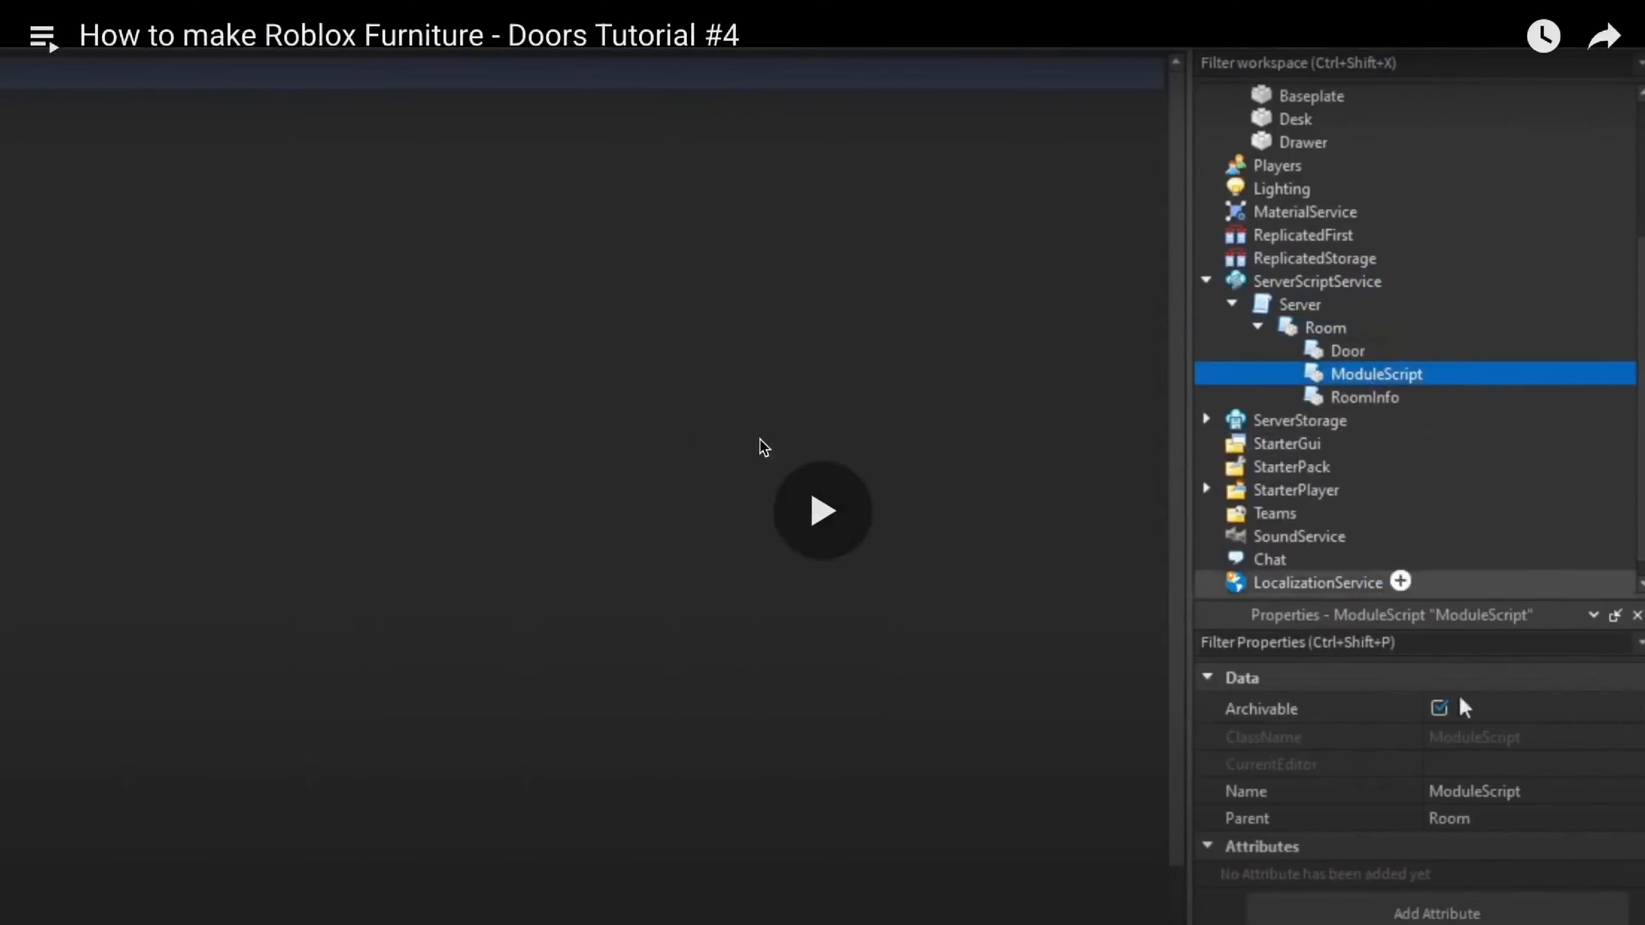
left_click(824, 422)
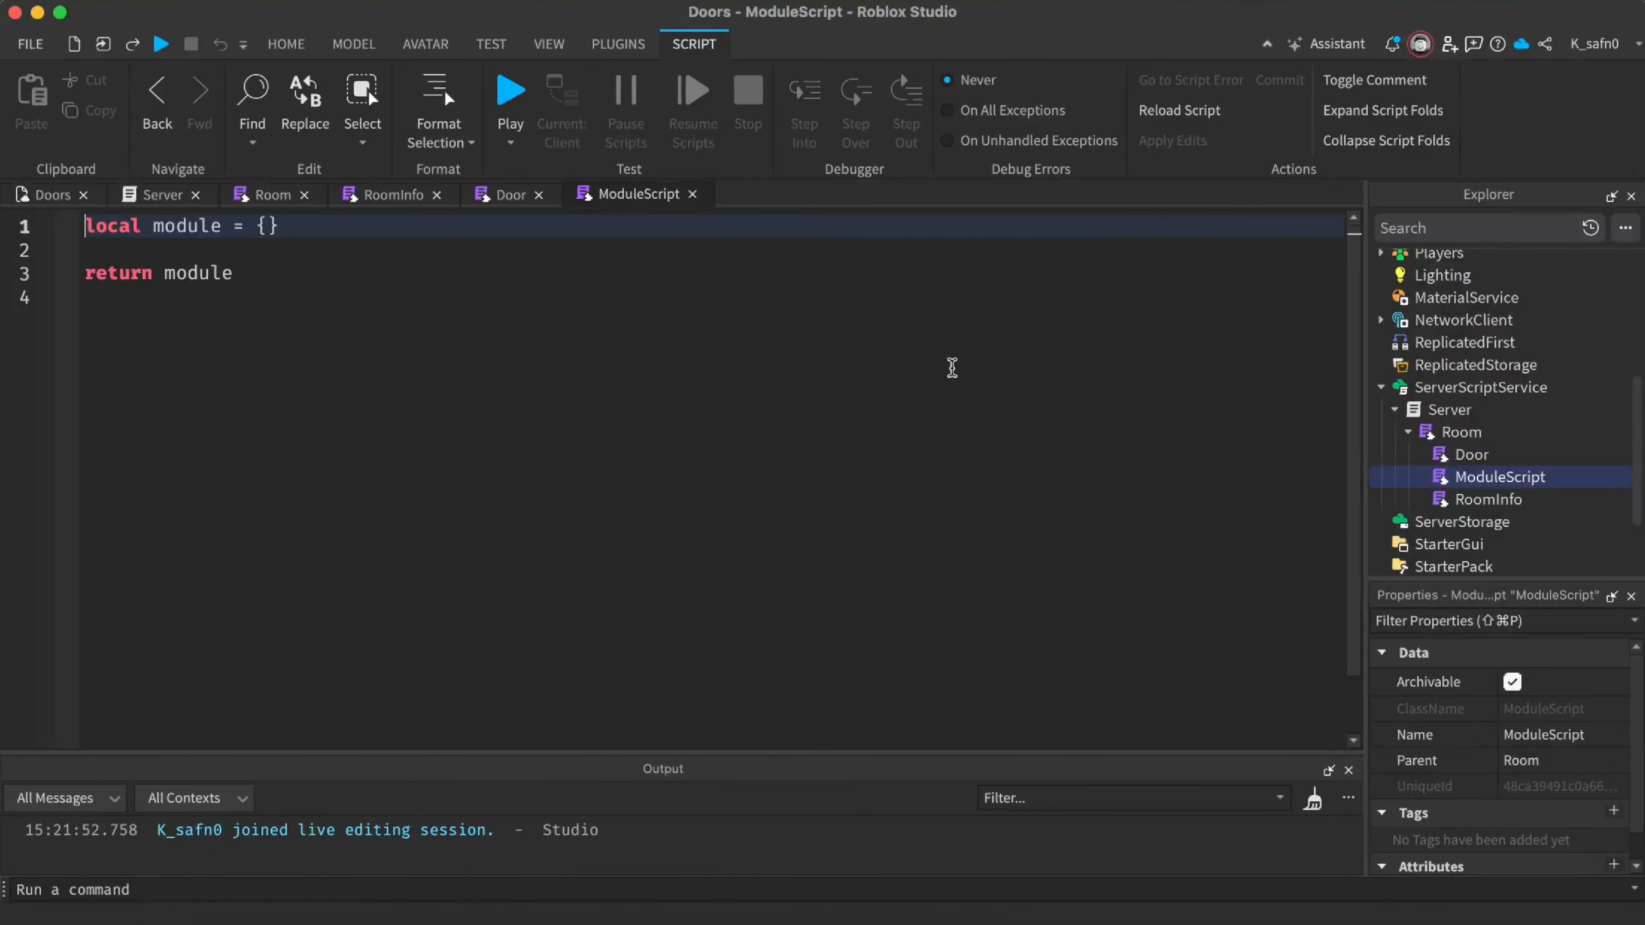
left_click(1560, 735)
left_click(1560, 734)
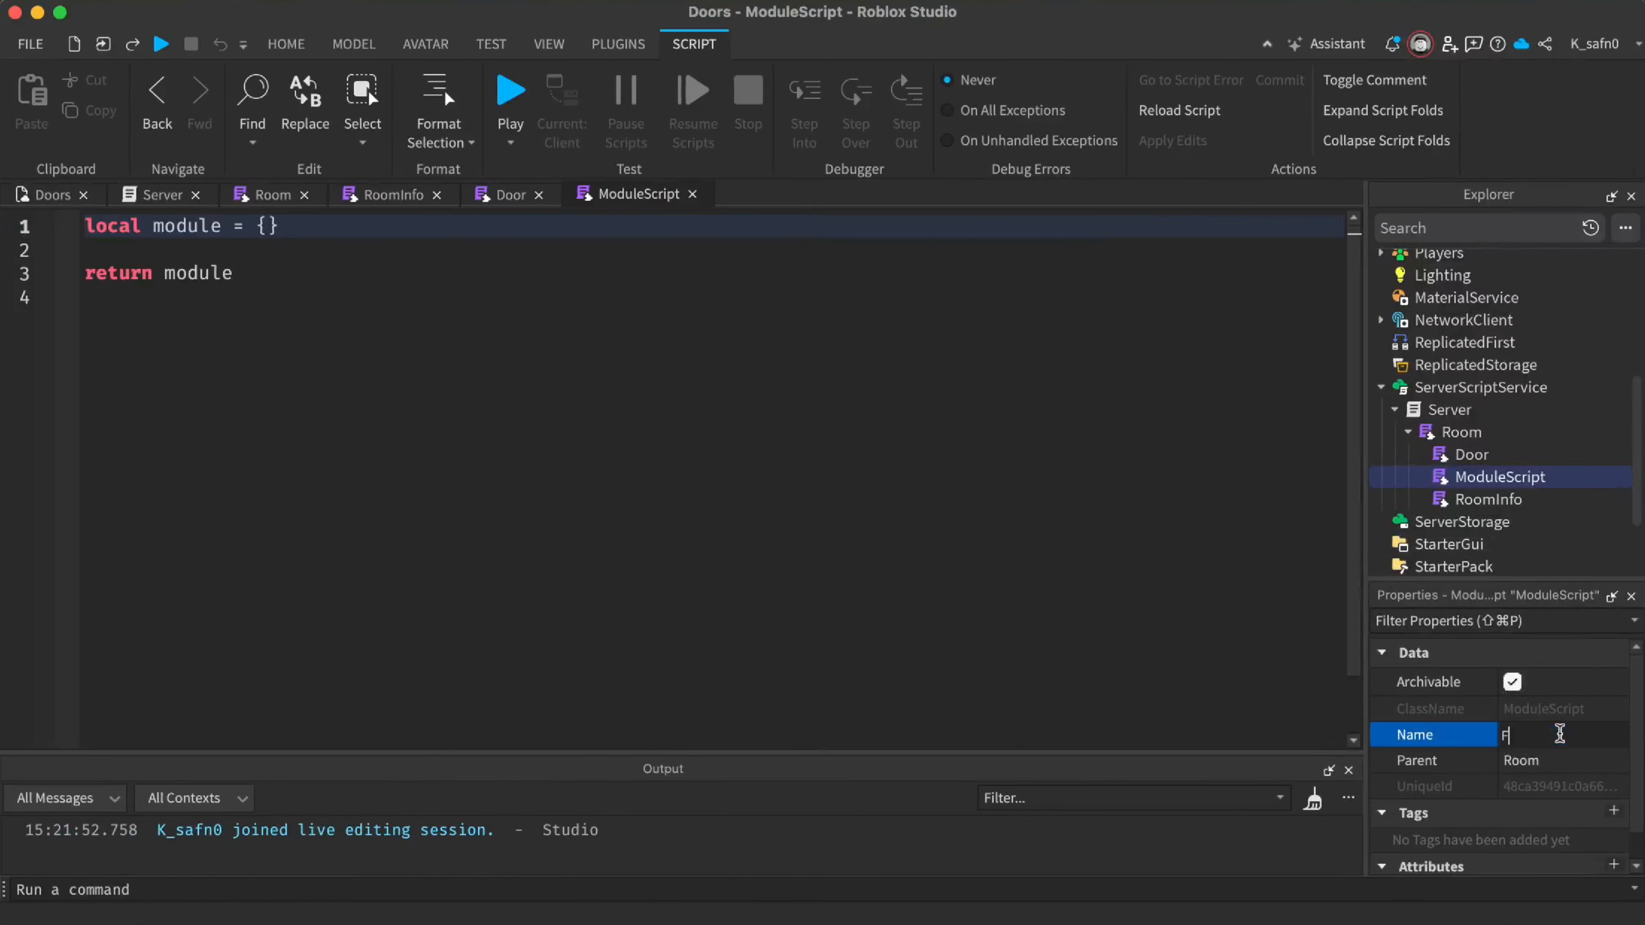
type("Furniture")
key("Return")
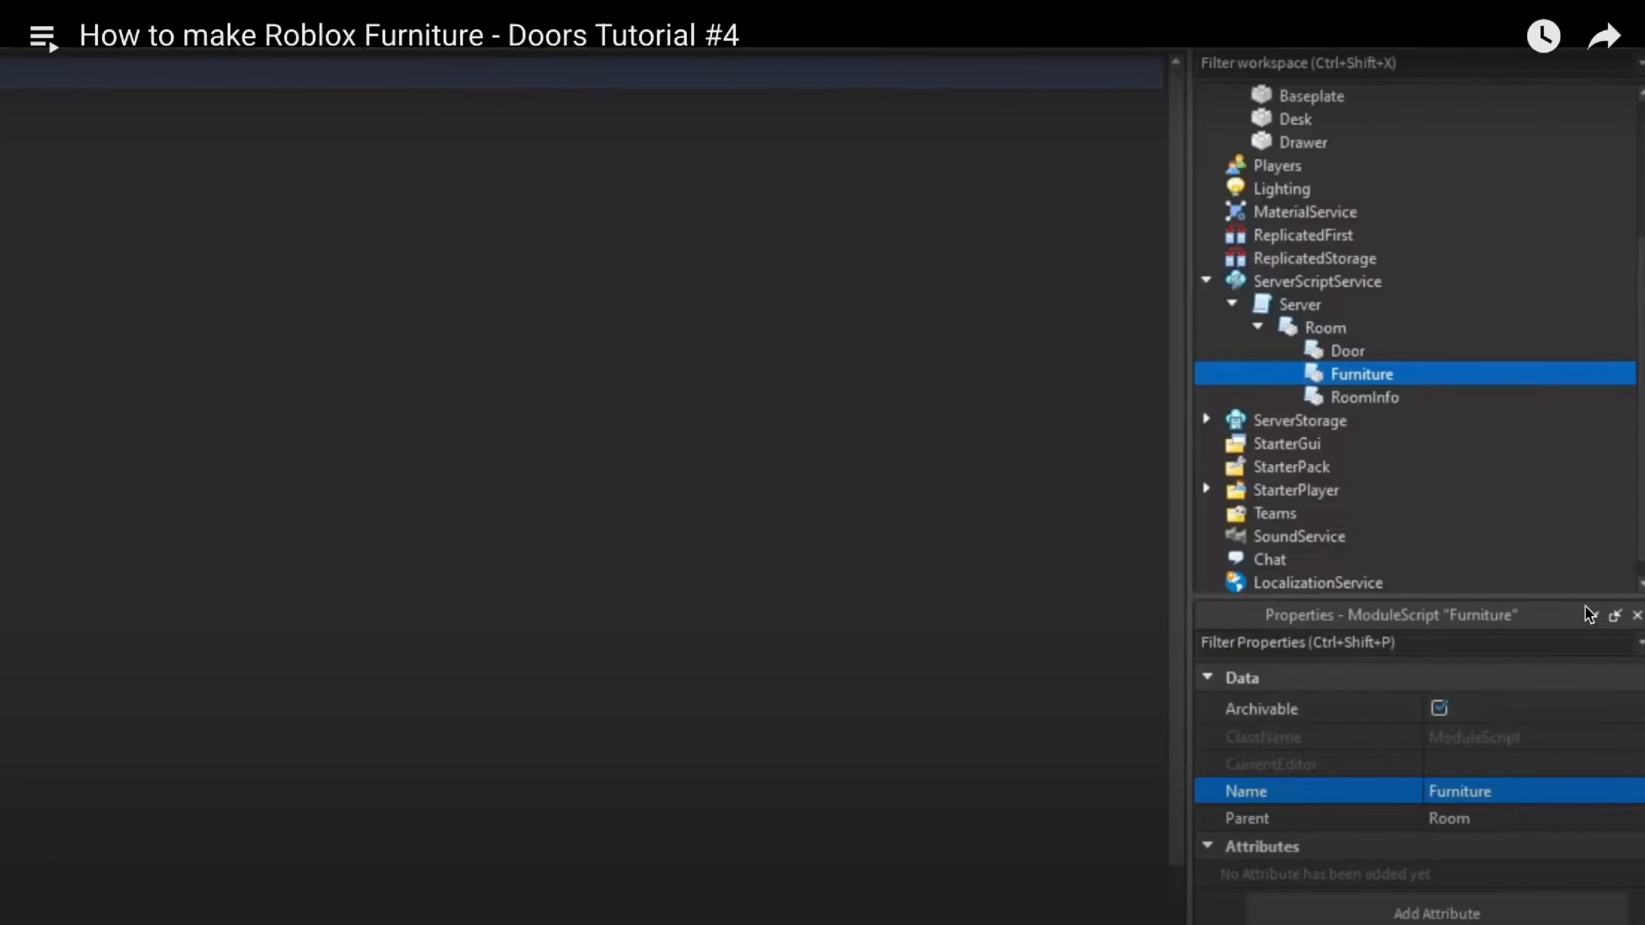
Review the tutorial video's section on requiring the Furniture module in the Room script, and return to Roblox Studio
left_click(1590, 615)
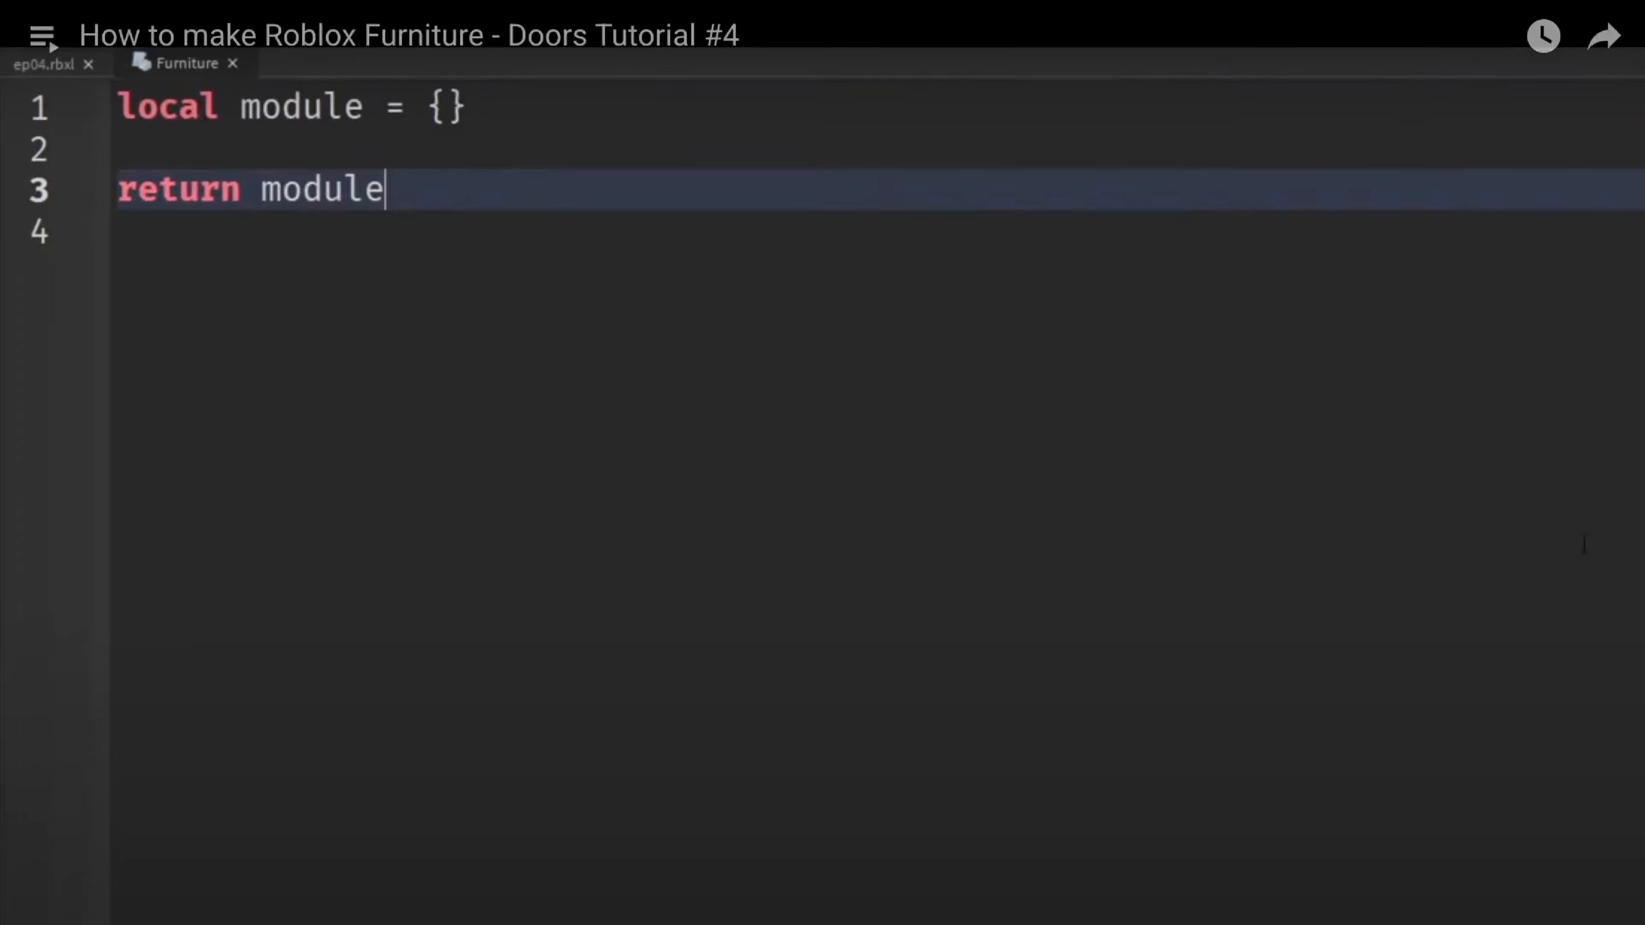
key("Right")
key("Left")
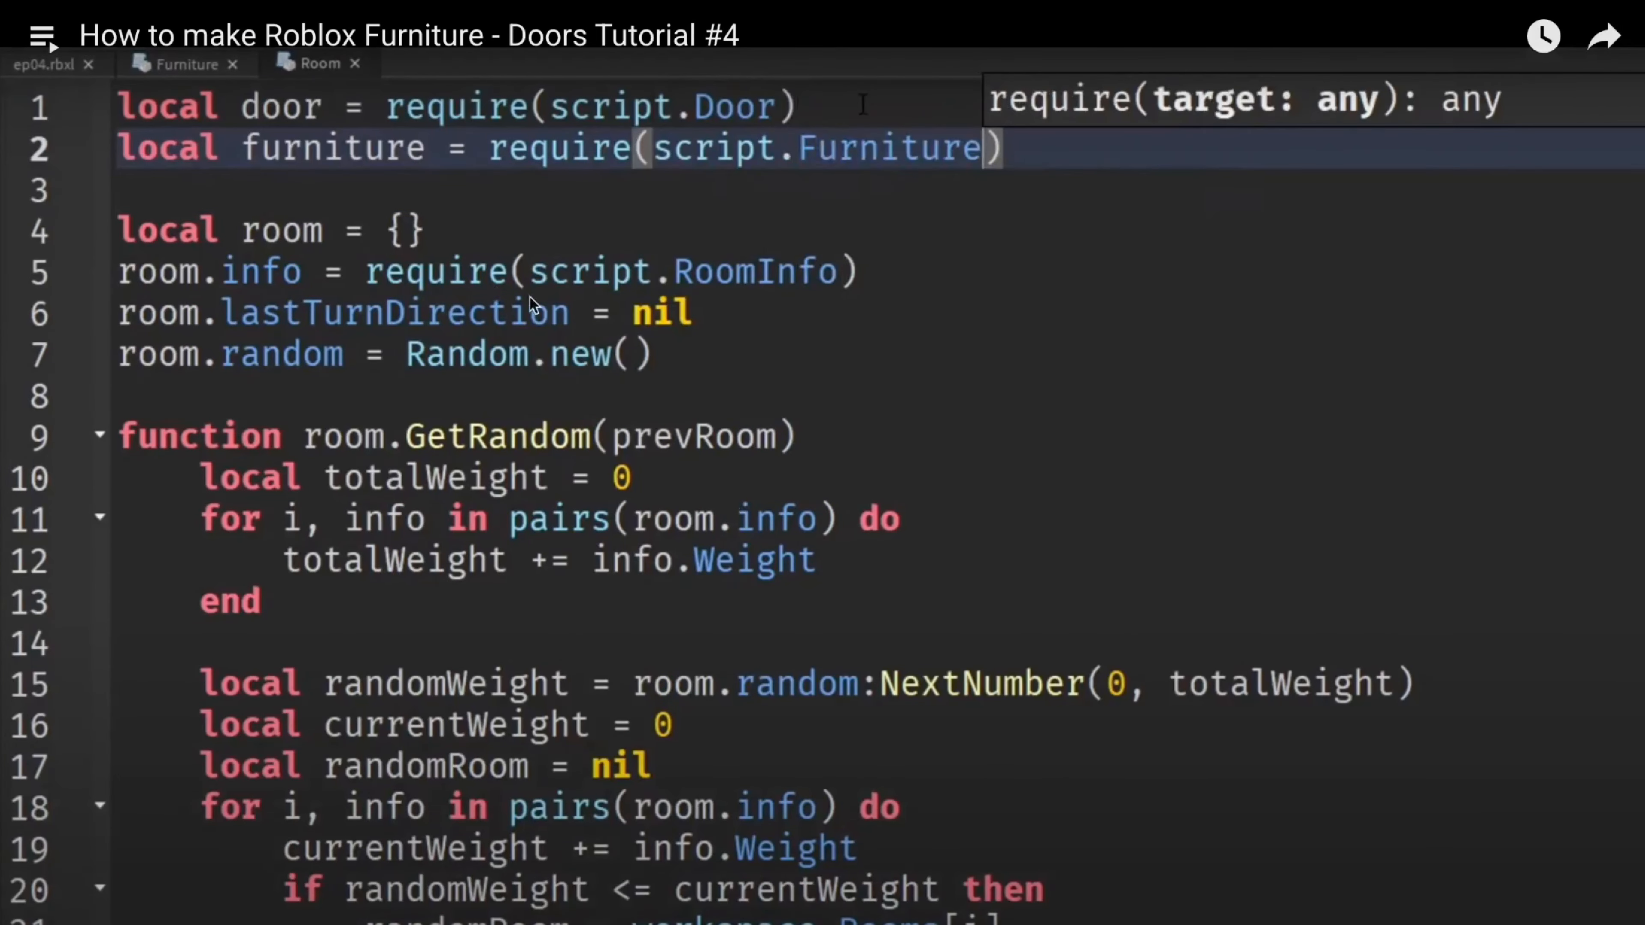
left_click(486, 301)
key("super+Tab")
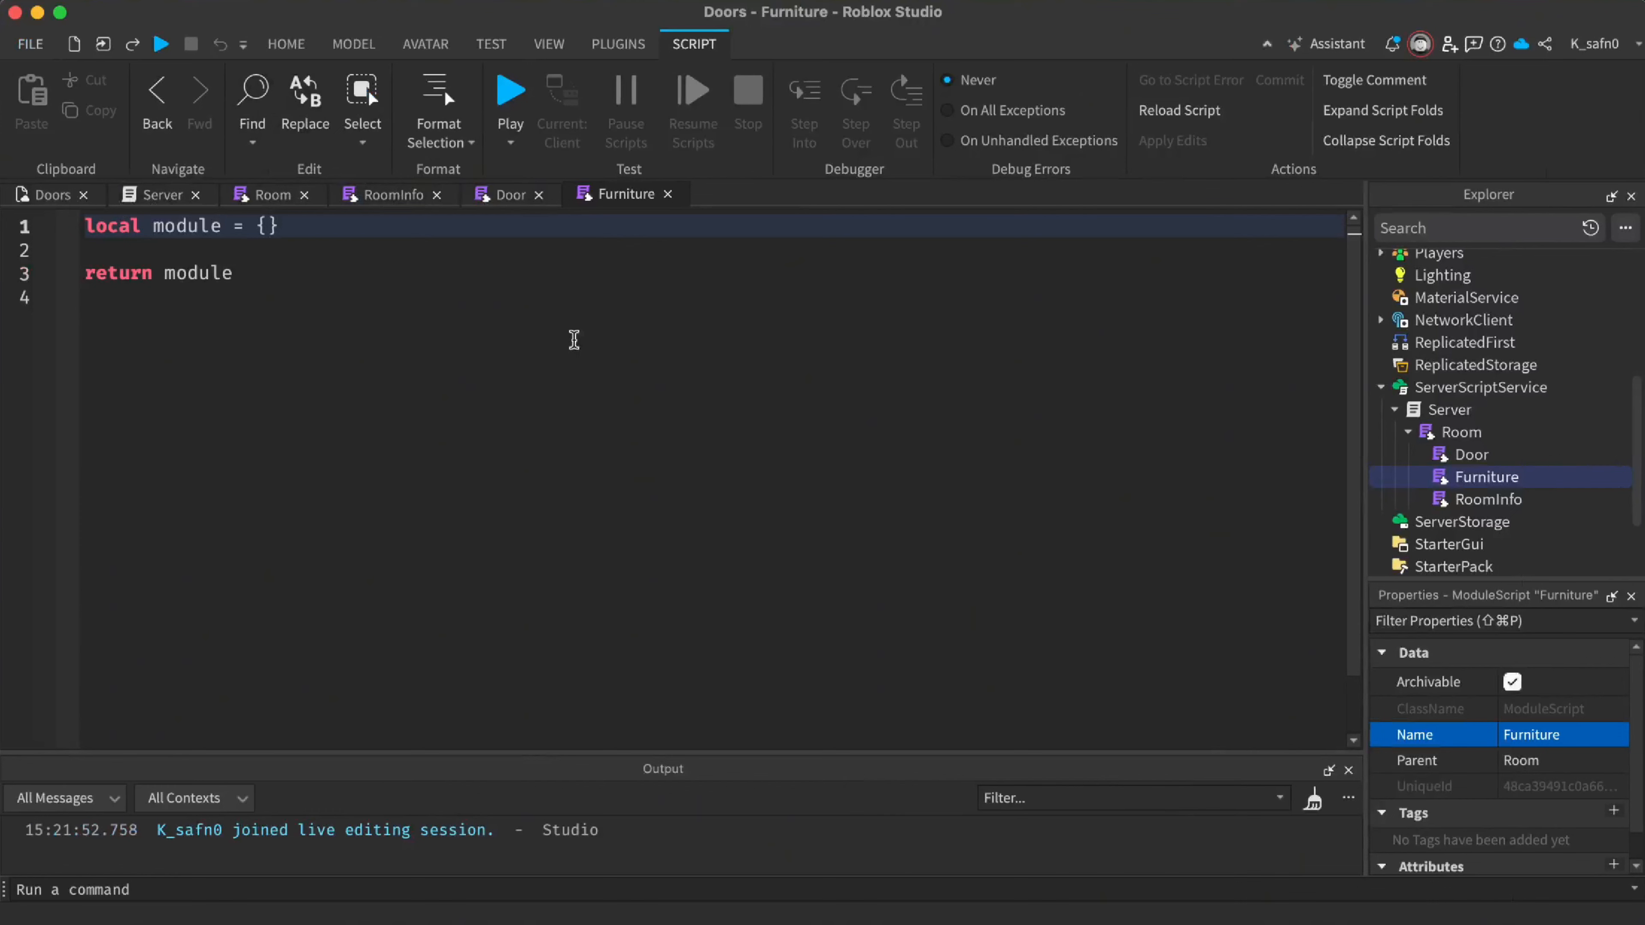
left_click(1524, 483)
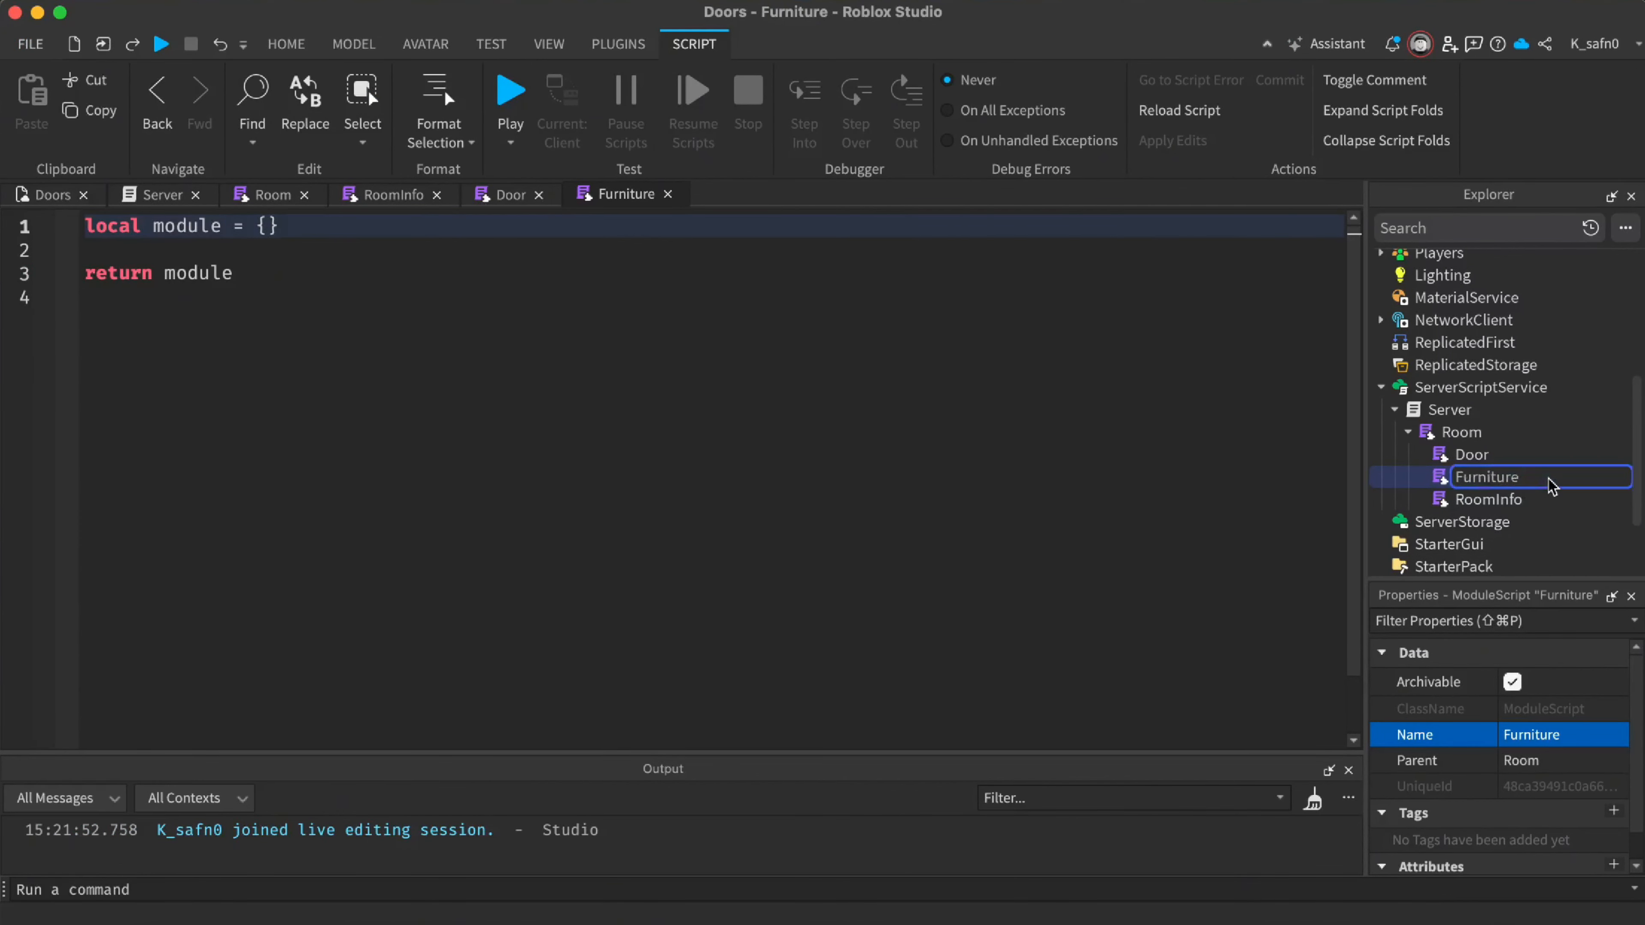
key("ctrl+Right")
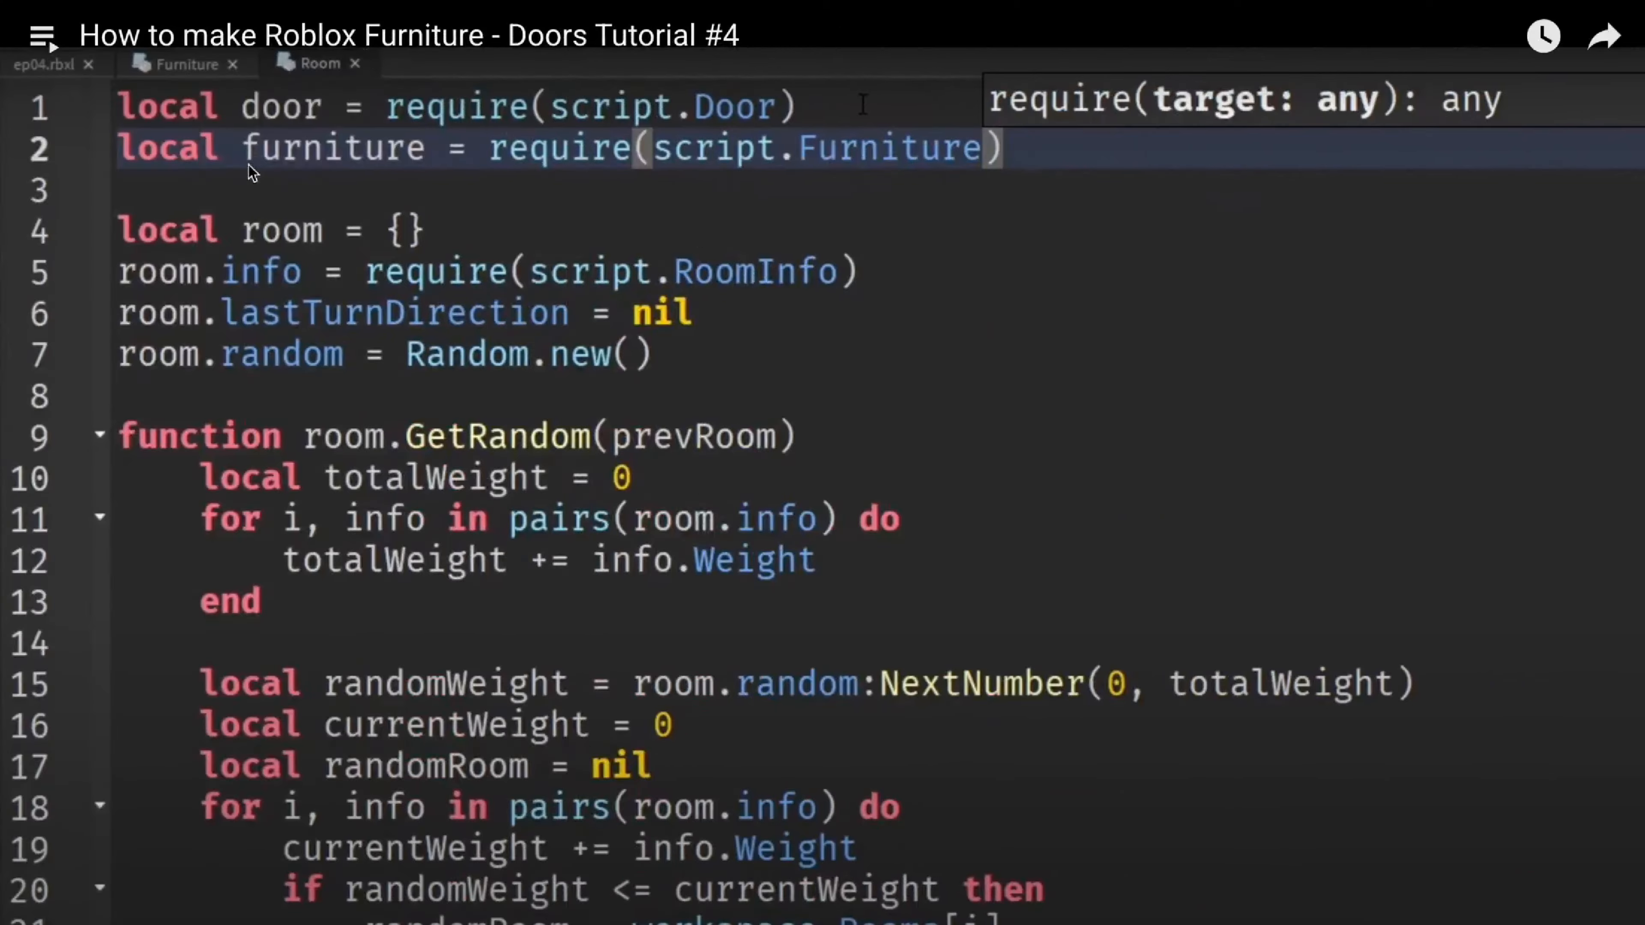
key("ctrl+Left")
Close the open RoomInfo, Door and Server scripts
left_click(436, 195)
left_click(407, 194)
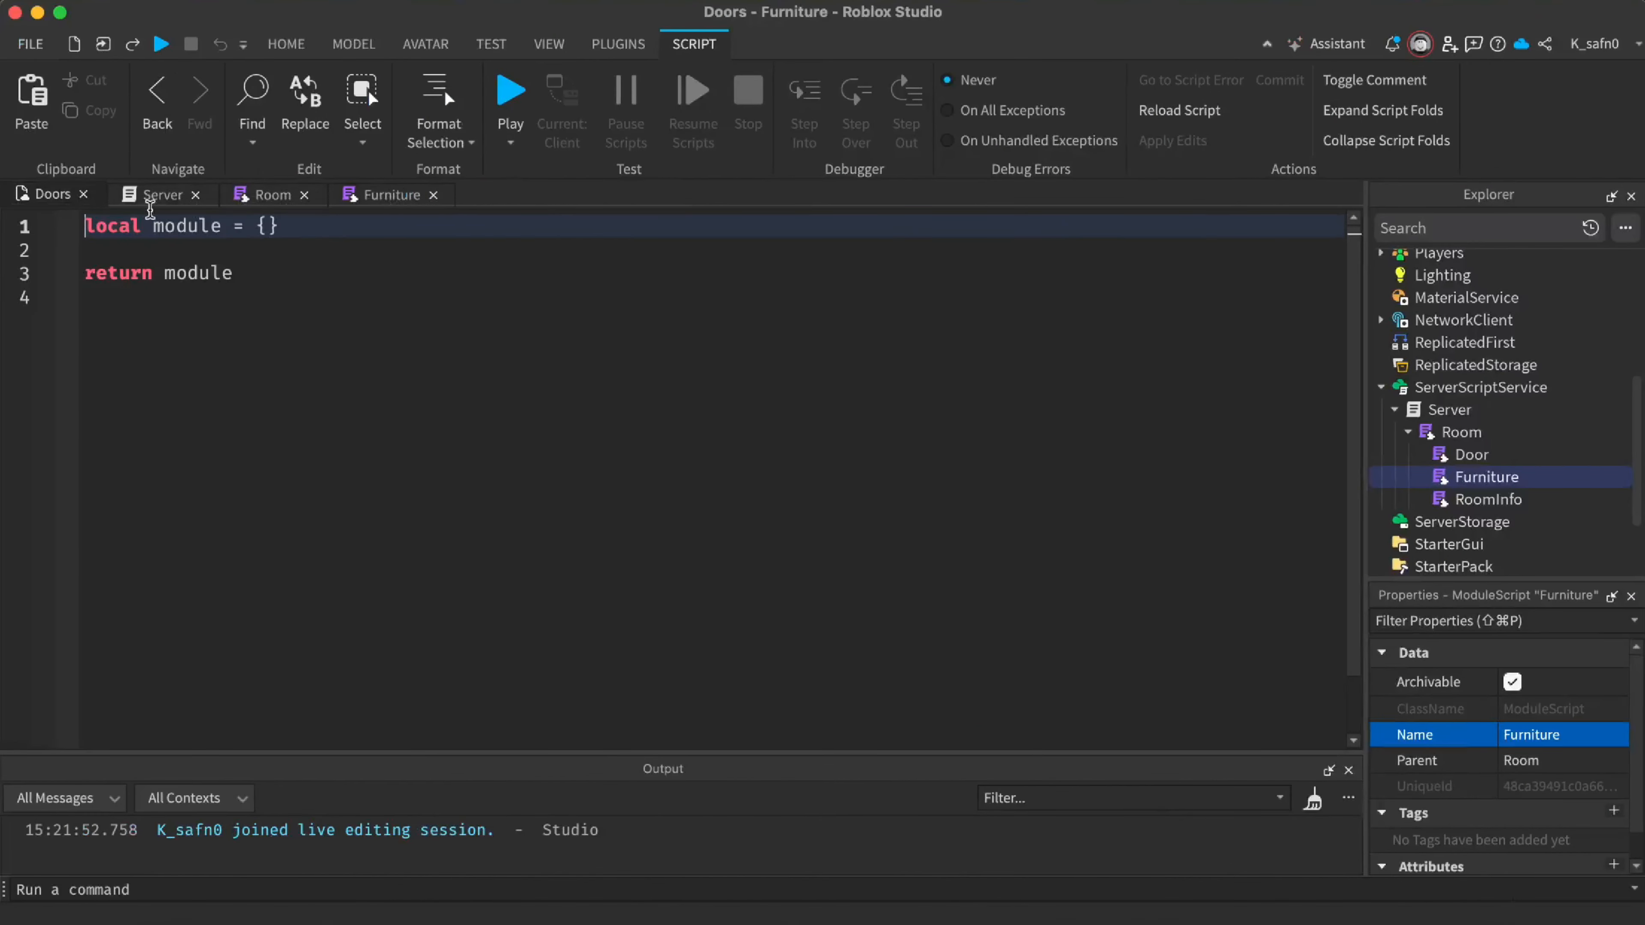
left_click(196, 195)
Add the line local Furniture = require(script.Furniture) below the door require in the Room script
scroll(463, 264, "up", 15)
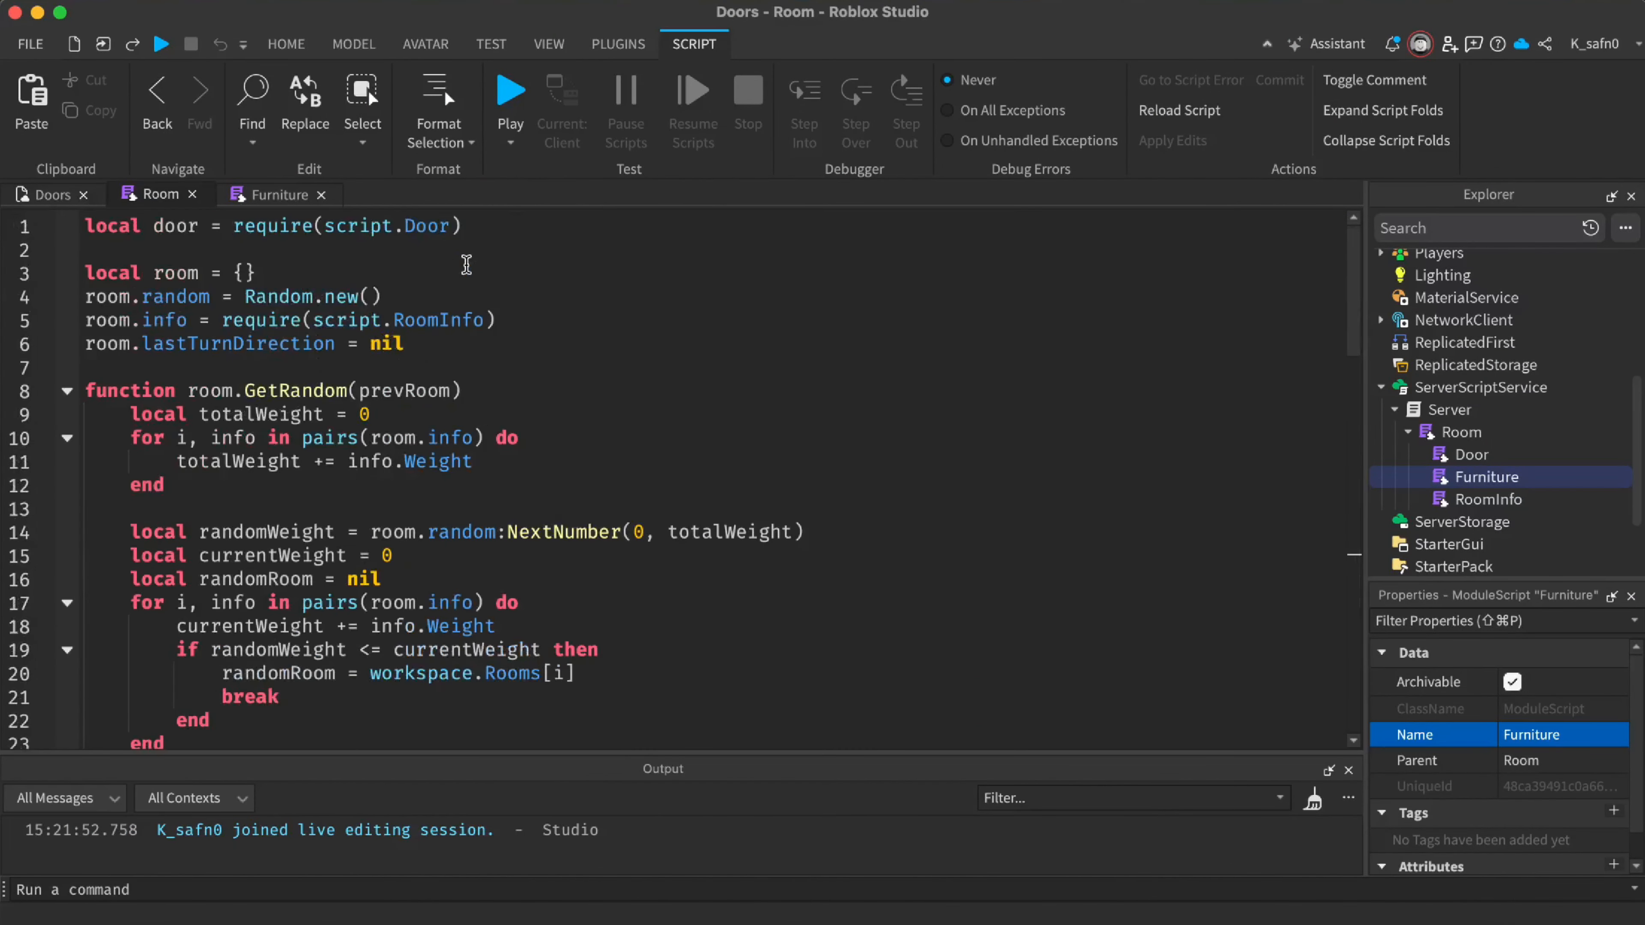
left_click(533, 228)
key("Return")
type("local")
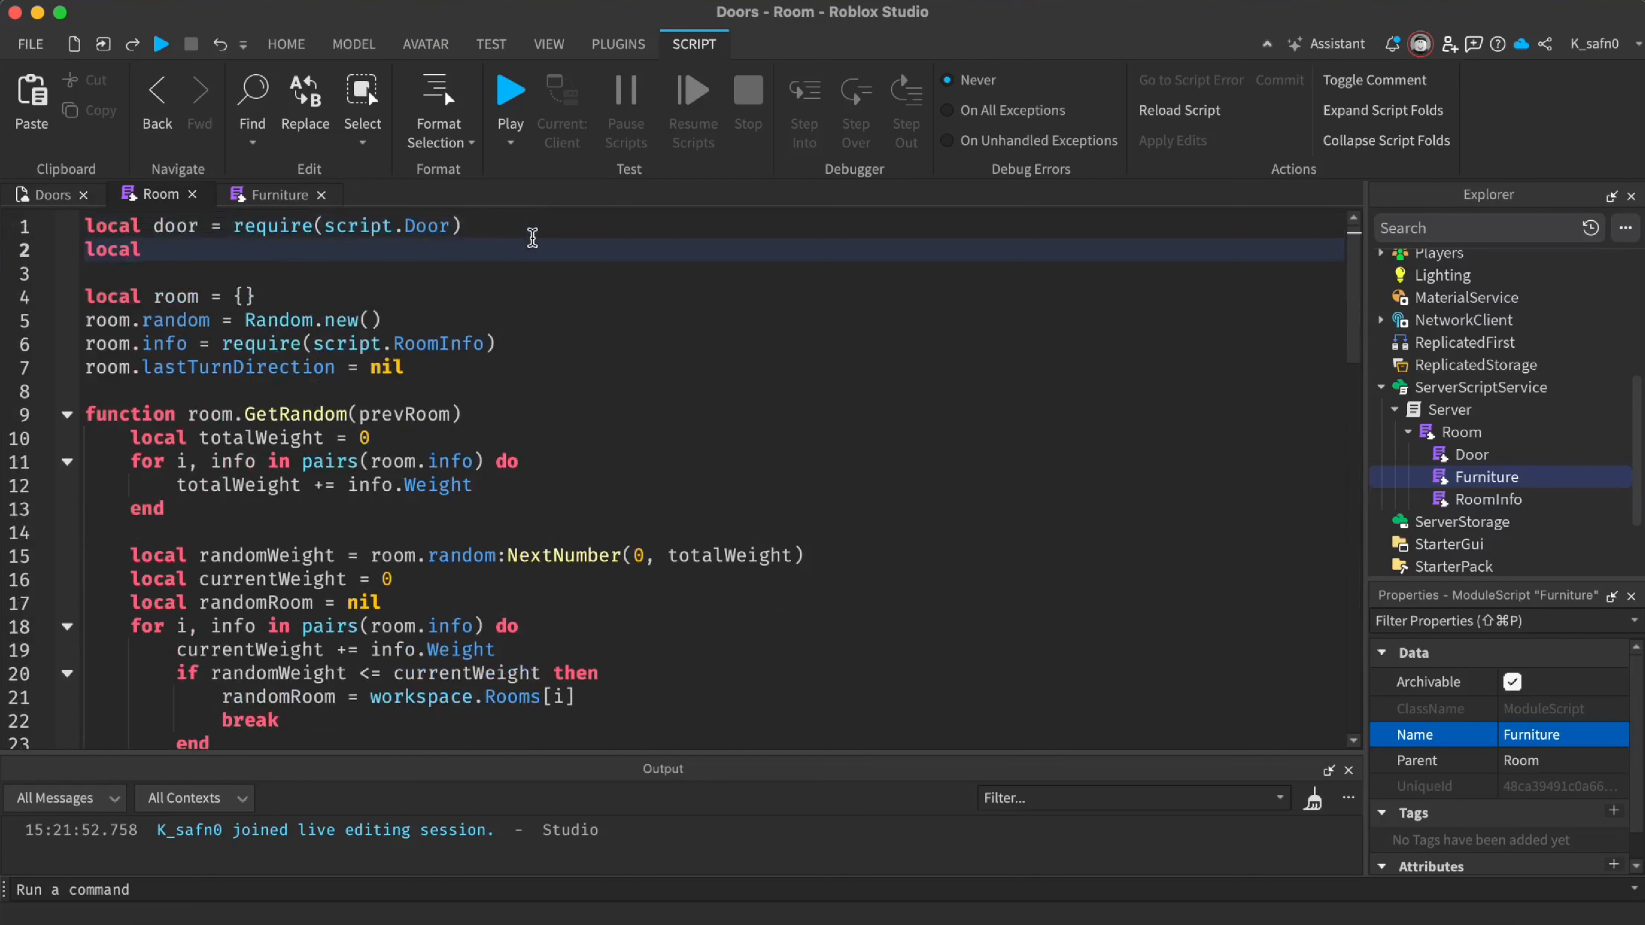
type(" Furniture = require(sc")
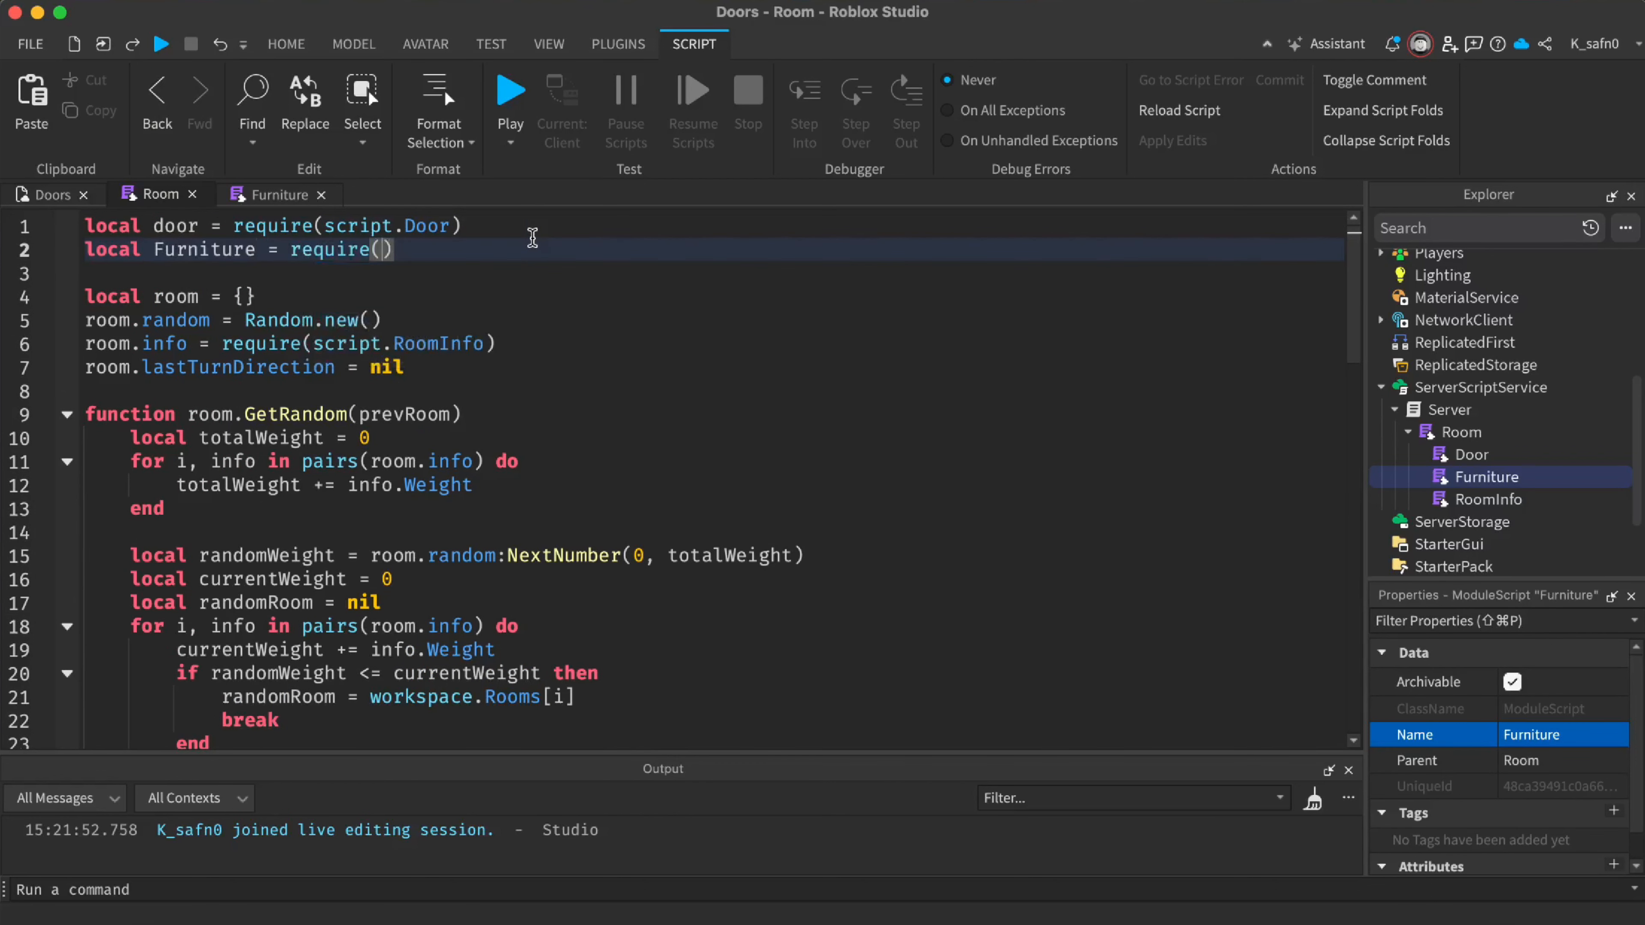
key("Tab")
type(".")
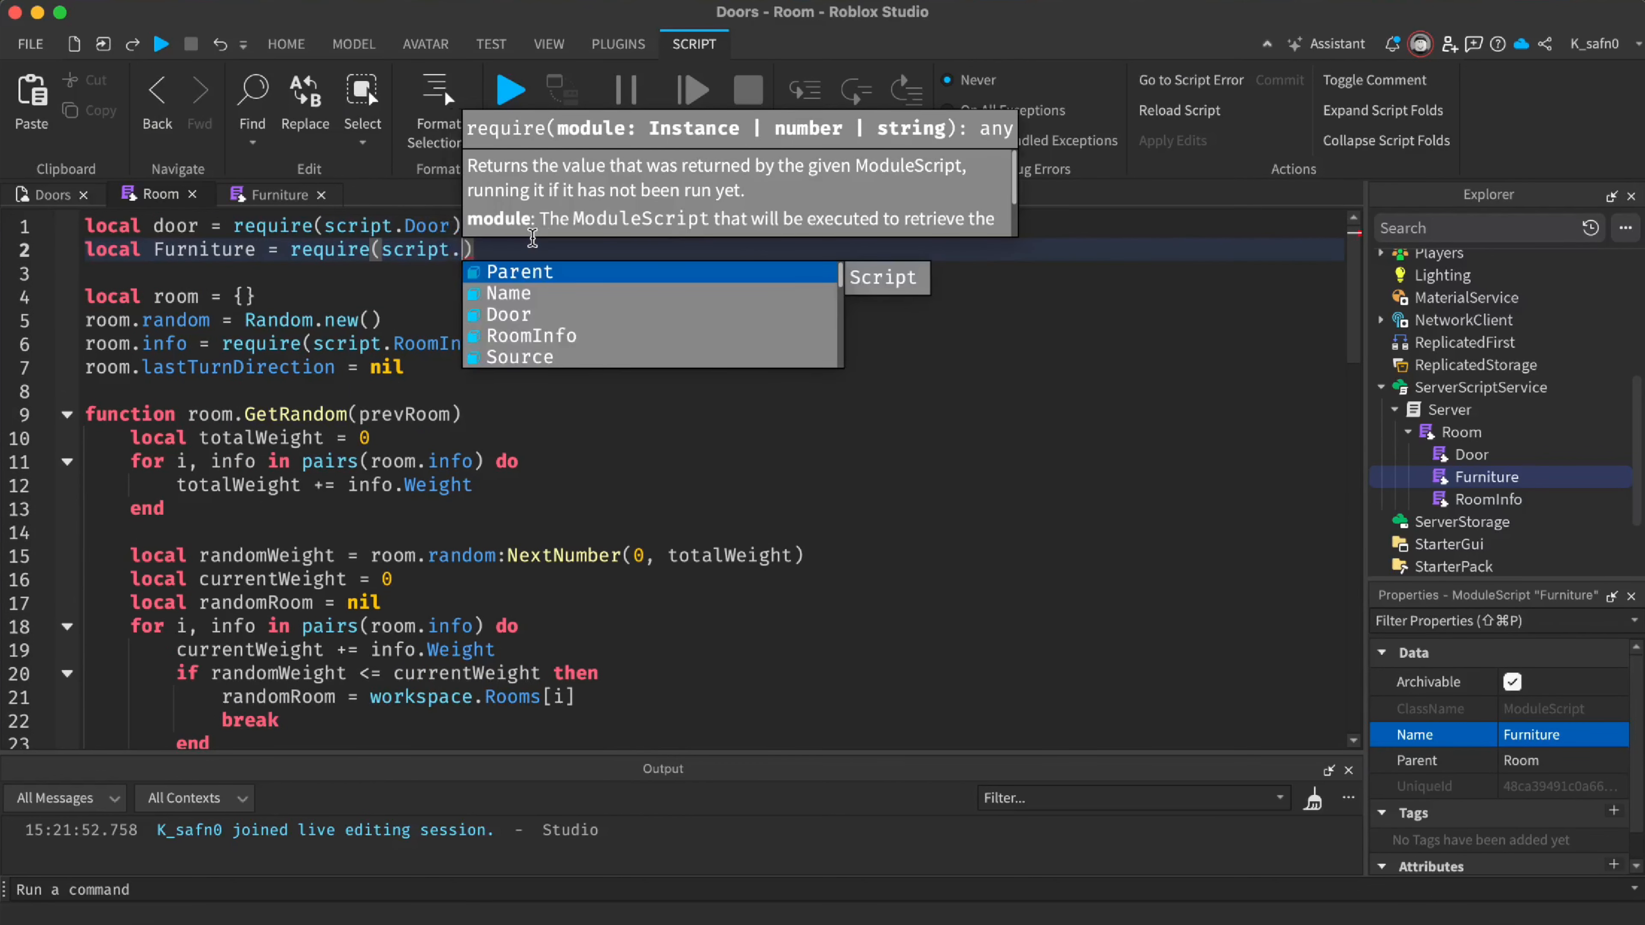
type("Furniture")
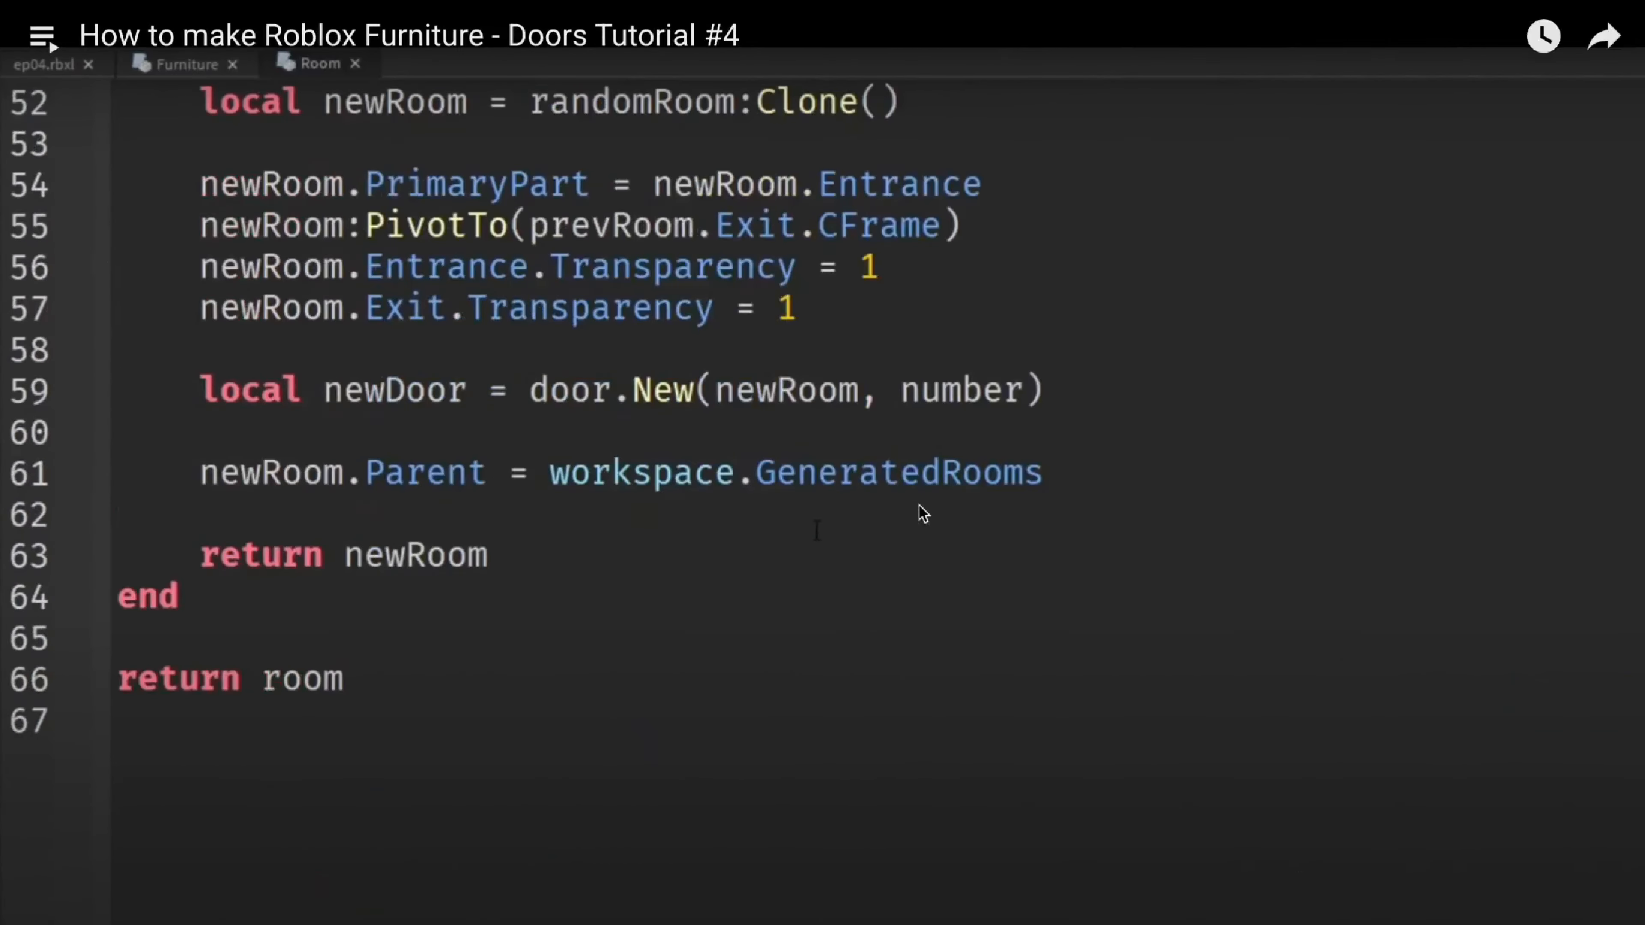
Examine the tutorial video's sections on the FurnishRoom function and on grouping the furniture models into a Furniture folder
scroll(919, 512, "up", 1)
left_click(919, 512)
key("Down")
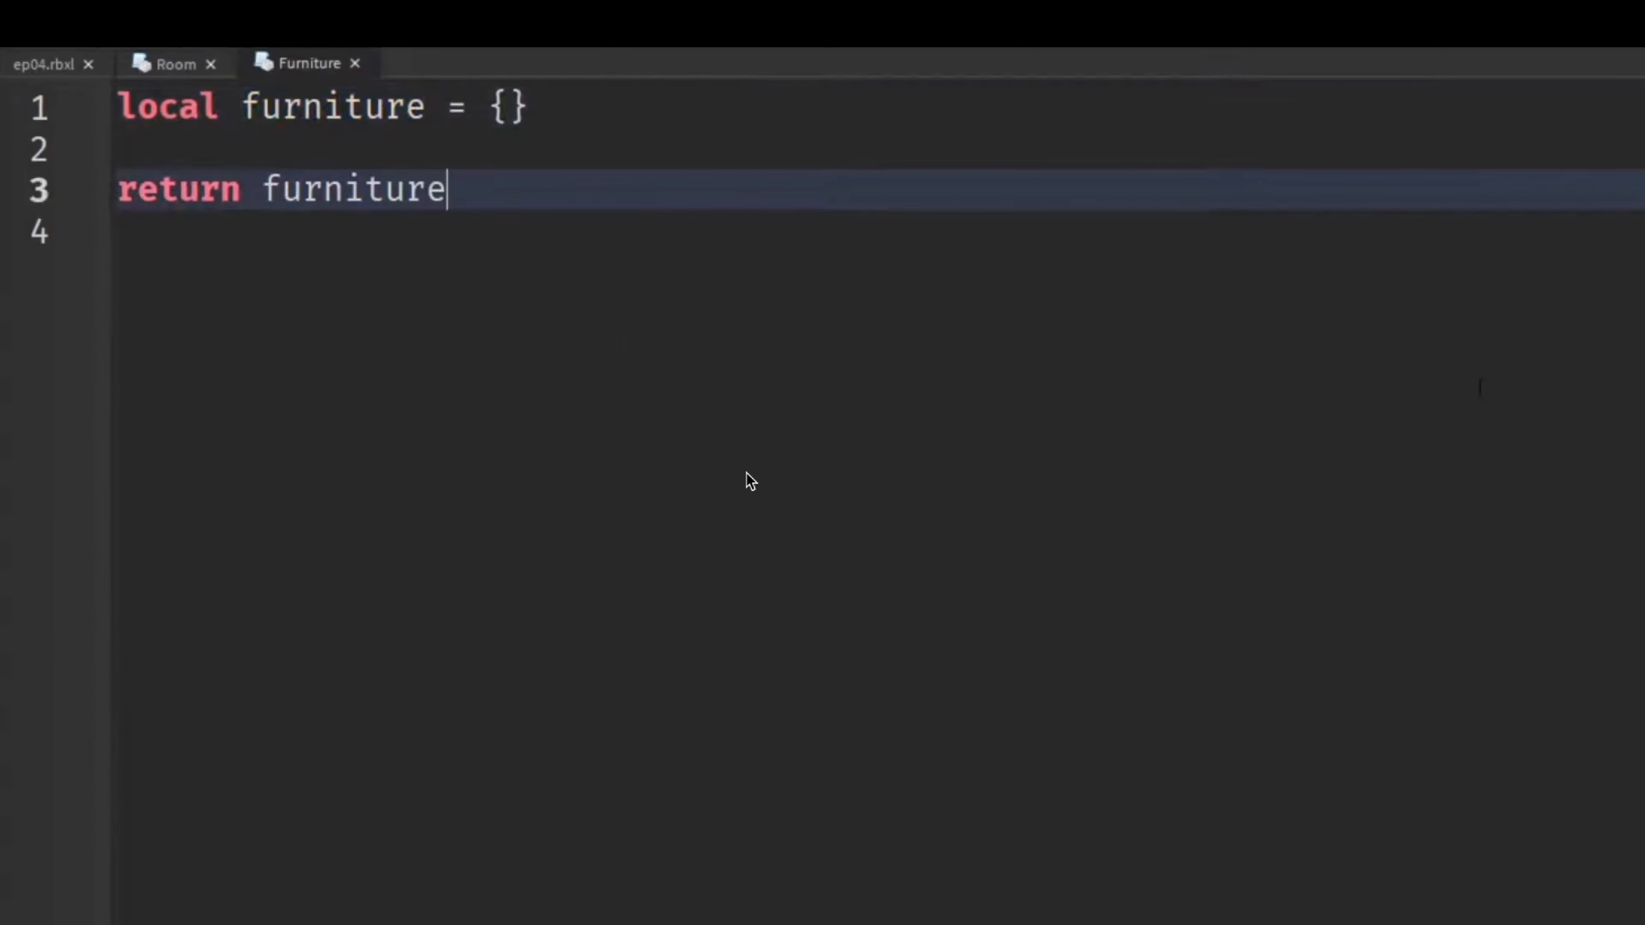
key("Right")
key("Right")
key("Right")
key("Left")
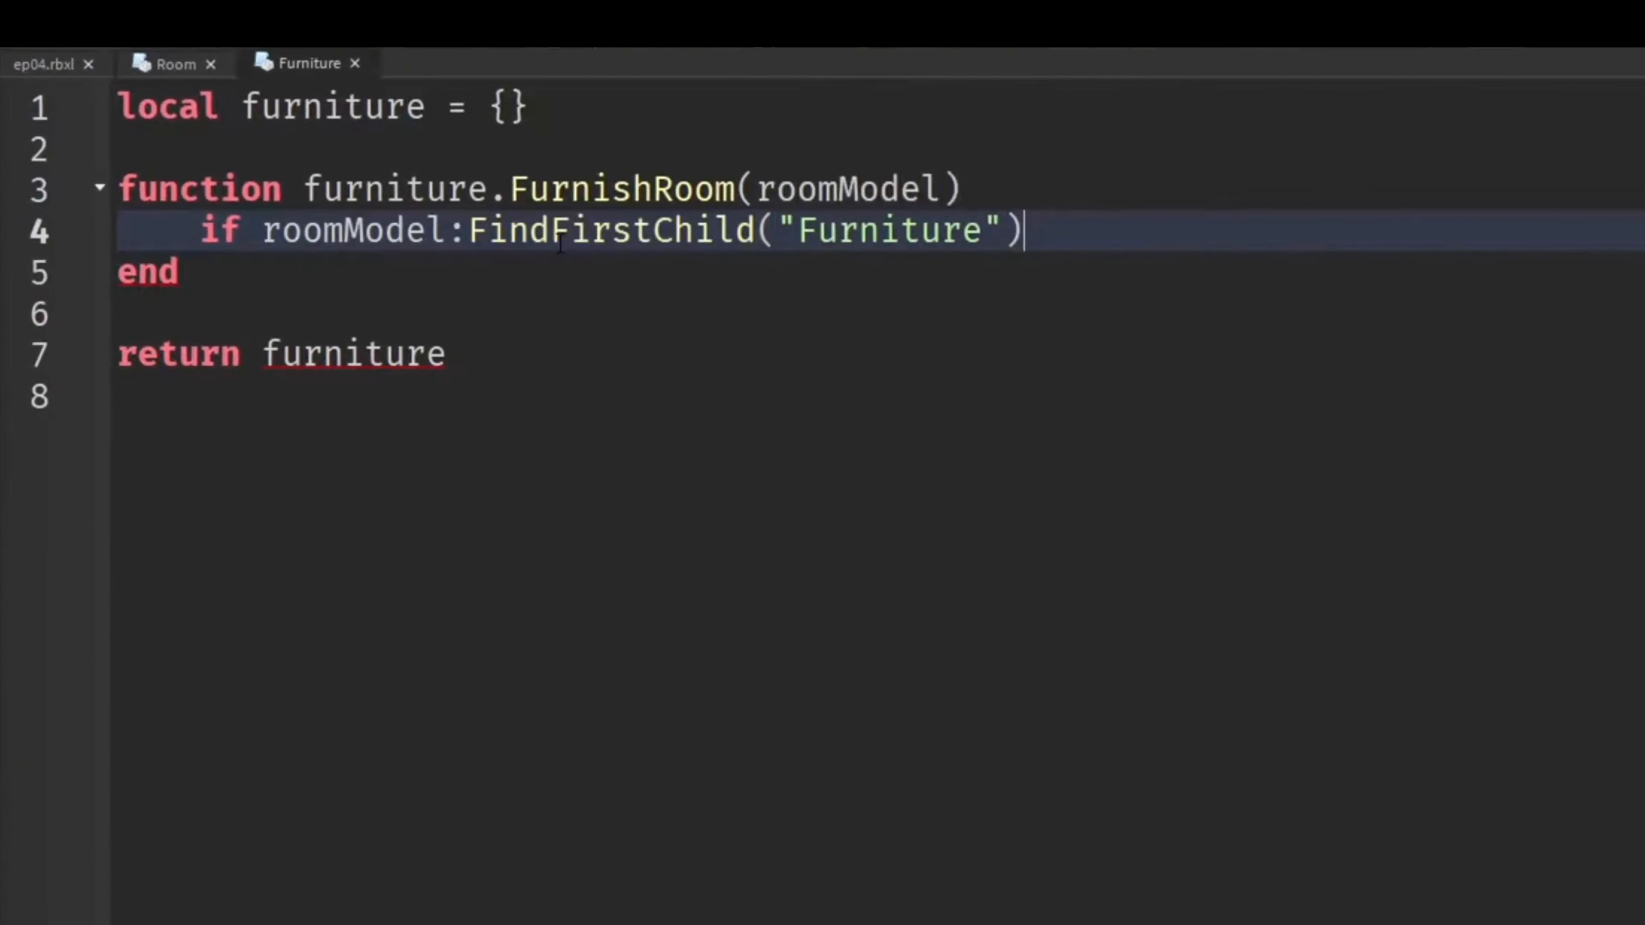
key("Right")
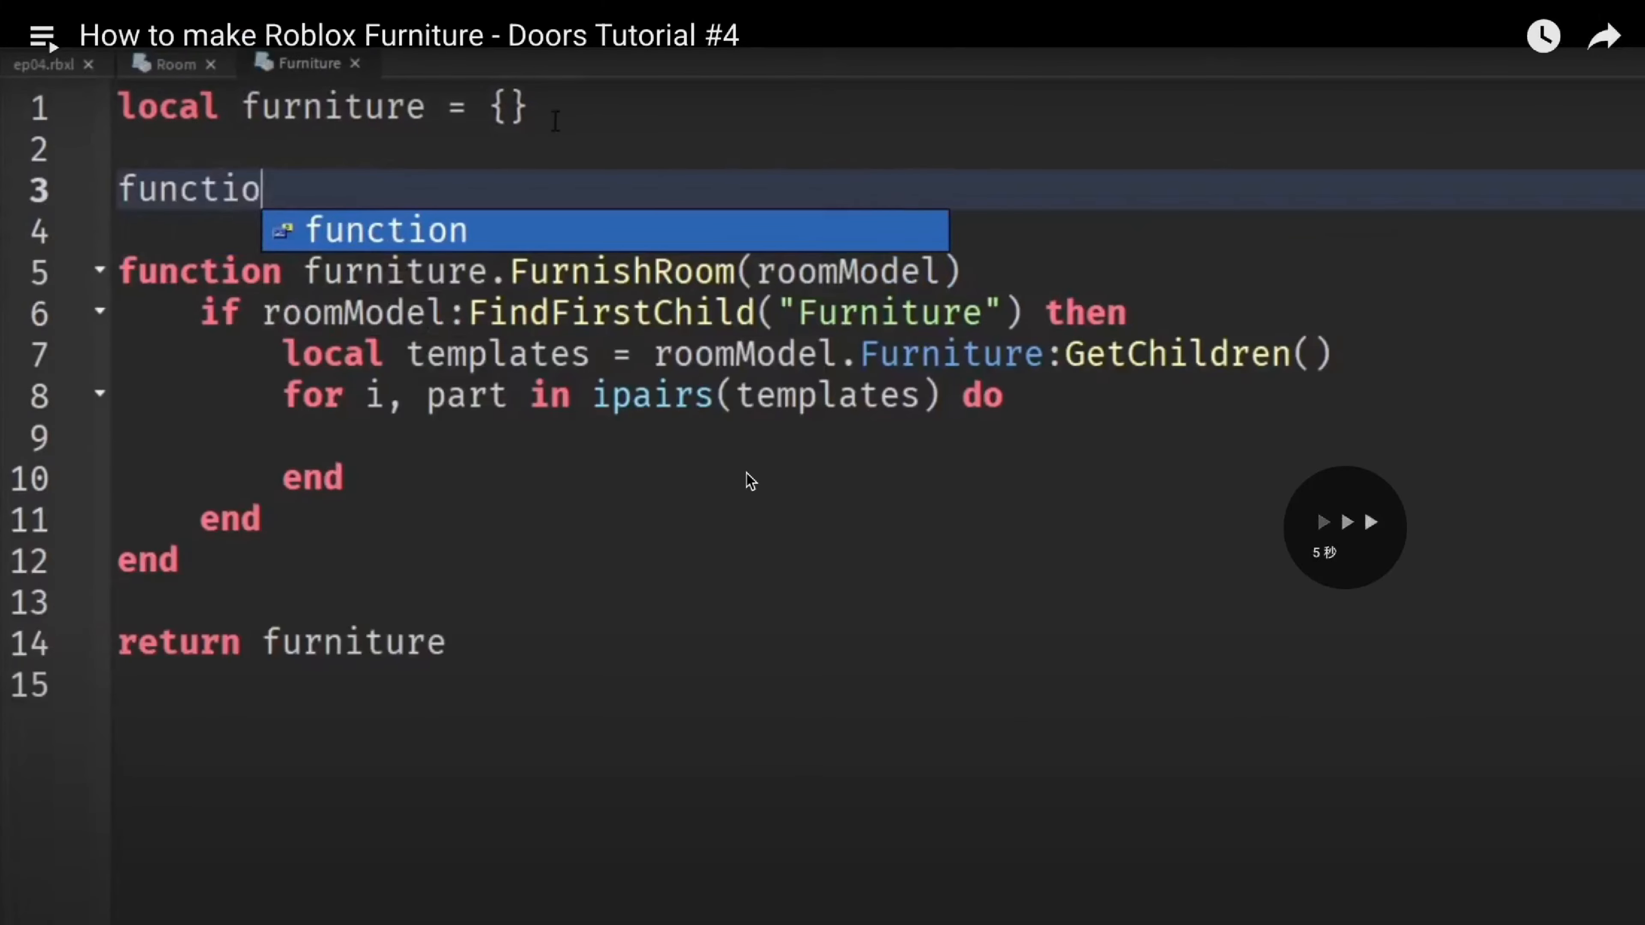
key("Left")
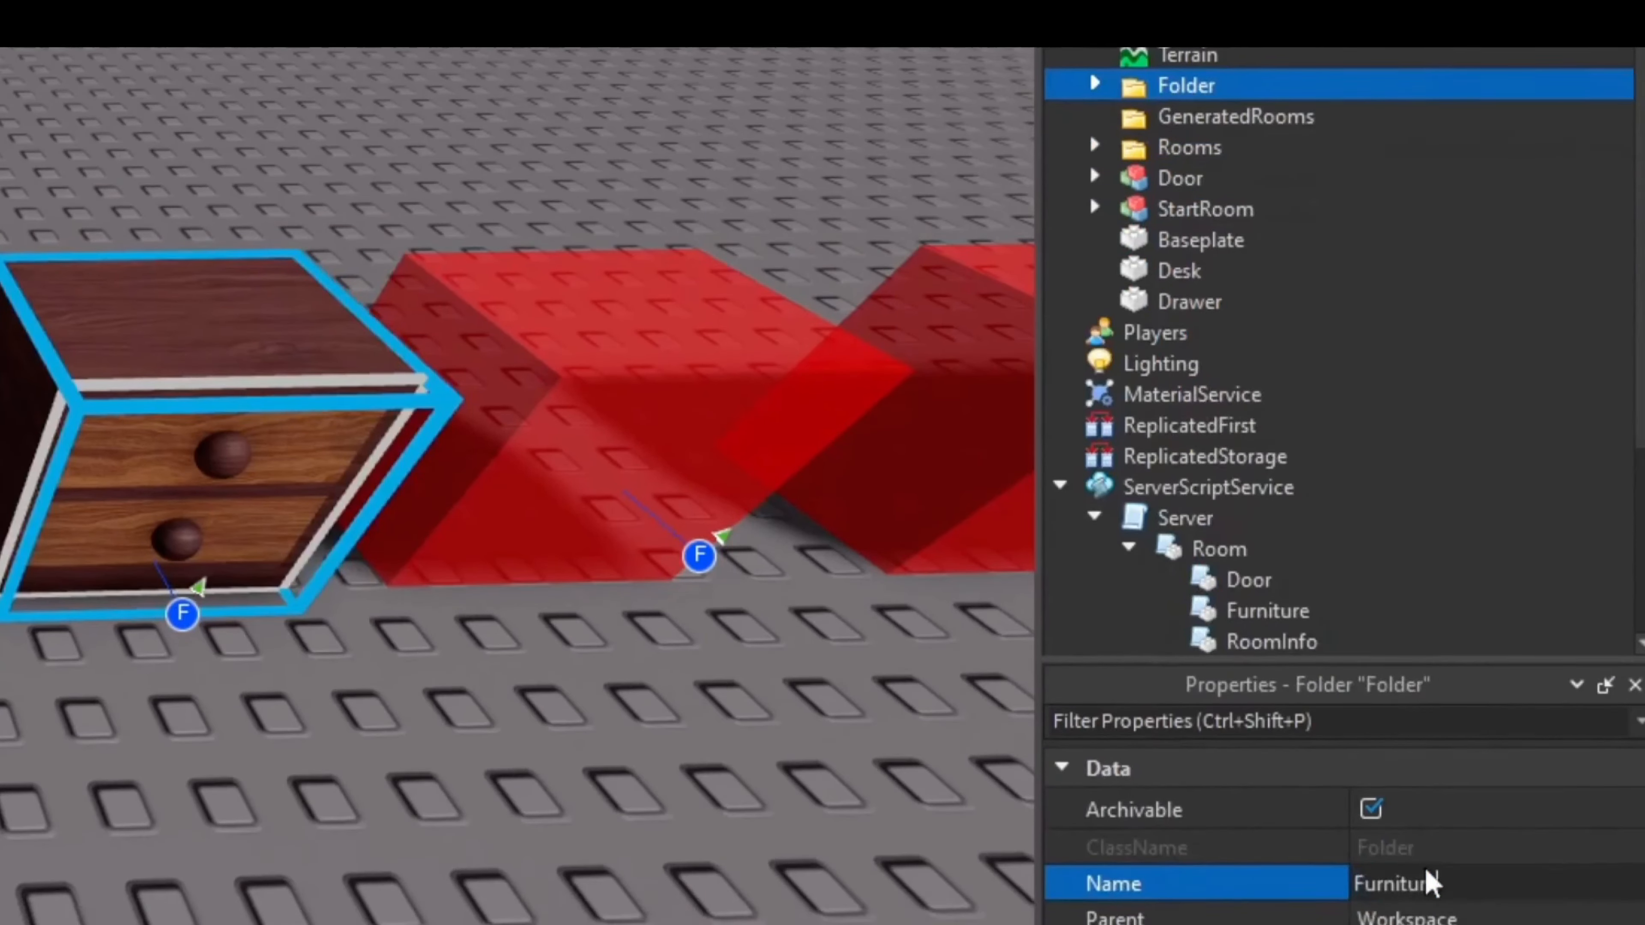
left_click(747, 474)
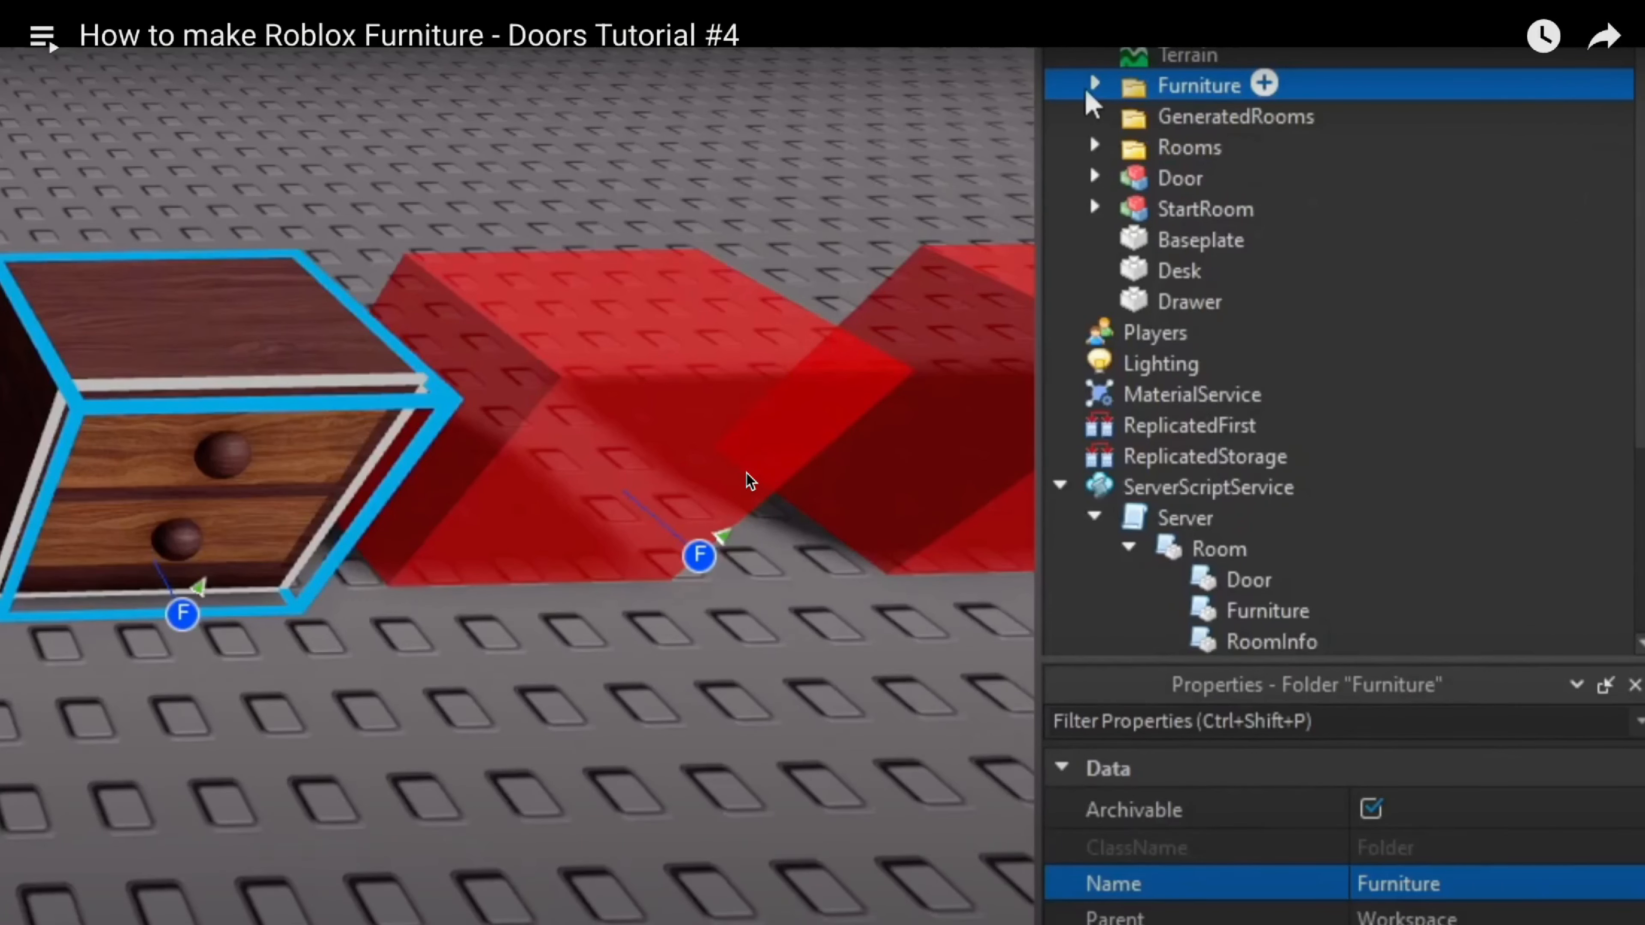
key("Left")
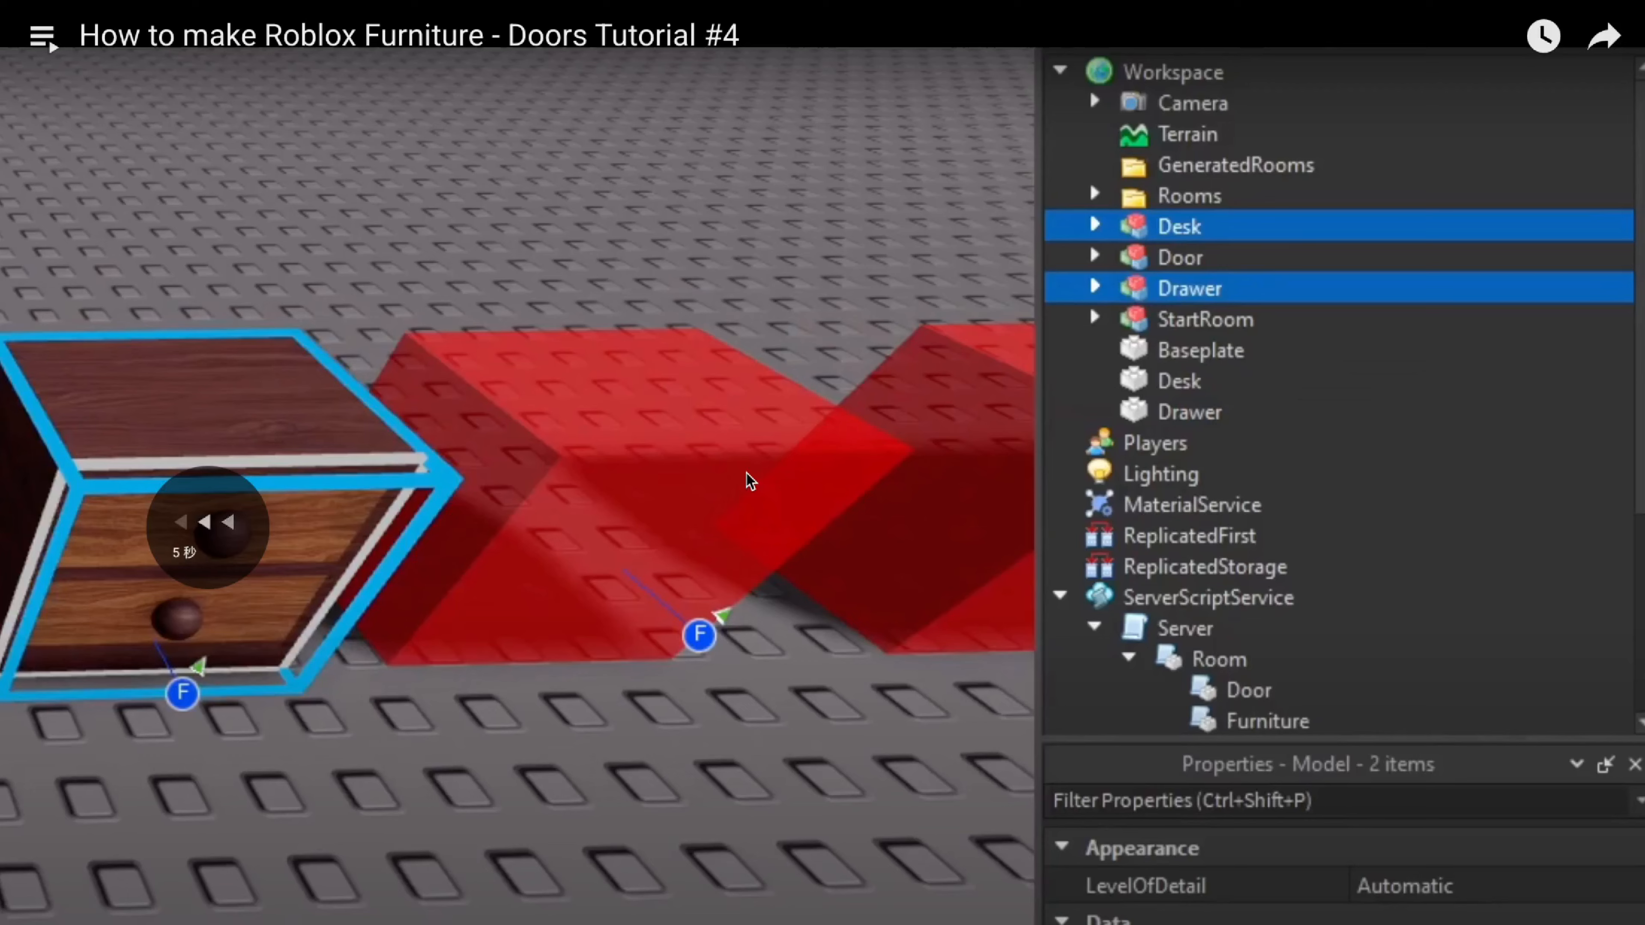
left_click(750, 480)
left_click(749, 481)
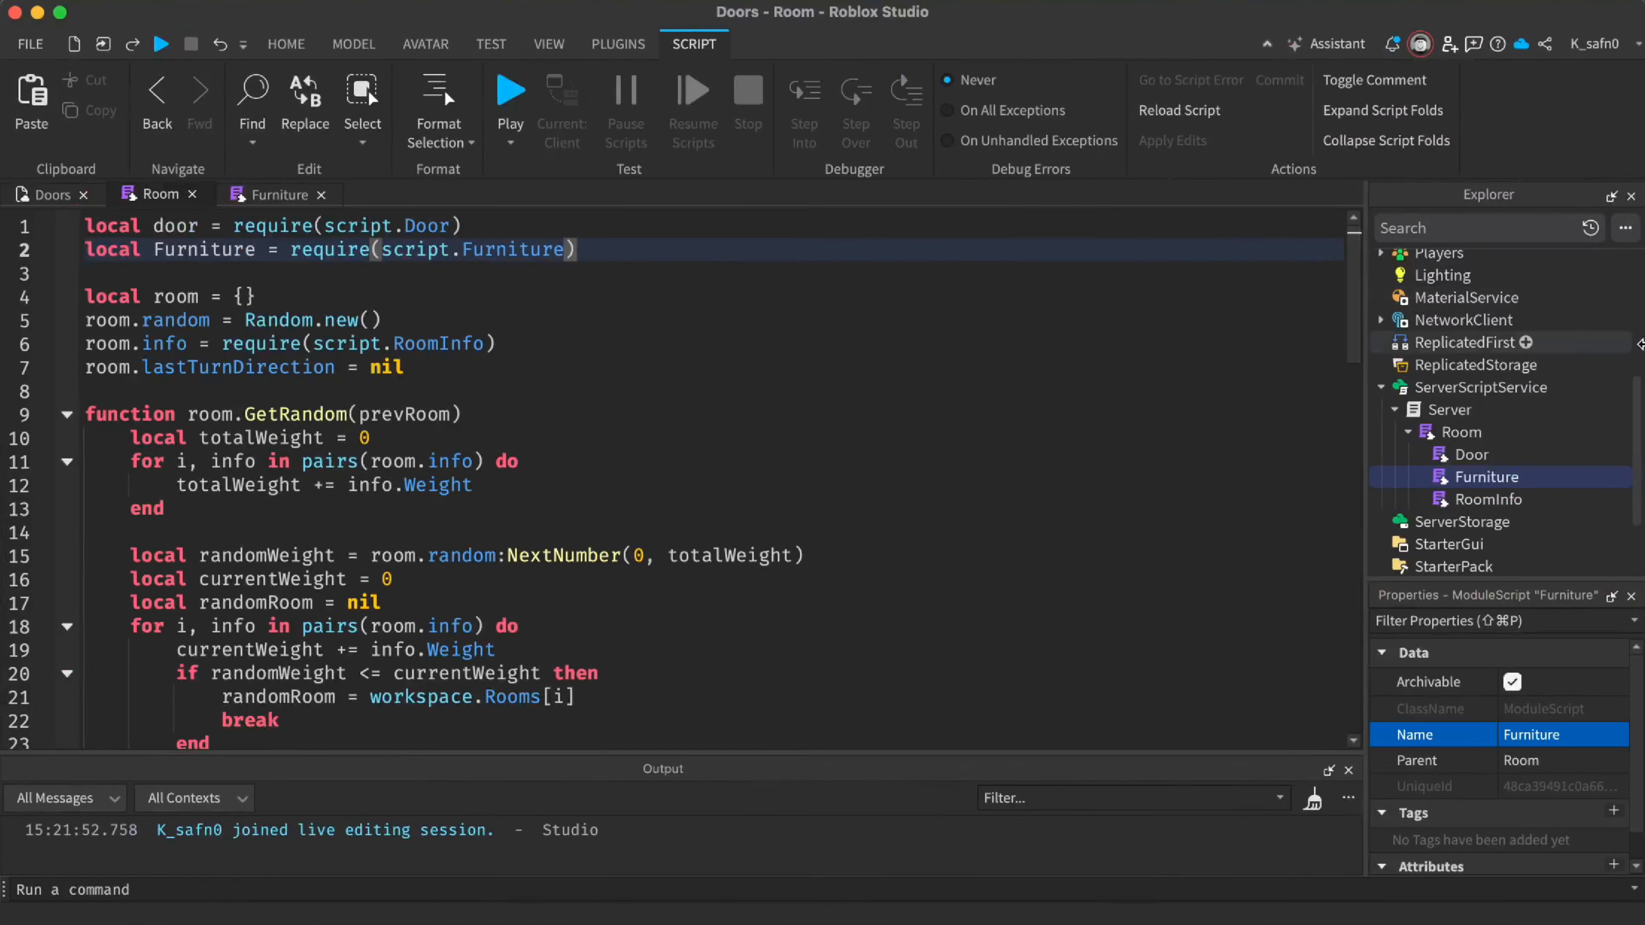
Group the Table and Drawer models in Workspace into a folder and open the folder's name for editing
scroll(1460, 370, "up", 5)
left_click(1447, 440)
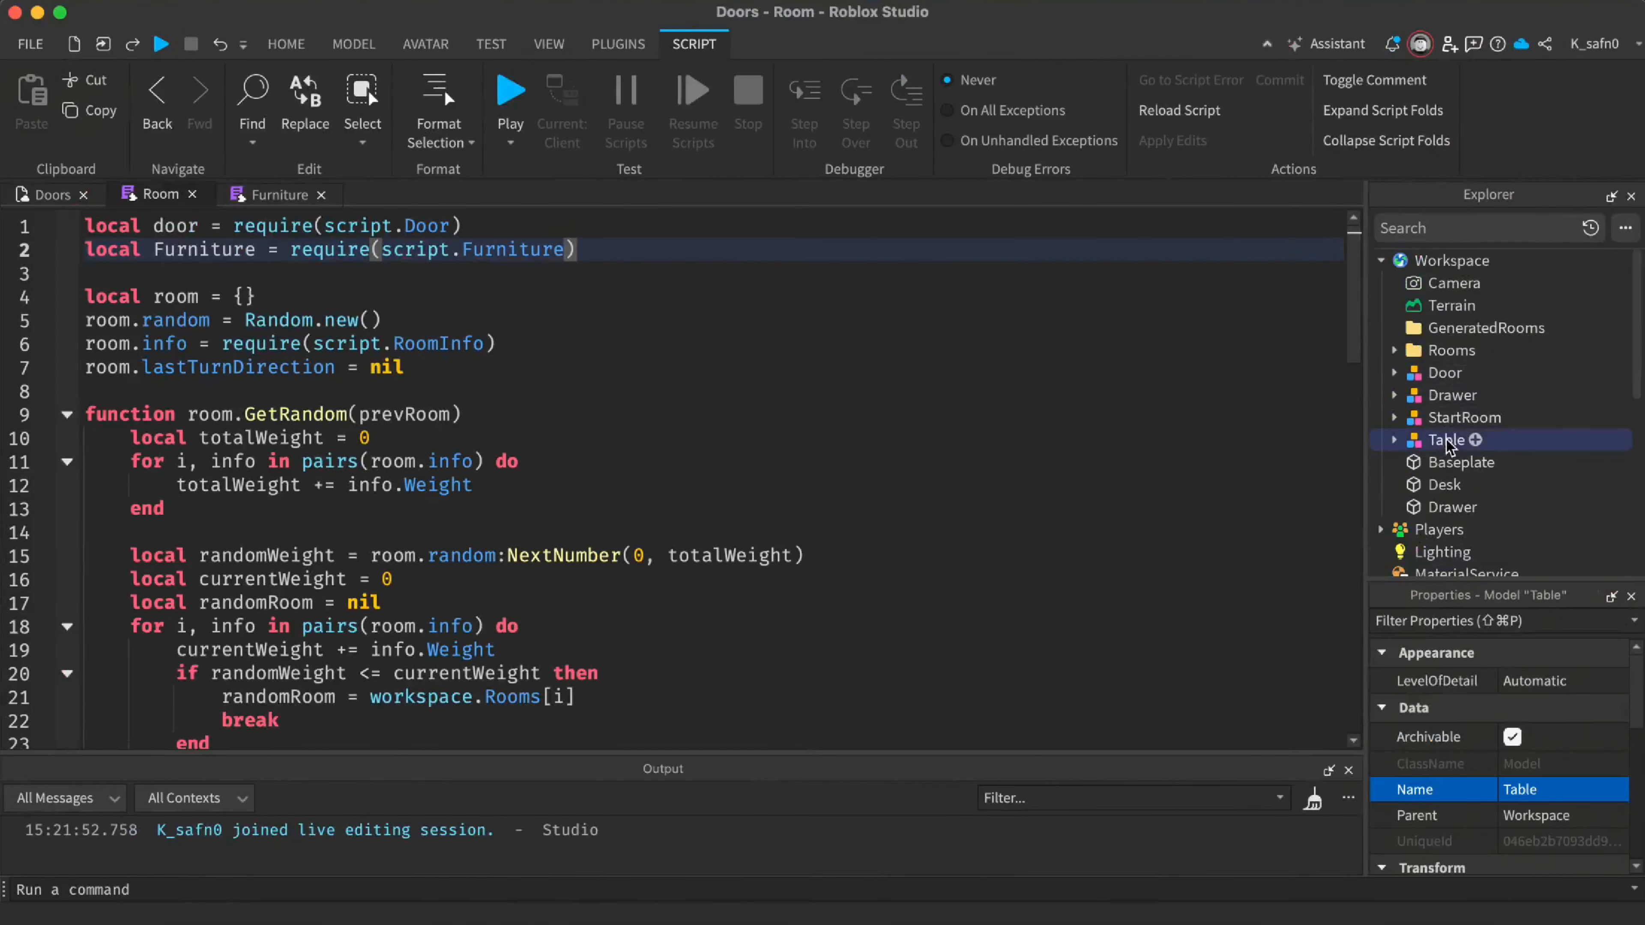
left_click(31, 199)
right_click_drag(1253, 397, 1153, 415)
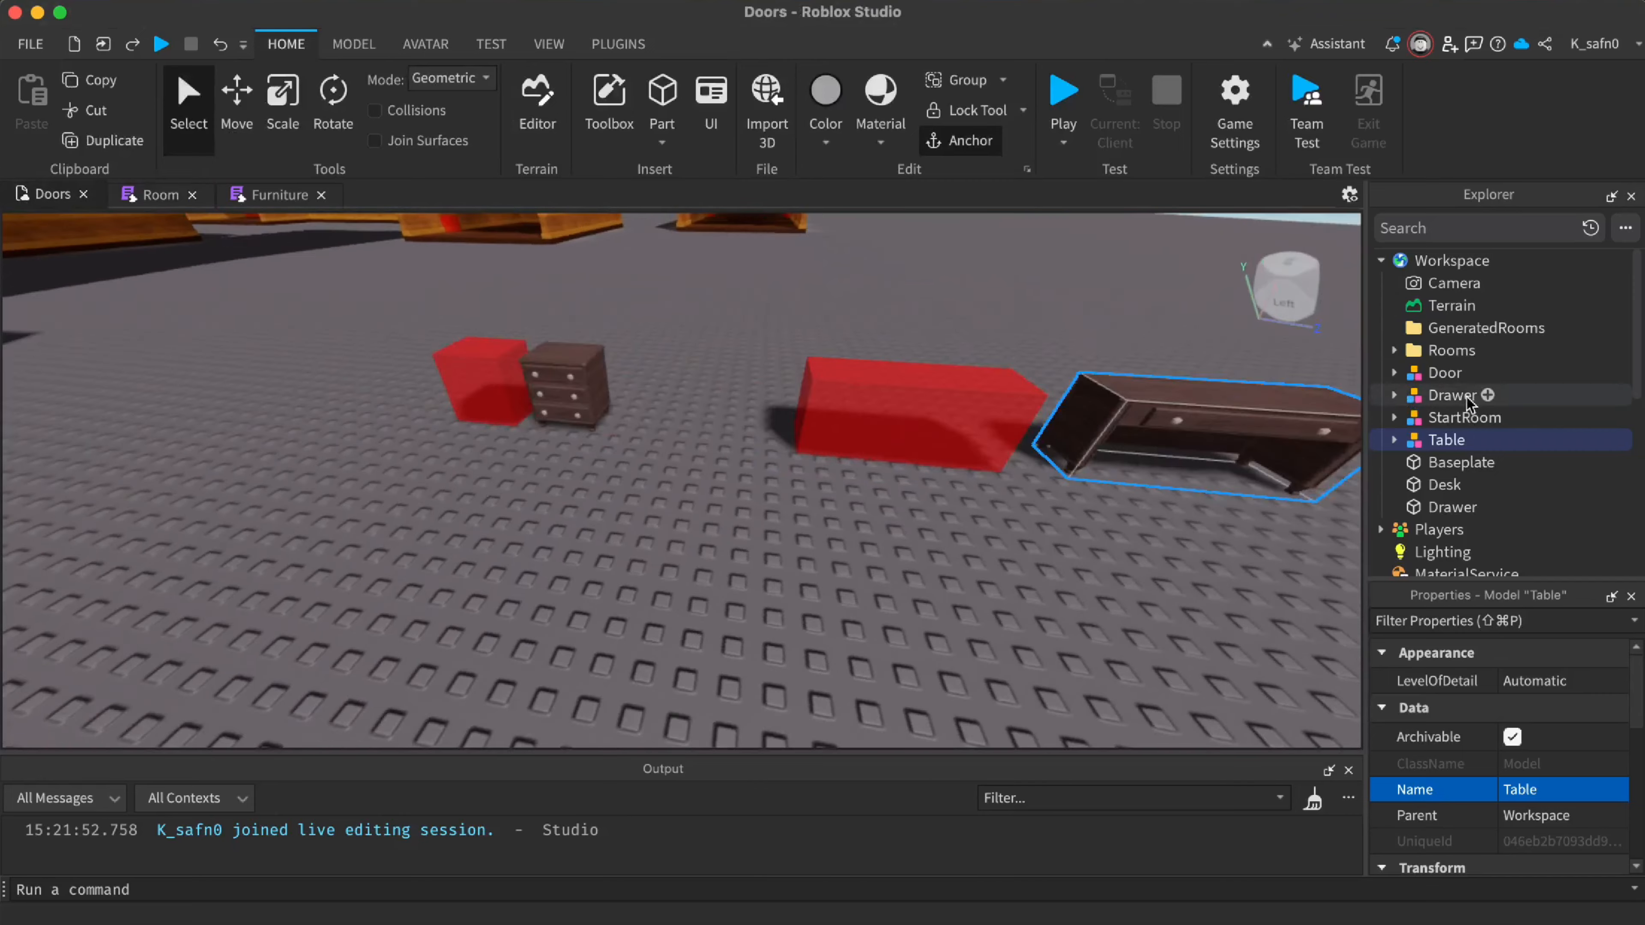
left_click(1456, 394, "super")
key("super+alt+g")
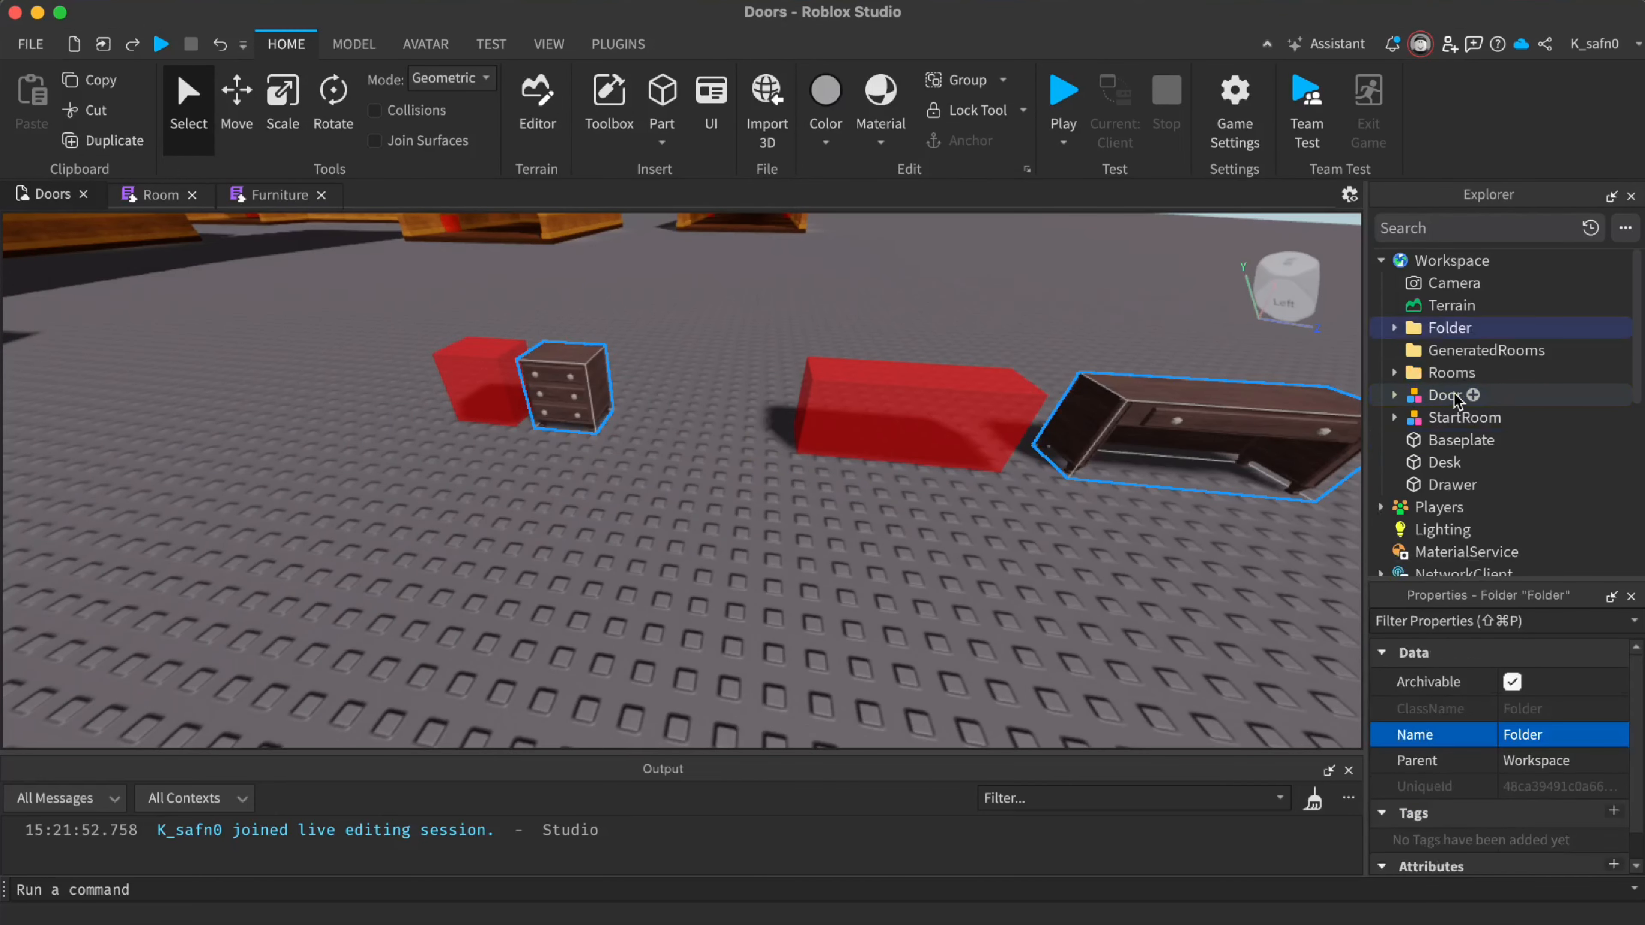
key("F2")
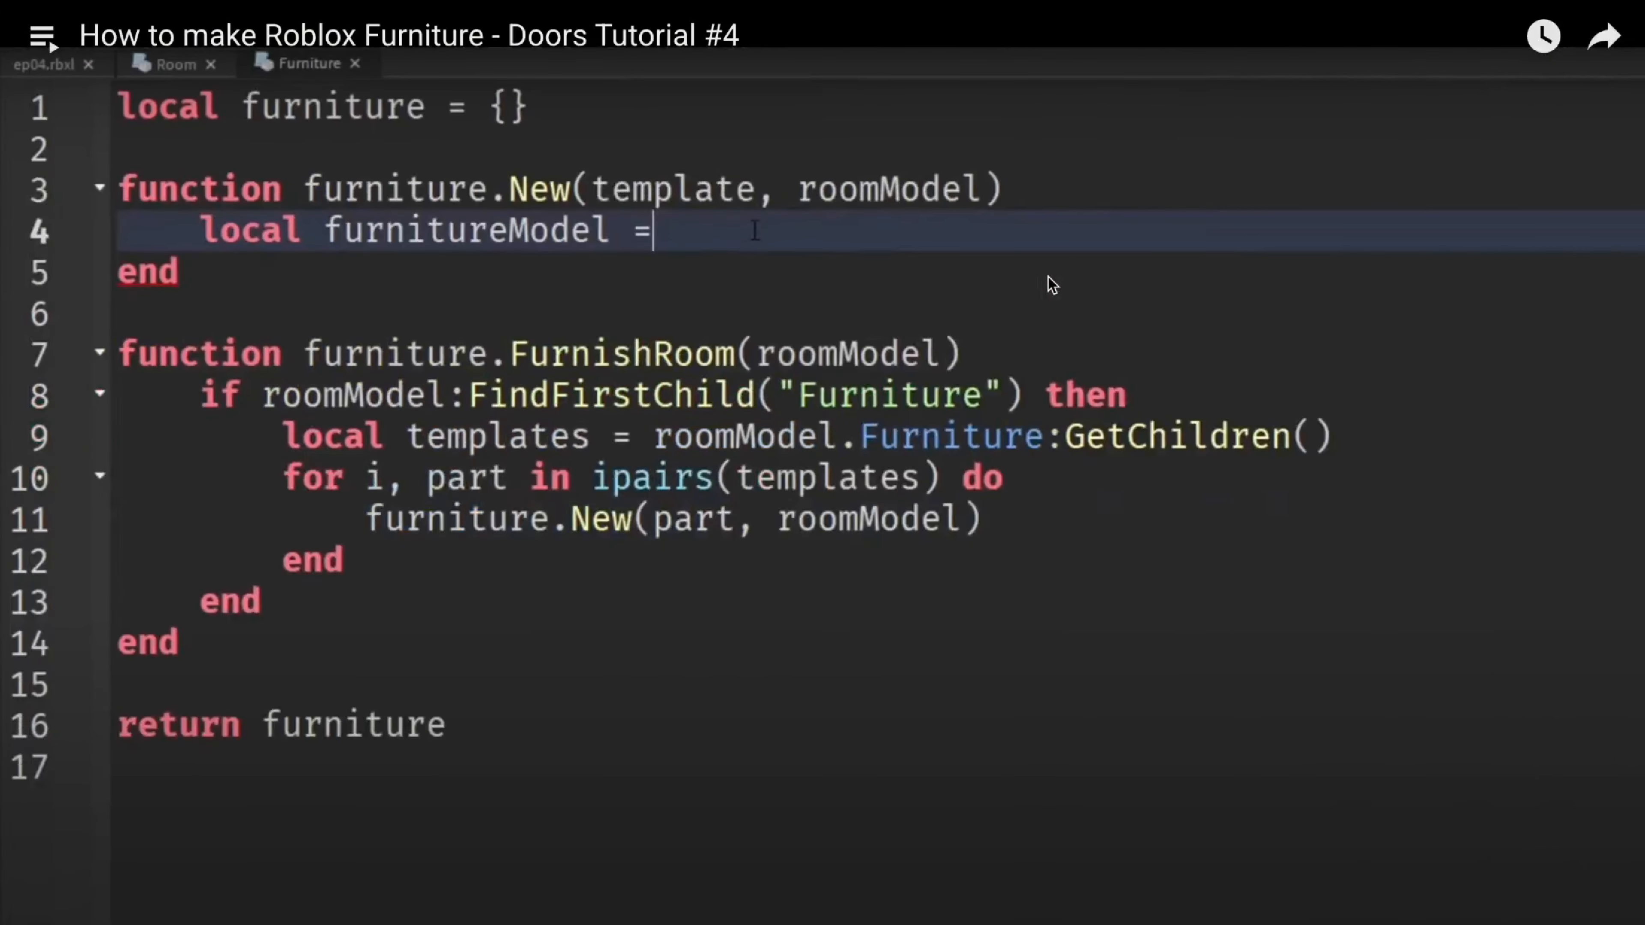
Skip ahead in the tutorial video to examine the code of the furniture.New function
key("Right")
key("Right")
key("Right")
key("Right")
key("Right")
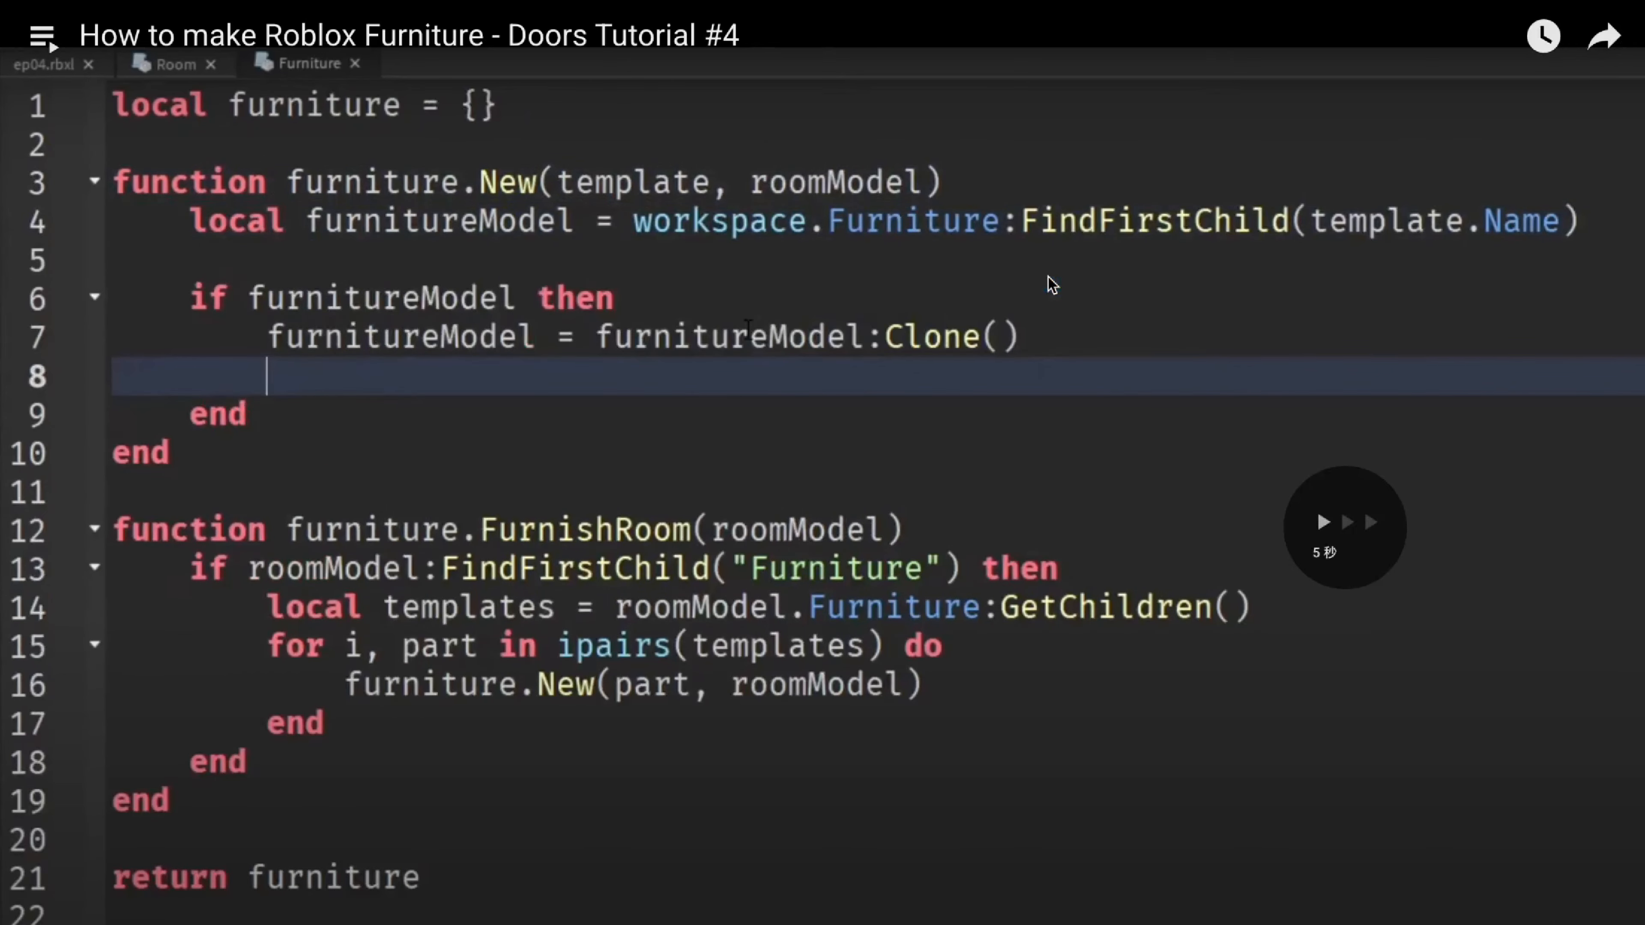
Examine the tutorial's furniture.New code that pivots the cloned model to the template, sets its Parent and destroys the template
key("Right")
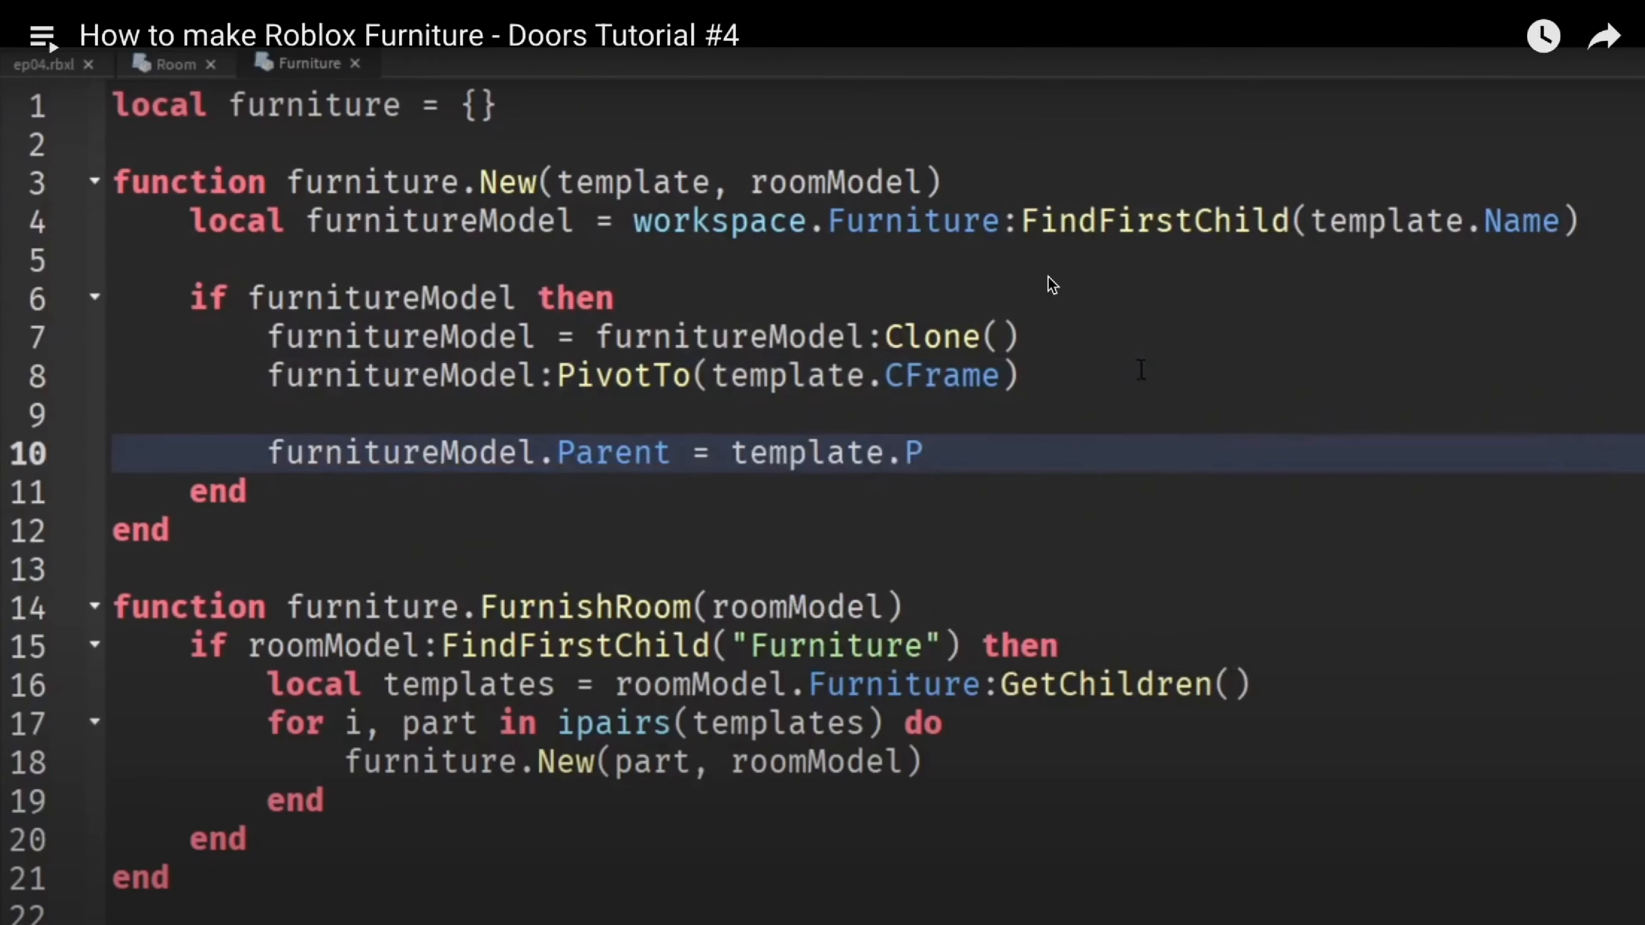
key("Right")
key("Left")
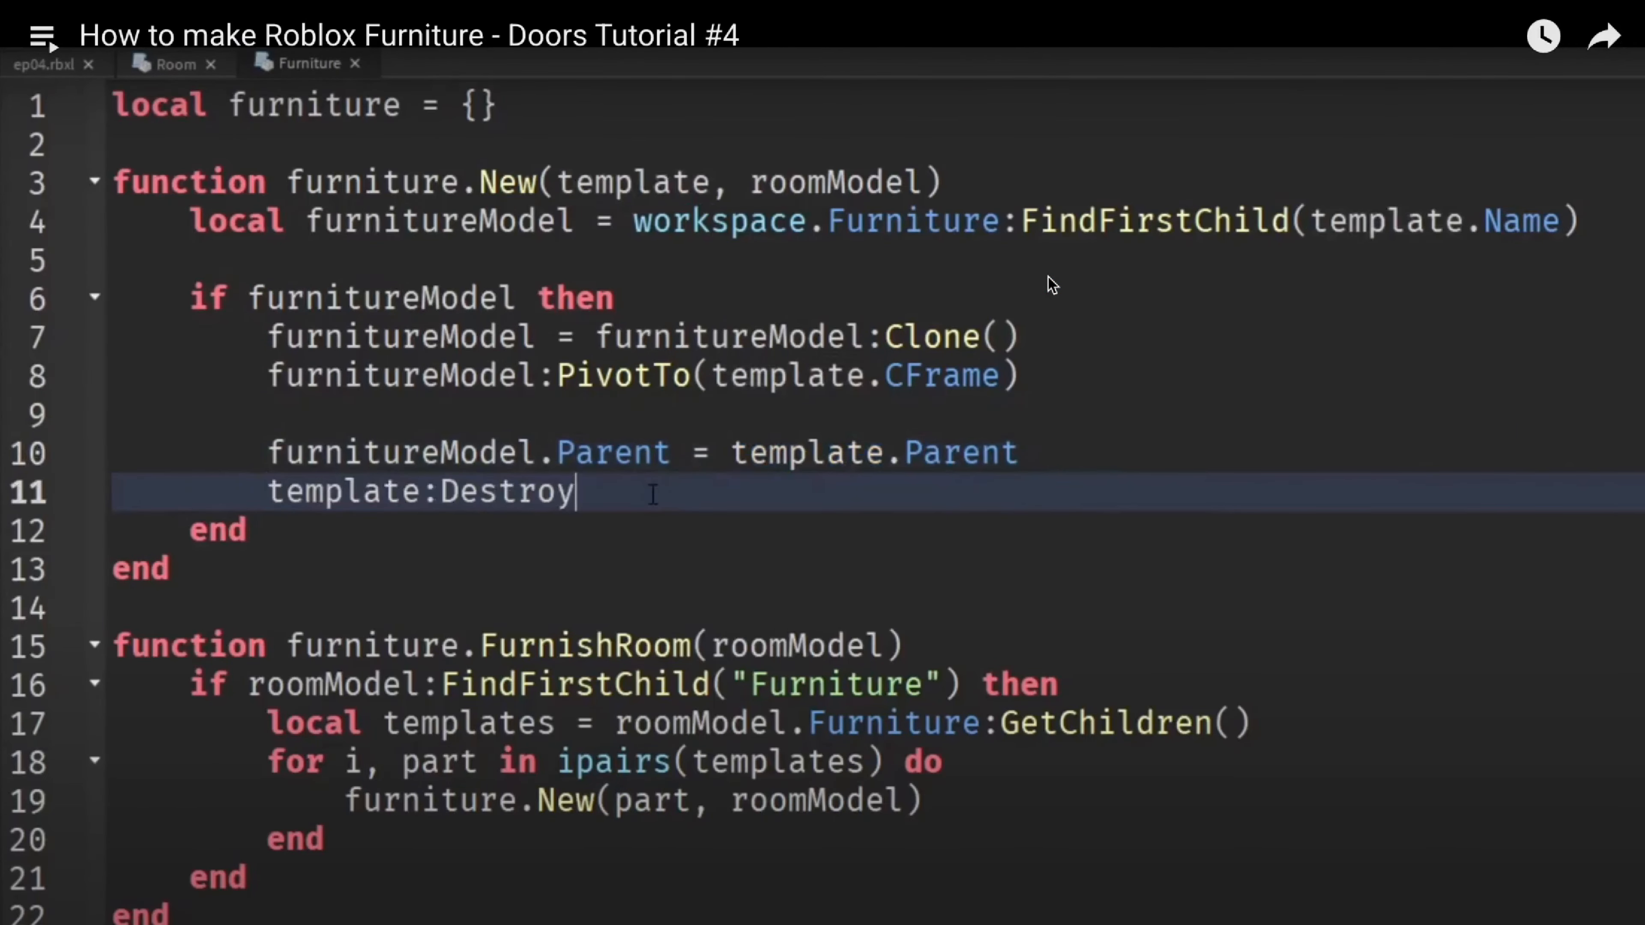
key("Right")
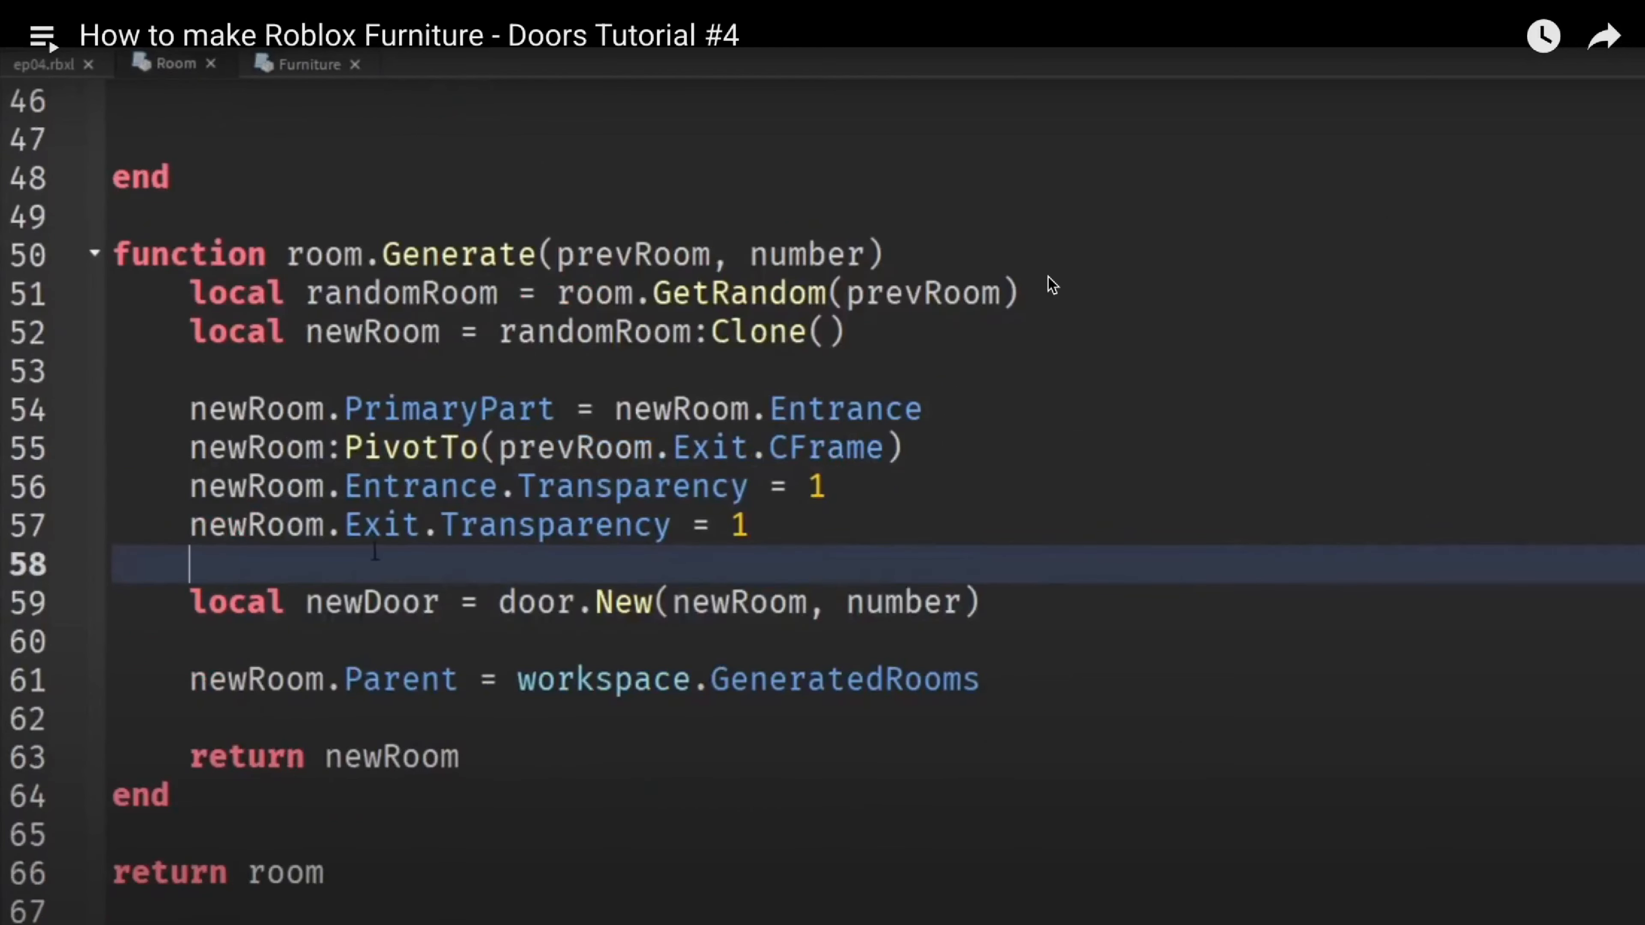
key("Left")
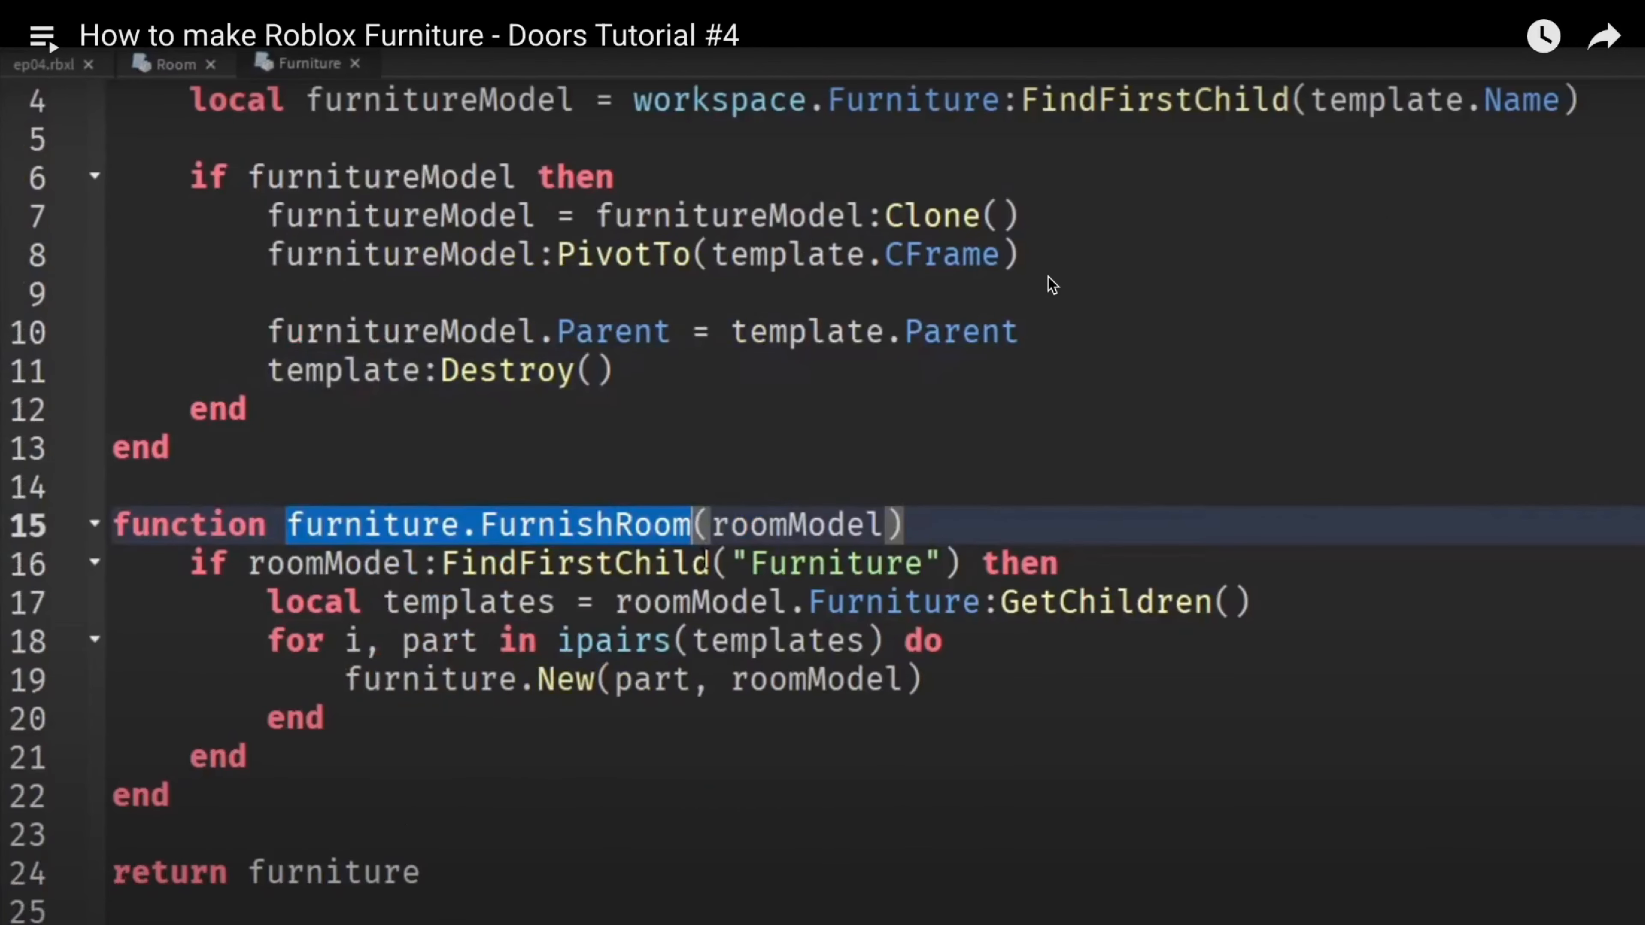
key("Left")
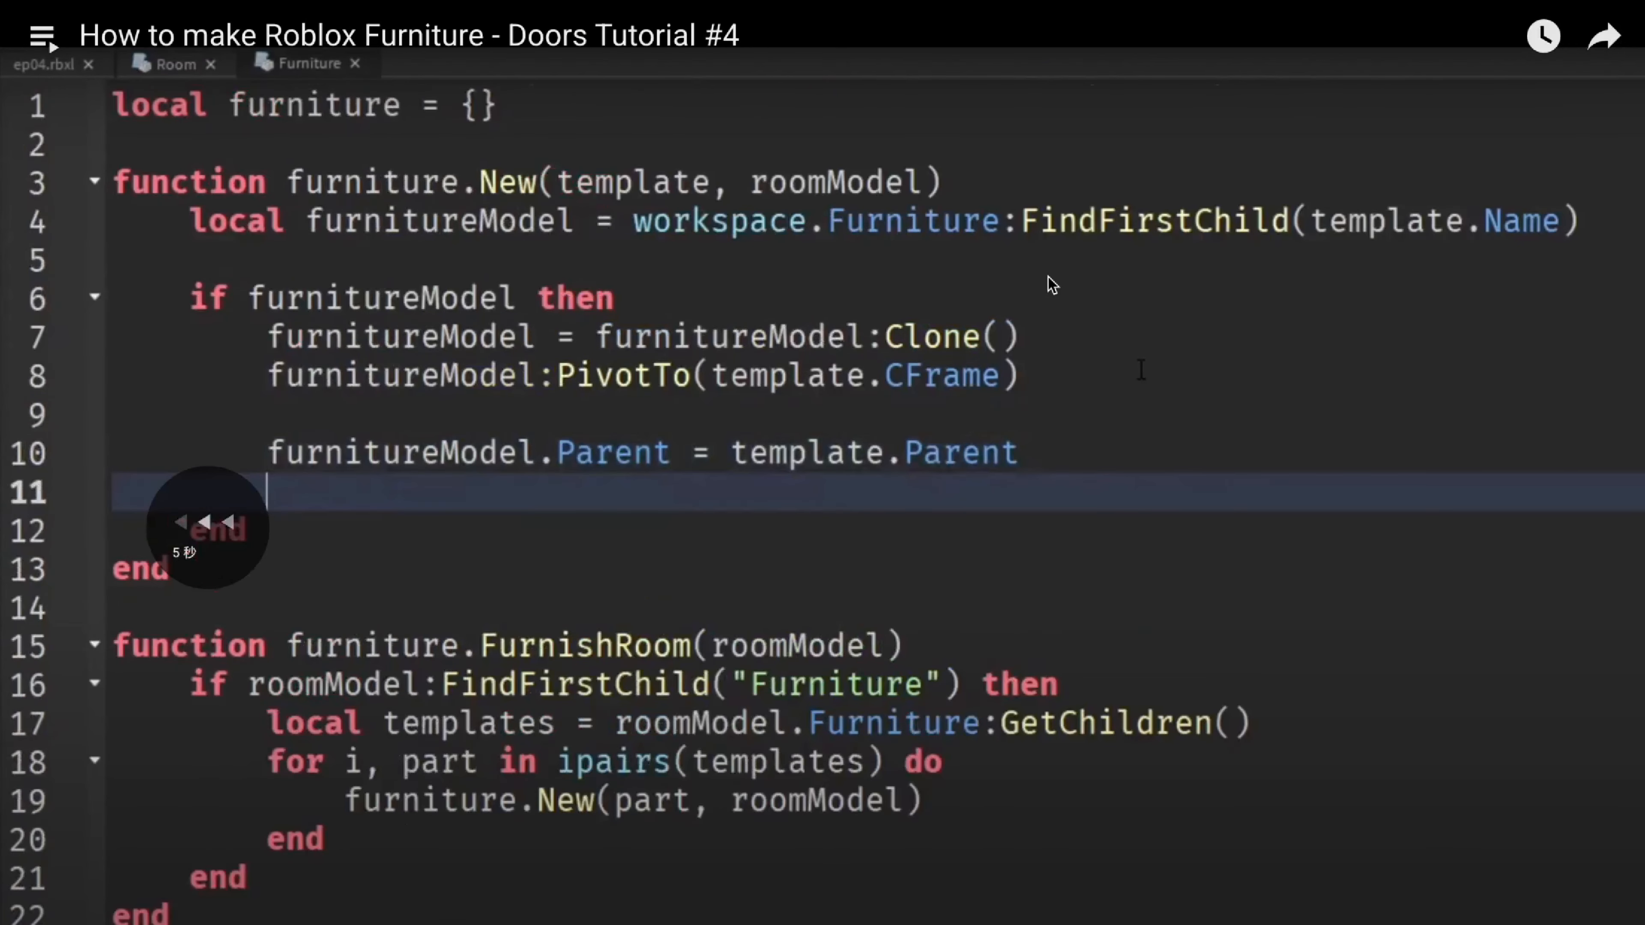
key("space")
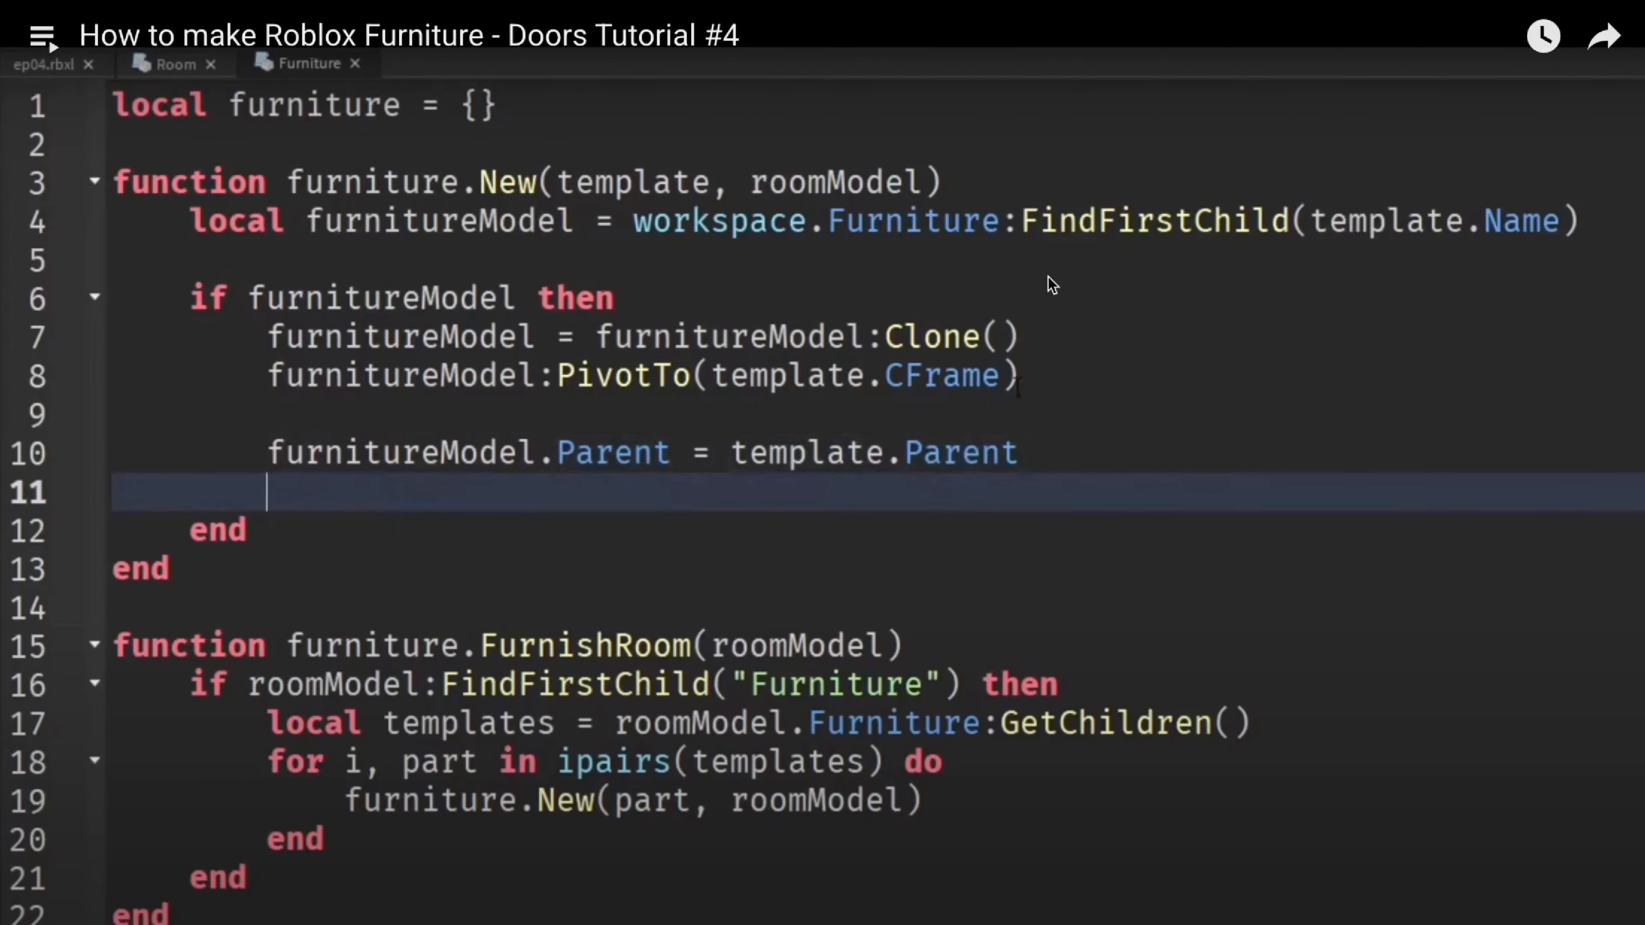
key("Left")
key("space")
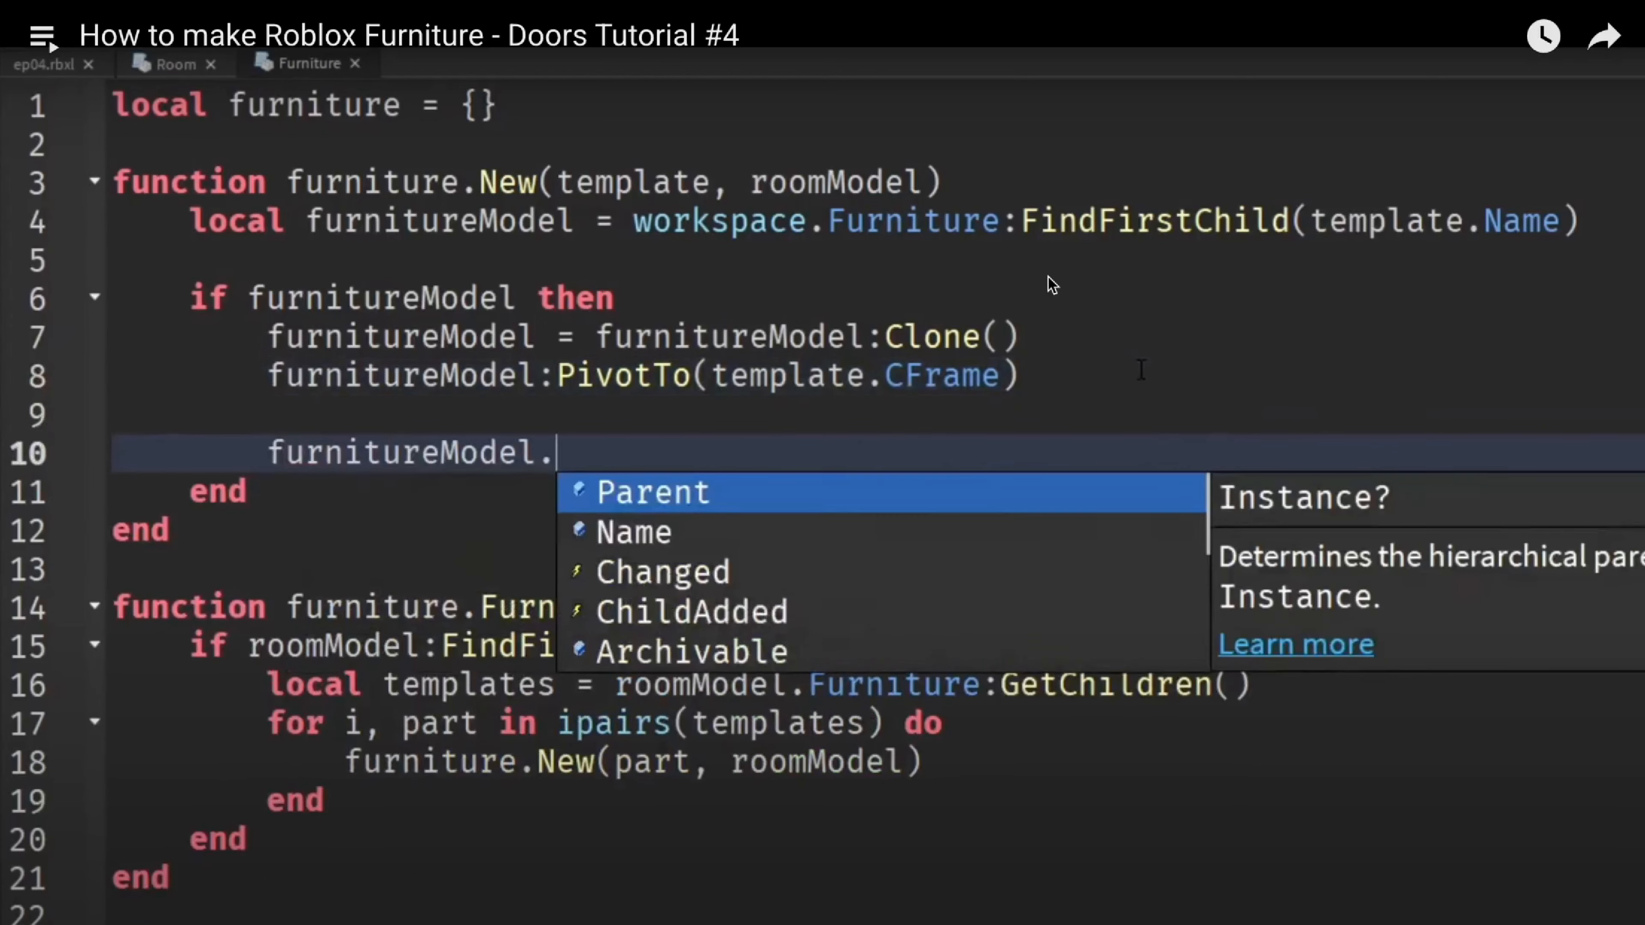
key("space")
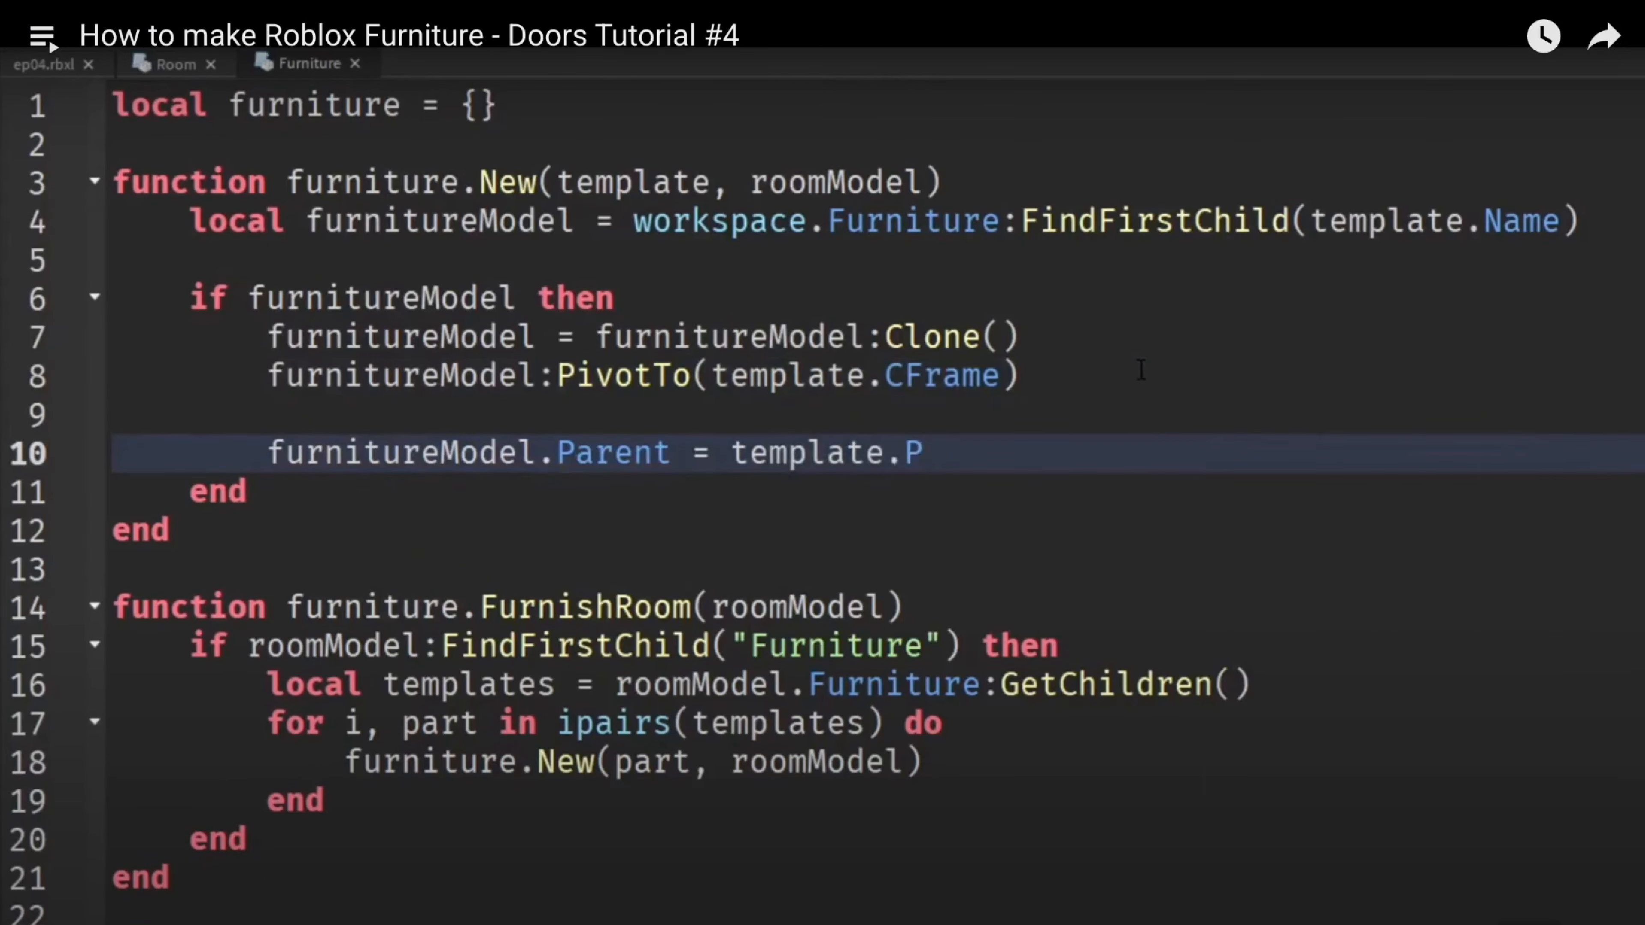
left_click(1419, 923)
left_click(1070, 807)
key("space")
key("space")
Switch to the Cursor code editor and reopen the past chat "Request for Roblox Doors game code"
left_click(1092, 921)
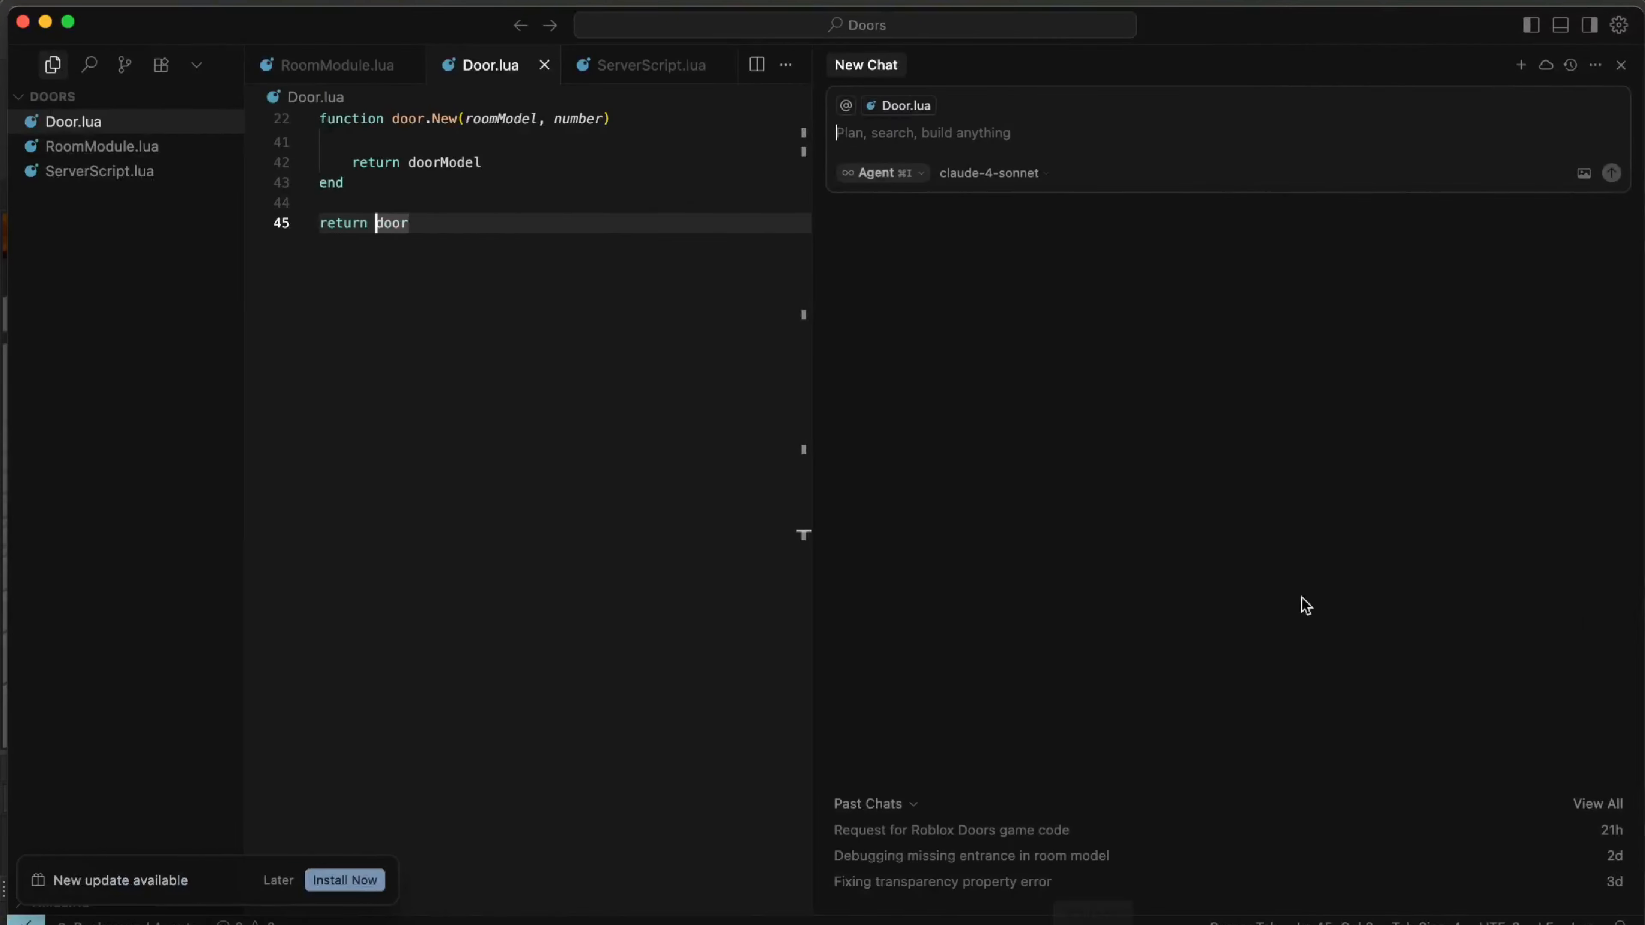
left_click(1569, 70)
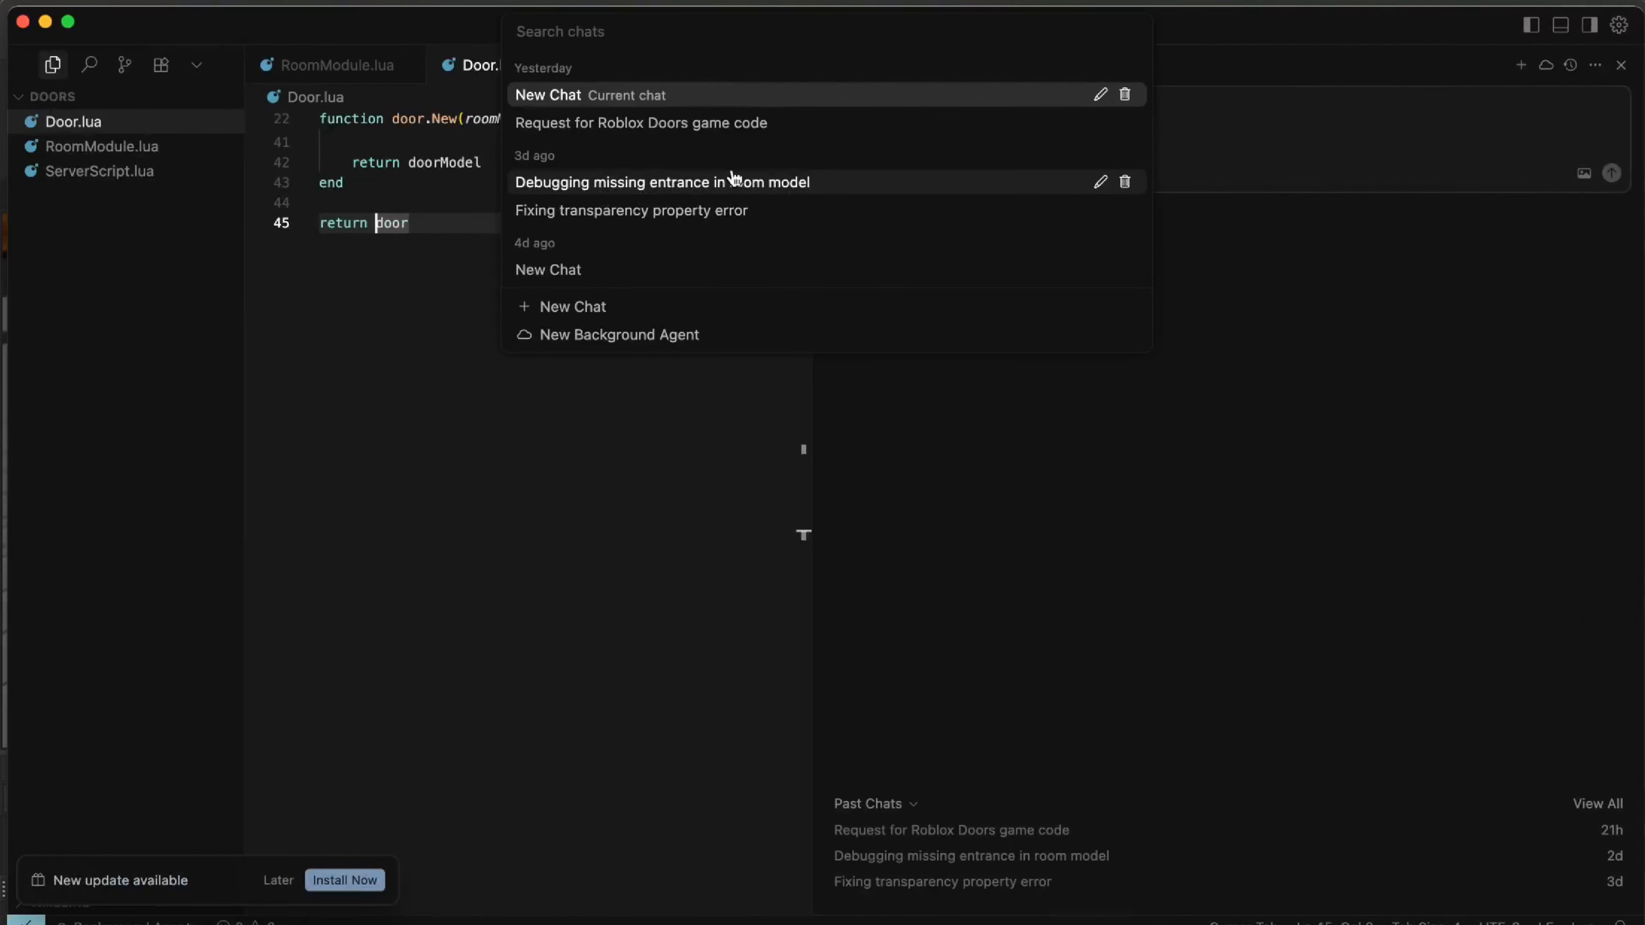
left_click(747, 130)
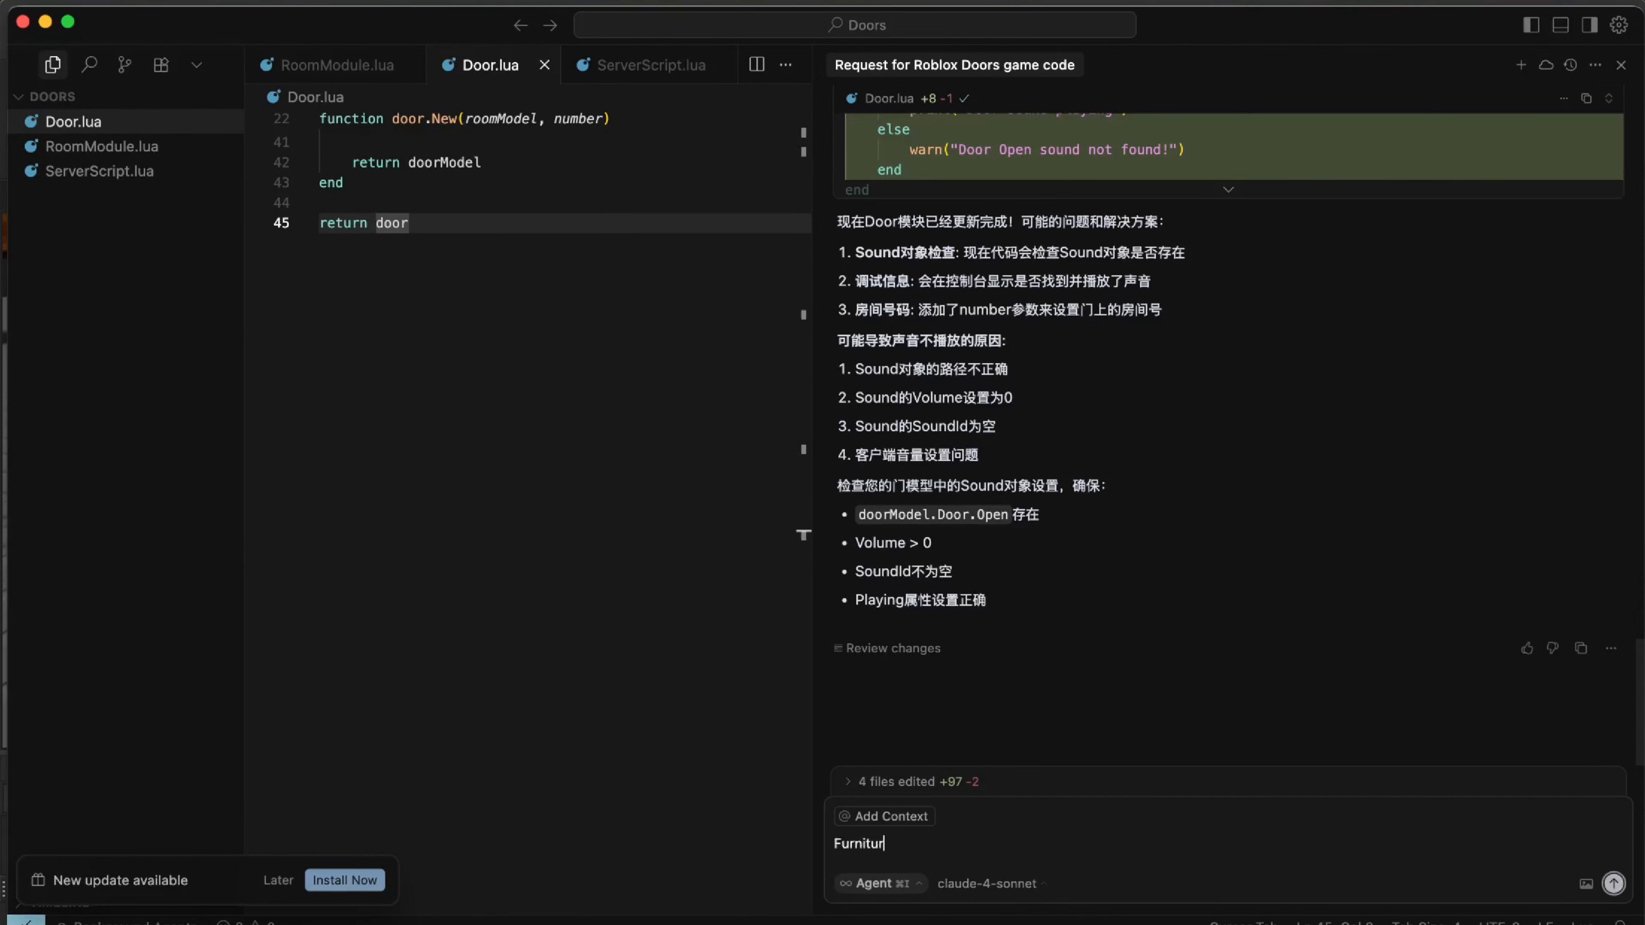
Attach an image from the Documents folder to the chat and send it with the prompt "新しいコード"
left_click(1586, 885)
left_click(461, 493)
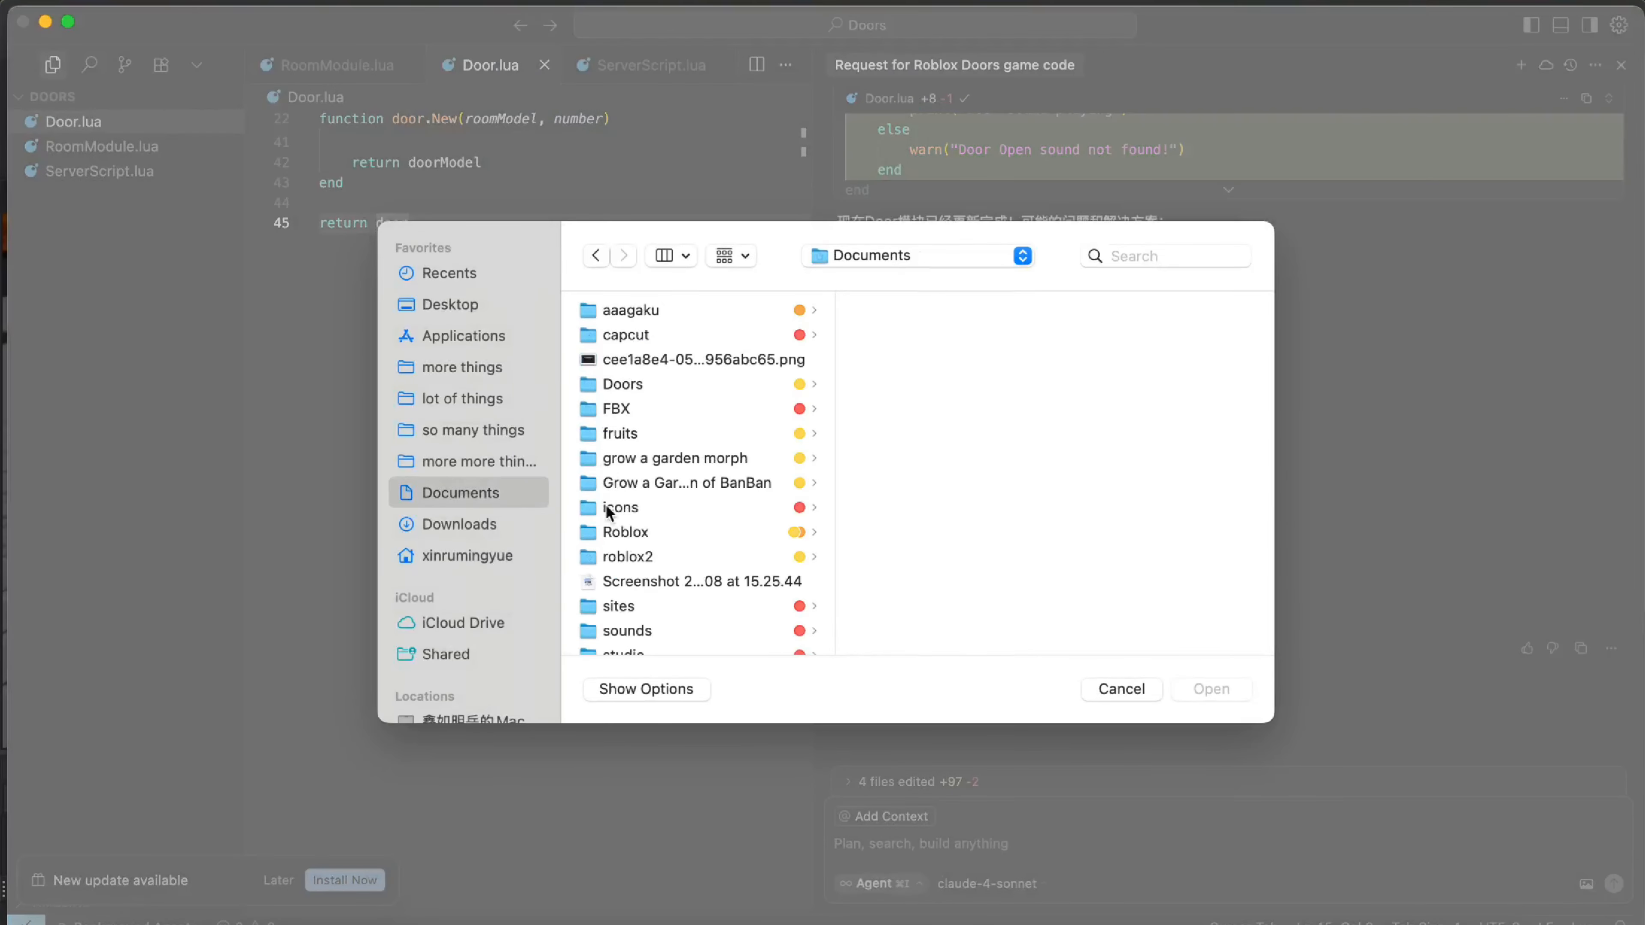
scroll(615, 518, "down", 2)
left_click(616, 530)
left_click(1202, 692)
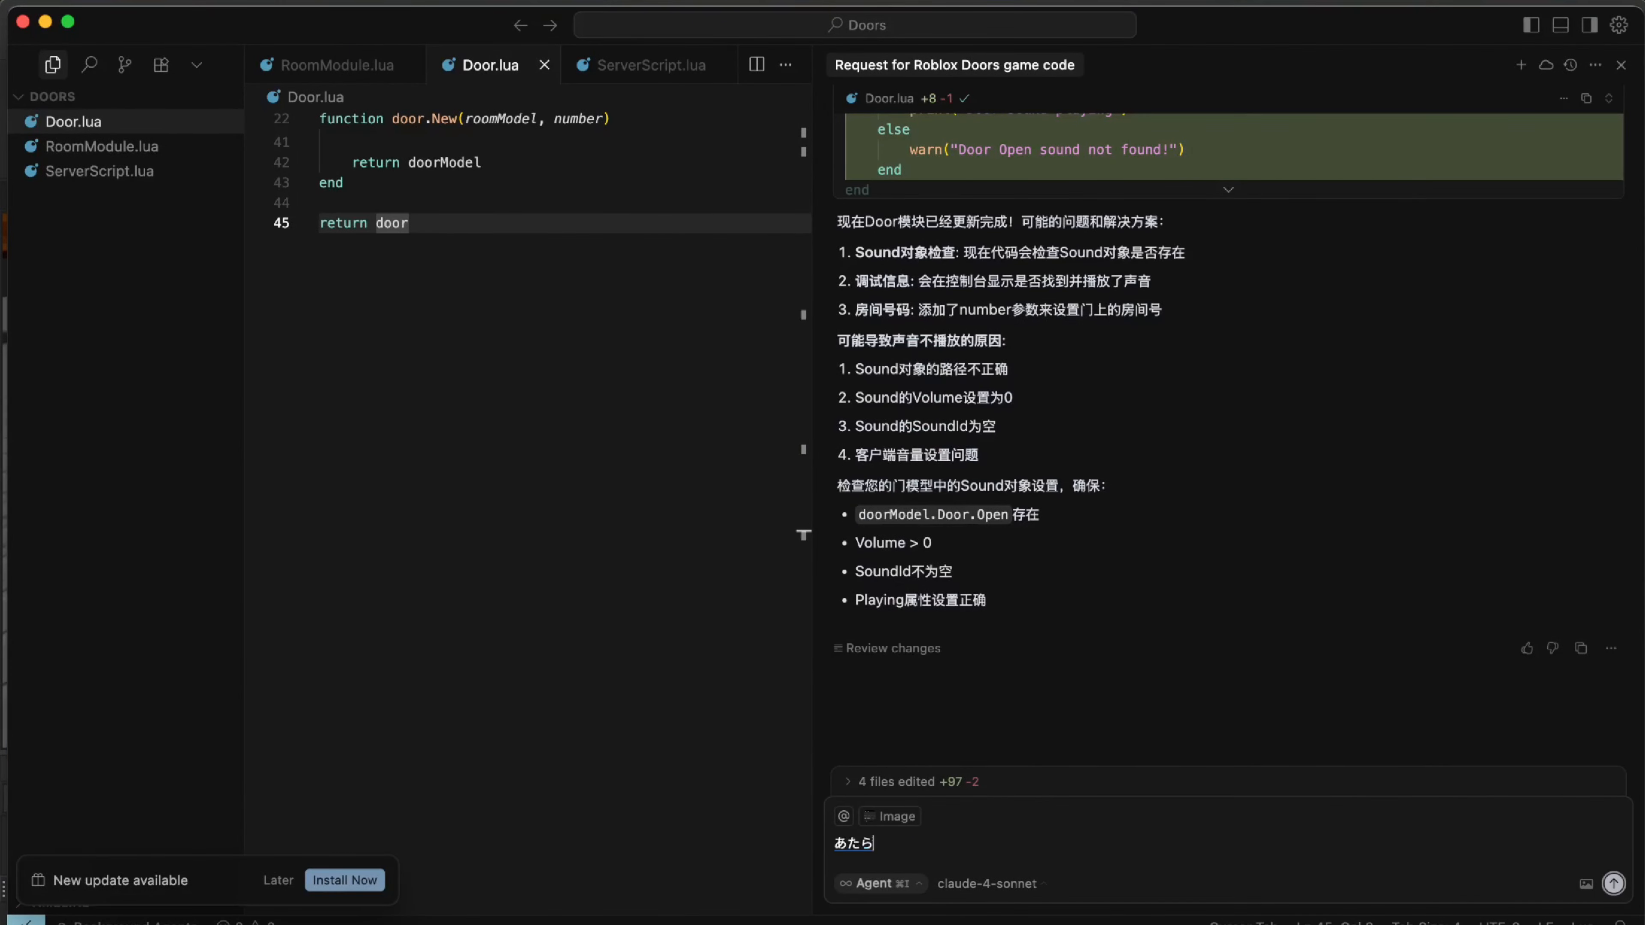
type("新しいコード")
key("Return")
key("Return")
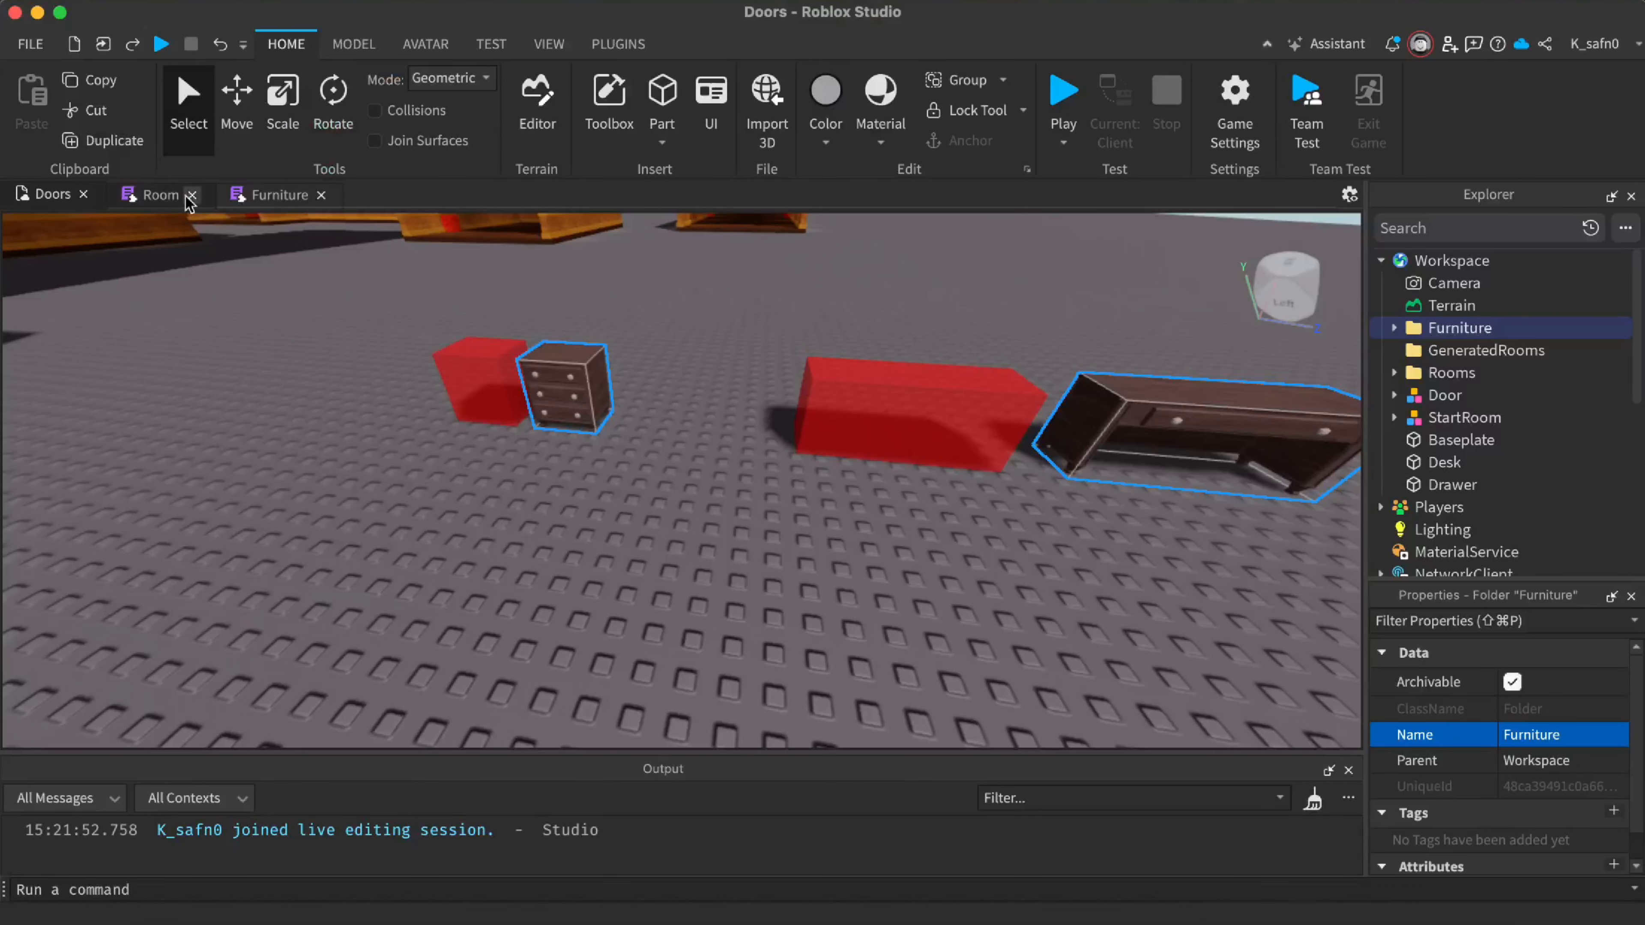
In the Room script's room.Generate function, insert two blank lines after newRoom.Exit.Transparency = 1
left_click(214, 194)
left_click(161, 194)
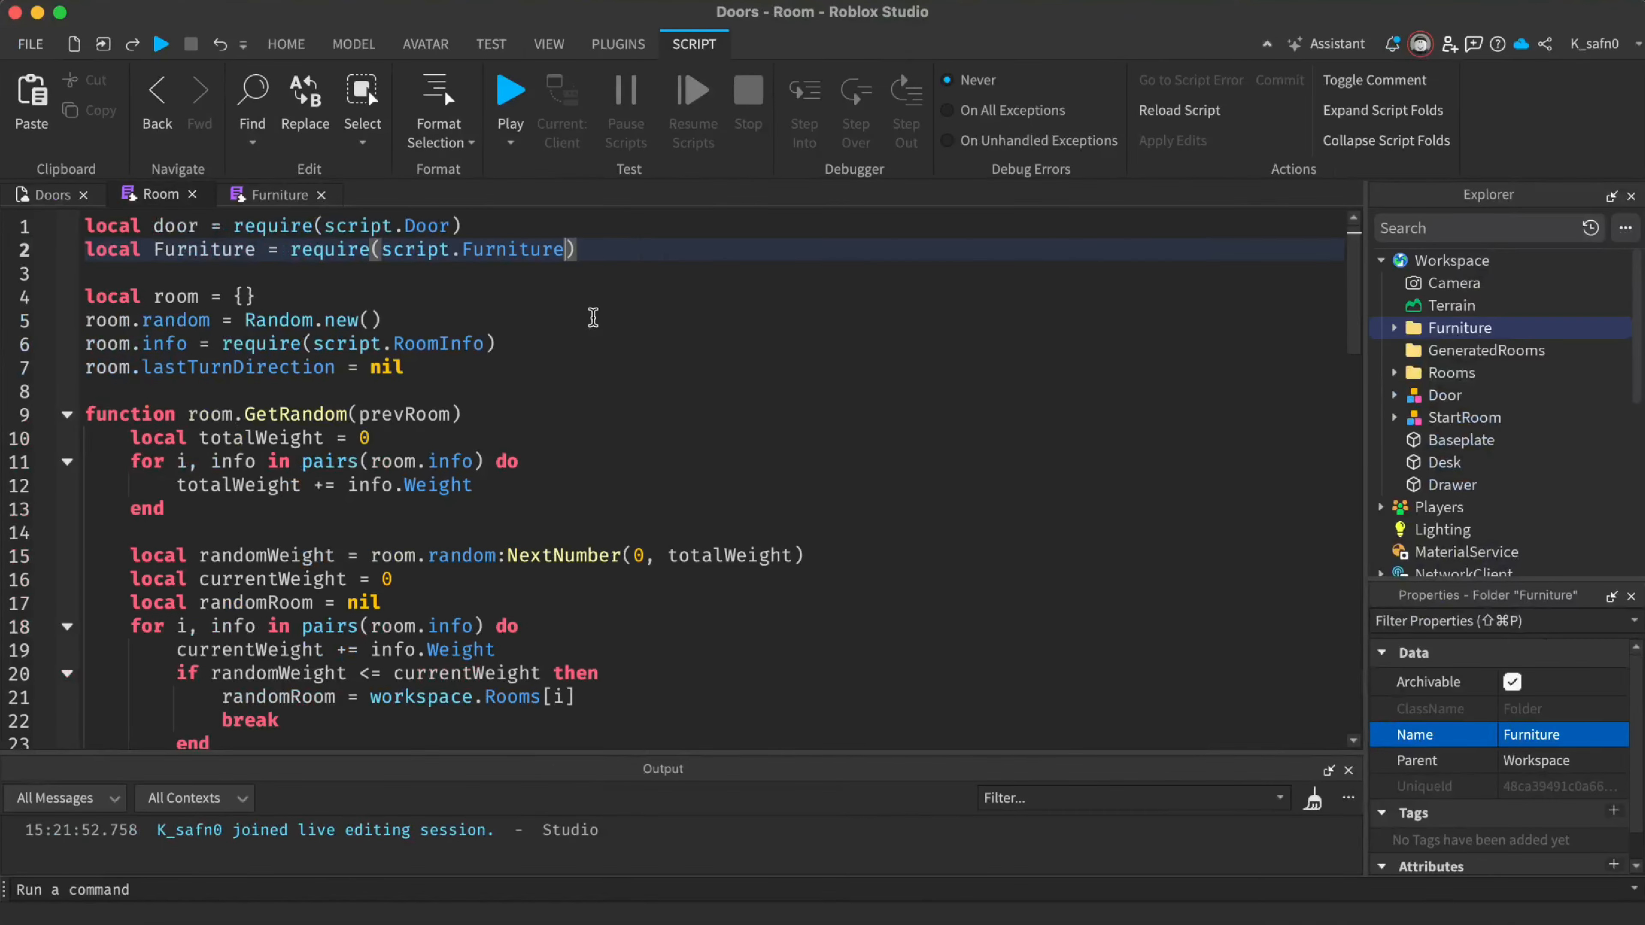
scroll(621, 318, "down", 10)
scroll(619, 363, "down", 10)
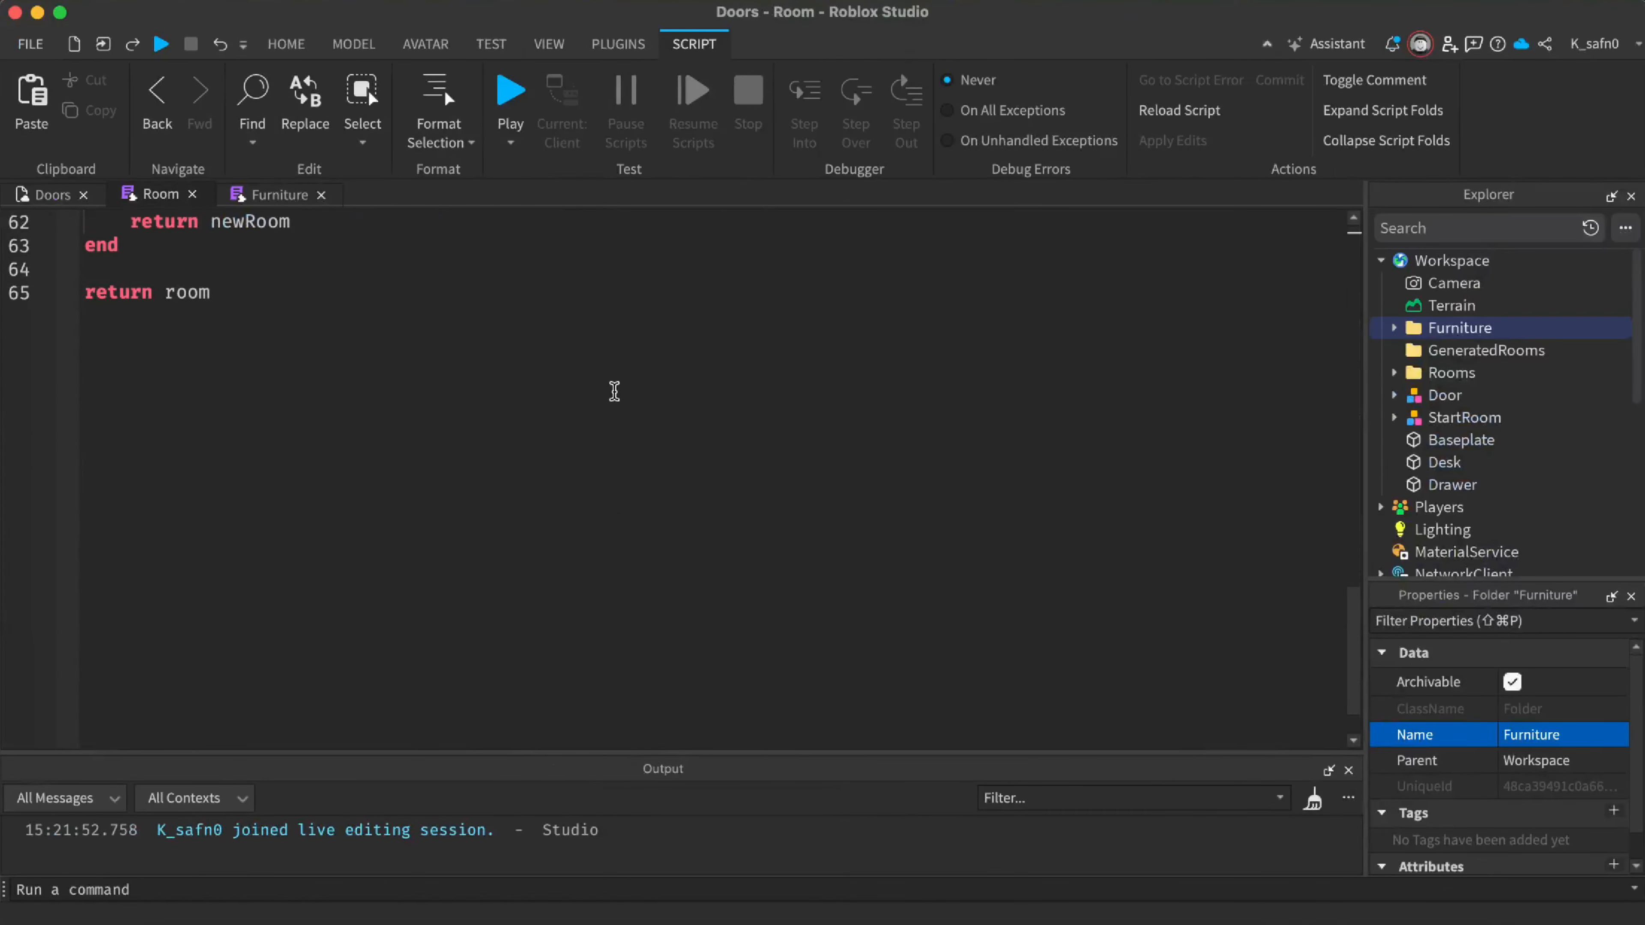
scroll(613, 382, "up", 4)
left_click(661, 382)
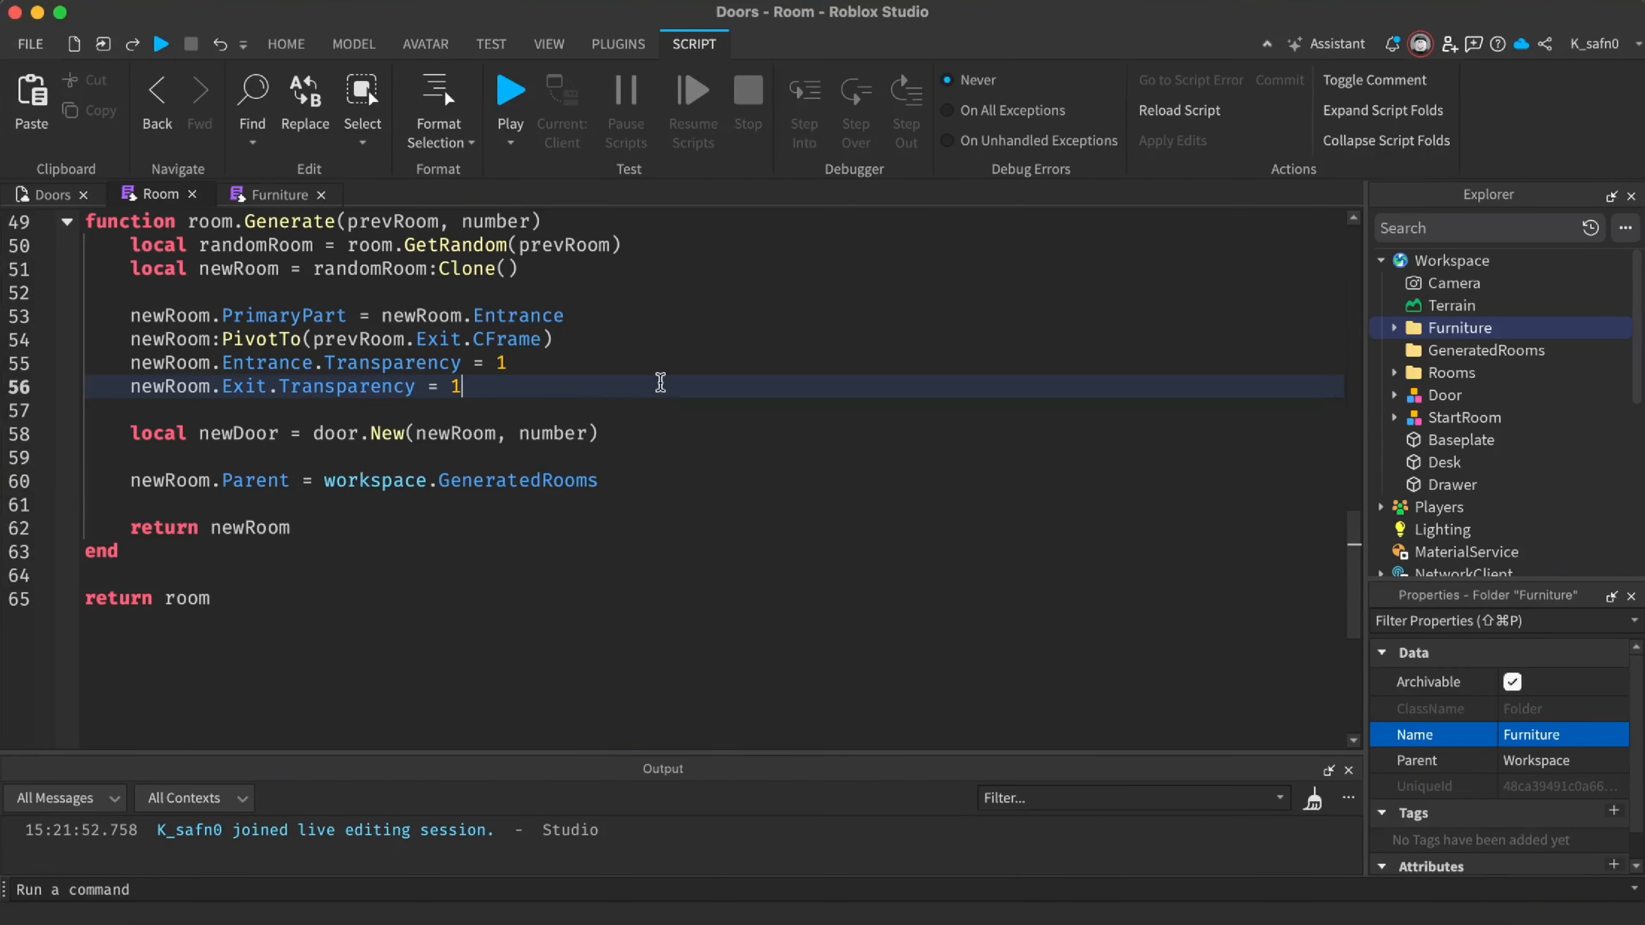
key("Return")
key("Return")
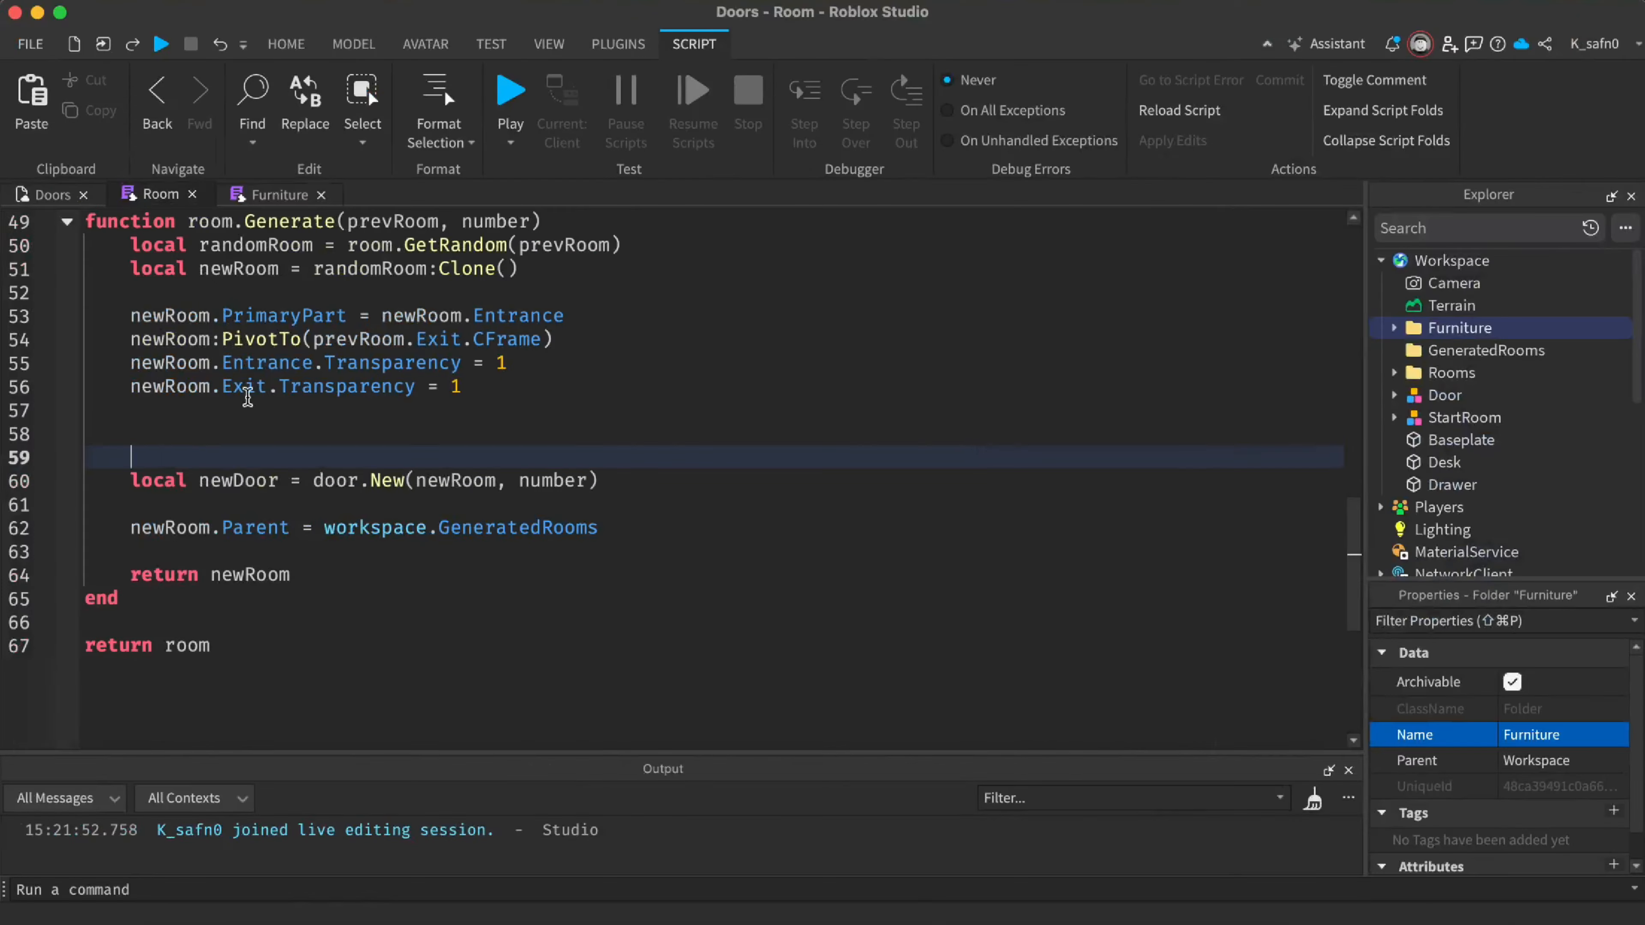
Add the call furniture.FurnishRoom(newRoom) directly above the newDoor line in room.Generate, following the tutorial
scroll(248, 395, "up", 4)
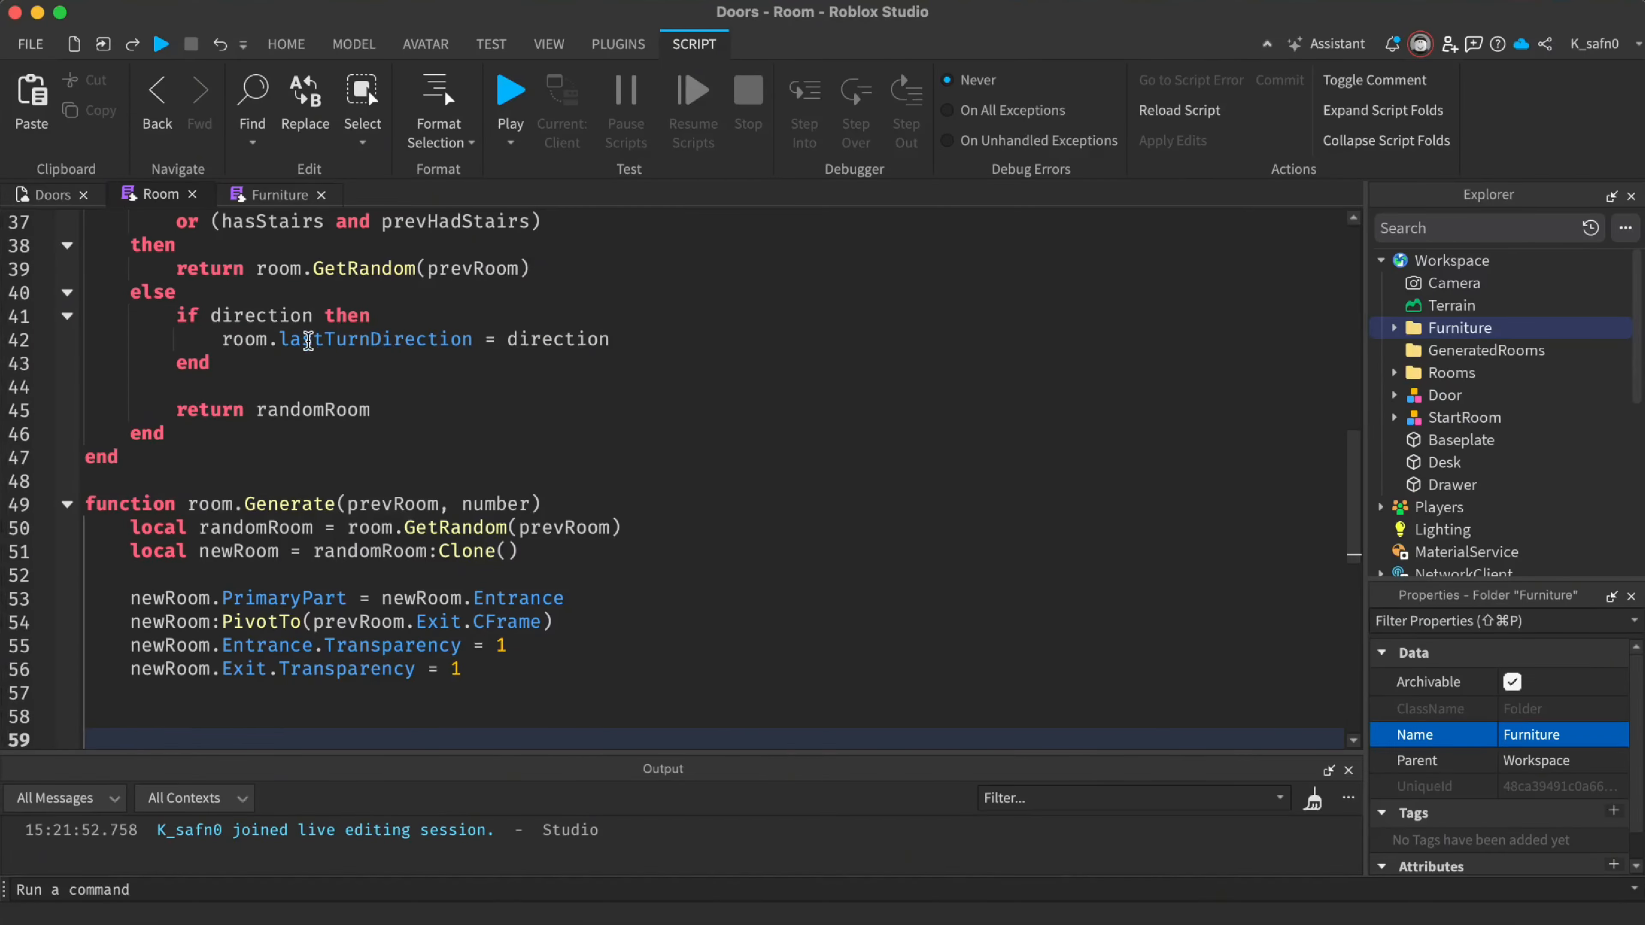
left_click(218, 431)
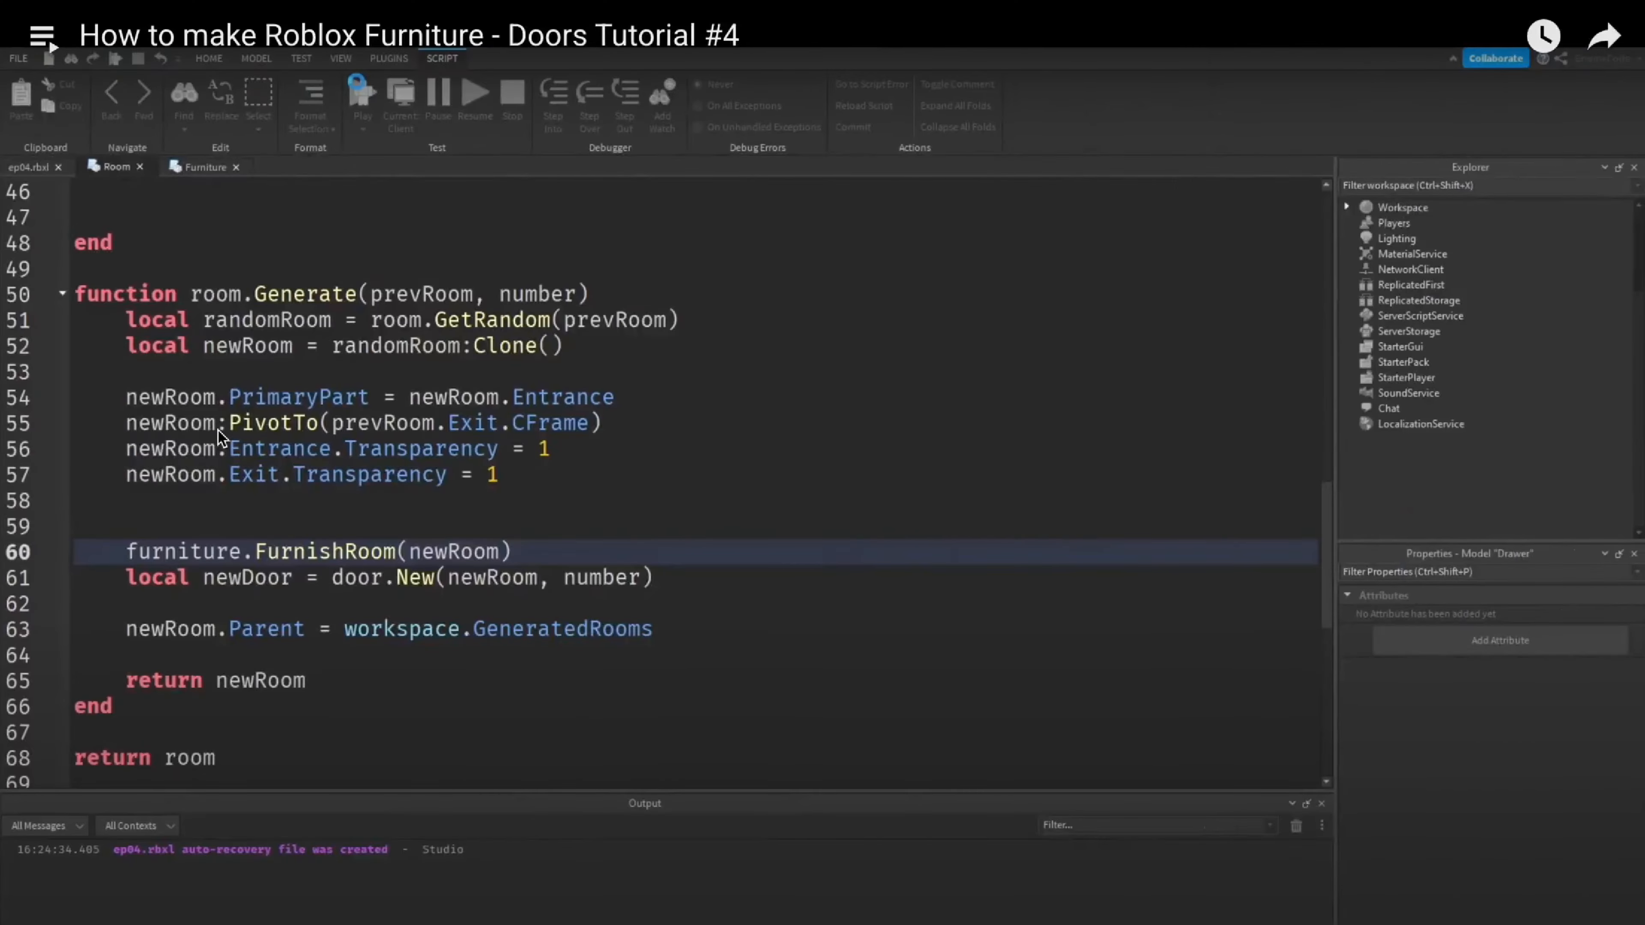
scroll(218, 431, "down", 3)
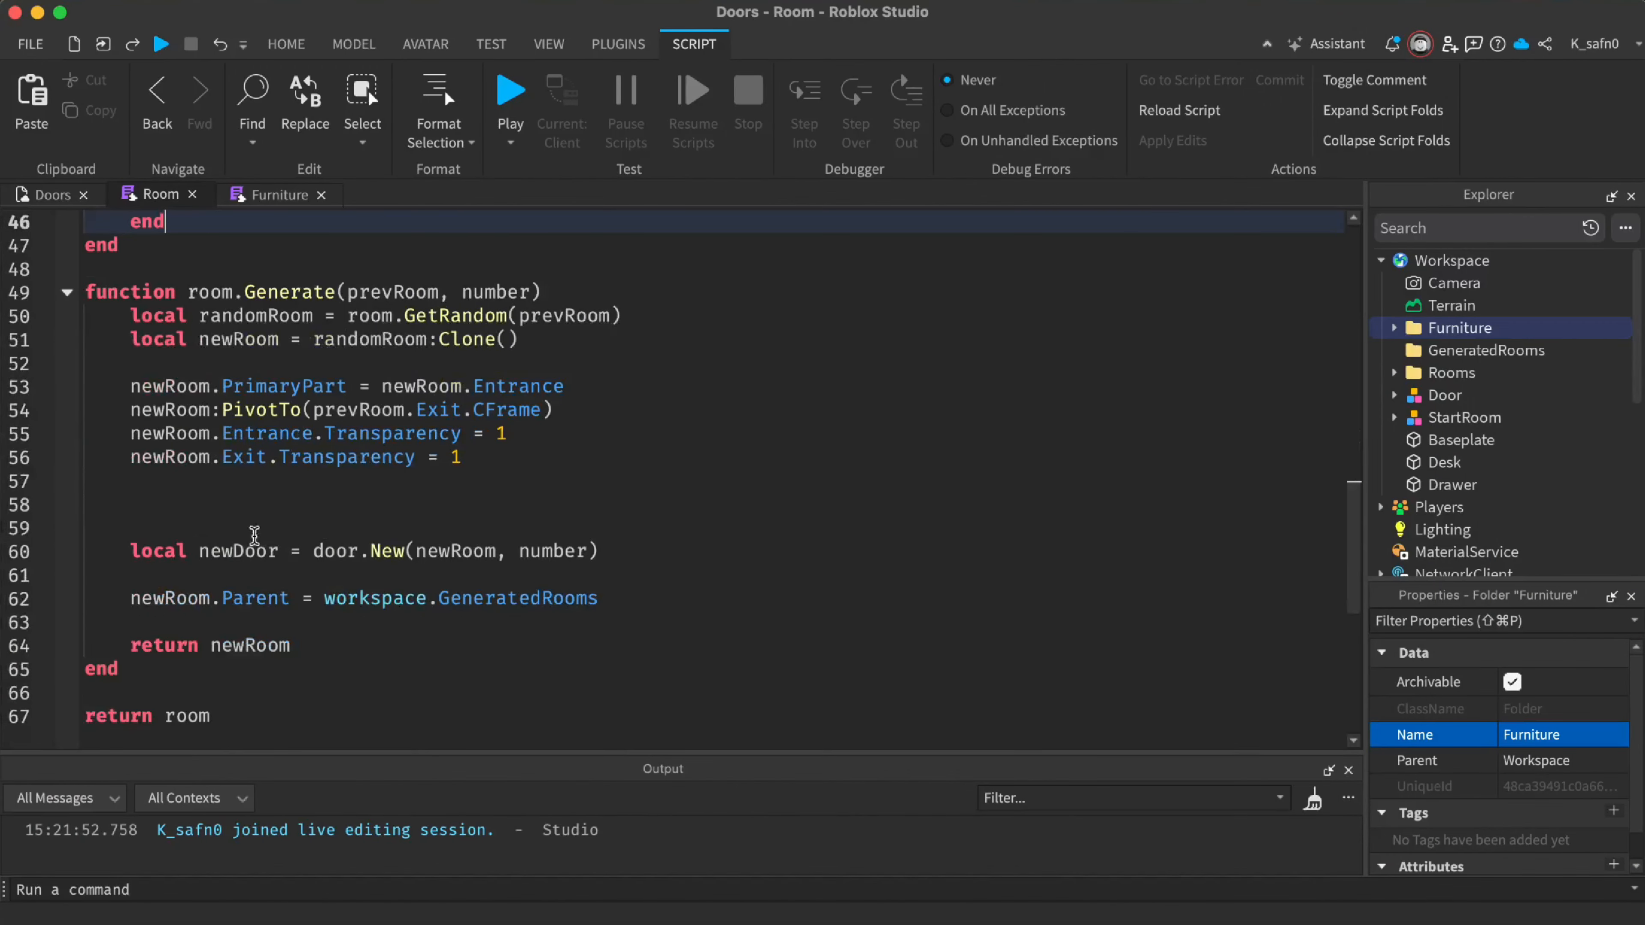
left_click(256, 504)
key("Down")
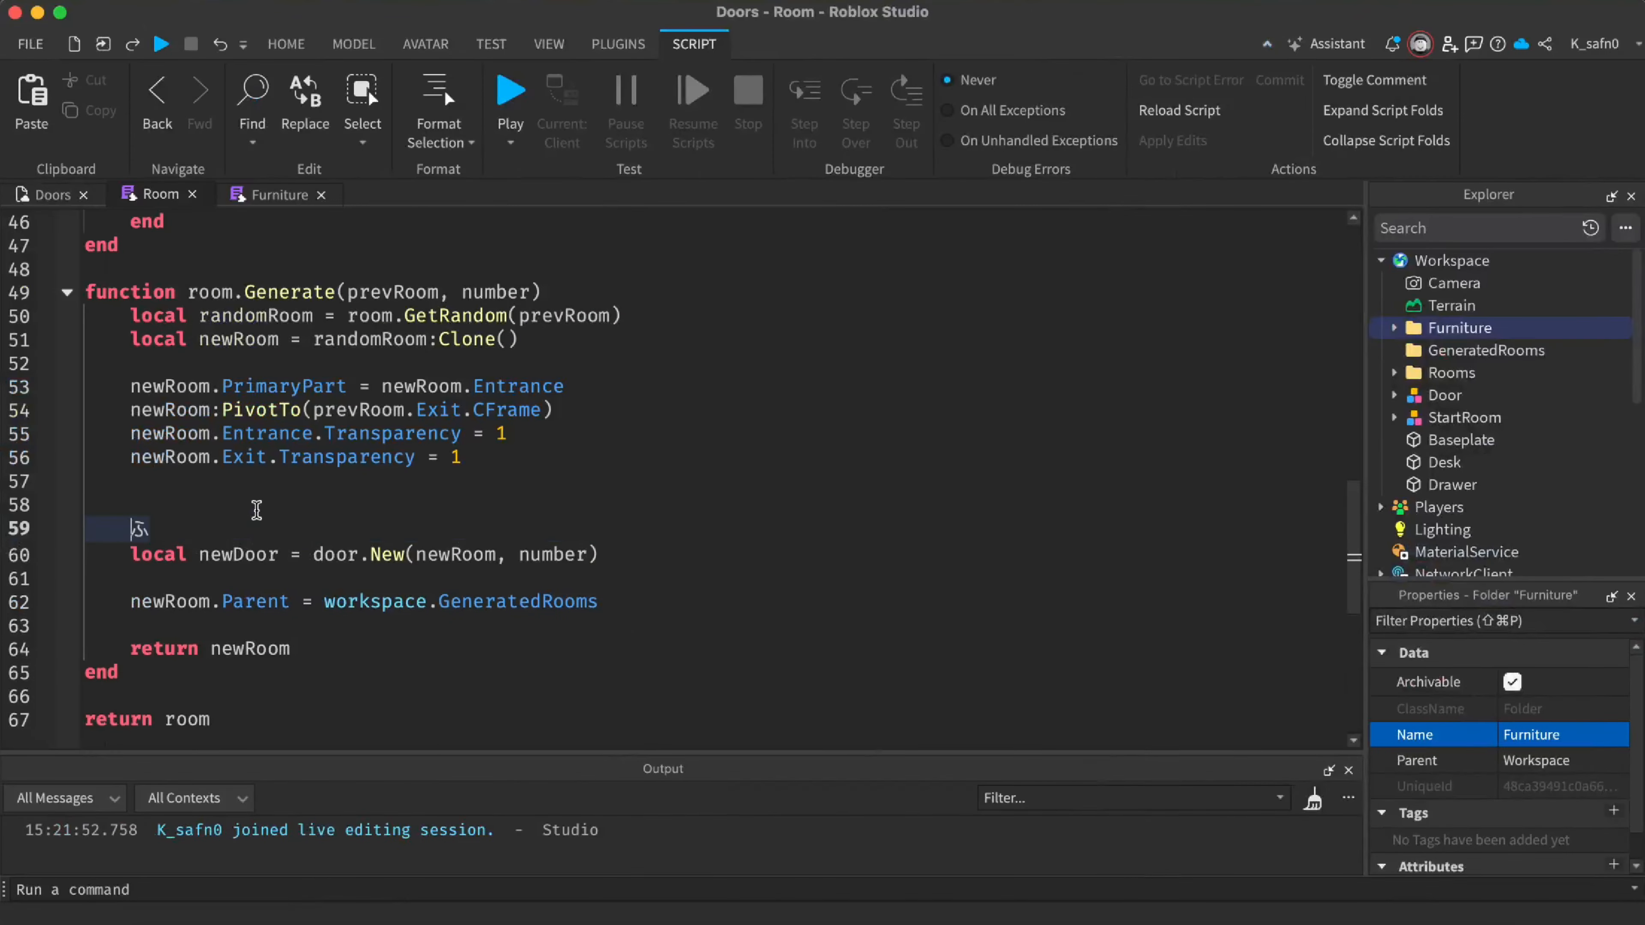
type("fu")
key("Tab")
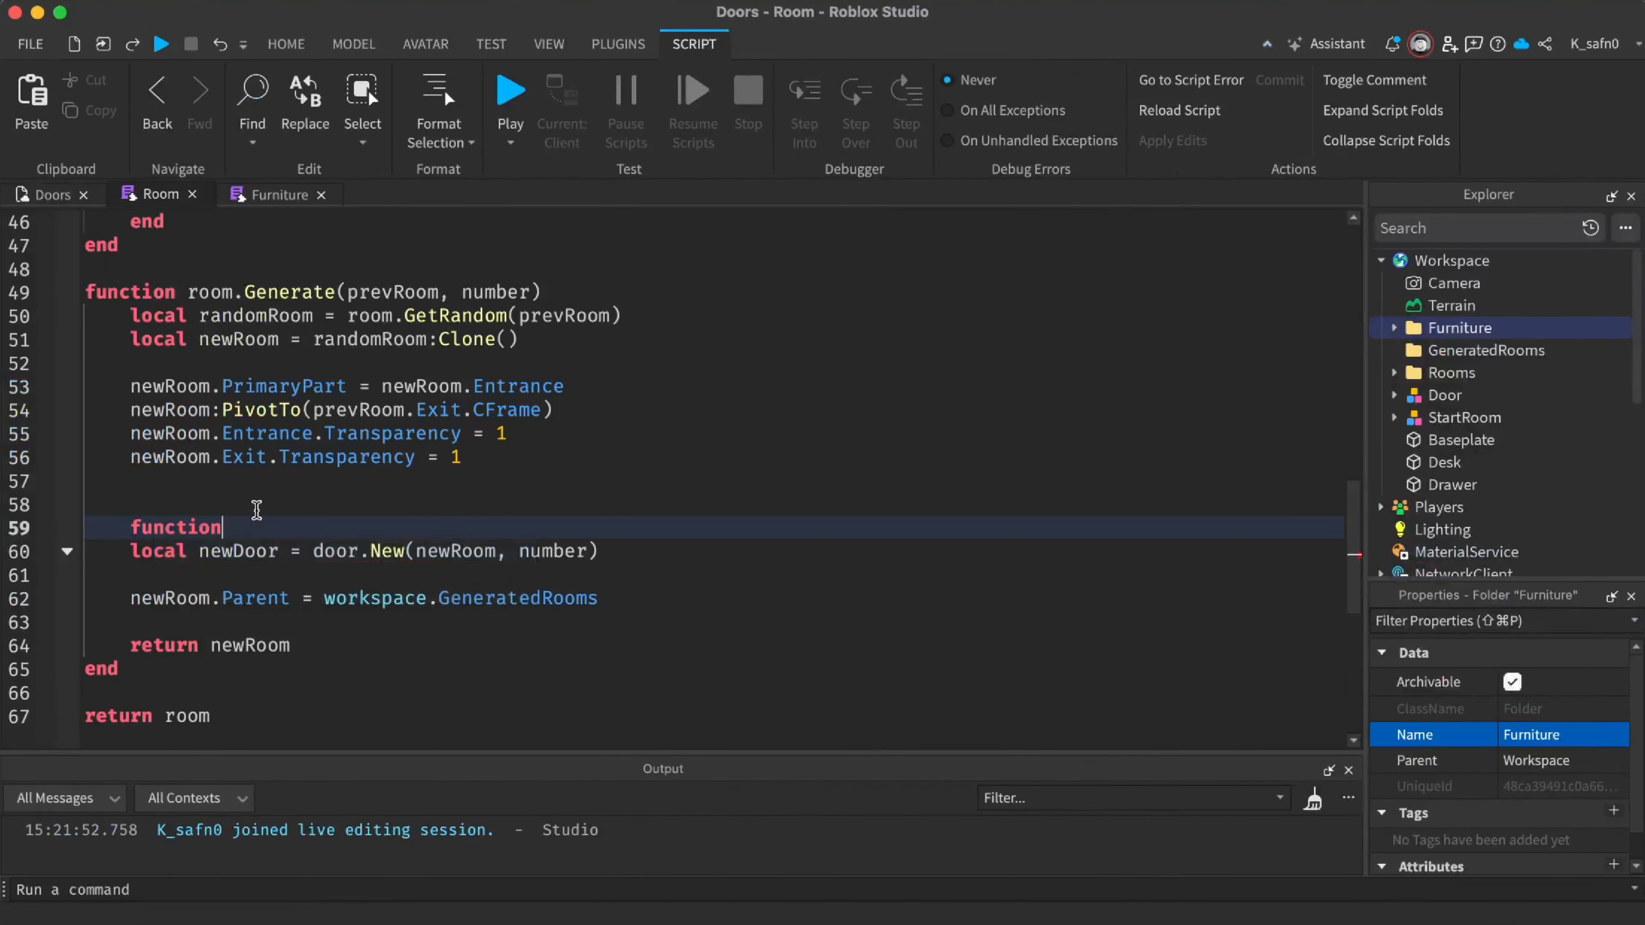
type("r")
key("Tab")
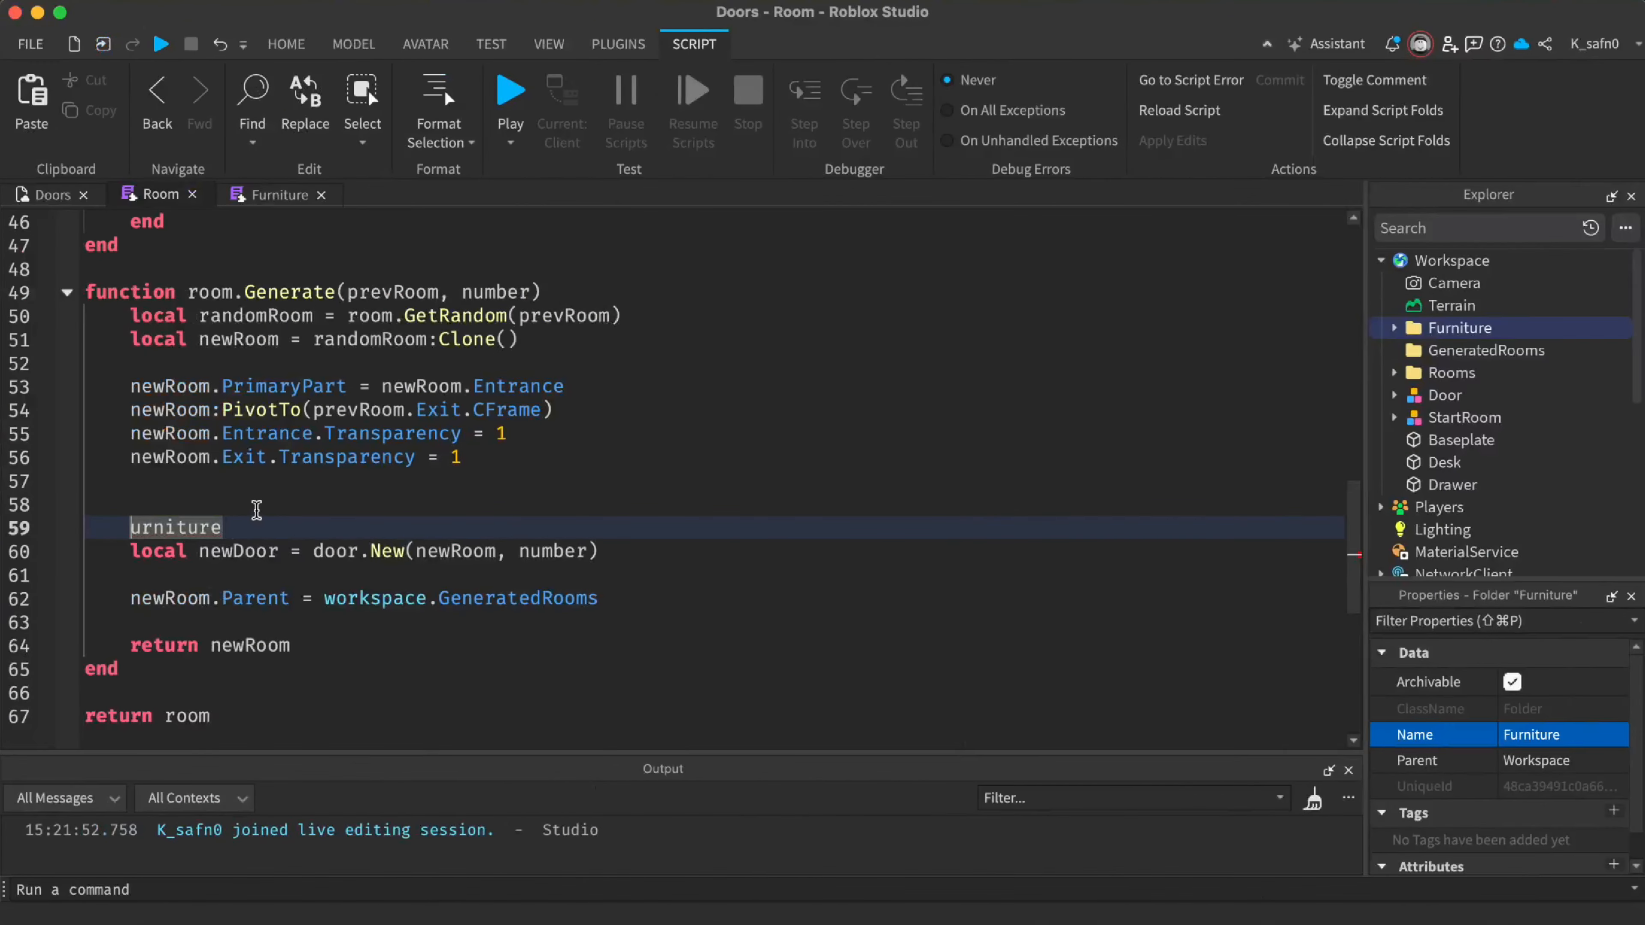
type("f")
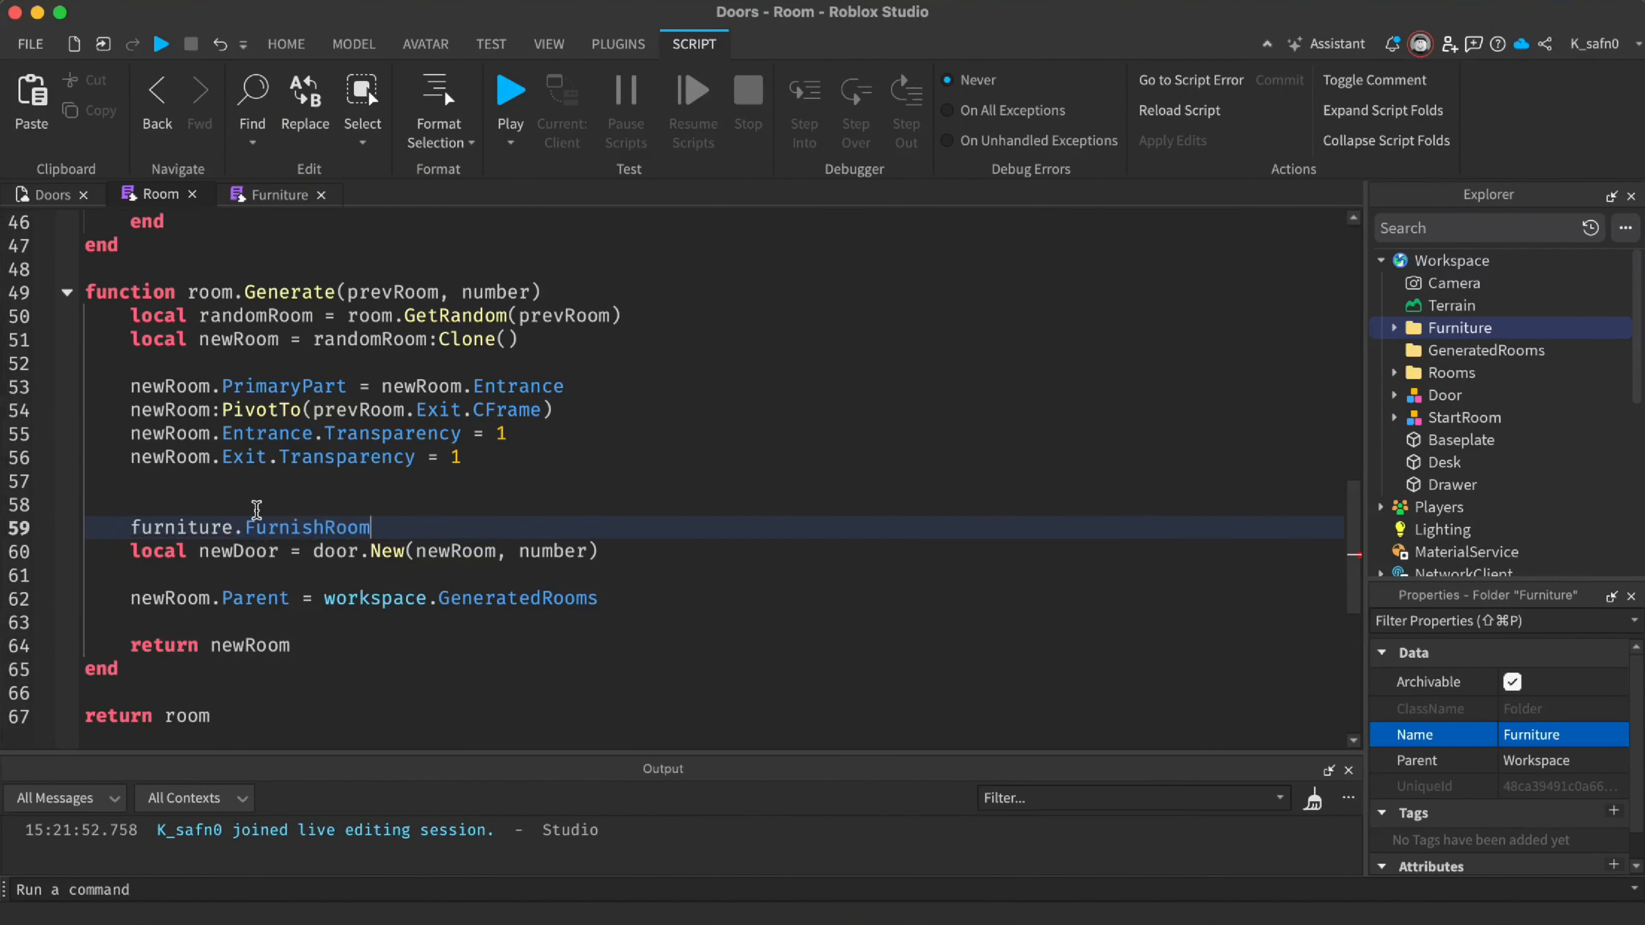
type("(")
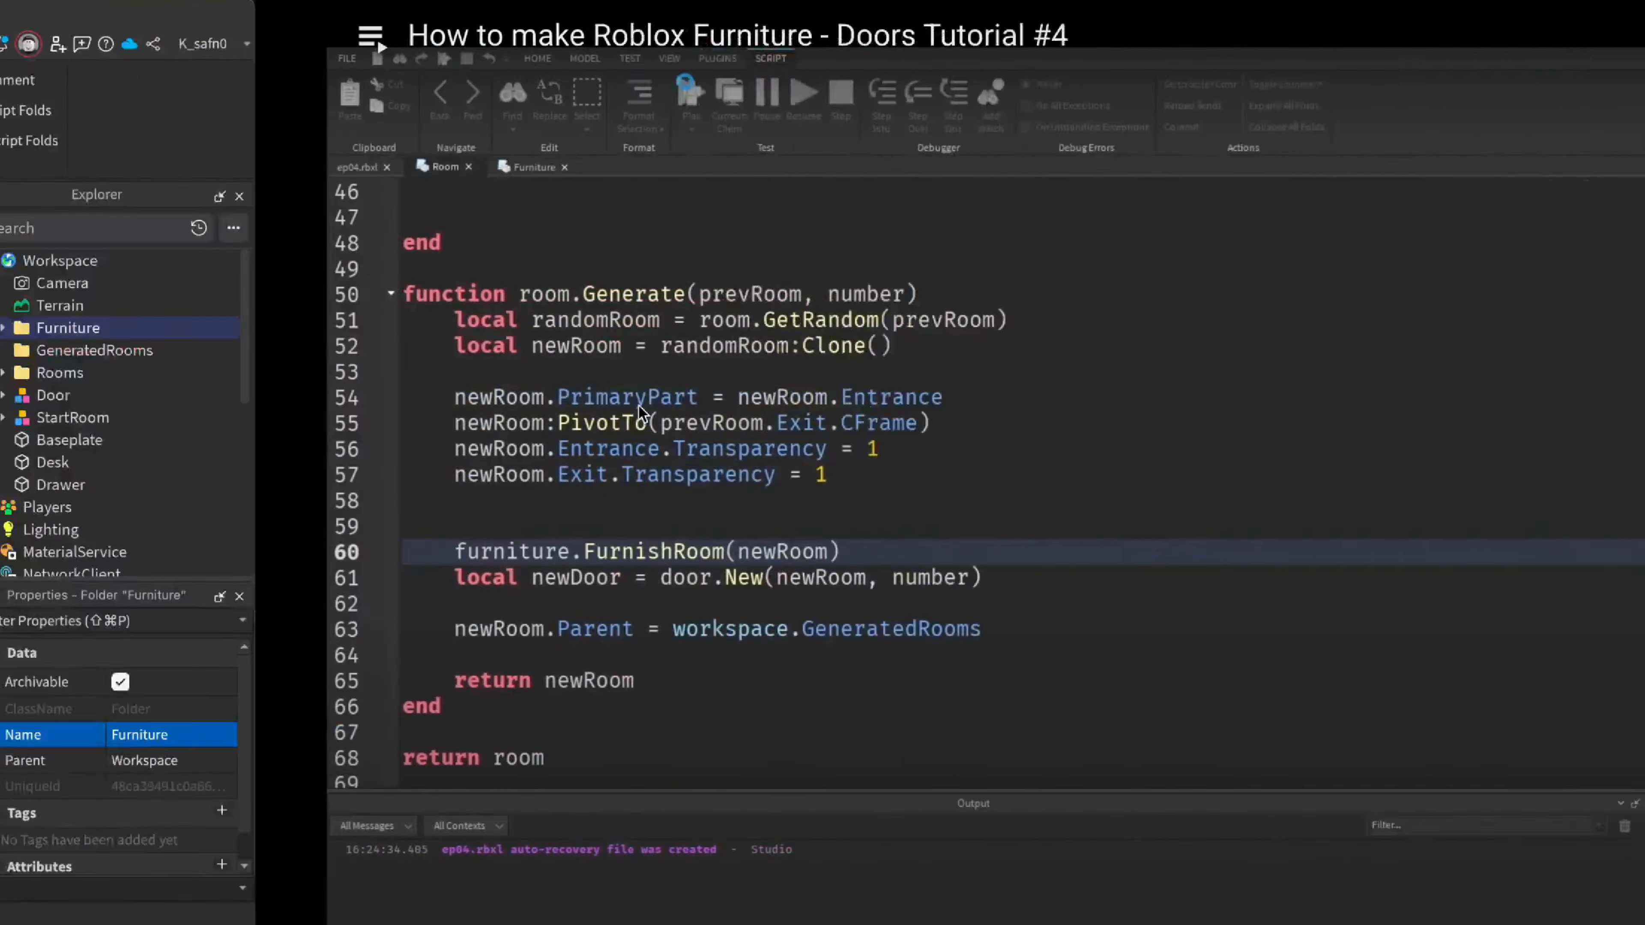
type("newRoom")
key("Tab")
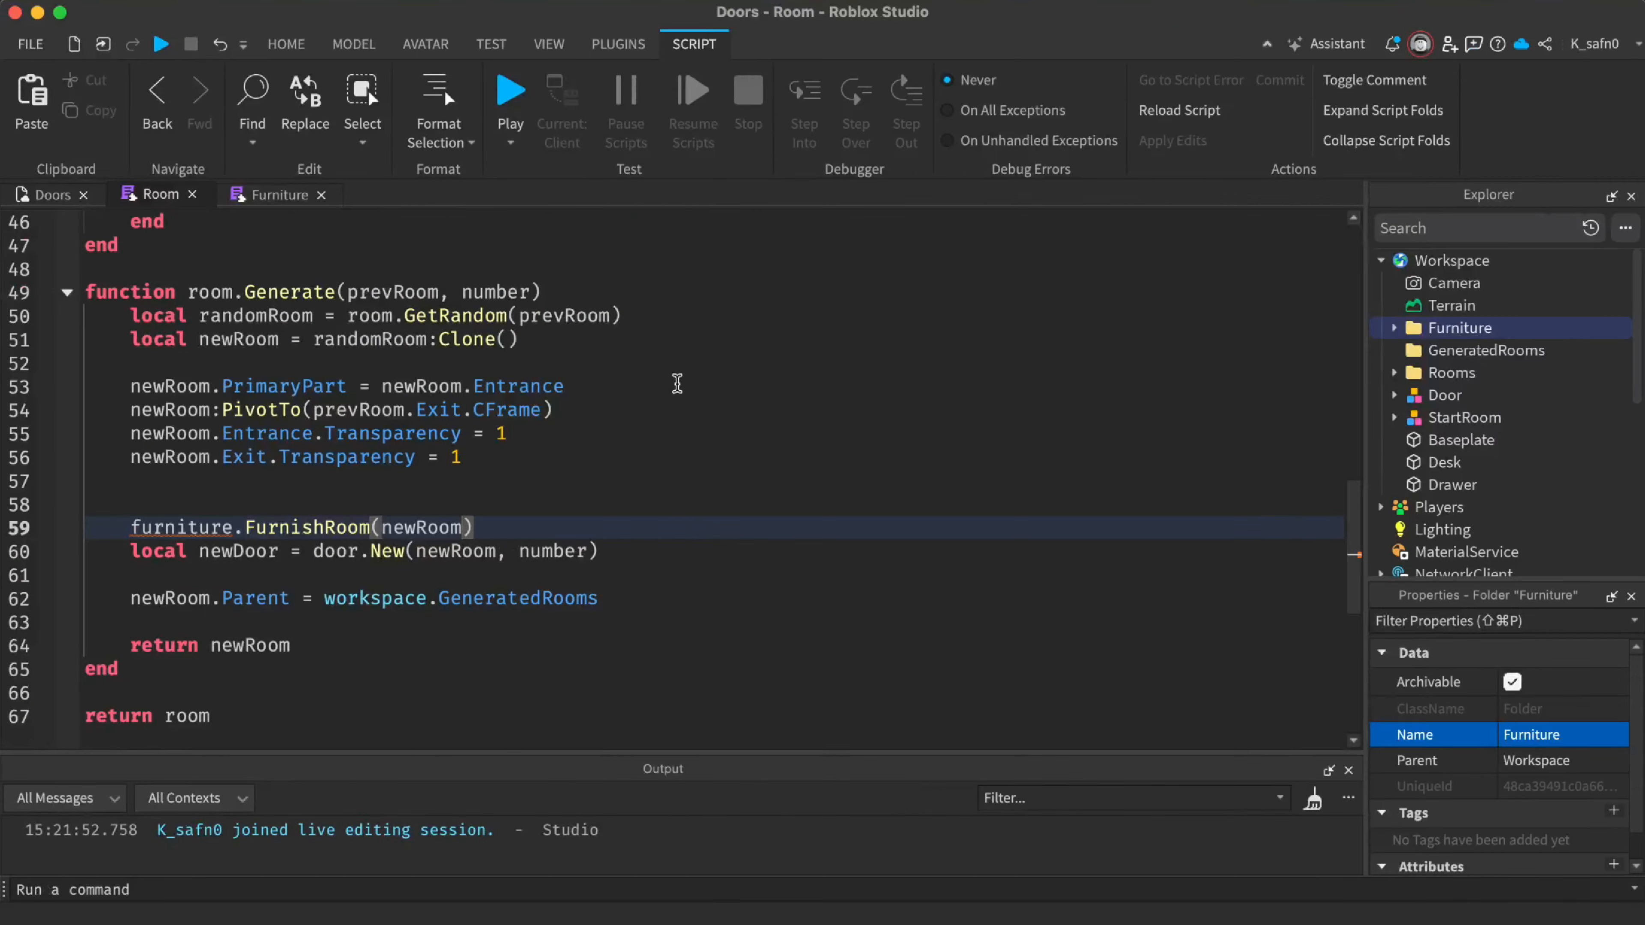
Rename the variable Furniture to lowercase furniture in the require(script.Furniture) line of the Room script
scroll(675, 382, "up", 15)
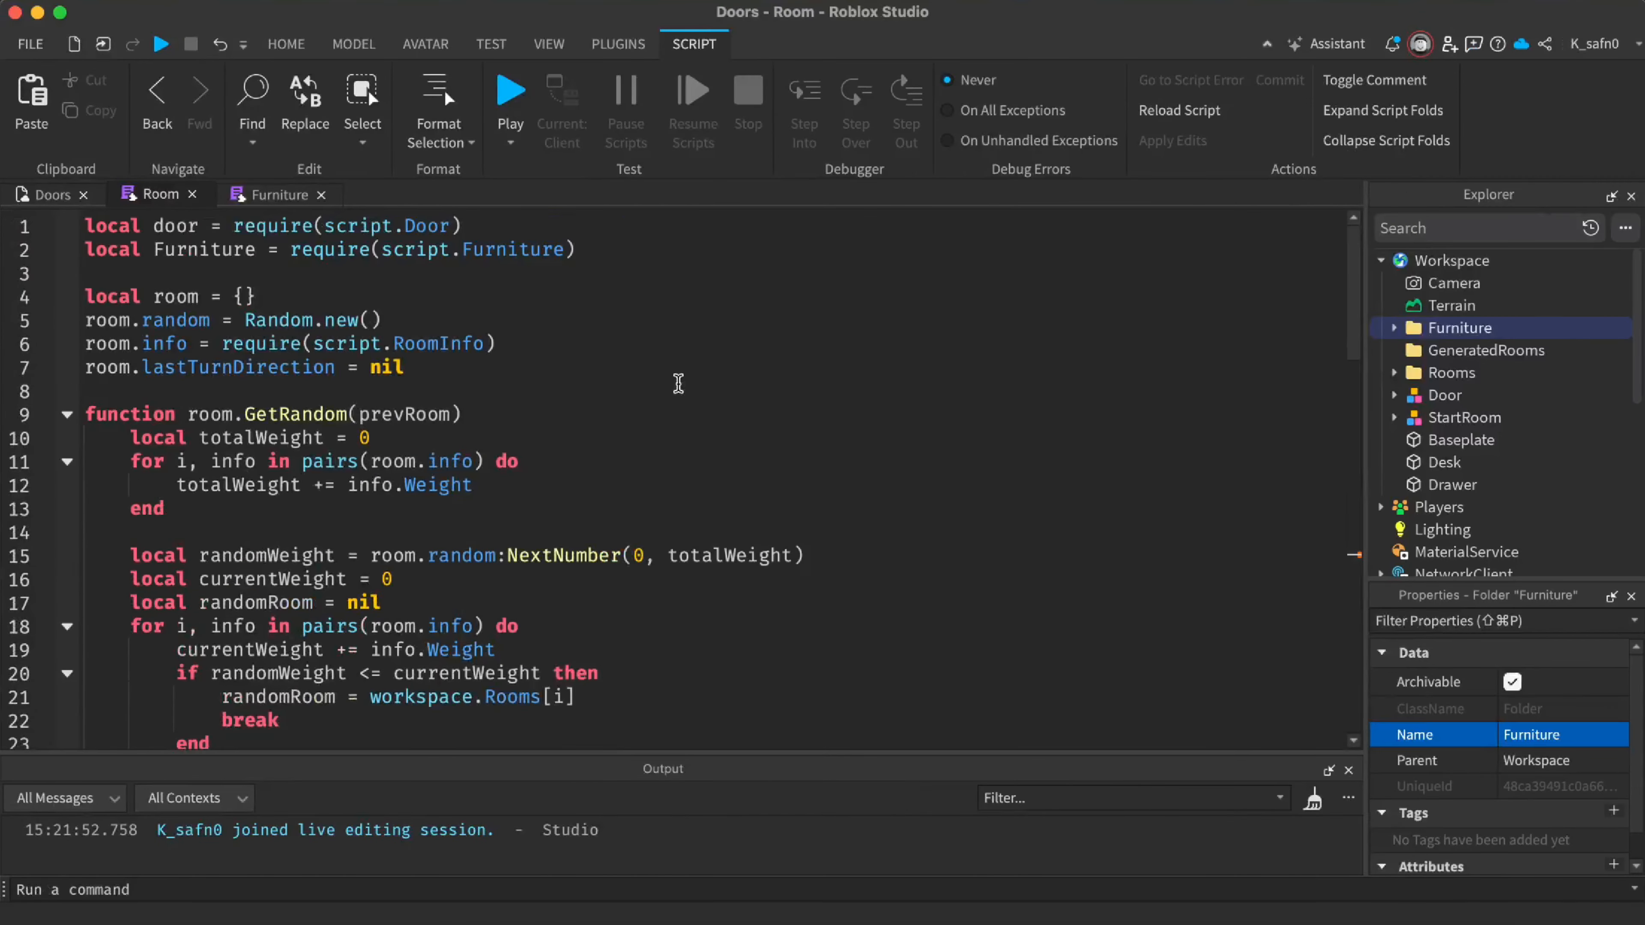
left_click(156, 253)
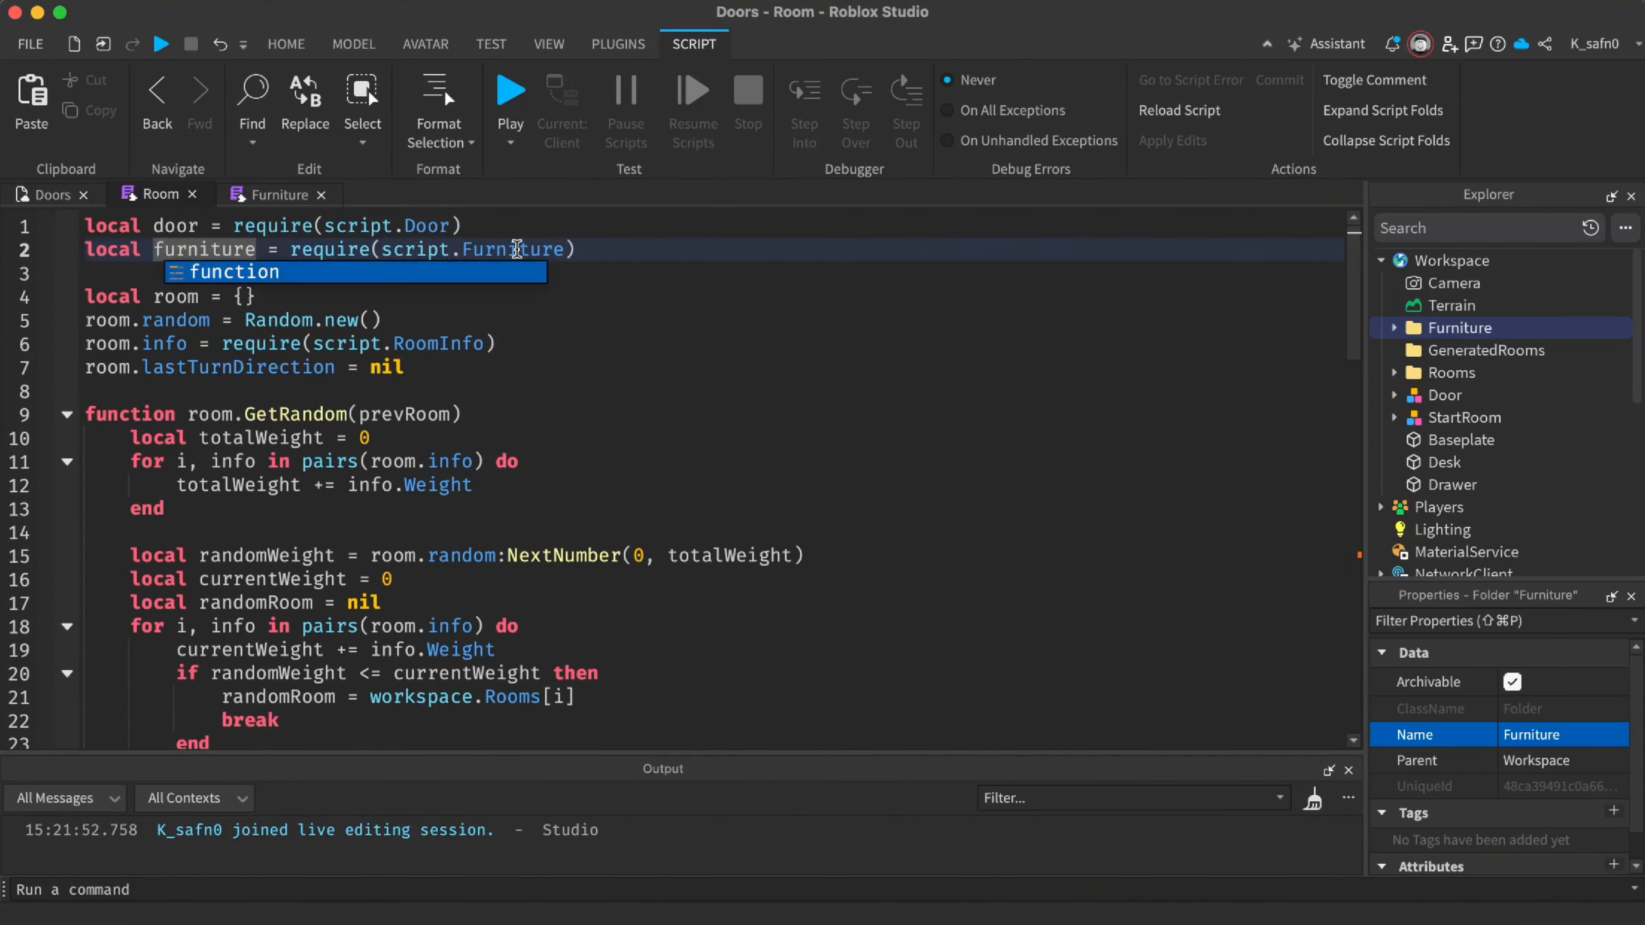
scroll(516, 249, "down", 20)
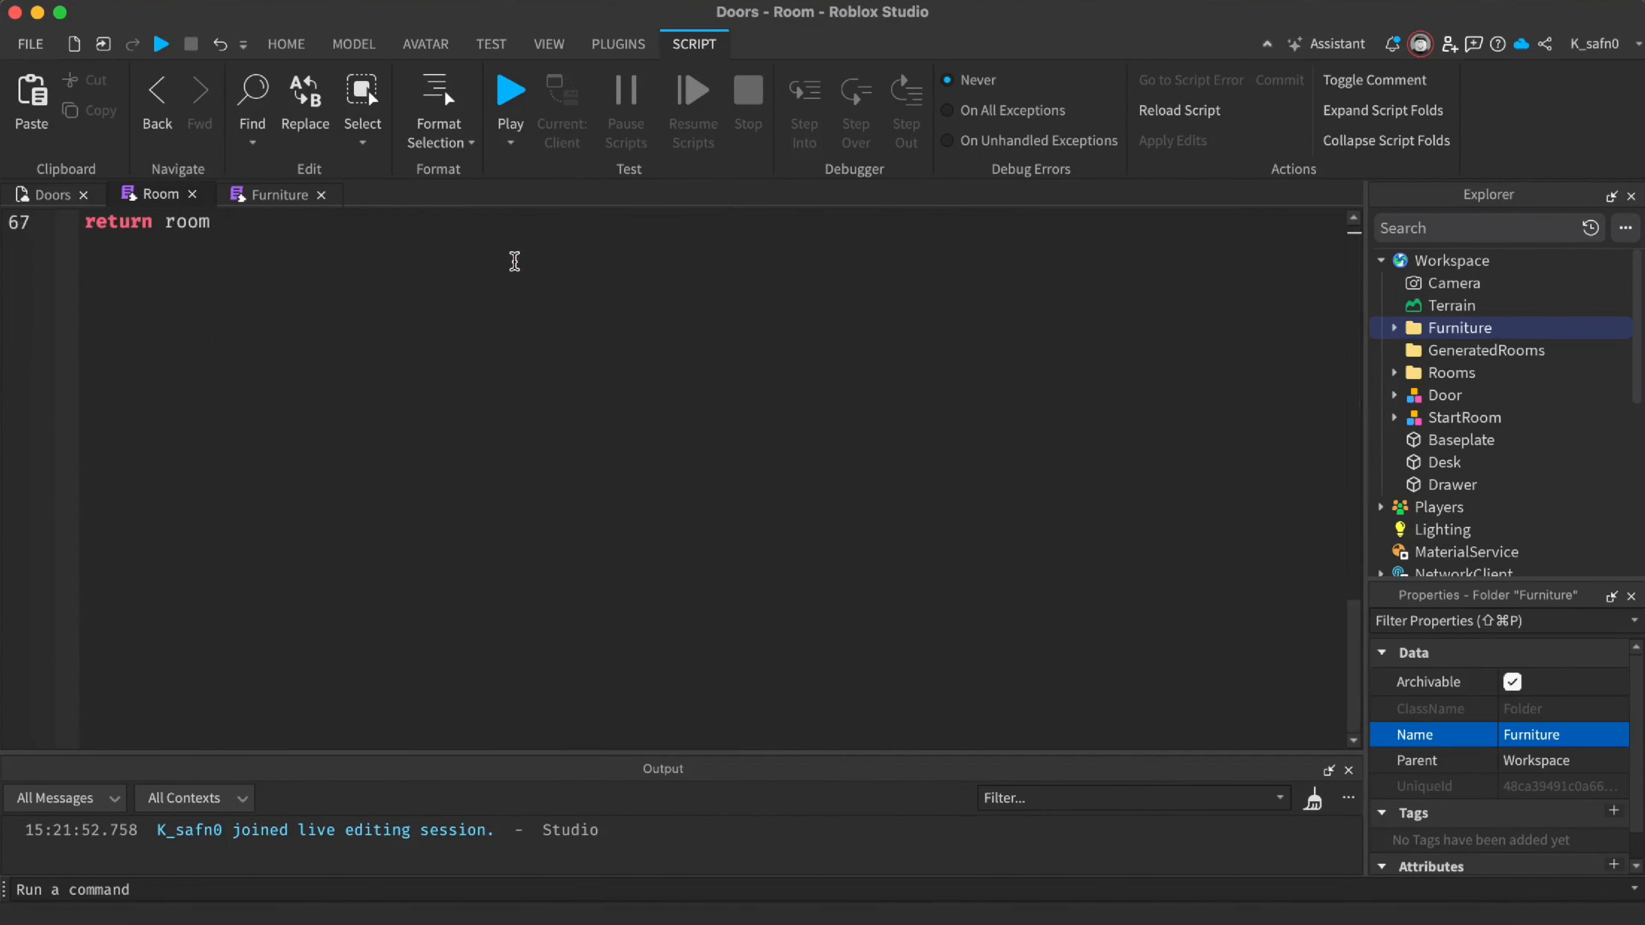
scroll(509, 252, "up", 11)
scroll(503, 249, "down", 5)
Check the tutorial video's playtest section and the chat's generation of Furniture.lua
left_click(279, 194)
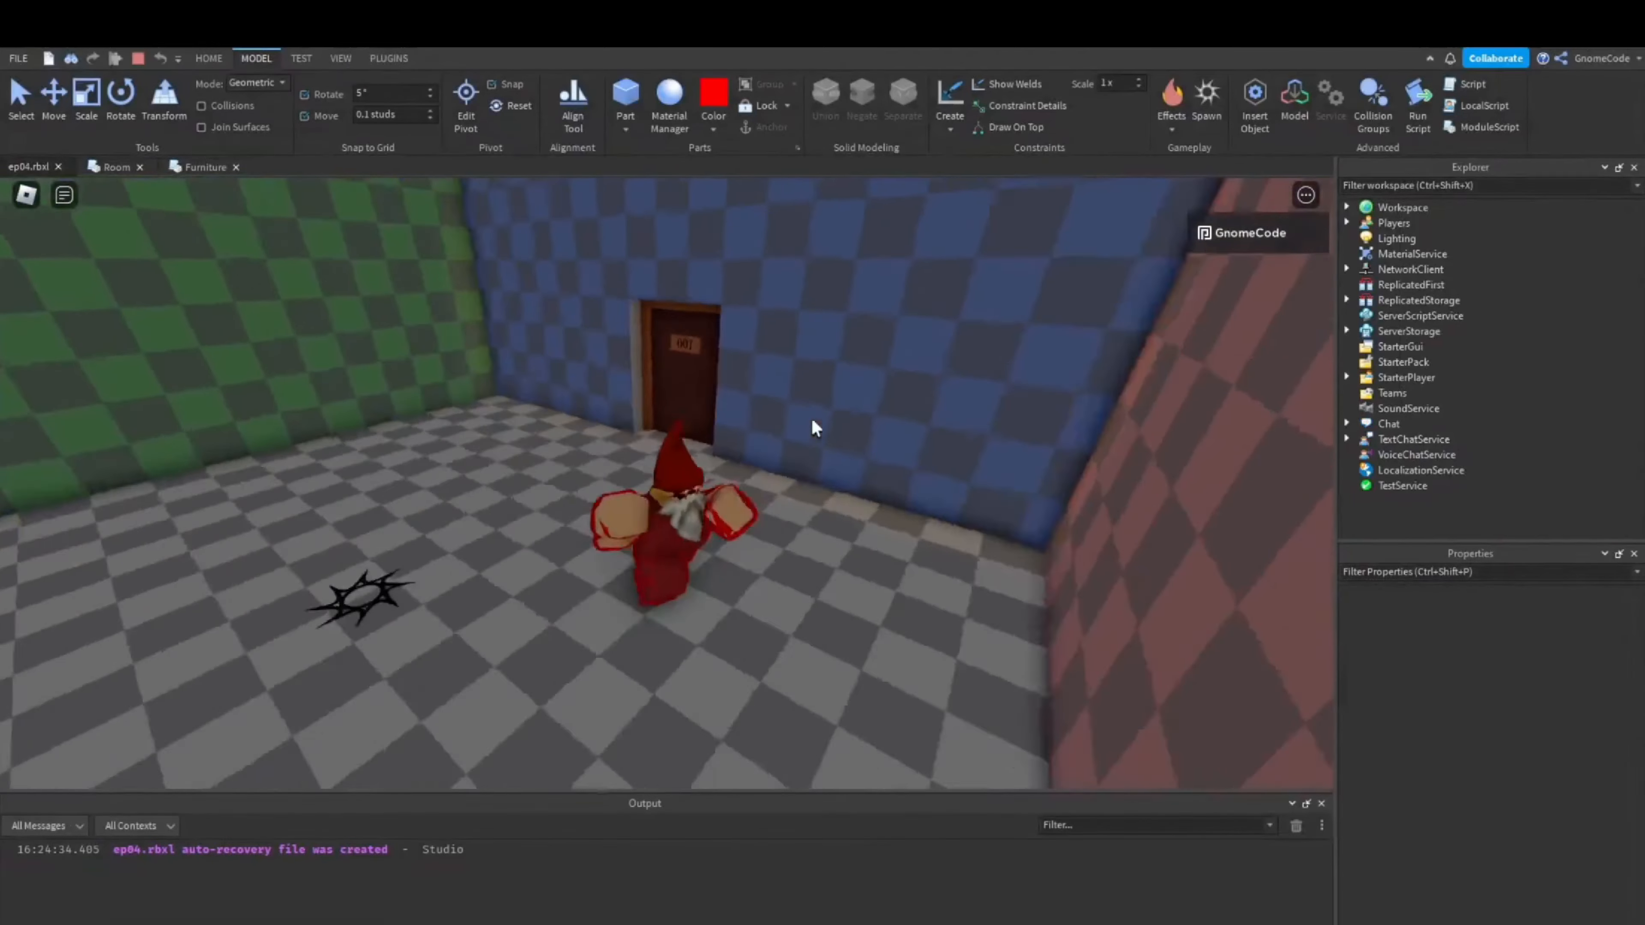
left_click(817, 523)
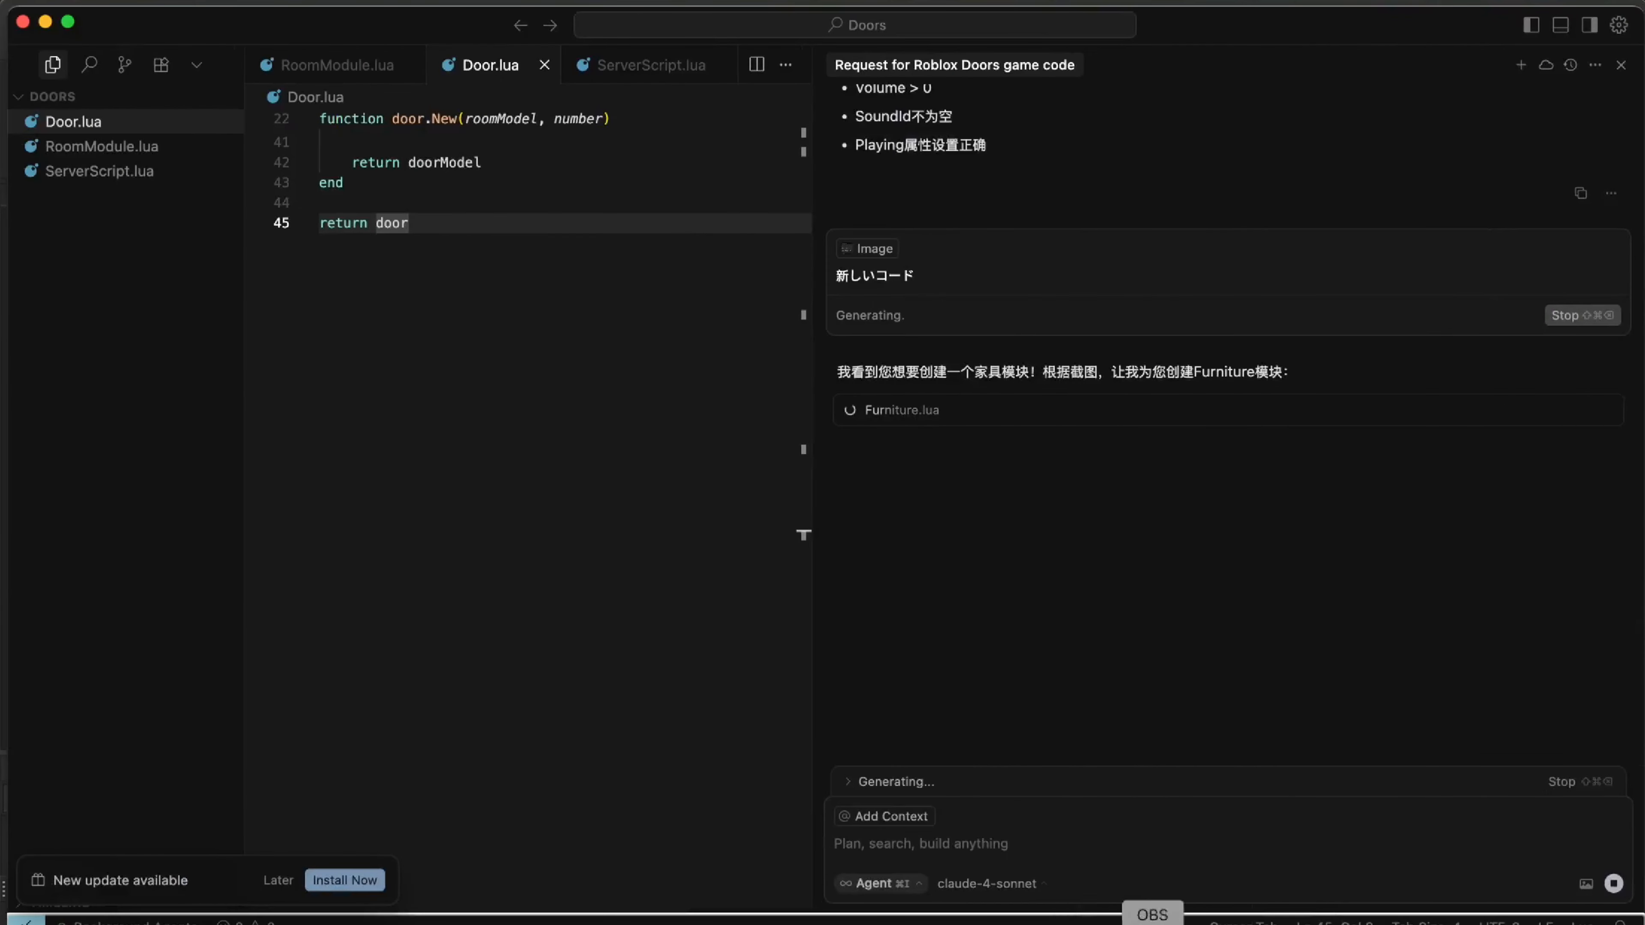
Switch to the Doors place in Roblox Studio and open the Toolbox
left_click(1271, 923)
left_click(51, 199)
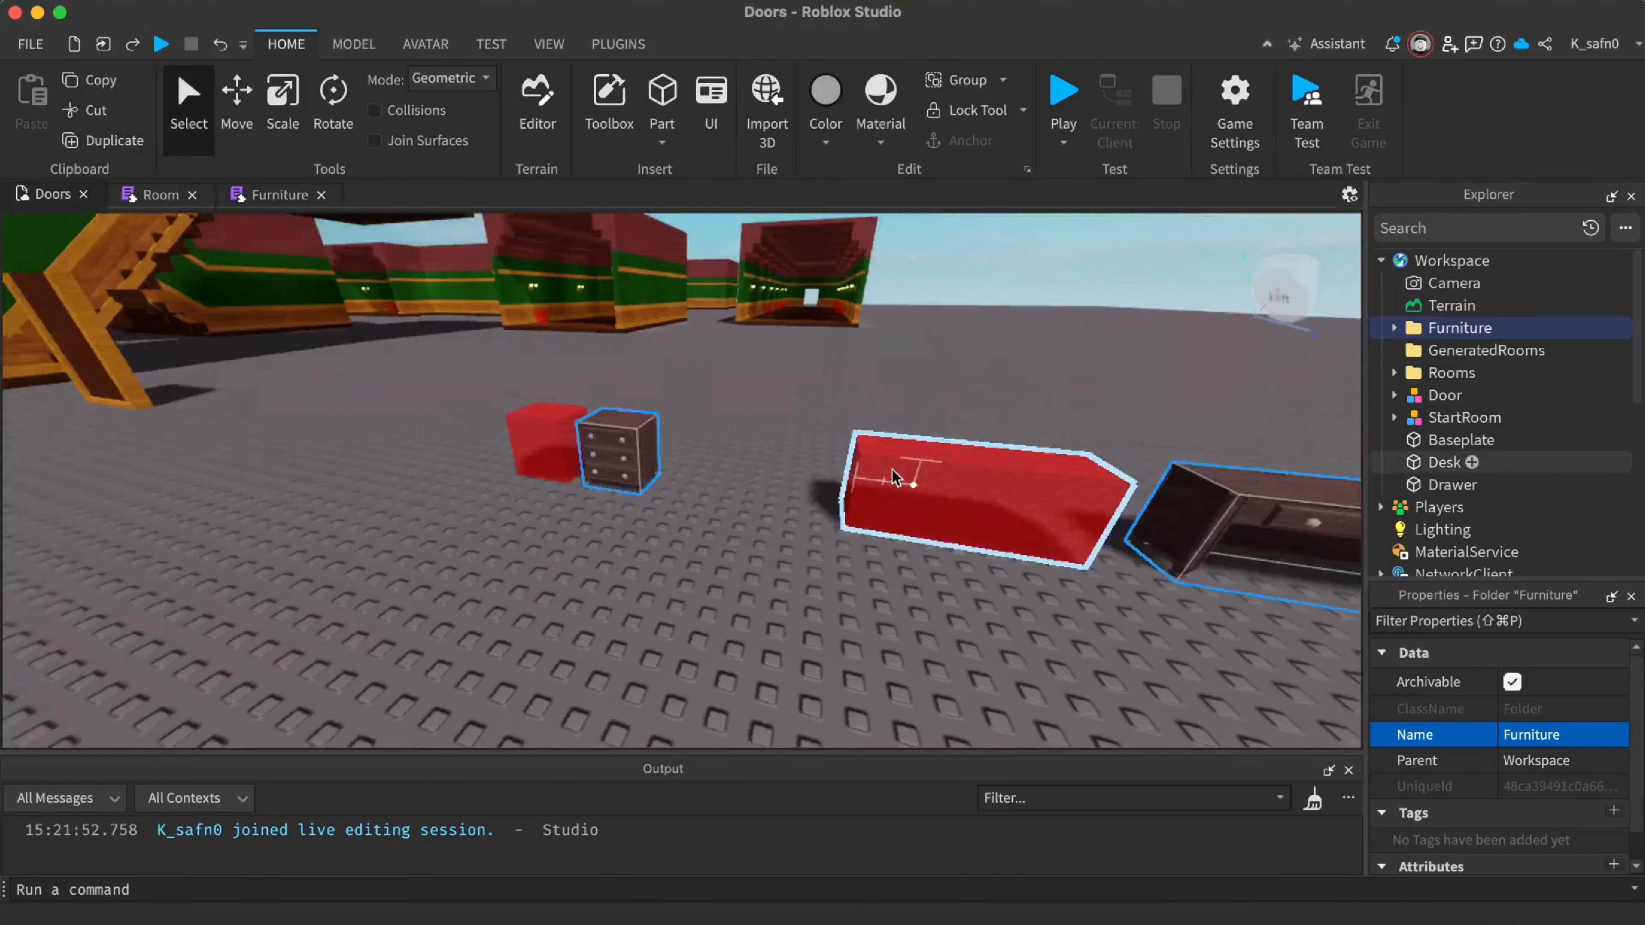
right_click_drag(901, 476, 852, 500)
left_click(901, 475)
key("s")
left_click(611, 110)
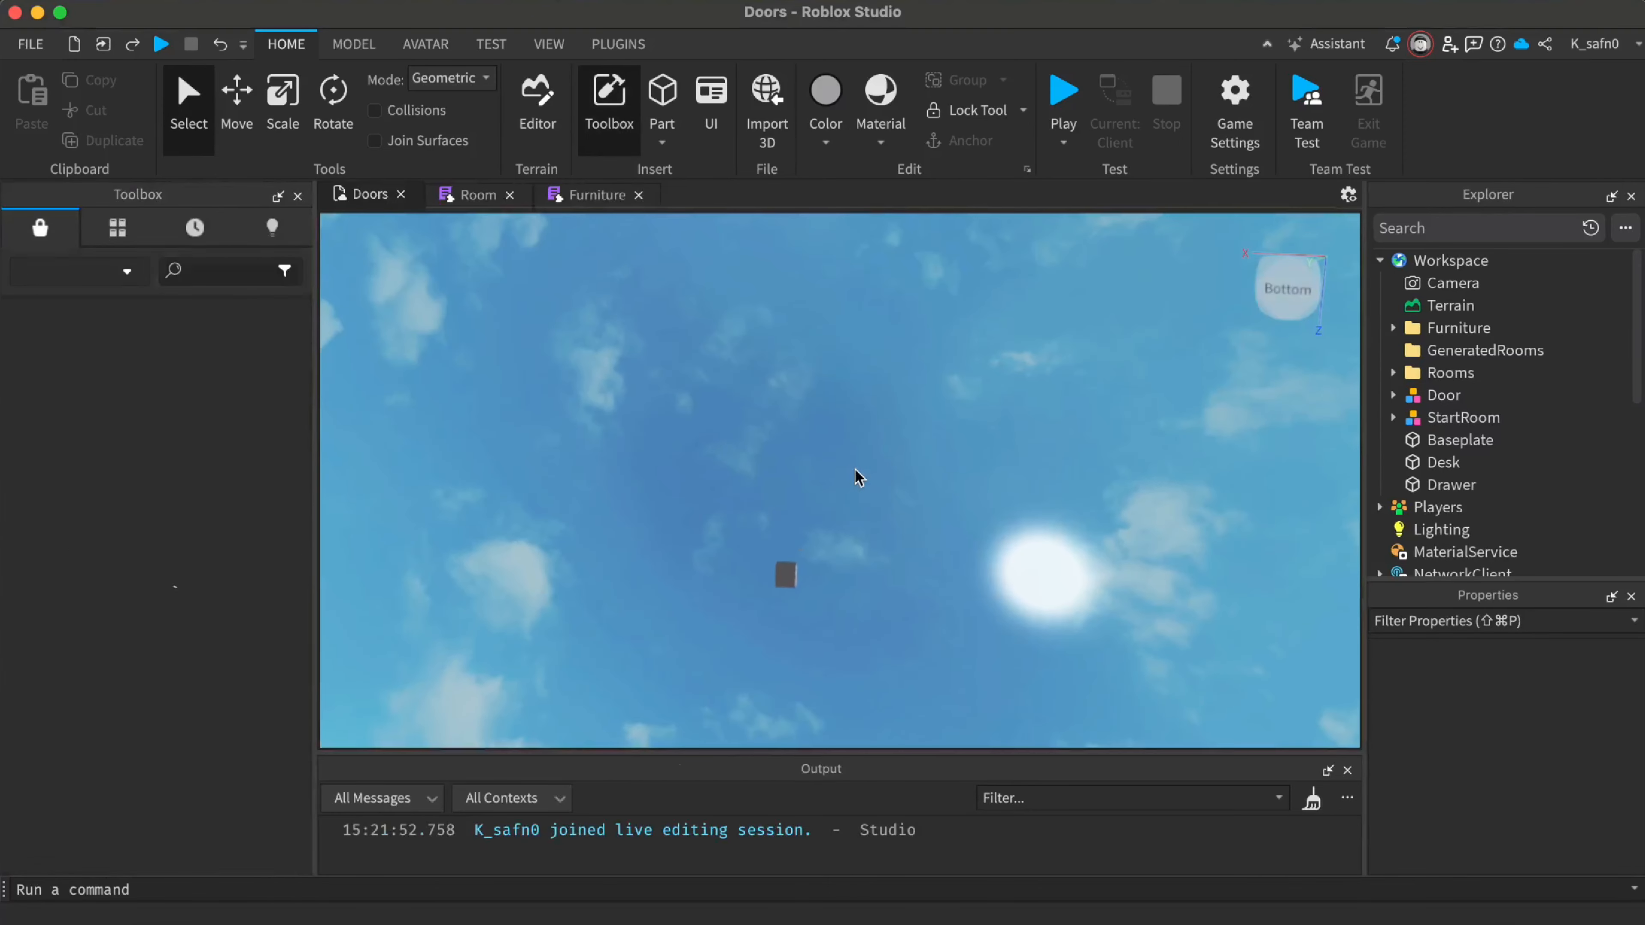
Search the Toolbox models for "elevator"
key("w")
right_click_drag(834, 402, 834, 402)
key("w")
left_click(210, 267)
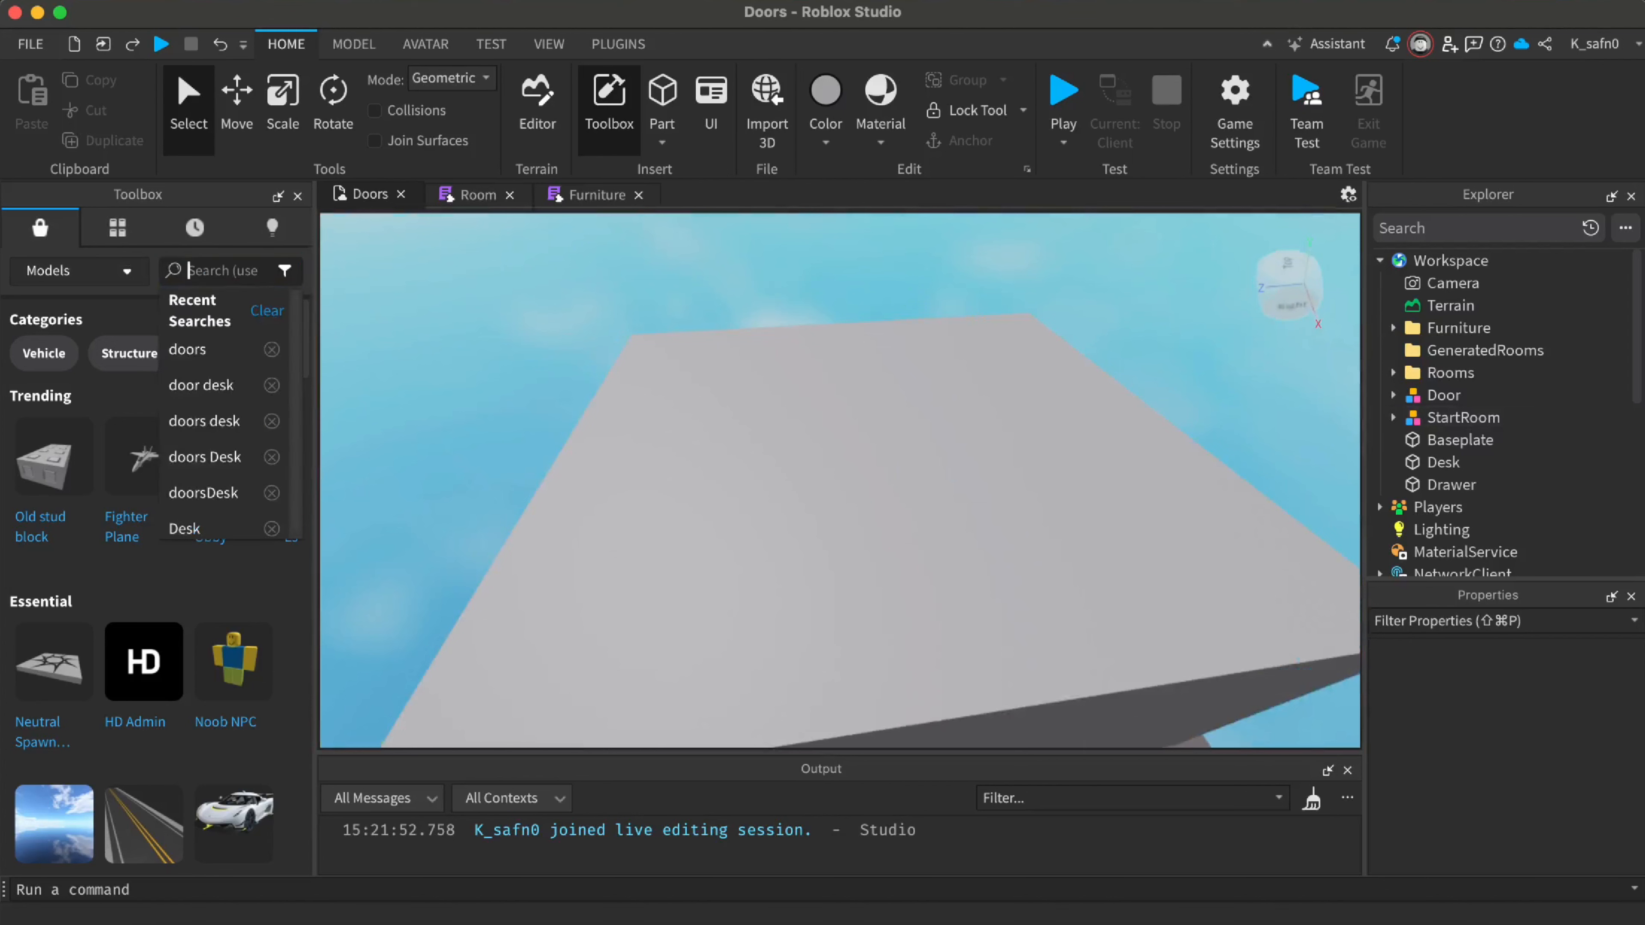
type("elevator")
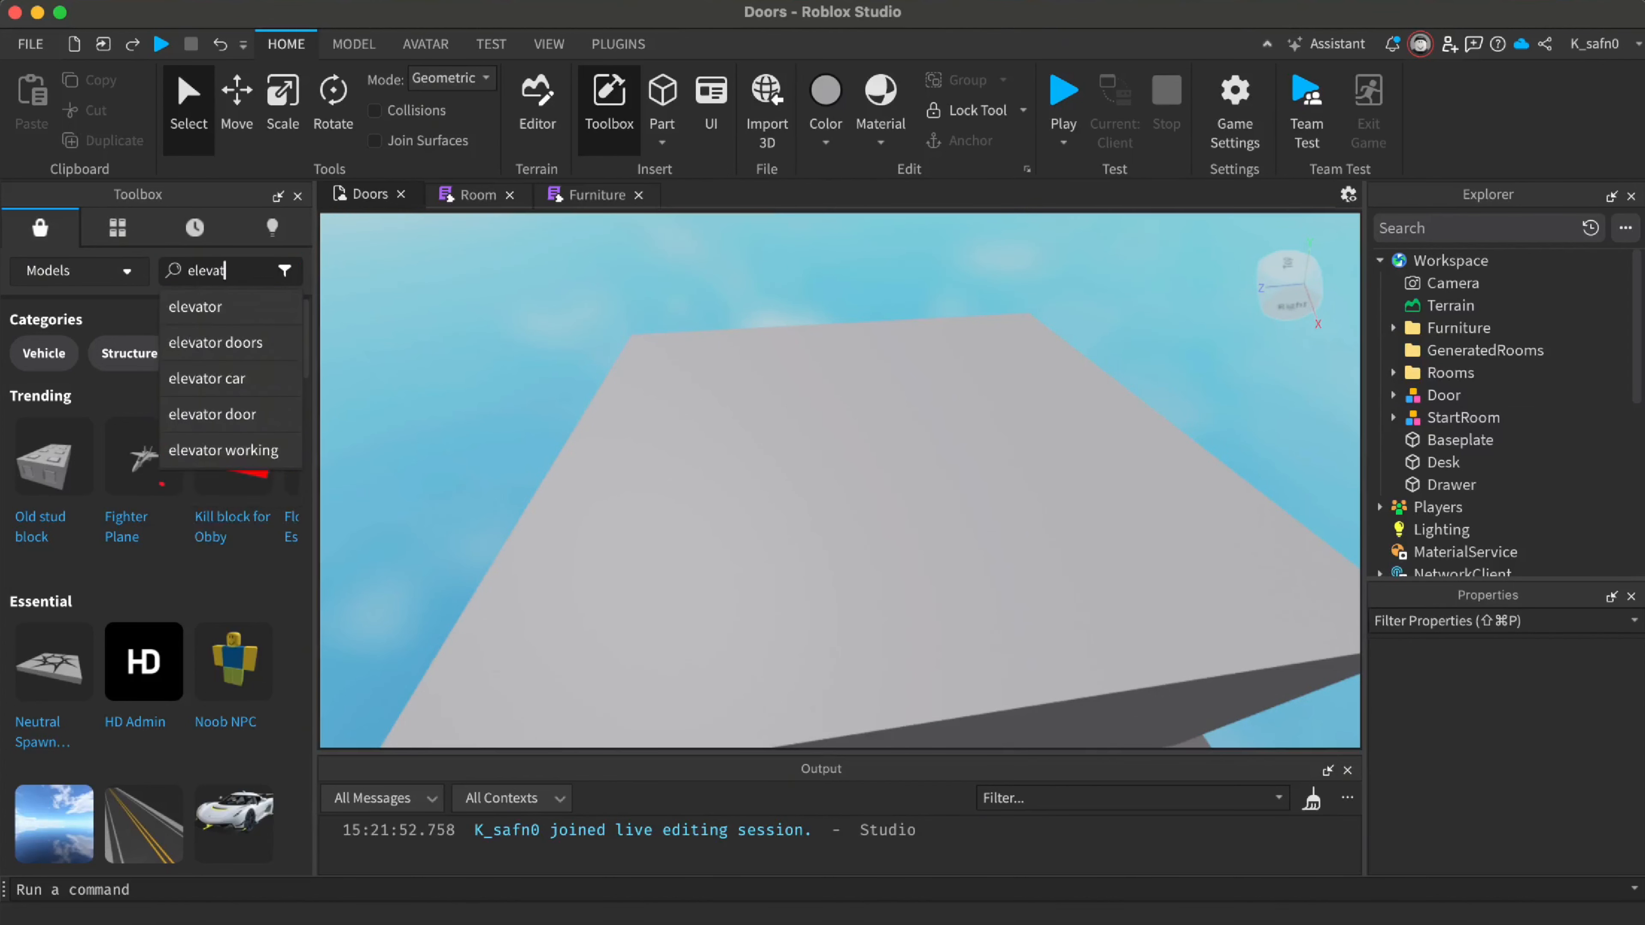
key("Return")
Insert the "Doors - elevator" model from the search results onto the start room
key("s")
right_click_drag(418, 448, 415, 448)
scroll(297, 522, "down", 1)
left_click_drag(297, 522, 879, 400)
key("d")
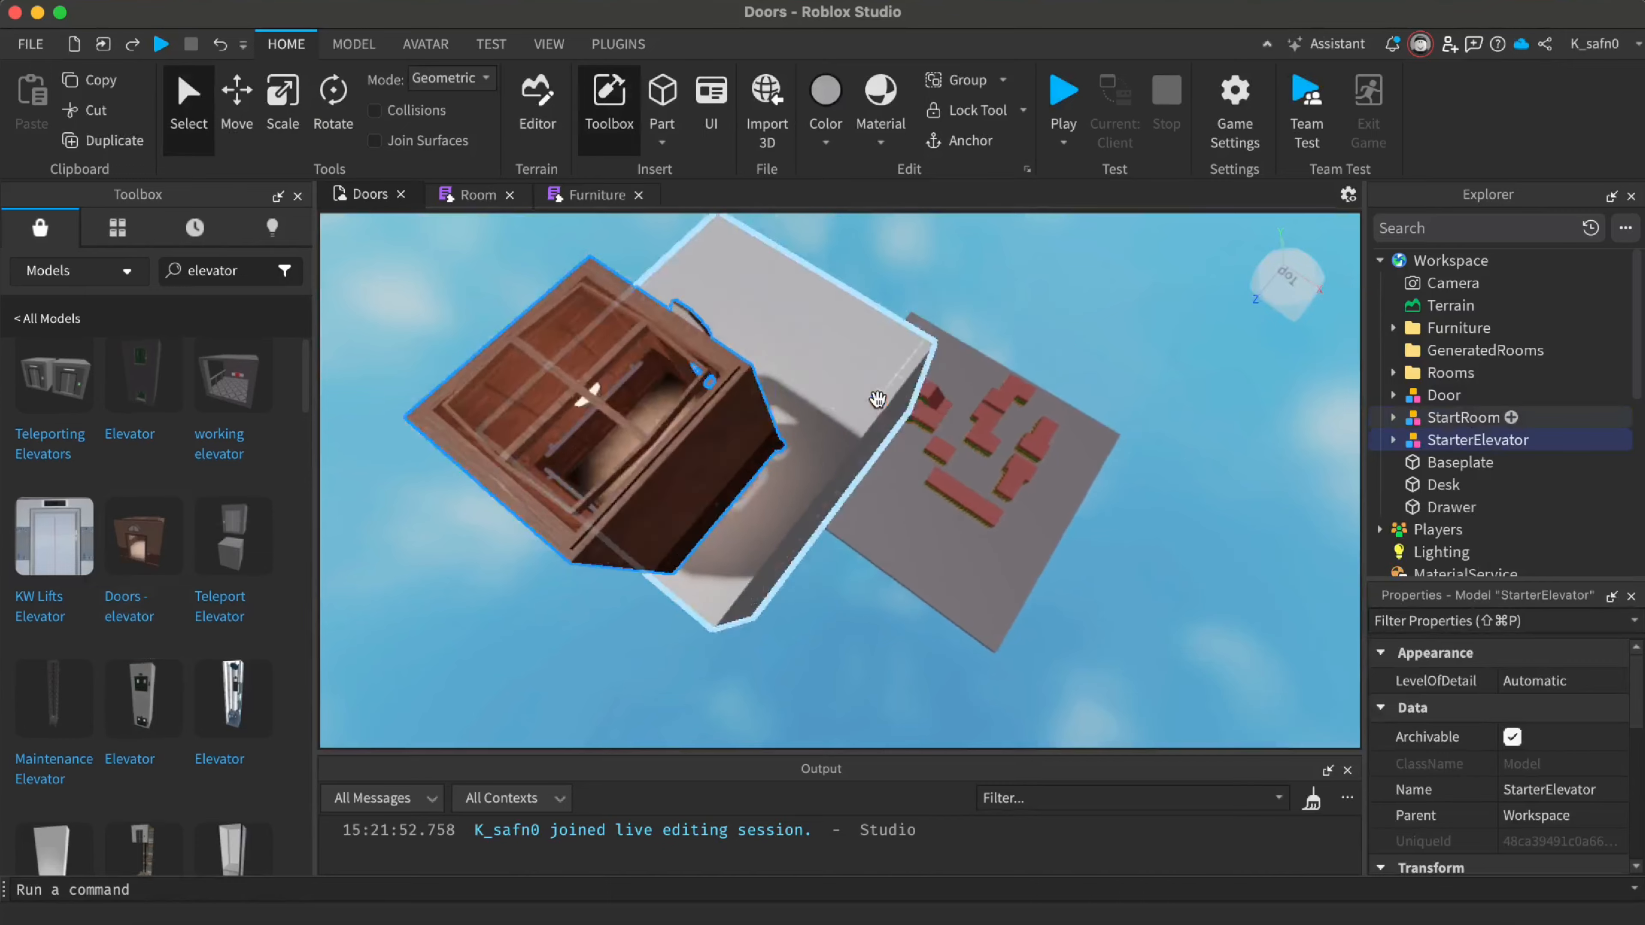
Rotate the StarterElevator model around its vertical axis to line it up with the start room
right_click_drag(880, 400, 811, 439)
key("super+2")
key("s")
key("super+4")
key("w")
key("f")
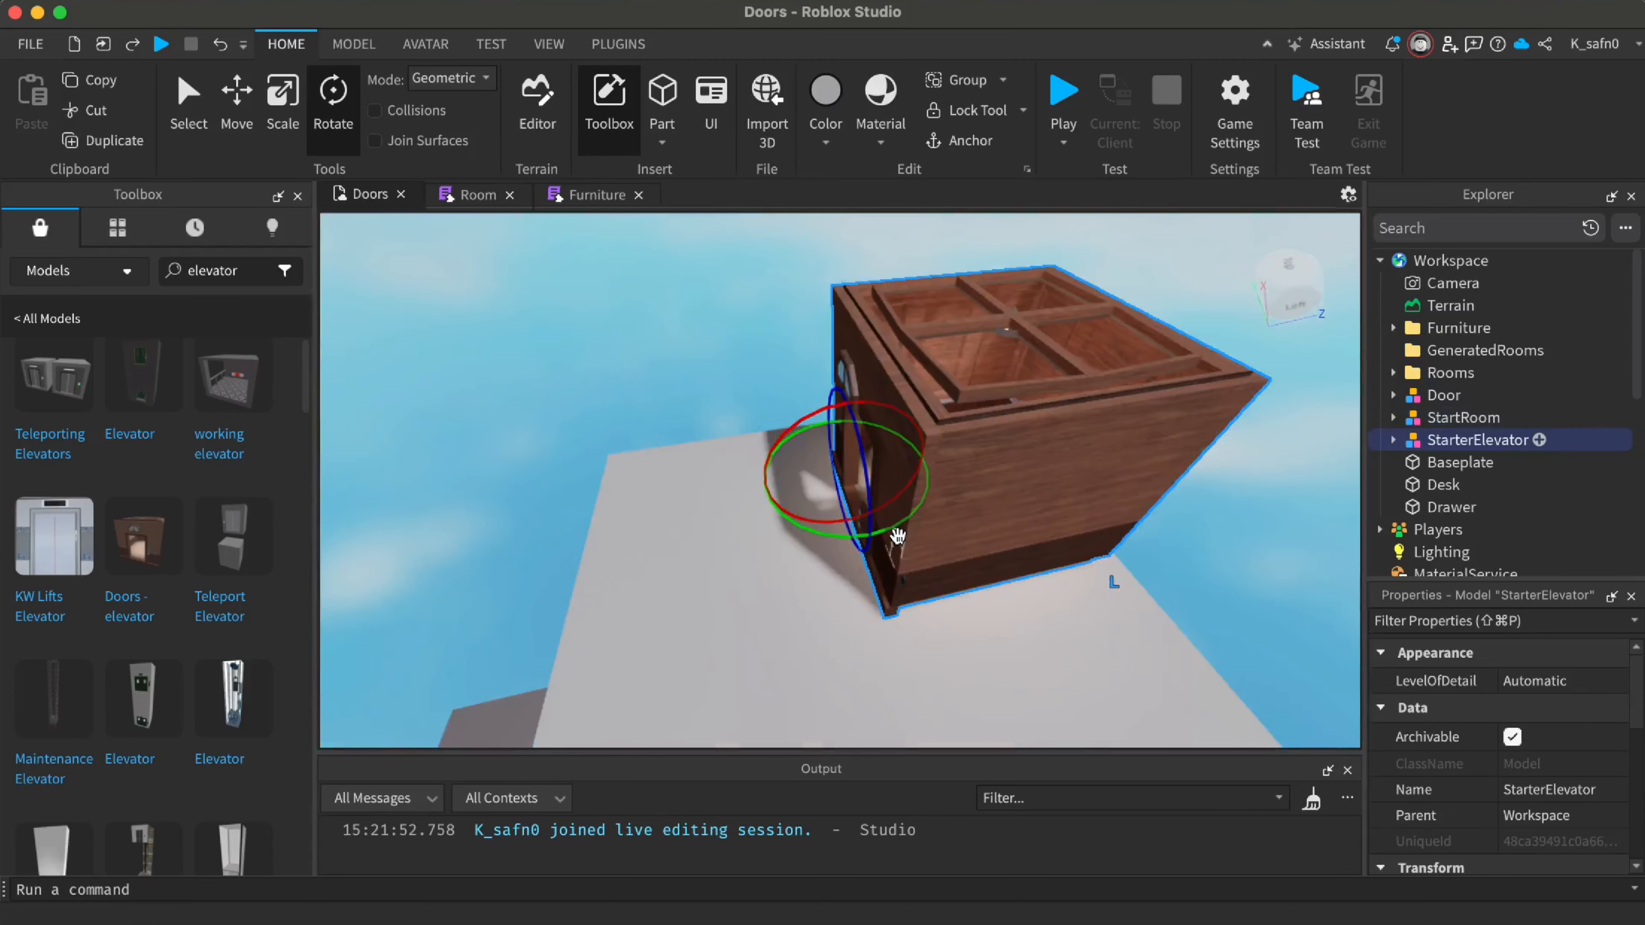
left_click_drag(876, 526, 755, 508)
Lower the StarterElevator model from the start room's roof down into the room
right_click_drag(730, 362, 730, 361)
key("super+2")
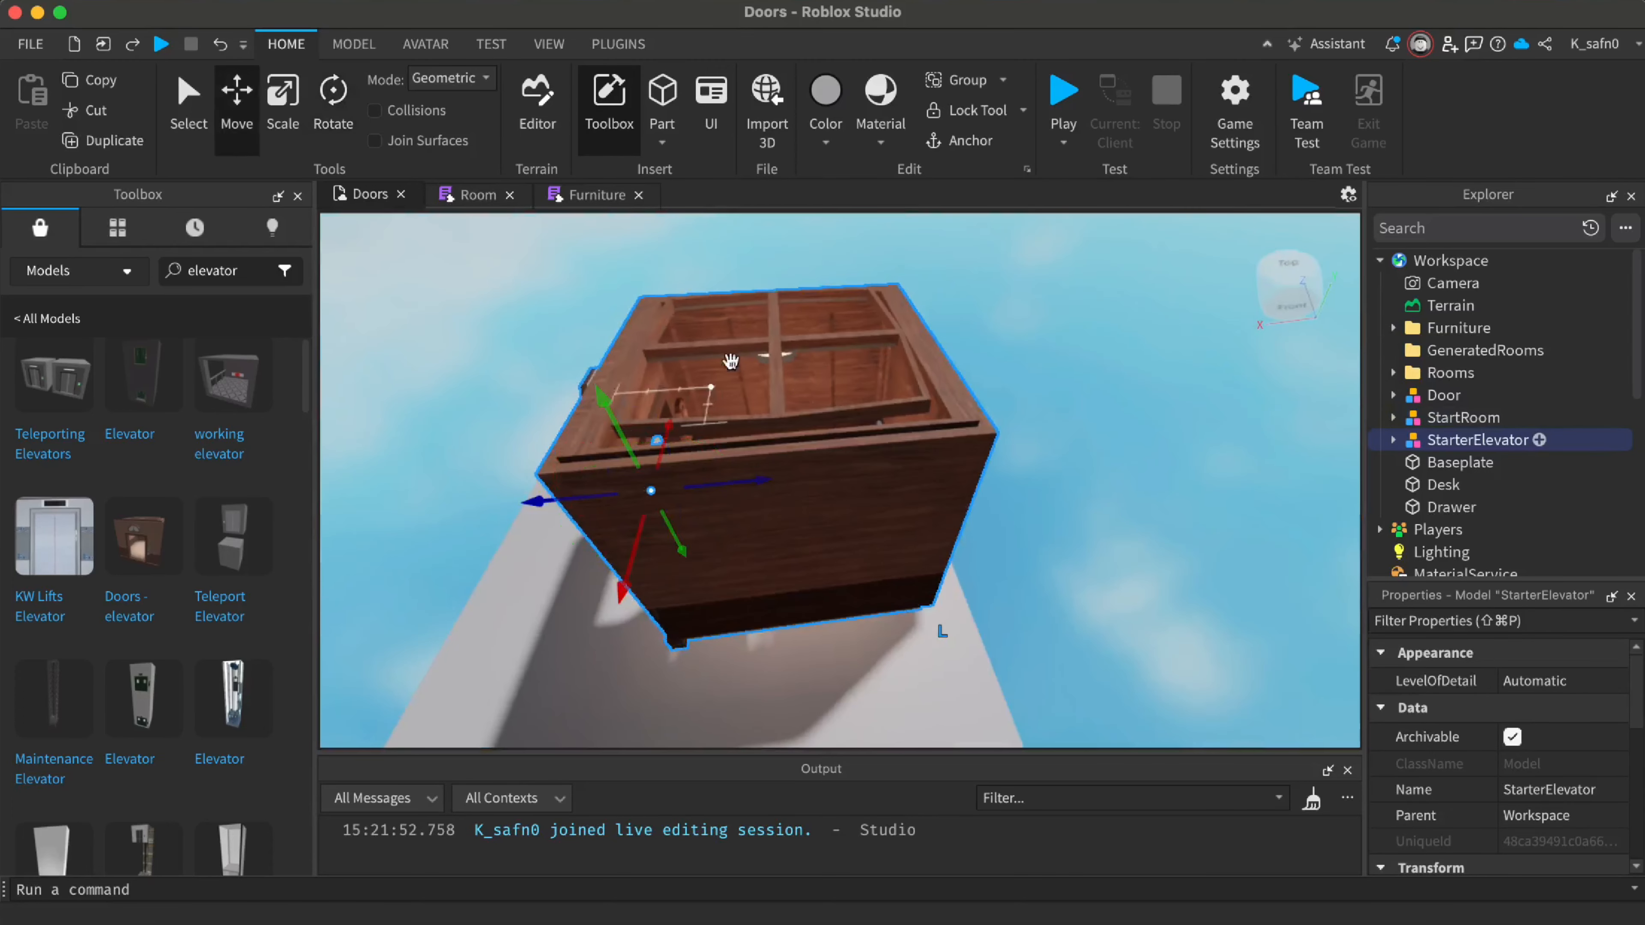
left_click_drag(621, 416, 620, 529)
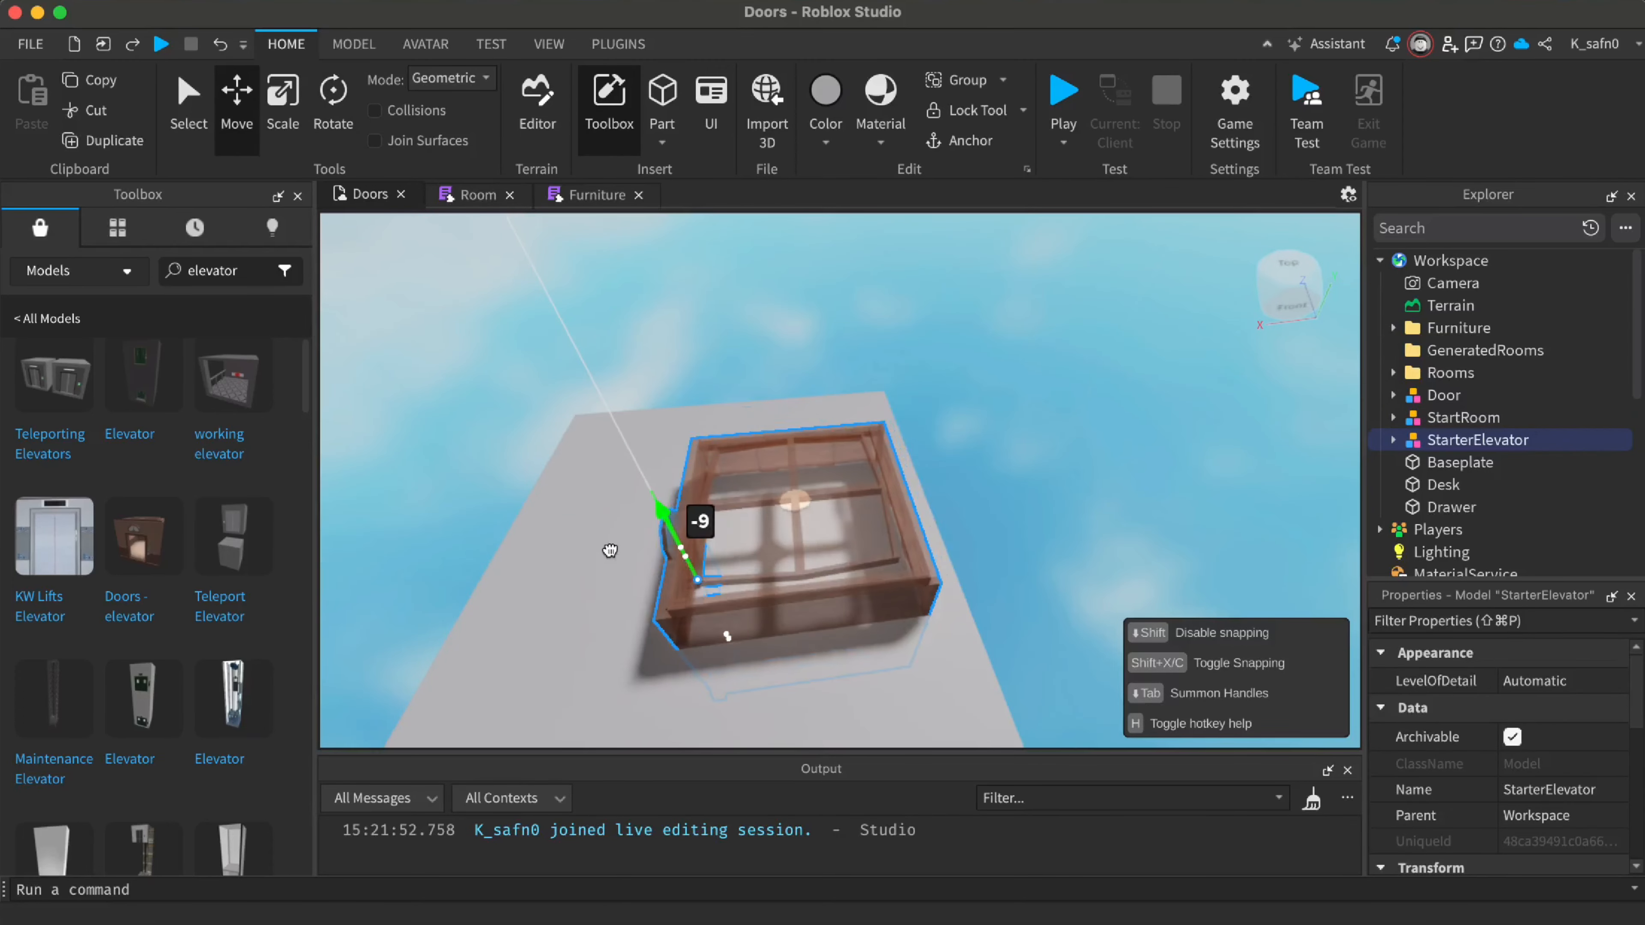
left_click_drag(593, 596, 572, 585)
right_click_drag(572, 585, 572, 586)
Move the StarterElevator 12 studs along its blue axis toward the start room's exit side
left_click_drag(867, 443, 855, 495)
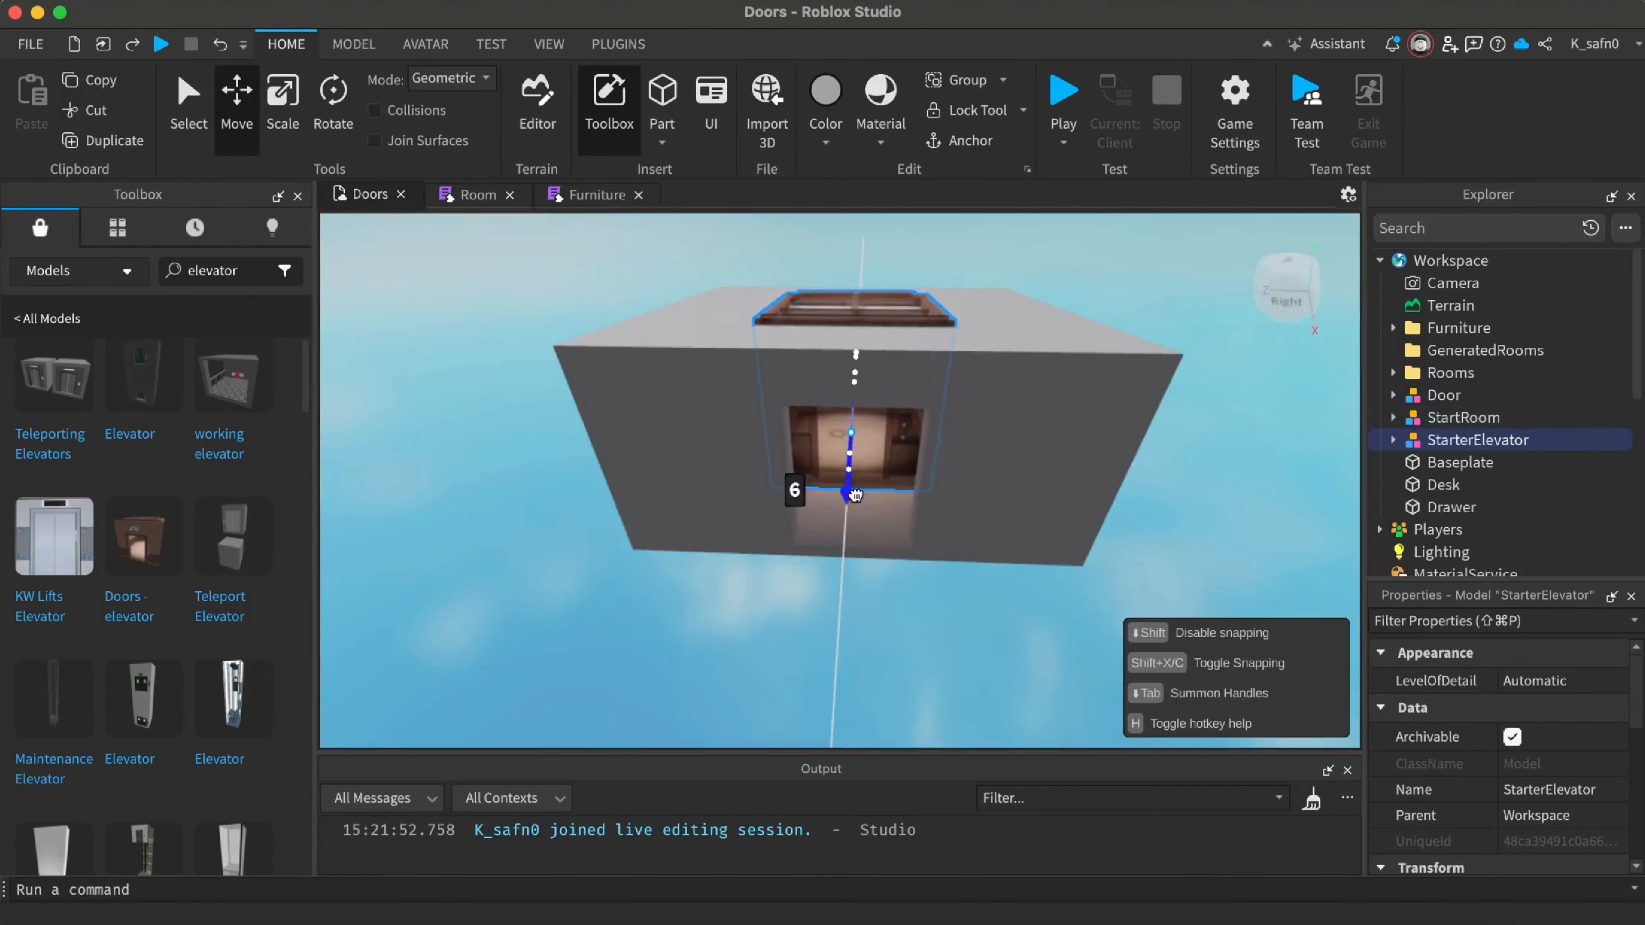
left_click_drag(851, 562, 850, 569)
right_click_drag(944, 588, 944, 587)
key("w")
right_click_drag(839, 498, 840, 498)
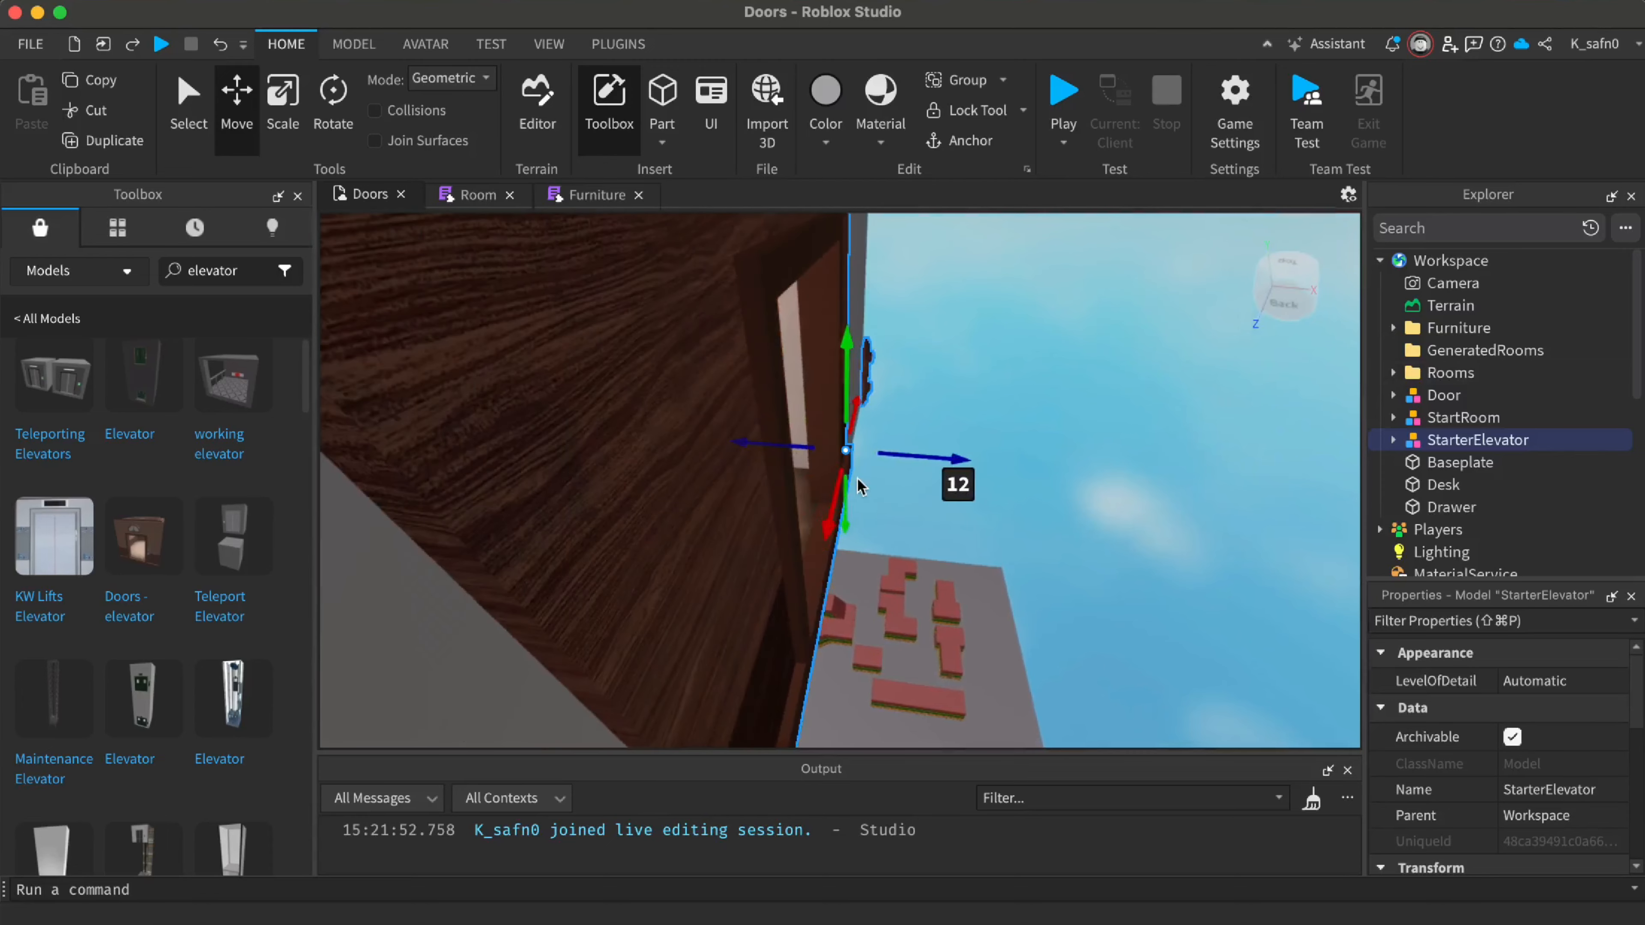
Fine-tune the StarterElevator's position so its door front lines up with the start room's exit edge
key("w")
key("s")
mouse_move(889, 447)
left_mouse_down()
mouse_move(831, 477)
mouse_move(865, 466)
left_mouse_up()
right_click_drag(874, 503, 873, 504)
left_click_drag(853, 338, 833, 357)
right_click_drag(801, 441, 802, 441)
key("w")
key("s")
key("w")
right_click_drag(819, 378, 819, 379)
key("s")
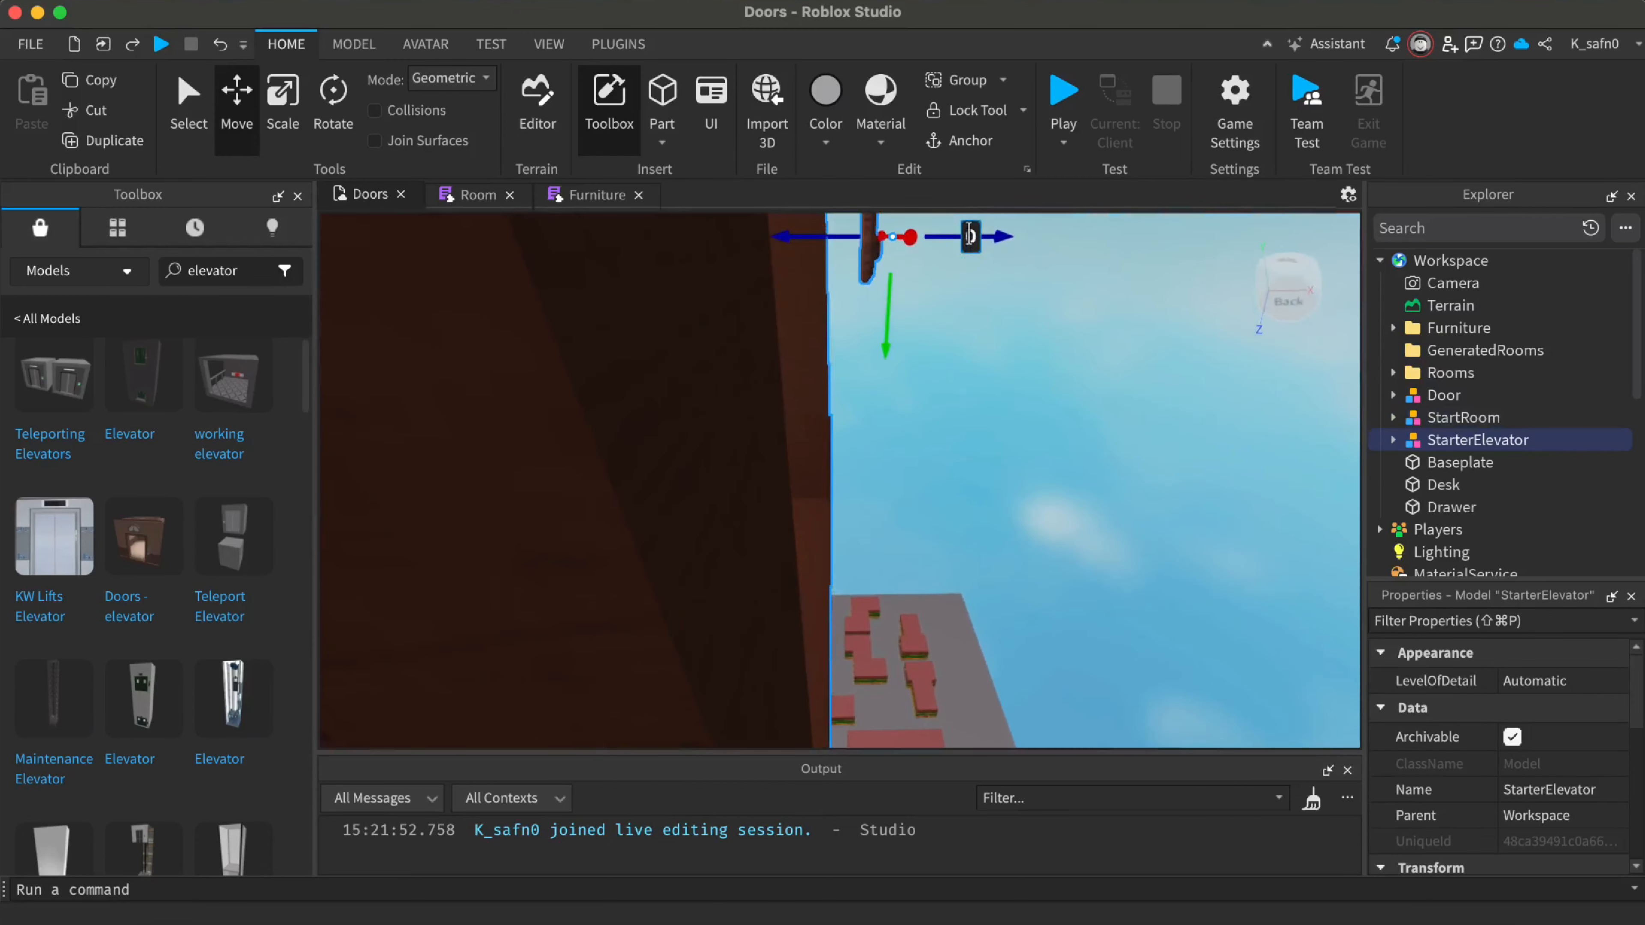
left_click_drag(942, 241, 938, 244)
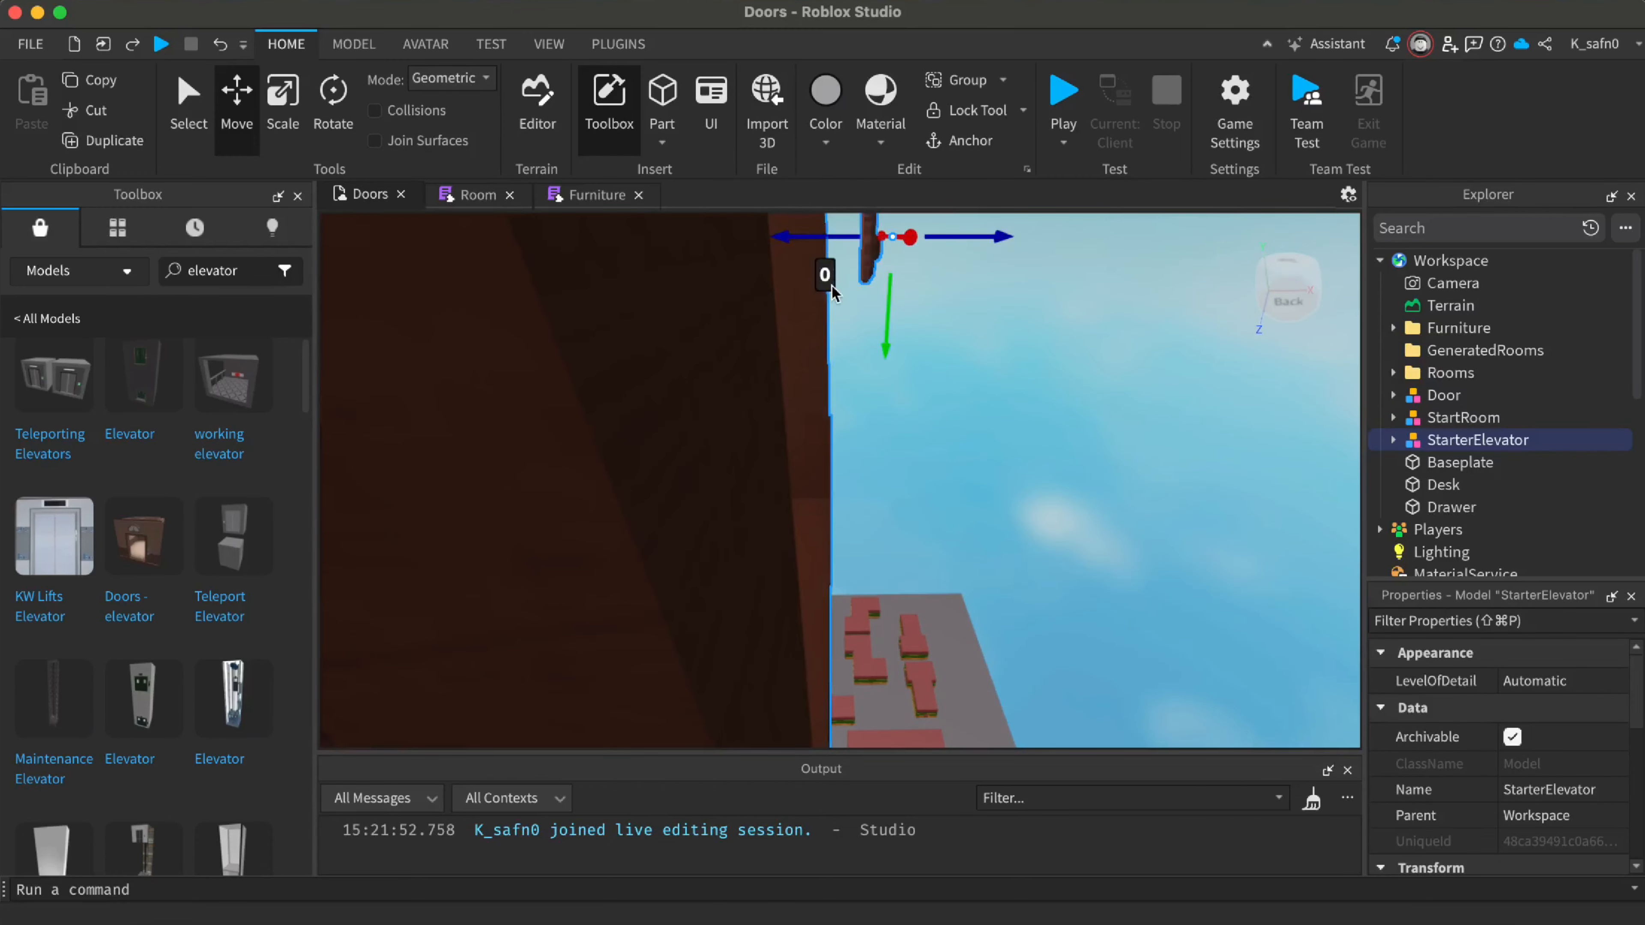
left_click(963, 455)
Move the StartRoom's Exit part 0.5 studs outward at the elevator doorway
key("s")
right_click_drag(964, 455, 964, 456)
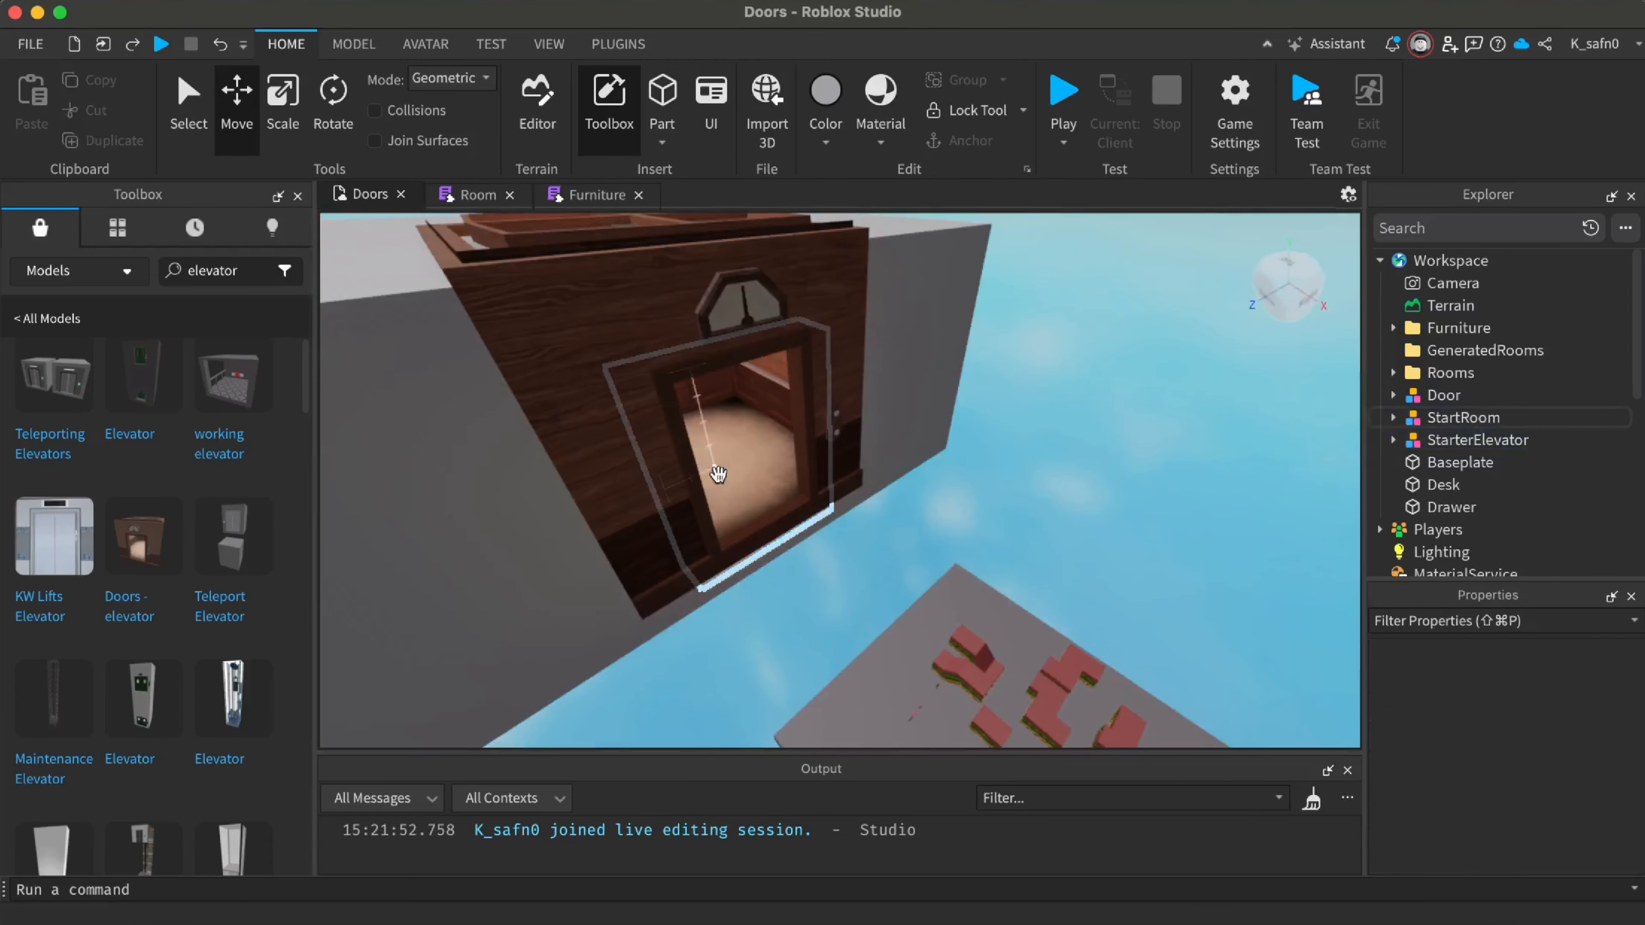
left_click(718, 474, "alt")
right_click_drag(856, 511, 855, 511)
key("a")
key("s")
key("w")
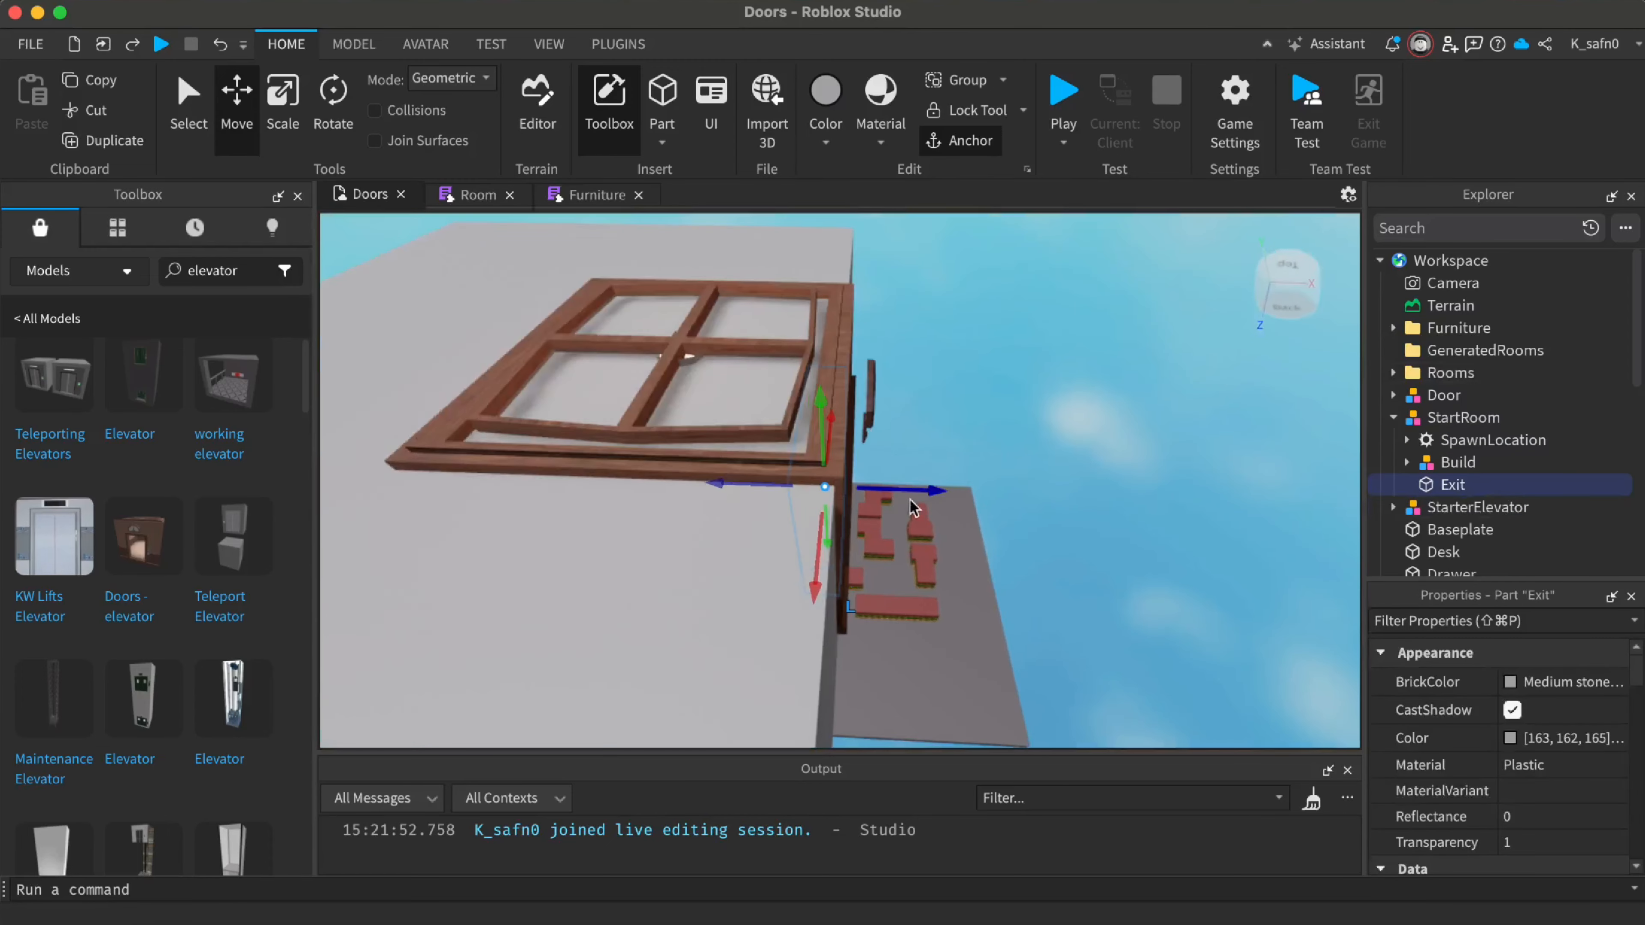
left_click_drag(916, 504, 935, 502)
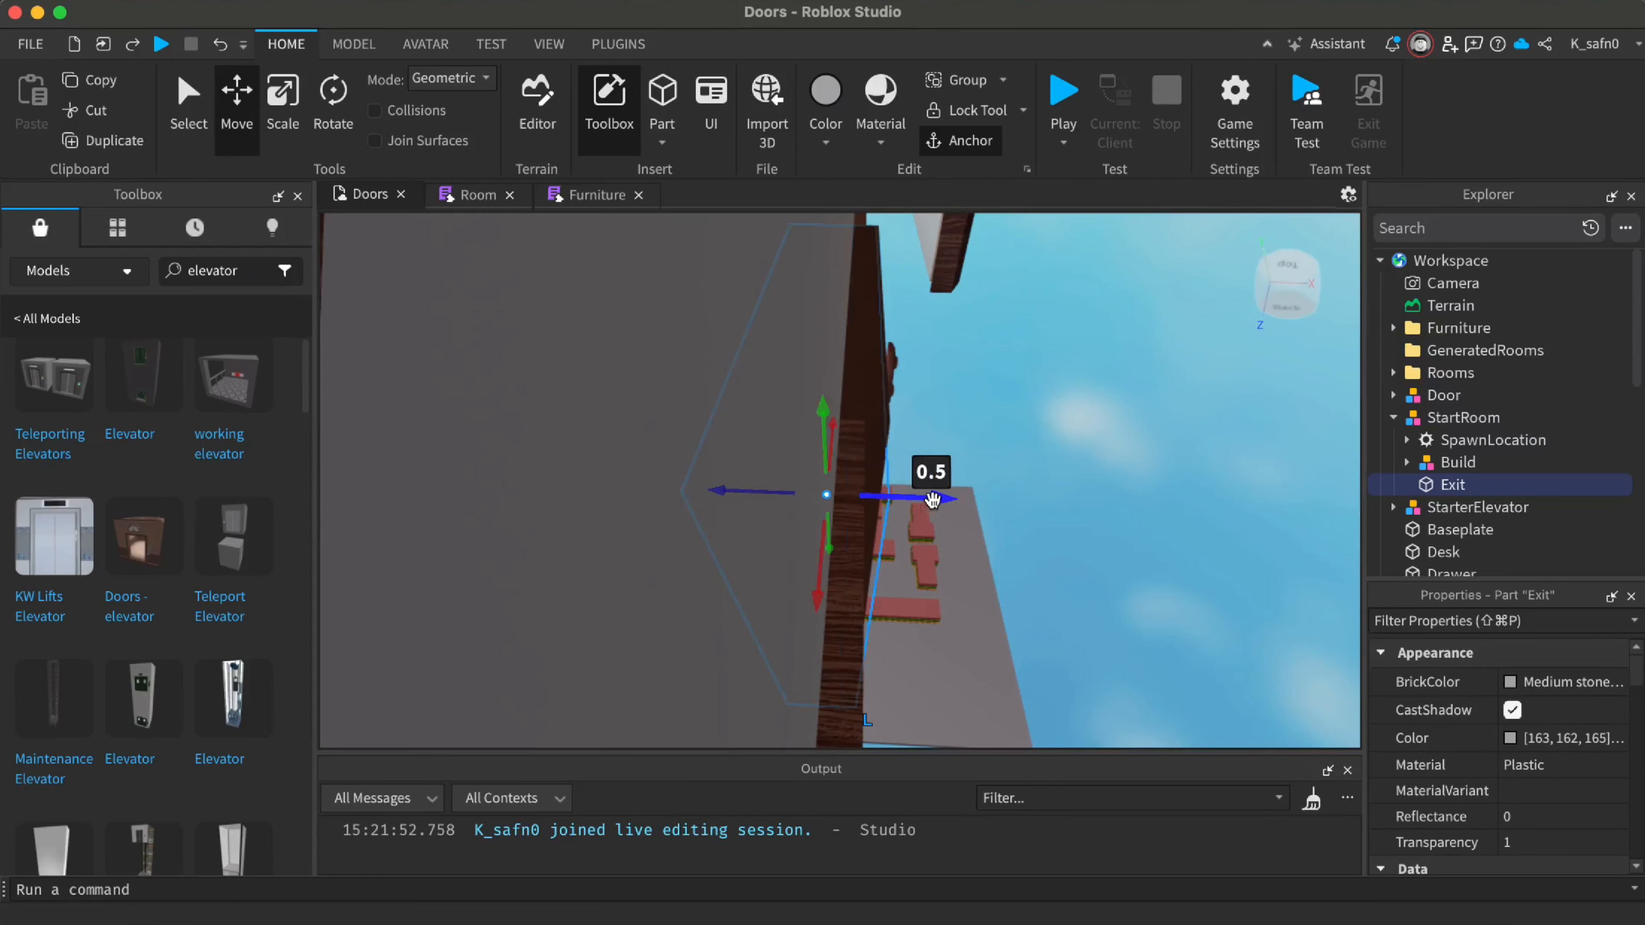
key("d")
right_click_drag(936, 506, 937, 505)
Fine-tune the Exit part's alignment with the elevator's front frame, viewing it from above, and deselect it
right_click_drag(868, 463, 873, 463)
key("s")
key("d")
key("a")
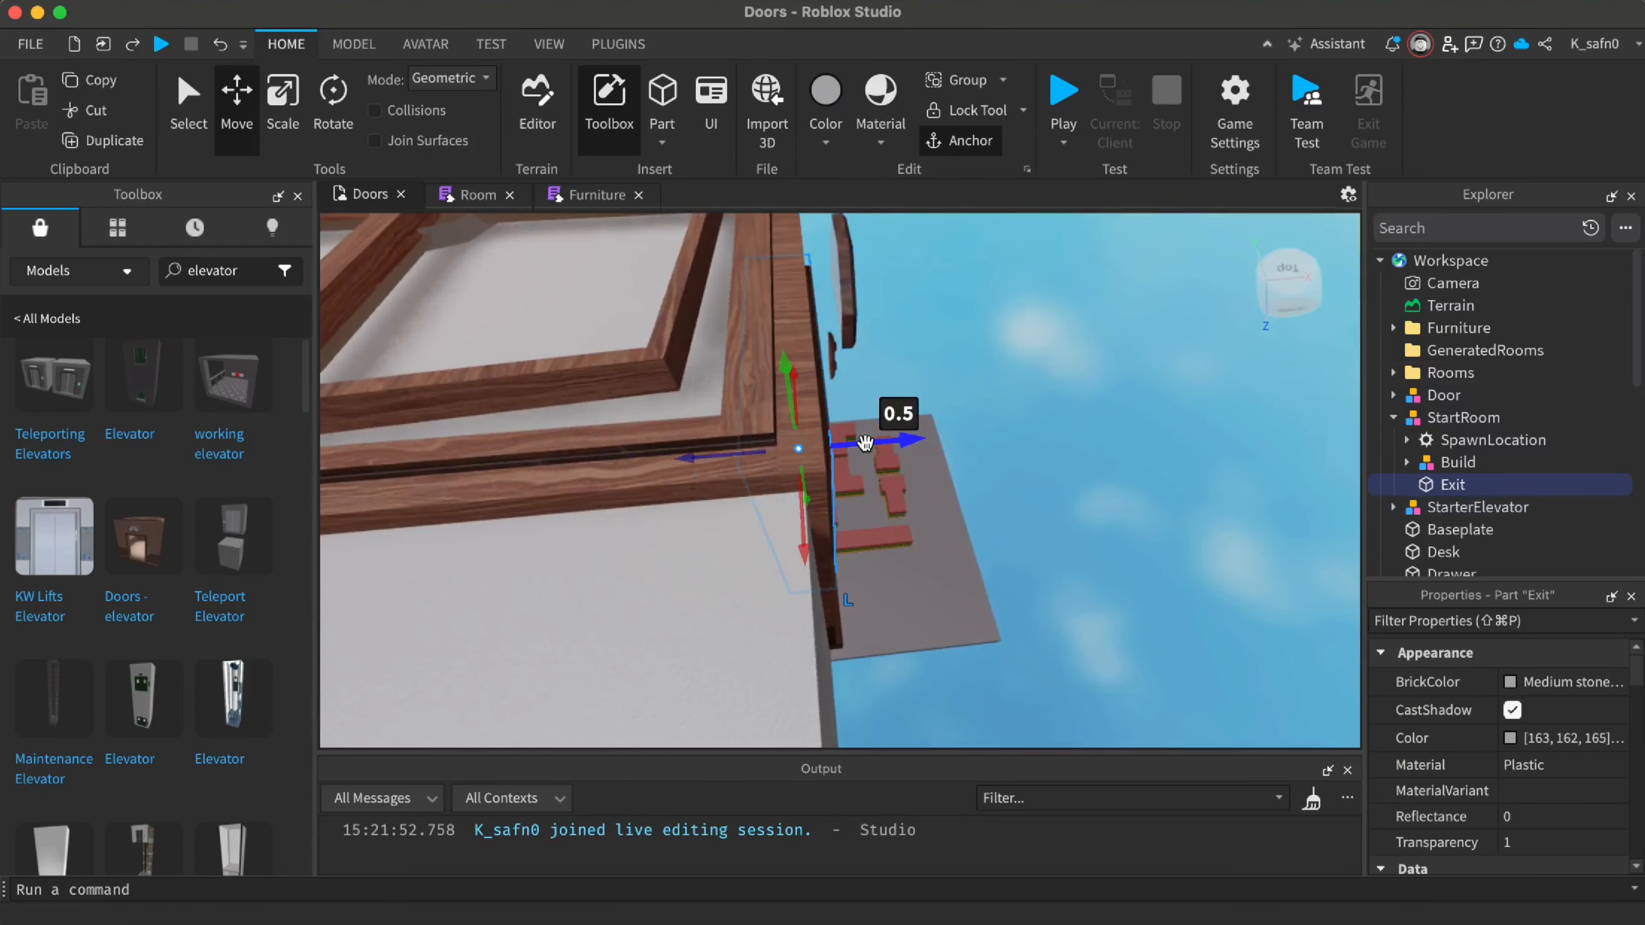
left_click_drag(863, 444, 867, 444)
right_click_drag(965, 470, 968, 473)
key("d")
left_click(965, 473)
Select the SpawnLocation inside the start room and shift it toward the elevator
key("s")
key("w")
right_click_drag(888, 415, 888, 409)
scroll(713, 456, "down", 8)
right_click_drag(713, 455, 712, 456)
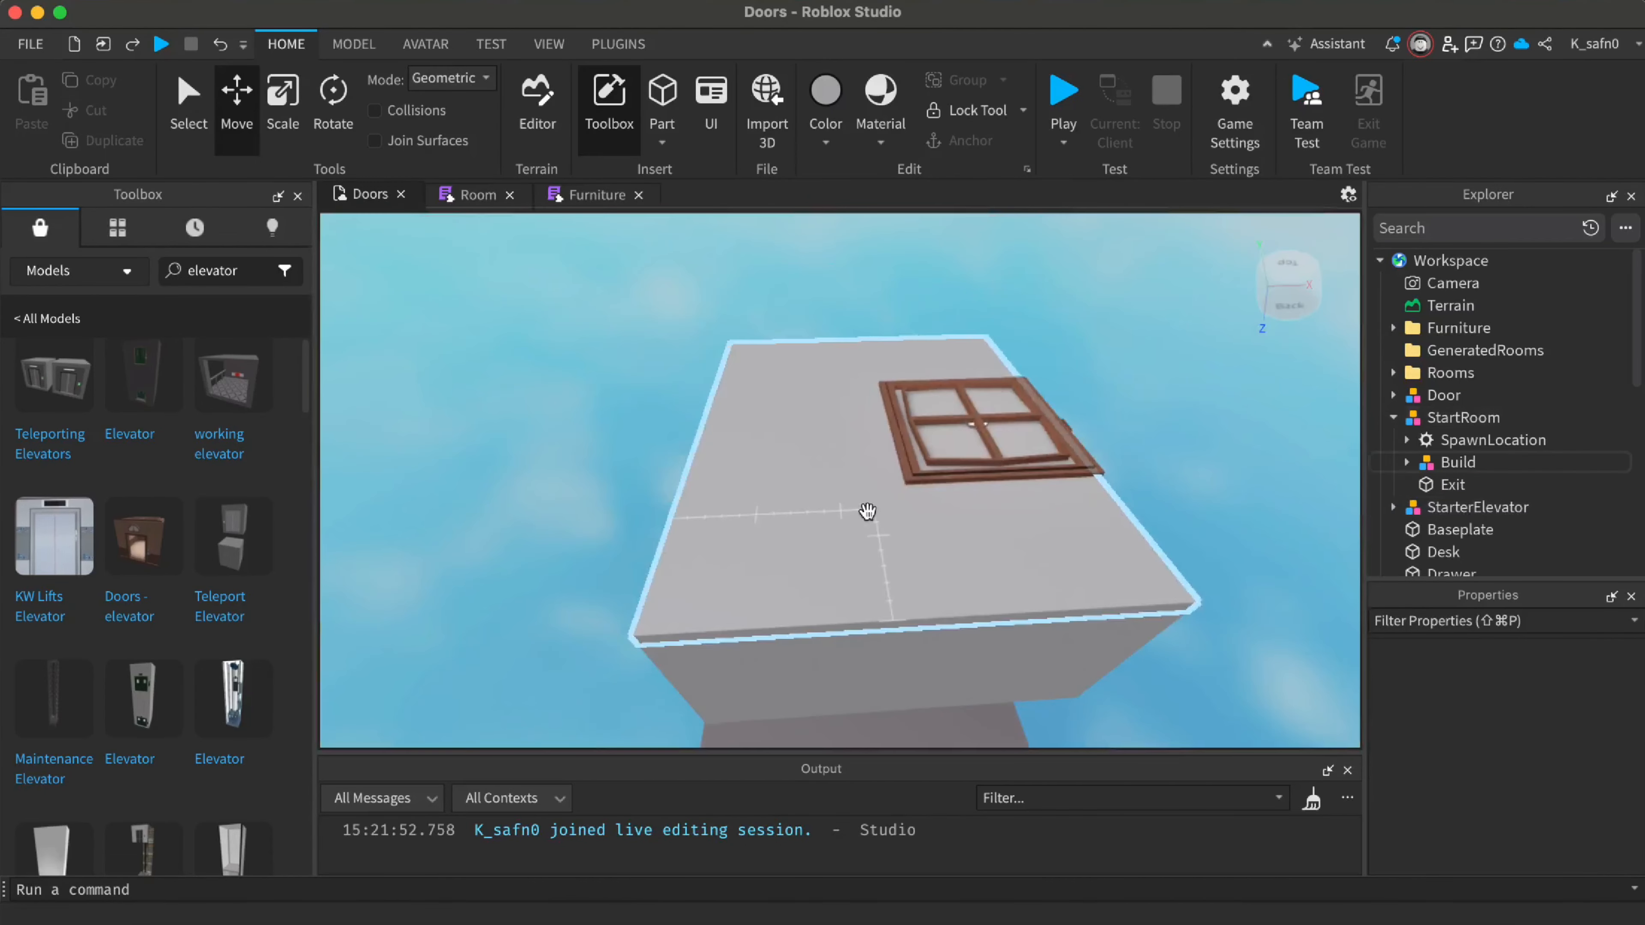
left_click(866, 511)
scroll(786, 536, "up", 8)
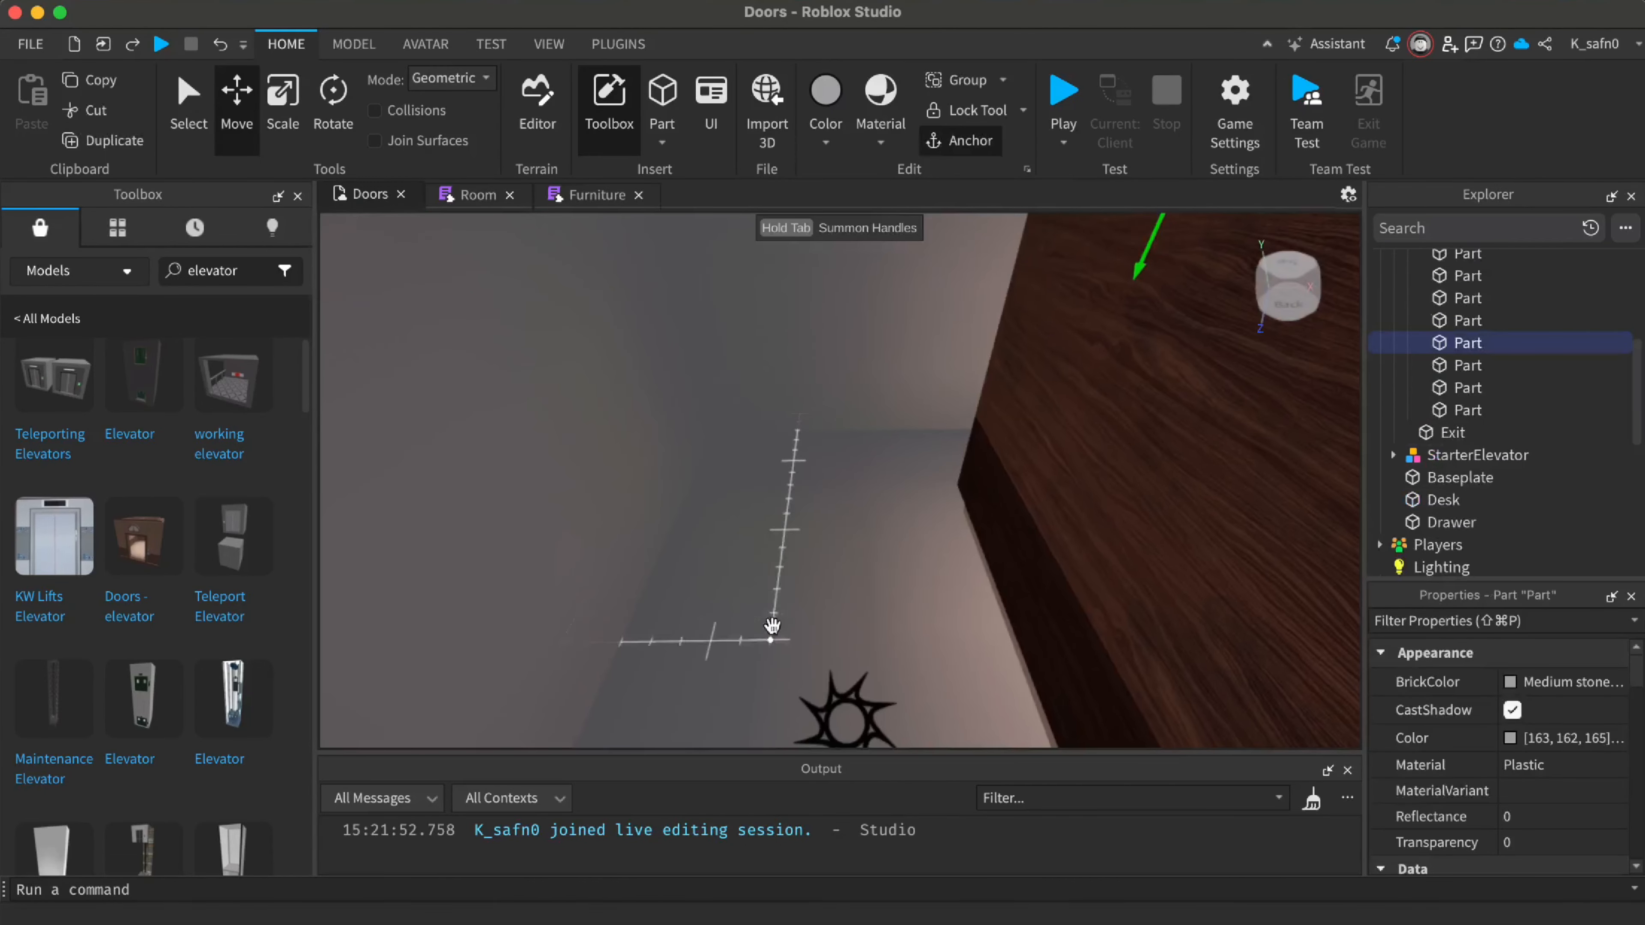
left_click(773, 627)
right_click_drag(854, 612, 854, 612)
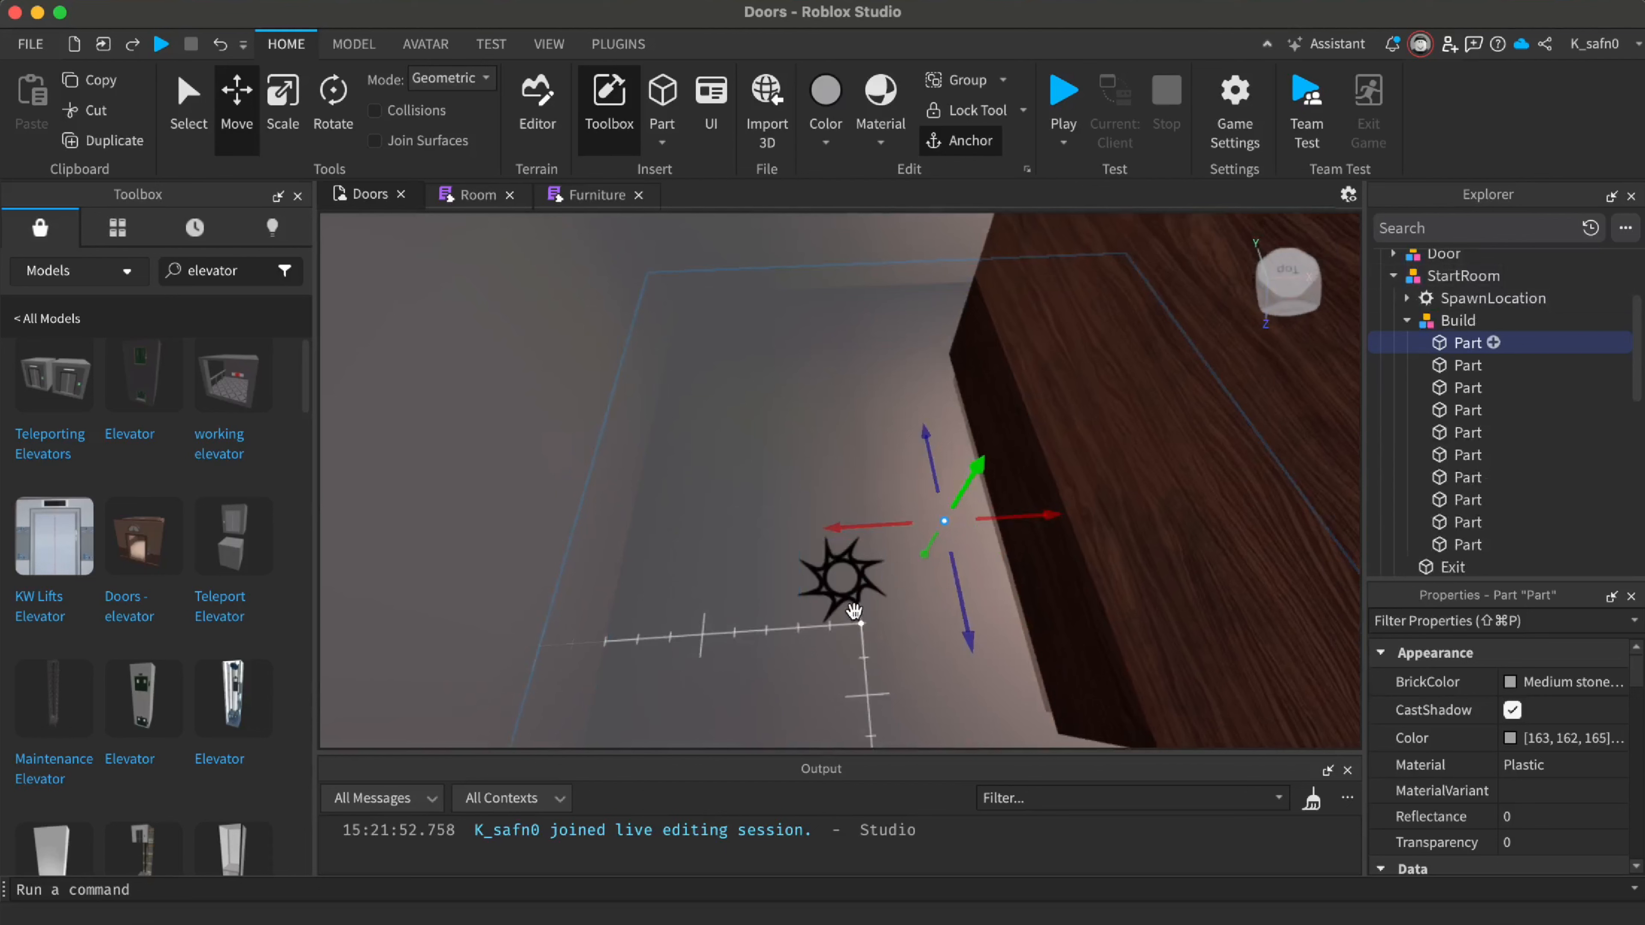
left_click(857, 586)
key("d")
left_click_drag(775, 579, 815, 587)
Position the SpawnLocation inside the elevator near the middle of its floor area
right_click_drag(861, 567, 861, 568)
key("a")
key("d")
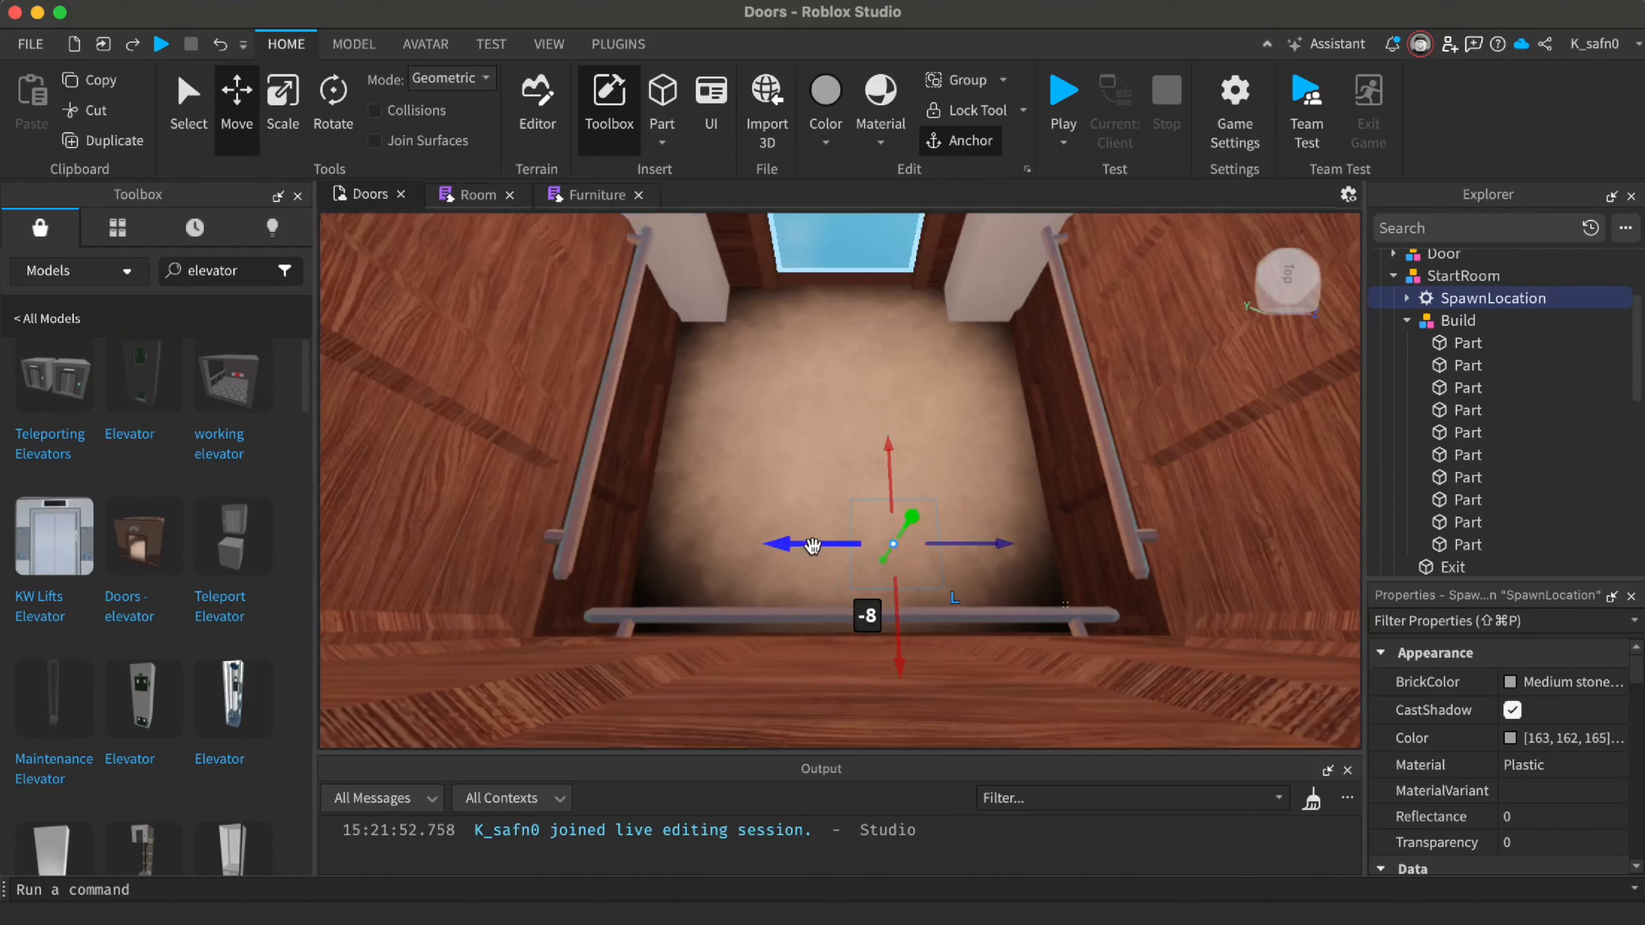
left_click_drag(812, 549, 838, 488)
key("s")
scroll(847, 448, "up", 4)
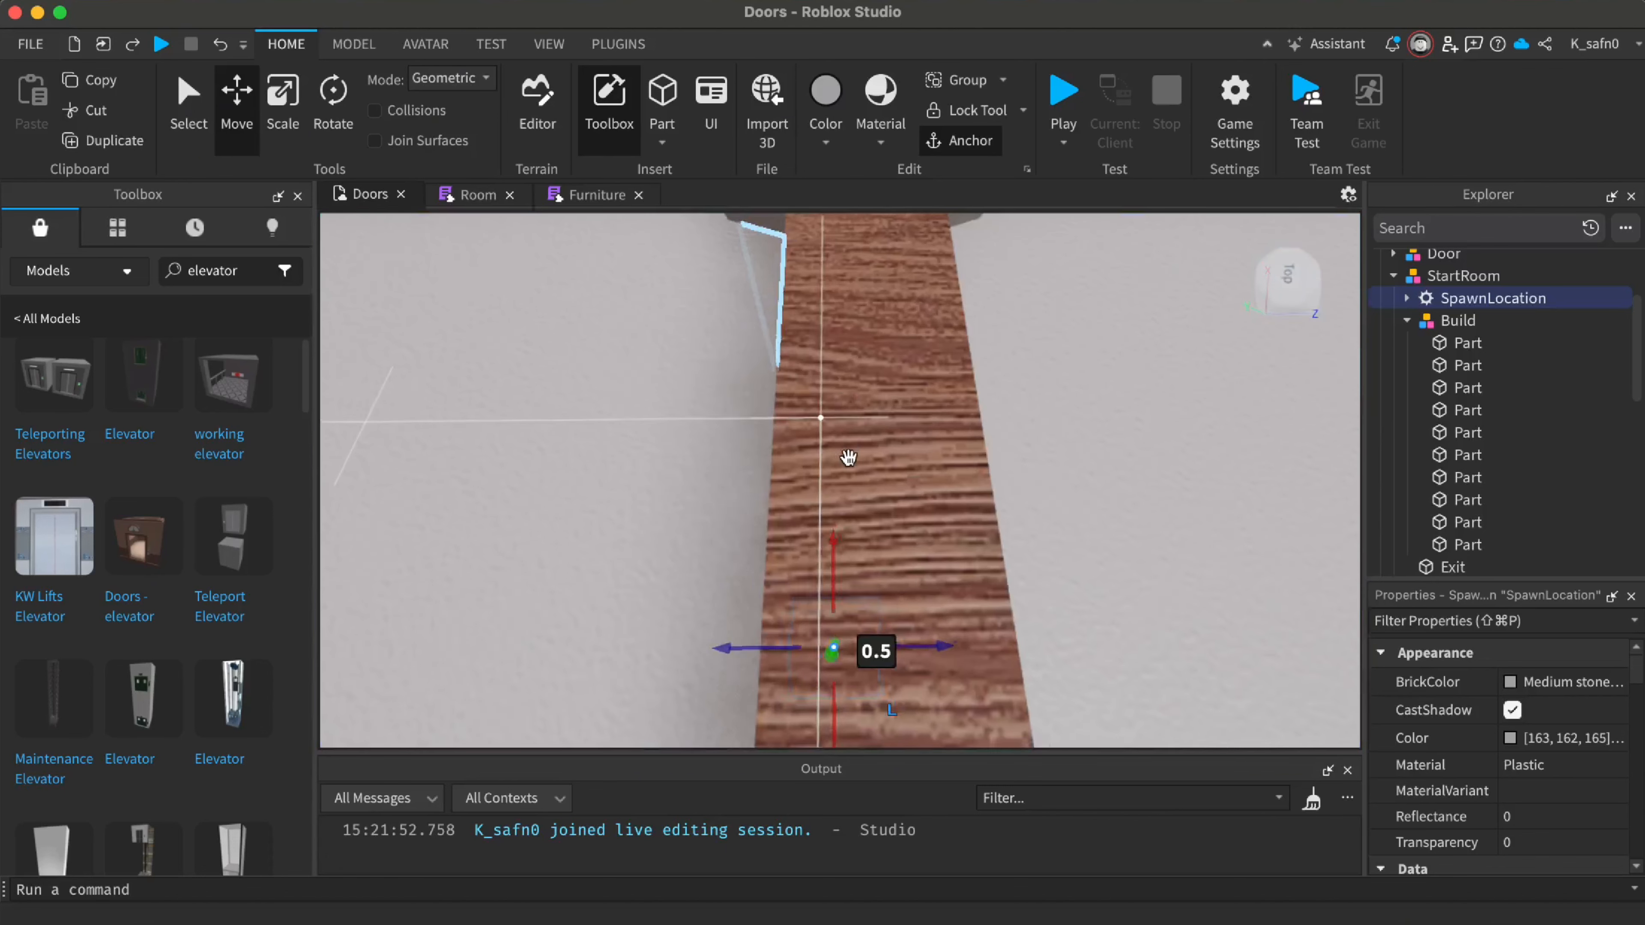
right_click_drag(849, 458, 852, 457)
scroll(849, 458, "up", 3)
scroll(720, 523, "up", 2)
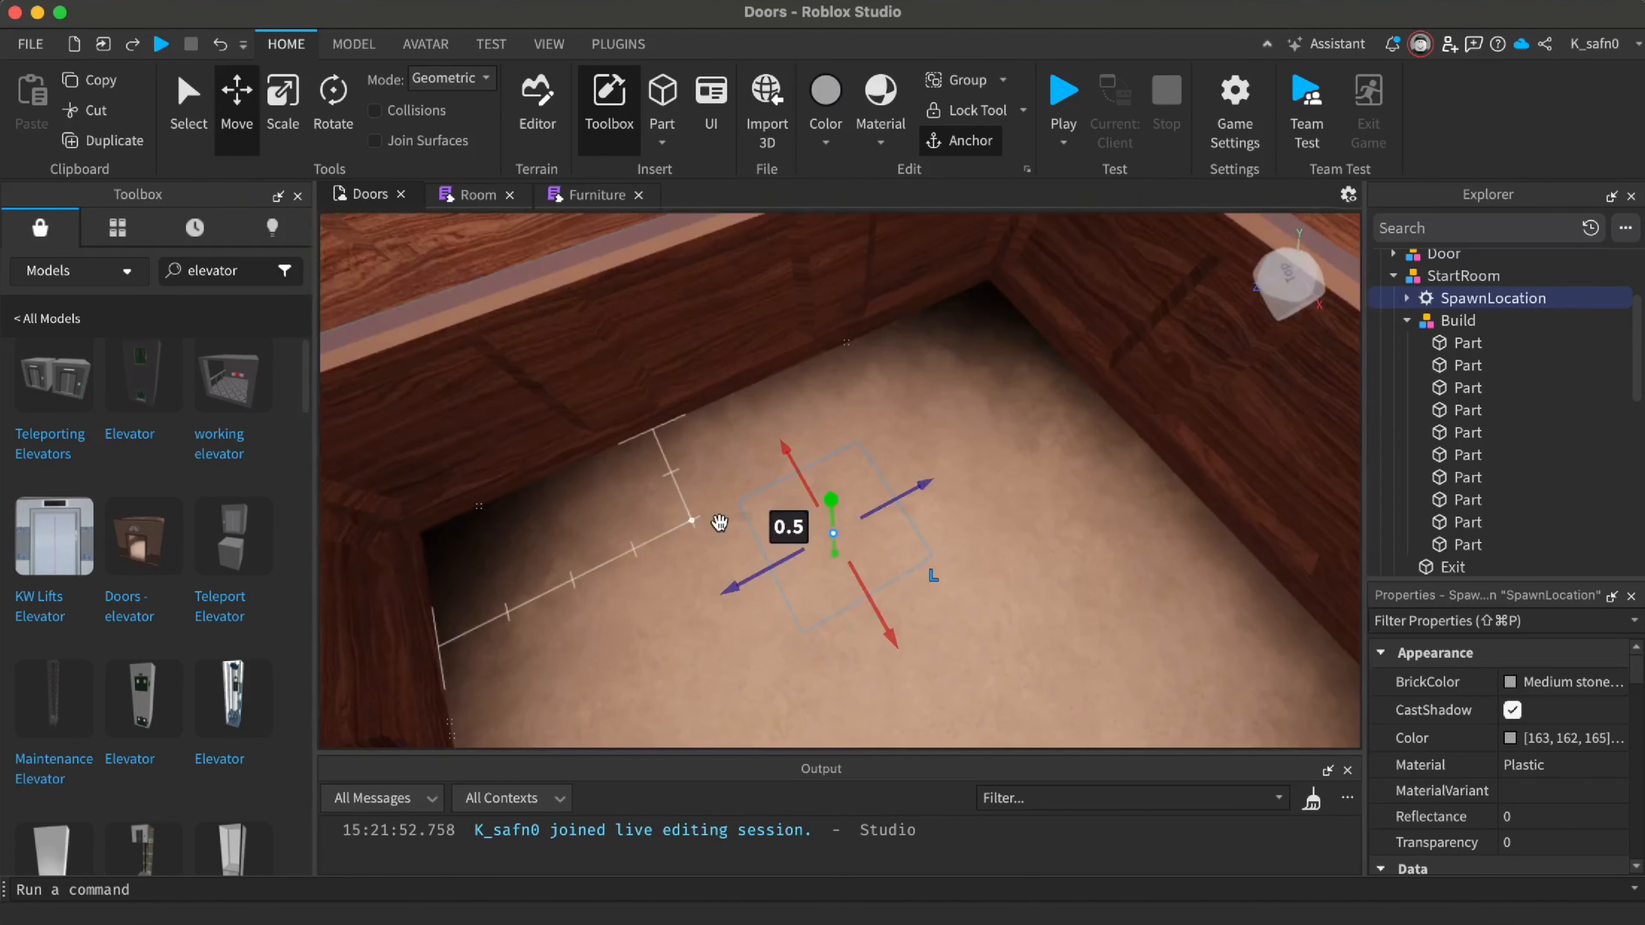
Raise the SpawnLocation 1.625 studs so it sits on the elevator's floor
left_click_drag(830, 503, 831, 472)
right_click_drag(1138, 547, 1142, 555)
scroll(1138, 547, "down", 4)
key("s")
key("a")
key("d")
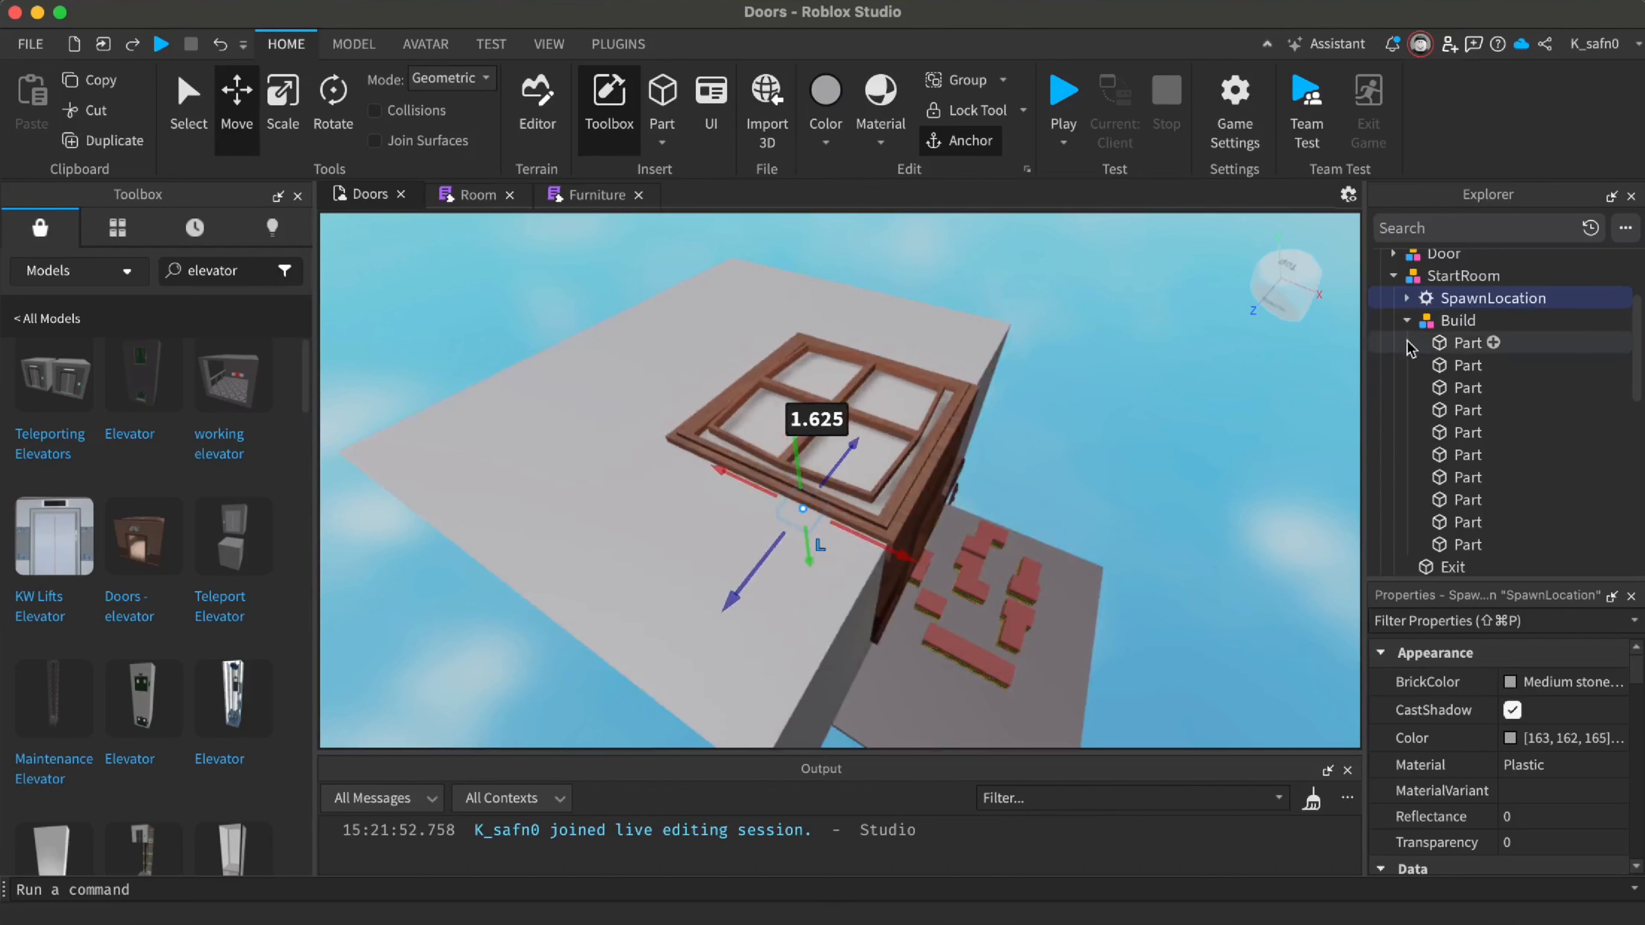
Move the SpawnLocation from StartRoom into the StarterElevator model and rename that model StartRoom
left_click(625, 507)
scroll(1425, 303, "up", 1)
left_click(1475, 328)
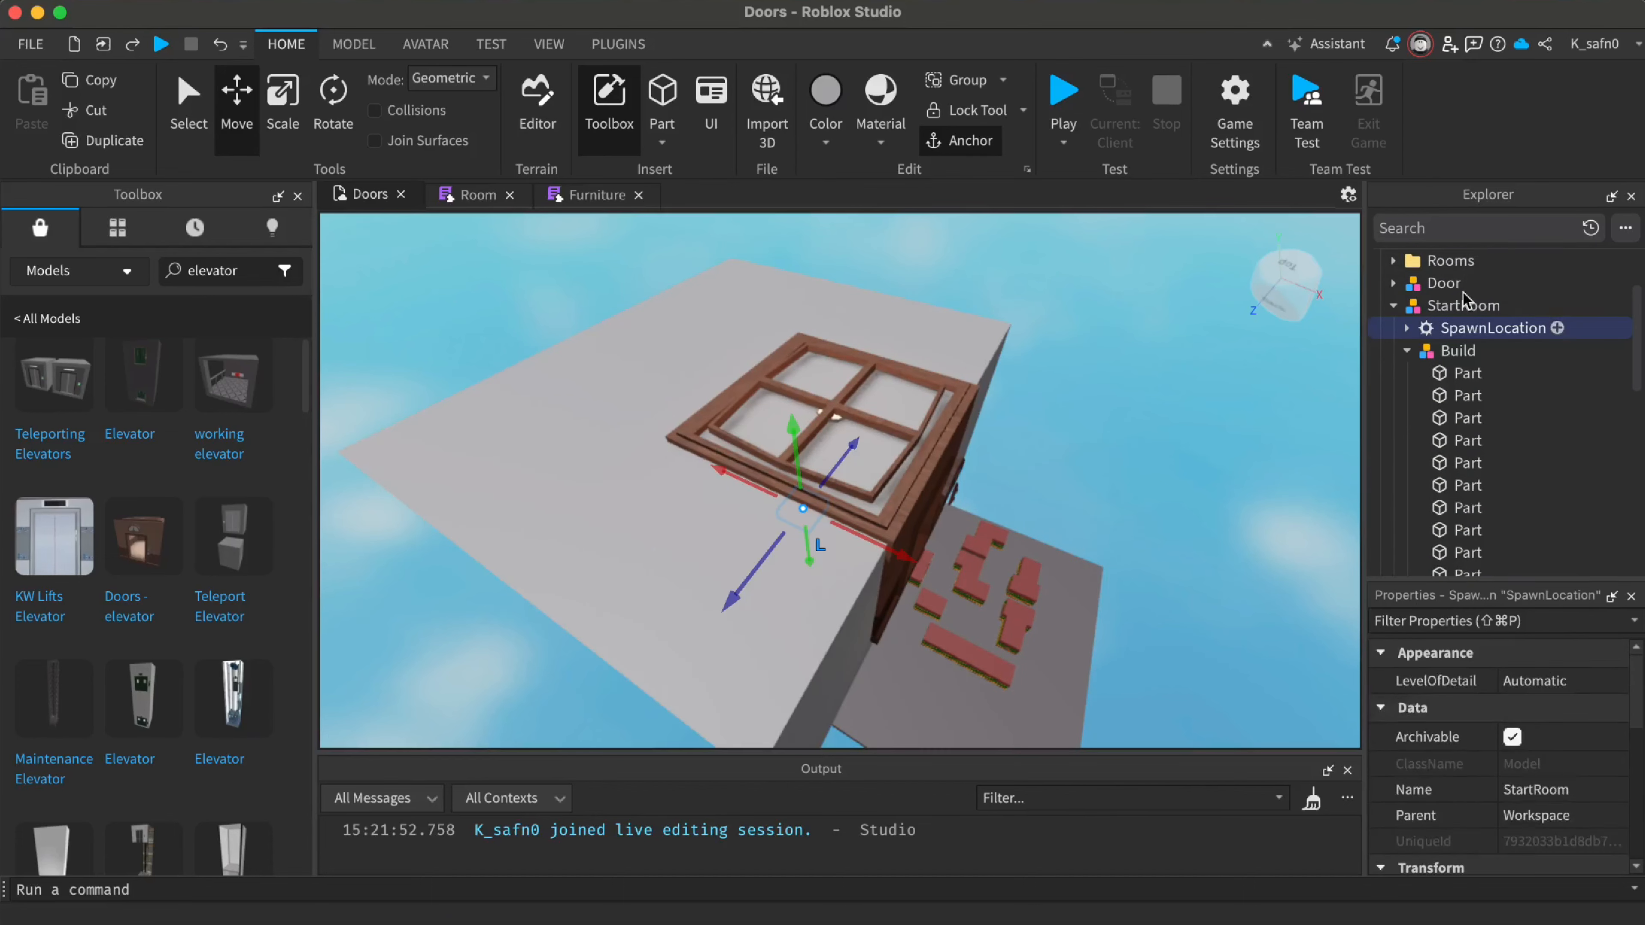
left_click_drag(1465, 300, 1443, 446)
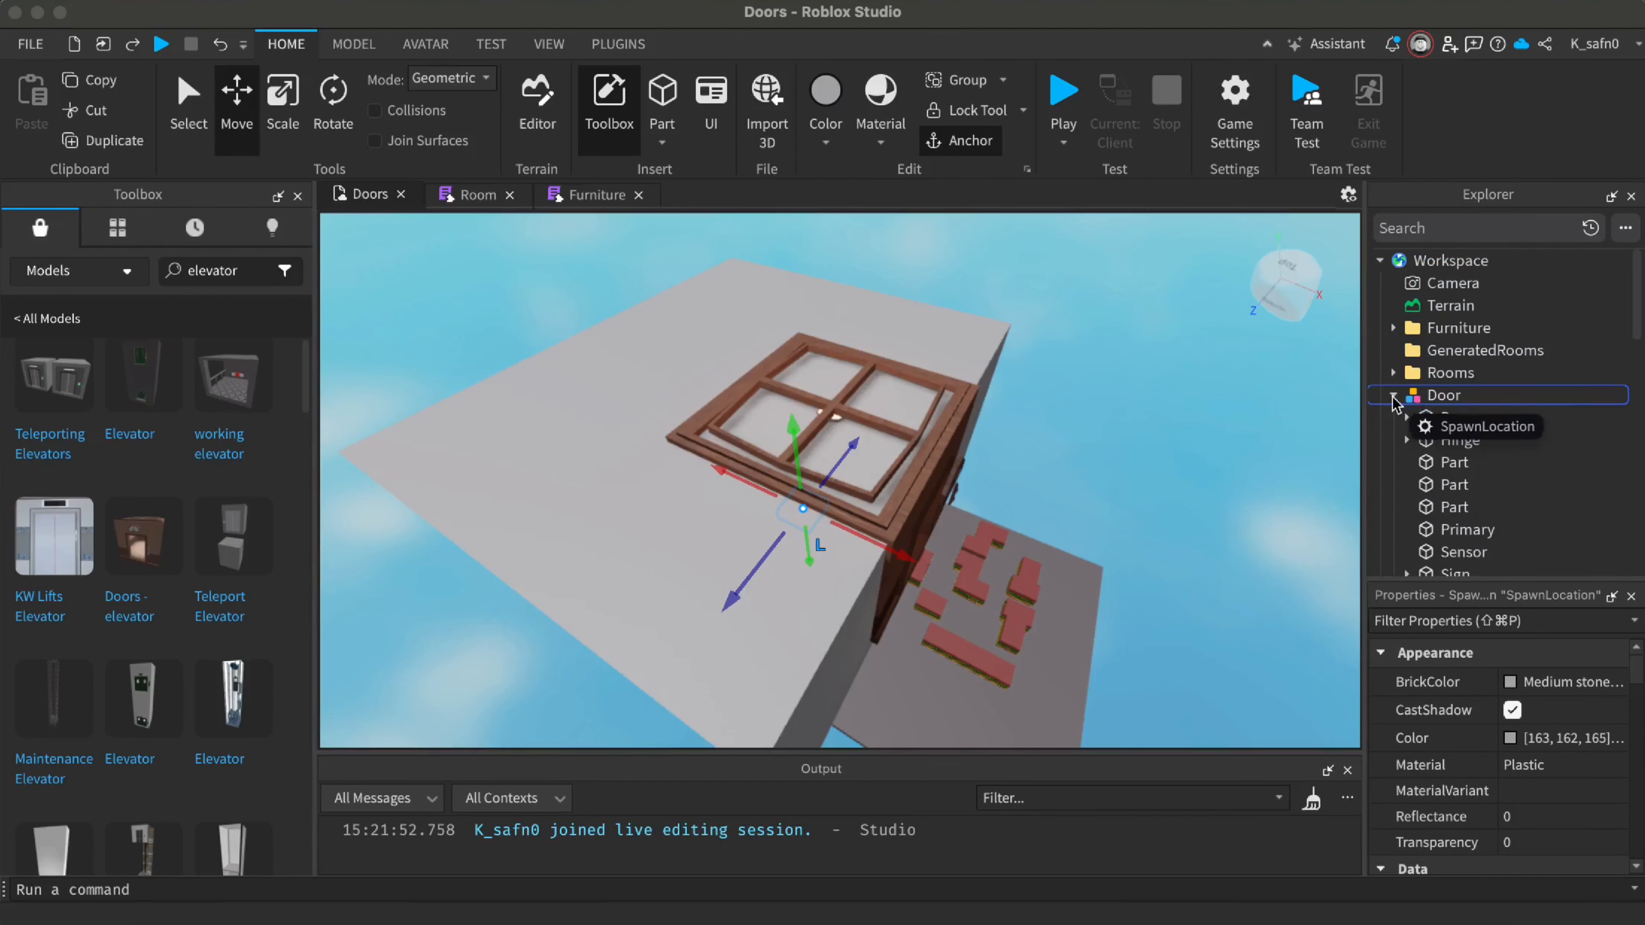
left_click_drag(1418, 312, 1438, 561)
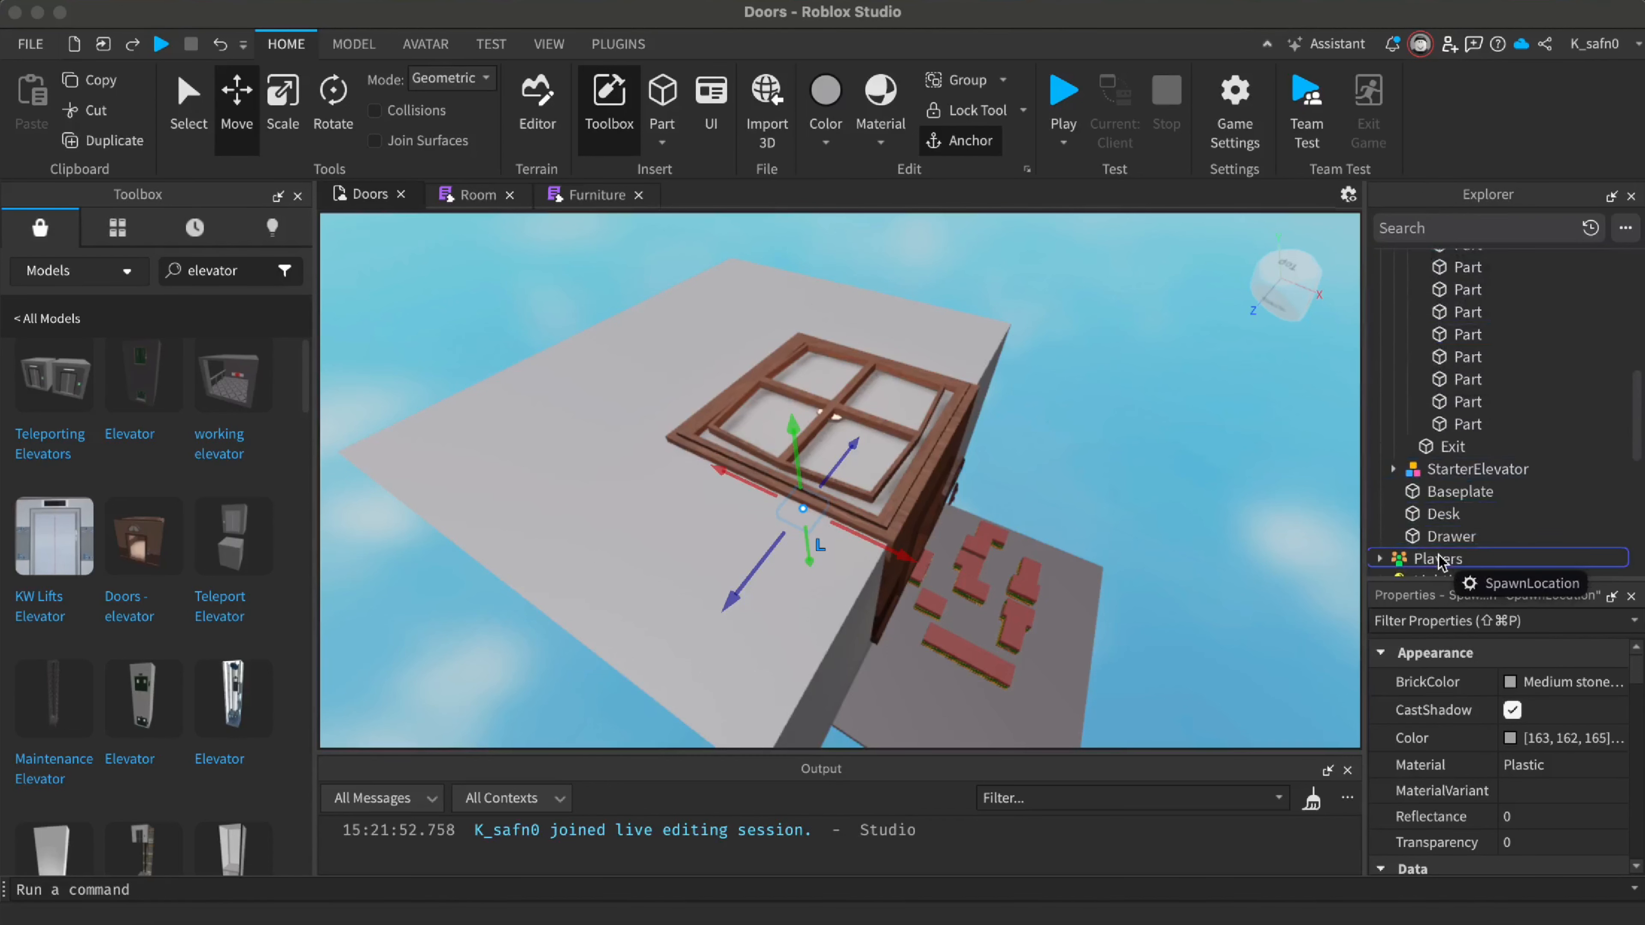
left_click_drag(1453, 465, 1450, 471)
left_click(1454, 456)
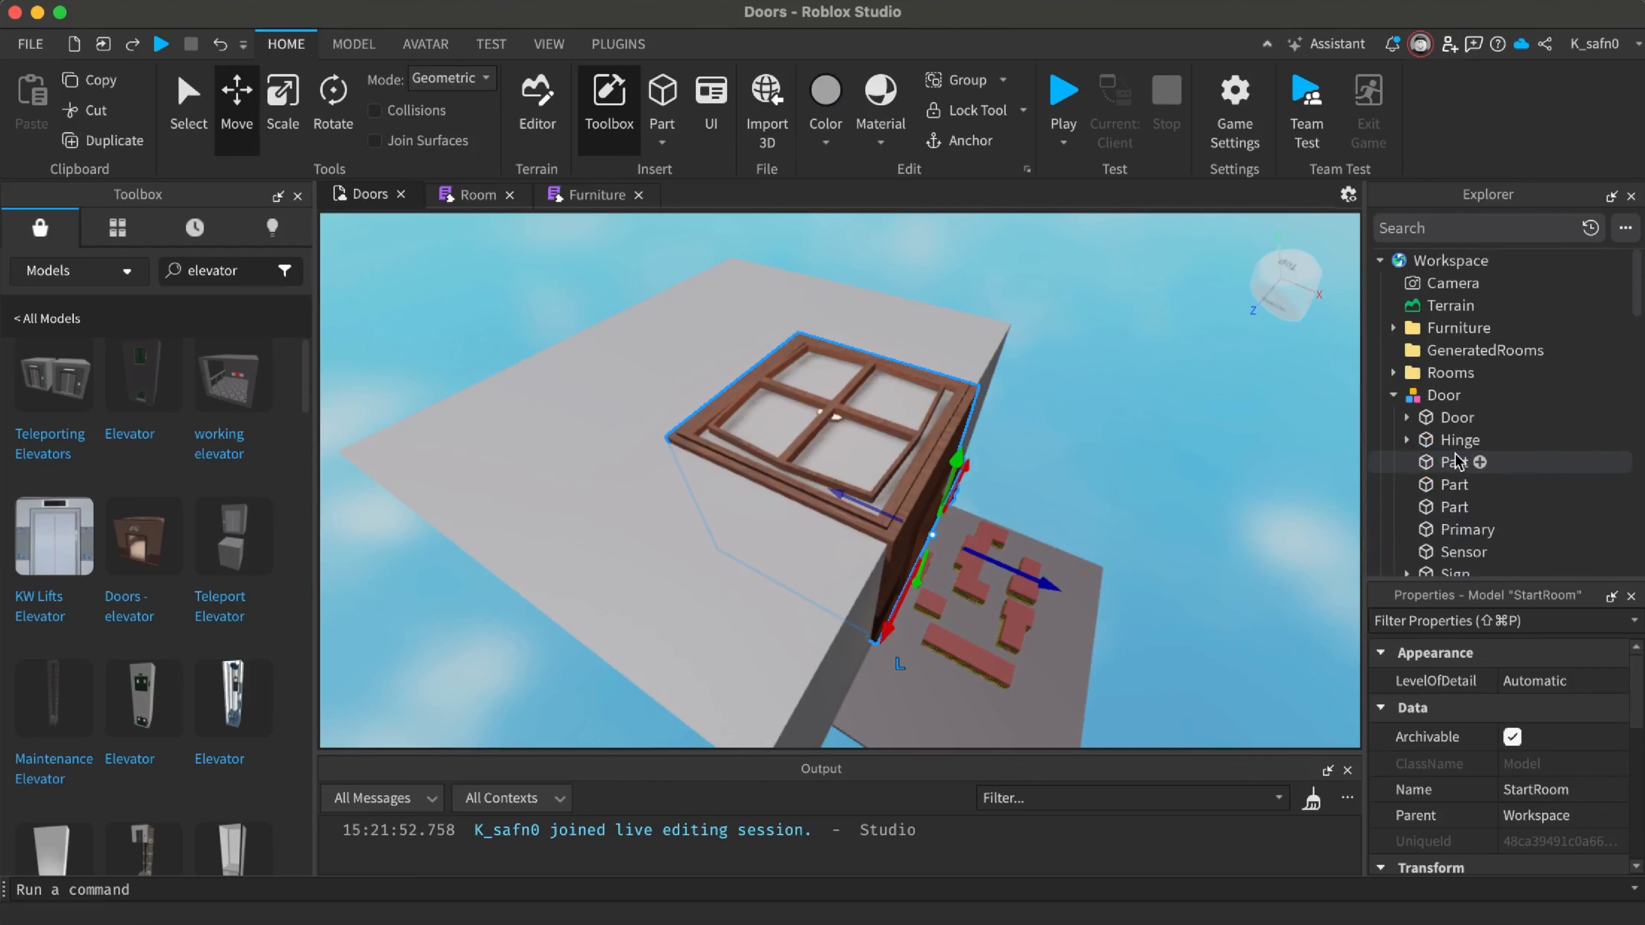
Move the Exit part from the old StartRoom model into the elevator's StartRoom model
scroll(1446, 422, "down", 4)
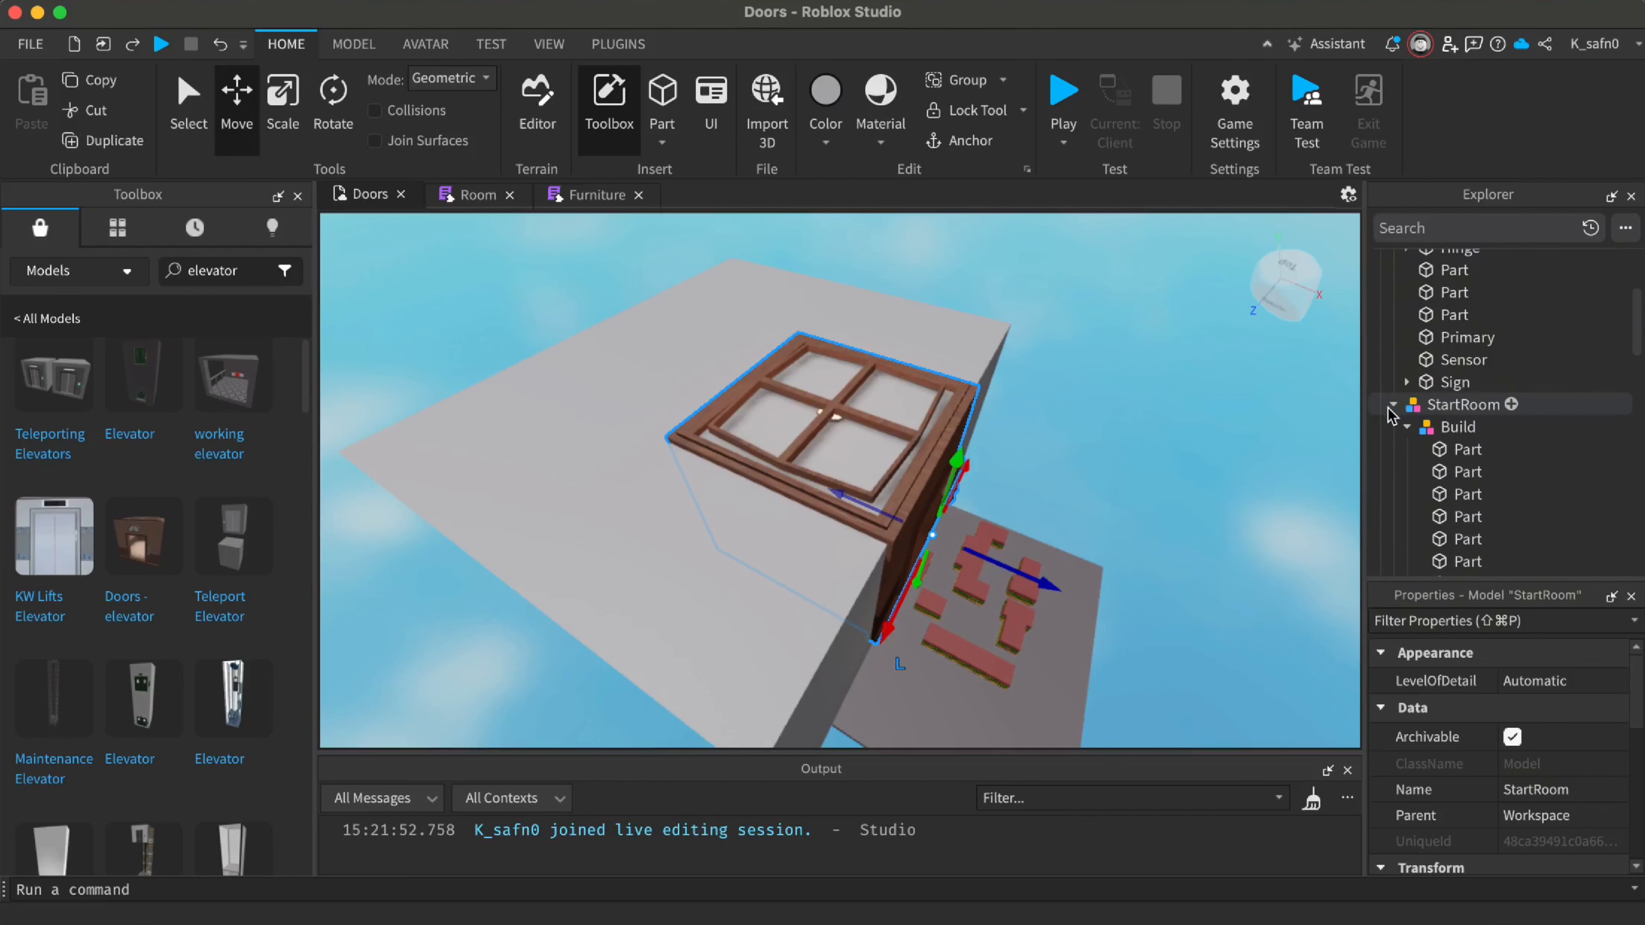
left_click(1415, 433)
key("f")
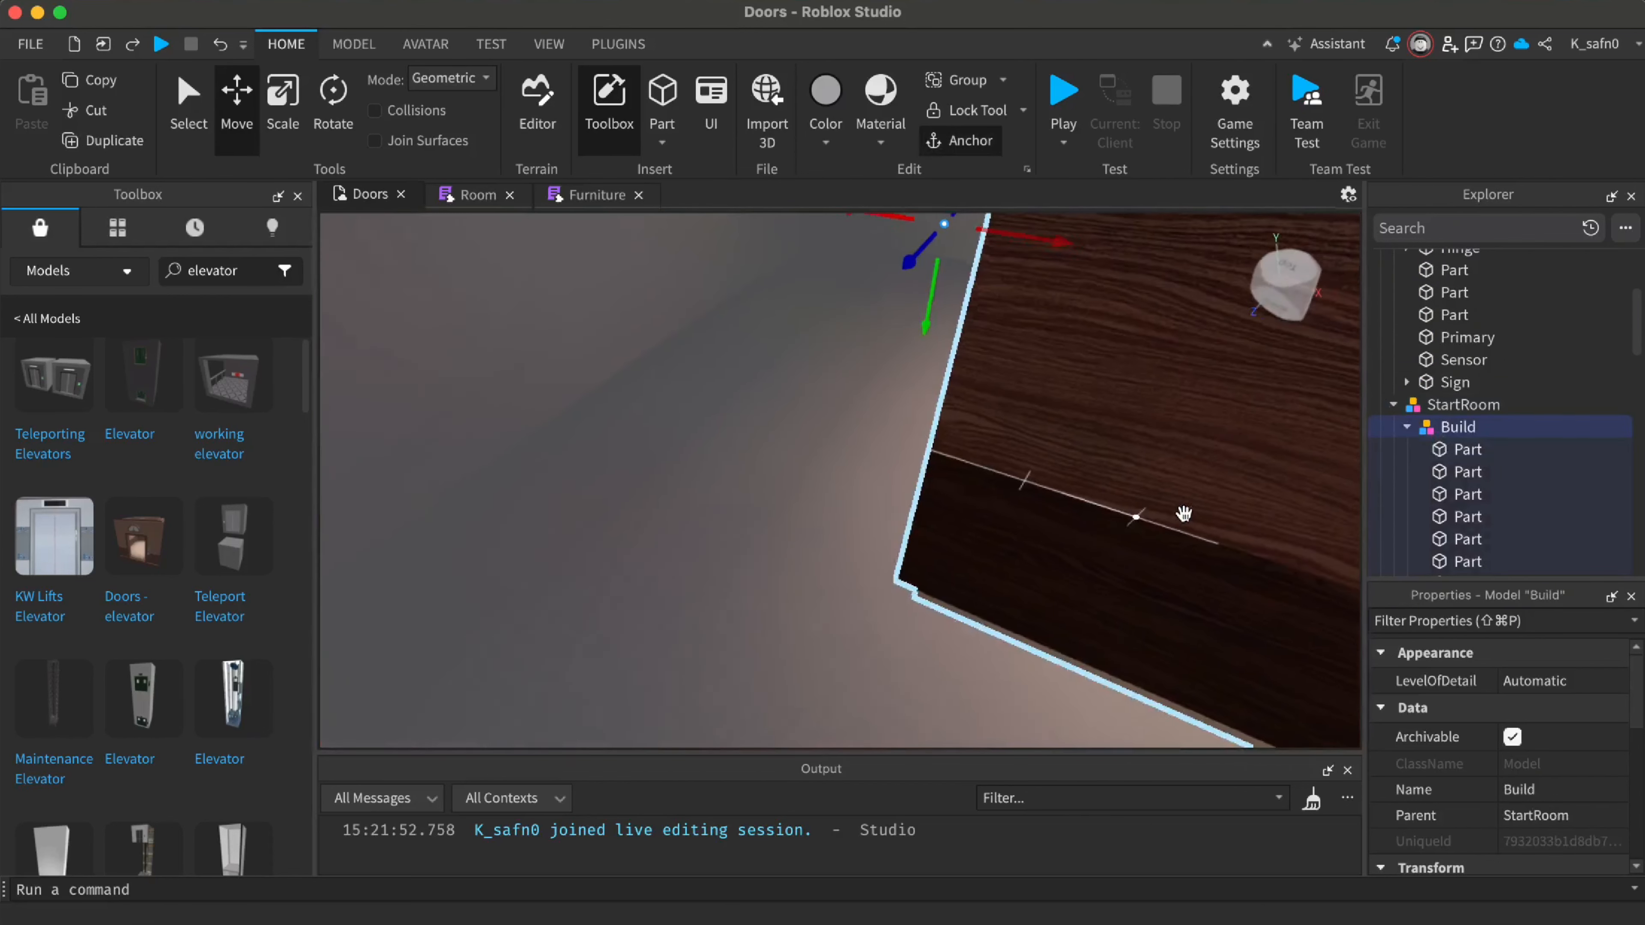
scroll(1493, 478, "down", 4)
left_click(1480, 479)
key("f")
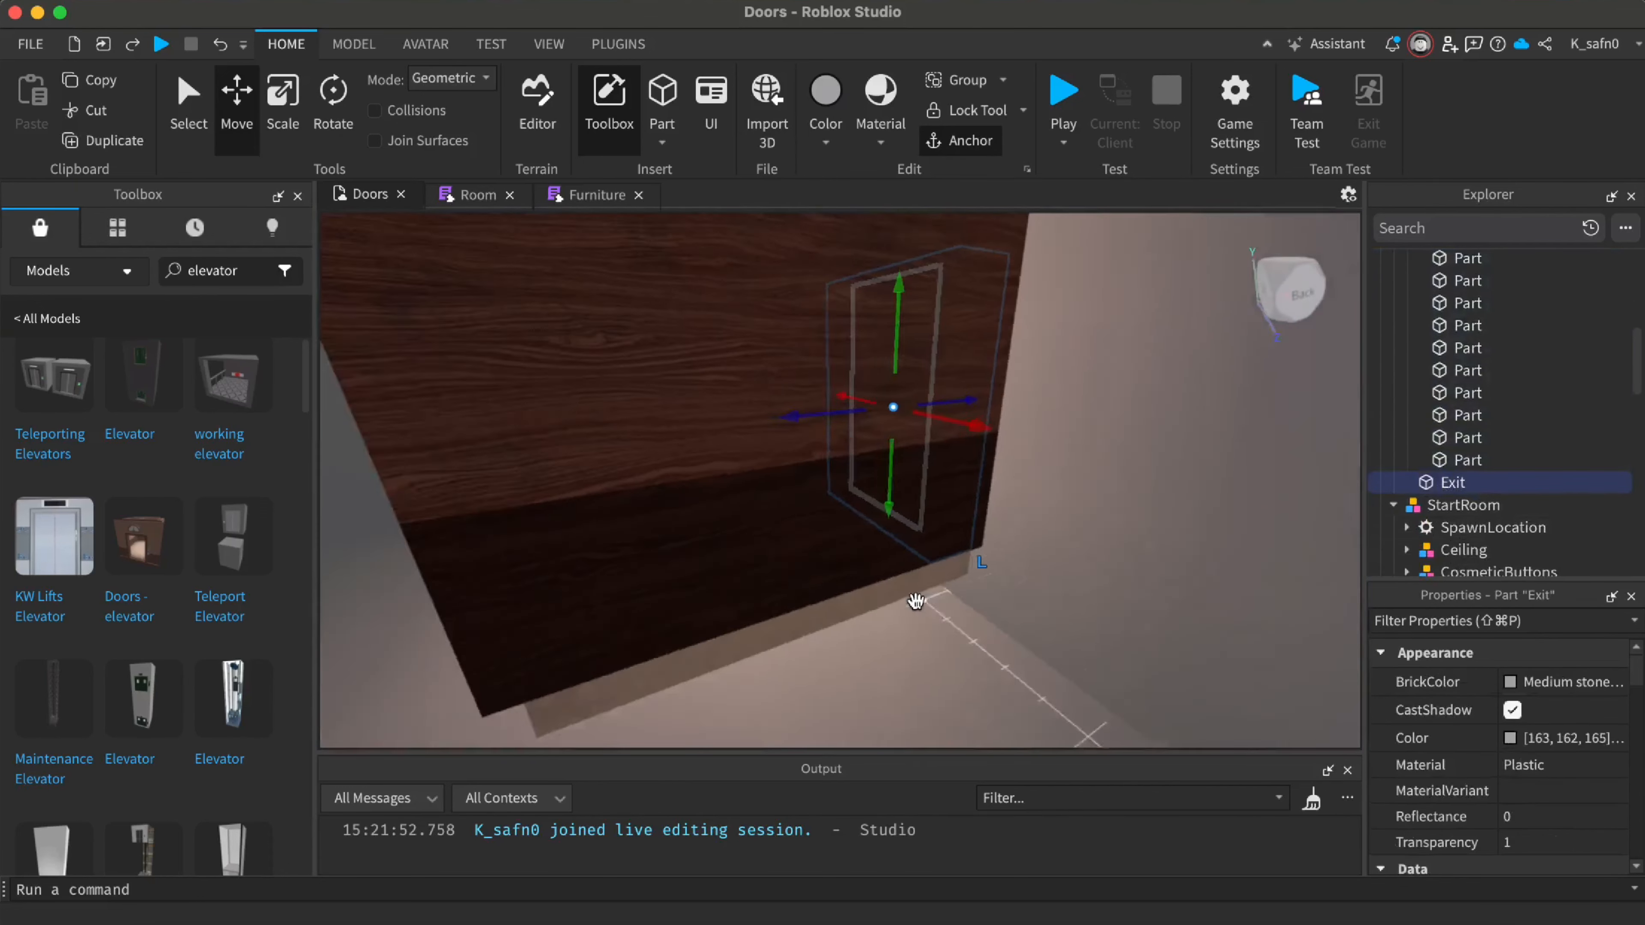
left_click_drag(1453, 487, 1462, 504)
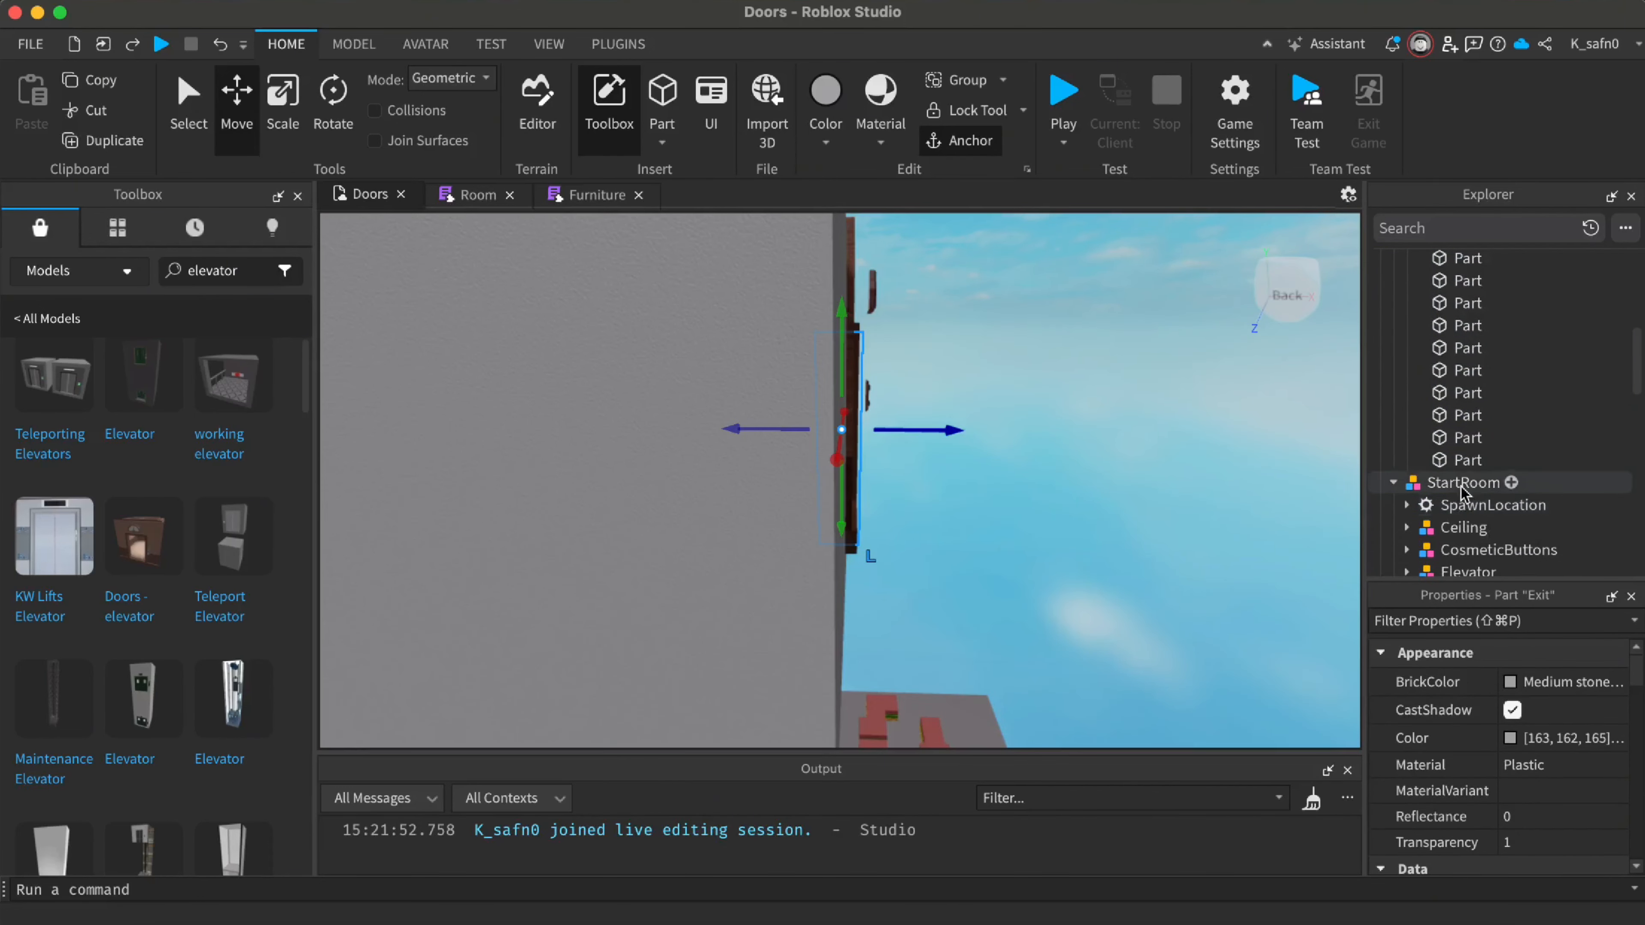
Delete the old StartRoom model that contains the grey Build parts
scroll(1462, 497, "down", 3)
scroll(1495, 519, "down", 1)
right_click_drag(1065, 504, 1064, 503)
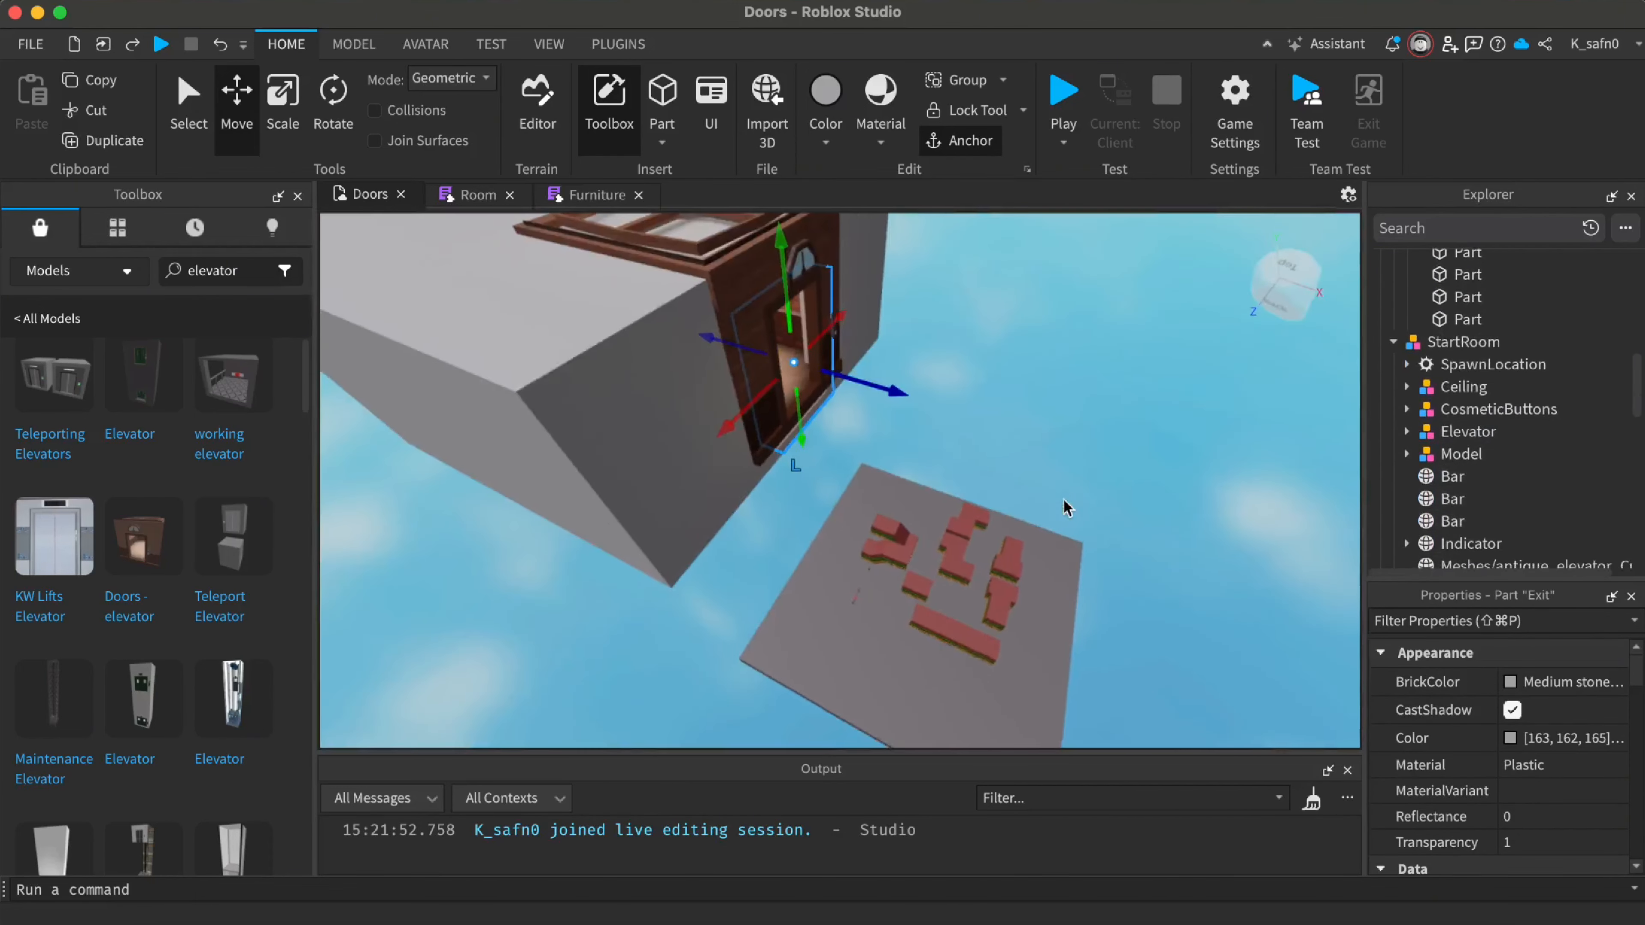
scroll(1614, 402, "up", 5)
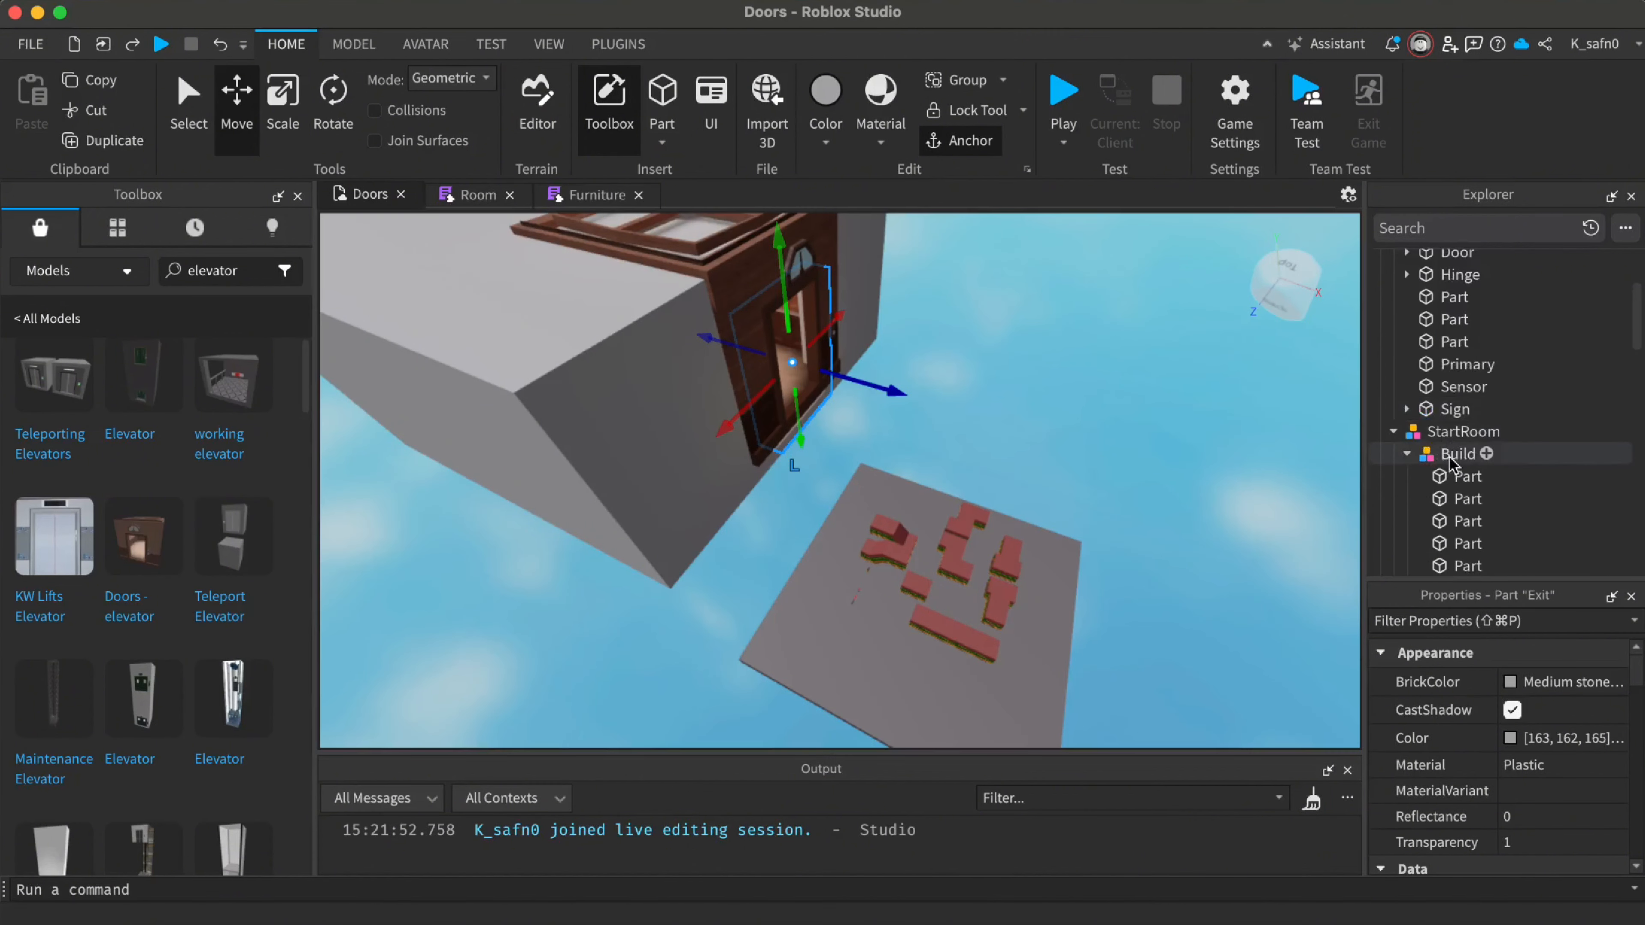
scroll(1450, 461, "down", 3)
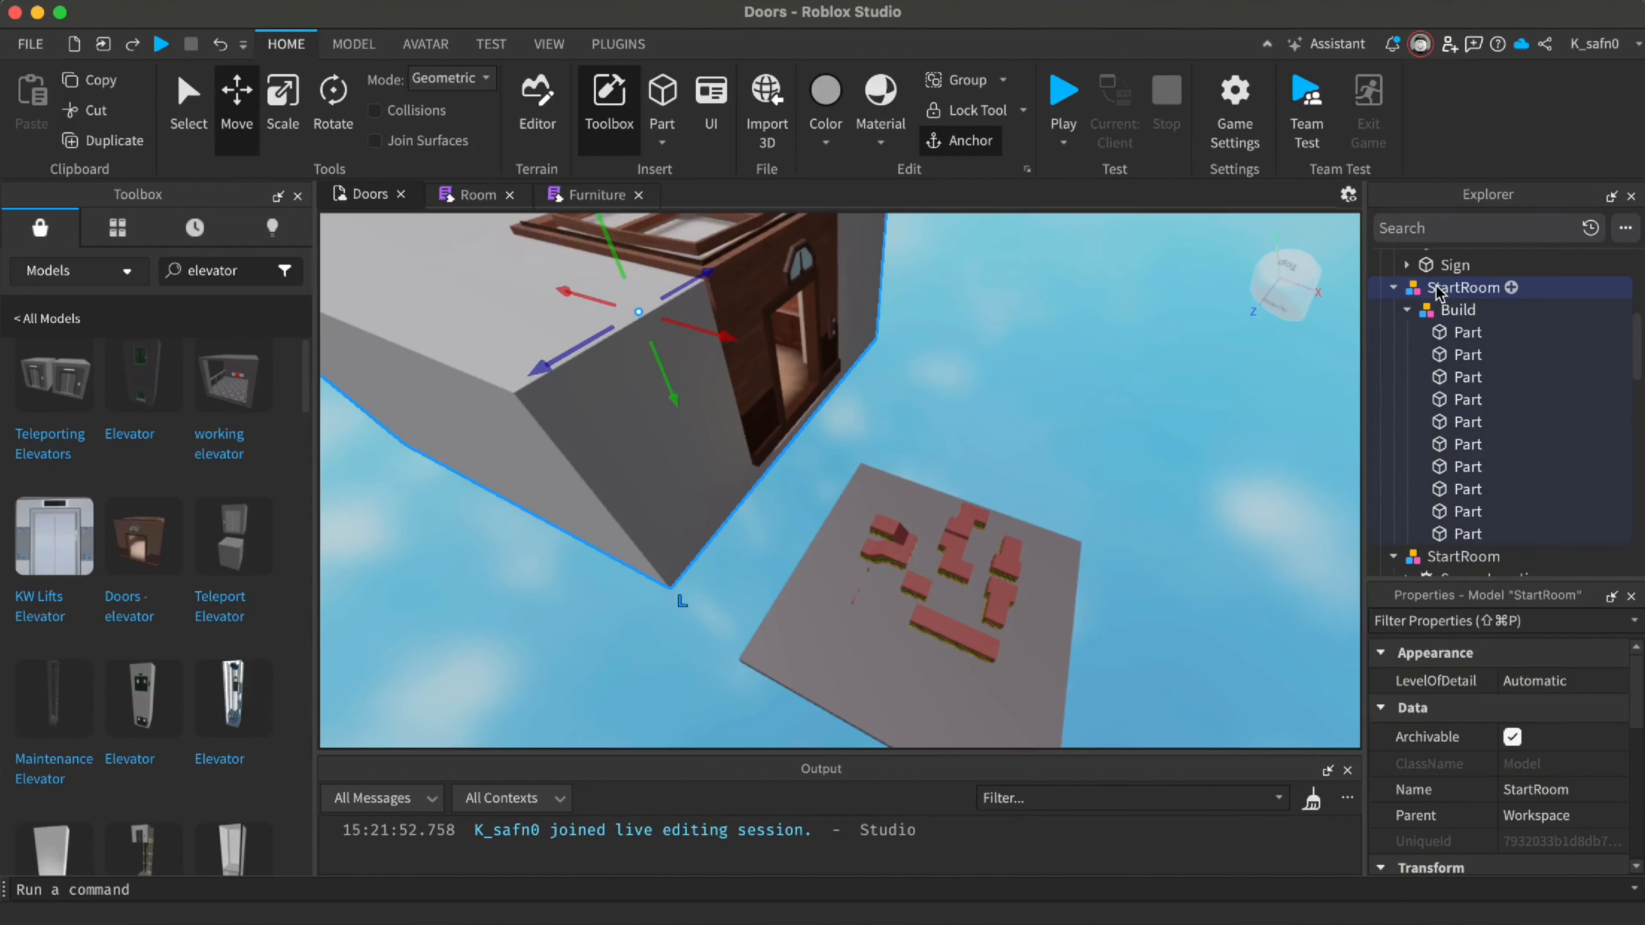
key("Delete")
Set the SpawnLocation's color to the elevator floor's color, 206, 185, 171
key("w")
right_click_drag(1115, 439, 1115, 439)
left_click(871, 559, "alt")
key("w")
right_click_drag(872, 559, 872, 559)
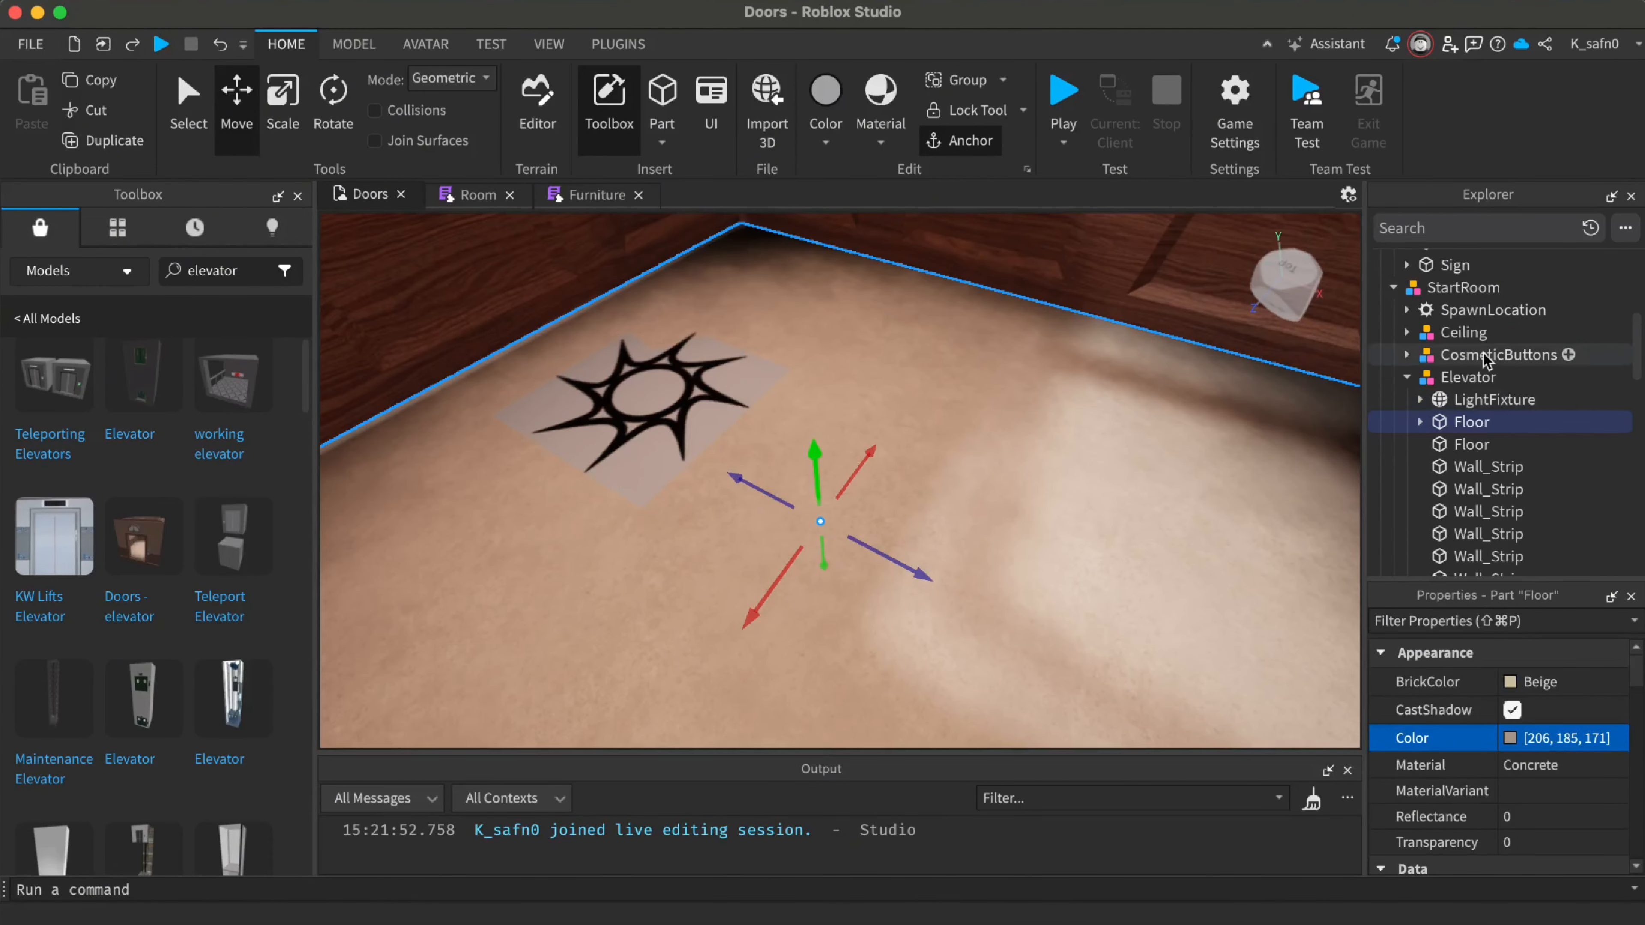
scroll(1487, 361, "down", 1)
left_click(1408, 350)
scroll(1475, 373, "down", 3)
scroll(1475, 377, "up", 3)
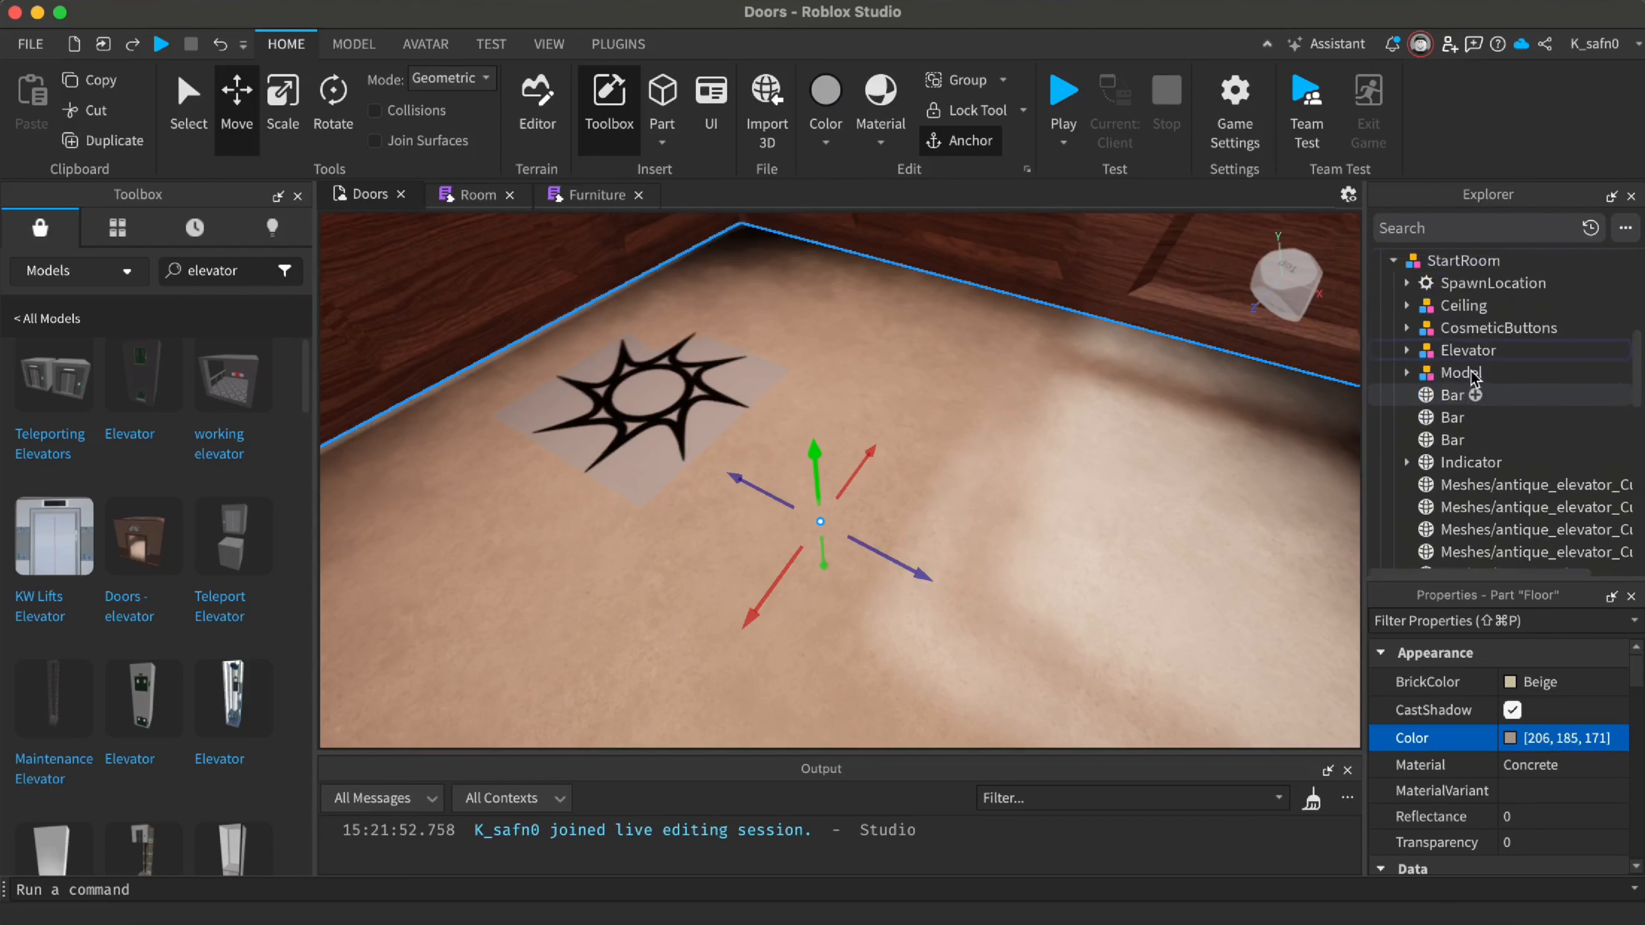
left_click(1484, 284)
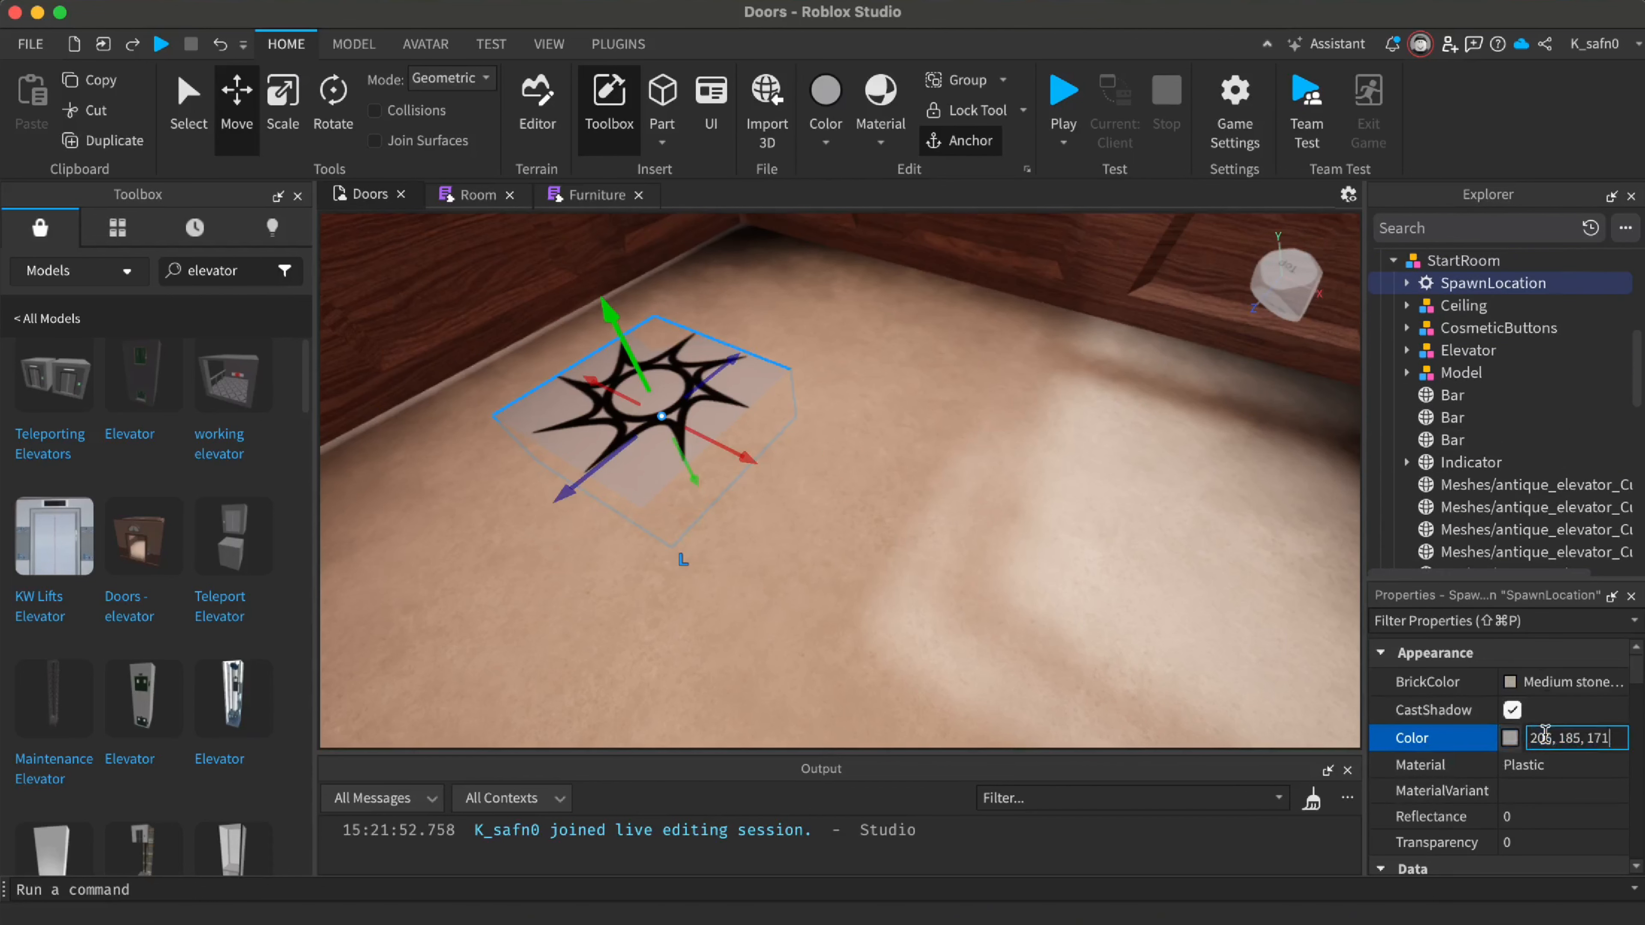
key("Return")
Set the SpawnLocation's material to Concrete to match the elevator floor
right_click_drag(1209, 570, 1321, 496)
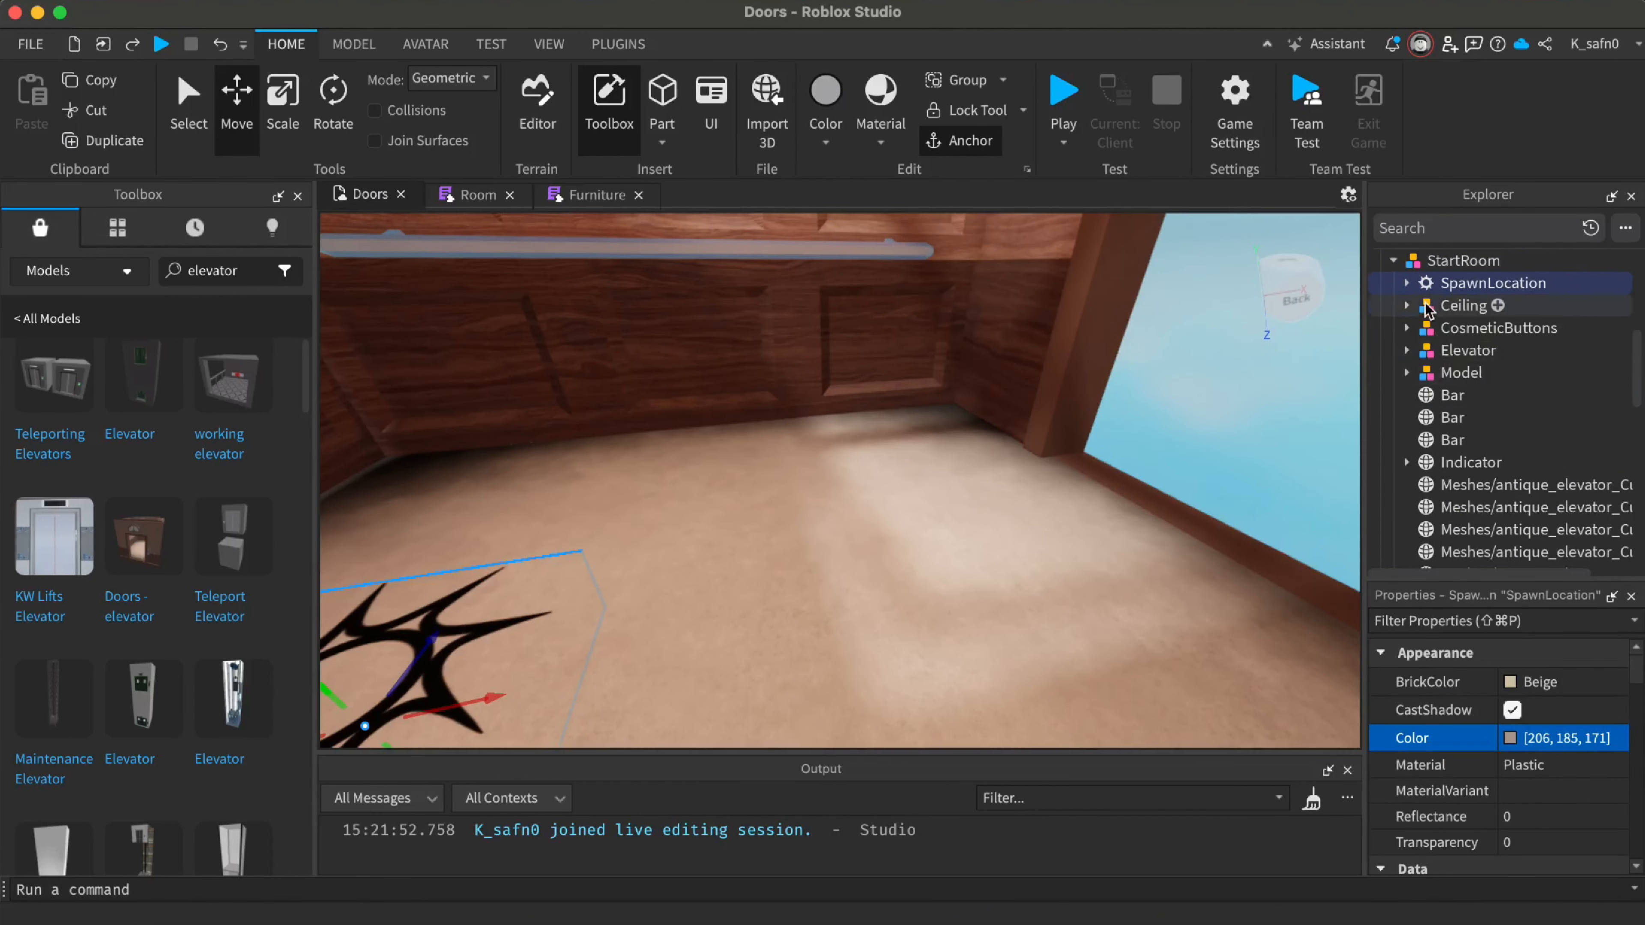
left_click(905, 598)
scroll(1545, 752, "down", 5)
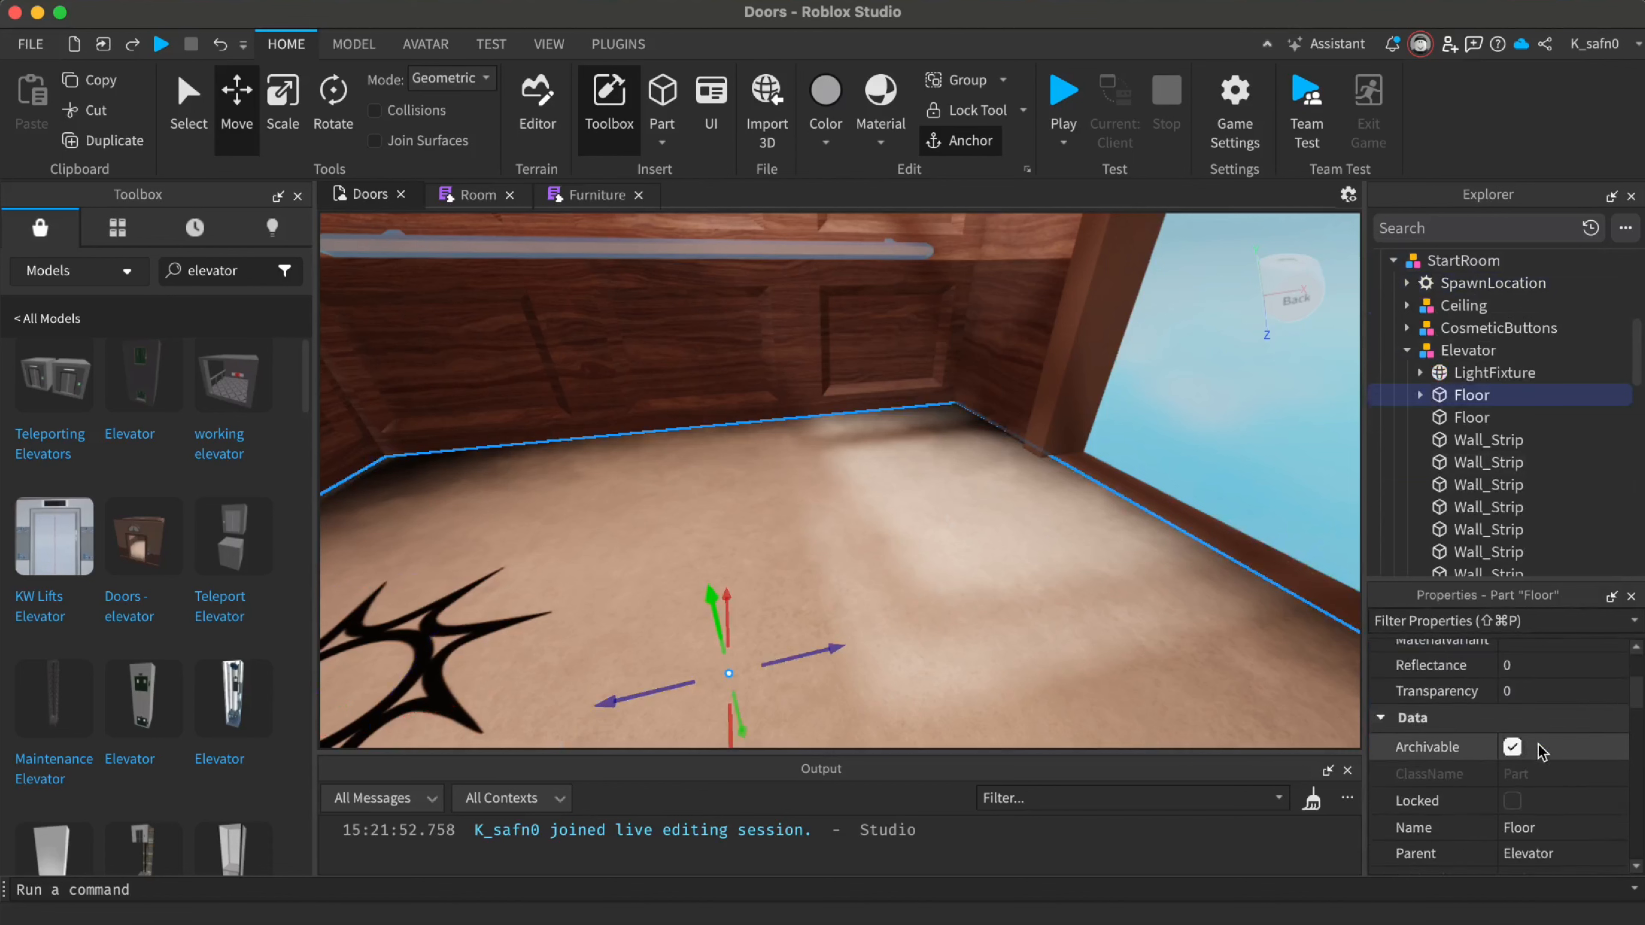
scroll(1457, 736, "up", 4)
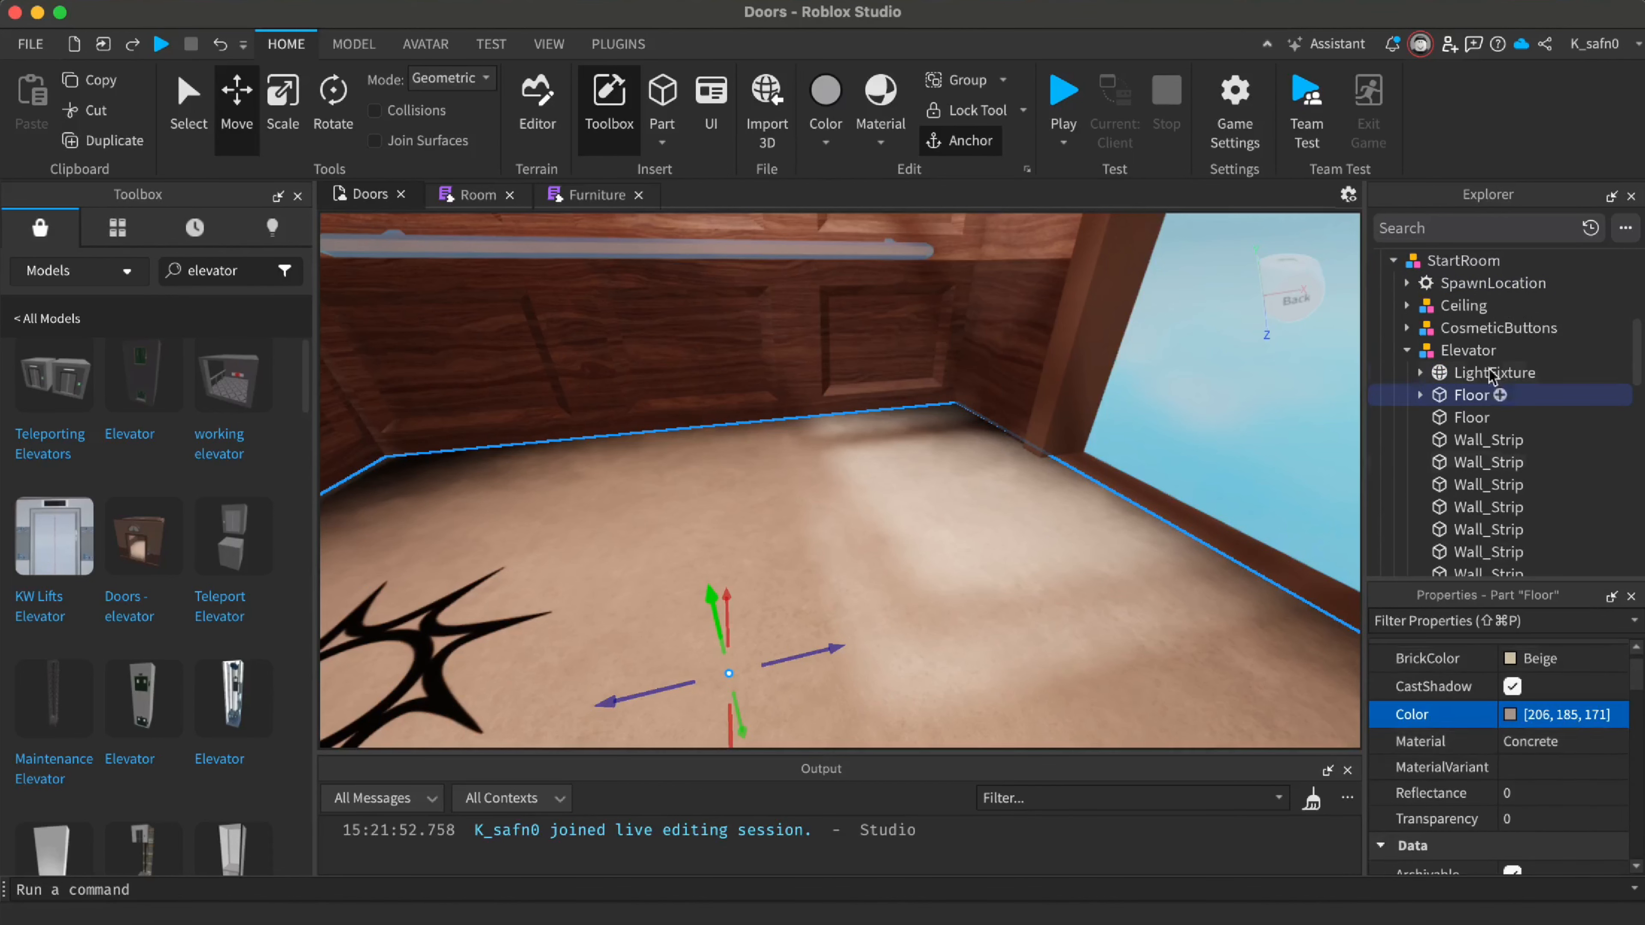
left_click(1486, 283)
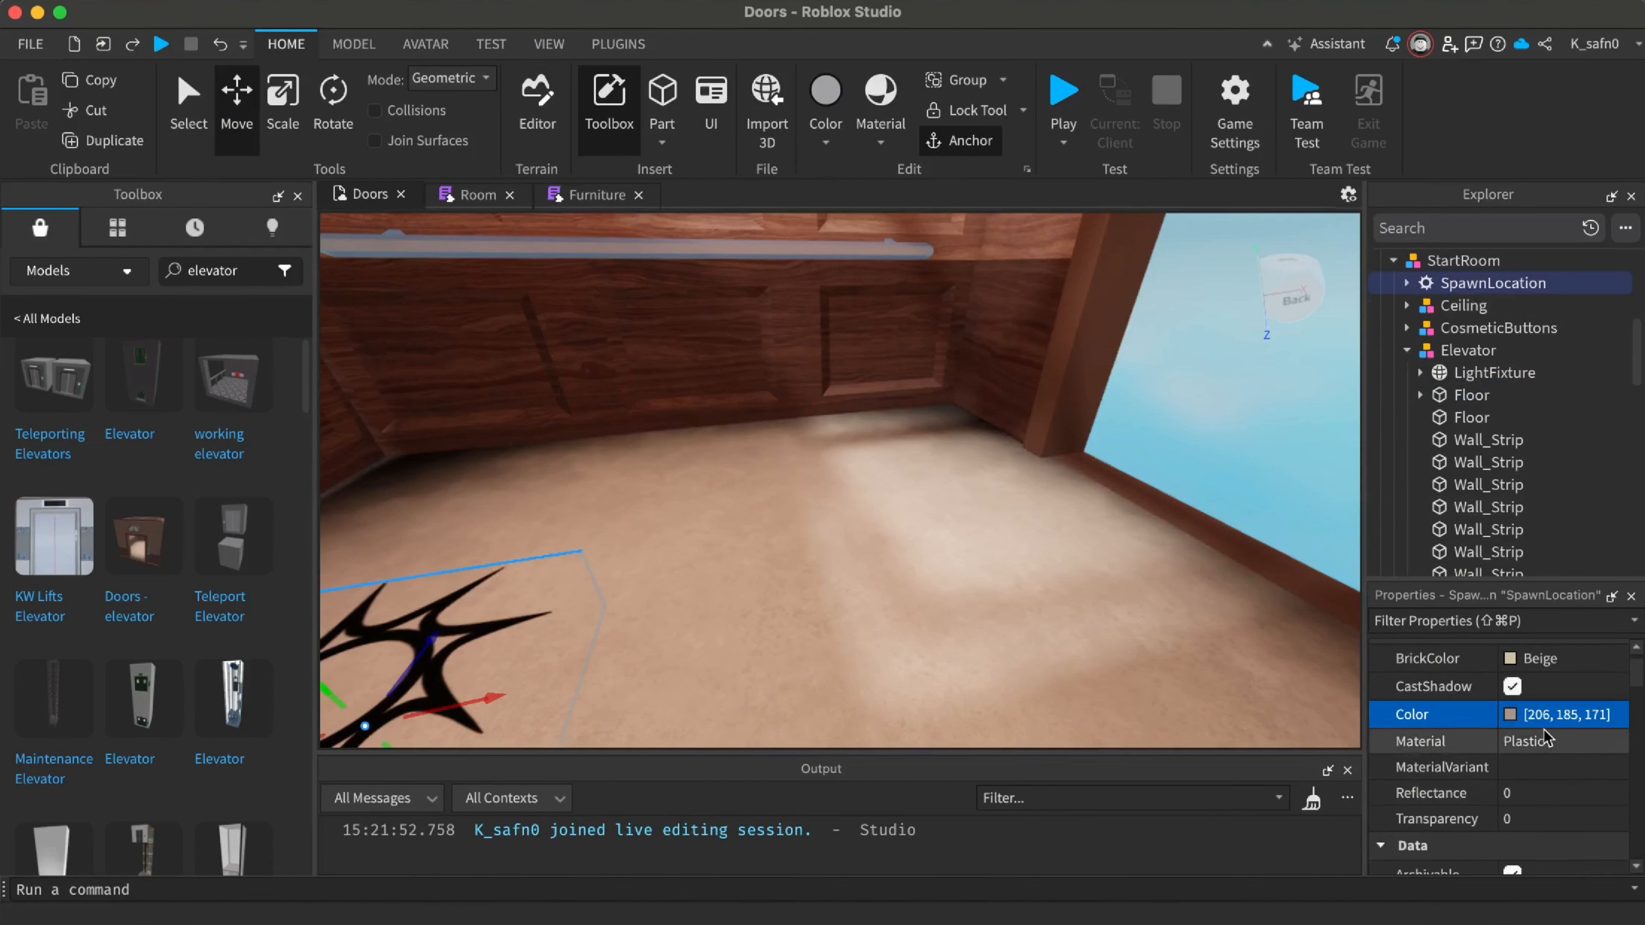
left_click(1541, 741)
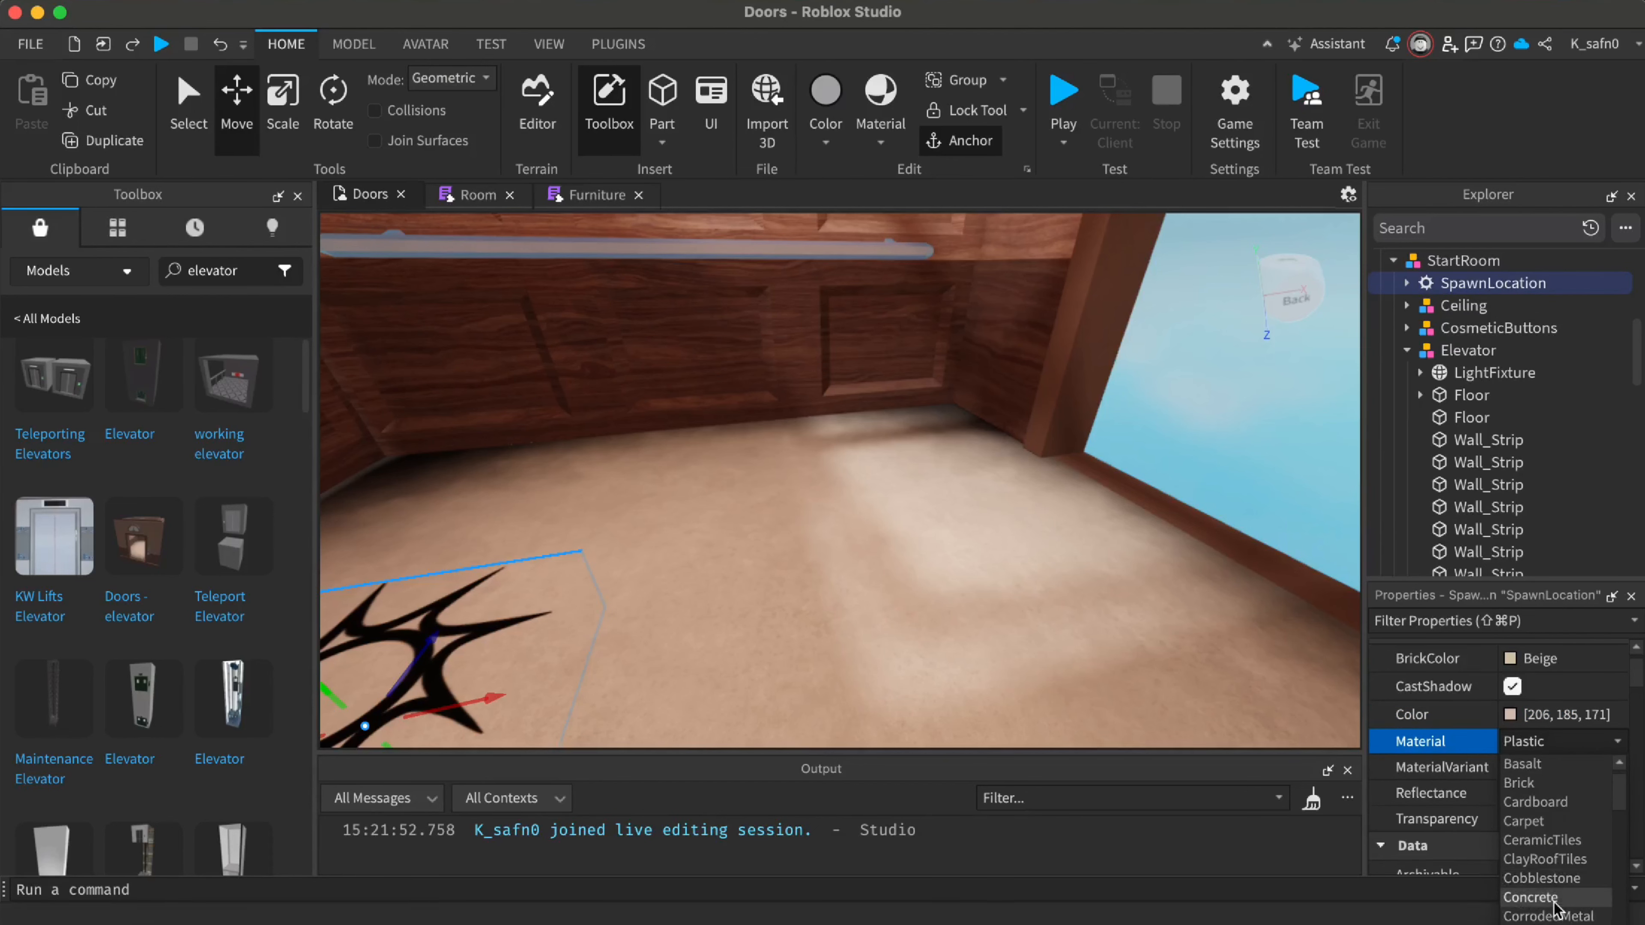
left_click(1548, 864)
Move the Indicator above the doorway inward so it sits flush against the elevator's outer wall
right_click_drag(1112, 668, 1113, 669)
left_click(1031, 564)
right_click_drag(1031, 564, 1032, 566)
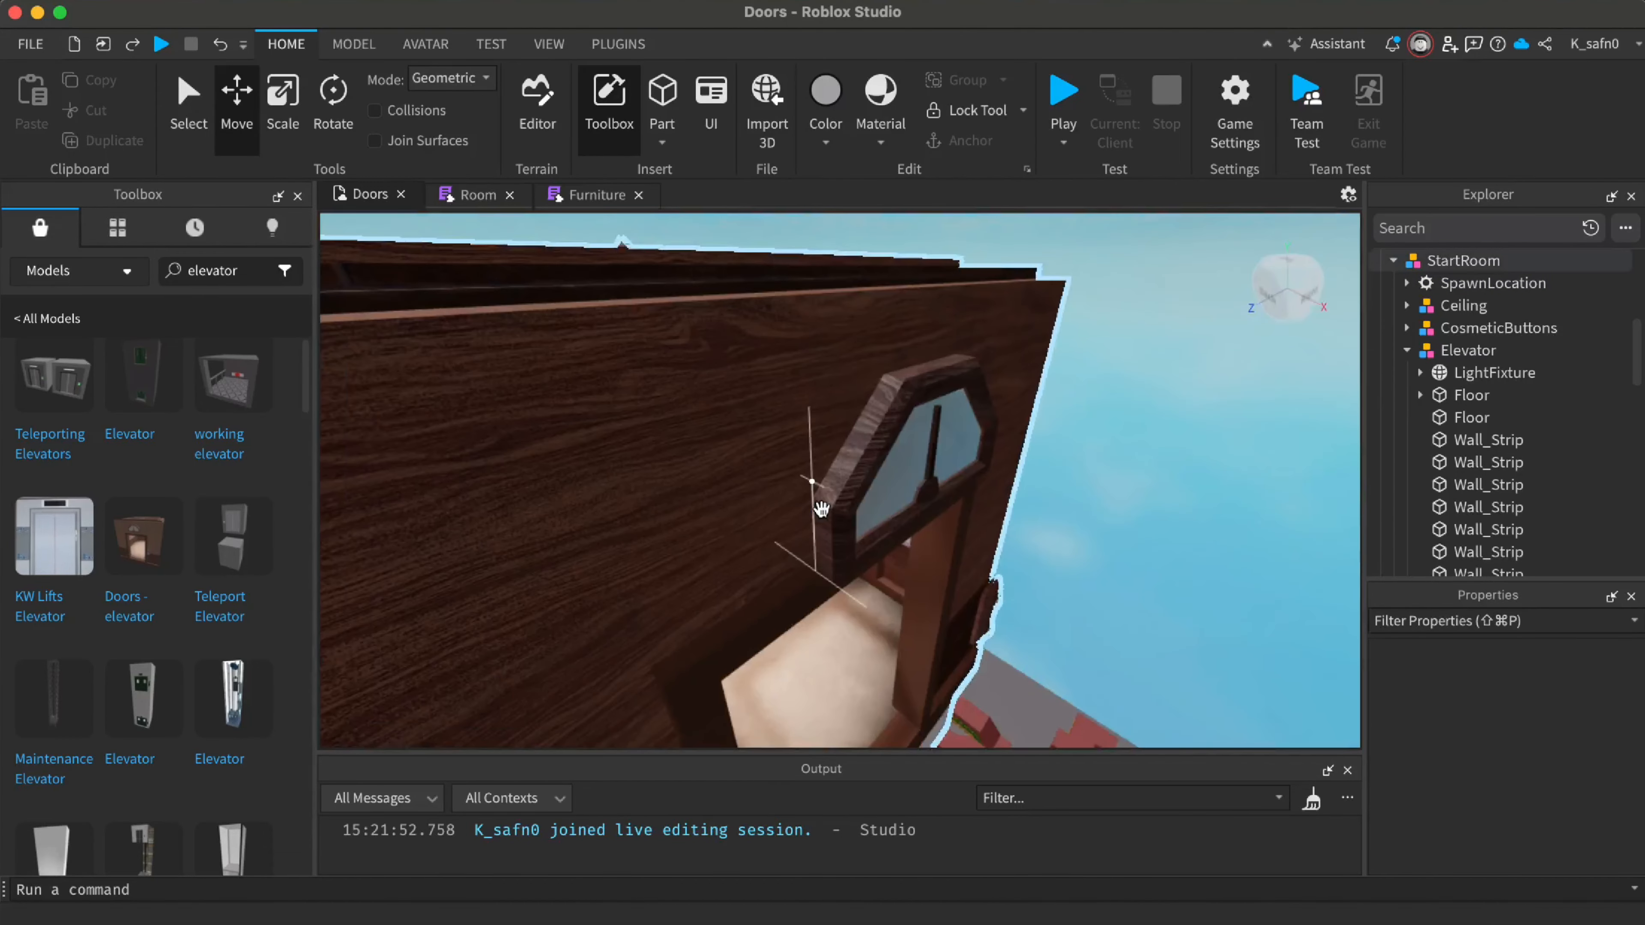
left_click(948, 449, "alt")
right_click_drag(870, 456, 870, 456)
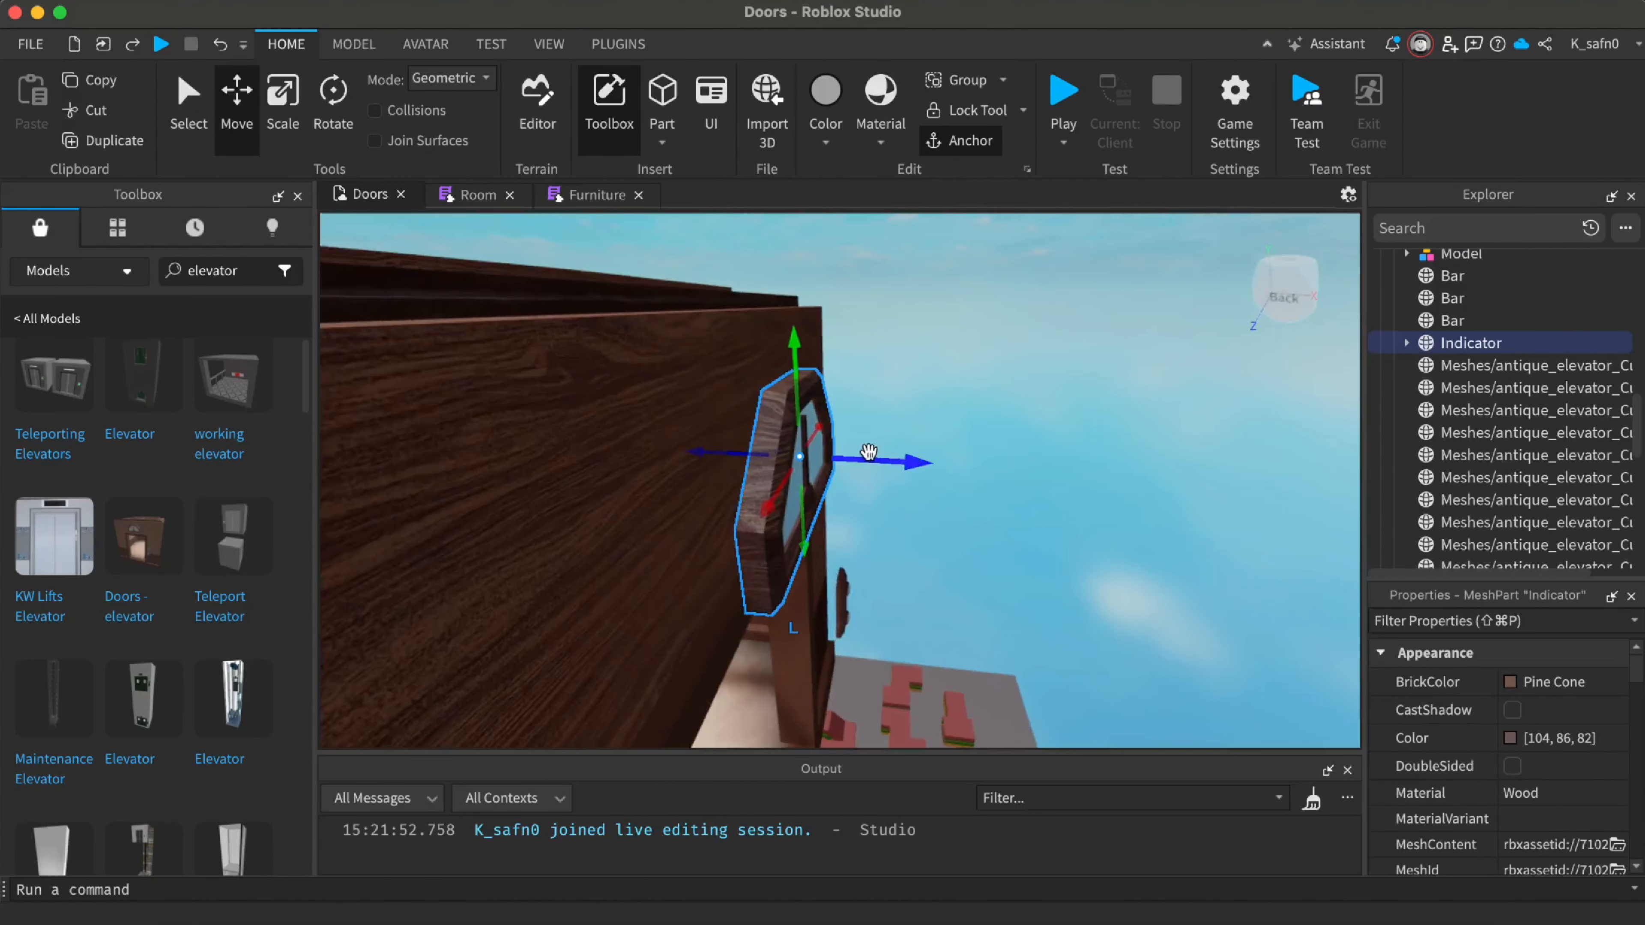
left_click_drag(891, 468, 854, 476)
right_click_drag(896, 471, 948, 551)
Shift the exterior button panel parts of CosmeticButtons toward the elevator's outer wall
left_click(995, 465)
left_click(947, 542)
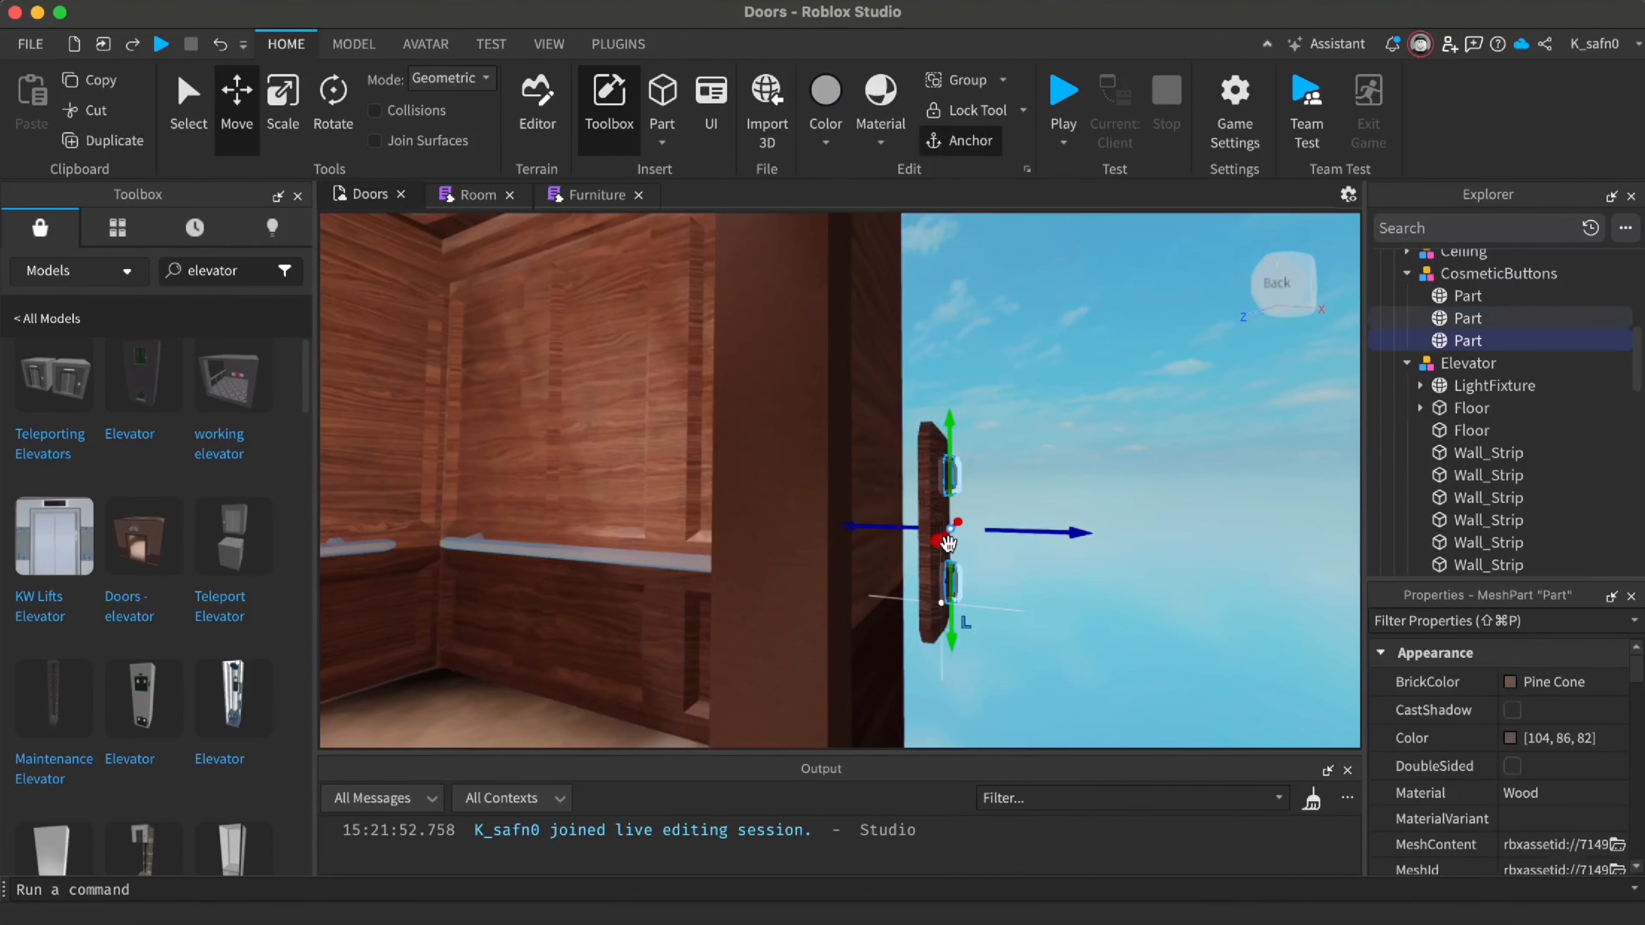
left_click(942, 493, "shift")
left_click_drag(1058, 534, 1027, 548)
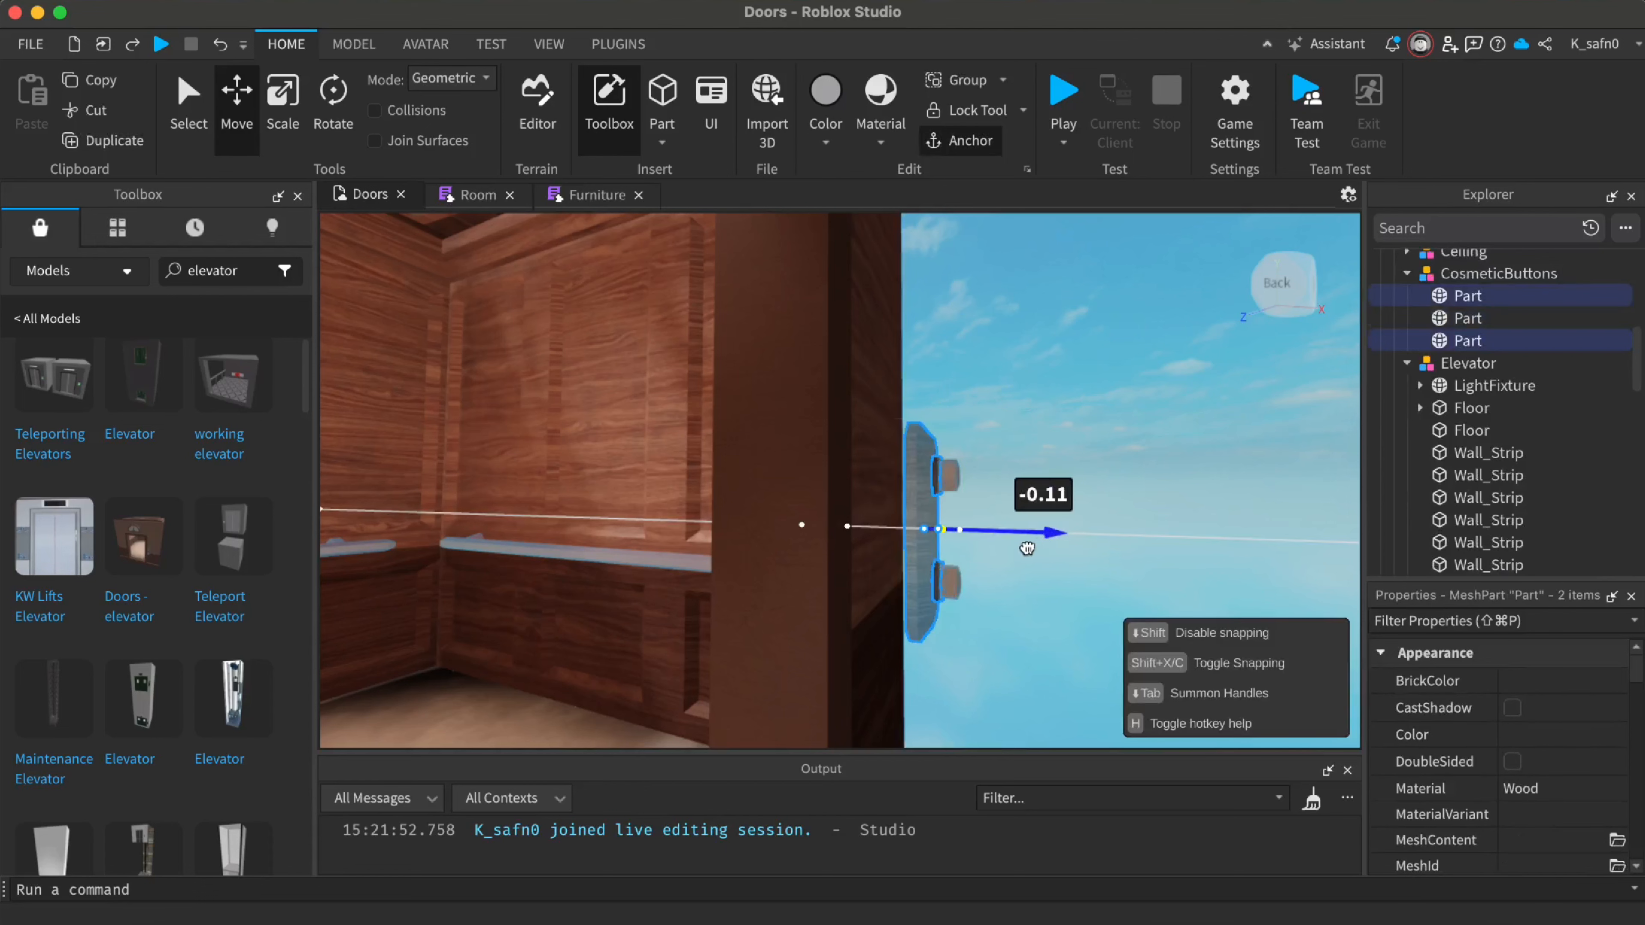
key("d")
right_click_drag(1049, 524, 1044, 517)
mouse_move(892, 542)
left_mouse_down()
mouse_move(840, 572)
mouse_move(875, 545)
left_mouse_up()
Move the two exterior call buttons inward to sit against their panel
left_click(804, 415)
right_click_drag(805, 416, 841, 426)
key("a")
left_click(754, 494)
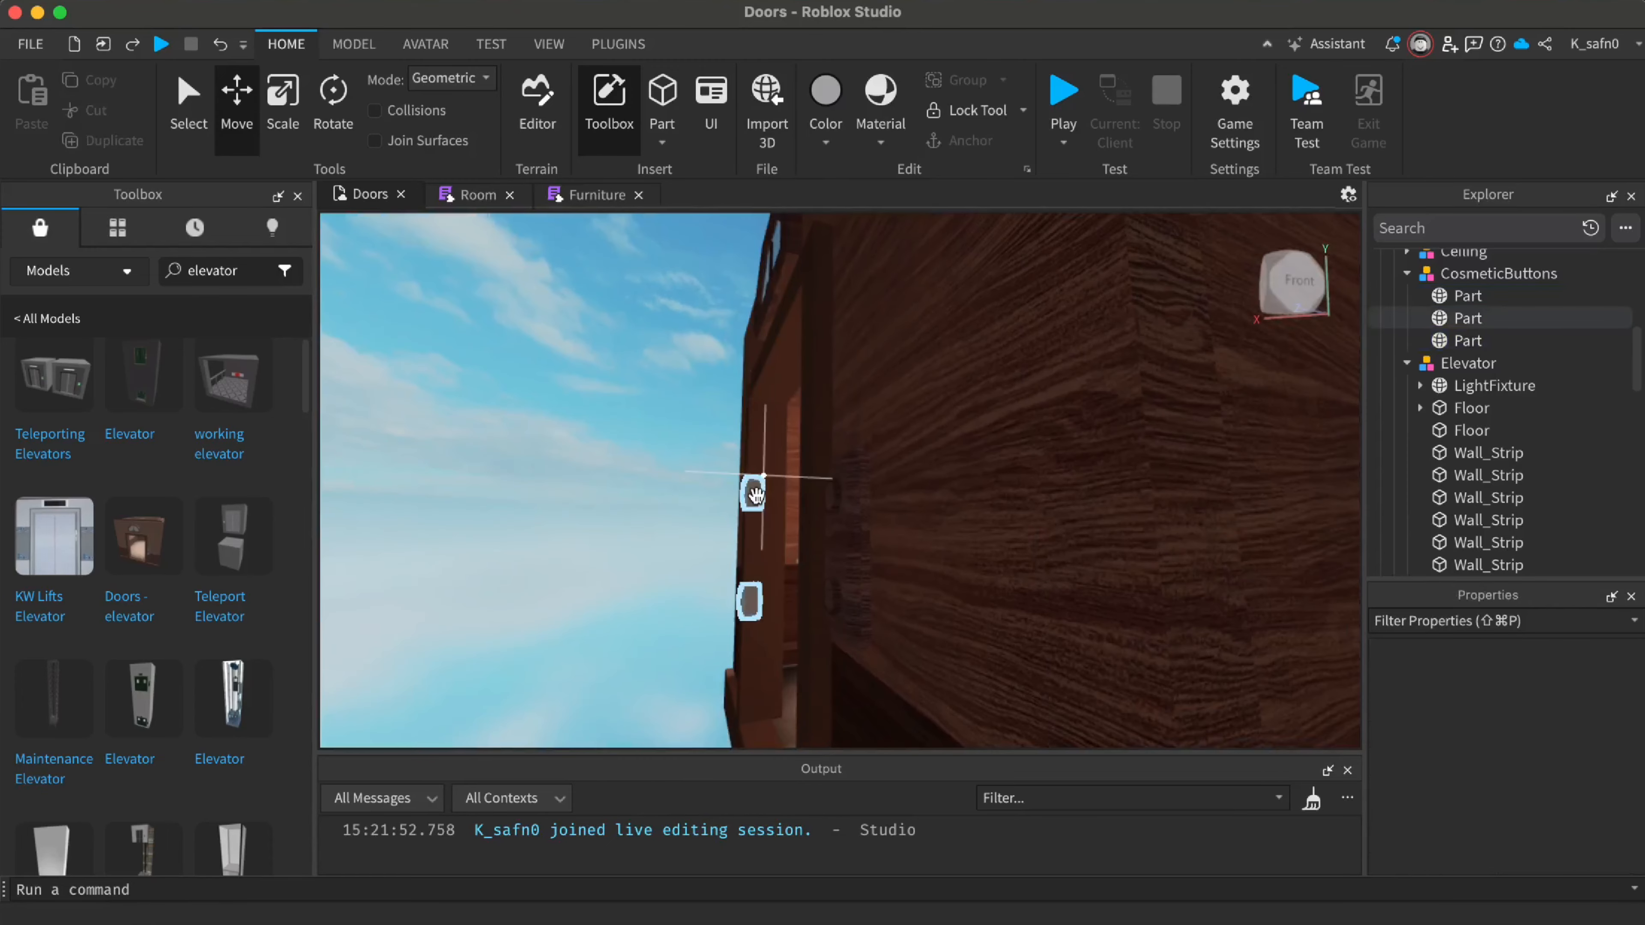
left_click_drag(711, 551, 751, 512)
right_click_drag(620, 467, 621, 467)
Examine the elevator's open roof frame and ceiling beams from above and from the sides
key("w")
key("s")
key("w")
key("w")
right_click_drag(977, 396, 977, 396)
key("w")
right_click_drag(731, 464, 730, 464)
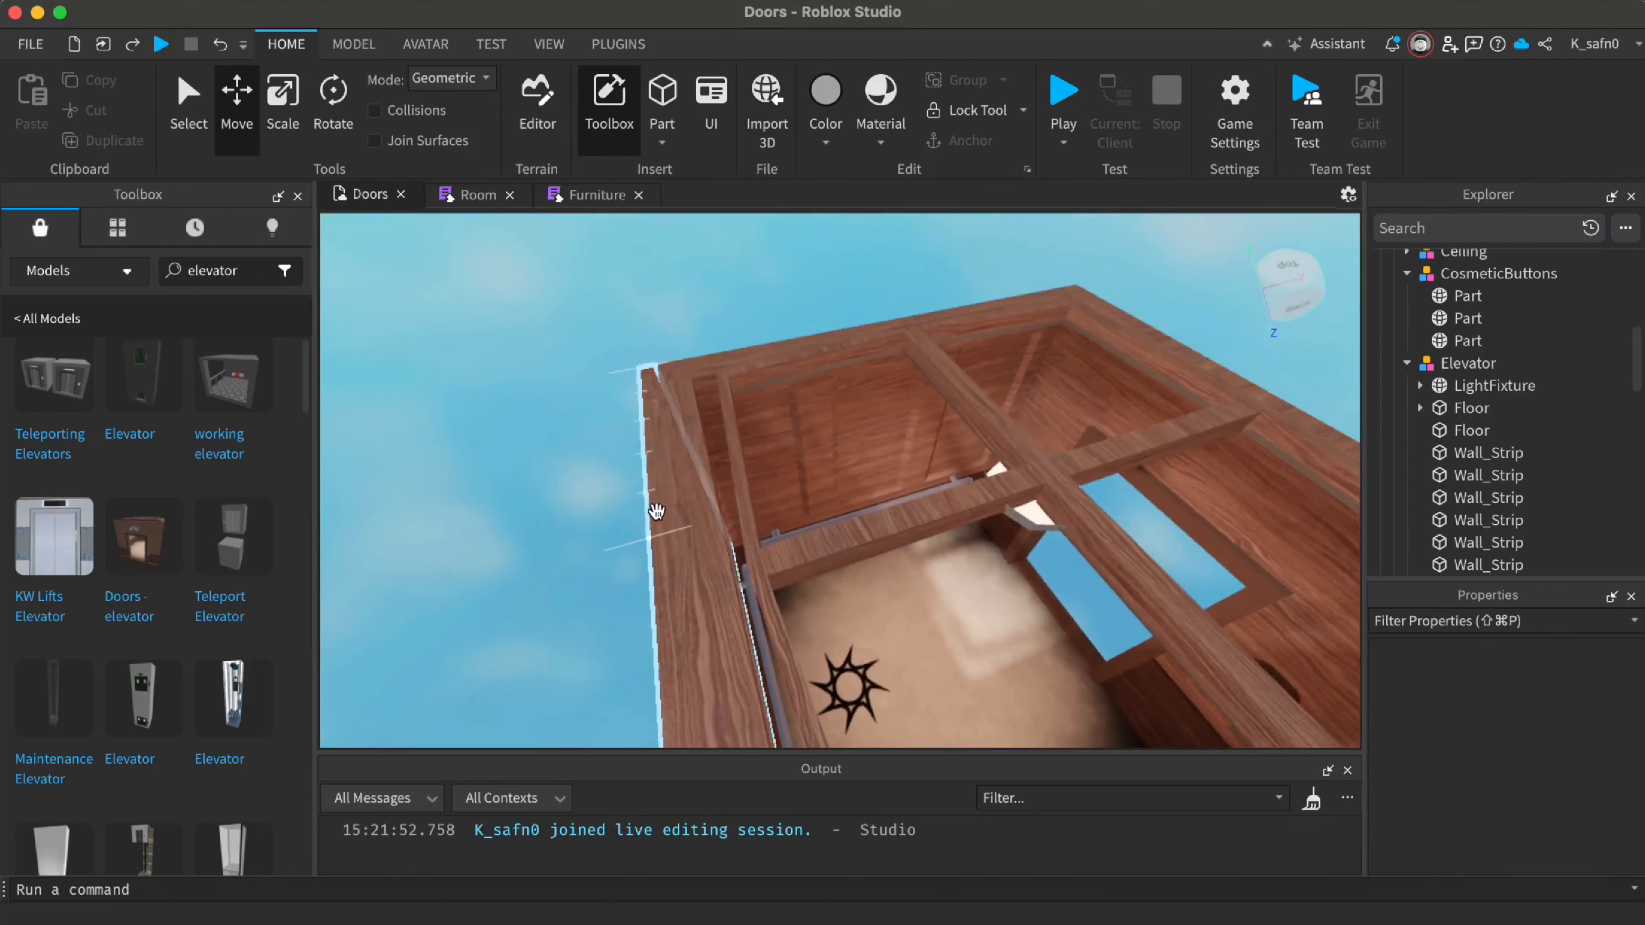
left_click(658, 513)
right_click_drag(658, 514, 745, 492)
key("s")
left_click(787, 591)
right_click_drag(798, 591, 799, 591)
key("s")
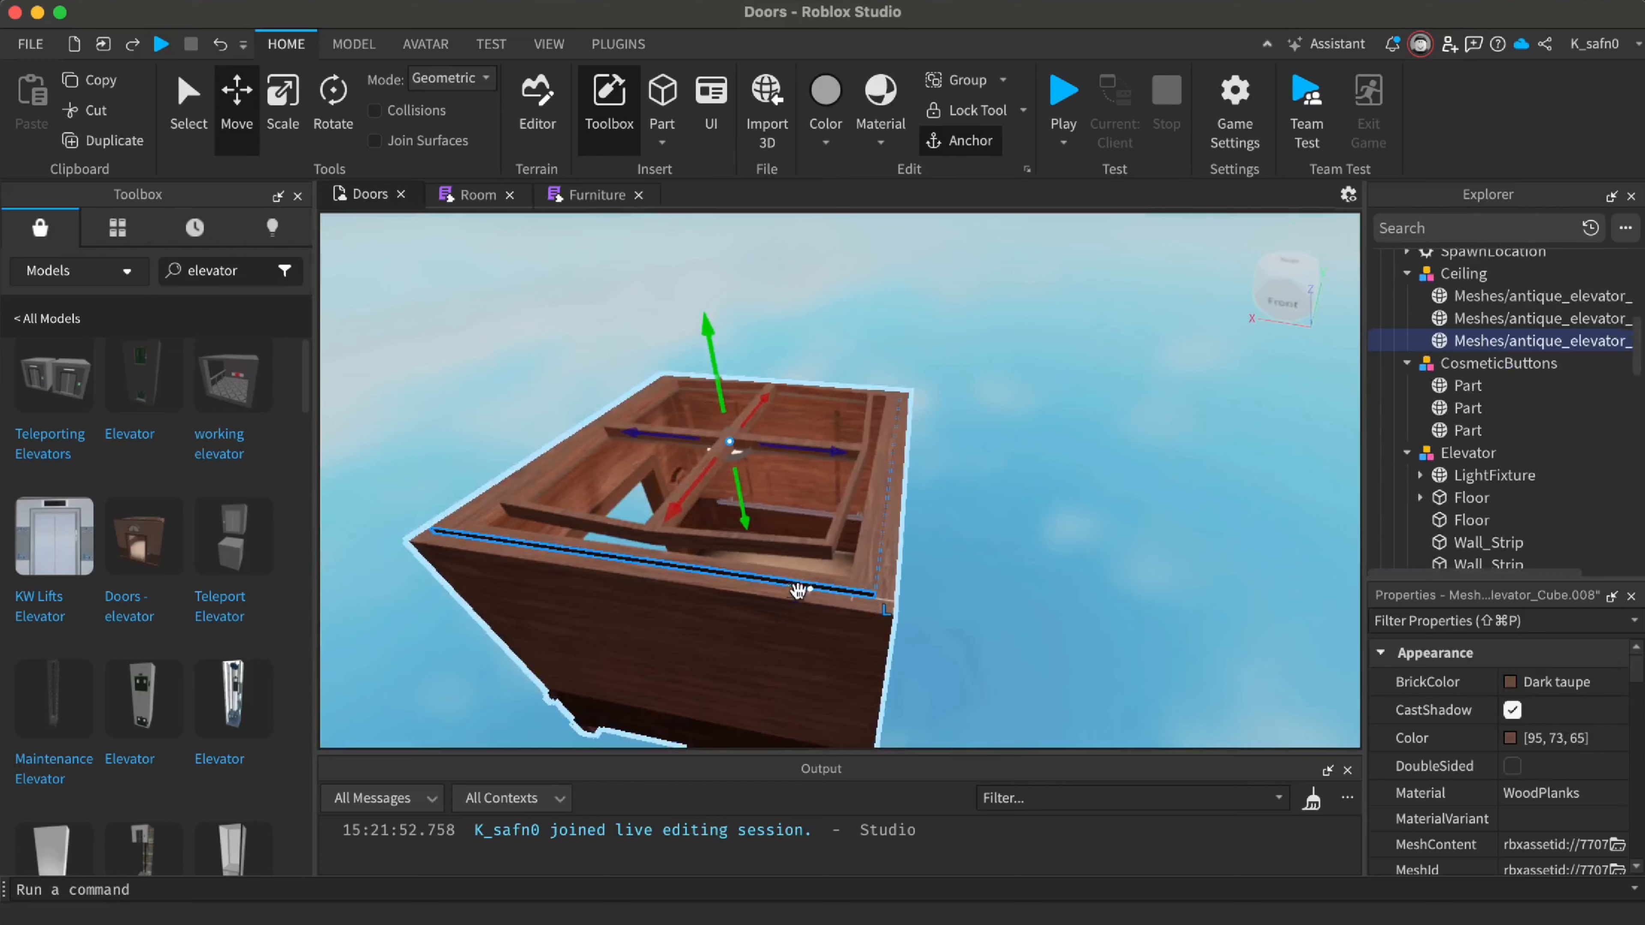
right_click_drag(866, 538, 878, 532)
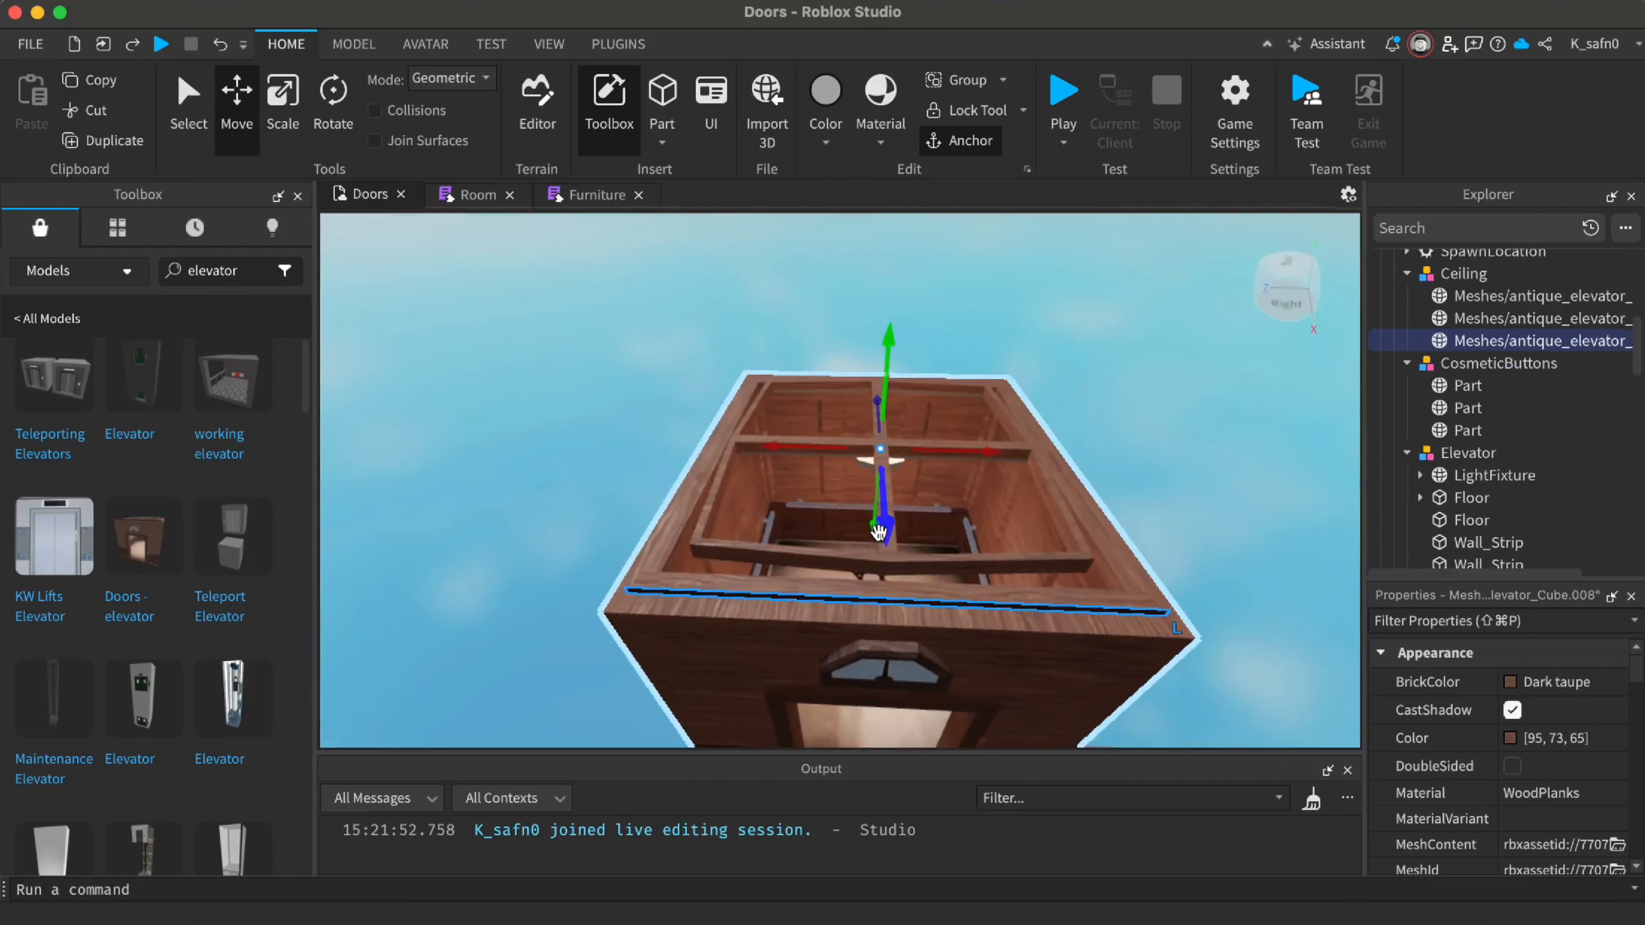
right_click_drag(880, 447, 760, 449)
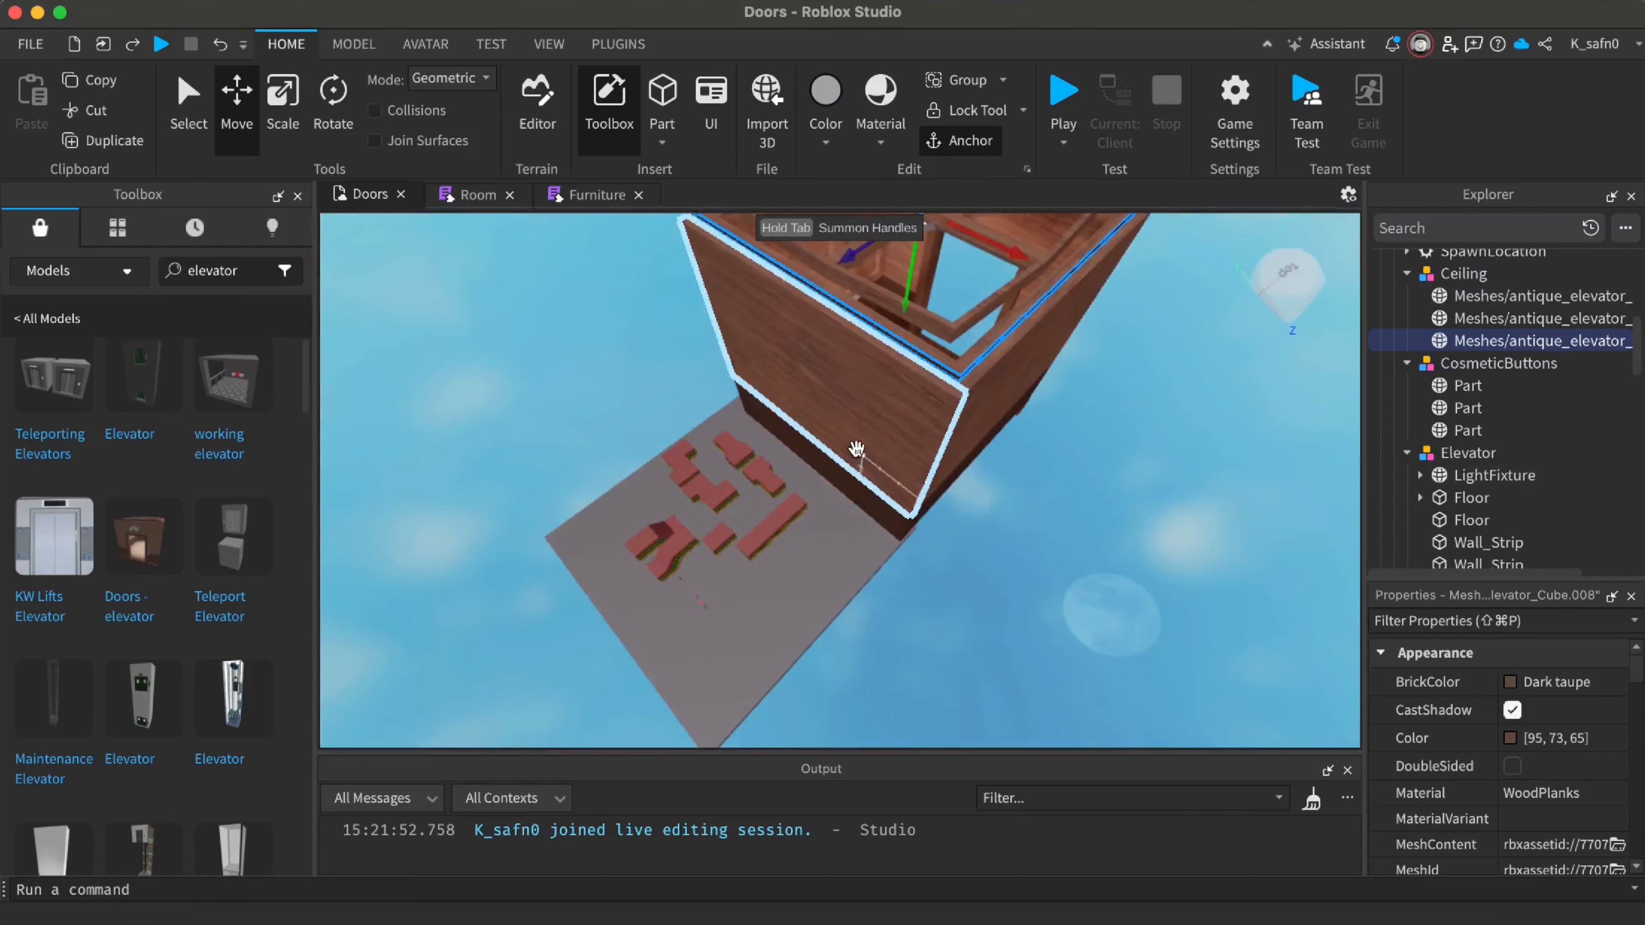
Try to cover the elevator's roof with a rotated copy of its wall mesh, and delete that copy
left_click(851, 429)
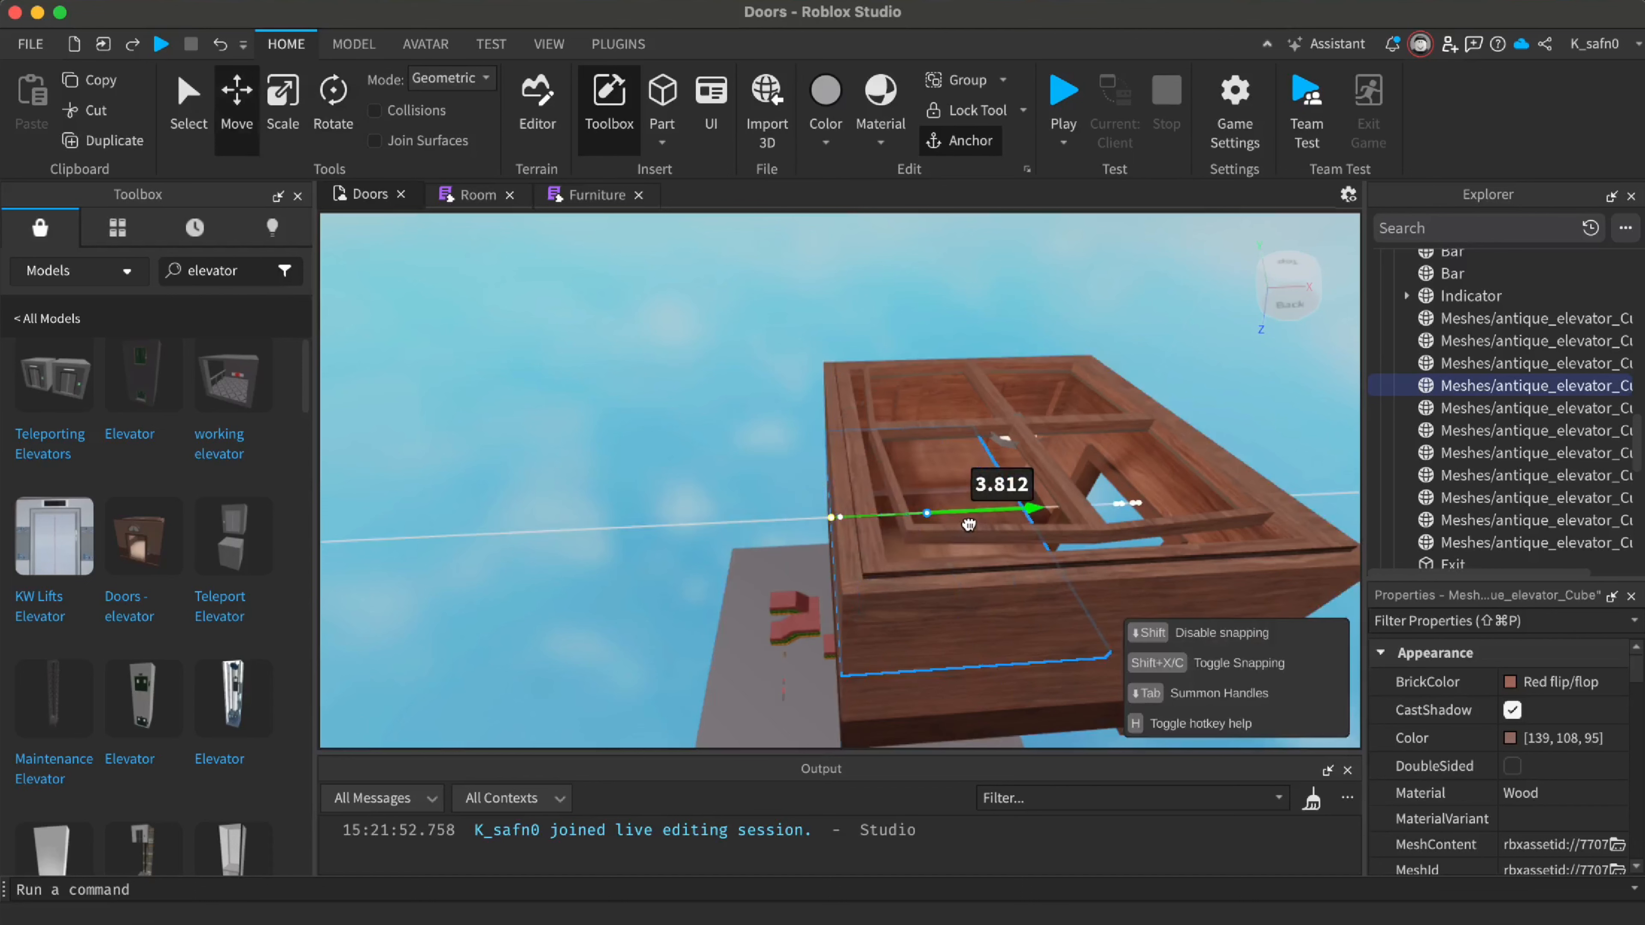
key("f")
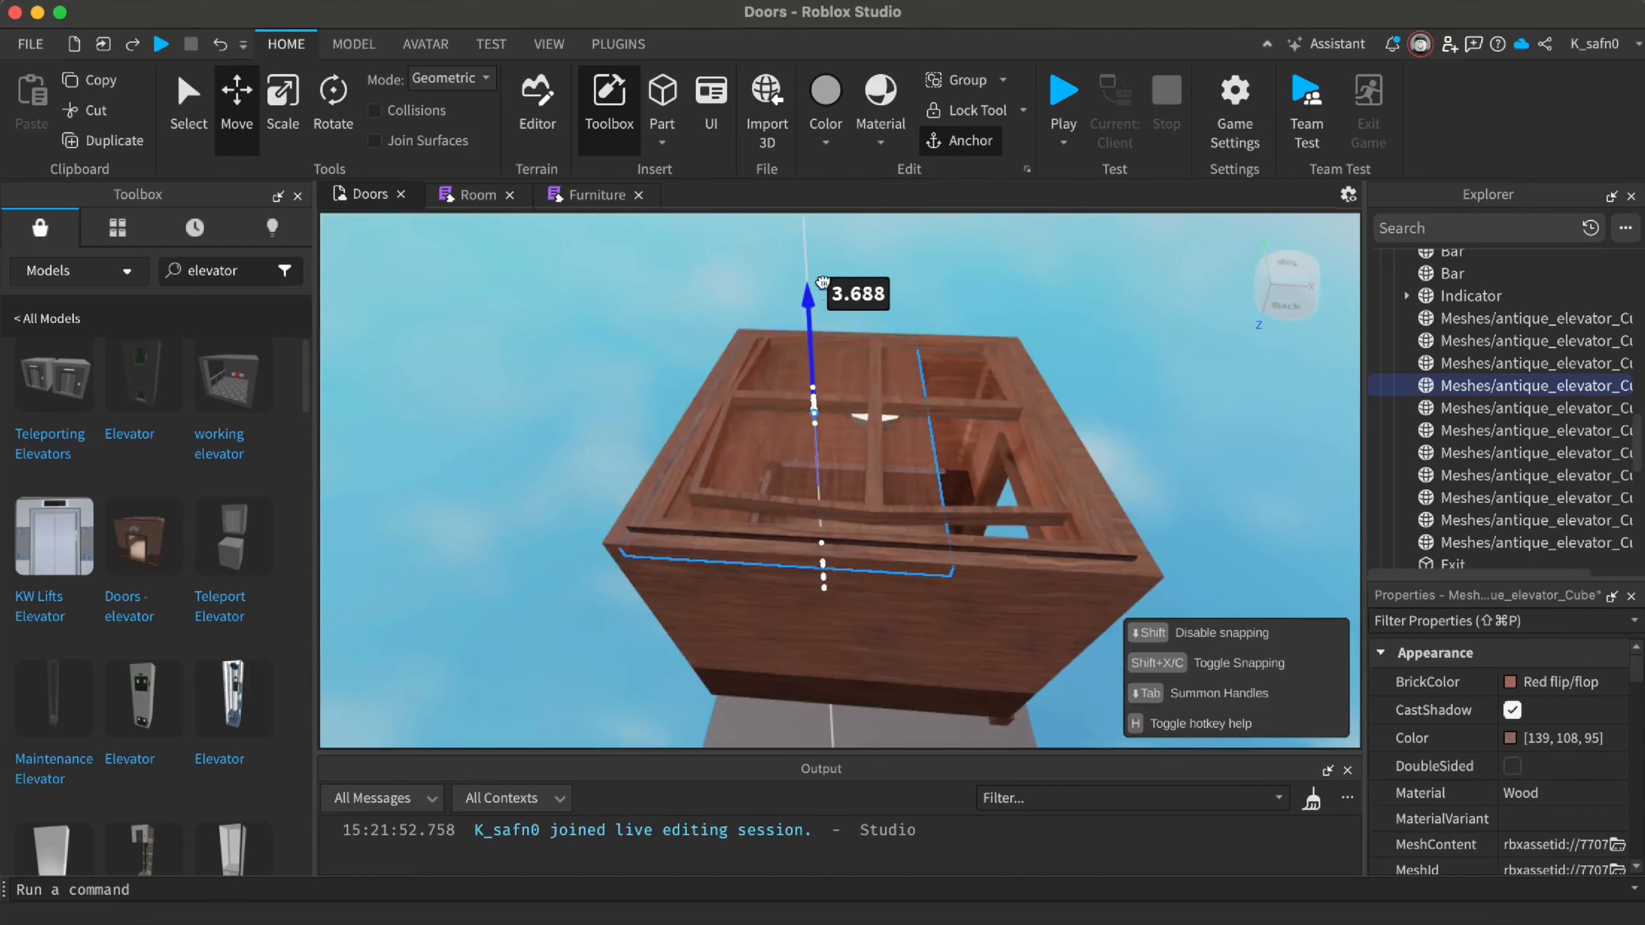
left_click_drag(823, 278, 822, 278)
left_click_drag(903, 407, 927, 405)
mouse_move(929, 397)
right_mouse_down()
mouse_move(936, 407)
mouse_move(902, 401)
right_mouse_up()
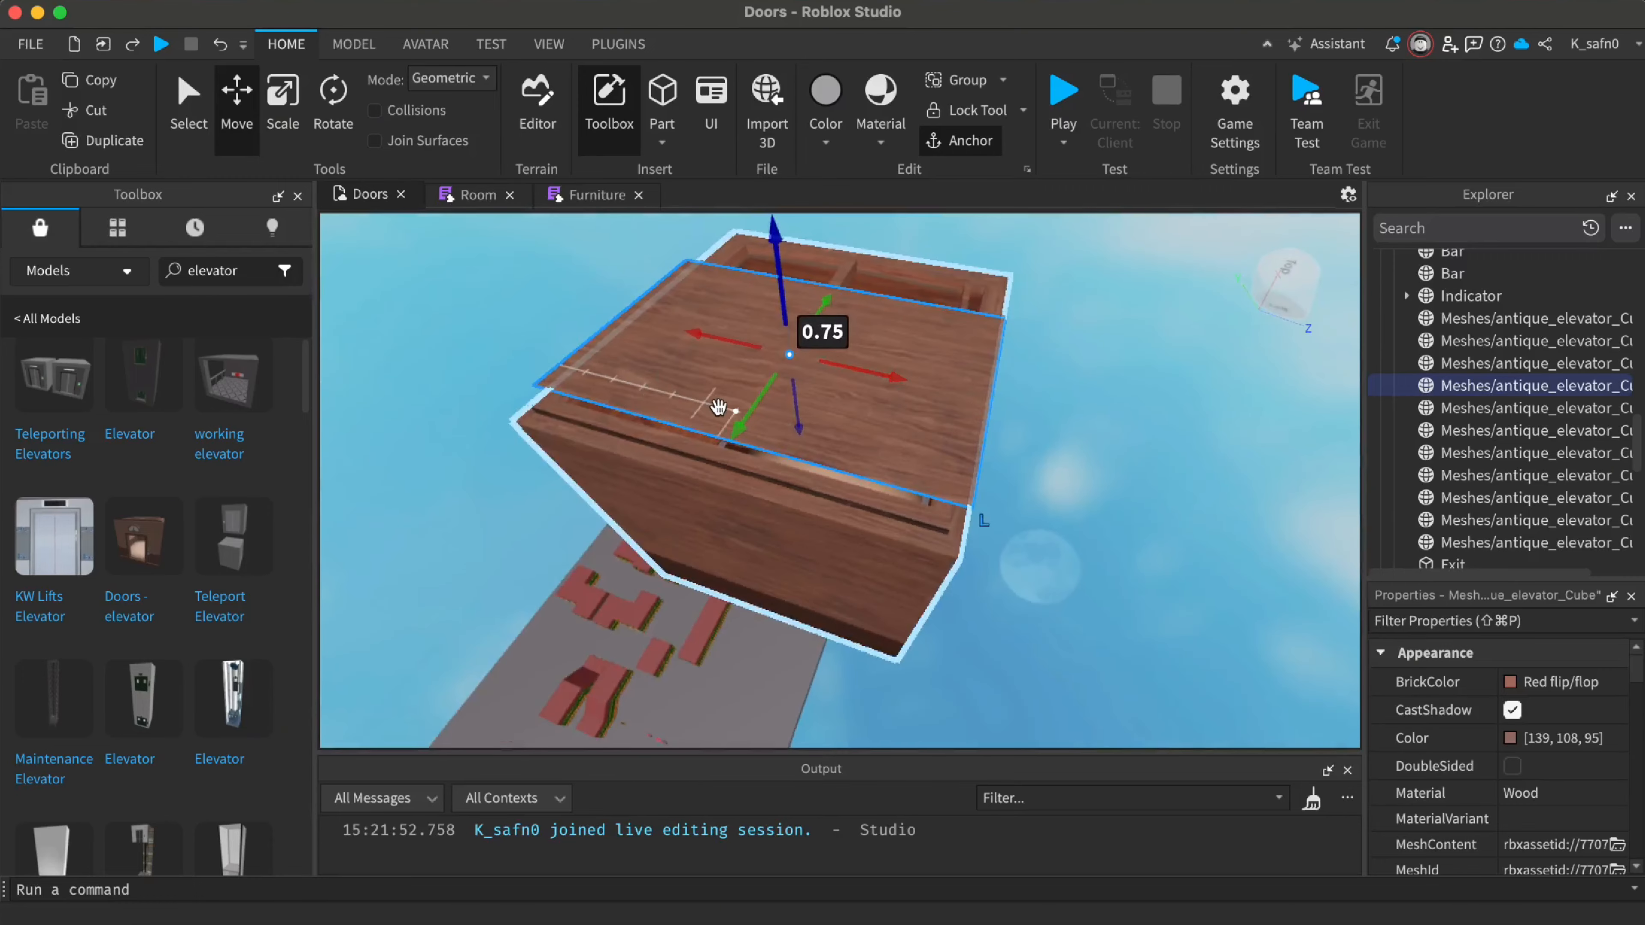
right_click_drag(728, 428, 726, 428)
key("w")
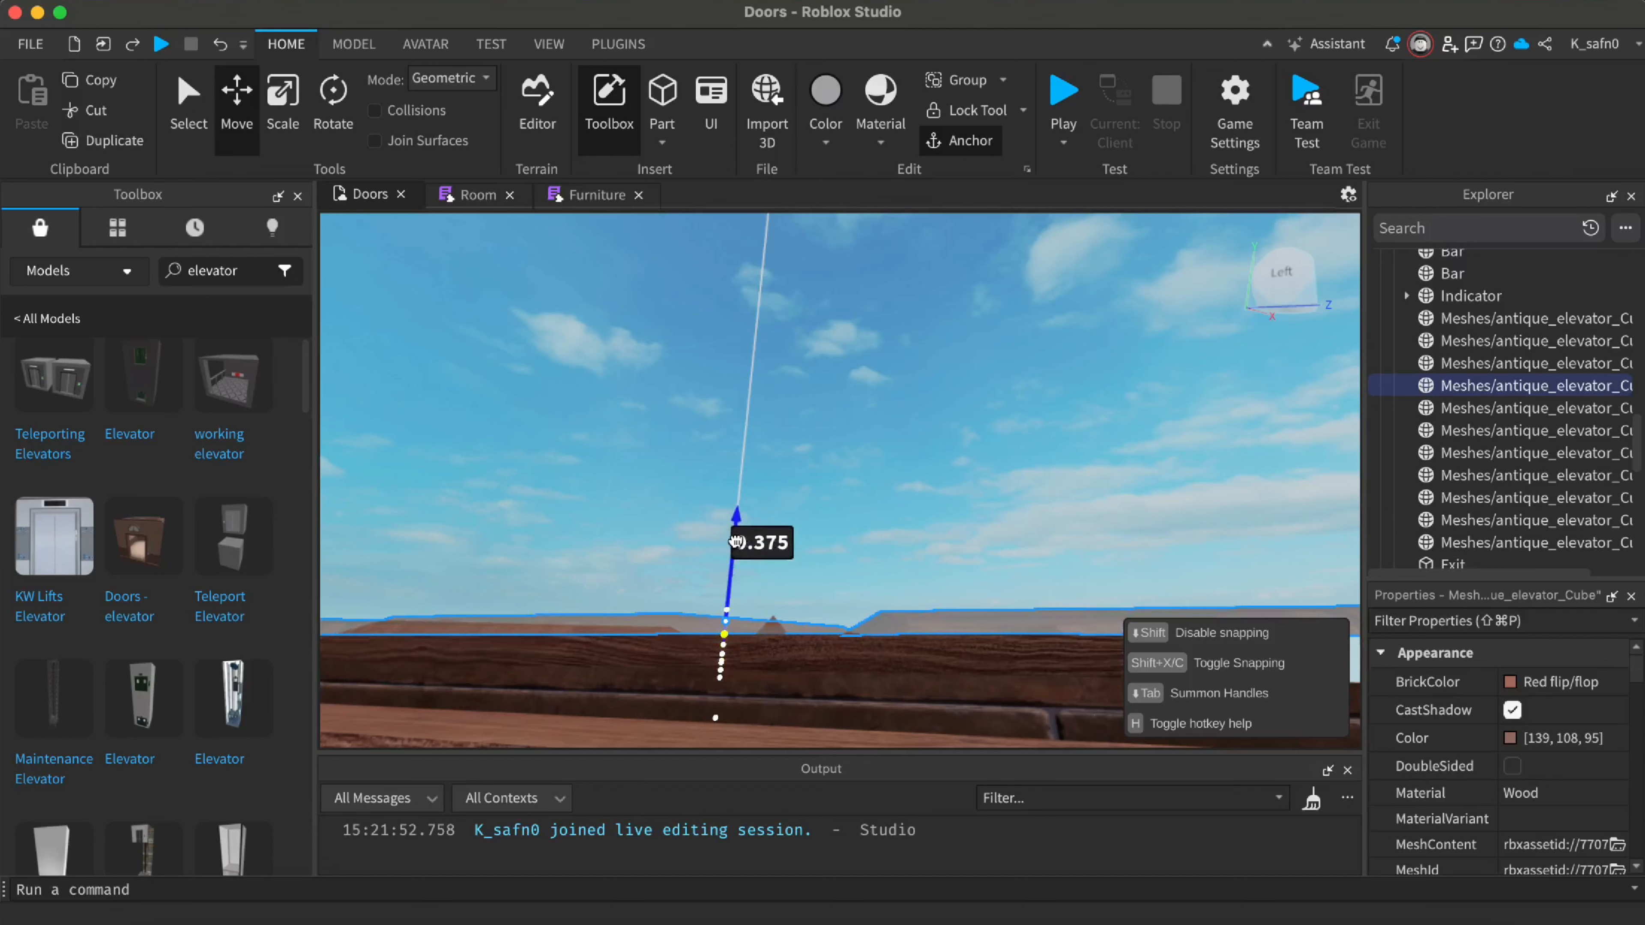
right_click_drag(841, 531, 758, 508)
key("Delete")
Rotate a Wall_Strip part 90 degrees and move it 1.625 studs to lie at the edge of the elevator's roof
left_click(782, 506)
key("f")
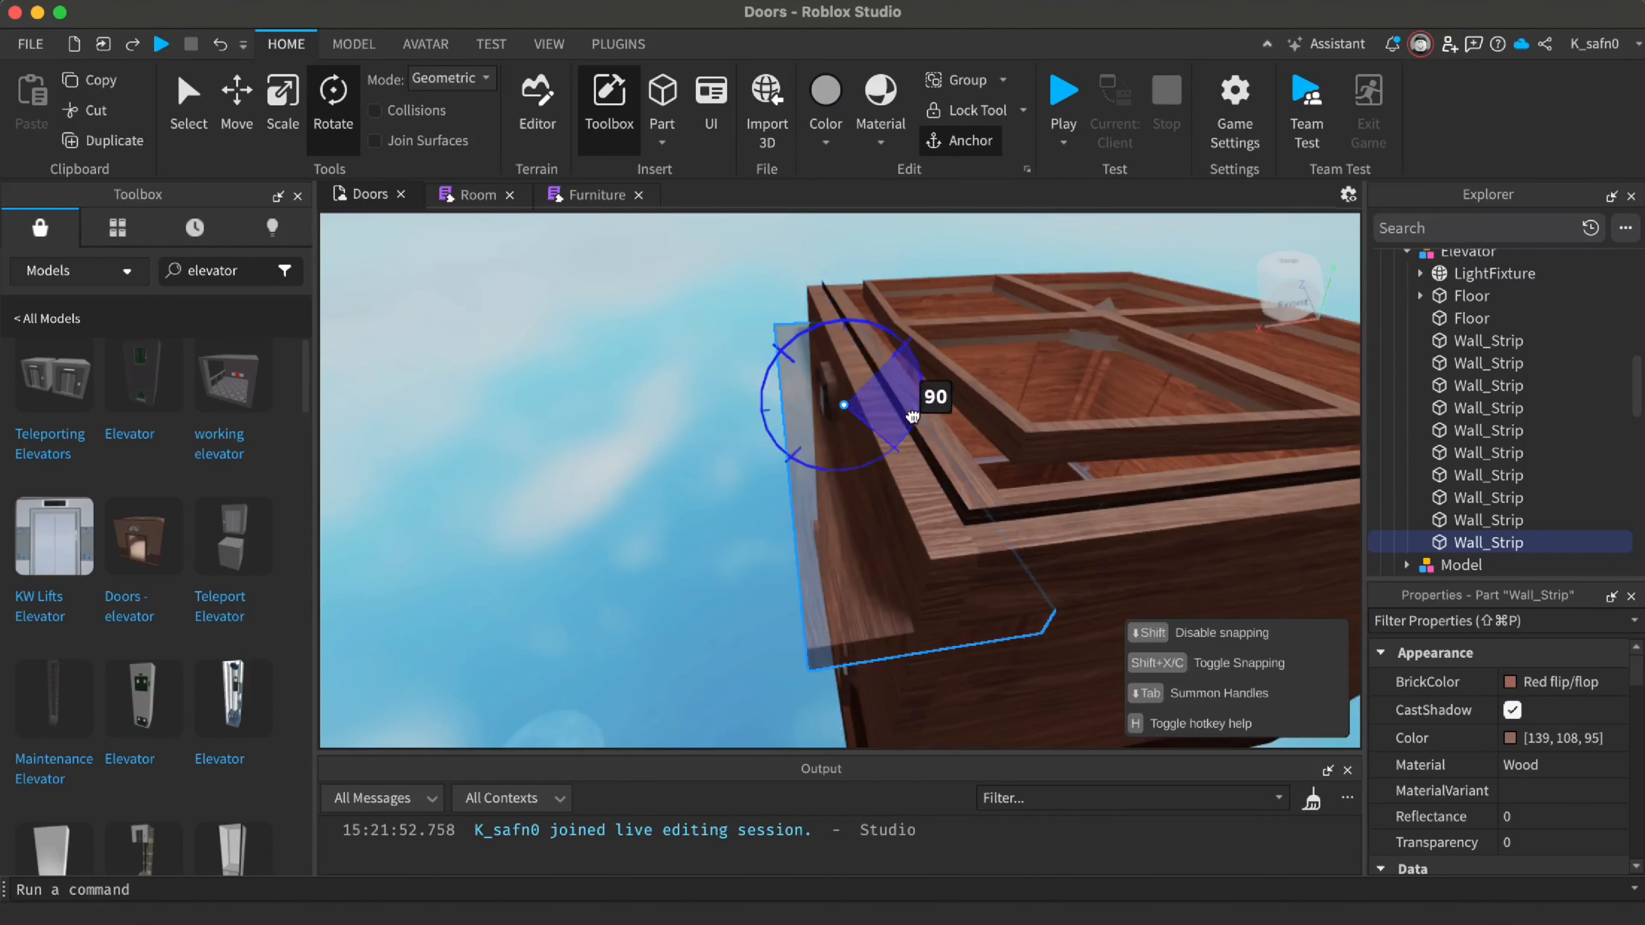
key("super+2")
left_click_drag(847, 295, 853, 269)
scroll(940, 314, "down", 5)
right_click_drag(933, 309, 815, 368)
scroll(859, 353, "up", 3)
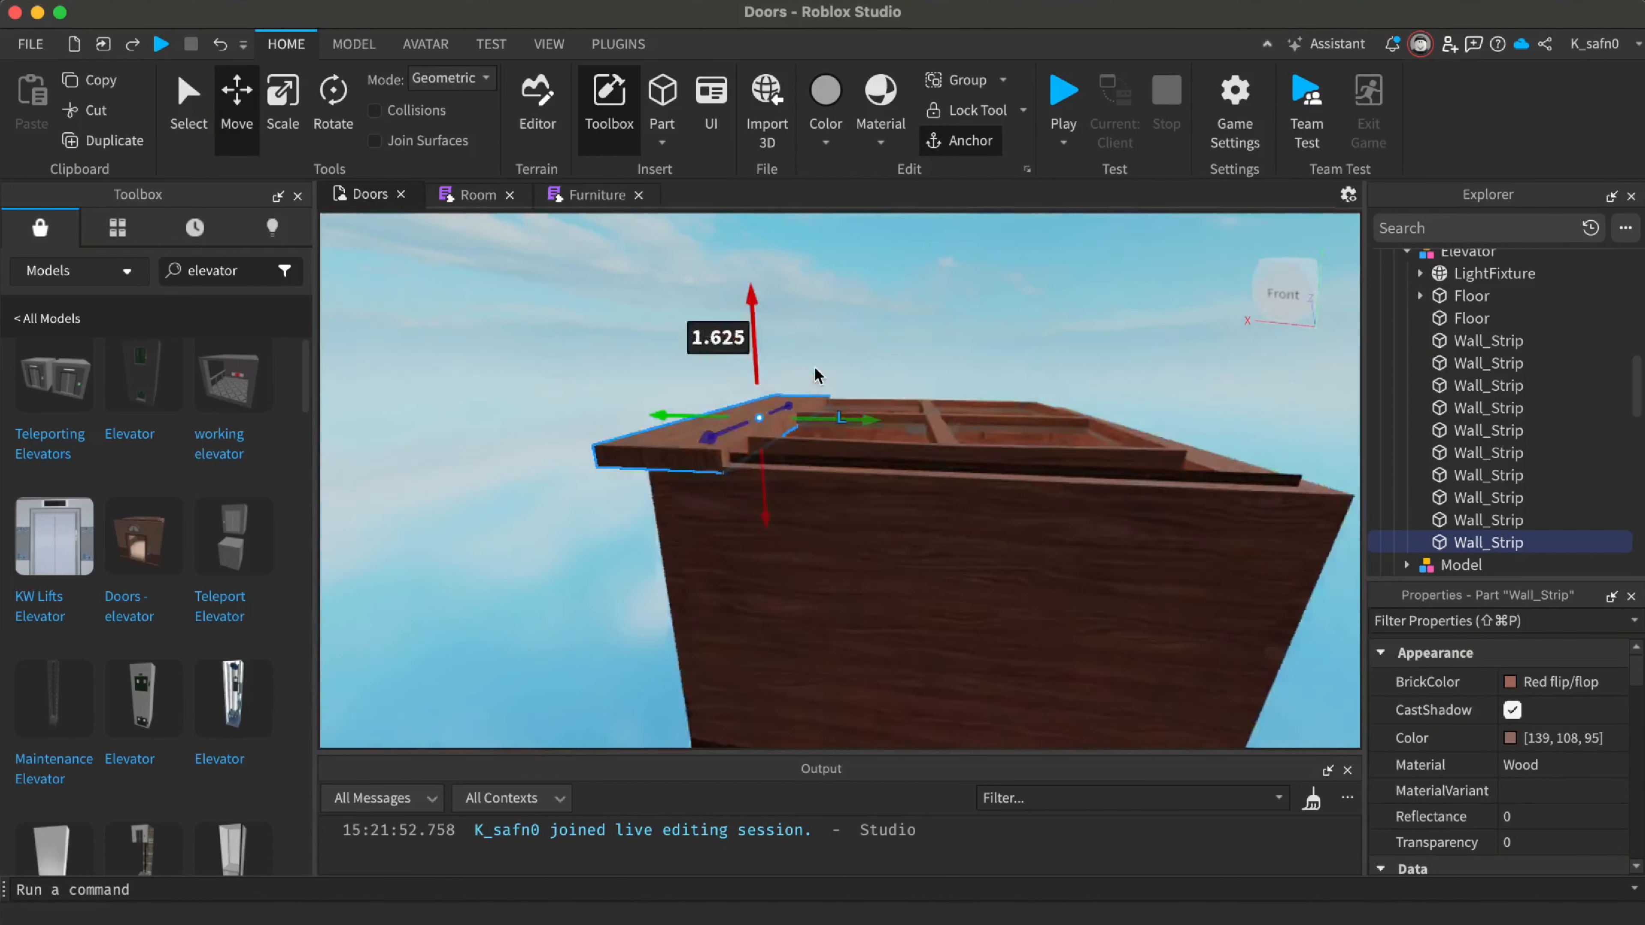
Position the flat Wall_Strip on top of the roof frame, shifting it 0.625 studs
scroll(815, 368, "down", 5)
scroll(815, 369, "up", 5)
left_click_drag(874, 378, 989, 383)
scroll(990, 382, "down", 5)
right_click_drag(990, 382, 989, 382)
scroll(989, 382, "up", 3)
left_click_drag(842, 343, 814, 349)
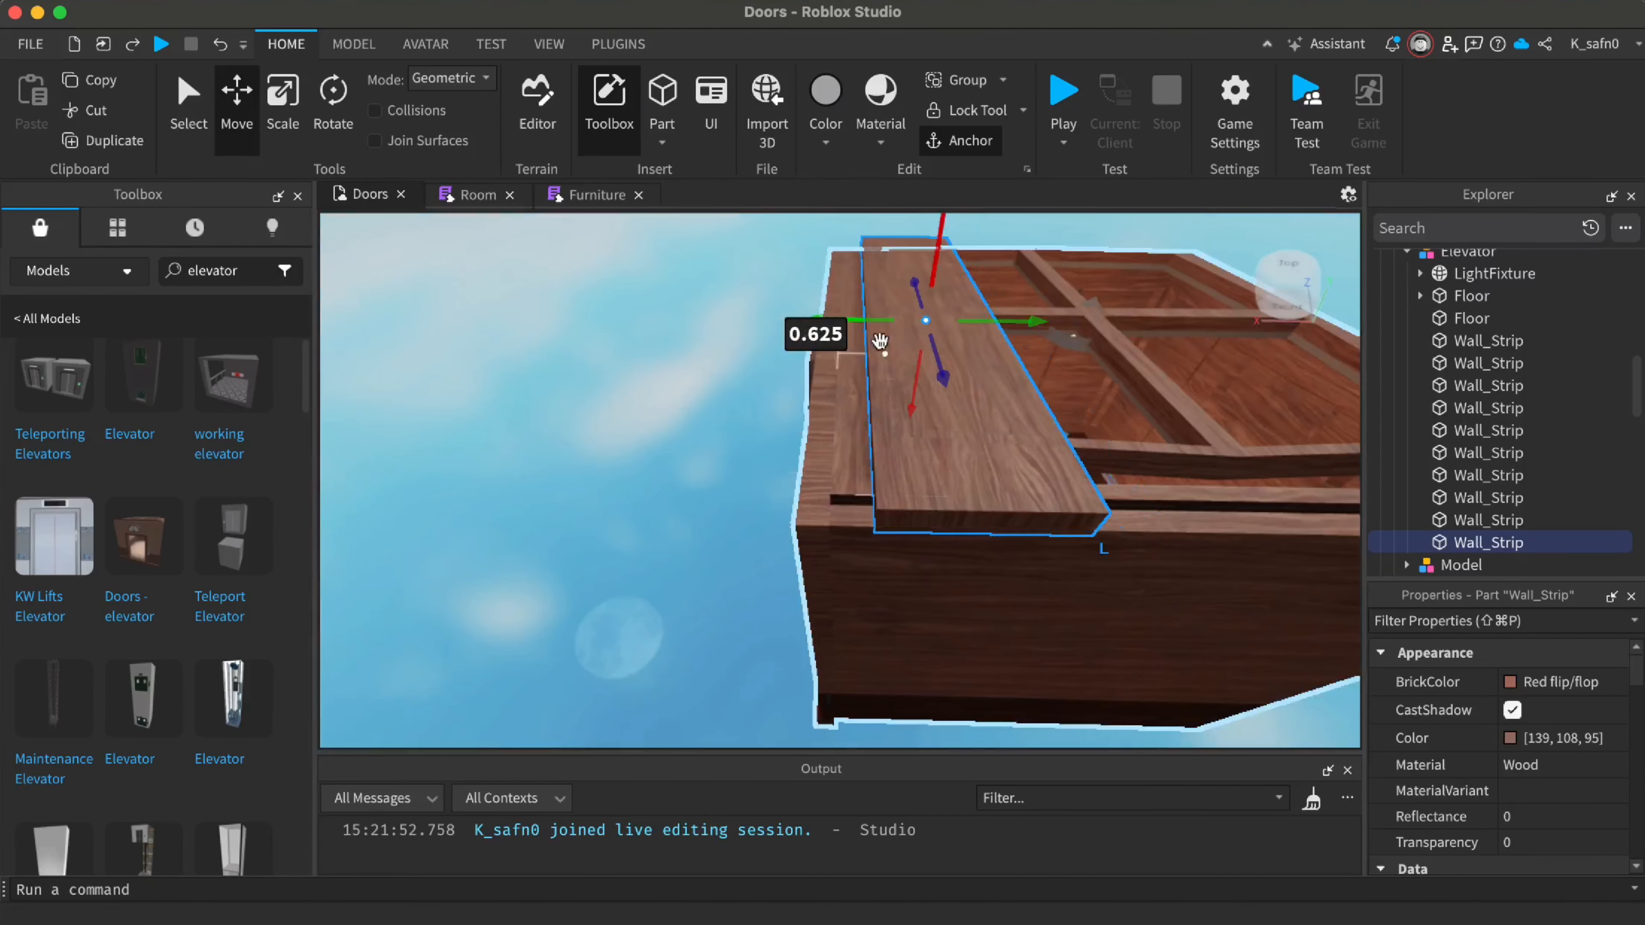
Delete the cross-beam mesh and the thin trim mesh from the elevator's Ceiling model
key("d")
left_click(829, 381, "alt")
key("Delete")
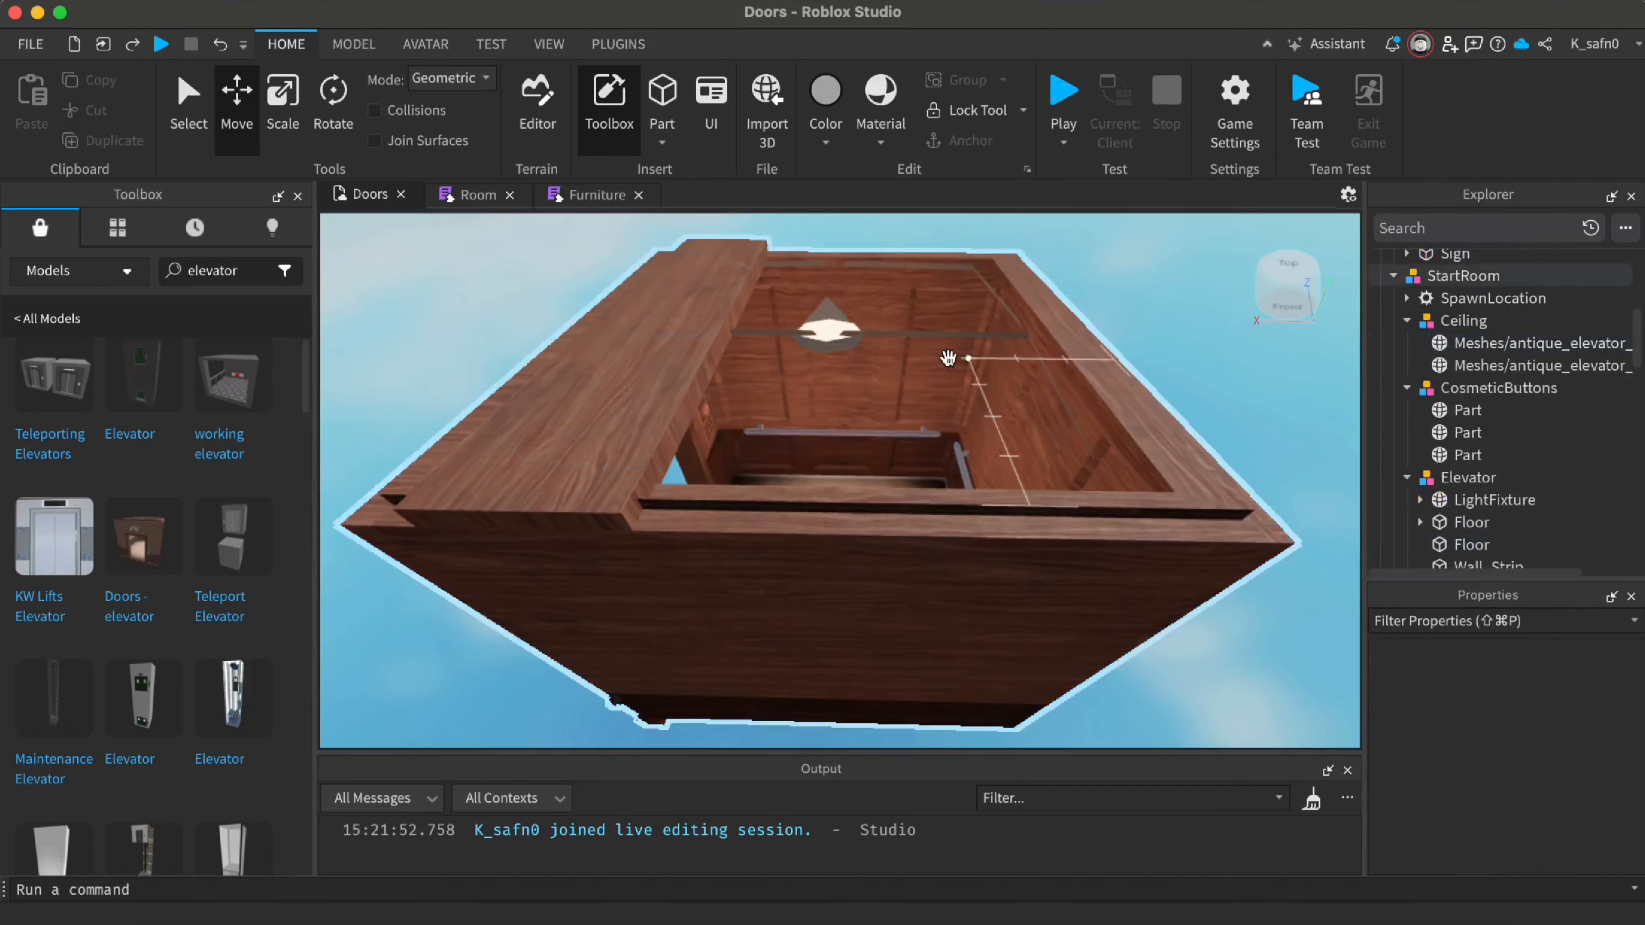
left_click(625, 334, "alt")
right_click_drag(832, 387, 688, 344)
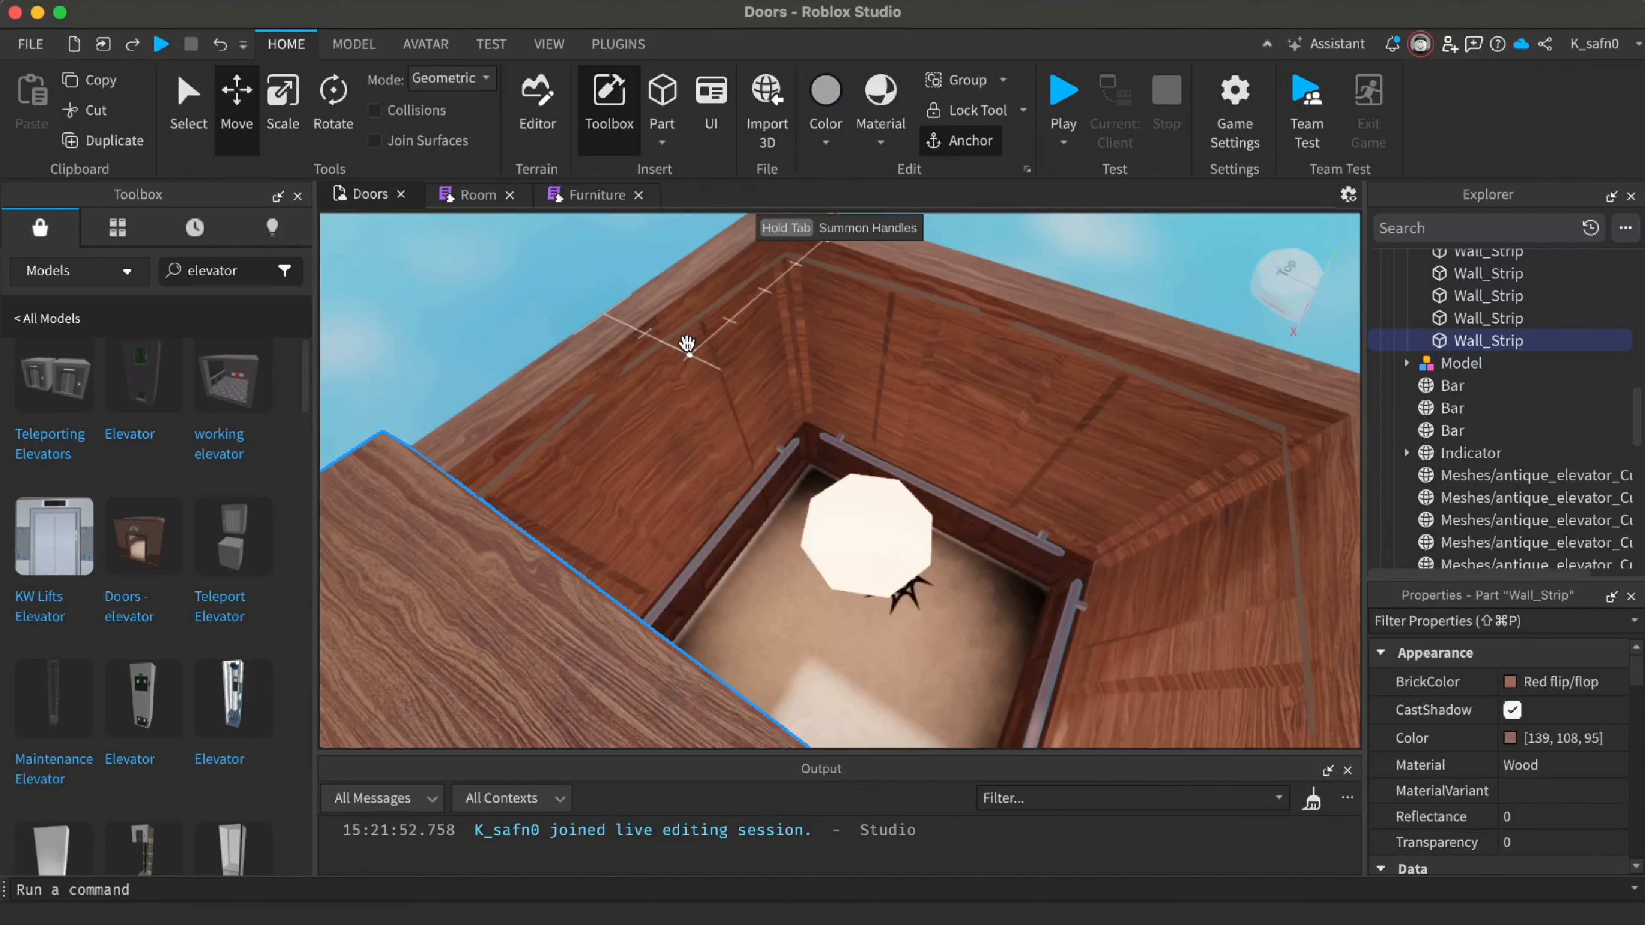
left_click(691, 329)
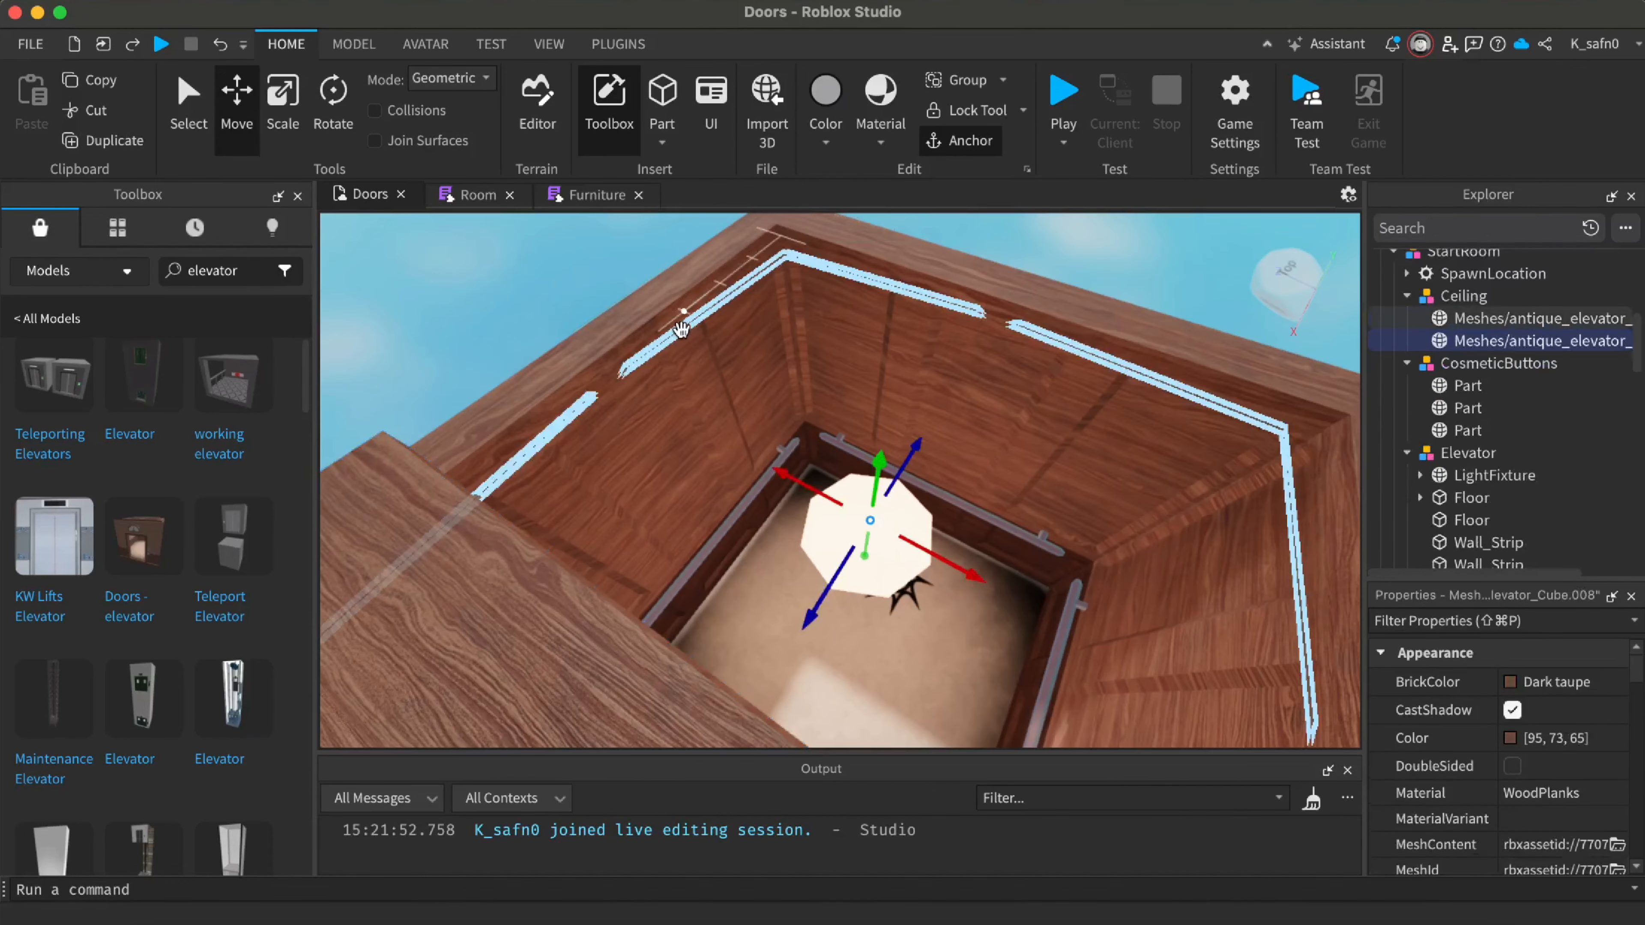
left_click(682, 330)
key("Delete")
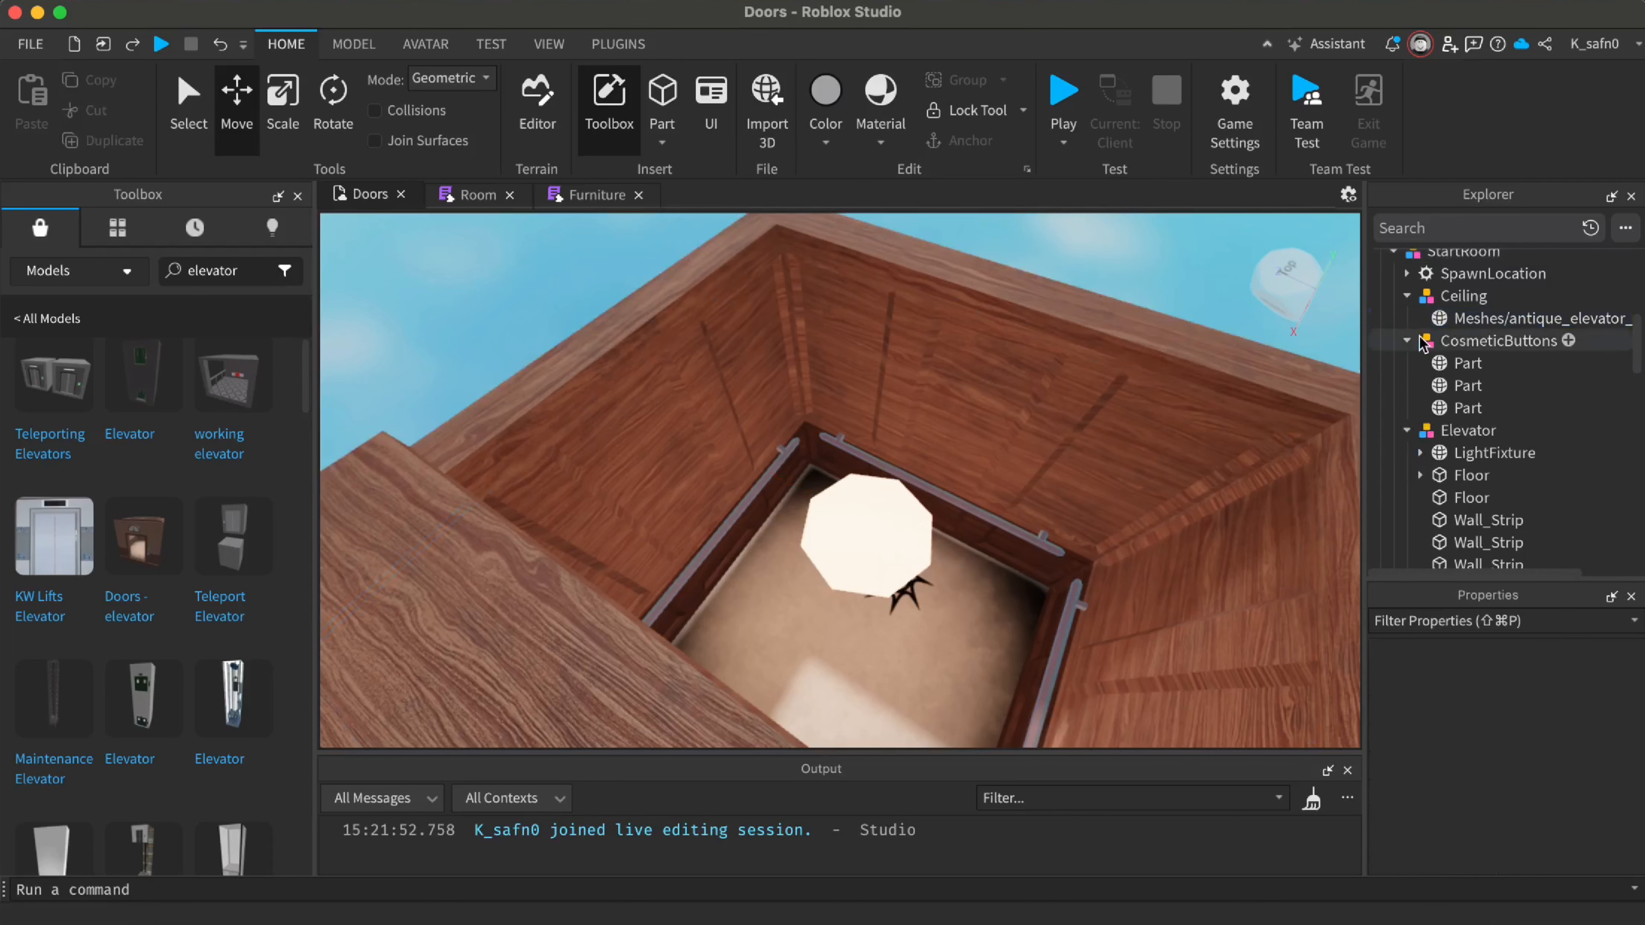
Collapse the Ceiling, CosmeticButtons and Elevator models in the StartRoom hierarchy
left_click(1404, 298)
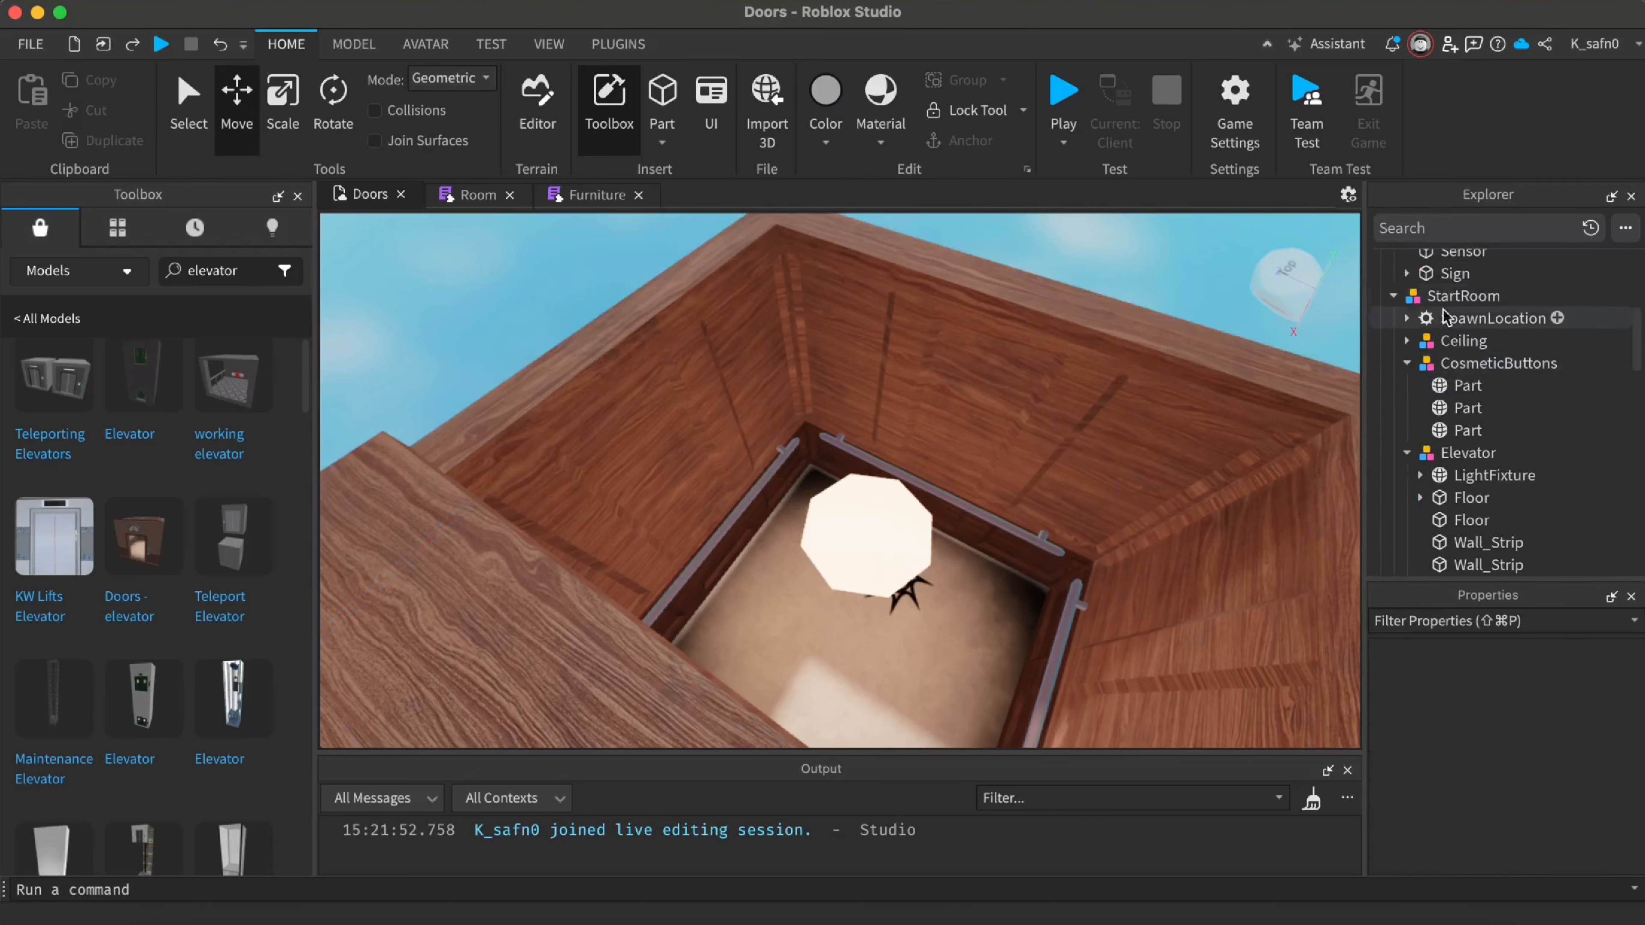
left_click(1408, 365)
left_click(1407, 387)
right_click_drag(1263, 452, 1227, 455)
scroll(1227, 455, "down", 5)
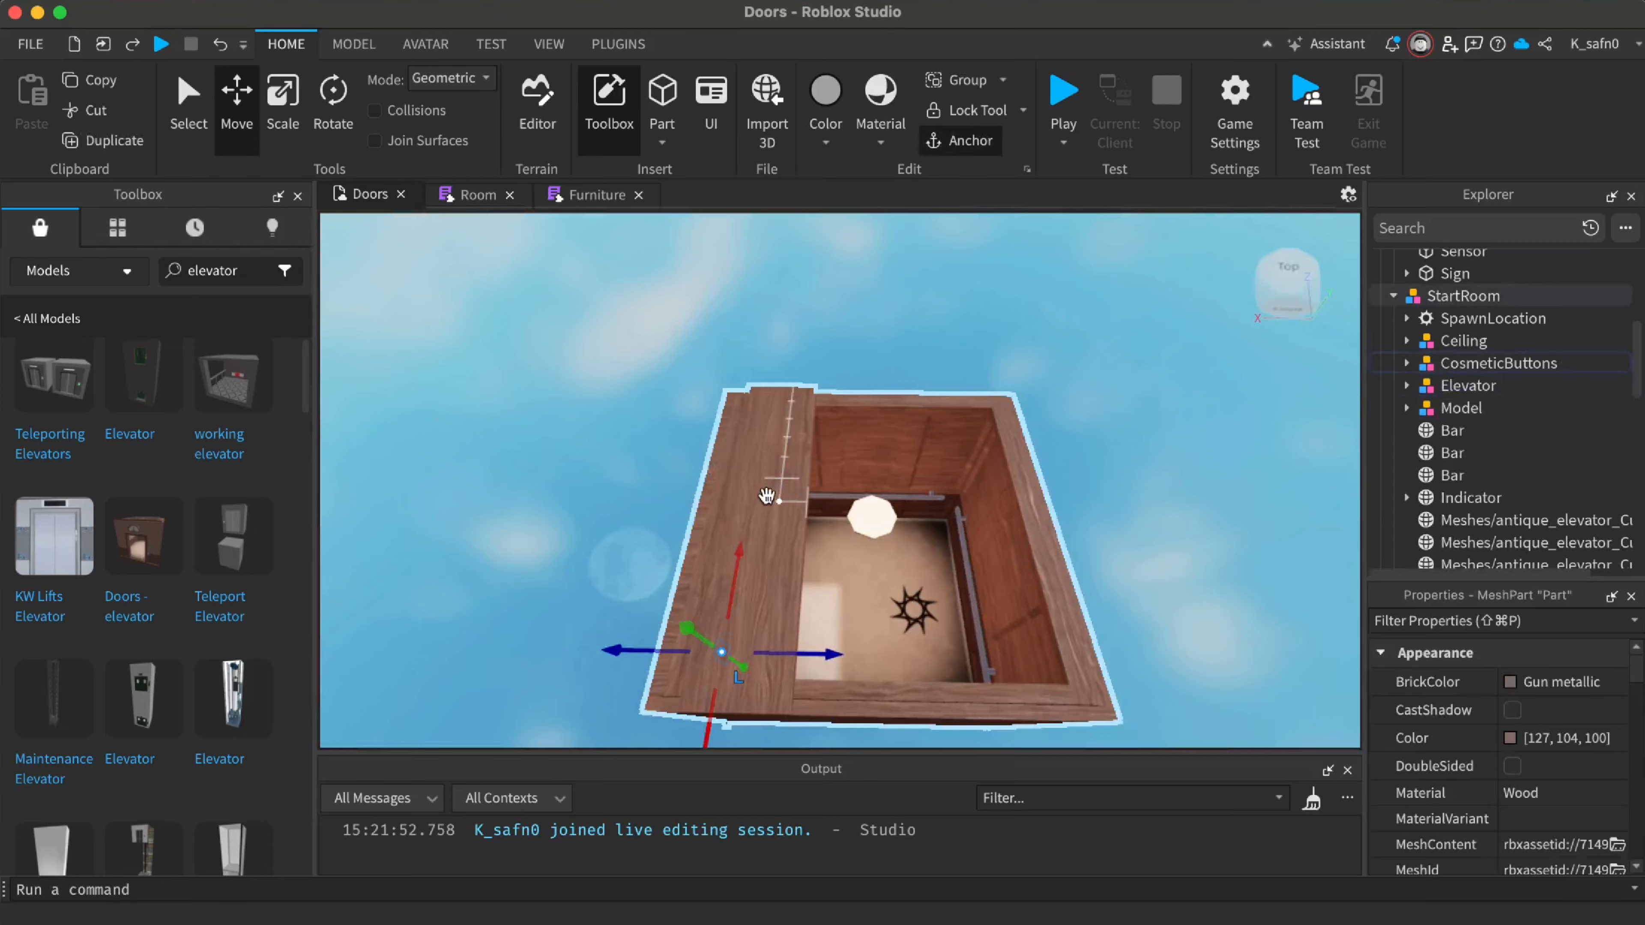
Shorten one end of the Wall_Strip roof board so it stops inside the elevator's top frame
left_click(769, 498)
right_click_drag(769, 498, 826, 471)
key("super+3")
scroll(824, 505, "up", 5)
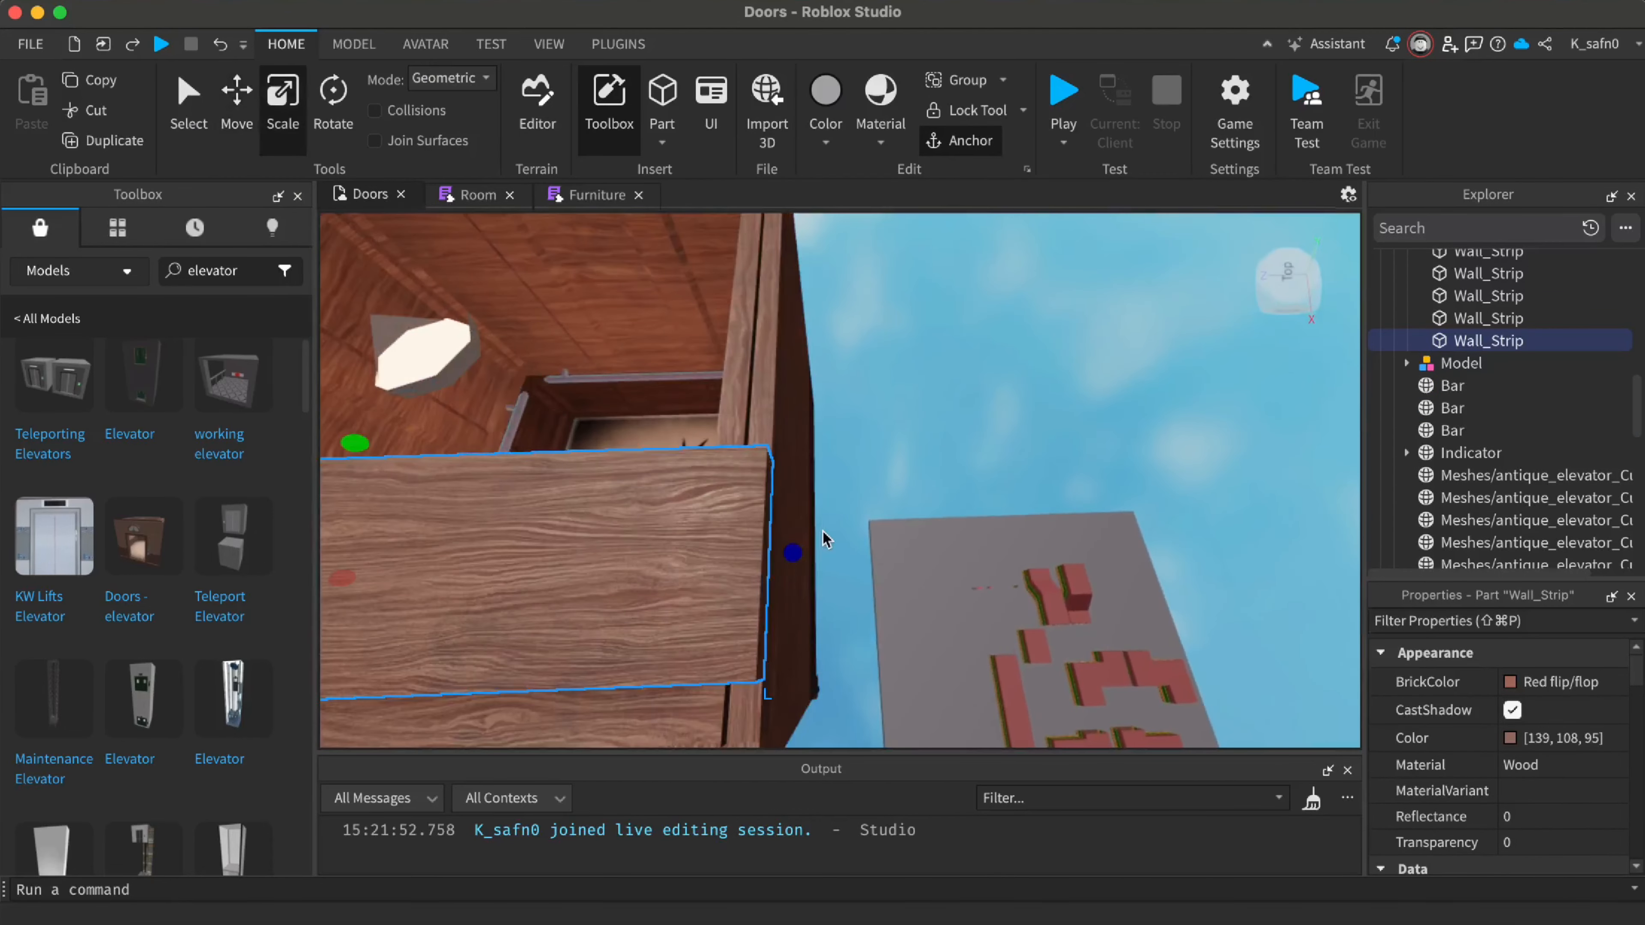
left_click_drag(792, 557, 732, 558)
right_click_drag(731, 557, 734, 558)
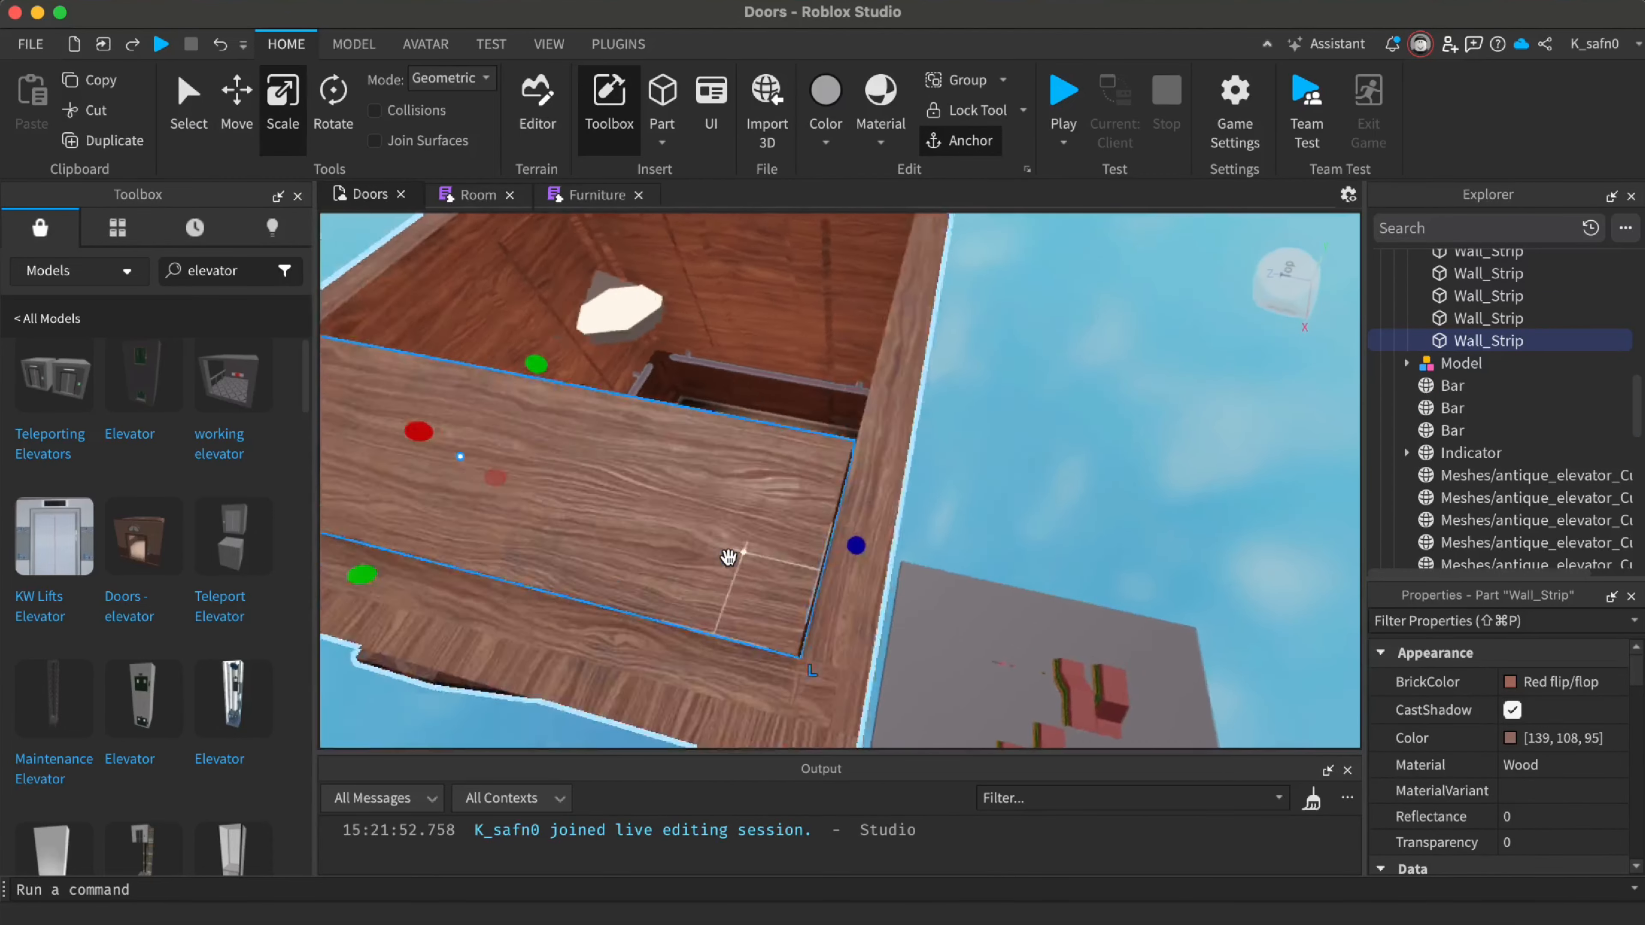
Scale the roof board at its opposite end and adjust its fit within the elevator's top frame
key("a")
key("d")
left_click_drag(671, 378, 730, 382)
right_click_drag(731, 382, 778, 387)
key("a")
key("a")
mouse_move(920, 344)
left_mouse_down()
mouse_move(809, 408)
mouse_move(934, 350)
left_mouse_up()
right_click_drag(934, 350, 1025, 339)
left_click(958, 340)
key("s")
key("w")
key("w")
key("s")
key("w")
key("s")
key("w")
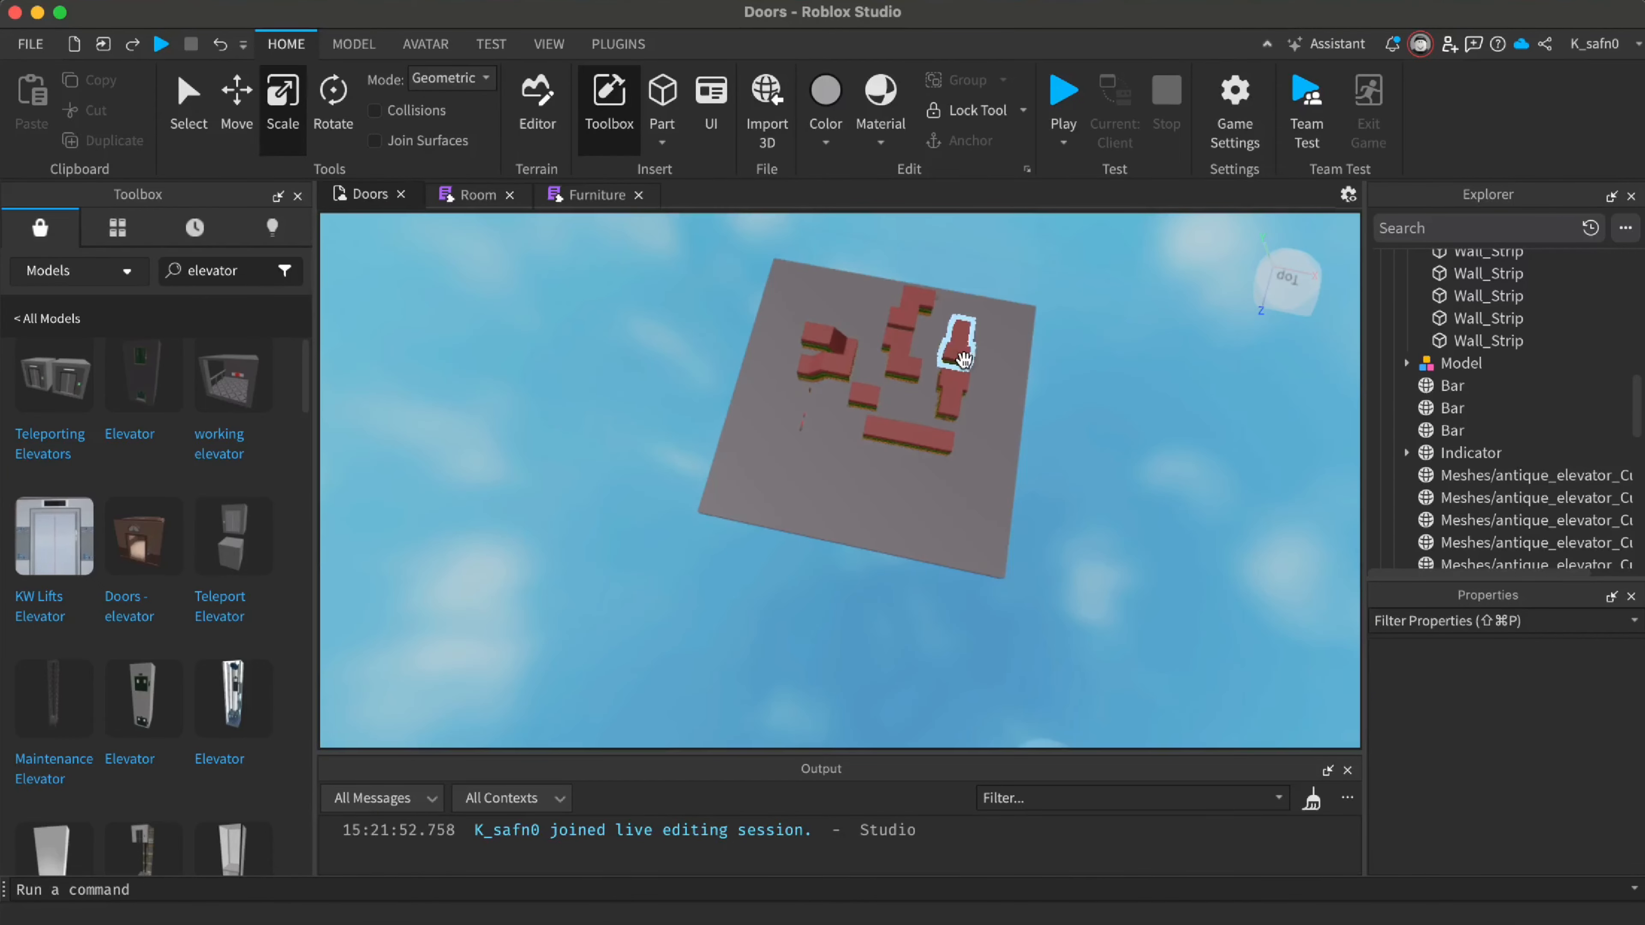
Close the Toolbox and replace the Furniture script in Roblox Studio with the generated Furniture.lua code copied from the AI code editor
left_click(297, 196)
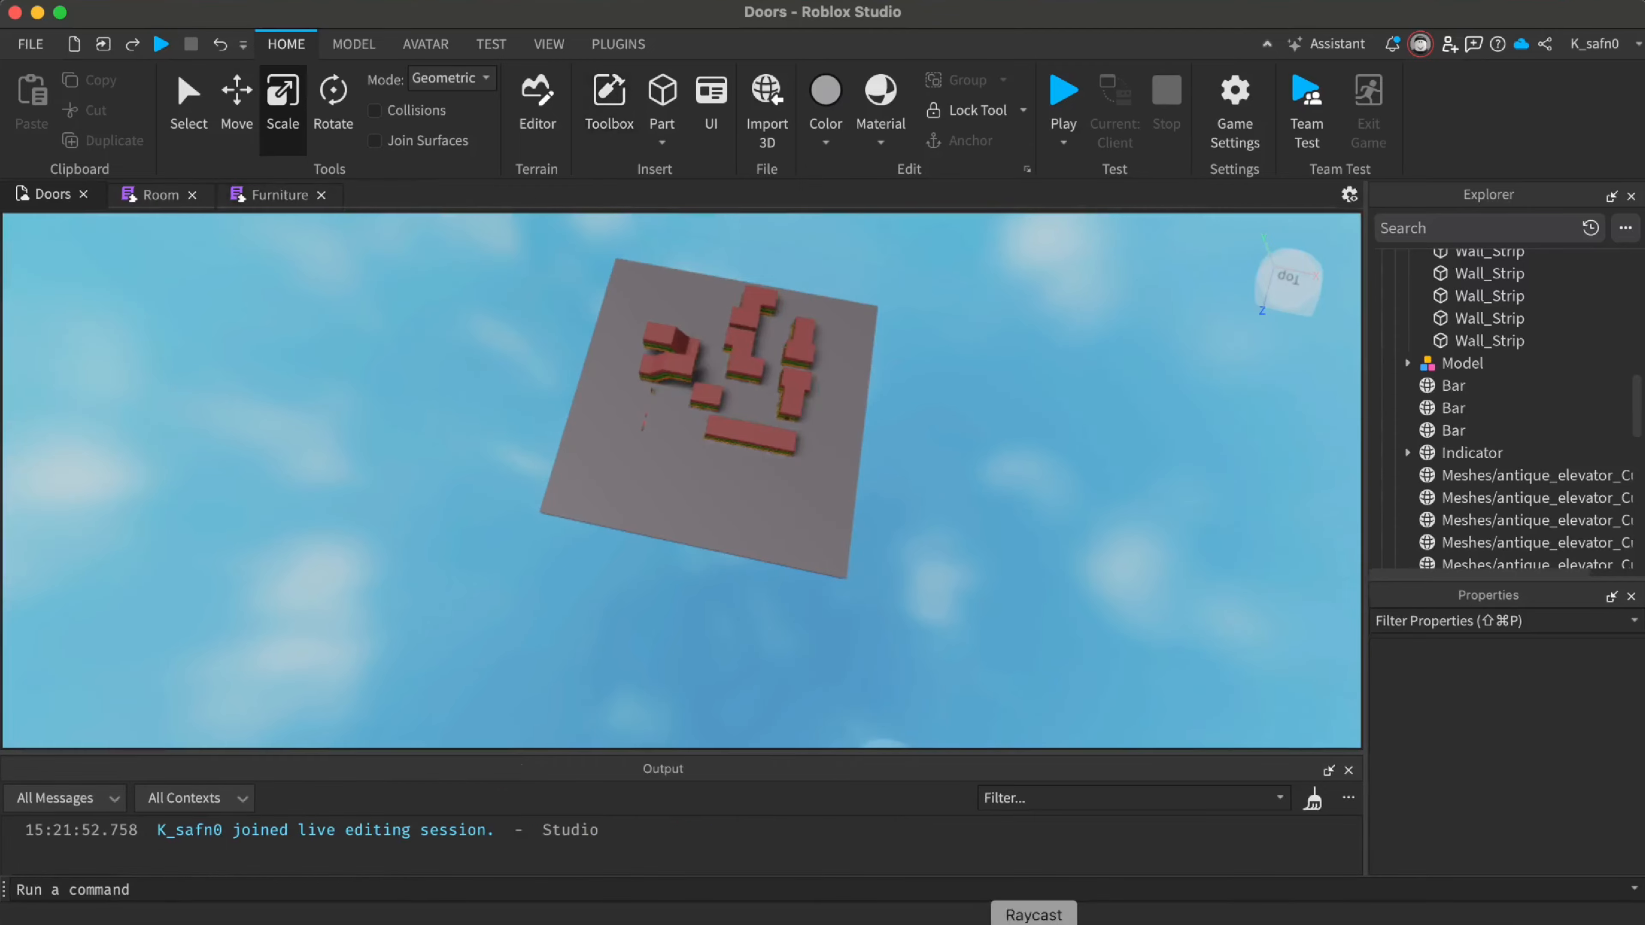
left_click(1093, 924)
scroll(1472, 324, "up", 8)
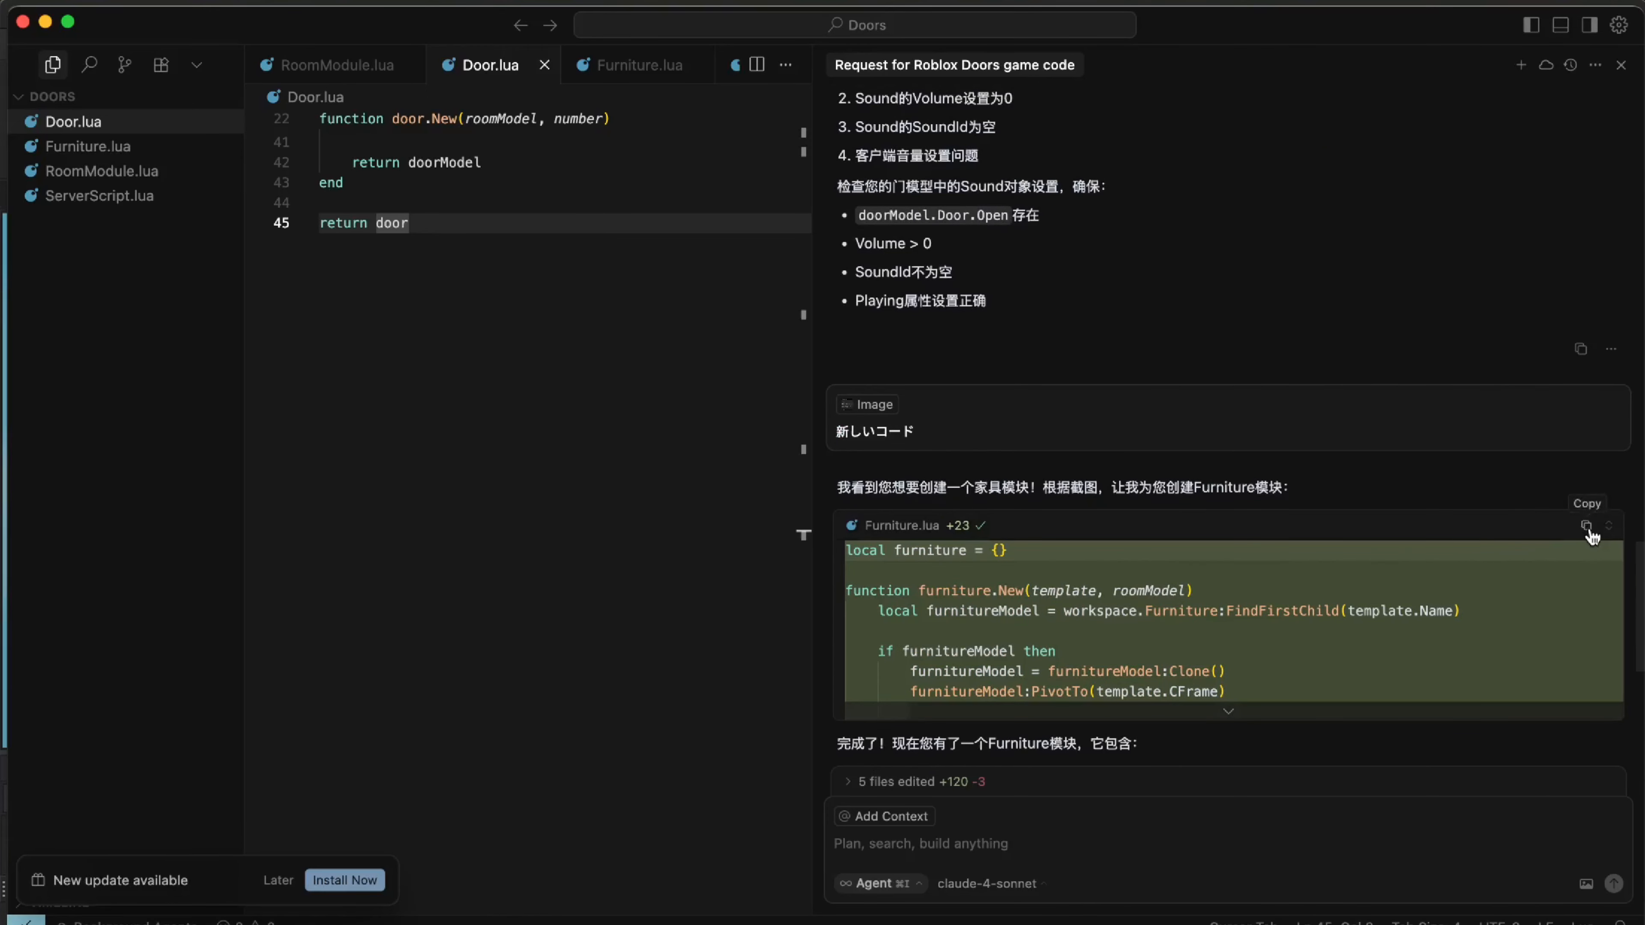
left_click(1590, 530)
key("super+Tab")
left_click(276, 196)
key("super+a")
key("super+v")
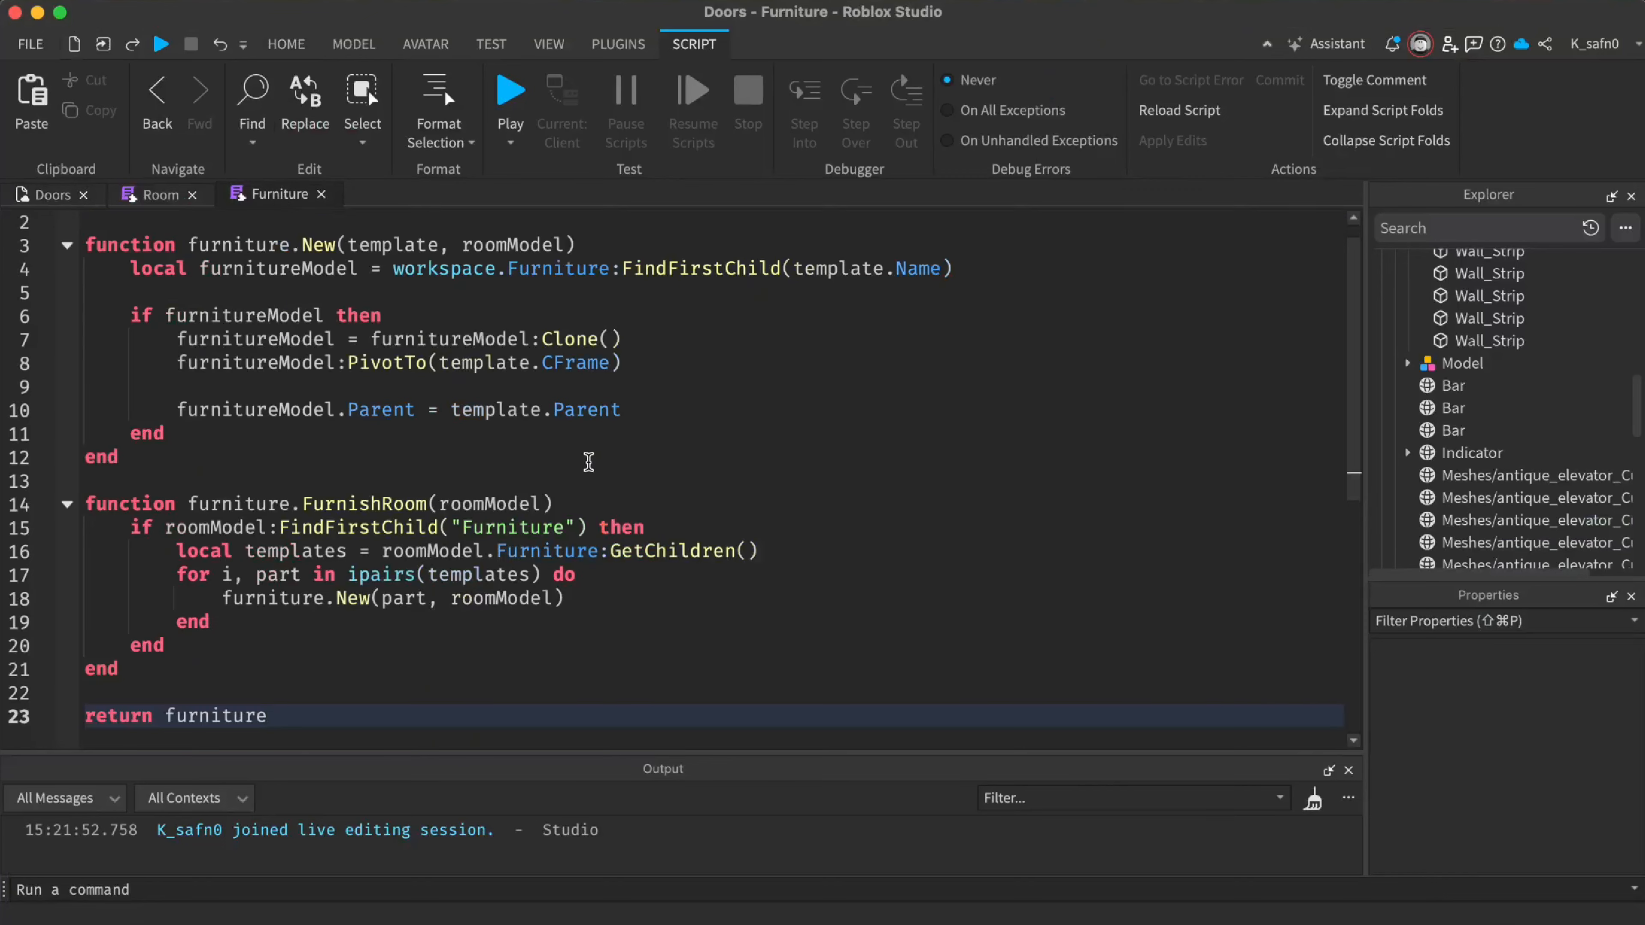
Following the tutorial video, add template:Destroy() after the furnitureModel.Parent line in the furniture.New function
key("super+Tab")
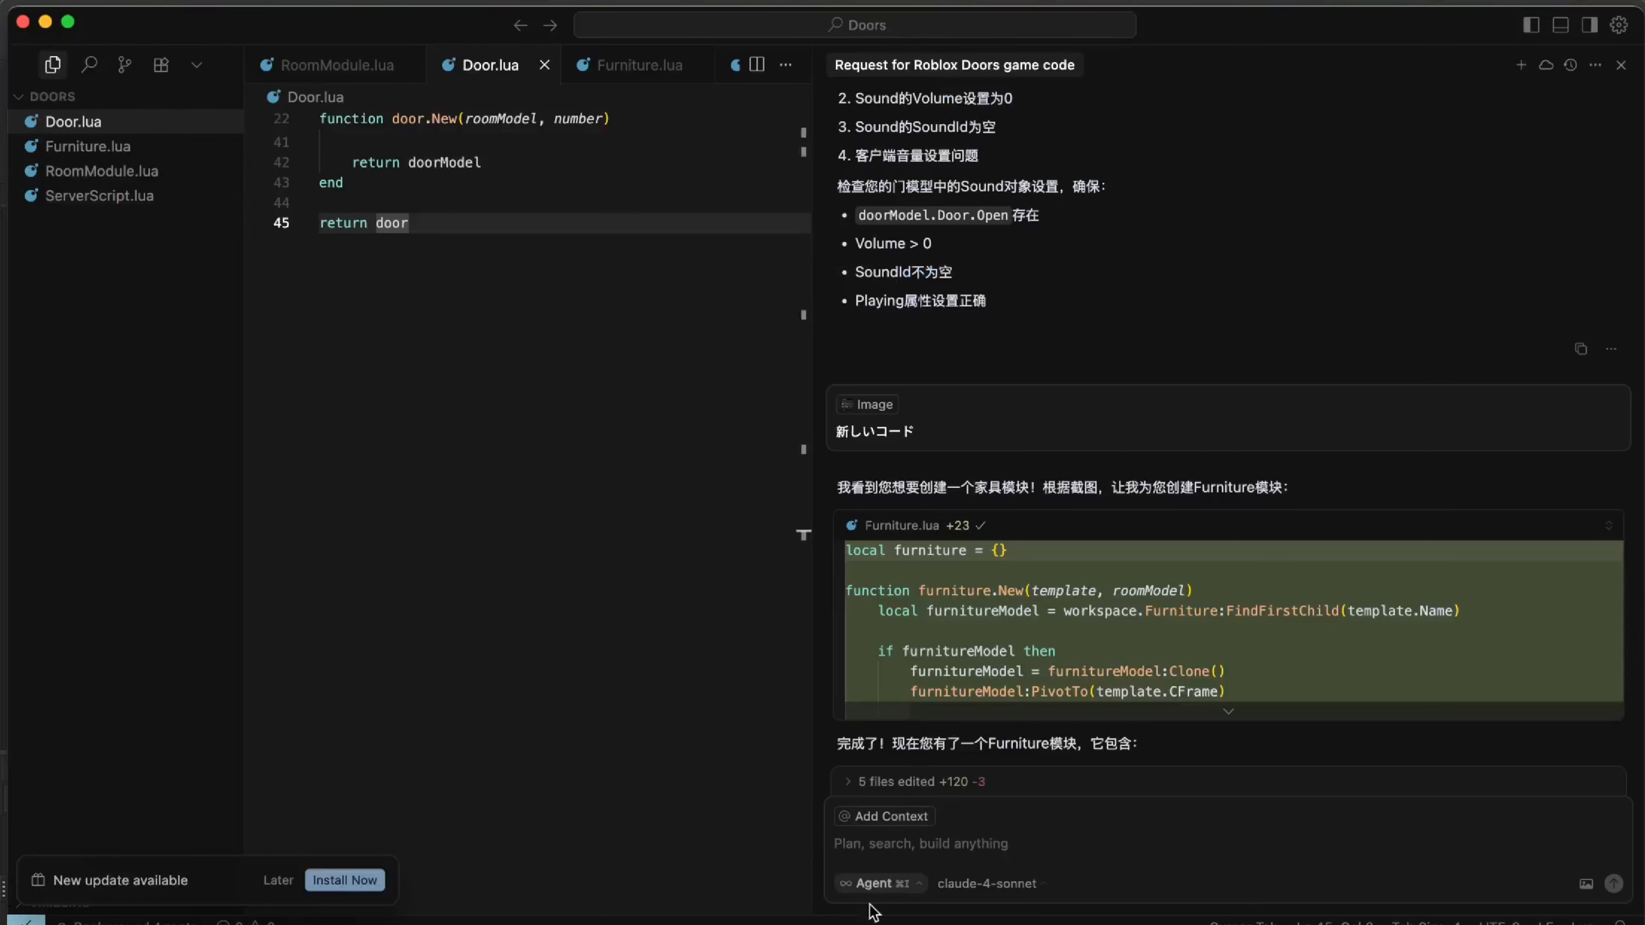
left_click(871, 923)
left_click(747, 924)
key("Left")
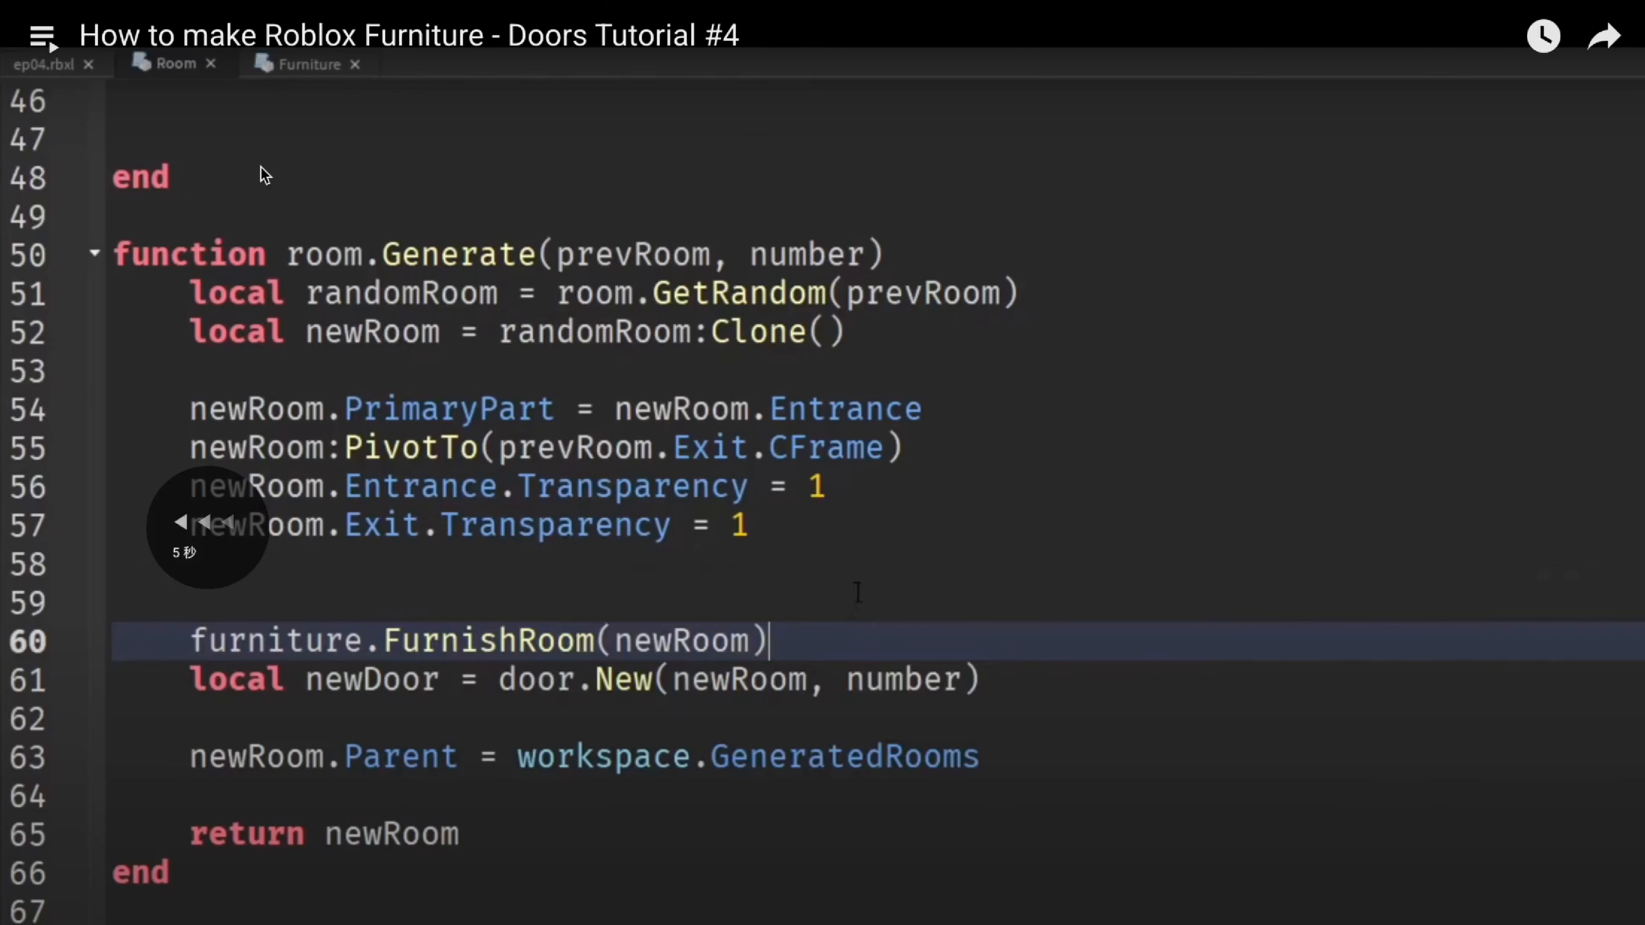
key("space")
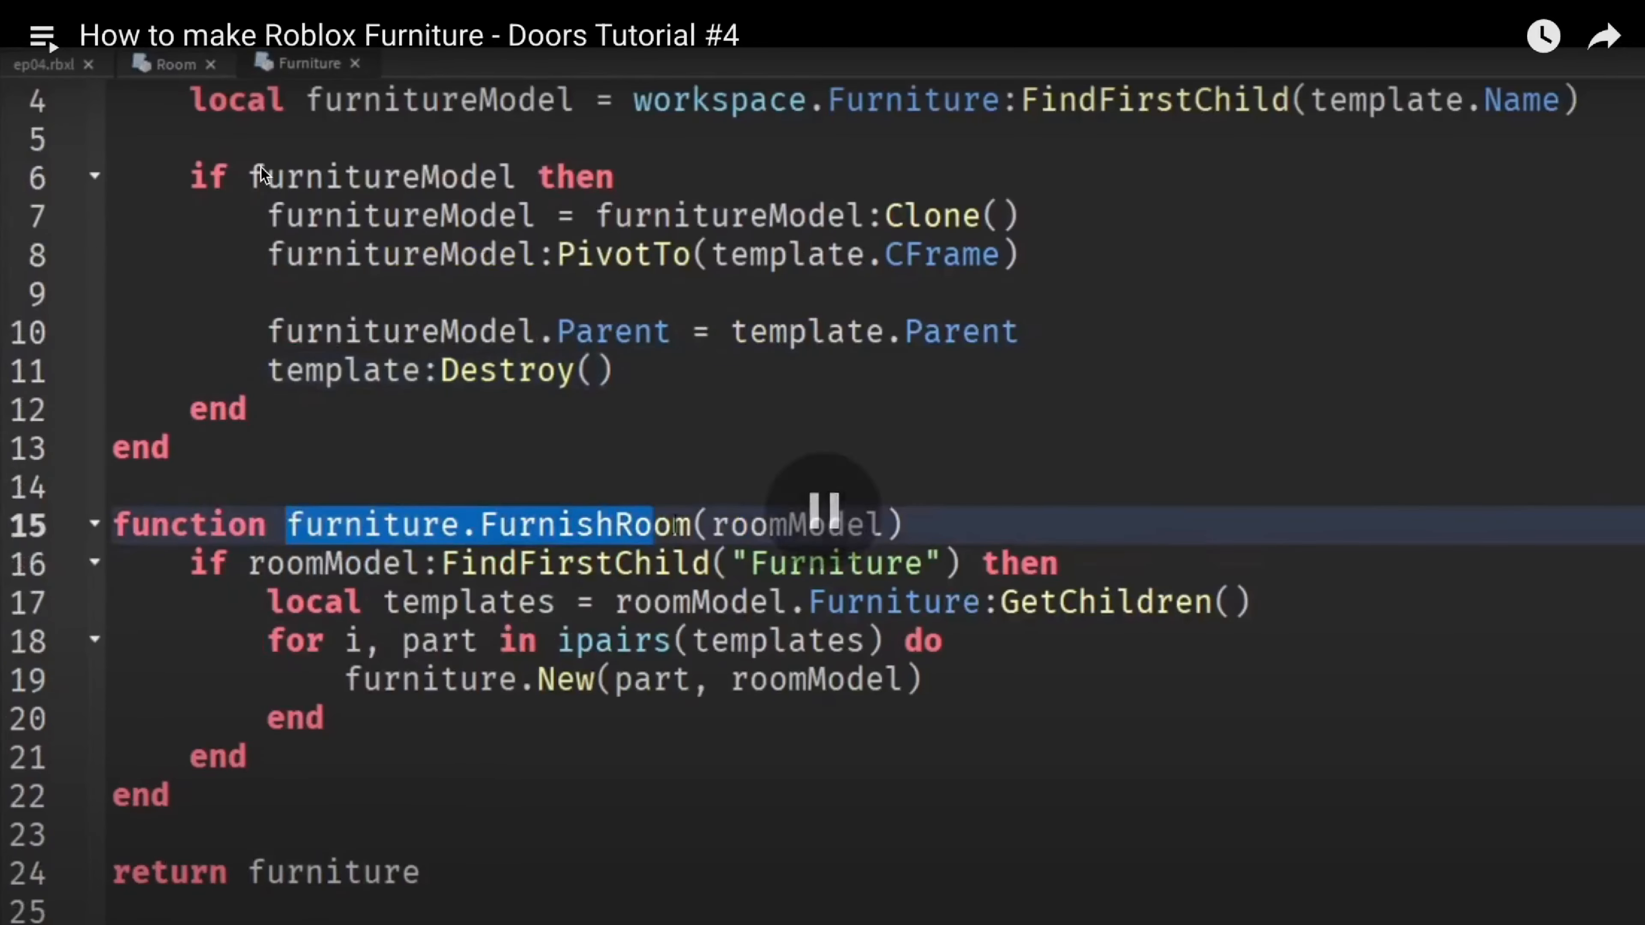
key("super+Tab")
key("Return")
type("template:Dest")
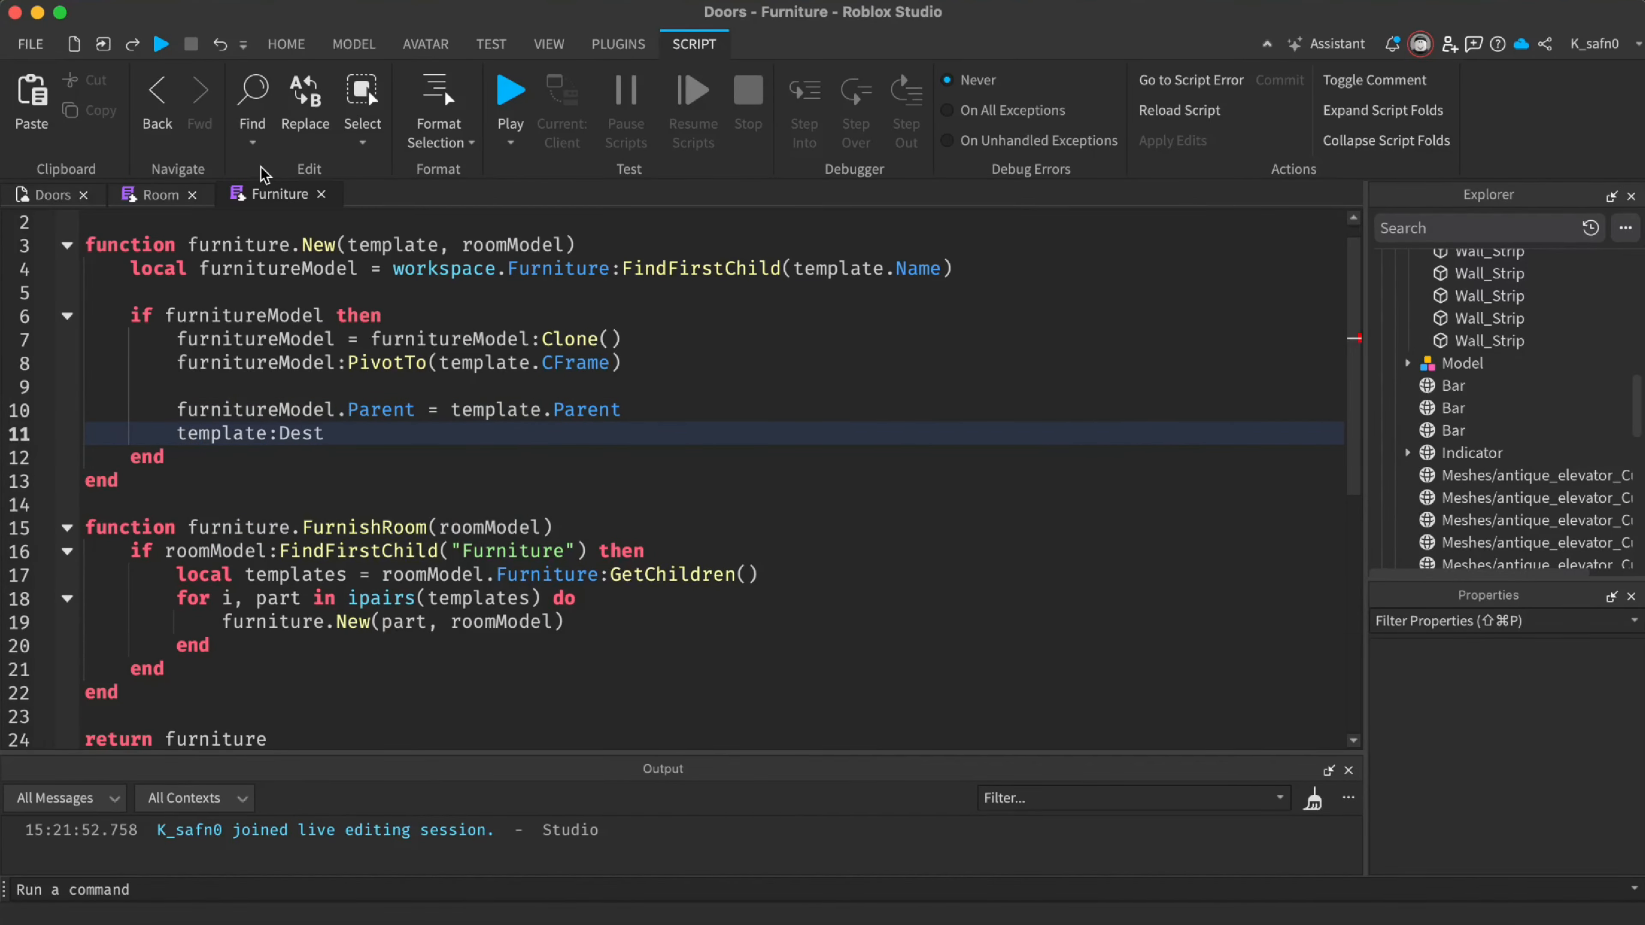
key("super+Tab")
key("super+Tab")
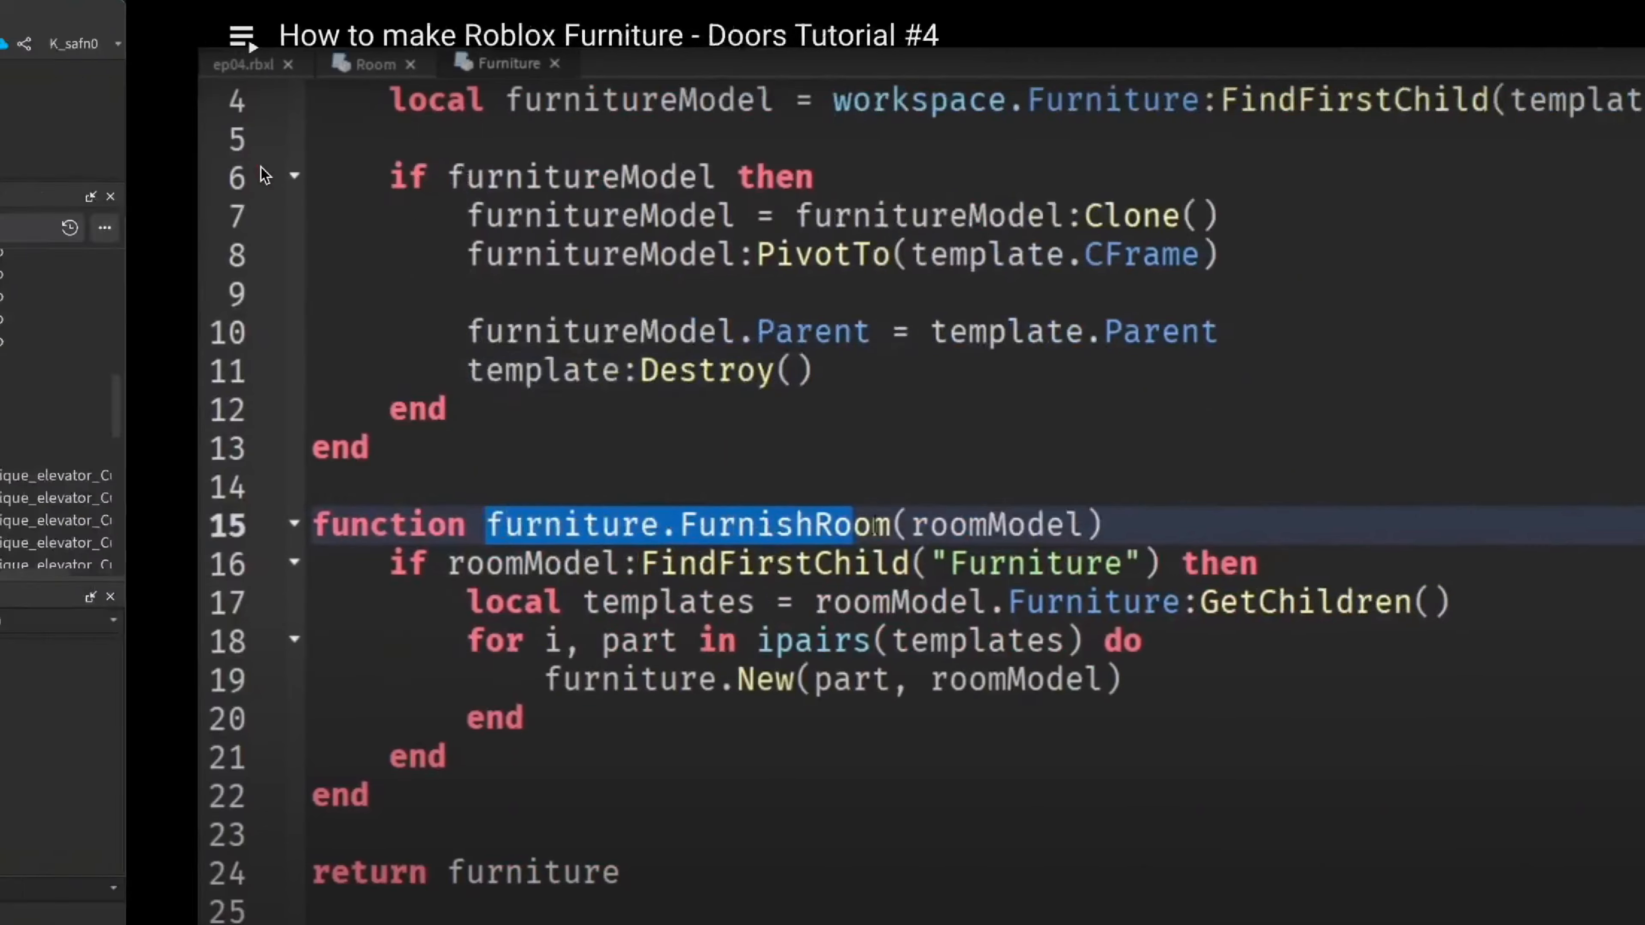
type("Destroy")
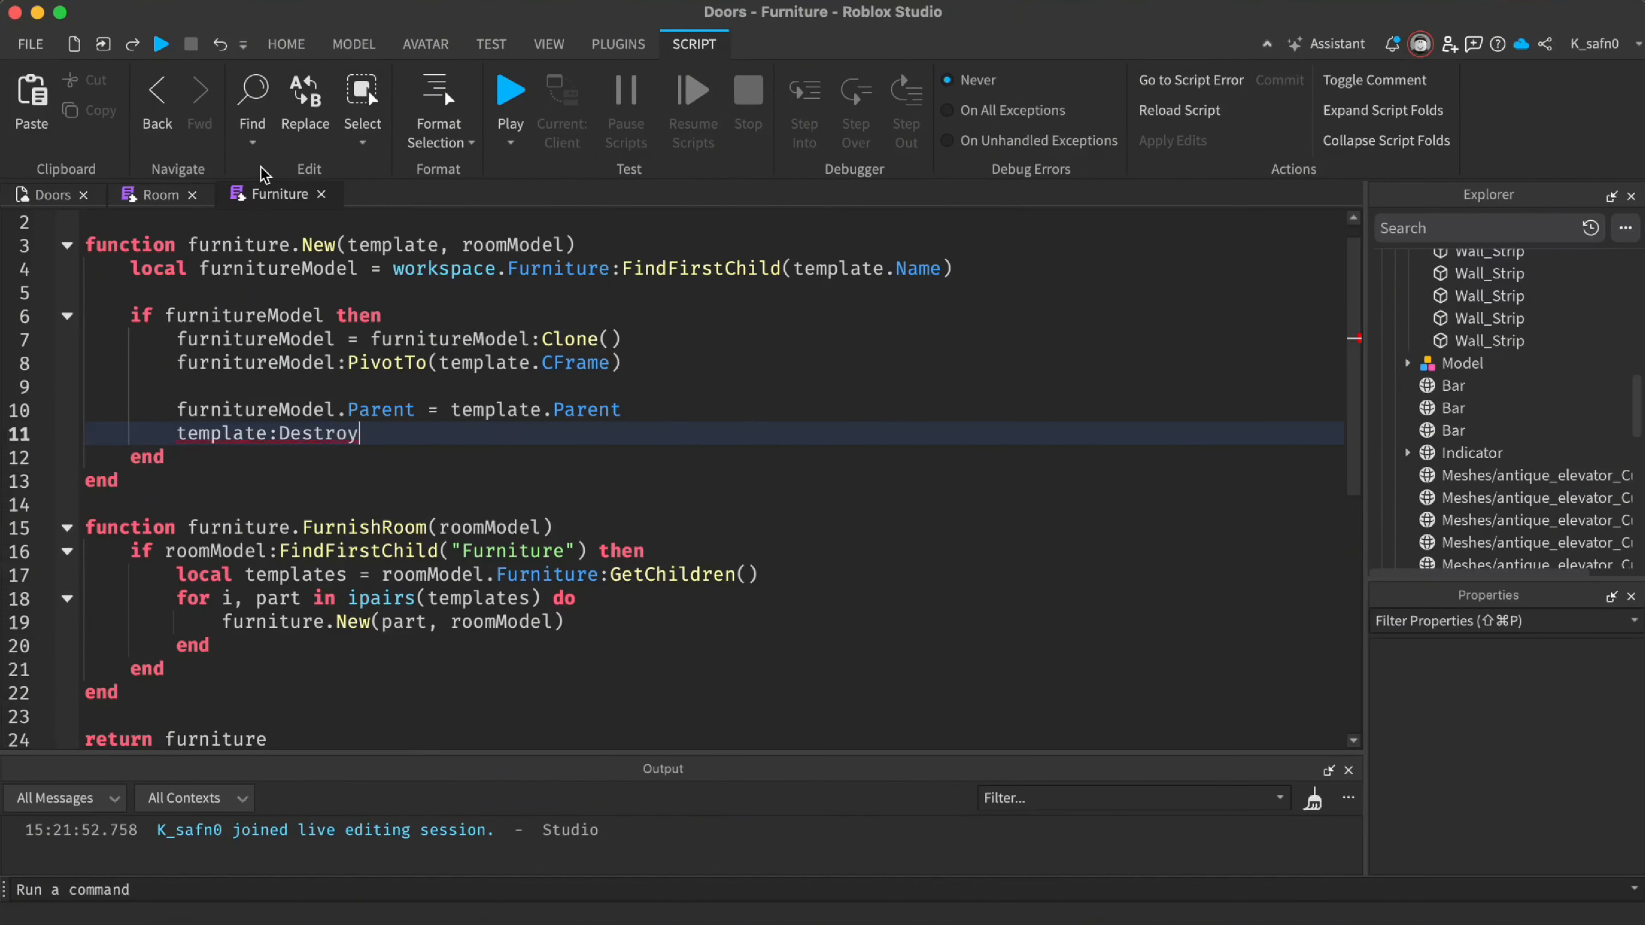
type("(")
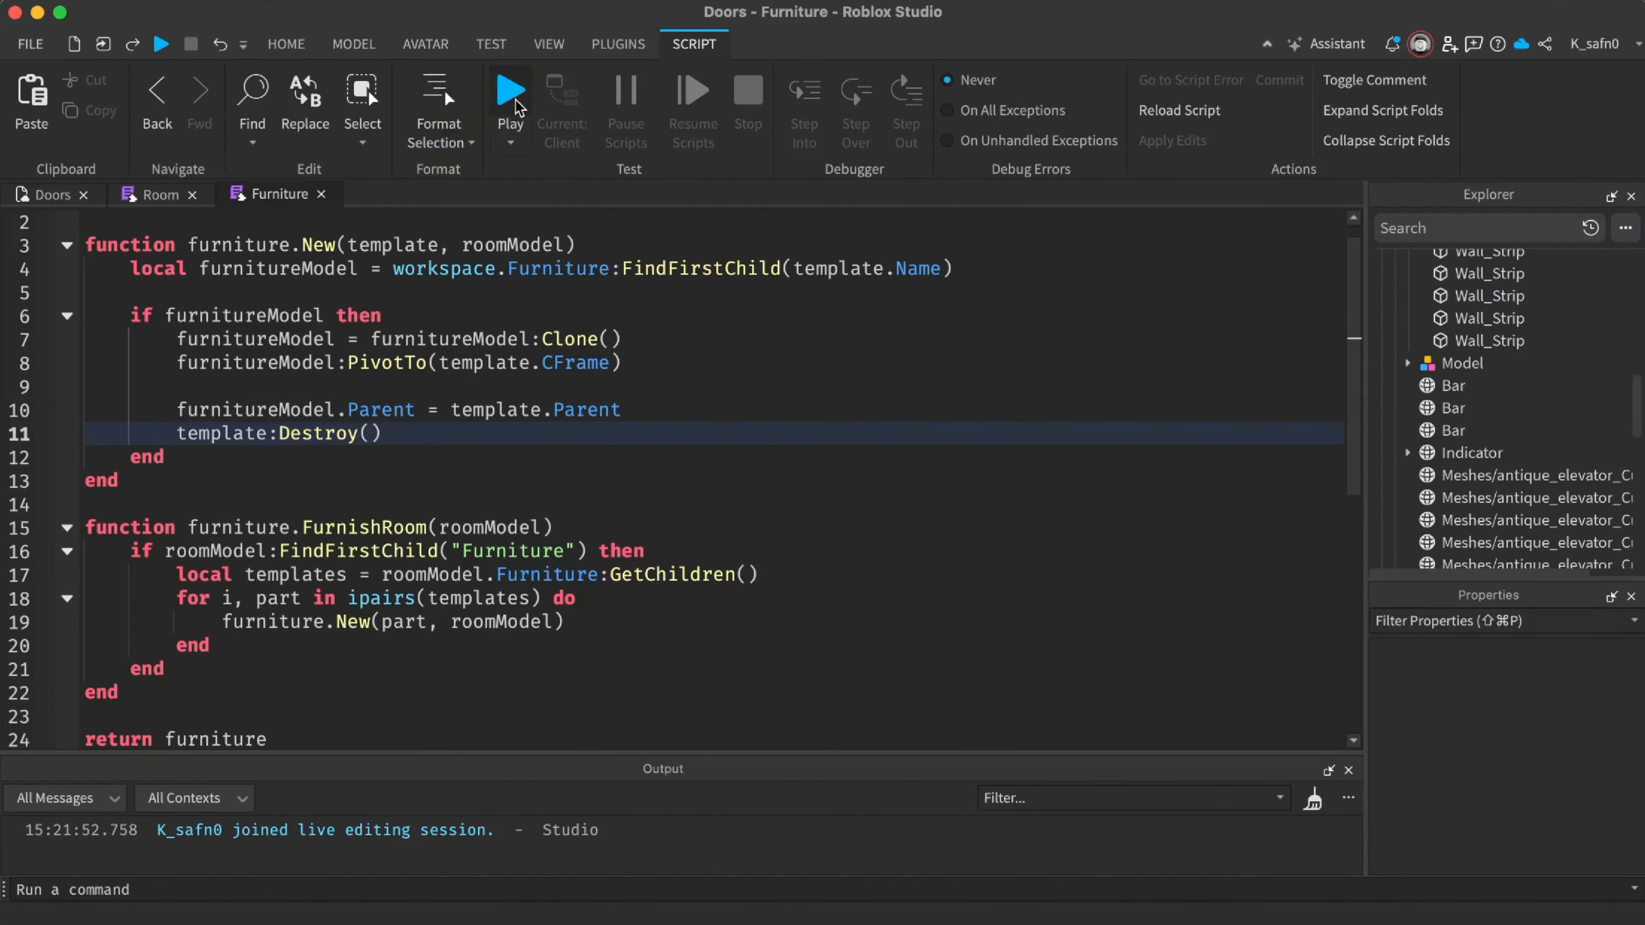
Watch the tutorial's test run, then start a playtest in Roblox Studio and walk the character around inside the elevator
key("super+Tab")
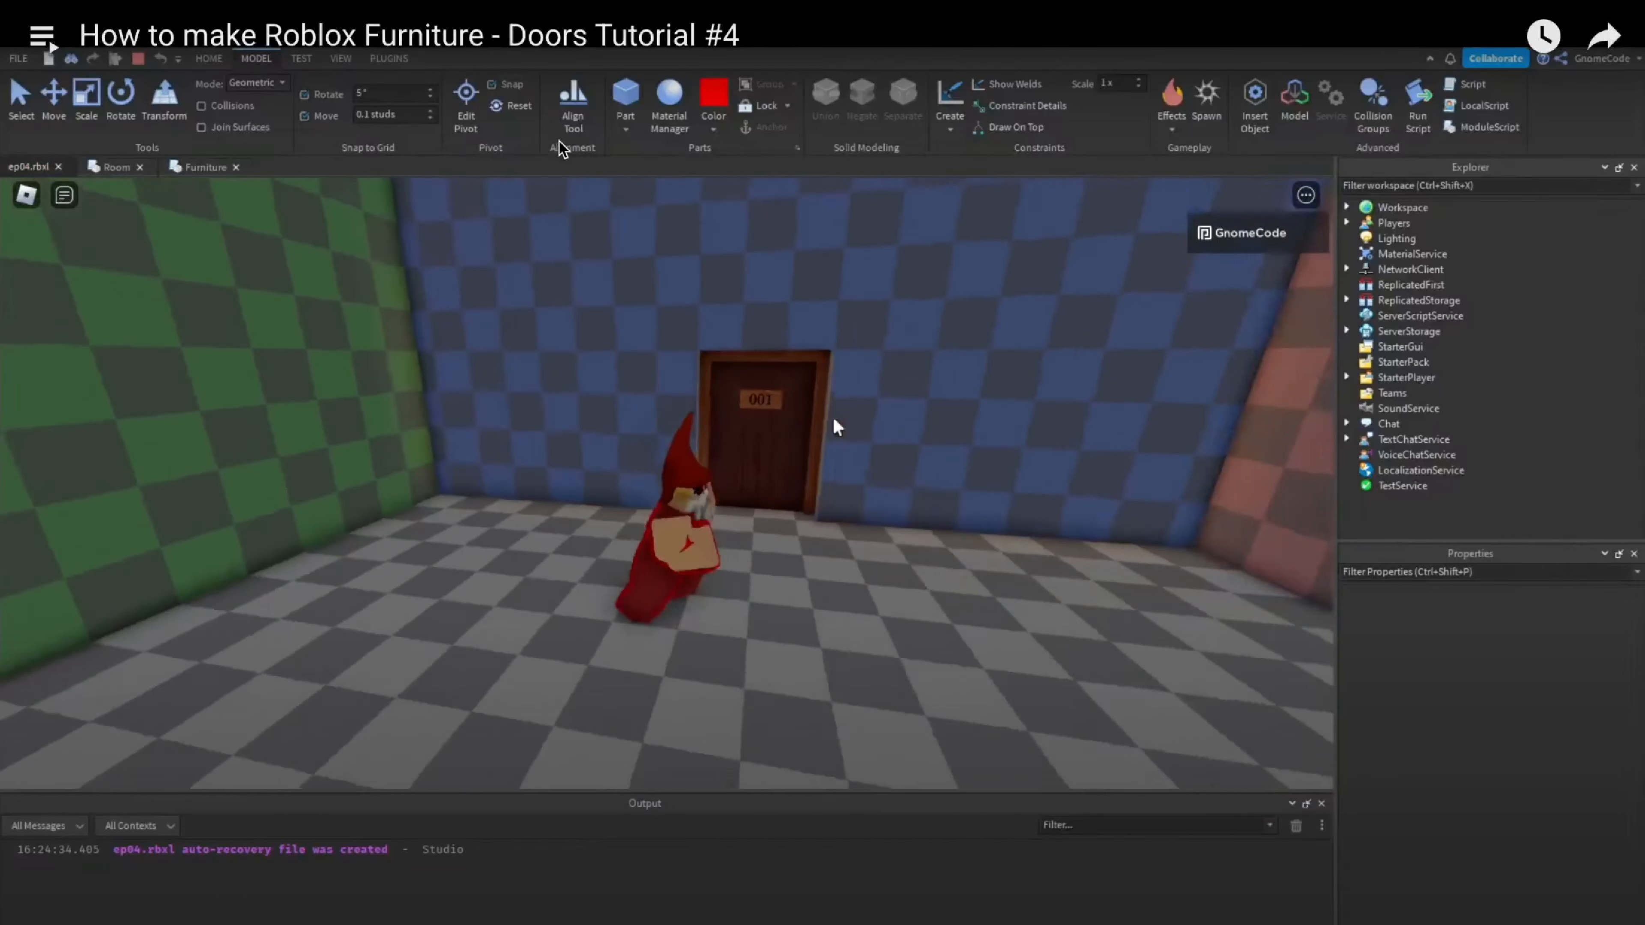
key("space")
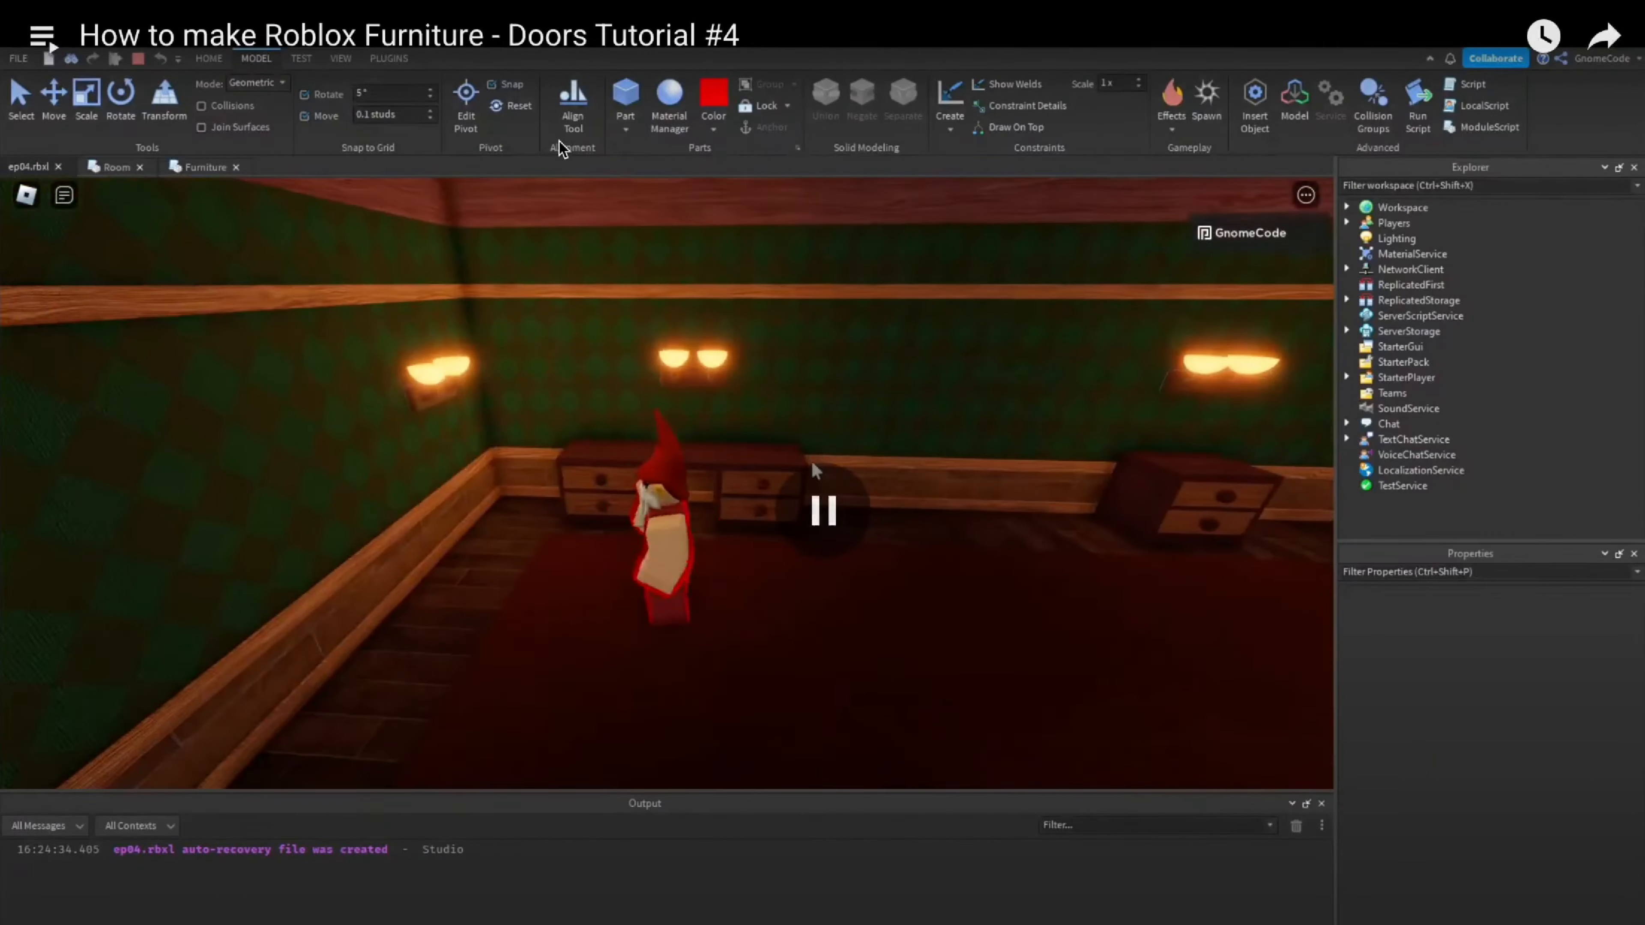
key("super+Tab")
left_click(511, 97)
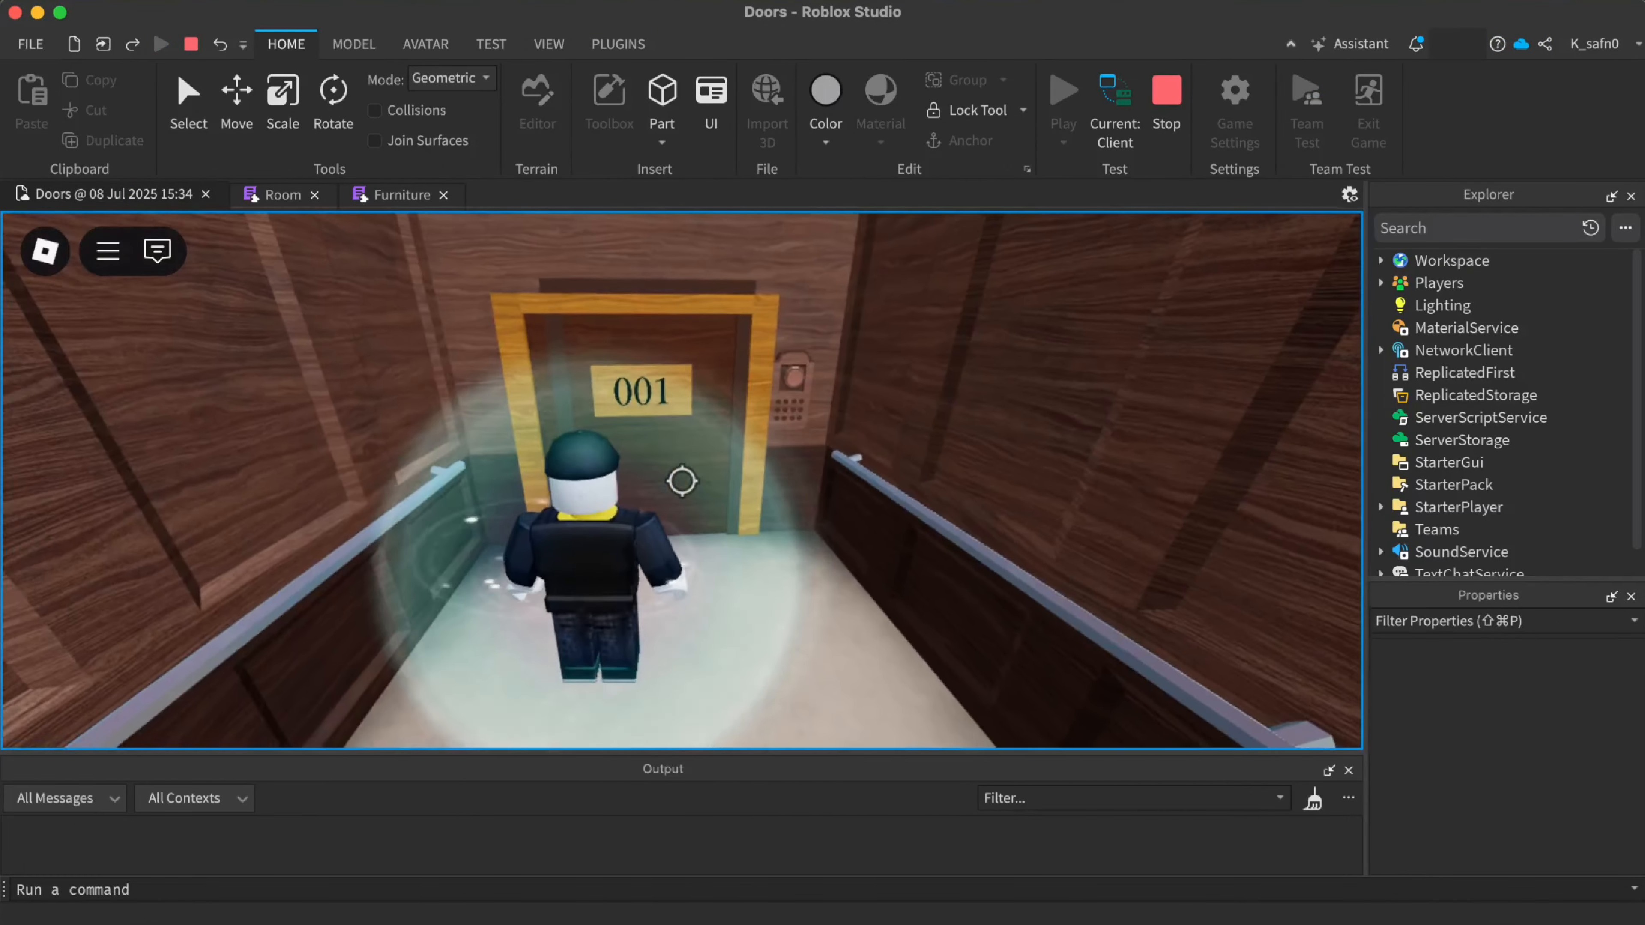
key("w")
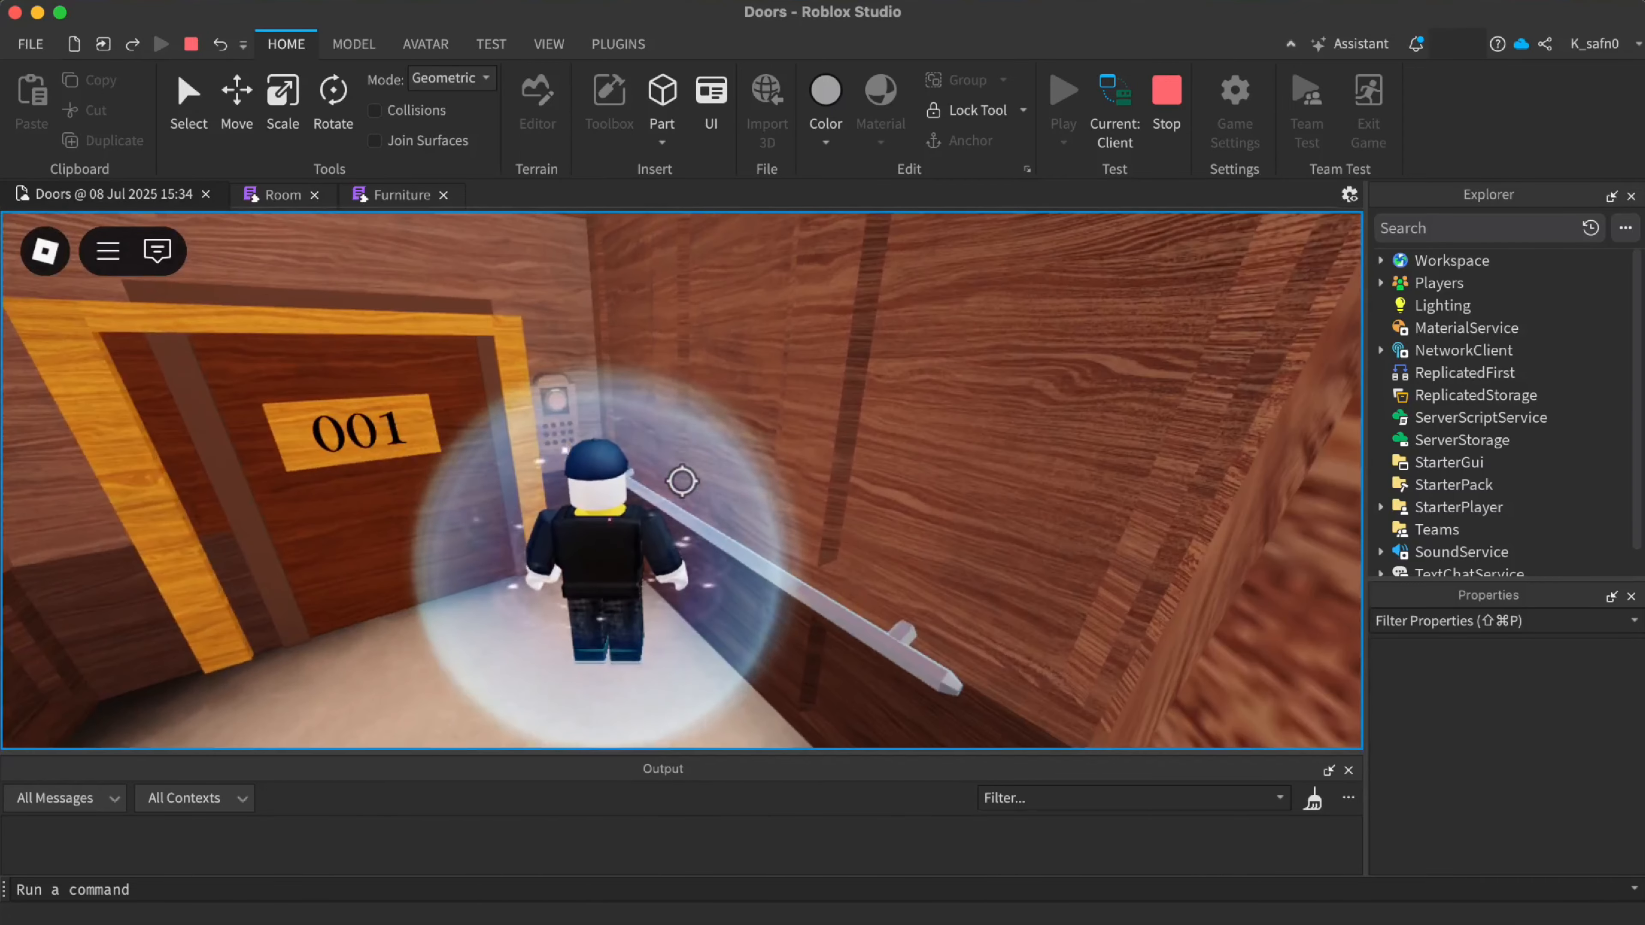
key("shift")
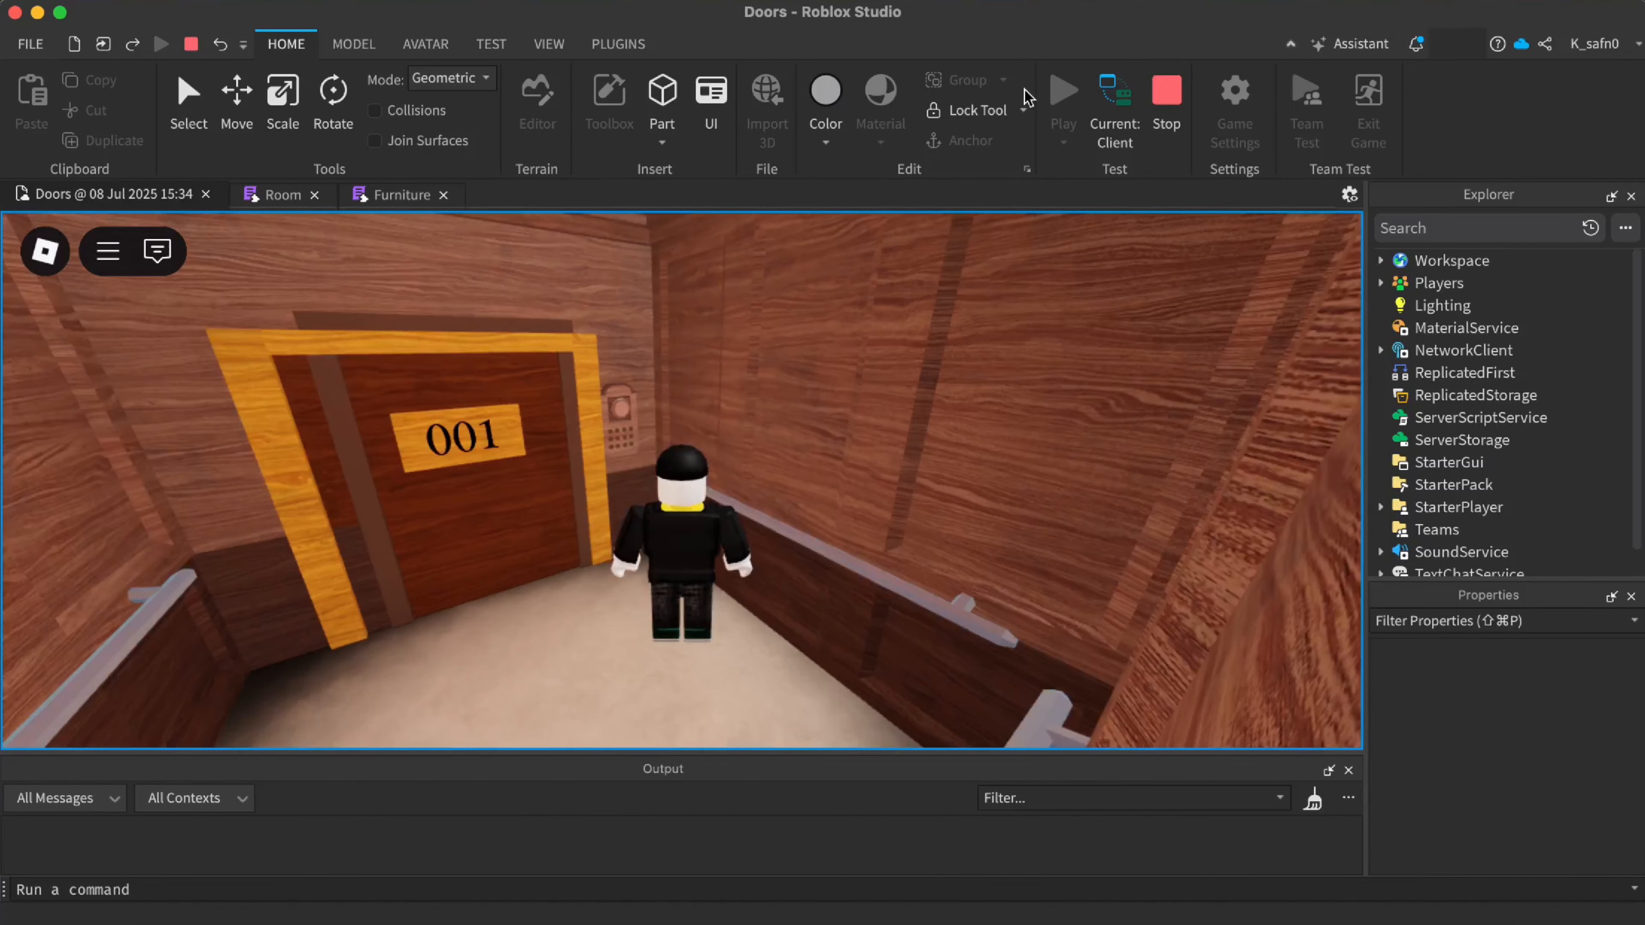
Alternate the playtest between server and client views to examine the elevator doorway from the generated room and from inside
left_click(1109, 122)
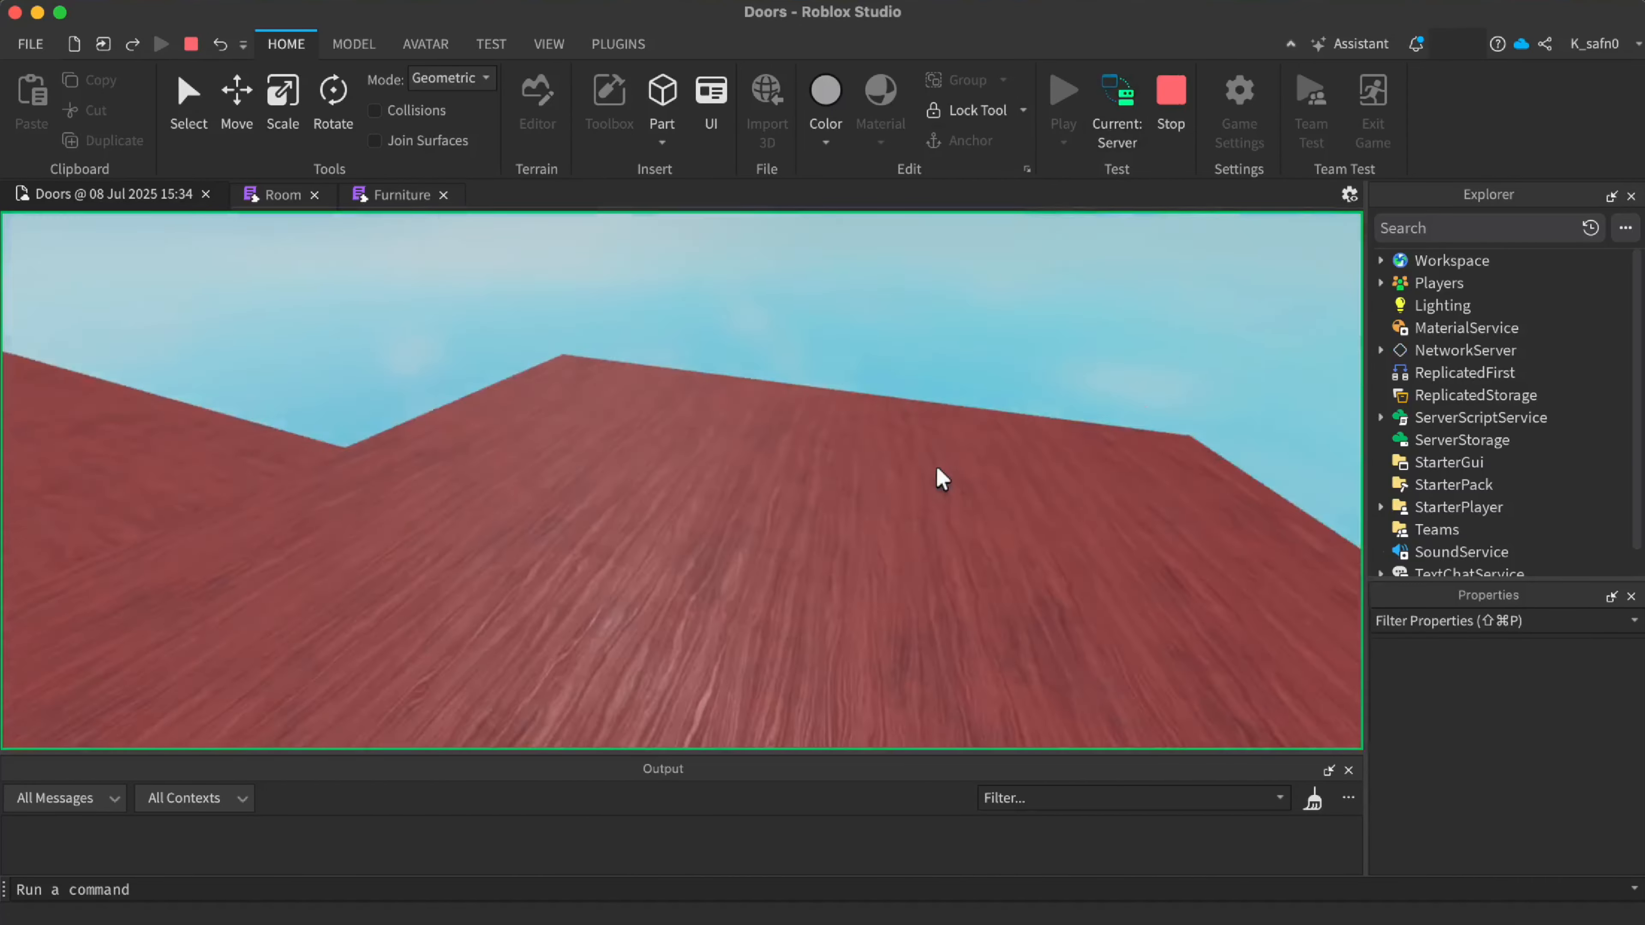
key("w")
right_click_drag(937, 469, 940, 478)
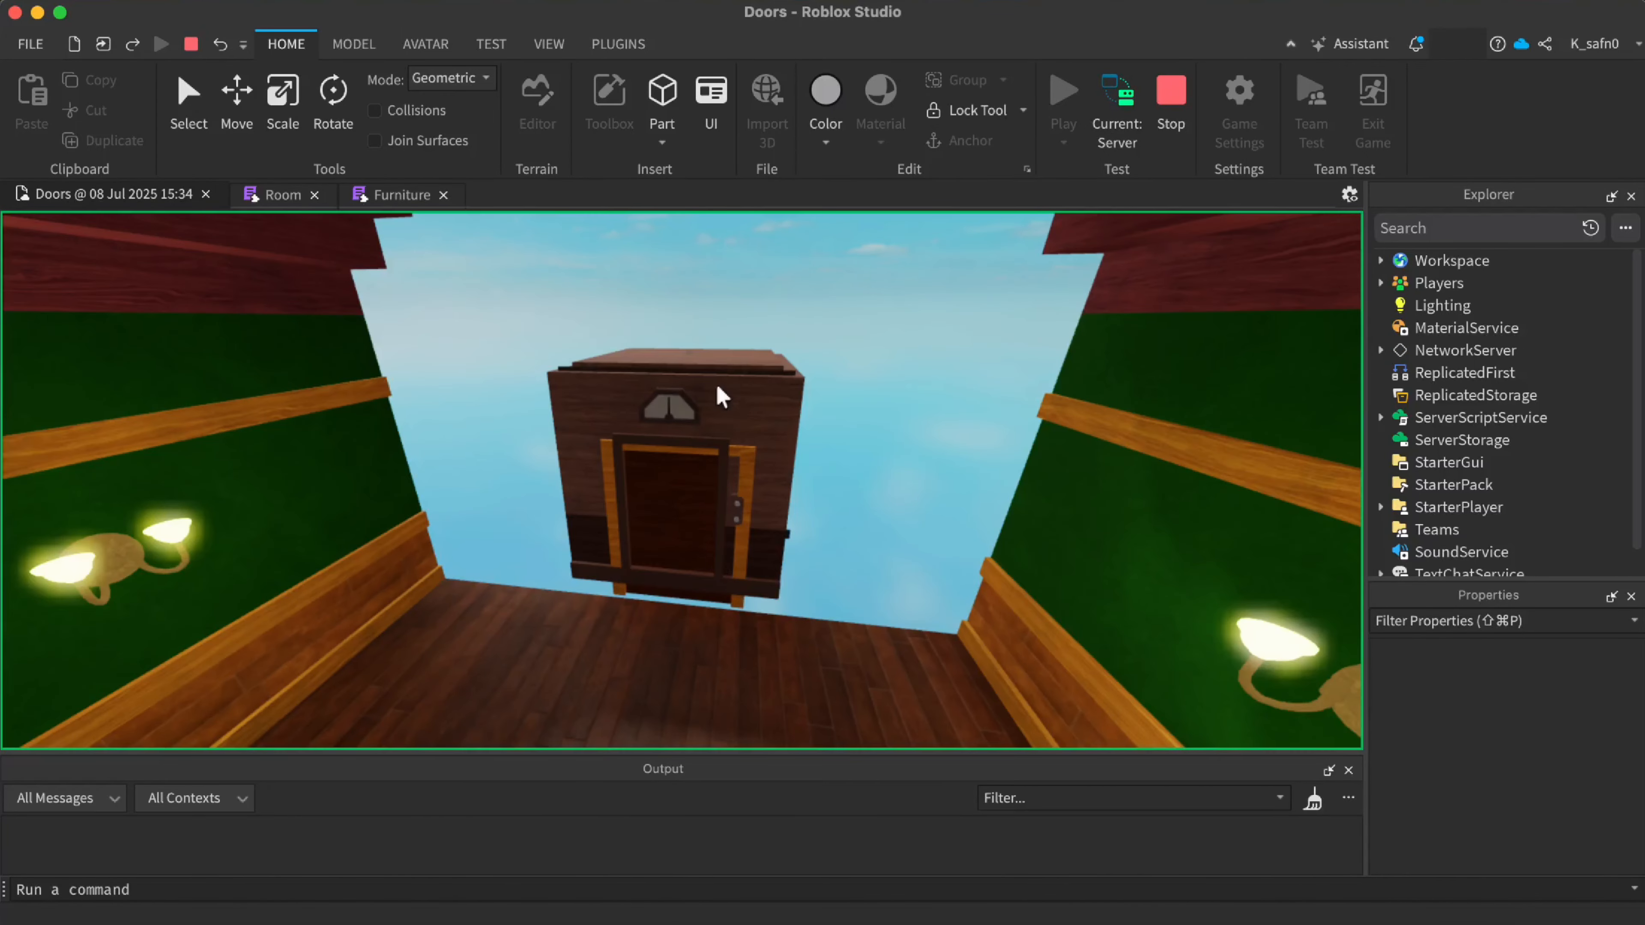
key("w")
right_click_drag(726, 432, 726, 433)
left_click(1131, 95)
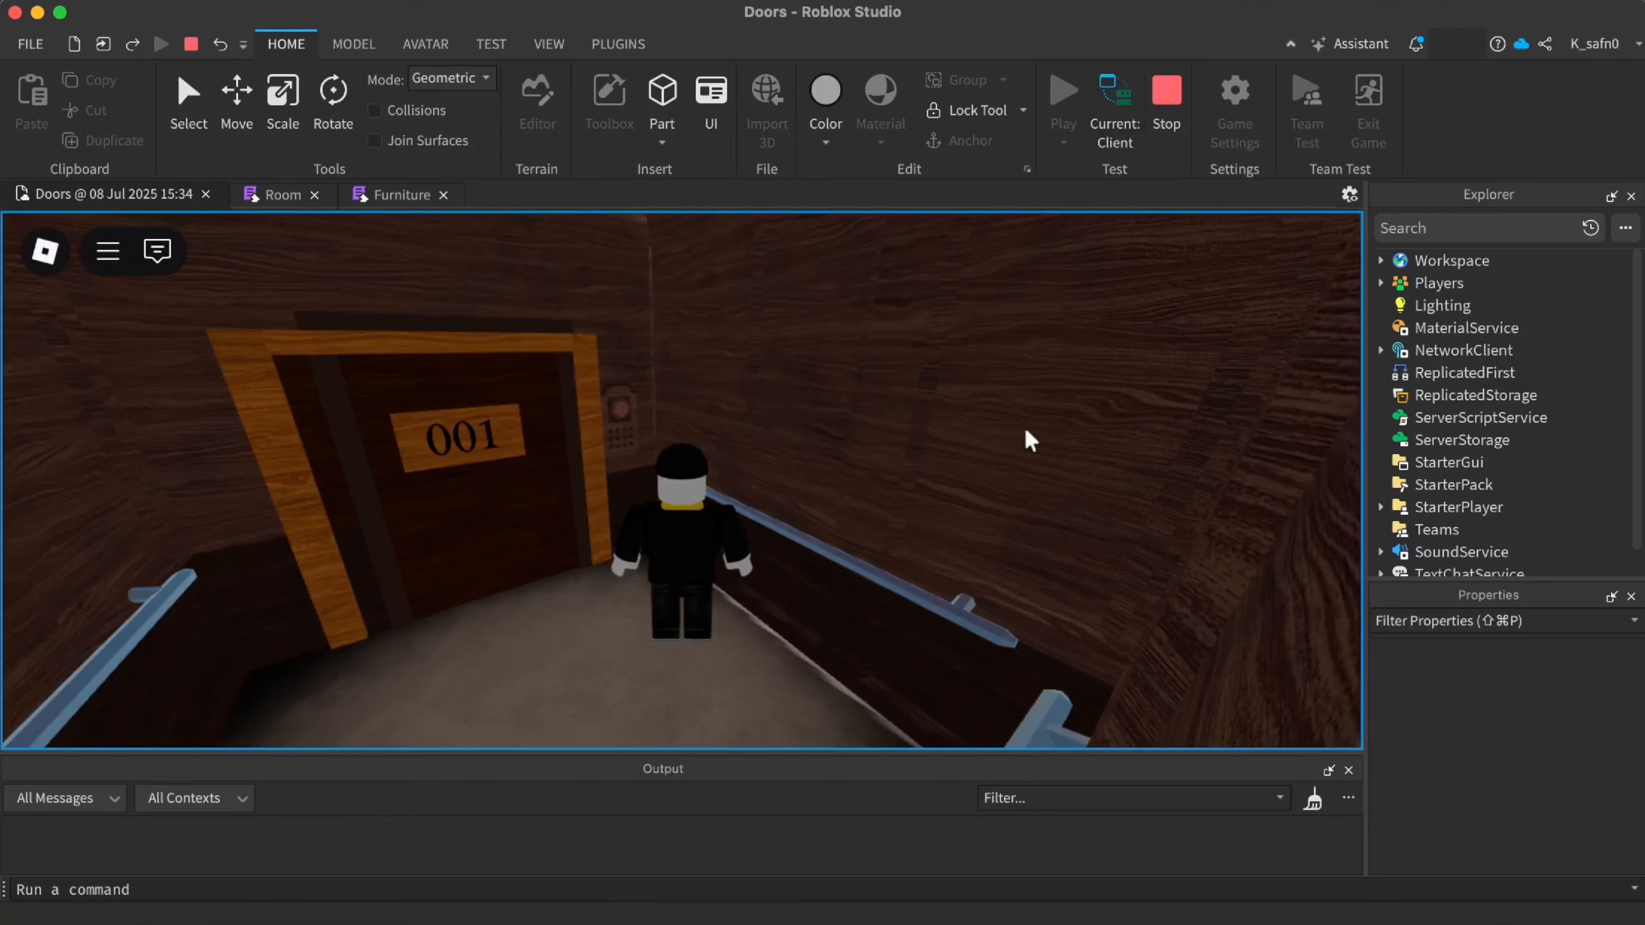
key("shift")
key("shift")
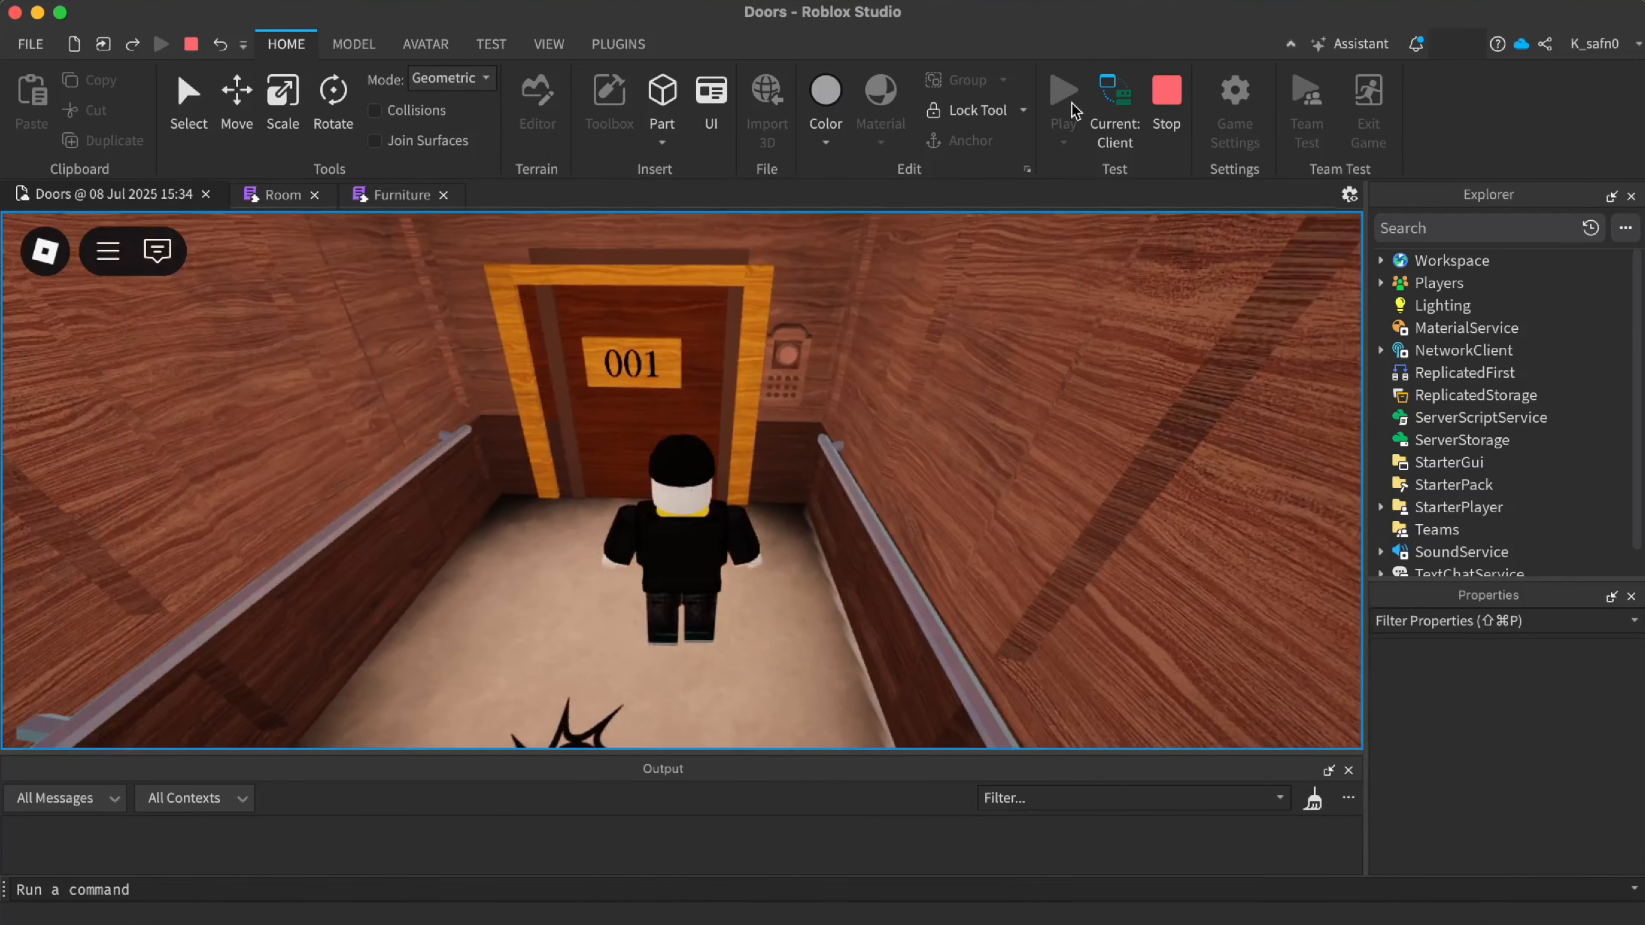
left_click(1095, 111)
right_click_drag(977, 398, 977, 398)
key("d")
right_click_drag(742, 363, 741, 363)
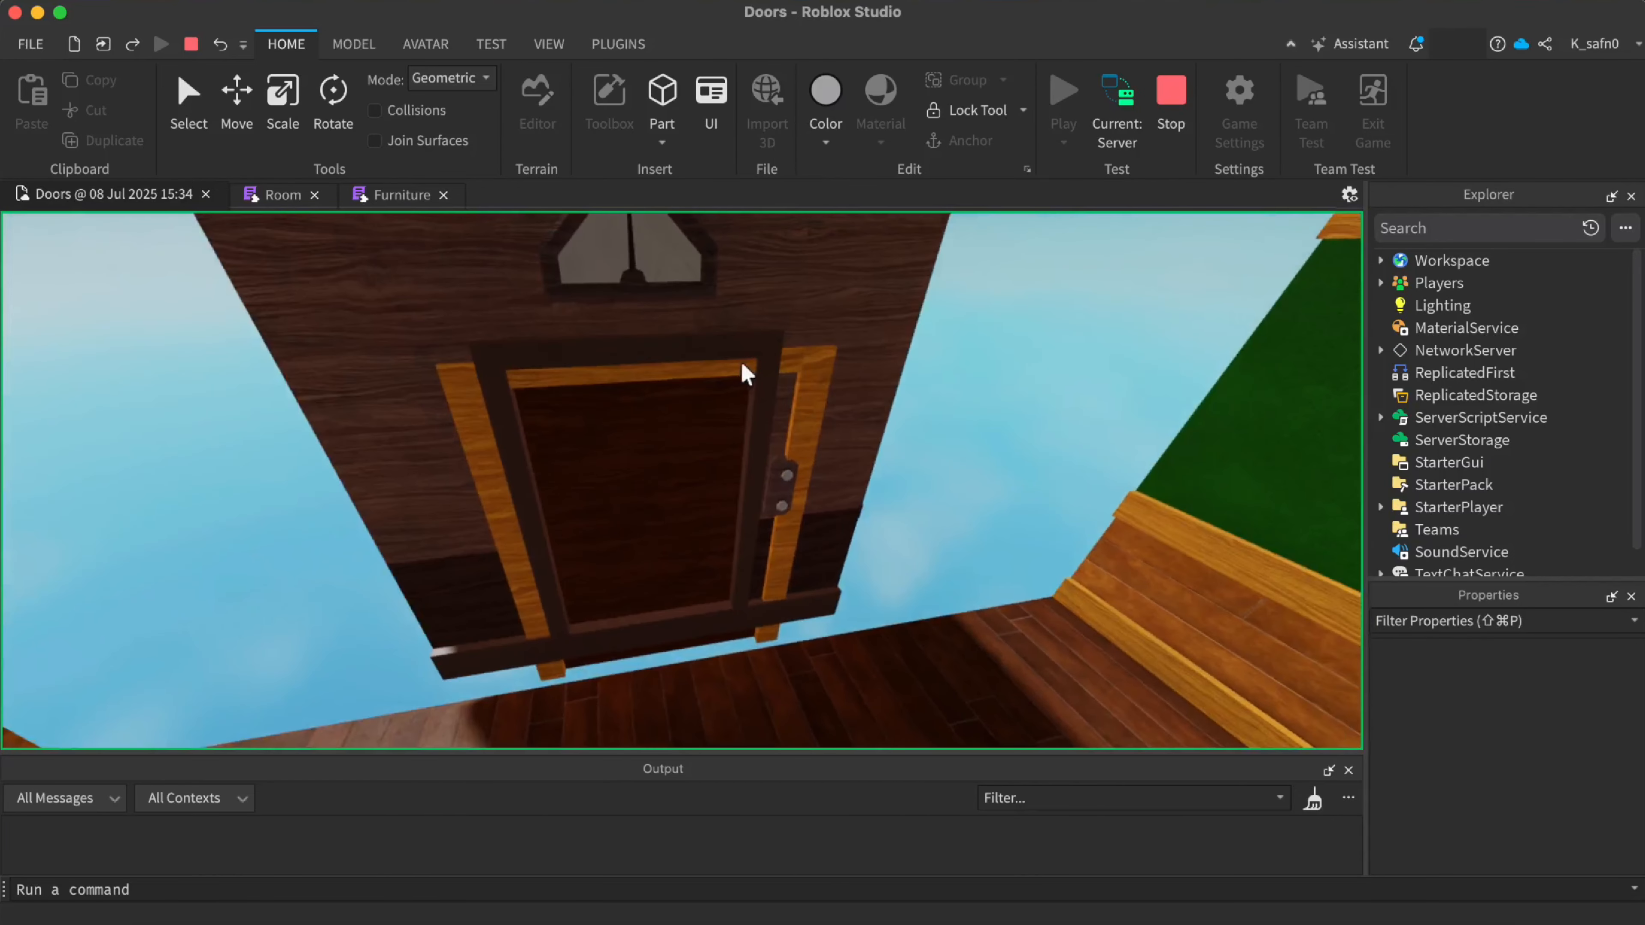
Expand StartRoom and its Door model in the running workspace and examine where the Door part sits in the elevator
left_click(1382, 260)
scroll(1424, 376, "down", 2)
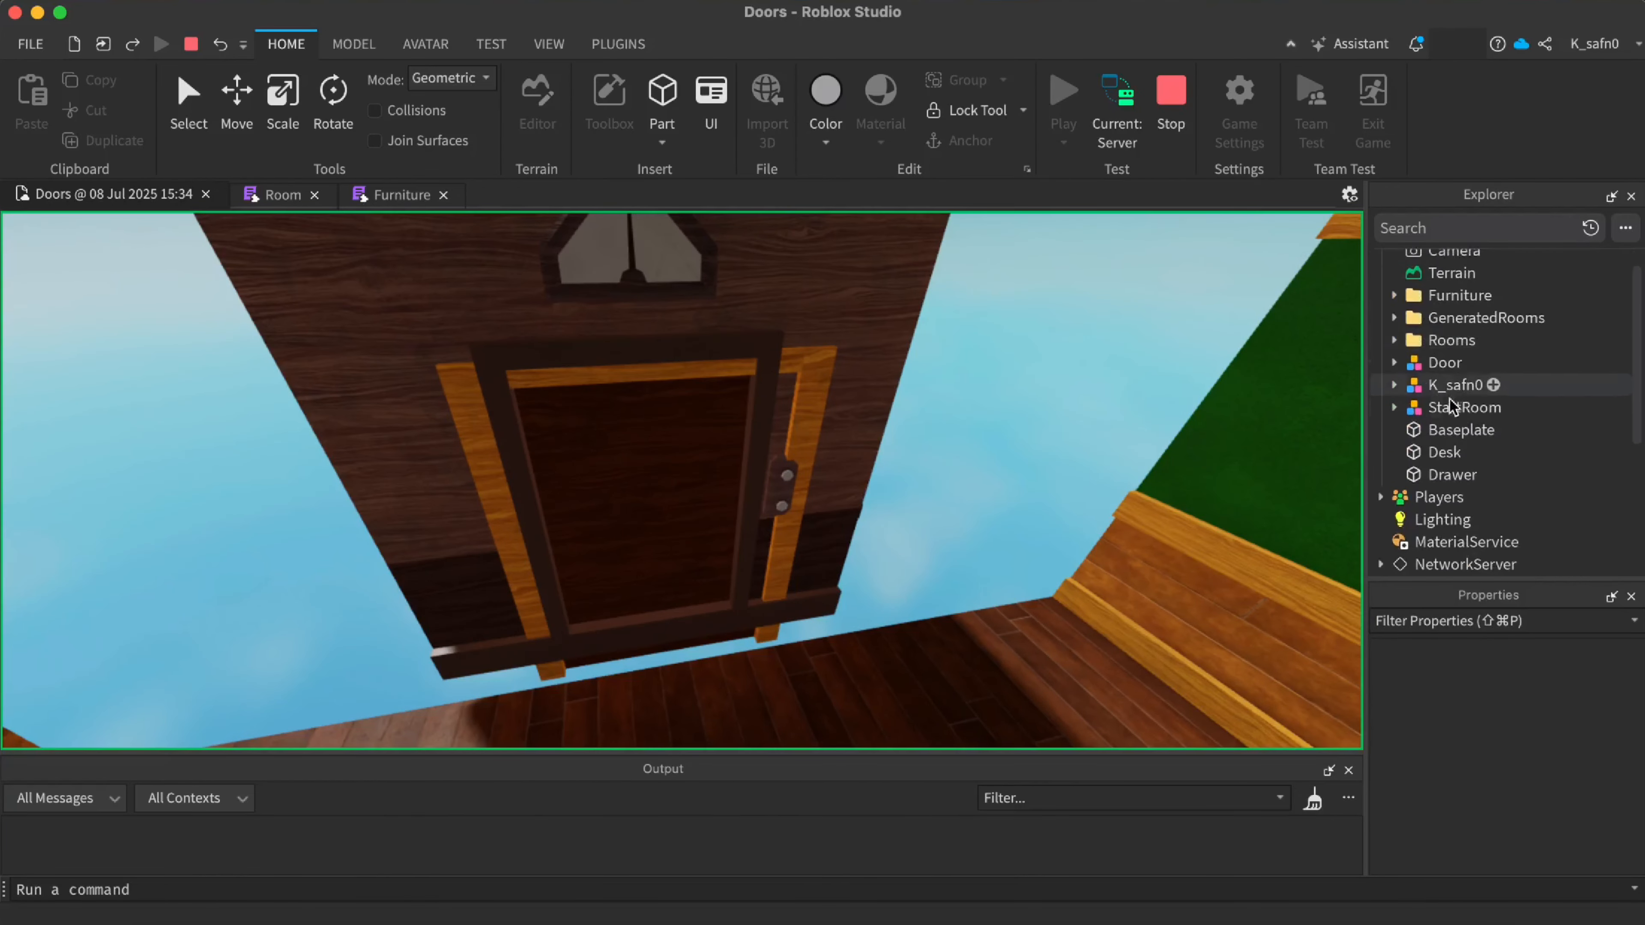
left_click(1425, 407)
left_click(1394, 407)
scroll(1454, 430, "down", 3)
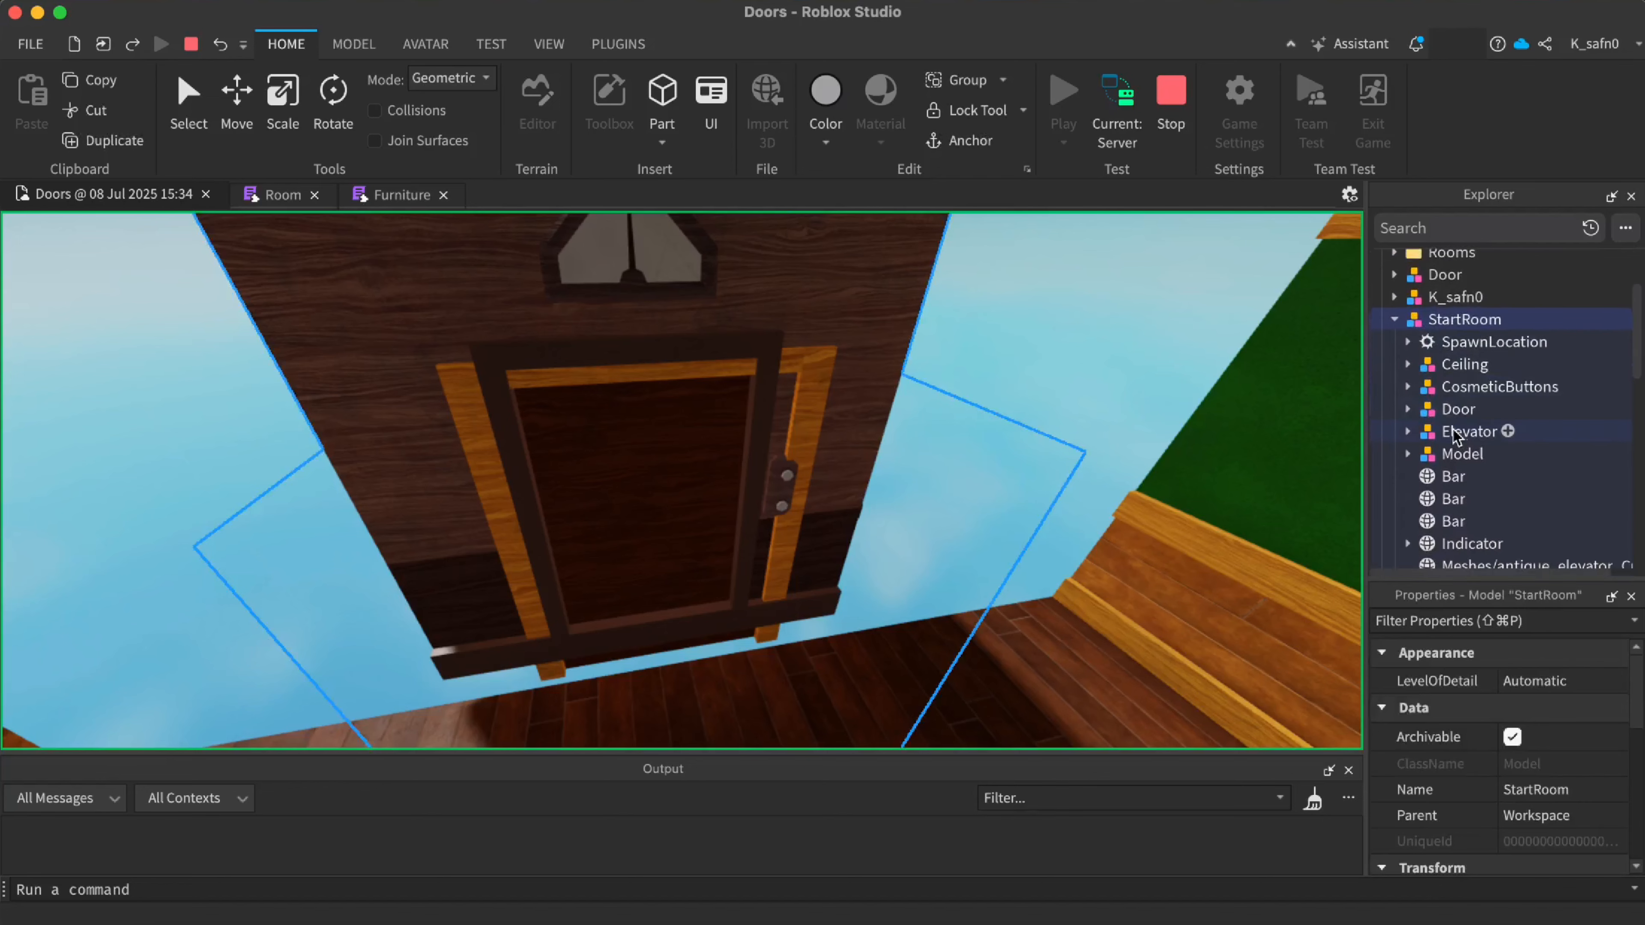
left_click(1465, 431)
left_click(1443, 410)
right_click_drag(1161, 491, 1163, 472)
scroll(1552, 447, "down", 1)
left_click(1407, 394)
left_click(1453, 412)
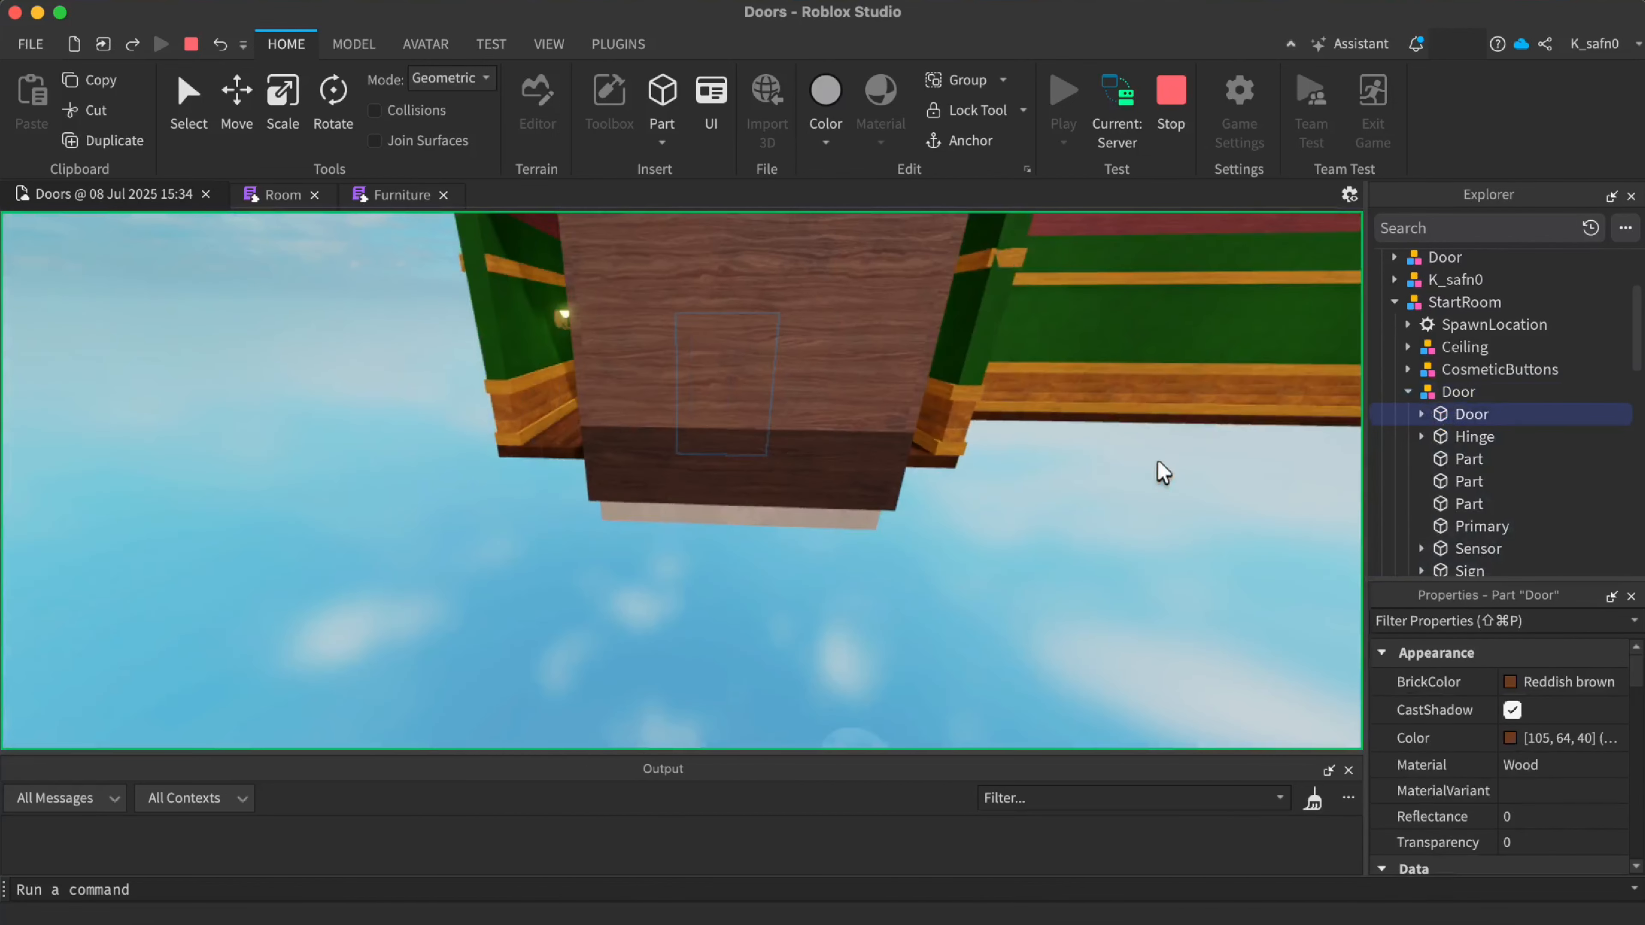
right_click_drag(789, 355, 779, 357)
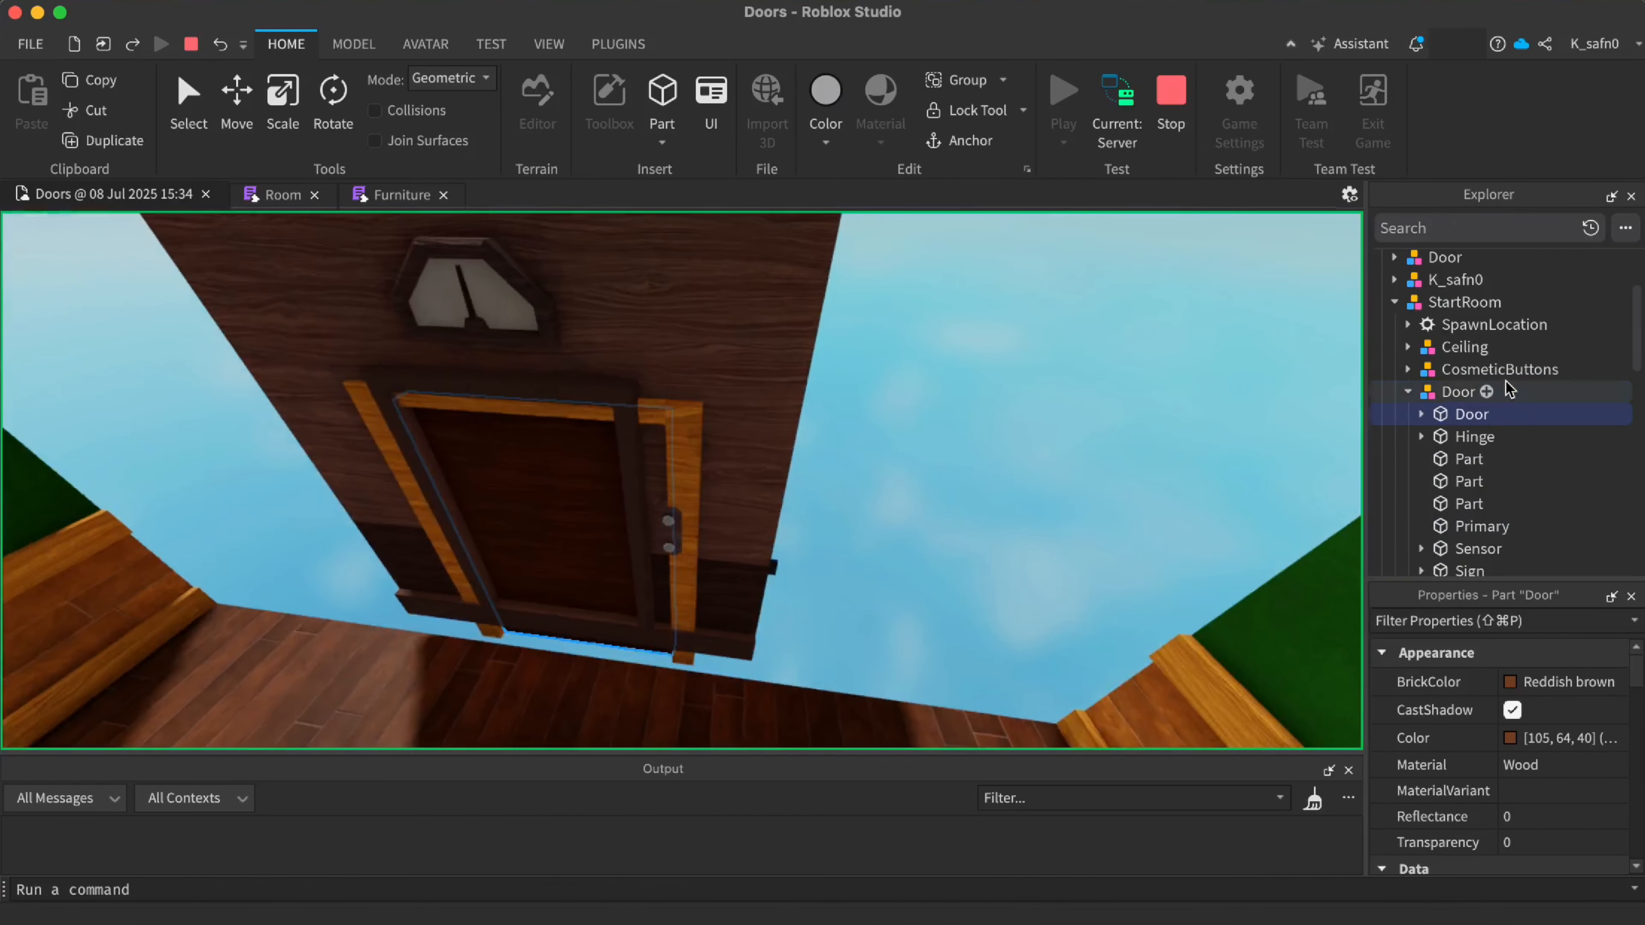
Examine StartRoom's other children one by one, including CosmeticButtons, Bar, Indicator and Exit, against the elevator doorway
left_click(1446, 350)
right_click_drag(1081, 528, 1081, 529)
scroll(1515, 382, "down", 1)
left_click(1481, 367)
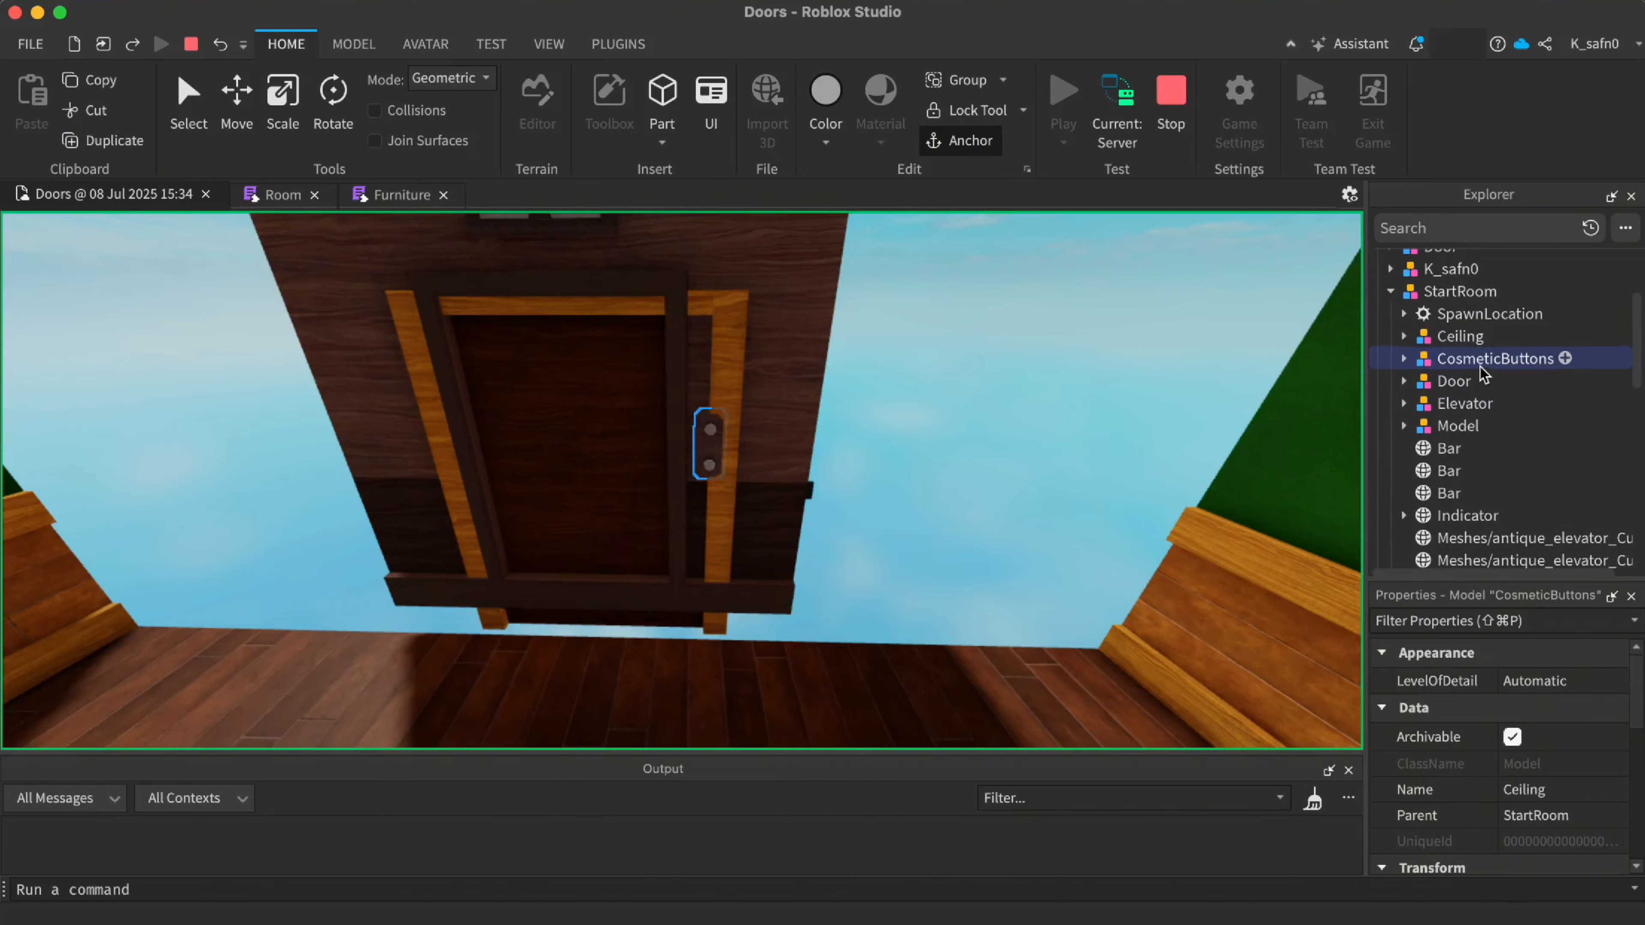
right_click_drag(1100, 407, 1099, 407)
left_click(1444, 449)
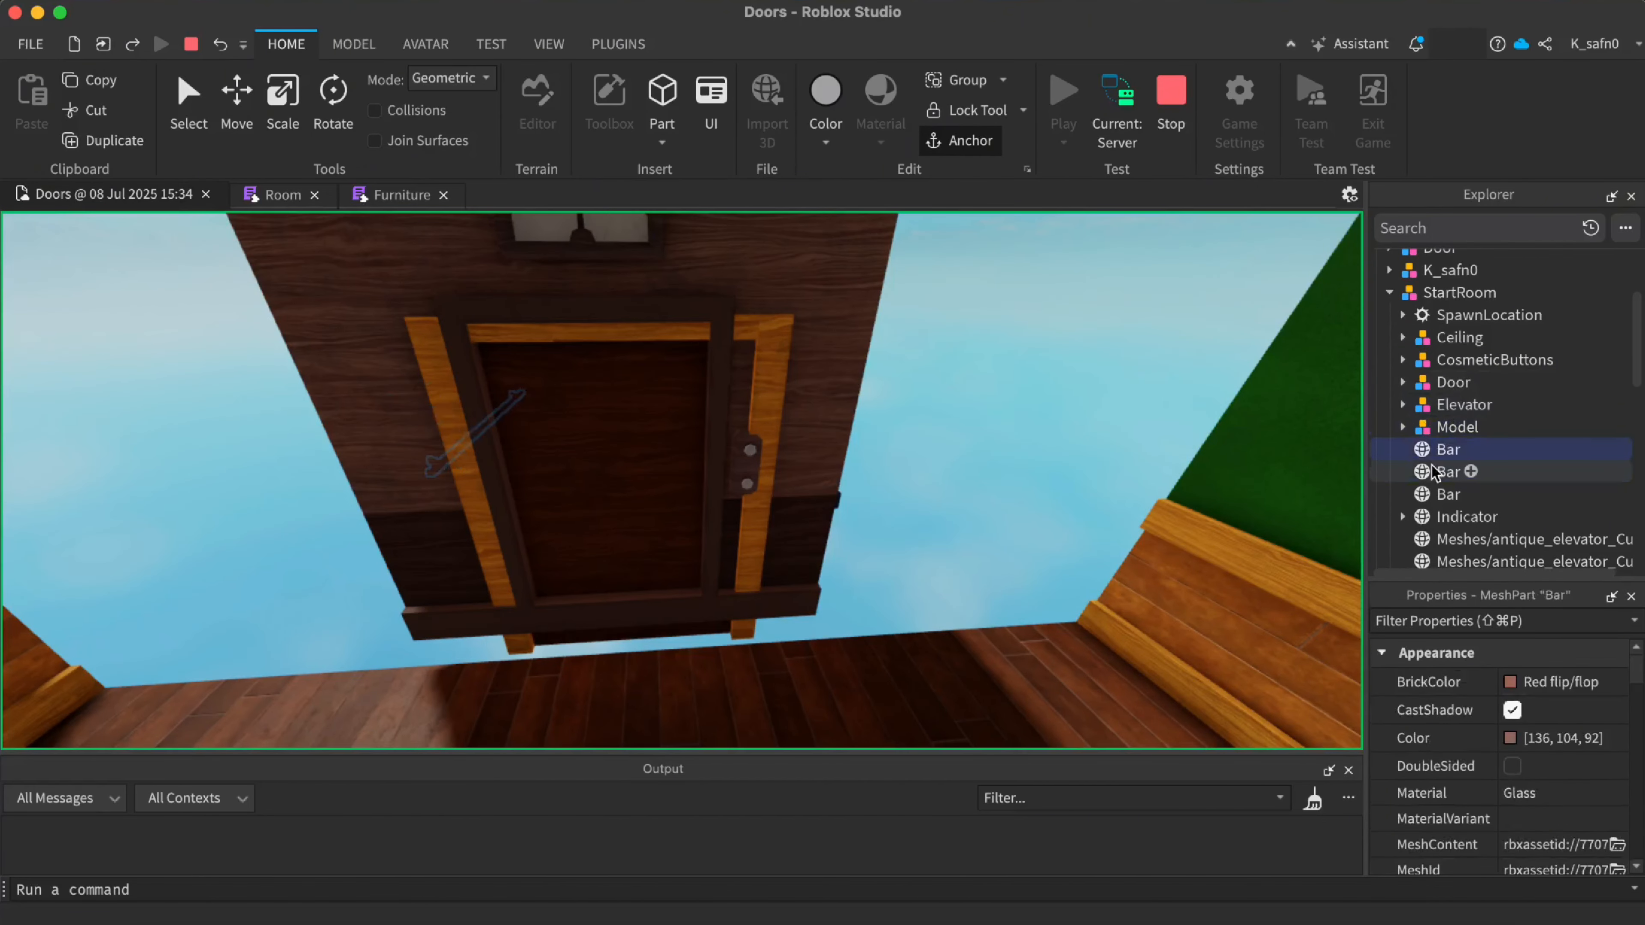
scroll(1436, 422, "down", 2)
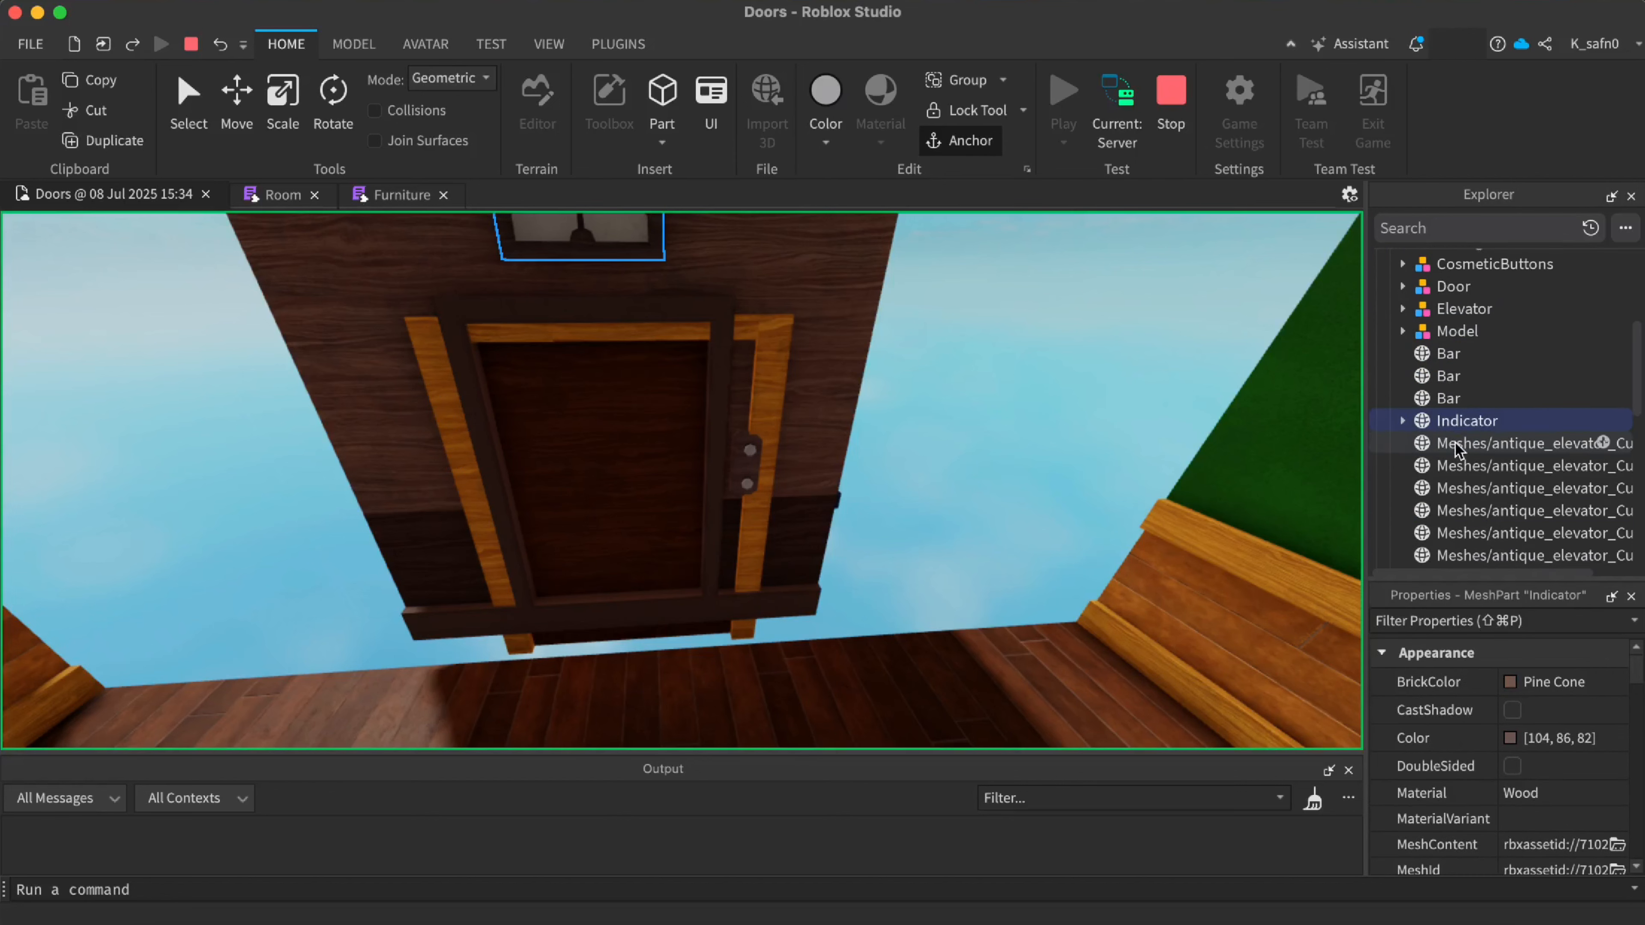
left_click(1455, 445)
scroll(1455, 446, "down", 2)
left_click(1456, 445)
scroll(1456, 444, "down", 2)
scroll(1455, 444, "down", 1)
left_click(1457, 448)
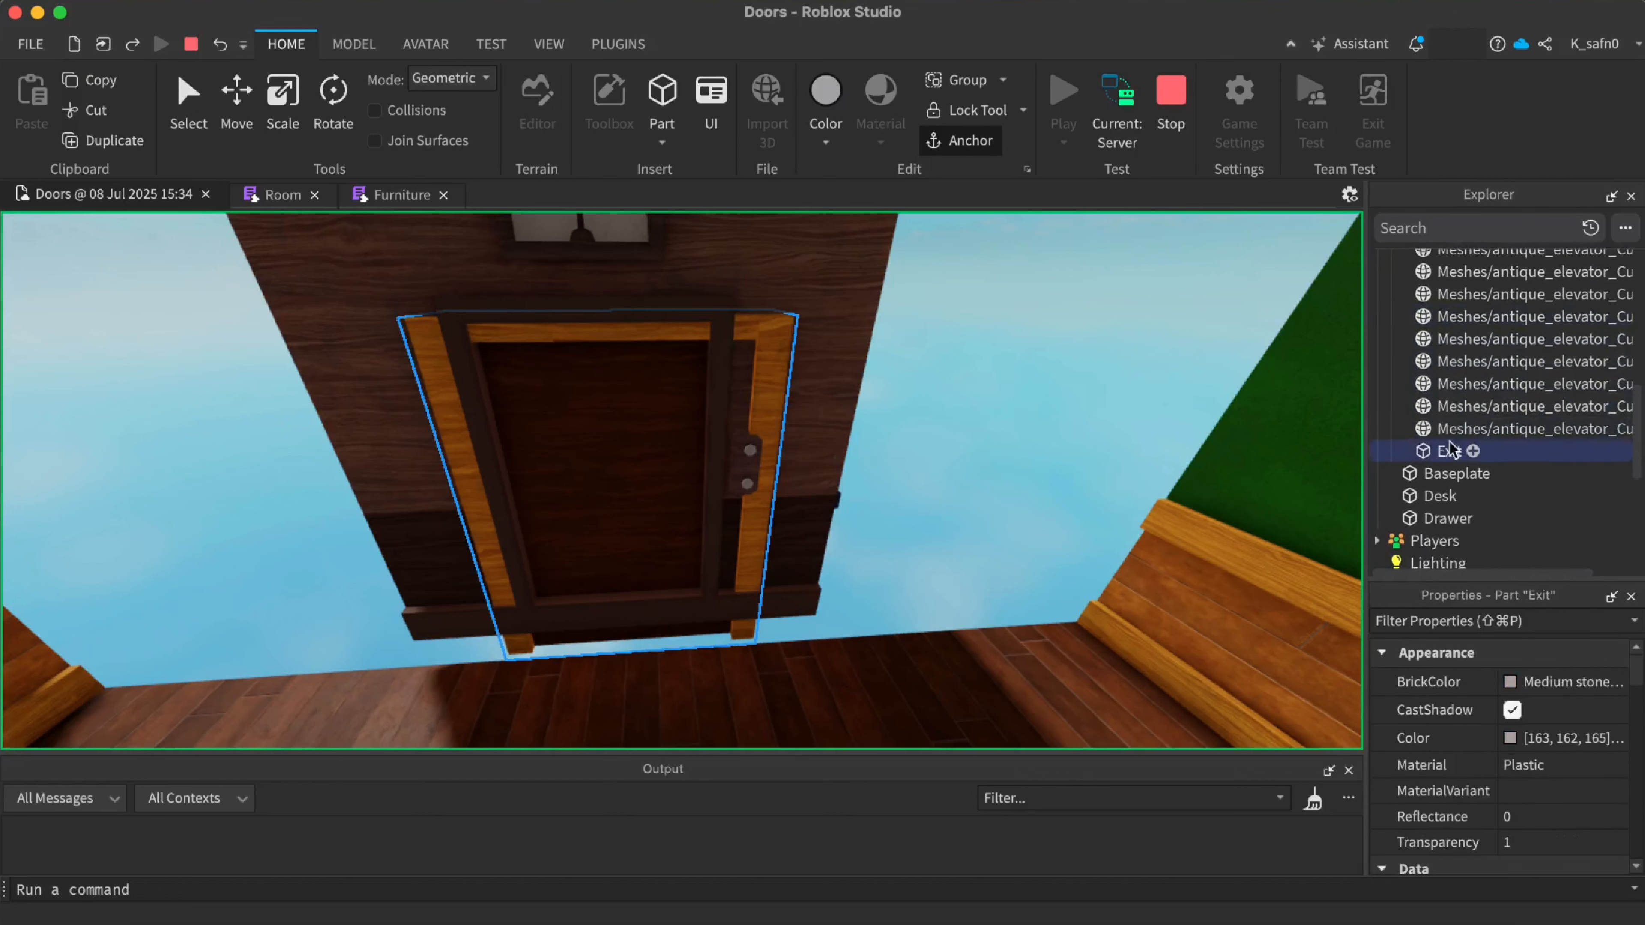
key("a")
right_click_drag(1272, 452, 1272, 448)
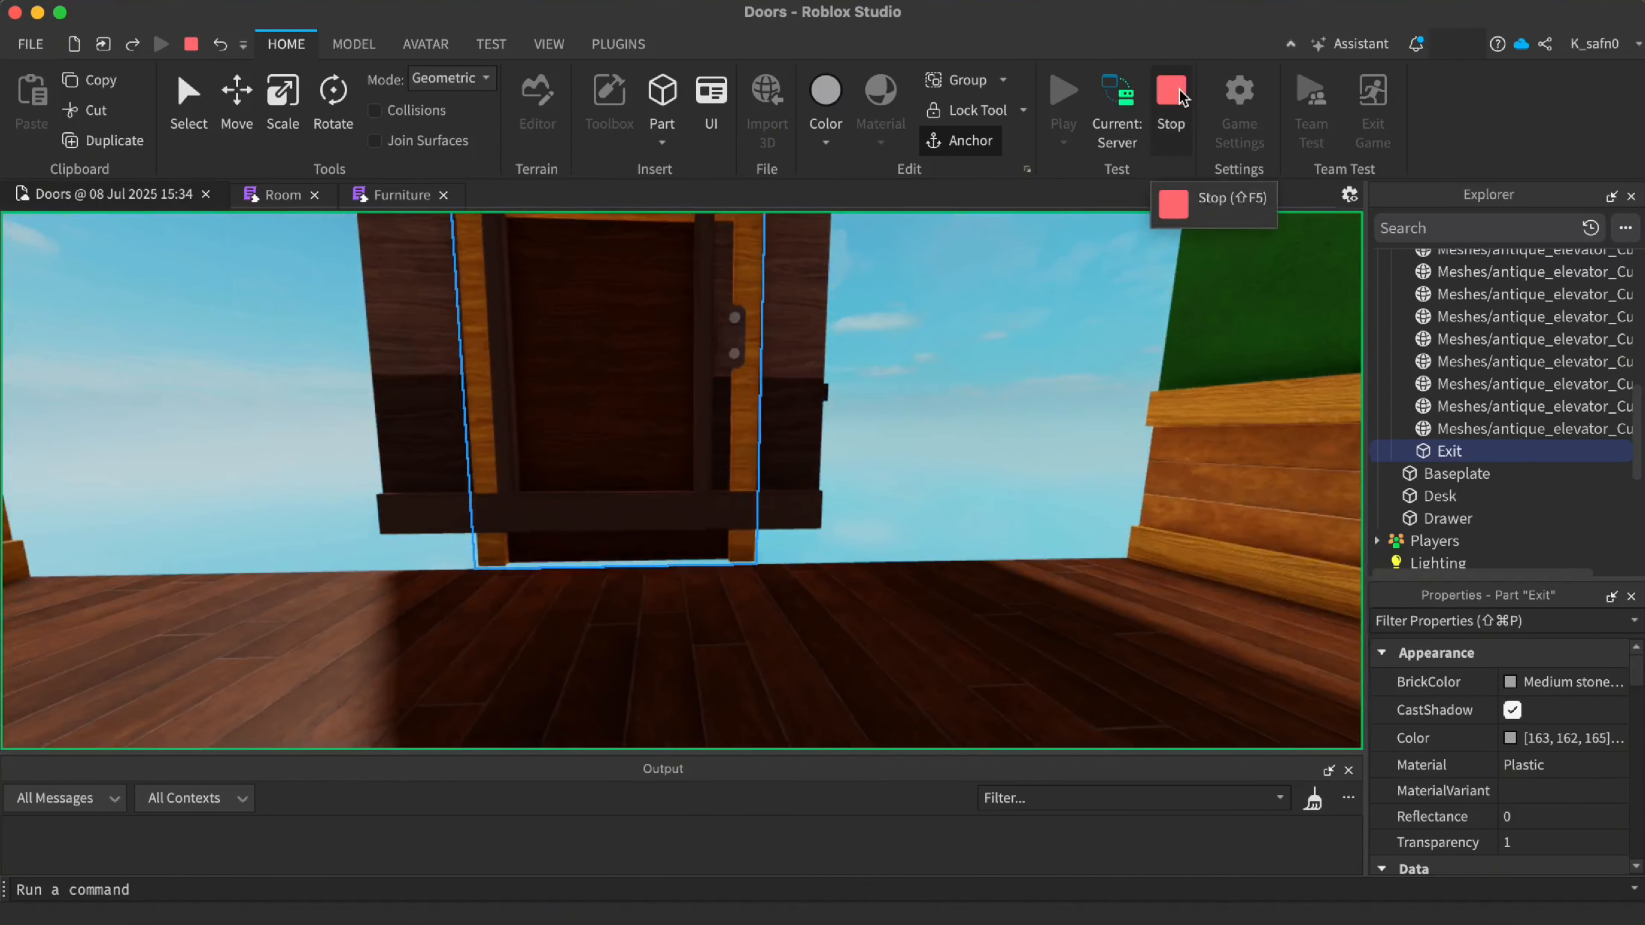
Examine the outline of the whole StartRoom model in the server view and stop the playtest
scroll(1401, 476, "up", 10)
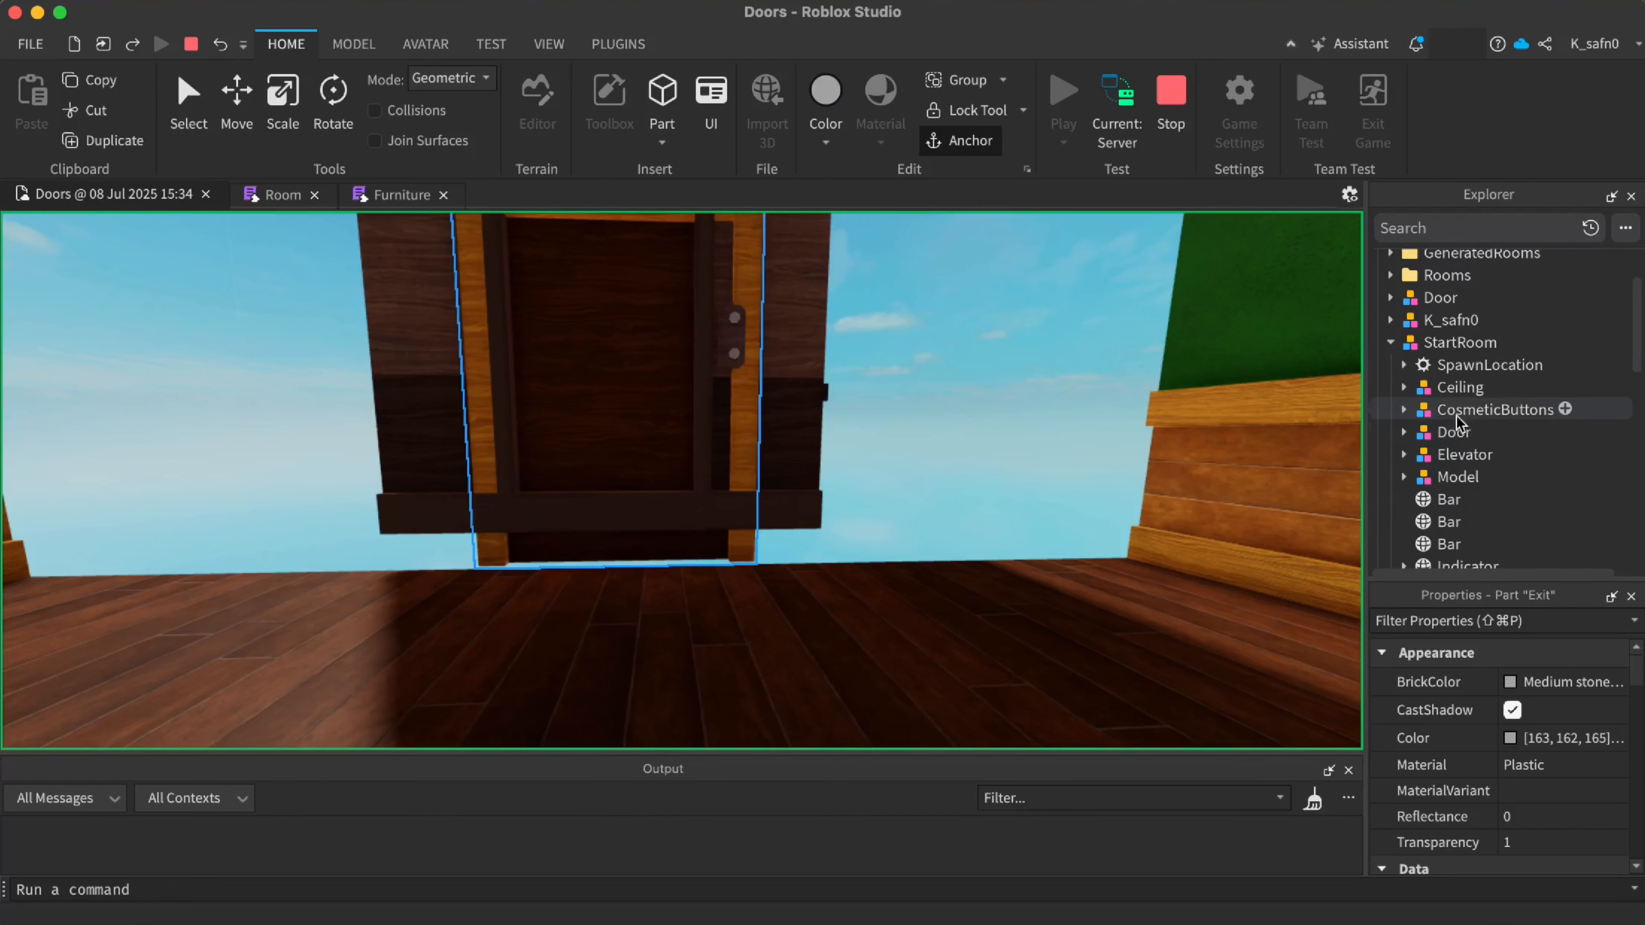
right_click_drag(1047, 354, 1047, 354)
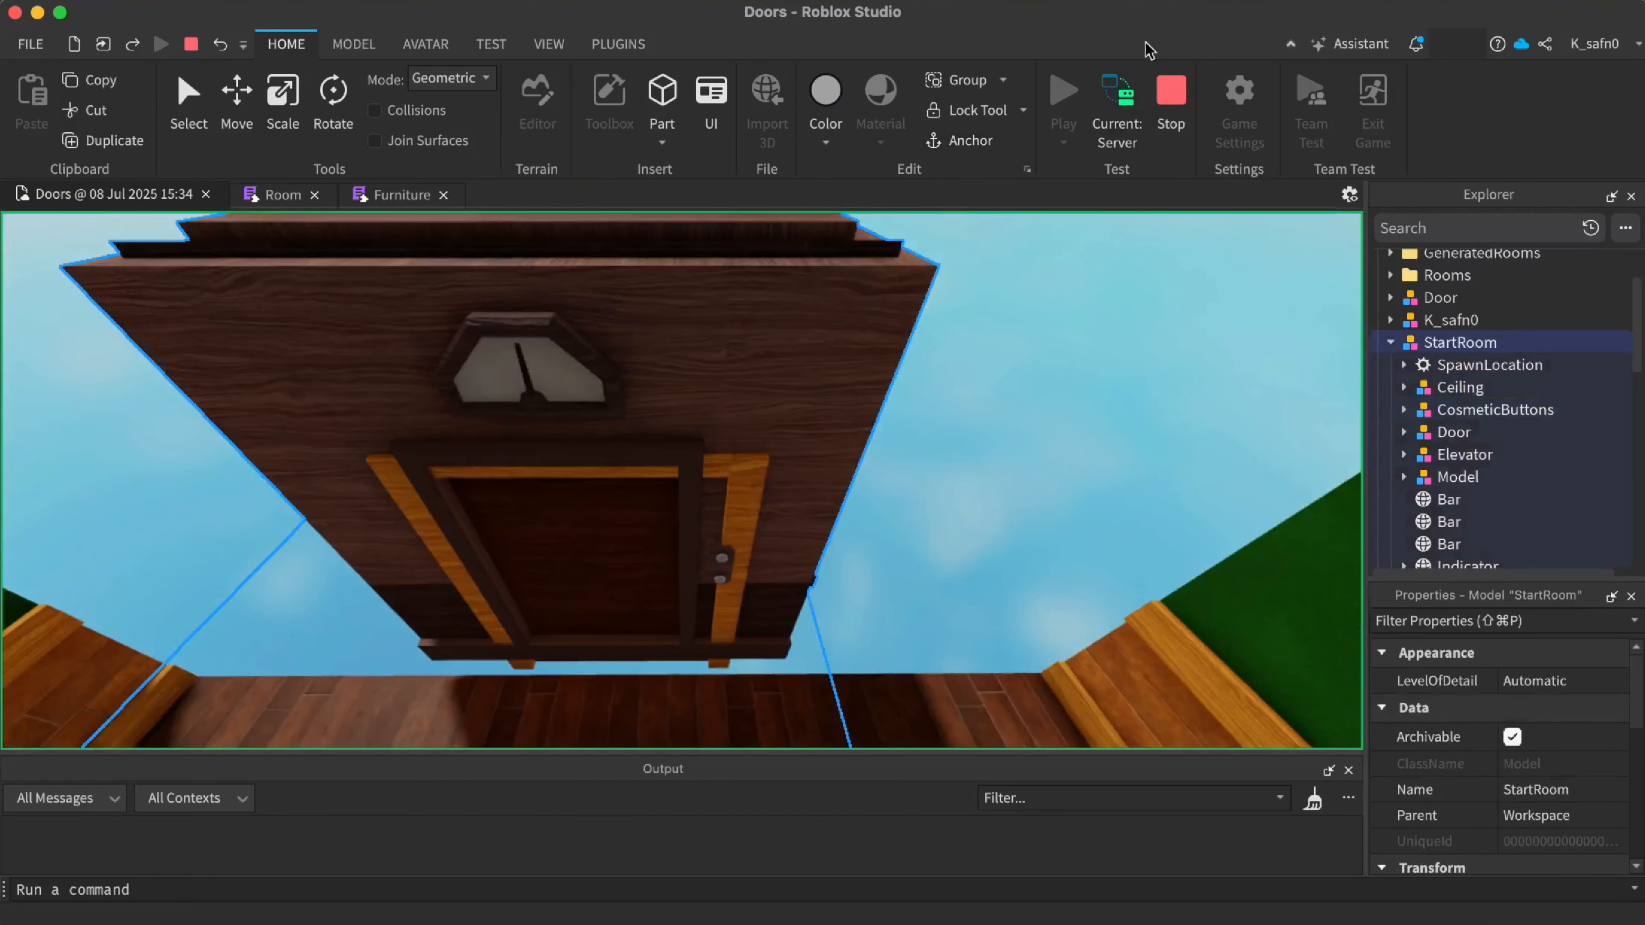
left_click(1167, 89)
Delete the Wall_Strip frame pieces above and on both sides of the elevator doorway
left_click(52, 195)
right_click_drag(974, 480, 978, 489)
key("w")
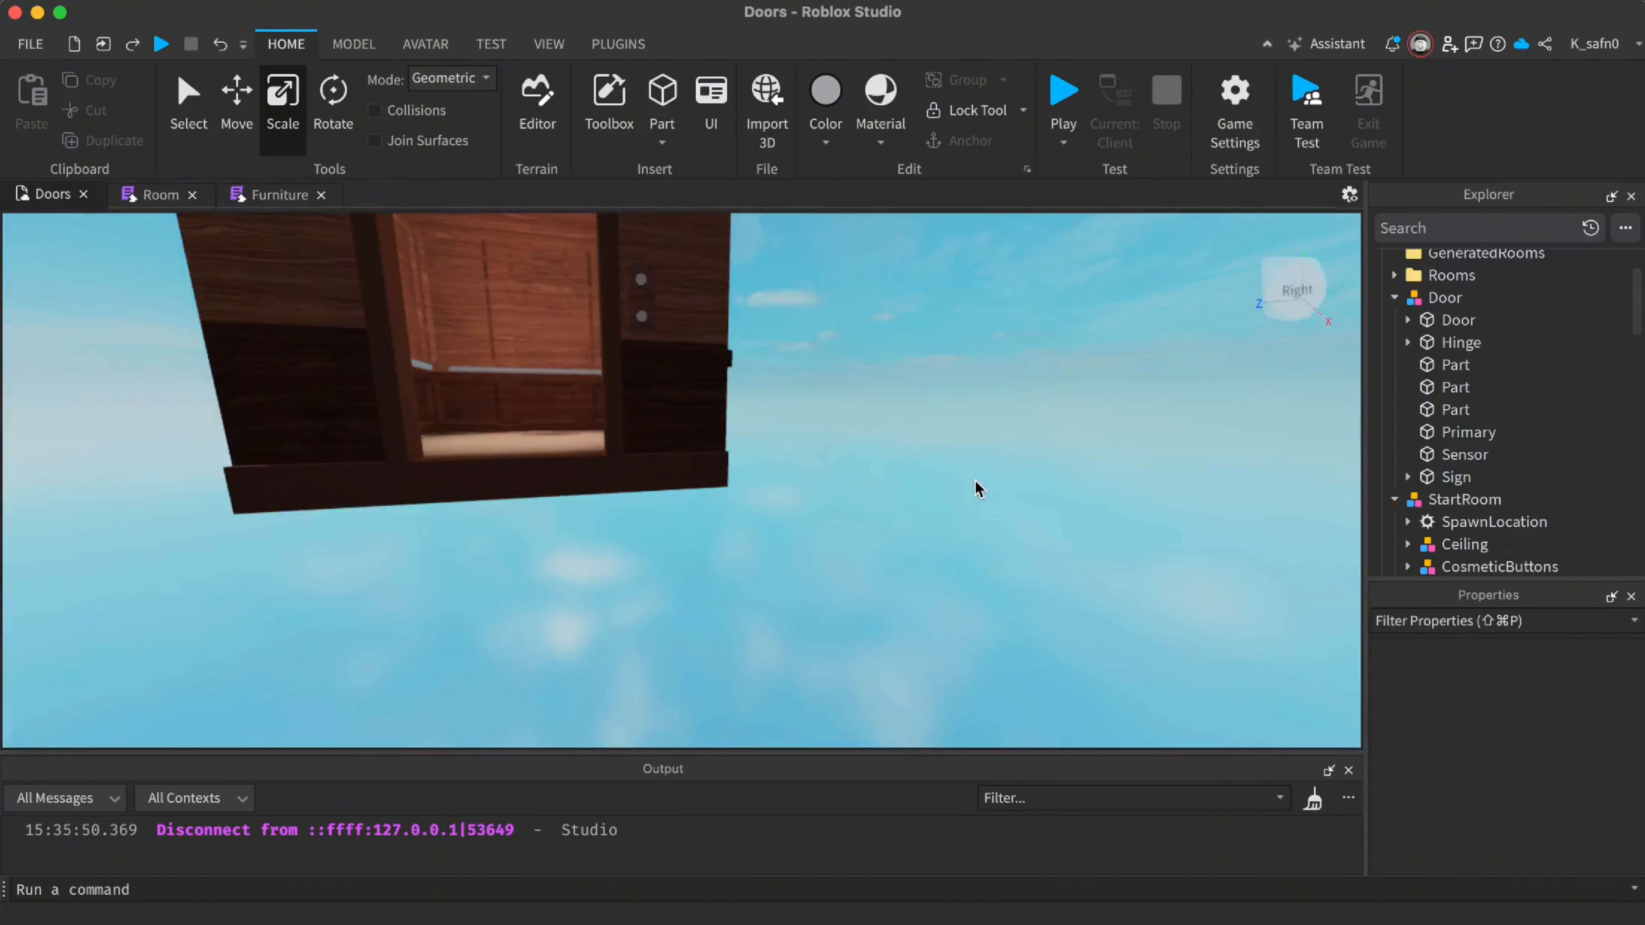
right_click_drag(819, 415, 819, 415)
key("w")
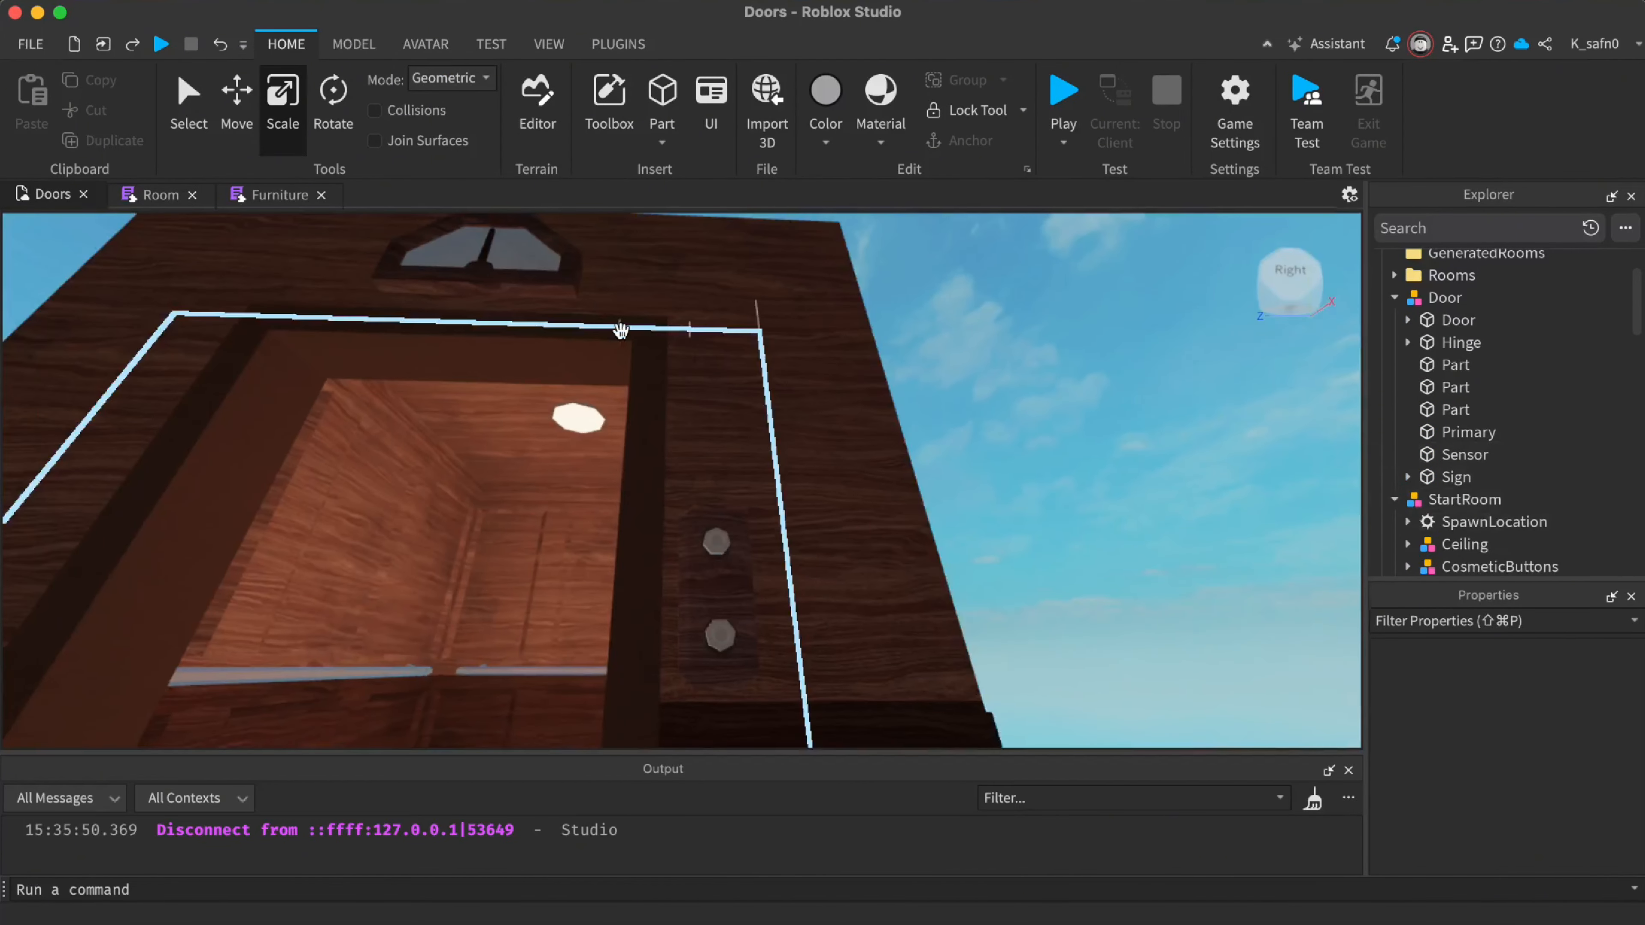
right_click_drag(621, 330, 628, 328)
left_click(536, 282)
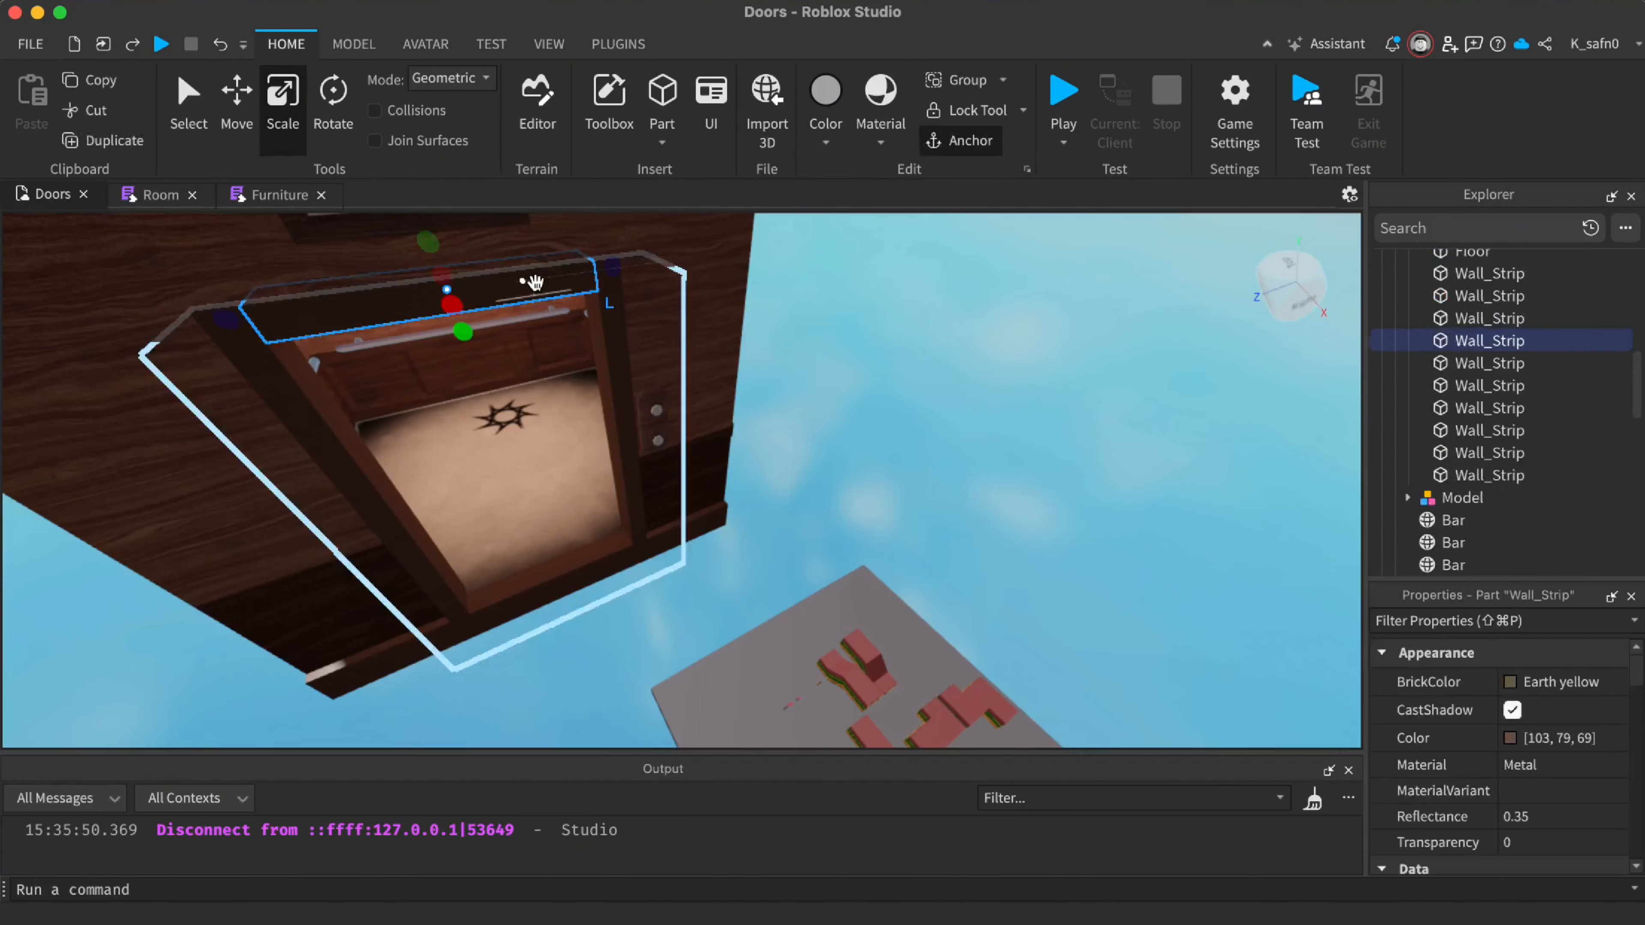
right_click_drag(1083, 317, 1083, 316)
left_click(1083, 316)
left_click(794, 424)
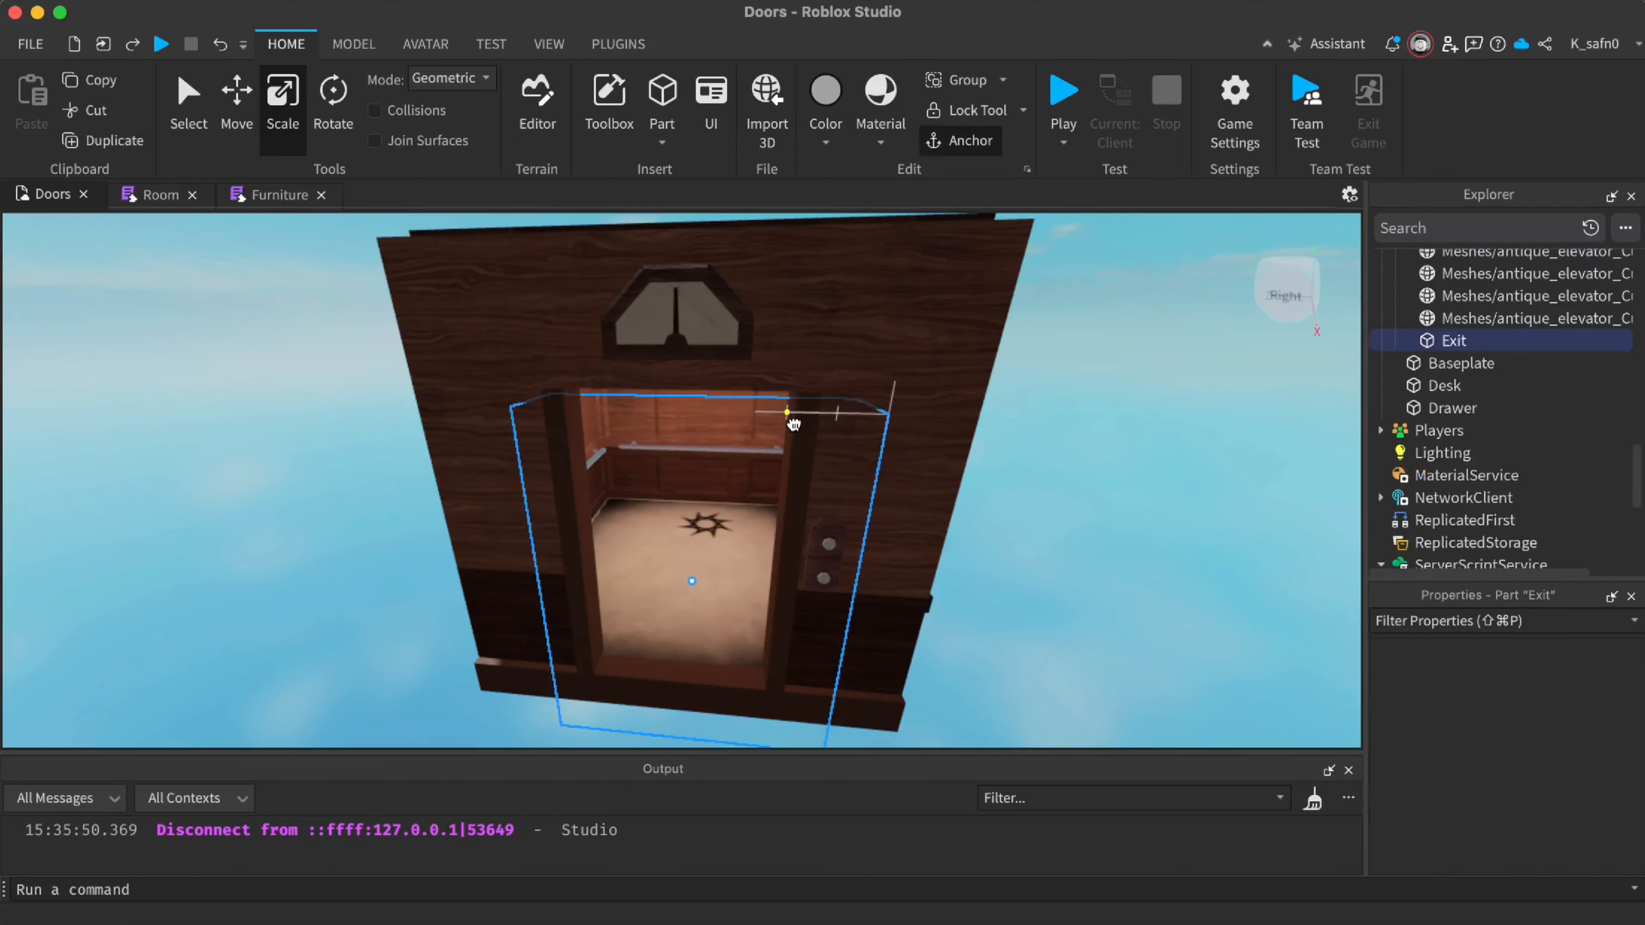
key("Delete")
left_click(794, 424, "alt")
key("Delete")
left_click(574, 469, "alt")
left_click(575, 468, "alt")
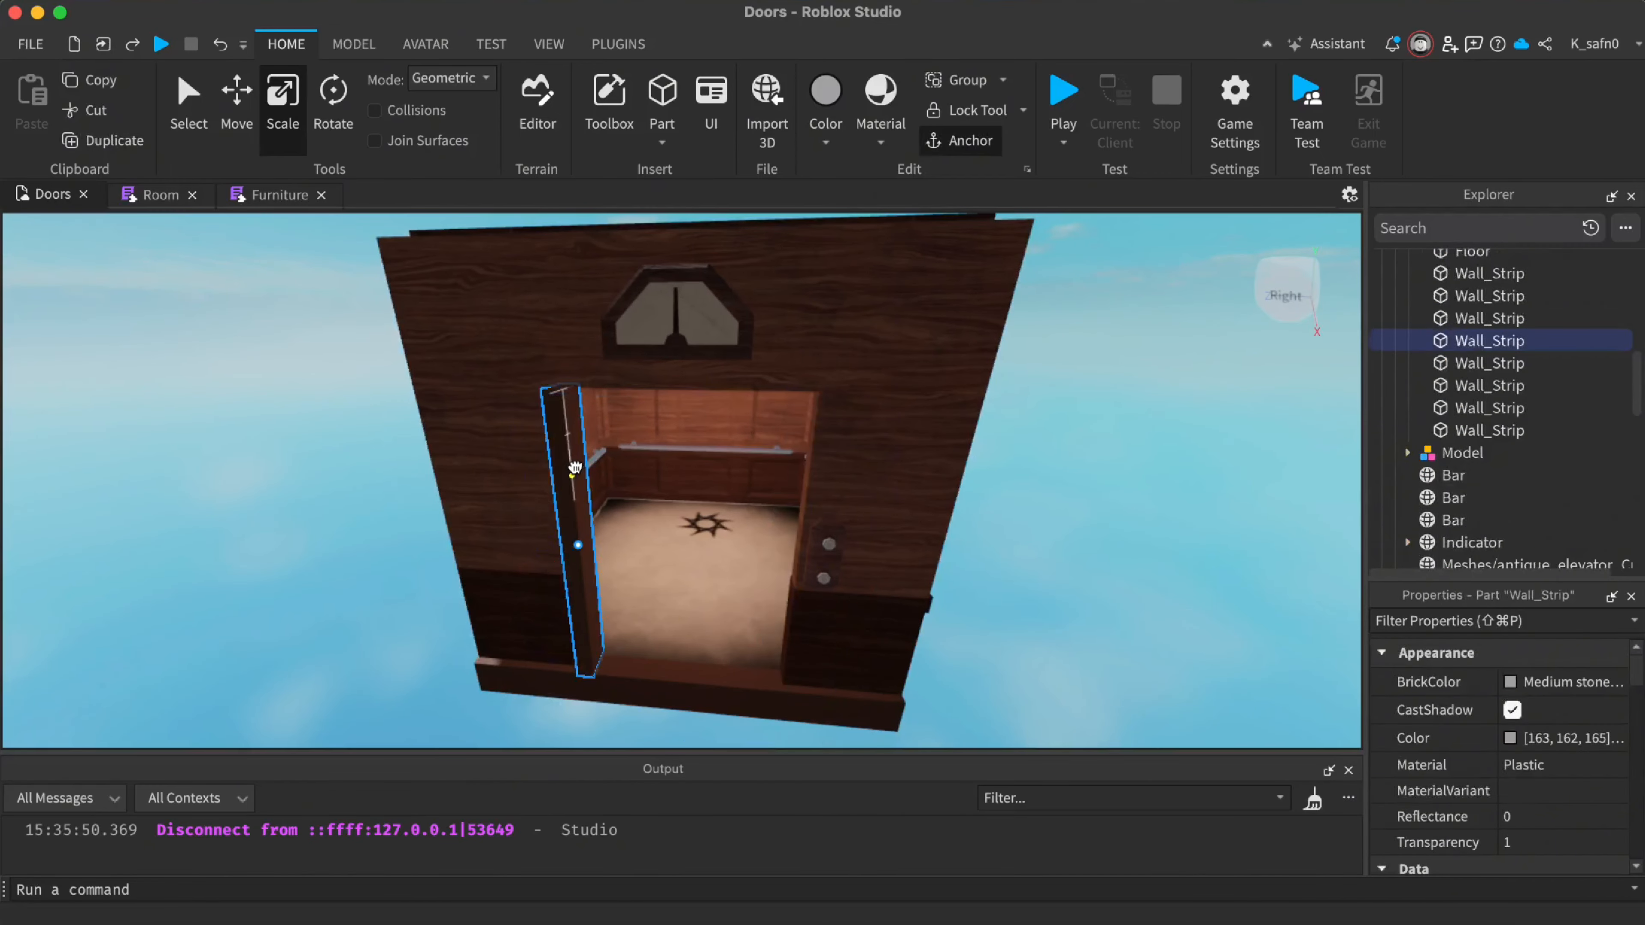
key("Delete")
Select StartRoom's Exit part and shift it about 0.375 studs along its depth relative to the elevator doorway
left_click(760, 584, "alt")
key("s")
right_click_drag(1066, 517, 1067, 517)
key("s")
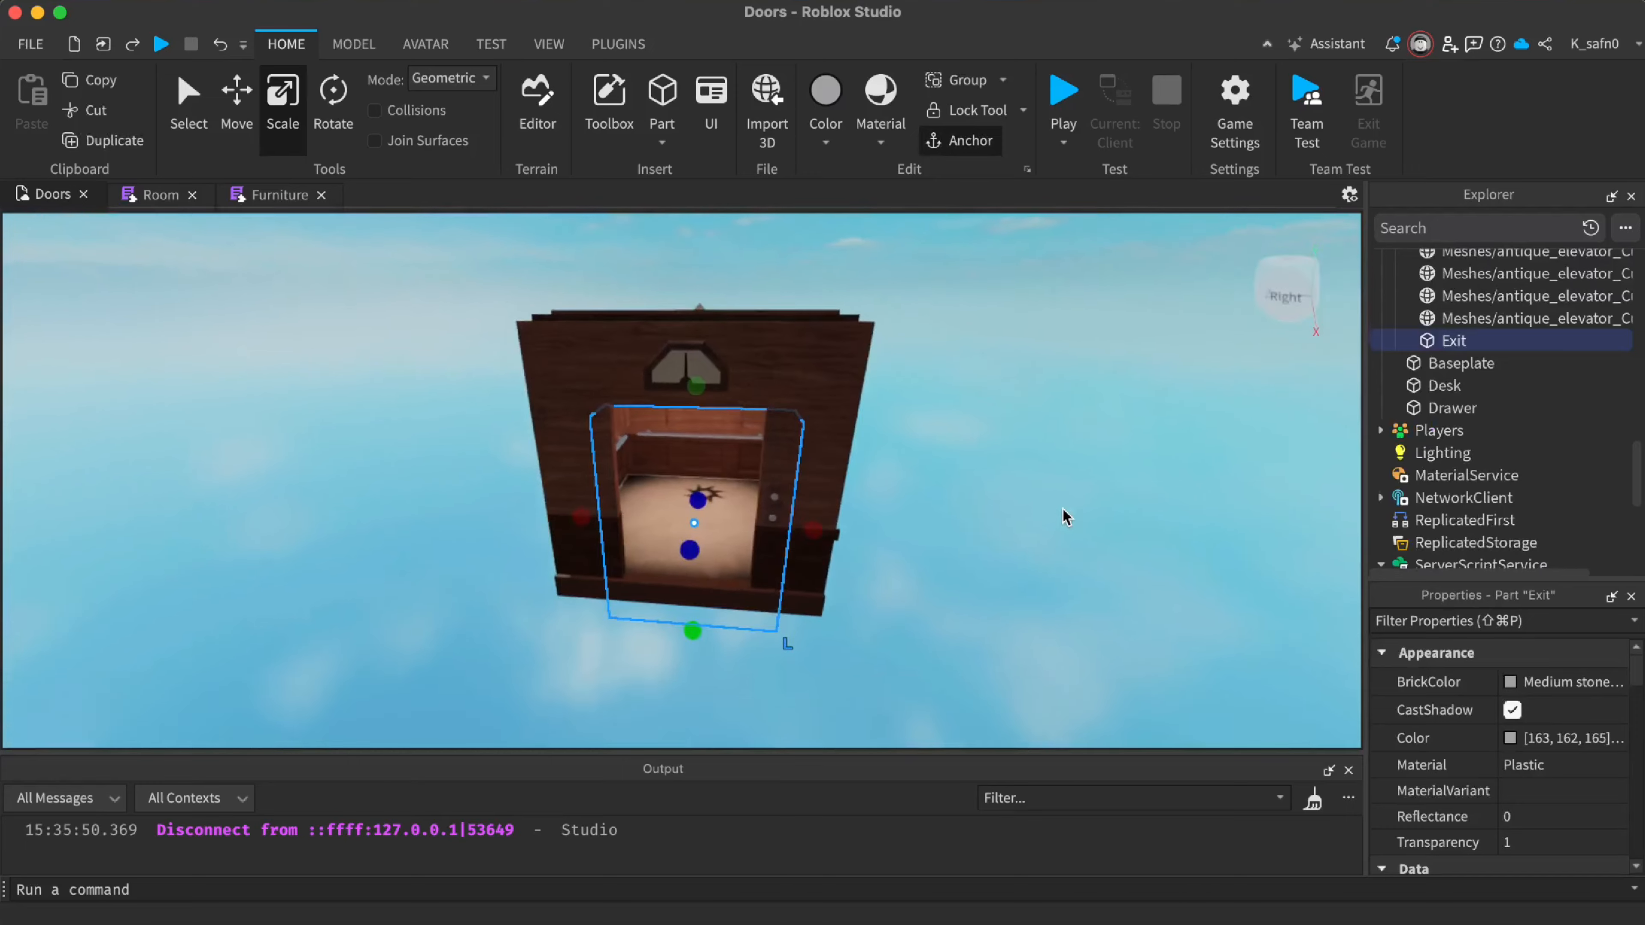
key("super+2")
key("w")
left_click_drag(712, 492, 716, 485)
key("w")
right_click_drag(715, 482, 715, 482)
key("s")
key("s")
key("w")
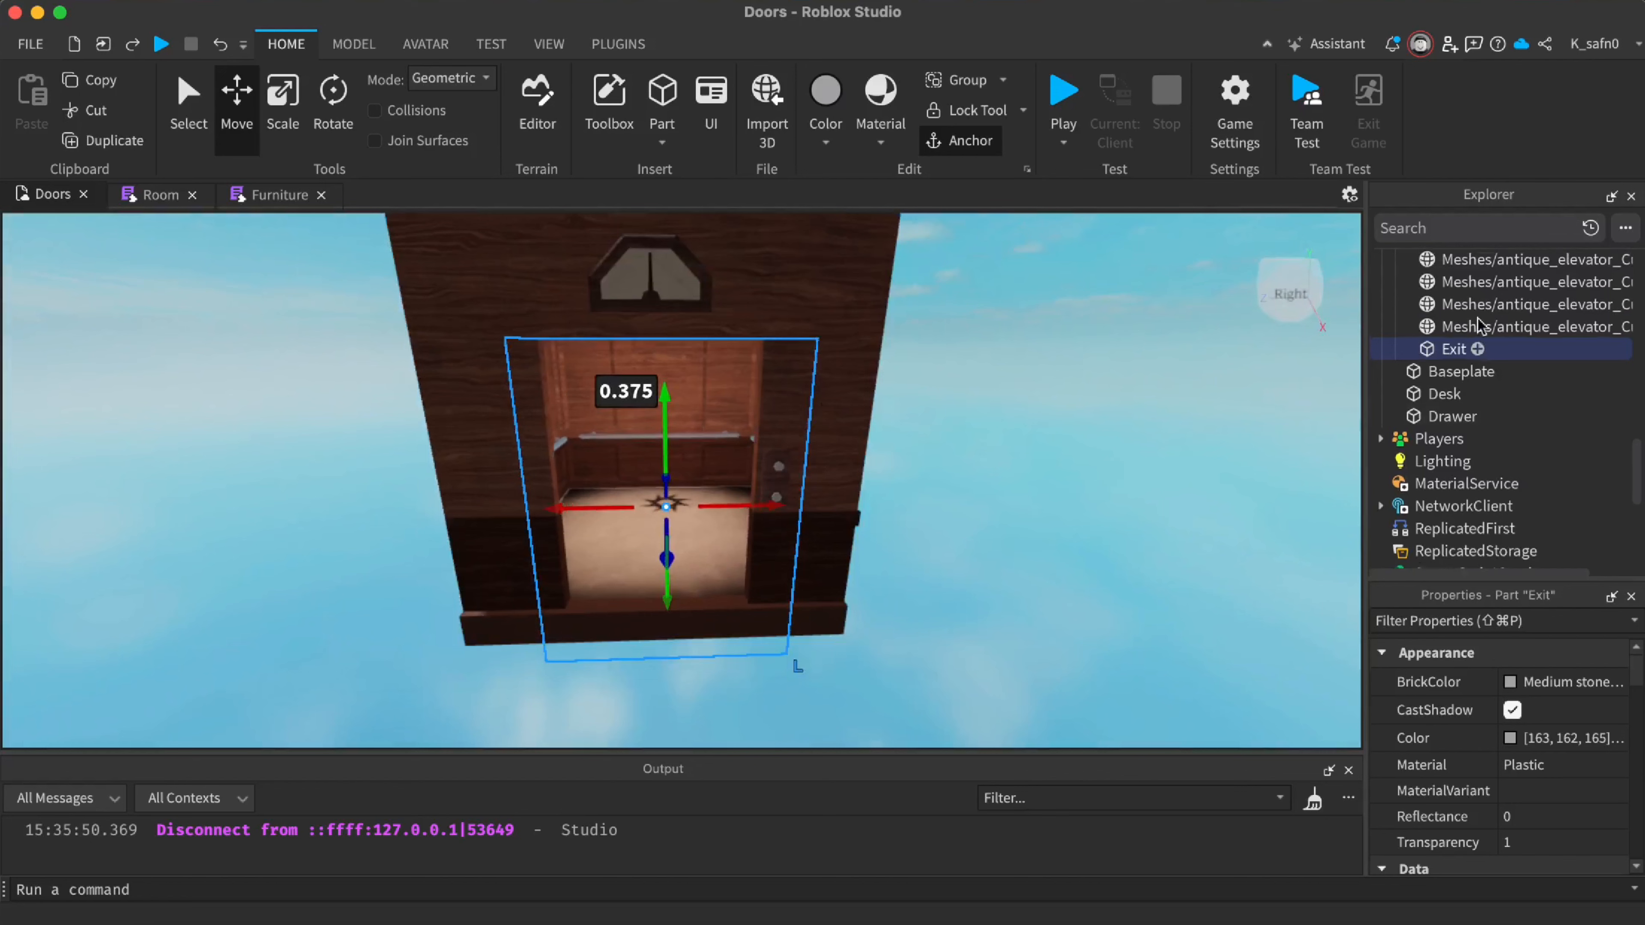
Move the Exit part out of StartRoom to sit directly under Workspace, and scale the StartRoom model up slightly
scroll(1525, 419, "up", 5)
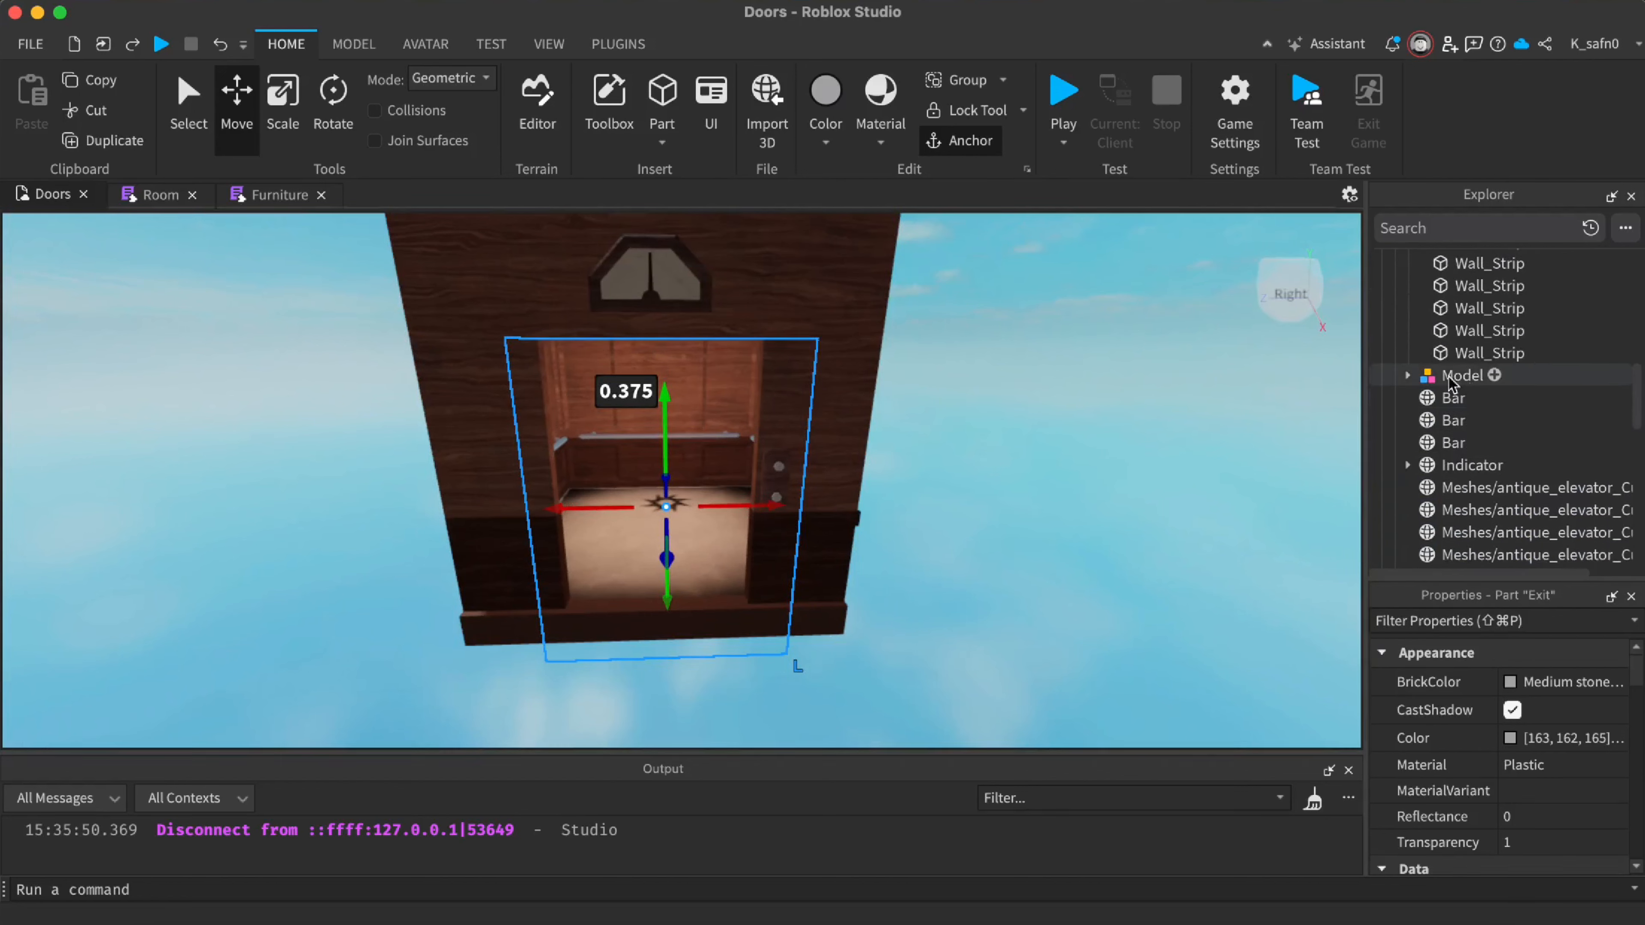
scroll(1449, 382, "up", 1)
scroll(1449, 427, "up", 5)
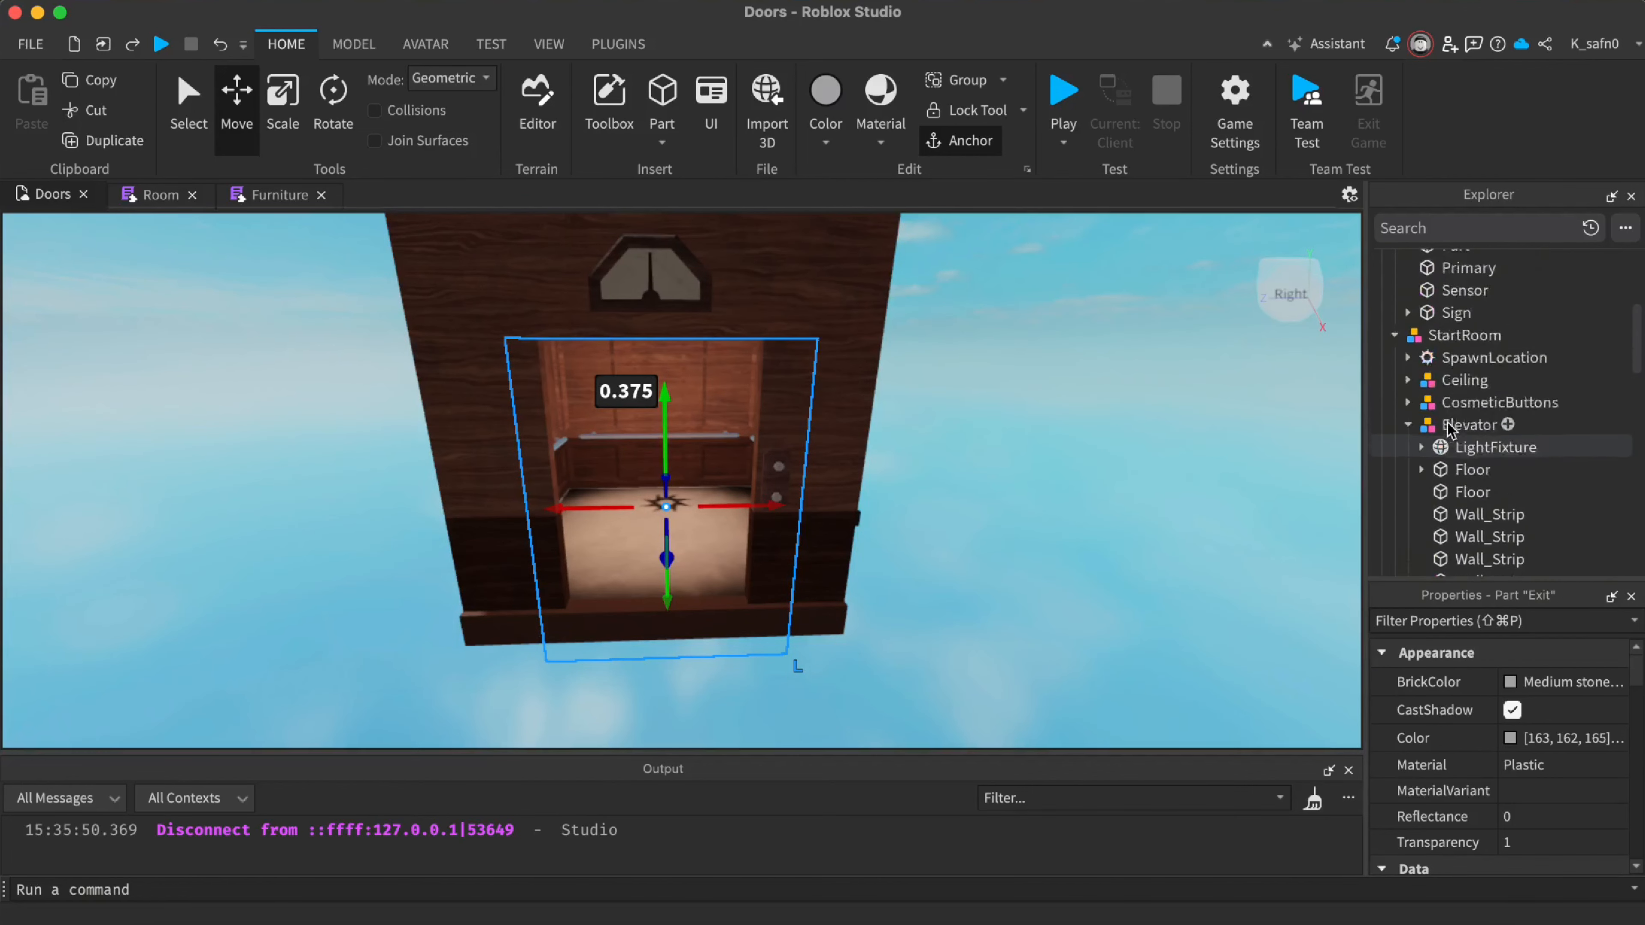
left_click(1464, 365)
key("f")
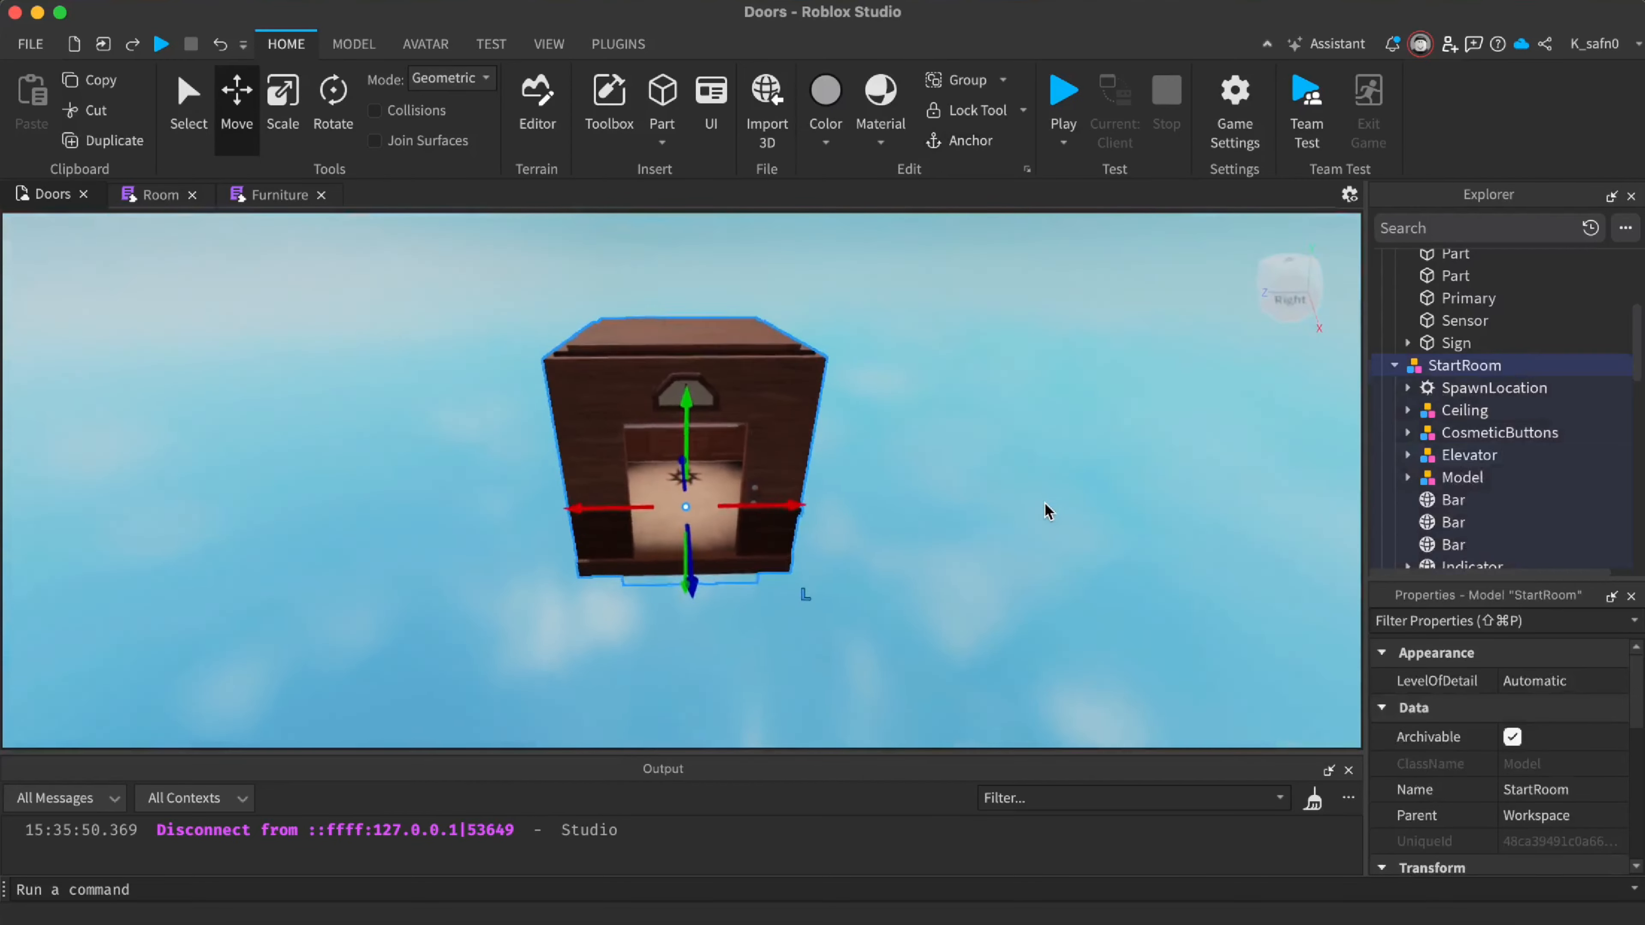
scroll(1554, 438, "down", 5)
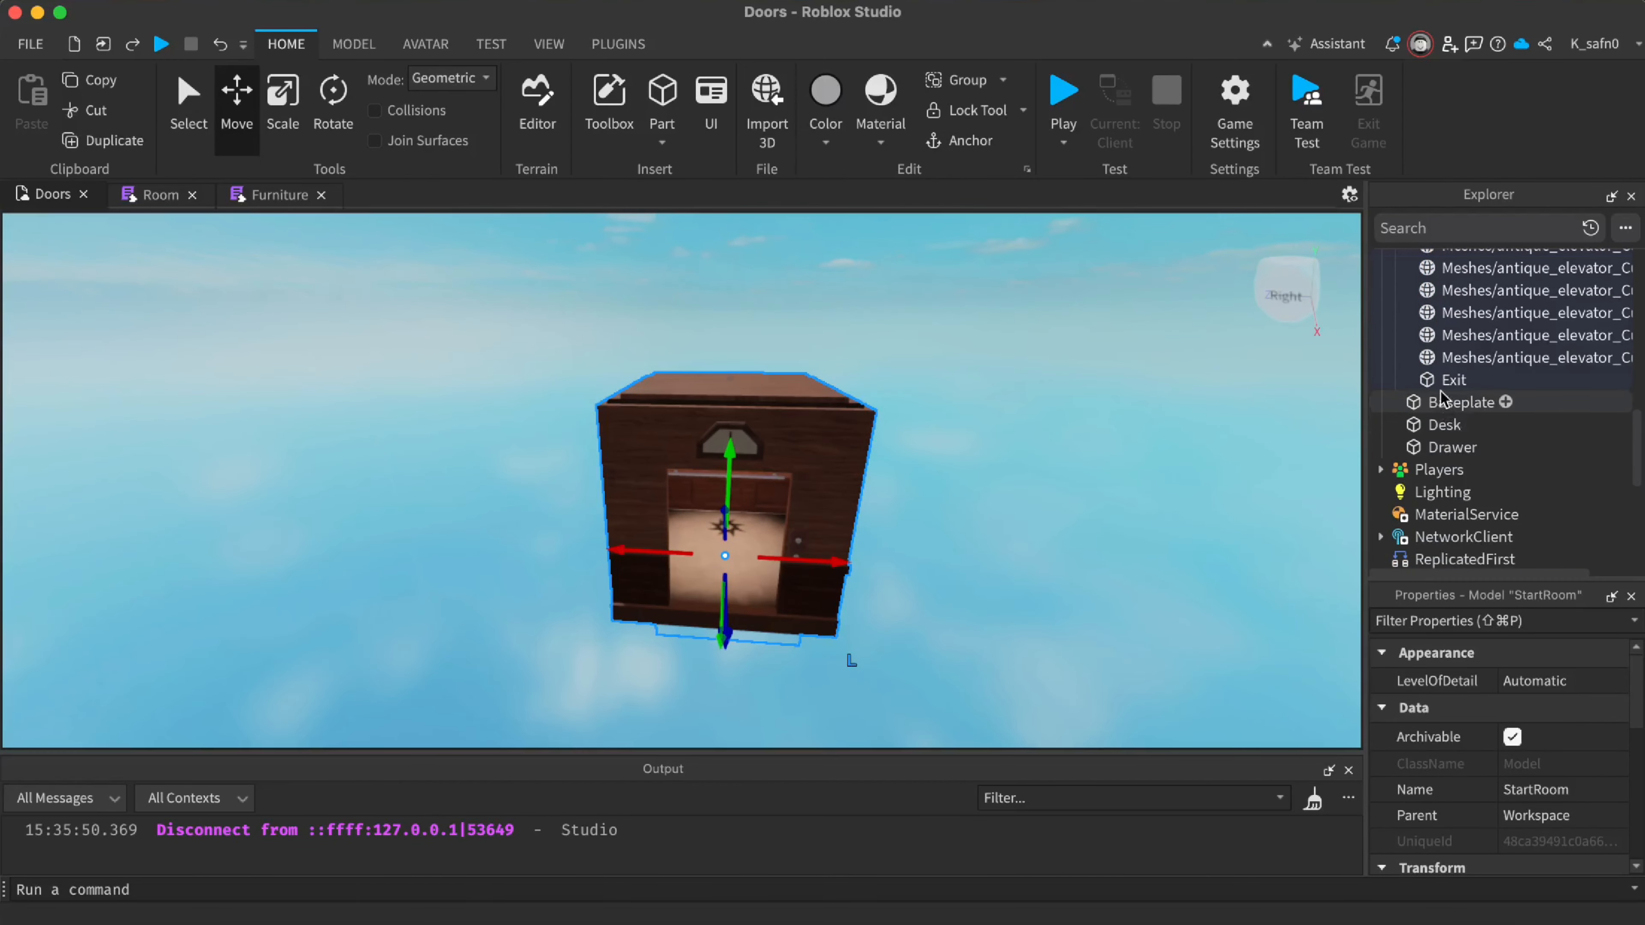
left_click_drag(1442, 389, 1438, 258)
scroll(1500, 398, "down", 5)
left_click(1443, 443)
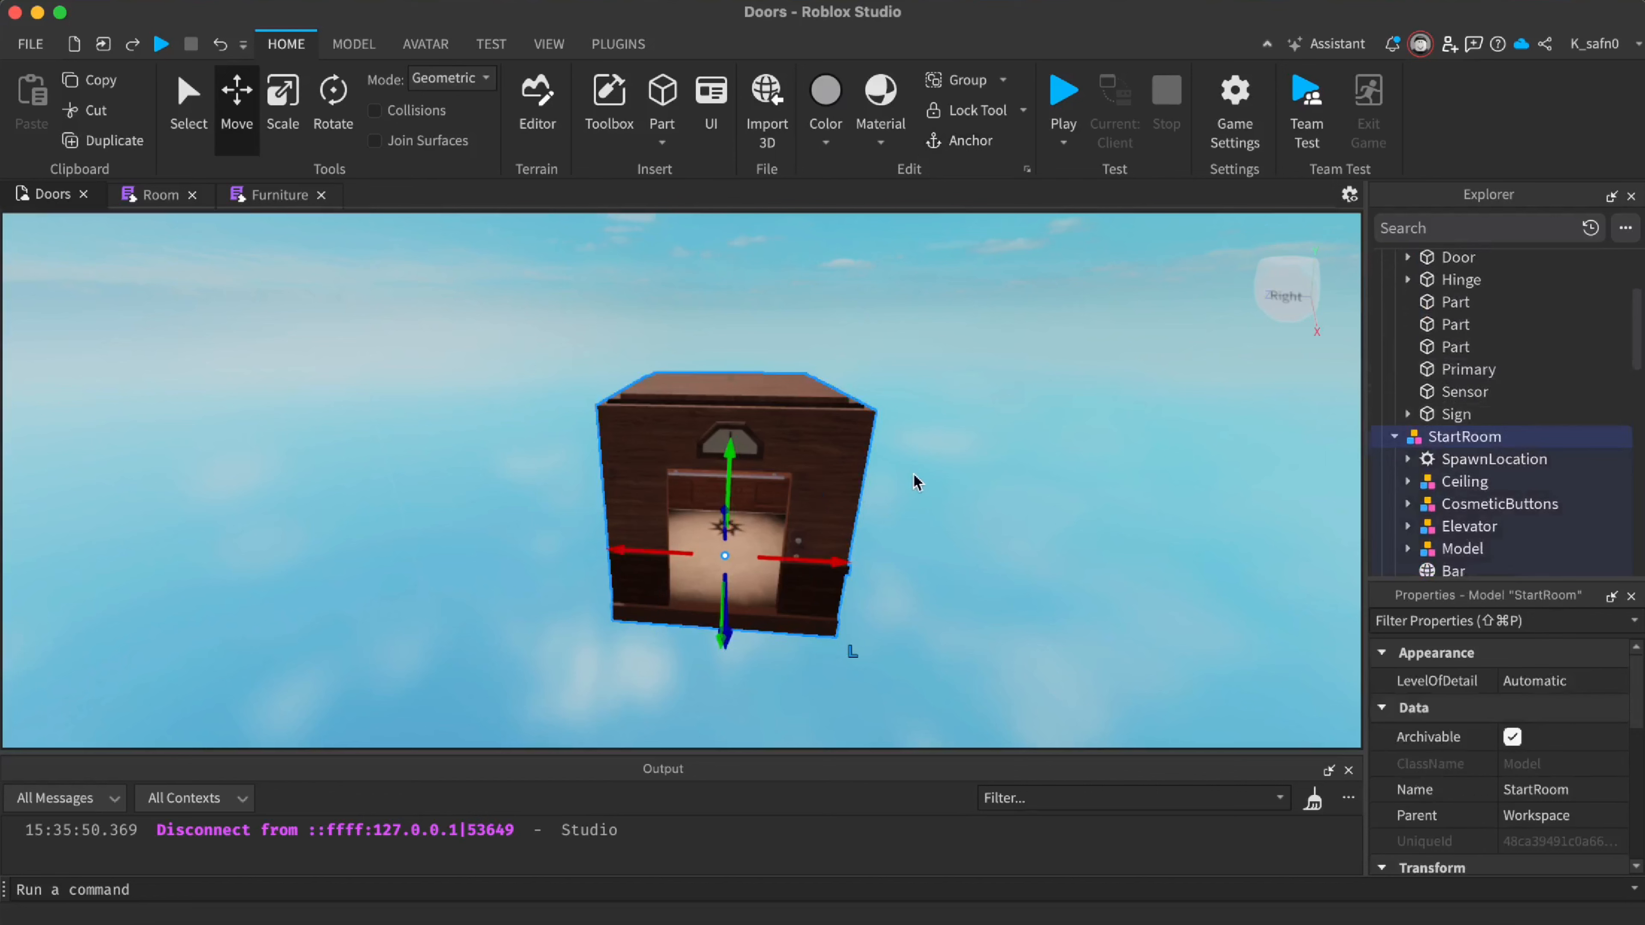
left_click_drag(889, 564, 931, 566)
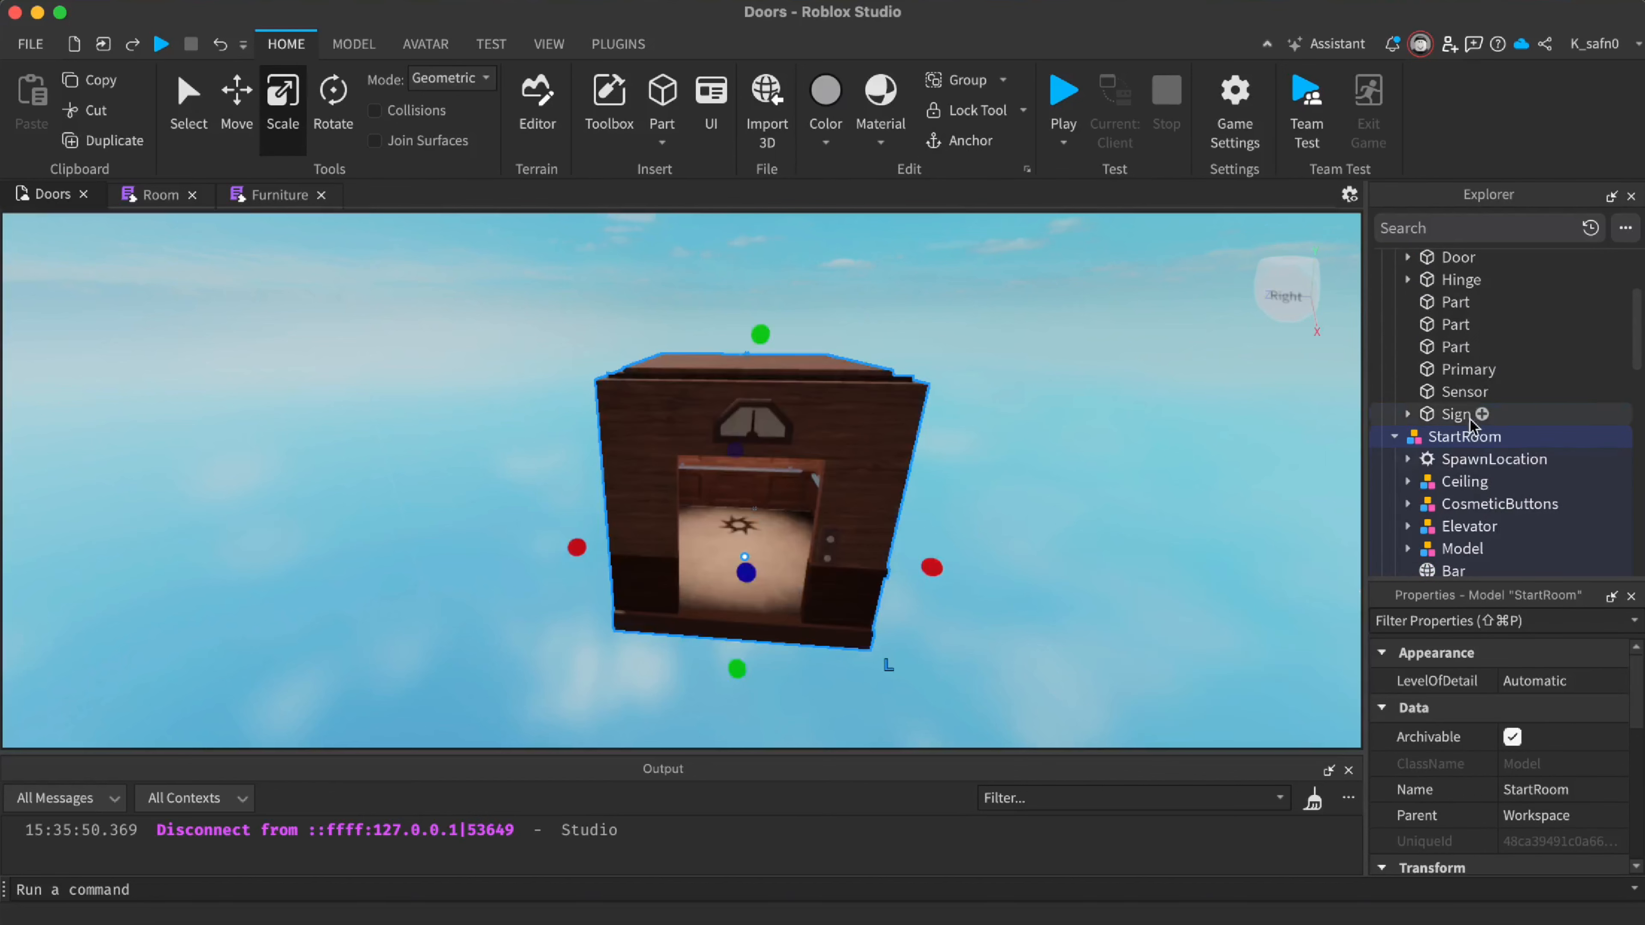
Raise the Exit part so its lower edge lines up with the elevator doorway's threshold
scroll(1514, 405, "down", 5)
scroll(1514, 401, "down", 5)
left_click(1441, 457)
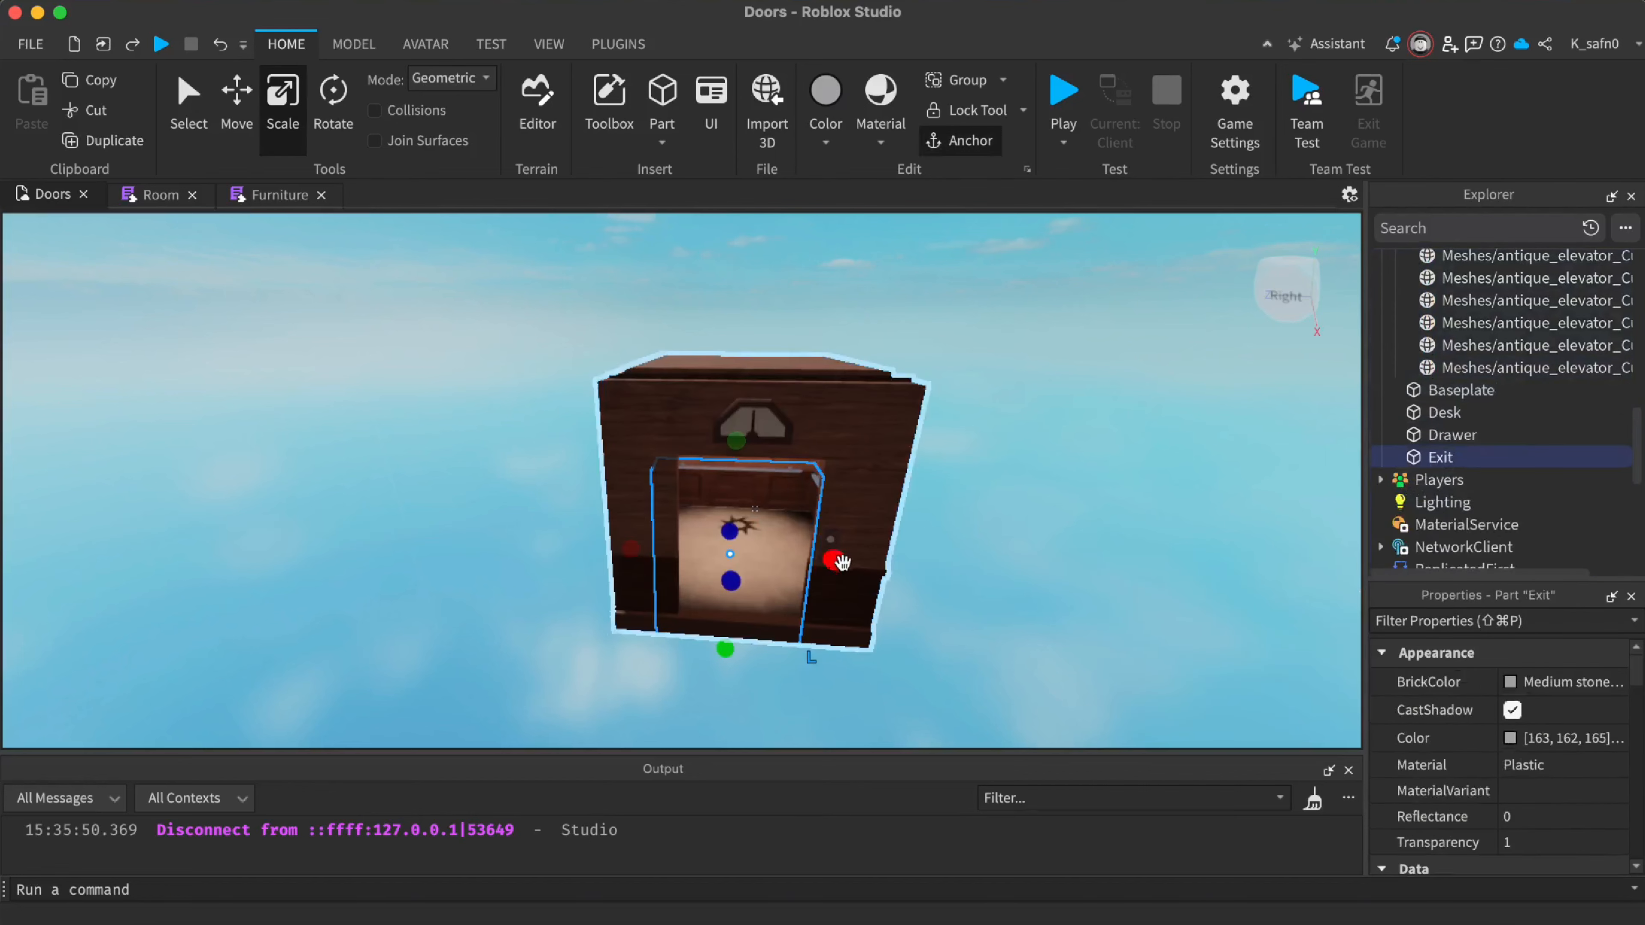
key("super+2")
key("f")
left_click_drag(685, 458, 685, 435)
left_click_drag(793, 540, 794, 539)
right_click_drag(794, 539, 806, 538)
scroll(816, 586, "up", 5)
scroll(822, 596, "down", 5)
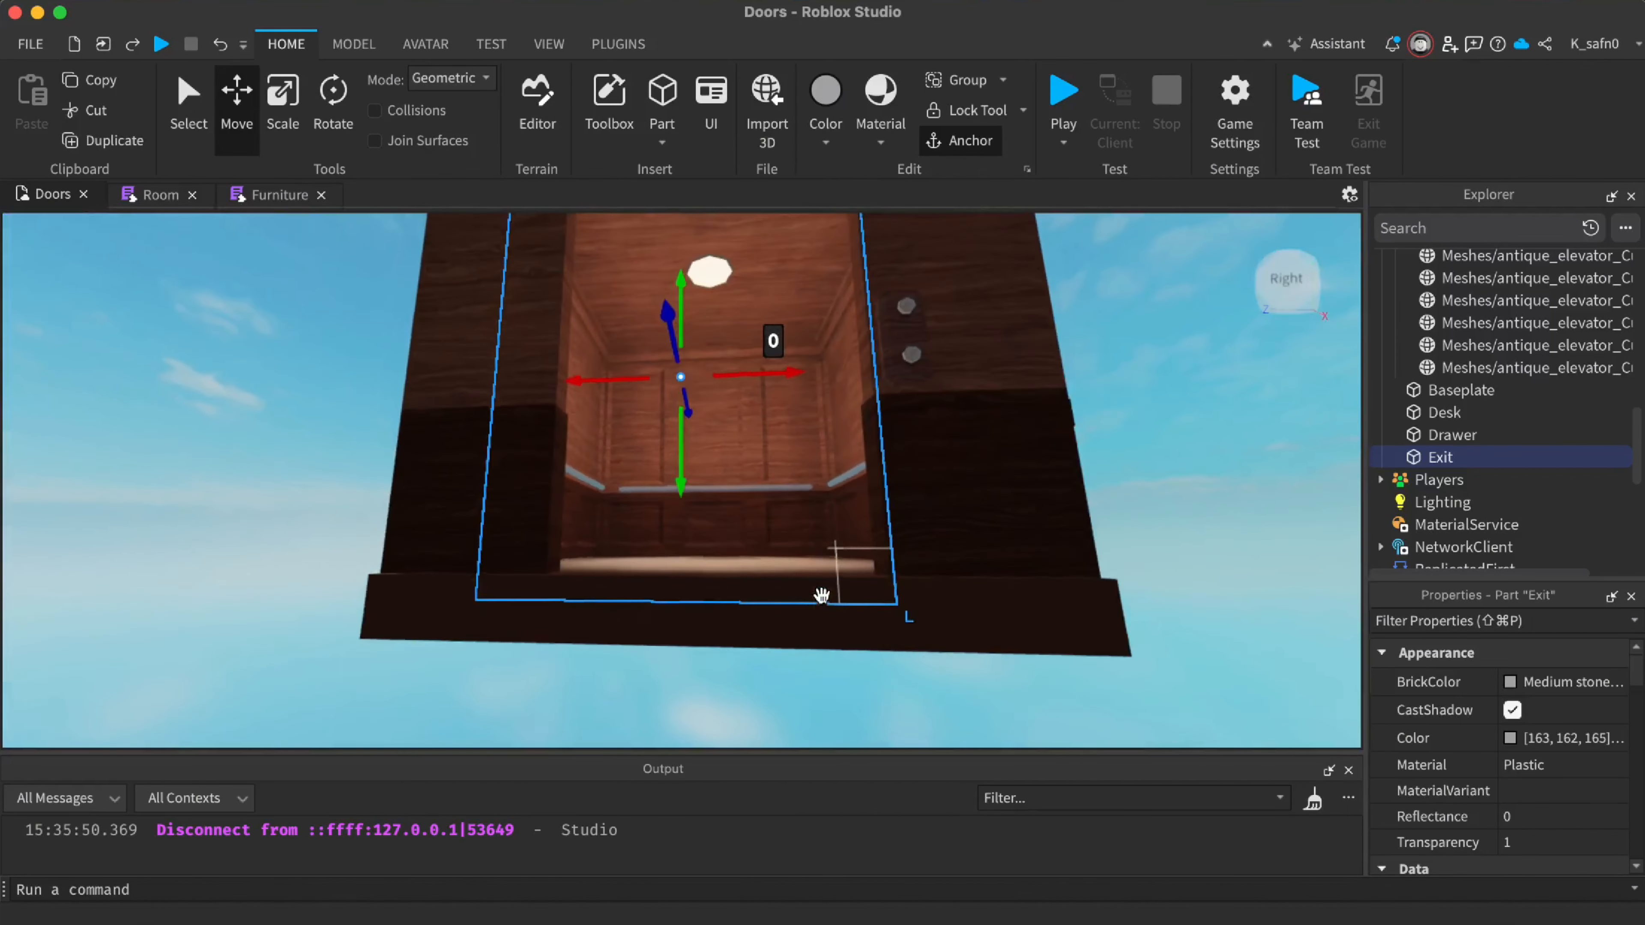
scroll(818, 590, "up", 3)
scroll(819, 599, "down", 5)
scroll(823, 603, "up", 2)
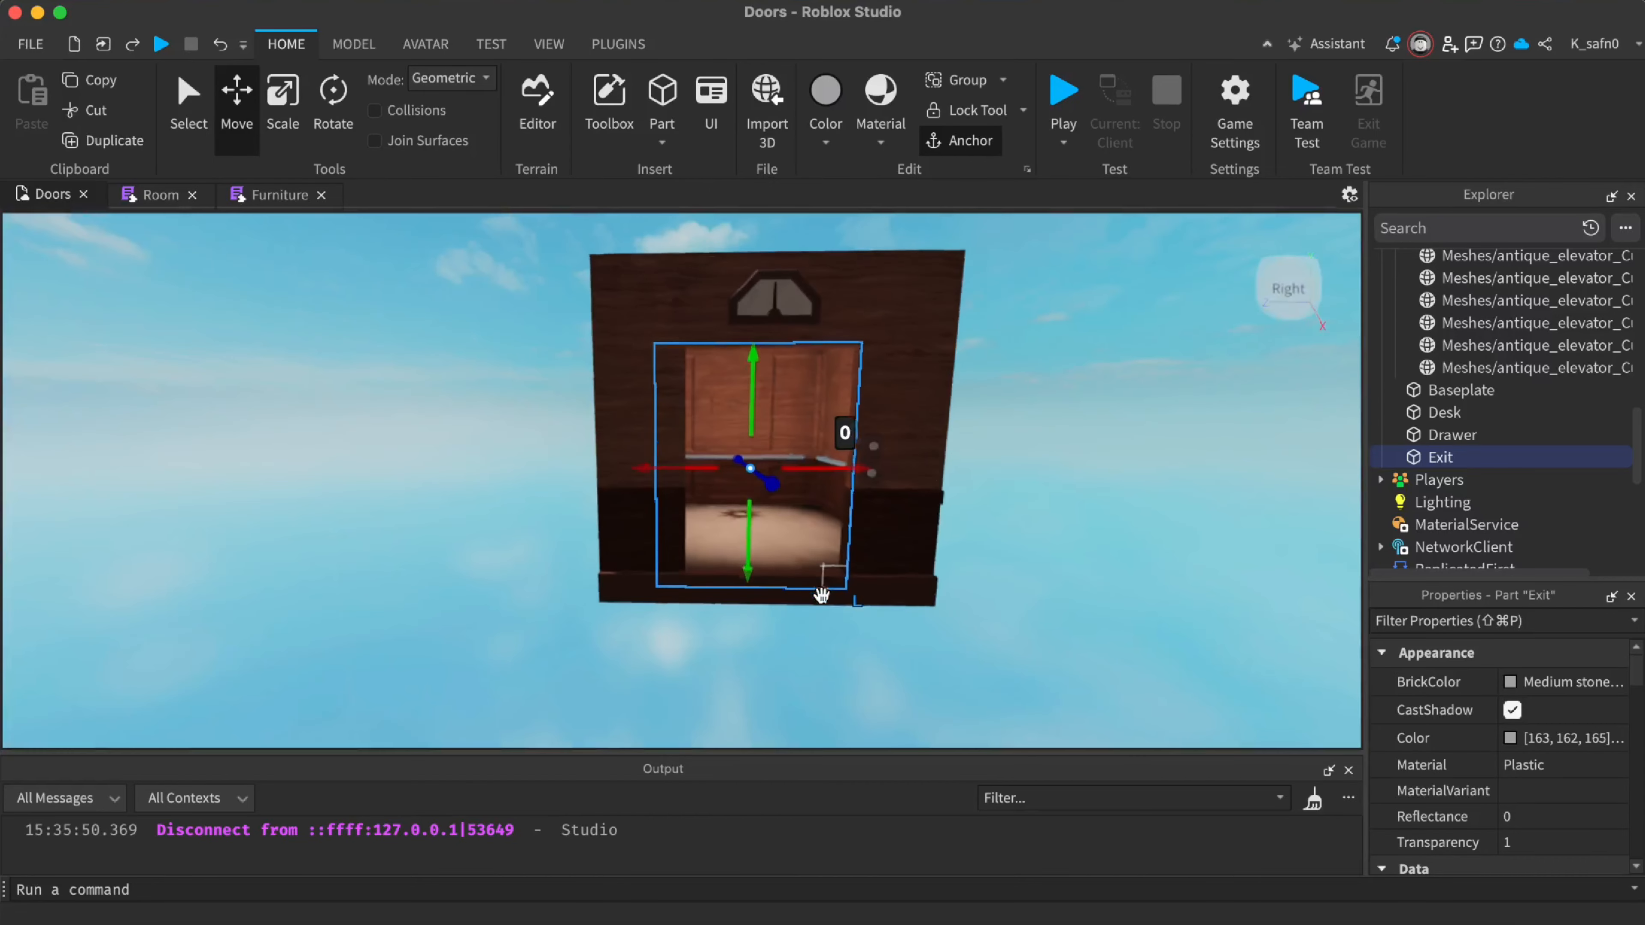
scroll(821, 595, "down", 1)
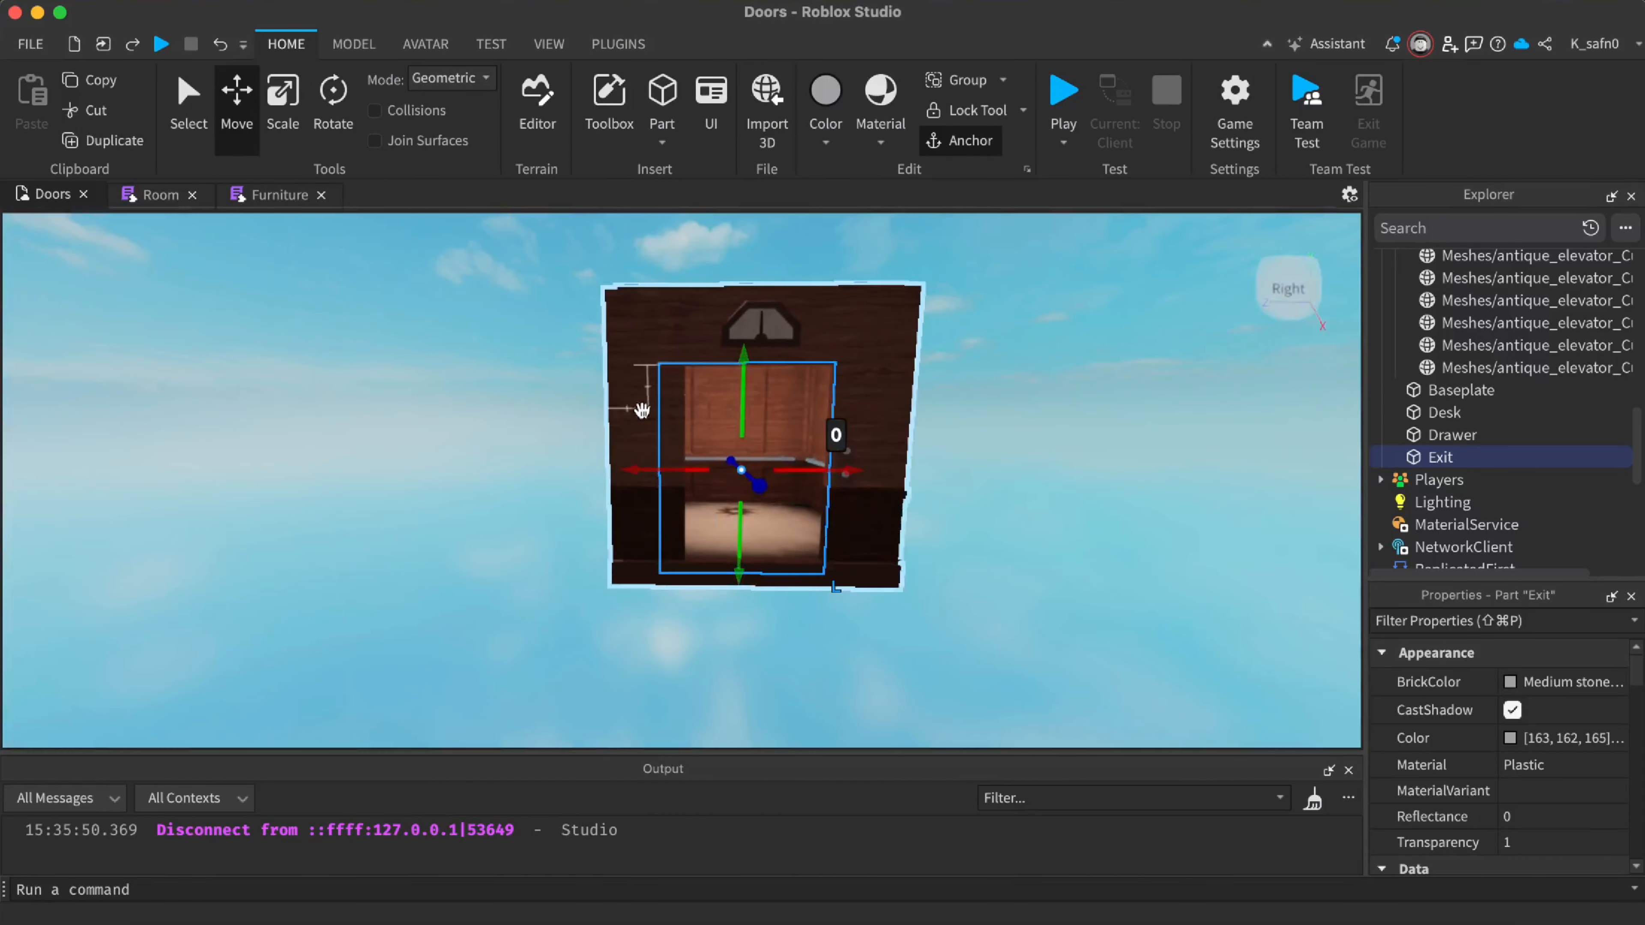
Scale the StartRoom model up further in two small increments so the doorway opening better matches the Exit part
left_click(668, 422)
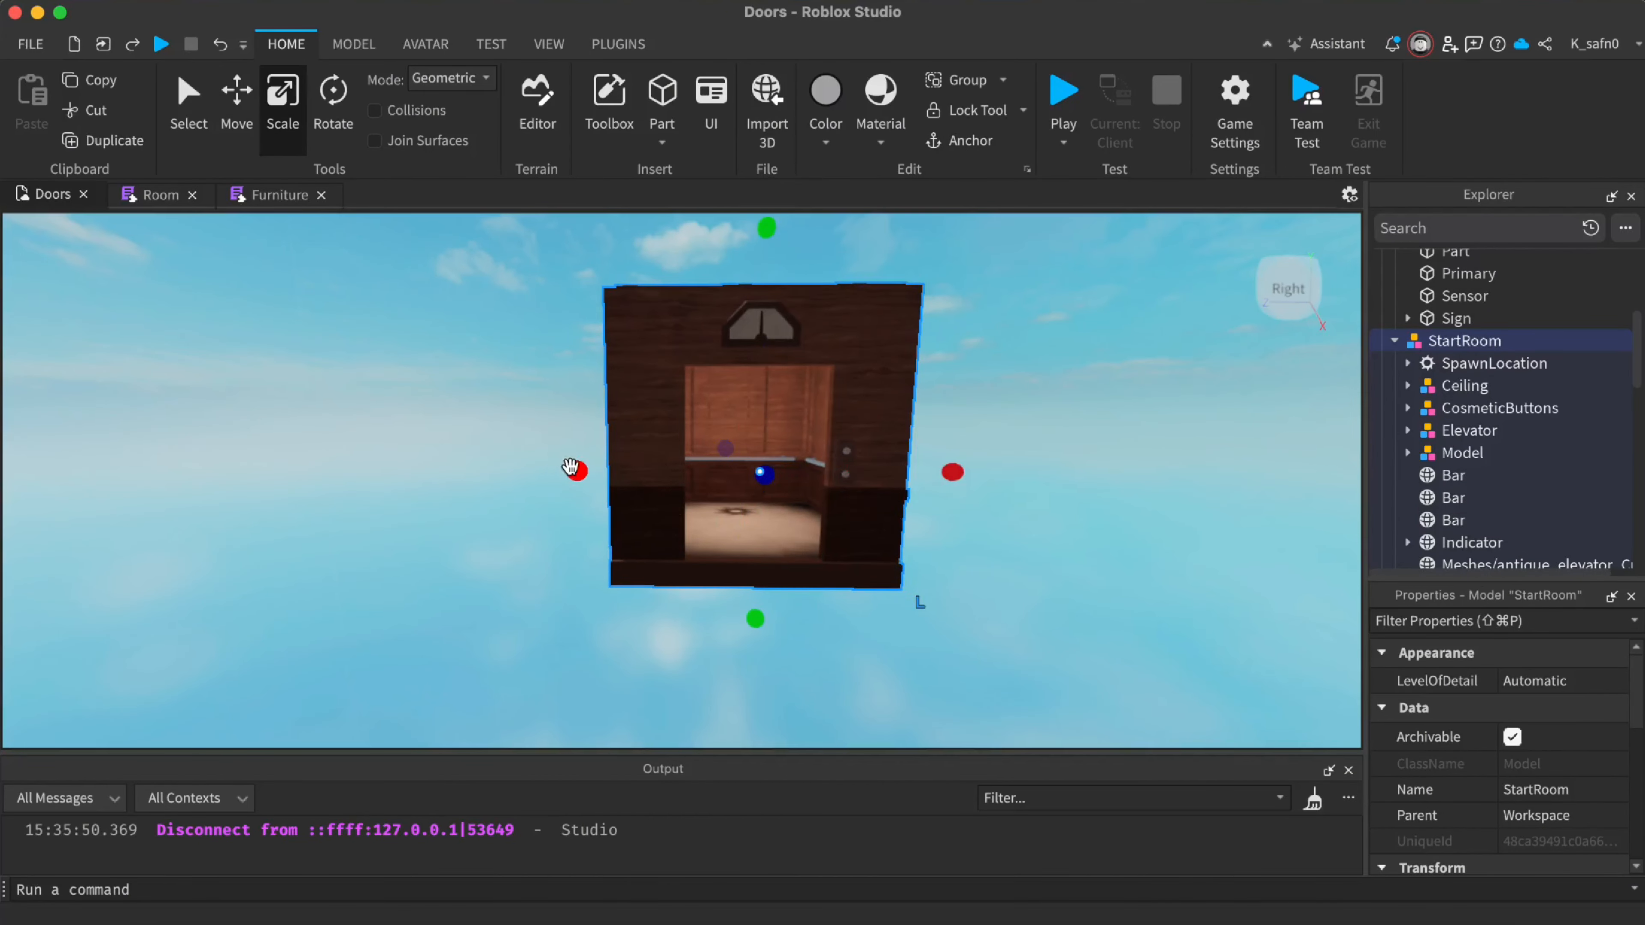
left_click_drag(570, 467, 552, 471)
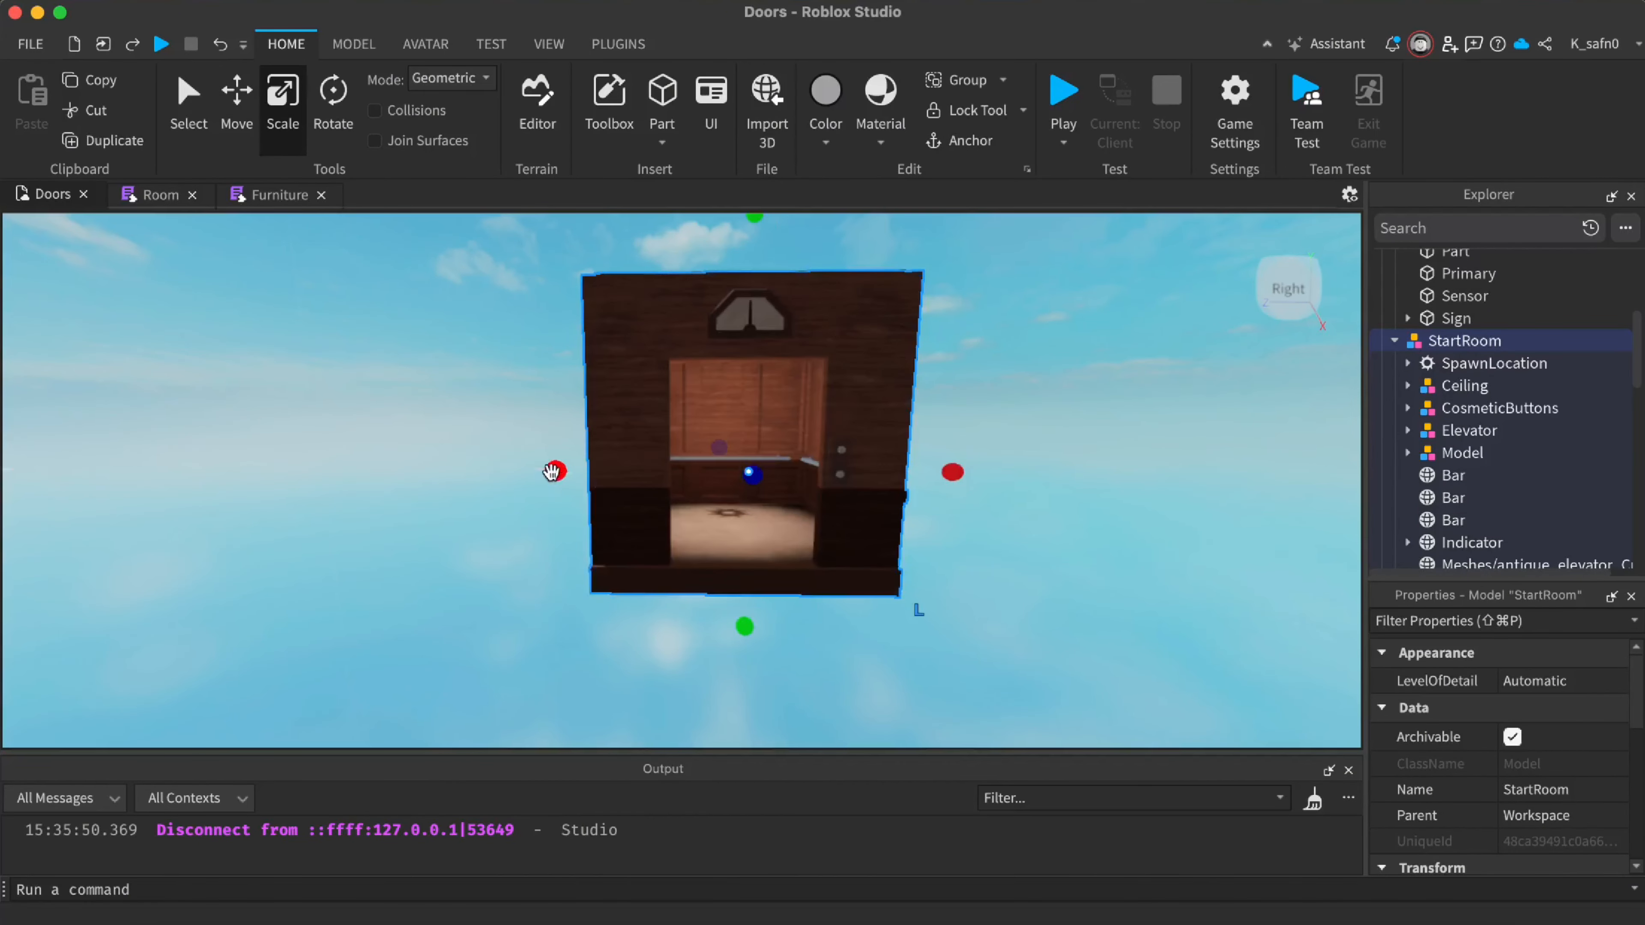
mouse_move(745, 628)
left_mouse_down()
mouse_move(743, 667)
mouse_move(747, 648)
left_mouse_up()
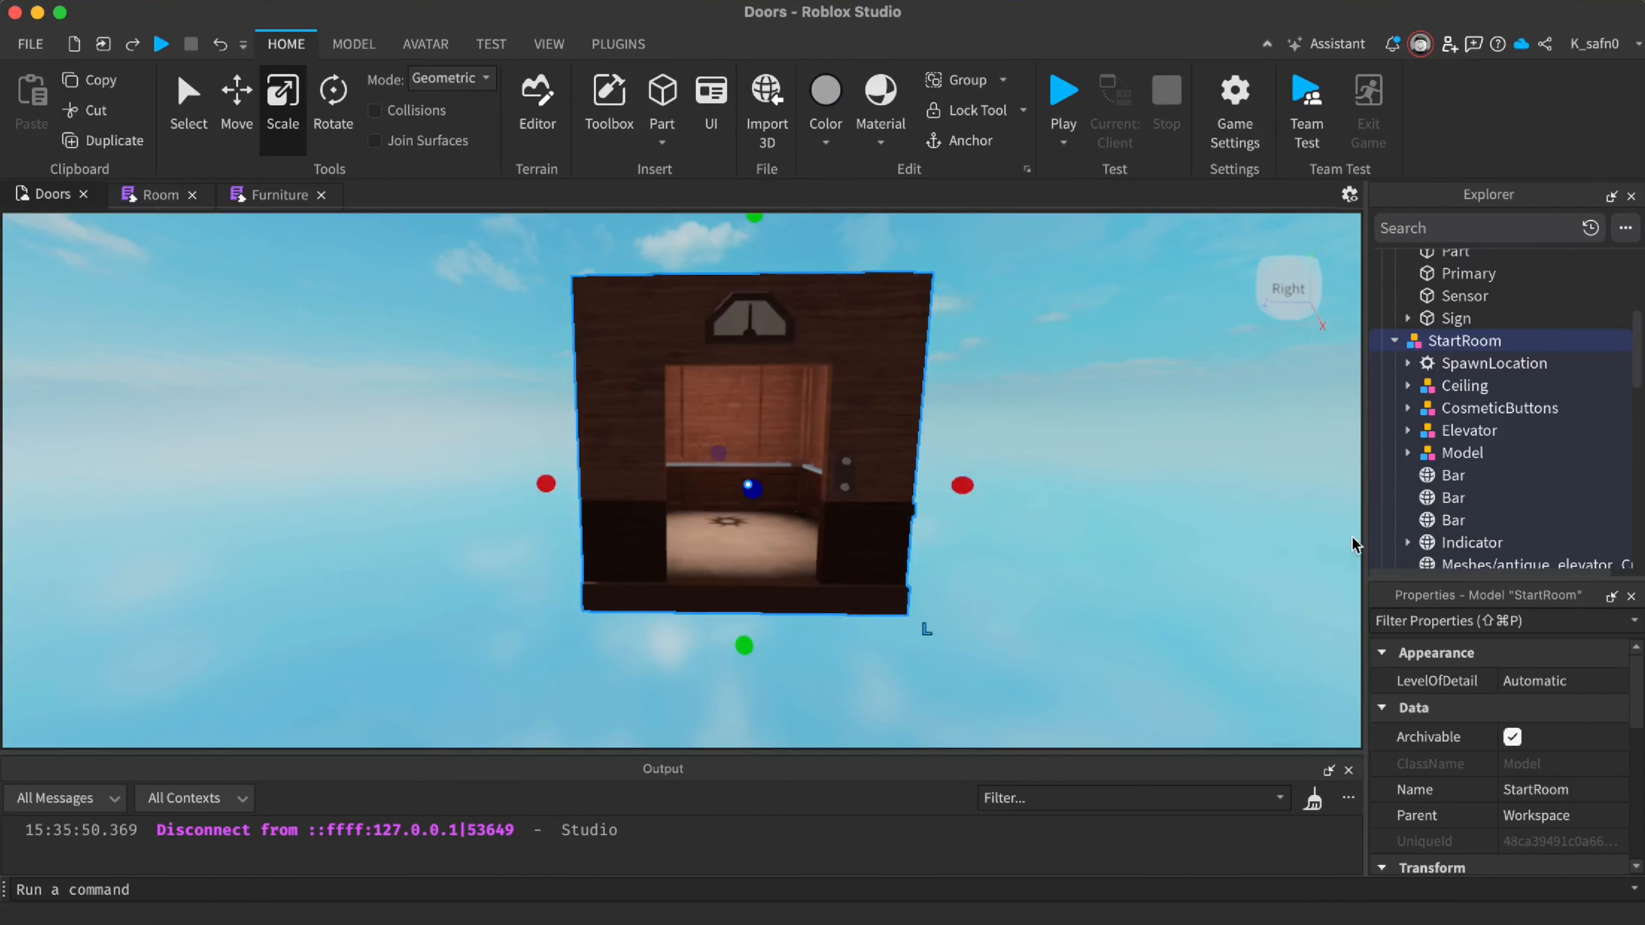
Collapse the contents of Door and StartRoom, and shift the Exit part slightly sideways within the elevator doorway
scroll(1435, 412, "up", 2)
scroll(1434, 410, "up", 3)
left_click(1393, 270)
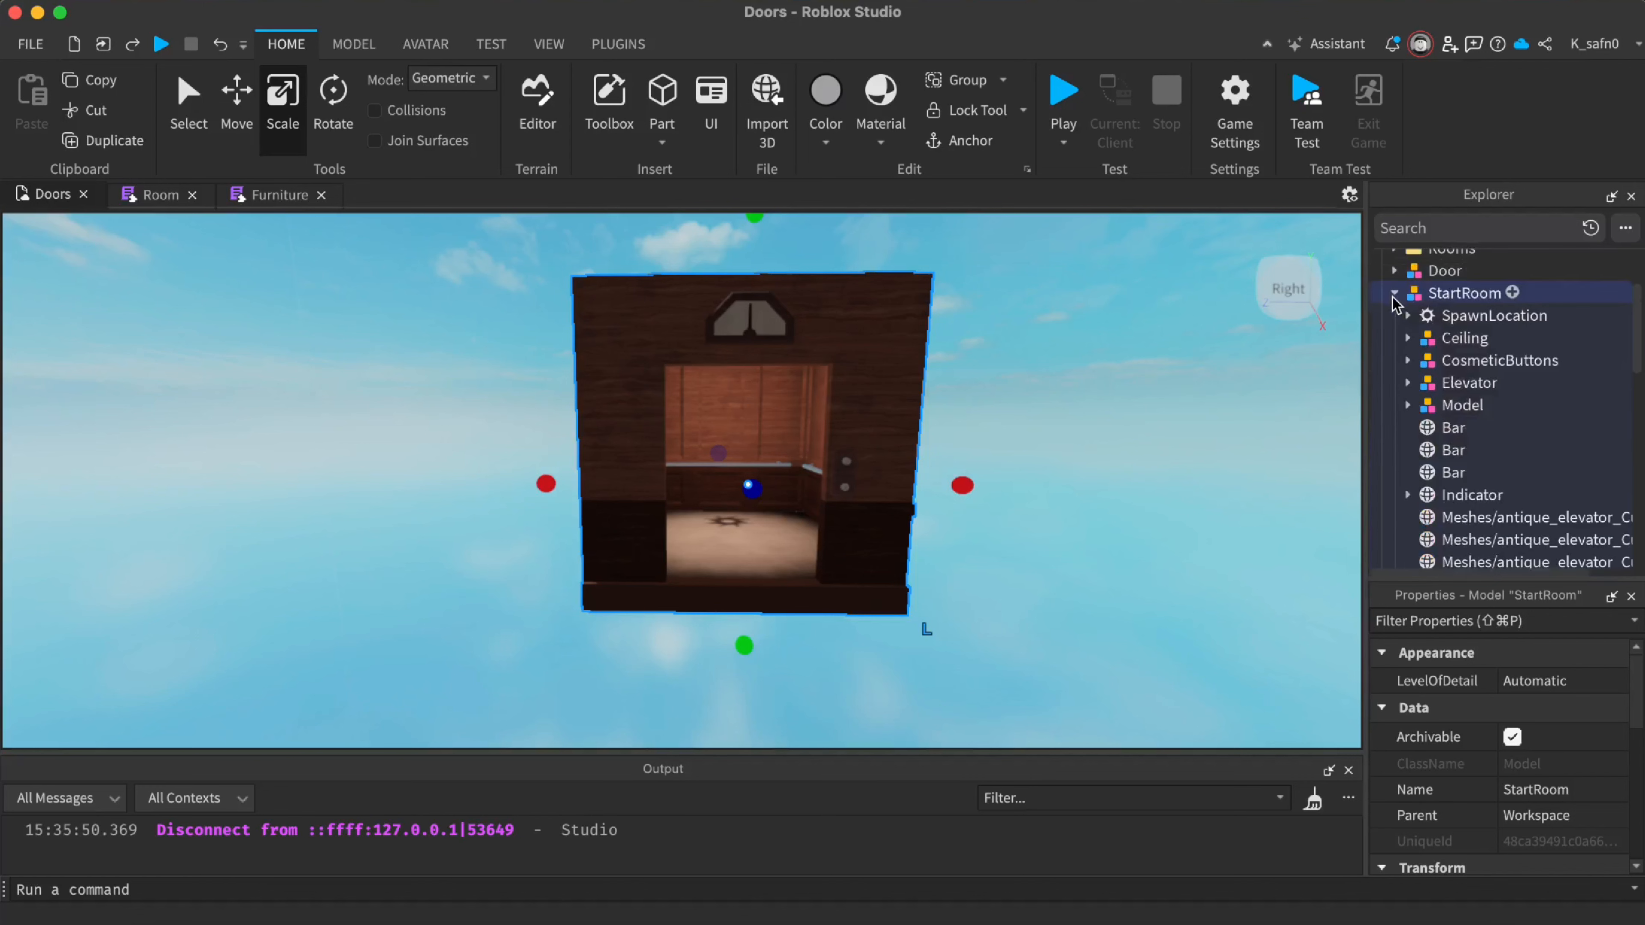
left_click(1394, 293)
left_click(1440, 382)
scroll(907, 449, "up", 5)
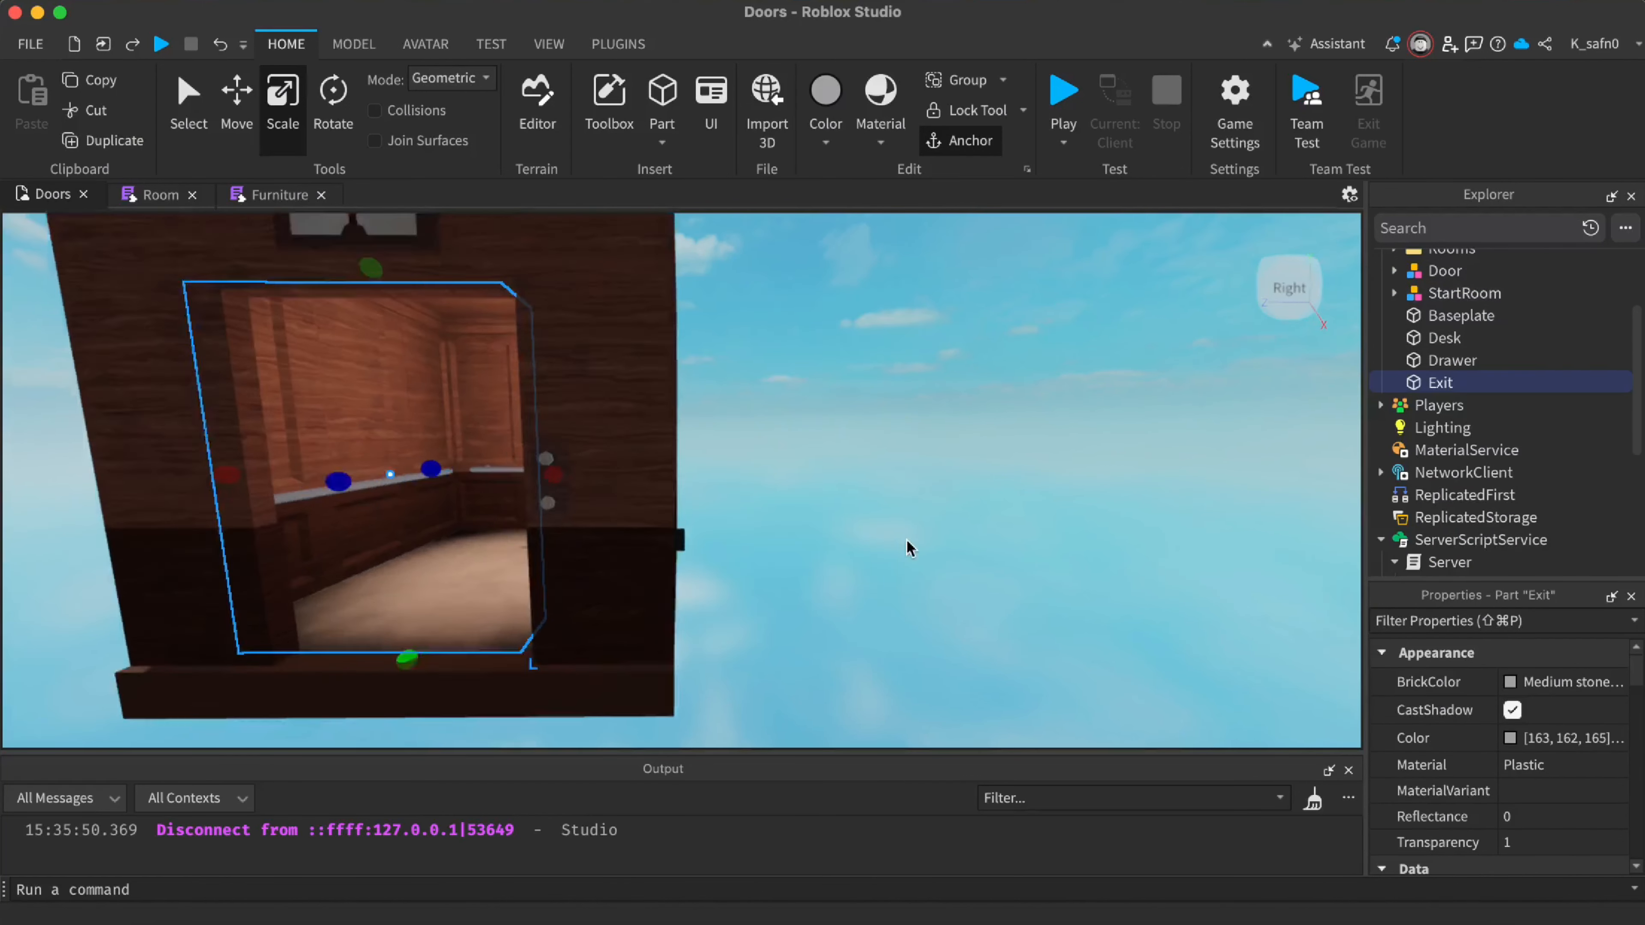
scroll(907, 547, "down", 5)
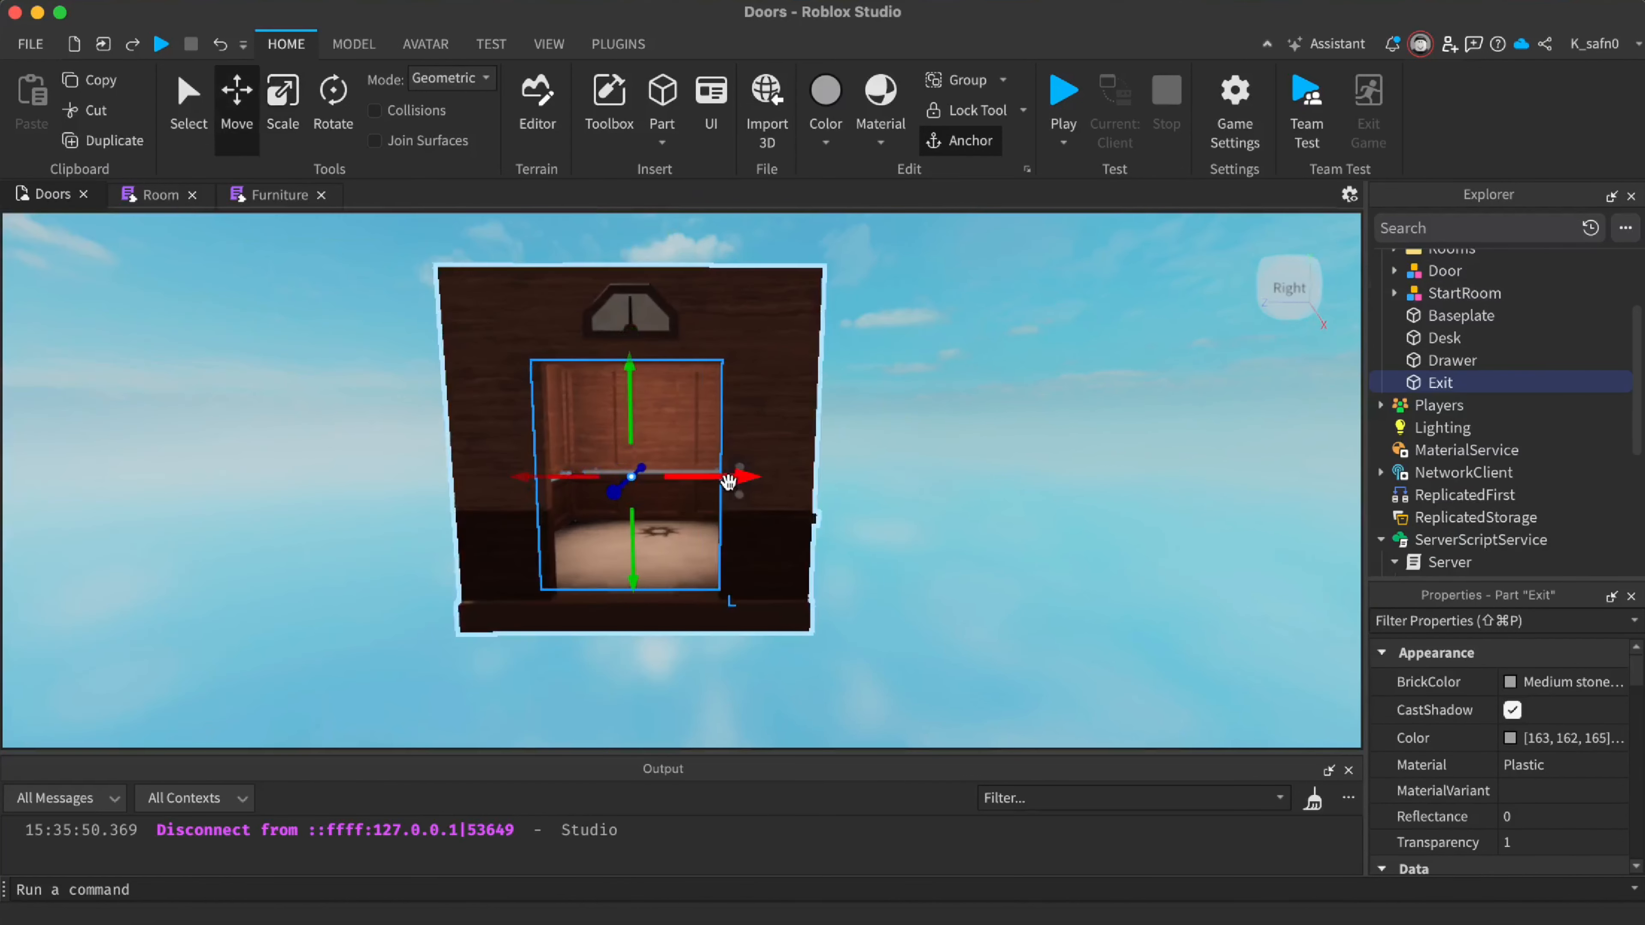
mouse_move(728, 481)
left_mouse_down()
mouse_move(747, 477)
mouse_move(720, 478)
left_mouse_up()
left_click(986, 542)
right_click_drag(986, 542, 971, 558)
left_click(819, 414)
right_click_drag(899, 444, 914, 444)
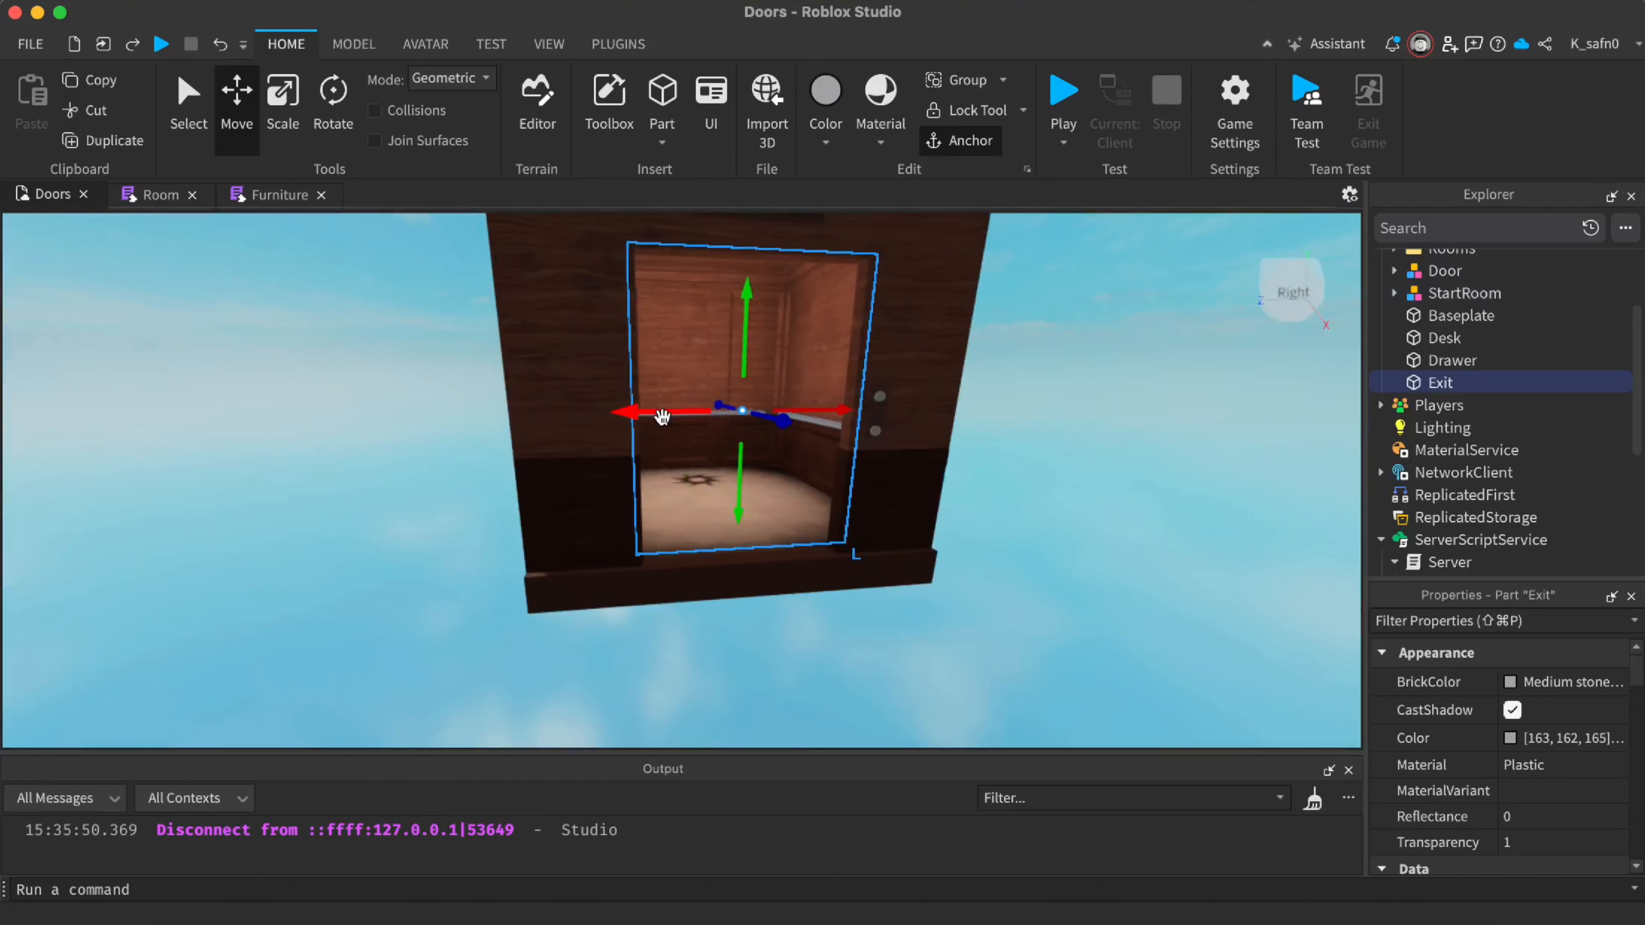
Adjust the Exit part's position and size until it covers the elevator doorway opening
scroll(654, 416, "up", 4)
left_click_drag(652, 397, 542, 400)
left_click_drag(680, 389, 812, 352)
key("d")
right_click_drag(1042, 459, 1035, 450)
key("a")
key("a")
key("w")
key("s")
key("w")
key("s")
key("a")
key("w")
key("w")
key("s")
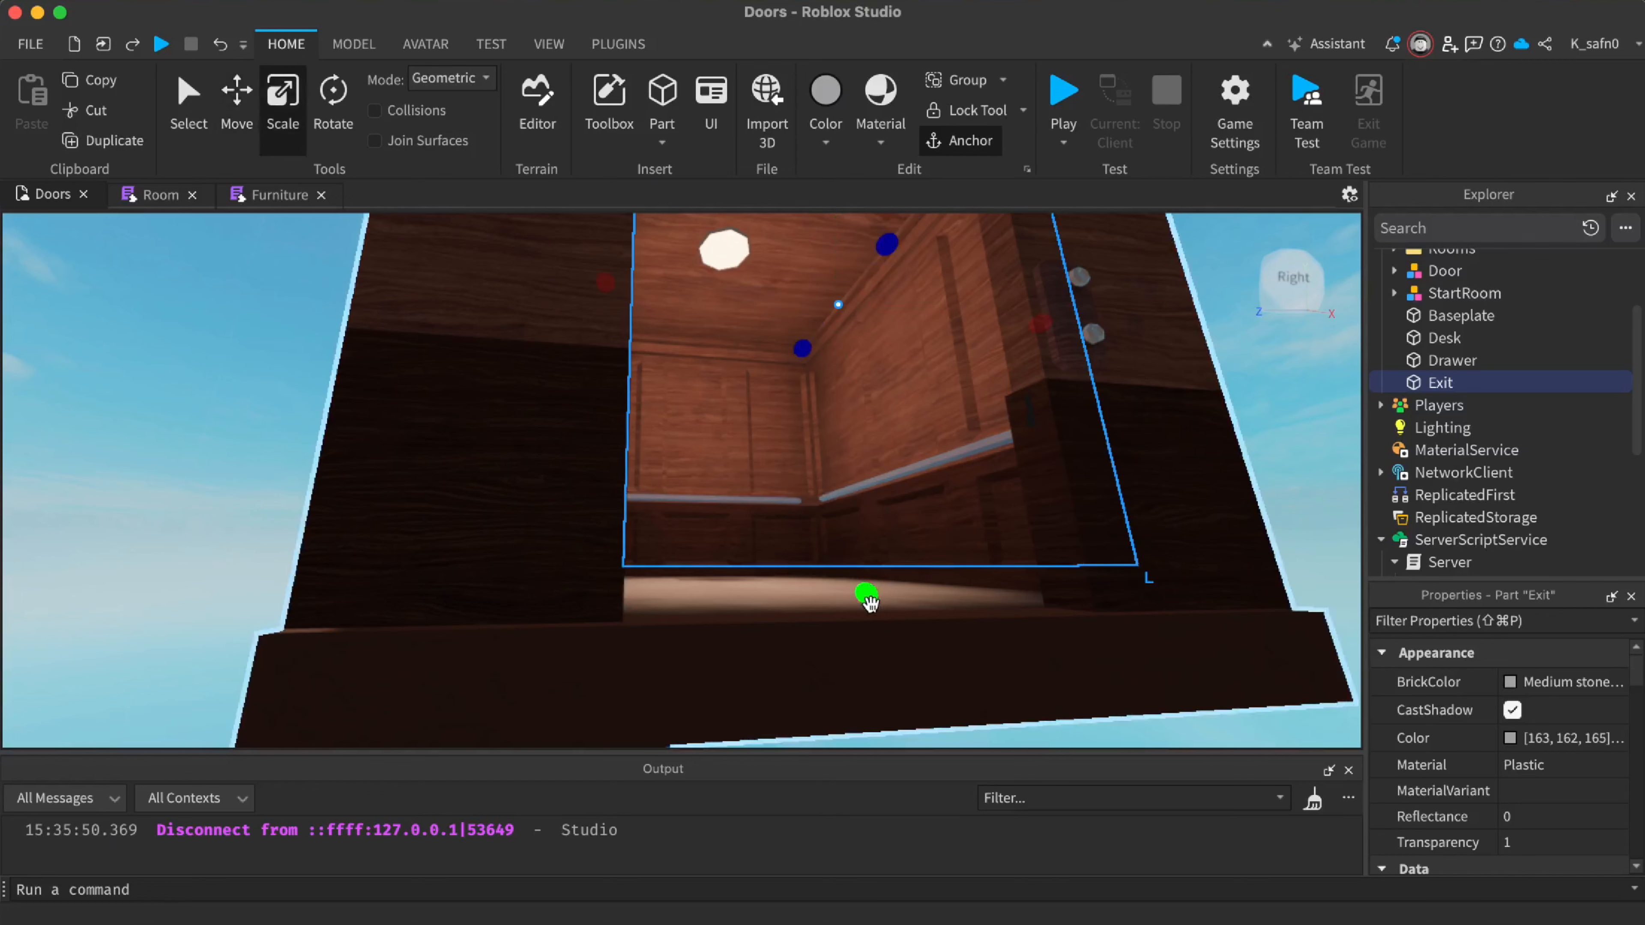
right_click_drag(1026, 513, 1026, 512)
key("s")
key("w")
key("s")
key("f")
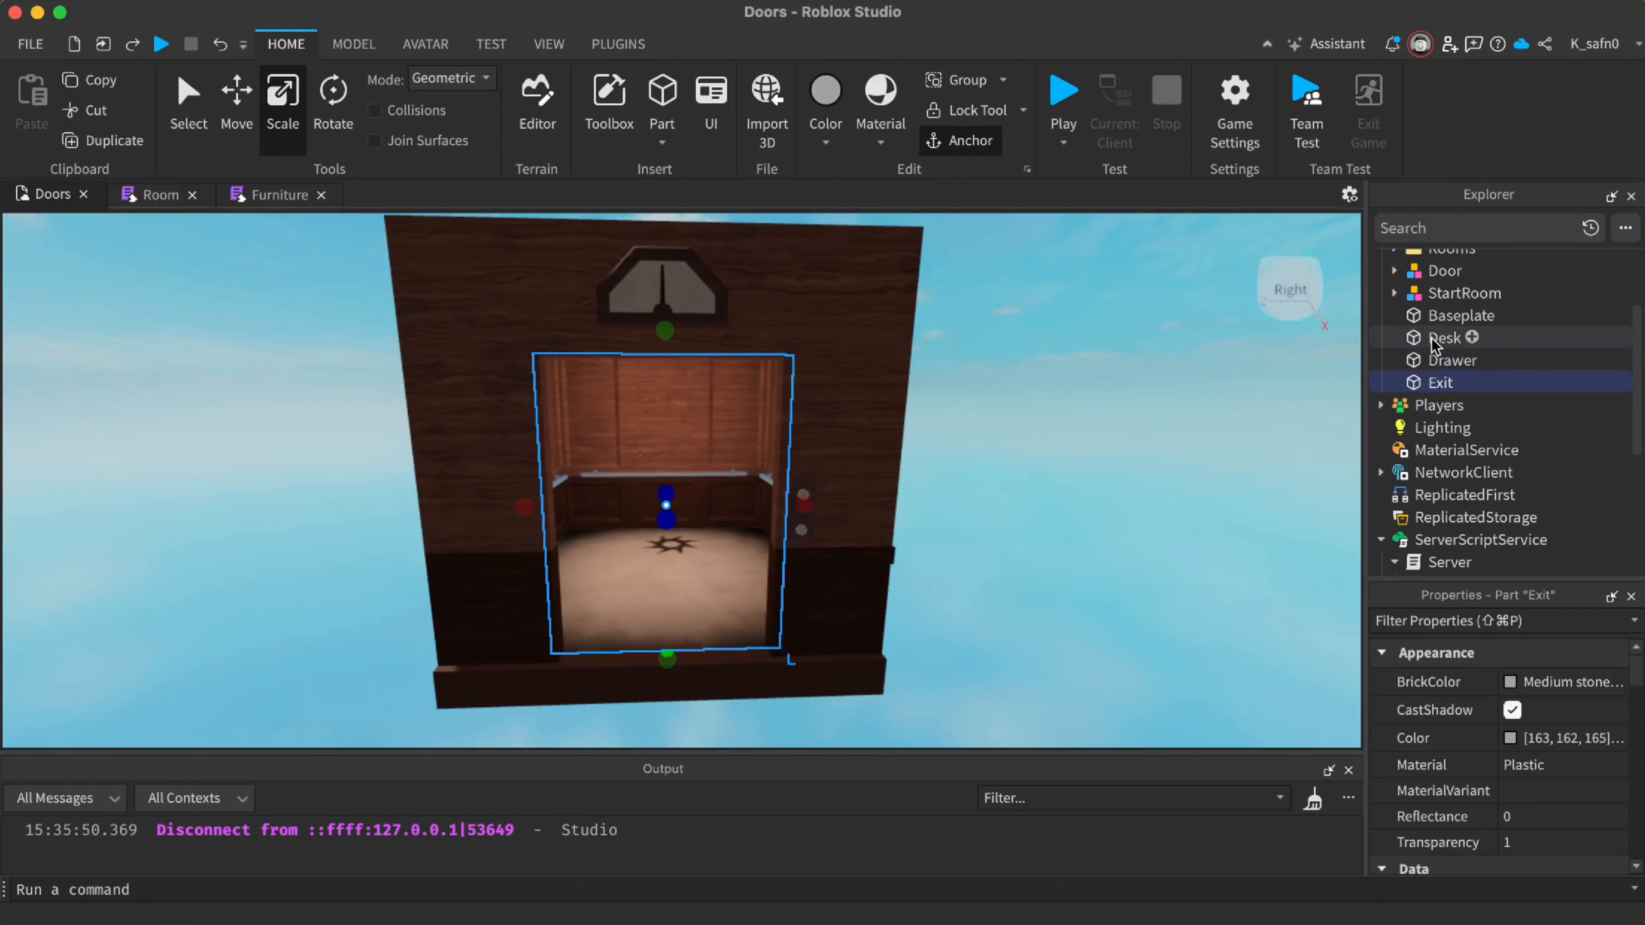
Try a slight rescale of the StartRoom model against the Exit part's outline and clear the selection
right_click_drag(917, 527, 917, 533)
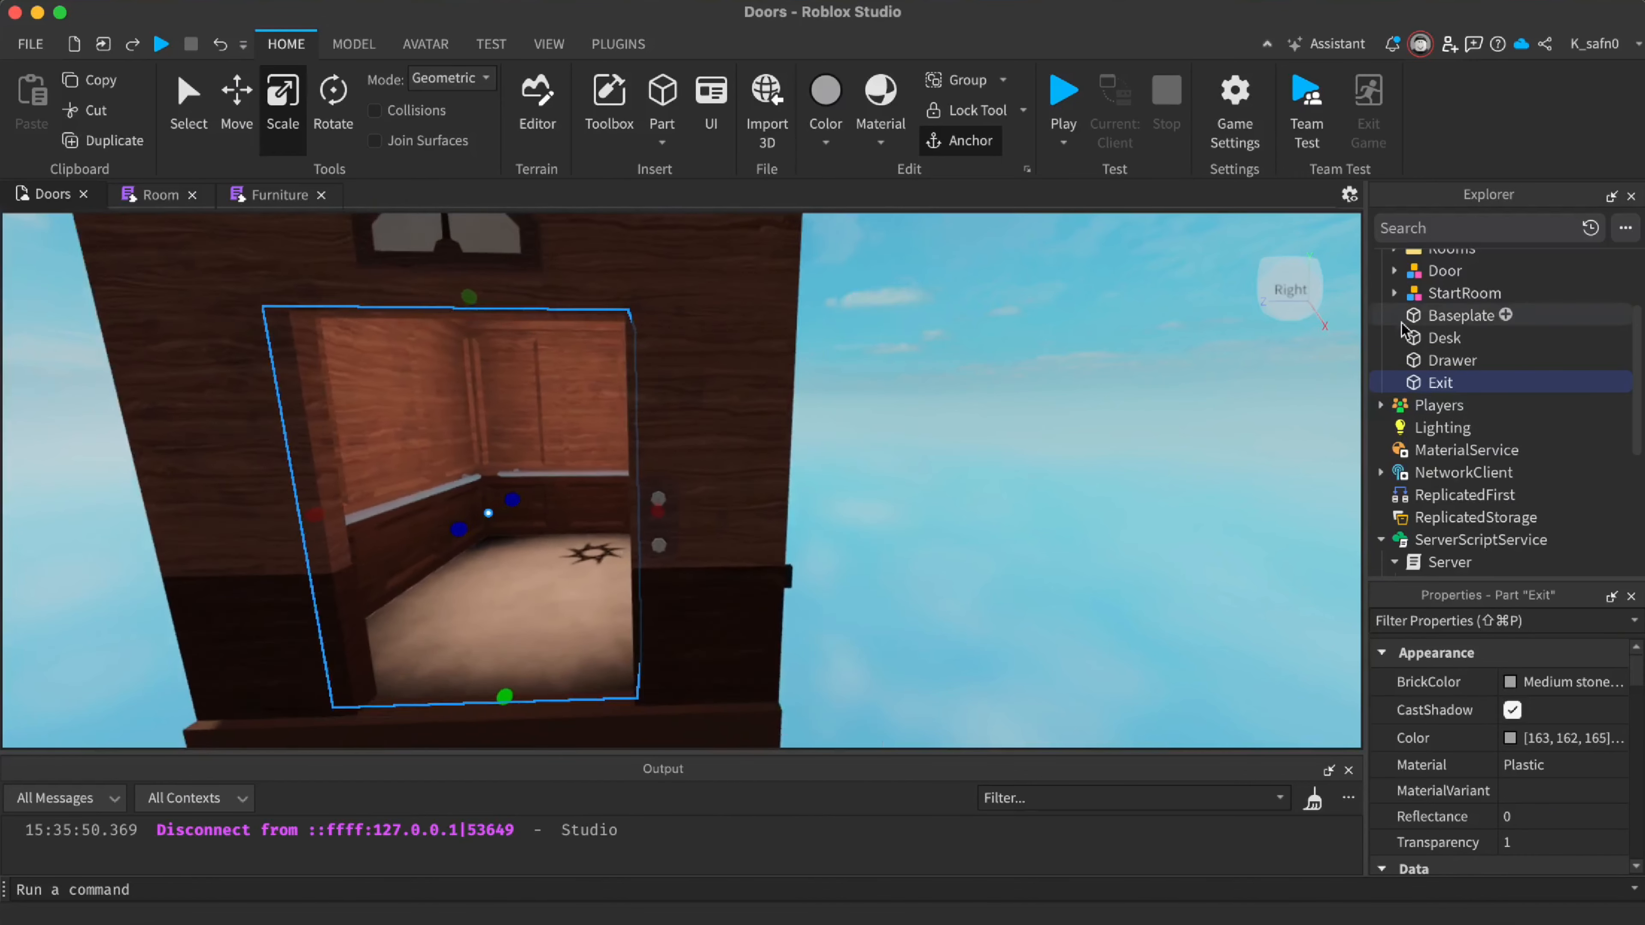
left_click(1480, 296)
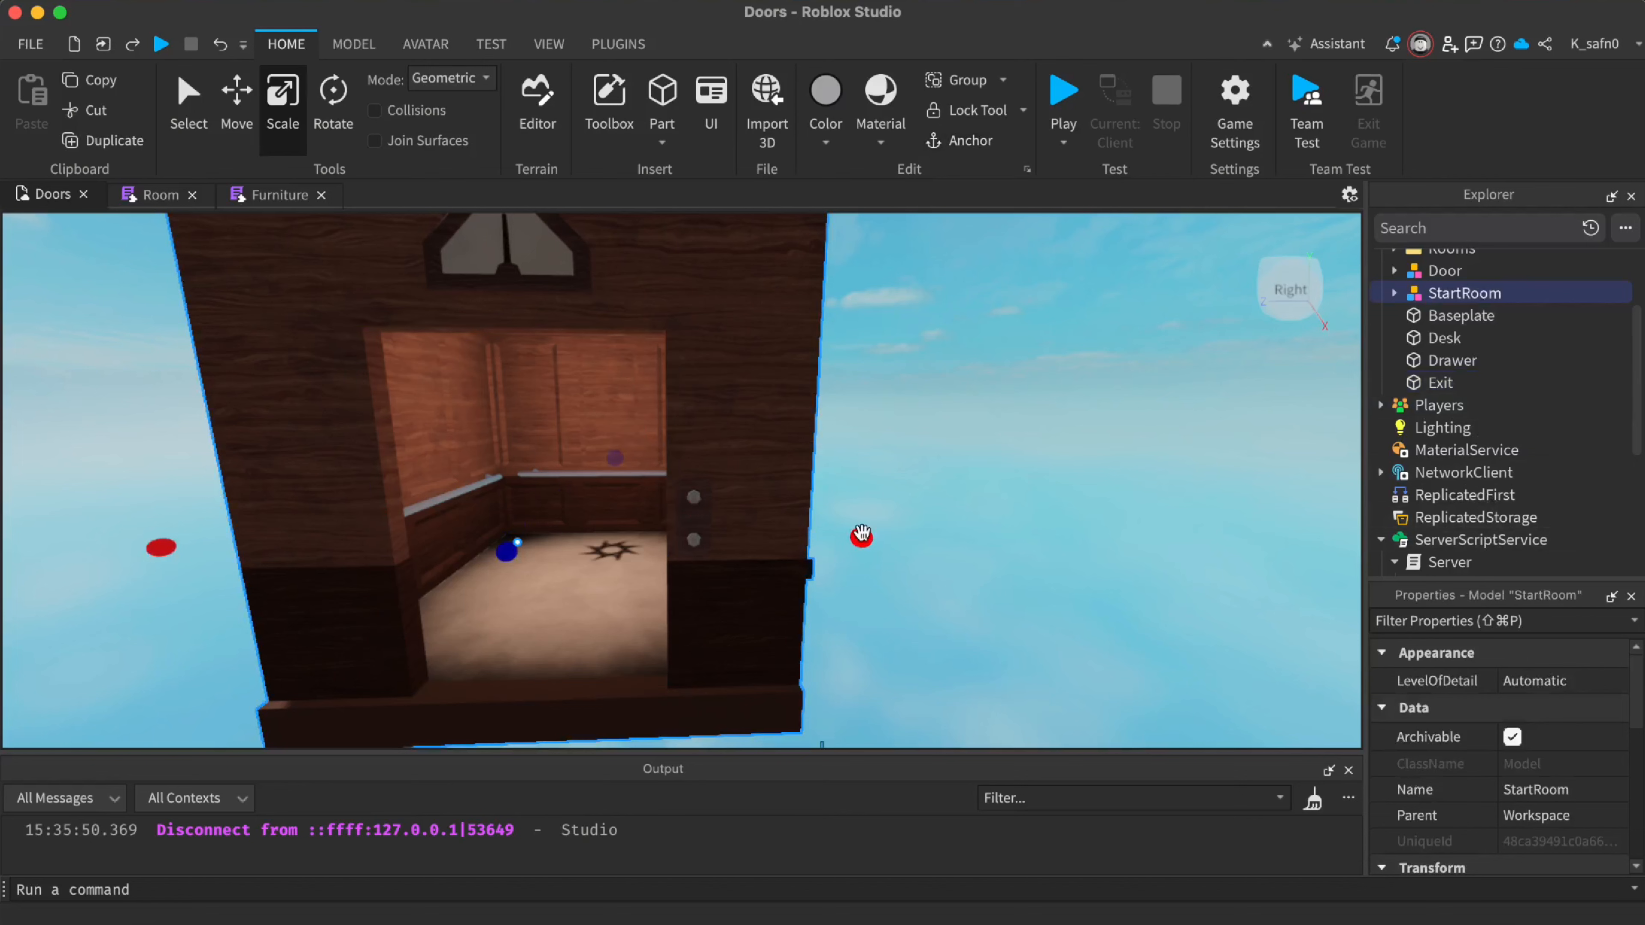
mouse_move(862, 535)
left_mouse_down()
mouse_move(881, 526)
mouse_move(861, 537)
left_mouse_up()
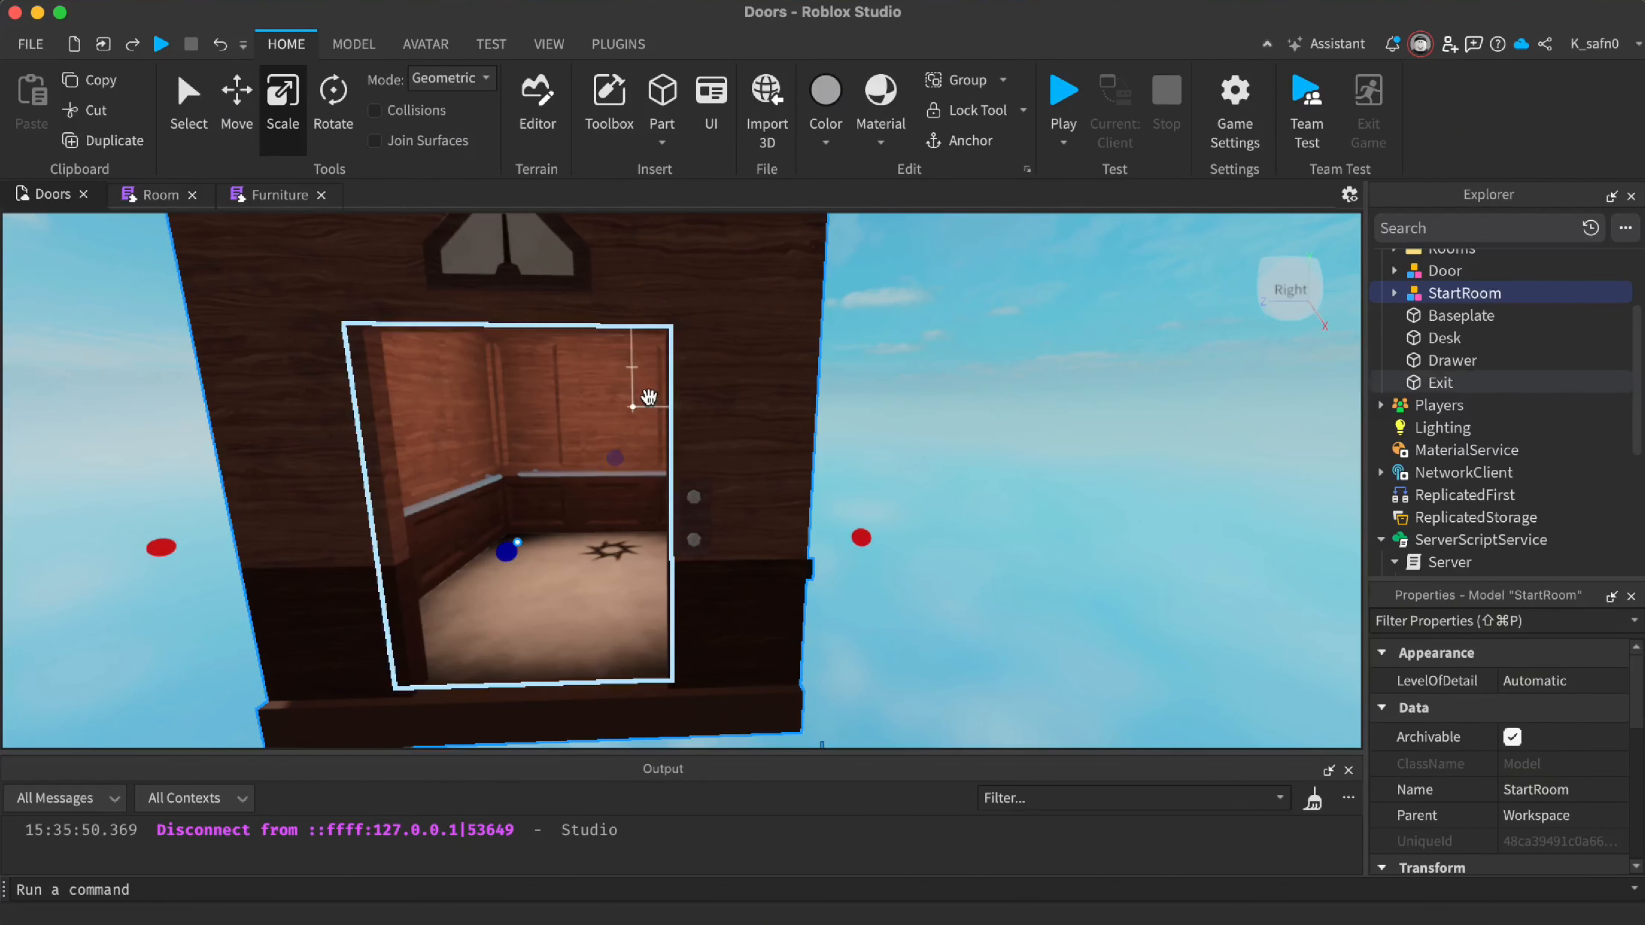
right_click_drag(976, 401, 976, 404)
scroll(976, 404, "down", 5)
left_click(976, 404)
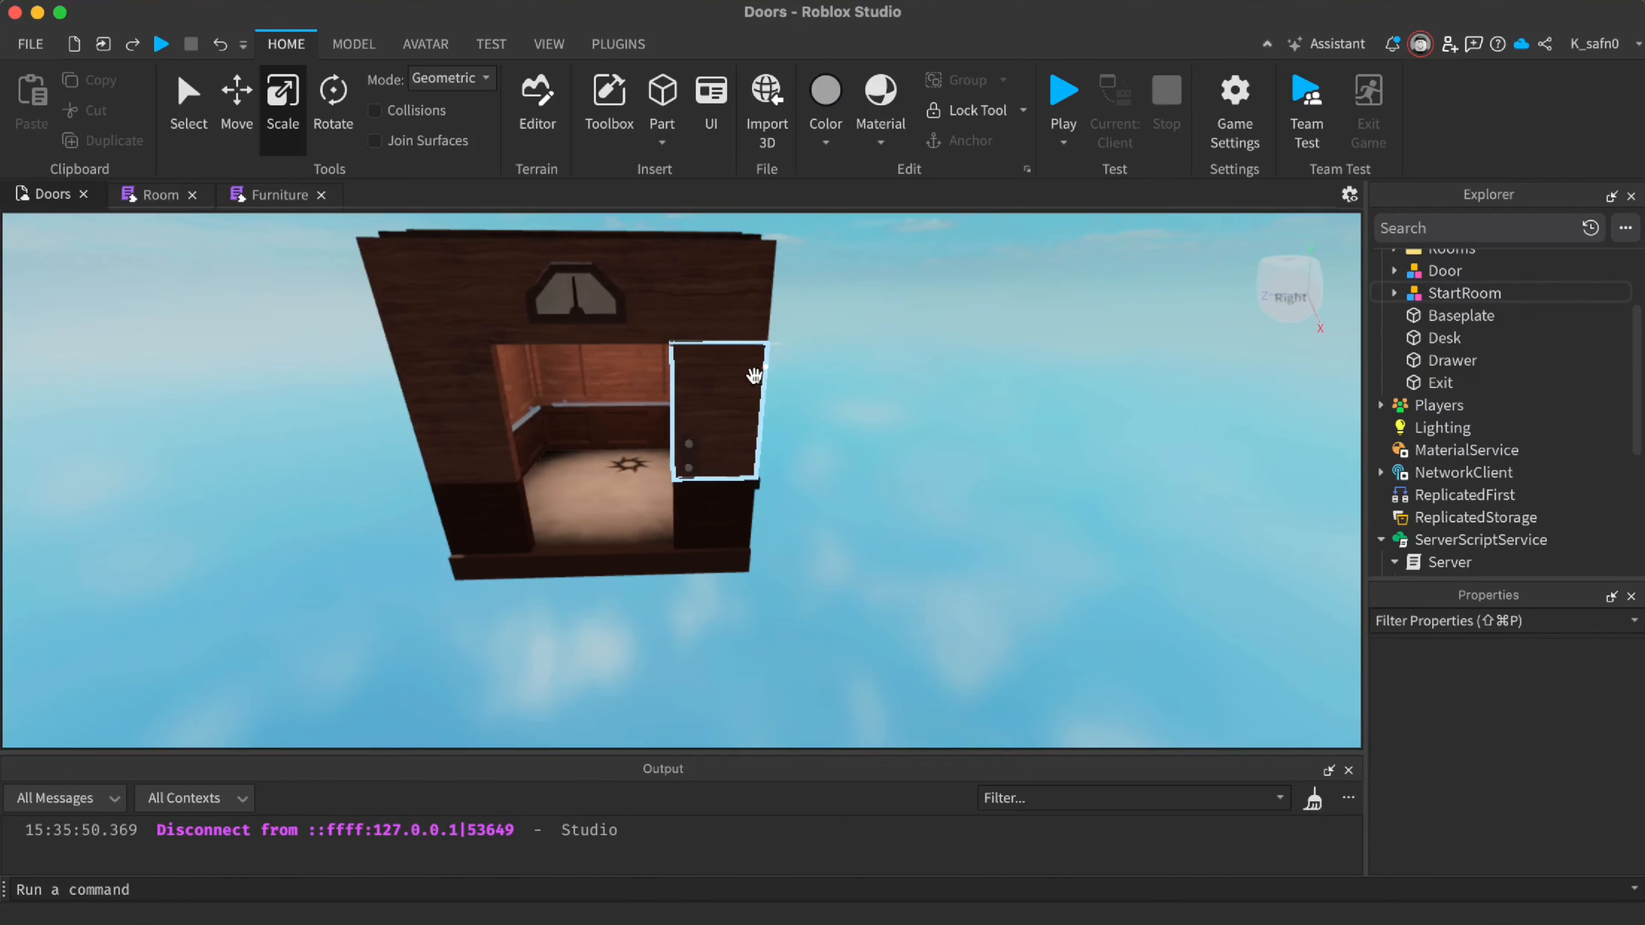
Shift the upper and lower Wall_Strip panels on the elevator buttons' side slightly away from the doorway
left_click(743, 369, "alt")
scroll(840, 460, "up", 4)
right_click_drag(839, 461, 837, 615)
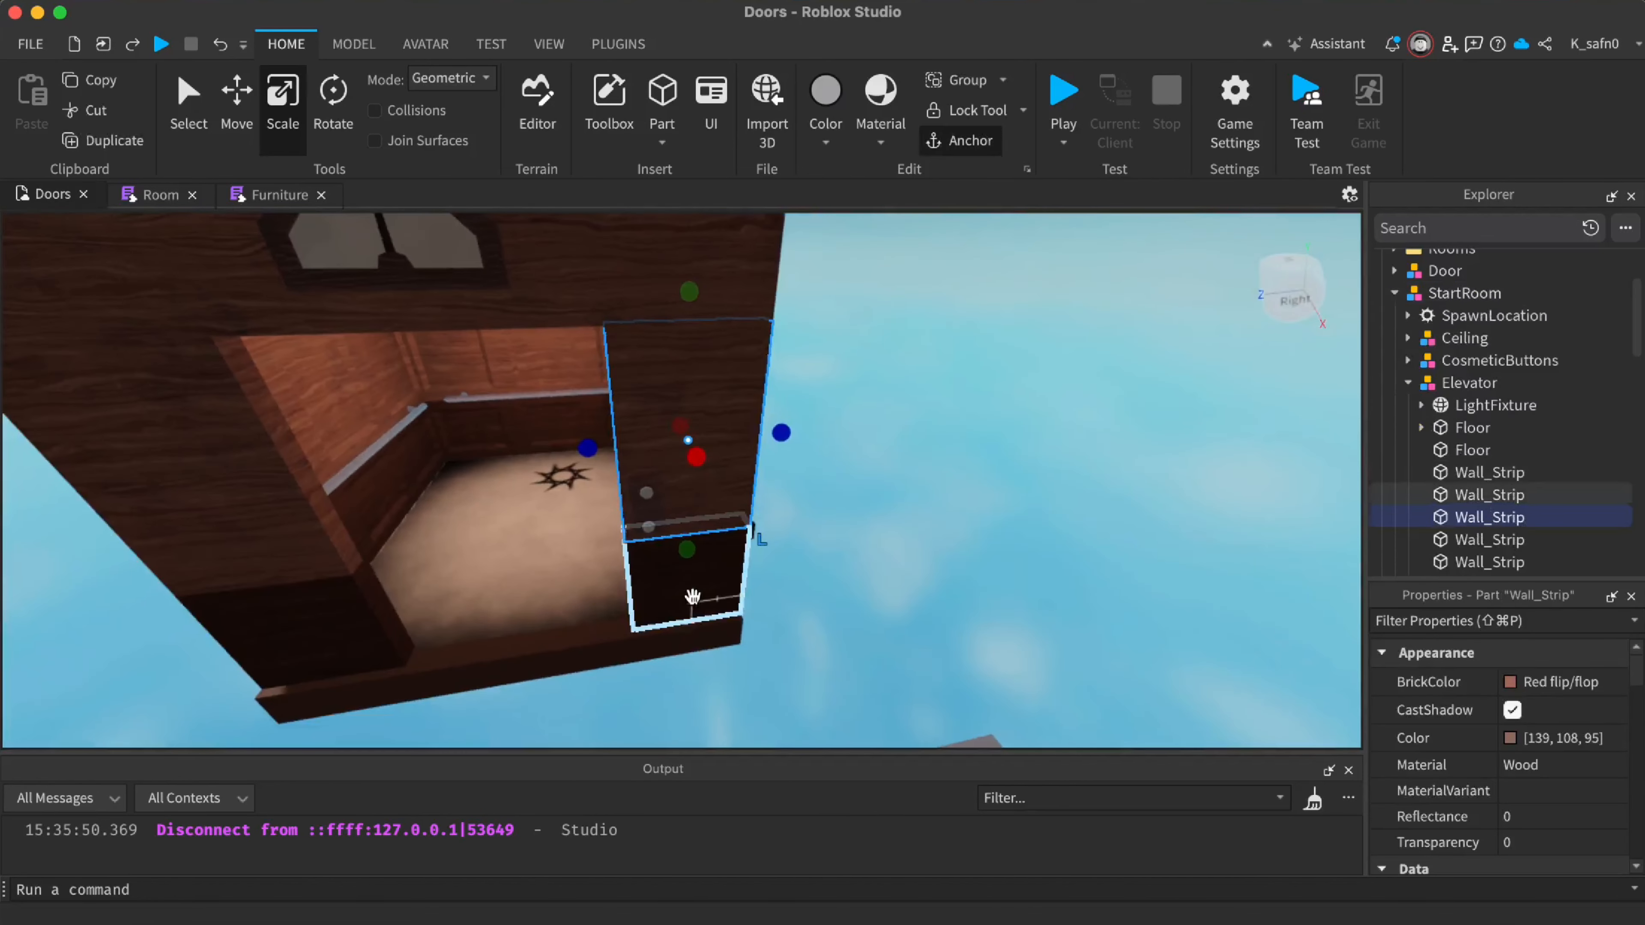
left_click(691, 595, "alt")
left_click(713, 430, "alt+shift")
key("super+2")
left_click_drag(770, 489, 773, 483)
left_click(814, 506)
Slide the dark metal Wall_Strip trim between those two panels about 0.233 studs away from the doorway
scroll(638, 543, "up", 5)
right_click_drag(638, 544, 657, 540)
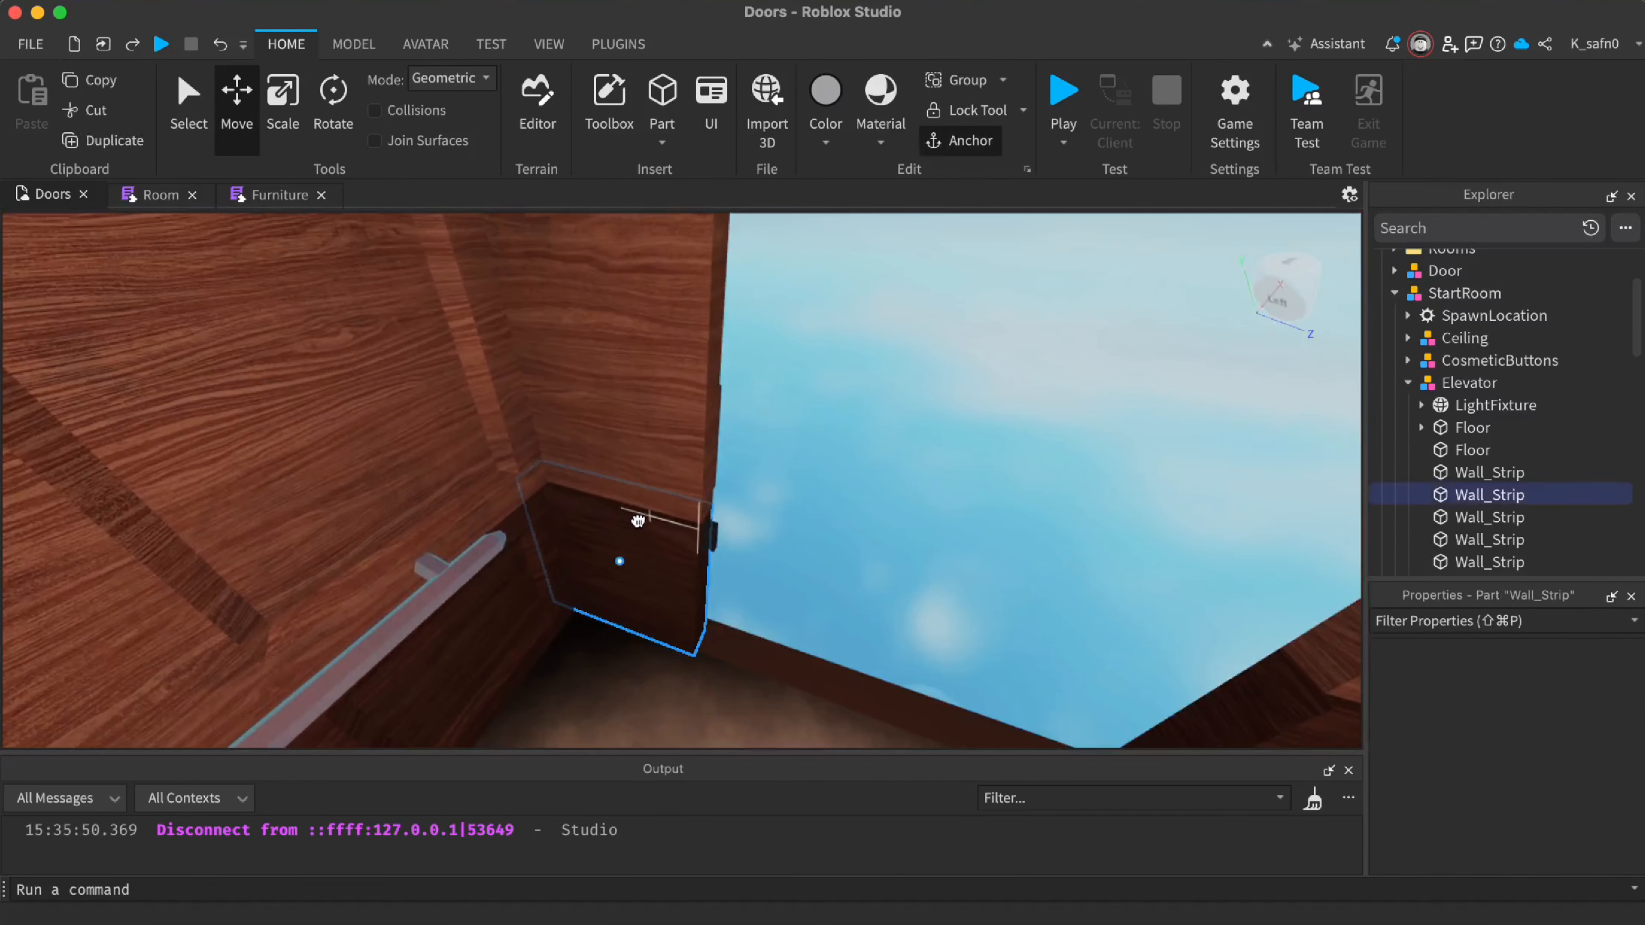
left_click(719, 528)
left_click(713, 539)
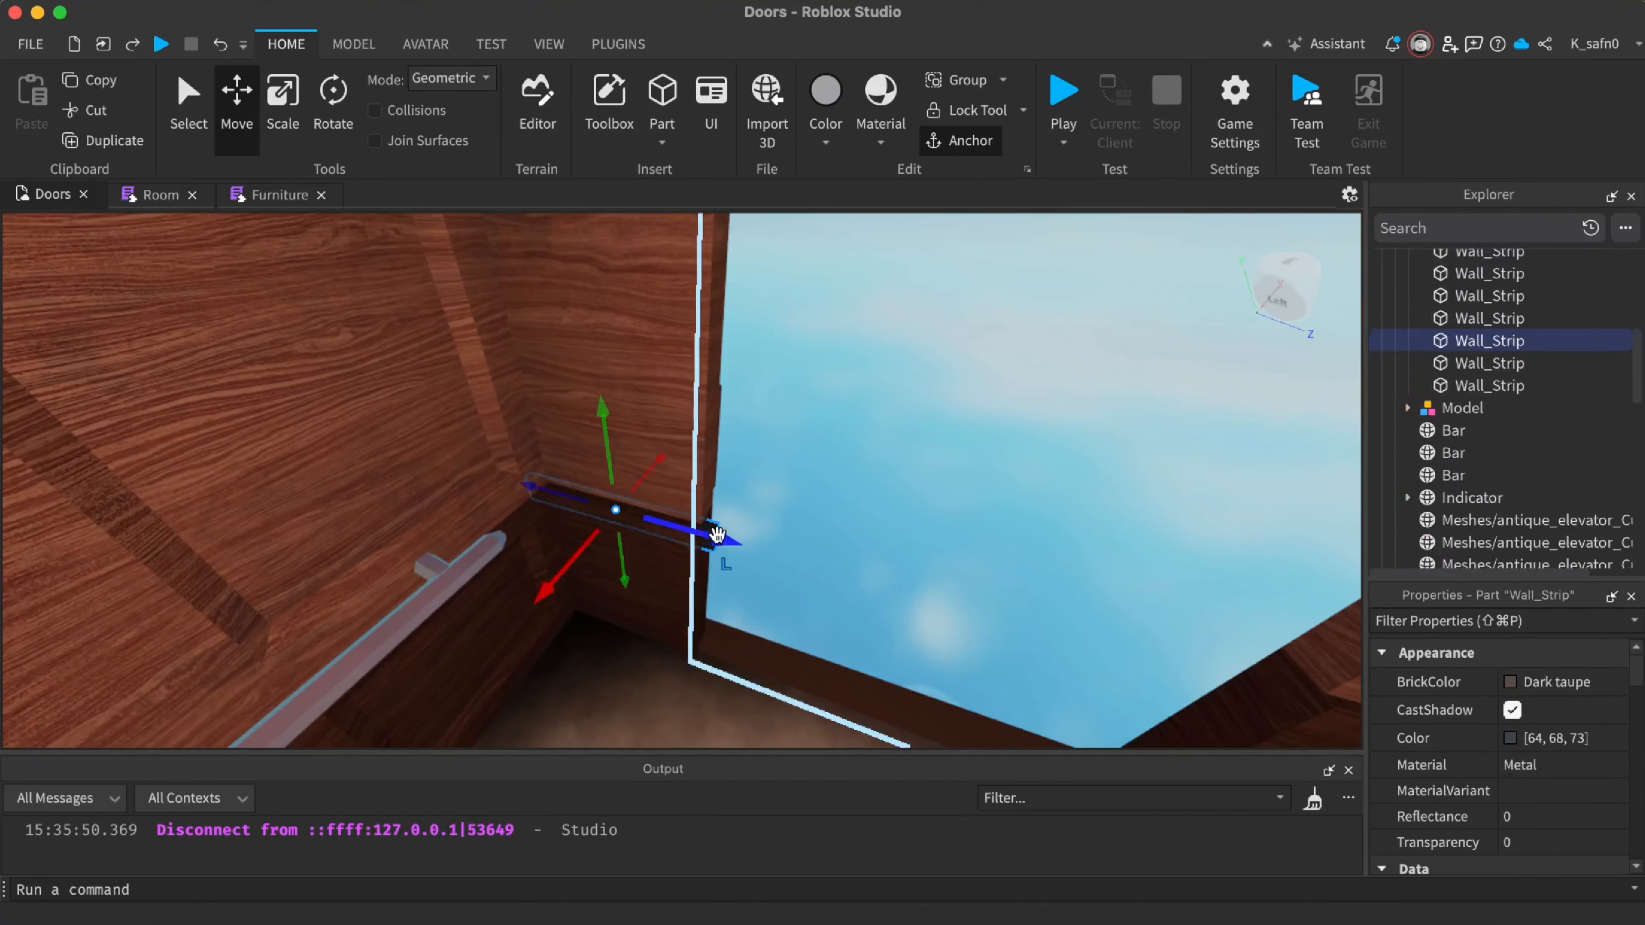
left_click_drag(717, 532, 706, 553)
right_click_drag(707, 554, 713, 559)
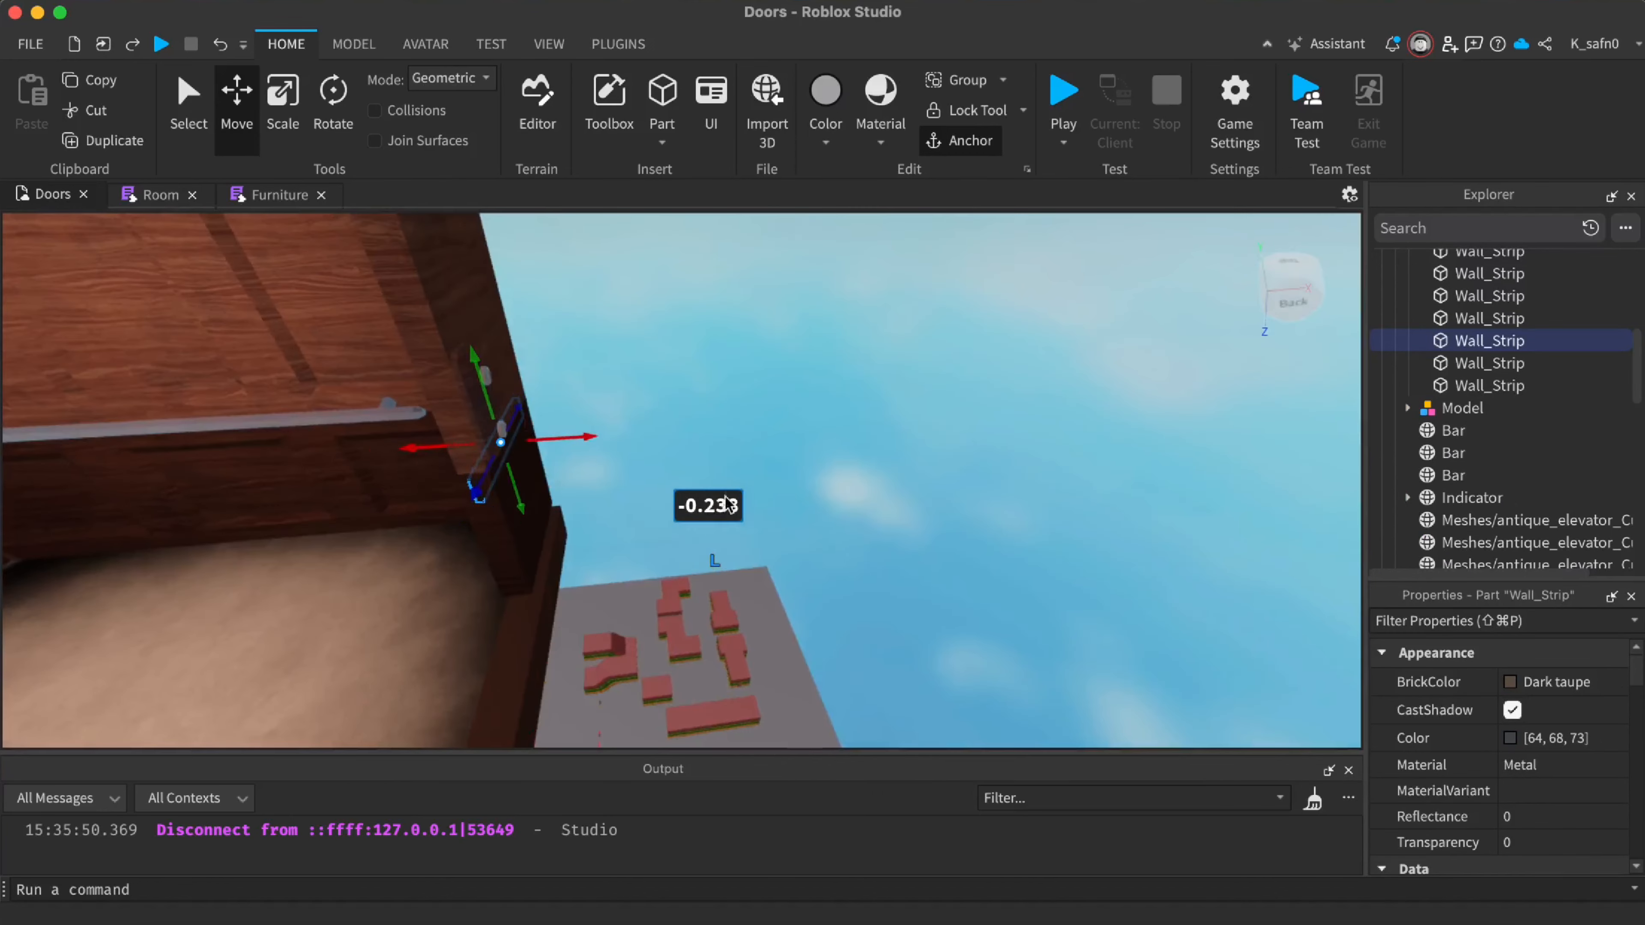
left_click(714, 556)
right_click_drag(729, 493, 738, 487)
key("w")
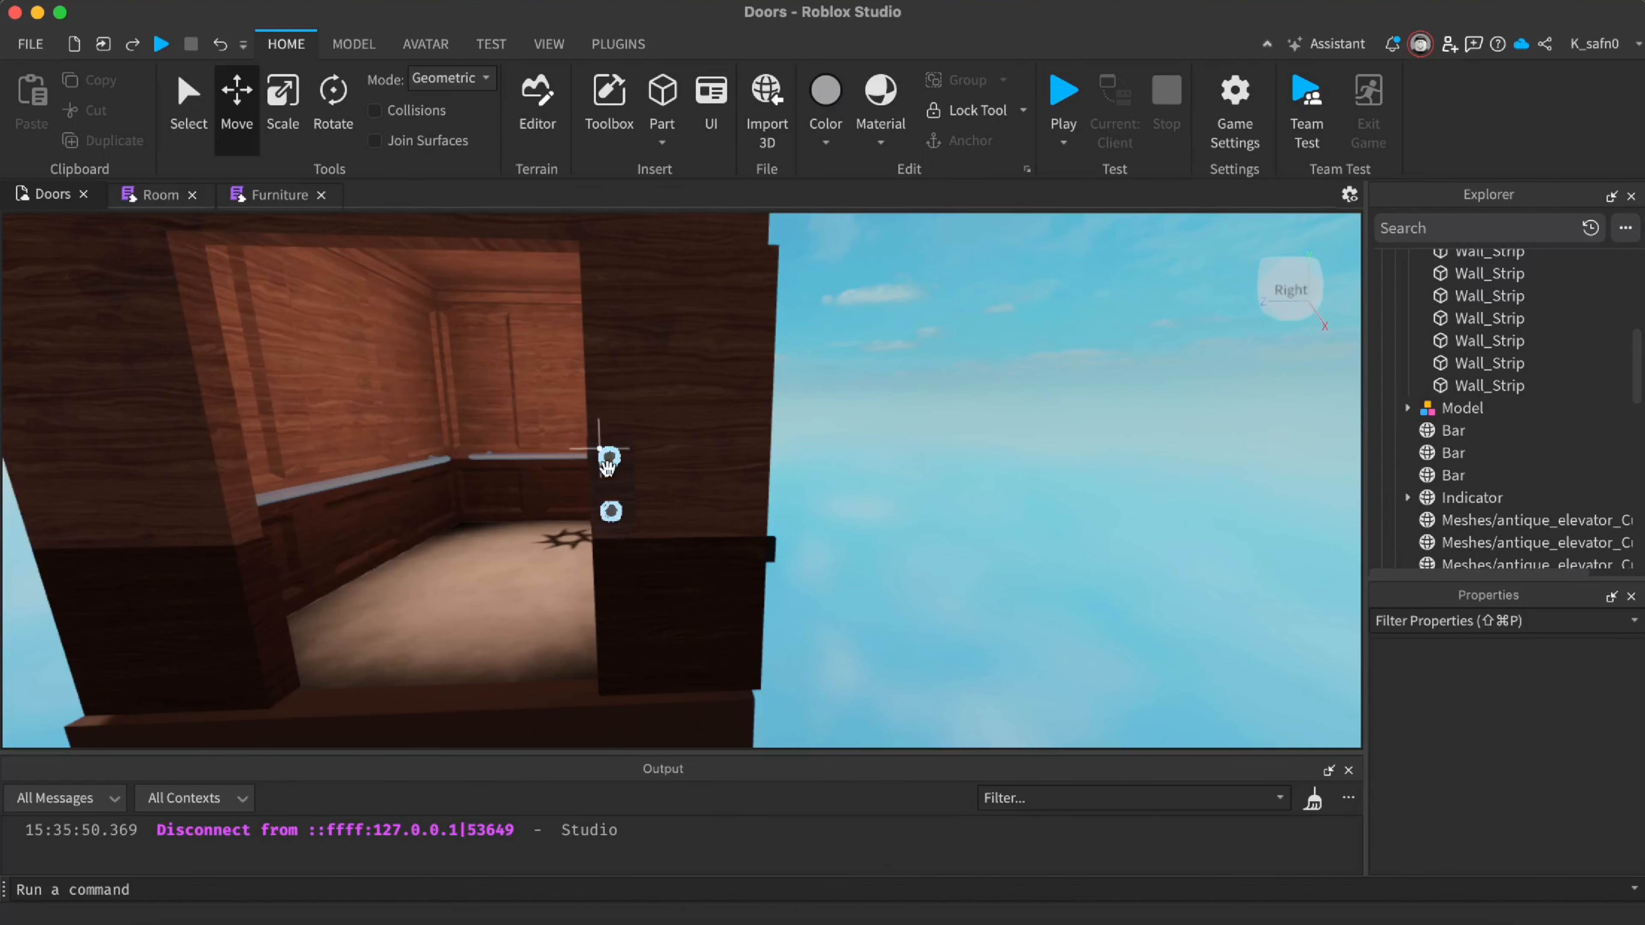
Move the elevator's button plate and its buttons slightly away from the doorway edge
left_click(608, 476)
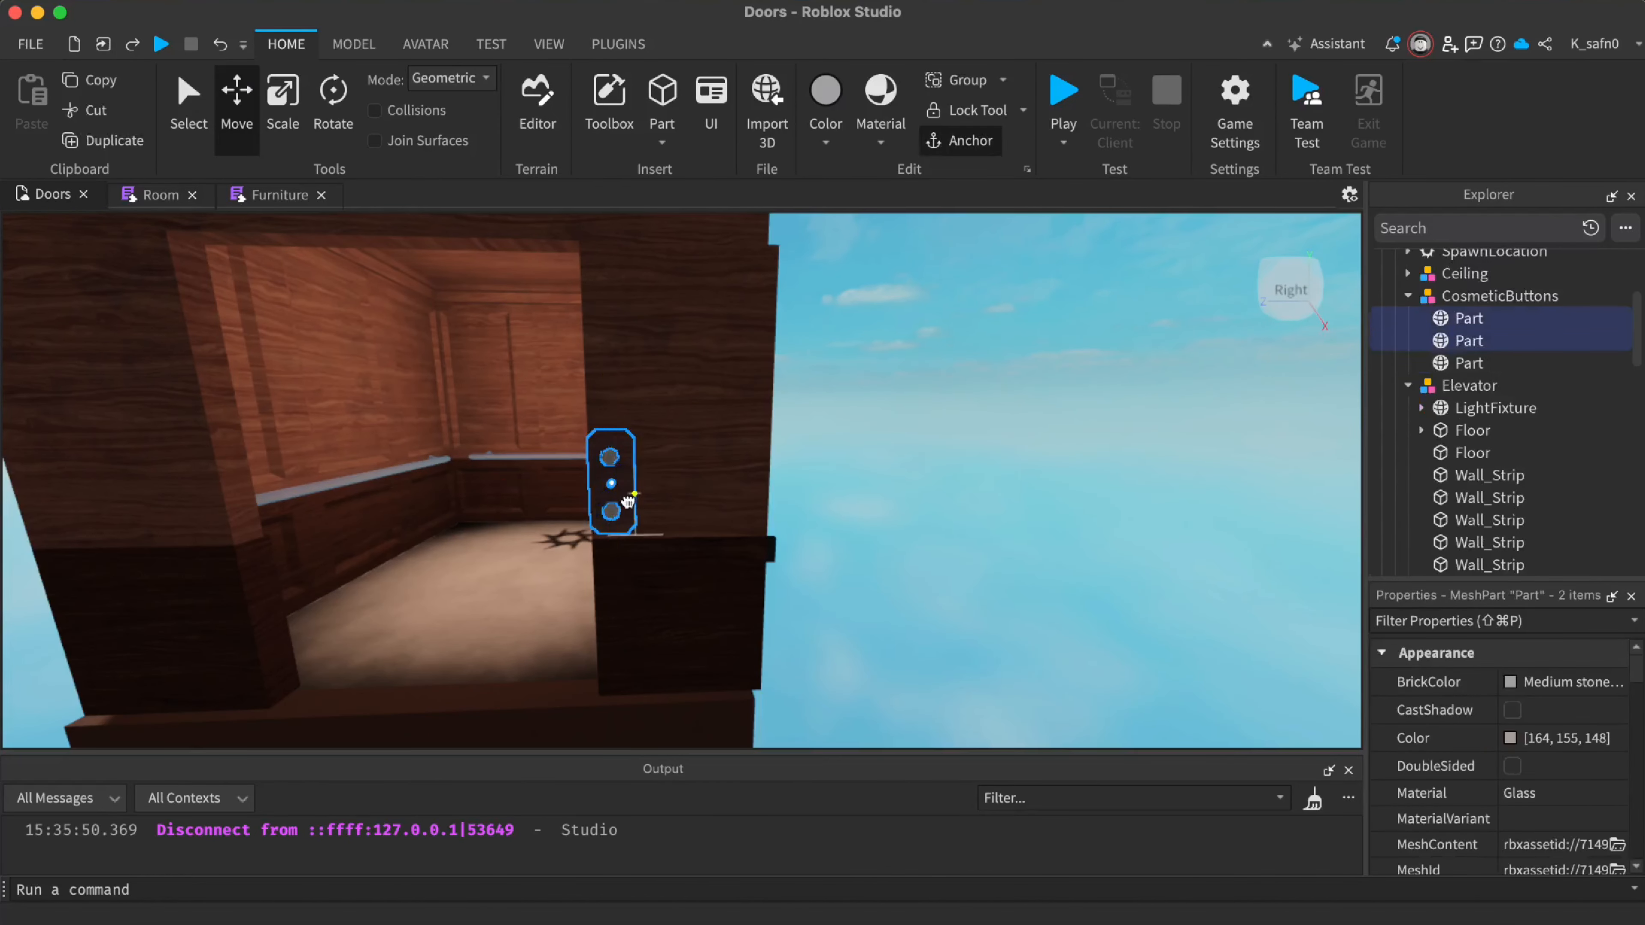
left_click_drag(676, 484, 690, 474)
left_click(858, 480)
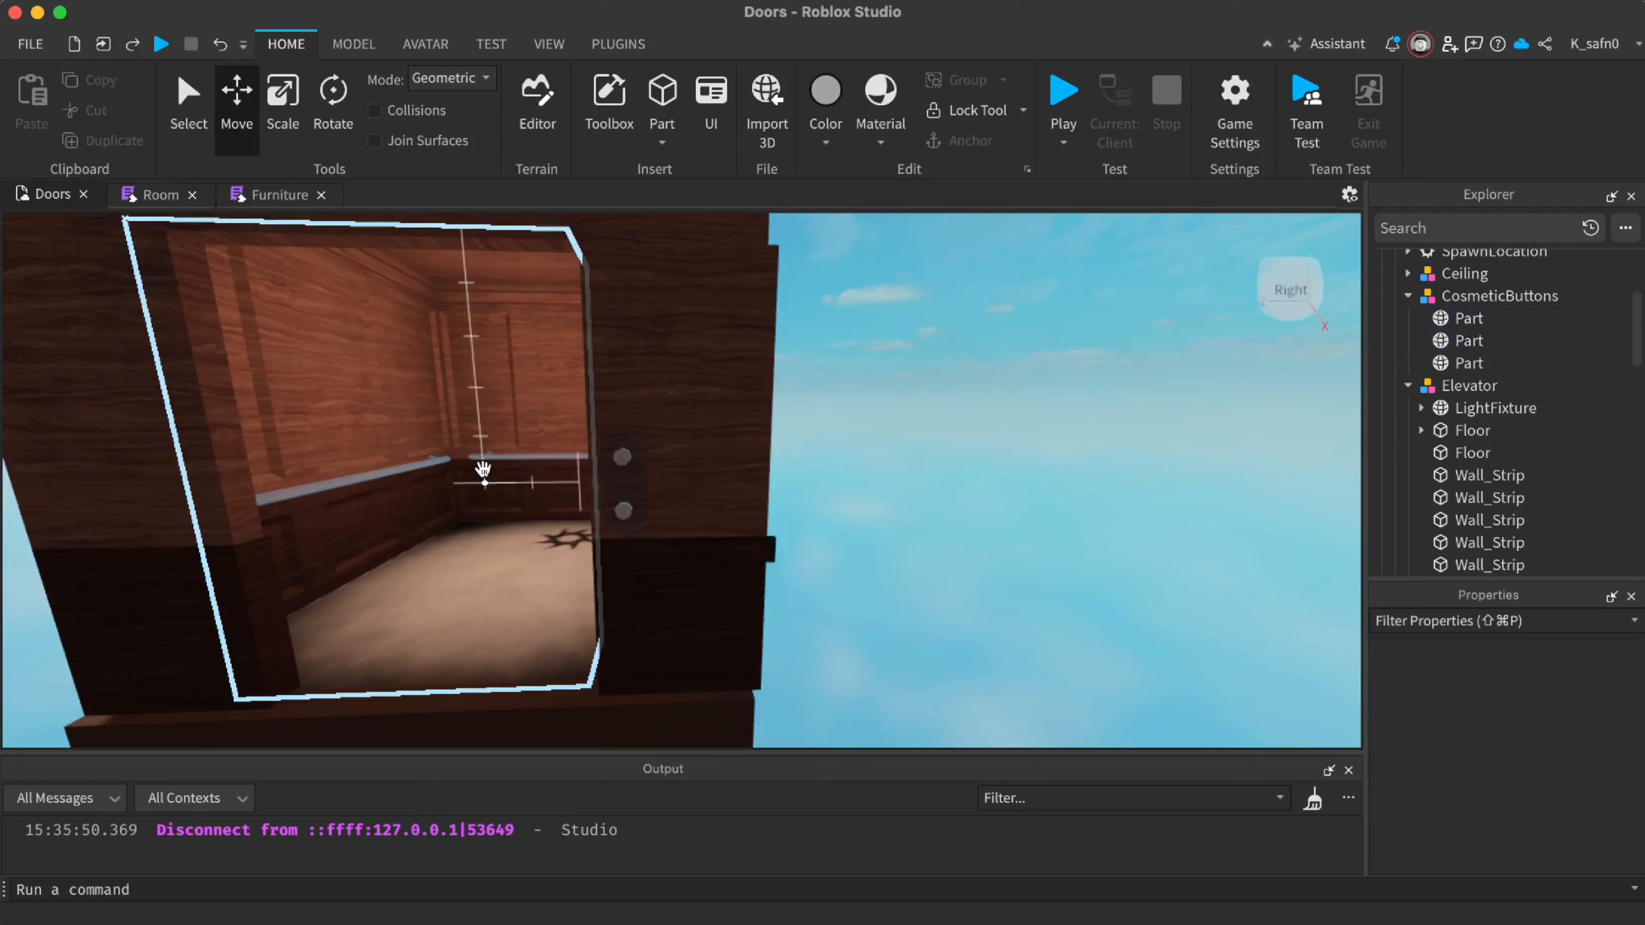
Examine how the Exit part's outline meets the doorway edge beside the elevator buttons
scroll(484, 469, "up", 5)
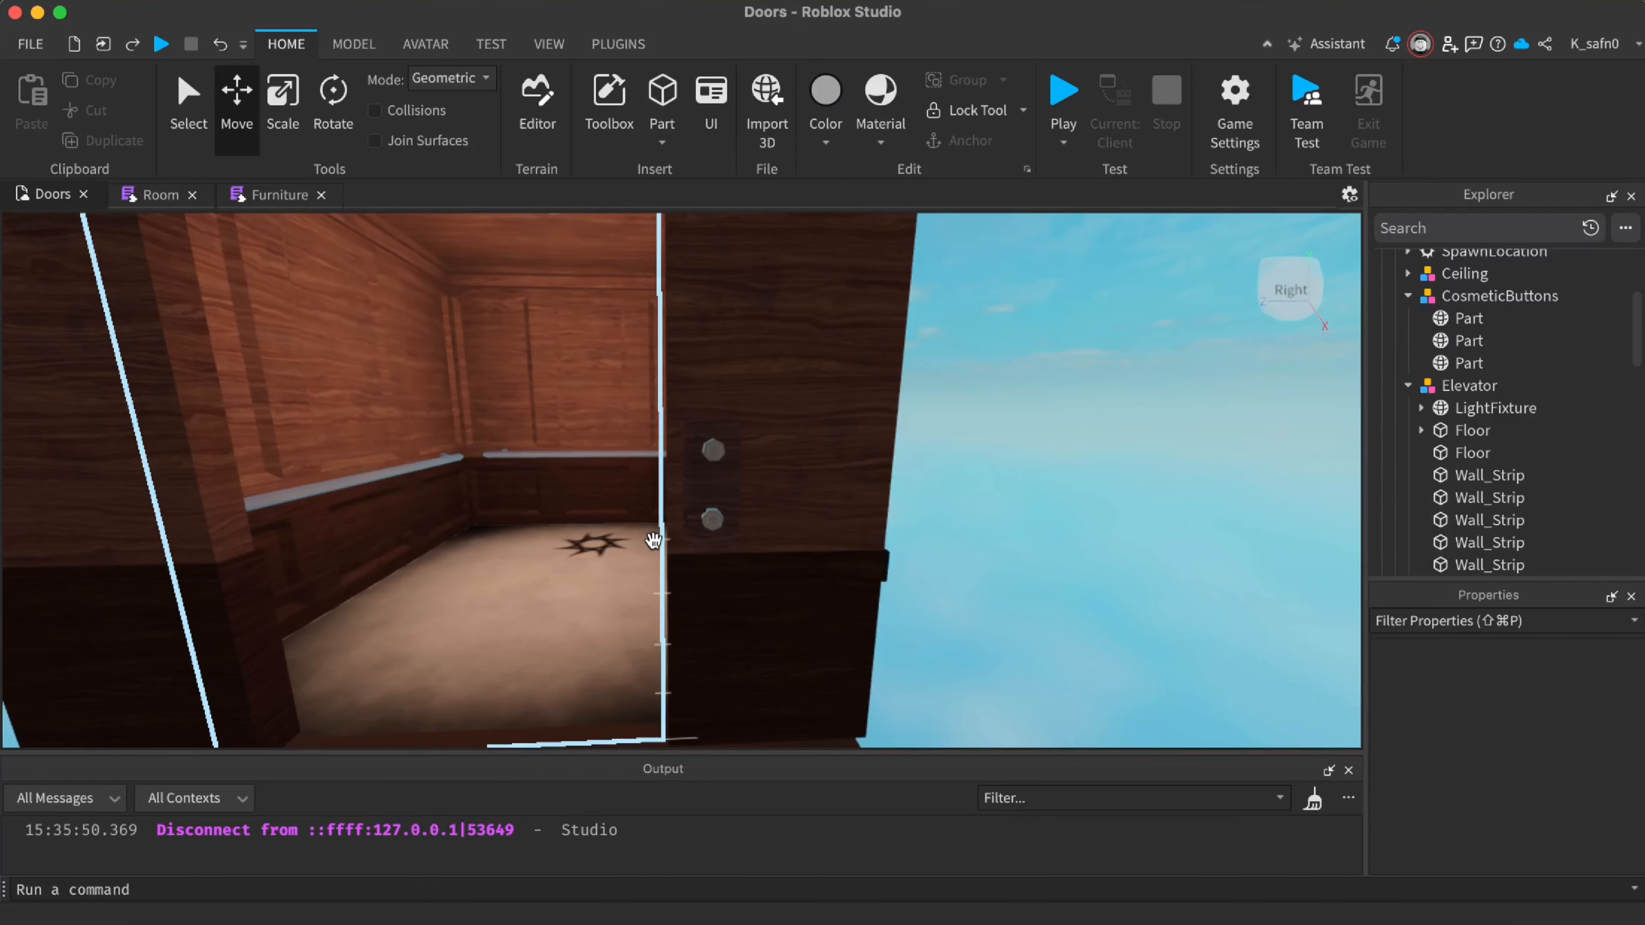
scroll(631, 449, "down", 10)
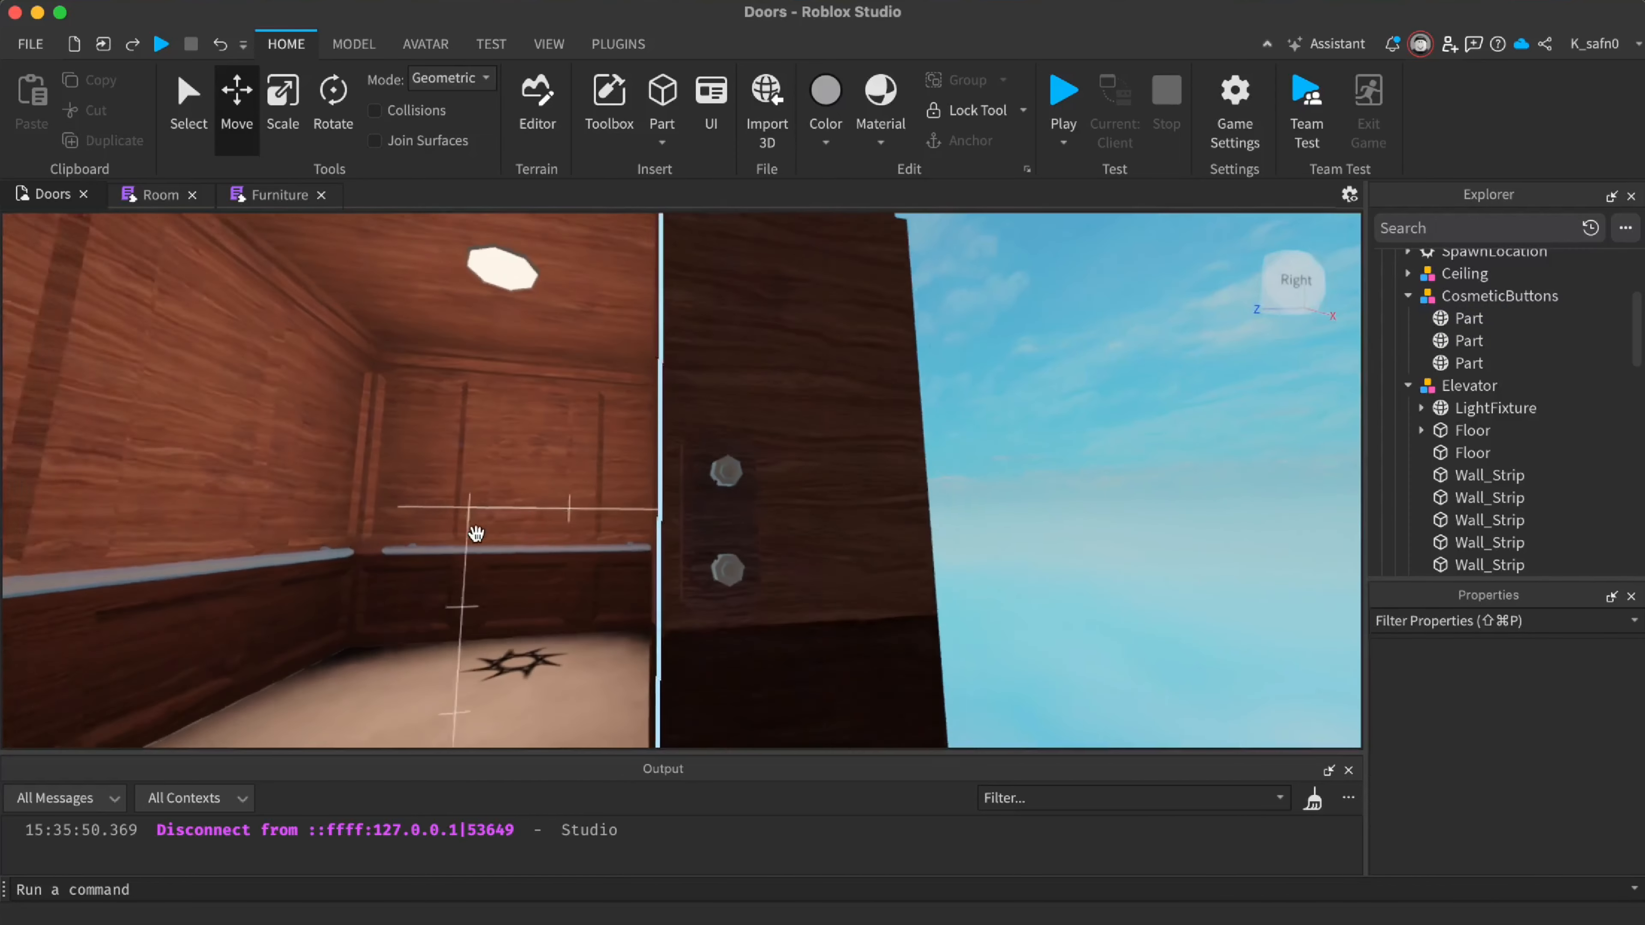
scroll(508, 503, "down", 3)
scroll(583, 371, "up", 10)
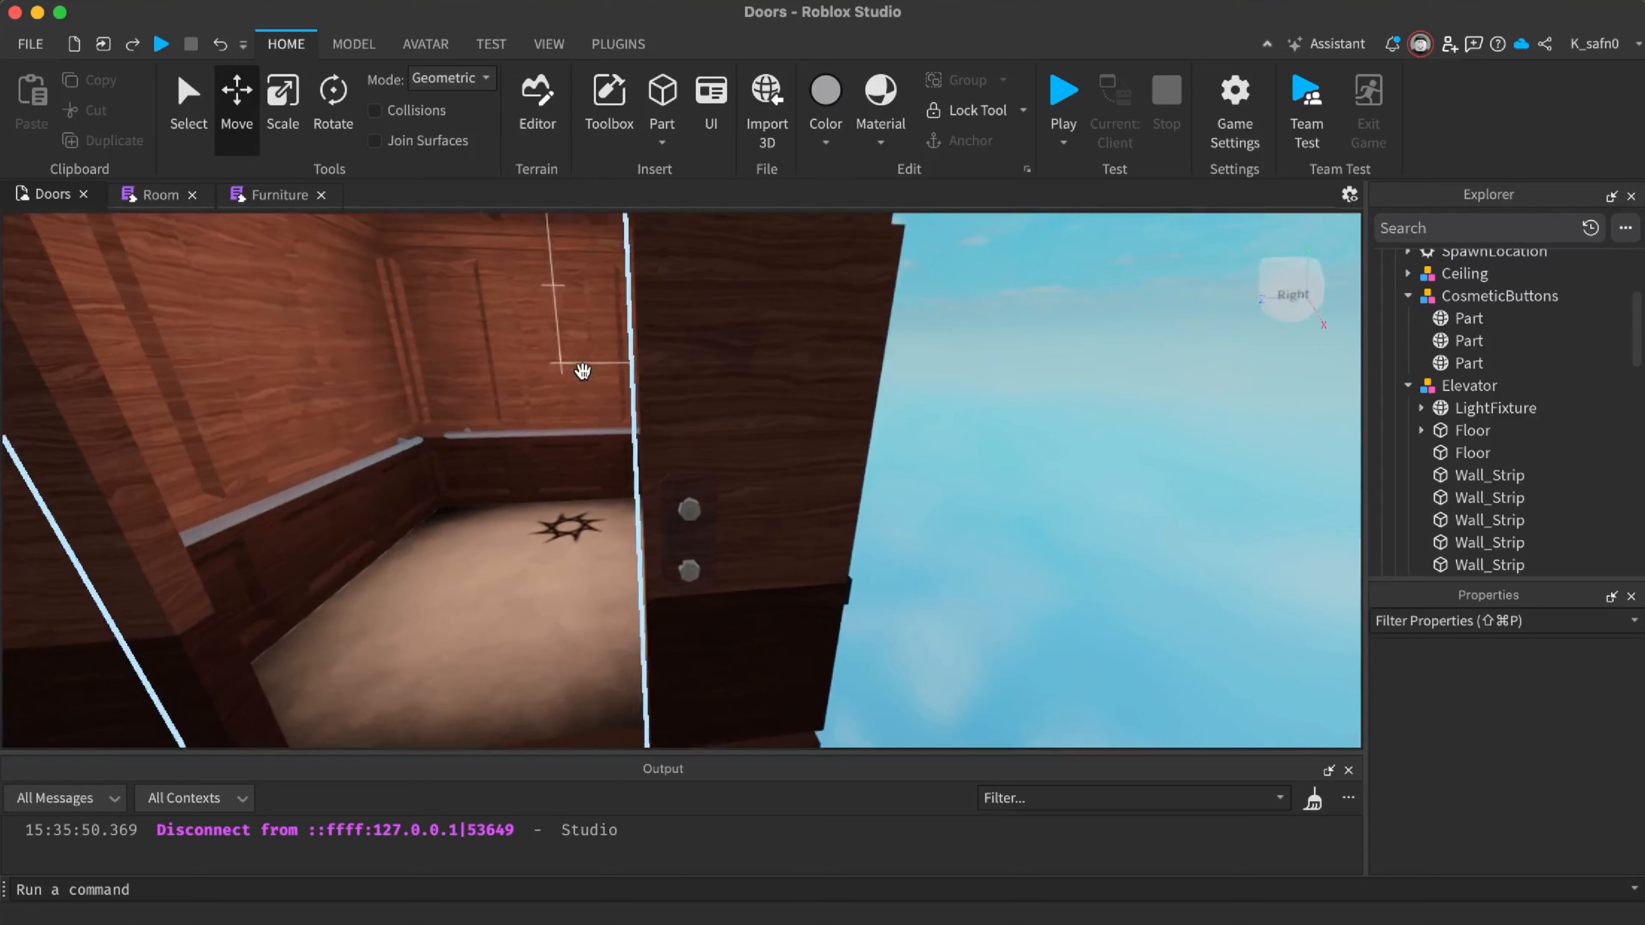
key("d")
right_click_drag(1084, 428, 1087, 426)
key("w")
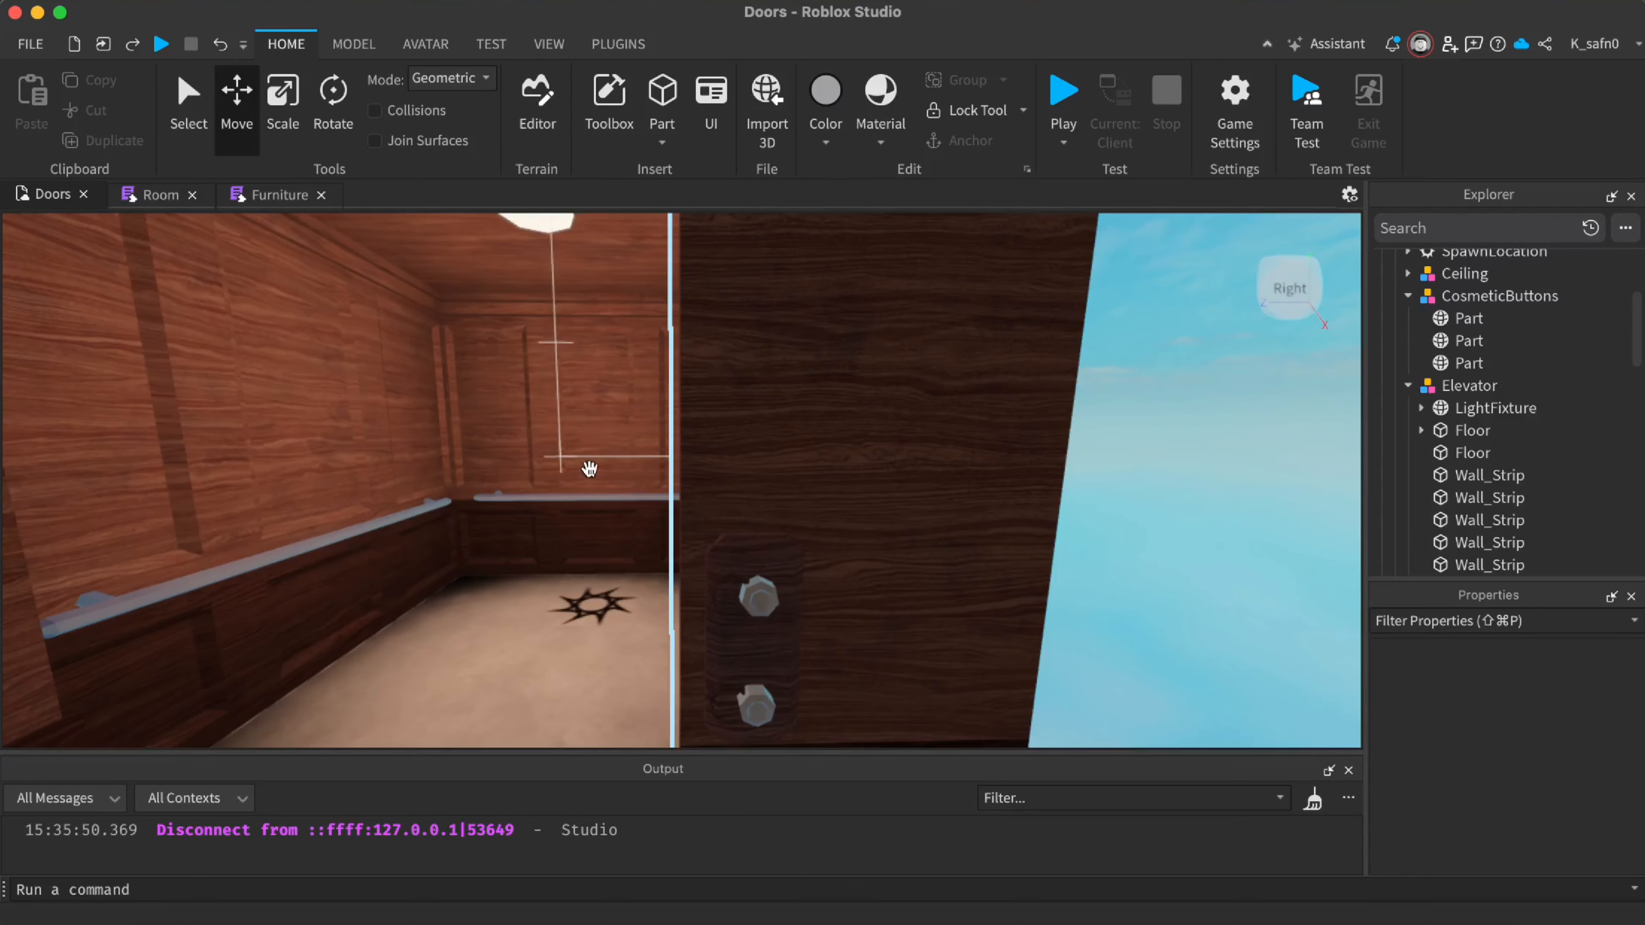
right_click_drag(609, 424, 613, 422)
scroll(613, 423, "down", 5)
scroll(617, 444, "up", 4)
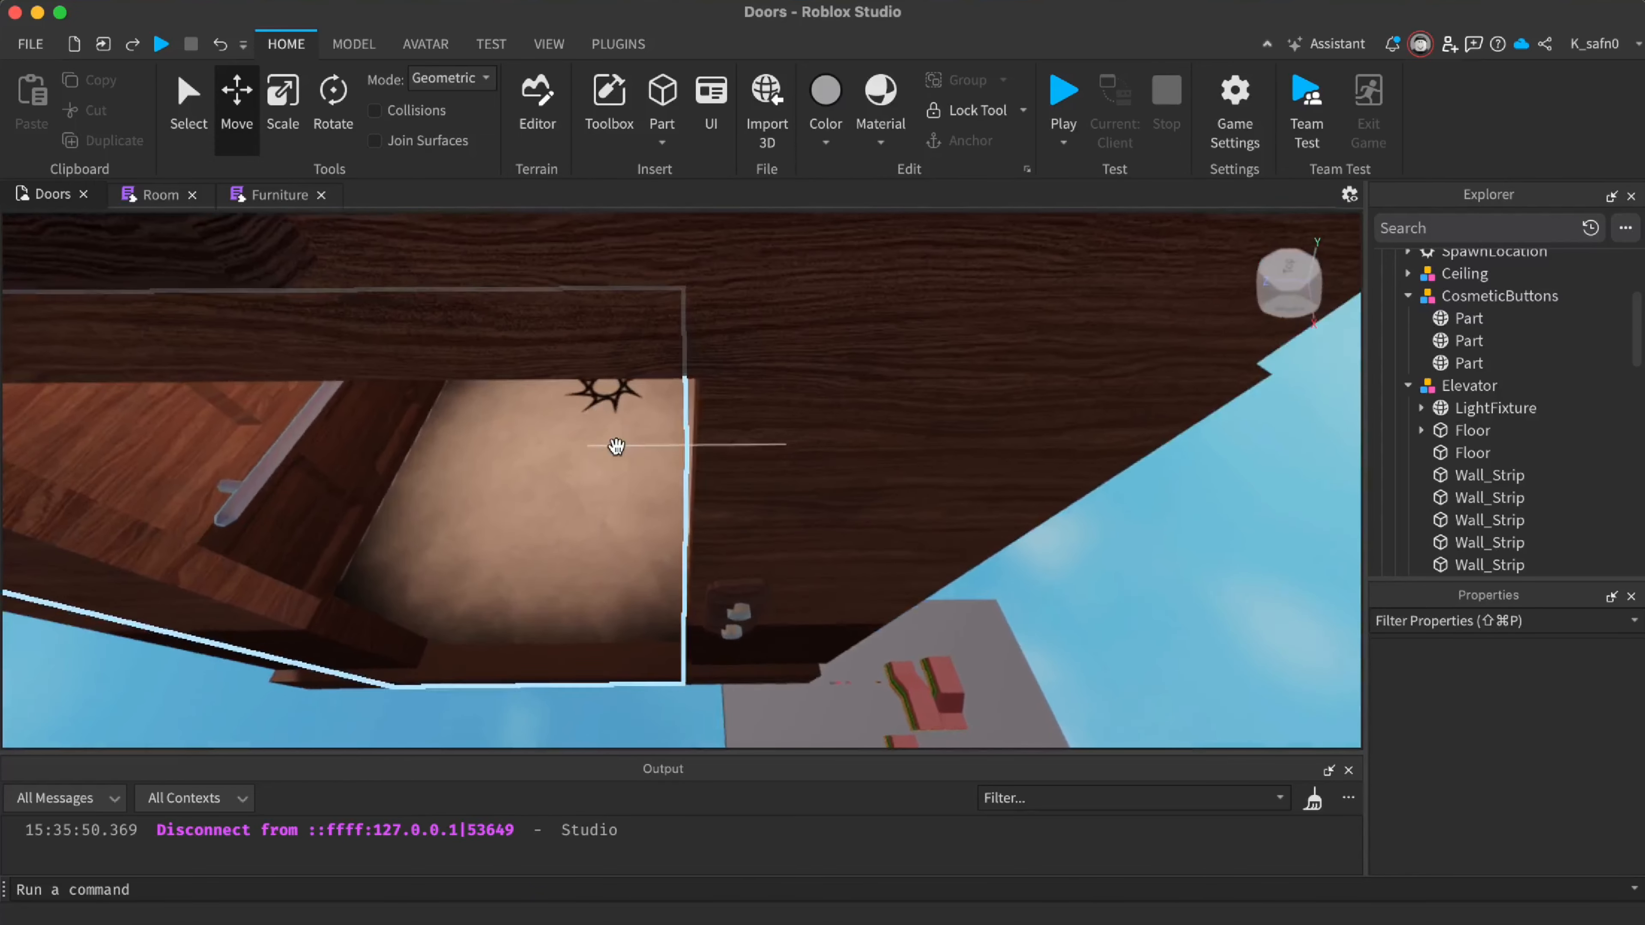
Slide the Exit part sideways until its edge lines up with the wall panel on the elevator buttons' side
left_click(757, 444)
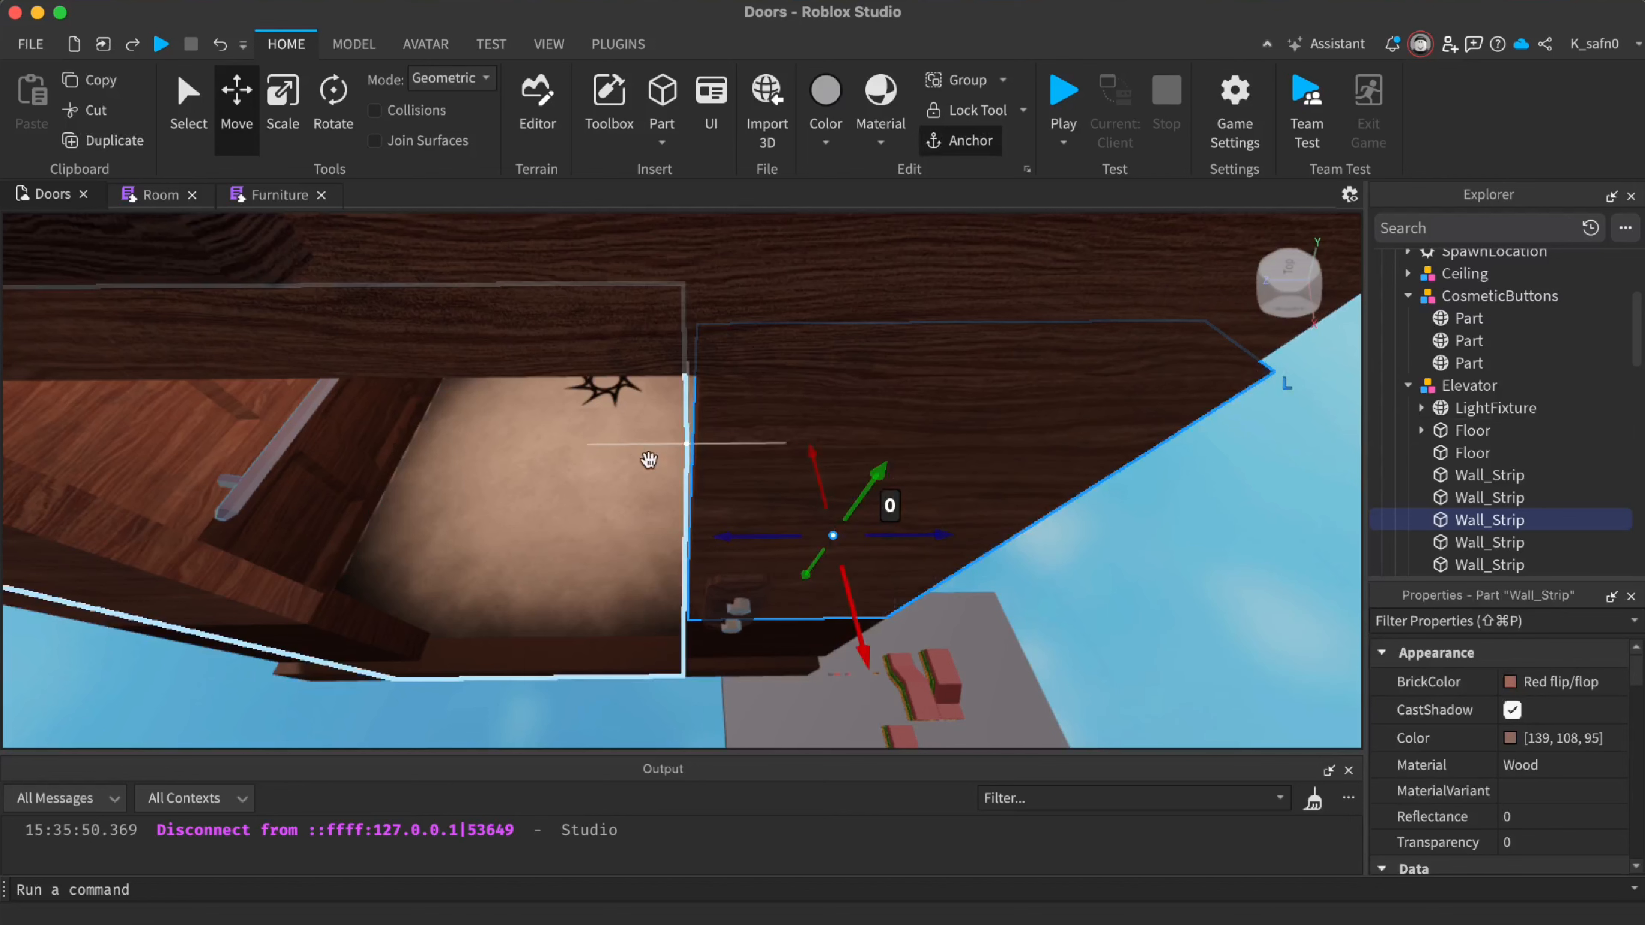
left_click(676, 445)
left_click_drag(559, 578, 559, 579)
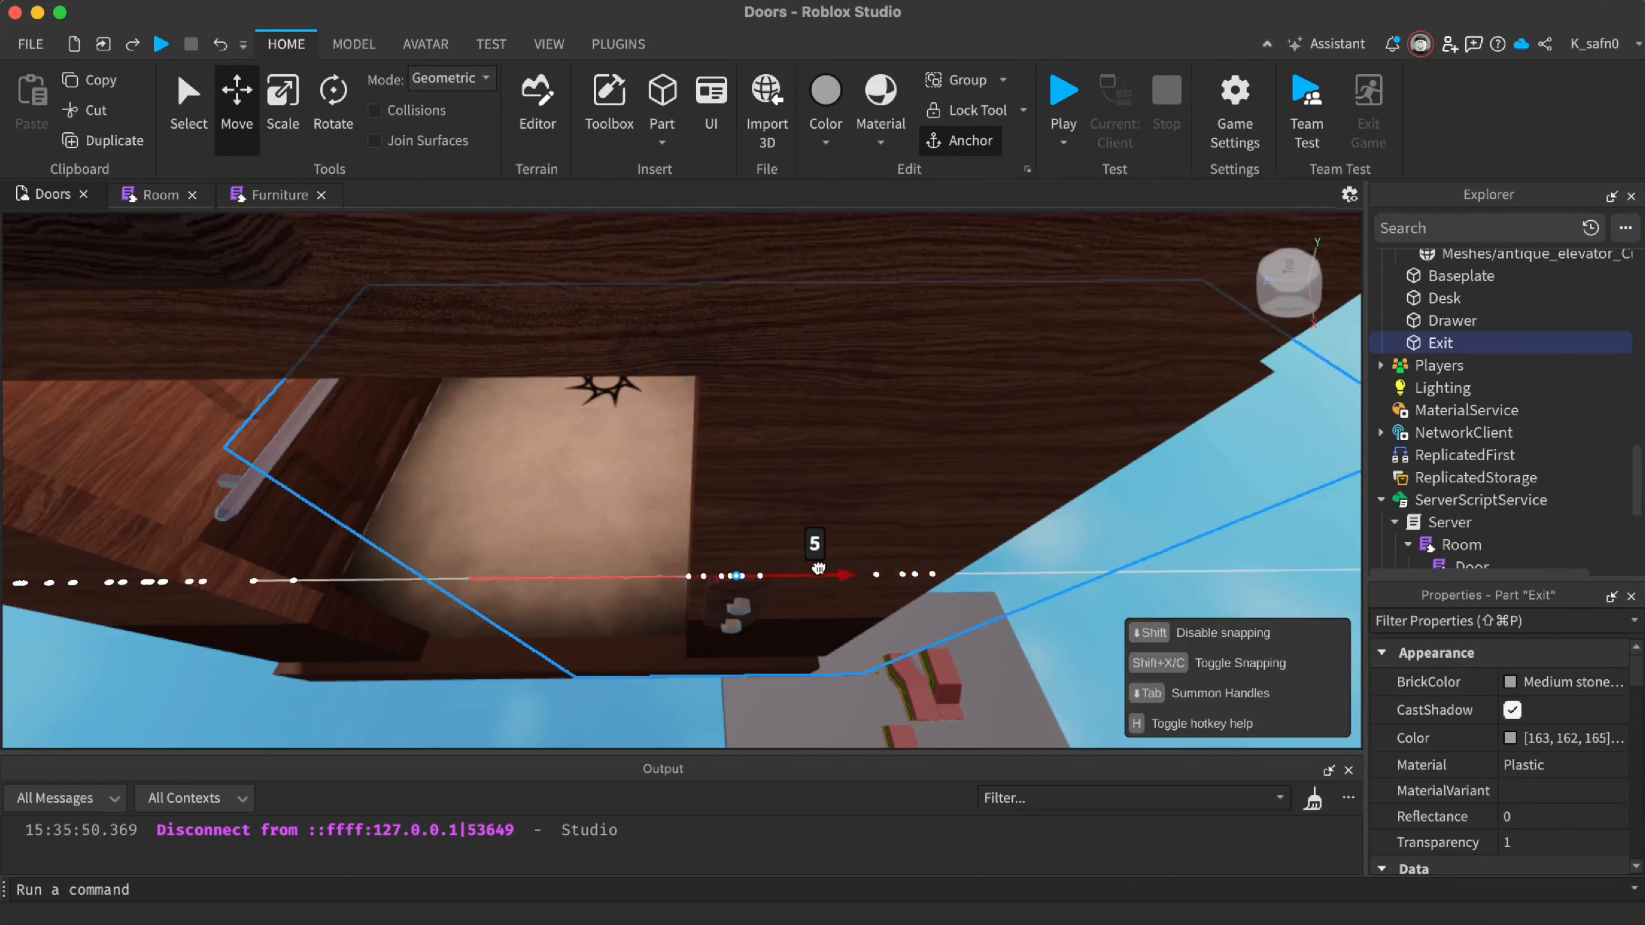
left_click_drag(775, 580, 566, 639)
key("a")
key("d")
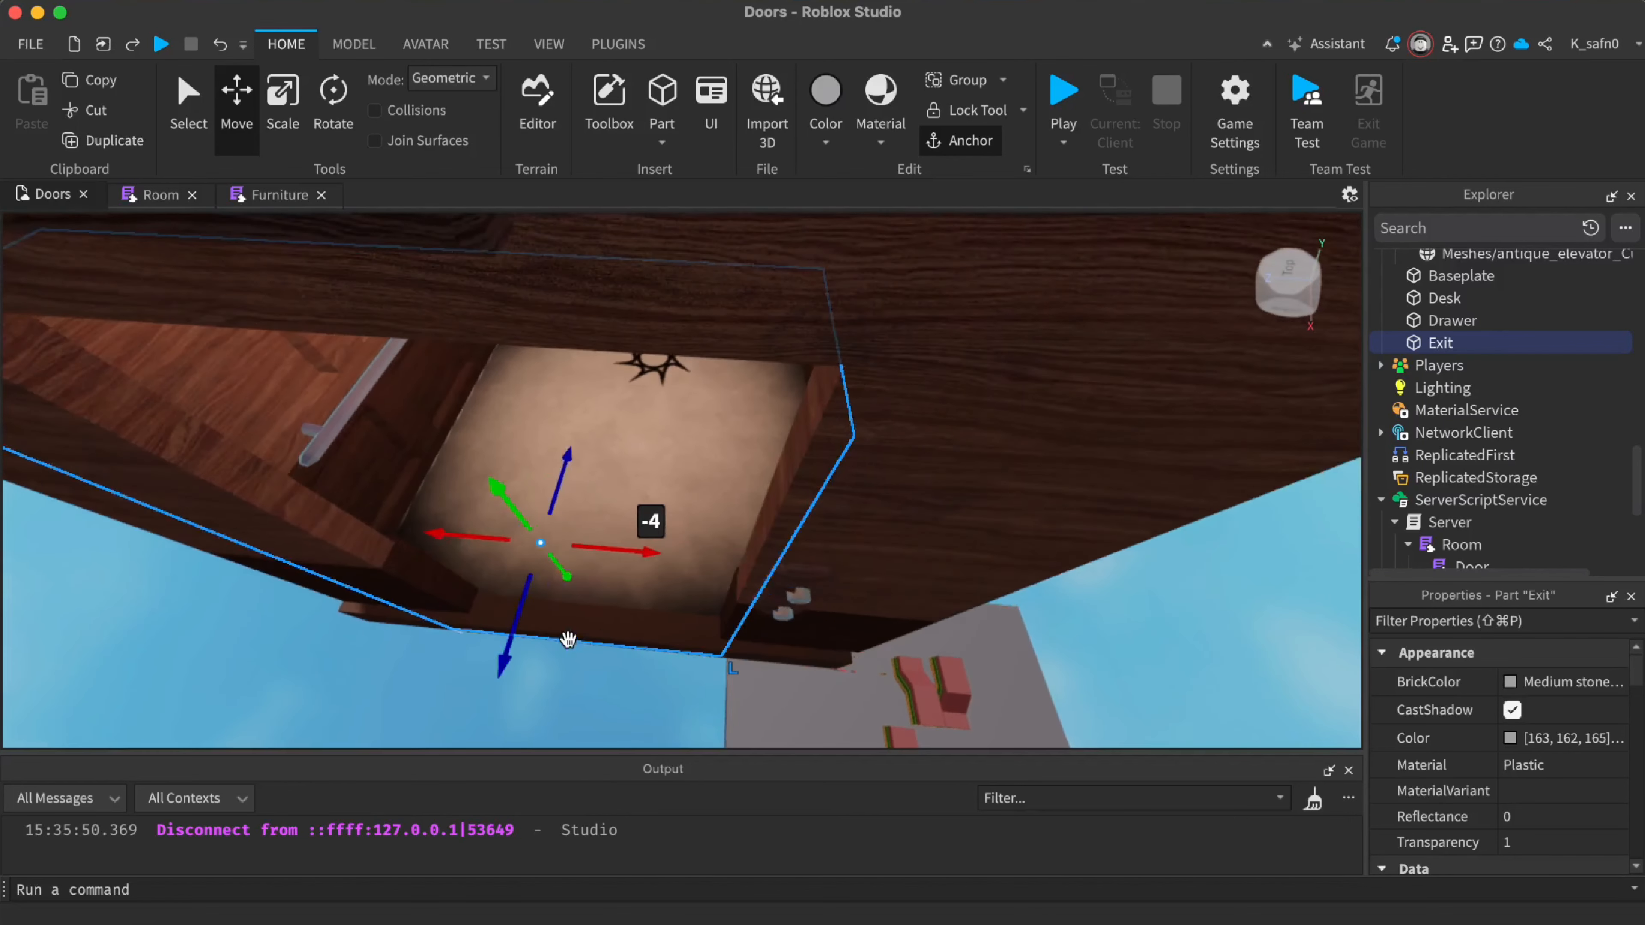
key("s")
right_click_drag(1078, 597, 1078, 598)
key("s")
left_click(1077, 598)
Resize the upper Wall_Strip panel on the doorway side opposite the buttons so its edge meets the Exit part's outline
scroll(613, 584, "up", 5)
scroll(605, 574, "down", 6)
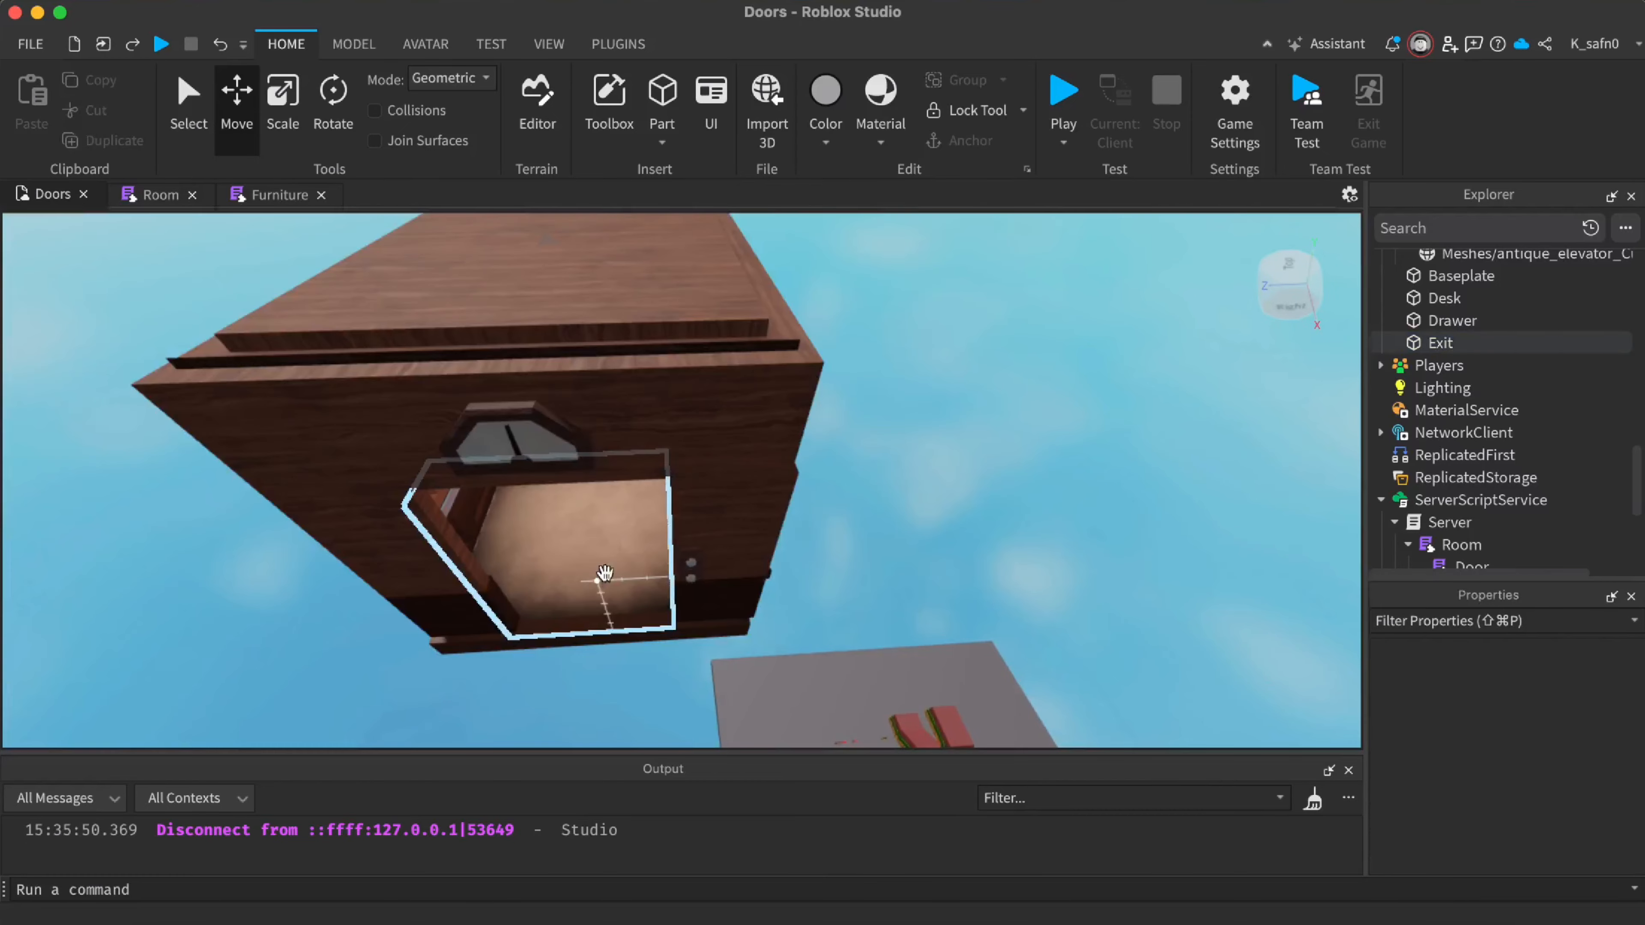
key("a")
key("w")
key("a")
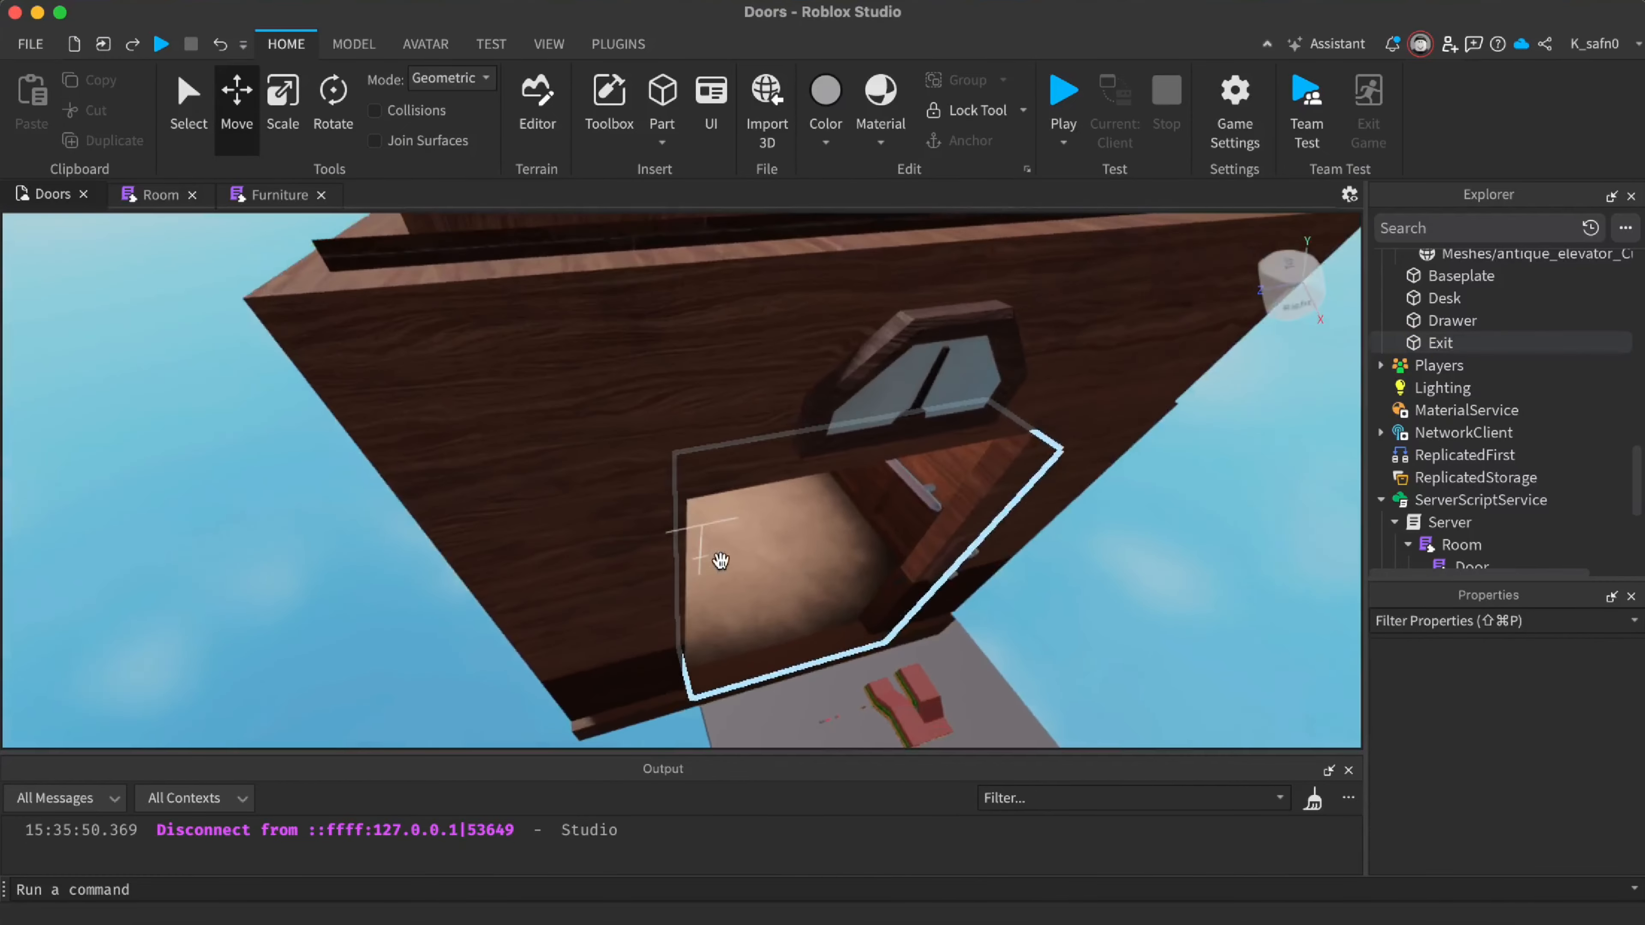
key("w")
right_click_drag(720, 561, 708, 540)
key("w")
key("s")
key("w")
key("w")
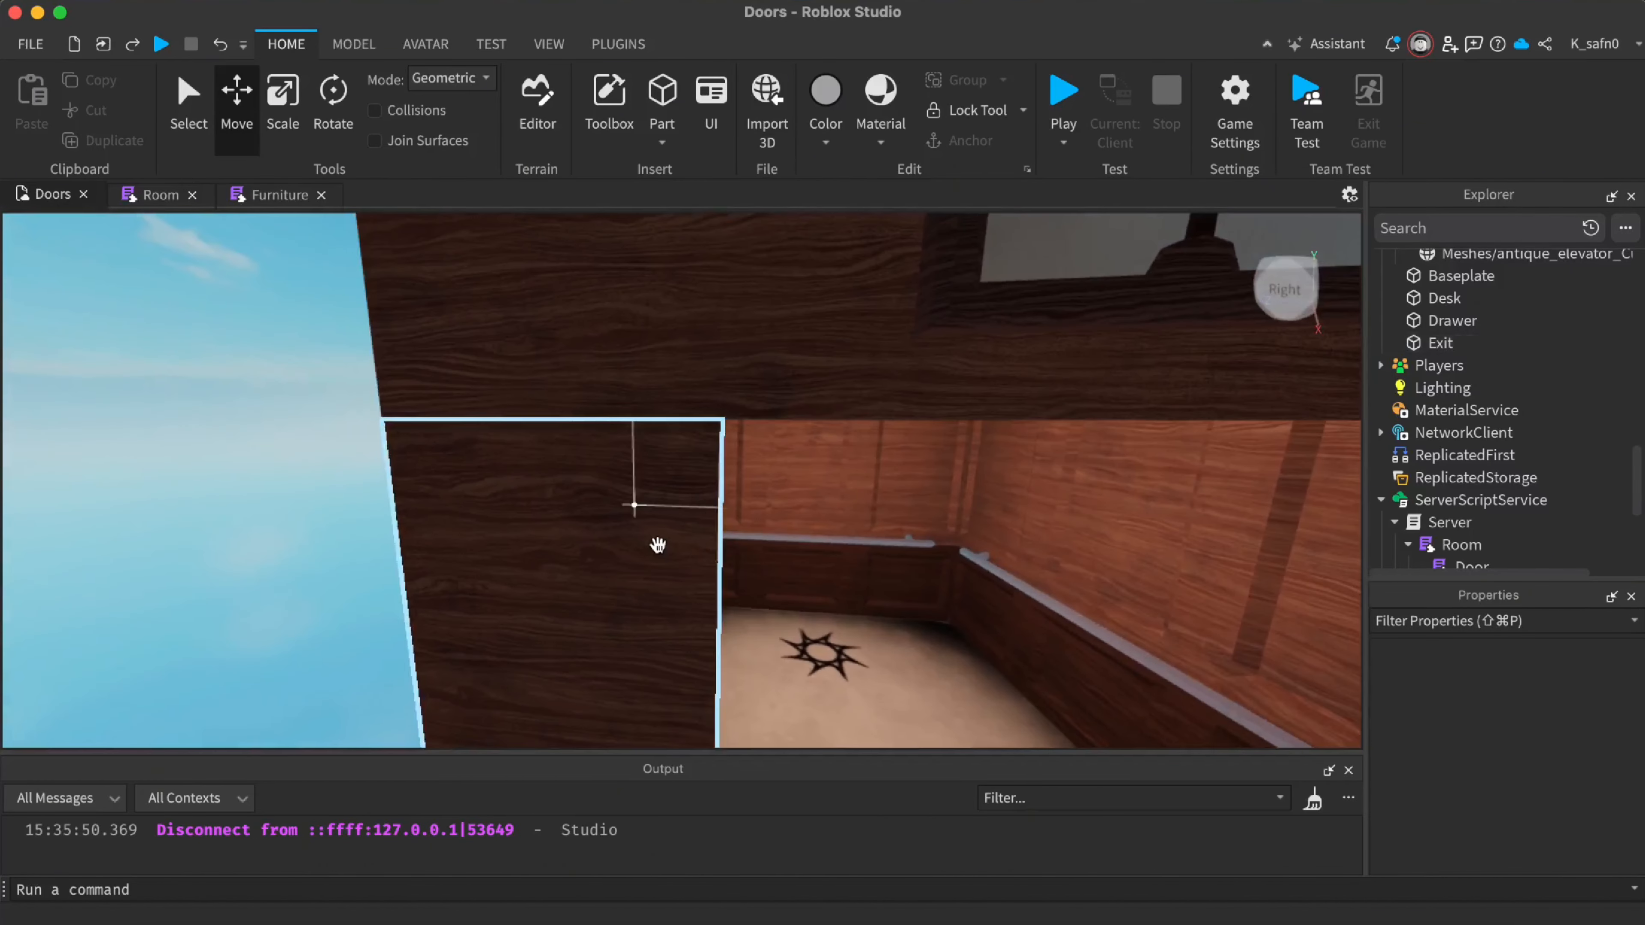
left_click(657, 546)
left_click_drag(739, 678, 761, 659)
right_click_drag(742, 542, 742, 542)
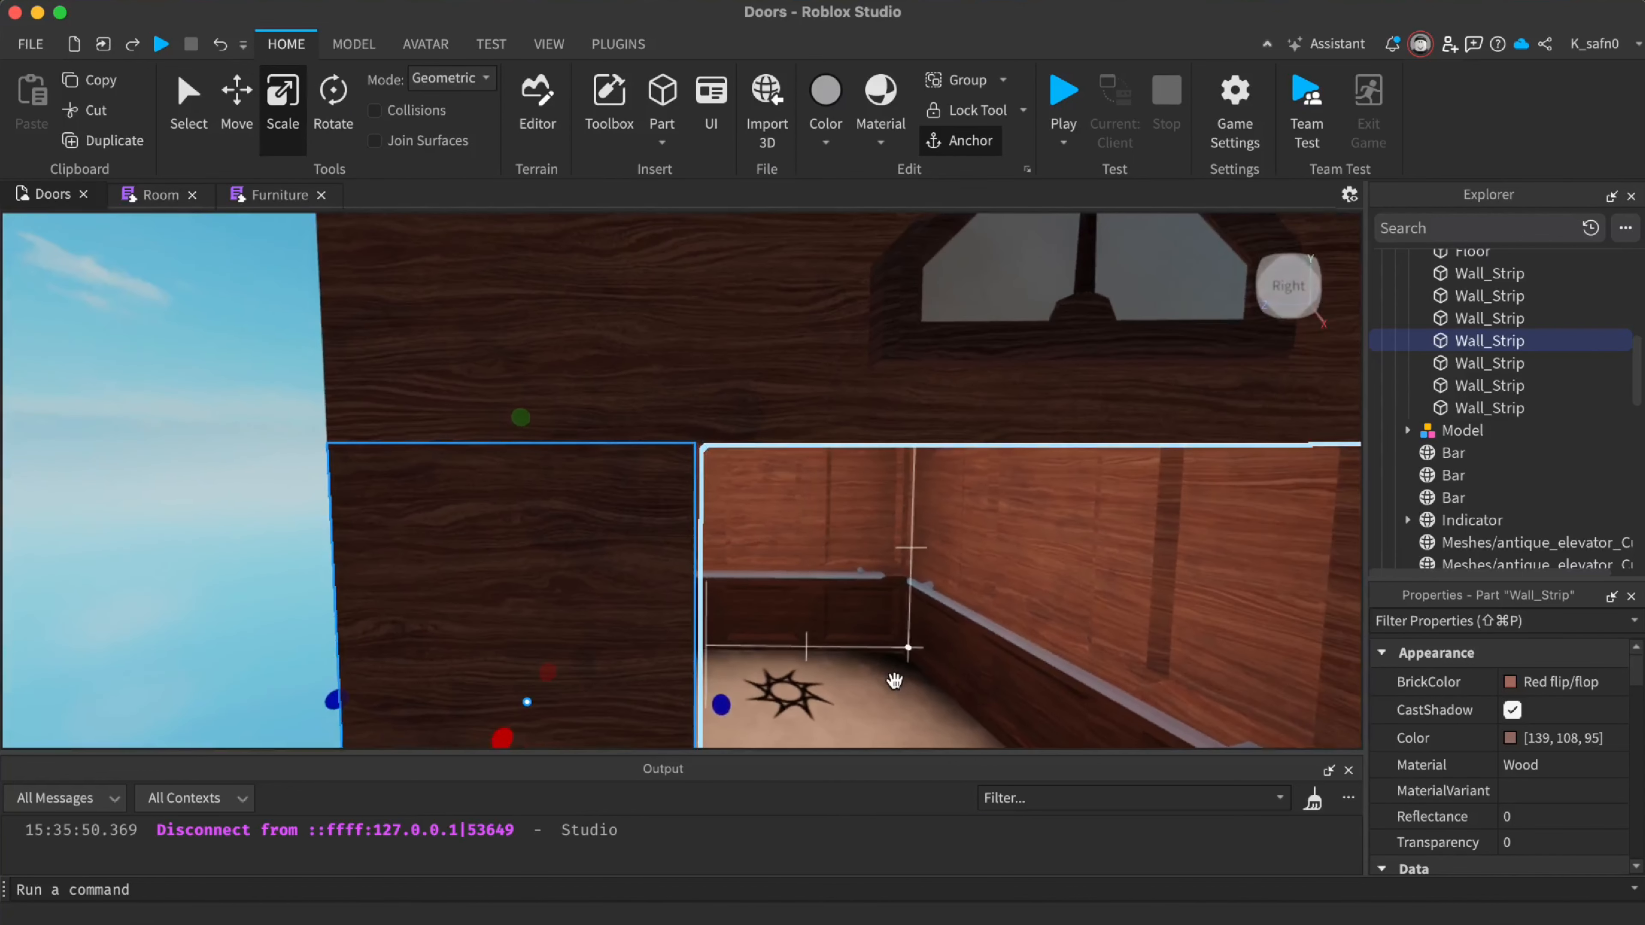
Reposition the Exit part sideways, checking it against both doorway edges, until it covers the opening and meets the buttons-side panel
key("d")
scroll(739, 621, "down", 5)
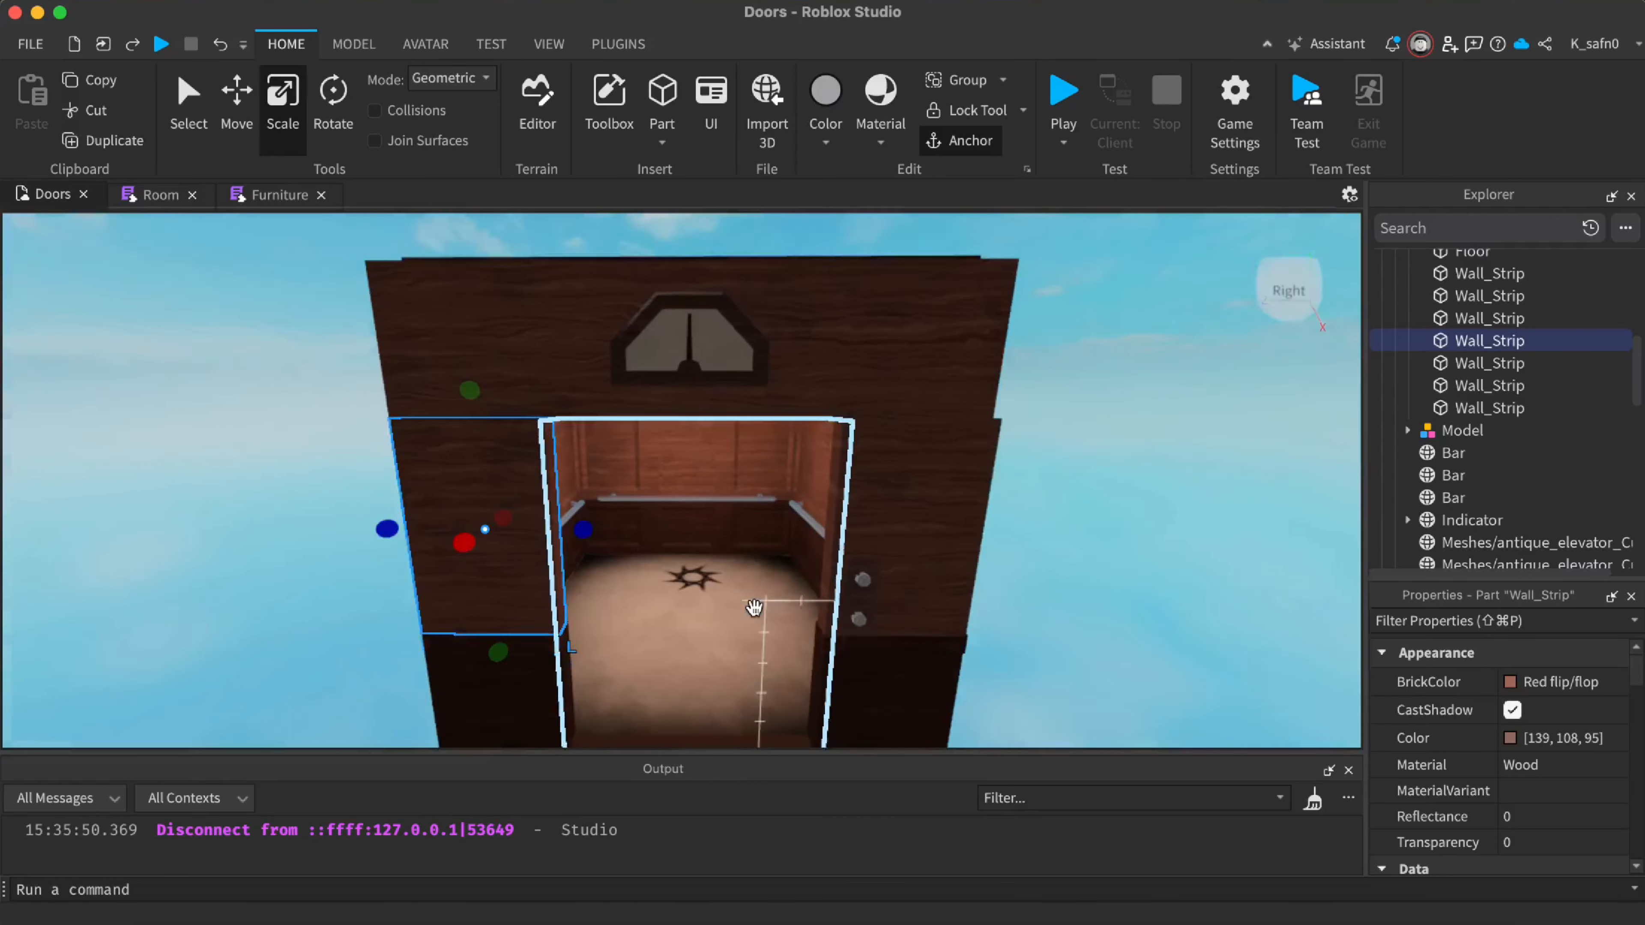
right_click_drag(757, 610, 757, 610)
left_click(753, 539)
key("super+2")
left_click_drag(775, 556, 776, 557)
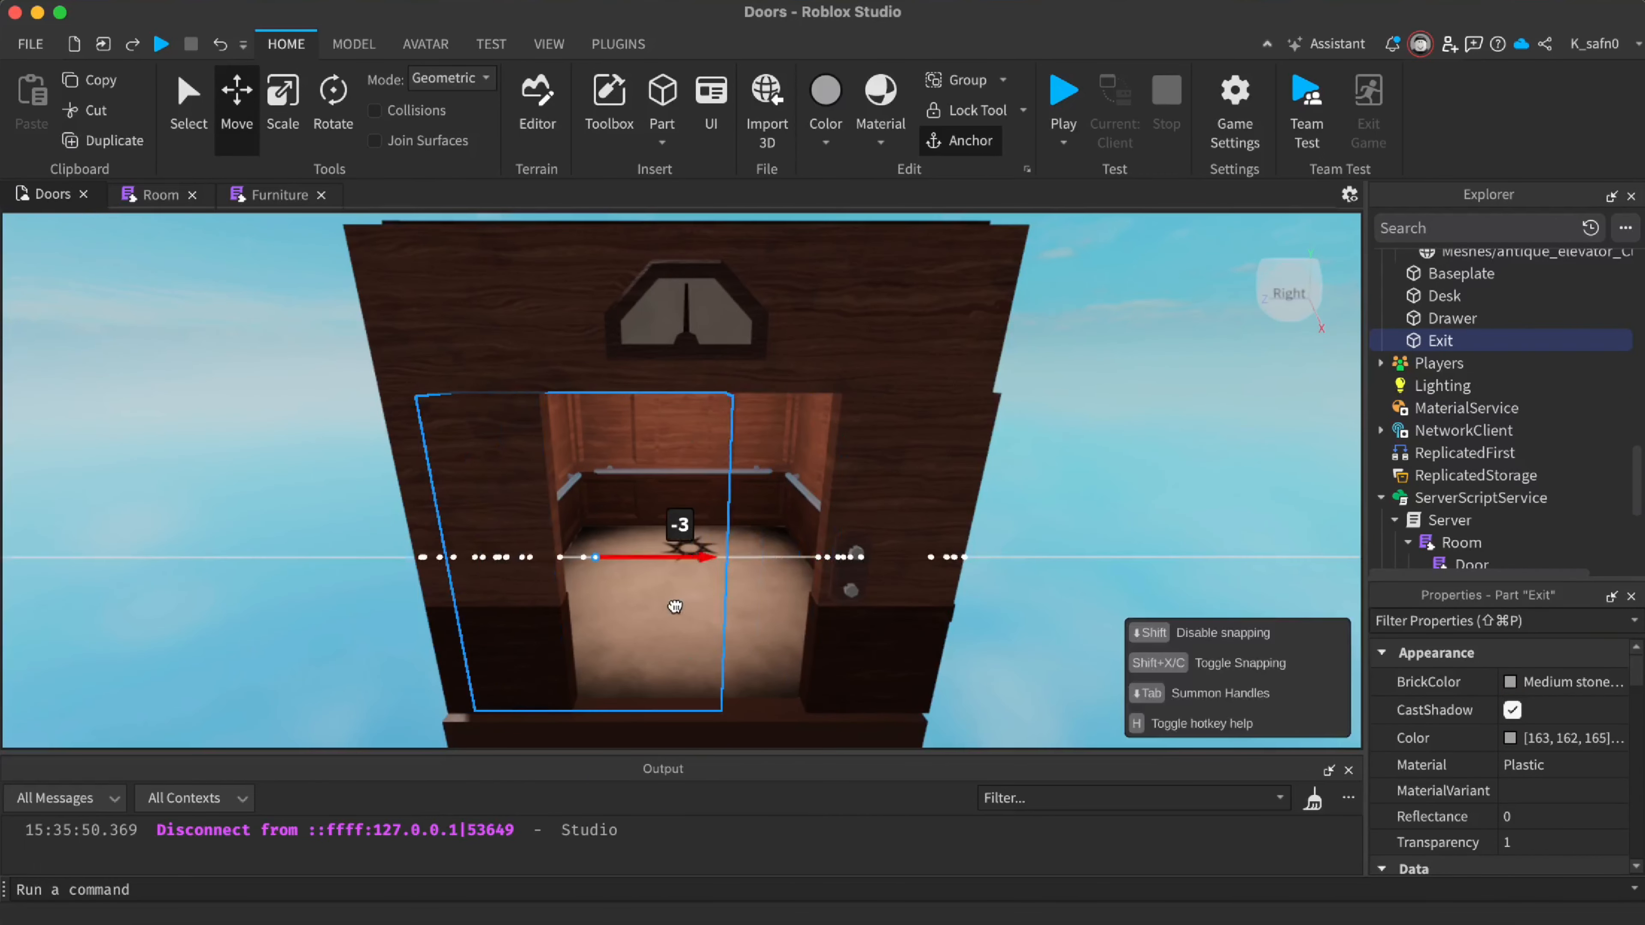
left_click_drag(676, 607, 729, 551)
key("a")
key("d")
left_click_drag(578, 616, 503, 608)
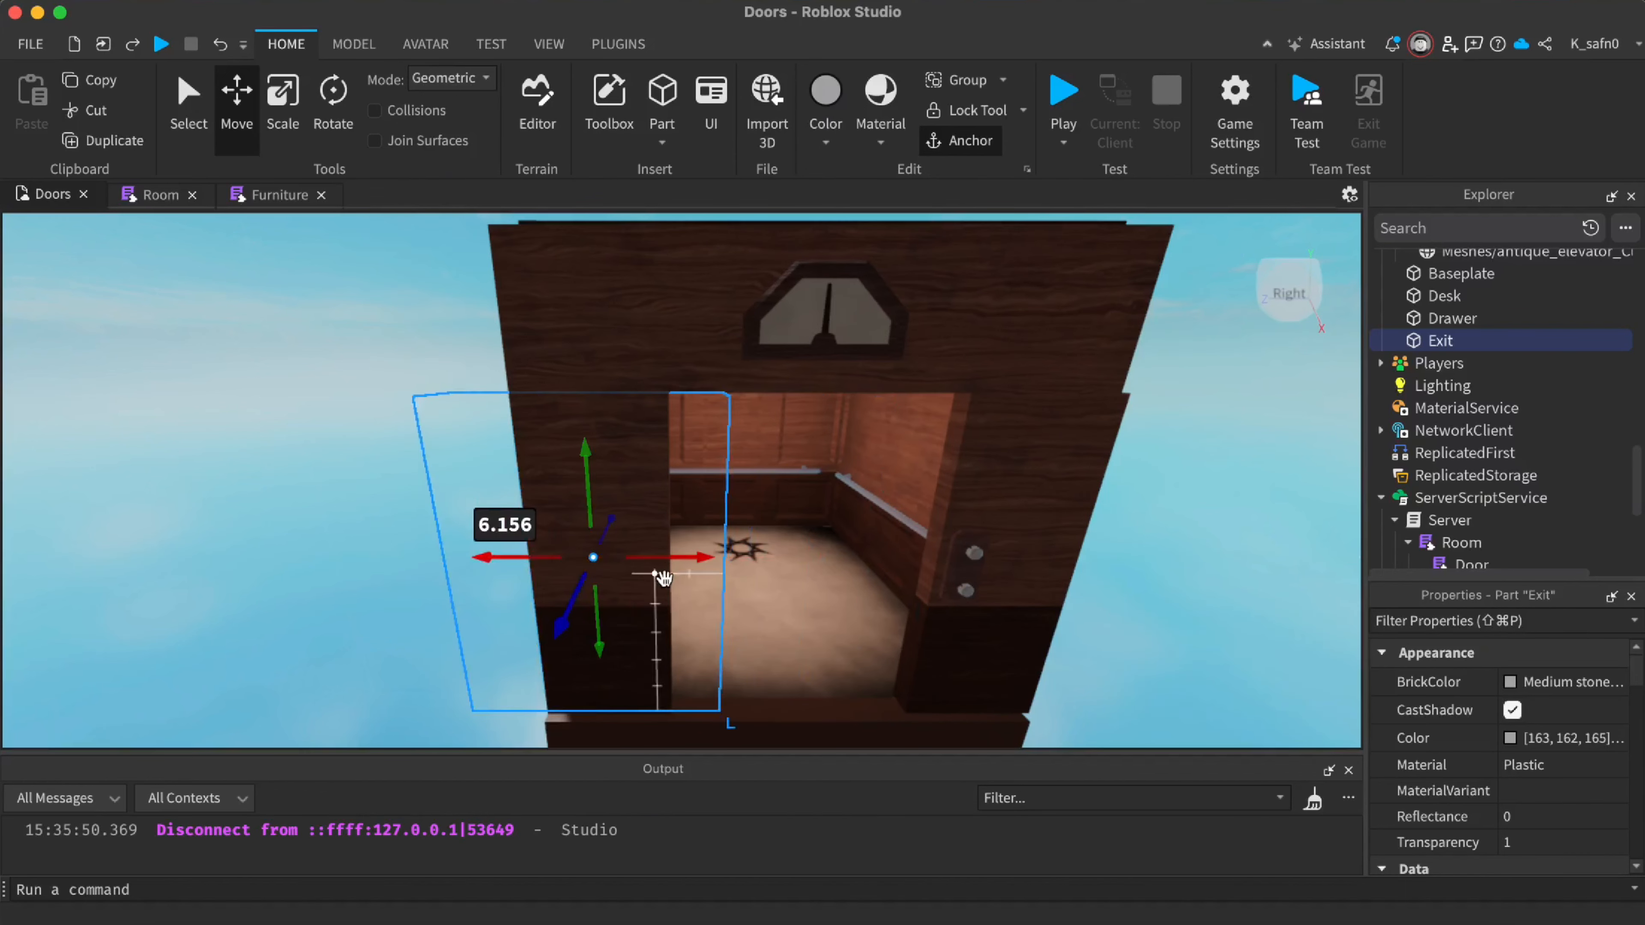
left_click_drag(695, 559, 790, 550)
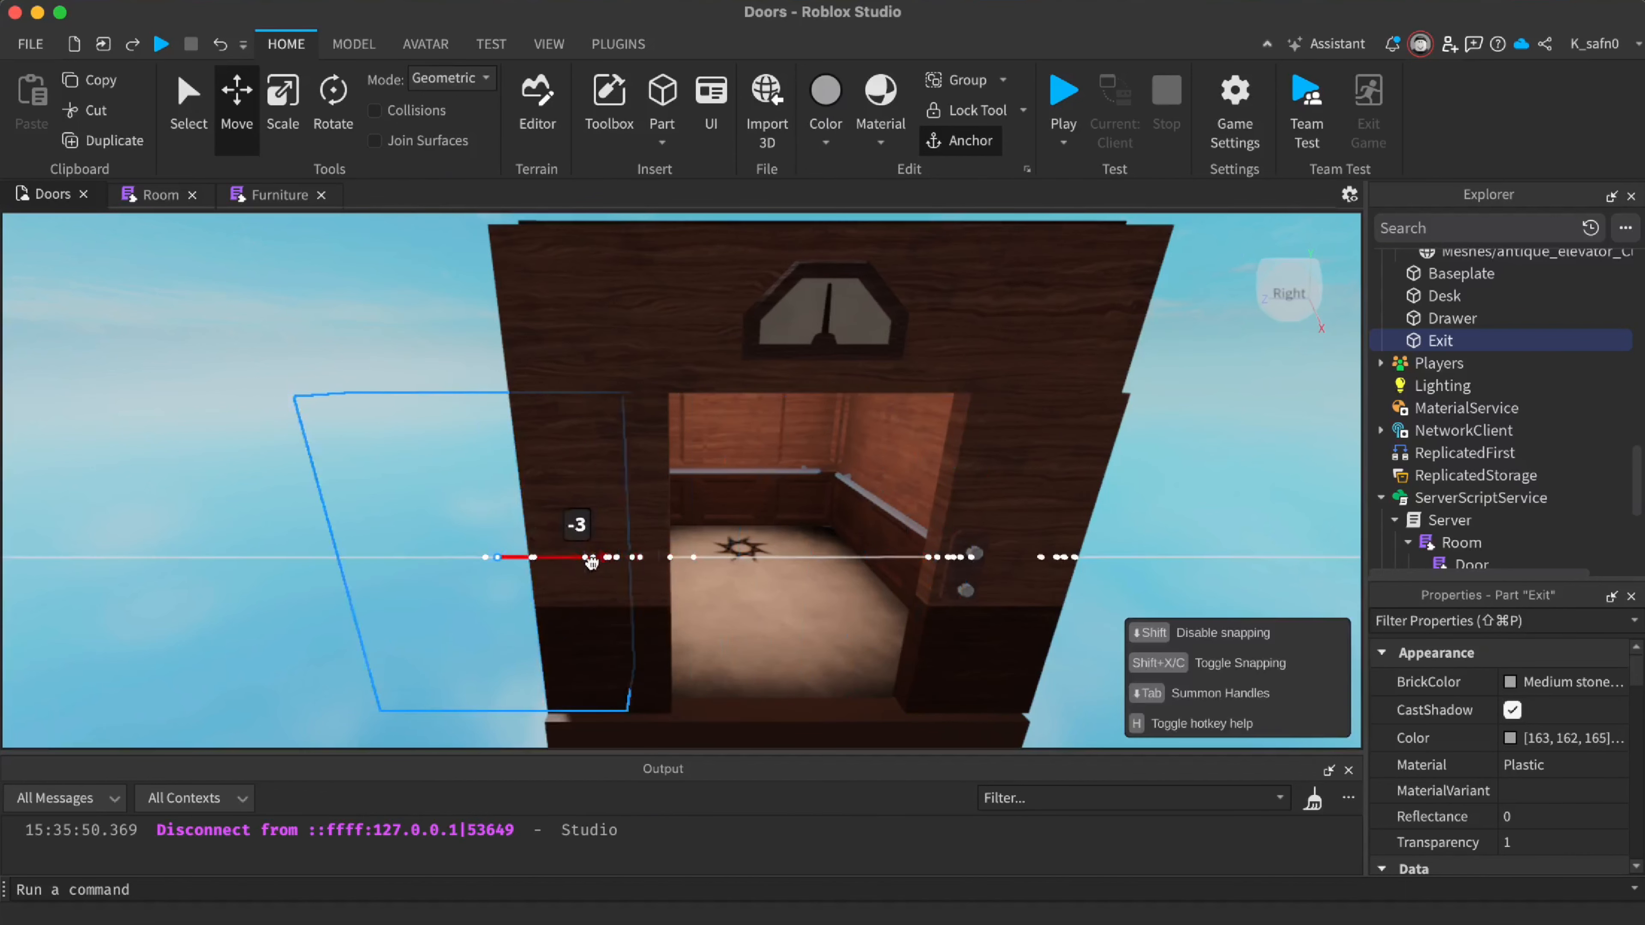
left_click_drag(615, 564, 615, 564)
left_click_drag(440, 558, 728, 538)
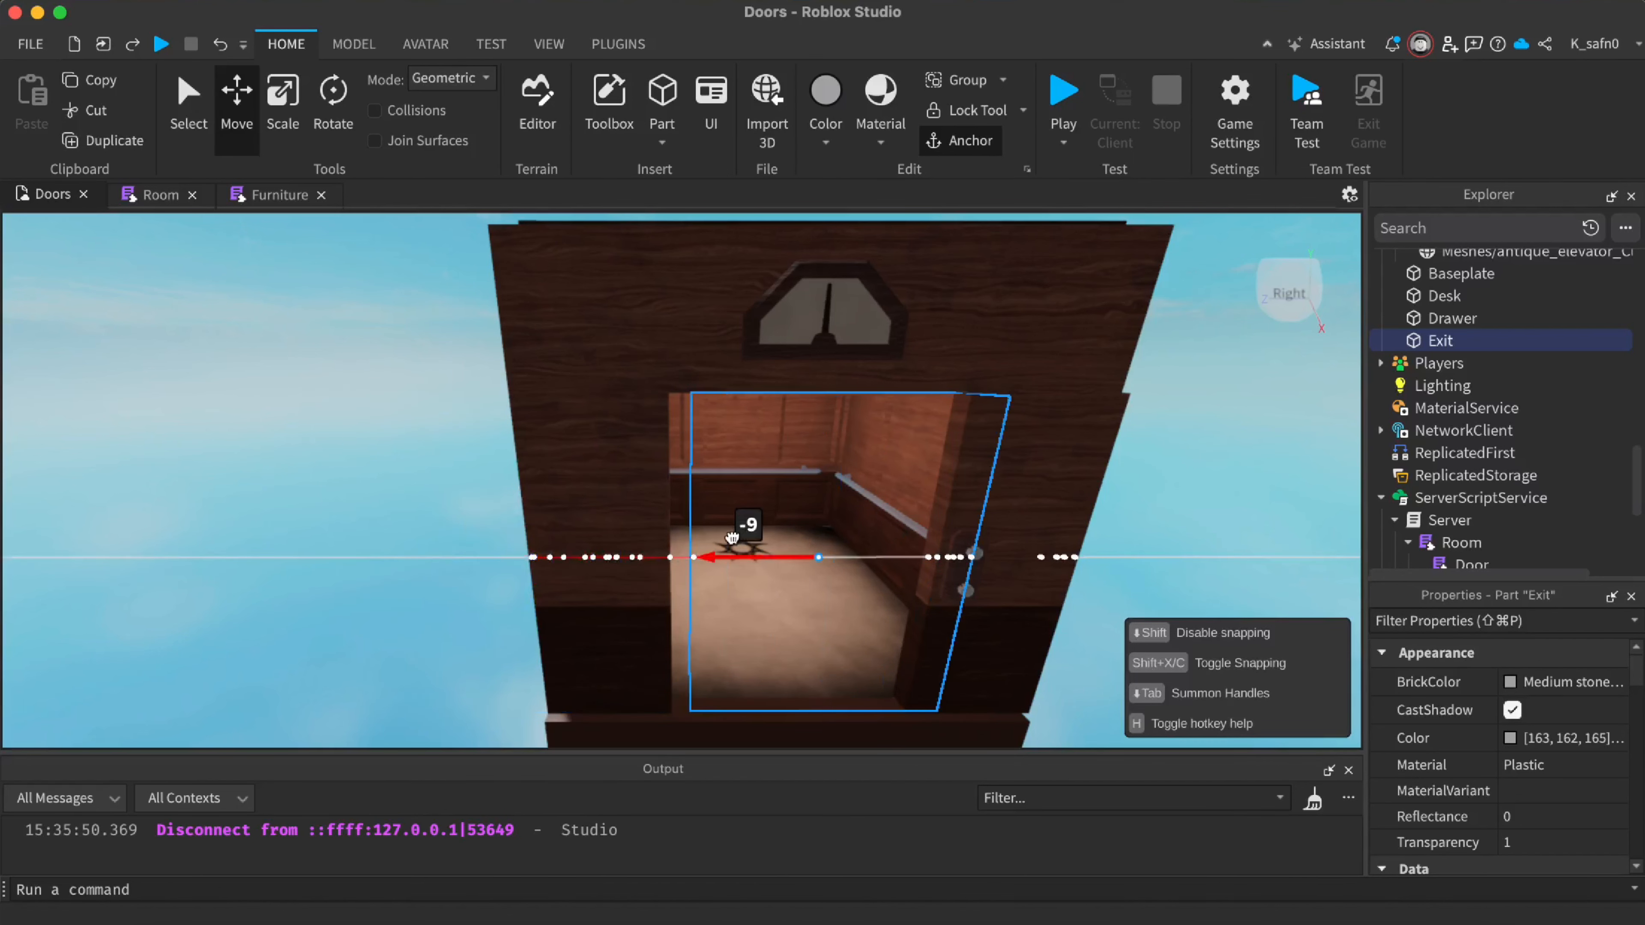
left_click_drag(561, 571, 854, 557)
key("d")
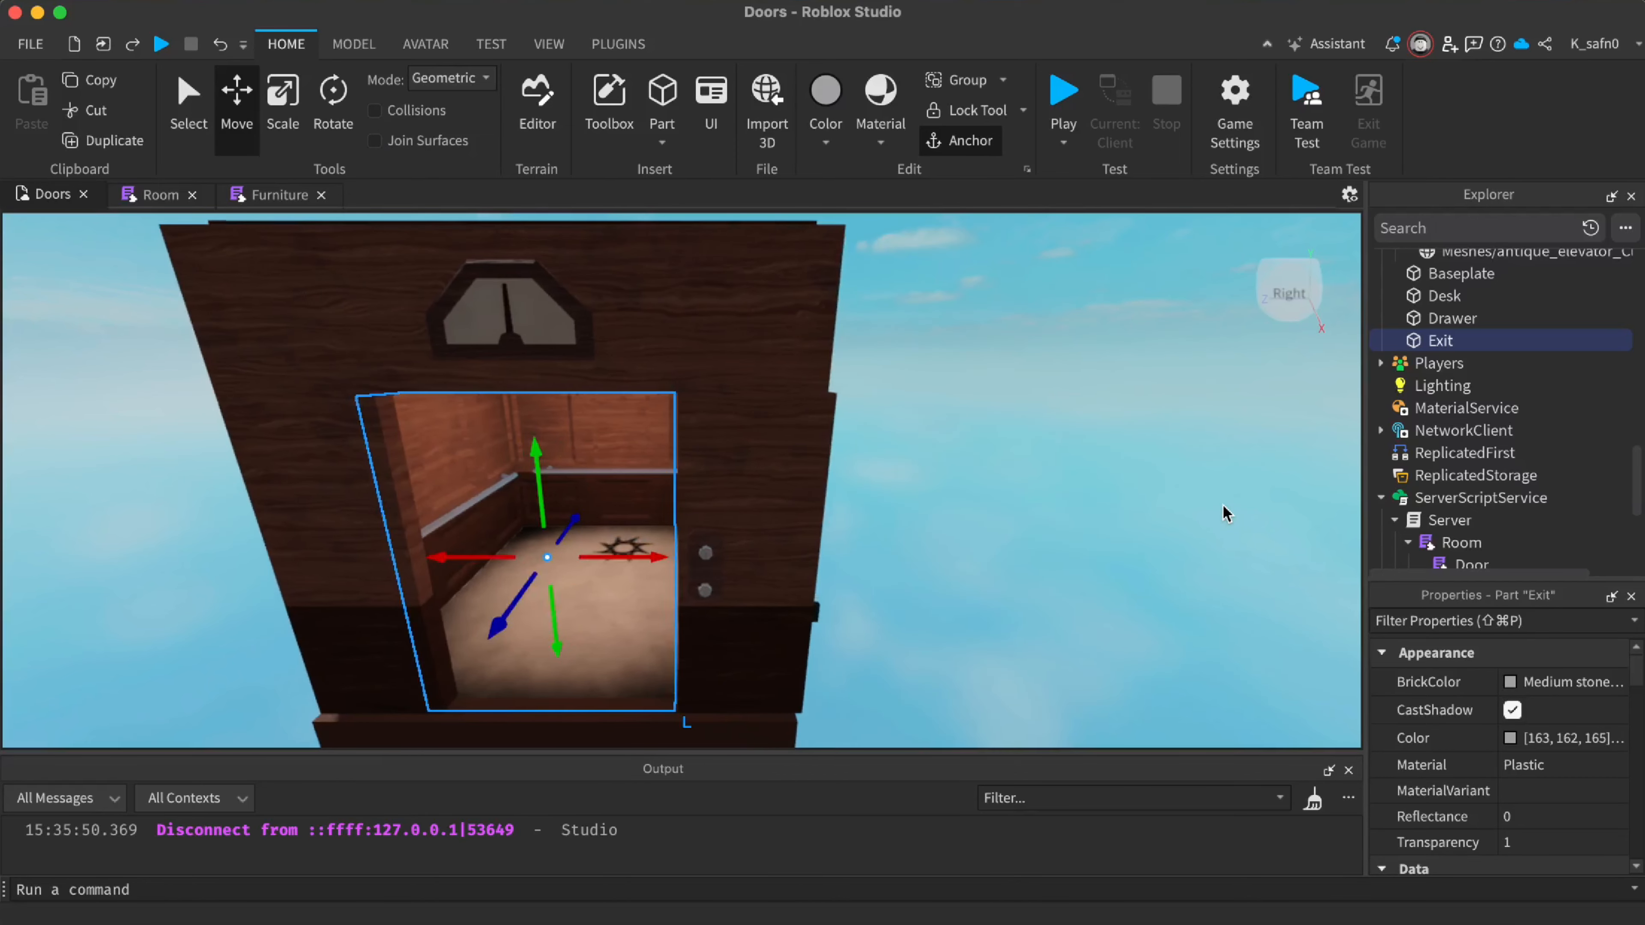
left_click(1224, 508)
Extend the Floor slab at the elevator threshold slightly outward on the buttons' side
key("a")
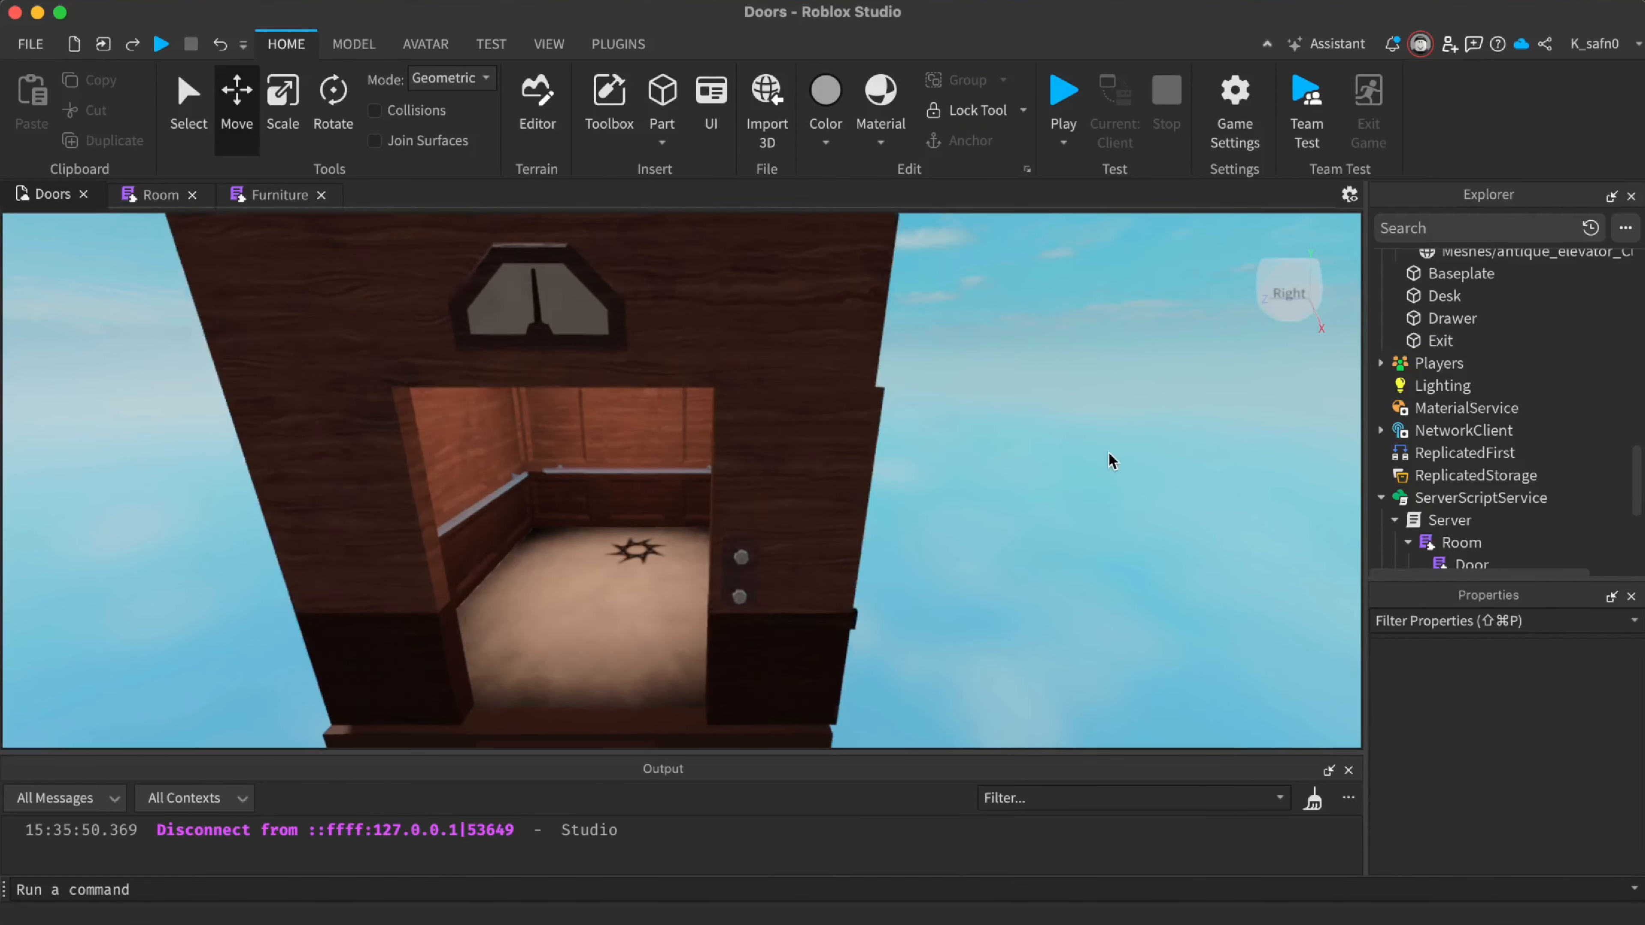
right_click_drag(1109, 452, 1114, 492)
key("d")
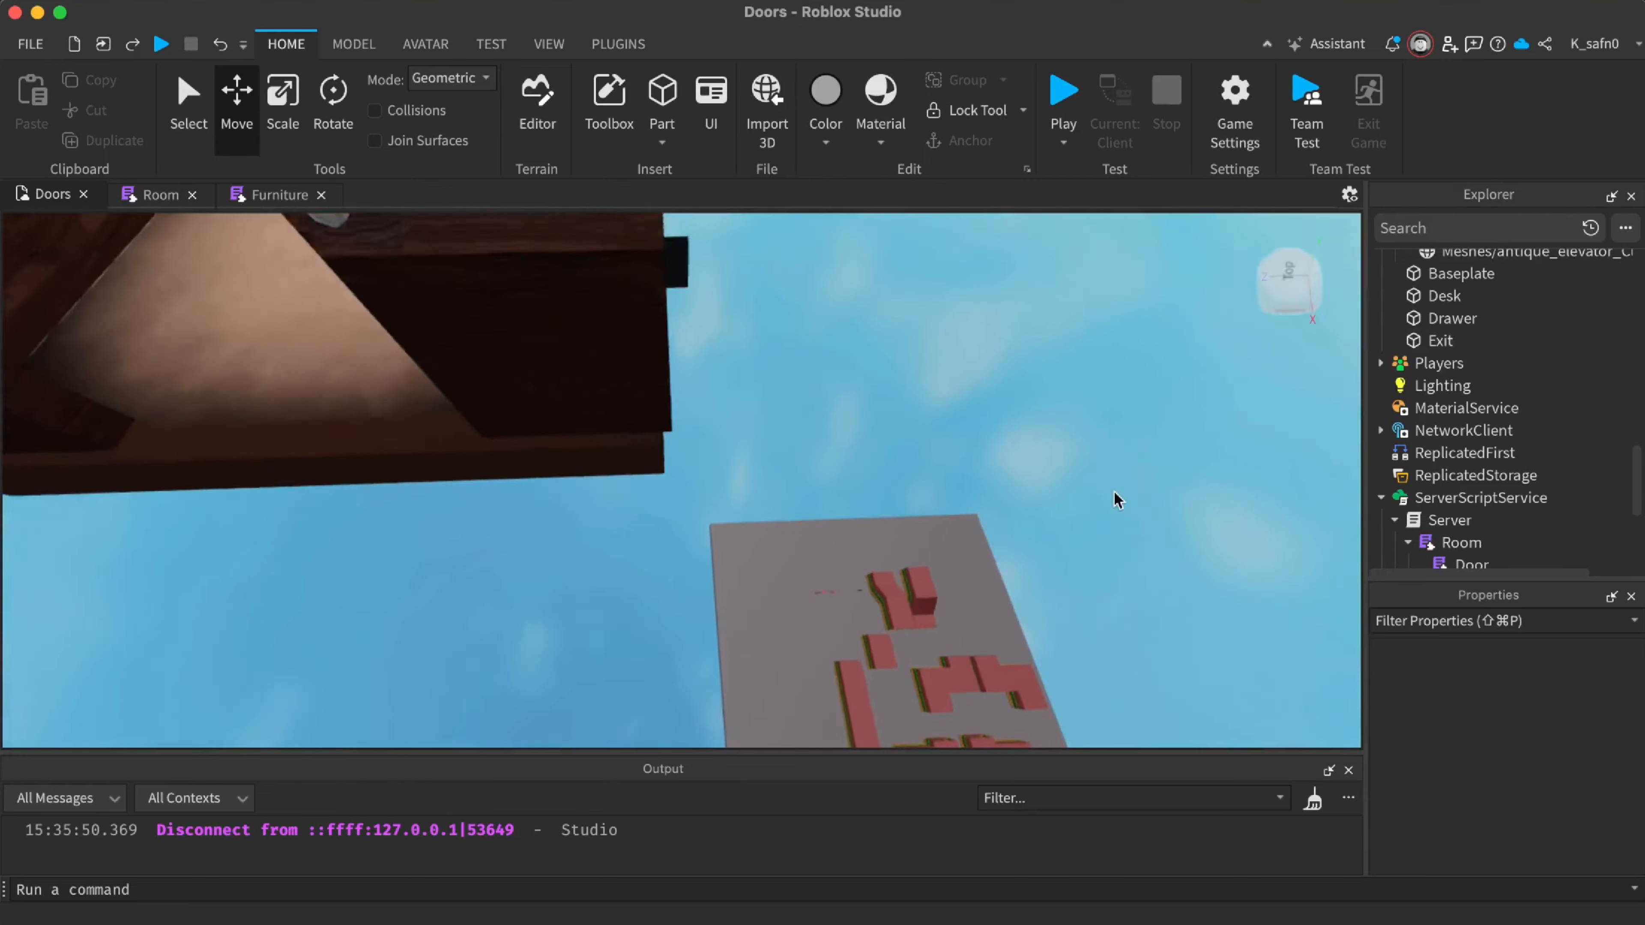
left_click(552, 503)
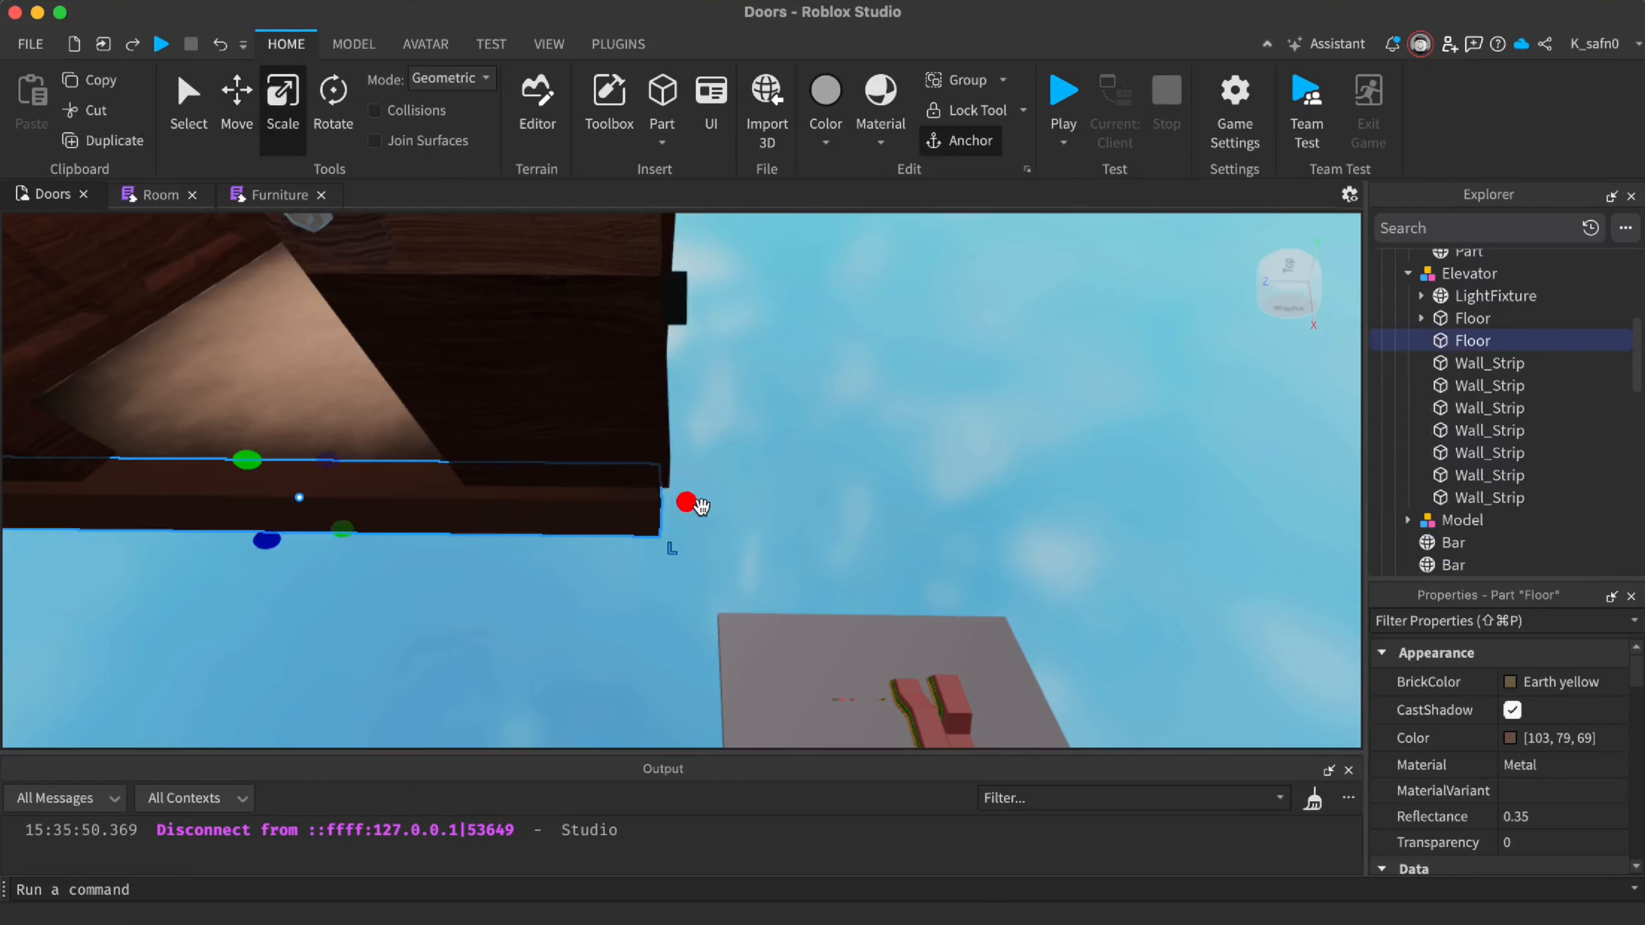
left_click_drag(701, 506, 716, 498)
left_click(735, 478)
Look at the doorway from inside the elevator, run a playtest and stop it
right_click_drag(735, 478, 709, 480)
key("w")
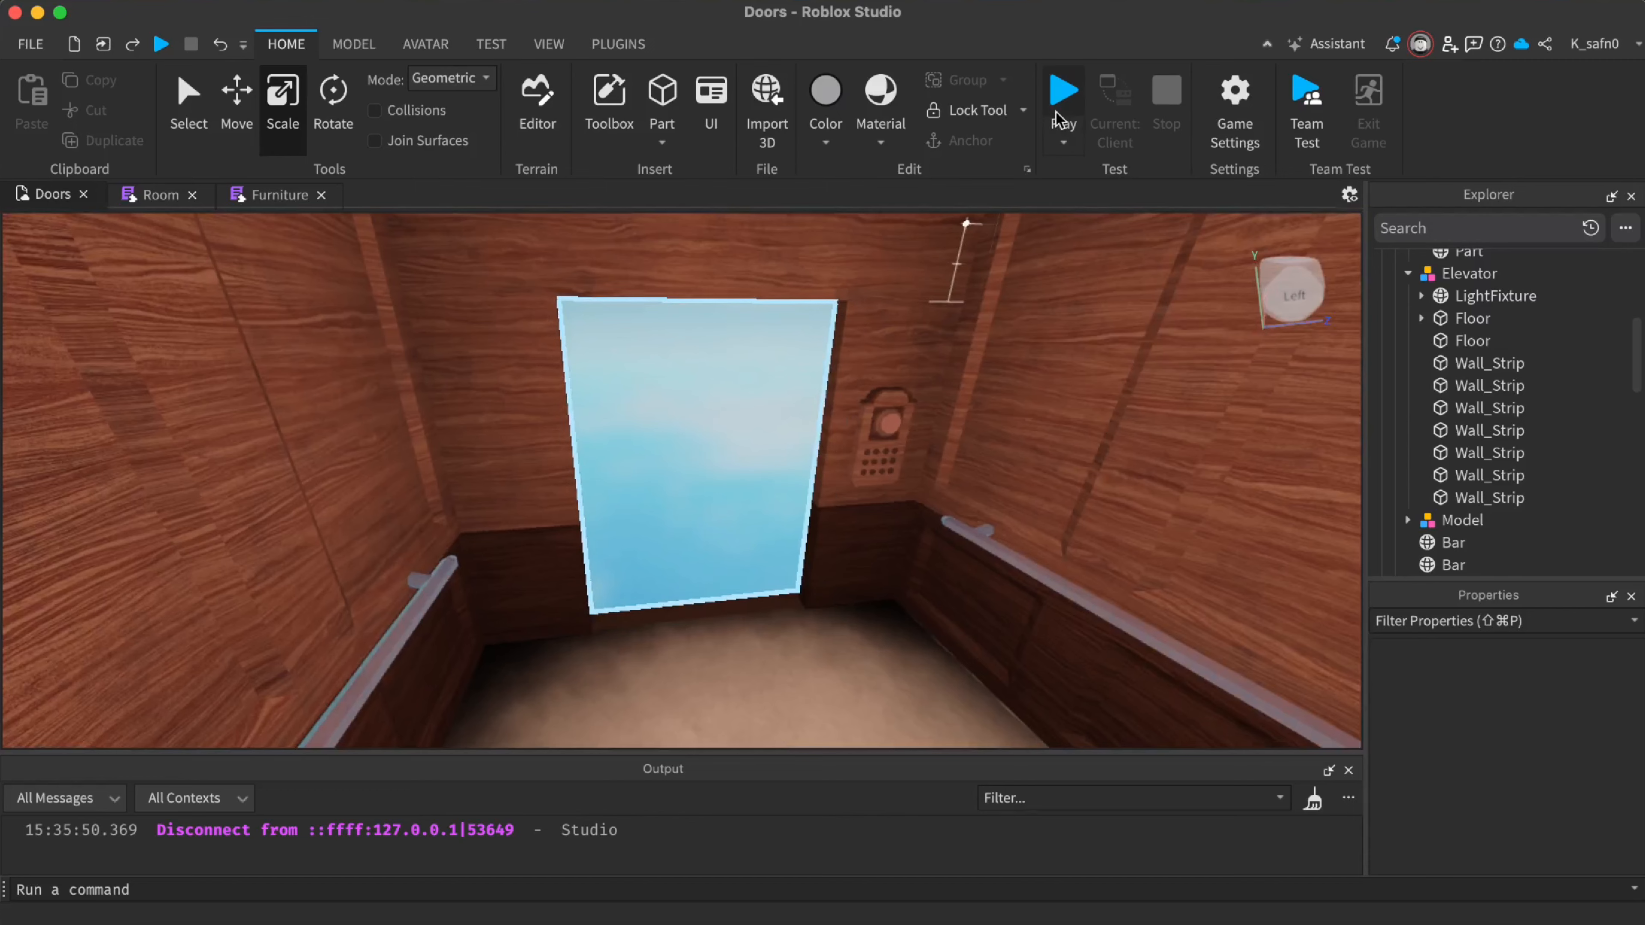
left_click(1062, 98)
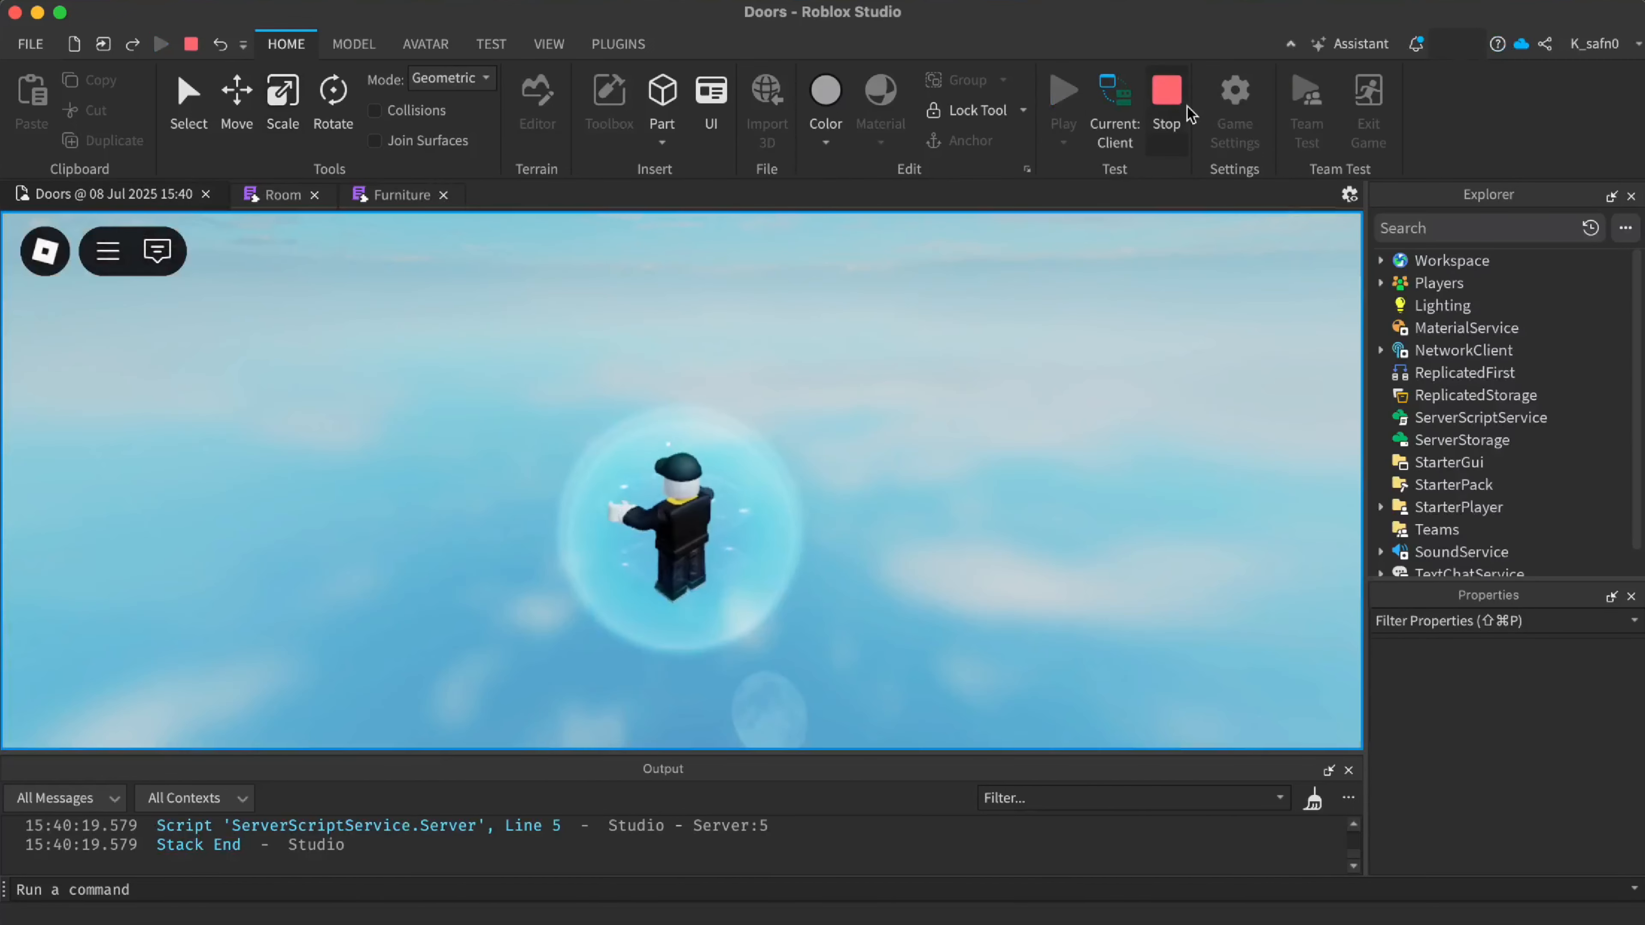
left_click(1187, 109)
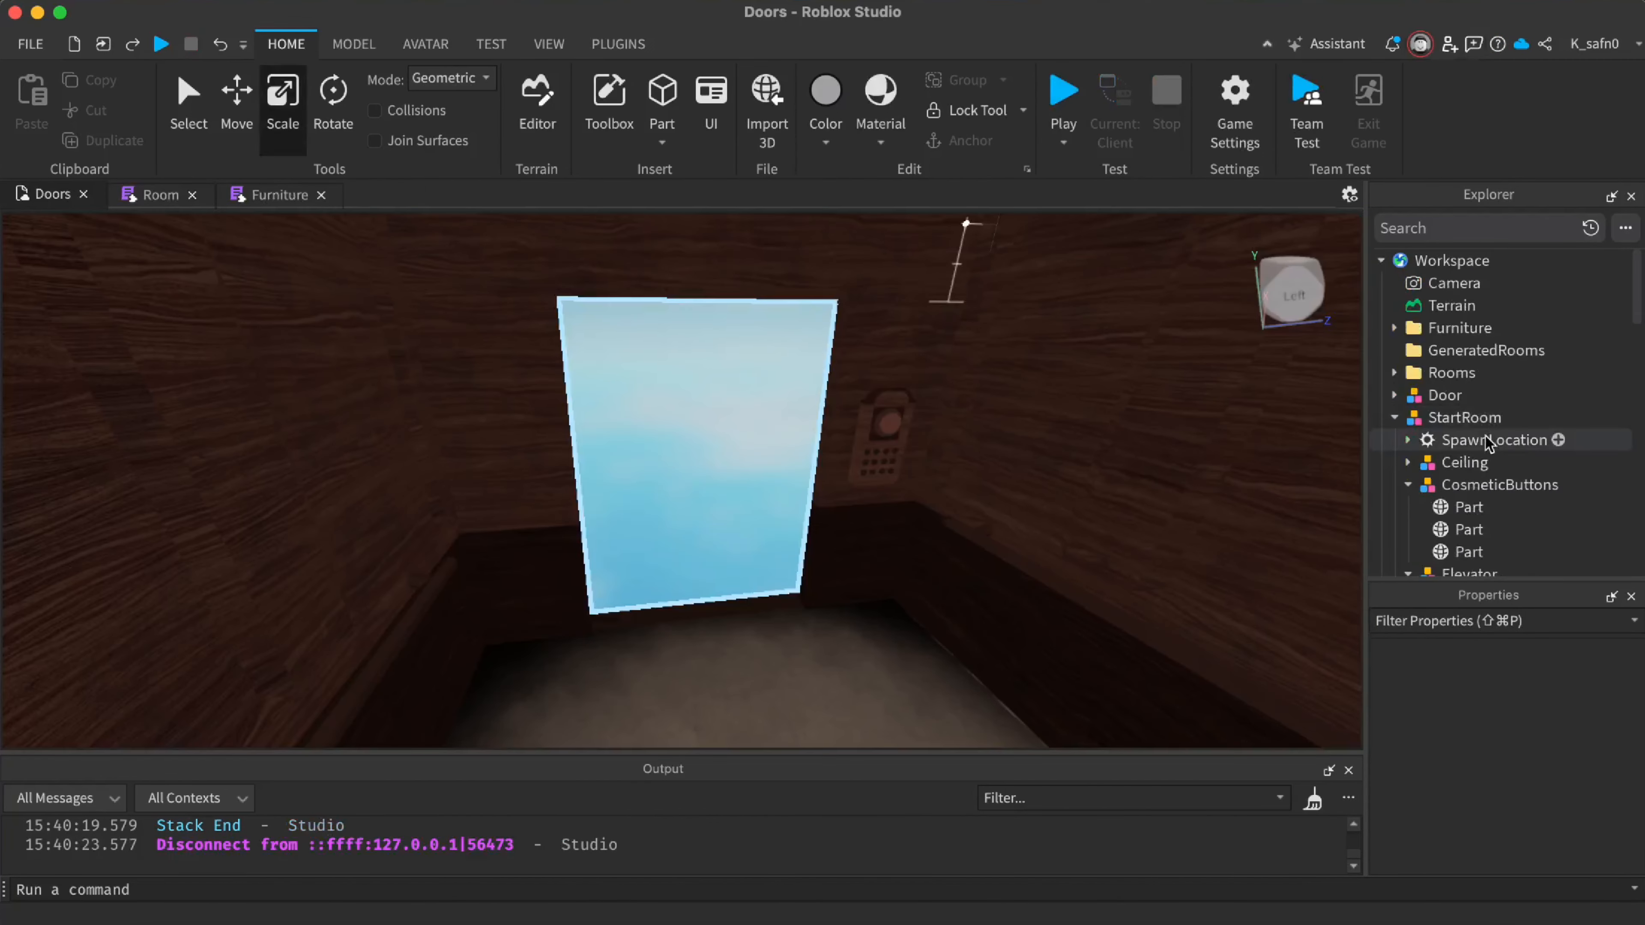
Move the Exit part into the StartRoom model in the workspace hierarchy
scroll(1412, 329, "down", 2)
left_click(1396, 280)
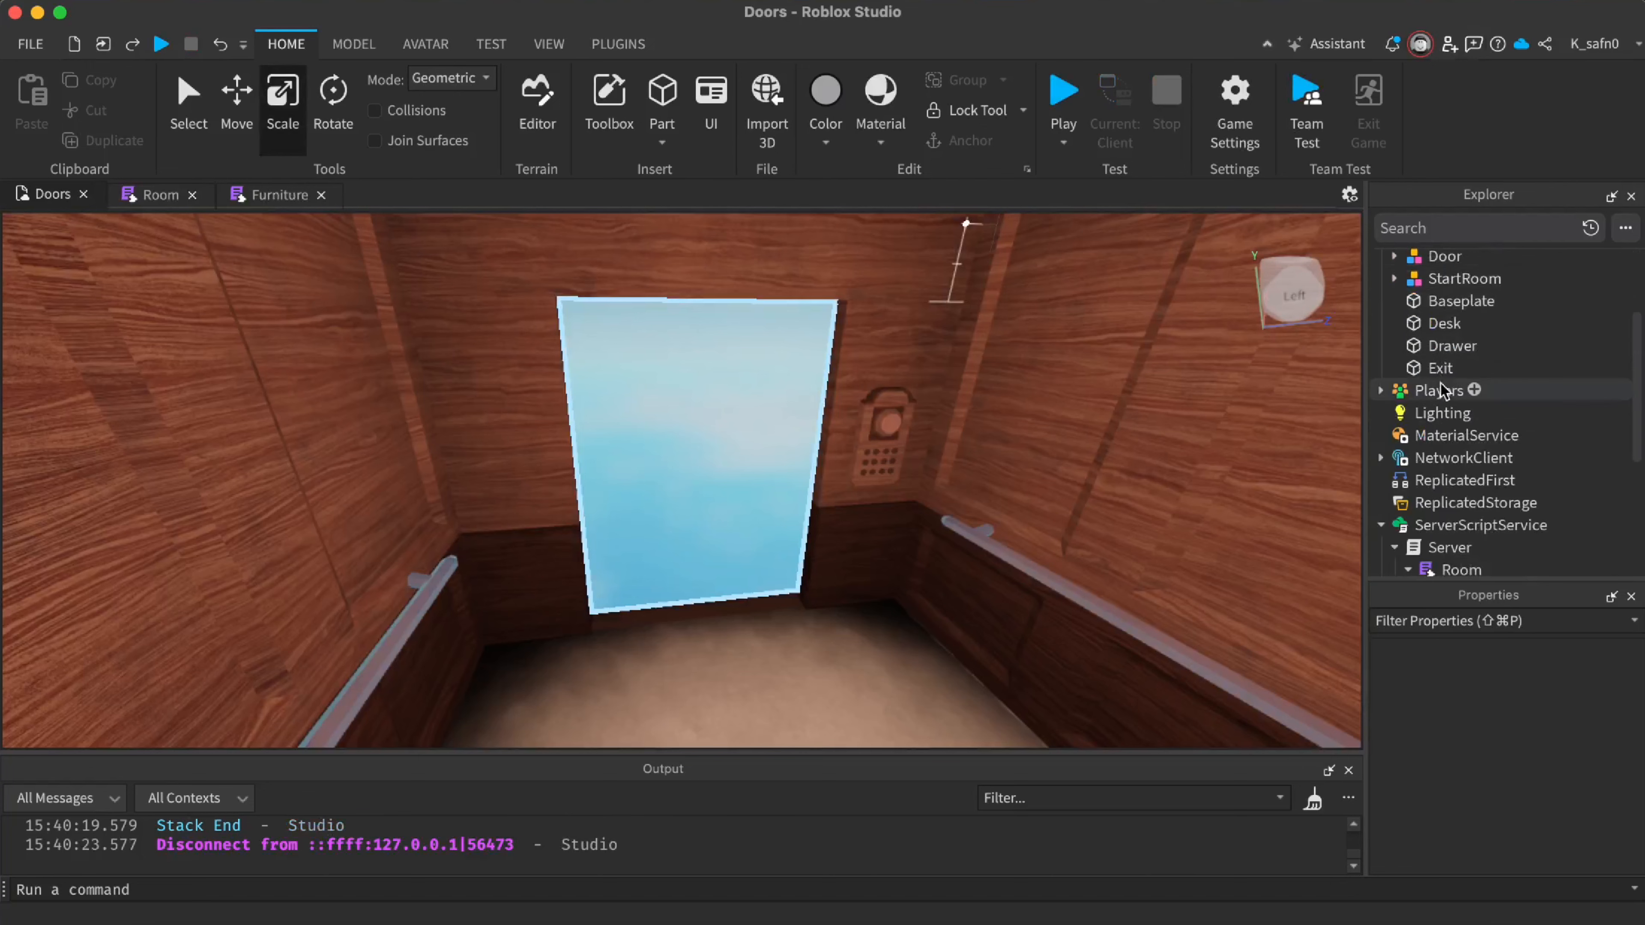
left_click_drag(1441, 367, 1435, 284)
scroll(1082, 363, "down", 10)
left_click(1080, 363)
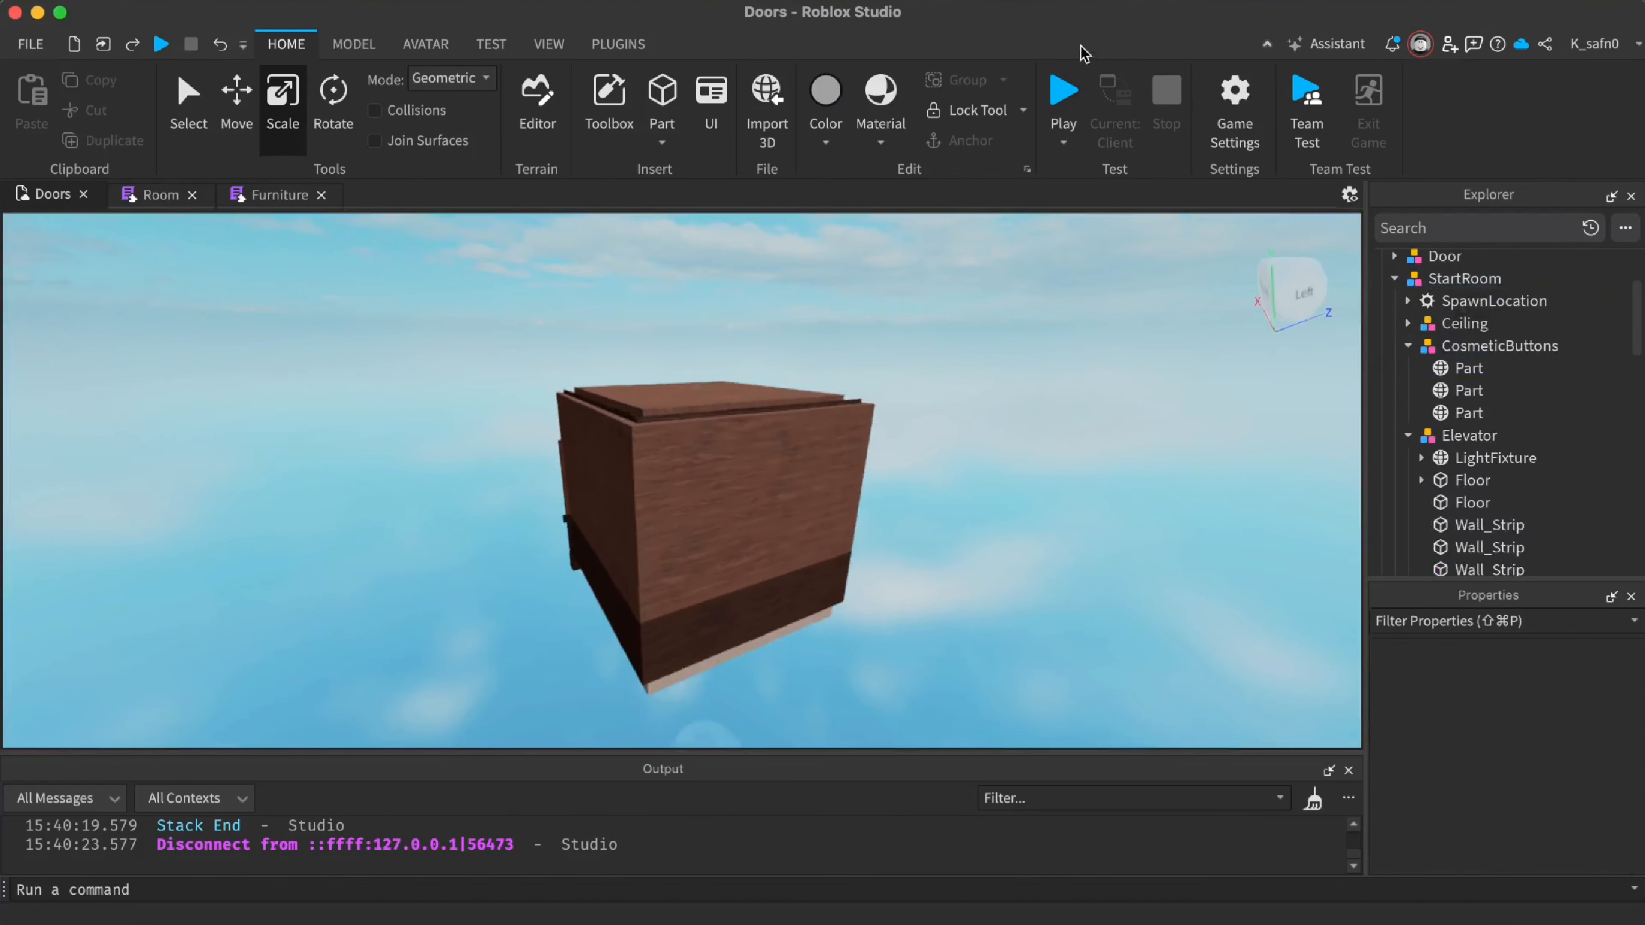
Playtest the game, walk the character from the elevator towards door 001, and stop the test
left_click(1066, 92)
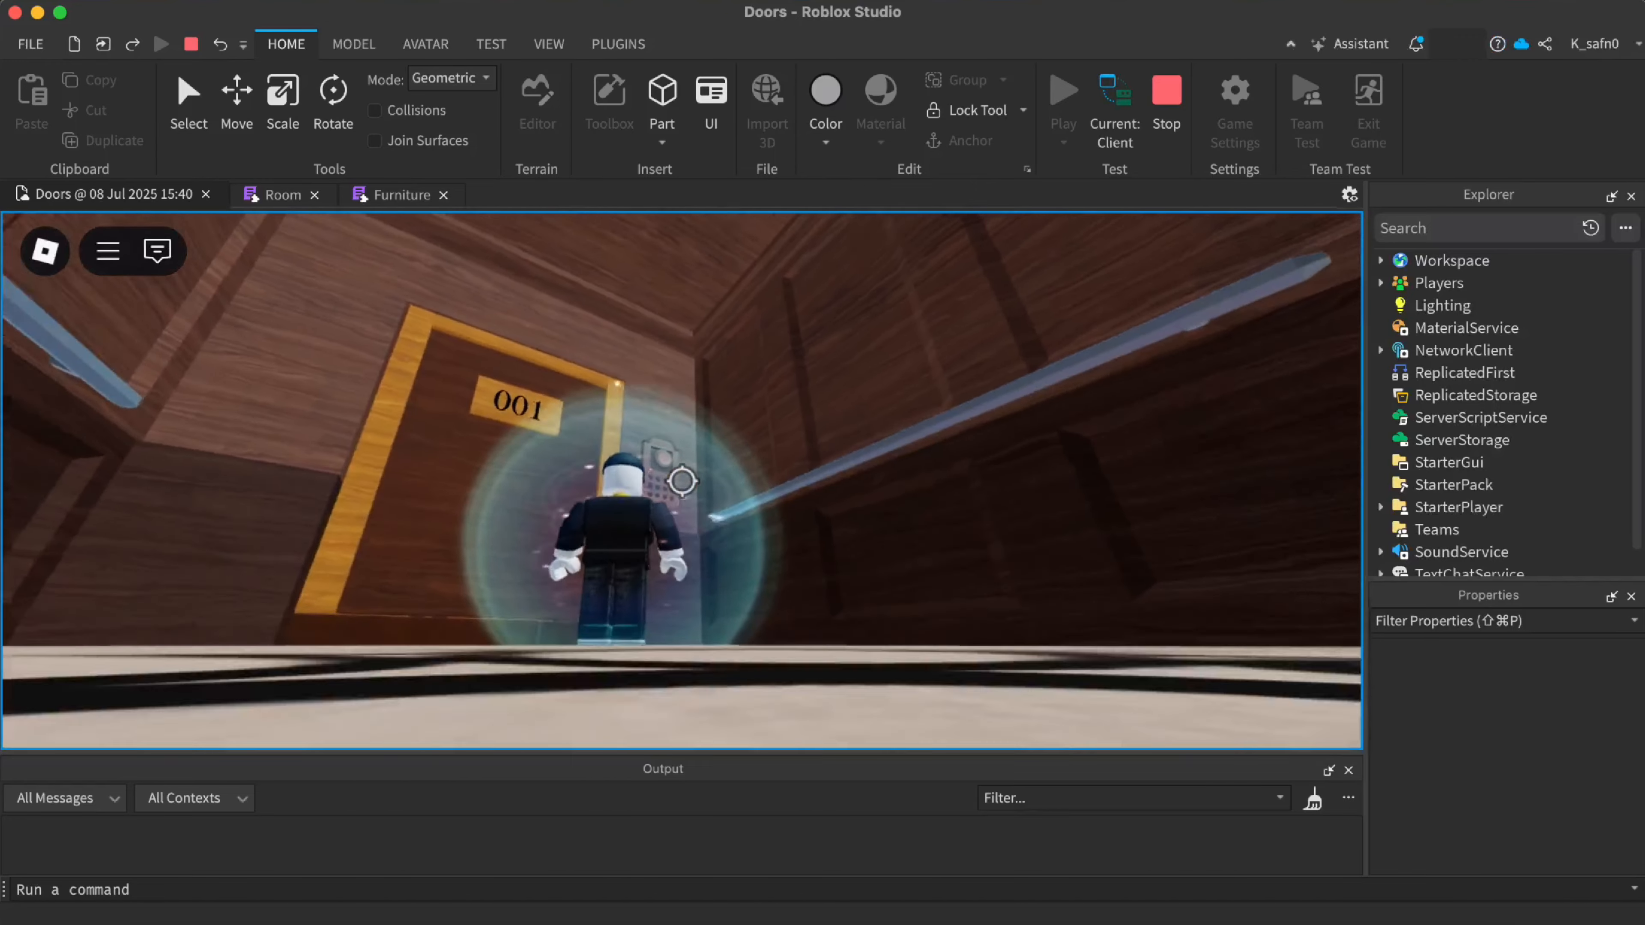
key("w")
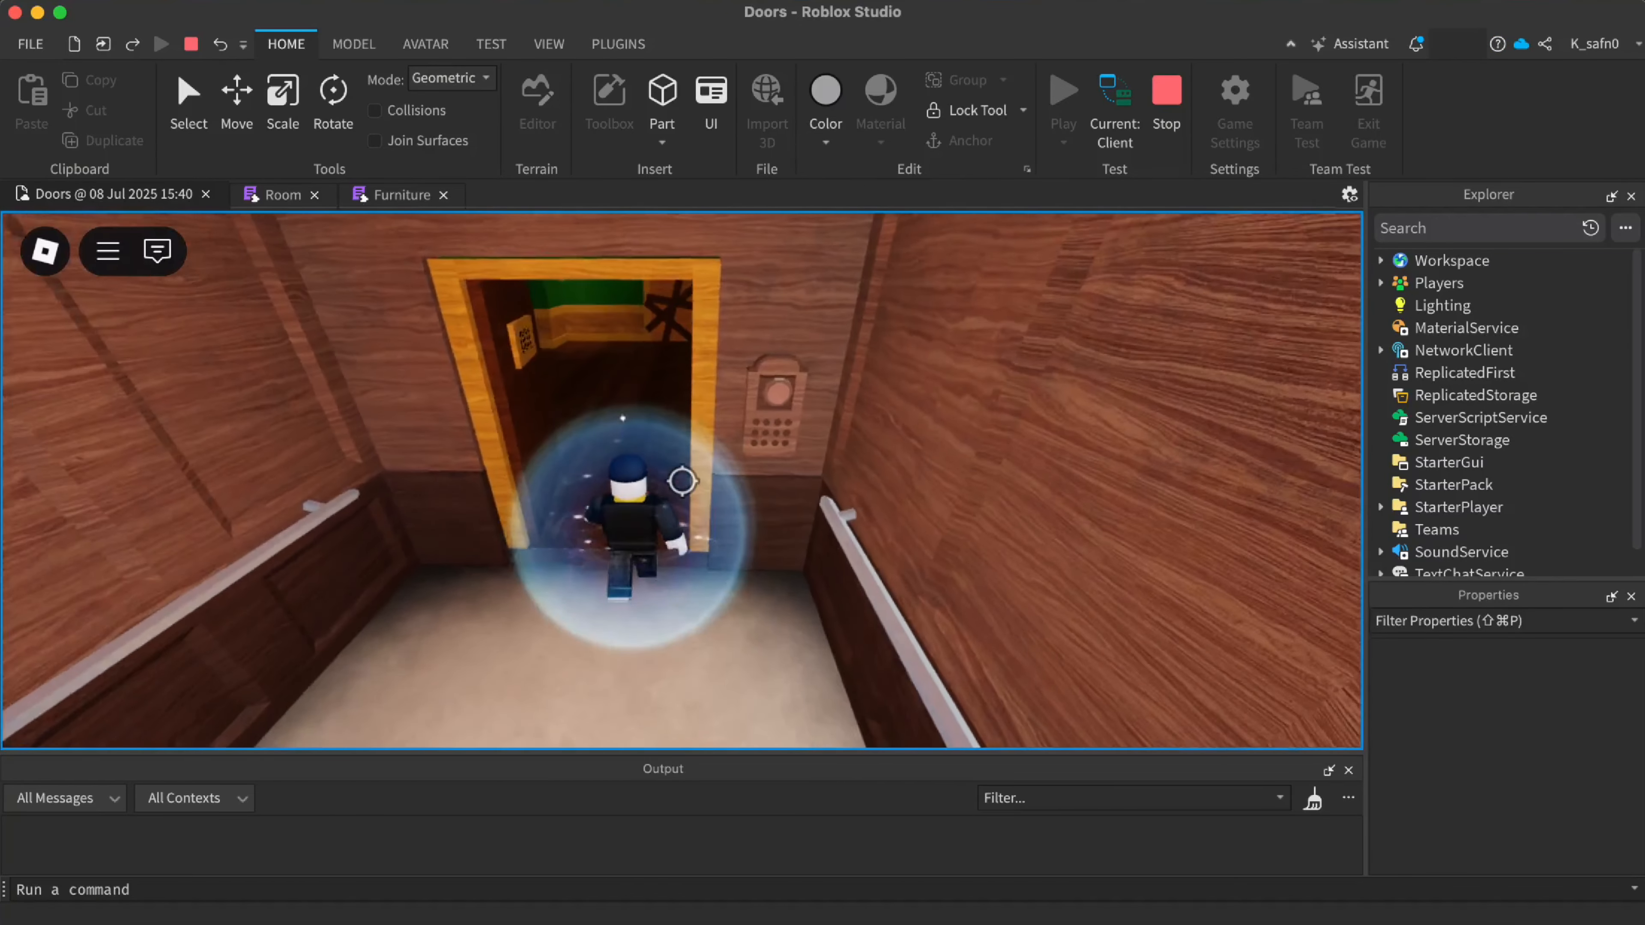
key("shift")
key("s")
left_click(1164, 114)
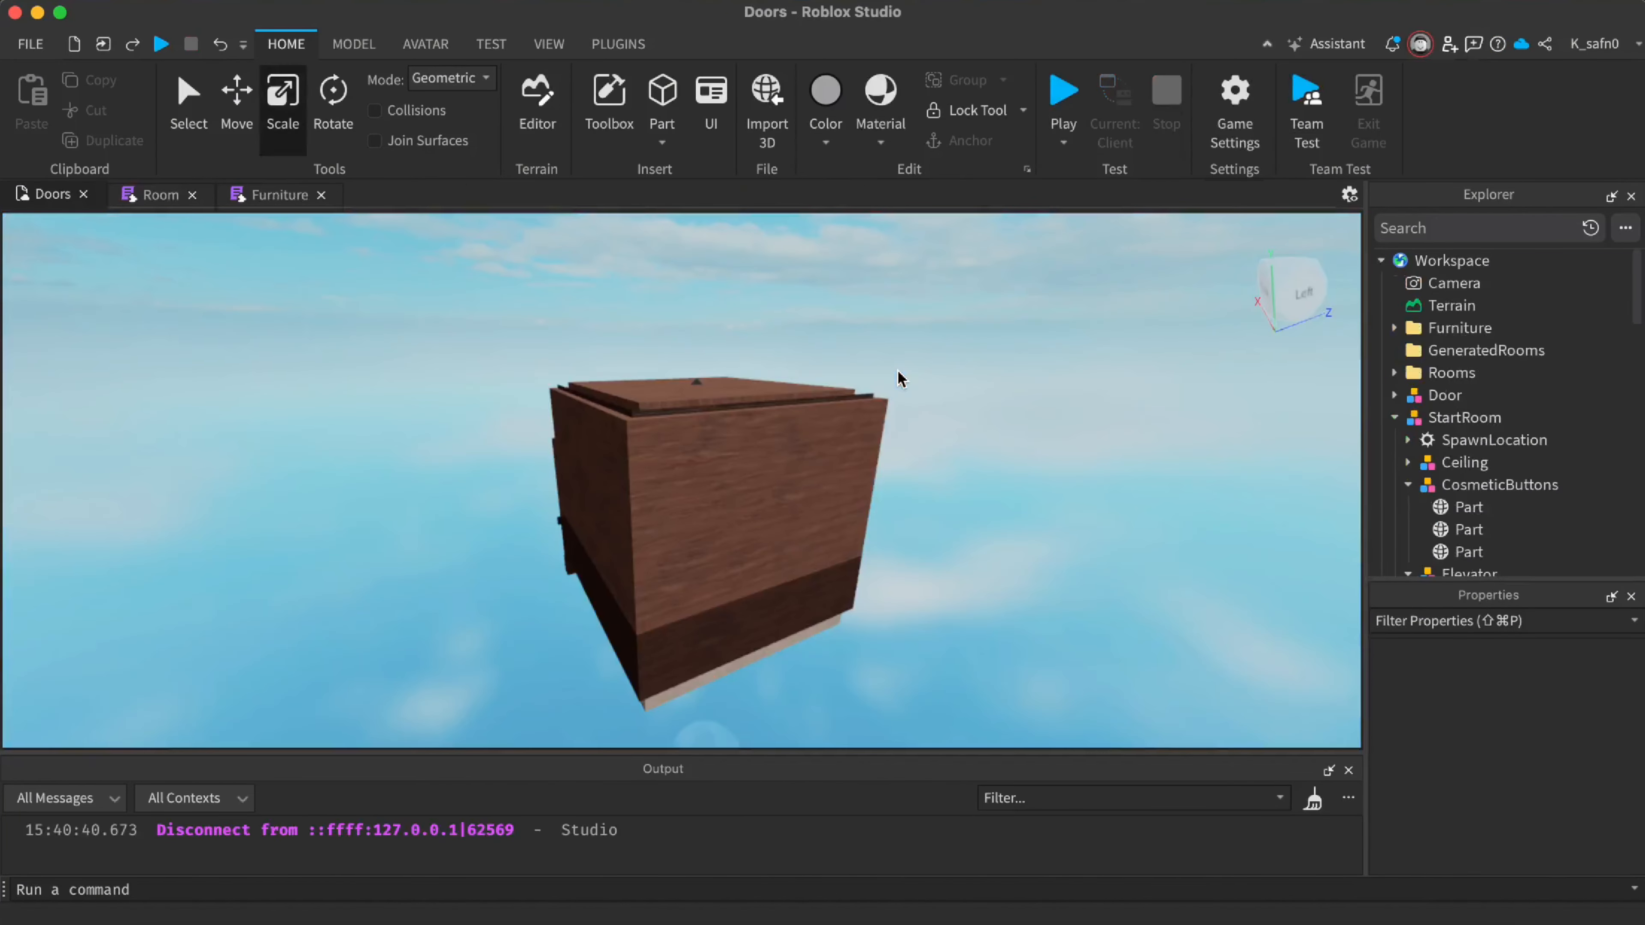
Set the size of the upper Wall_Strip panel on the elevator buttons' side to 0.656, 6.558, 4.3
scroll(887, 373, "down", 5)
scroll(900, 371, "up", 5)
left_click(761, 441)
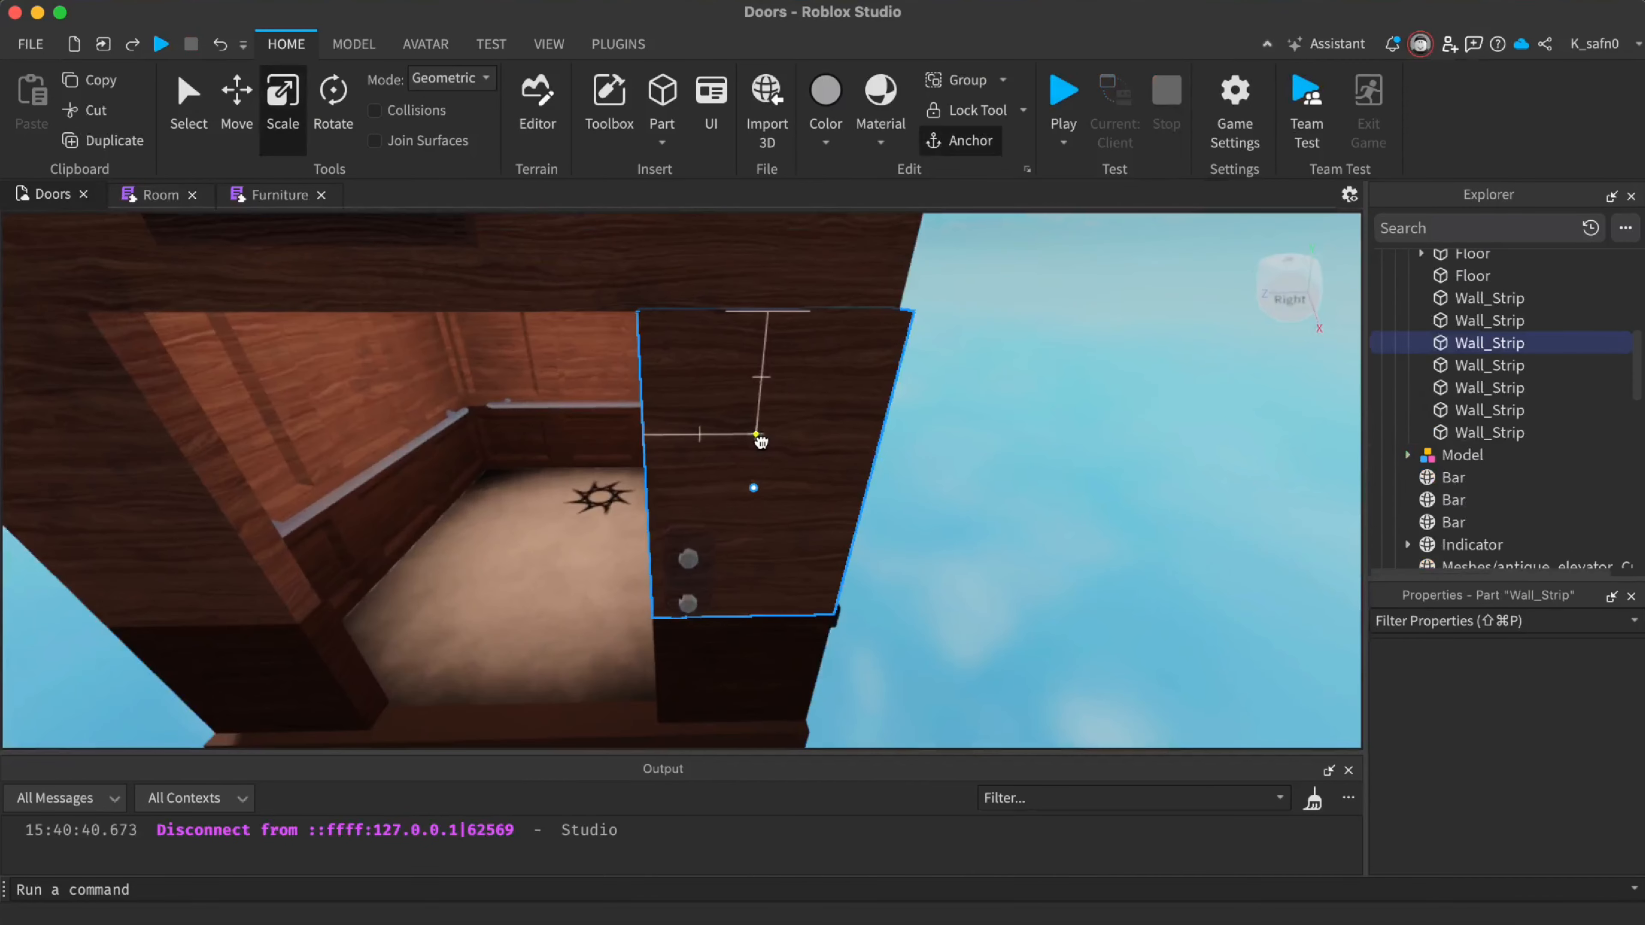
left_click_drag(616, 512, 607, 527)
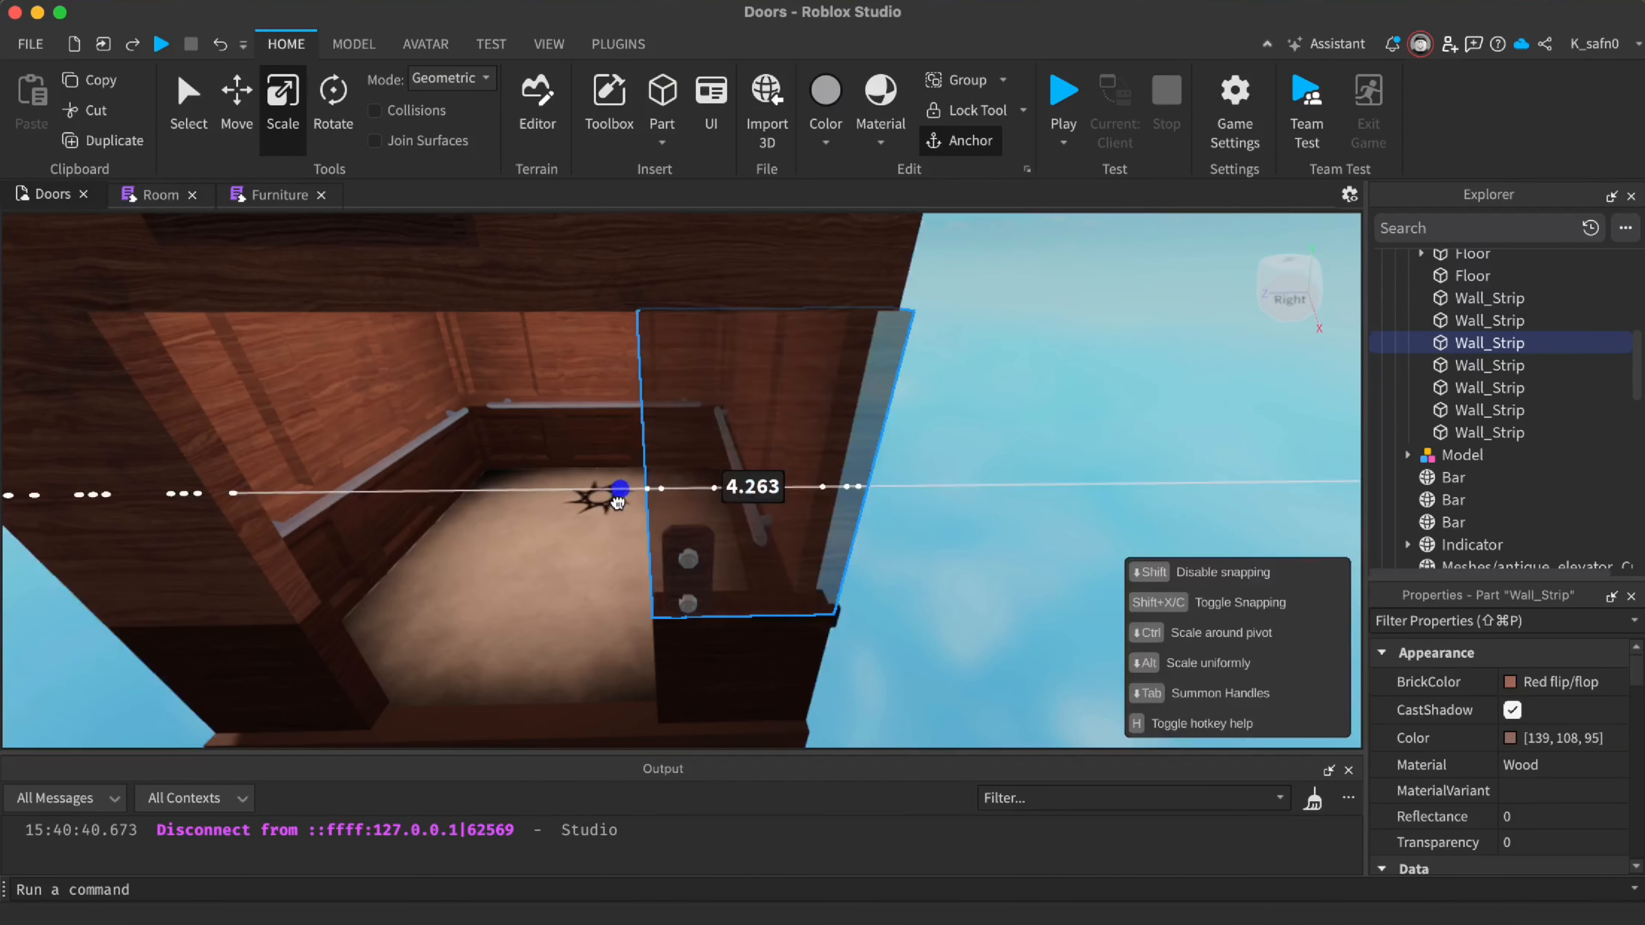
scroll(1530, 759, "down", 2)
scroll(1530, 762, "down", 6)
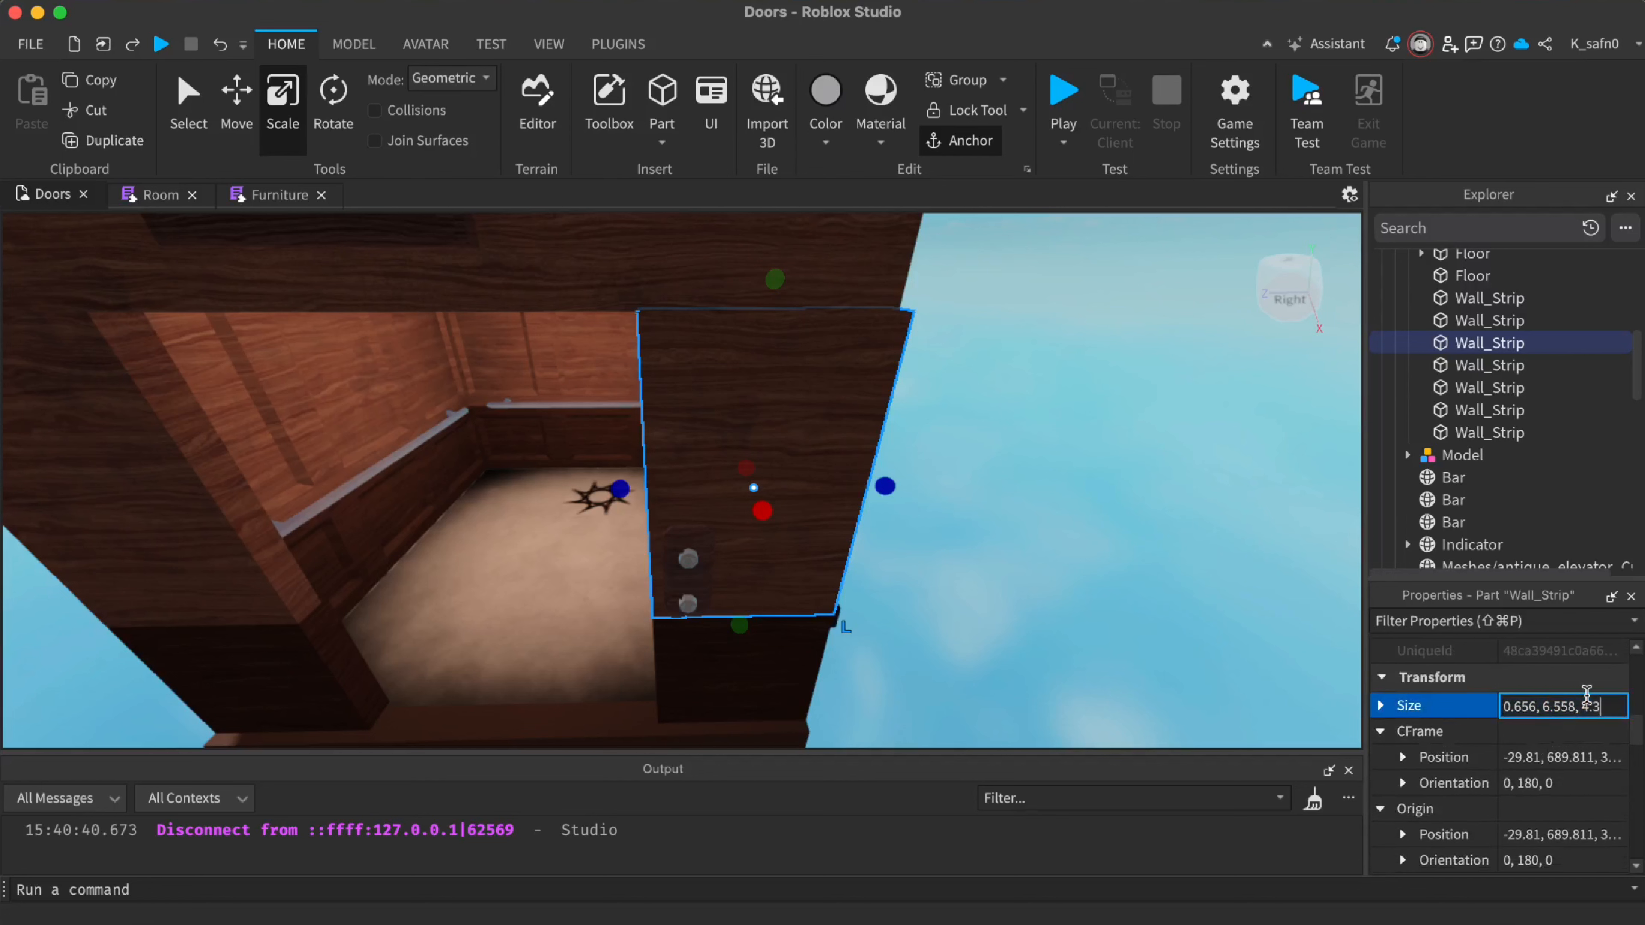
right_click_drag(949, 523, 950, 525)
key("d")
key("super+2")
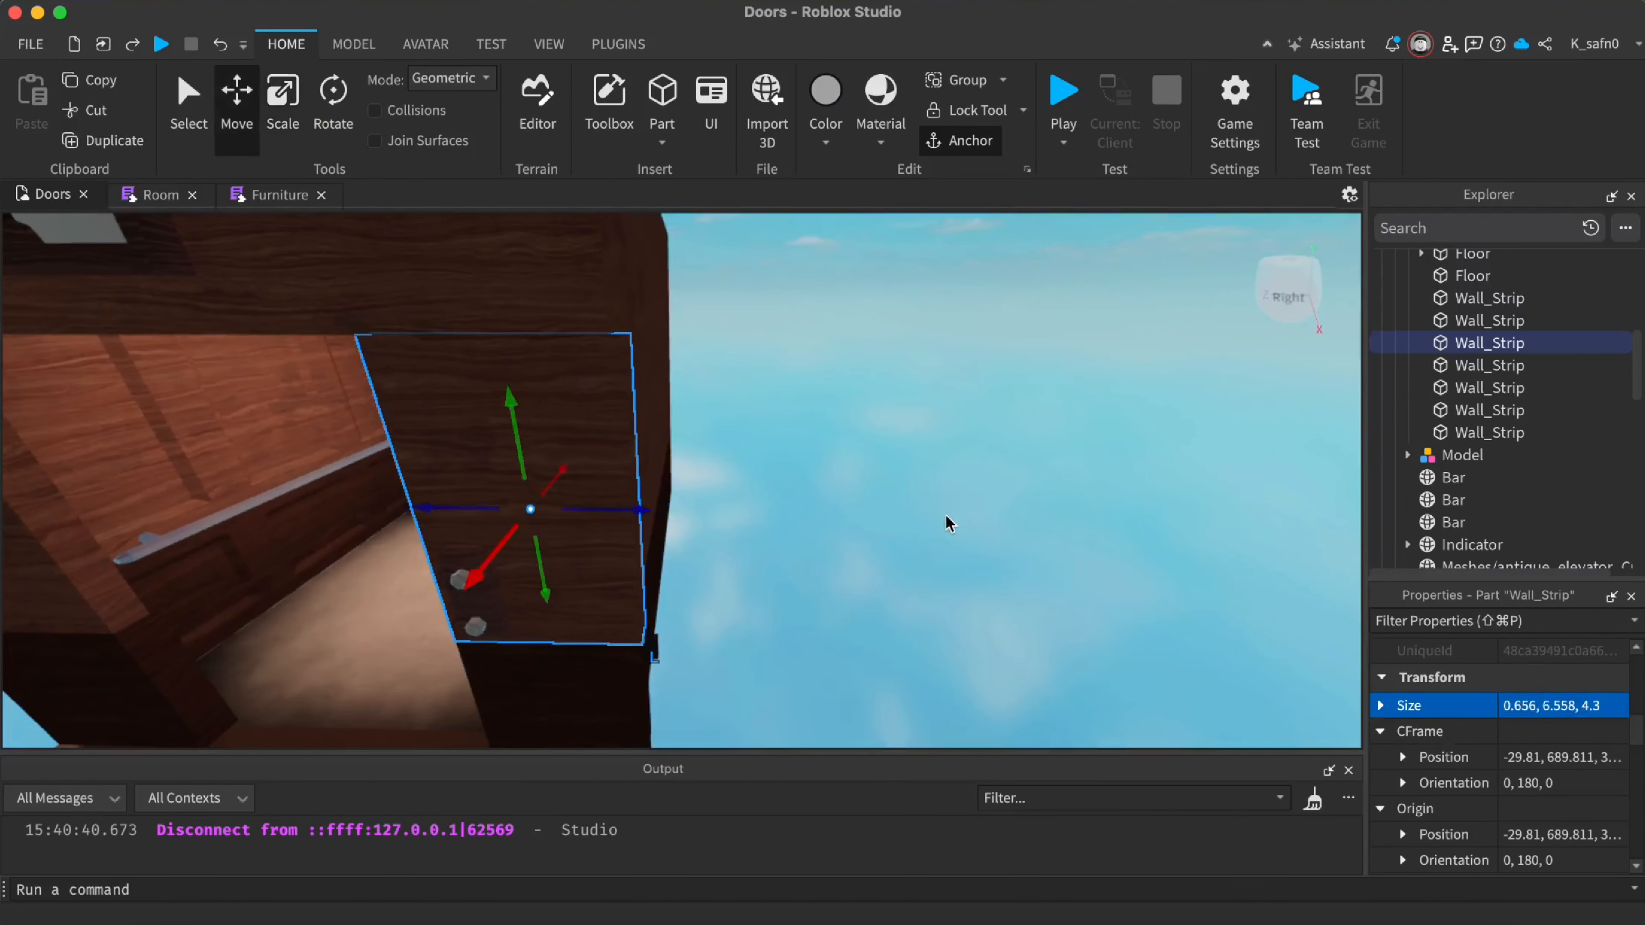
Try to shift the upper Wall_Strip panel beside the elevator buttons and set its size to 0.656, 6.558, 5
left_click_drag(630, 509, 625, 516)
right_click_drag(798, 497, 797, 497)
key("a")
key("a")
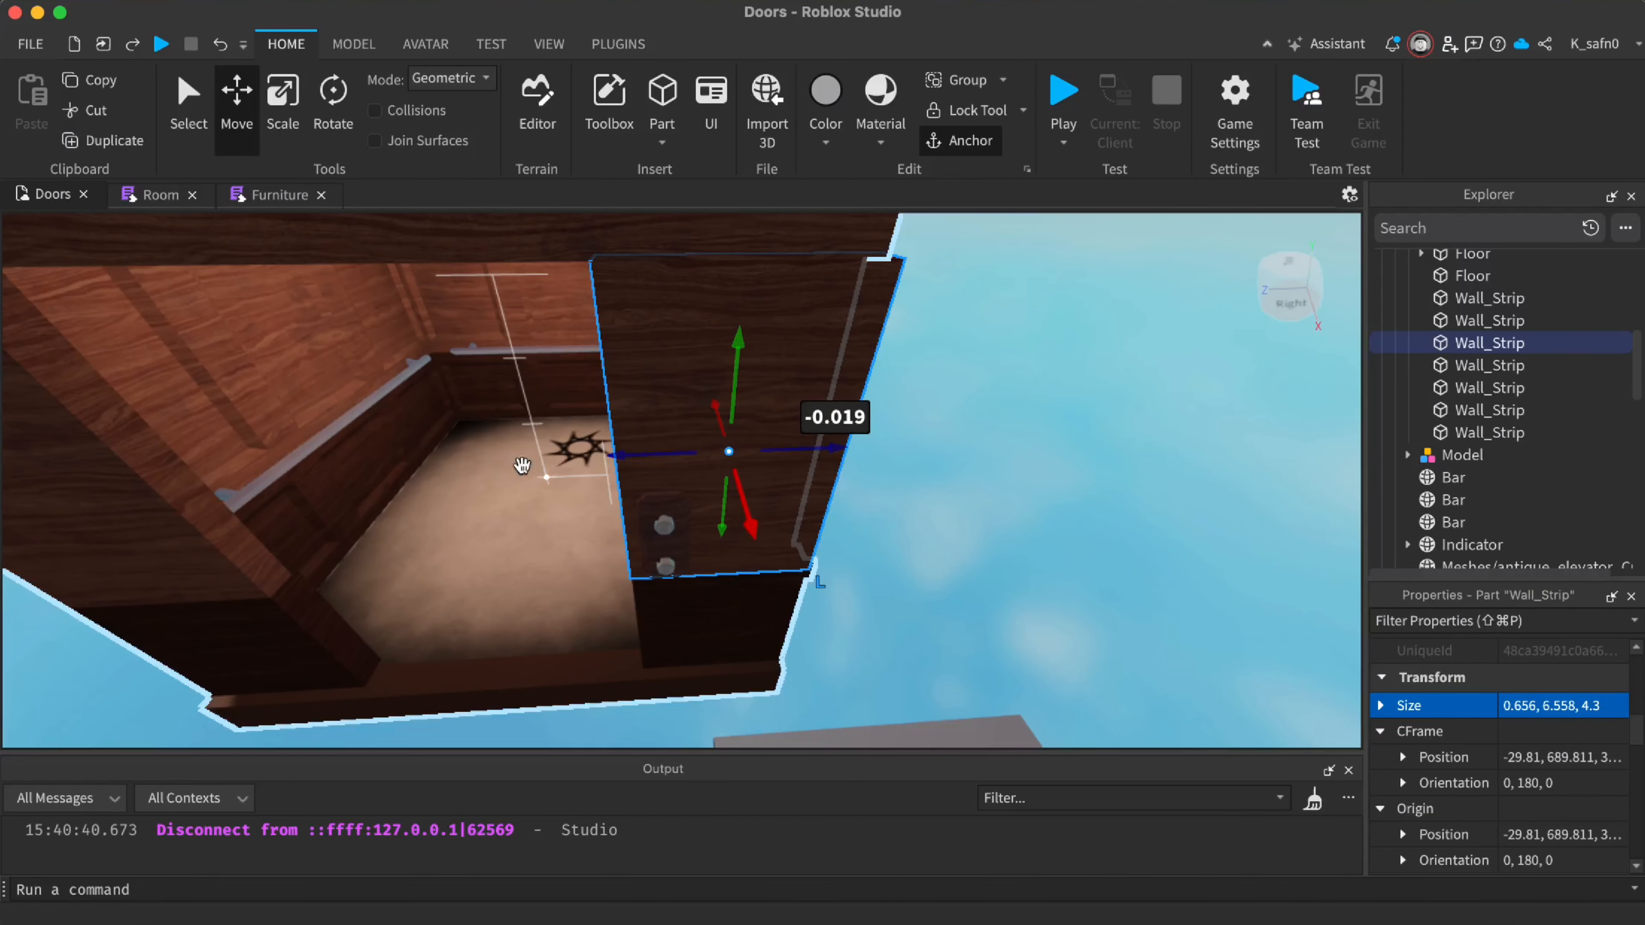
key("a")
right_click_drag(535, 442, 536, 443)
key("w")
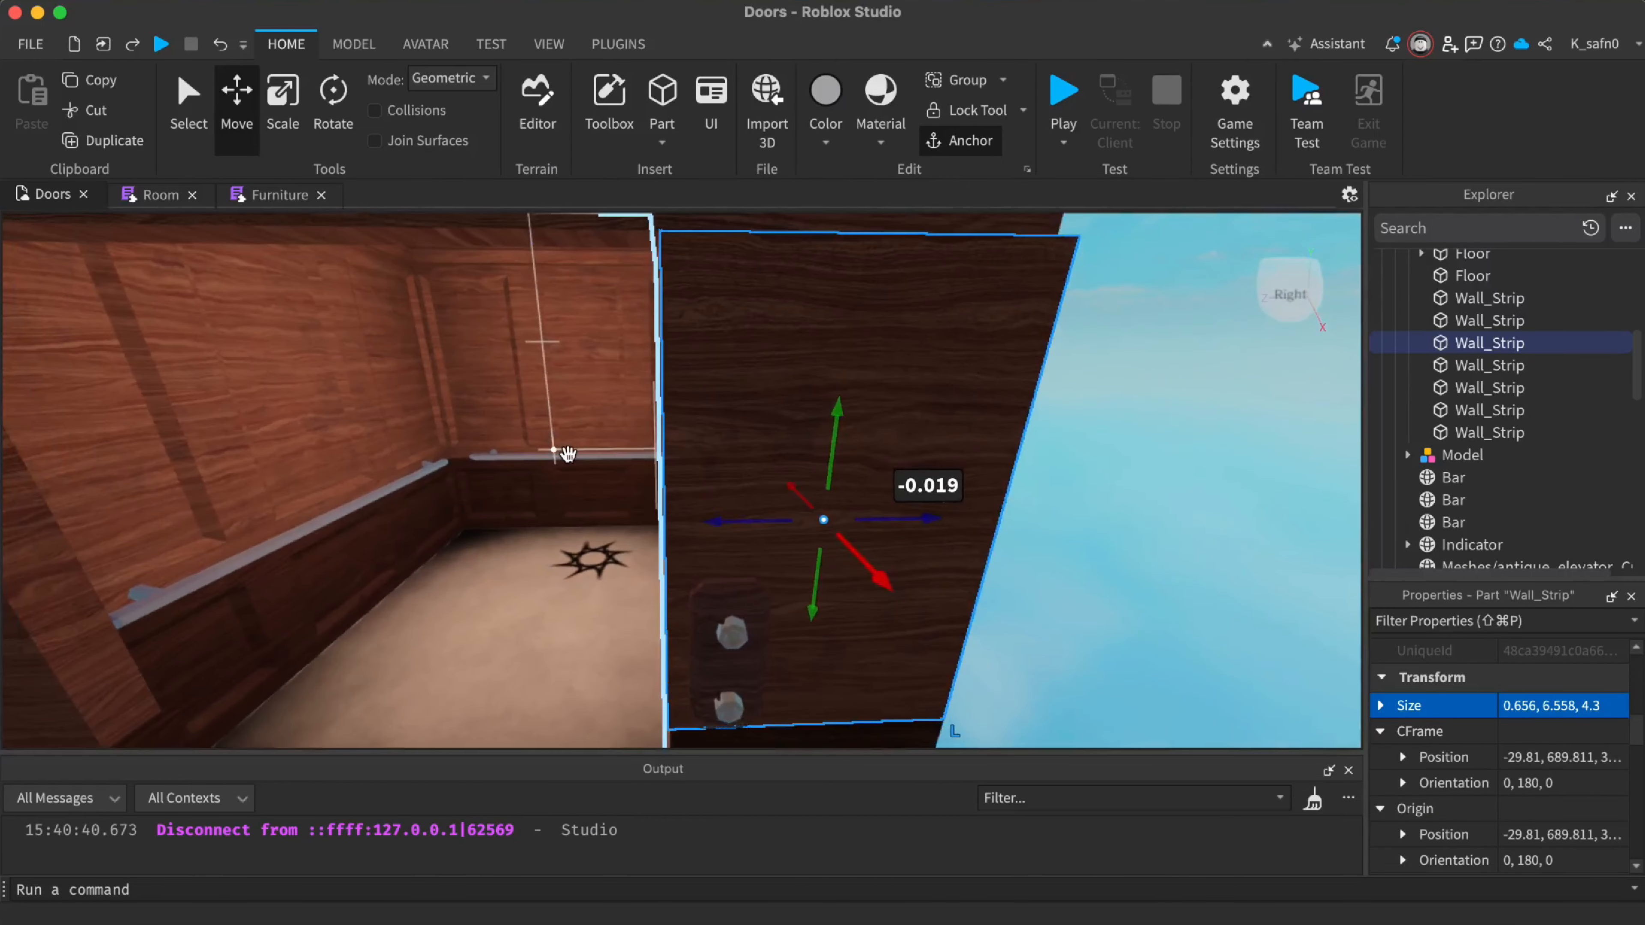
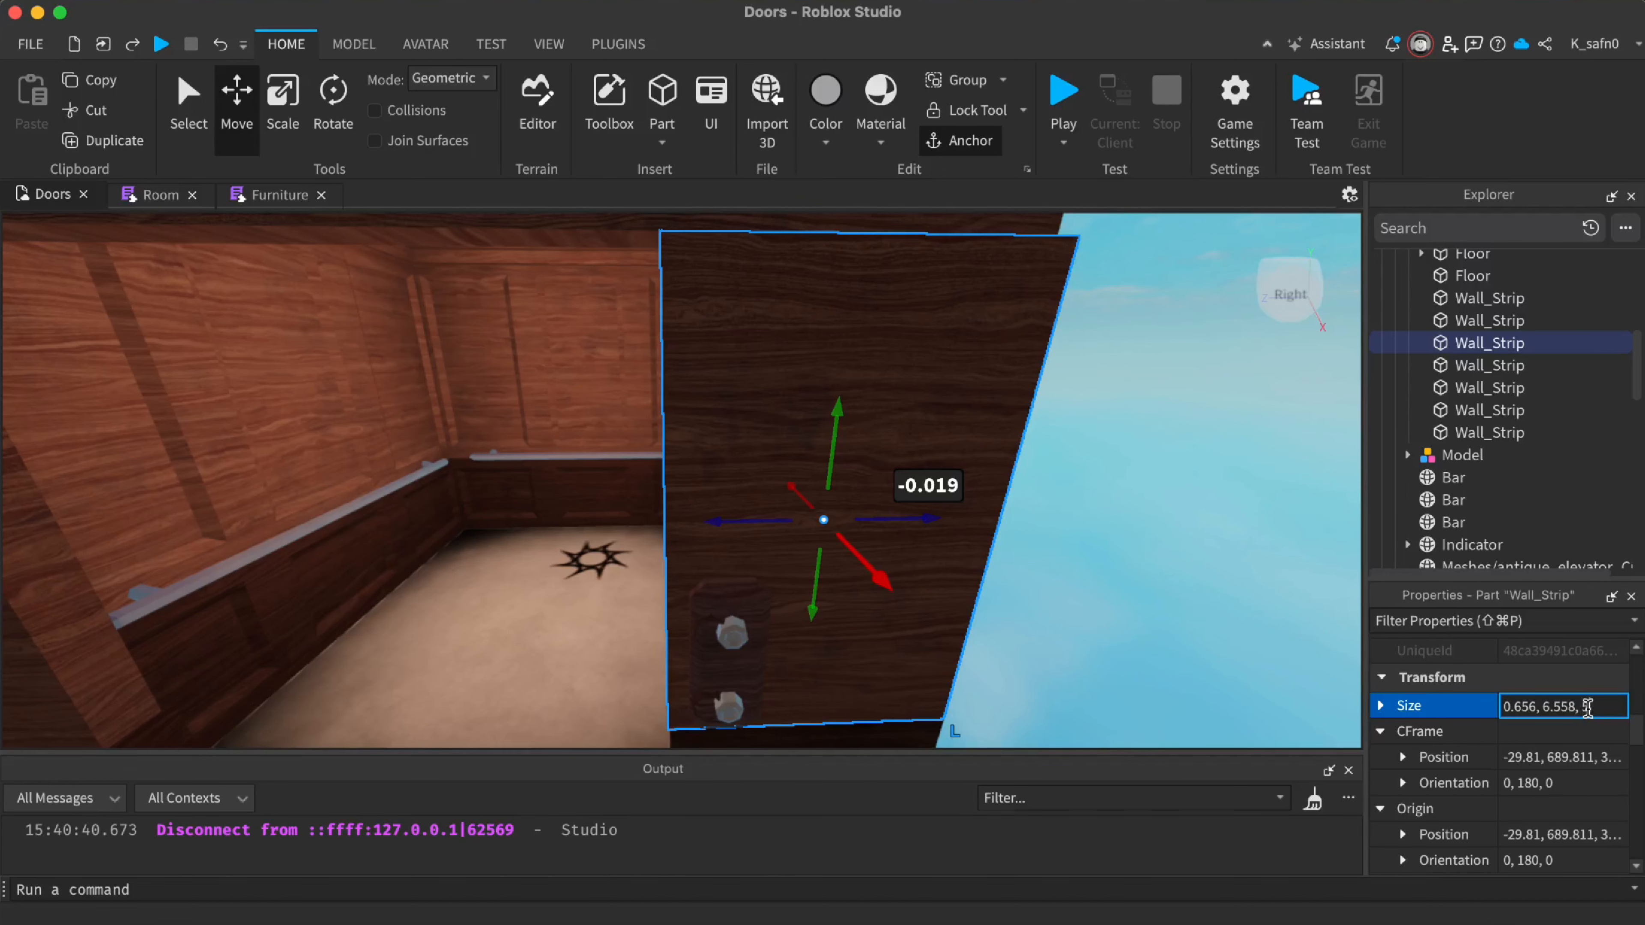
key("Return")
left_click_drag(715, 519, 563, 502)
mouse_move(740, 522)
left_mouse_down()
mouse_move(690, 548)
mouse_move(788, 524)
mouse_move(741, 525)
left_mouse_up()
Pull the lower Wall_Strip panel beneath the elevator buttons away from the elevator wall
right_click_drag(836, 564, 844, 603)
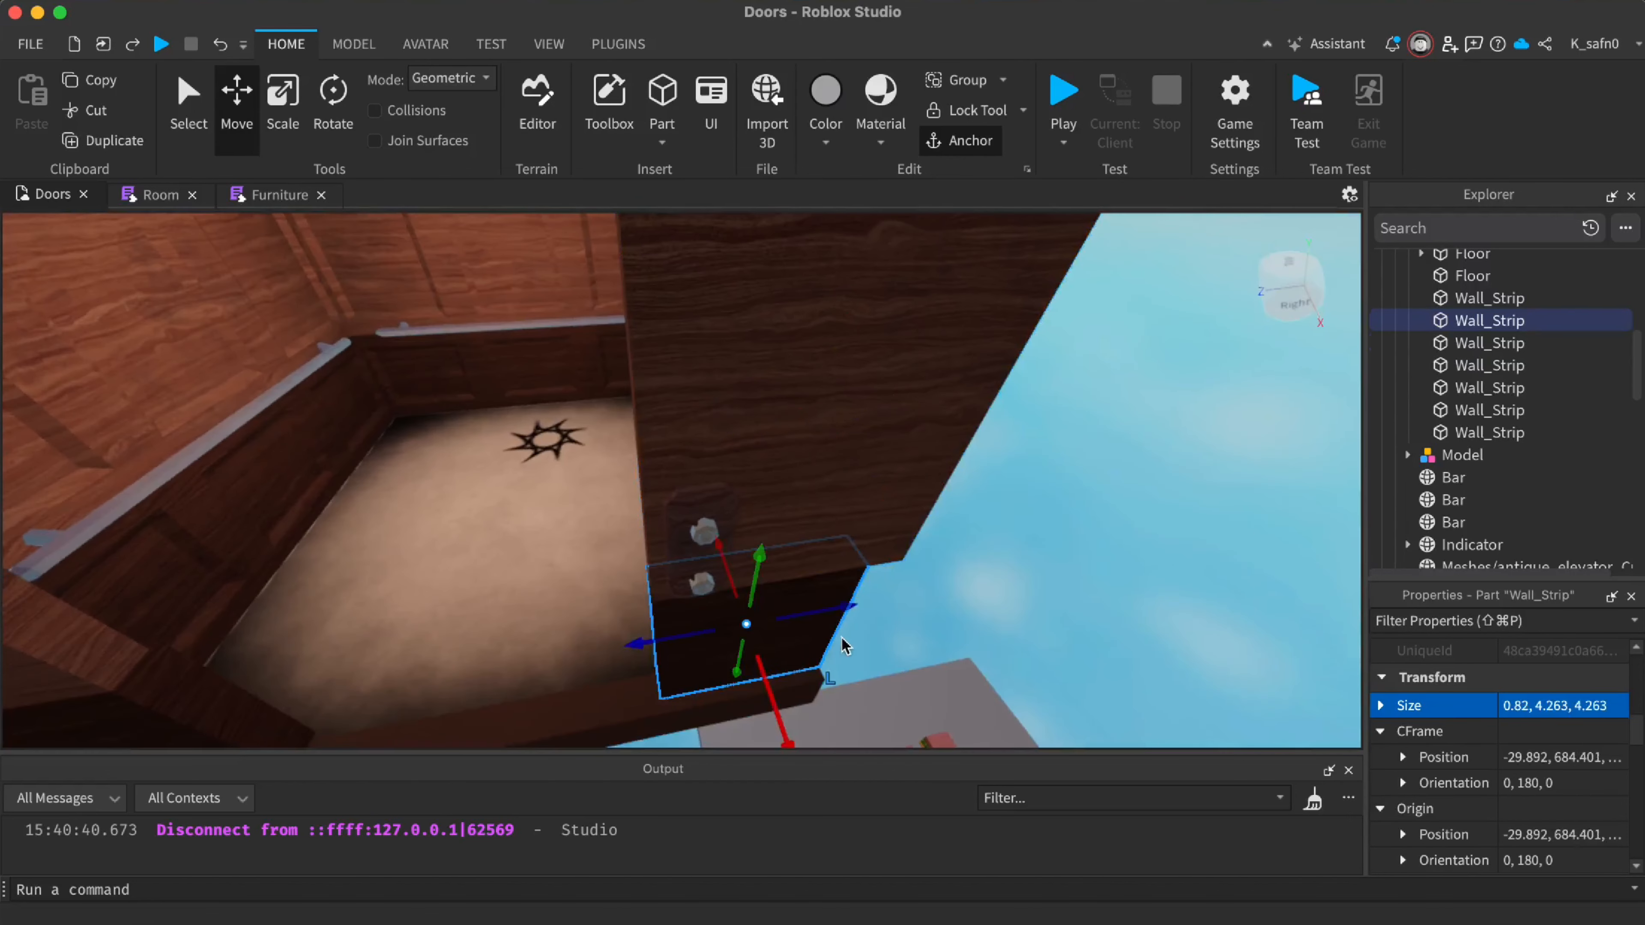
left_click_drag(840, 610, 1364, 516)
left_click_drag(704, 431, 612, 433)
right_click_drag(579, 422, 725, 342)
left_click(721, 344)
left_click_drag(536, 252, 535, 224)
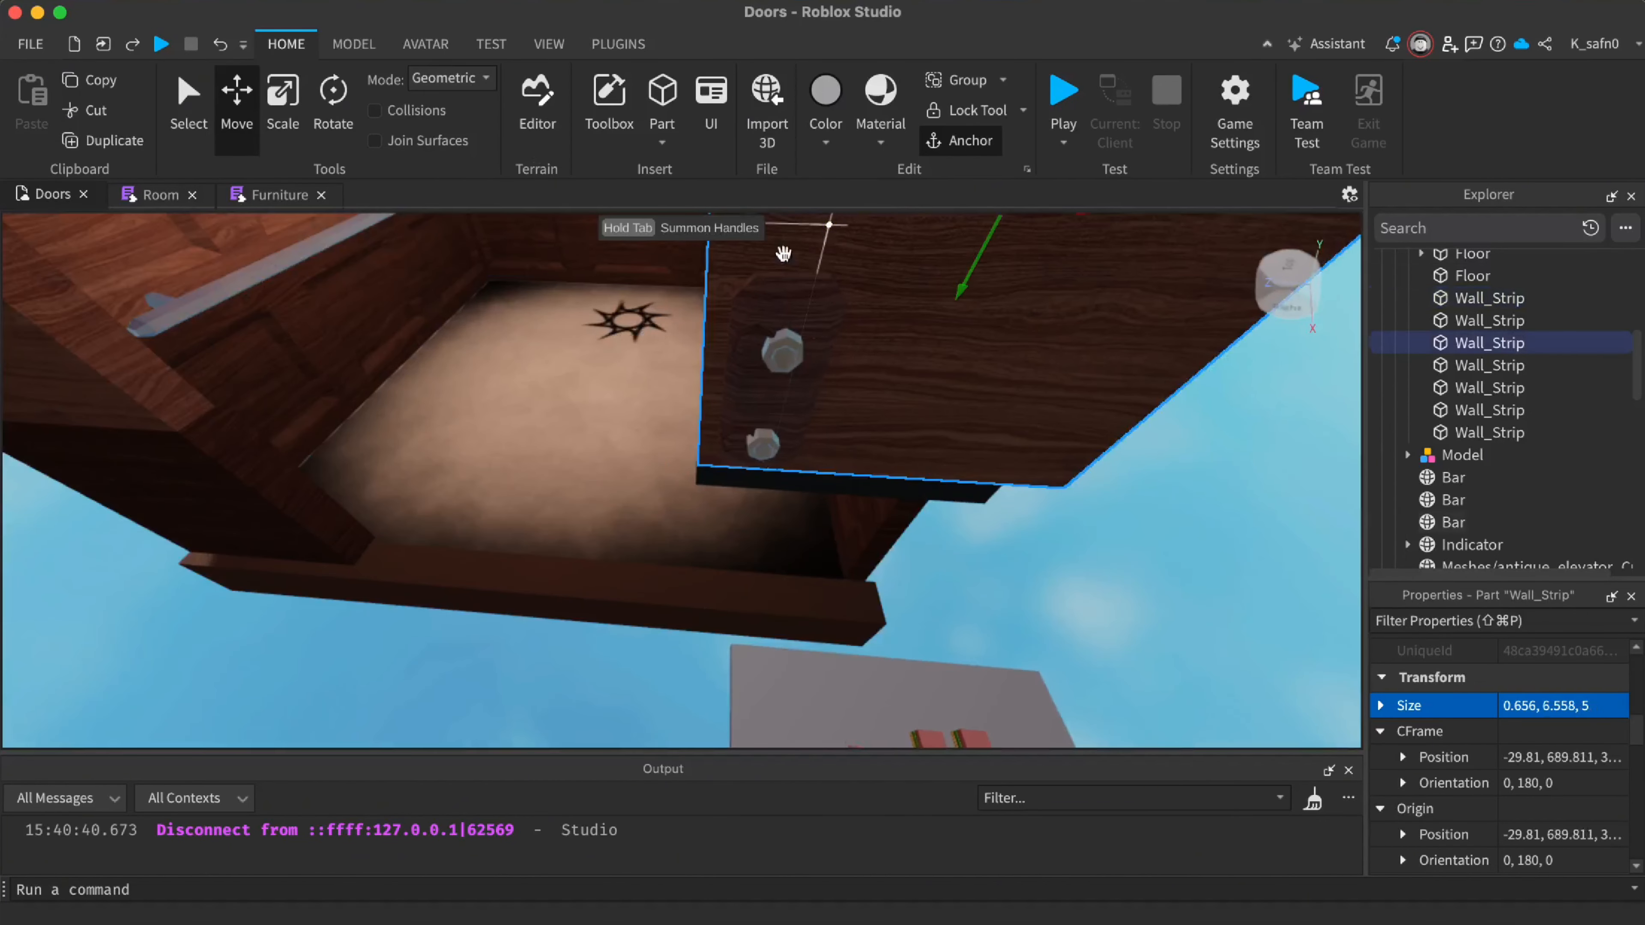
Move the thin horizontal Wall_Strip below the buttons away from the wall, and try moving the upper panel before undoing it
right_click_drag(784, 254, 858, 313)
left_click(888, 610)
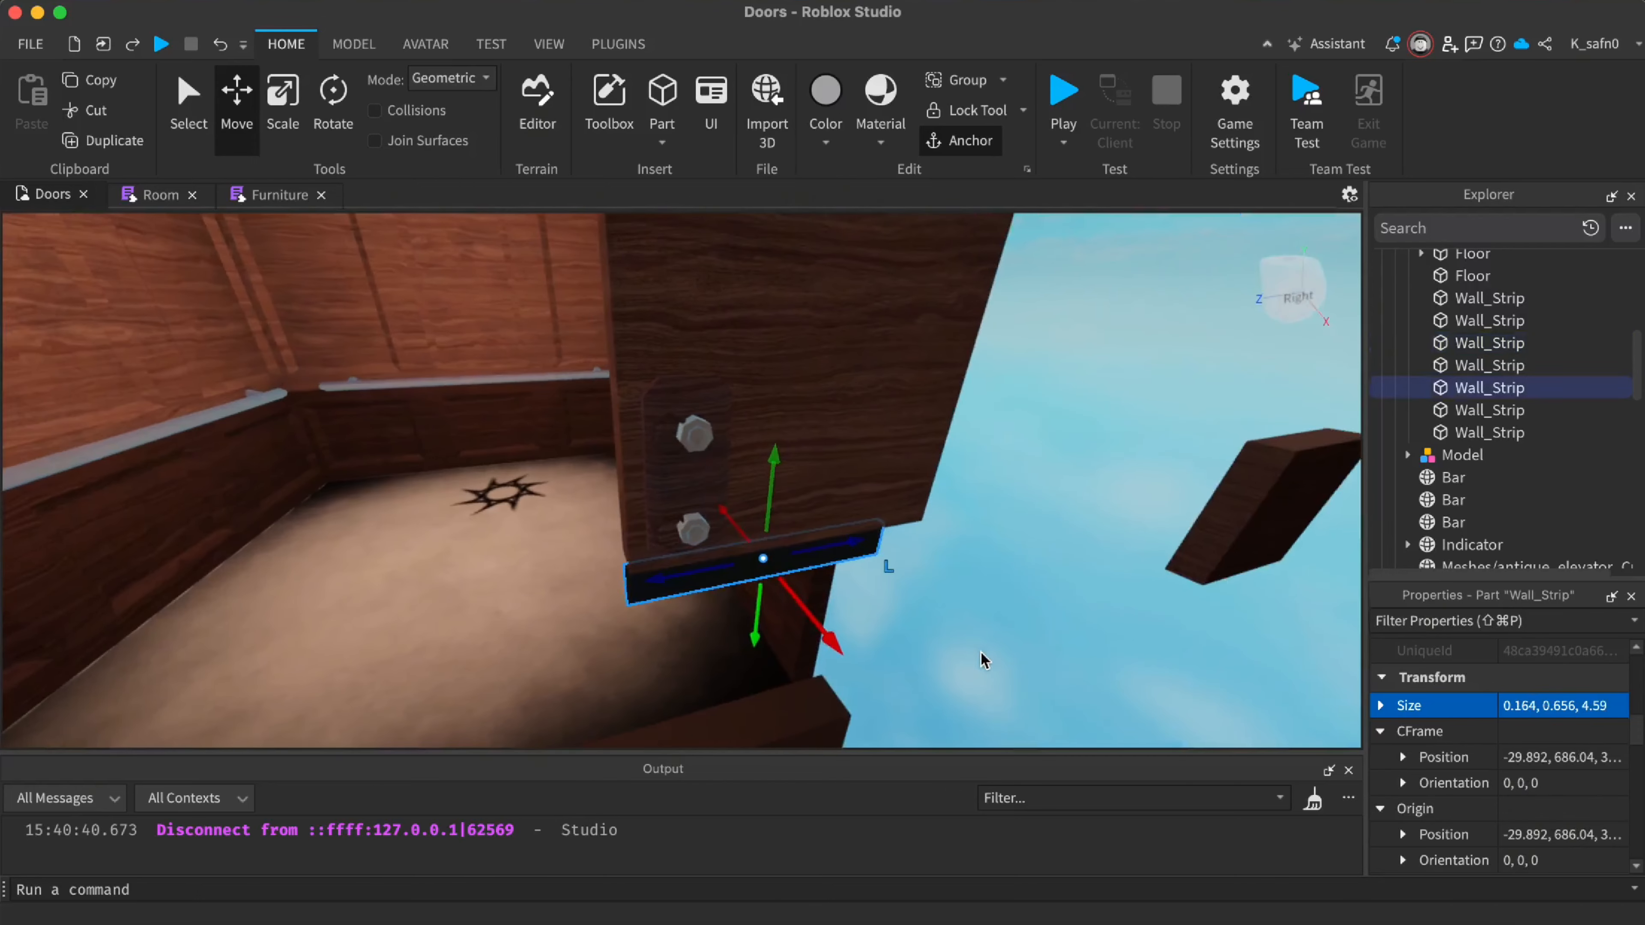
left_click_drag(692, 576, 1218, 464)
left_click(735, 273)
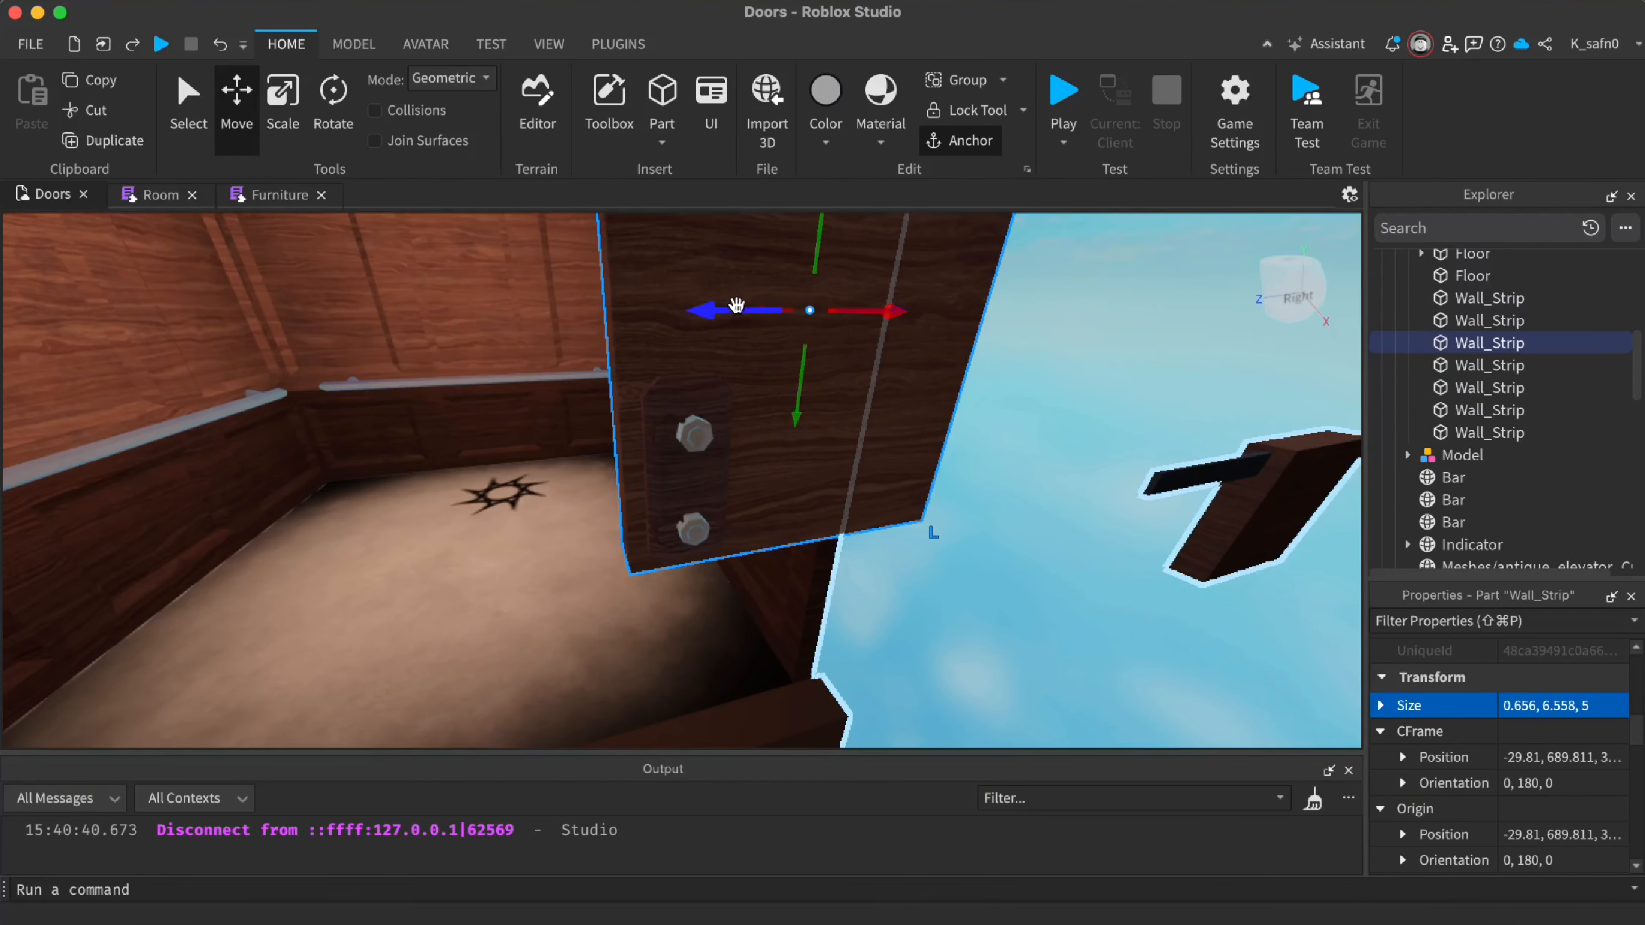
left_click_drag(737, 308, 884, 426)
key("super+z")
Undo the recent moves and size changes of the Wall_Strip pieces on the elevator buttons' side
right_click_drag(1123, 441, 1127, 490)
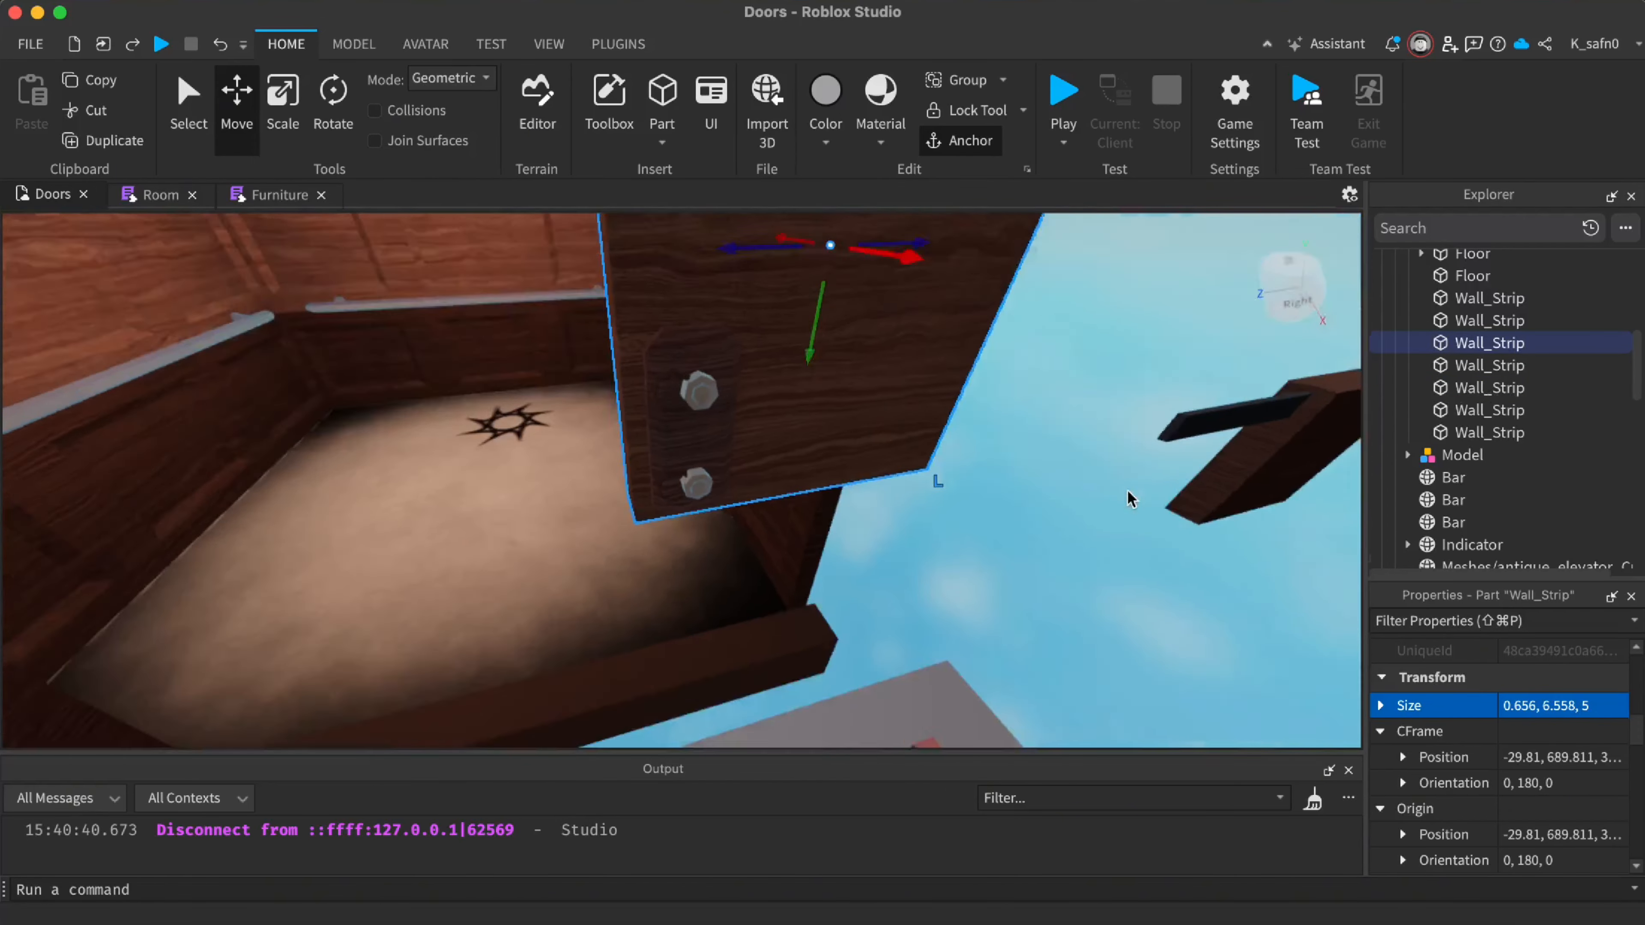
key("s")
key("super+z")
key("super+z")
key("super+z")
key("super+z")
key("super+z")
key("super+z")
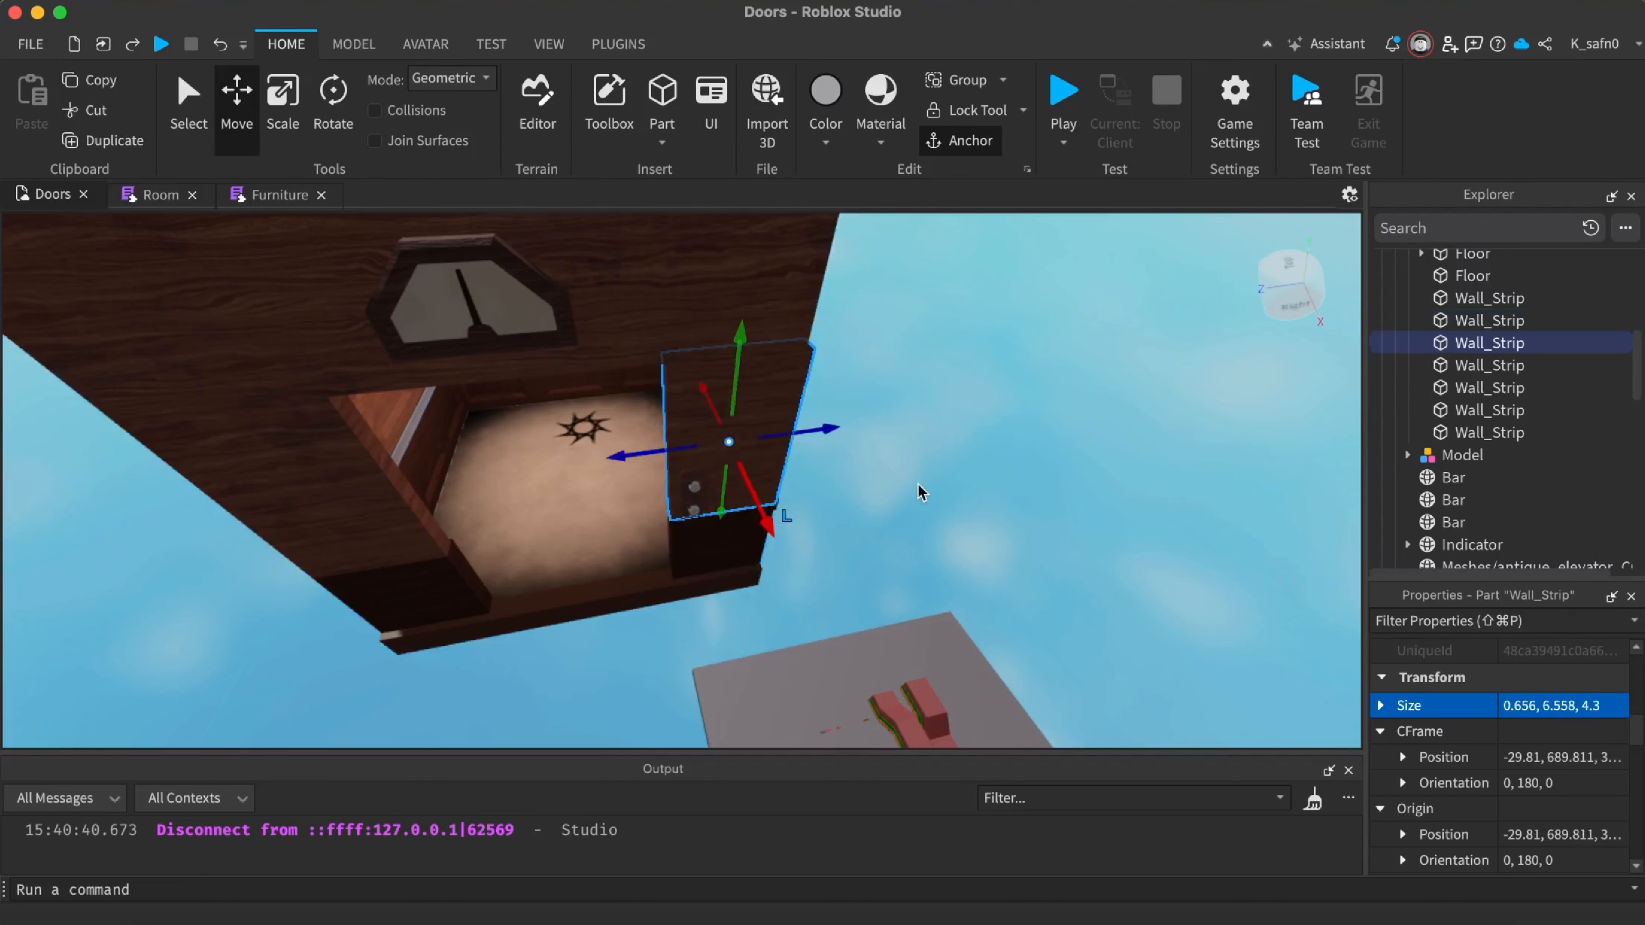
key("super+z")
key("super+z")
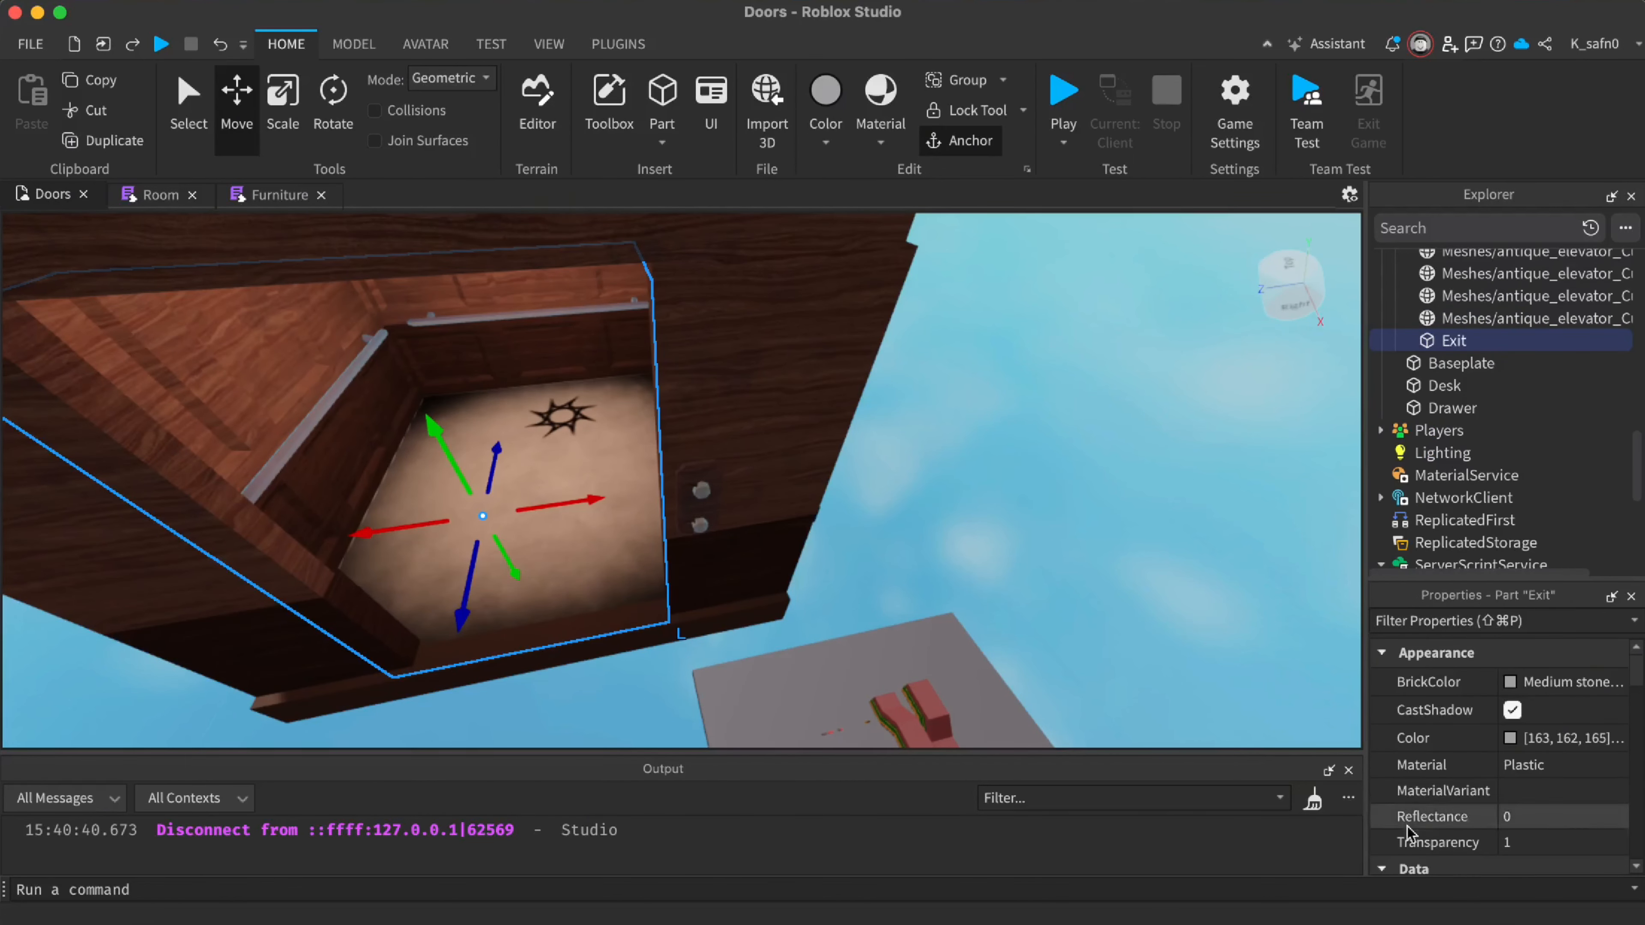
Set the Exit part's Transparency to 0 so it can guide the doorway alignment
left_click(1563, 837)
left_click(1221, 597)
right_click_drag(1221, 597, 1220, 597)
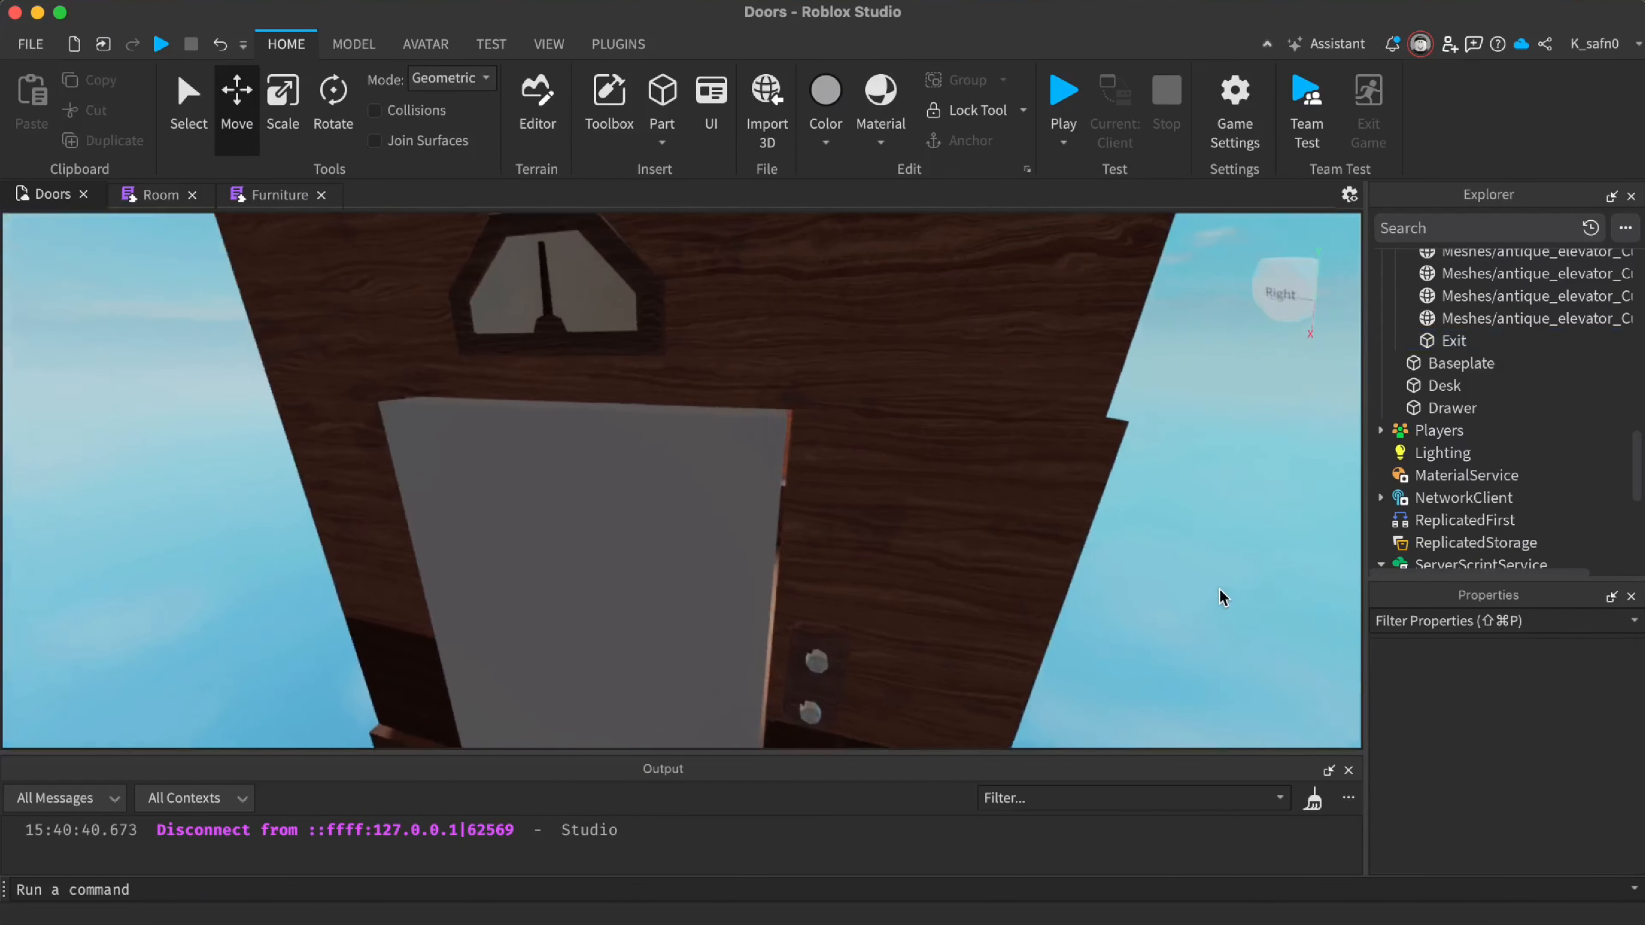
Scale the upper Wall_Strip panel on the buttons' side until its inner edge meets the Exit part
left_click(879, 531, "alt")
left_click_drag(818, 597, 785, 596)
right_click_drag(1024, 523, 1075, 521)
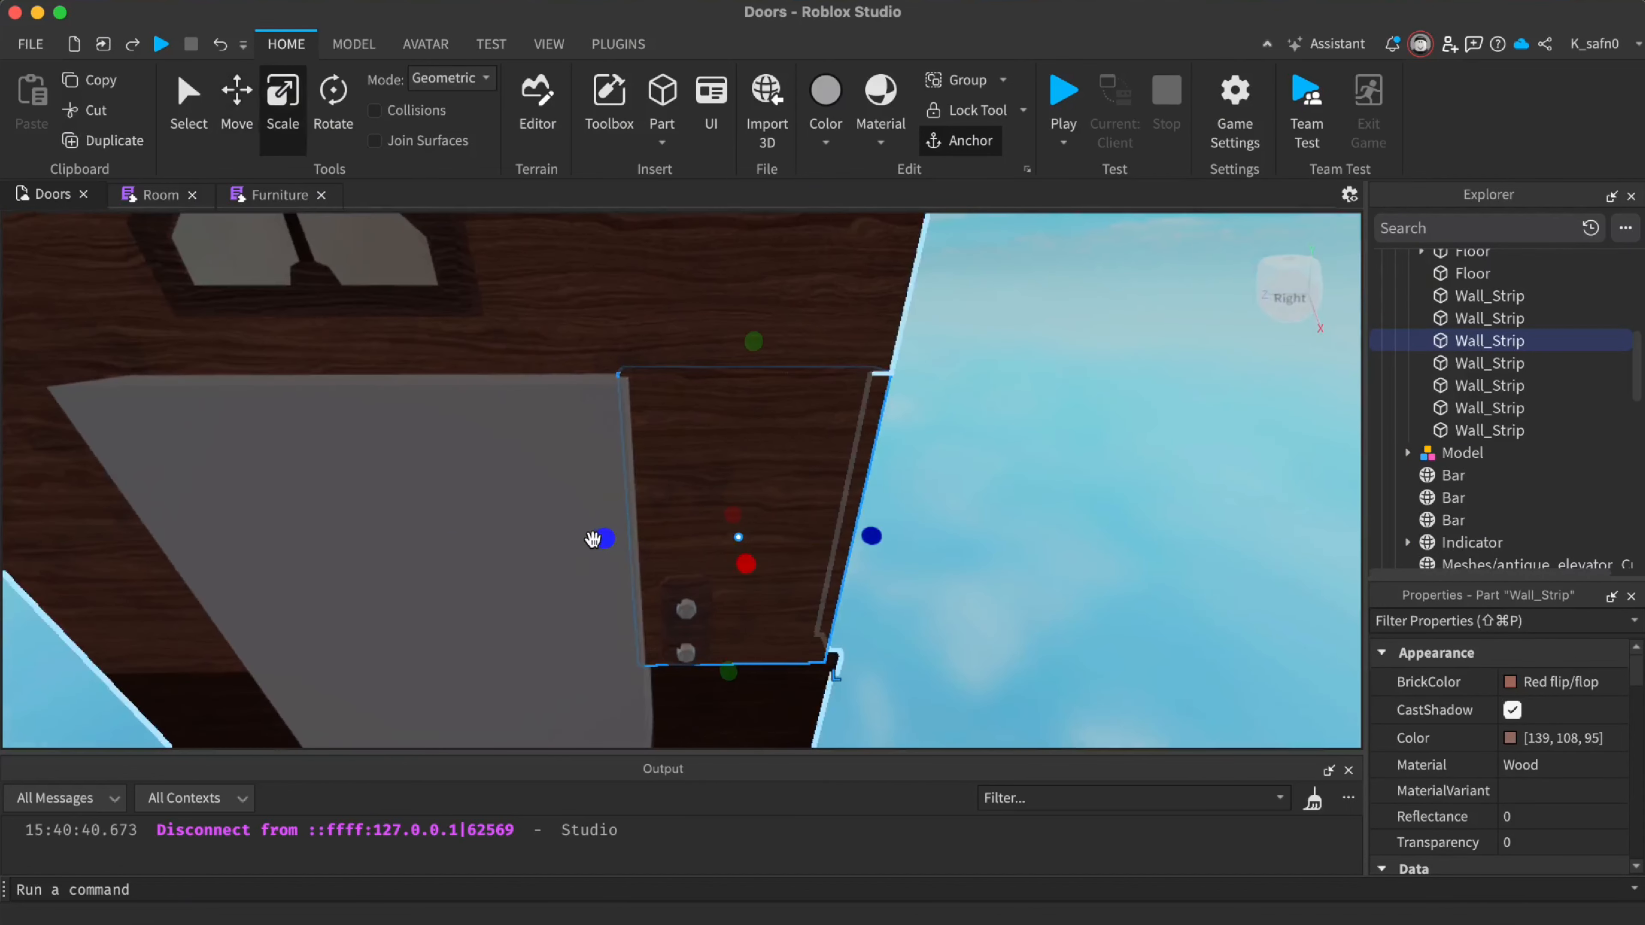
left_click_drag(593, 539, 607, 535)
right_click_drag(1016, 491, 1016, 492)
key("w")
key("w")
right_click_drag(1101, 457, 1113, 503)
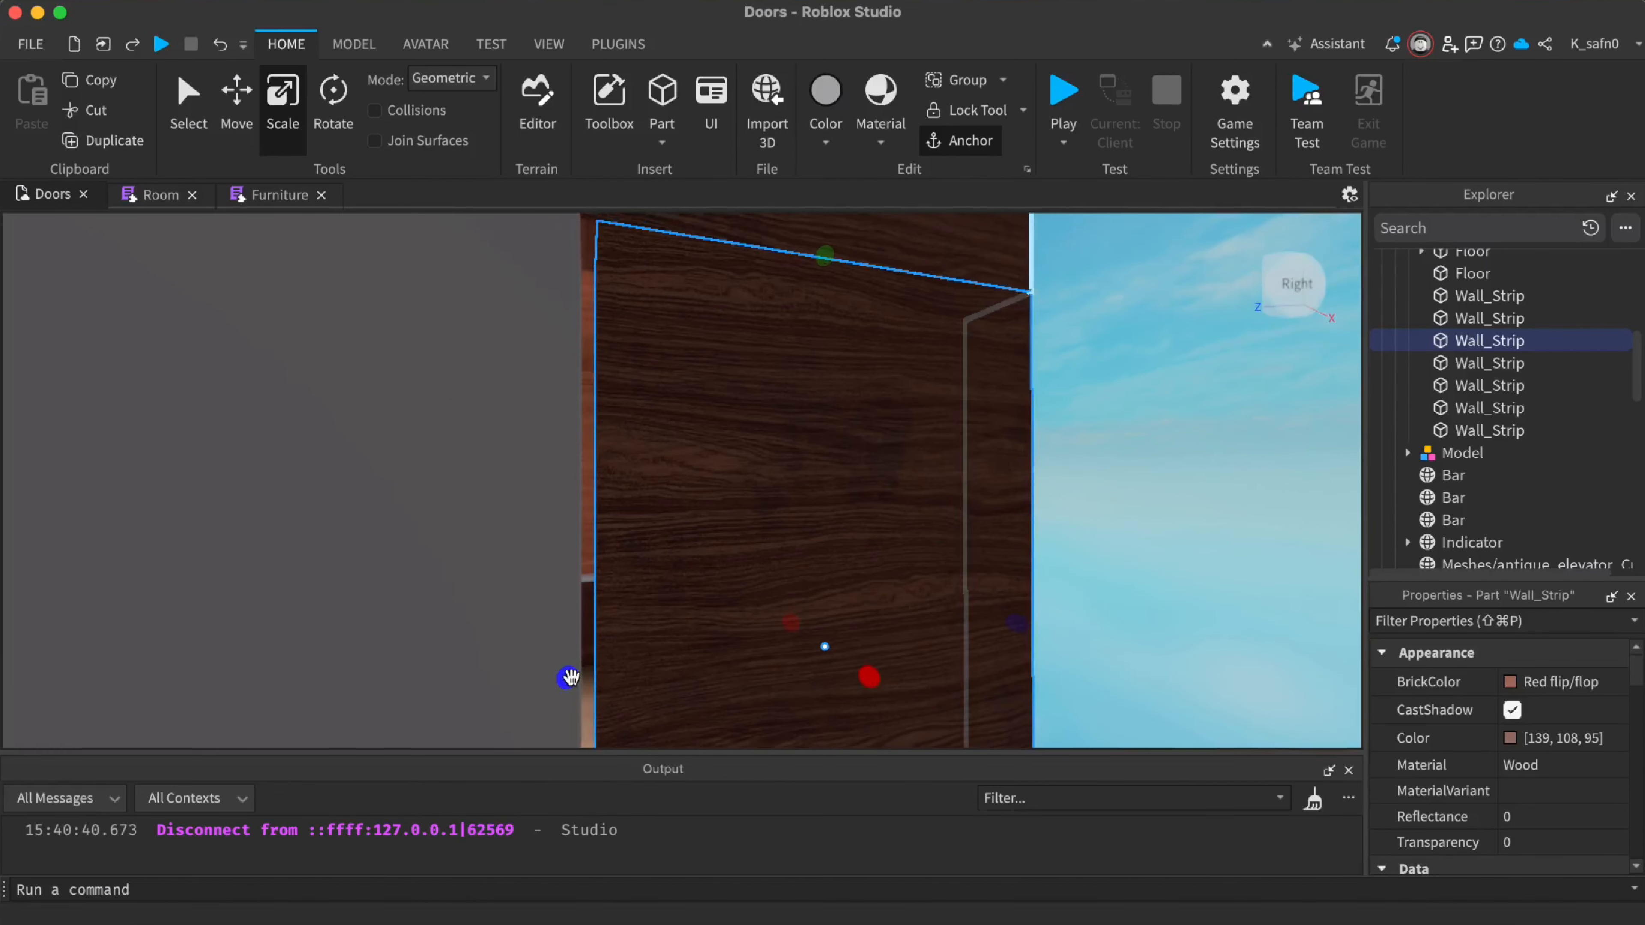
left_click_drag(569, 678, 552, 704)
Scale the lower Wall_Strip panel beneath the buttons until its inner edge meets the Exit part
scroll(1129, 517, "down", 5)
right_click_drag(1130, 517, 1133, 526)
left_click(1130, 517)
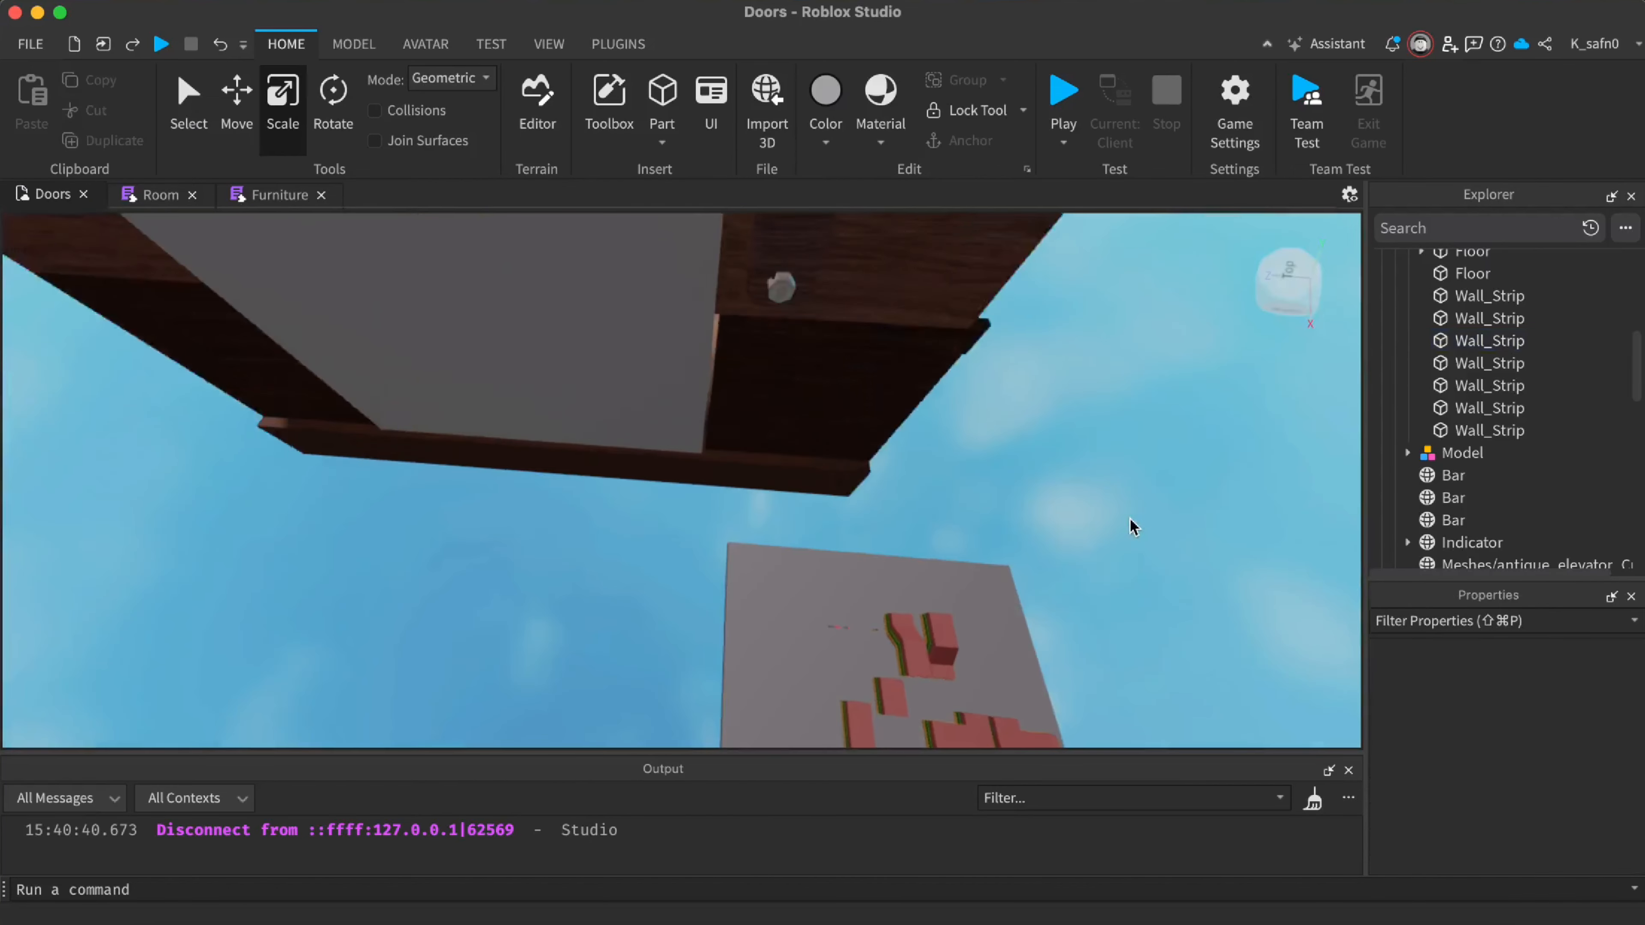
left_click(894, 413)
left_click_drag(672, 445, 660, 463)
left_click(1153, 481)
Select the lower Wall_Strip panel beneath the buttons again and adjust its fit against the neighbouring wall pieces
scroll(1152, 480, "down", 5)
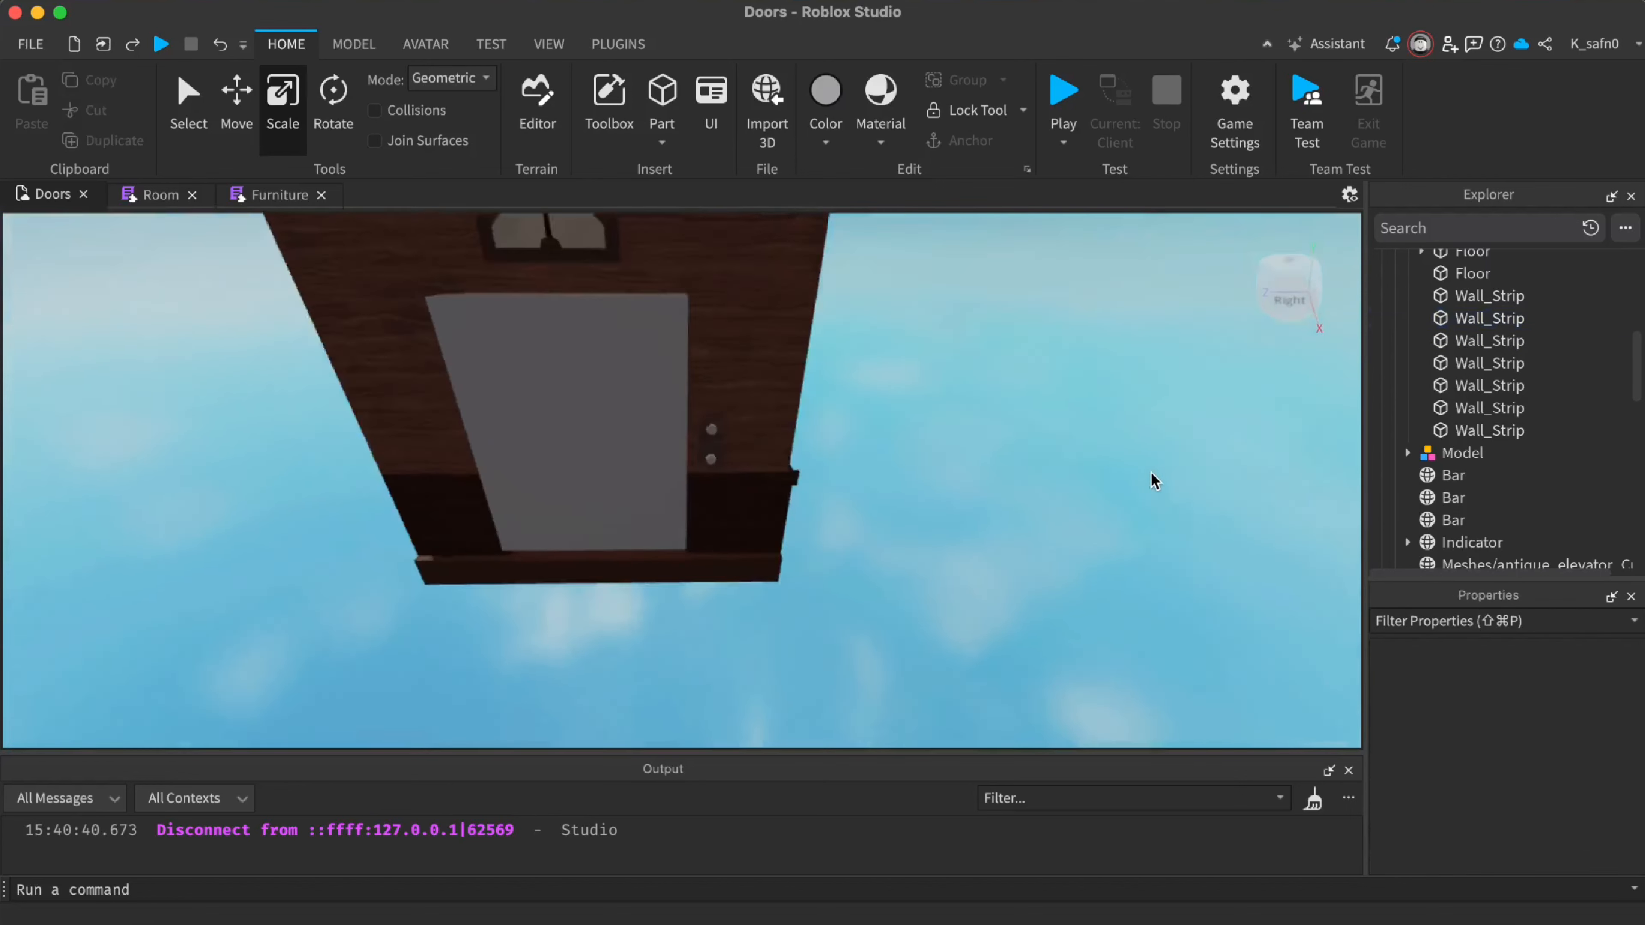
right_click_drag(1153, 481, 1153, 480)
scroll(1030, 515, "up", 5)
right_click_drag(1026, 512, 900, 512)
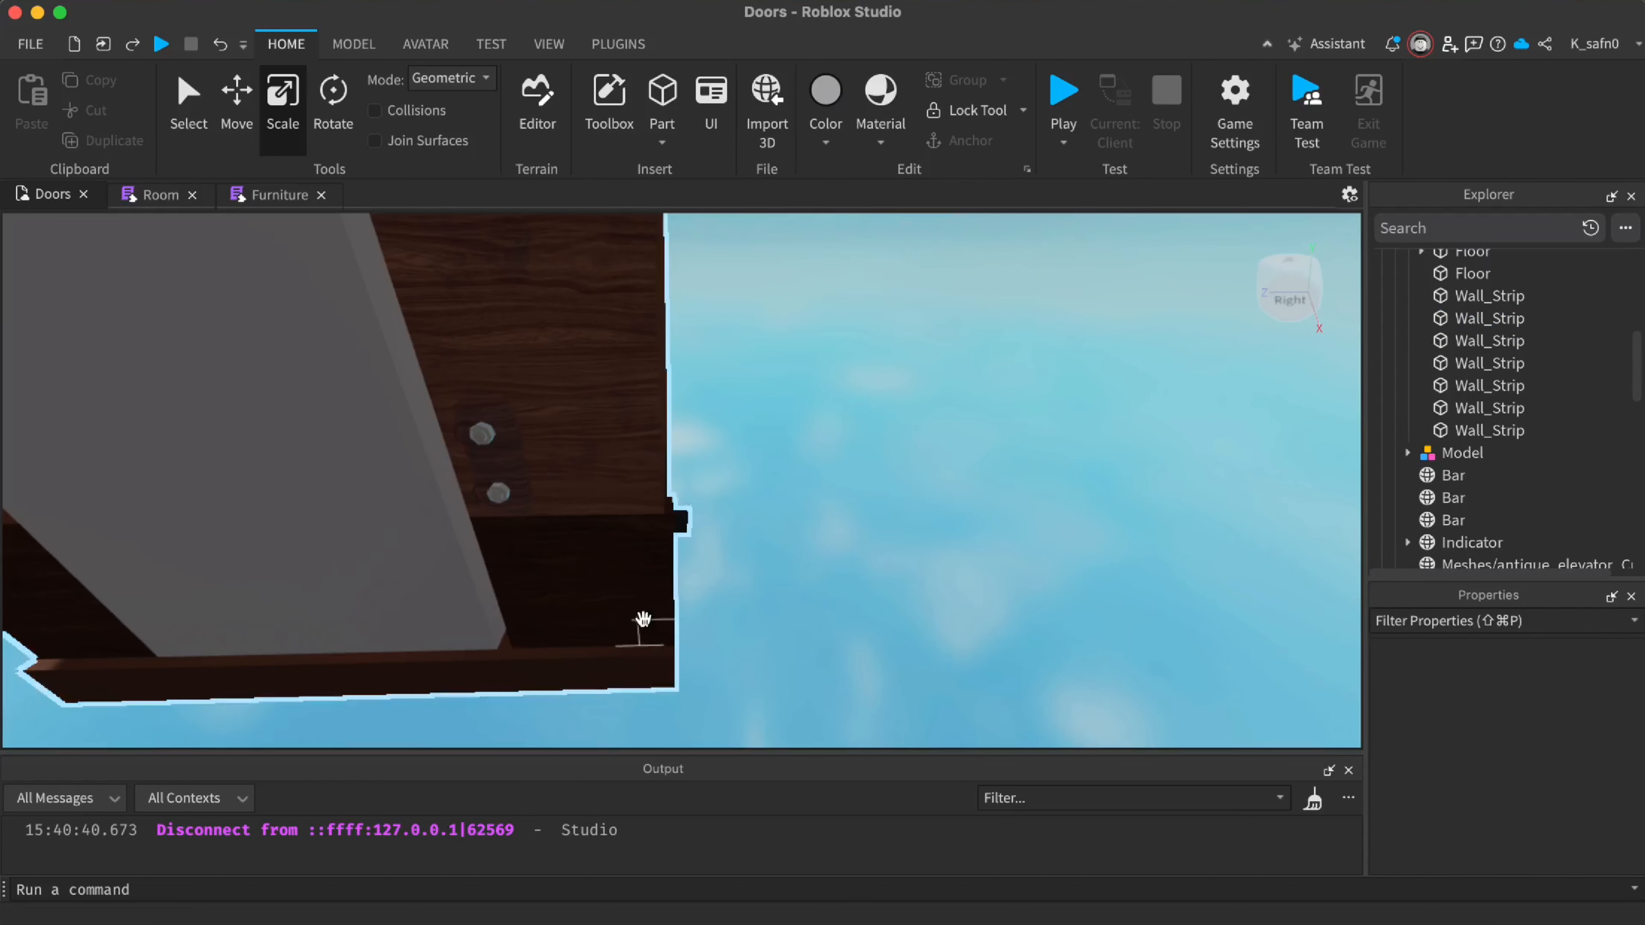
left_click(644, 619)
right_click_drag(649, 609, 651, 615)
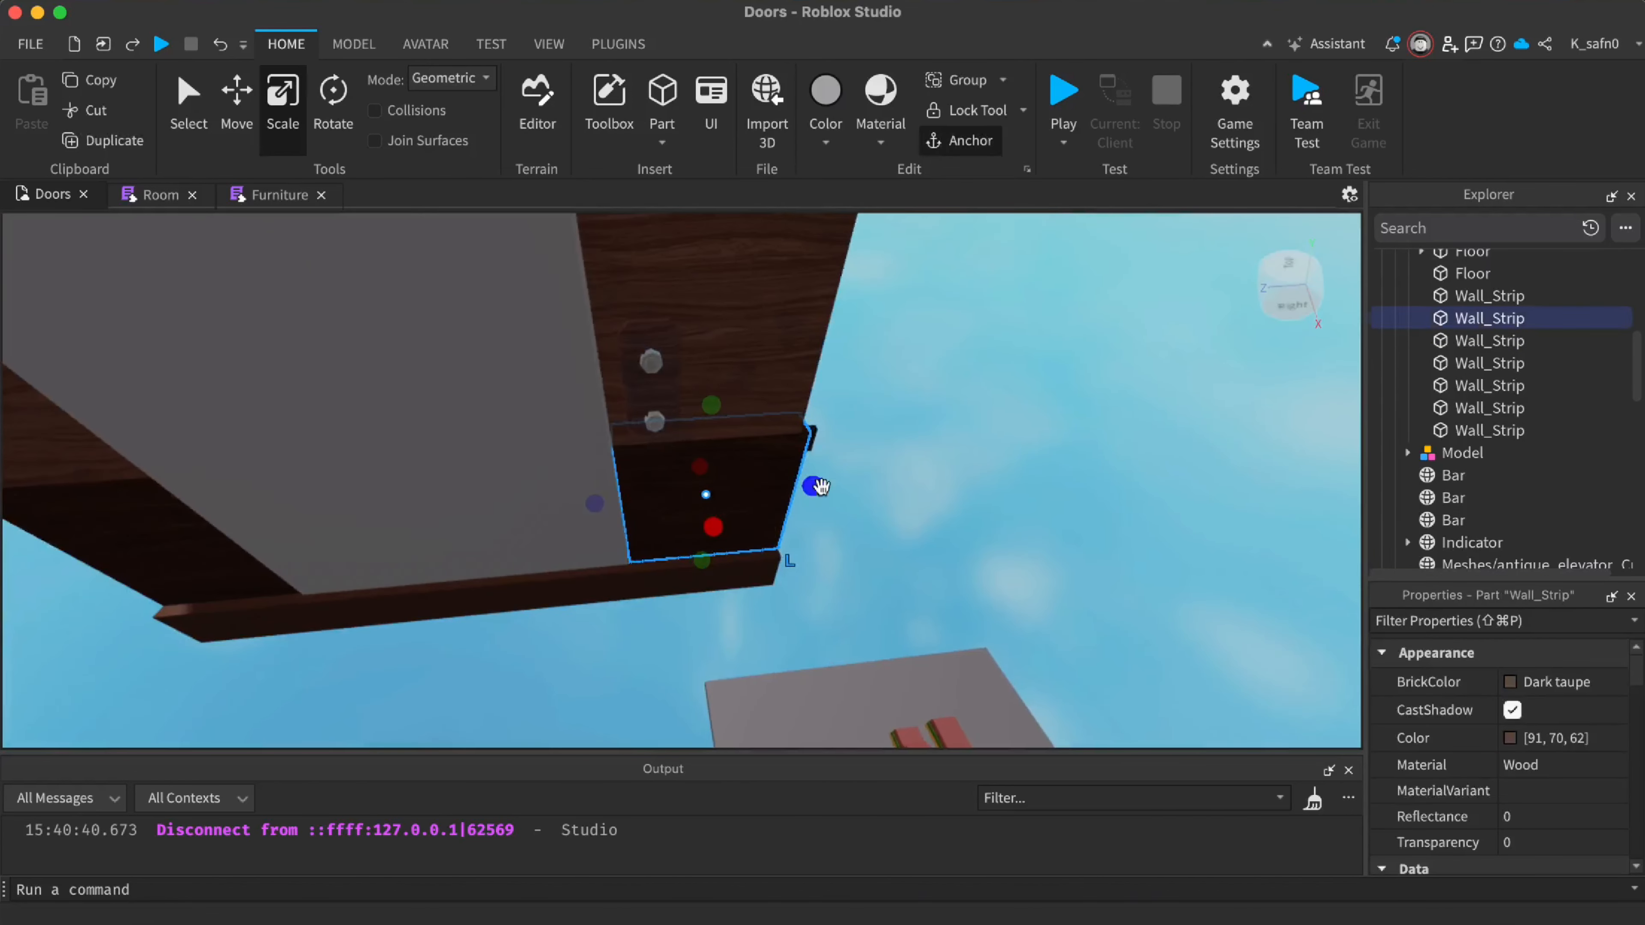
key("d")
left_click_drag(707, 486, 708, 443)
left_click(754, 451)
Move the Exit part down about 0.772 studs in the elevator doorway
right_click_drag(755, 452, 768, 446)
key("a")
key("w")
key("s")
key("s")
key("w")
key("s")
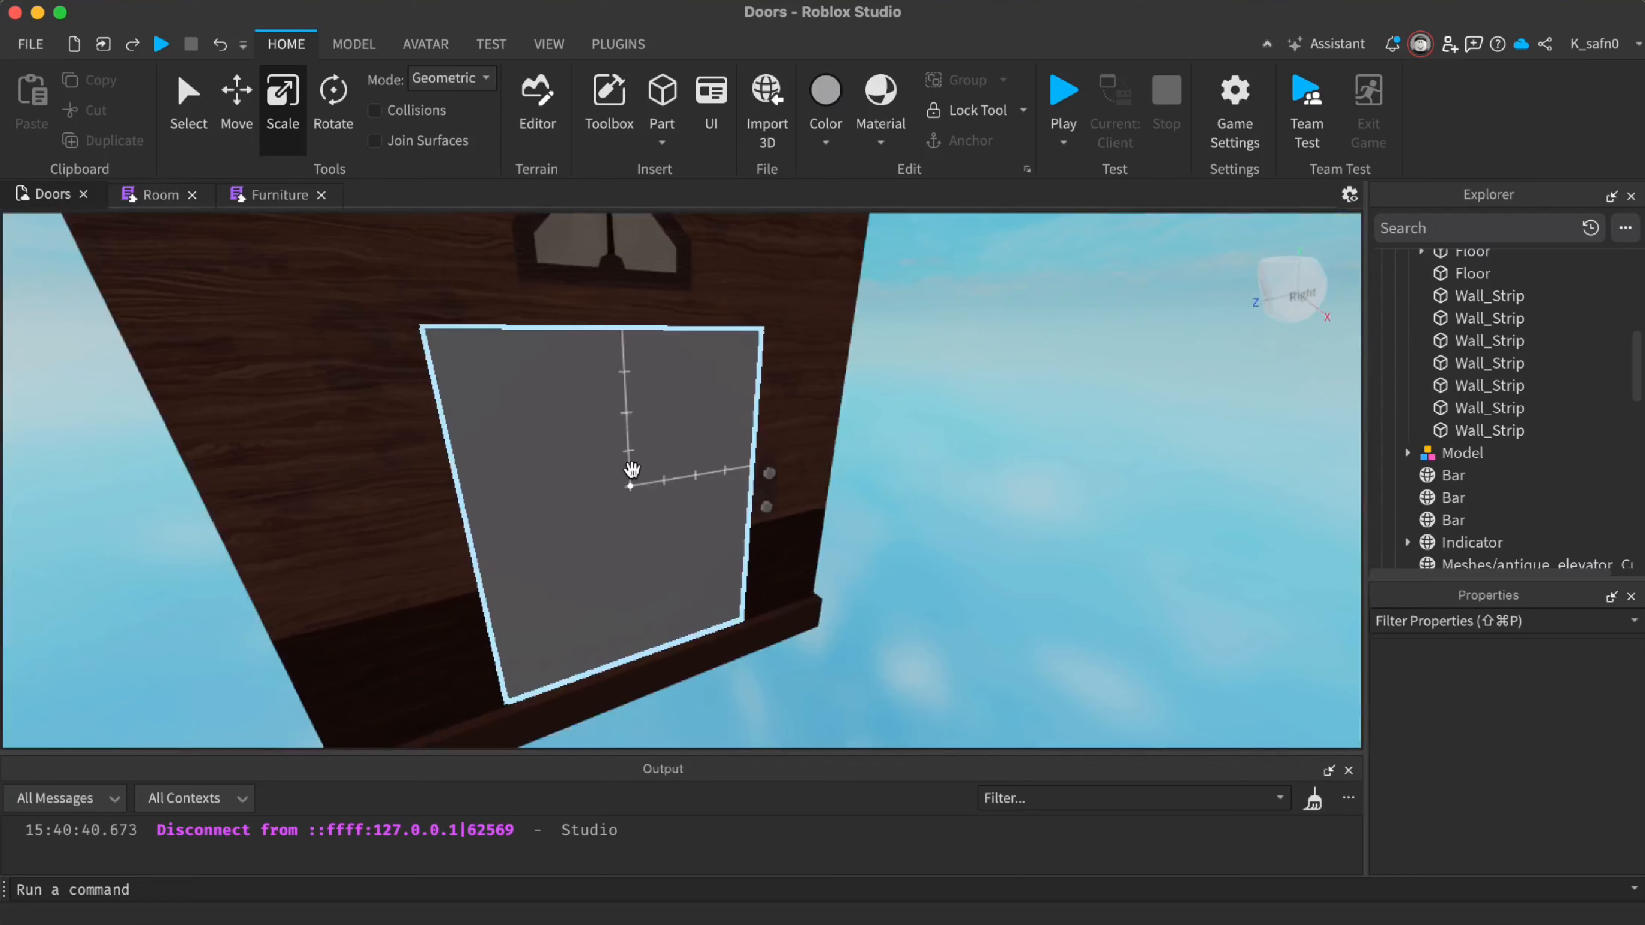
left_click(633, 476)
right_click_drag(638, 492, 649, 497)
key("super+2")
key("w")
key("s")
left_click_drag(661, 365, 657, 404)
scroll(913, 533, "down", 5)
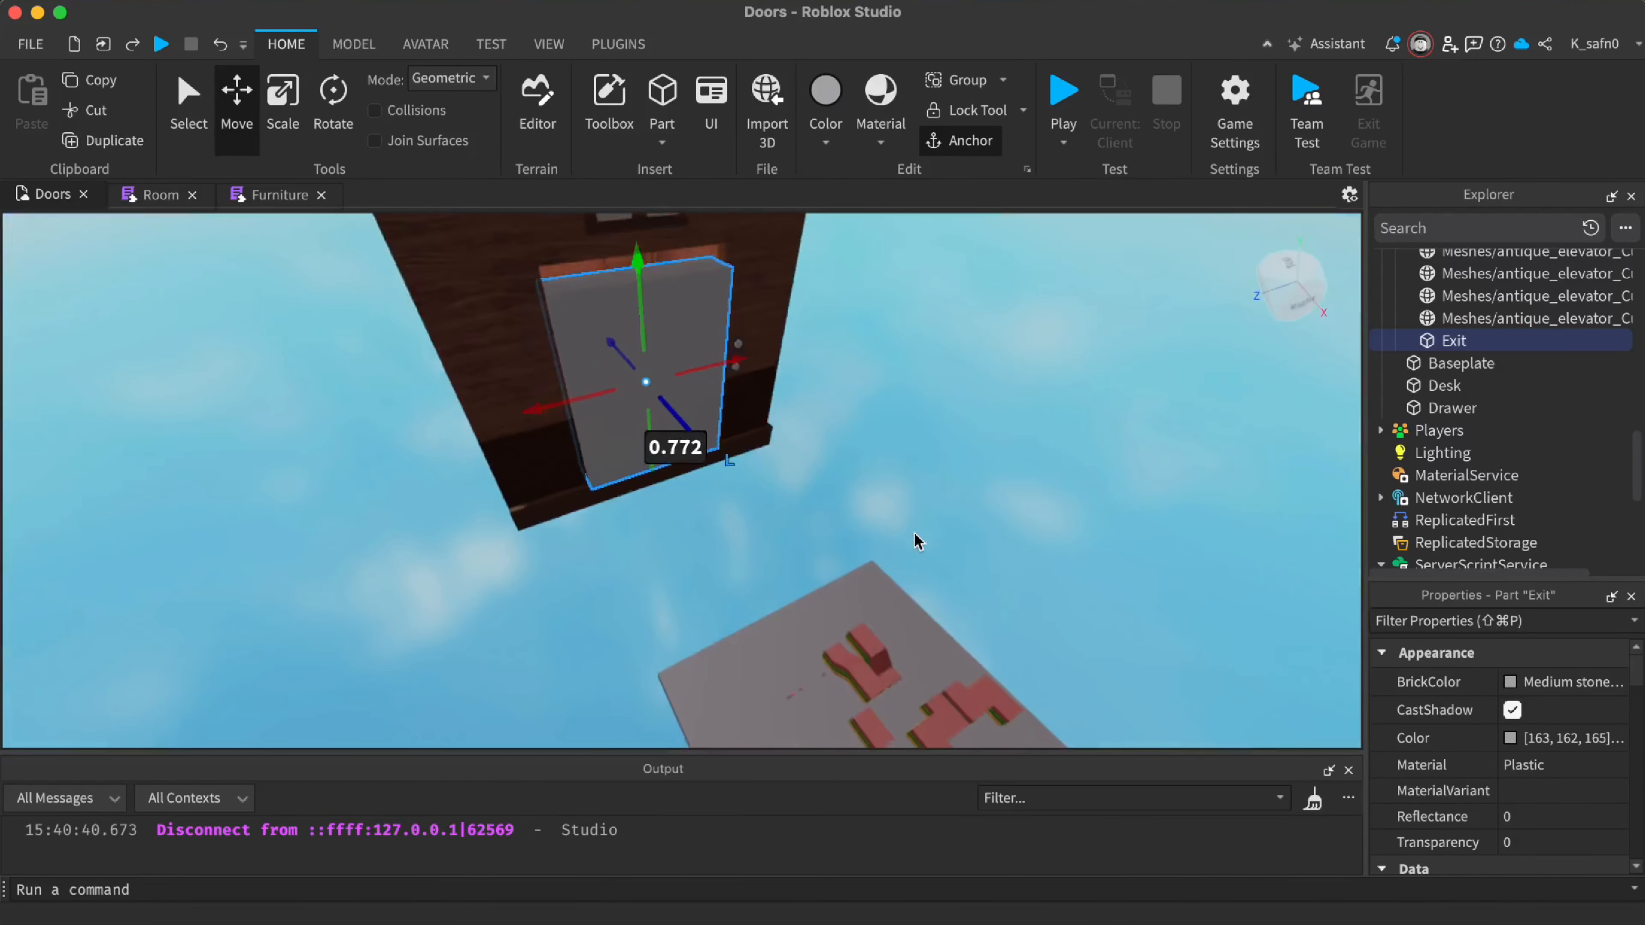
Scale the Wall_Strip above the doorway downward until its lower edge meets the top of the Exit part
scroll(914, 532, "up", 3)
left_click(914, 532)
scroll(913, 532, "down", 5)
scroll(912, 533, "up", 5)
right_click_drag(913, 532, 842, 534)
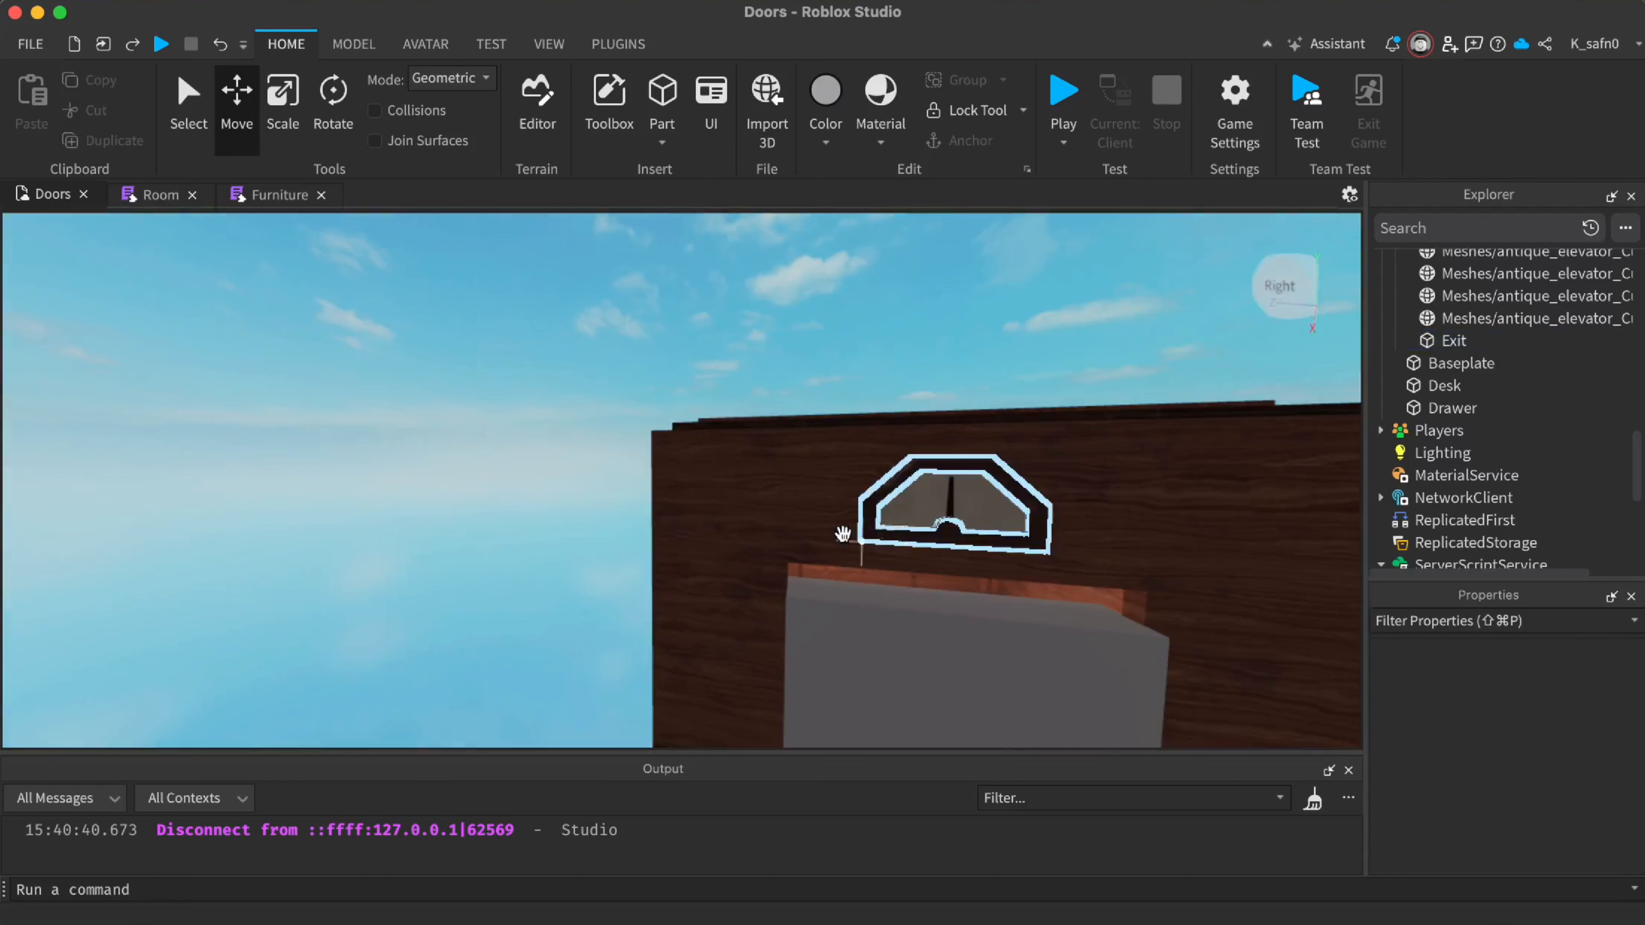
left_click(848, 538)
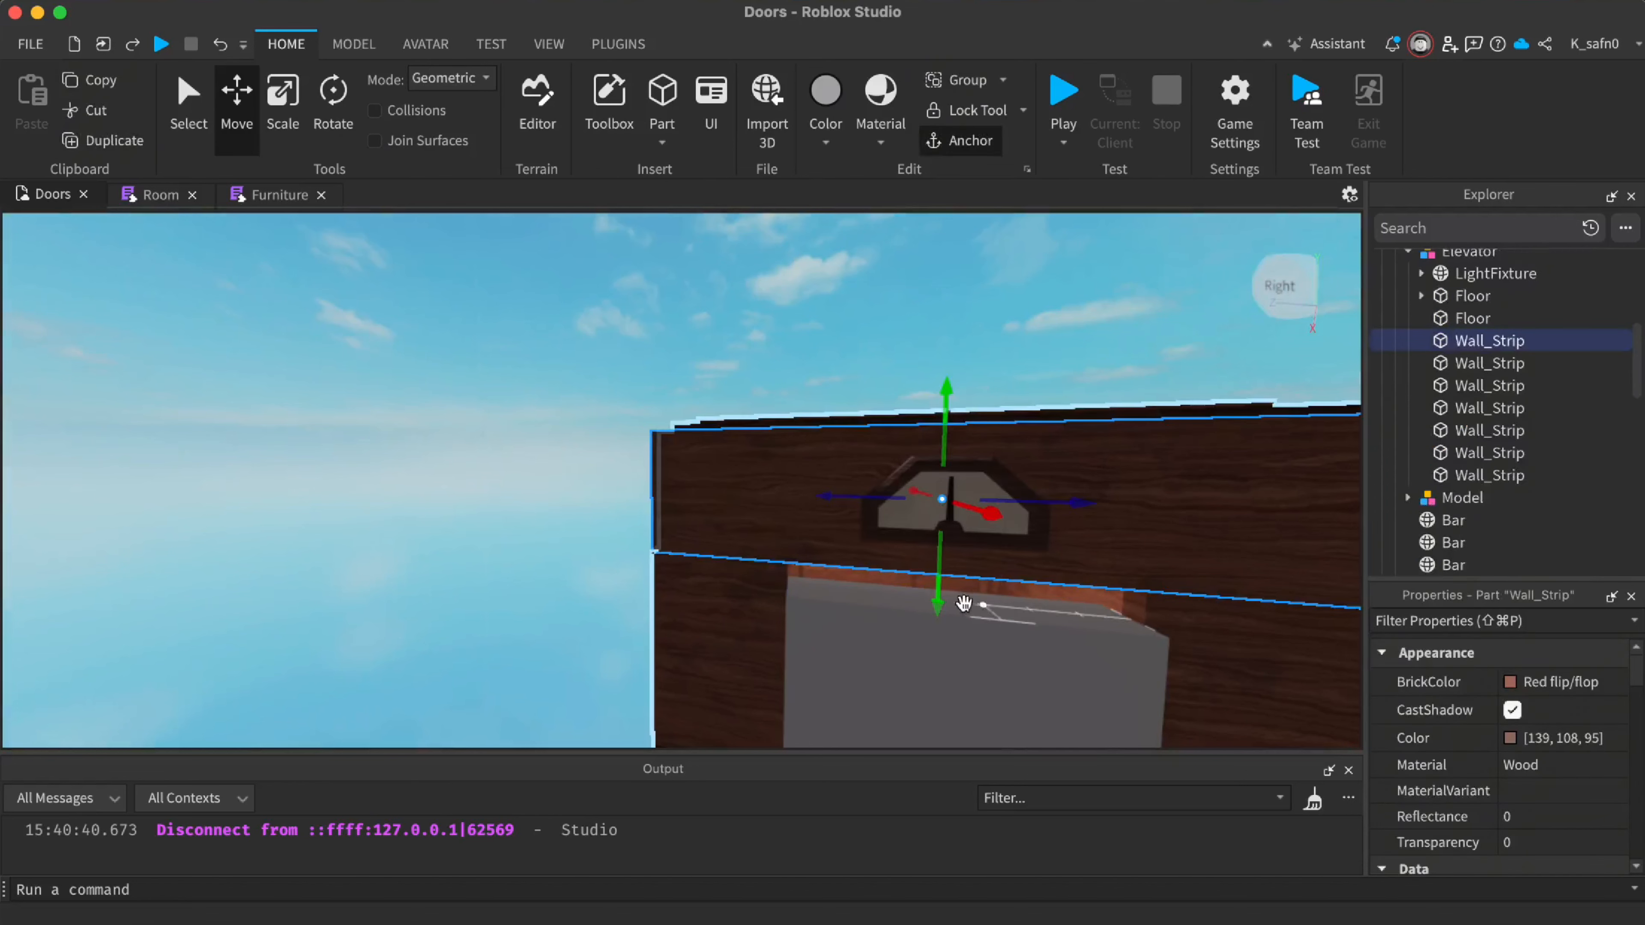
right_click_drag(937, 593, 964, 616)
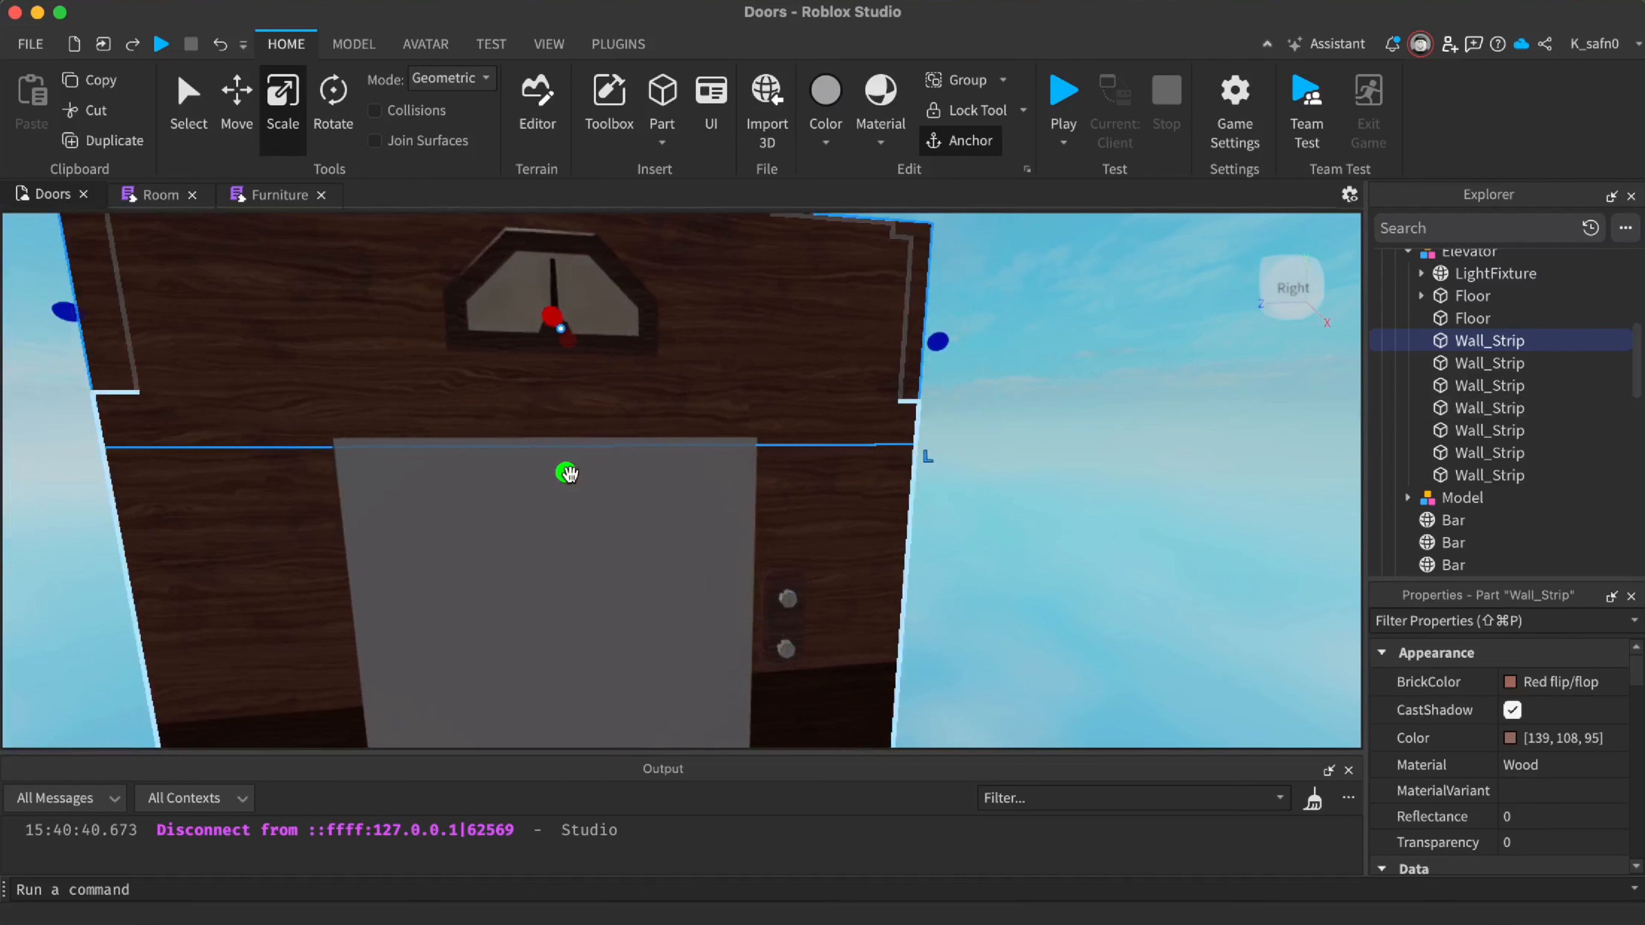
left_click_drag(566, 472, 567, 468)
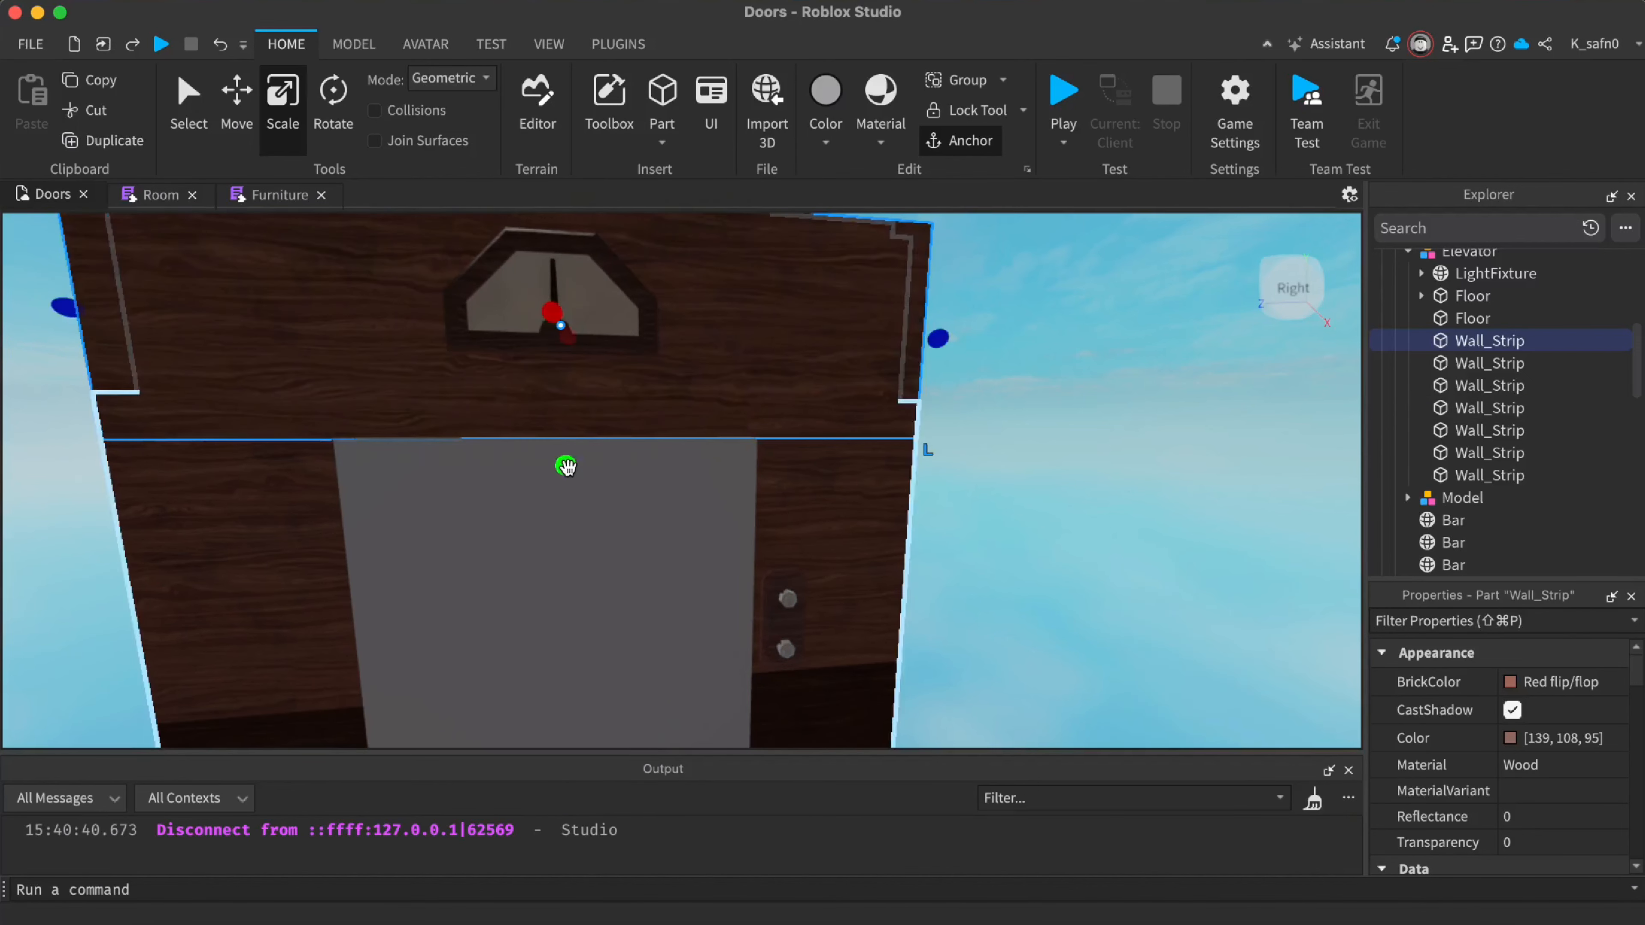
Scale down the upper Wall_Strip panels on both sides of the doorway so their tops align with the Exit part's top
left_click(1046, 518)
key("a")
left_click(439, 532)
key("d")
right_click_drag(576, 480, 319, 353)
left_click_drag(322, 326, 333, 376)
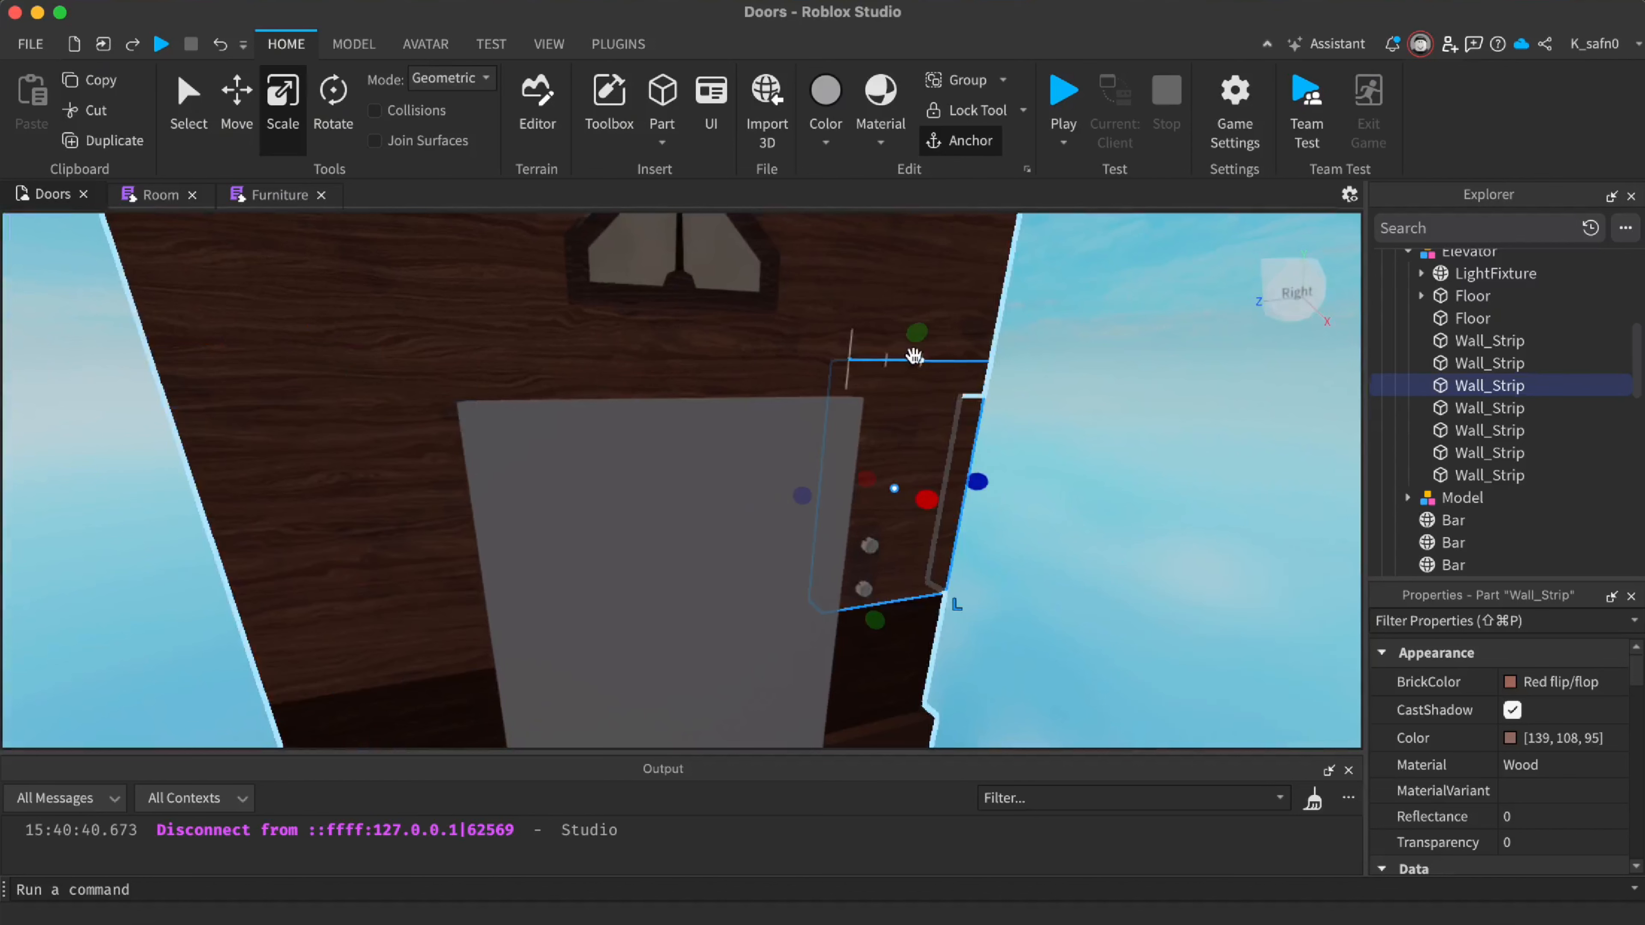
left_click_drag(917, 336, 918, 374)
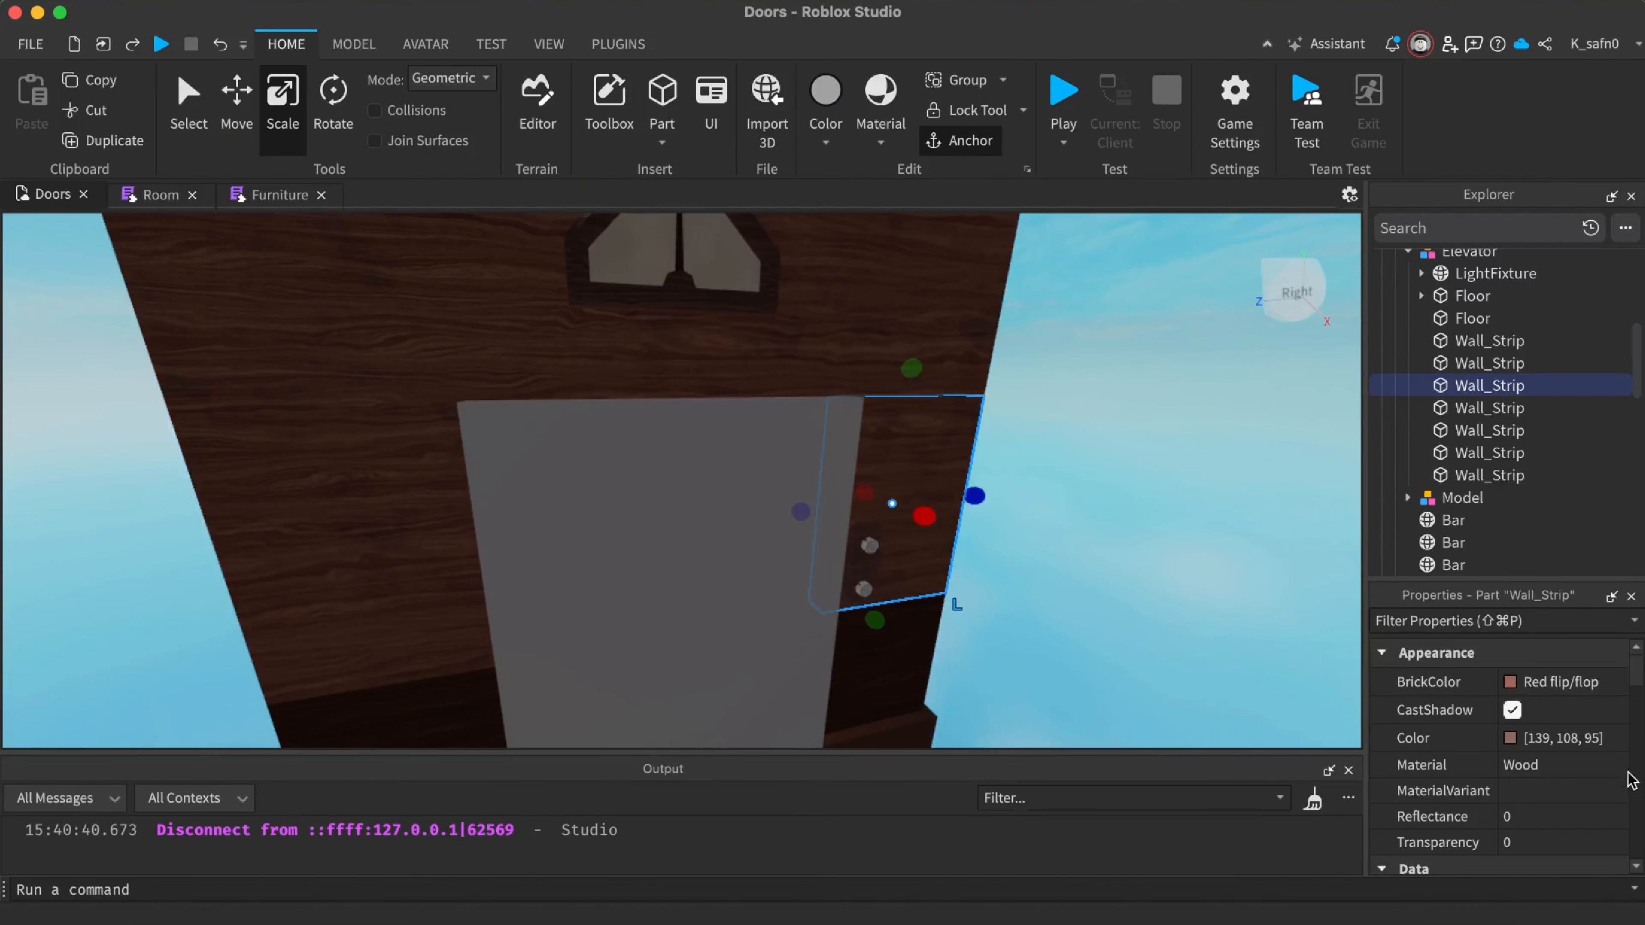
Set the Exit part's Transparency to 1 and collapse the StartRoom model in the hierarchy
scroll(1432, 318, "down", 10)
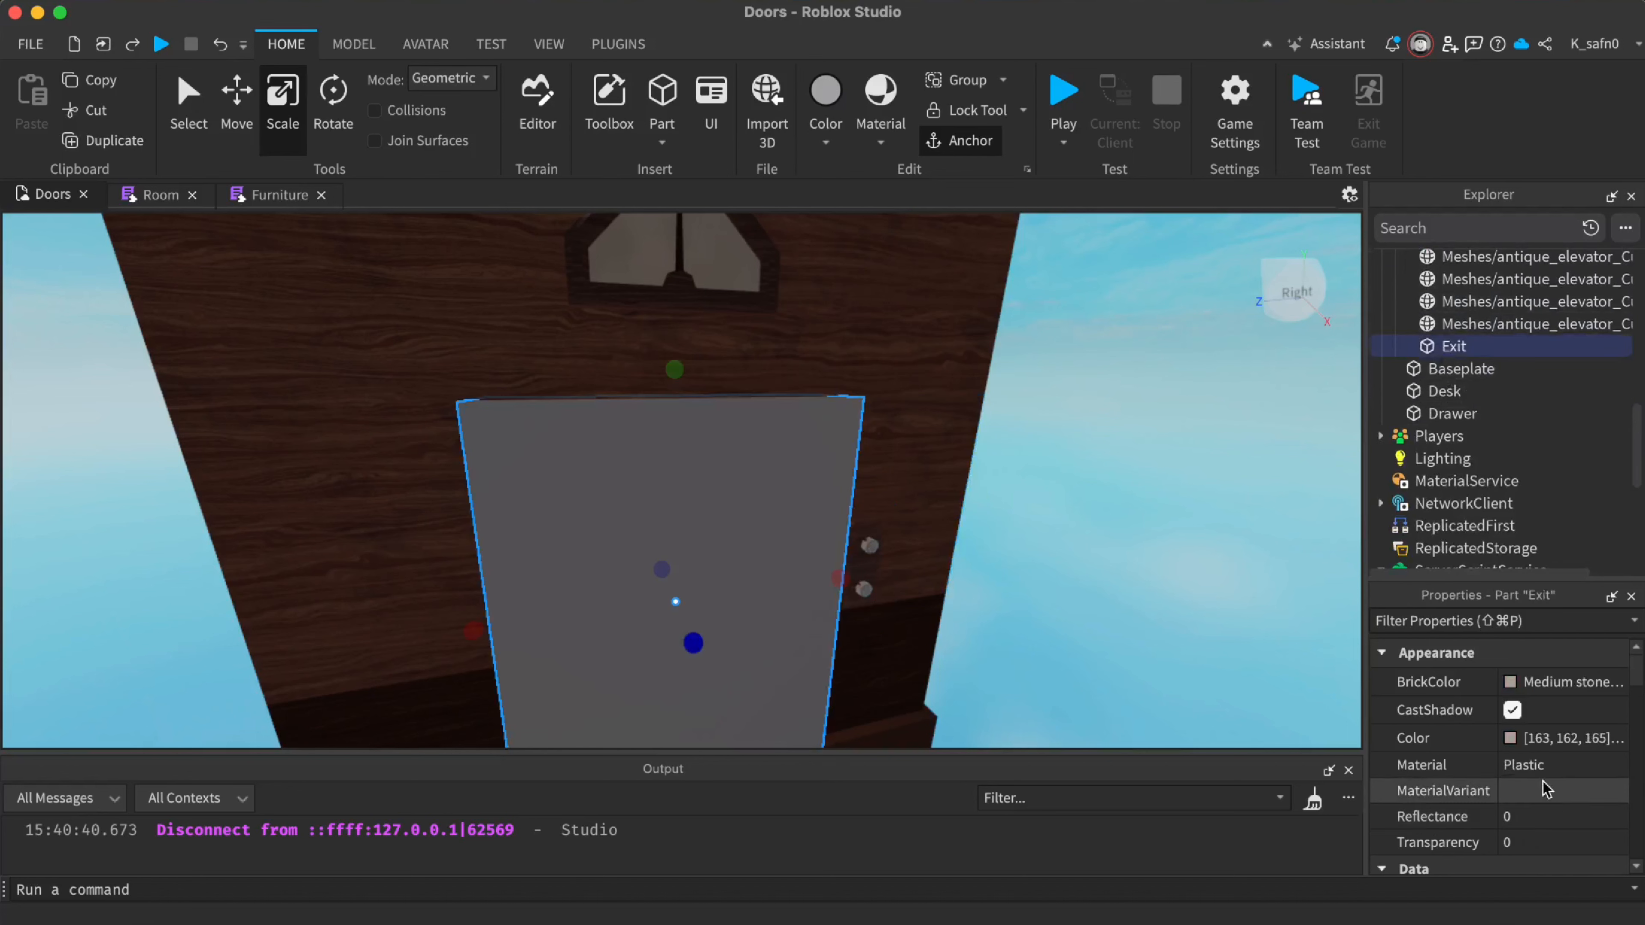
left_click(1530, 842)
type("1")
key("Return")
scroll(1436, 350, "up", 5)
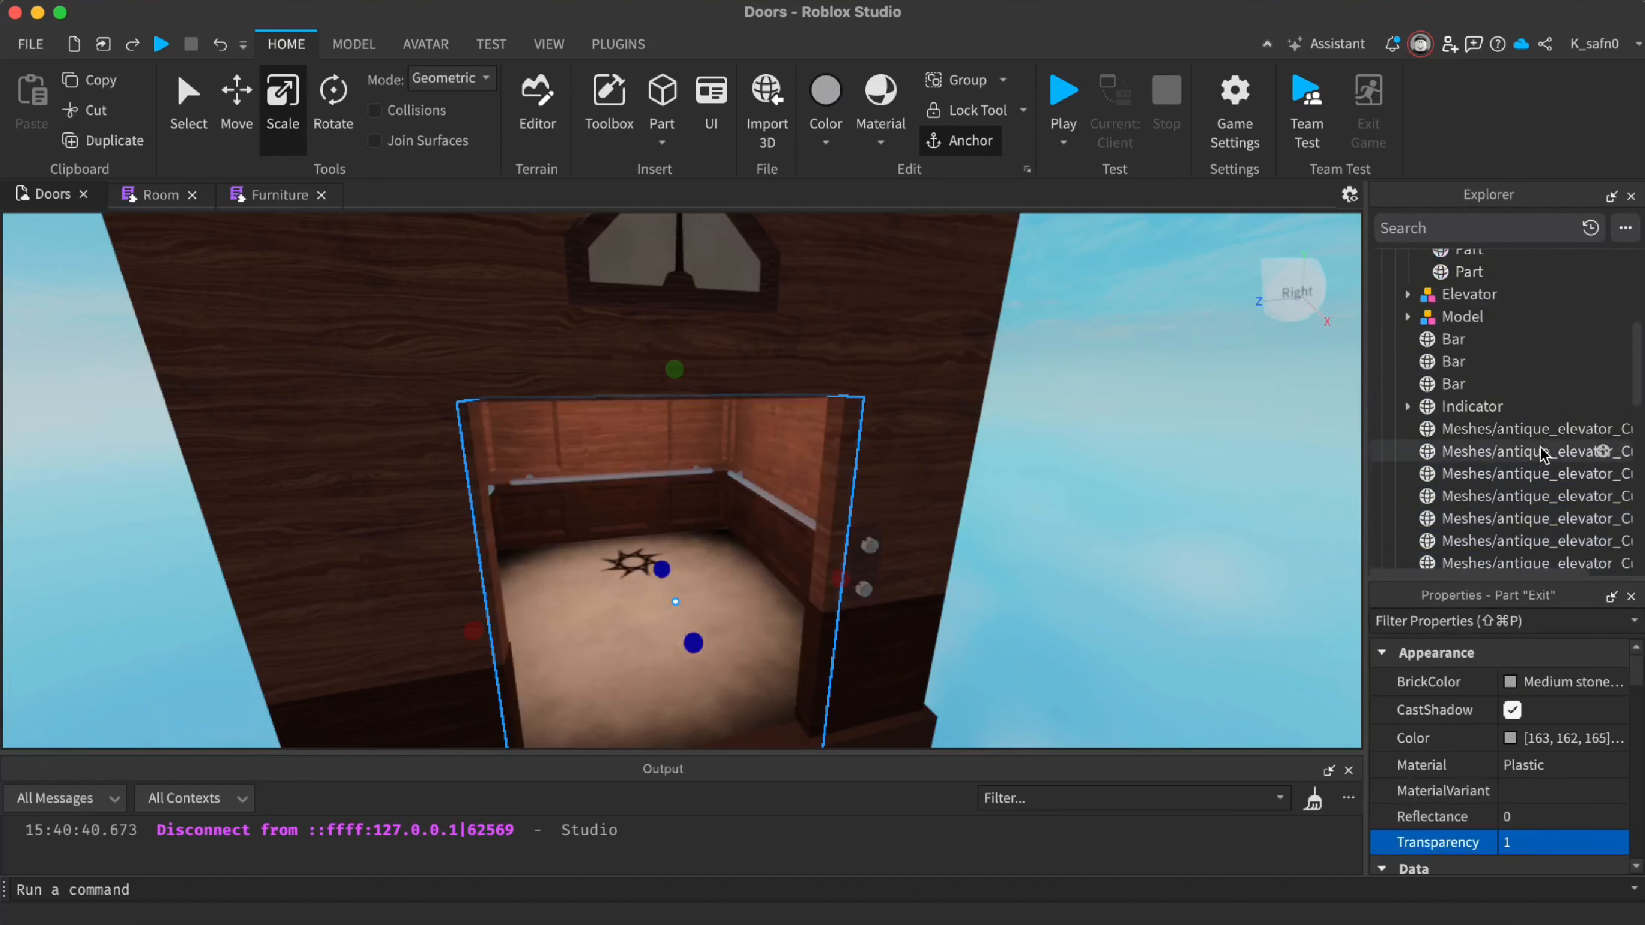
scroll(1432, 337, "up", 2)
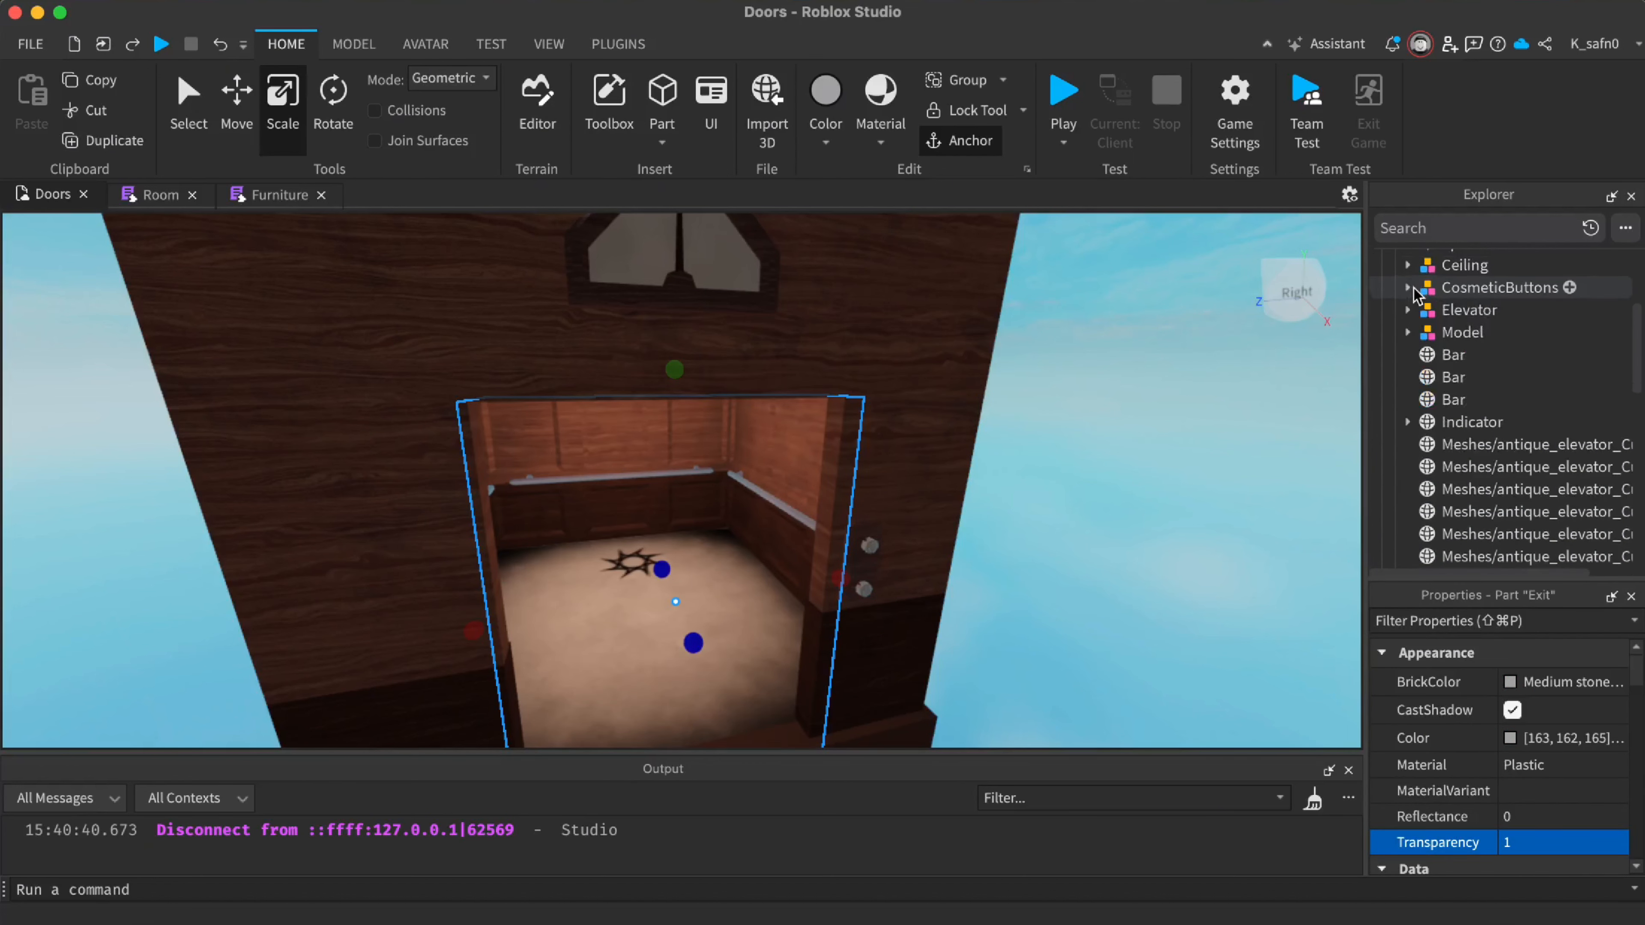
scroll(1414, 293, "up", 3)
left_click(1394, 299)
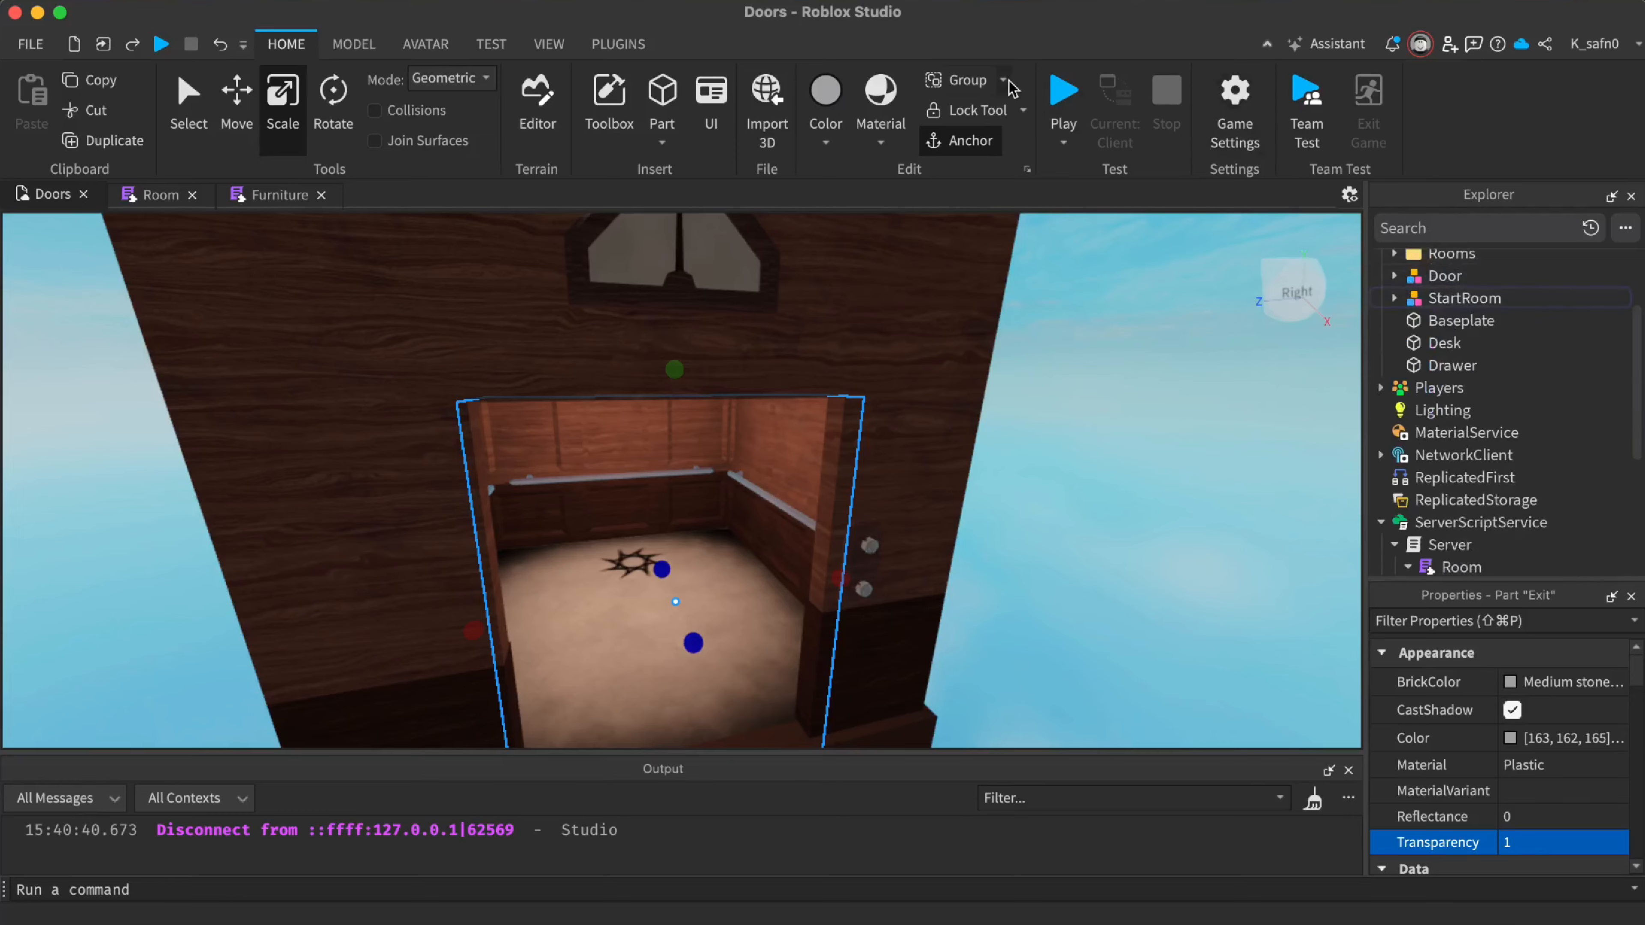
Playtest the game, walk through door 001, and examine how the elevator joins the first generated room from both sides
left_click(1064, 94)
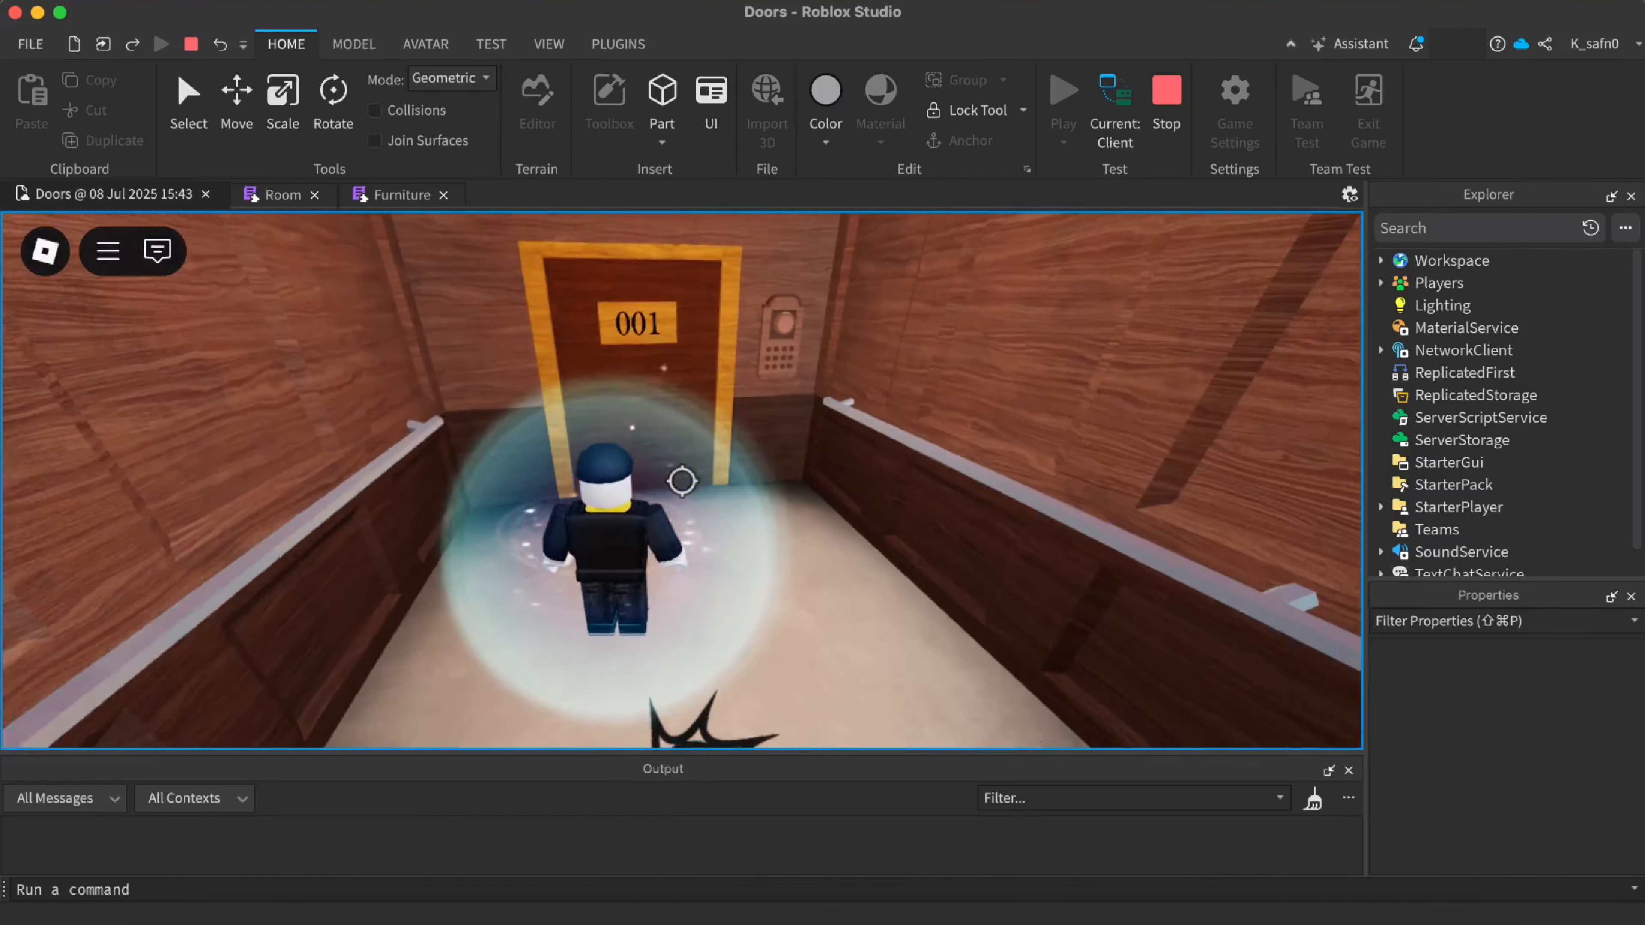
key("space")
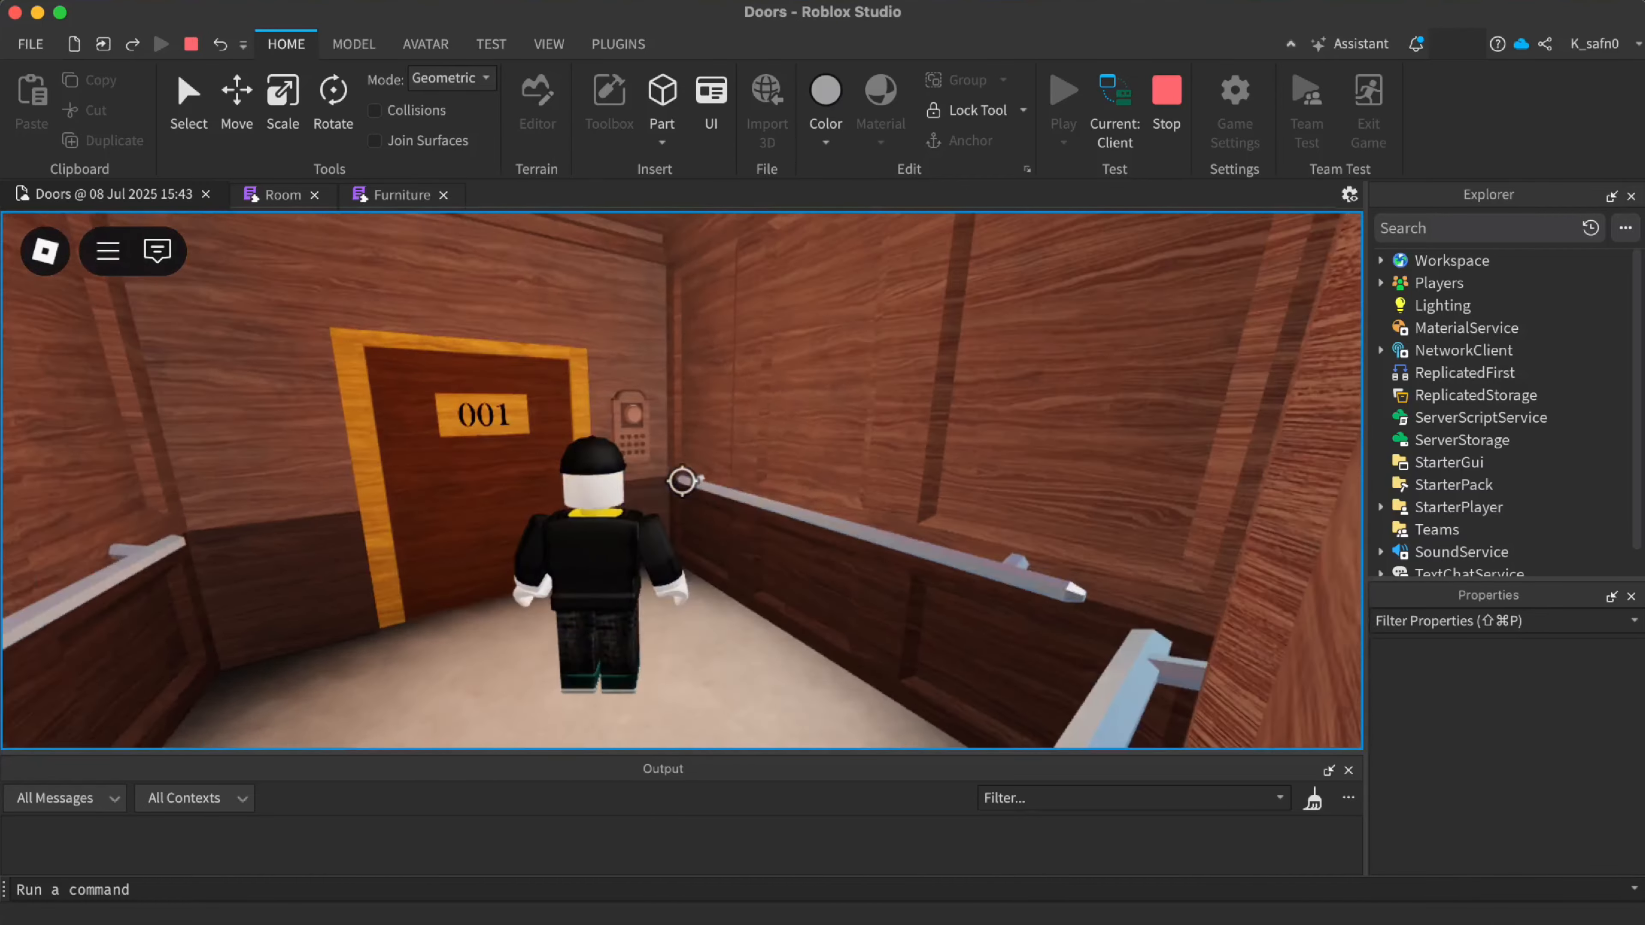
key("w")
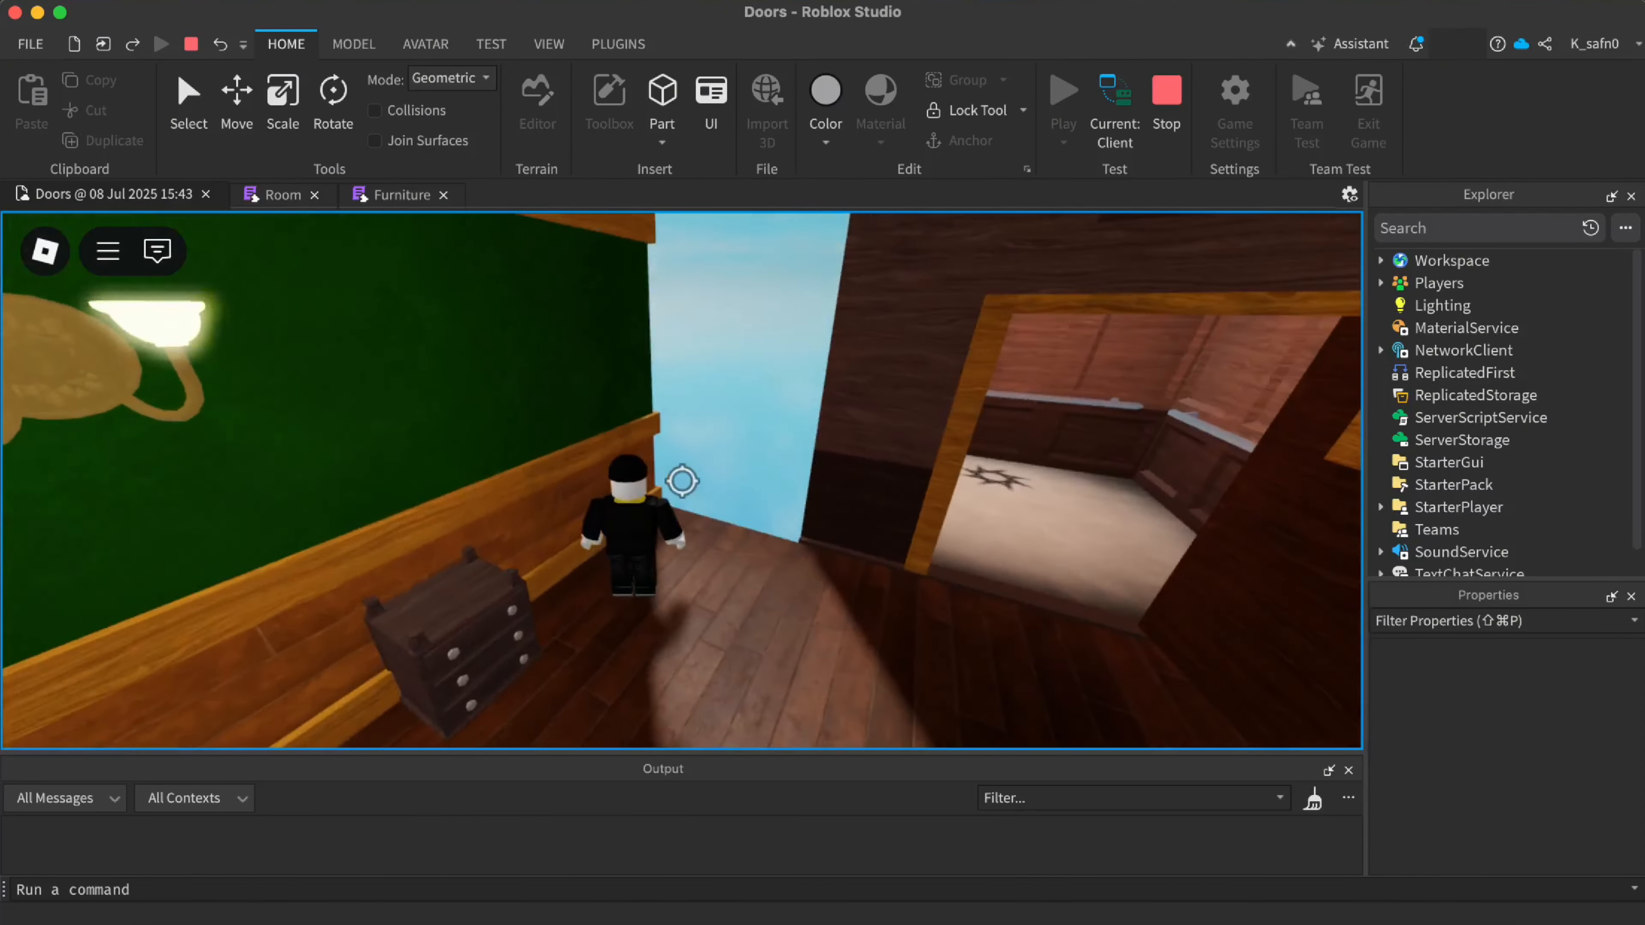
key("s")
key("w")
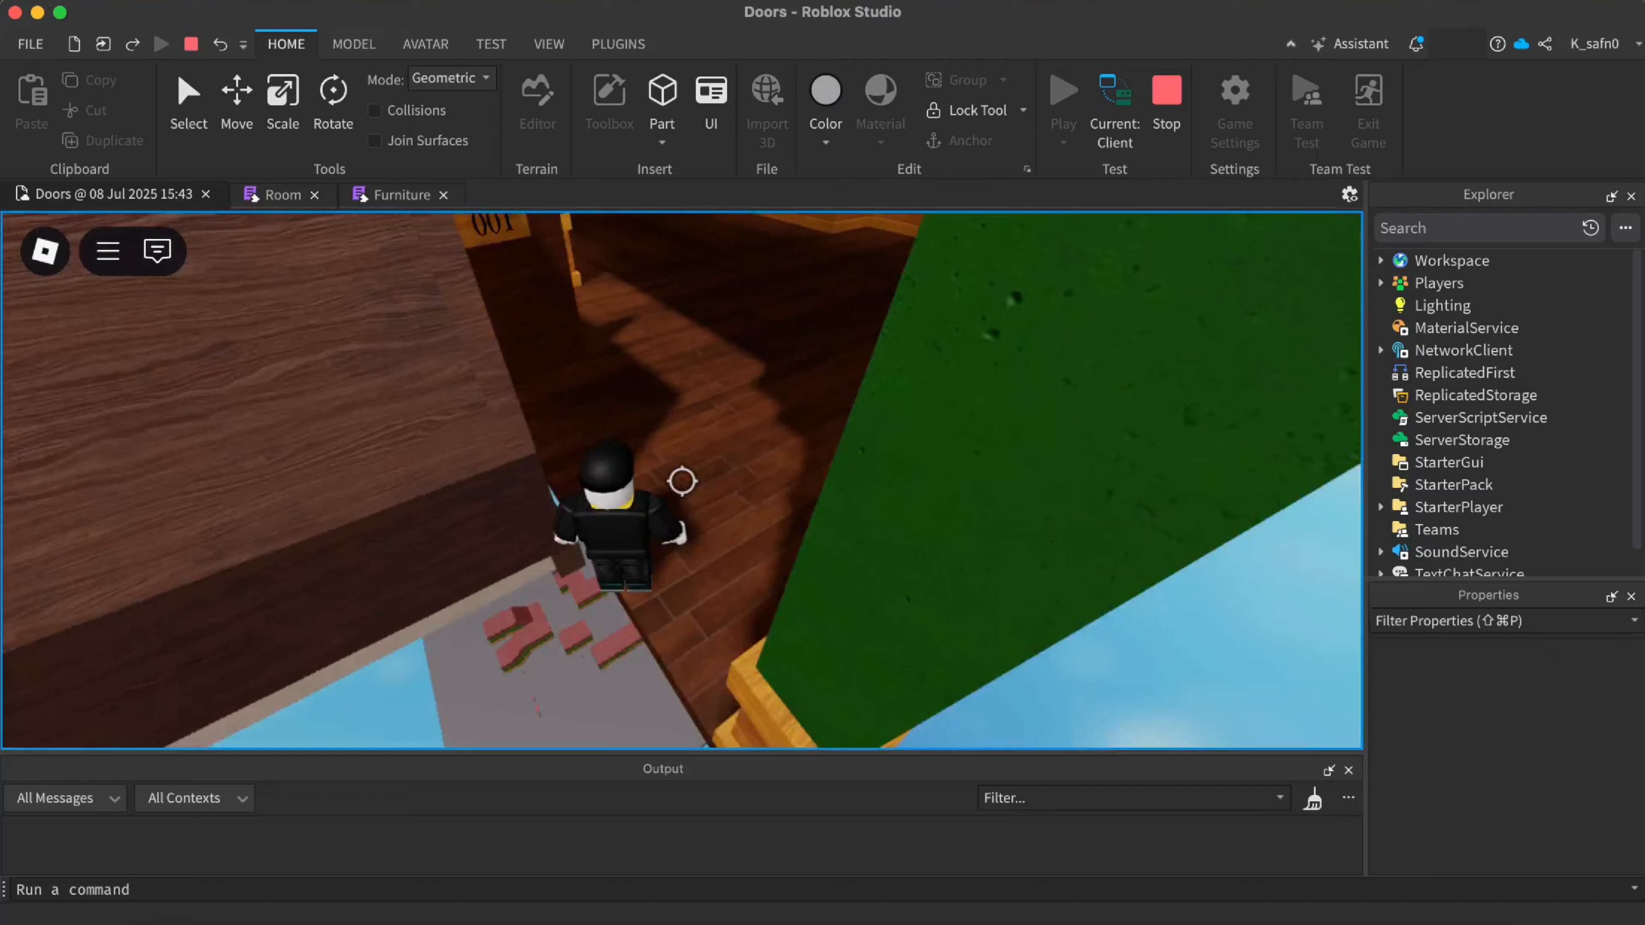
key("s")
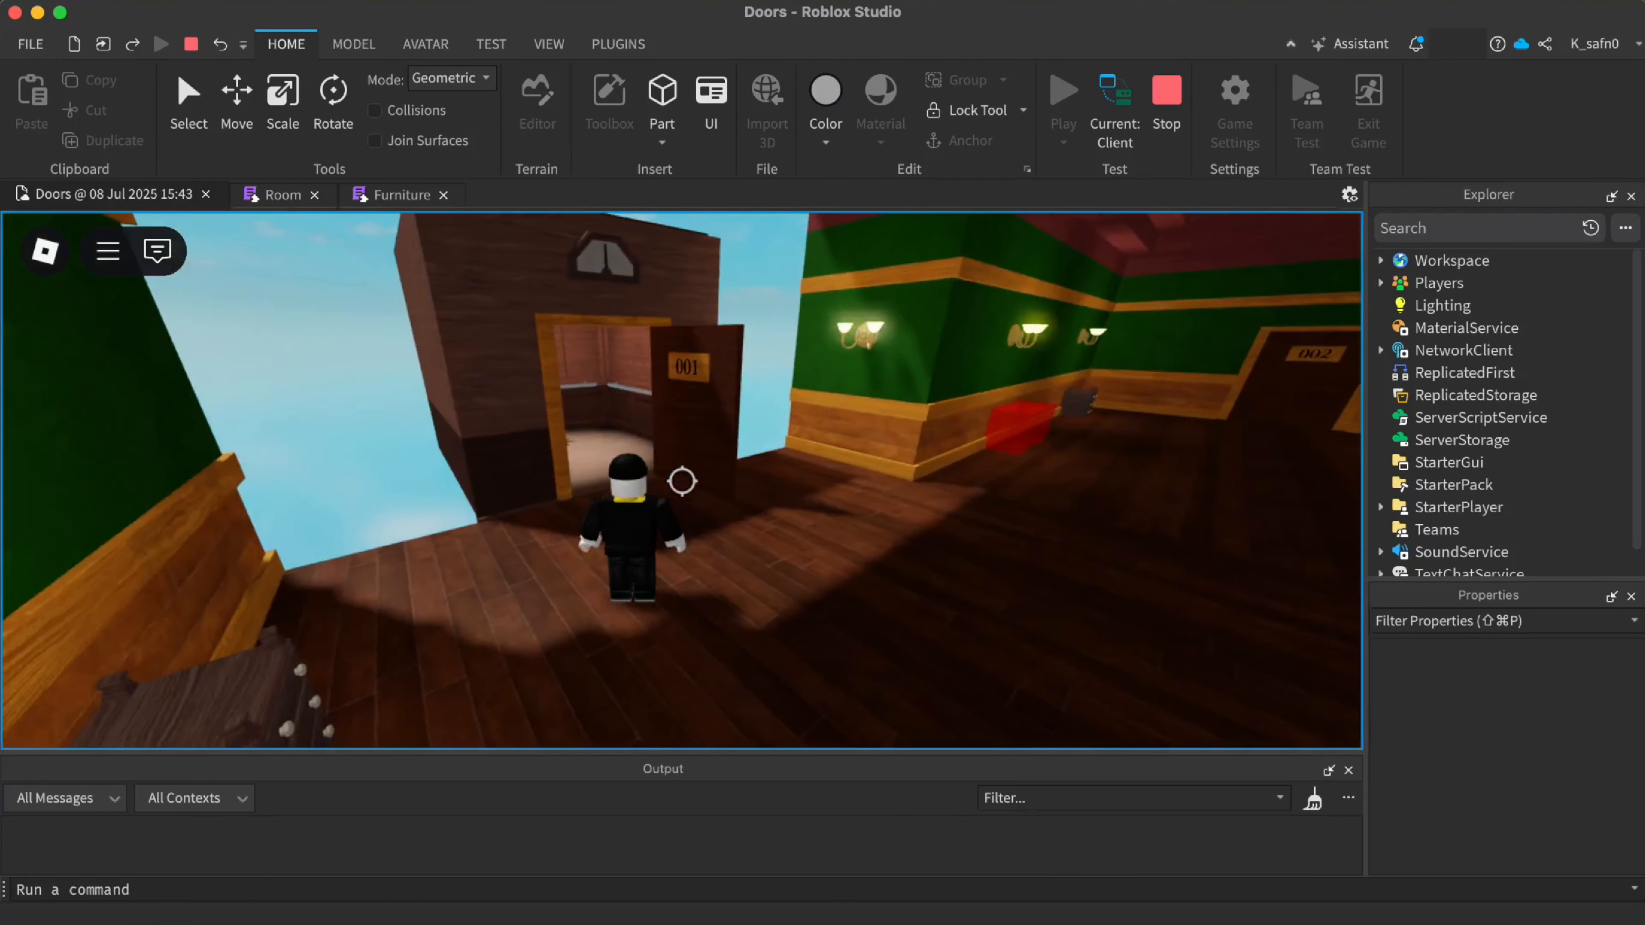
key("shift")
right_click_drag(670, 487, 669, 487)
key("shift")
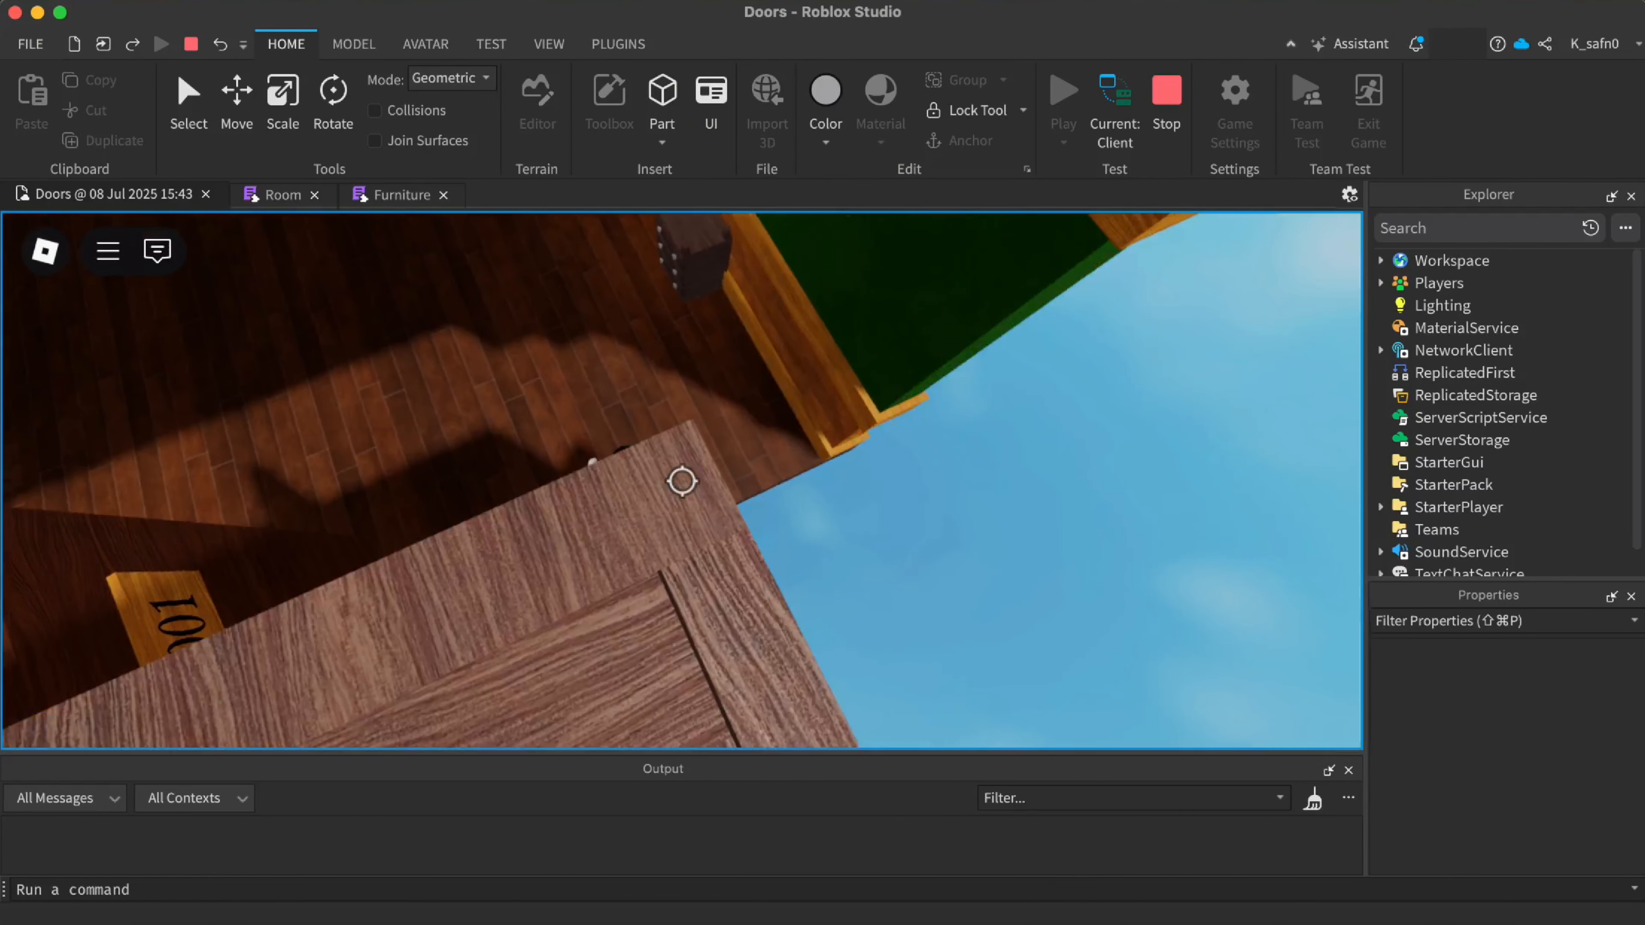
Examine the open gap beside the elevator in the running playtest and stop the test
key("shift")
scroll(1141, 131, "down", 5)
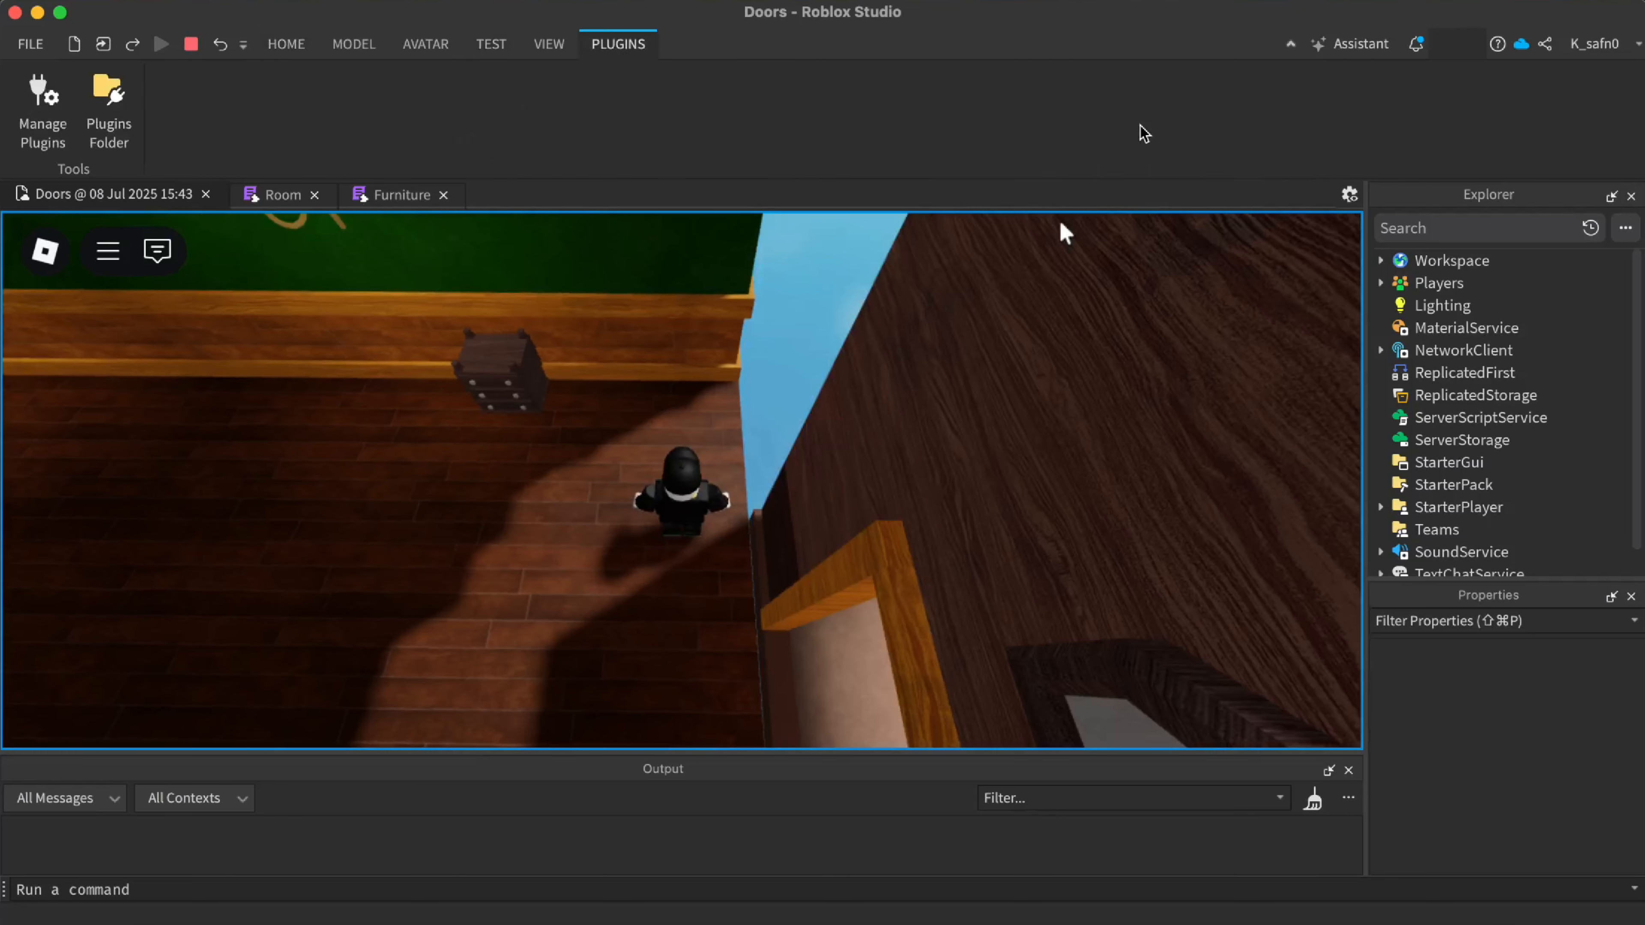
scroll(1124, 117, "up", 5)
left_click(1167, 97)
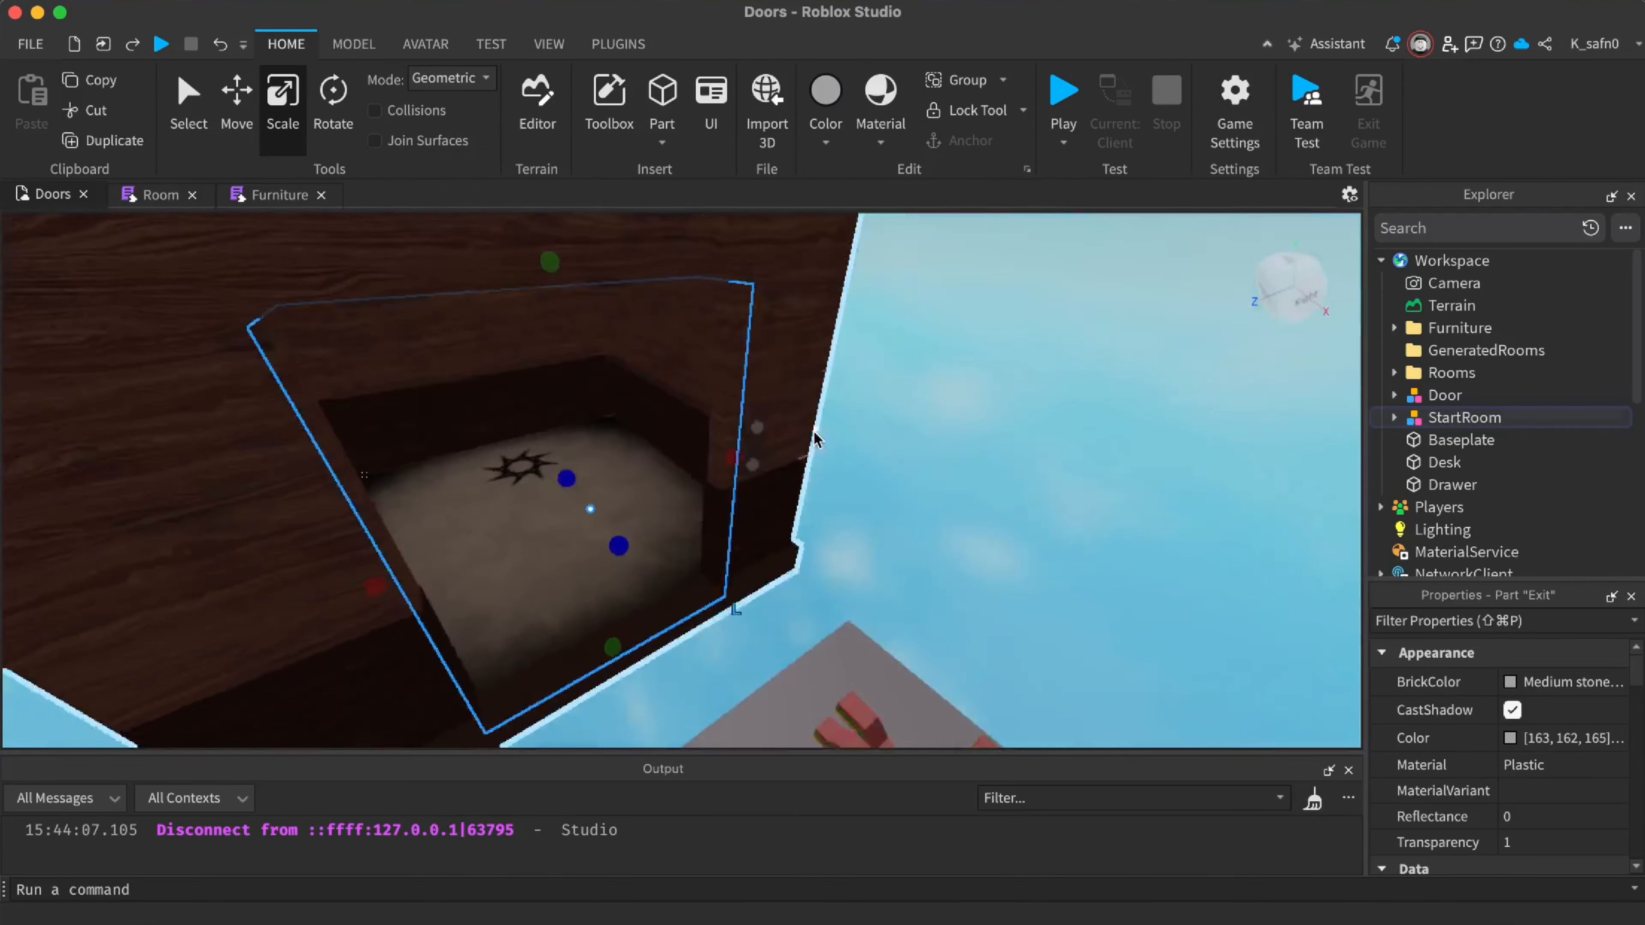
Scale the elevator's Floor part slightly outward at the doorway and clear the selection
right_click_drag(814, 434, 813, 570)
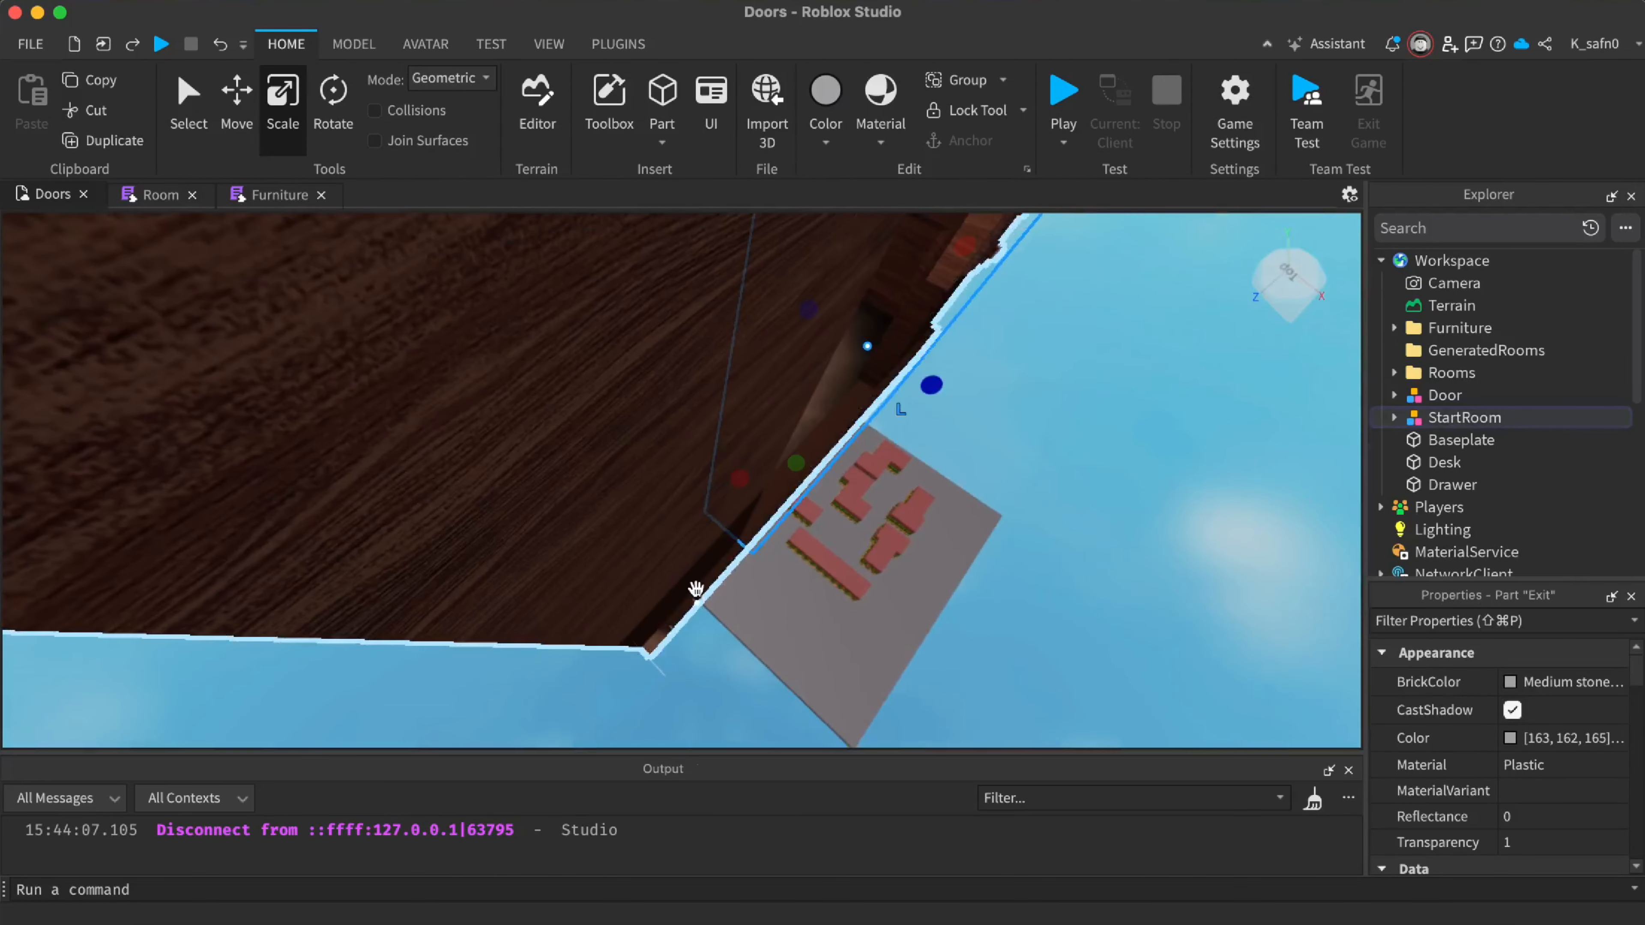
left_click(697, 591, "alt")
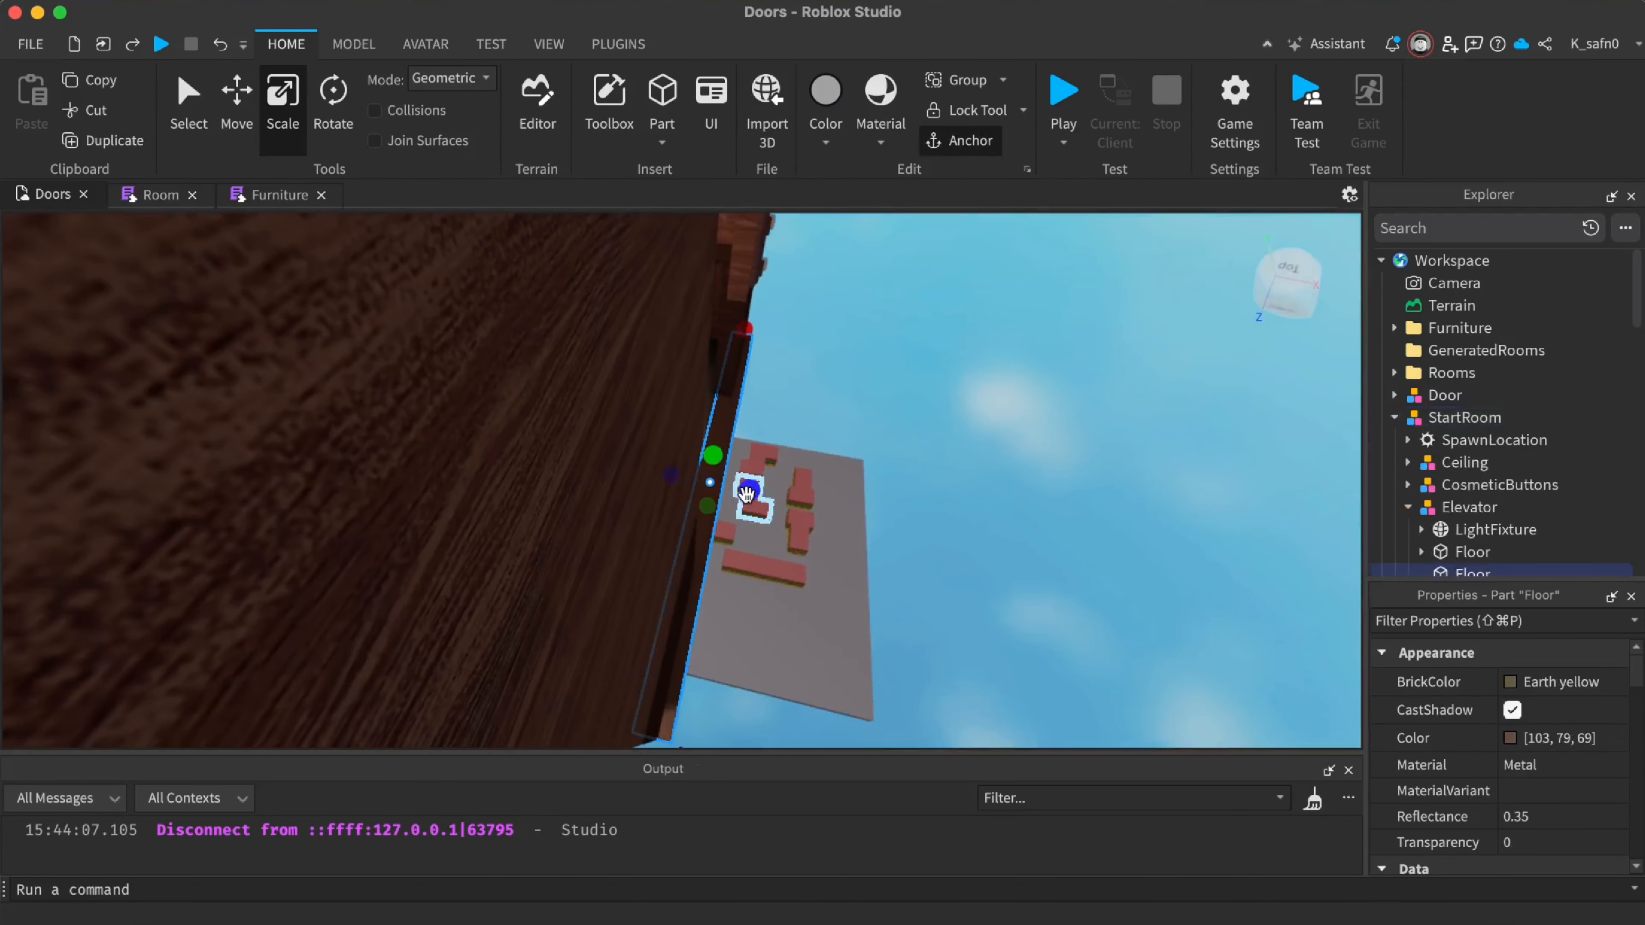
left_click_drag(751, 490, 774, 481)
left_click(889, 384)
Select the Small room's Right wall model and duplicate it
right_click_drag(889, 383, 888, 384)
scroll(826, 548, "up", 10)
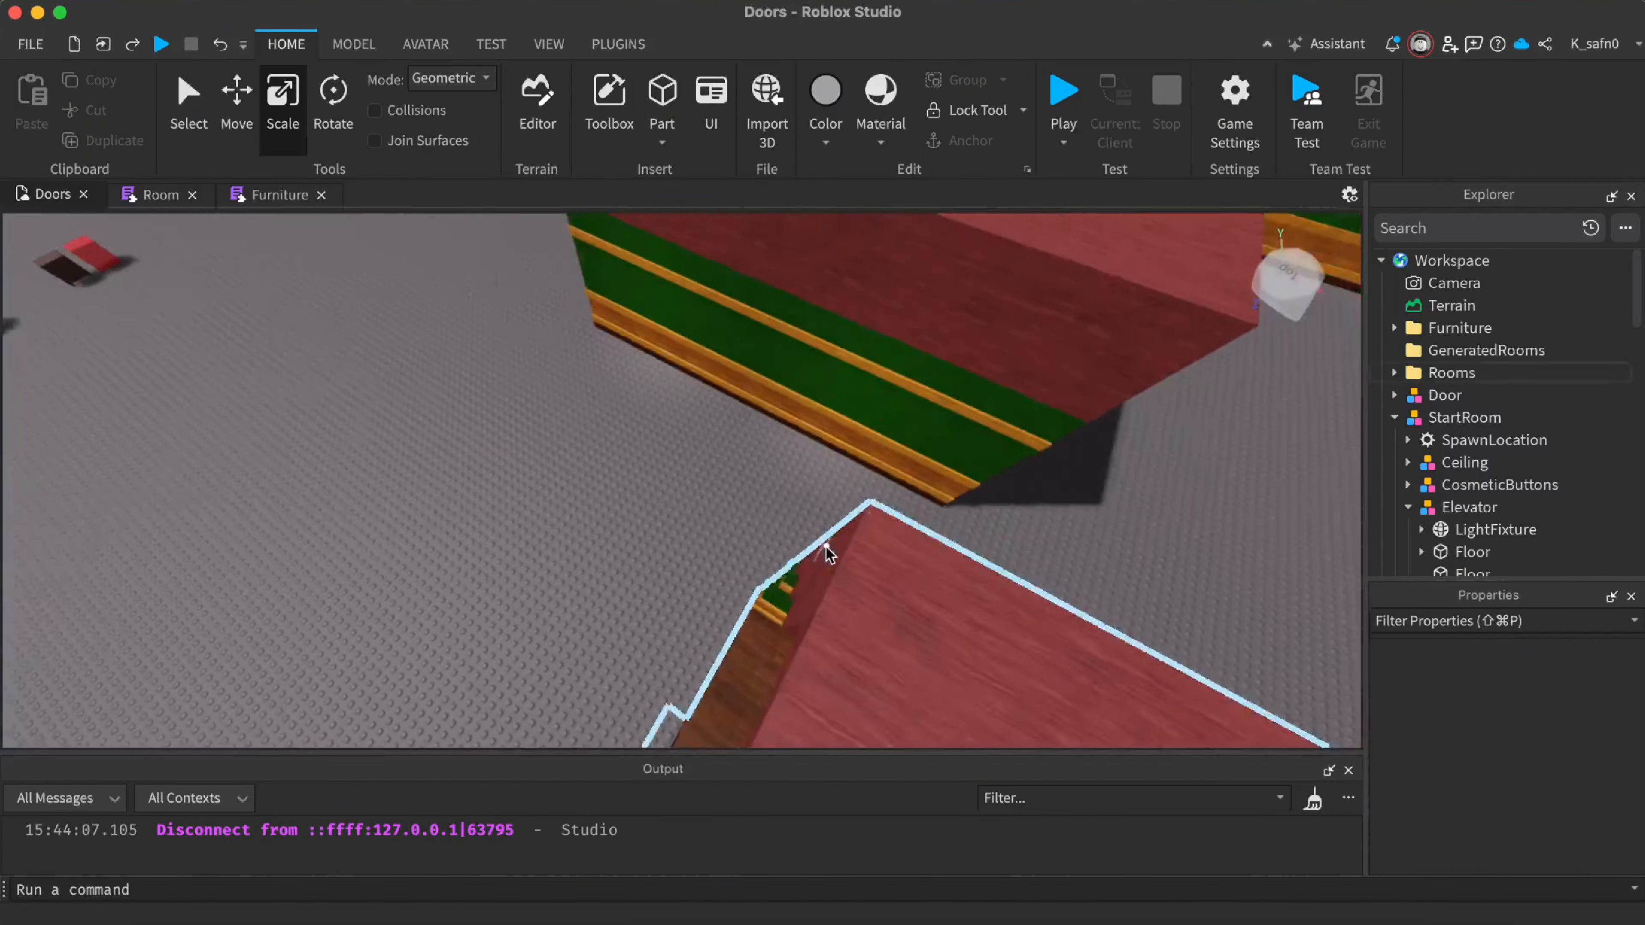
scroll(827, 547, "up", 3)
right_click_drag(800, 556, 801, 555)
scroll(801, 556, "down", 5)
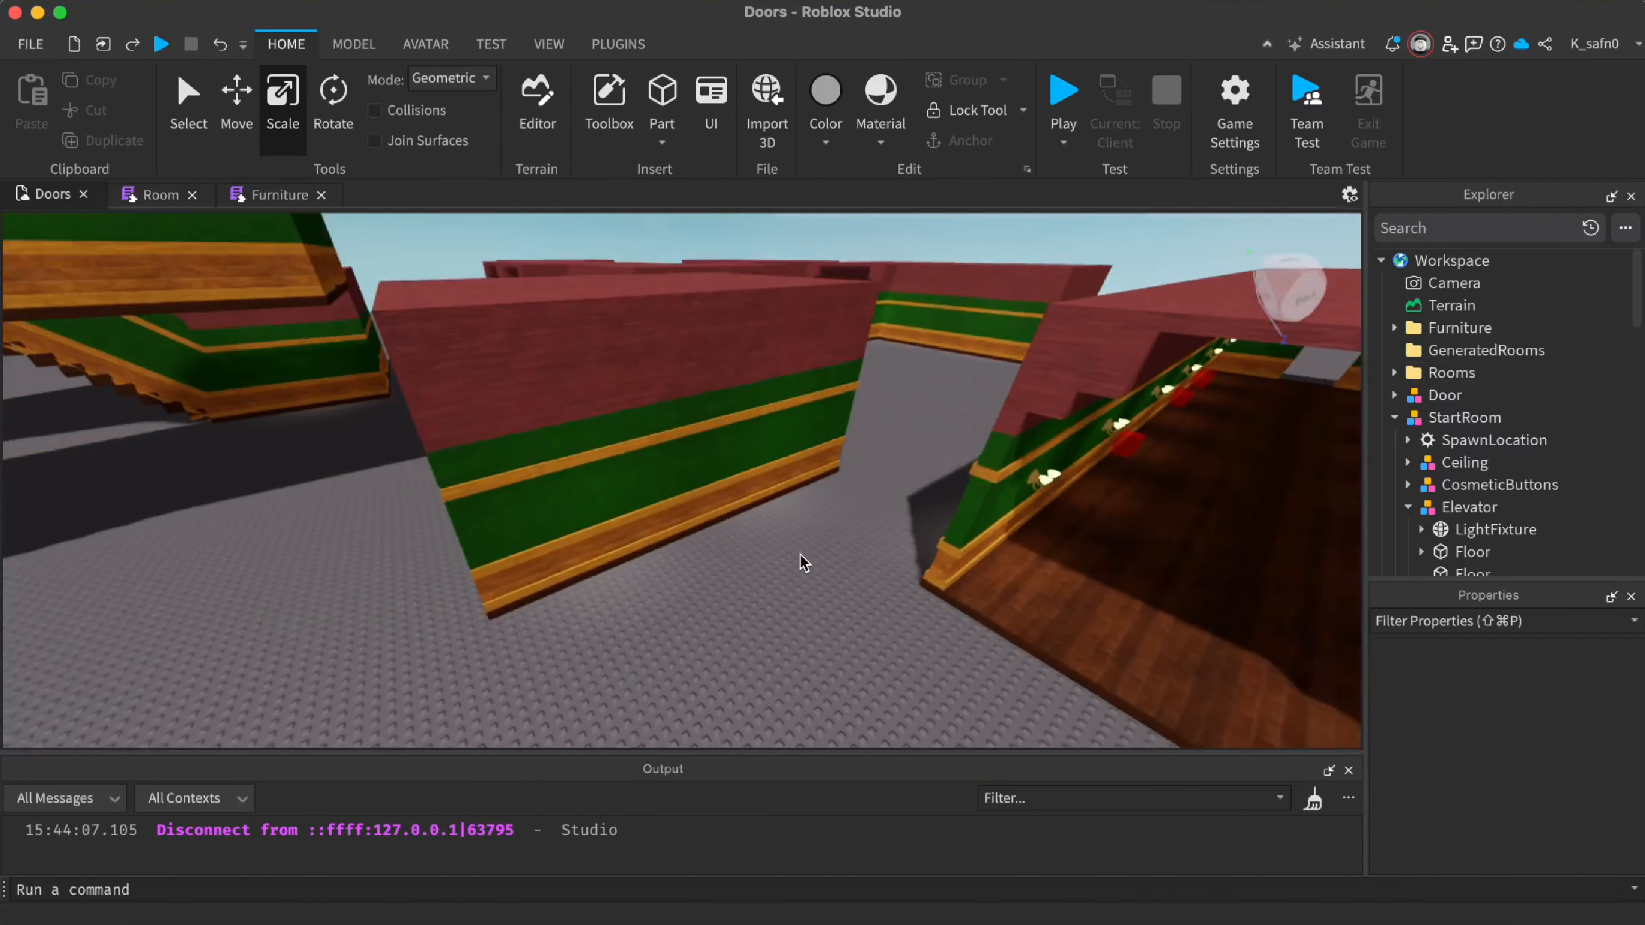
left_click(685, 428, "alt")
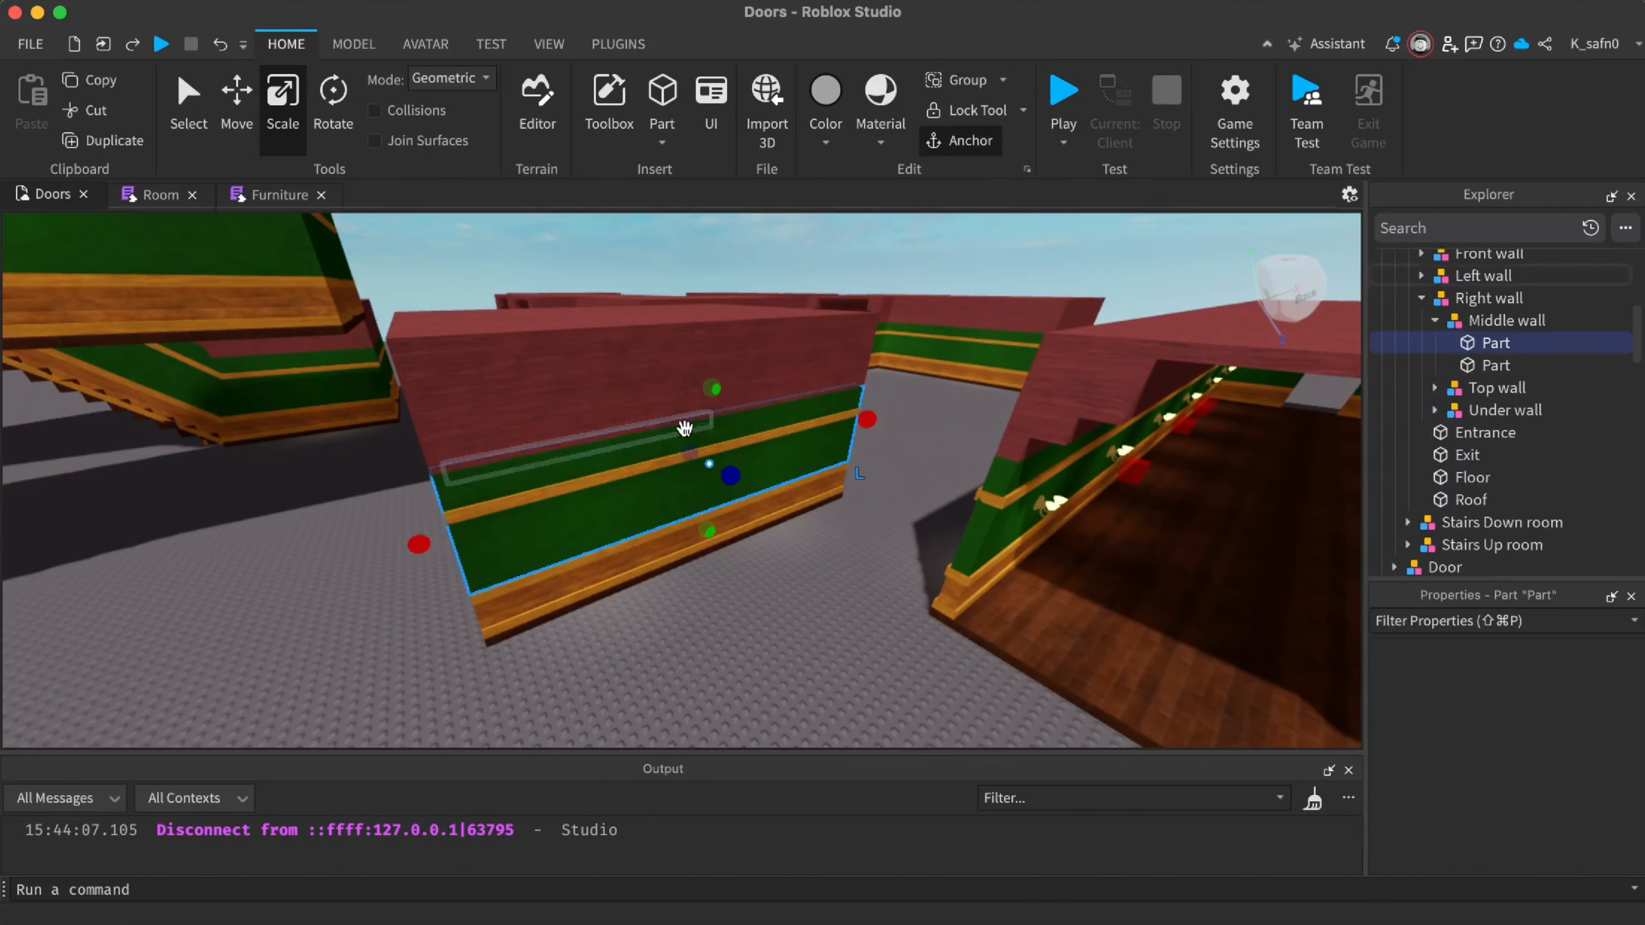
scroll(1554, 389, "up", 3)
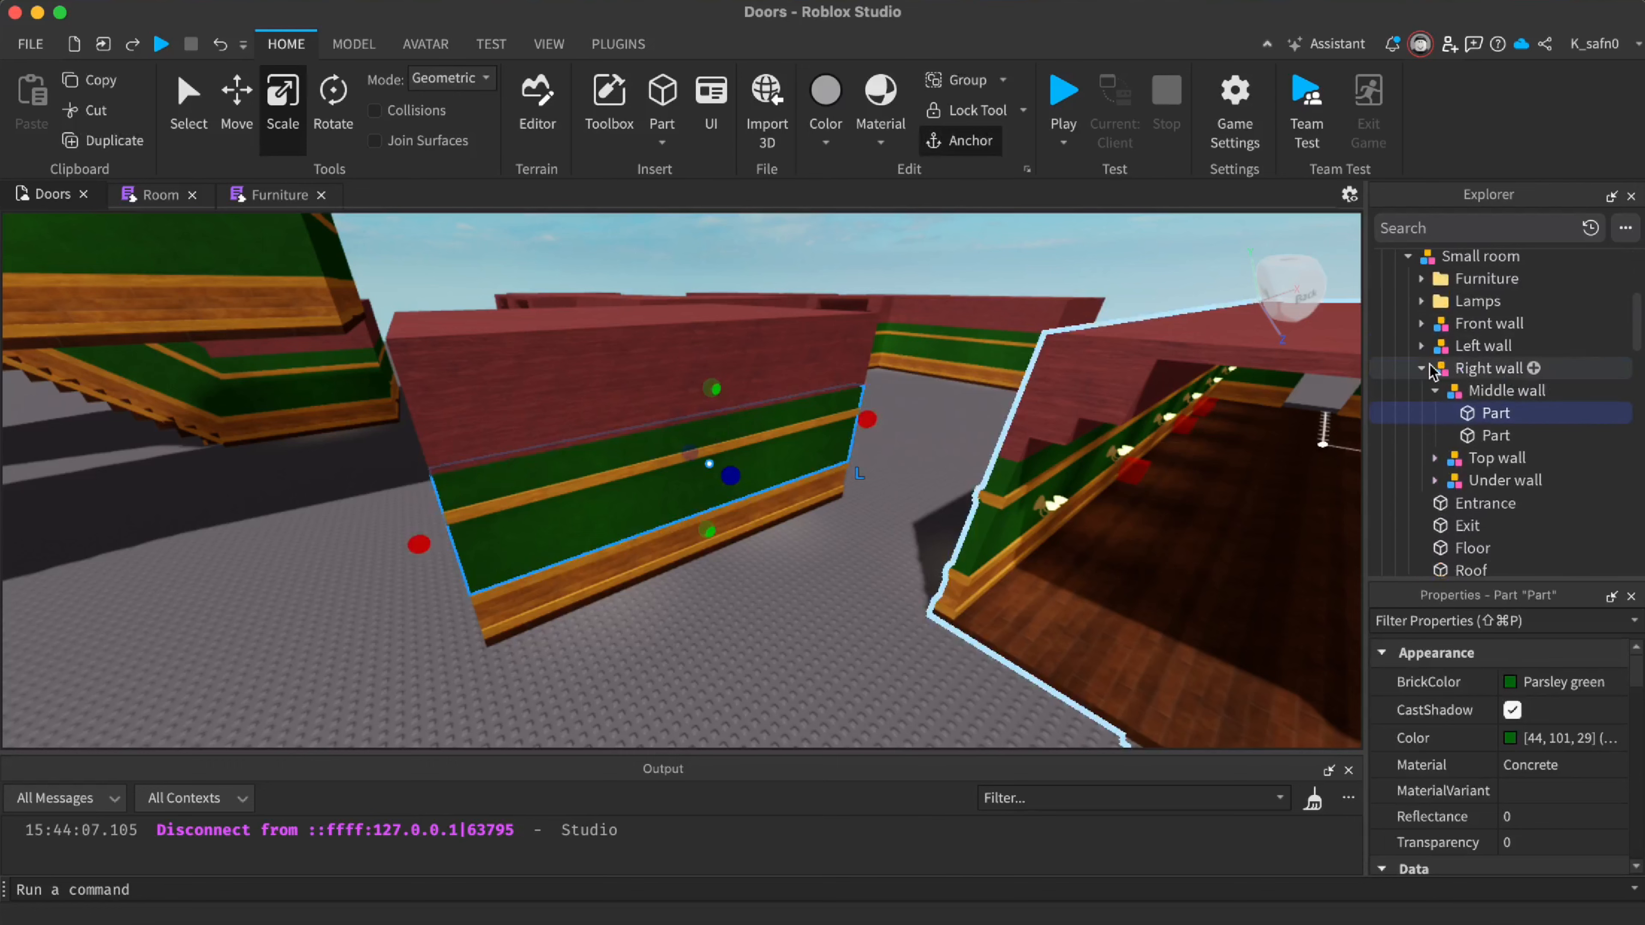
left_click(1445, 372)
key("super+d")
Bring the duplicated Right wall out of the Small room over to the elevator start room
right_click_drag(891, 446, 891, 446)
scroll(675, 665, "down", 8)
left_click_drag(767, 397, 794, 674)
scroll(675, 734, "down", 10)
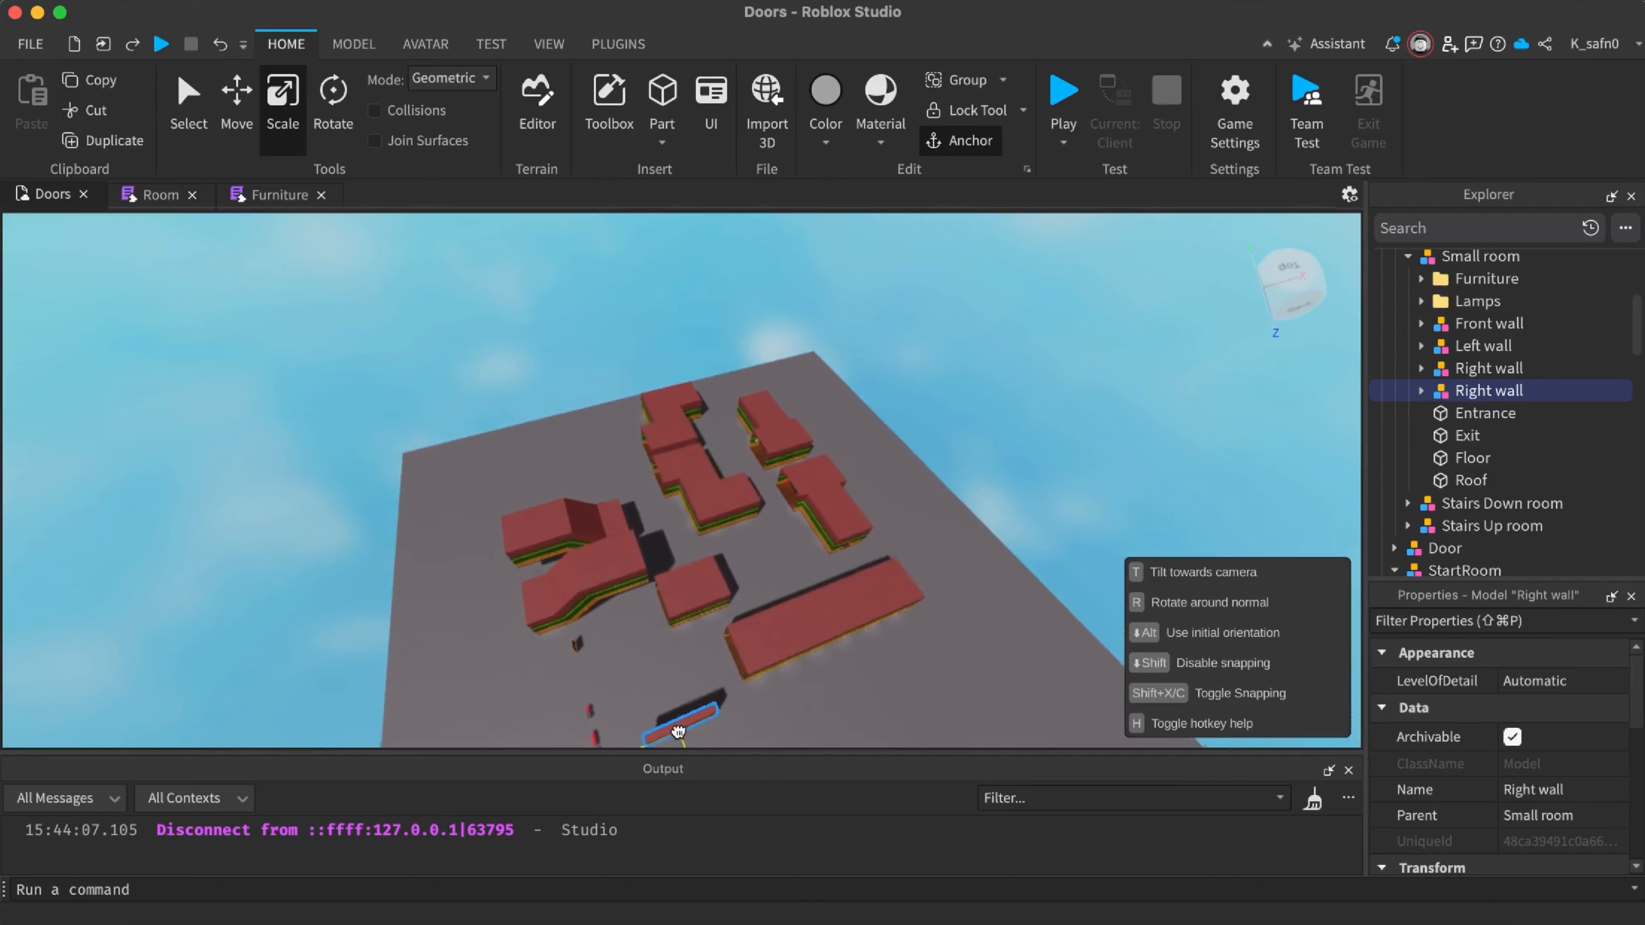
scroll(677, 723, "down", 8)
right_click_drag(793, 674, 794, 675)
Reparent the duplicated Right wall to the StartRoom model and collapse the Rooms folder
left_click_drag(1493, 392, 1465, 564)
left_click(1405, 263)
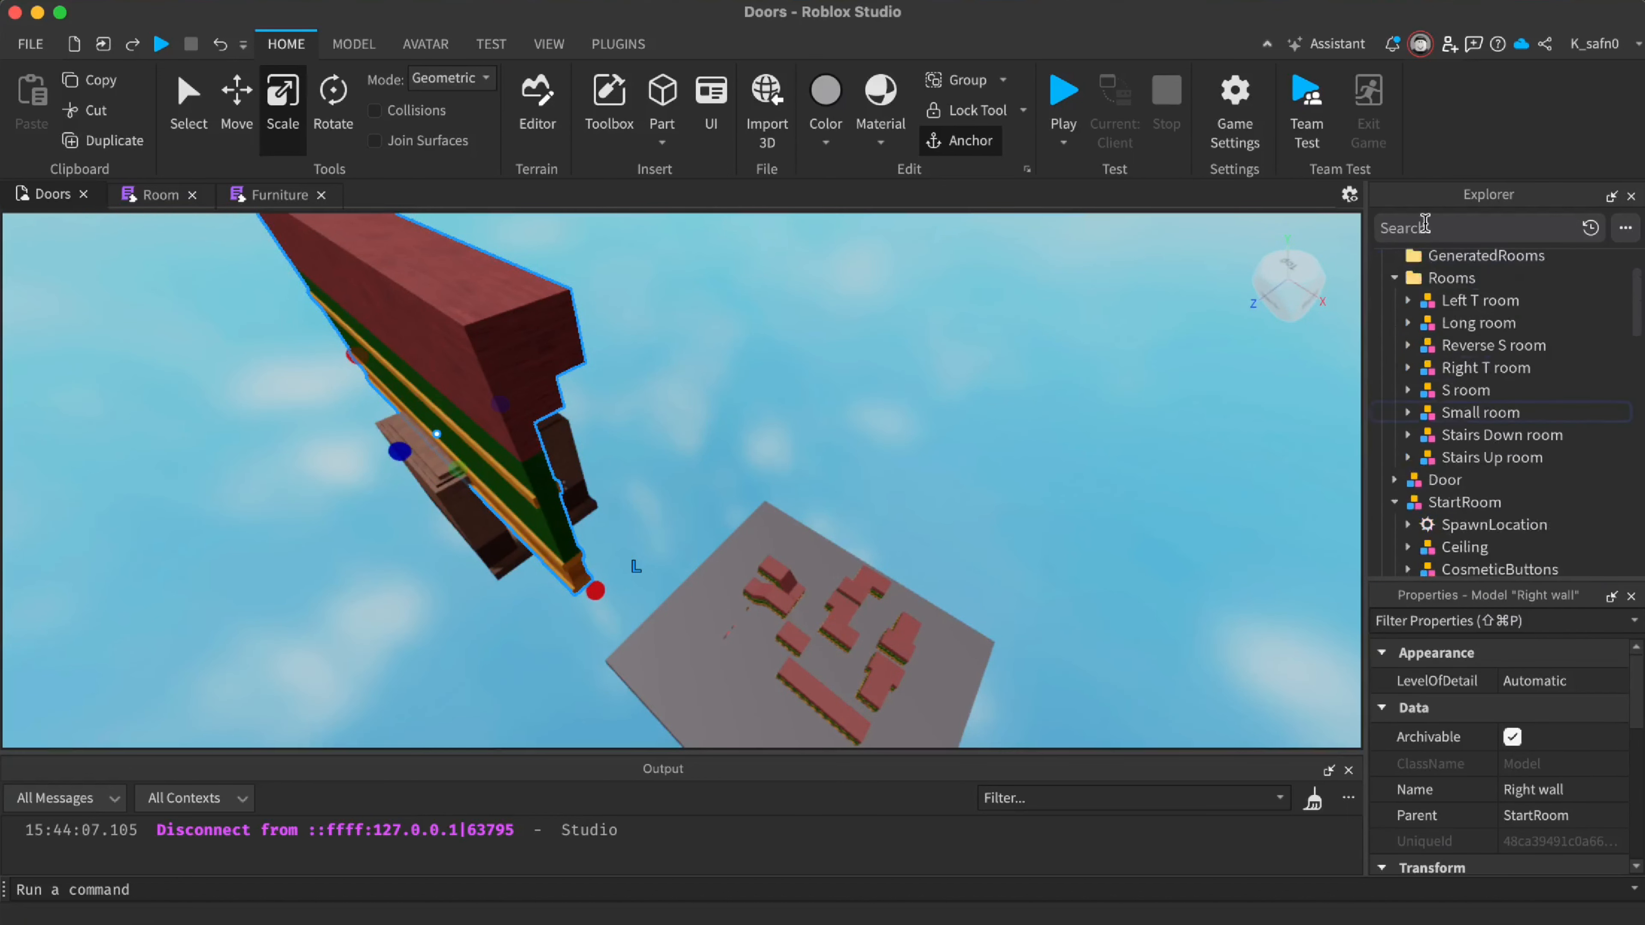
left_click(1393, 280)
Move the copied Right wall horizontally with the Move tool until it sits across the elevator's doorway side
right_click_drag(1011, 394, 896, 402)
key("super+2")
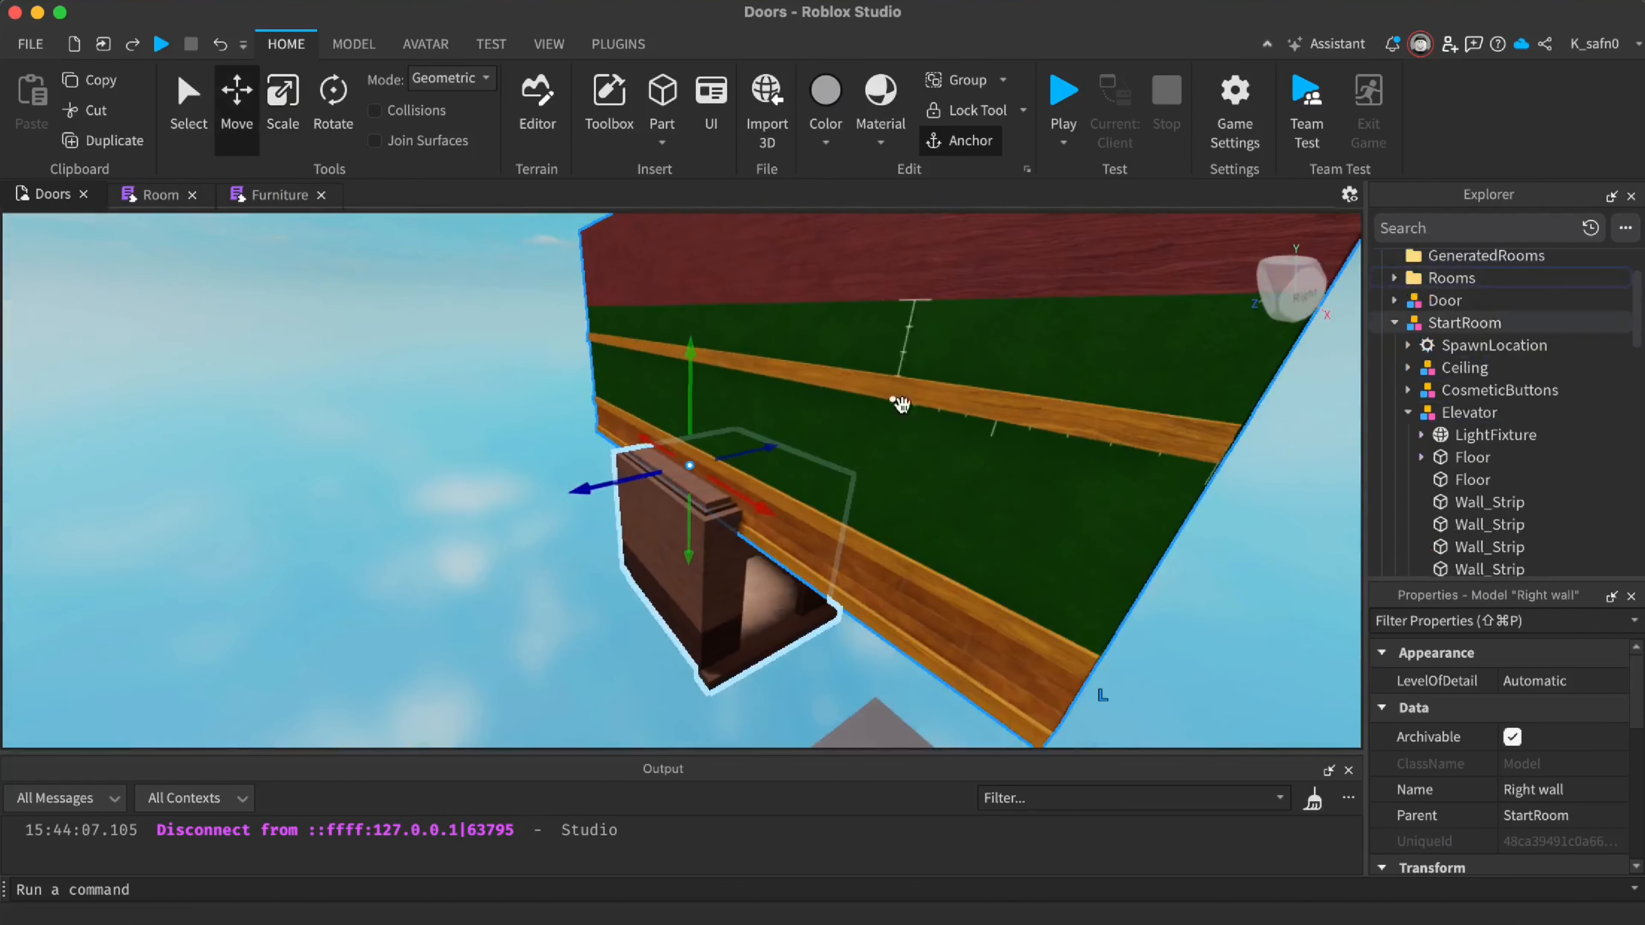
left_click_drag(751, 492, 841, 398)
key("super+2")
right_click_drag(841, 398, 614, 444)
left_click_drag(488, 478, 547, 519)
key("d")
right_click_drag(649, 555, 638, 551)
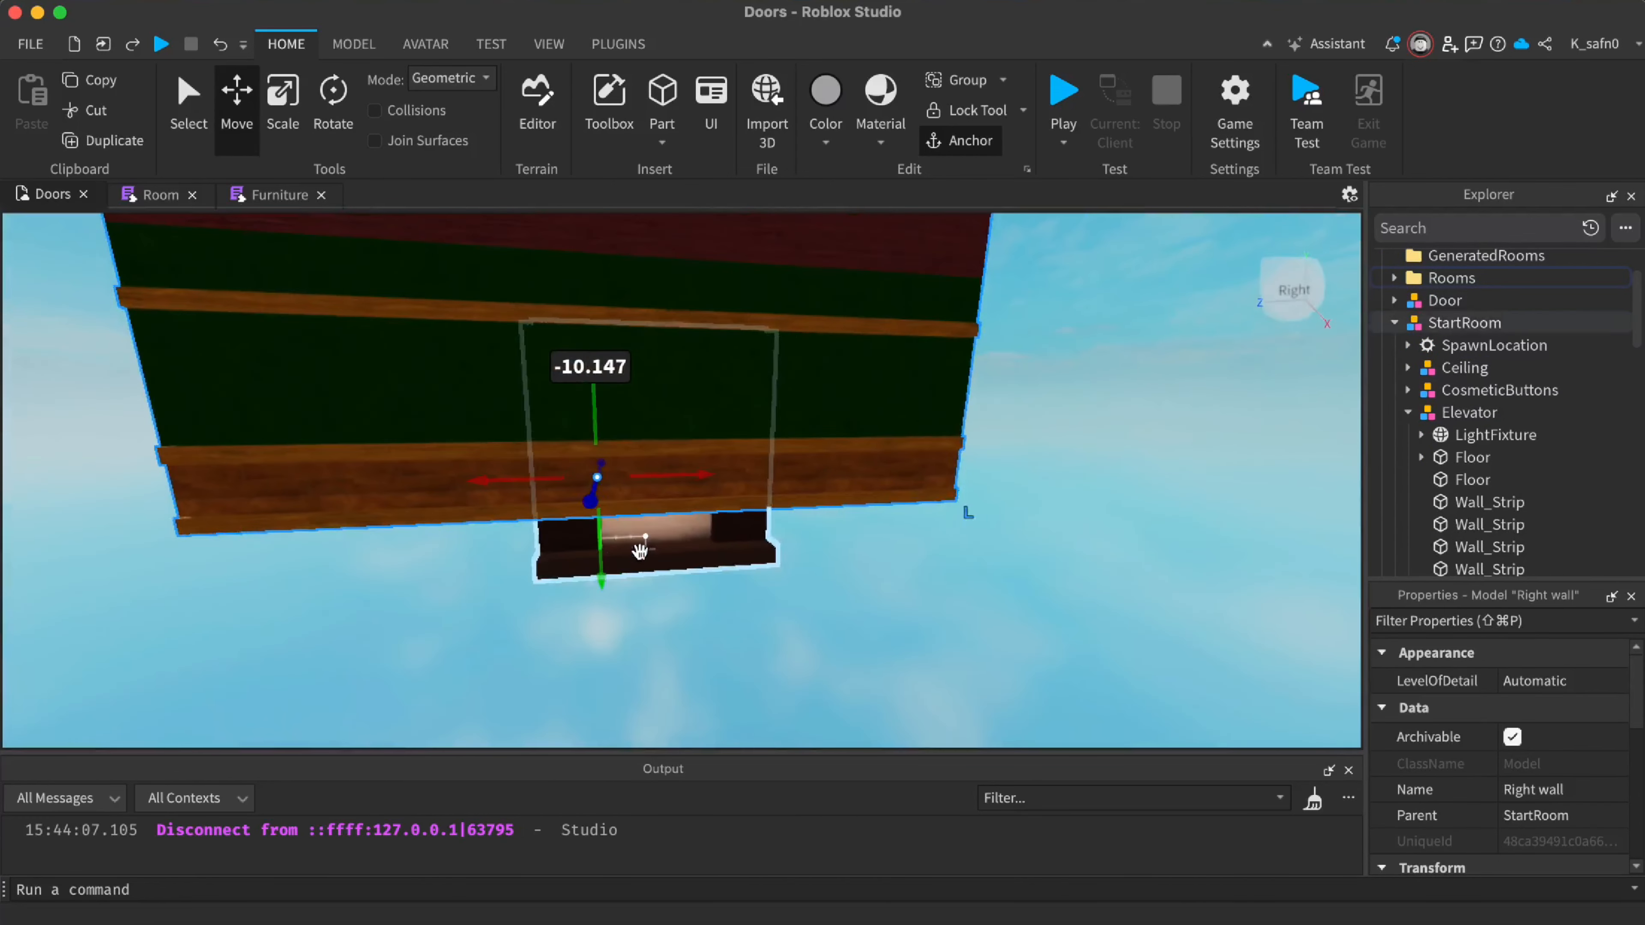
Lower the copied Right wall to the elevator's floor level and shift it 5 studs sideways
key("w")
left_click_drag(556, 421, 541, 512)
left_click_drag(625, 563, 734, 539)
key("s")
right_click_drag(894, 549, 894, 551)
key("a")
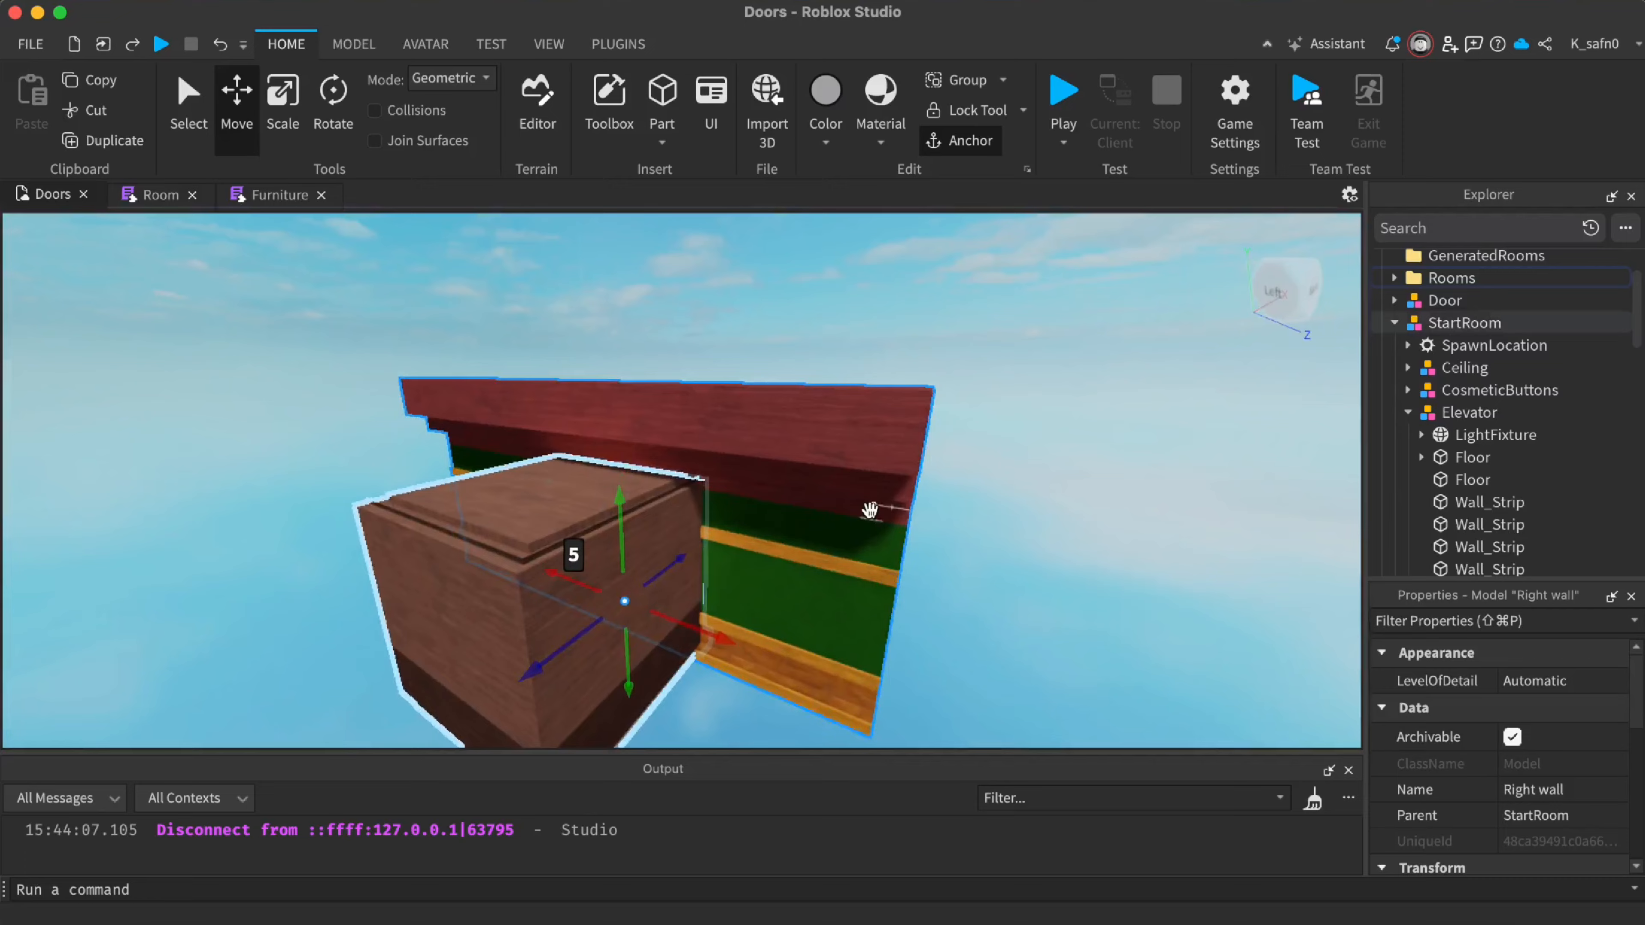
Scale the depth of the overhanging red Part in the copied wall's Top wall
left_click(826, 424, "alt")
key("d")
right_click_drag(912, 481, 856, 445)
key("super+3")
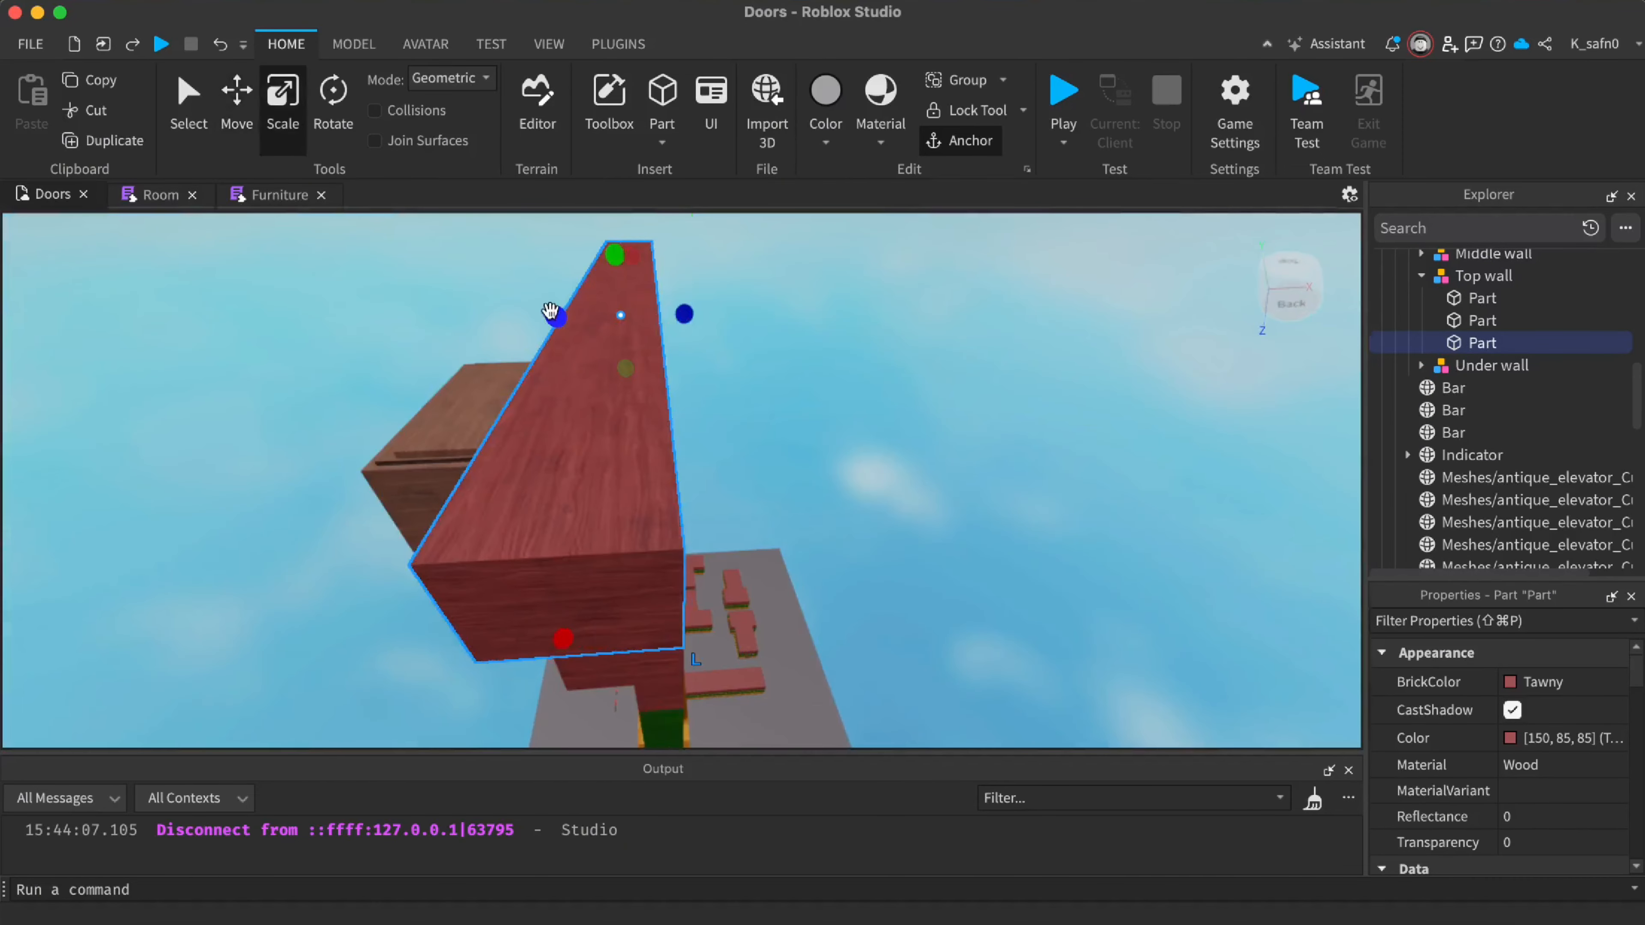
Adjust the thickness of the red Top wall part and stretch the lower red part up to the wall's full height
left_click_drag(551, 313, 603, 350)
right_click_drag(848, 431, 791, 429)
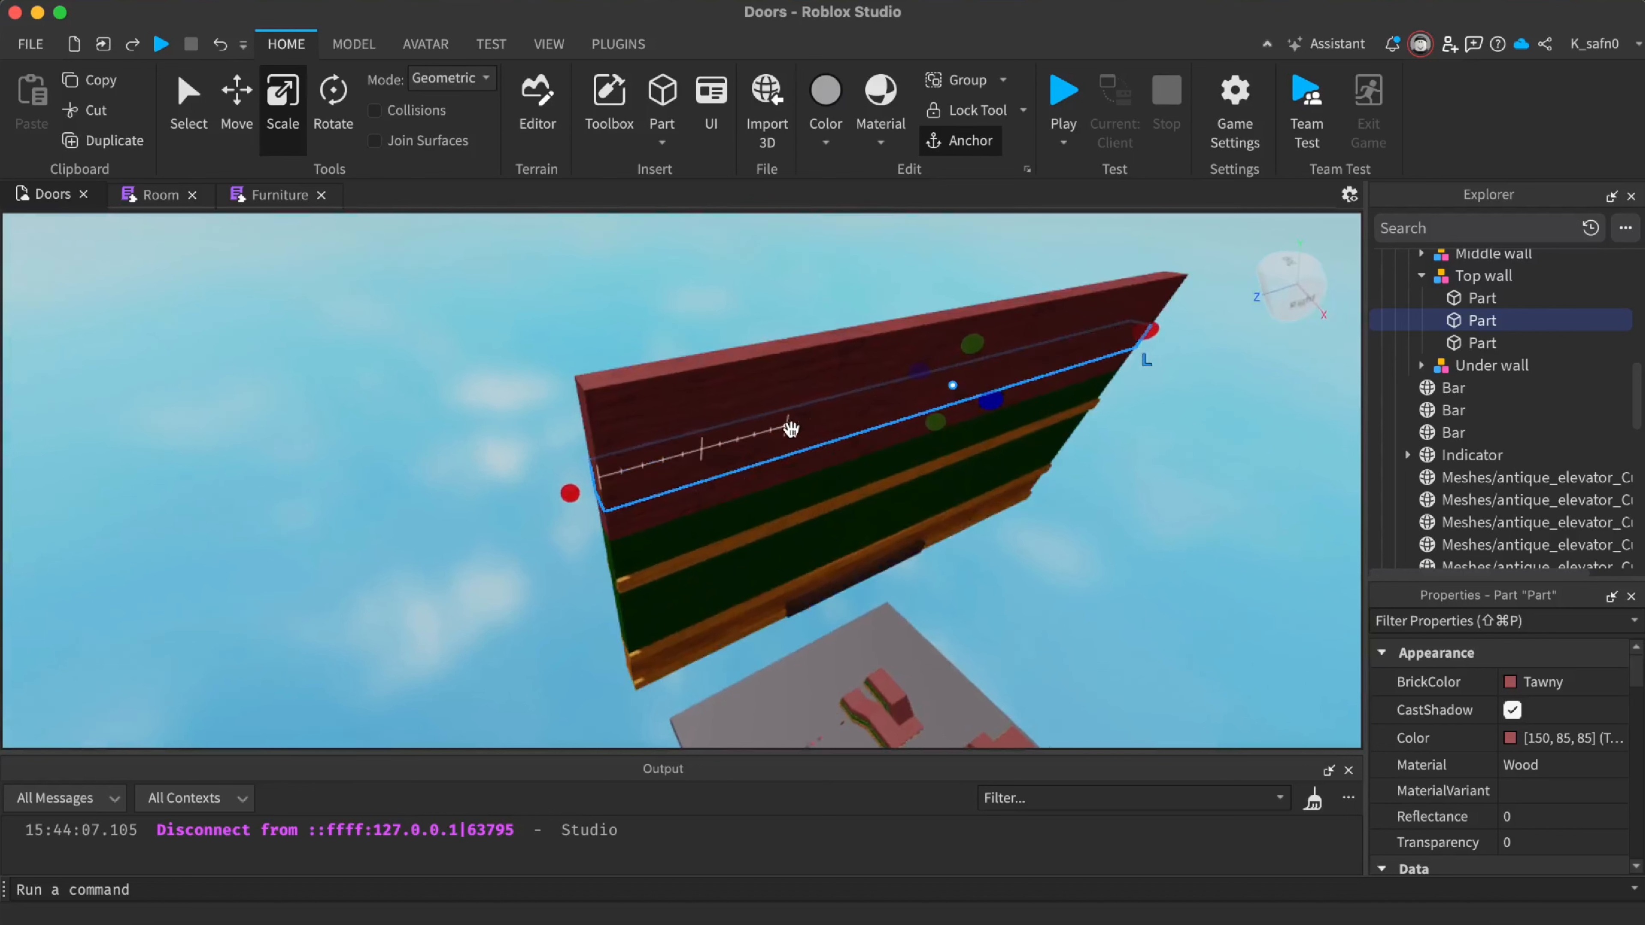
left_click(779, 473)
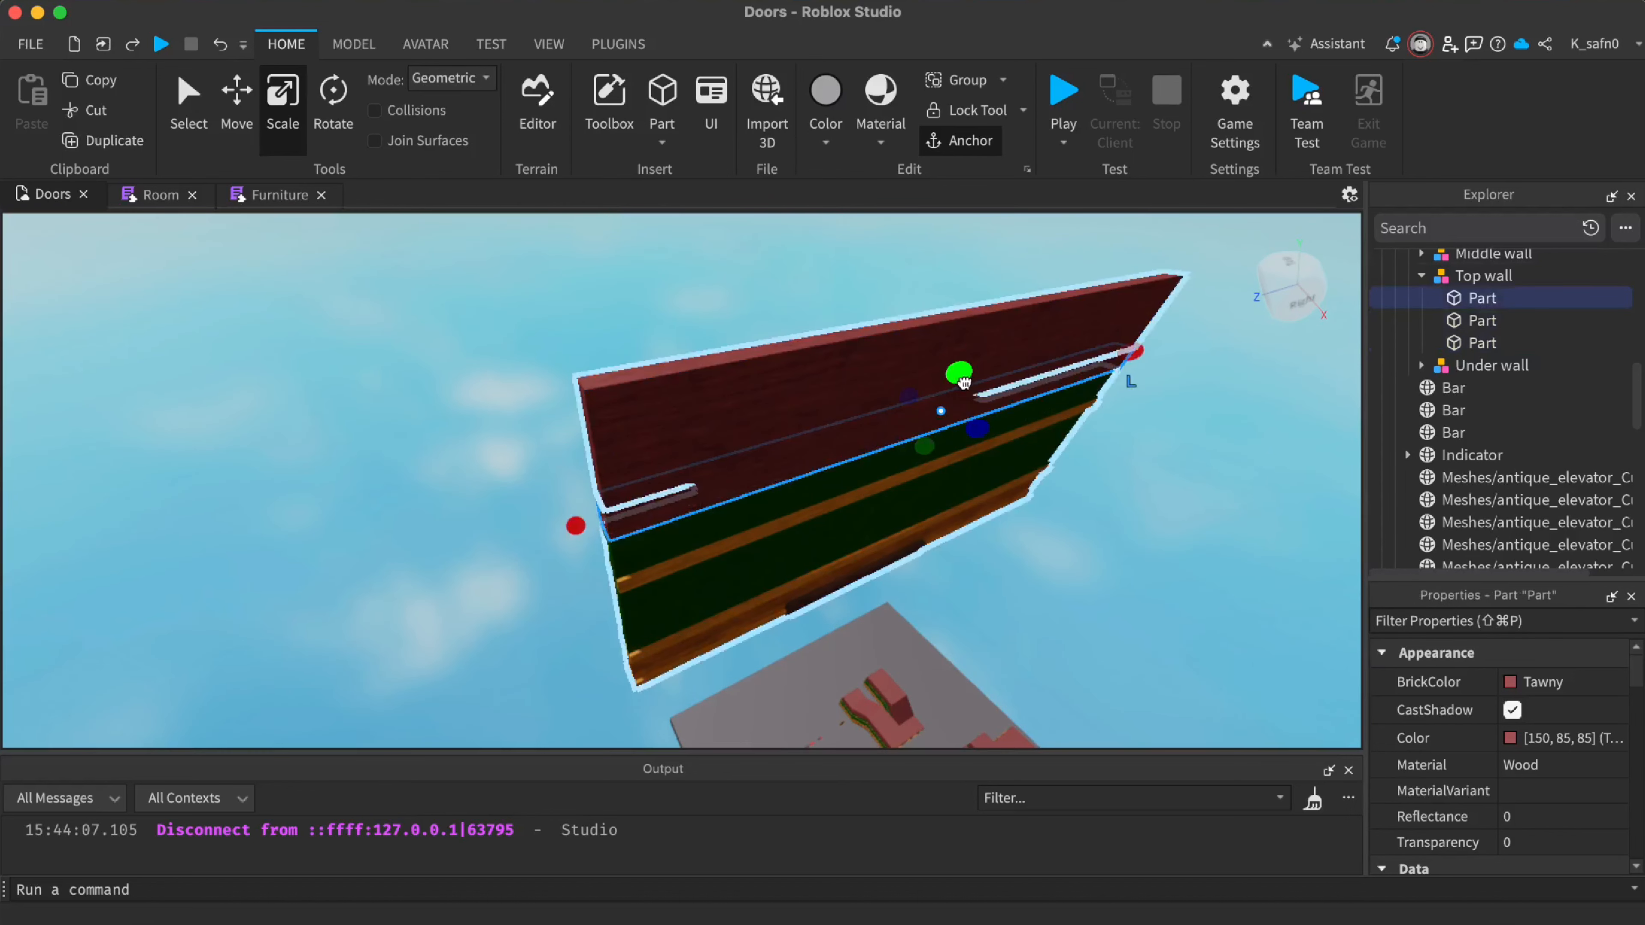
left_click_drag(960, 373, 980, 284)
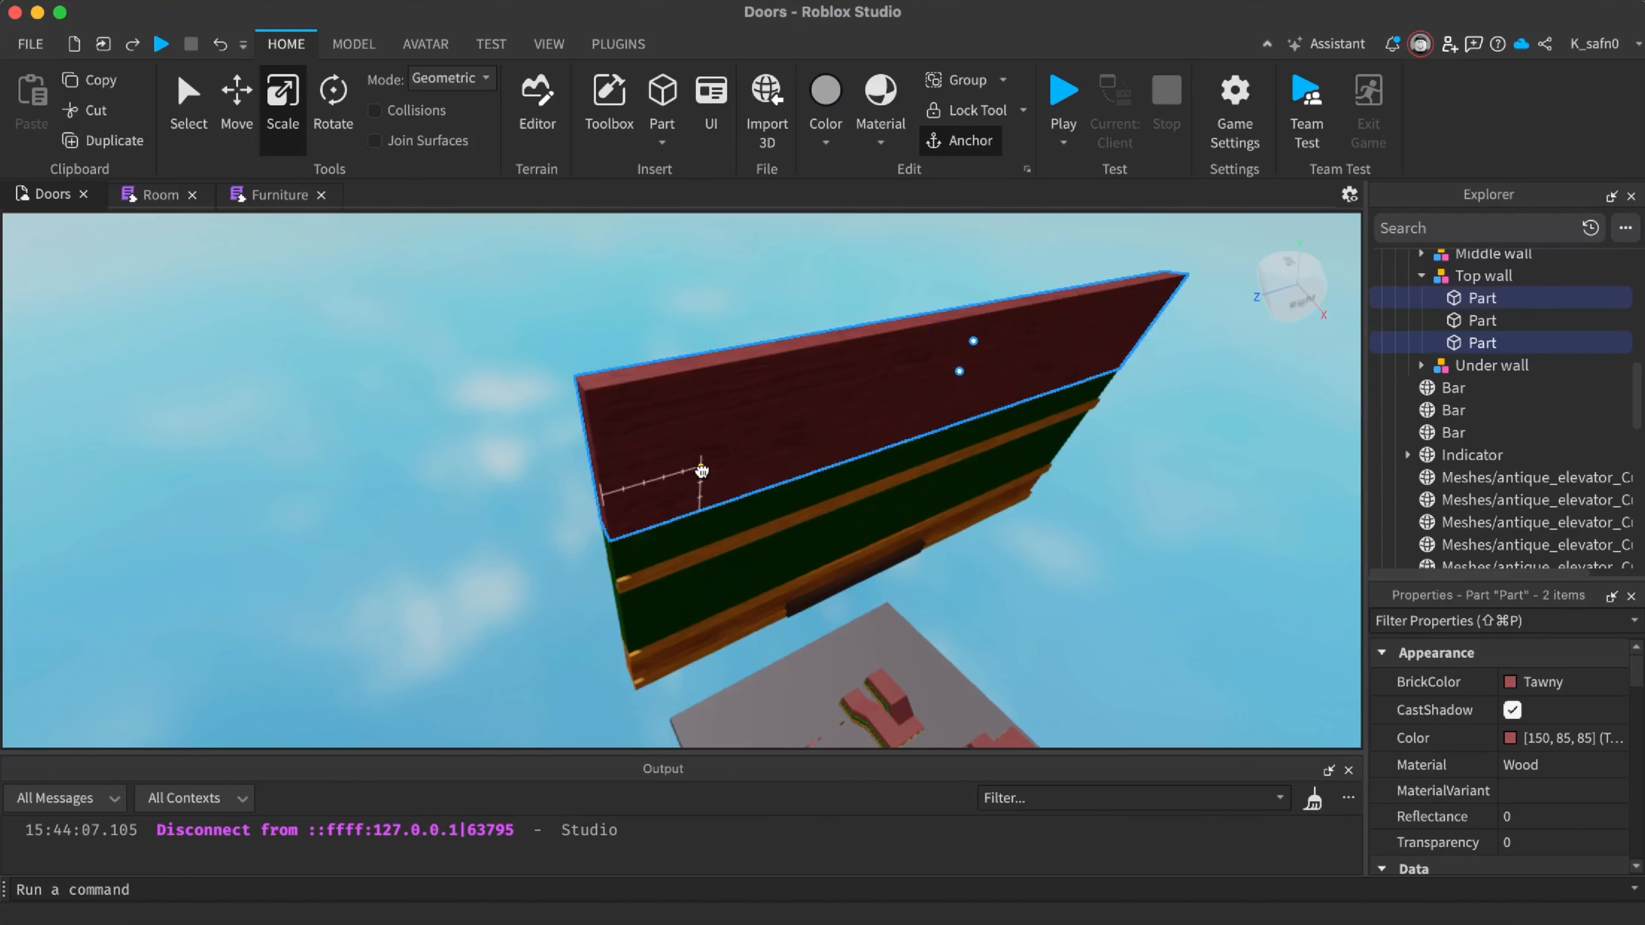
Delete the redundant red parts from Top wall, keeping only the full-height part
key("Delete")
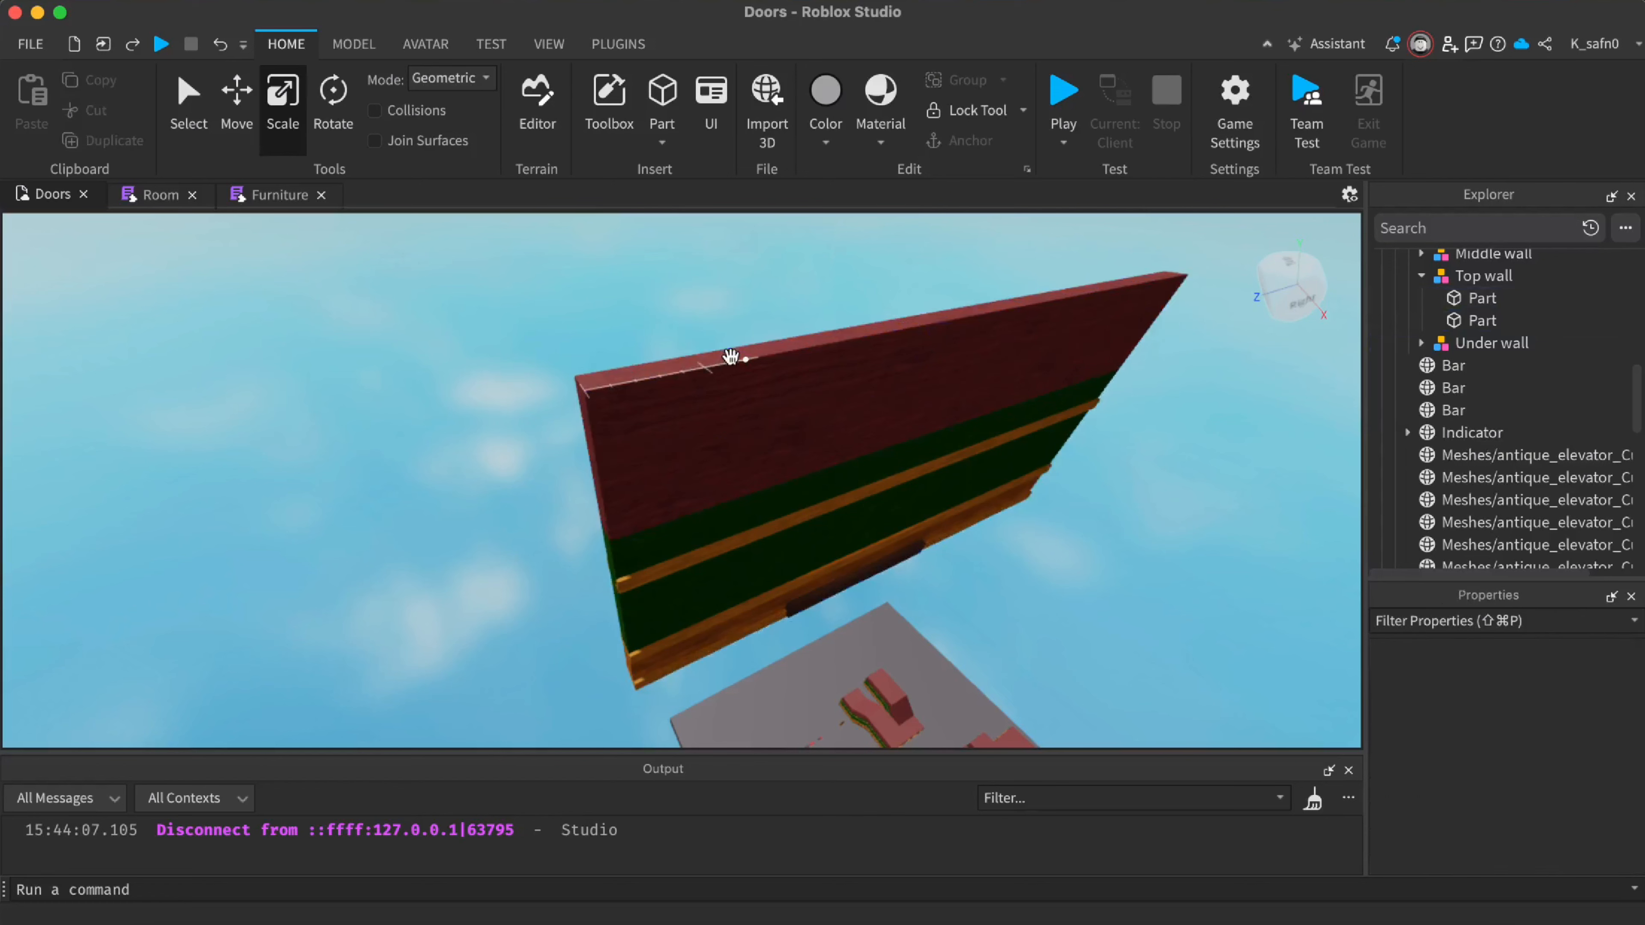
left_click(759, 446)
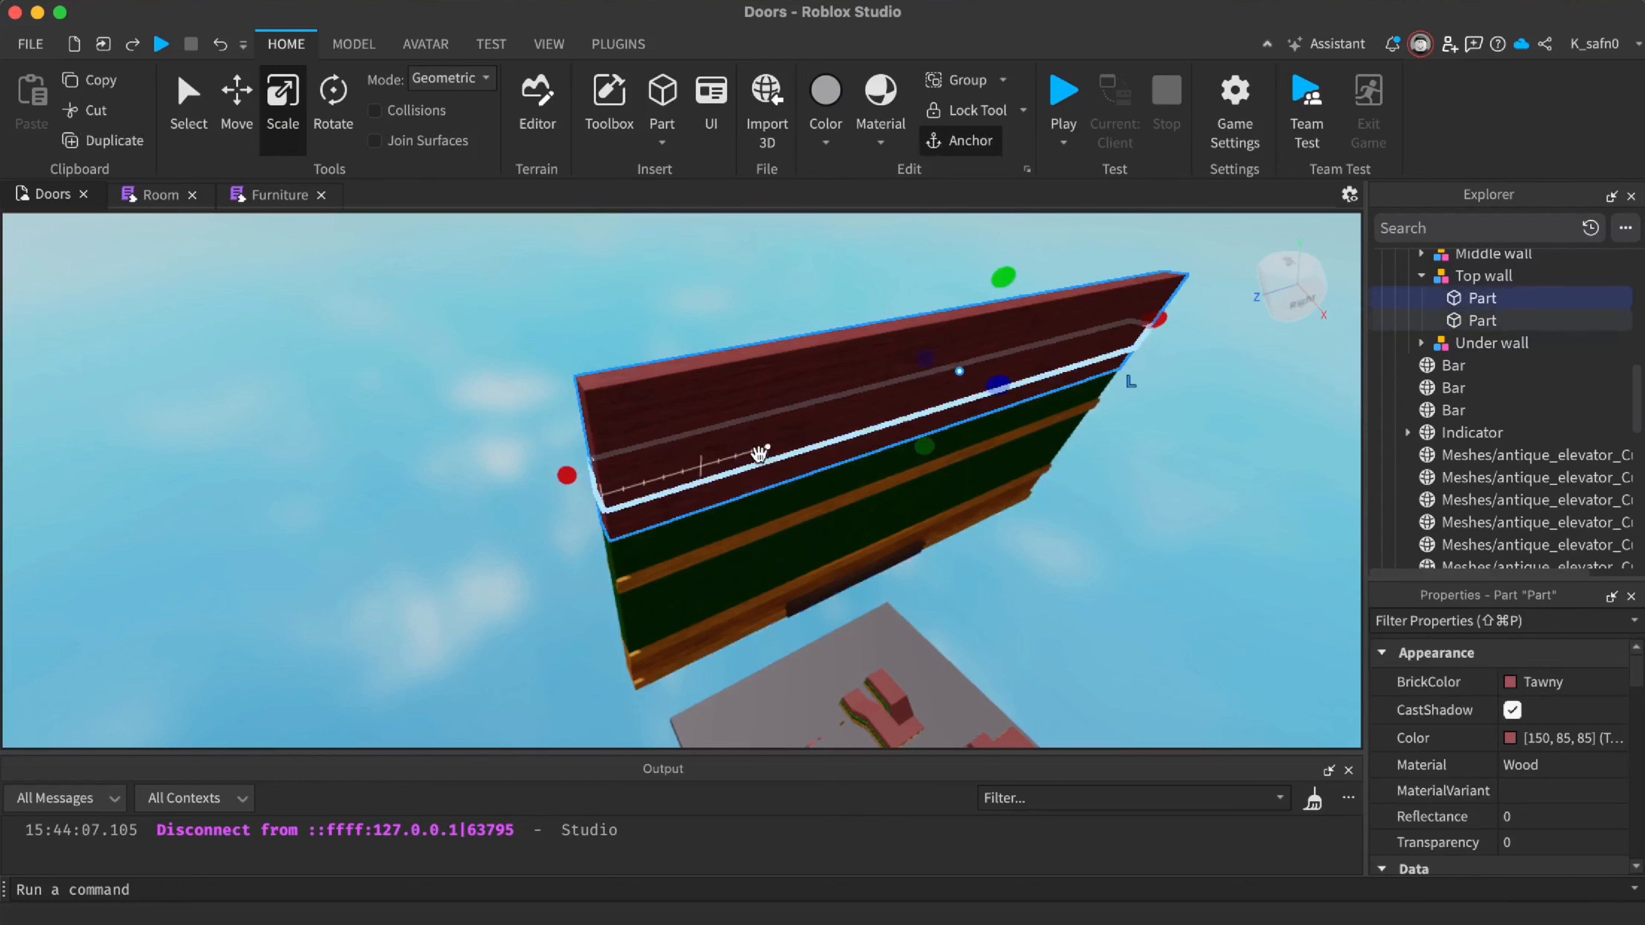
key("Delete")
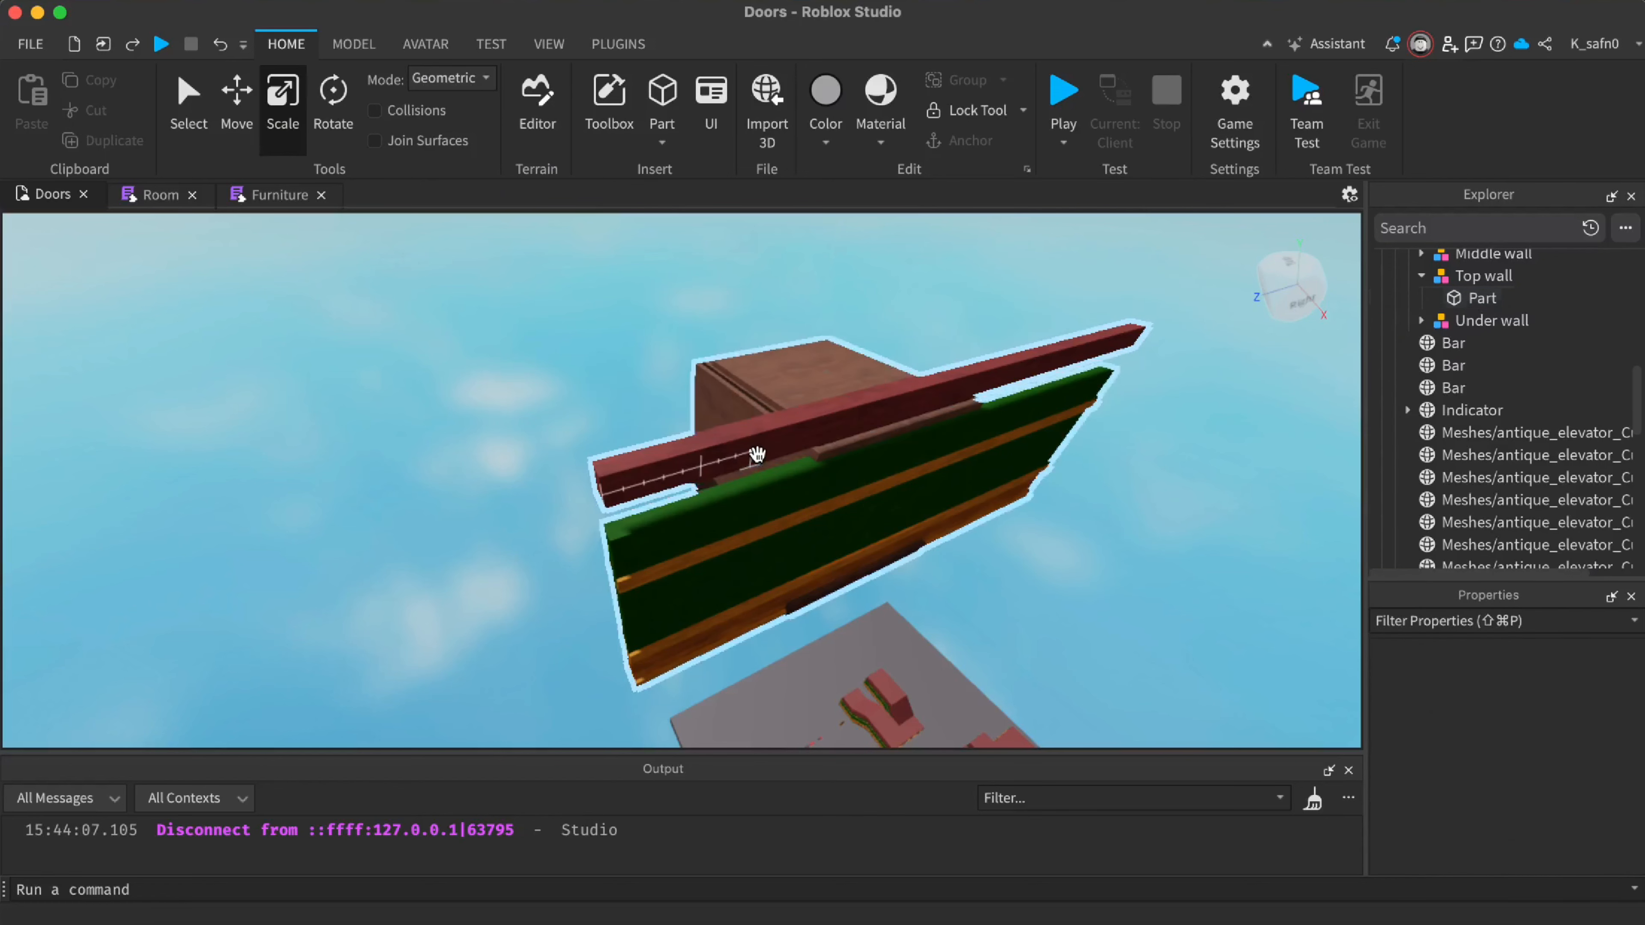
key("super+z")
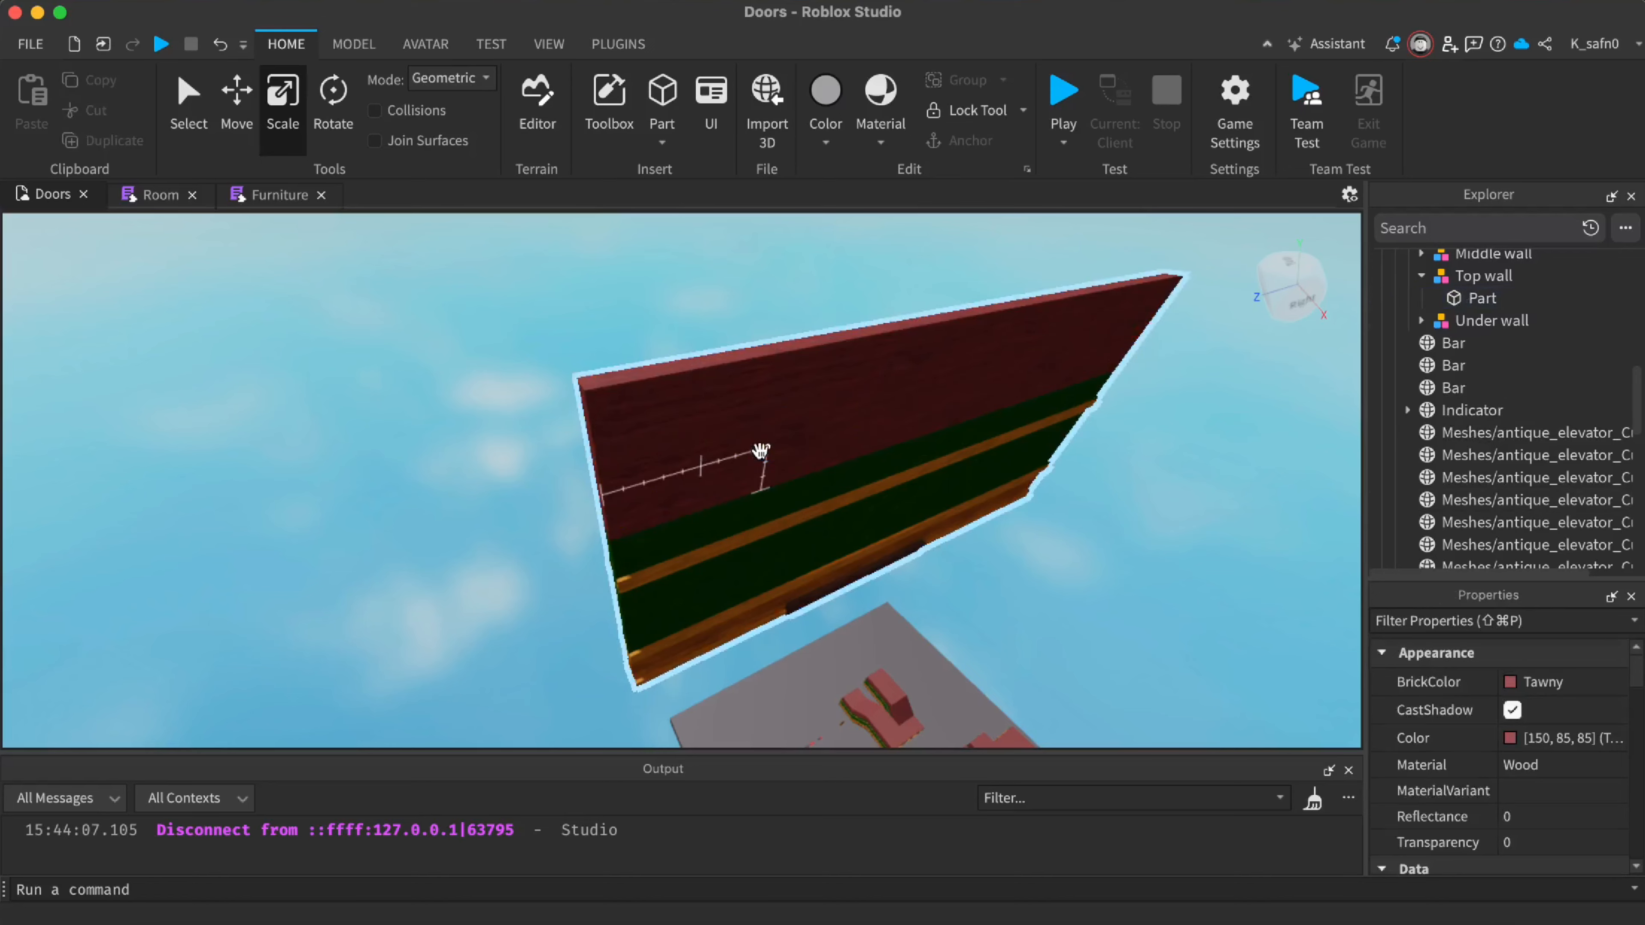
Duplicate the green Middle wall panel and shrink the copy to the left side of the elevator entrance
right_click_drag(1117, 600, 1111, 590)
key("w")
key("a")
key("w")
key("s")
left_click(876, 510)
right_click_drag(904, 510, 906, 511)
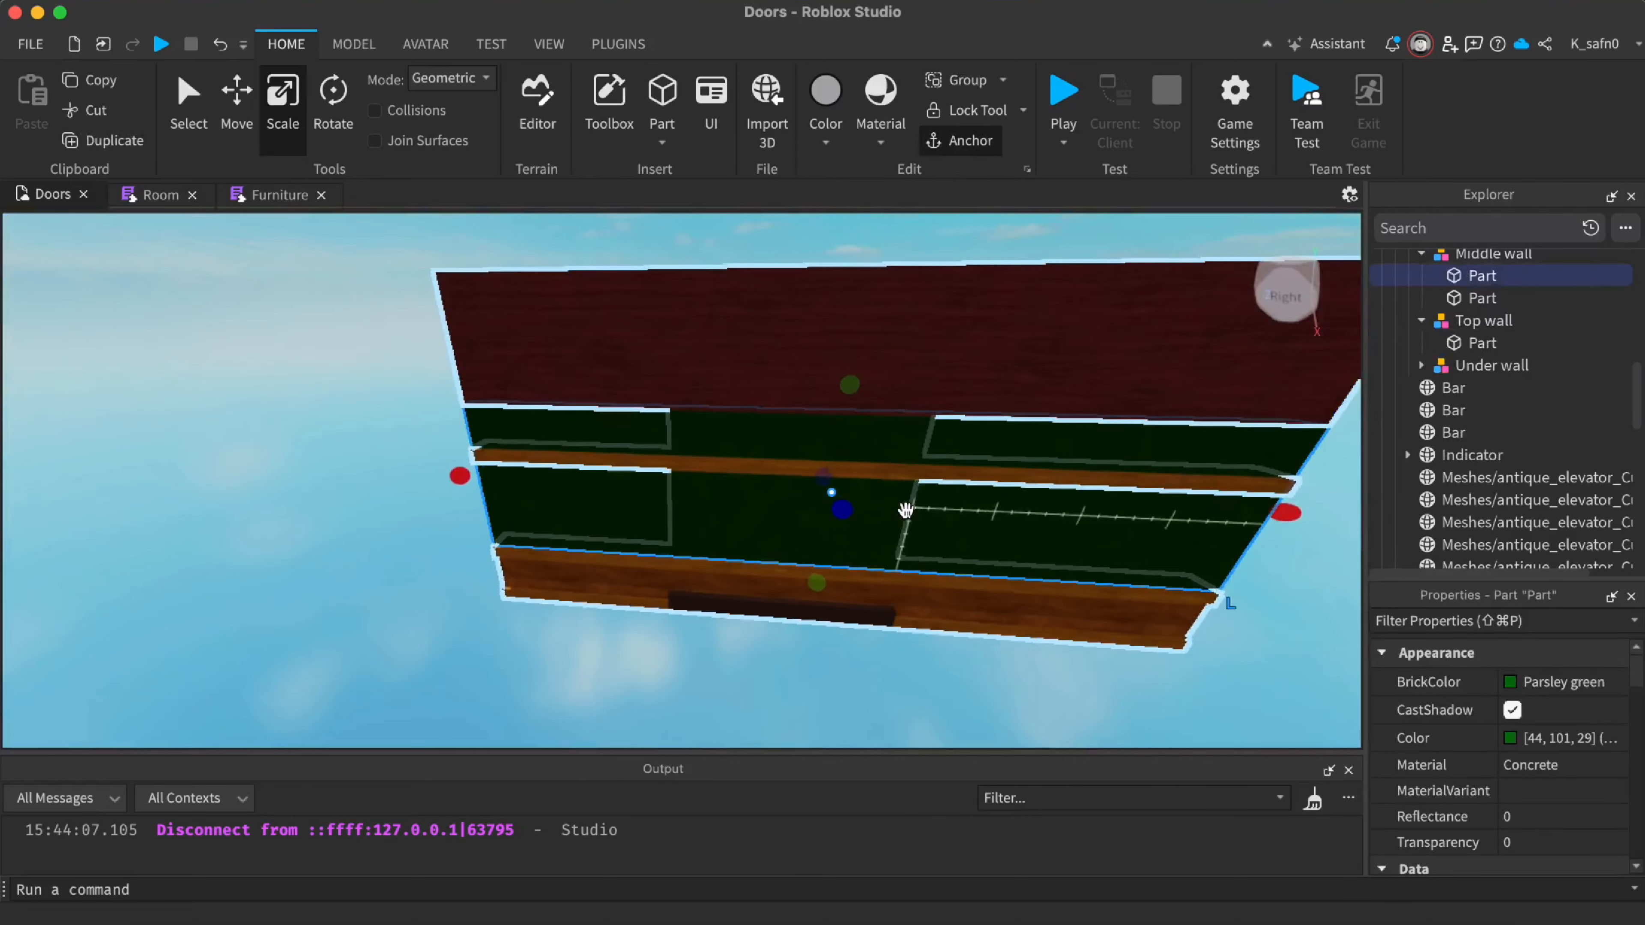
key("super+z")
key("d")
left_click_drag(1166, 519, 621, 548)
Shrink the original green panel to the right side of the elevator and trim the left panel to the entrance's edge
left_click(652, 527)
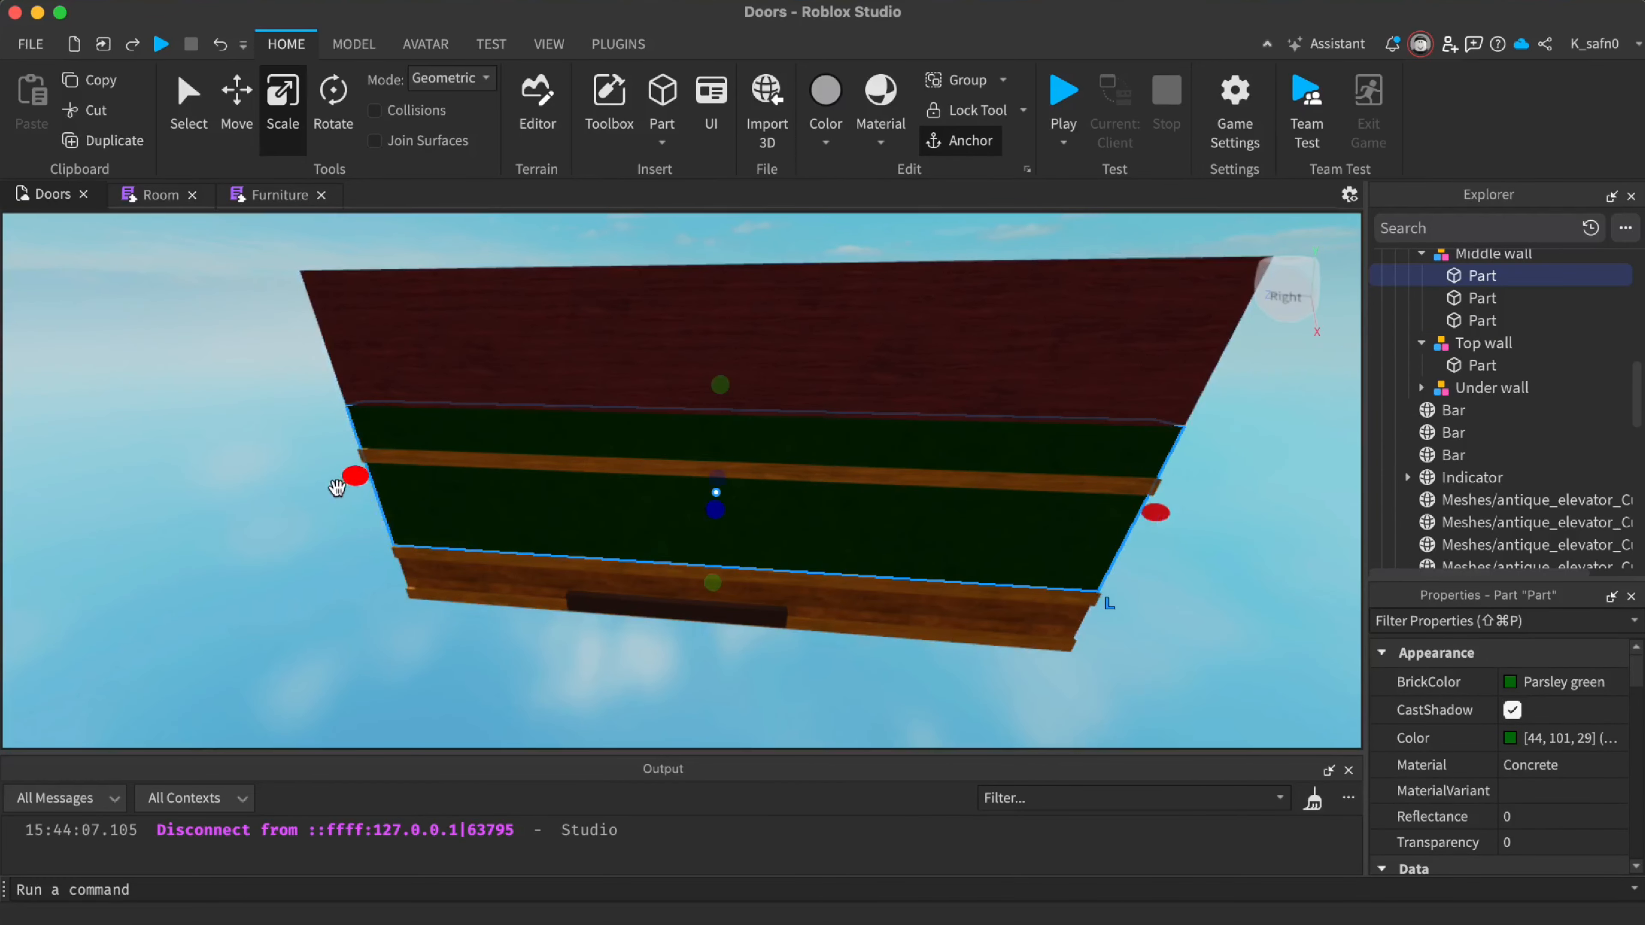
left_click_drag(337, 487, 643, 508)
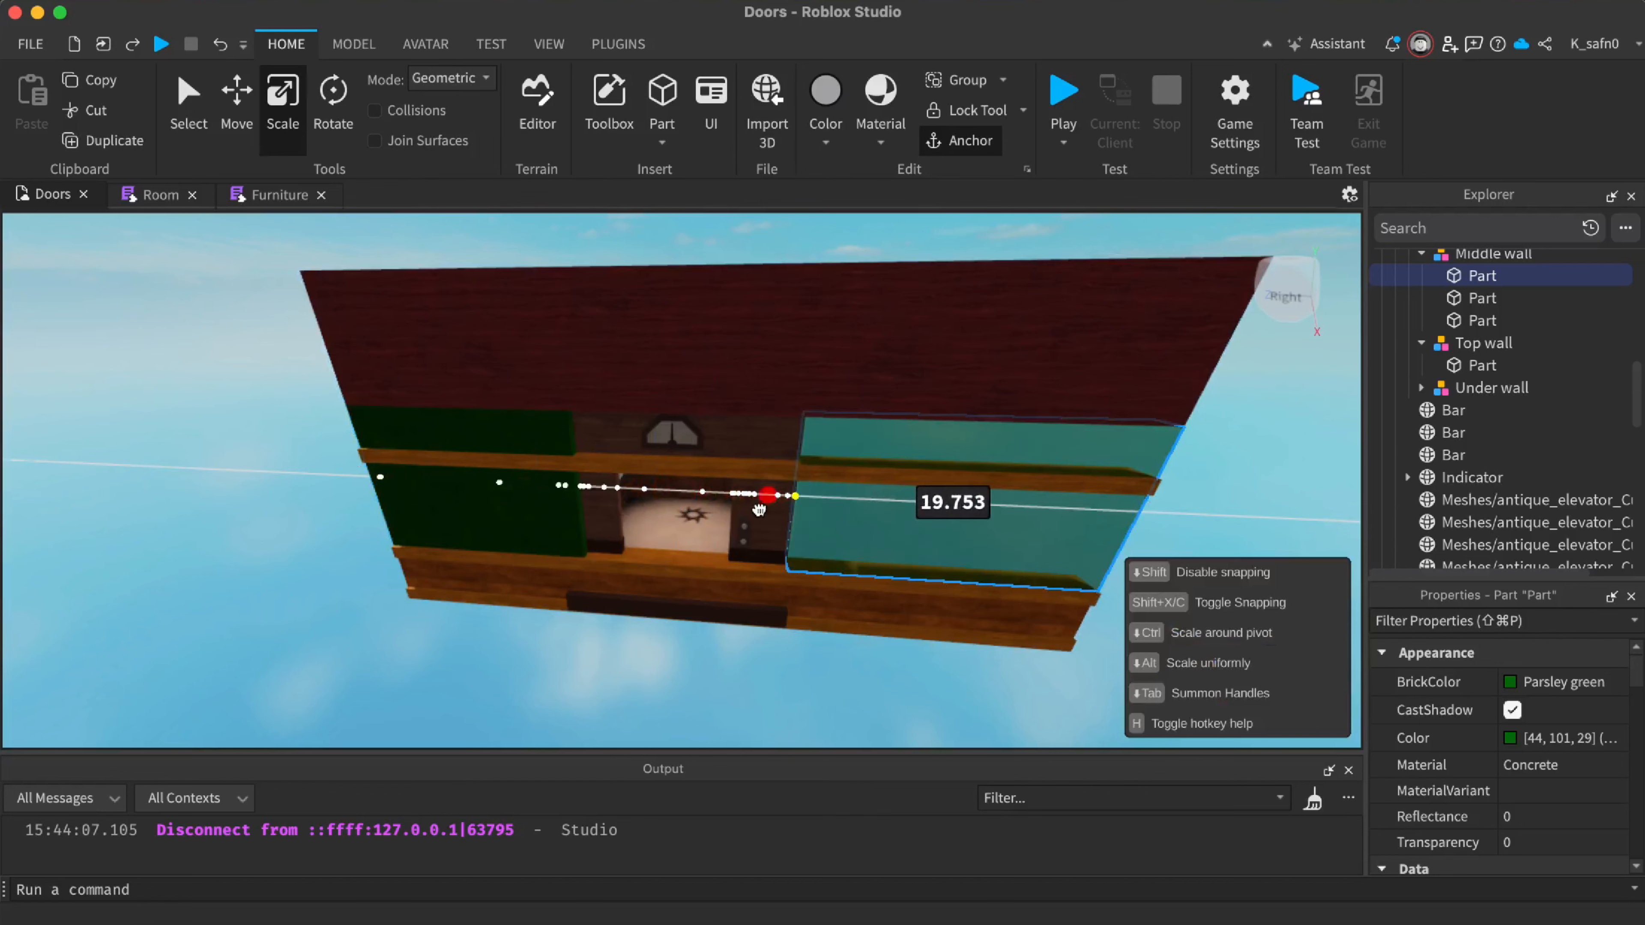
left_click_drag(759, 509, 759, 511)
right_click_drag(759, 511, 751, 515)
key("w")
left_click(512, 515)
left_click_drag(610, 511, 586, 515)
Duplicate the upper wooden trim of Under wall and shrink the two pieces to either side of the elevator entrance
right_click_drag(586, 515, 512, 567)
left_click(580, 506, "alt")
left_click_drag(512, 567, 495, 673)
left_click(661, 548, "alt")
right_click_drag(661, 548, 283, 477)
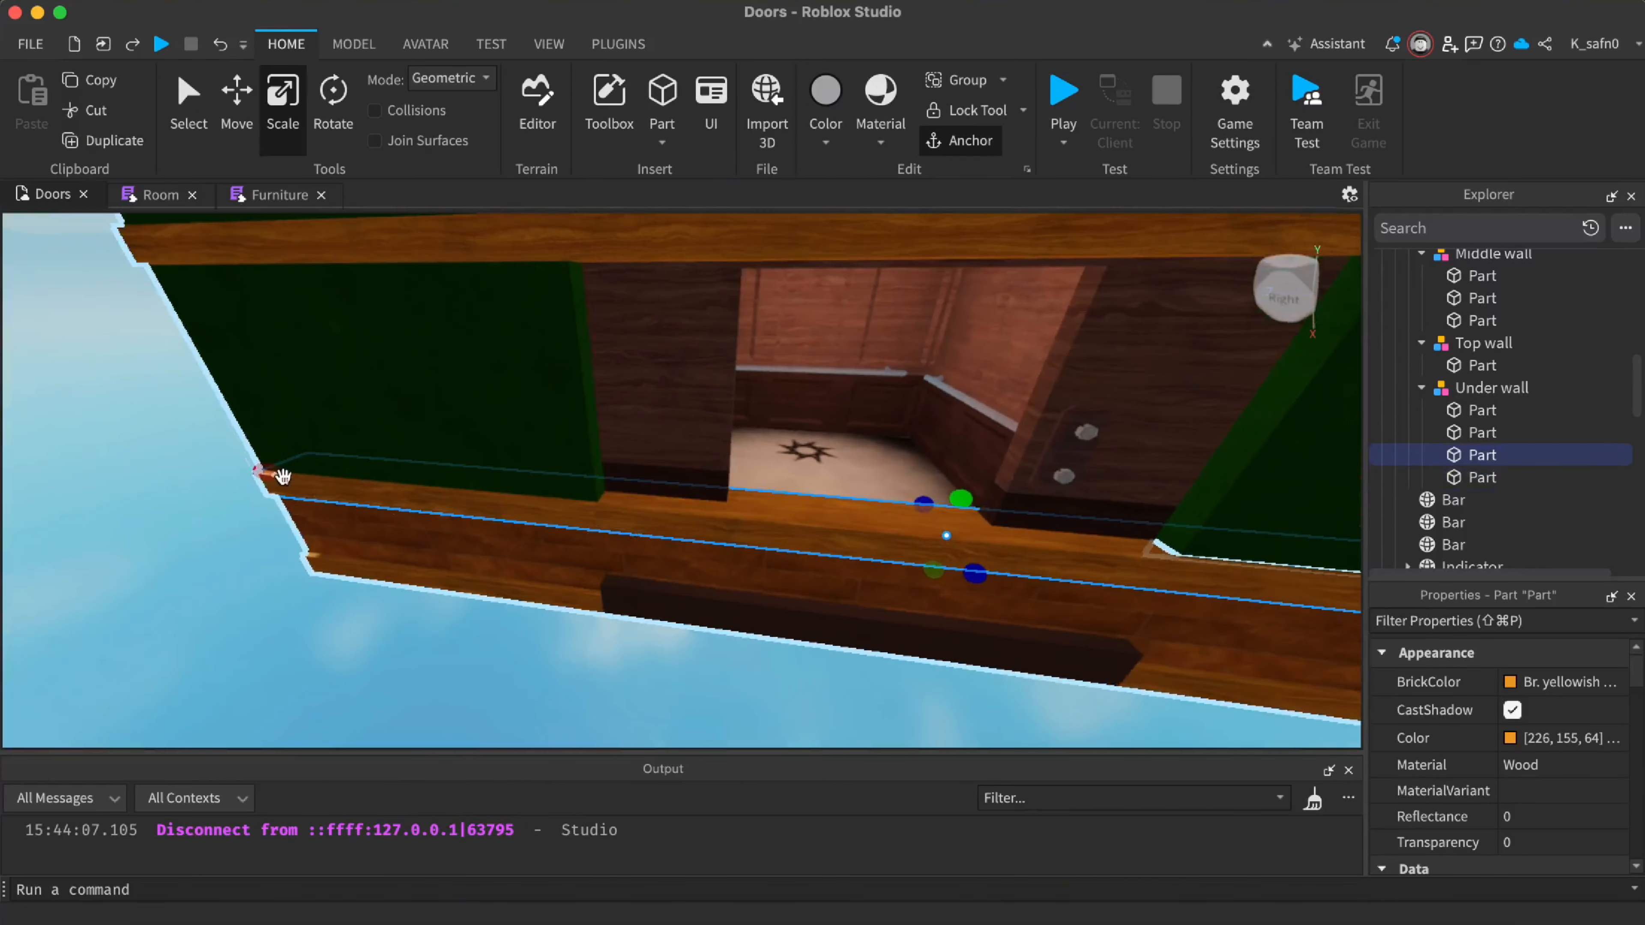
left_click_drag(256, 472, 723, 639)
right_click_drag(723, 640, 691, 593)
Duplicate the bright orange WoodPlanks part of Under wall and shrink the two pieces to either side of the elevator
left_click(670, 492, "alt")
key("f")
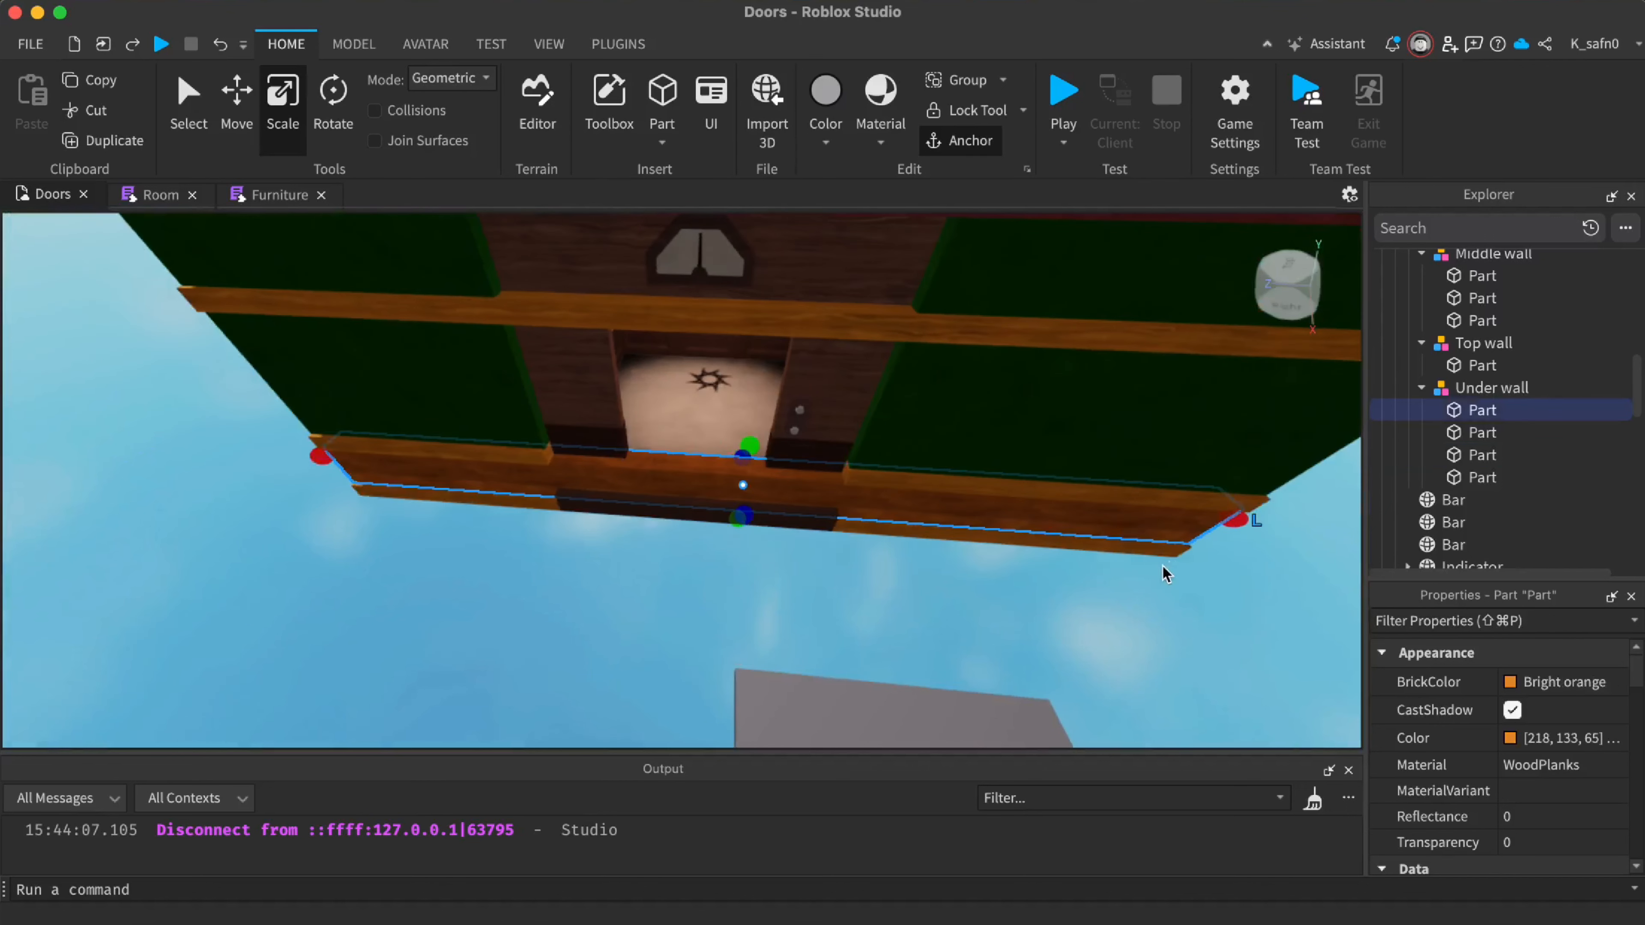
left_click_drag(1255, 523, 936, 599)
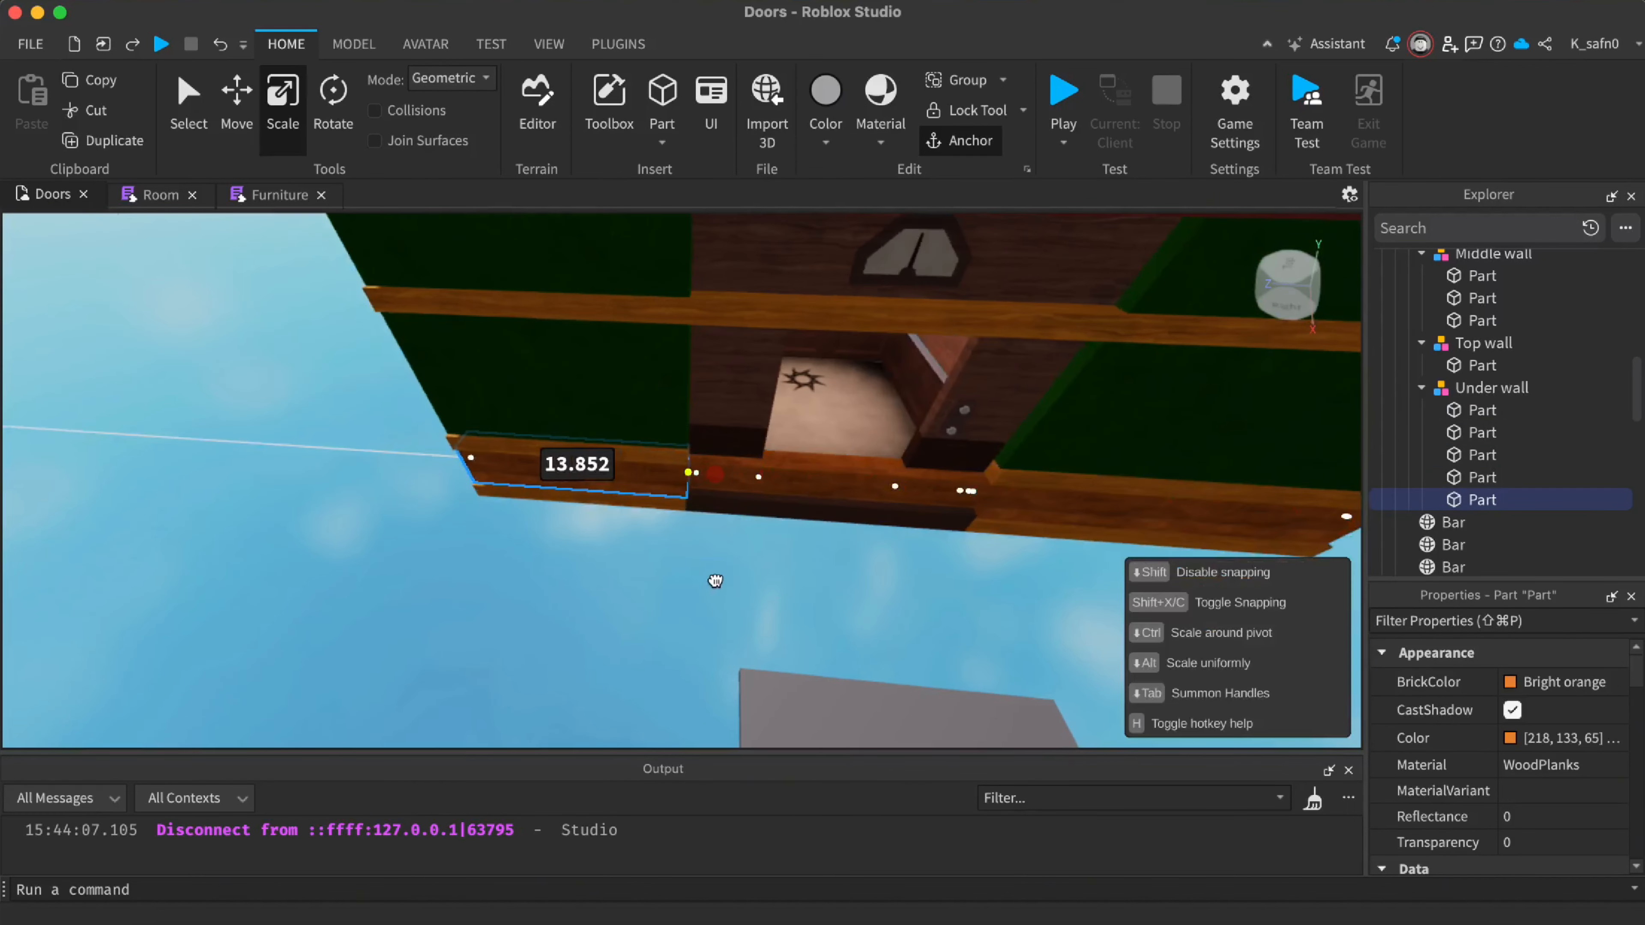
left_click_drag(715, 581, 715, 580)
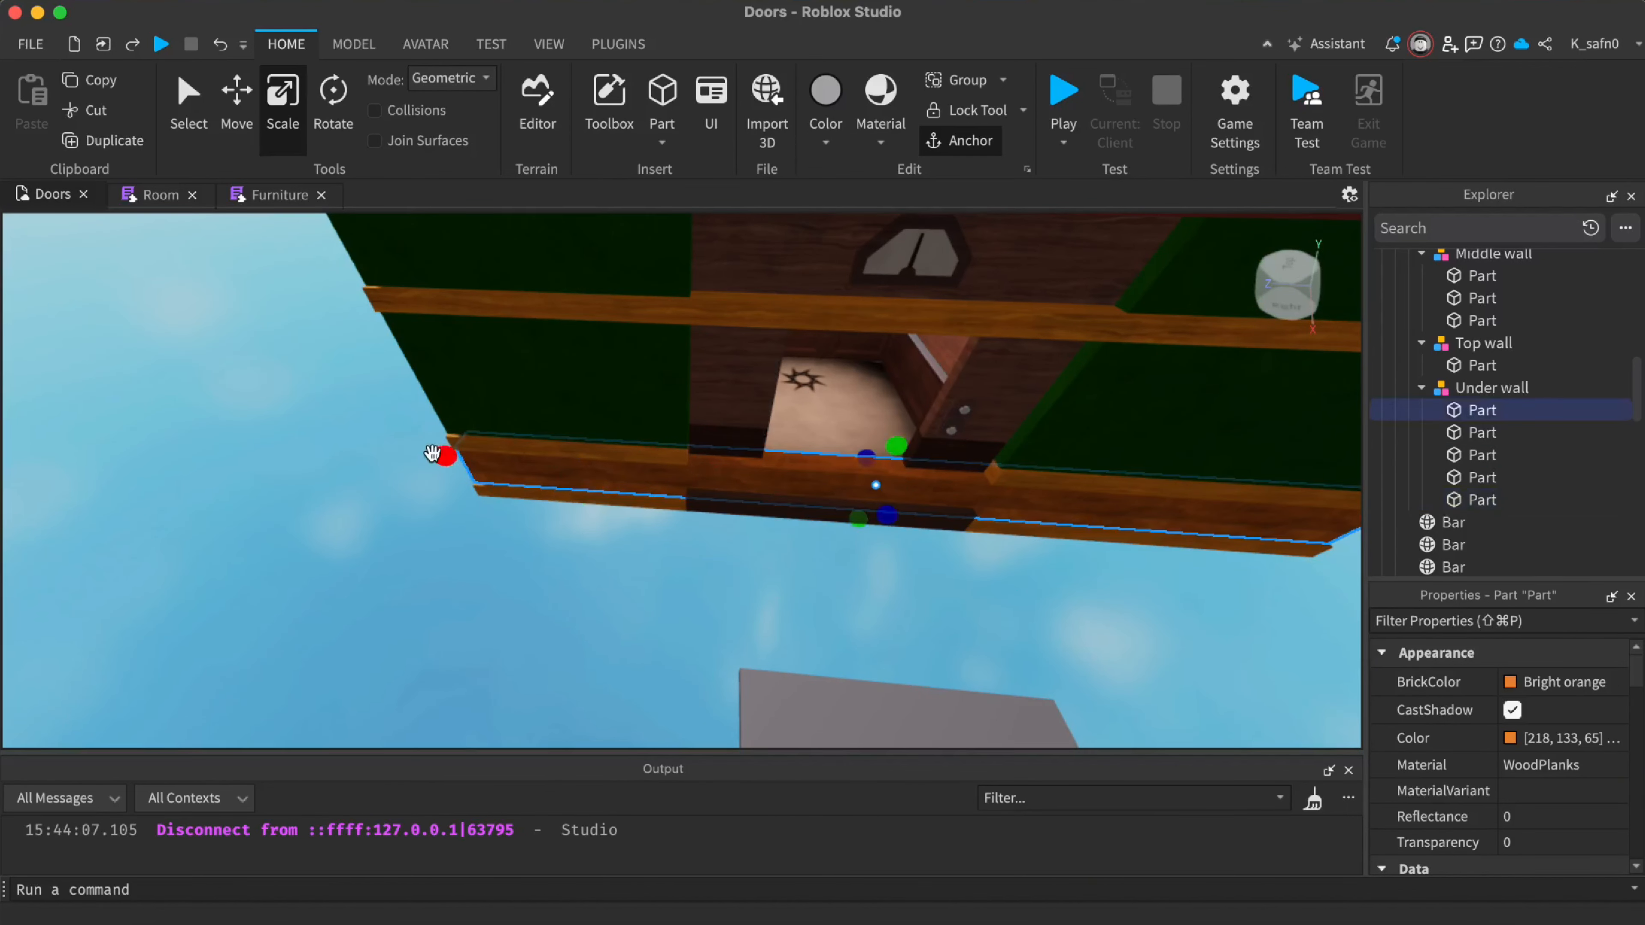
left_click_drag(432, 454, 822, 604)
Duplicate the bottom wooden trim of Under wall and shrink the two pieces to either side of the elevator base
right_click_drag(822, 605, 777, 573)
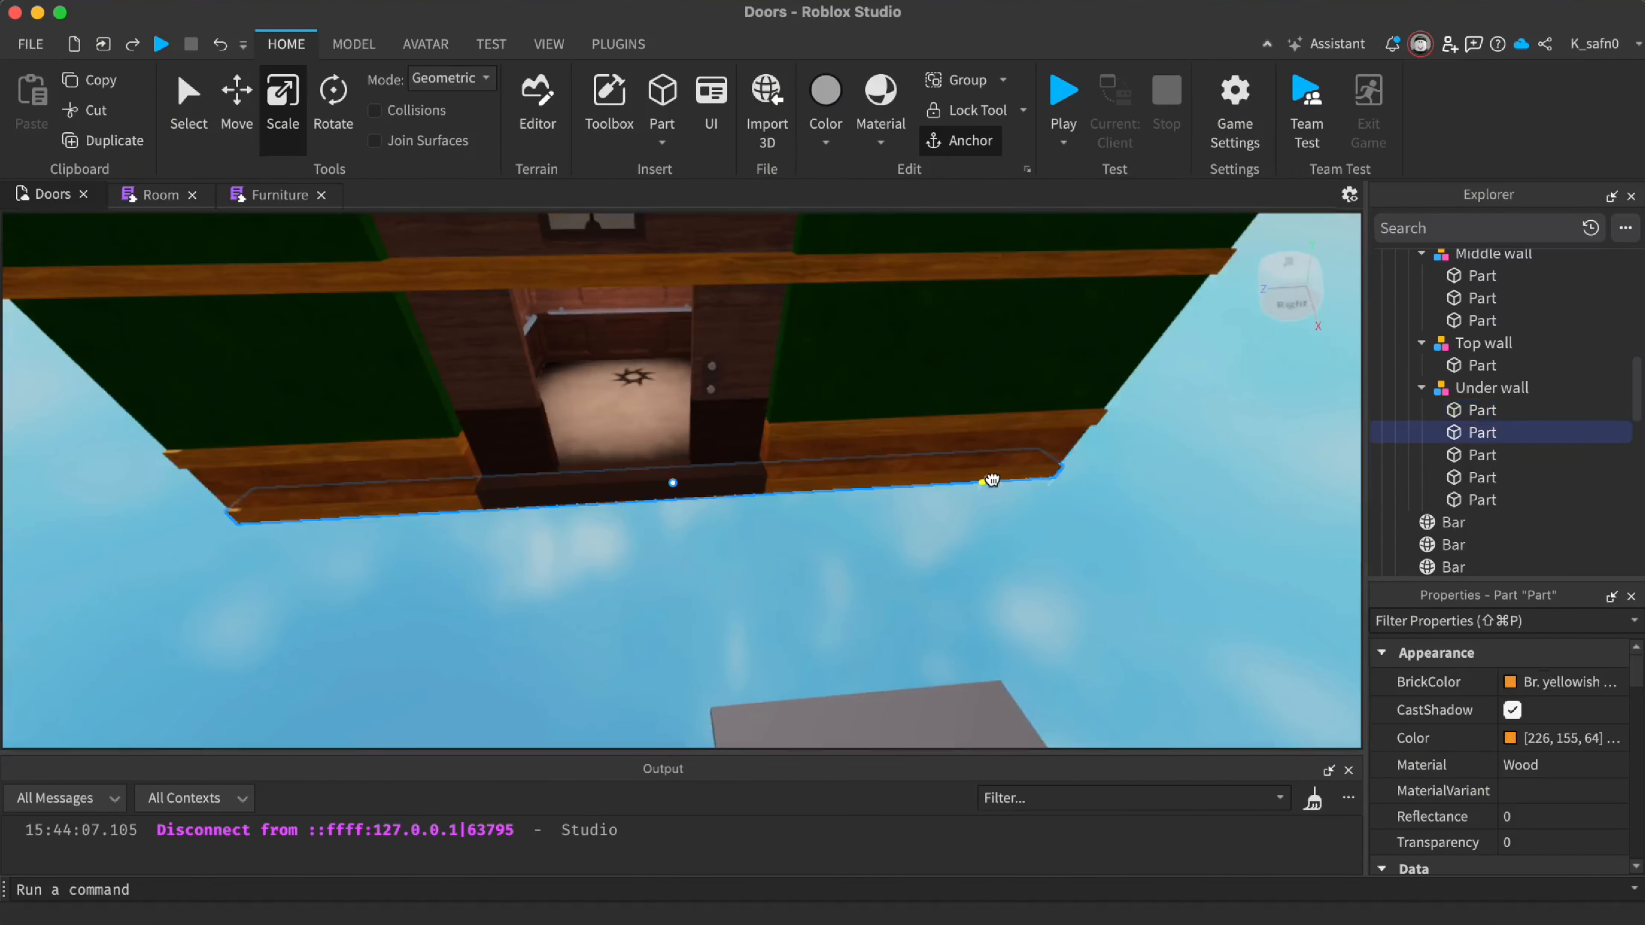
scroll(915, 606, "up", 4)
right_click_drag(915, 605, 915, 606)
key("super+d")
scroll(914, 606, "down", 4)
left_click_drag(1110, 518, 670, 632)
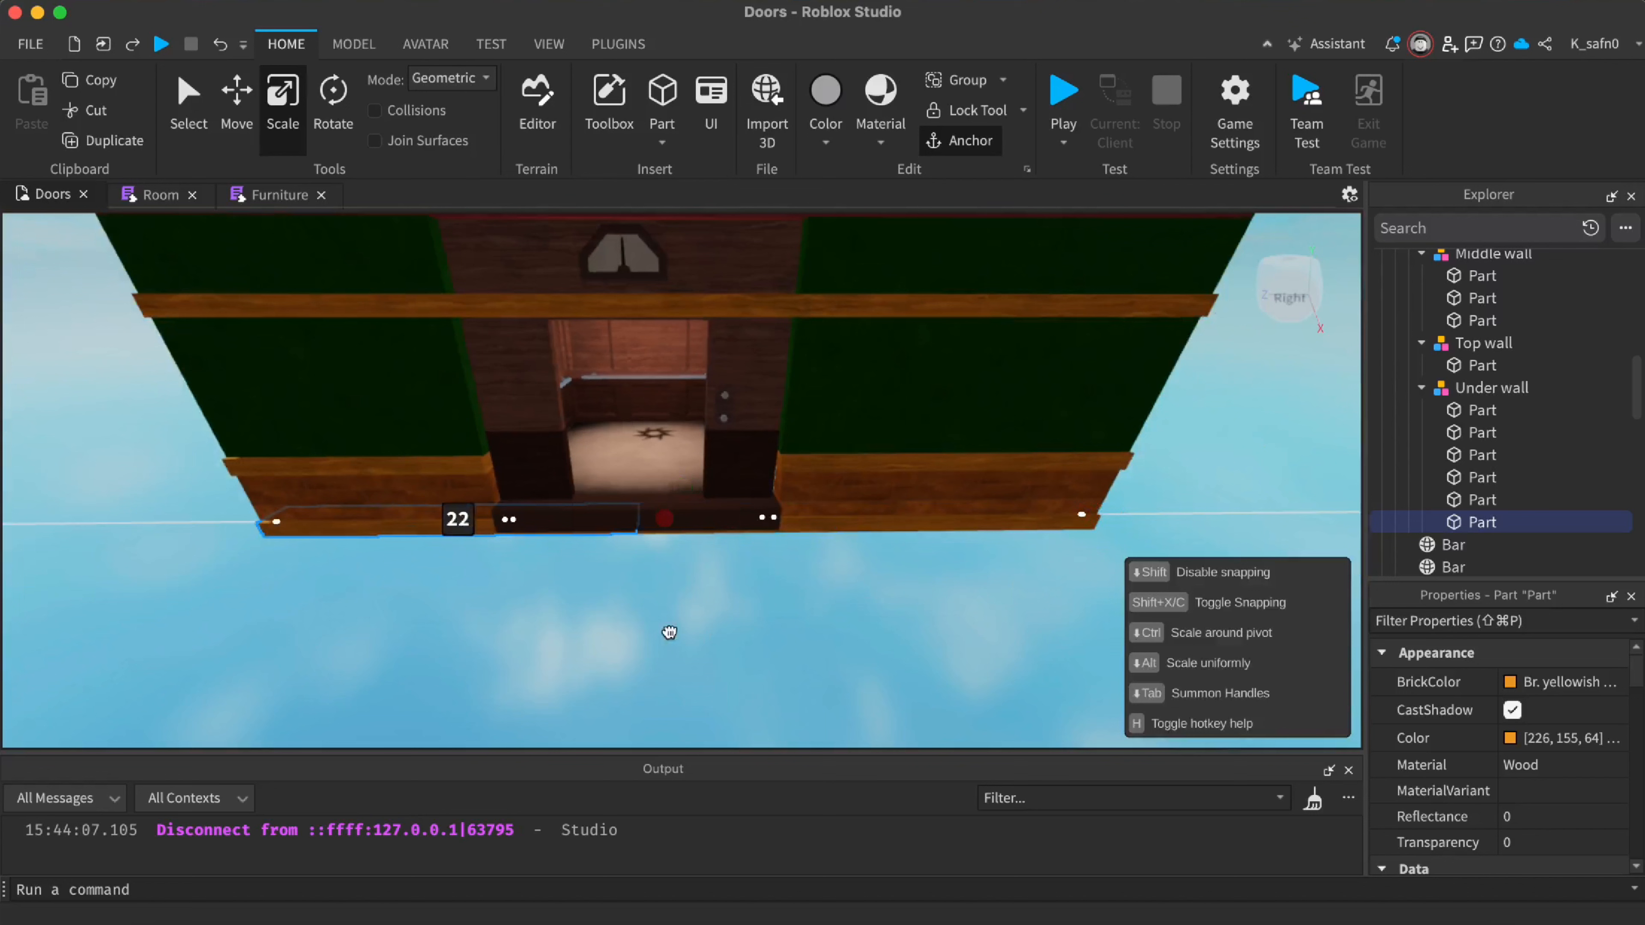
left_click_drag(532, 615, 532, 615)
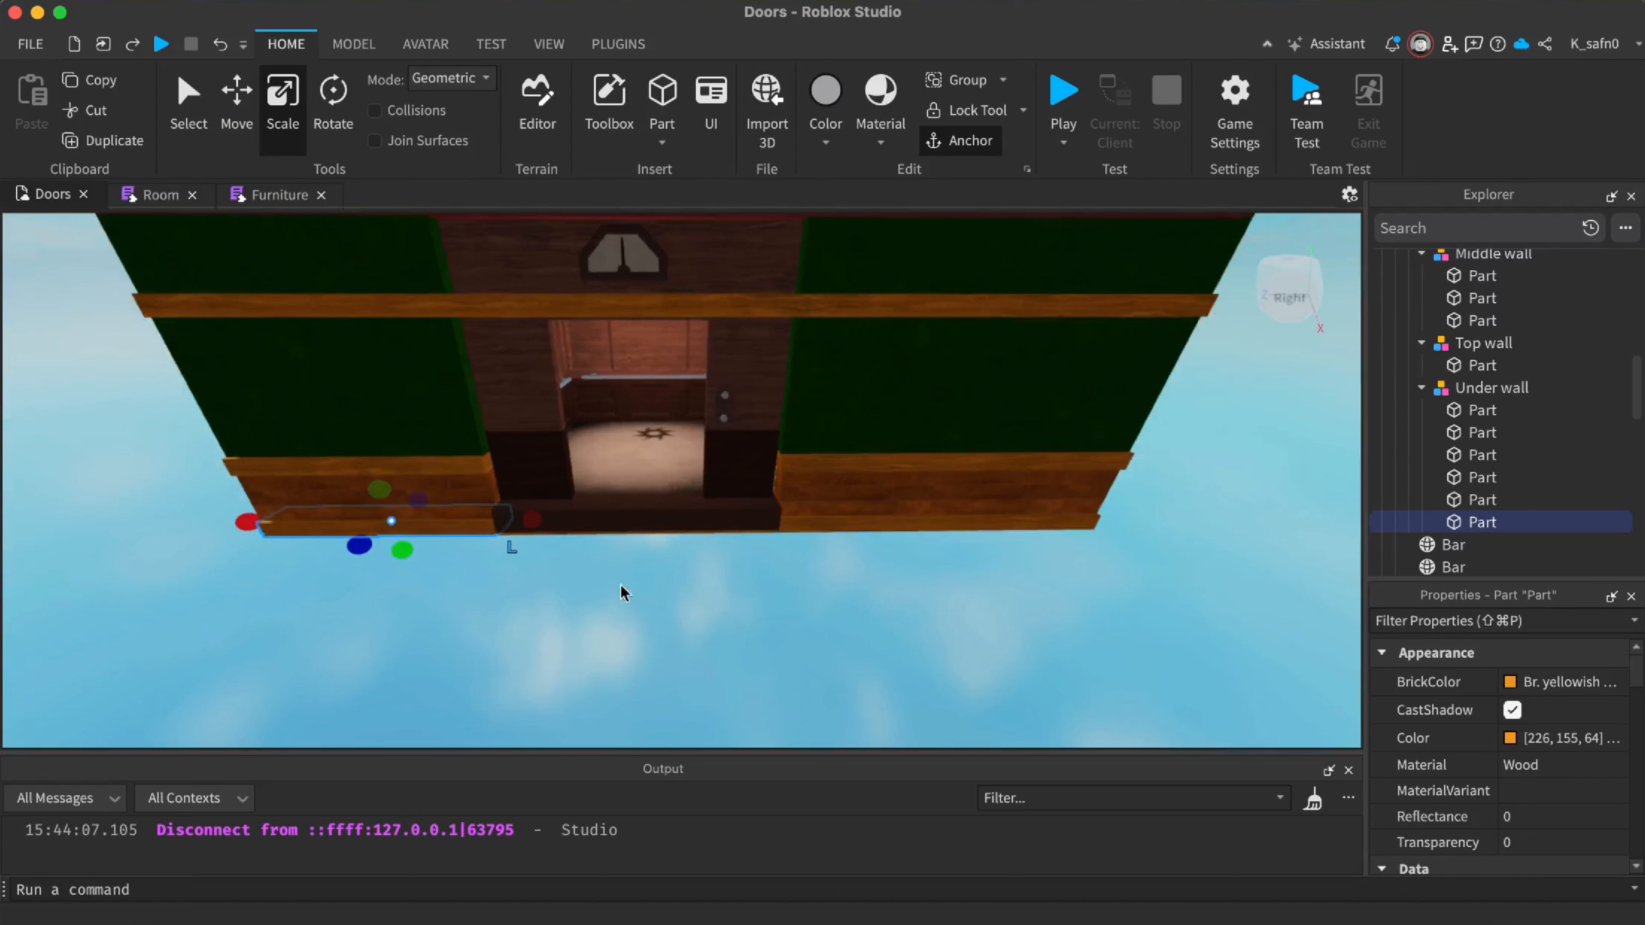
left_click(813, 527)
left_click(263, 522)
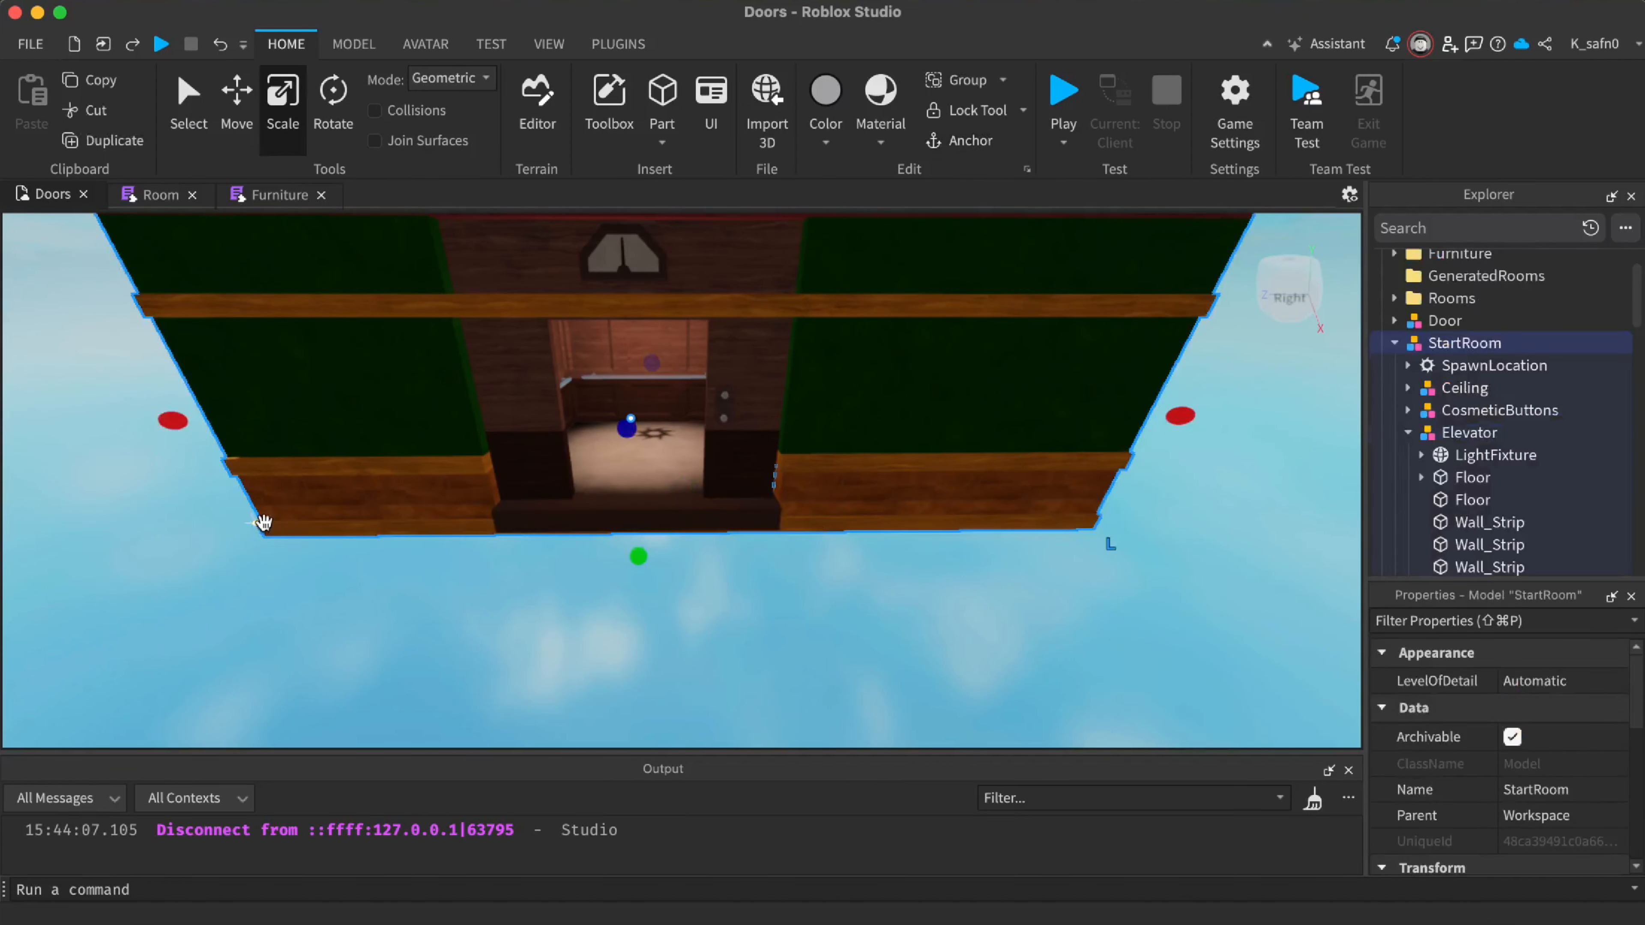
left_click(870, 528)
left_click_drag(249, 518, 537, 535)
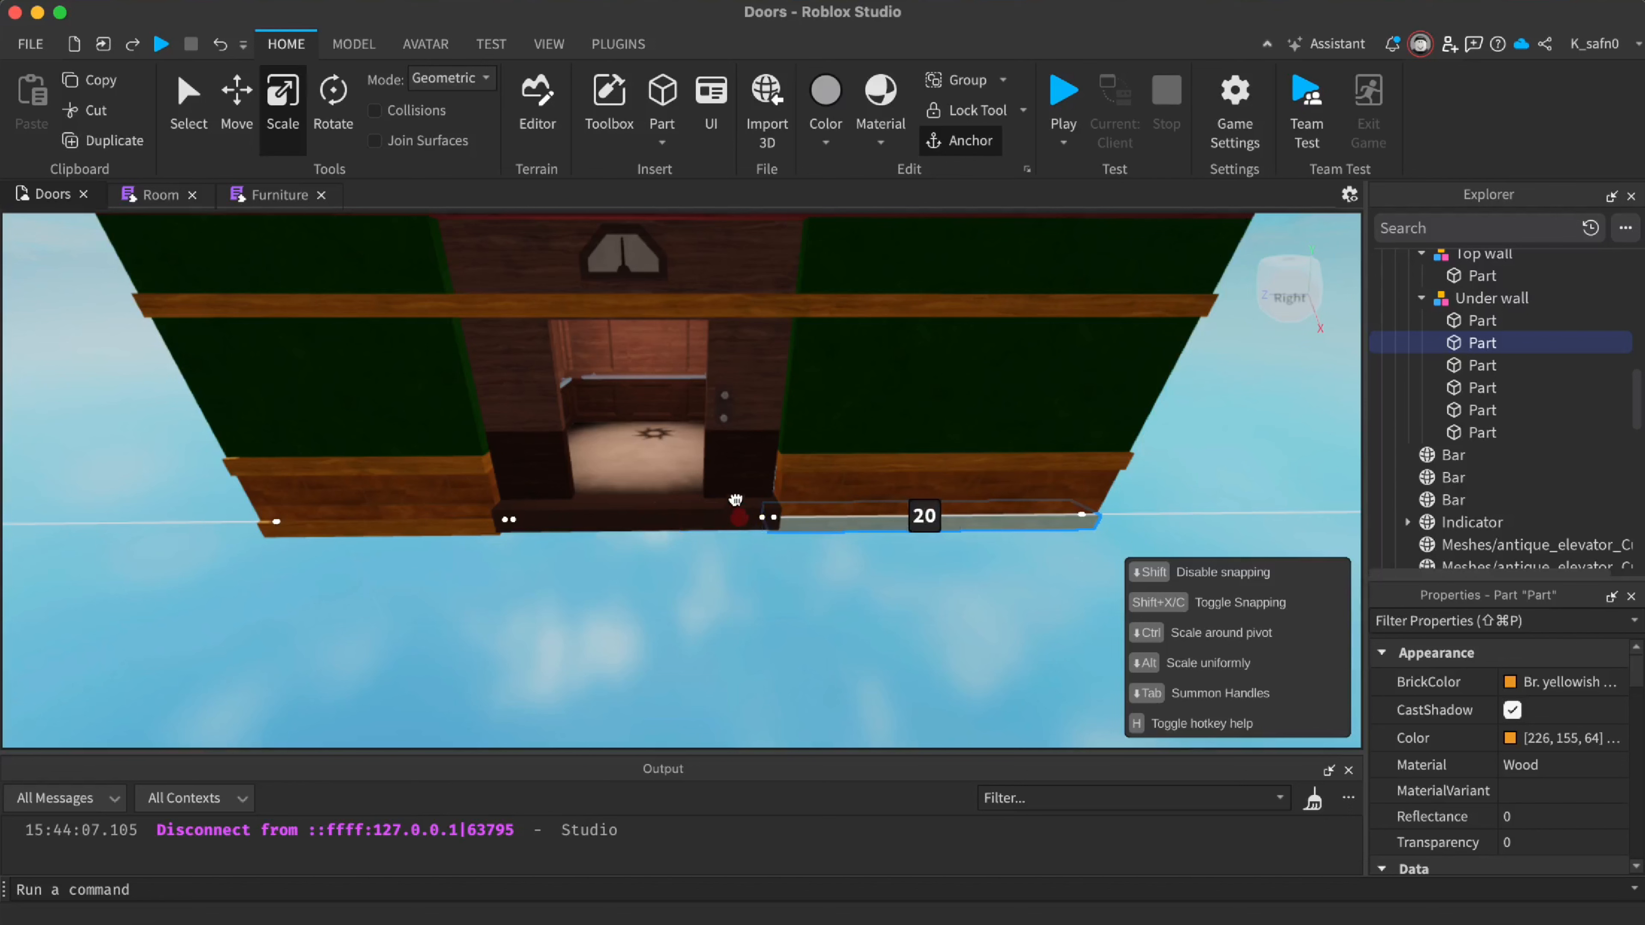
left_click_drag(740, 492, 742, 494)
Undo all the duplications and resizing that opened the Middle wall and Under wall around the elevator
left_click(863, 636)
key("s")
right_click_drag(863, 636, 867, 629)
key("w")
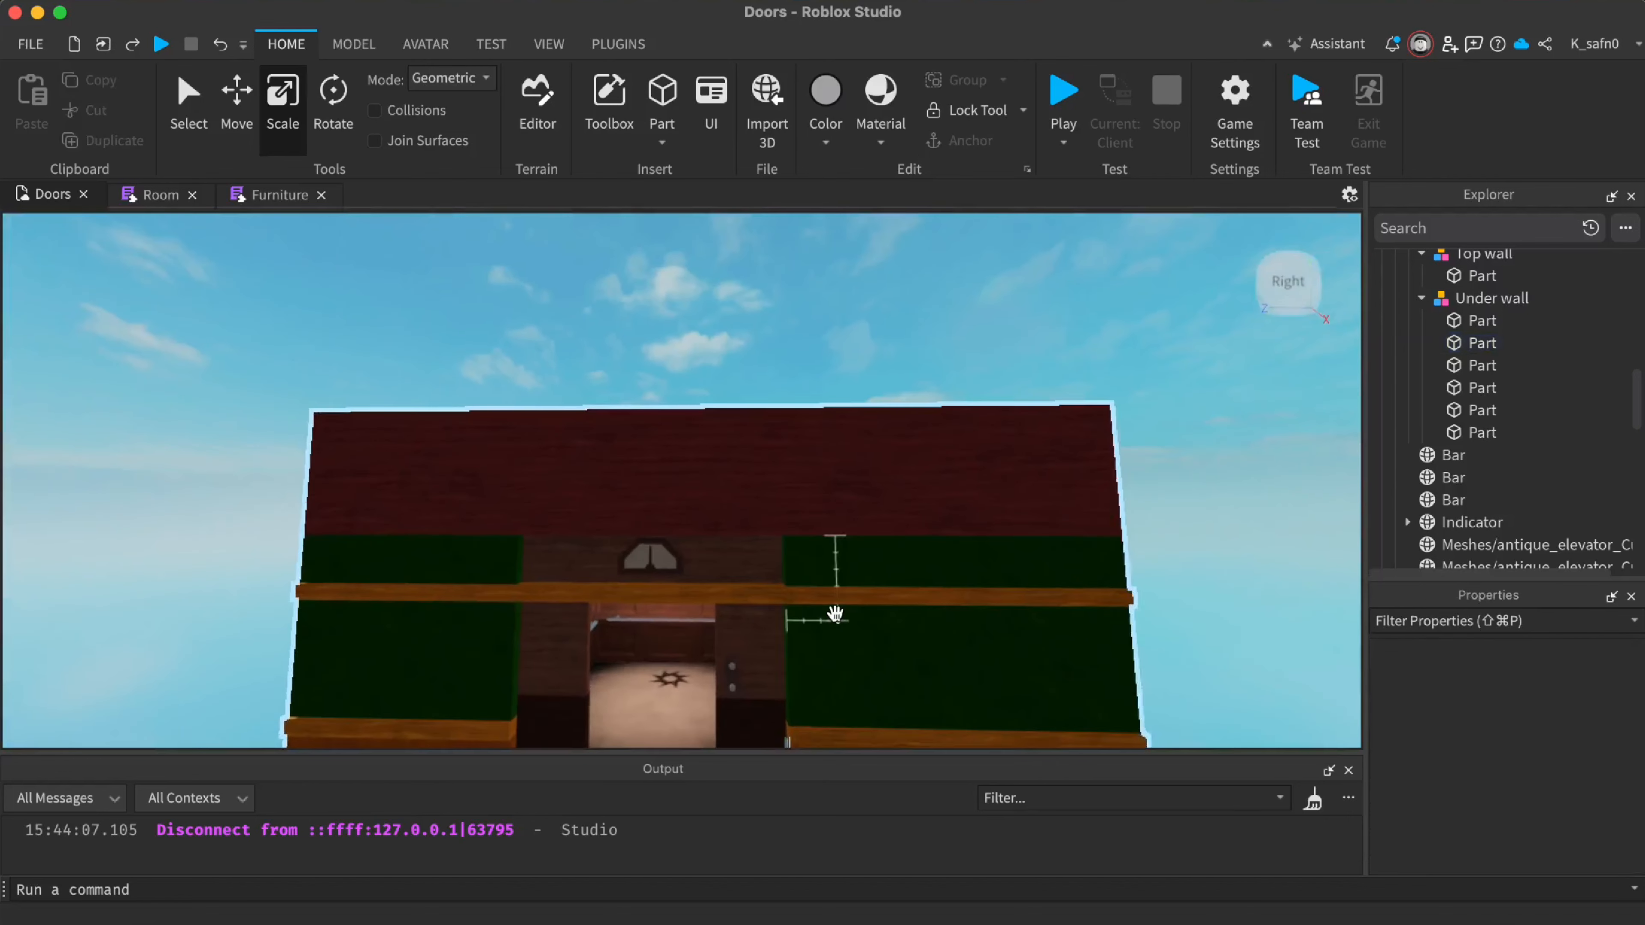
key("a")
key("d")
right_click_drag(1120, 506, 1121, 508)
key("s")
key("a")
key("super+z")
key("super+z")
key("super+z")
key("super+z")
key("super+z")
key("super+z")
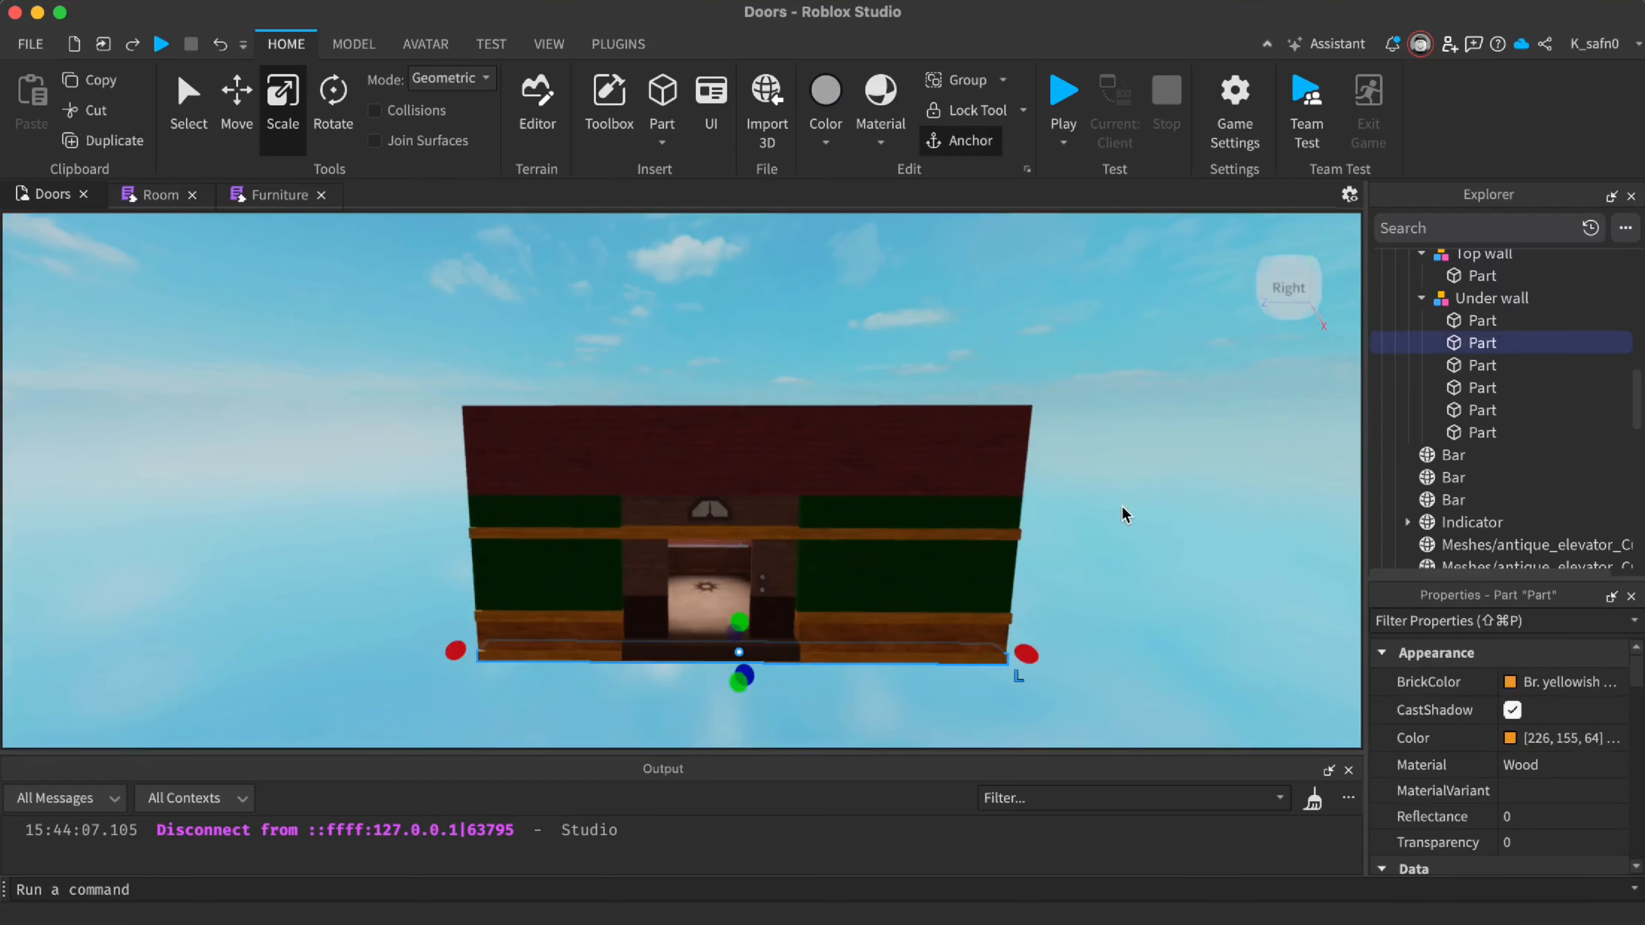
key("super+z")
key("super+z")
key("super+z")
key("super+z")
key("super+z")
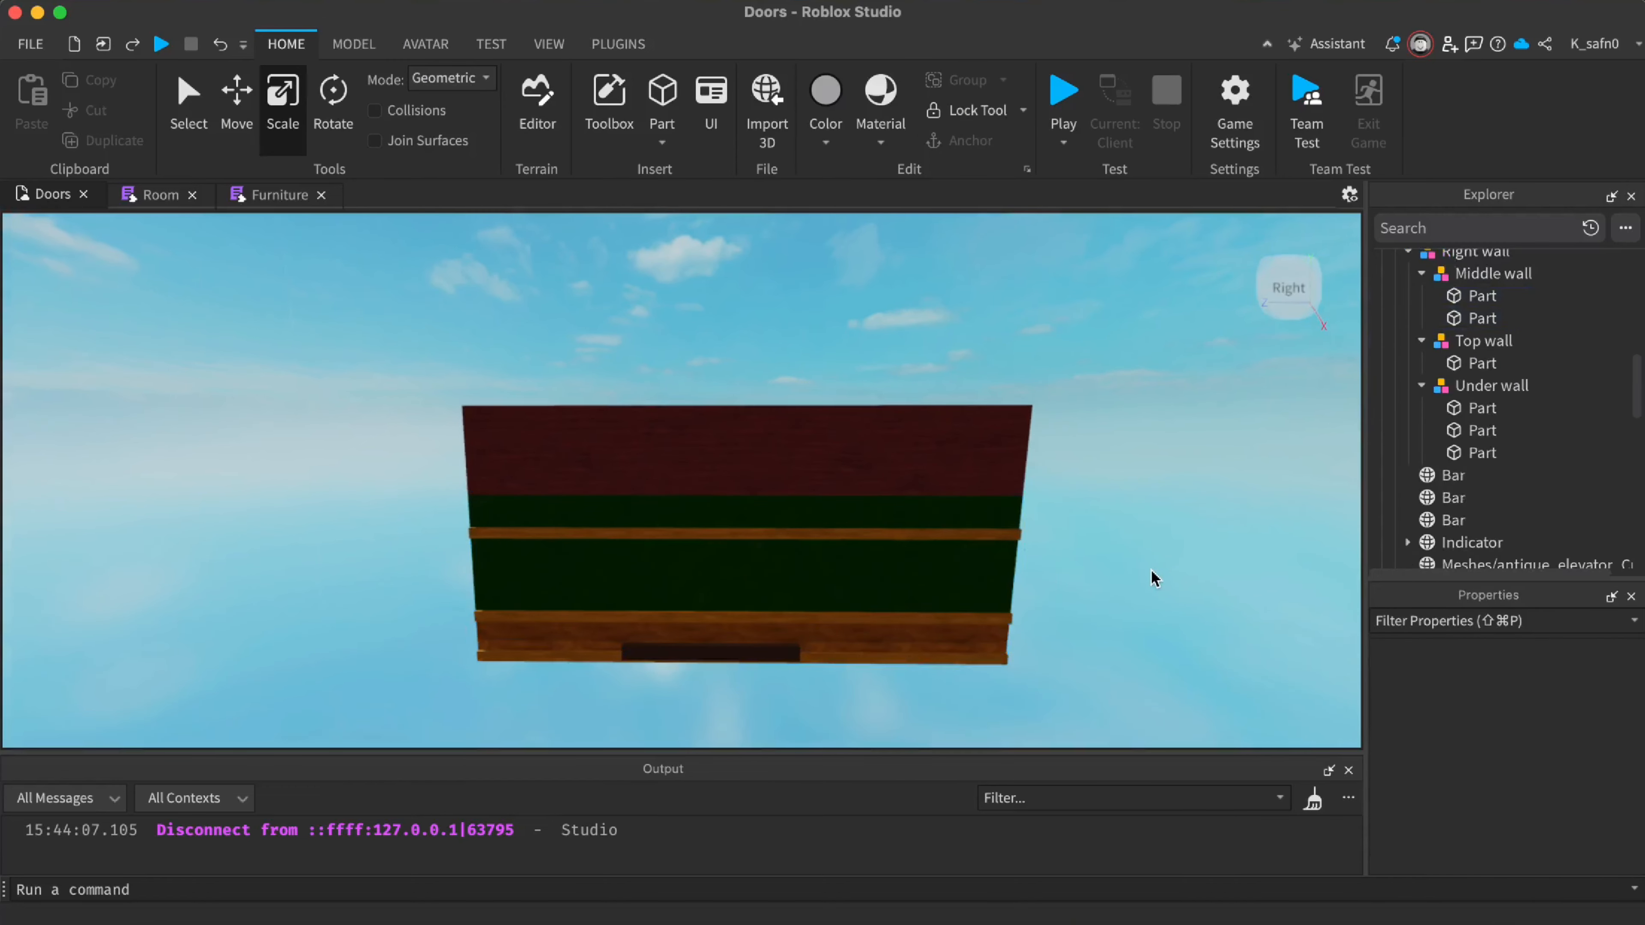
Move the whole Right wall model along its length by about -2.967 studs relative to the elevator
left_click(896, 517)
left_click_drag(797, 601, 764, 605)
key("super+z")
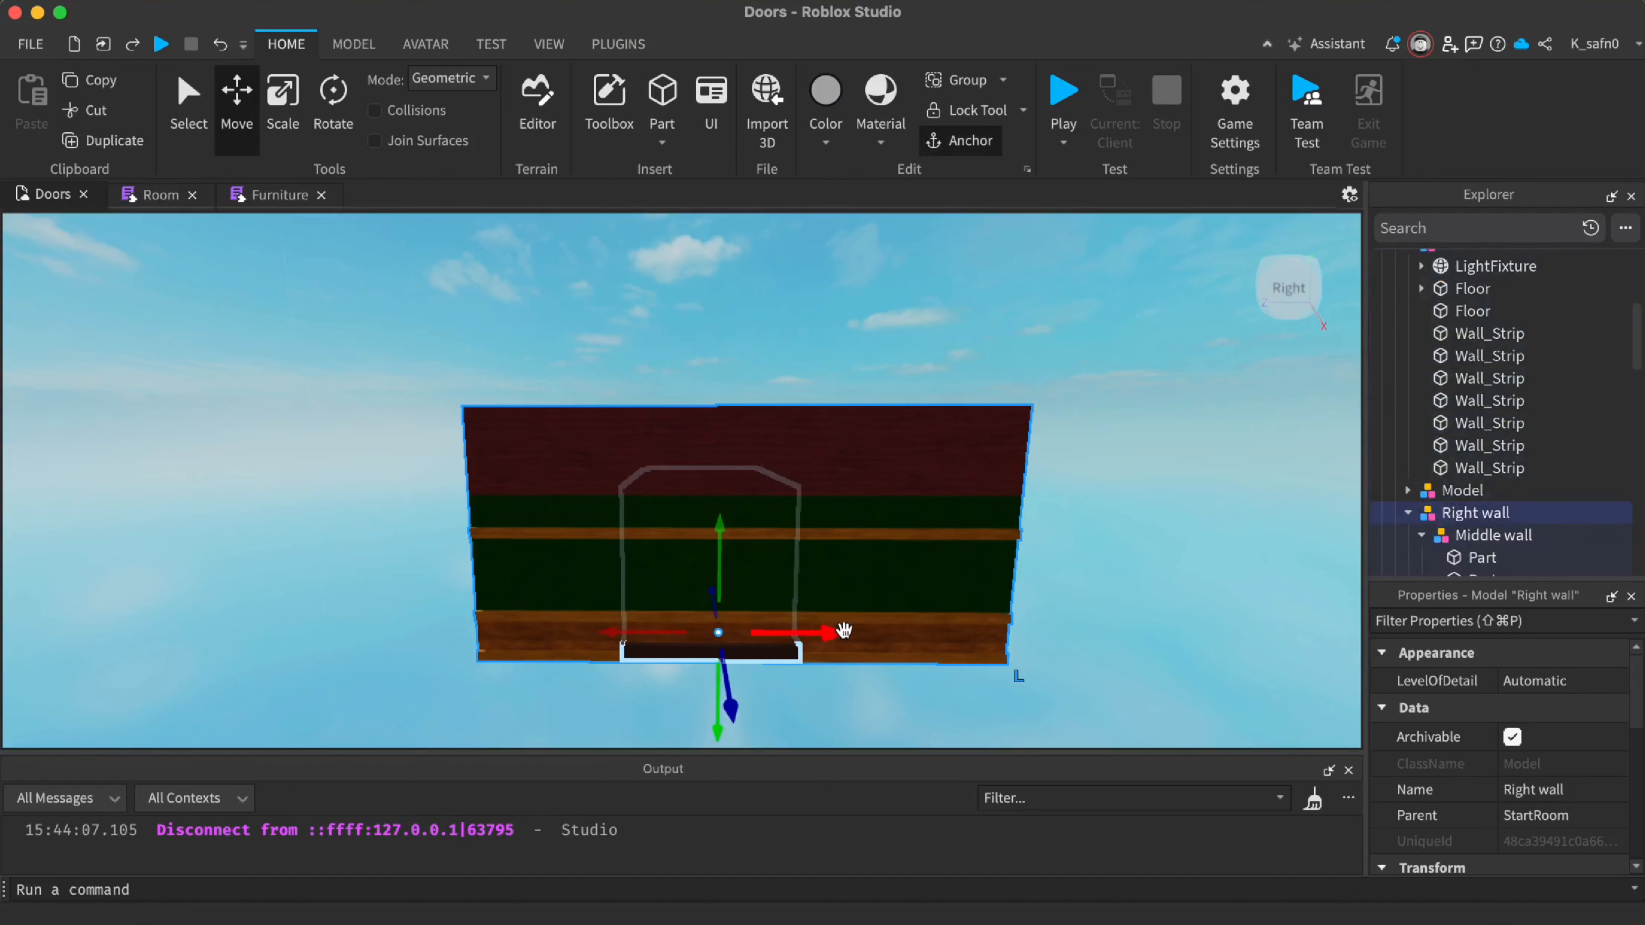
left_click_drag(844, 629, 810, 658)
right_click_drag(1056, 616, 1064, 617)
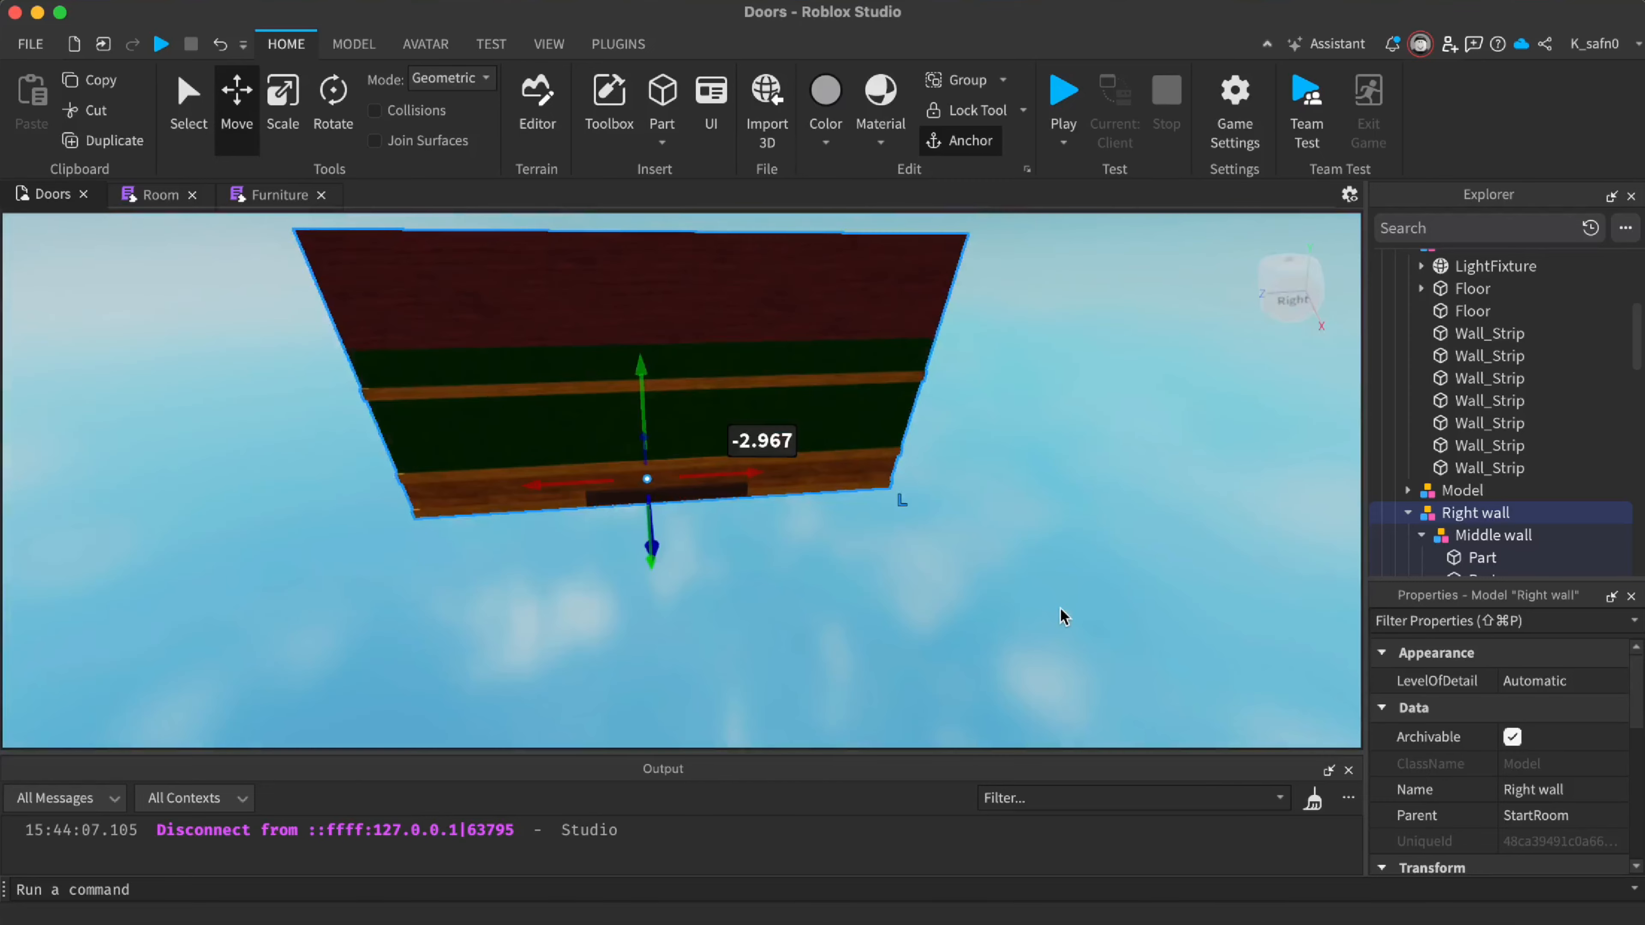
Playtest the game, inspect the start room's walls and ceiling from the server view, and stop the test
left_click(1058, 104)
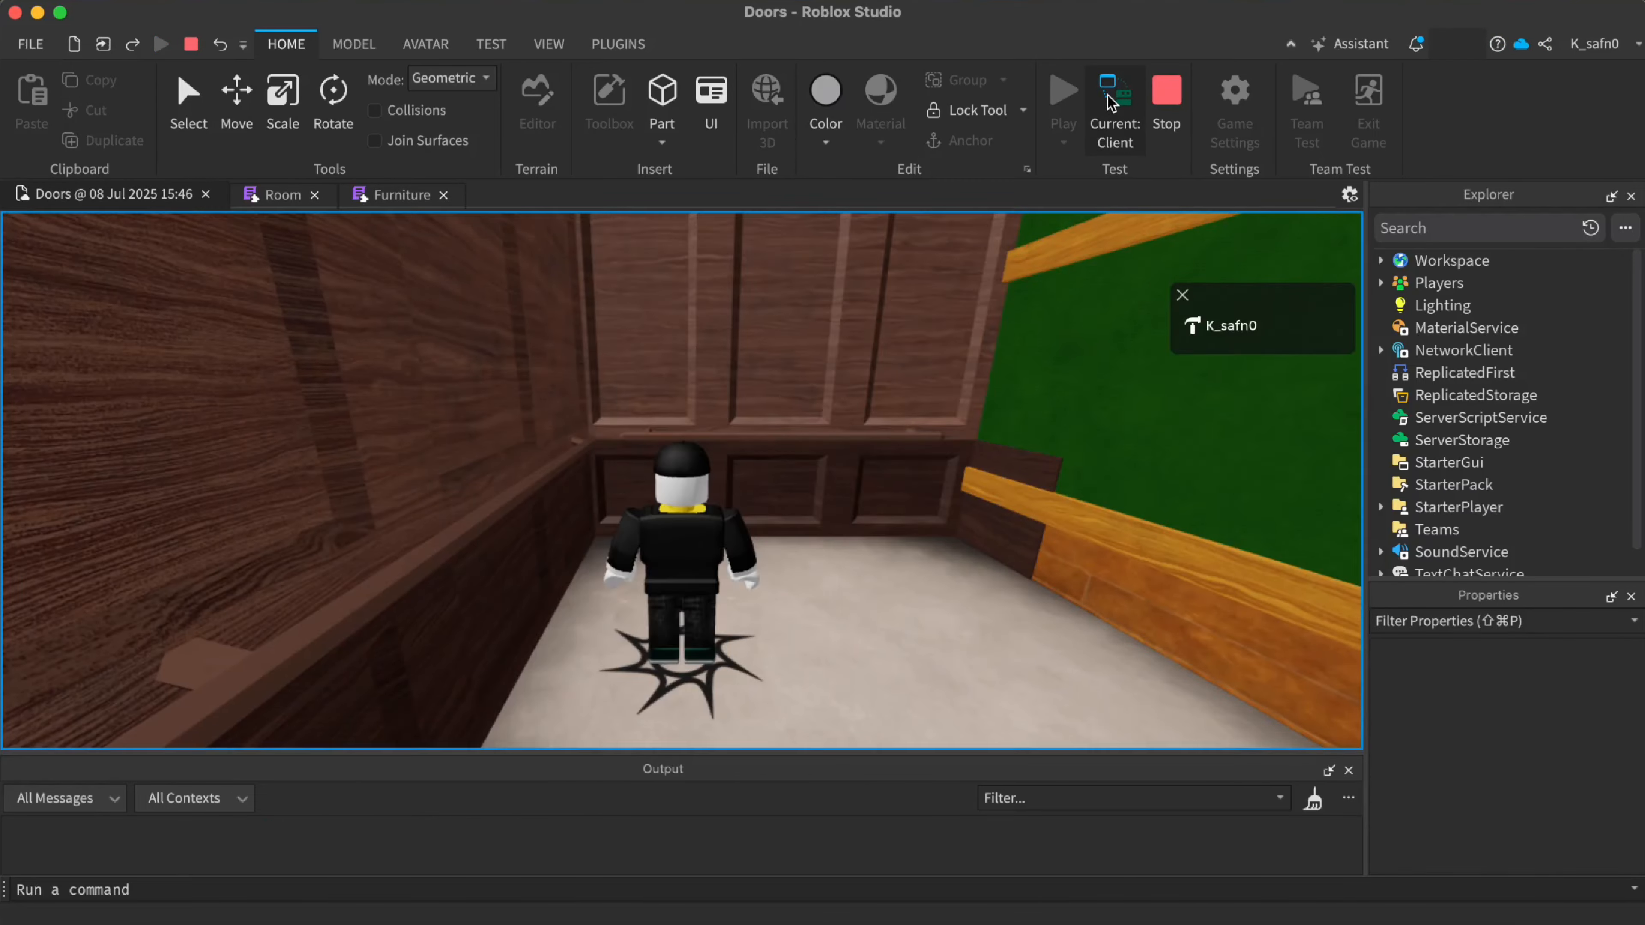
left_click(1109, 95)
key("w")
right_click_drag(932, 420, 931, 419)
key("d")
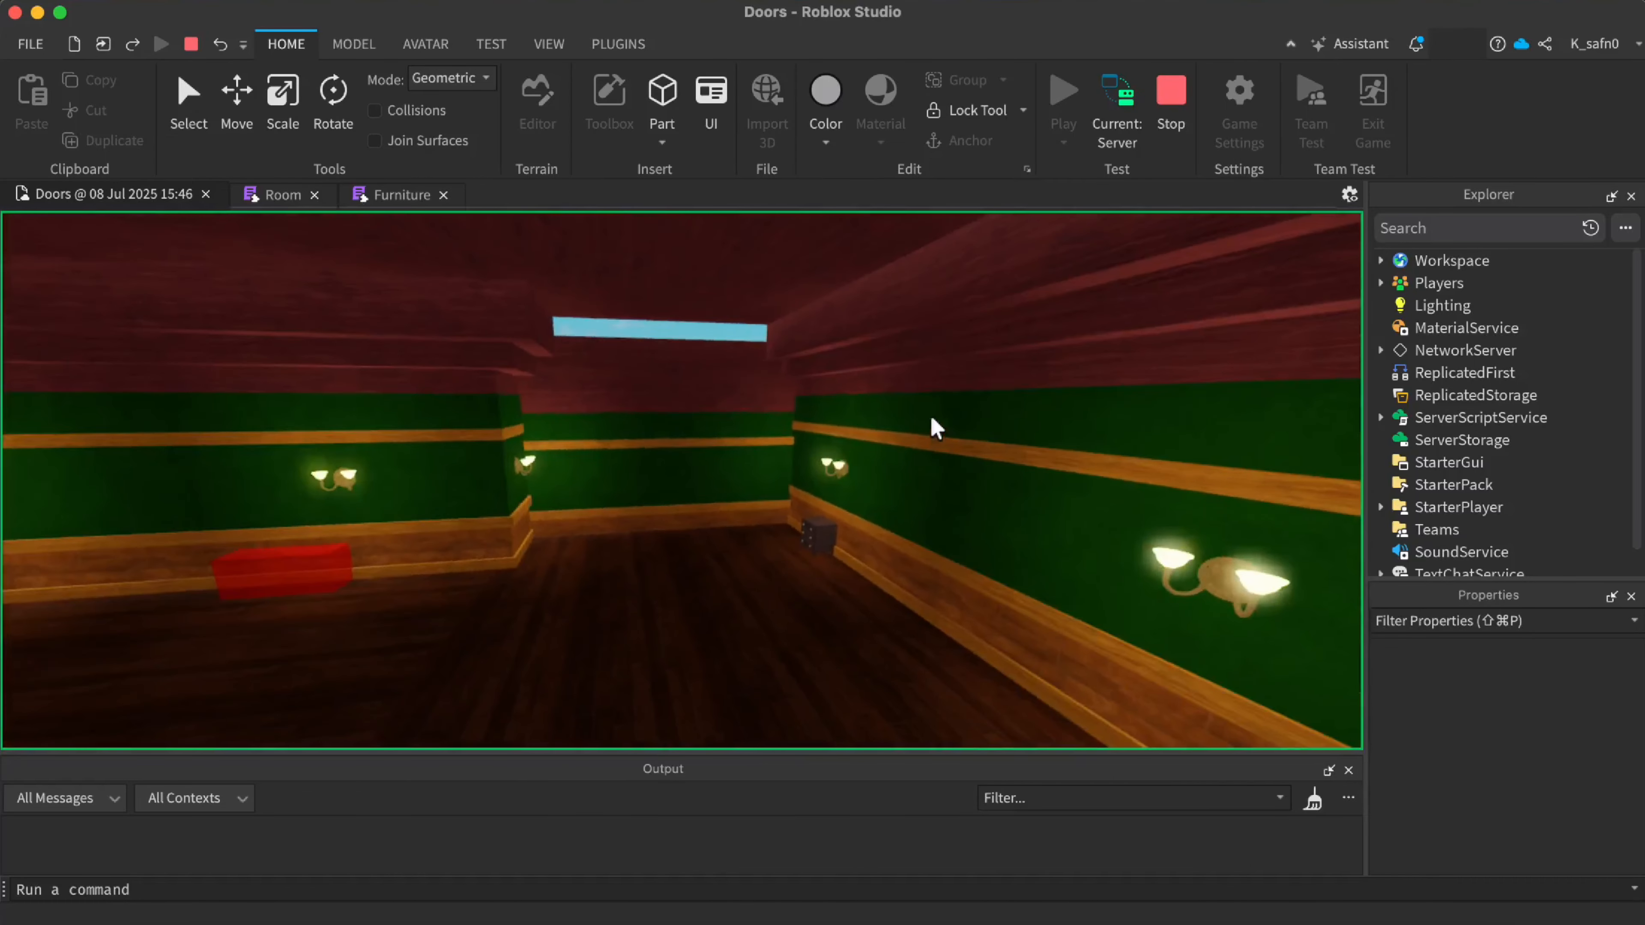
left_click(1127, 107)
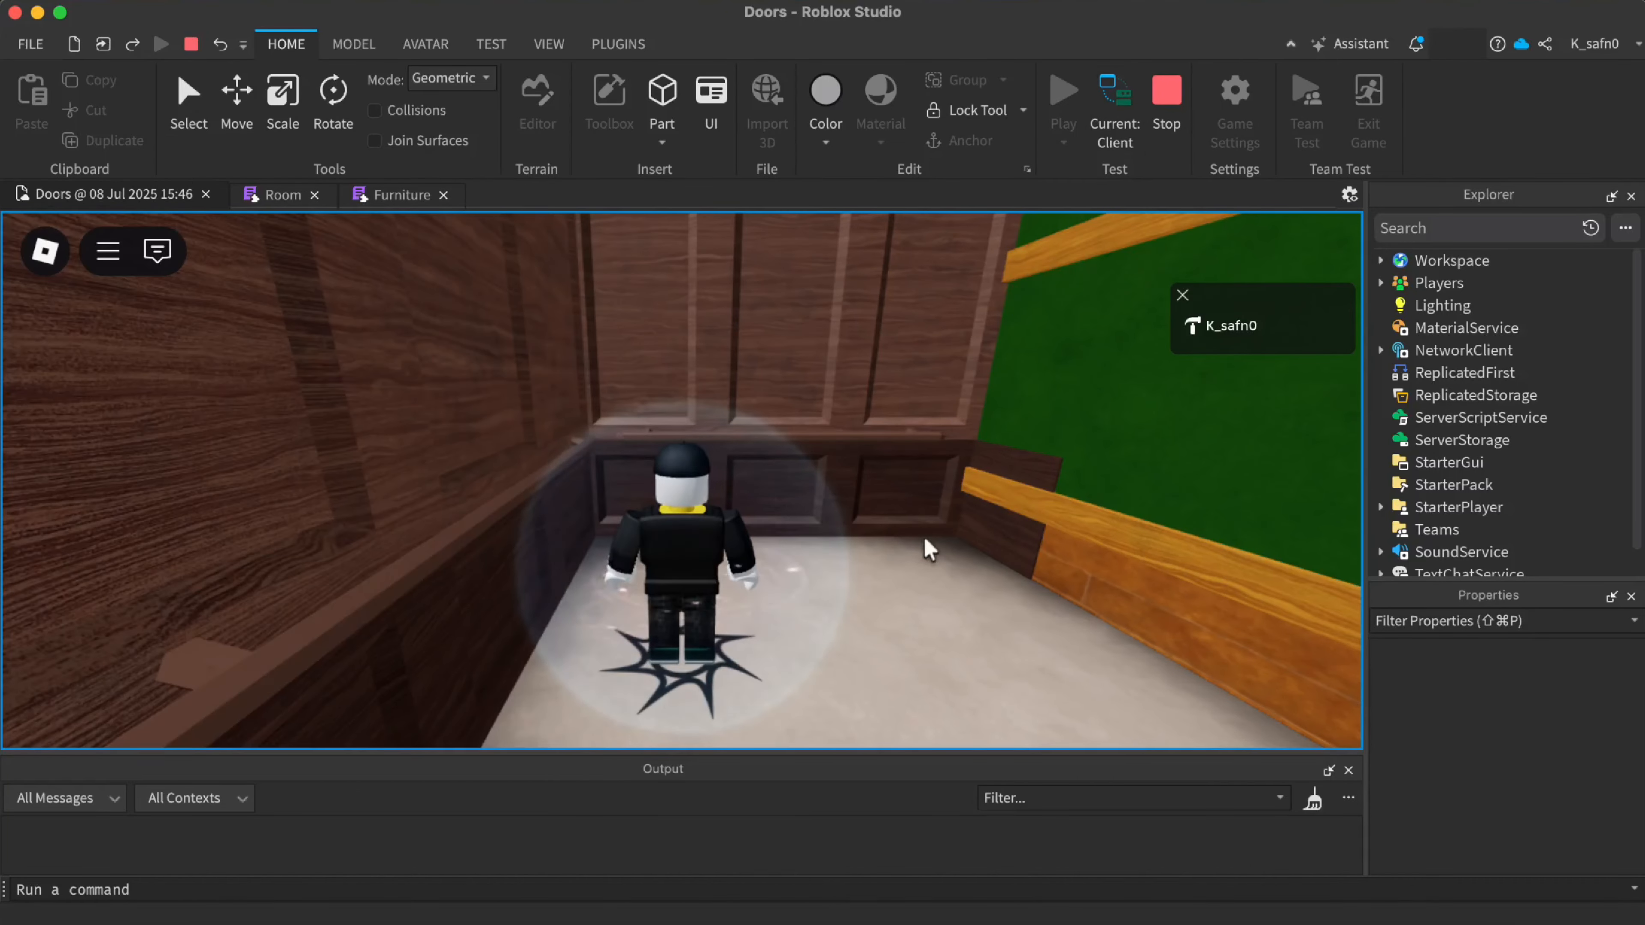
left_click(1170, 94)
Stretch the red Top wall part of the Right wall upward to make it taller
right_click_drag(1017, 484, 1017, 484)
key("s")
key("w")
left_click(675, 546, "alt")
key("super+3")
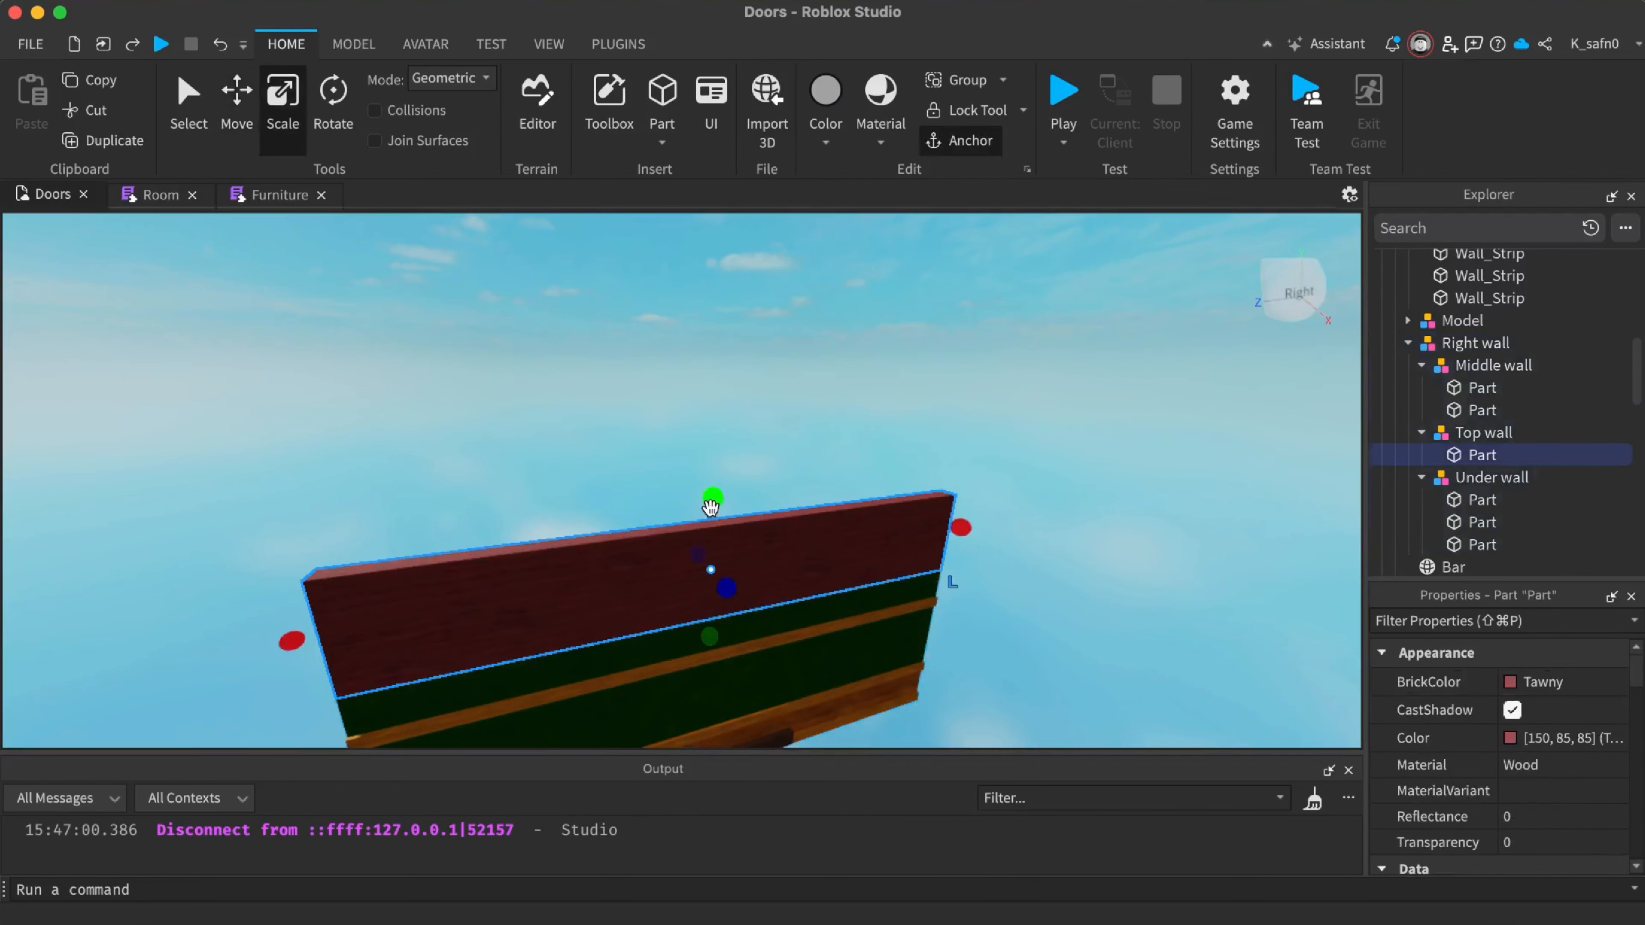
left_click_drag(711, 505, 727, 427)
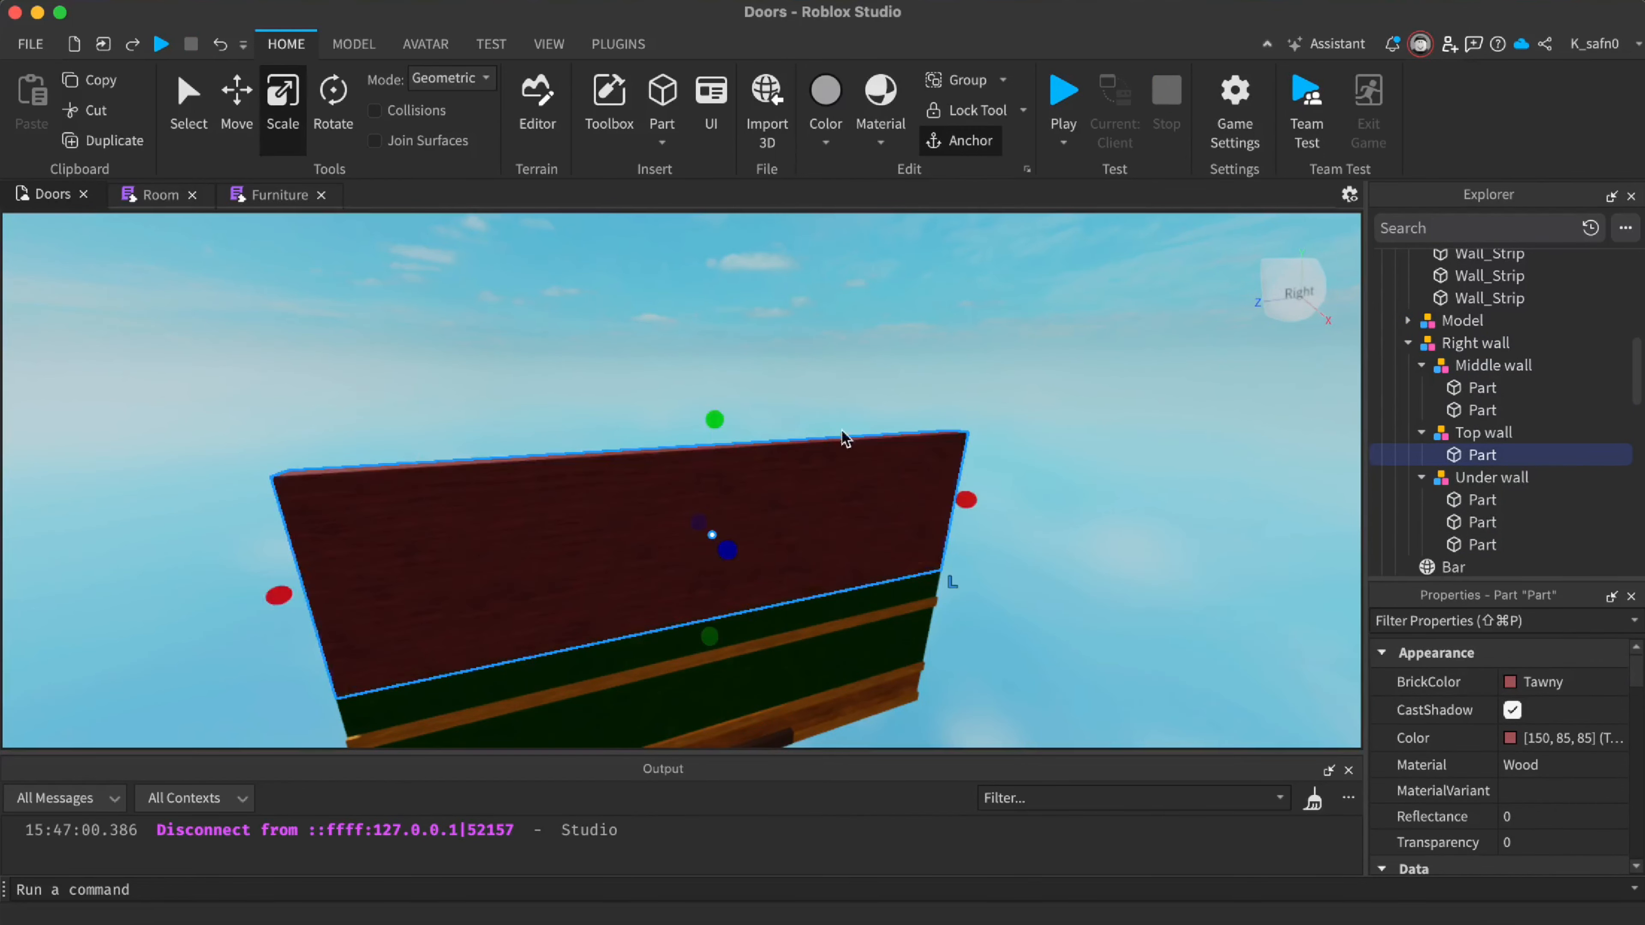
Duplicate the green Middle wall panel of the moved wall and shrink the copy to the elevator entrance's left side
left_click(916, 400)
key("w")
right_click_drag(916, 399, 916, 400)
key("s")
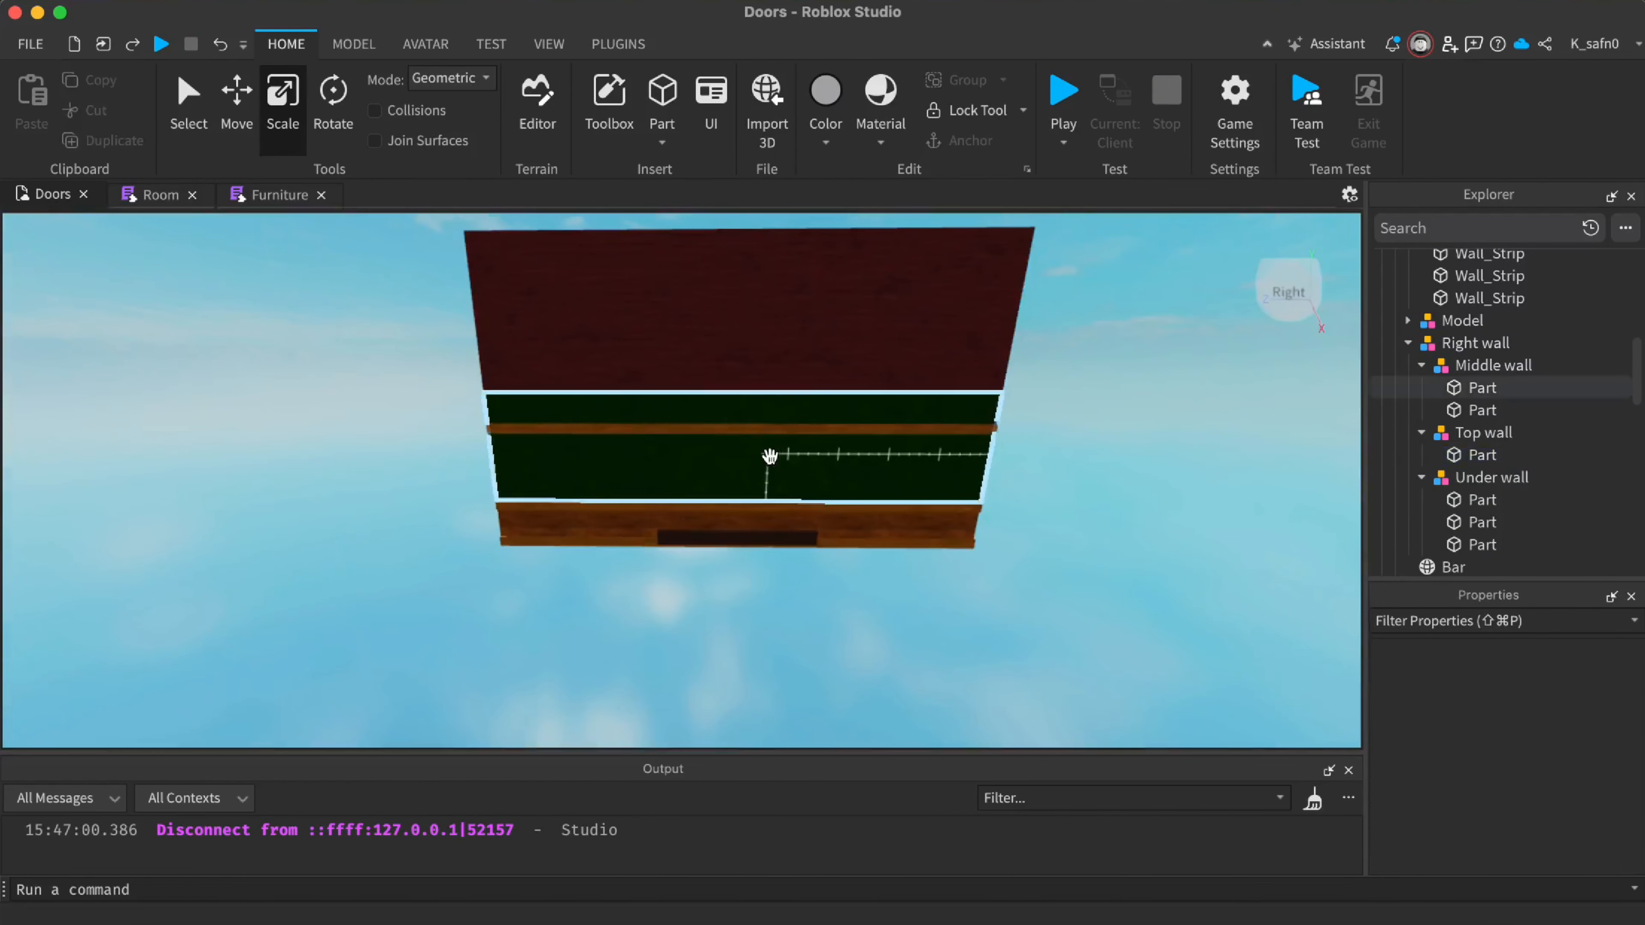
left_click(769, 456)
right_click_drag(769, 457, 770, 456)
key("w")
key("super+d")
left_click_drag(1039, 498, 637, 598)
Shrink the original green panel to the elevator's right side and fine-tune the left panel against the entrance's edge
left_click(667, 546, "alt")
left_click_drag(352, 510, 796, 566)
left_click(555, 528)
left_click_drag(636, 503, 632, 525)
left_click(902, 661)
Duplicate the wooden strip across Middle wall and shrink the two pieces to either side of the elevator entrance
right_click_drag(896, 632, 896, 632)
key("w")
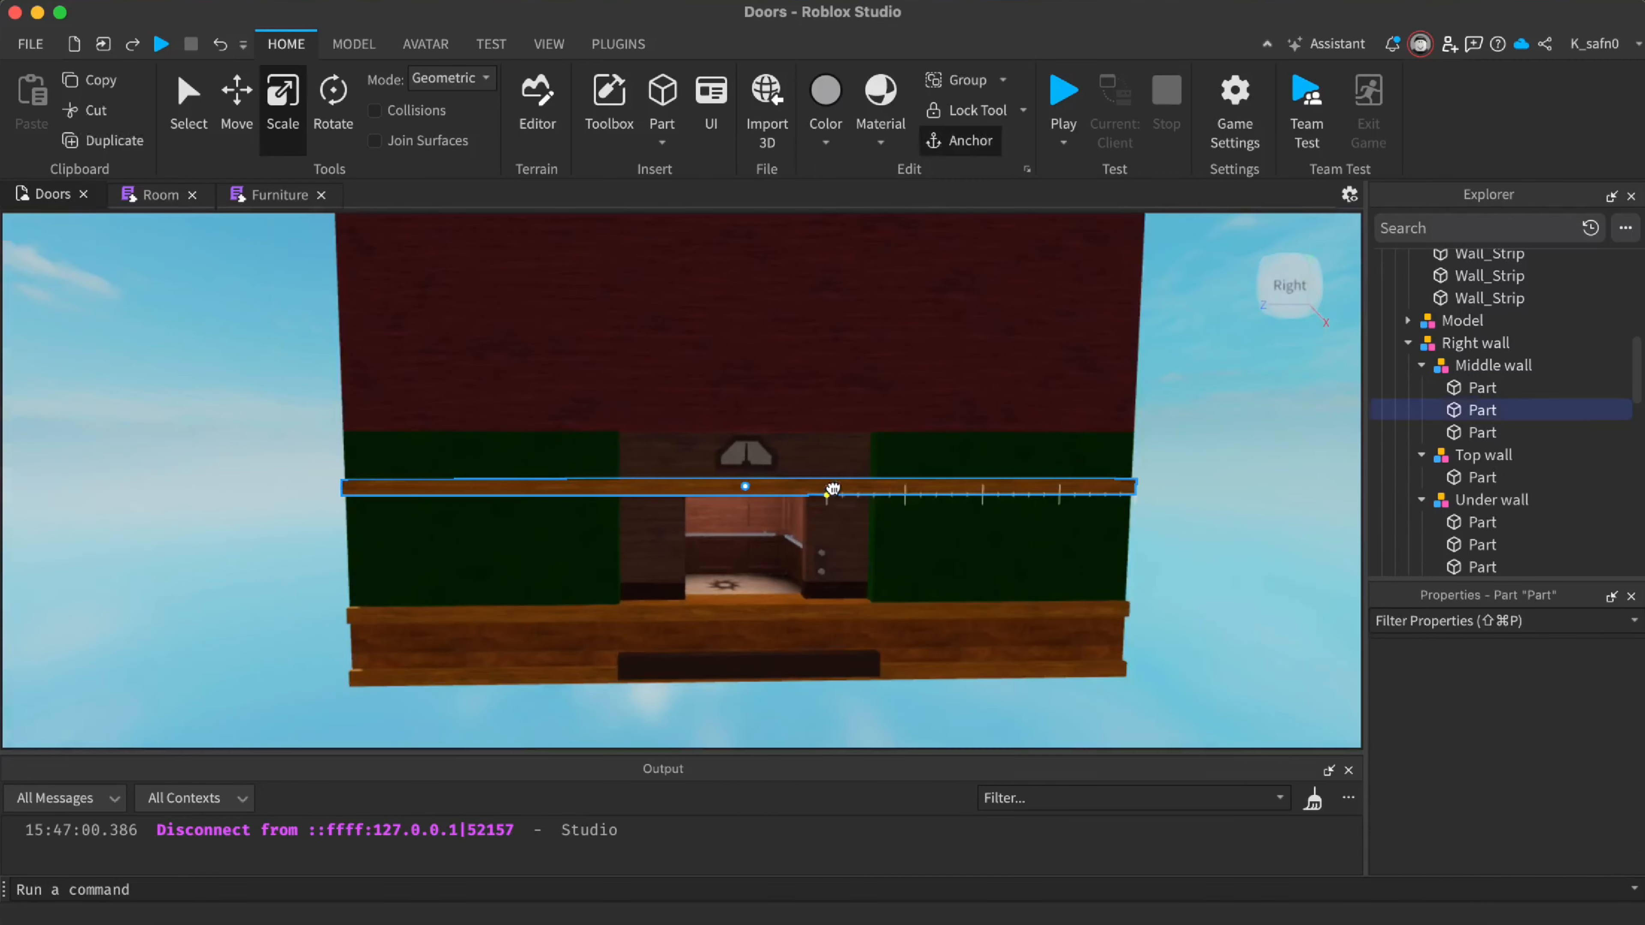
left_click_drag(1144, 488, 1144, 494)
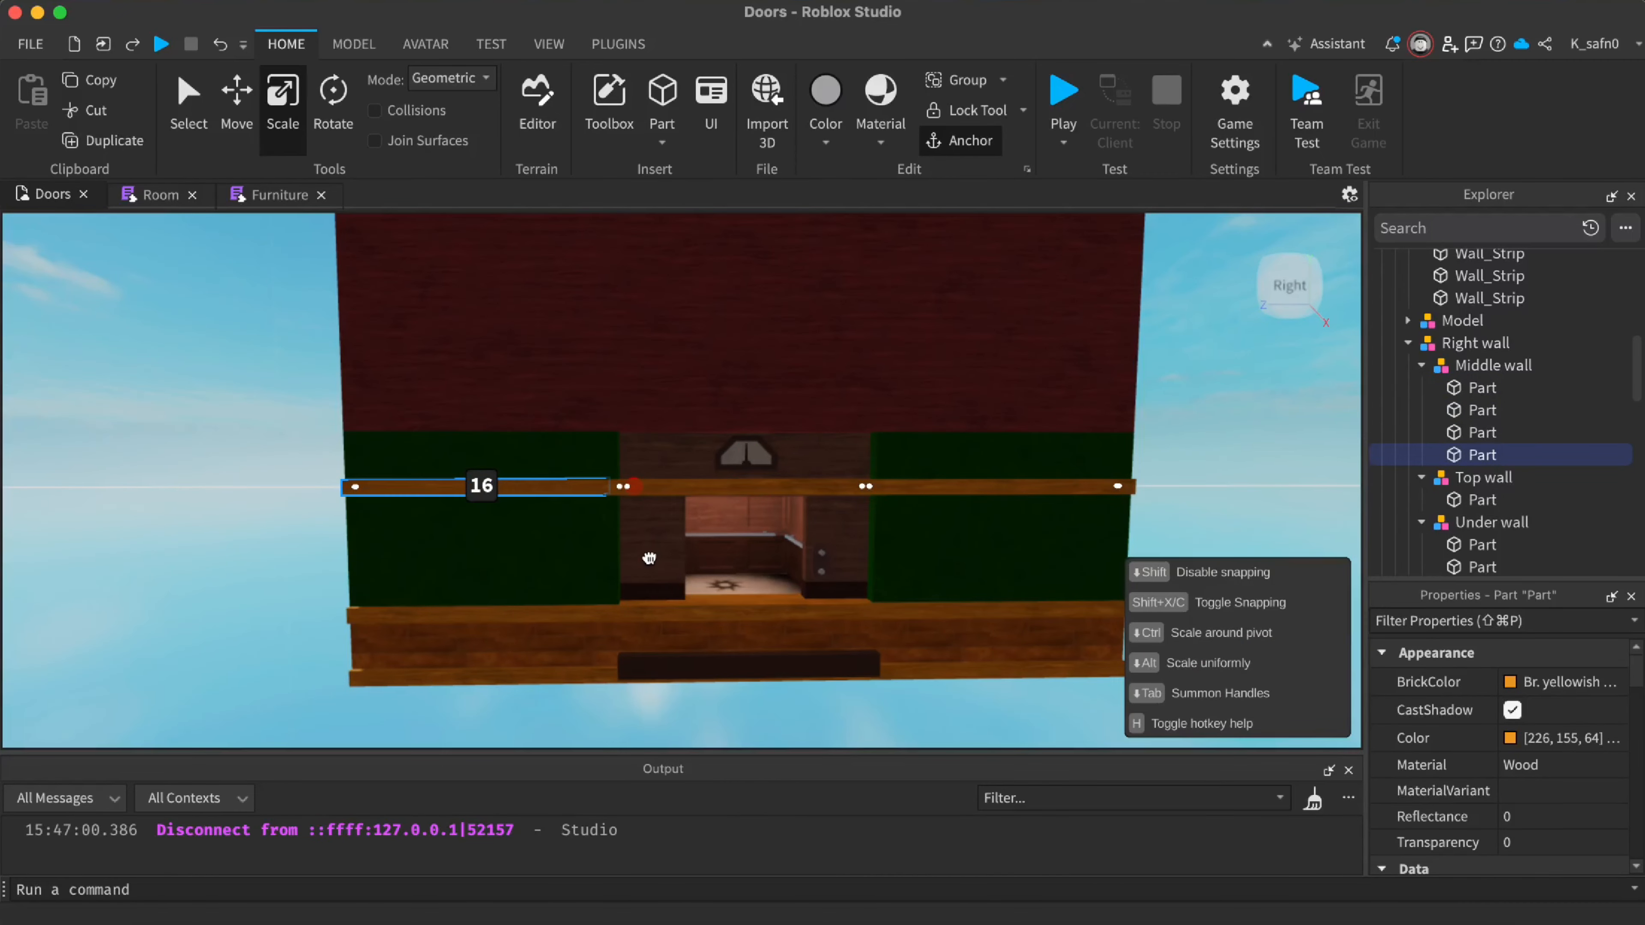
left_click_drag(649, 559, 651, 556)
left_click(655, 491, "alt")
left_click_drag(317, 487, 316, 486)
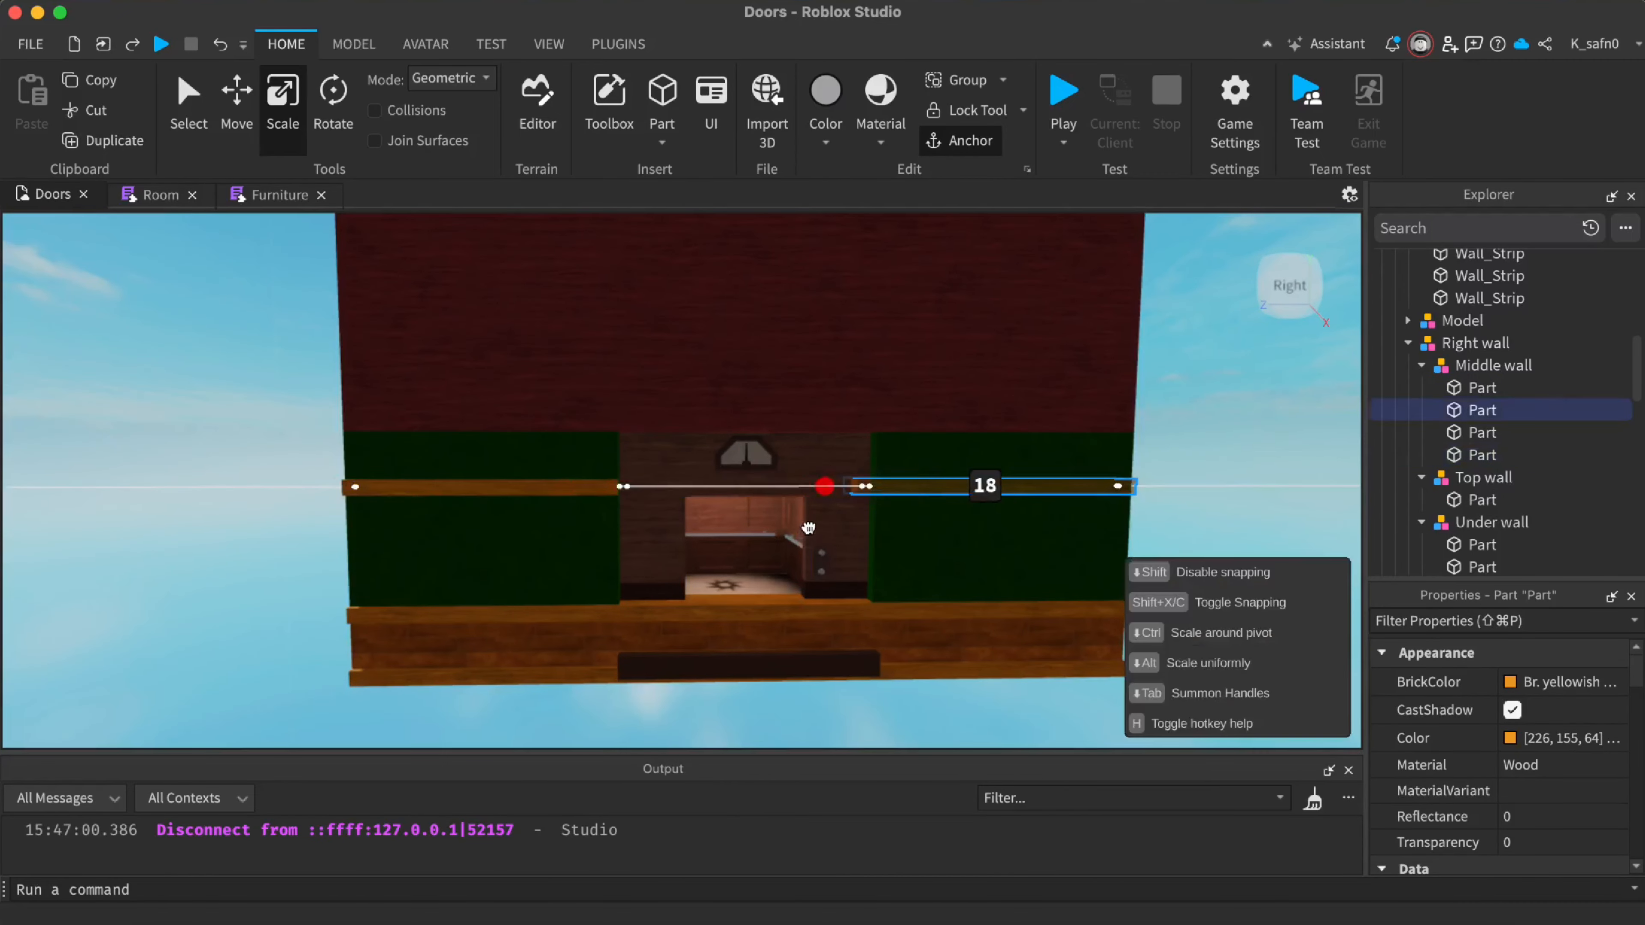
left_click_drag(829, 516, 829, 516)
Duplicate the upper wooden trim of Under wall and shrink the two pieces to either side of the elevator entrance
right_click_drag(842, 521, 856, 525)
key("w")
left_click(687, 413, "alt")
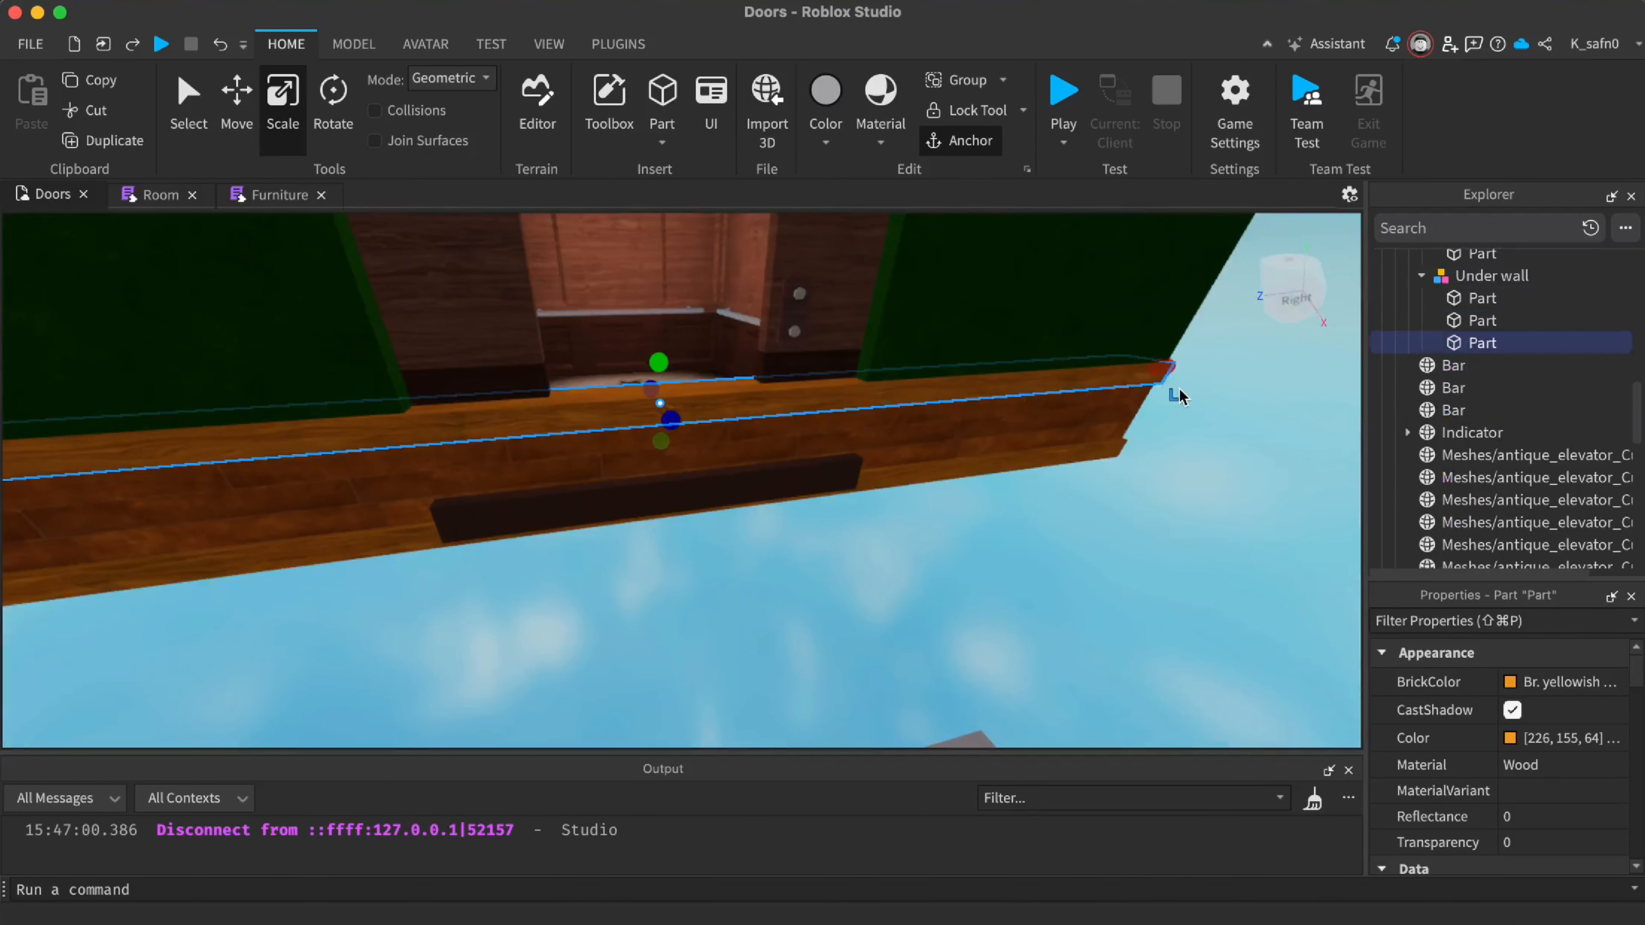
right_click_drag(1181, 394, 1085, 575)
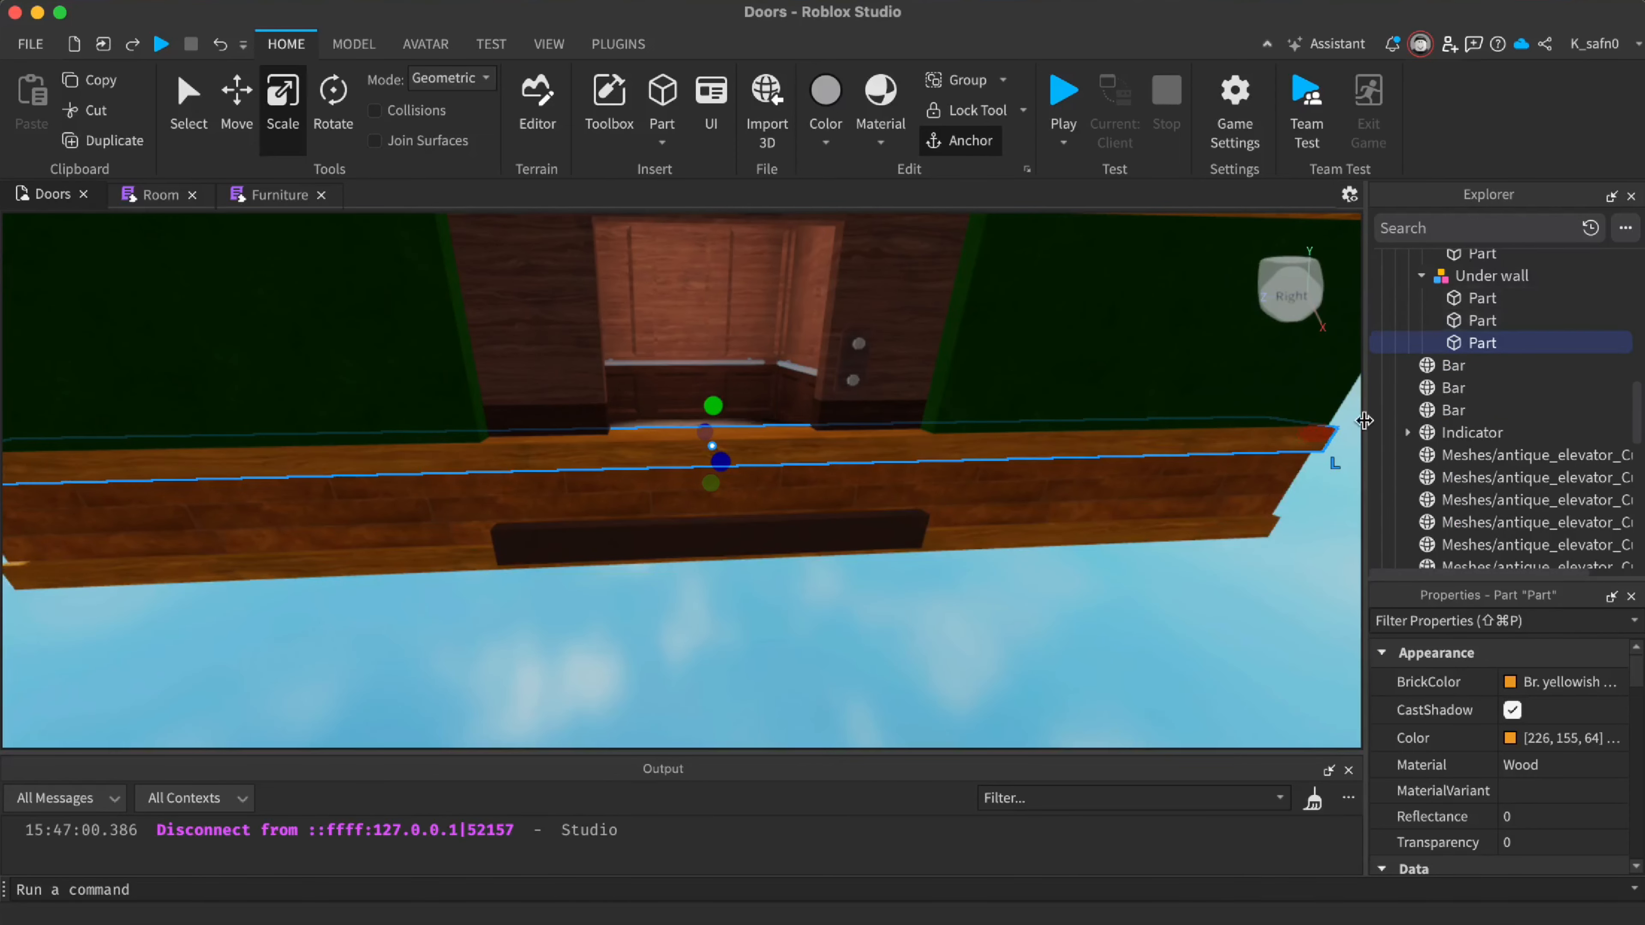
left_click_drag(1309, 430, 510, 536)
left_click(601, 440, "alt")
right_click_drag(601, 440, 368, 383)
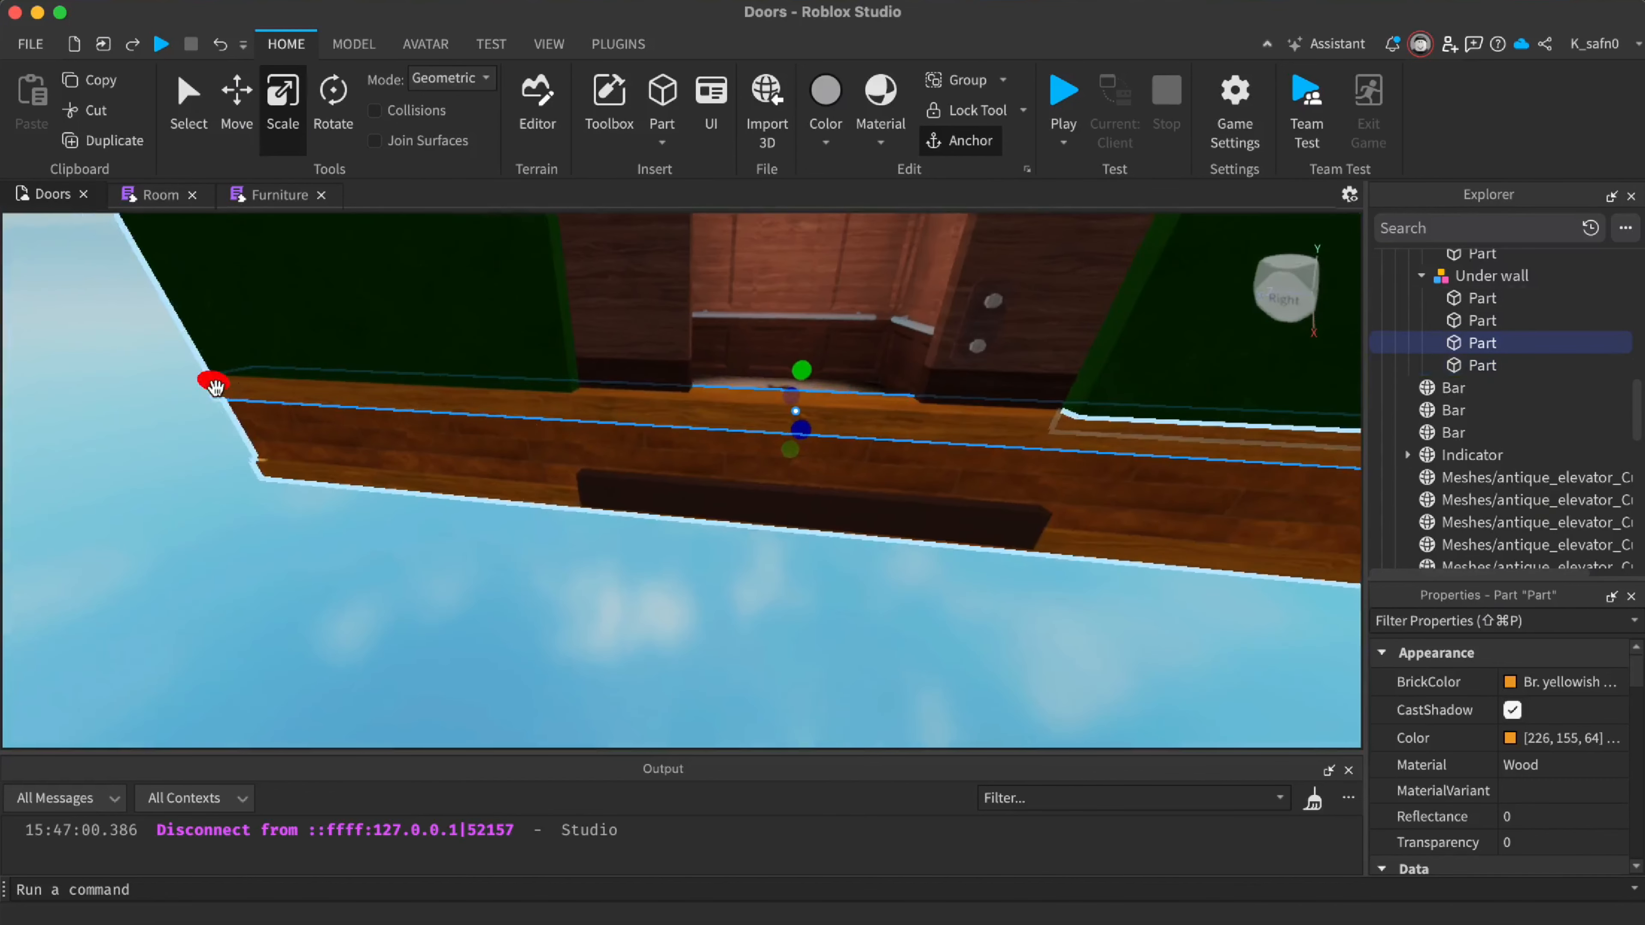
left_click_drag(215, 385, 916, 518)
left_click_drag(1021, 502, 1006, 503)
Duplicate the wood-plank panel of Under wall and shrink the two pieces to either side of the elevator entrance
left_click(1055, 497, "alt")
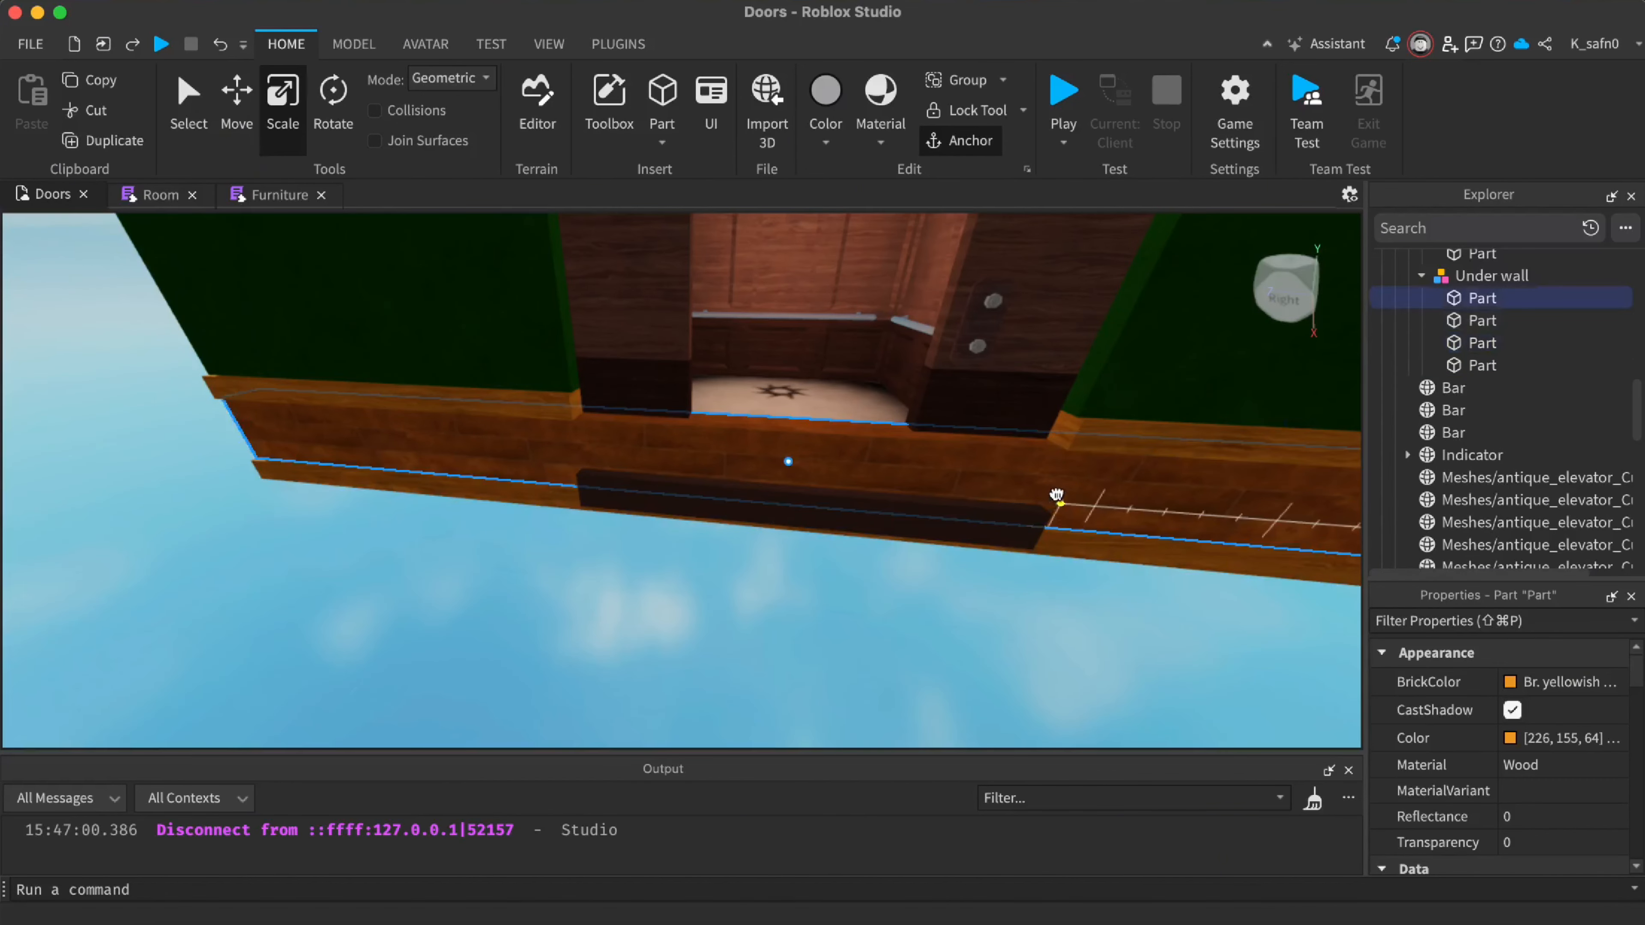
key("super+d")
right_click_drag(1054, 497, 1192, 518)
left_click_drag(1200, 511, 642, 629)
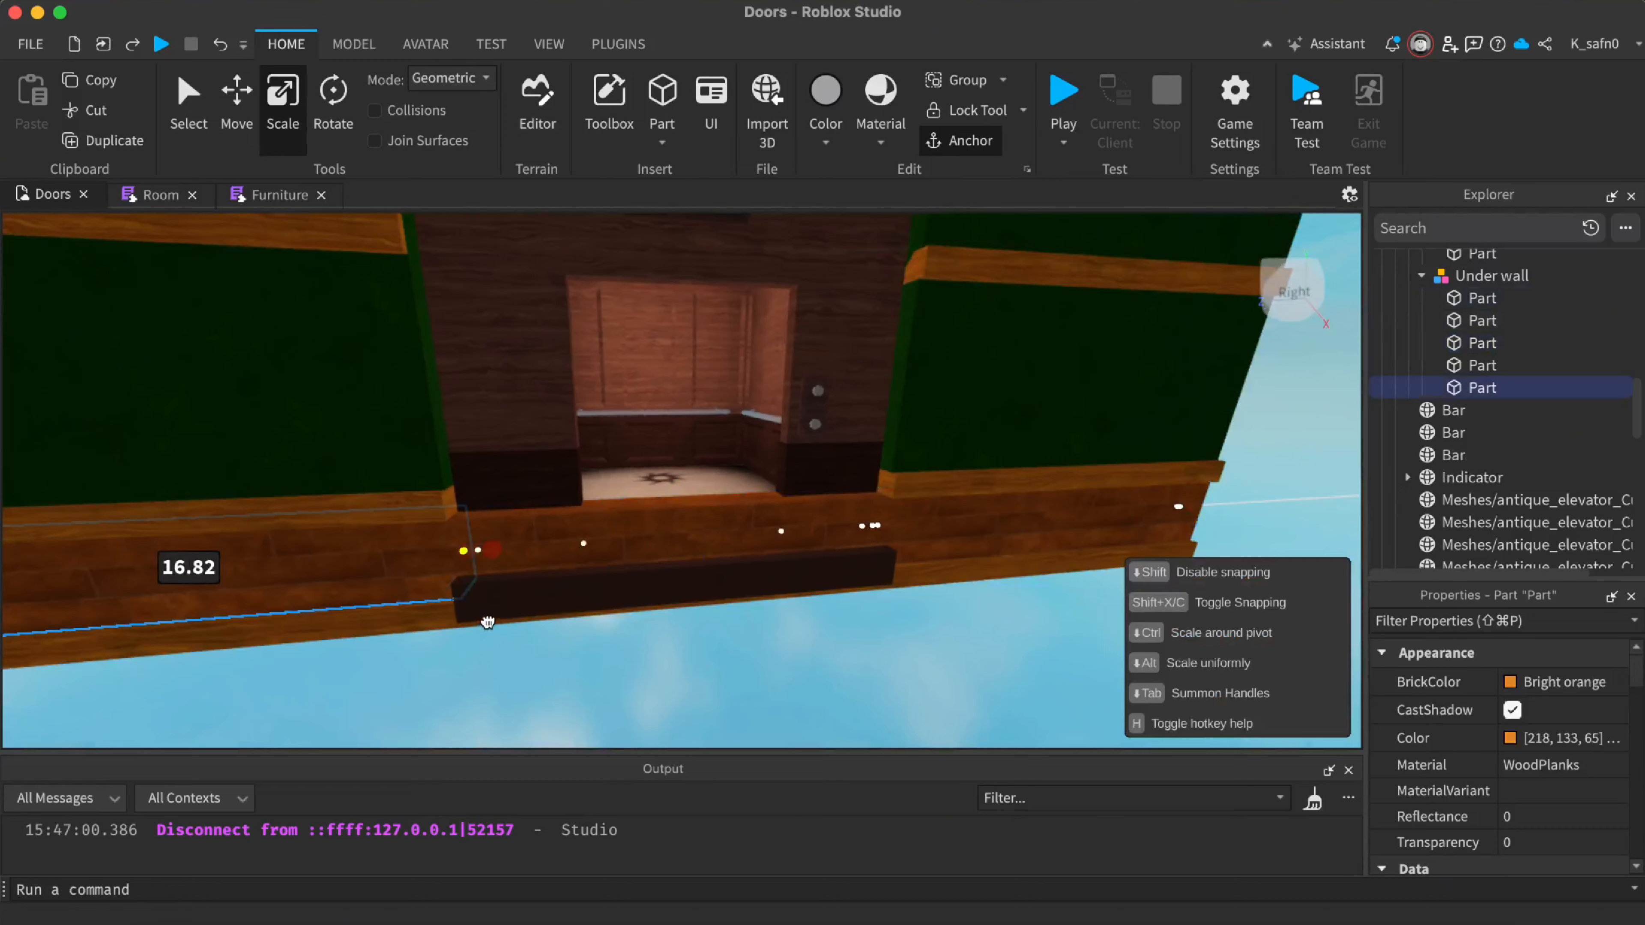
left_click_drag(488, 622, 490, 619)
left_click(575, 526, "alt")
right_click_drag(575, 526, 389, 493)
left_click_drag(283, 446, 1018, 567)
right_click_drag(1019, 567, 1087, 587)
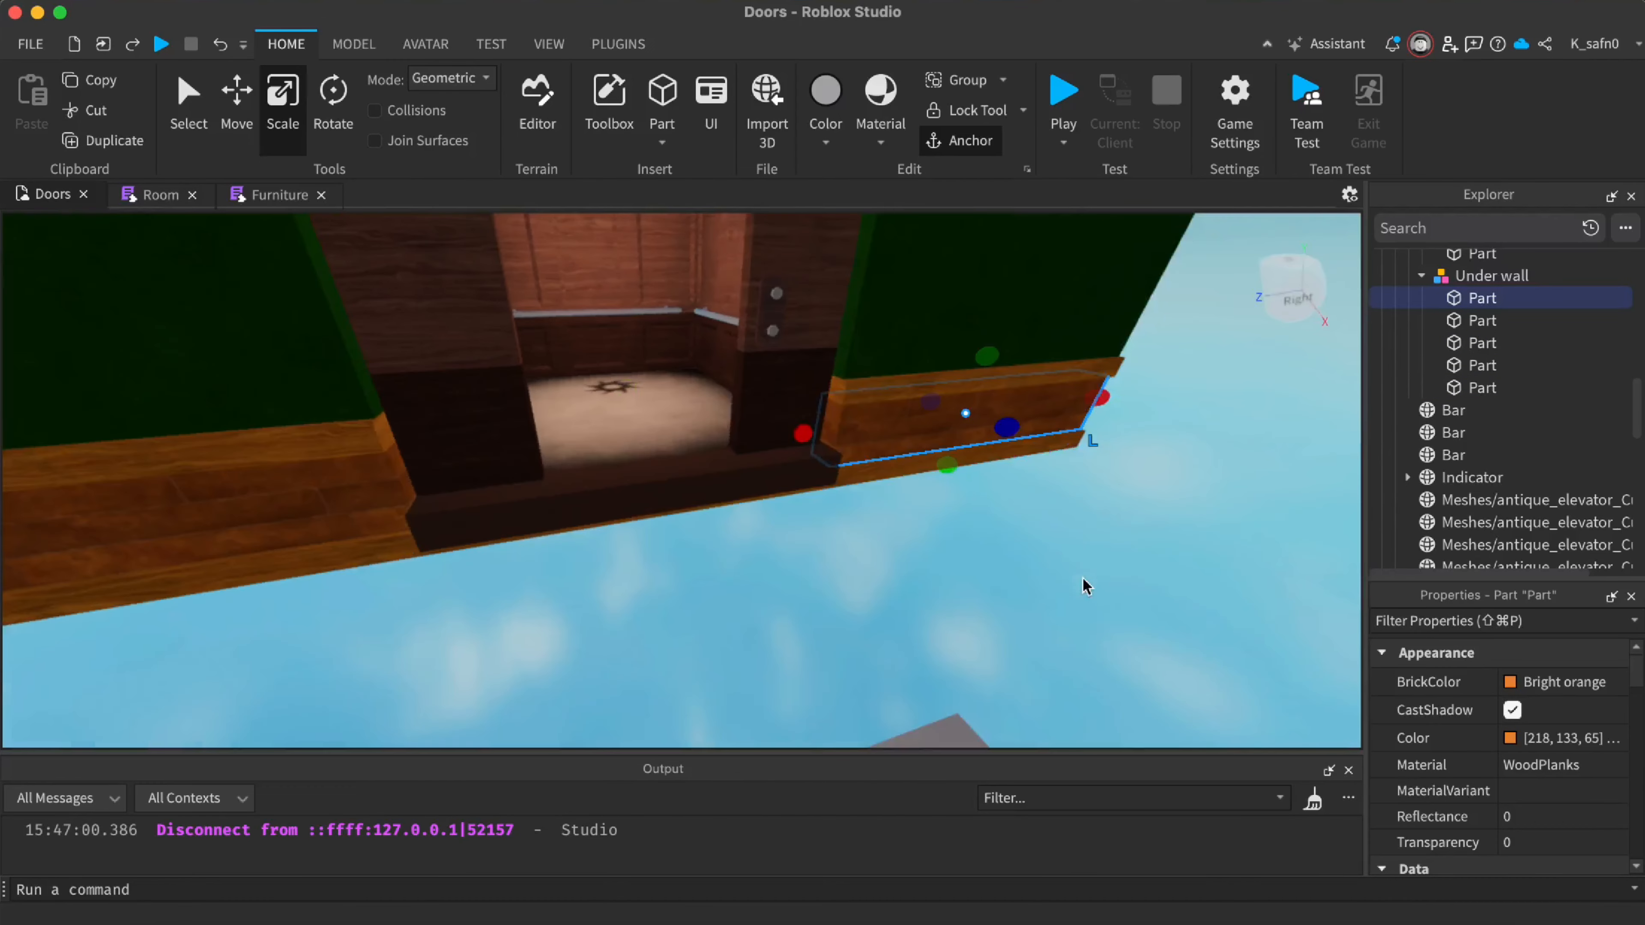
Duplicate the bottom wooden trim of Under wall and shrink the two pieces to either side of the elevator entrance
left_click(906, 475, "alt")
key("super+d")
left_click_drag(1085, 432, 472, 621)
right_click_drag(471, 621, 481, 573)
left_click(864, 513, "alt")
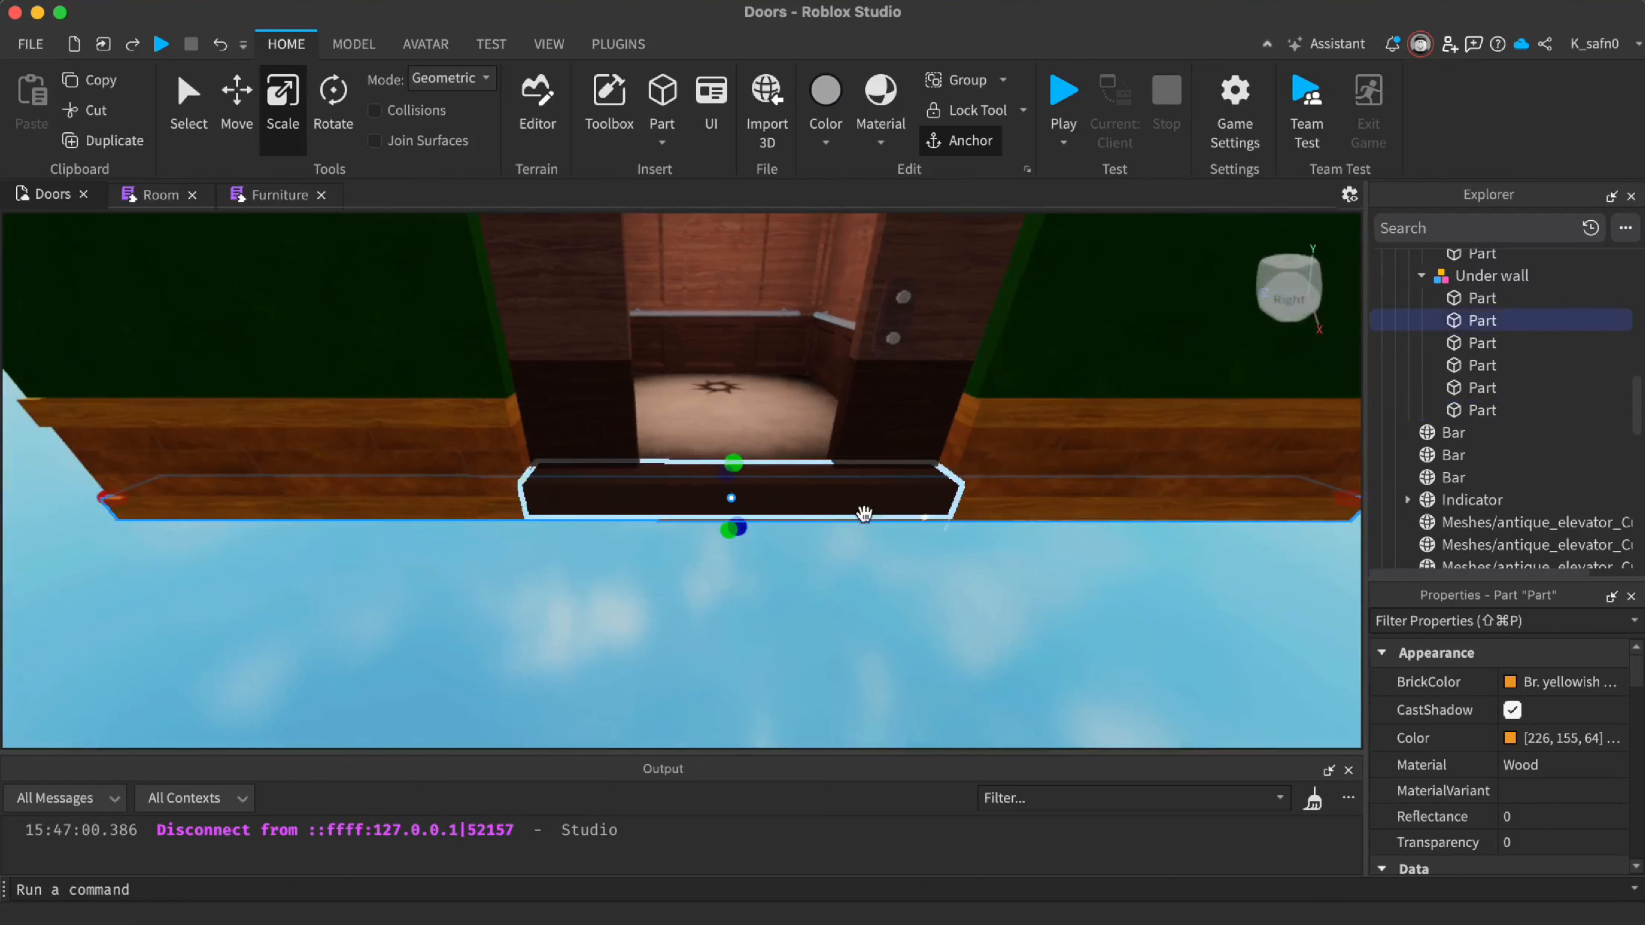
left_click_drag(120, 495, 911, 534)
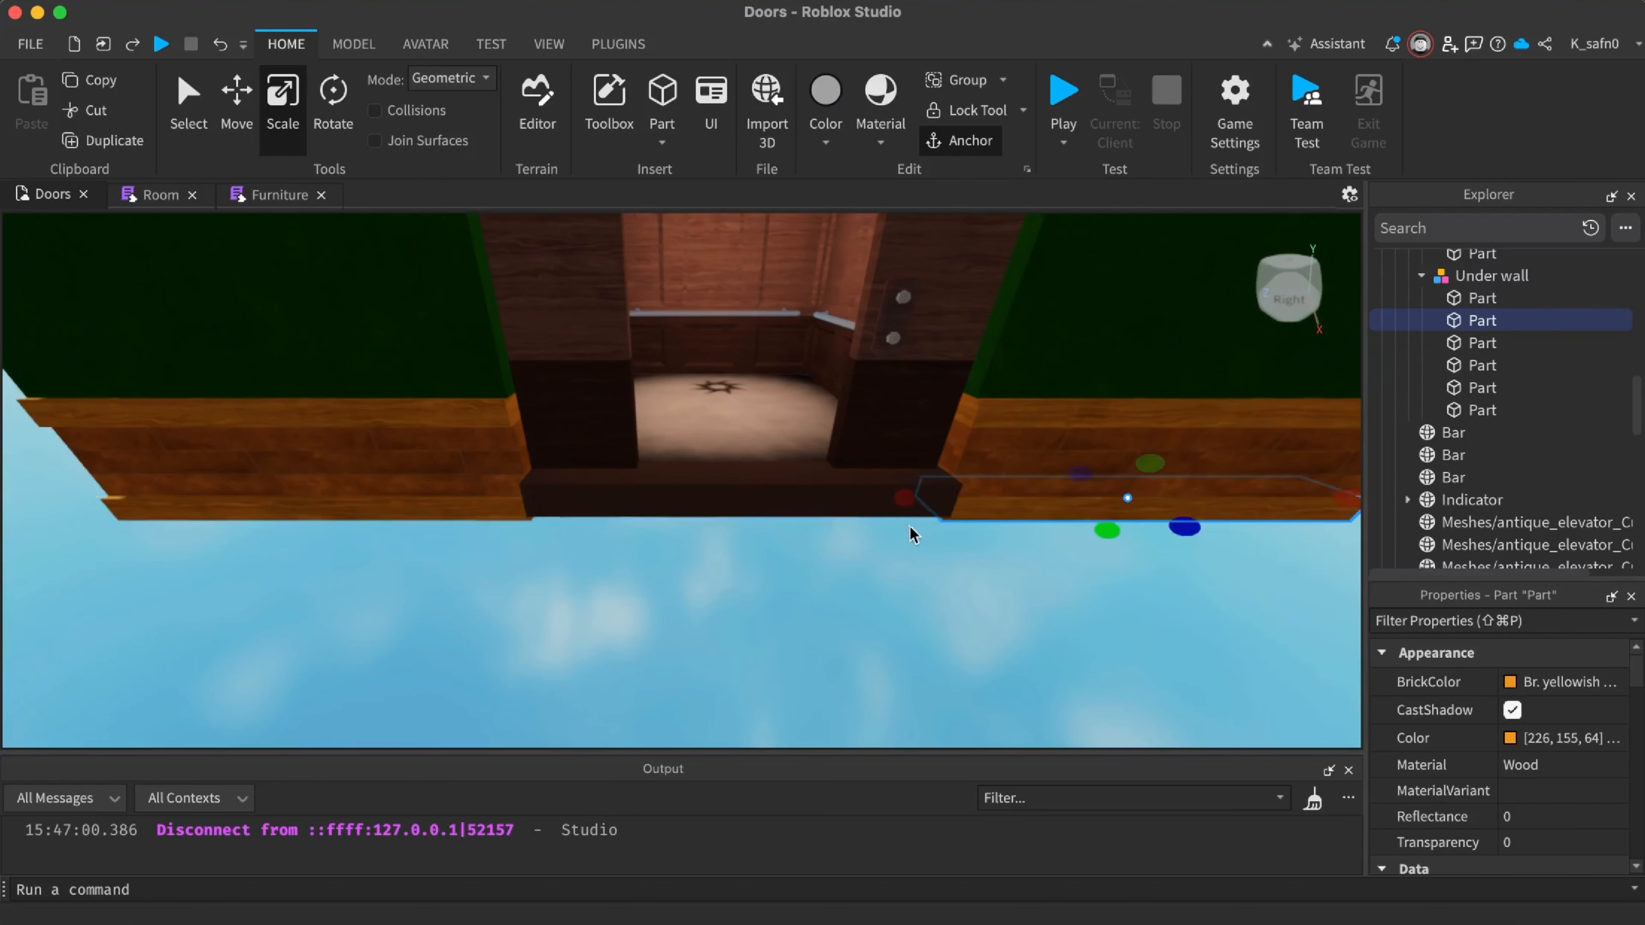
right_click_drag(911, 534, 874, 546)
left_click(874, 546)
Fine-tune the length of the right wood-plank panel so its inner end meets the elevator's edge
scroll(872, 541, "down", 3)
scroll(767, 494, "up", 5)
left_click(766, 495, "alt")
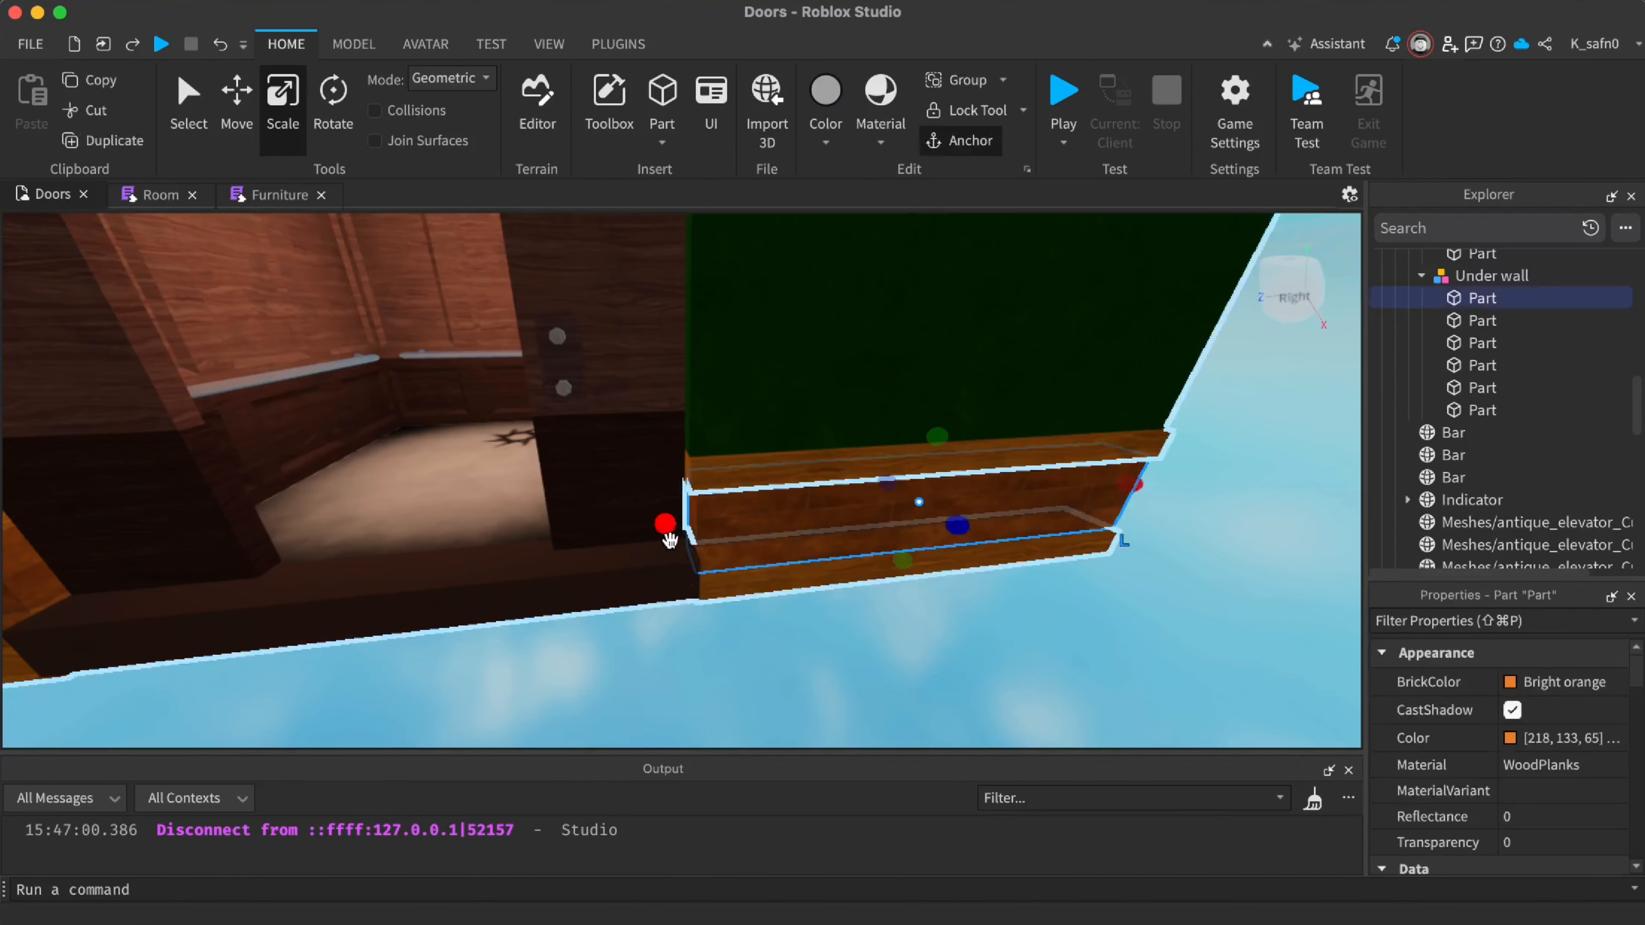
left_click_drag(665, 538, 696, 572)
left_click(866, 661)
Check the whole wall, clear the selection and collapse the wall groups and the start room in the object hierarchy
scroll(867, 659, "down", 8)
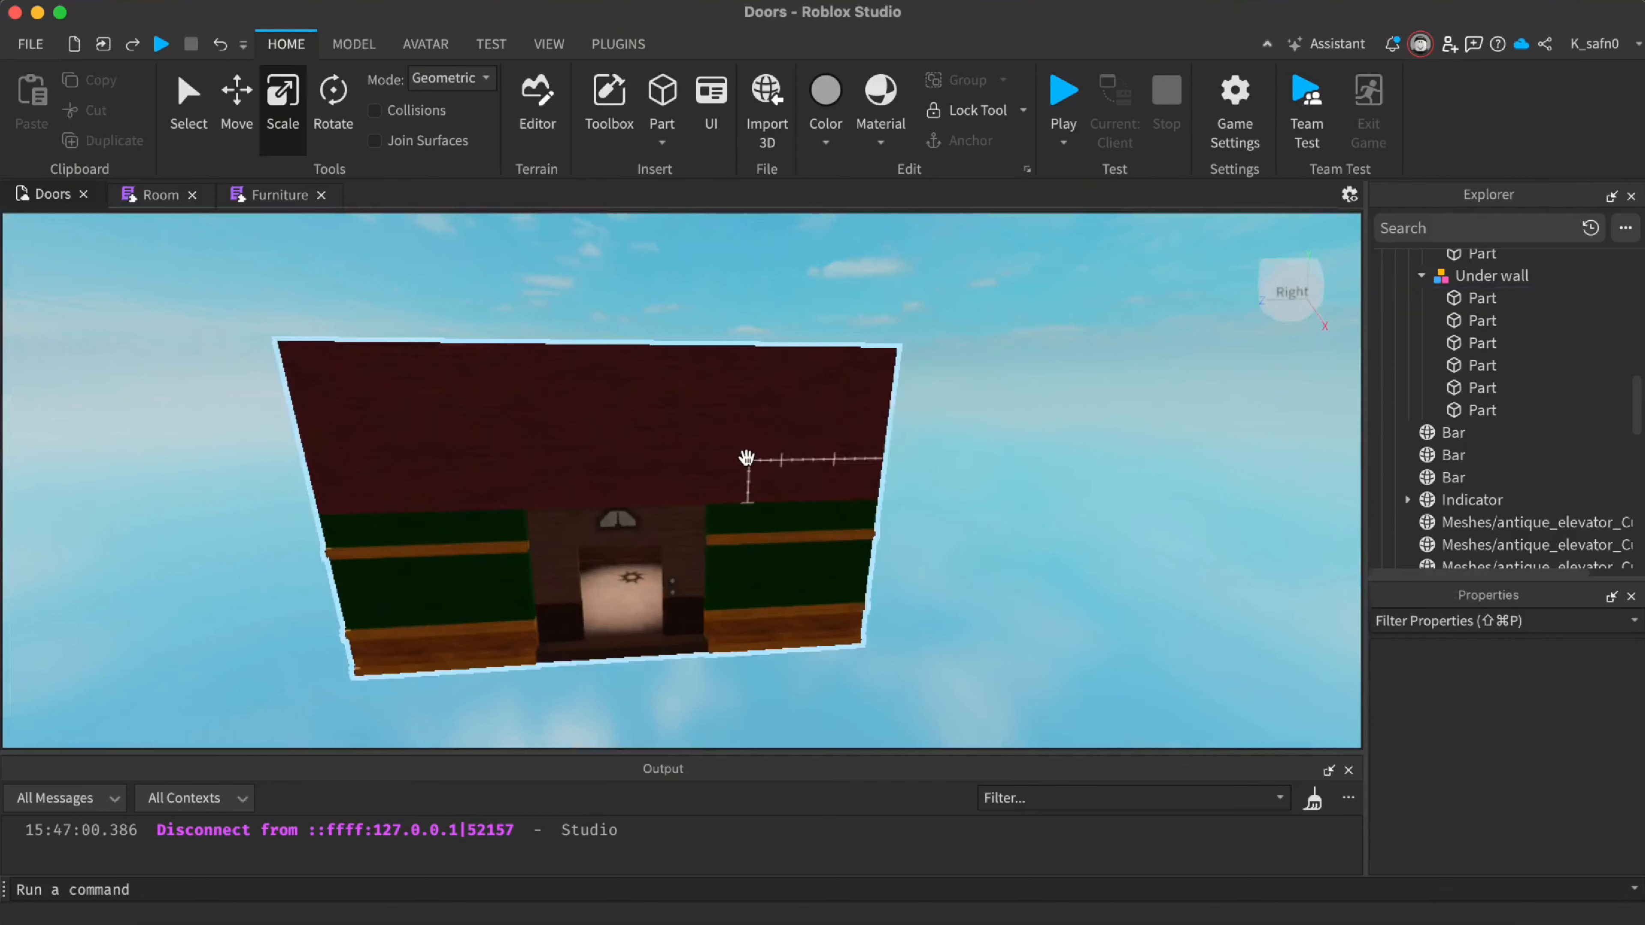
left_click(742, 436)
left_click_drag(887, 423, 754, 536)
left_click(1112, 516)
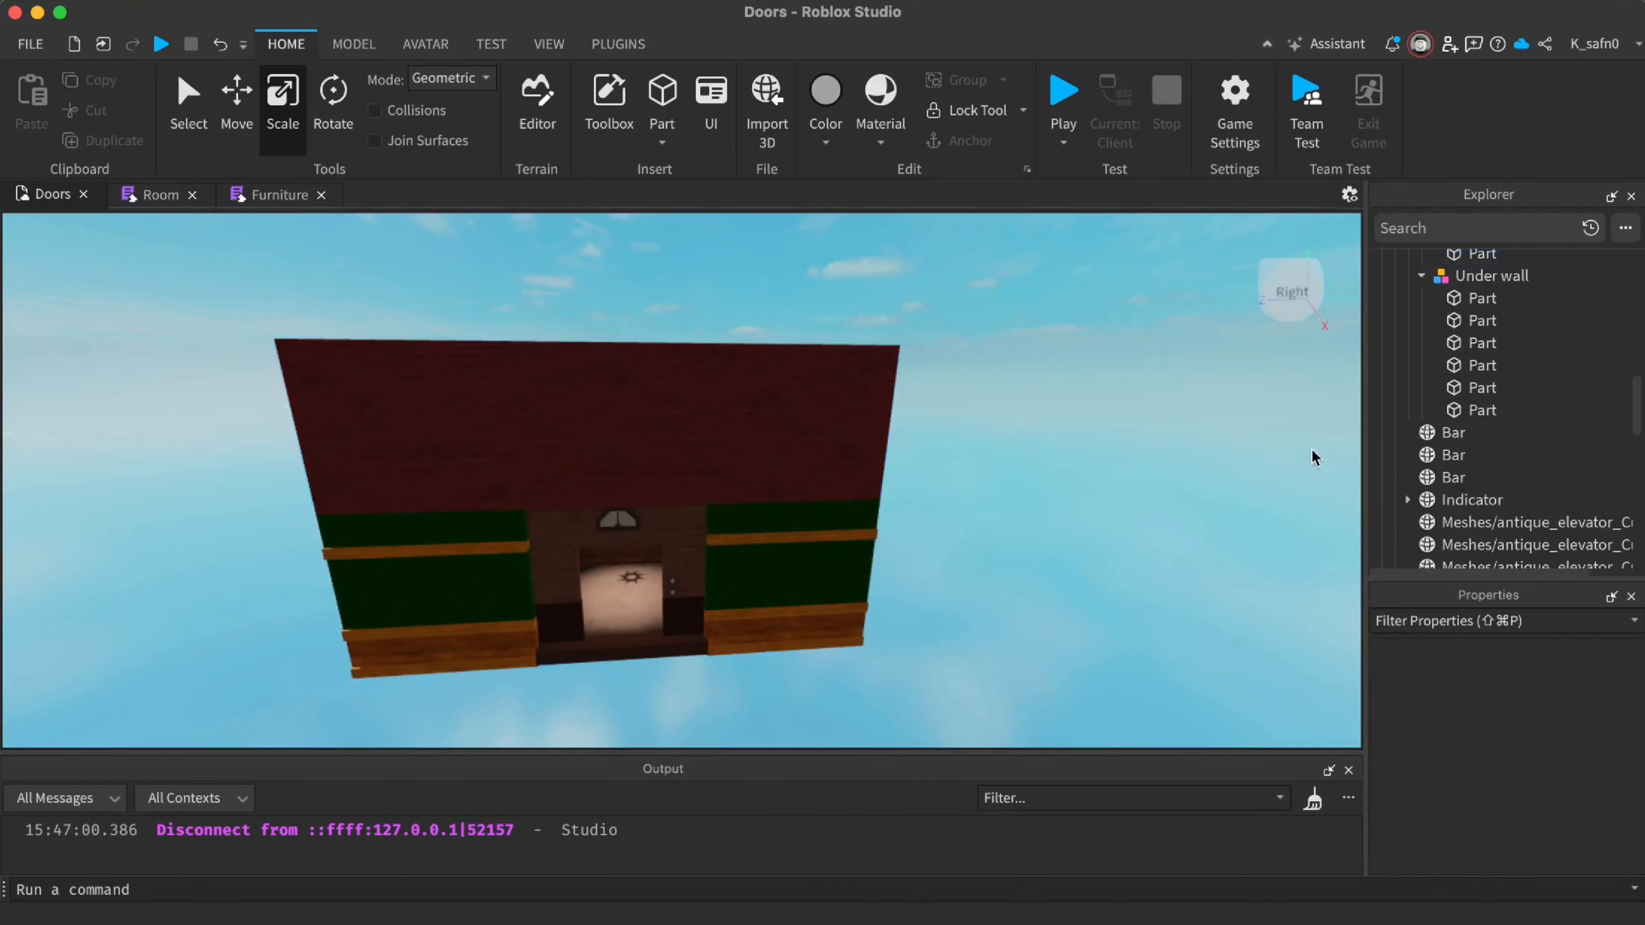
left_click(1419, 277)
scroll(1419, 275, "up", 4)
left_click(1421, 310)
left_click(1408, 290)
scroll(1412, 282, "up", 3)
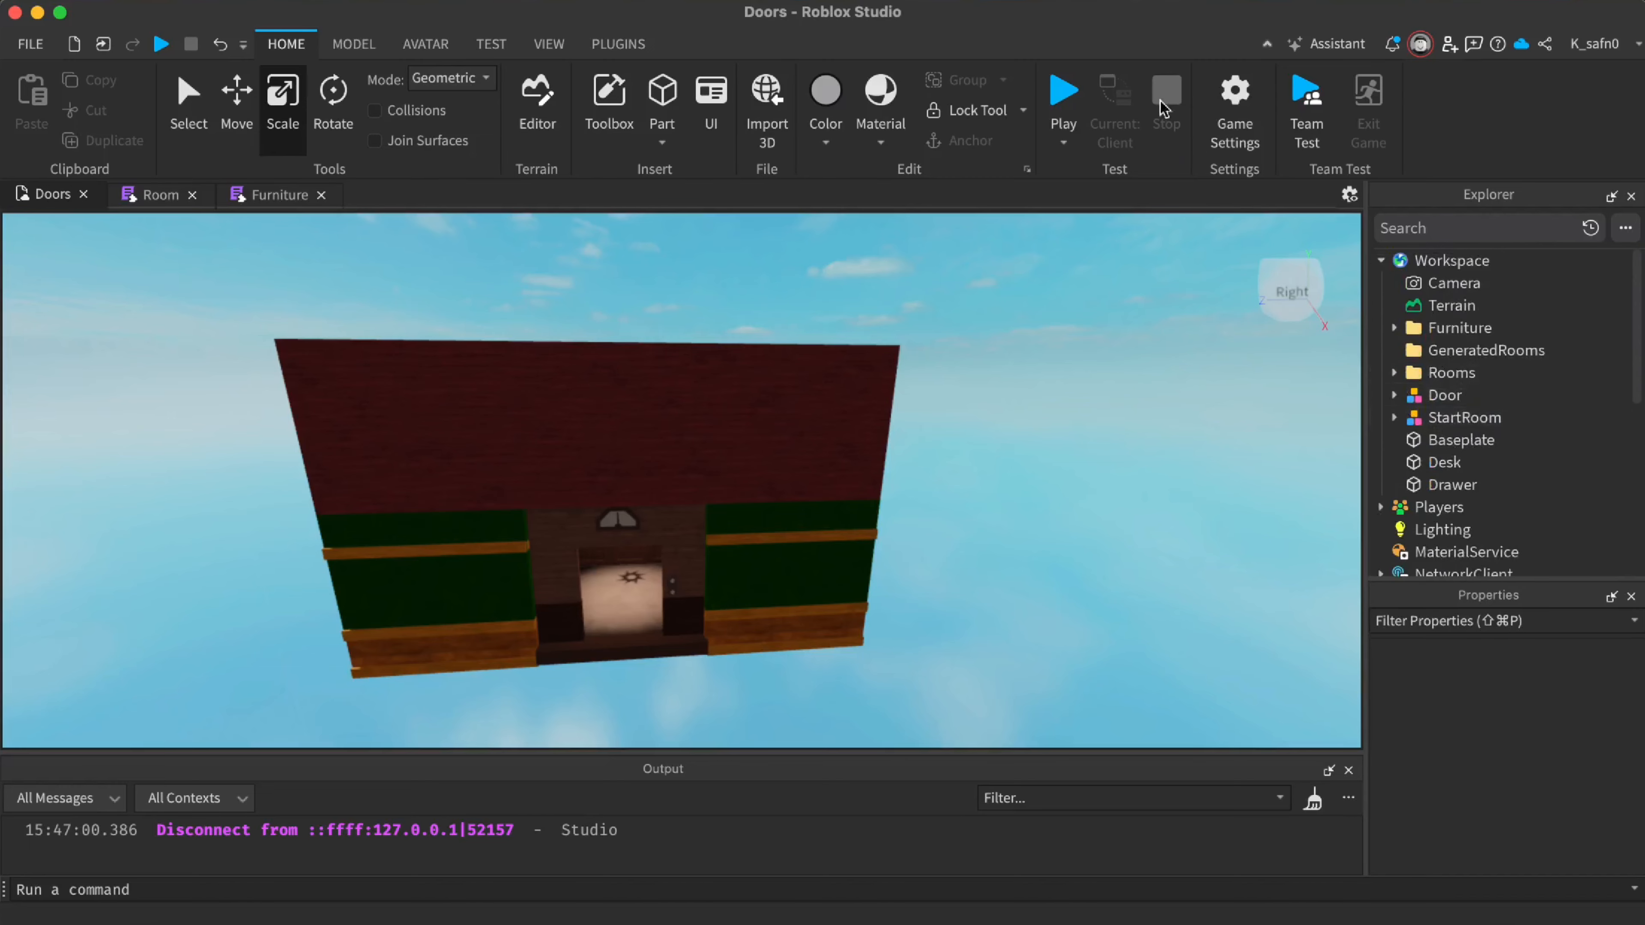
Start a playtest and walk out of the elevator through door 001 to examine the wall around the entrance
left_click(1066, 98)
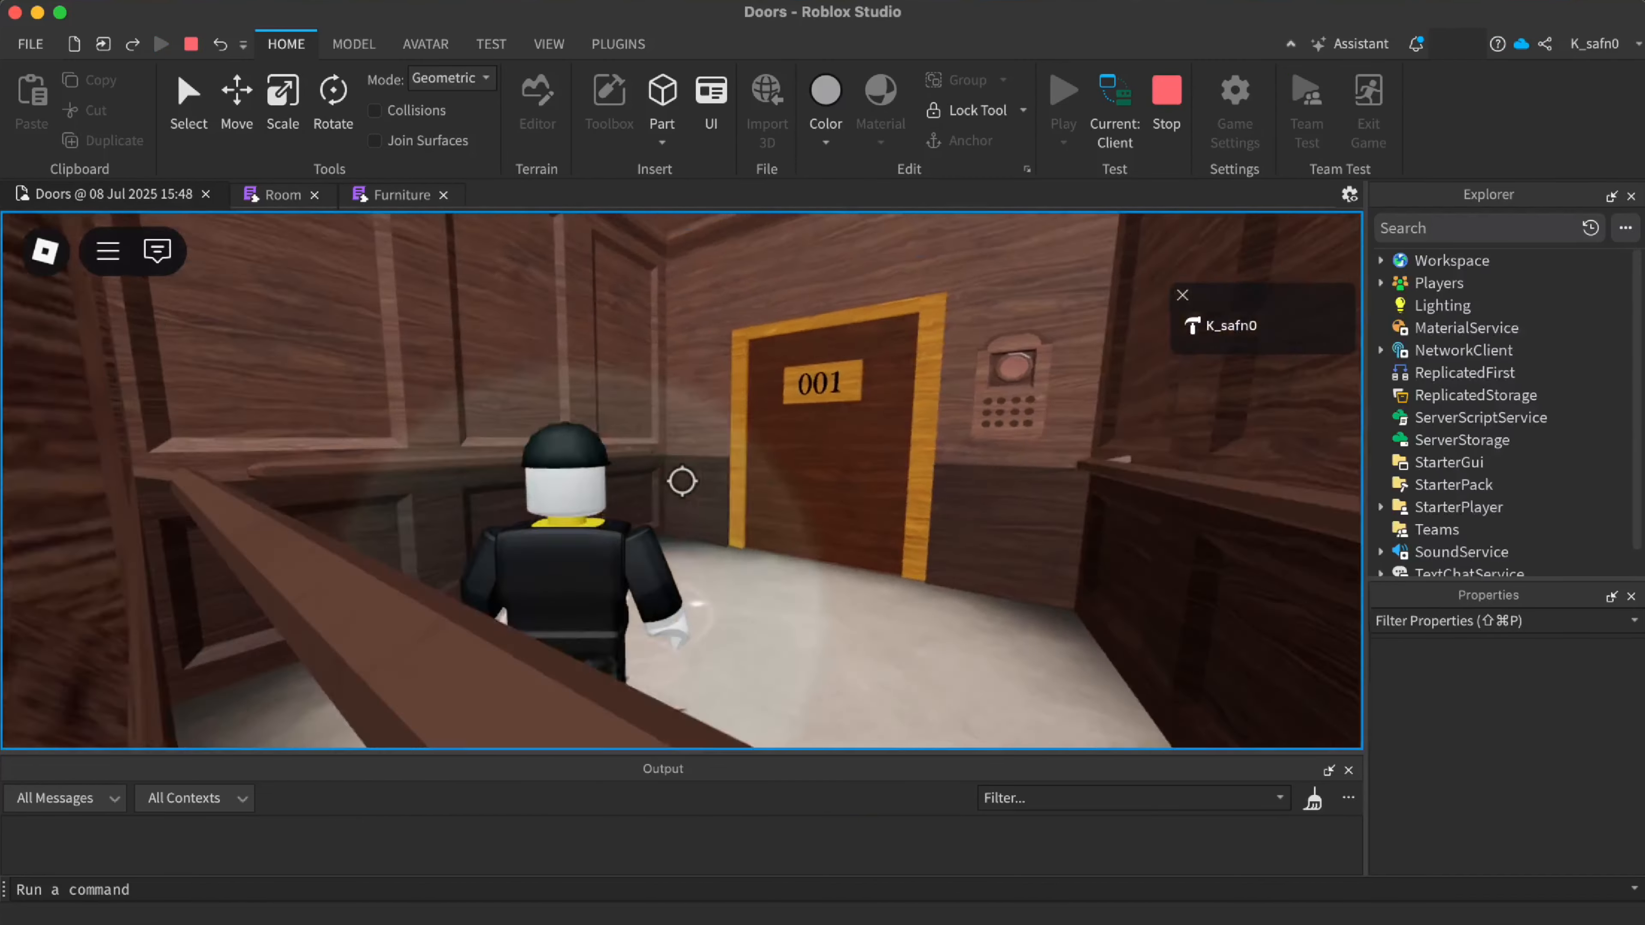
key("w")
key("s")
key("w")
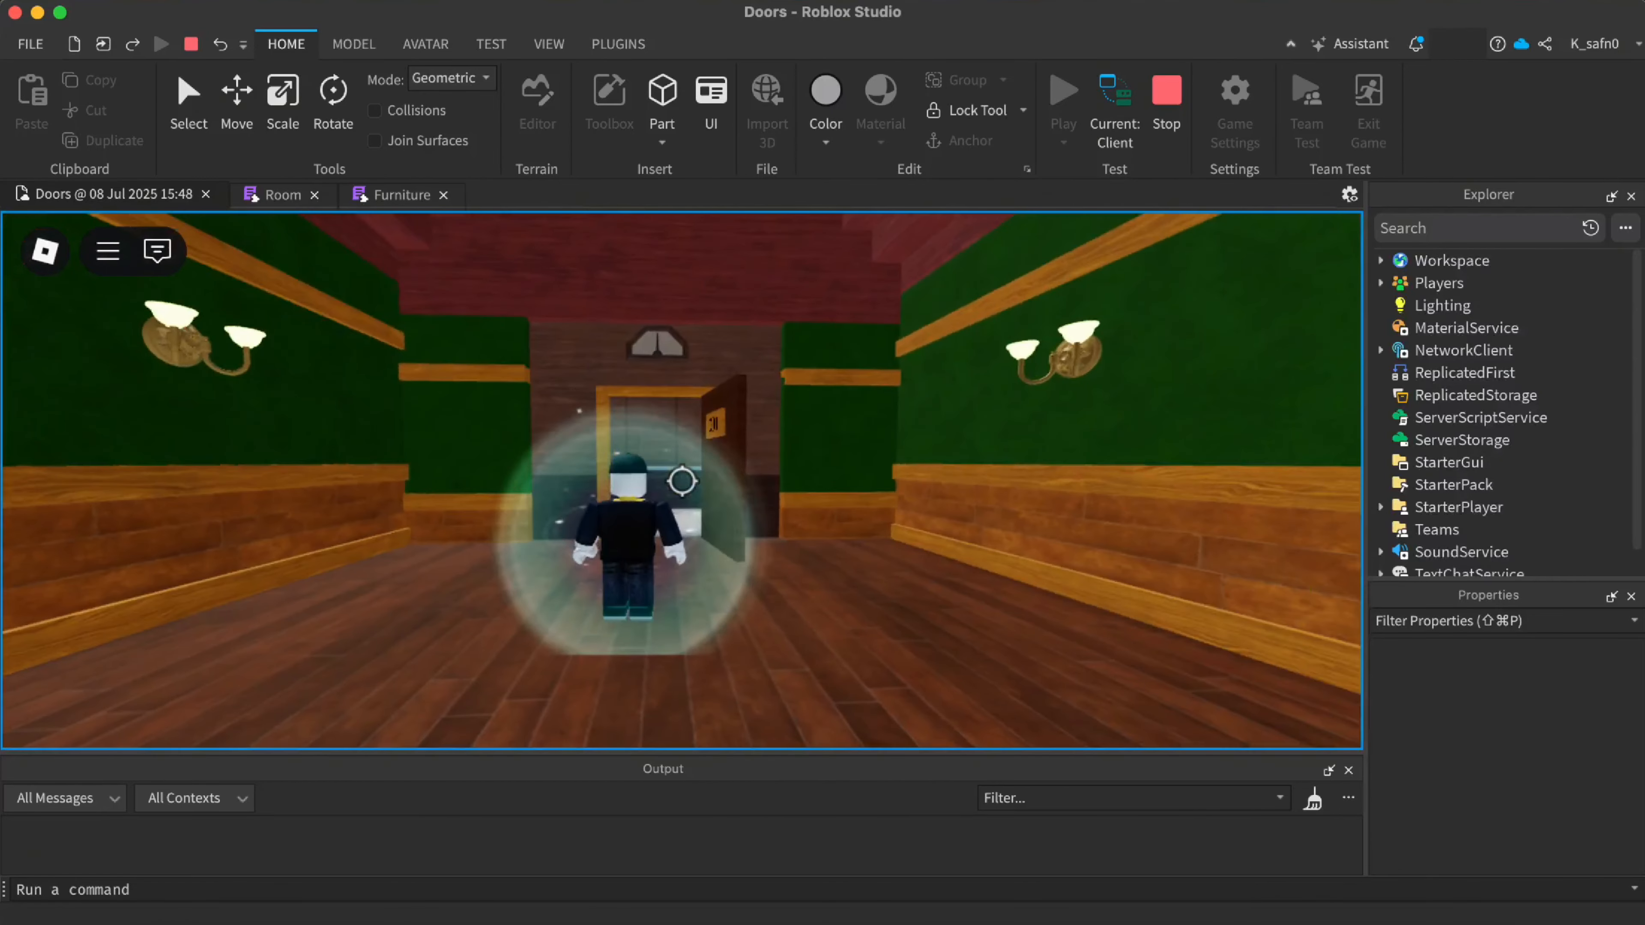
key("w")
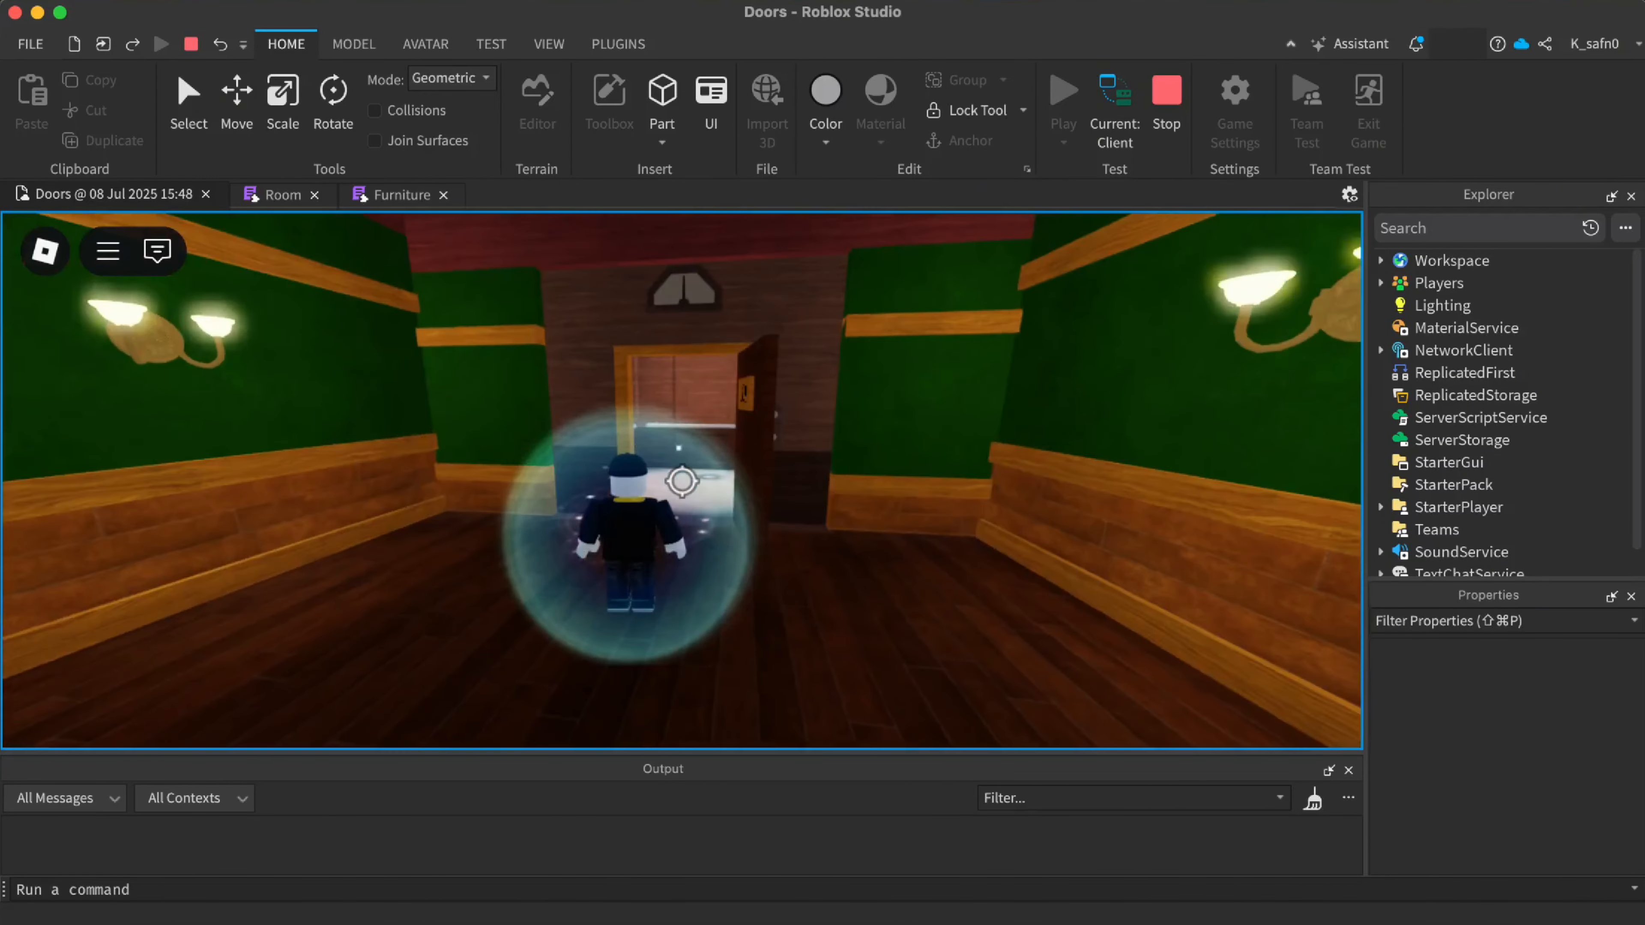
key("w")
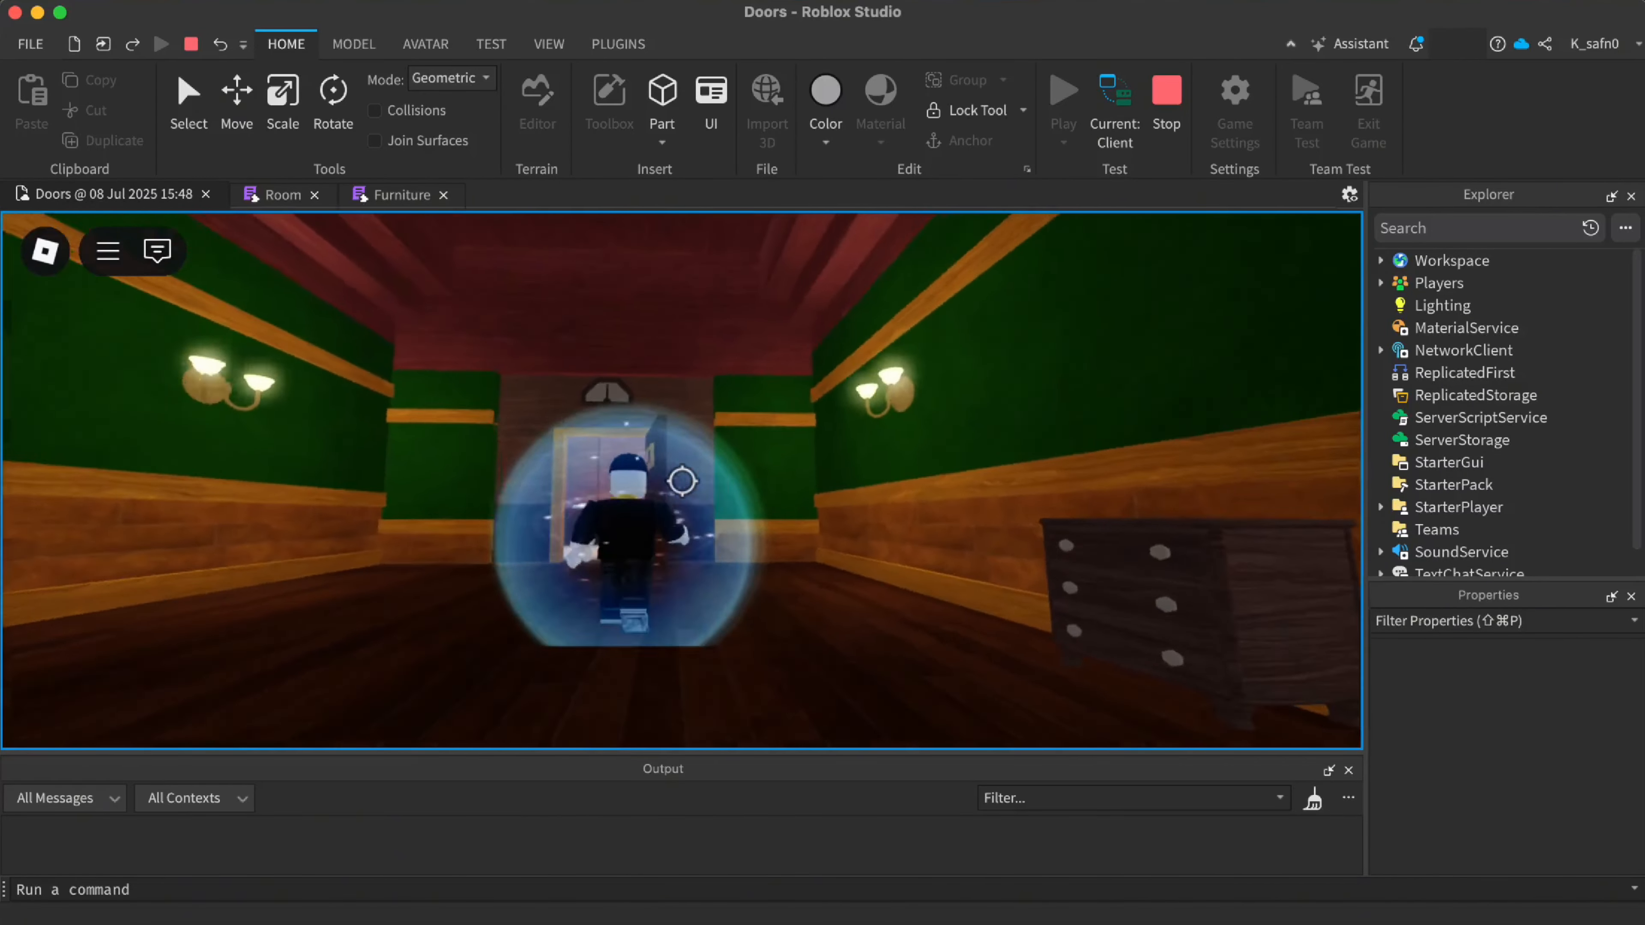
key("w")
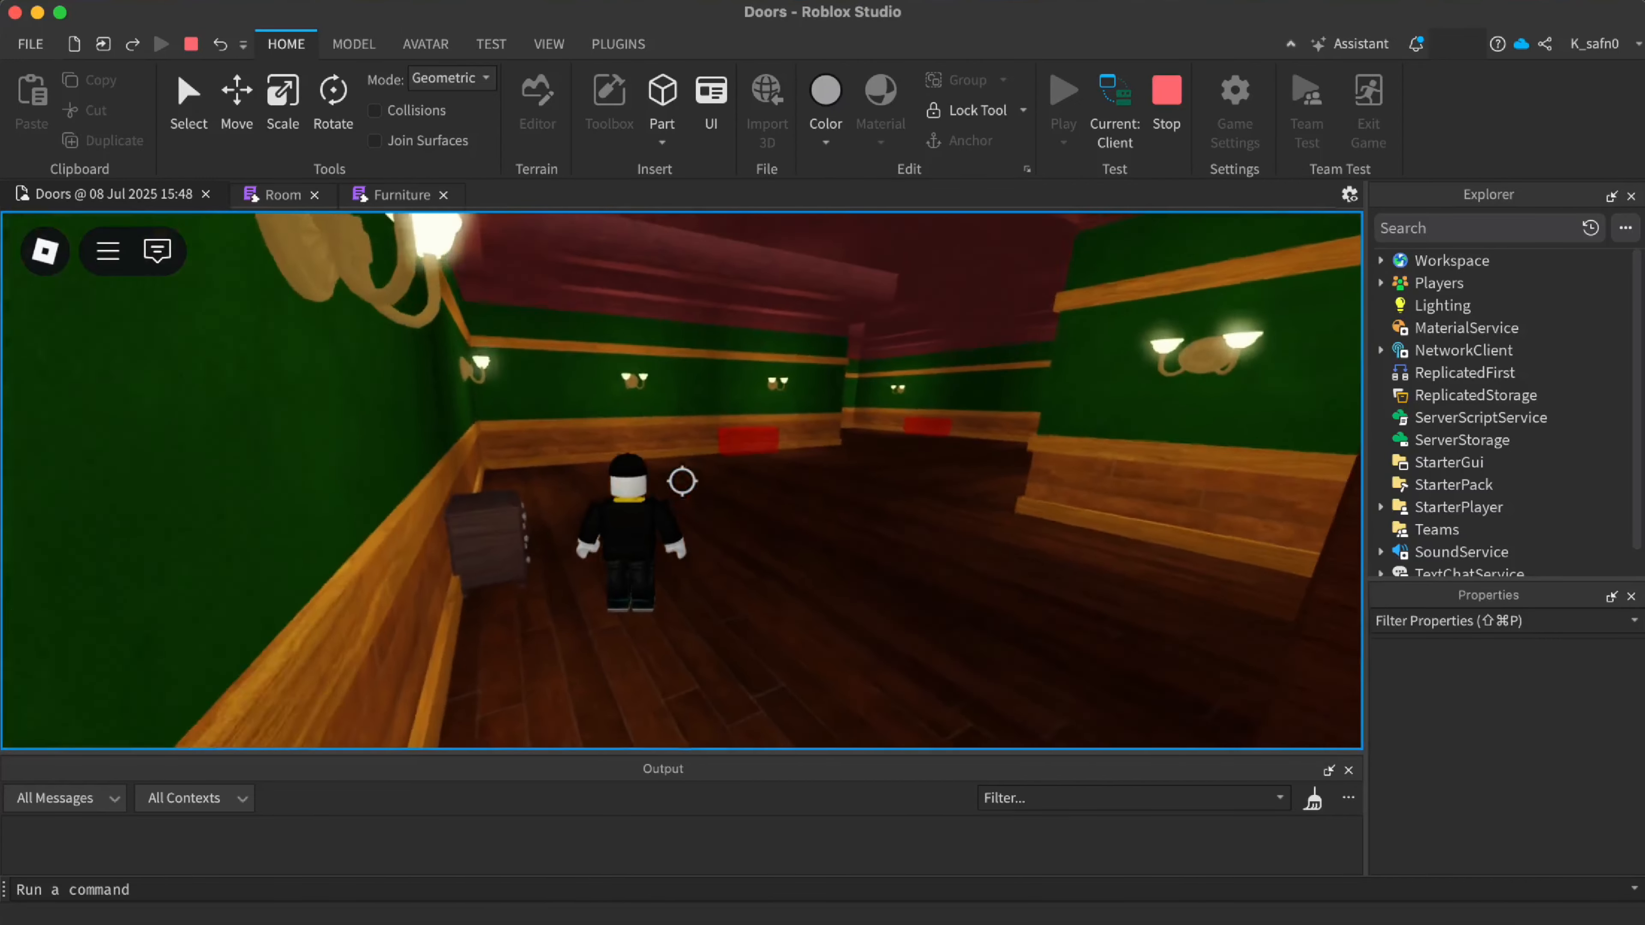
Walk through the generated room towards door 002 to examine the desk and drawer placement, and end the playtest
key("w")
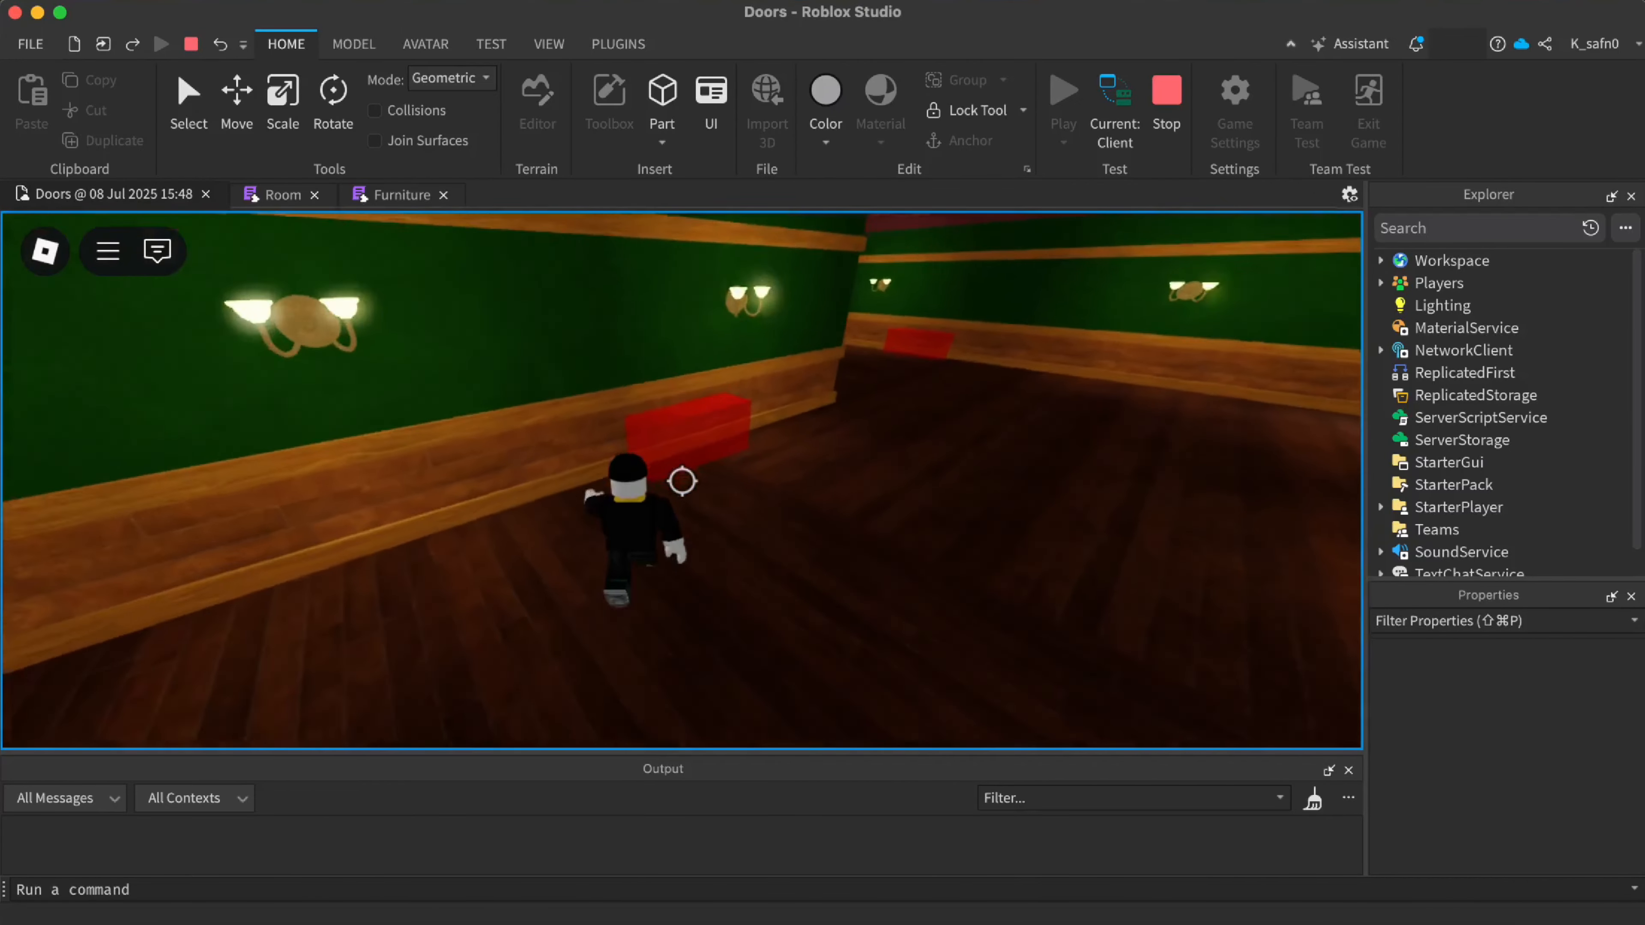
key("space")
key("space")
key("d")
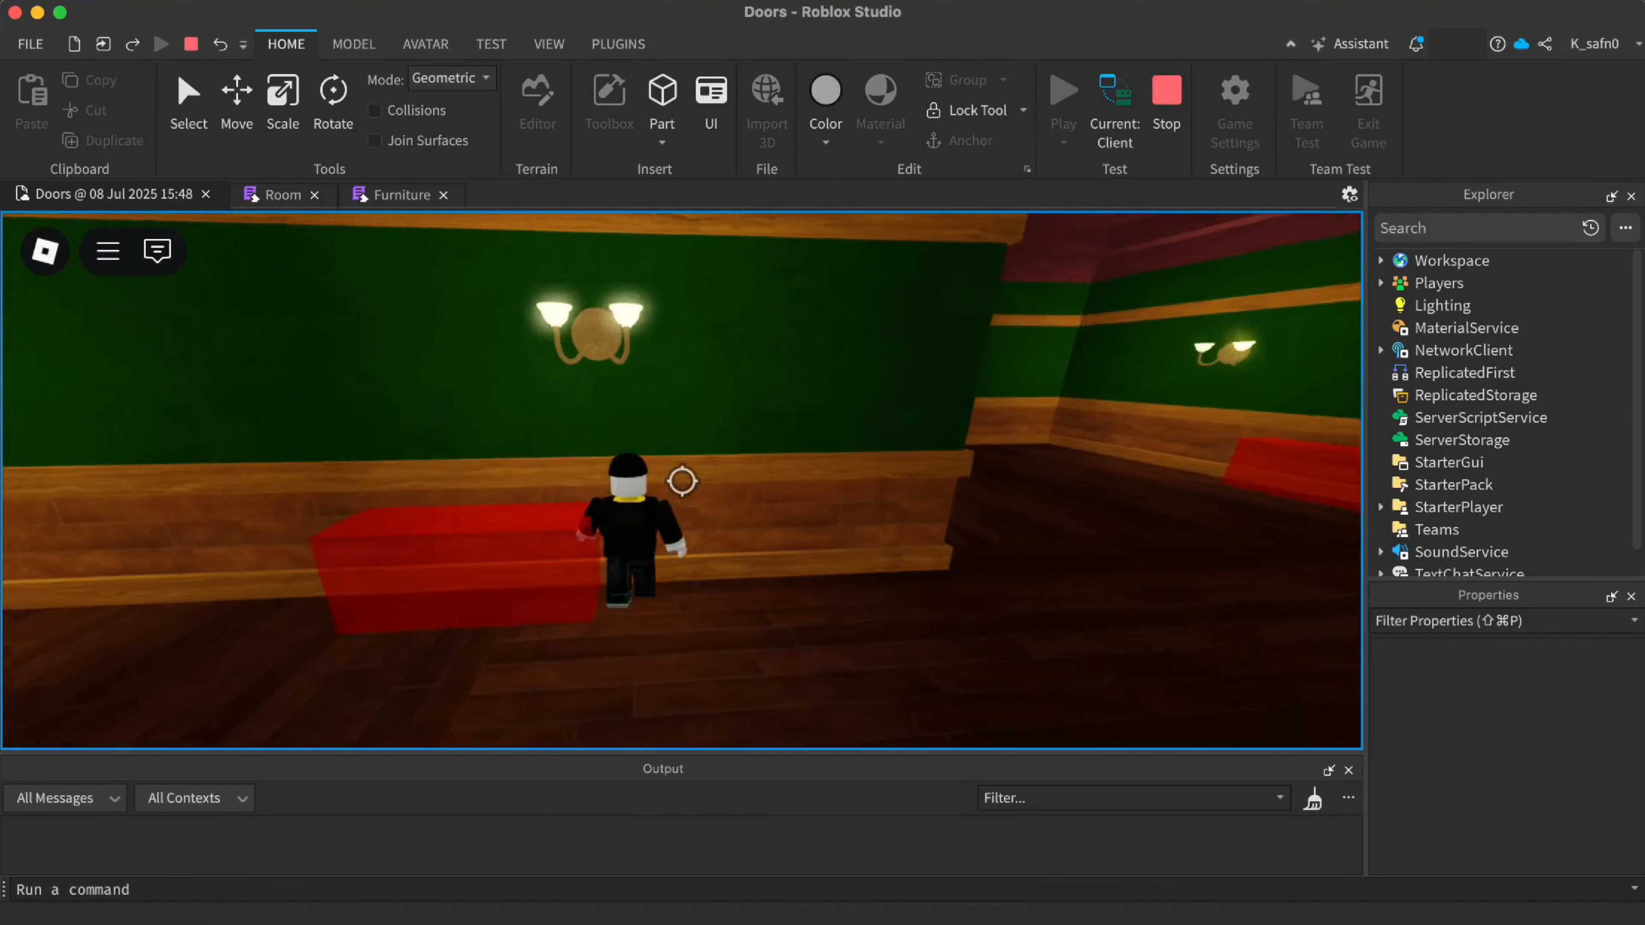
key("a")
key("w")
key("w")
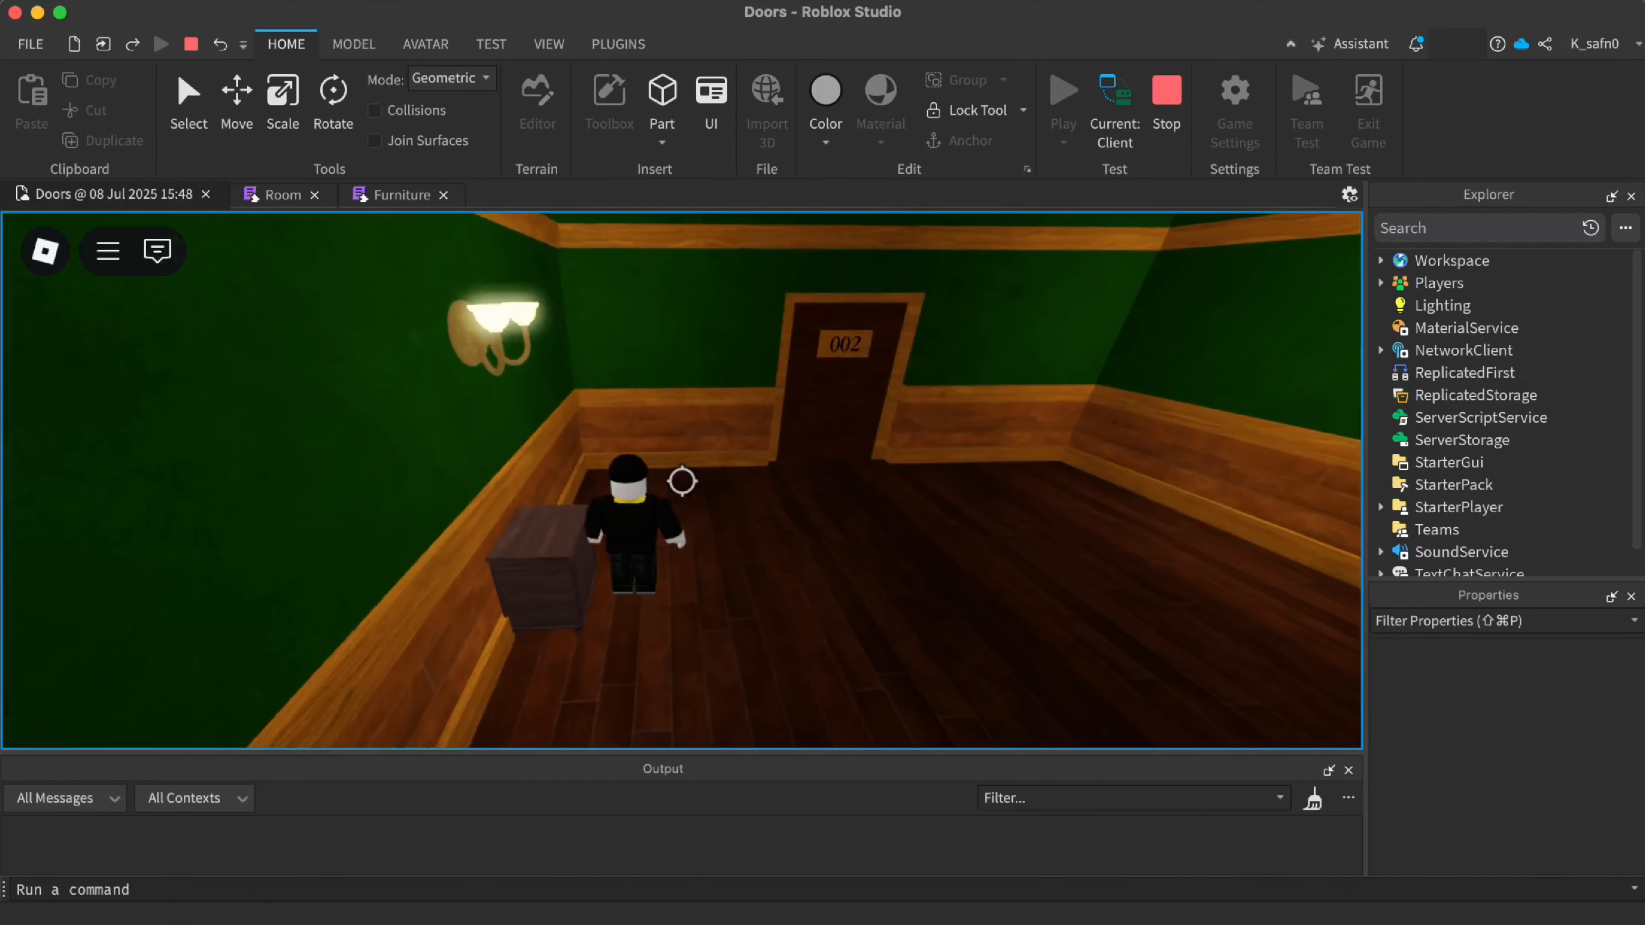
key("w")
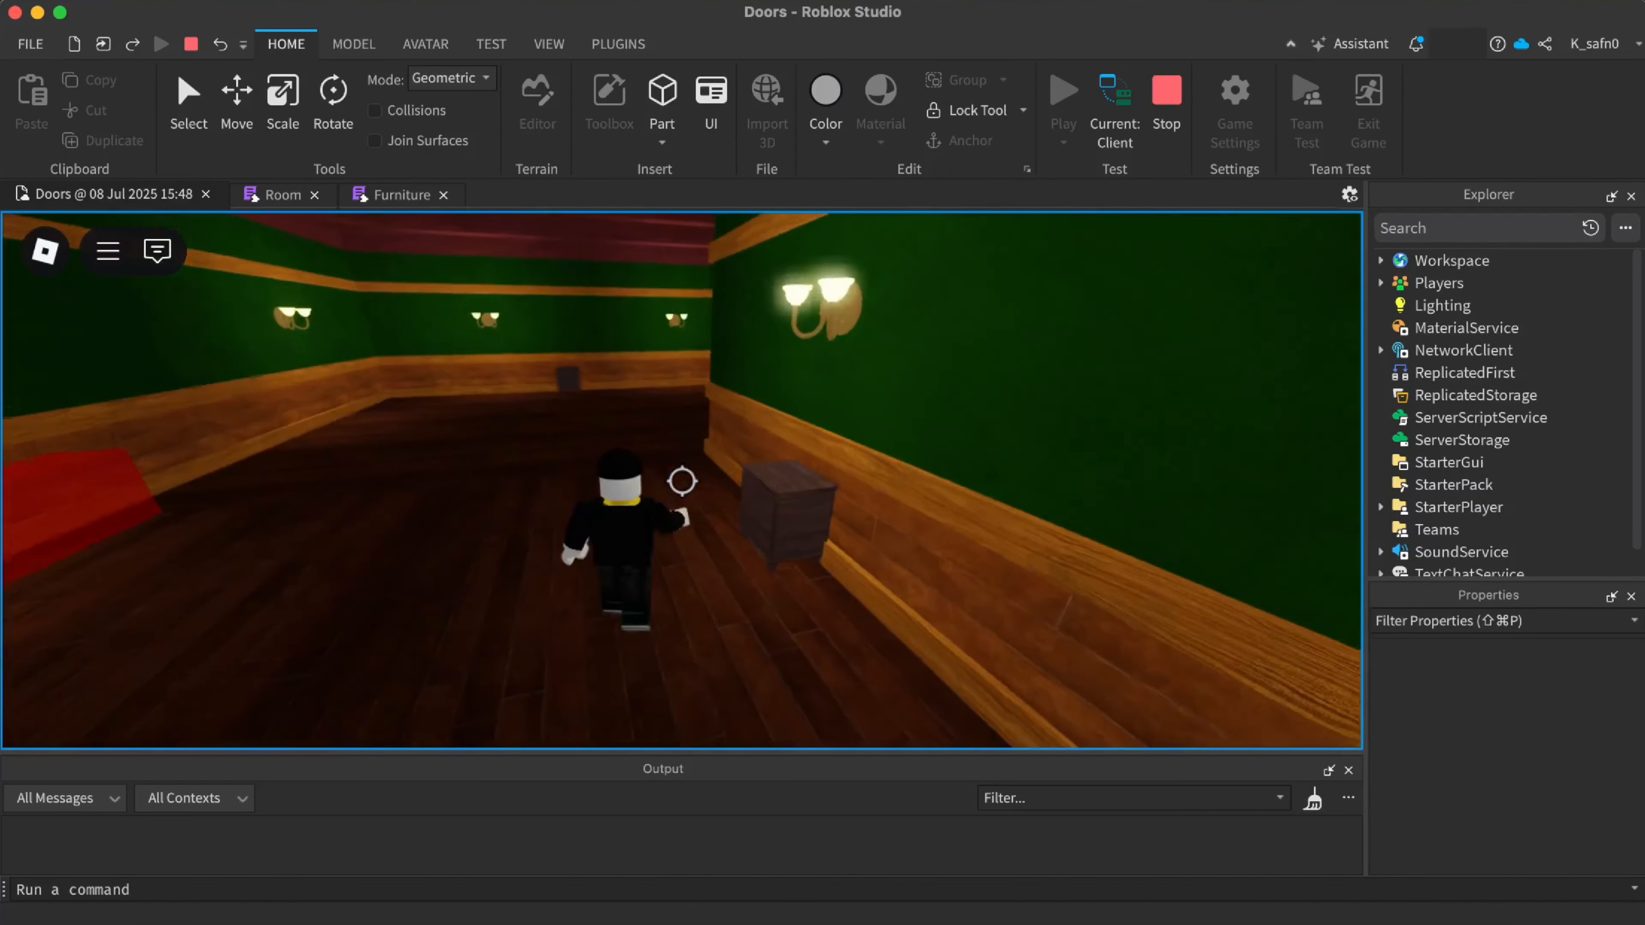
key("w")
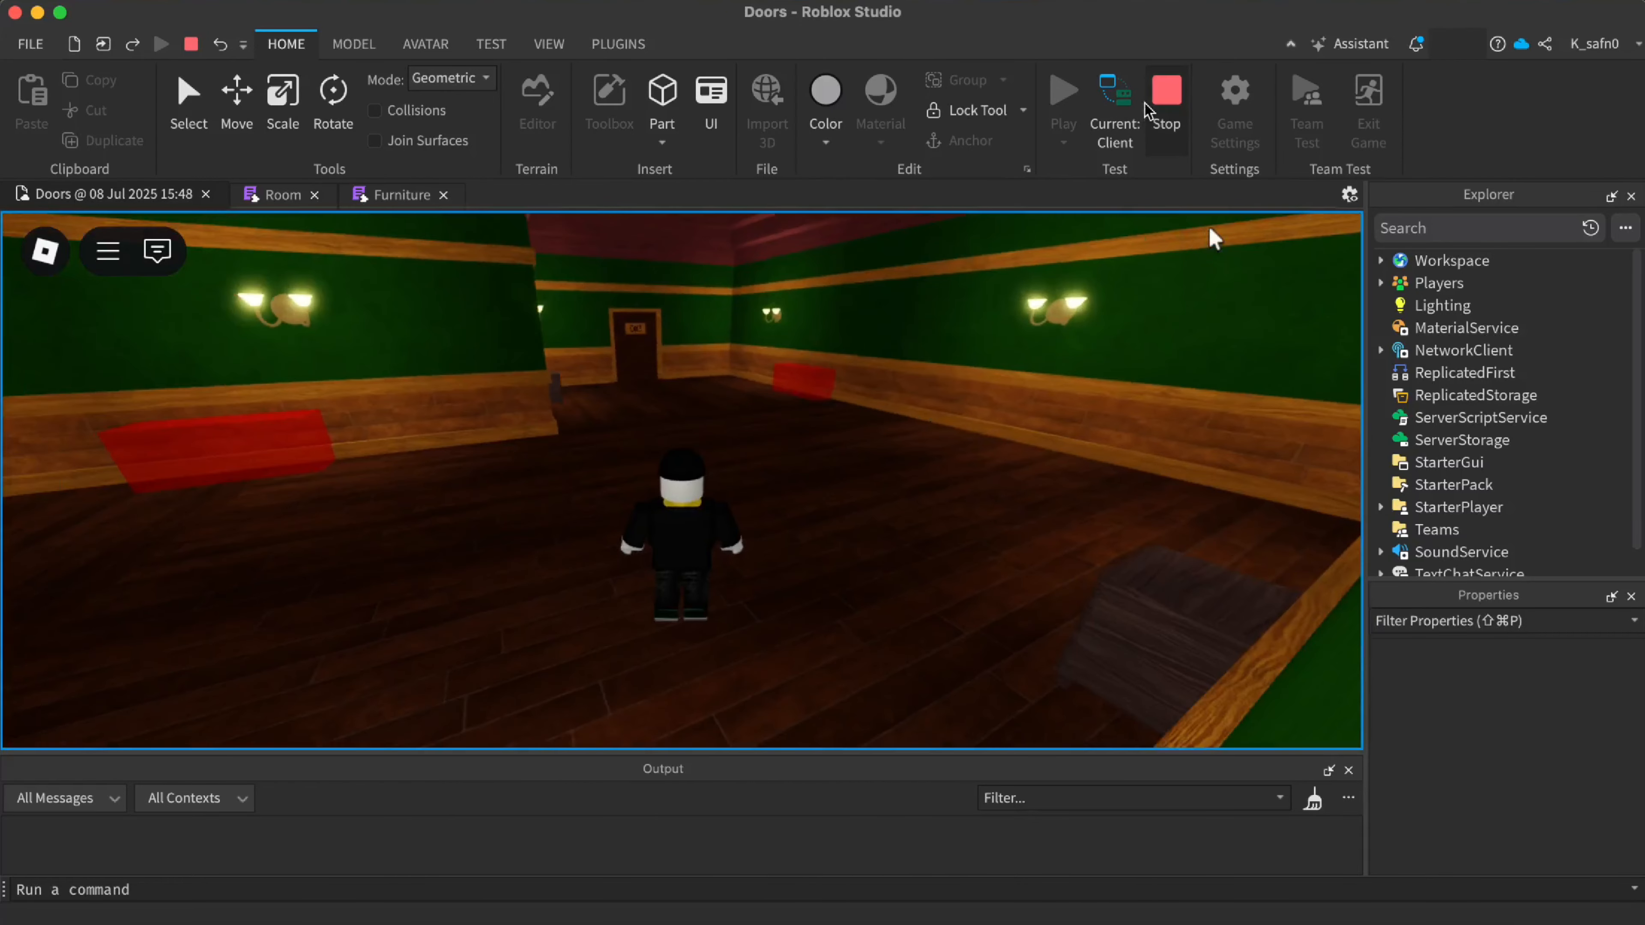
left_click(1168, 138)
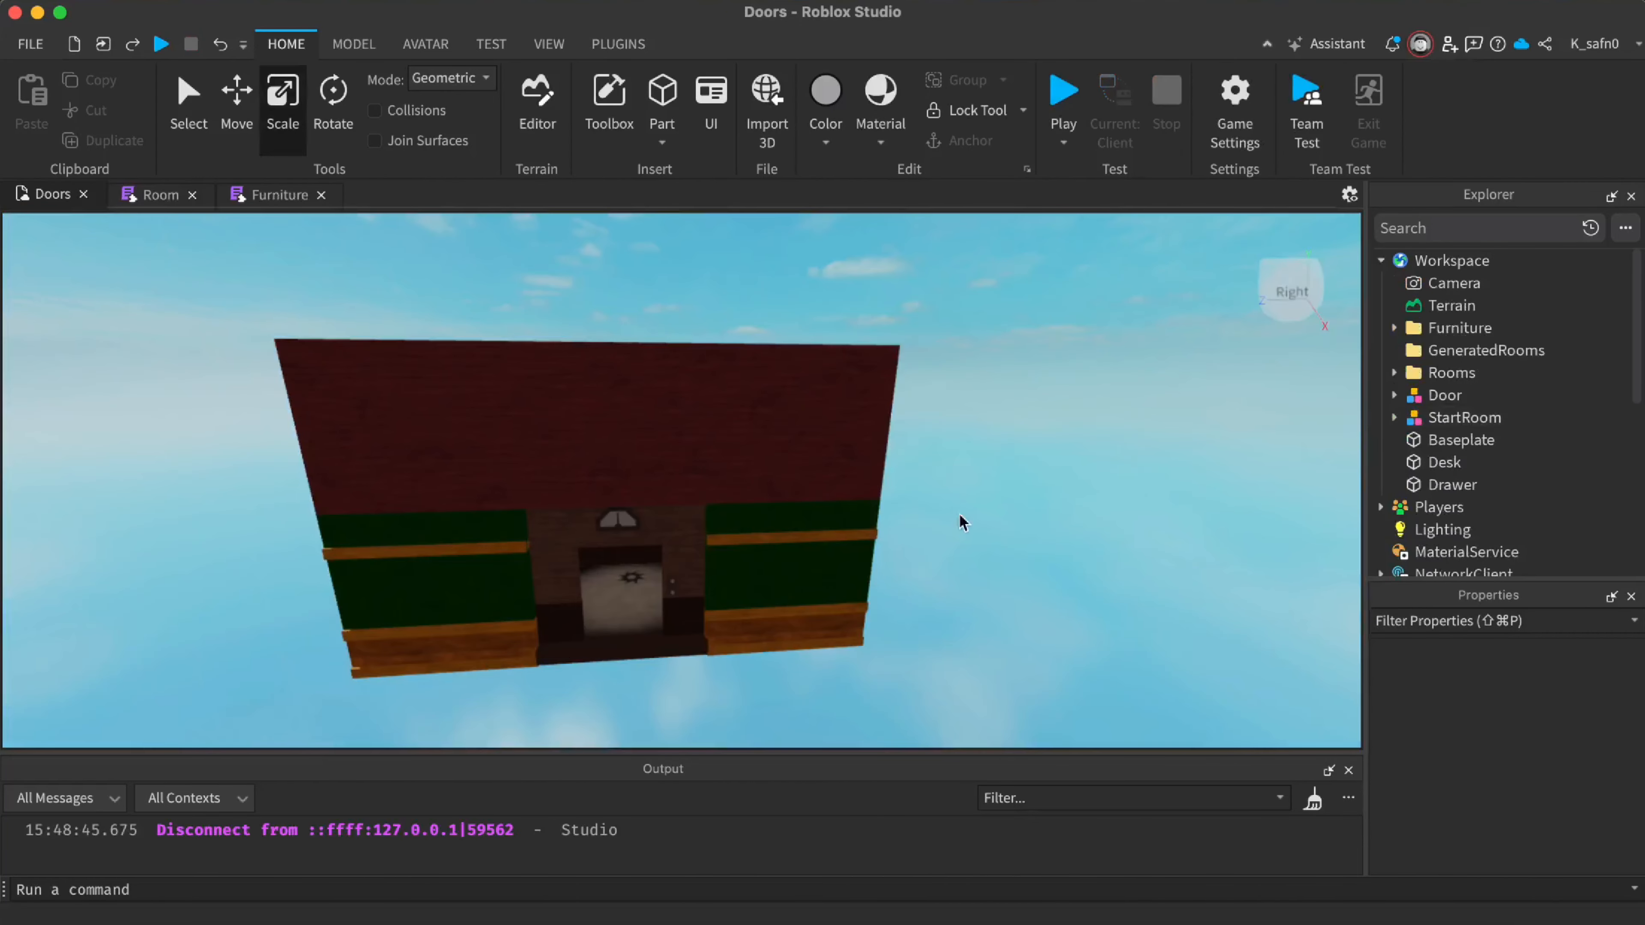
Rotate the middle red Drawer placeholder of the room's Furniture folder 180° about its vertical axis
right_click_drag(960, 520, 963, 523)
scroll(963, 523, "down", 10)
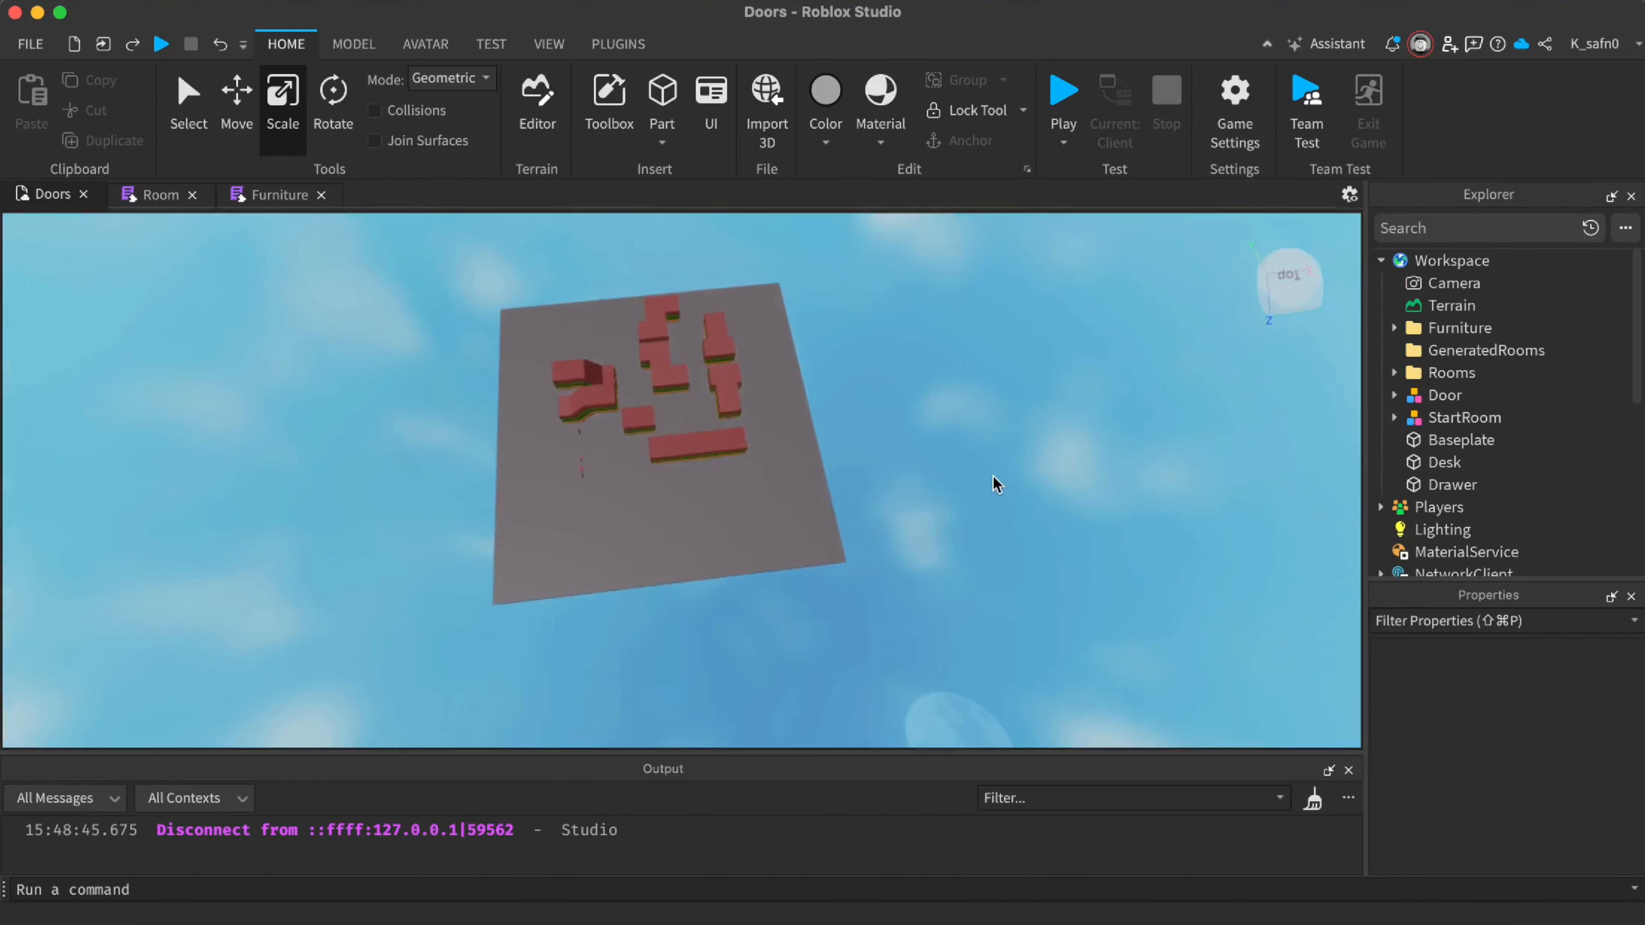
scroll(596, 422, "up", 10)
right_click_drag(596, 422, 617, 410)
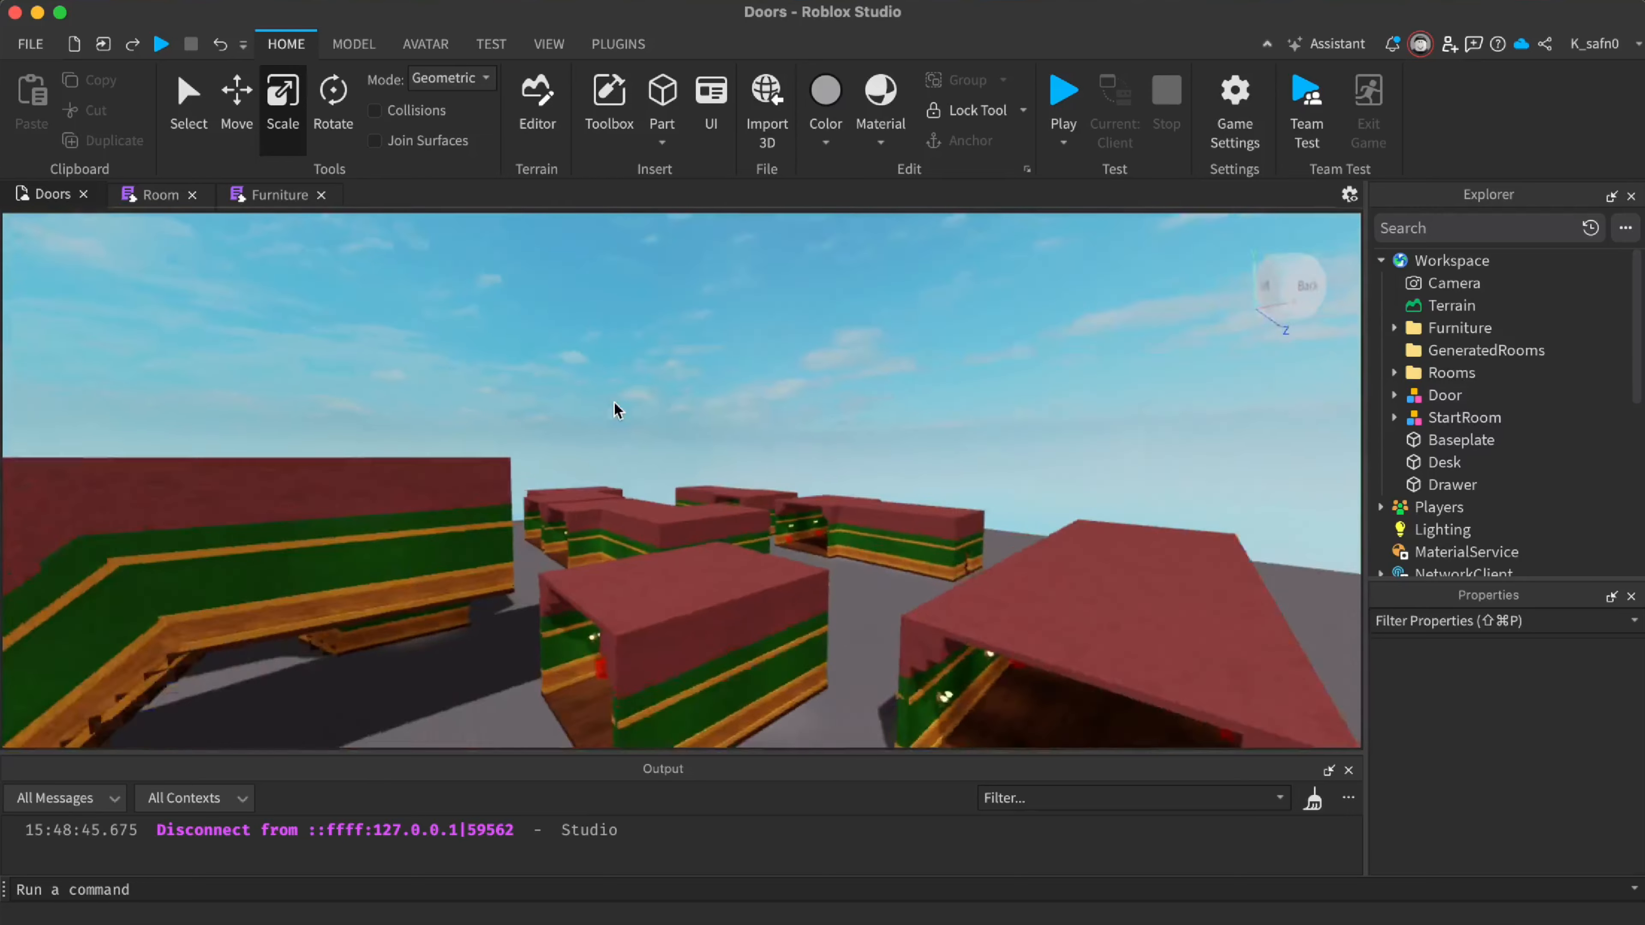
scroll(614, 402, "up", 5)
left_click(834, 549)
right_click_drag(834, 550, 834, 551)
key("super+4")
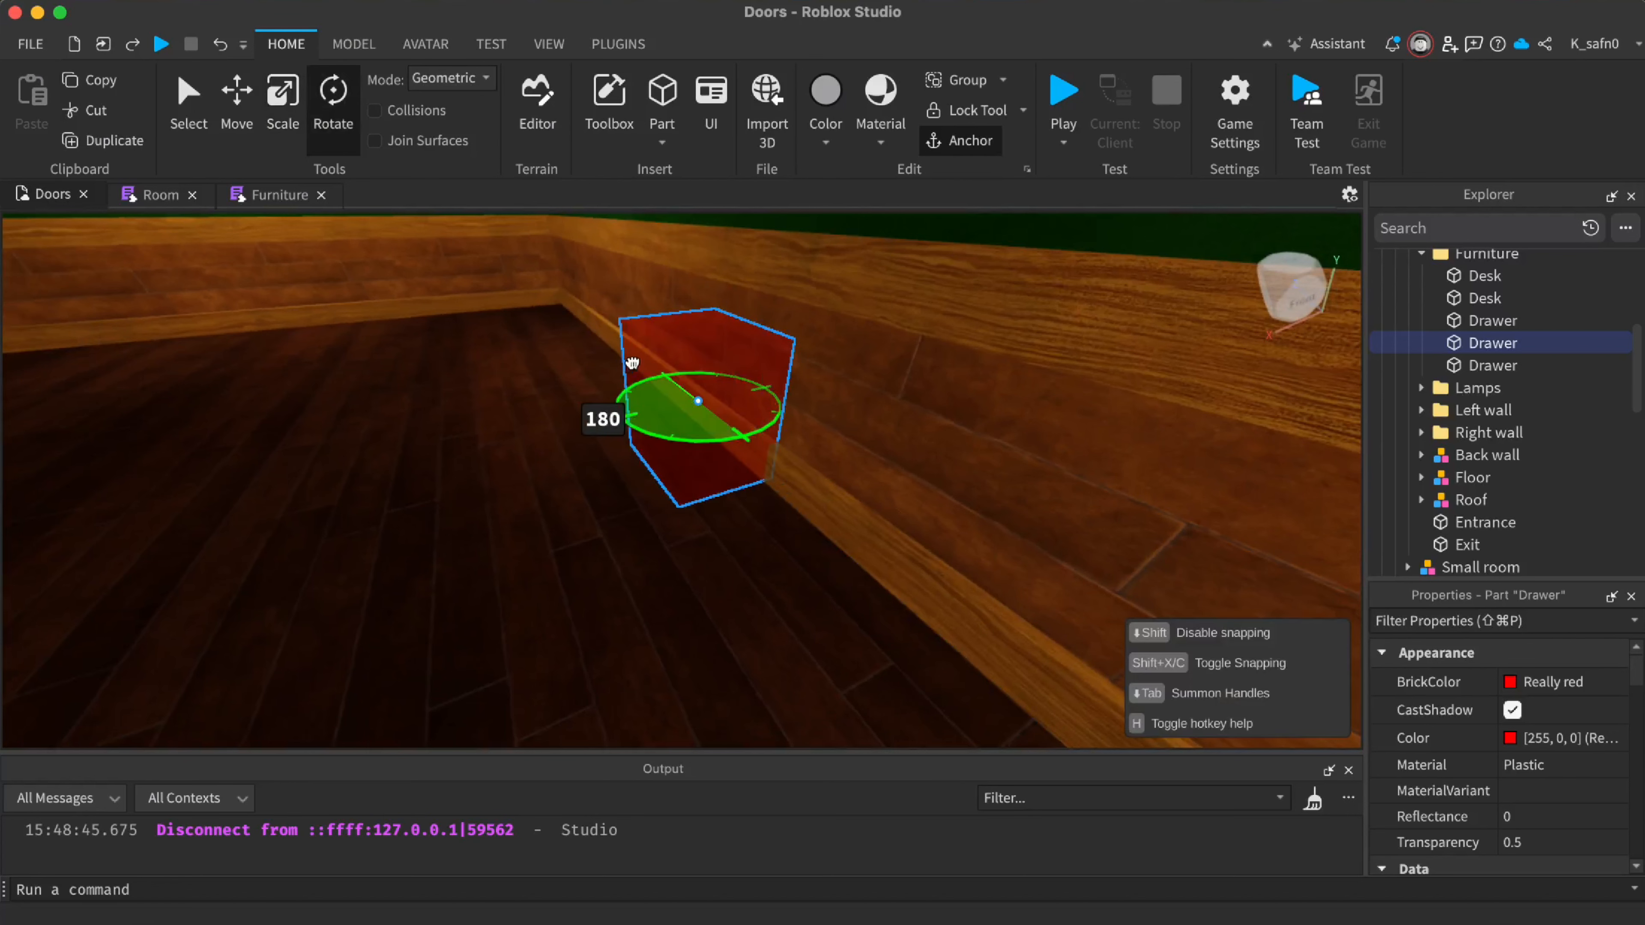
left_click_drag(632, 363, 586, 361)
Rotate the last red Drawer placeholder in the same Furniture folder about its vertical axis
right_click_drag(586, 361, 583, 360)
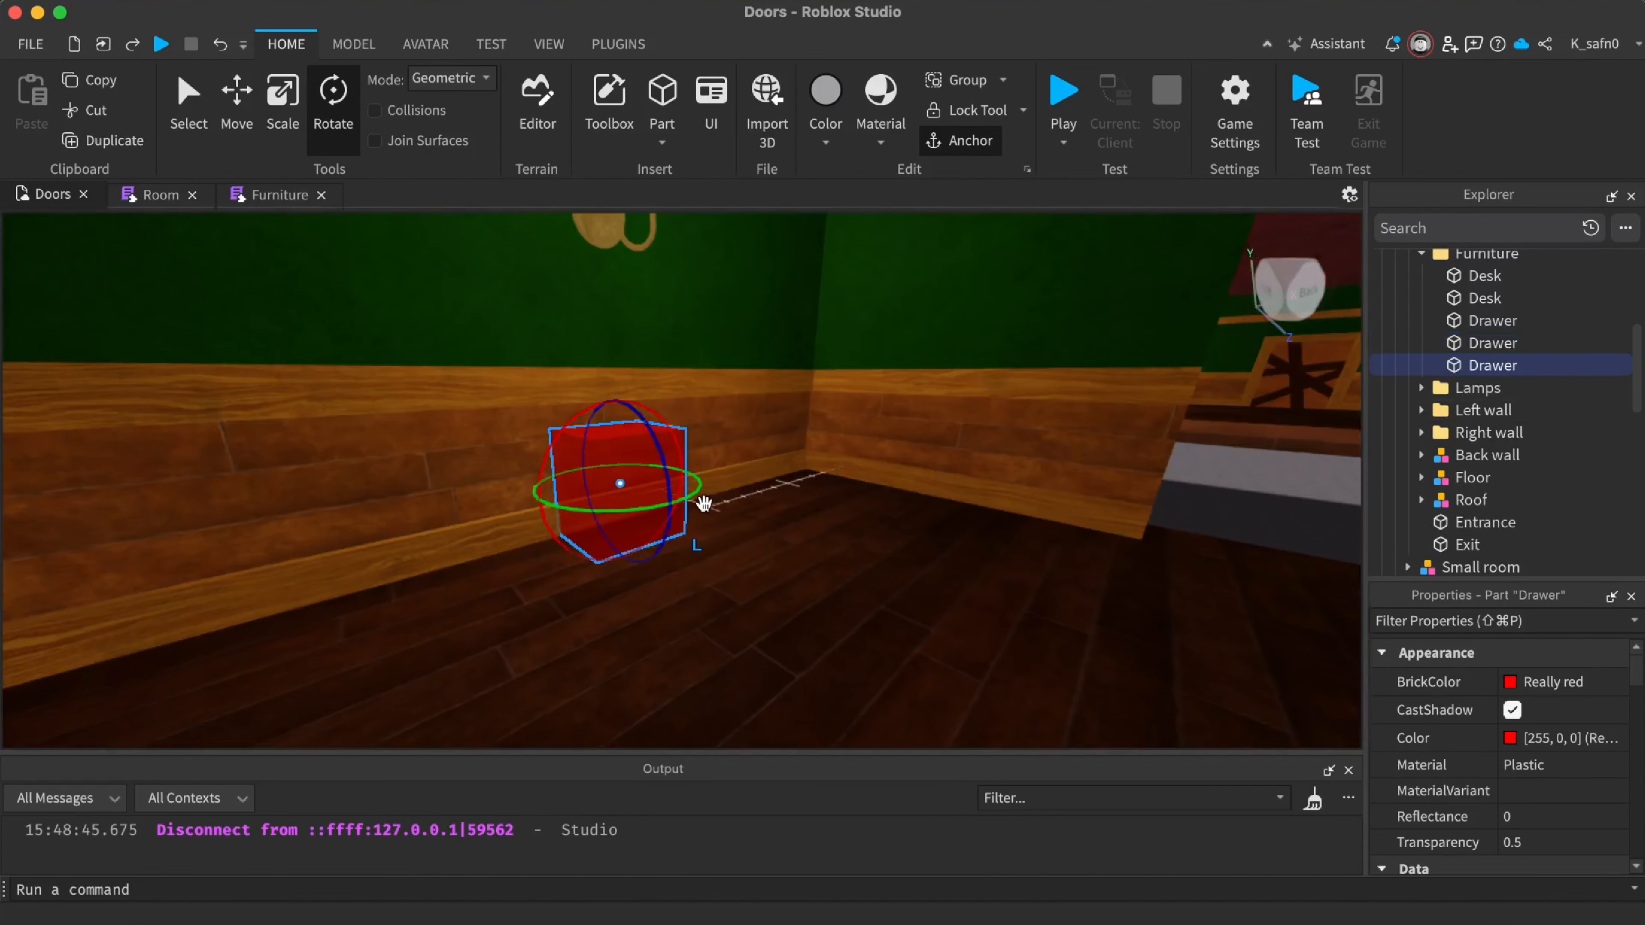
left_click_drag(704, 504, 513, 514)
left_click_drag(551, 458, 552, 458)
Playtest by walking out of the elevator through door 001 to check the furniture in the generated room, and end the test
left_click(1063, 90)
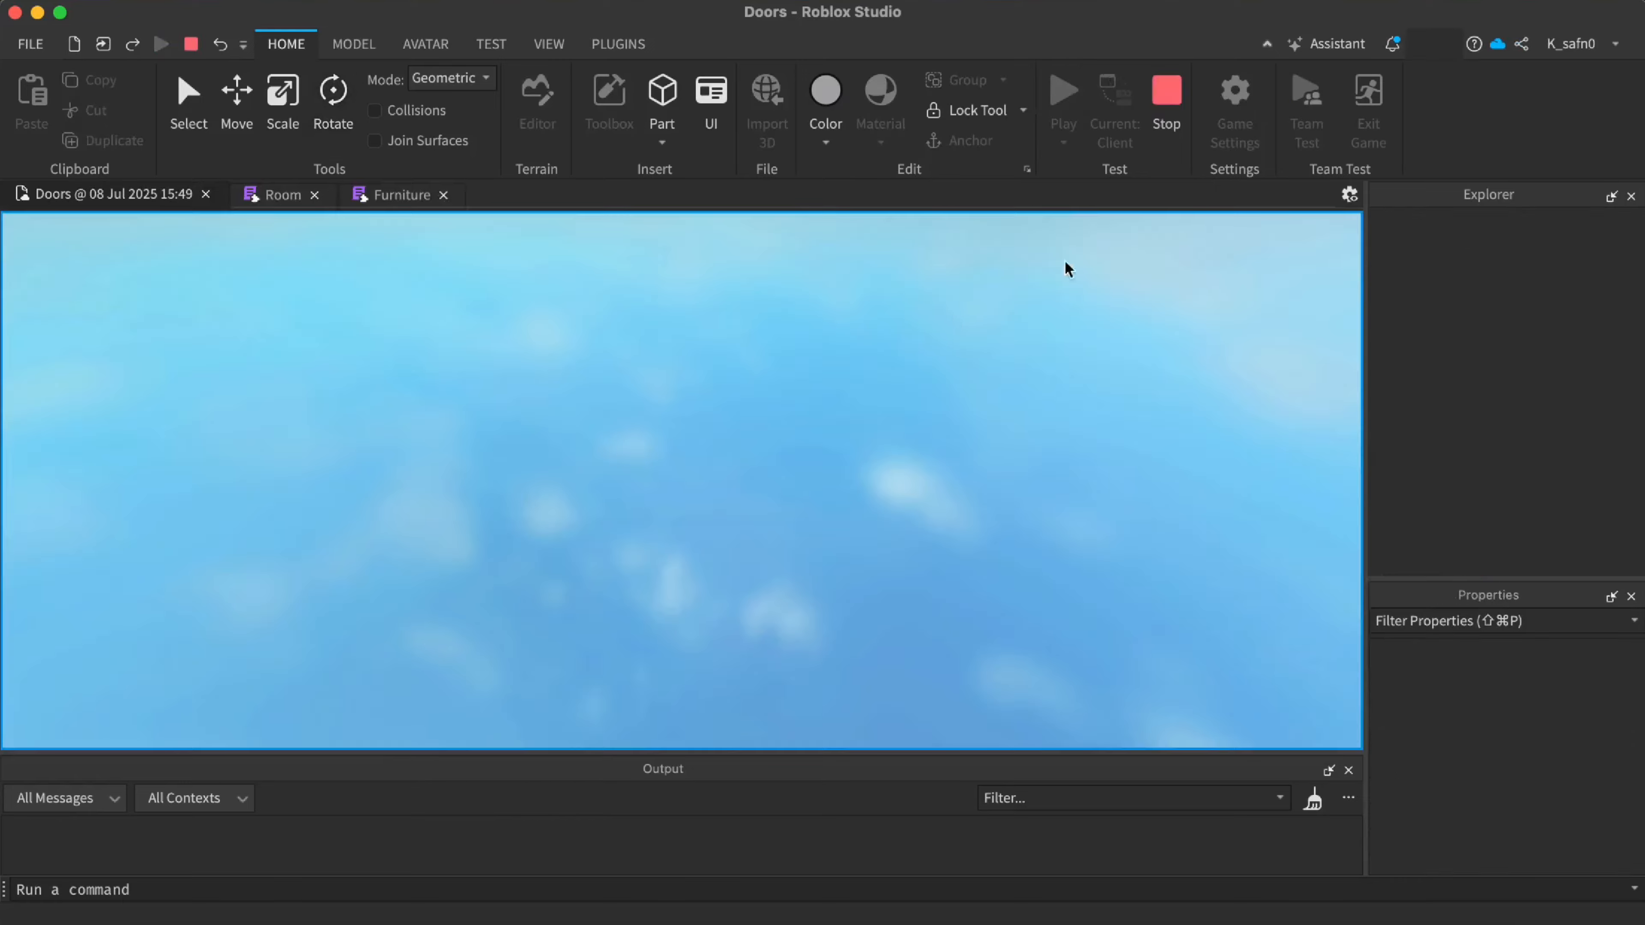
key("shift")
key("w")
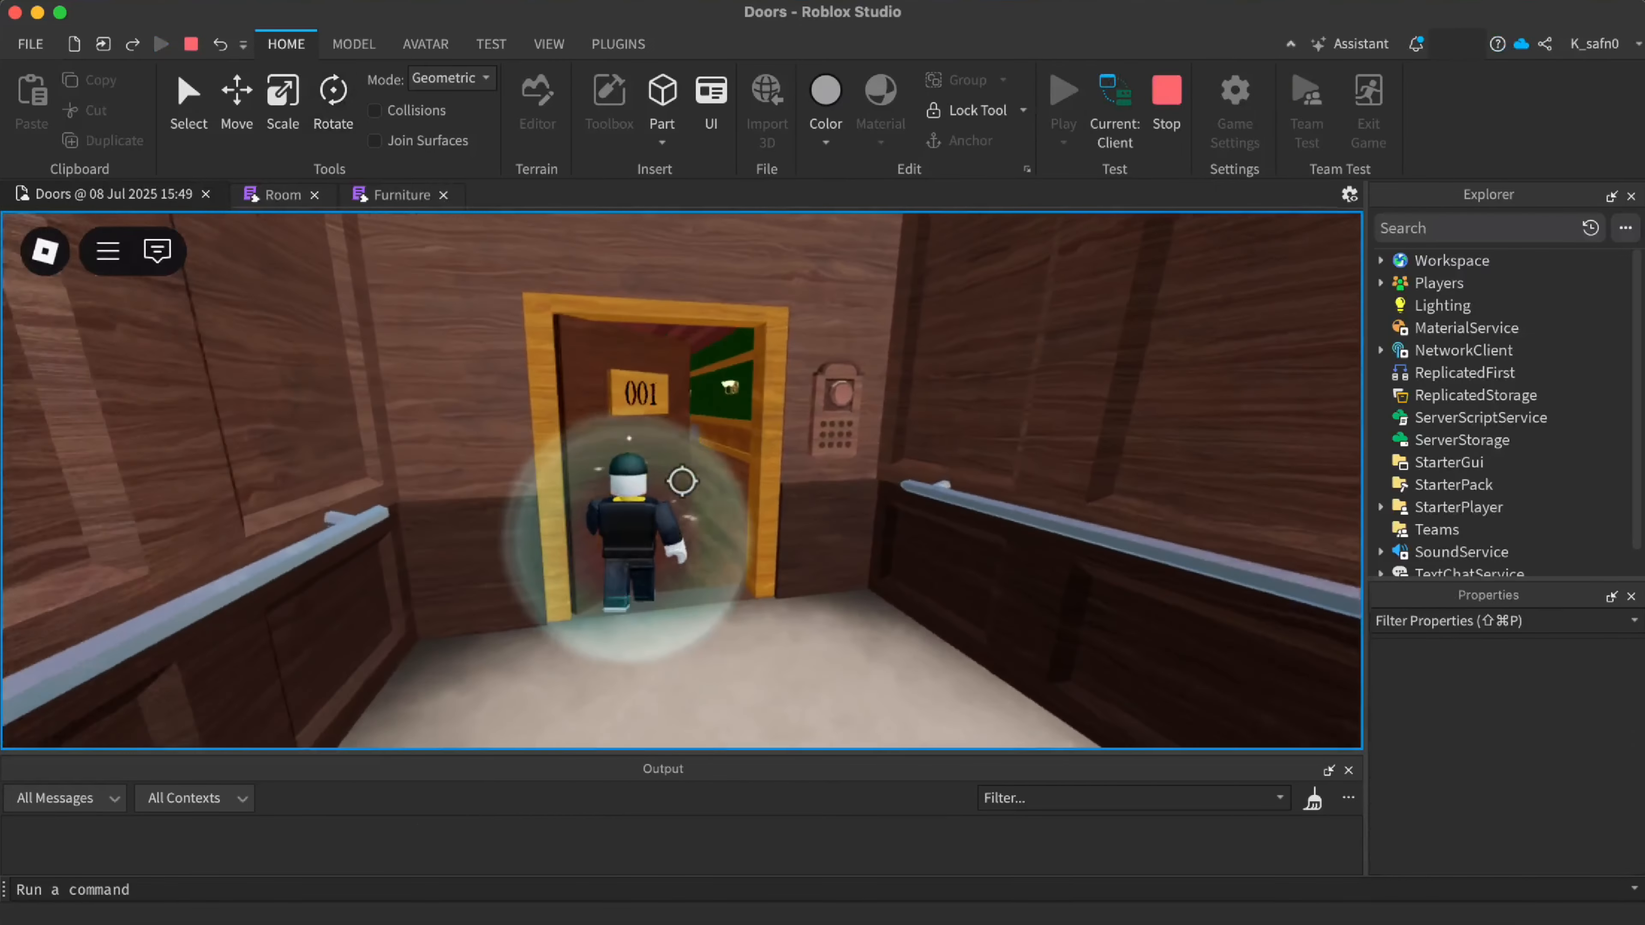
key("w")
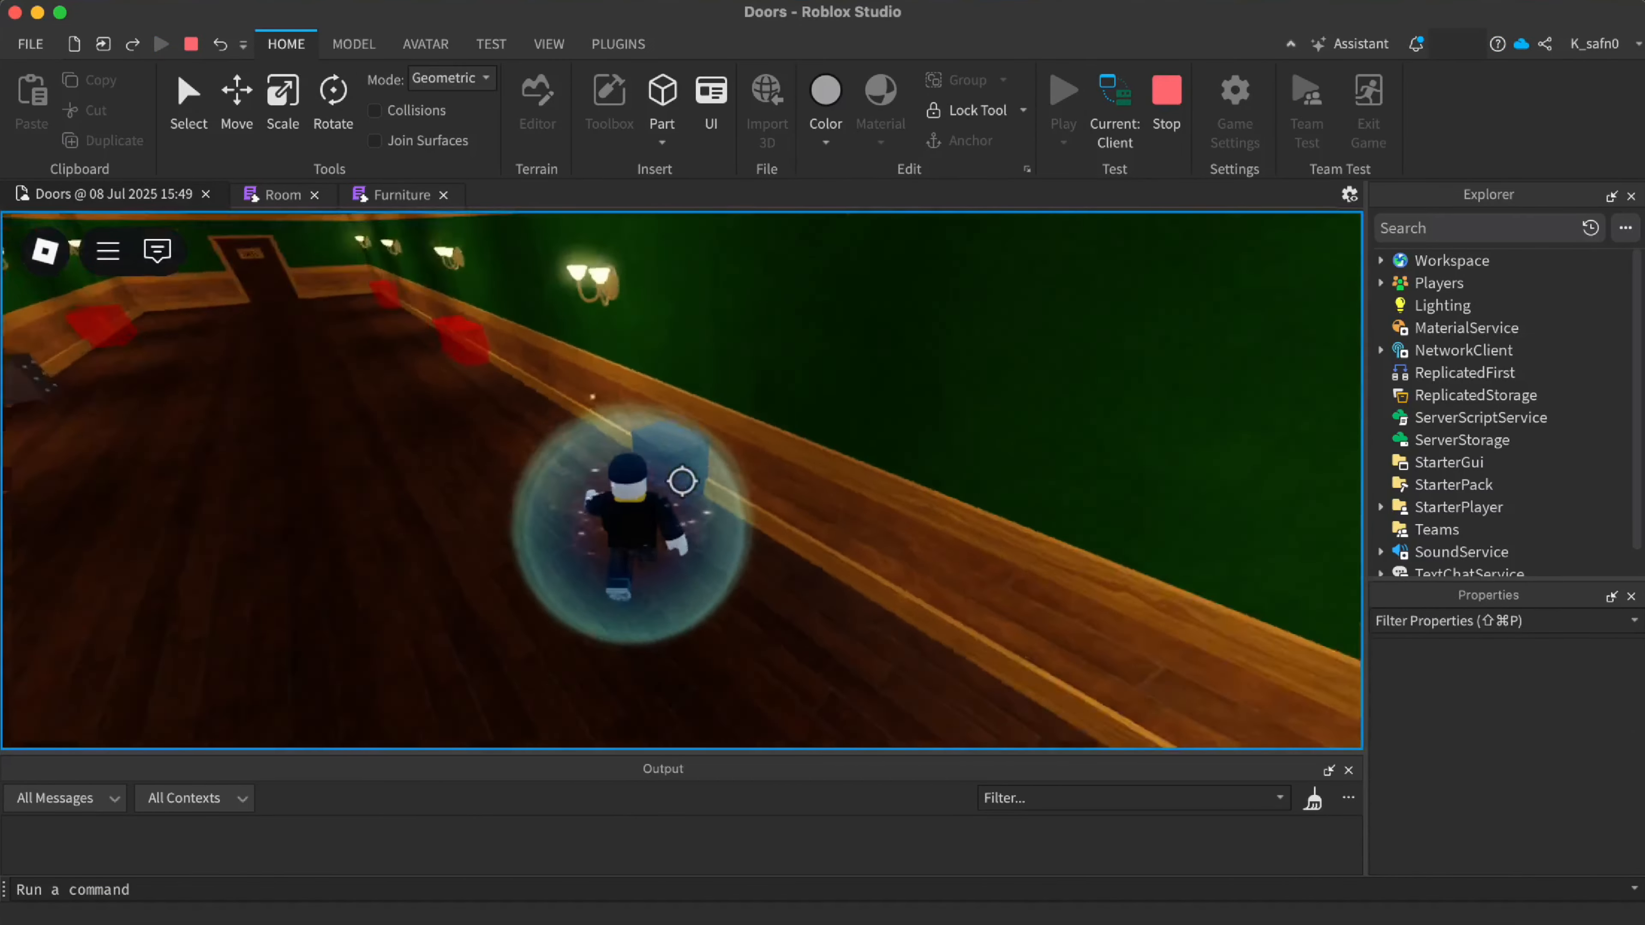
key("shift")
left_click(1149, 122)
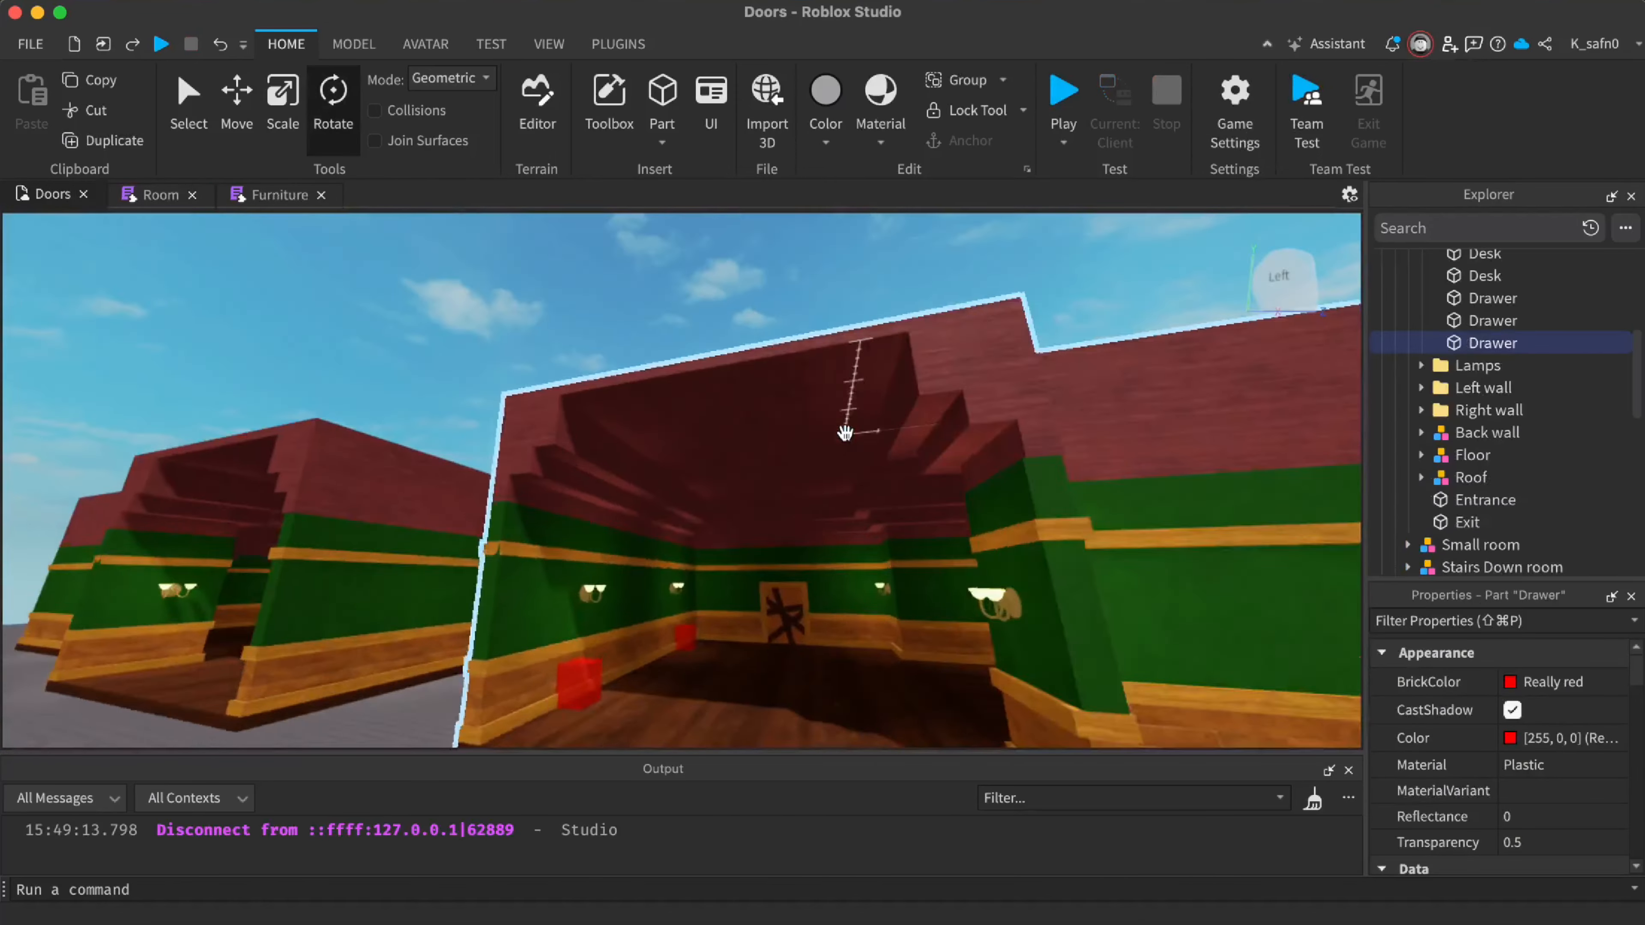
Rotate the red Drawer placeholder by the wooden wall in the room listed above Reverse S room 180° about its vertical axis
key("w")
right_click_drag(846, 433, 856, 429)
left_click(851, 435)
key("w")
left_click(596, 498)
key("super+1")
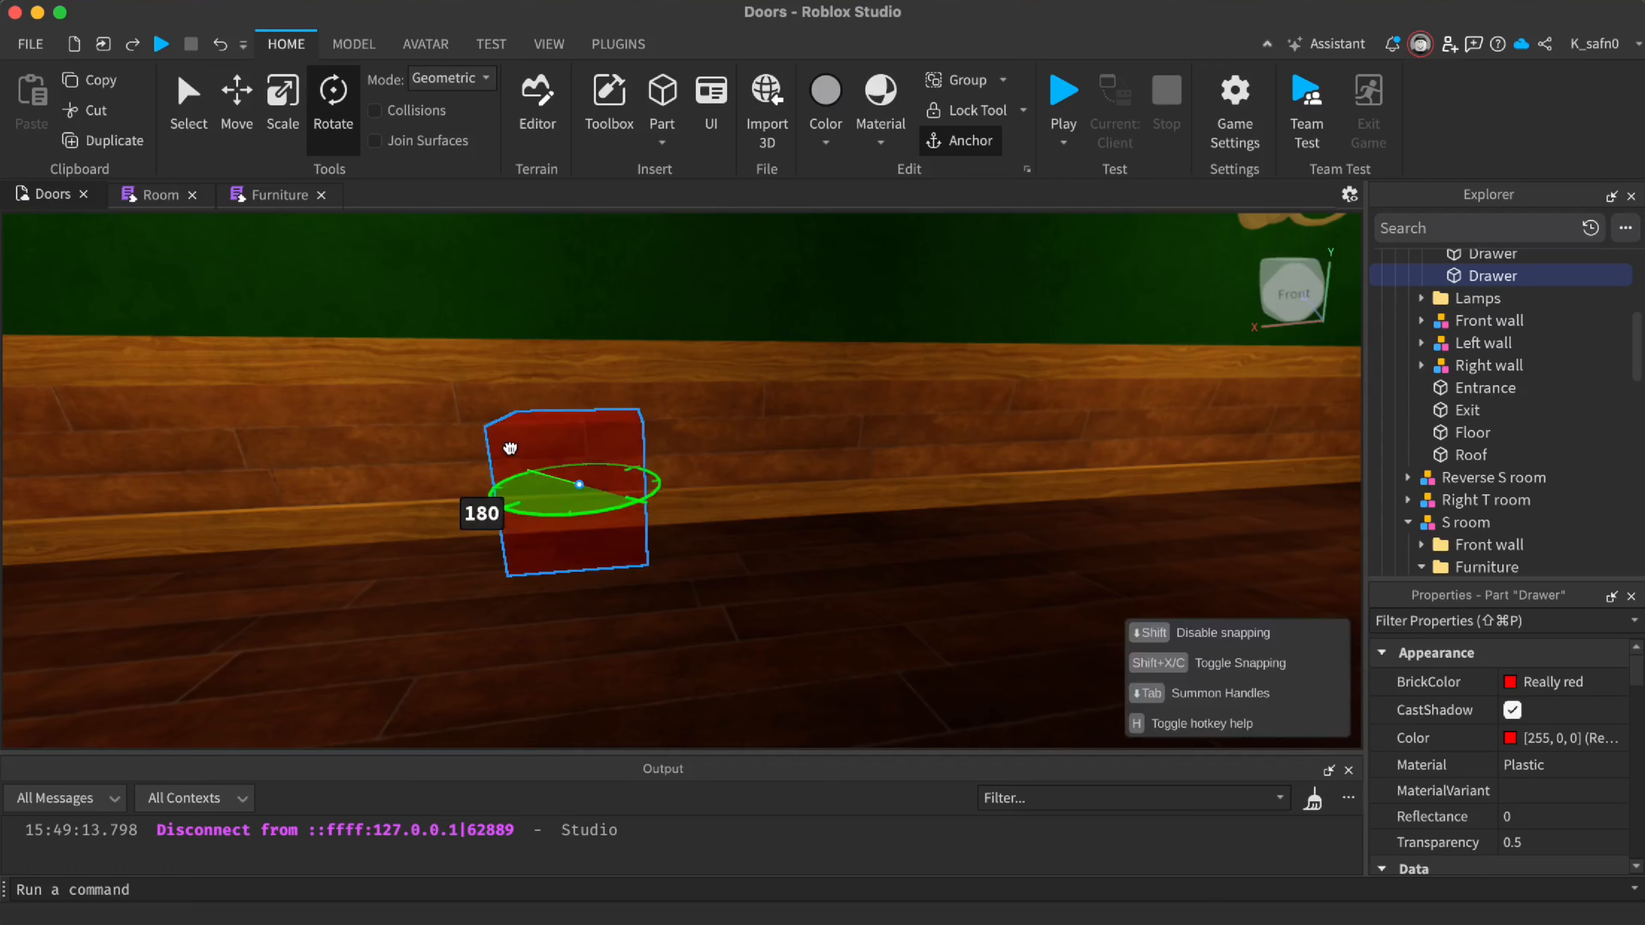
left_click_drag(511, 449, 512, 448)
right_click_drag(511, 449, 538, 441)
Playtest the game, walk through the generated rooms to check the drawers against the walls, and end the test
left_click(1067, 100)
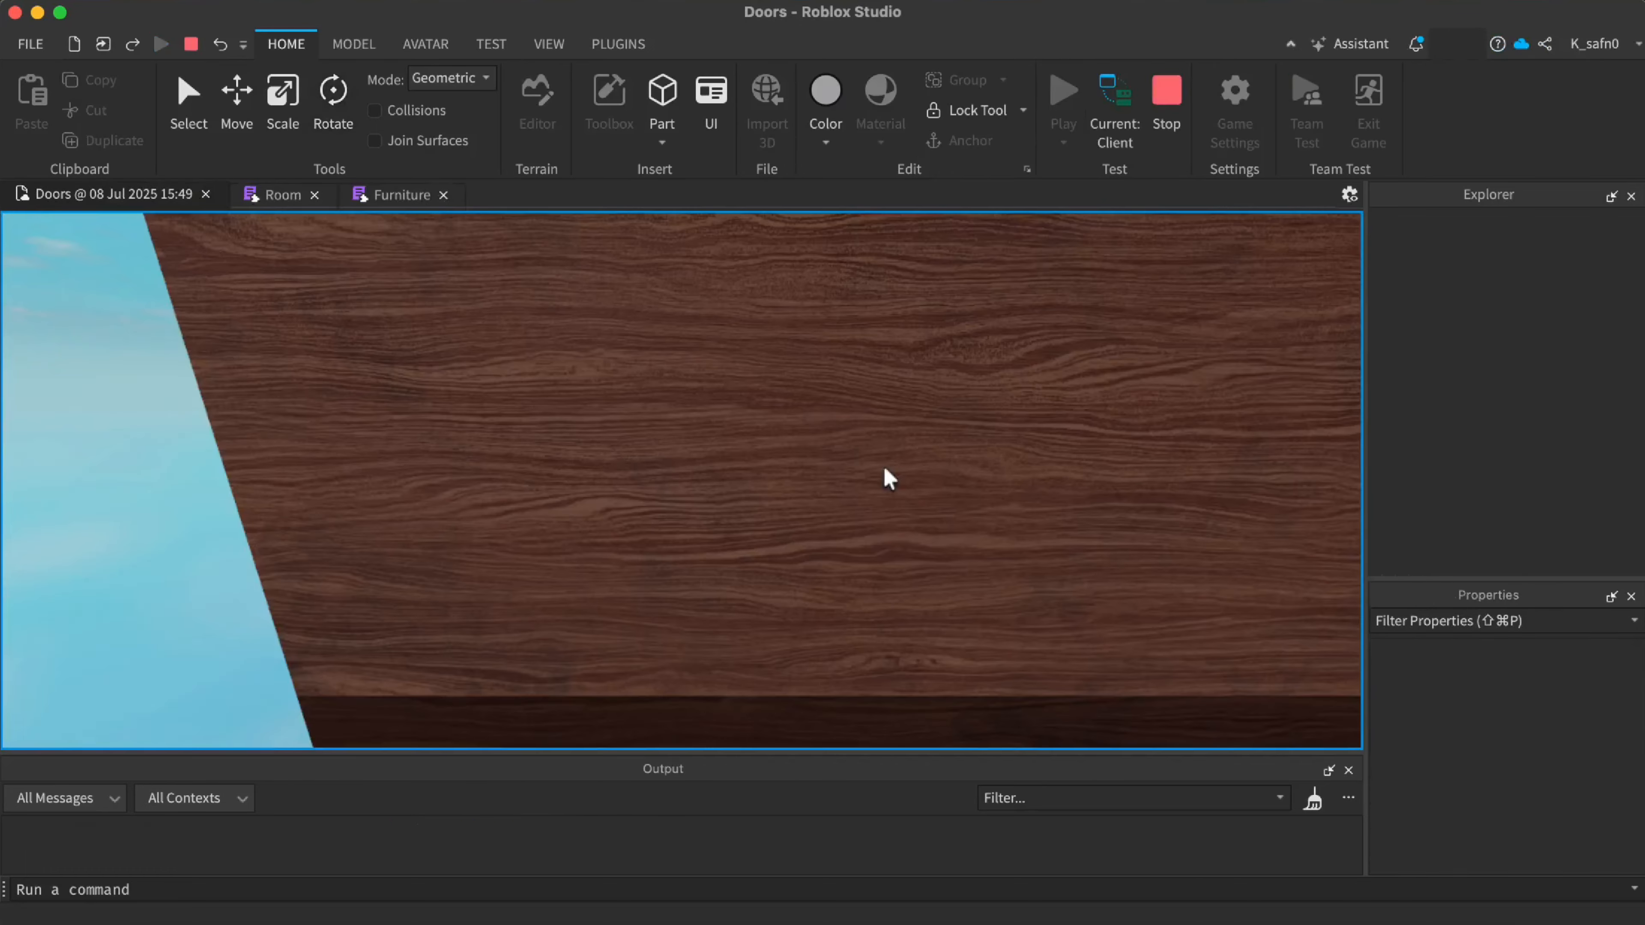
key("shift")
key("w")
key("w")
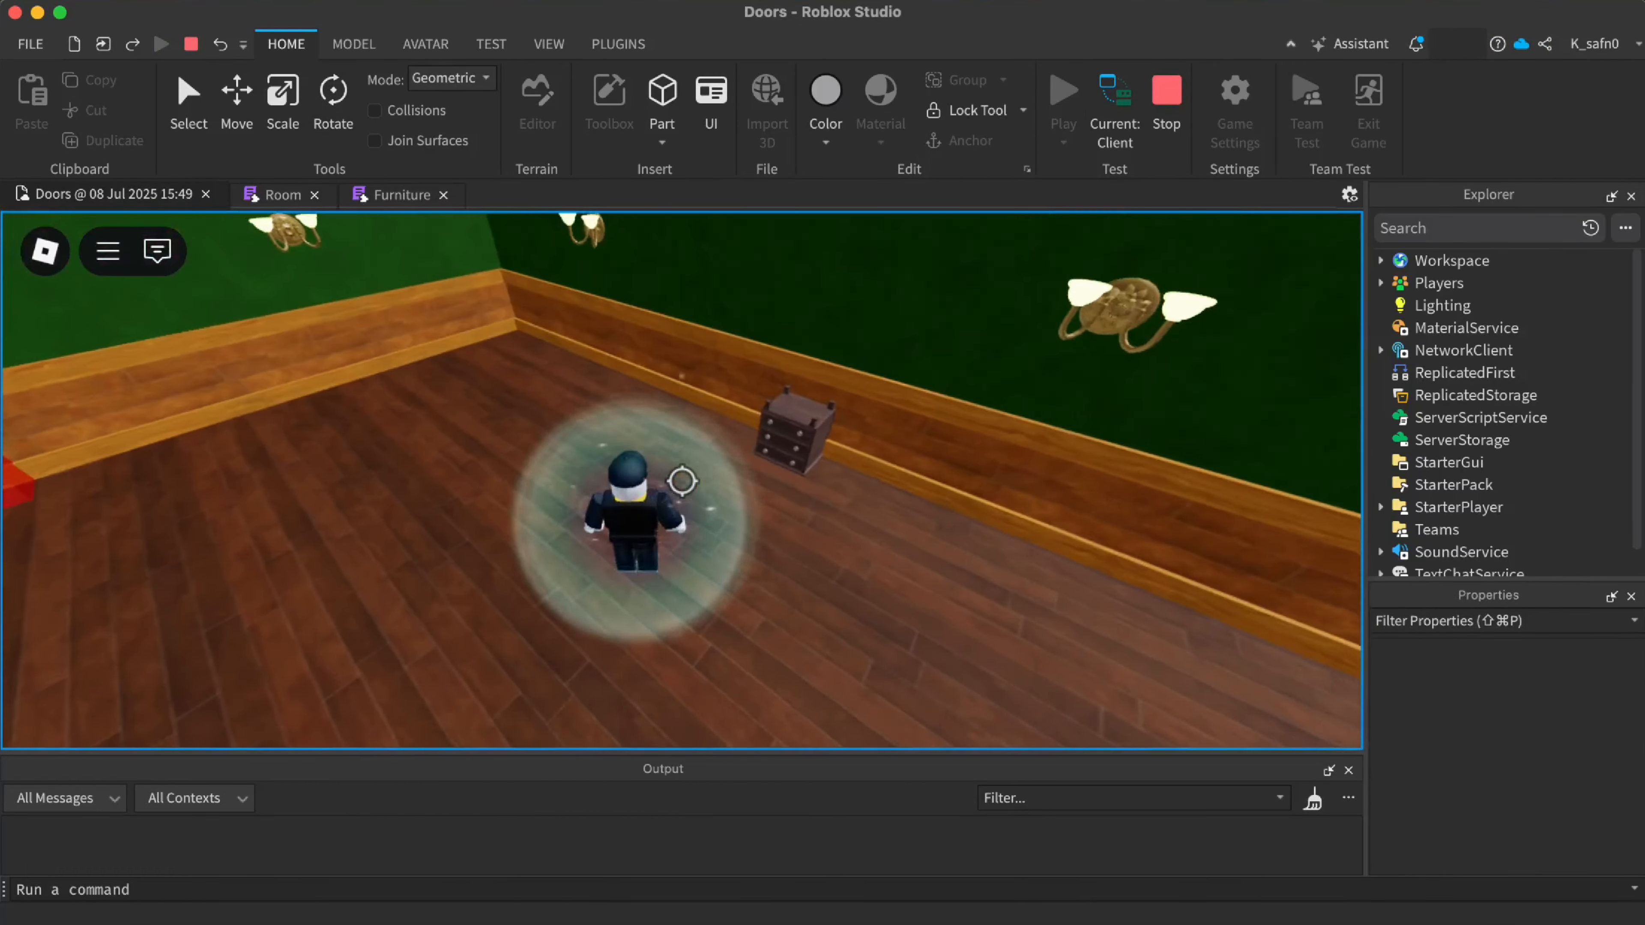
key("w")
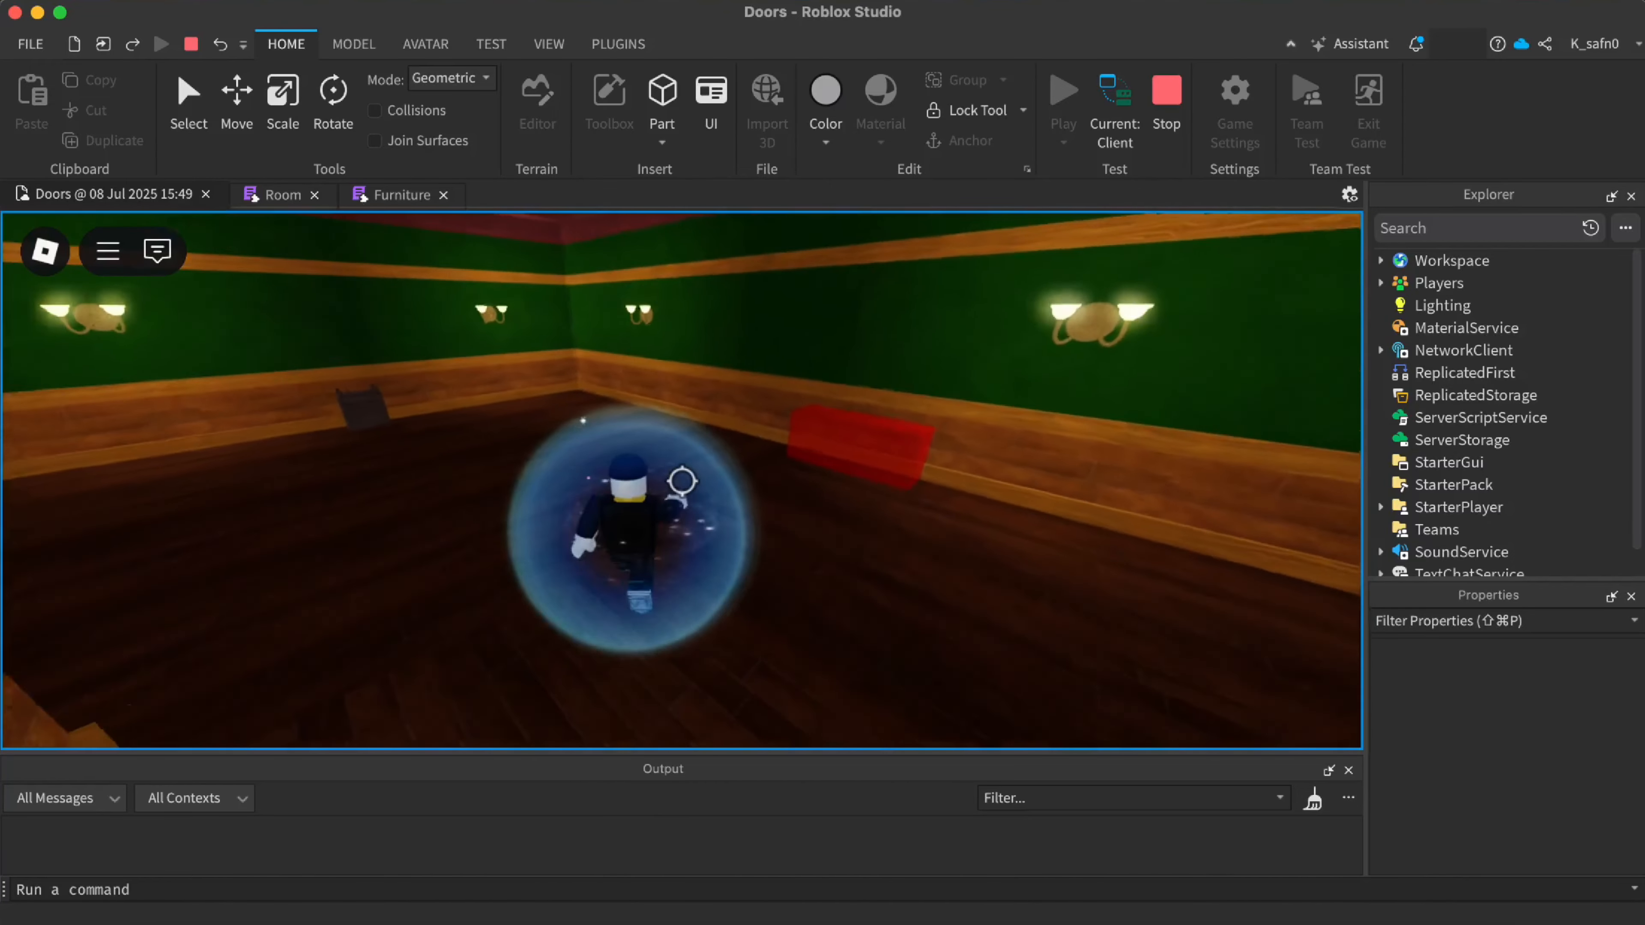
key("shift")
left_click(1169, 103)
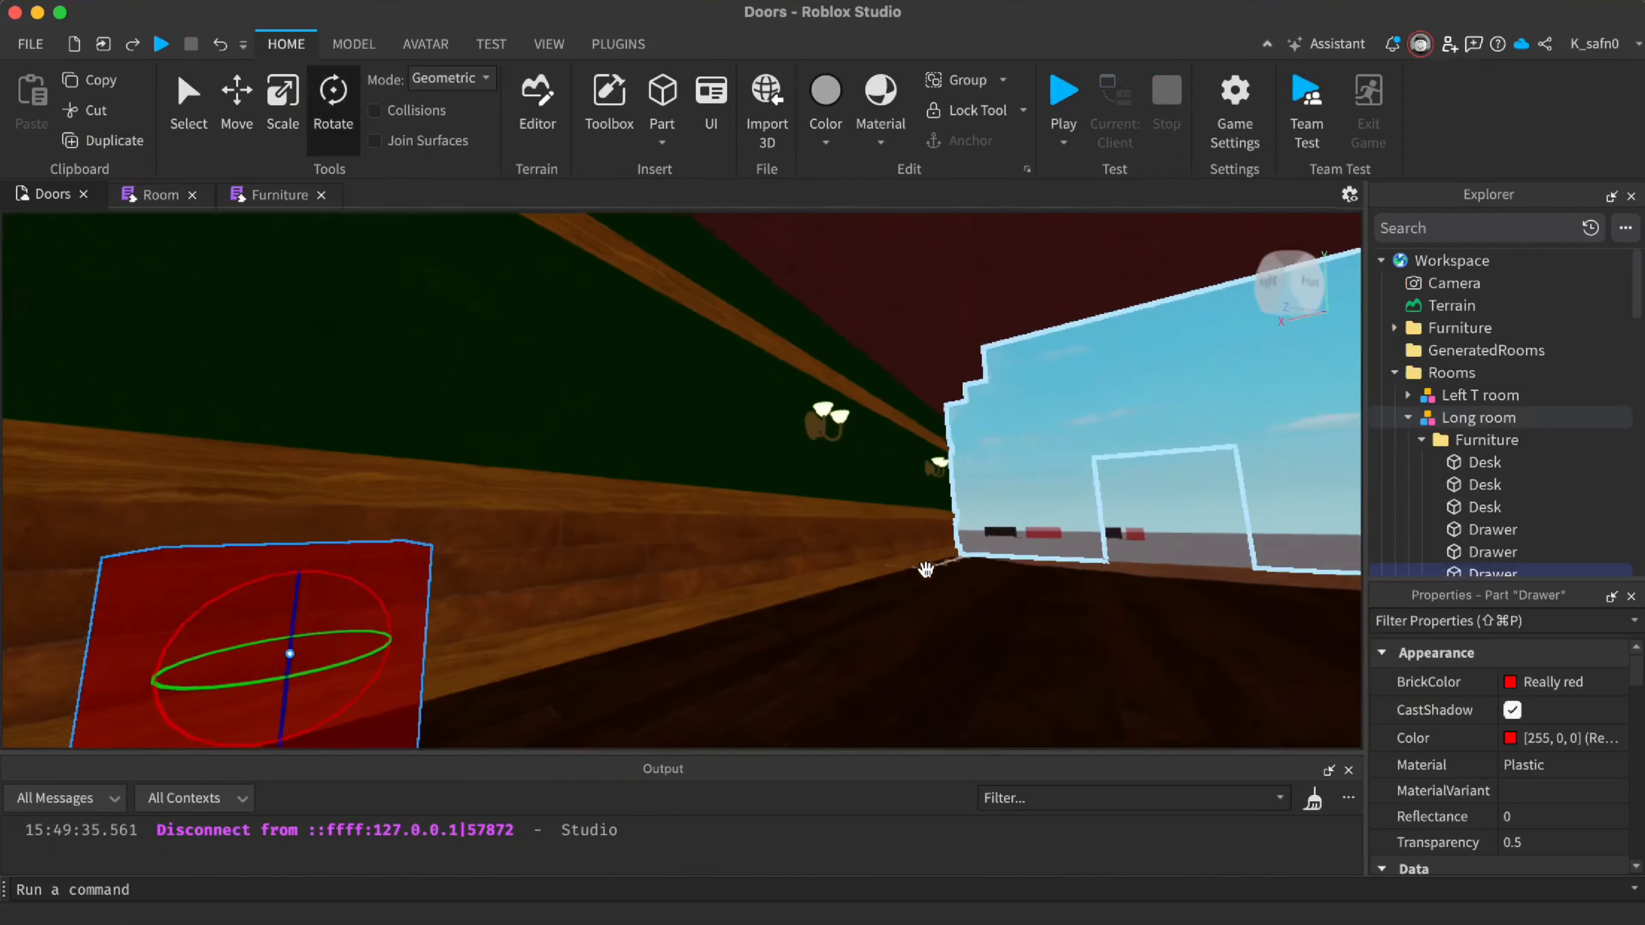
Rotate the first red Drawer placeholder in the Reverse S room's Furniture folder about its vertical axis
key("w")
right_click_drag(922, 564, 921, 564)
left_click(921, 564)
key("w")
left_click(839, 560)
key("d")
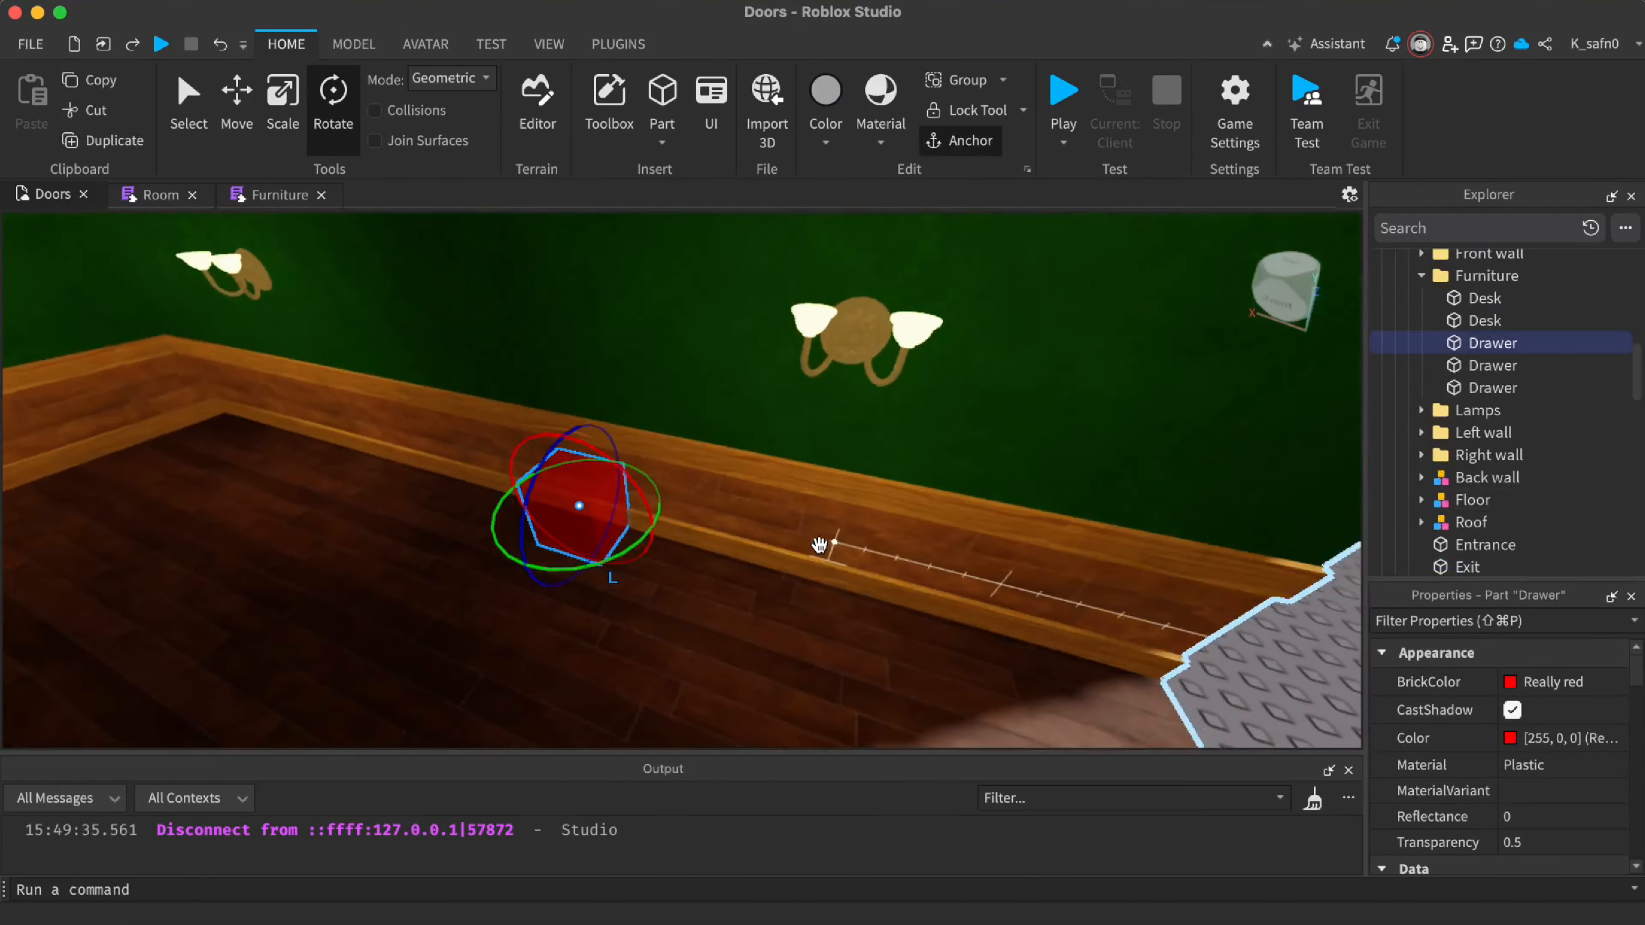
right_click_drag(611, 481, 611, 481)
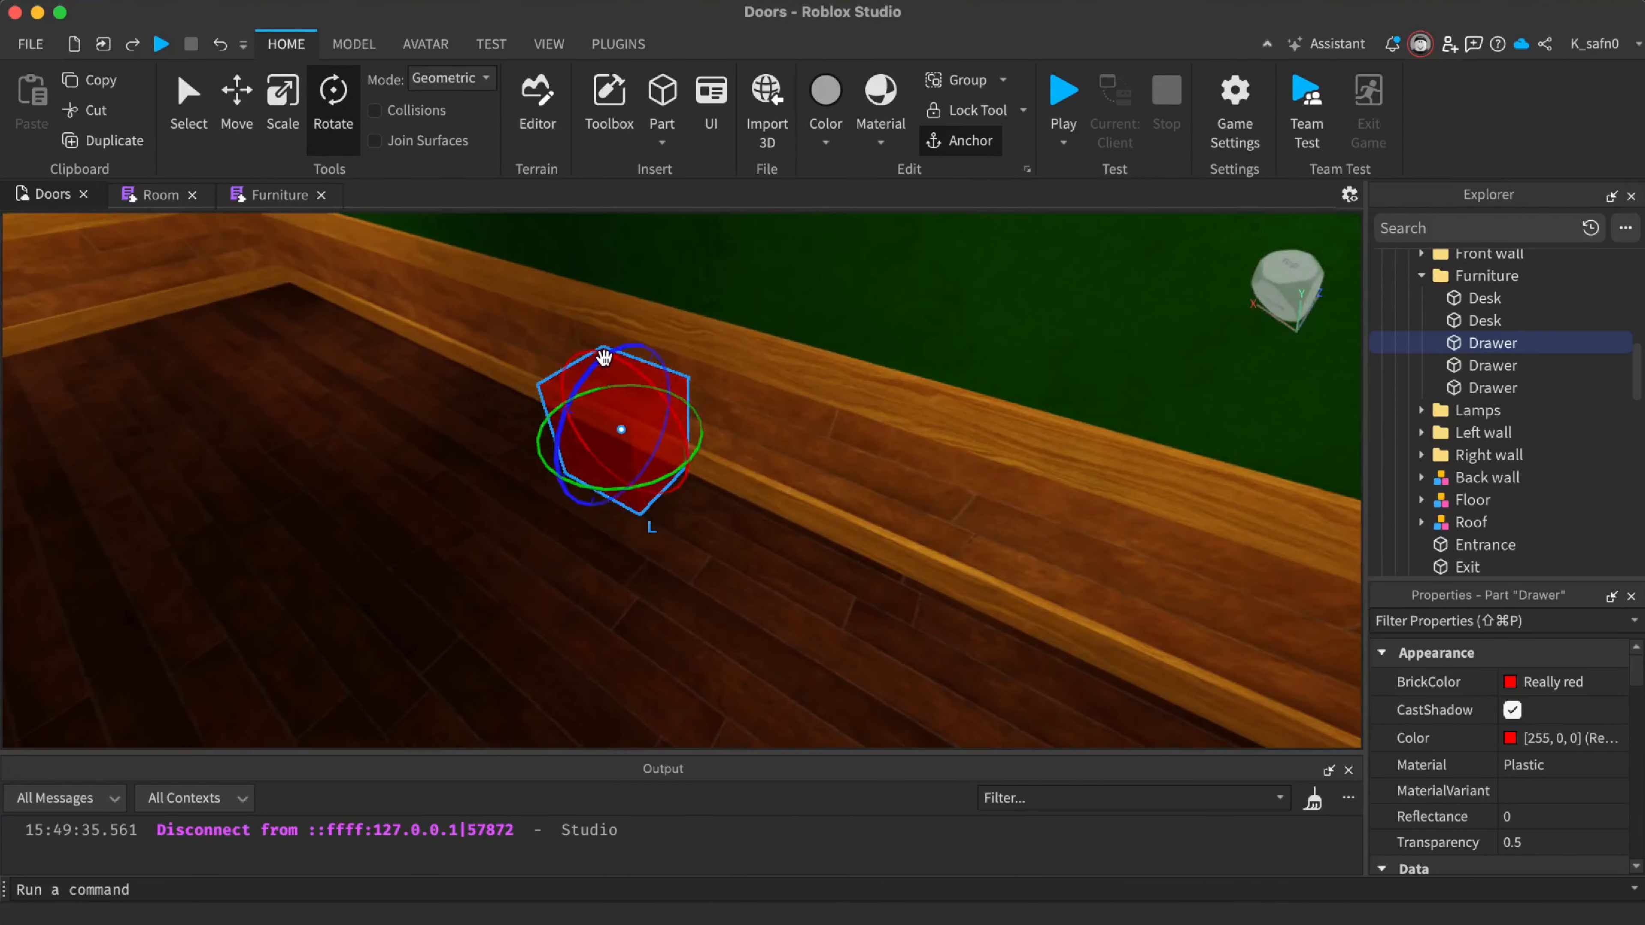
left_click_drag(653, 481, 620, 481)
Rotate the other two red Drawer placeholders in the Reverse S room's Furniture folder about their vertical axes
right_click_drag(620, 480, 620, 481)
key("w")
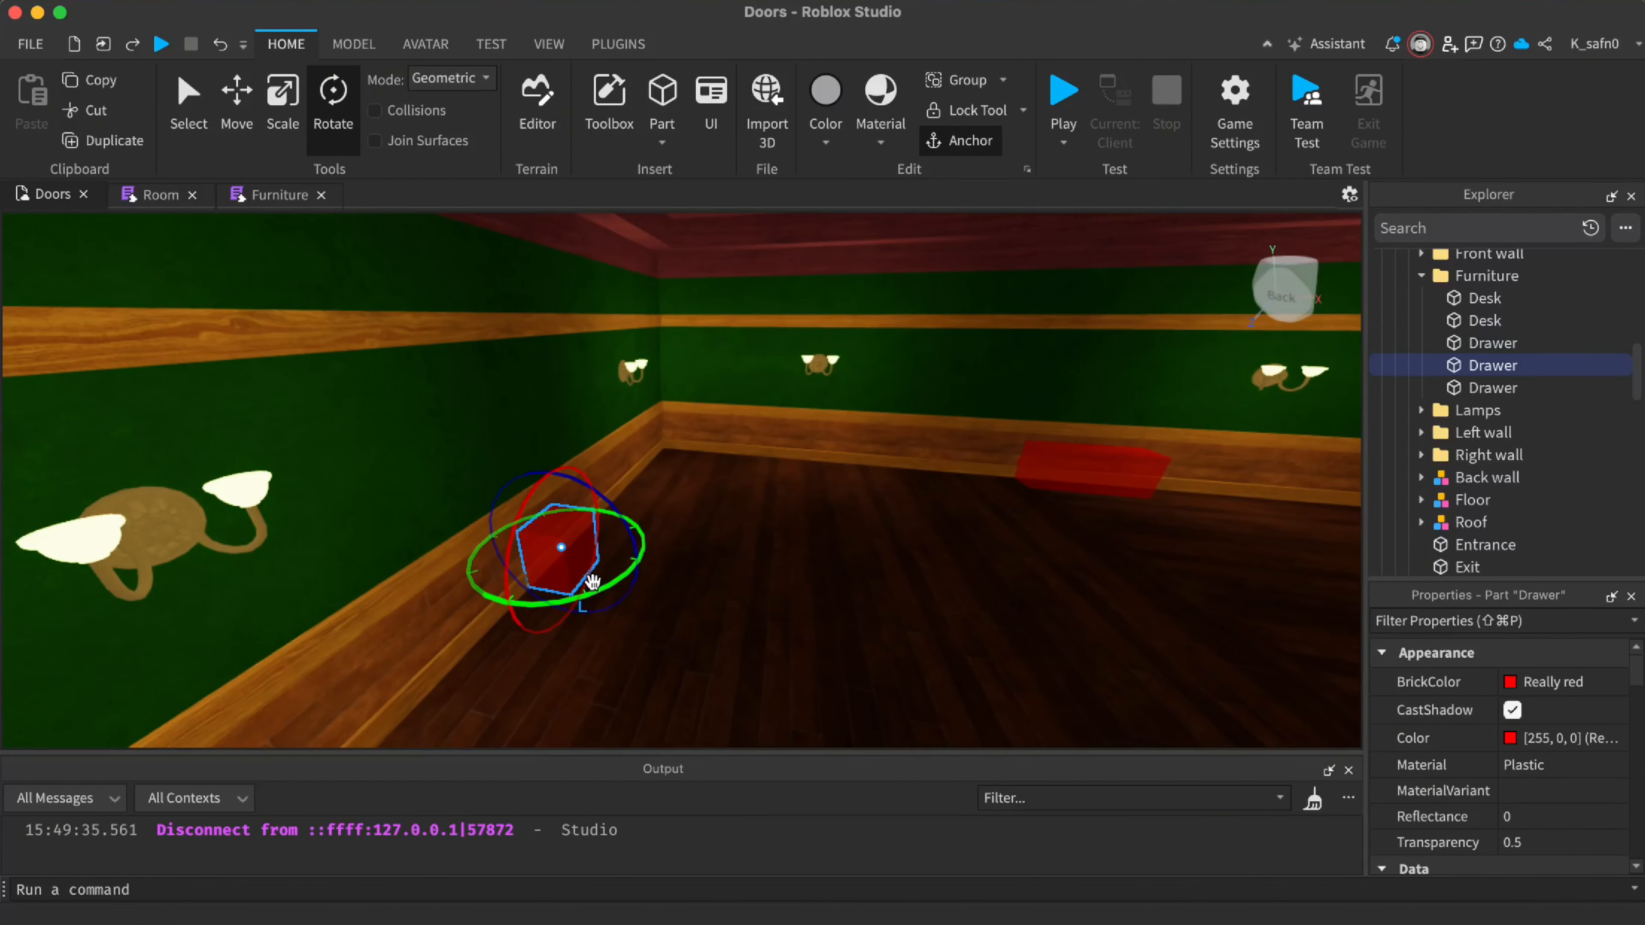
left_click_drag(551, 504, 552, 504)
right_click_drag(728, 496, 727, 496)
key("w")
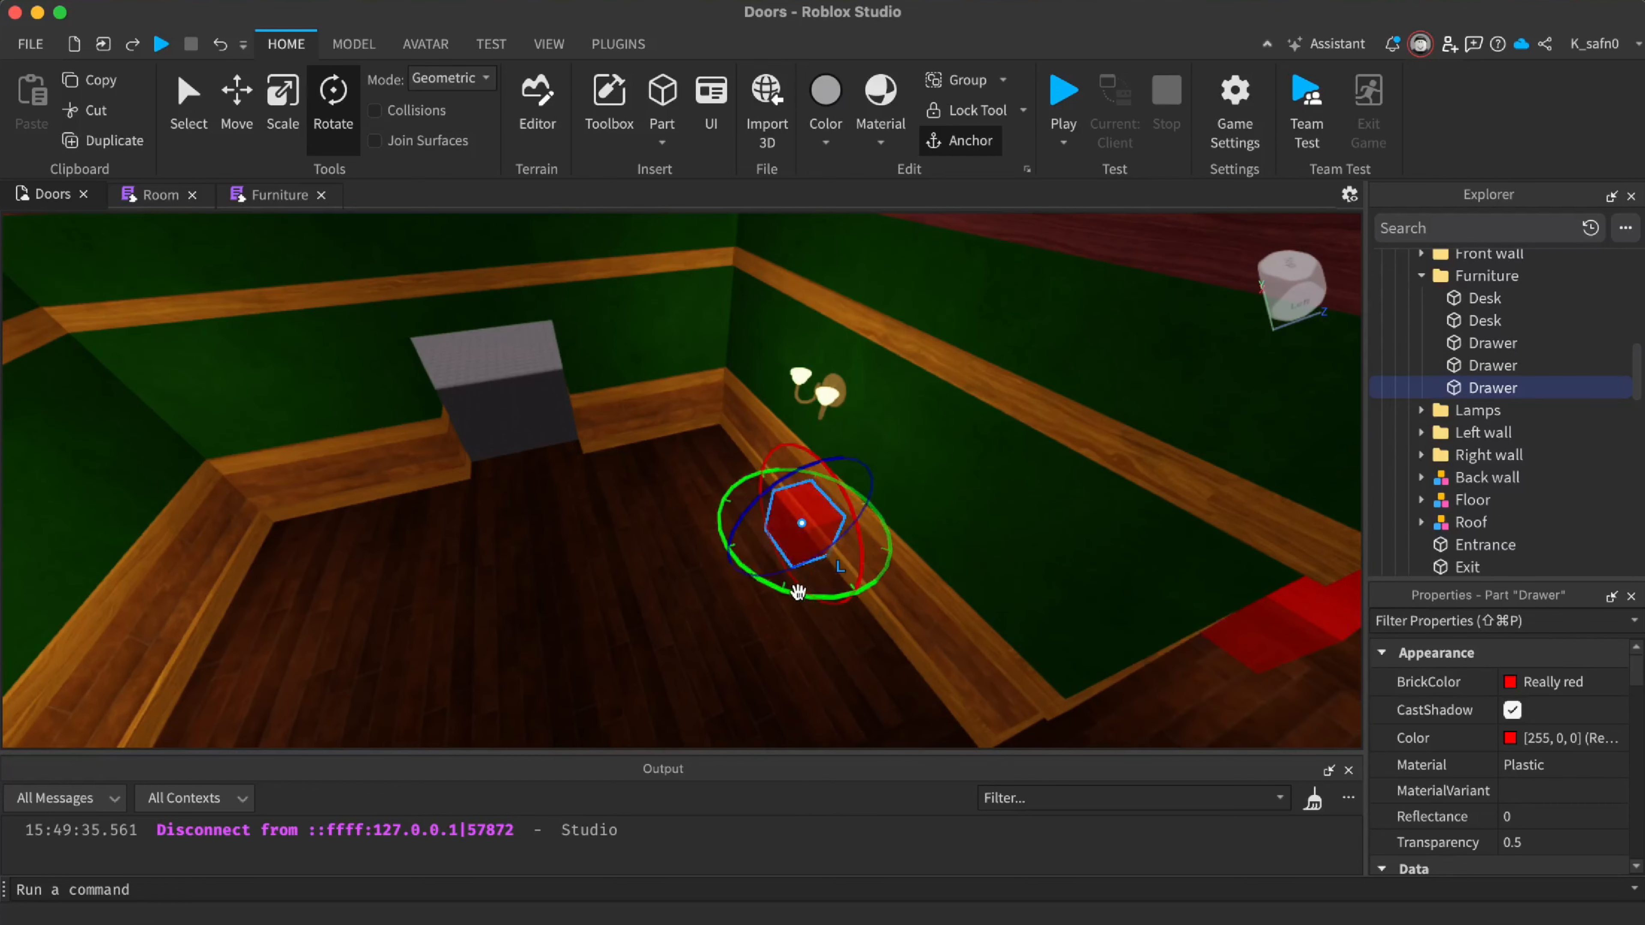
Playtest by walking through the generated rooms past doors 005 and 006 to check how the drawers face
left_click(1052, 98)
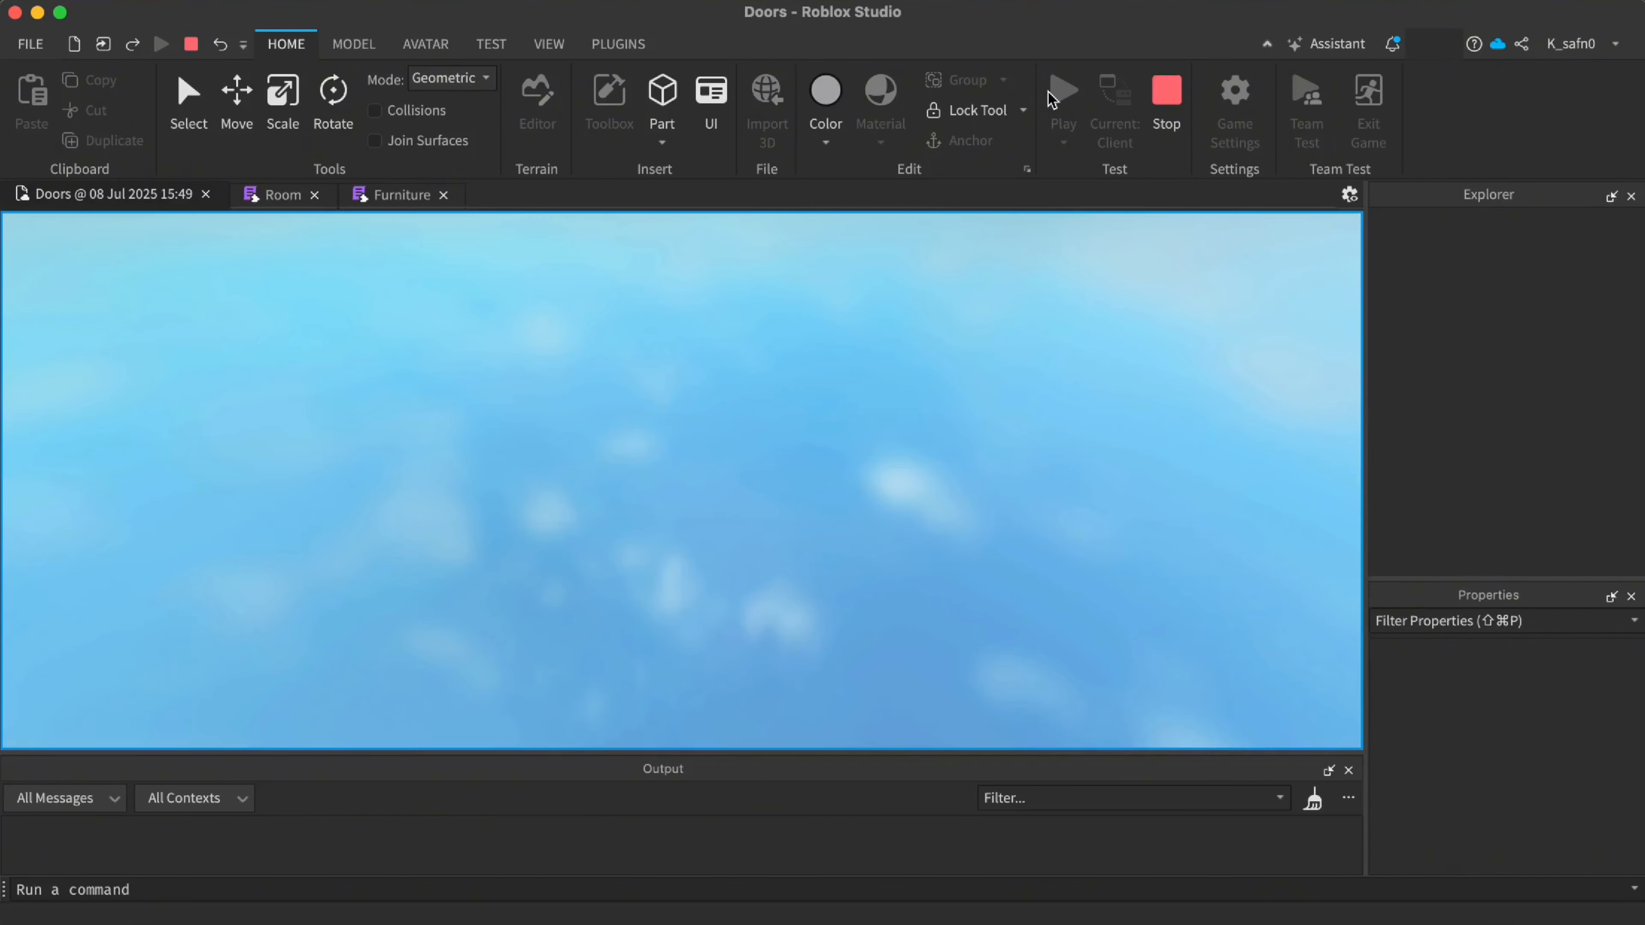
key("shift")
key("w")
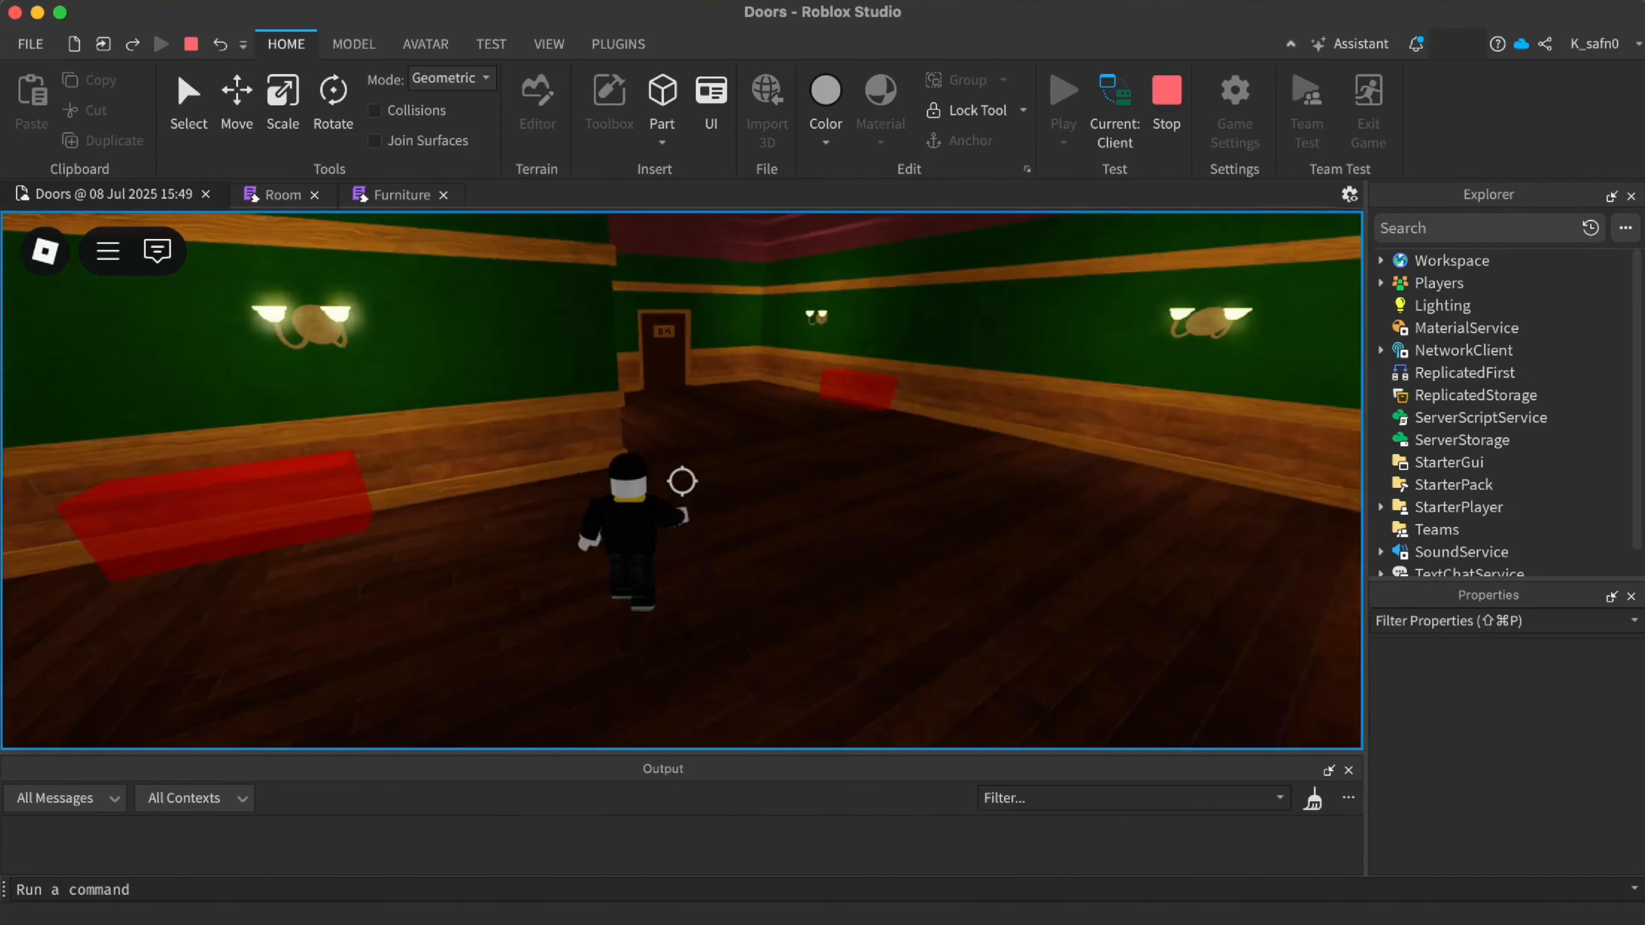
key("w")
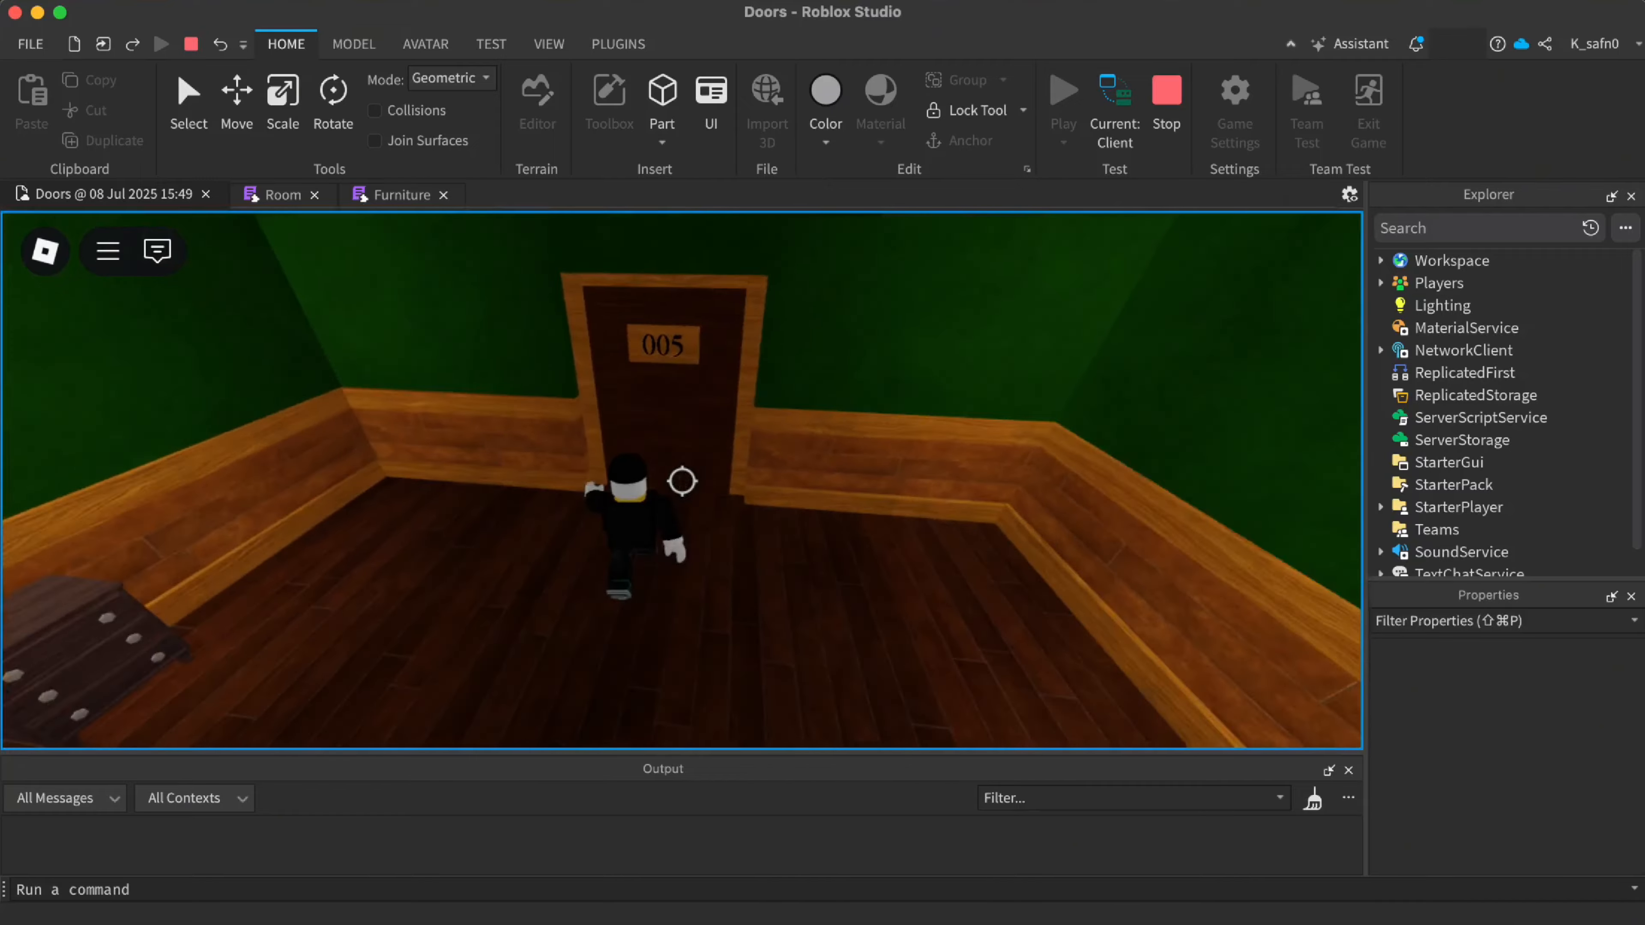
key("w")
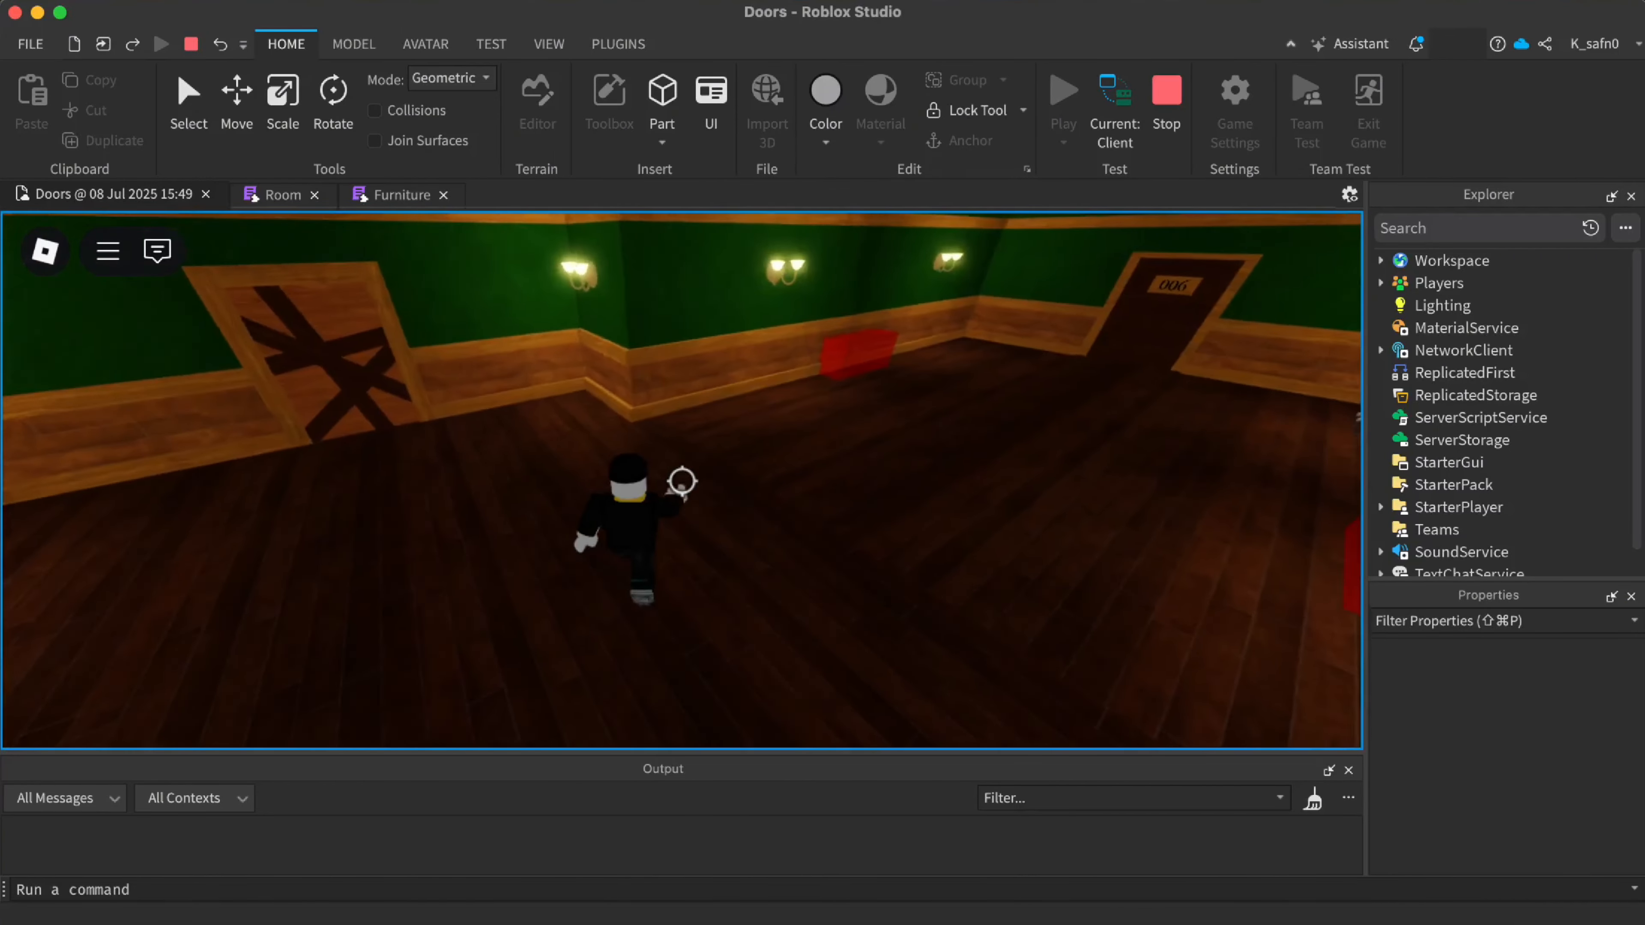
key("w")
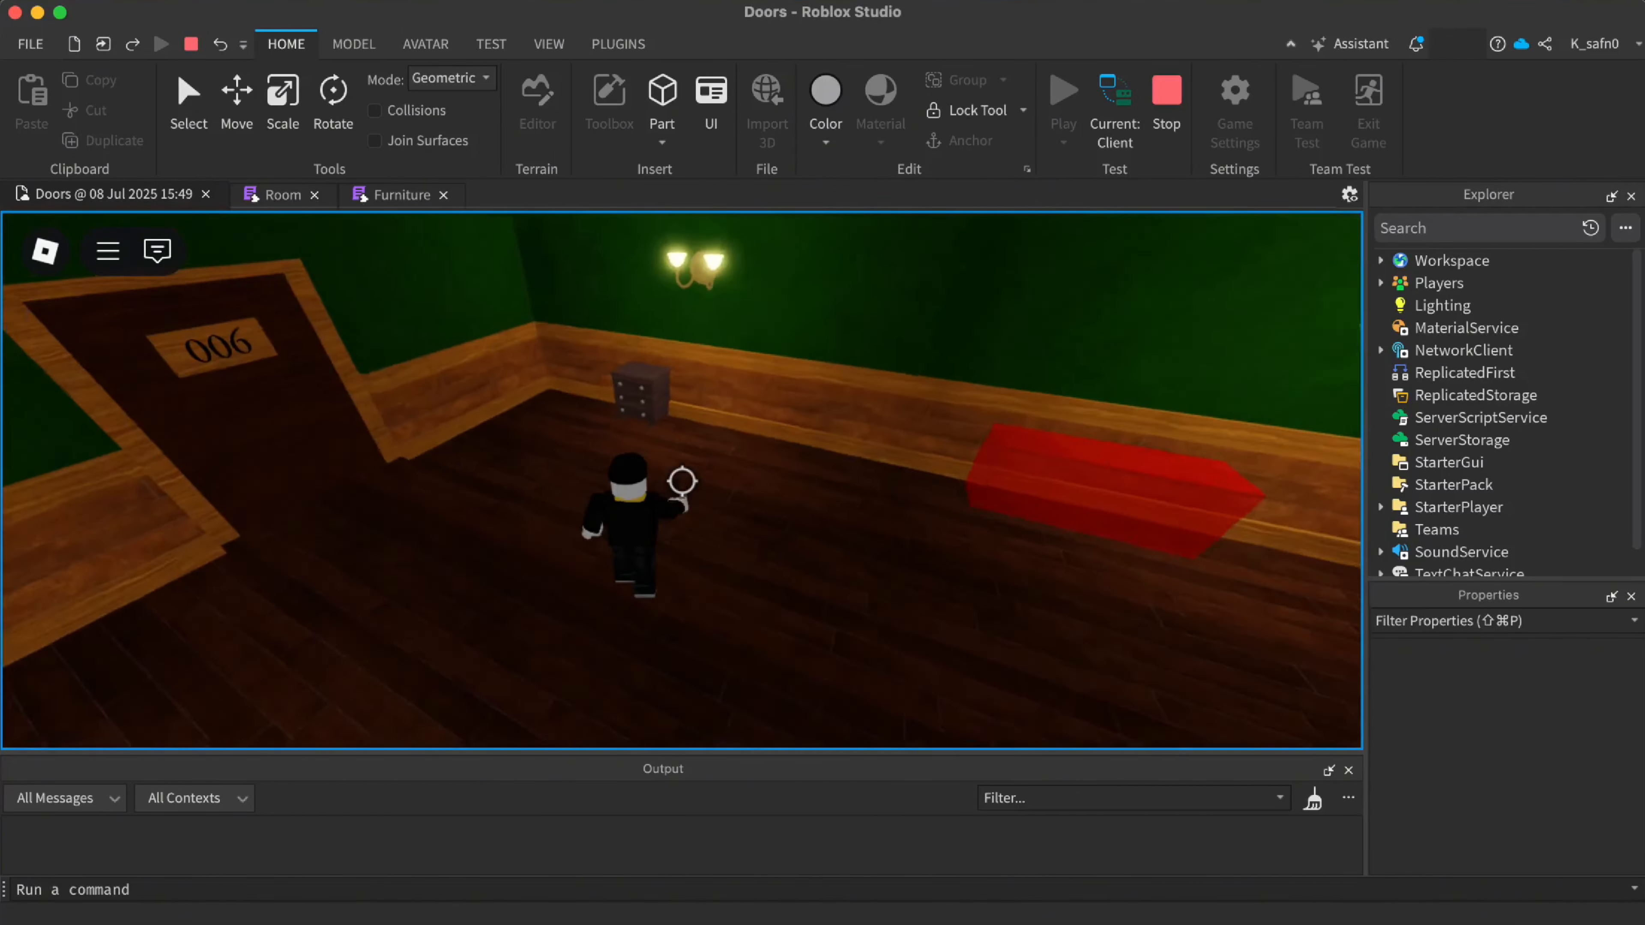
key("s")
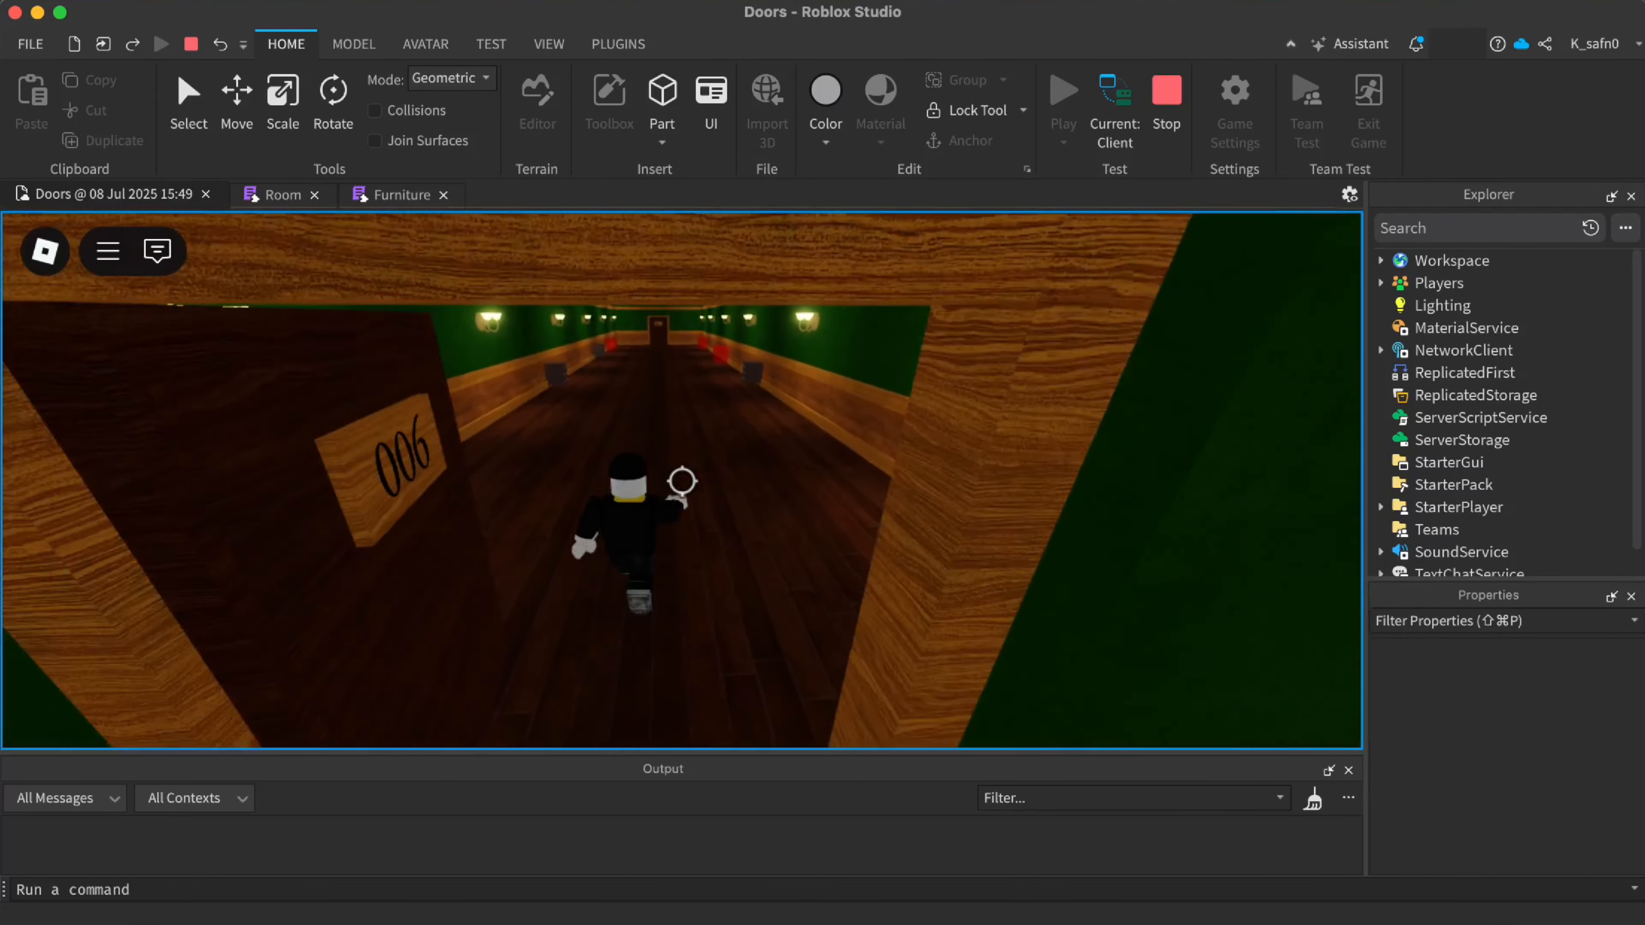
Switch the running test to the server view, fly into a generated T room to inspect its drawers, and end the test
key("shift")
left_click(1115, 100)
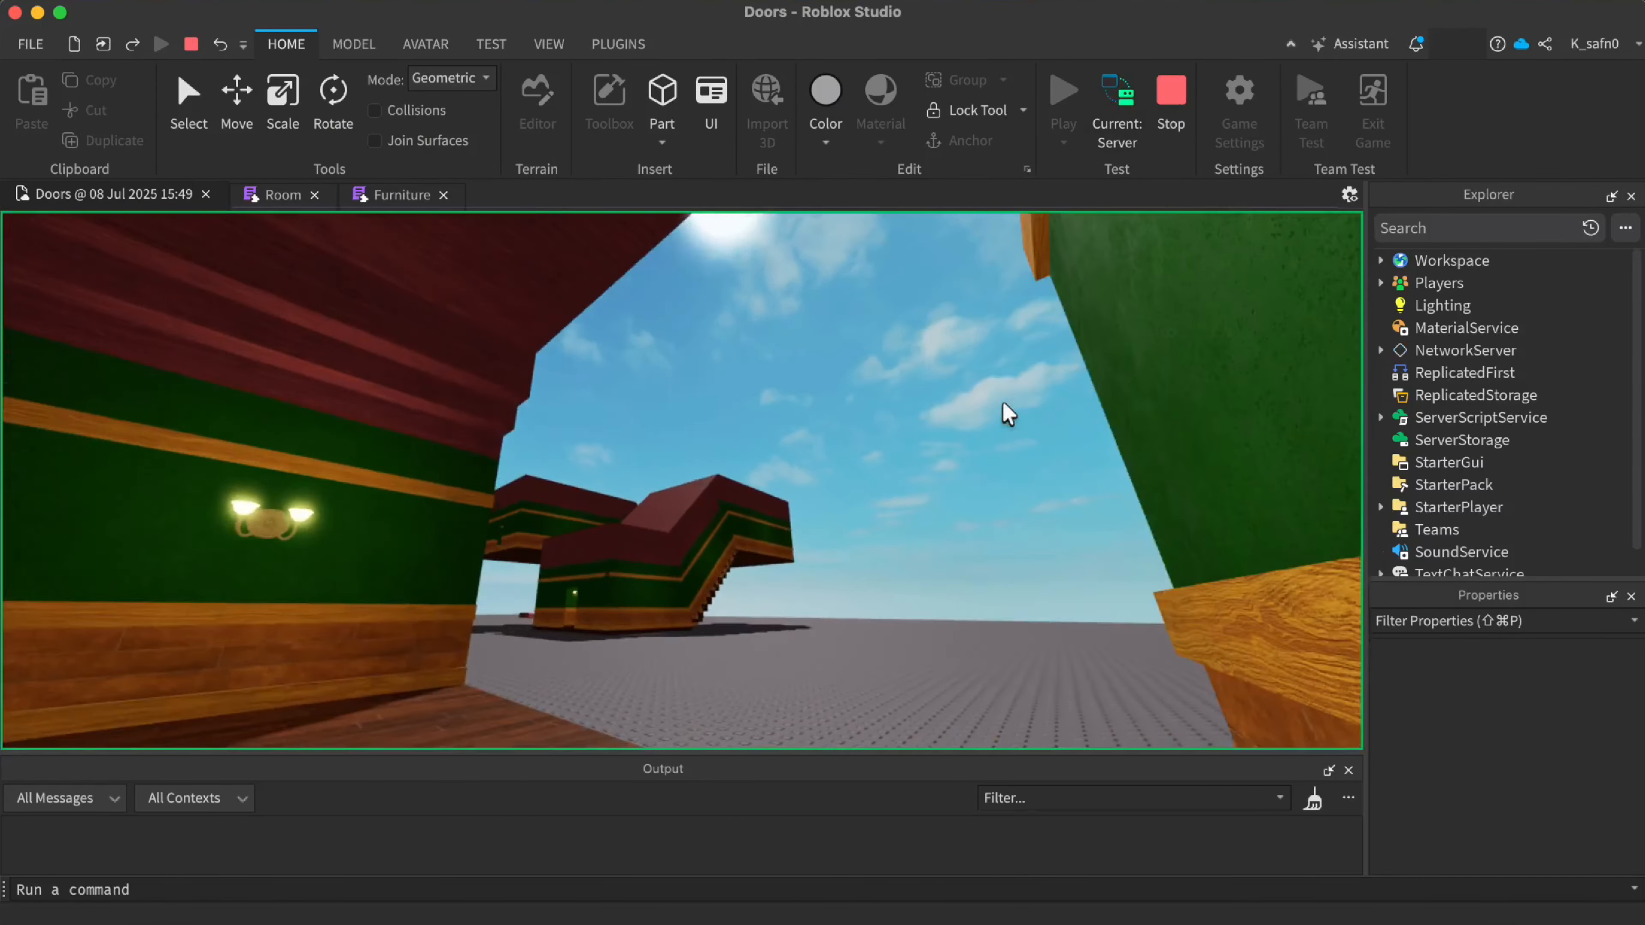
right_click_drag(1008, 413, 1009, 413)
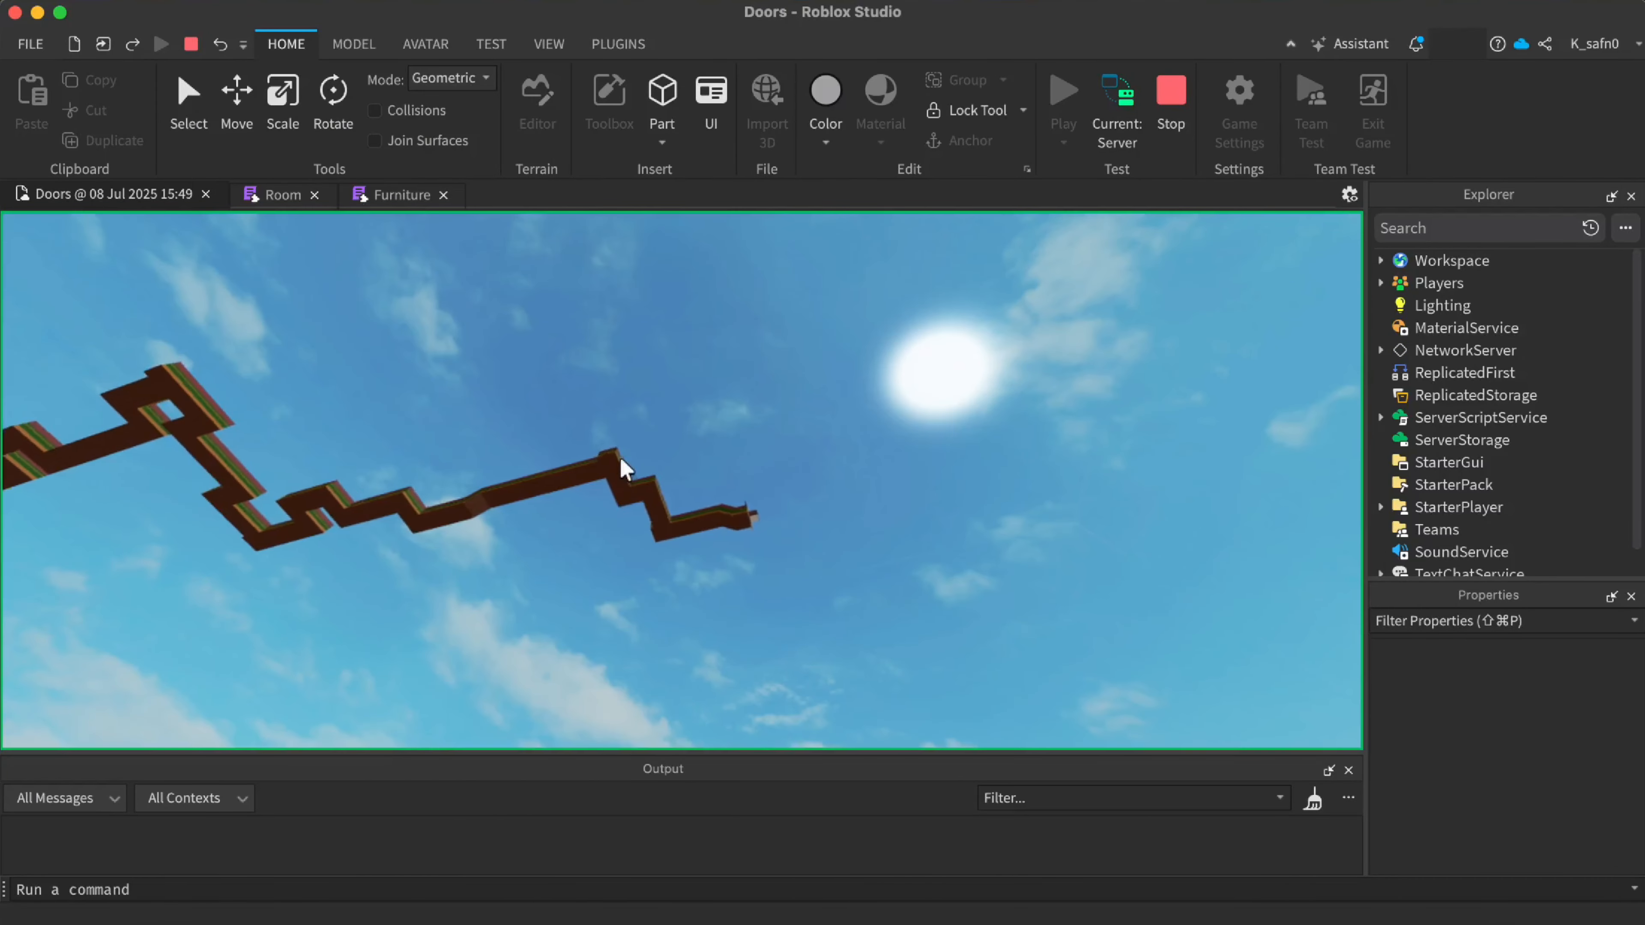
key("w")
right_click_drag(682, 578, 686, 587)
key("w")
key("w")
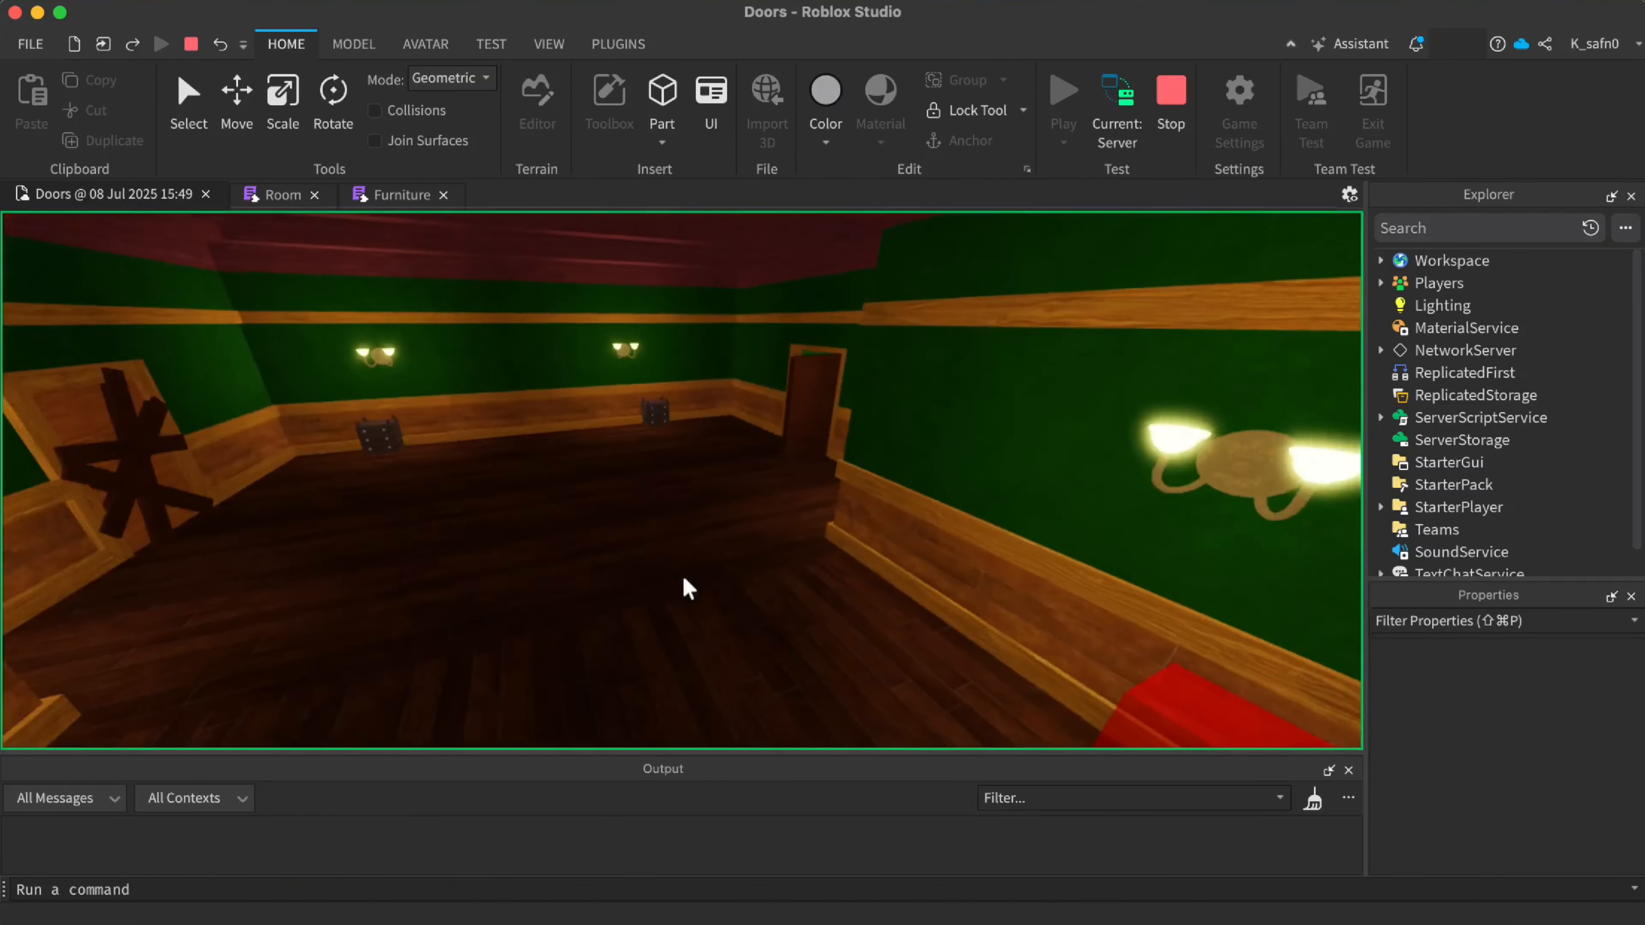
left_click(1170, 108)
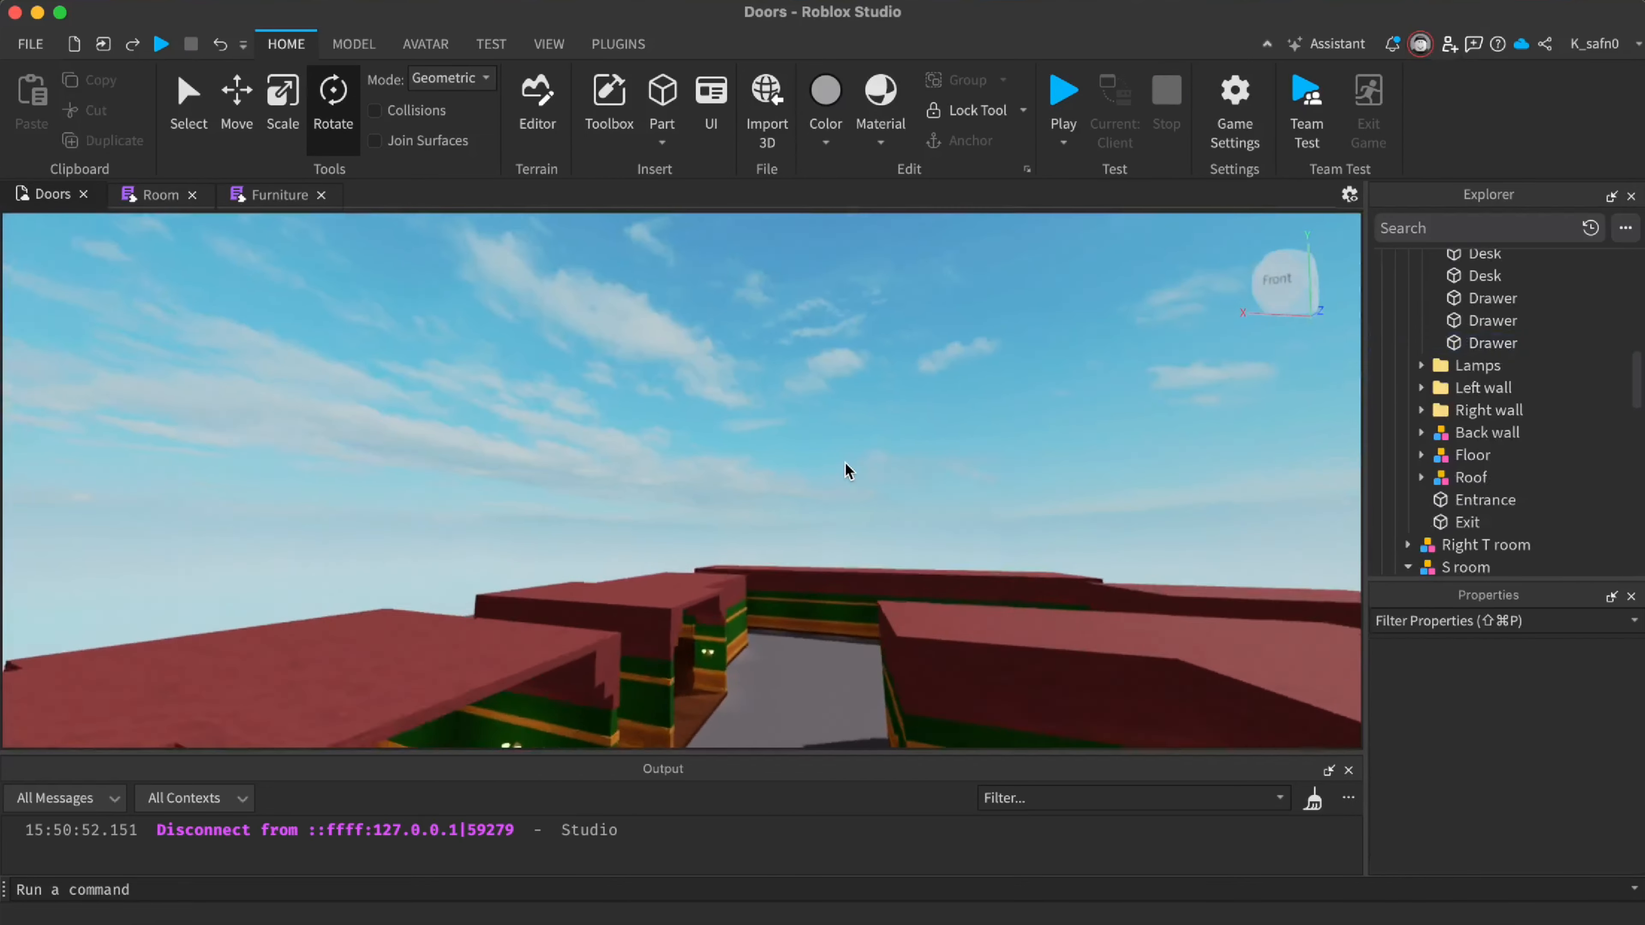
Rotate the last red Drawer placeholder in the Left T room's Furniture folder, near the boarded-up door, about its vertical axis
key("w")
right_click_drag(846, 464, 846, 464)
left_click(661, 428)
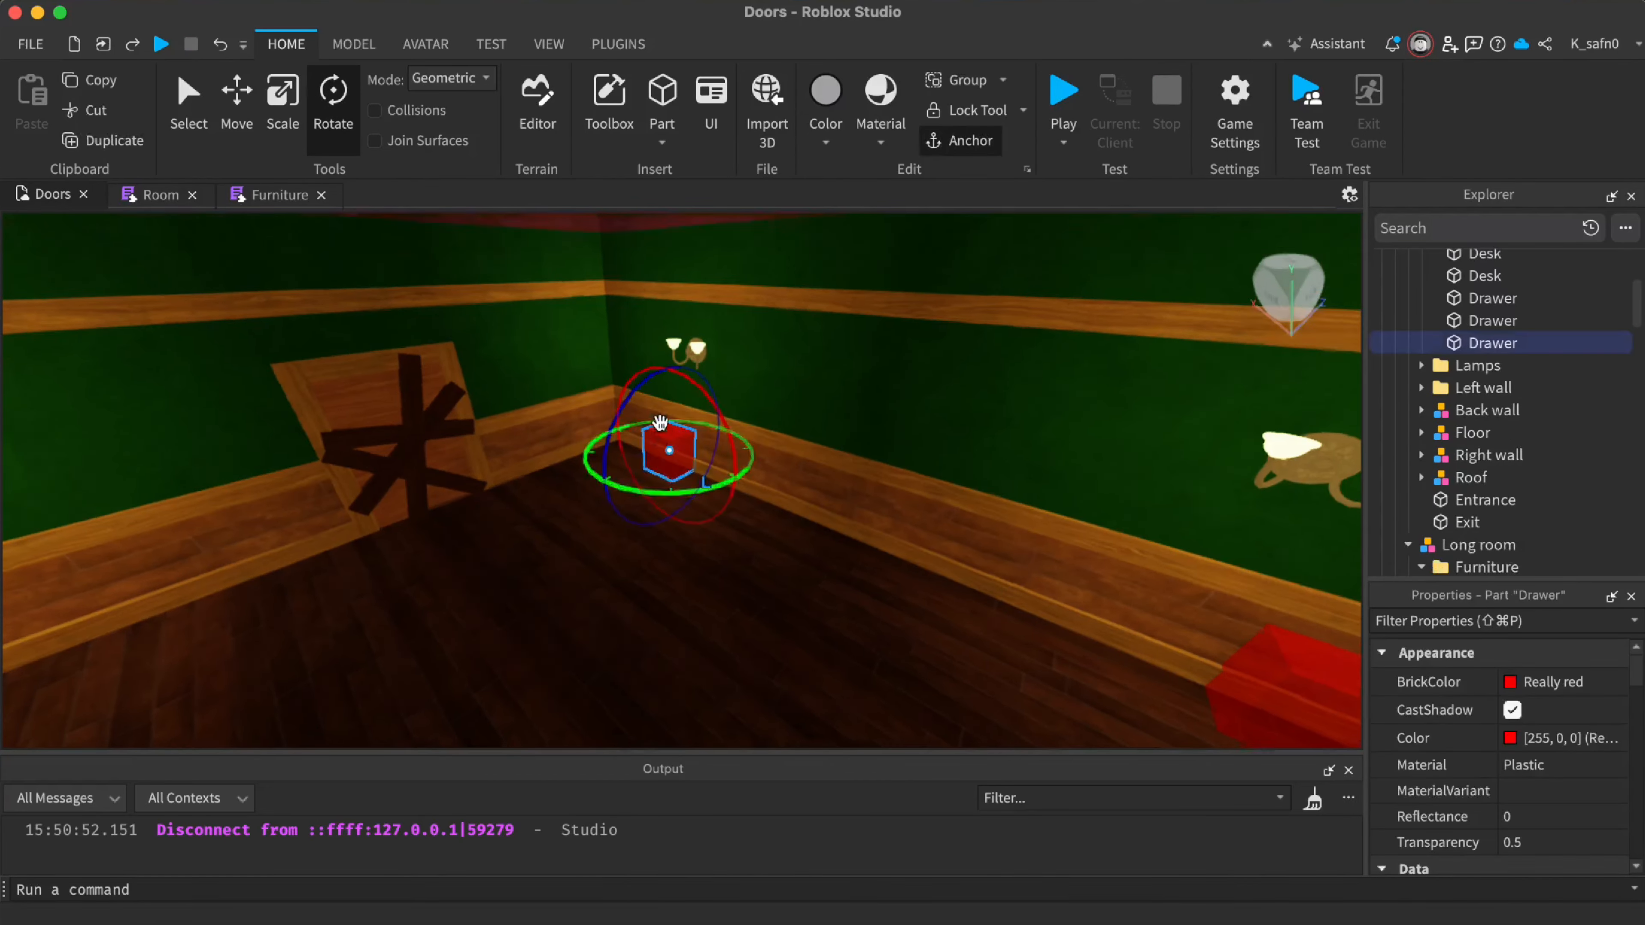
key("w")
right_click_drag(716, 464, 715, 464)
left_click_drag(643, 607, 643, 607)
right_click_drag(708, 592, 709, 592)
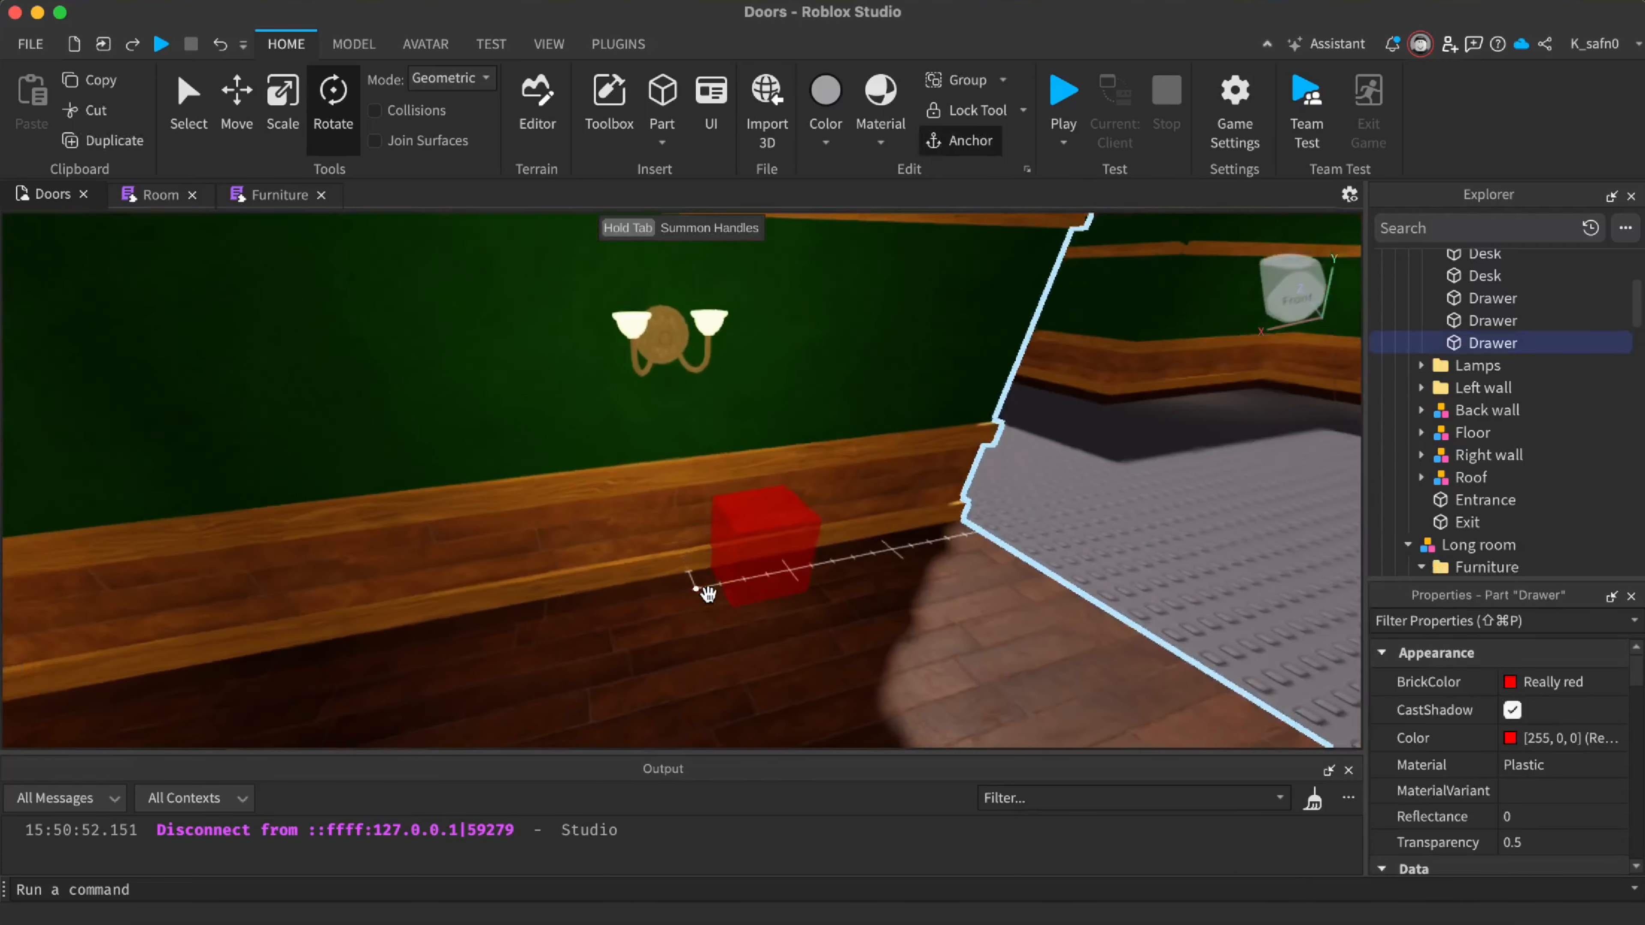
Rotate the remaining red Drawer placeholders along the walls of the Left T room
left_click(755, 538)
left_click_drag(763, 613, 763, 610)
right_click_drag(764, 609, 769, 604)
key("d")
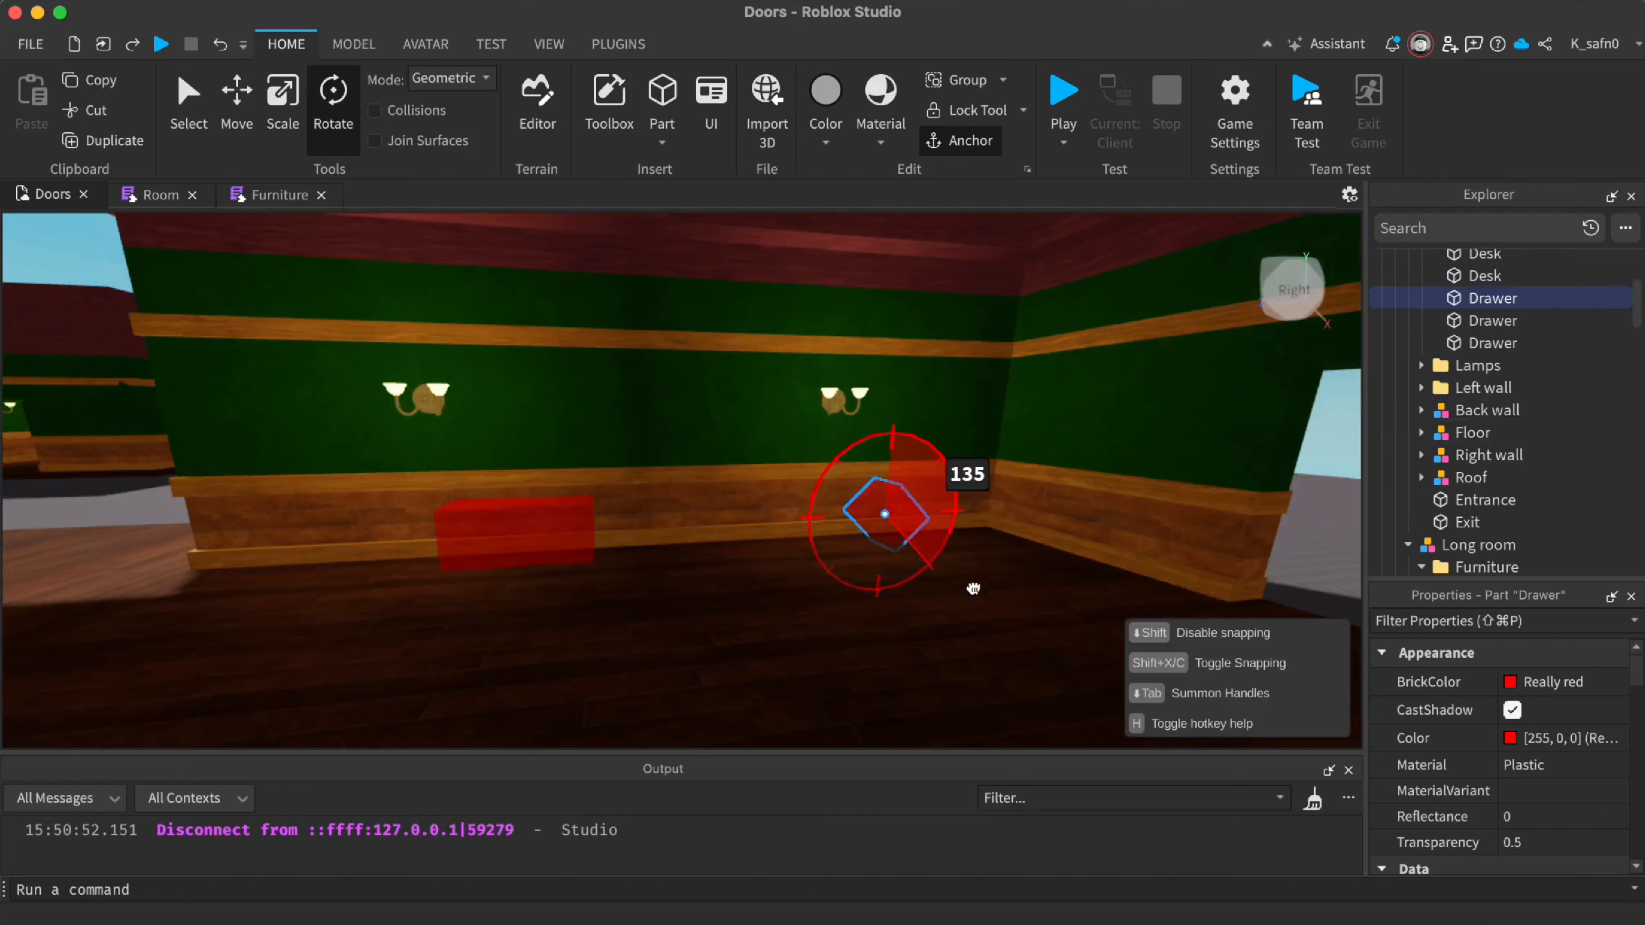
left_click_drag(974, 589, 976, 604)
right_click_drag(976, 604, 741, 524)
Rotate the first red Desk placeholder in the Left T room's Furniture folder about its vertical axis
left_click(970, 676)
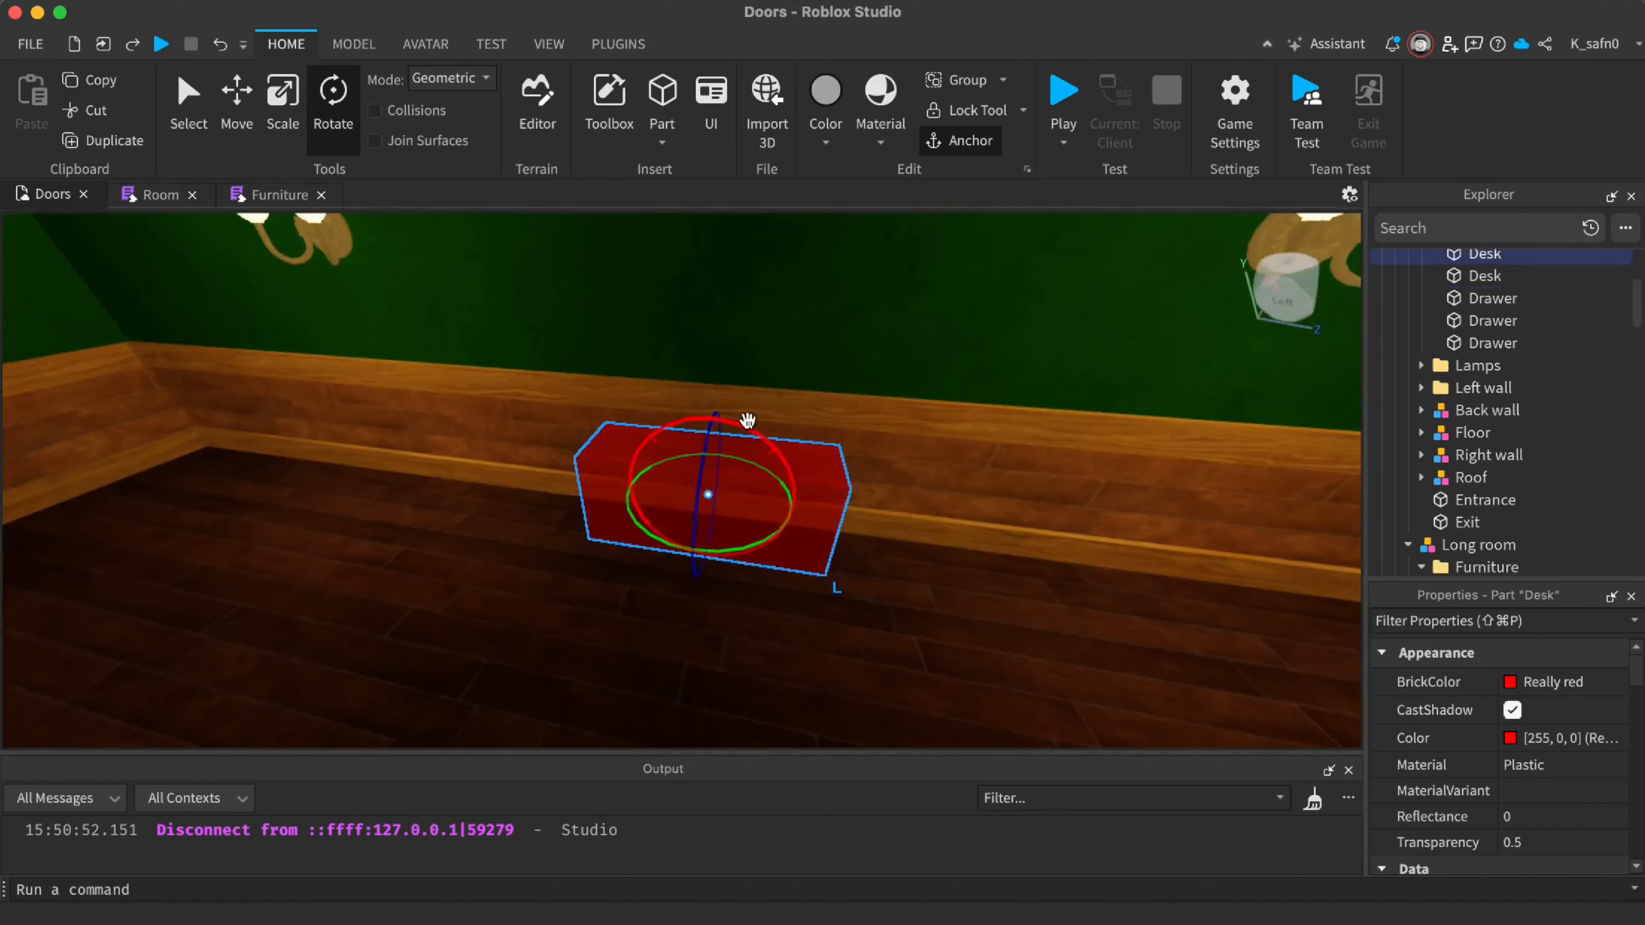
left_click_drag(668, 638, 671, 637)
right_click_drag(748, 571, 751, 569)
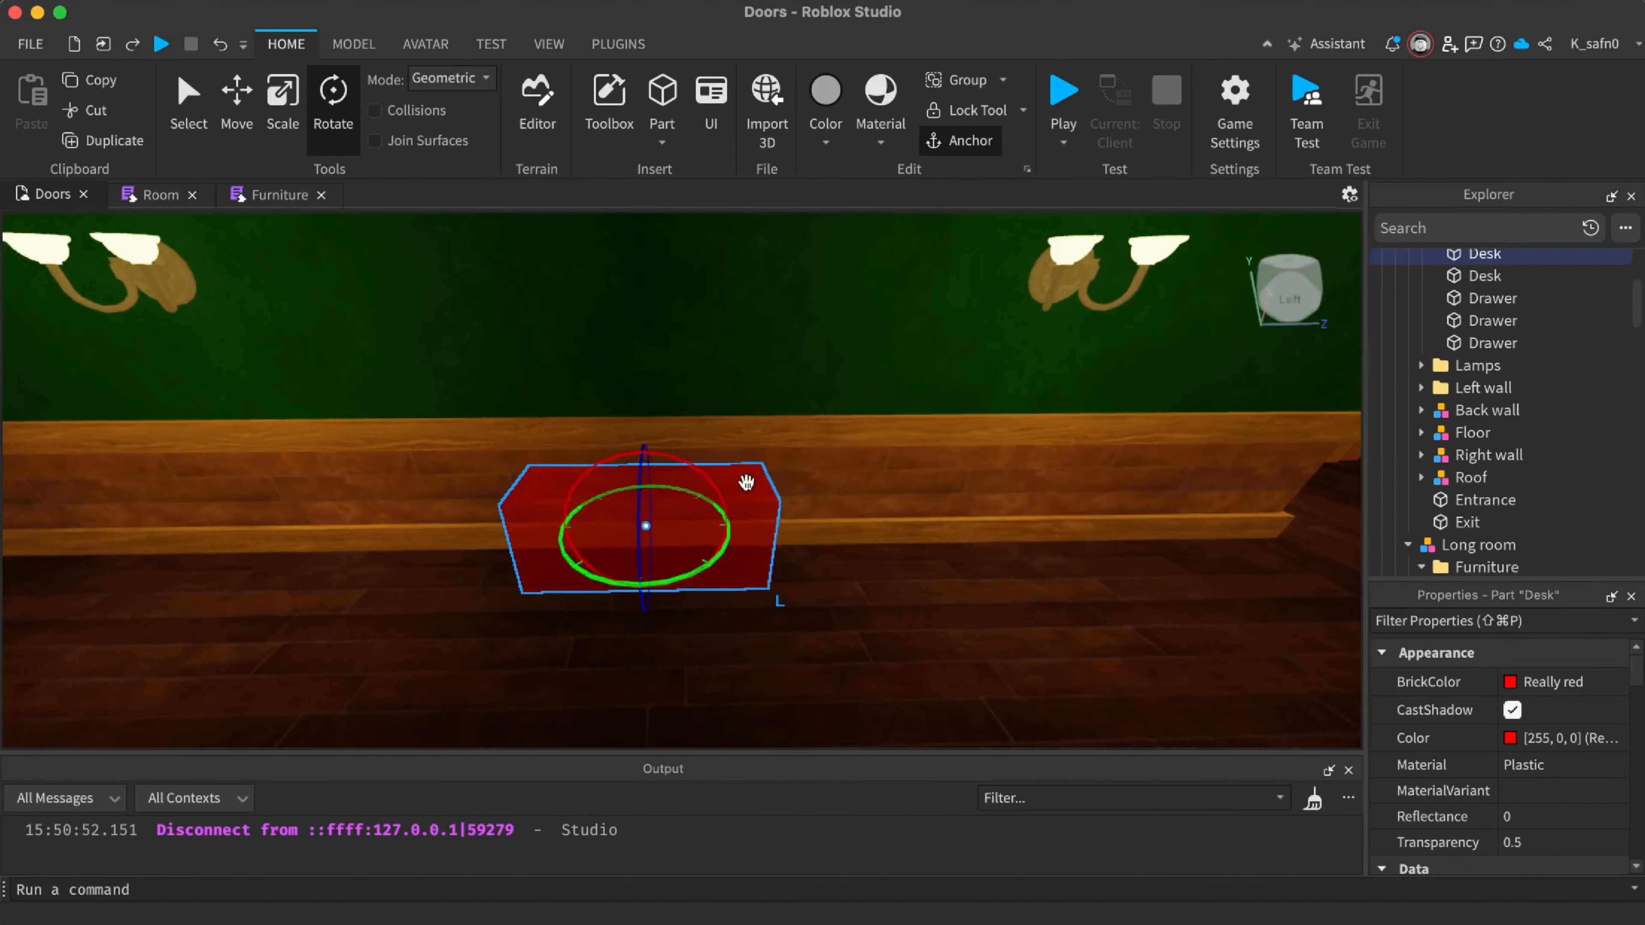
right_click_drag(845, 438, 802, 463)
key("w")
left_click(823, 482)
key("s")
key("d")
Playtest by walking out of the elevator into the first generated room, and end the test
left_click(1062, 97)
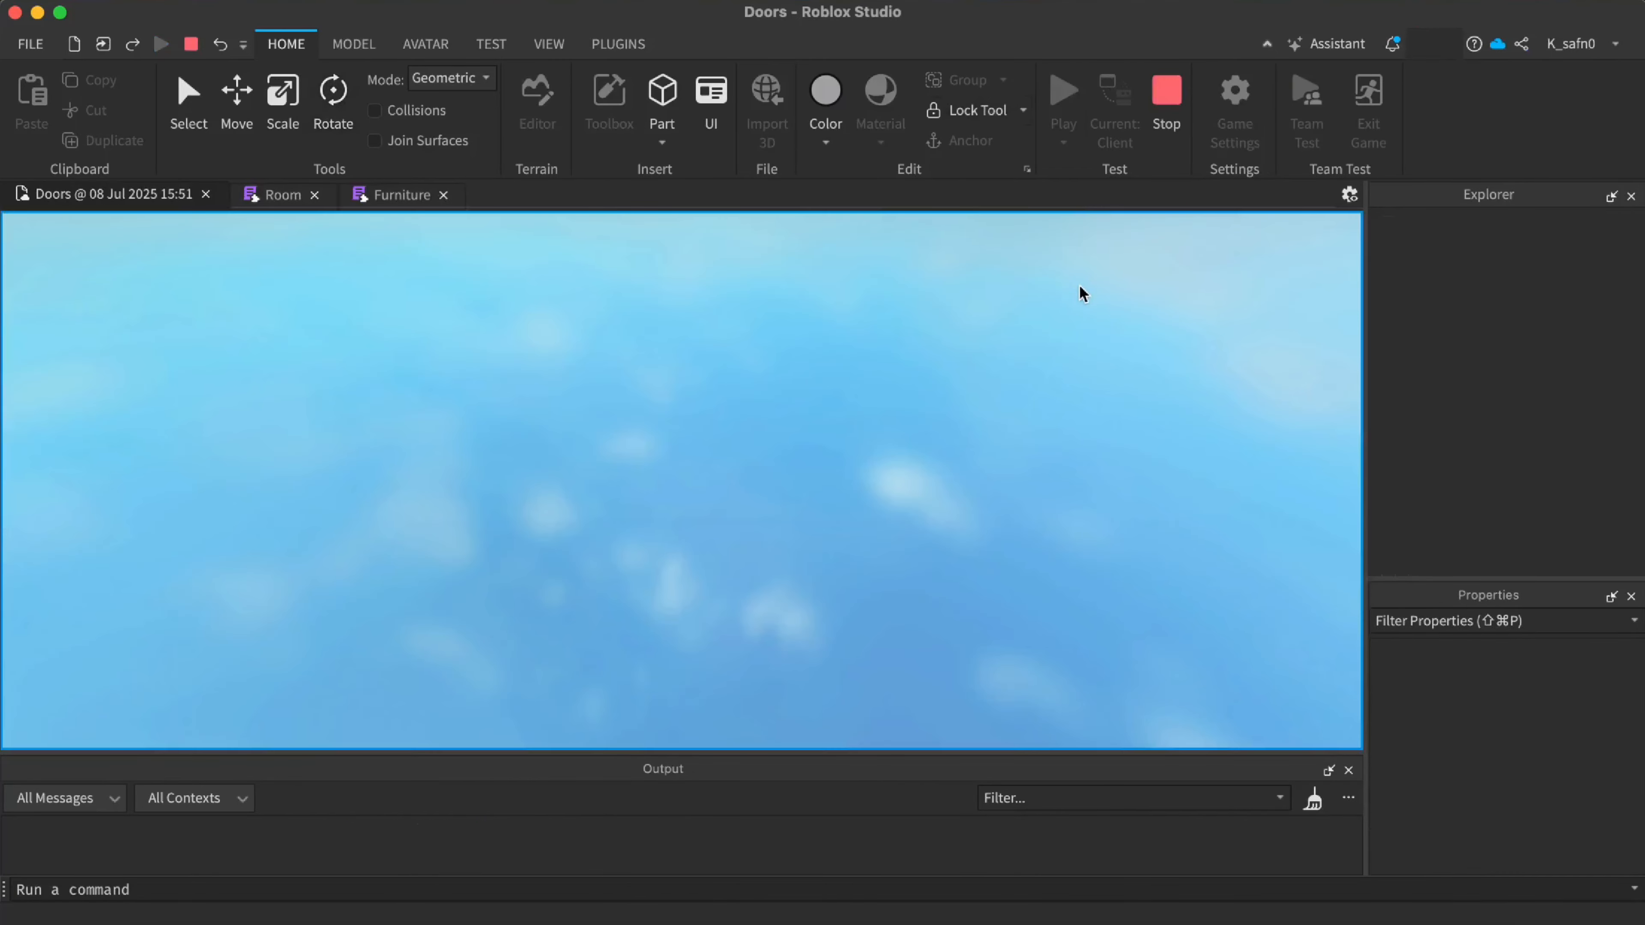
key("w")
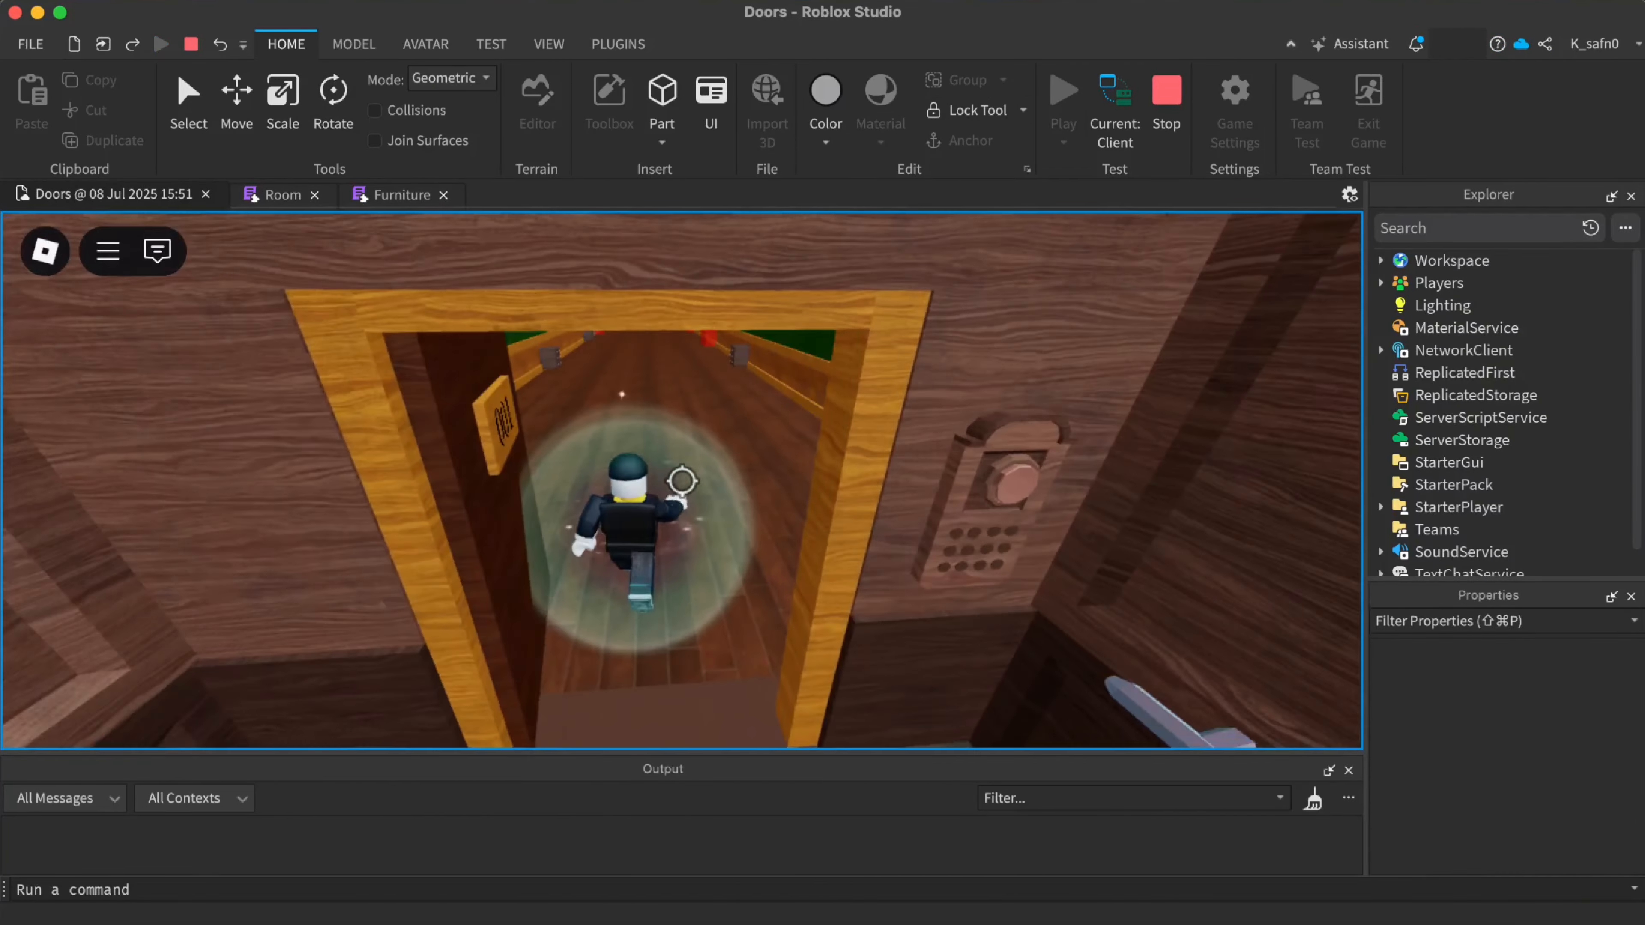
key("shift+F5")
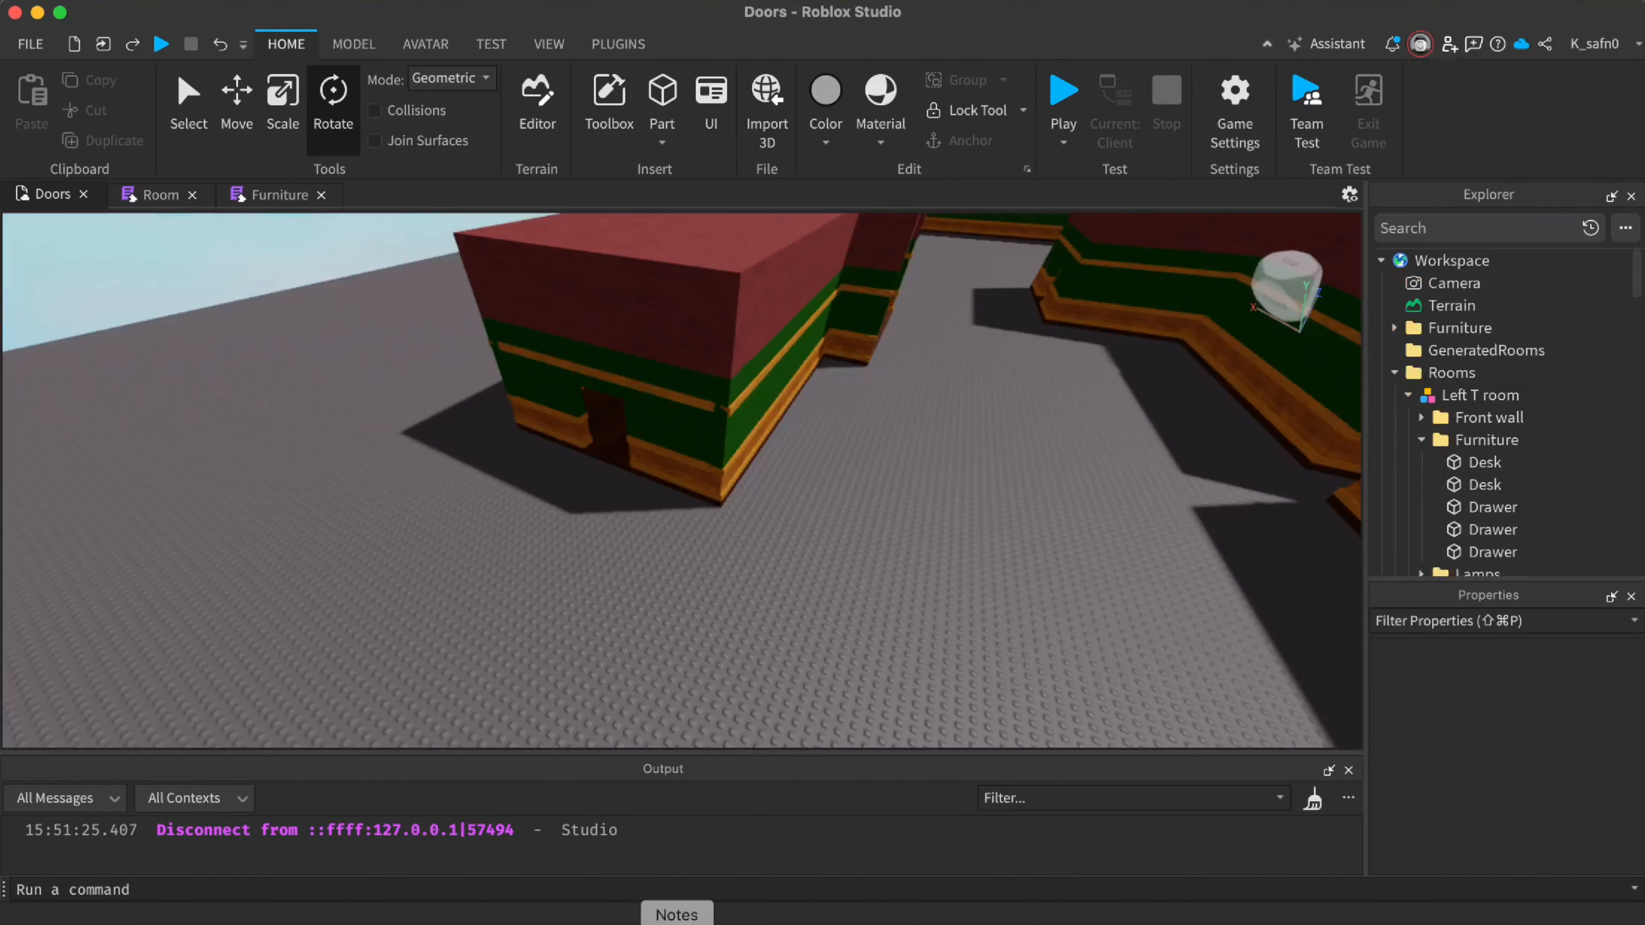
right_click_drag(771, 706, 848, 564)
key("w")
key("w")
key("d")
Review the furniture.New function in the Furniture script and expand the workspace's Furniture folder to compare its models
left_click(269, 202)
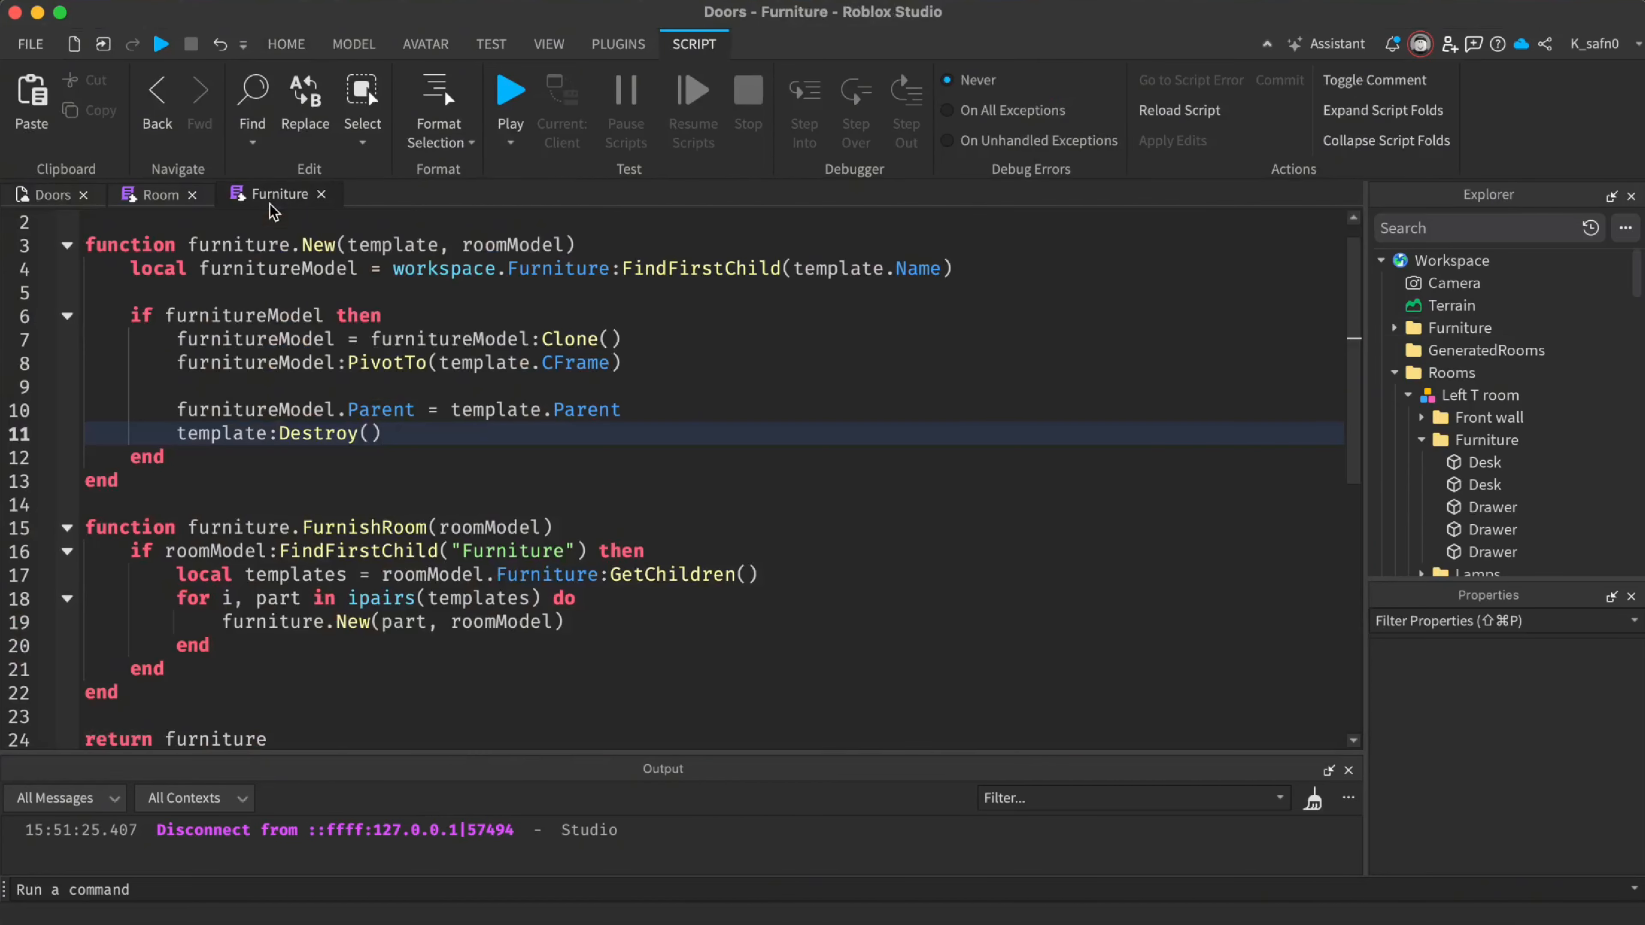
scroll(293, 344, "up", 1)
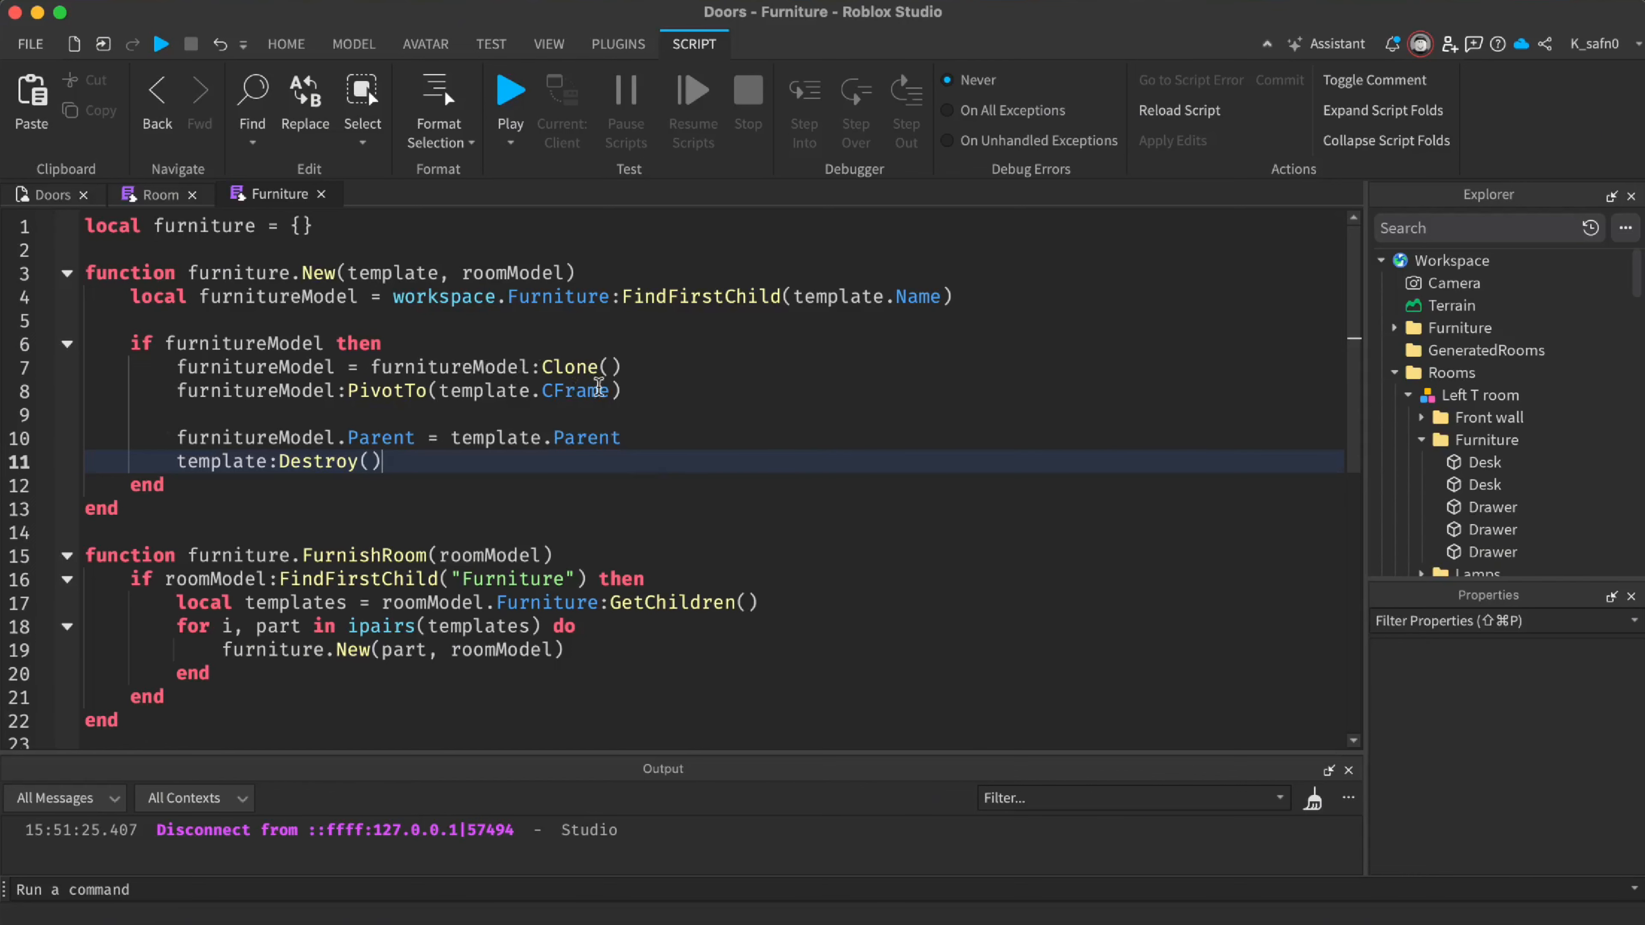
left_click(1394, 327)
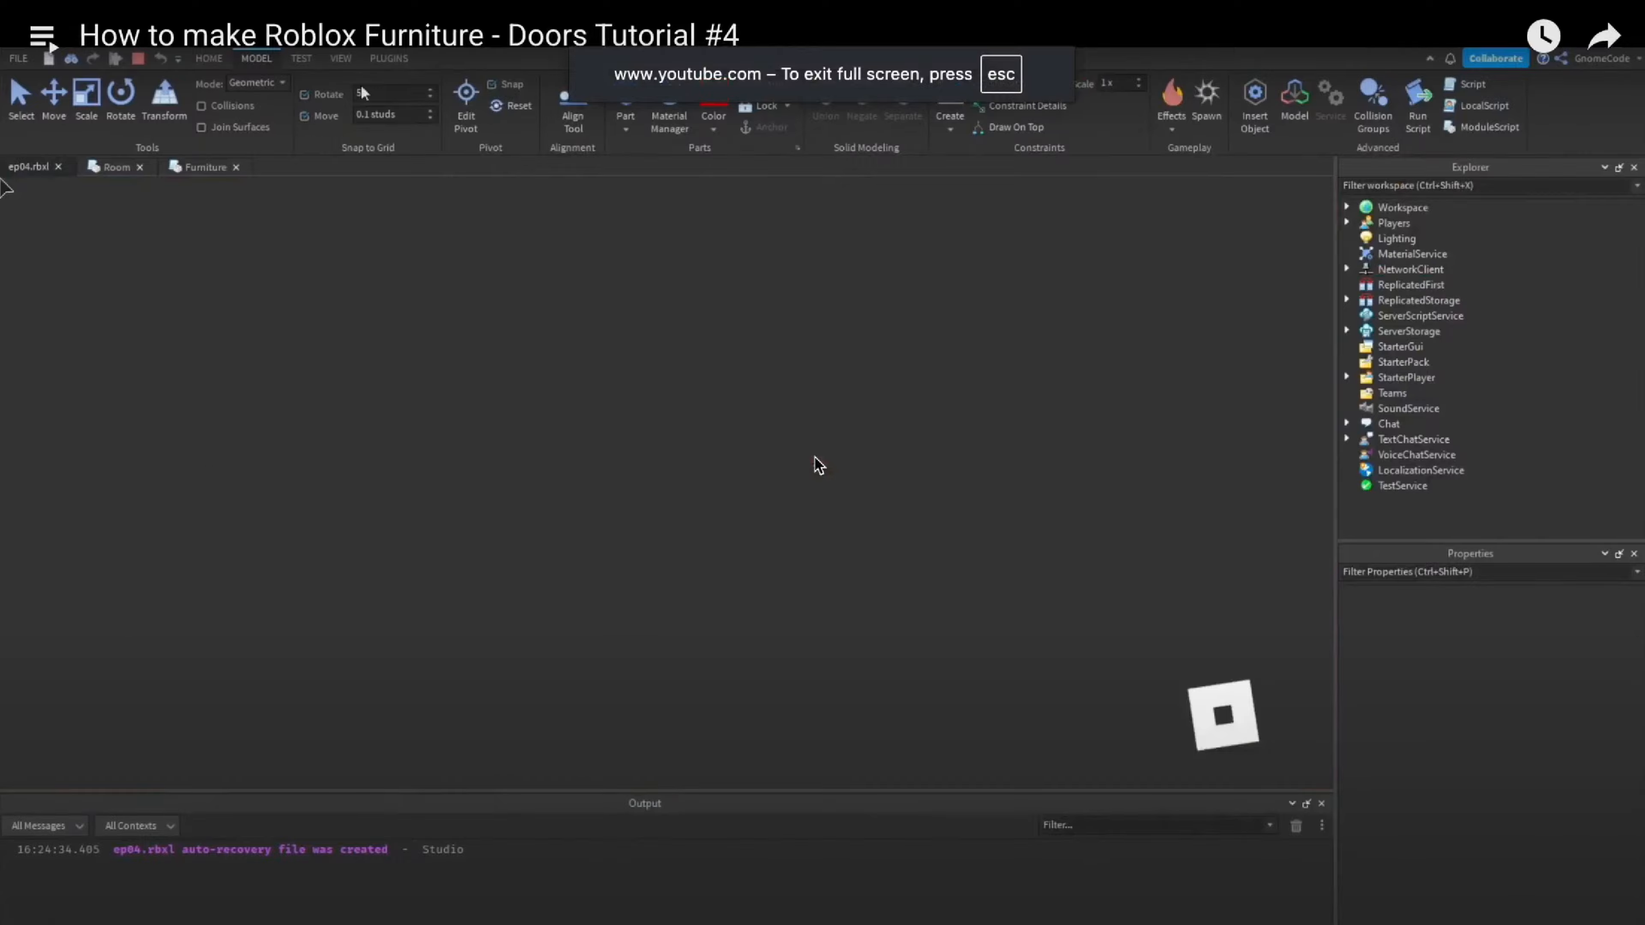
key("Left")
key("Left")
key("Left")
key("Left")
key("Left")
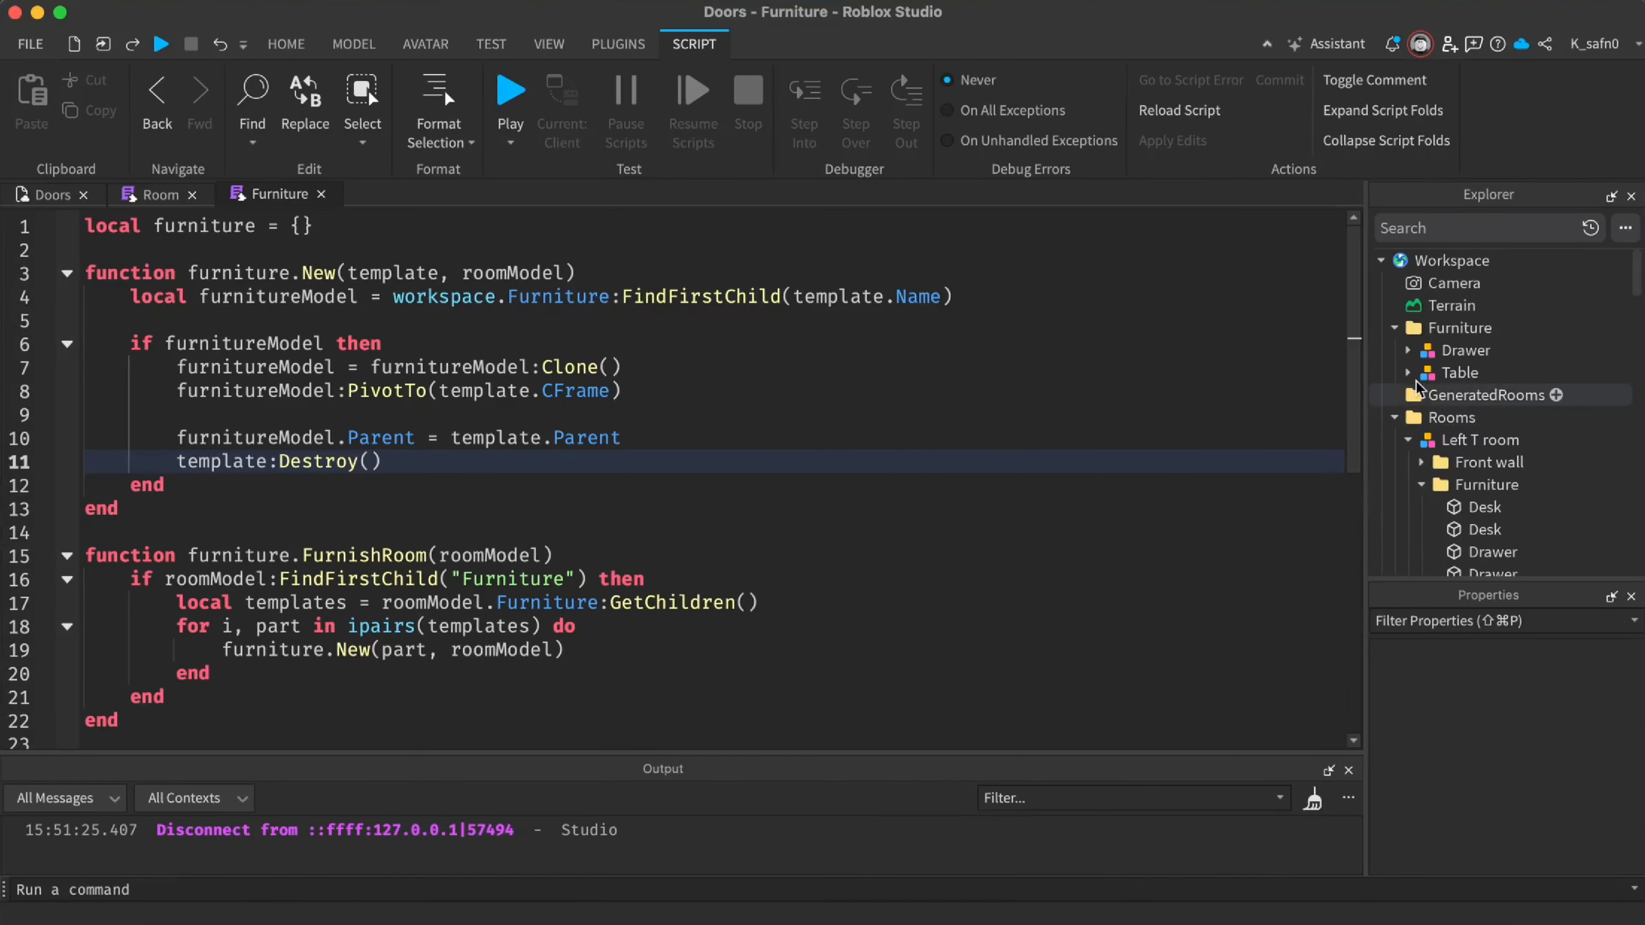
left_click(1450, 376)
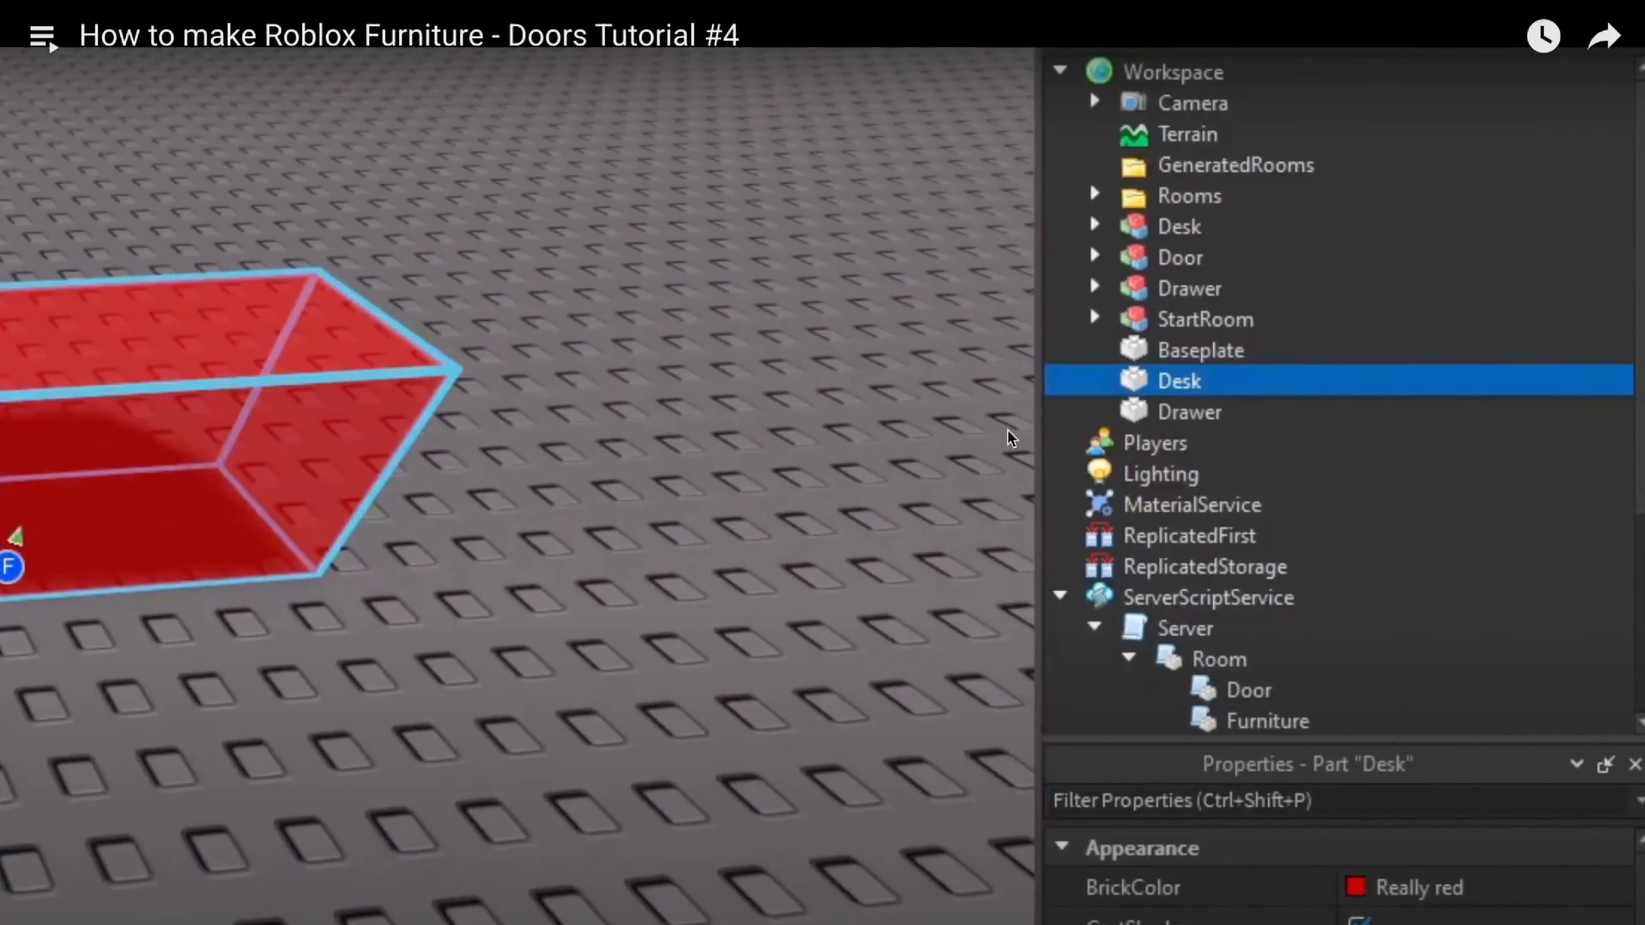
Rewind the Roblox furniture tutorial video to its "Building furniture" chapter at 4:25
key("Left")
key("Left")
key("Left")
key("Left")
key("Left")
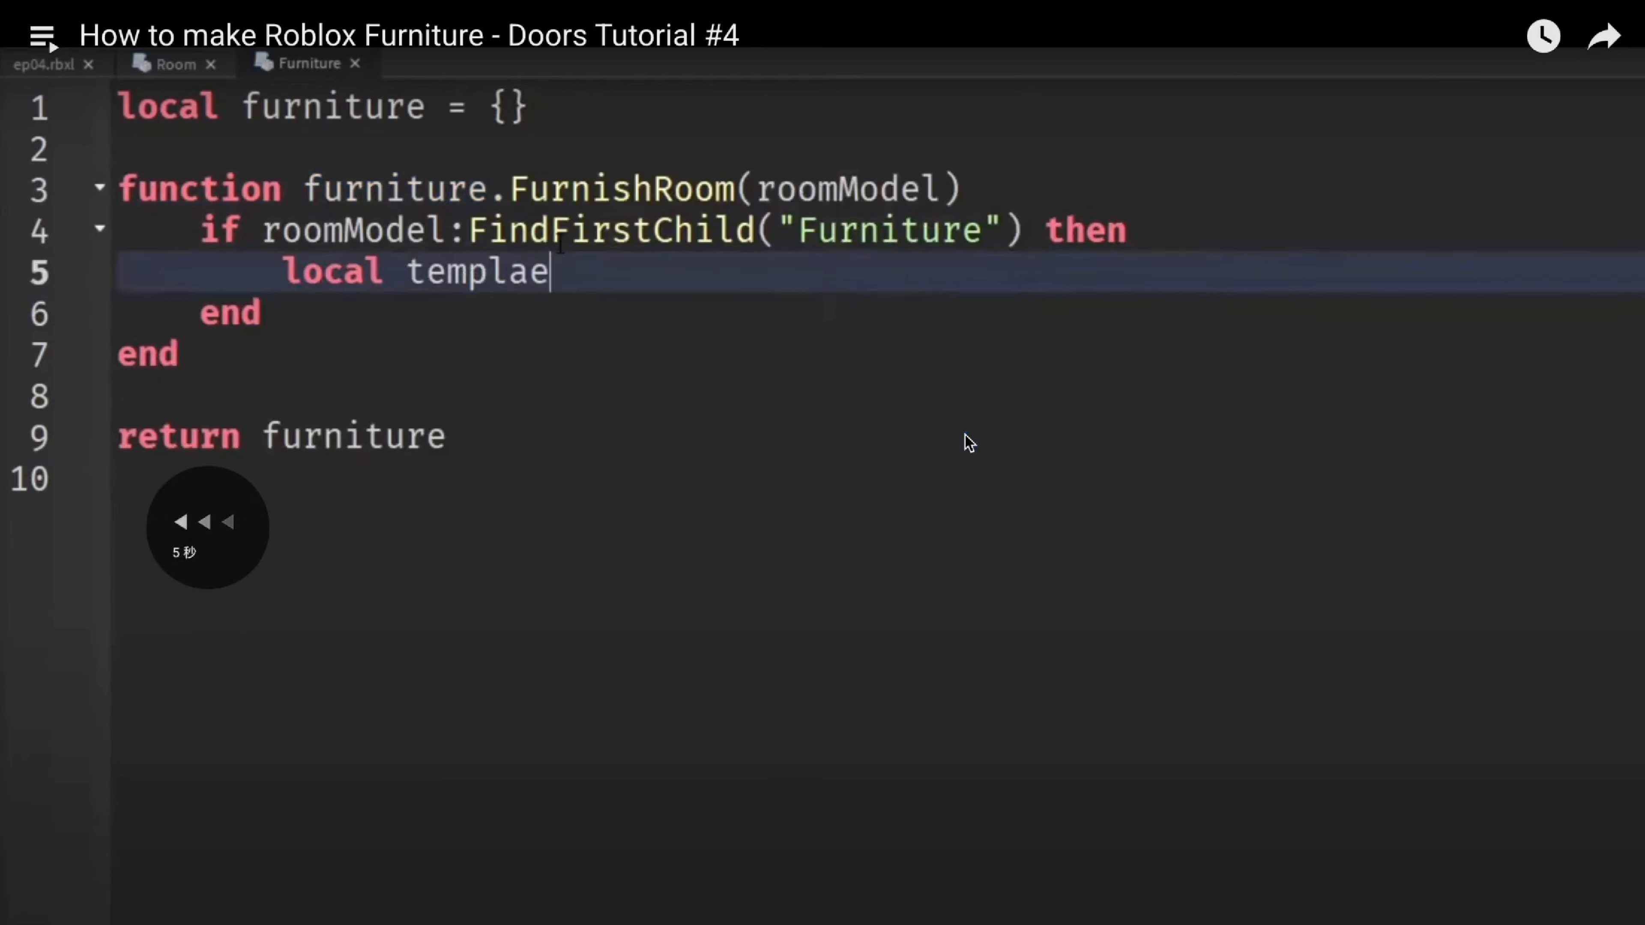
key("Left")
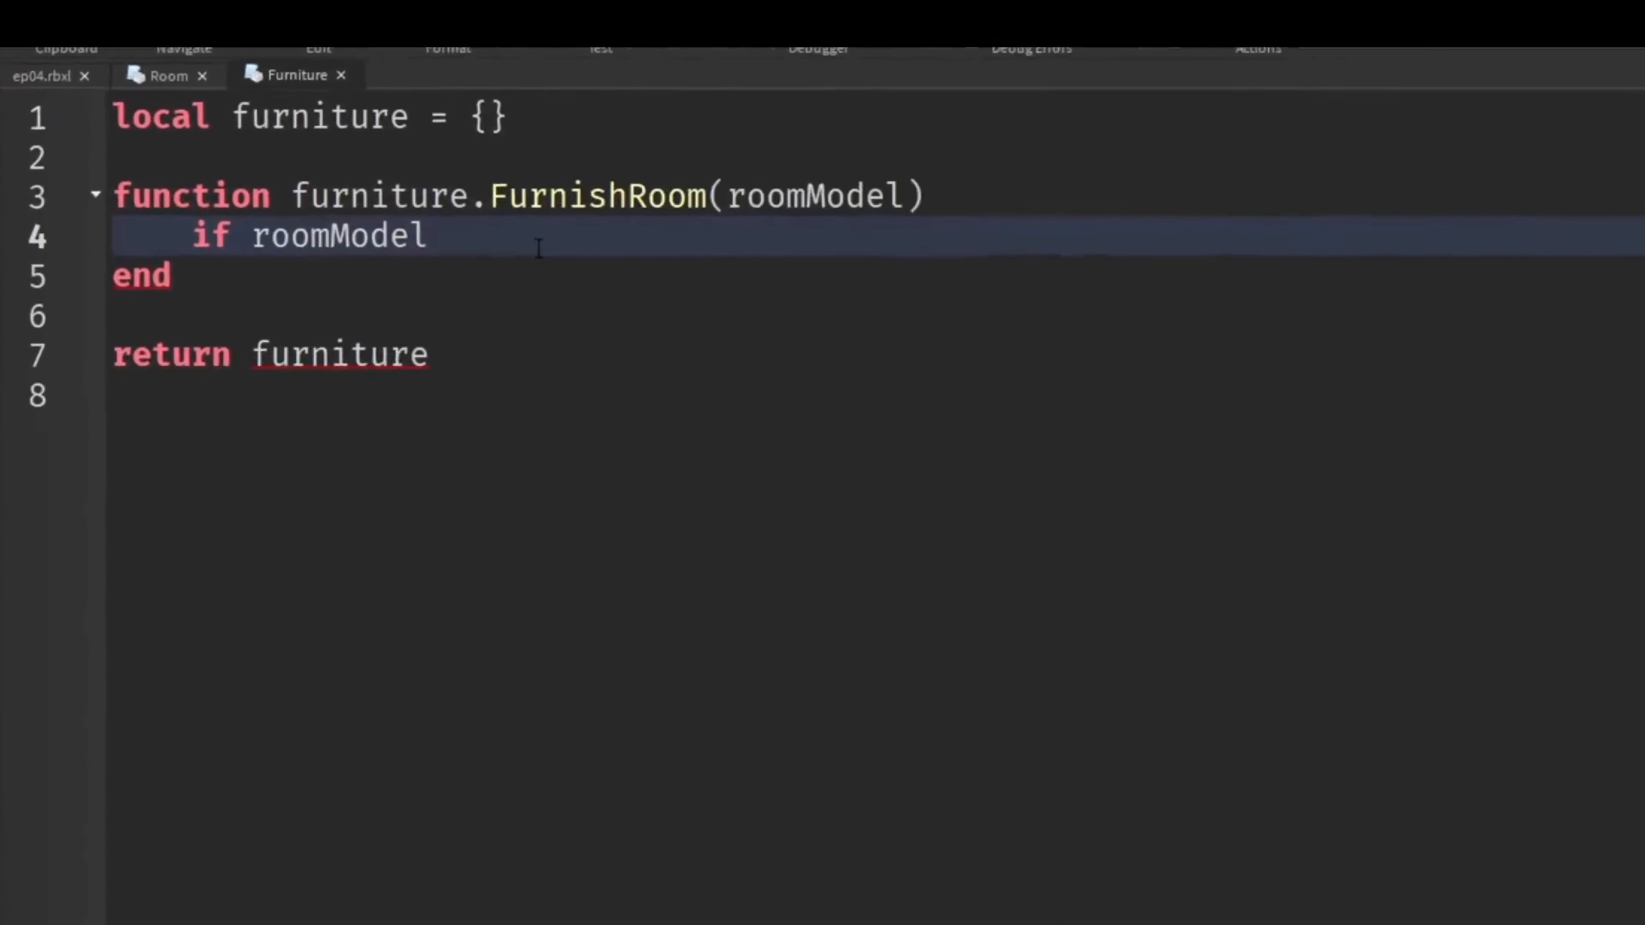
key("Left")
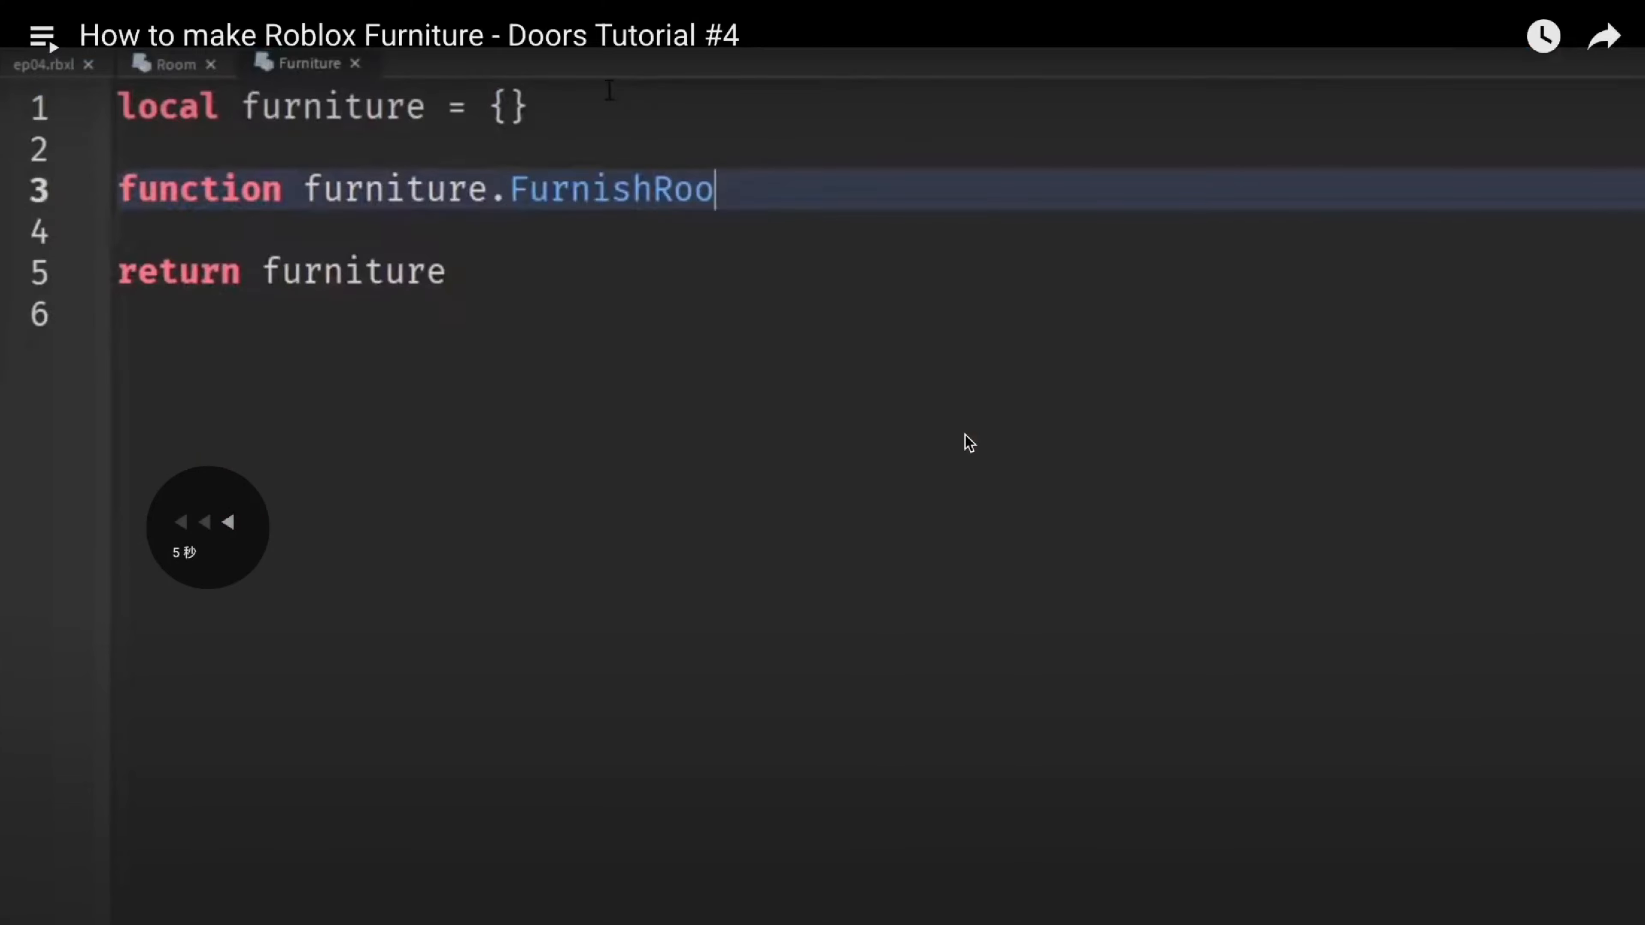
key("Left")
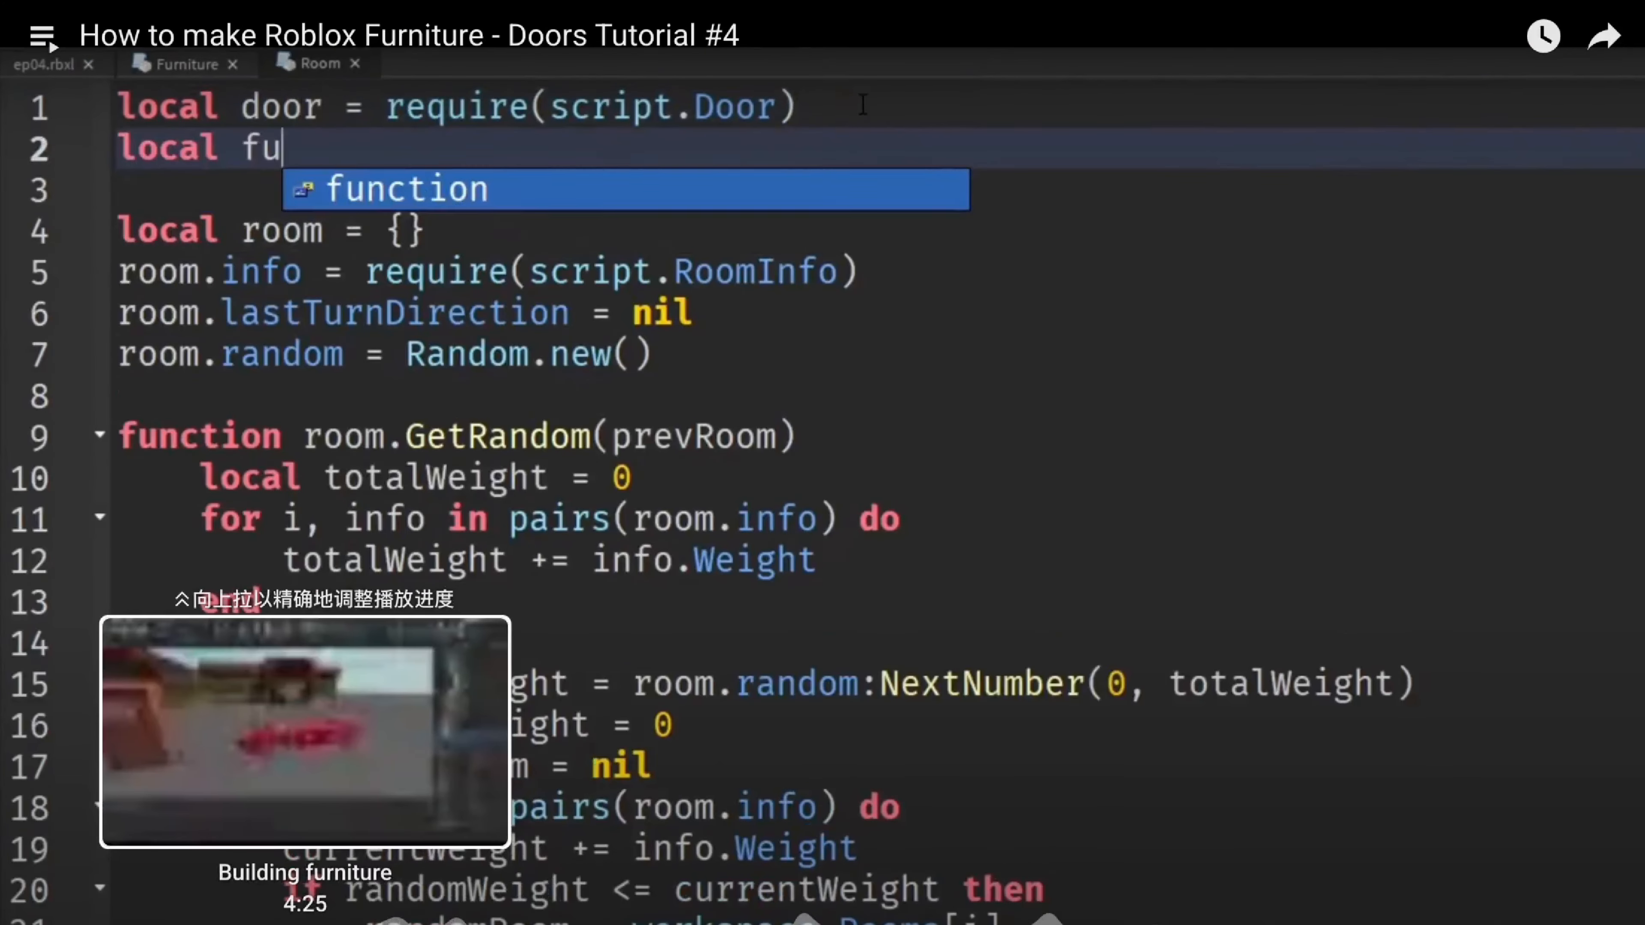
left_click(305, 924)
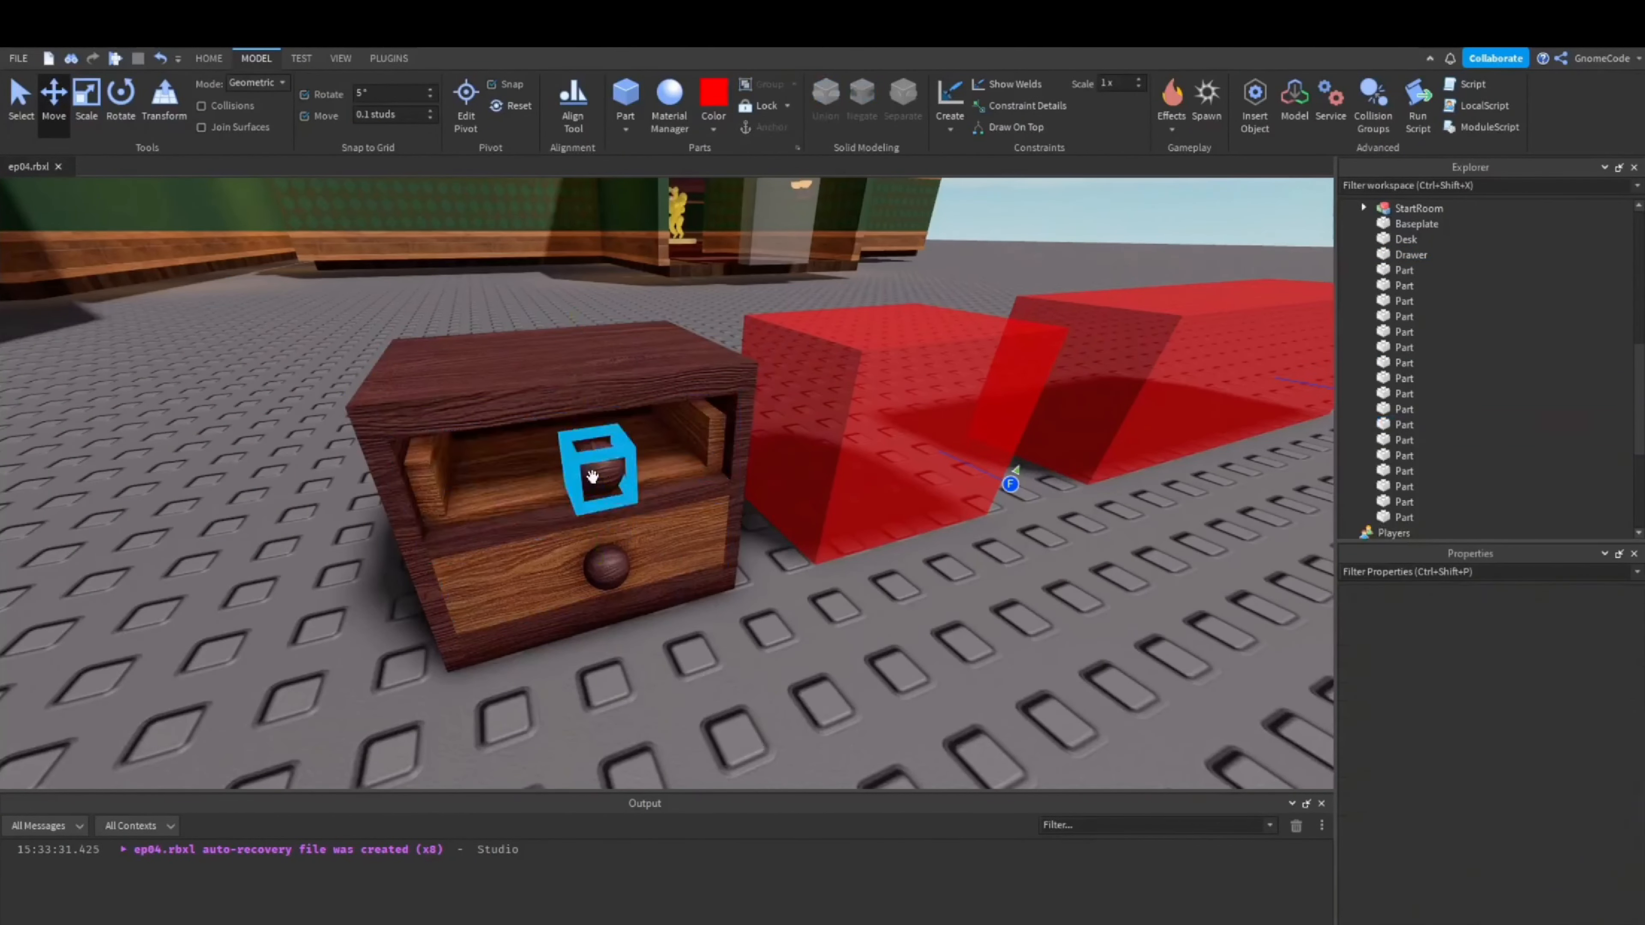
Select the six parts of the cabinet's lower drawer and slide them out of the cabinet with a 1-stud move increment
left_click(789, 422)
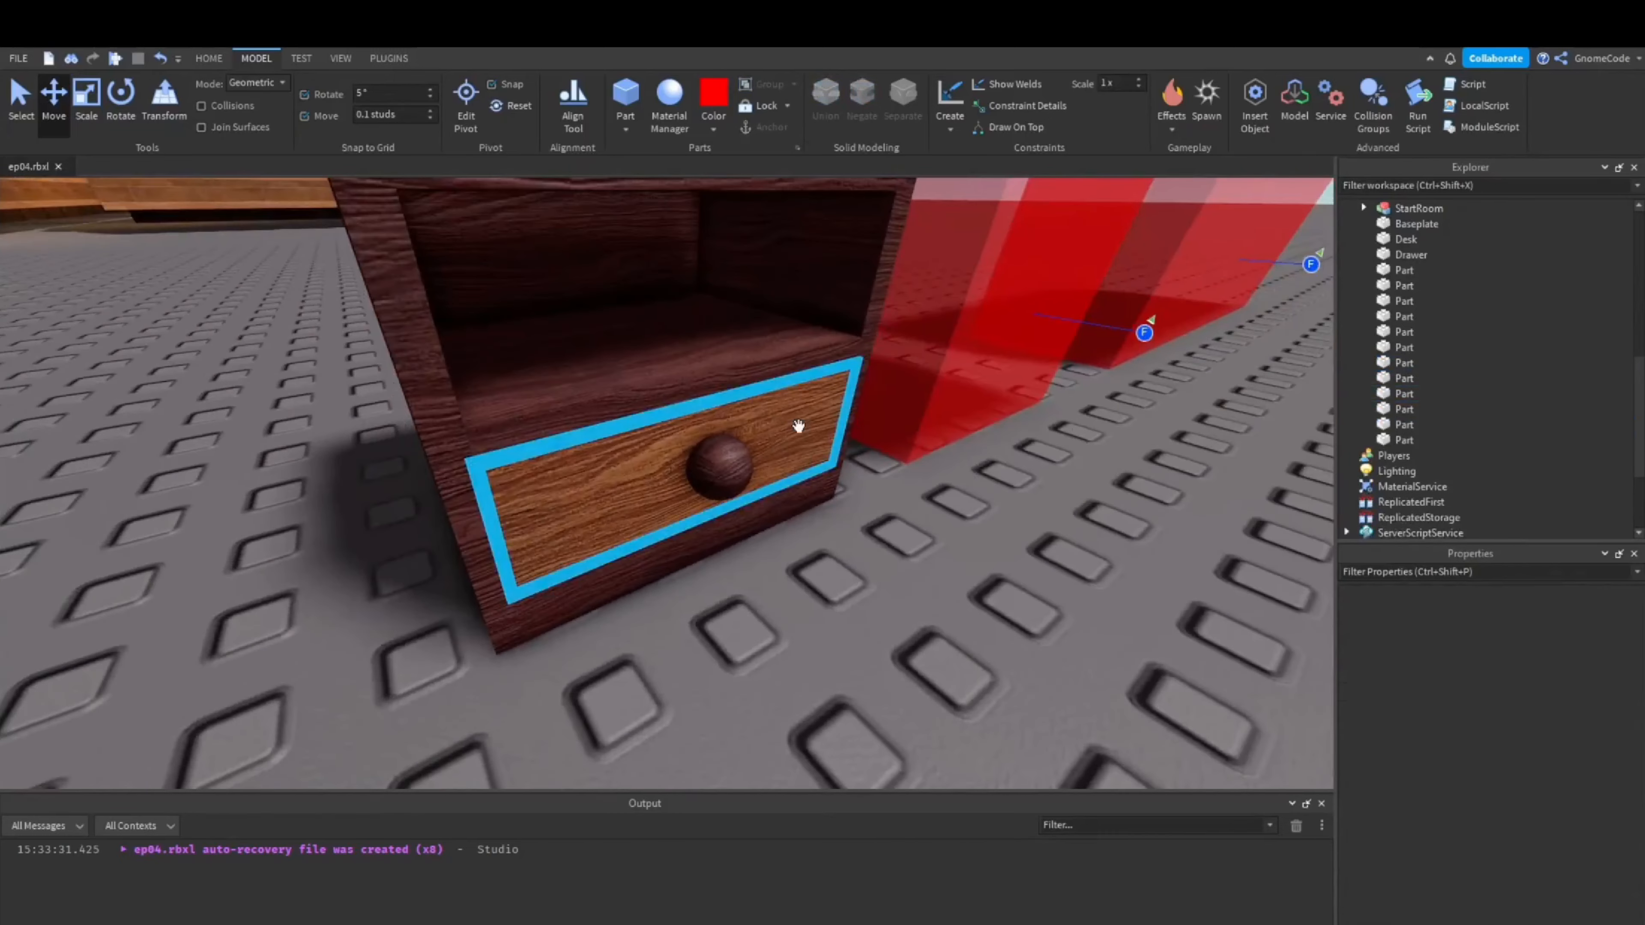
key("ctrl+1")
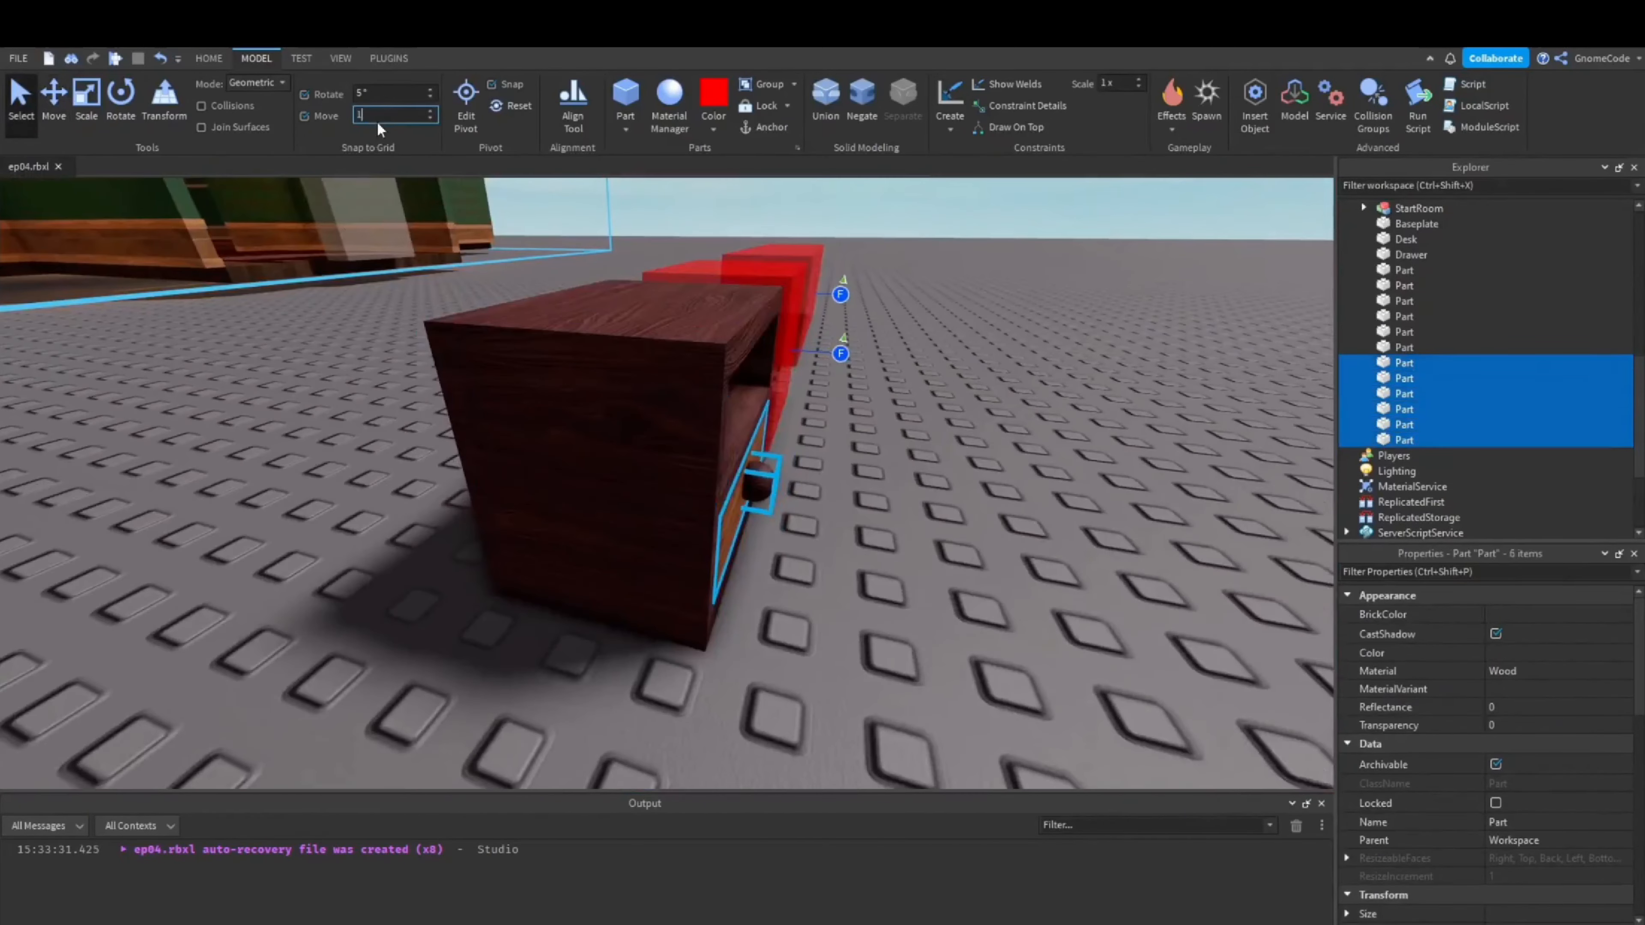
key("ctrl+2")
left_click_drag(752, 483, 1087, 569)
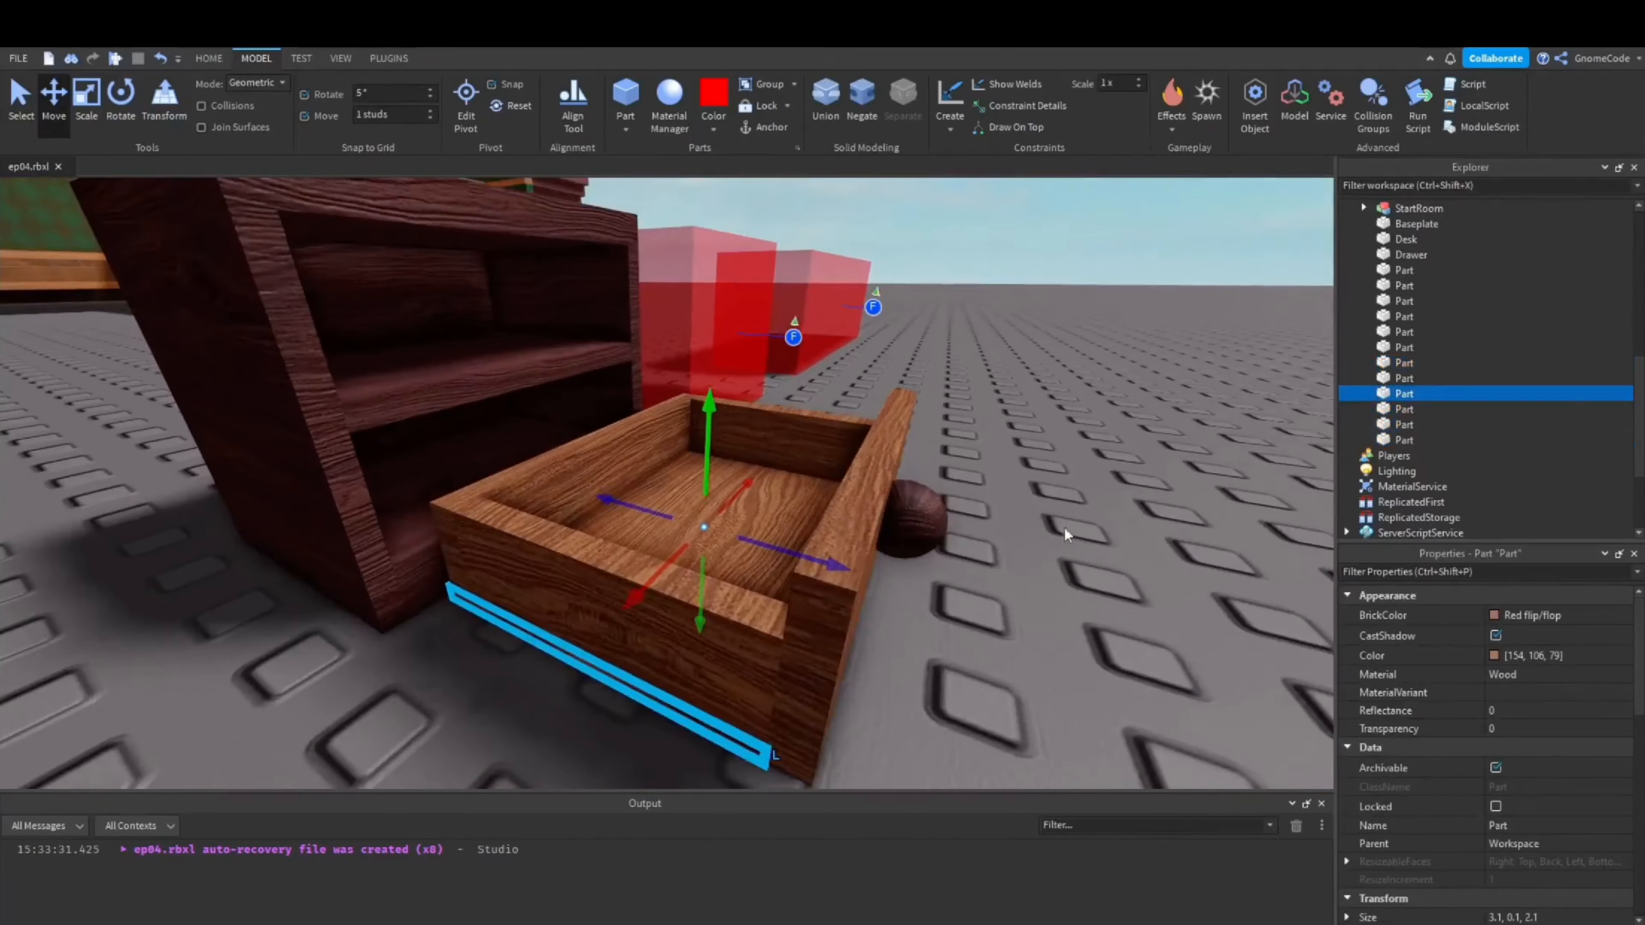
Rename the bottom panel of the pulled-out drawer as Drawer
right_click(806, 483)
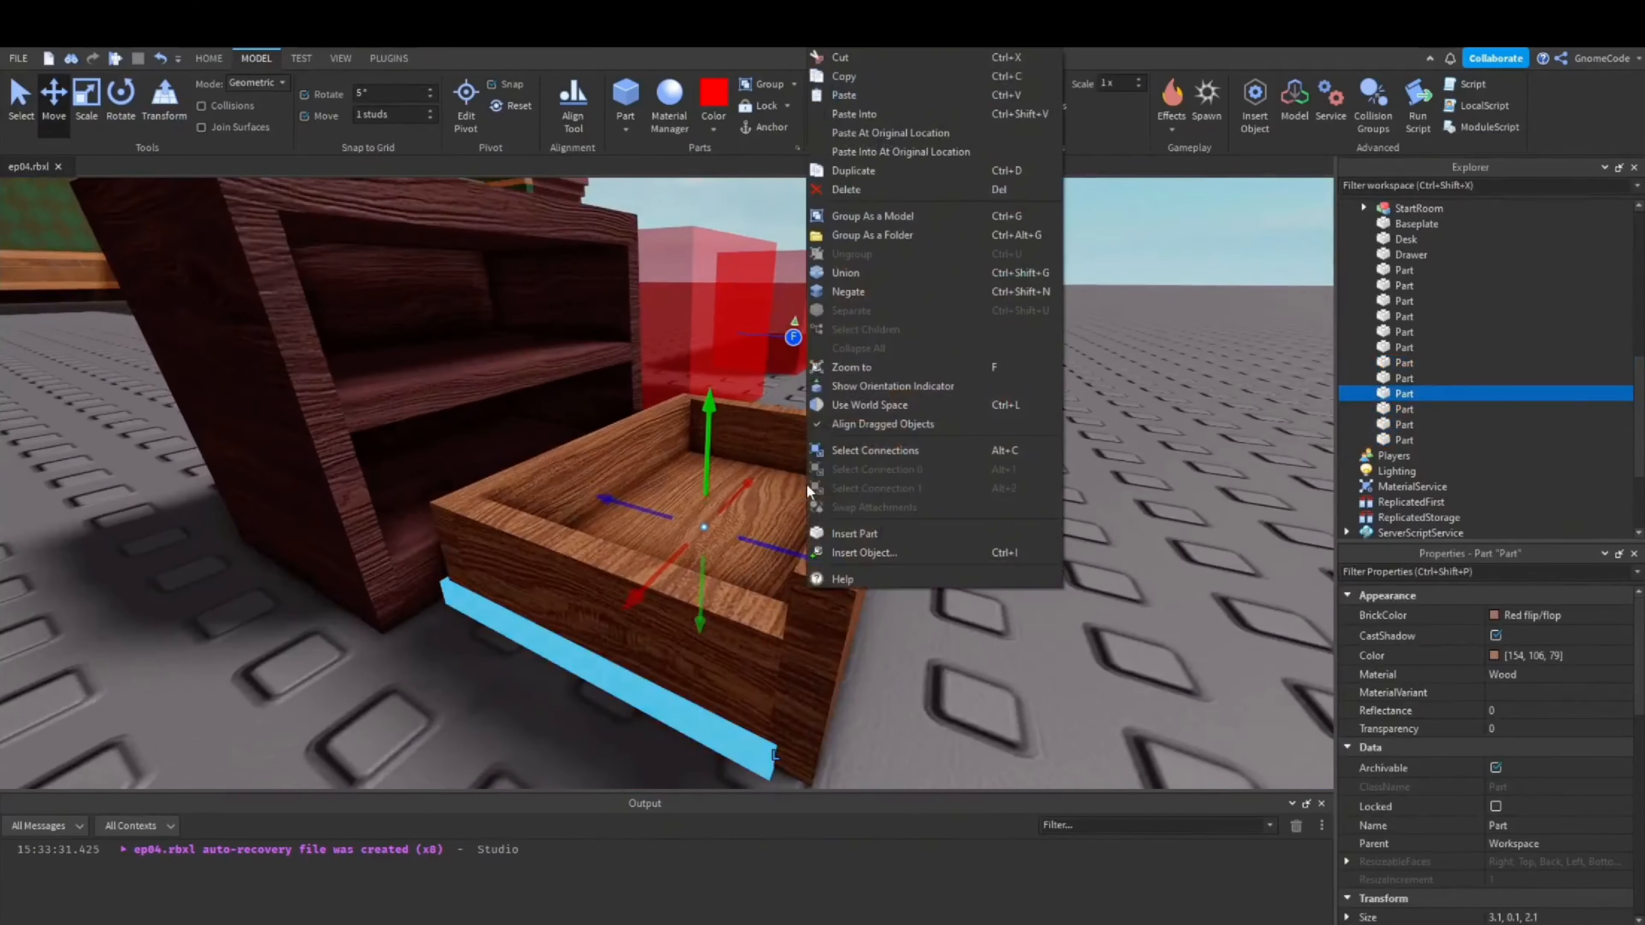
key("Escape")
right_click_drag(1090, 575, 1088, 576)
left_click(1548, 830)
type("Drawer")
key("Return")
scroll(1560, 746, "down", 4)
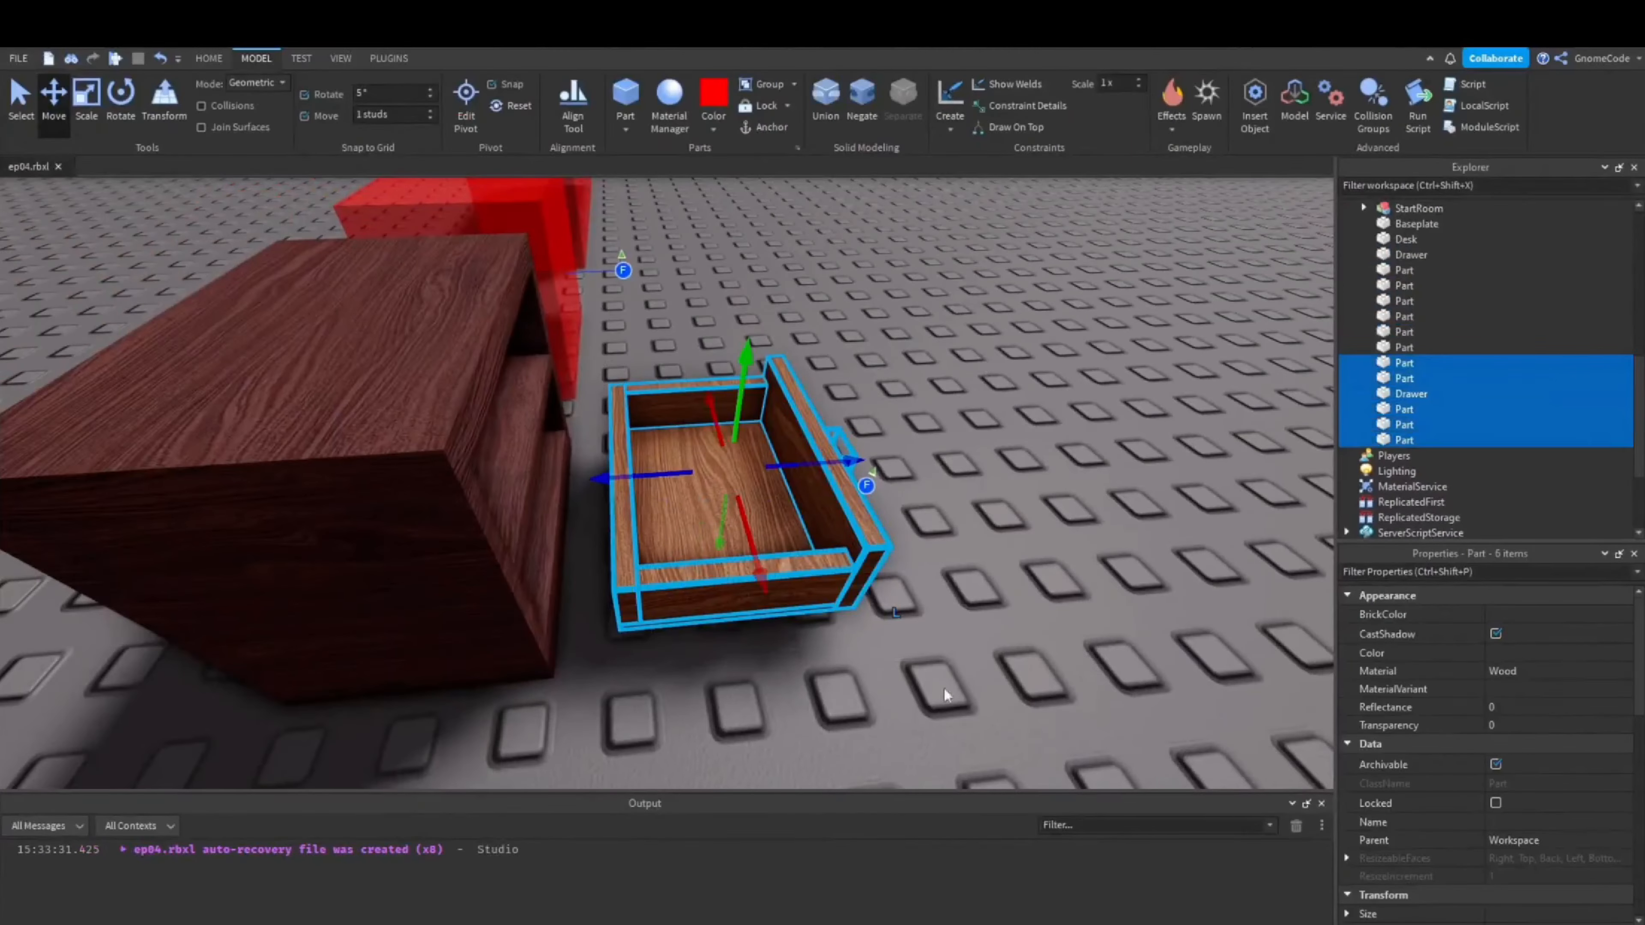
Enable the Anchored property on the drawer's bottom panel
scroll(1530, 762, "down", 6)
left_click(961, 576)
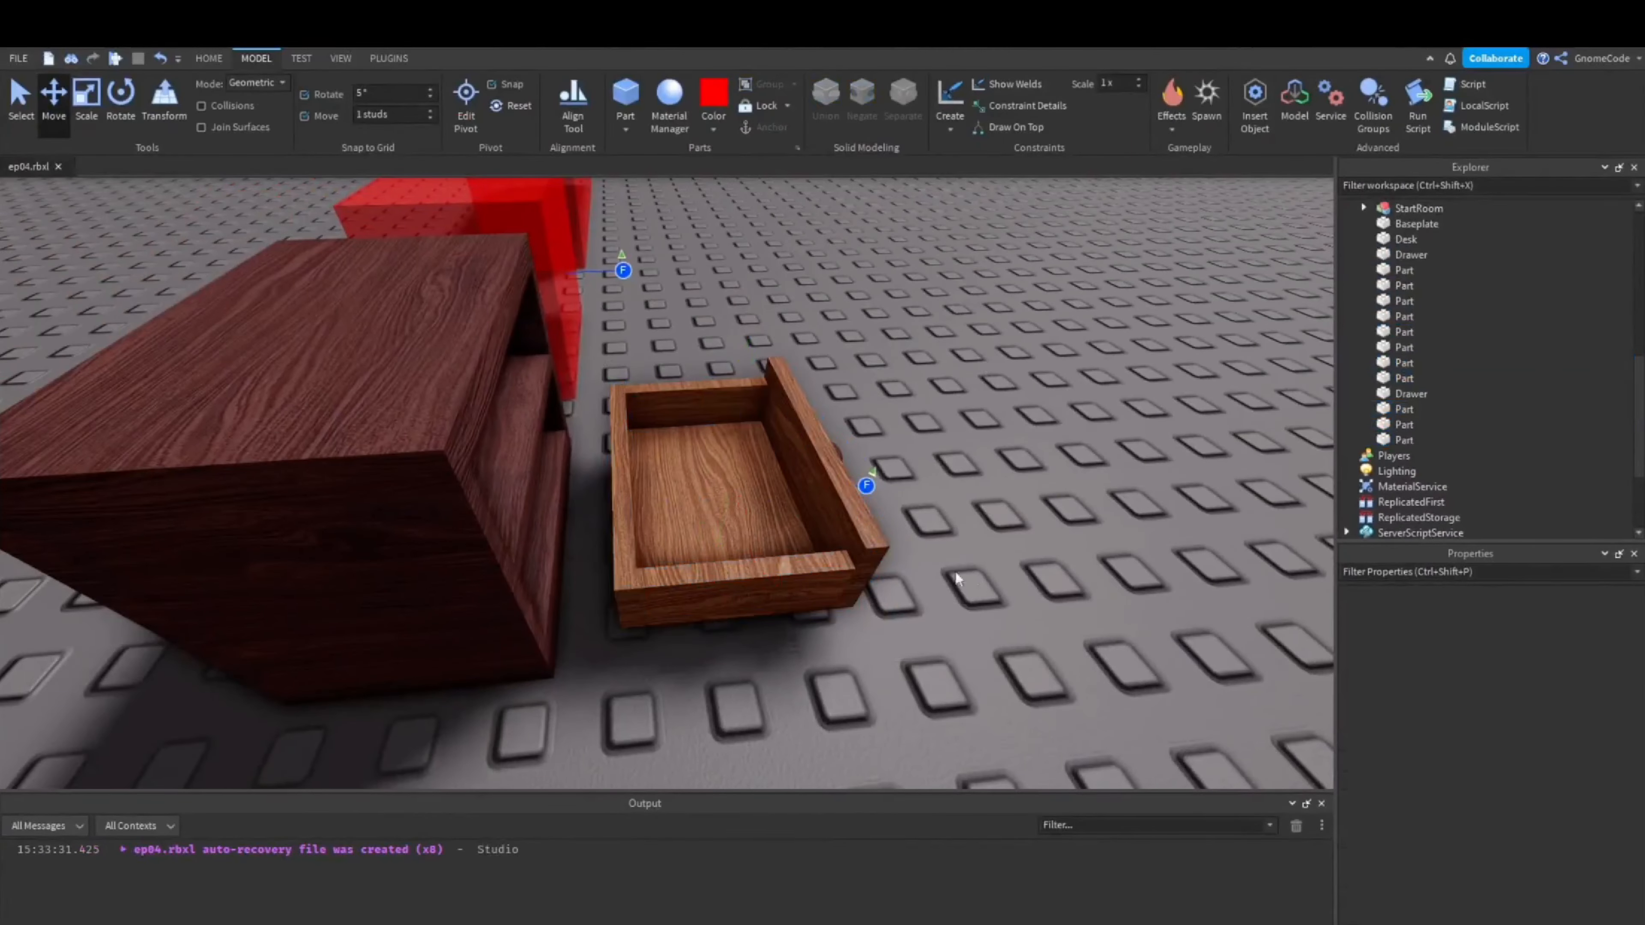
left_click(765, 502)
scroll(1558, 816, "down", 8)
left_click(1496, 727)
right_click_drag(567, 427, 979, 620)
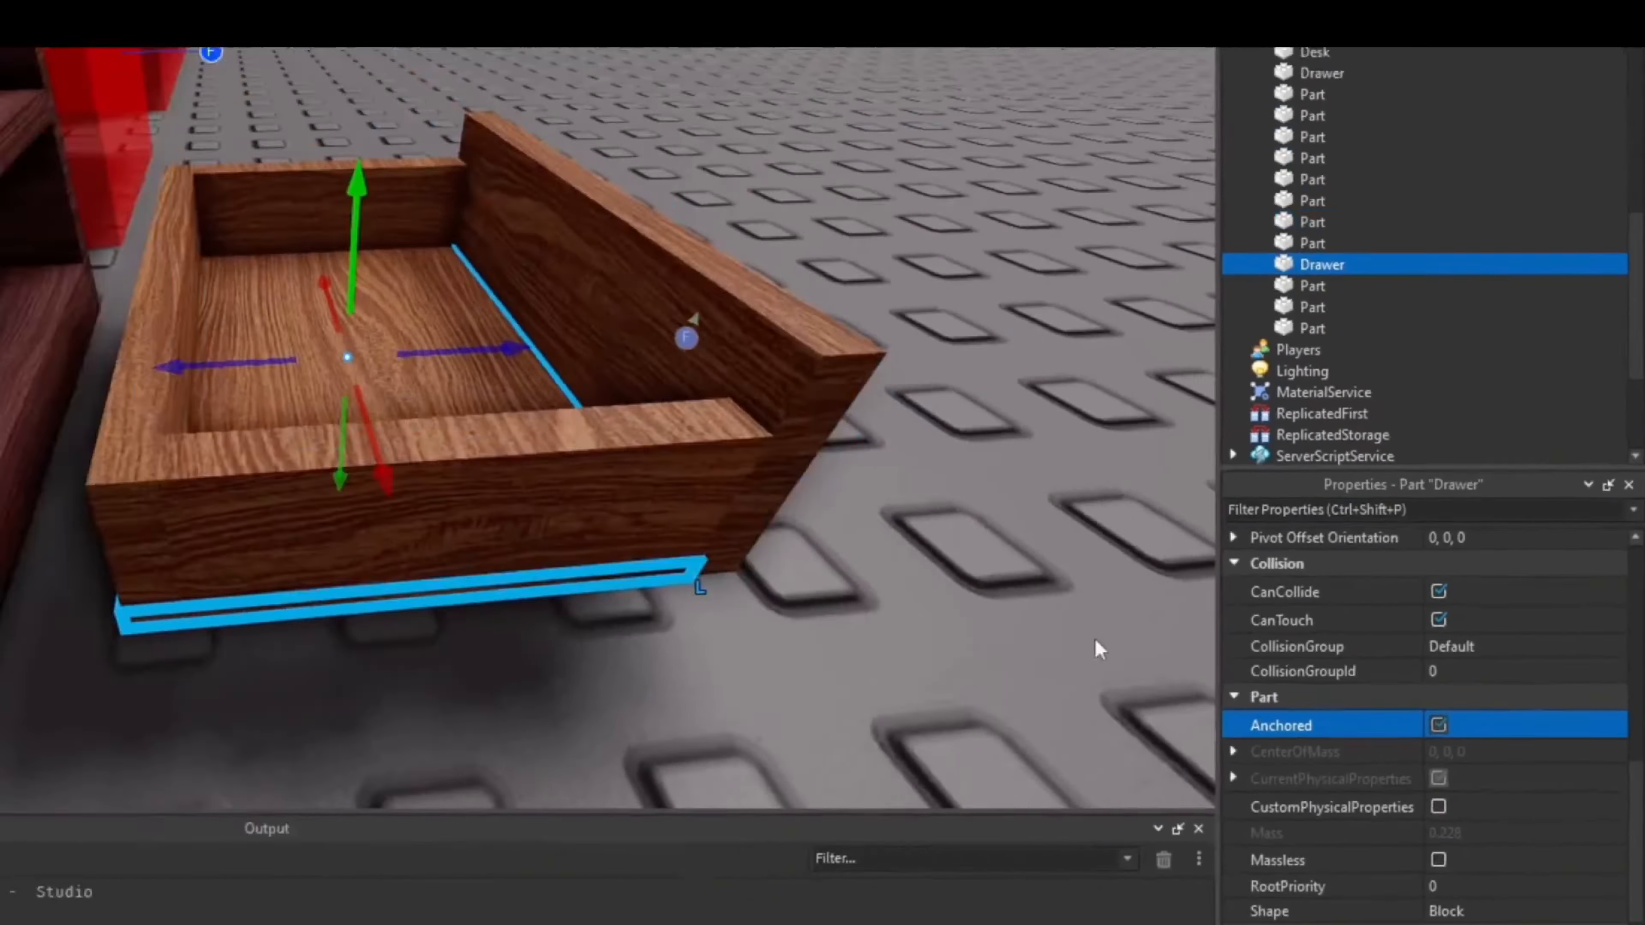
Weld the six parts of the pulled-out drawer together and display the welds
left_click(294, 337)
left_click(993, 344)
scroll(992, 344, "down", 2)
left_click_drag(982, 271, 540, 691)
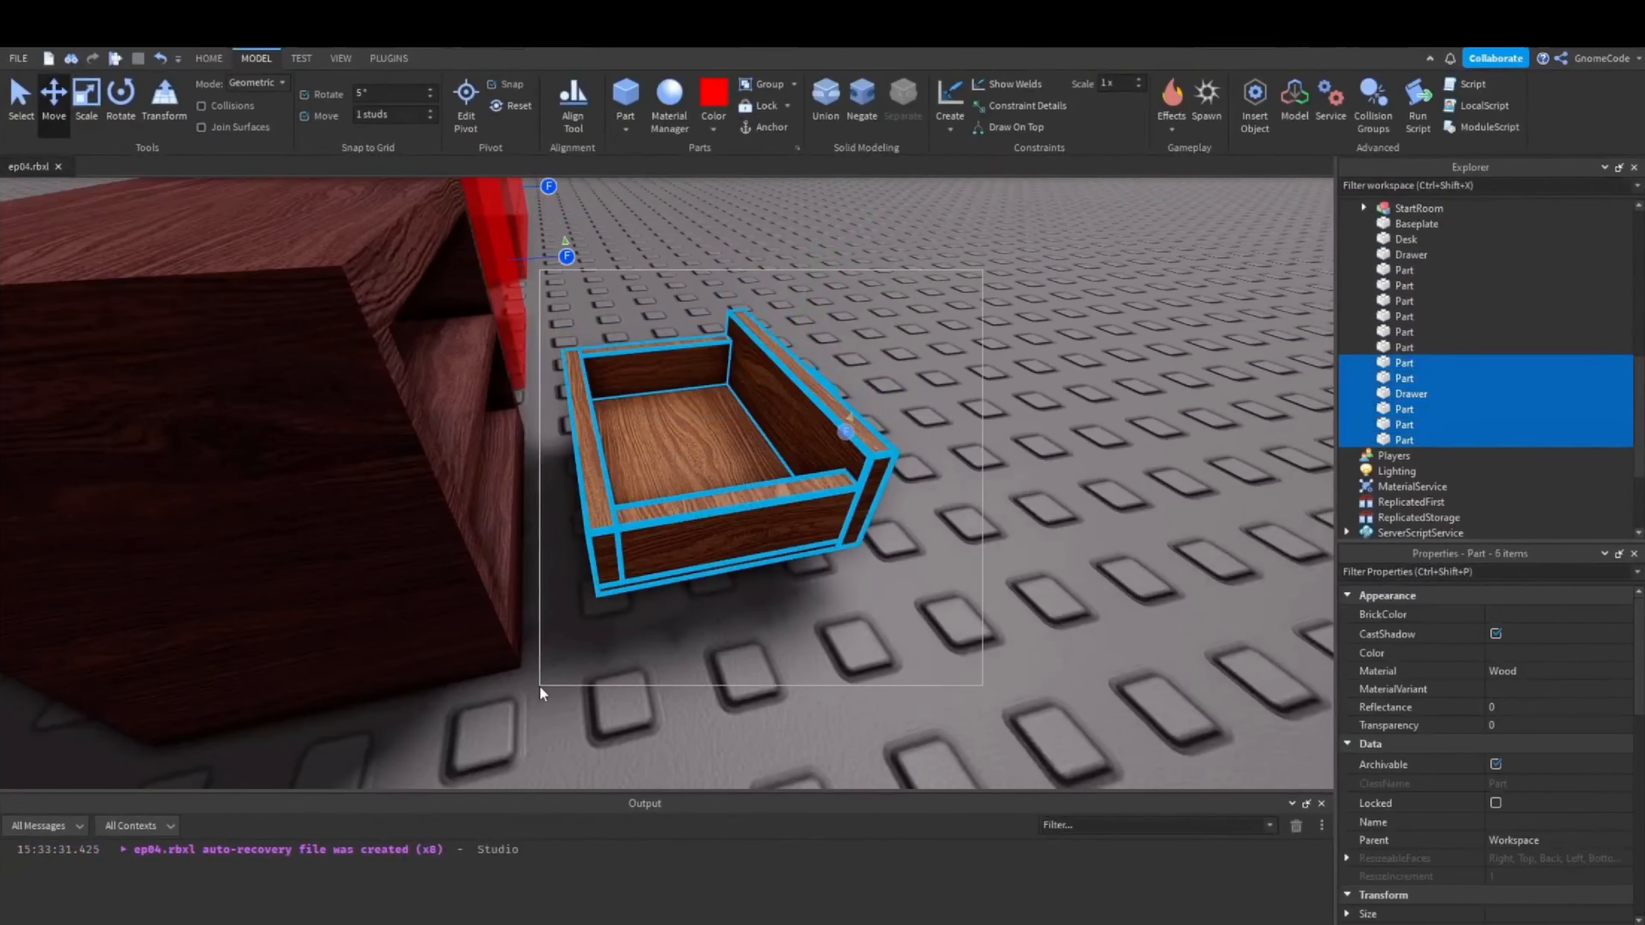
left_click(949, 129)
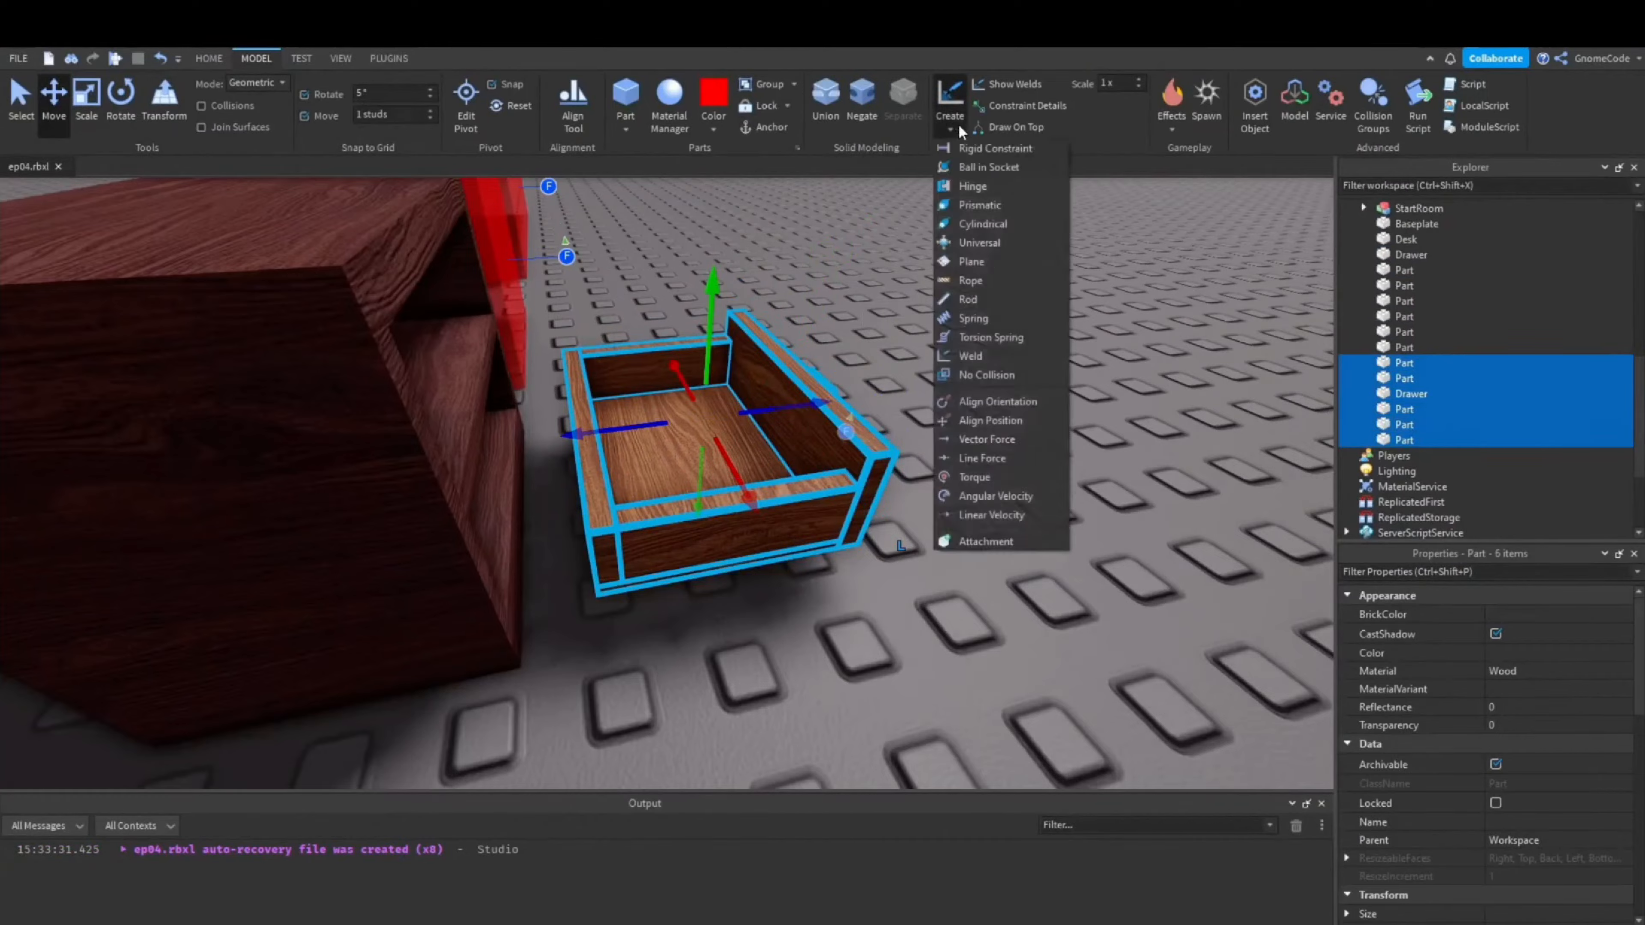
left_click(1318, 573)
right_click_drag(1425, 709, 1370, 420)
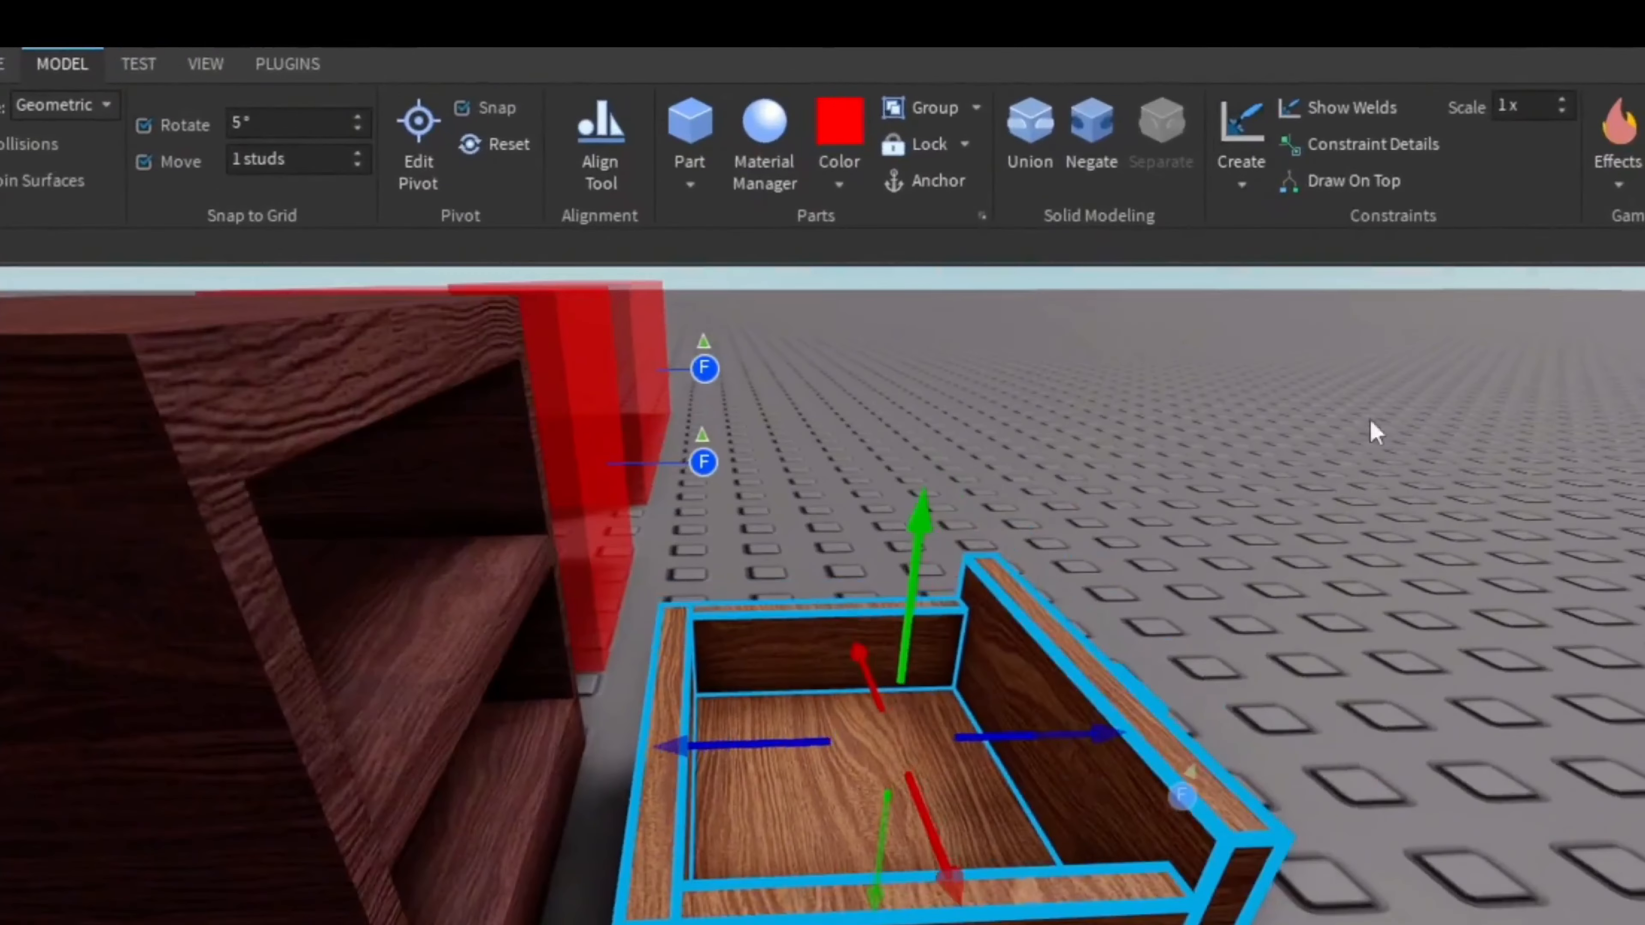
left_click(1342, 134)
left_click(1361, 187)
mouse_move(1471, 759)
right_mouse_down()
mouse_move(1470, 687)
mouse_move(1397, 627)
mouse_move(1304, 347)
mouse_move(1348, 761)
mouse_move(1241, 889)
right_mouse_up()
left_click(1322, 118)
left_click(1343, 179)
left_click(1242, 889)
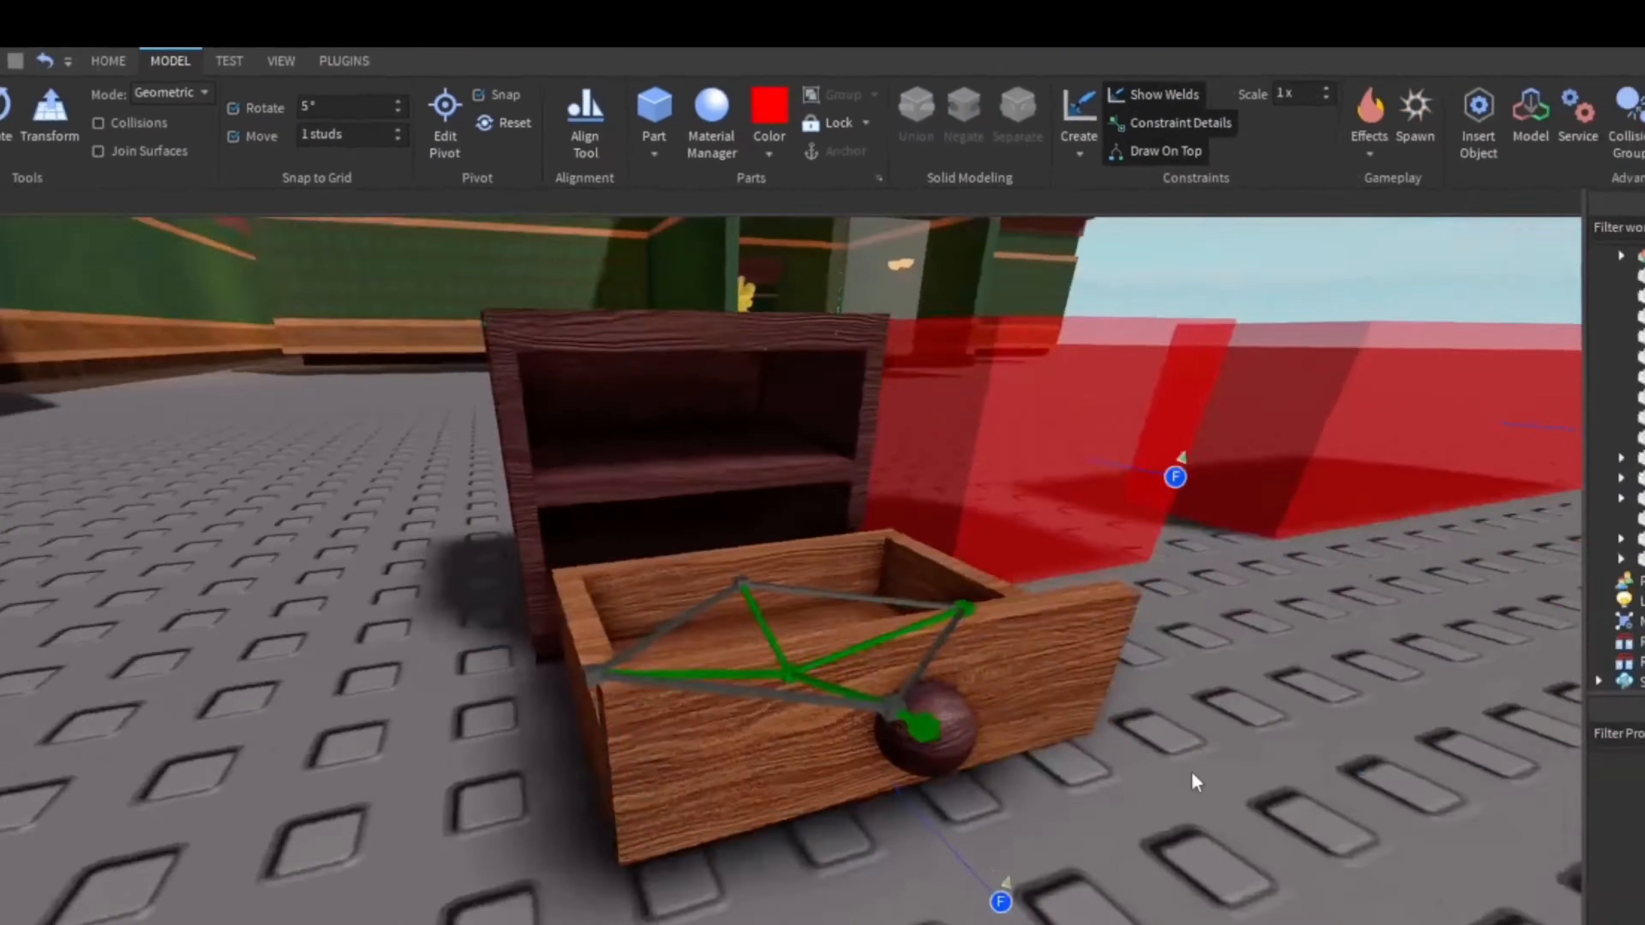
right_click_drag(1192, 772, 1013, 334)
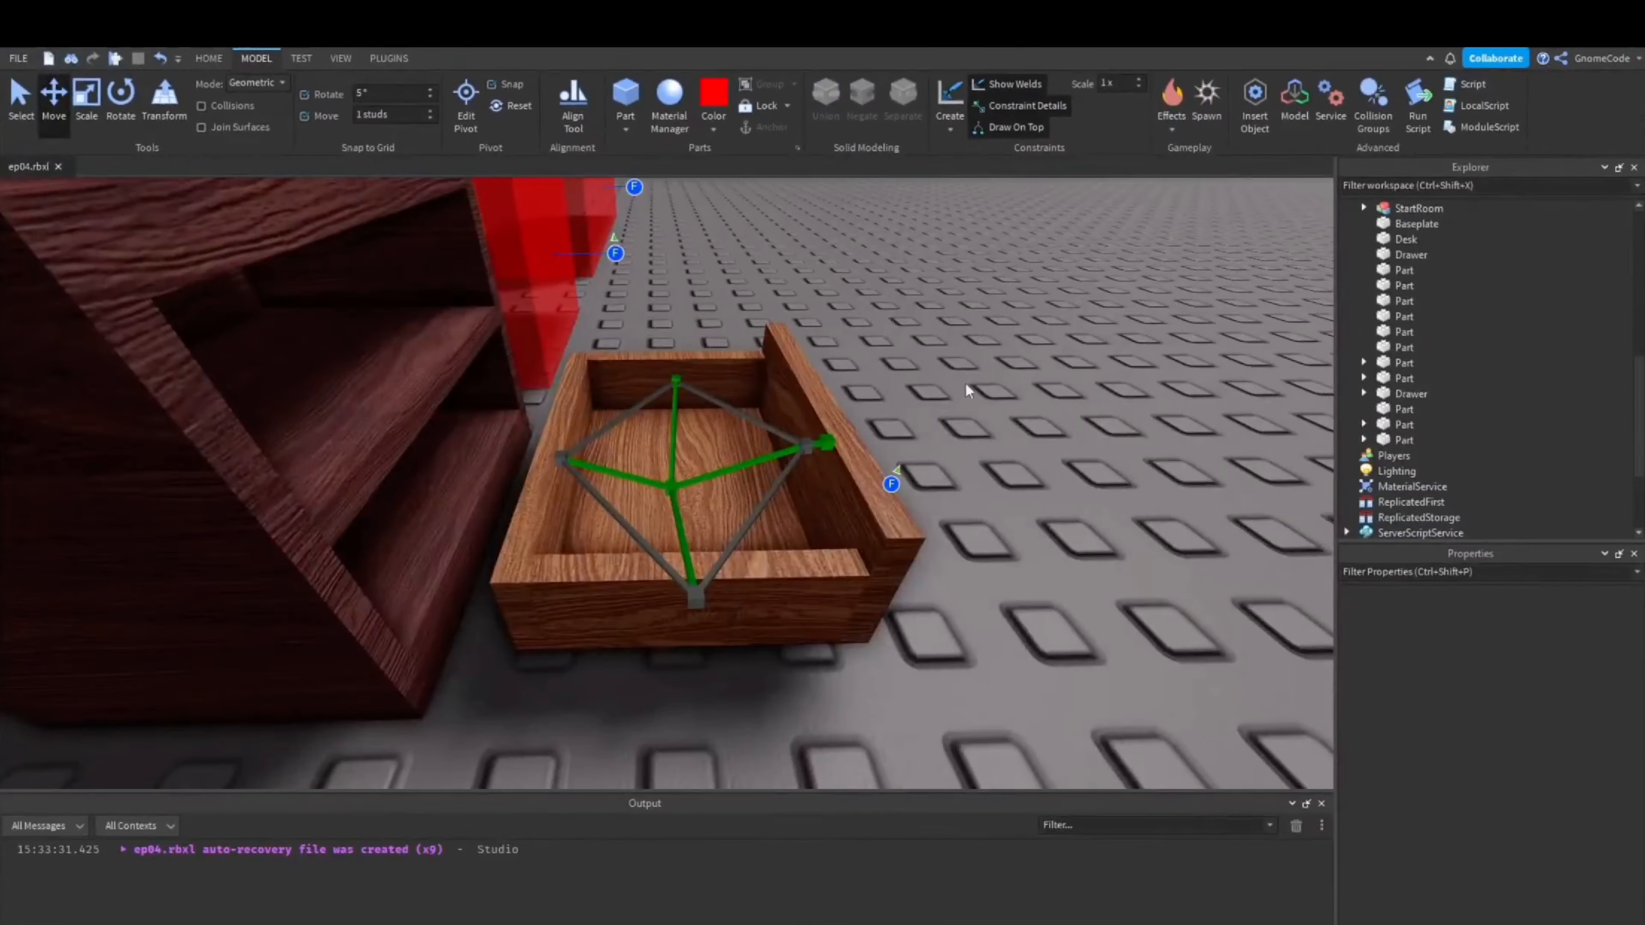
Slide the welded drawer back into the cabinet, and place a duplicate in the upper compartment with a 0.1-stud move increment
left_click_drag(1014, 334, 652, 678)
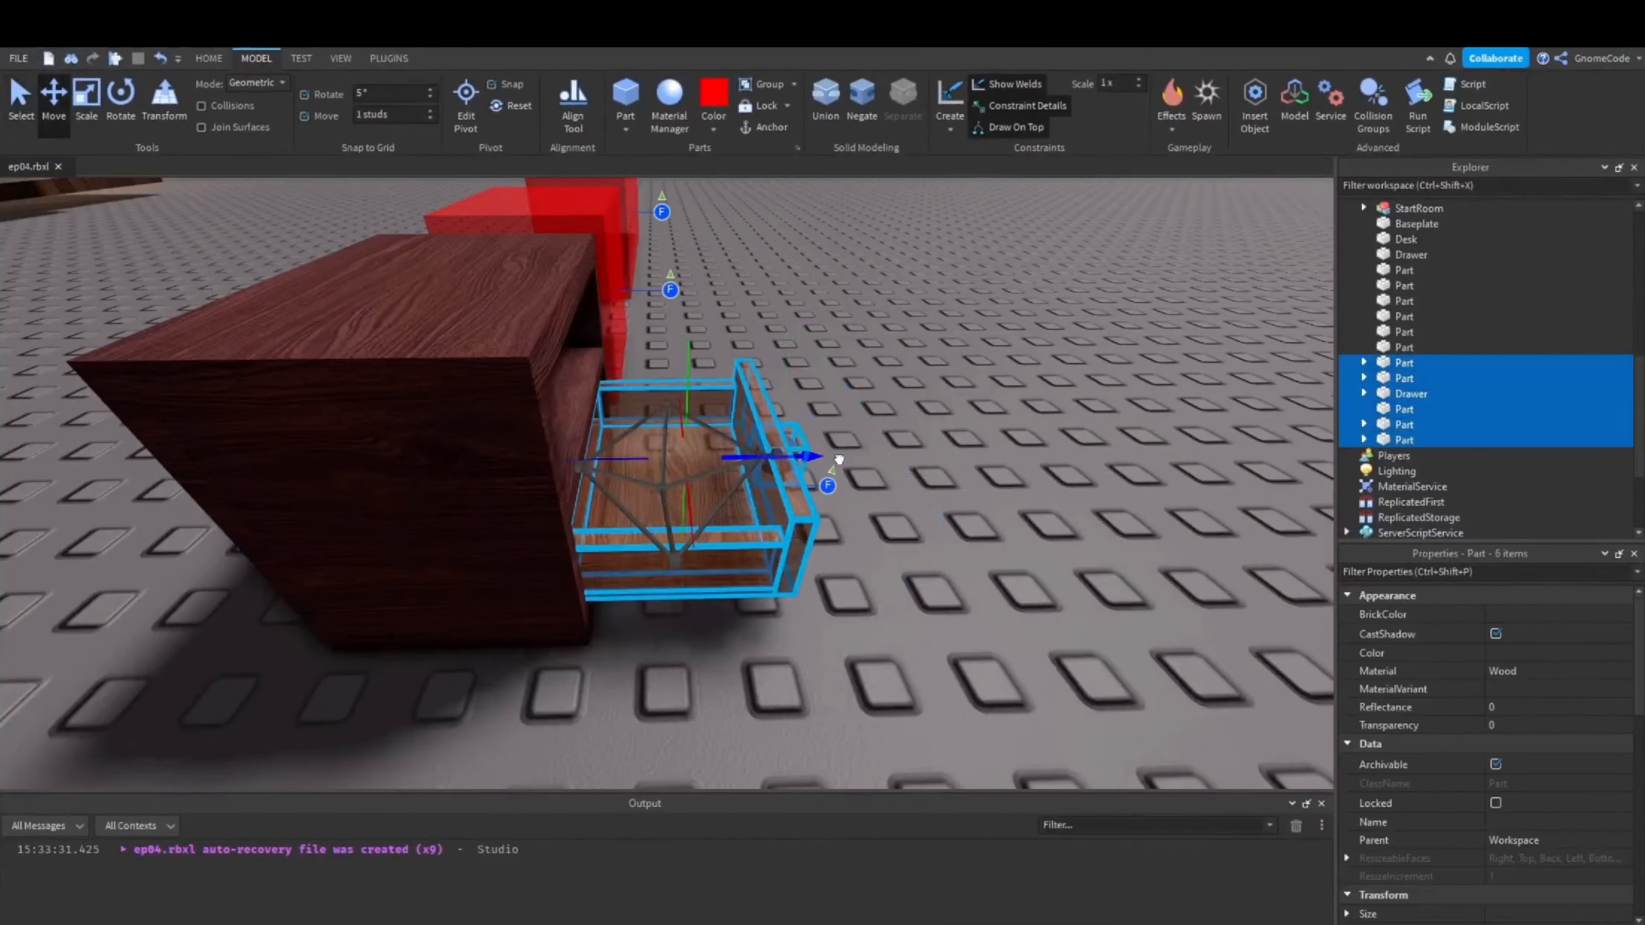
key("f")
left_click(395, 115)
key("ctrl+d")
left_click_drag(661, 381, 661, 231)
left_click(819, 716)
right_click_drag(819, 716, 824, 771)
key("s")
key("w")
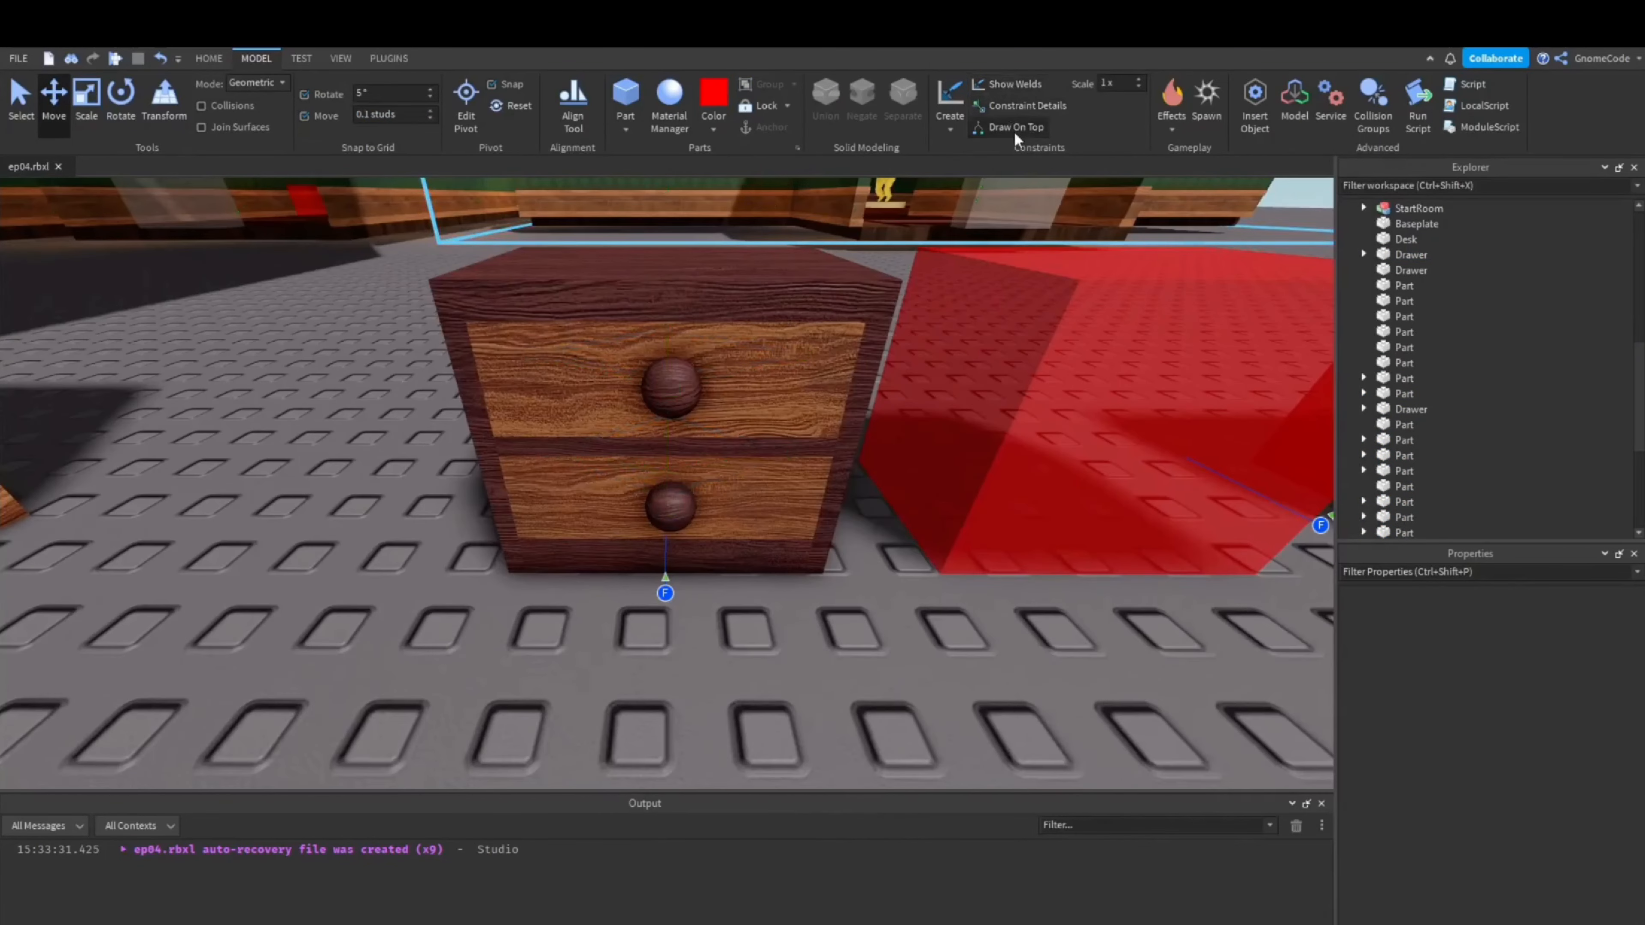
key("s")
Align the red Drawer placeholder with the wooden cabinet and set its transparency to 1
left_click(867, 422)
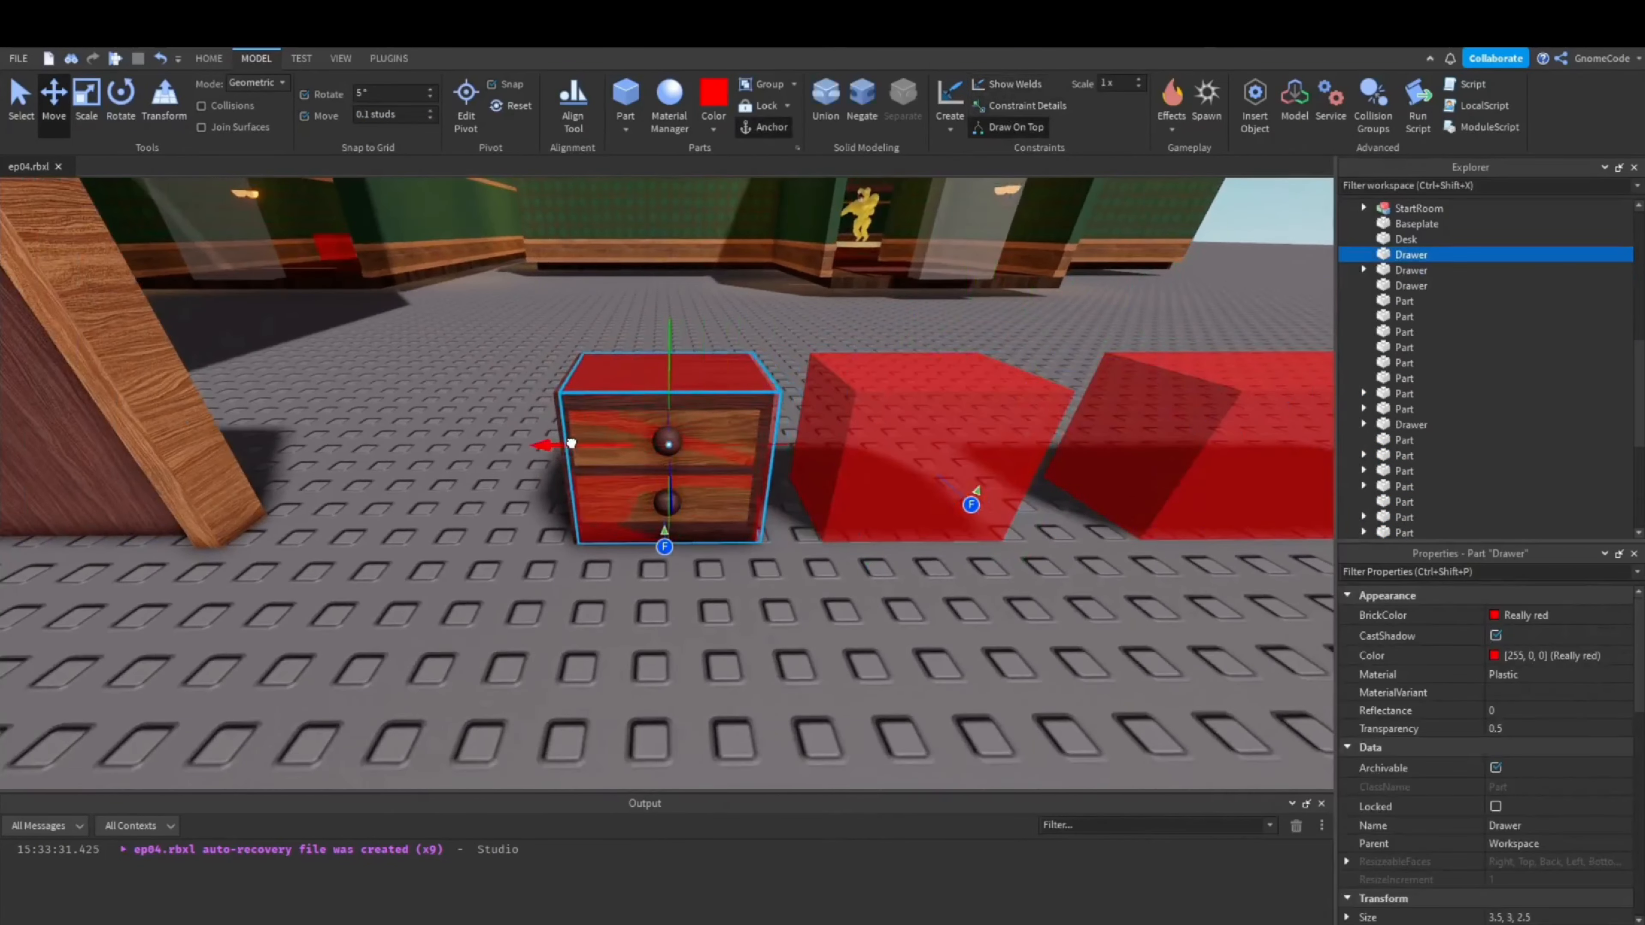
left_click_drag(571, 443, 567, 444)
right_click_drag(926, 583, 939, 616)
left_click(1540, 733)
type("1")
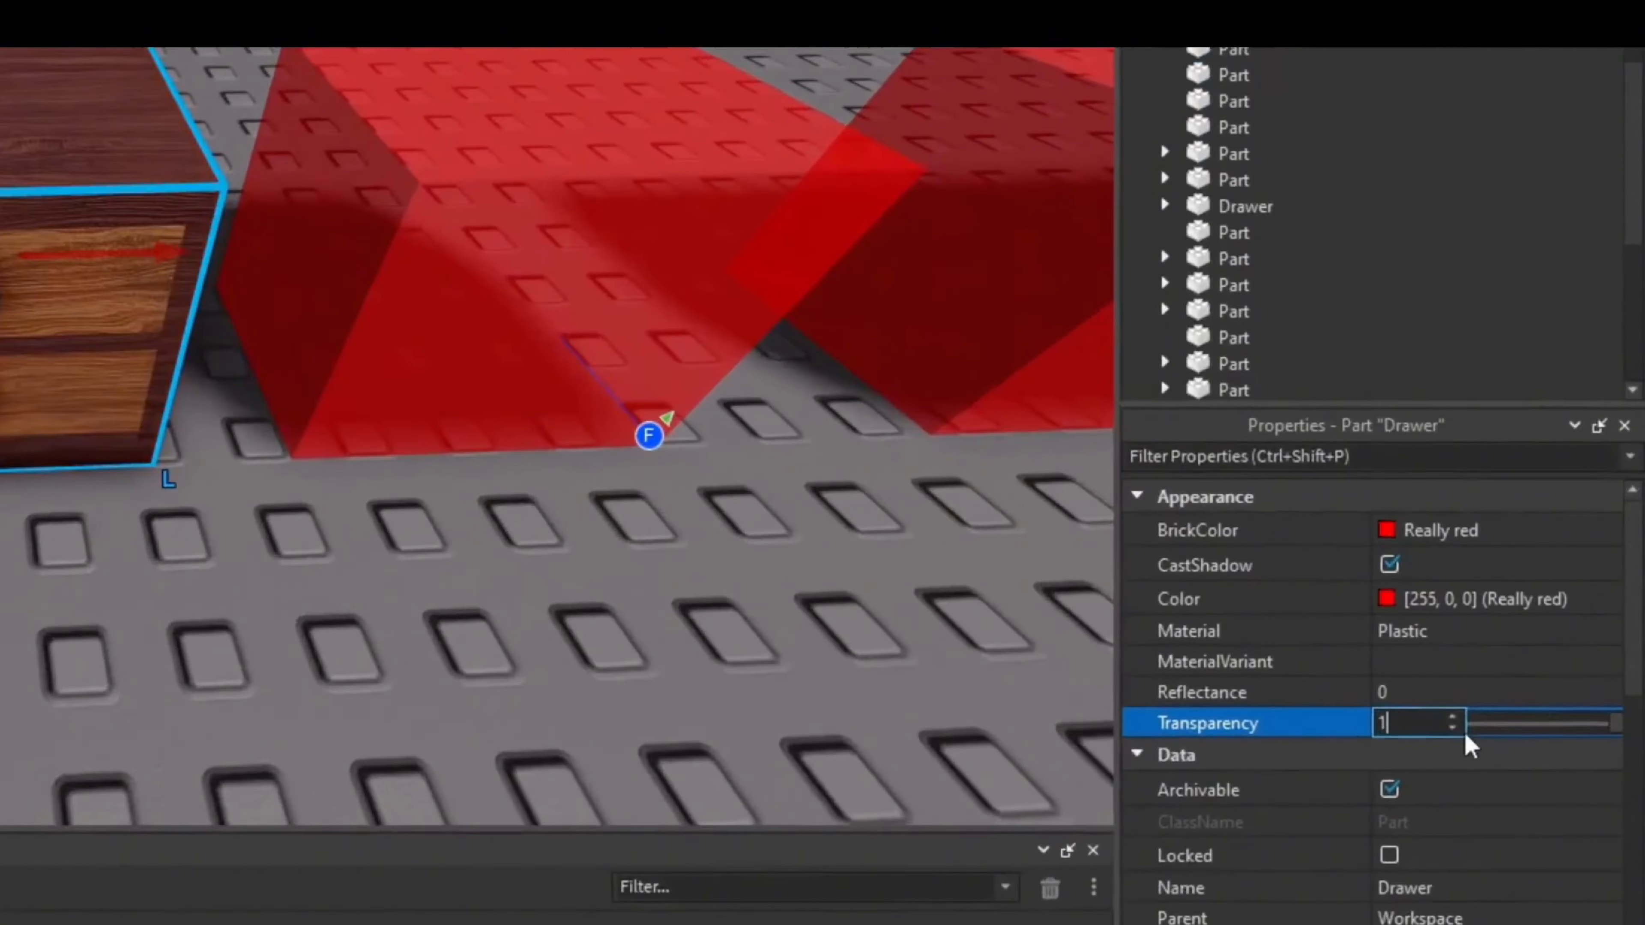
key("Return")
Group the cabinet, its drawers and the transparent placeholder into one model named Drawer
scroll(1466, 736, "down", 5)
left_click_drag(337, 238, 831, 741)
key("ctrl+g")
left_click(1533, 688)
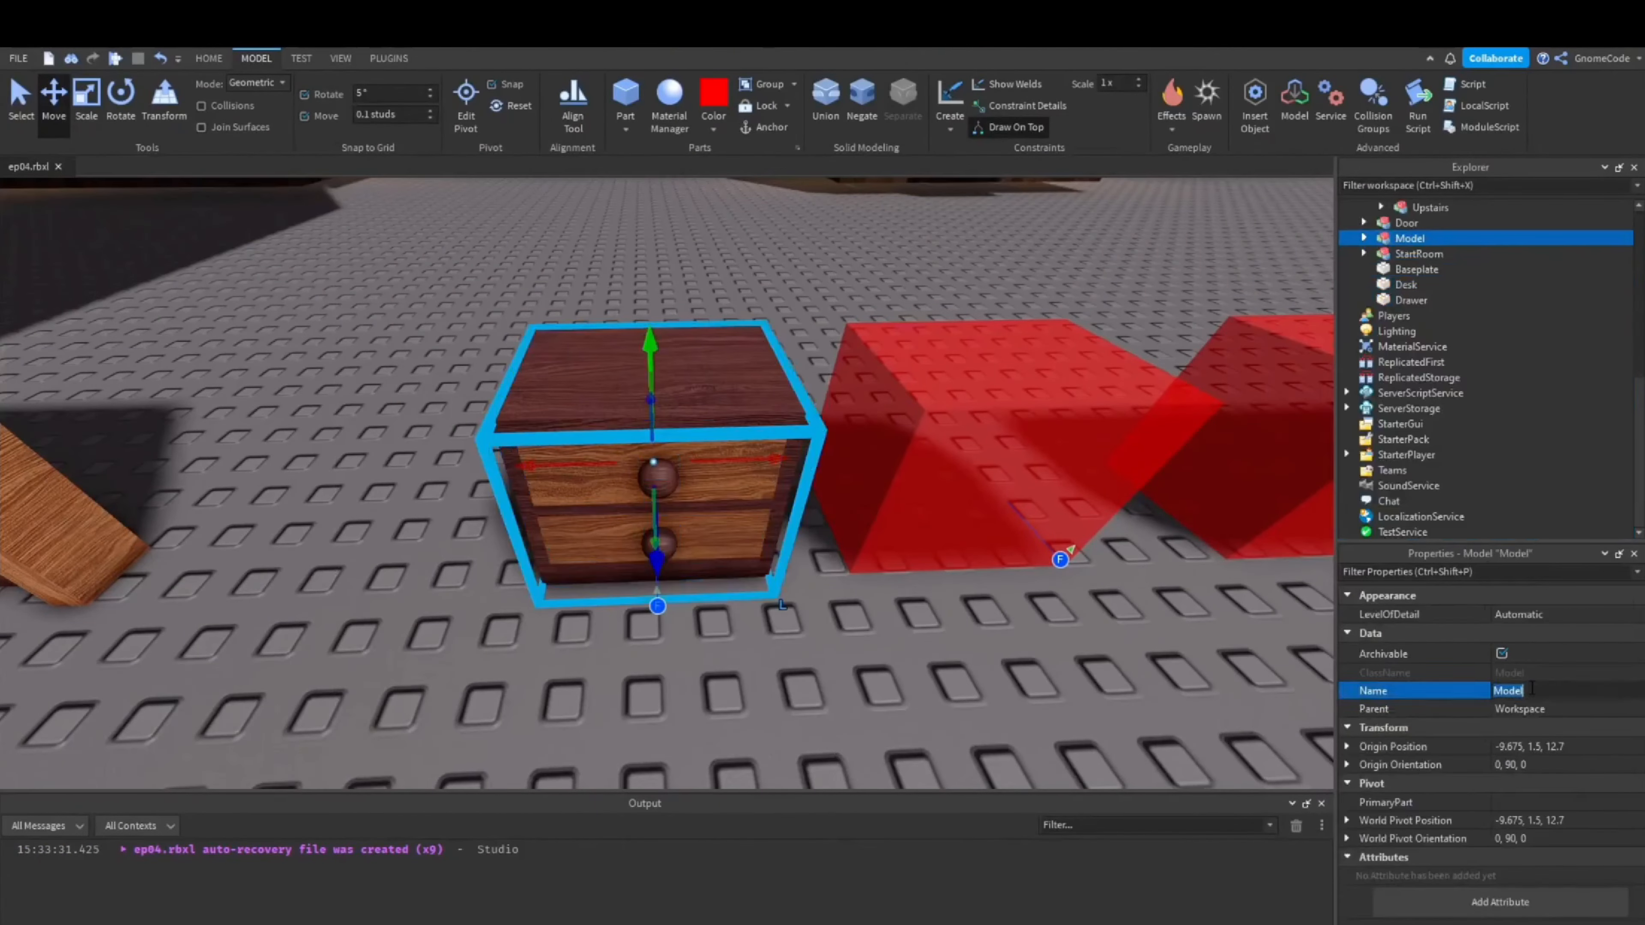
type("Drawer")
key("Return")
Rename the transparent placeholder inside the Drawer model as Primary and assign it as the model's PrimaryPart
left_click(1364, 238)
left_click(1427, 269)
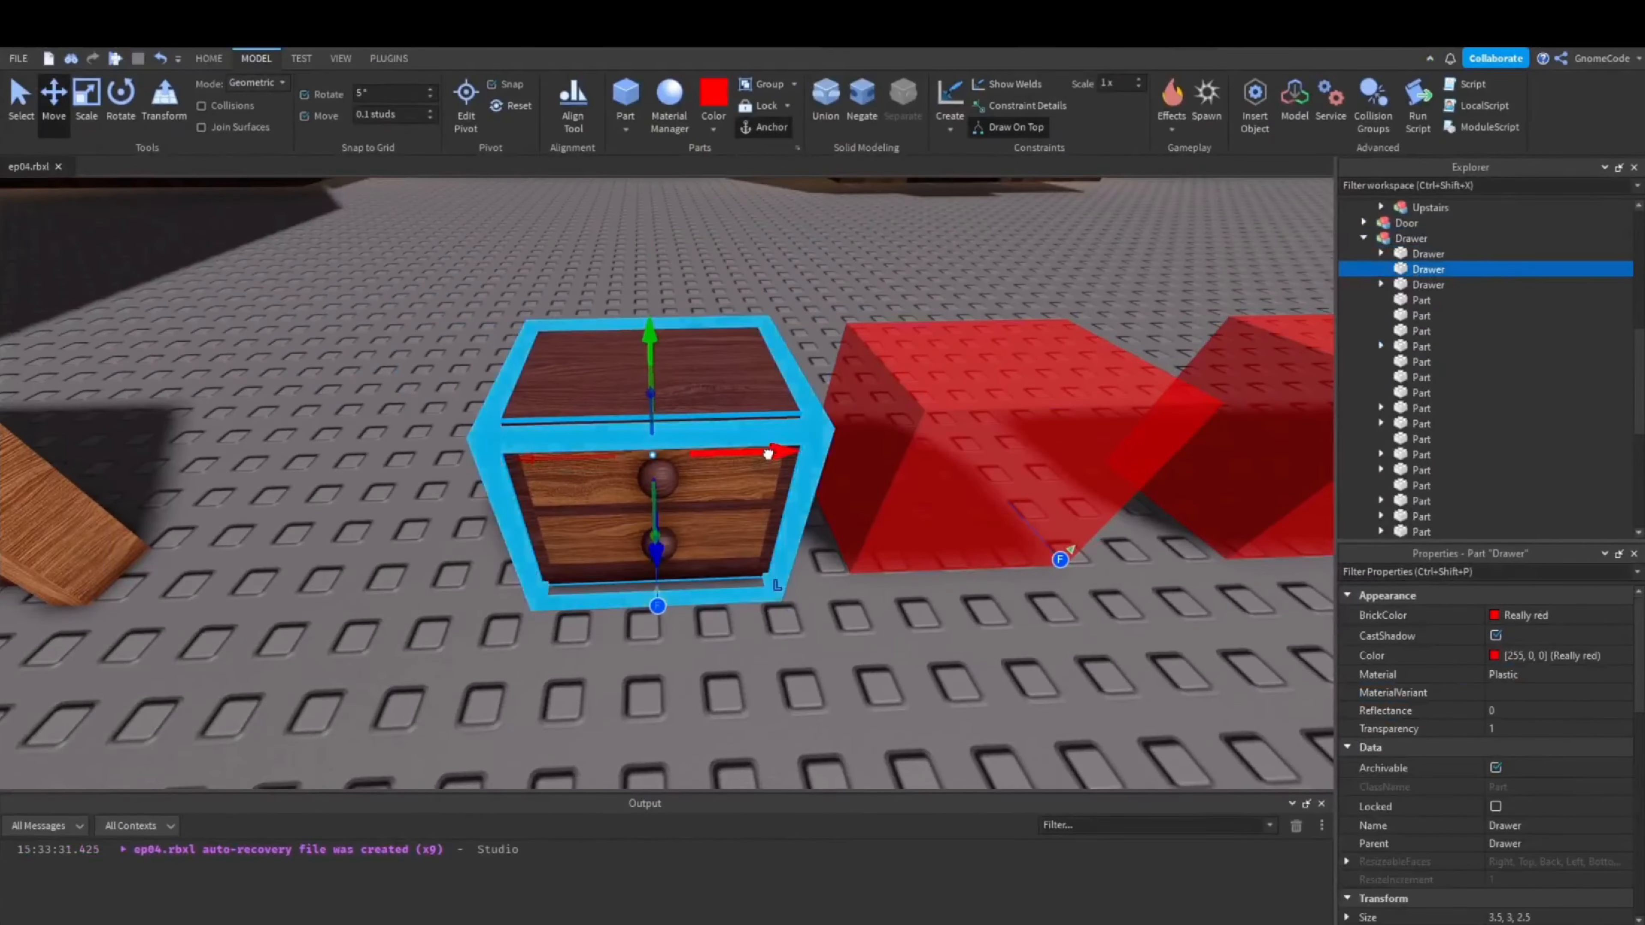
left_click(1509, 825)
type("Primary")
key("Return")
left_click(1411, 238)
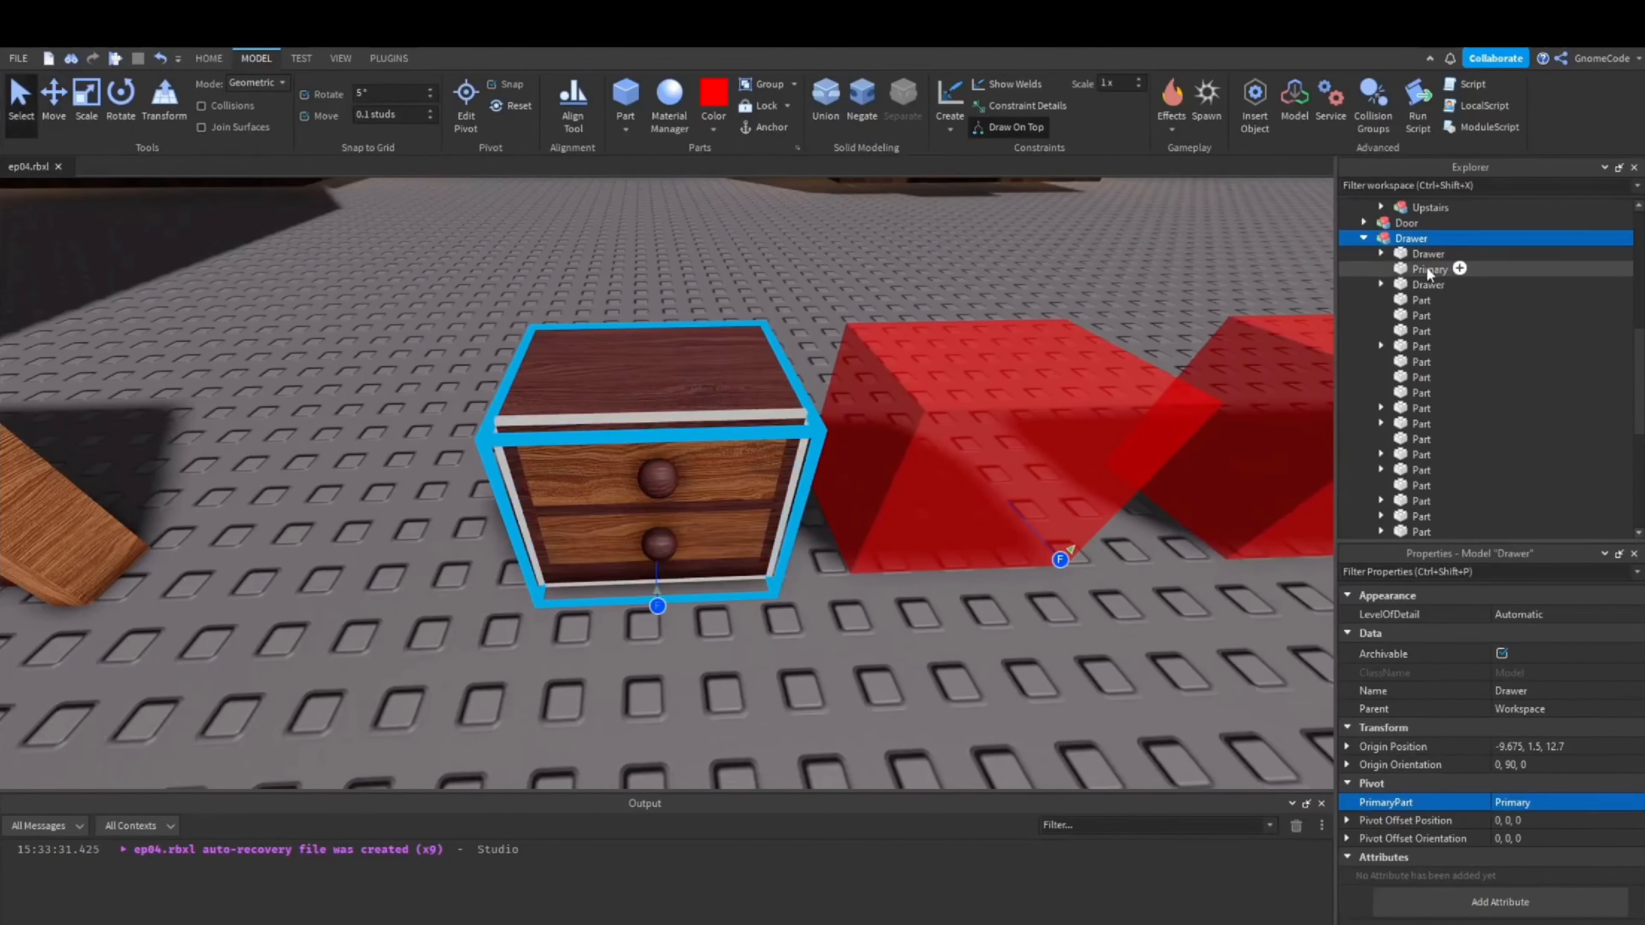
Nudge the Drawer model to origin position -9.5, 1.5, 12.7
right_click_drag(1058, 570, 1058, 570)
left_click_drag(654, 499, 674, 483)
right_click_drag(977, 518, 975, 494)
key("ctrl+2")
key("ctrl+z")
right_click_drag(797, 510, 870, 560)
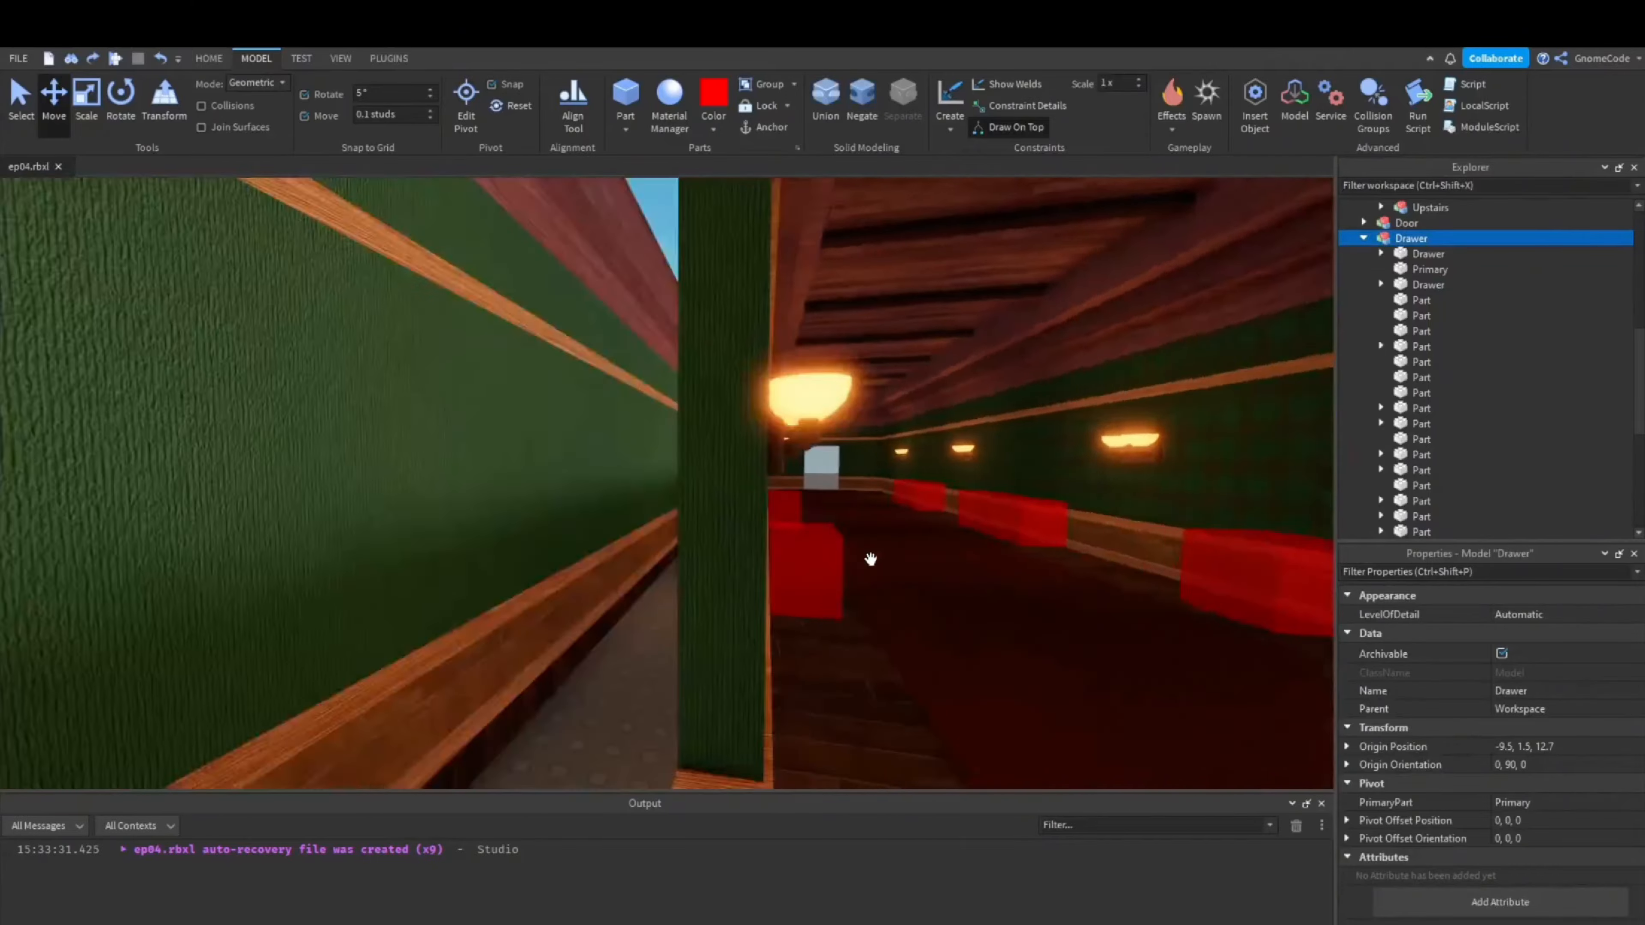
key("f")
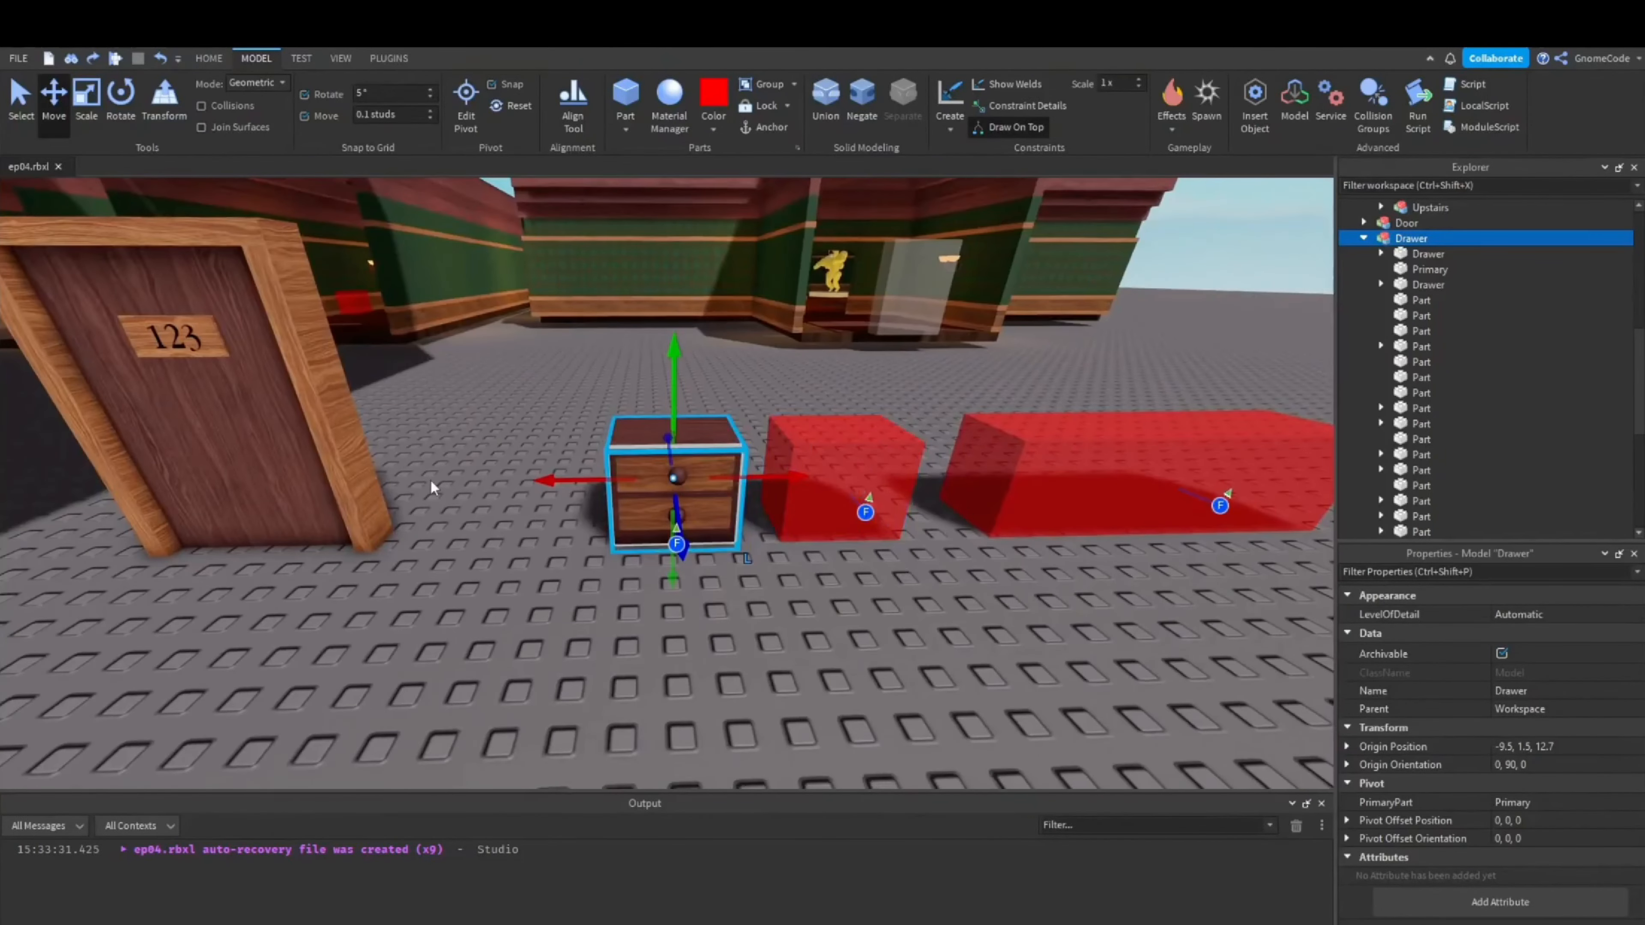
Place a duplicate of the Drawer model on the side facing the door, and select the Door model
left_click(397, 481)
left_click(659, 501)
key("ctrl+d")
left_click_drag(577, 479, 430, 481)
left_click(395, 414)
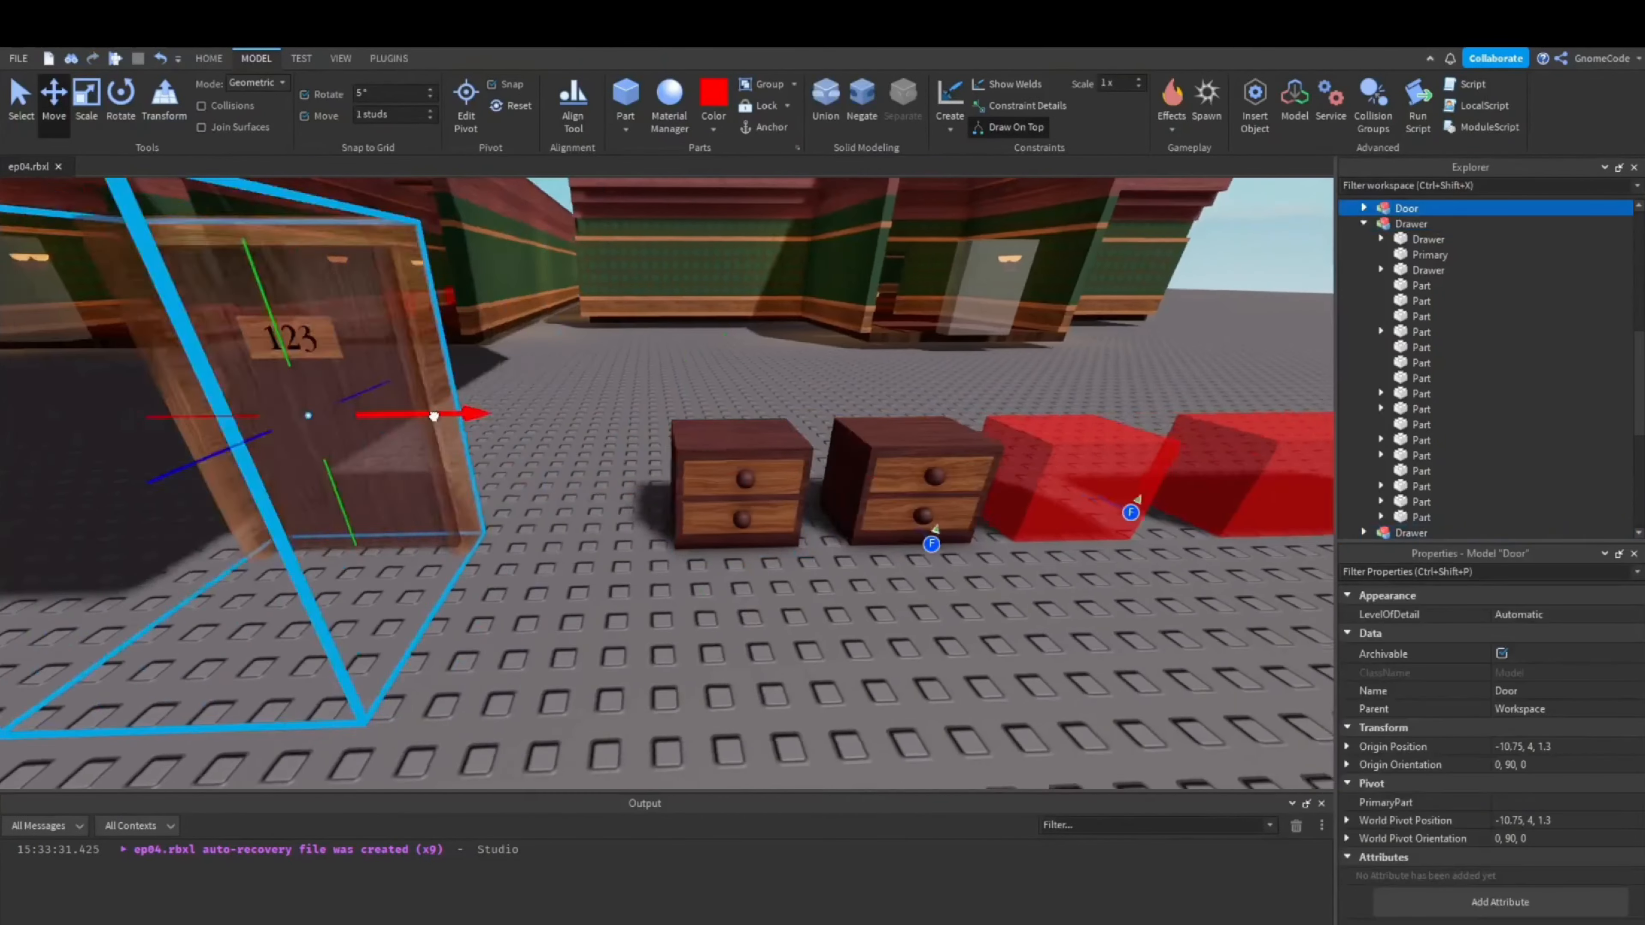
Place another Drawer model duplicate closer to the door with a gap between the copies, and delete its Primary part
left_click(836, 496)
key("ctrl+d")
left_click_drag(736, 492, 454, 491)
left_click(646, 475)
scroll(646, 475, "up", 2)
left_click(623, 418, "alt")
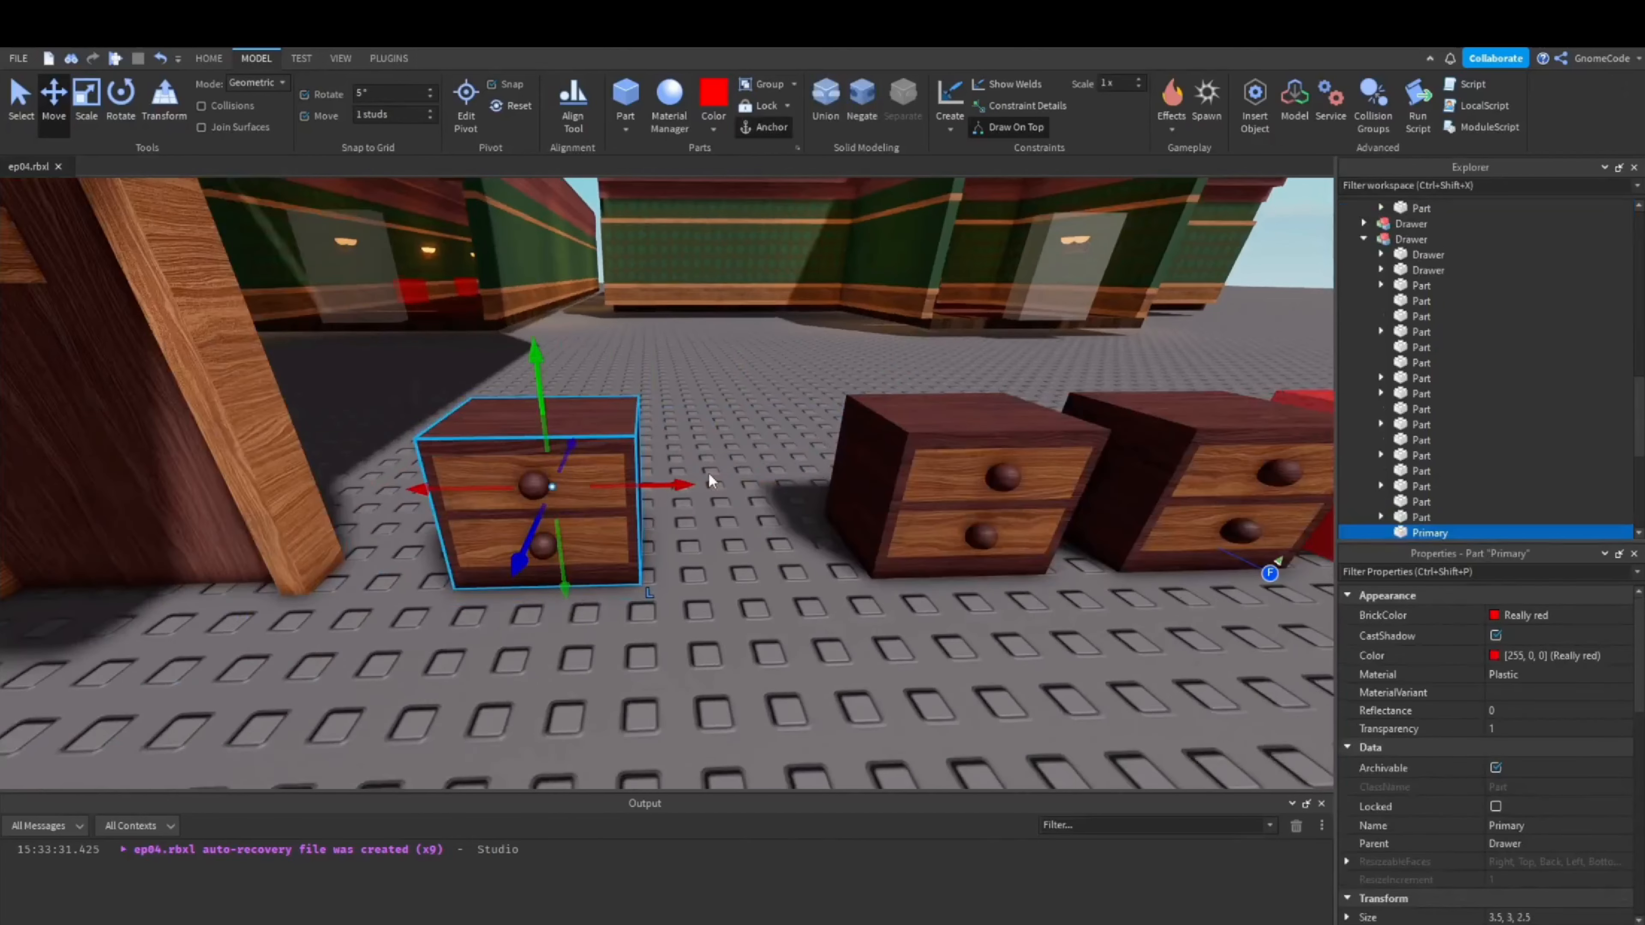
key("Delete")
left_click(623, 432, "alt")
scroll(940, 468, "down", 3)
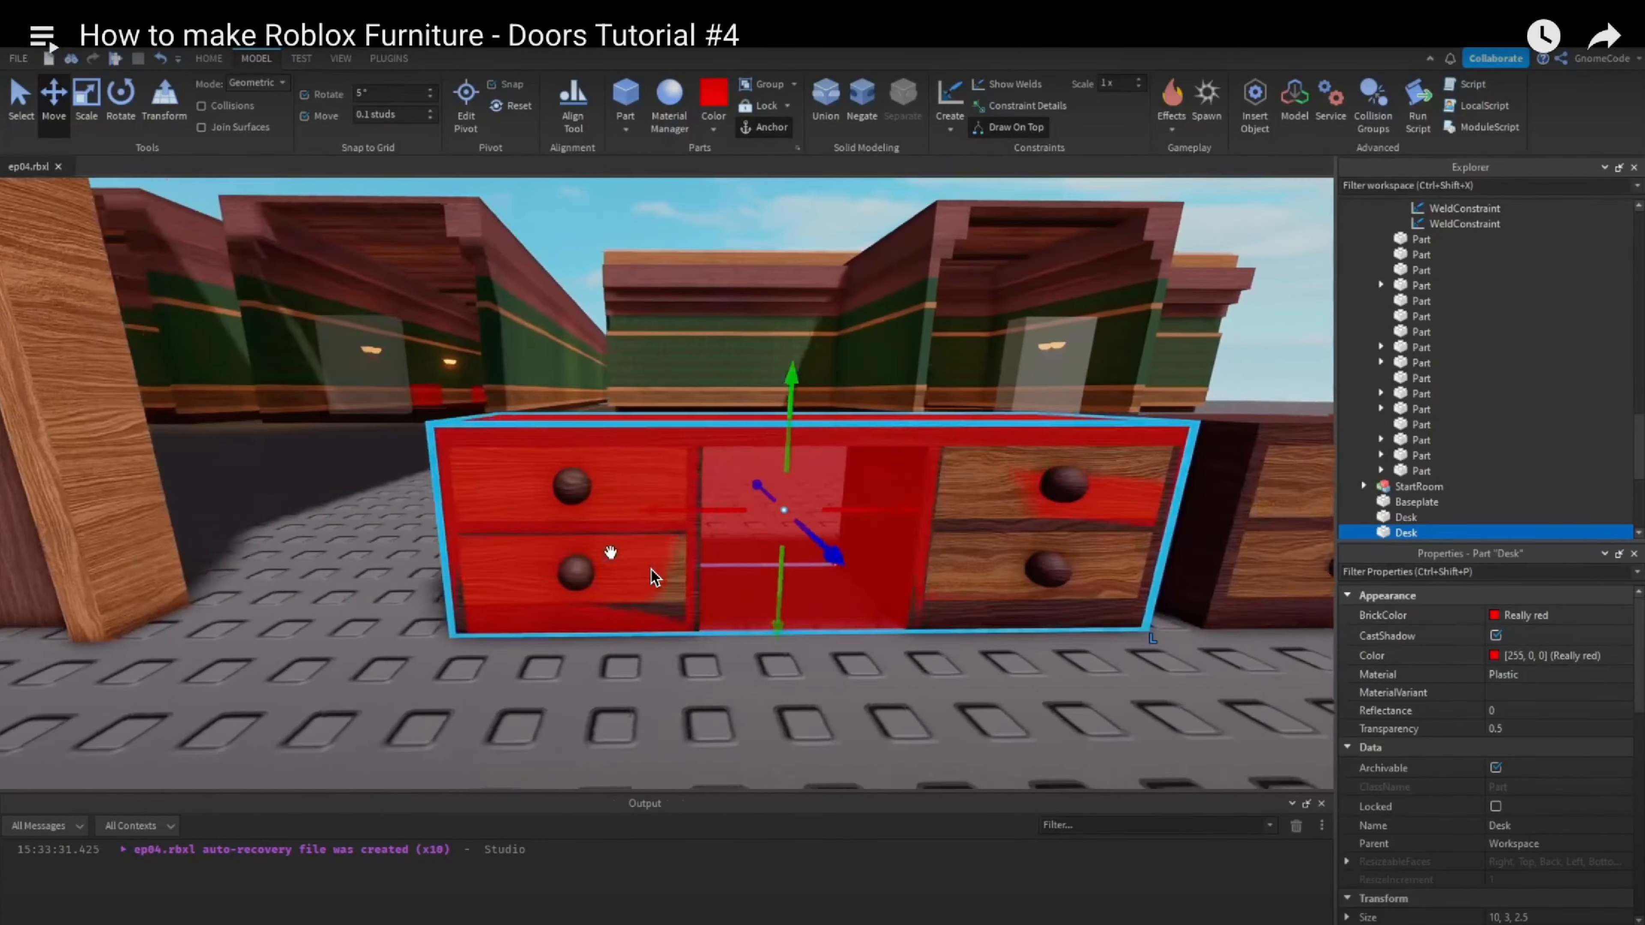
Move the red Desk part covering the finished desk into the desk's model
right_click_drag(610, 553, 603, 593)
left_click_drag(1418, 530, 1464, 350)
scroll(1468, 403, "up", 12)
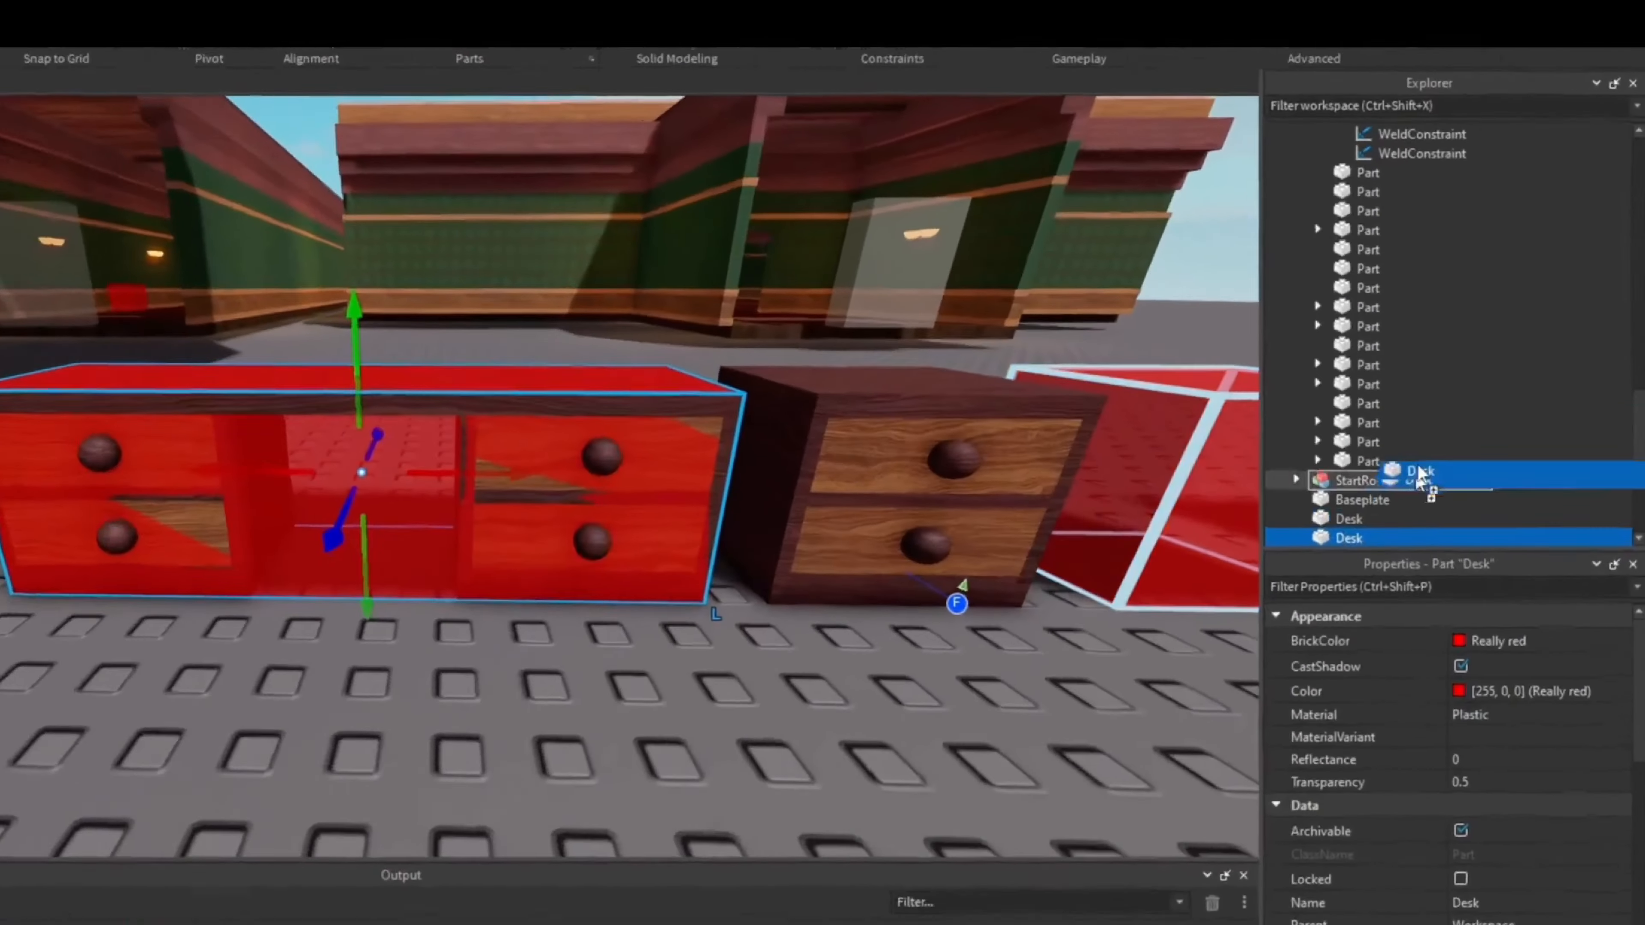
left_click_drag(1374, 280, 1373, 277)
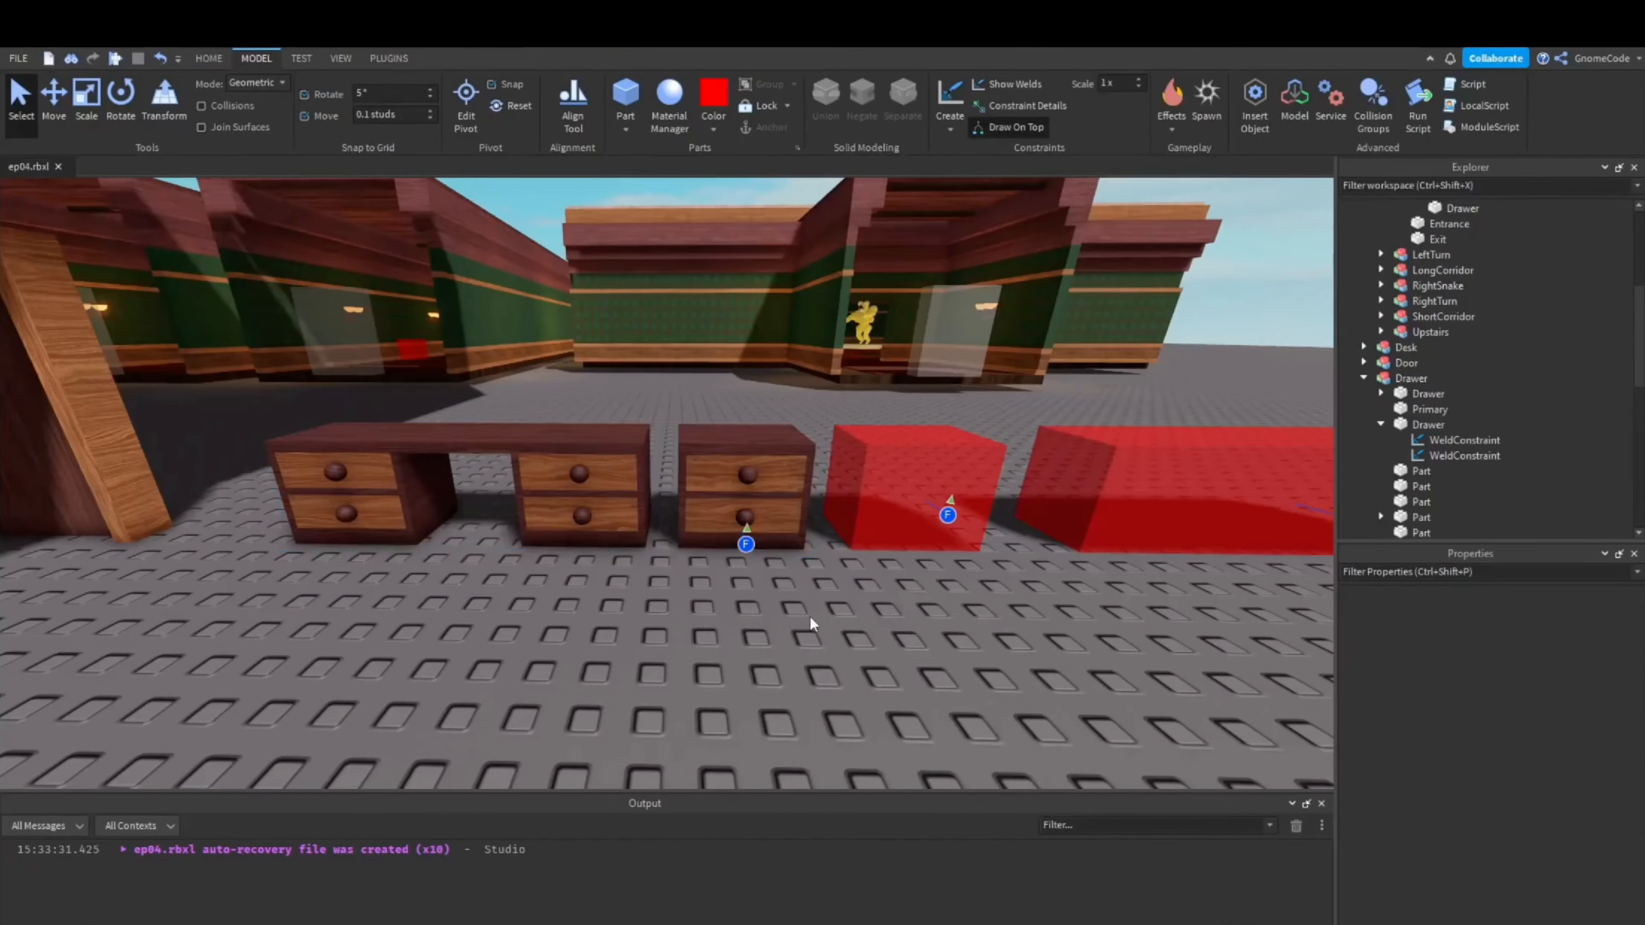
Pause the tutorial and switch to the Doors place in Roblox Studio, selecting the Primary part of the Furniture folder's Desk model
key("space")
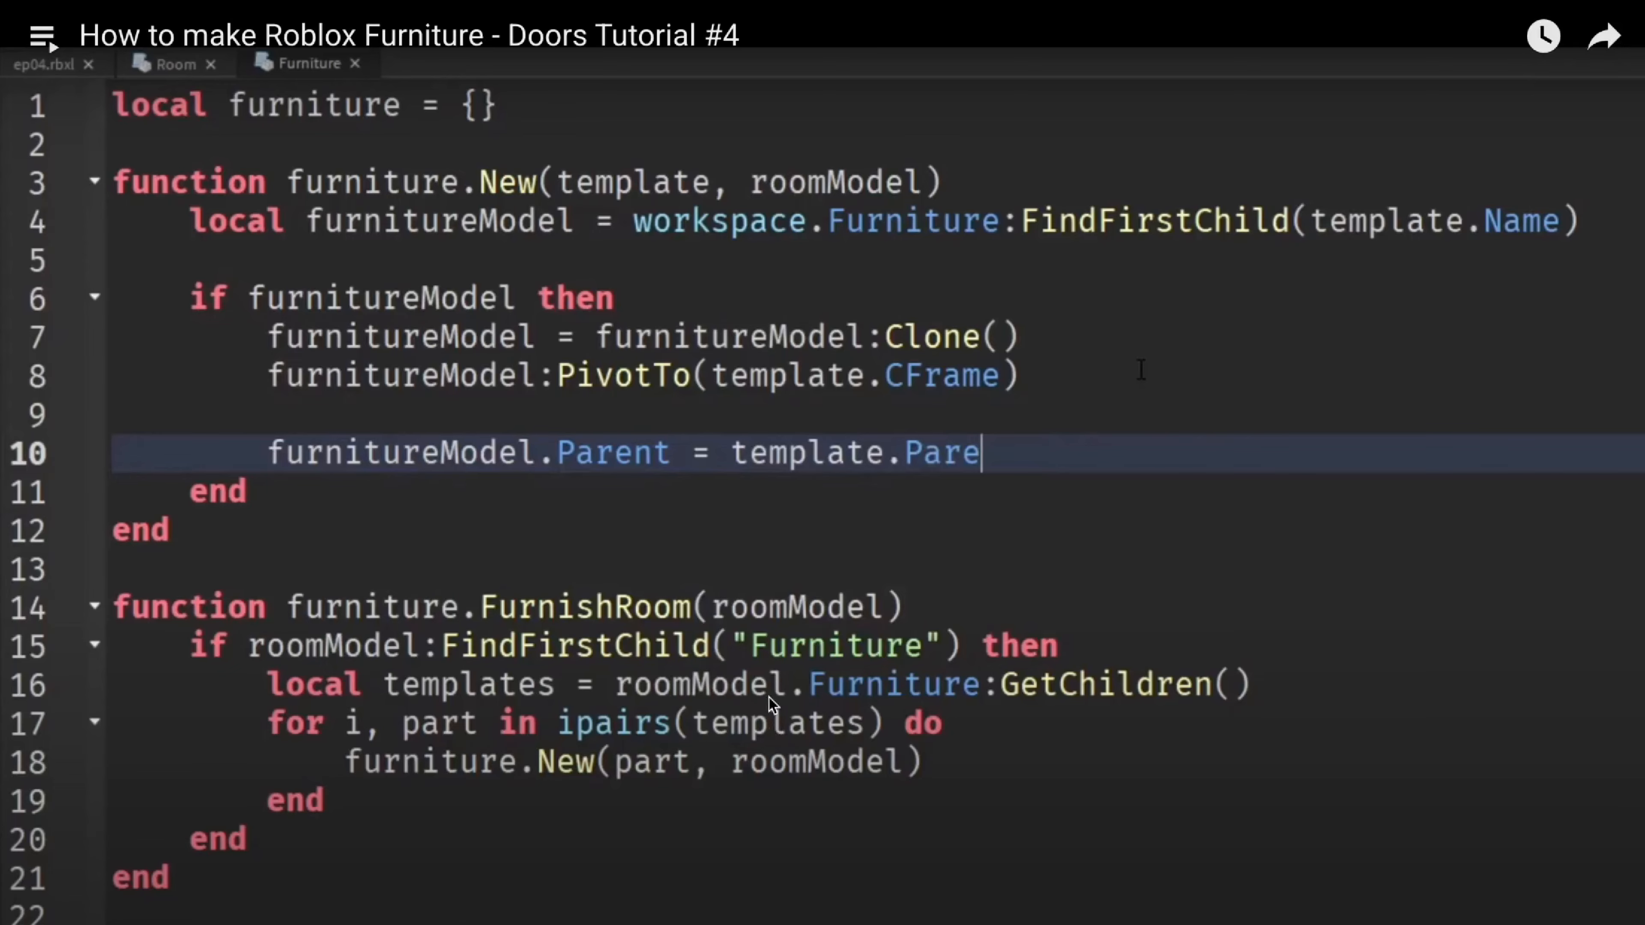
key("ctrl+Left")
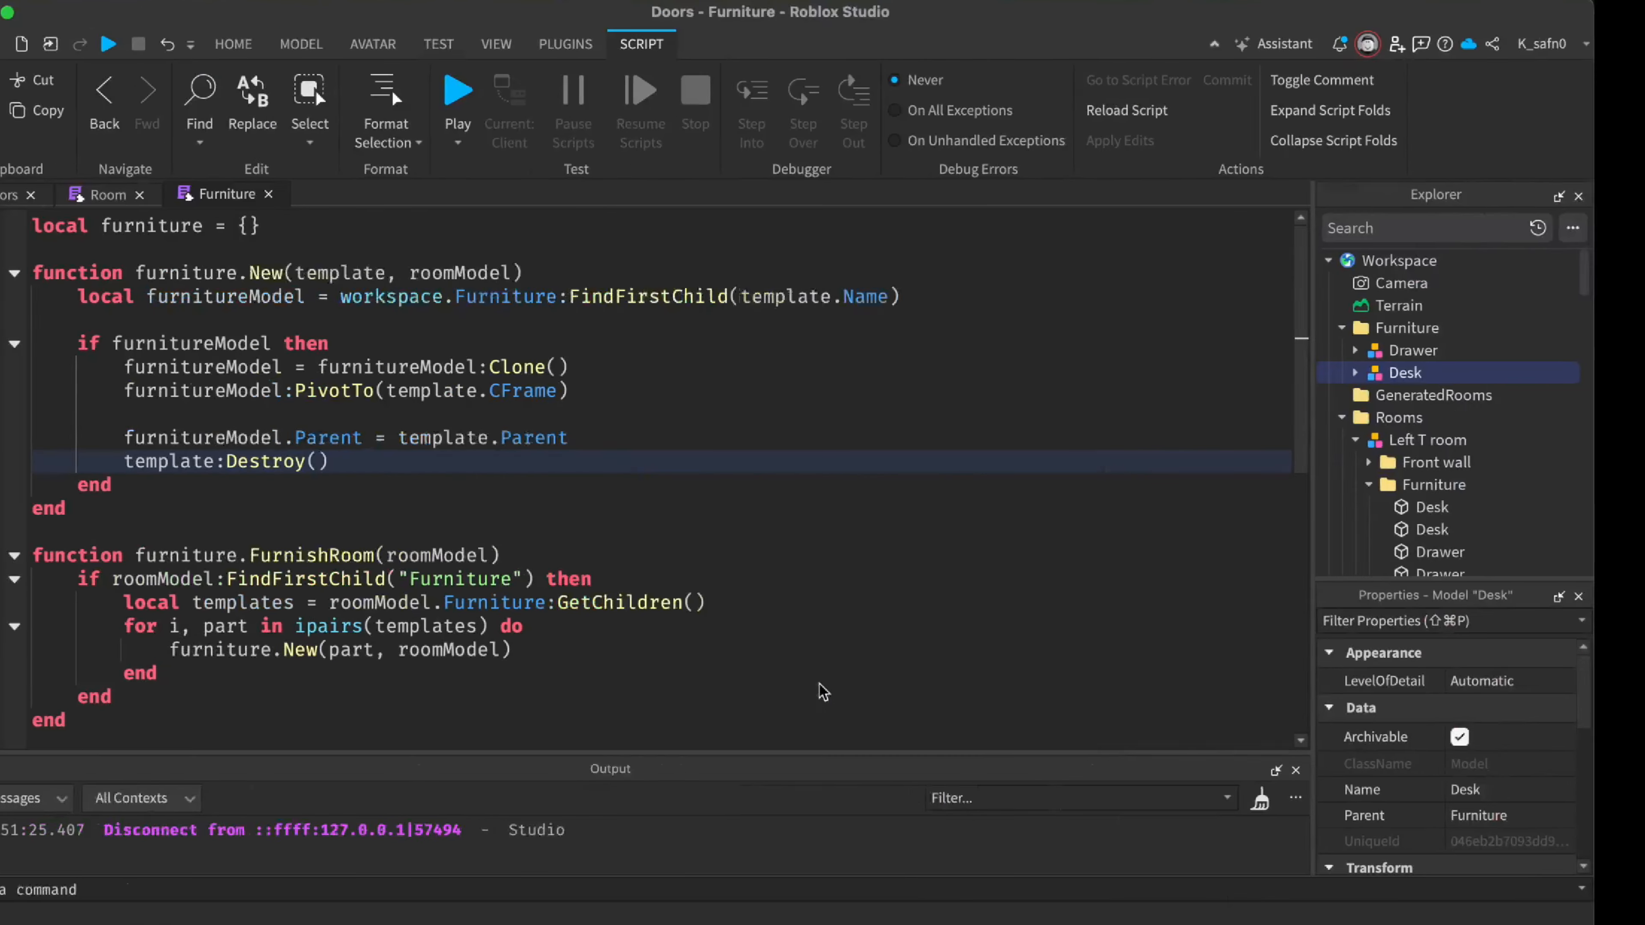
left_click(27, 197)
left_click(900, 495)
scroll(901, 486, "up", 5)
right_click_drag(901, 486, 887, 418)
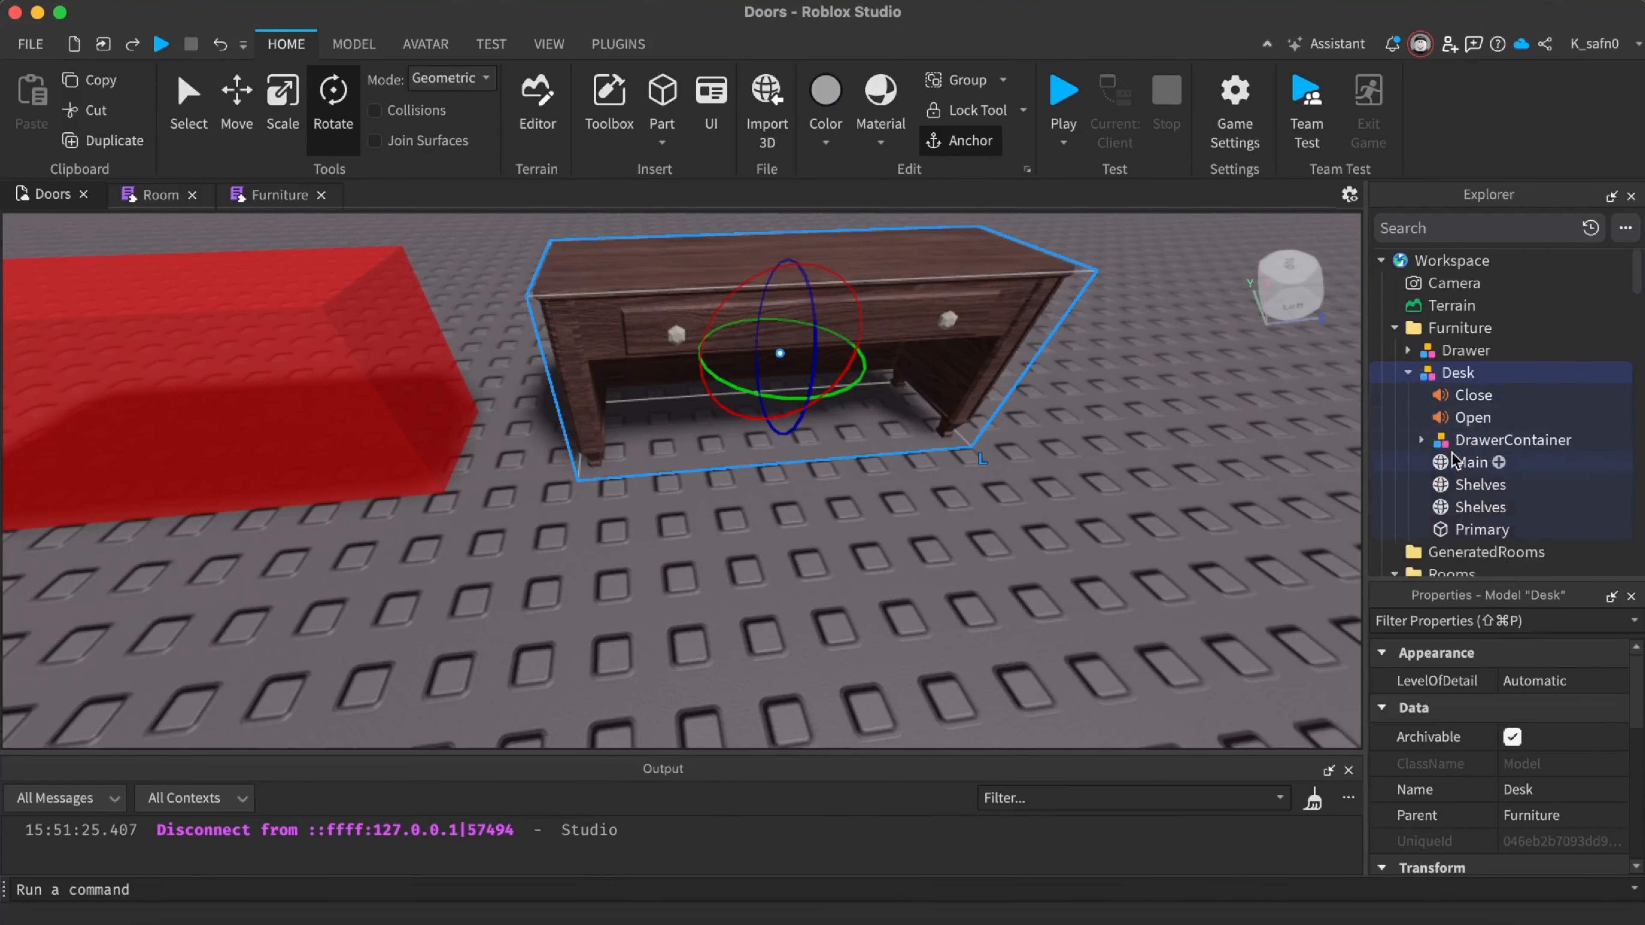
left_click(1462, 539)
scroll(1108, 570, "down", 5)
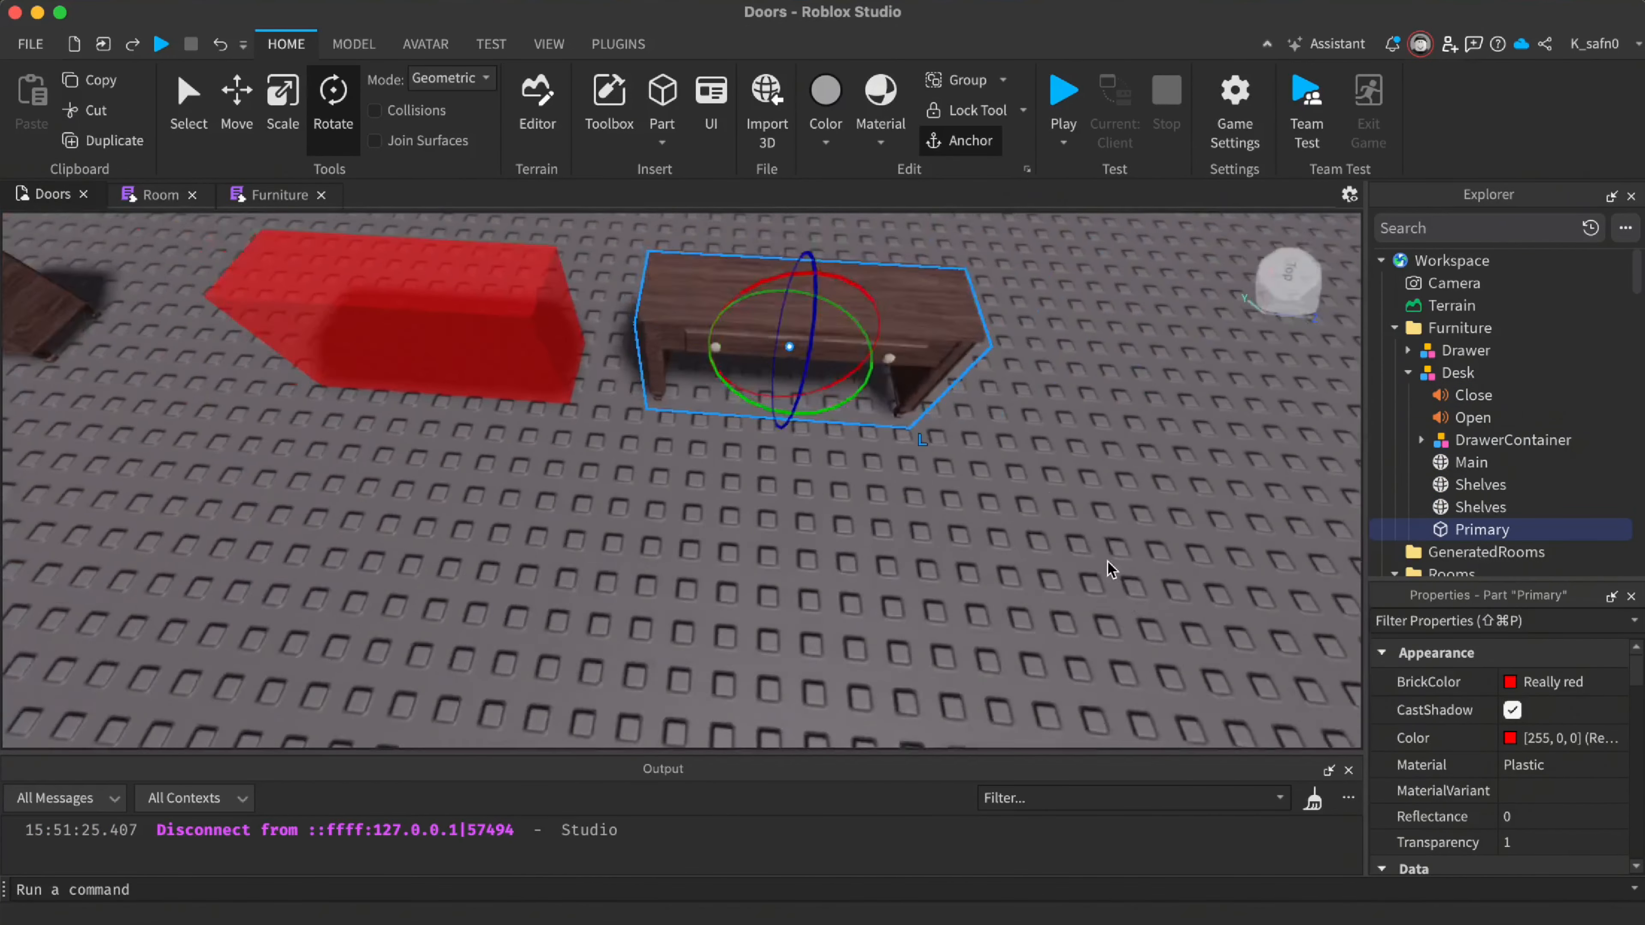
Slide the Desk model's Primary part sideways along the desk and return it to its original position
right_click_drag(1108, 570, 1076, 583)
key("super+2")
left_click(874, 380)
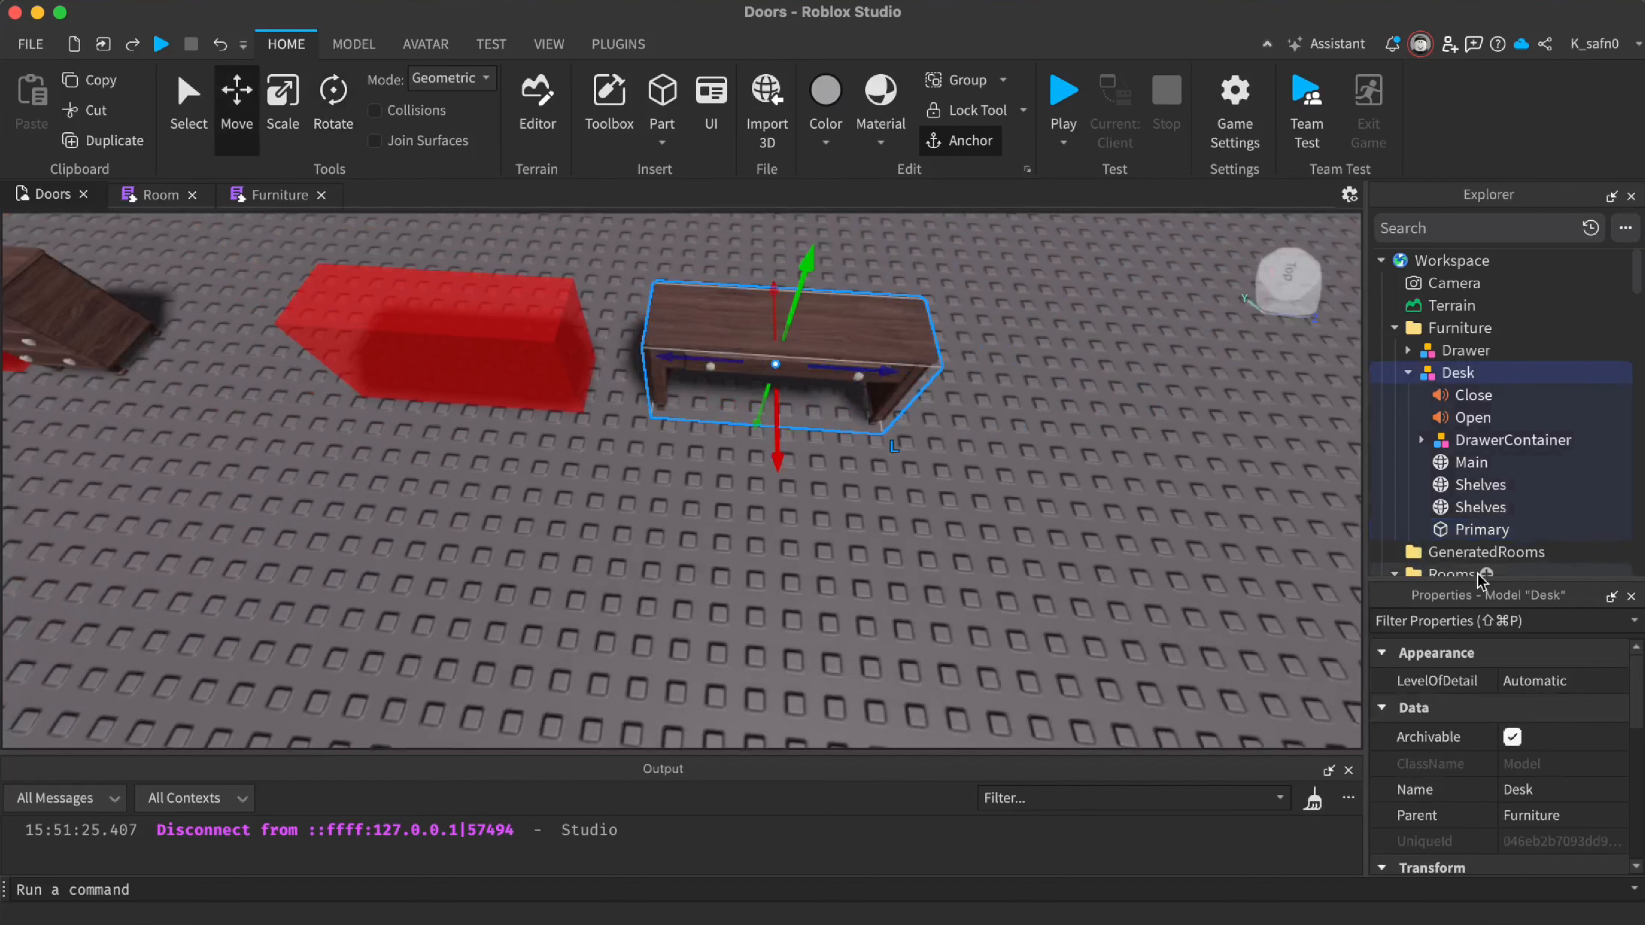
left_click_drag(882, 374, 1114, 405)
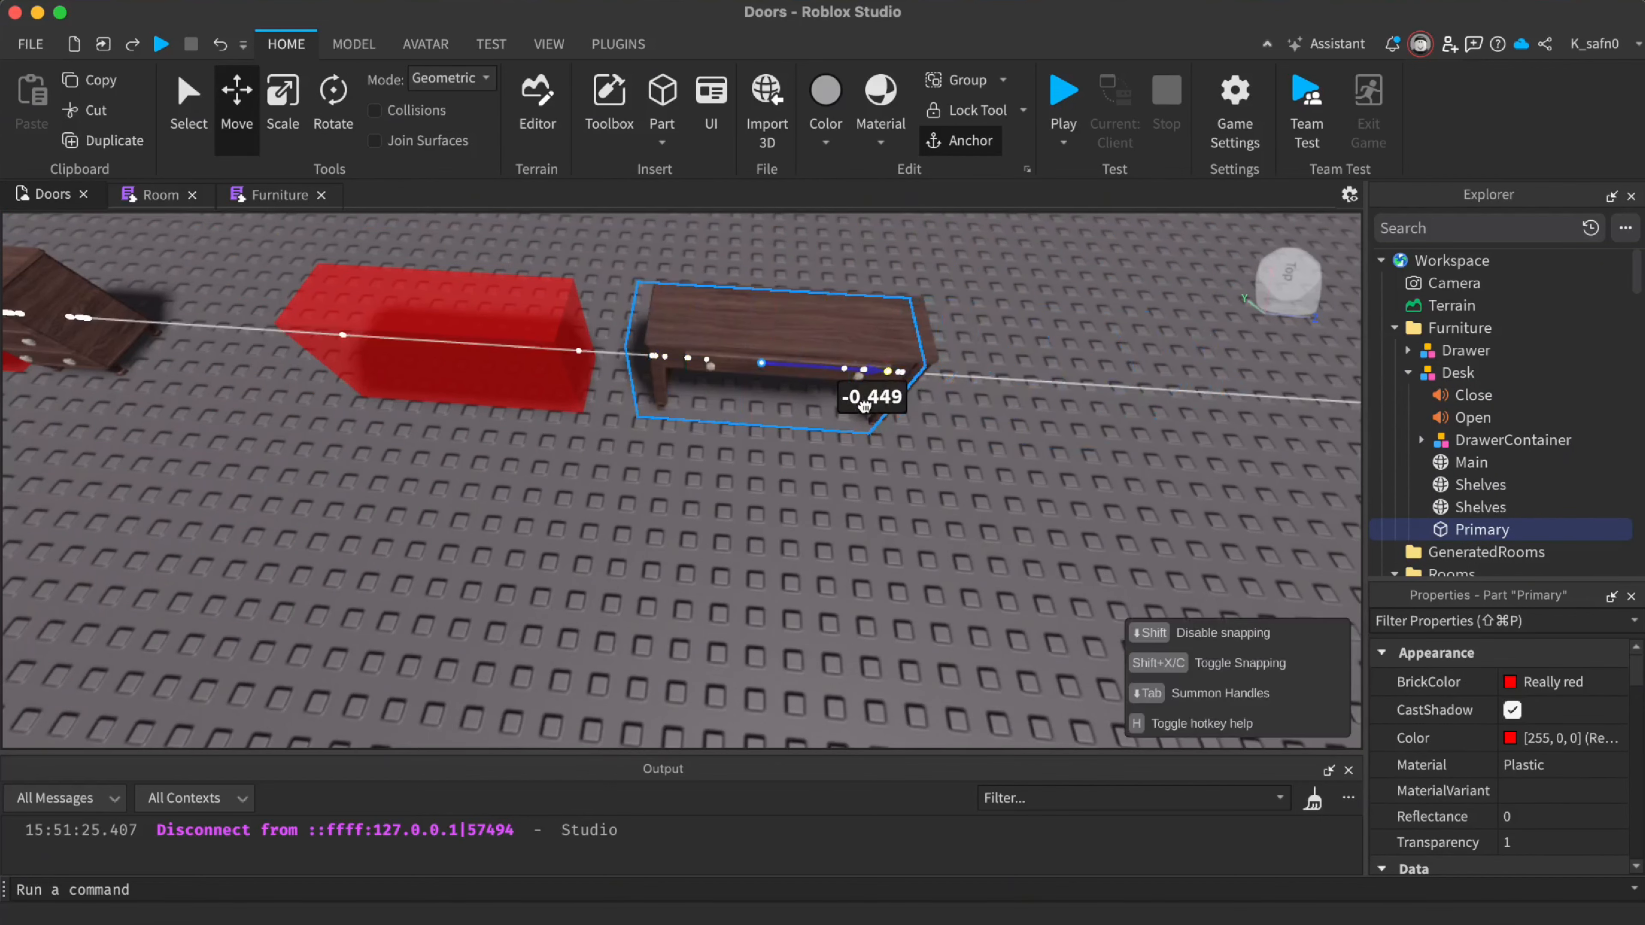
left_click_drag(874, 404, 878, 402)
right_click_drag(1036, 458, 1065, 469)
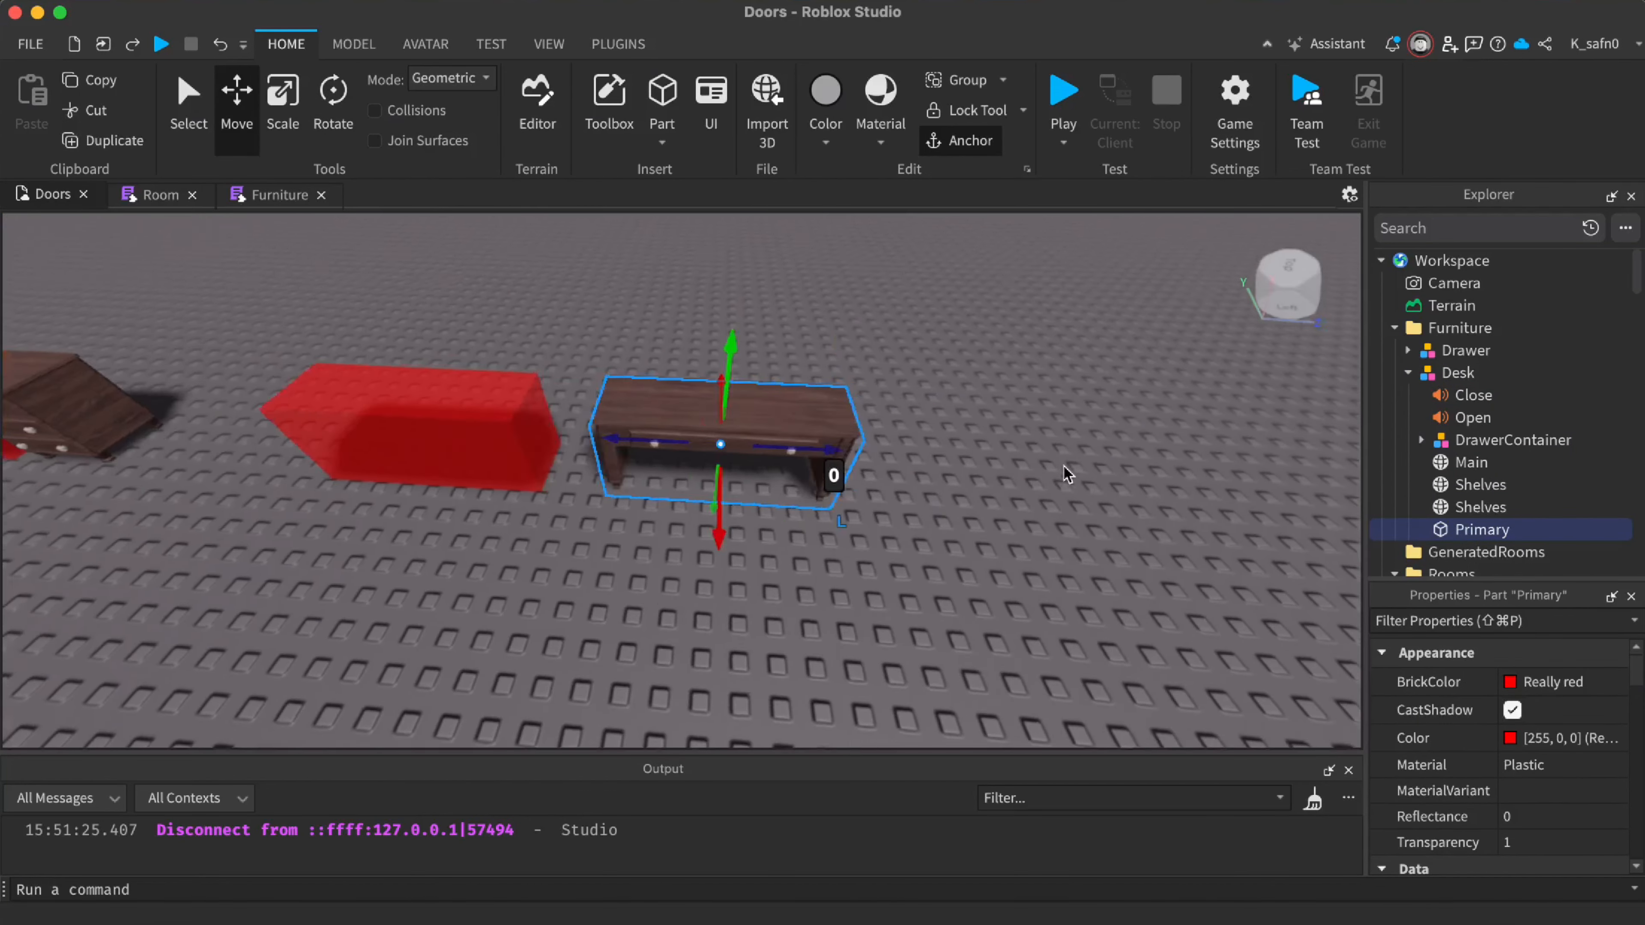
Check the Desk model's PrimaryPart and pivot properties in the Furniture folder
scroll(1066, 469, "up", 5)
right_click_drag(1248, 553, 1064, 651)
scroll(1066, 650, "down", 3)
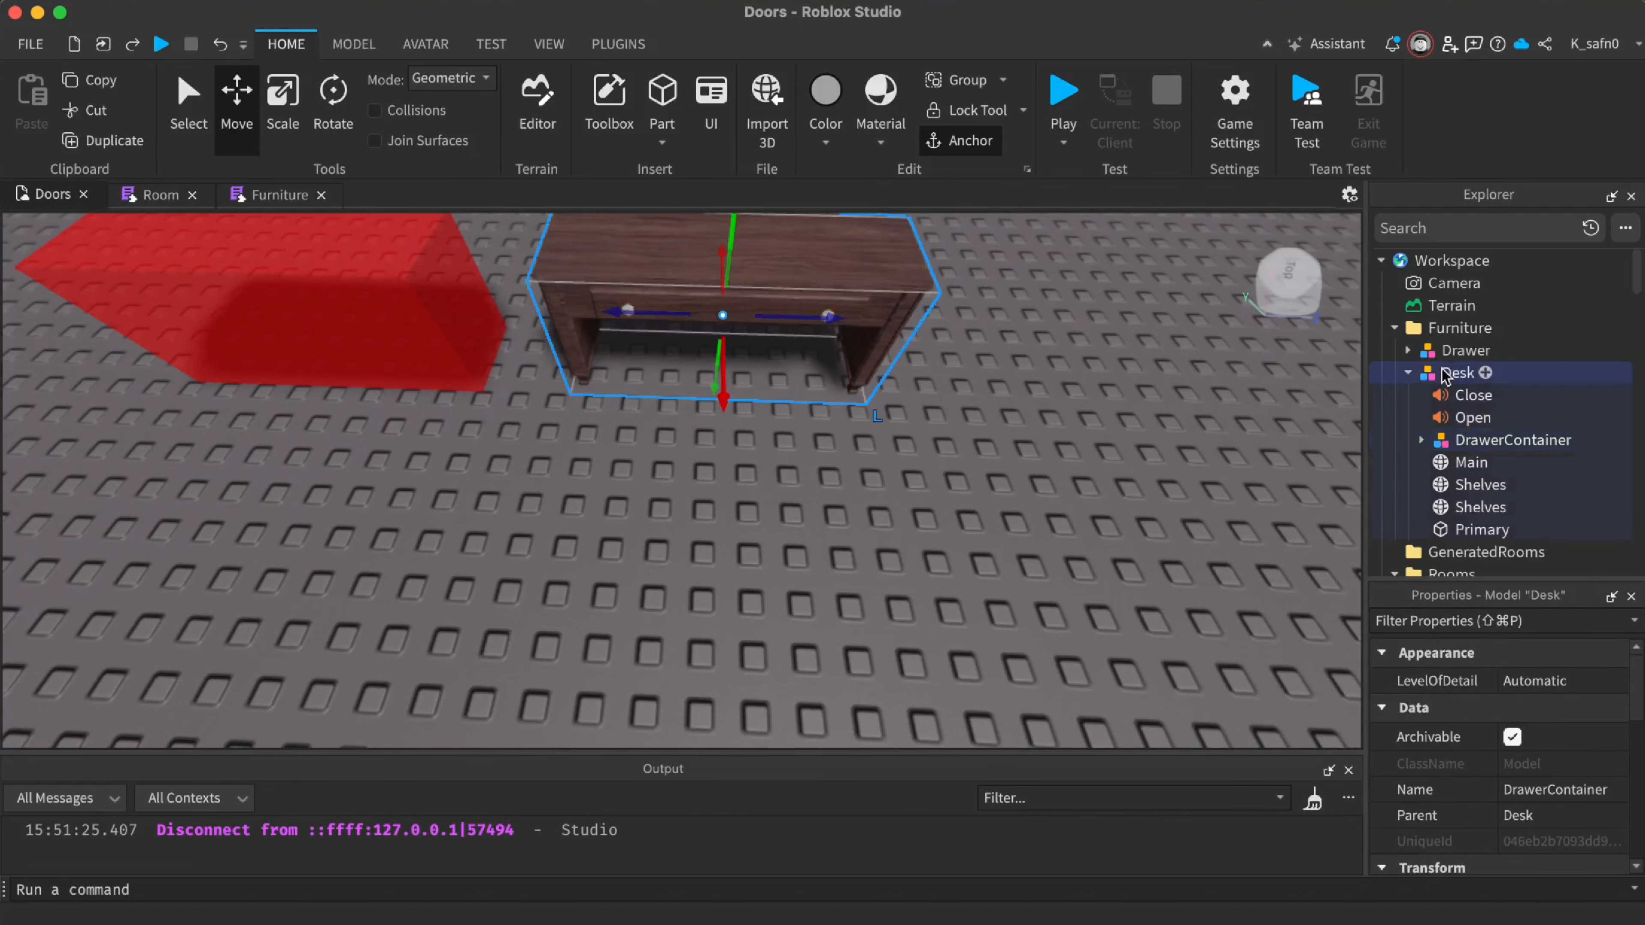
scroll(1553, 742, "down", 10)
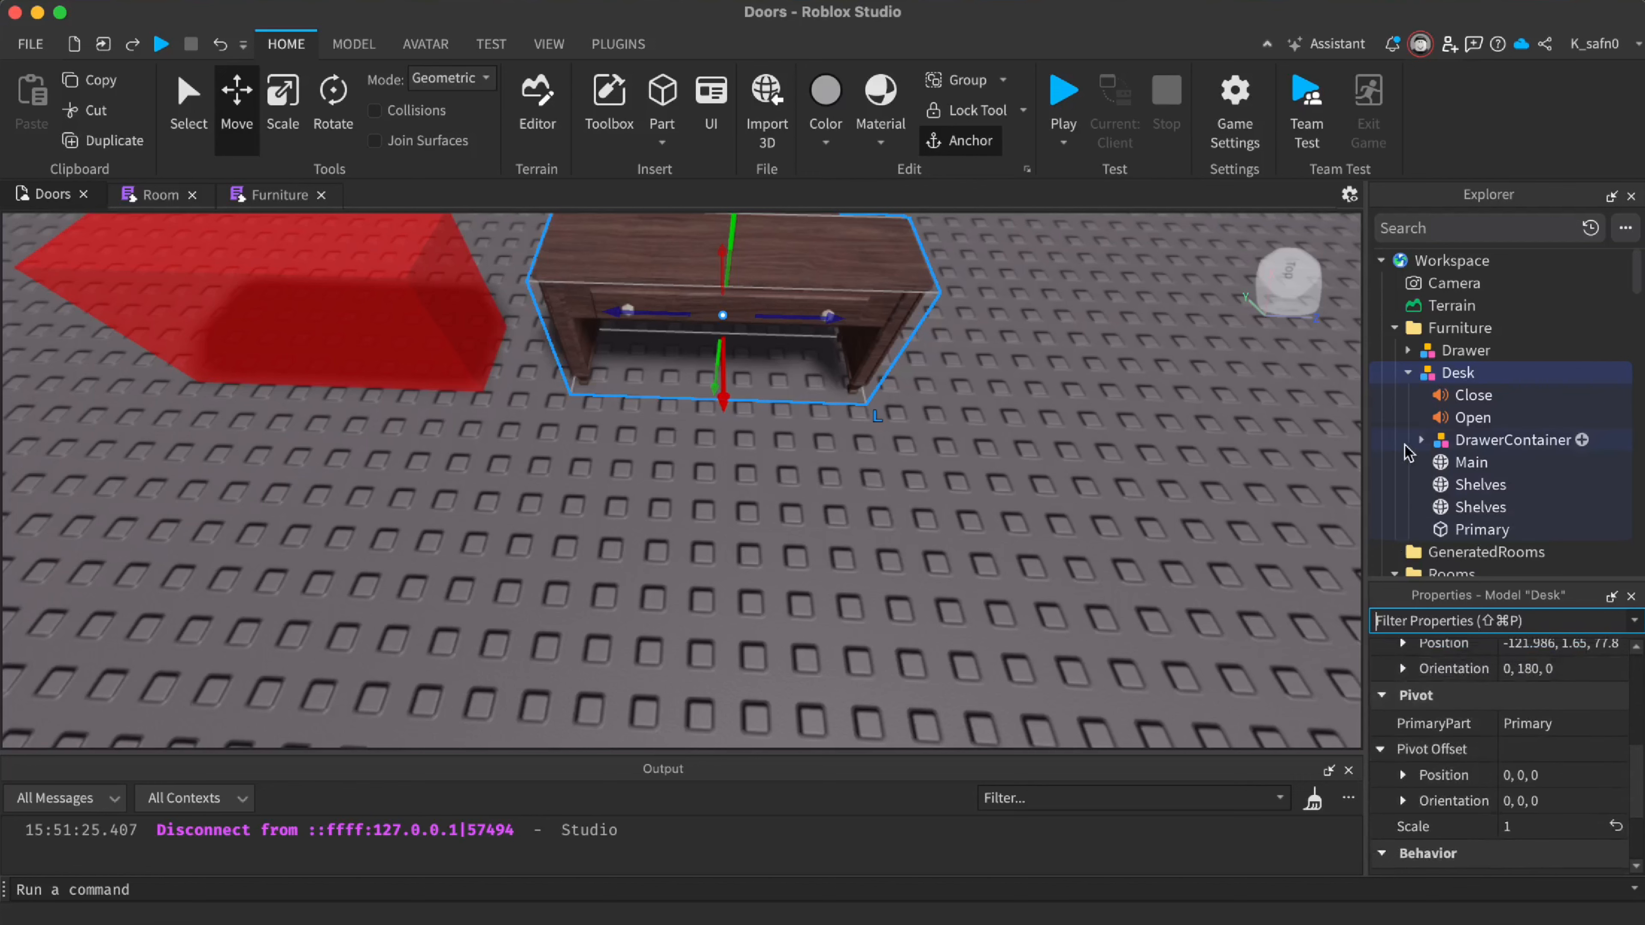
left_click(1046, 429)
key("s")
right_click_drag(1046, 431, 1010, 402)
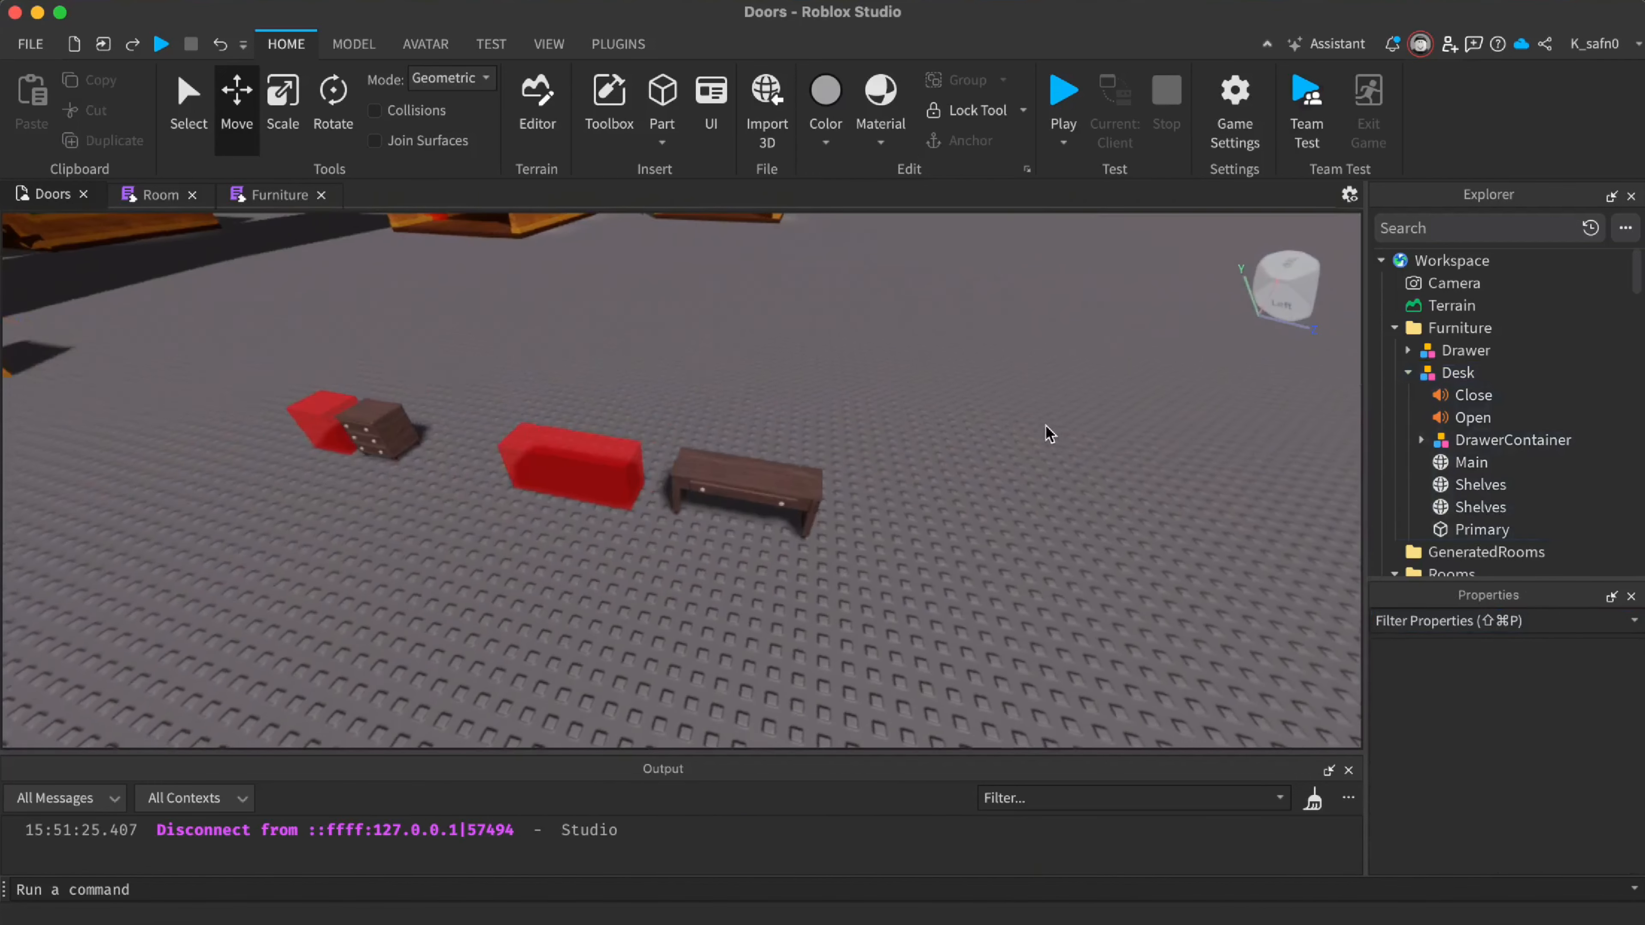
key("w")
left_click(1456, 373)
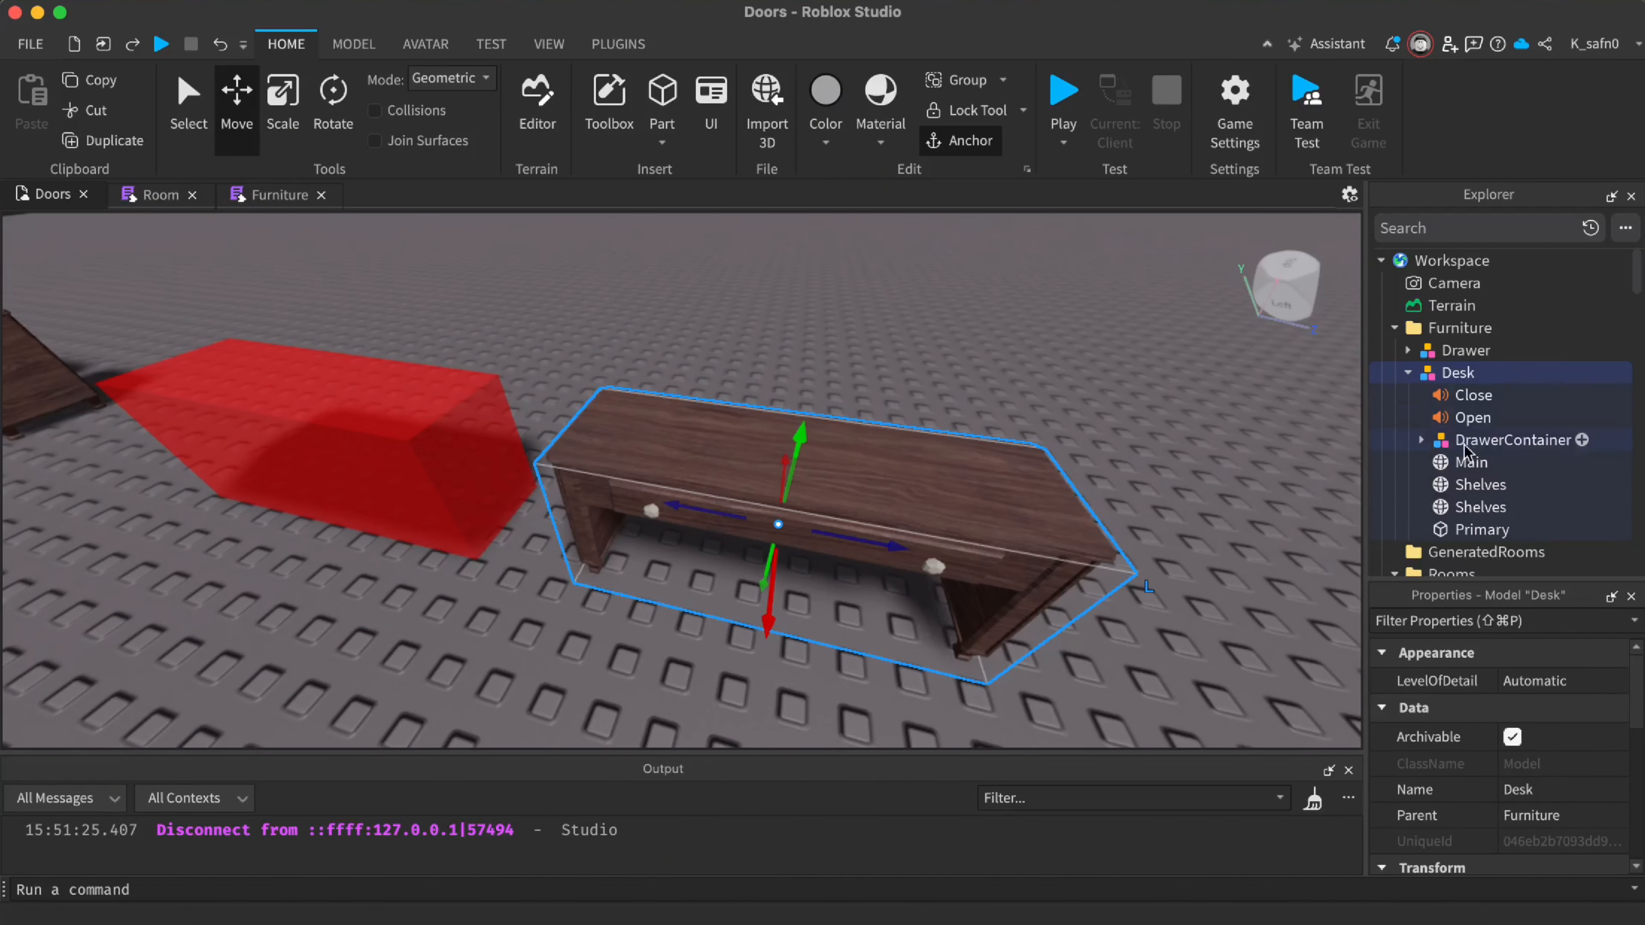
right_click_drag(1135, 433, 1135, 433)
Examine the Desk model's Main and Shelves meshes and the contents of its DrawerContainer up close
left_click(1007, 512)
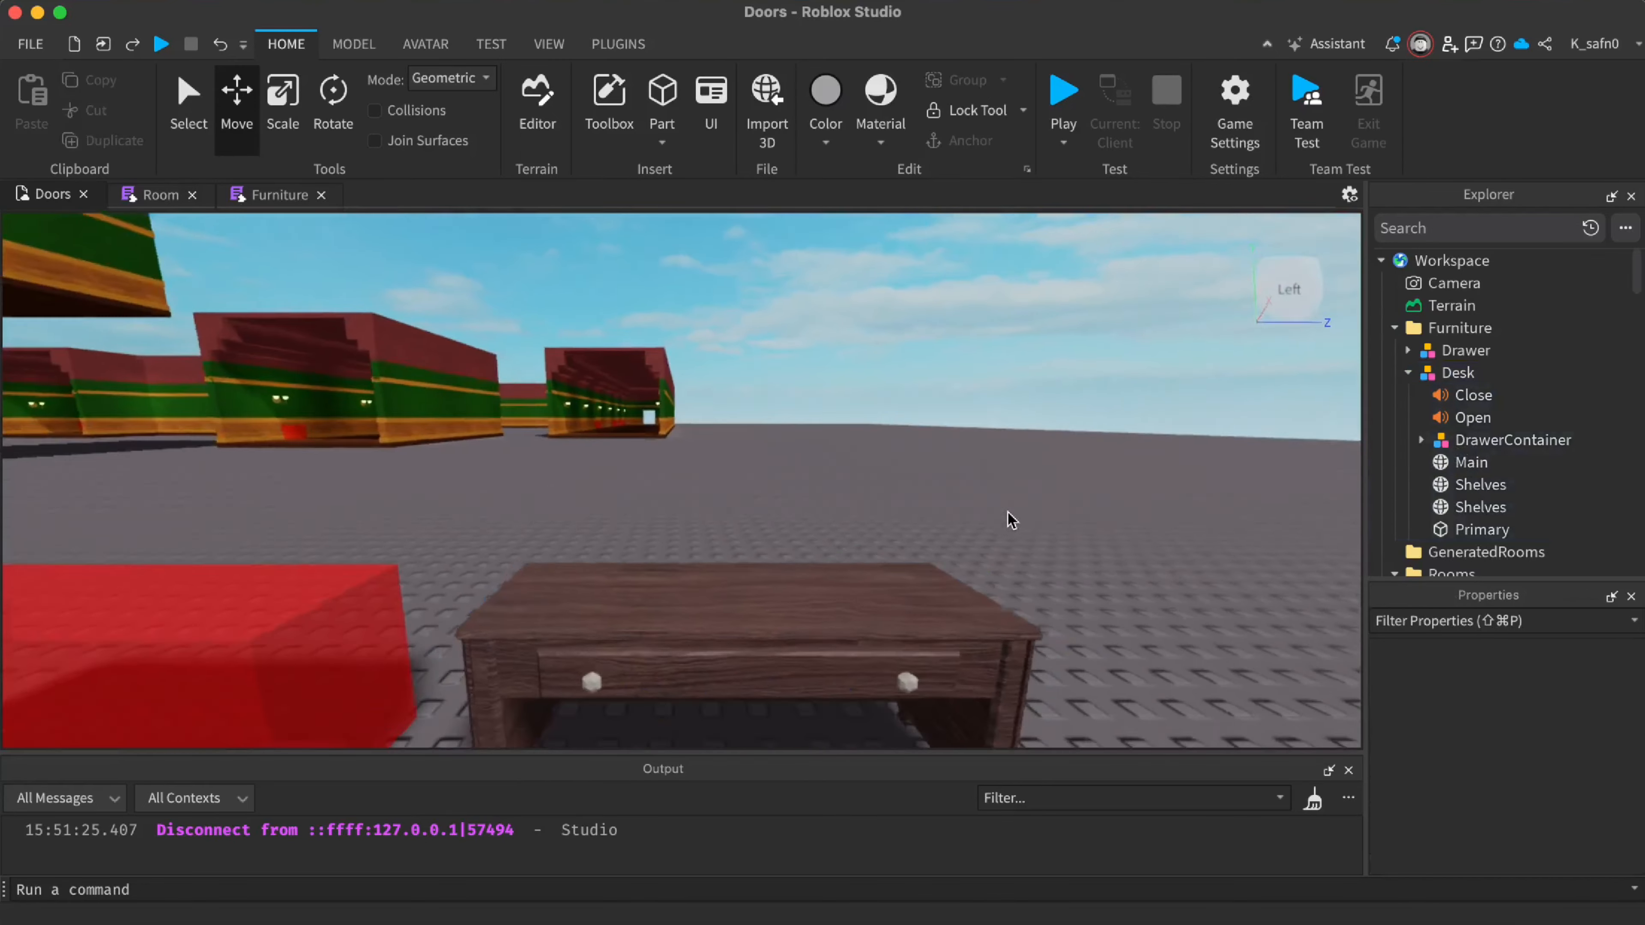
right_click_drag(1008, 512, 1008, 518)
key("w")
key("s")
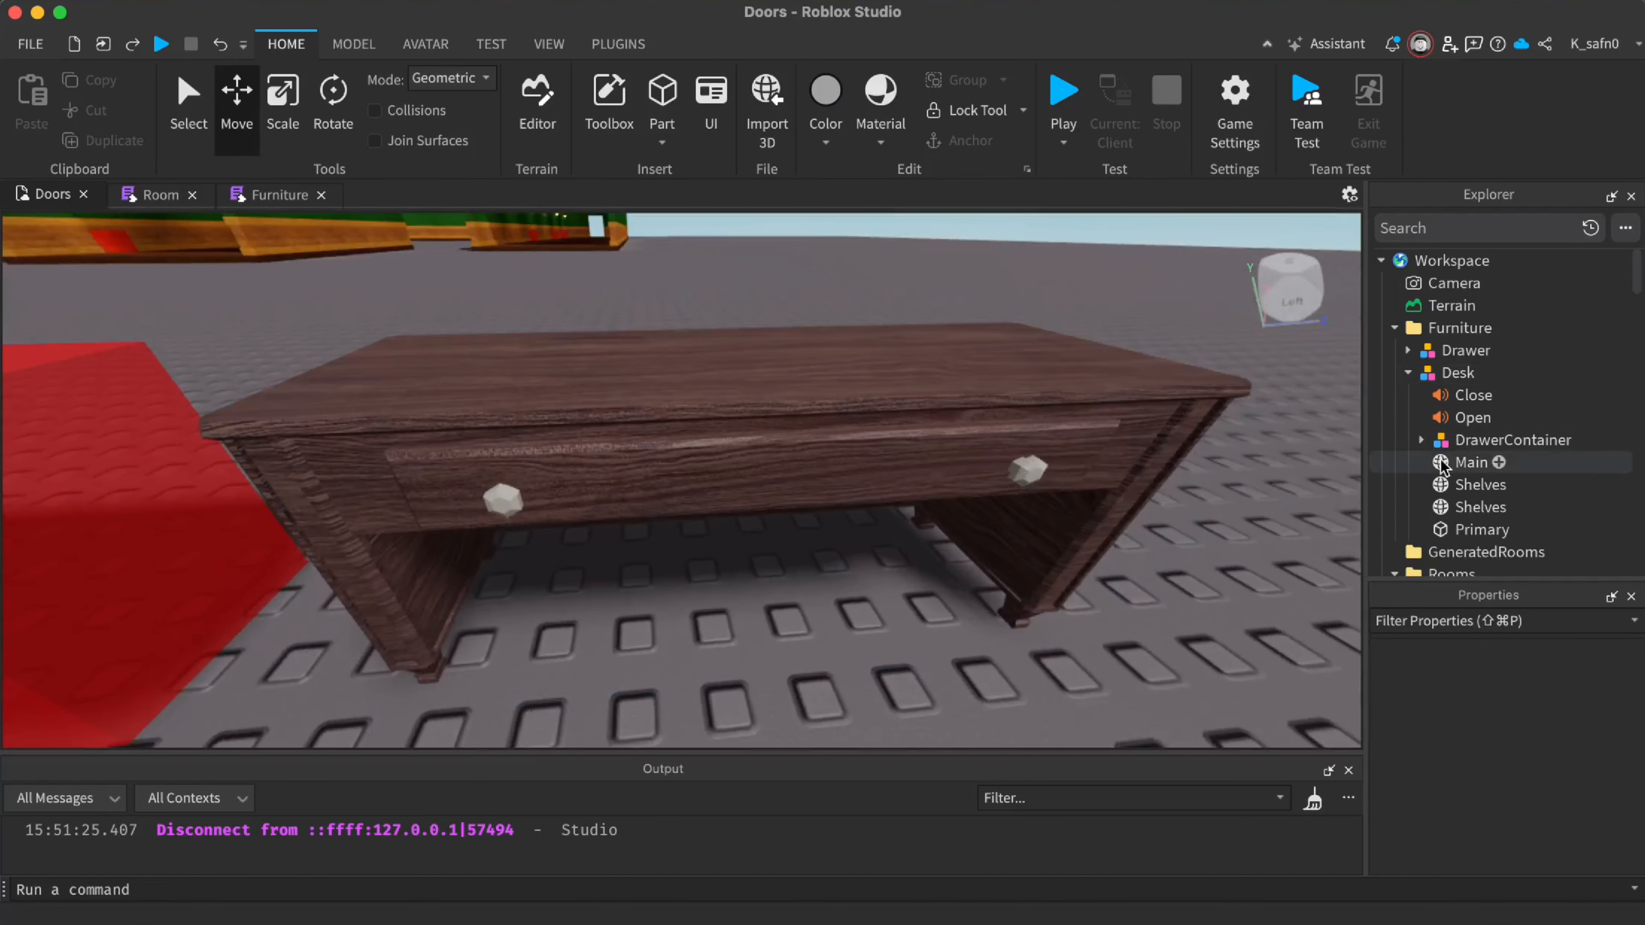
left_click(1457, 485)
key("Up")
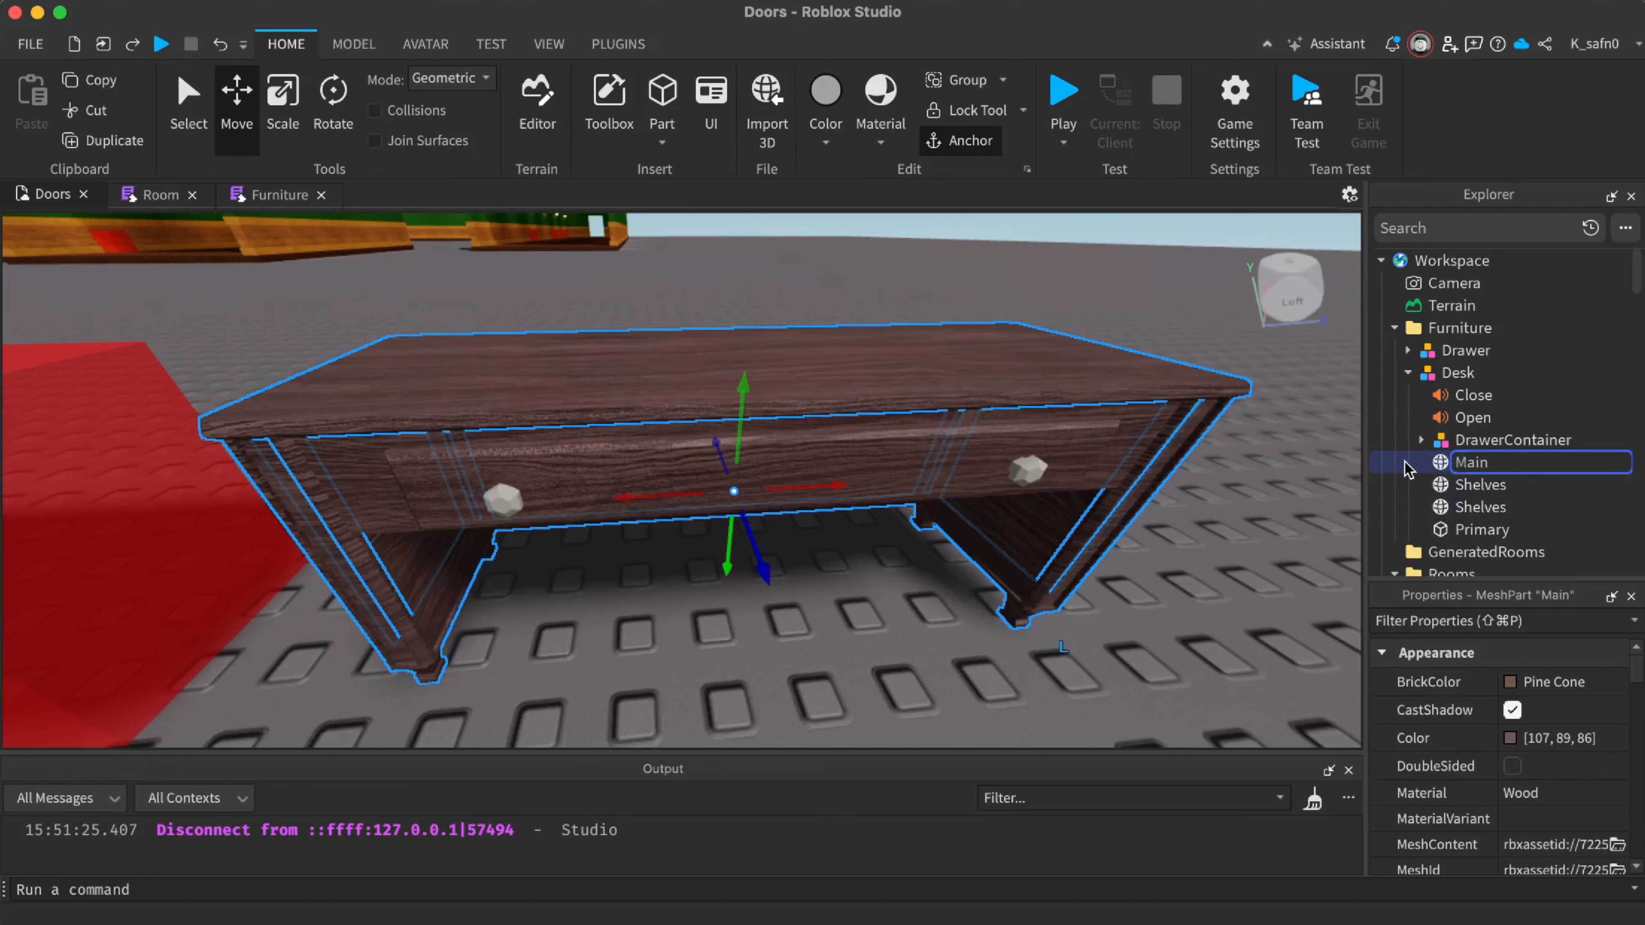
left_click(1284, 498)
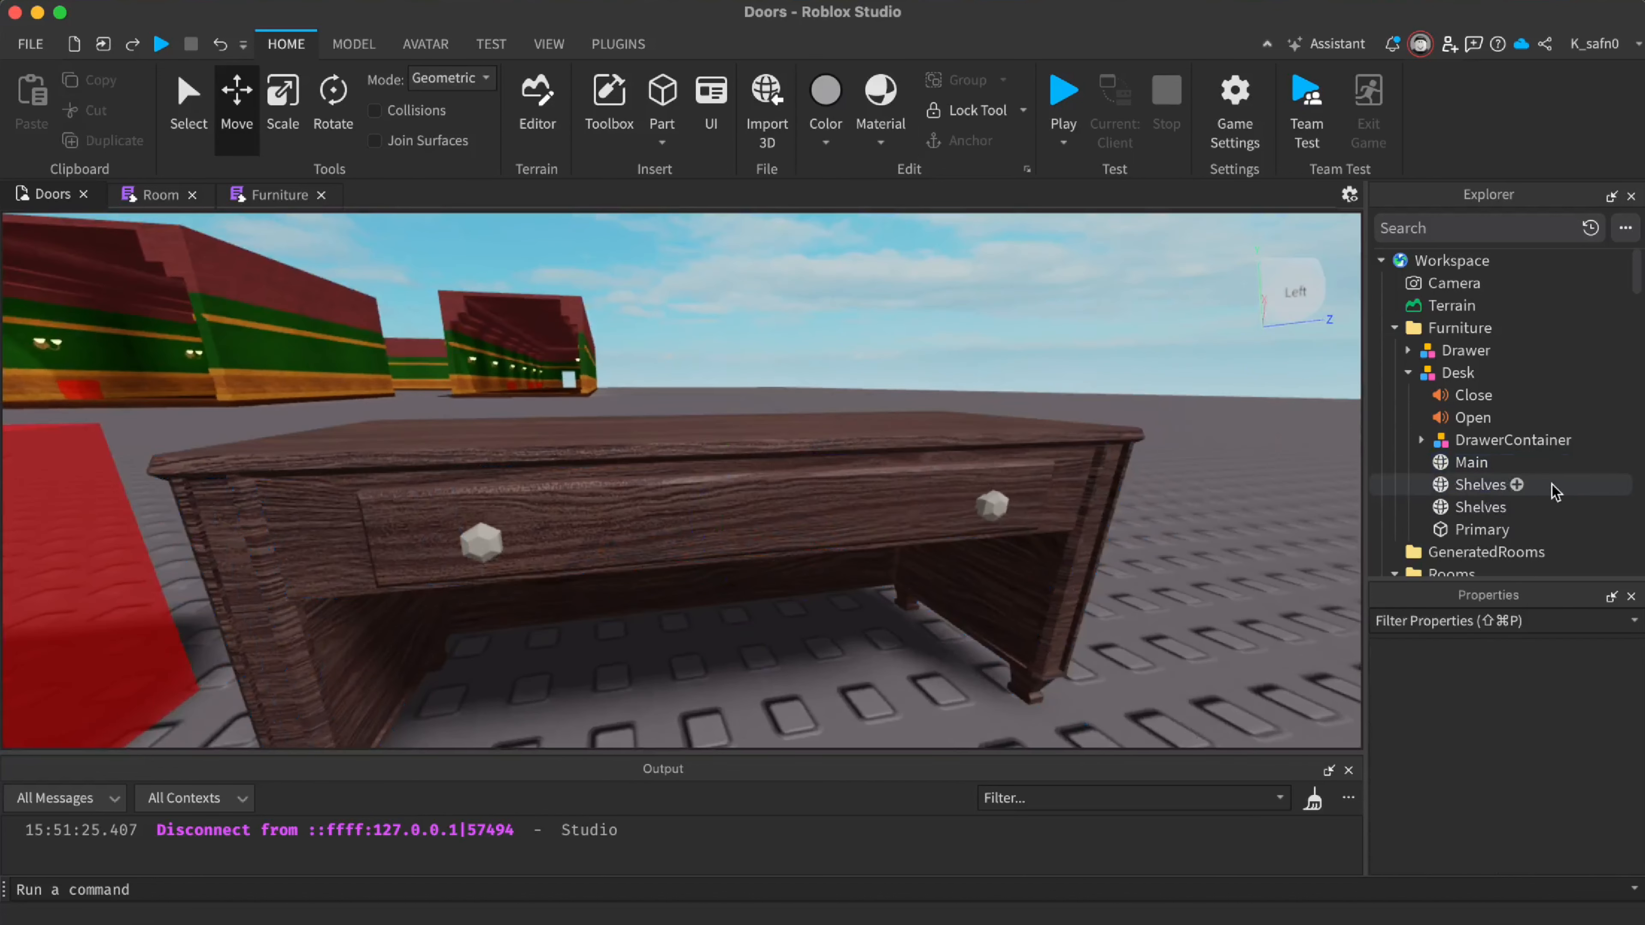
left_click(1550, 482)
right_click_drag(1298, 510, 1298, 510)
scroll(1490, 512, "down", 1)
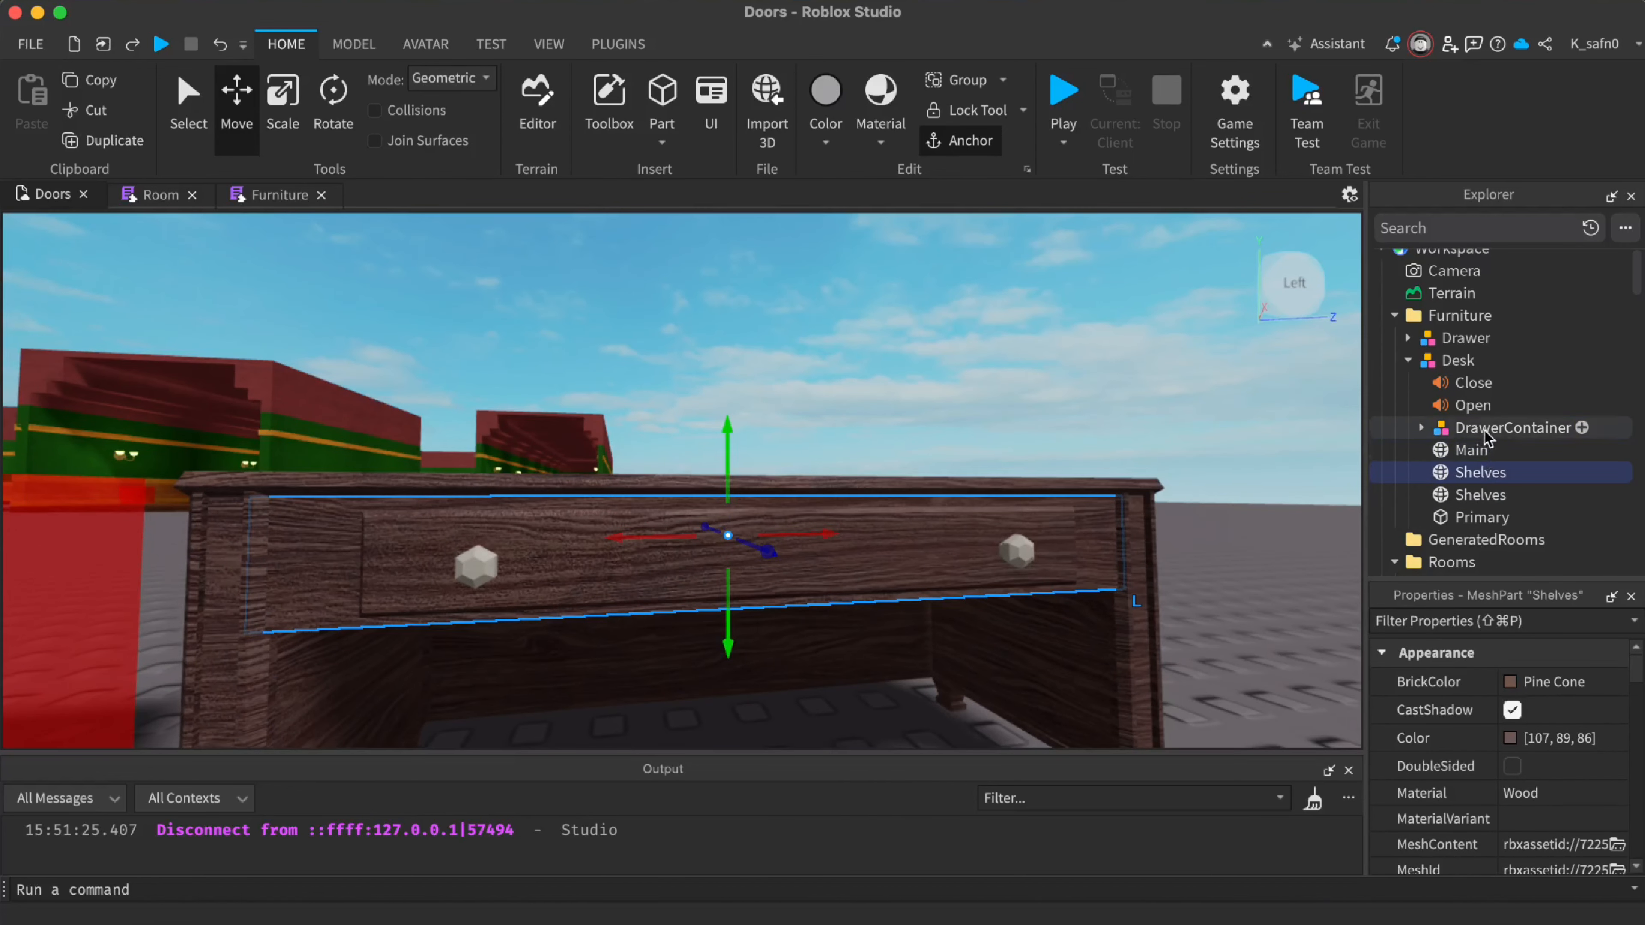
left_click(1371, 449)
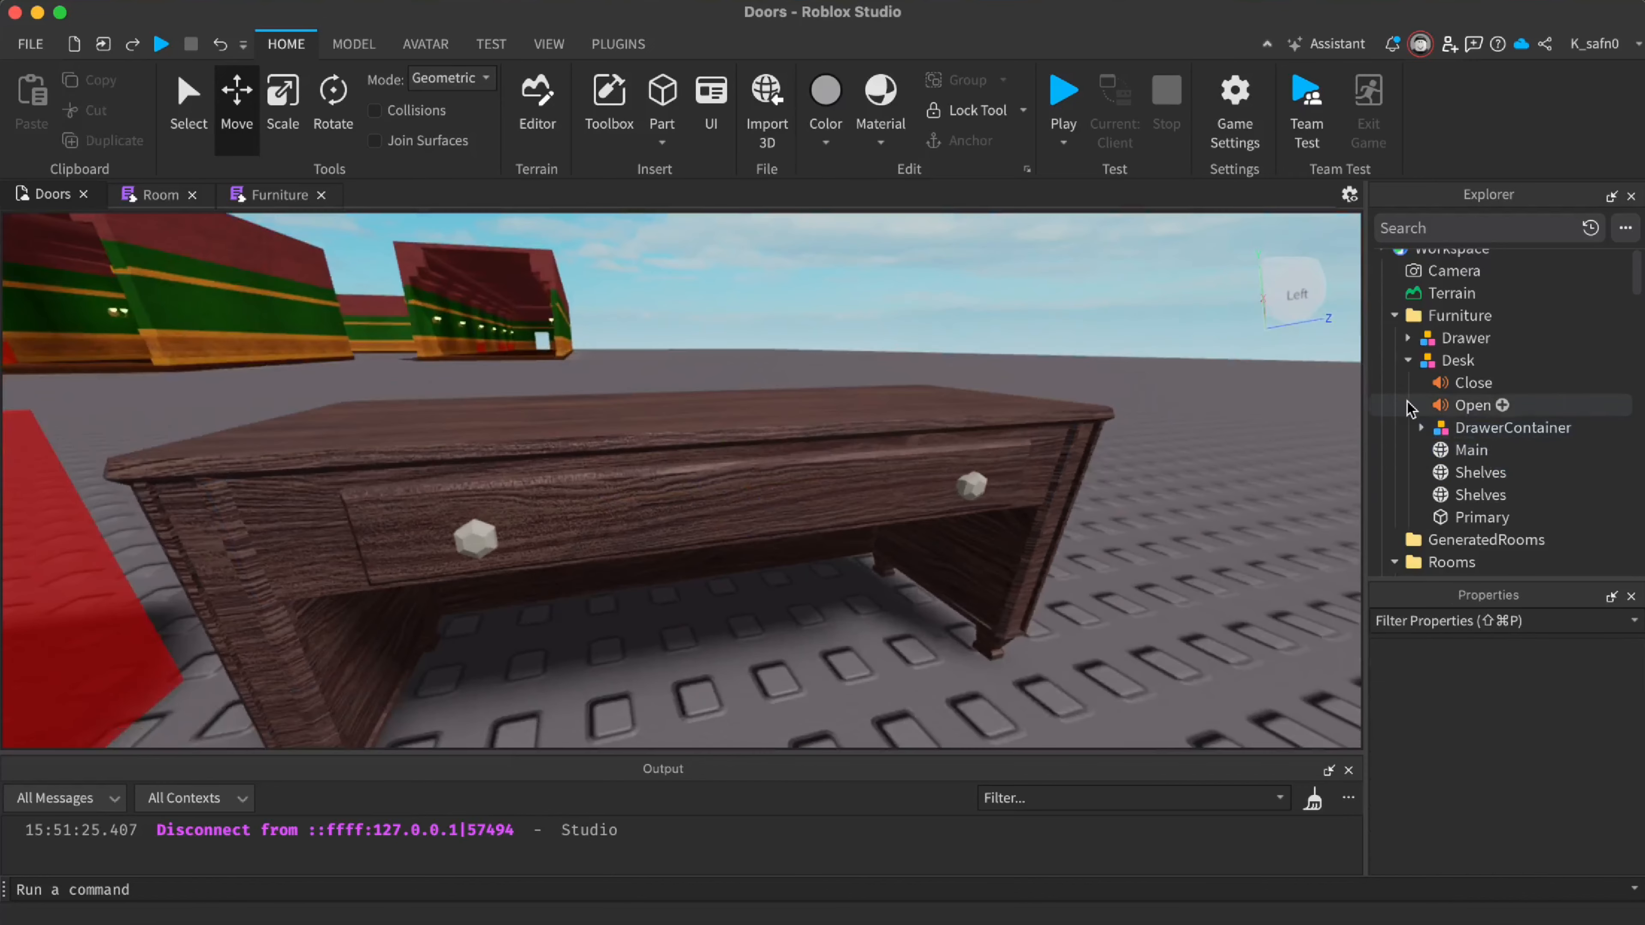
left_click(1481, 450)
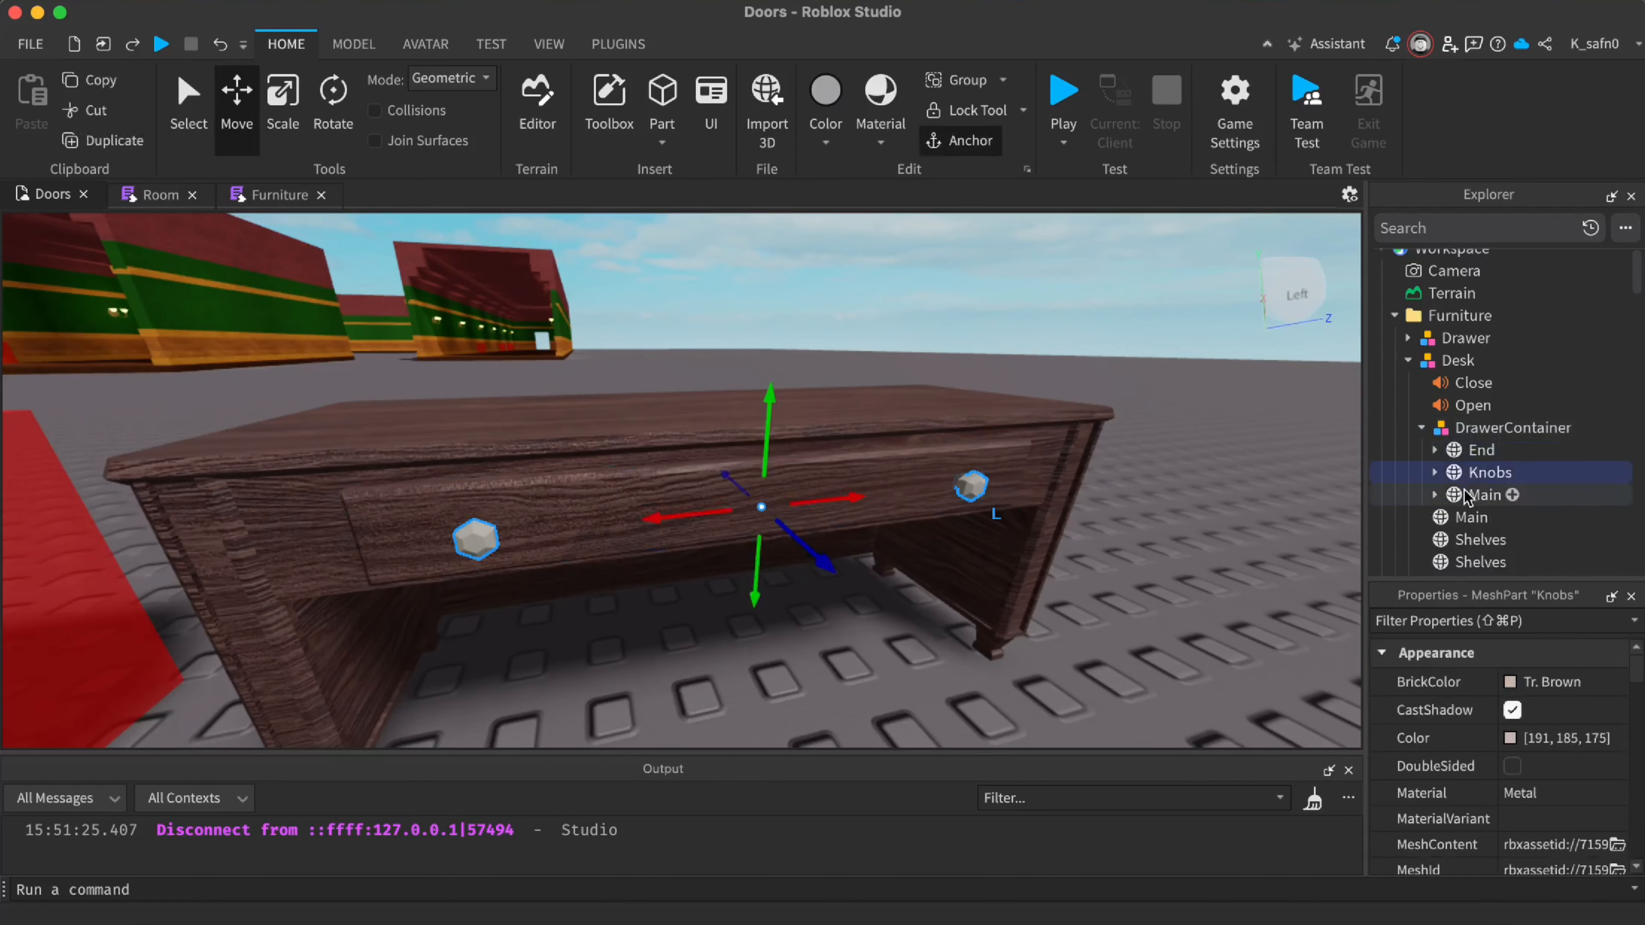
left_click(1214, 392)
scroll(1213, 394, "down", 5)
right_click_drag(1214, 395, 1213, 395)
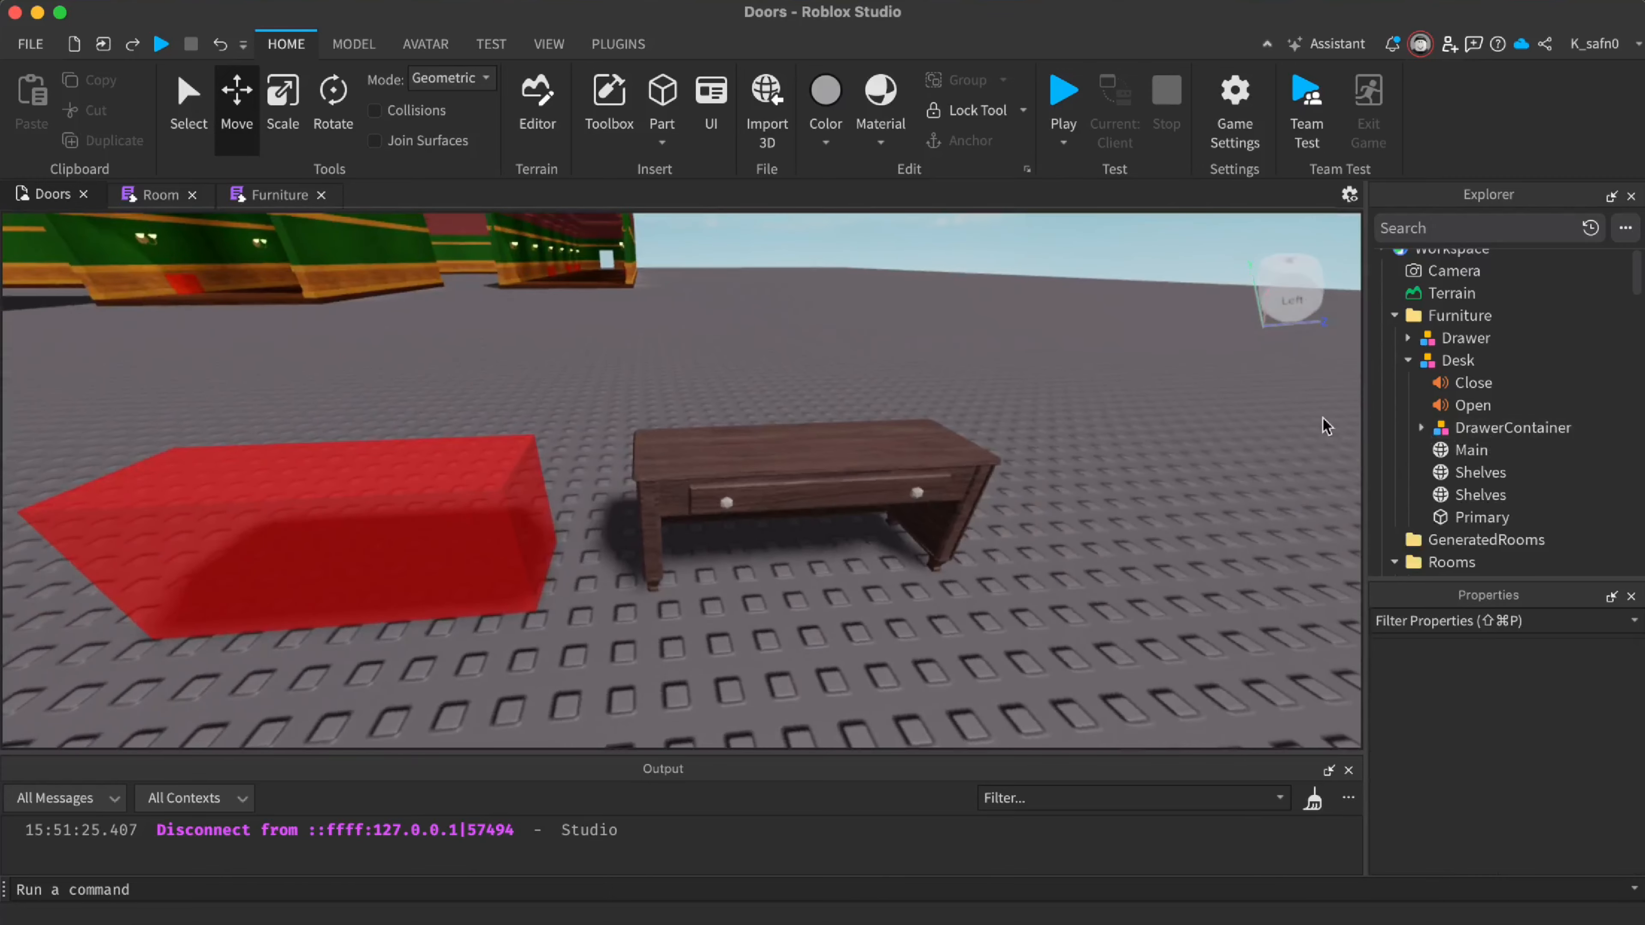
Start a playtest and walk through doors 001 and 002 into the furnished room
left_click(1060, 99)
key("shift")
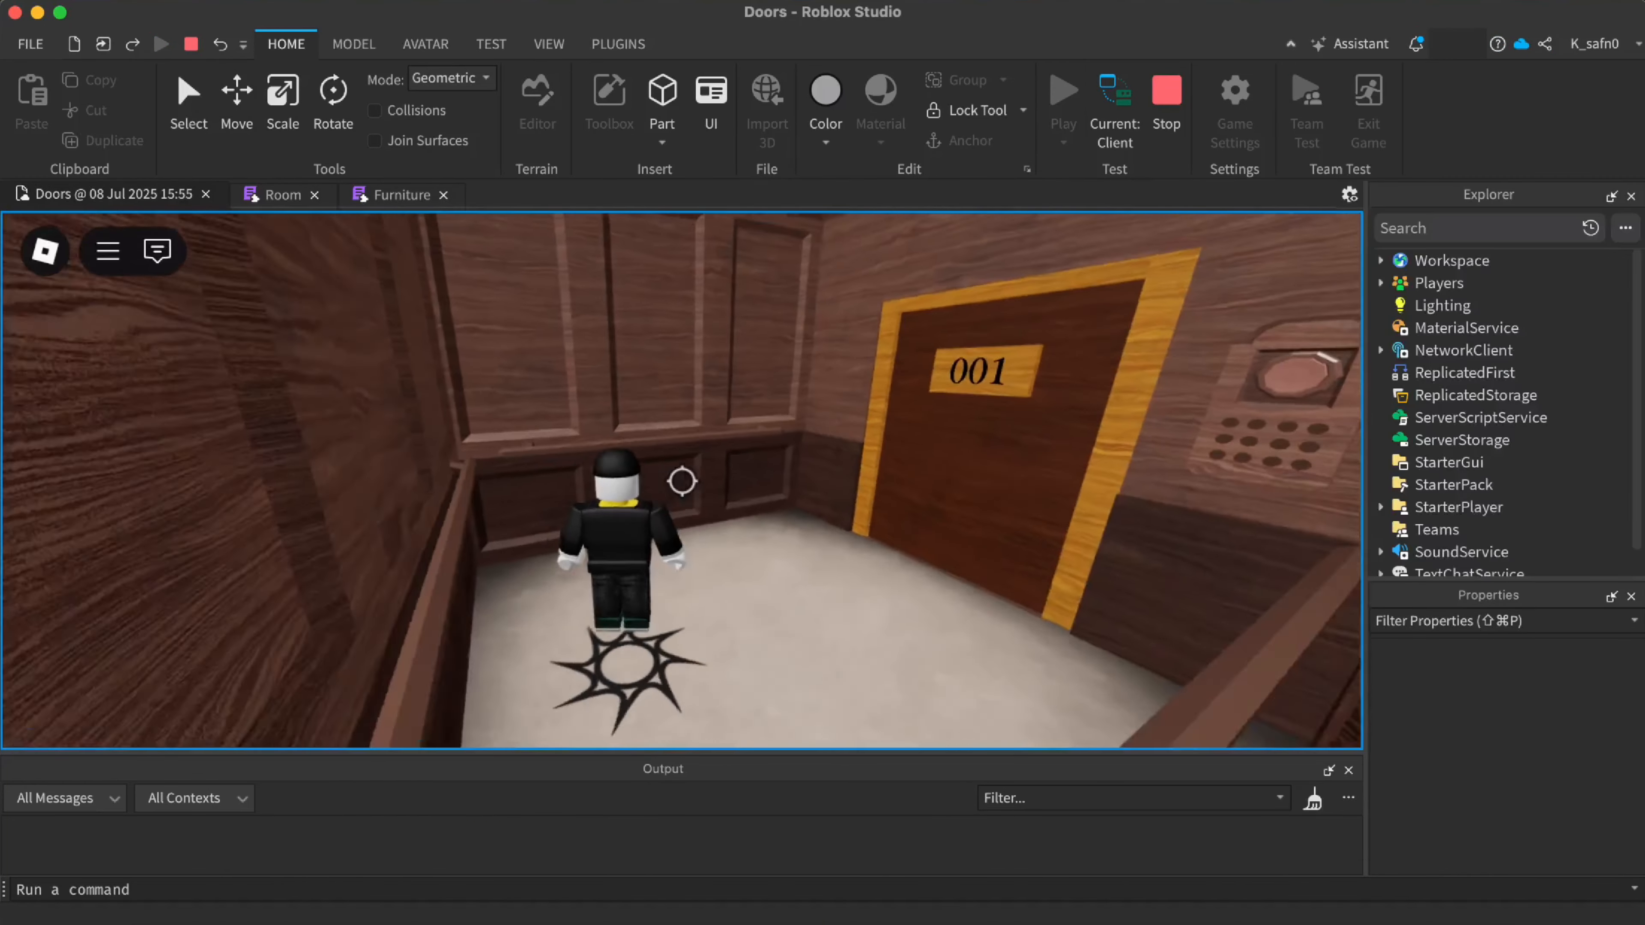
key("w")
key("w")
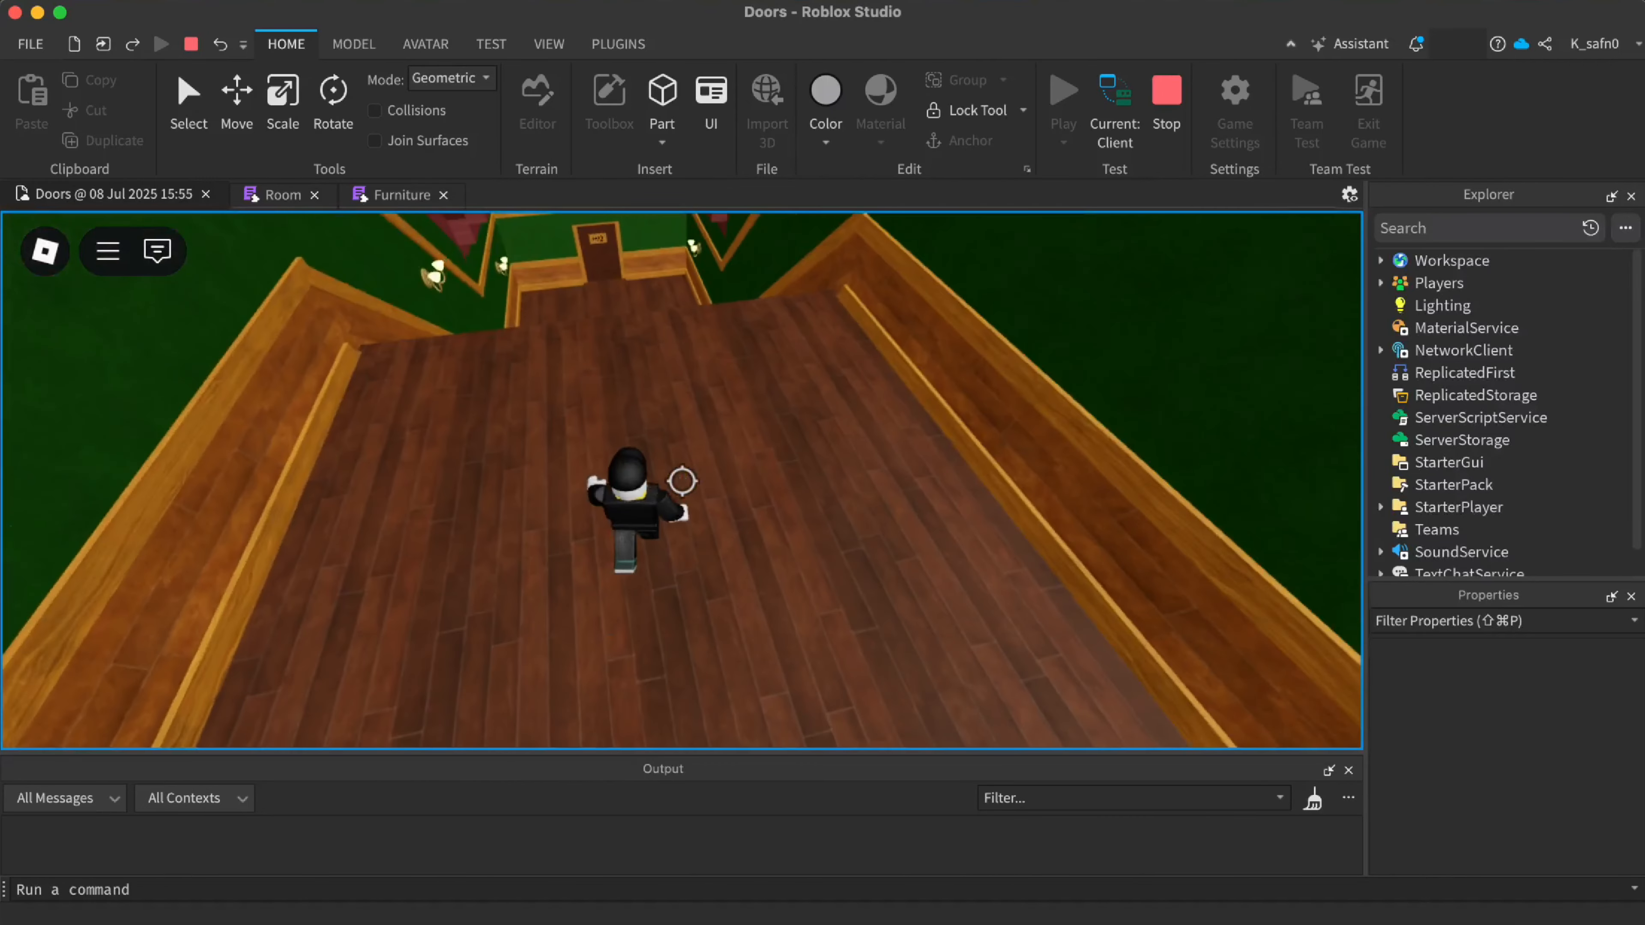
key("w")
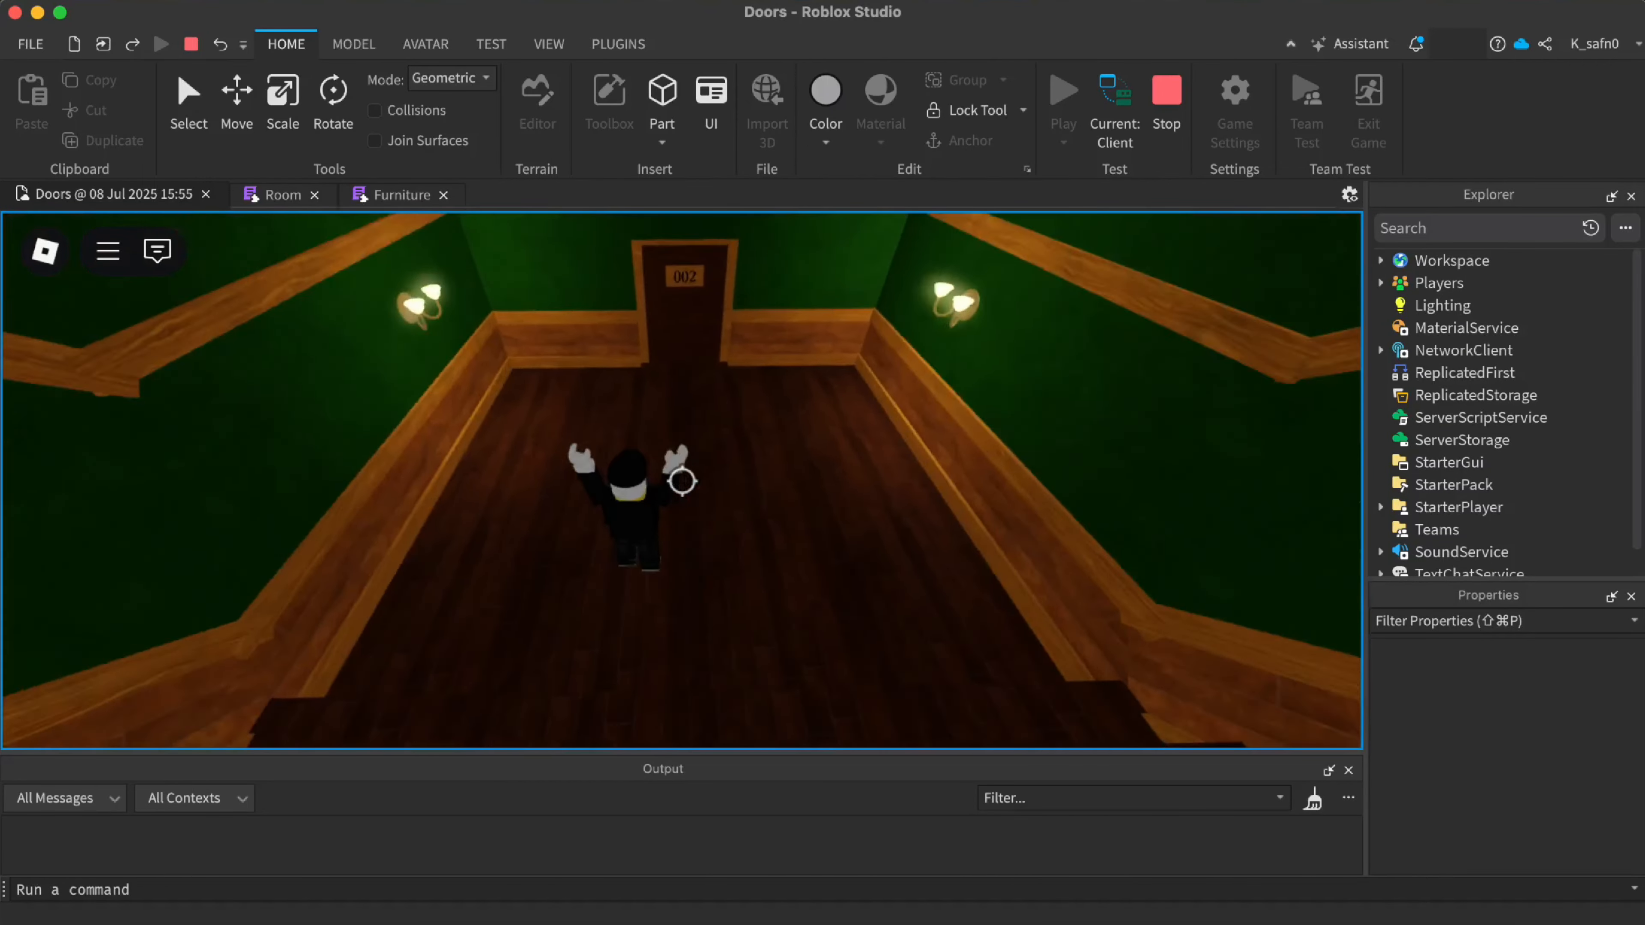
key("w")
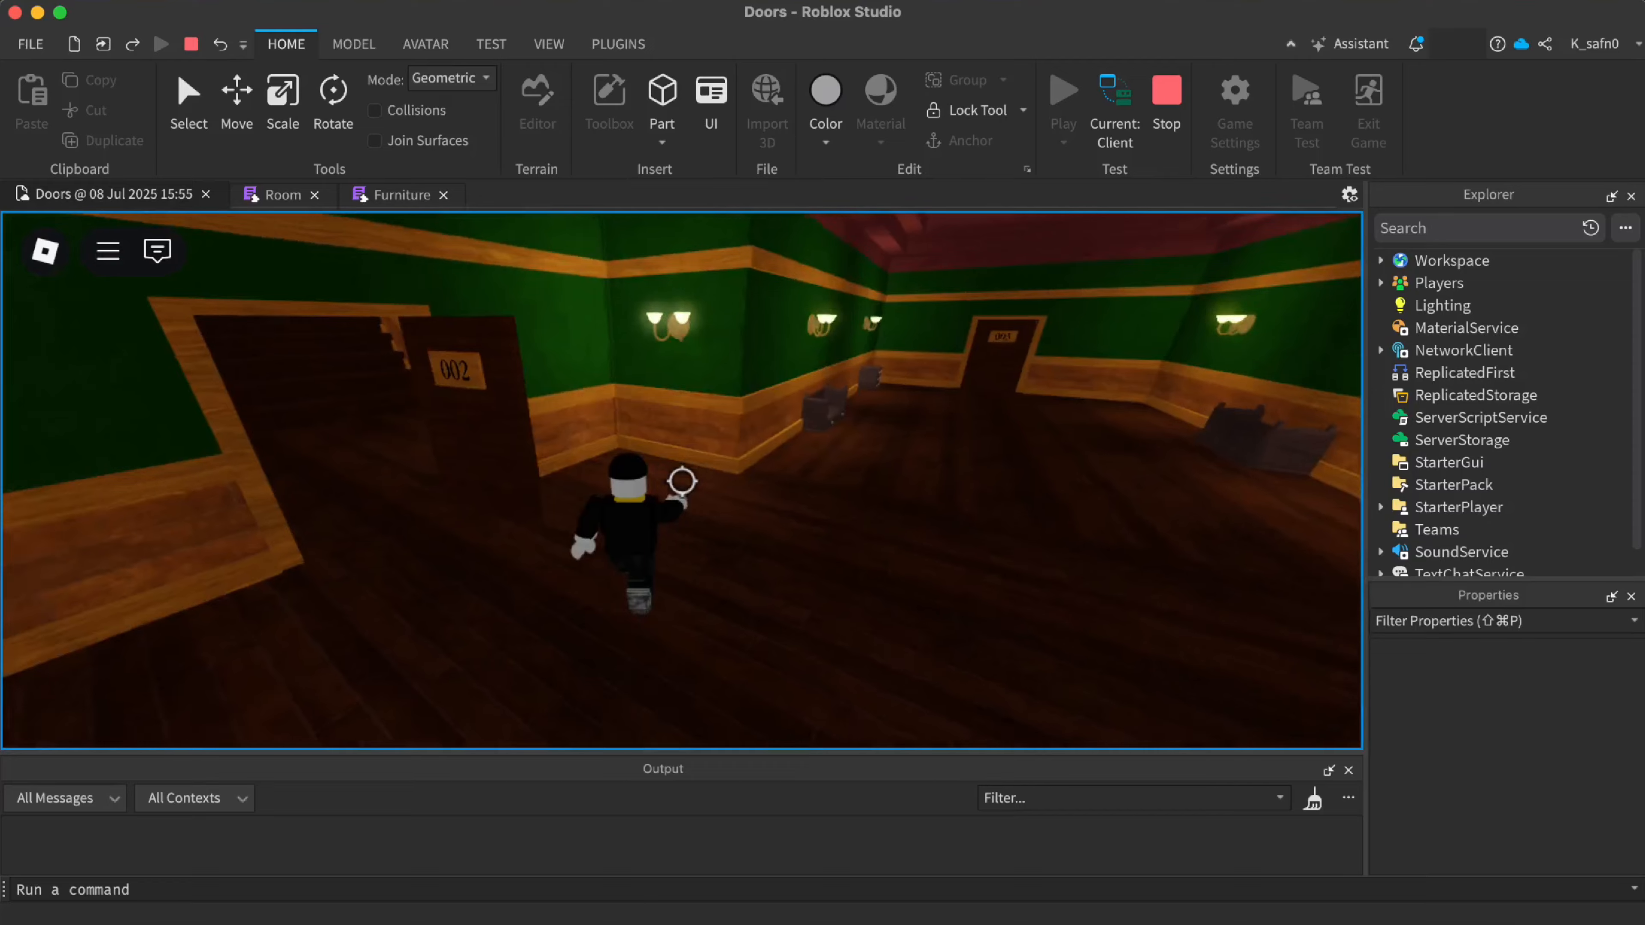
key("w")
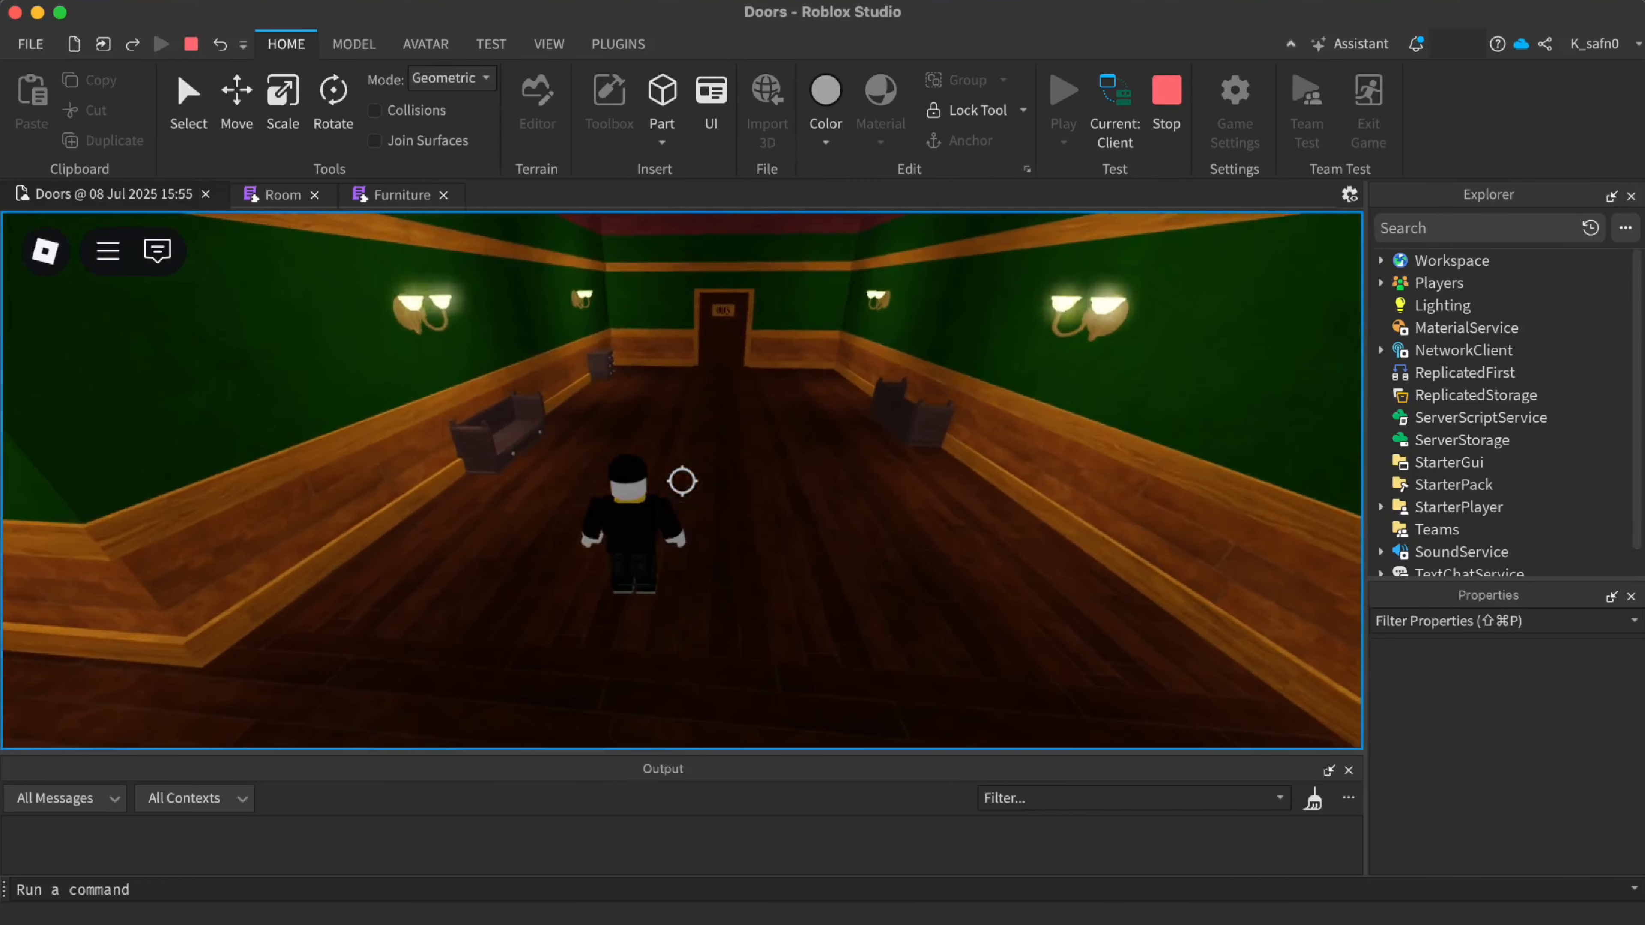
Examine which way the generated desks and drawers face along the walls of the room, and stop the playtest
key("w")
key("shift")
key("a")
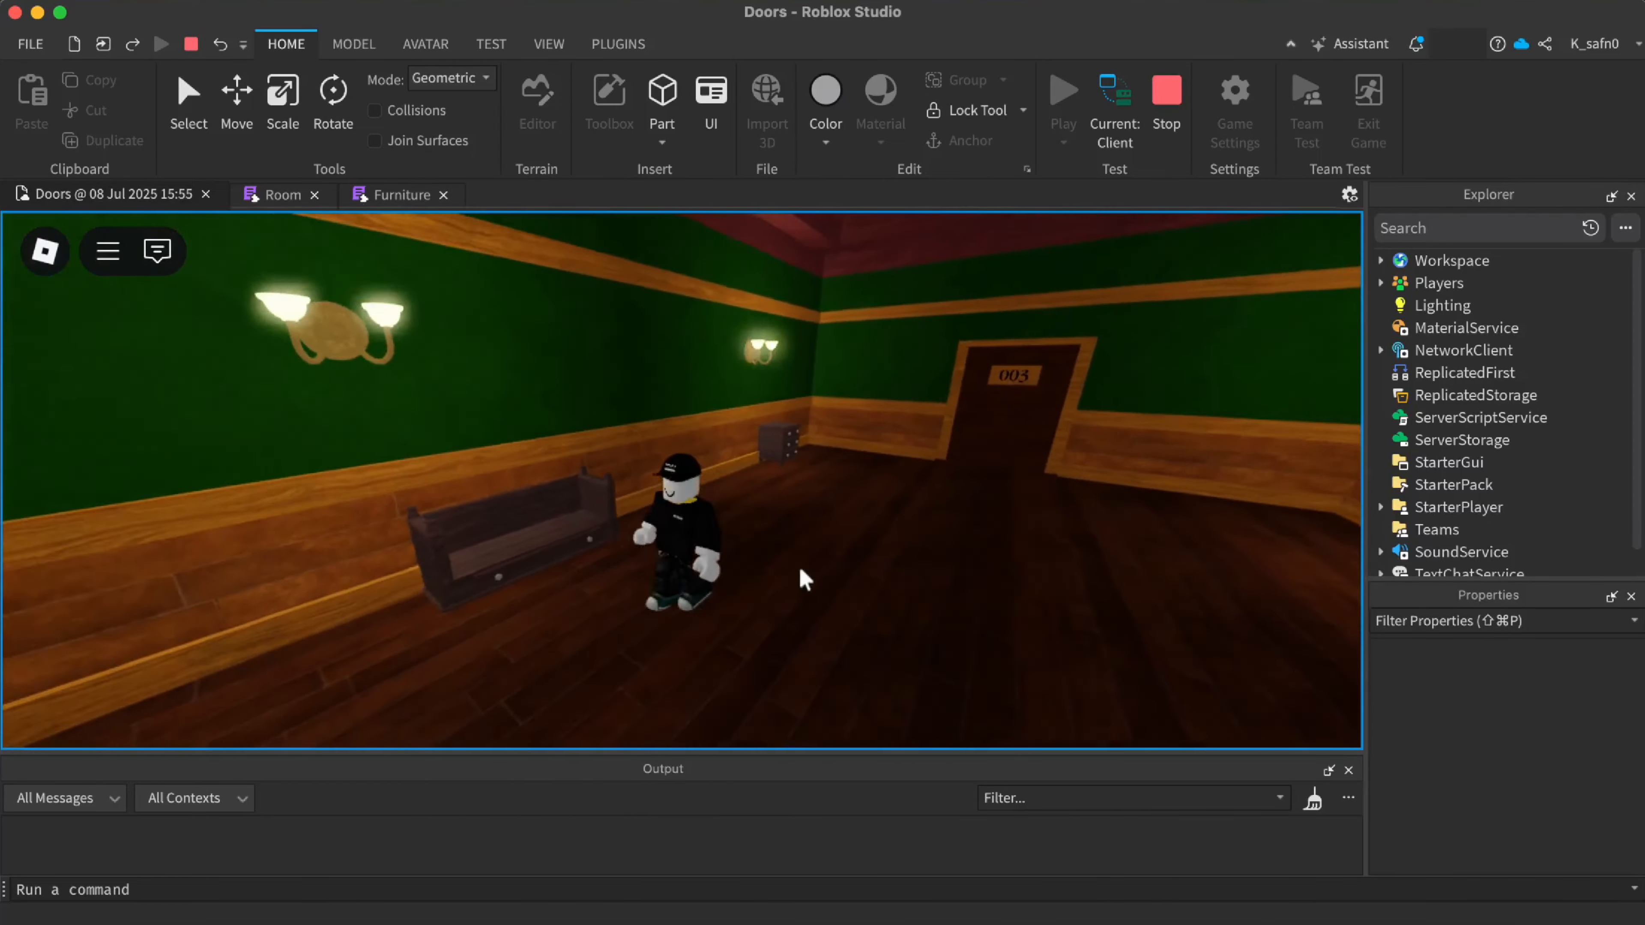
right_click_drag(801, 577, 841, 522)
key("d")
key("shift")
key("w")
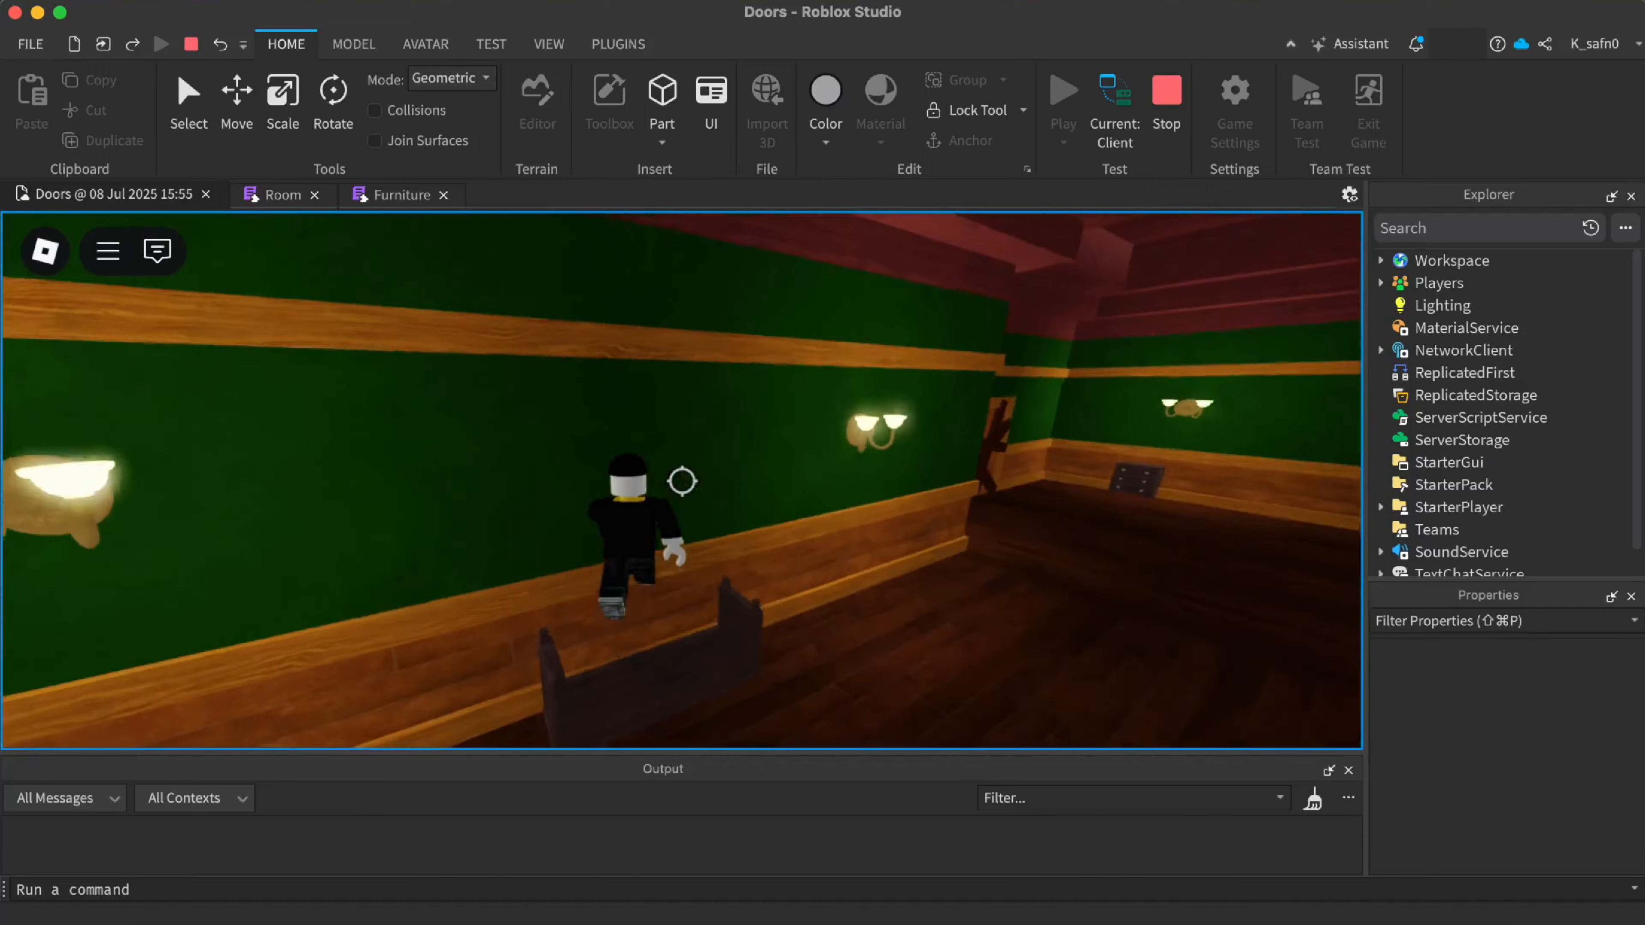
key("shift")
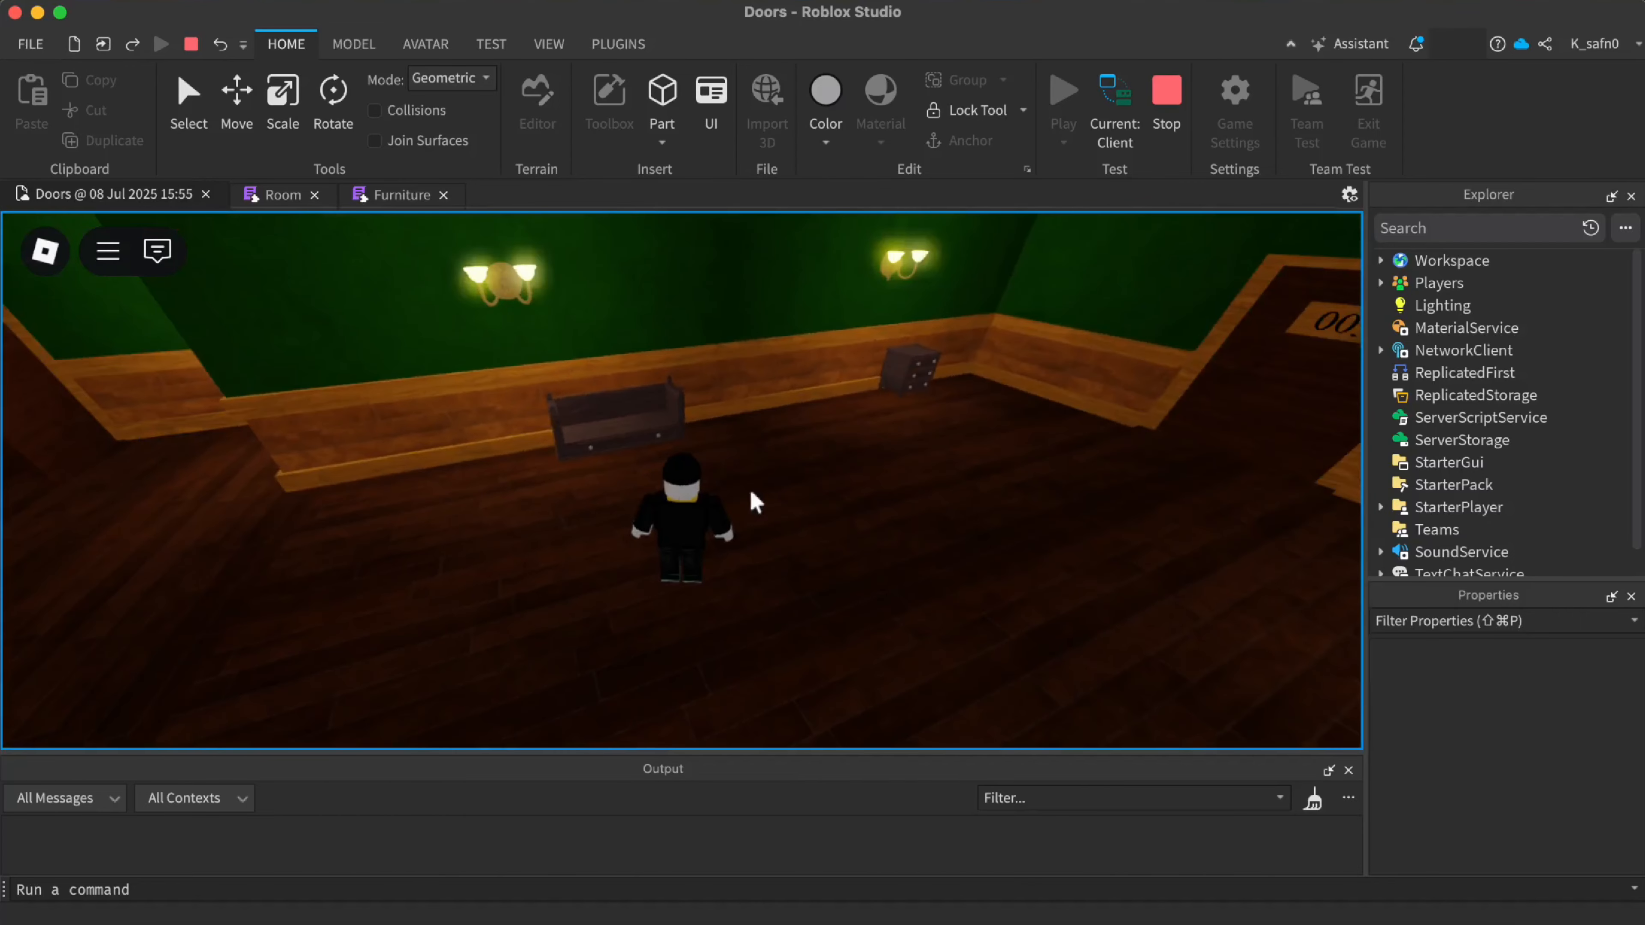
right_click_drag(752, 494, 718, 392)
right_click_drag(954, 338, 1042, 466)
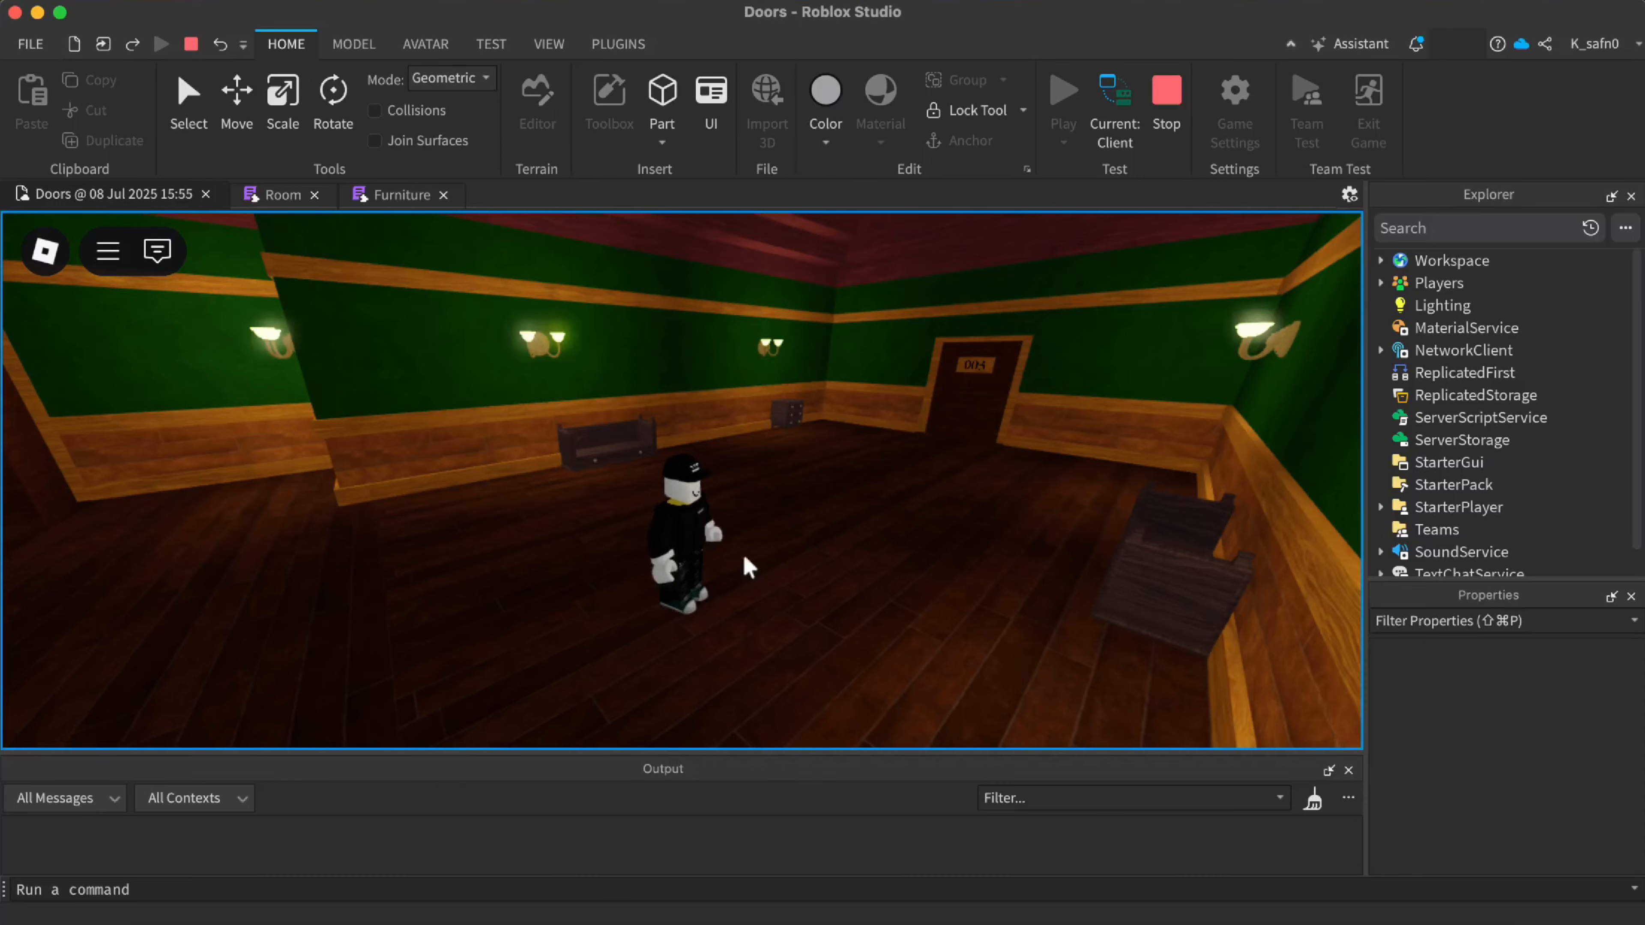
right_click_drag(744, 559, 546, 588)
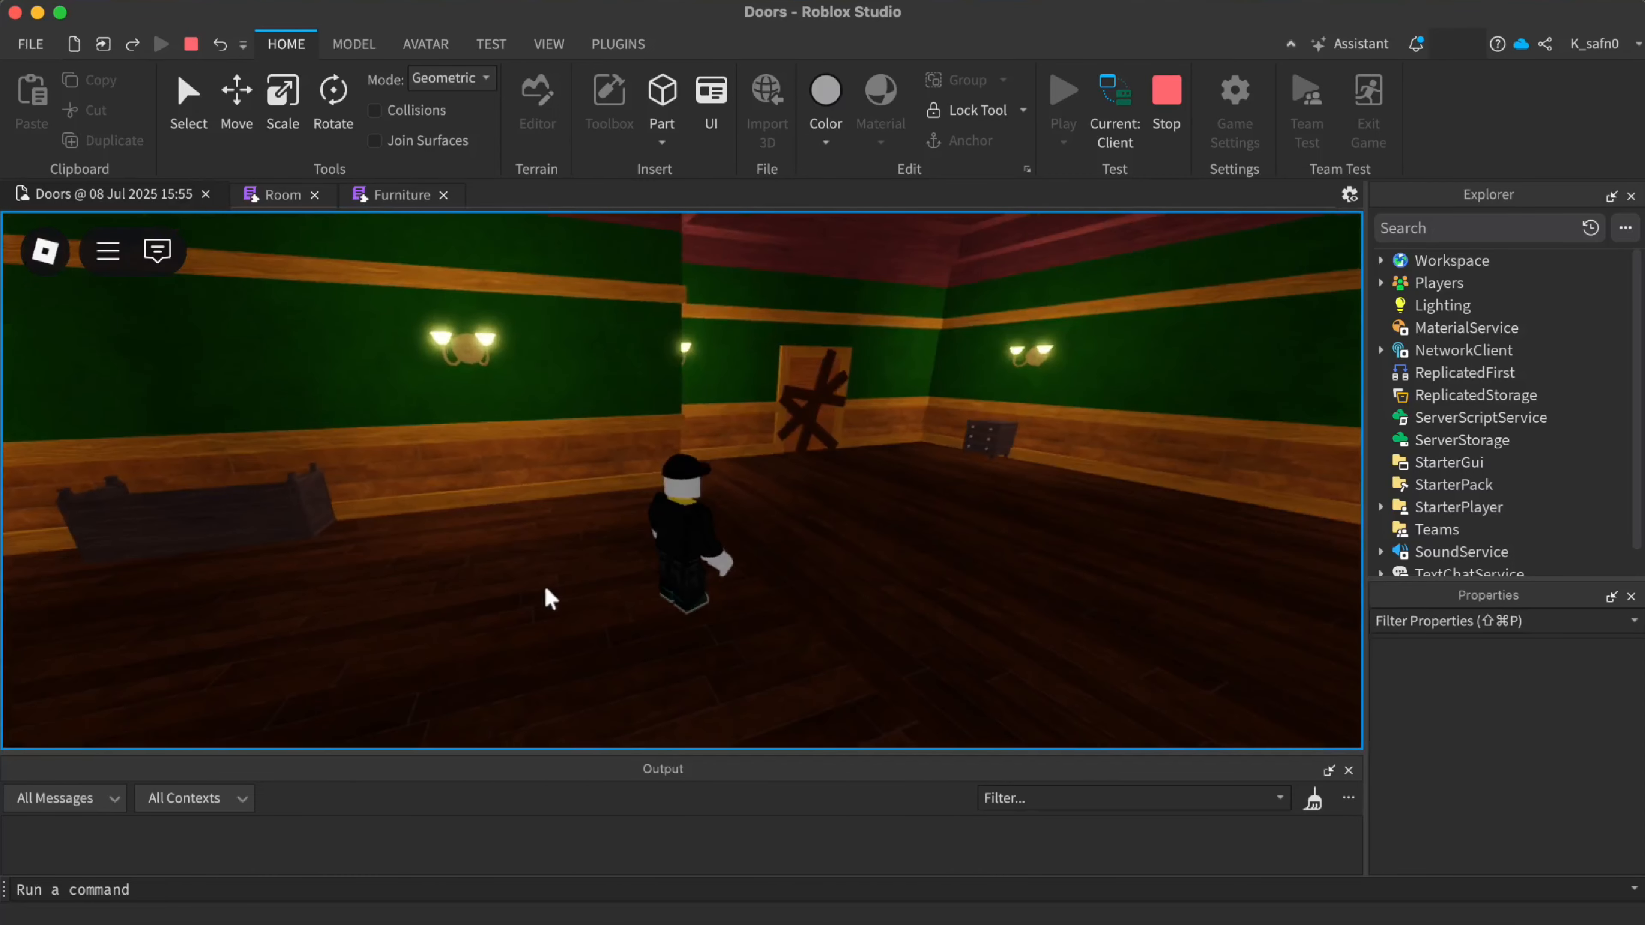
left_click(1173, 118)
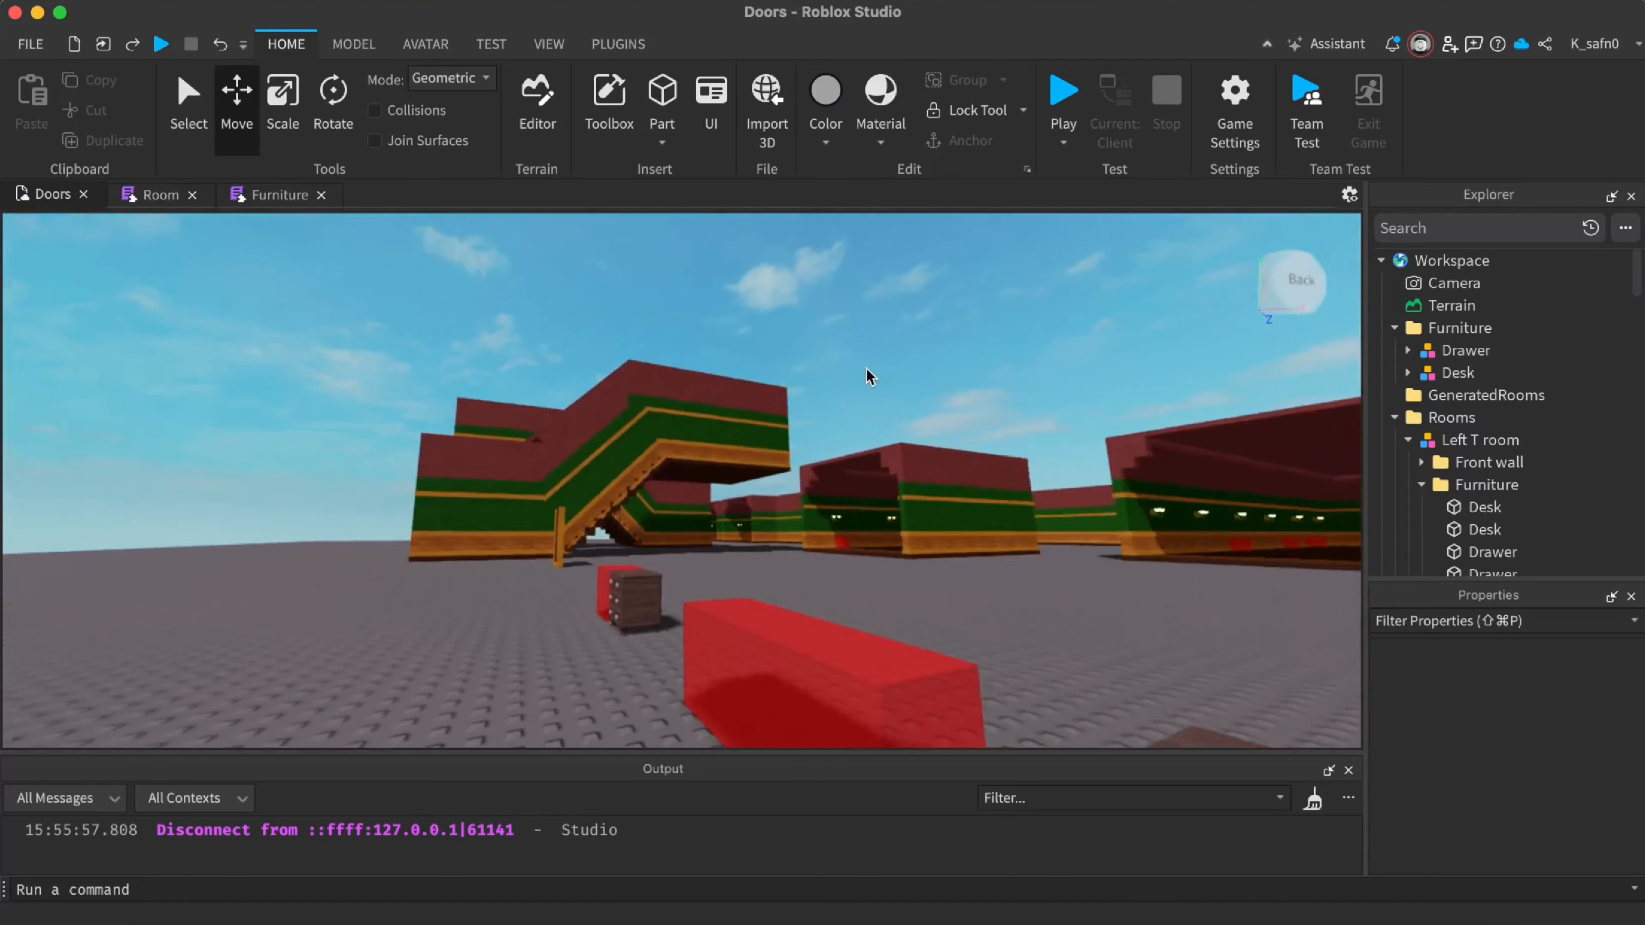
Rotate the red Desk placeholders along the walls of the Left T room to correct which way the desks face
key("w")
right_click_drag(866, 368, 844, 435)
key("w")
left_click(715, 467)
scroll(718, 465, "up", 3)
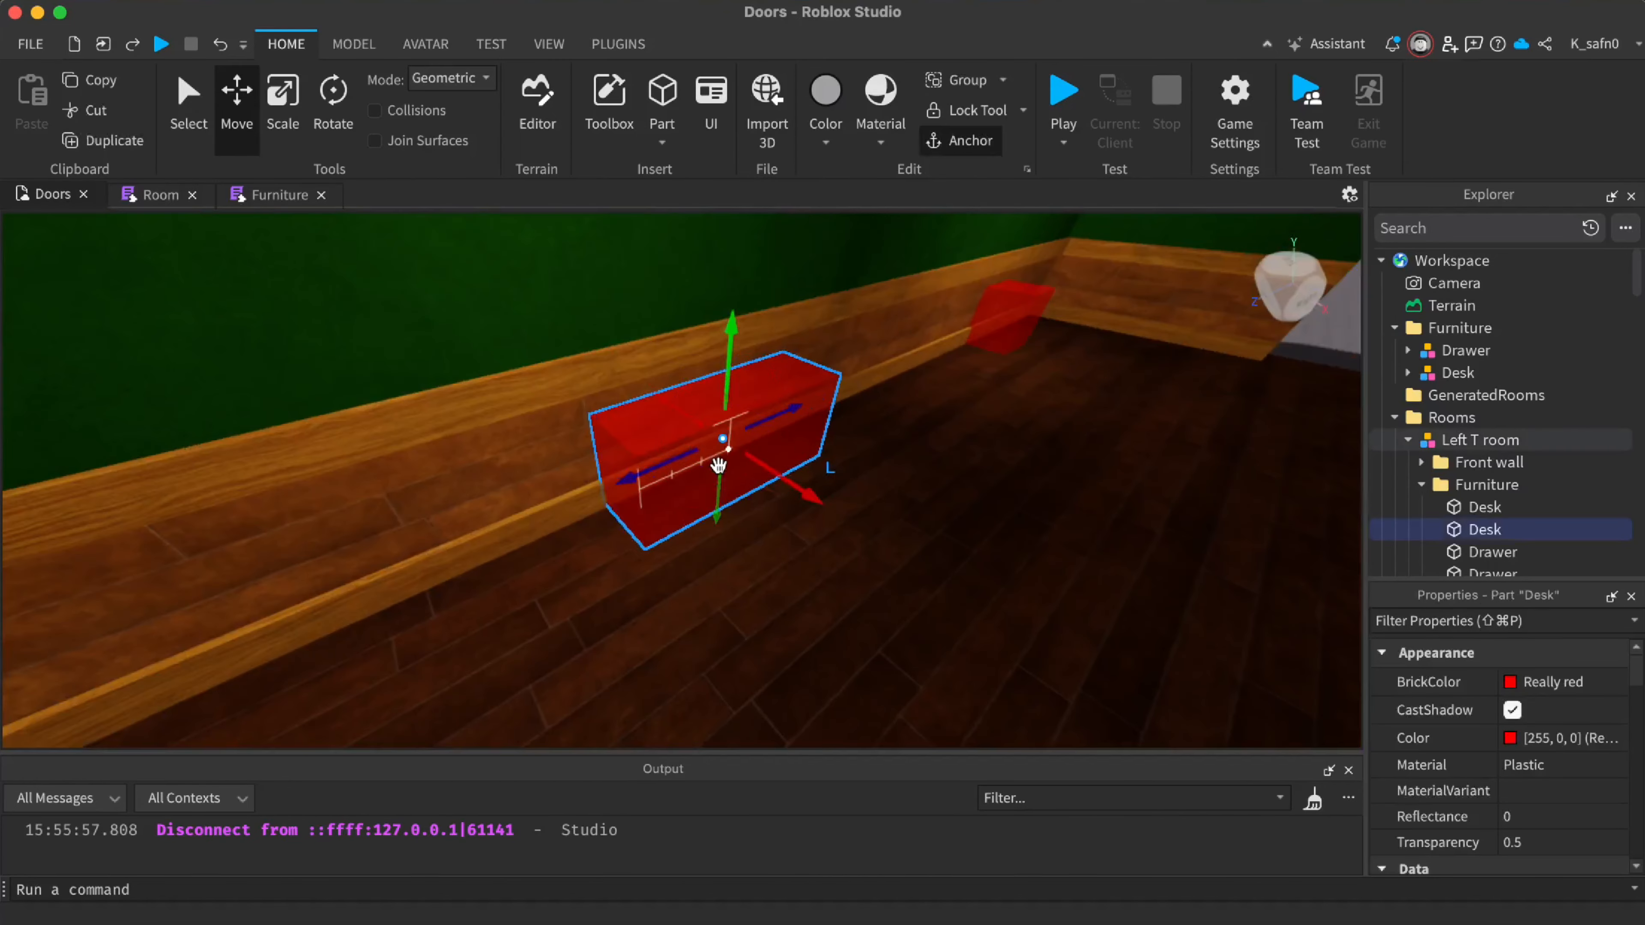
right_click_drag(722, 484, 886, 496)
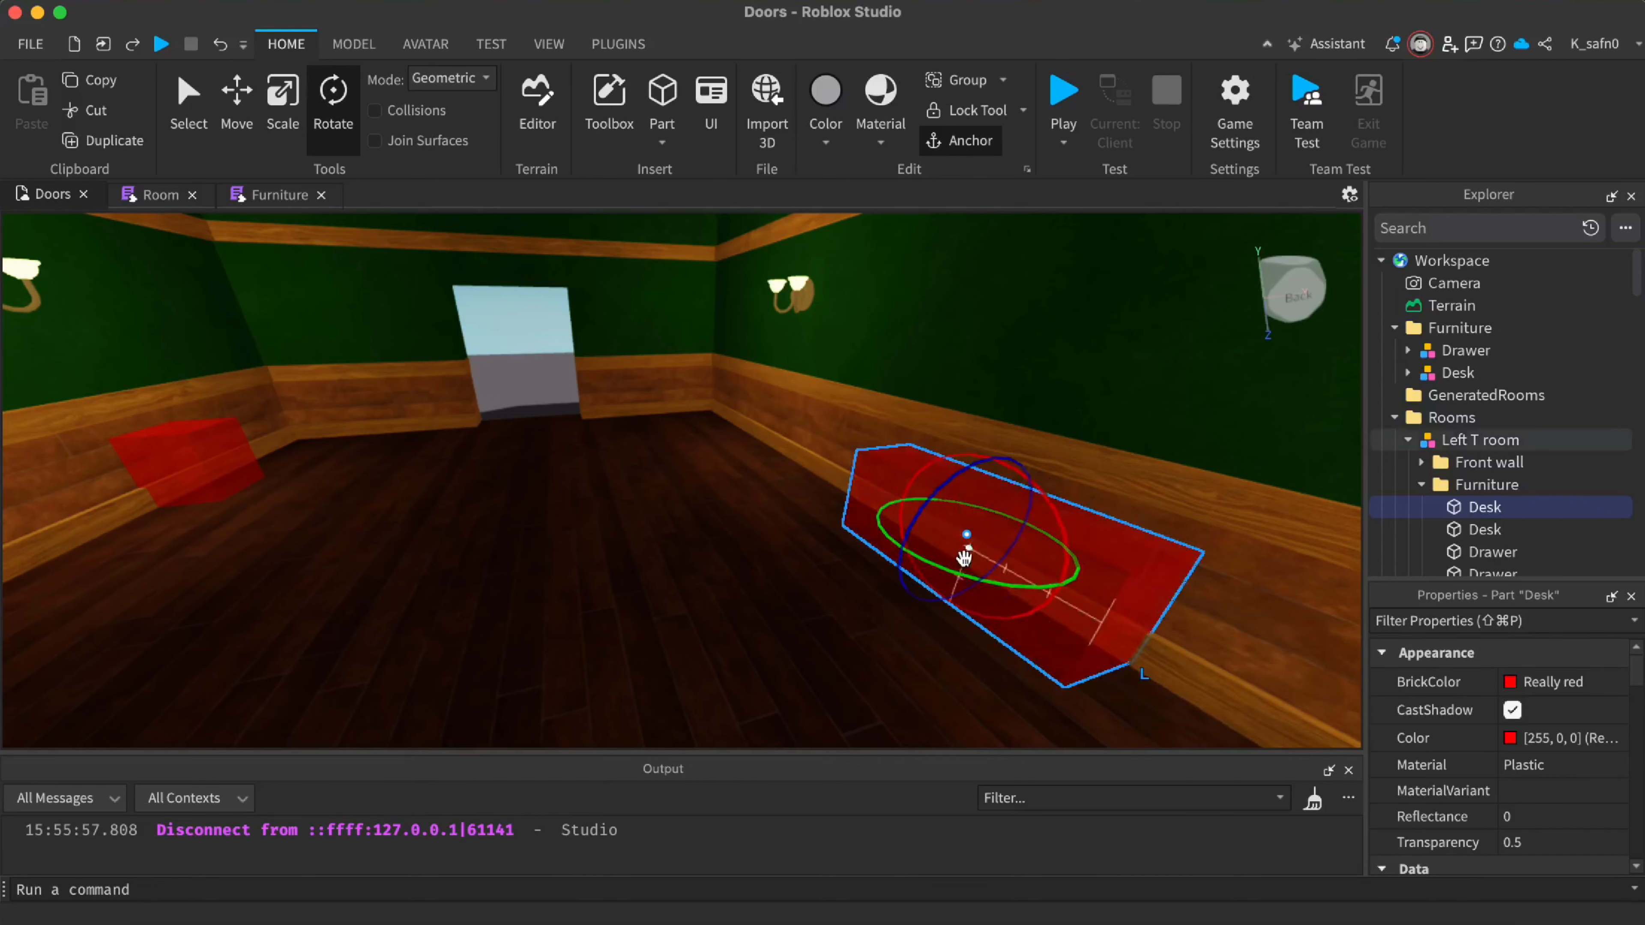
scroll(947, 548, "down", 10)
right_click_drag(948, 547, 978, 141)
left_click(877, 389)
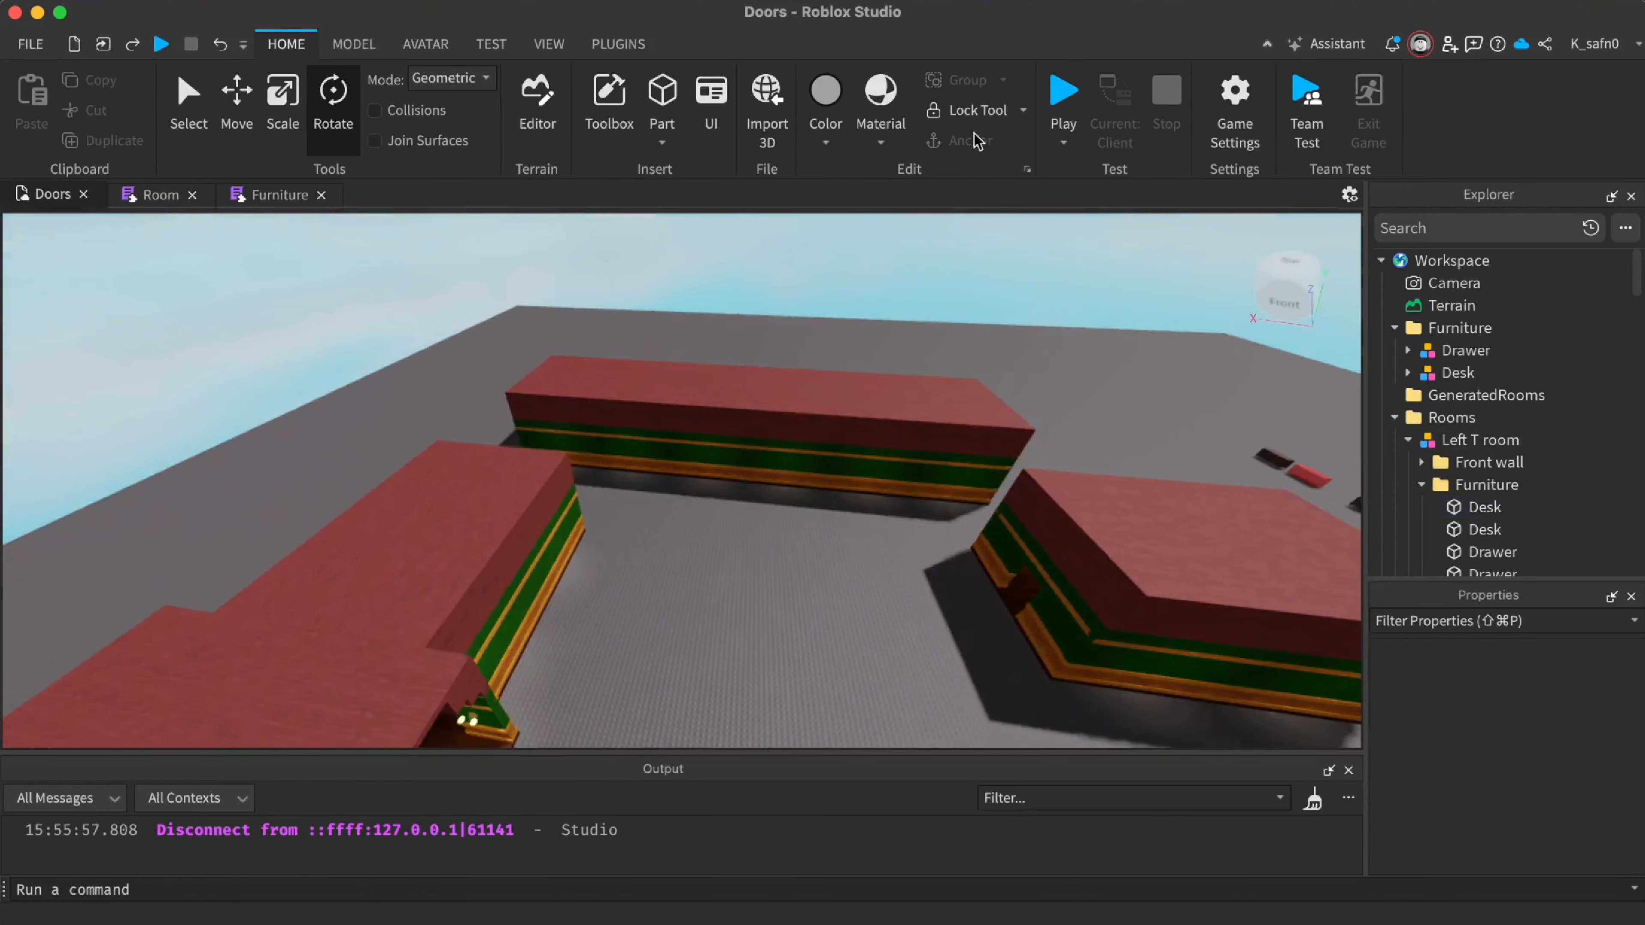
Playtest the game, walk through door 002 and the following rooms to examine which way the furniture faces, and stop the playtest
left_click(1074, 102)
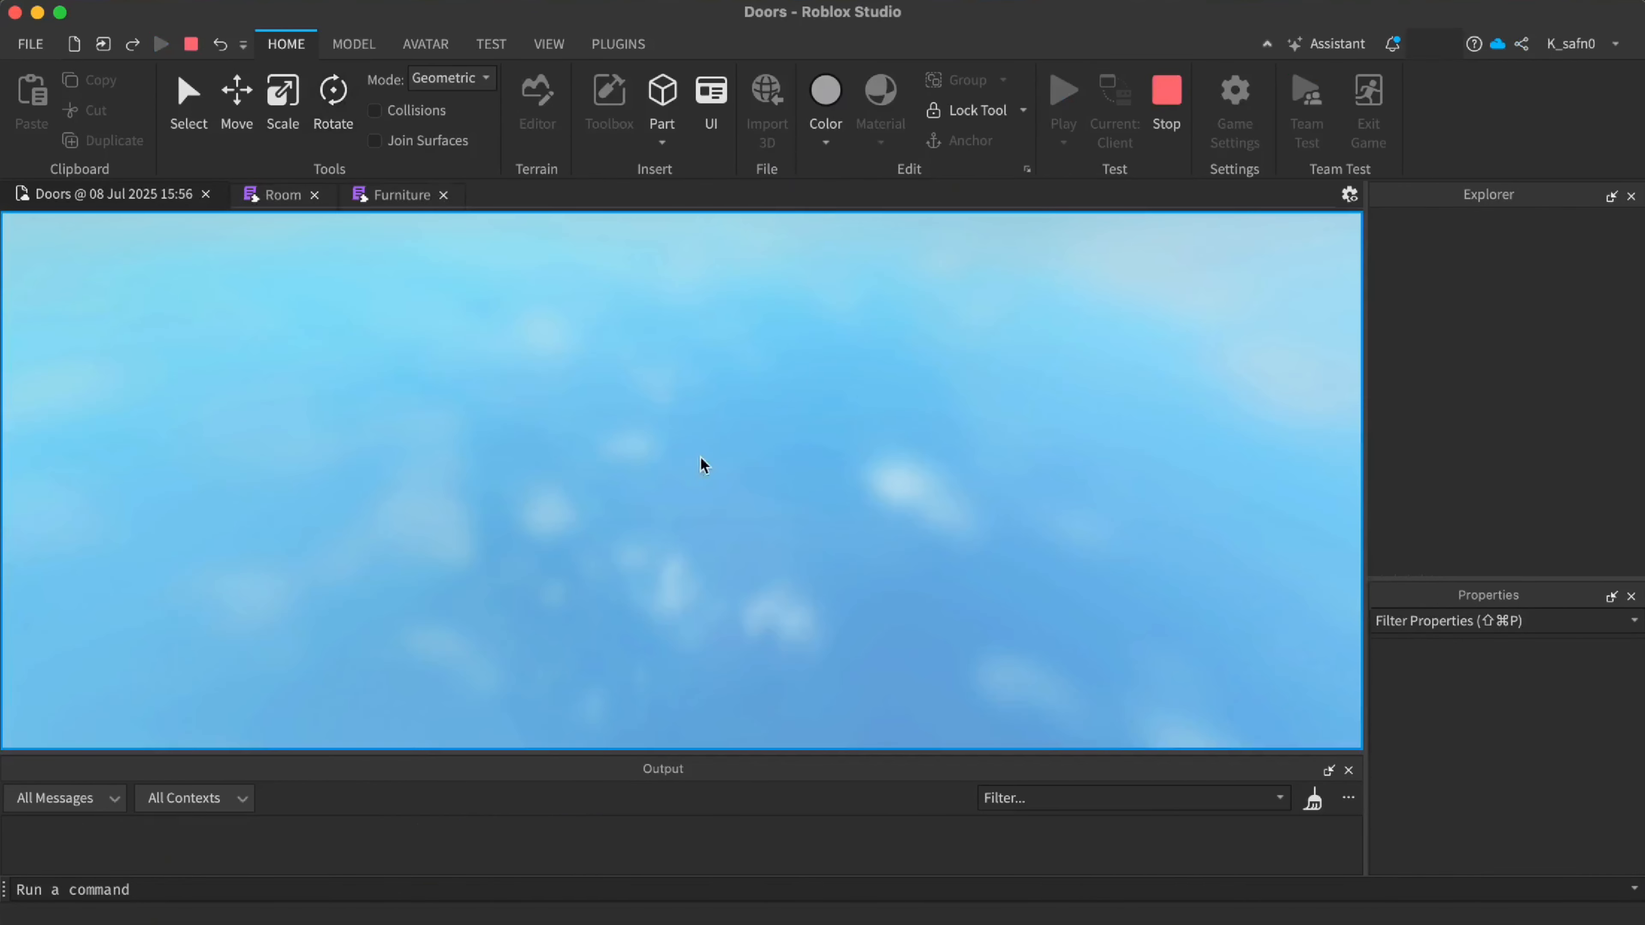
key("shift")
key("w")
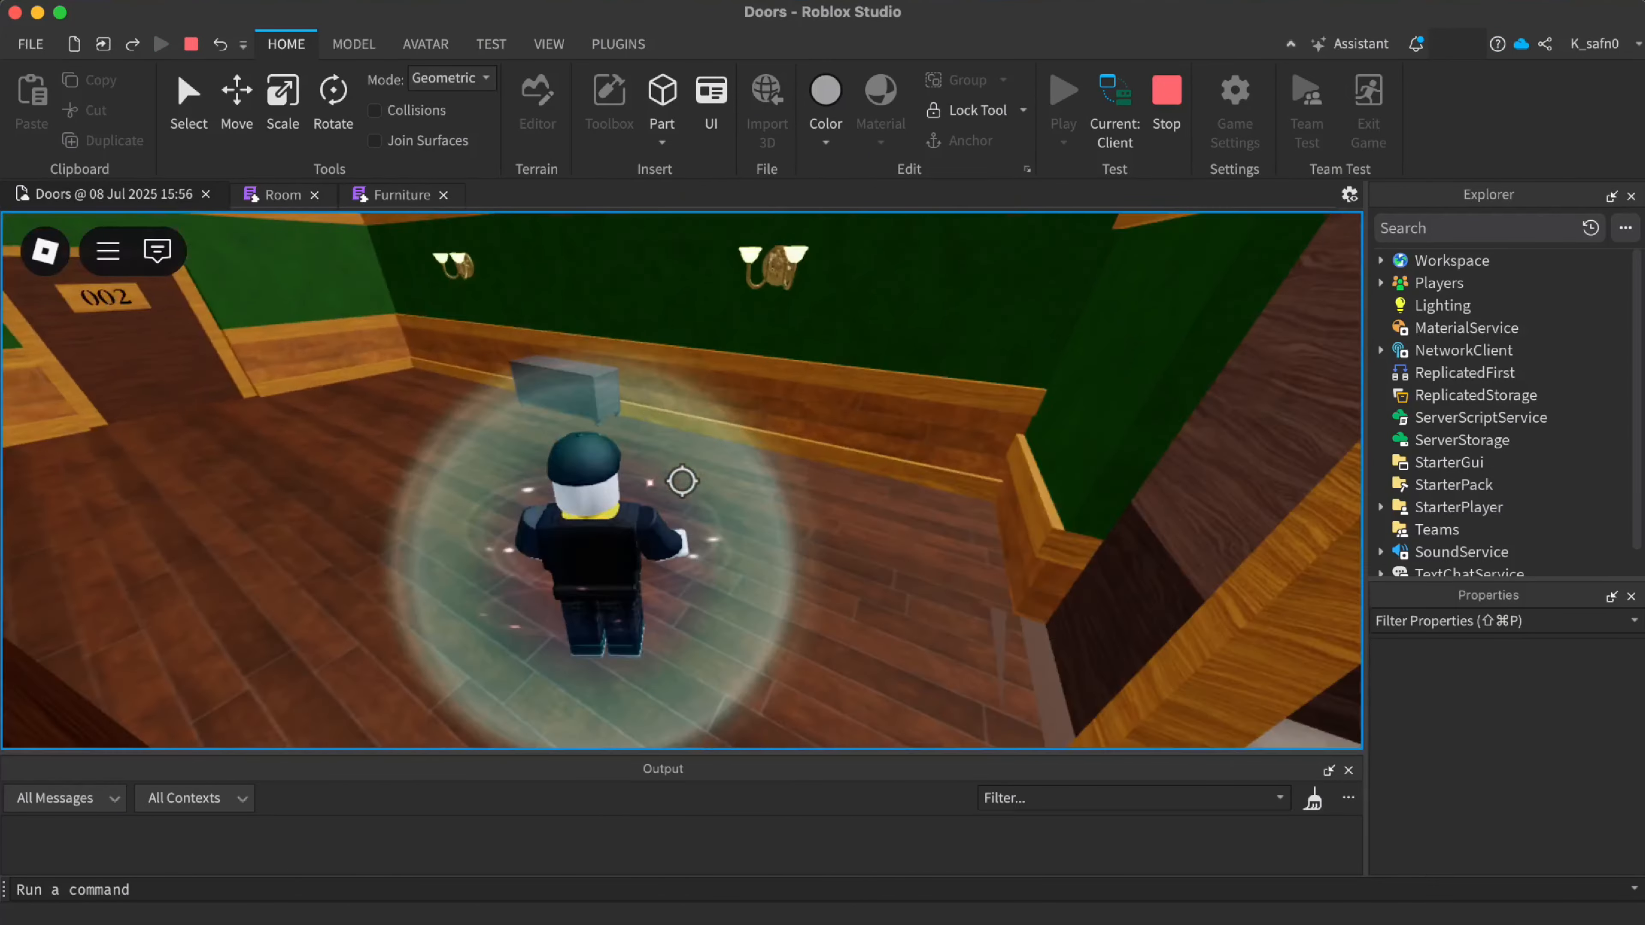
key("w")
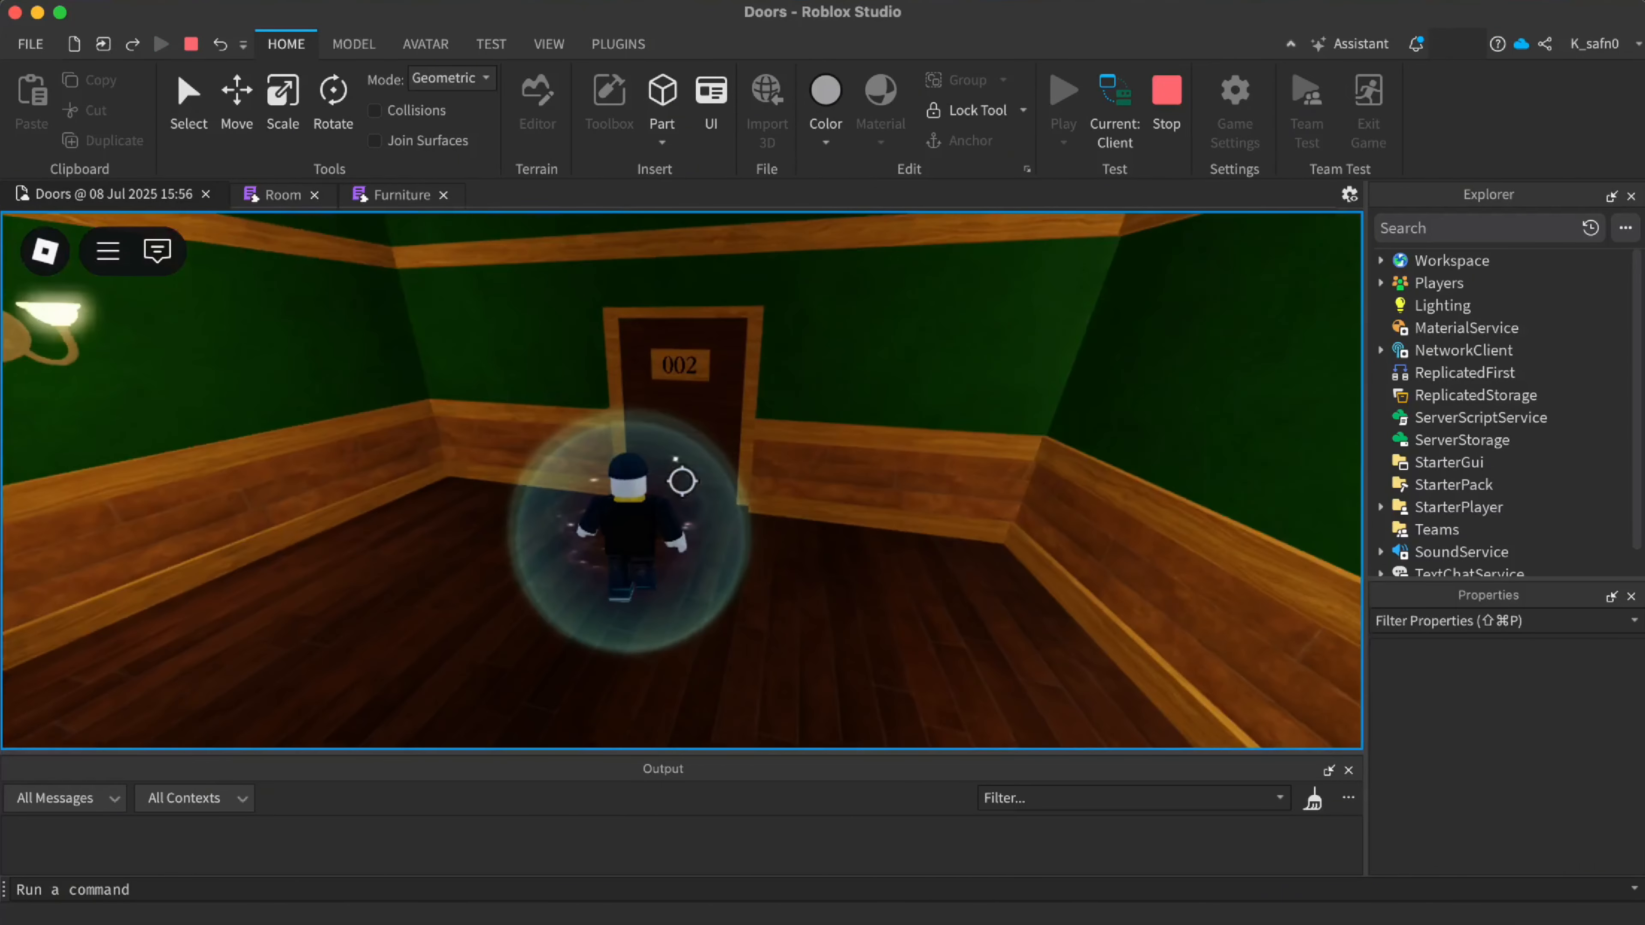
key("w")
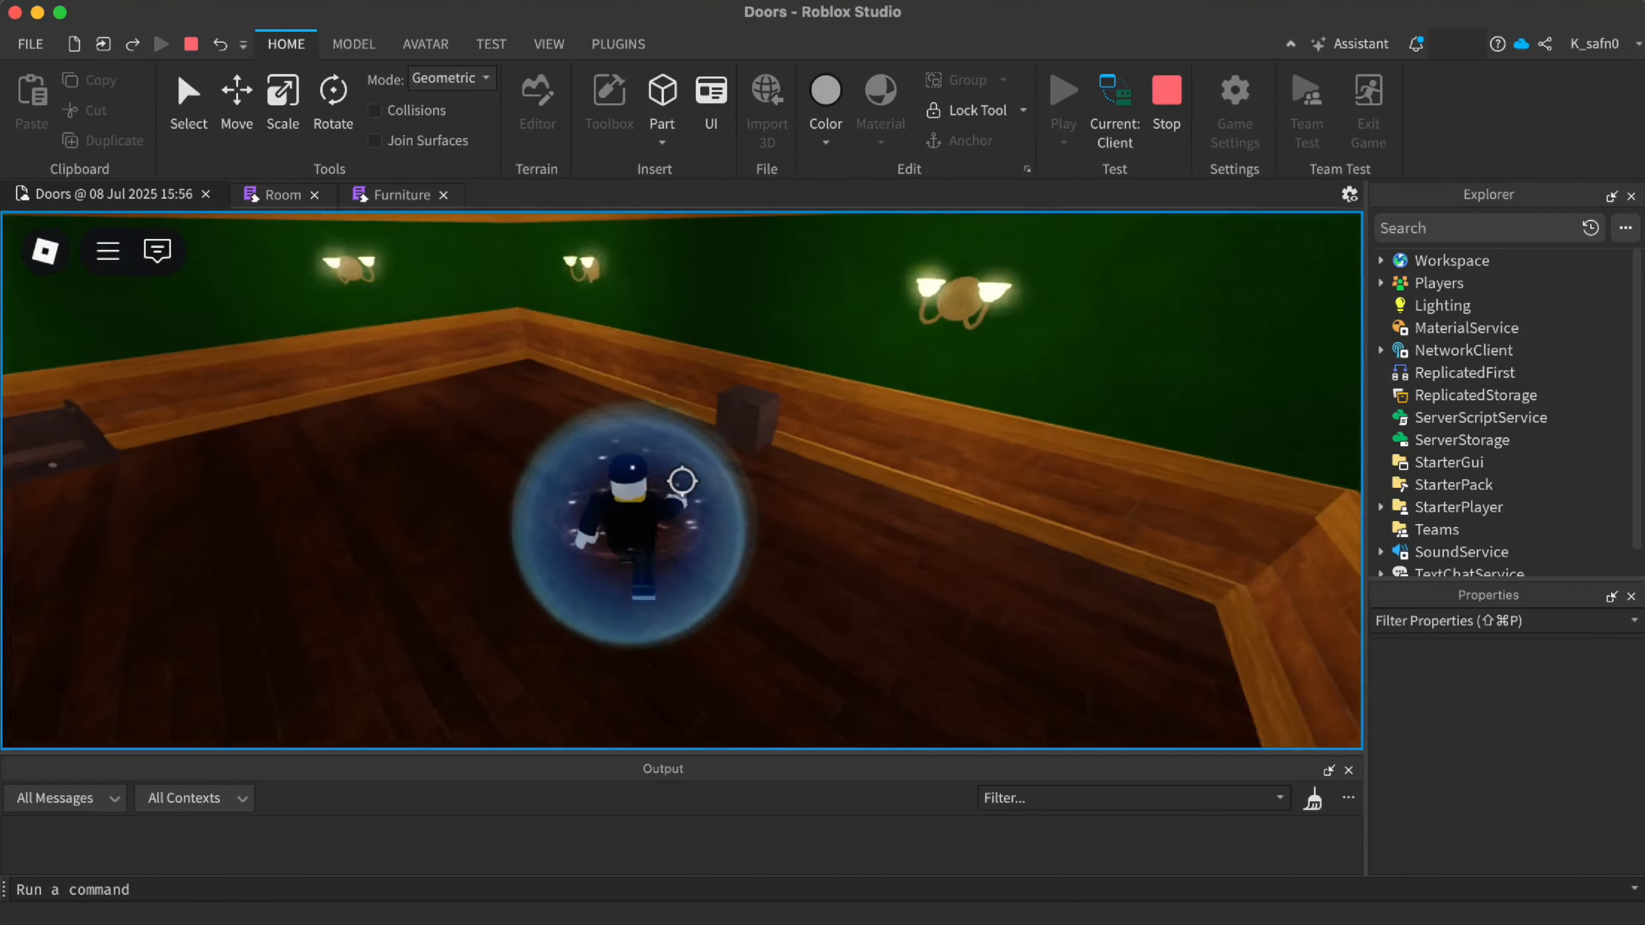
key("w")
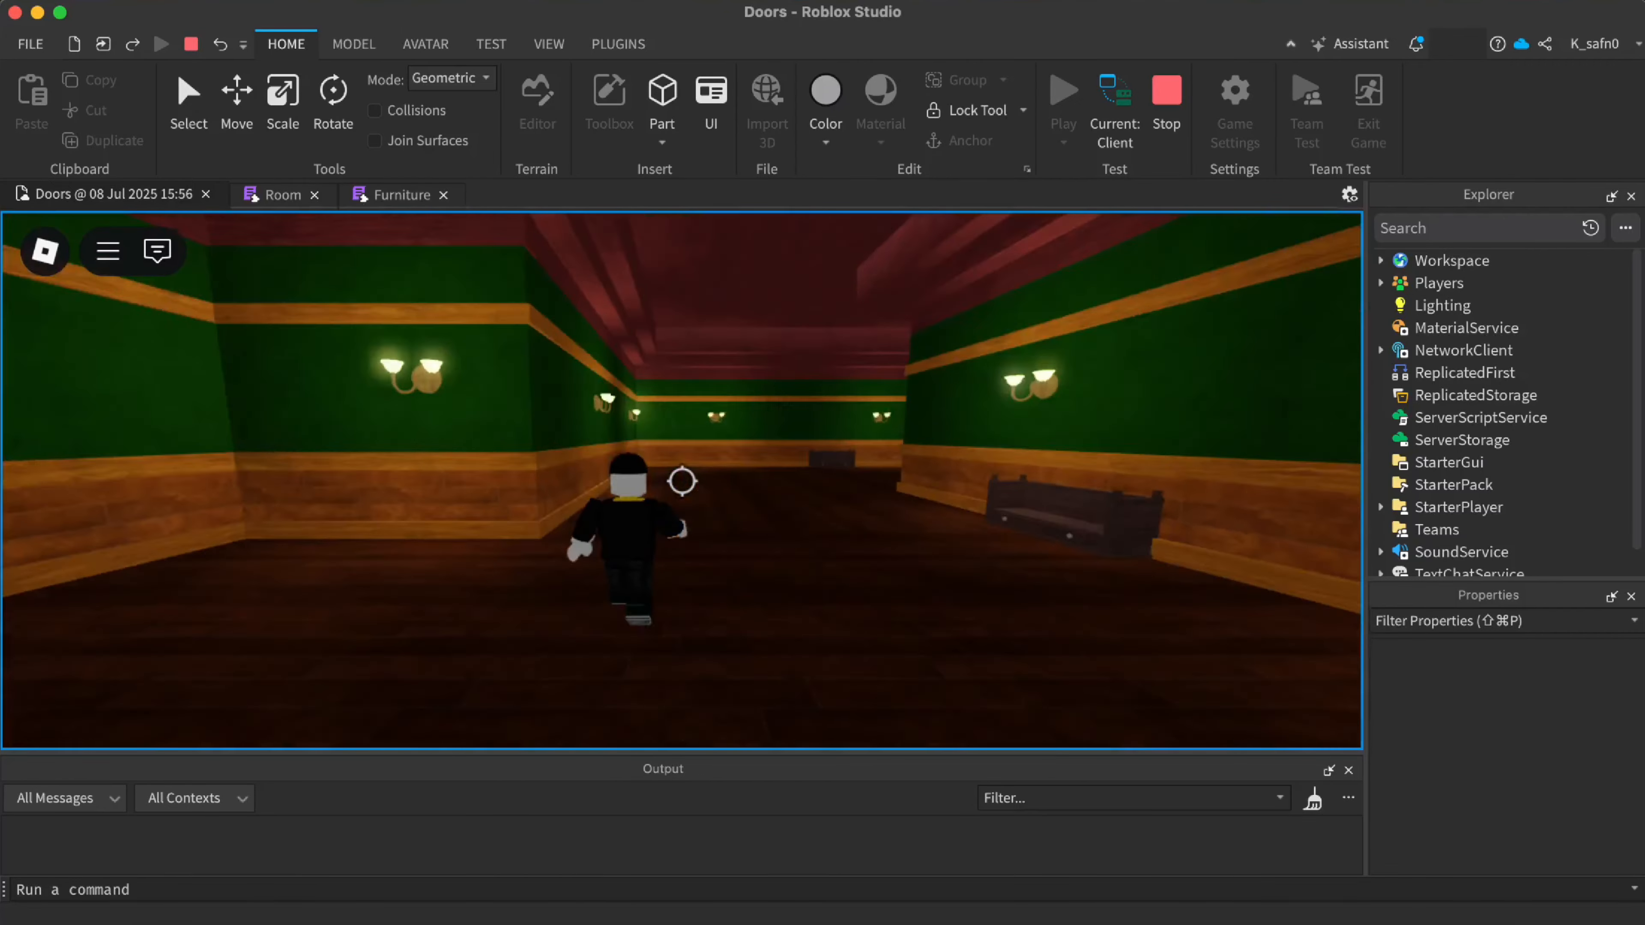
key("w")
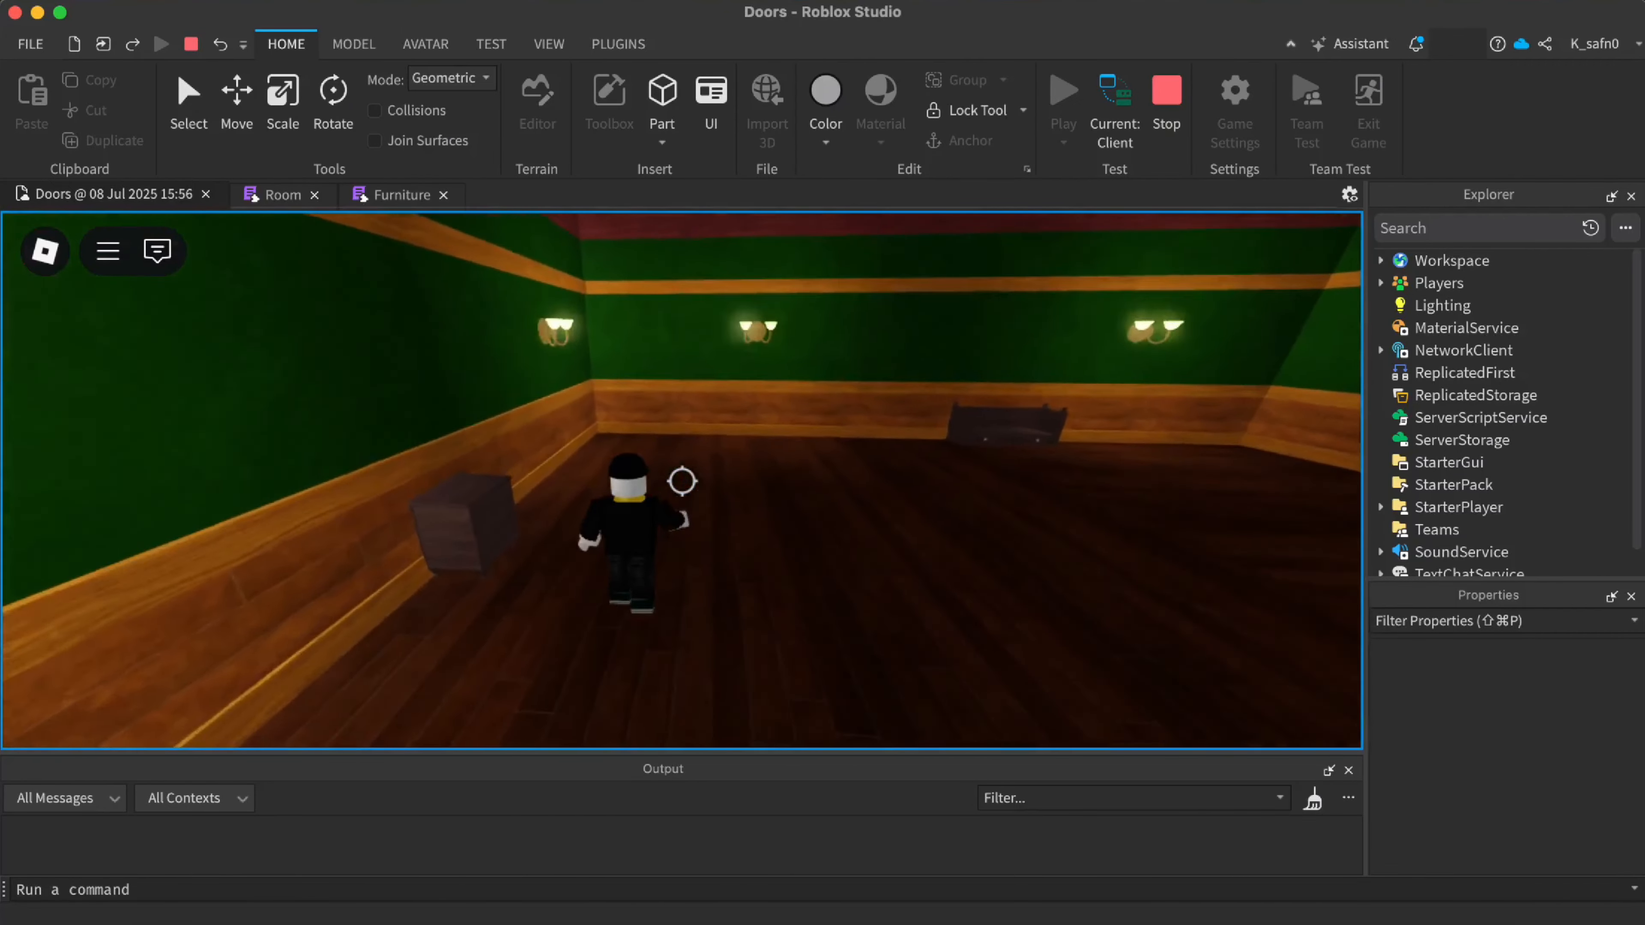
key("w")
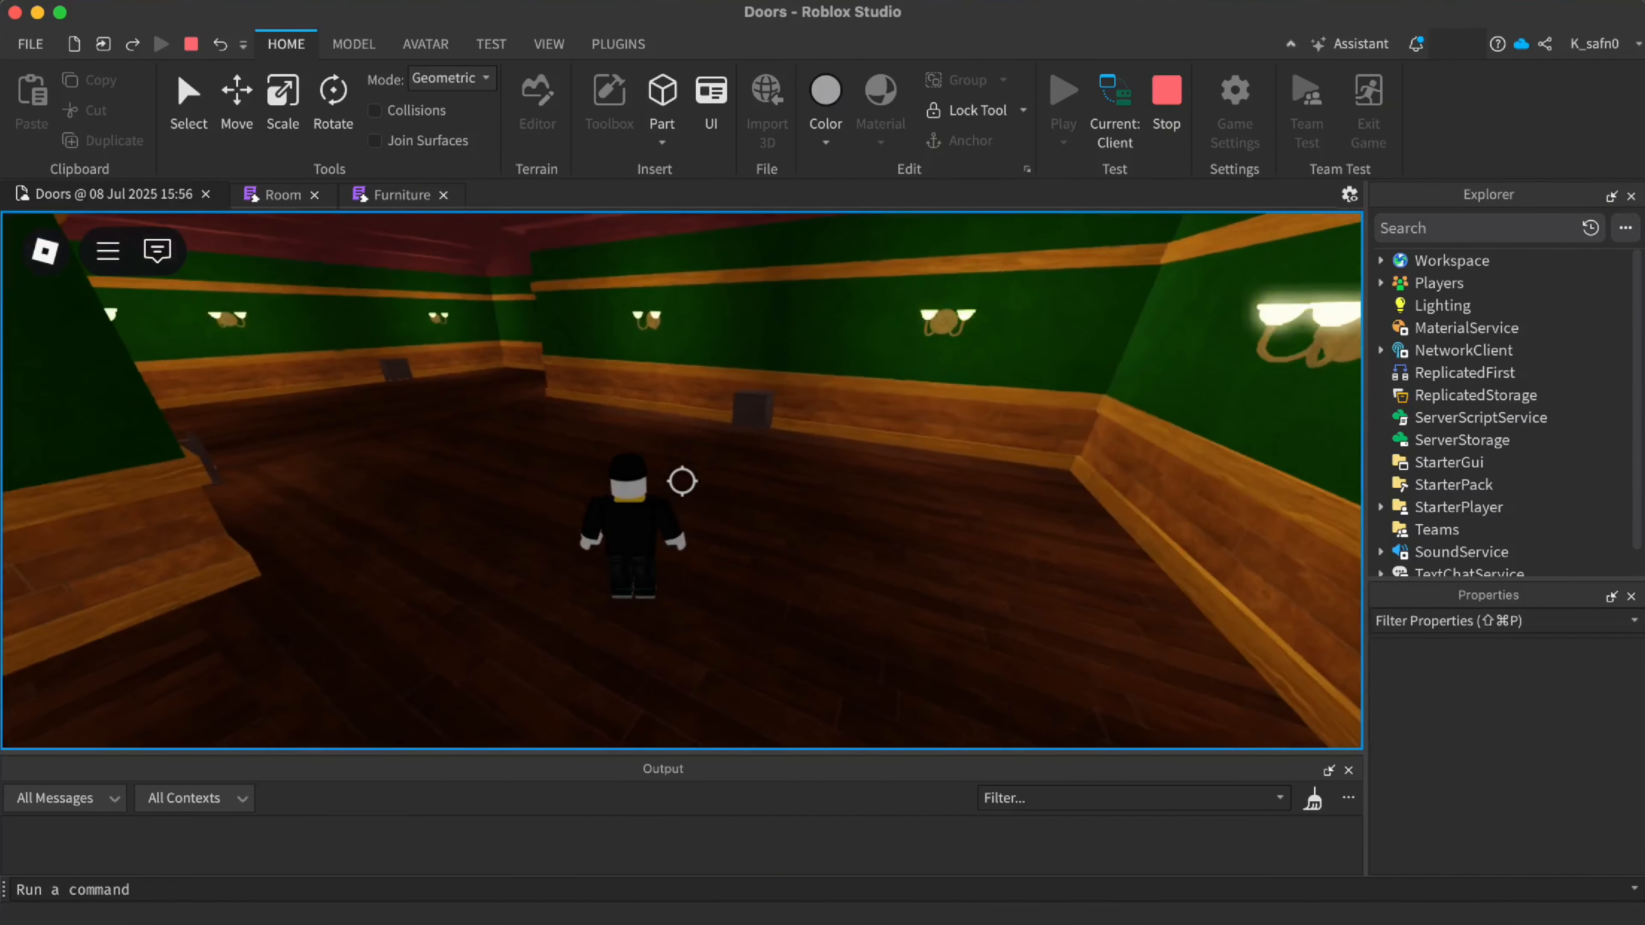
key("w")
left_click(1160, 138)
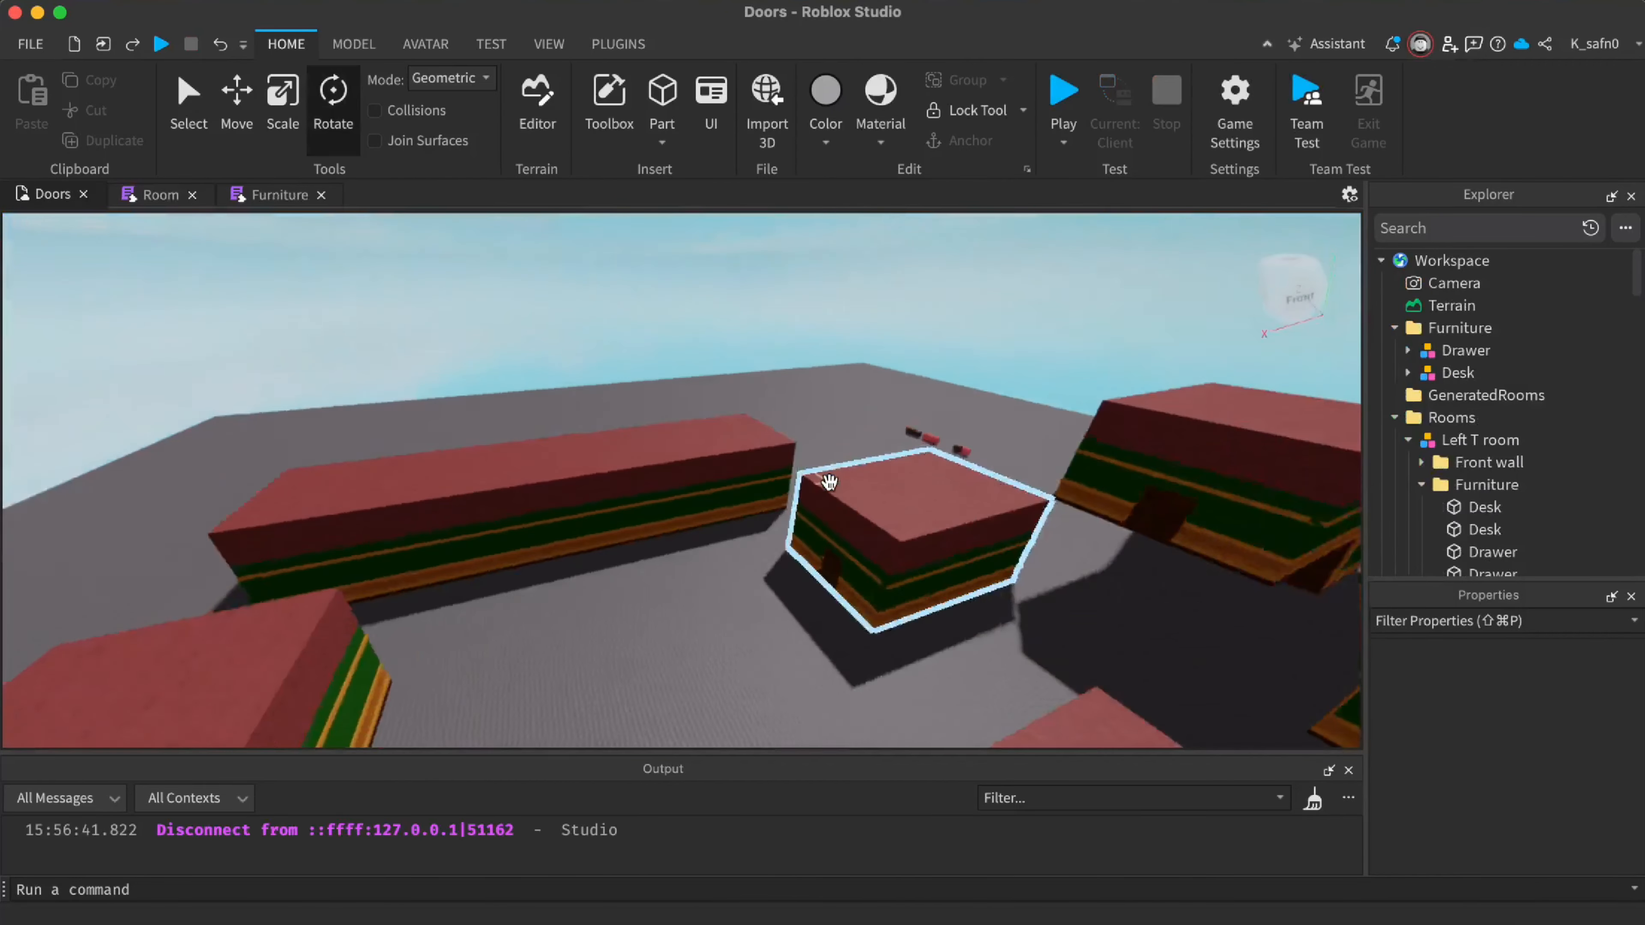
Rotate the red Desk placeholder in the Small room by 180 degrees so it faces away from the wall
key("w")
right_click_drag(826, 481, 800, 504)
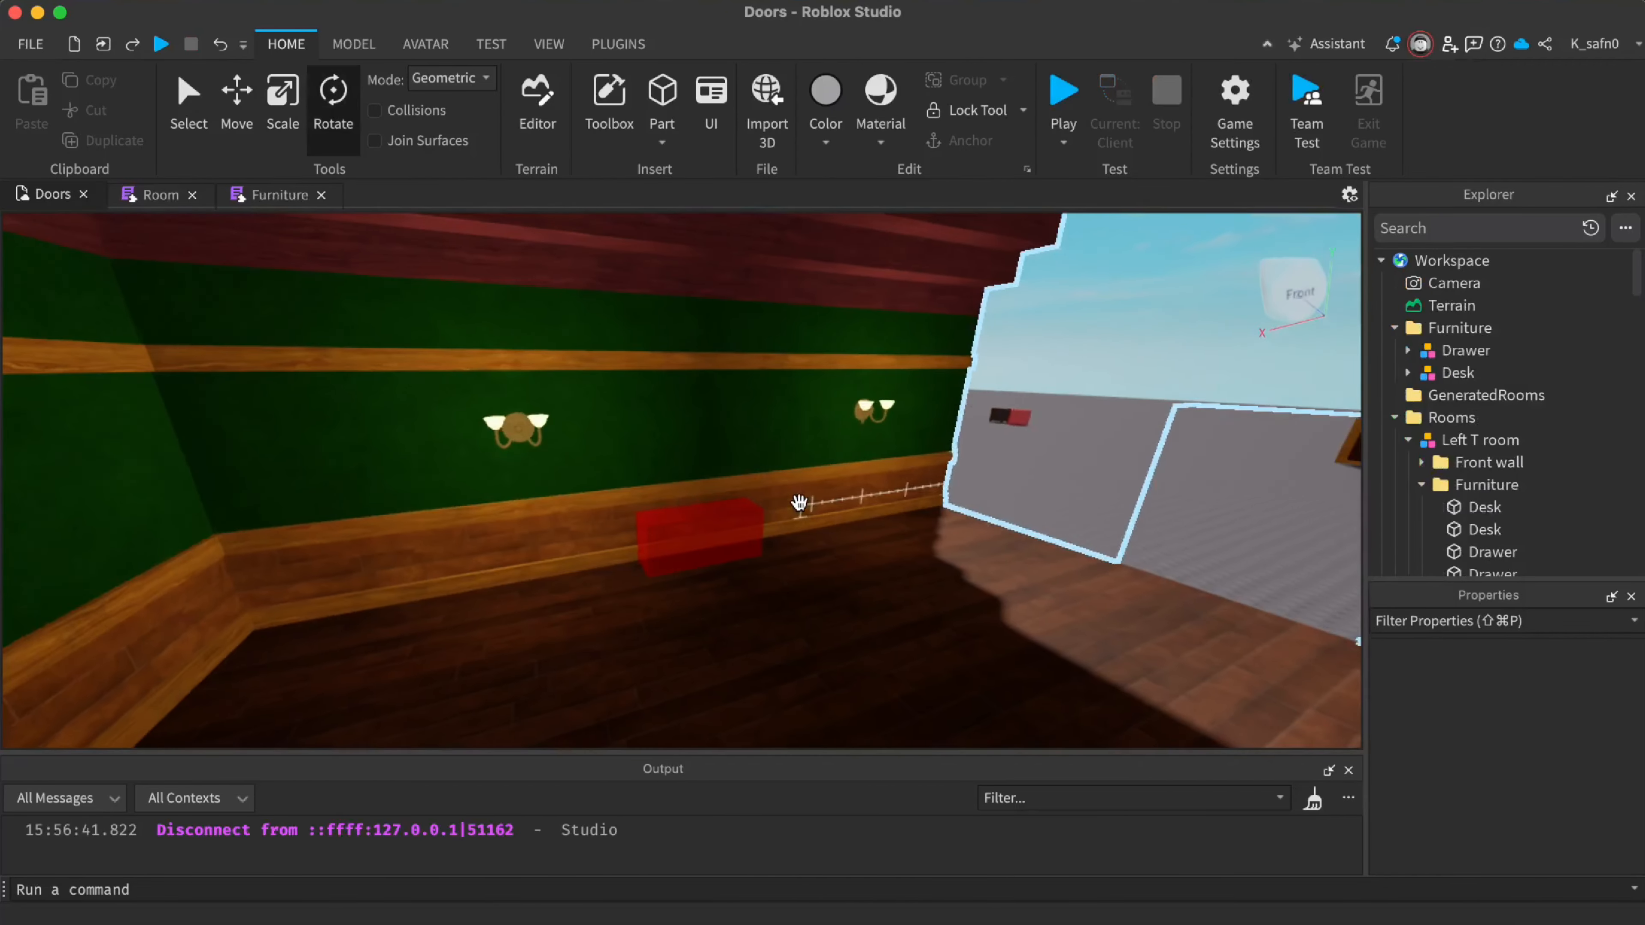
left_click(750, 511)
scroll(750, 511, "up", 4)
right_click(756, 645)
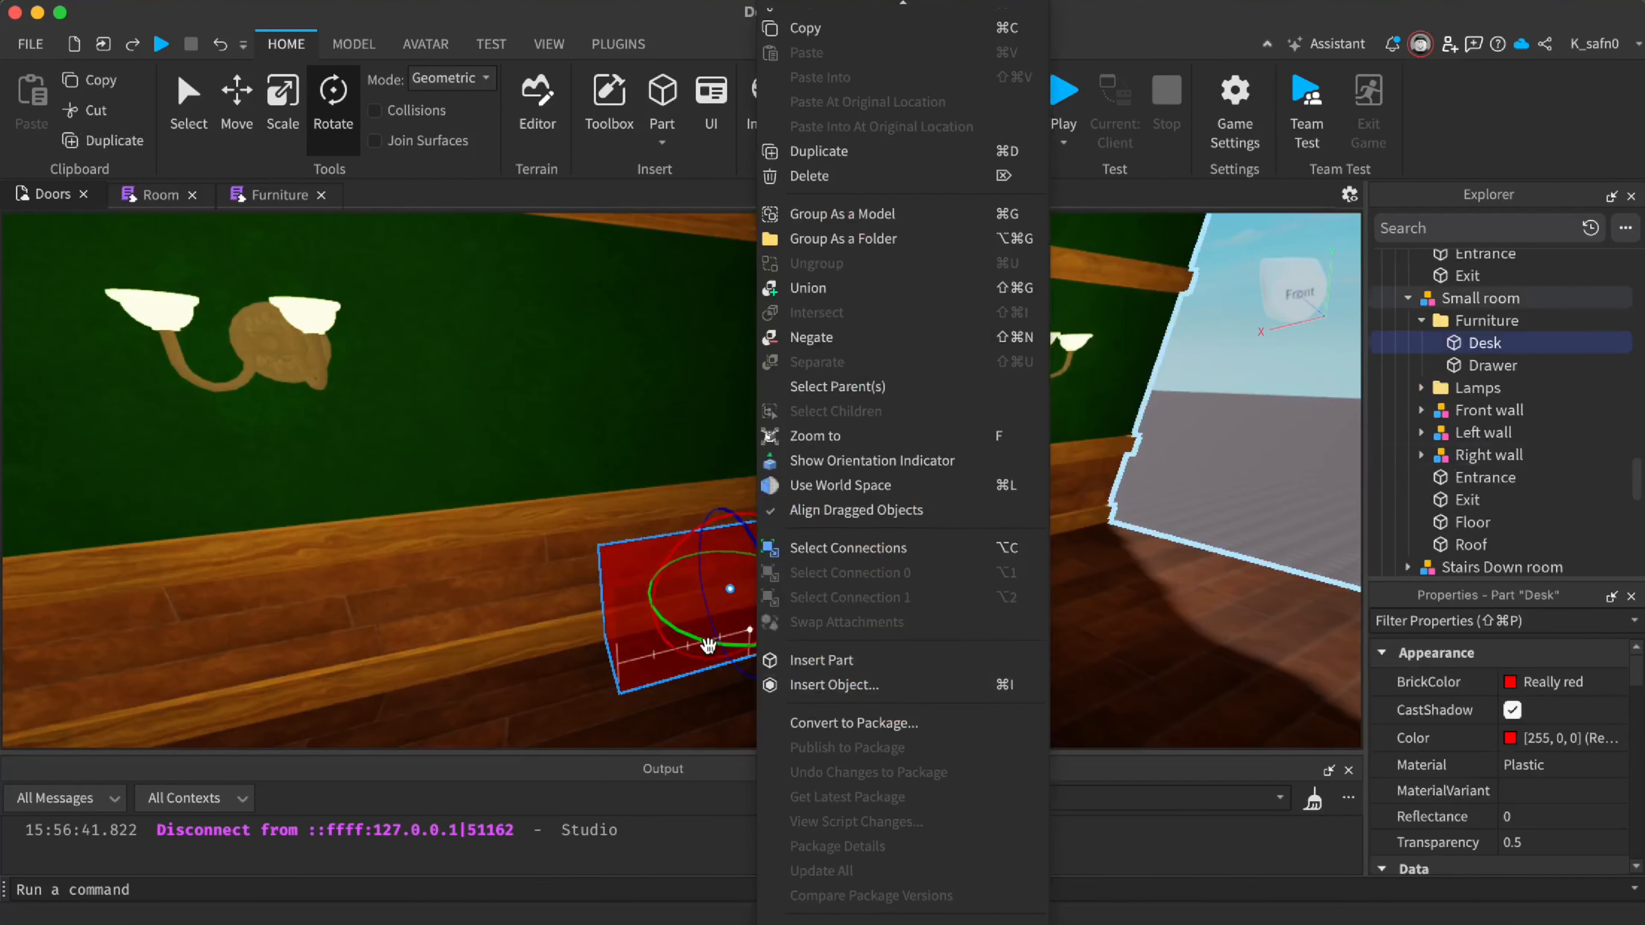
left_click(708, 645)
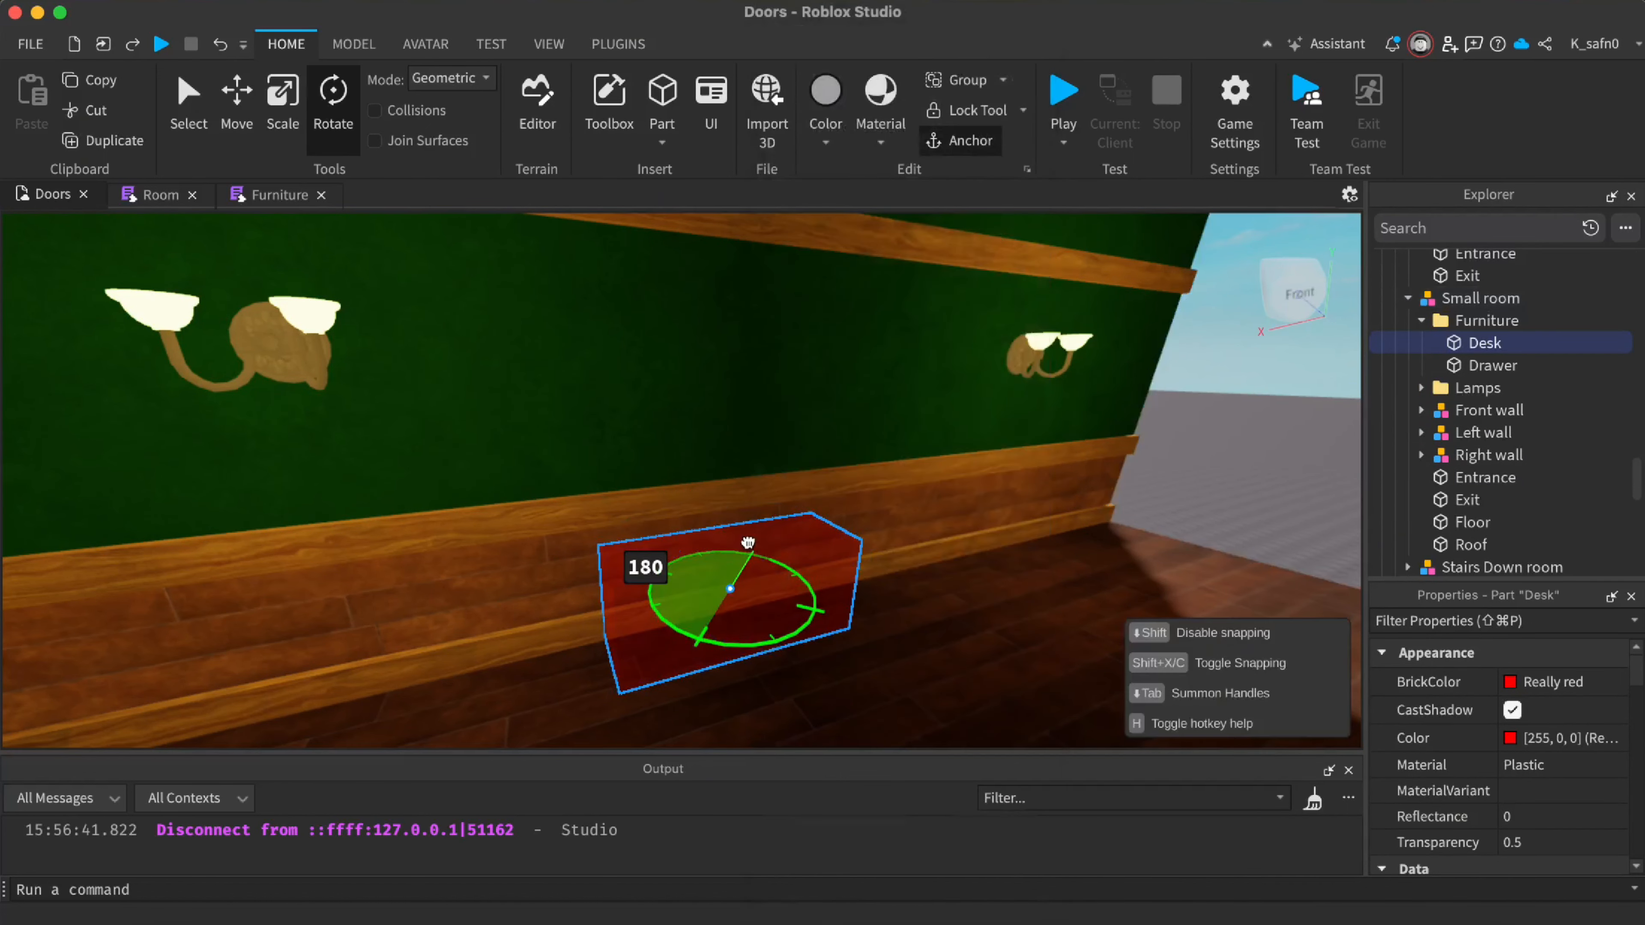
left_click_drag(748, 543, 753, 544)
Rotate the red Drawer placeholders along the walls of the room with two desks and three drawers to correct their facing
key("s")
right_click_drag(753, 544, 757, 545)
key("a")
key("d")
key("w")
key("s")
key("w")
left_click(631, 471)
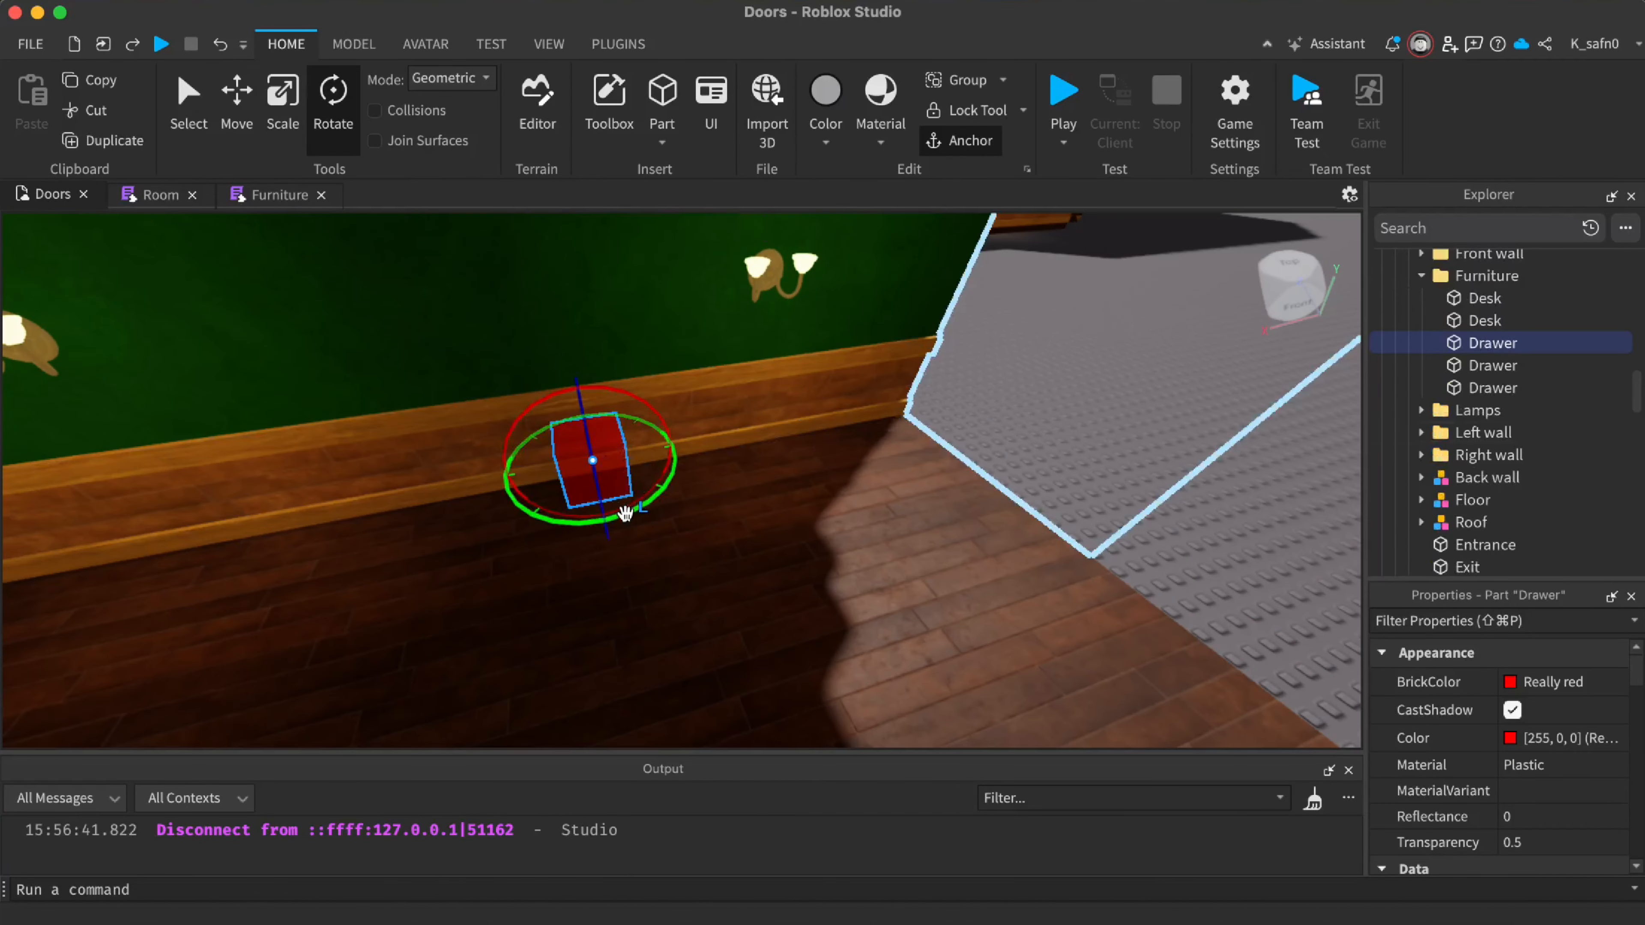
left_click_drag(534, 381, 525, 392)
right_click_drag(526, 391, 524, 393)
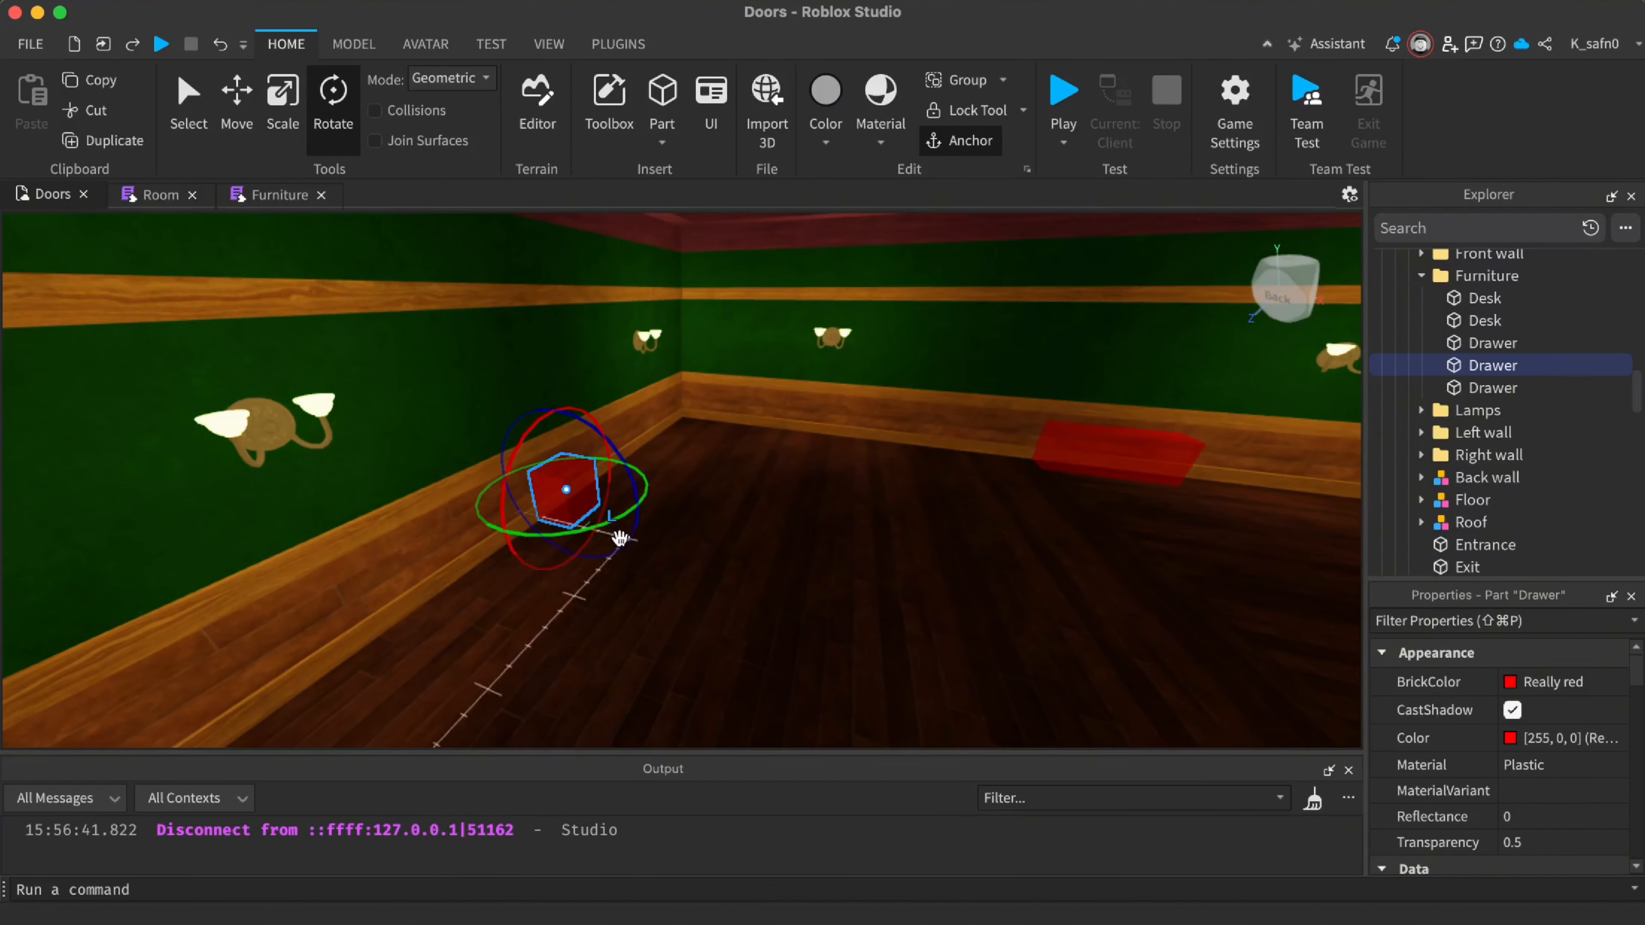
right_click_drag(851, 496, 851, 495)
left_click(854, 447)
Rotate the second Desk placeholder in the same room's Furniture folder to correct its facing
right_click_drag(802, 377, 811, 367)
left_click(724, 478)
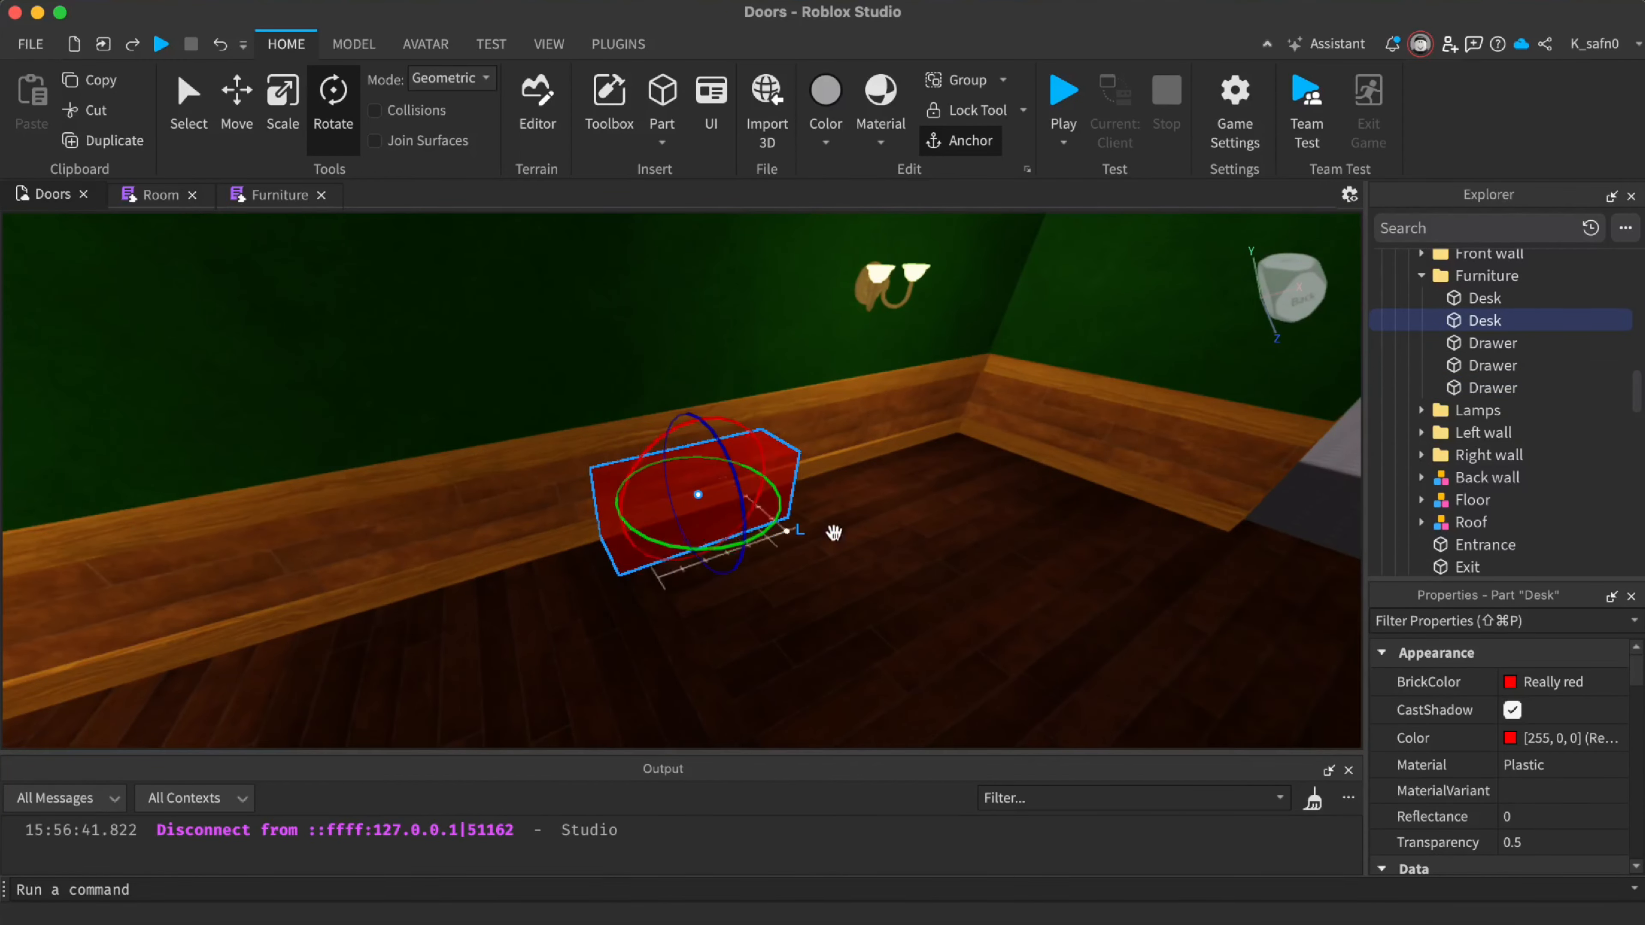
right_click_drag(834, 533, 717, 488)
left_click_drag(703, 571, 702, 571)
right_click_drag(702, 571, 677, 542)
Start a playtest, walk past door 001 and examine which way the desks and drawers face in the first rooms
left_click(1063, 97)
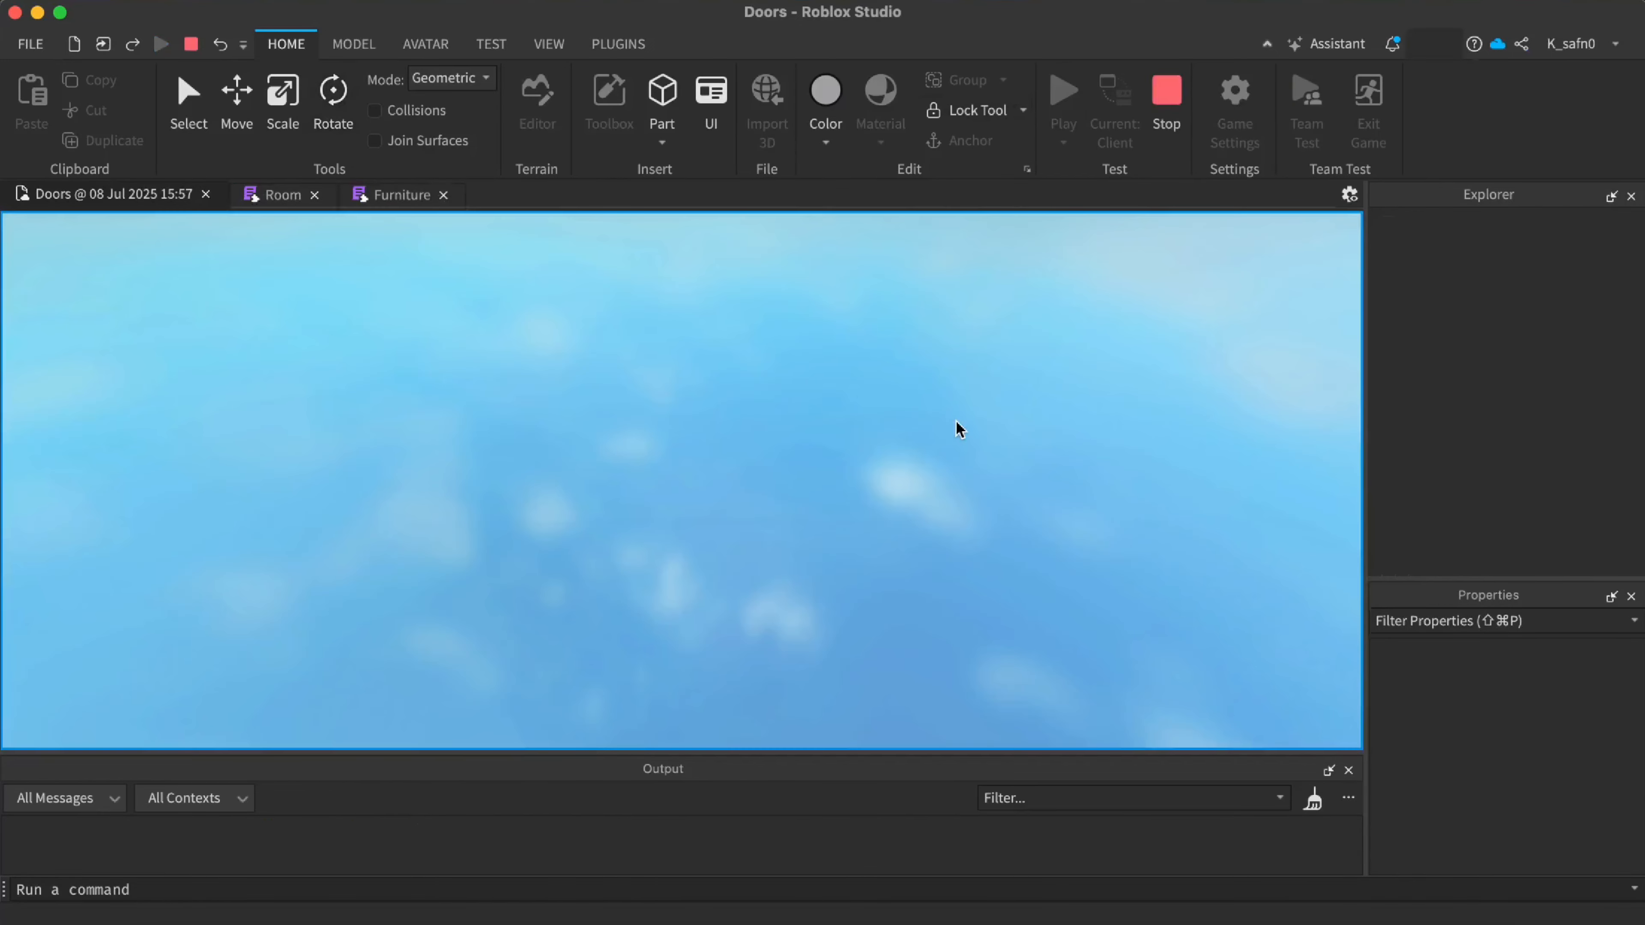
key("shift")
key("w")
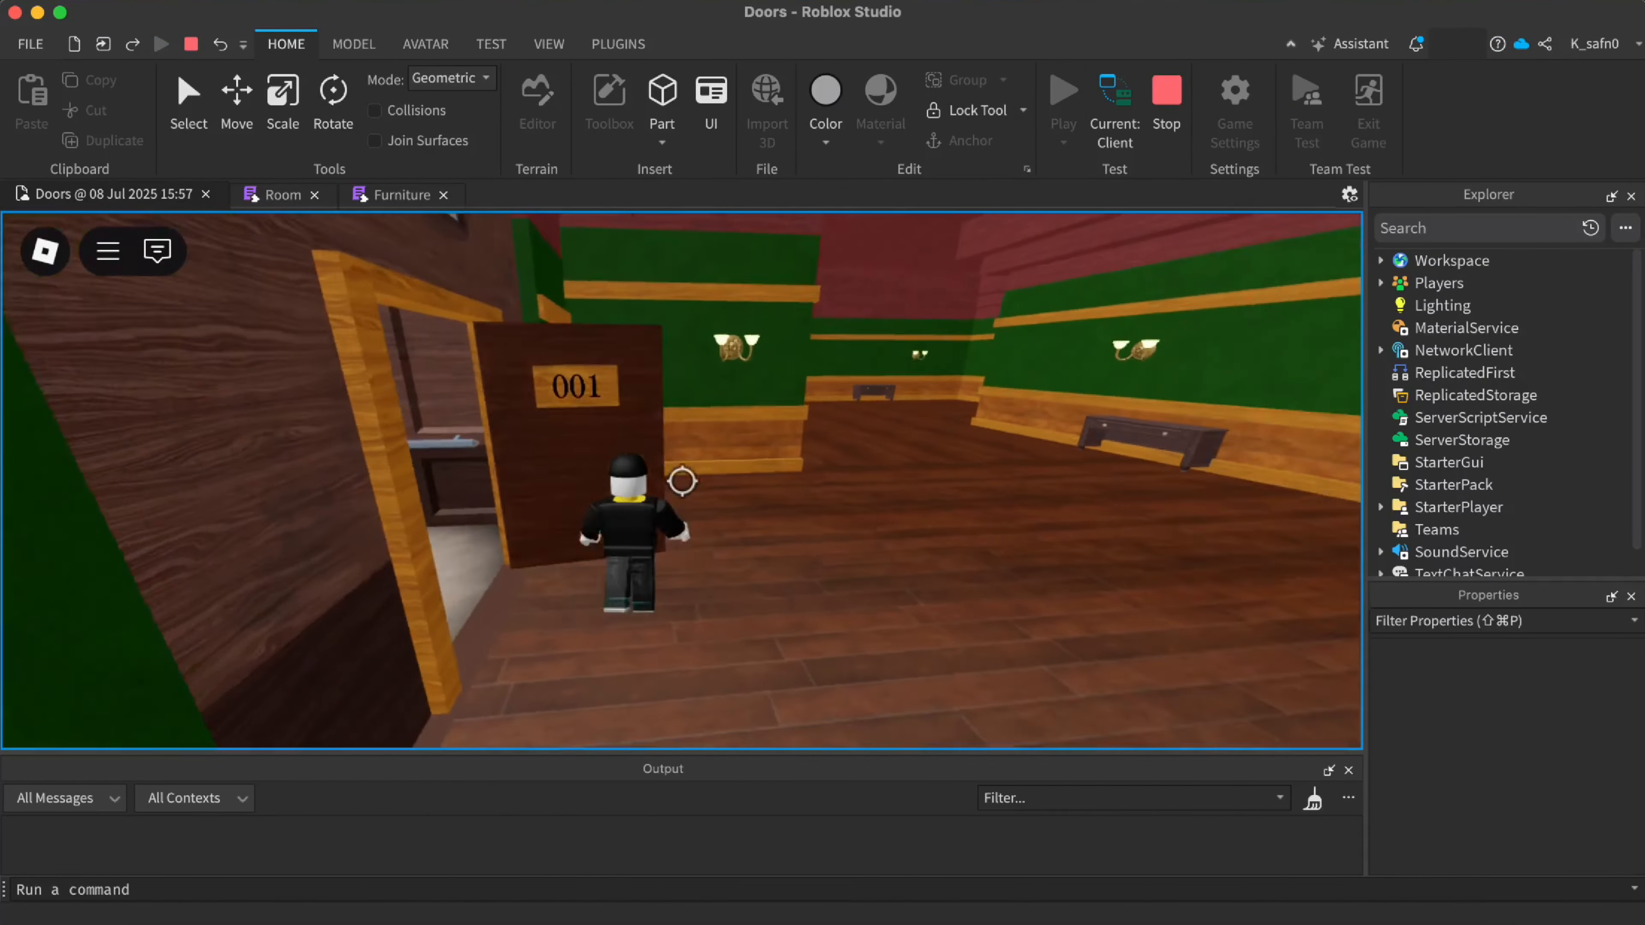
key("w")
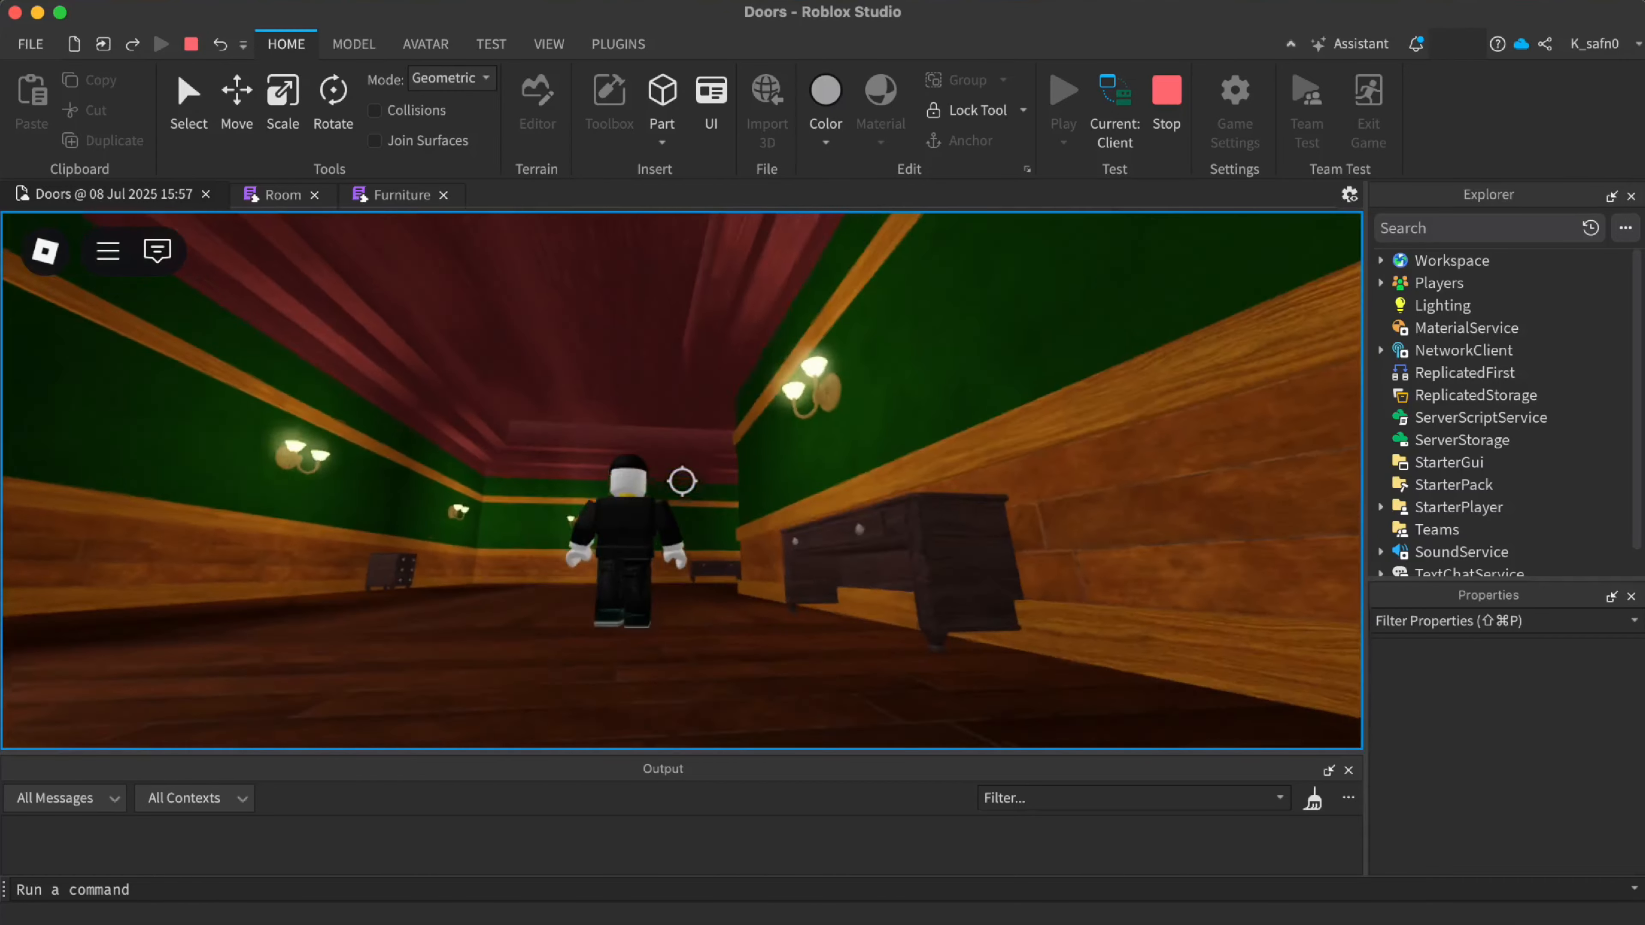
key("d")
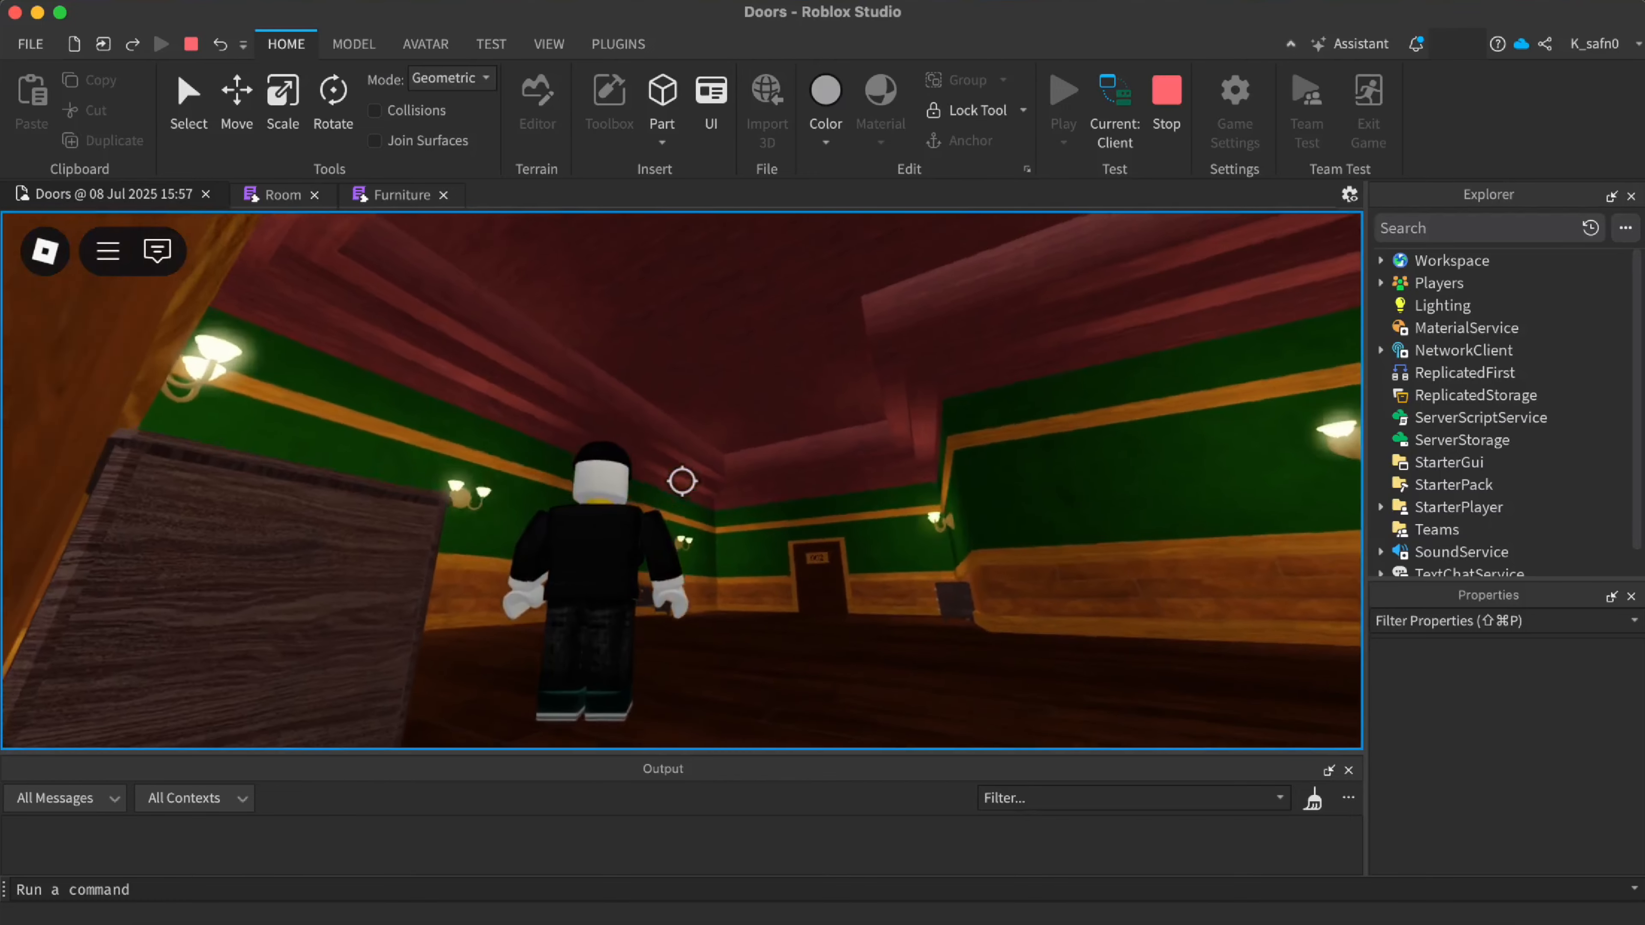
key("w")
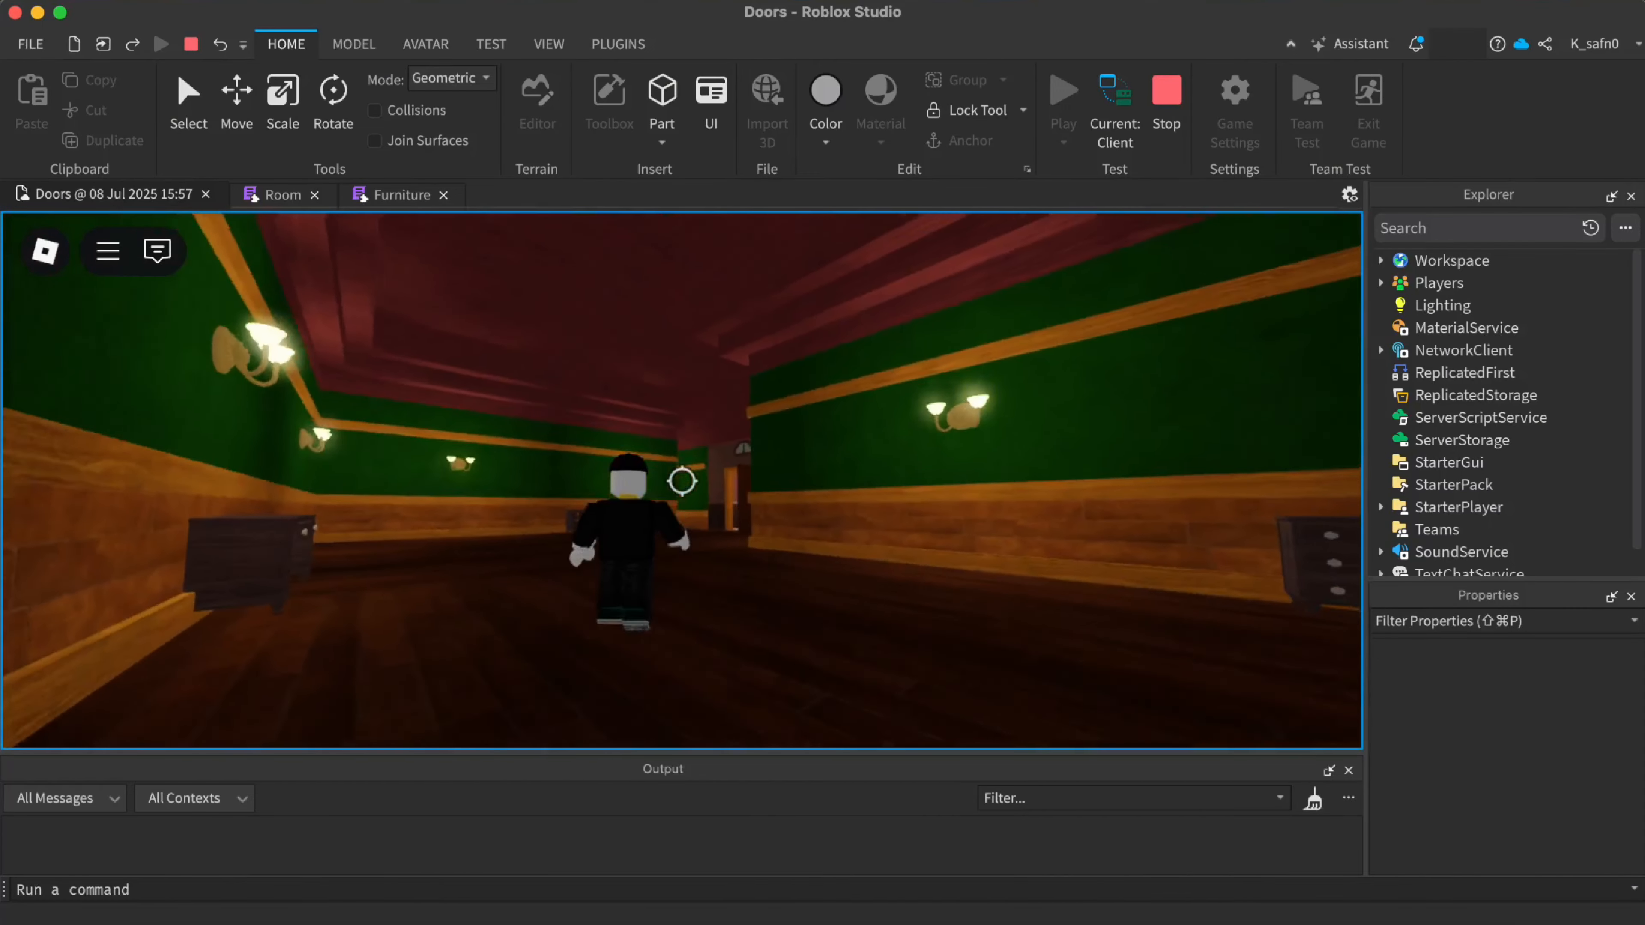
key("w")
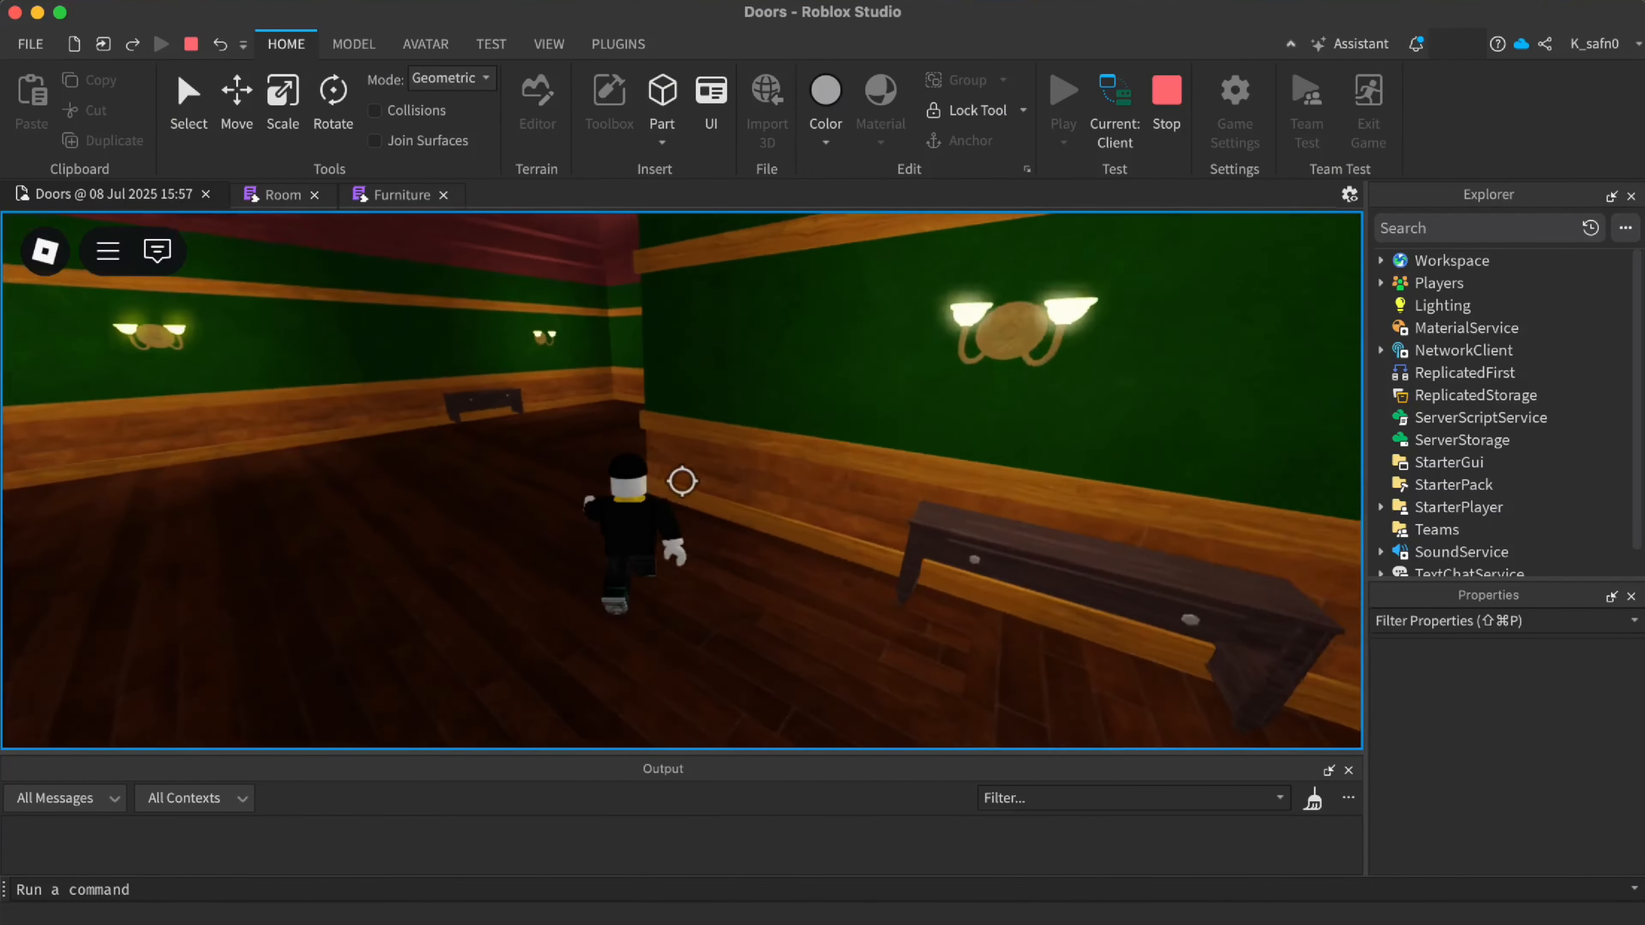
Walk on through the generated rooms past doors 007 and 008, examining how their furniture is oriented, and release the mouse lock
key("w")
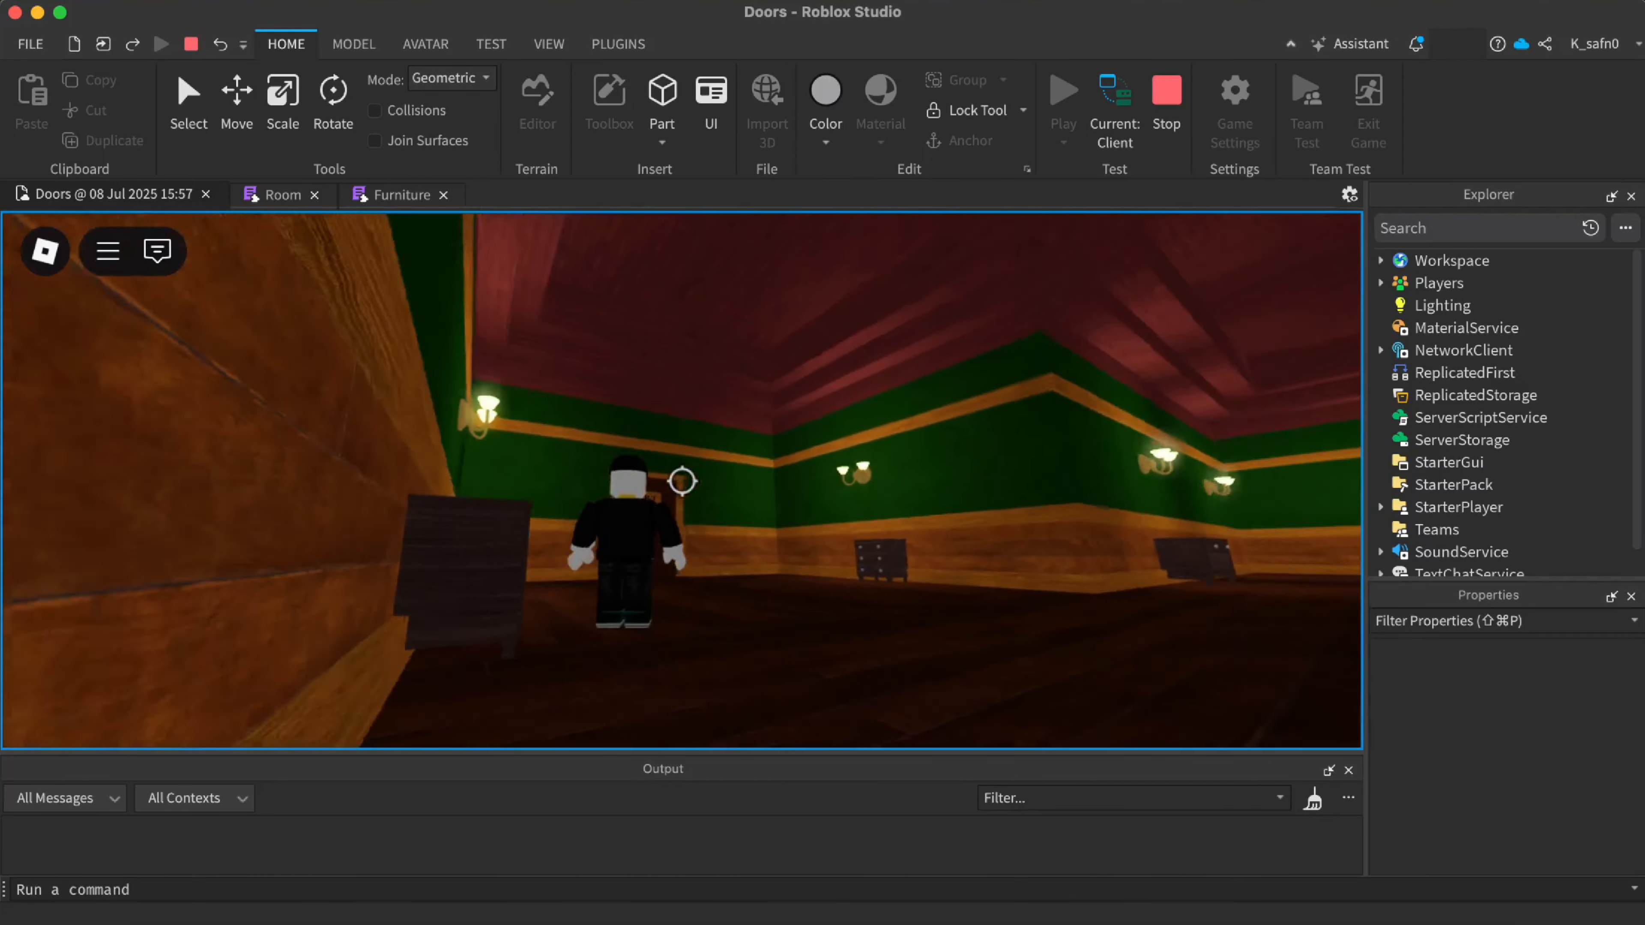
key("w")
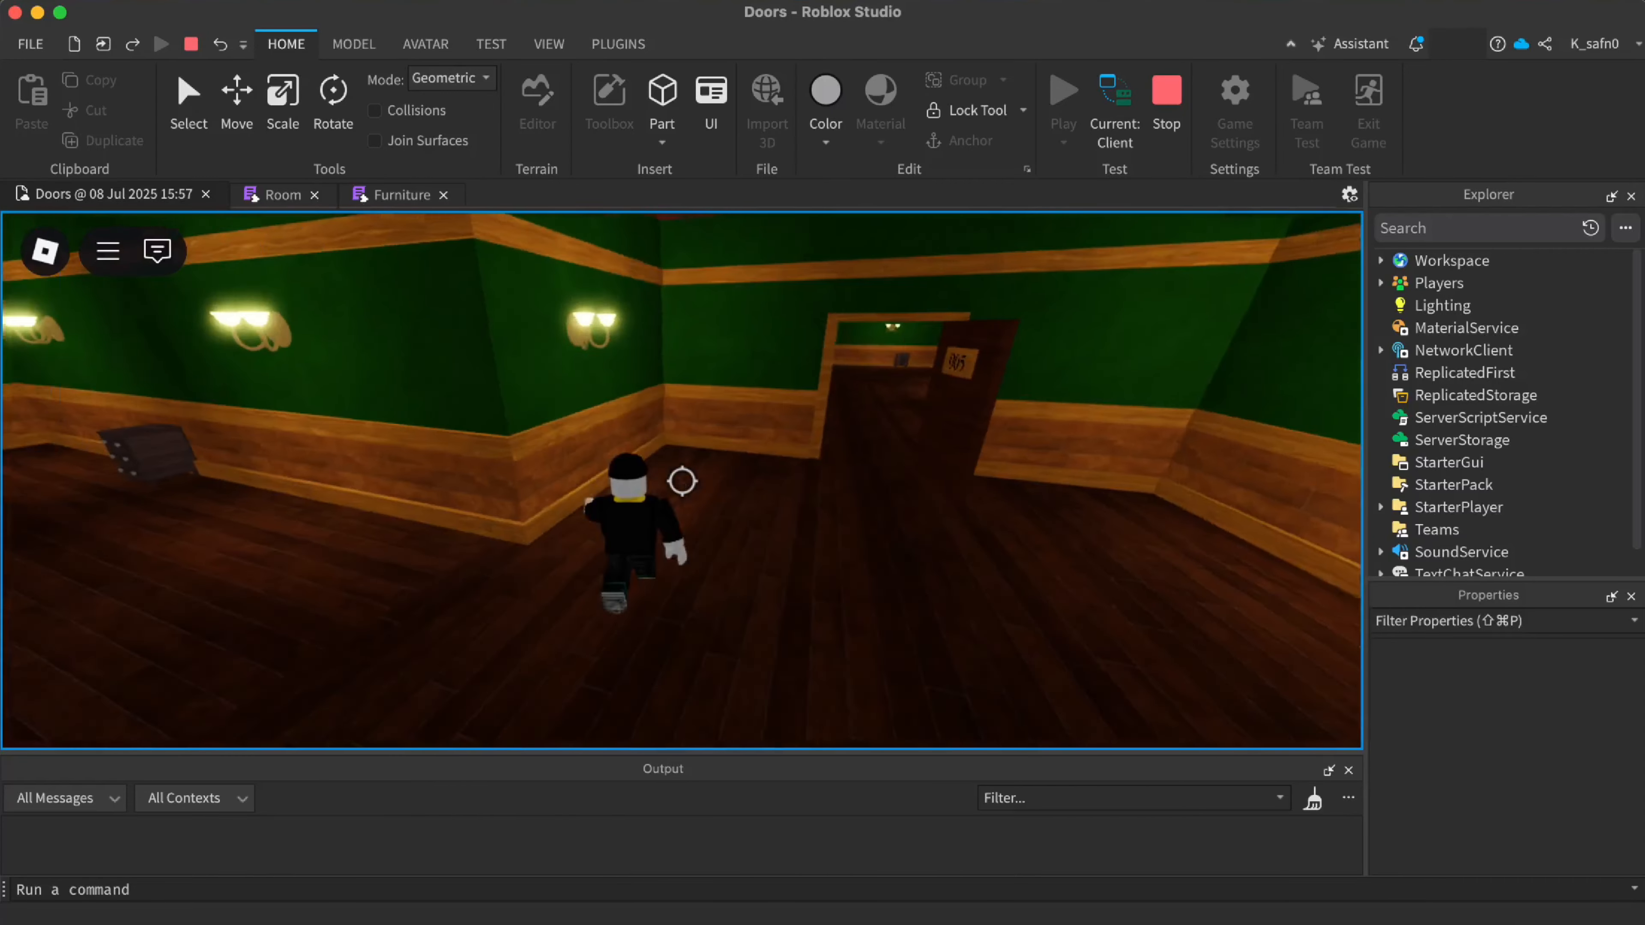
key("w")
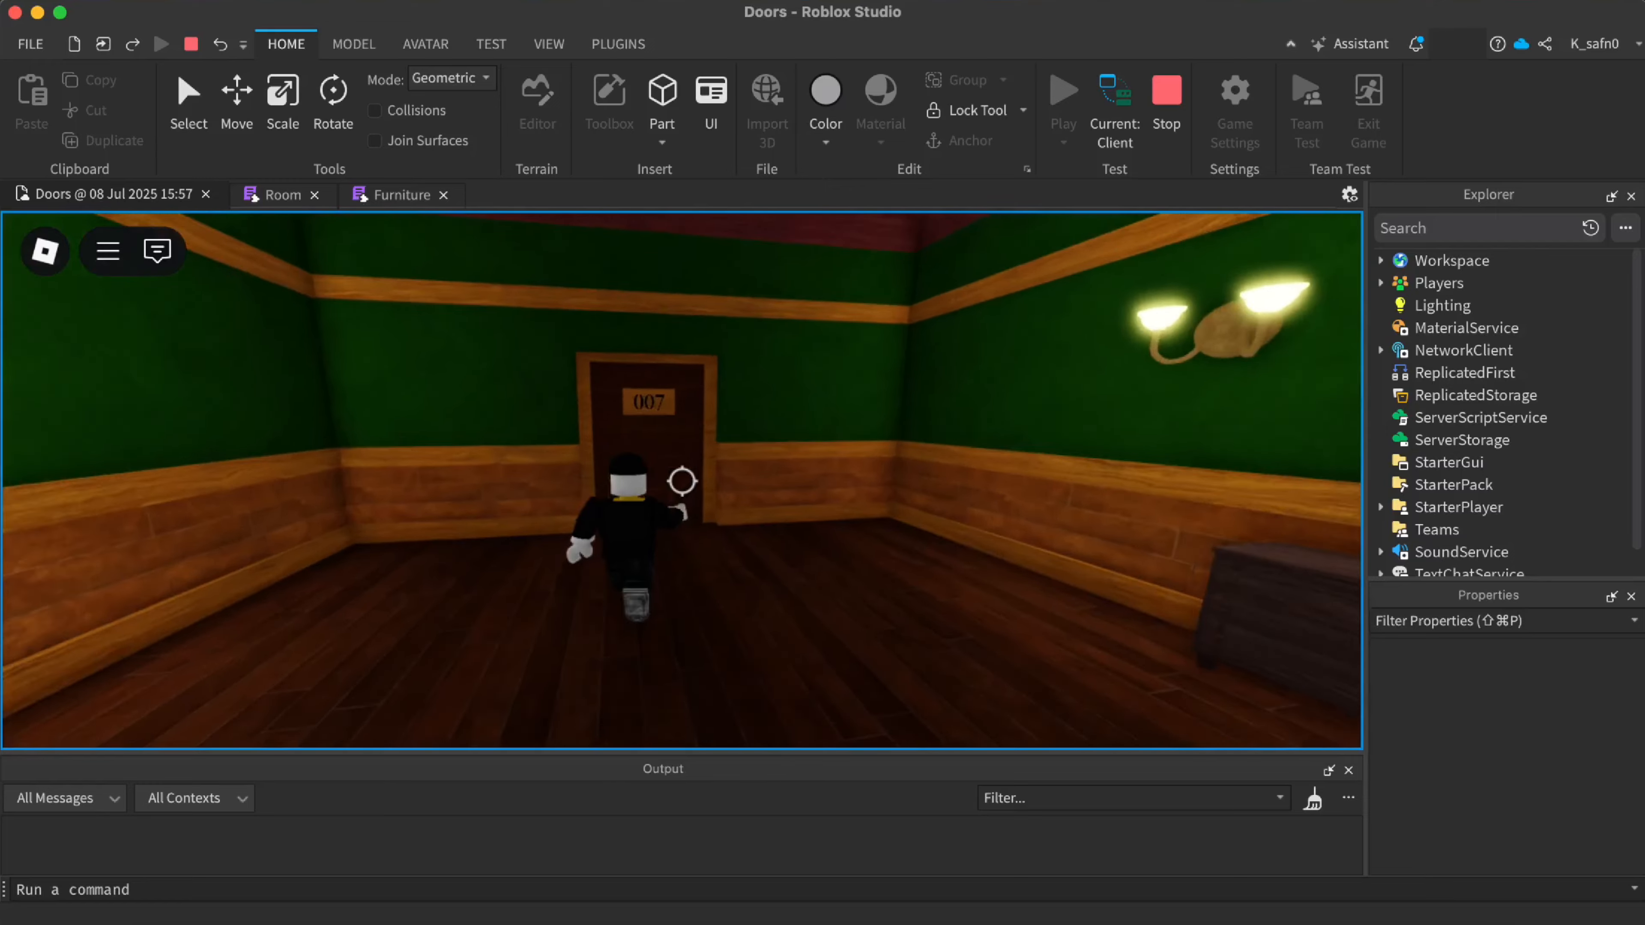
key("w")
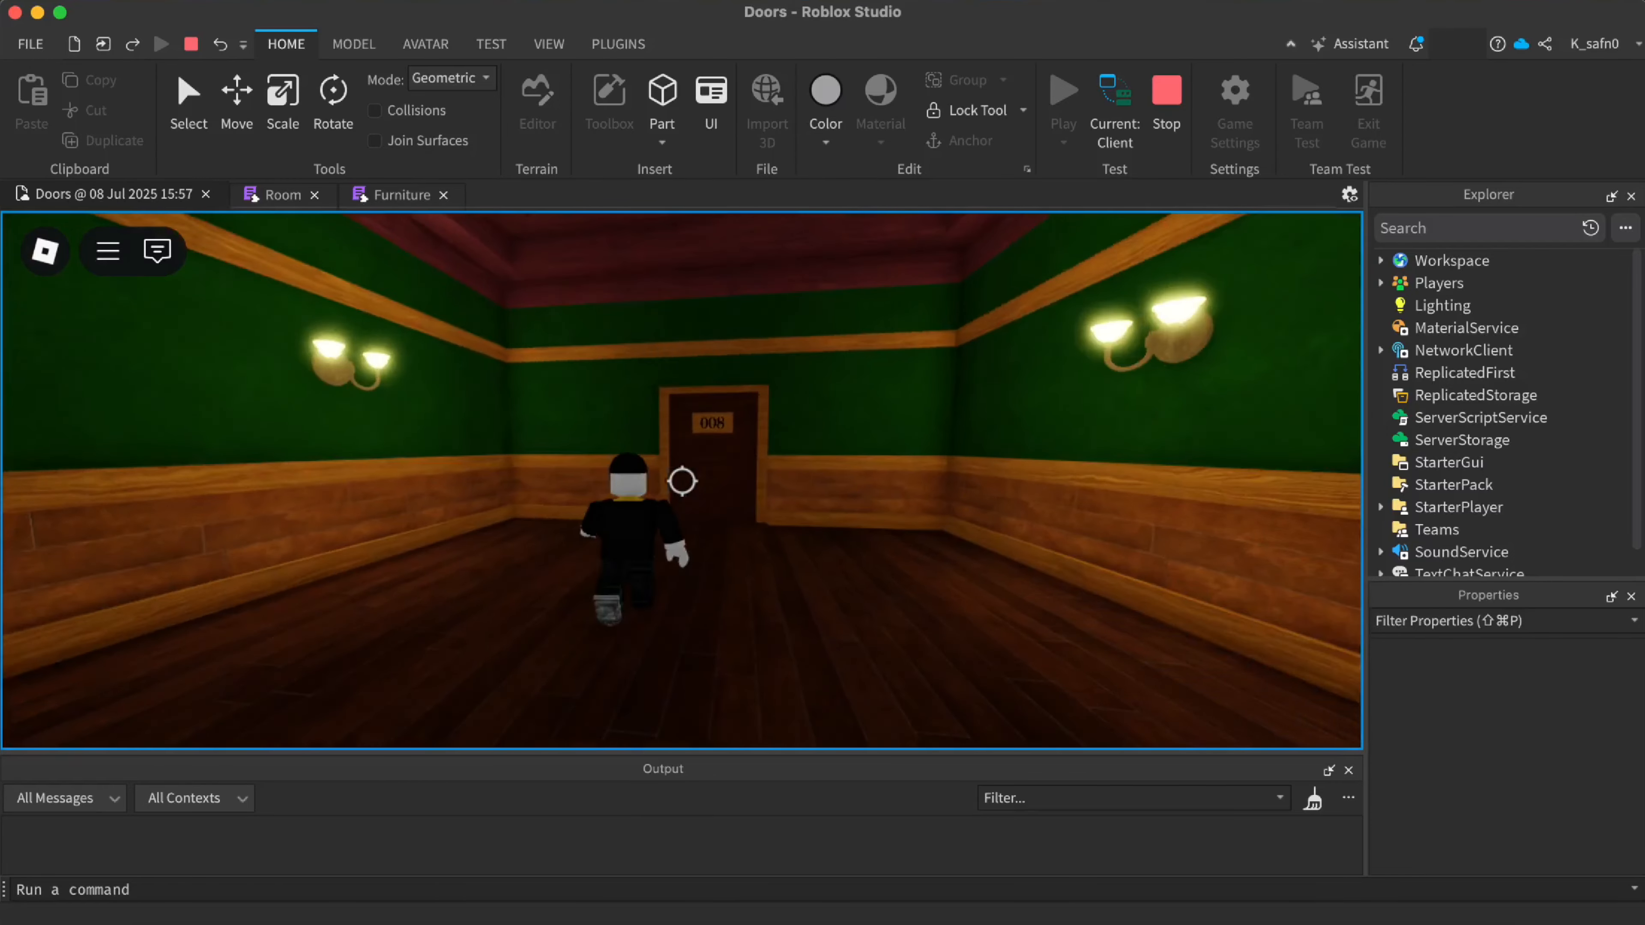
key("w")
key("shift")
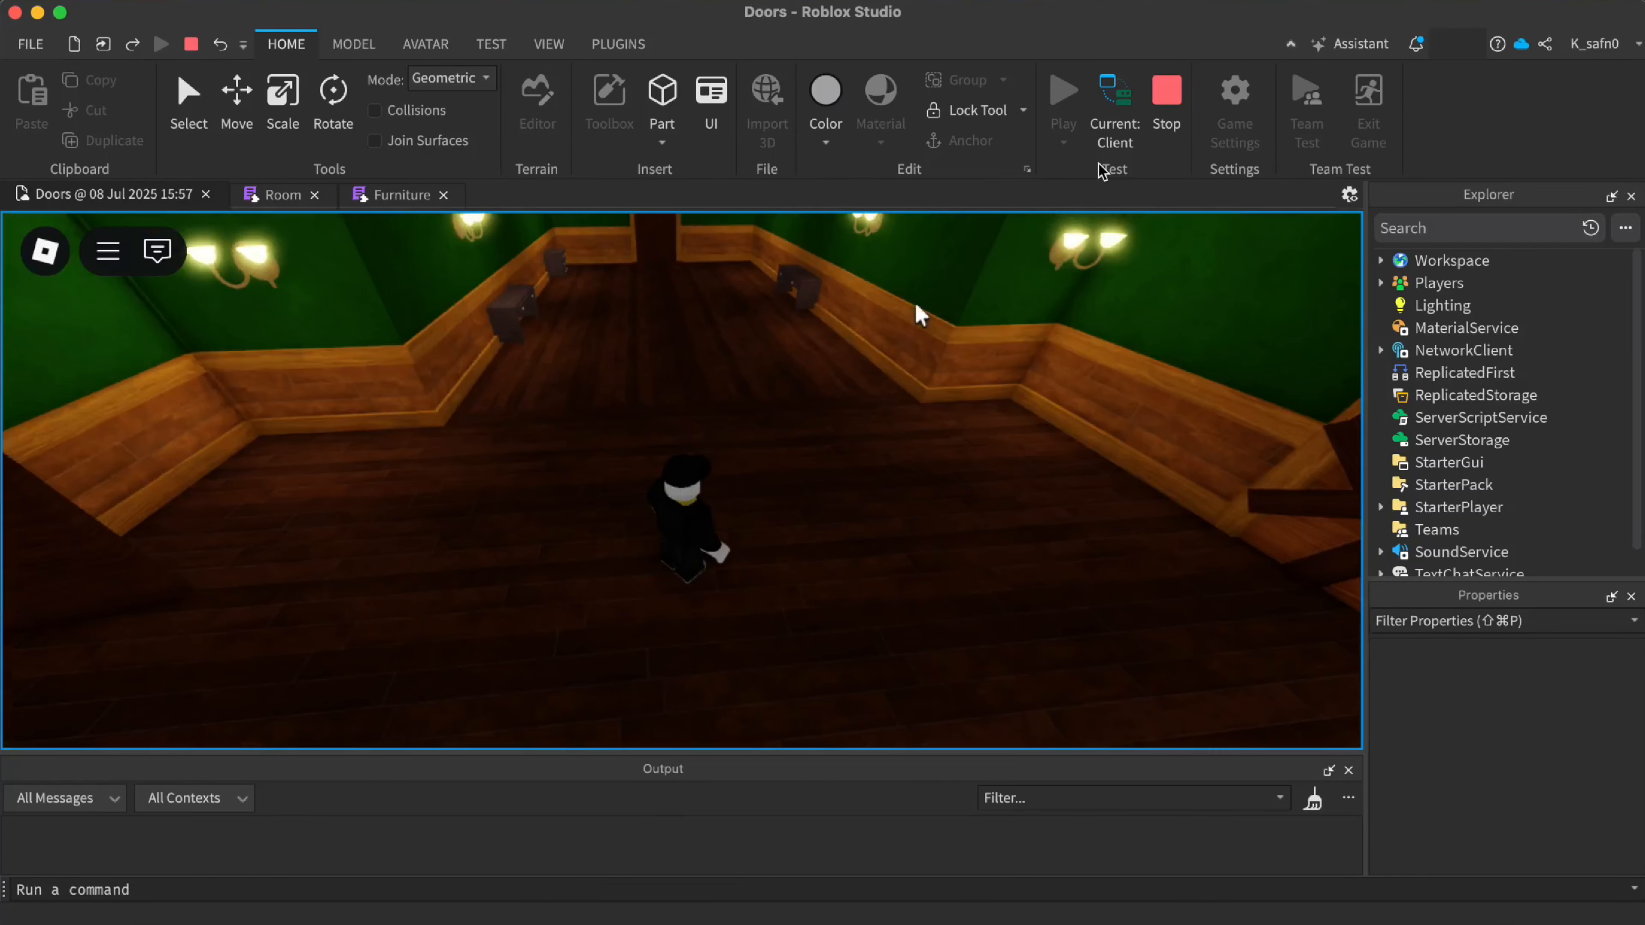
Switch the playtest to the server view, fly through the generated rooms to examine their furniture, and stop the playtest
left_click(1134, 108)
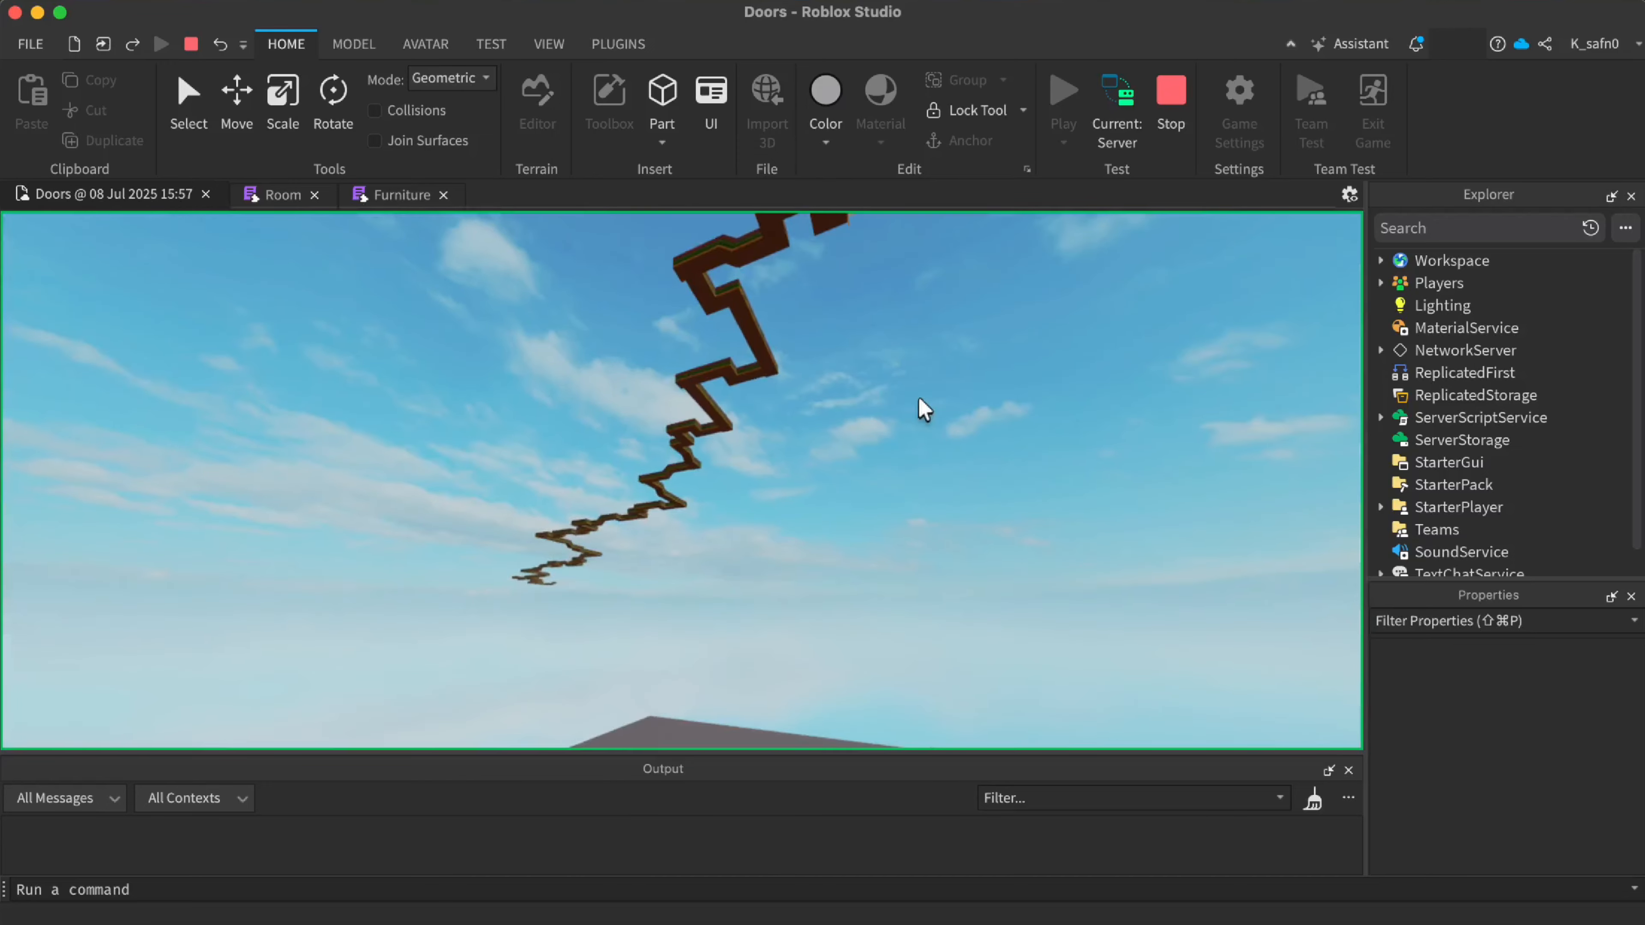
scroll(688, 617, "up", 10)
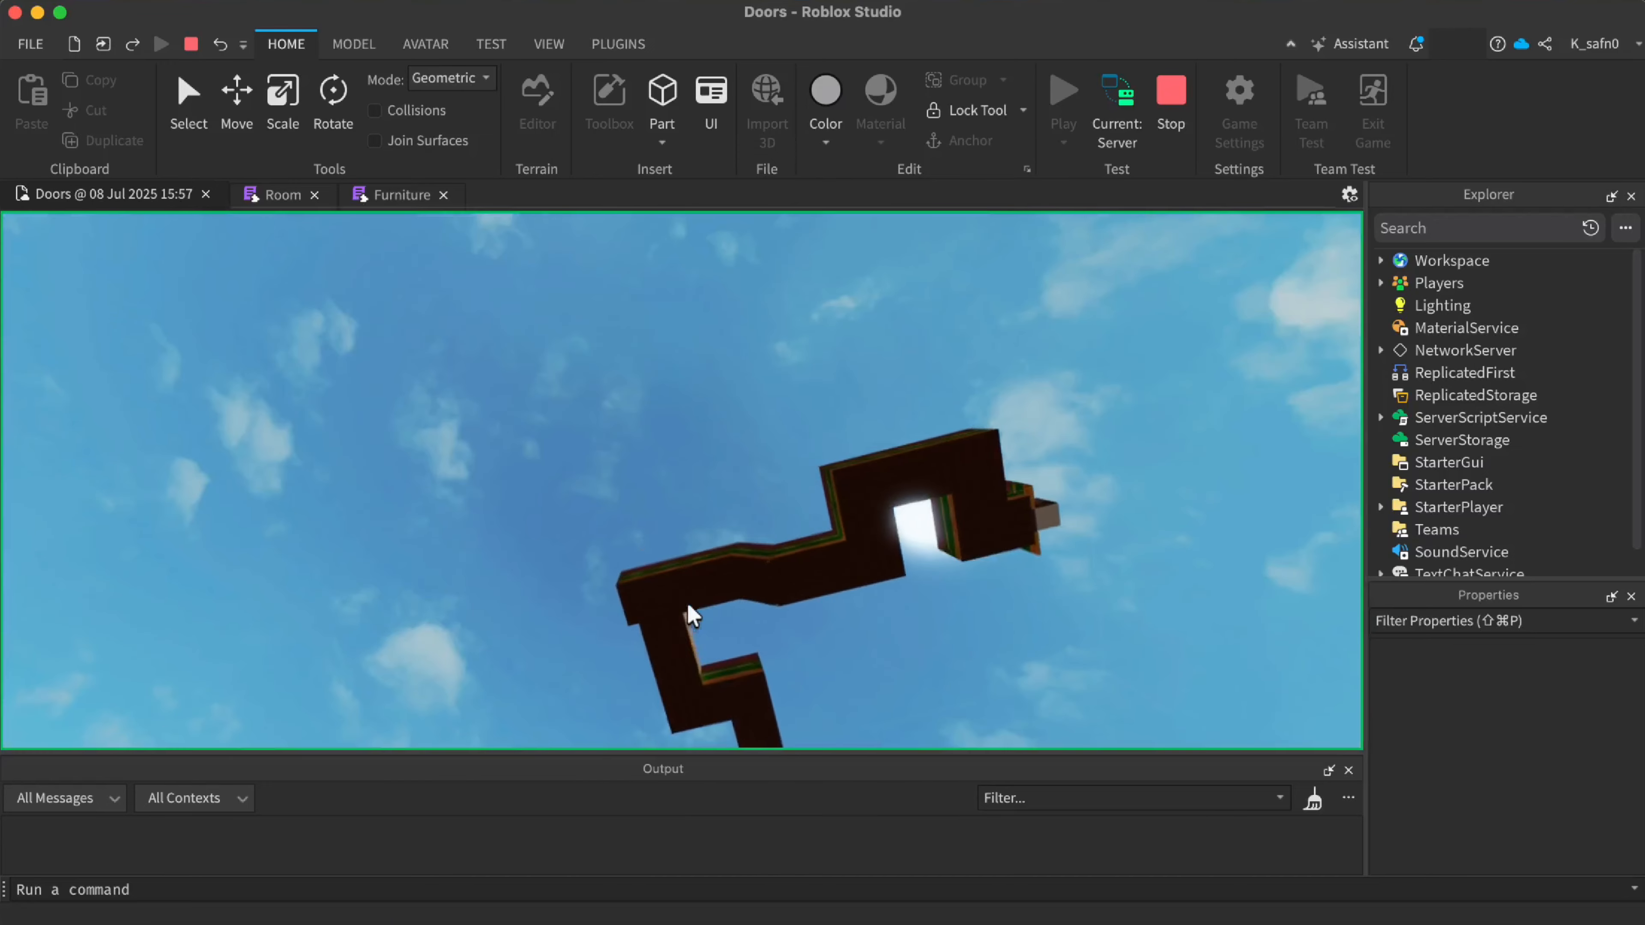
scroll(693, 616, "up", 10)
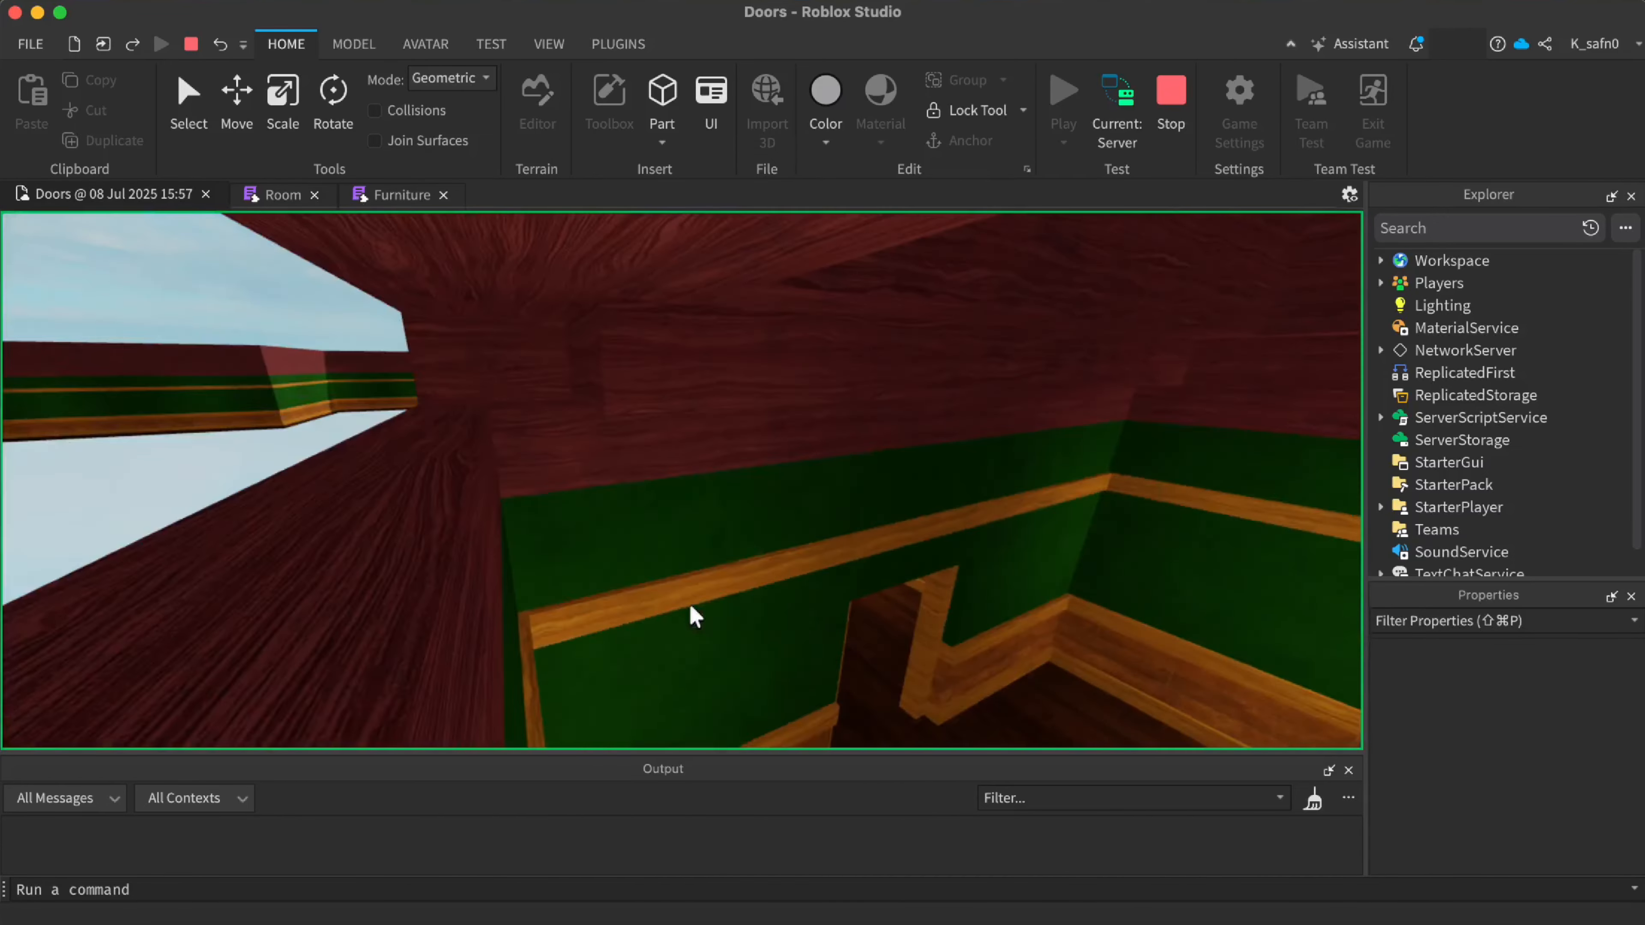
key("w")
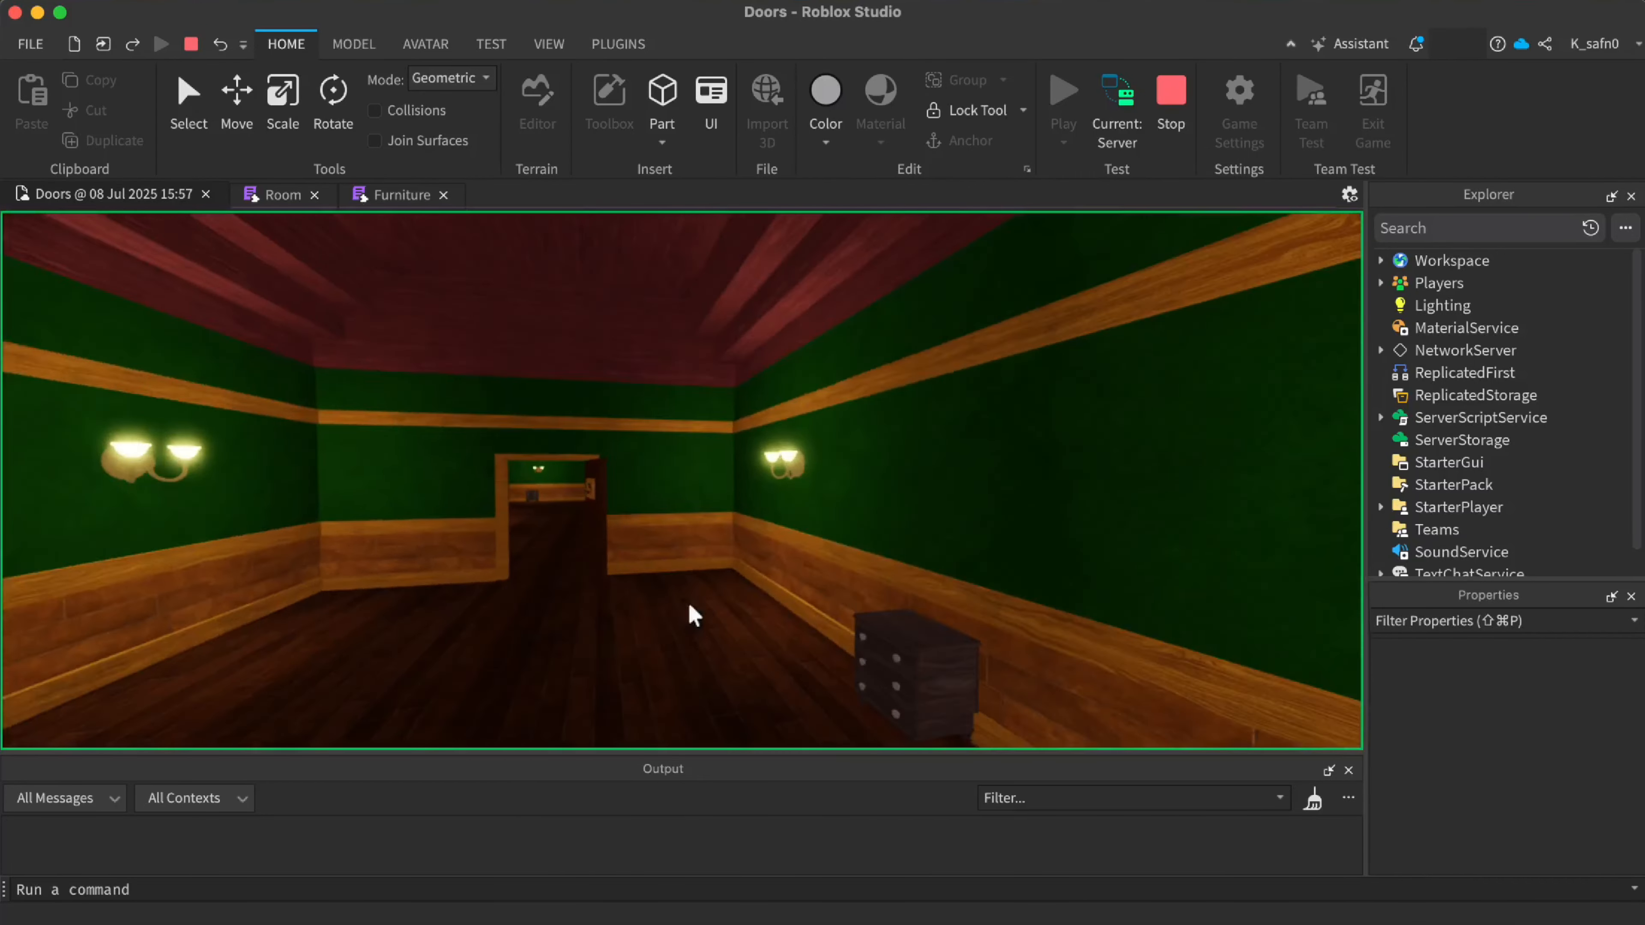
key("w")
mouse_move(690, 605)
right_mouse_down()
mouse_move(707, 603)
mouse_move(690, 606)
right_mouse_up()
key("w")
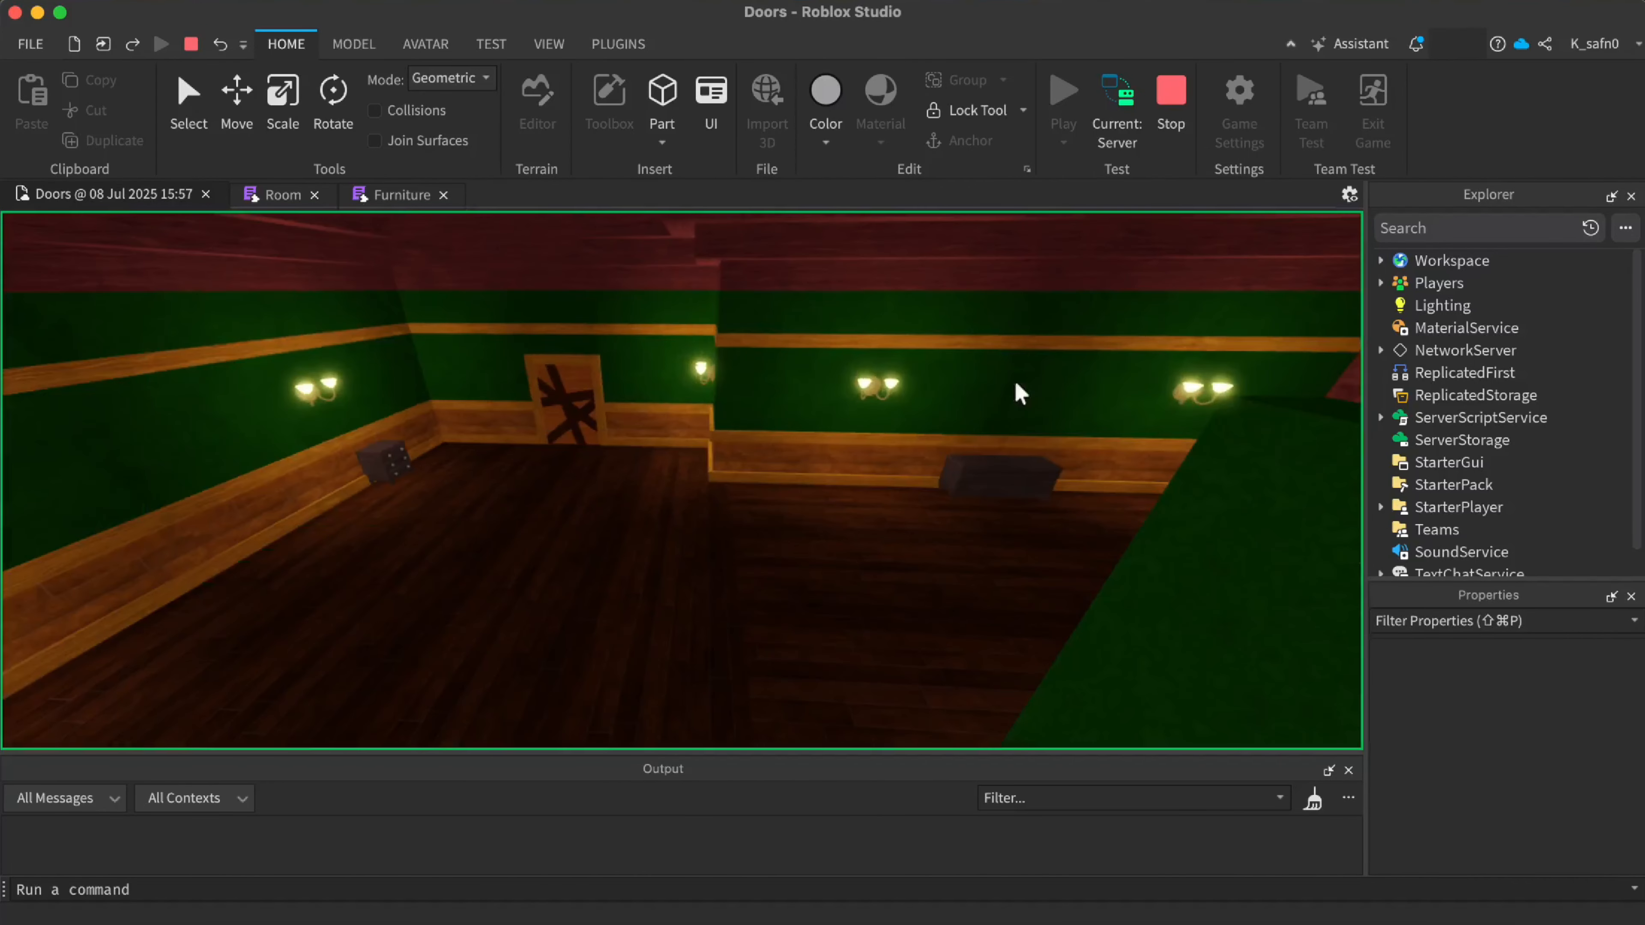
left_click(1172, 123)
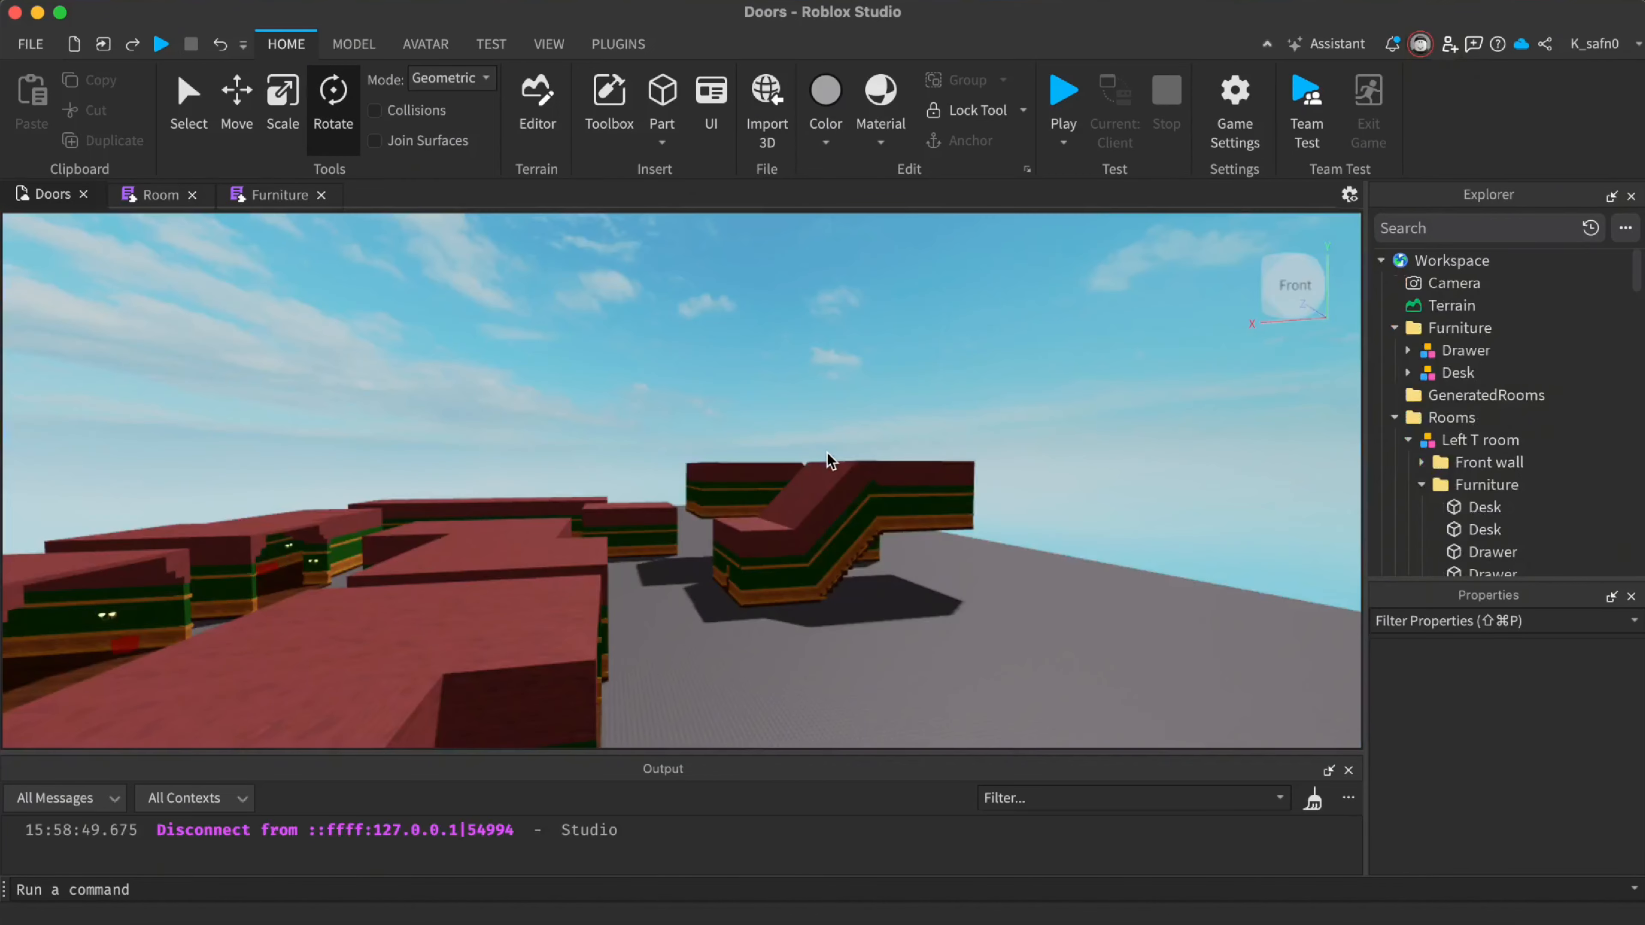
Rotate the first red Desk placeholder along the wall of the Long room to correct its facing
key("w")
right_click_drag(830, 455, 831, 455)
left_click(665, 521)
left_click_drag(622, 471, 623, 471)
right_click_drag(689, 450, 689, 450)
key("w")
left_click(736, 412)
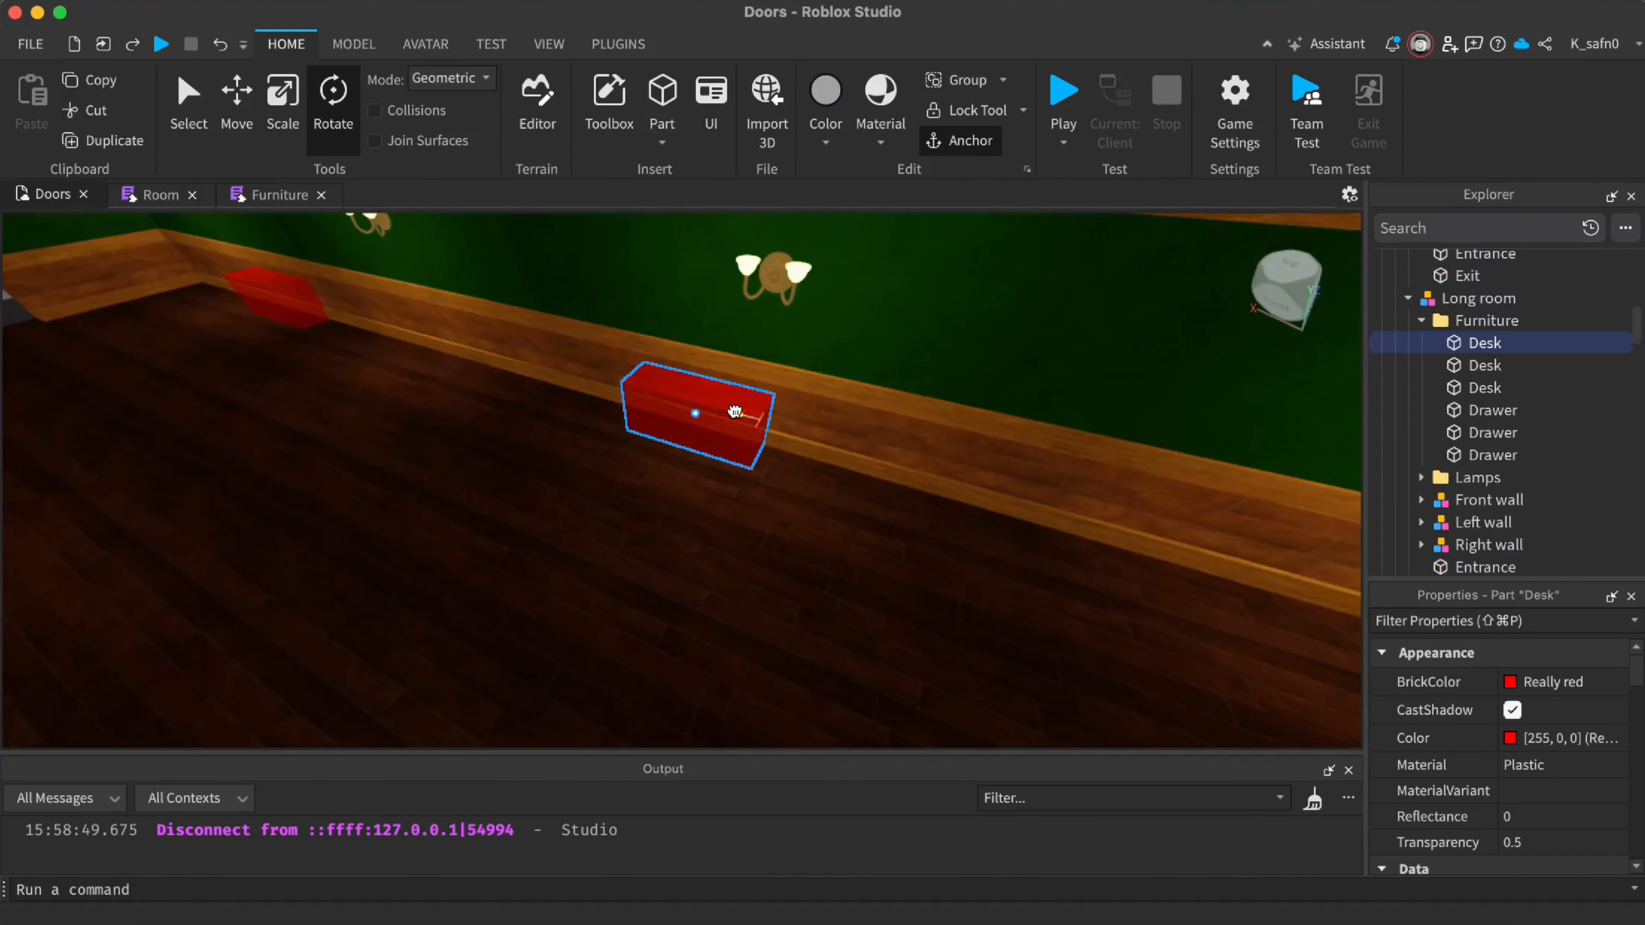
Rotate the second Desk placeholder in the Long room near the wall's corner, and clear the selection
right_click_drag(605, 346, 775, 385)
left_click(774, 386)
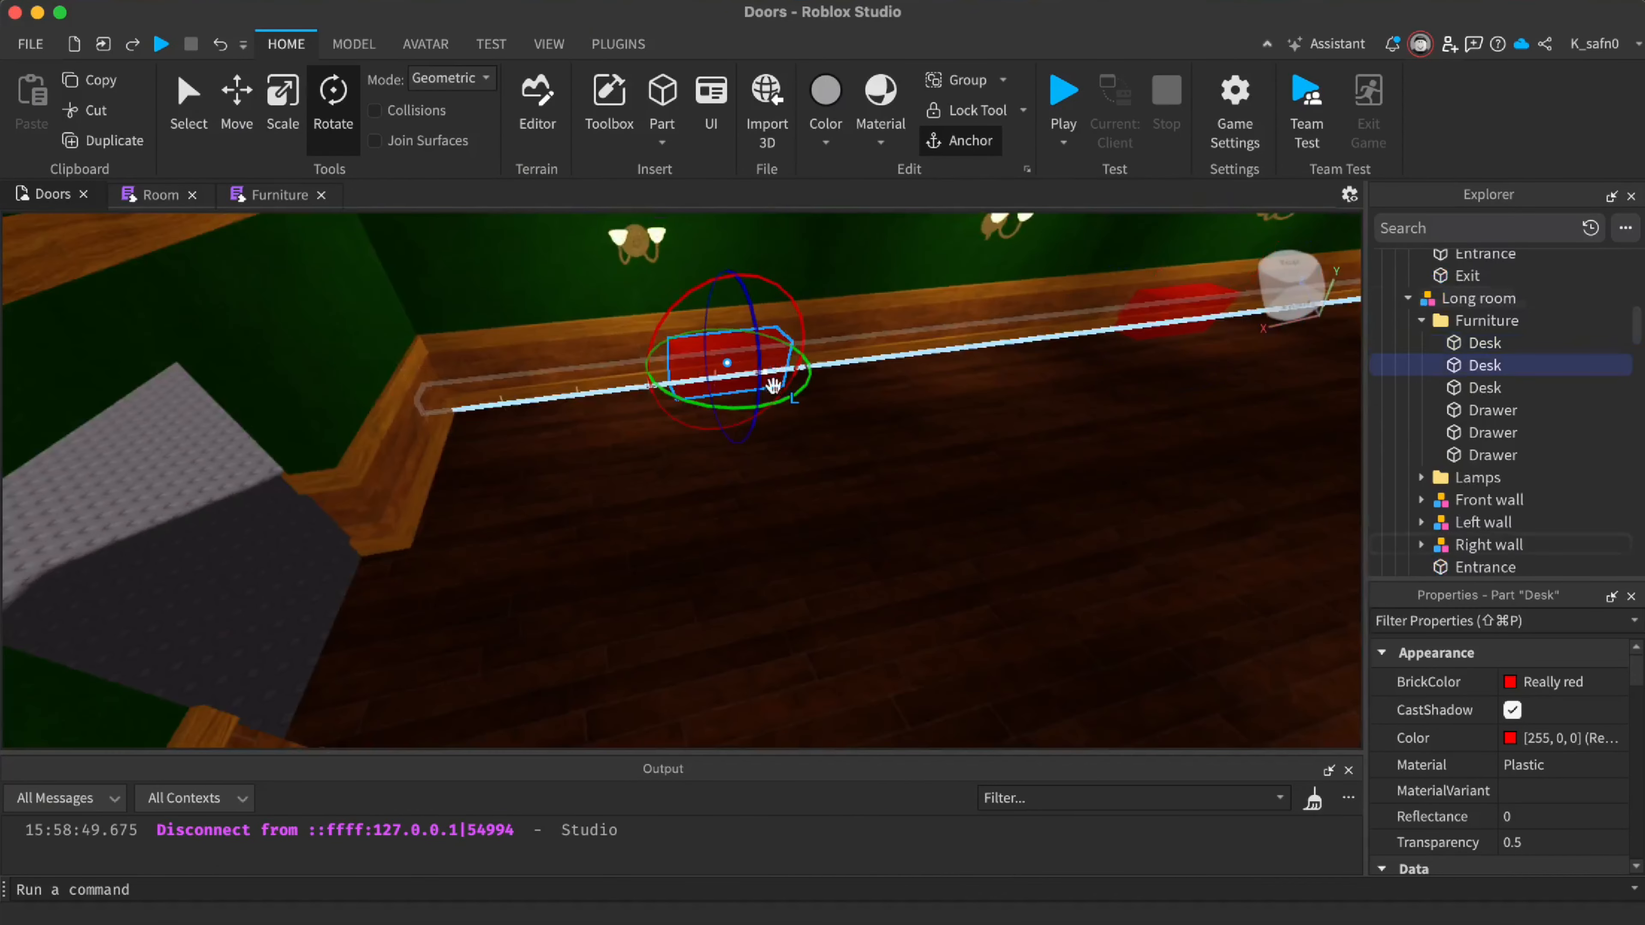
left_click_drag(675, 293, 675, 293)
key("s")
right_click_drag(687, 301, 687, 302)
left_click(793, 356)
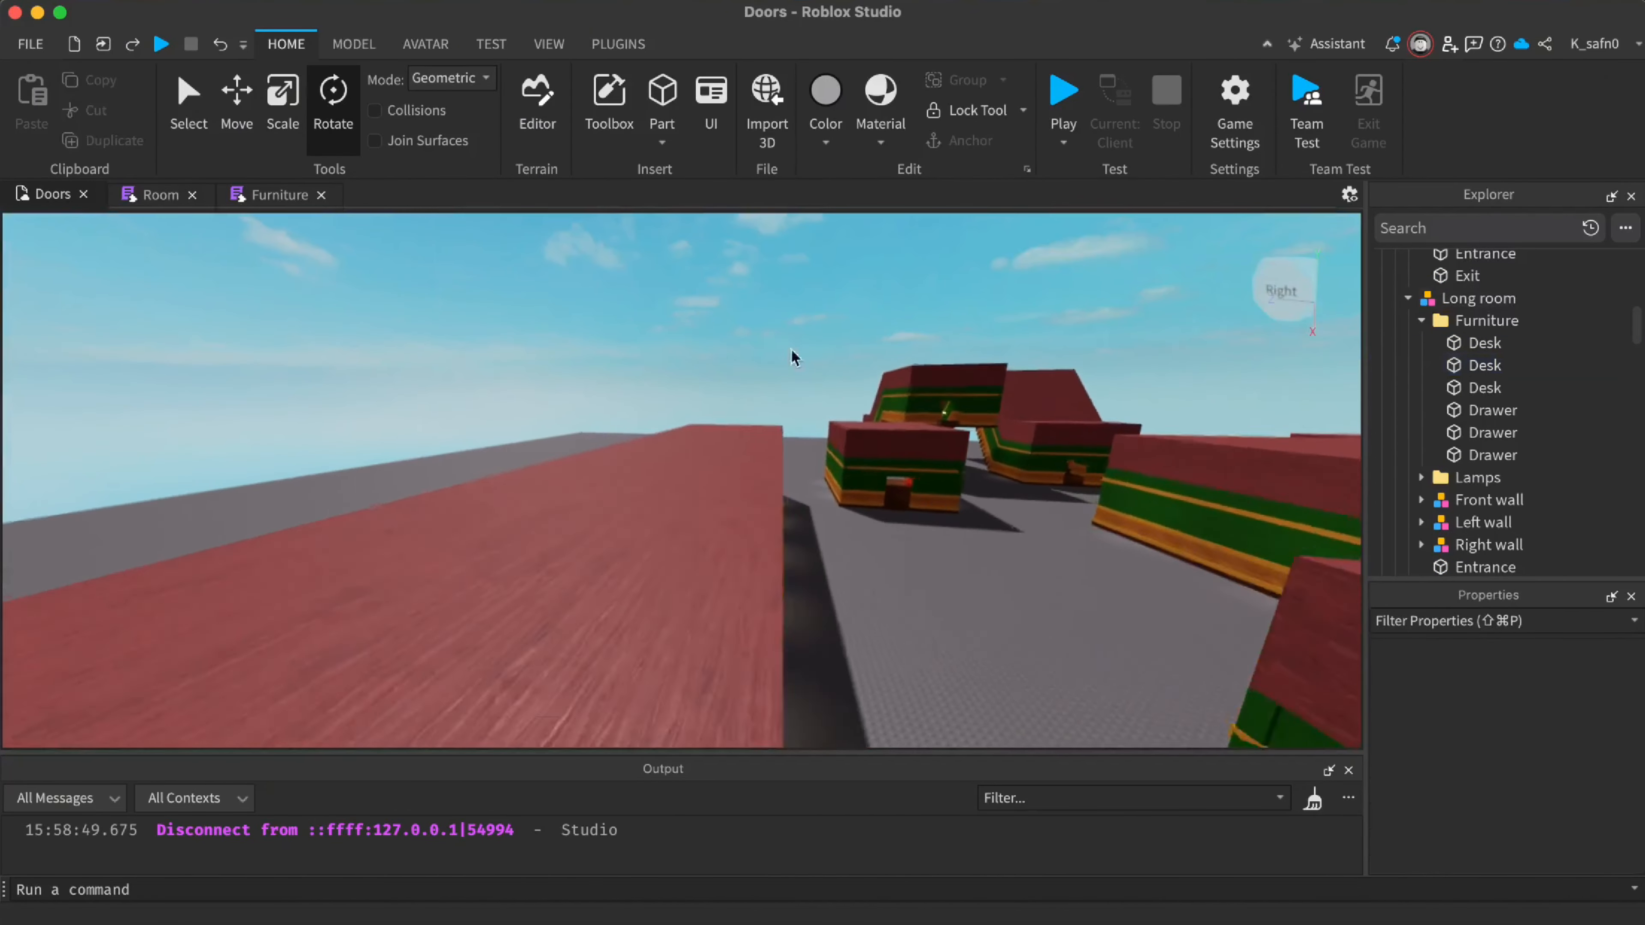
right_click_drag(786, 529, 796, 524)
key("w")
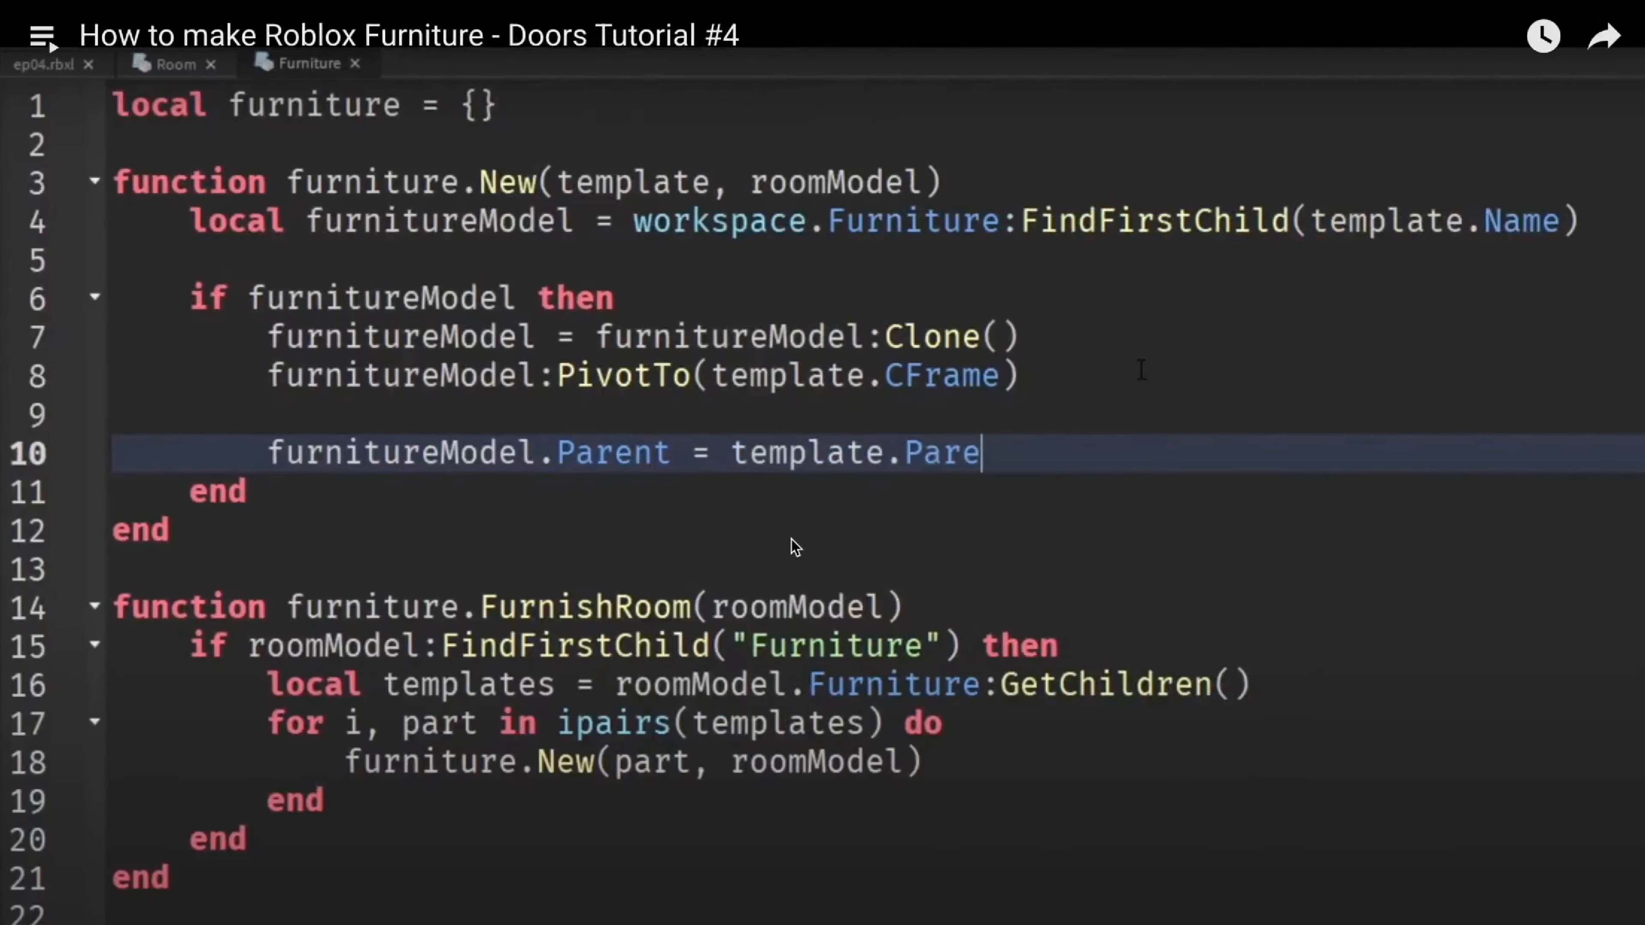
Skip ahead in the Doors furniture tutorial video and watch how the desk's drawers are grouped into a Drawers folder
key("Right")
key("Right")
key("Left")
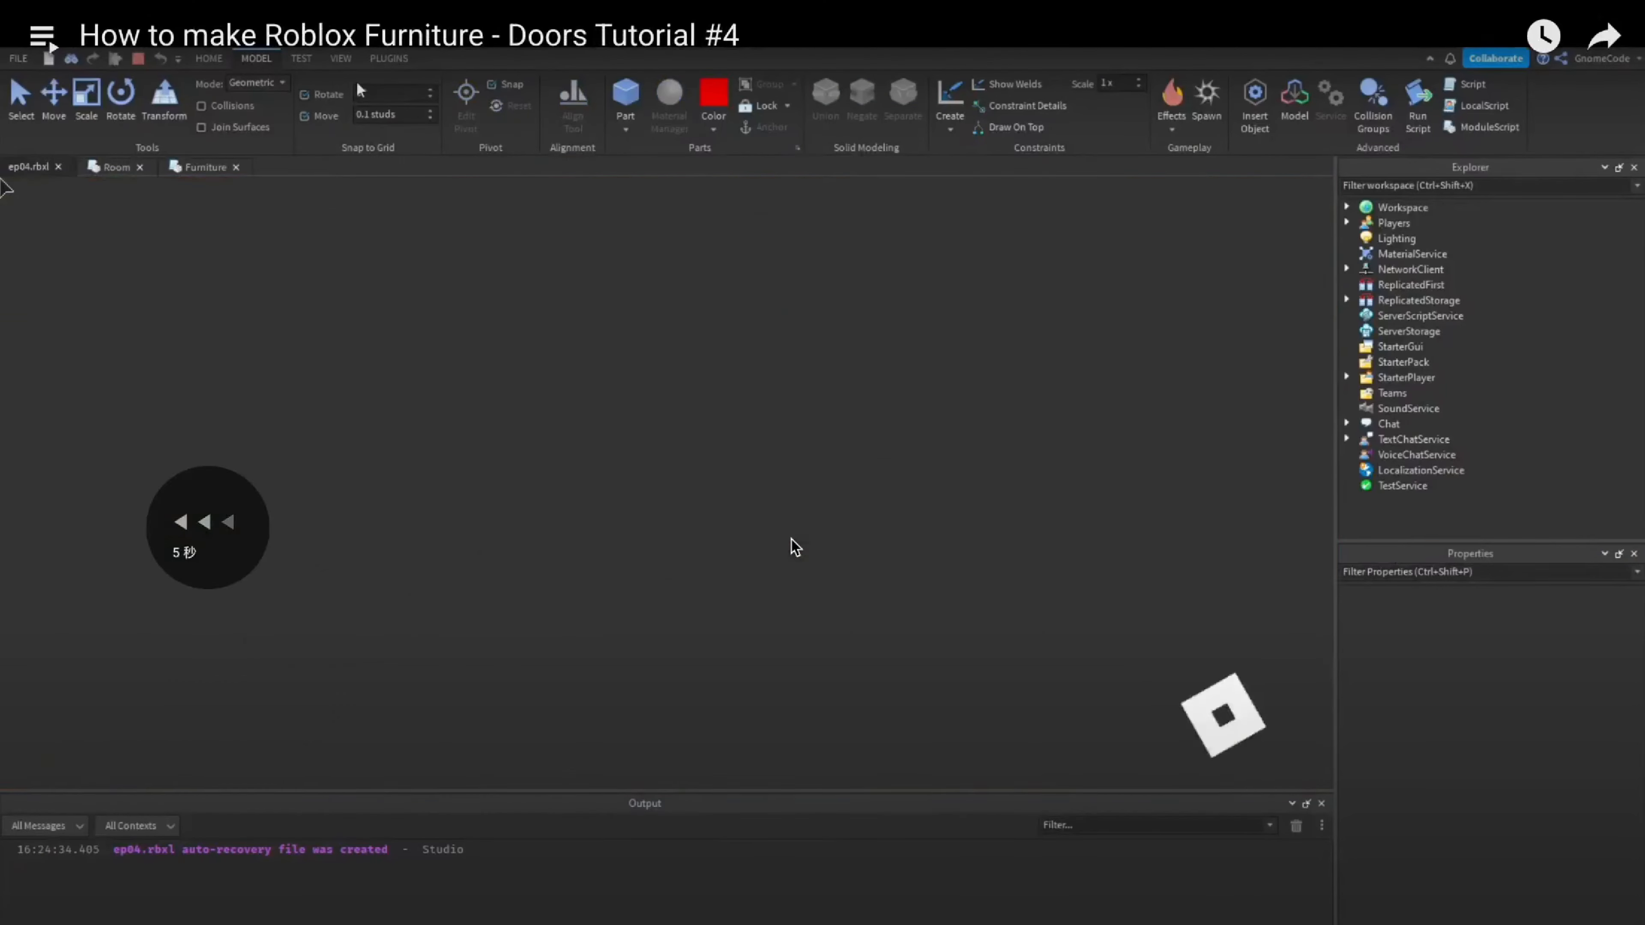
key("Right")
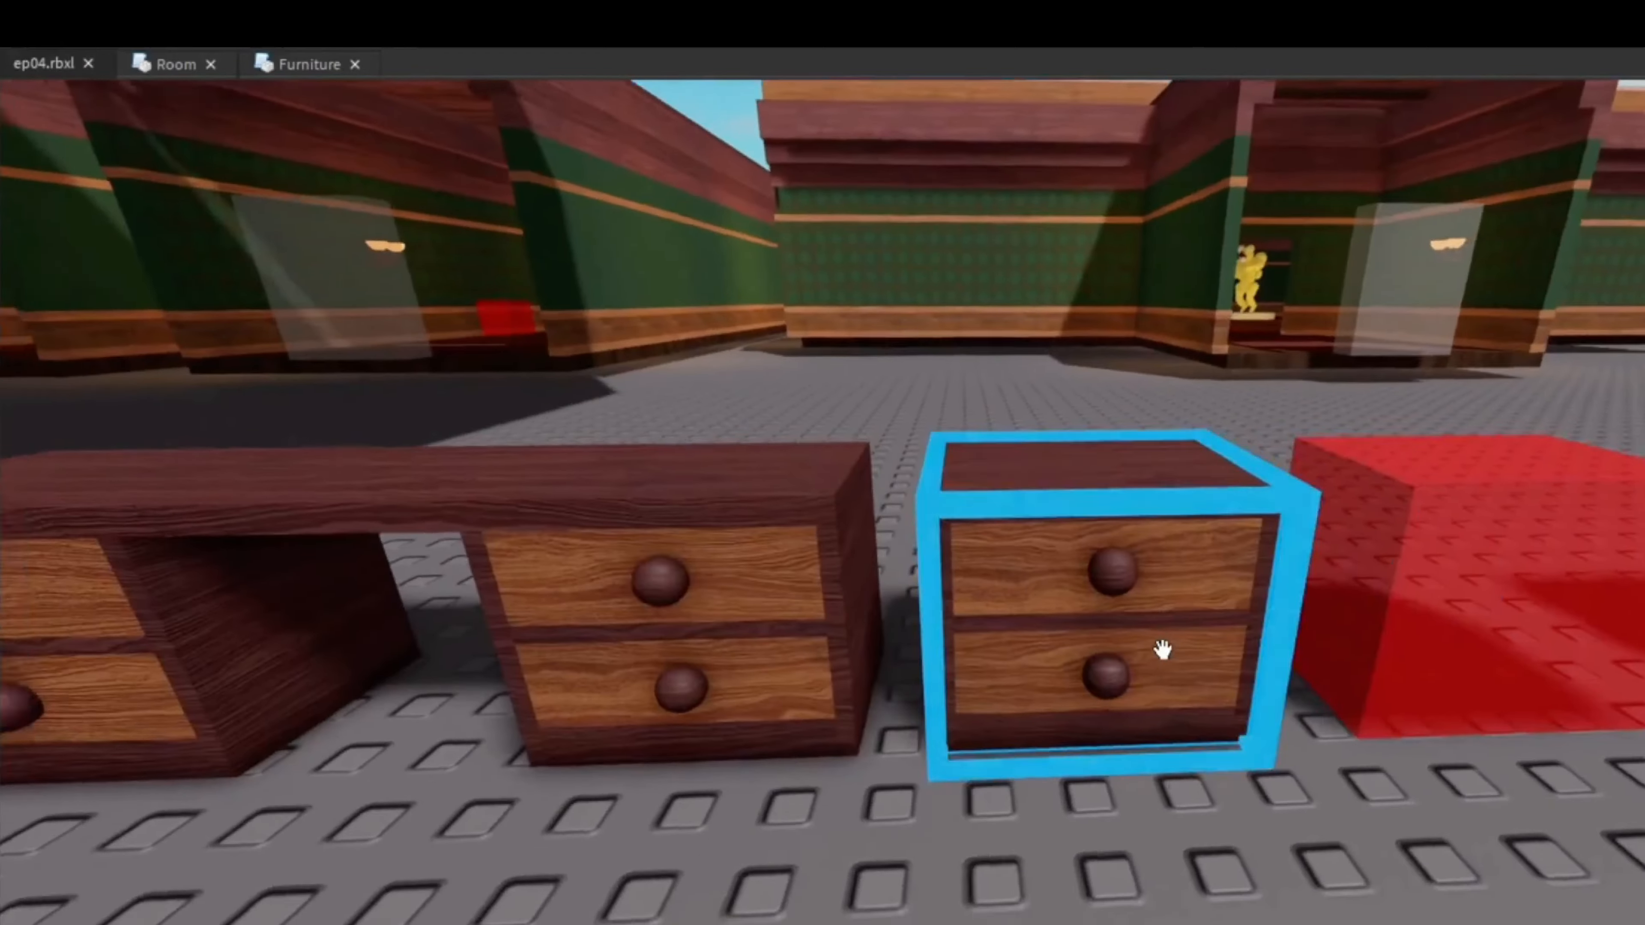
right_click_drag(1162, 650, 1080, 537)
key("a")
key("d")
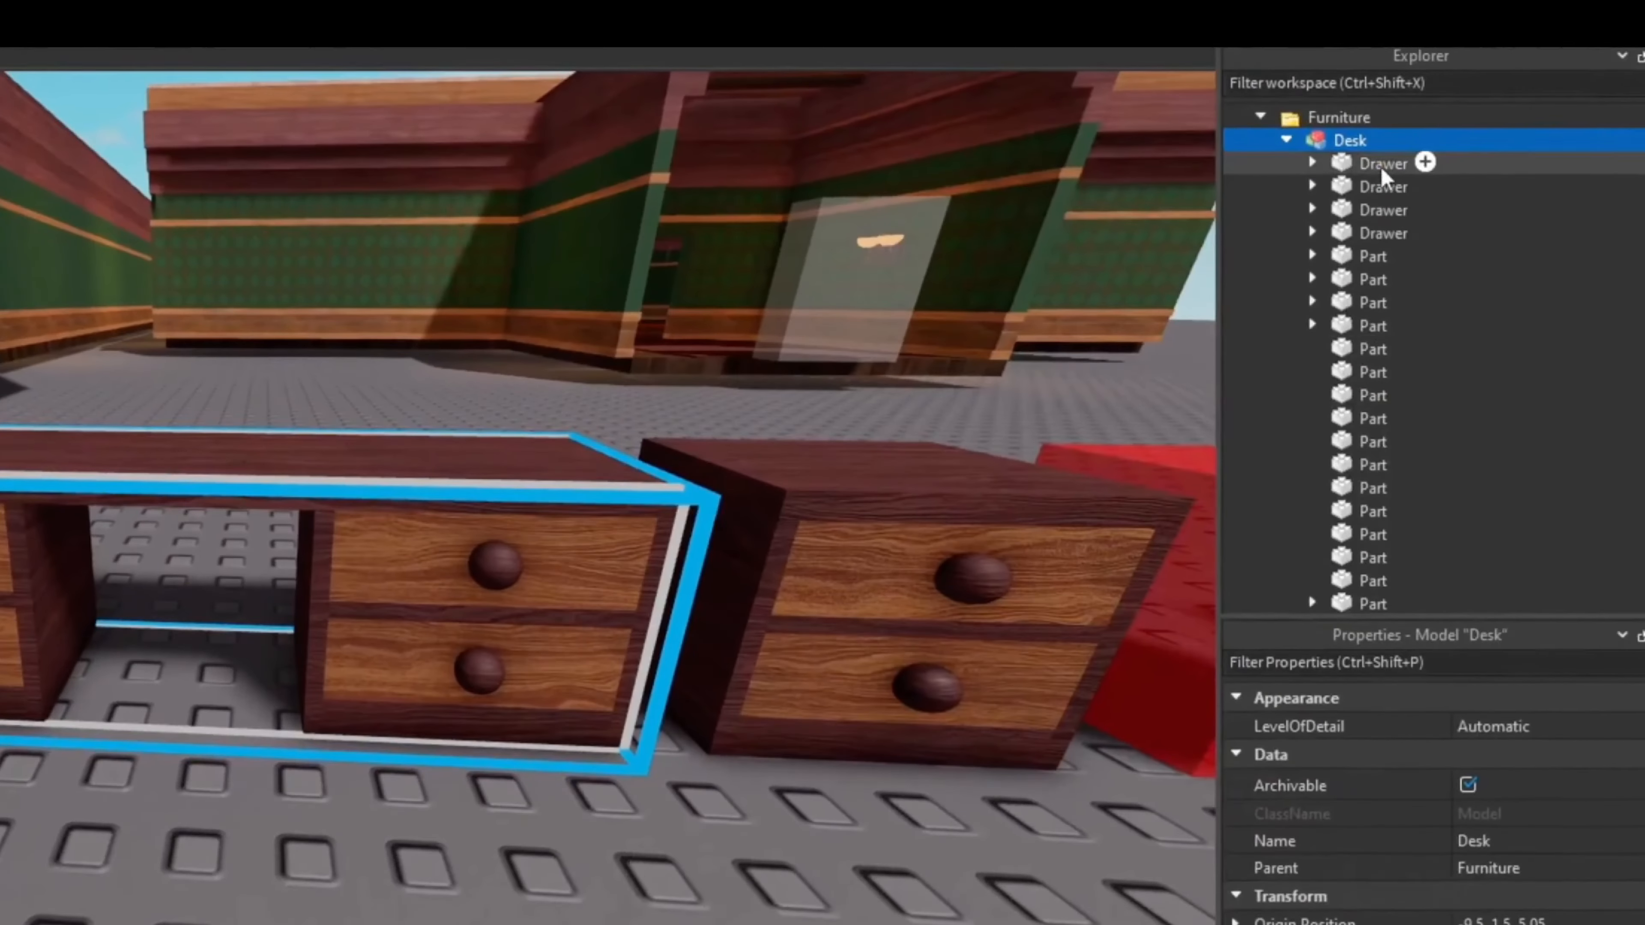
left_click(1406, 163)
left_click(1386, 187, "ctrl")
left_click(1484, 785)
type("Drawers")
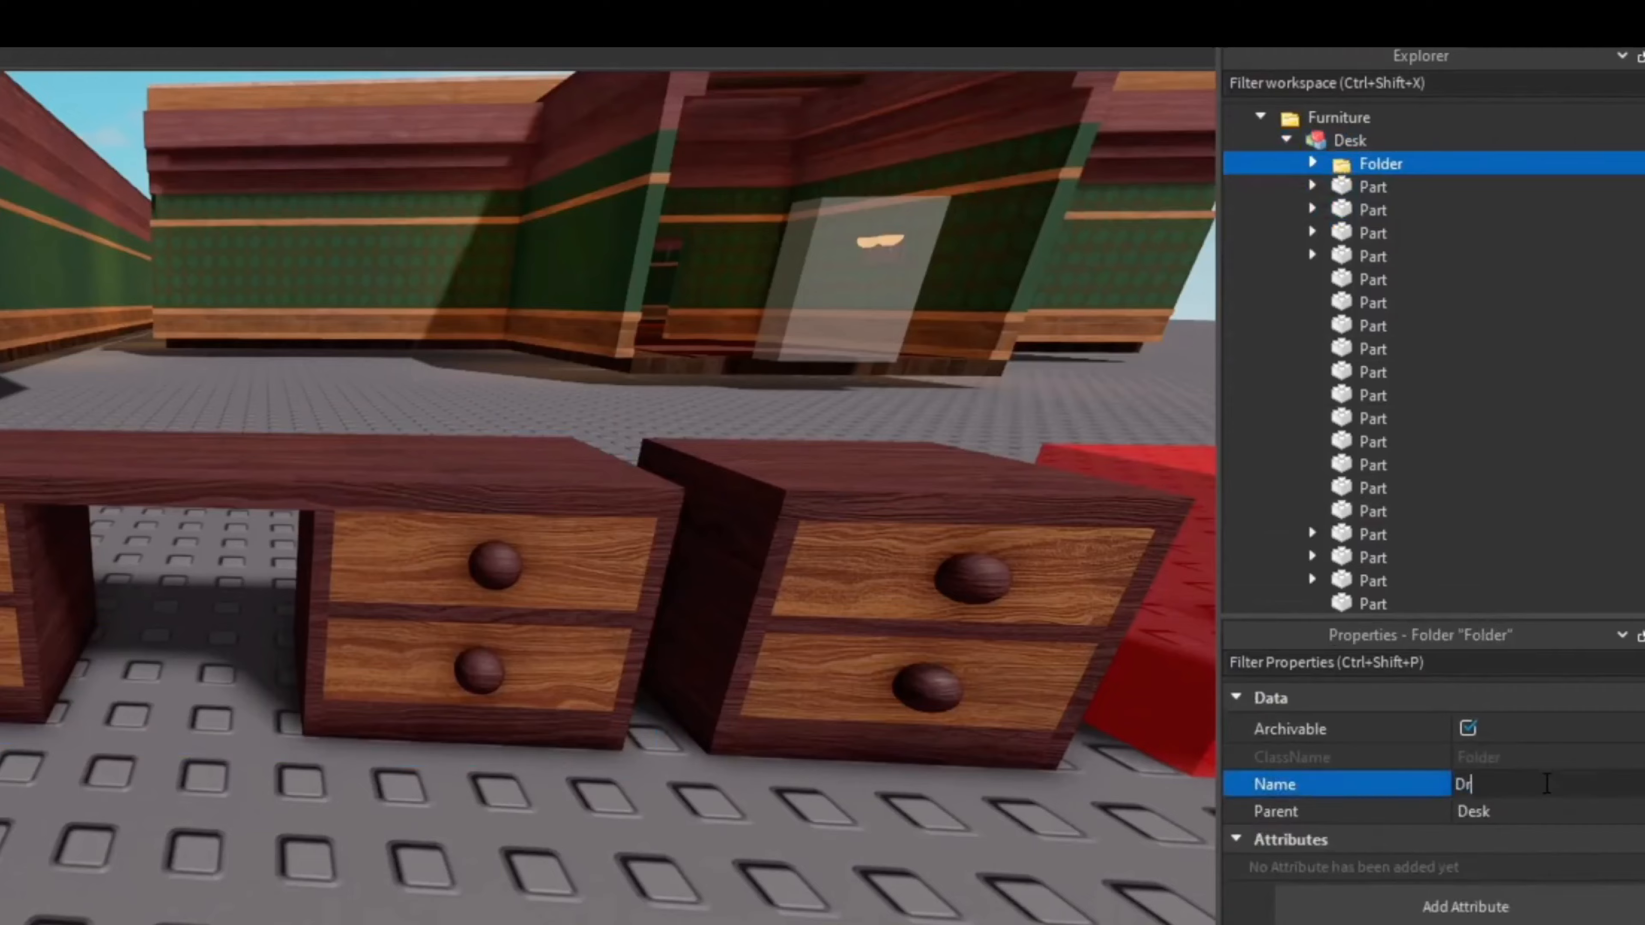
key("Return")
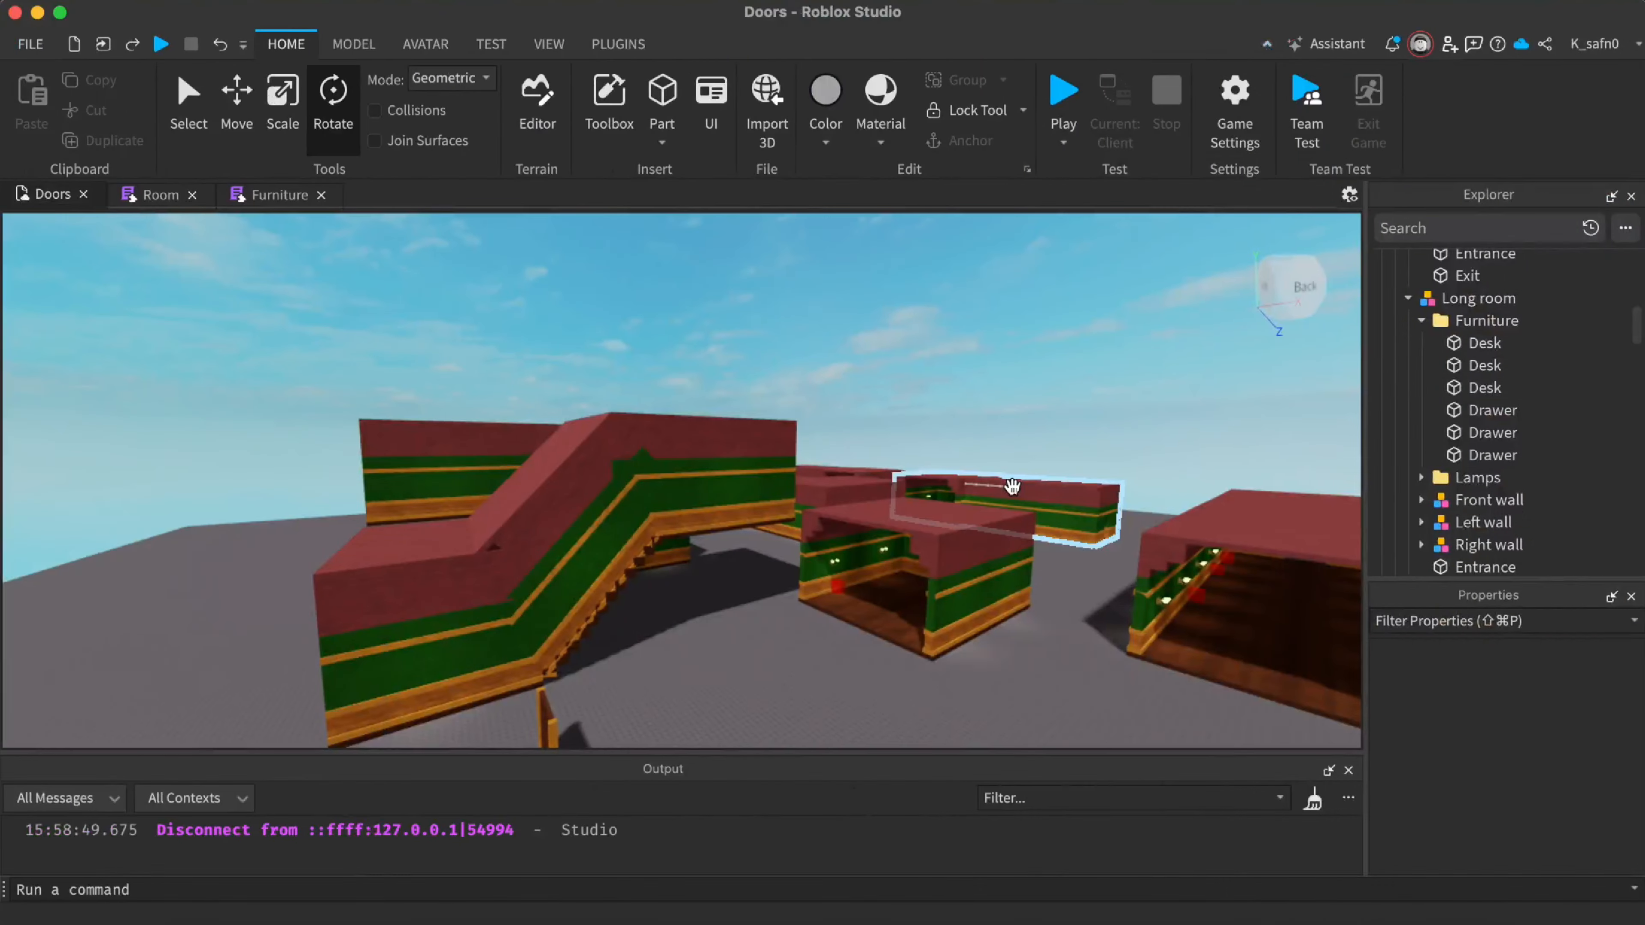
Back in Roblox Studio, rename the DrawerContainer model inside the Desk furniture template as Drawer
right_click_drag(1006, 482, 944, 338)
left_click(936, 331)
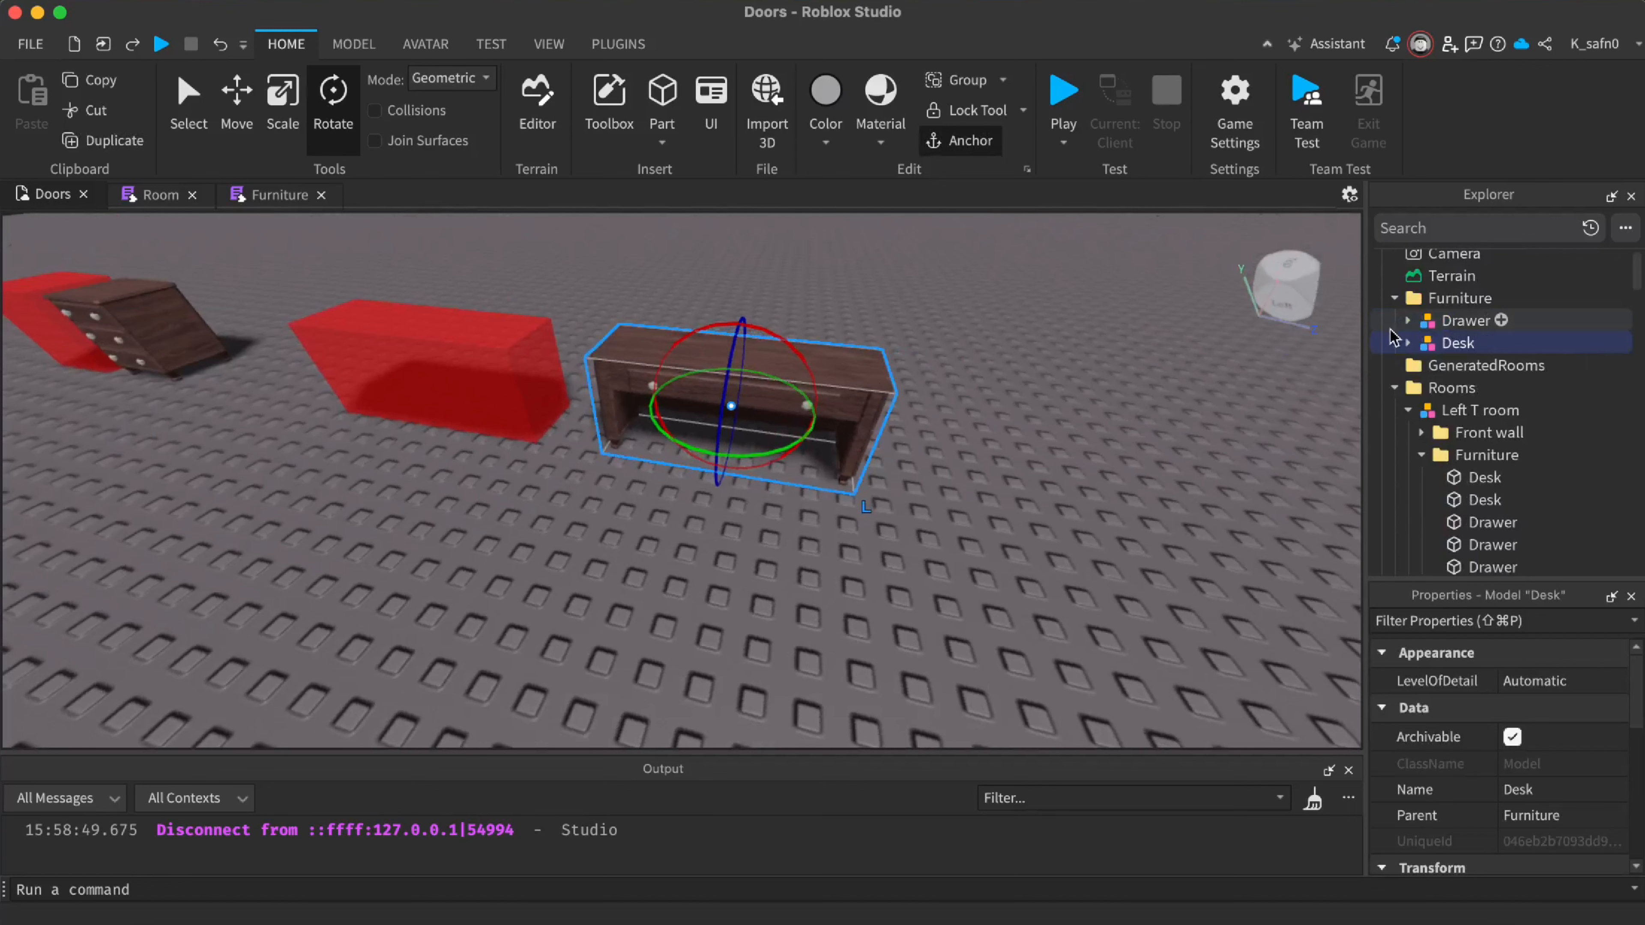
left_click(1409, 343)
left_click(1510, 410)
key("f")
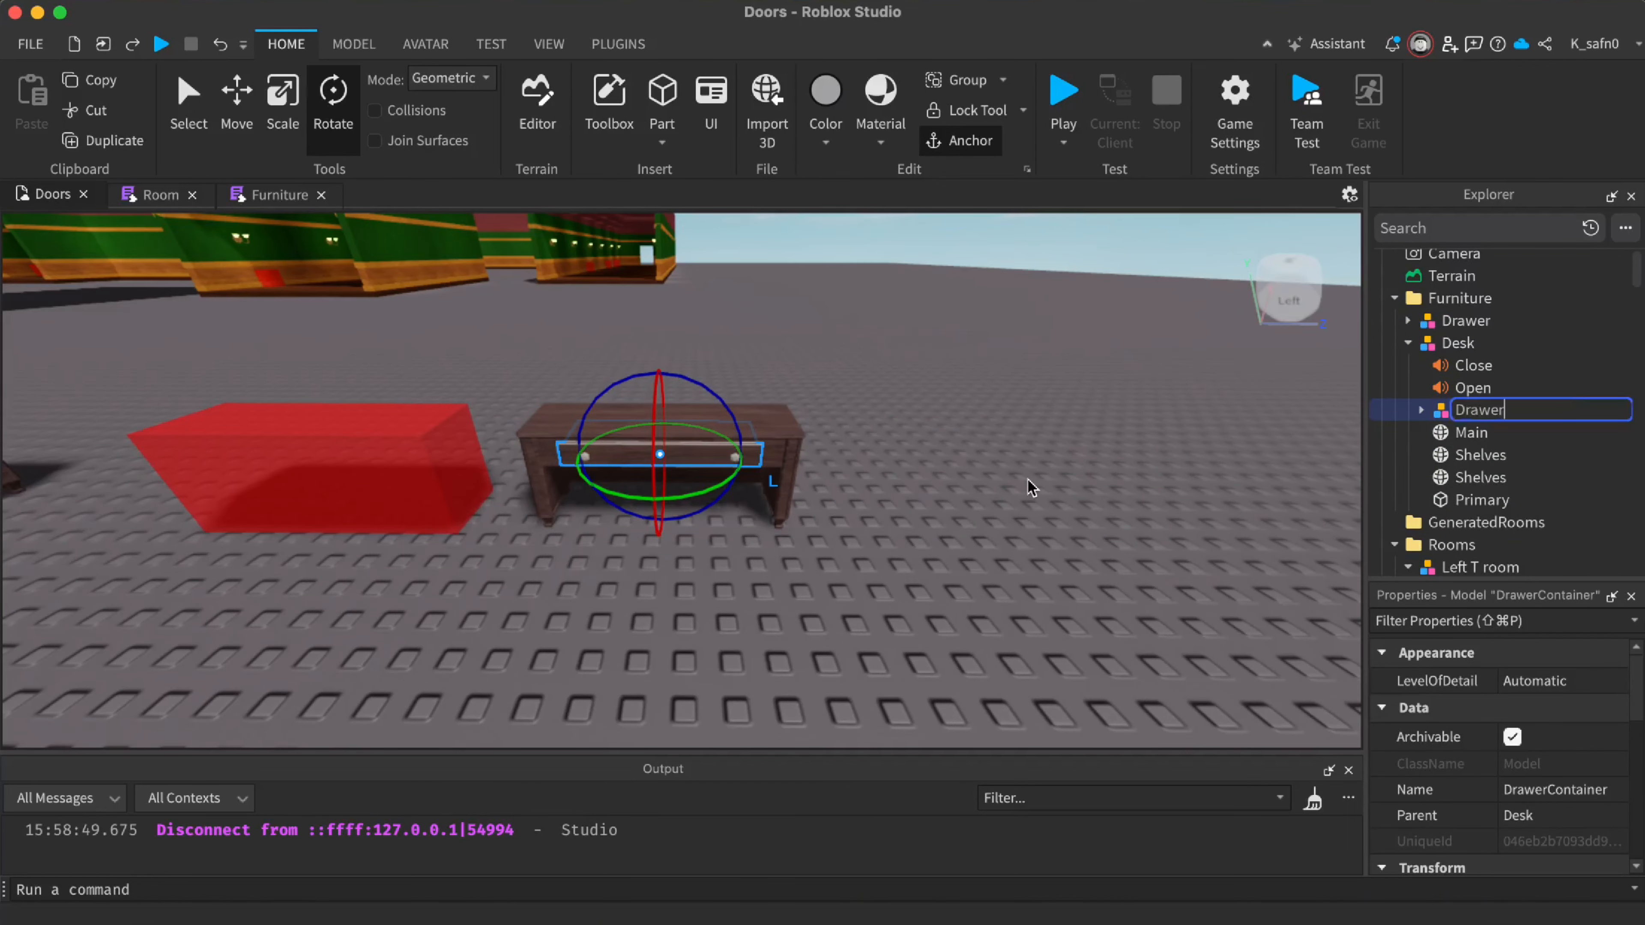
key("Return")
Group the Desk template's Drawer model as a folder and name the folder Drawer
left_click(1420, 410)
left_click(1484, 432)
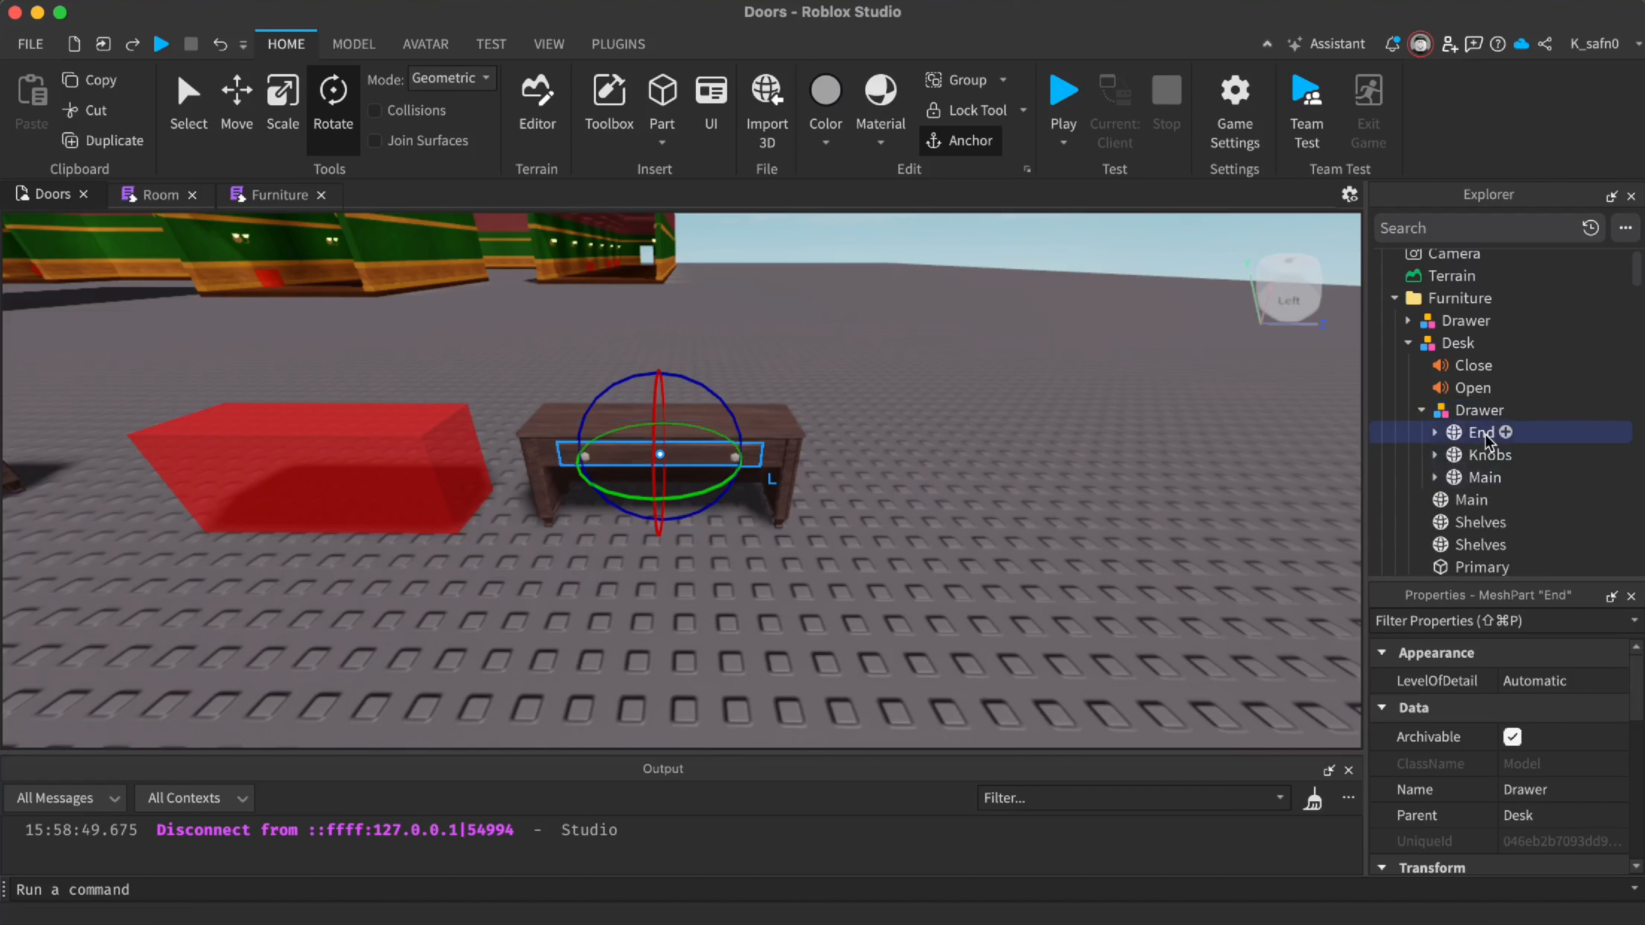
left_click(1421, 409)
right_click(1469, 415)
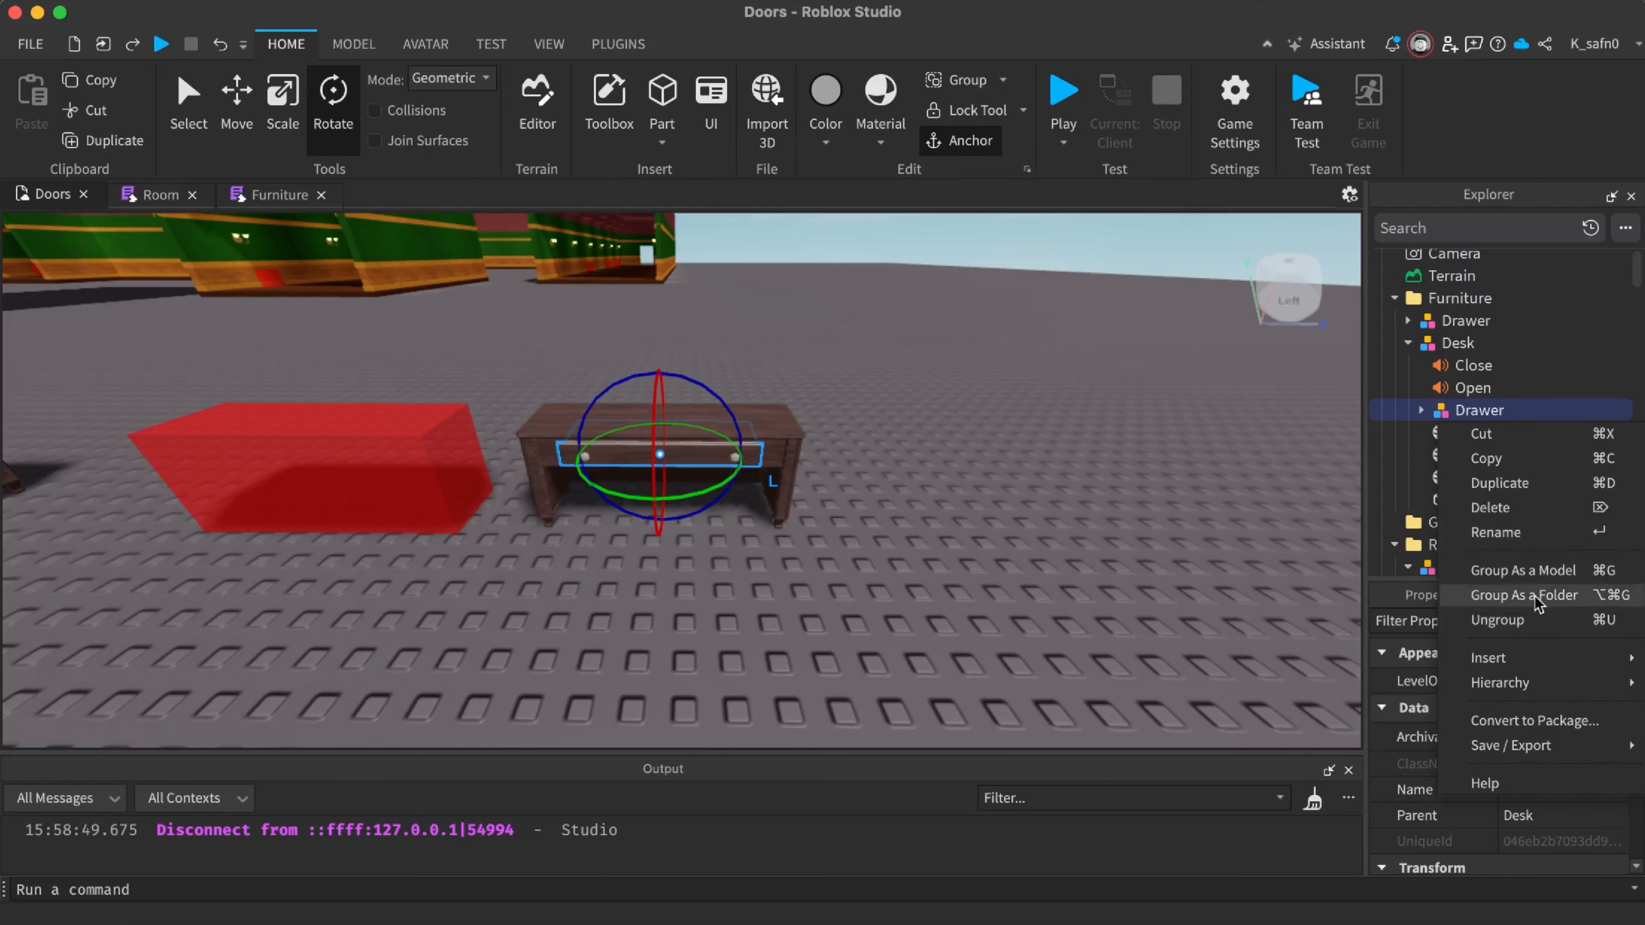
left_click(1484, 595)
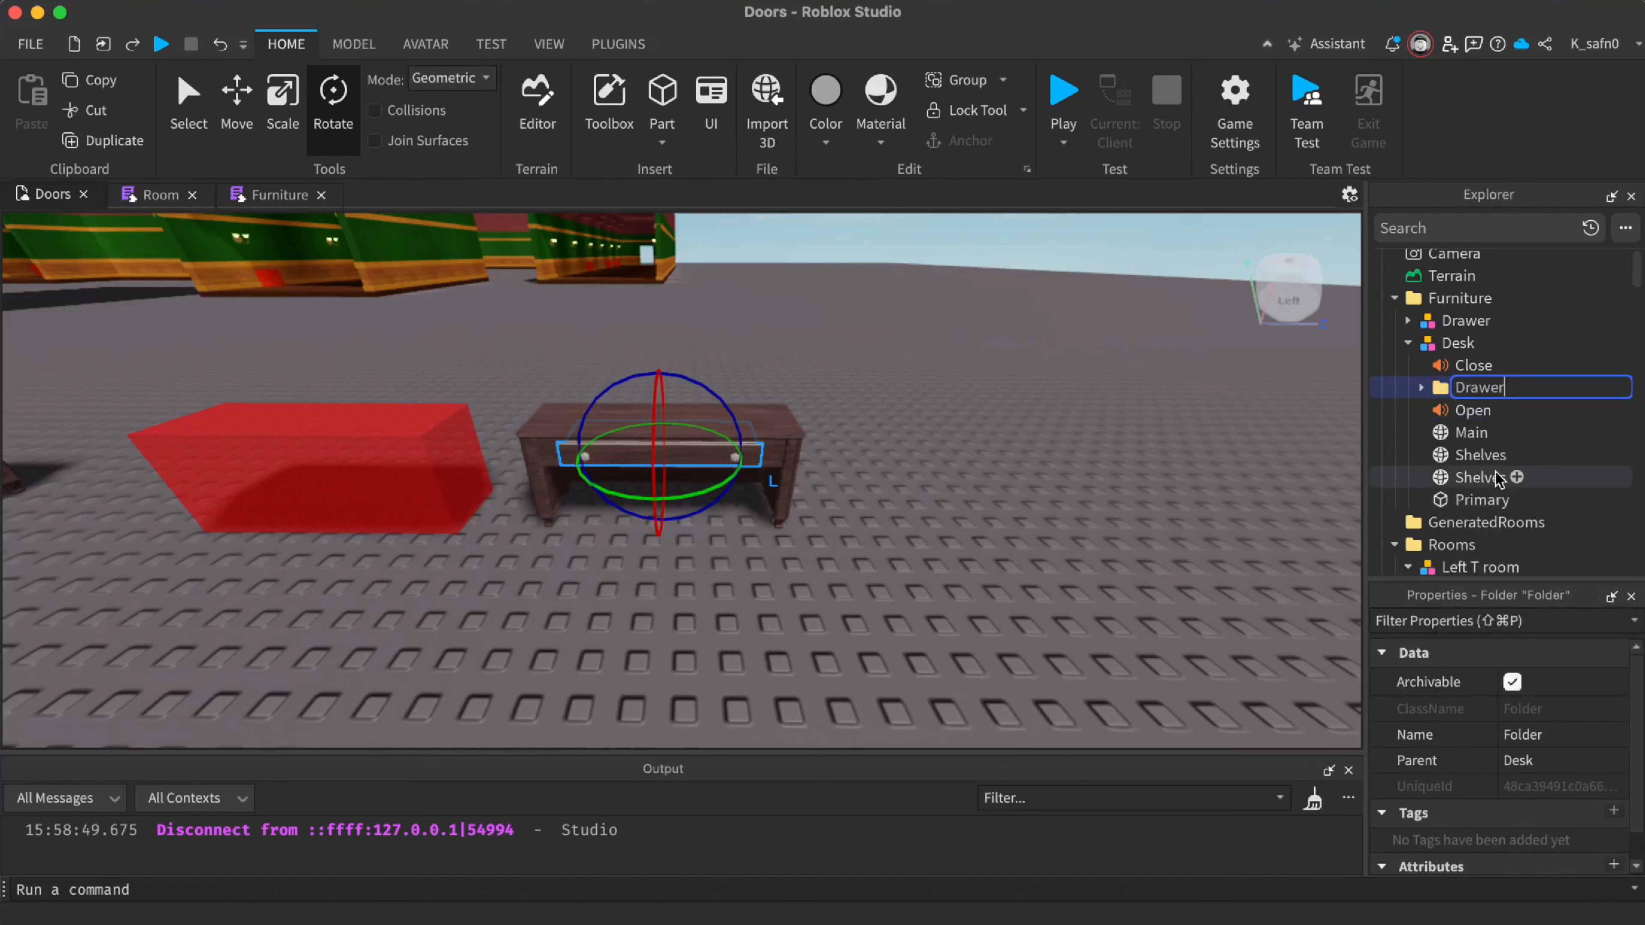
key("Return")
Rename all three DrawerContainer models inside the Drawer furniture template as Drawer
left_click(1450, 320)
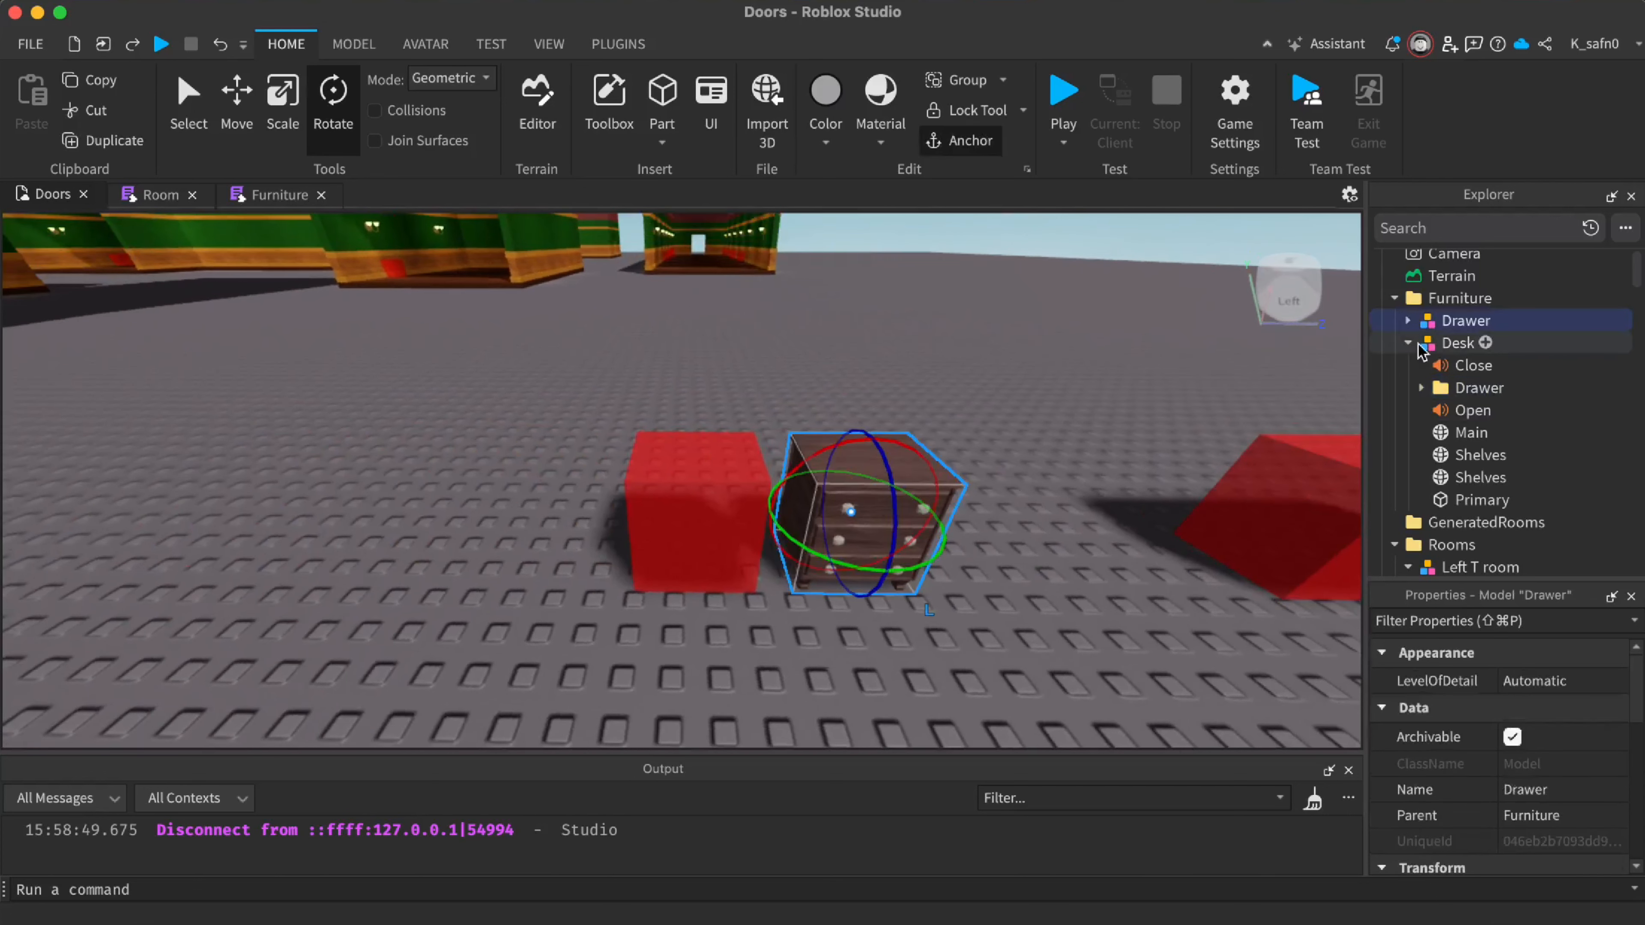
left_click(1409, 342)
left_click(1409, 320)
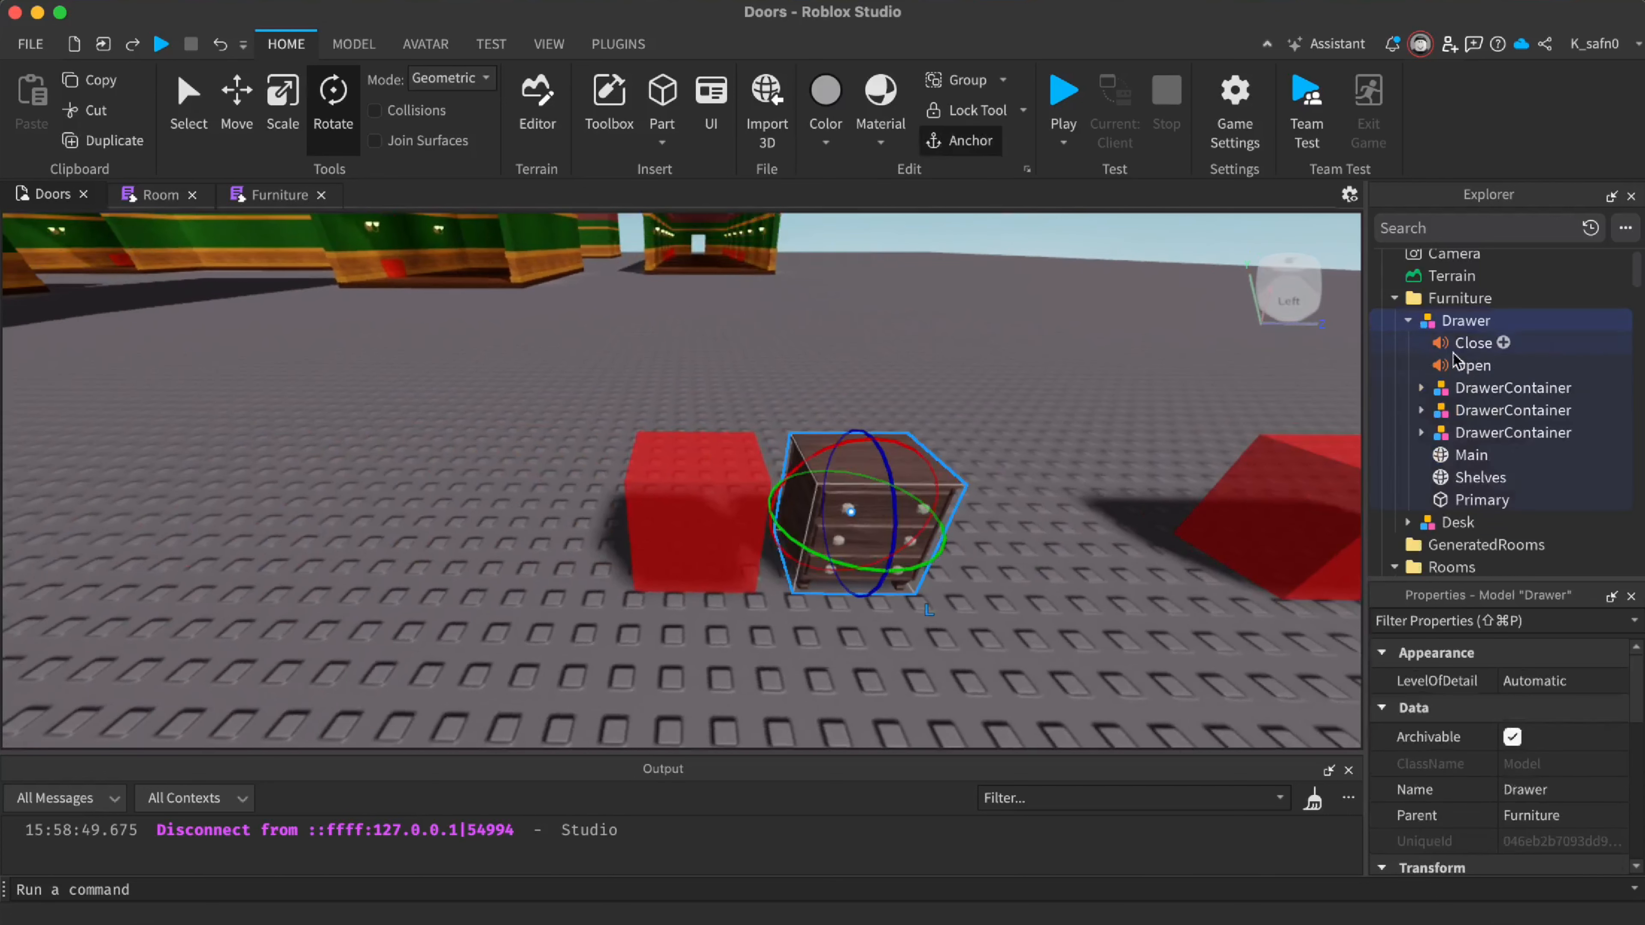
left_click(1480, 389)
left_click(1484, 433, "shift")
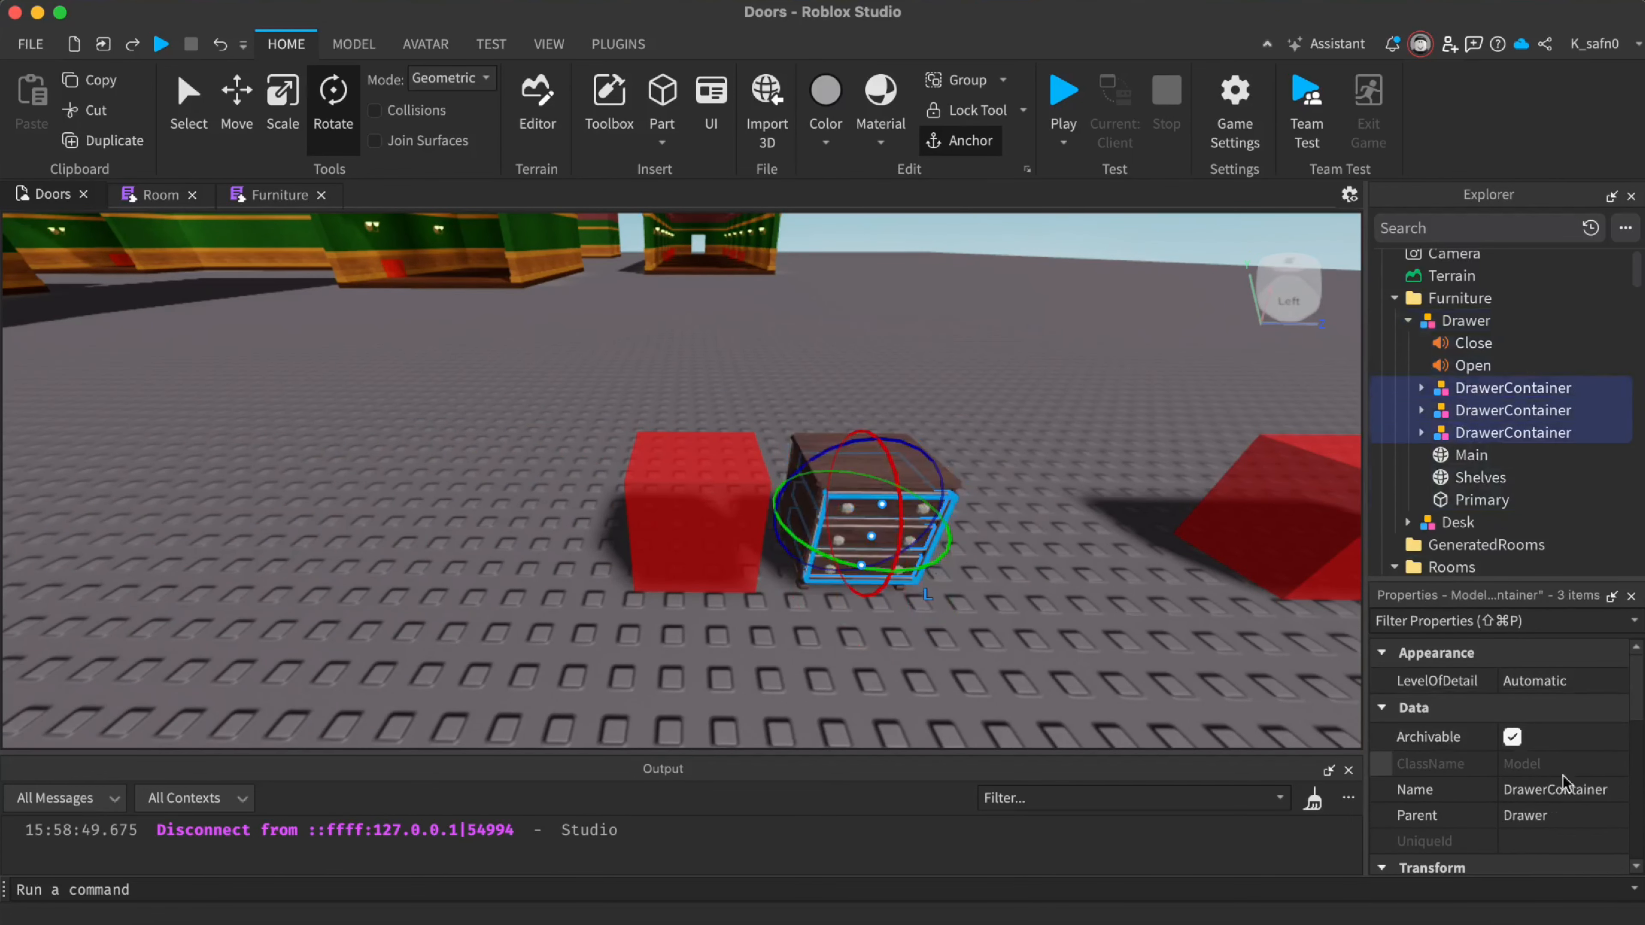
left_click(1558, 789)
type("Drawer")
key("Return")
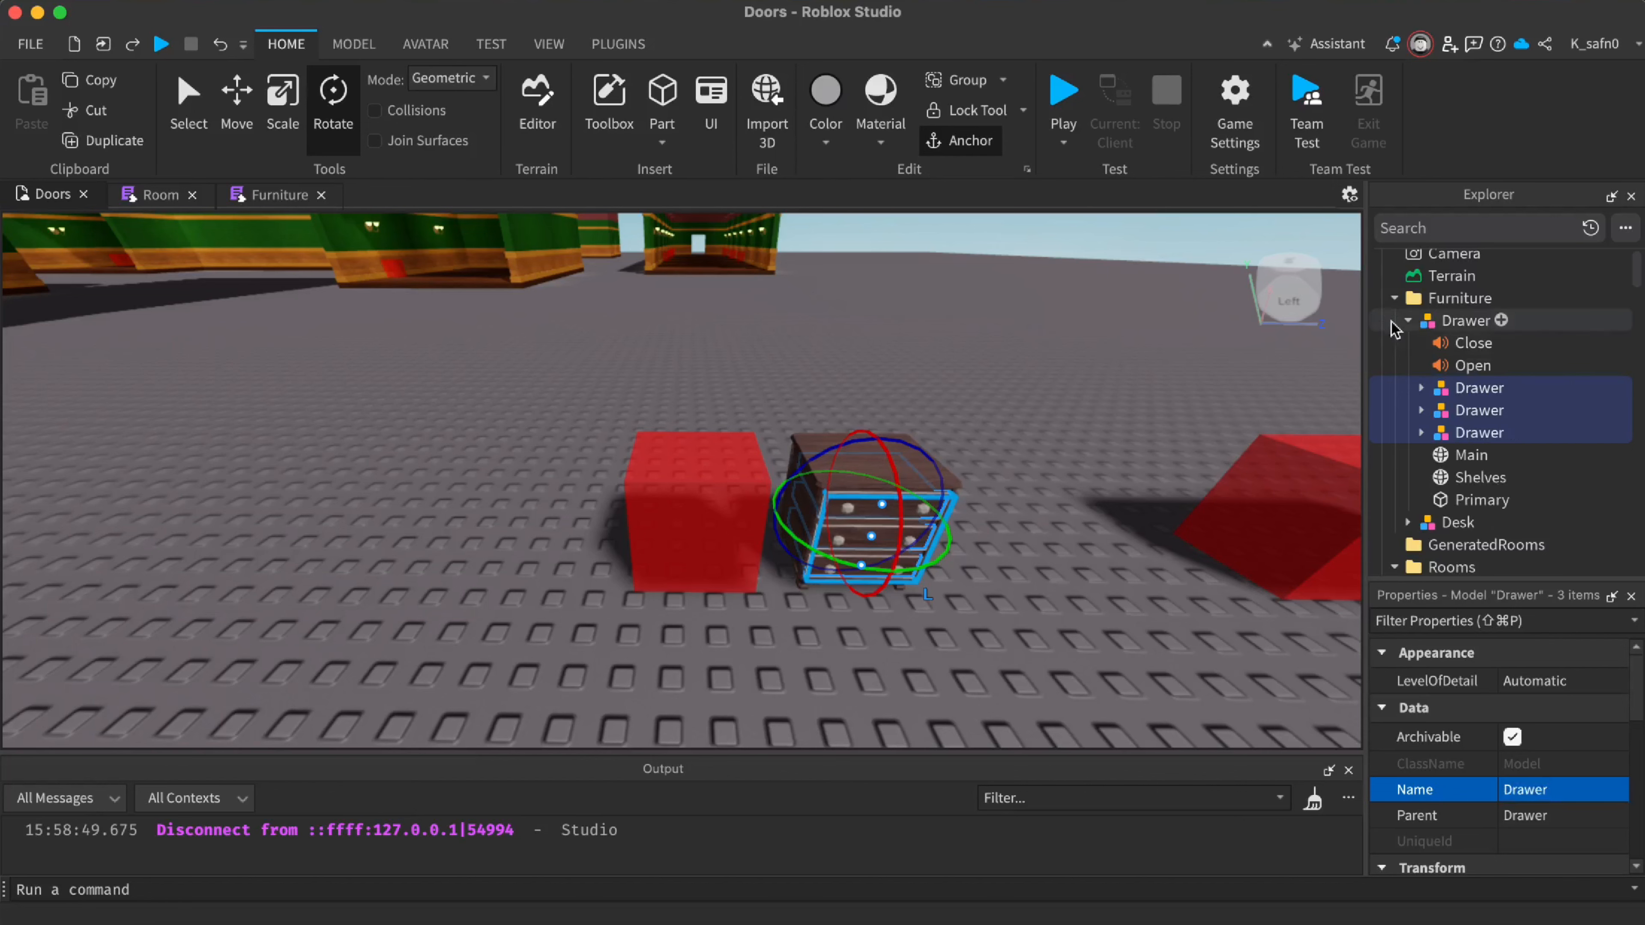
Group the three renamed models in the Drawer template as a folder and name the folder Drawer
right_click(1400, 410)
left_click(1537, 565)
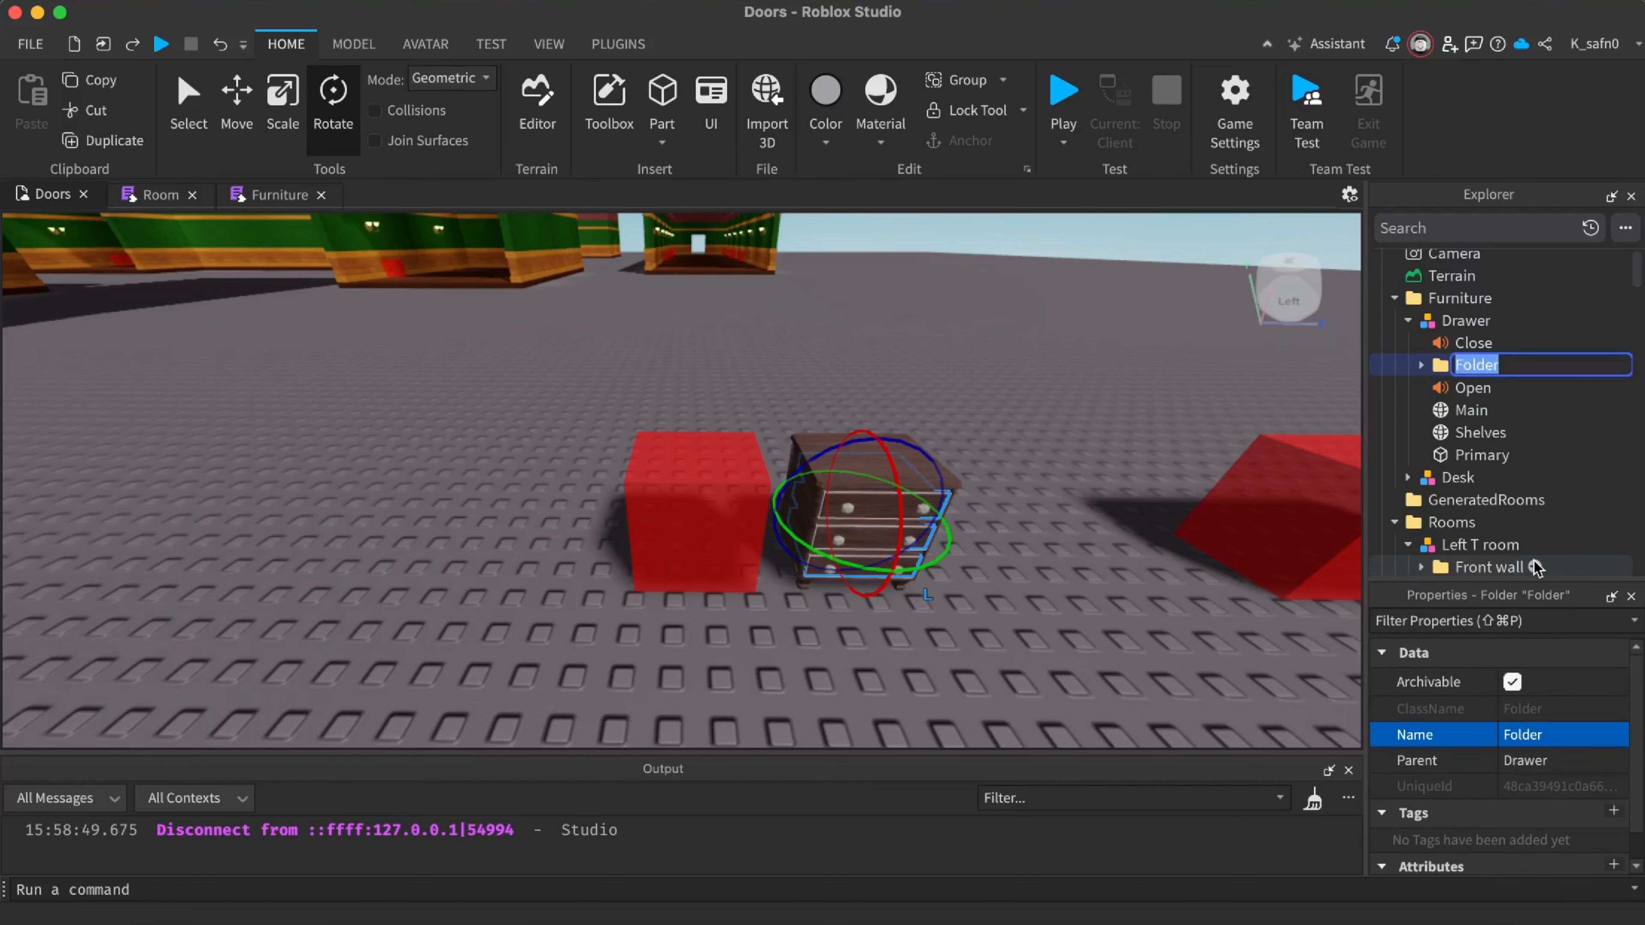
type("Drawers")
key("Return")
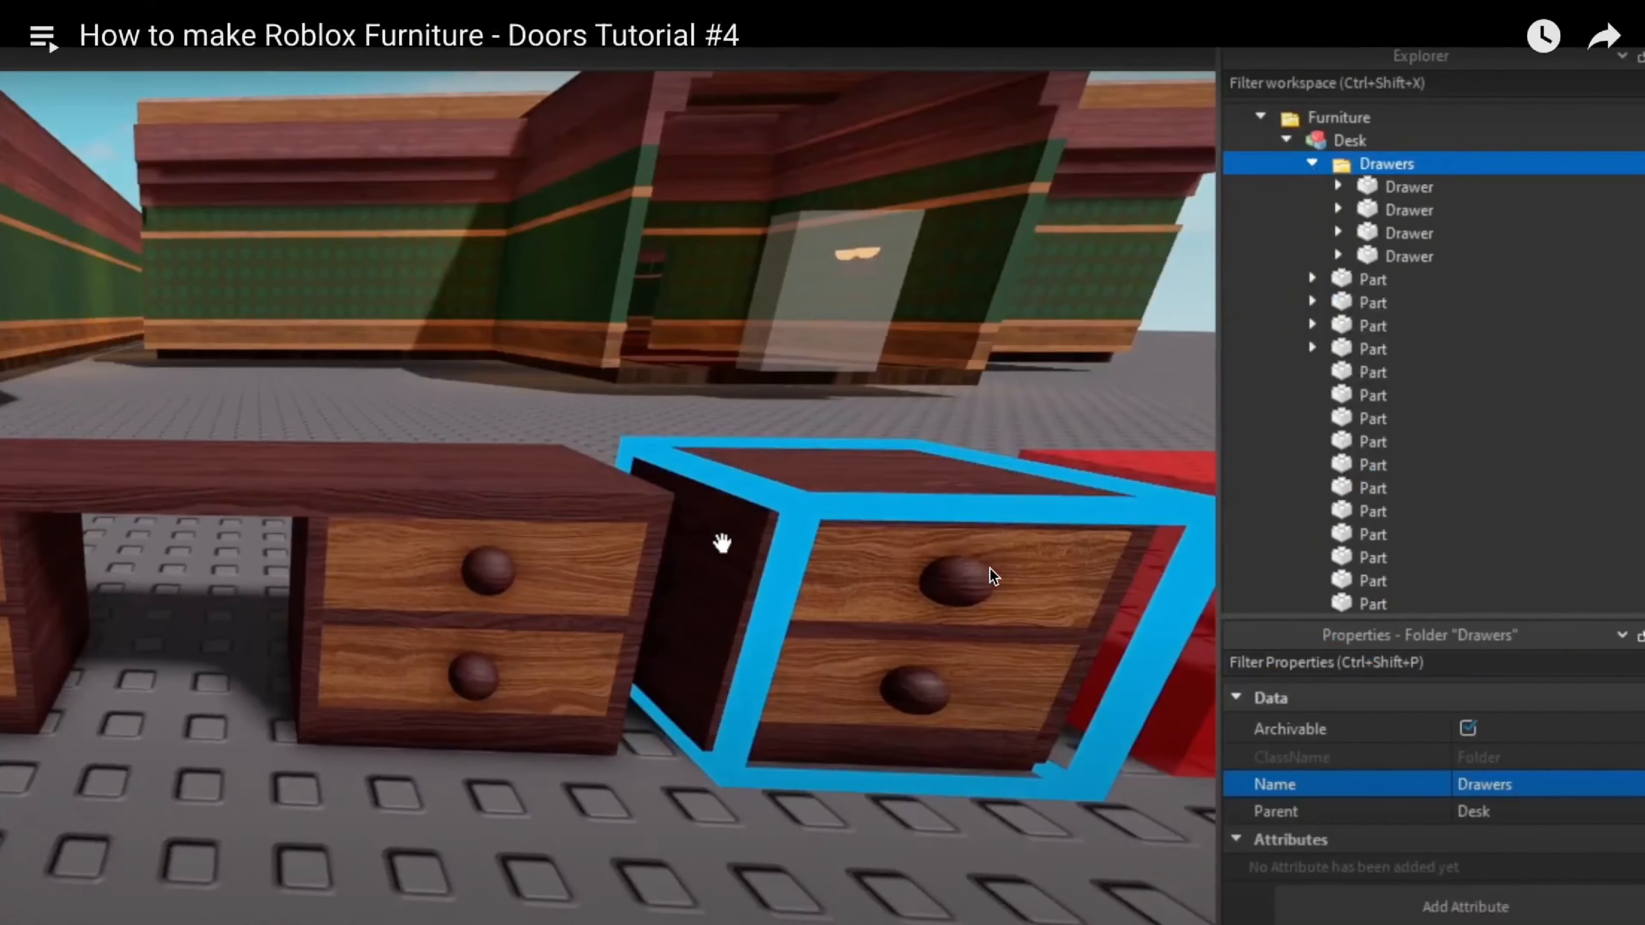
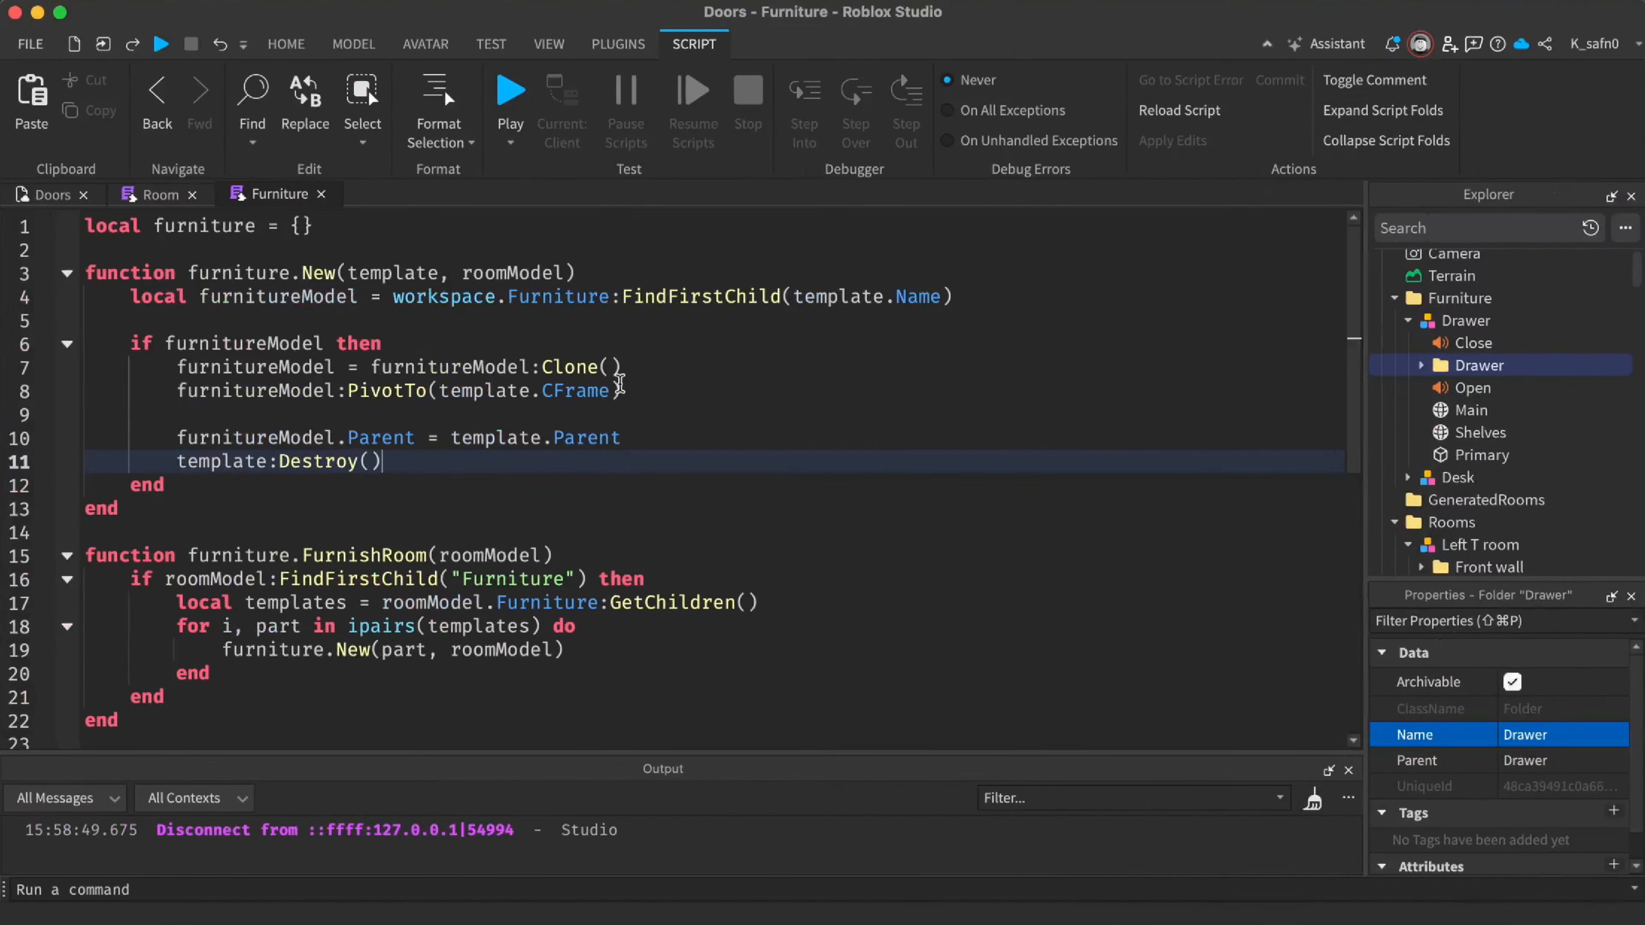
In furniture.New, insert an if furnitureModel:FindFirstChild("Drawers") then block above the line that sets furnitureModel.Parent
type("if fur")
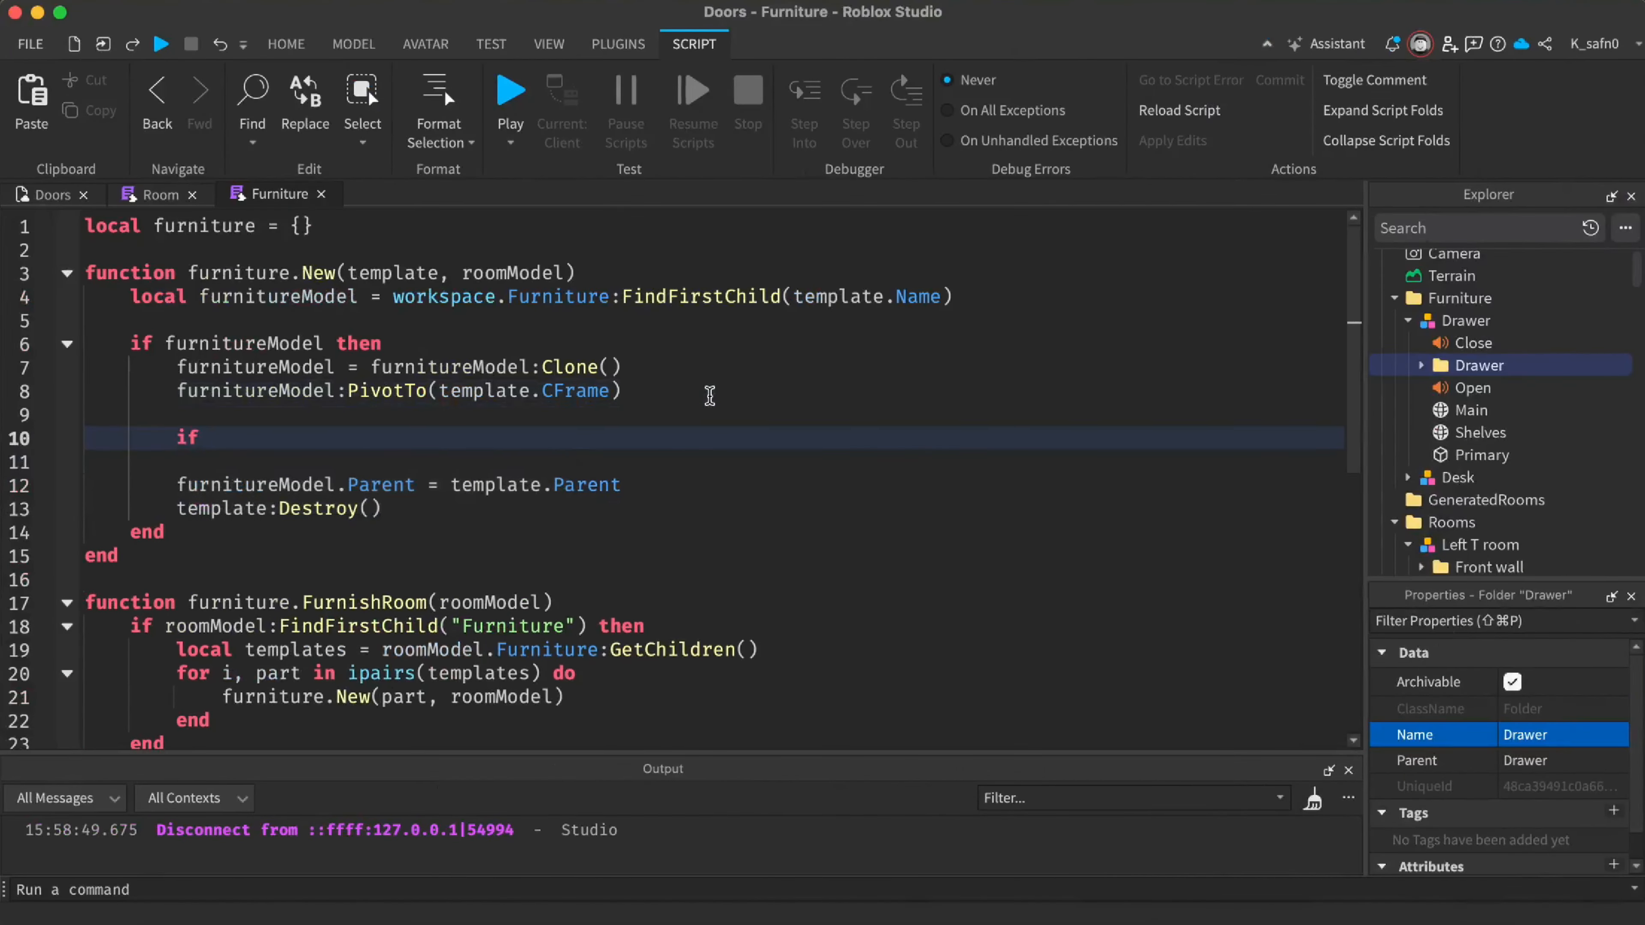
type("nitureModel")
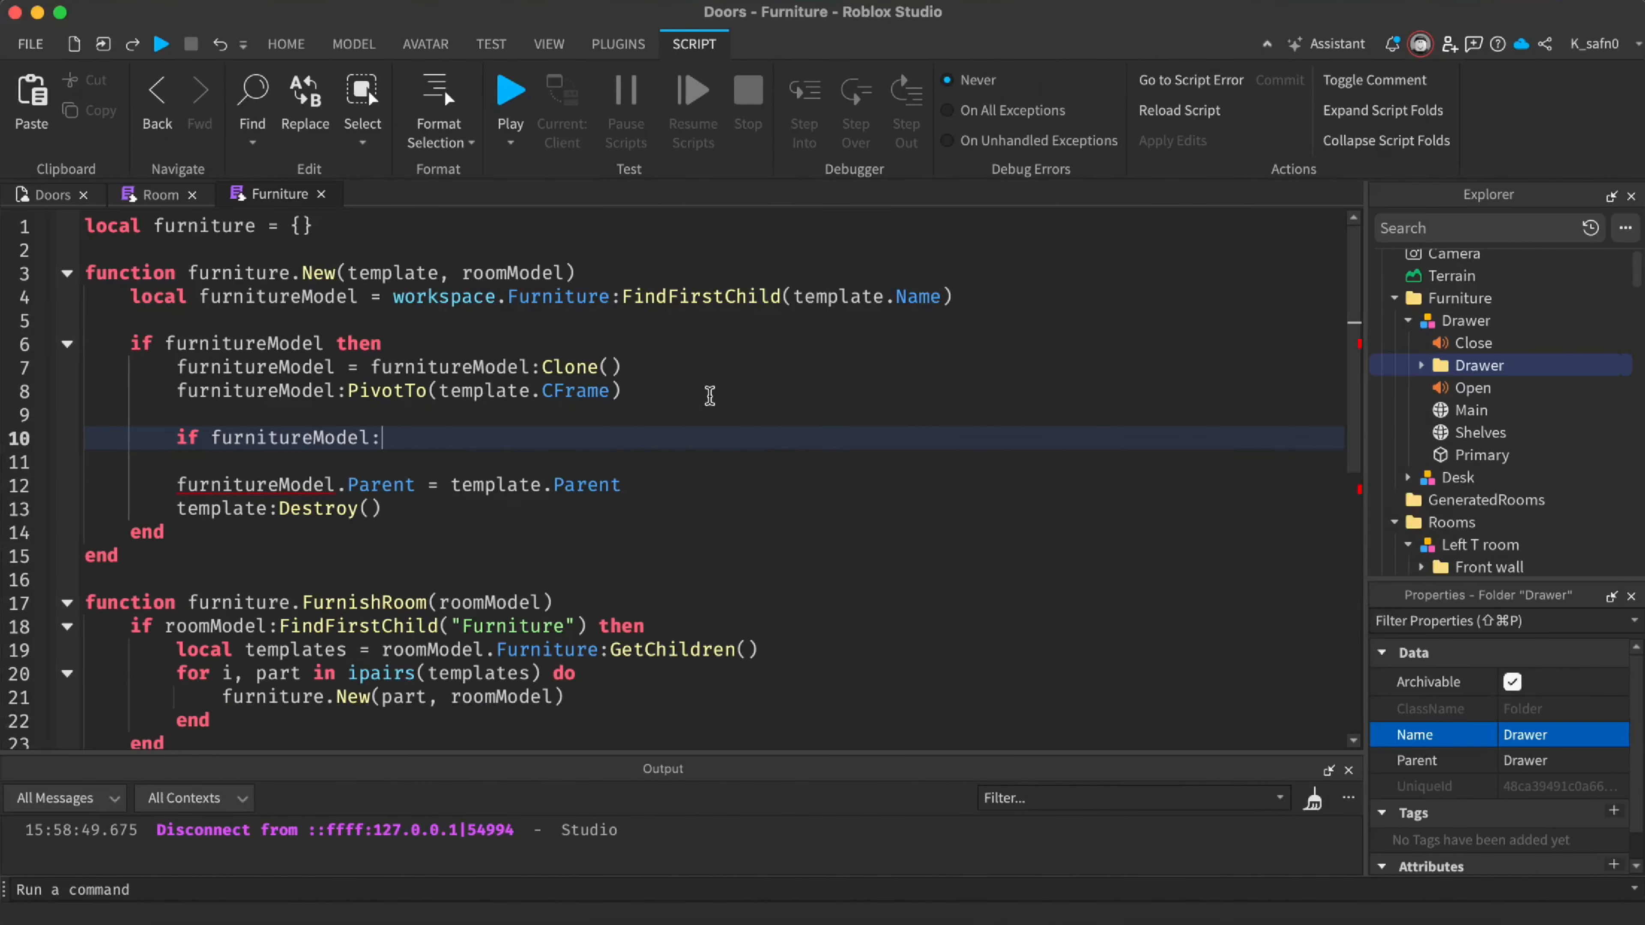
type("F")
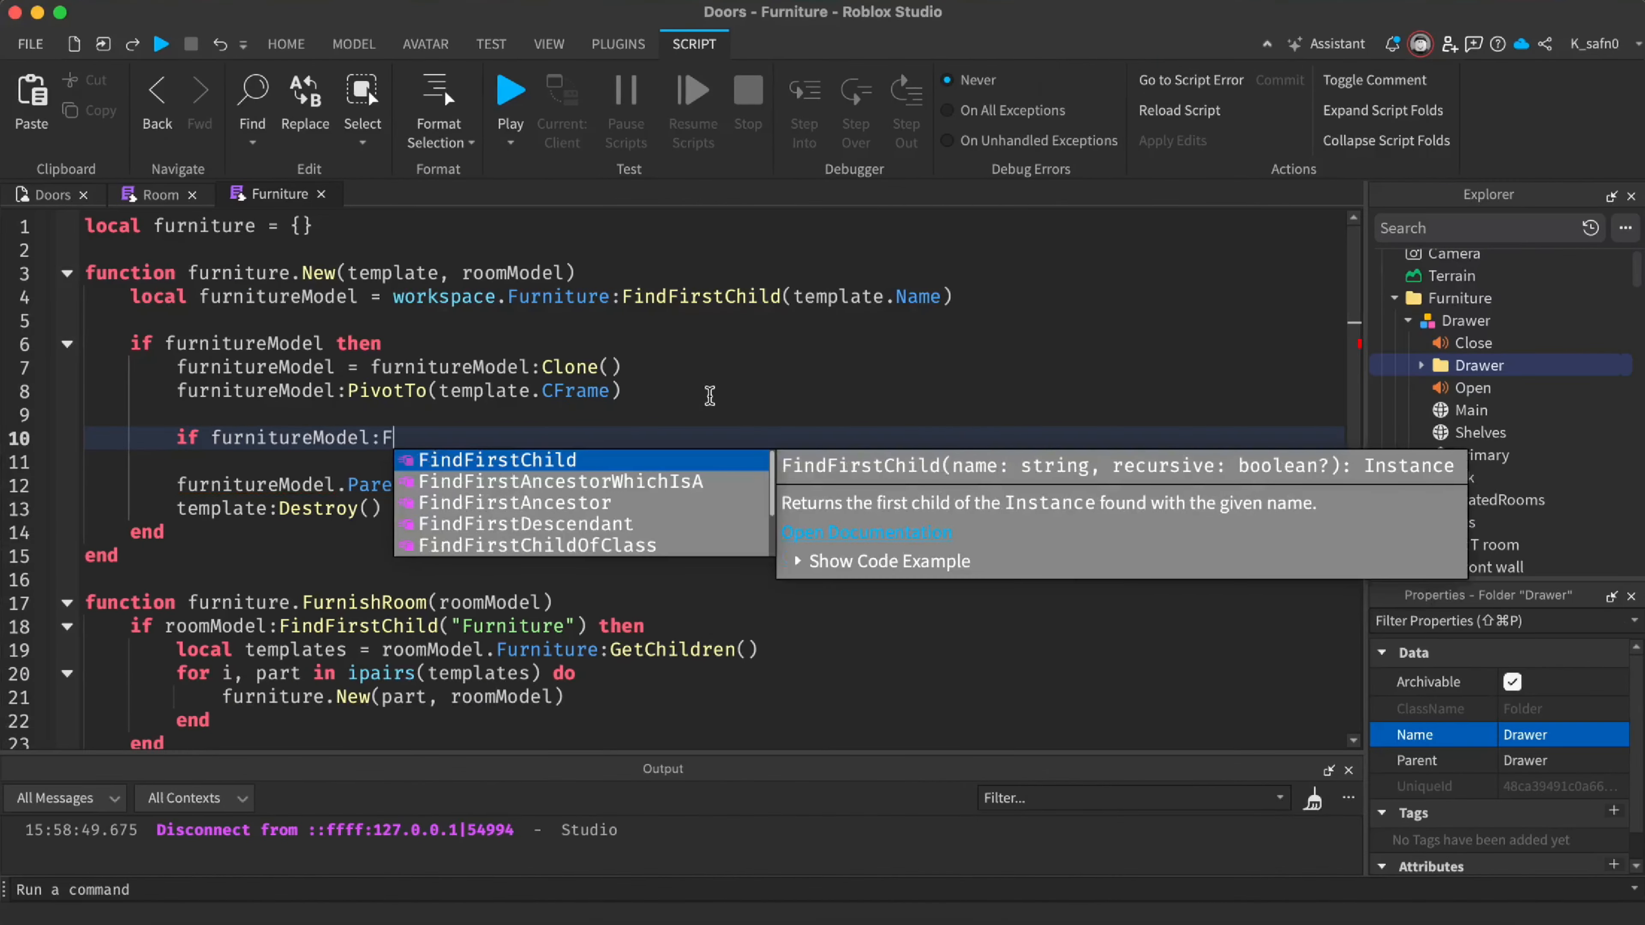
key("Tab")
type("\"Drae")
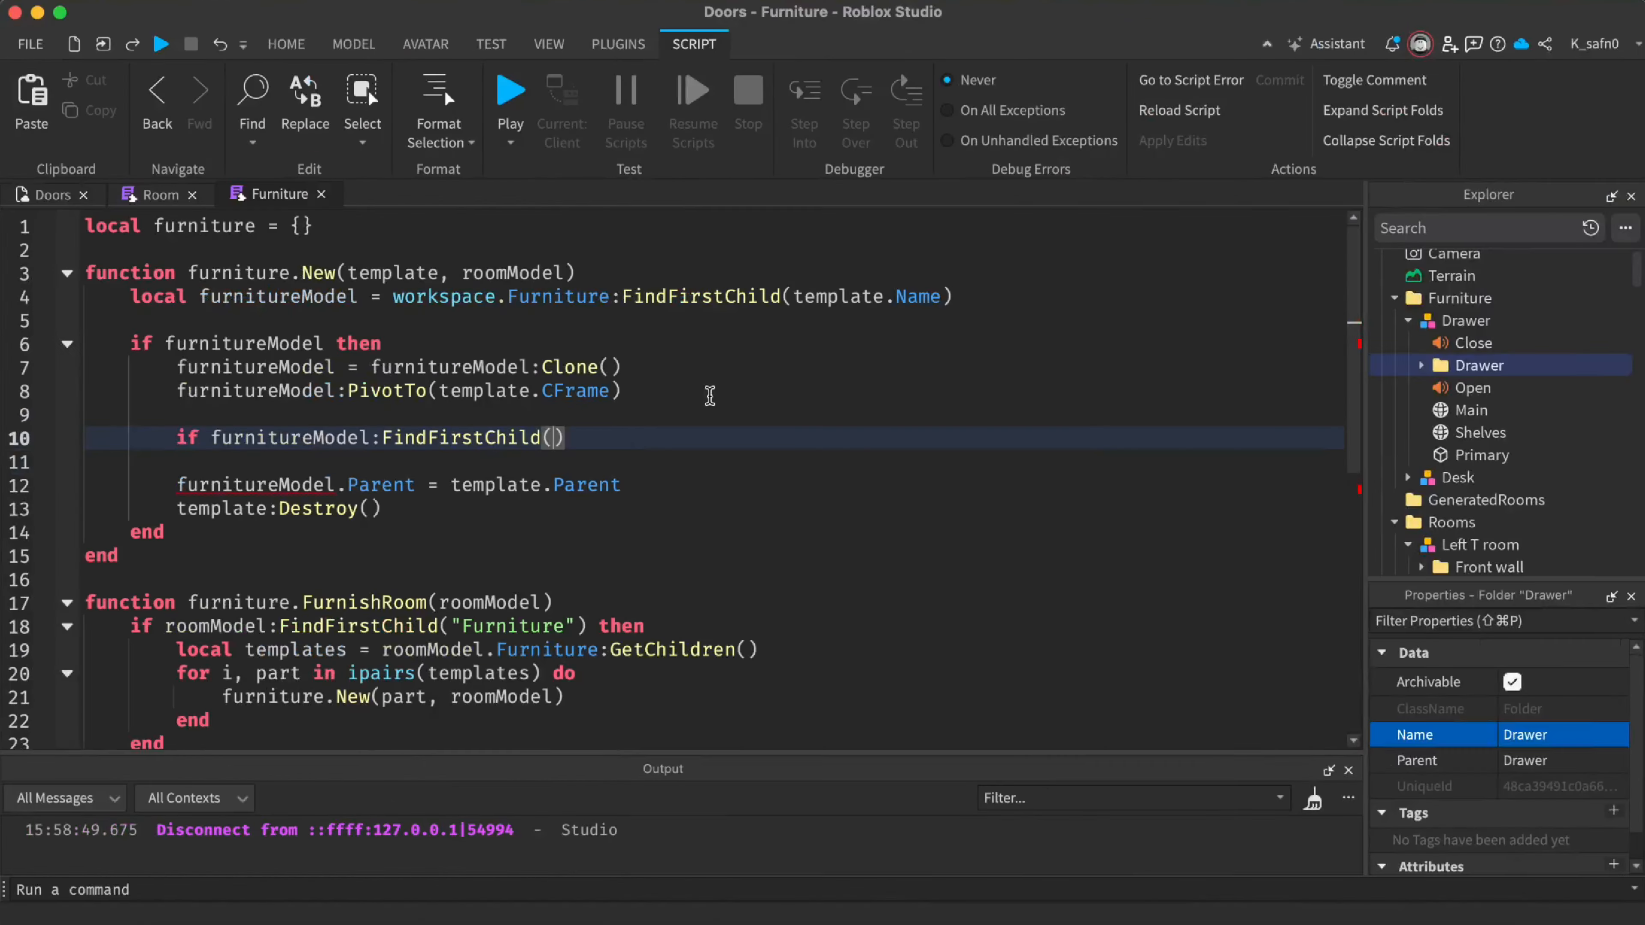
type("\"")
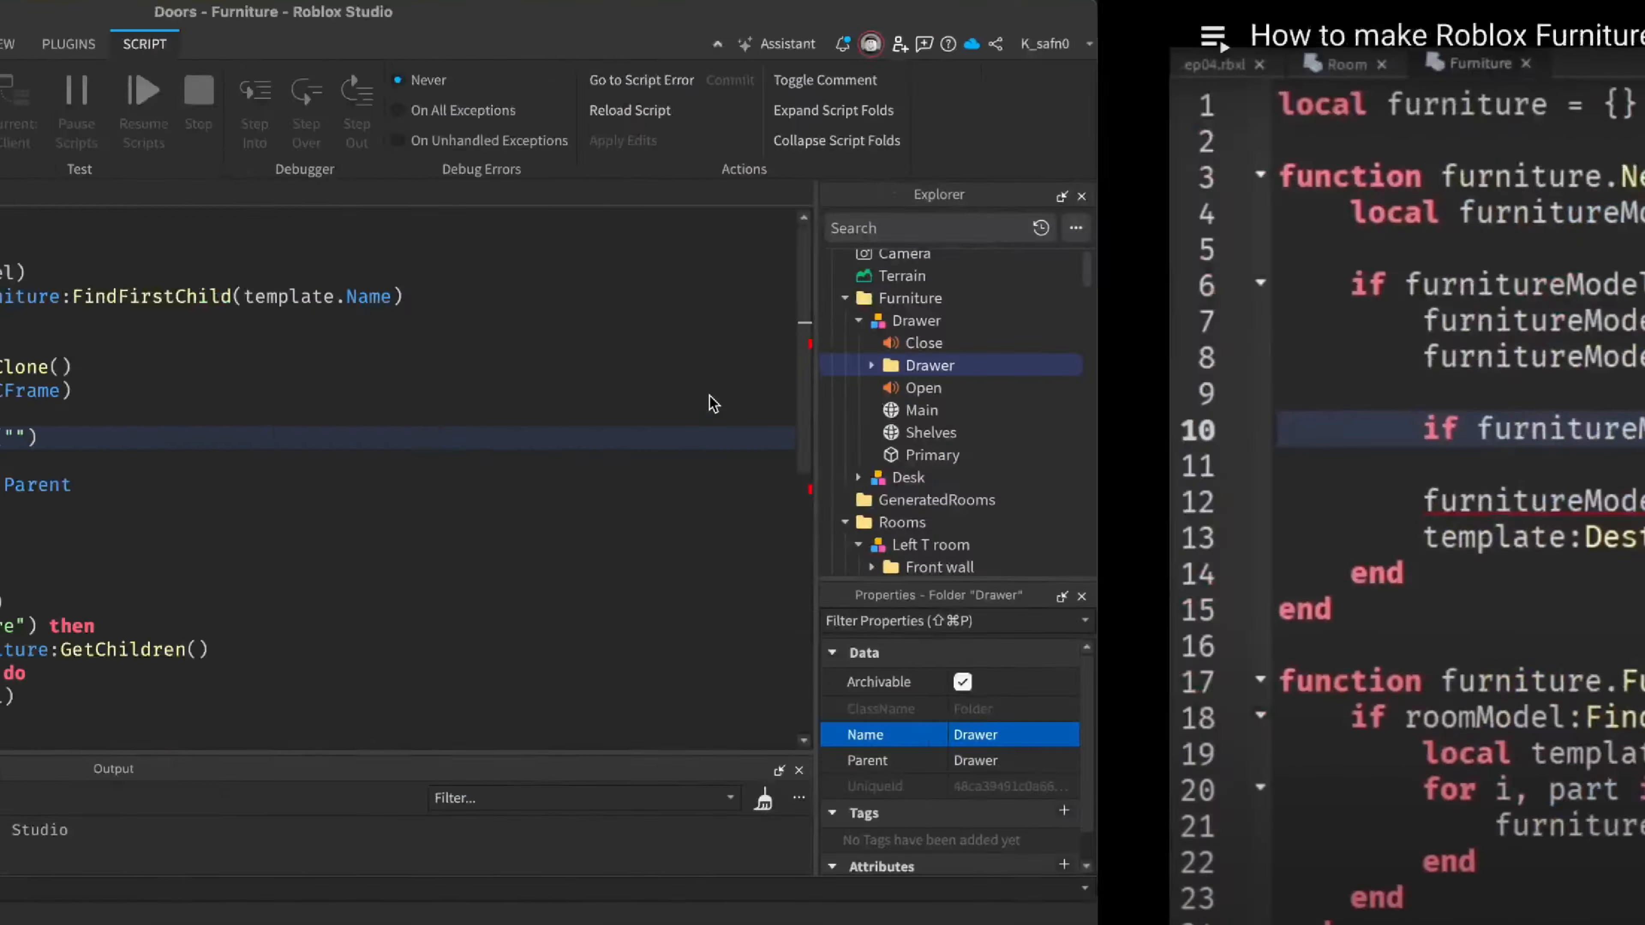
type("D")
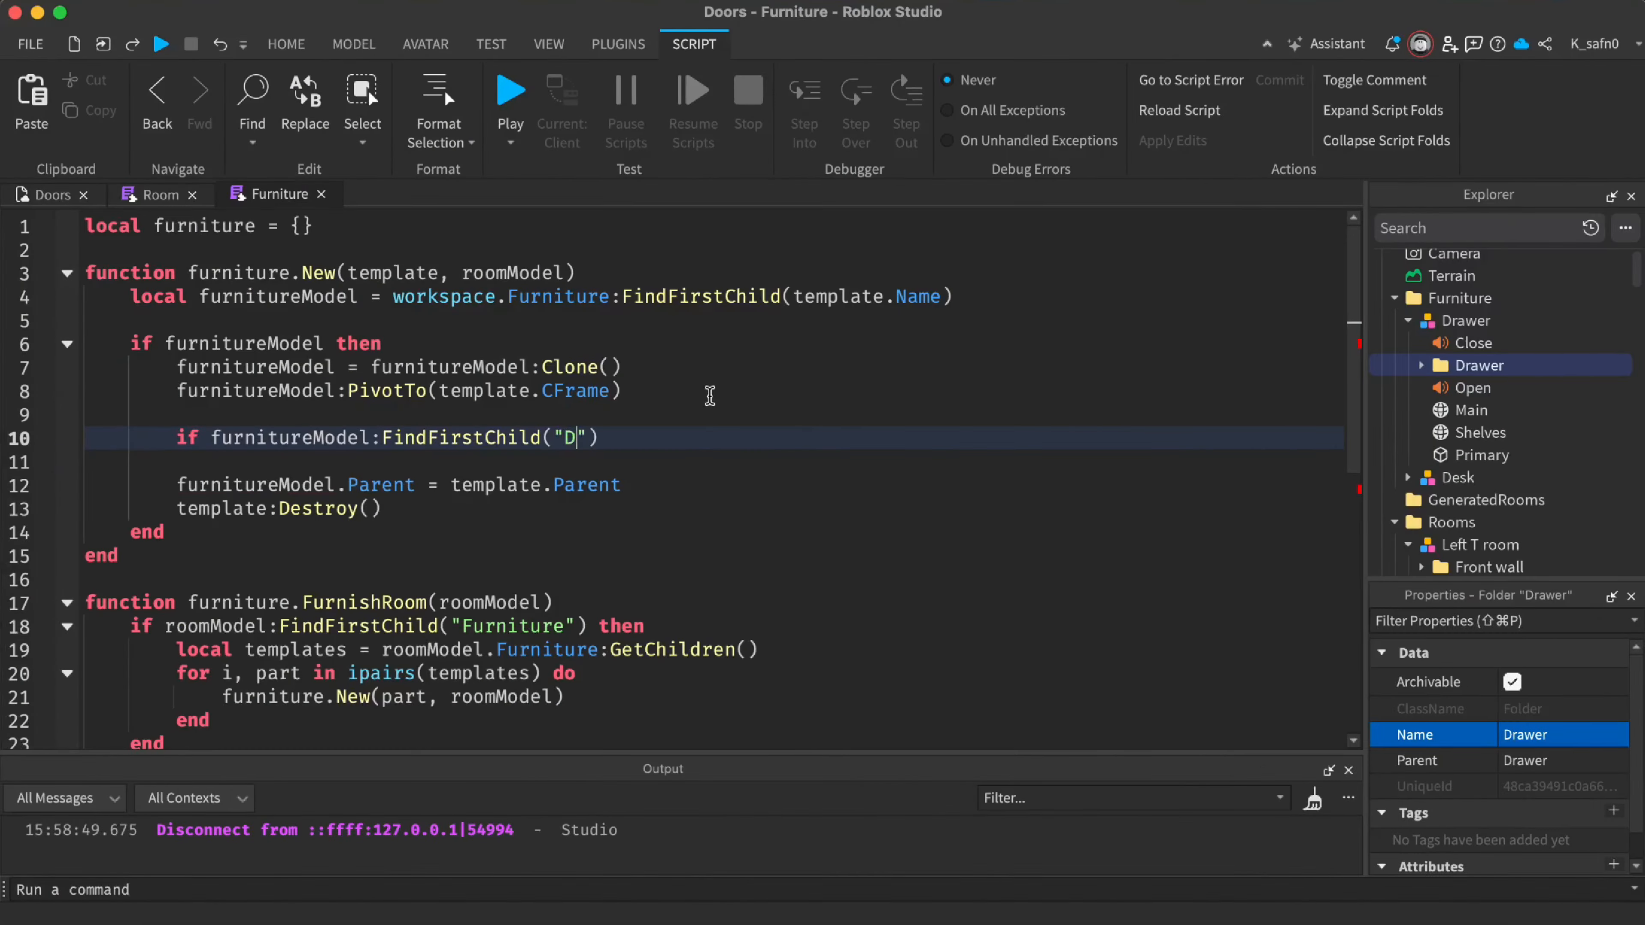
type("rawers")
key("End")
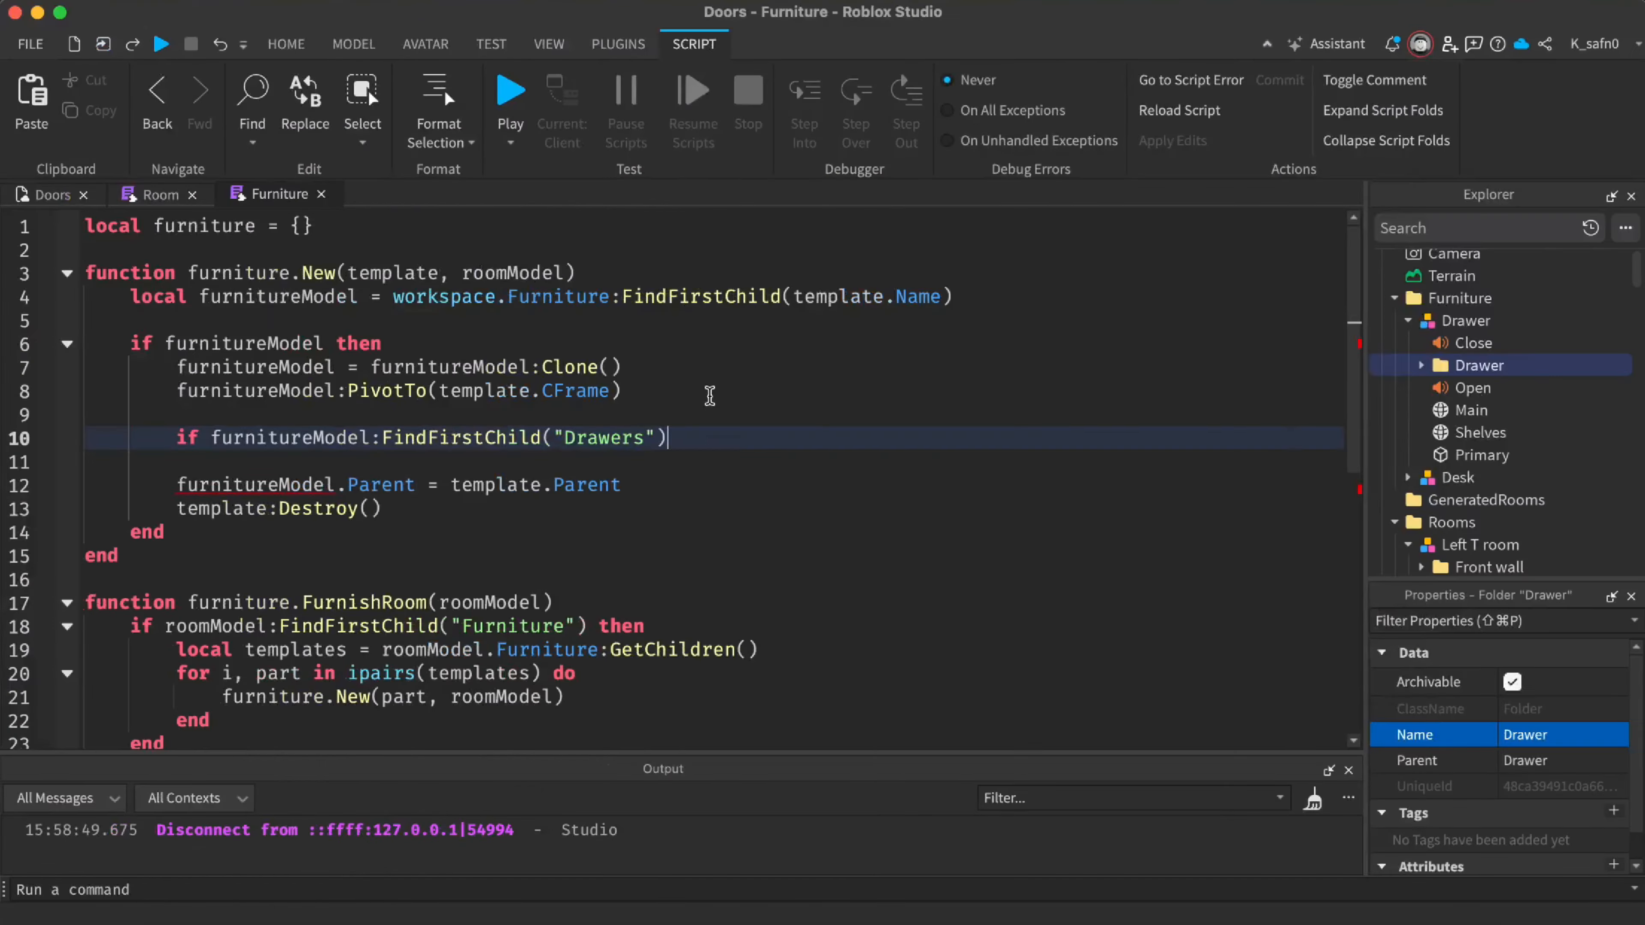
type("then")
key("Return")
Following the tutorial, begin a loop inside the Drawers check with for i, drawer in ipairs
key("ctrl+Right")
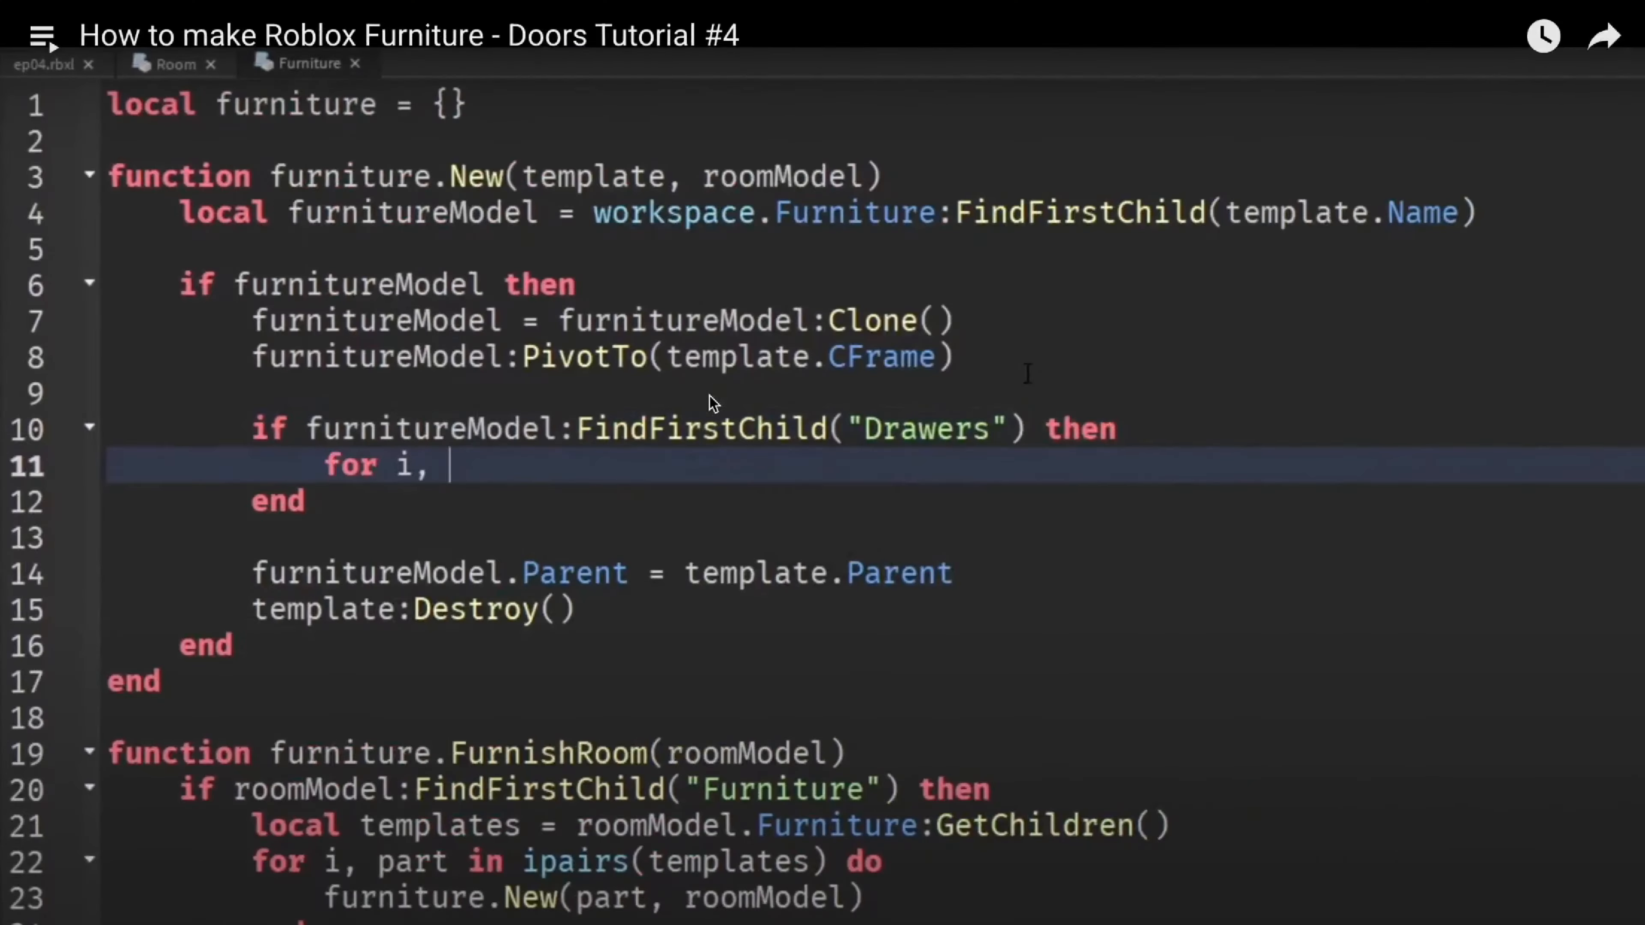
type("ipairs(f")
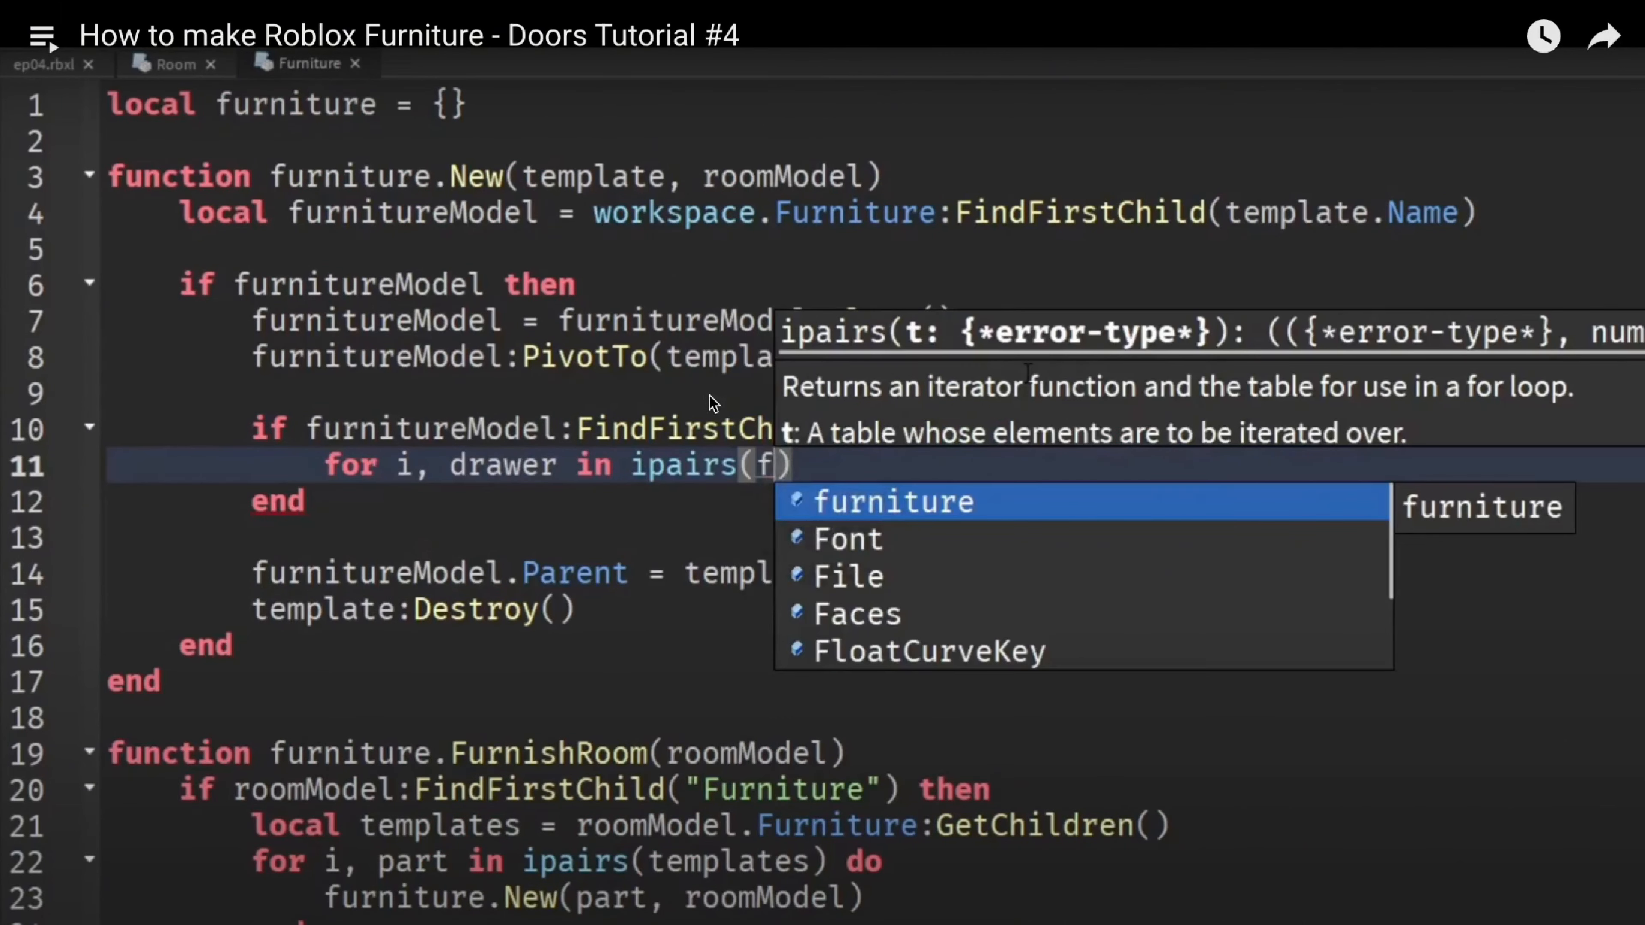
key("ctrl+Left")
type("for ")
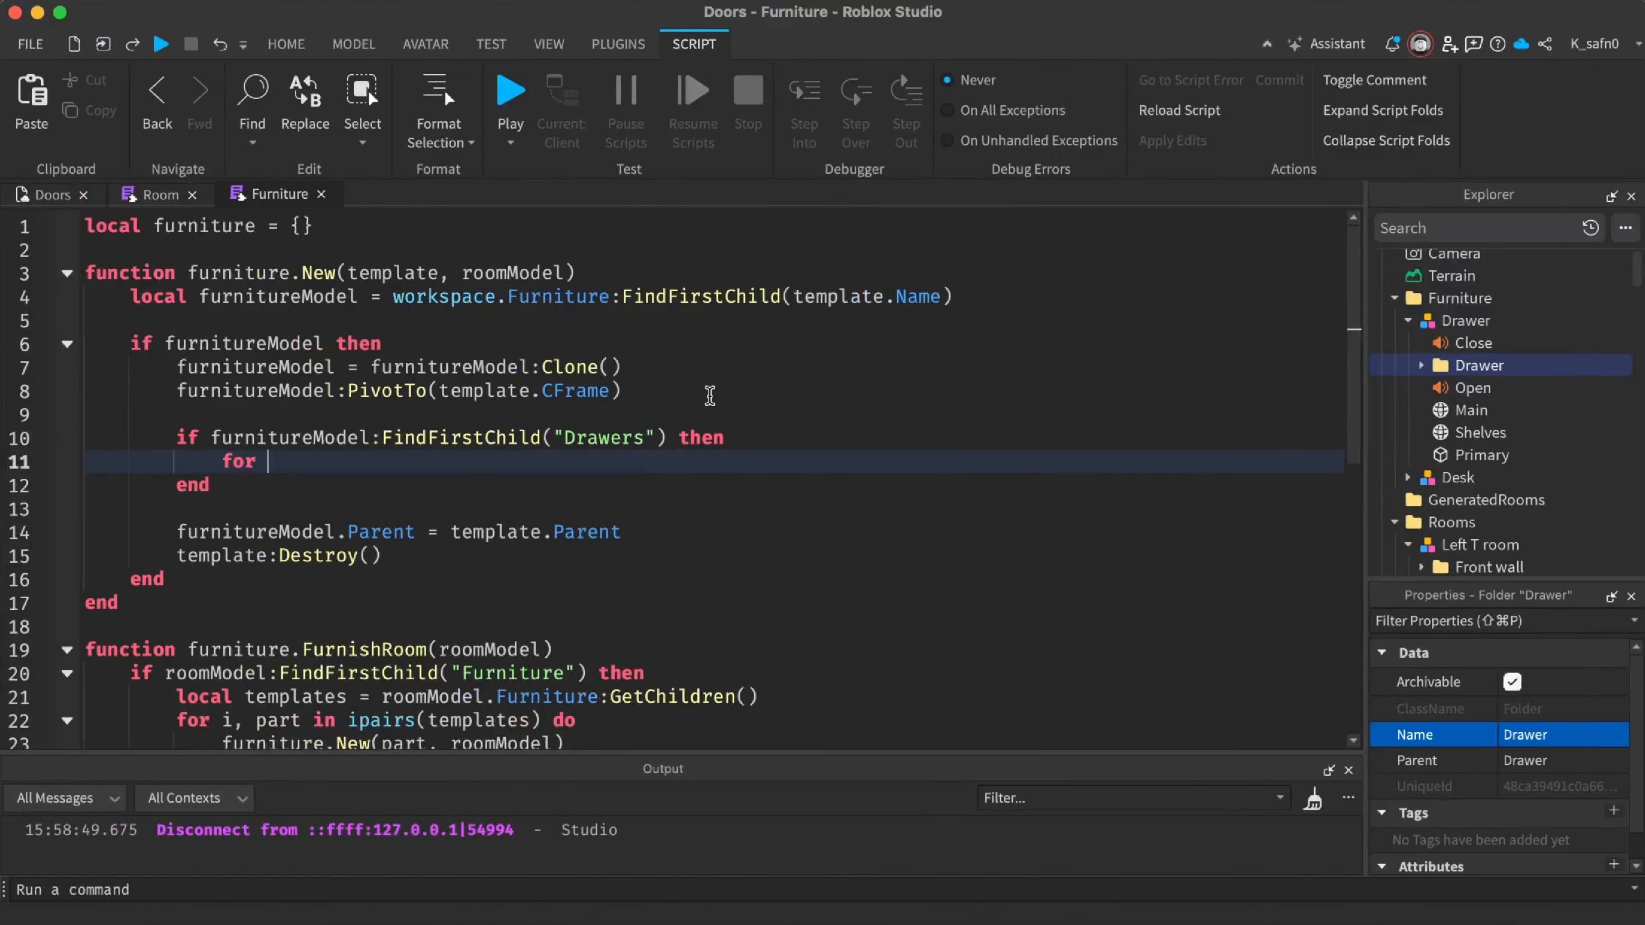
type("i, drawer in ip")
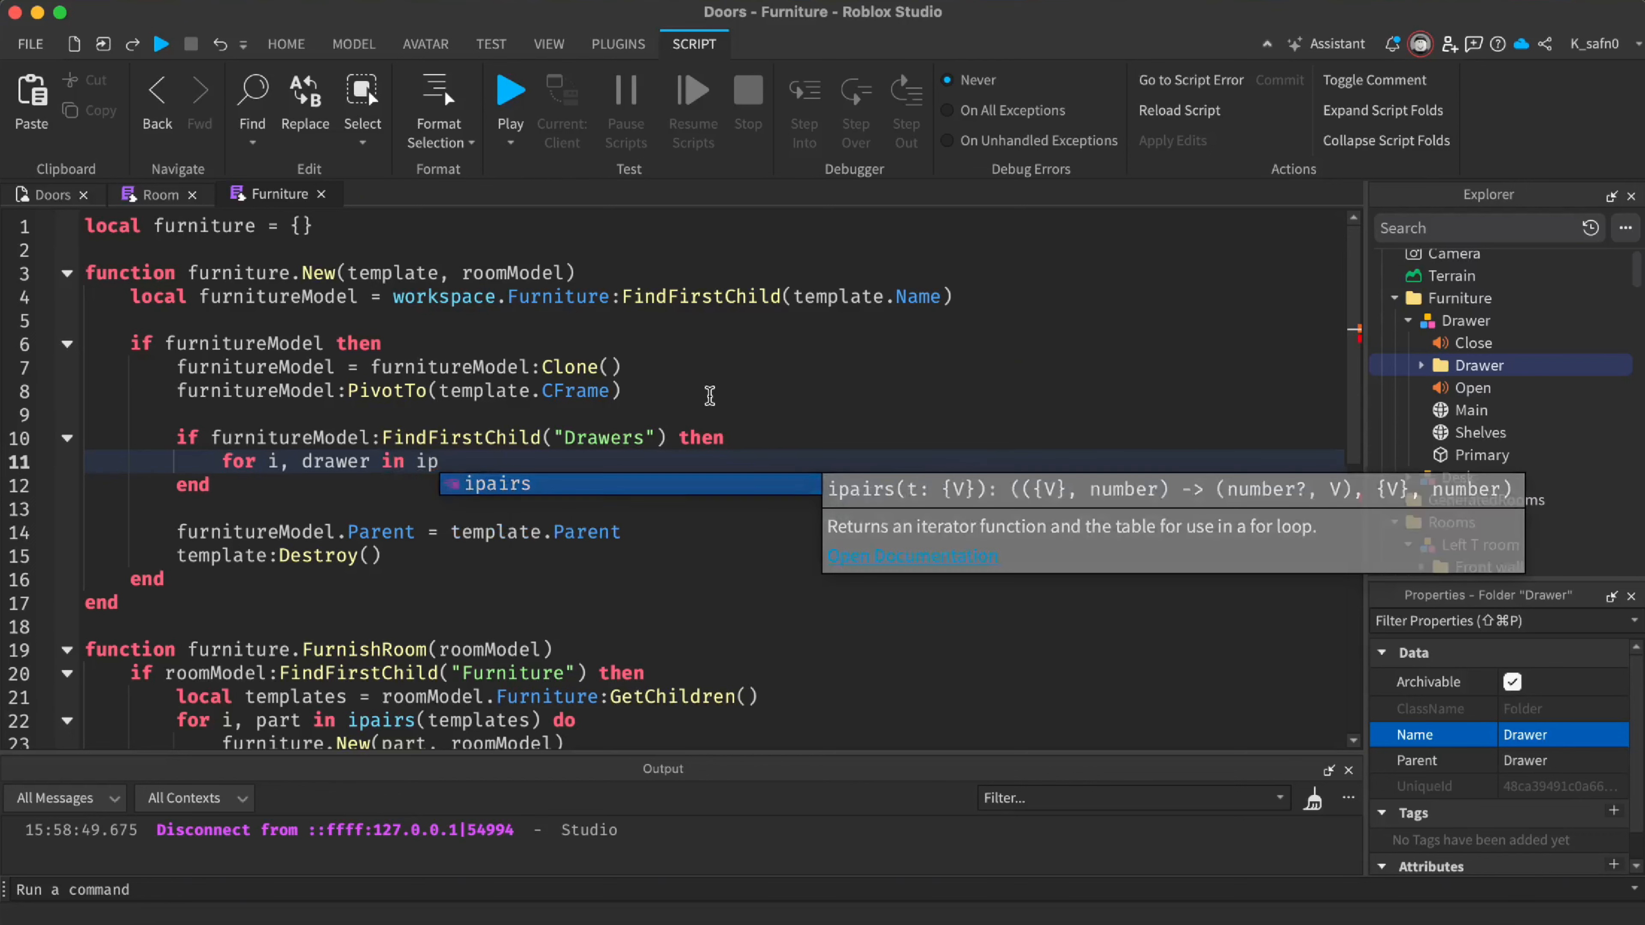
Check the tutorial's loop line and enter furniture.Drawers as the argument of the ipairs call
key("ctrl+Right")
key("space")
key("space")
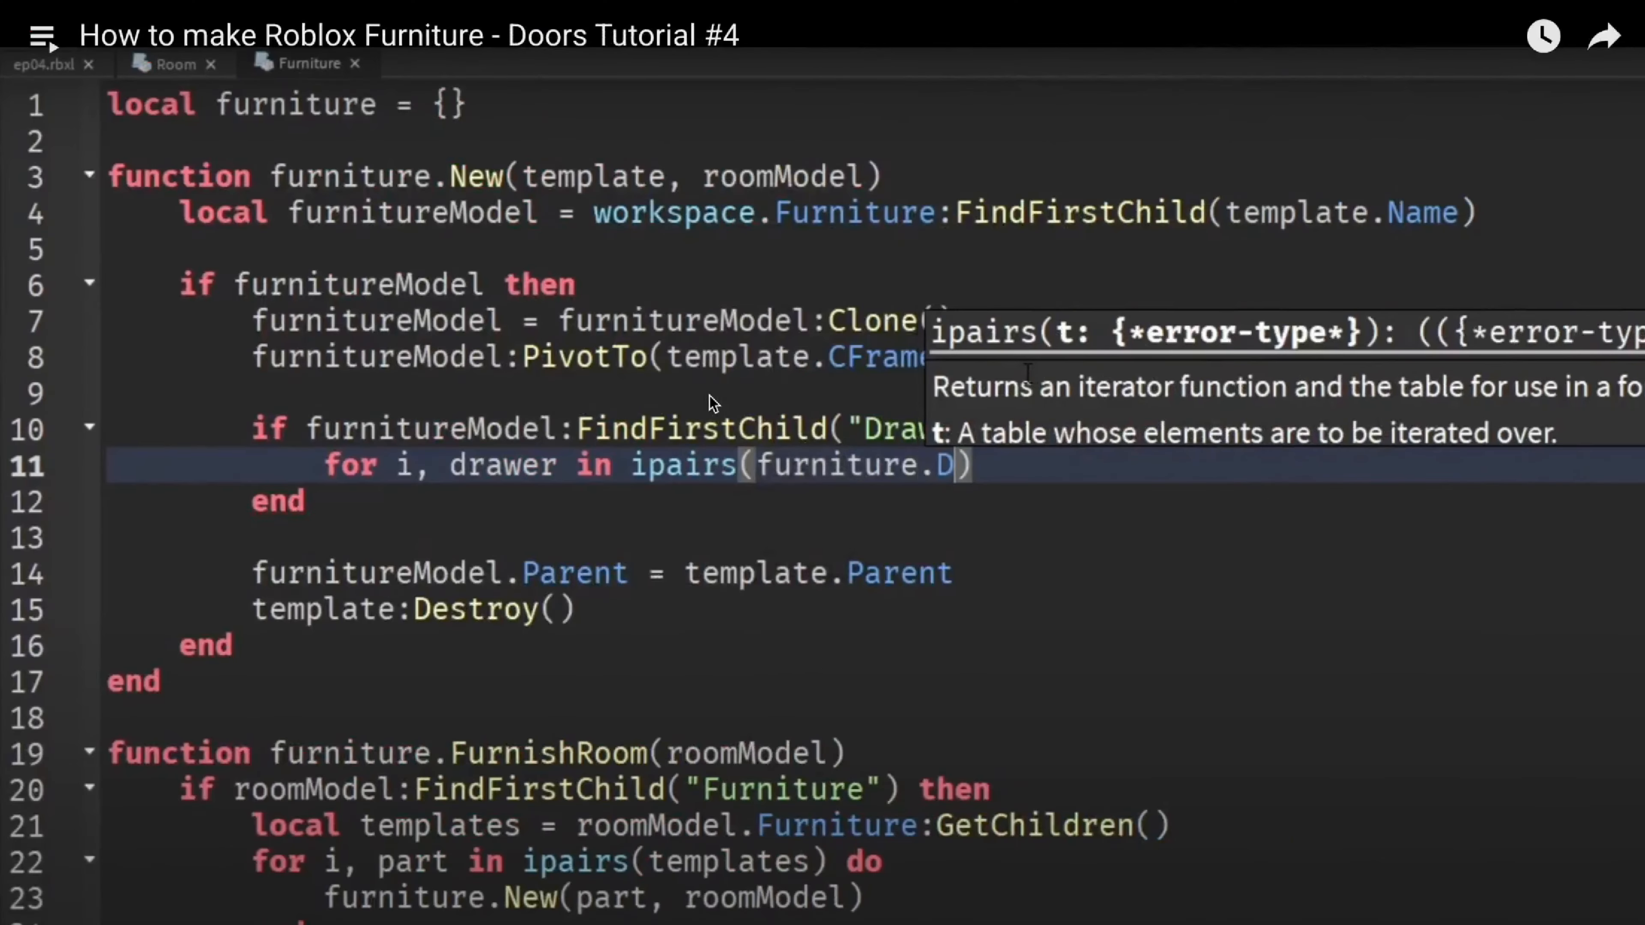
key("space")
key("space")
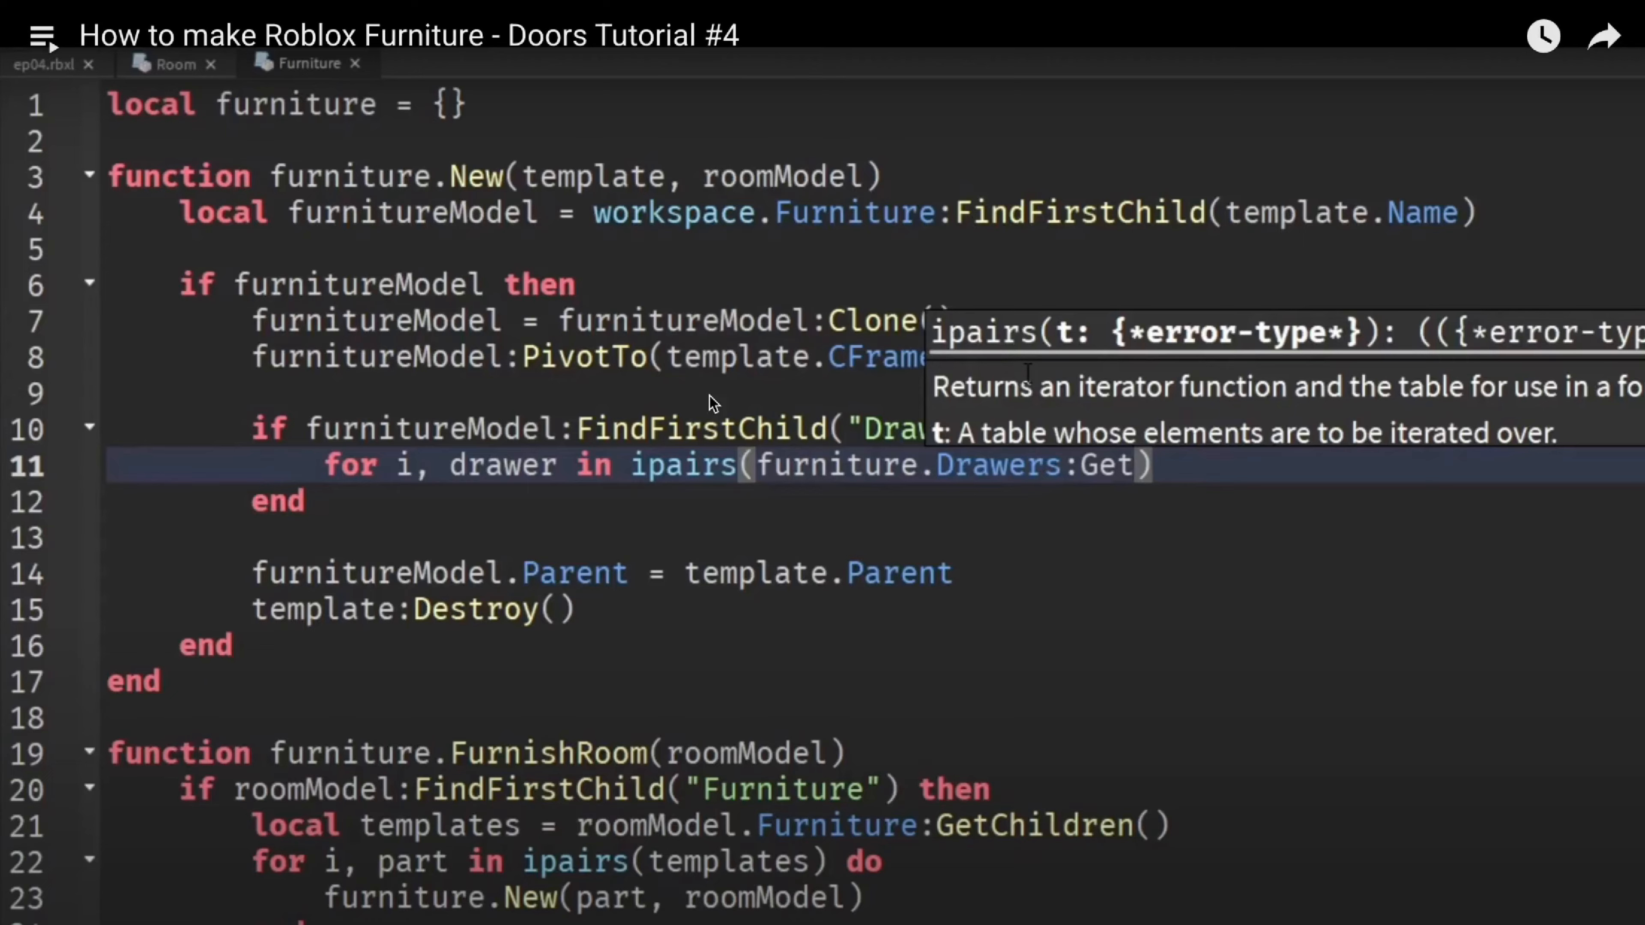
key("space")
key("space")
key("ctrl+Right")
type("fu")
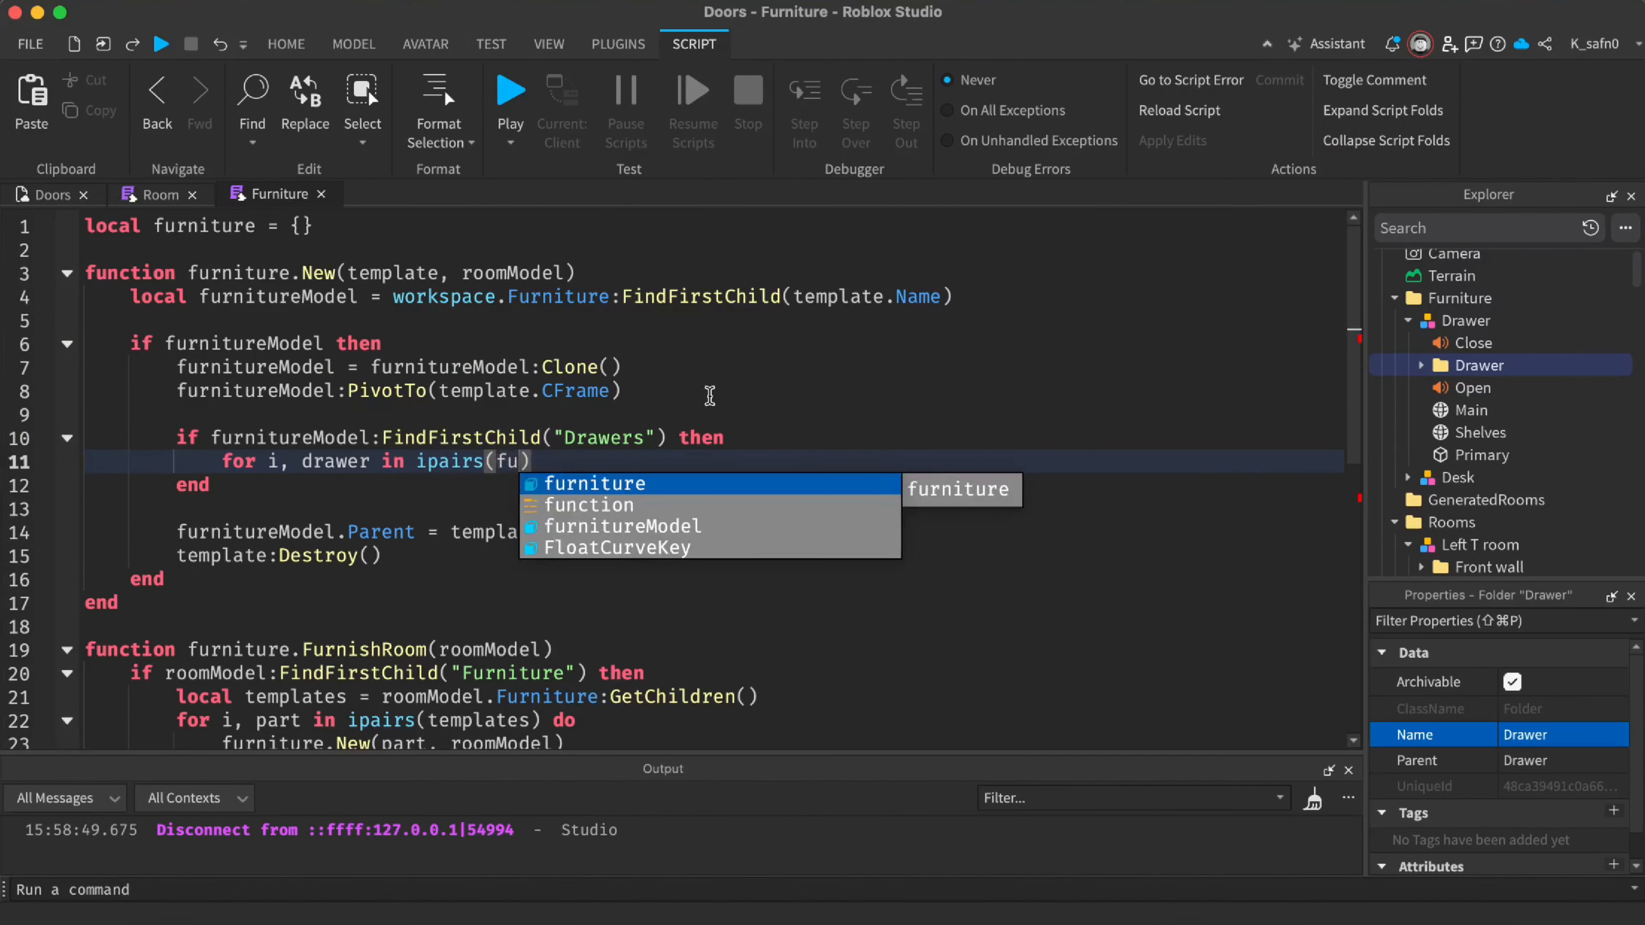
key("Tab")
key("ctrl+Right")
key("ctrl+Left")
type(".Dra")
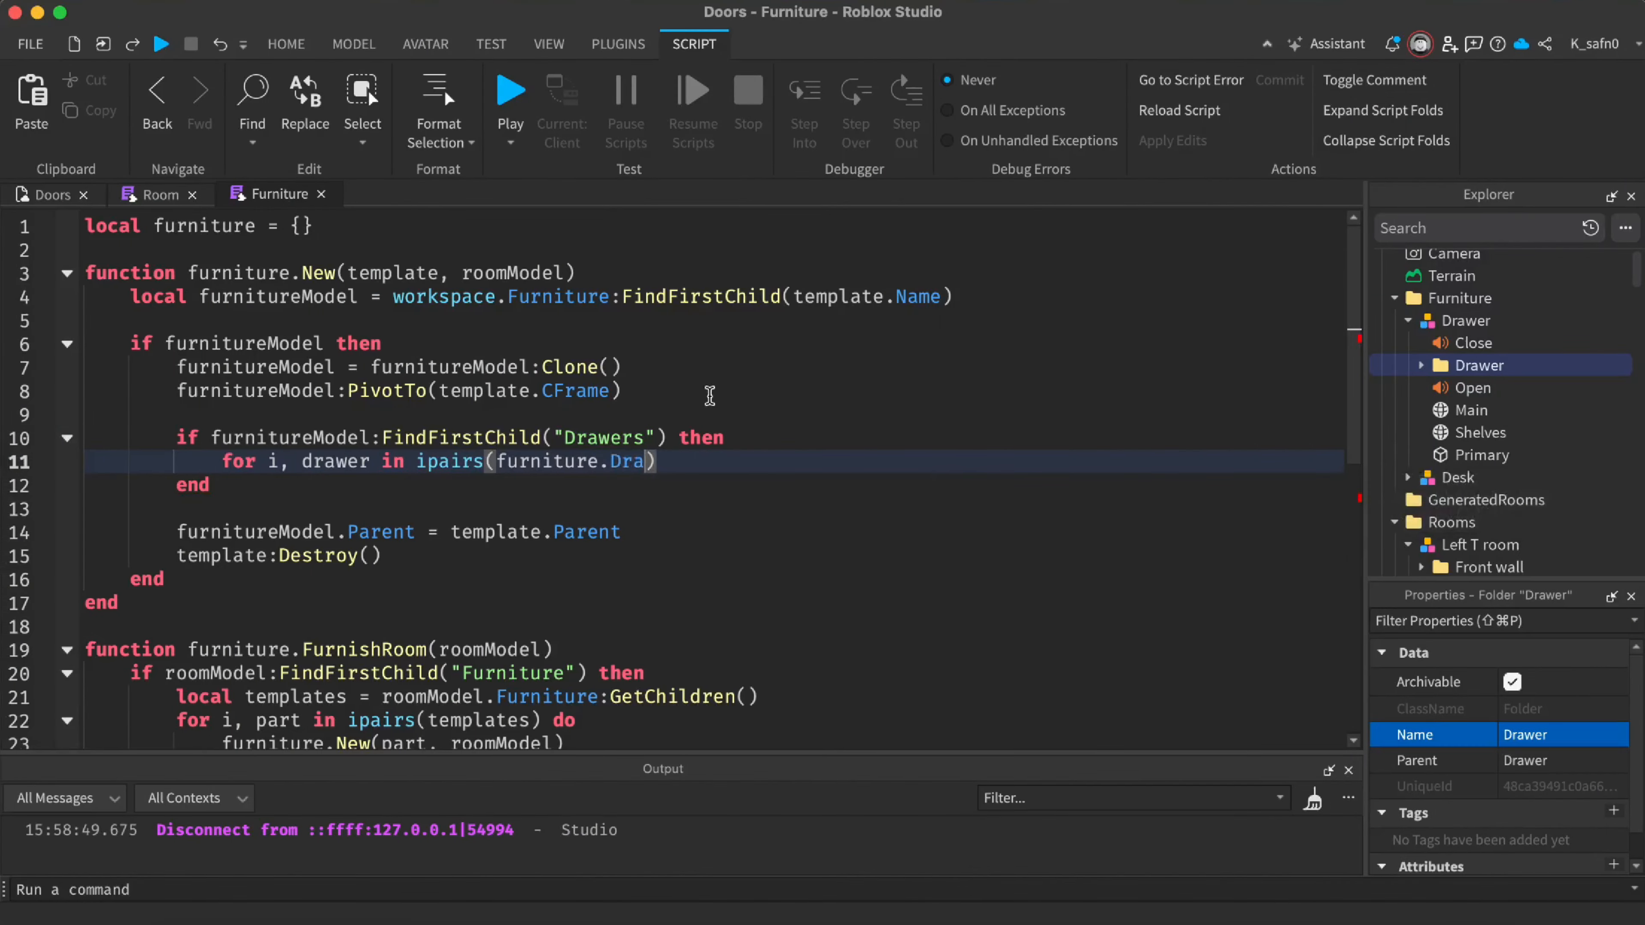
type("wers")
Following the tutorial, append :GetChildren to furniture.Drawers inside the ipairs call
key("ctrl+Right")
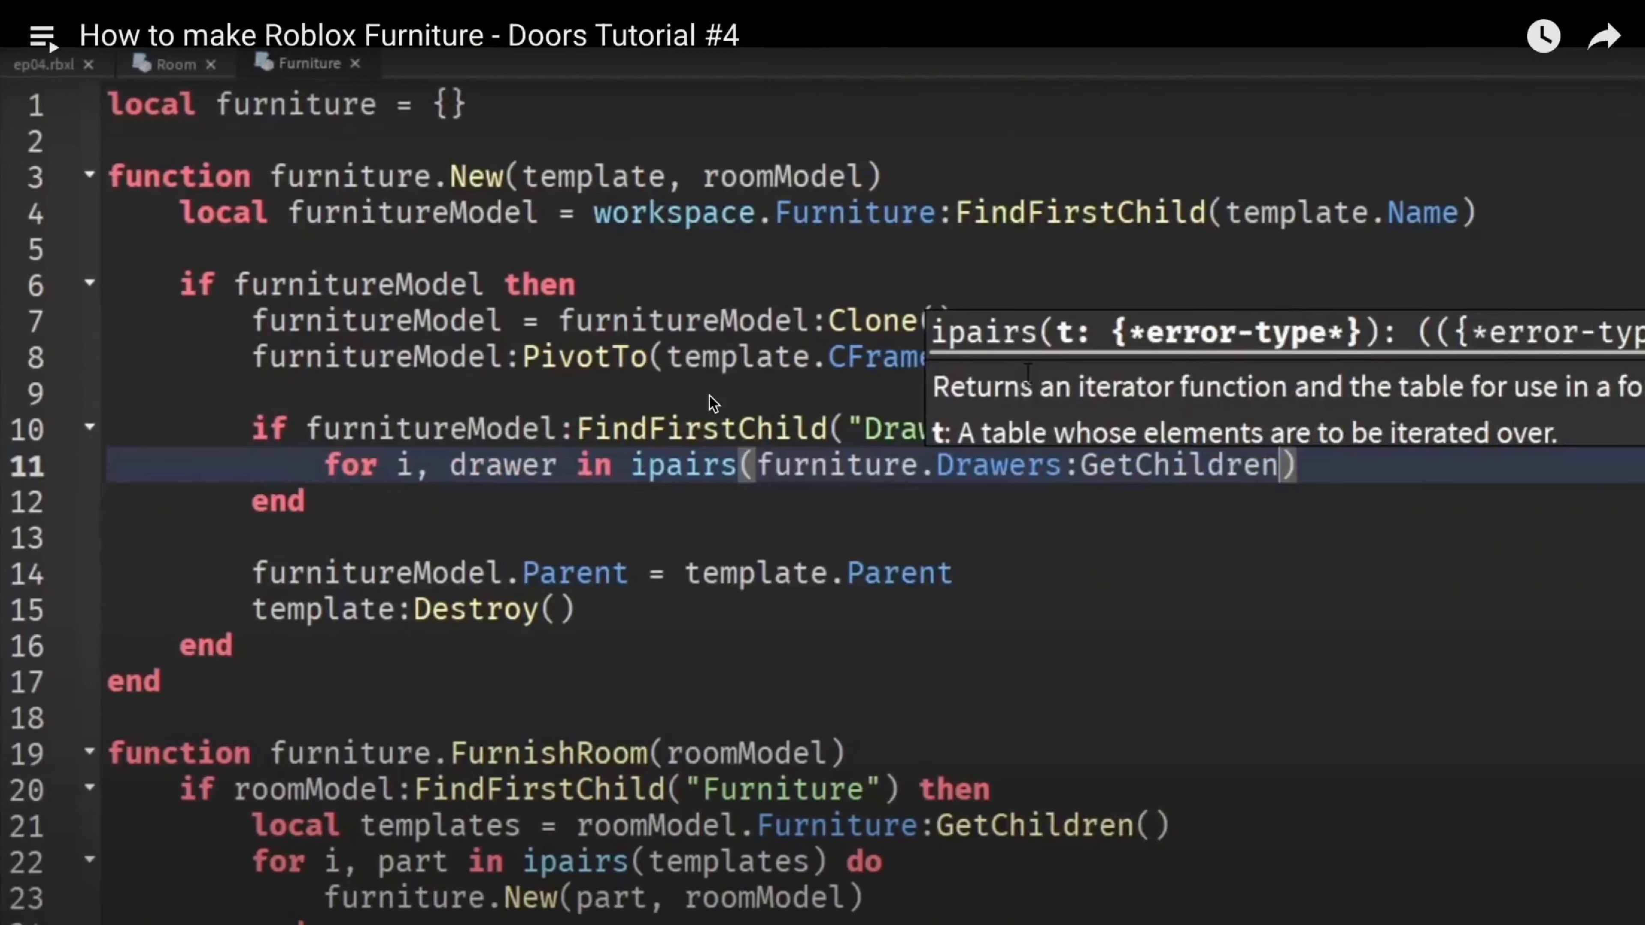
key("ctrl+Left")
type(":Ge")
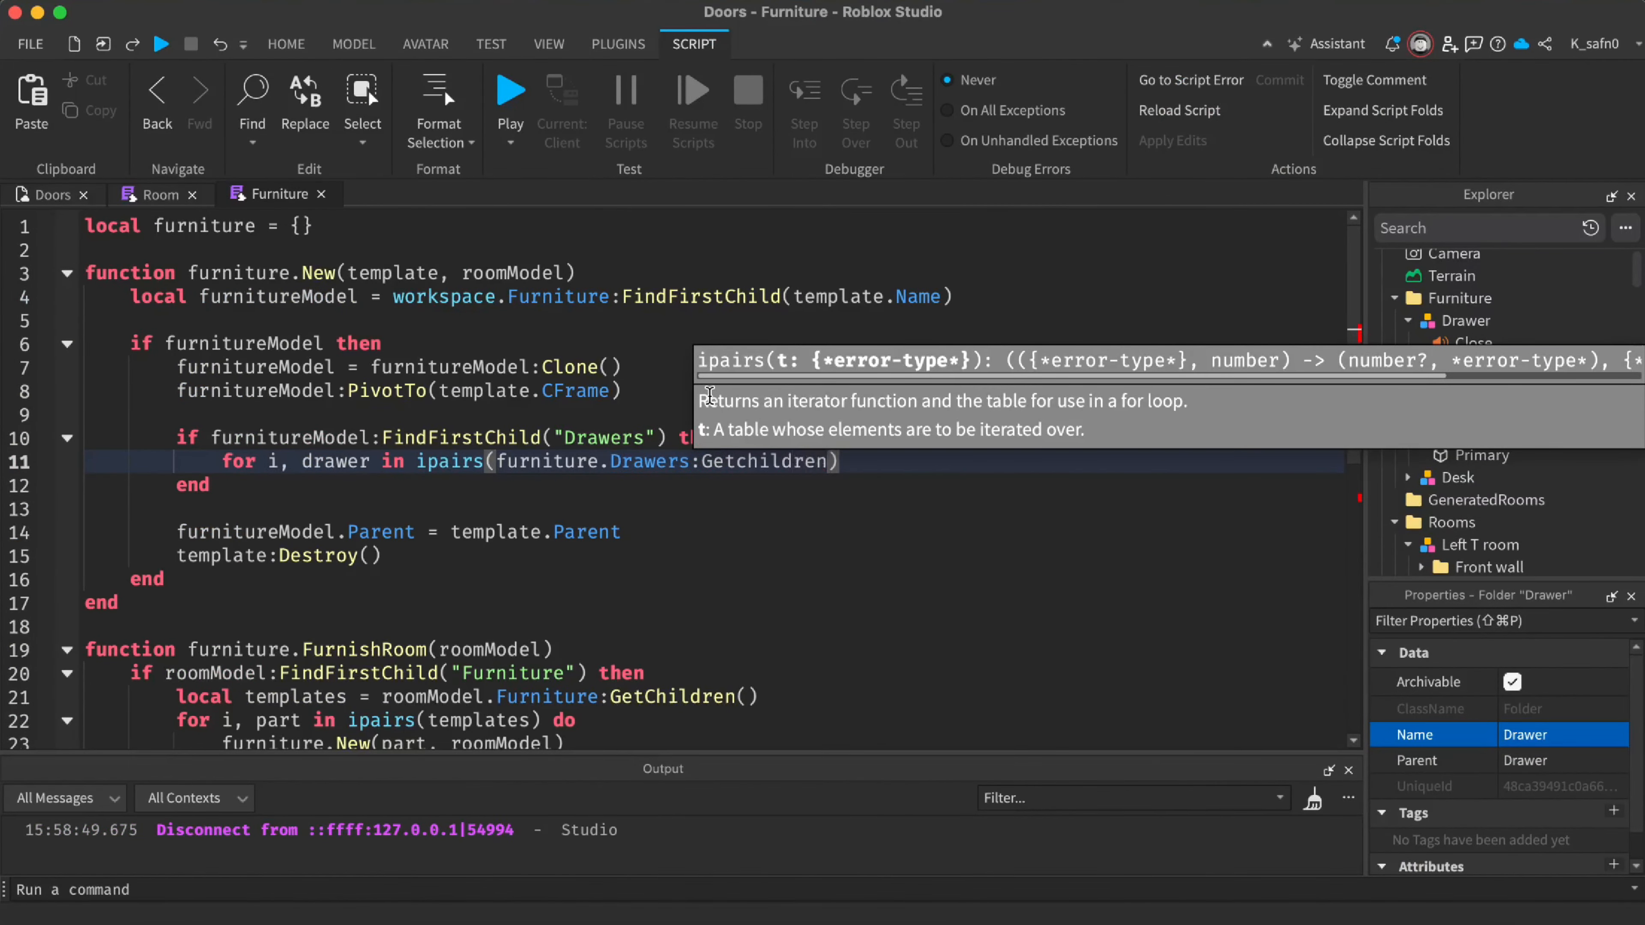
key("ctrl+Right")
key("ctrl+Left")
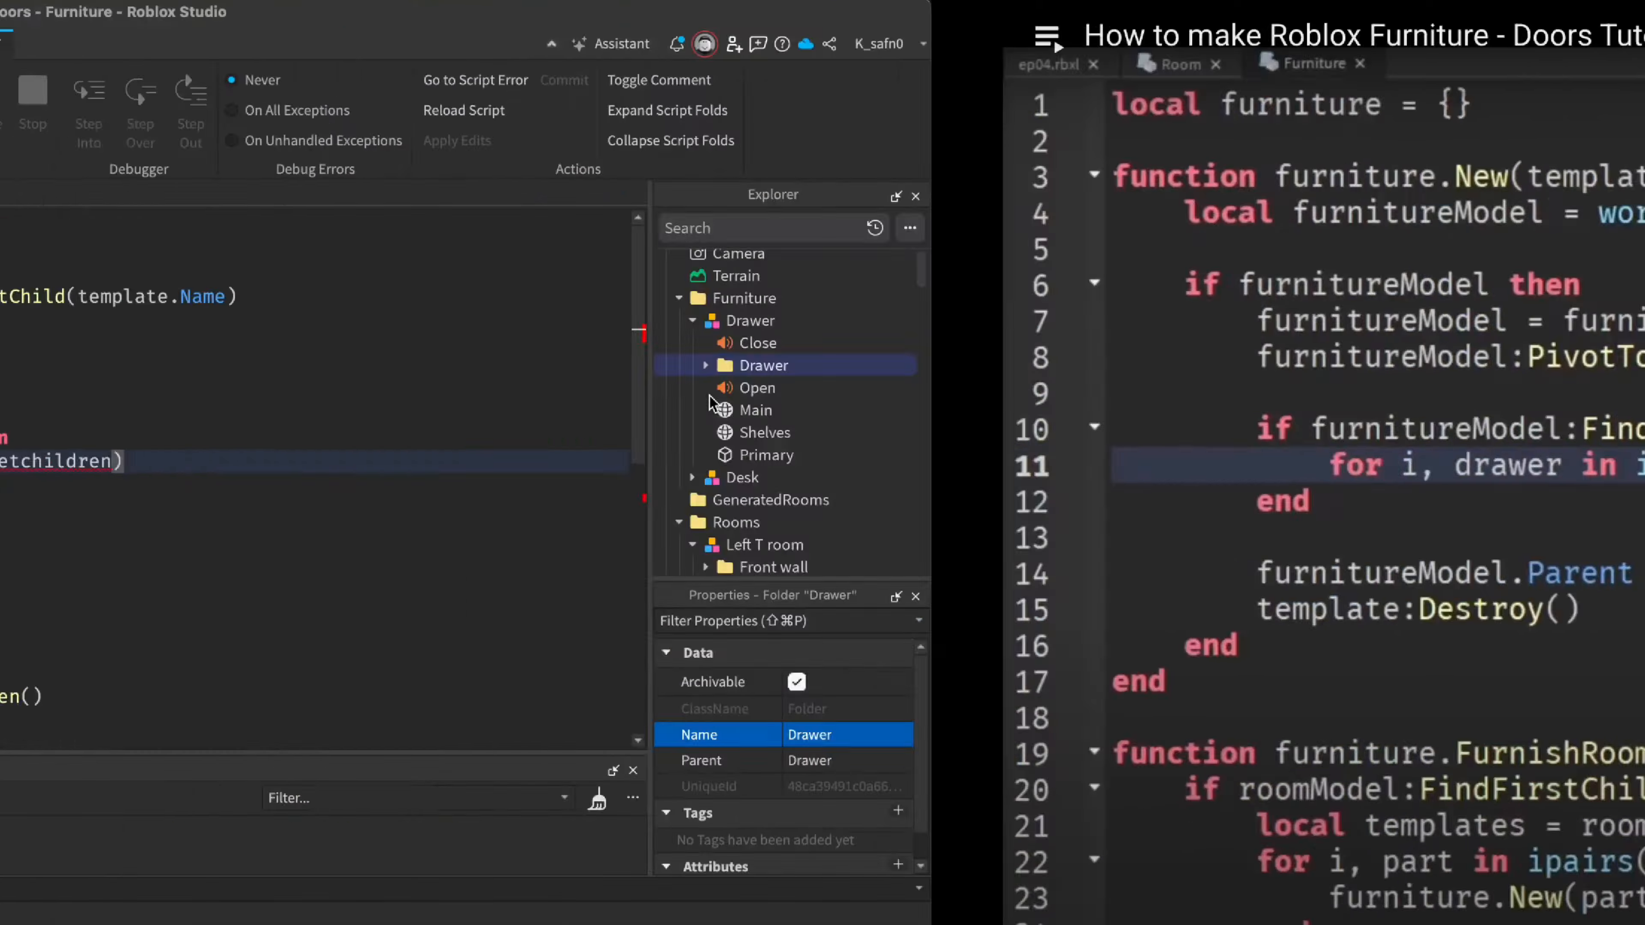
type("tc")
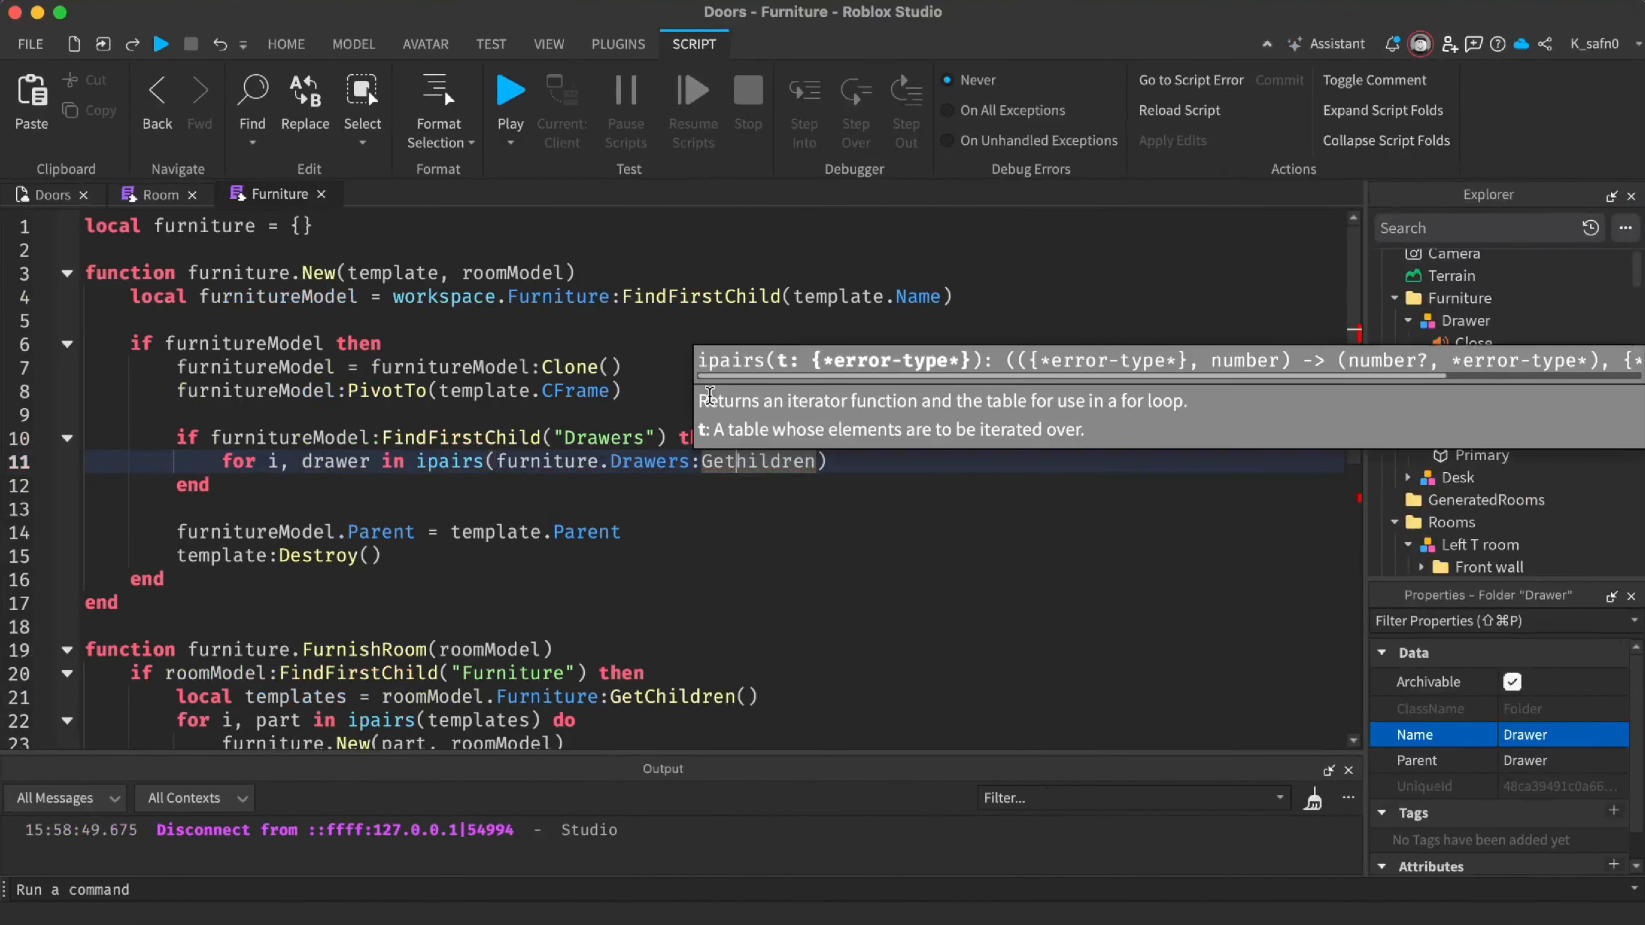
key("Tab")
Complete the drawer loop header with do and open its body with a closing end
key("ctrl+Right")
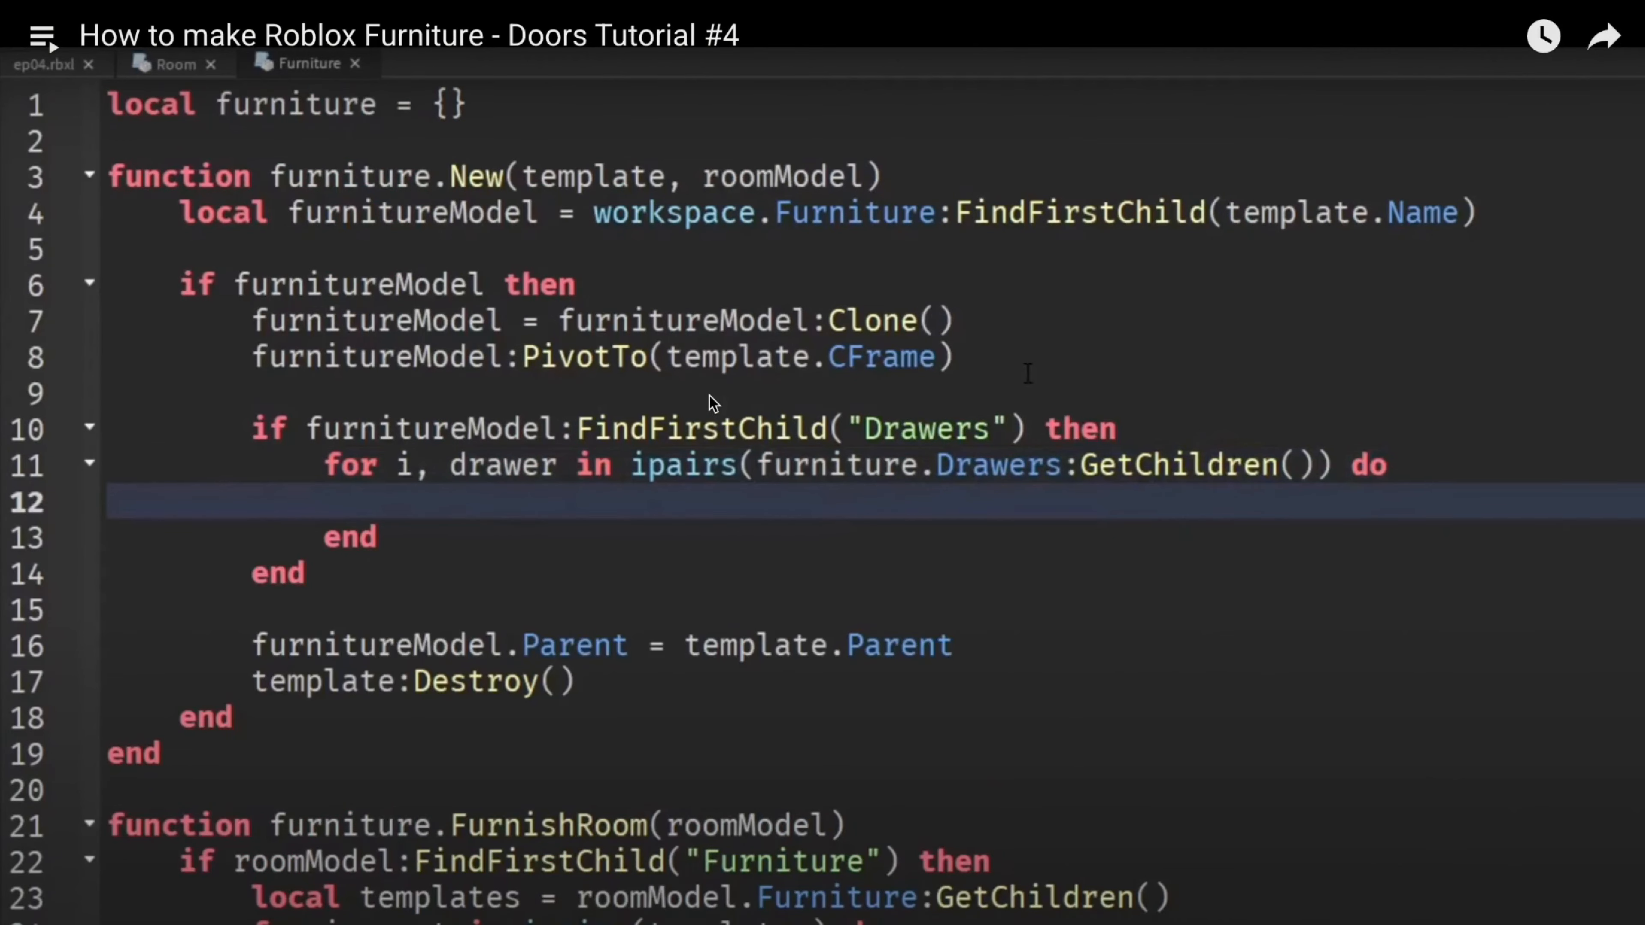
key("ctrl+Left")
type("do")
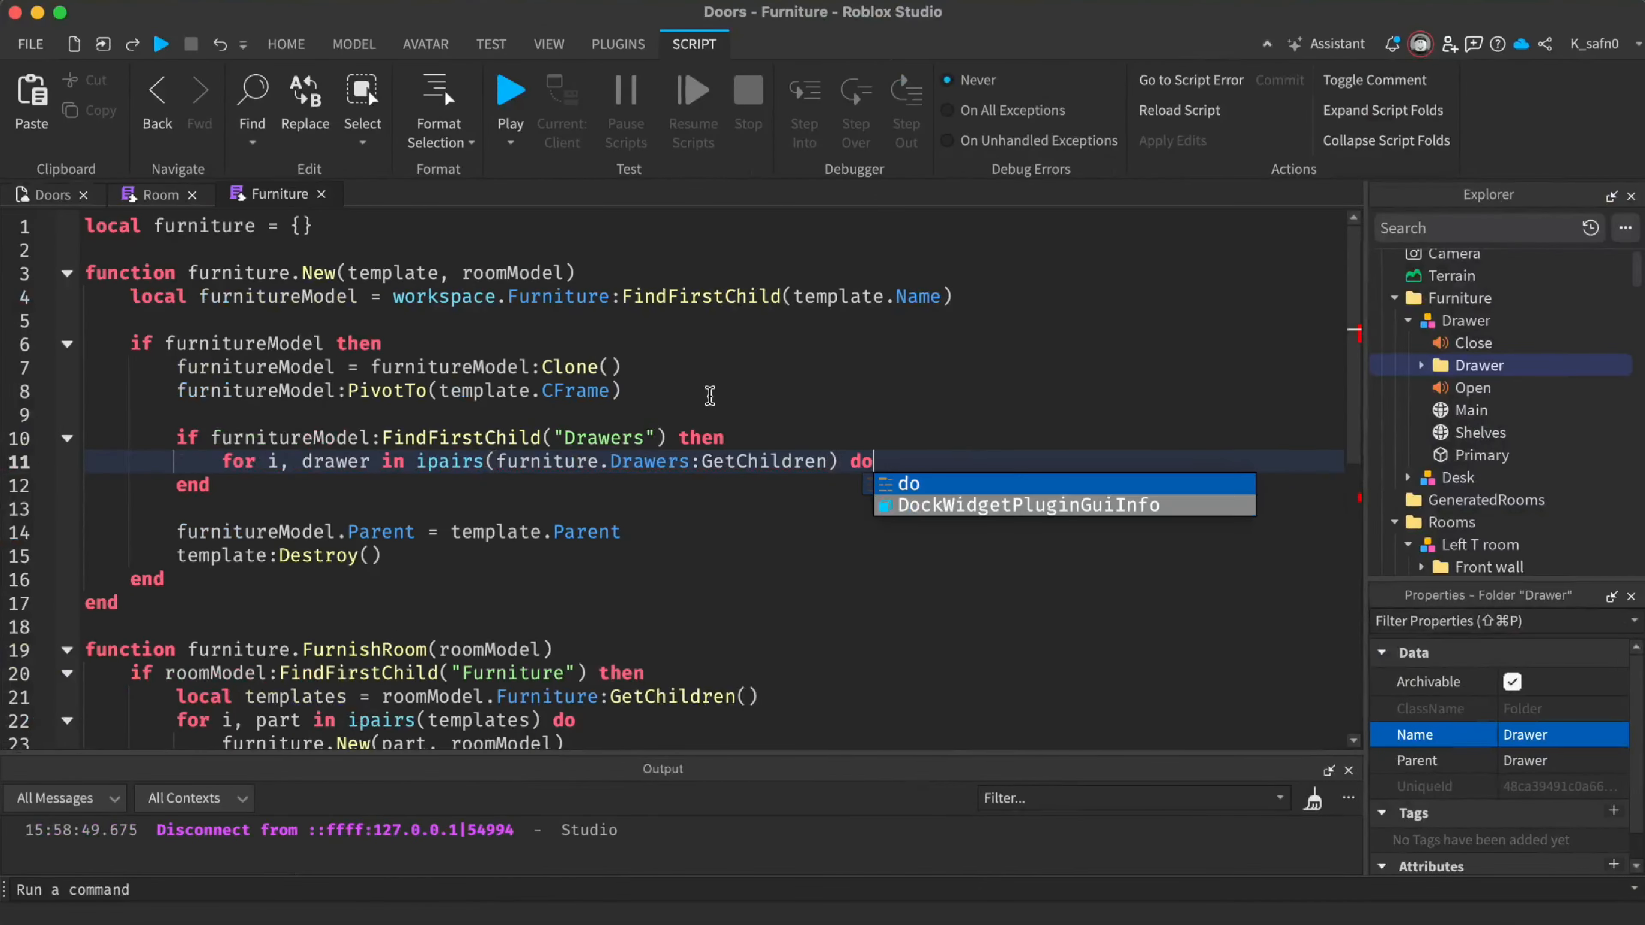
key("Return")
Inside the drawer loop, begin a drawer:SetAttribute() call as in the tutorial
key("ctrl+Right")
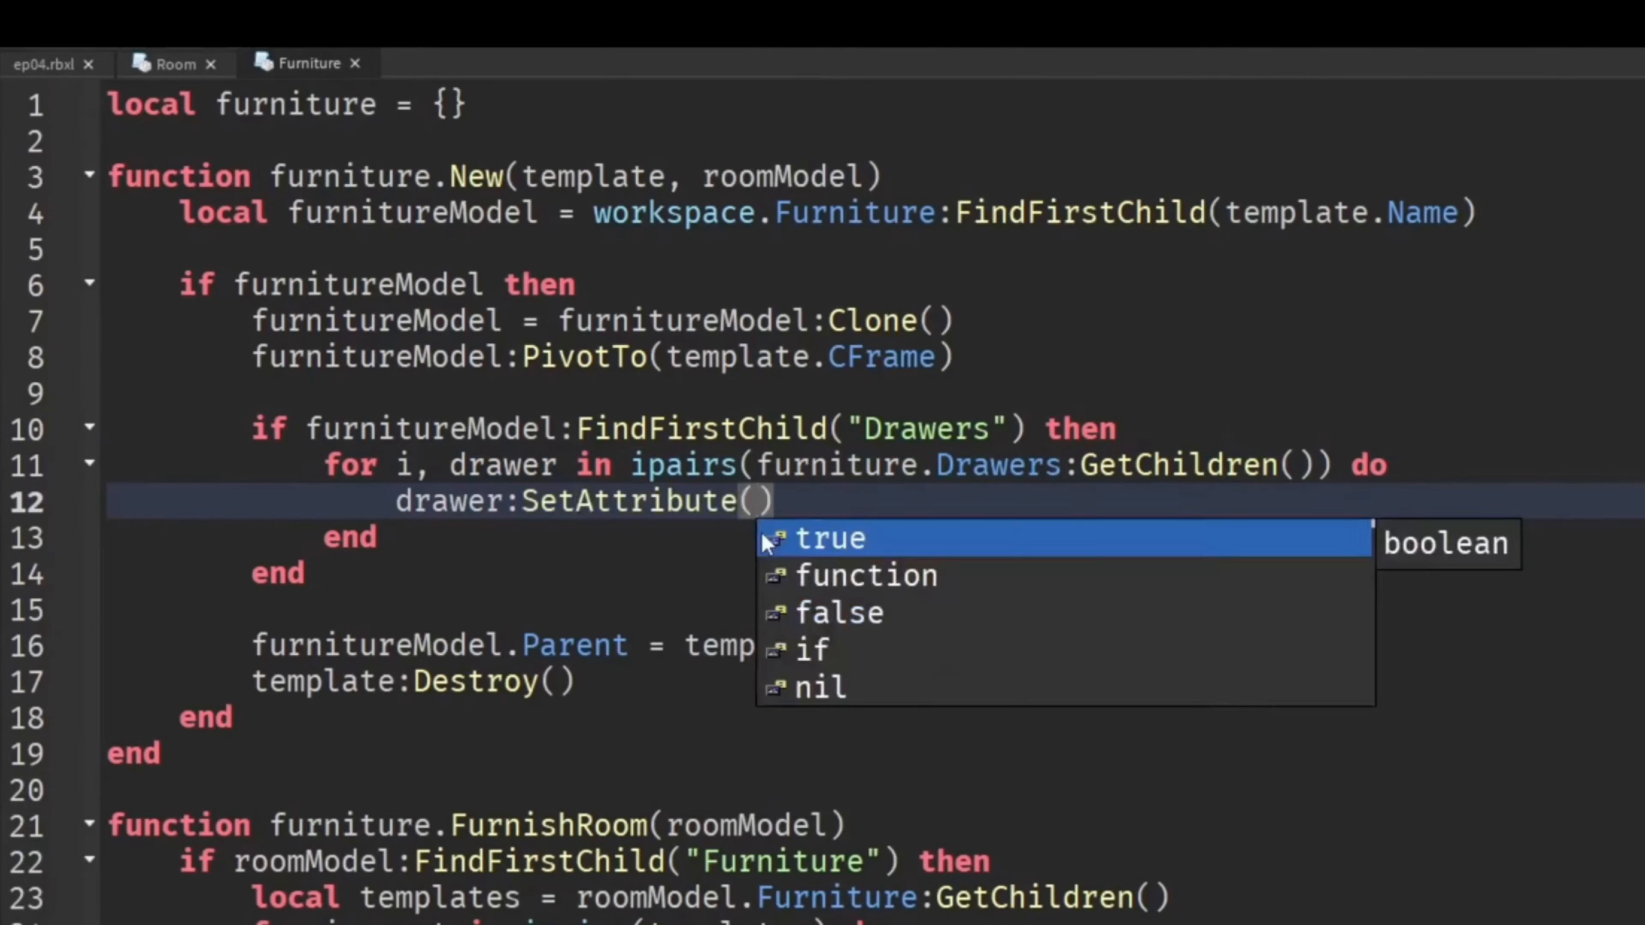
left_click(709, 396)
key("ctrl+Left")
type("drawer:")
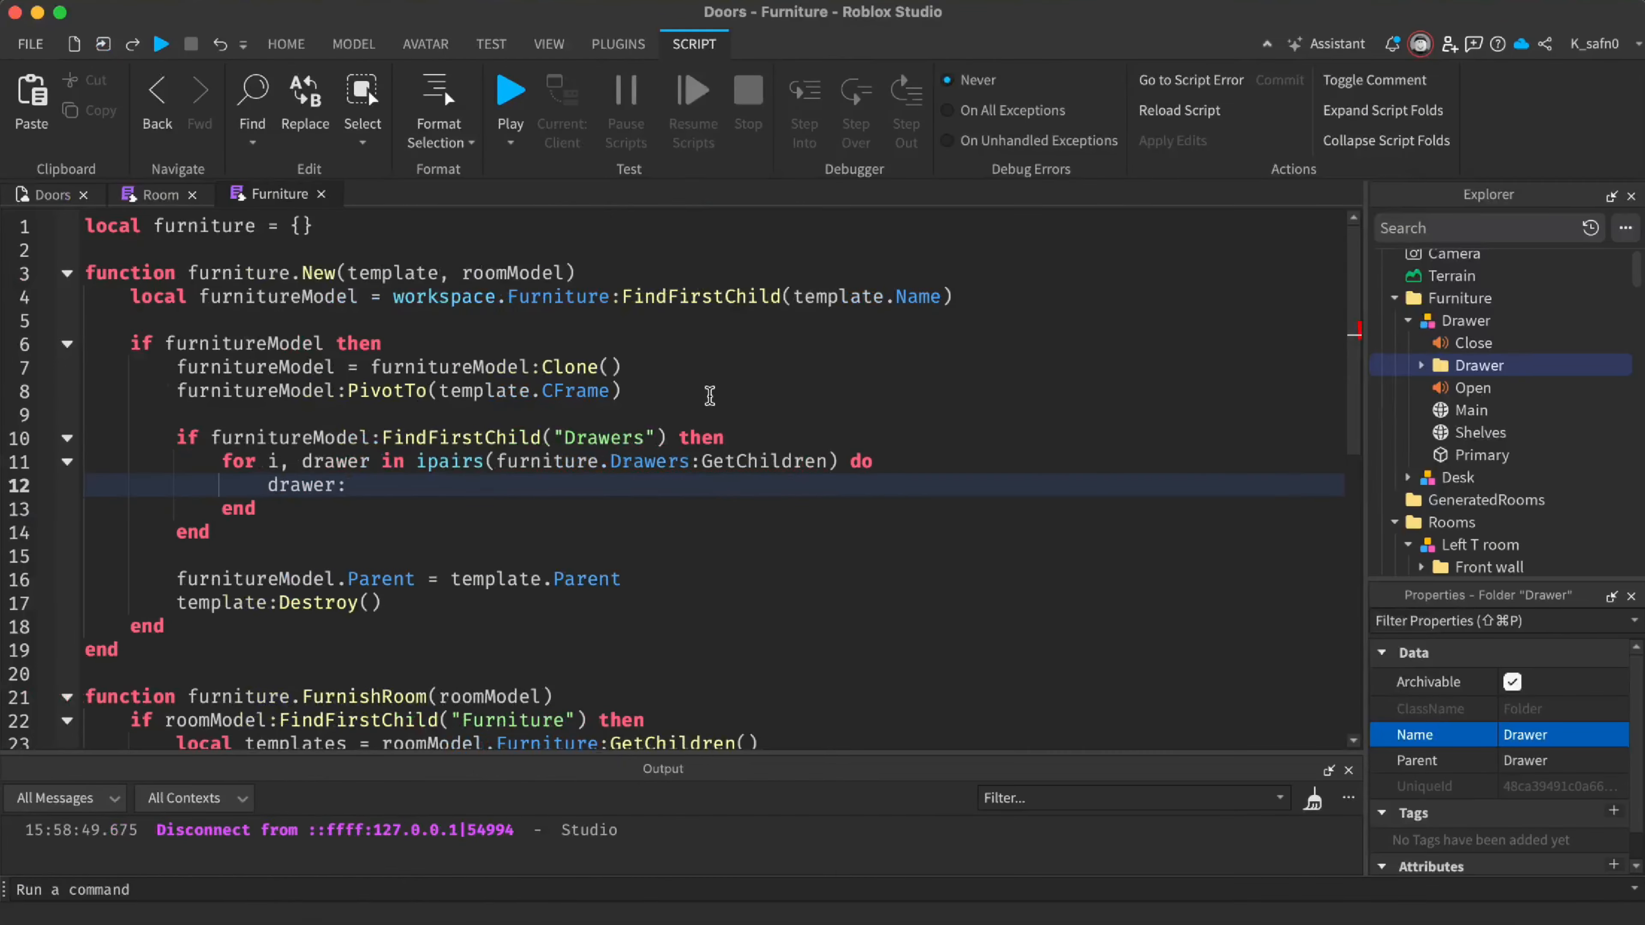
key("ctrl+Right")
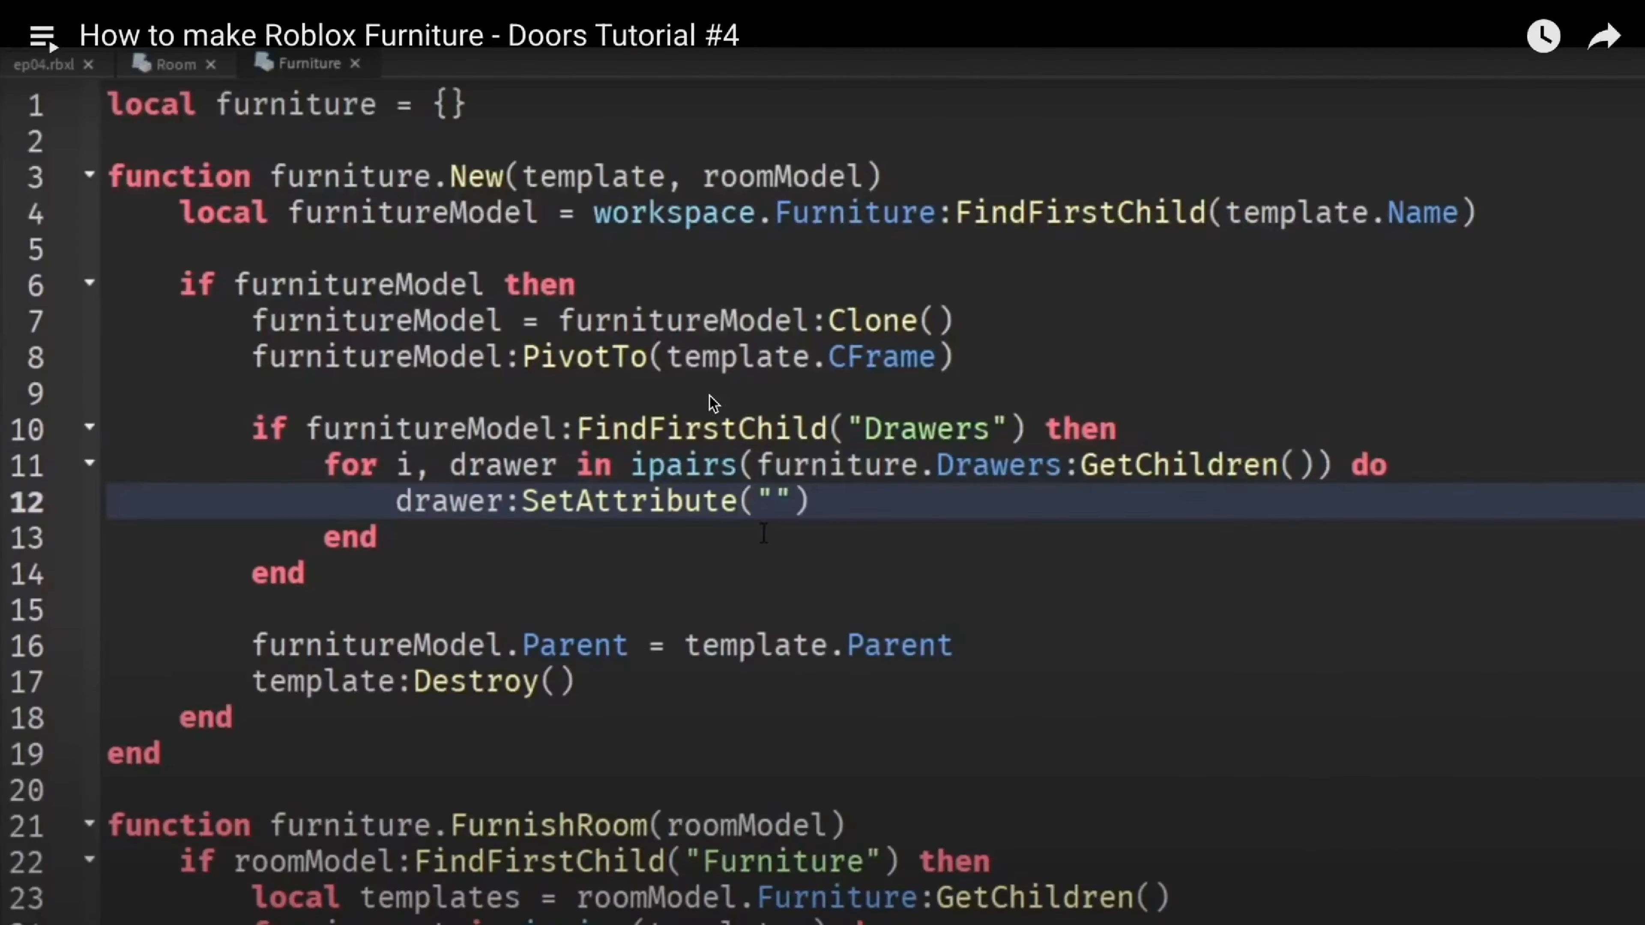
key("ctrl+Left")
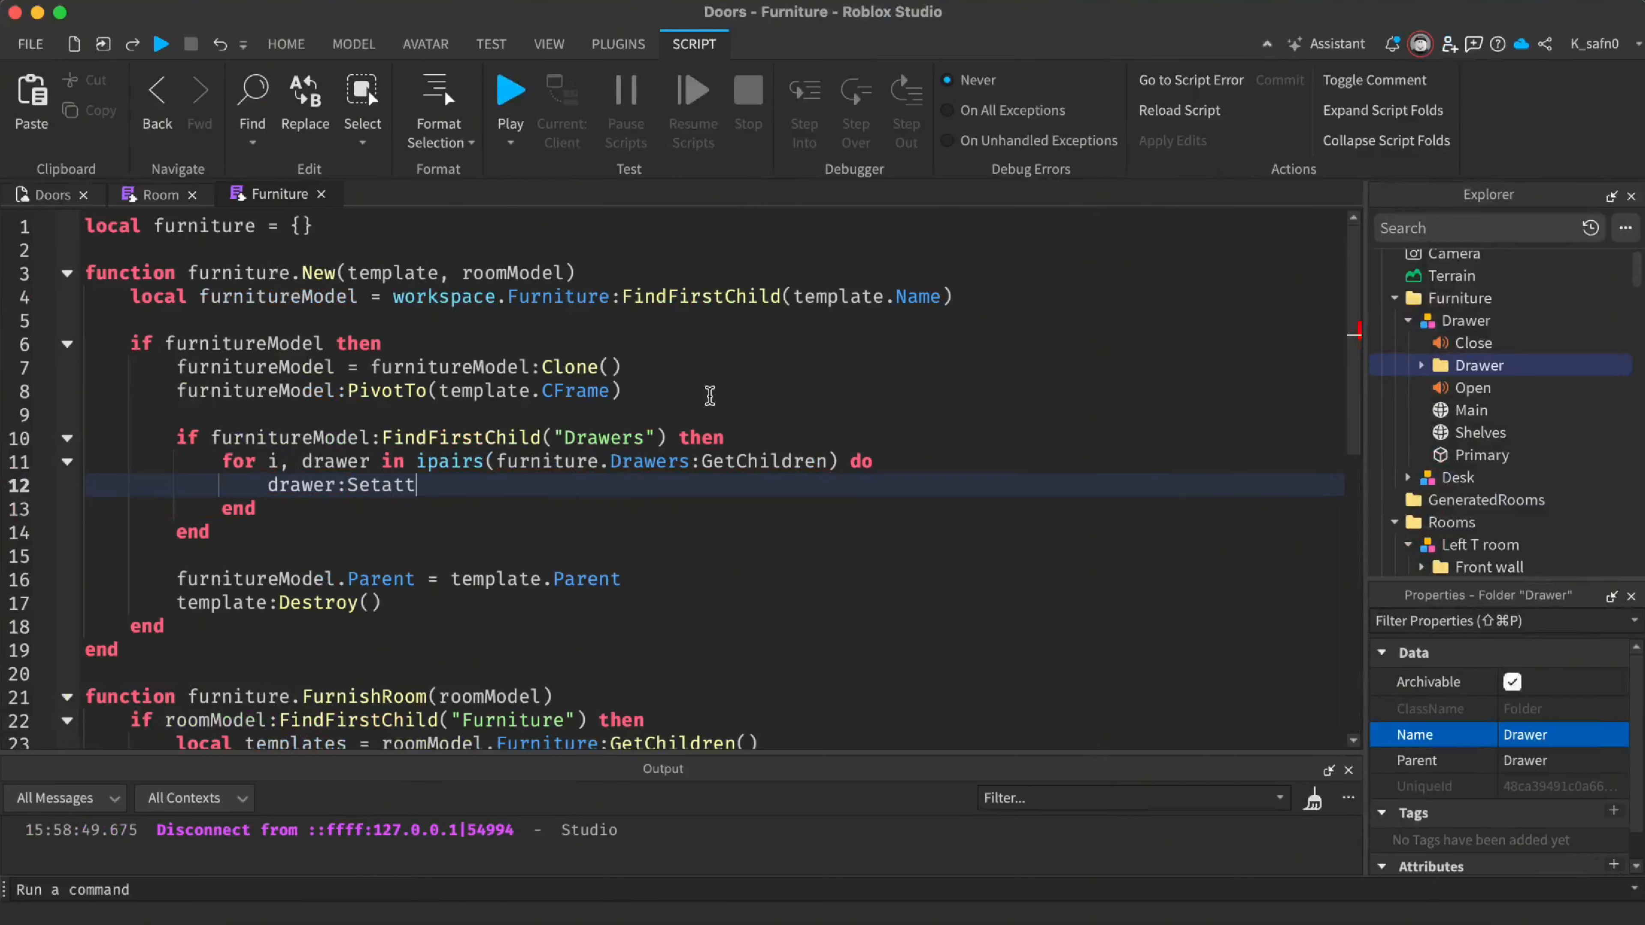
key("ctrl+Right")
key("ctrl+Left")
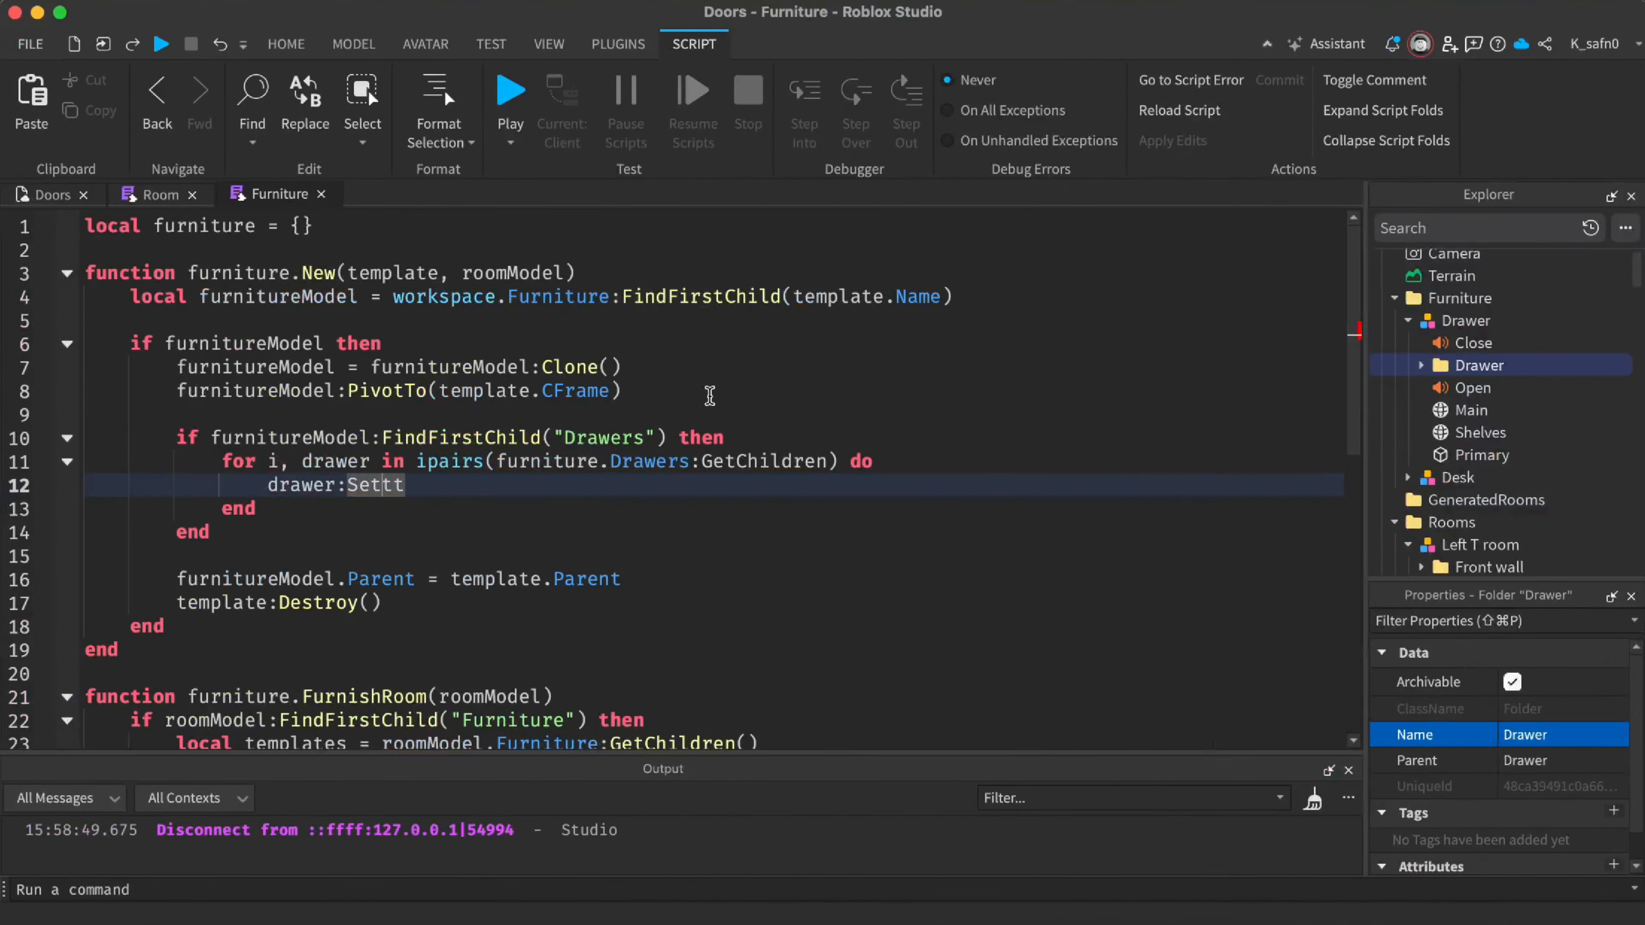
key("ctrl+Right")
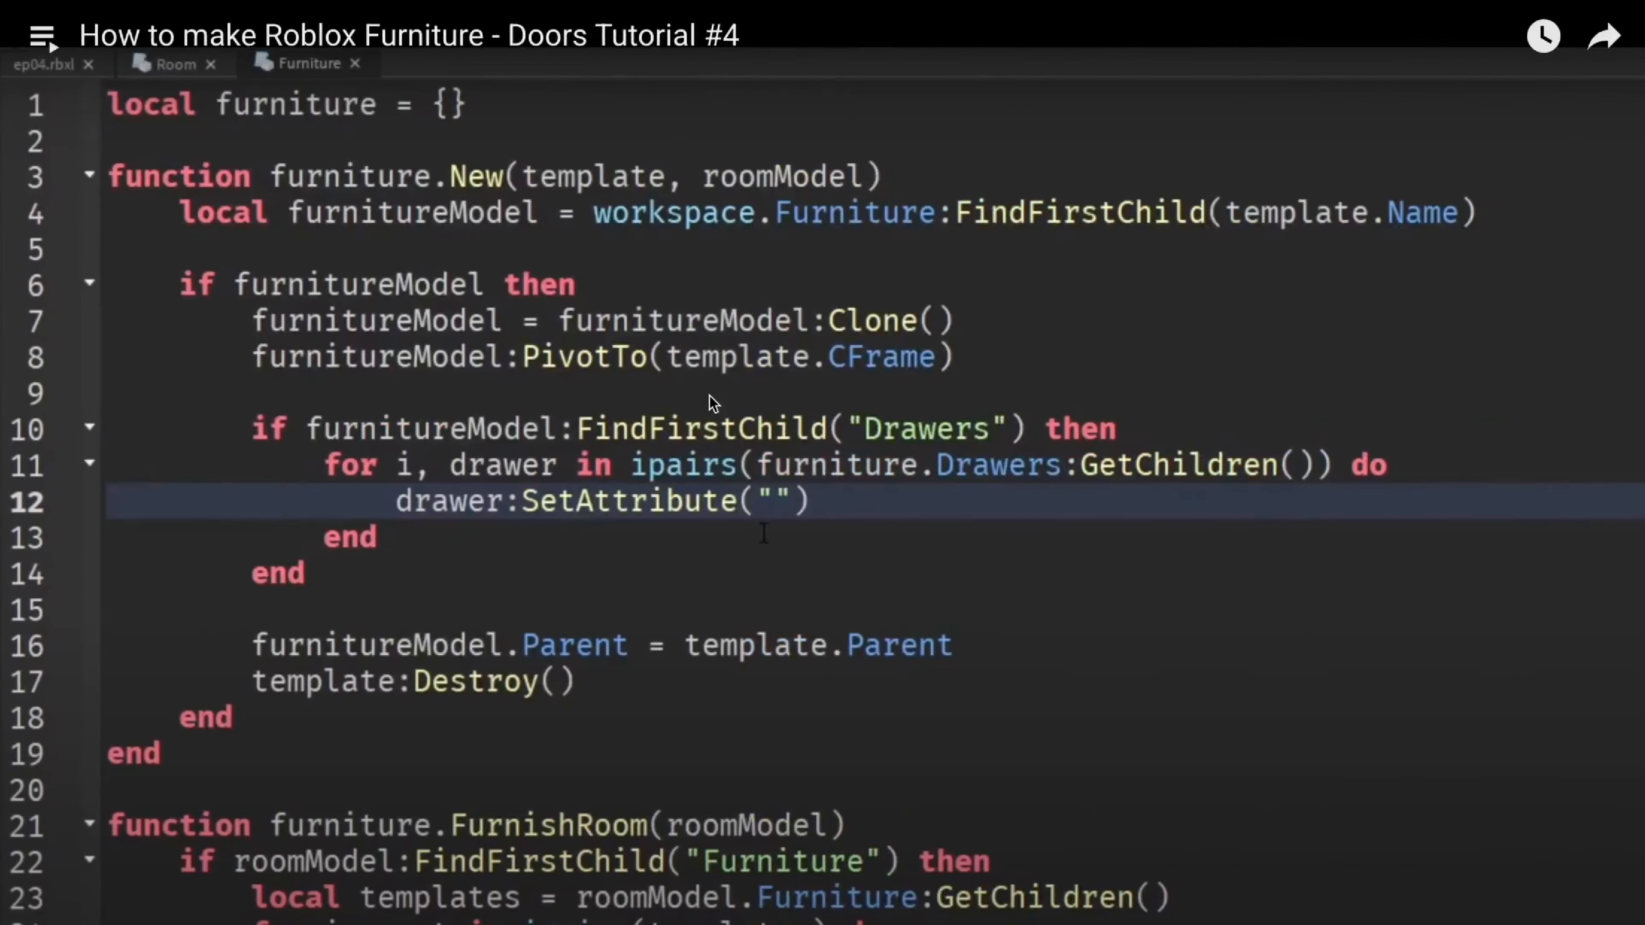
key("ctrl+Left")
type("ibute(")
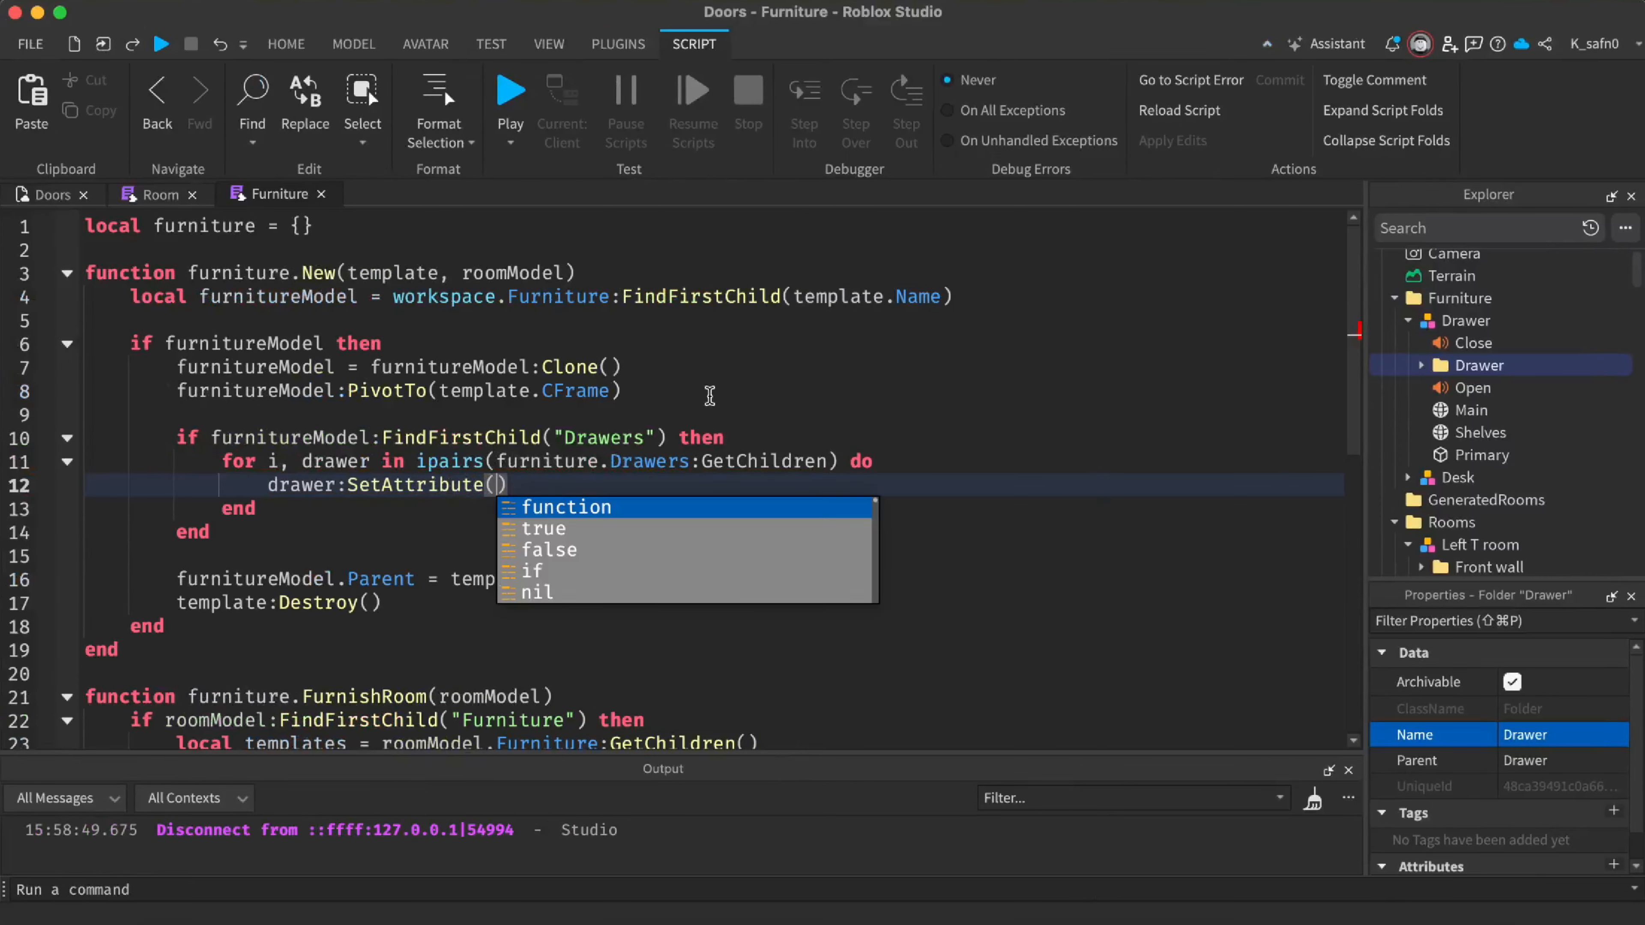
Enter "Open" and false as the arguments of the drawer's SetAttribute call
key("ctrl+Right")
key("space")
key("space")
key("ctrl+Left")
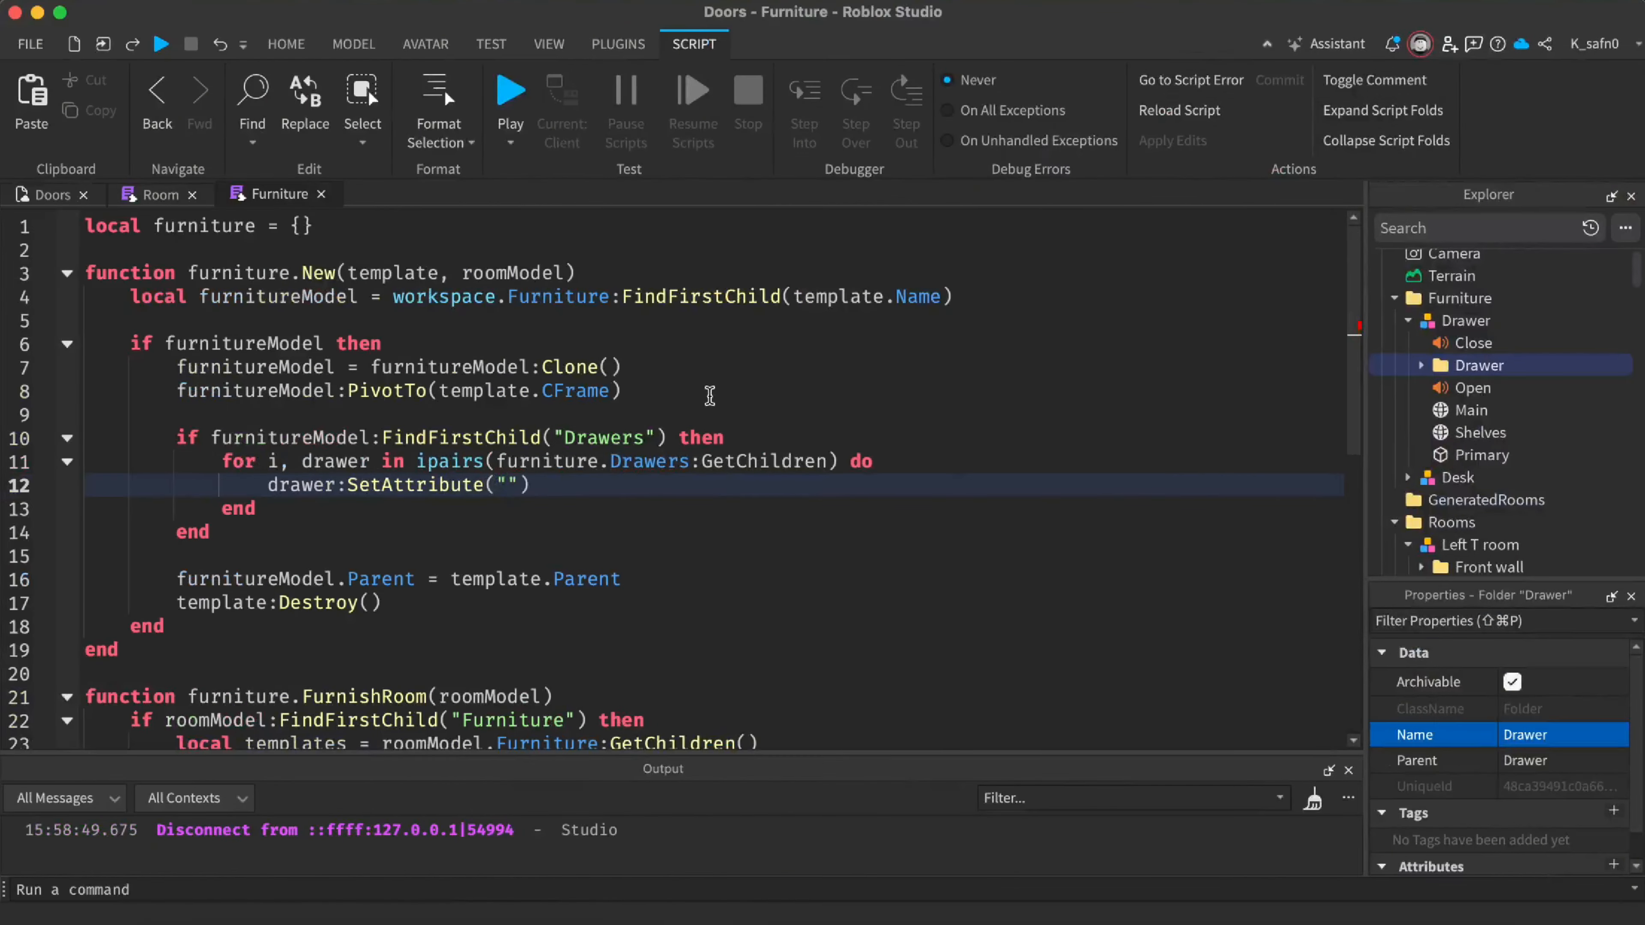
type("\"Open\",")
key("ctrl+Right")
key("space")
key("space")
key("ctrl+Left")
type("fal")
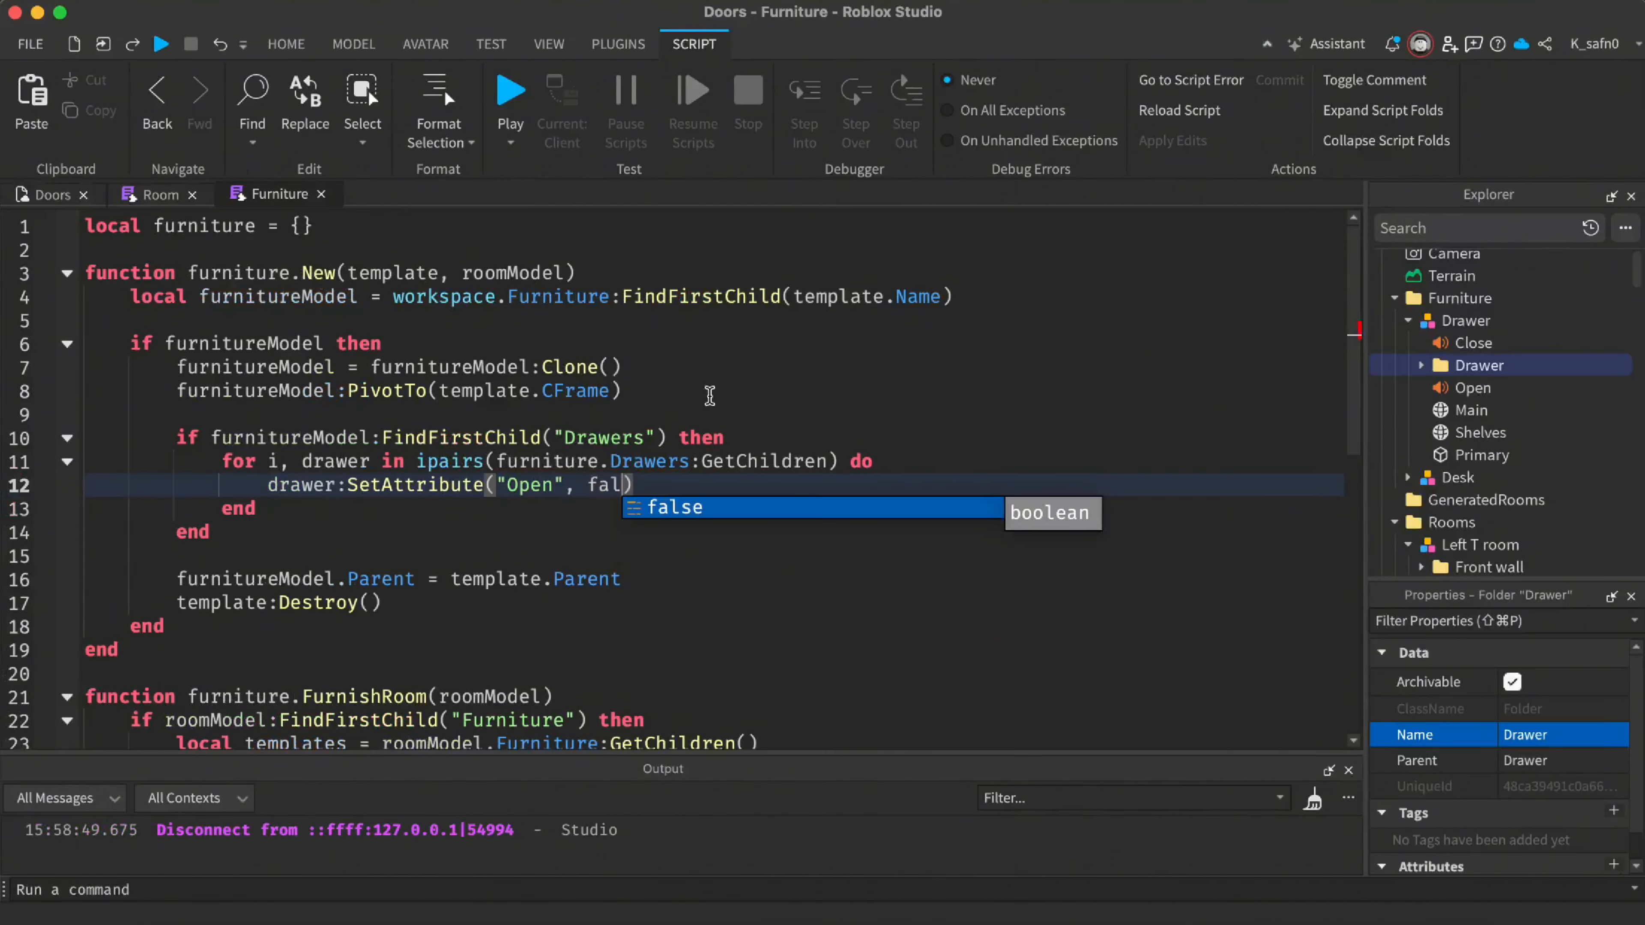
type("se")
Add the line drawer:SetAttribute("Moving", false) below the Open attribute, as in the tutorial
key("ctrl+Right")
key("space")
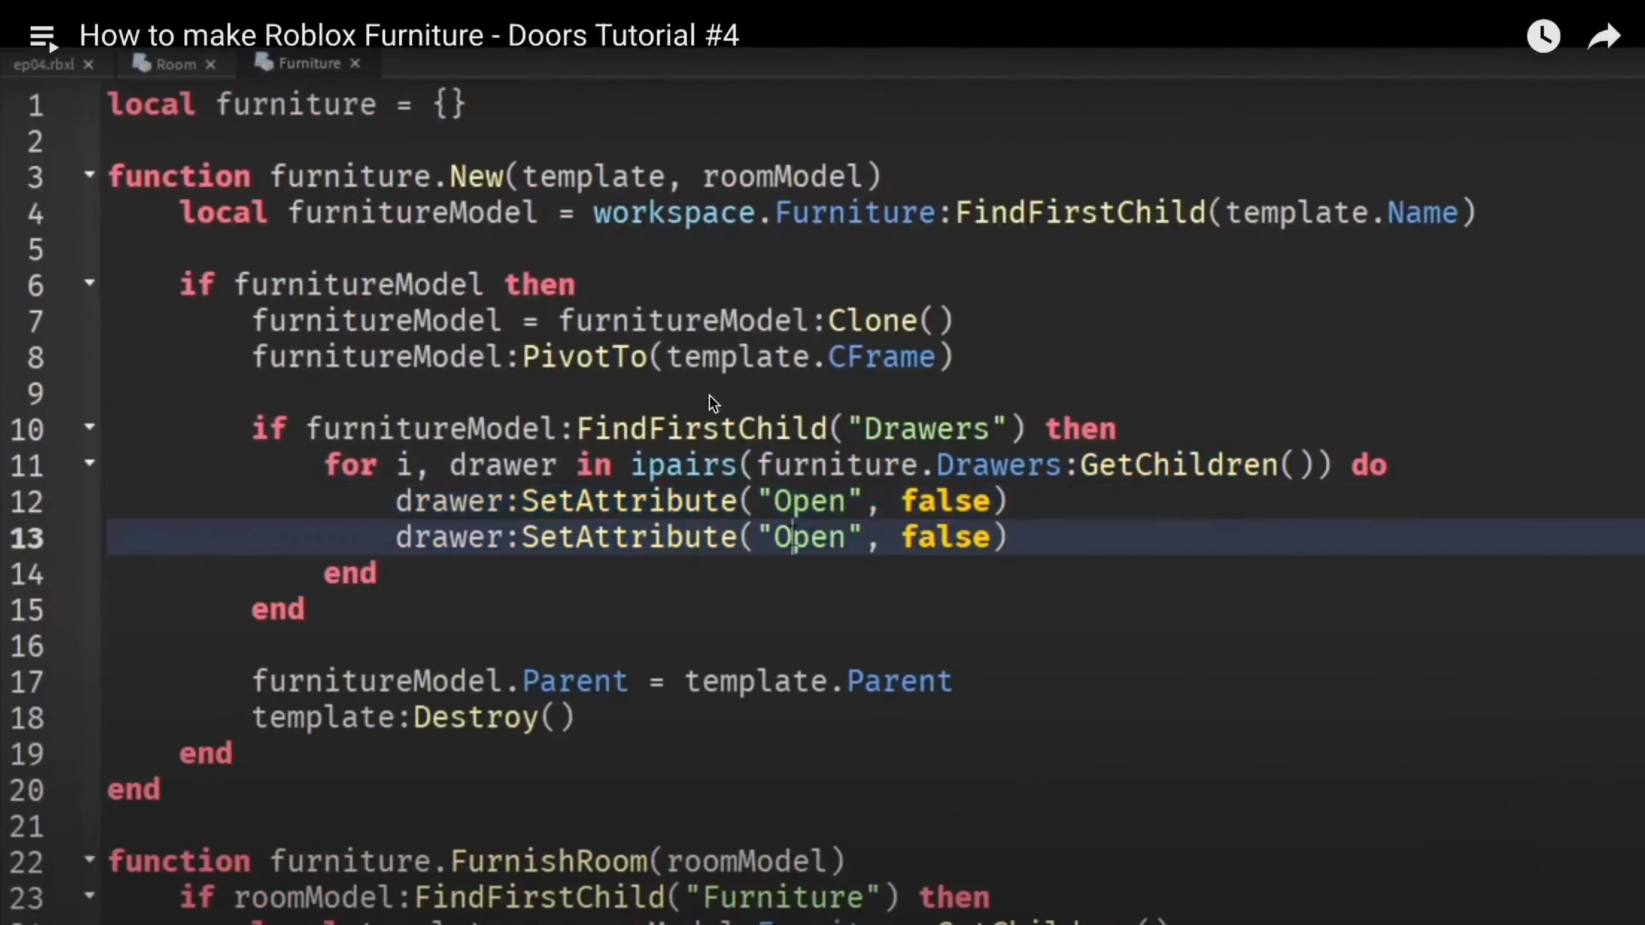
key("space")
key("ctrl+Left")
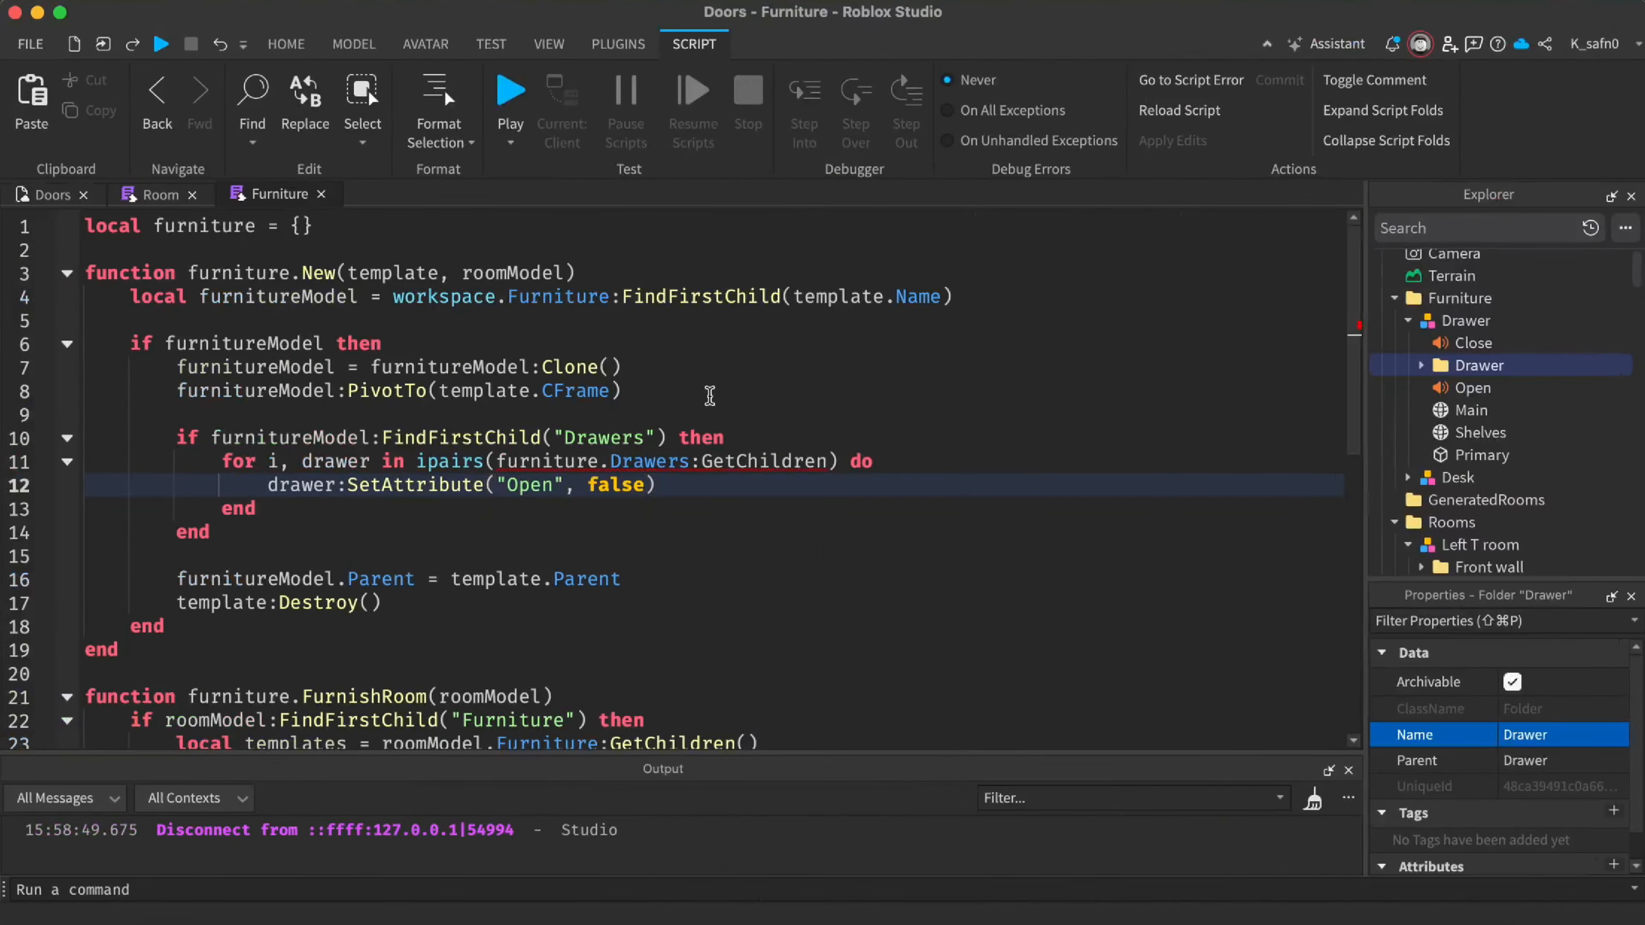
key("super+shift+Left")
key("Right")
key("Return")
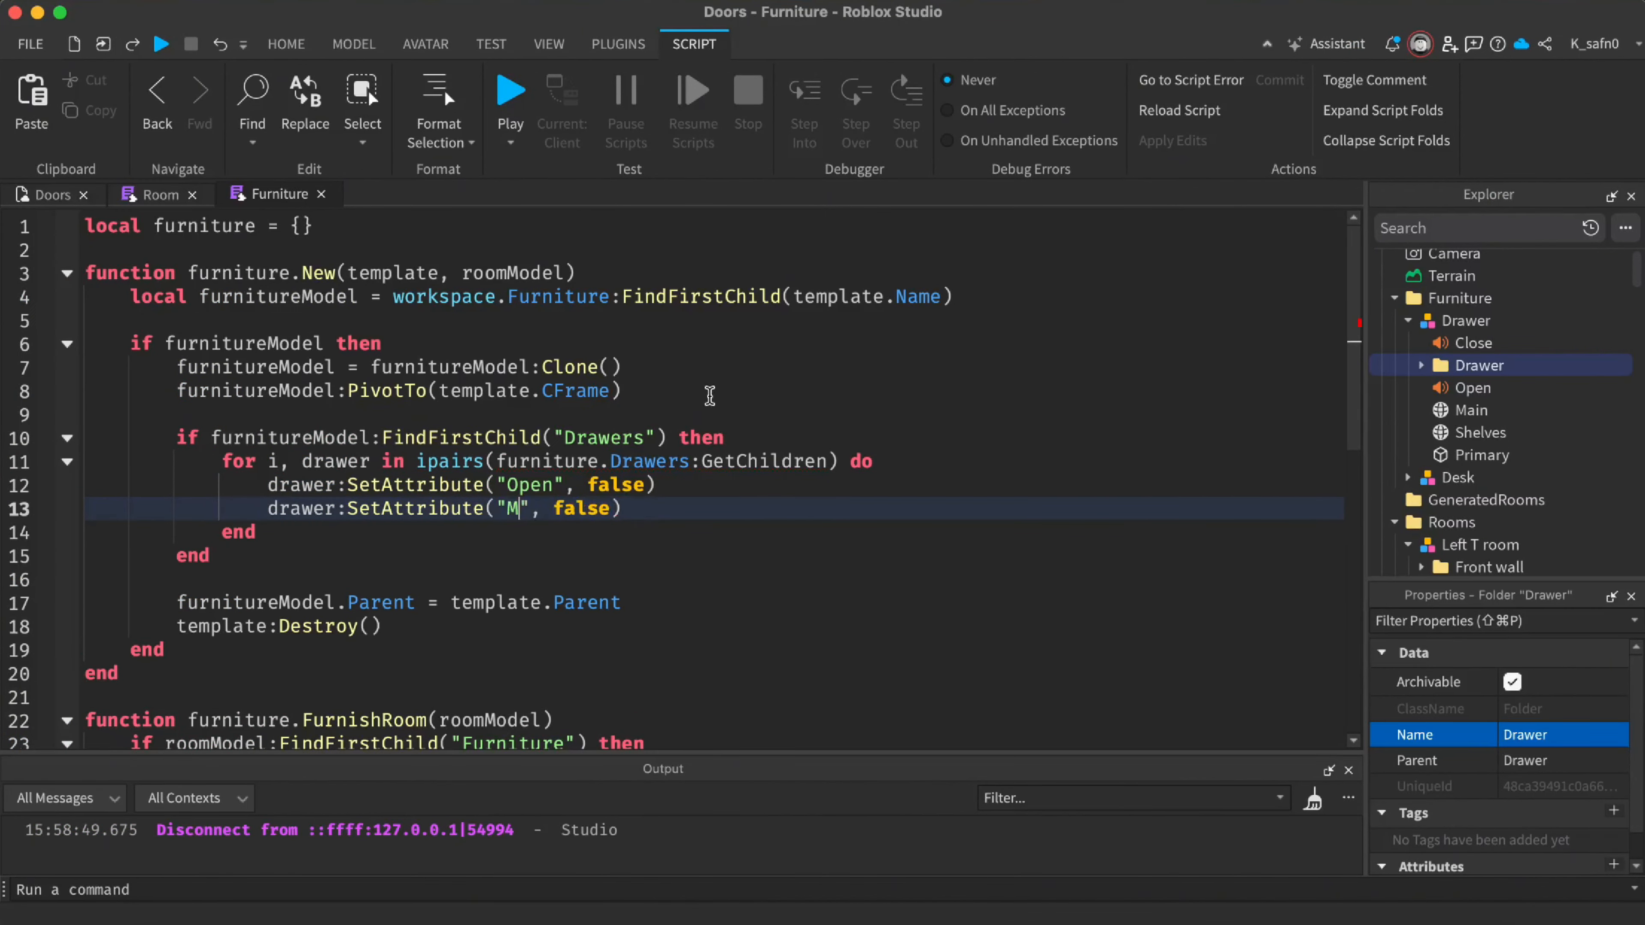
key("ctrl+Right")
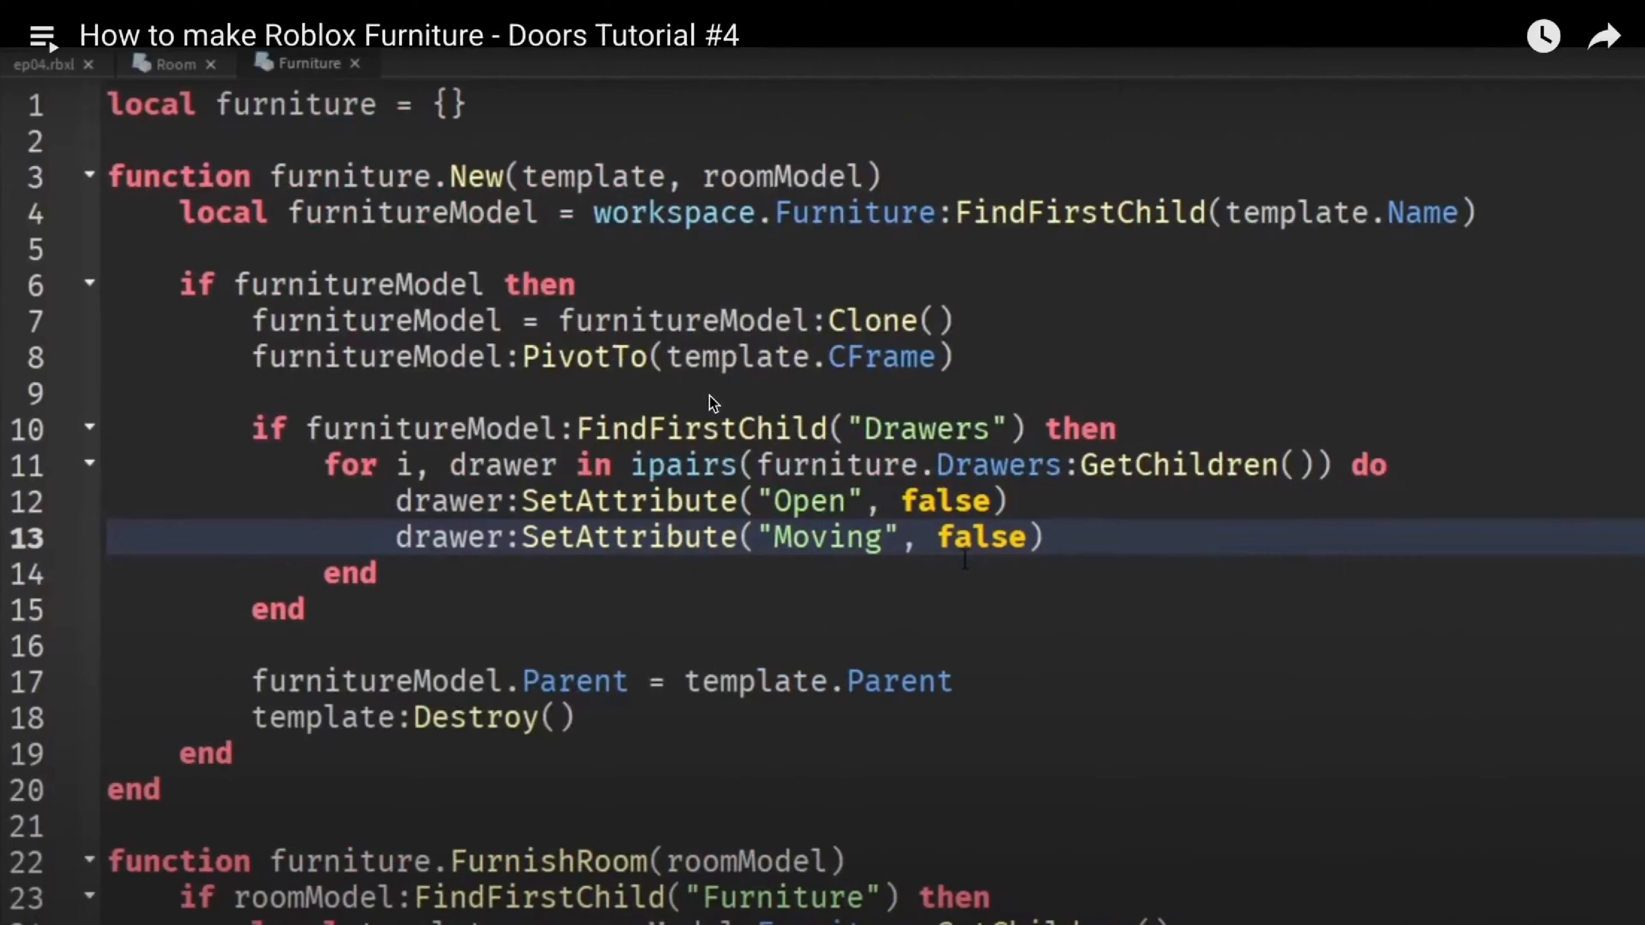
key("ctrl+Left")
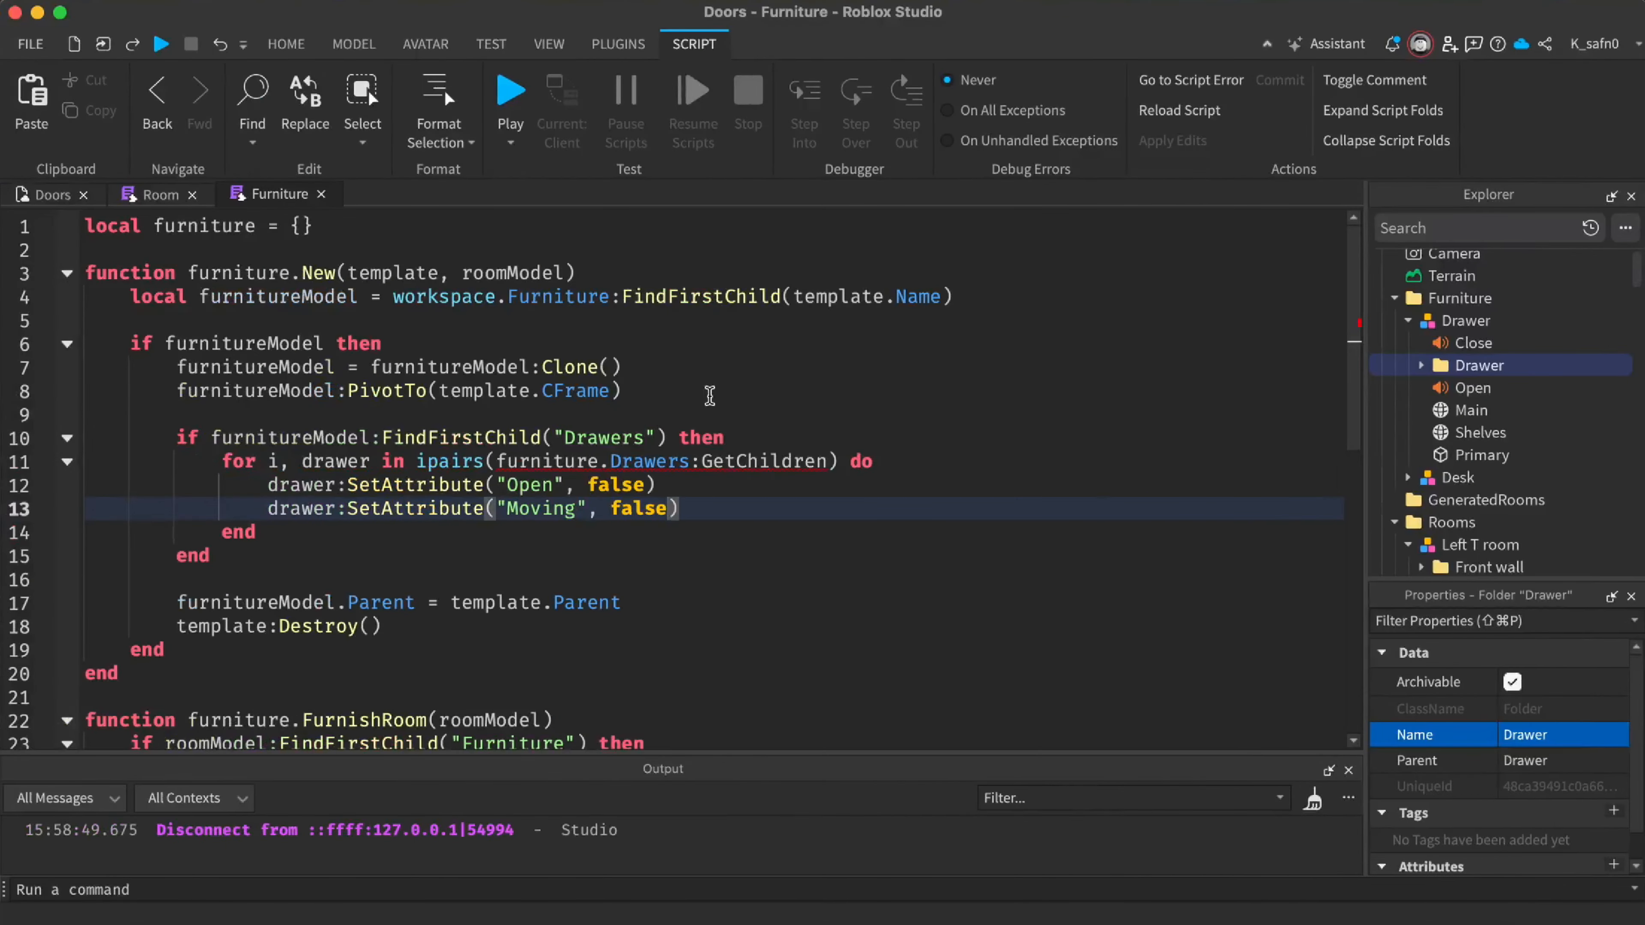
key("alt+shift+Left")
type("true")
key("ctrl+Right")
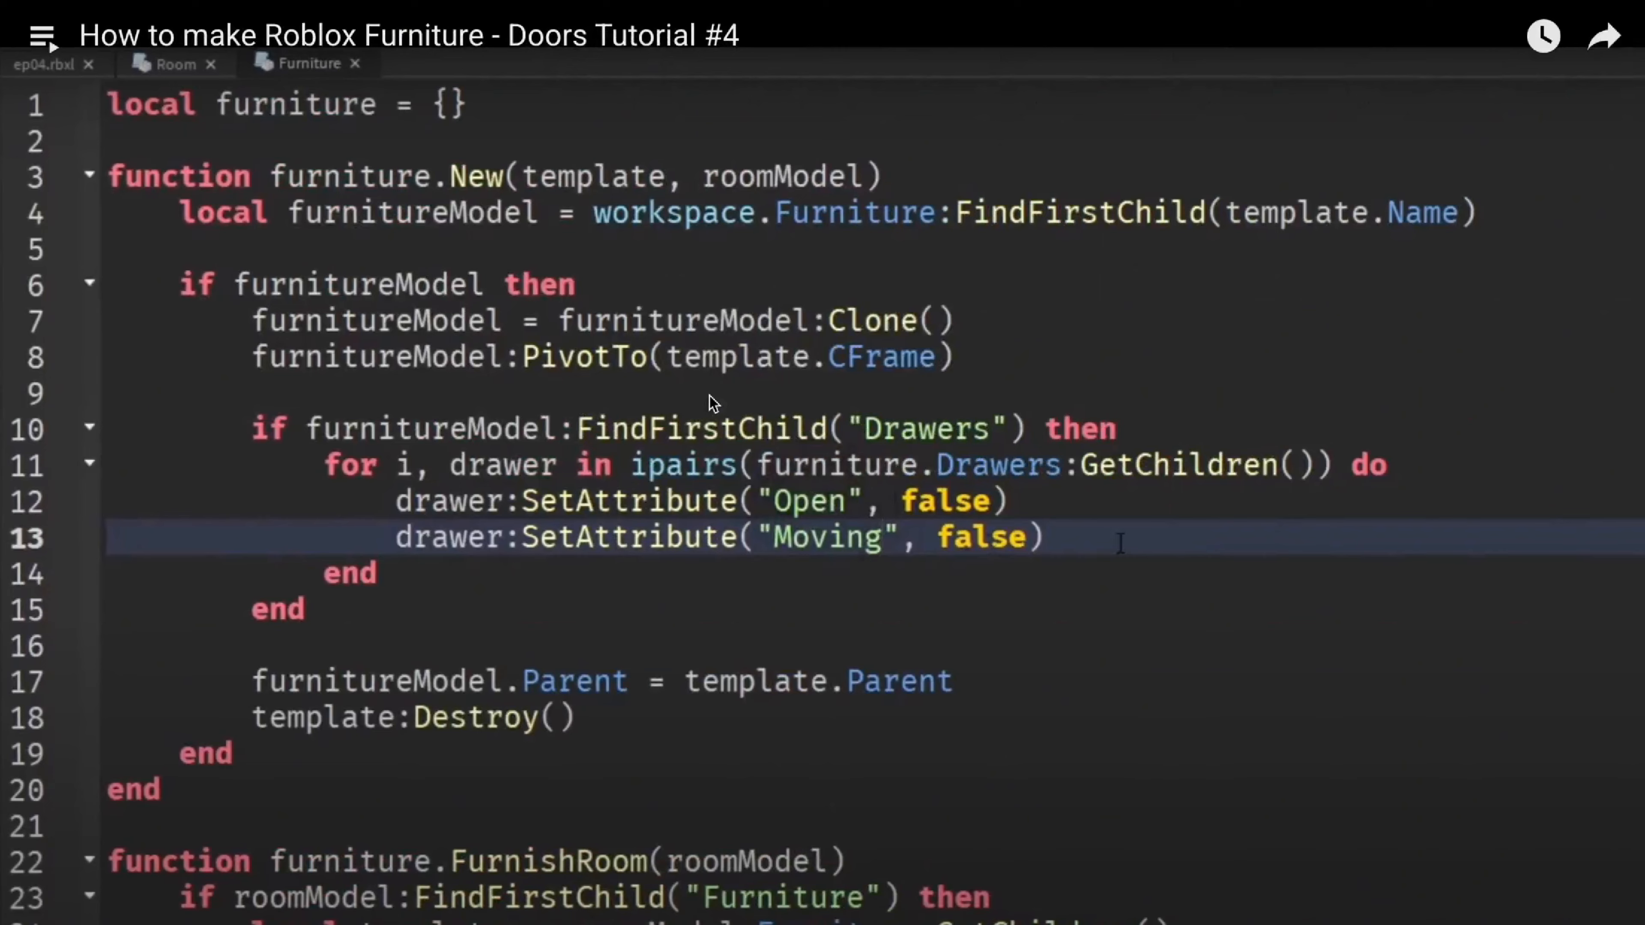
key("ctrl+Left")
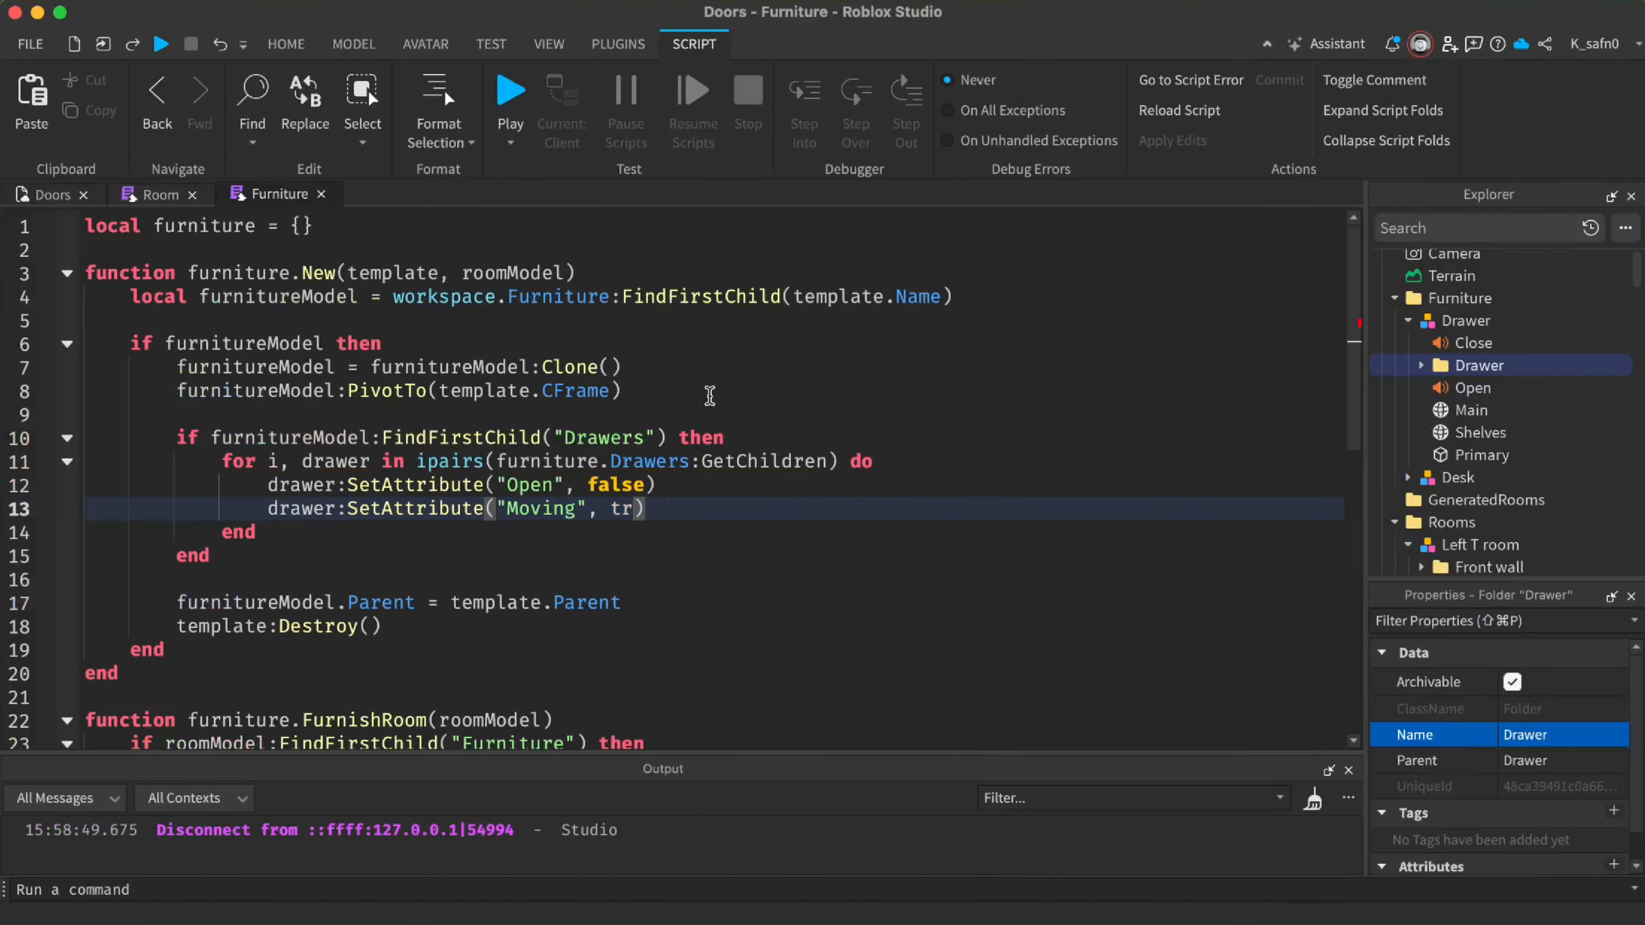
key("super+z")
key("super+z")
Leave a blank line below the Moving attribute and begin declaring local prompt, following the tutorial
key("Right")
key("Right")
key("Return")
key("Return")
key("ctrl+Right")
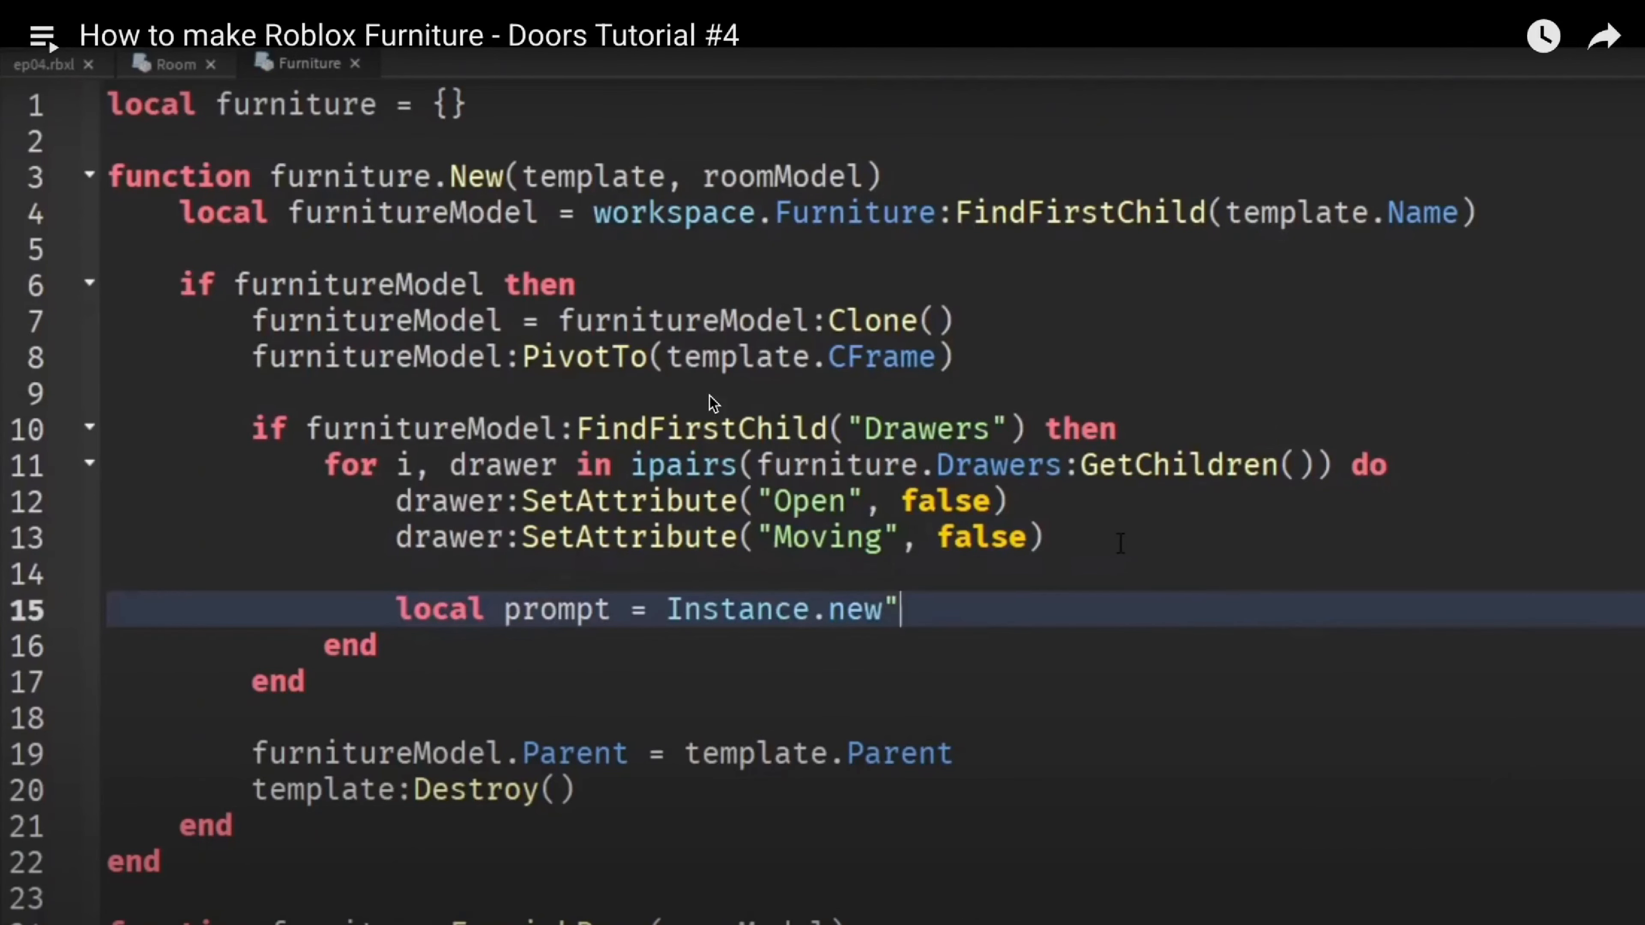
key("space")
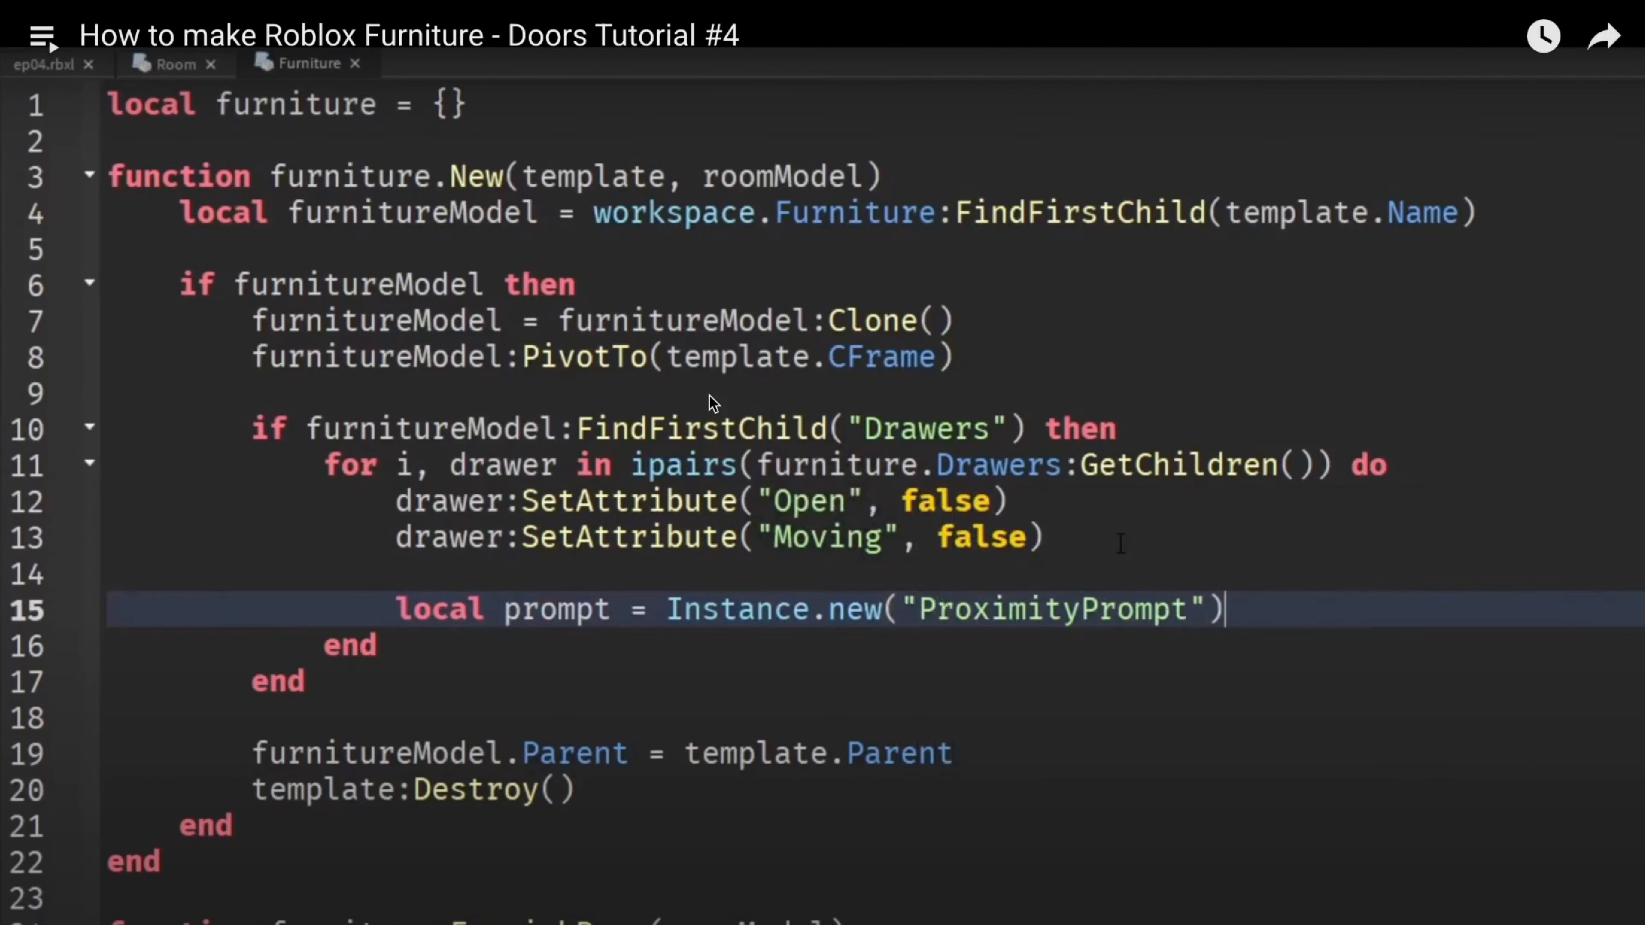
key("space")
key("super+Tab")
type("local")
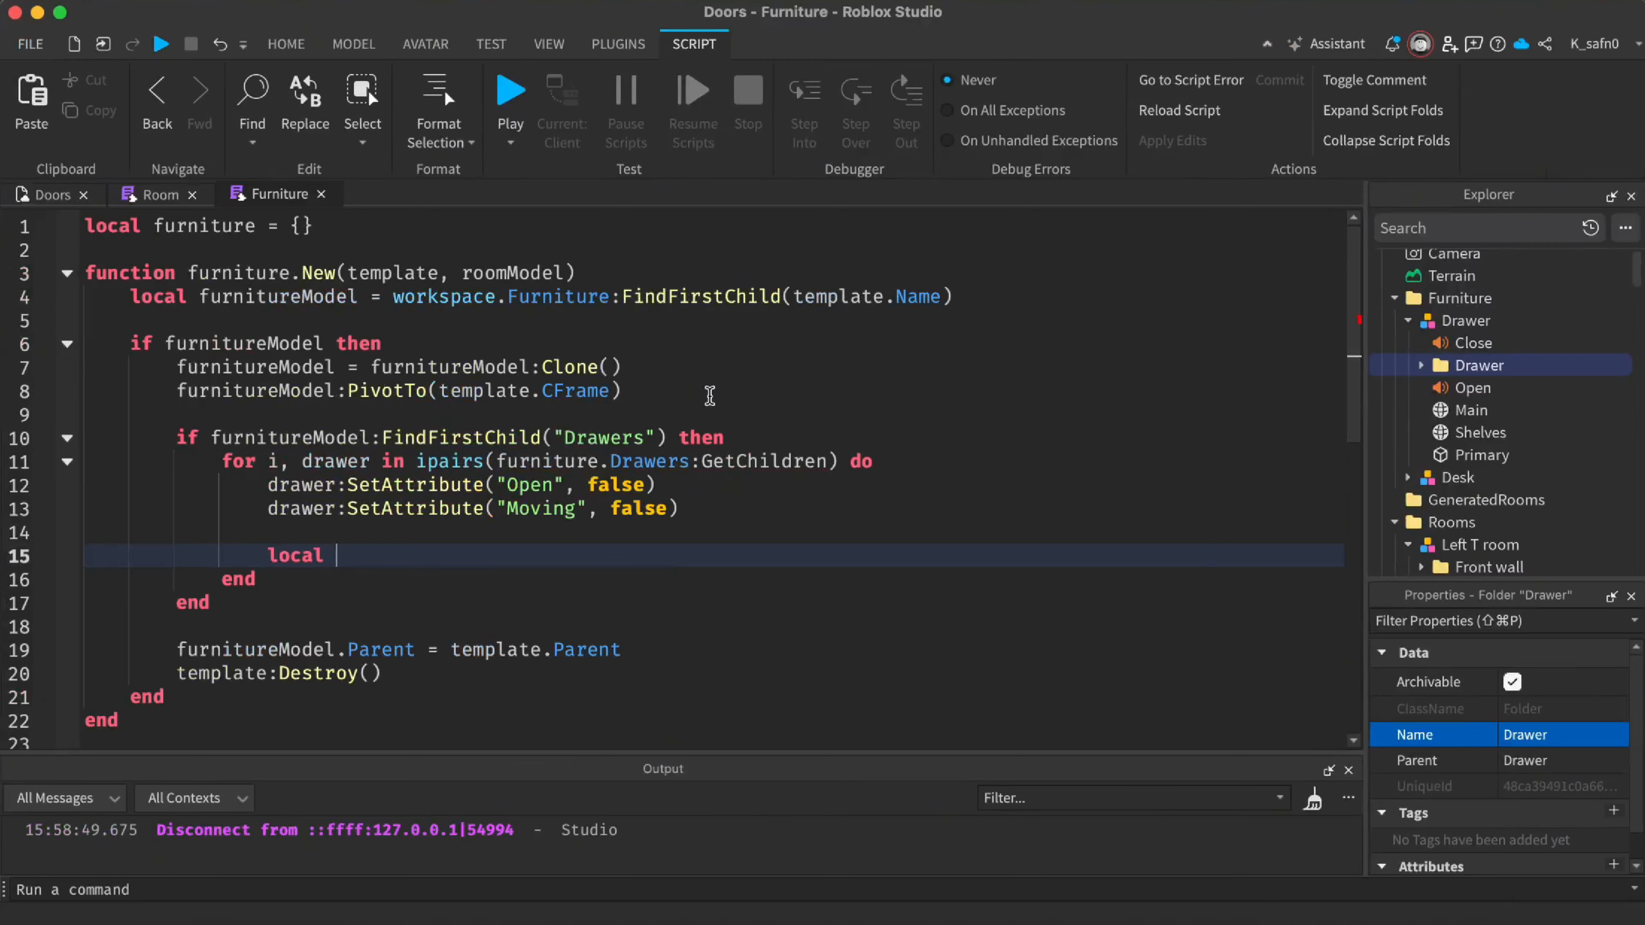
key("super+Tab")
key("super+Tab")
key("super+Tab")
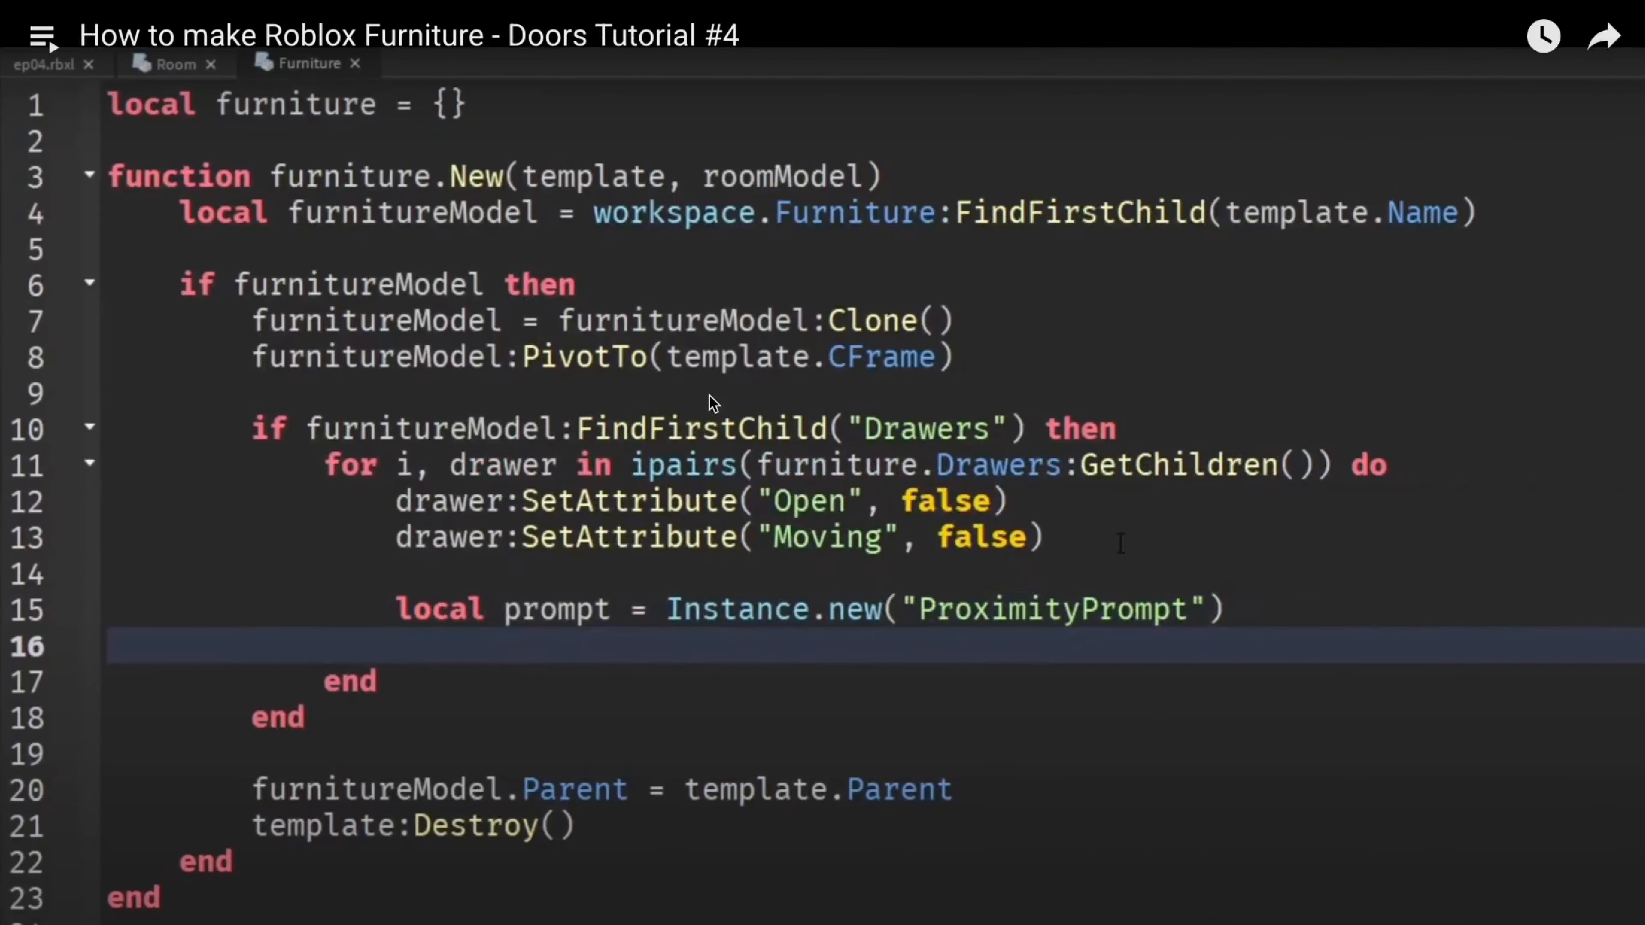
Assign Instance.new("ProximityPrompt") to the local variable prompt
key("super+Tab")
type("= Instance.n")
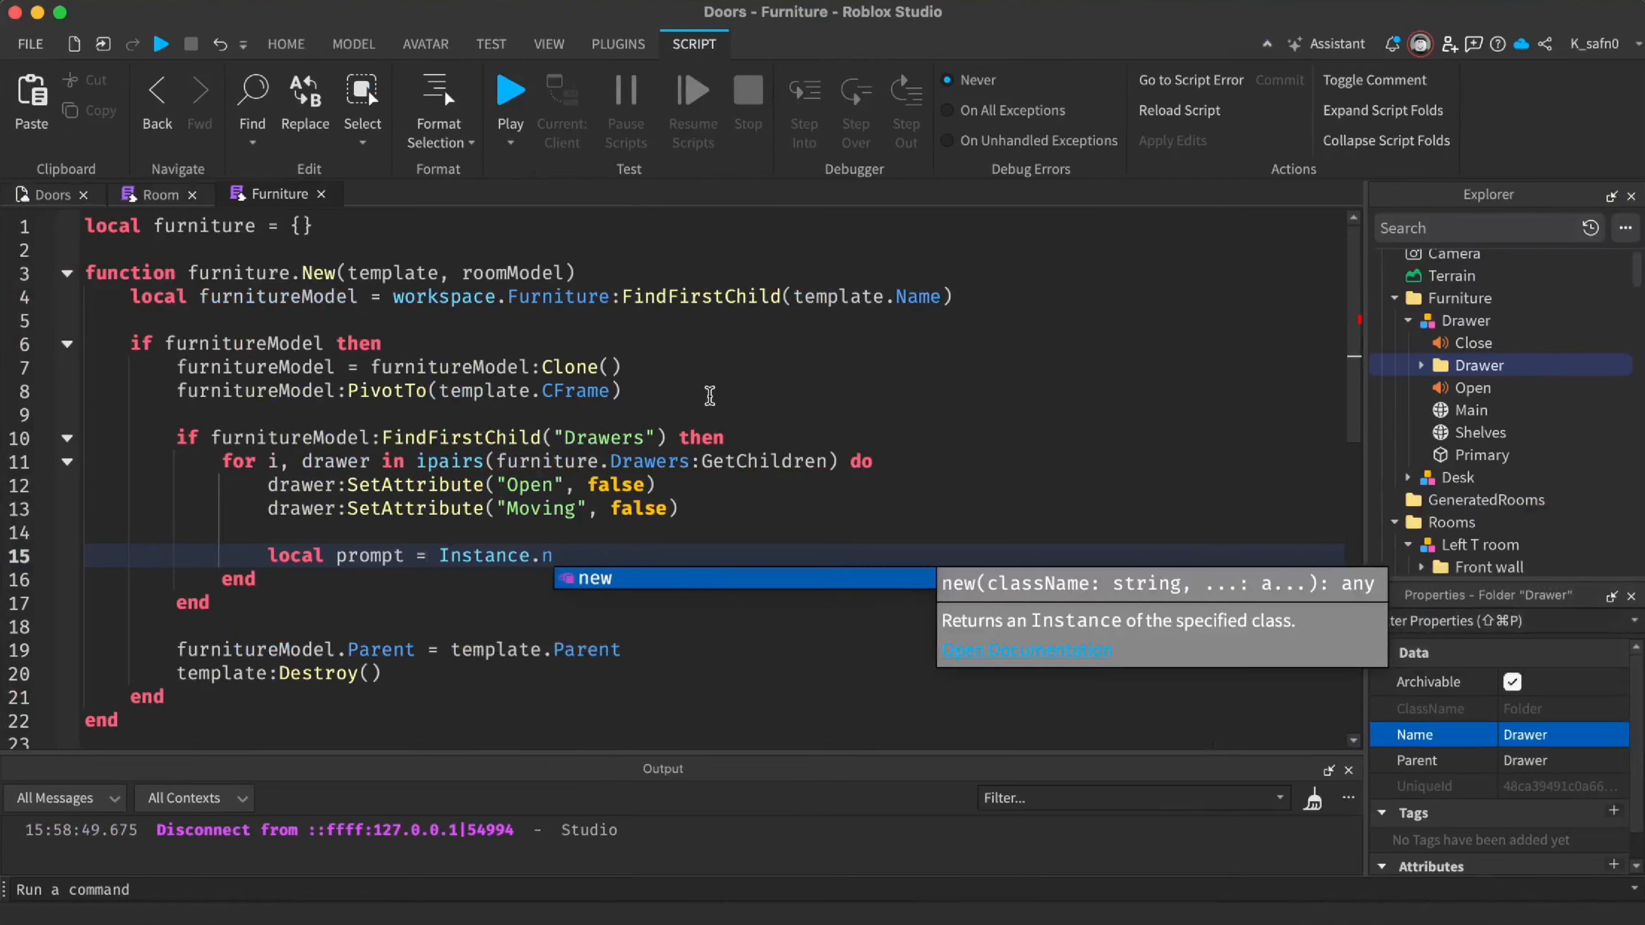
type("ew(")
key("super+Tab")
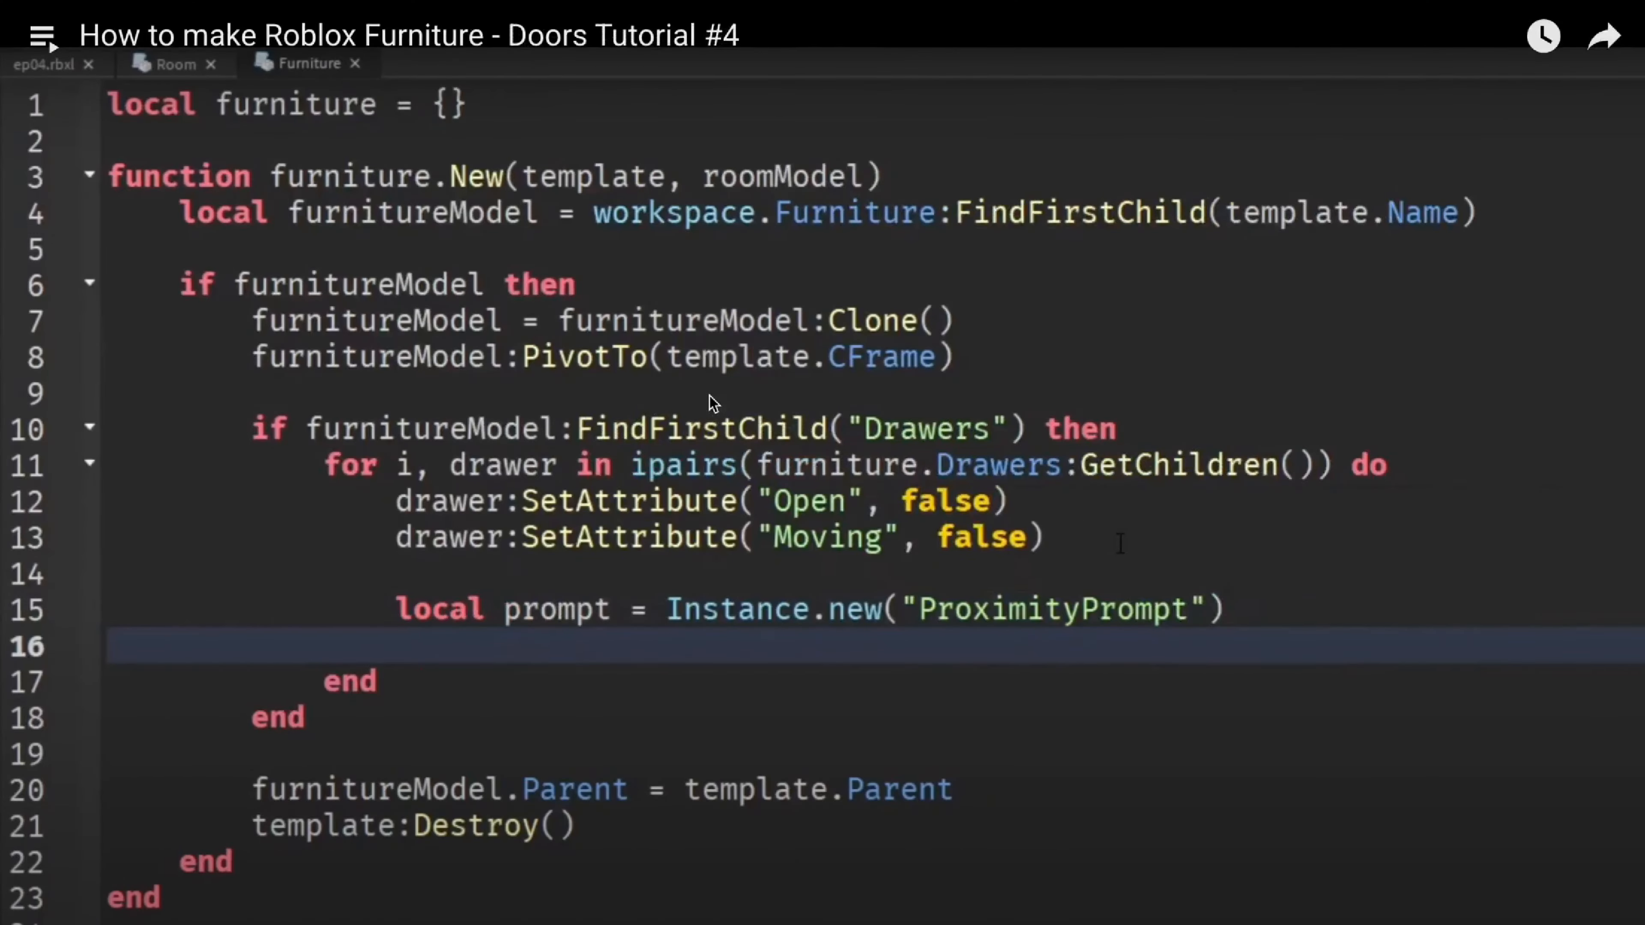
key("super+Tab")
type("\"Pro")
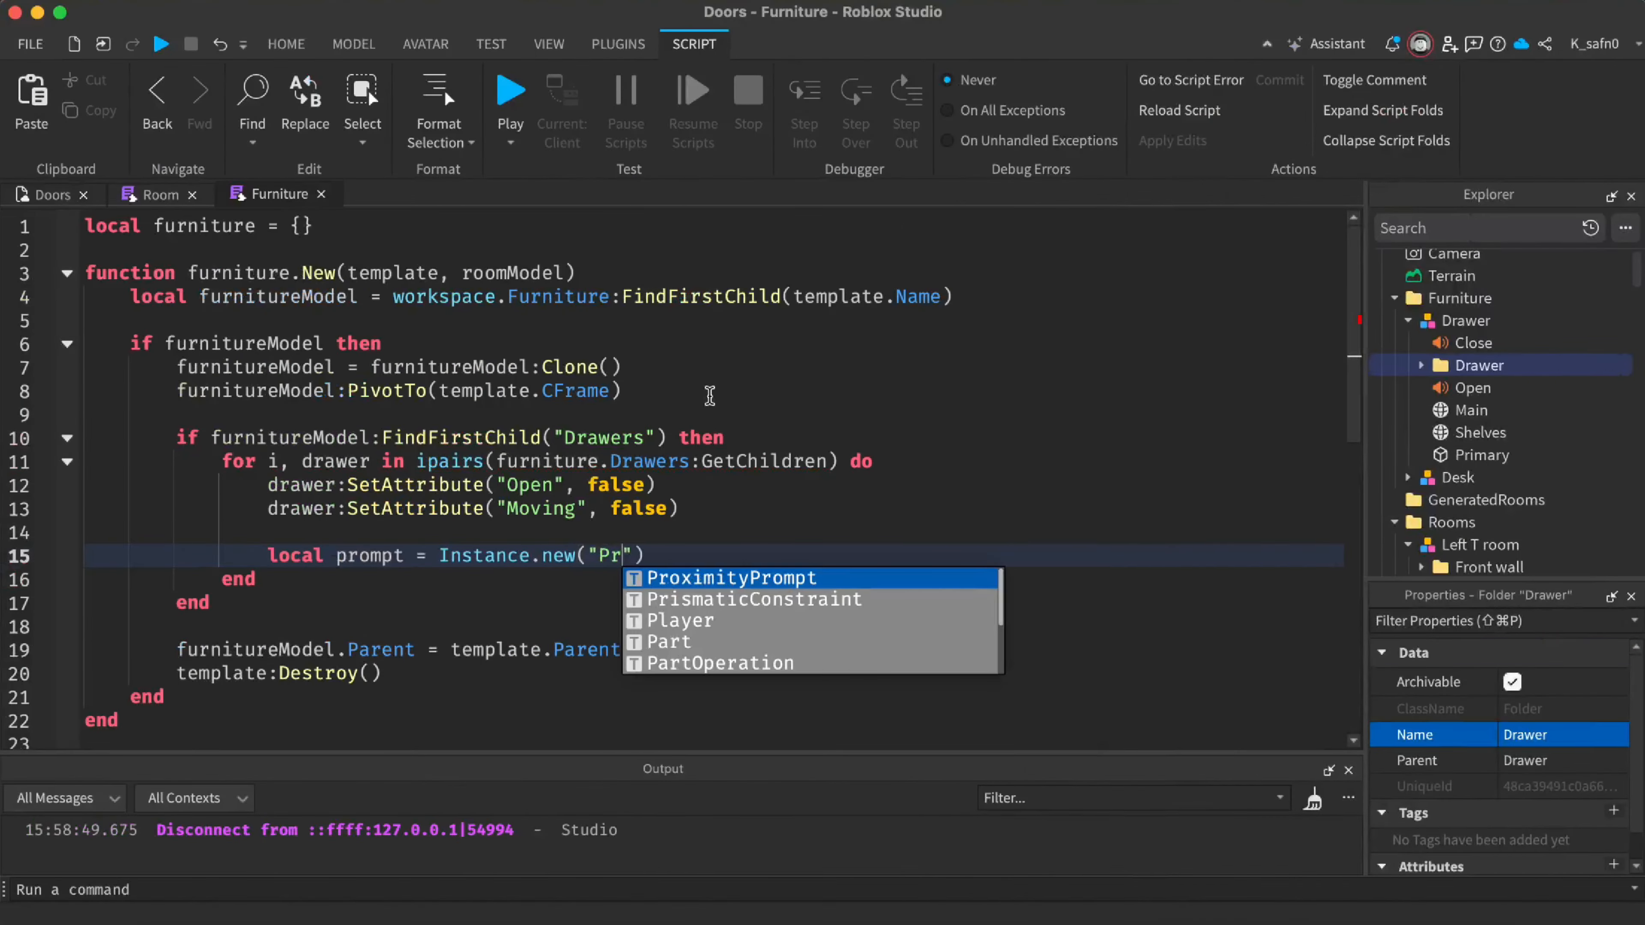
Below the prompt declaration, add prompt.ActionText = "" as in the tutorial and start a new line
key("super+Tab")
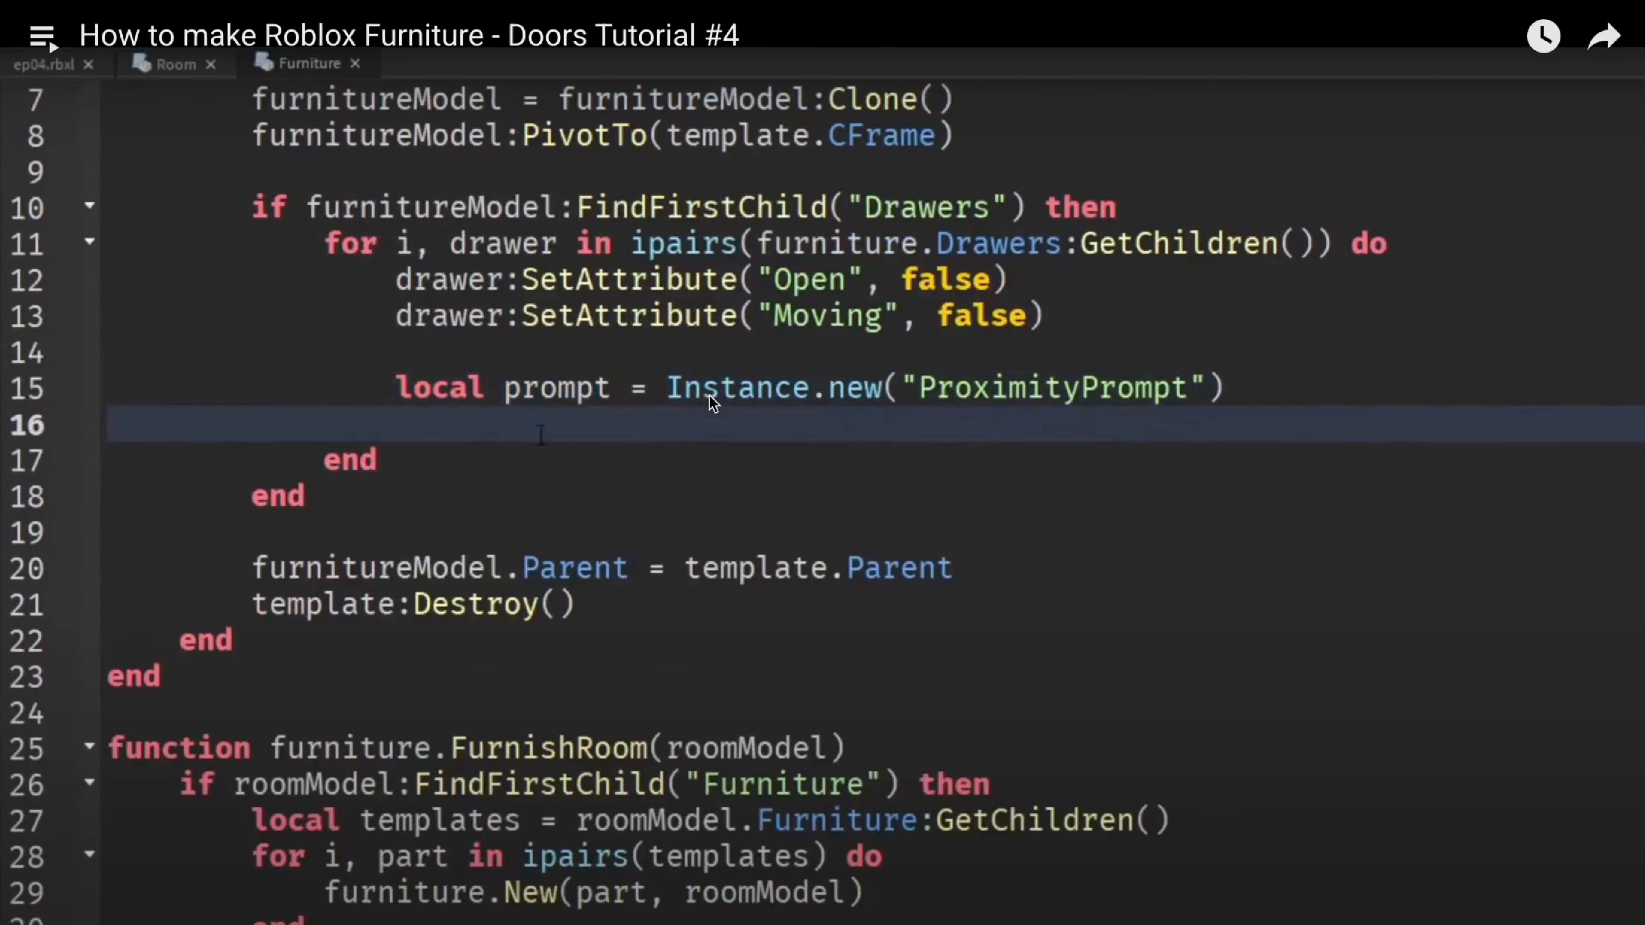
key("space")
key("super+Tab")
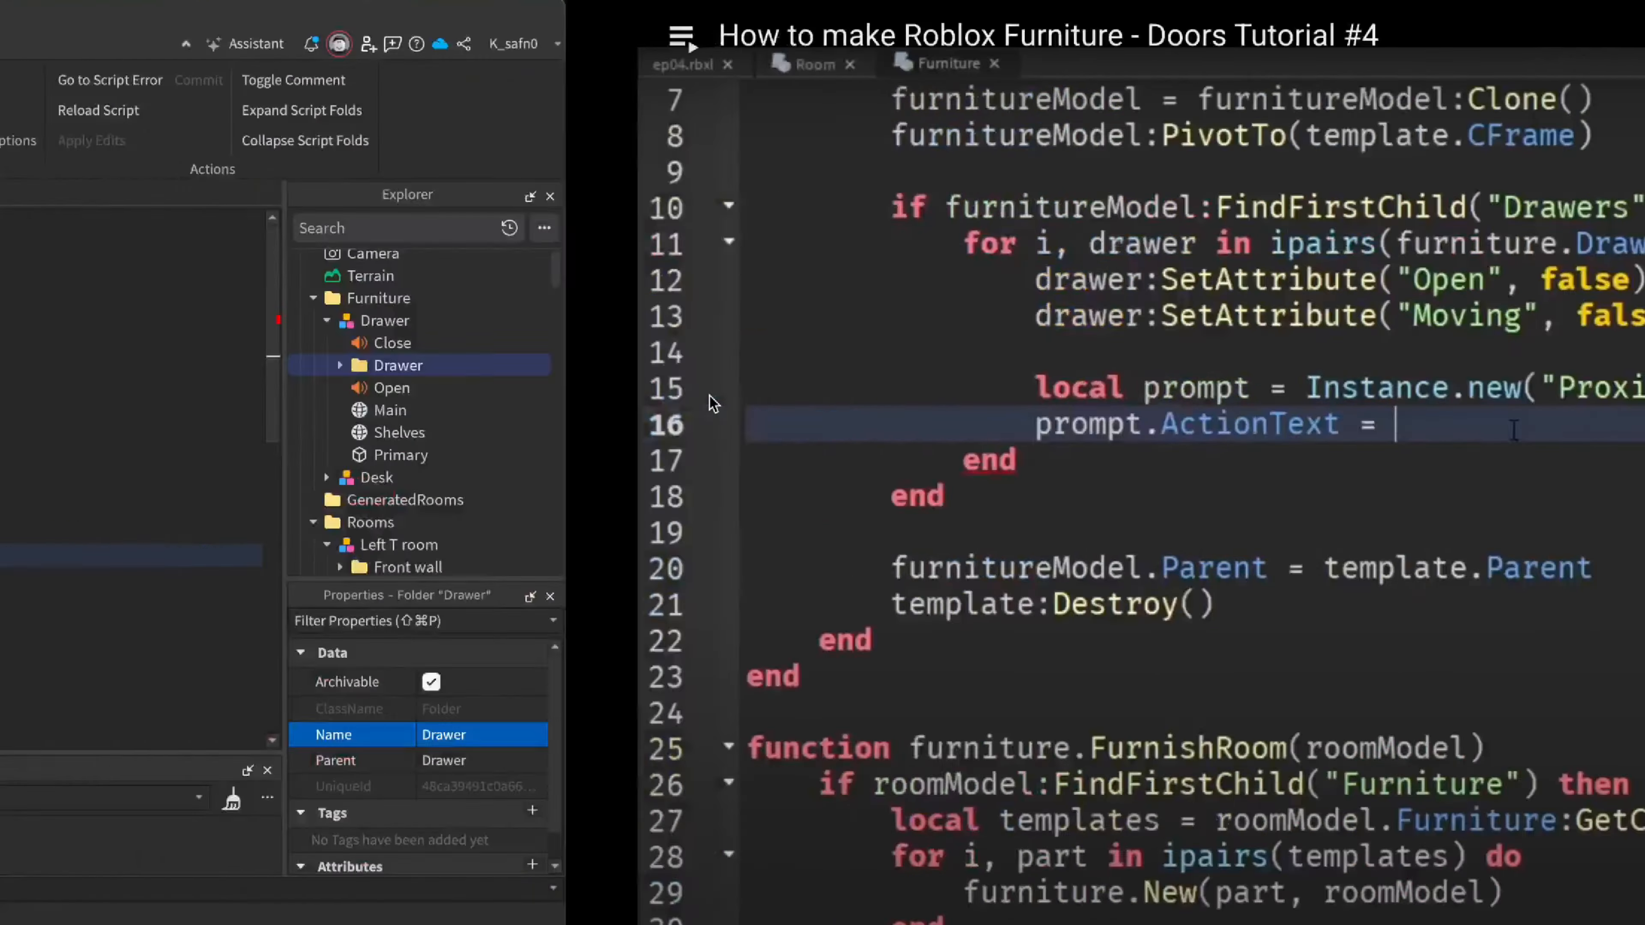
key("Return")
type("pro")
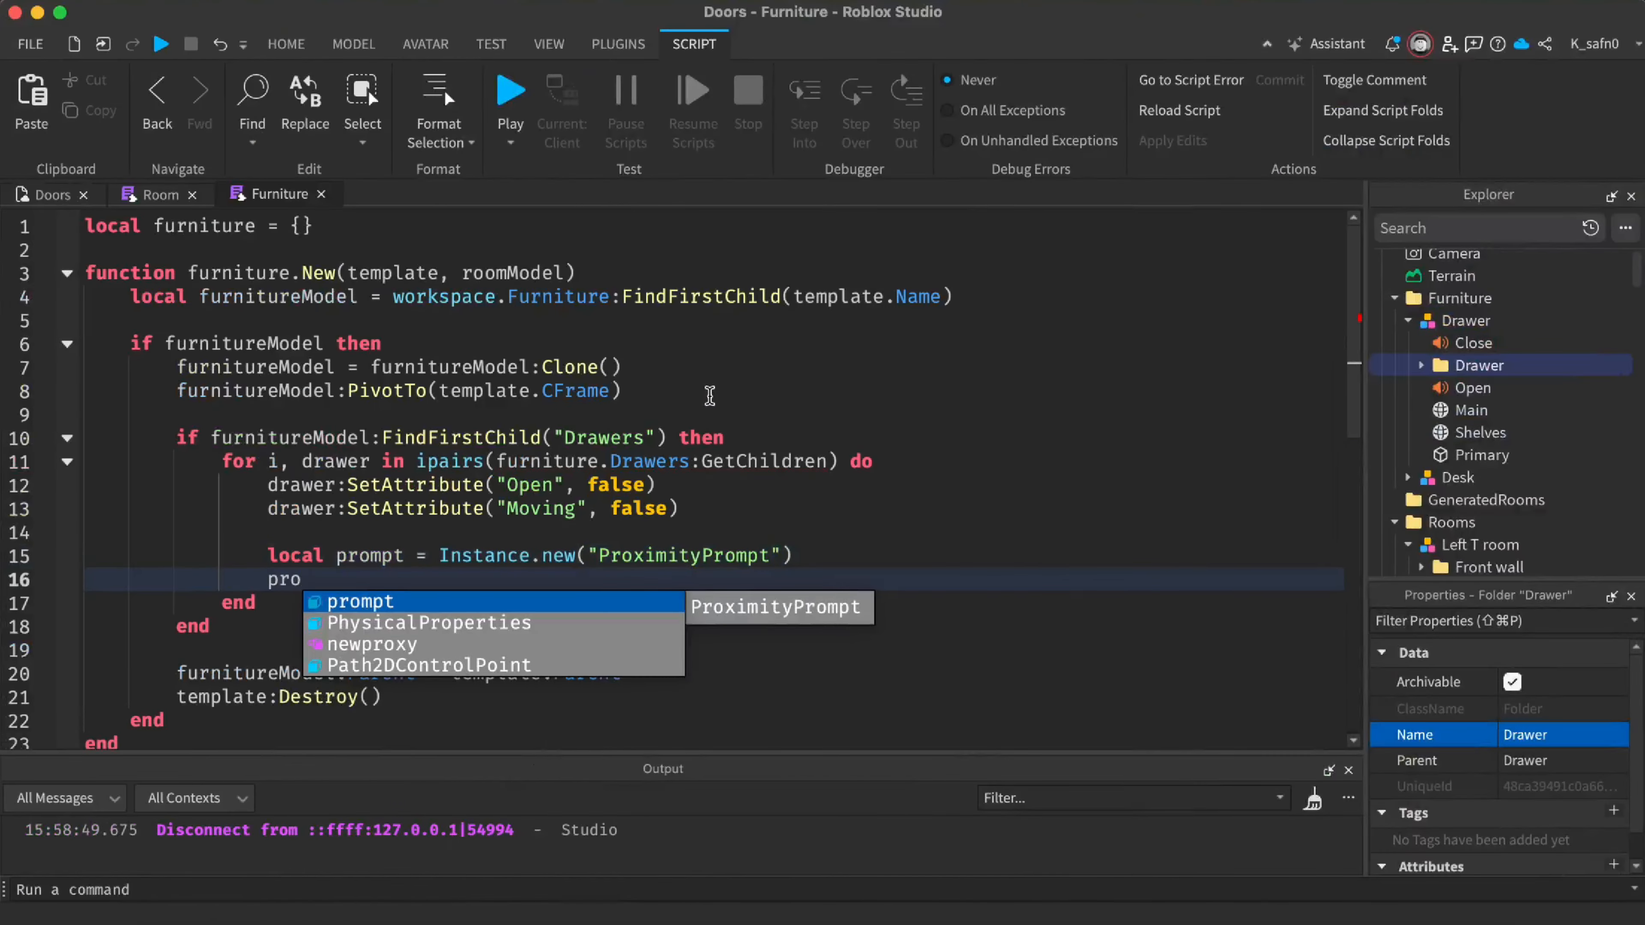
type("mpt.A")
key("Tab")
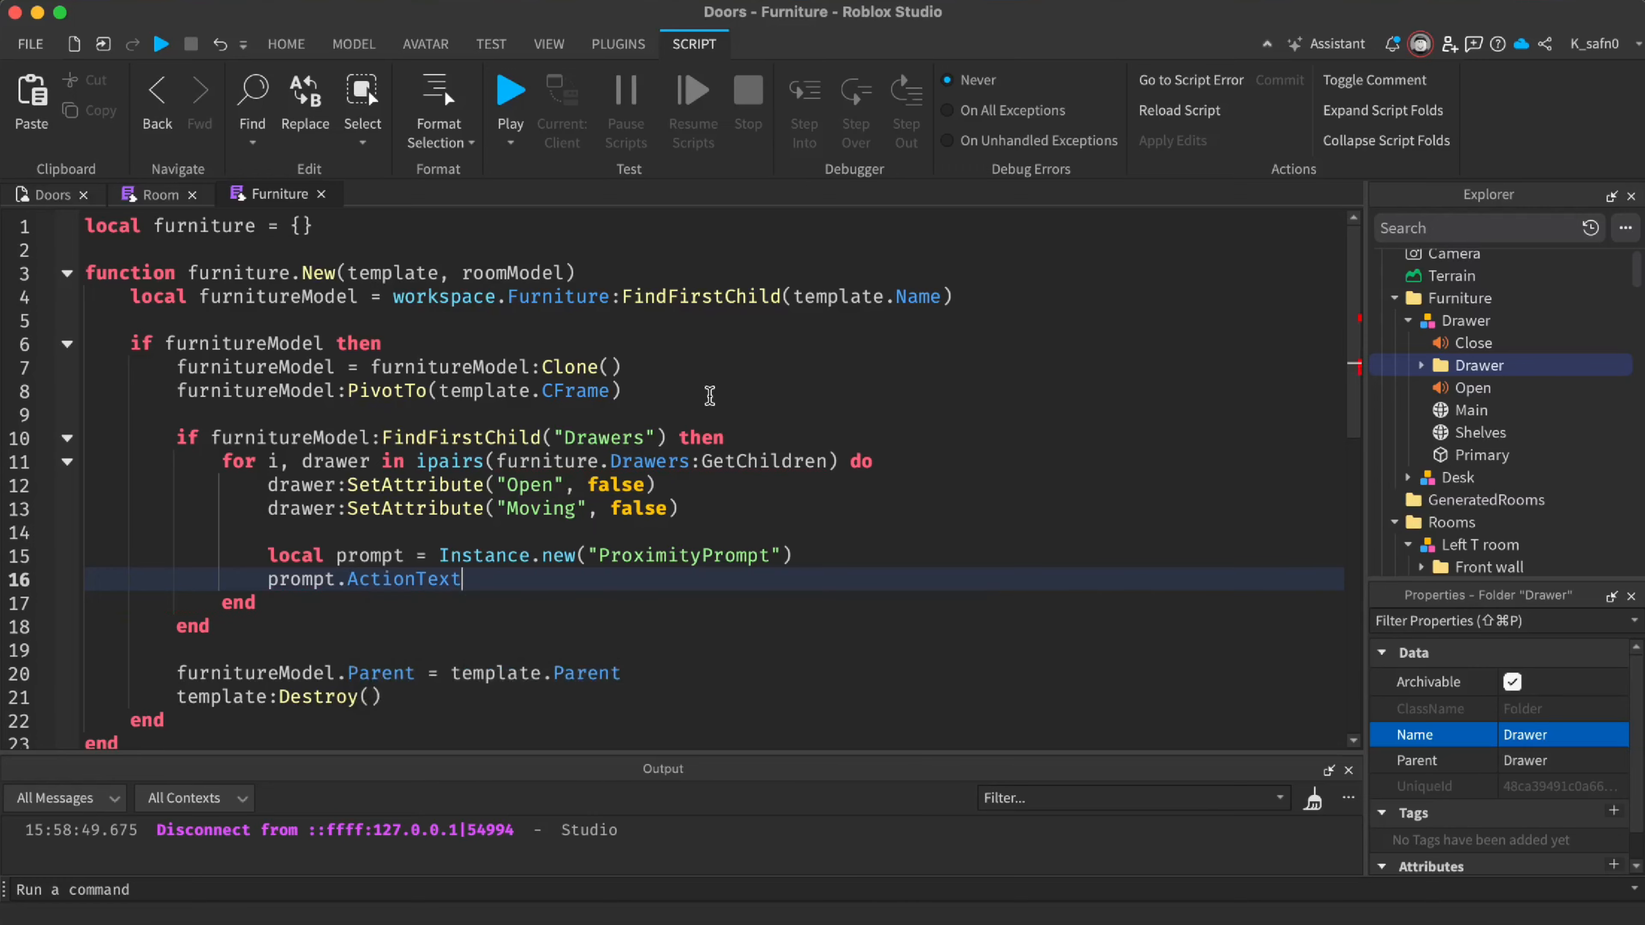
key("super+Tab")
key("space")
key("super+Tab")
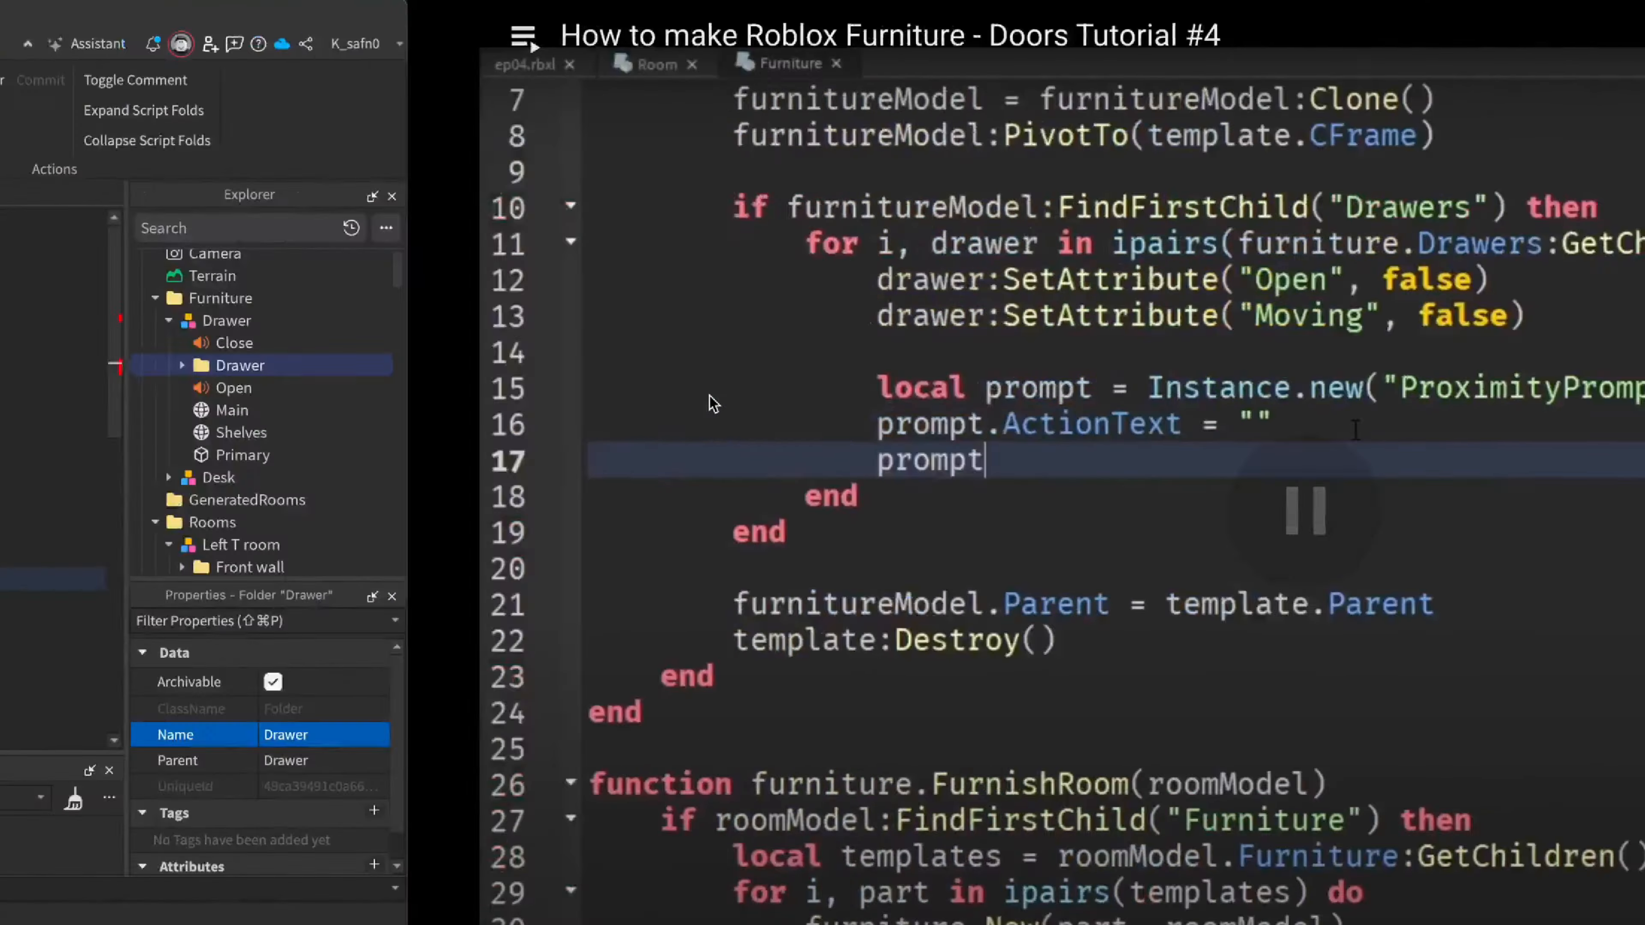
key("Return")
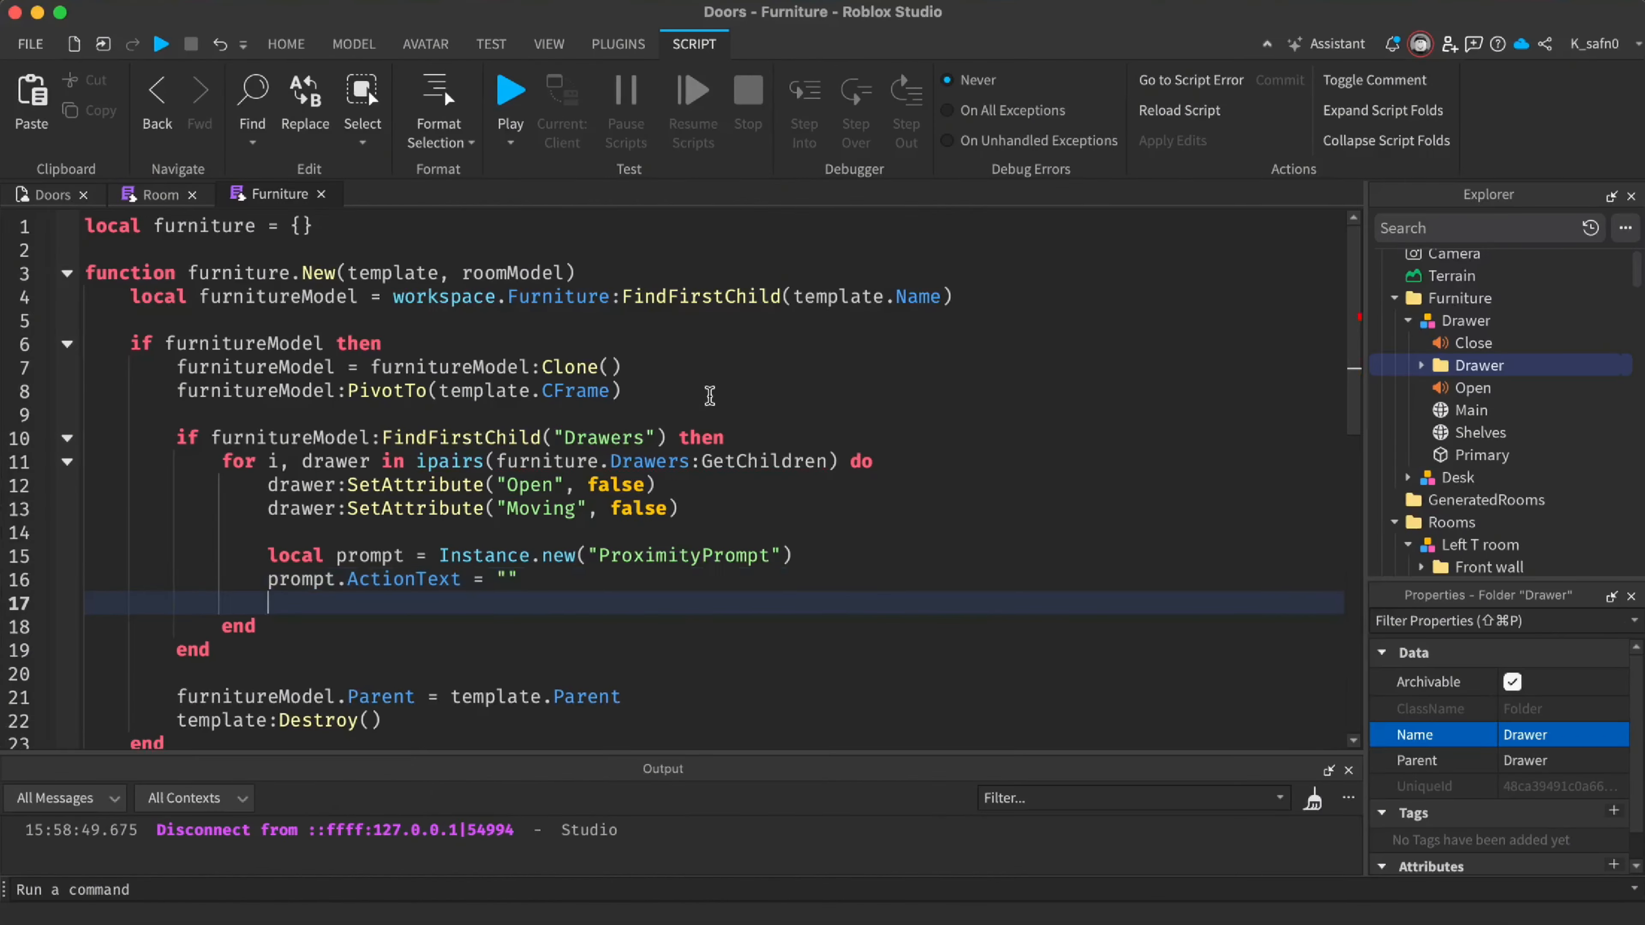
Check the drawer loop against the tutorial and add the missing parentheses after GetChildren in the ipairs call
key("super+Tab")
key("super+Tab")
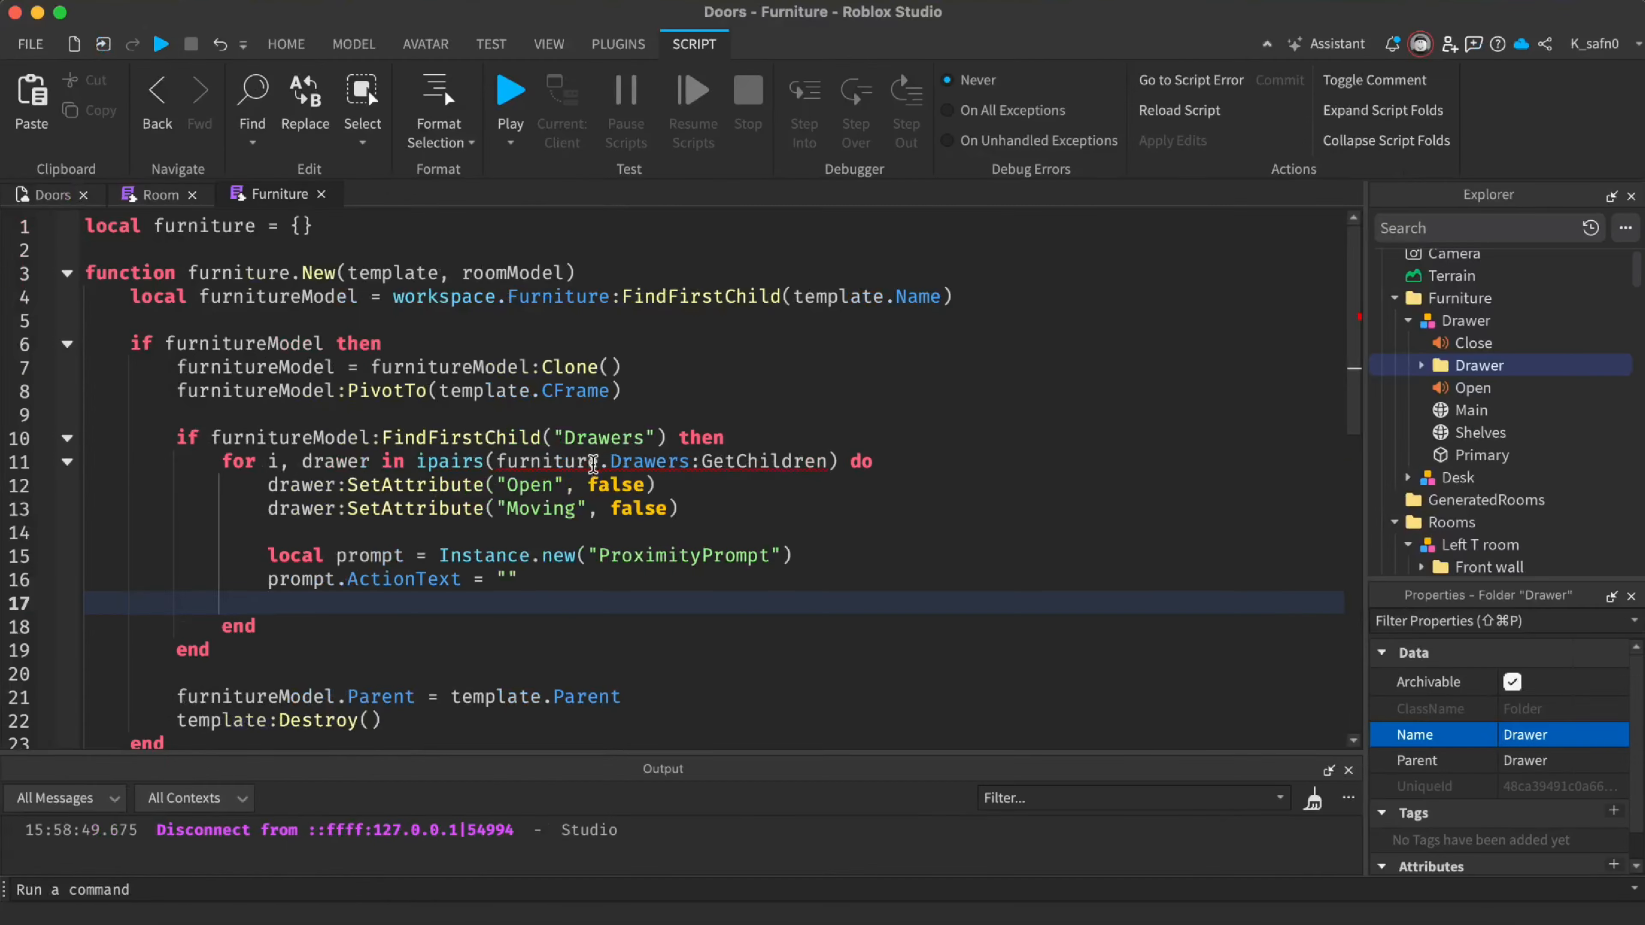
key("super+Tab")
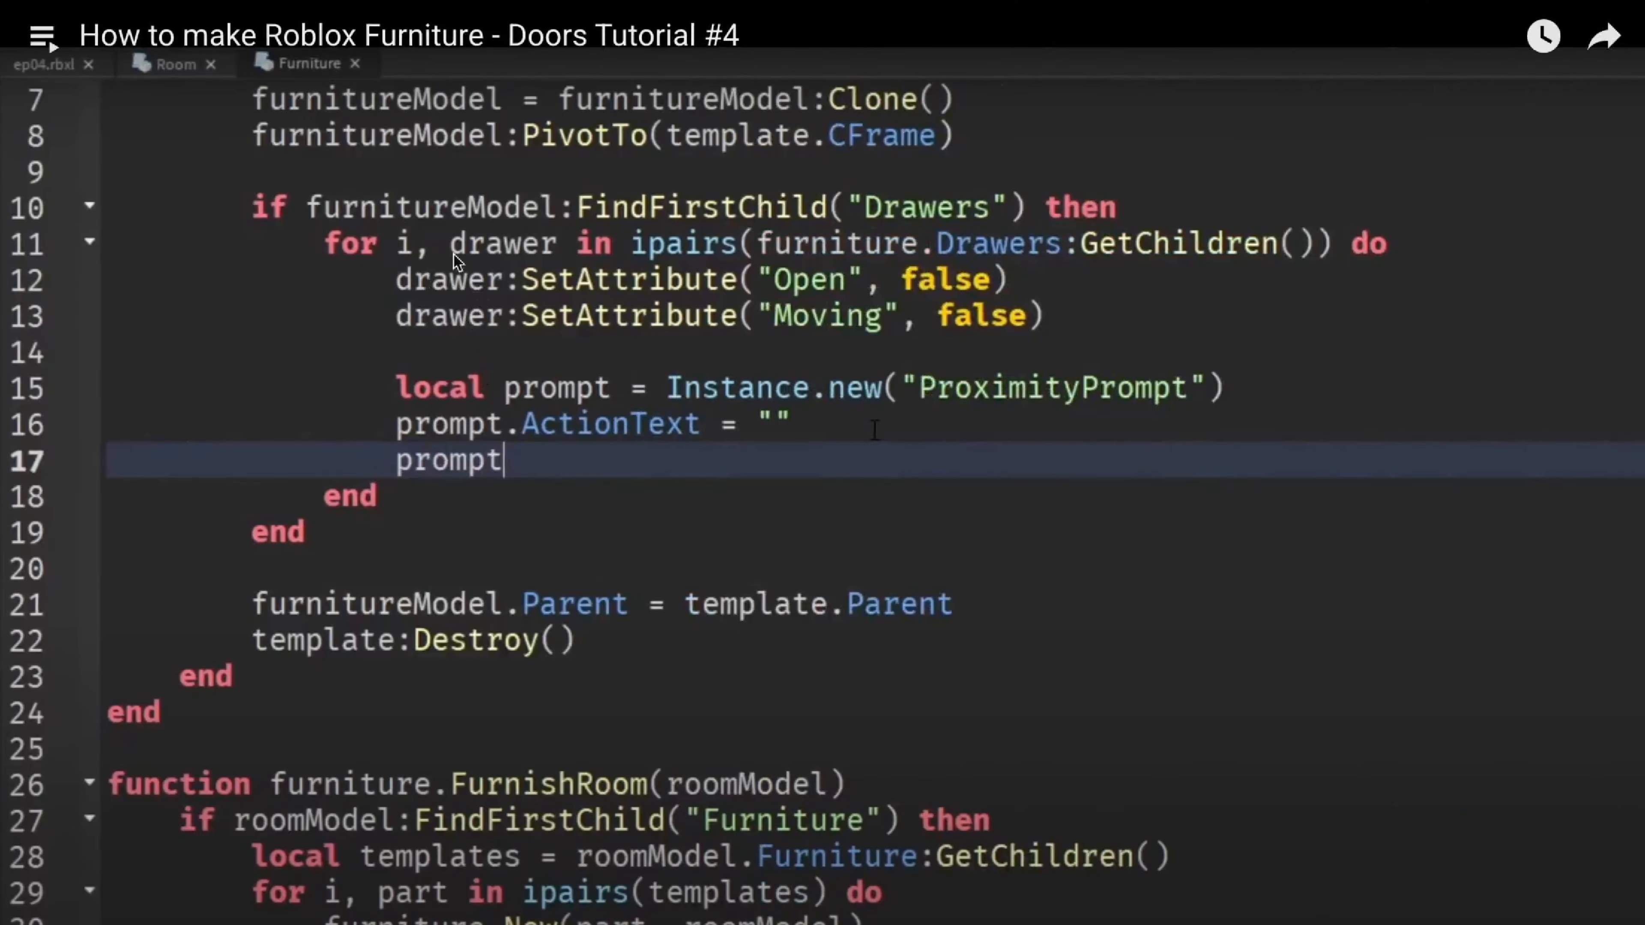
key("super+Tab")
key("super+Tab")
key("super+Tab")
key("super+Tab")
key("super+Tab")
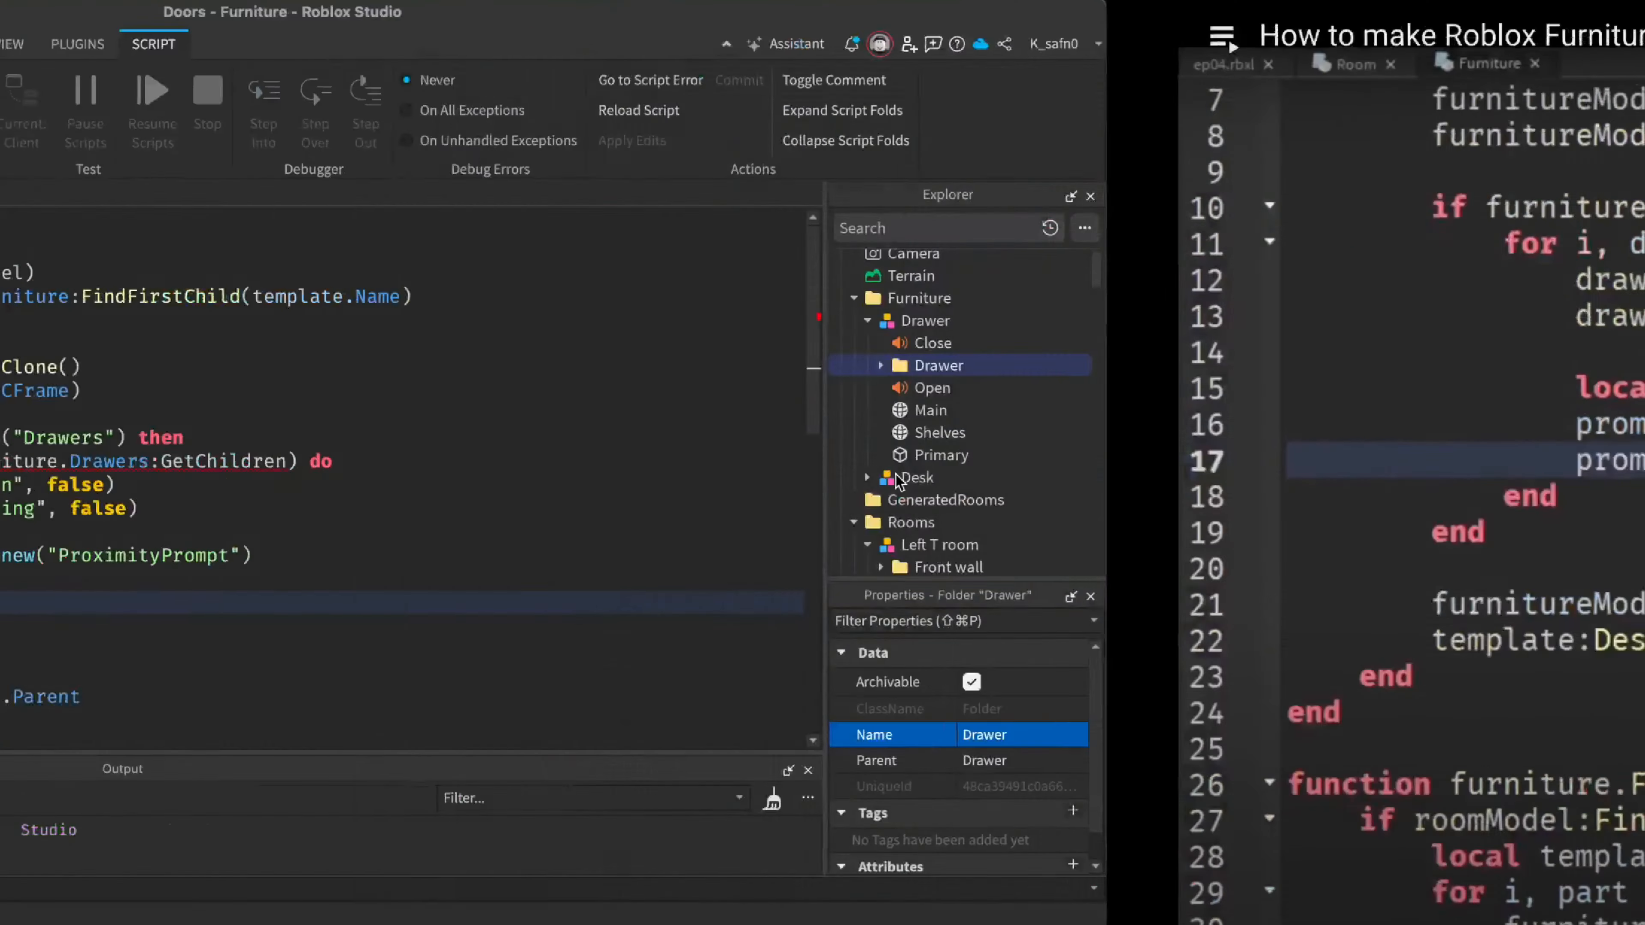
left_click(832, 459)
type("()")
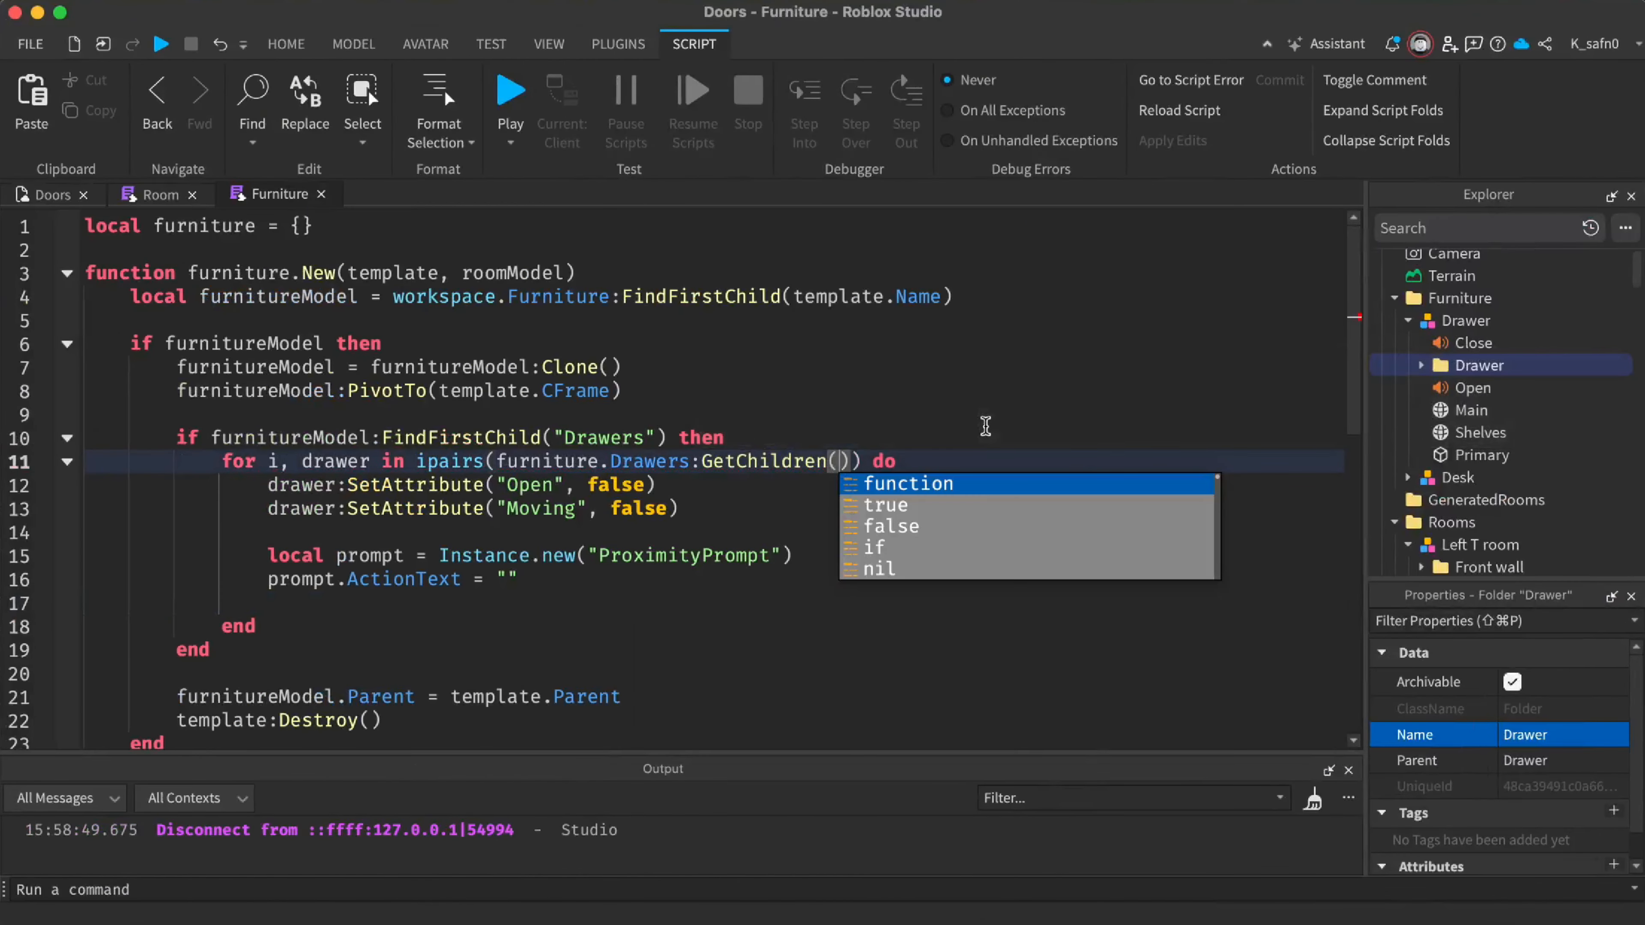
Below the ActionText line, reference prompt.MaxActivationDistance on a new line, following the tutorial
key("Down")
key("Down")
key("Down")
key("Down")
key("Down")
type("\\")
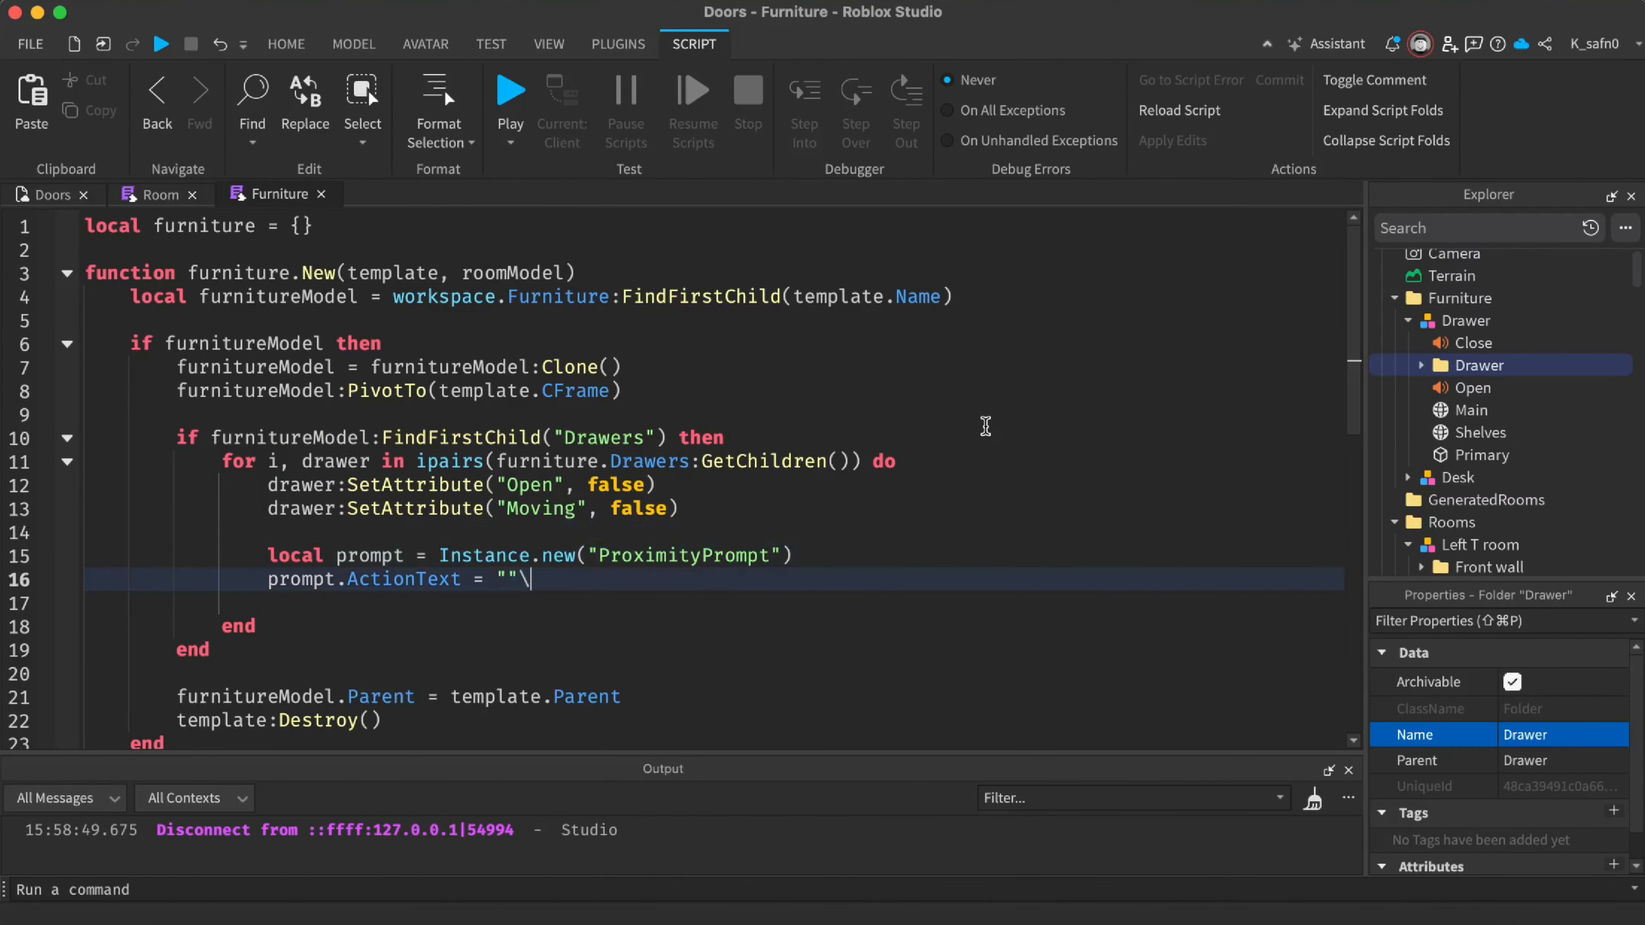
key("Return")
key("ctrl+Right")
key("space")
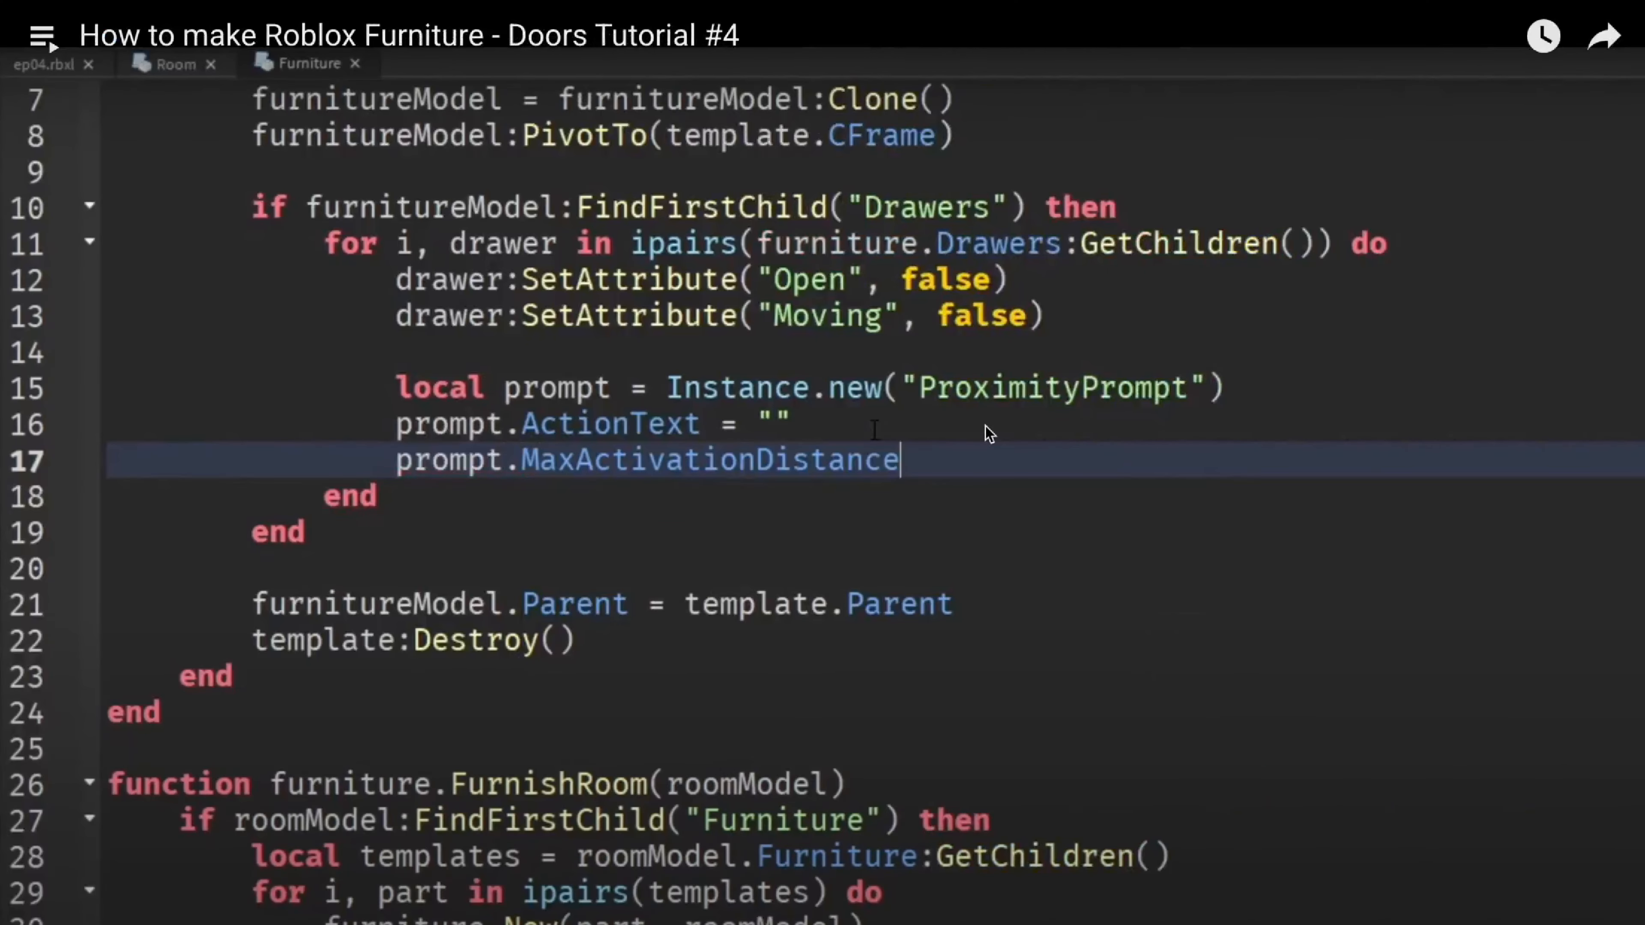
key("space")
key("ctrl+Left")
type("prompt.M")
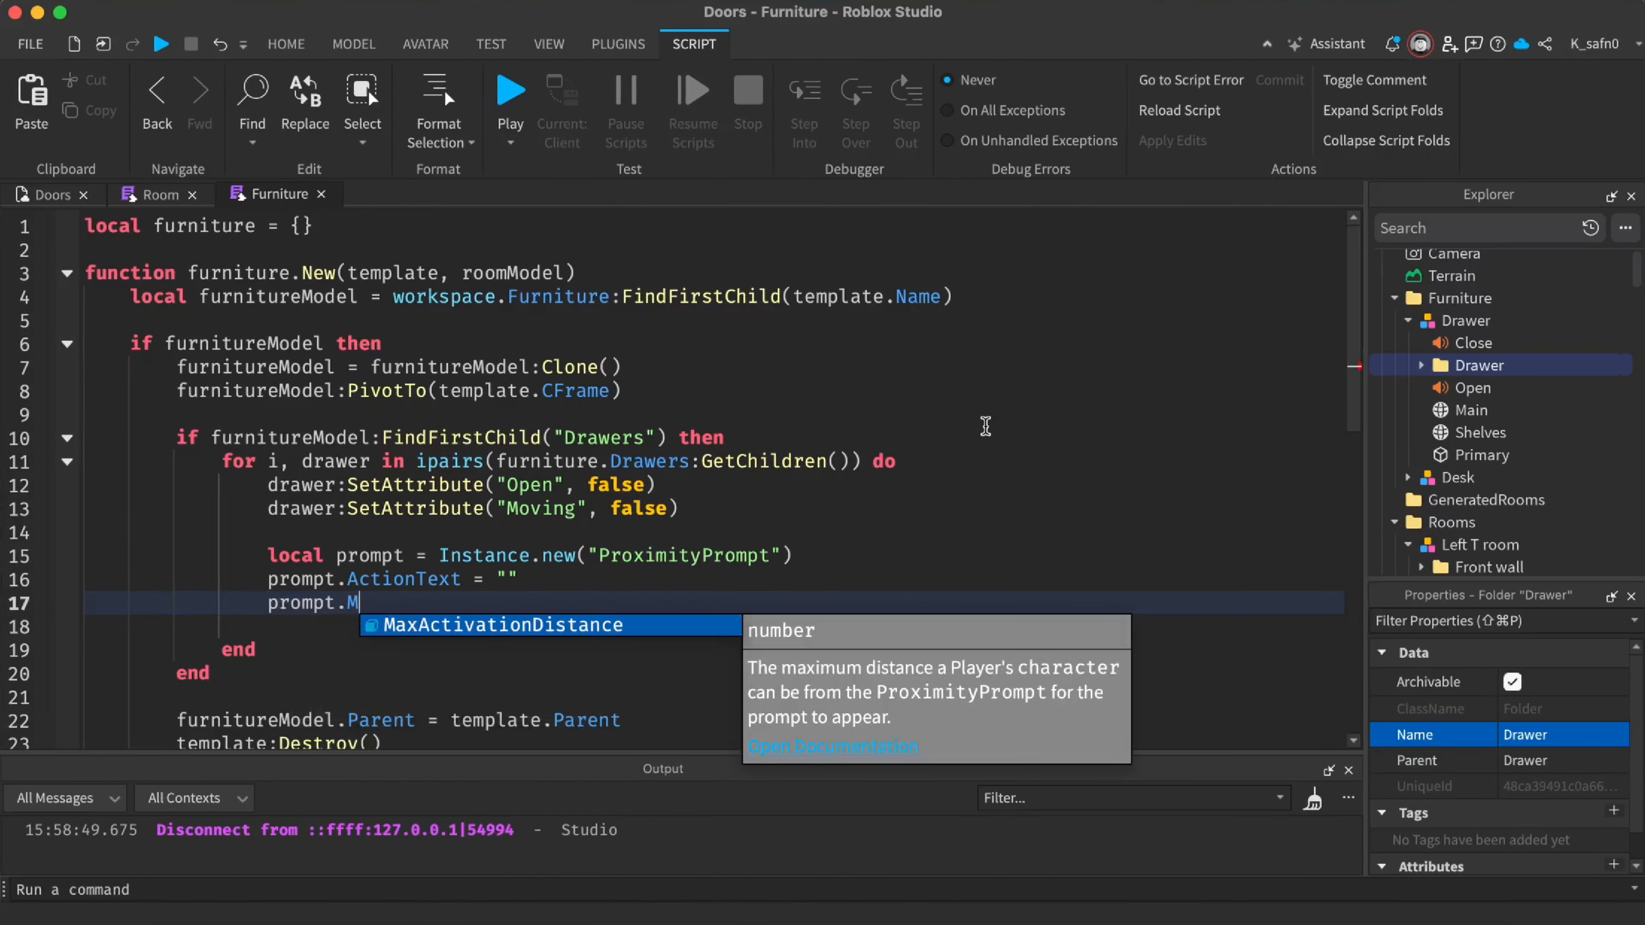
key("Tab")
Set prompt.MaxActivationDistance to 5 as in the tutorial and start a new line
key("ctrl+Right")
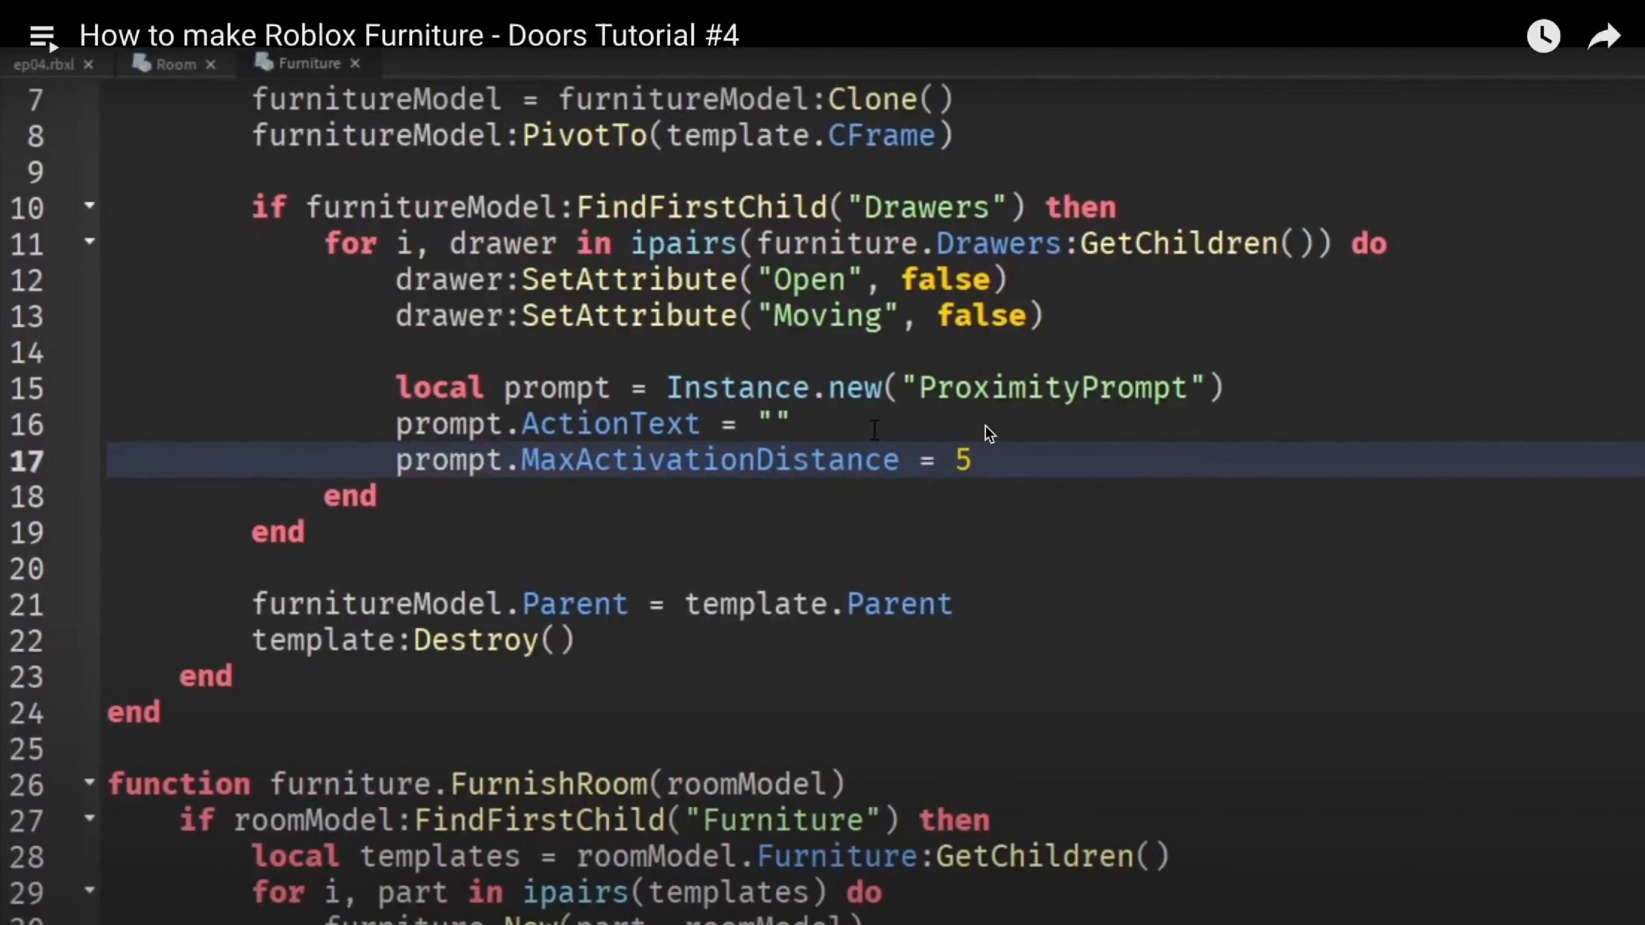
key("space")
key("ctrl+Left")
key("ctrl+Right")
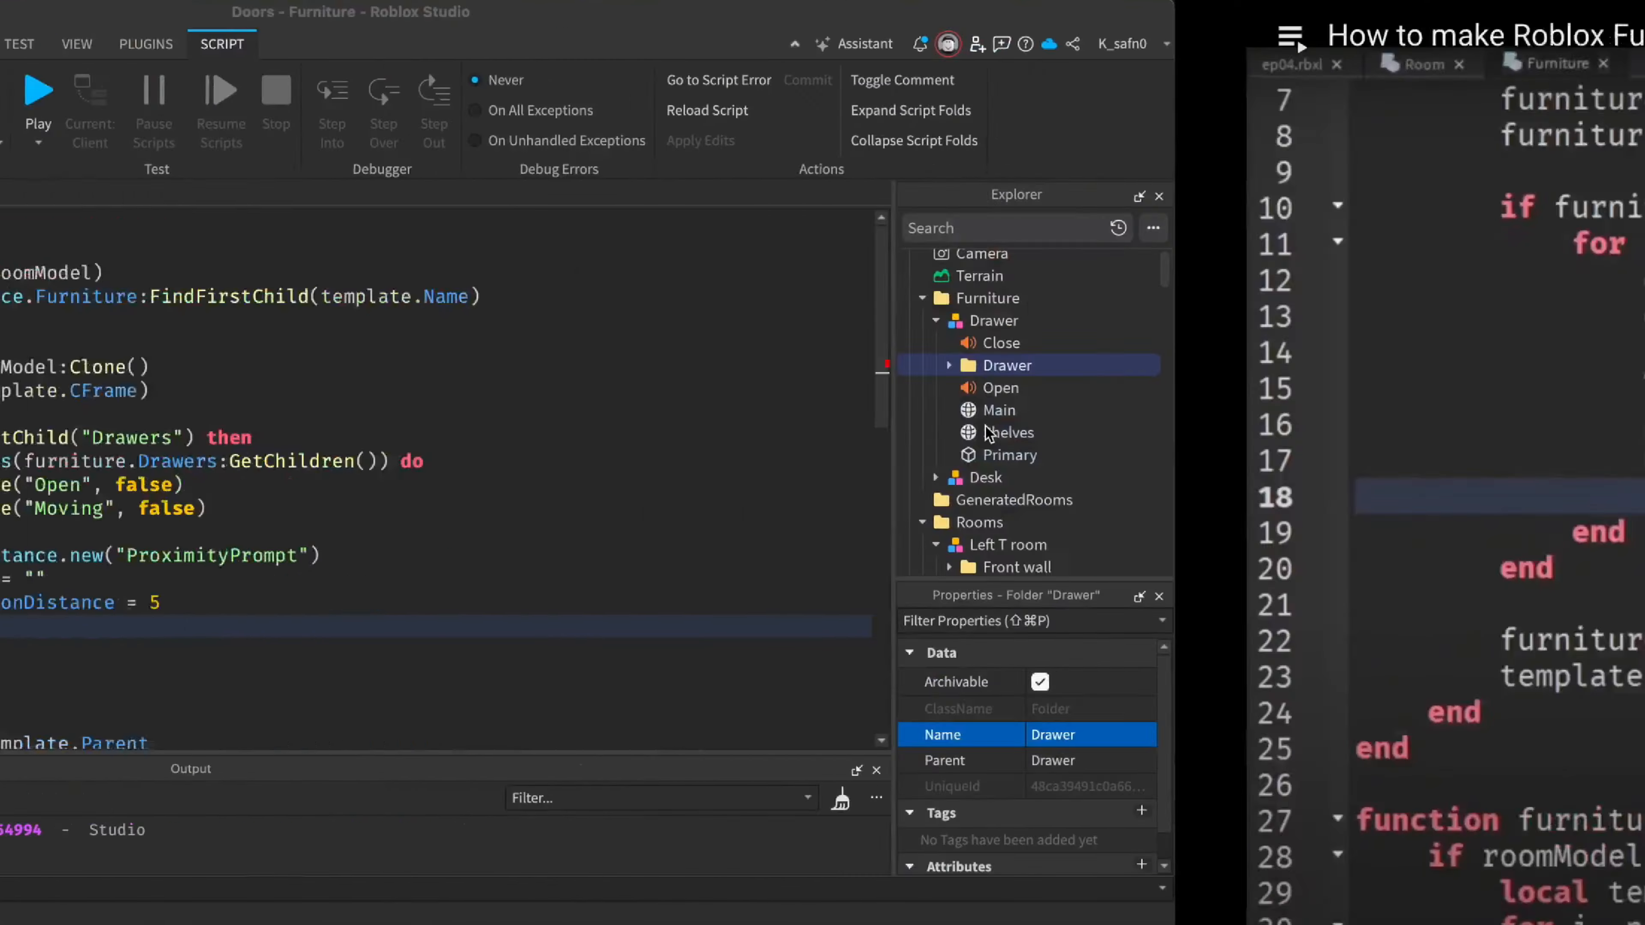
key("space")
key("space")
key("ctrl+Left")
Below the MaxActivationDistance line, assign drawer to prompt.Parent as in the tutorial
type("pr")
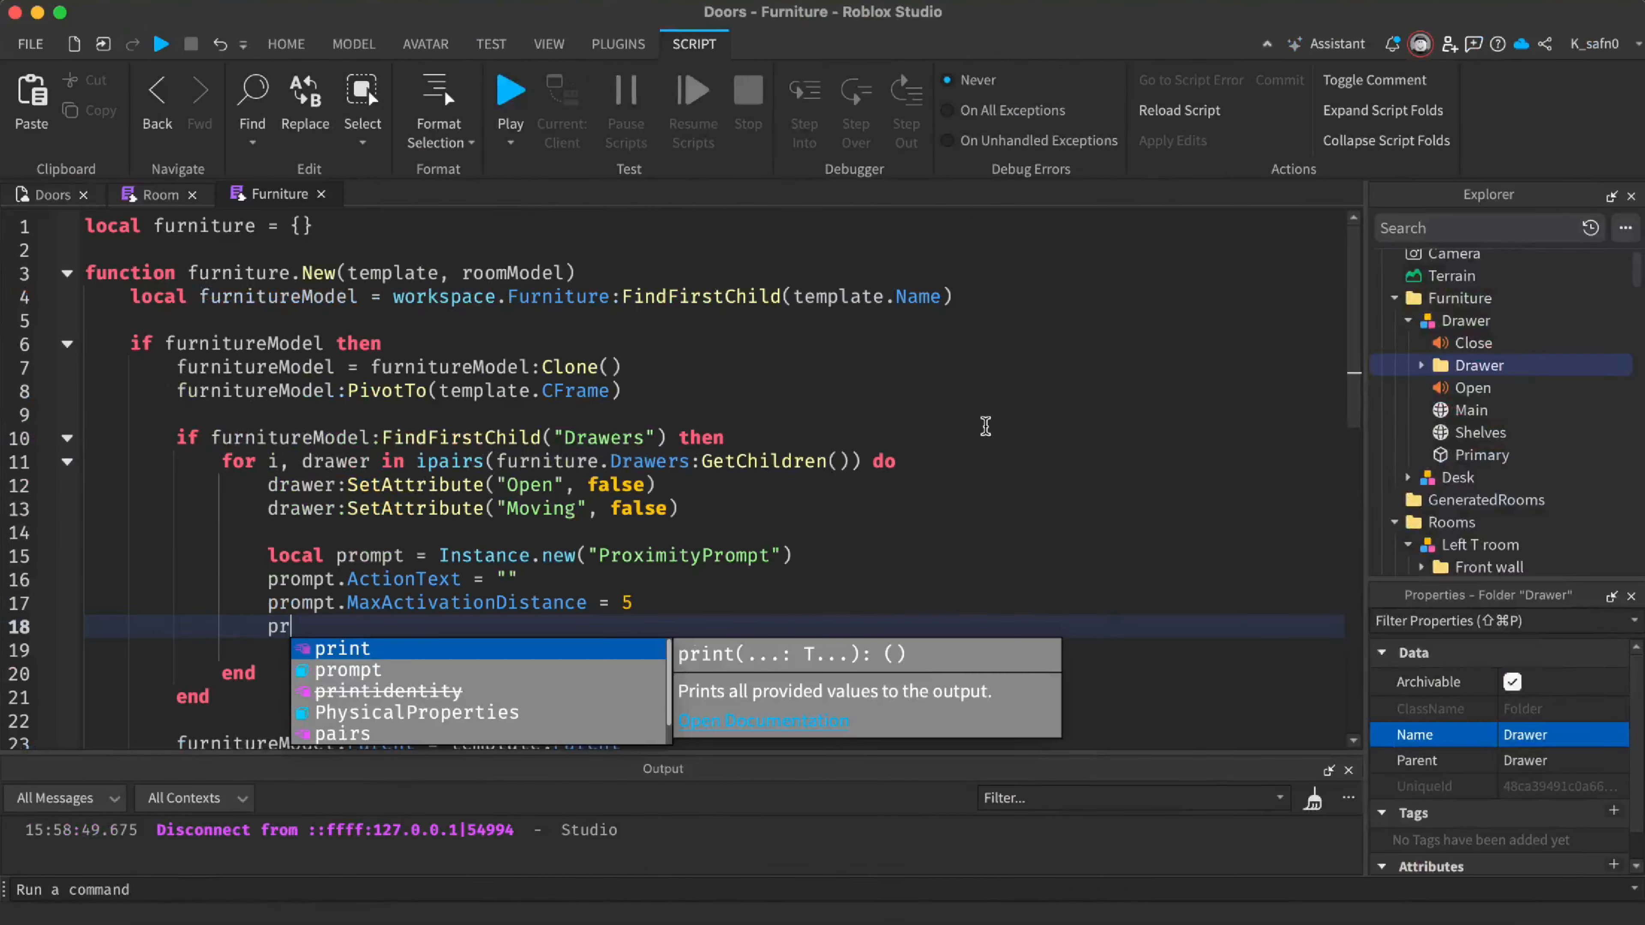
type("ompt.")
key("ctrl+Right")
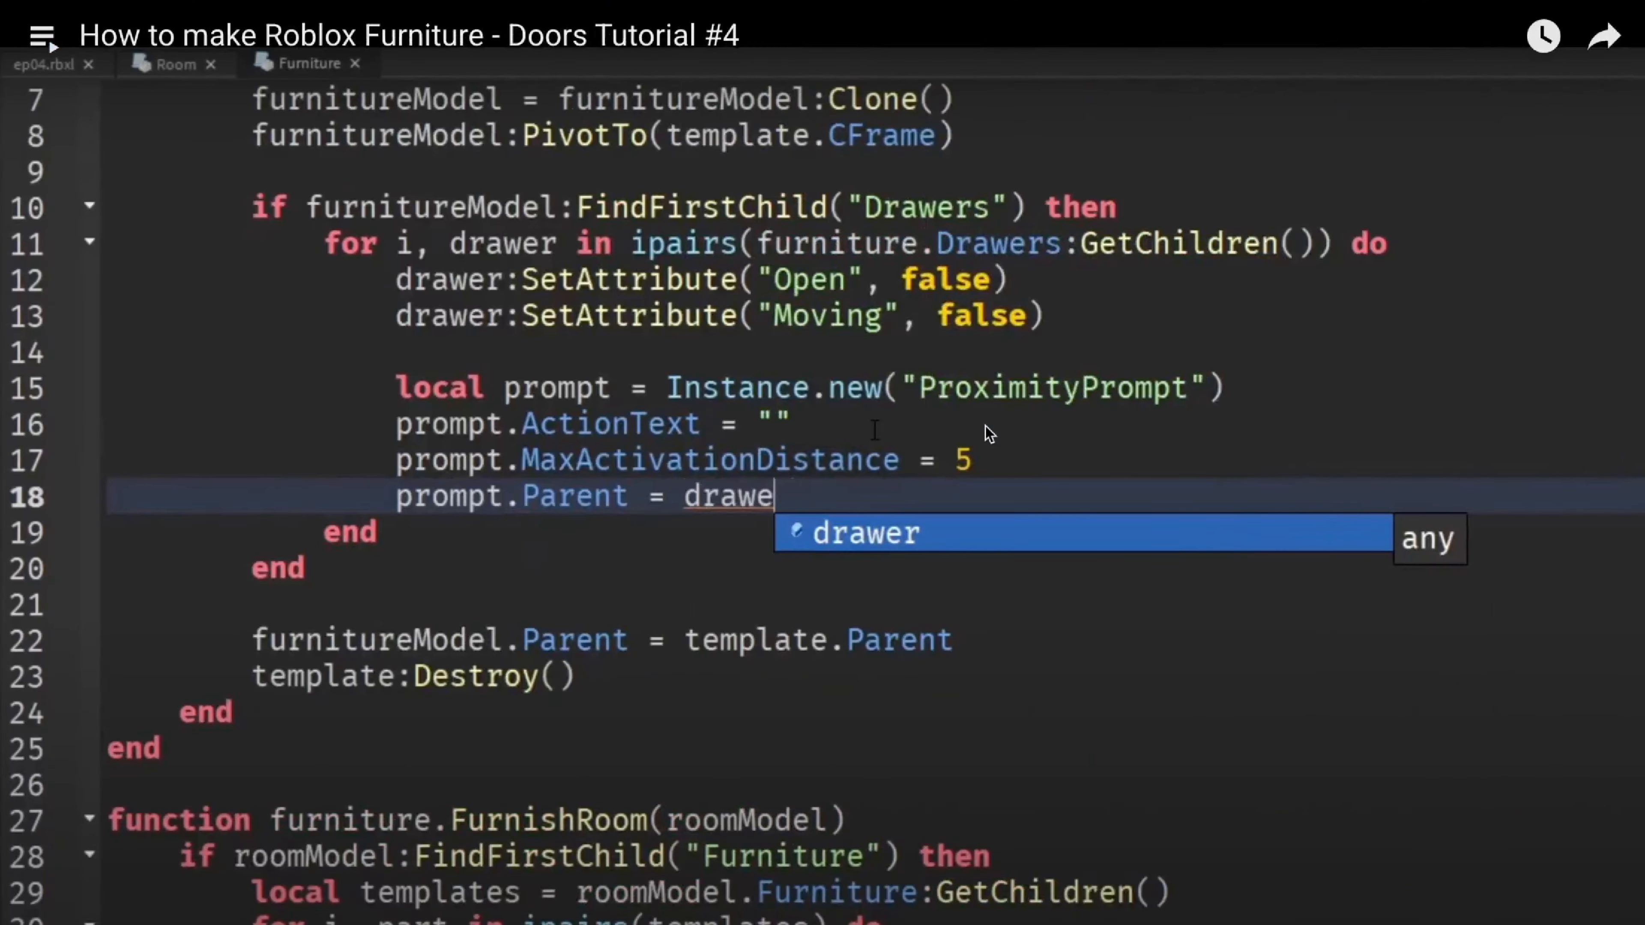
key("ctrl+Left")
type("Parentdra")
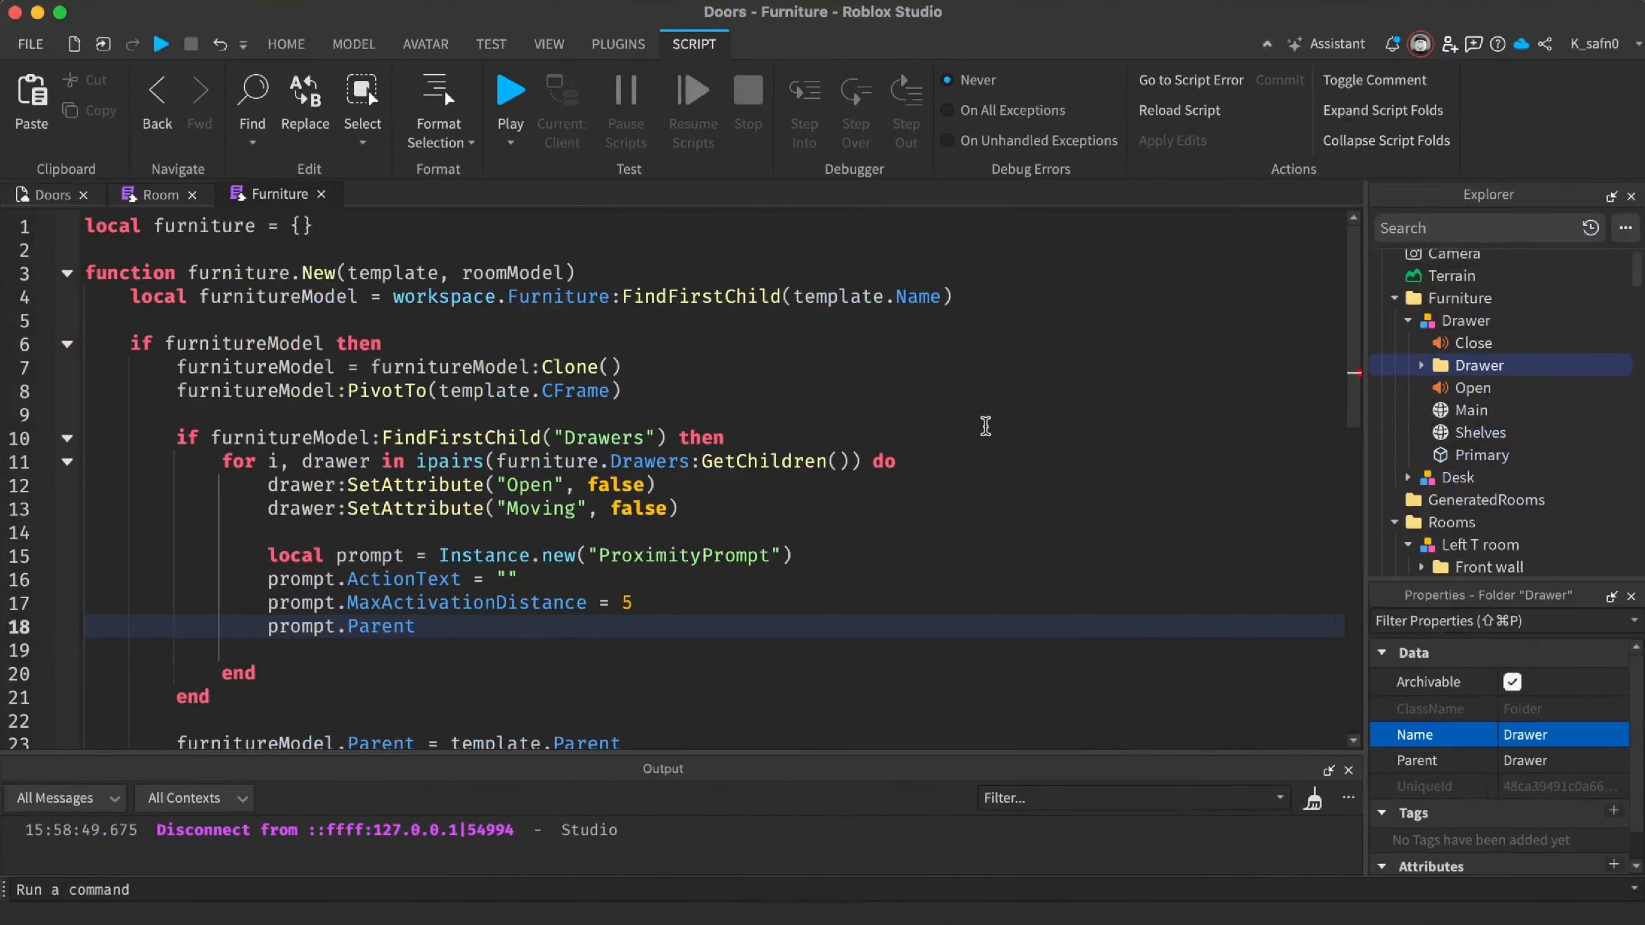
Watch how the tutorial creates an attachment inside the drawer model
key("ctrl+Right")
key("space")
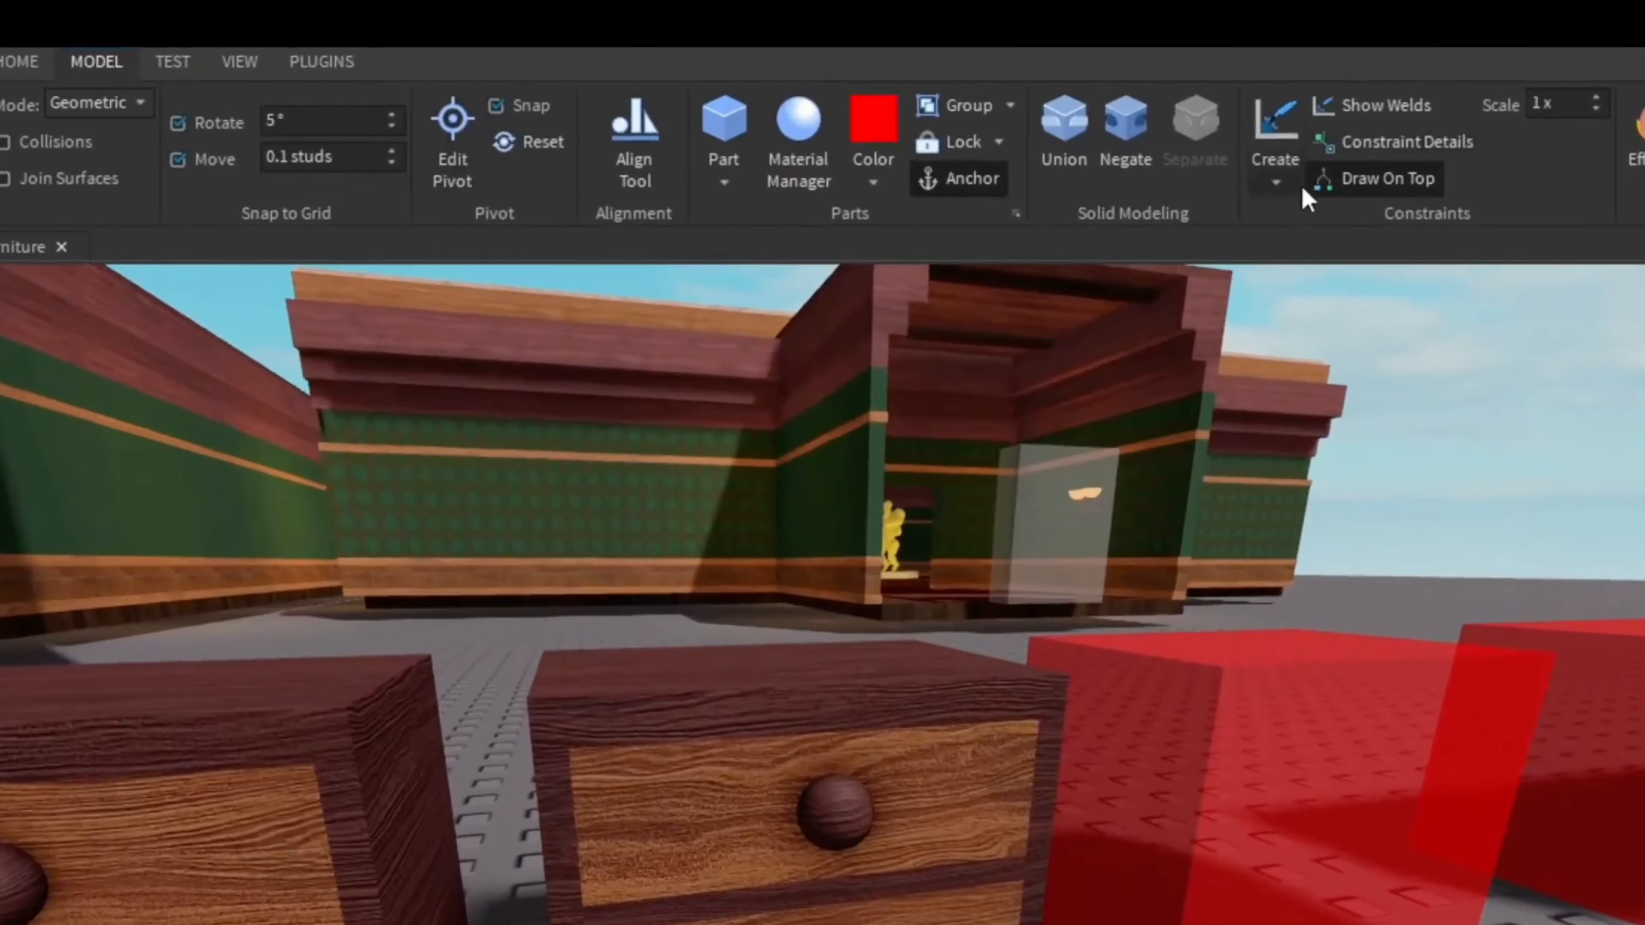
left_click(950, 128)
left_click(988, 540)
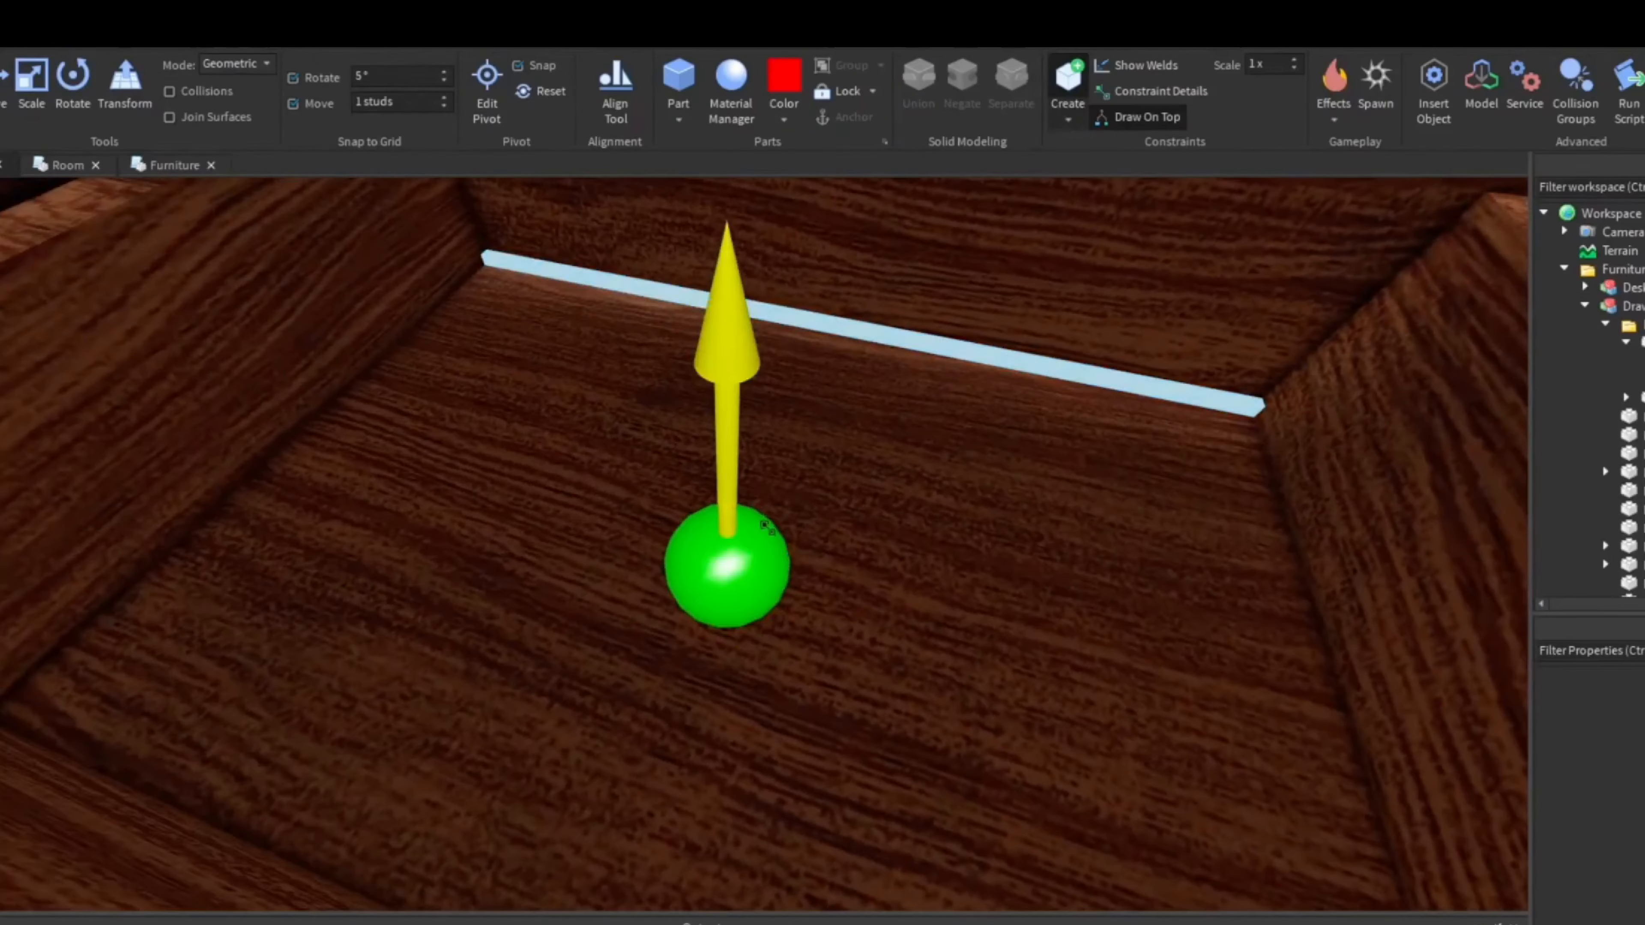
left_click(724, 569)
right_click_drag(1179, 693, 675, 557)
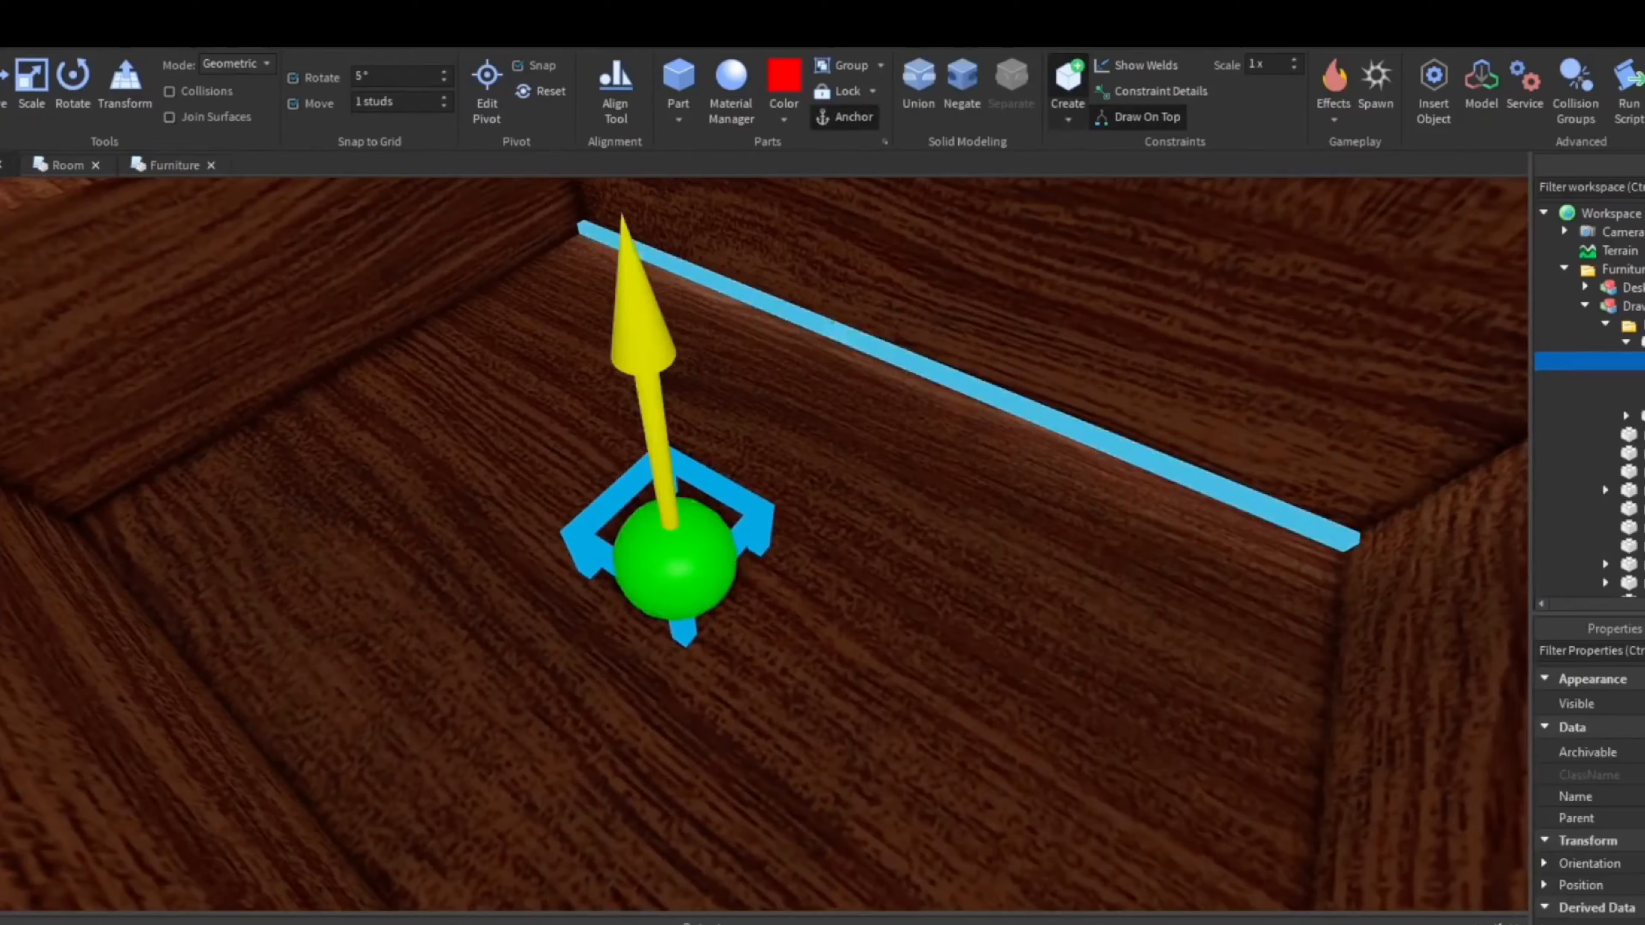
left_click(867, 354)
right_click_drag(866, 354, 944, 242)
left_click(1061, 87)
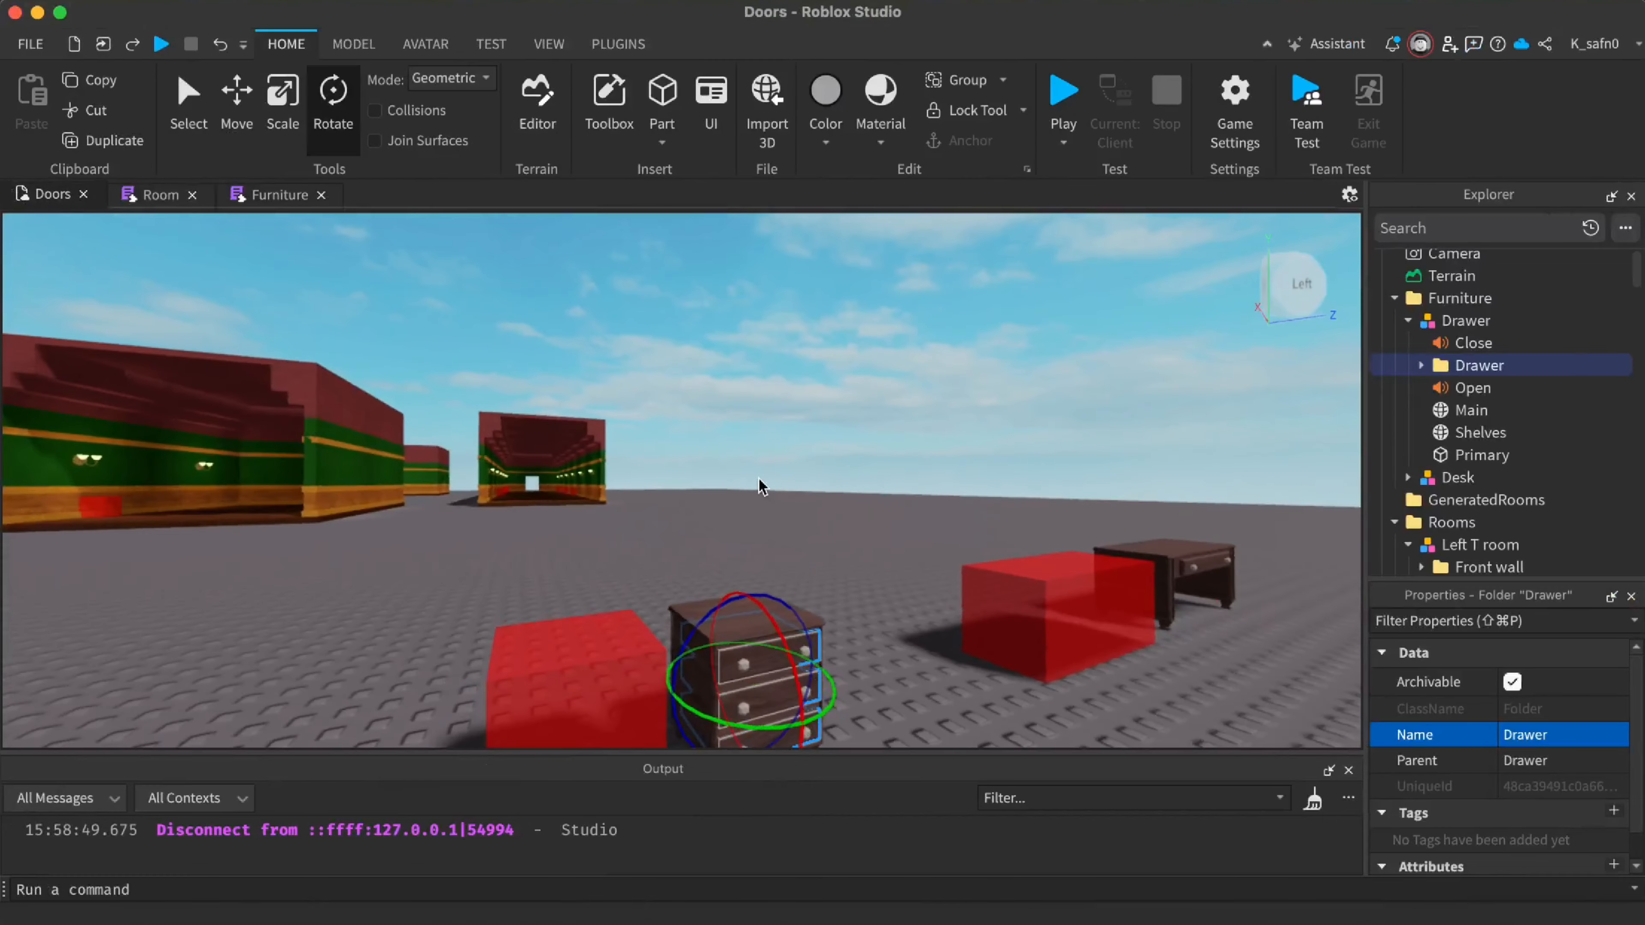
In the Doors place, try to place a new Attachment inside a drawer of the Drawer furniture model
scroll(754, 481, "up", 5)
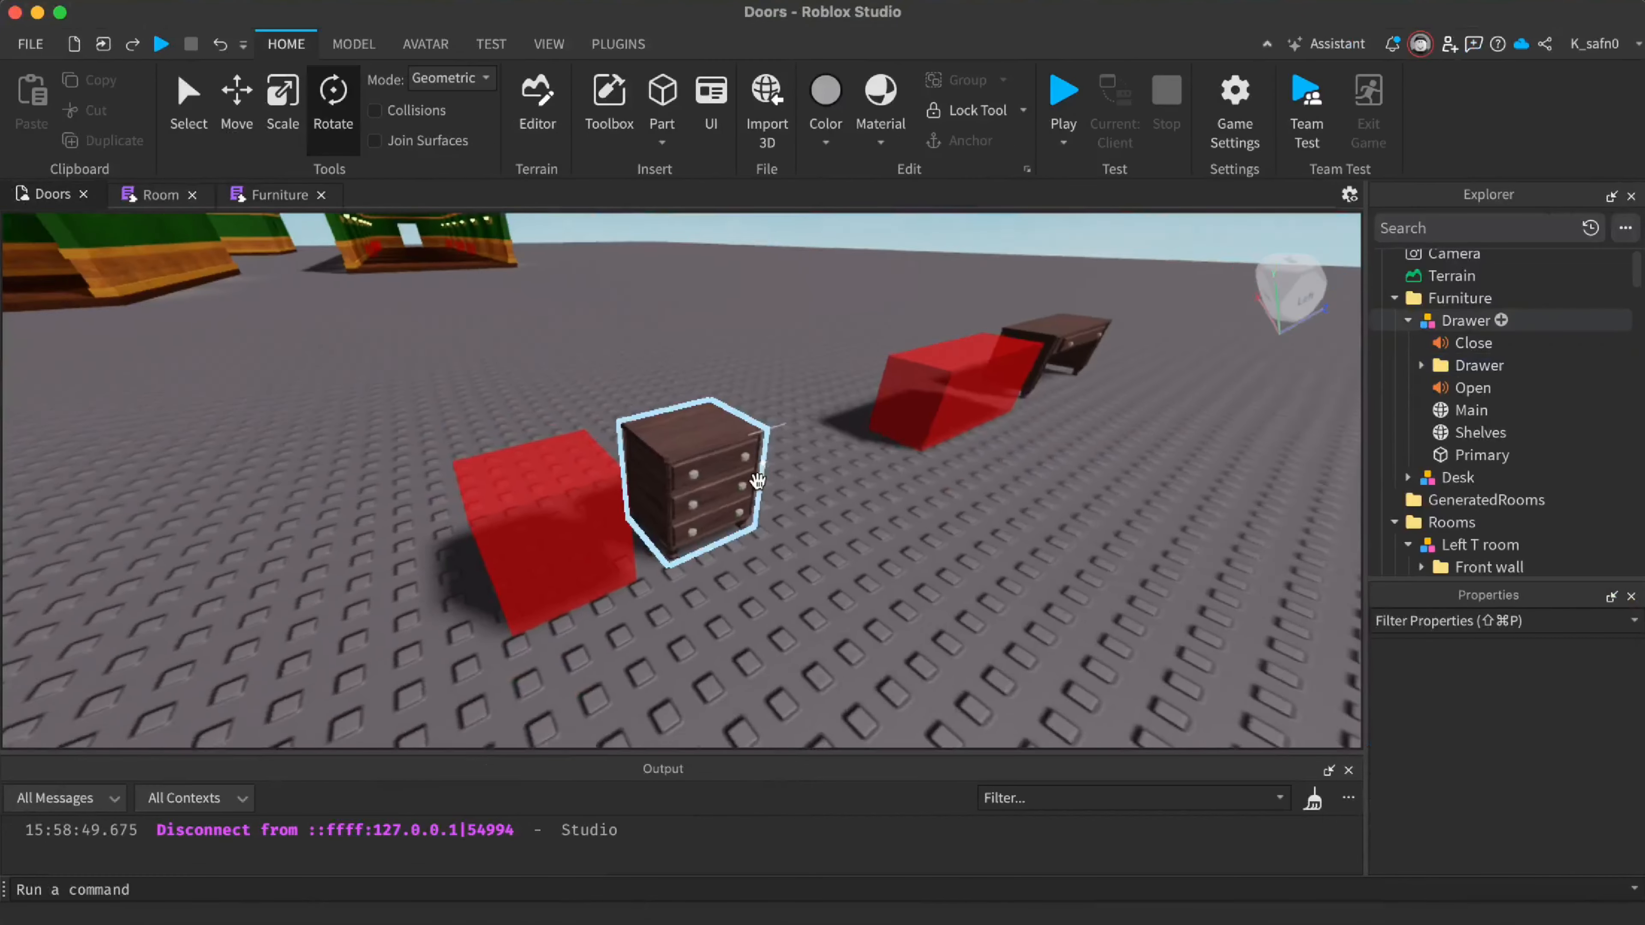
scroll(757, 480, "up", 10)
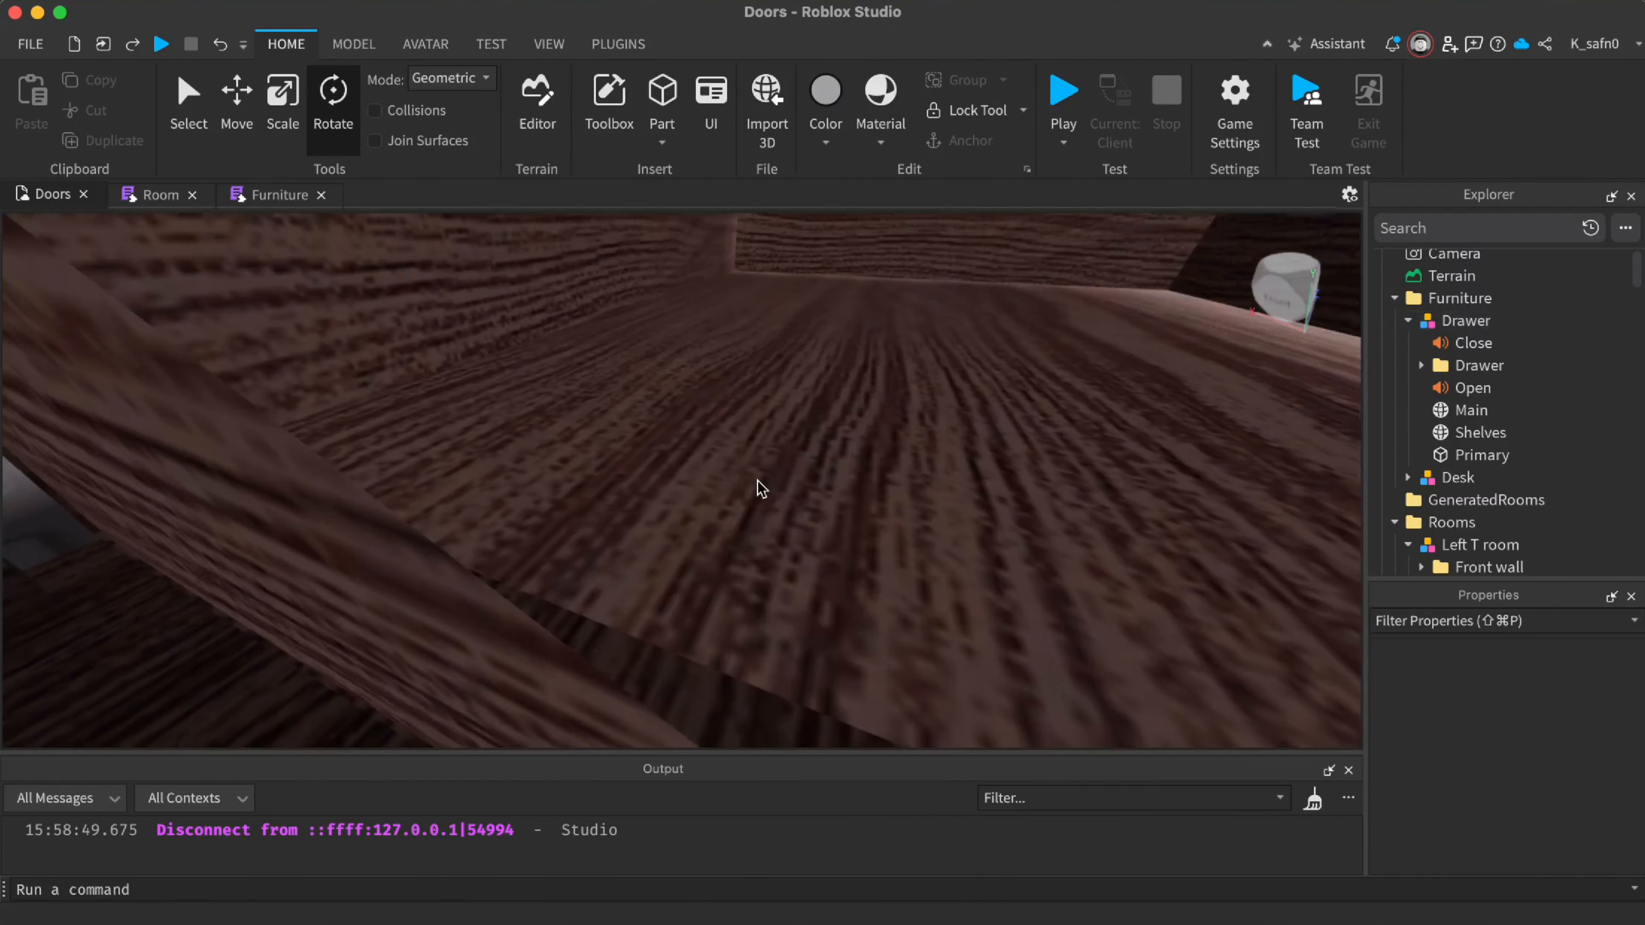
left_click(757, 481)
left_click(375, 44)
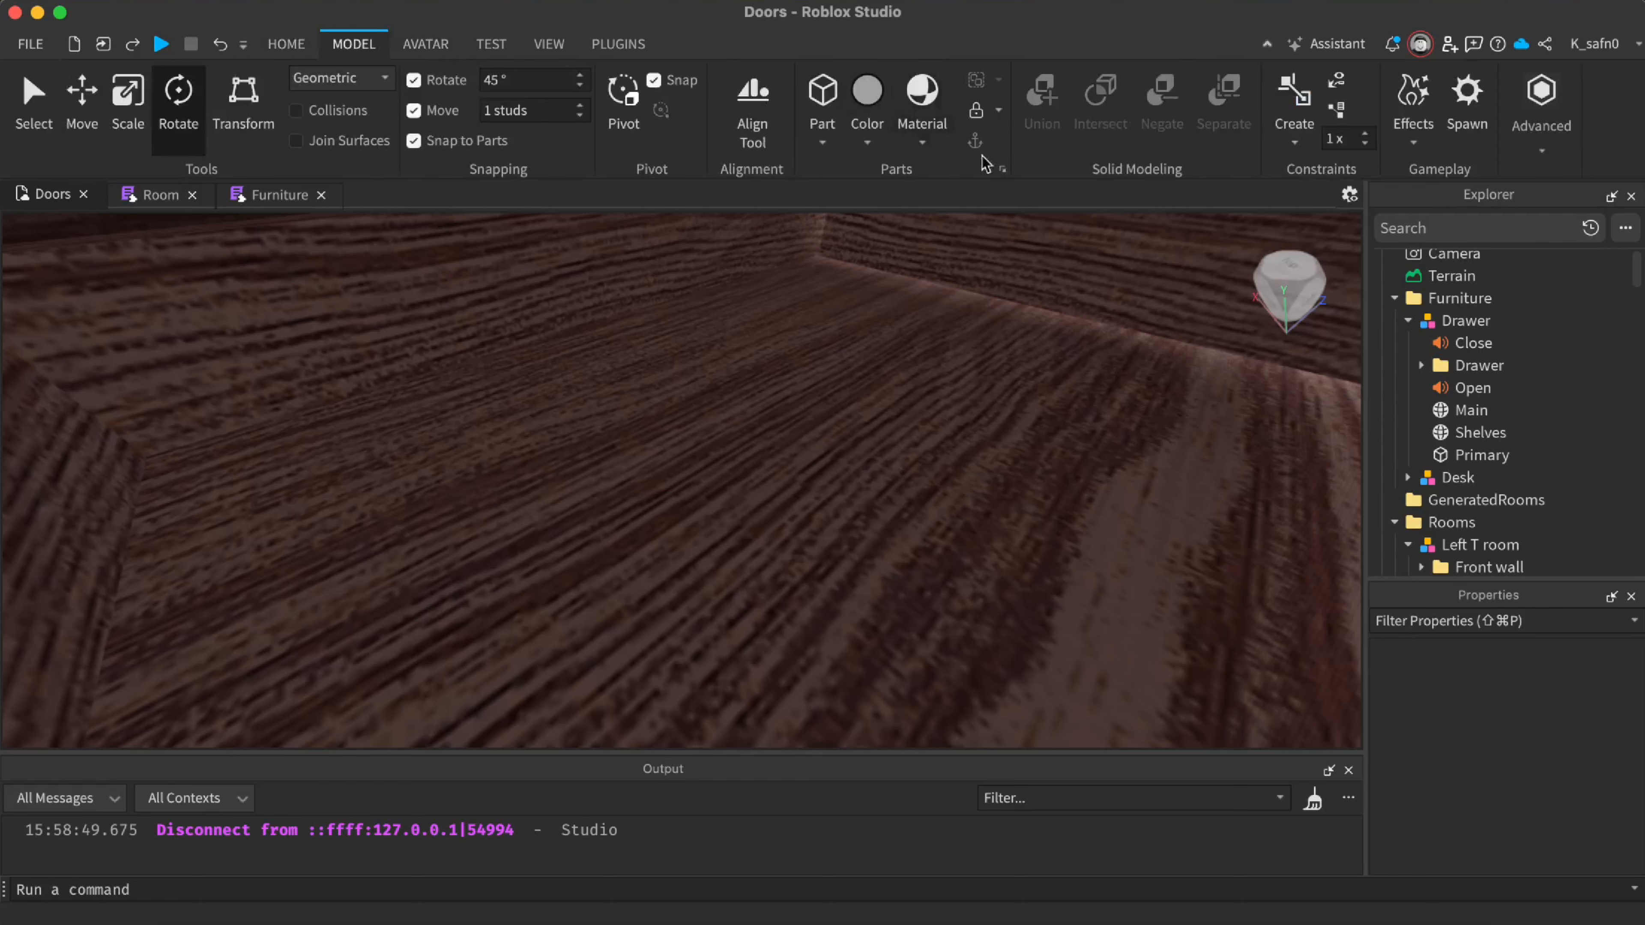
left_click(1295, 140)
left_click(1334, 686)
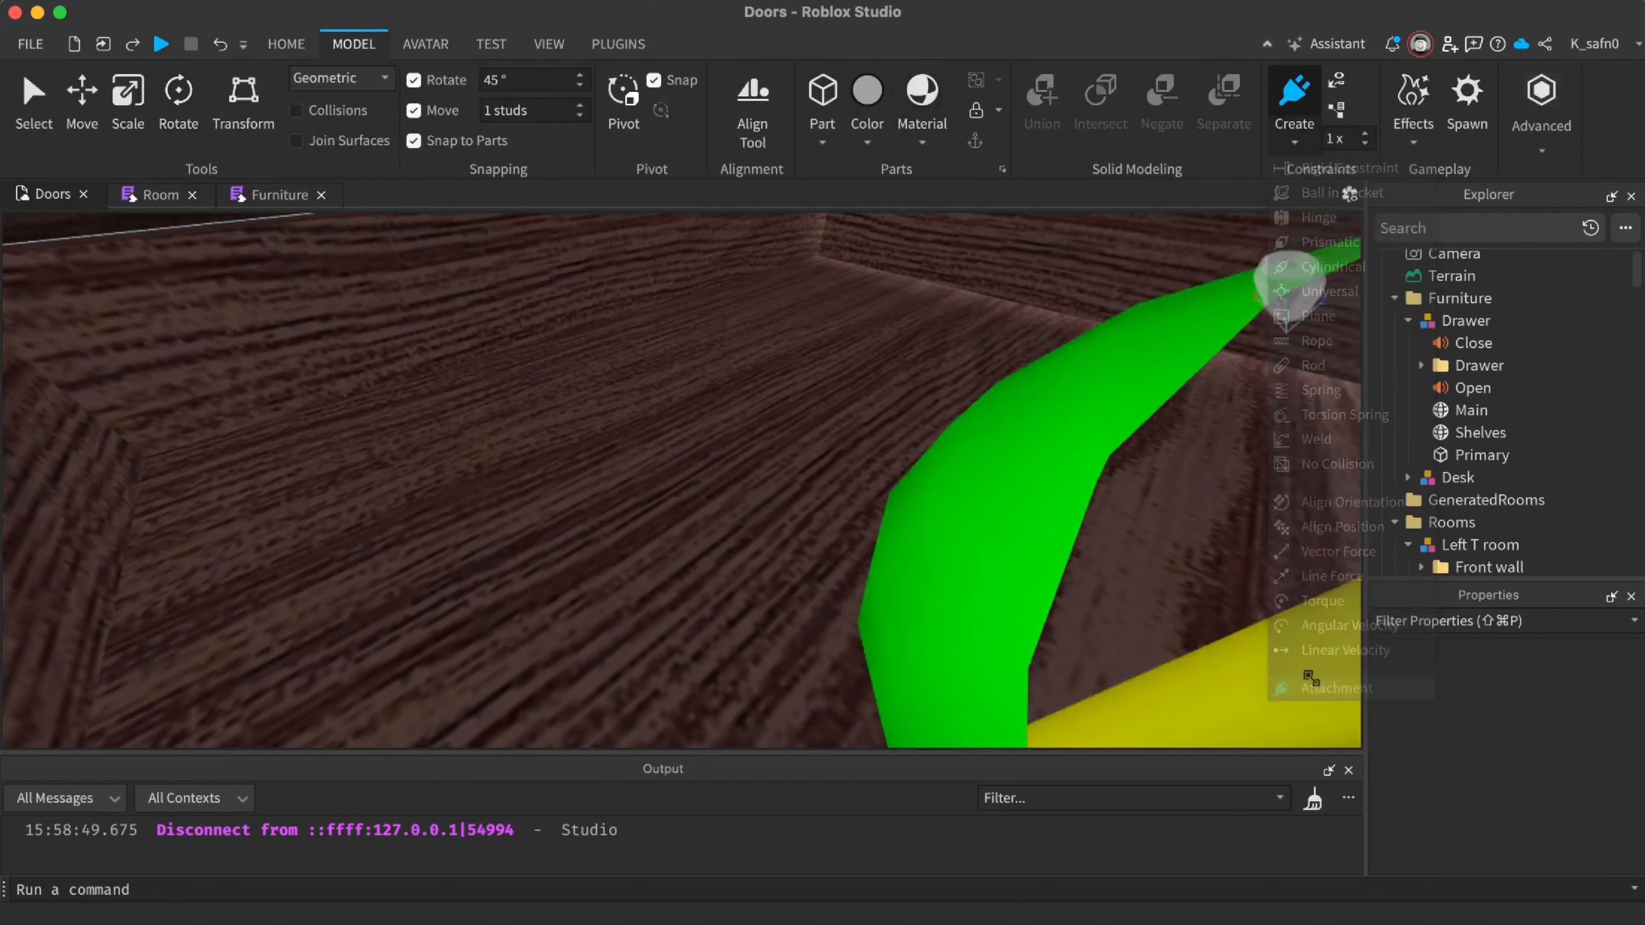
right_click_drag(883, 440, 897, 445)
key("w")
key("w")
key("w")
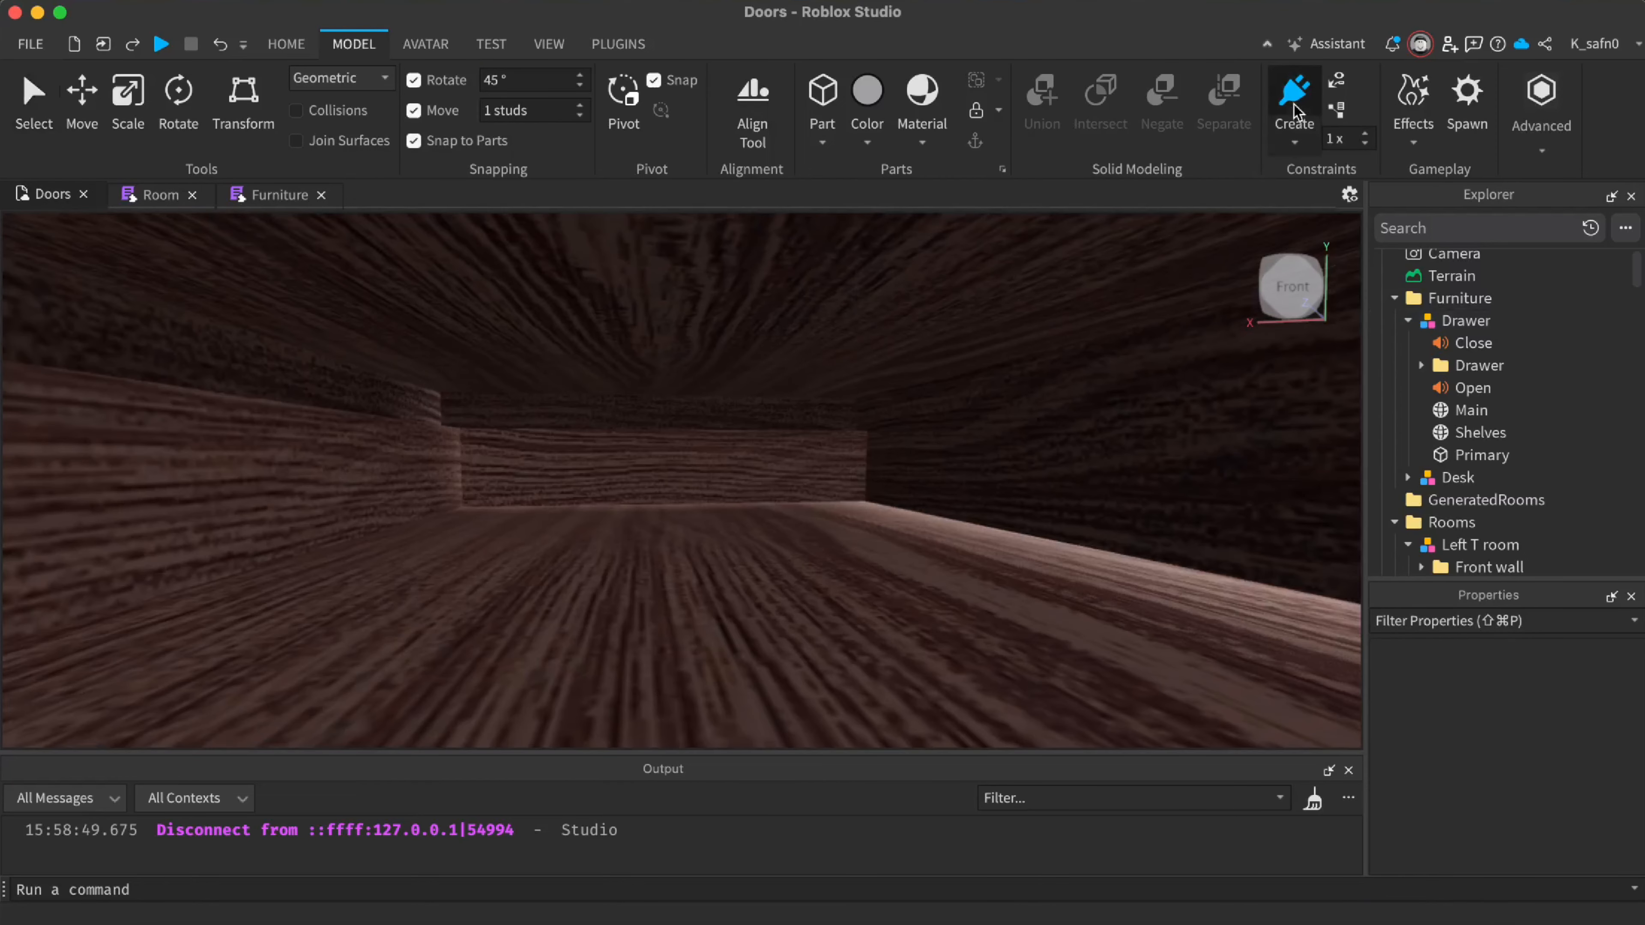
left_click(676, 599)
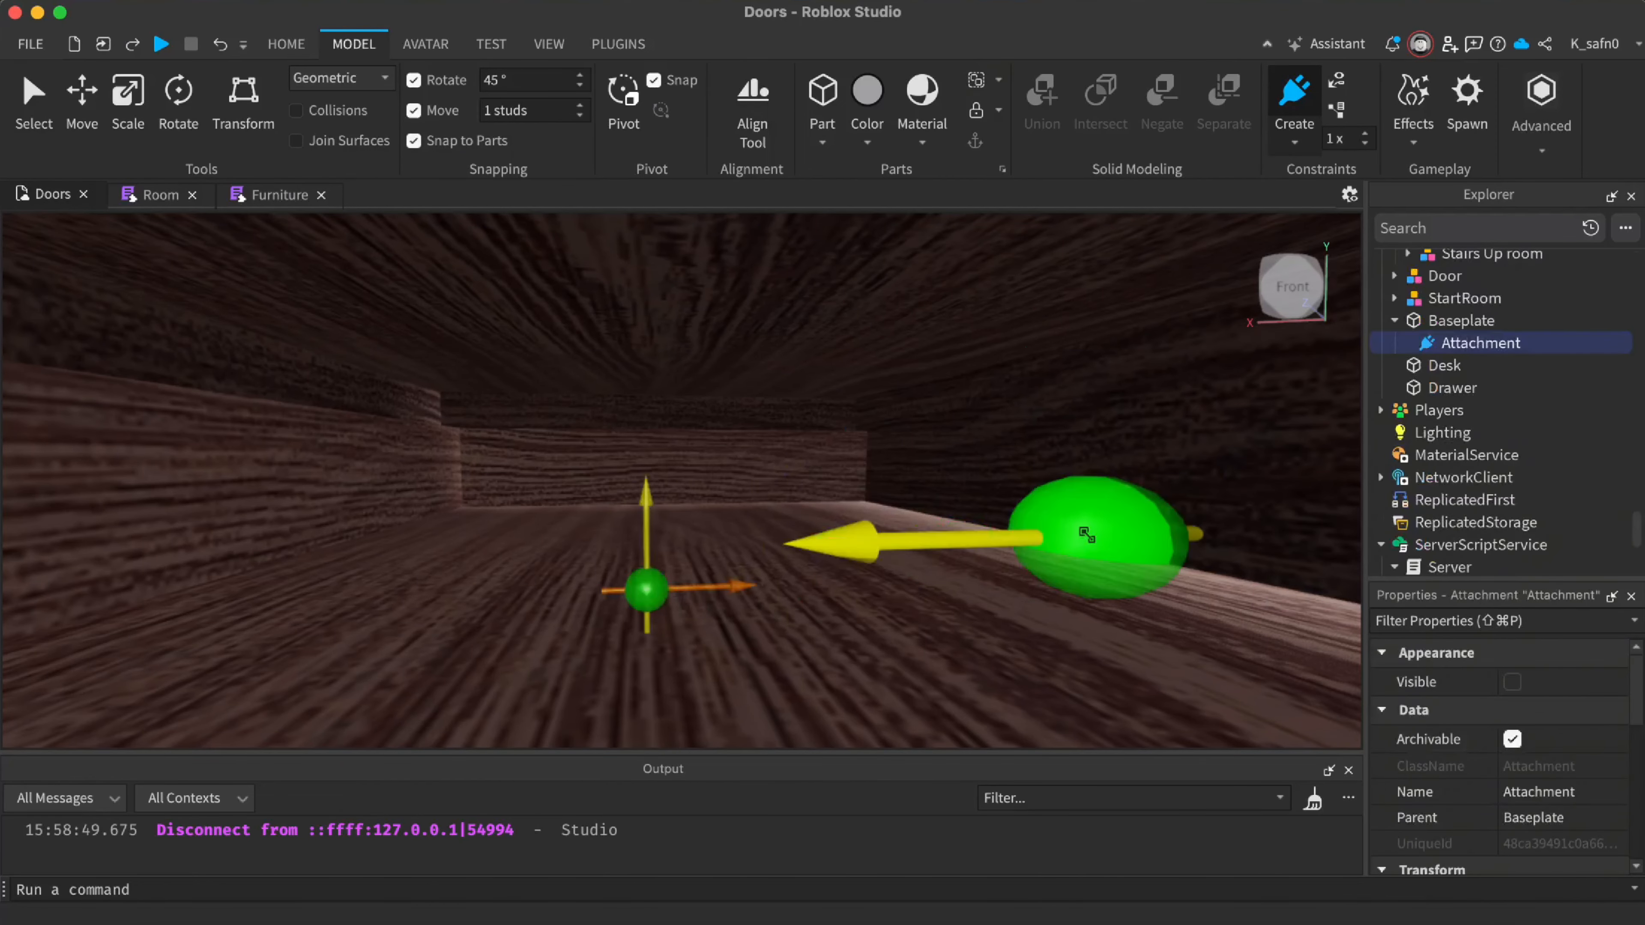
Place an Attachment on the End part of the first drawer in the Drawer furniture model
left_click(1100, 523)
key("e")
right_click_drag(1078, 529, 1078, 529)
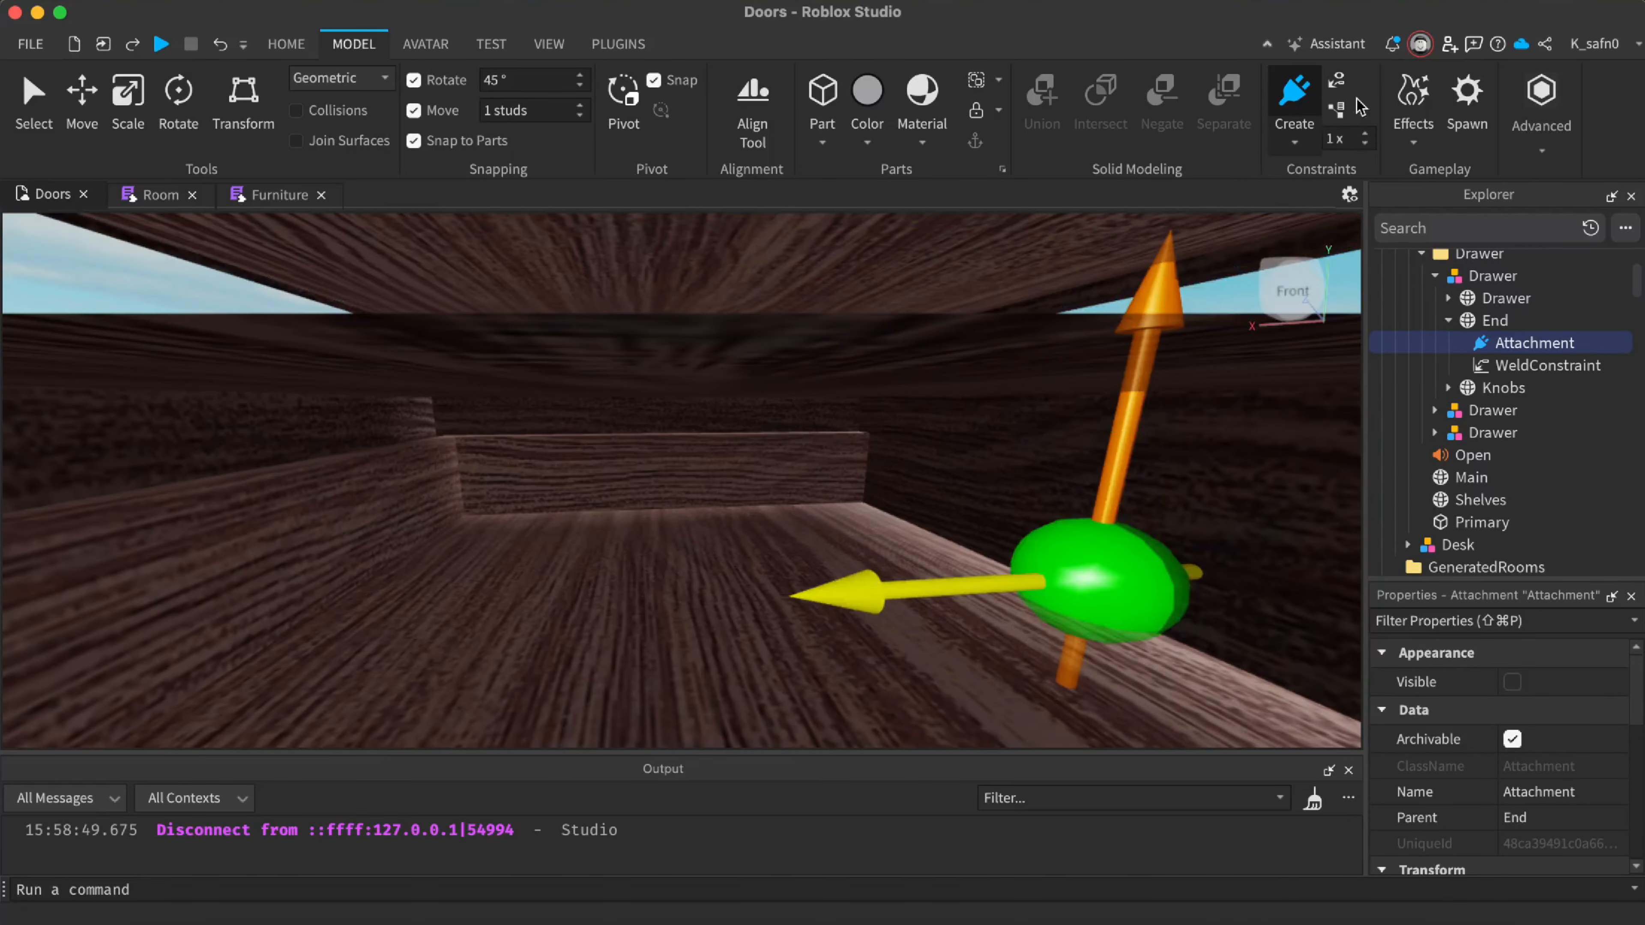
Delete the stray attachment on the baseplate and the attachment on the bottom drawer's End part
key("s")
right_click_drag(647, 572, 558, 655)
key("w")
right_click_drag(1076, 381, 1075, 389)
key("s")
key("w")
key("s")
key("w")
left_click(943, 503)
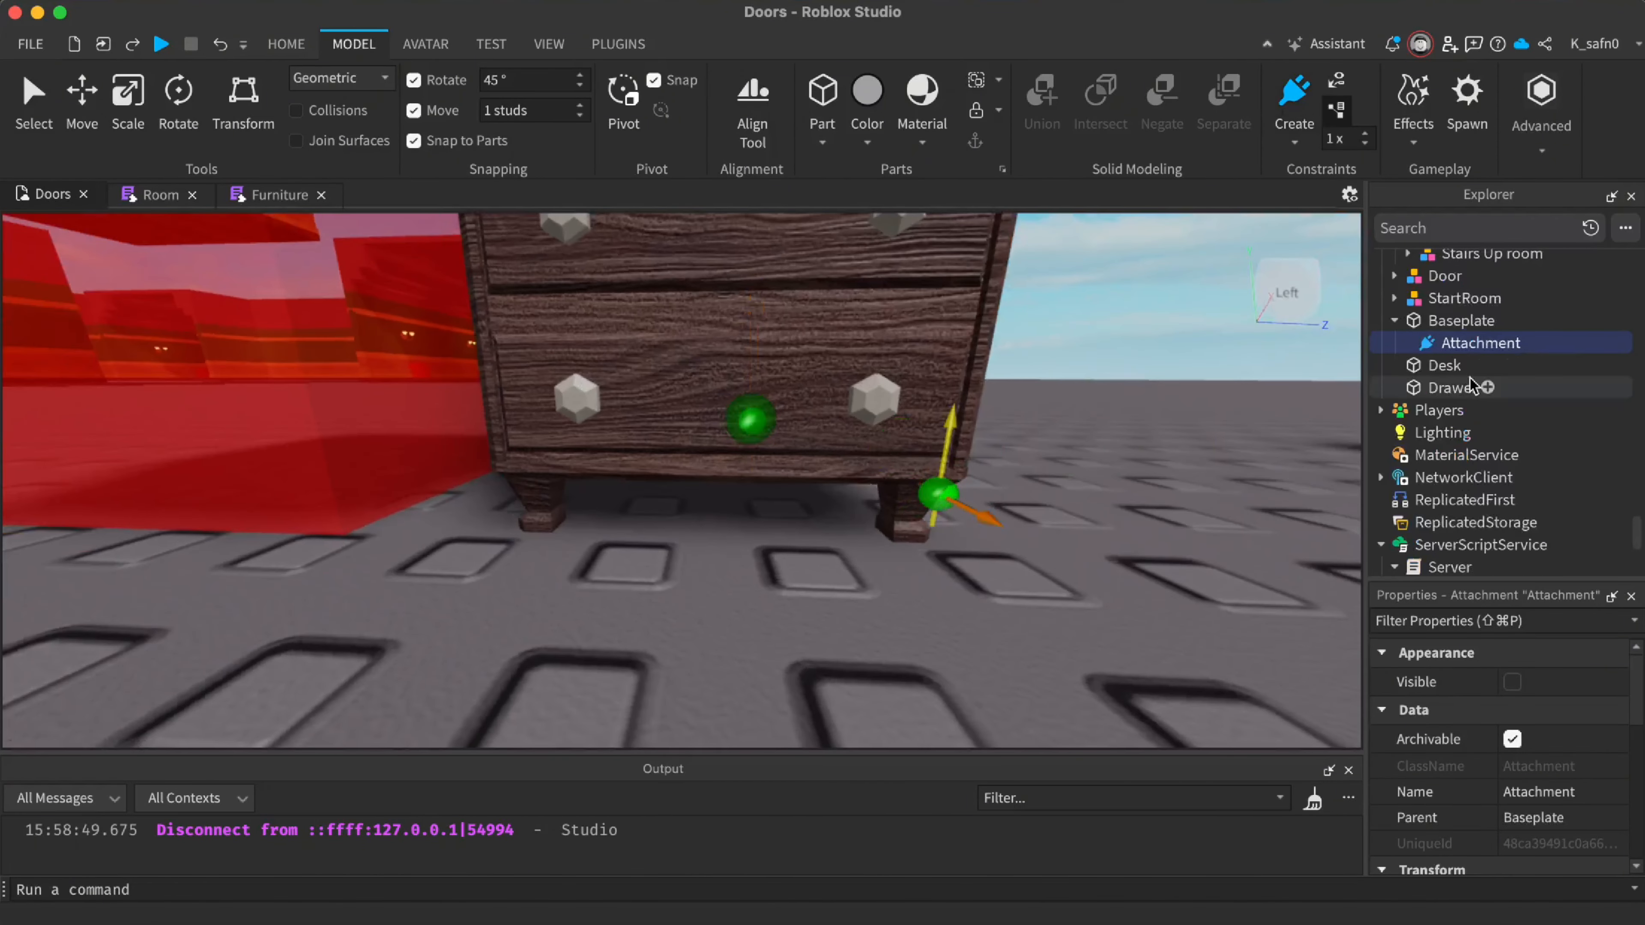
key("Delete")
left_click(756, 420)
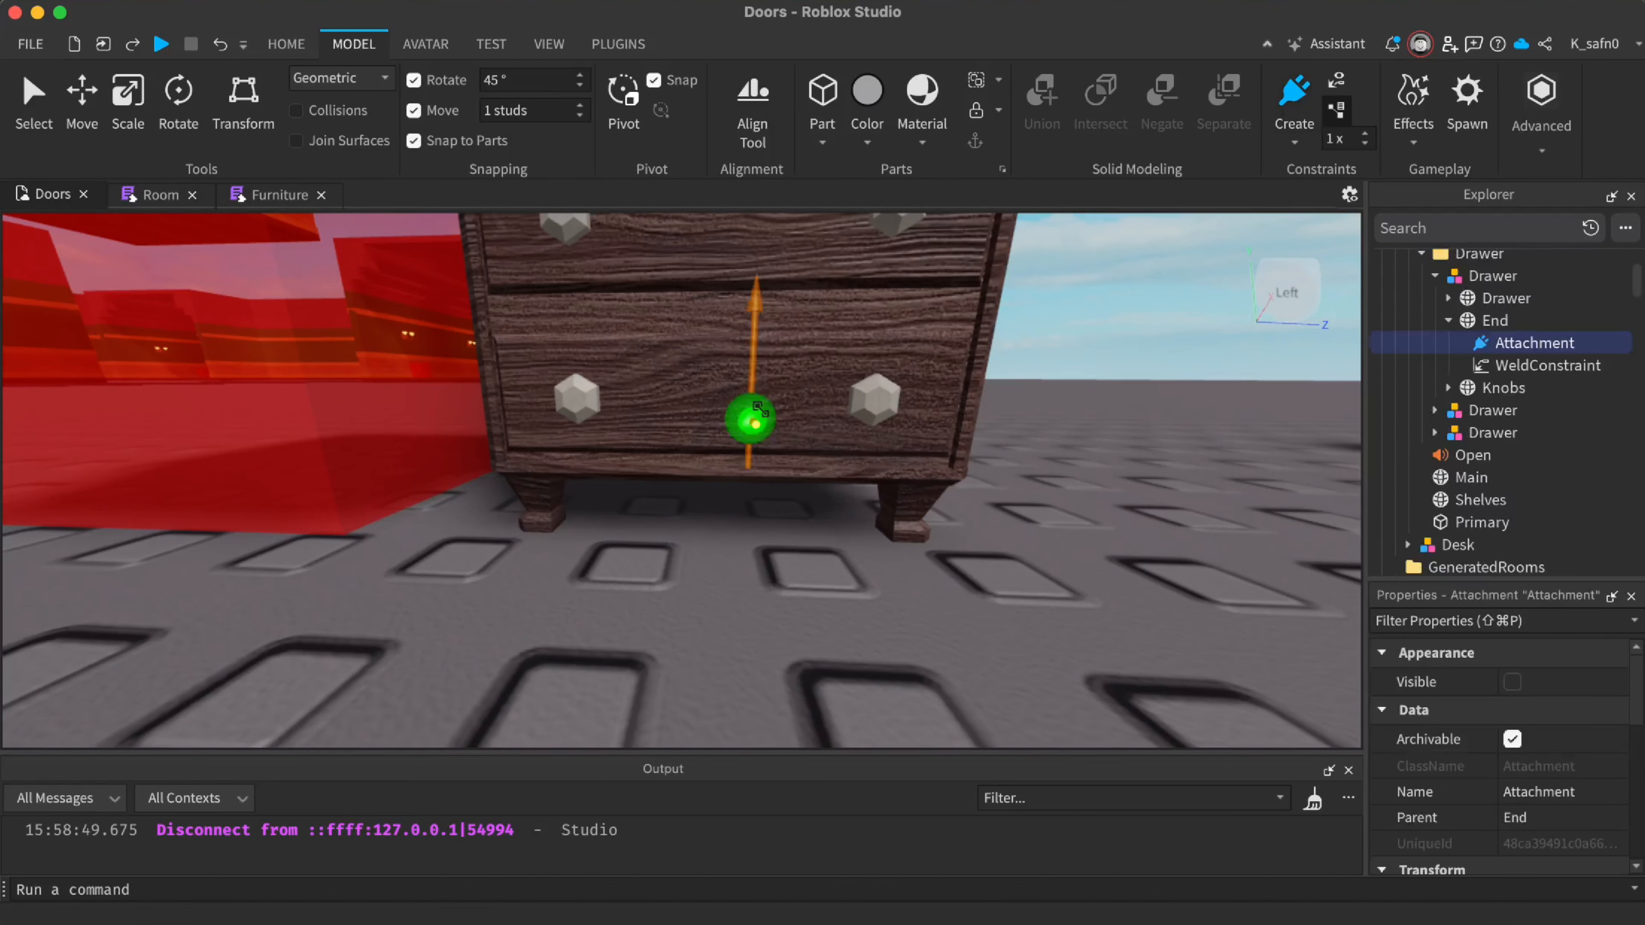
key("Delete")
Place an attachment on the Drawer part inside the bottom drawer and undo the extra one placed beside it
right_click_drag(727, 395, 727, 395)
key("w")
left_click(714, 409)
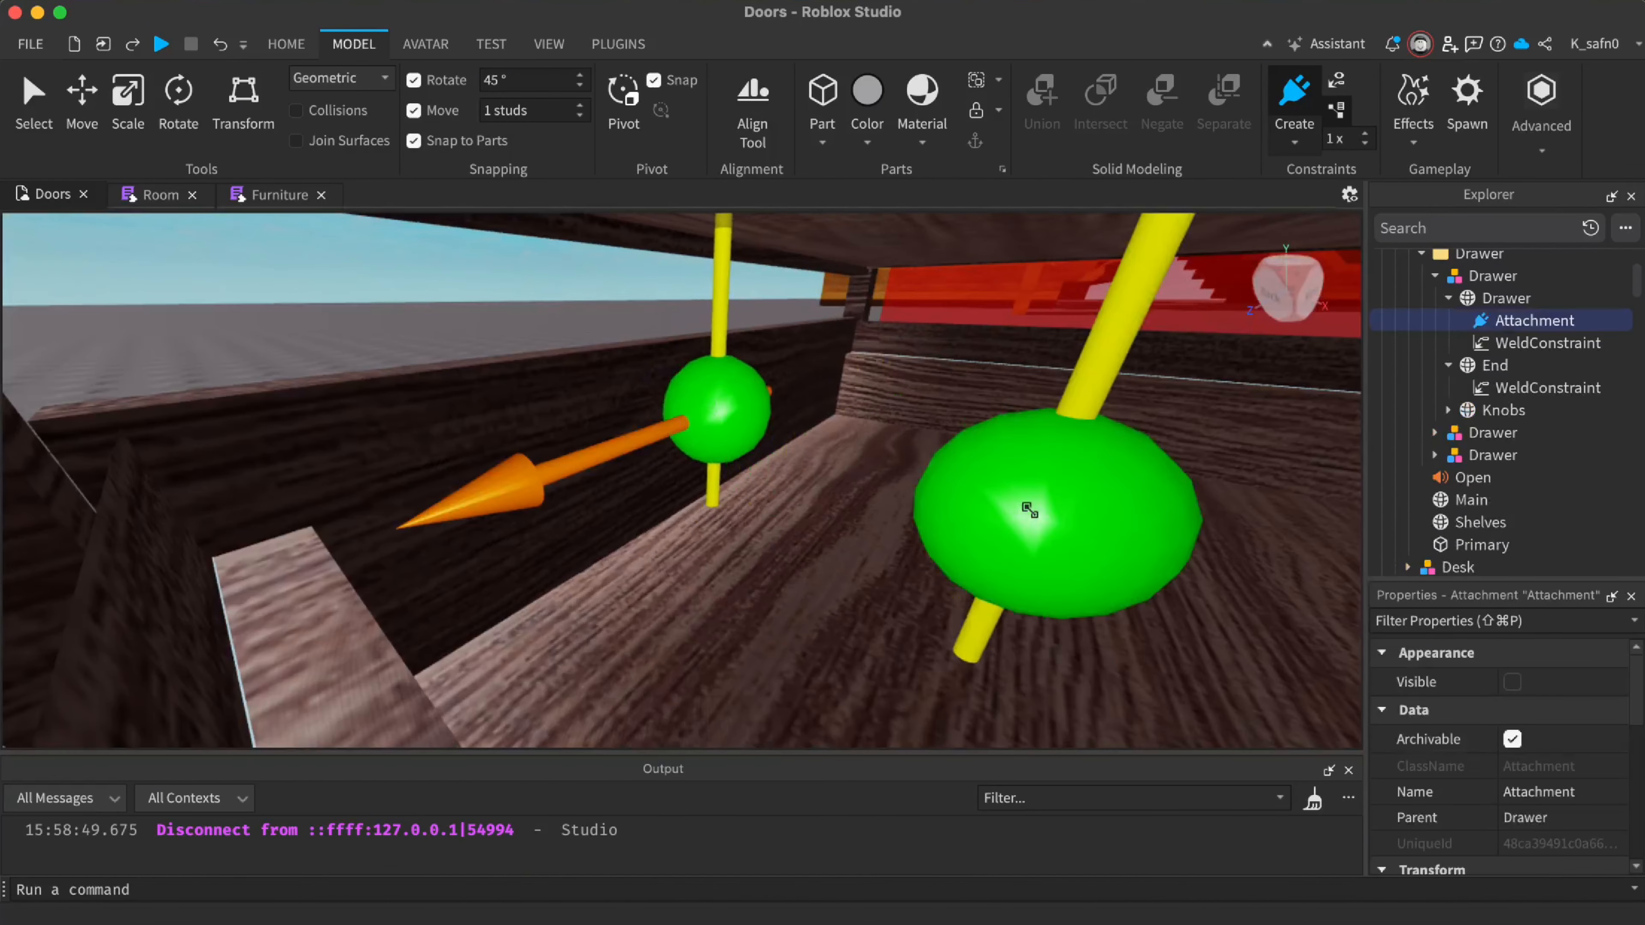
left_click(1138, 454)
key("d")
right_click_drag(1140, 455, 1141, 453)
key("super+z")
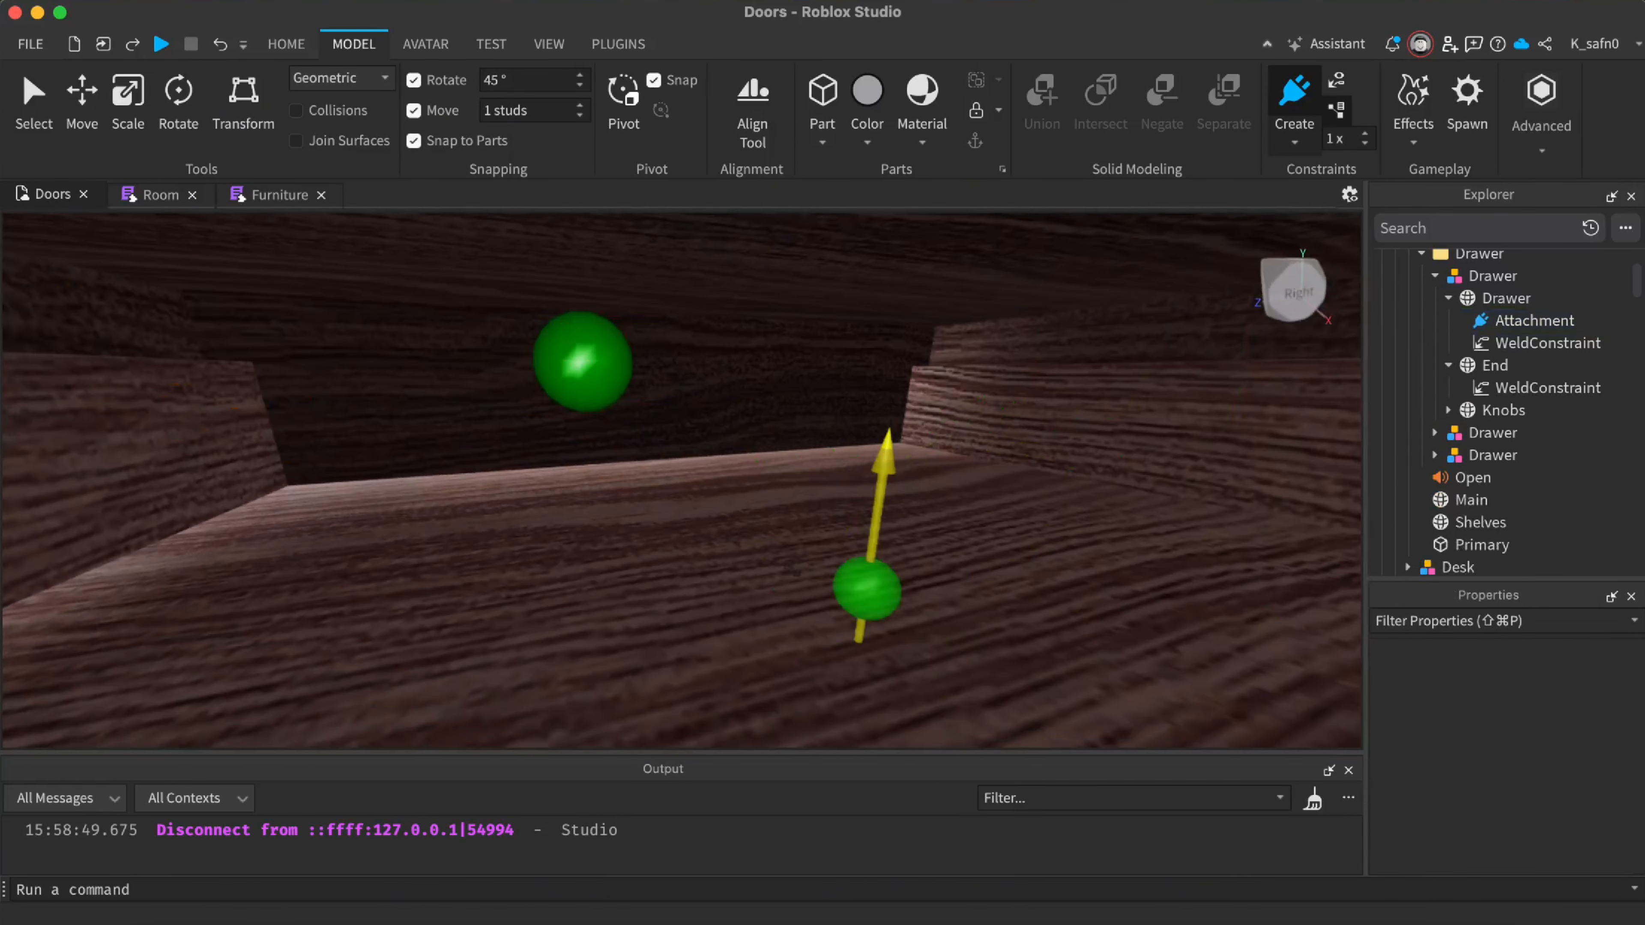
Place a second attachment on the Drawer part inside the bottom drawer
key("q")
right_click_drag(731, 544, 730, 541)
right_click_drag(638, 369, 638, 370)
key("s")
key("w")
key("w")
right_click_drag(540, 542, 540, 542)
key("w")
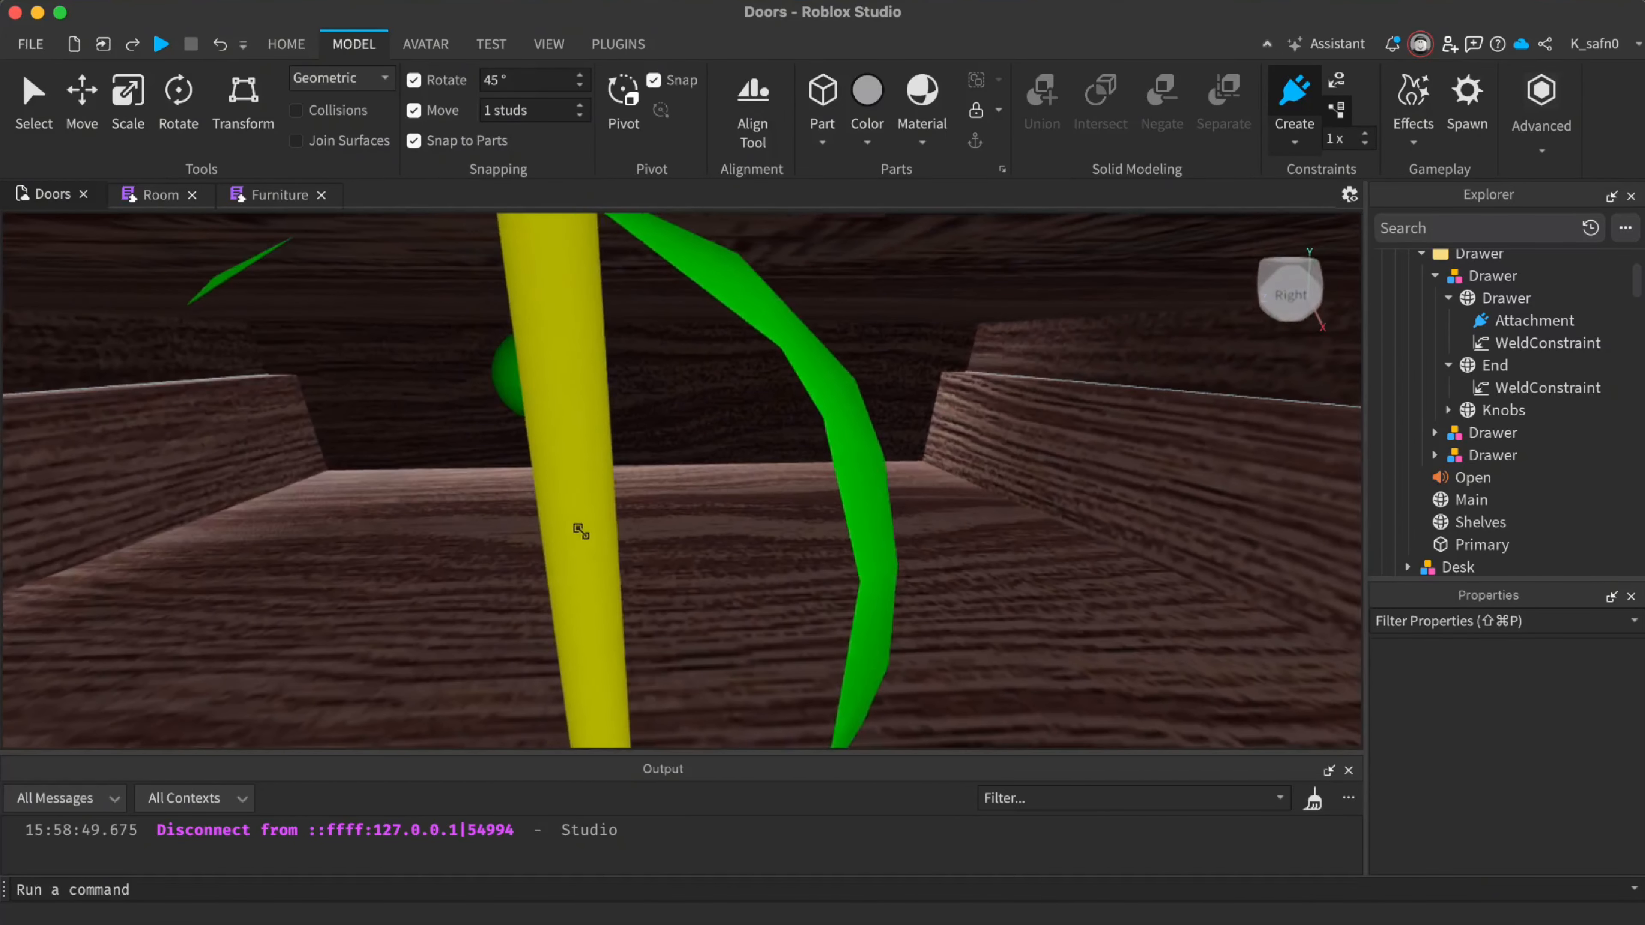
left_click(588, 464)
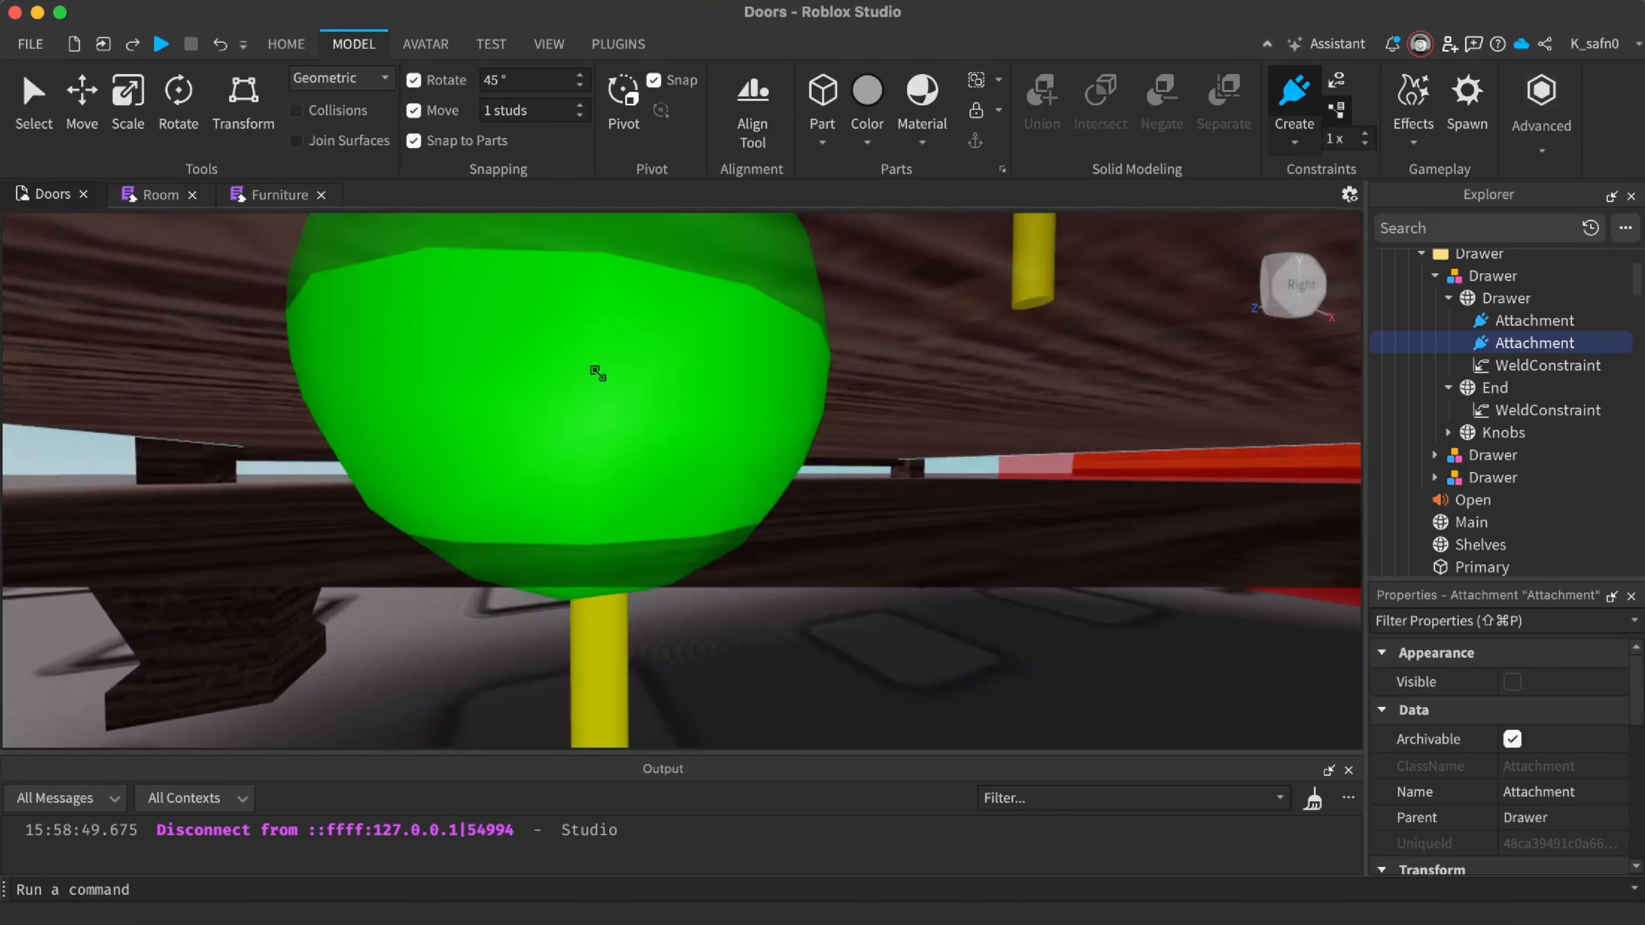
Delete the surplus attachment from the Drawer part
right_click_drag(597, 373, 597, 374)
key("e")
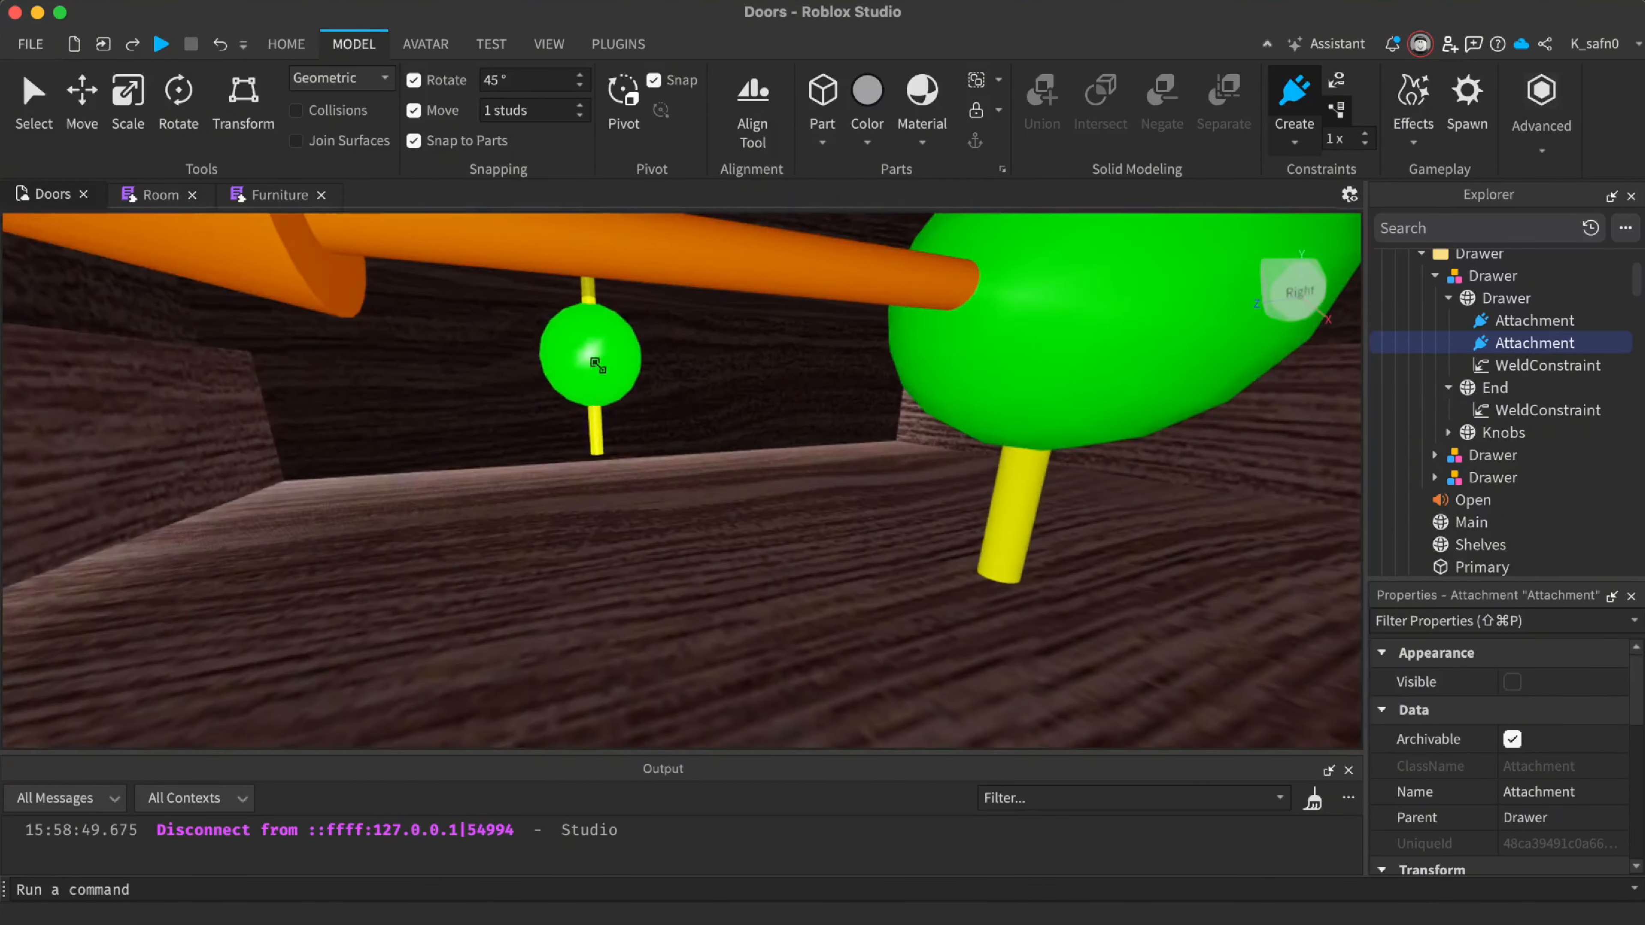
left_click(596, 359)
key("BackSpace")
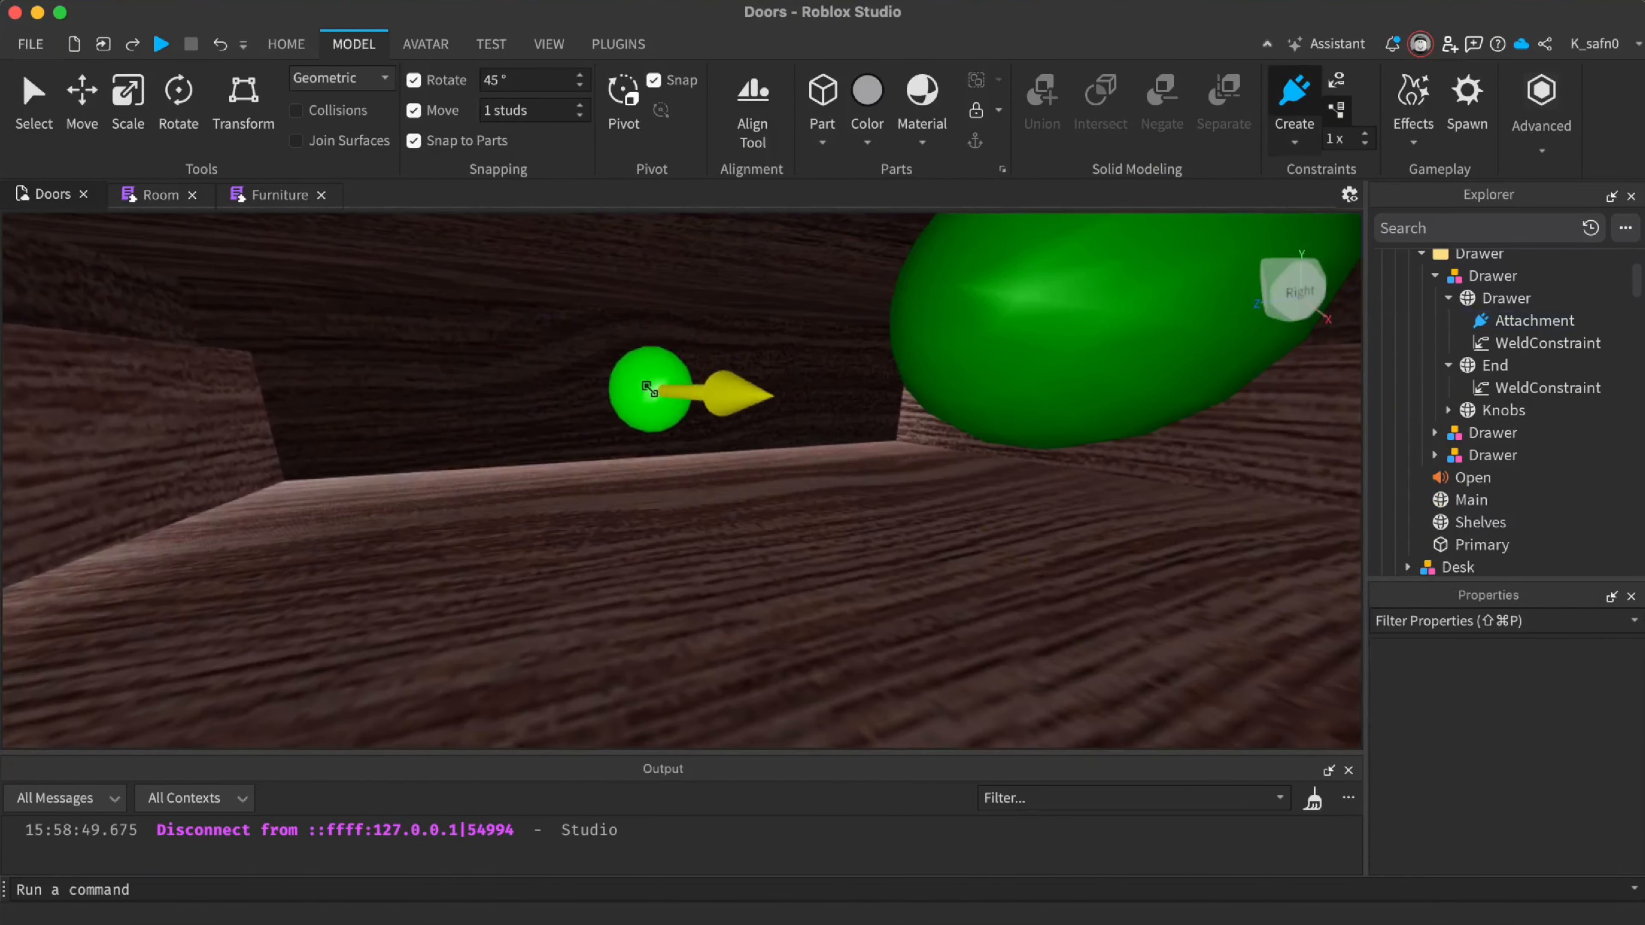
Place an attachment on the bottom drawer's End part and reparent it to the Drawer part
left_click(657, 392)
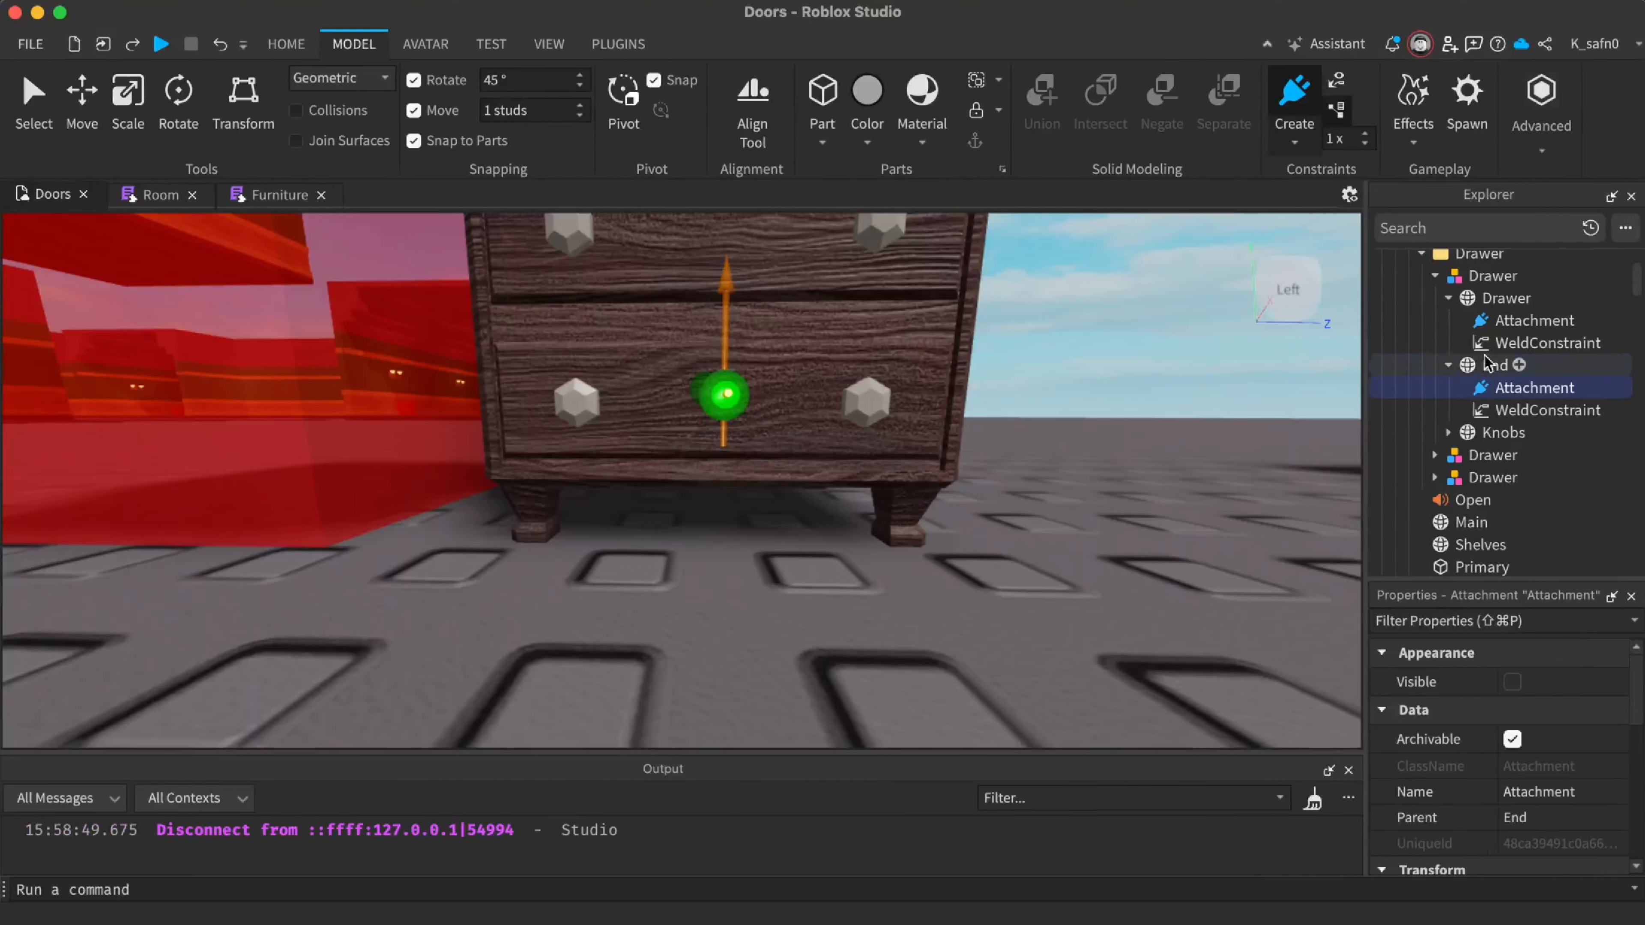
right_click_drag(1116, 423, 1116, 423)
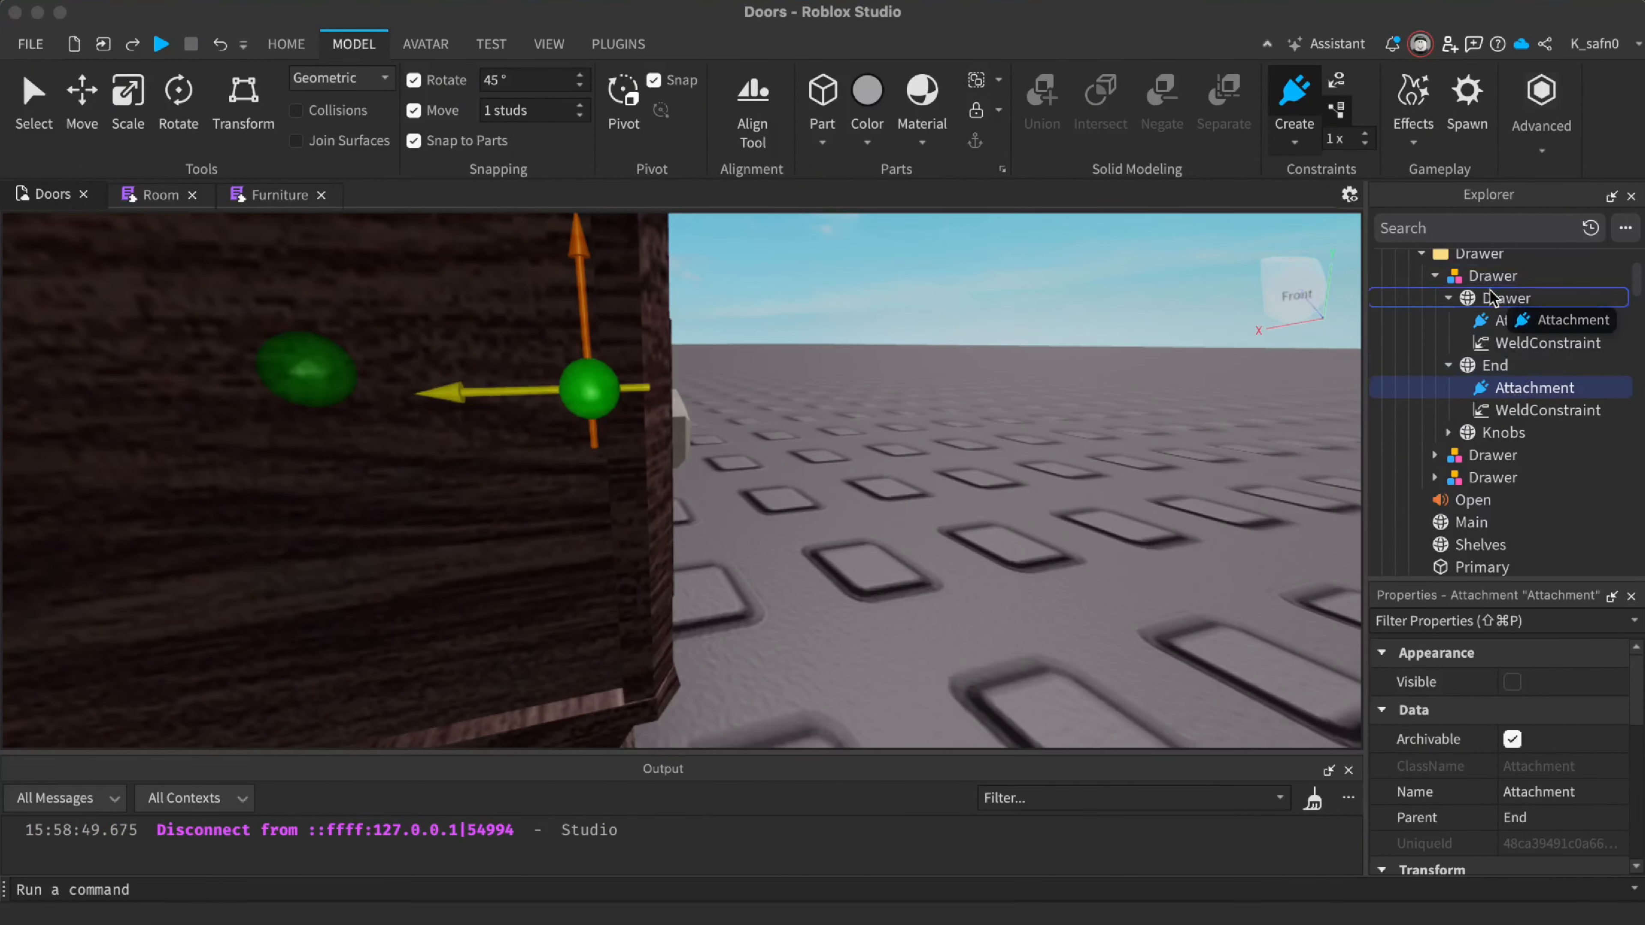
left_click_drag(1490, 300, 1490, 300)
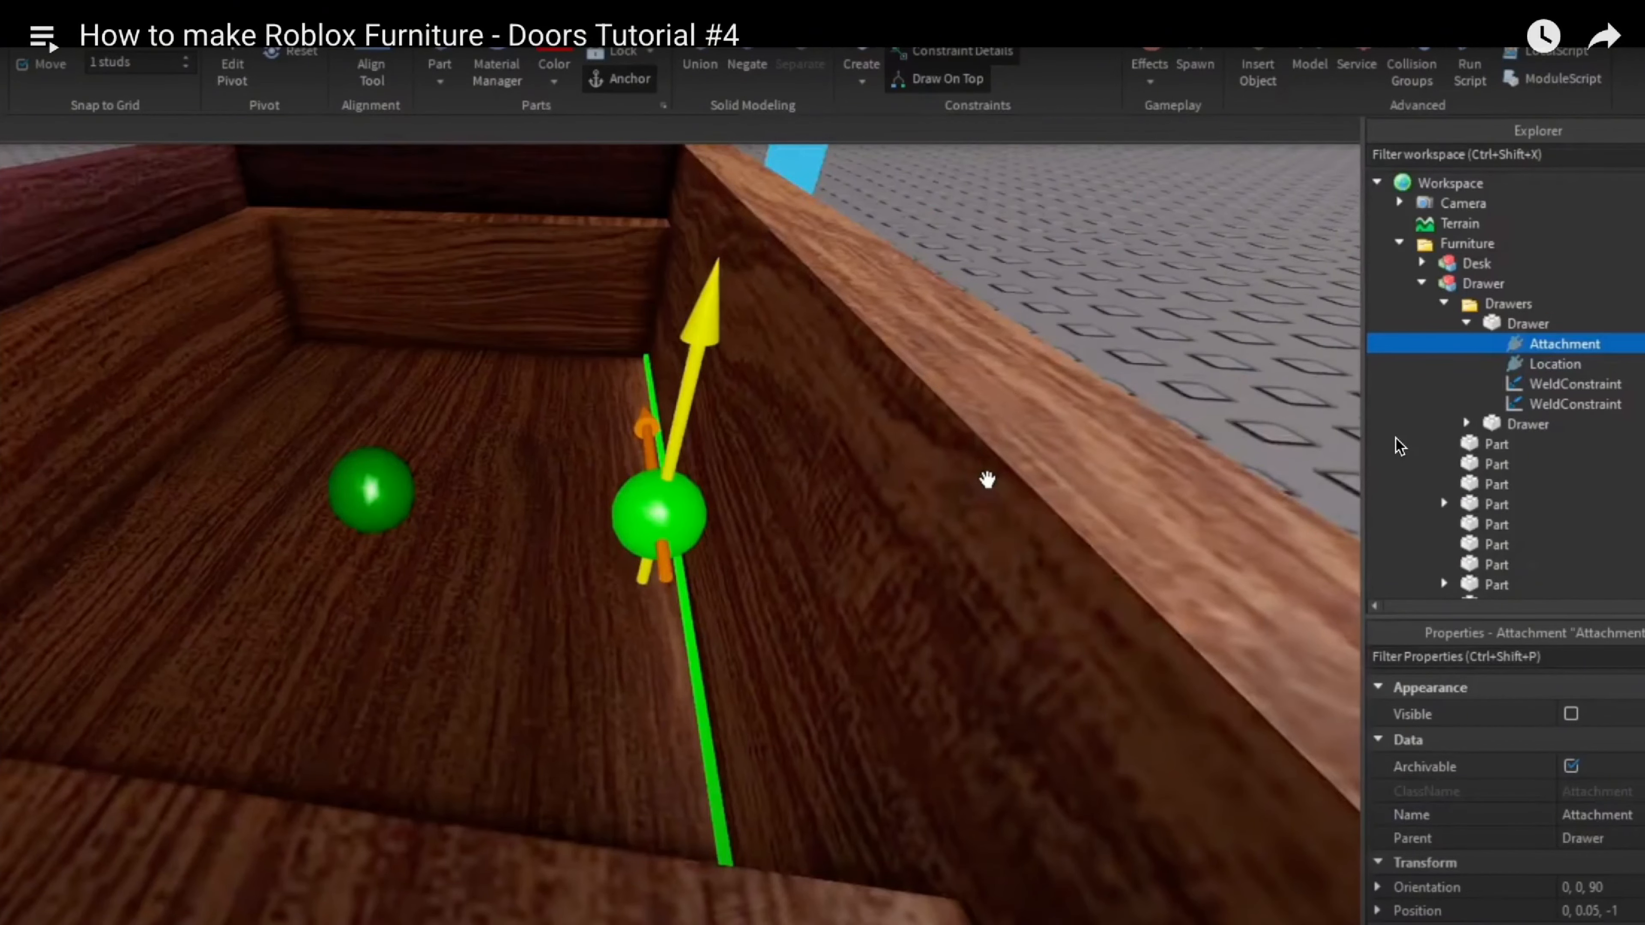
Switch back to Roblox Studio and move the second attachment to the middle of the bottom drawer's front, under the Drawer part
key("ctrl+Left")
right_click_drag(717, 481, 718, 481)
left_click(343, 425)
right_click_drag(557, 481, 624, 470)
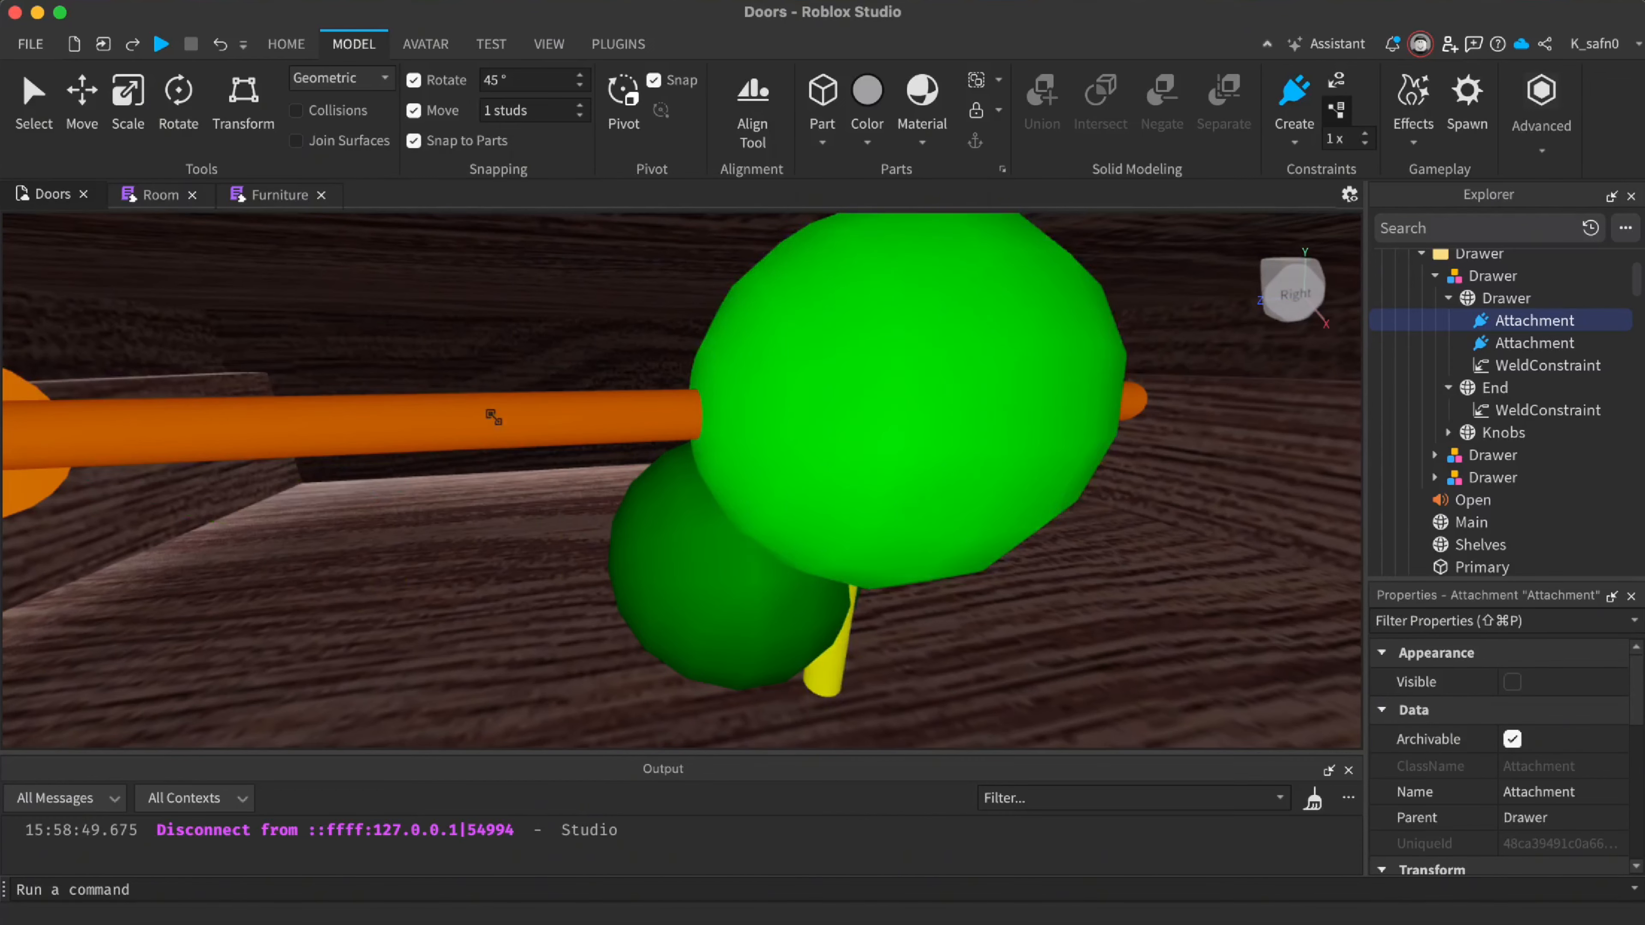
left_click(747, 626)
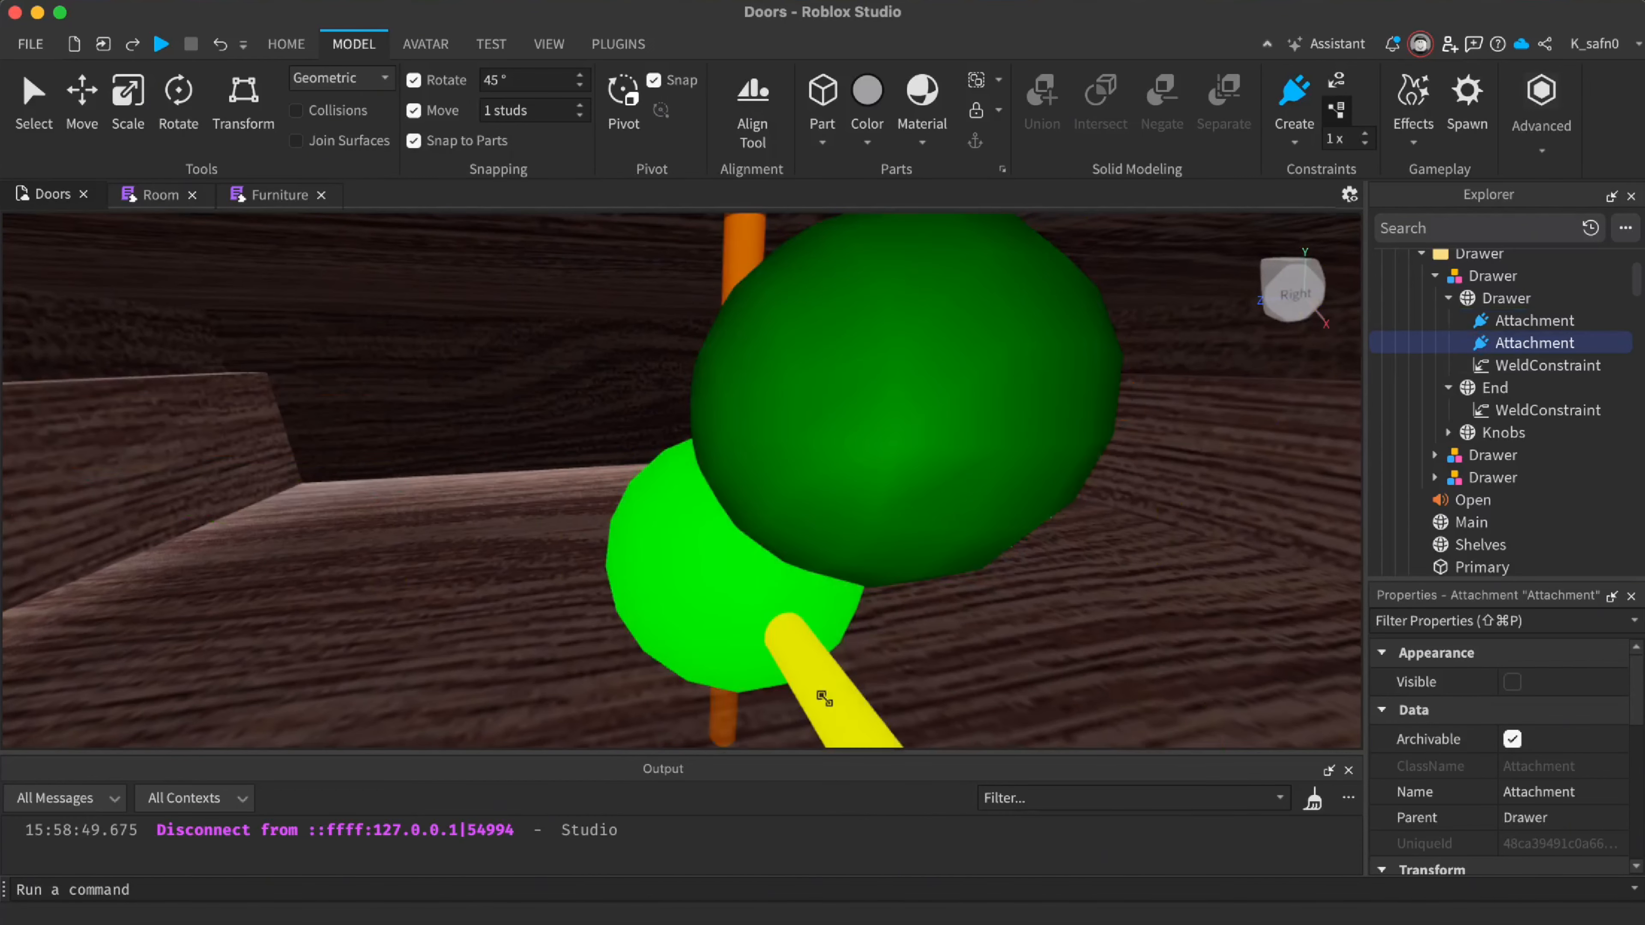
left_click_drag(561, 319, 634, 427)
right_click_drag(634, 427, 634, 427)
left_click_drag(633, 426, 652, 344)
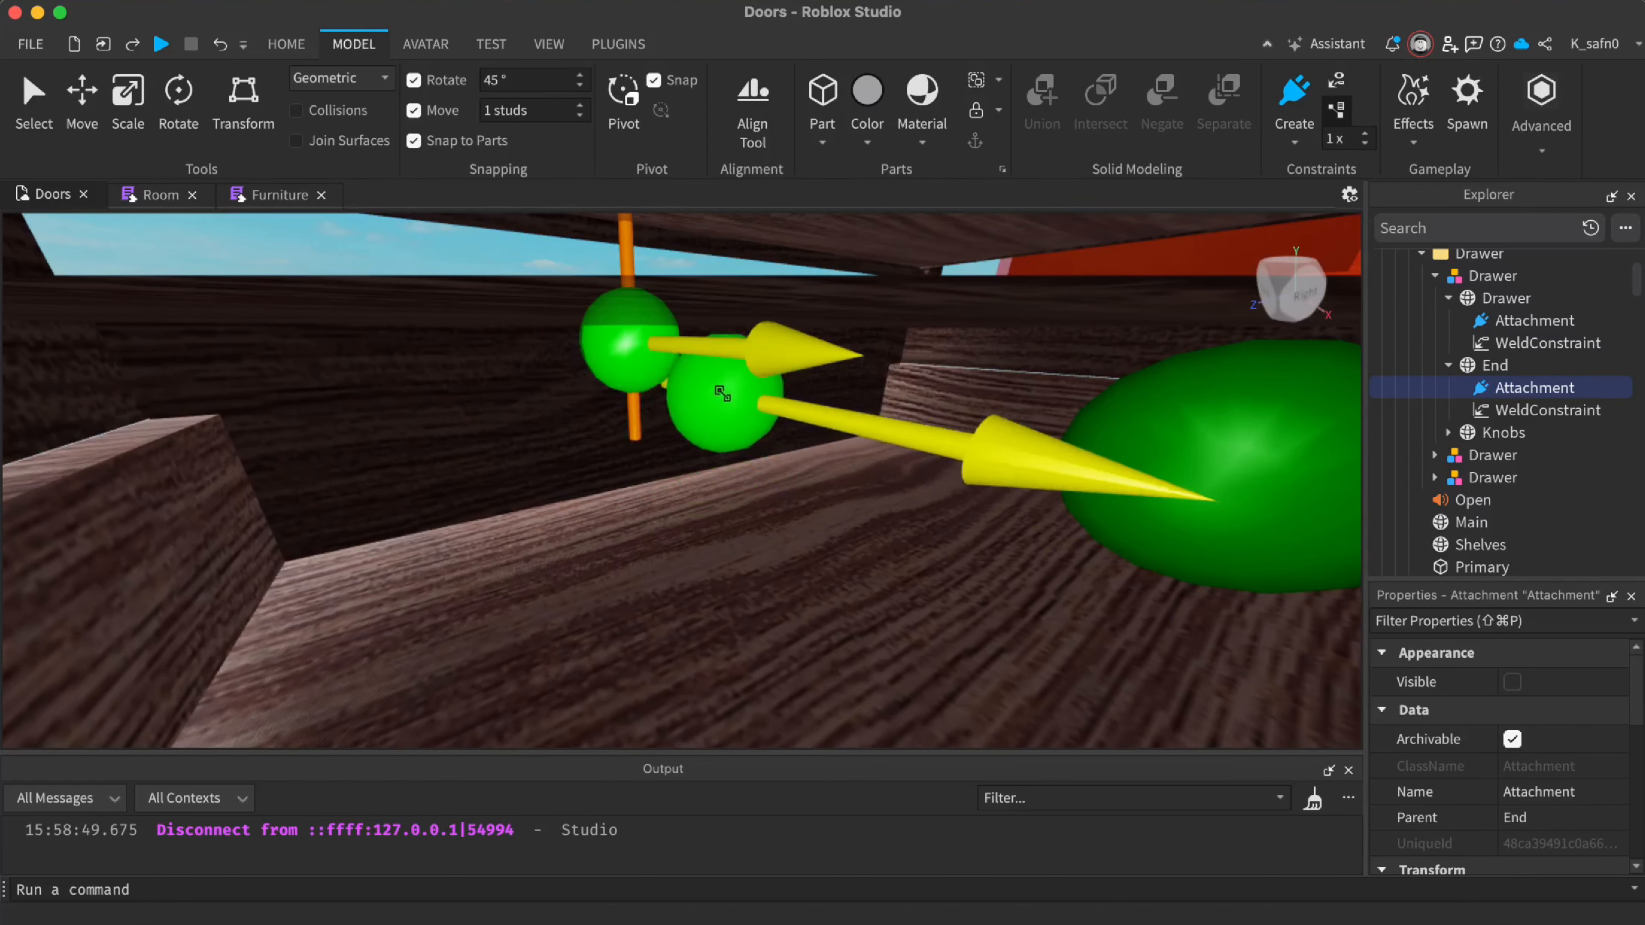
left_click(709, 388)
right_click_drag(835, 452, 835, 451)
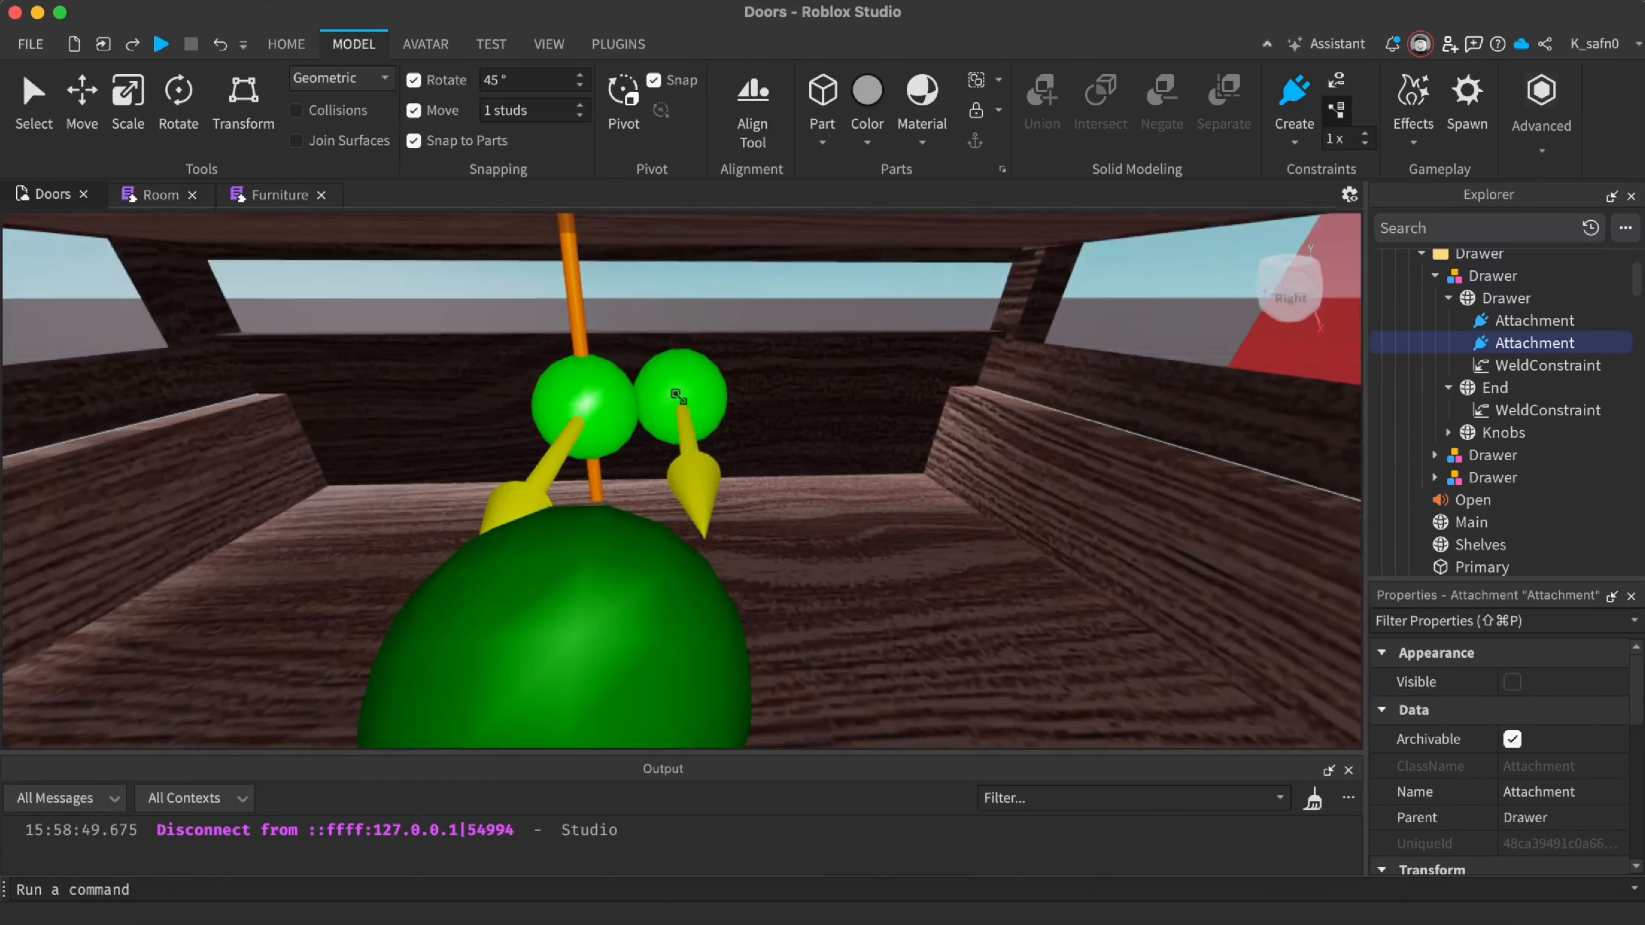
left_click_drag(652, 400, 881, 433)
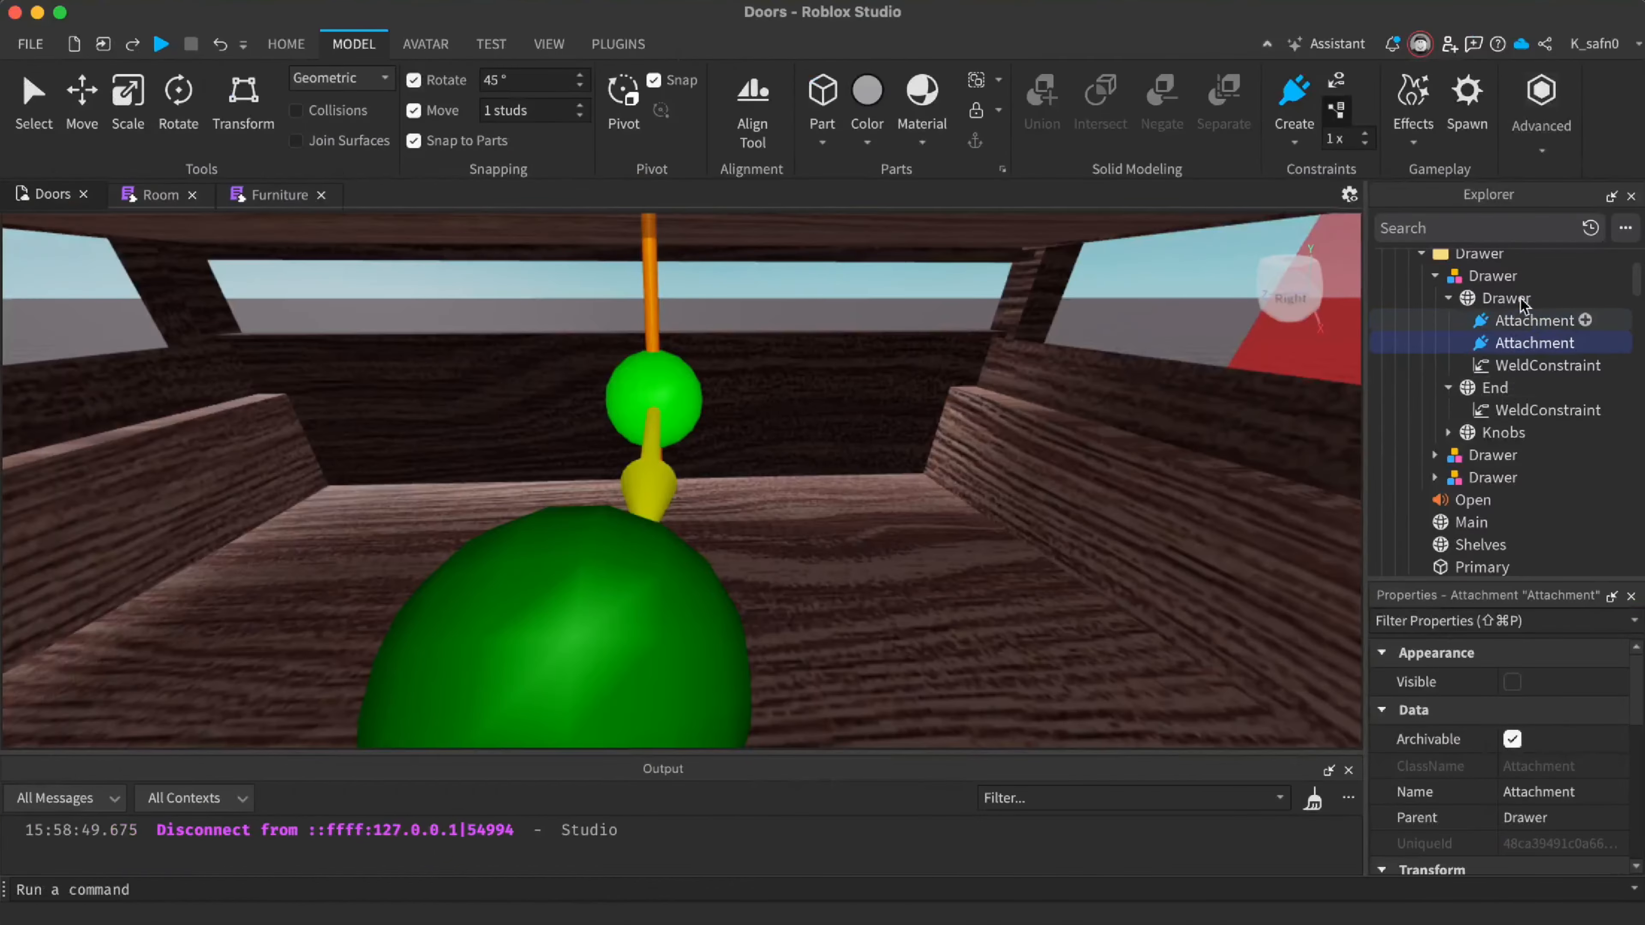
Rename the Drawer part's first attachment Location and the second one Toggle
left_click(1508, 324)
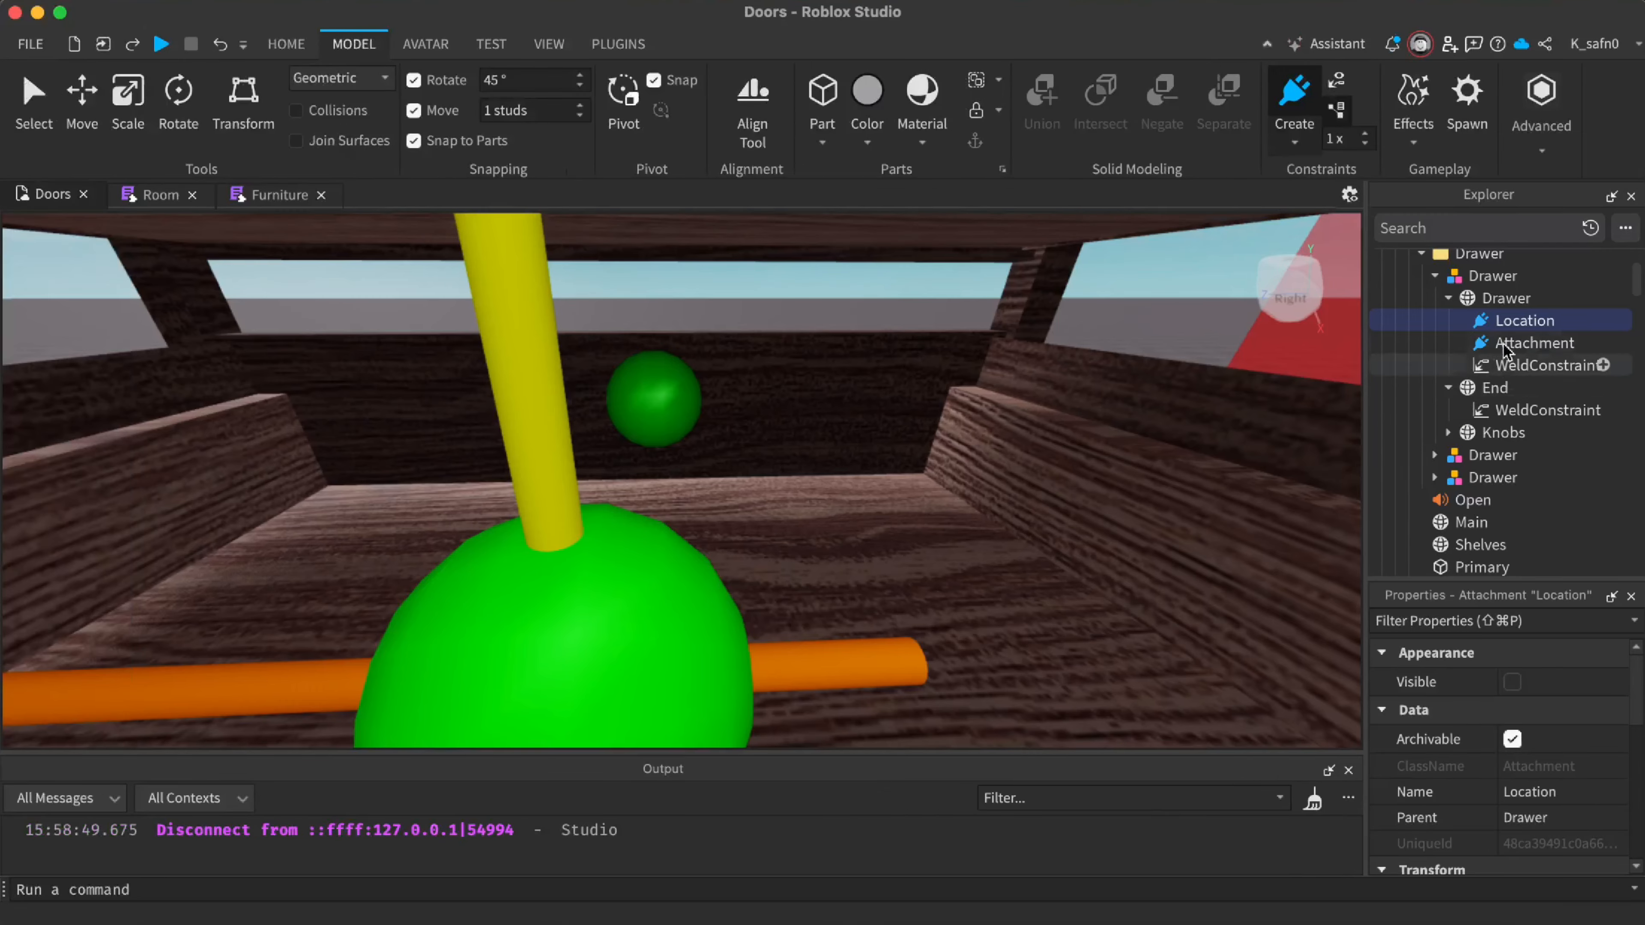
left_click(1372, 343)
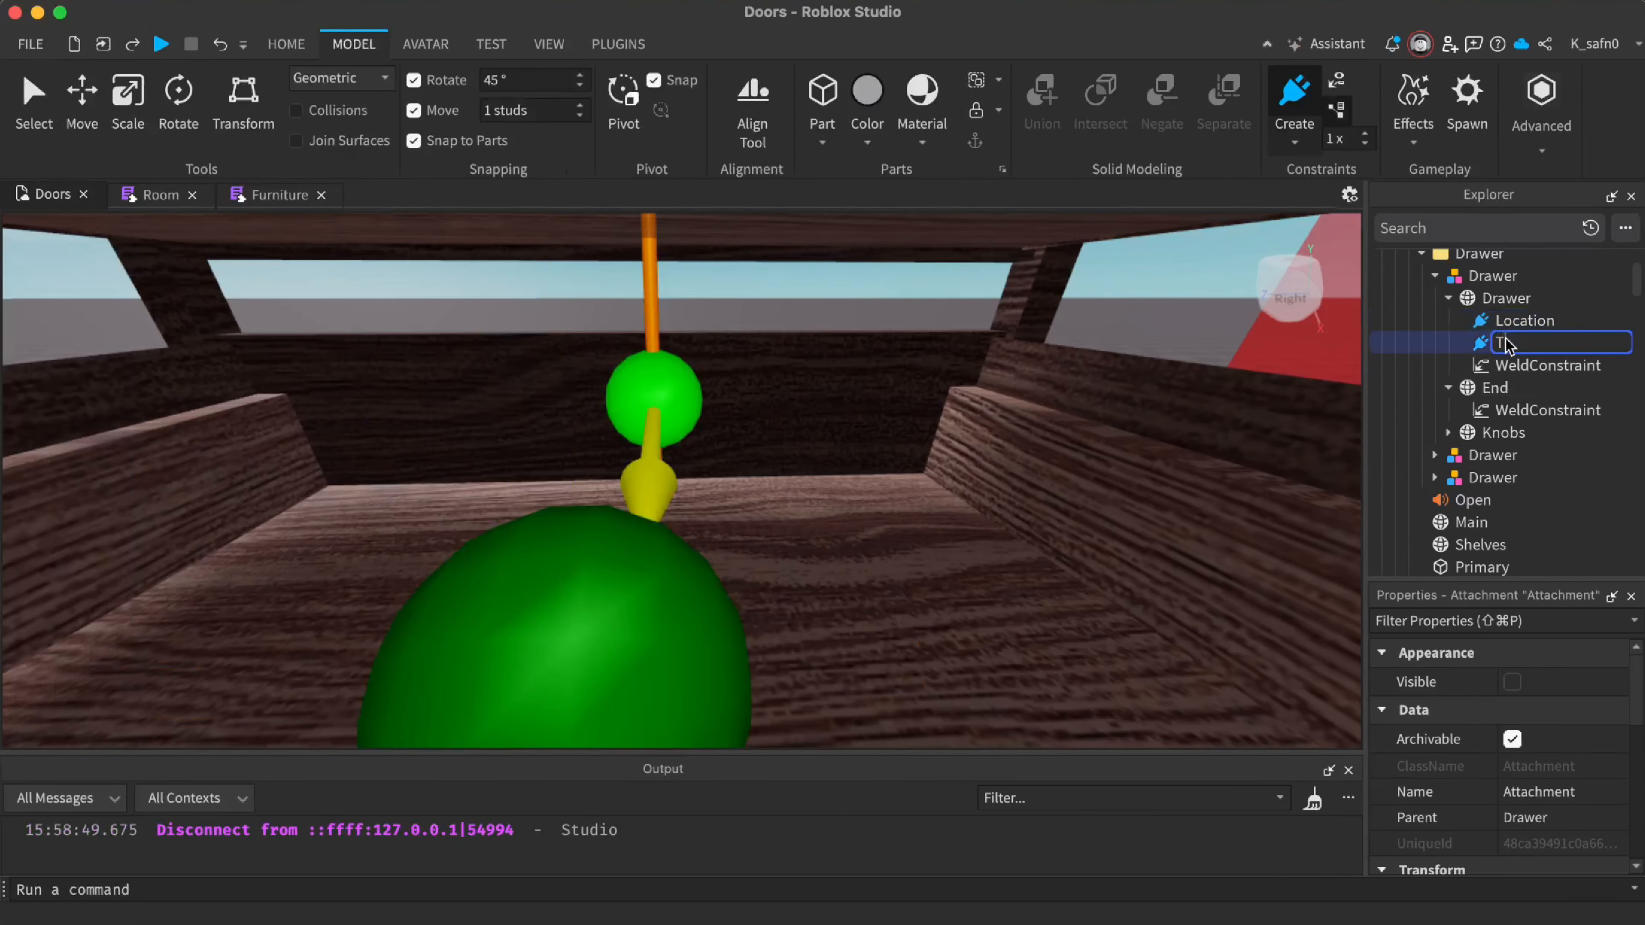
type("Toggle")
key("Return")
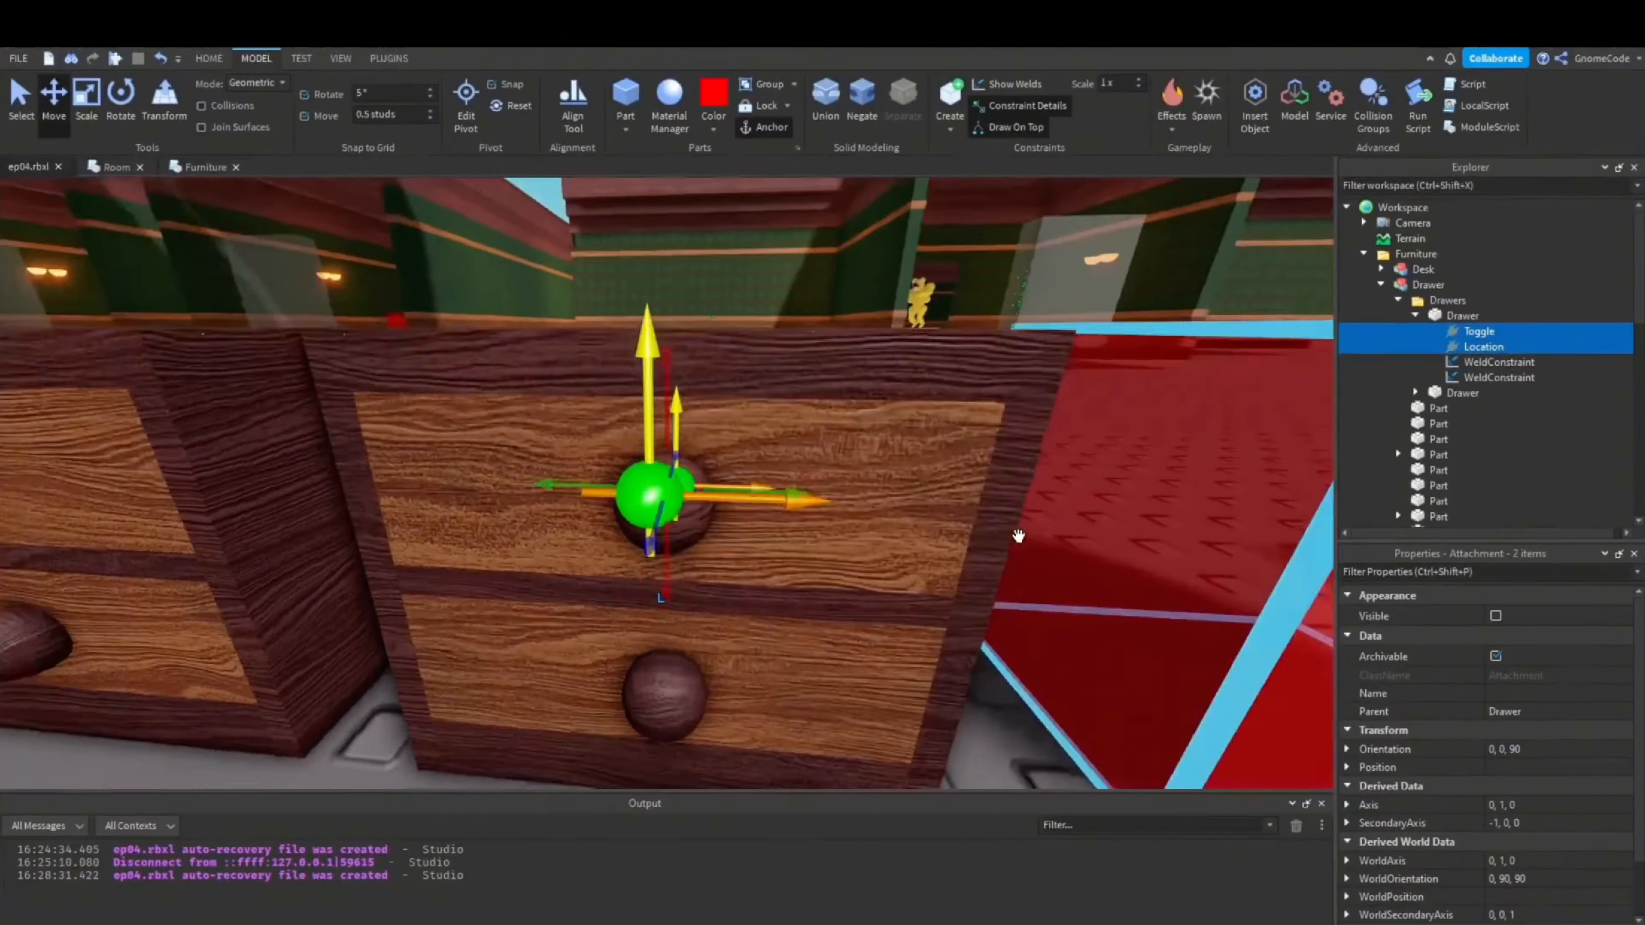
double_click(396, 114)
type("0.1")
left_click_drag(777, 497, 797, 493)
right_click_drag(797, 493, 858, 400)
scroll(857, 399, "down", 3)
left_click(789, 570)
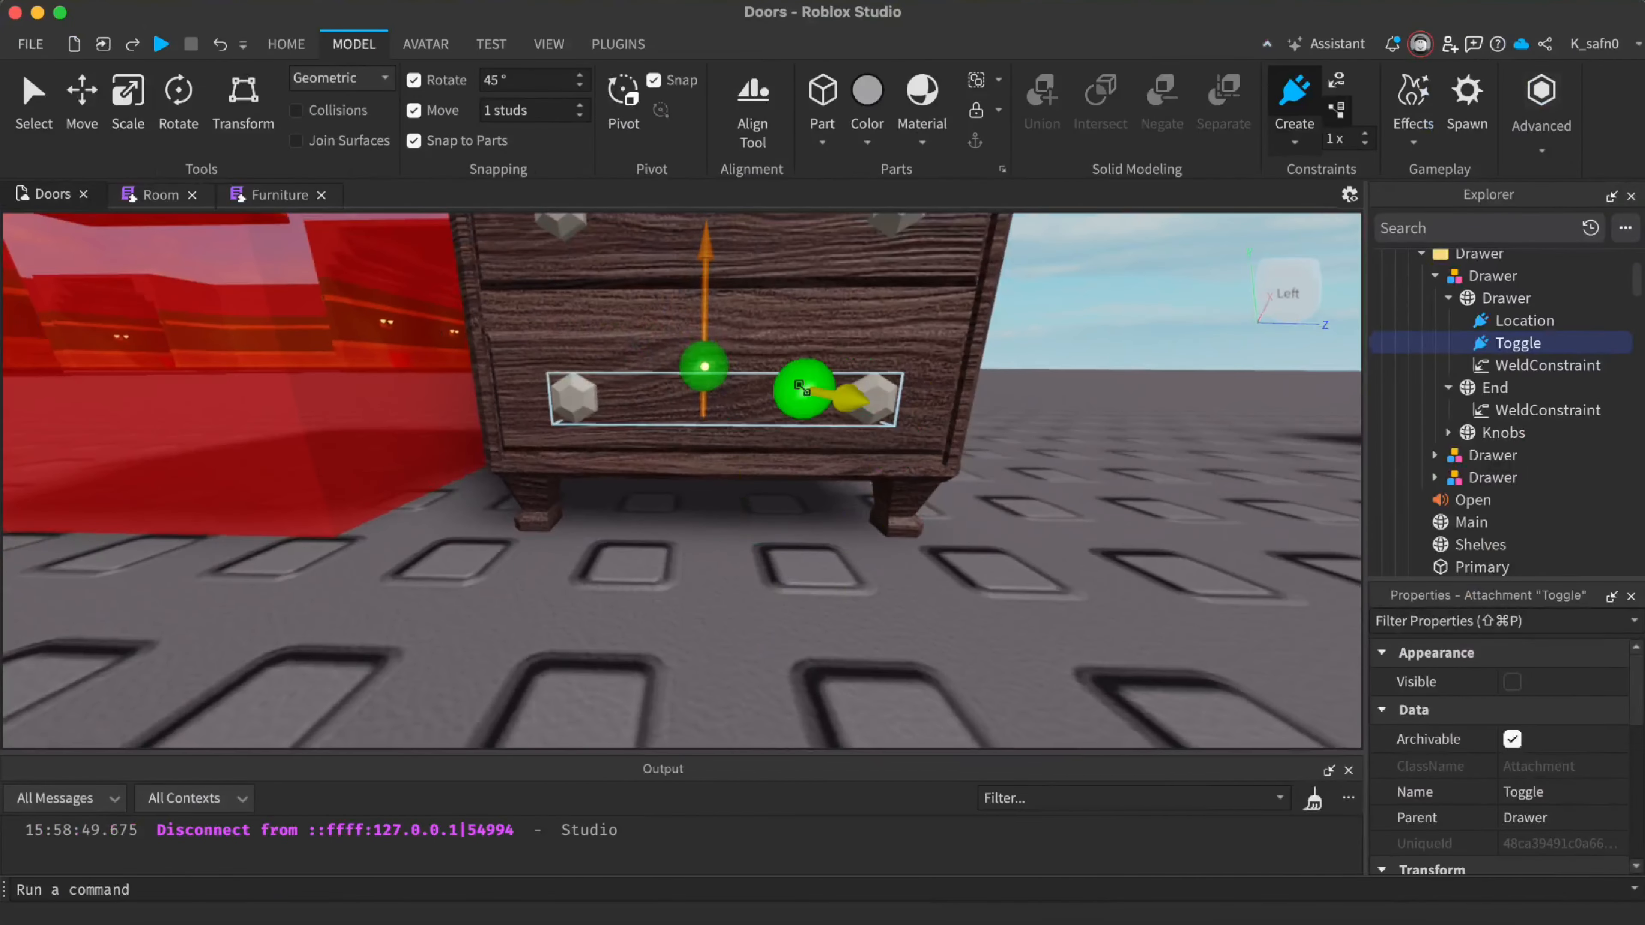
Try to position the Toggle attachment between the bottom drawer's knobs and reparent it from Knobs to the Drawer part
right_click_drag(807, 389, 805, 392)
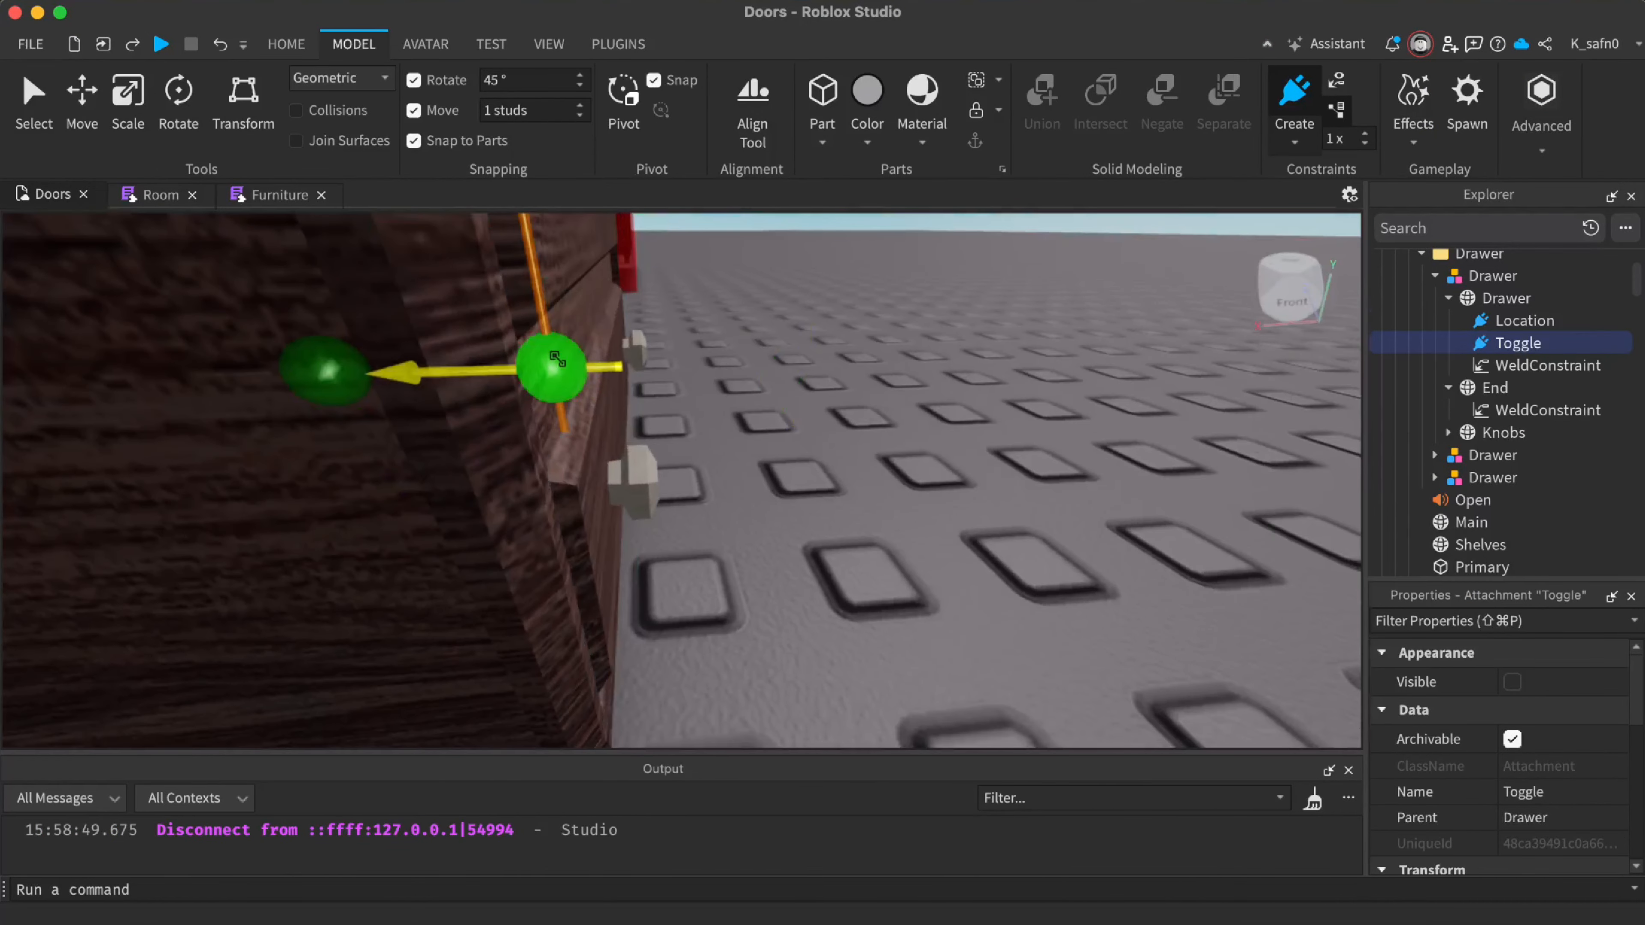
left_click_drag(625, 381, 627, 381)
right_click_drag(626, 381, 743, 371)
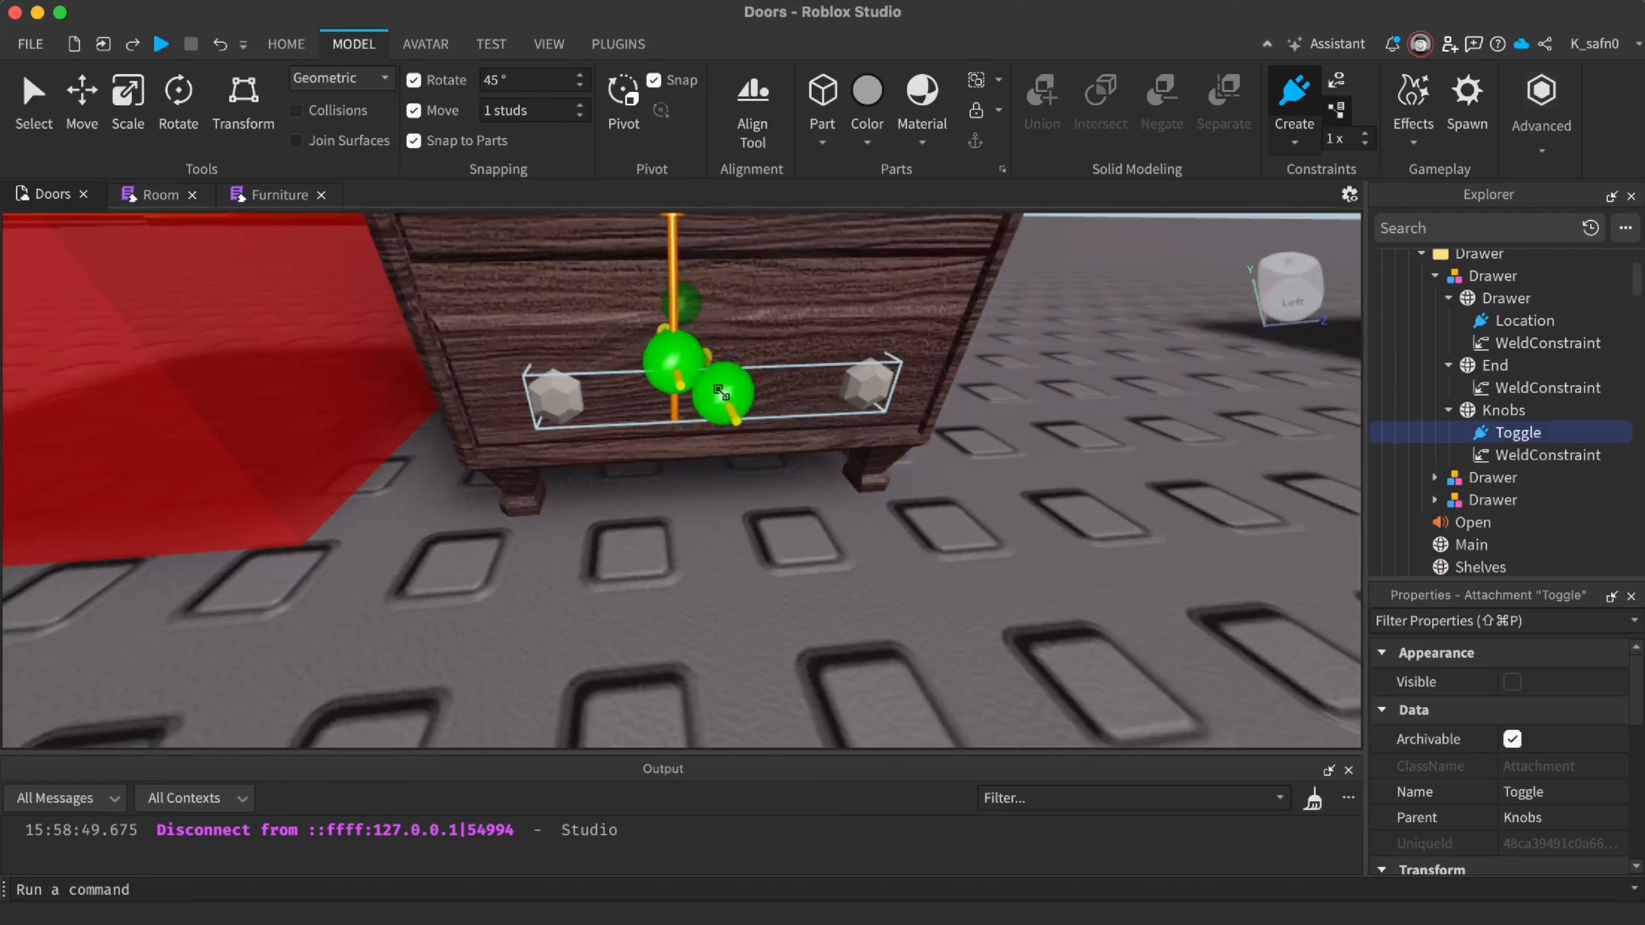
left_click_drag(1488, 418, 1490, 304)
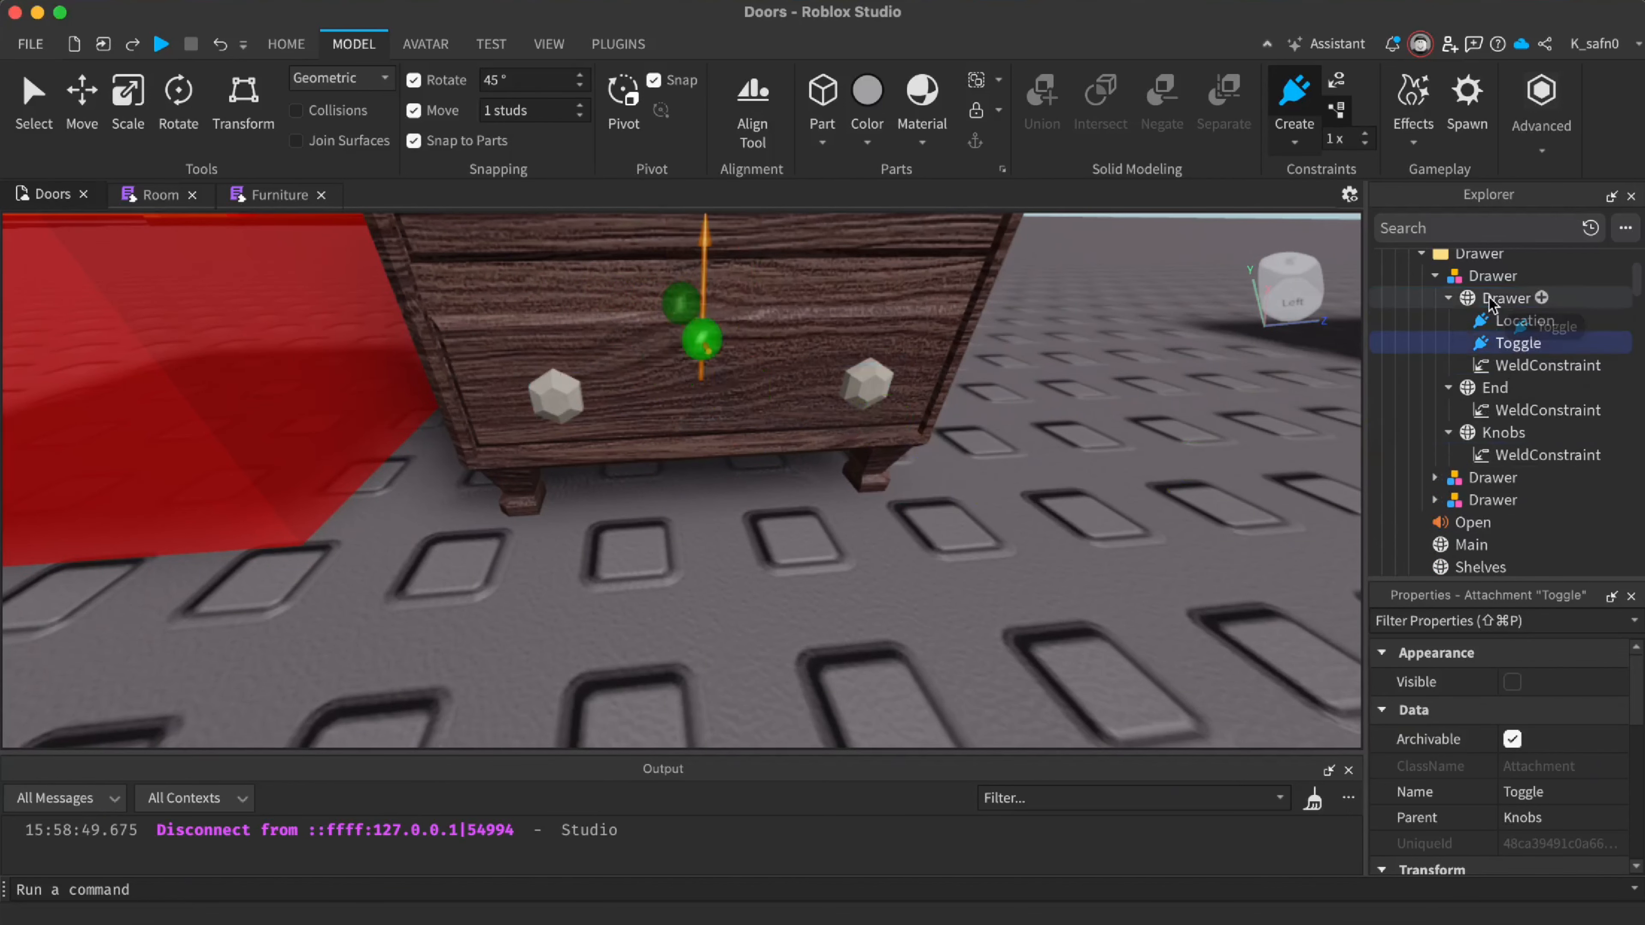
left_click_drag(870, 408, 1084, 467)
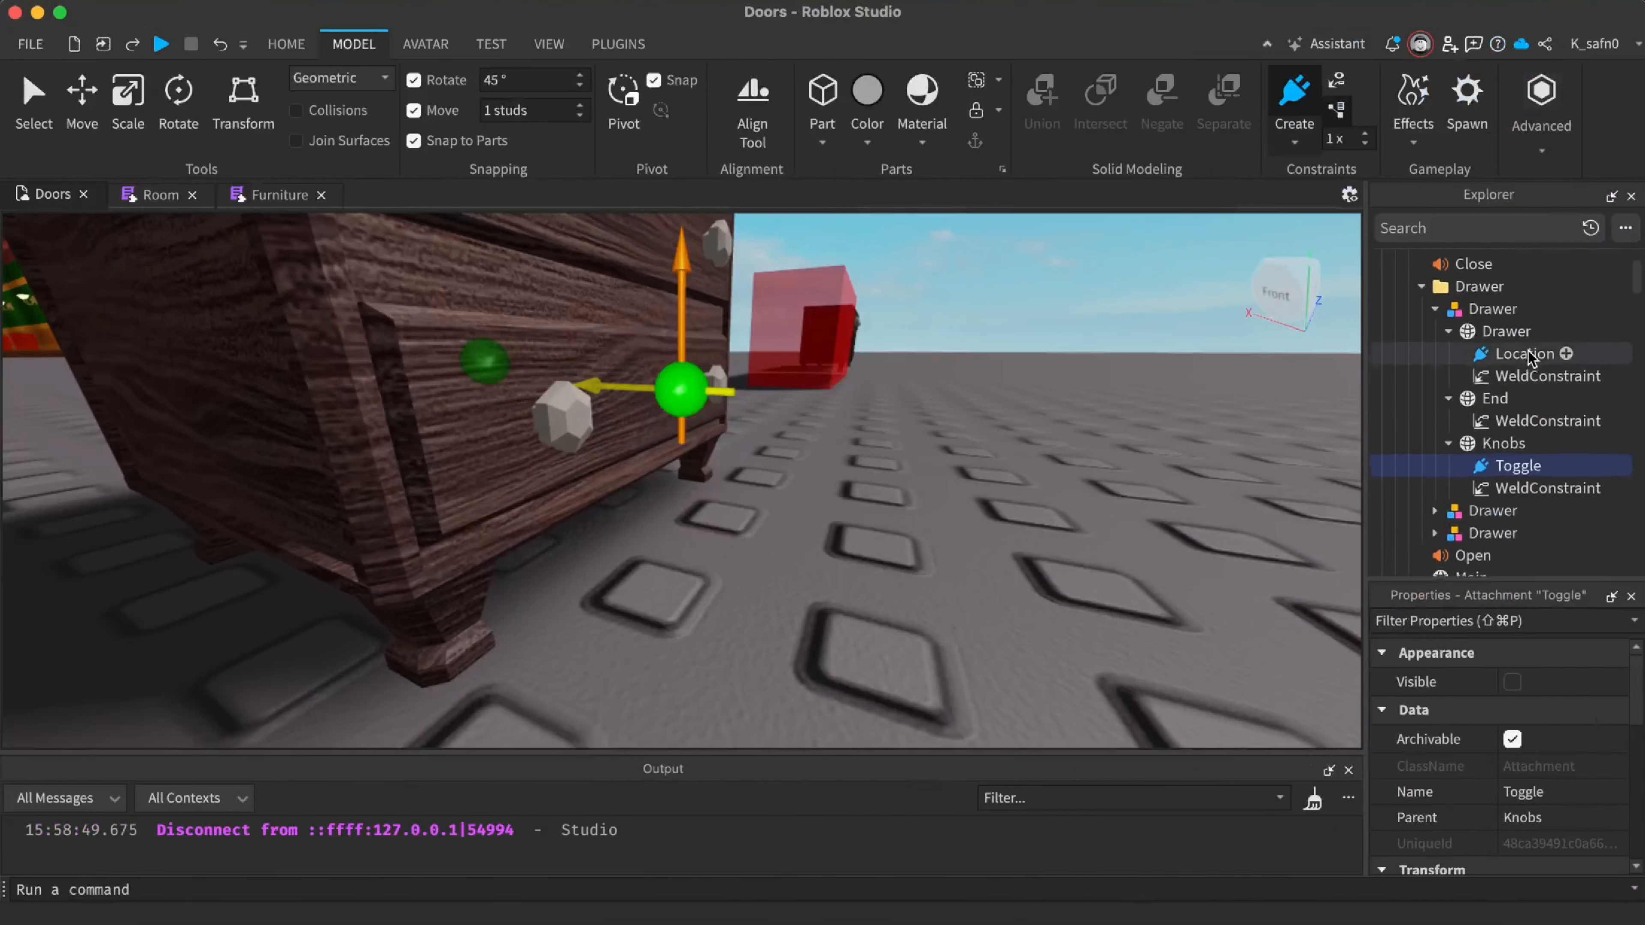
left_click_drag(1519, 492, 1523, 519)
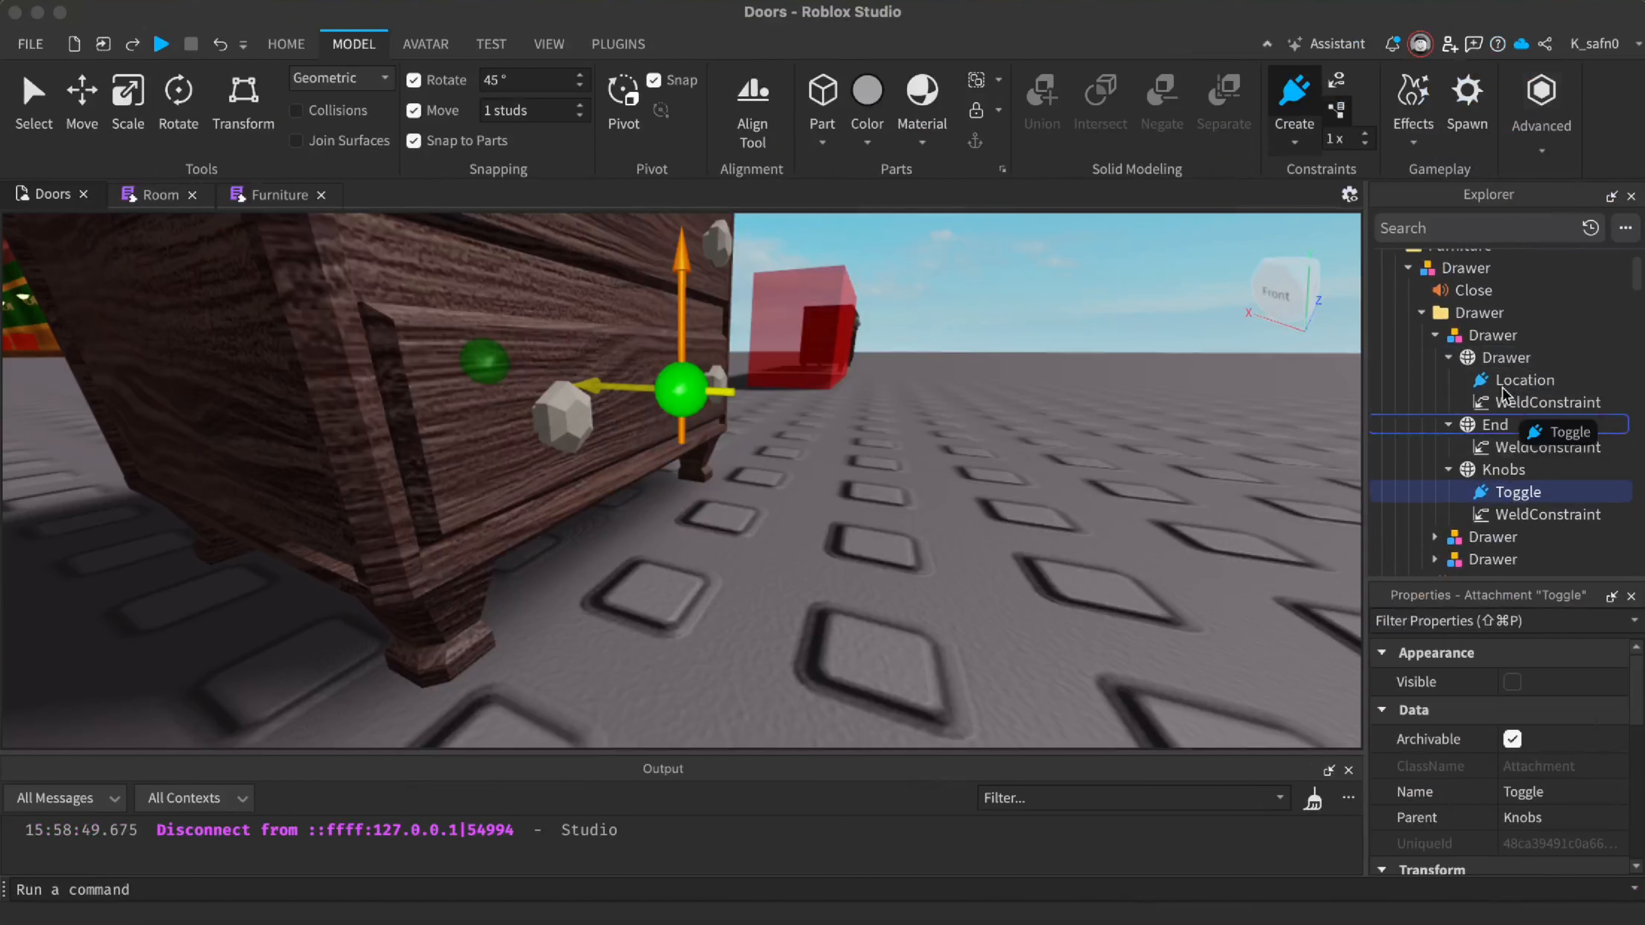
left_click_drag(1501, 364, 1501, 363)
Undo the last placement of the Toggle attachment and set its Parent to the Drawer part
right_click_drag(918, 443, 934, 418)
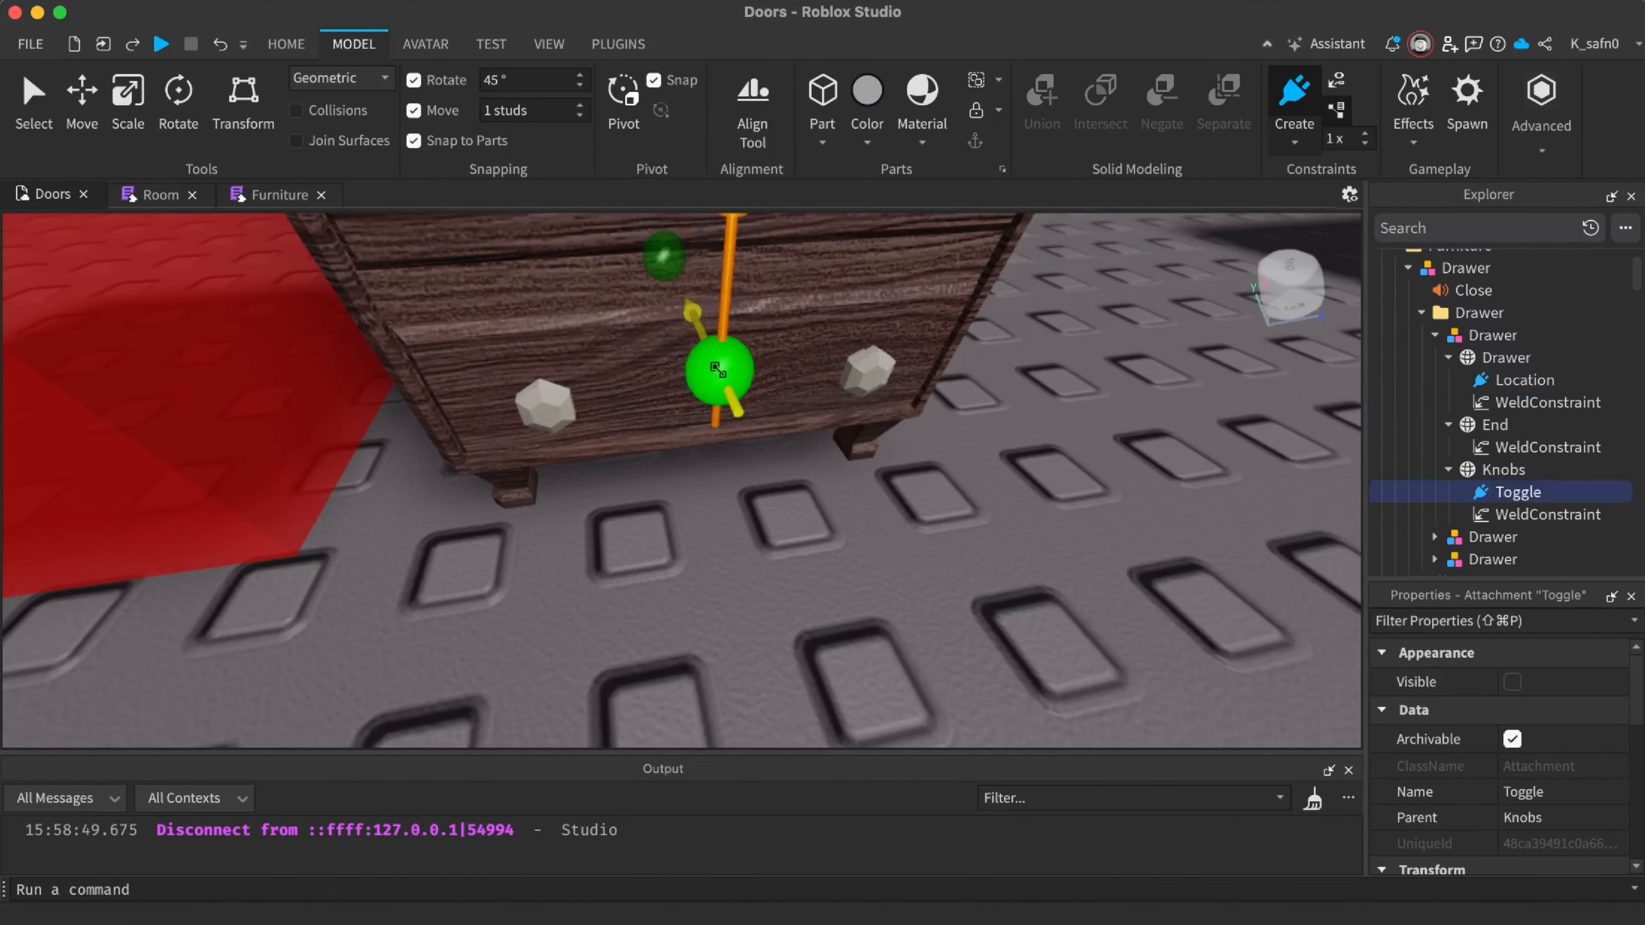
left_click_drag(717, 370, 1093, 405)
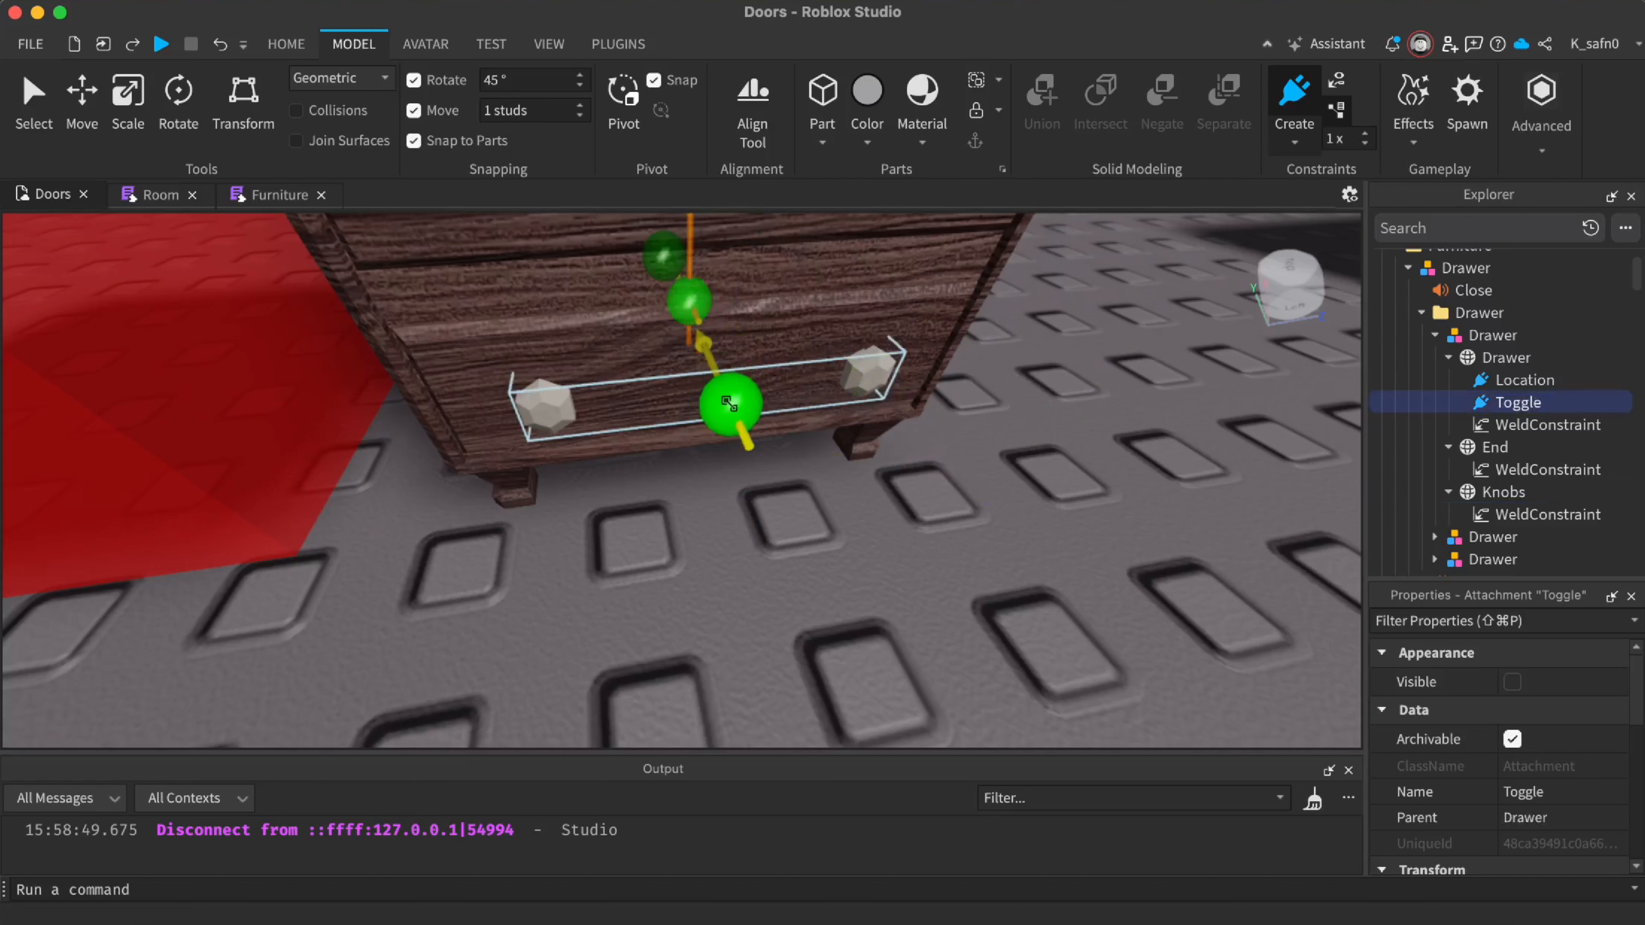
key("super+z")
left_click(1507, 353)
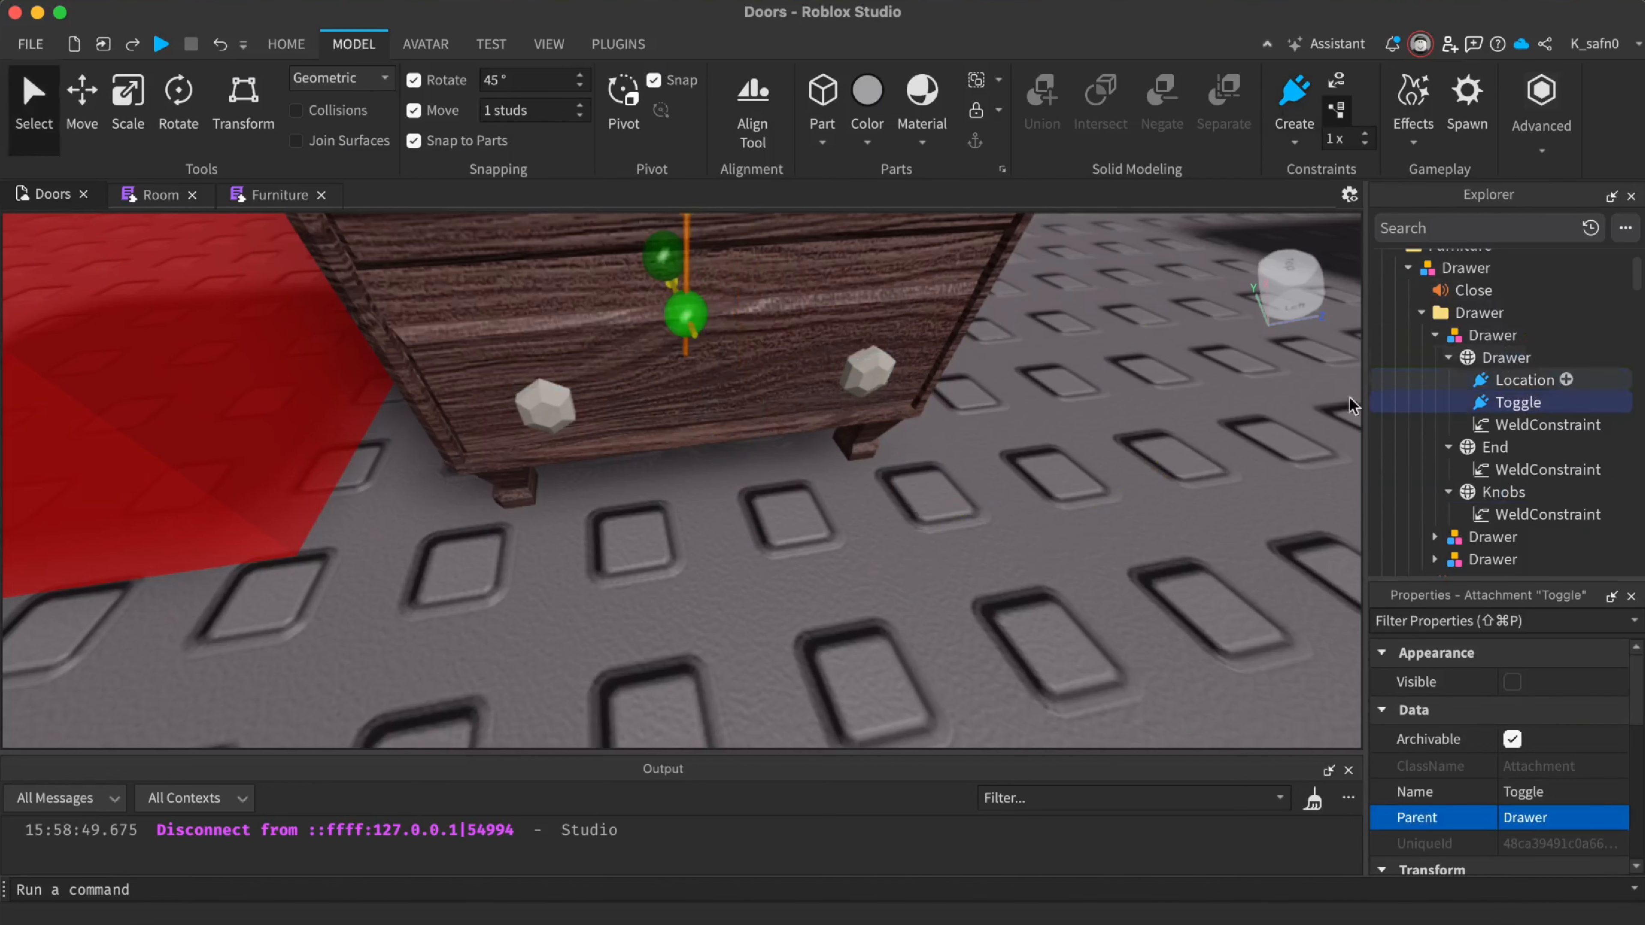
Reposition the Toggle attachment on the bottom drawer's front, centred between the two knobs, using the Move tool
right_click_drag(972, 415, 957, 425)
left_click_drag(319, 423, 620, 392)
right_click_drag(740, 422, 767, 414)
right_click_drag(906, 425, 905, 423)
key("super+2")
left_click_drag(802, 374, 786, 380)
left_click(724, 478, "shift")
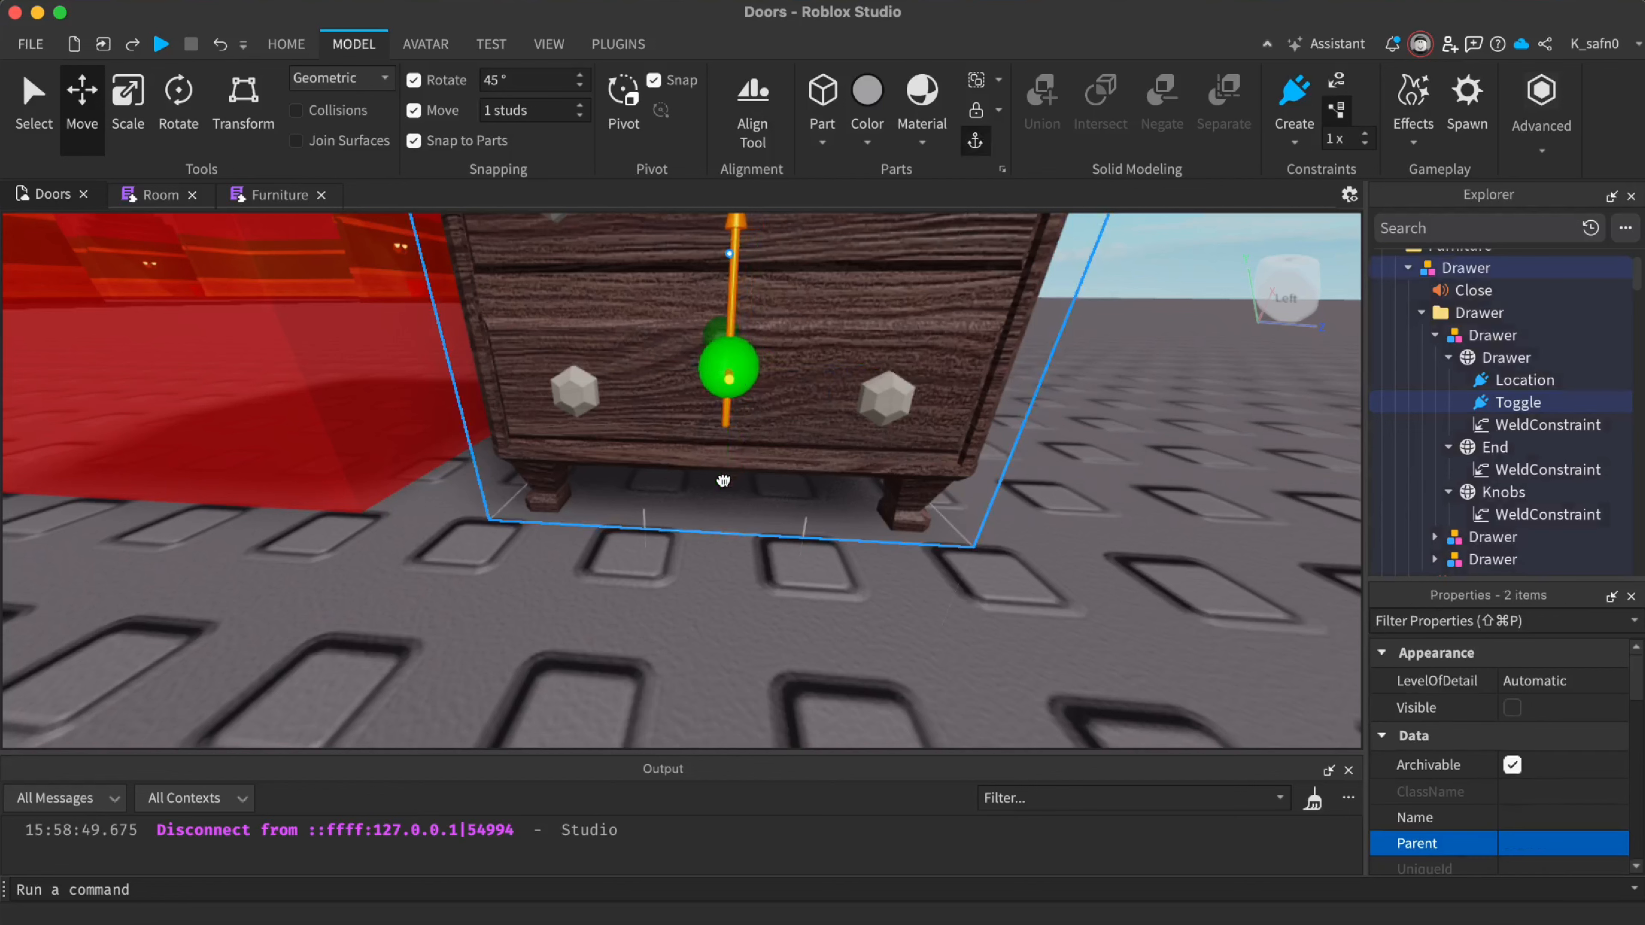
left_click(746, 365)
left_click_drag(727, 455, 730, 486)
Move the Location attachment inside the bottom drawer by about 0.18 studs
key("w")
right_click_drag(793, 481, 794, 481)
key("a")
left_click(573, 416)
left_click_drag(626, 446, 619, 615)
key("a")
right_click_drag(688, 604, 688, 603)
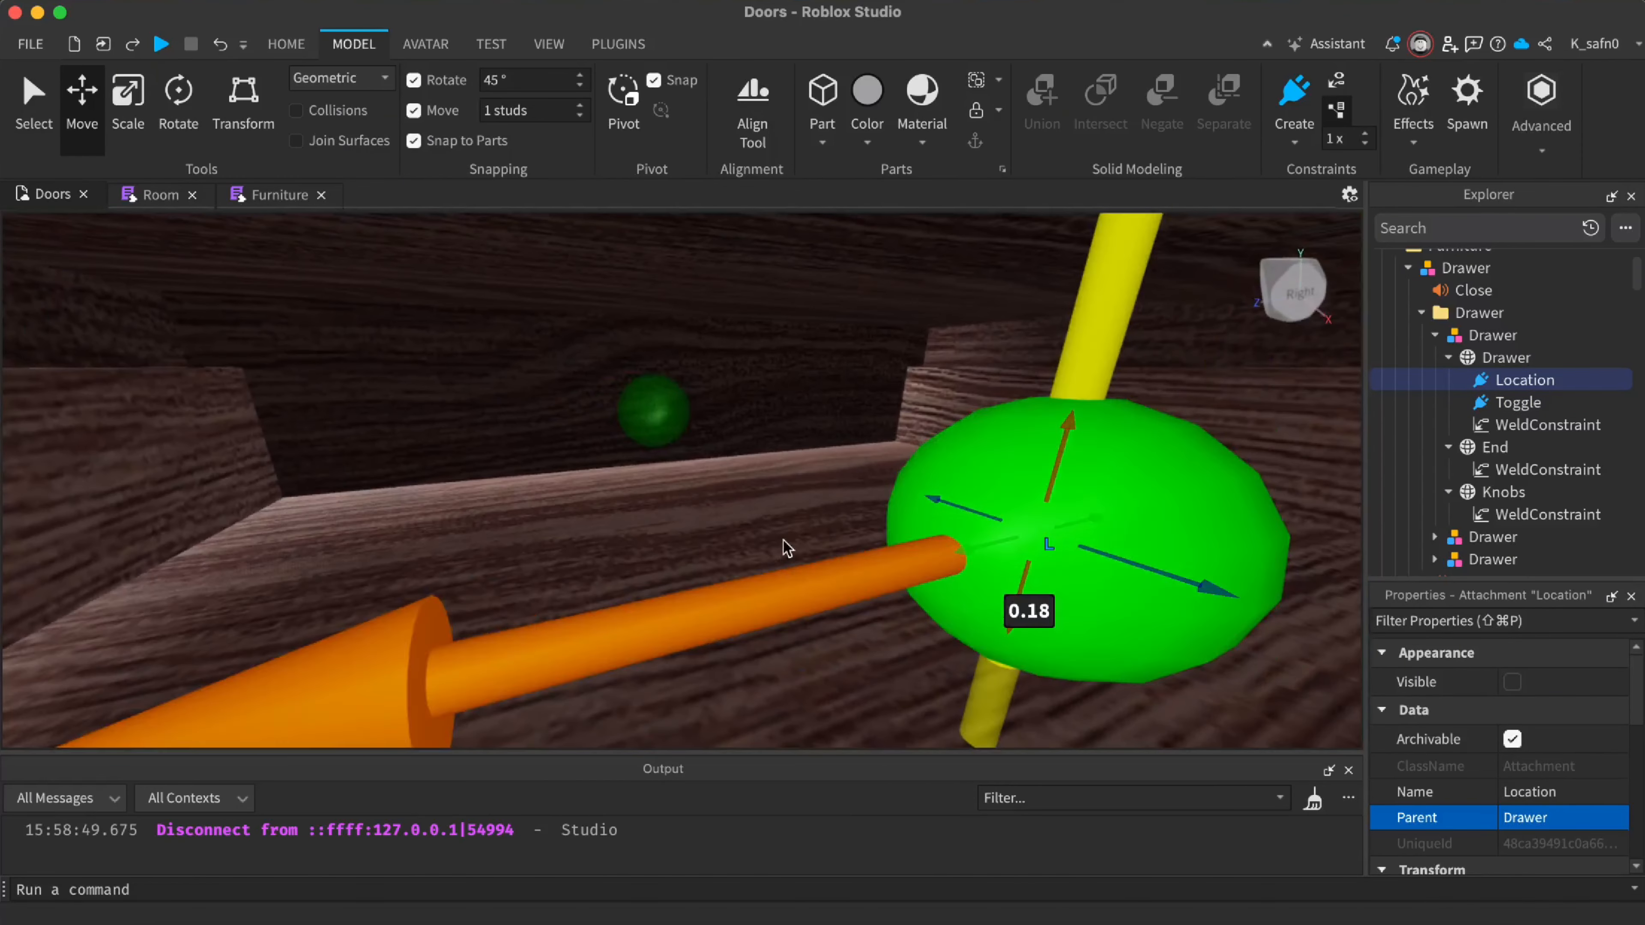
Fine-tune the Location attachment's position by about 0.016 studs and inspect it around the dresser
key("d")
right_click_drag(785, 548, 782, 539)
key("a")
left_click_drag(694, 451, 687, 461)
scroll(686, 461, "down", 10)
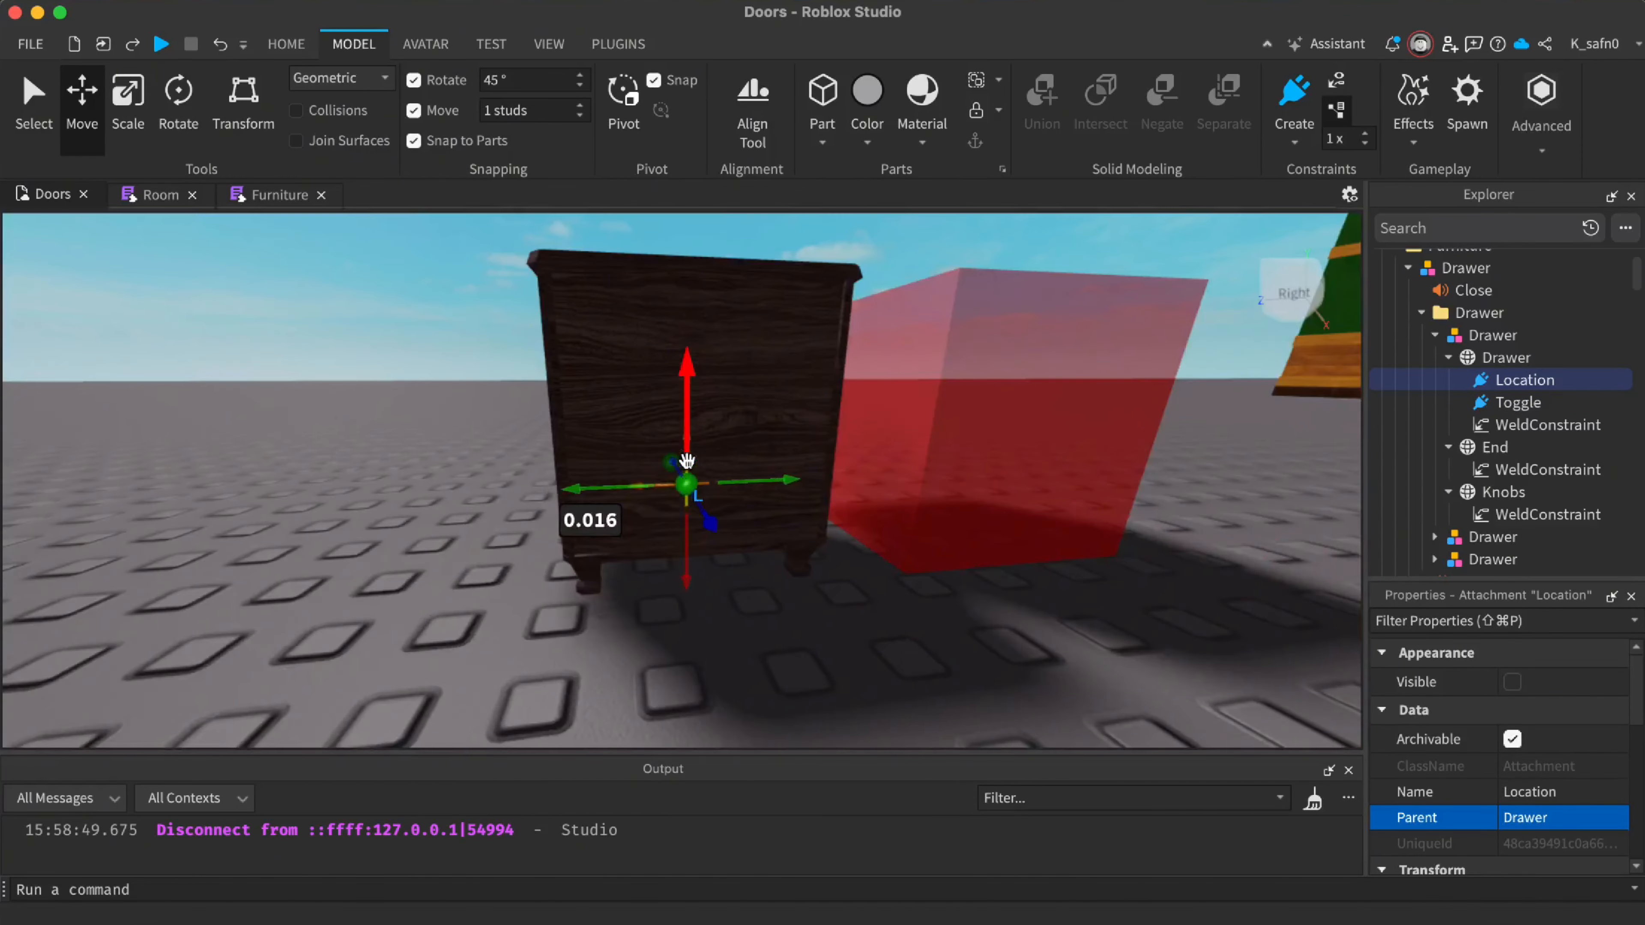
right_click_drag(687, 461, 687, 461)
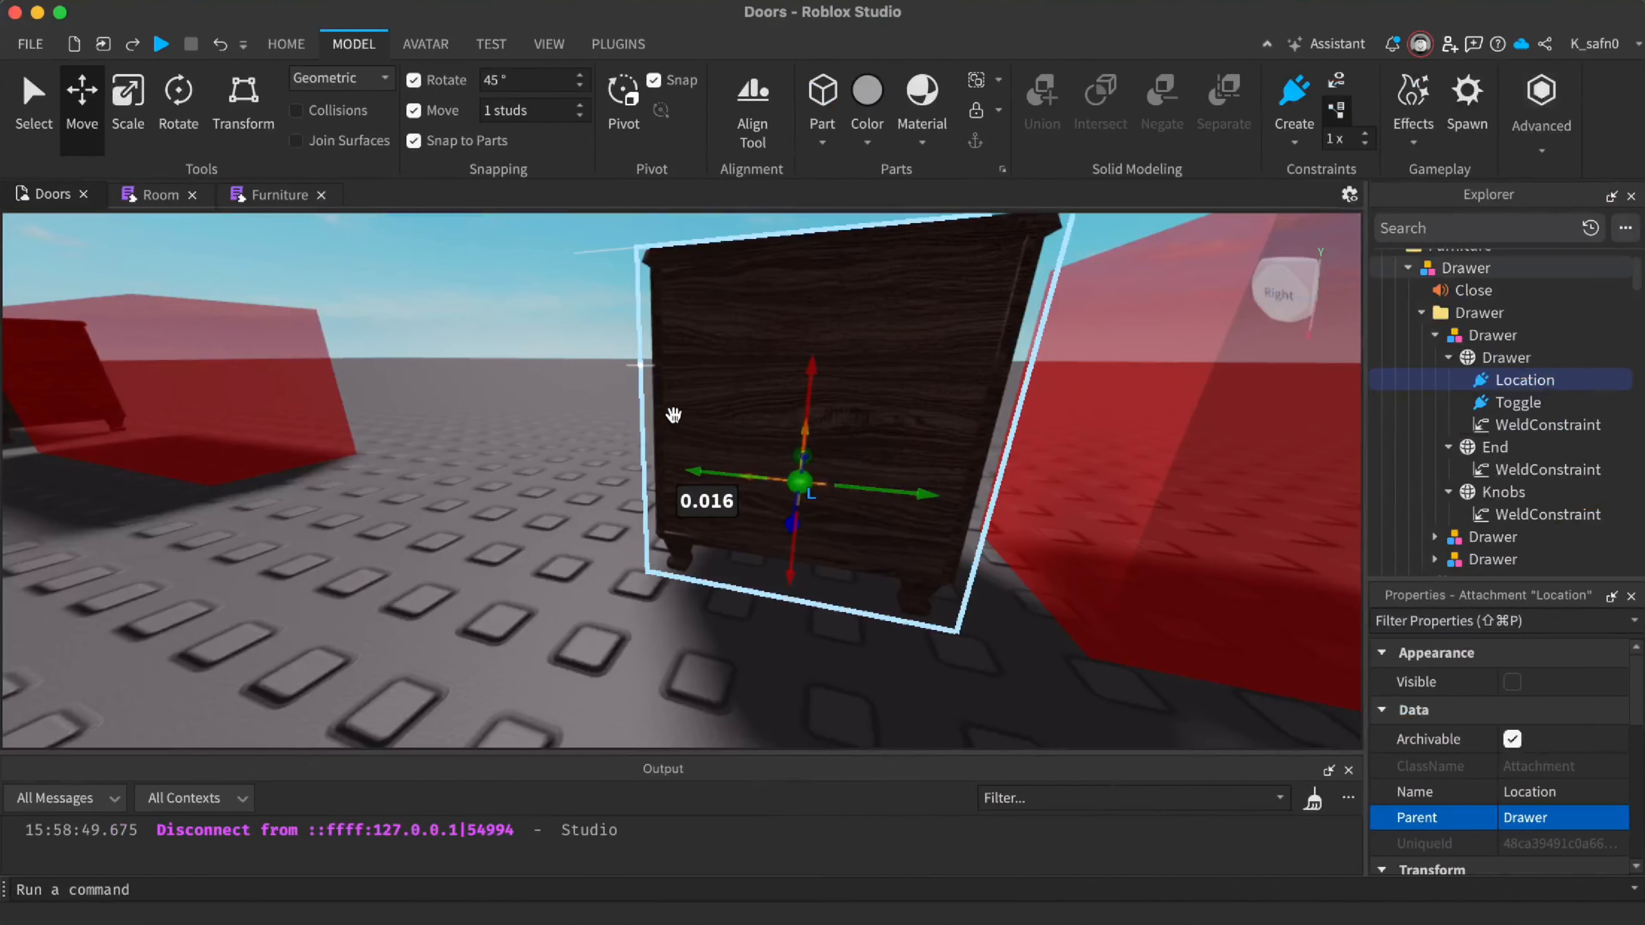
right_click_drag(991, 409, 989, 412)
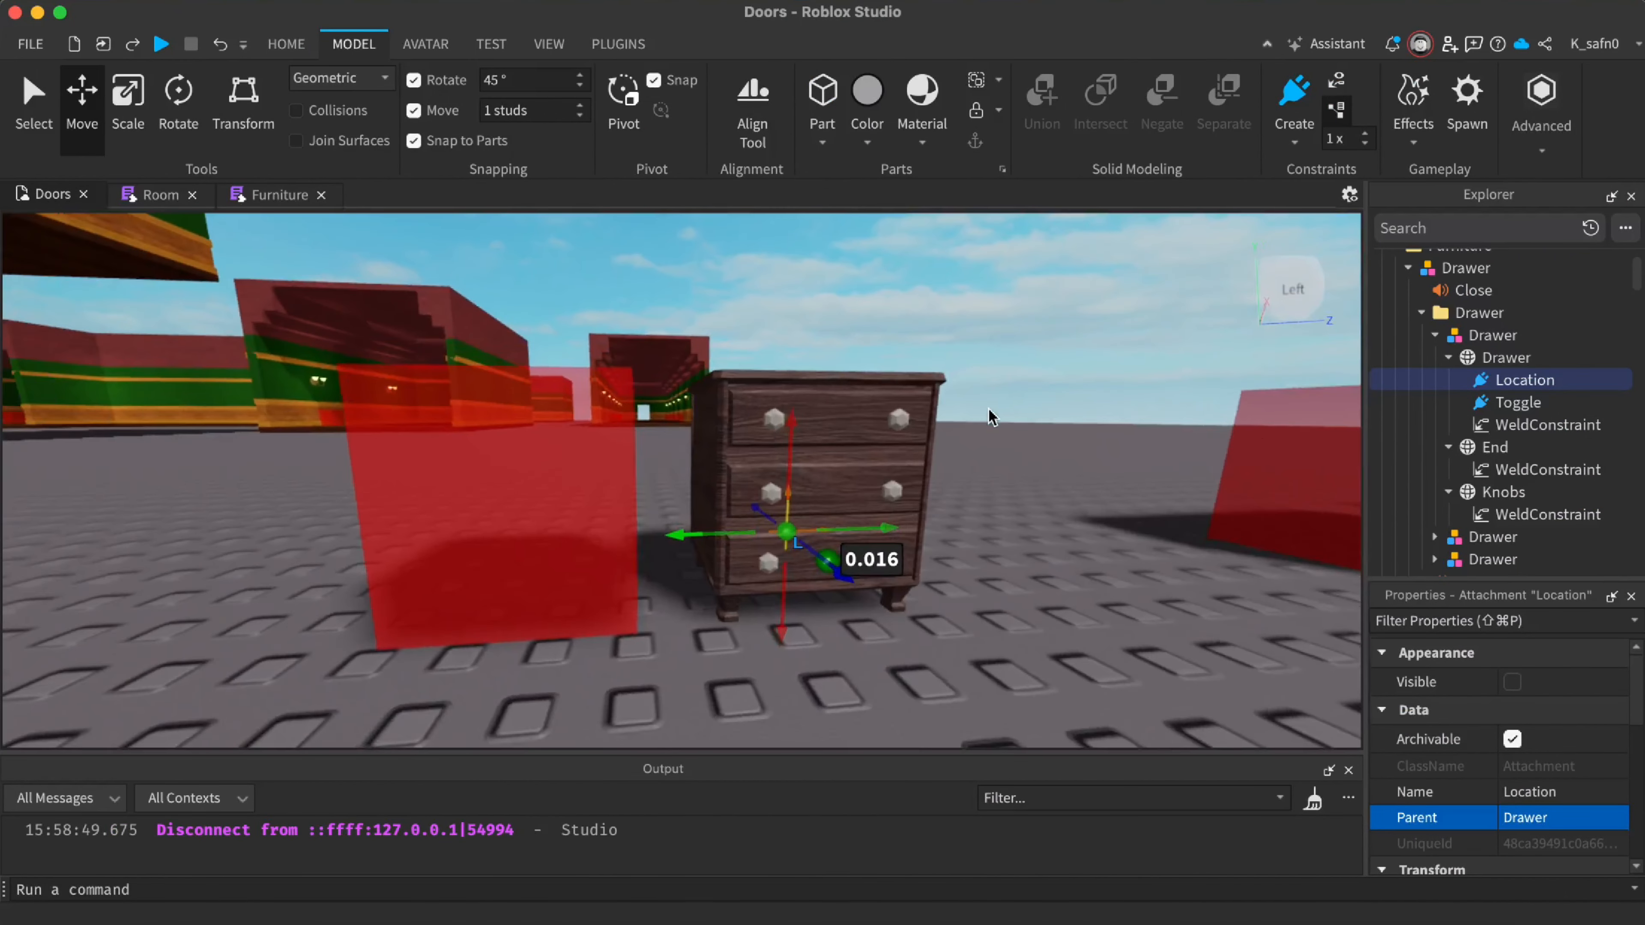
Move the duplicated Location and Toggle attachments from the bottom drawer's part into the dresser's Drawer folder
left_click(1448, 357)
left_click(1448, 379)
left_click(1449, 402)
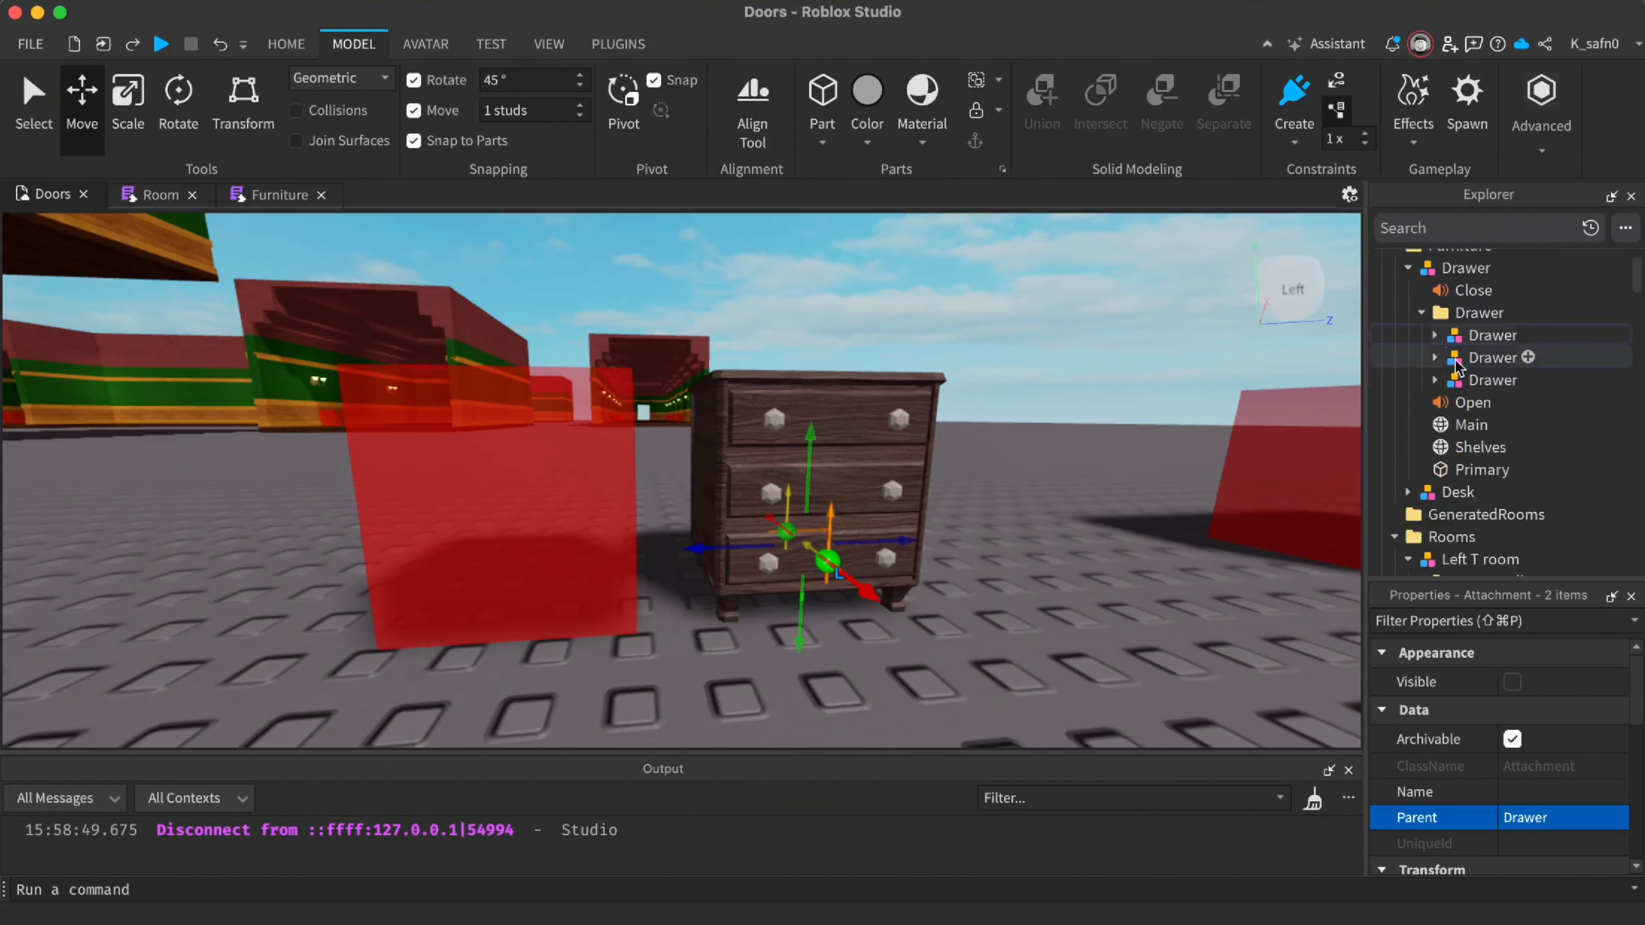
left_click_drag(1456, 366, 1459, 362)
left_click_drag(1480, 259, 1420, 203)
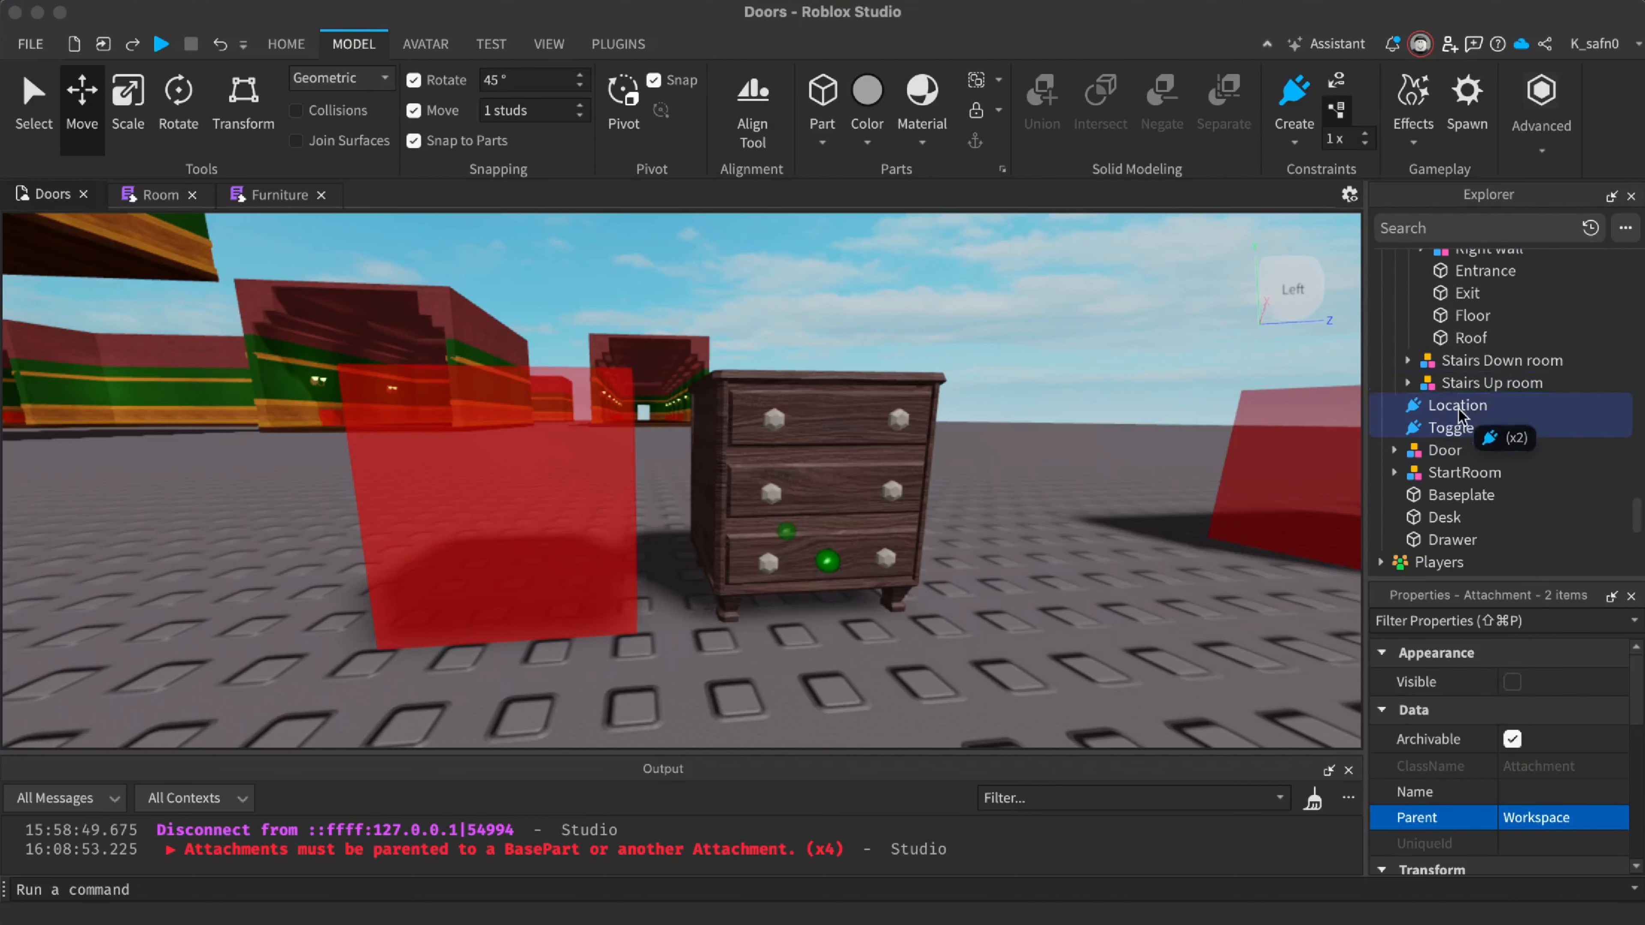
left_click_drag(1472, 256, 1475, 248)
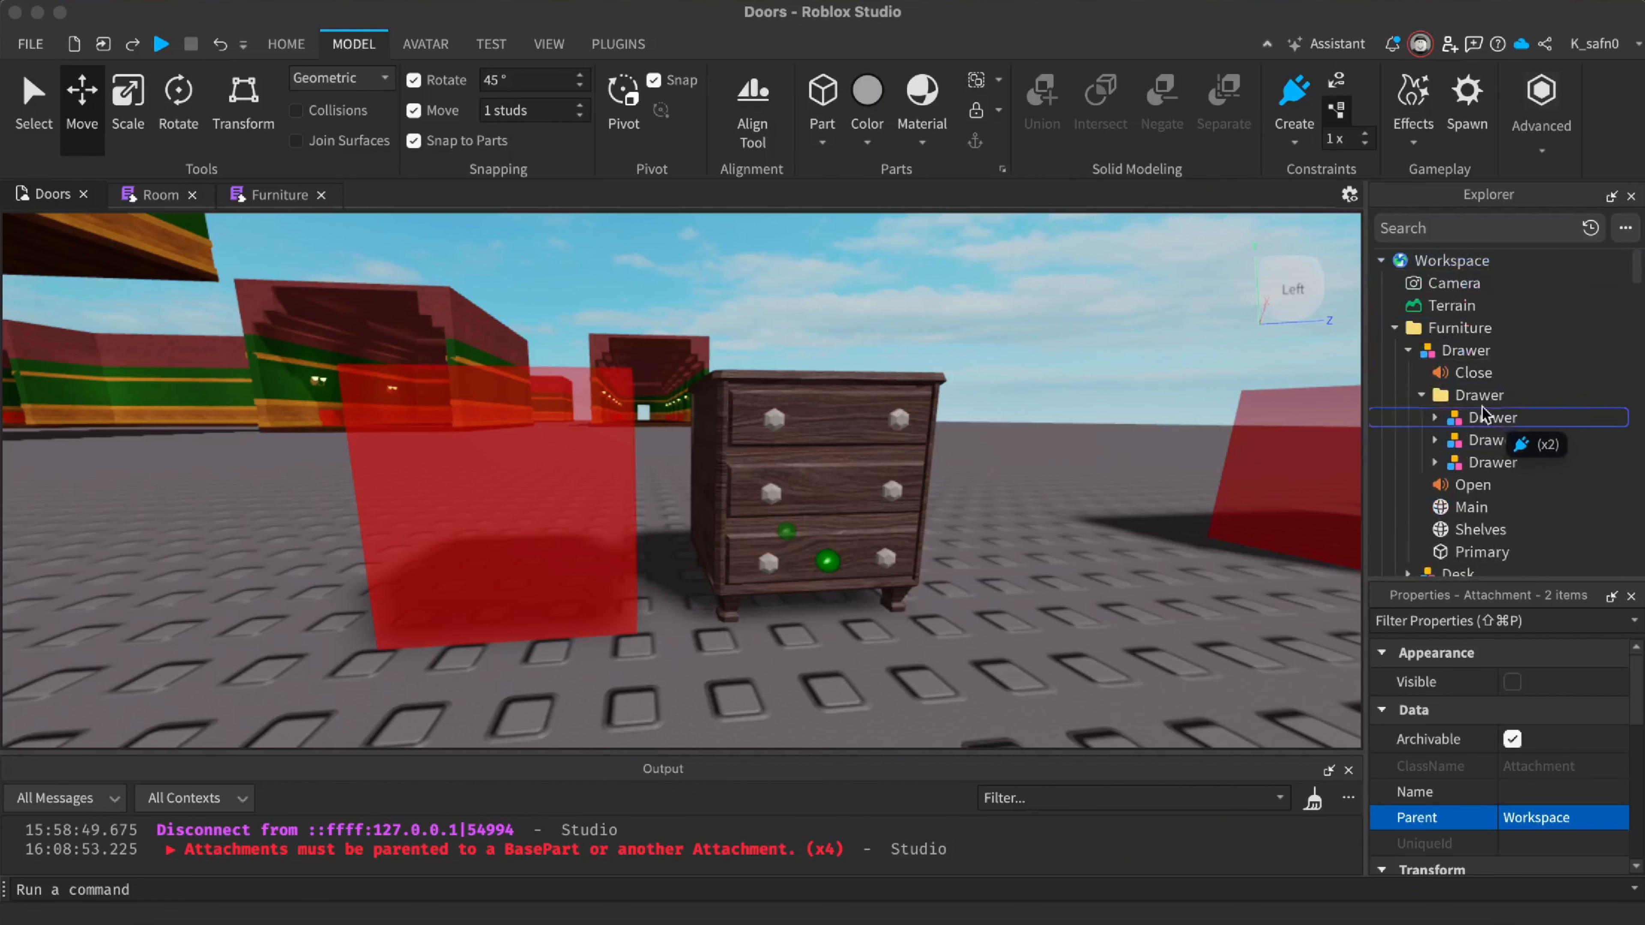
left_click_drag(1475, 573, 1469, 449)
left_click_drag(1483, 382, 1482, 379)
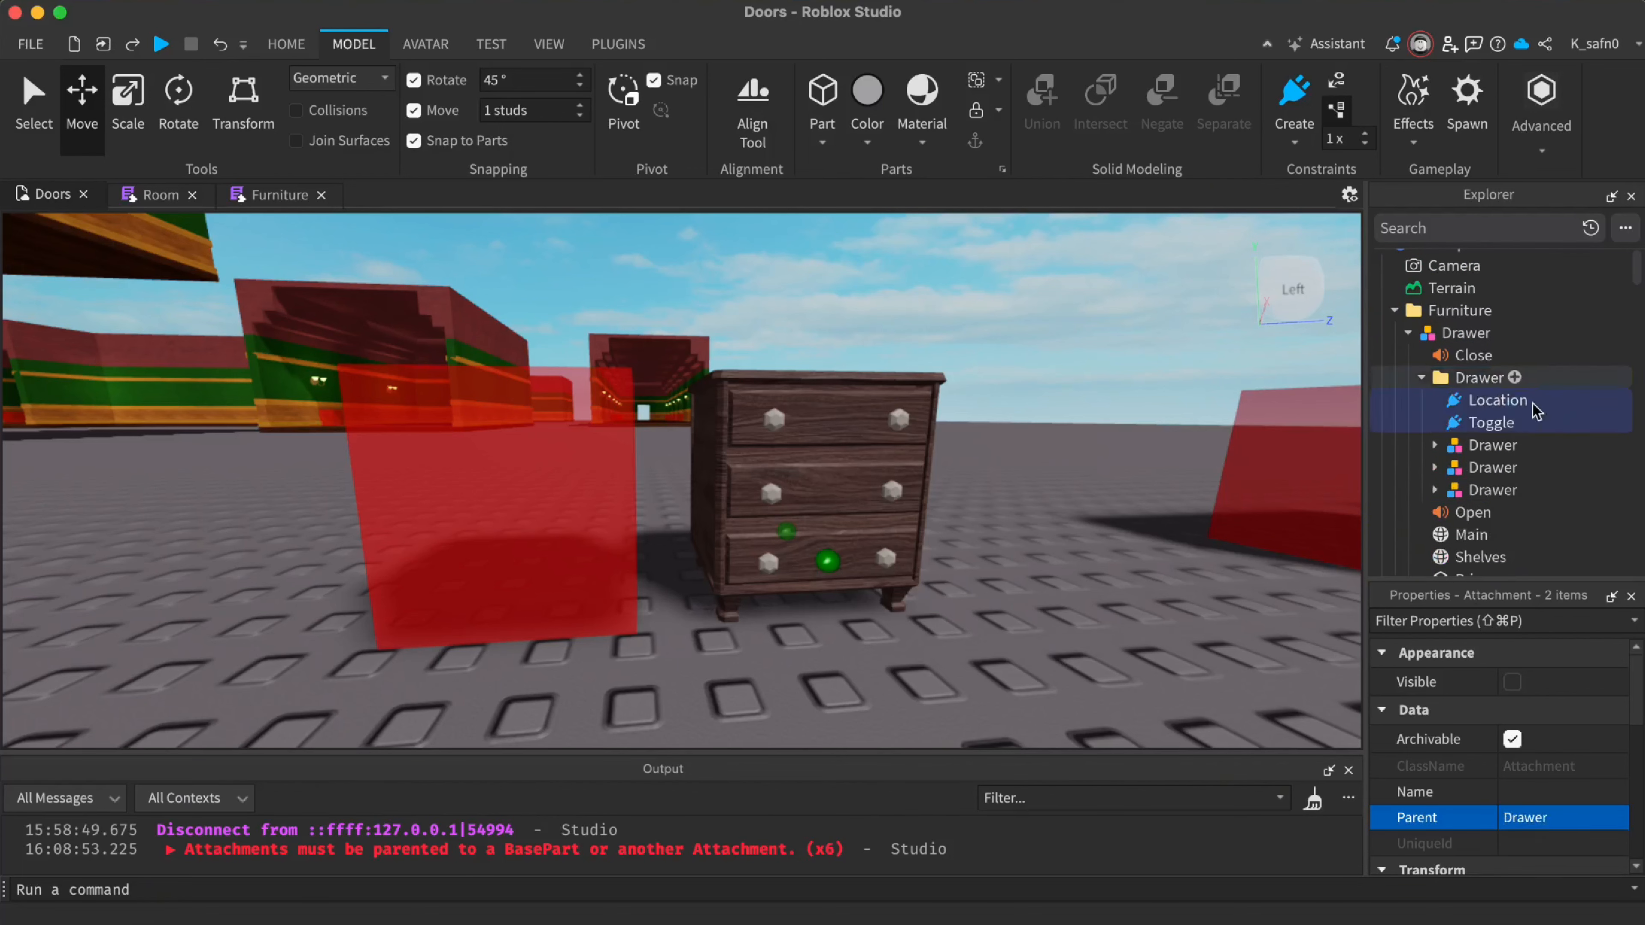
Place one pair of Location and Toggle attachments in each of the dresser's other two drawer models
left_click_drag(1490, 503, 1490, 495)
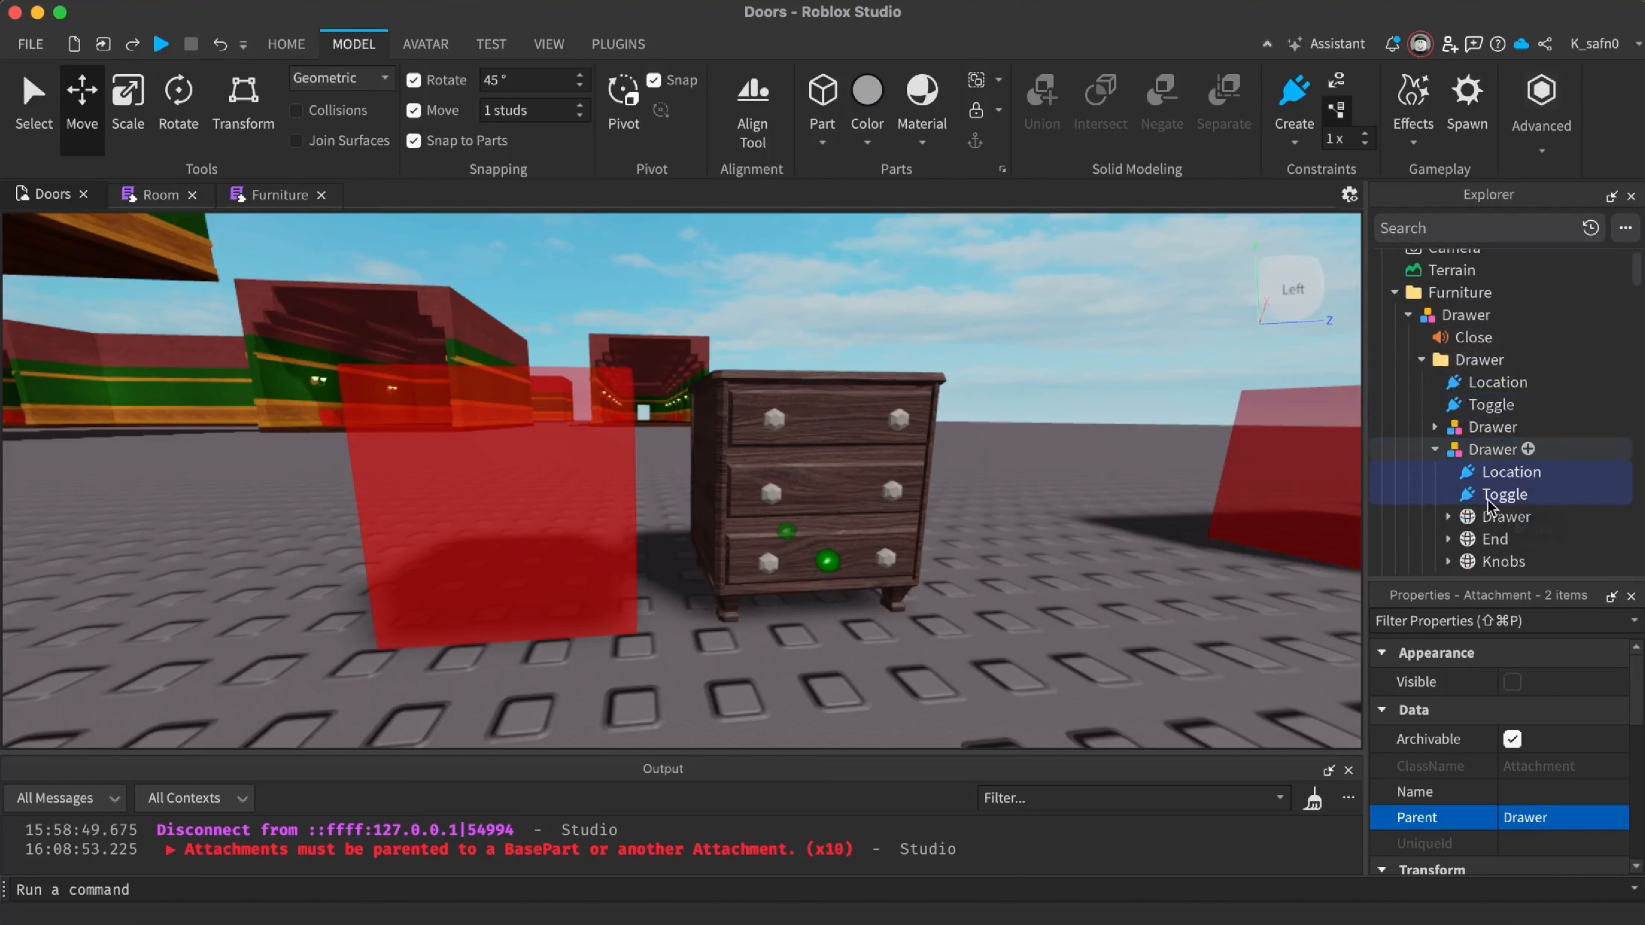
scroll(1464, 441, "down", 2)
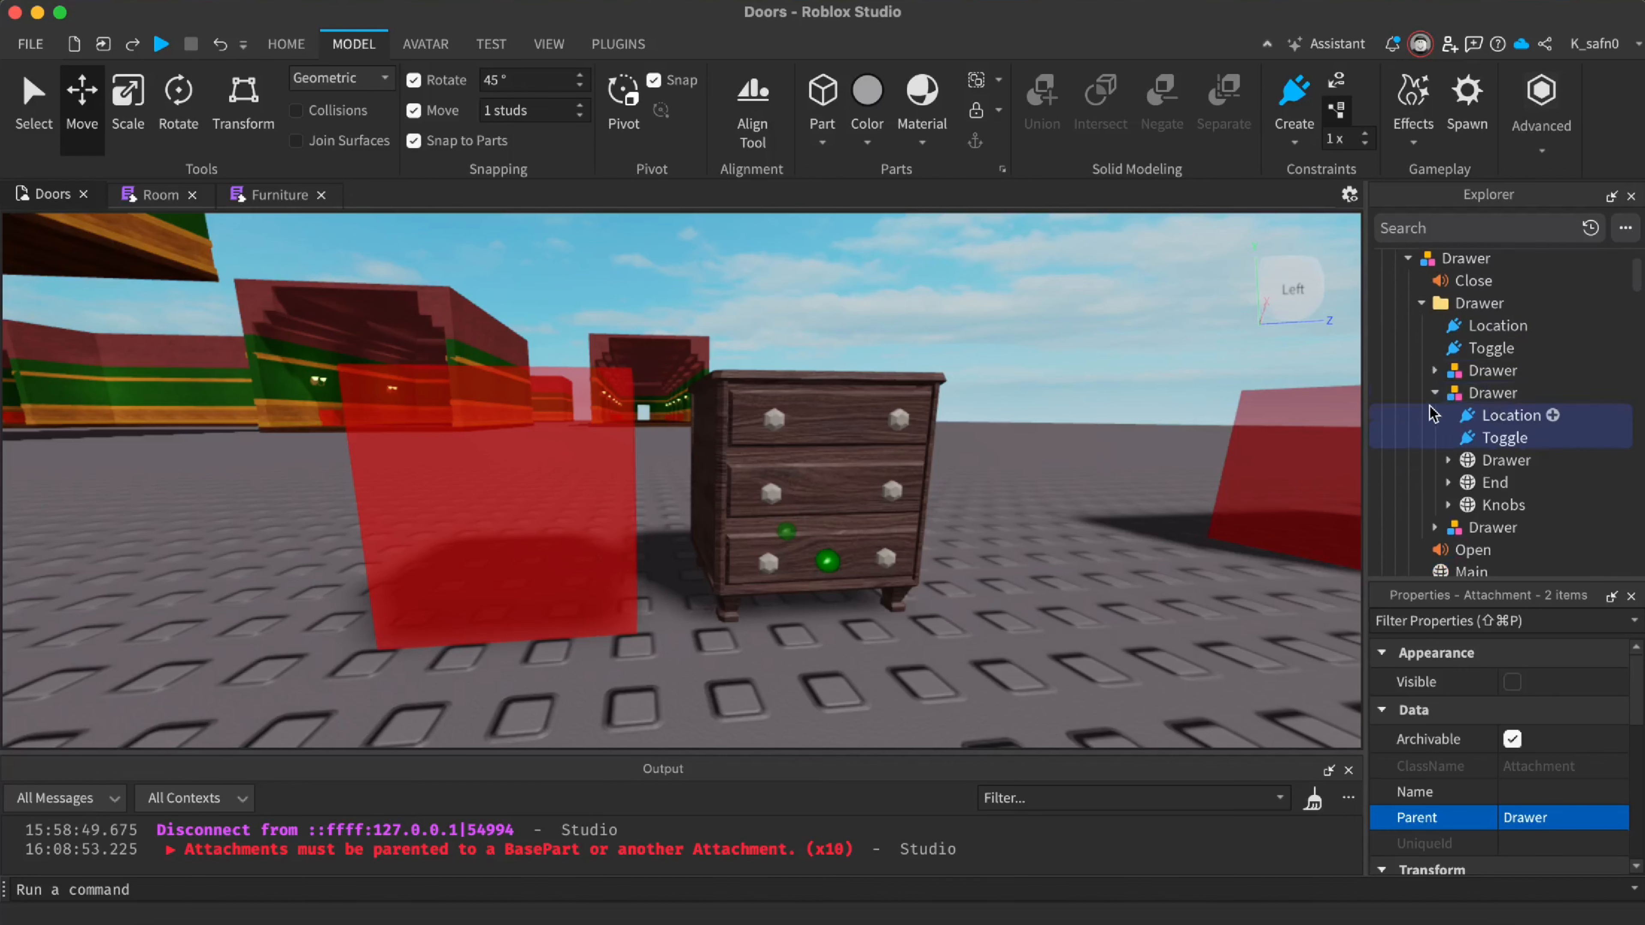
left_click(1435, 393)
left_click(1471, 349)
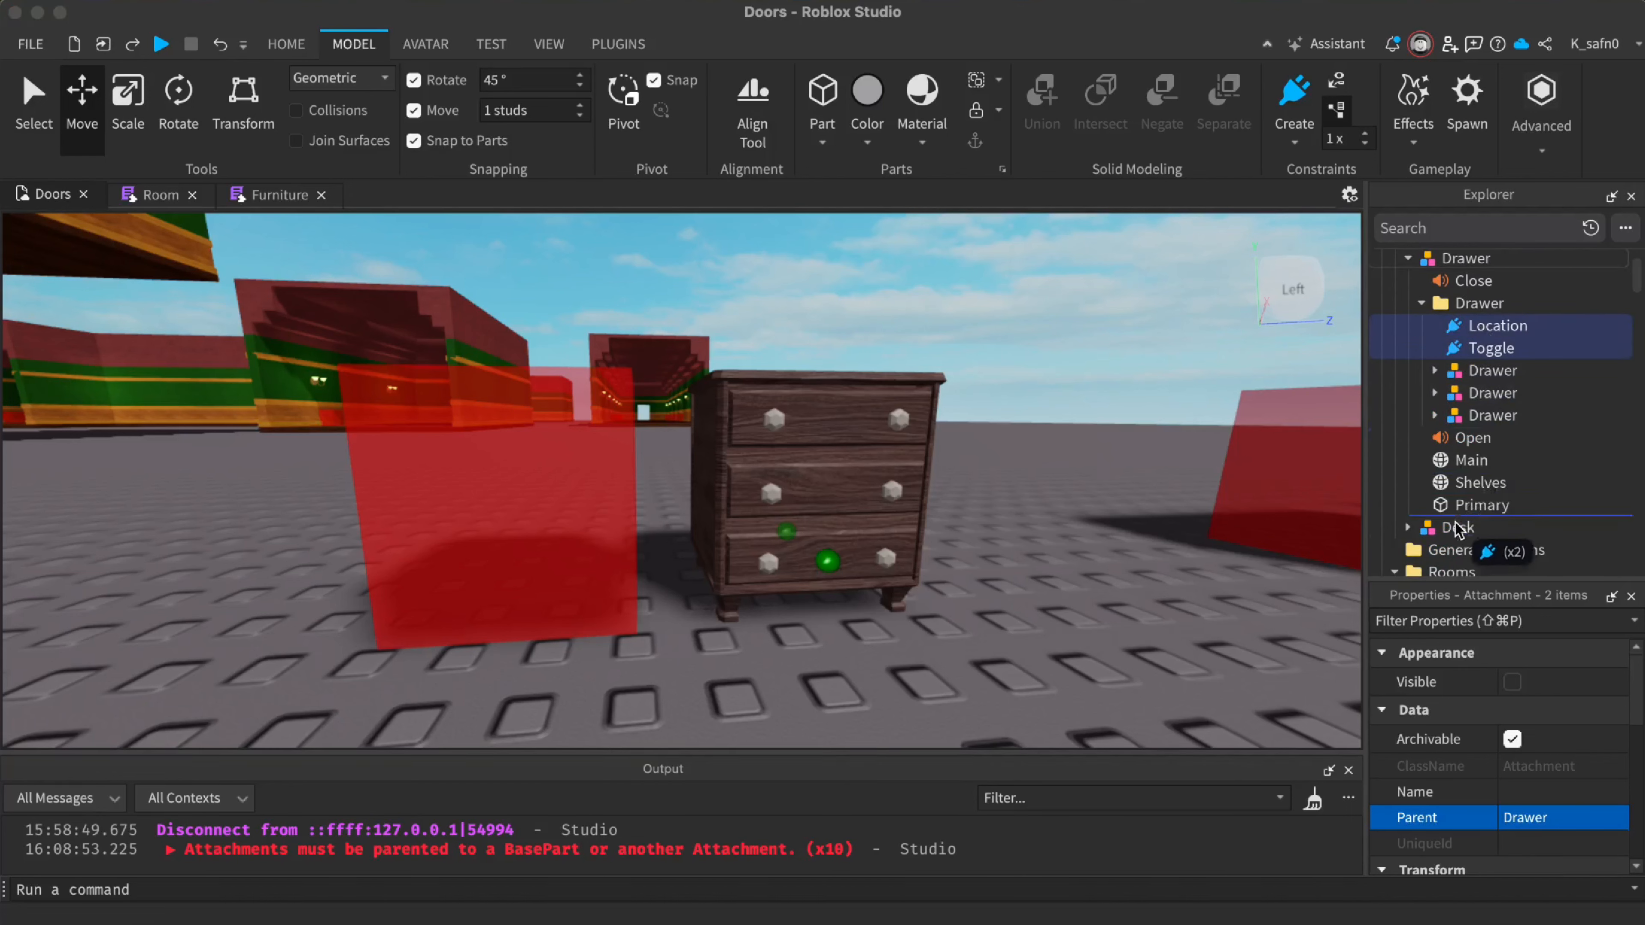
left_click_drag(1474, 442, 1484, 426)
Parent the top drawer's Location attachment to that drawer model's Drawer part
left_click(1435, 371)
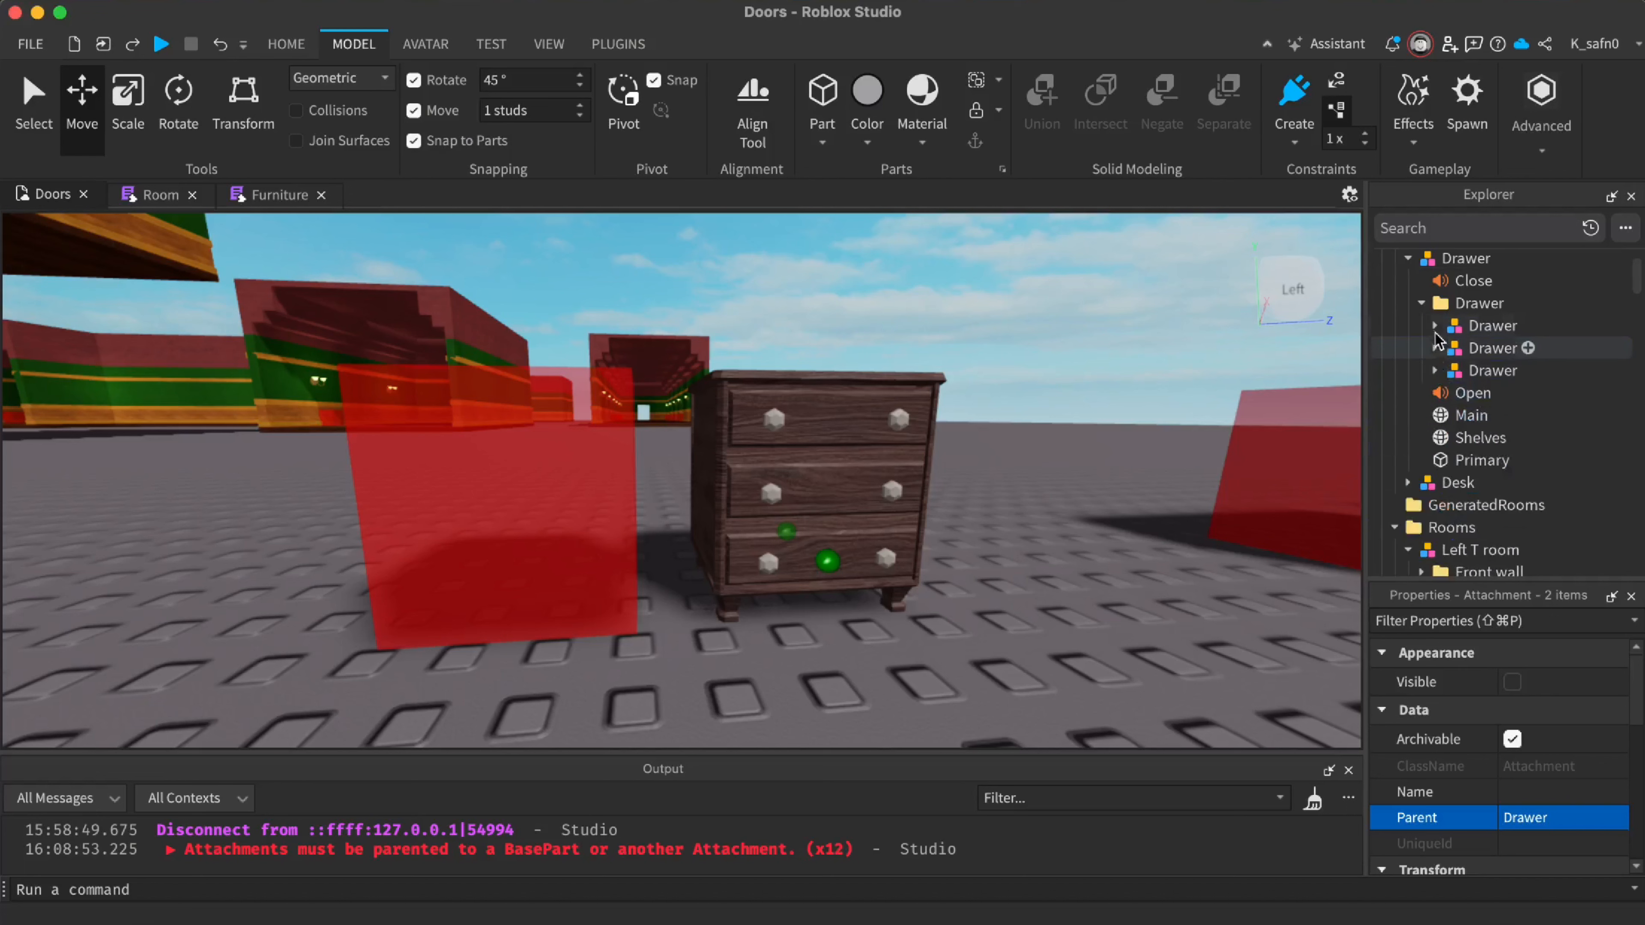
left_click(1418, 505)
scroll(1422, 506, "down", 3)
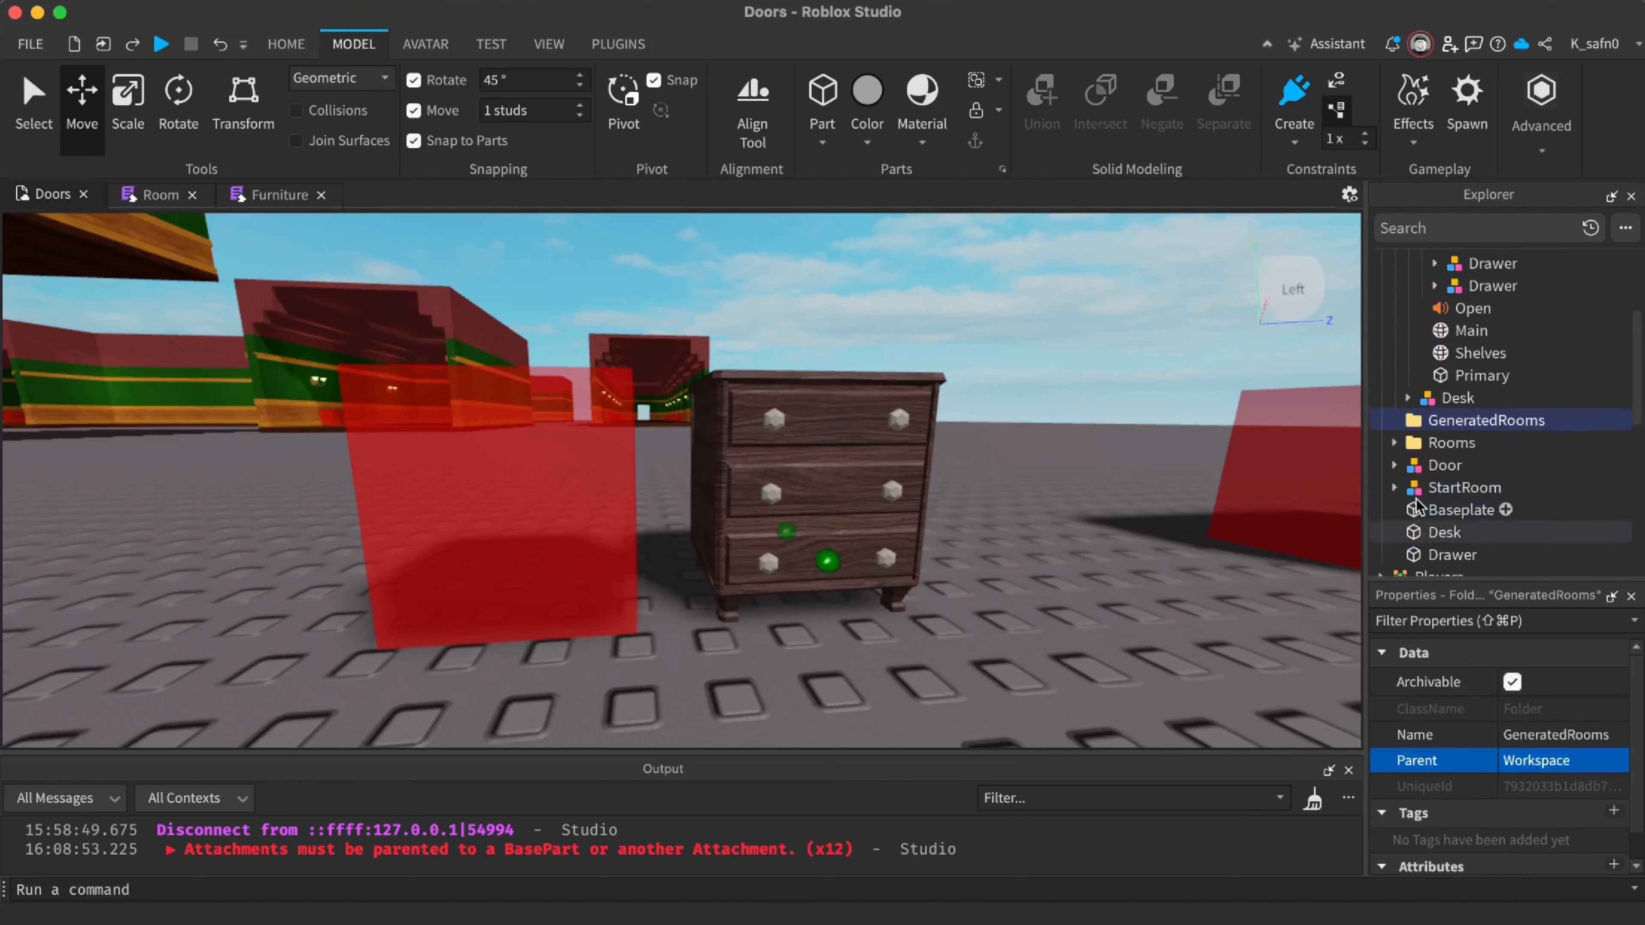
scroll(1421, 506, "up", 3)
left_click(1483, 382)
left_click(1480, 359)
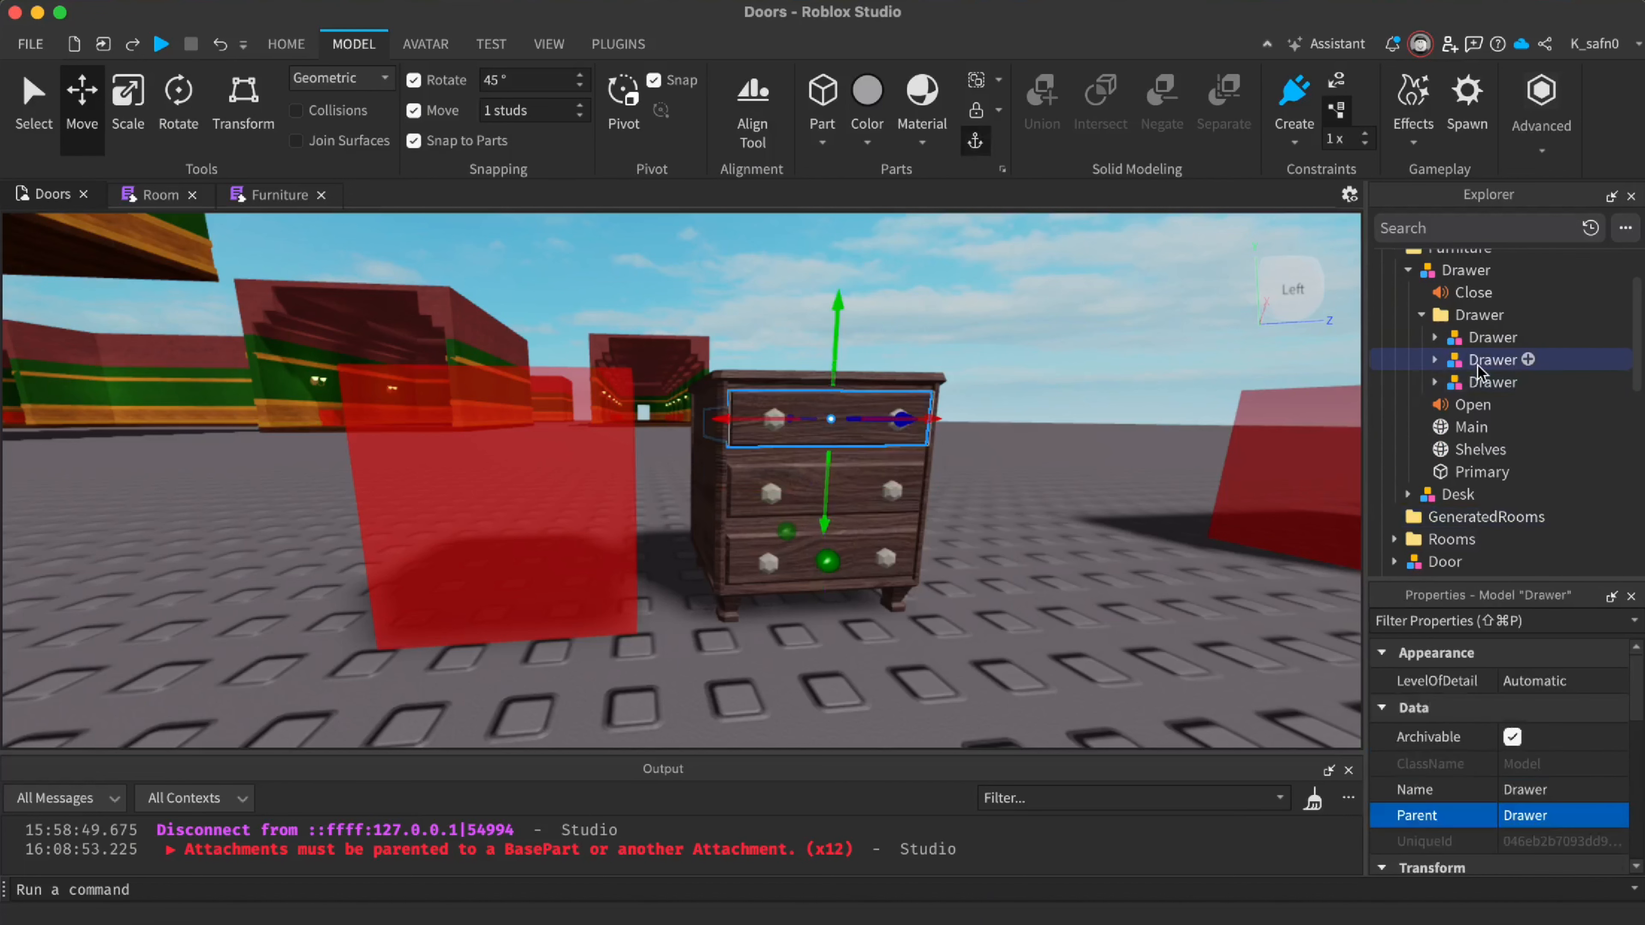
key("f")
left_click(1435, 361)
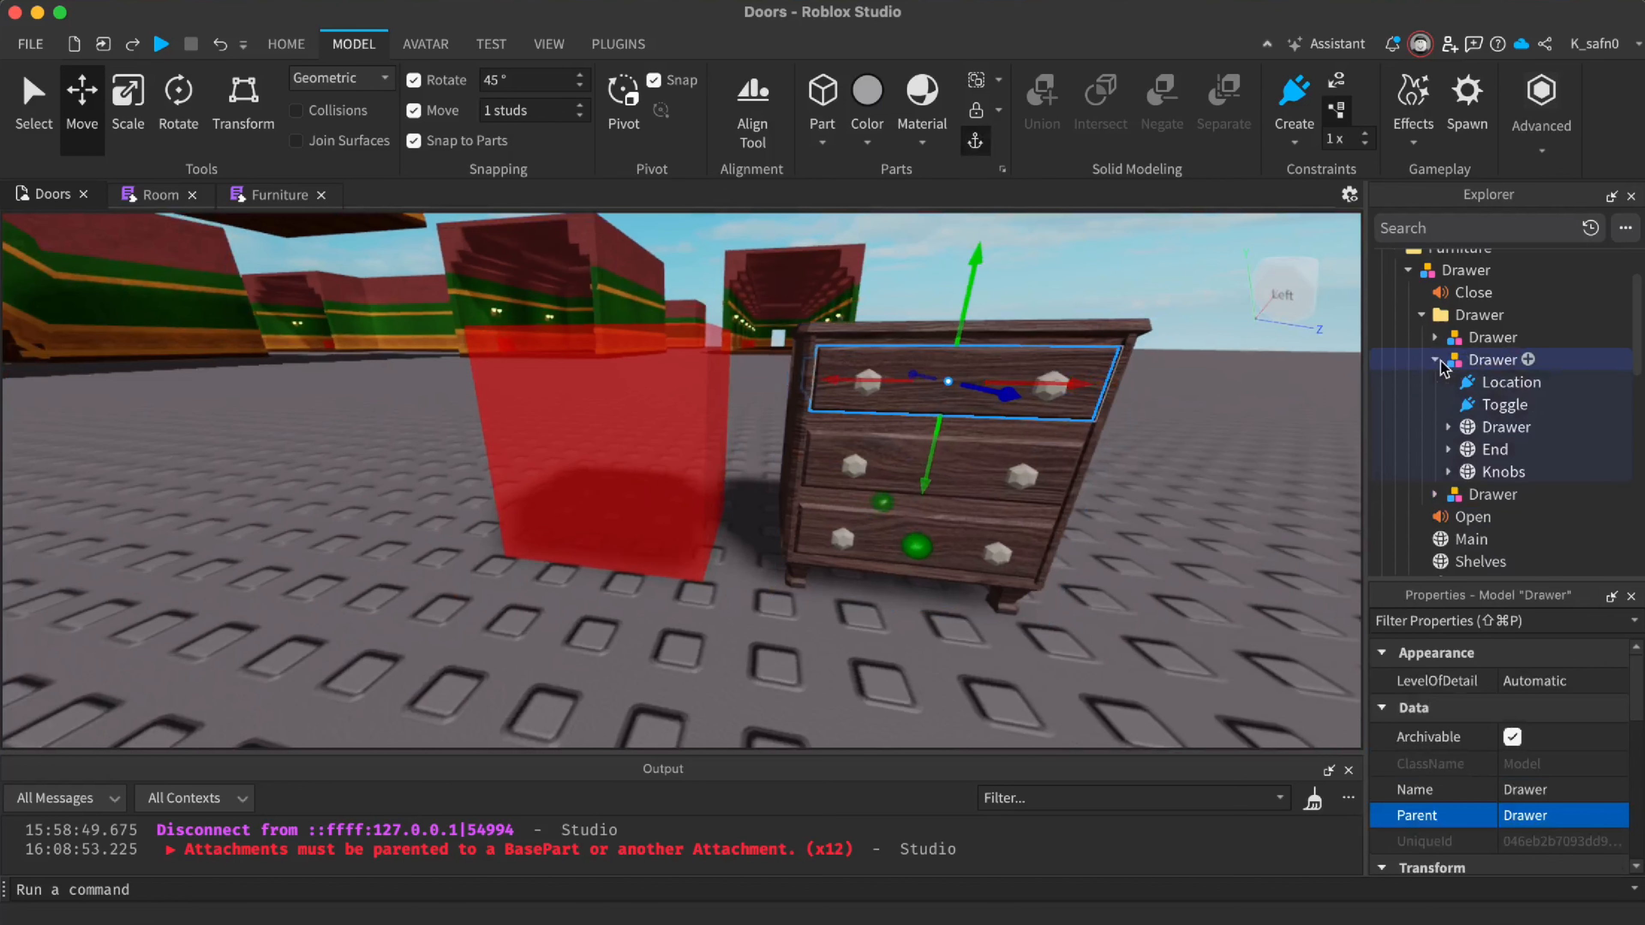
left_click_drag(1483, 385, 1508, 427)
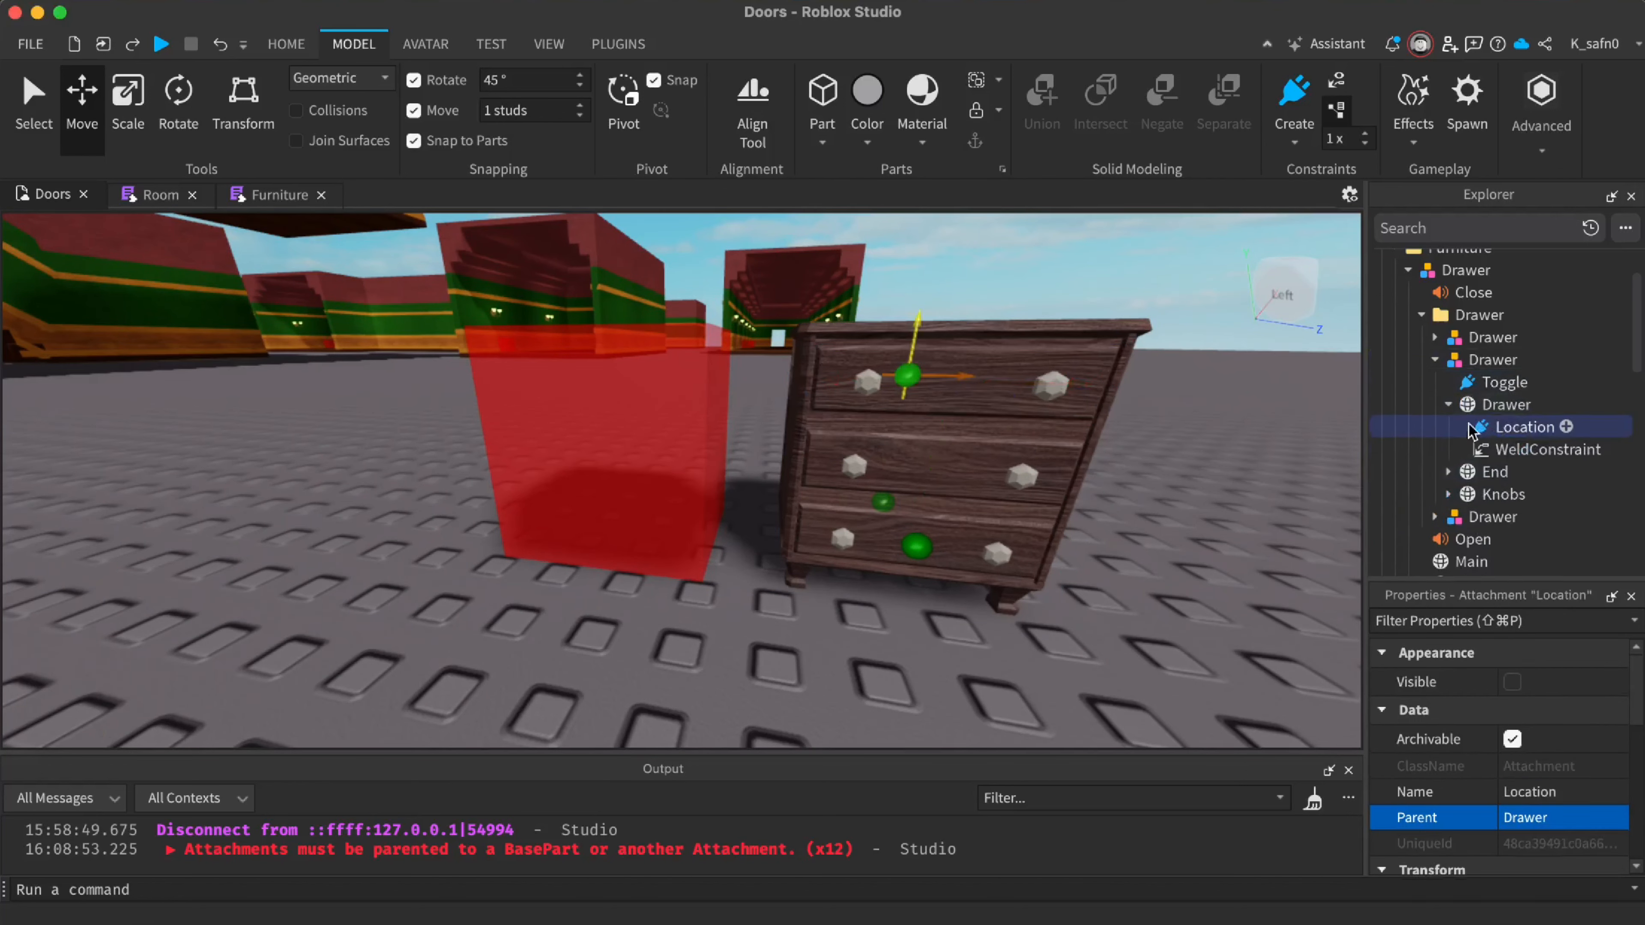
key("f")
Parent the top drawer's Toggle attachment to the same Drawer part and check the attachments from above
right_click_drag(1252, 421, 1178, 342)
left_click(1192, 409)
key("w")
key("w")
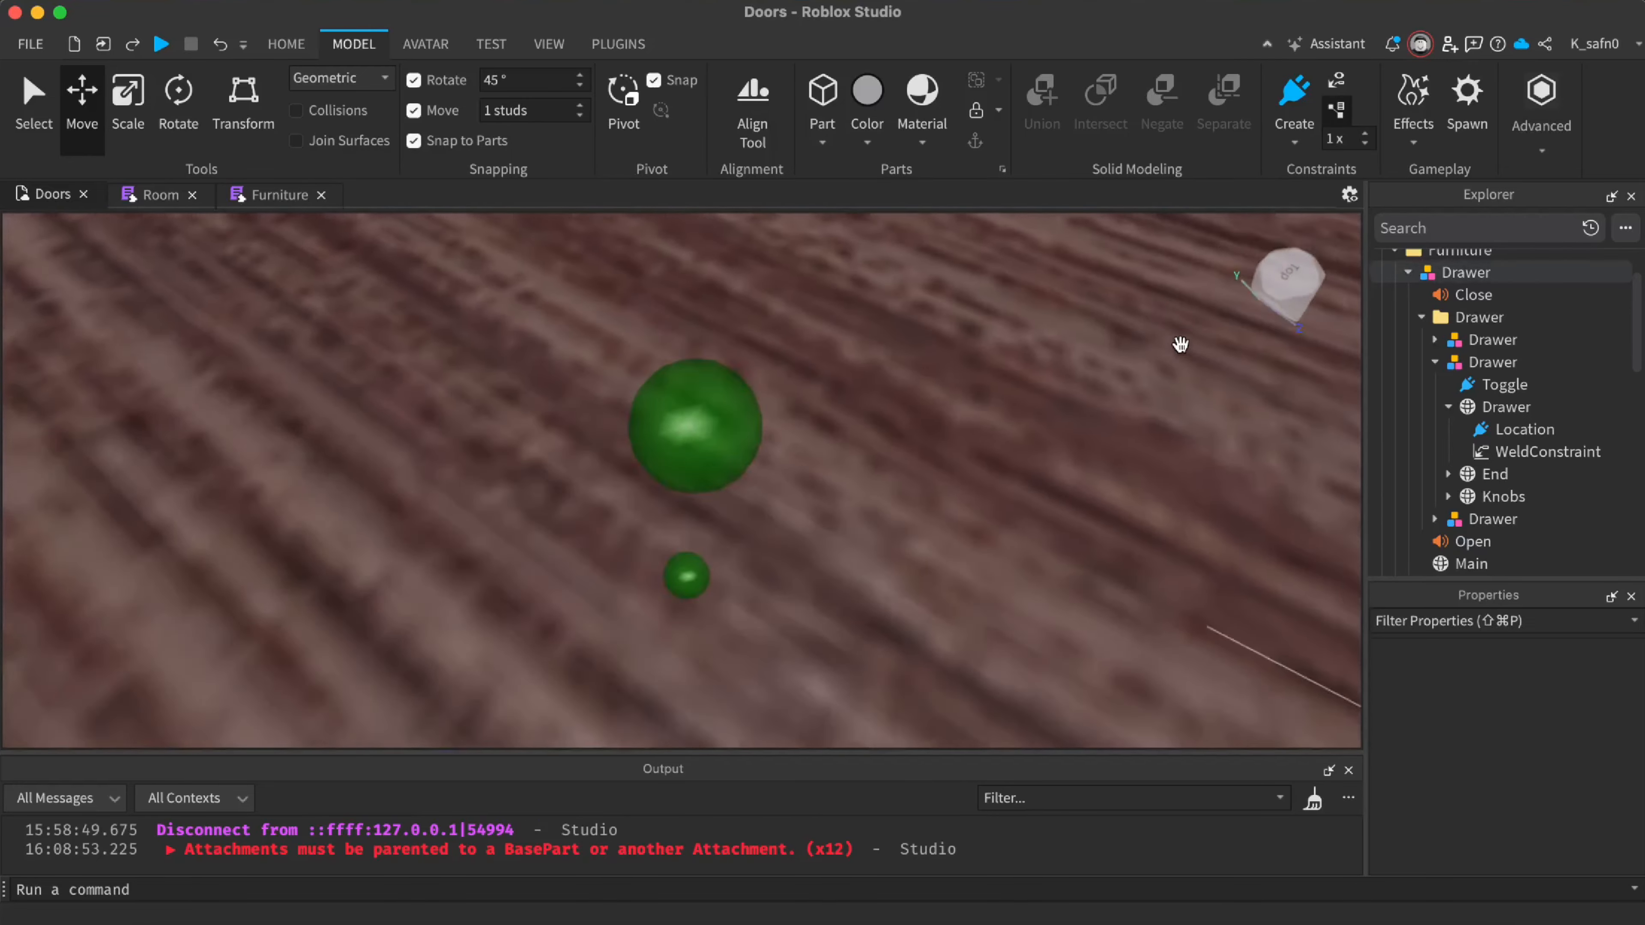
key("w")
left_click_drag(1502, 384, 1490, 404)
scroll(874, 481, "down", 10)
left_click(875, 483)
scroll(875, 483, "up", 4)
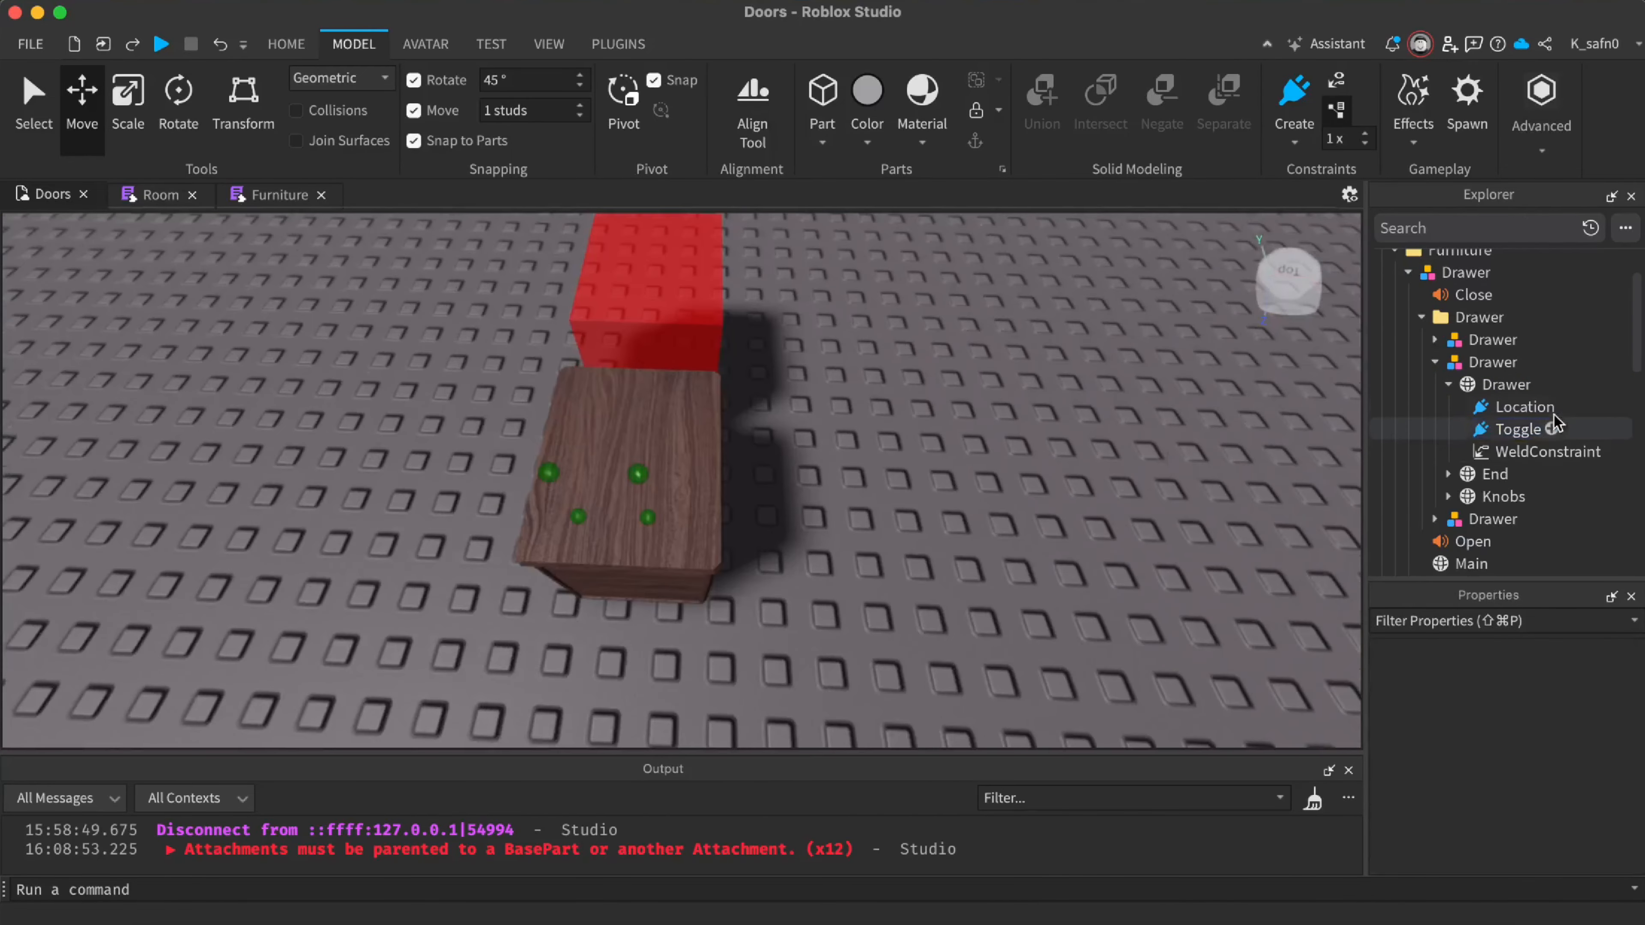
Parent the middle drawer's Location and Toggle attachments to that drawer model's Drawer part
left_click(1448, 385)
left_click(1435, 362)
left_click(1435, 385)
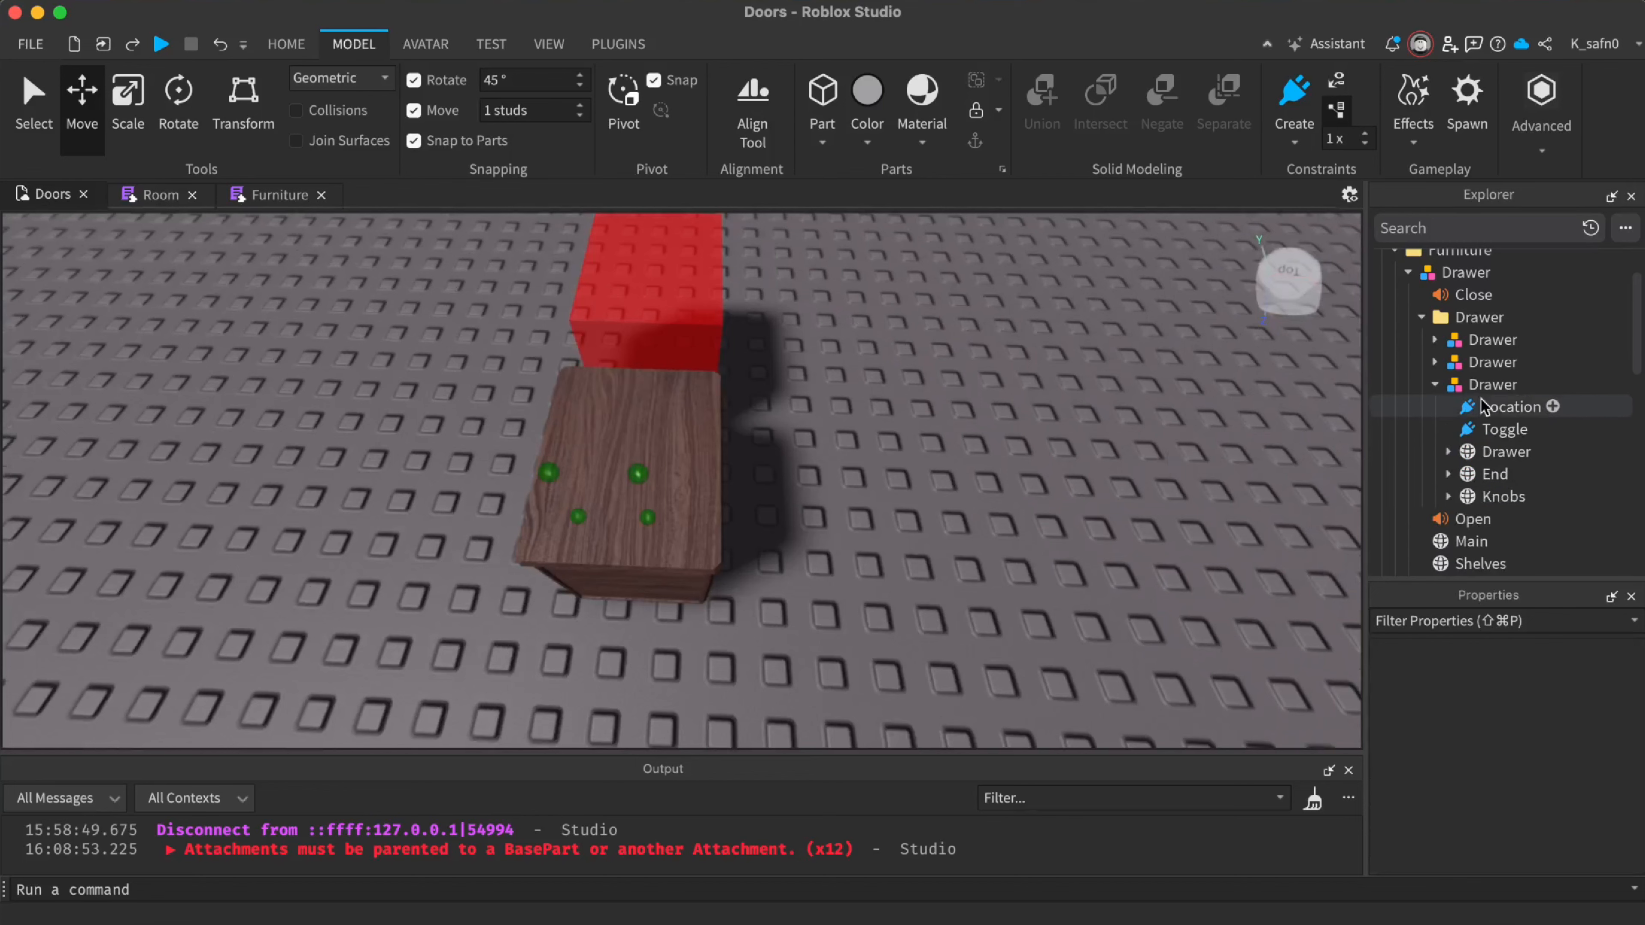
left_click(1496, 408)
left_click_drag(1502, 451, 1501, 453)
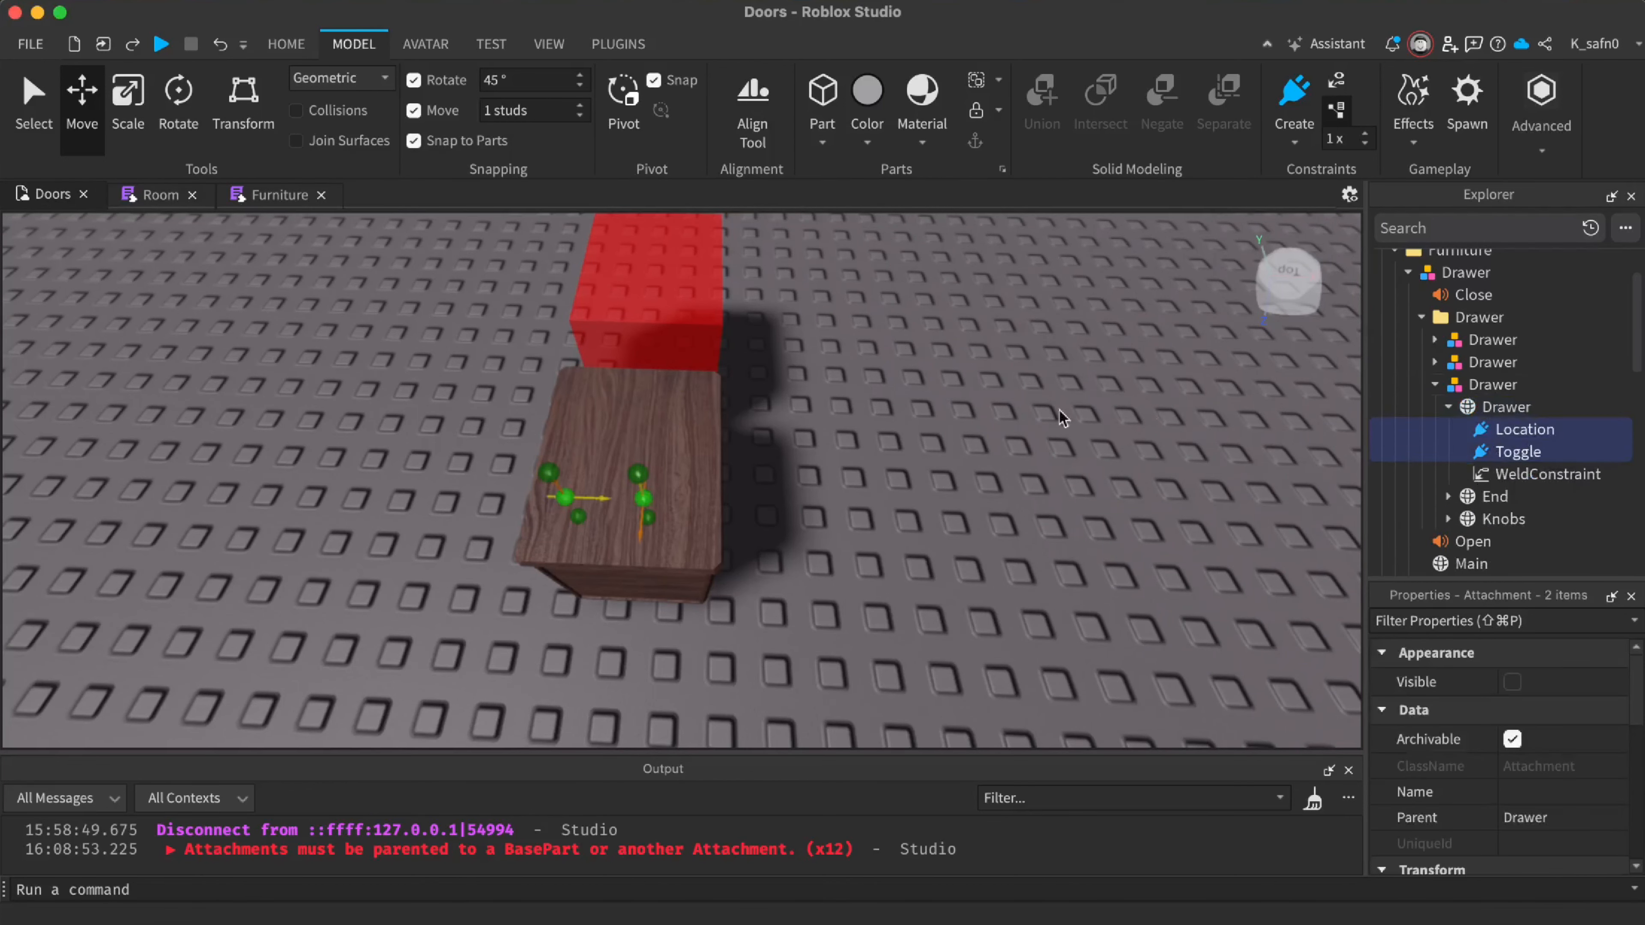
left_click(1450, 409)
left_click(1090, 440)
right_click_drag(1089, 440, 1105, 440)
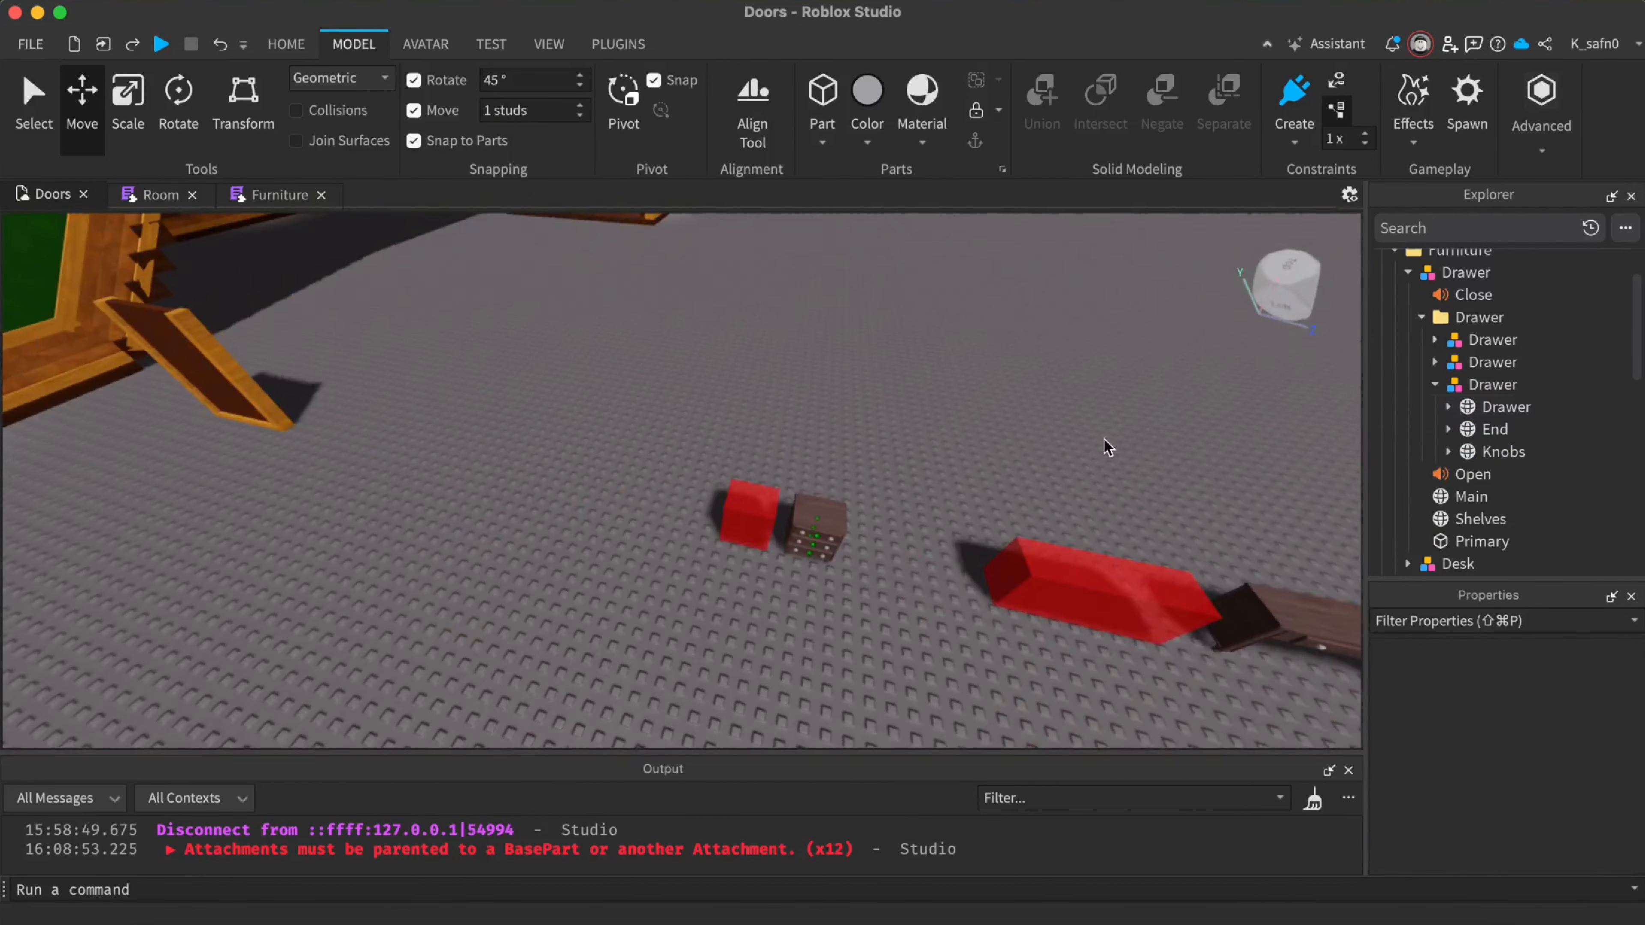
Duplicate the middle drawer's Location and Toggle attachments and move the copies into the Desk model
left_click(1436, 385)
left_click(1435, 385)
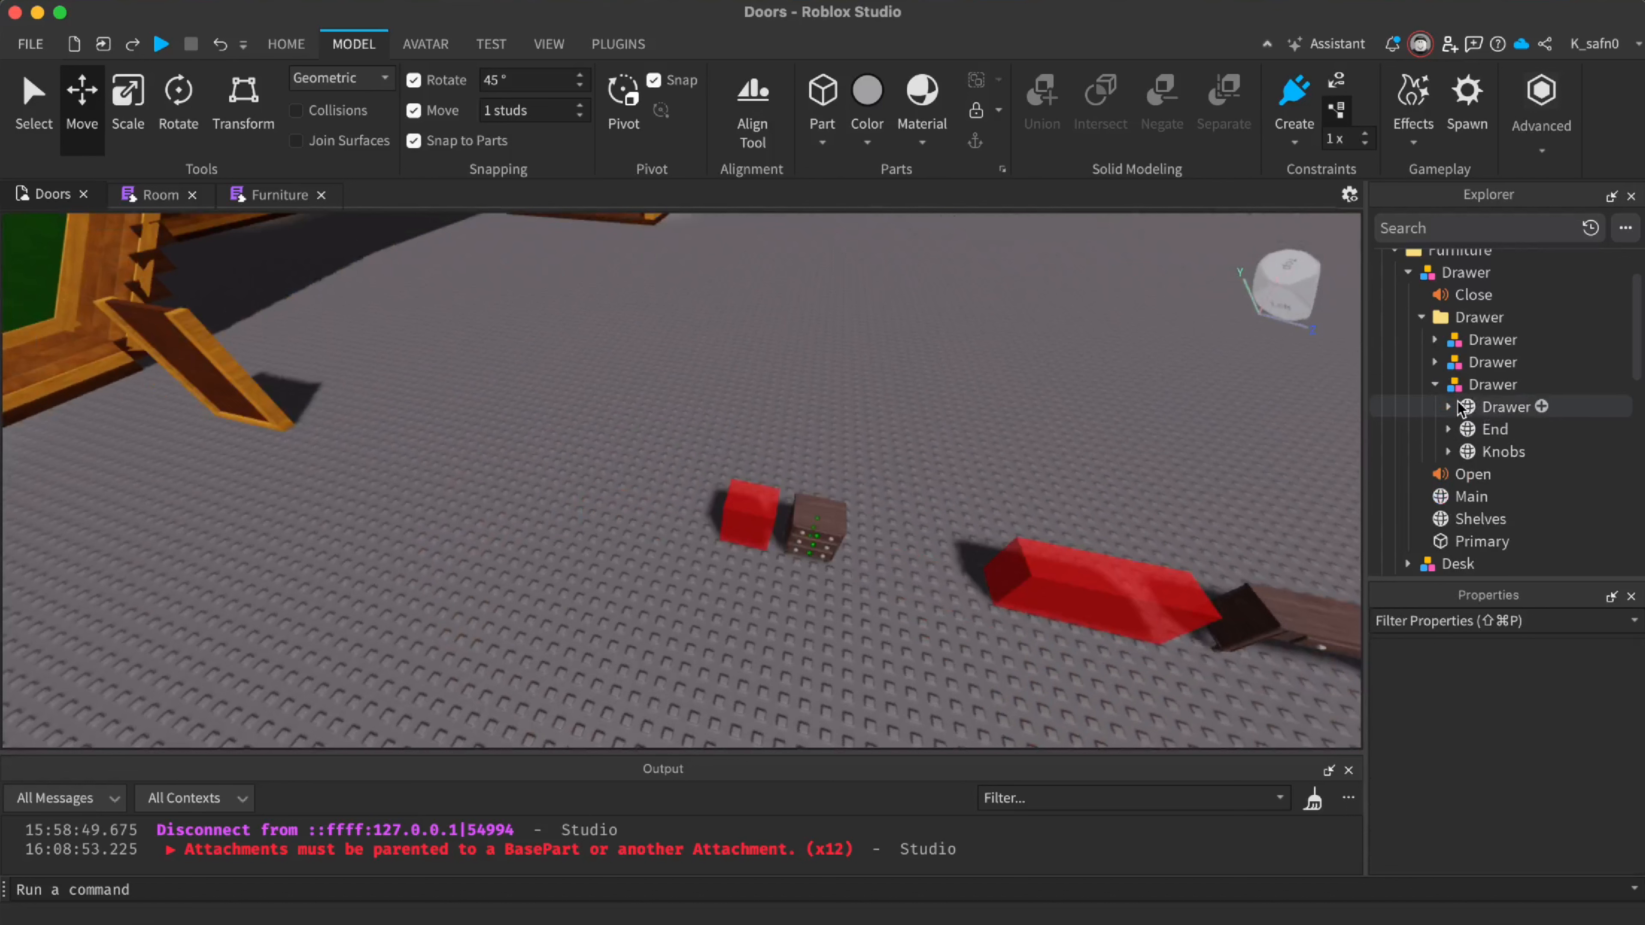
left_click(1478, 430)
key("super+d")
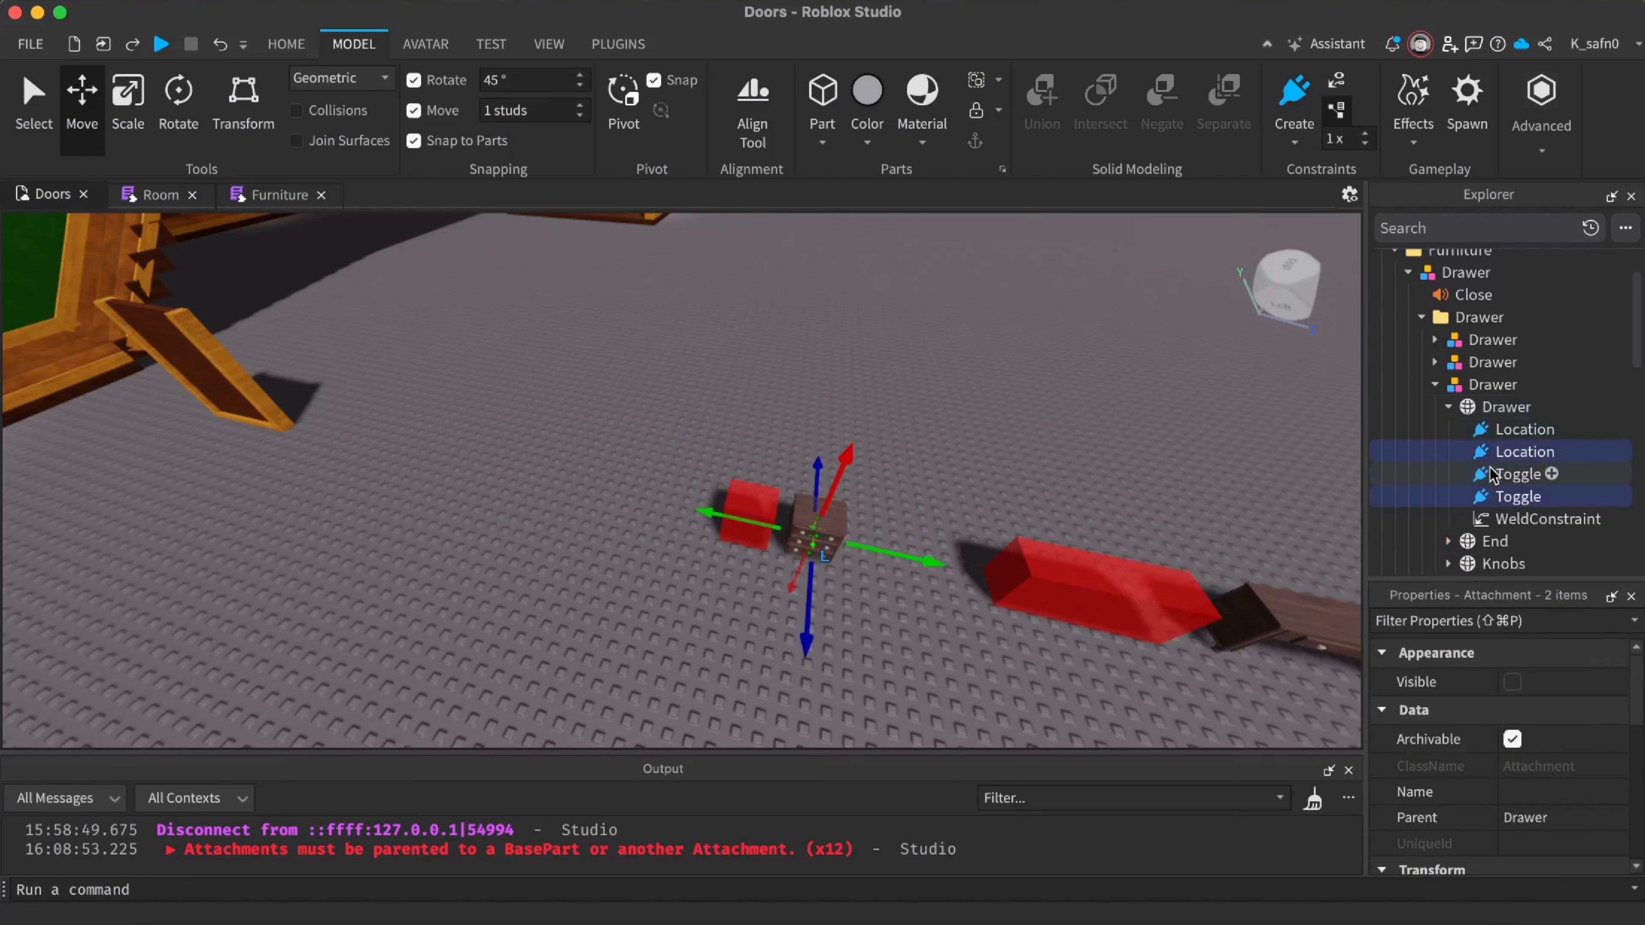
left_click_drag(1465, 272, 1466, 285)
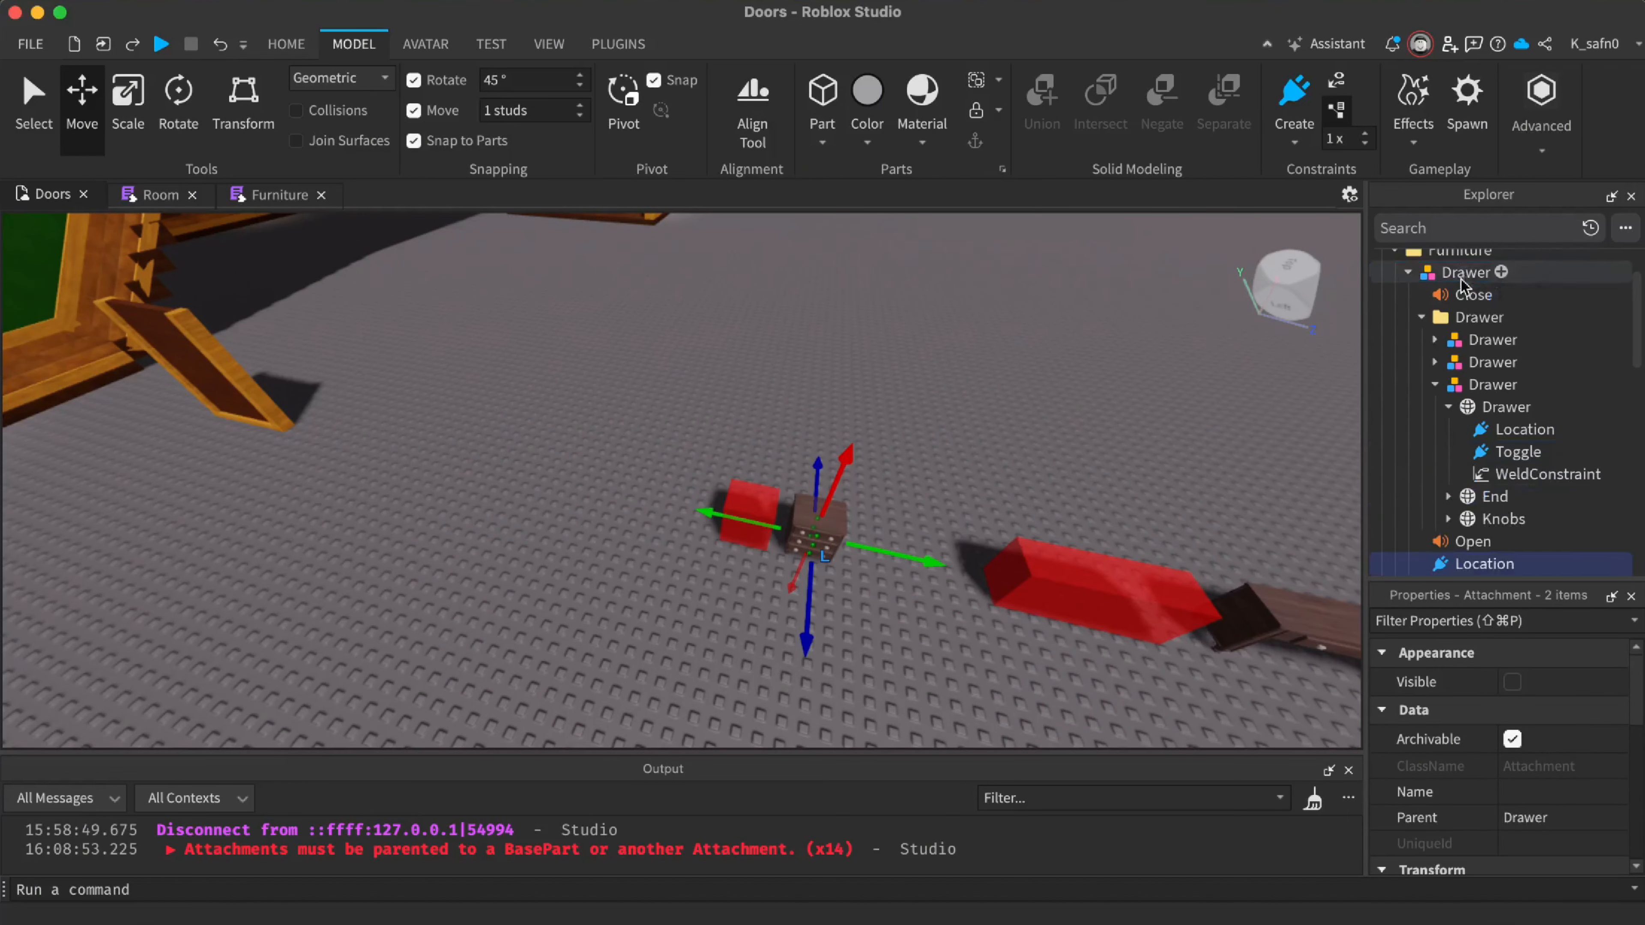
left_click(1435, 386)
mouse_move(1484, 480)
left_mouse_down()
mouse_move(1524, 588)
mouse_move(1466, 492)
left_mouse_up()
scroll(1438, 338, "up", 2)
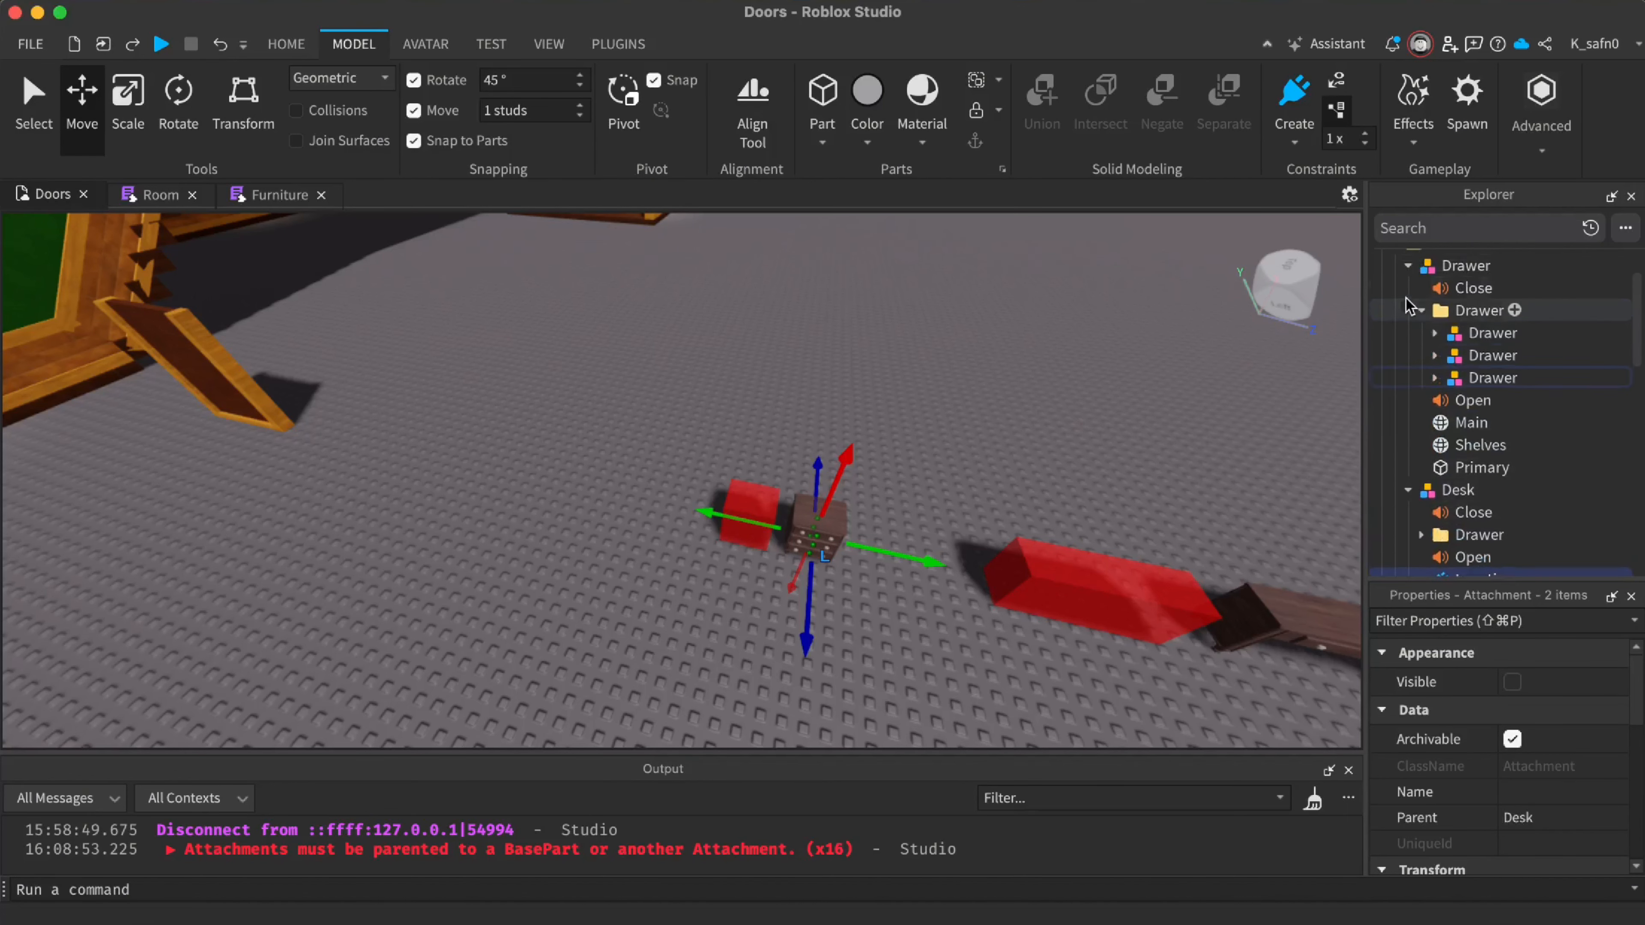
Parent the copied Location and Toggle attachments to the Main part inside the desk's drawer model
left_click(1409, 266)
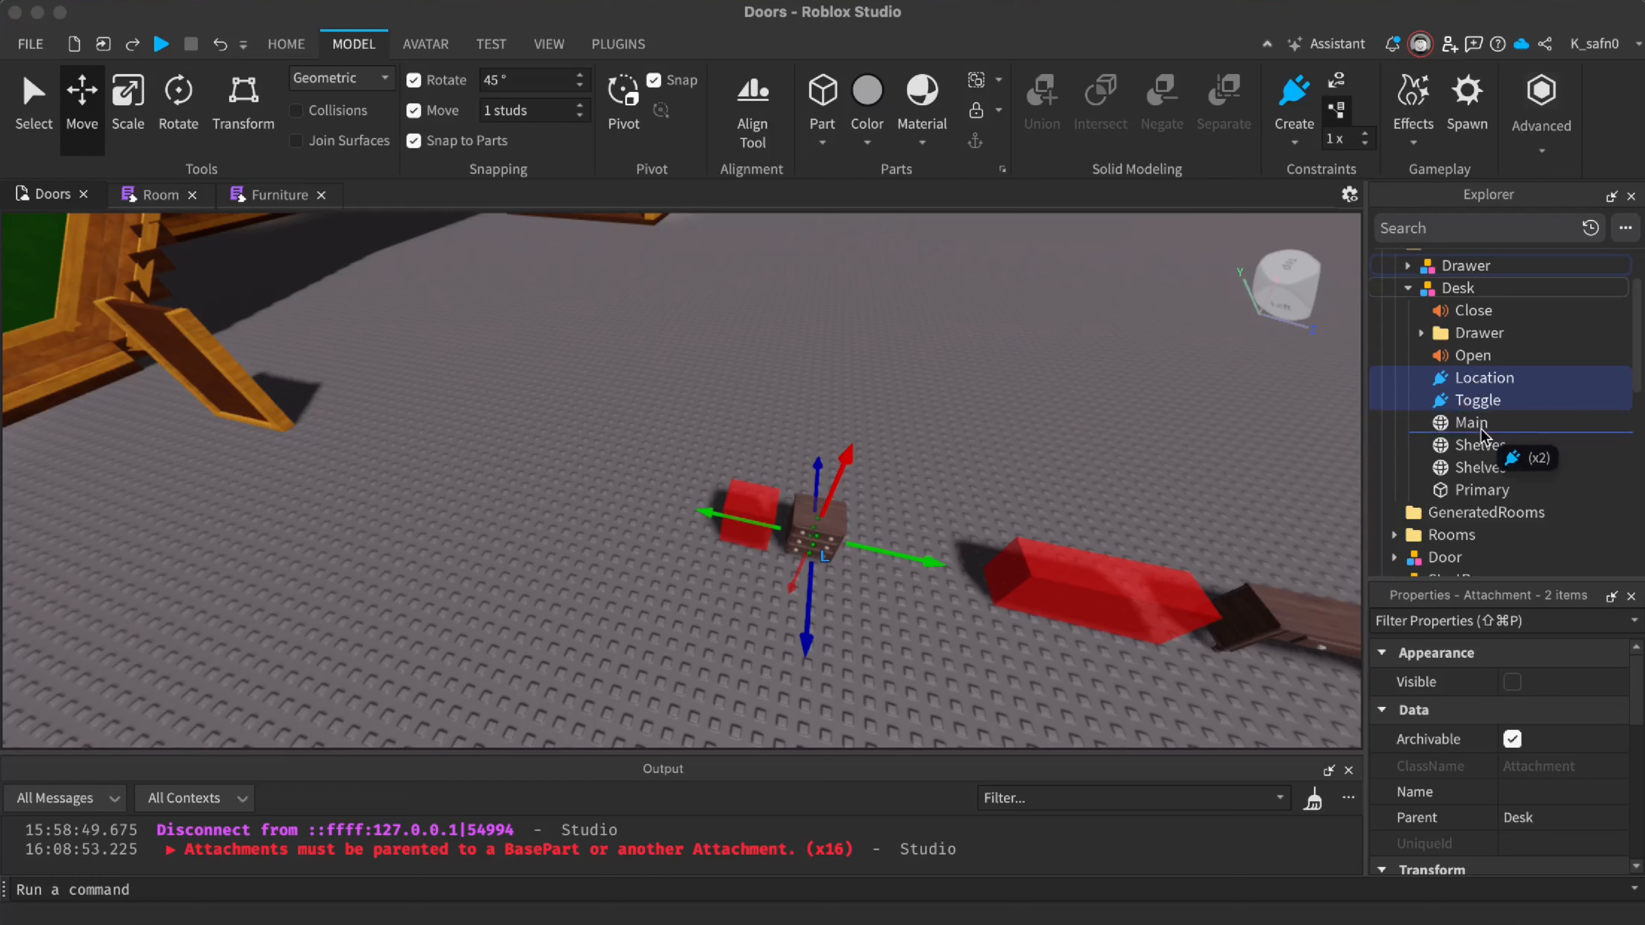
left_click_drag(1483, 433, 1480, 426)
key("f")
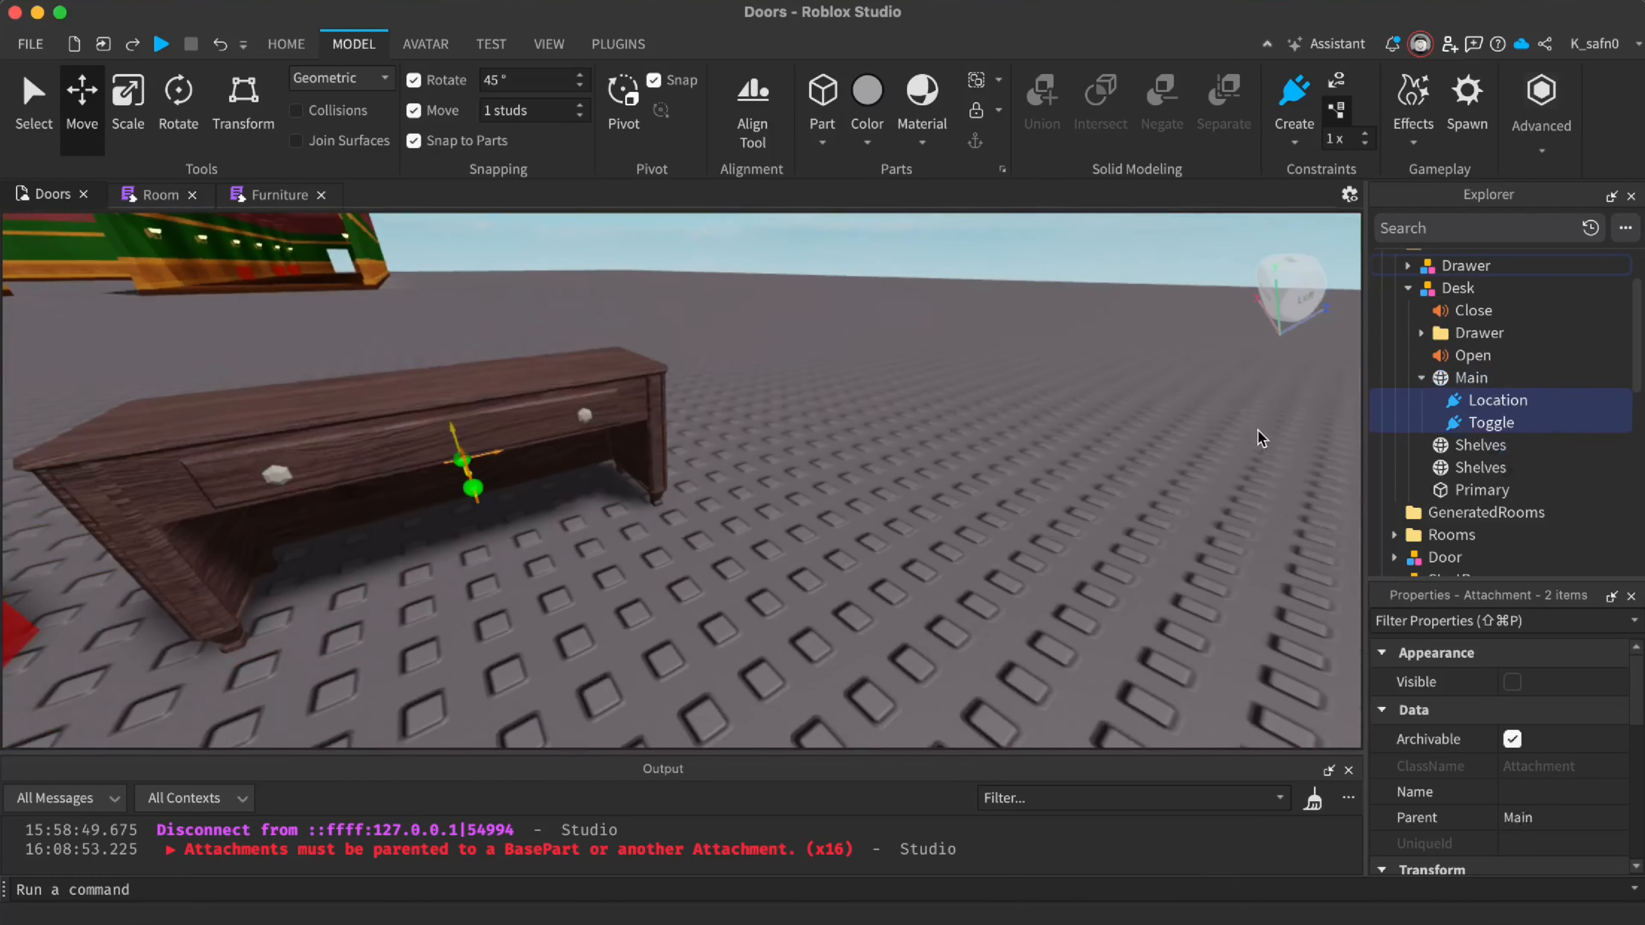
key("d")
right_click_drag(1258, 439, 1258, 439)
left_click_drag(1485, 405, 1479, 326)
left_click_drag(1491, 394, 1490, 388)
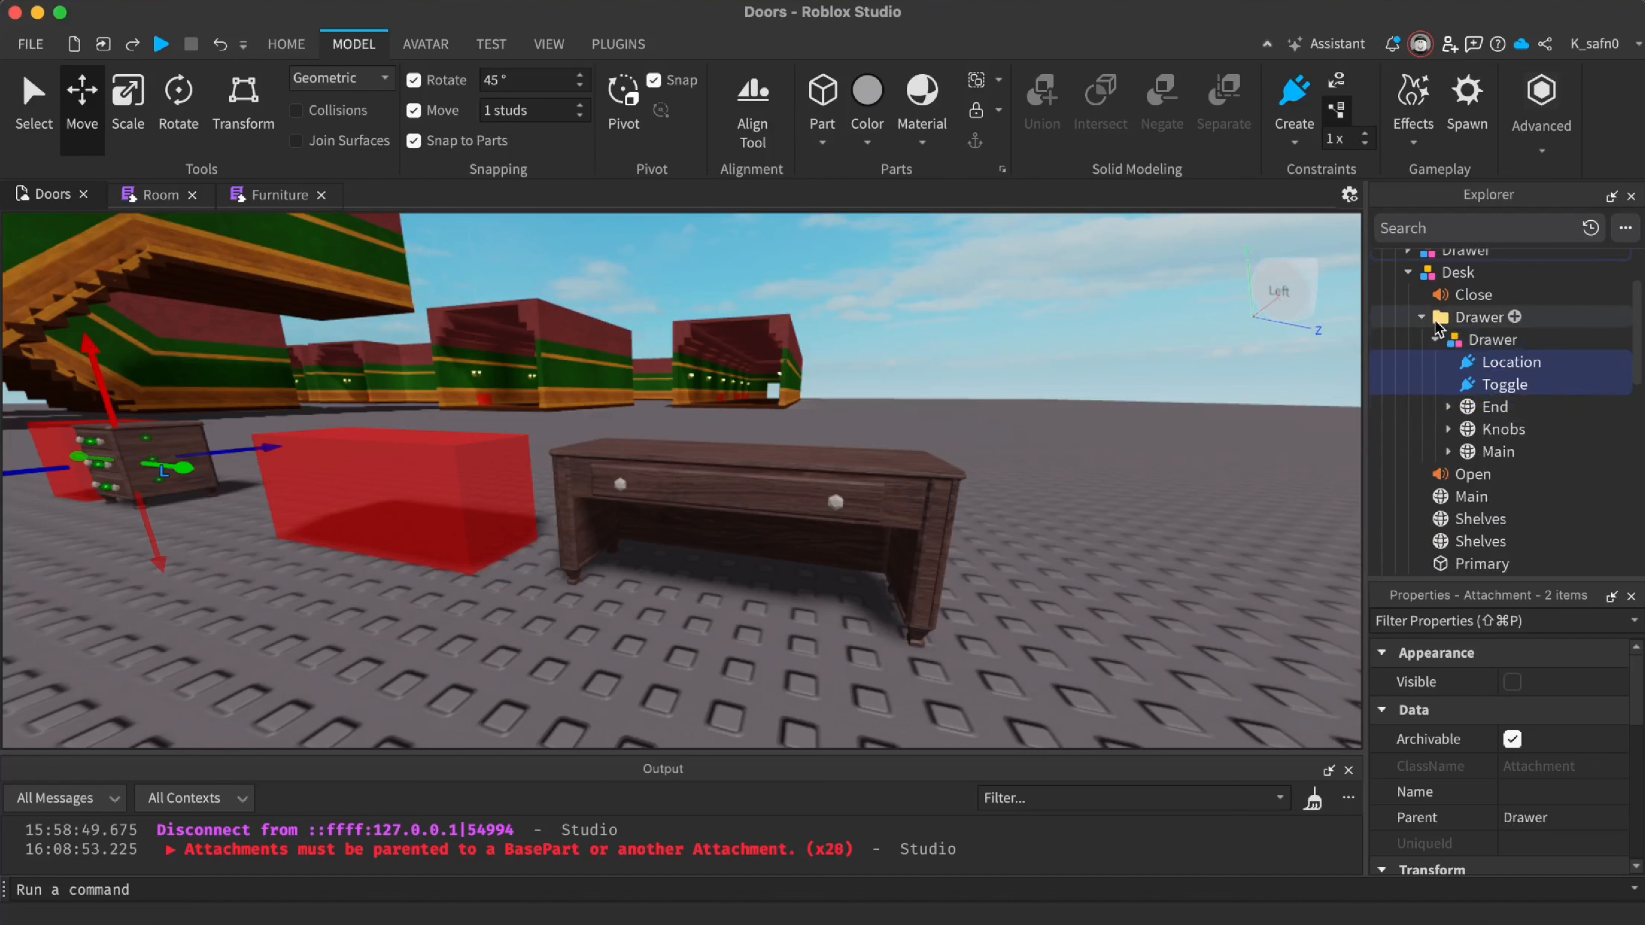
left_click_drag(1488, 457, 1488, 453)
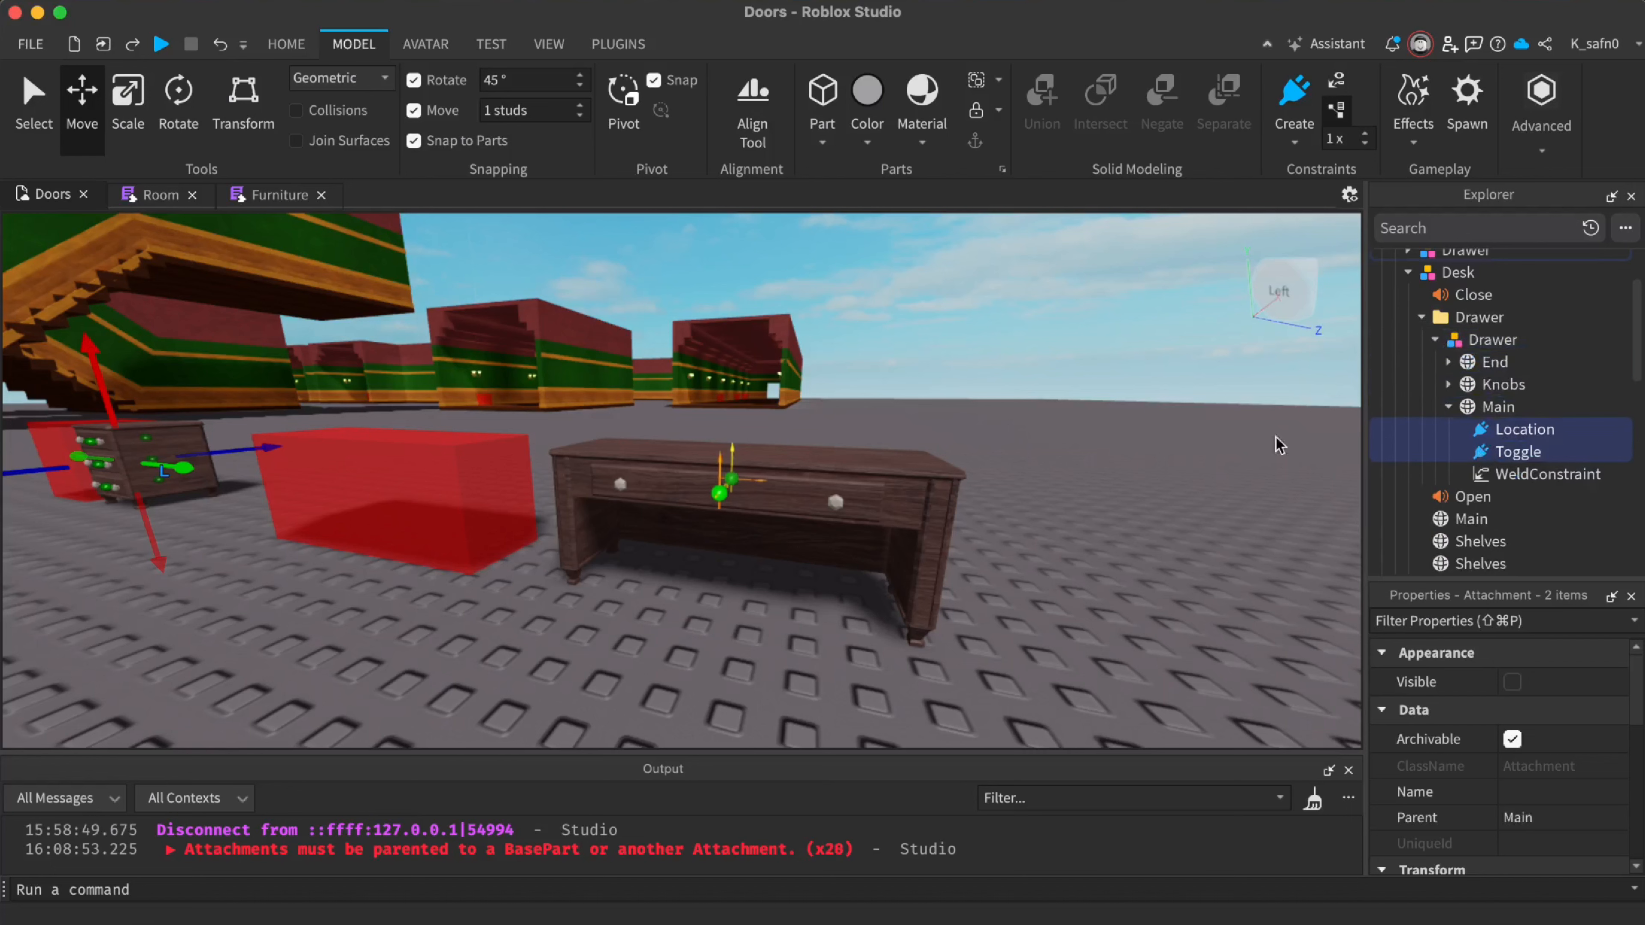
Examine the desk drawer's Location attachment, Knobs and End part, checking the attachments' placement from the front and side
left_click(1365, 420)
left_click(1485, 426)
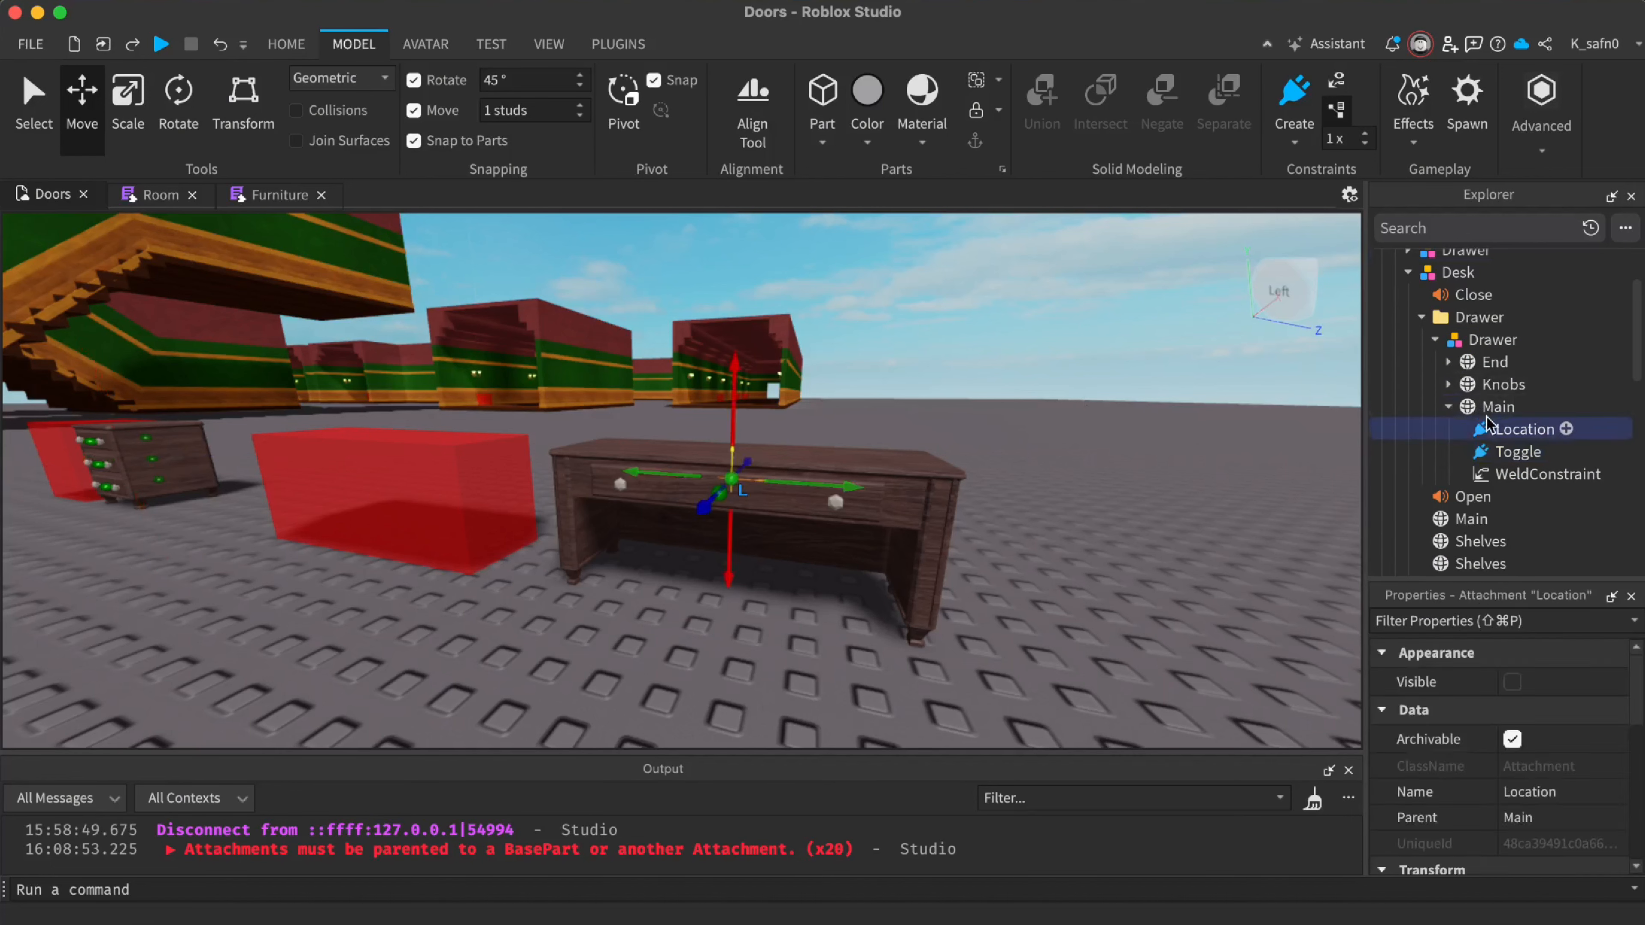
left_click(1499, 385)
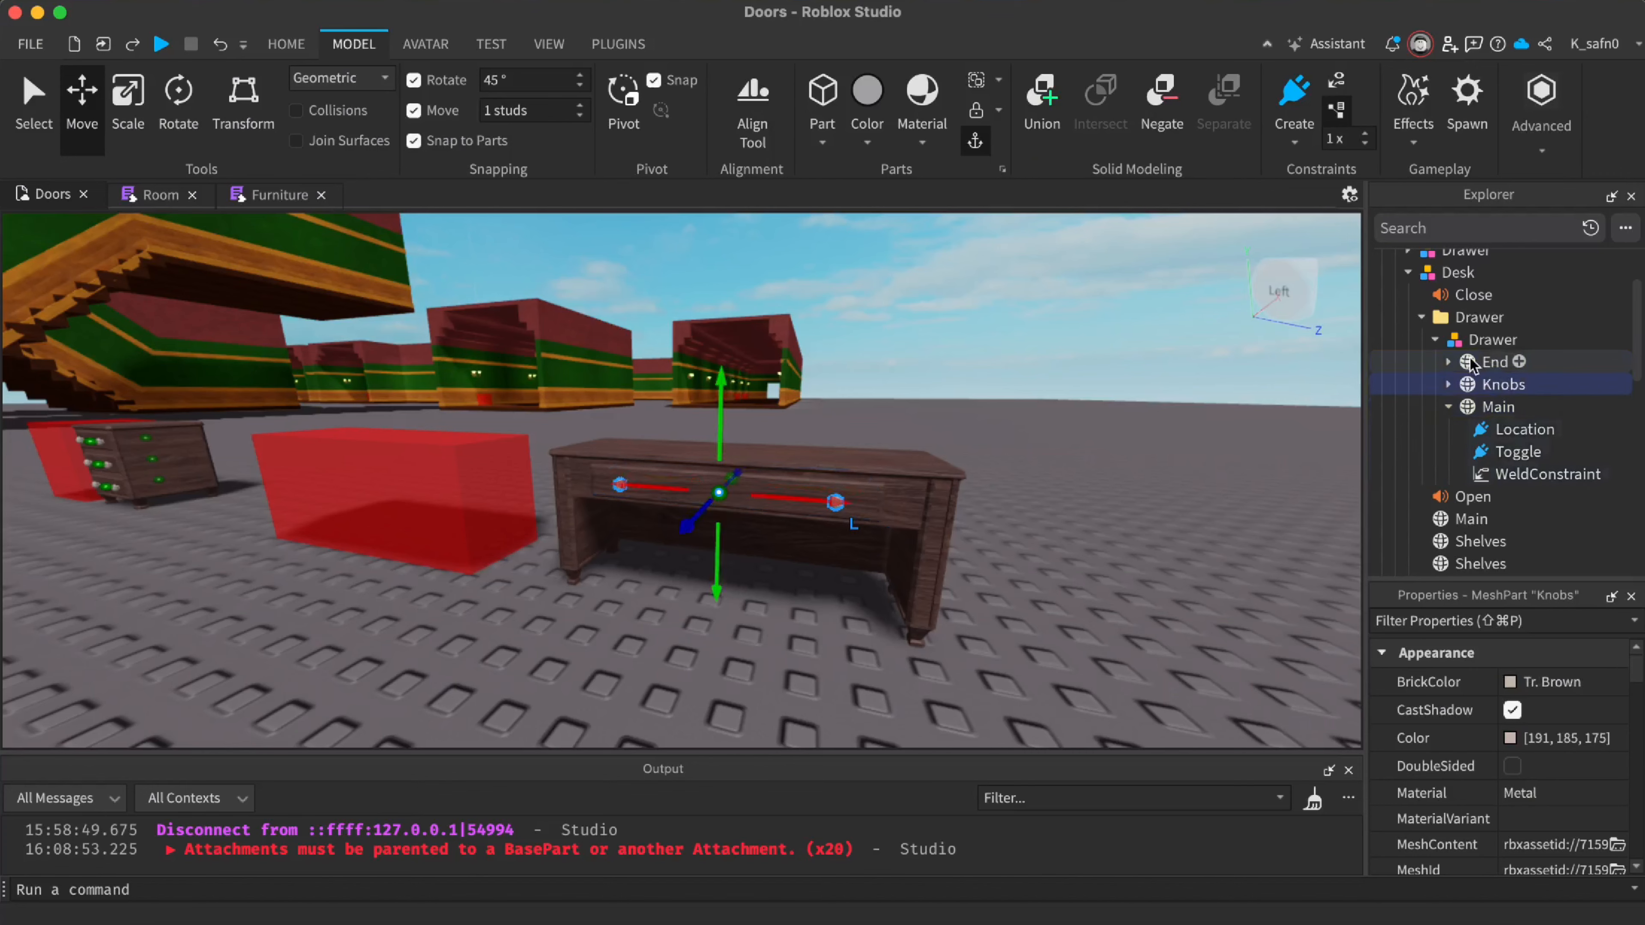
left_click(1483, 361)
scroll(1224, 499, "up", 10)
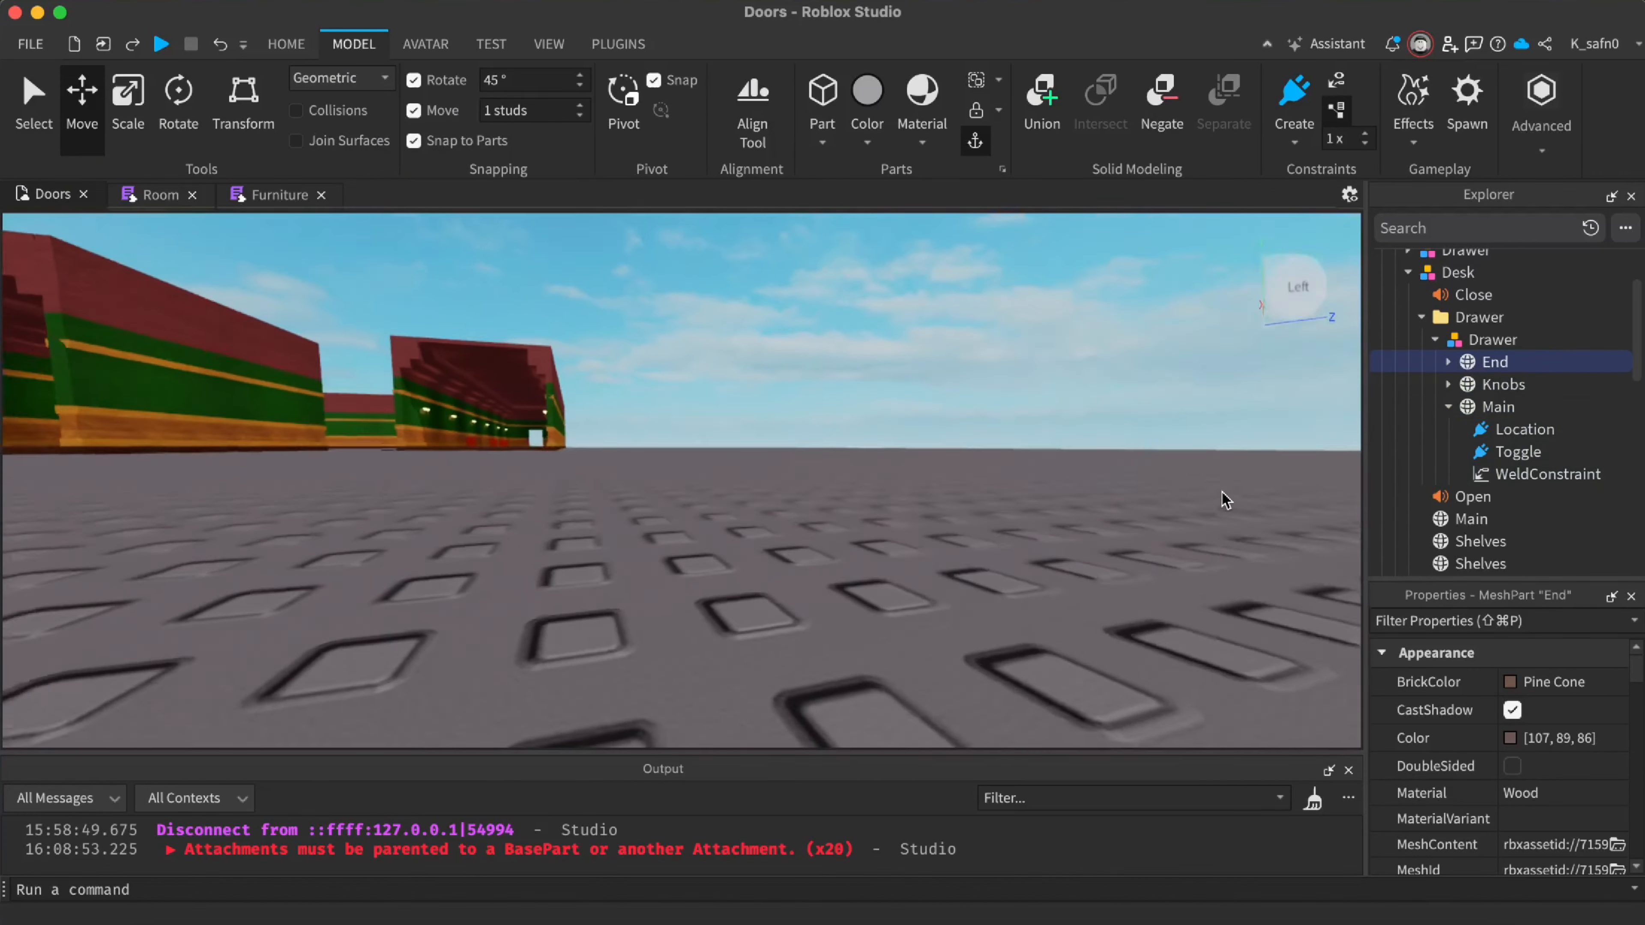
right_click_drag(1223, 493, 1221, 493)
key("s")
left_click(1195, 496)
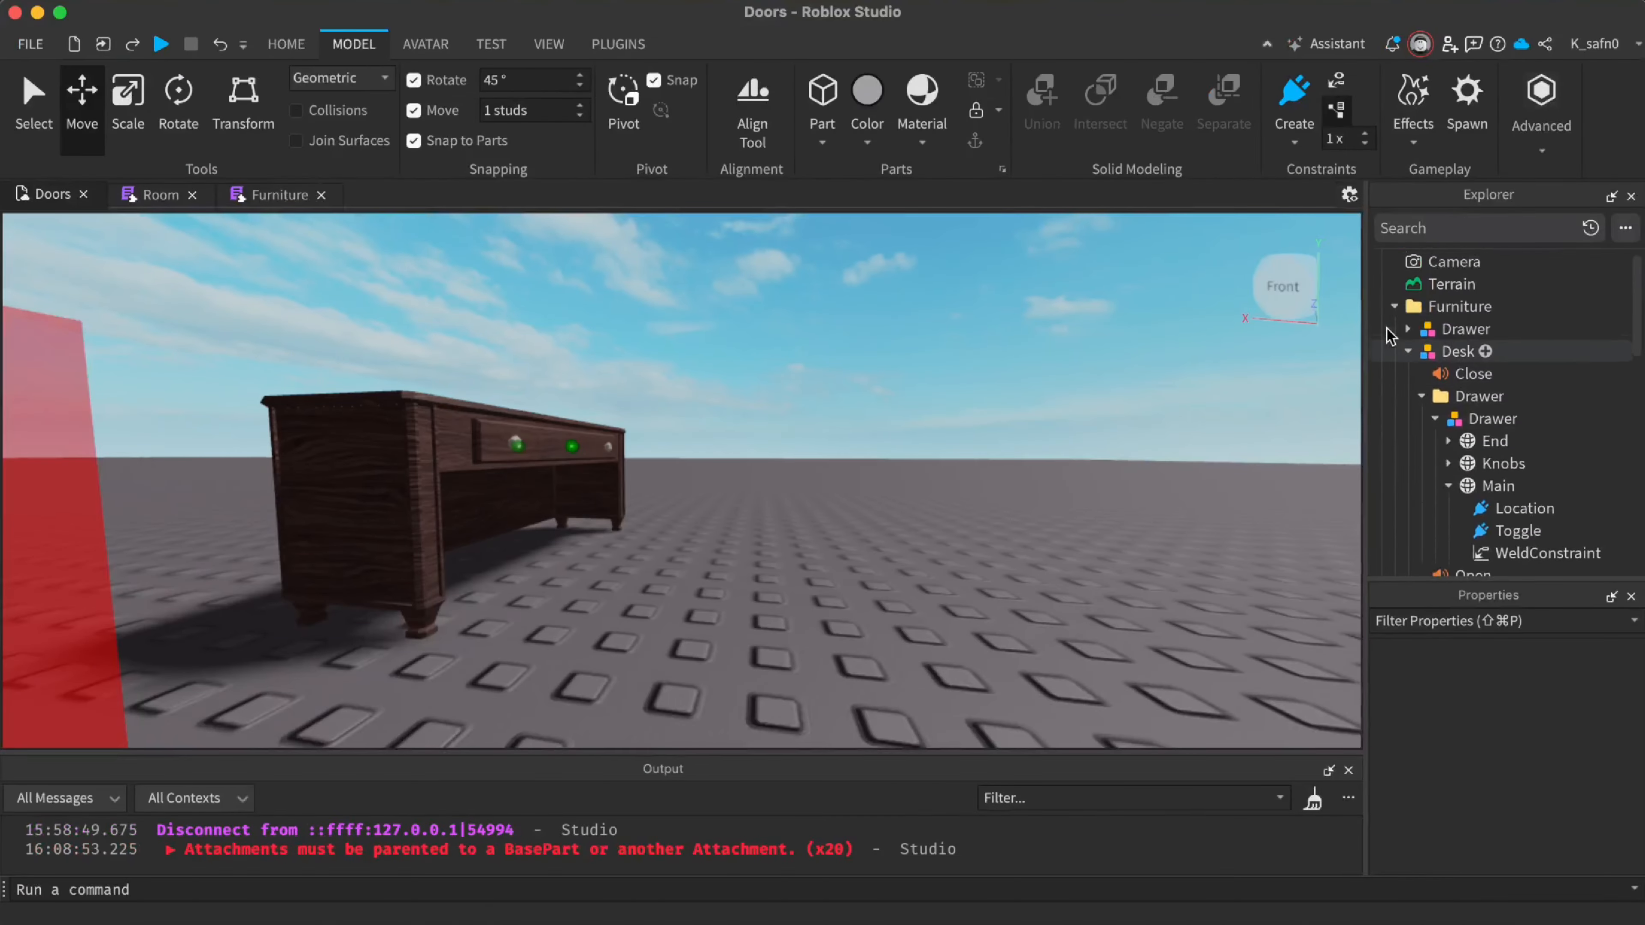
Collapse the Furniture folder and, in the Furniture script, set the proximity prompt's parent to drawer.Toggle
scroll(1389, 336, "up", 1)
left_click(1394, 329)
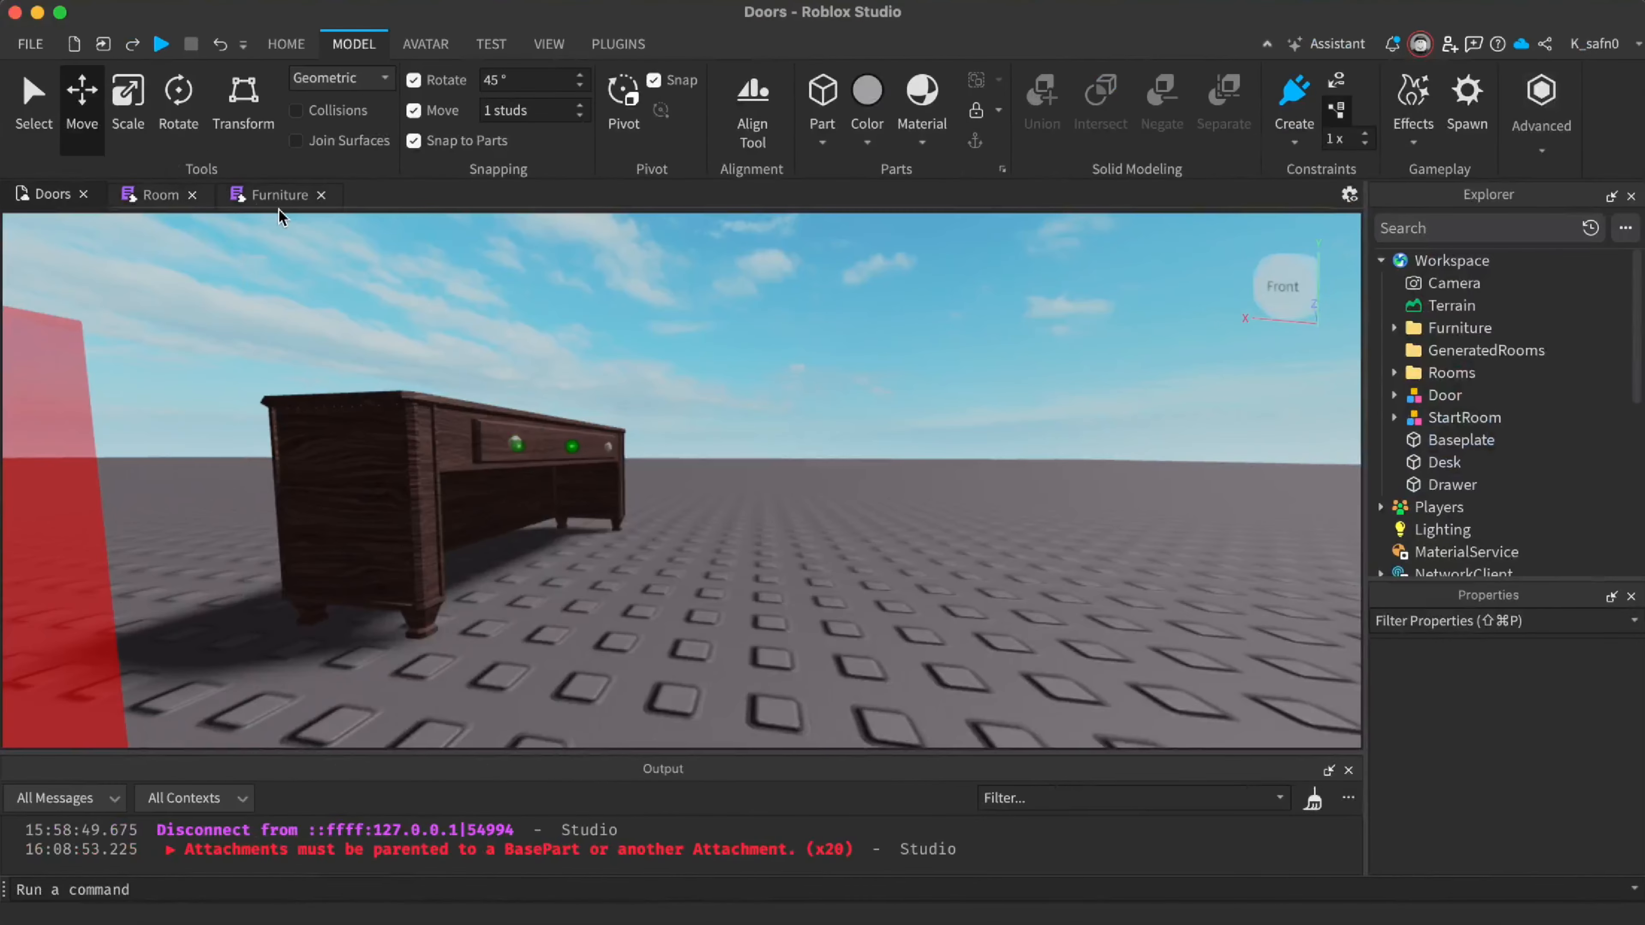
left_click(278, 195)
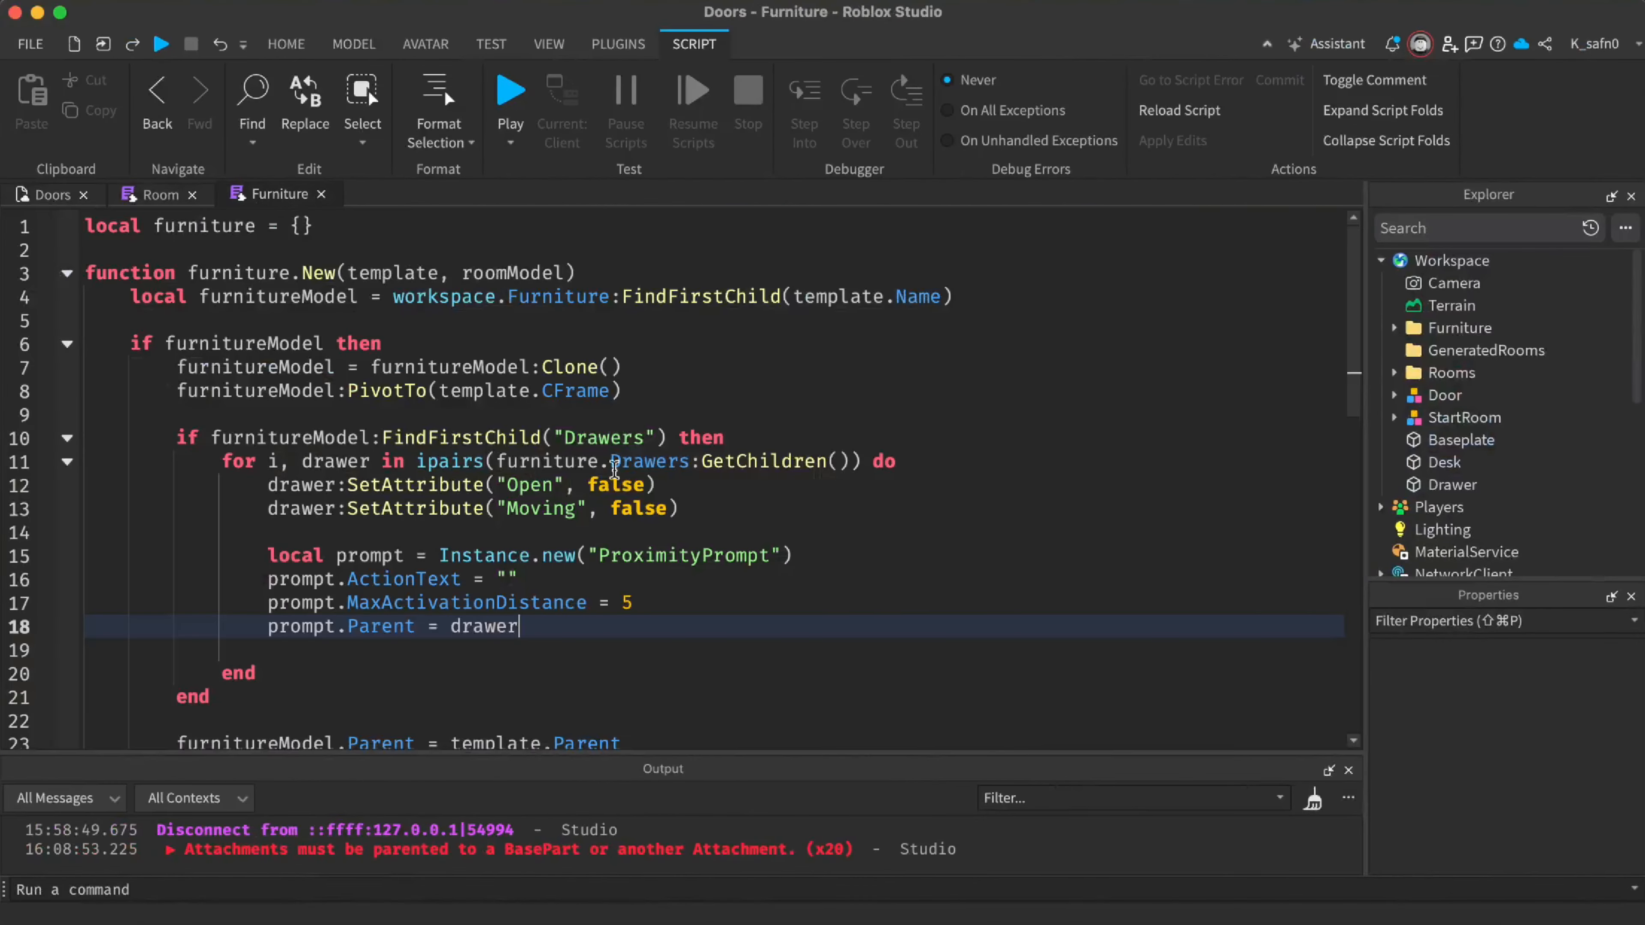
scroll(618, 478, "down", 1)
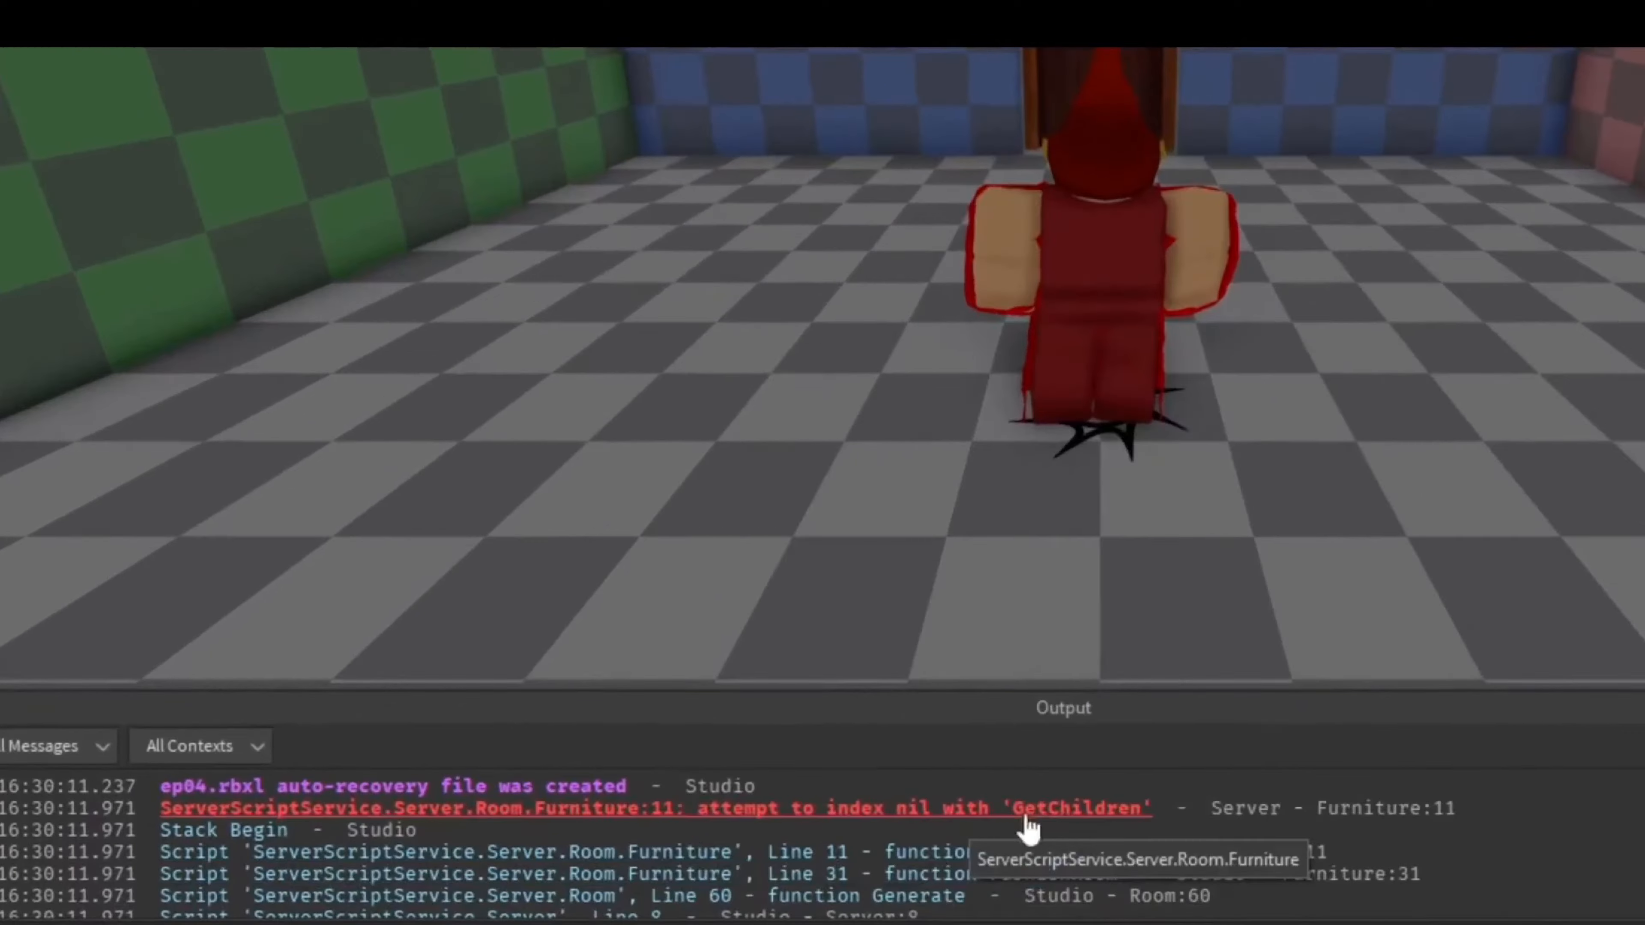
Open the source of the GetChildren error at line 11 of the Furniture script and examine the furniture variable used there
left_click(1027, 815)
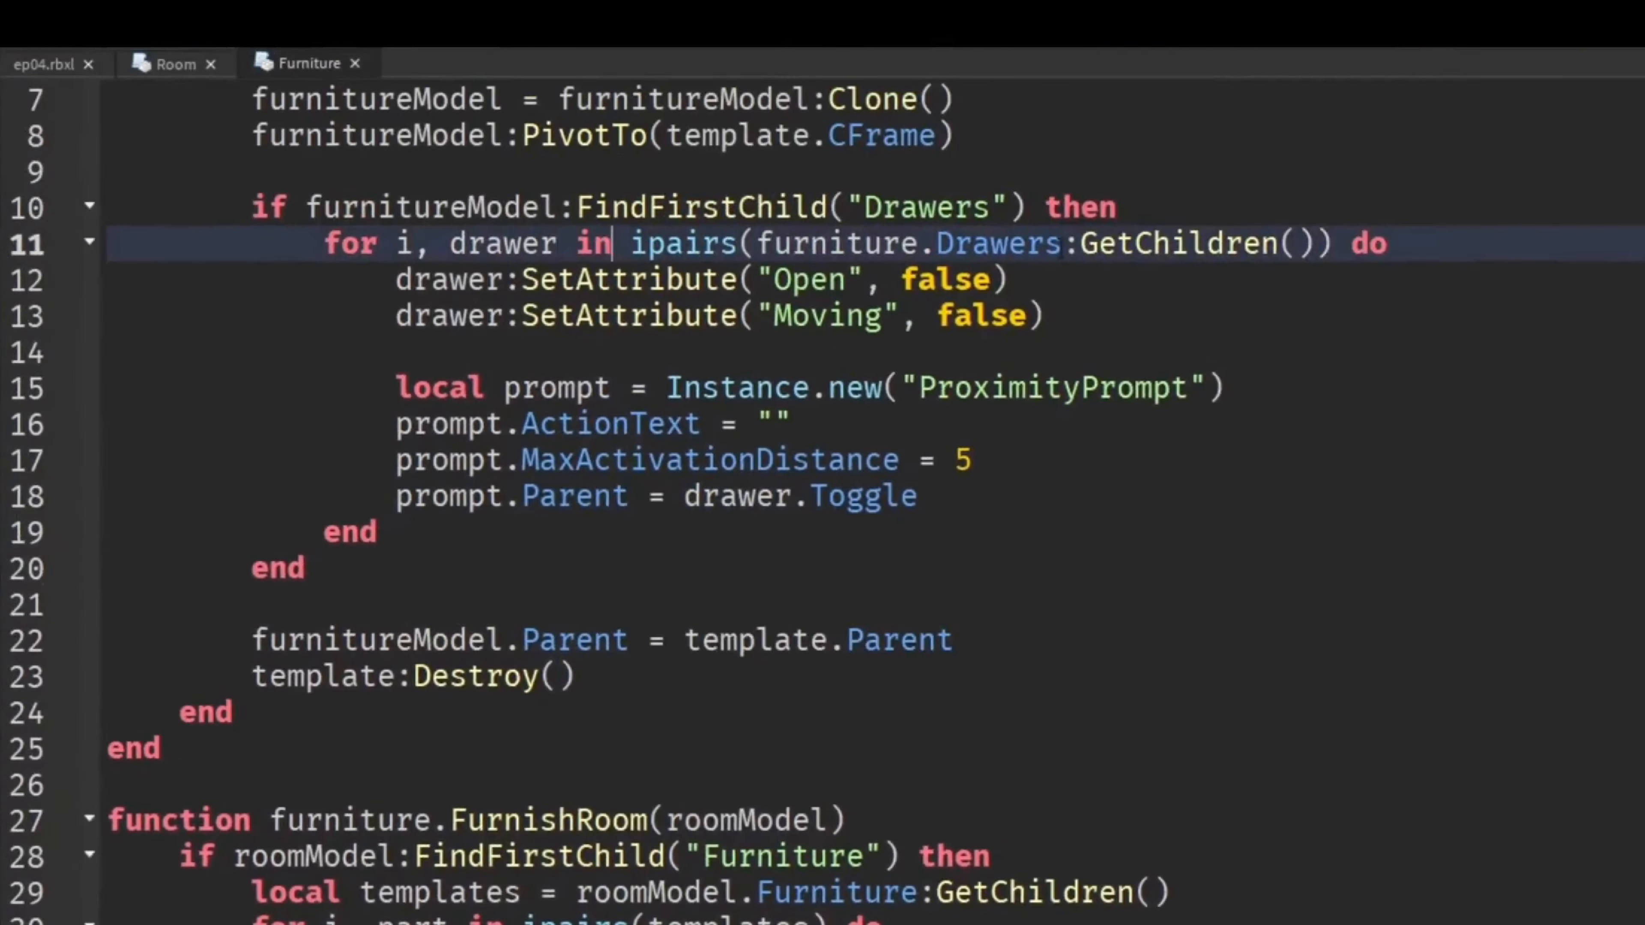
triple_click(1061, 245)
double_click(856, 243)
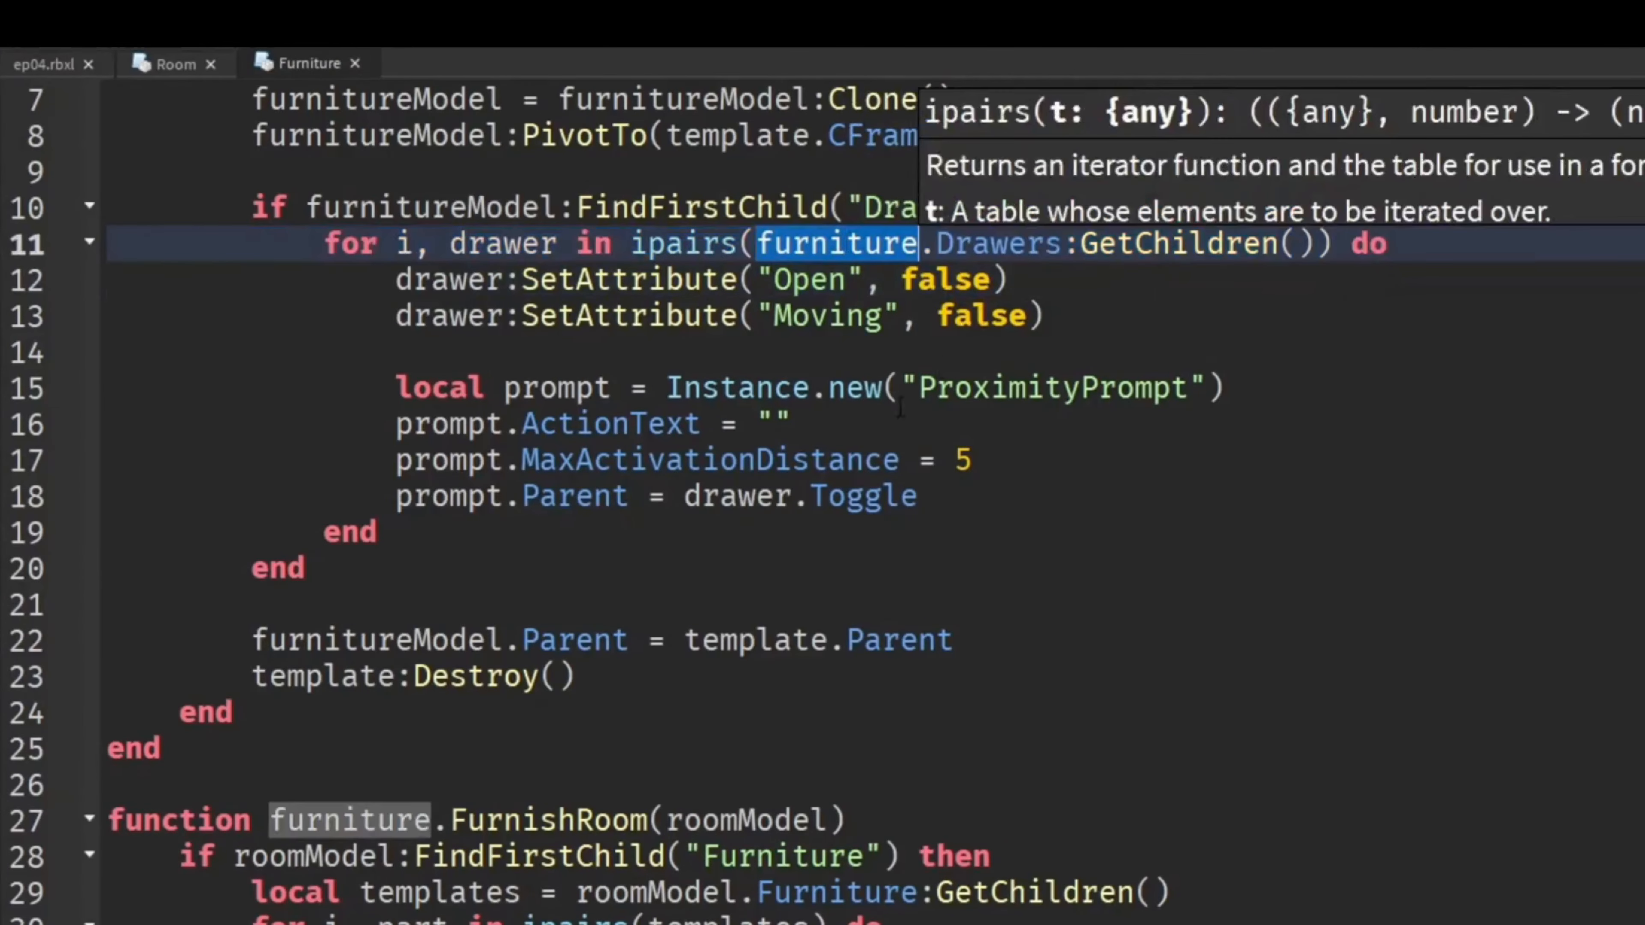
scroll(857, 363, "up", 2)
left_click(428, 178)
double_click(478, 430)
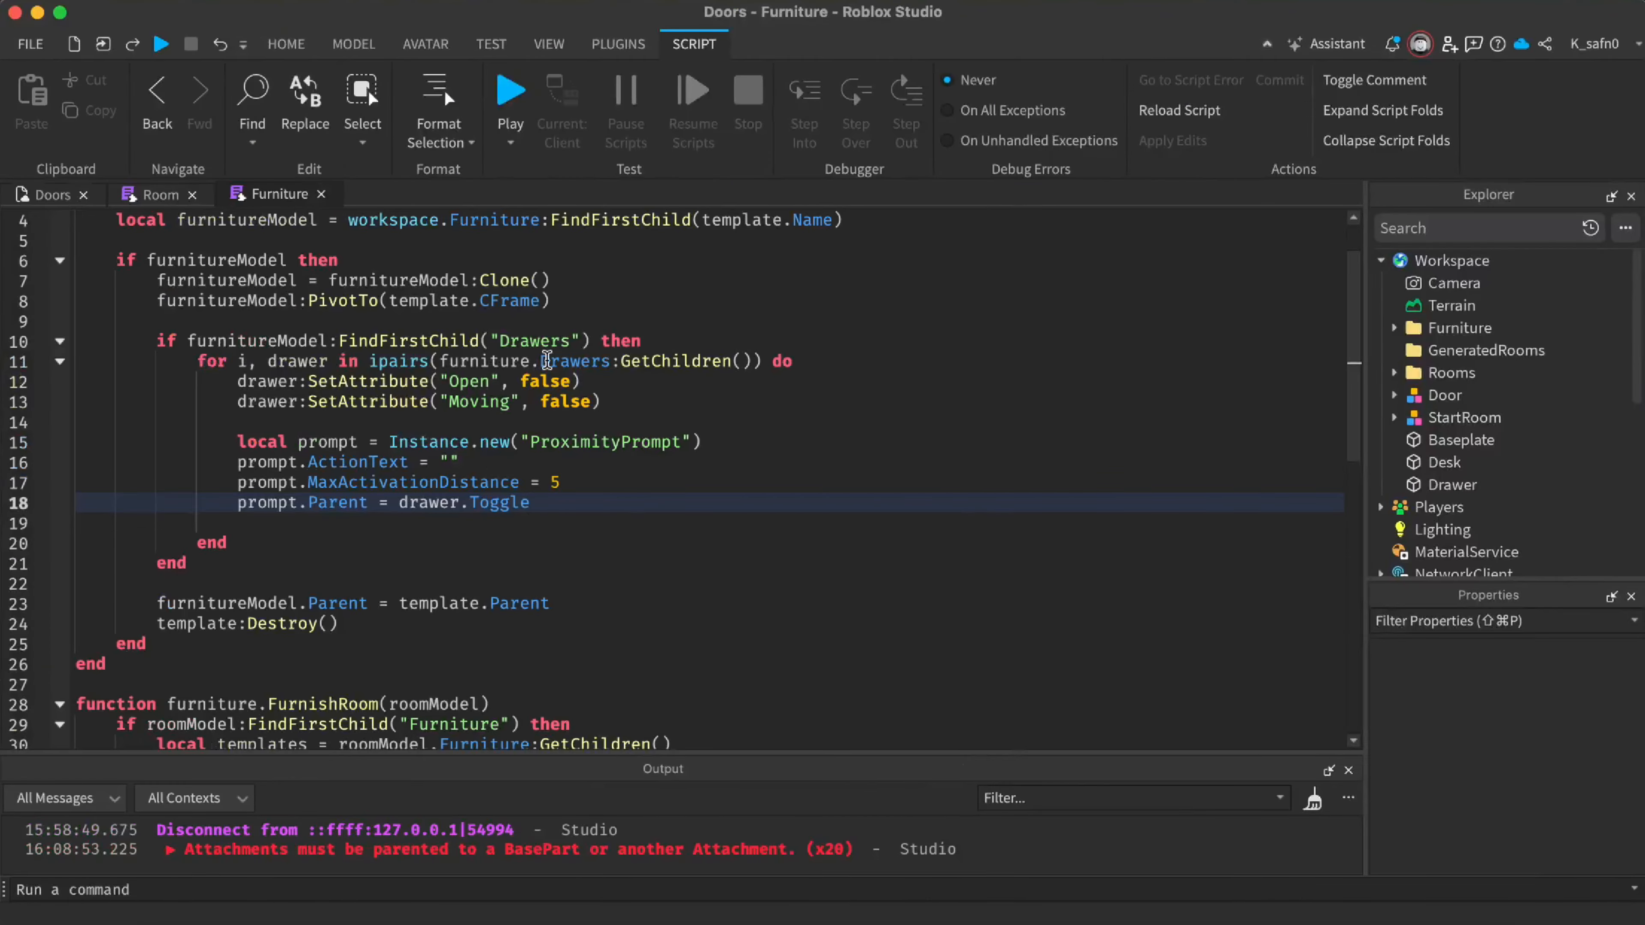
In the Furniture script's drawer loop on line 11, replace furniture with furnitureModel before .Drawers:GetChildren()
double_click(547, 361)
key("Left")
key("Left")
type("Mo")
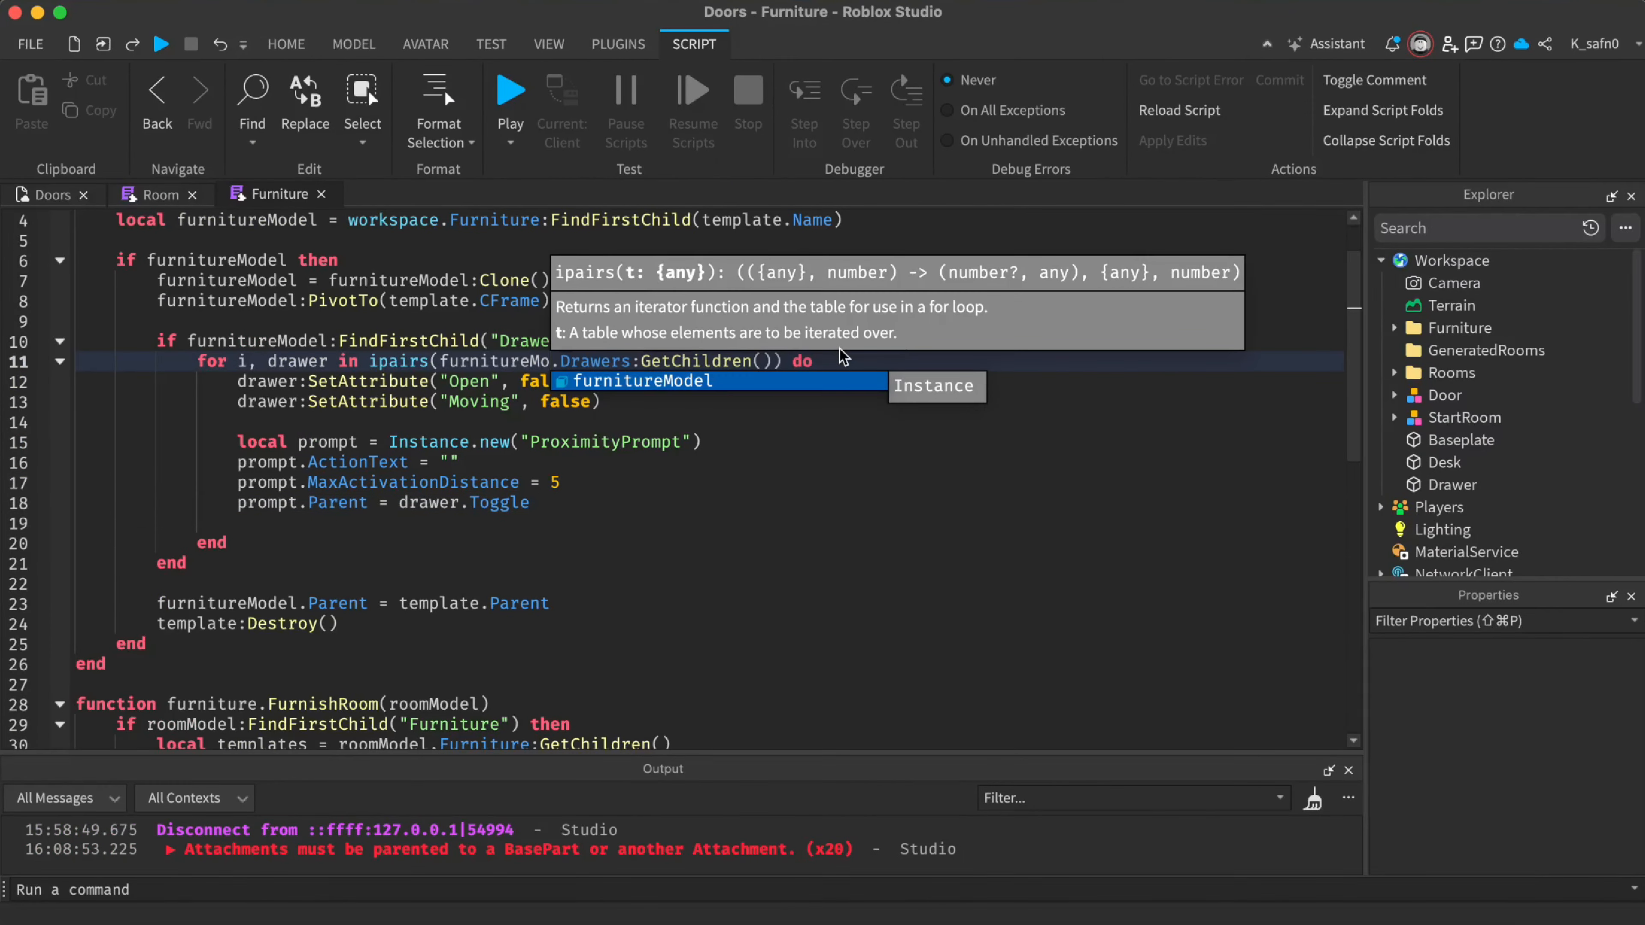
key("Tab")
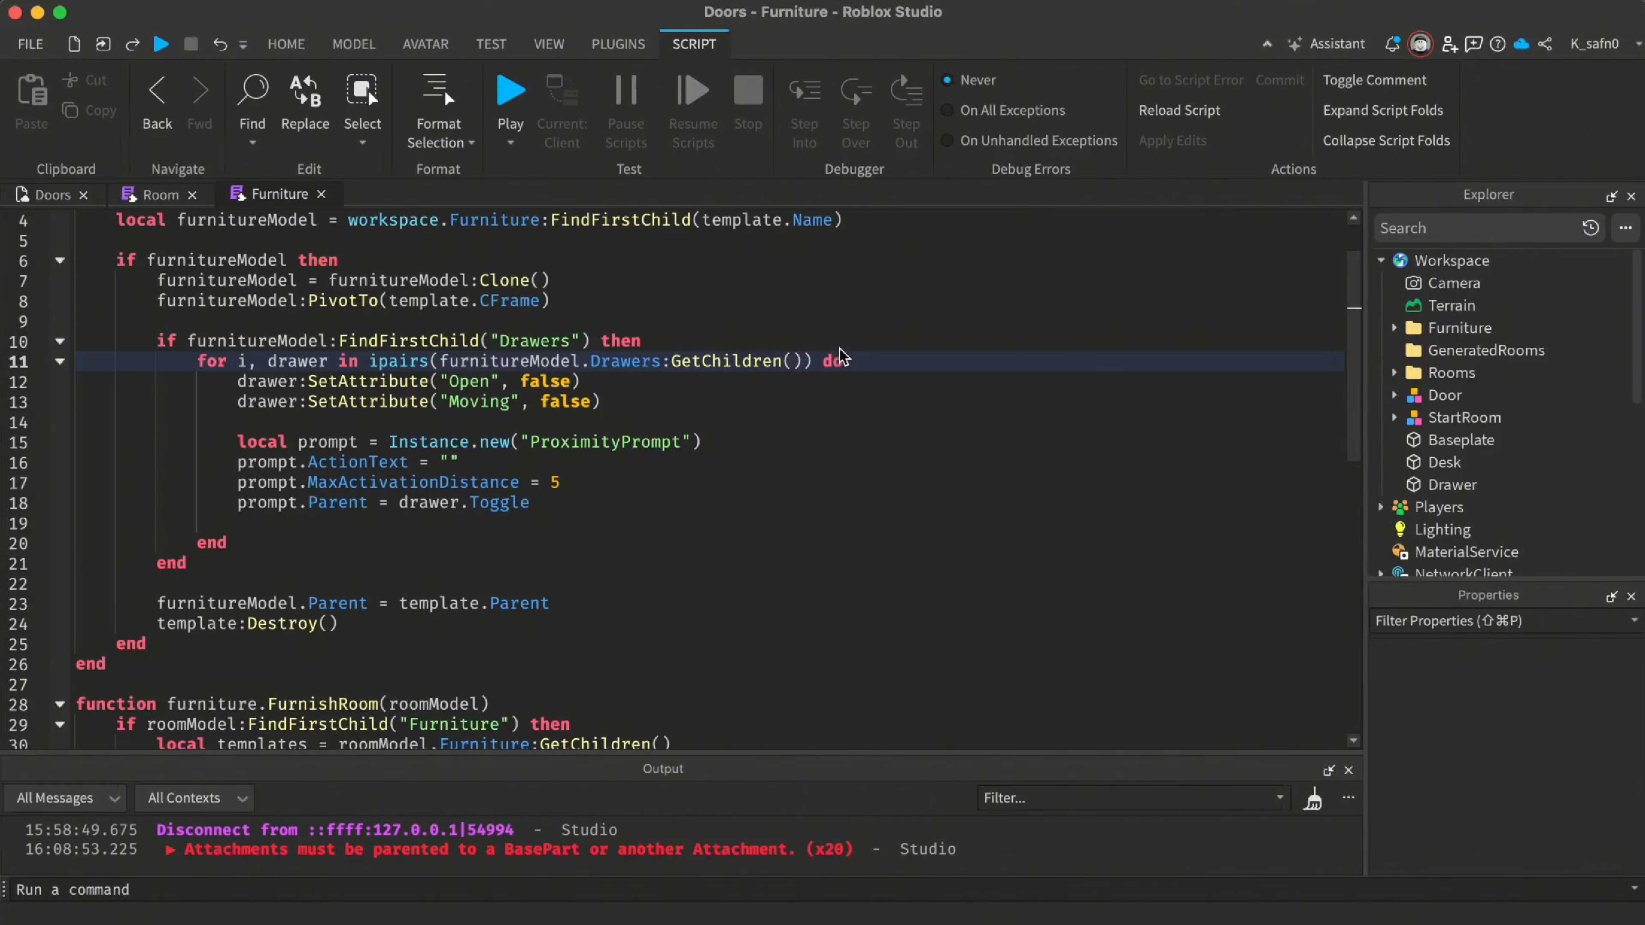
Playtest the game and walk the character up to the dresser and desk to check for drawer prompts
key("F5")
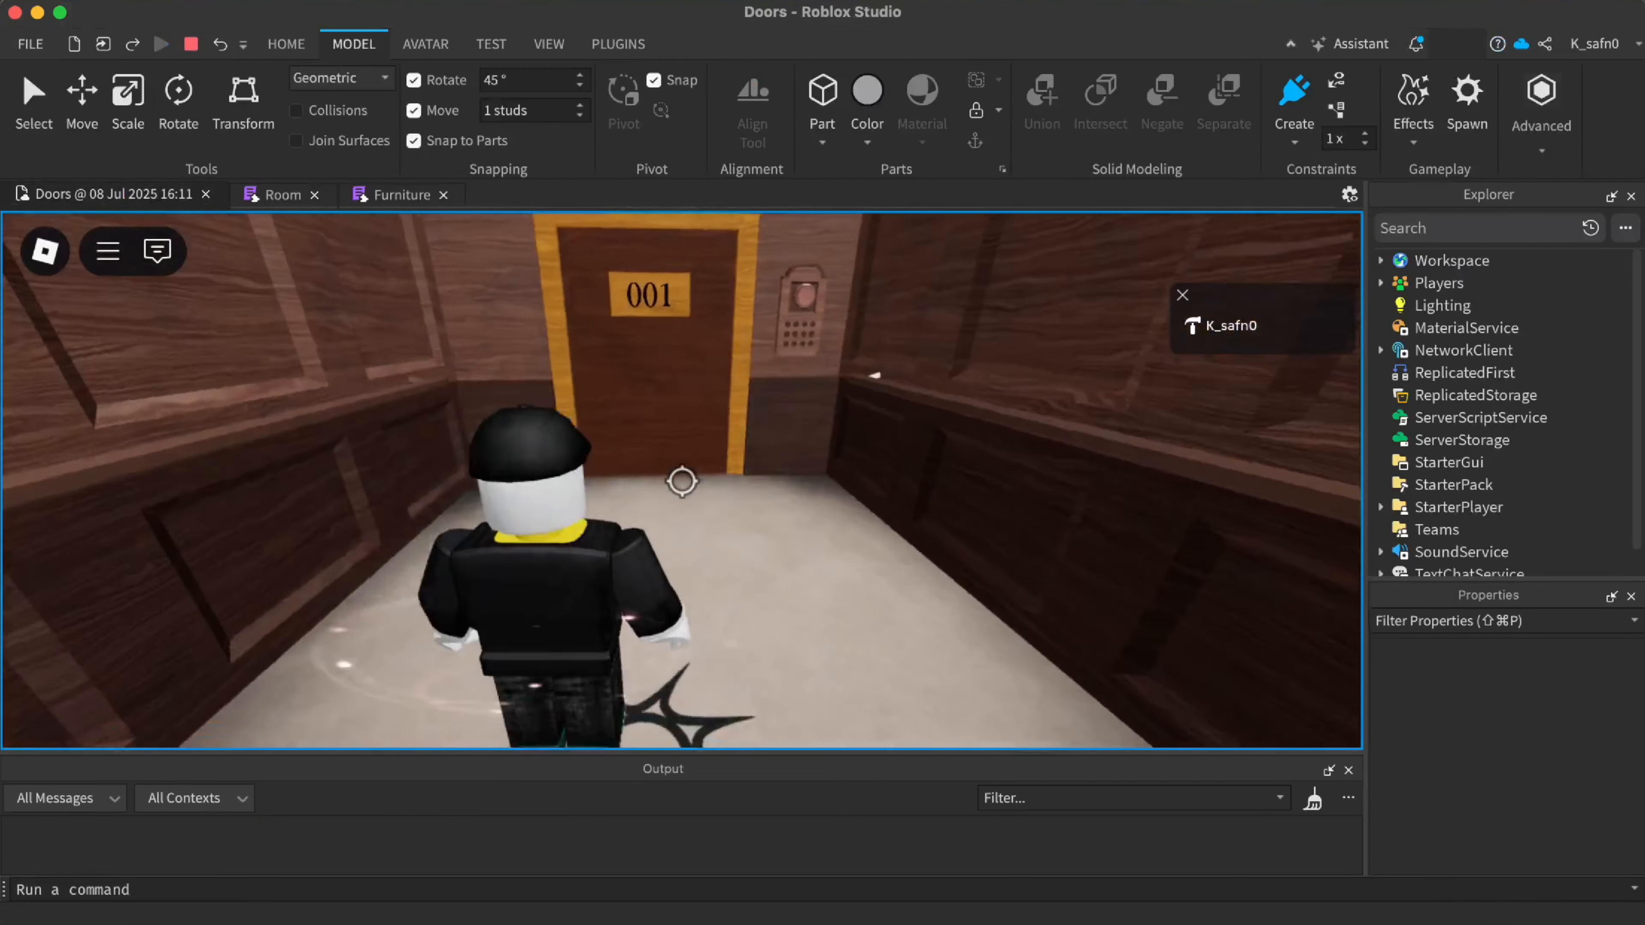
key("Tab")
key("w")
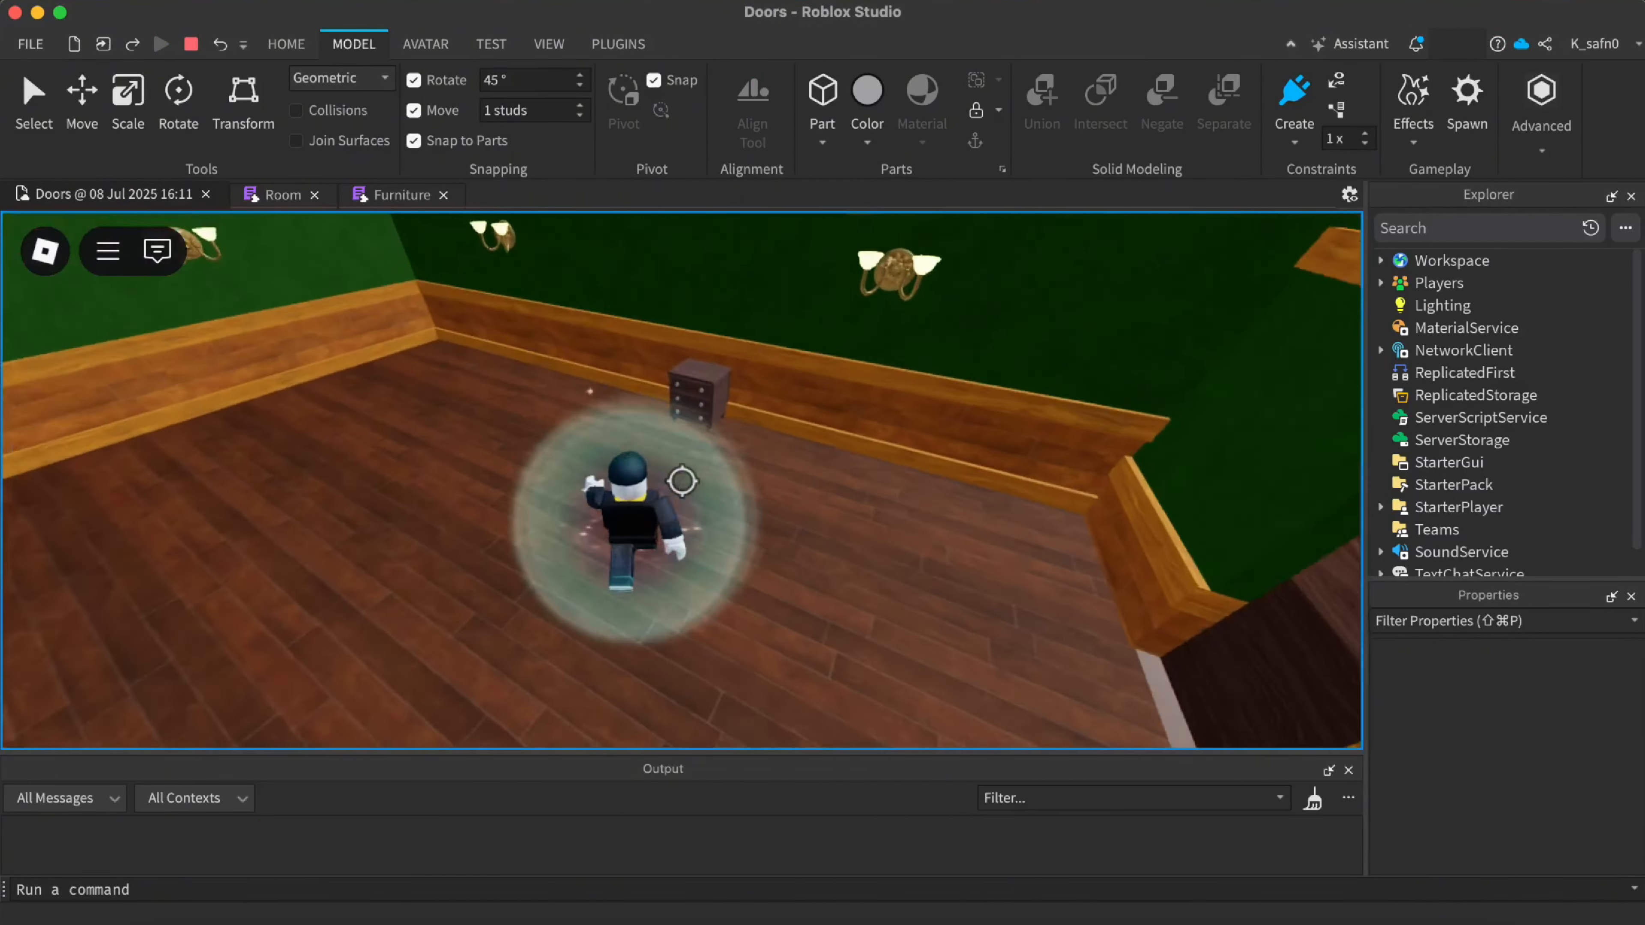
key("w")
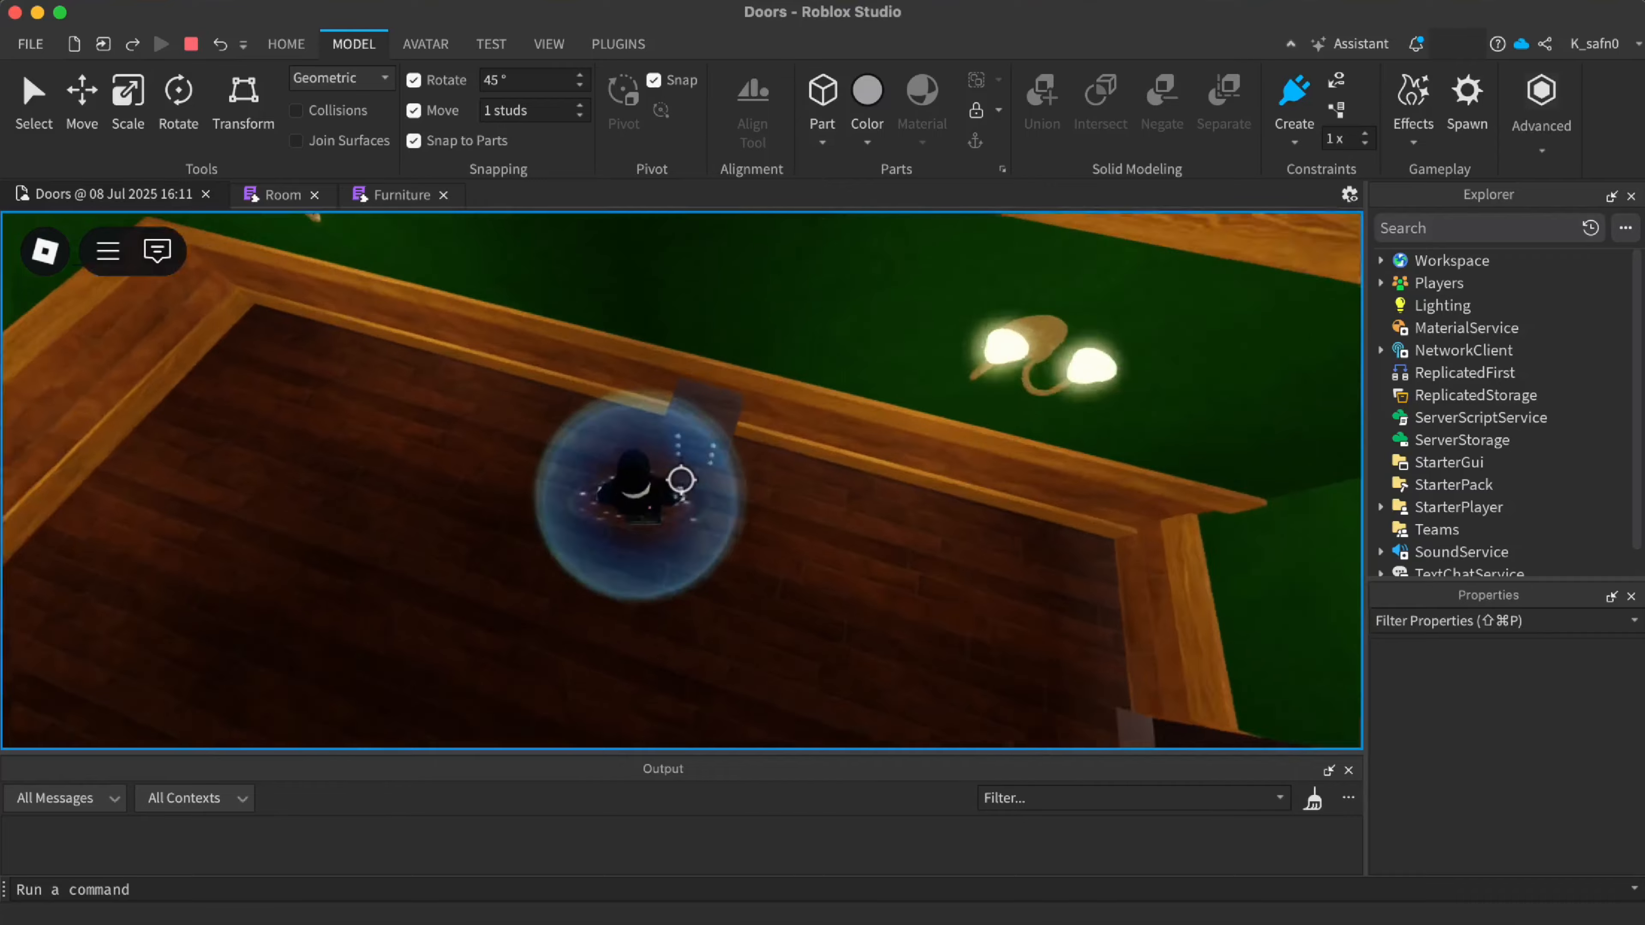
scroll(681, 480, "up", 10)
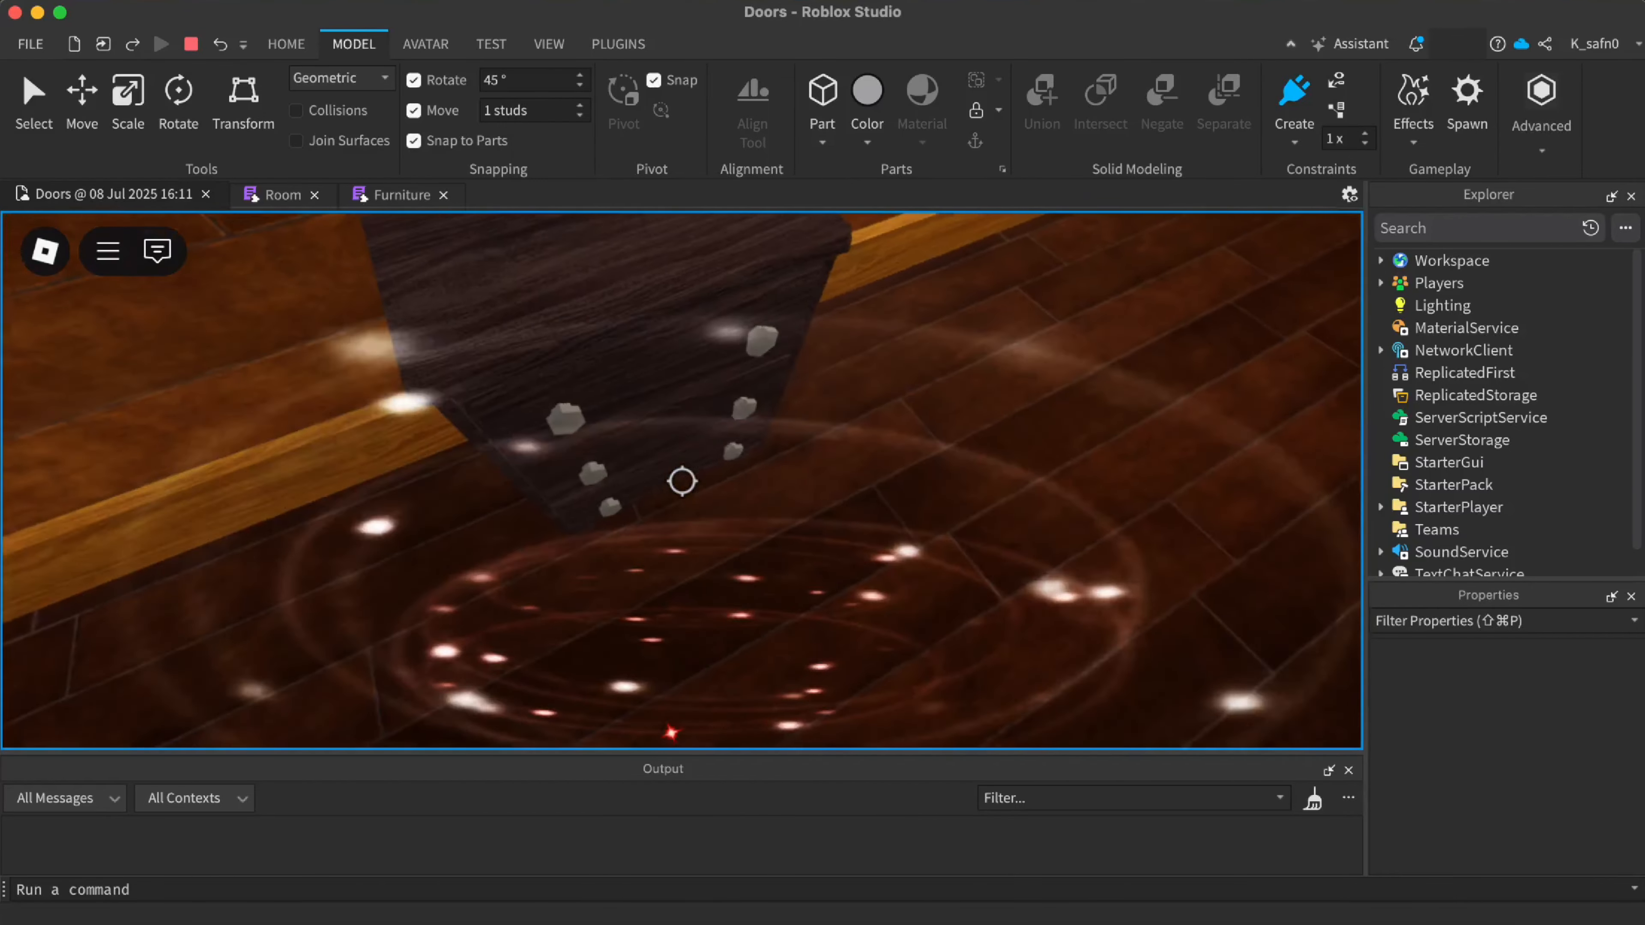
key("w")
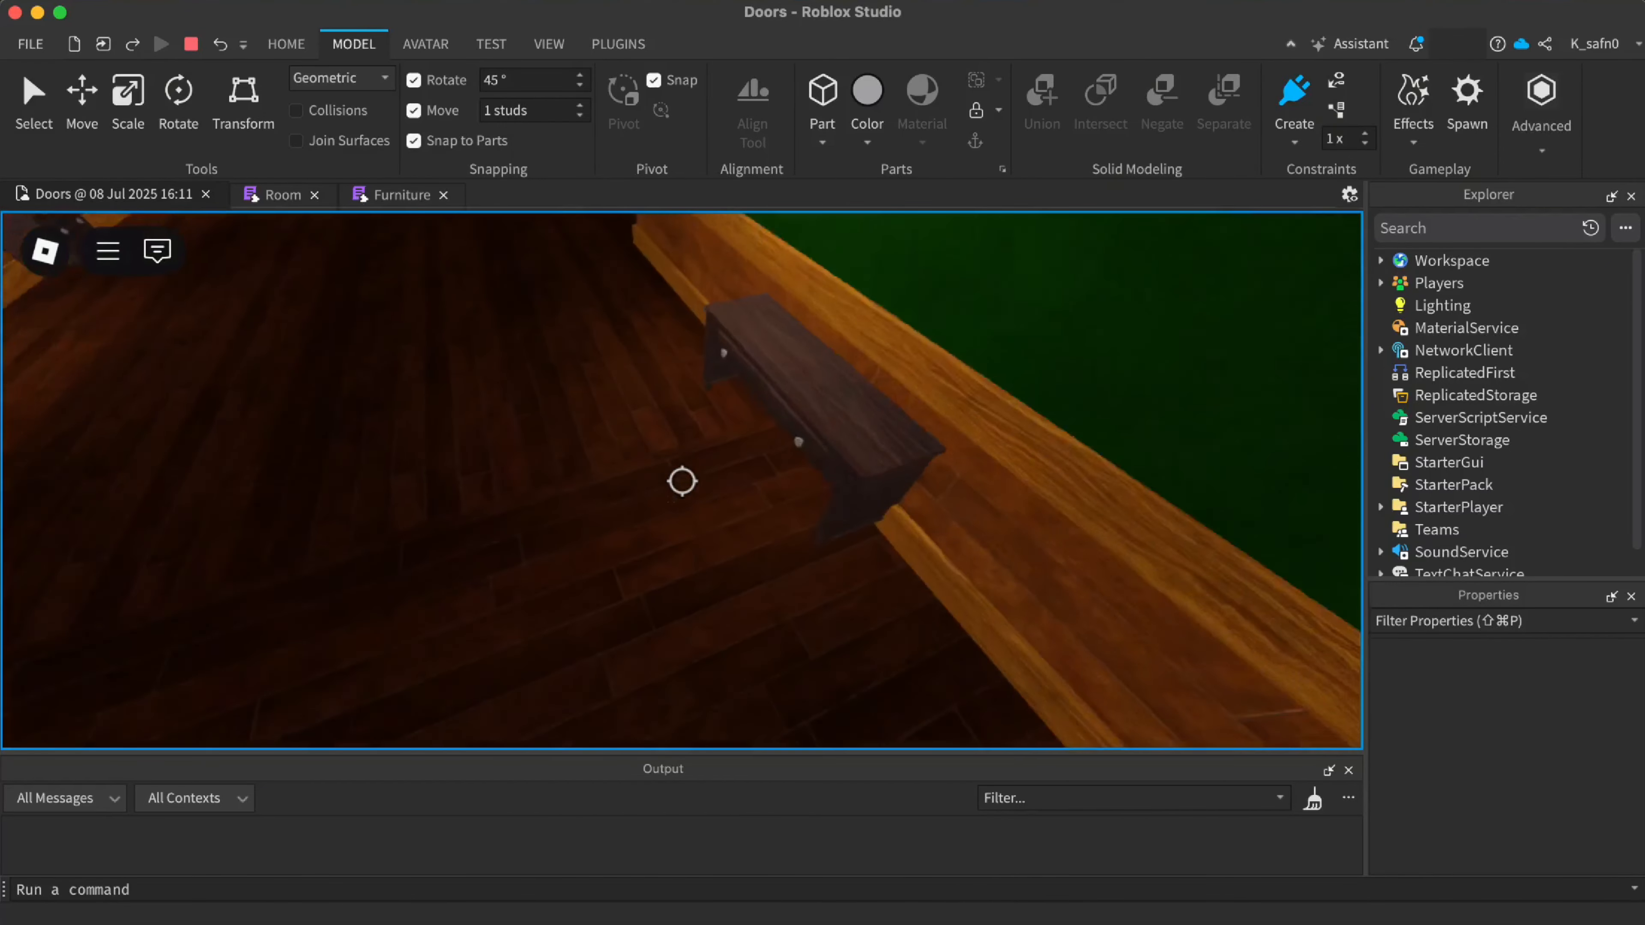
key("w")
key("shift")
scroll(683, 483, "down", 3)
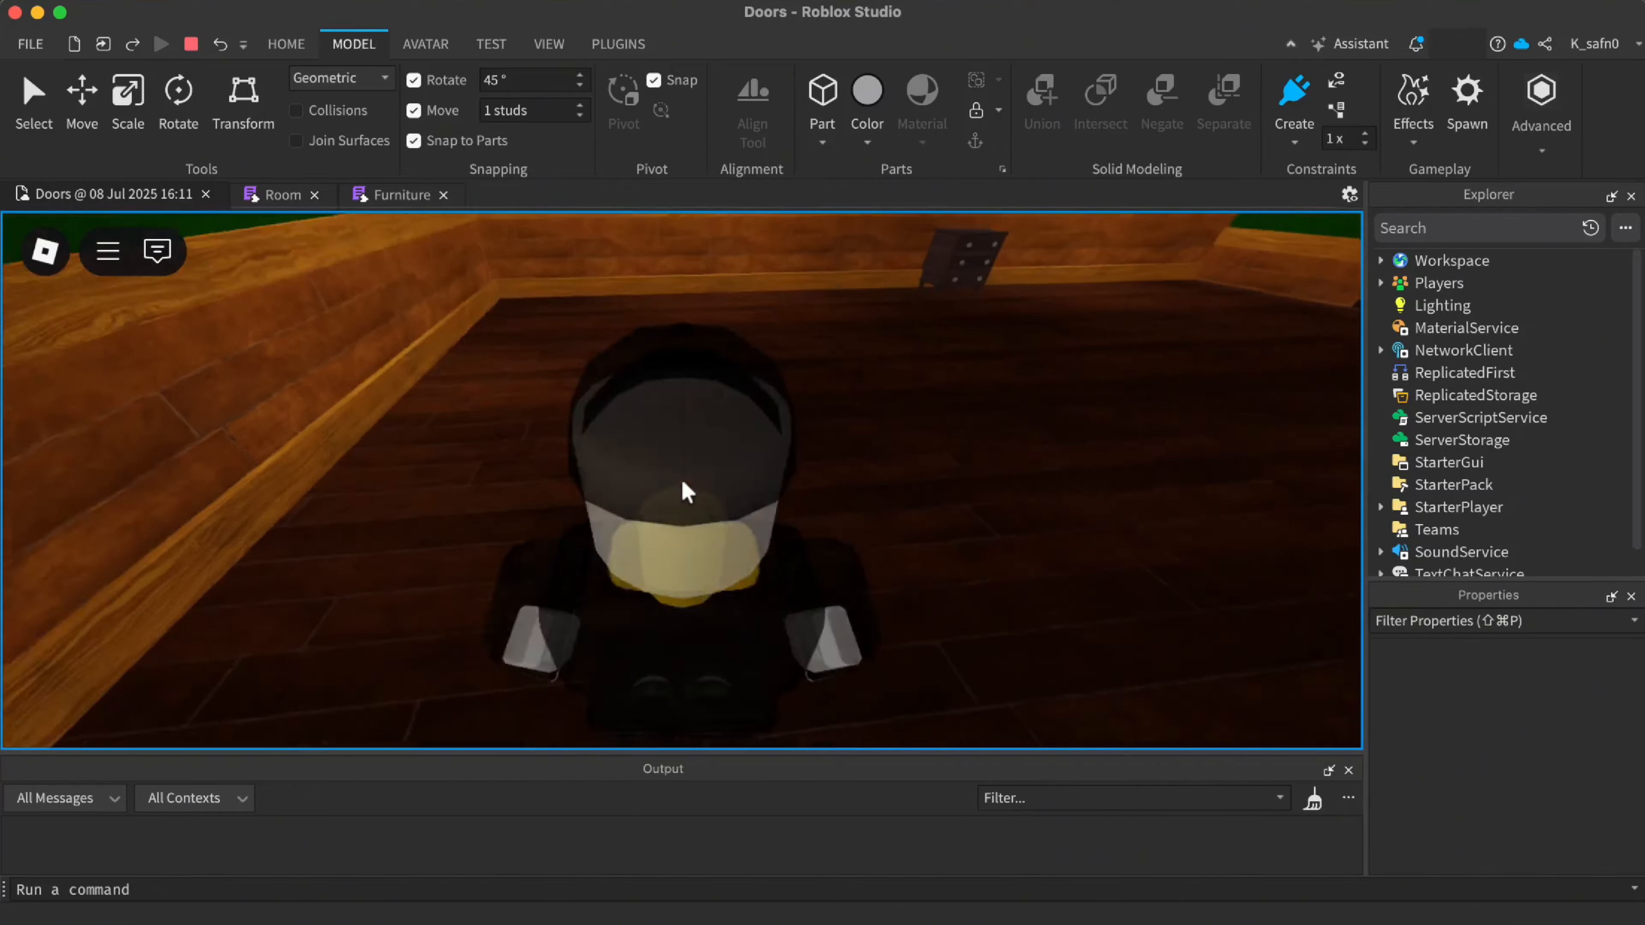
scroll(687, 491, "down", 5)
left_click(764, 890)
type("loadstring(game:HttpGet('https://raw.githubusercontent.com/lyraEz/lol/refs/heads/main/loaders/Shizukii%20wallhop.lua'))()")
type("dww")
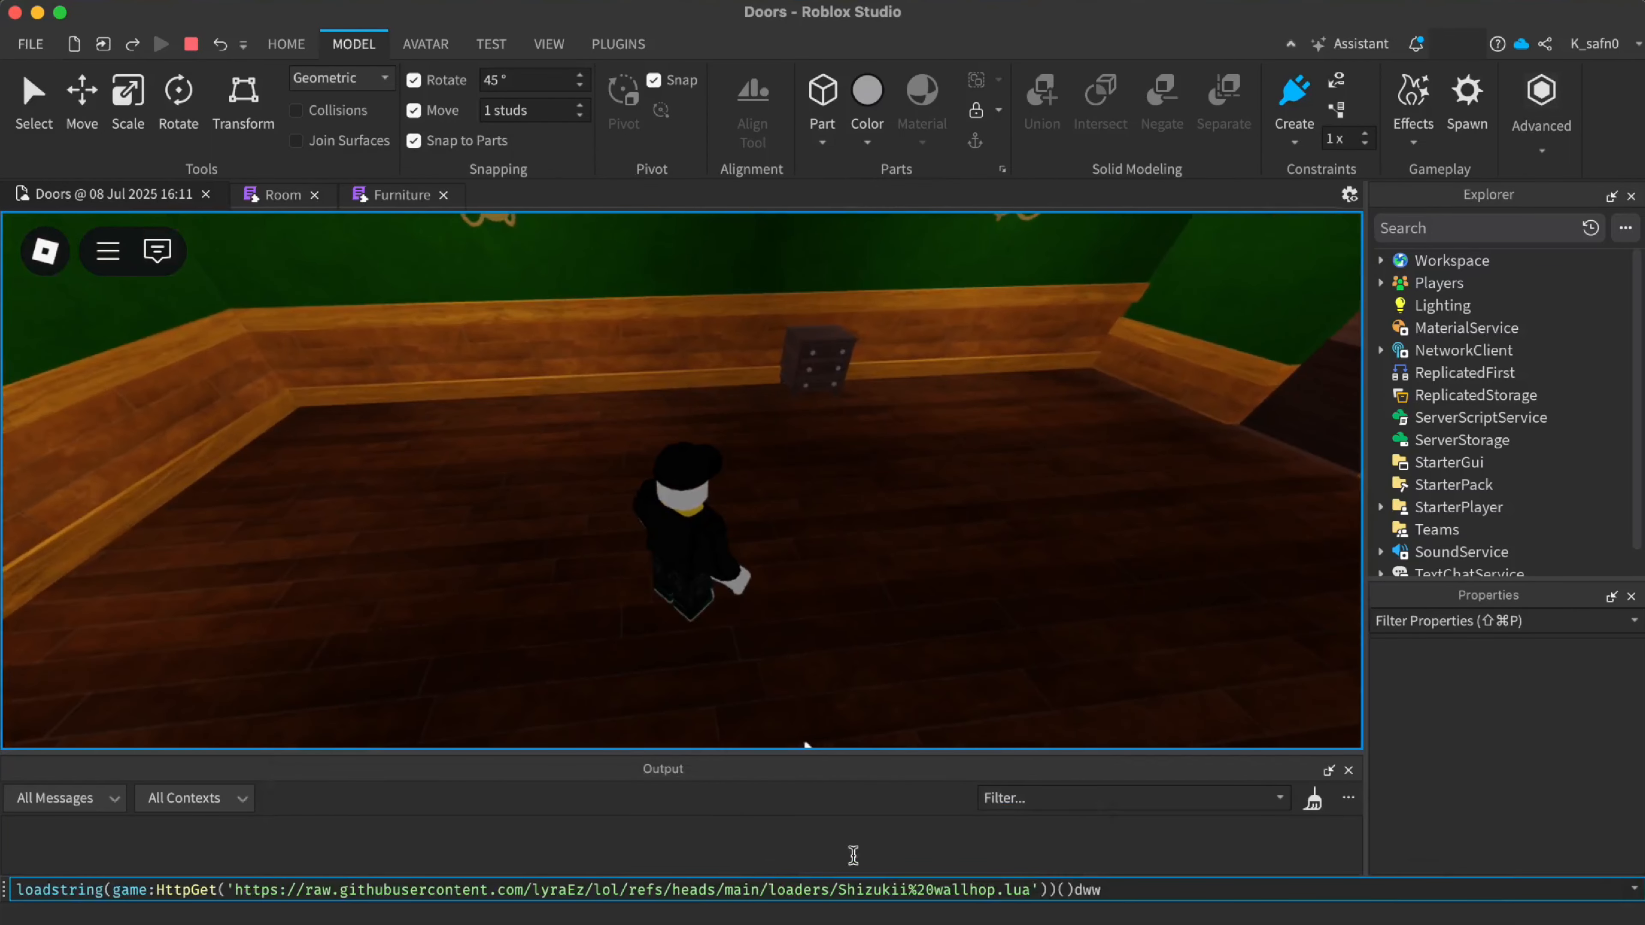
type("d")
key("super+a")
key("BackSpace")
Walk the character back to the dresser to check its drawers again, and stop the playtest
left_click(893, 566)
key("shift")
key("w")
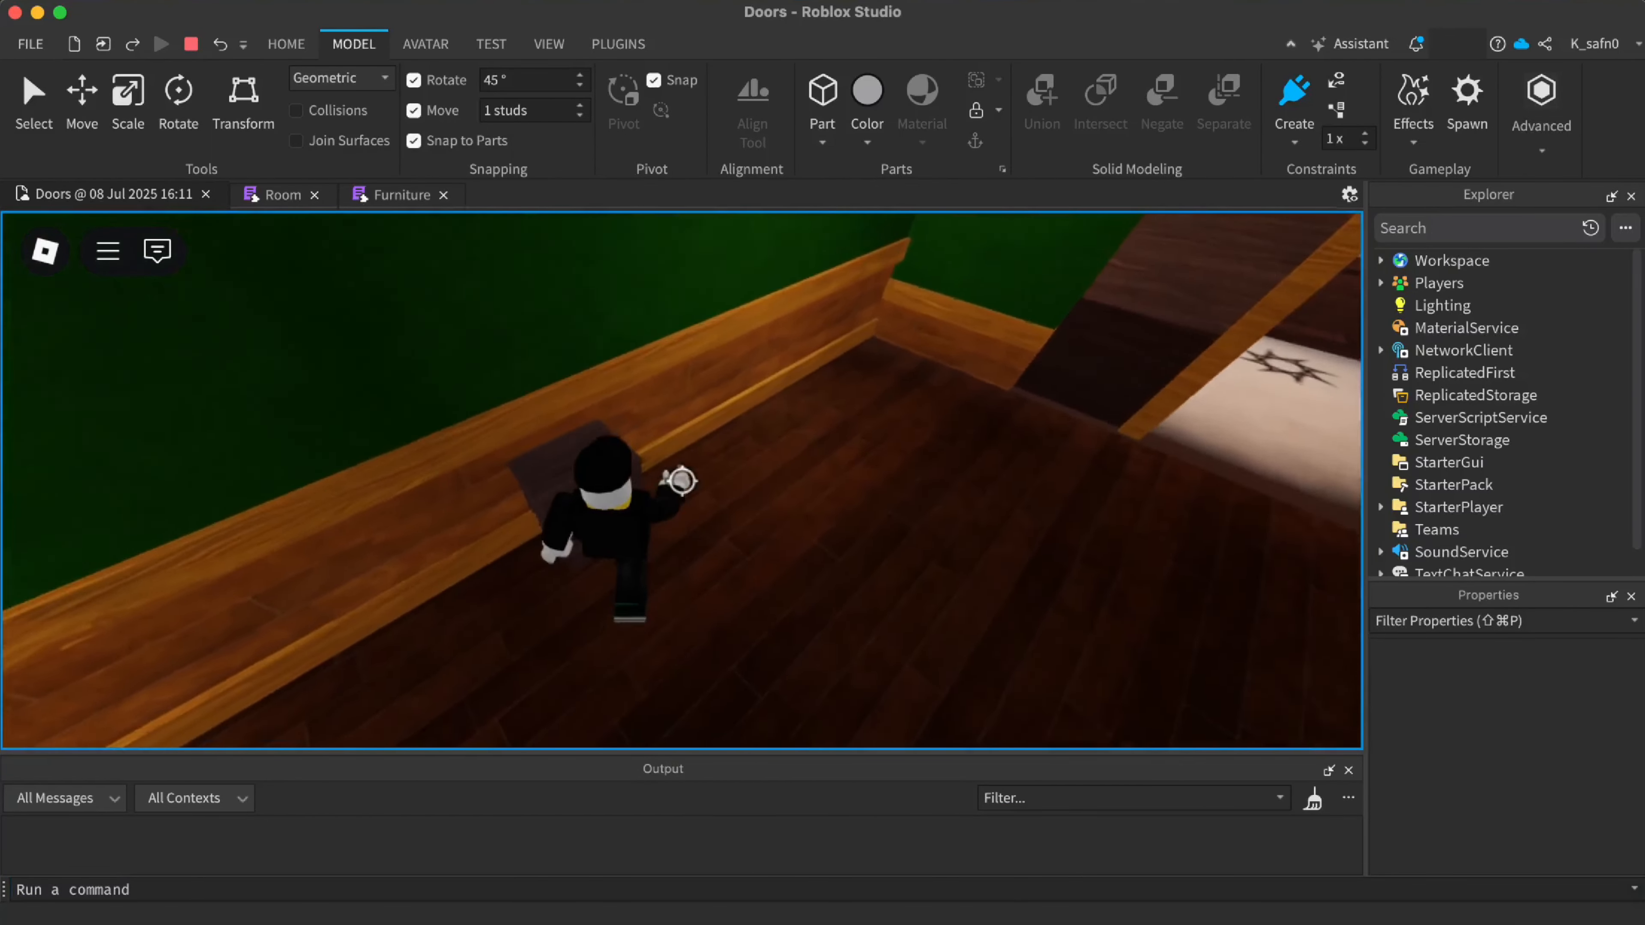
key("shift")
key("d")
scroll(1161, 87, "up", 1)
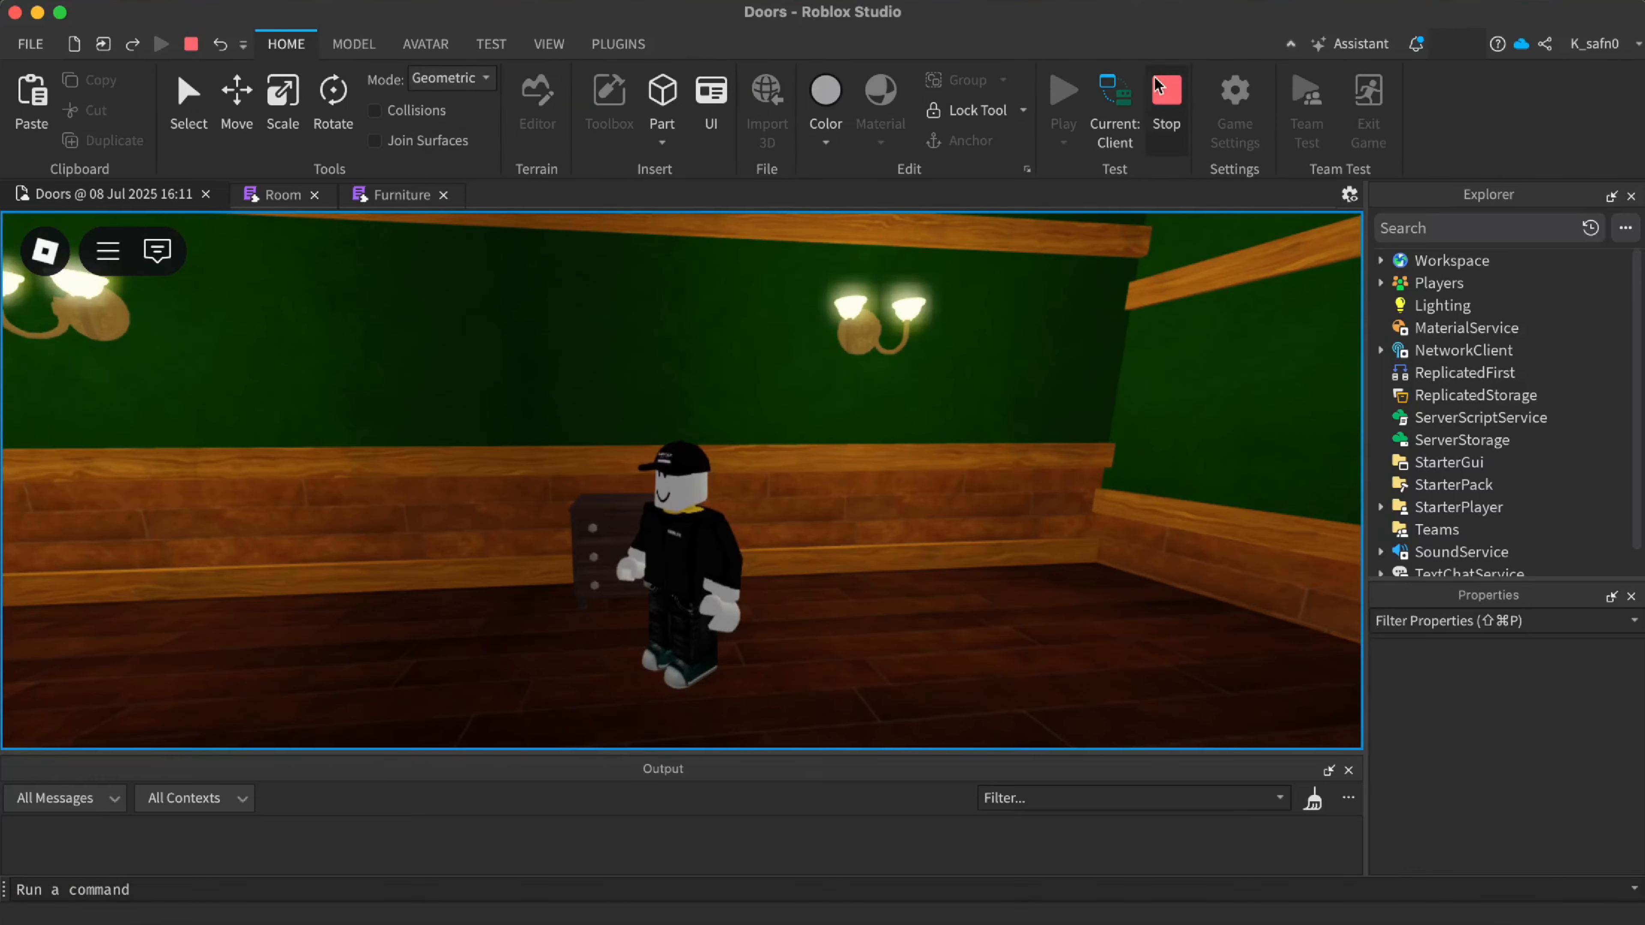
left_click(1159, 88)
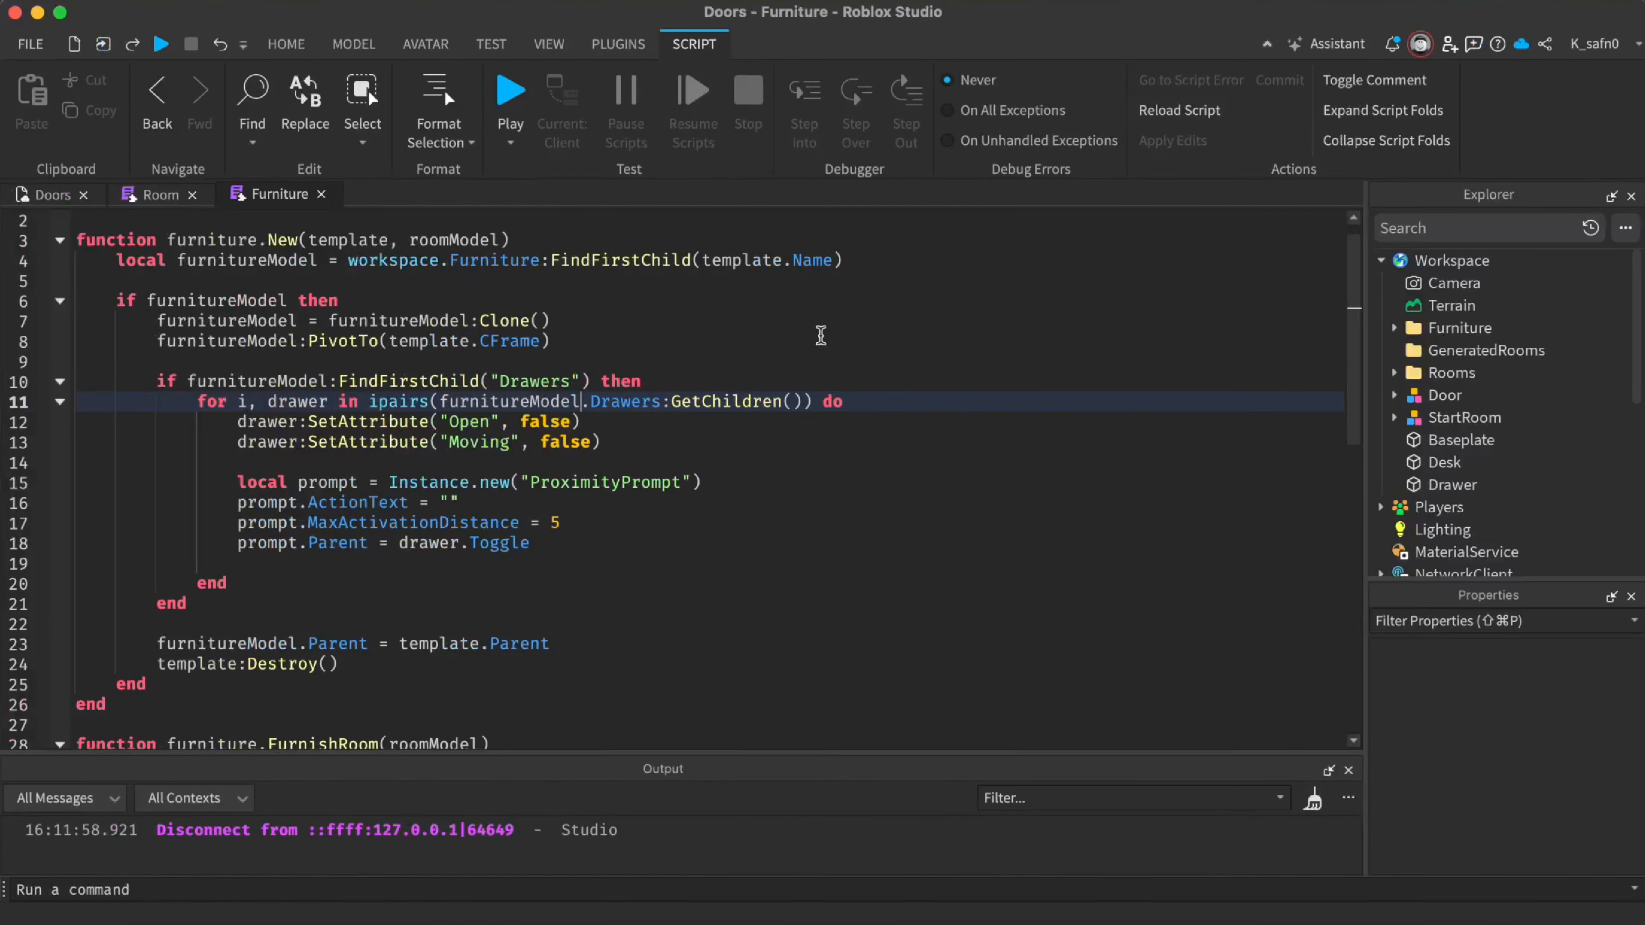
Copy the entire Furniture script and paste it into the AI chat in Cursor
key("super+a")
key("super+c")
left_click(911, 535)
left_click(1092, 924)
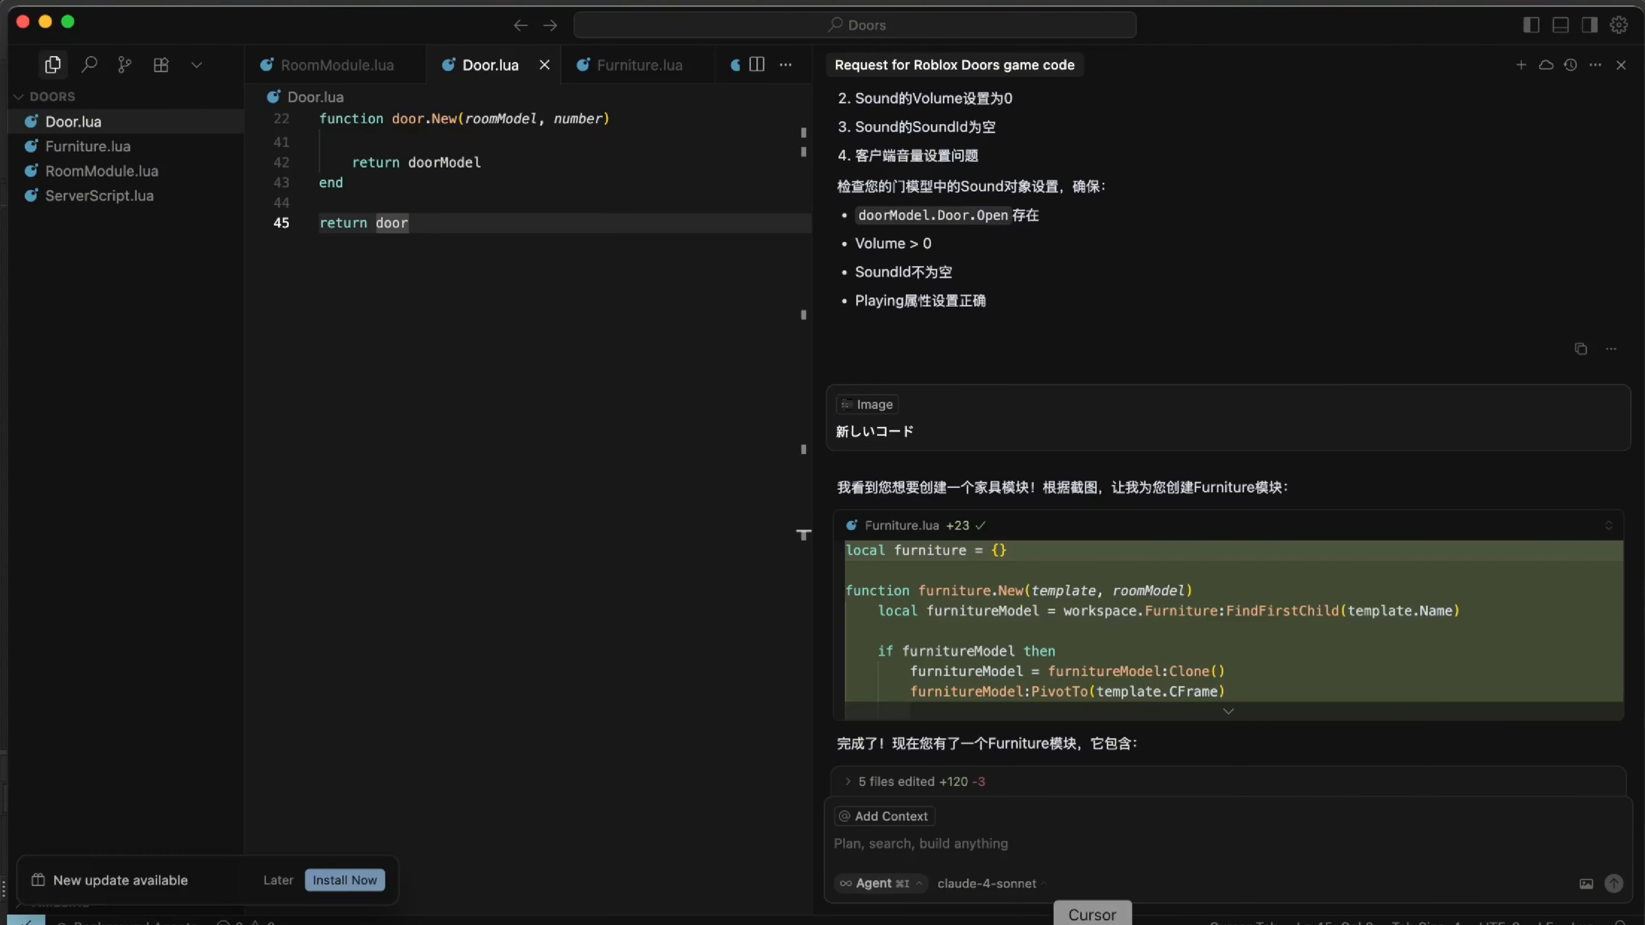
key("super+v")
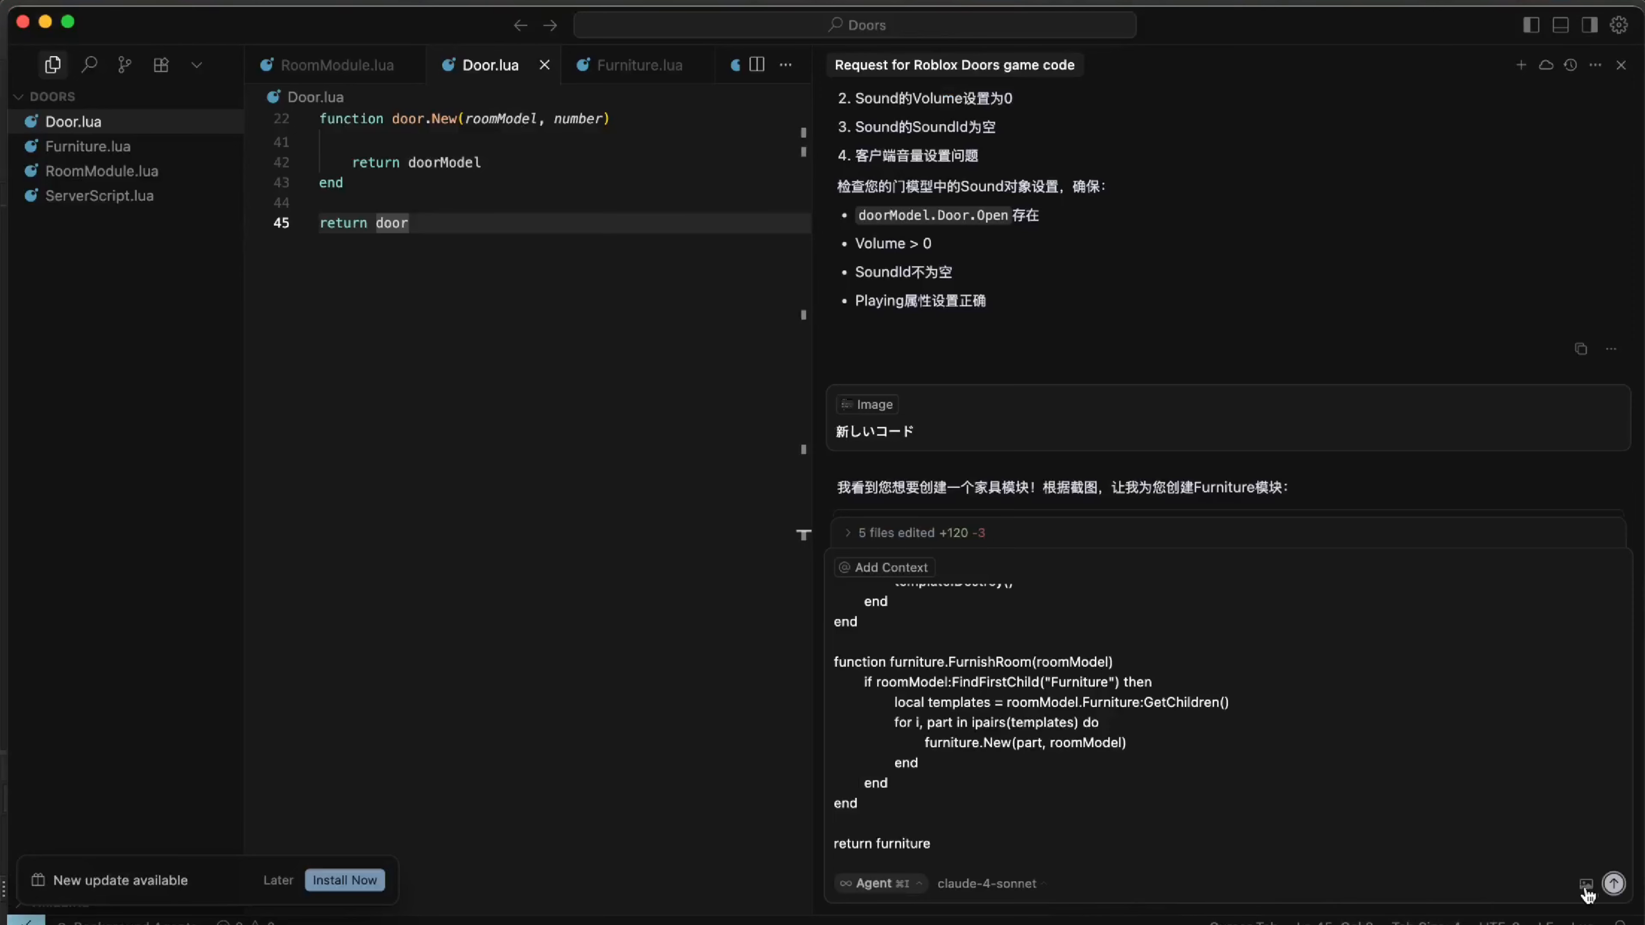
Attach the image Screenshot 2025-07-08 at 16.12.44 from the Documents folder to the chat message
left_click(1586, 885)
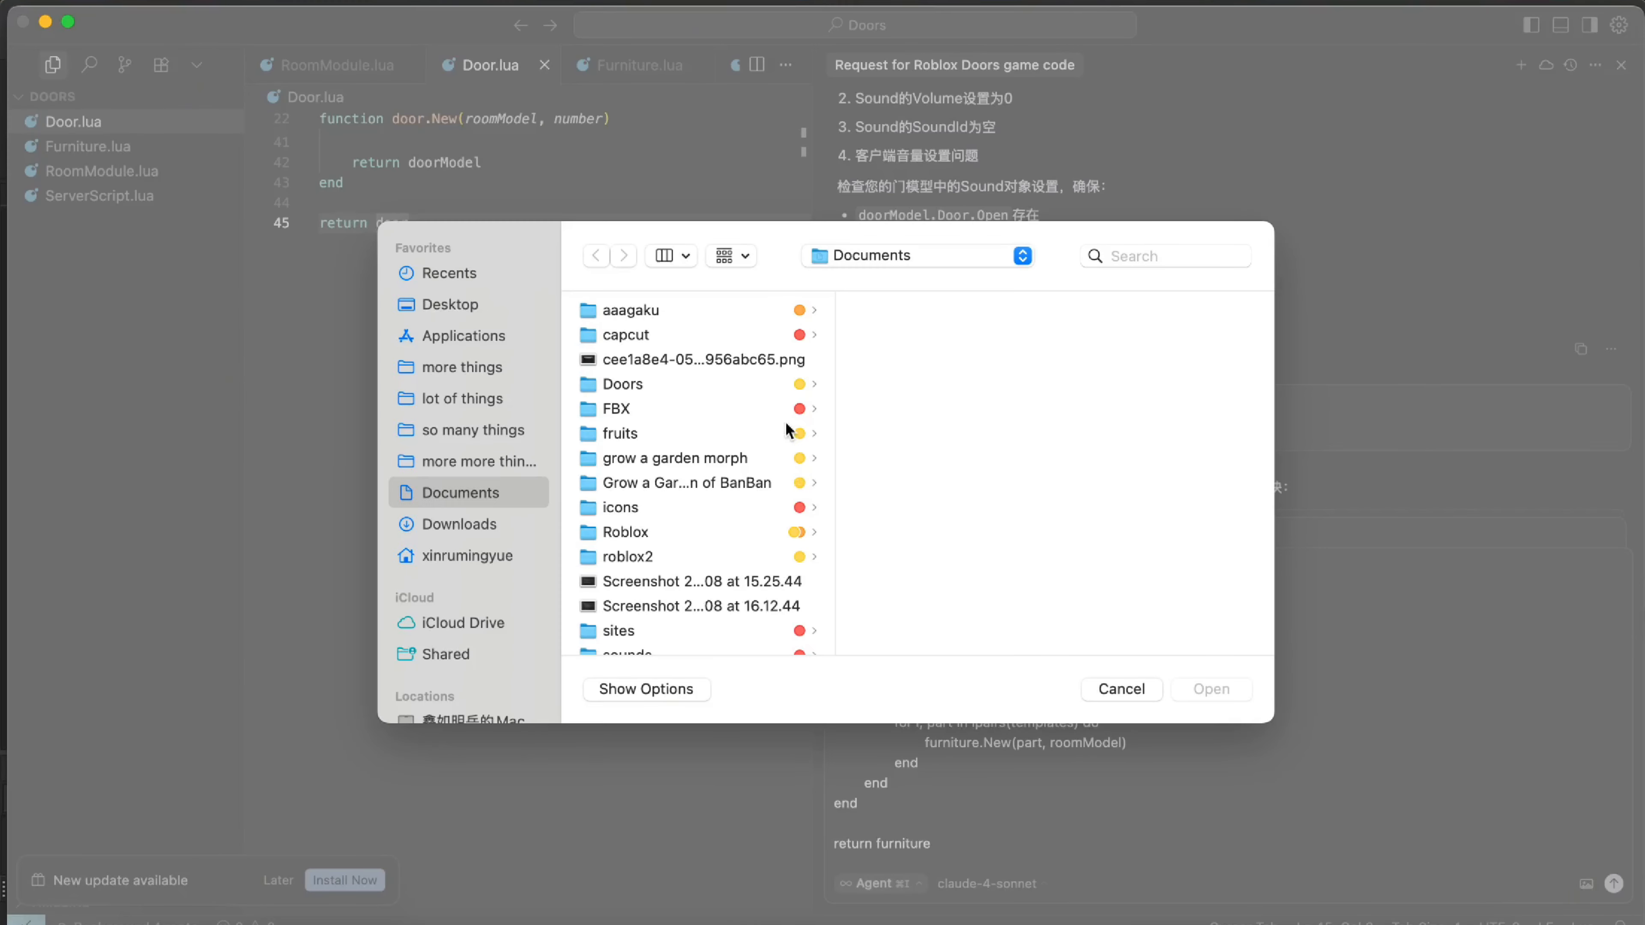
left_click(705, 607)
left_click(757, 581)
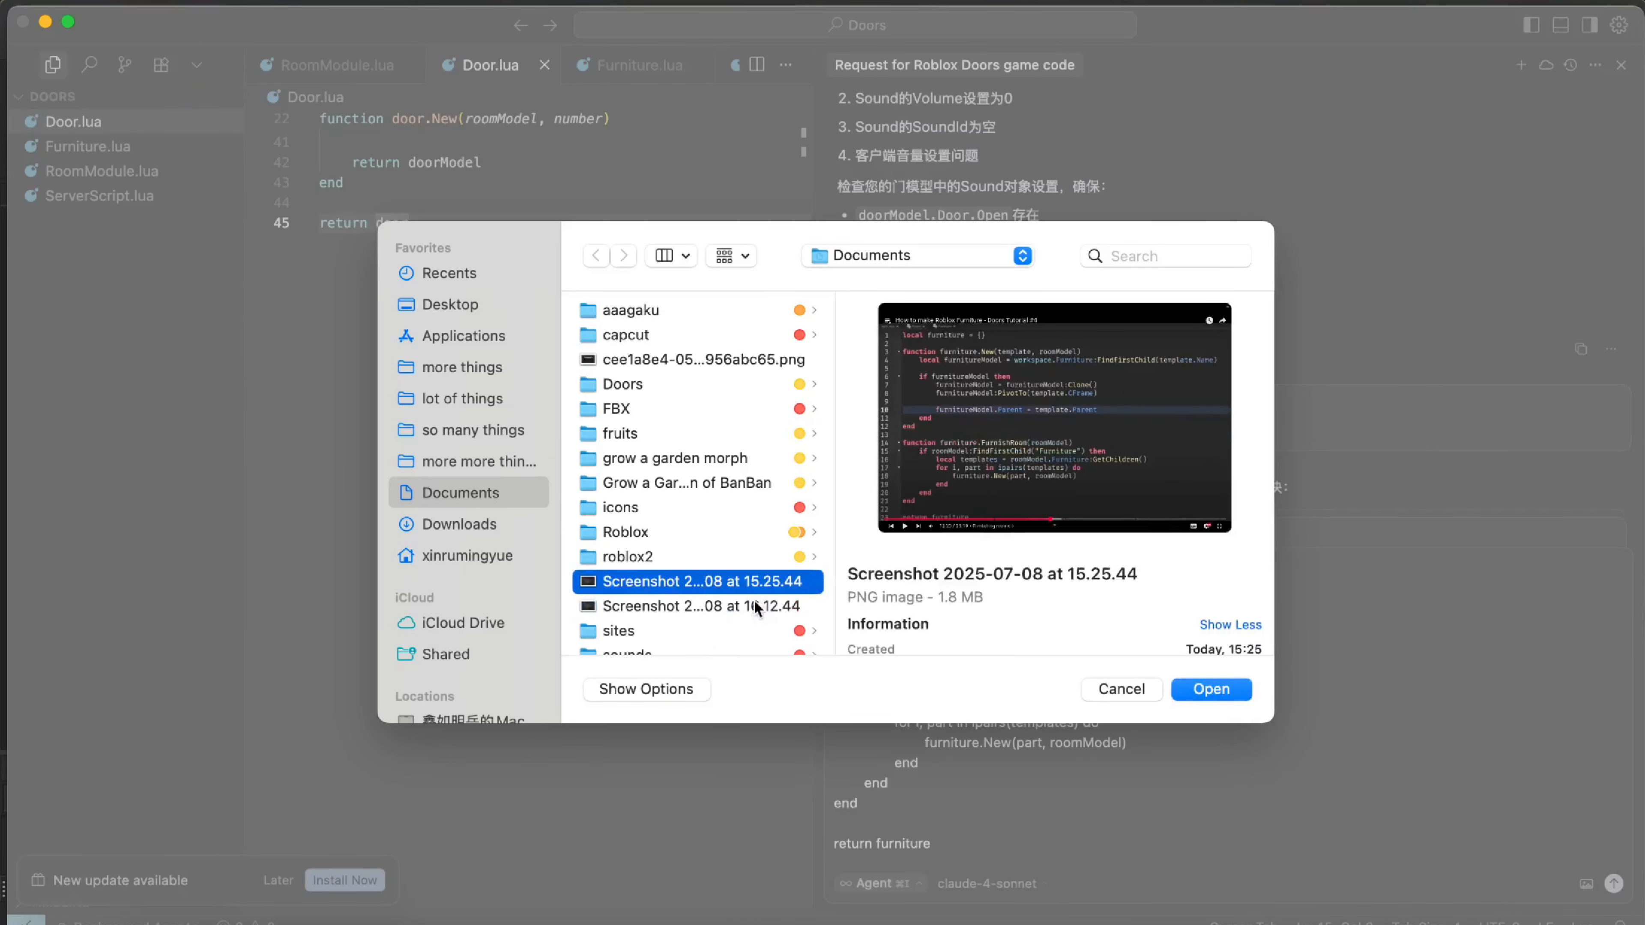
left_click(756, 604)
right_click(649, 582)
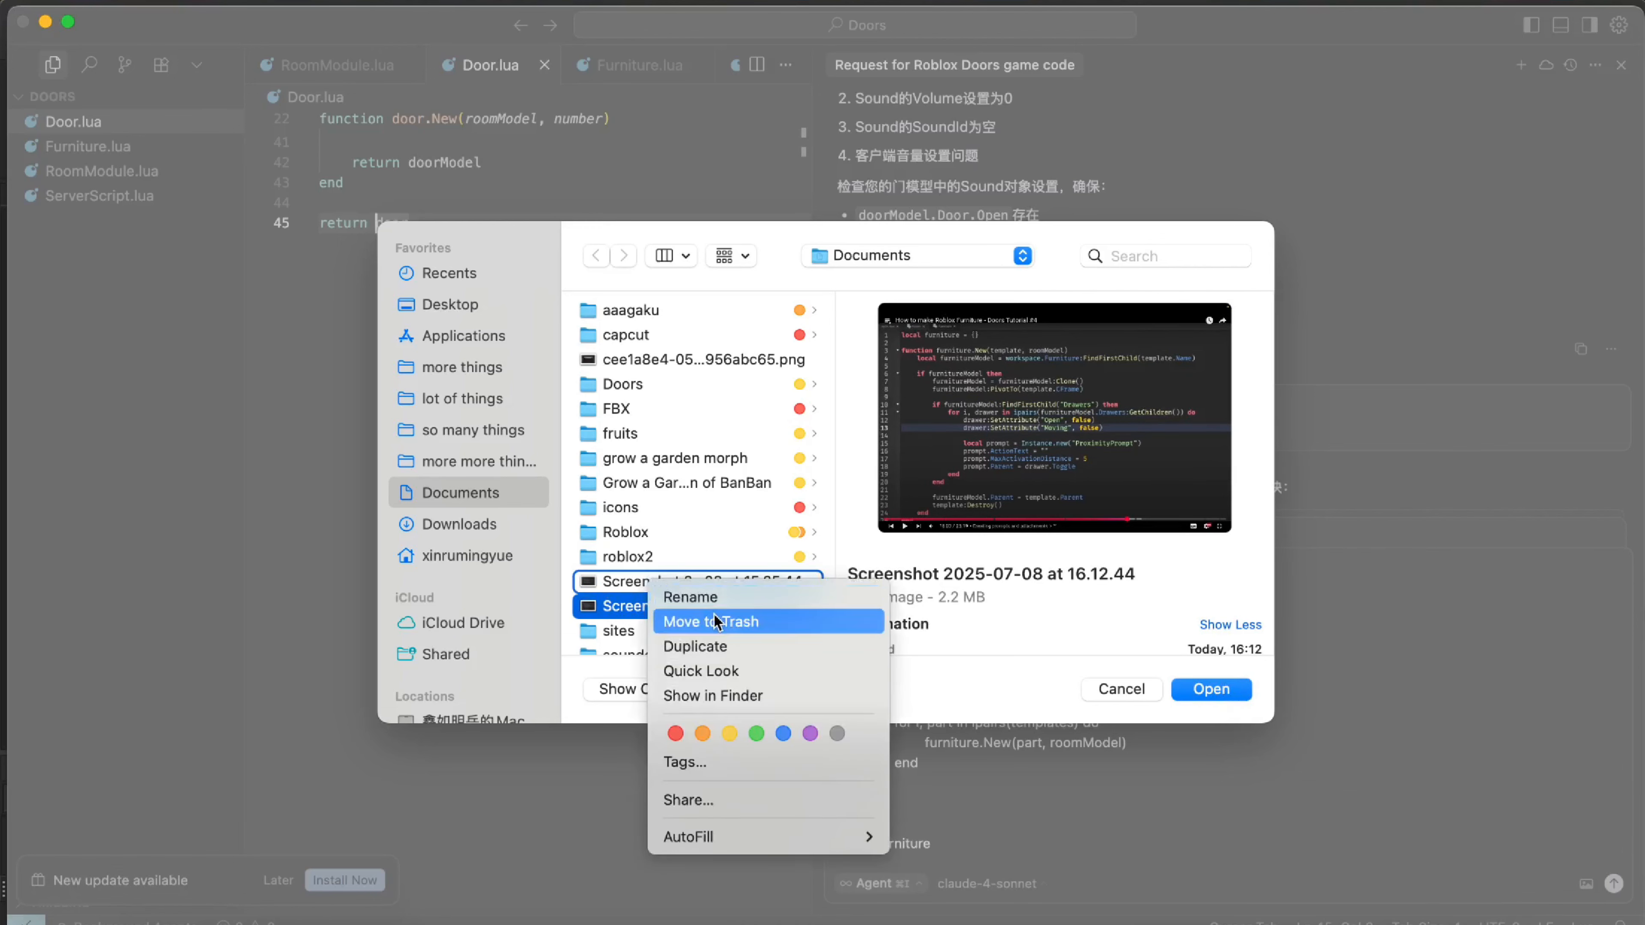
left_click(1145, 667)
left_click(1211, 689)
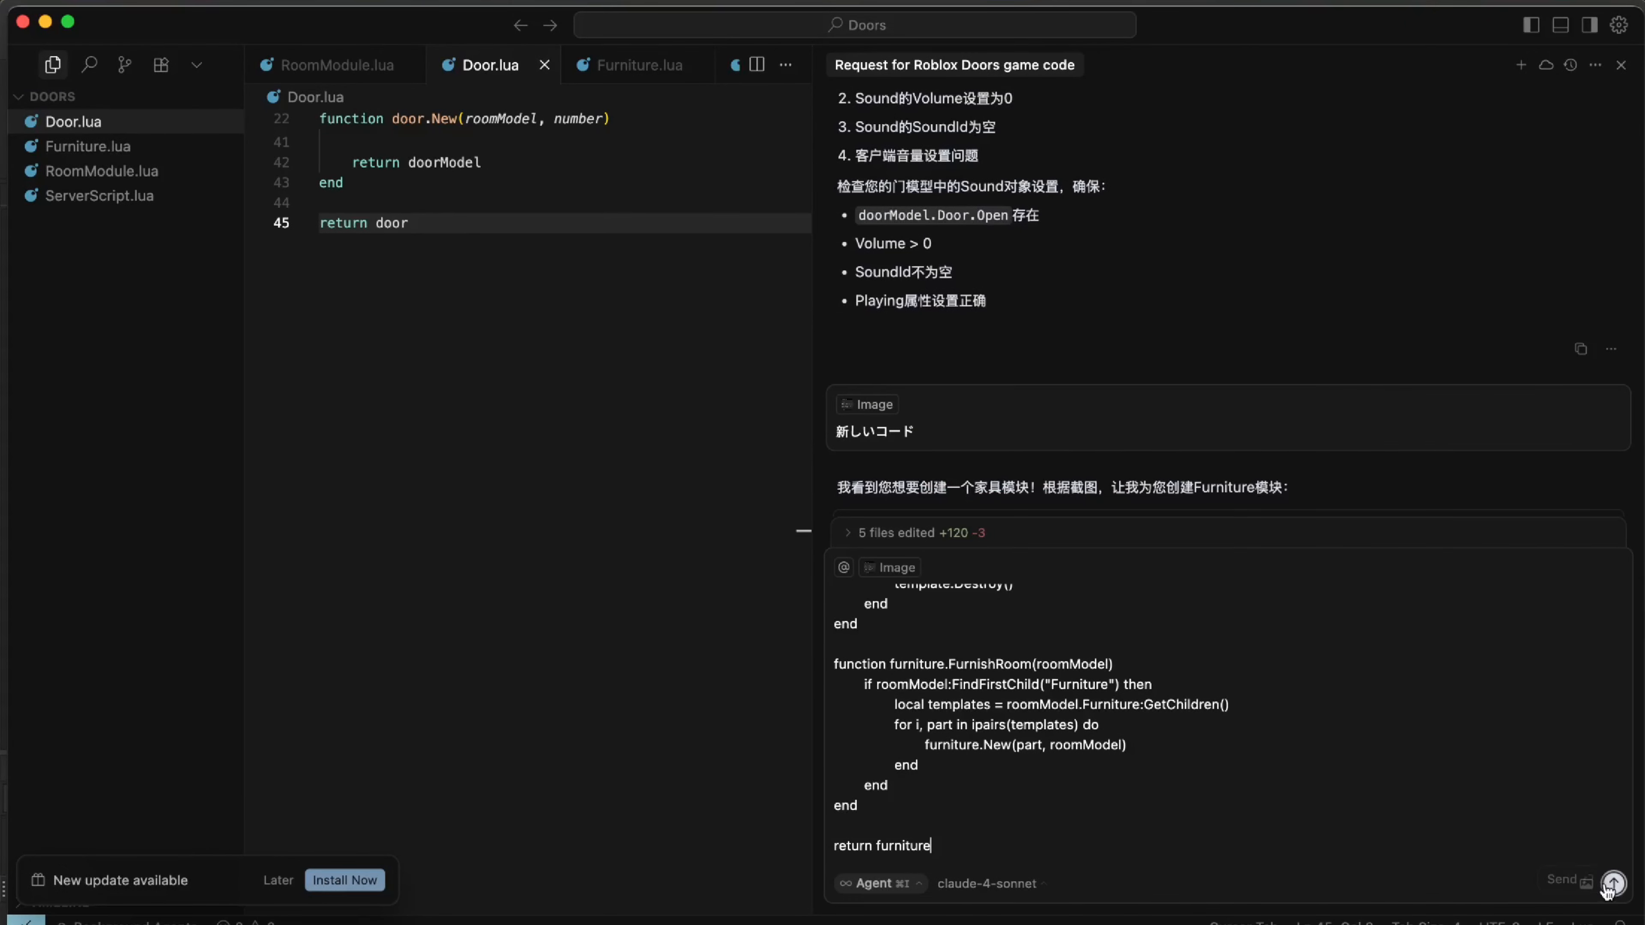
Below the pasted code, ask in Japanese whether something is wrong ("どっか間違え") and send the message
key("shift+Return")
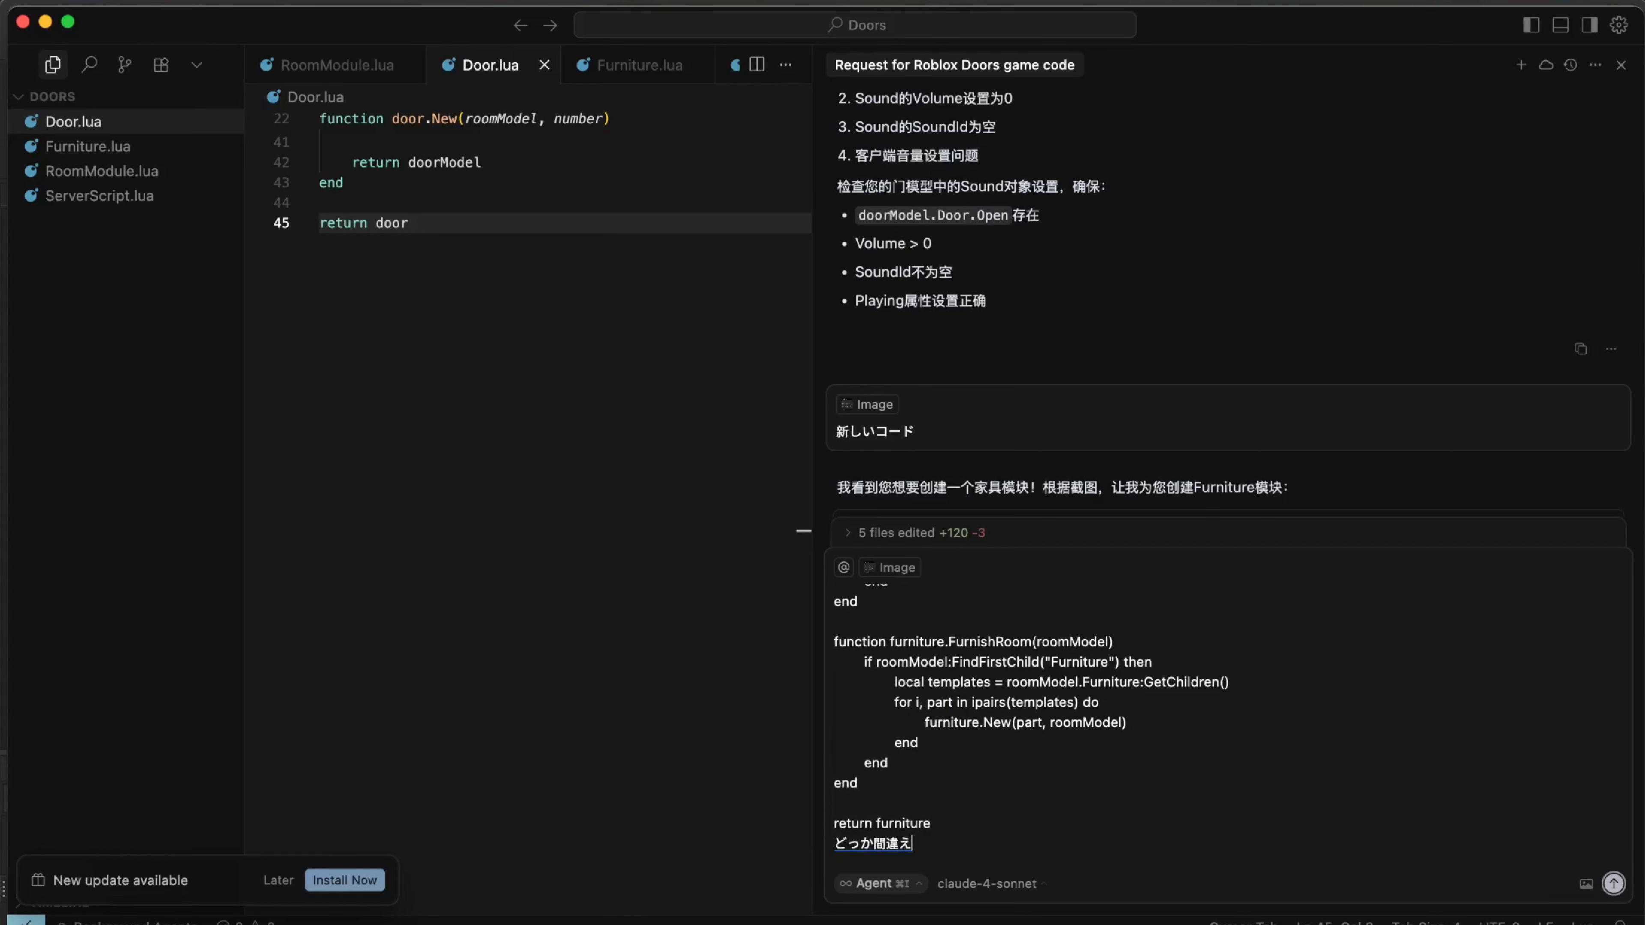
key("Return")
key("Return")
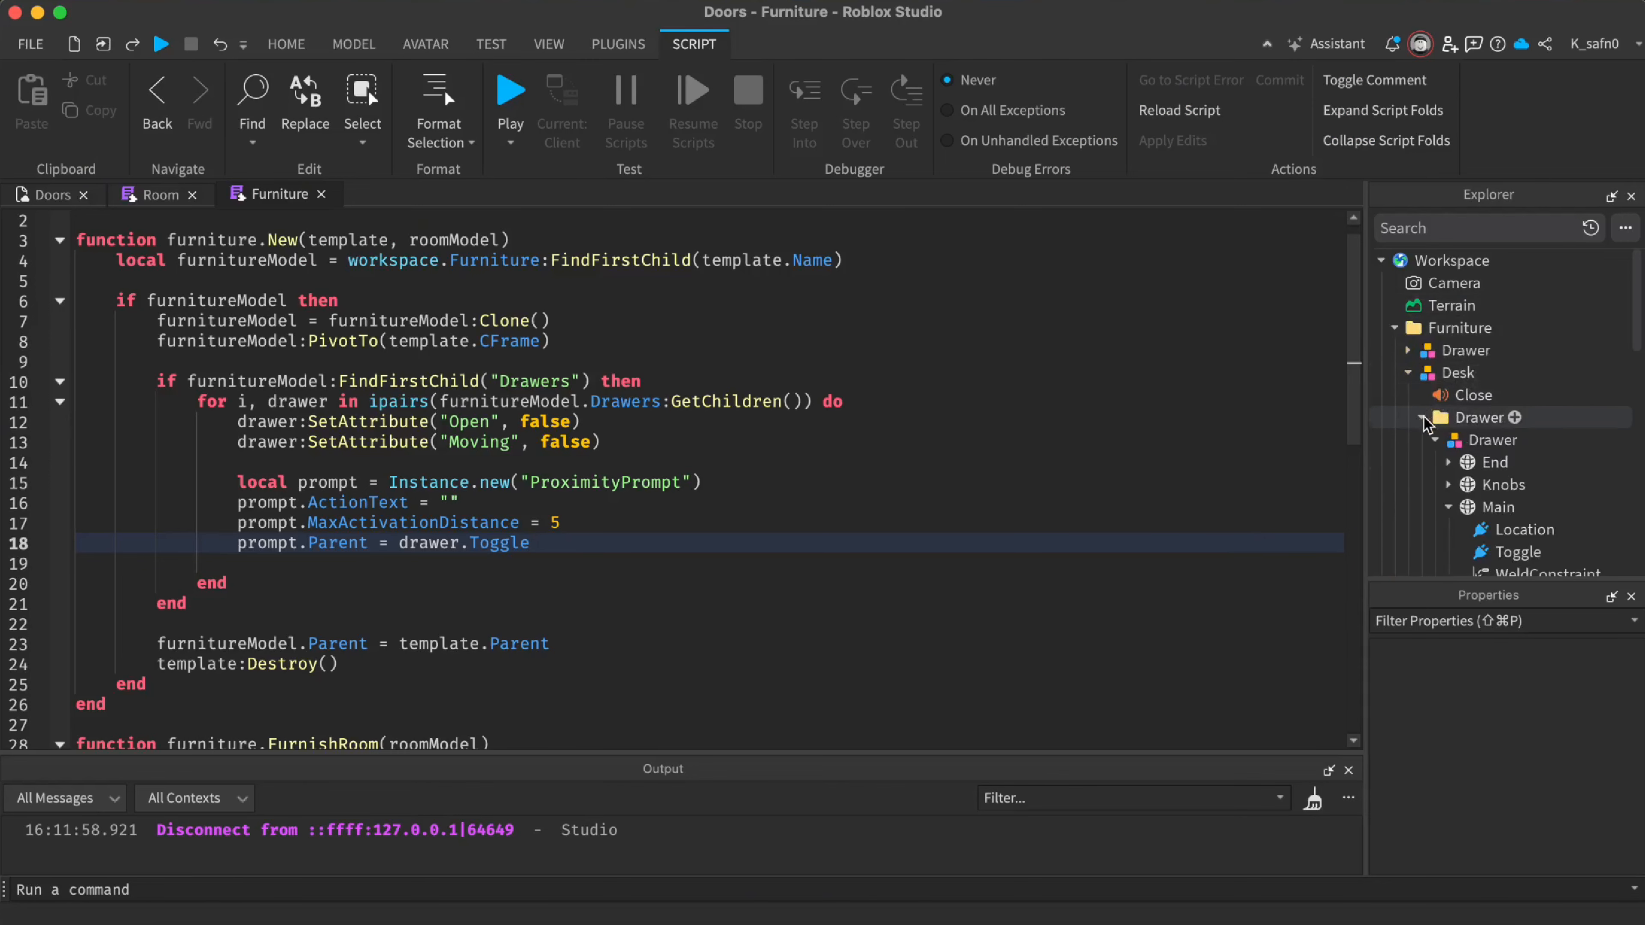
Compare the drawer folders in the Desk and Drawer models with the hierarchy in the tutorial video in Google Chrome
left_click(1421, 417)
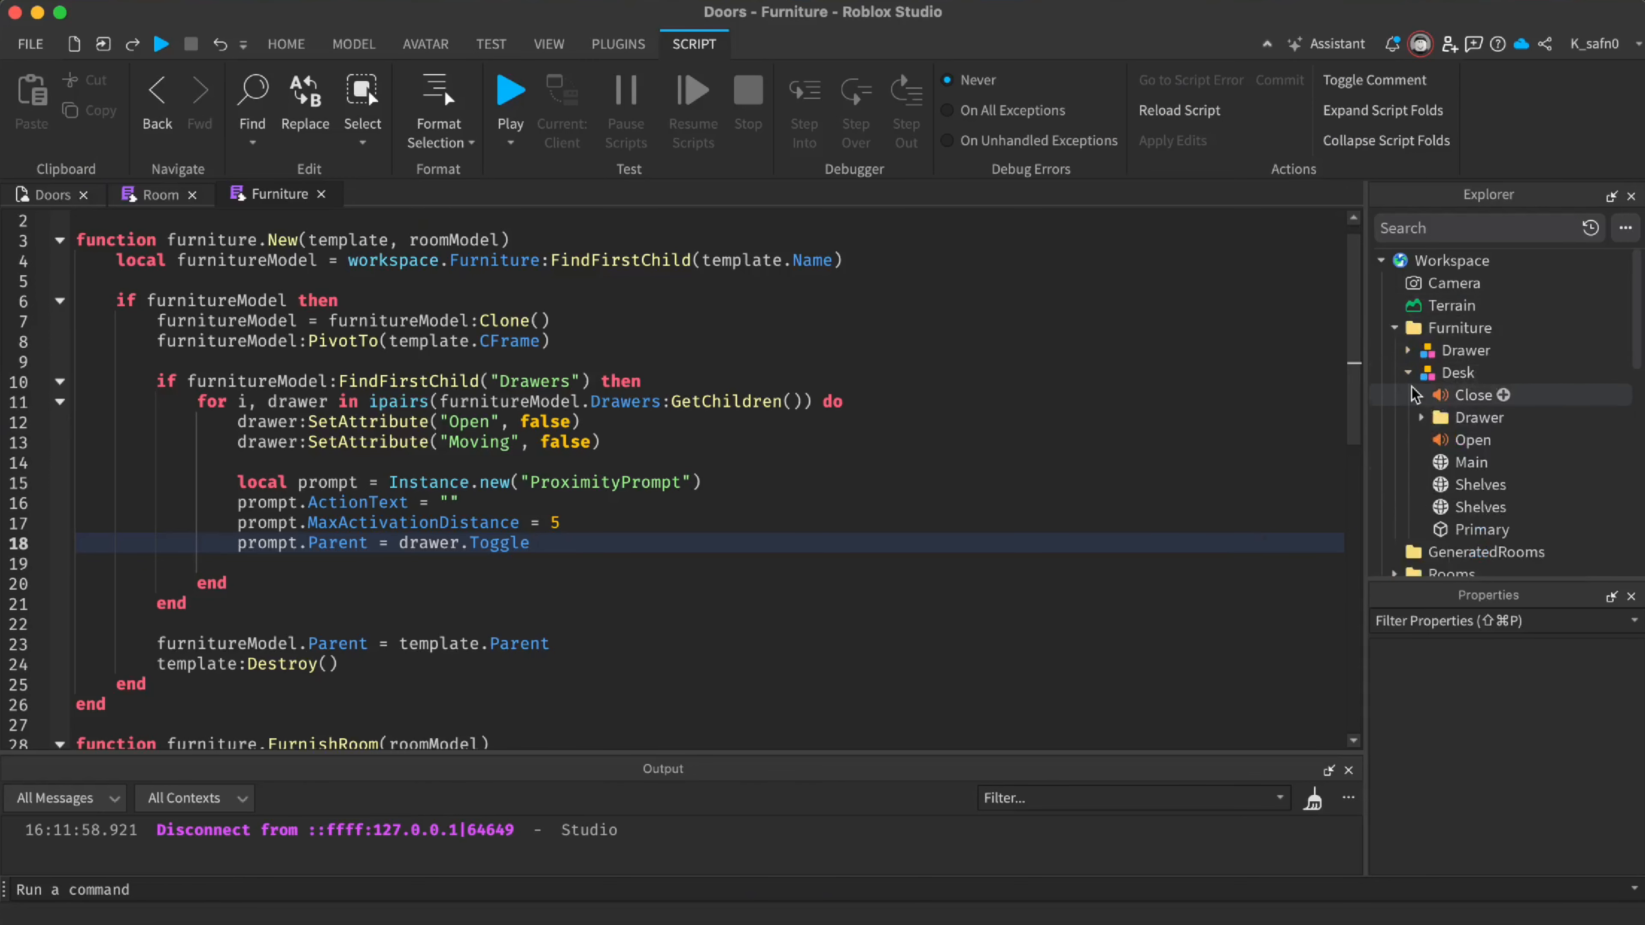
left_click(1409, 350)
left_click(728, 924)
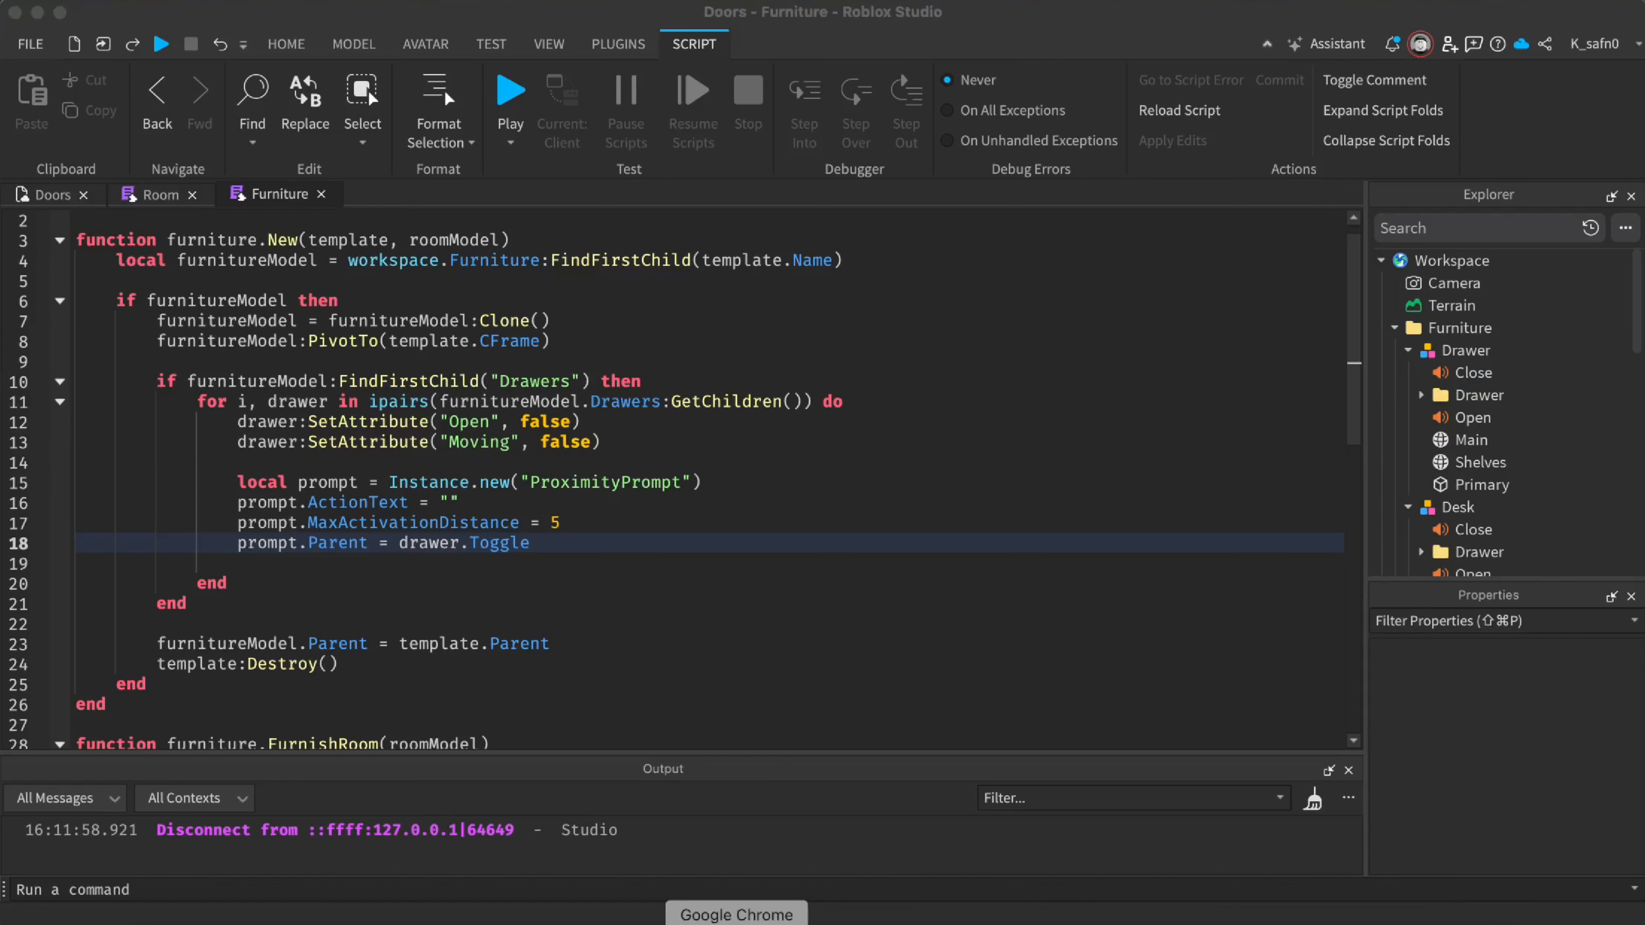
key("Left")
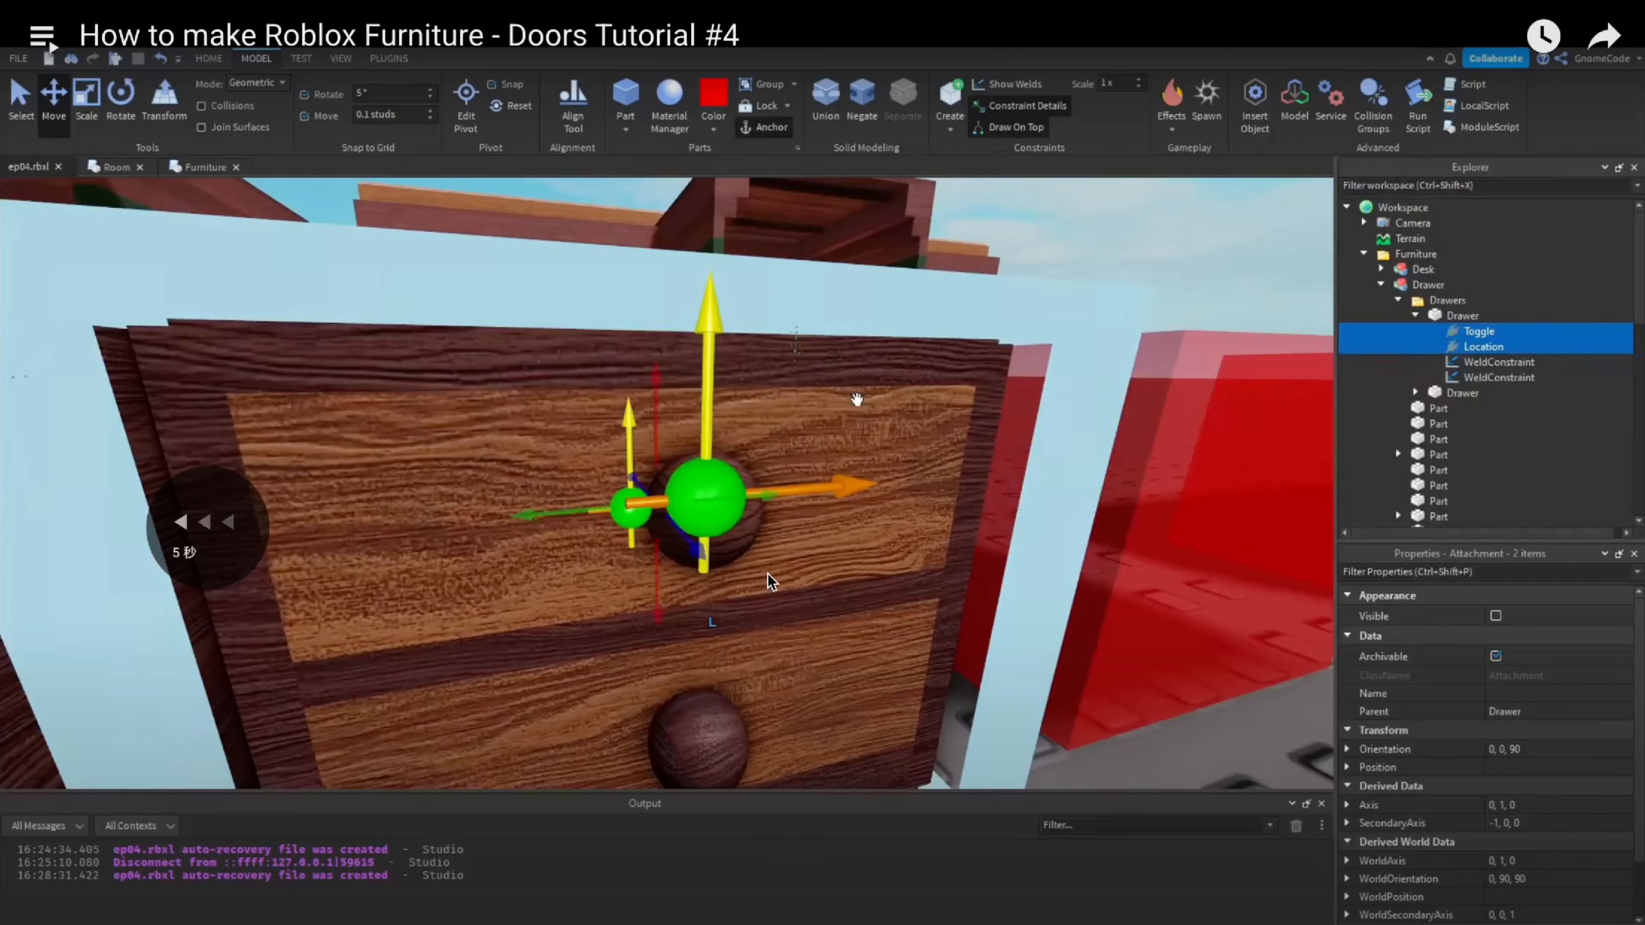
key("ctrl+Left")
In Roblox Studio, rename the Drawer folders inside the Drawer and Desk models to Drawers
left_click(1468, 396)
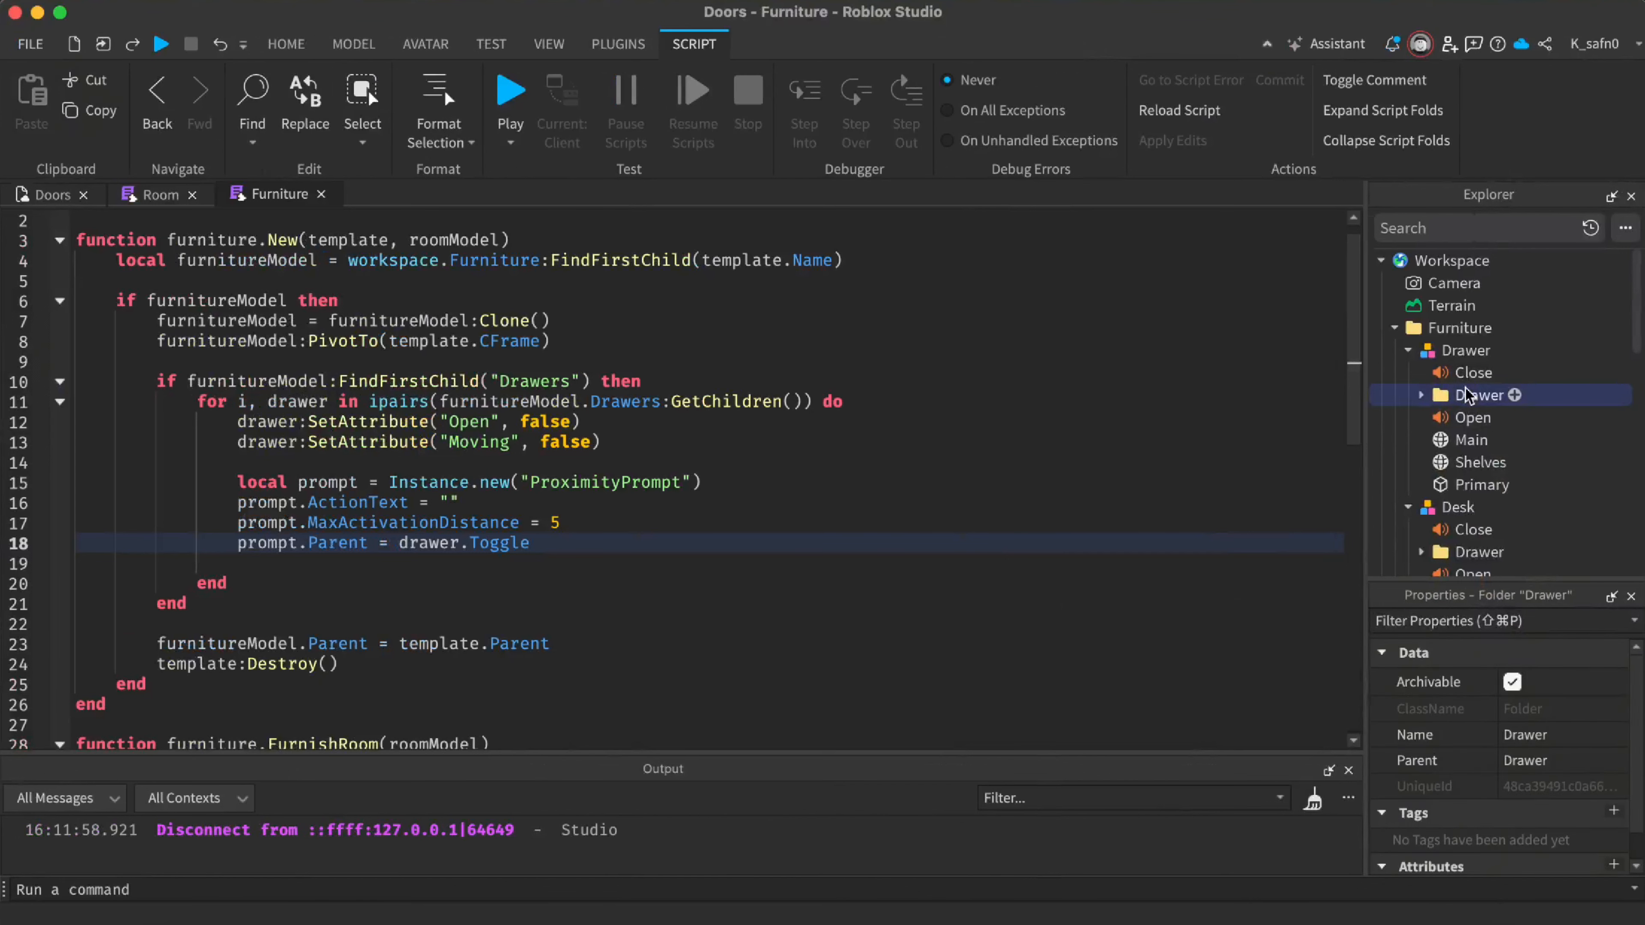
left_click(1468, 395)
type("s")
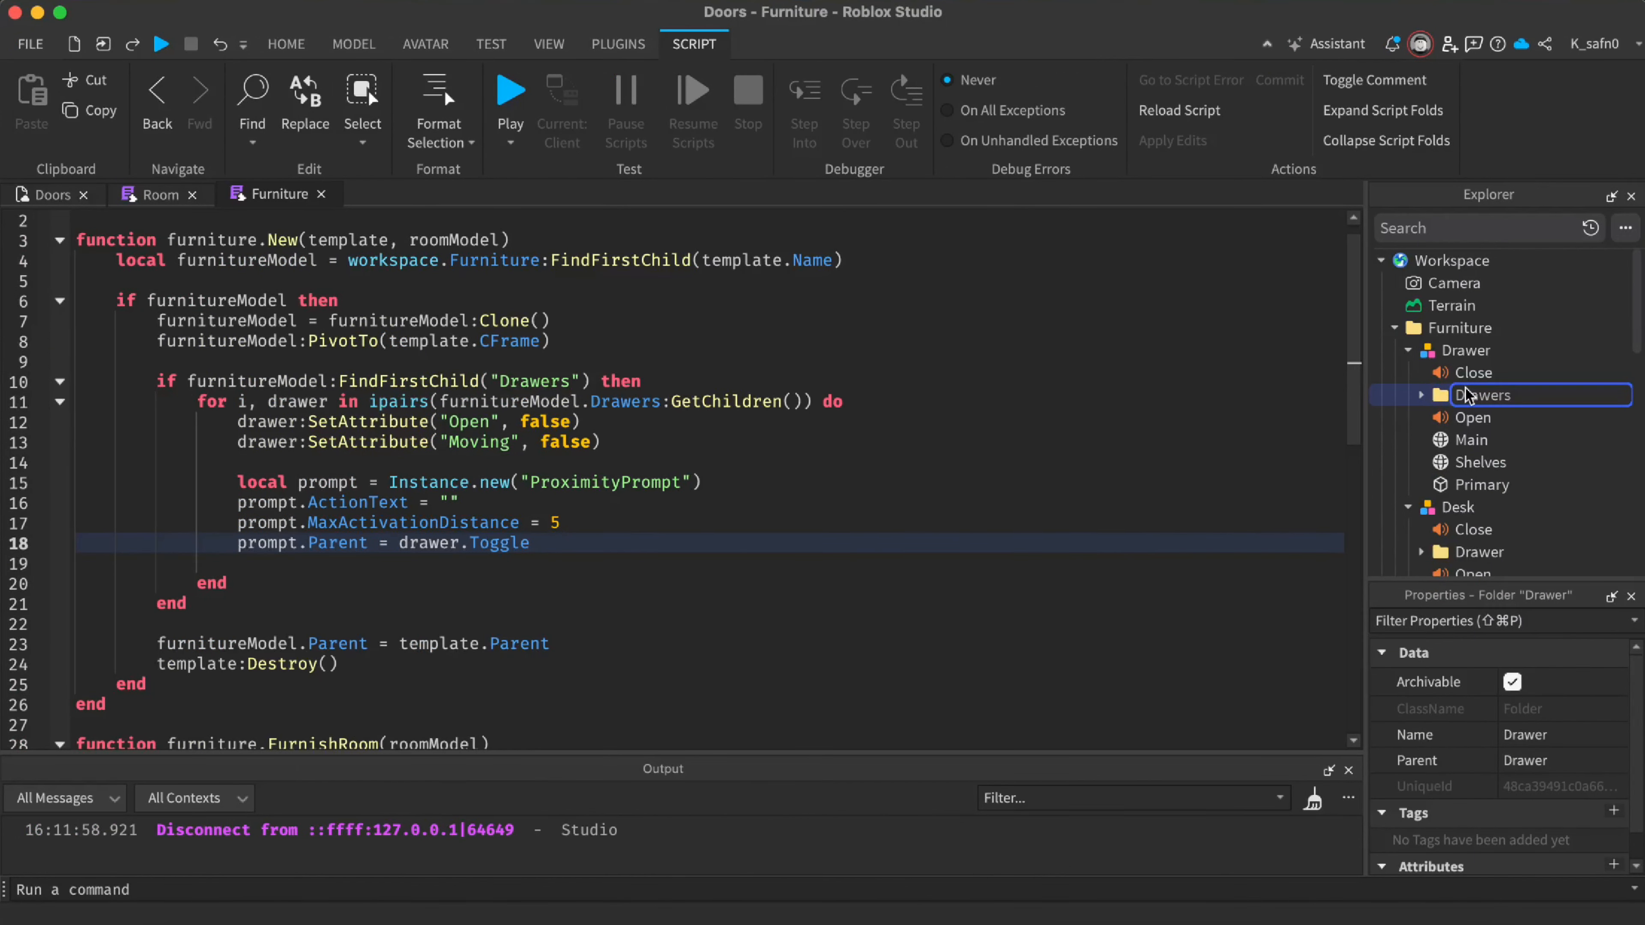
key("Return")
left_click(1477, 552)
left_click(1477, 551)
type("s")
key("Return")
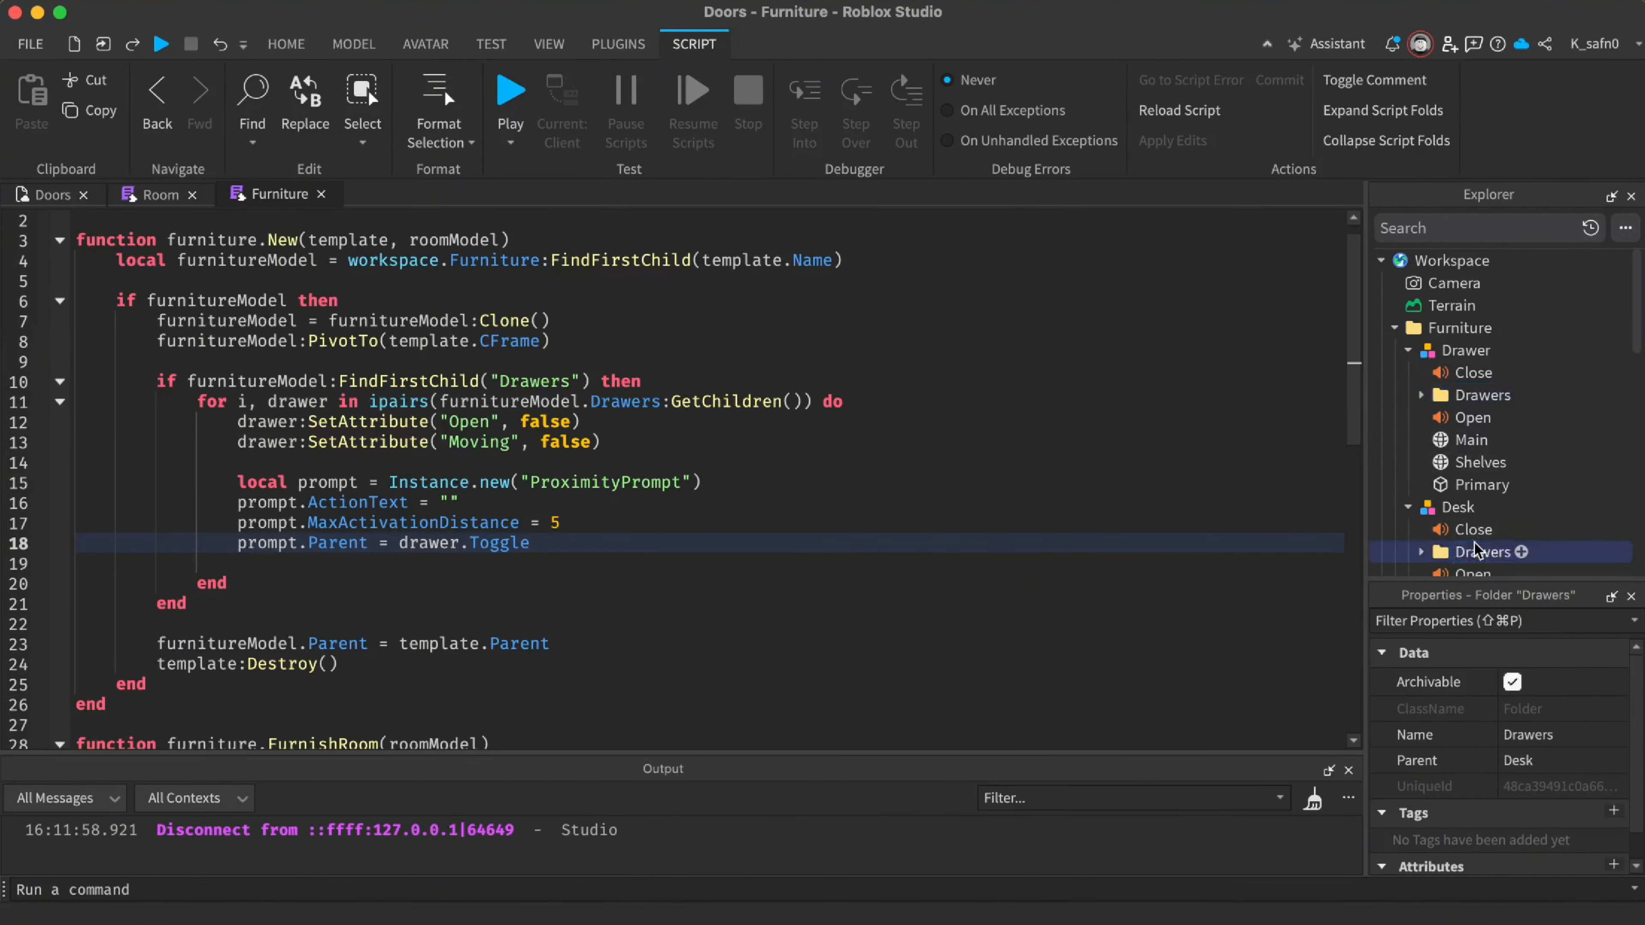
Playtest the game, trace the error's sources through the Server, Room and Furniture scripts, and stop the playtest
key("F5")
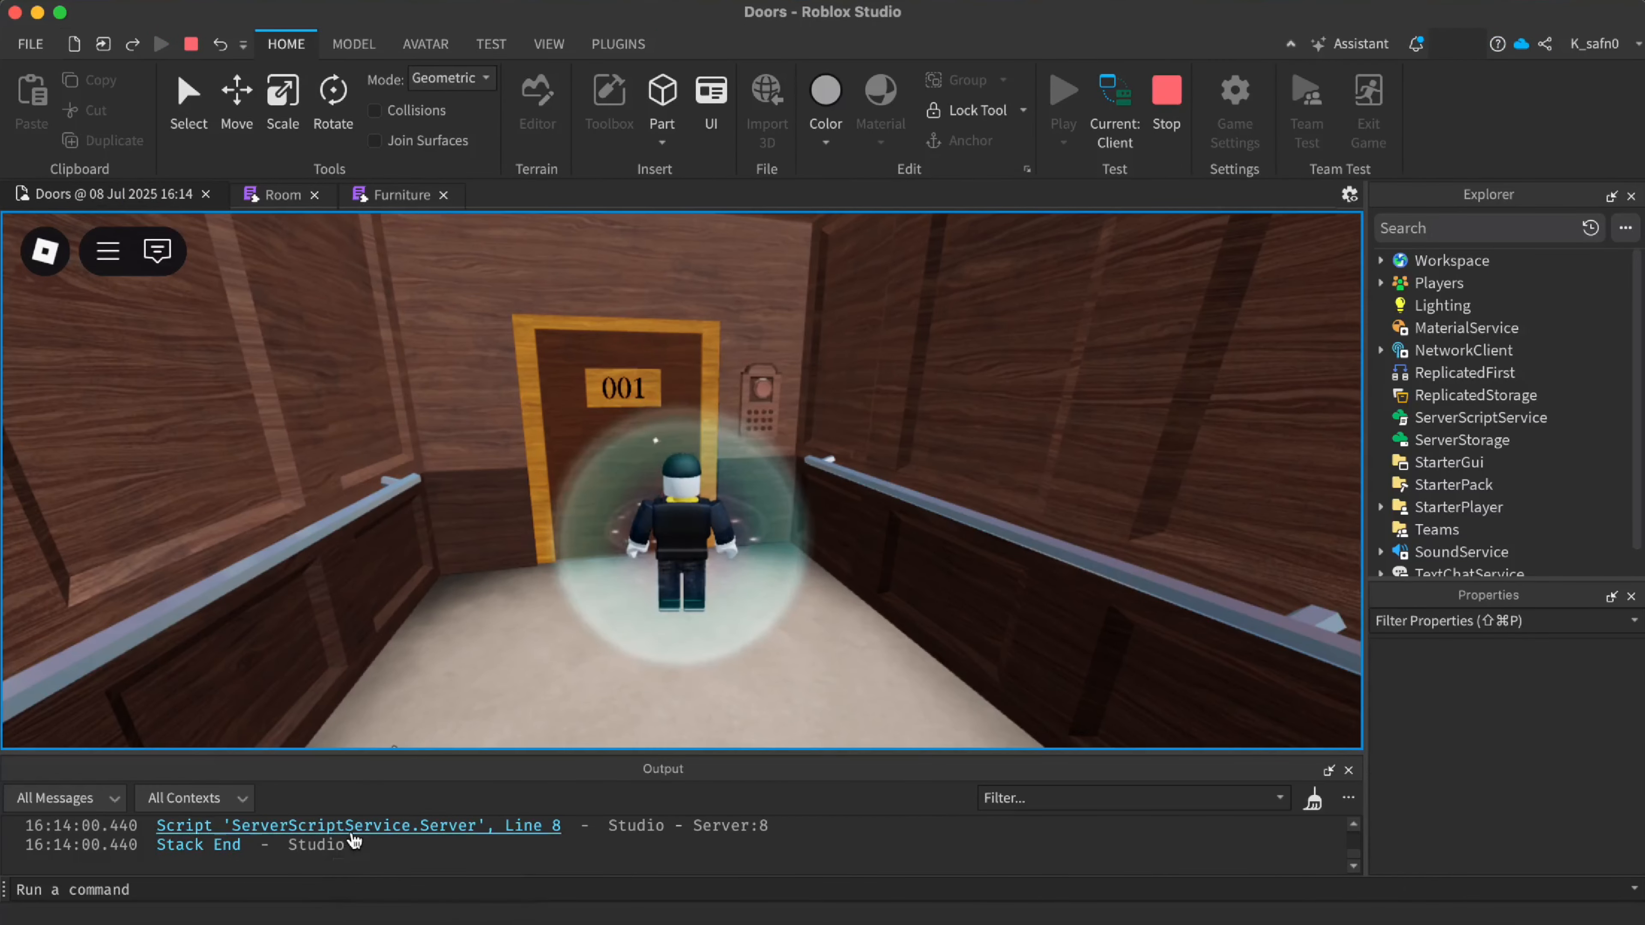
left_click(353, 834)
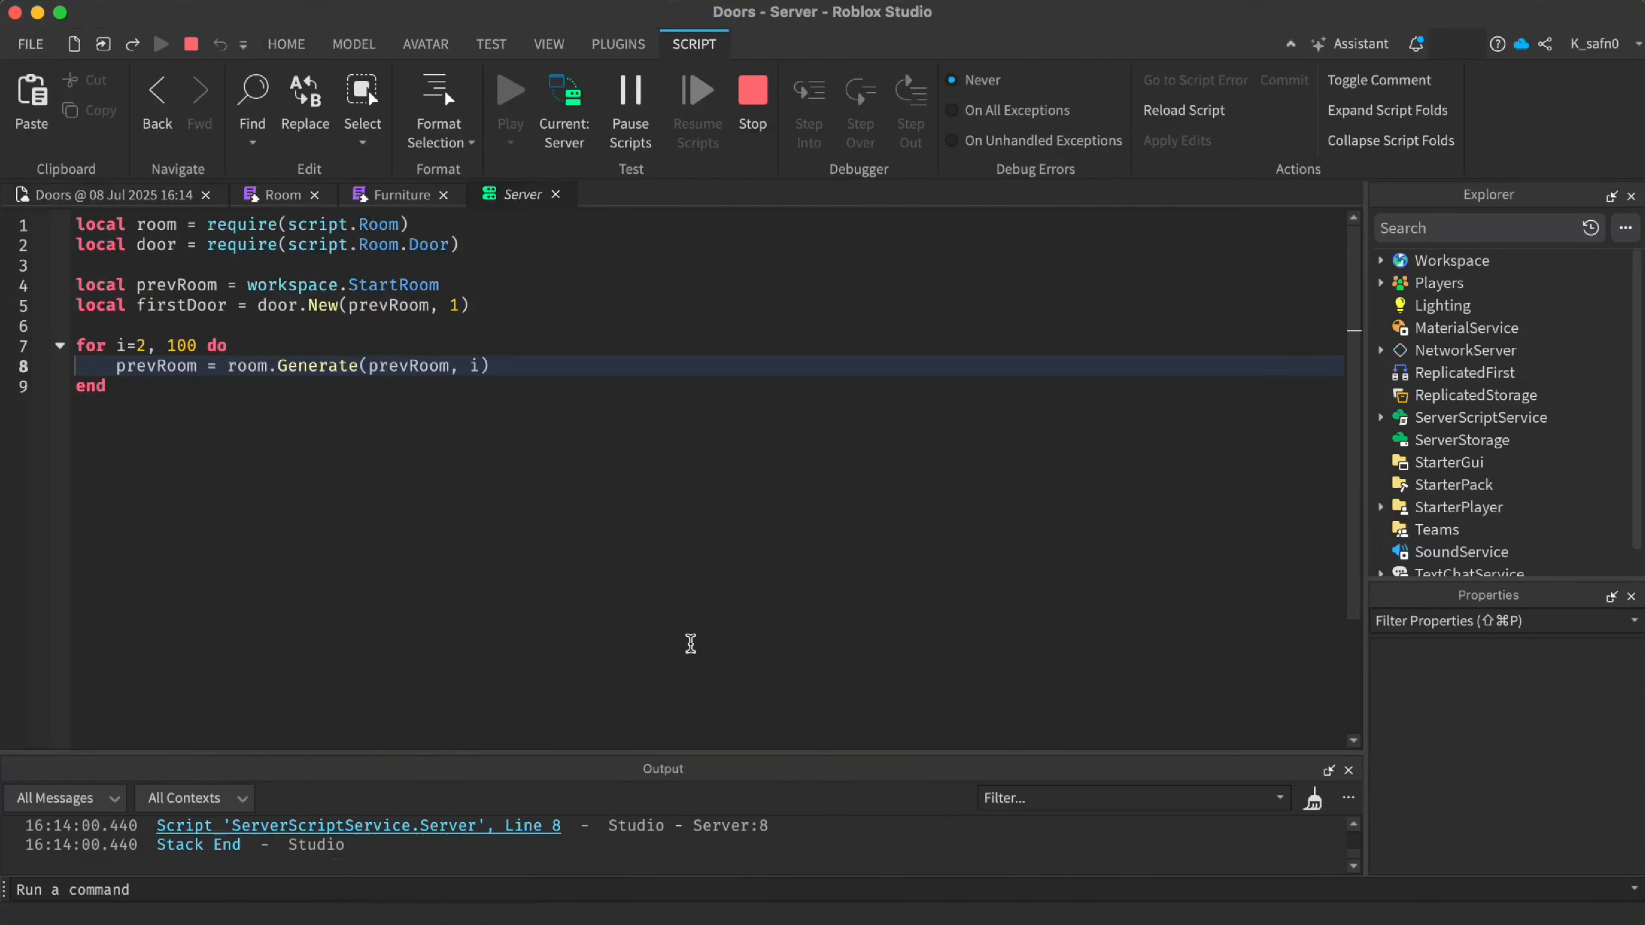
left_click(456, 824)
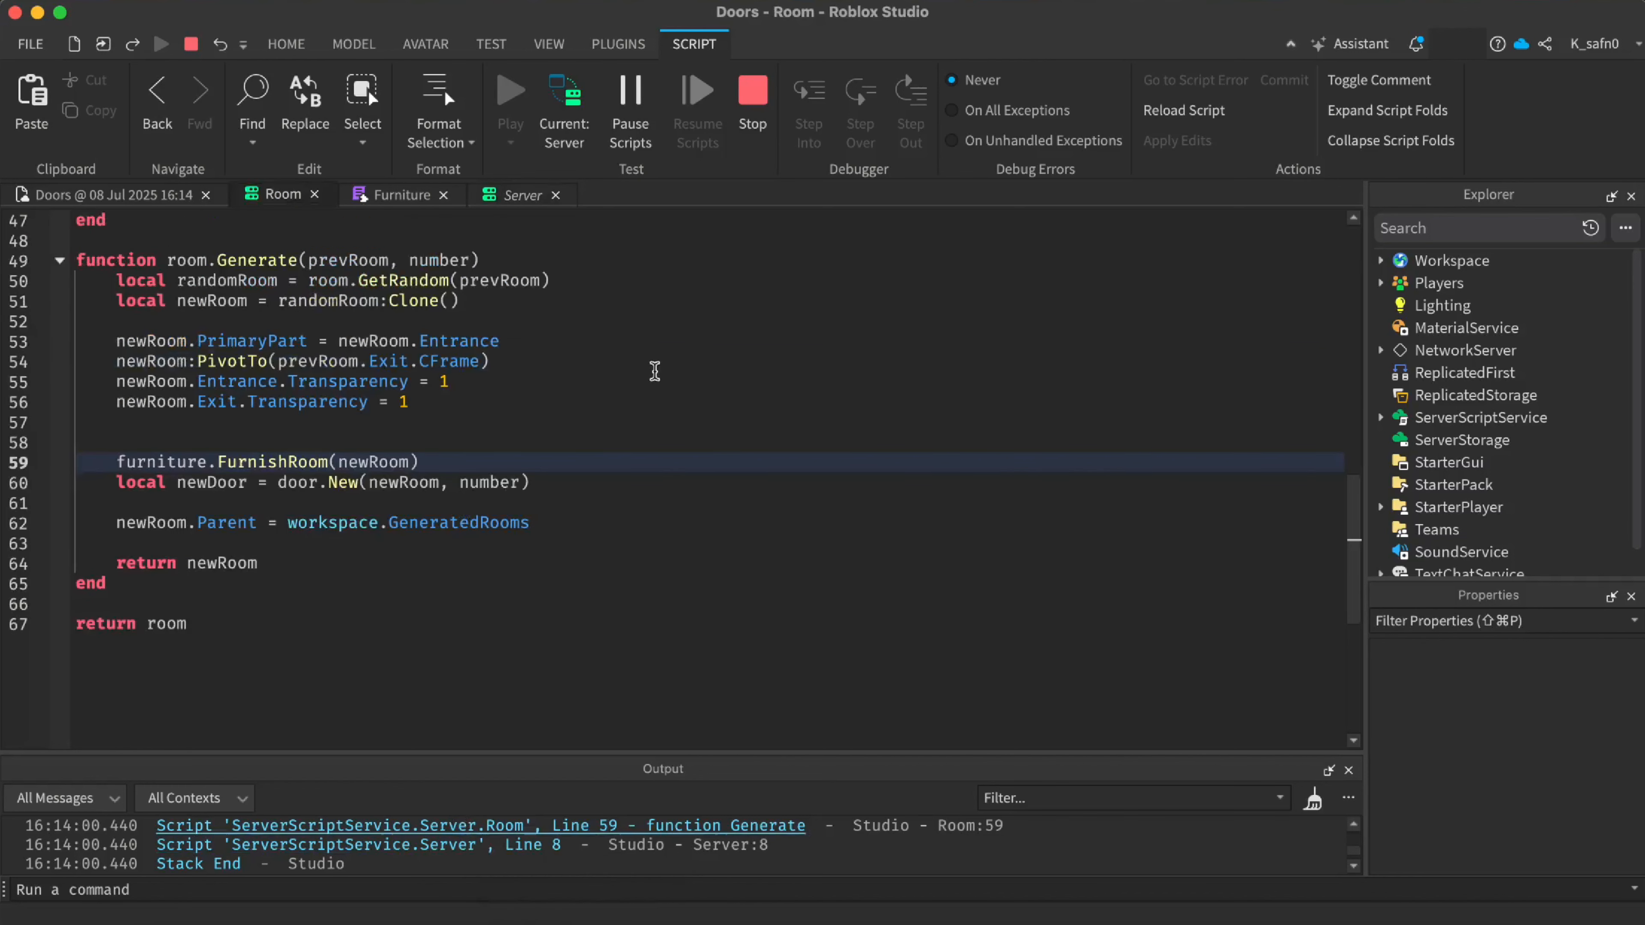
scroll(453, 834, "up", 3)
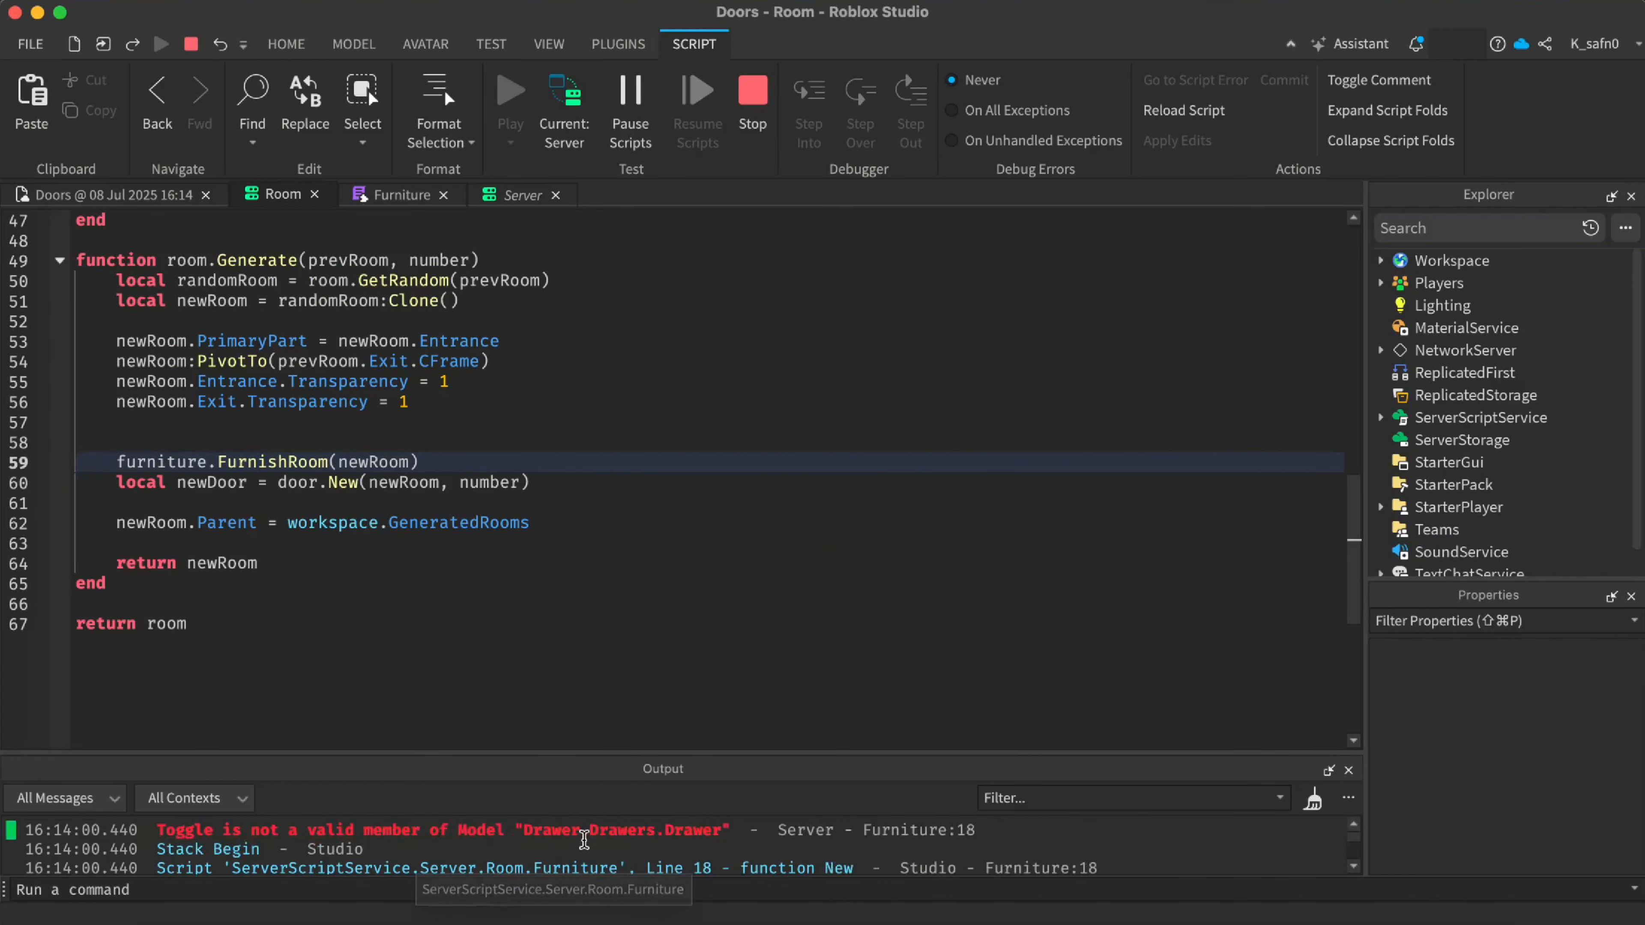
left_click(561, 869)
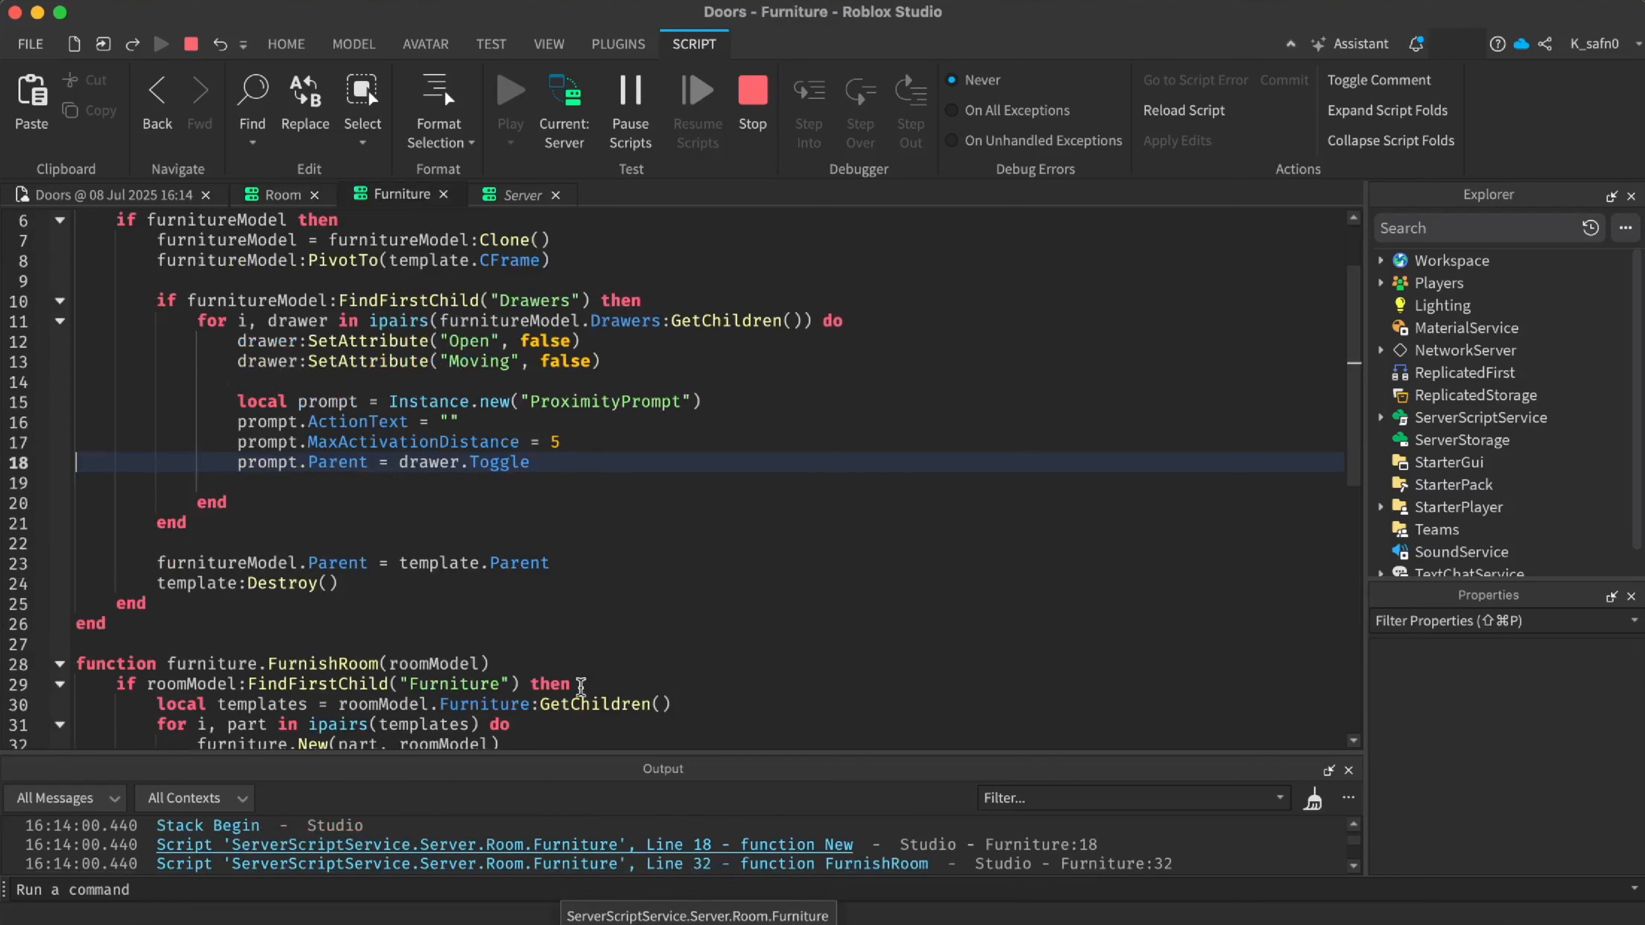
left_click(750, 119)
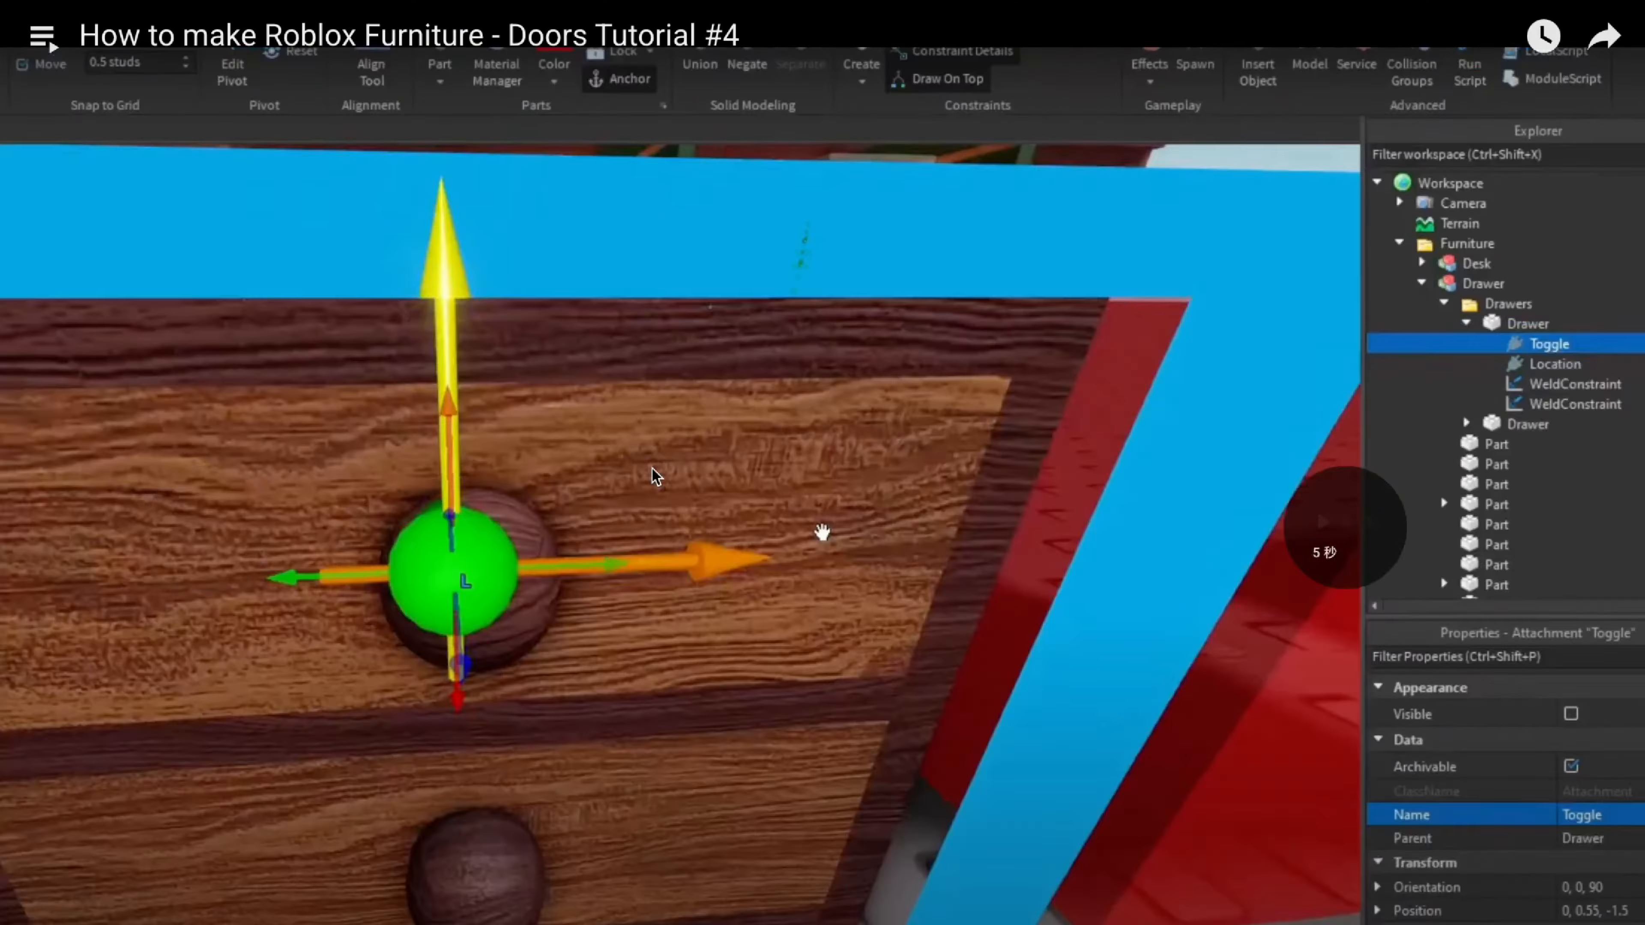
Check the drawer's Toggle attachment in the tutorial video and copy the Toggle error with its stack trace from the output
key("Right")
key("Left")
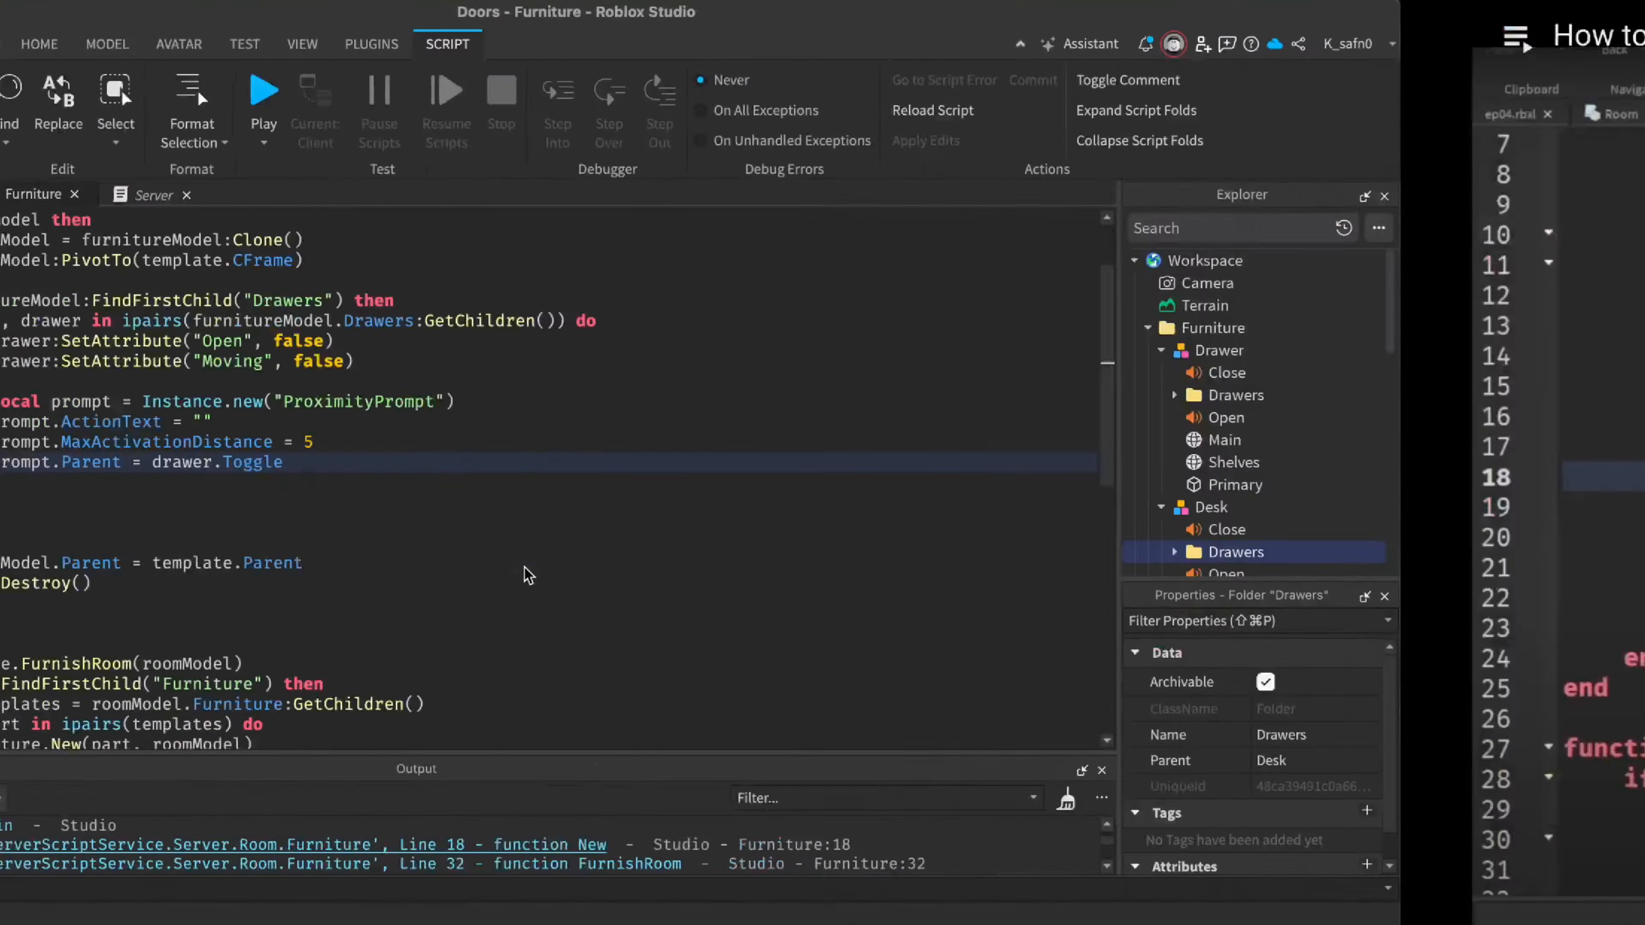
scroll(362, 866, "up", 1)
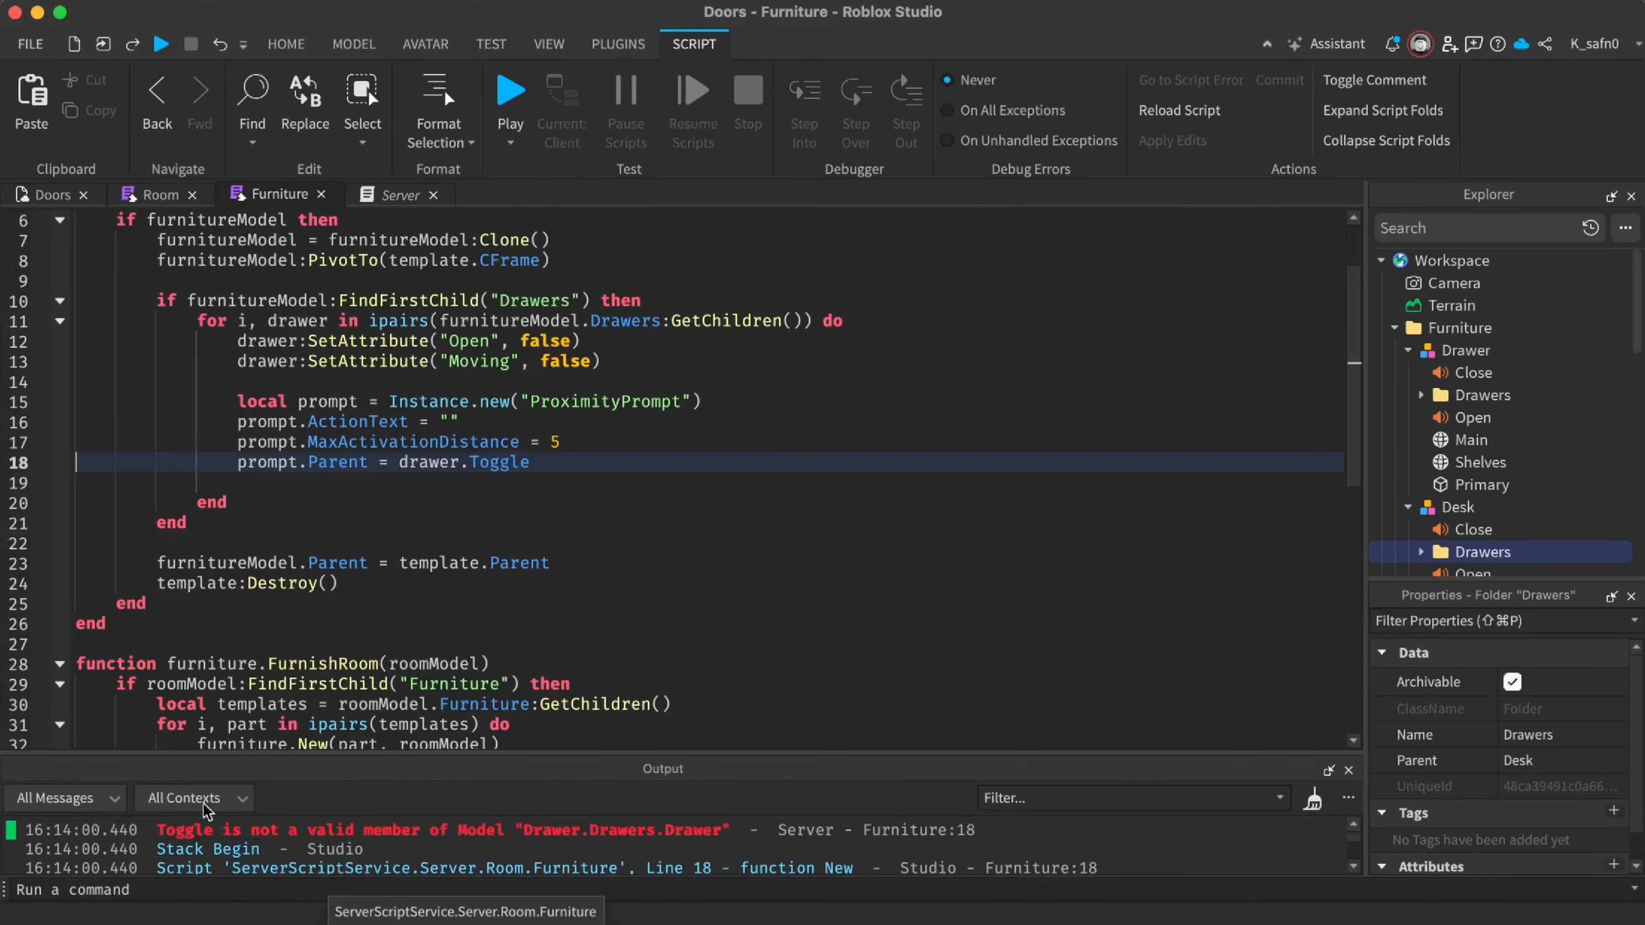
left_click_drag(152, 822, 616, 830)
key("super+c")
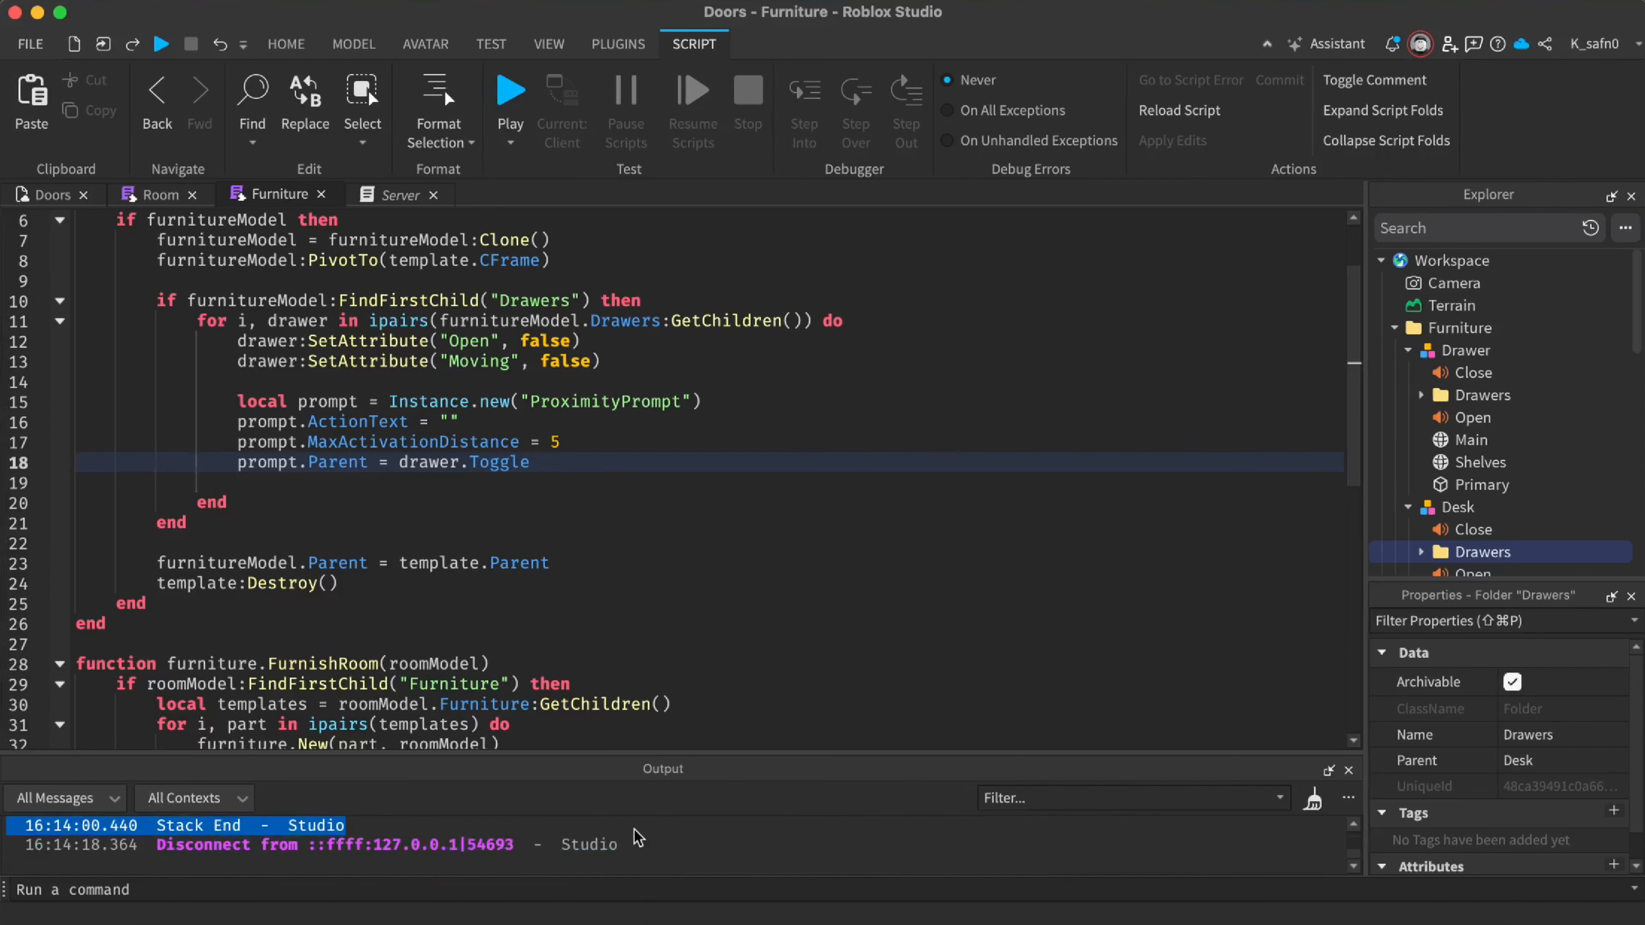
Switch to Cursor and send the copied Toggle error with its stack trace to the AI agent chat
key("super+Tab")
key("super+v")
key("Return")
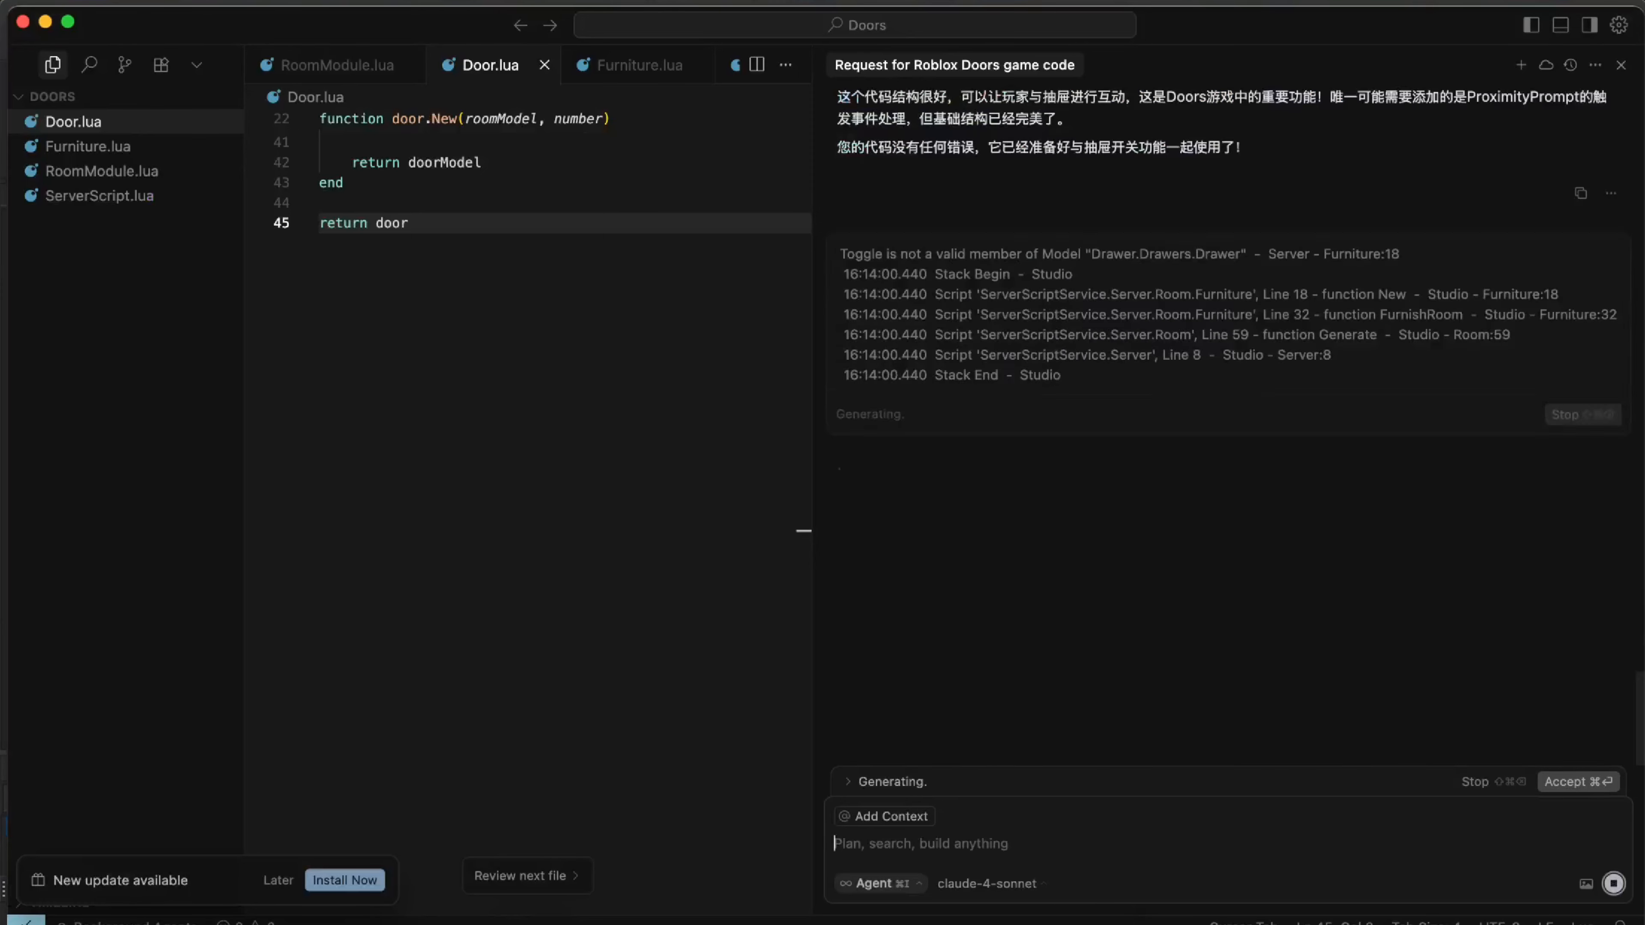
Compare the ProximityPrompt code in Roblox Studio's Furniture script with the code shown in the tutorial video
key("super+Tab")
scroll(720, 600, "up", 2)
left_click(600, 828)
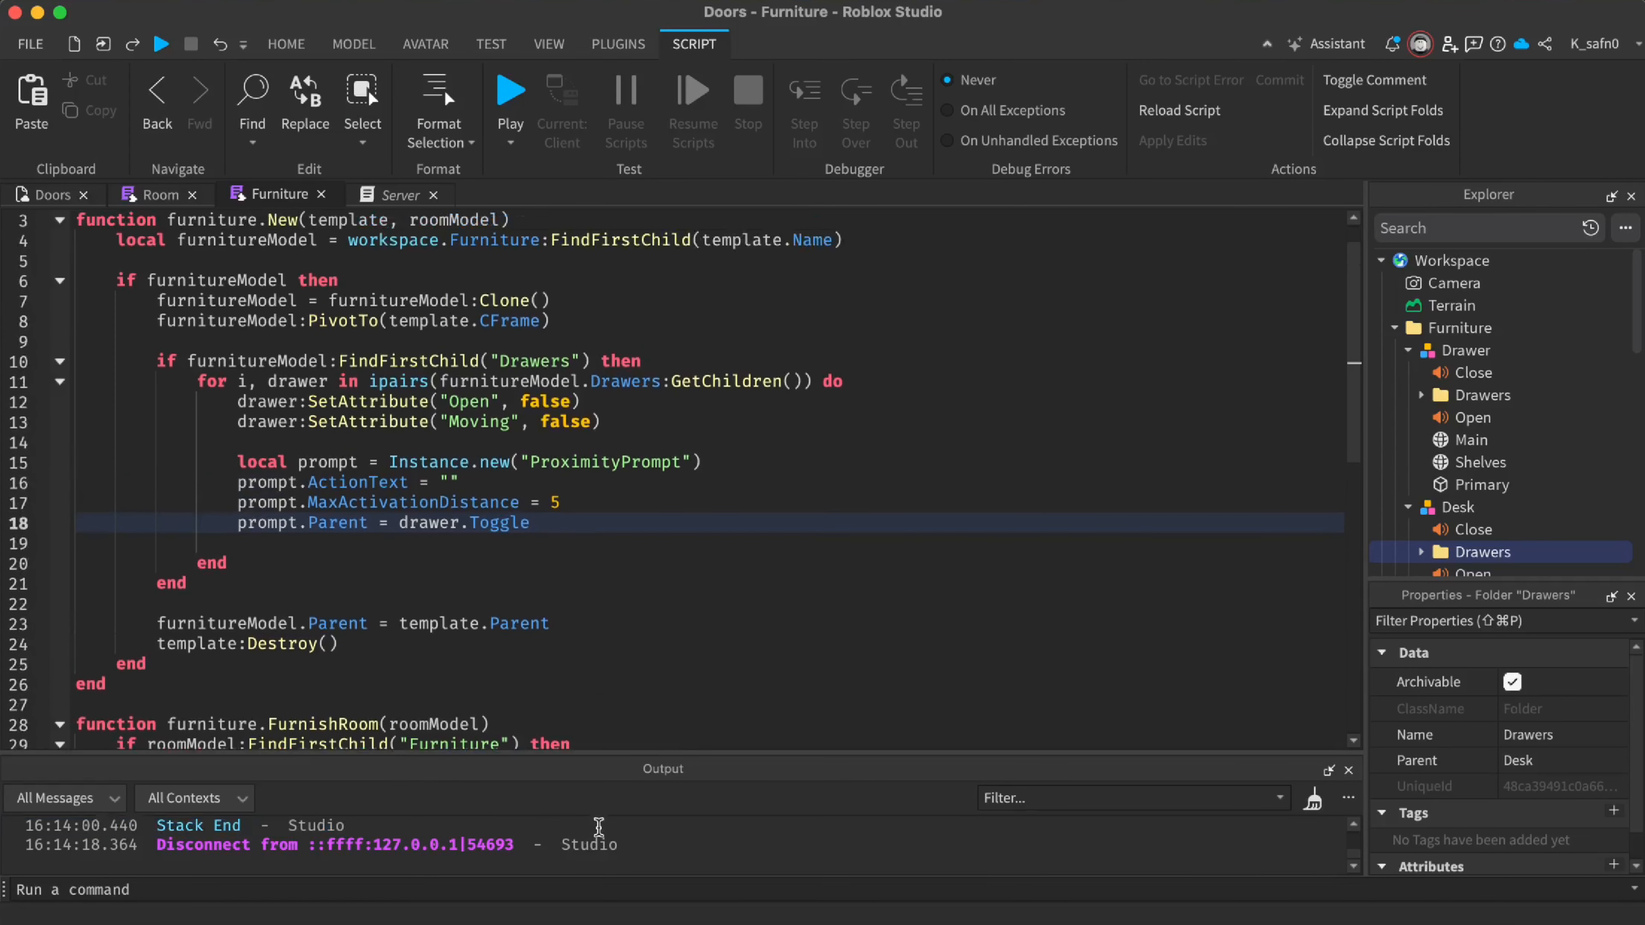
key("super+Tab")
key("super+Tab")
left_click(730, 923)
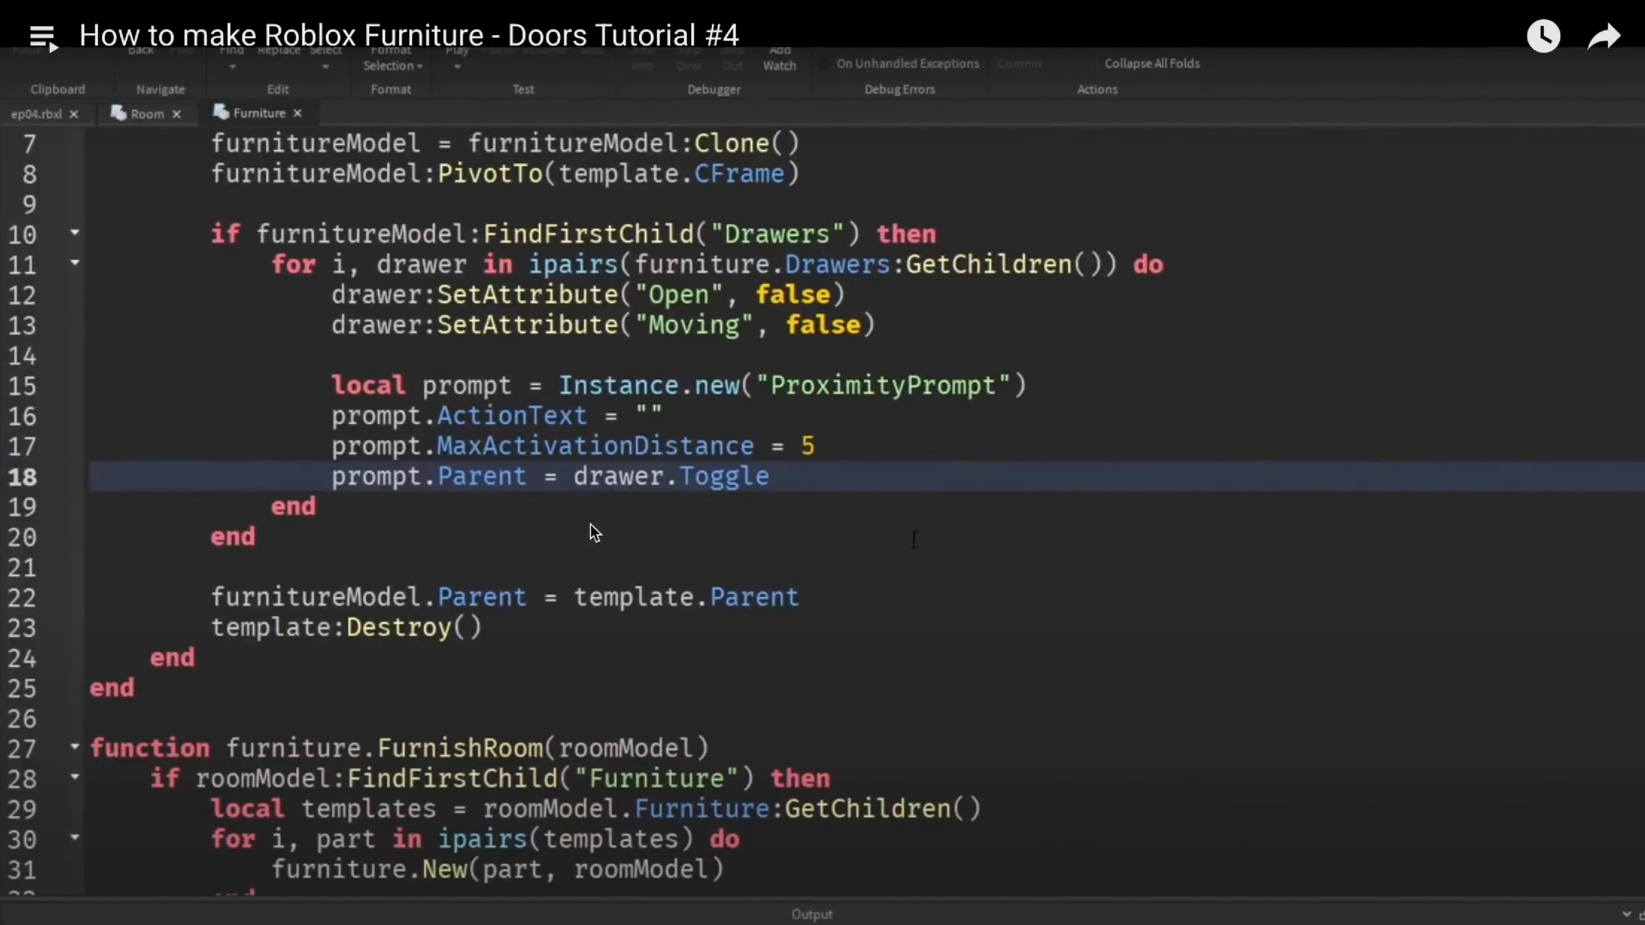
key("super+Tab")
key("super+Tab")
key("super+Tab")
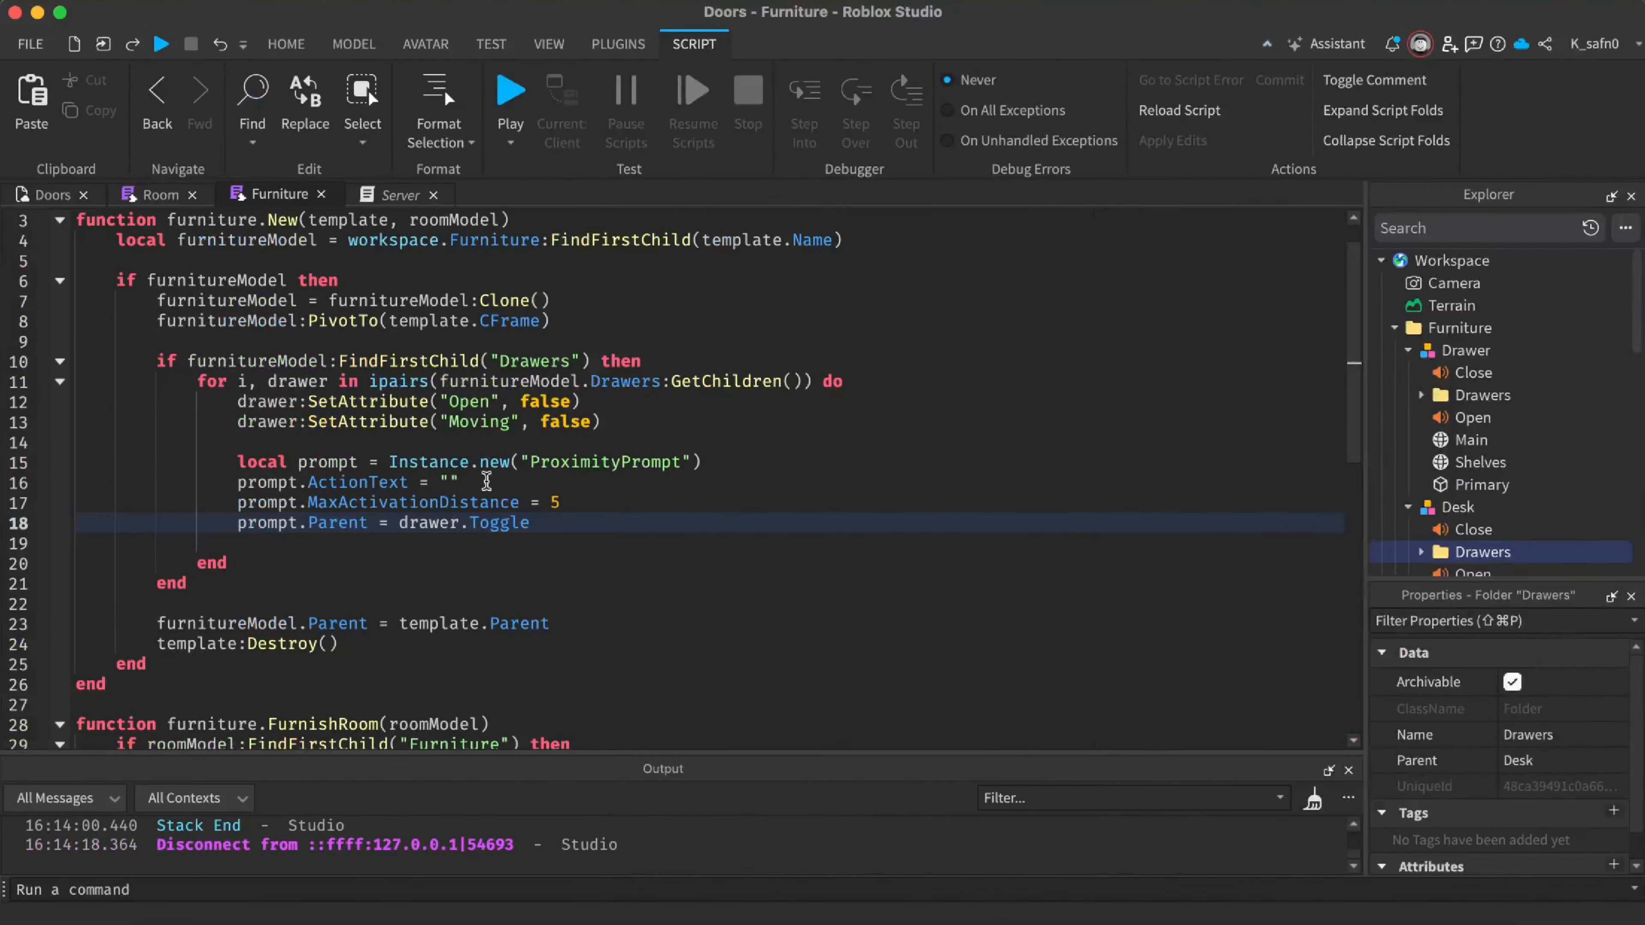
Copy the entire revised Furniture.lua from Cursor and replace the Furniture script's contents in Roblox Studio with it
key("super+Tab")
key("super+Tab")
key("super+Tab")
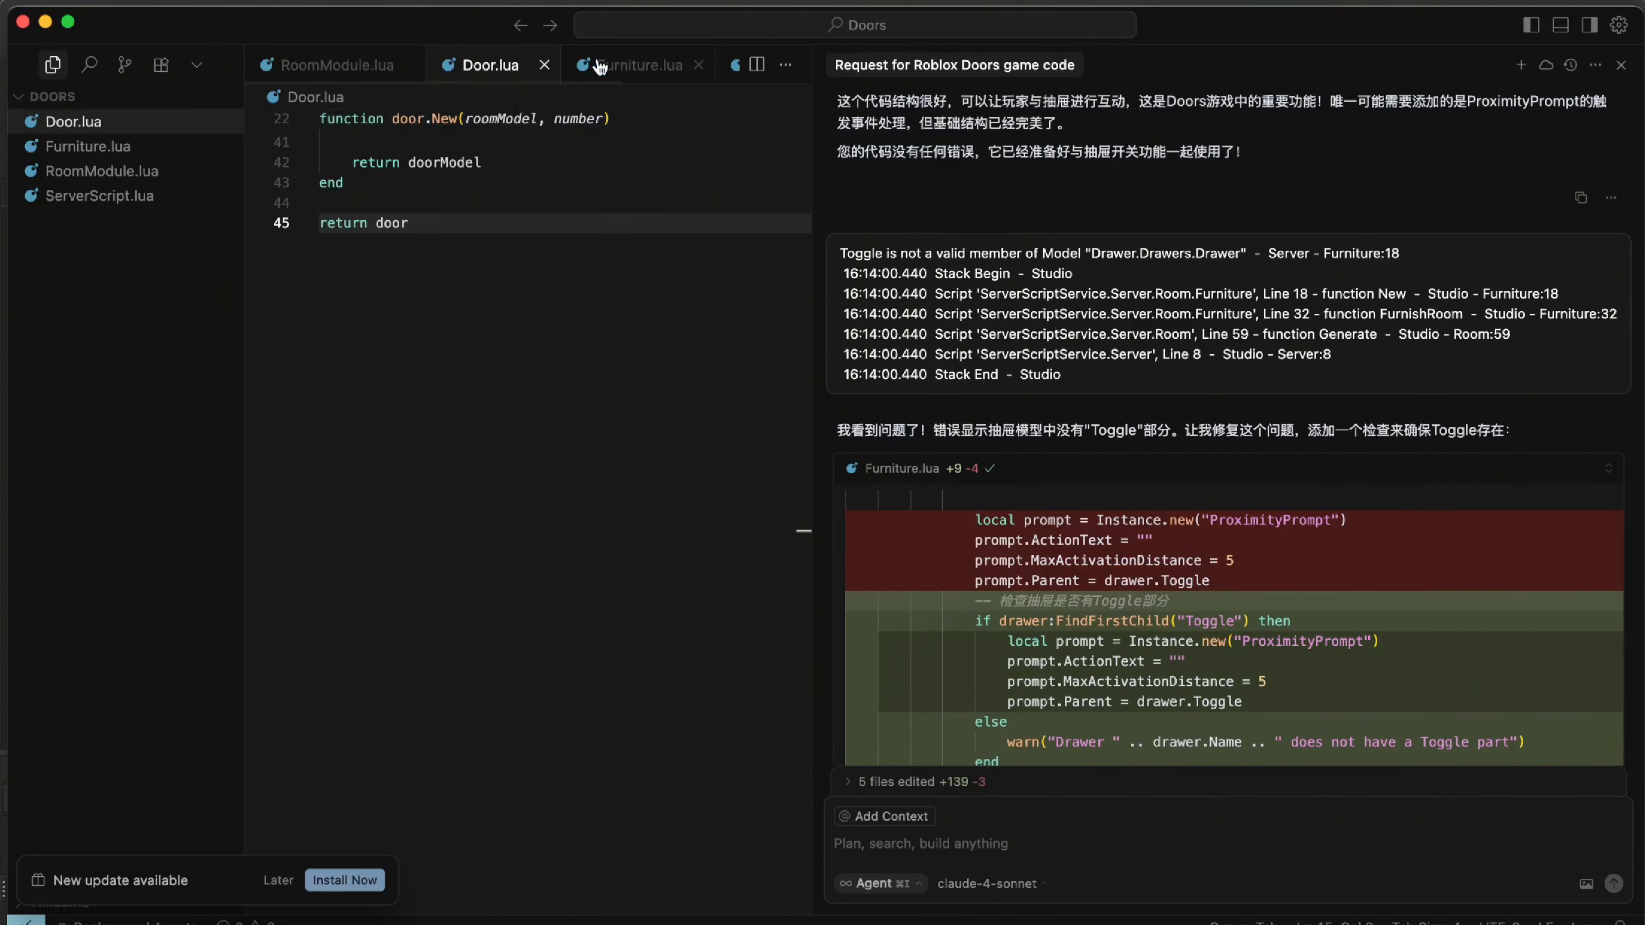
left_click(638, 65)
key("super+a")
key("super+c")
key("super+Tab")
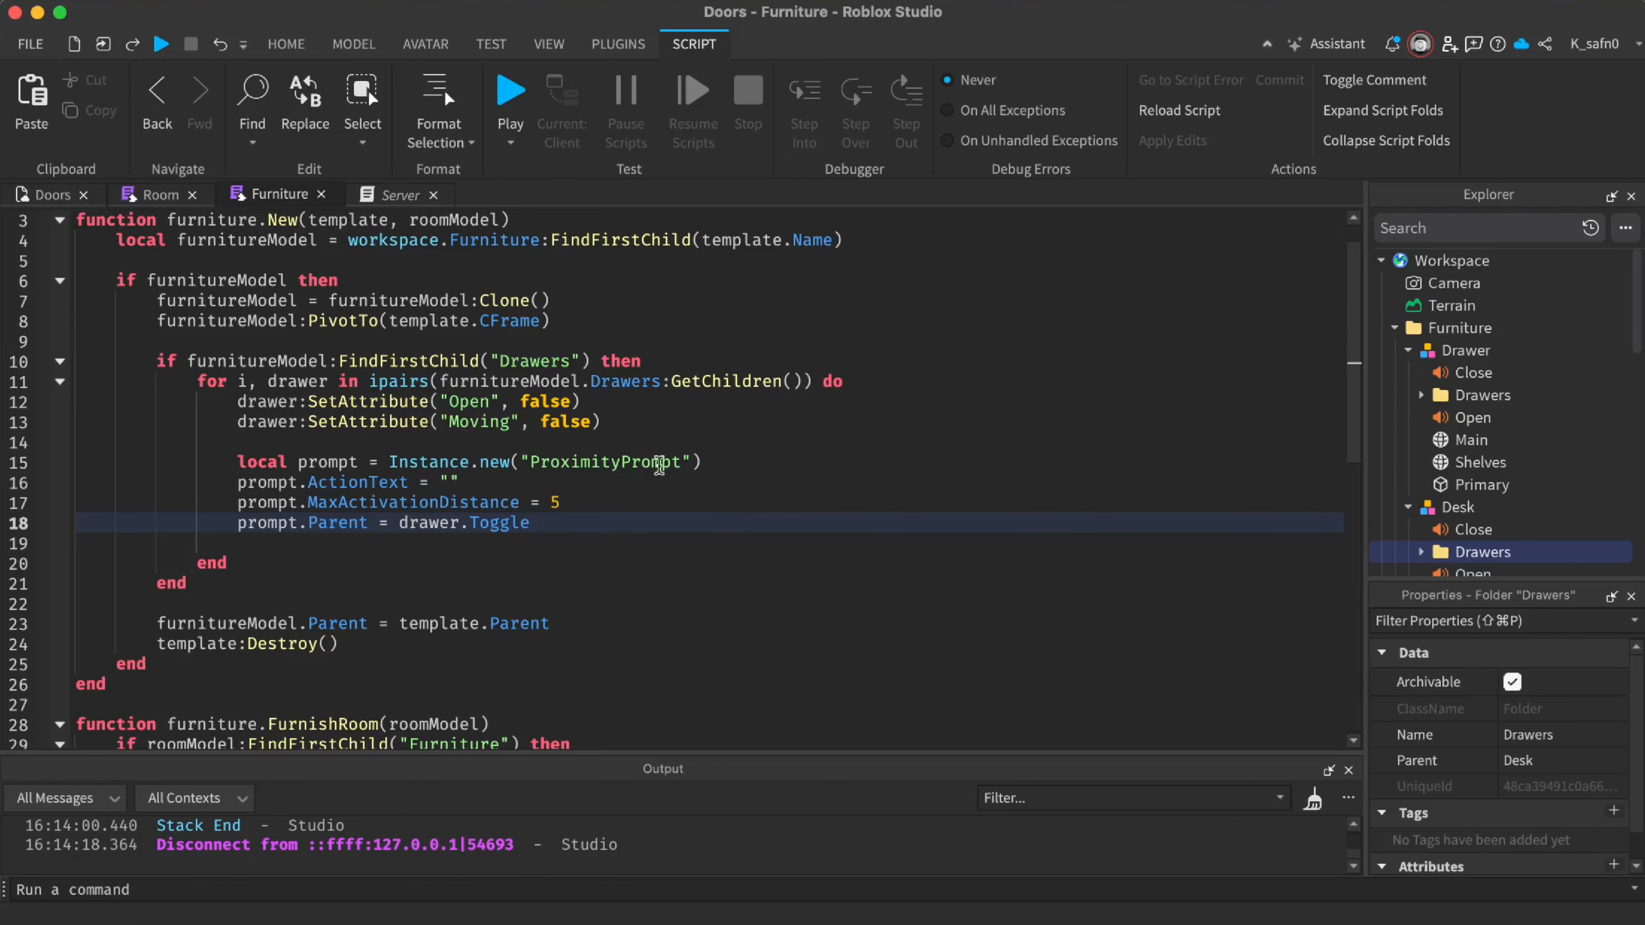
left_click(824, 429)
key("super+a")
key("super+v")
scroll(582, 311, "up", 2)
Playtest the game, walk through the rooms past the furniture to check the drawer prompts, and stop the playtest
key("F5")
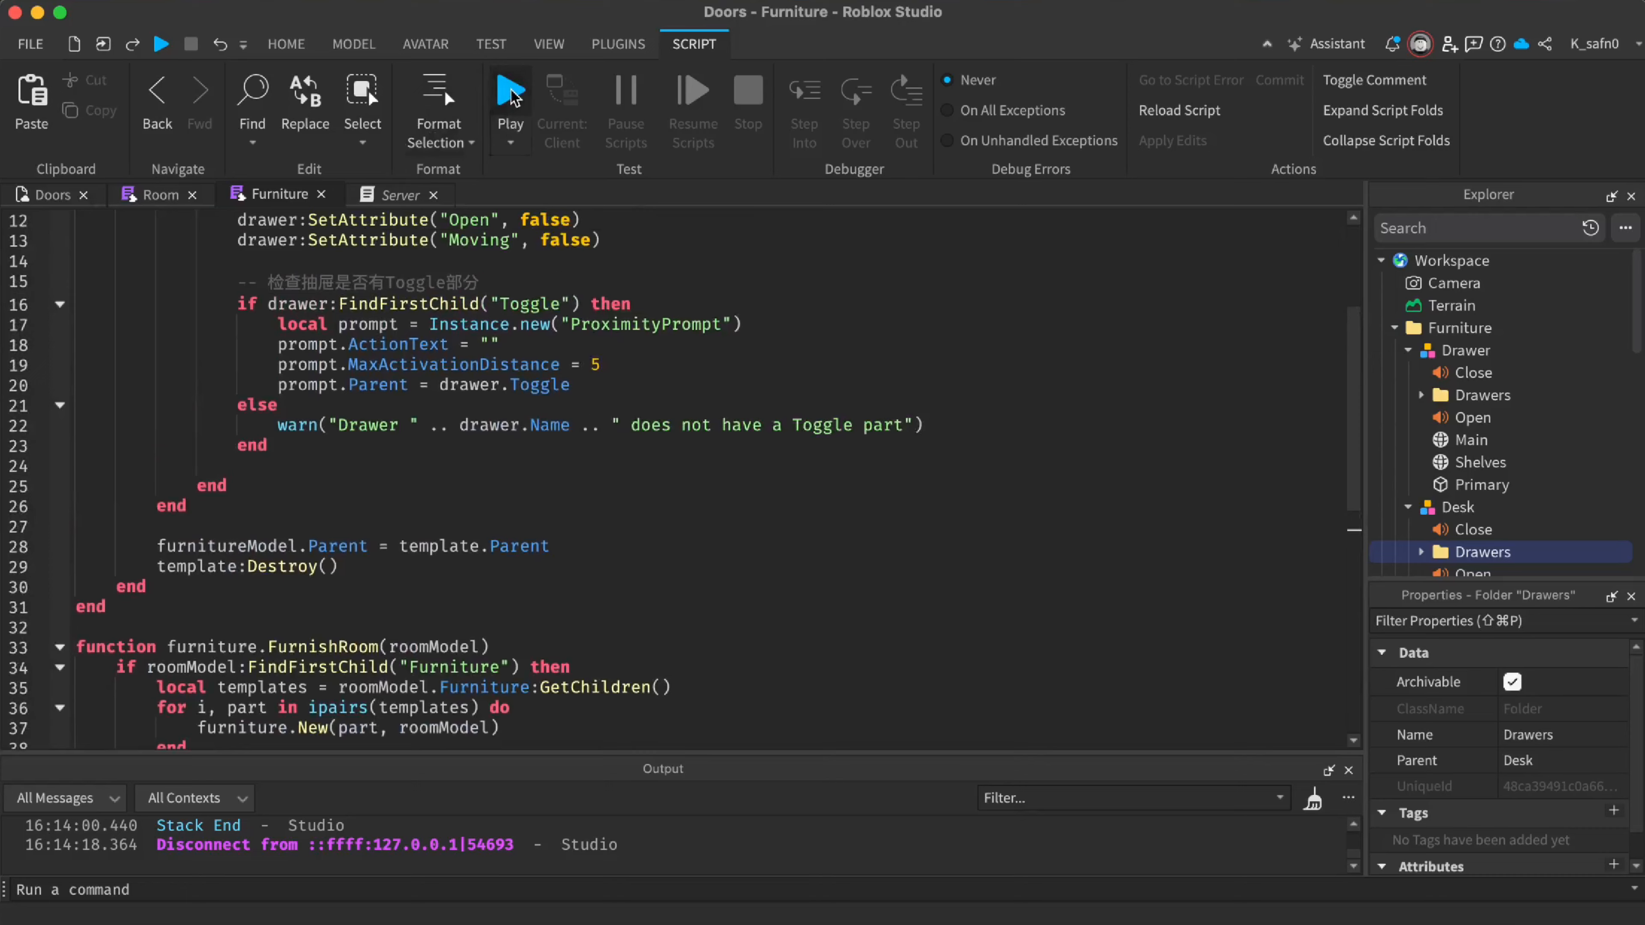
key("shift")
key("w")
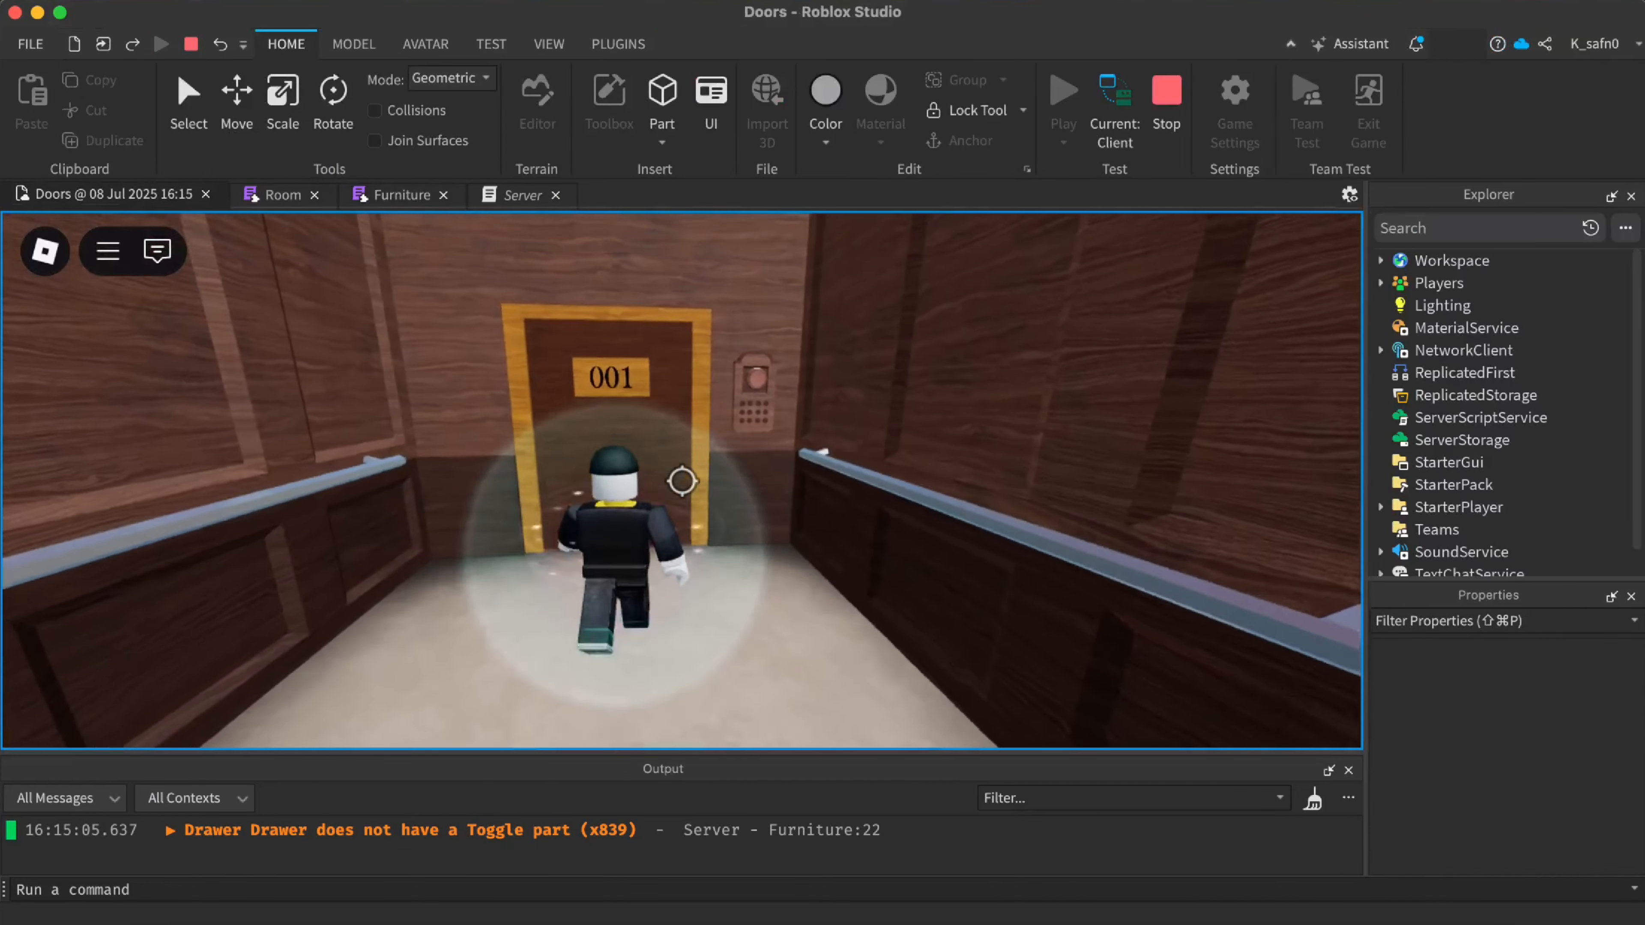
key("shift")
key("w")
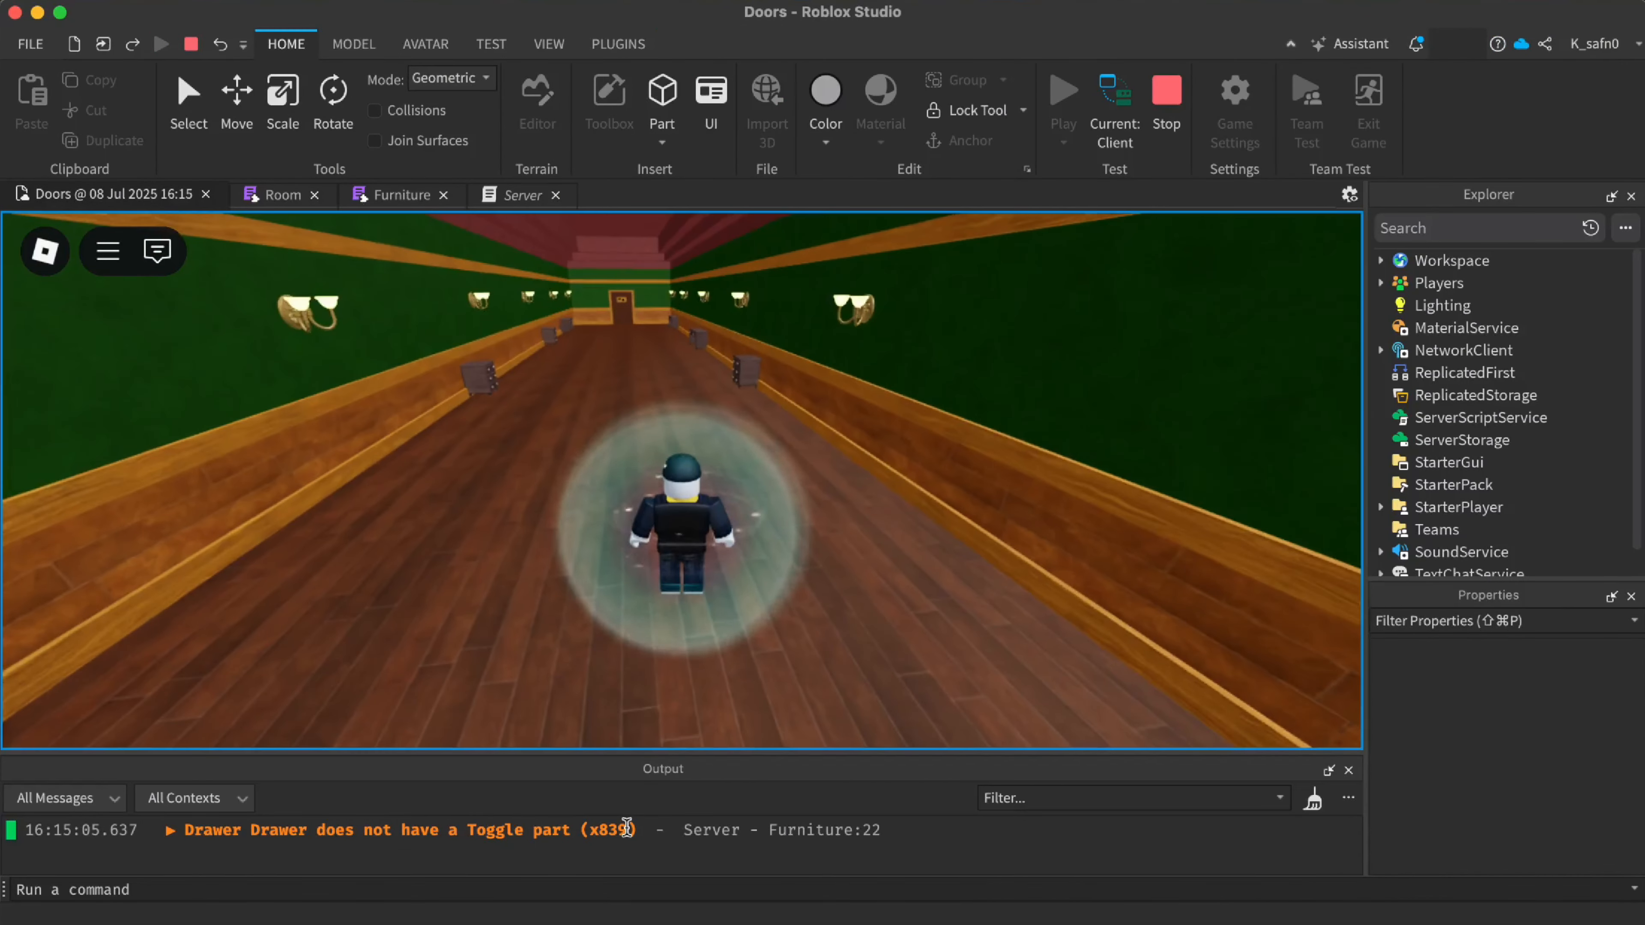
key("w")
key("shift")
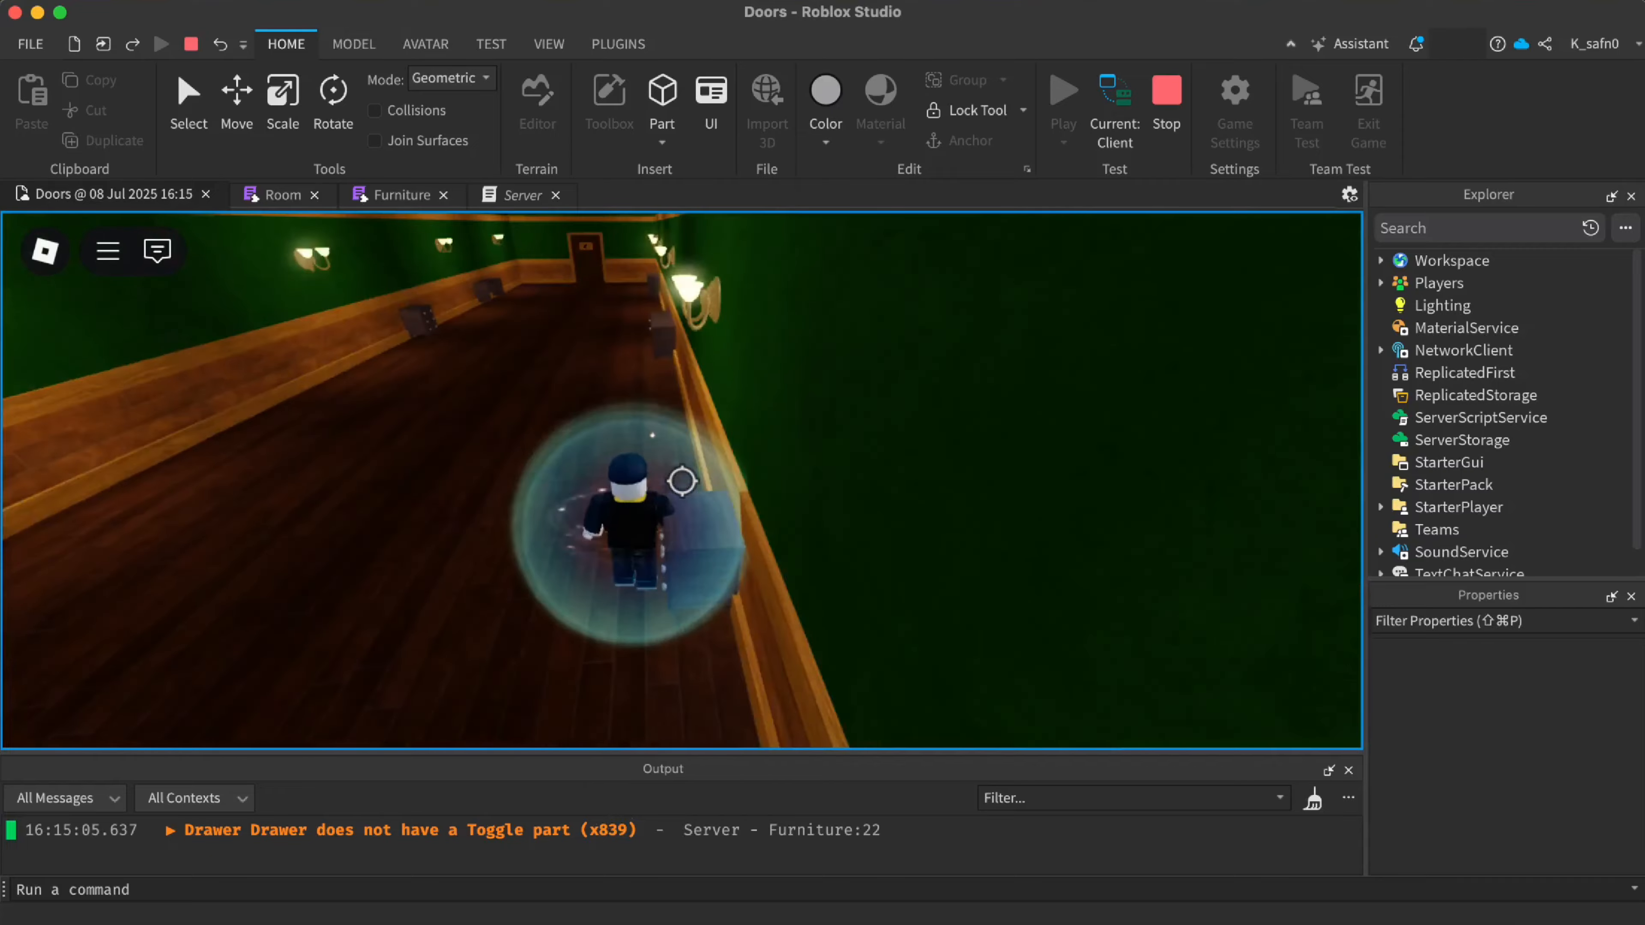
key("shift")
left_click(1167, 97)
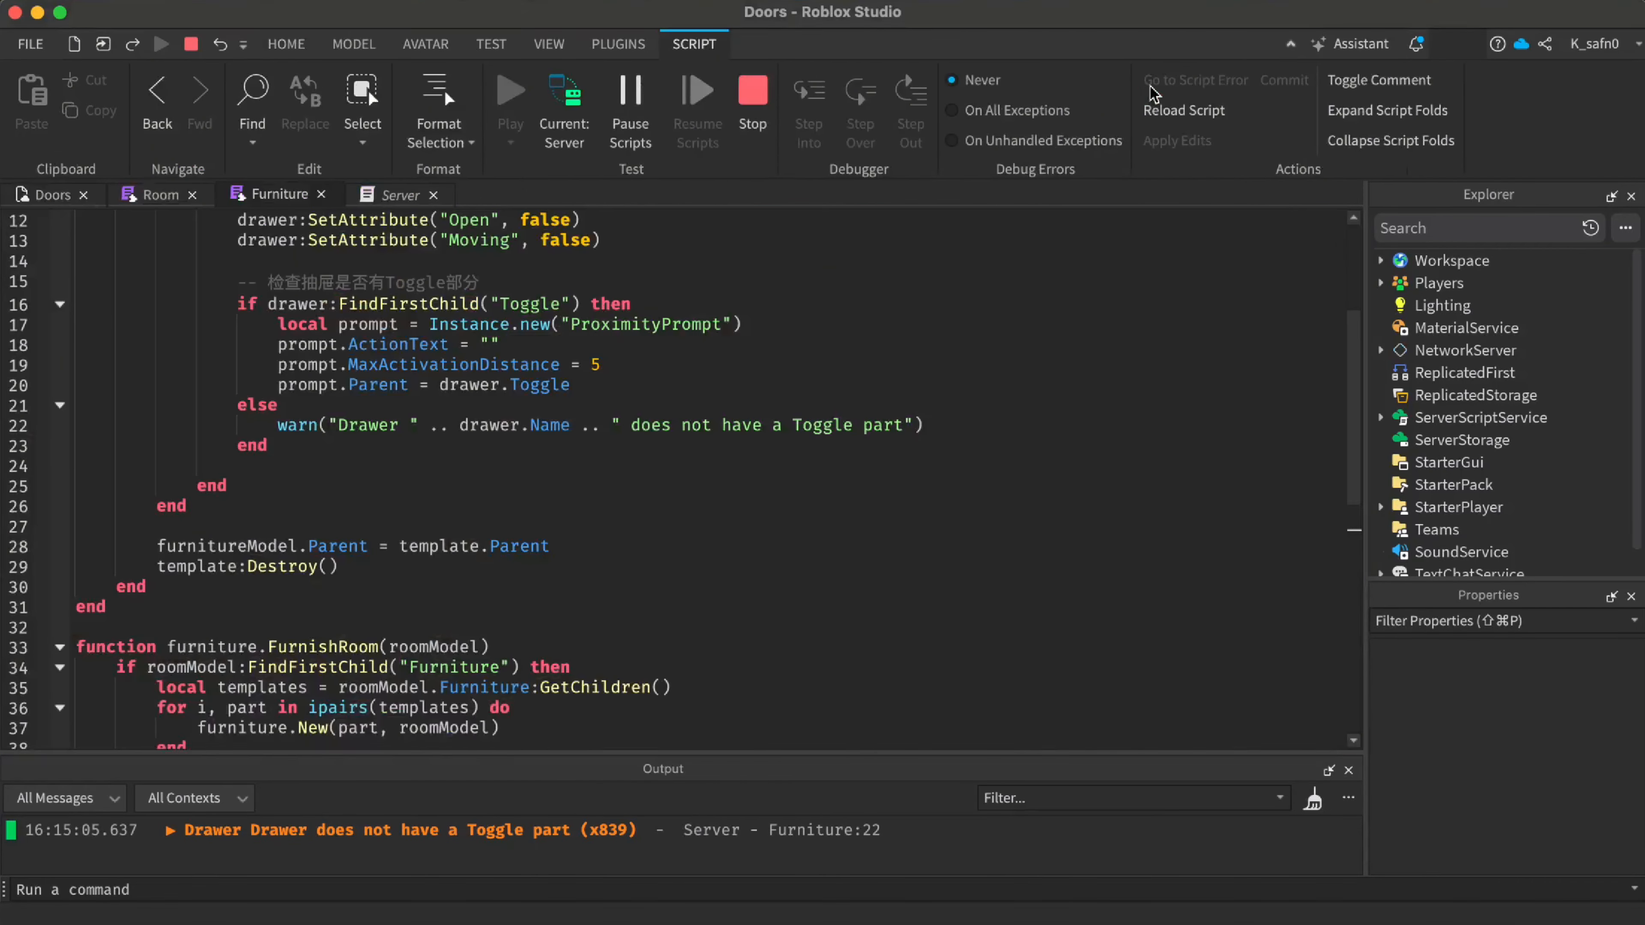
Expand the Drawer model's Drawers folder down to the first drawer's mesh to examine its attachments in the Doors place
left_click(12, 198)
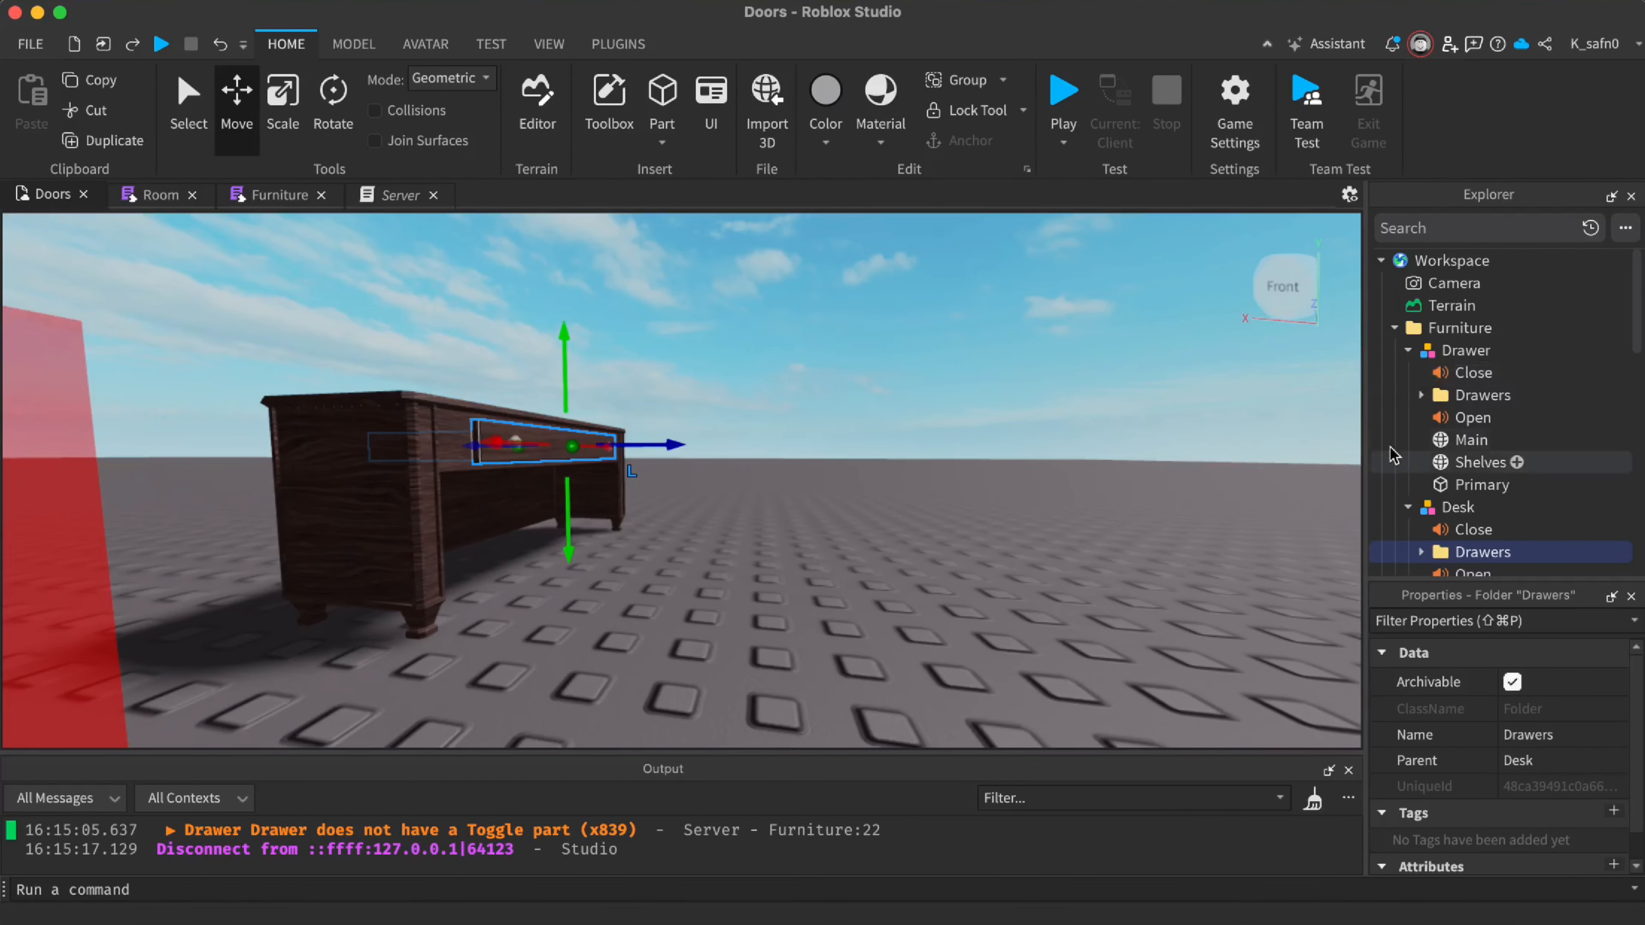
scroll(1400, 528, "down", 1)
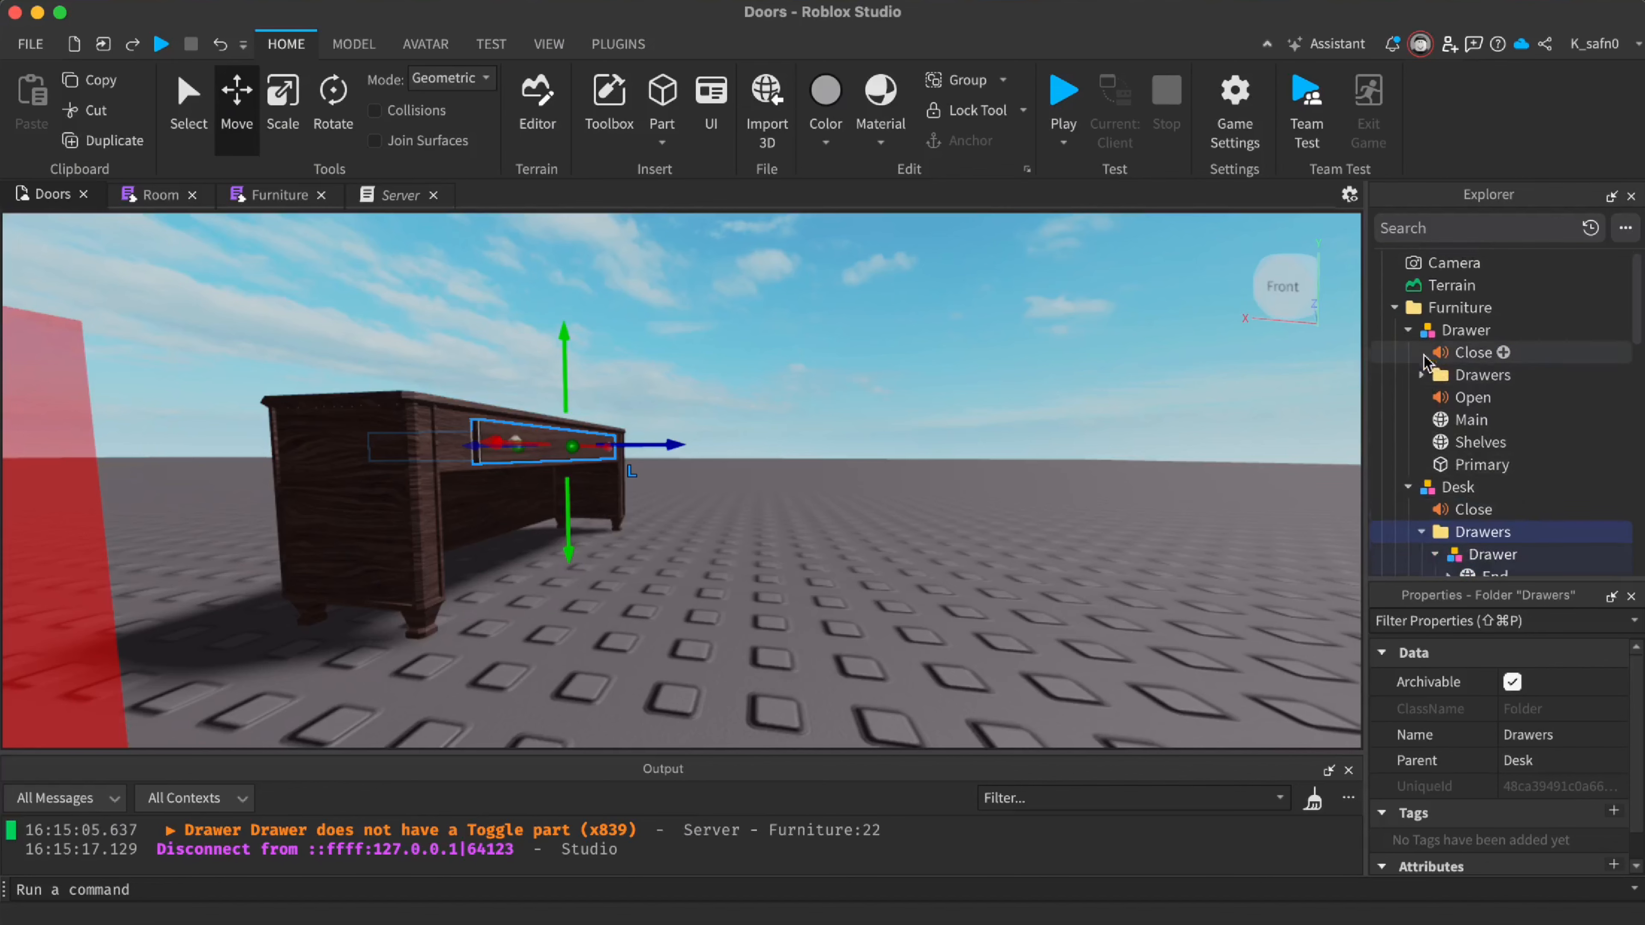
left_click(1422, 375)
left_click(1435, 397)
left_click(1449, 420)
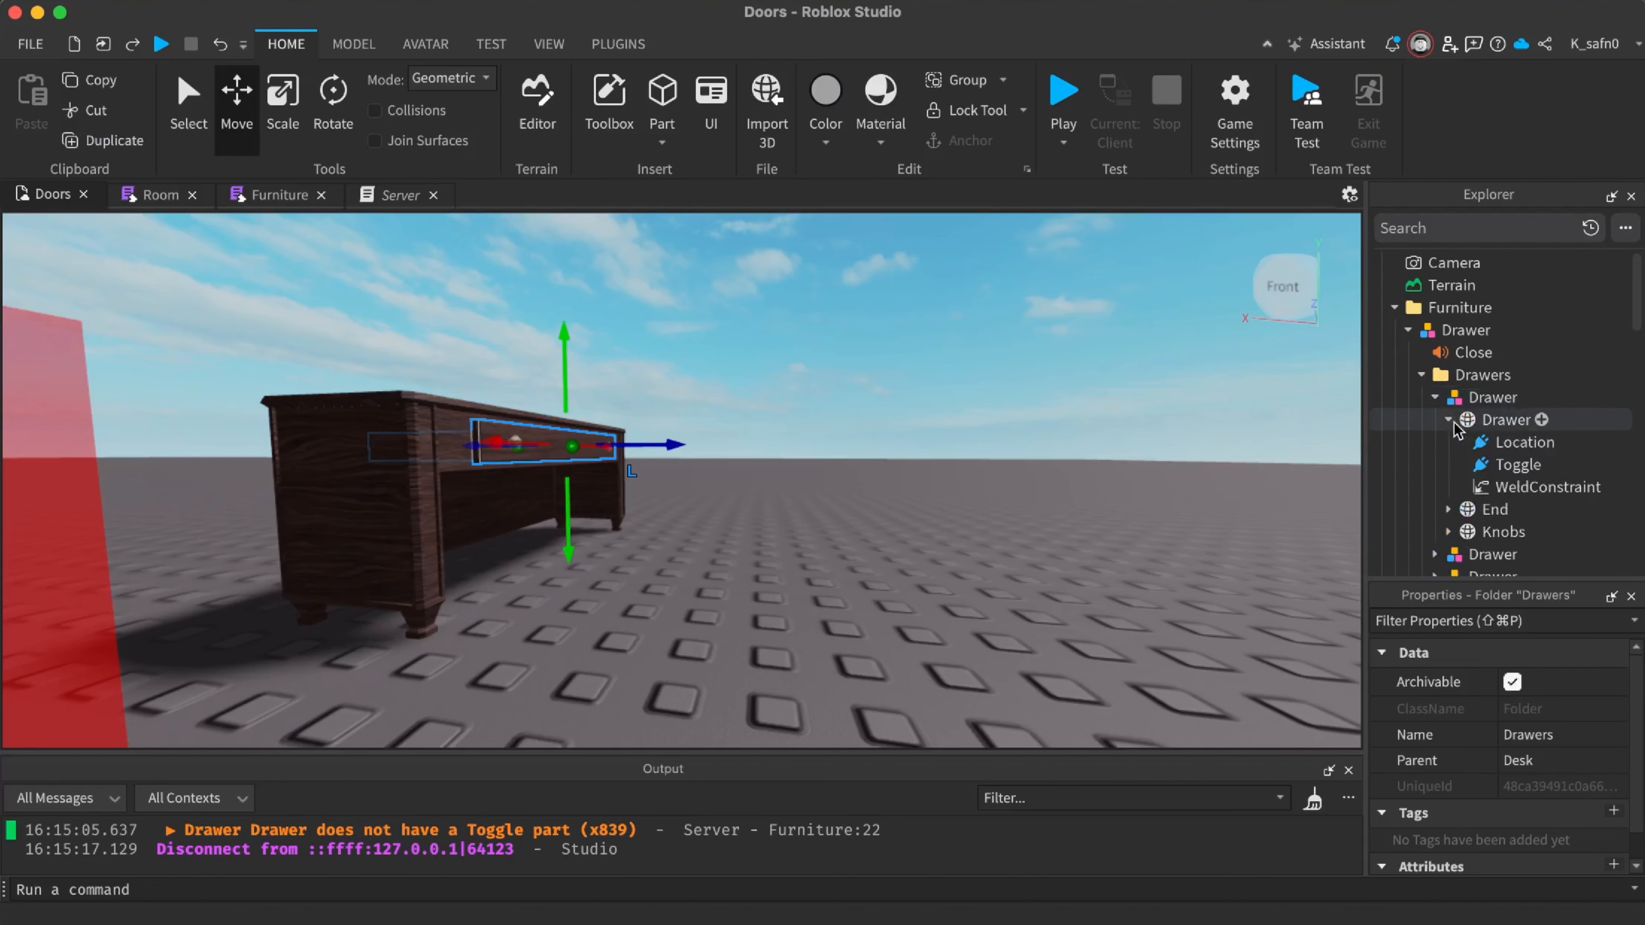
Check the drawer's Toggle attachment against the Furniture code in Cursor and in the tutorial video
key("super+Tab")
key("super+Tab")
key("super+Tab")
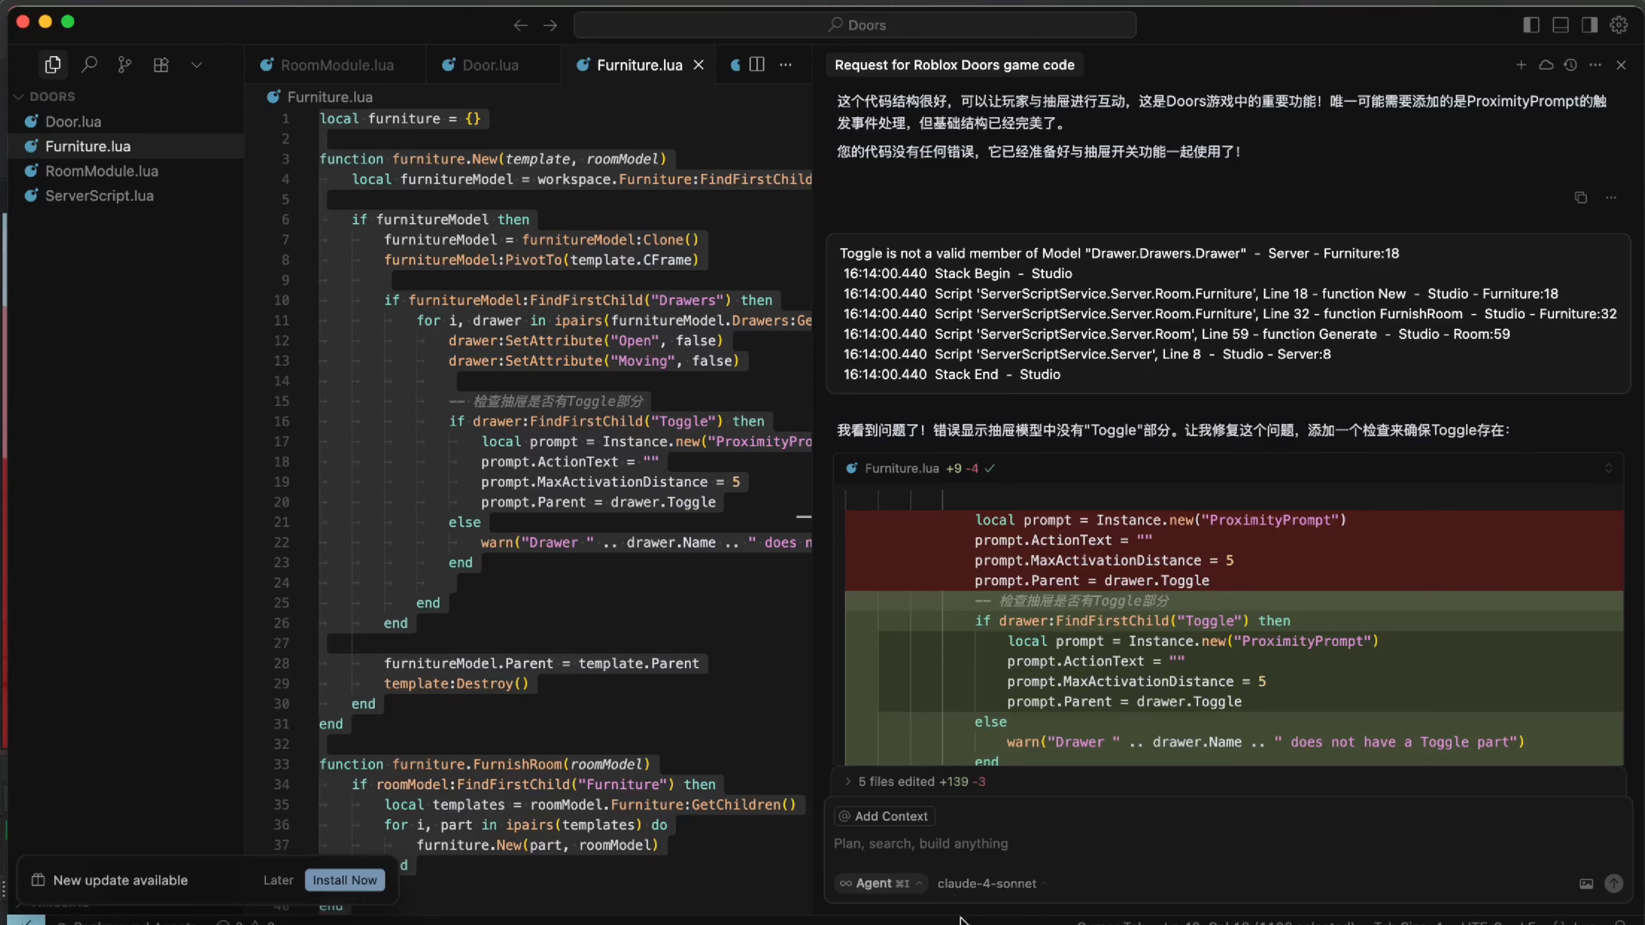
left_click(731, 923)
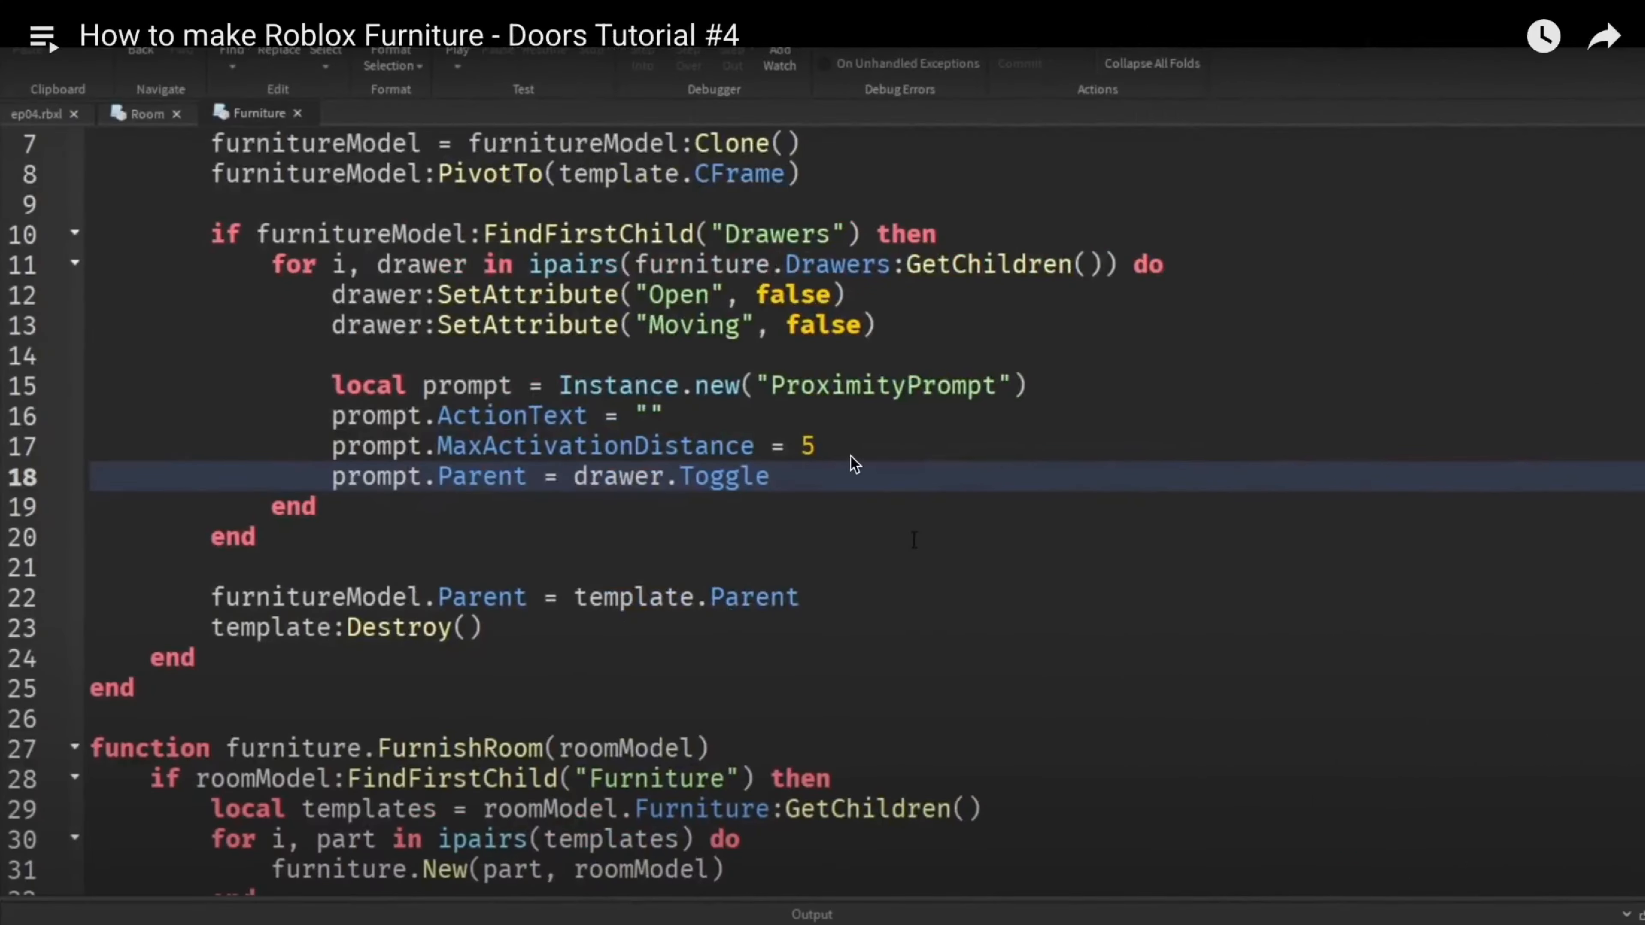
key("super+Tab")
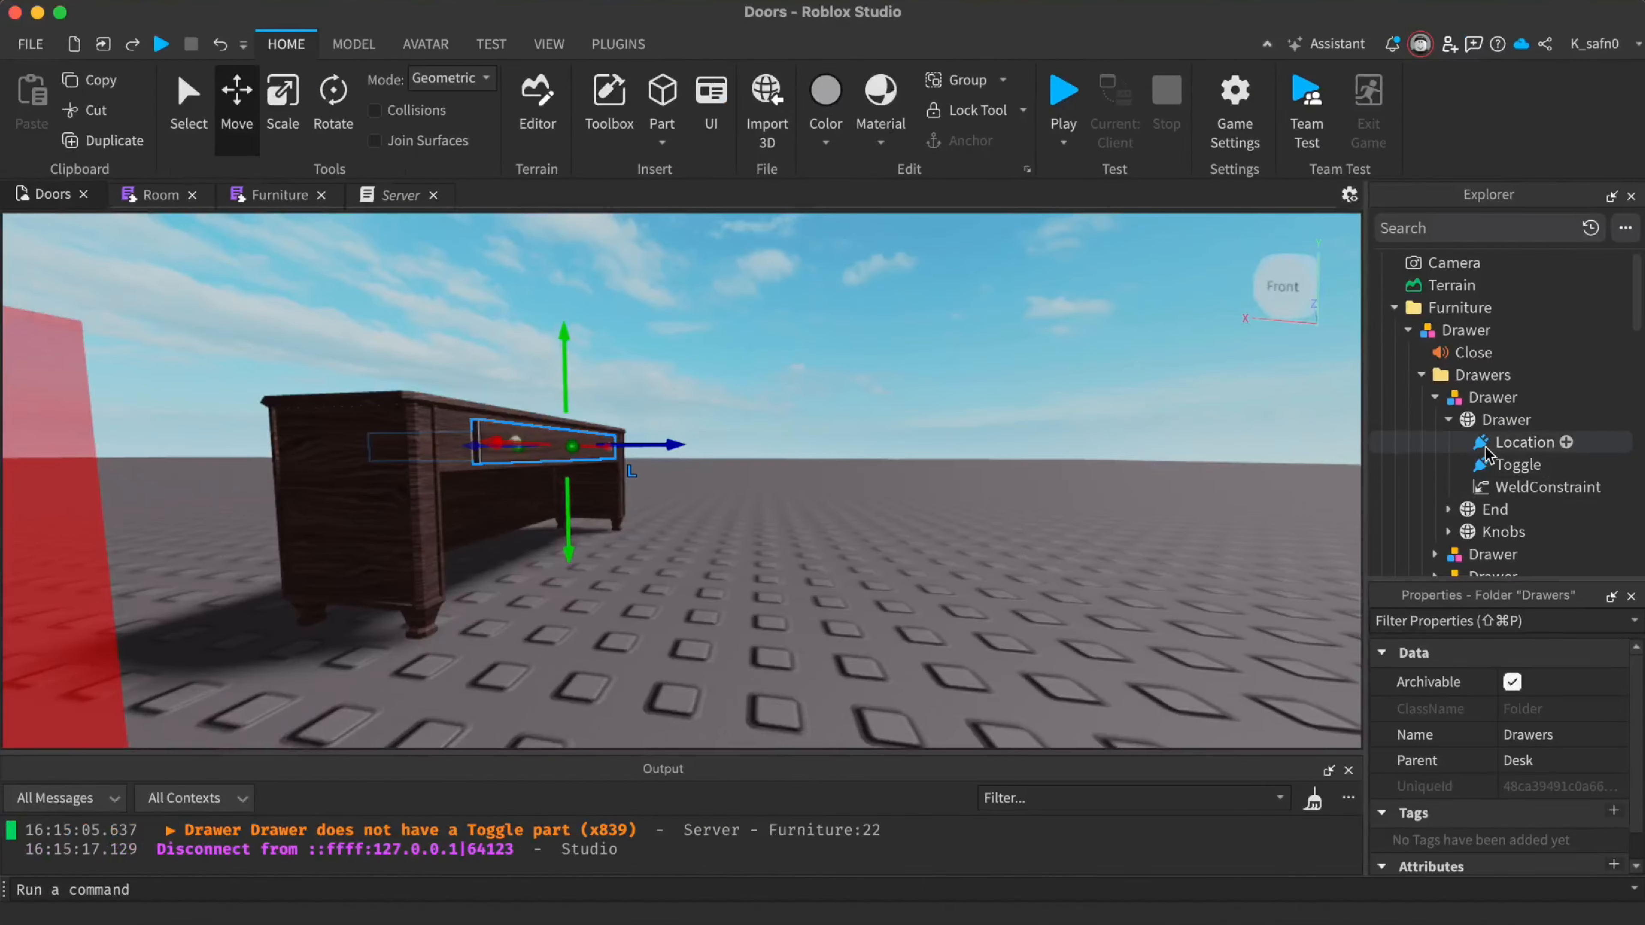
key("ctrl+Right")
key("ctrl+Left")
key("ctrl+Right")
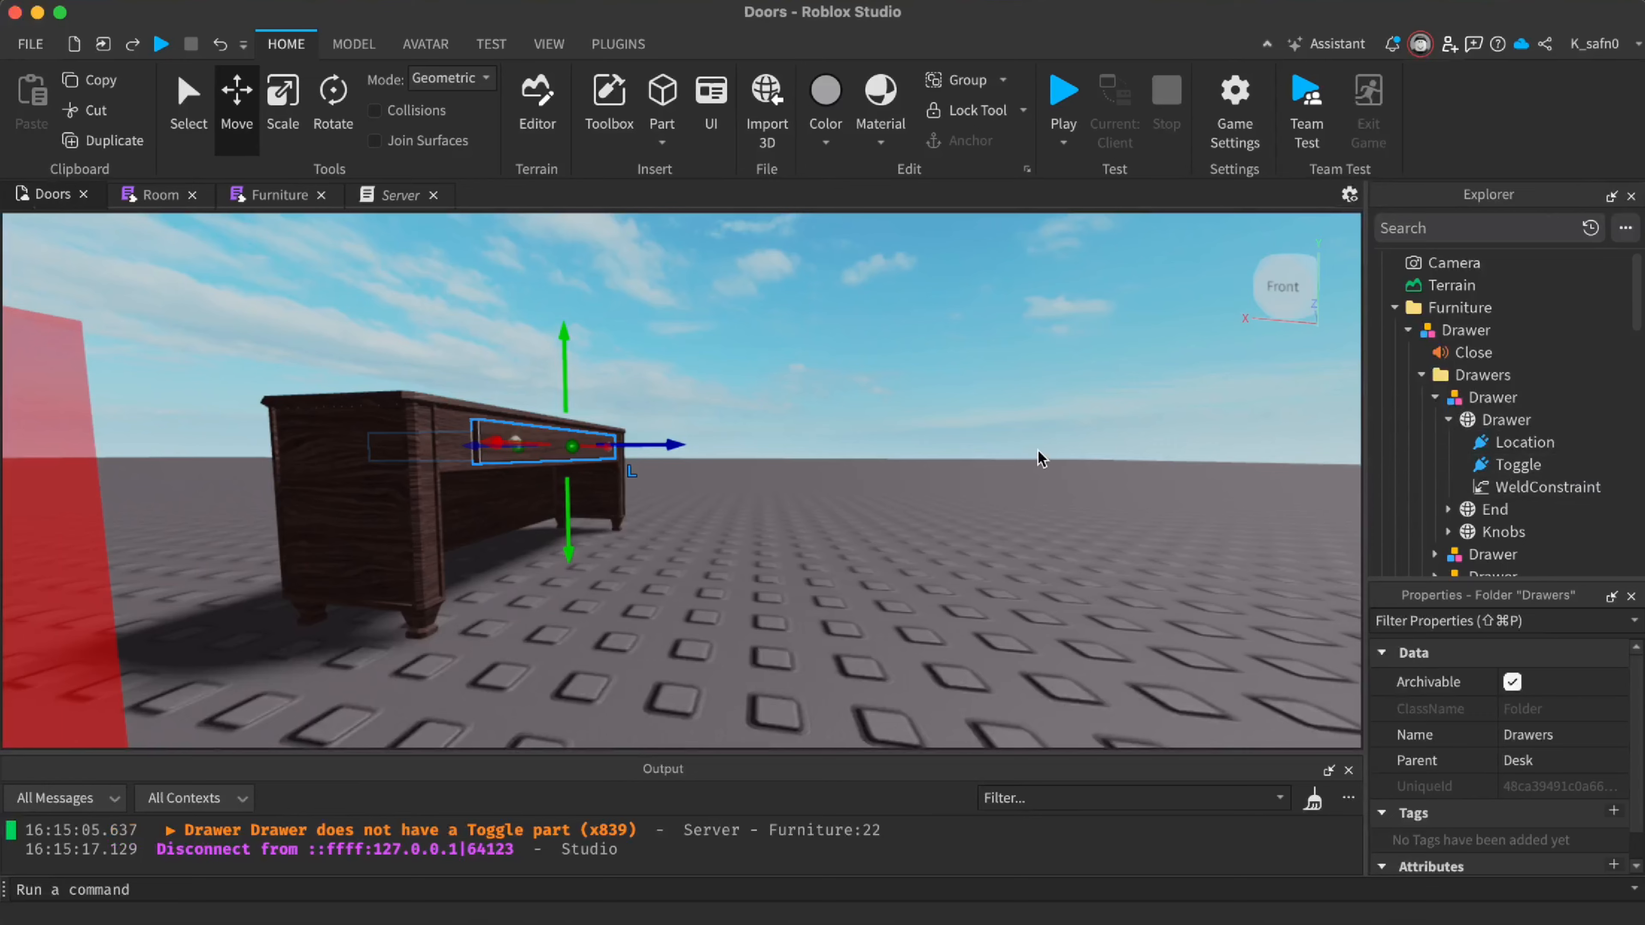
Close the Server script and go from the output's Toggle warning to its source line in the Furniture script
right_click_drag(1039, 453, 1039, 452)
key("a")
key("w")
key("s")
left_click(310, 196)
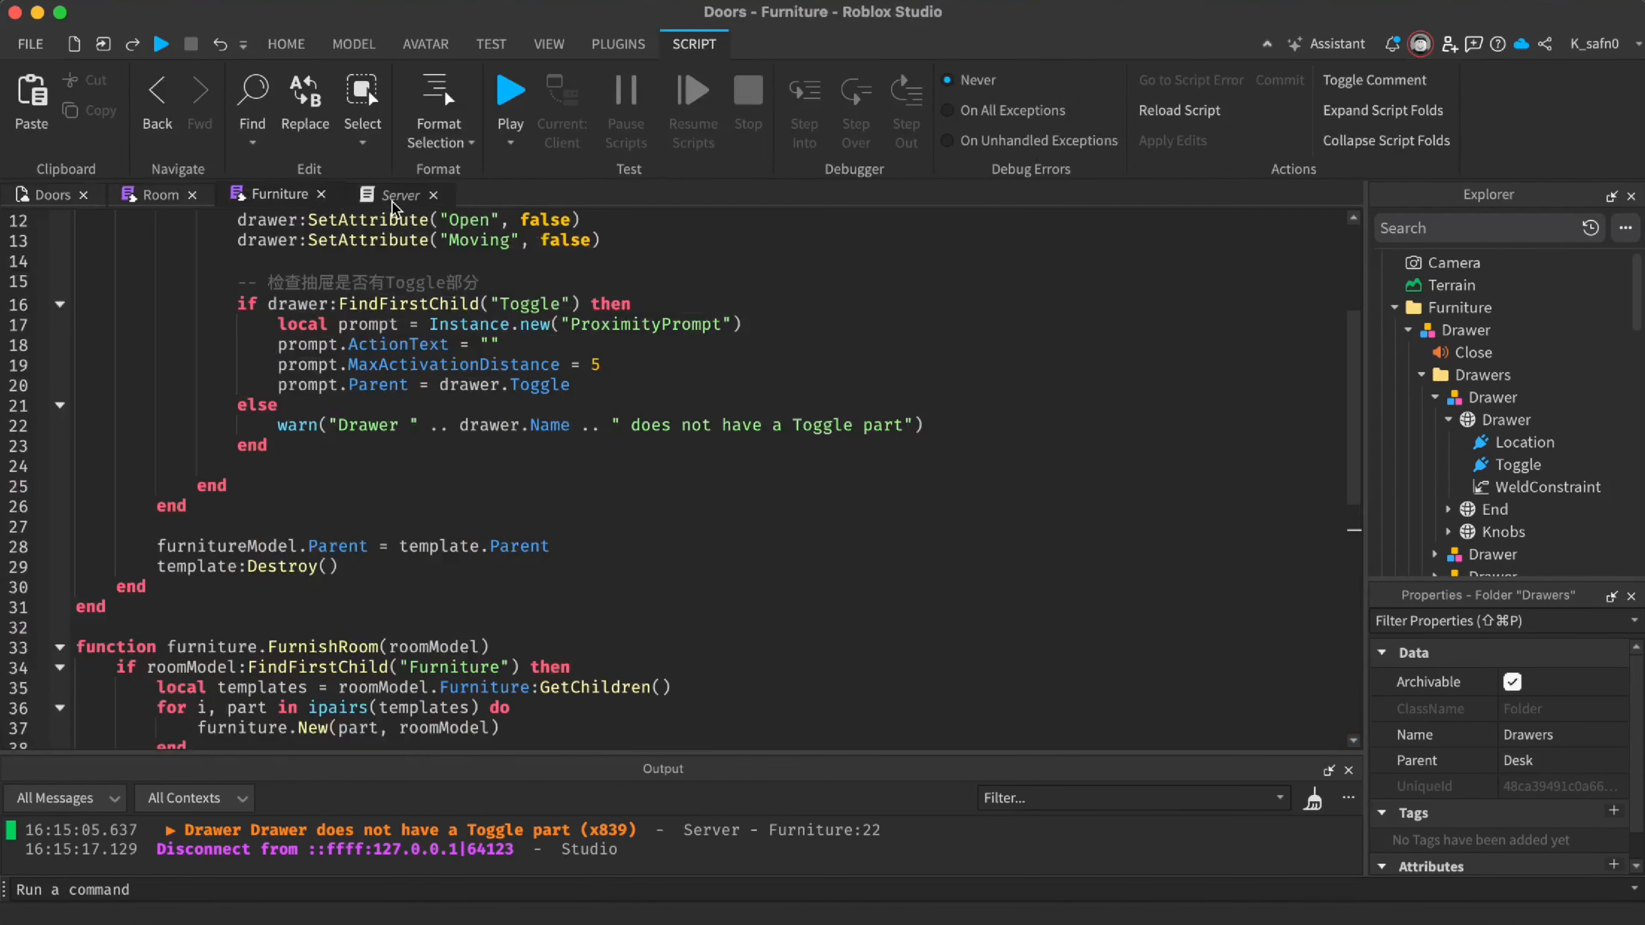
left_click(397, 196)
left_click(434, 195)
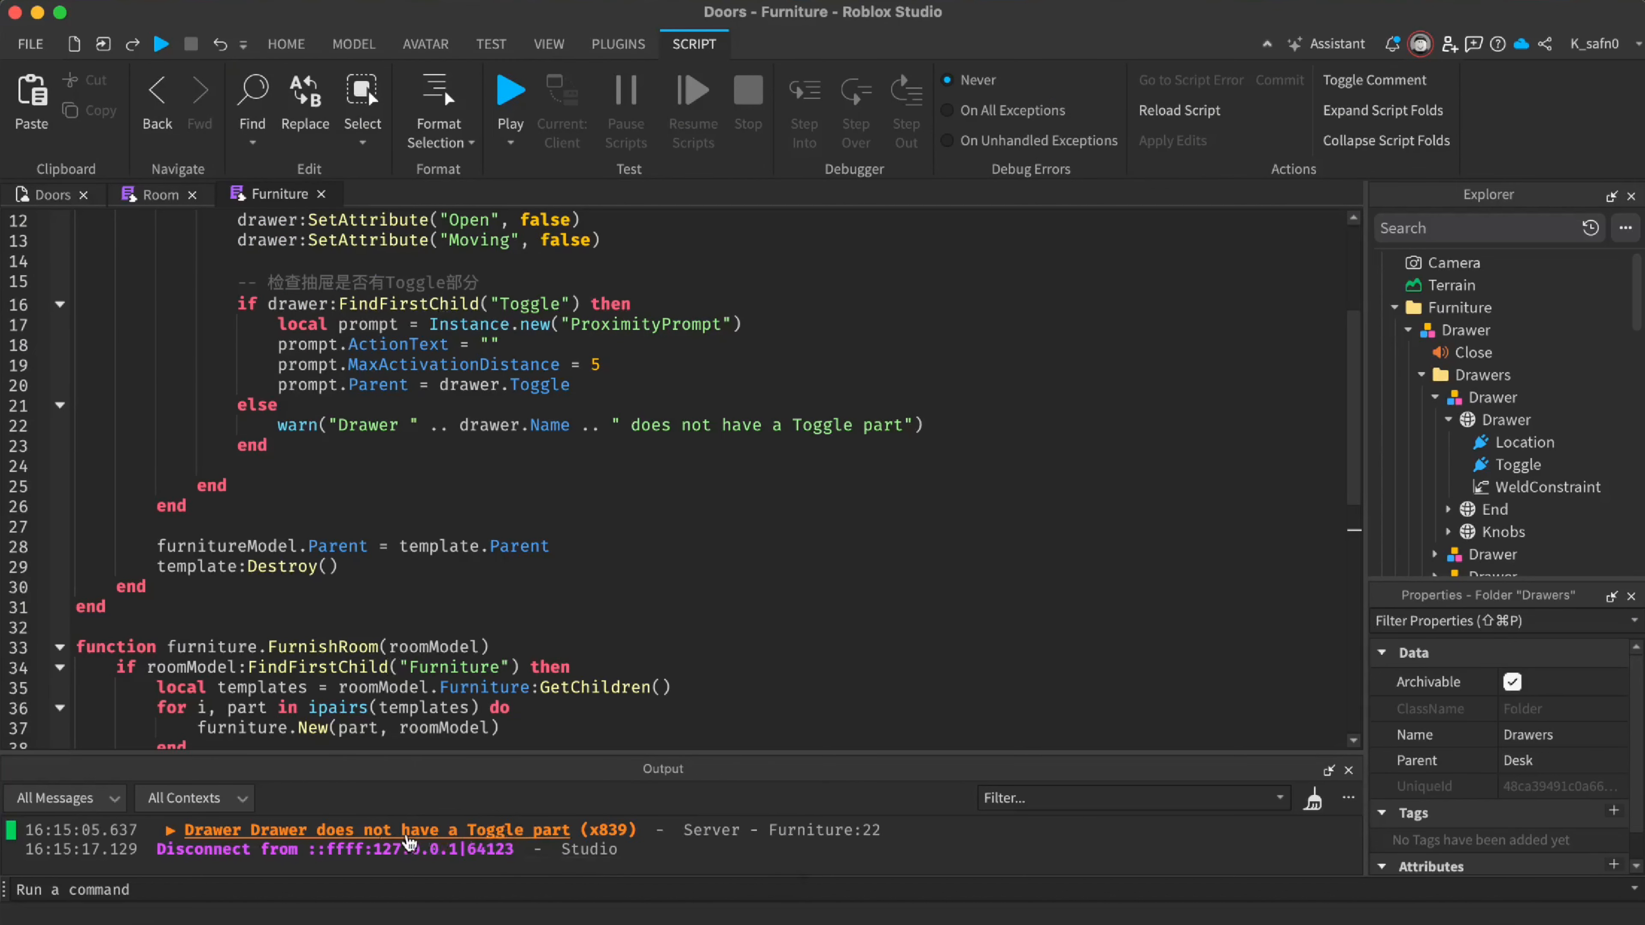
left_click(368, 831)
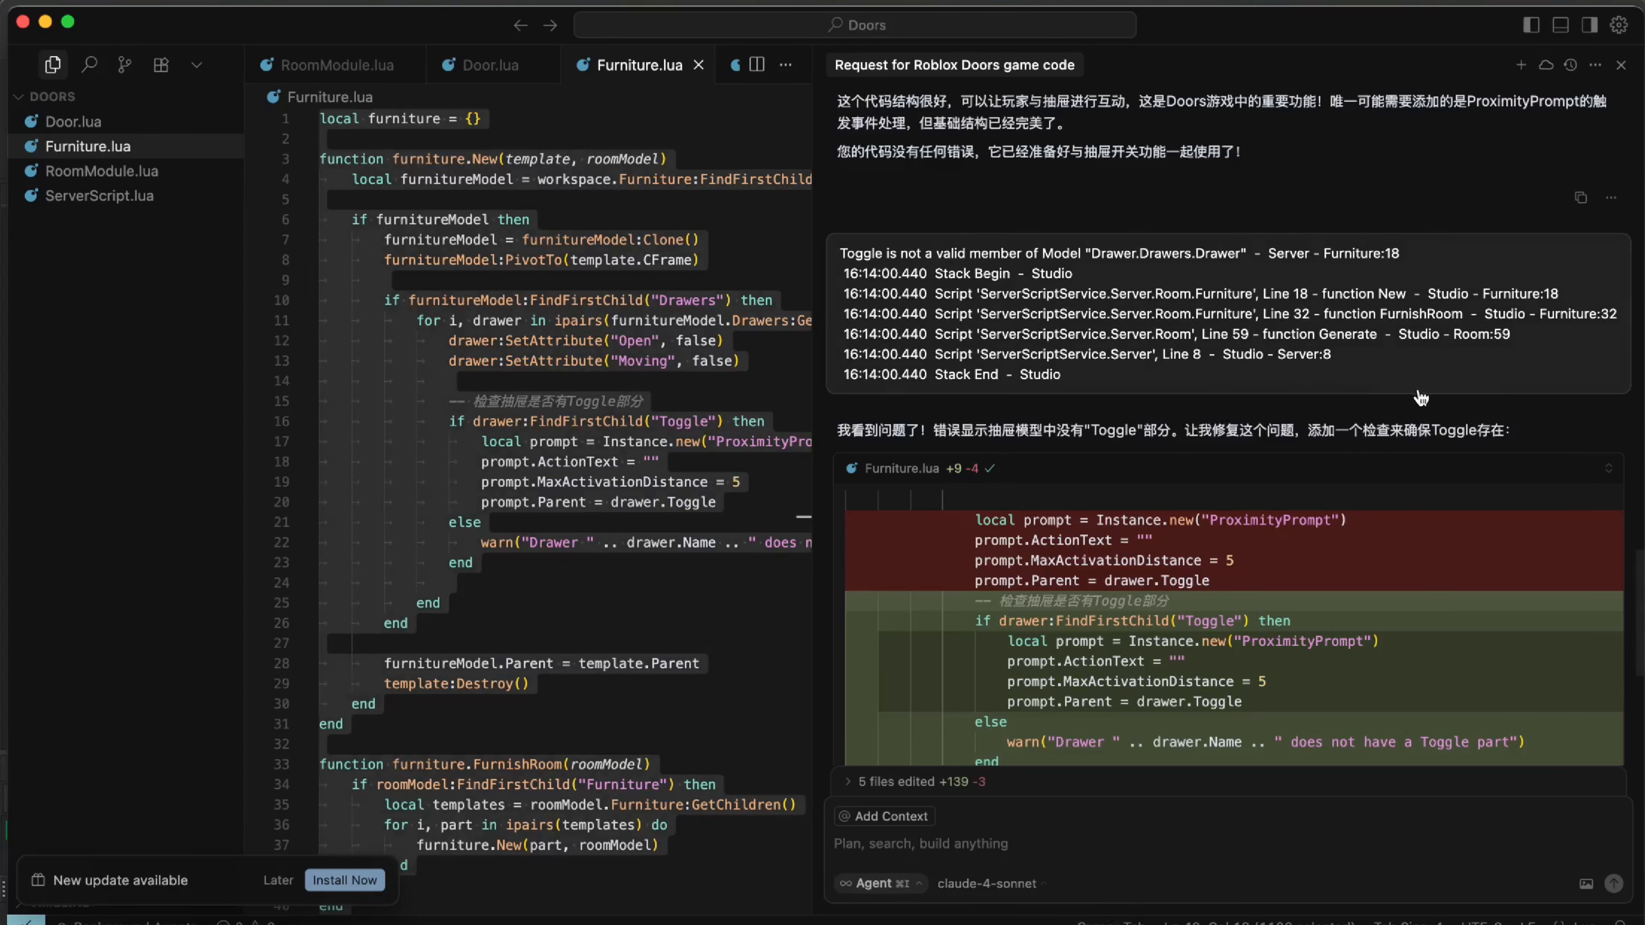
Read the agent's explanation of the Toggle fix in Cursor and reply "ToogleはAttachmentだけど"
scroll(1309, 398, "down", 4)
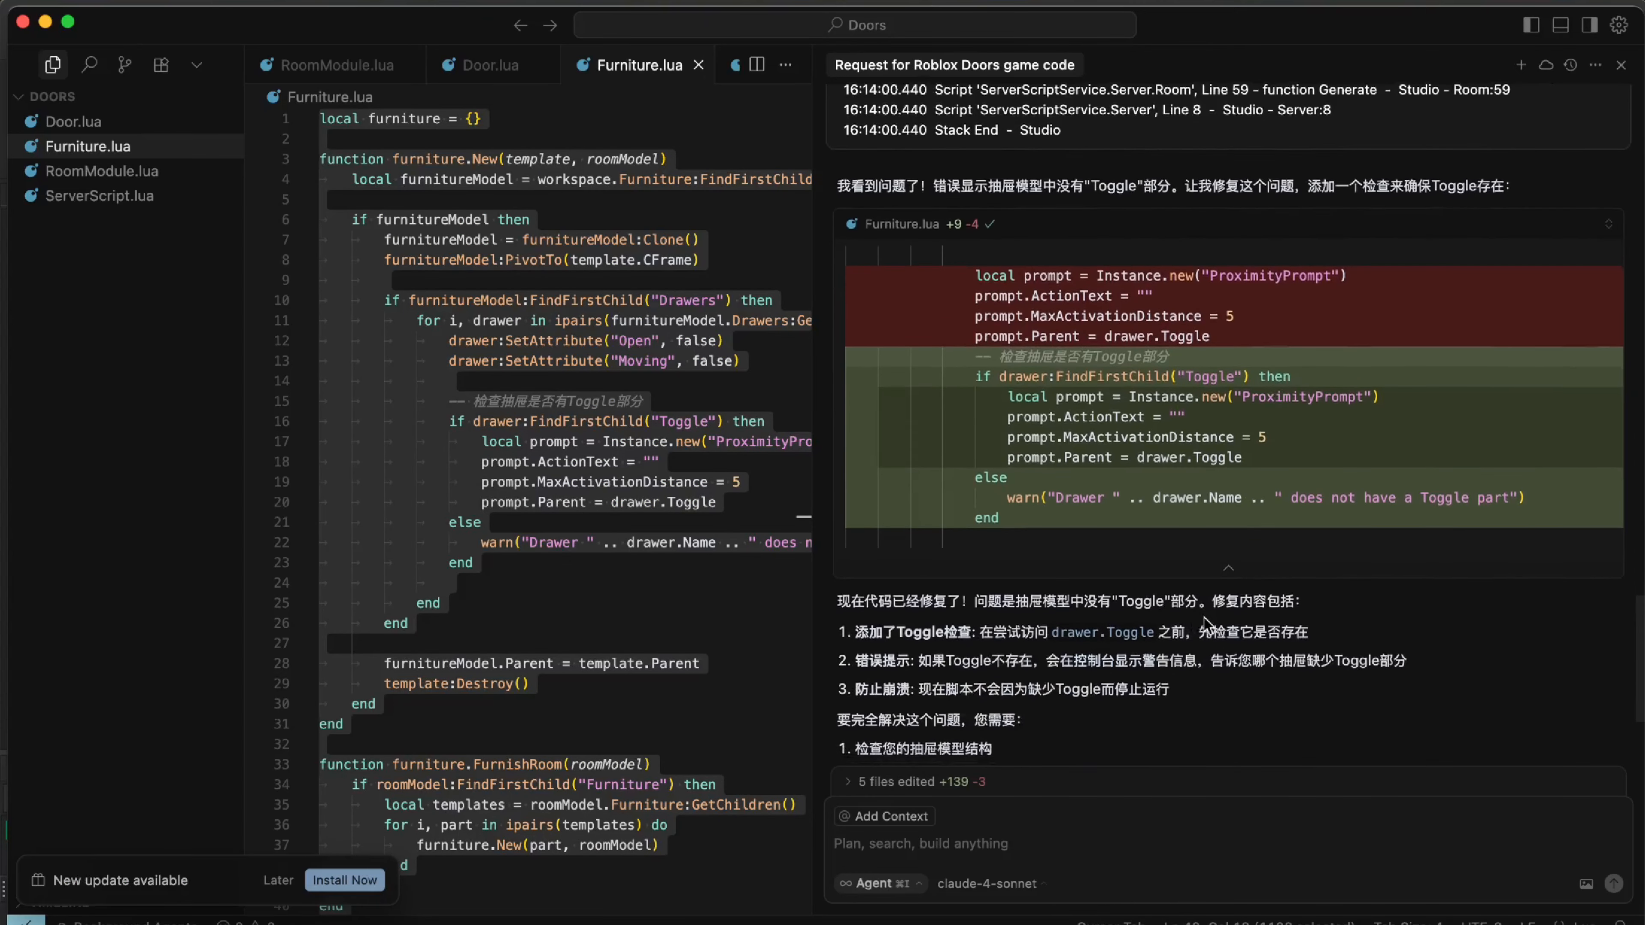
scroll(1363, 579, "down", 1)
scroll(1363, 579, "down", 1)
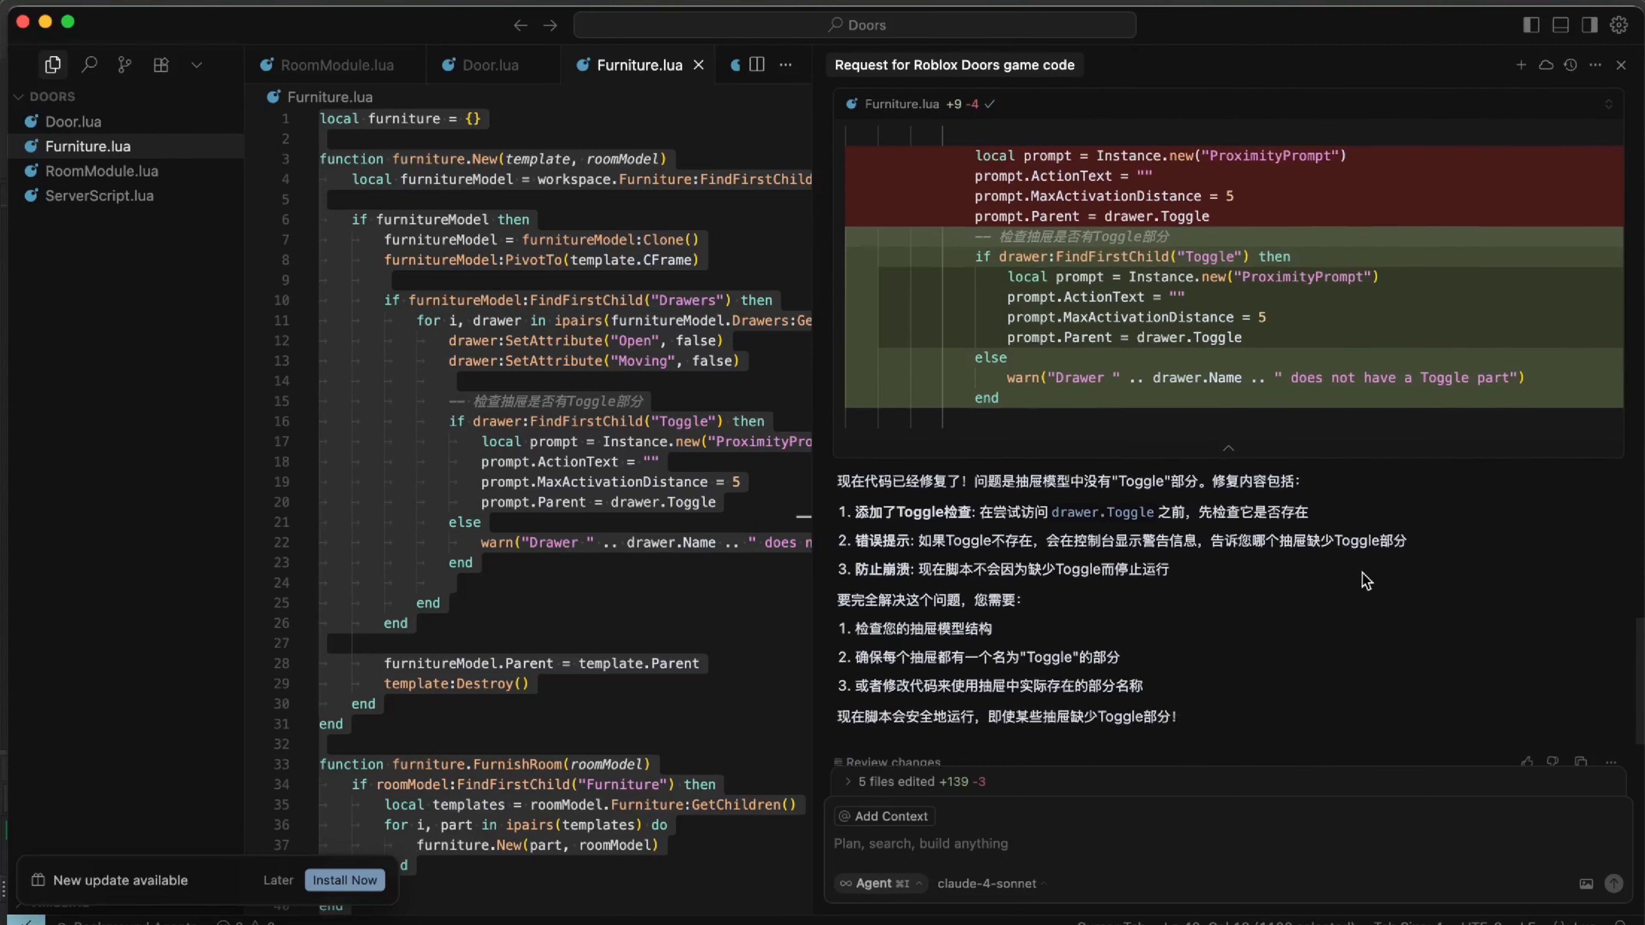
scroll(1364, 579, "down", 2)
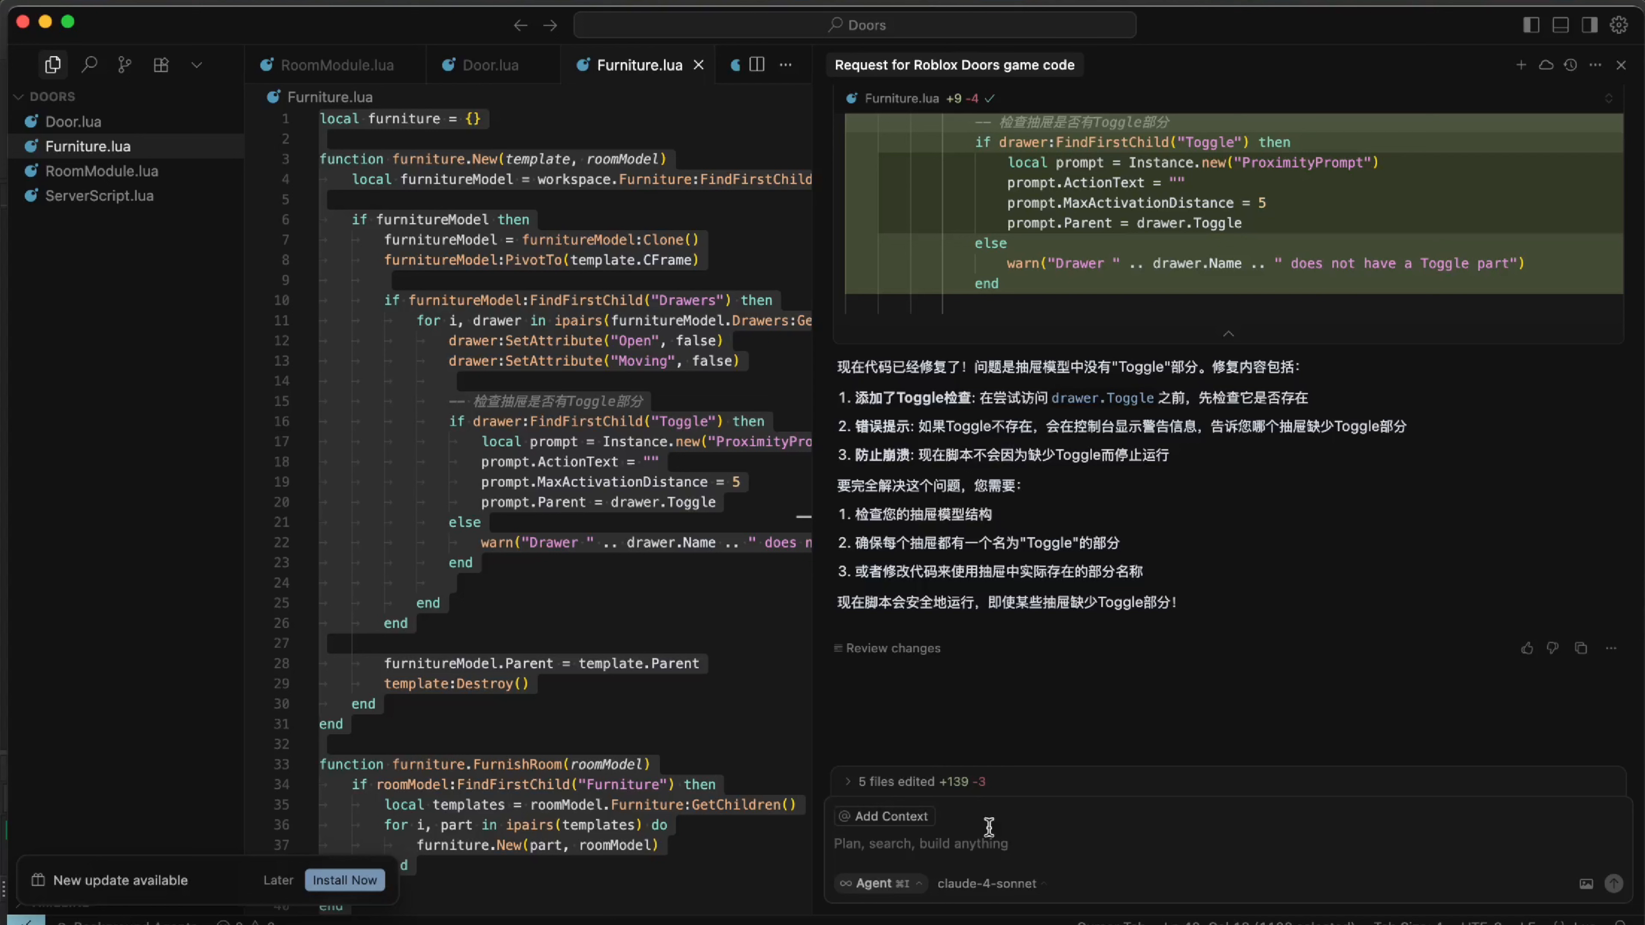
type("Toogle")
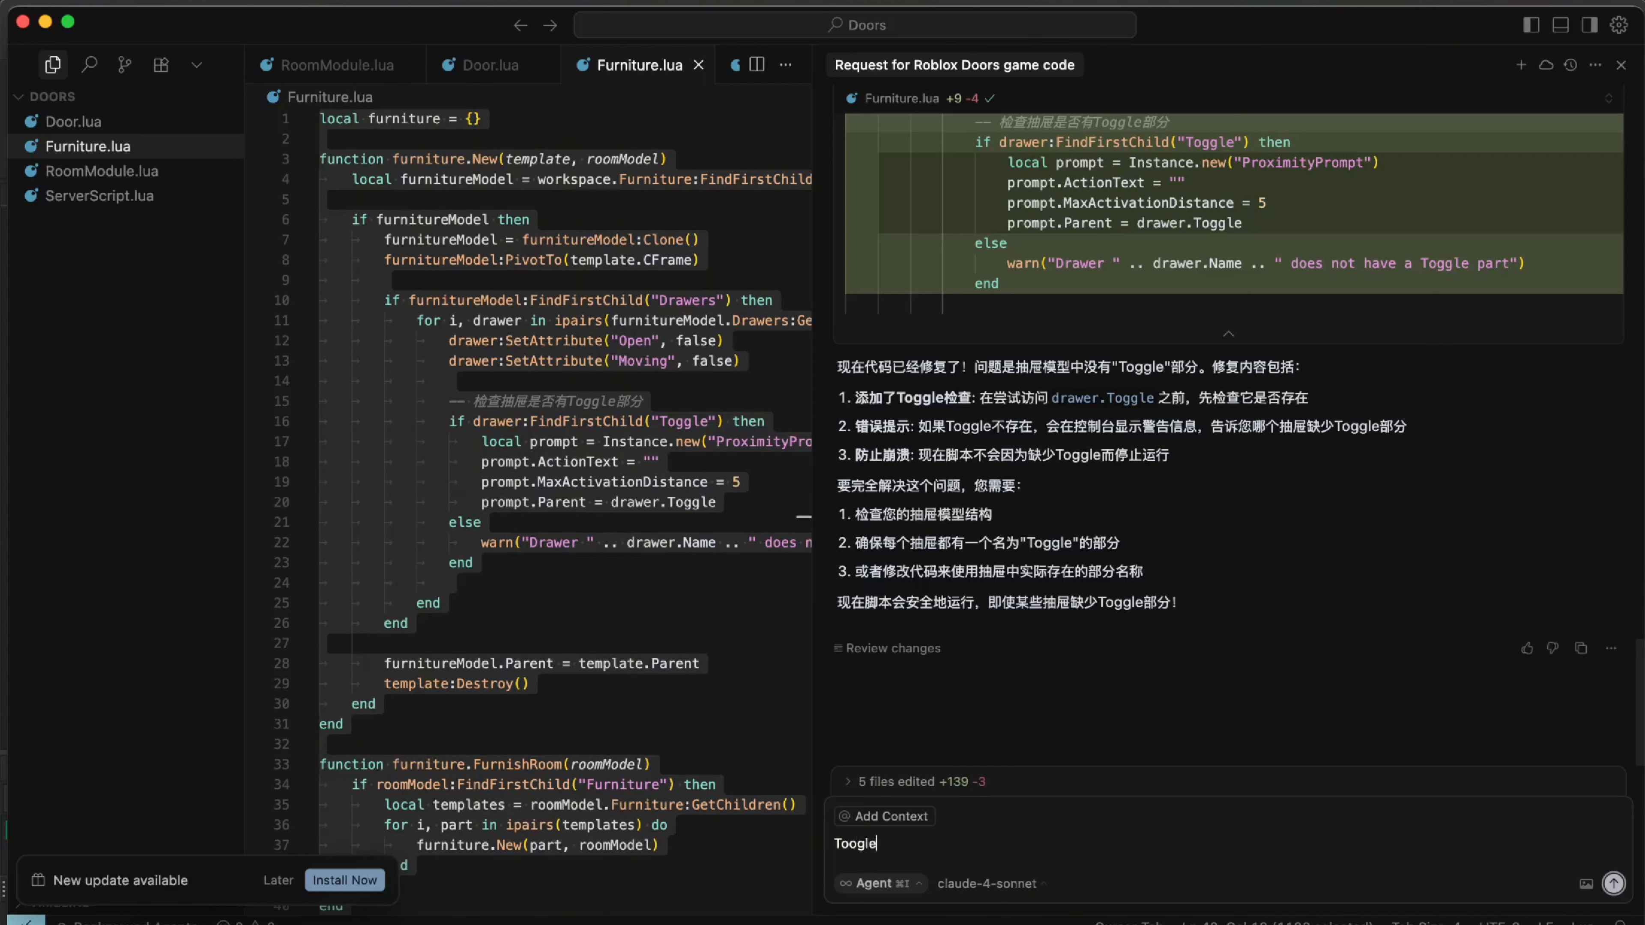
type("はAttachmentだけど")
key("Return")
key("Return")
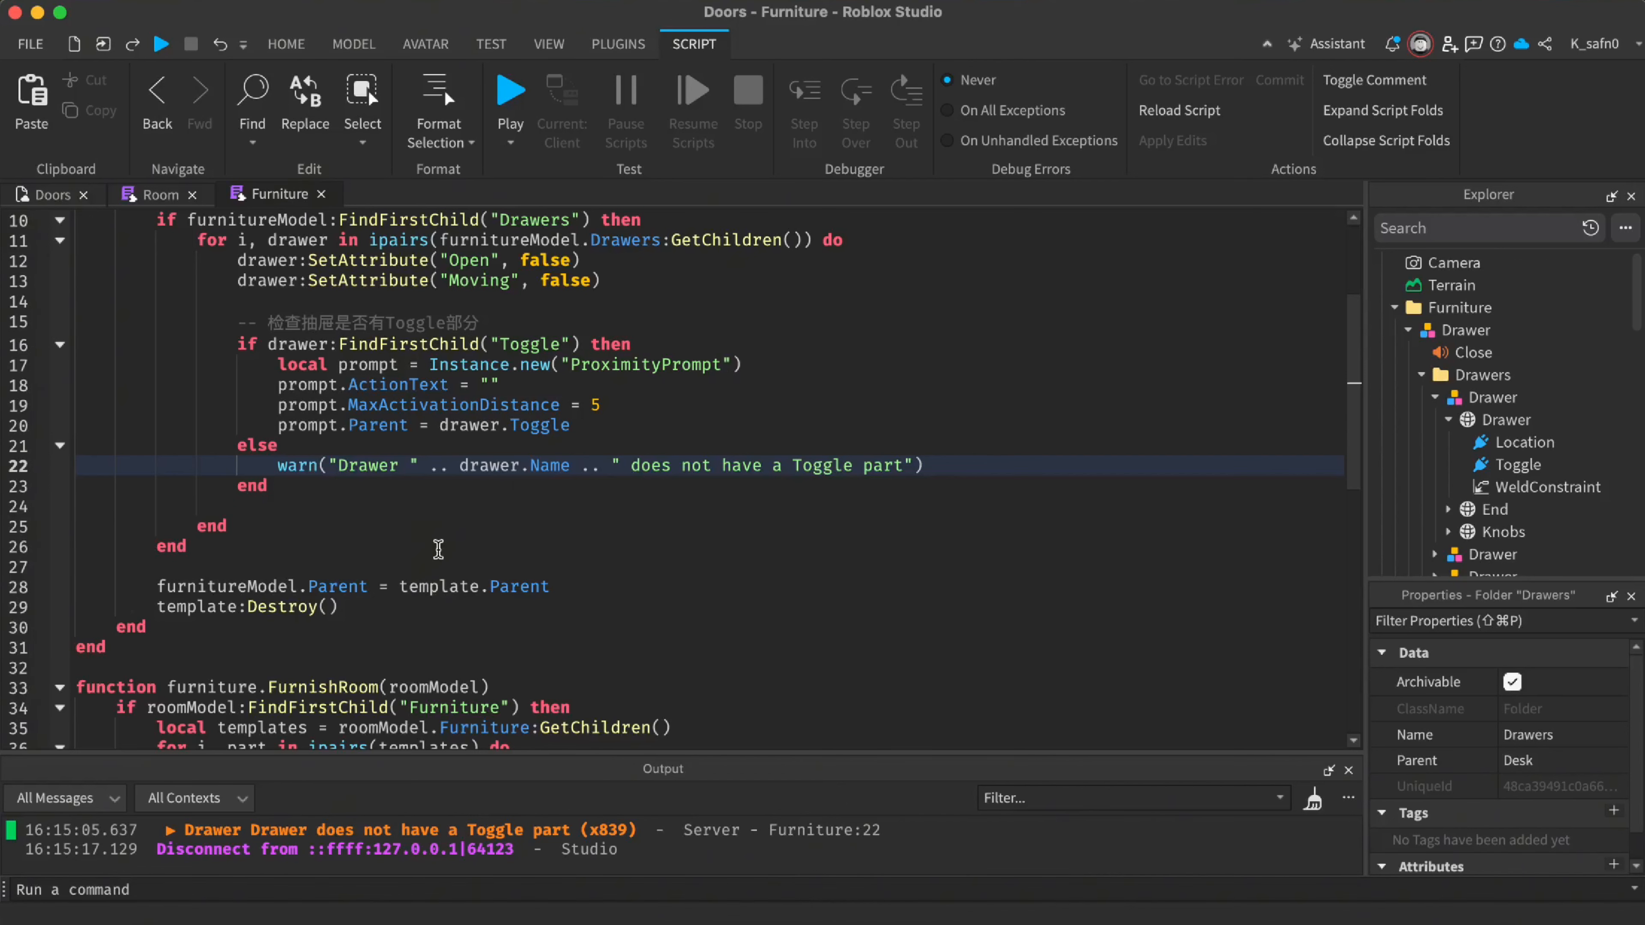
Delete the Chinese comment line above the Toggle check in Roblox Studio's Furniture script
scroll(371, 413, "up", 1)
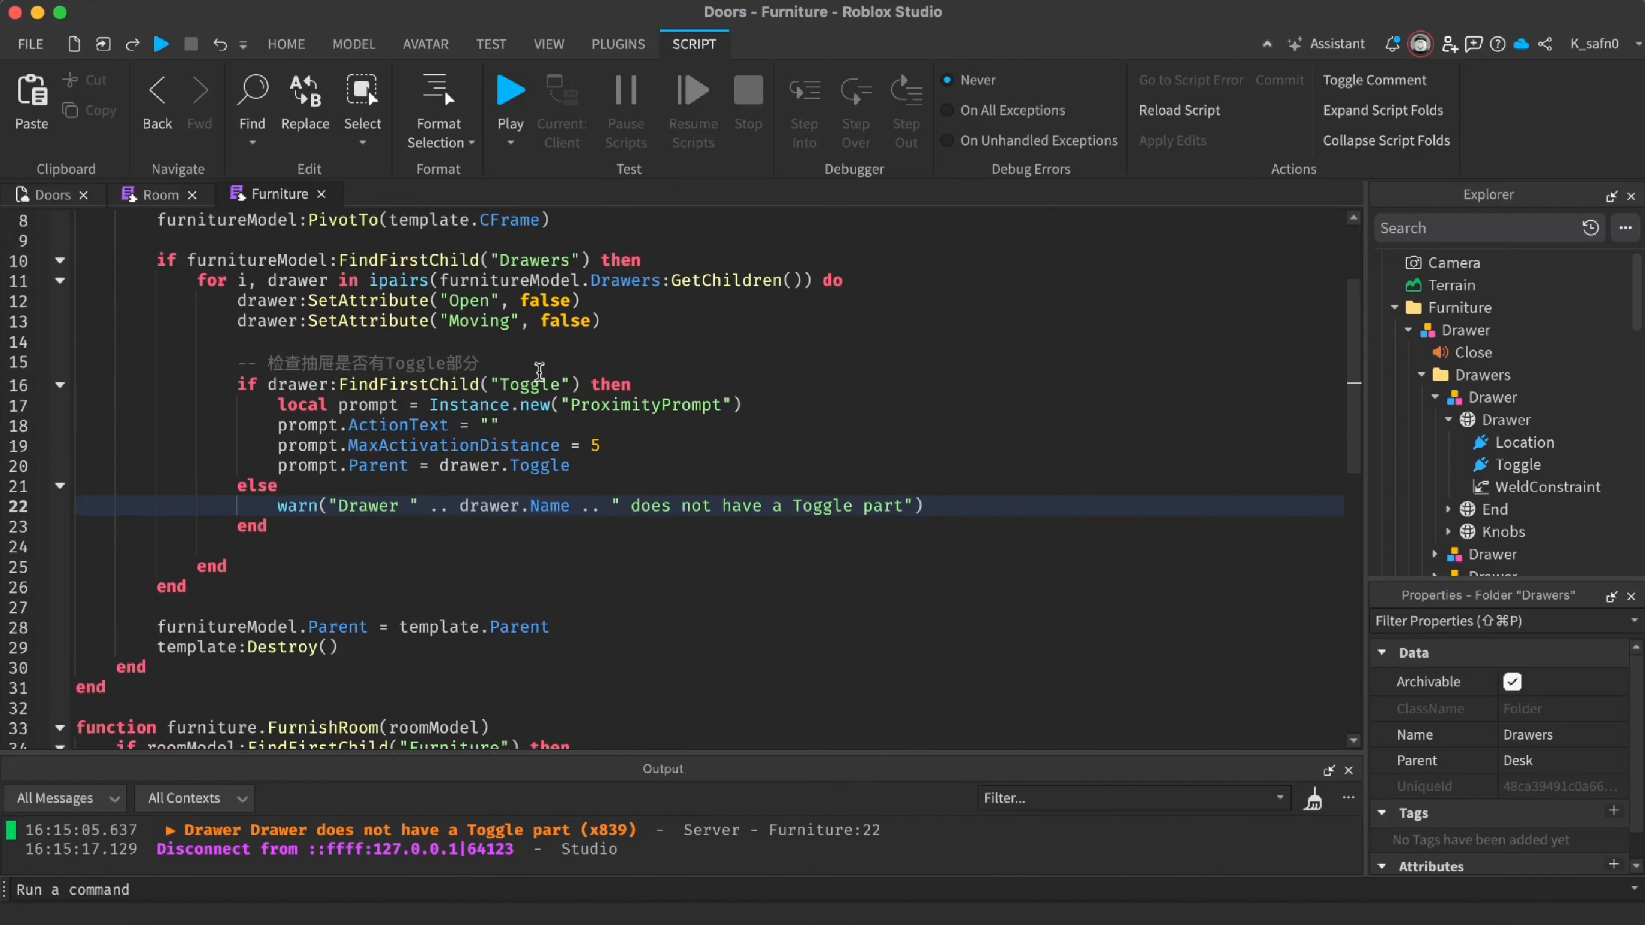
left_click(536, 360)
key("super+BackSpace")
key("BackSpace")
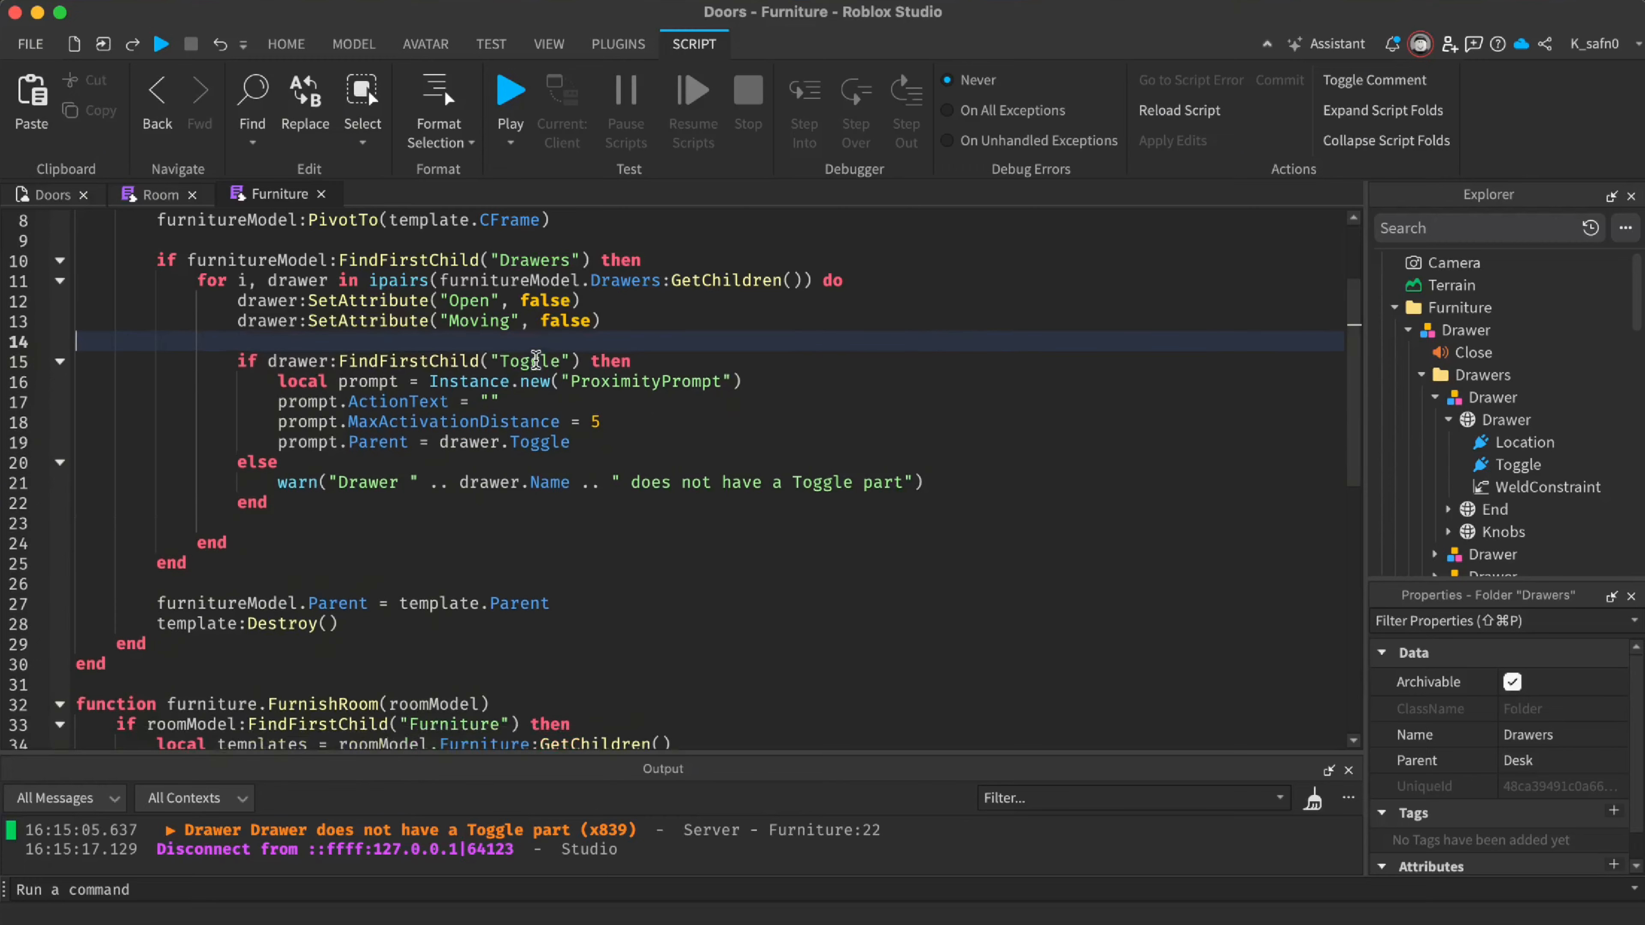
scroll(537, 361, "up", 3)
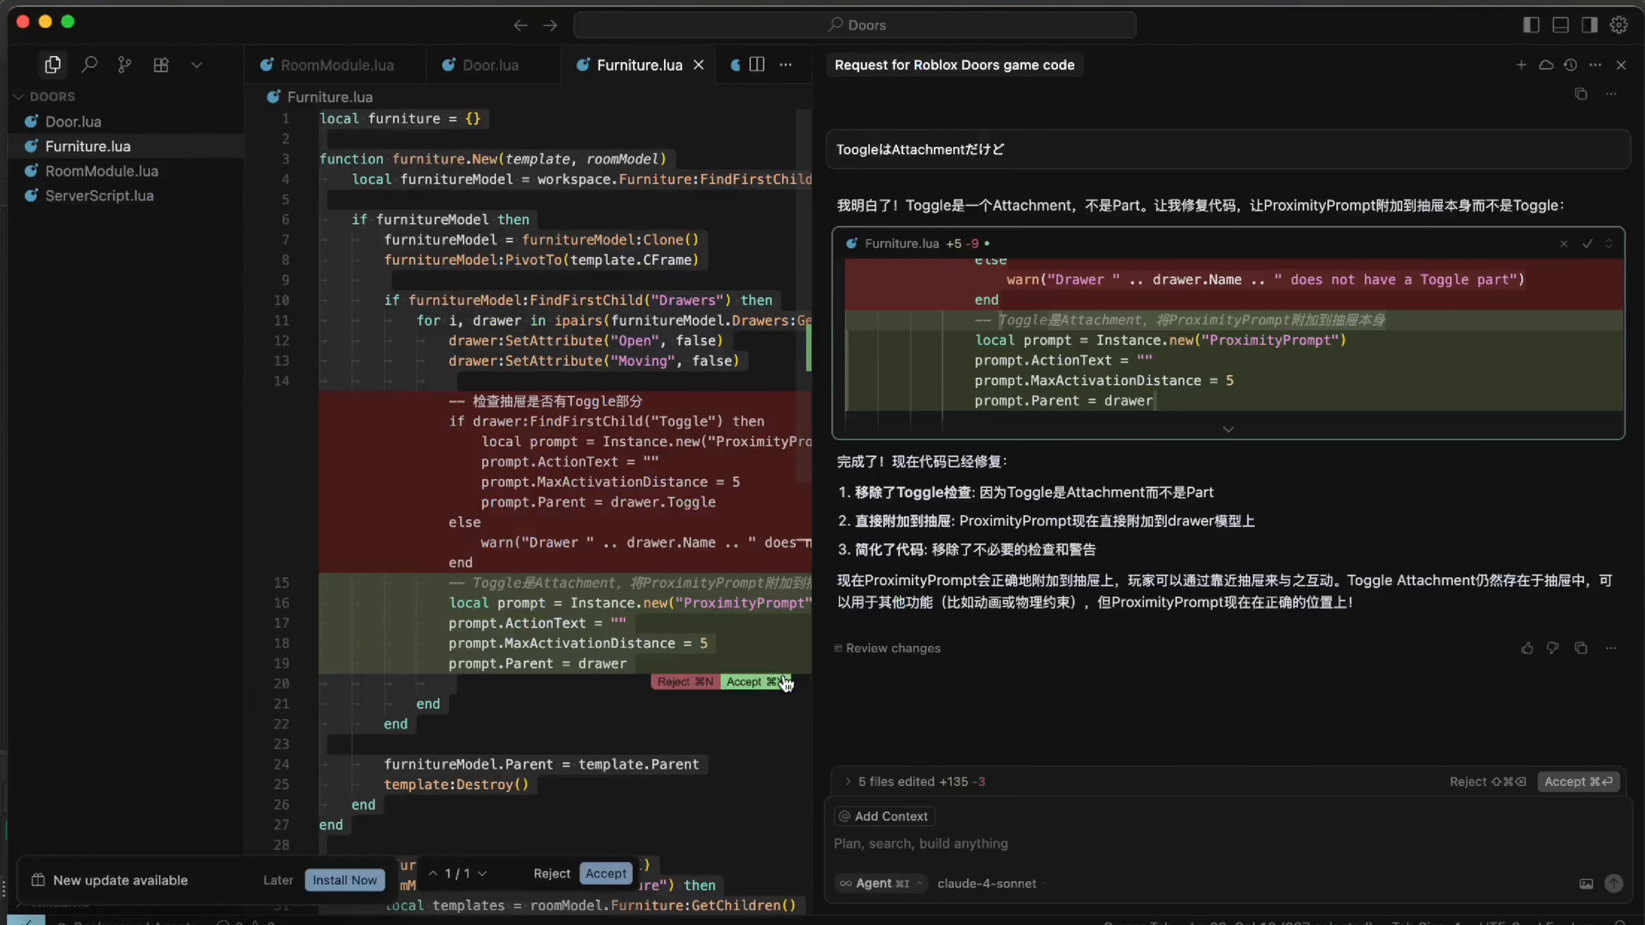
Accept the agent's Furniture.lua change in Cursor and replace the whole Furniture script in Roblox Studio with the revised code
left_click(785, 681)
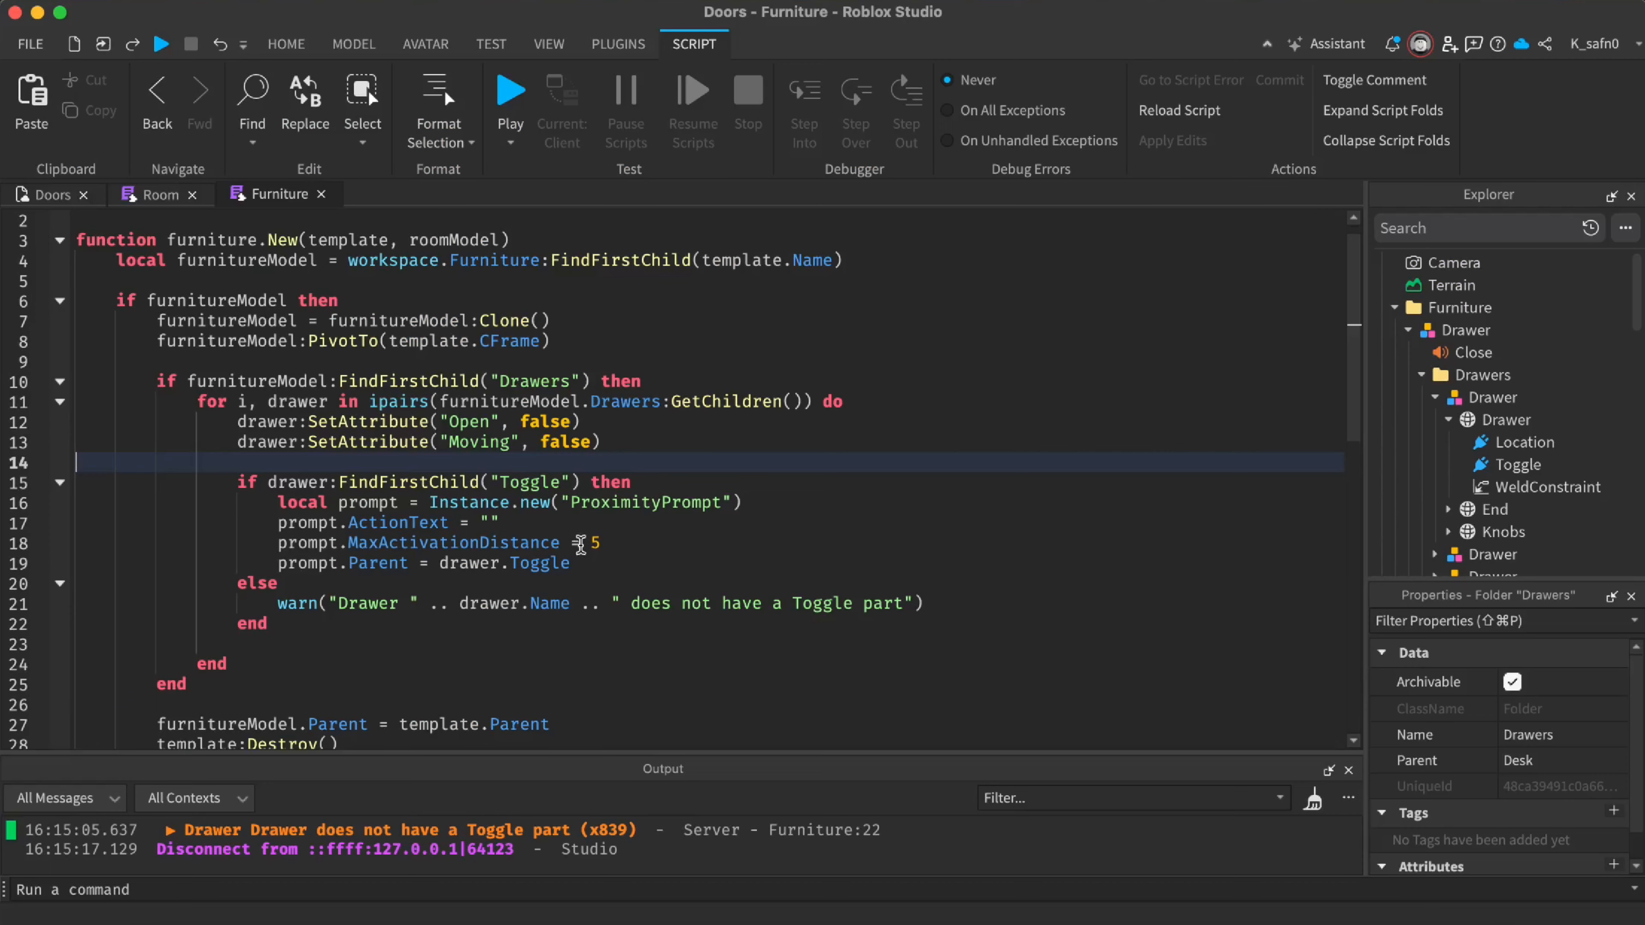
left_click(582, 526)
key("super+a")
key("super+v")
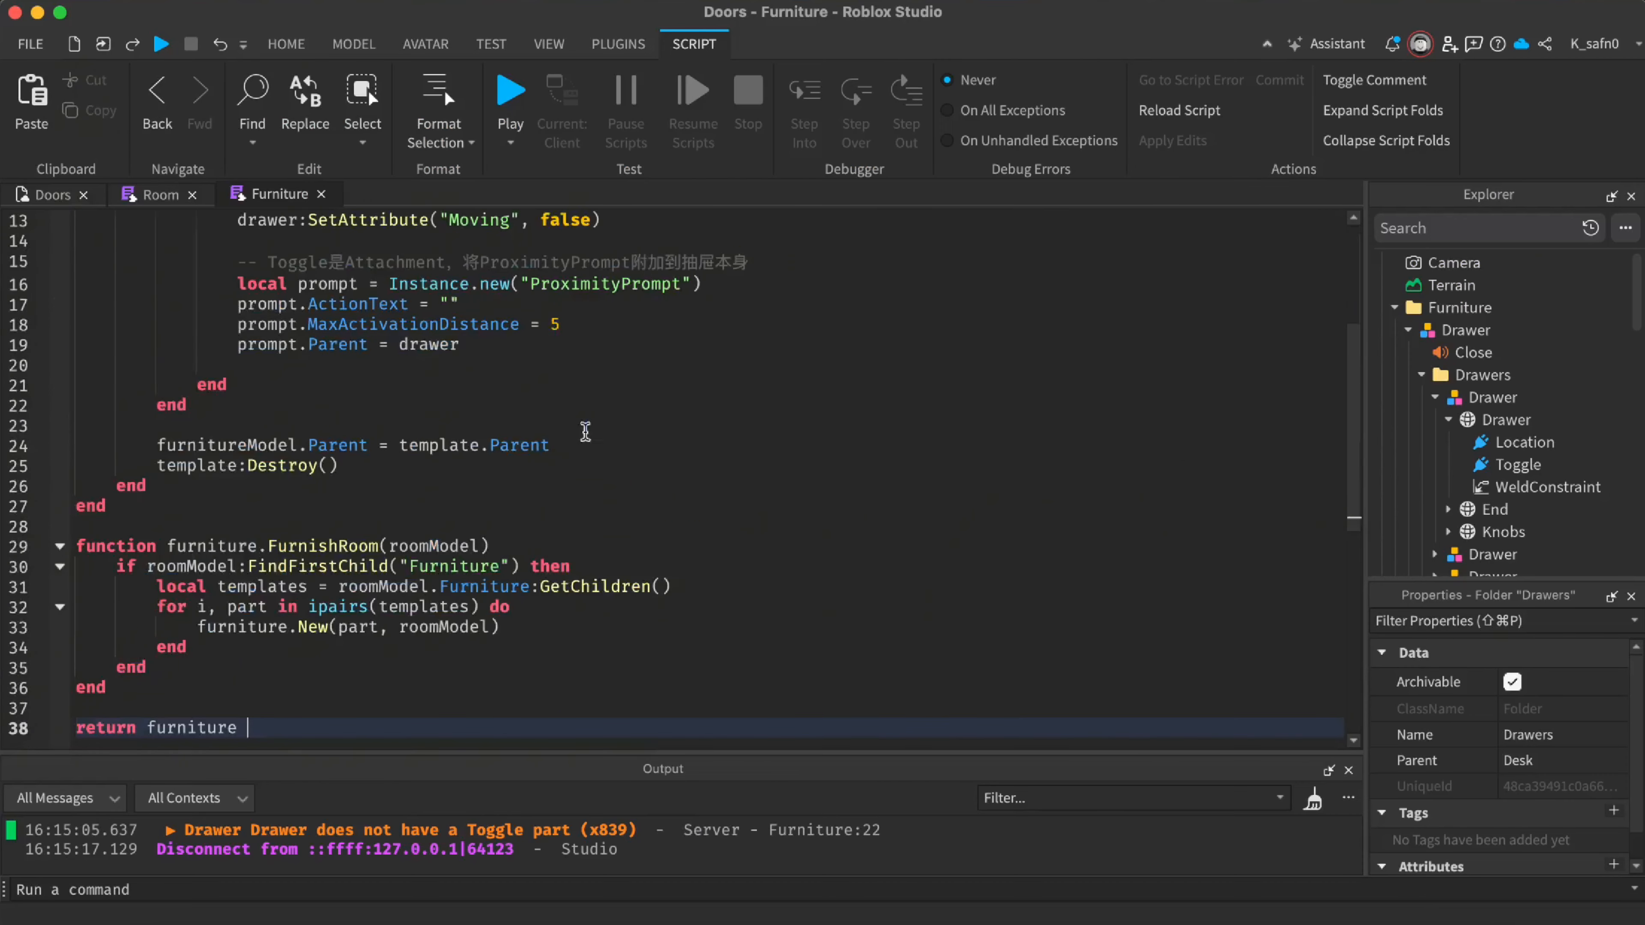
Playtest the game, walk through door 001 to the drawer furniture to check for proximity prompts, and stop the test
left_click(502, 80)
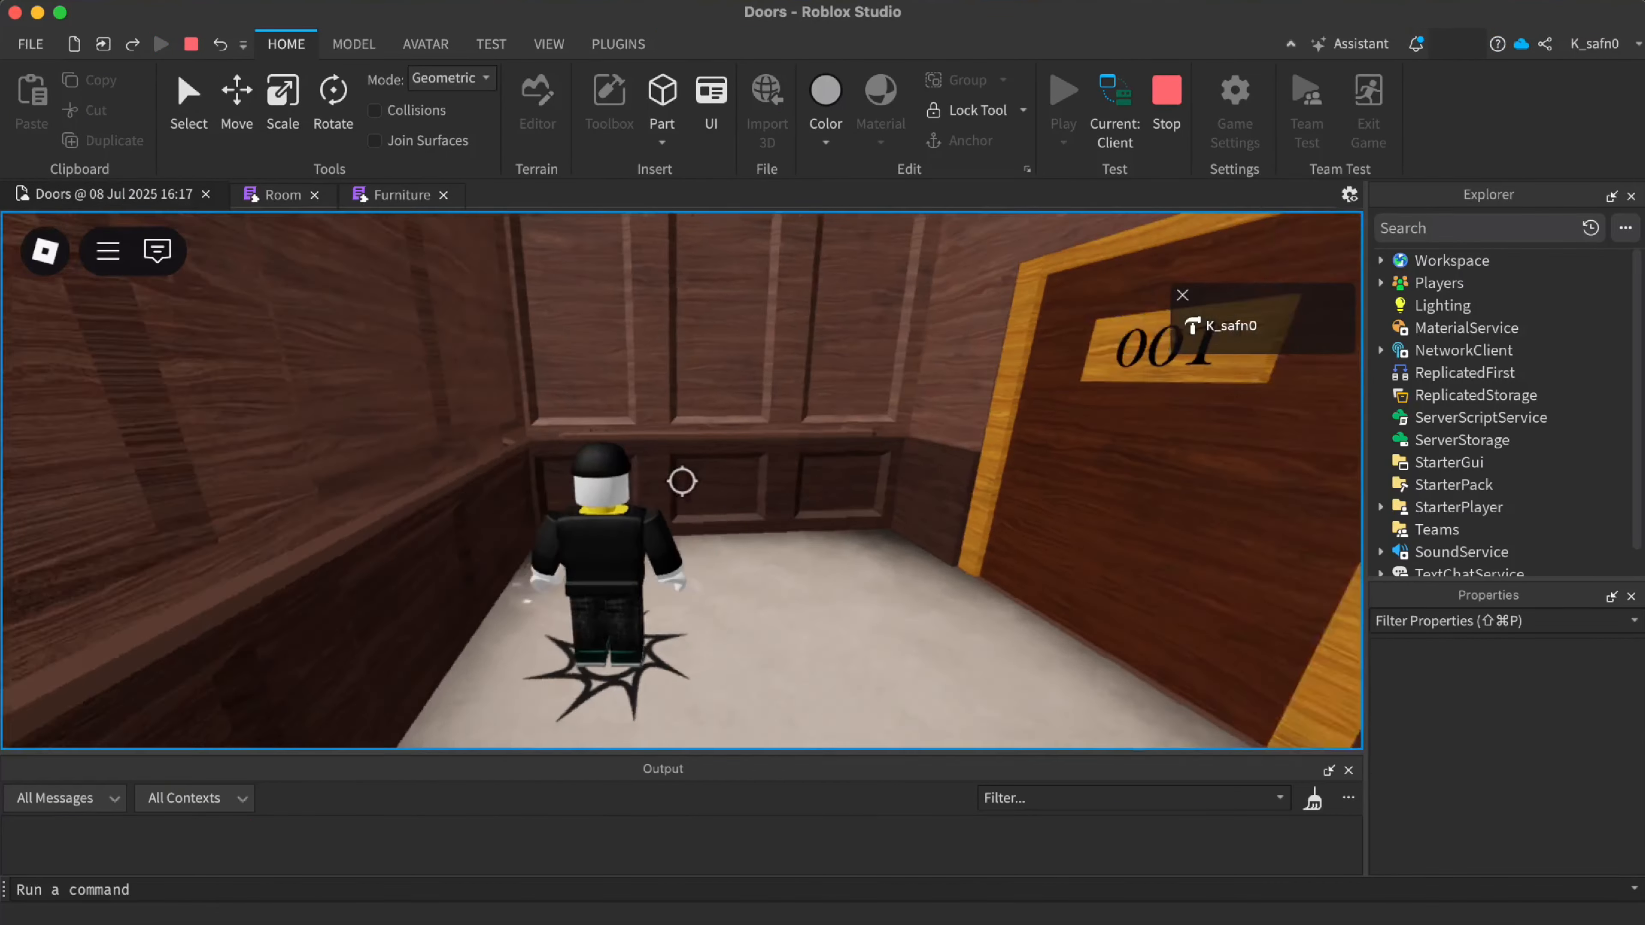
key("w")
key("w")
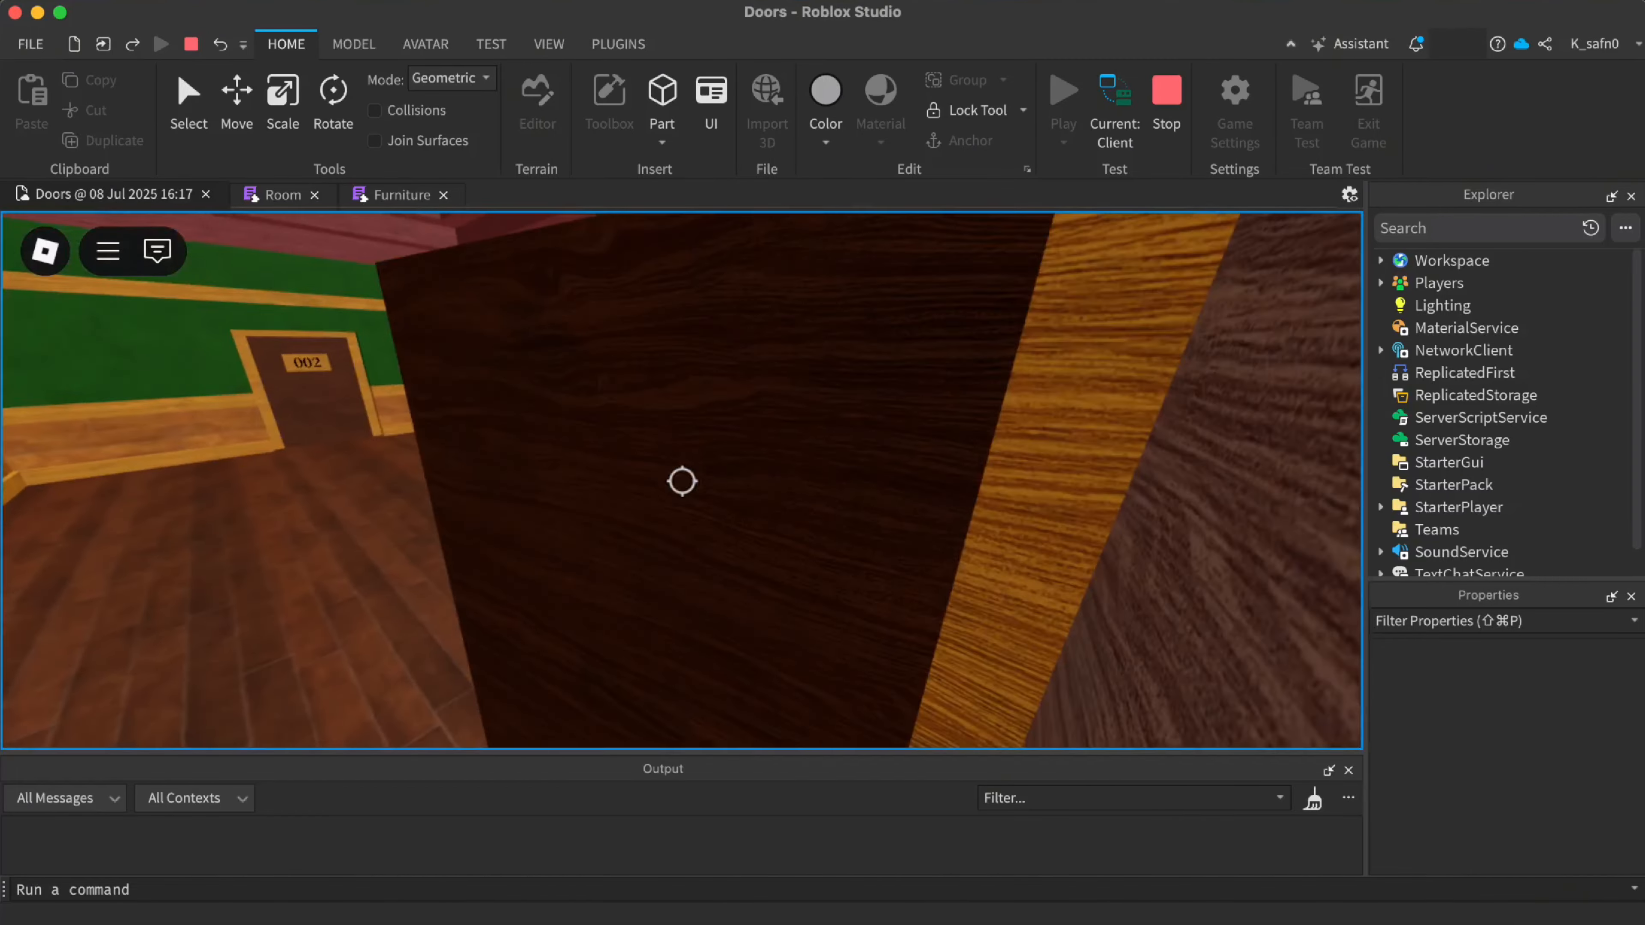
key("w")
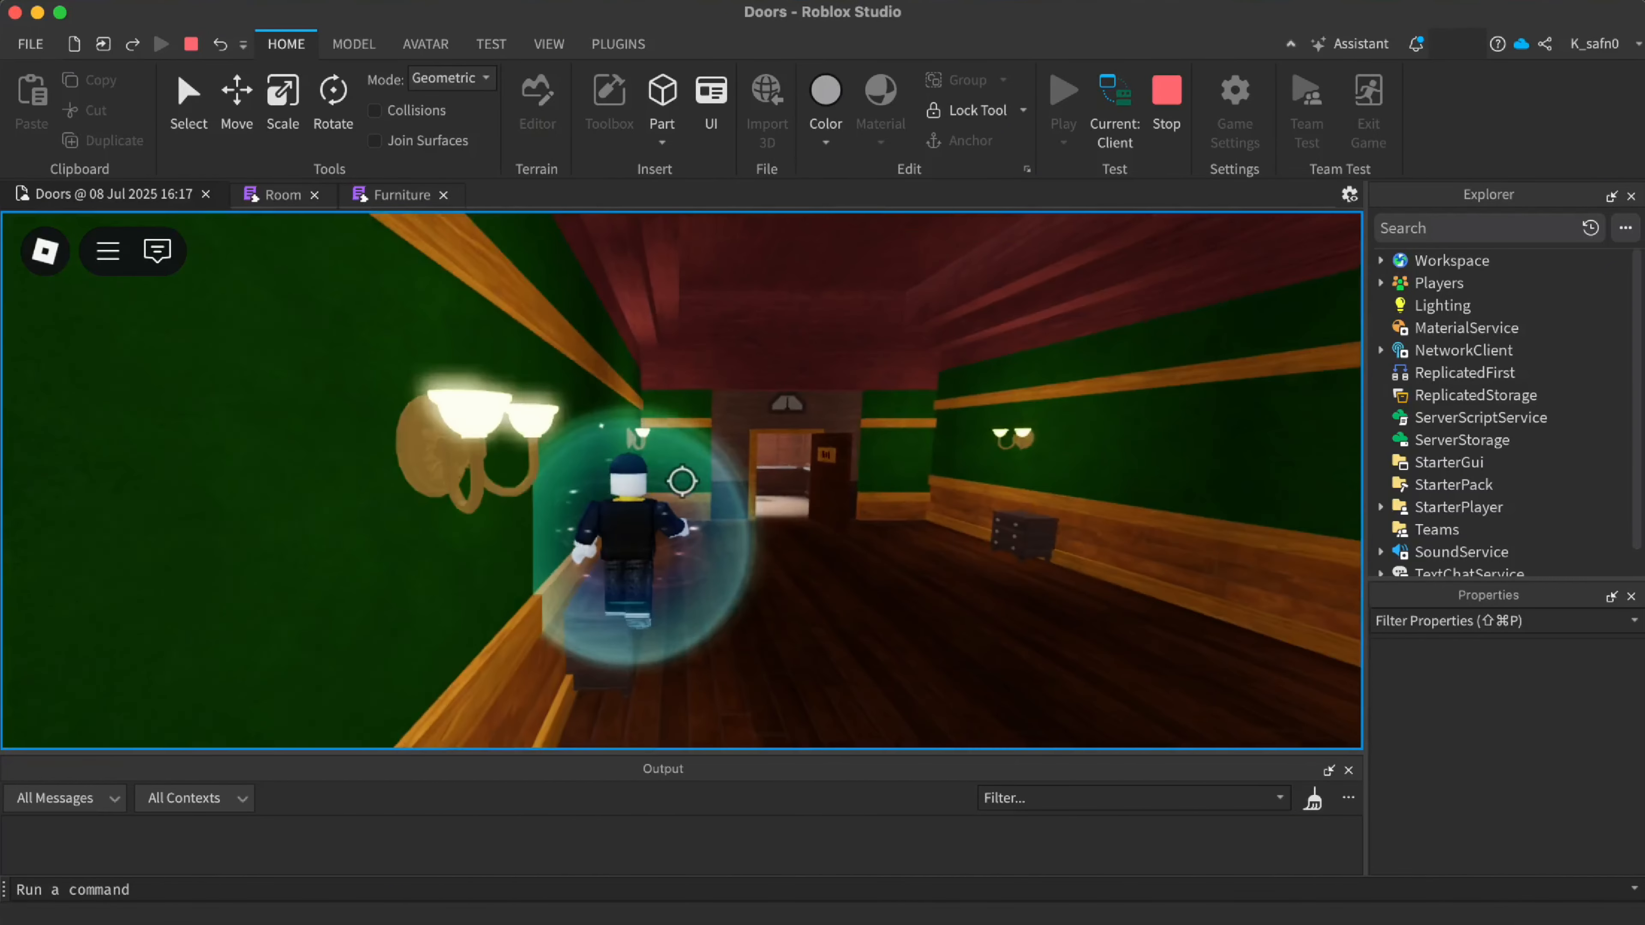
key("space")
key("w")
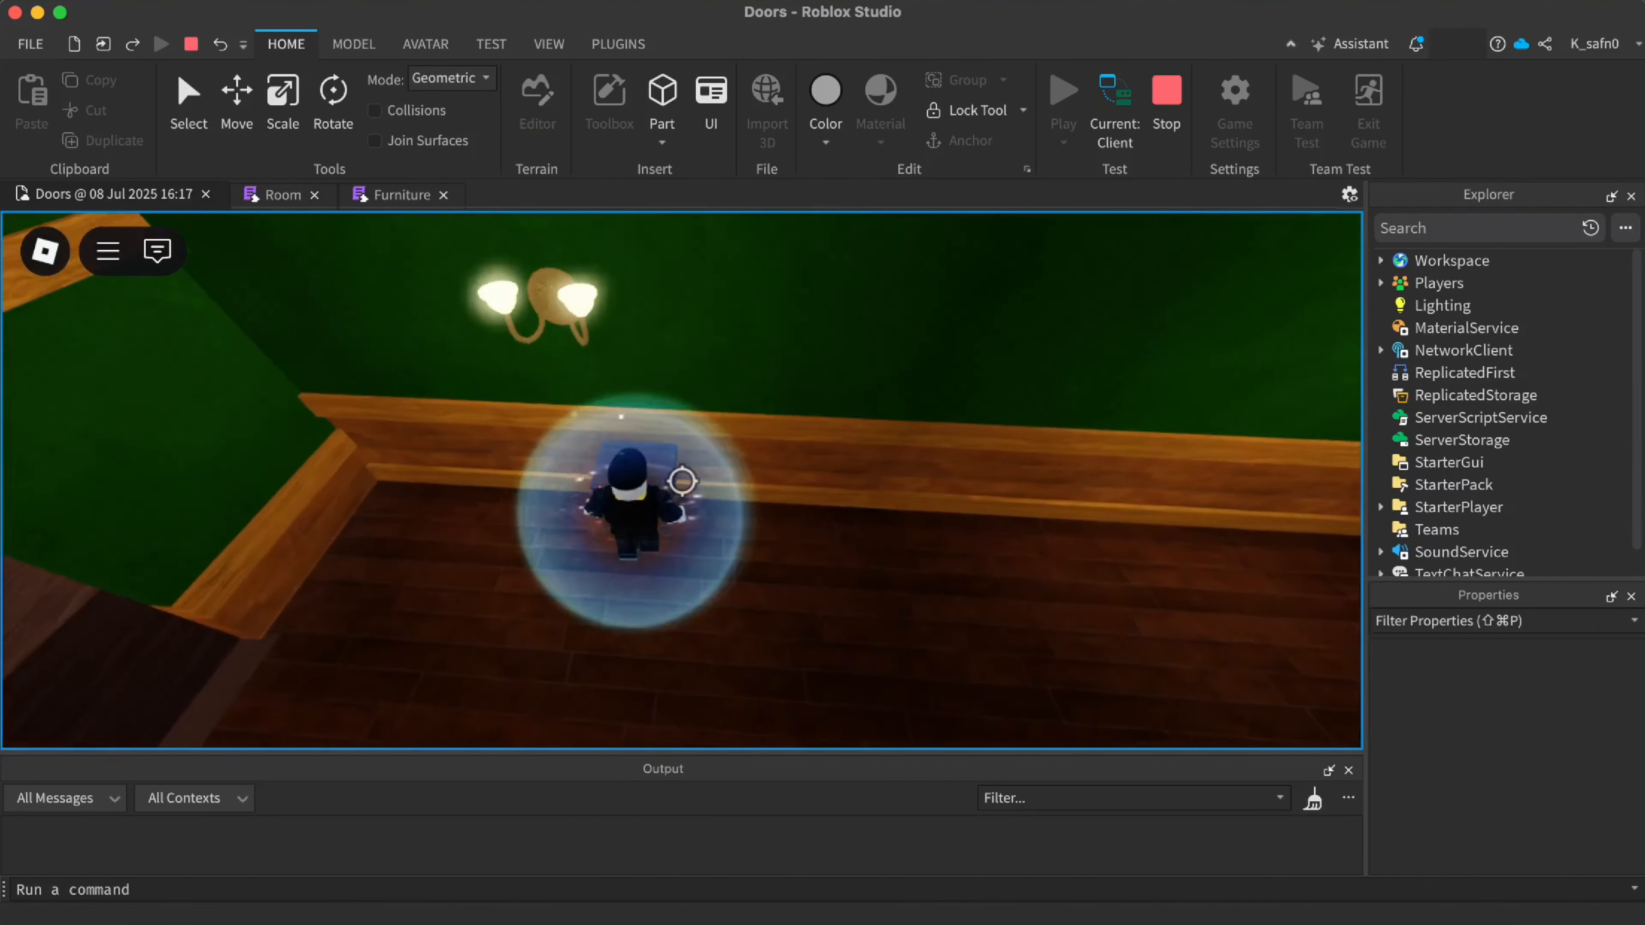
key("shift")
left_click(1171, 101)
Compare the hierarchy of the Desk's Drawer model in the Explorer with the drawer shown in the tutorial video
key("super+Tab")
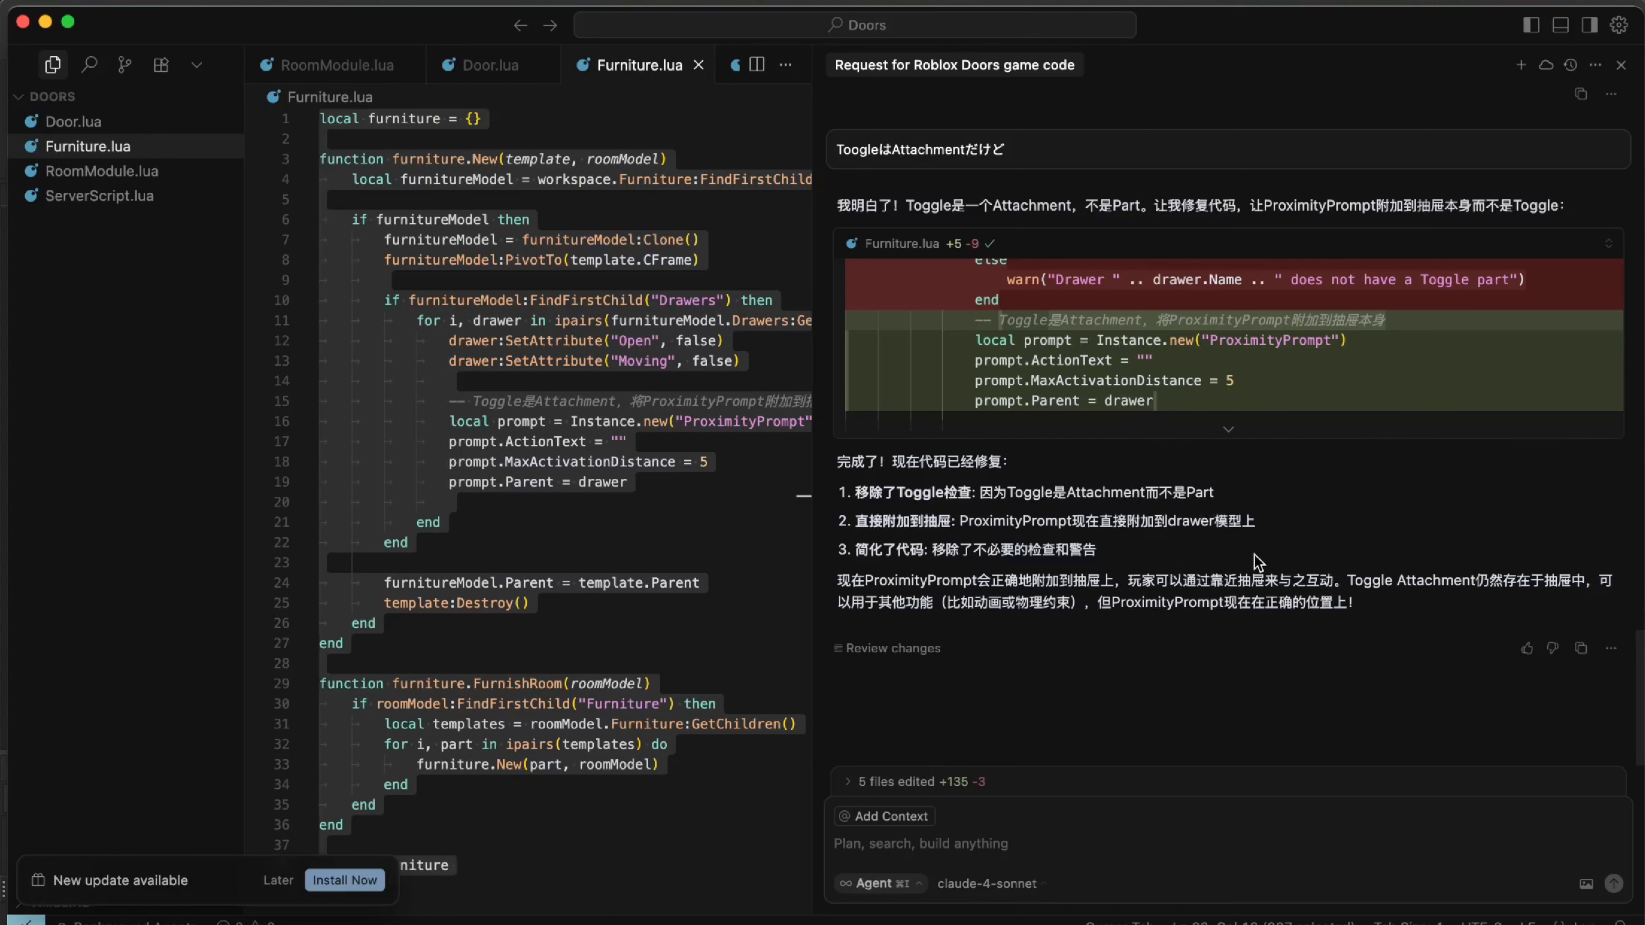
key("super+Tab")
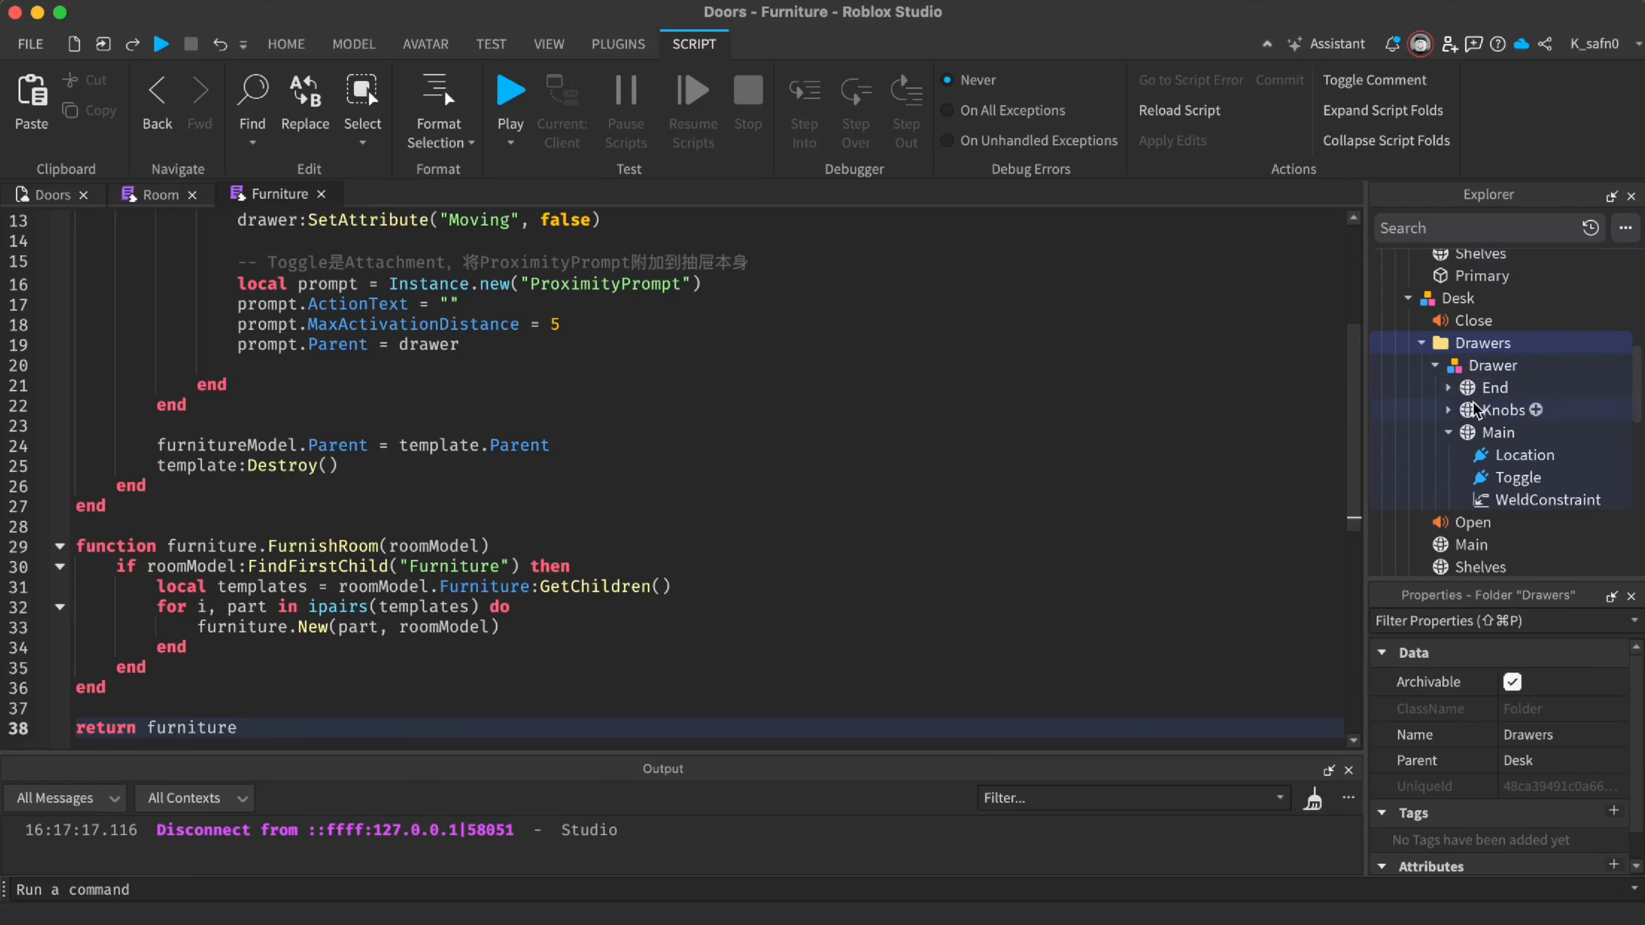
left_click(728, 923)
key("Left")
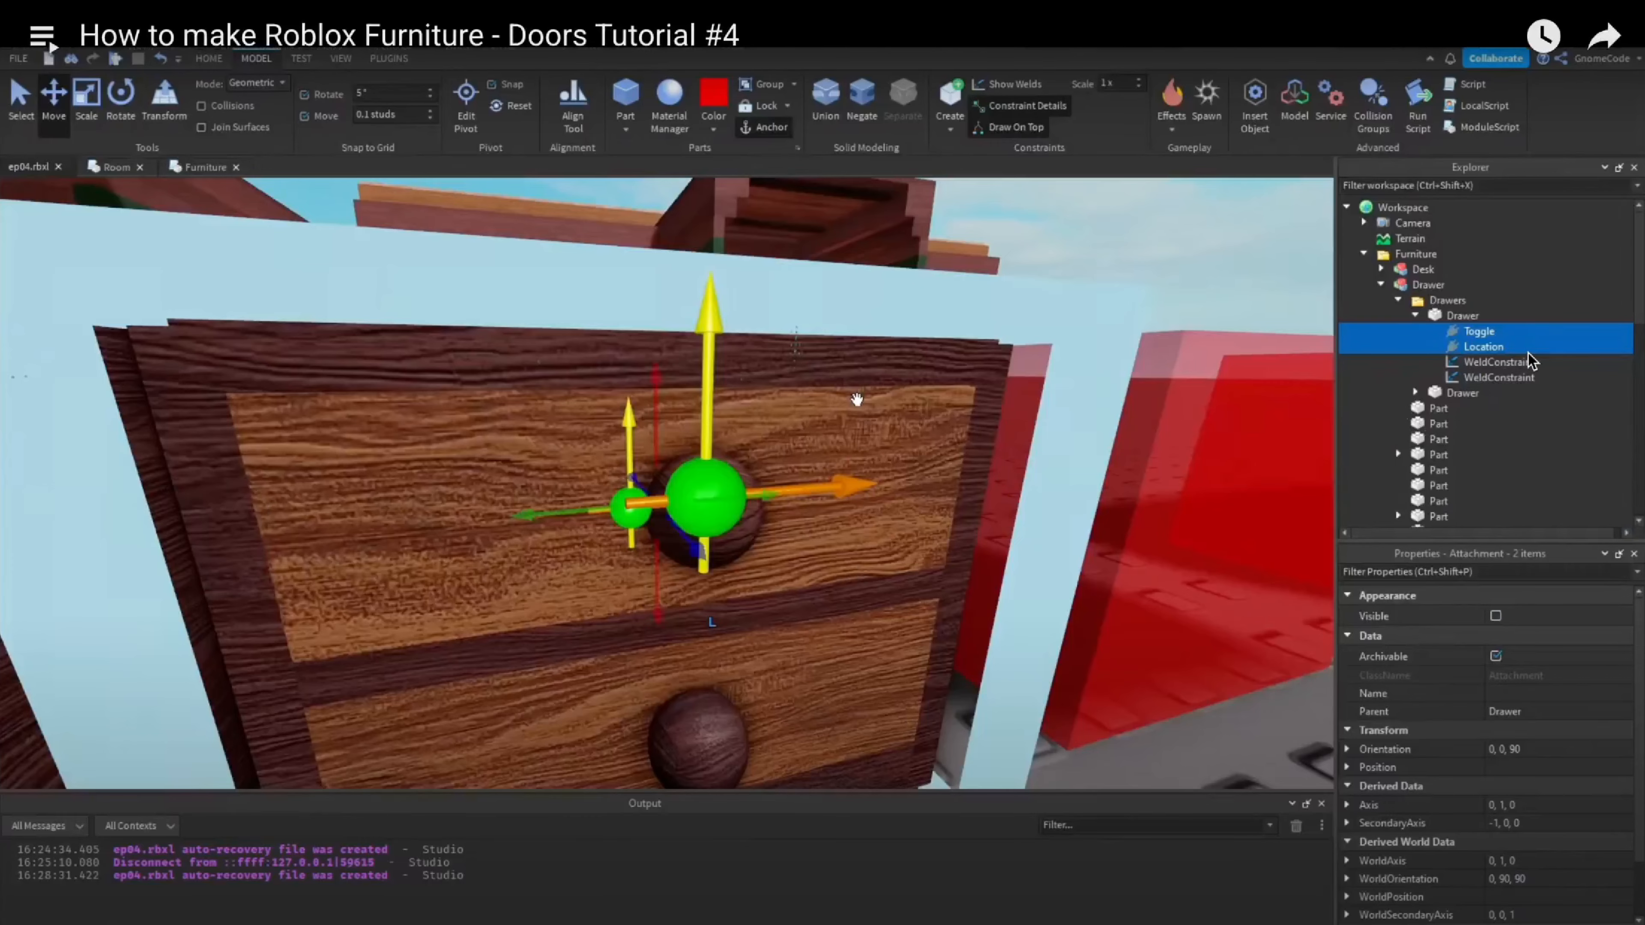
key("ctrl+Left")
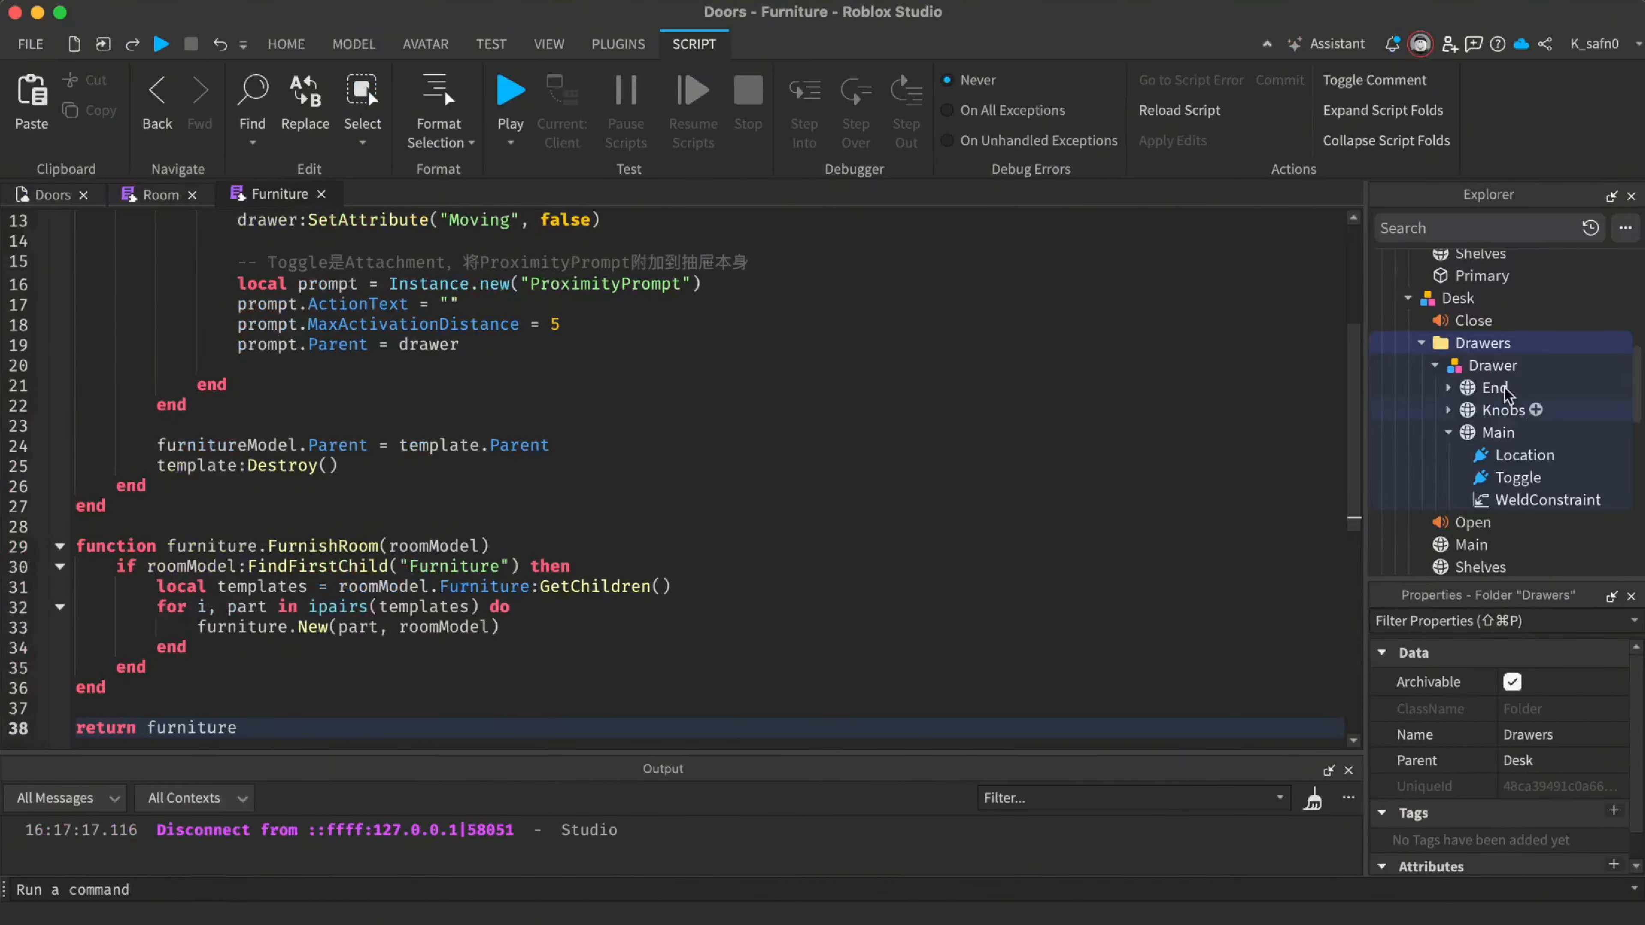
left_click(1492, 368)
key("ctrl+Right")
key("ctrl+Left")
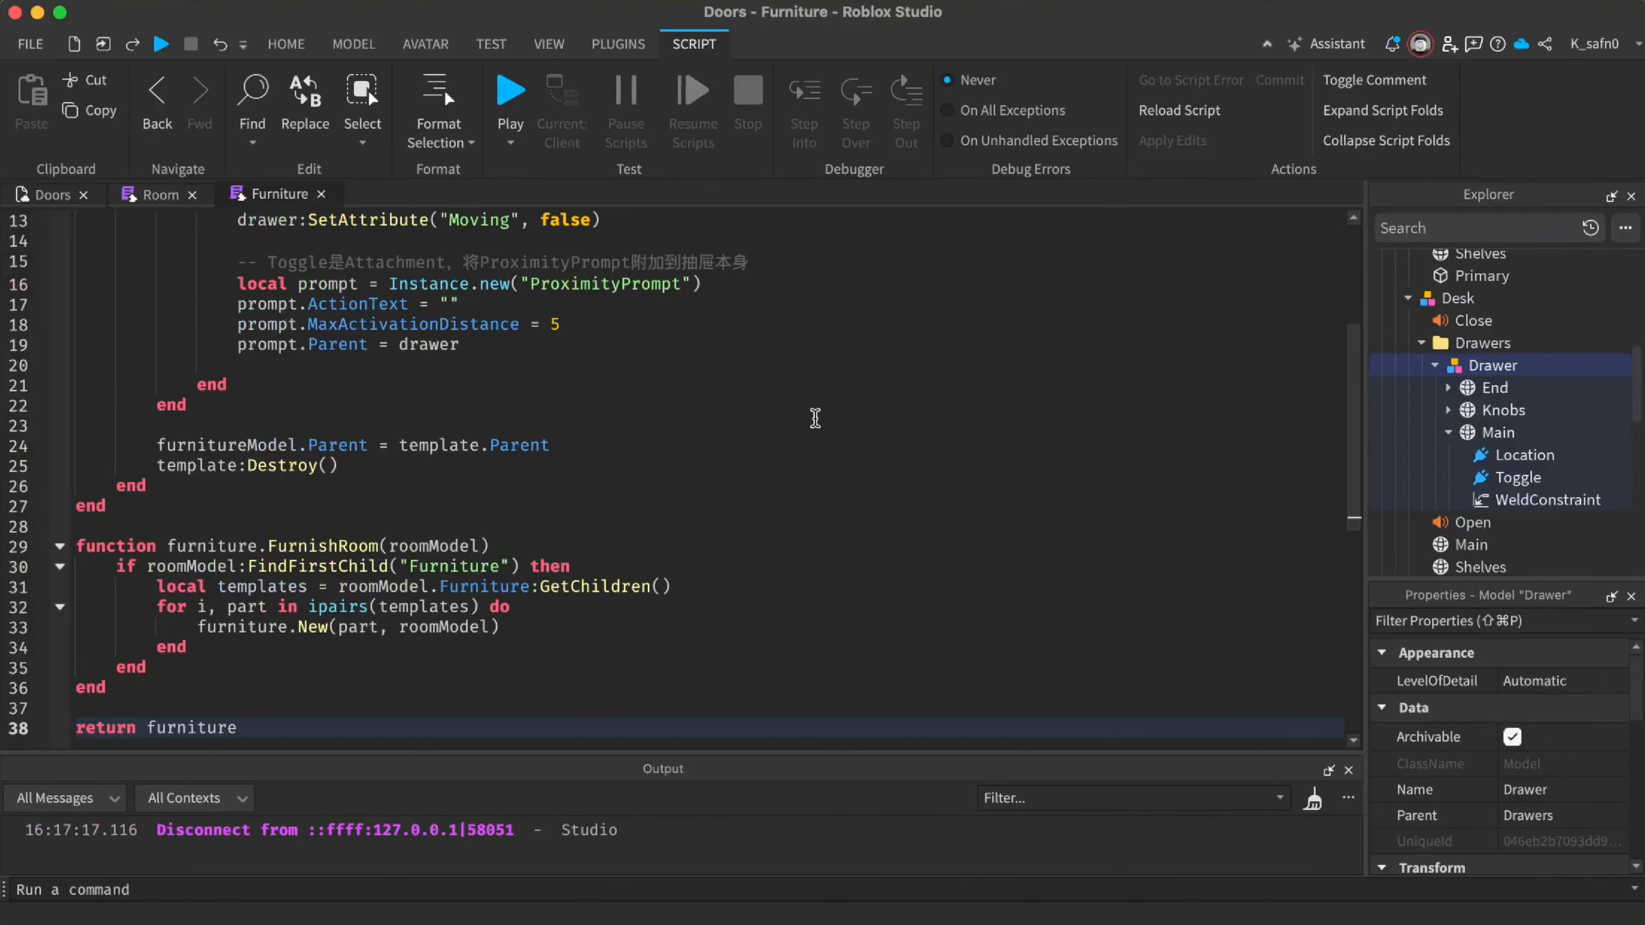
Switch to the Doors viewport and compare the Desk drawer's Main mesh and the Drawer furniture's inner Drawer mesh with the tutorial
left_click(29, 196)
left_click(1483, 441)
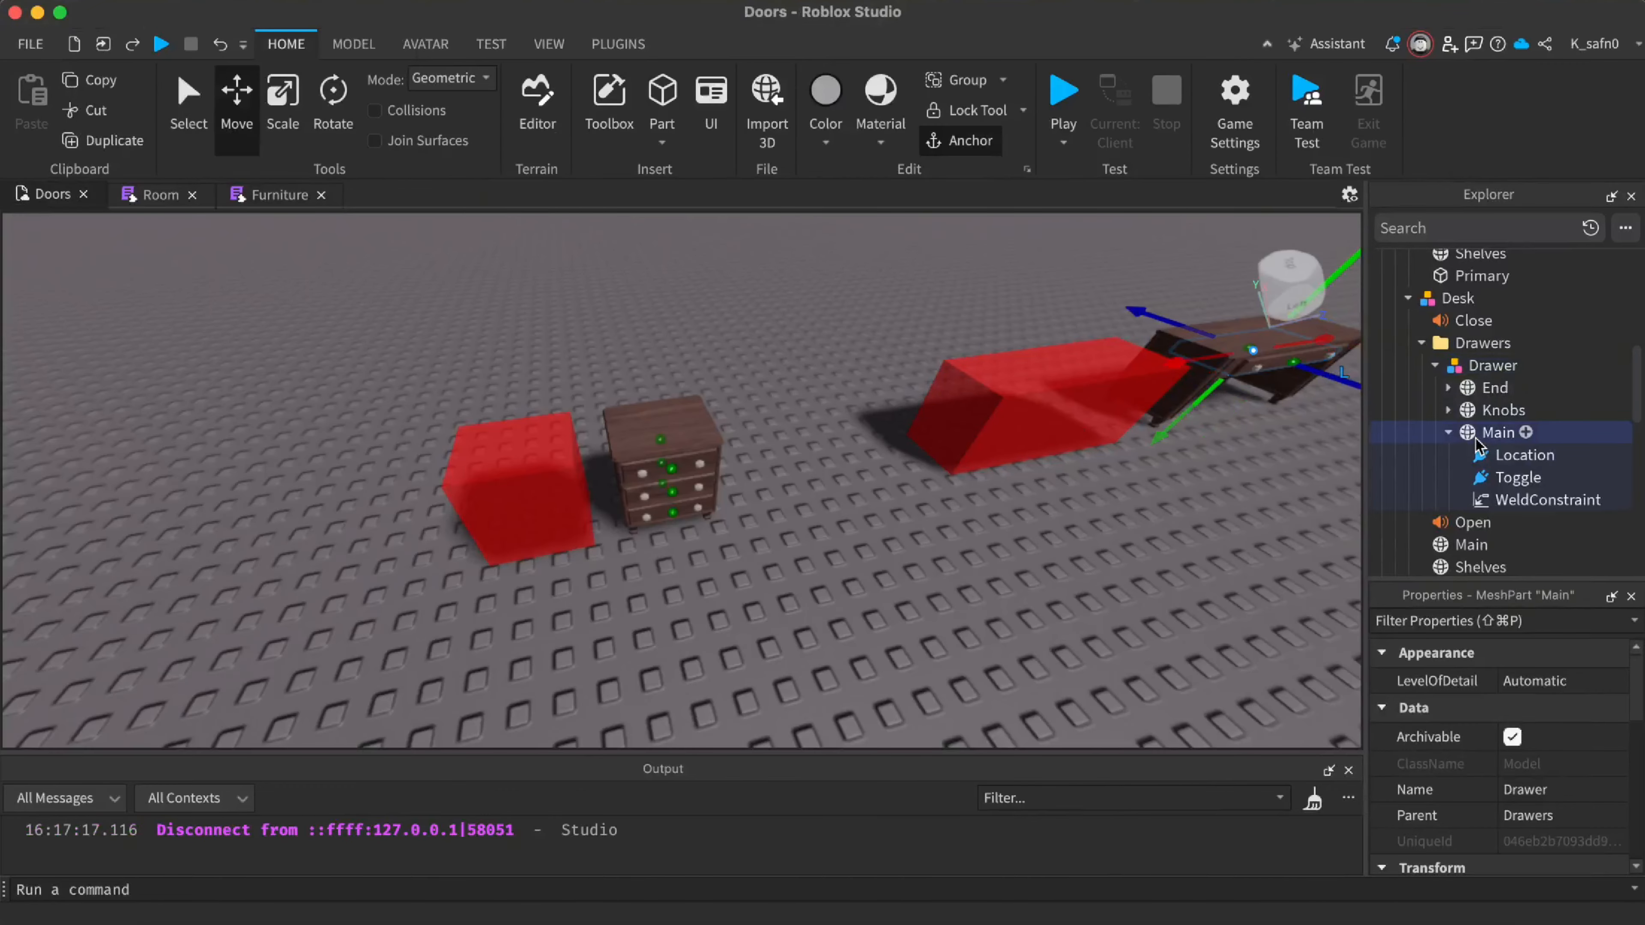
scroll(1479, 443, "up", 5)
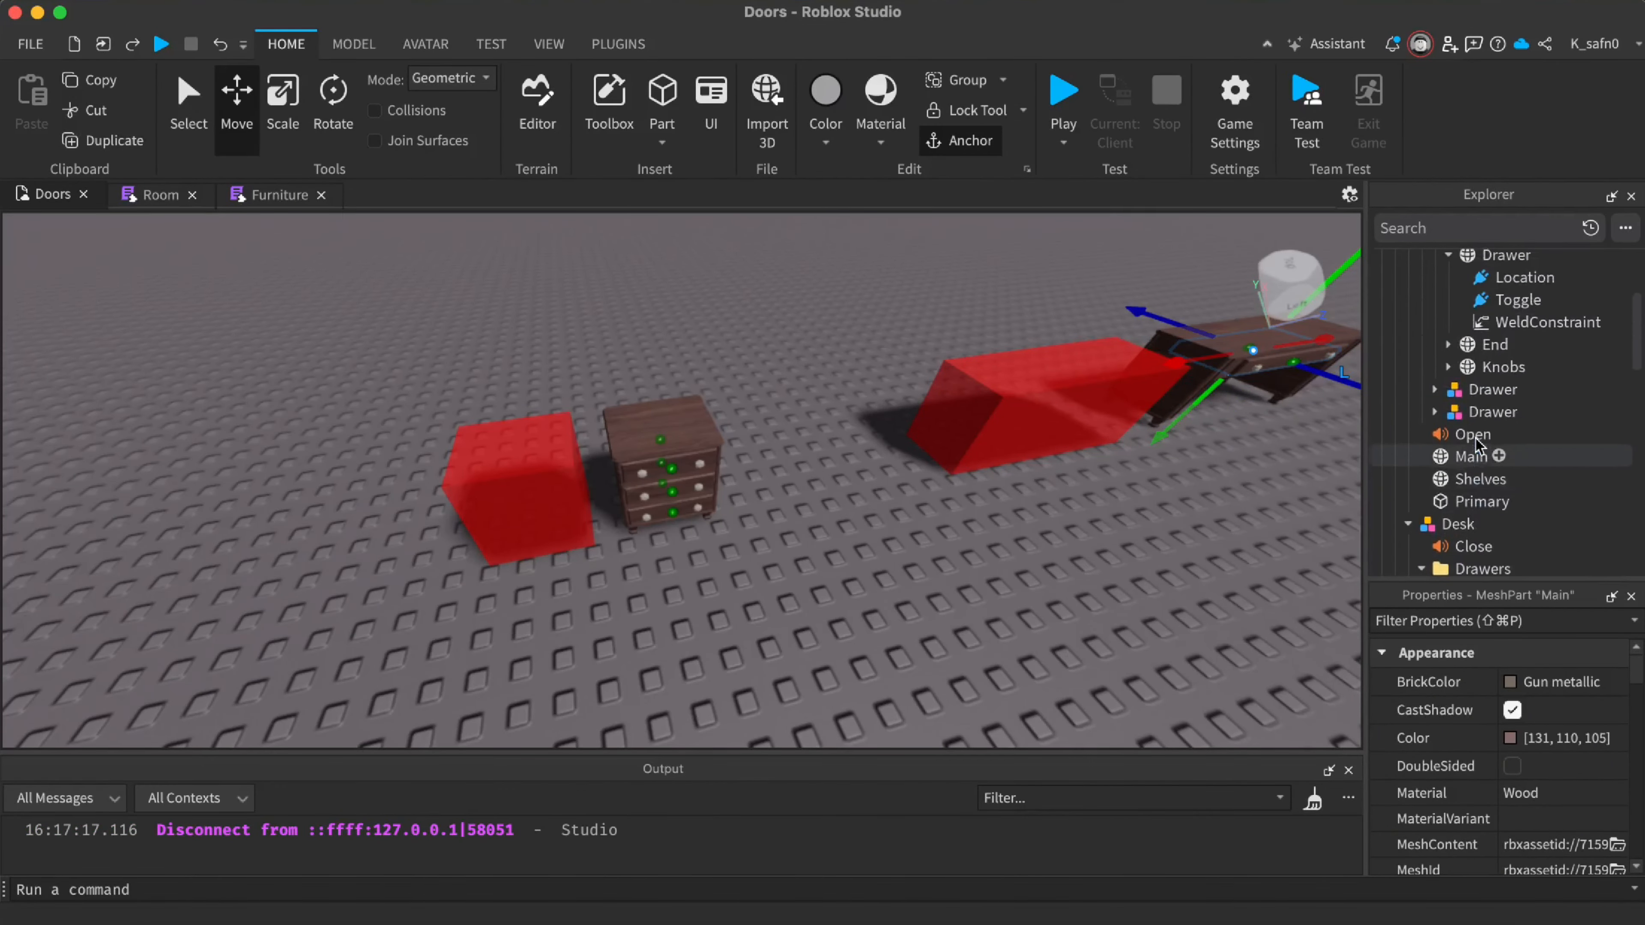
left_click(1493, 324)
key("ctrl+Right")
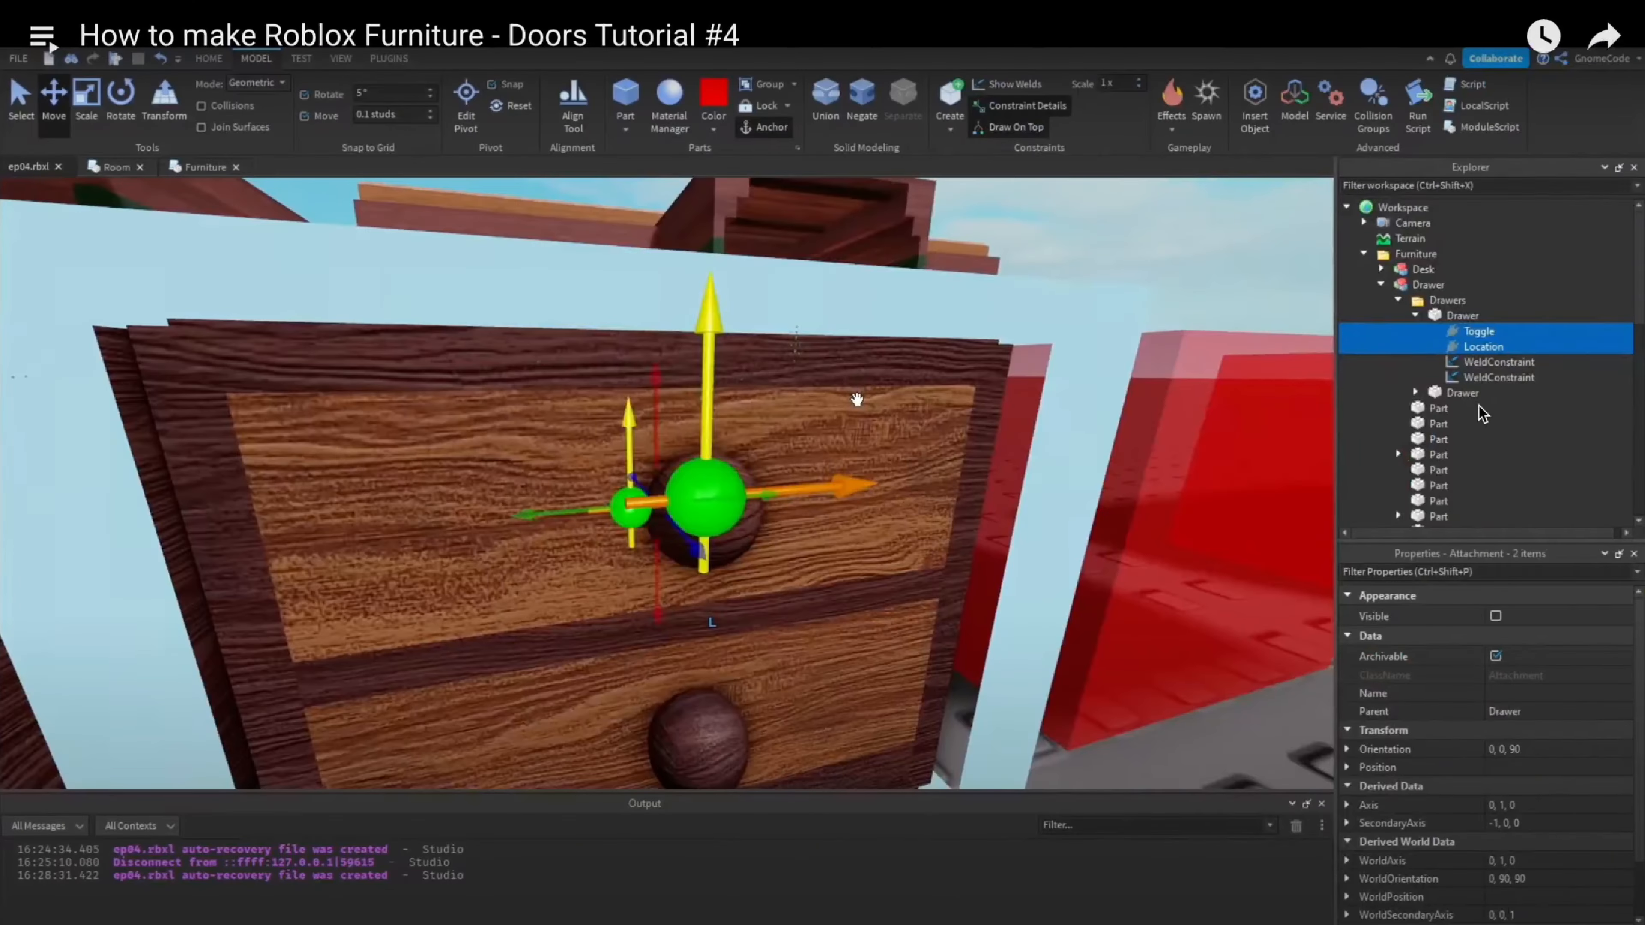
key("ctrl+Left")
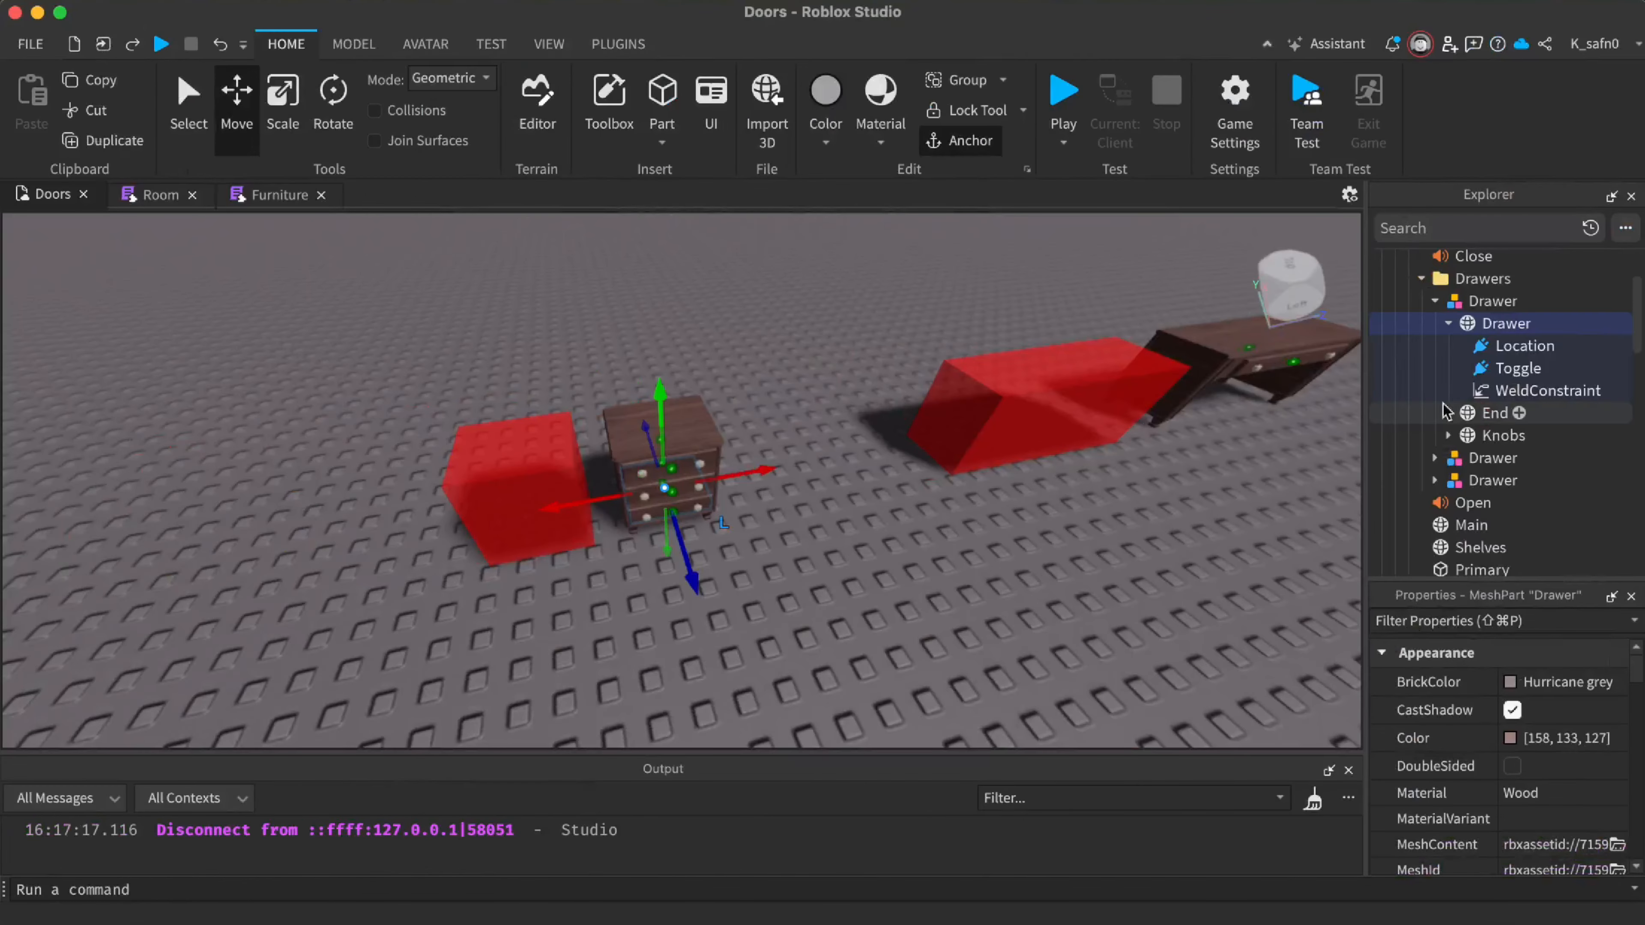
Rename the Main mesh inside the Desk's Drawer model to Drawer
right_click_drag(933, 489, 933, 489)
key("w")
key("w")
scroll(1529, 495, "down", 3)
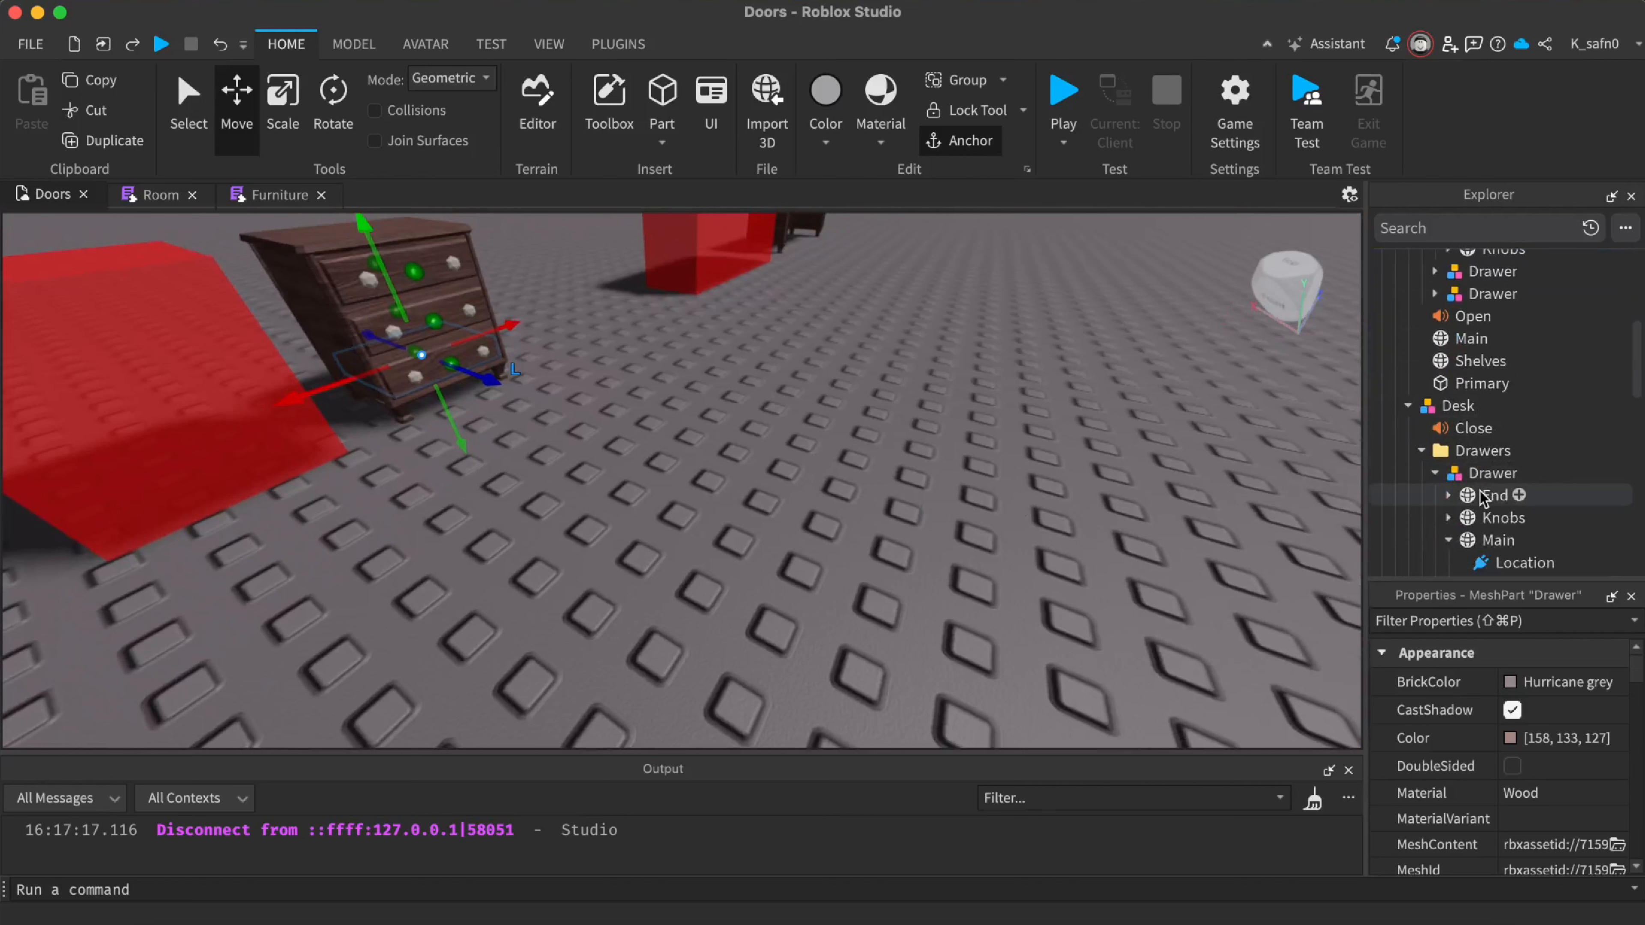
left_click(1490, 540)
left_click(1490, 540)
type("Dra")
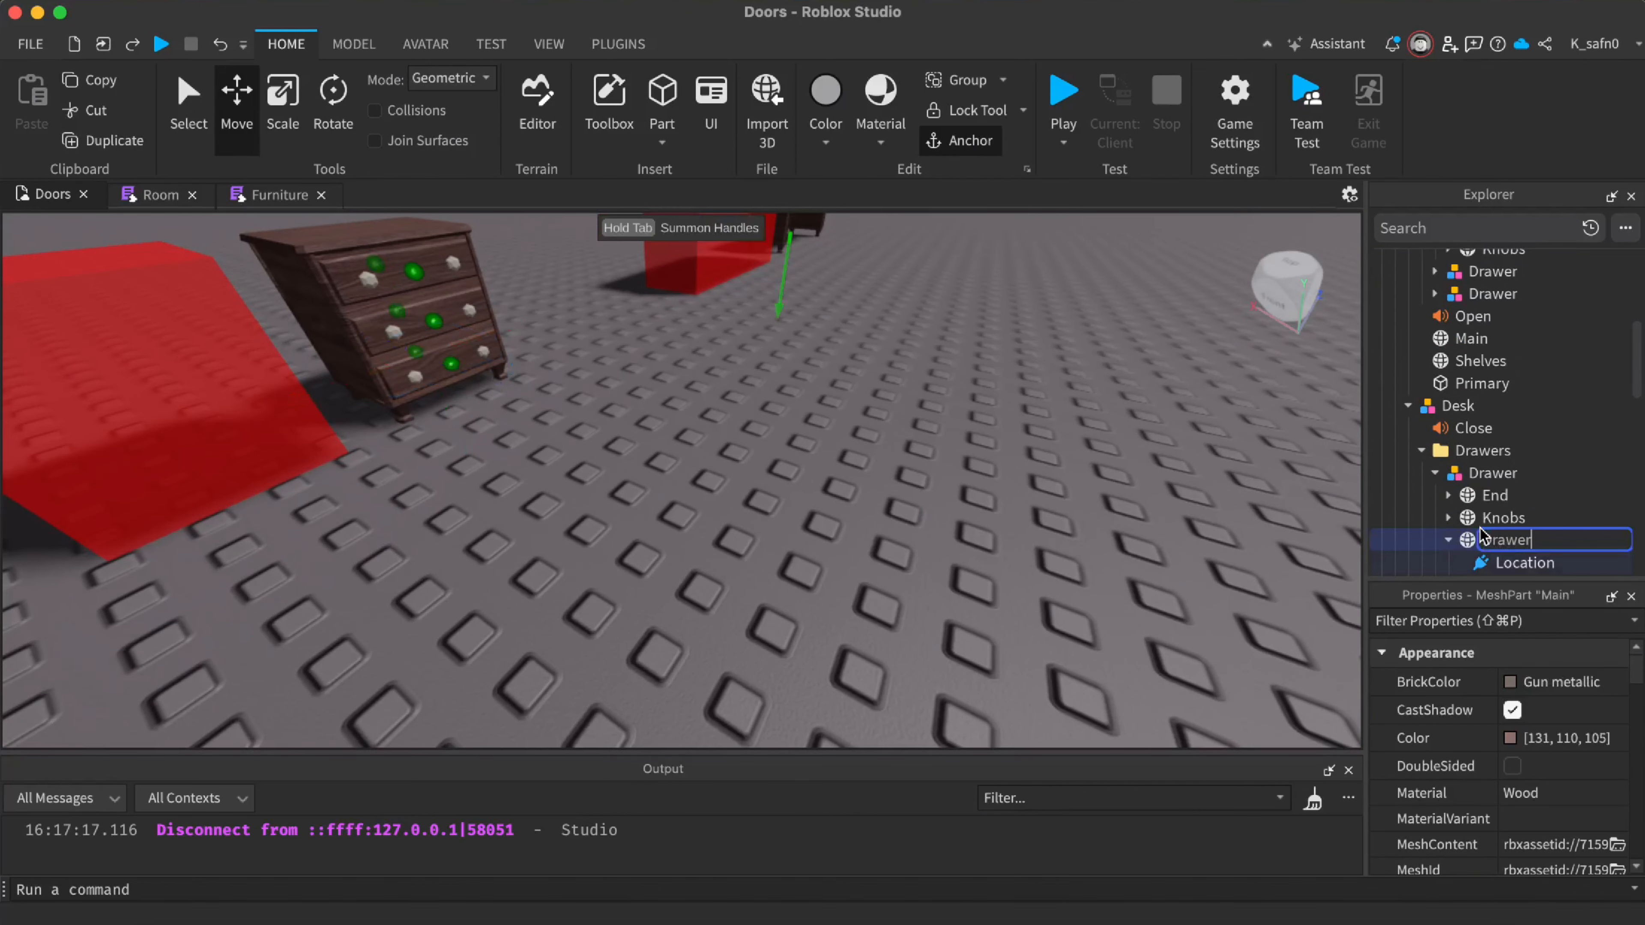
type("wer")
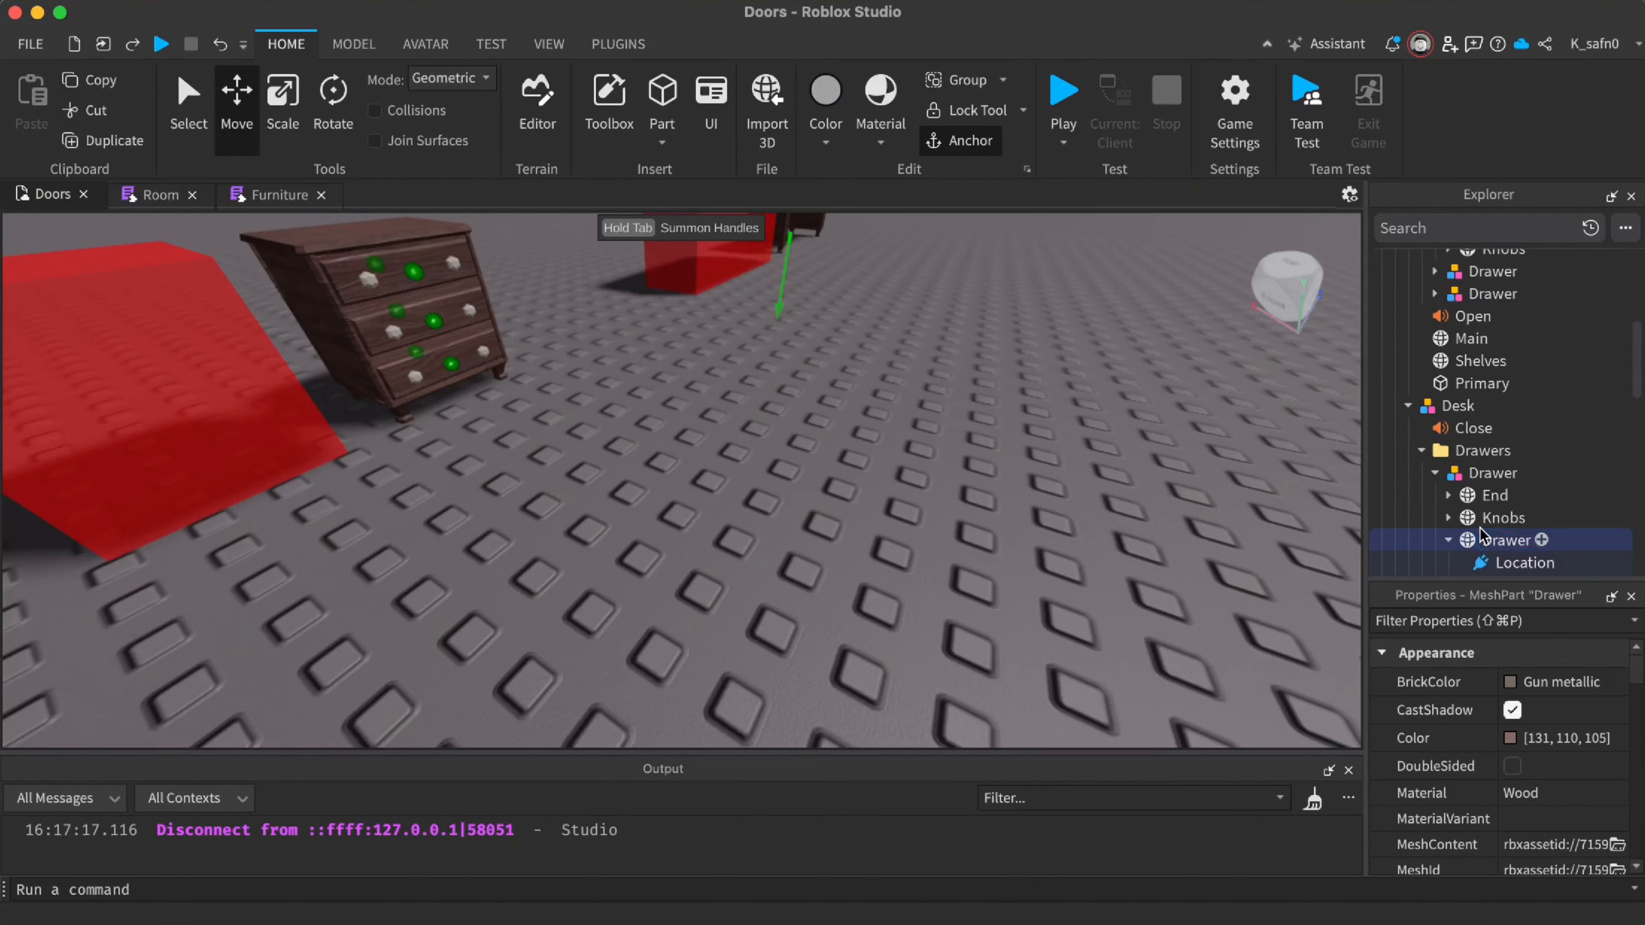
key("Return")
Select the inner Drawer mesh of the Drawer furniture and rewatch the tutorial section on the drawer's Toggle and Location attachments
scroll(1483, 531, "down", 1)
scroll(1483, 532, "up", 4)
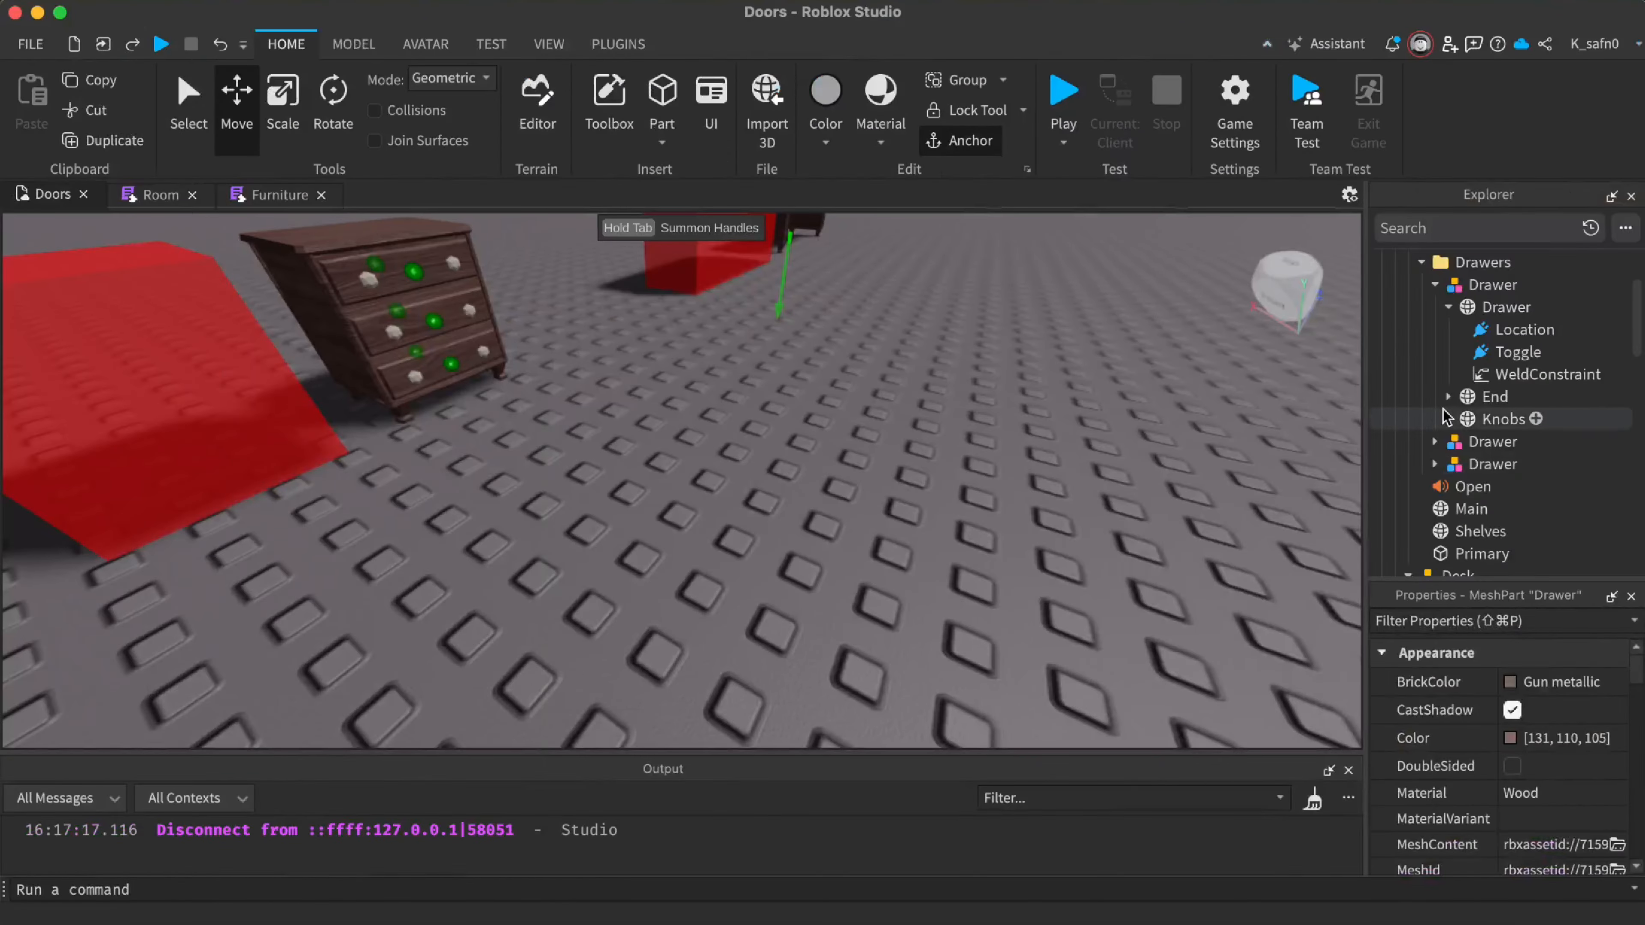
scroll(1485, 389, "up", 2)
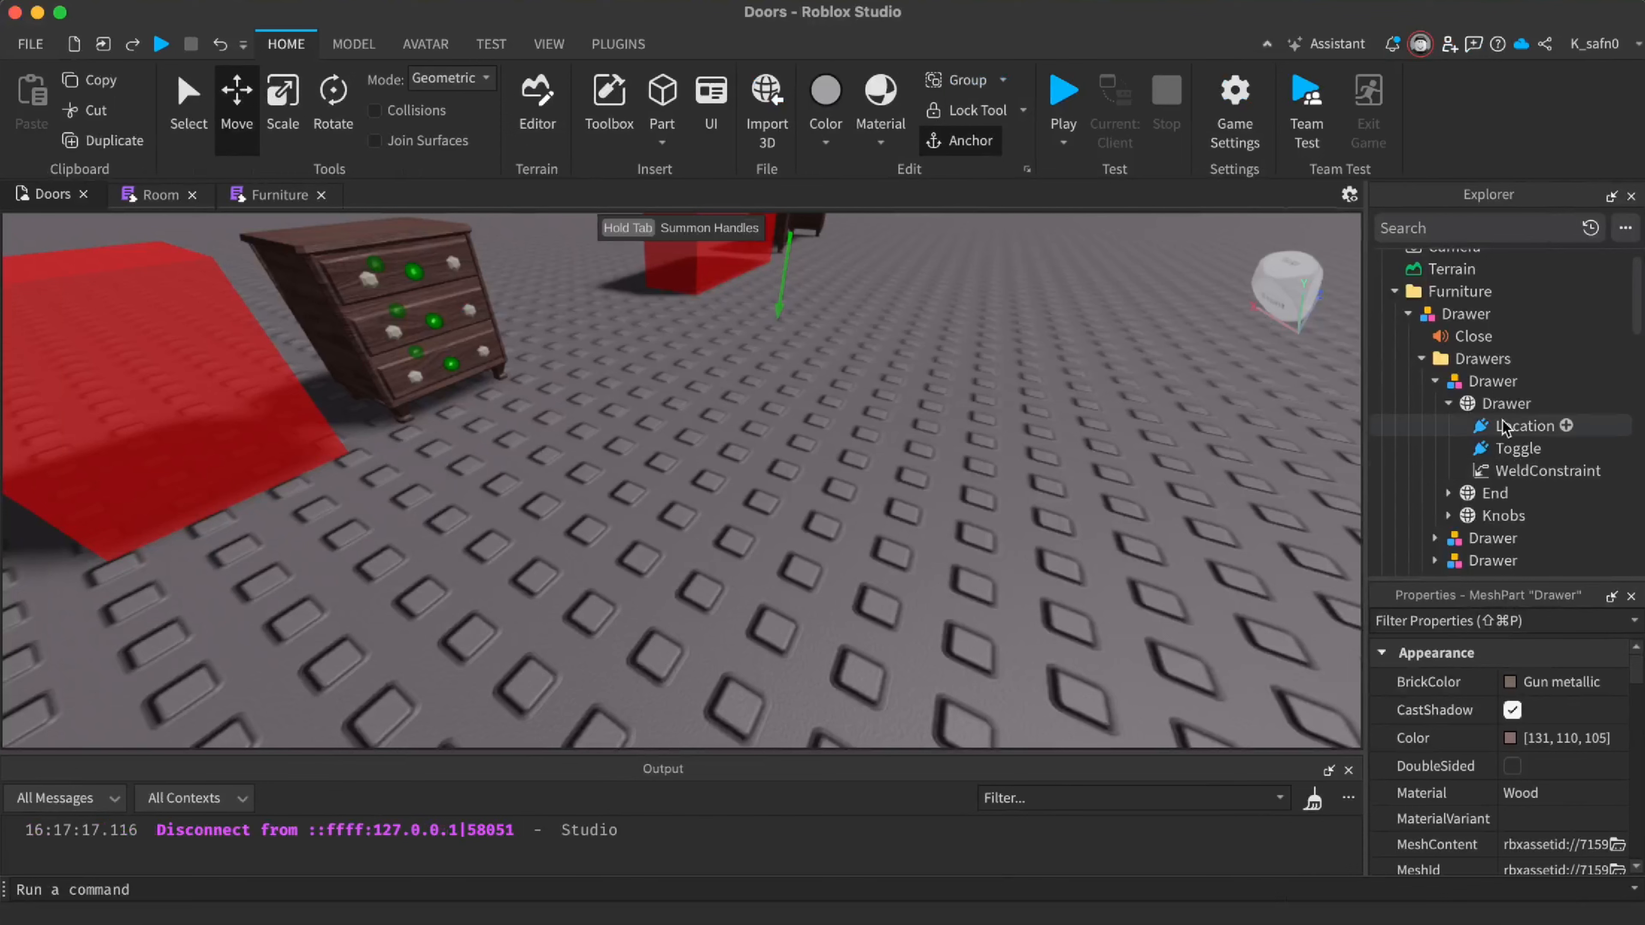
left_click(1503, 406)
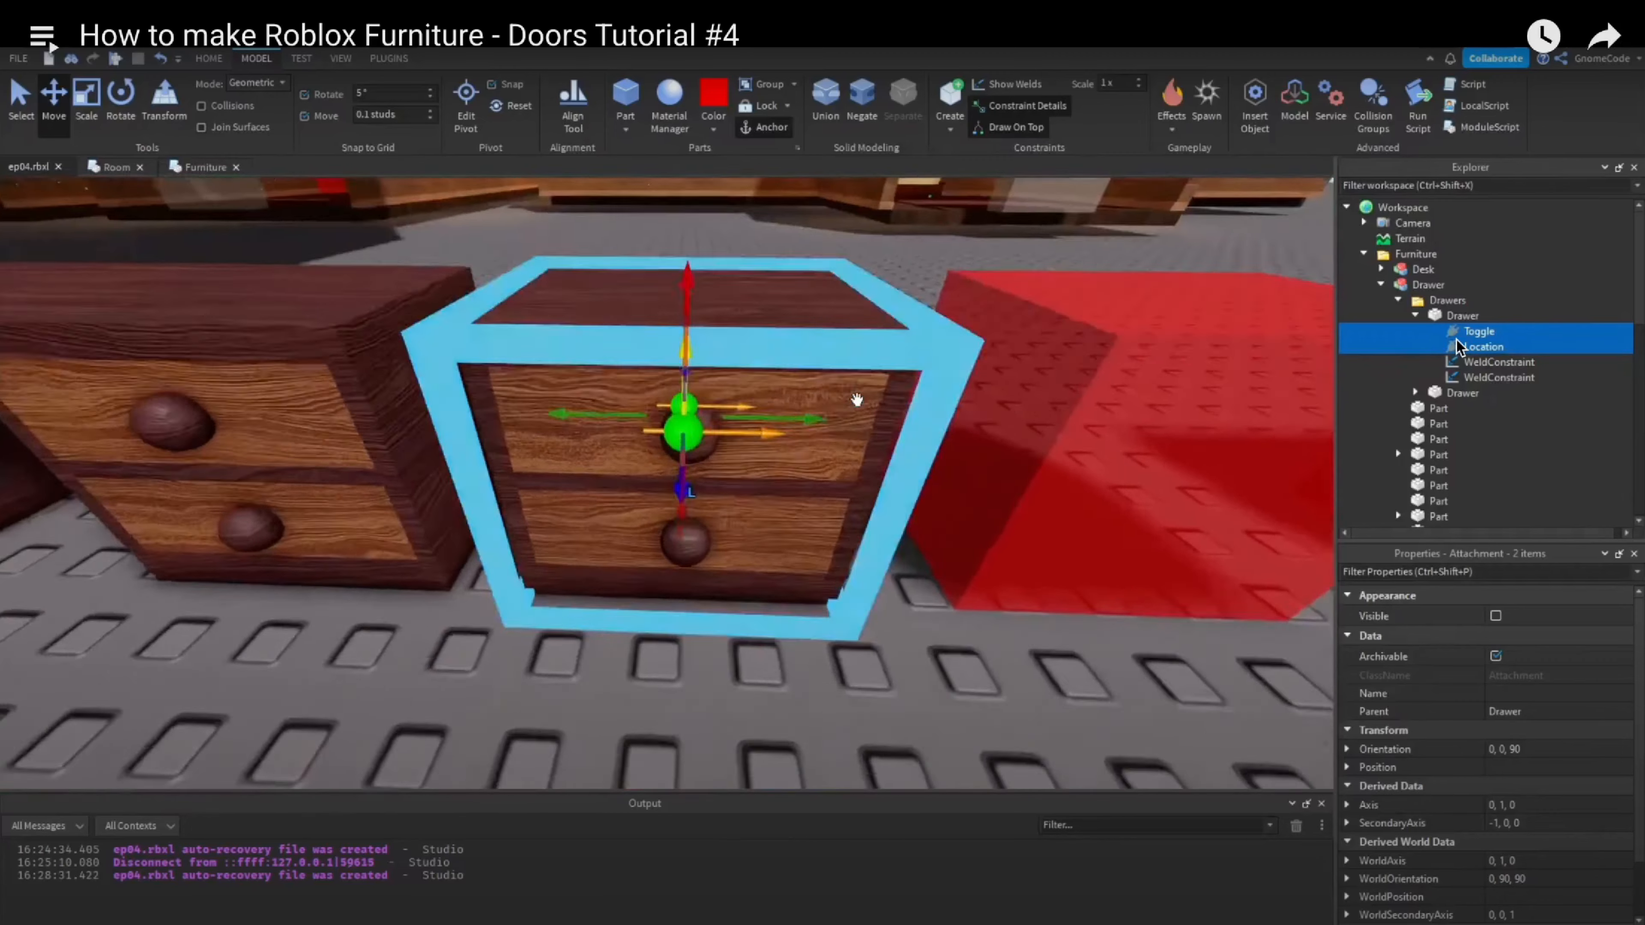
key("space")
key("Left")
key("Left")
key("Left")
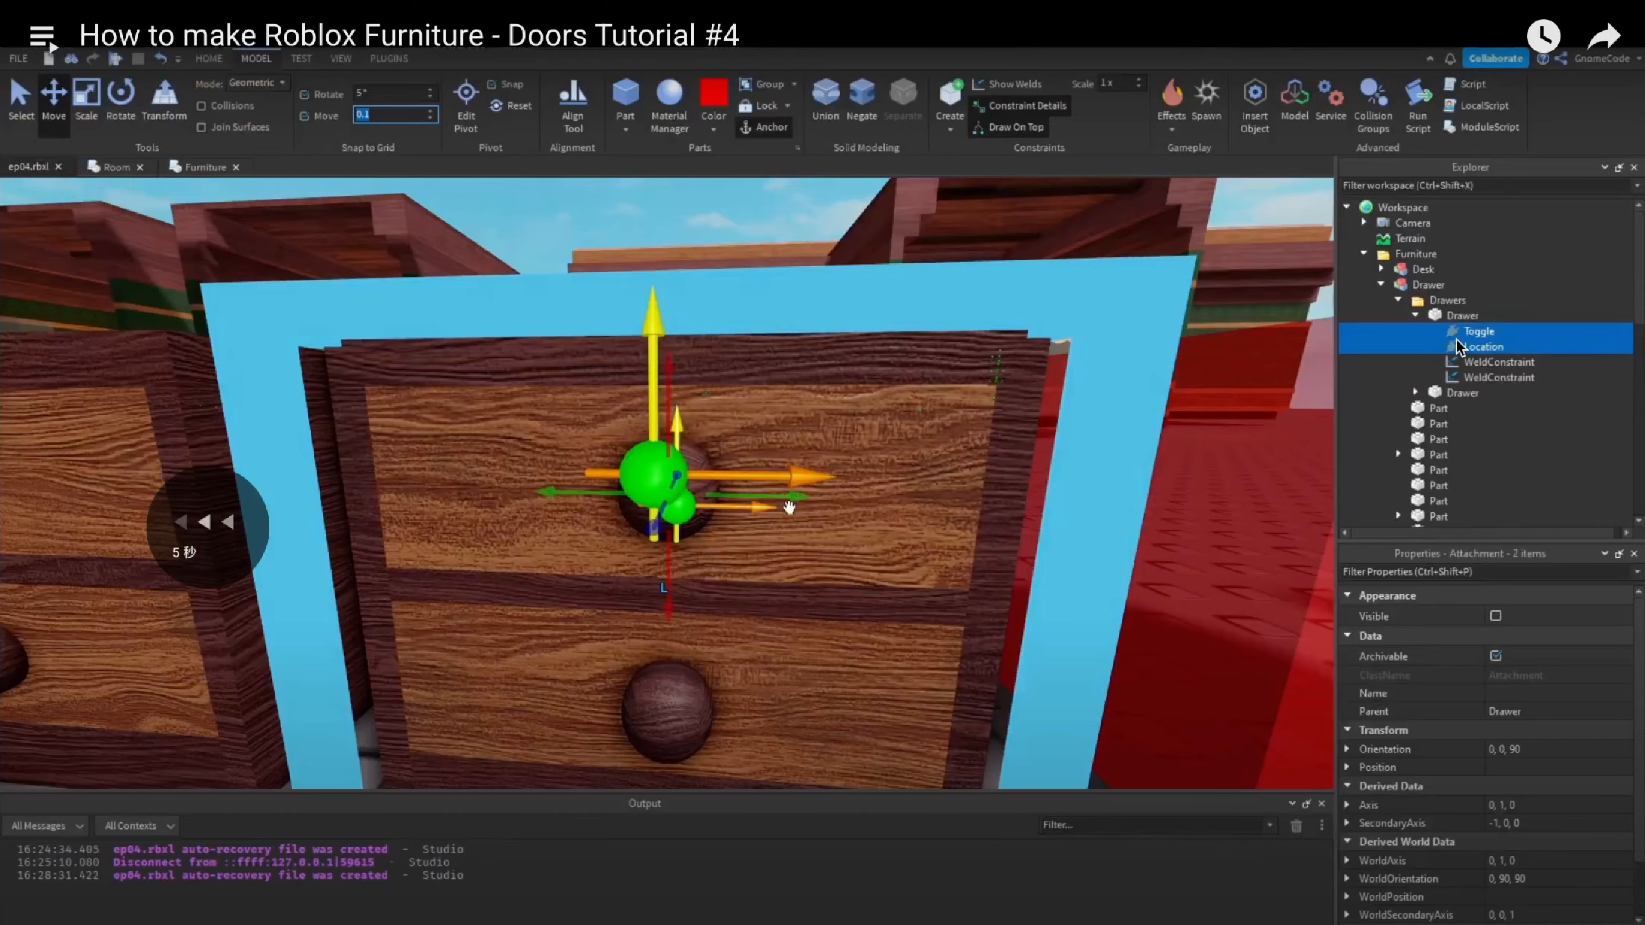
key("Left")
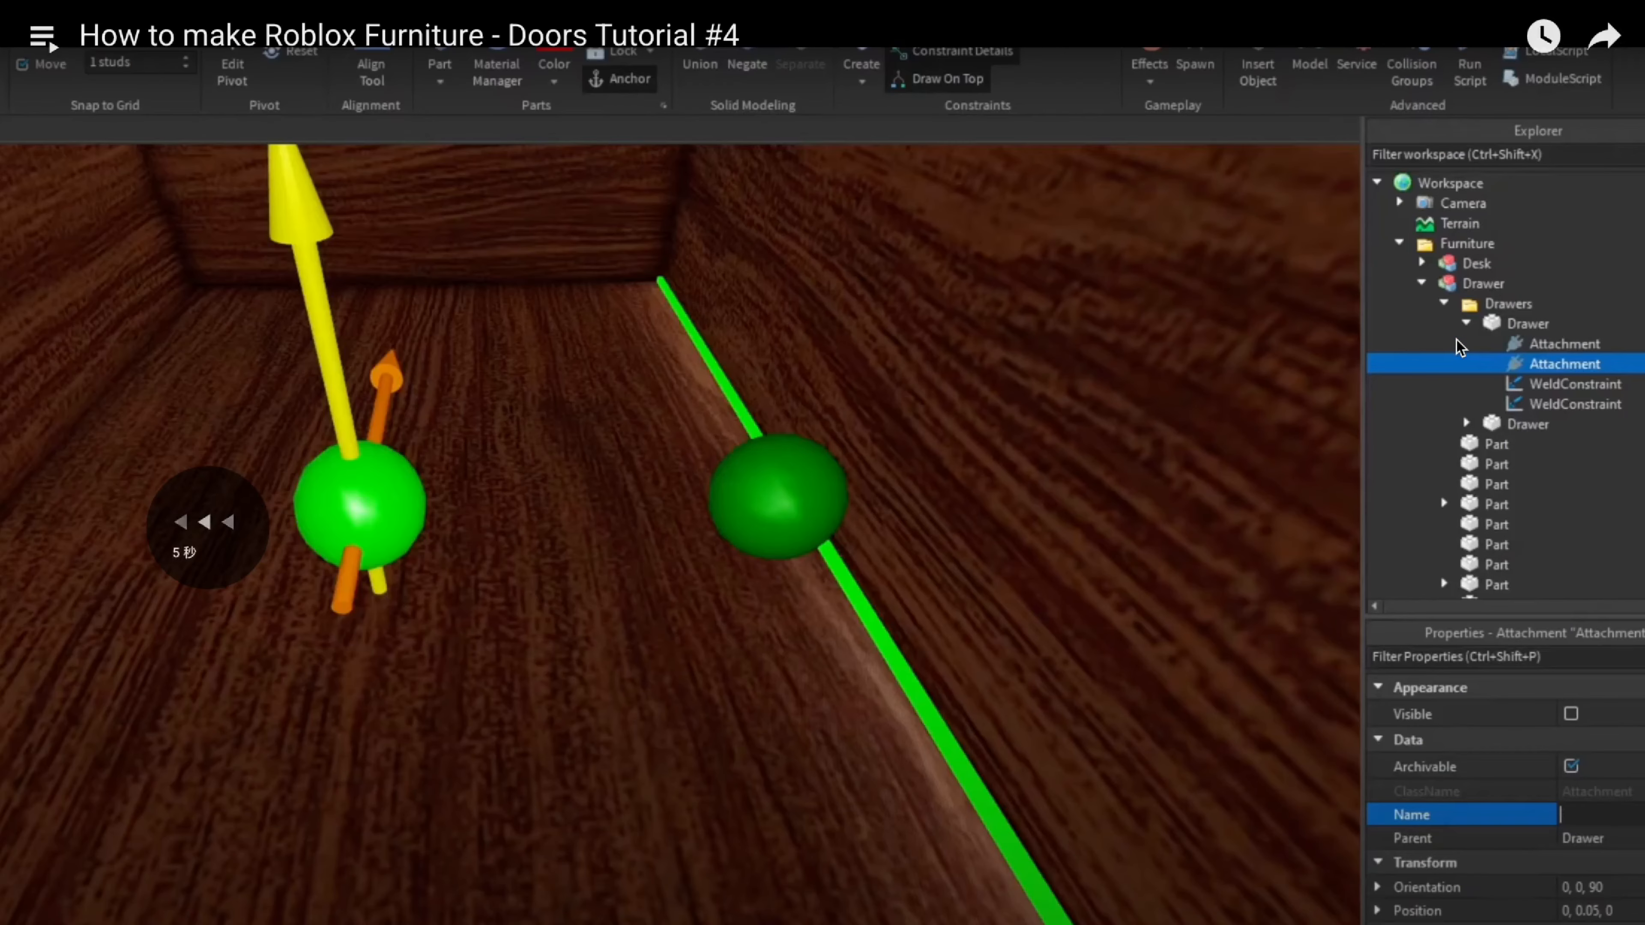
key("Left")
key("Right")
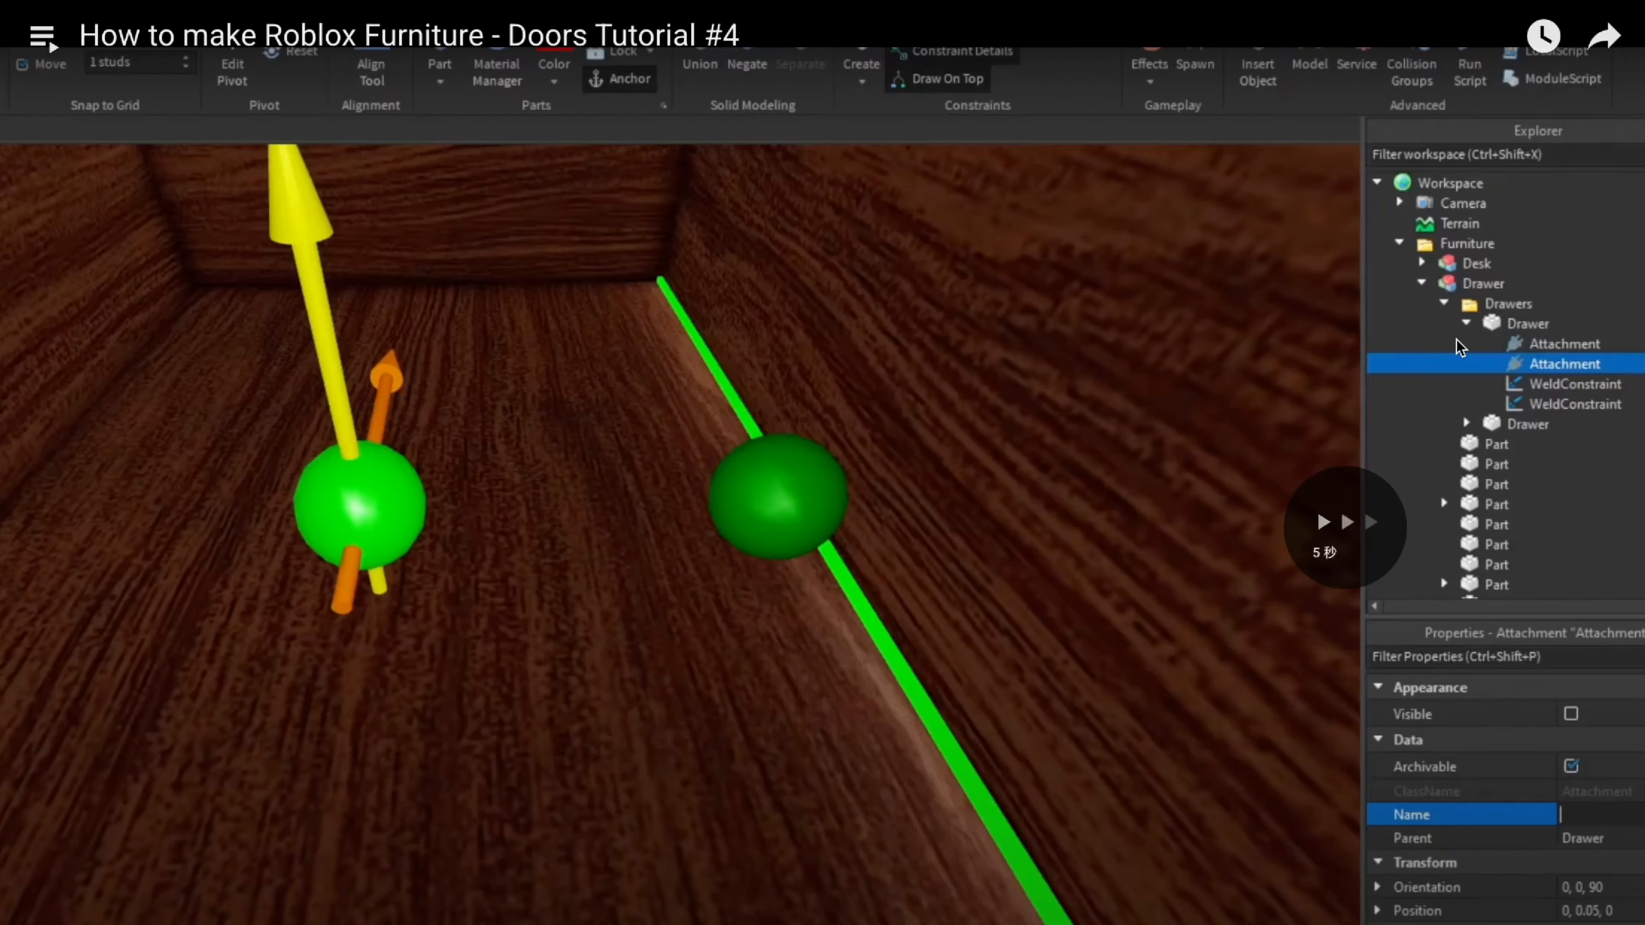
key("Right")
key("Right")
key("Right")
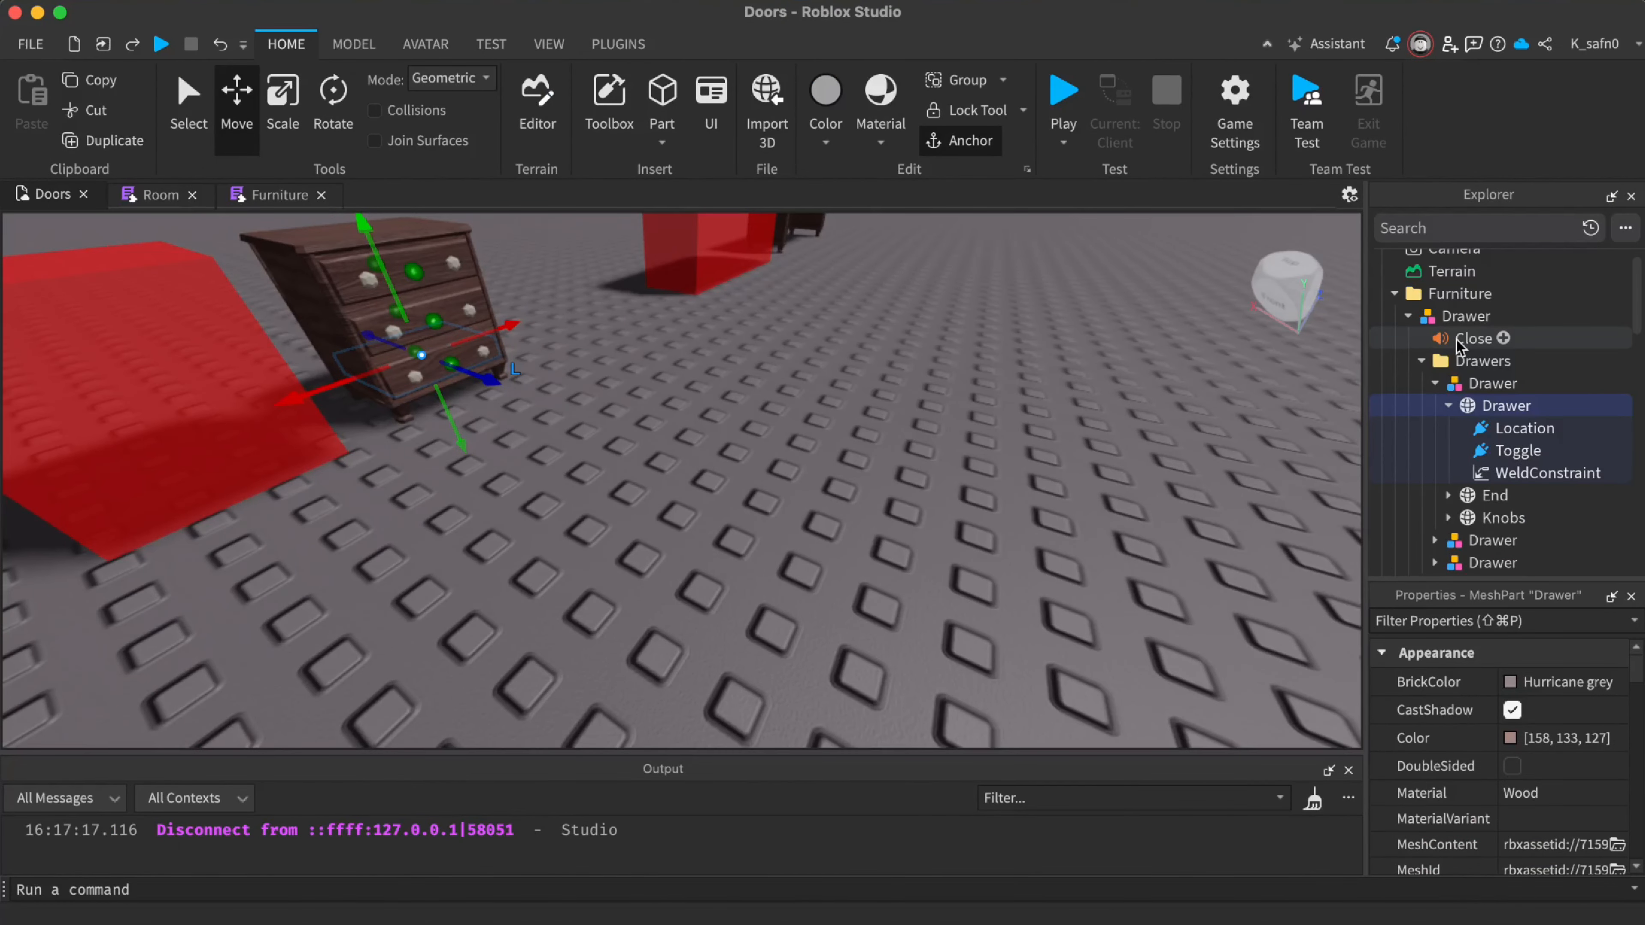
Inspect the Drawer furniture's Open sound and the contents of its first drawer in the Explorer
scroll(1457, 389, "down", 5)
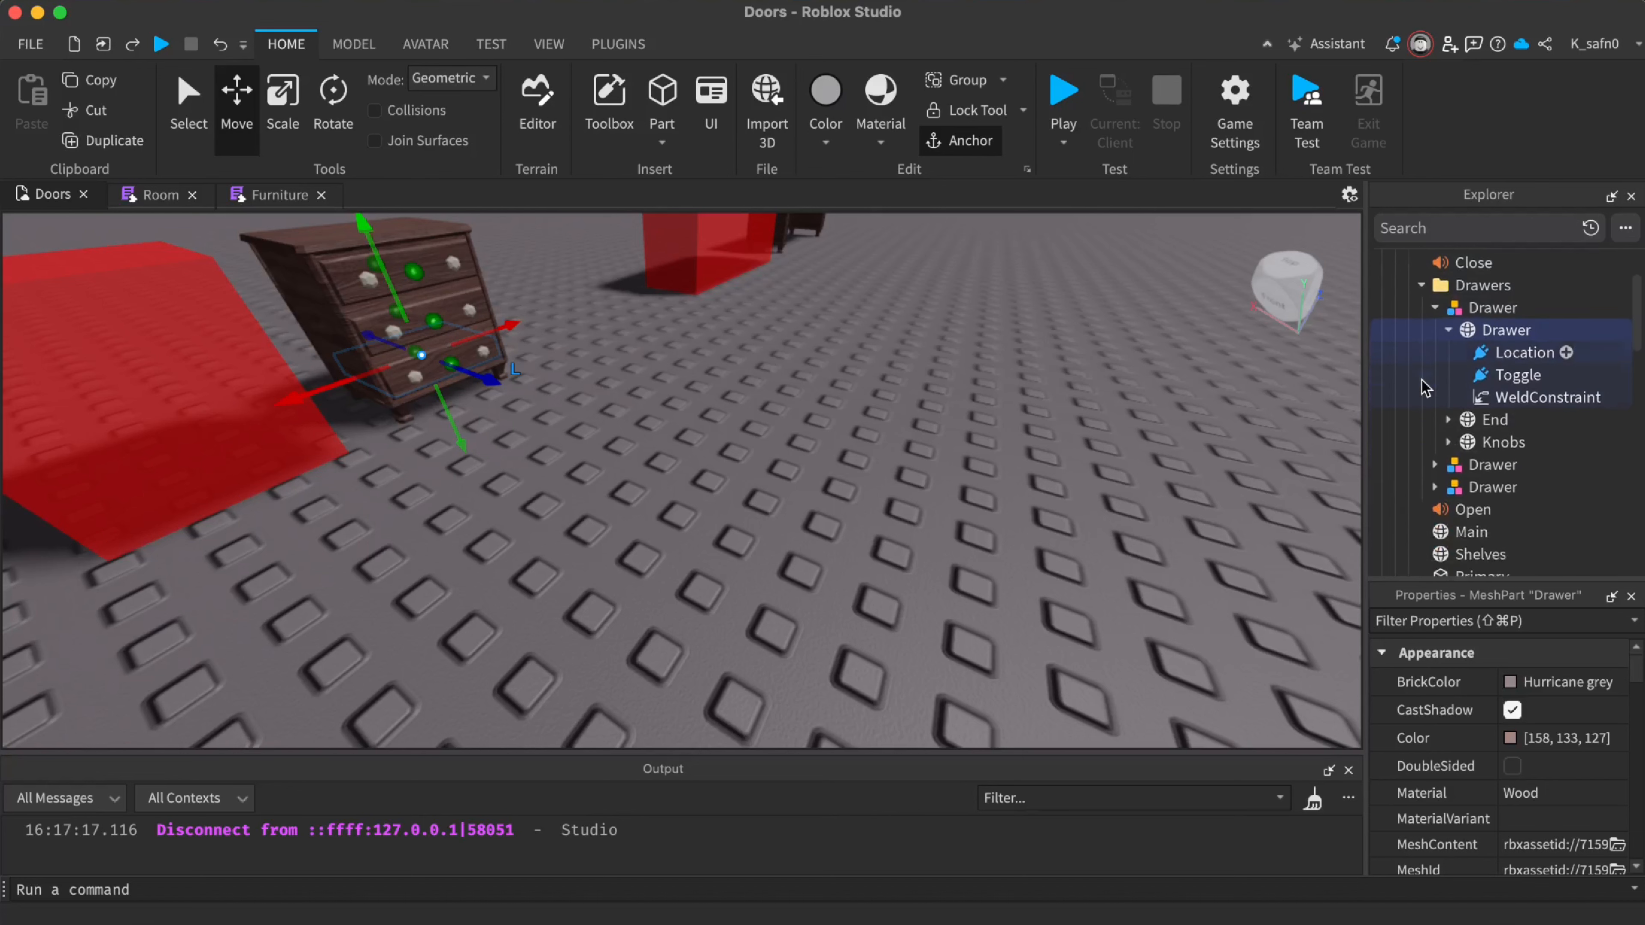
left_click_drag(1474, 477, 1472, 314)
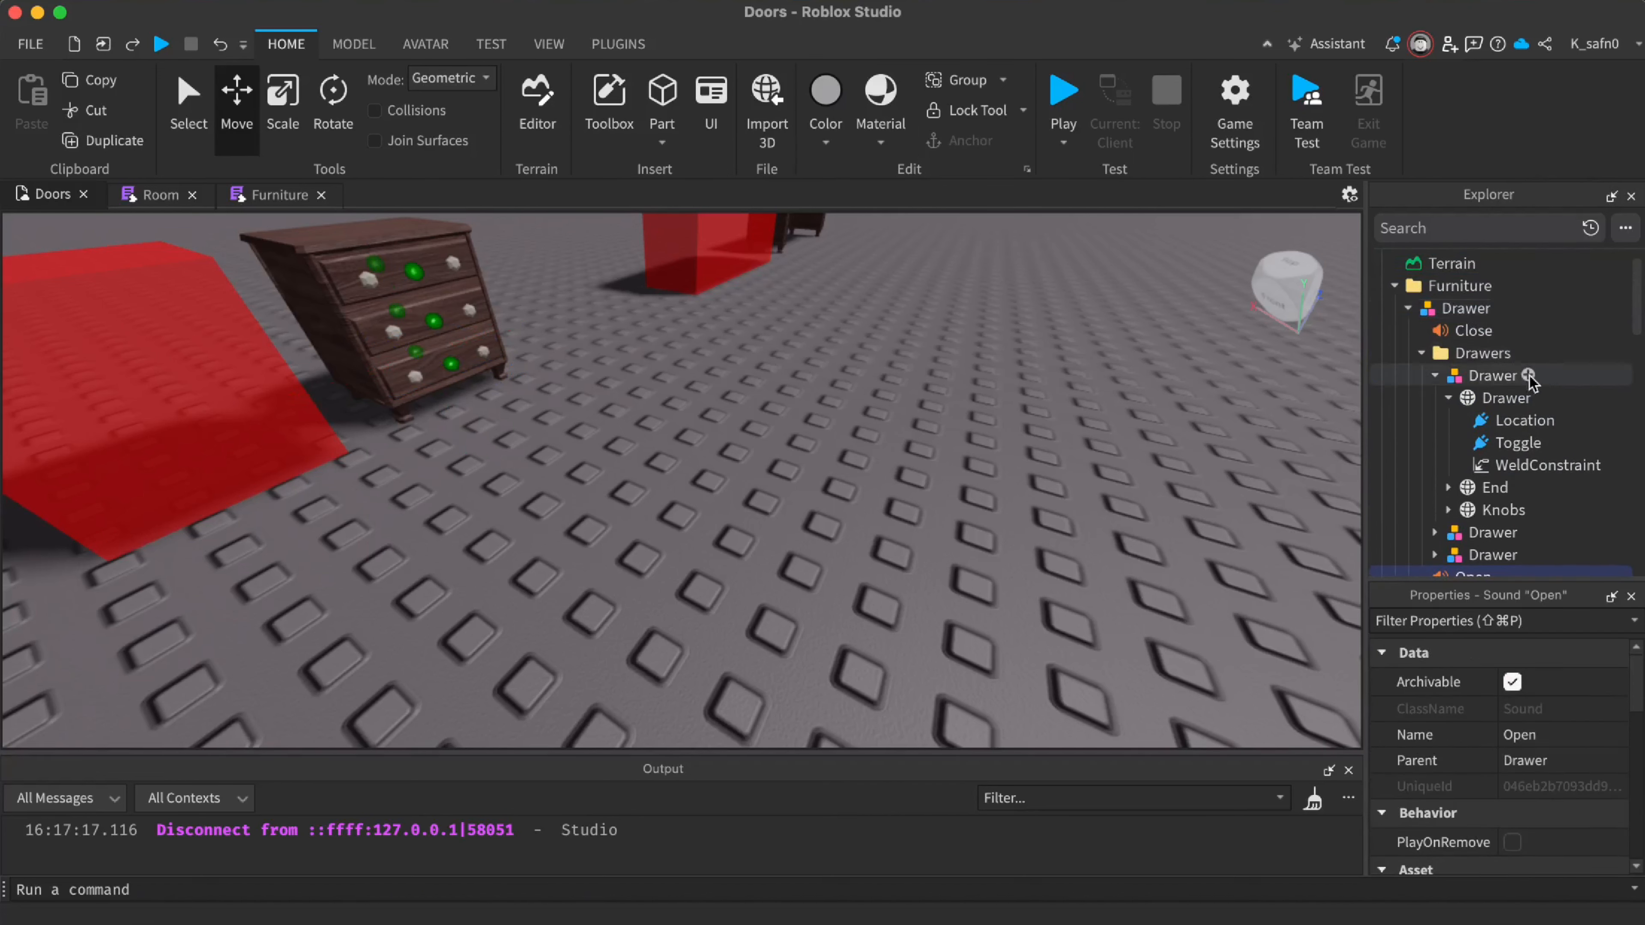
left_click(1434, 376)
left_click(1434, 375)
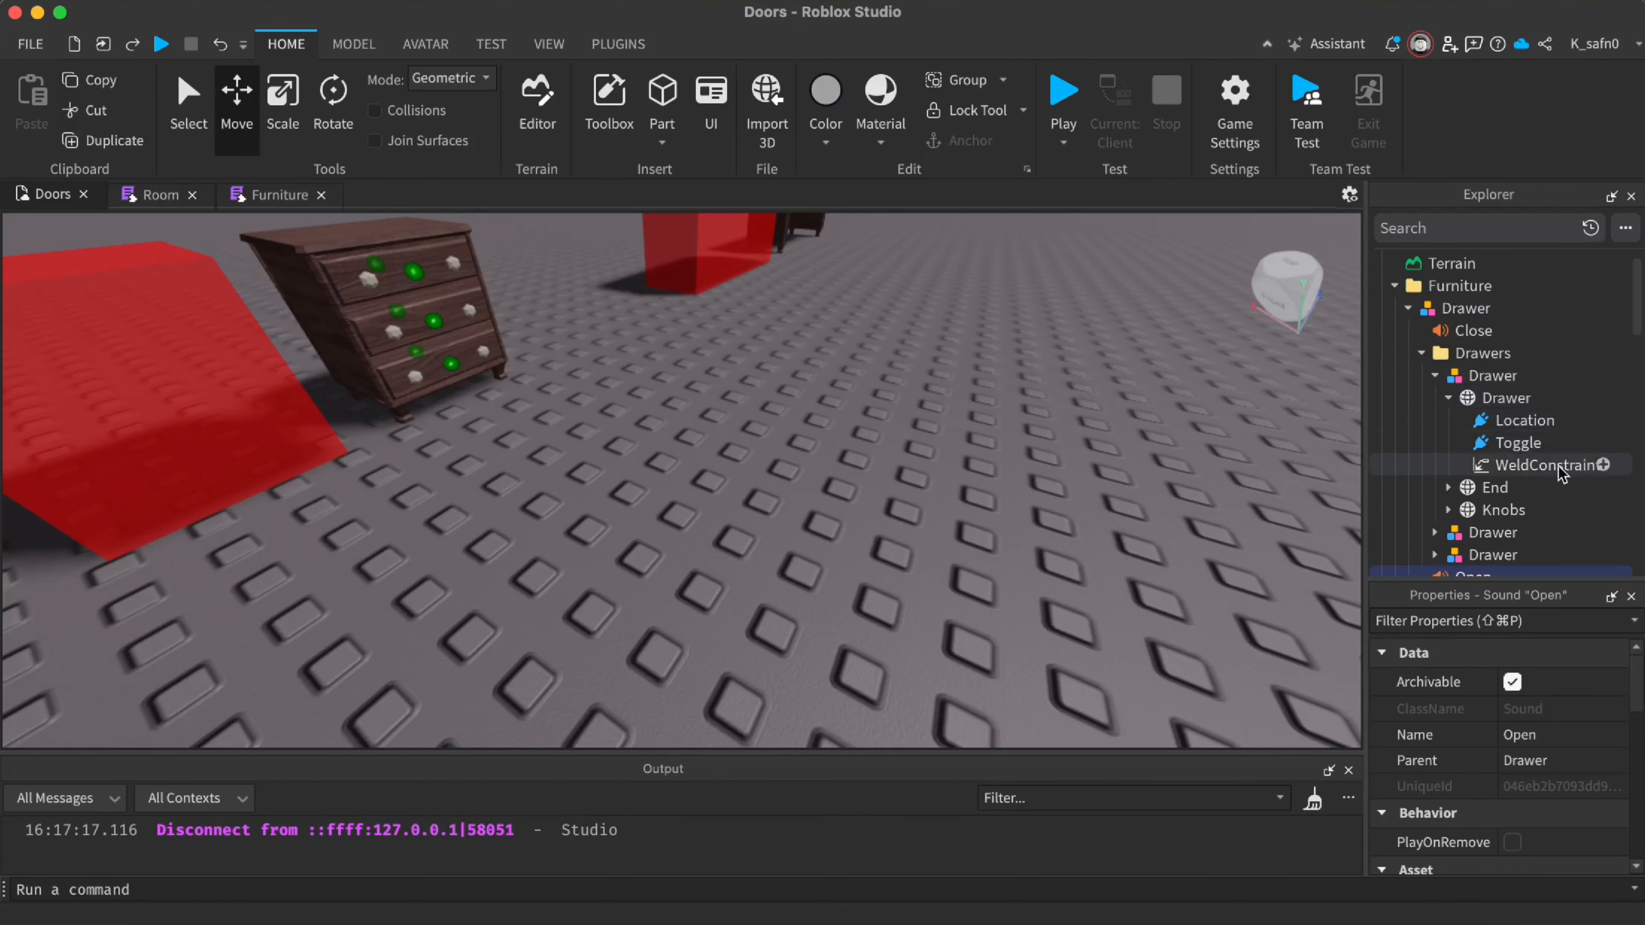
Run another playtest, walk past door 001 up to the drawer furniture to check for prompts, and end the test
left_click(1071, 98)
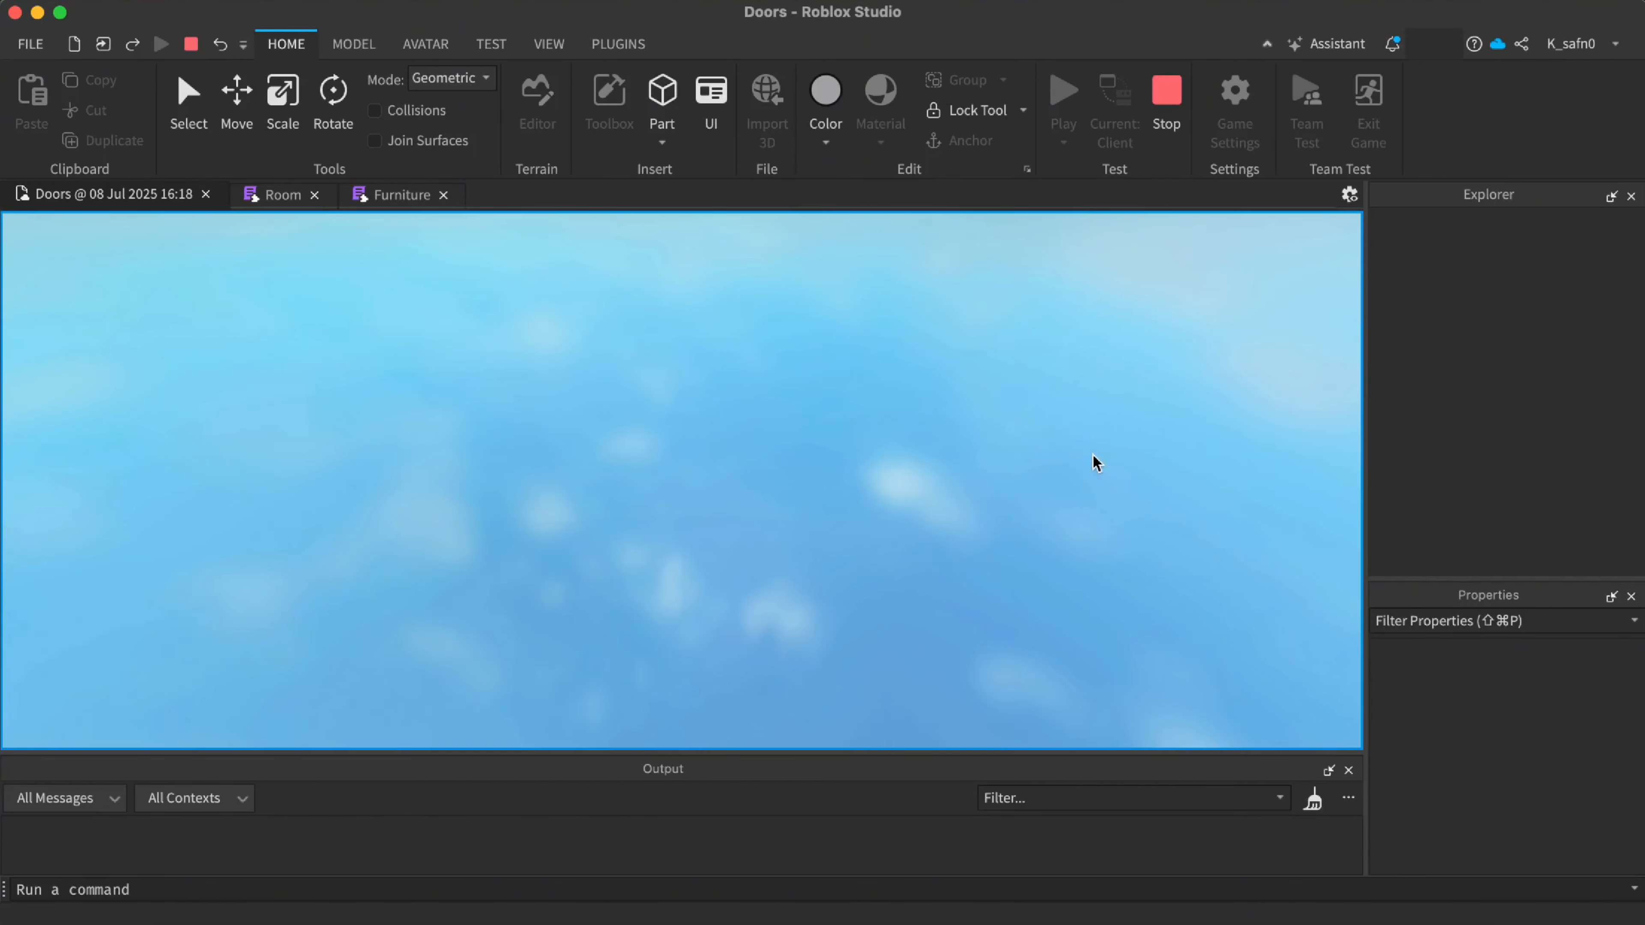
key("shift")
key("w")
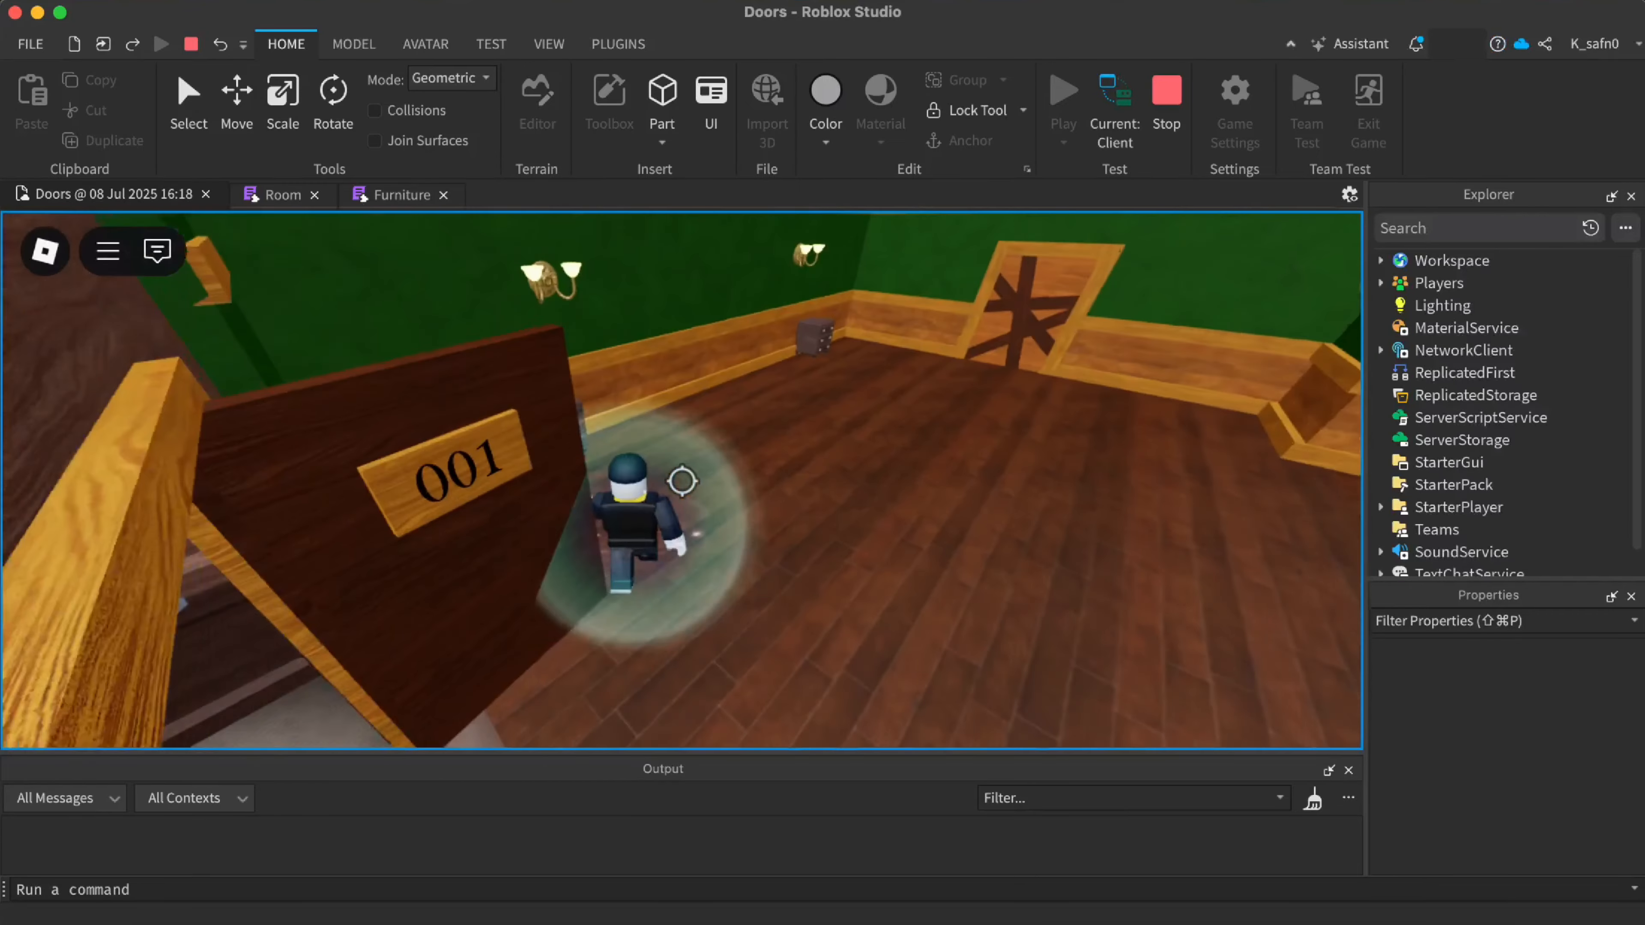
key("w")
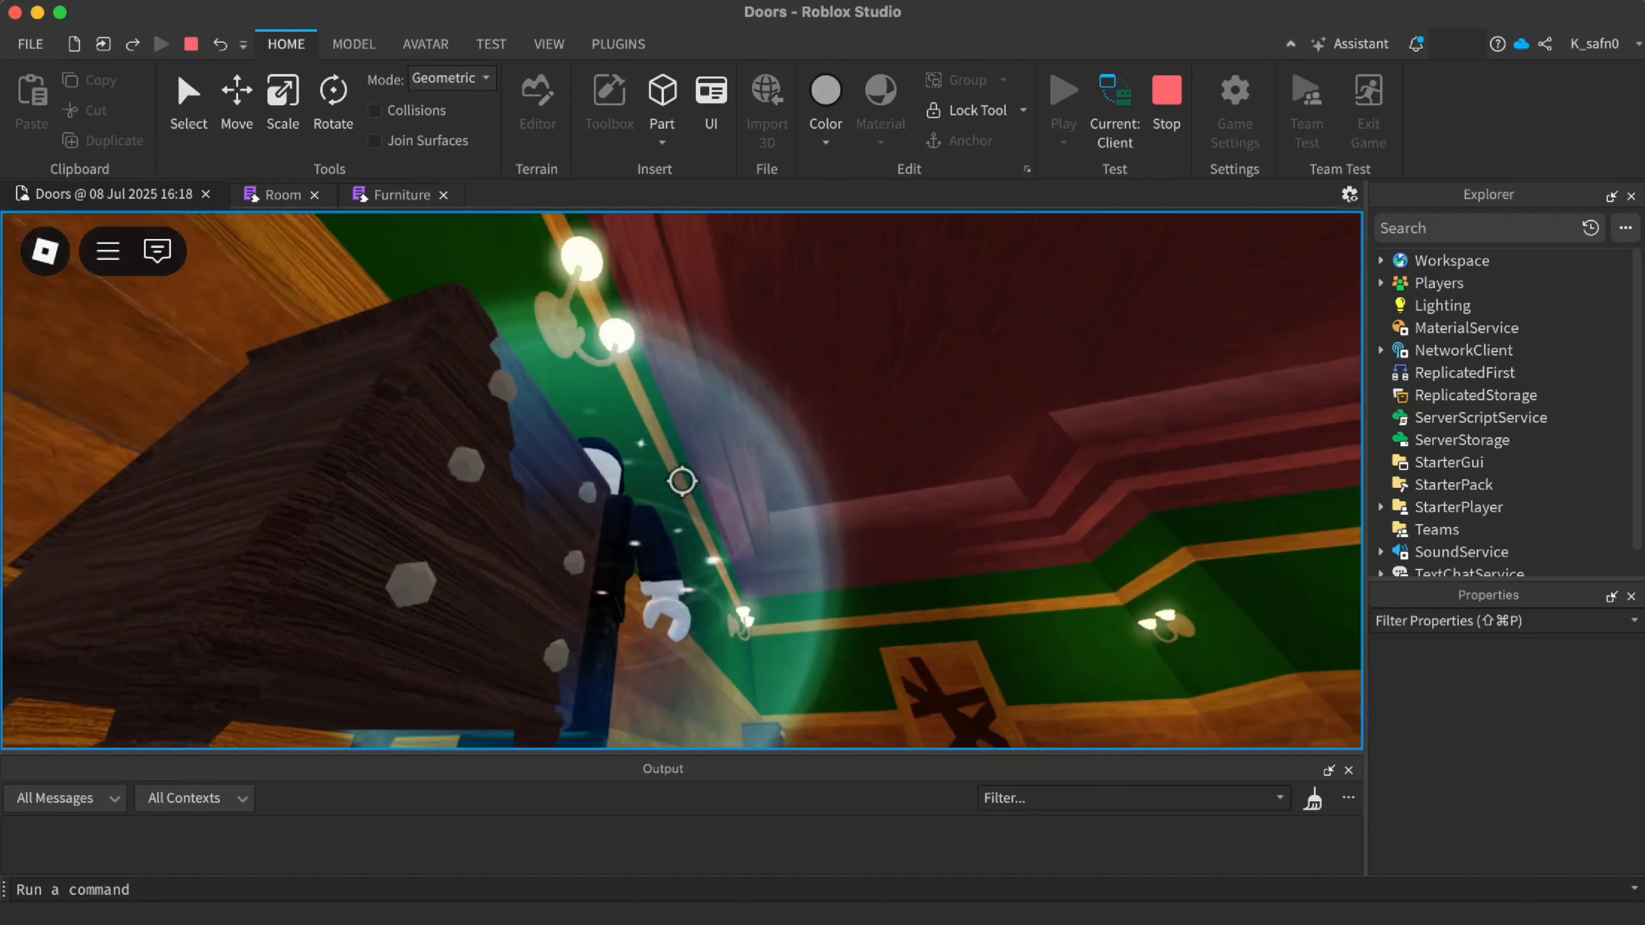
key("shift")
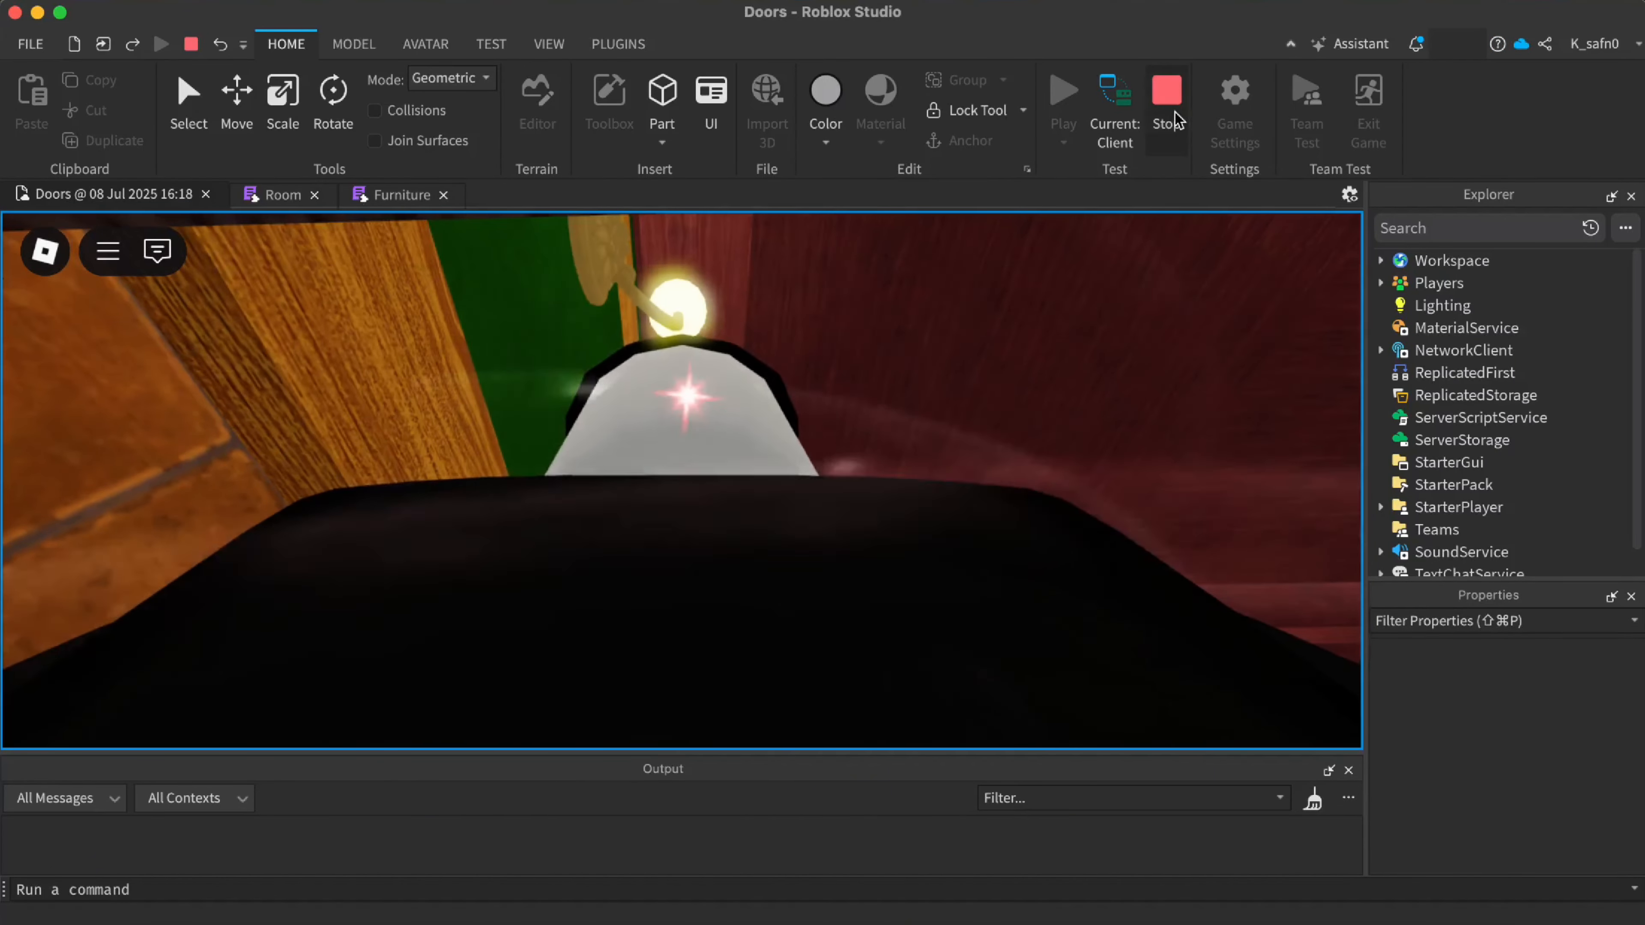
left_click(1169, 104)
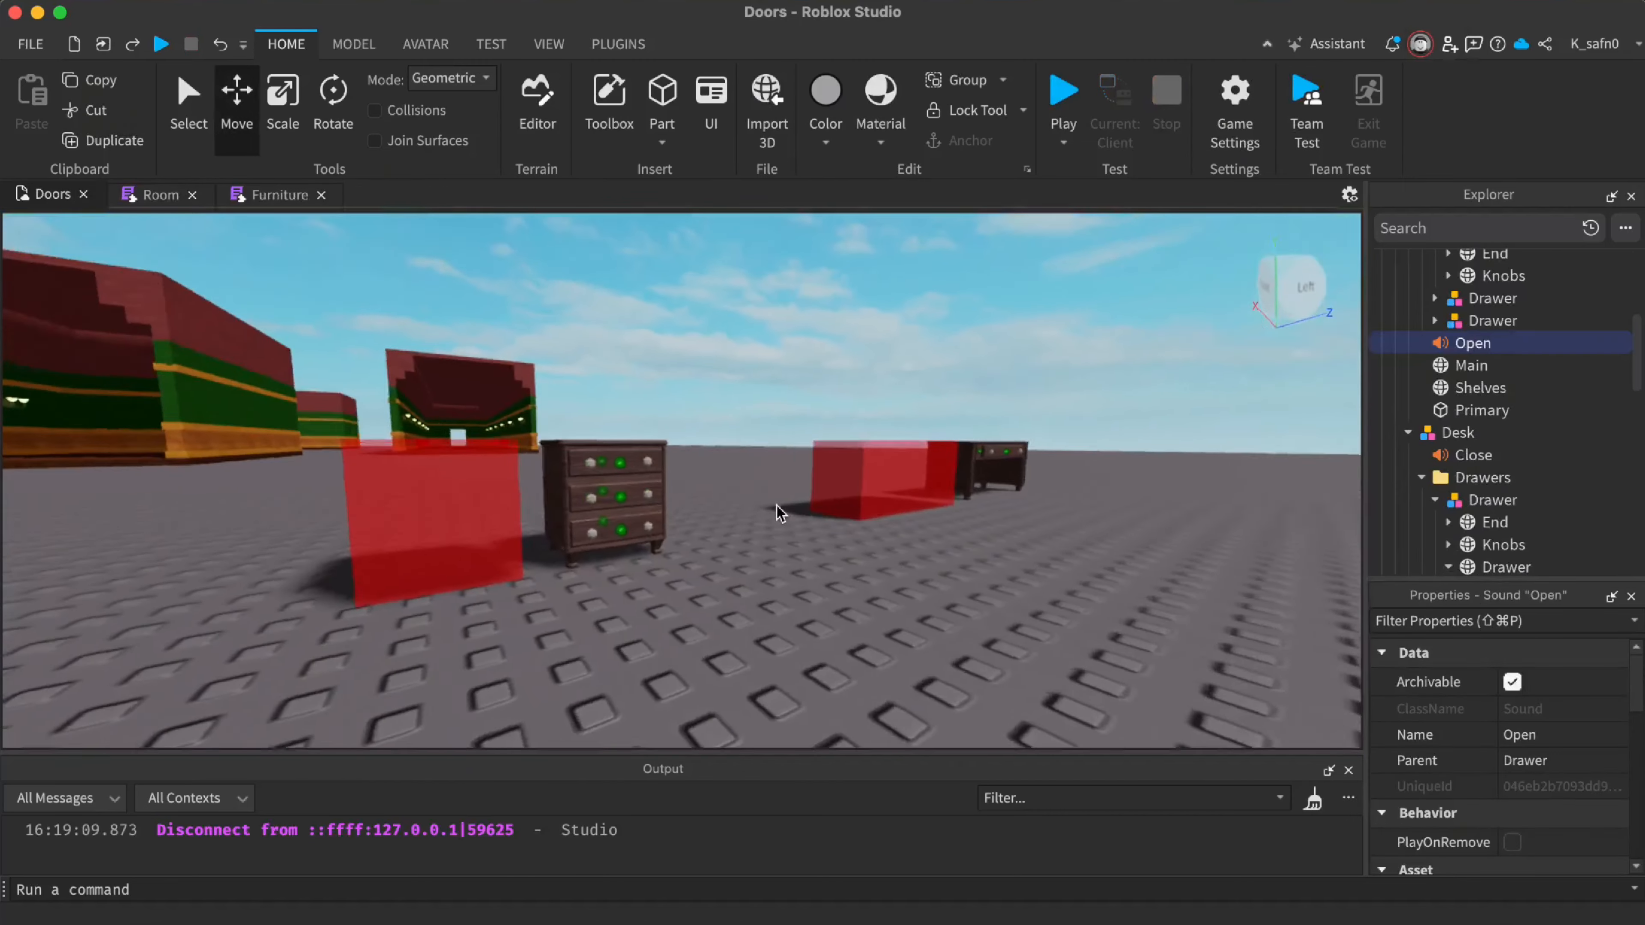
Examine the Drawer furniture's Main, Shelves and Primary parts in the Explorer and viewport
scroll(778, 507, "up", 5)
right_click_drag(777, 506, 777, 510)
scroll(777, 509, "down", 5)
scroll(1482, 389, "up", 1)
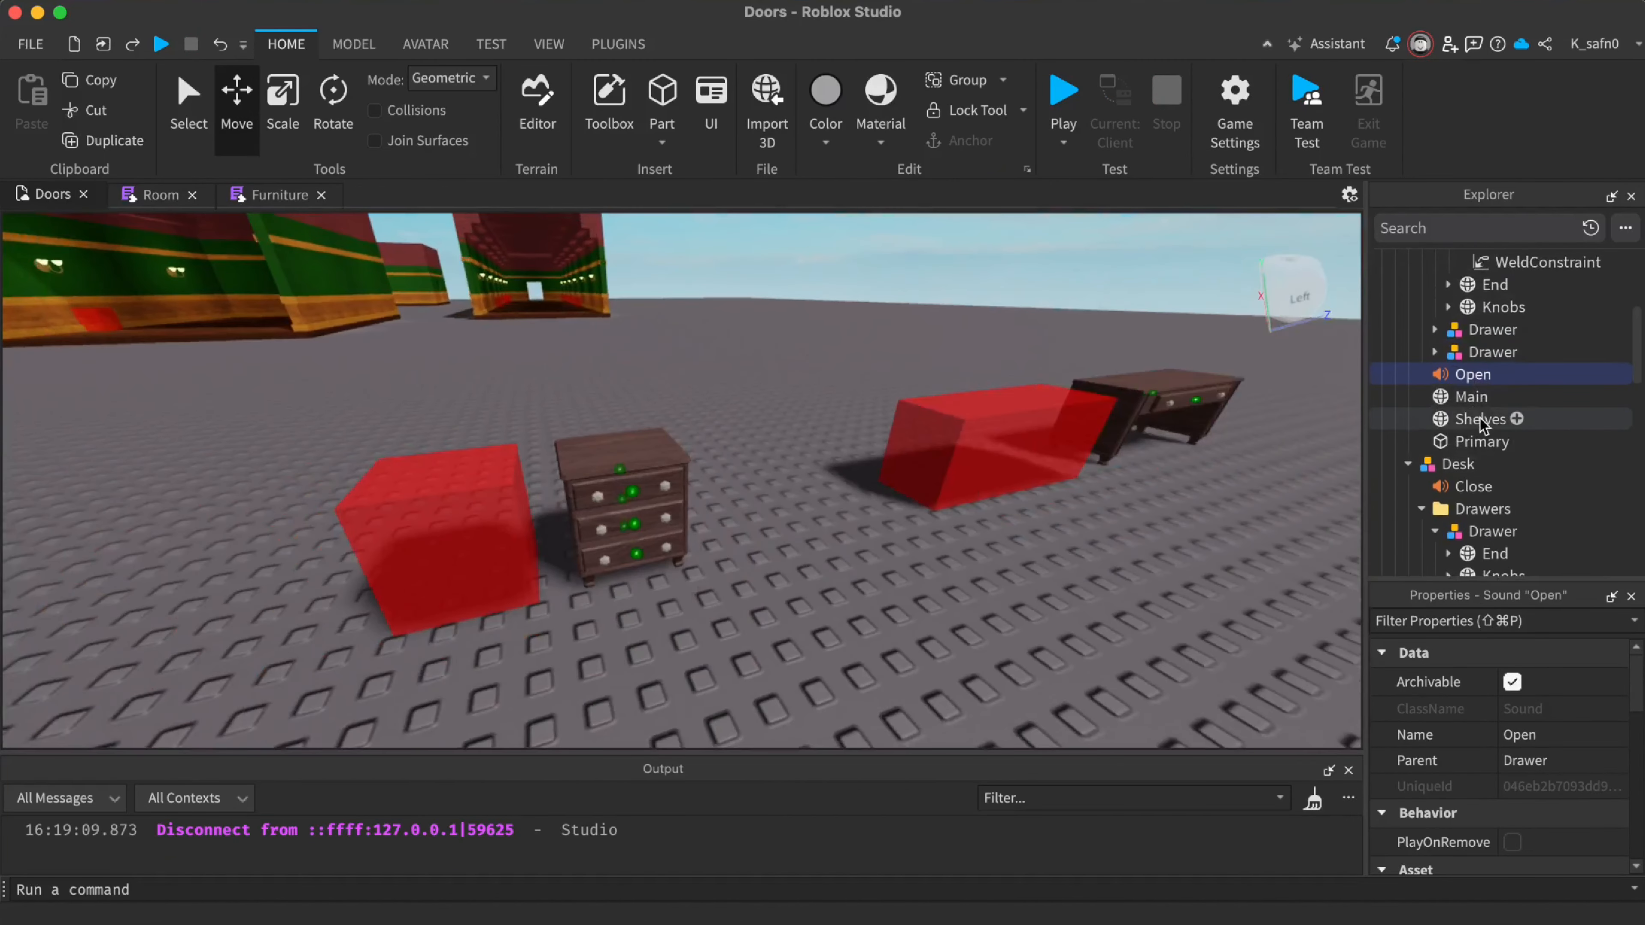
left_click(1476, 397)
left_click(1467, 420)
left_click(908, 339)
right_click_drag(1028, 356, 1029, 359)
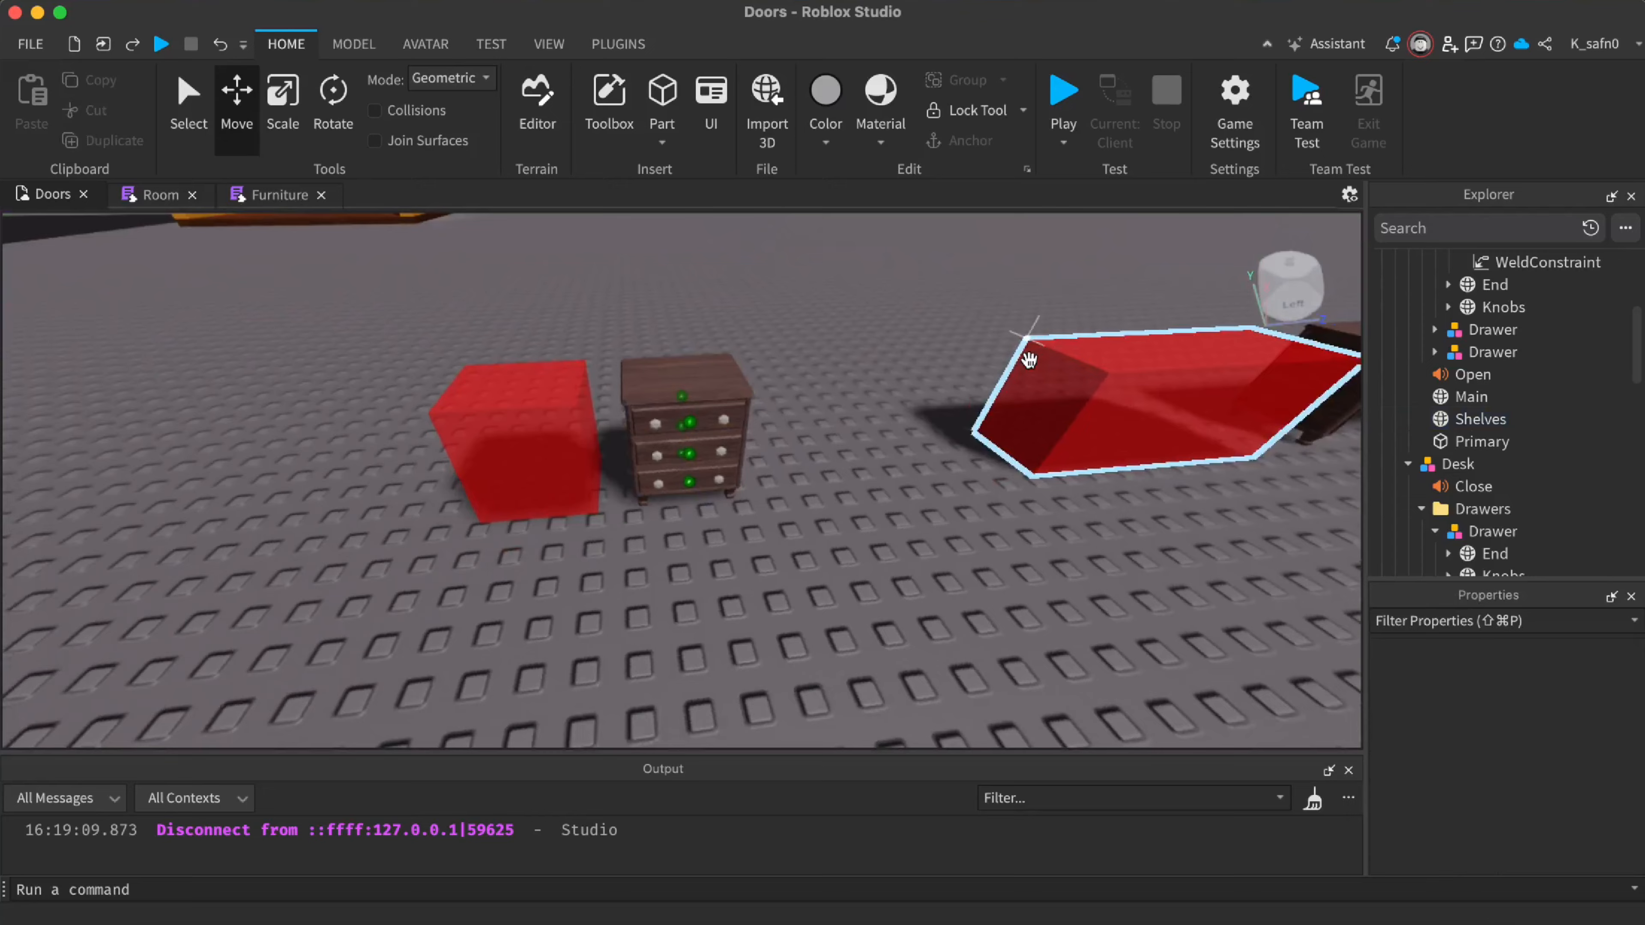
scroll(1029, 360, "up", 5)
left_click(1480, 420)
right_click_drag(983, 419, 975, 419)
left_click(1482, 441)
scroll(1502, 428, "up", 3)
left_click(1506, 376)
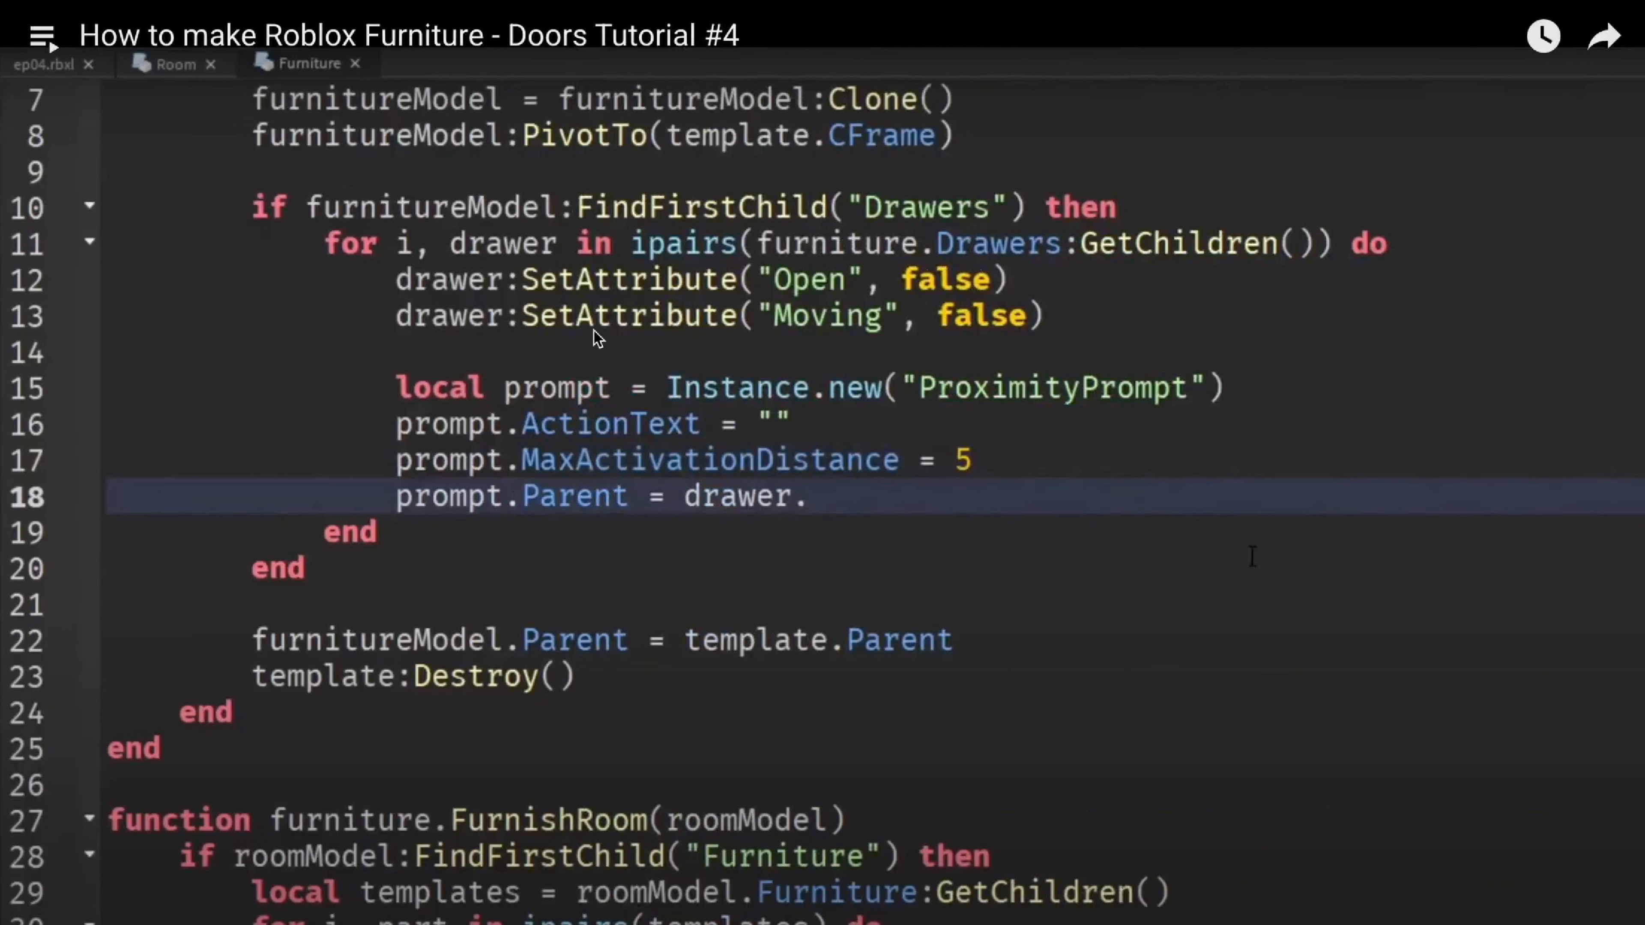
Rewatch the tutorial section where the proximity prompt's parent is assigned and the first playtest is run
key("Right")
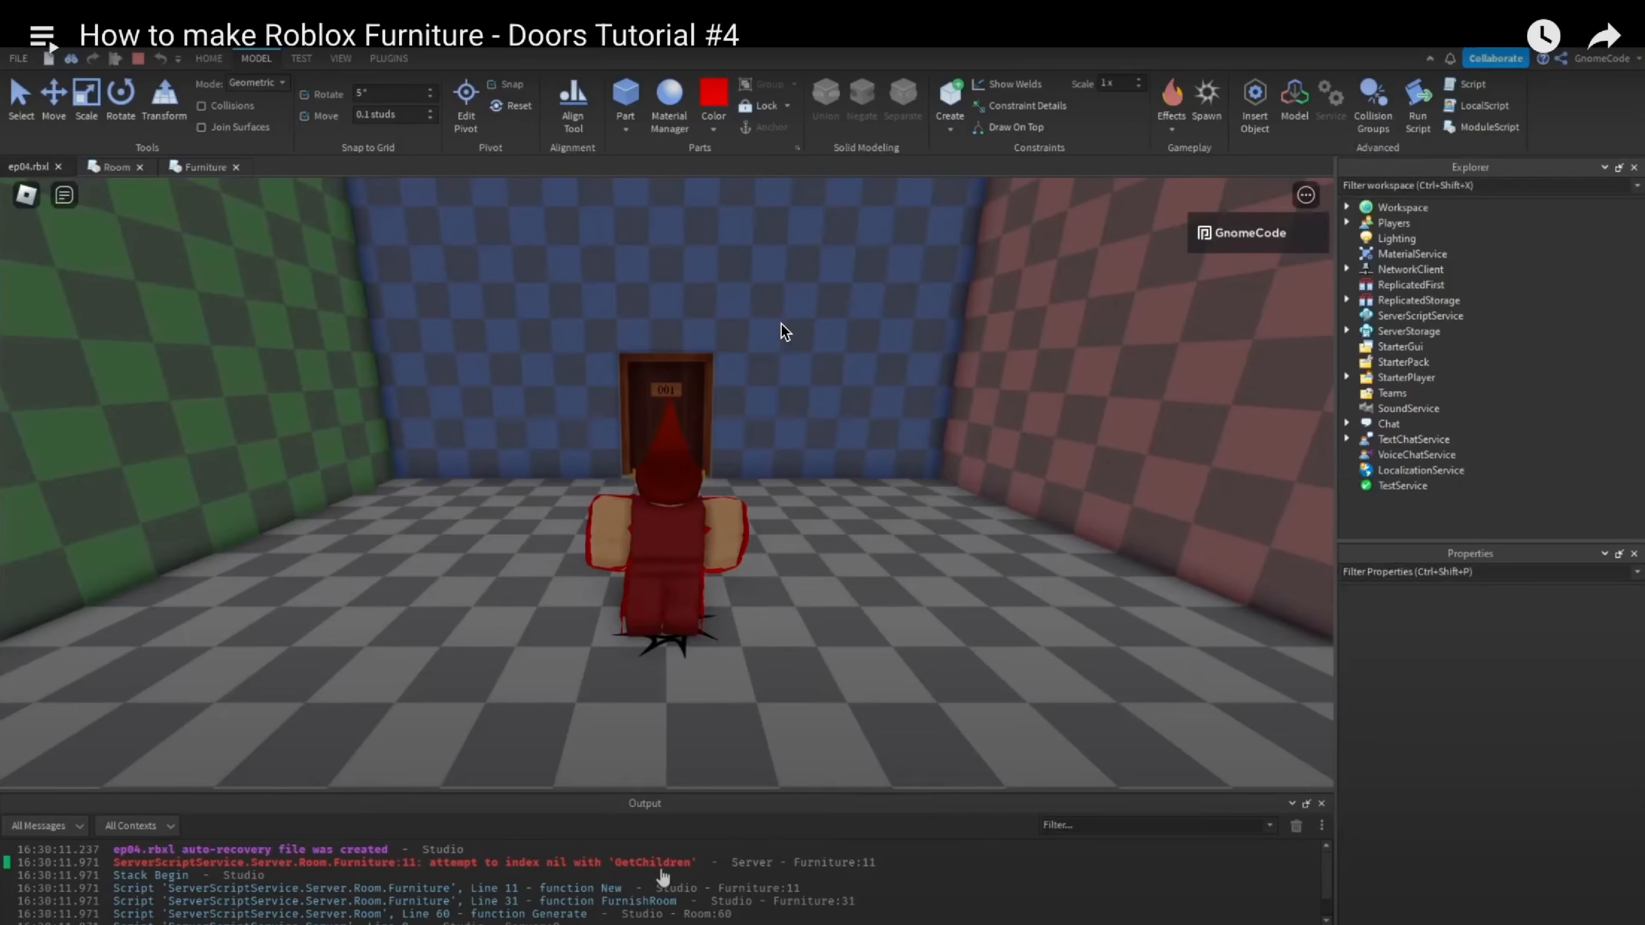
key("Left")
key("Right")
key("Left")
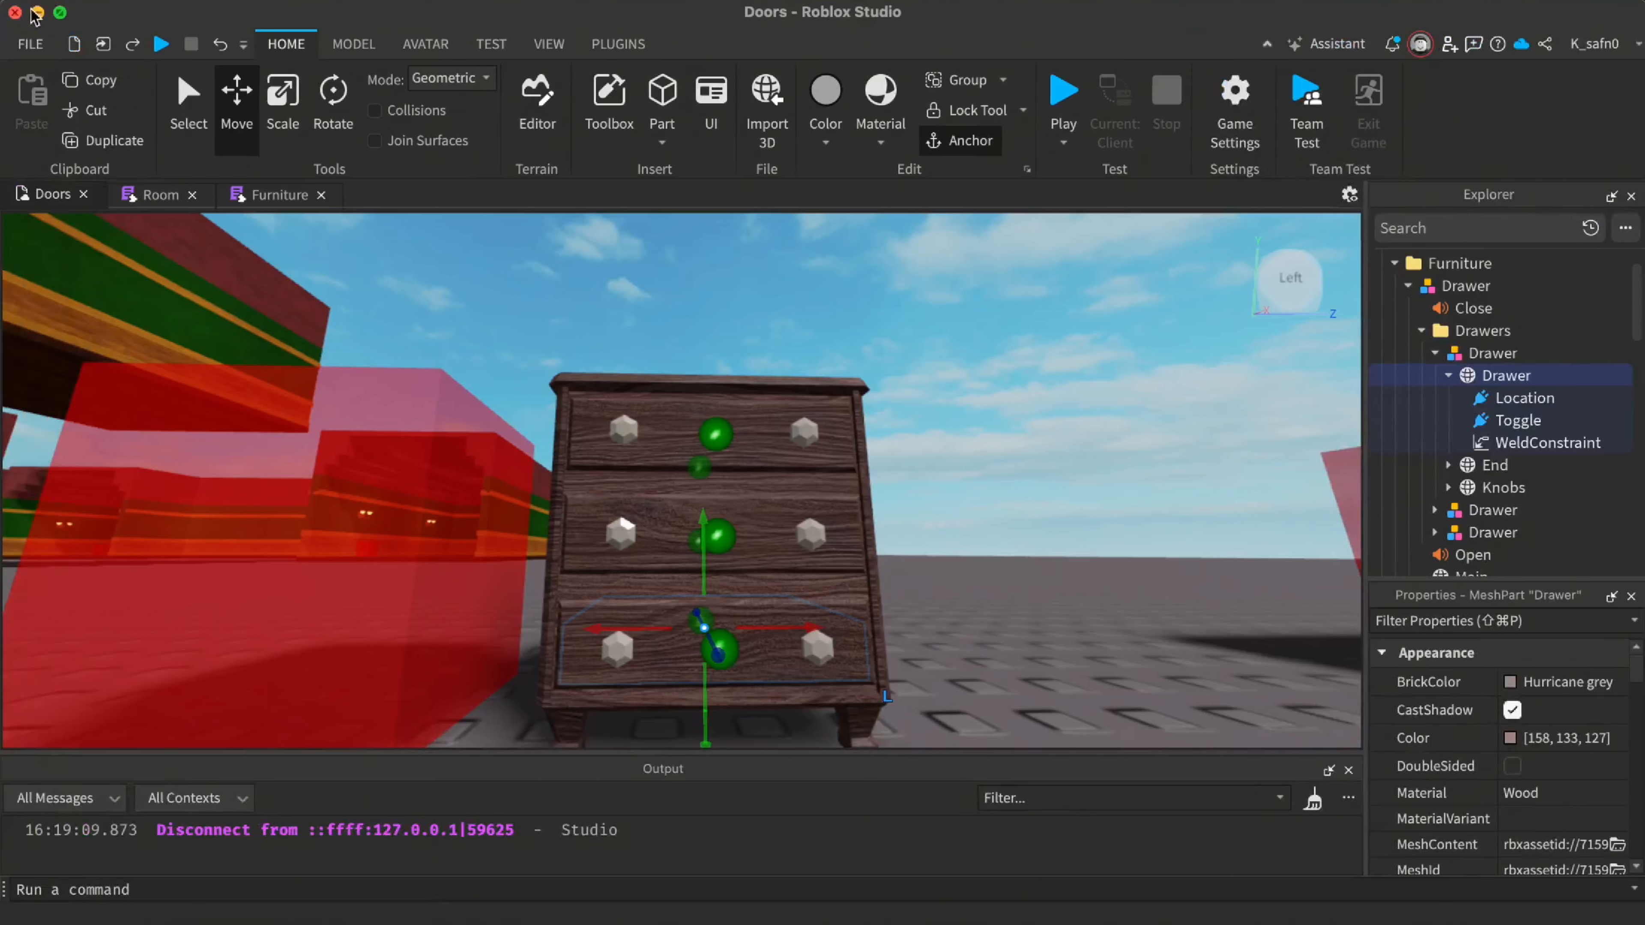
Delete the comment line about attaching the ProximityPrompt above the prompt's creation in the Furniture script
left_click(275, 189)
scroll(742, 429, "up", 3)
left_click(850, 422)
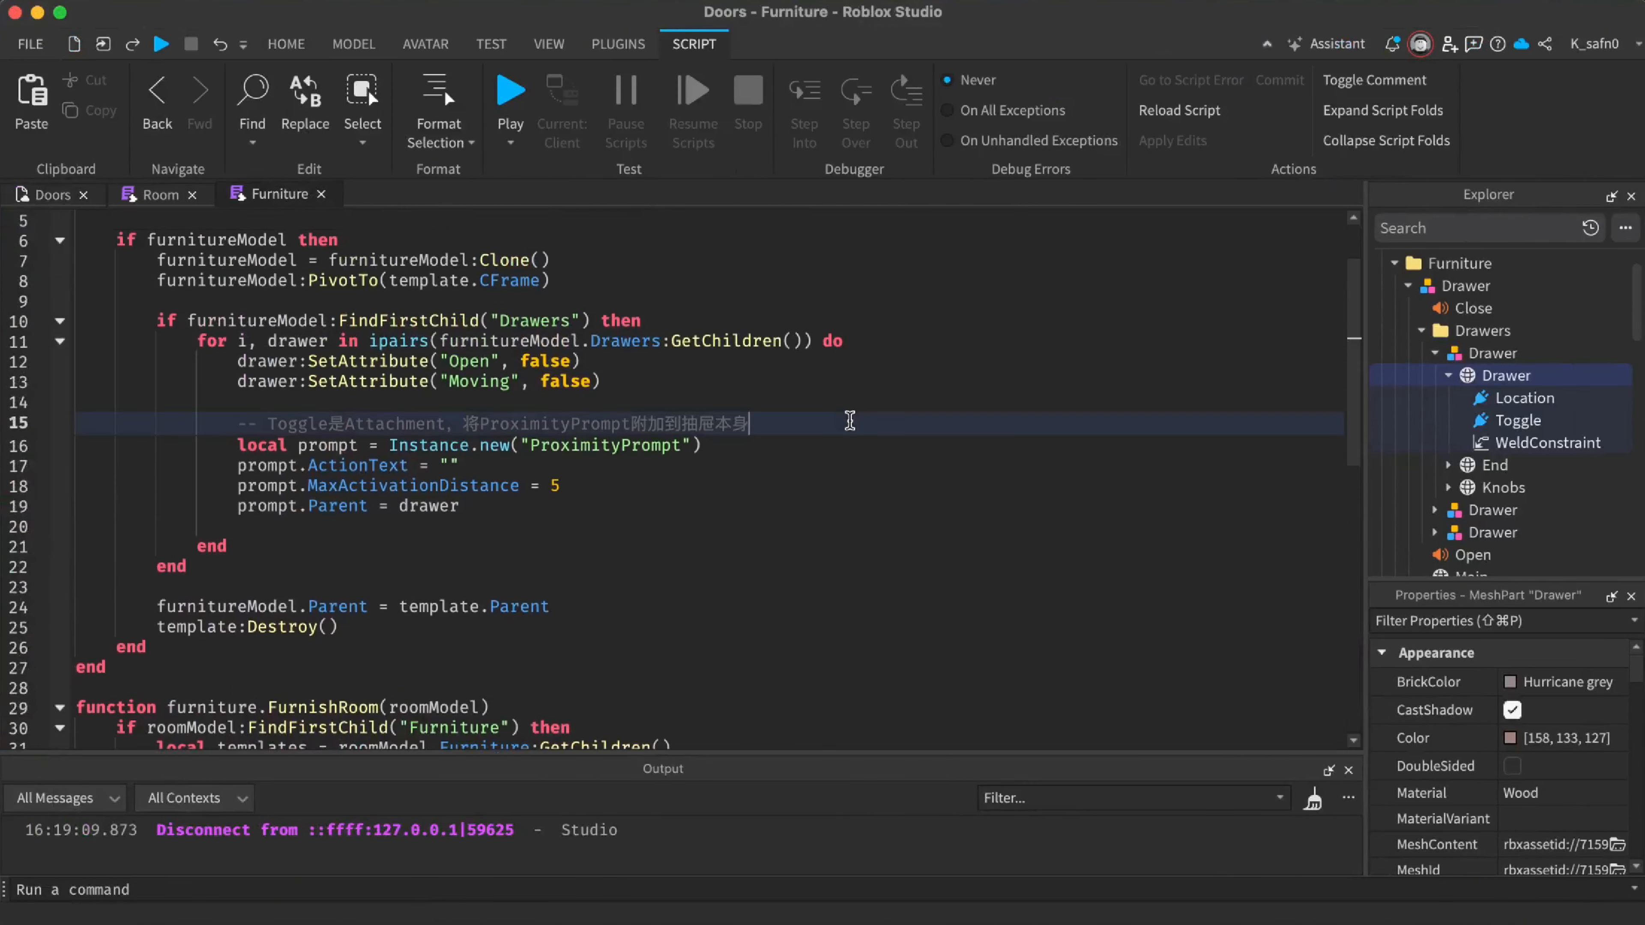
key("shift+Home")
key("BackSpace")
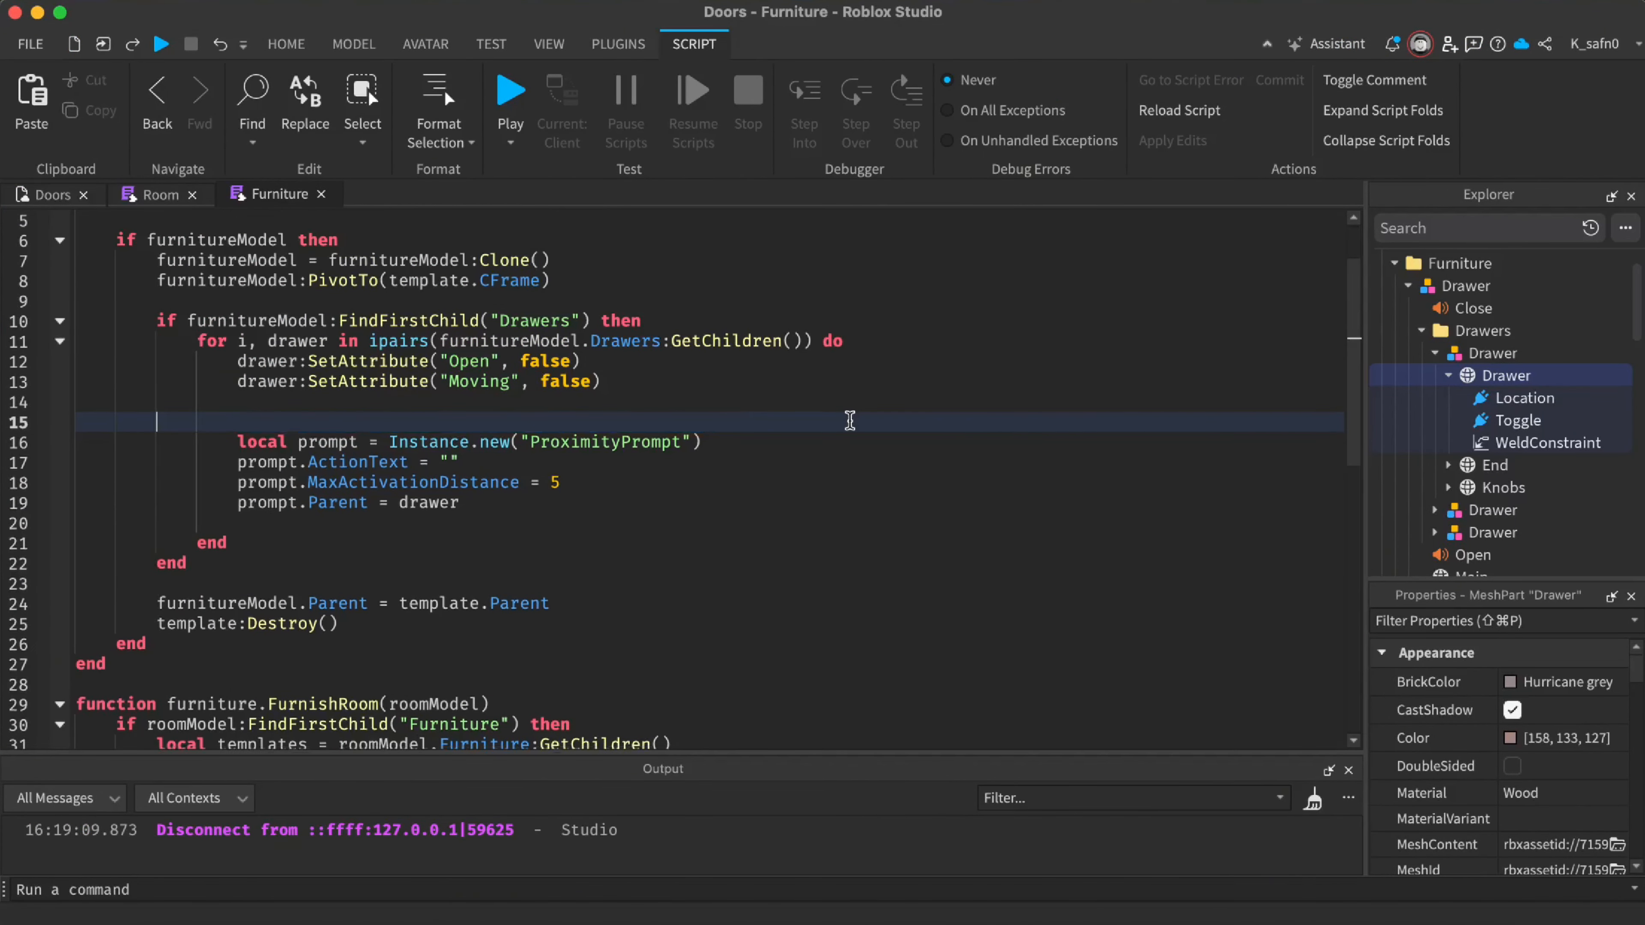
key("BackSpace")
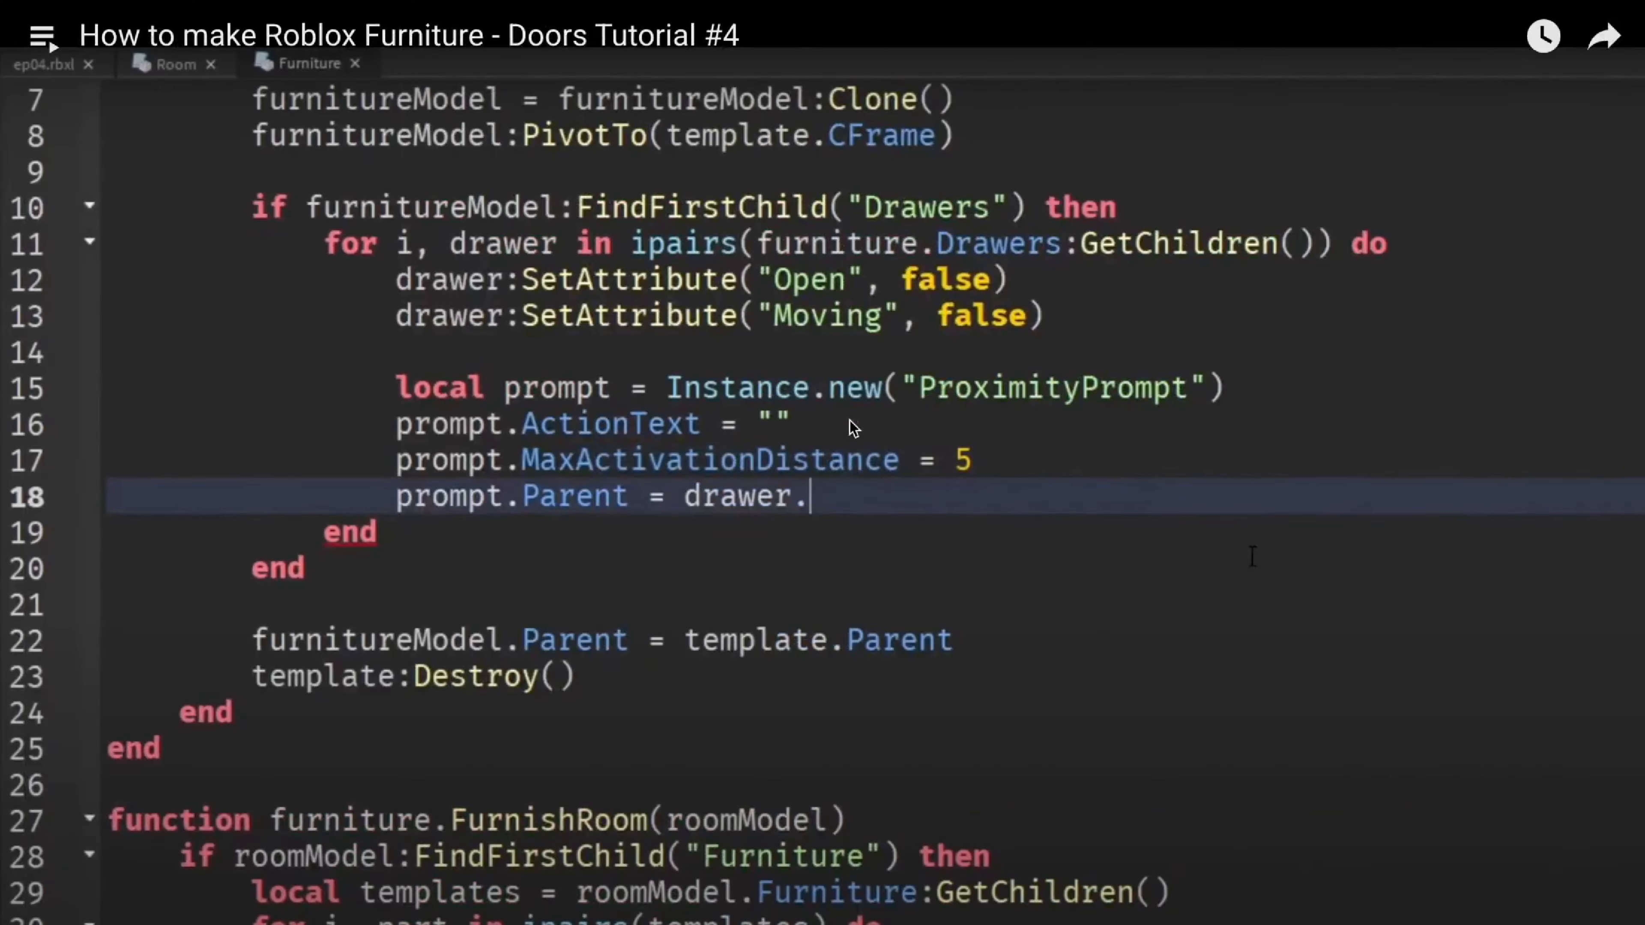
Compare the drawer loop and prompt lines in the Furniture script with the tutorial's code
key("super+Tab")
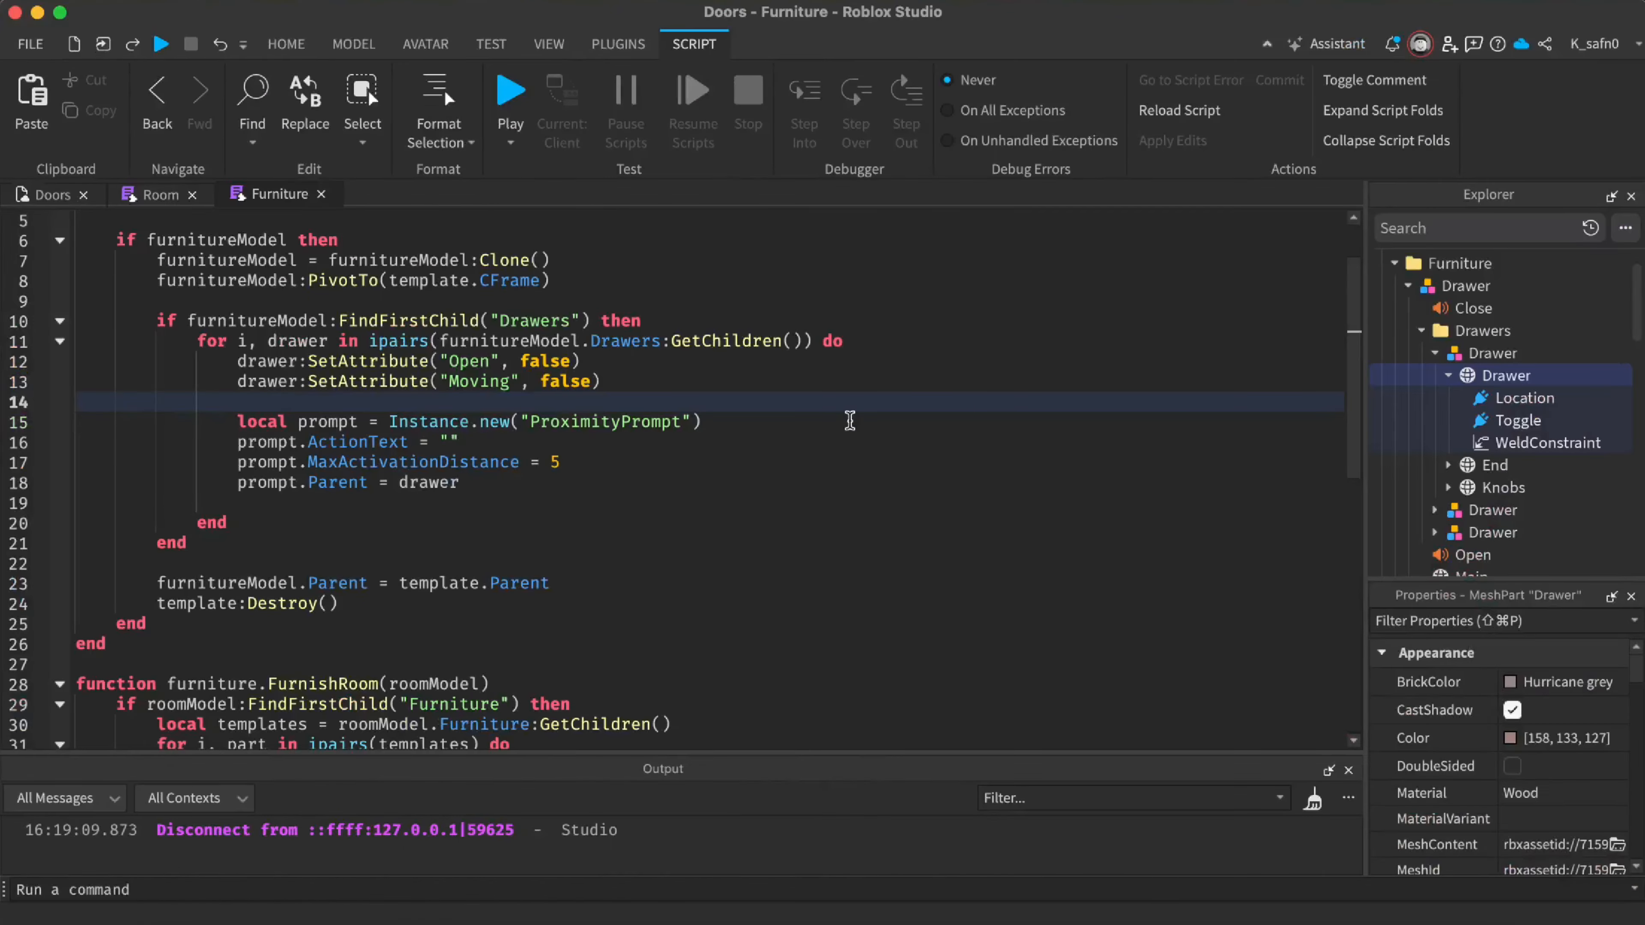
key("super+Tab")
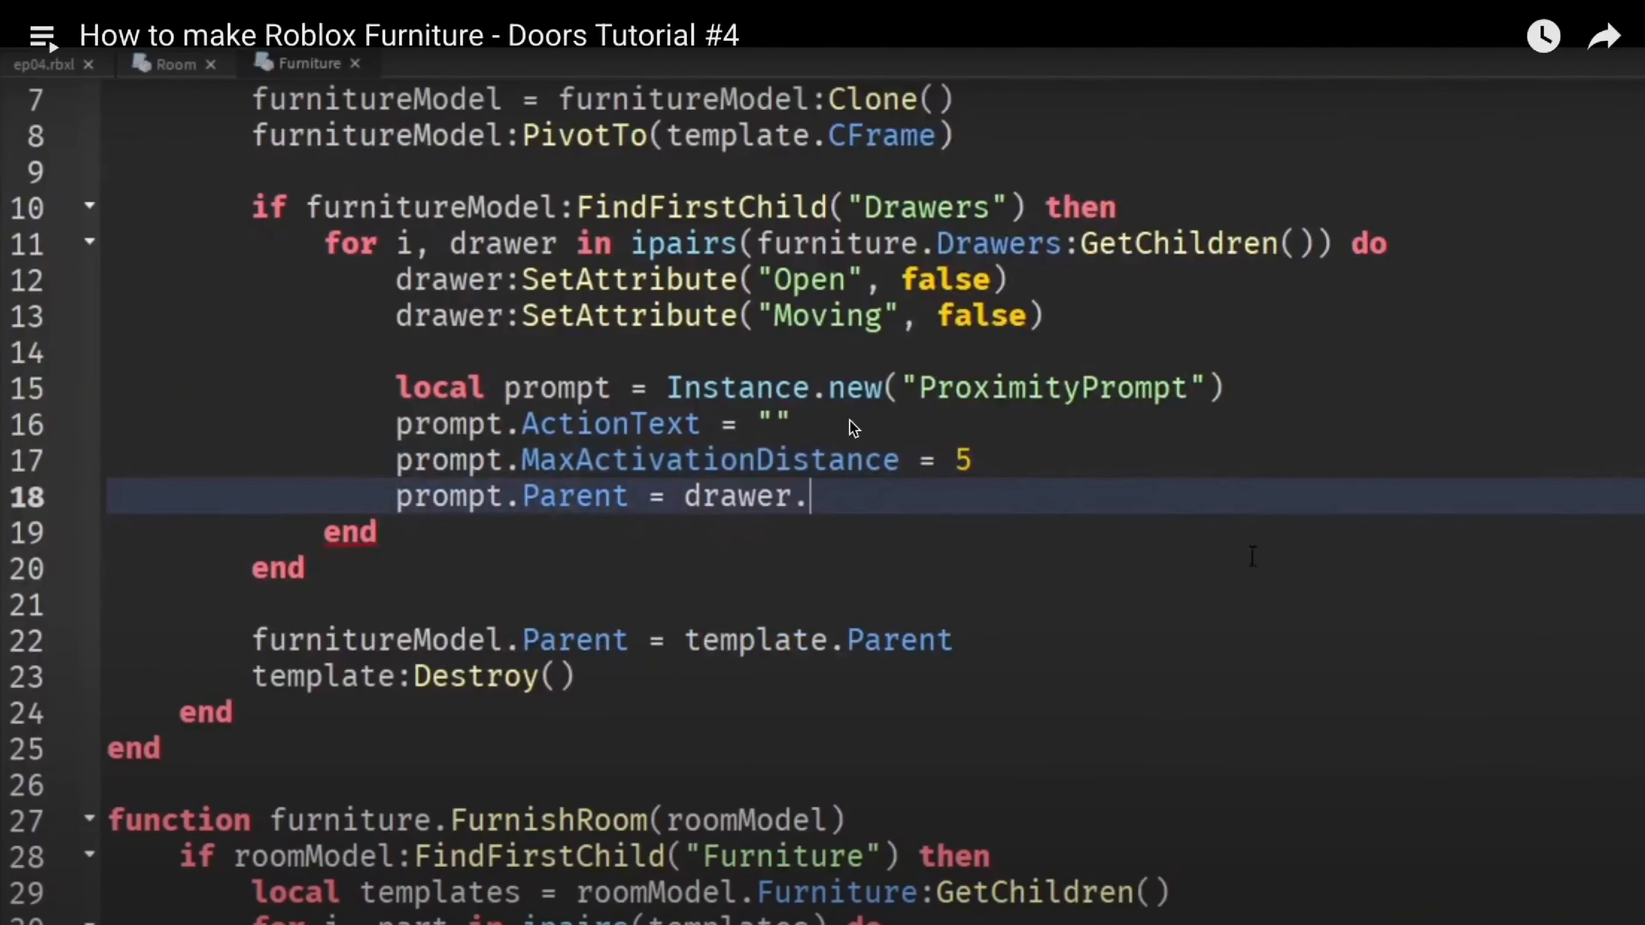
key("super+Tab")
key("super+Tab")
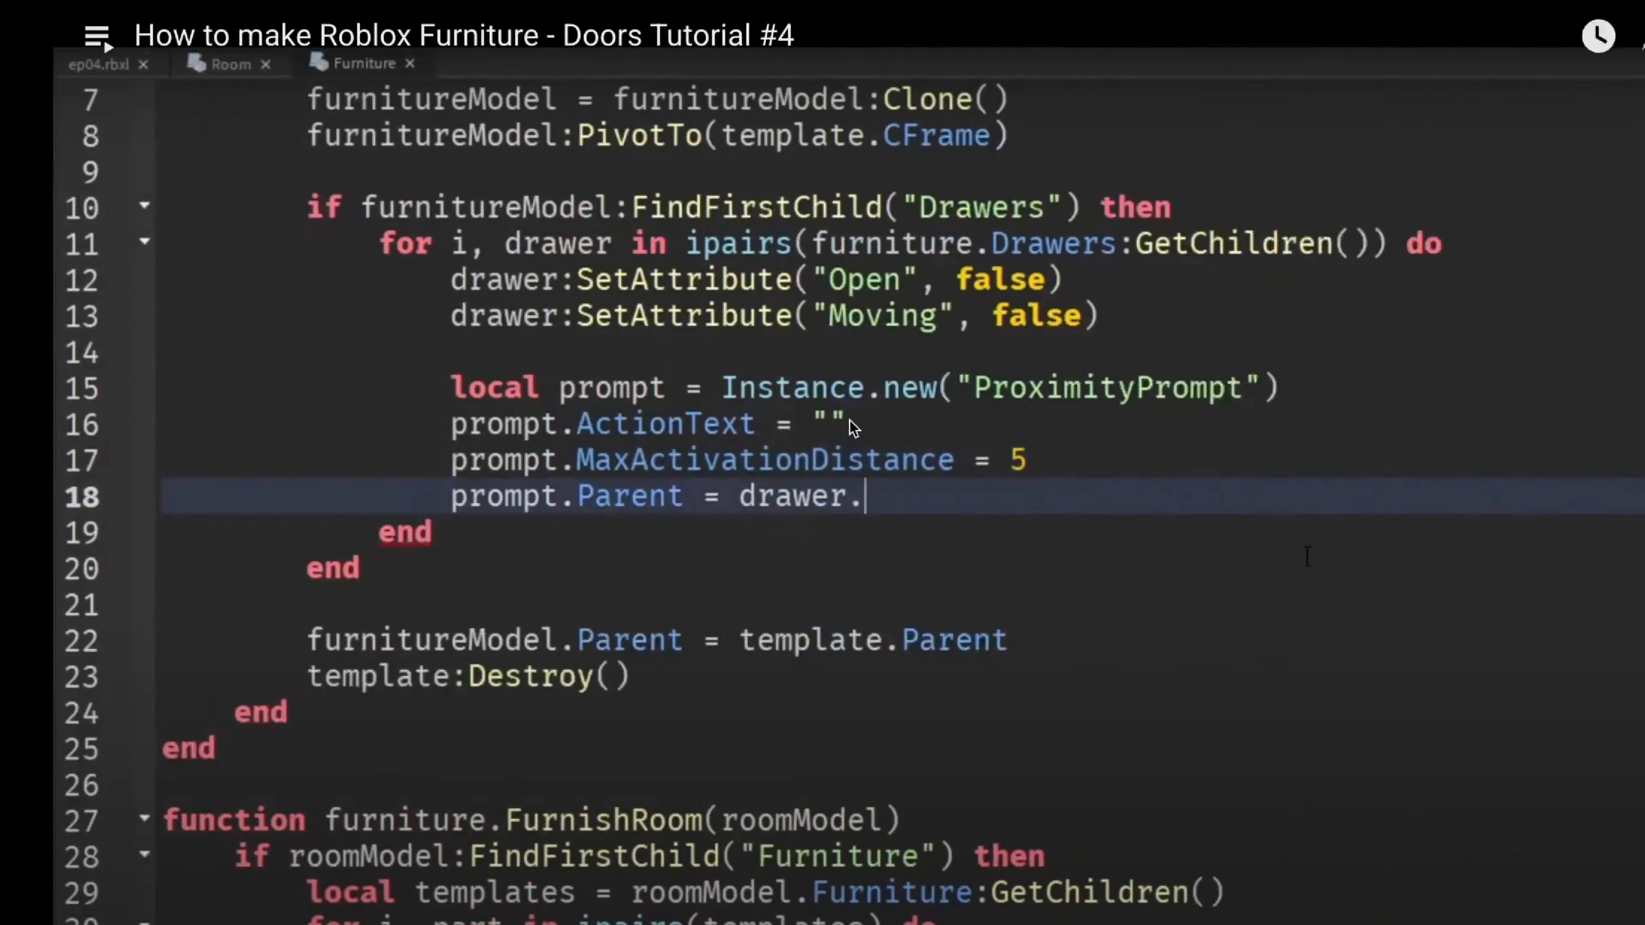
key("super+Tab")
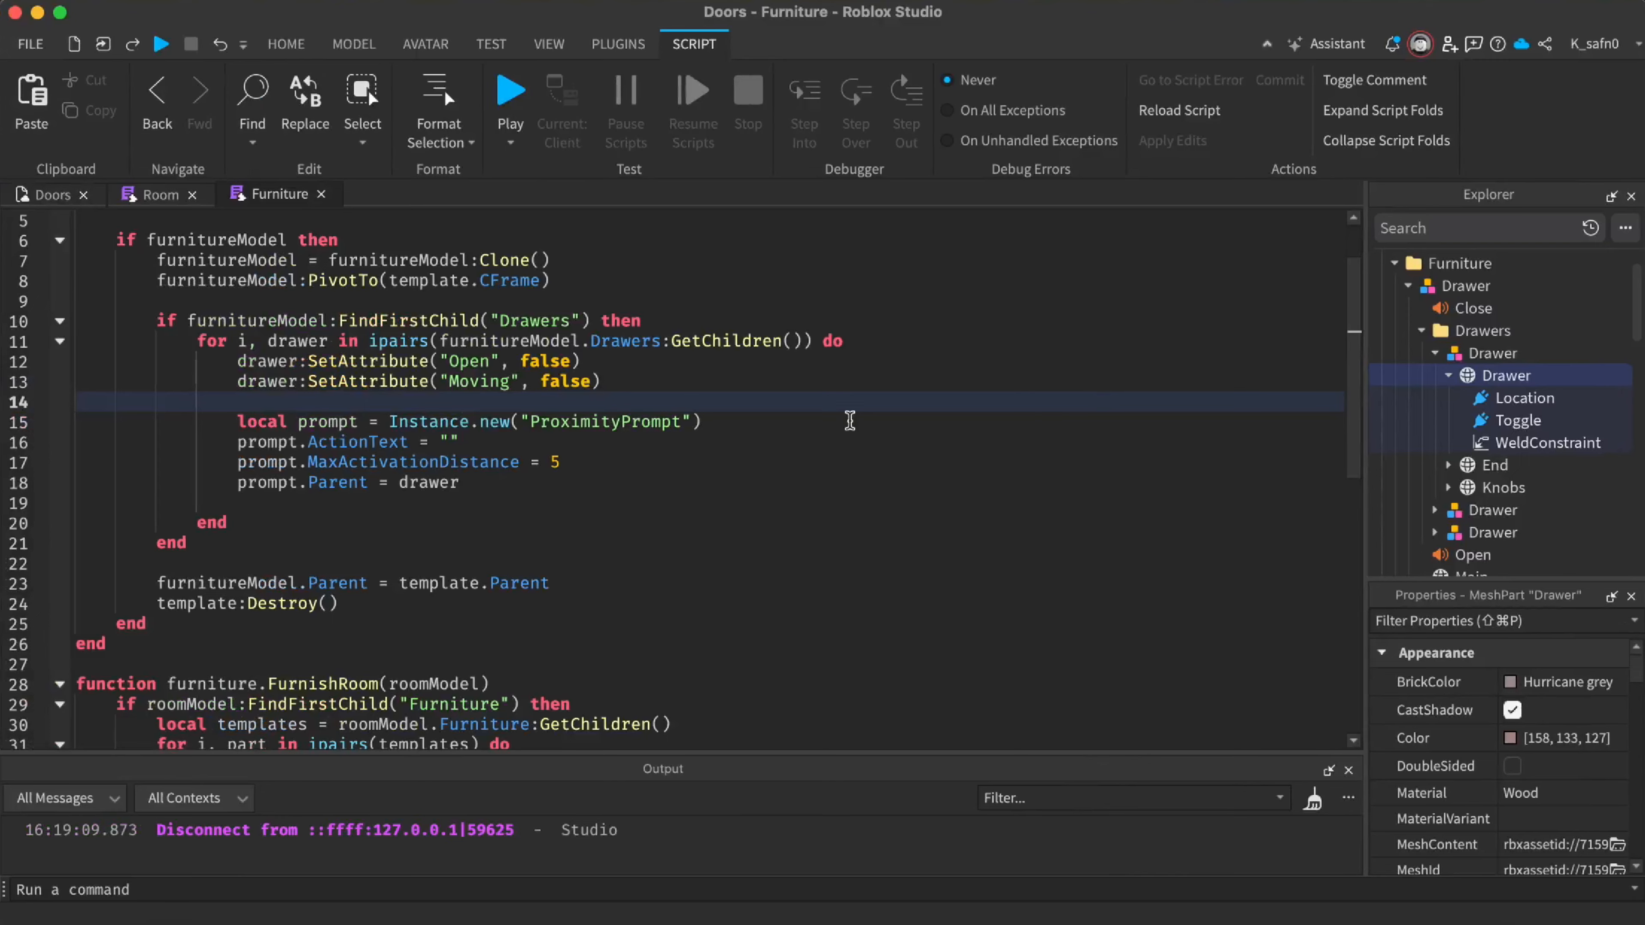
key("super+Tab")
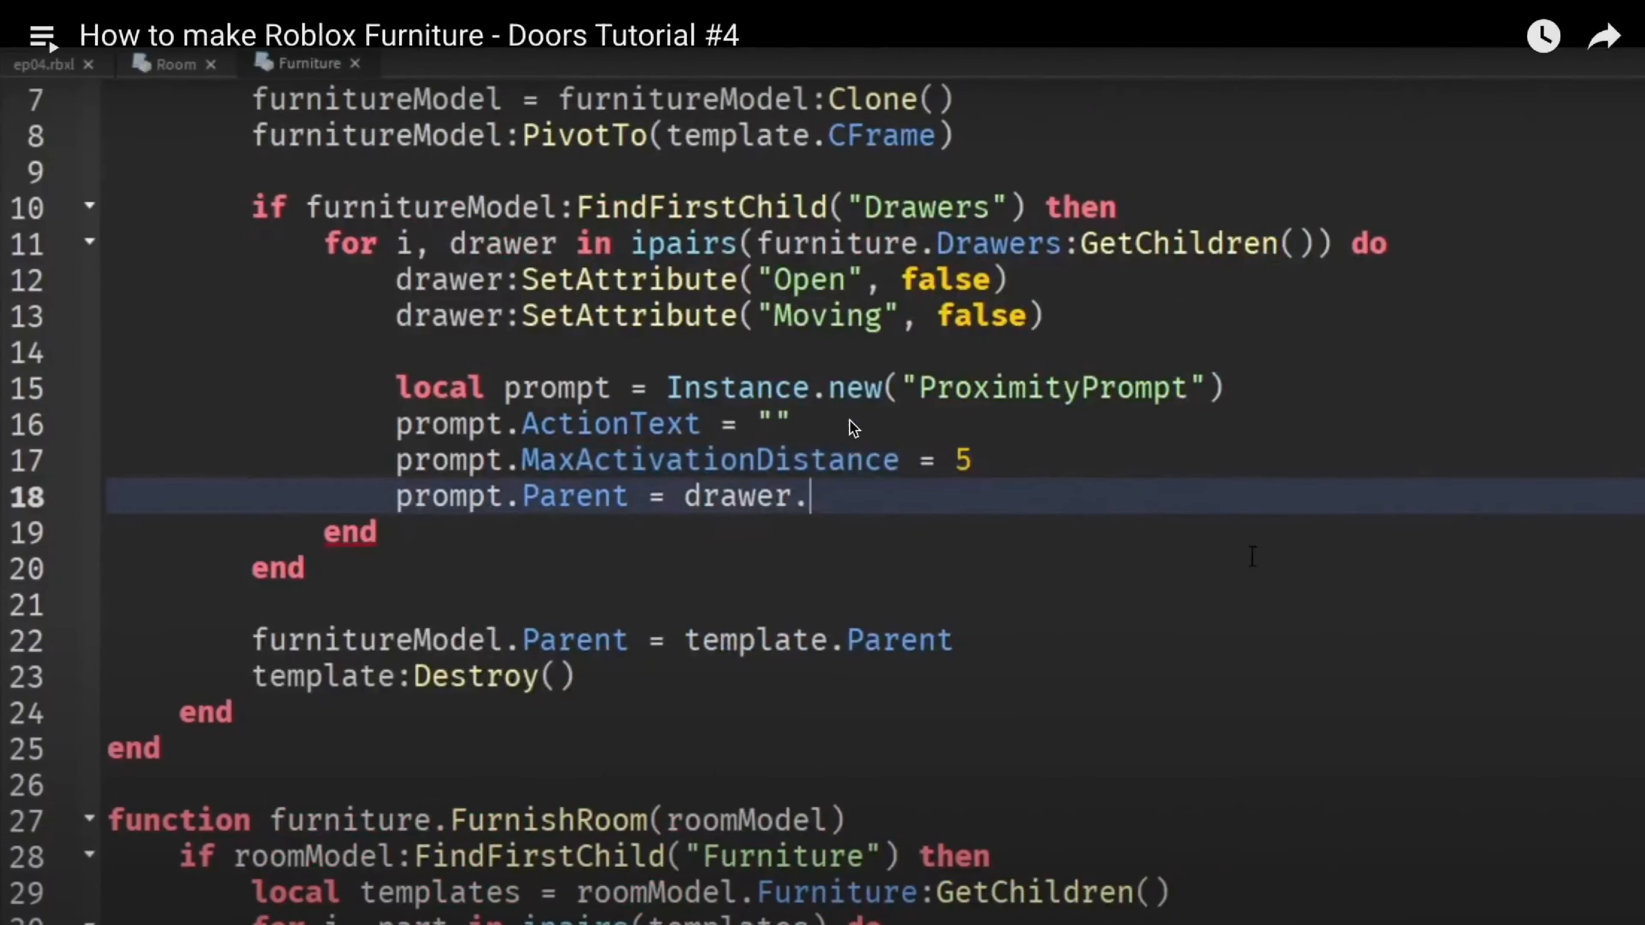
key("super+Tab")
key("super+Tab")
key("super+Tab")
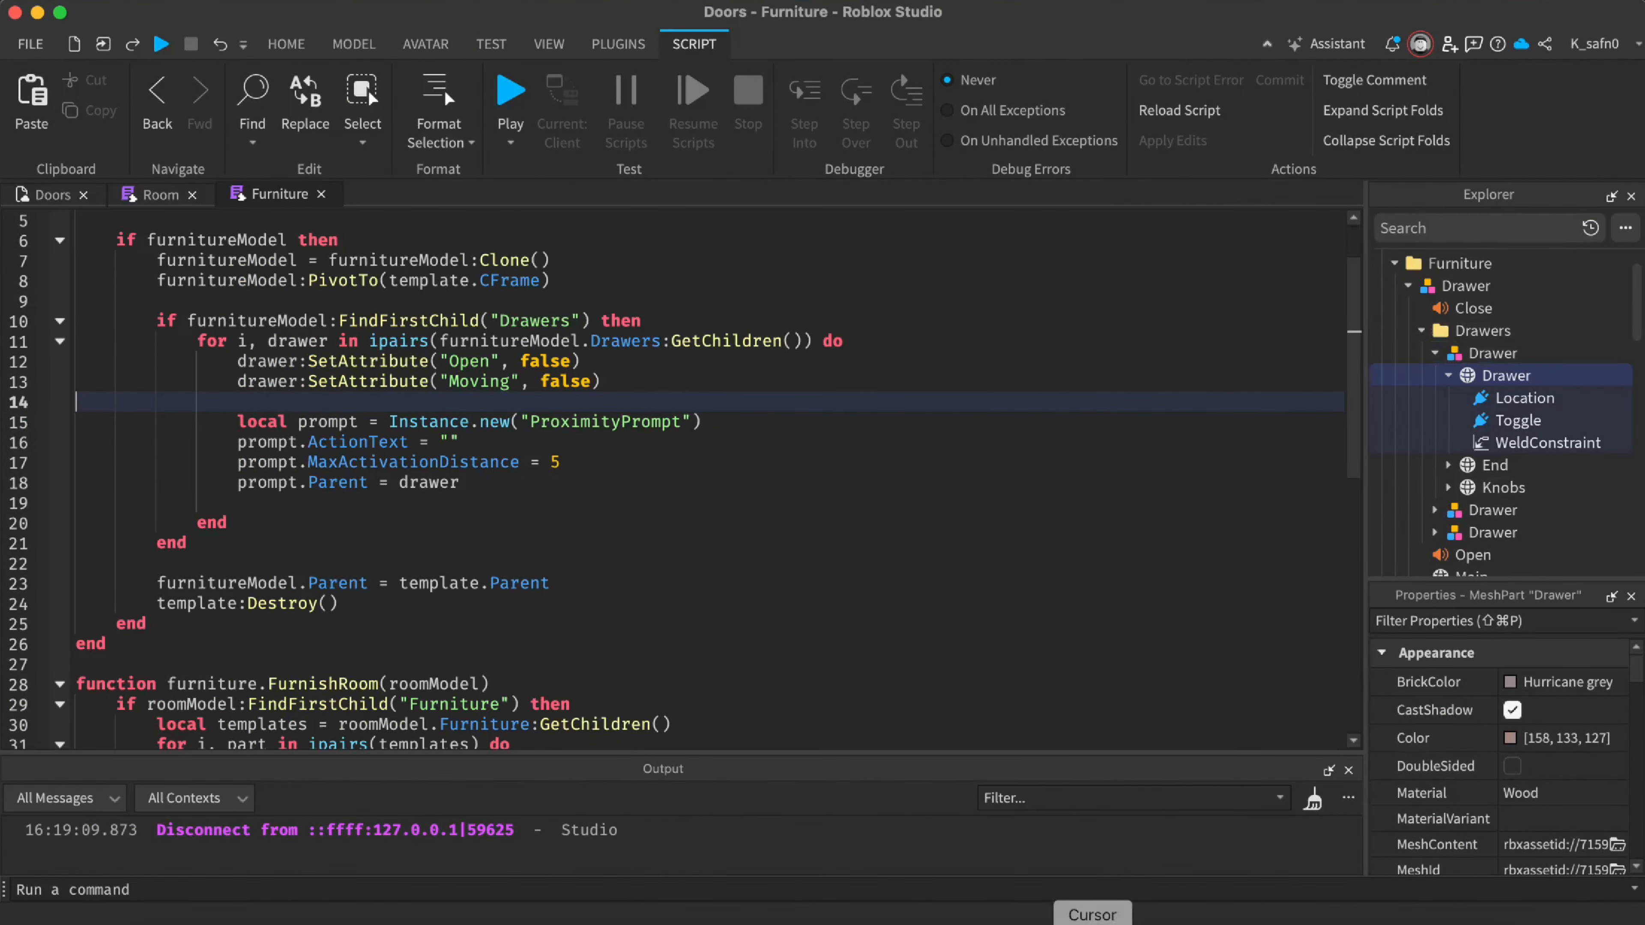
Switch to Cursor and review the chat's answer to the missing Toggle error in Furniture.lua
key("super+Tab")
scroll(1124, 494, "up", 10)
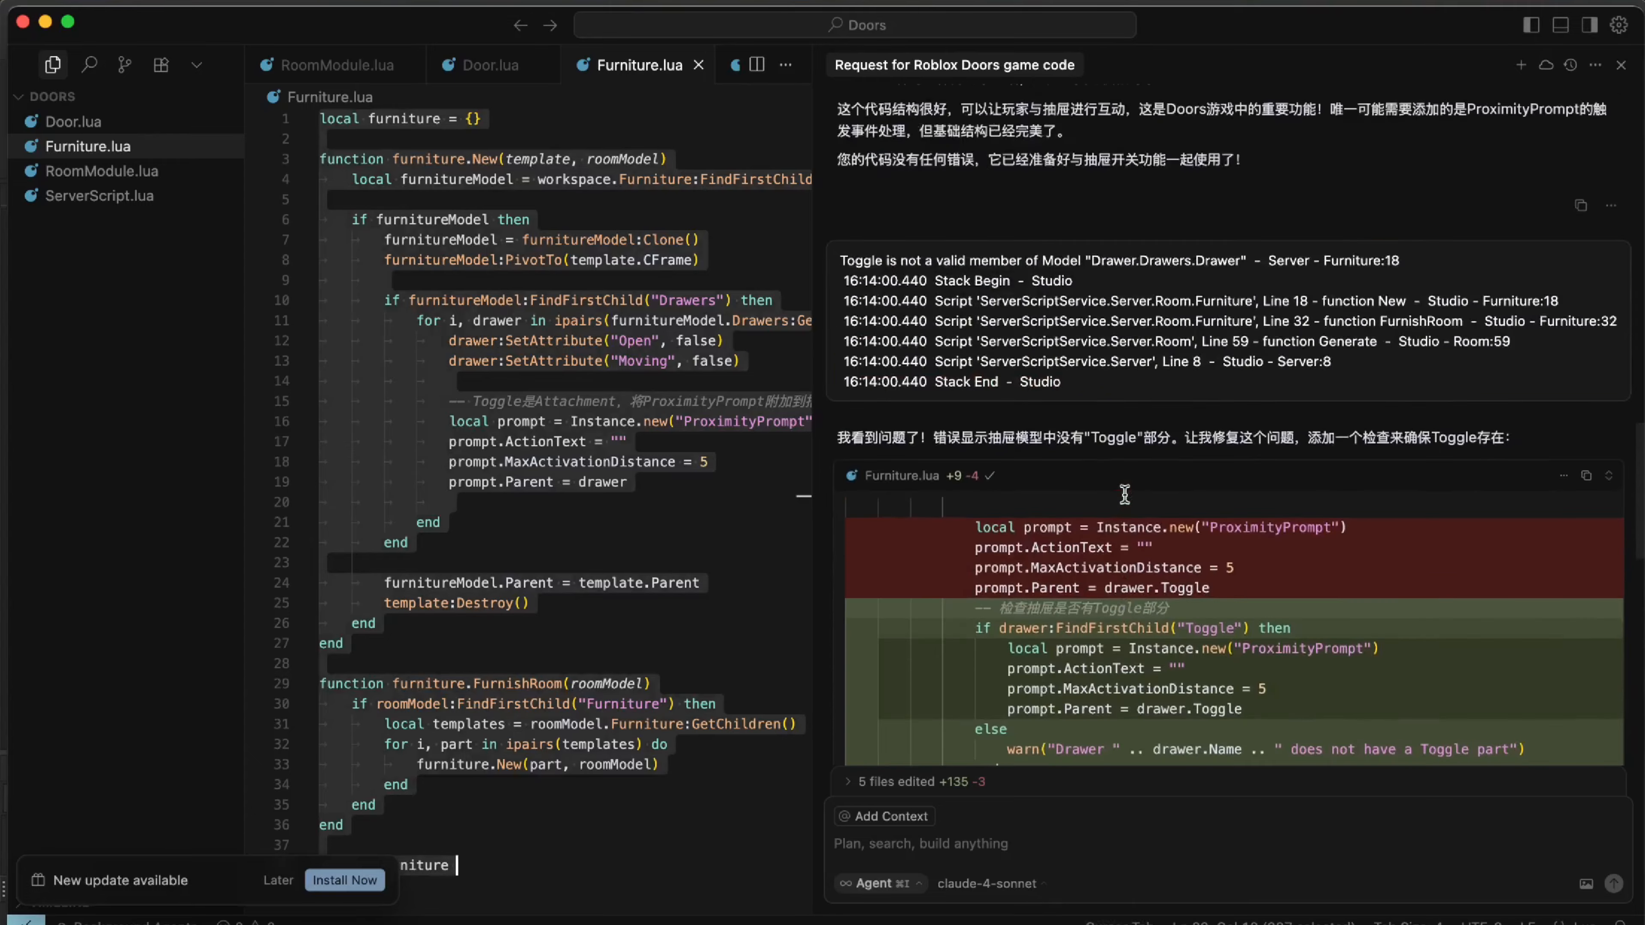
key("super+Tab")
key("super+Tab")
key("super+Tab")
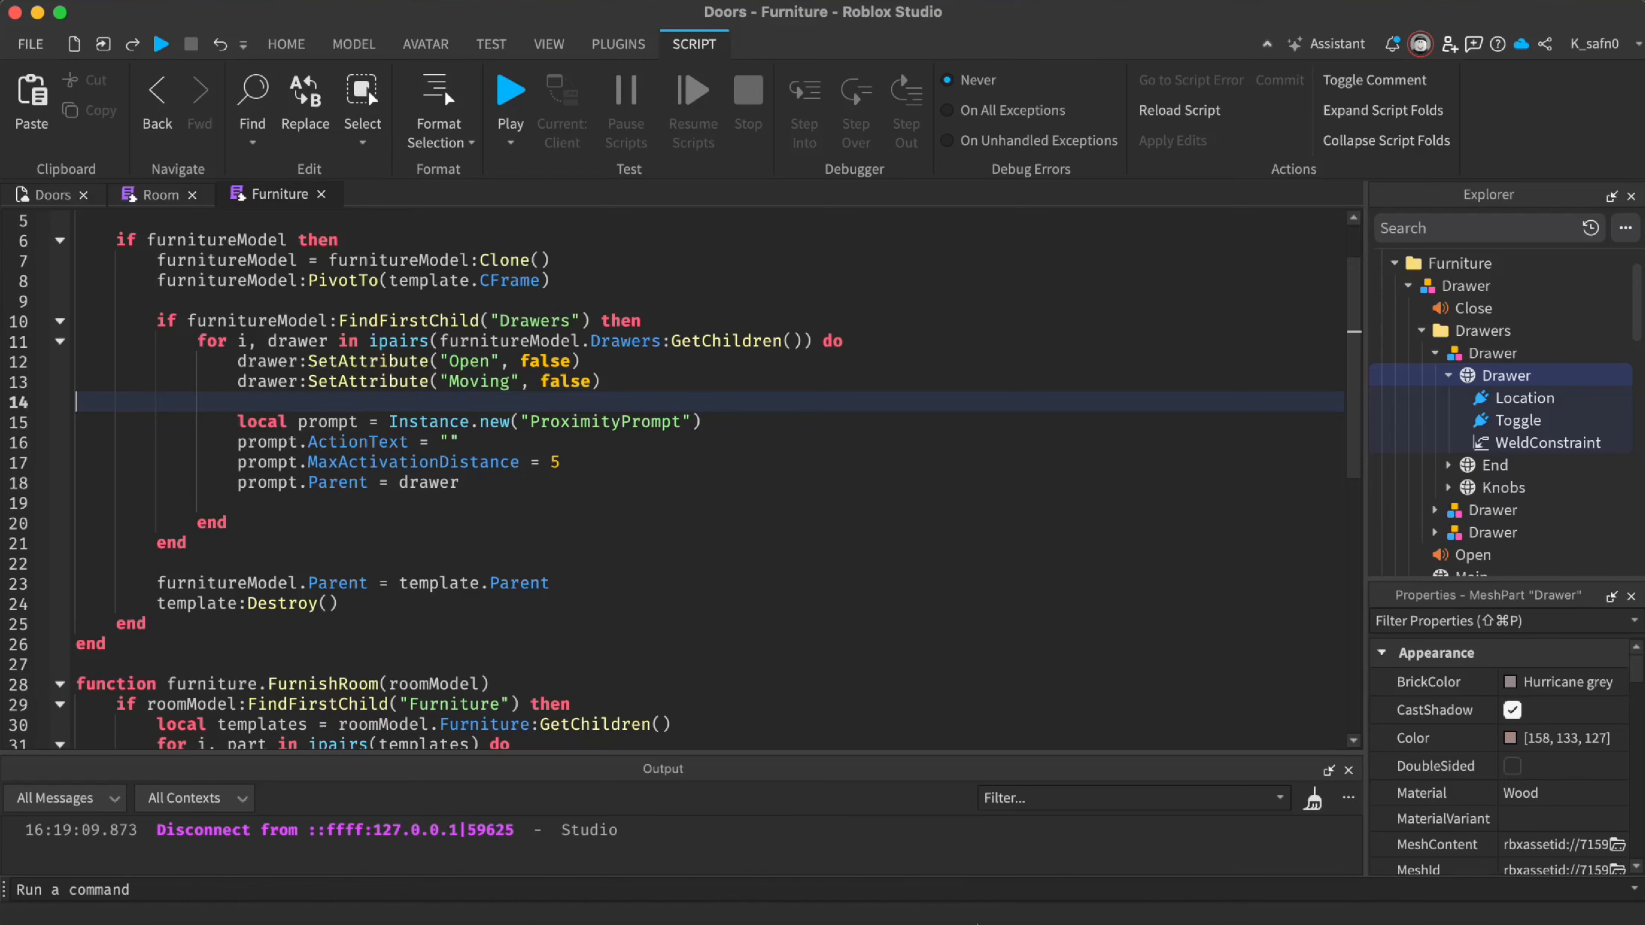
Advance the tutorial to its completed furniture.New code and compare it with the Furniture script, including the prompt's parent
key("super+Tab")
key("Right")
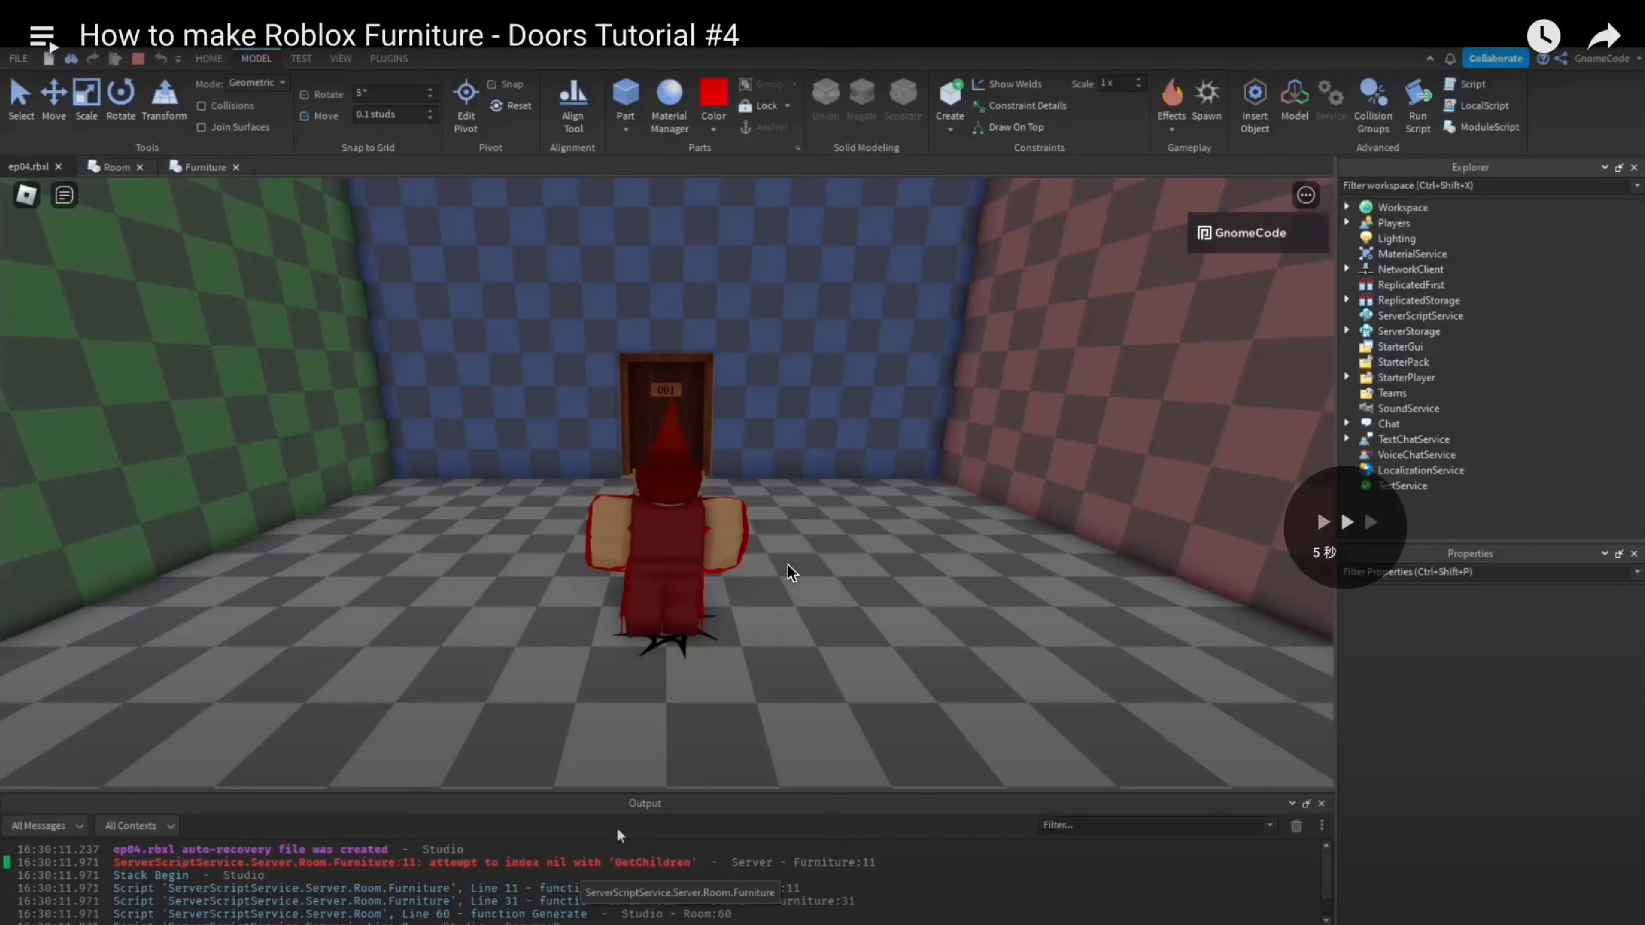
key("Right")
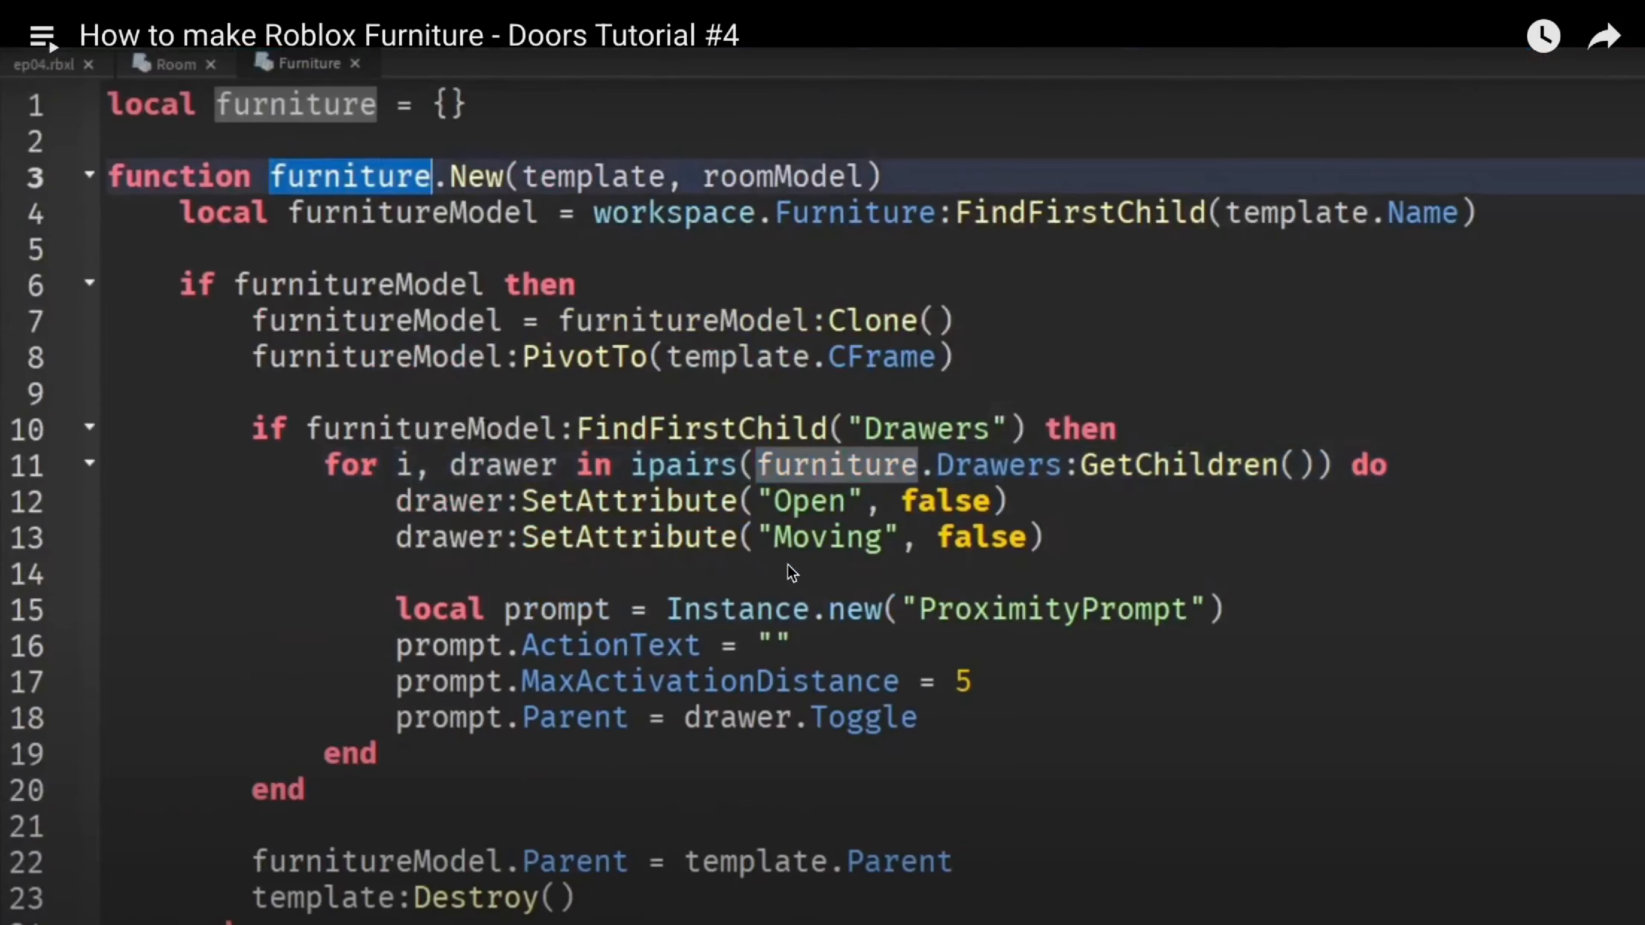
key("super+Tab")
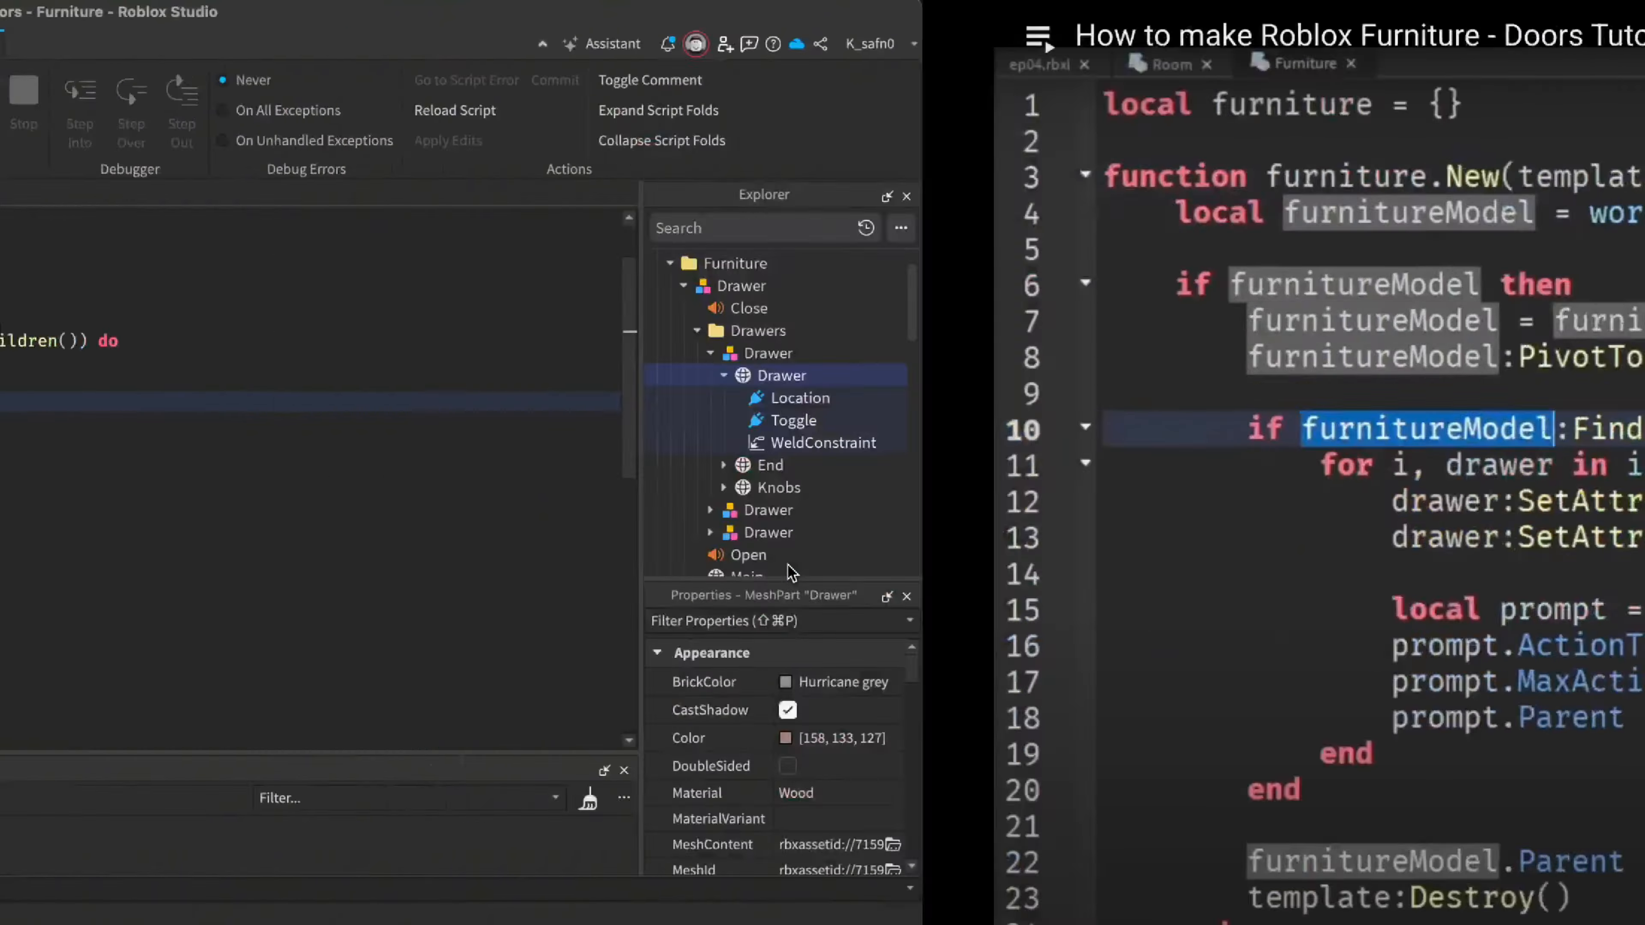
key("super+Tab")
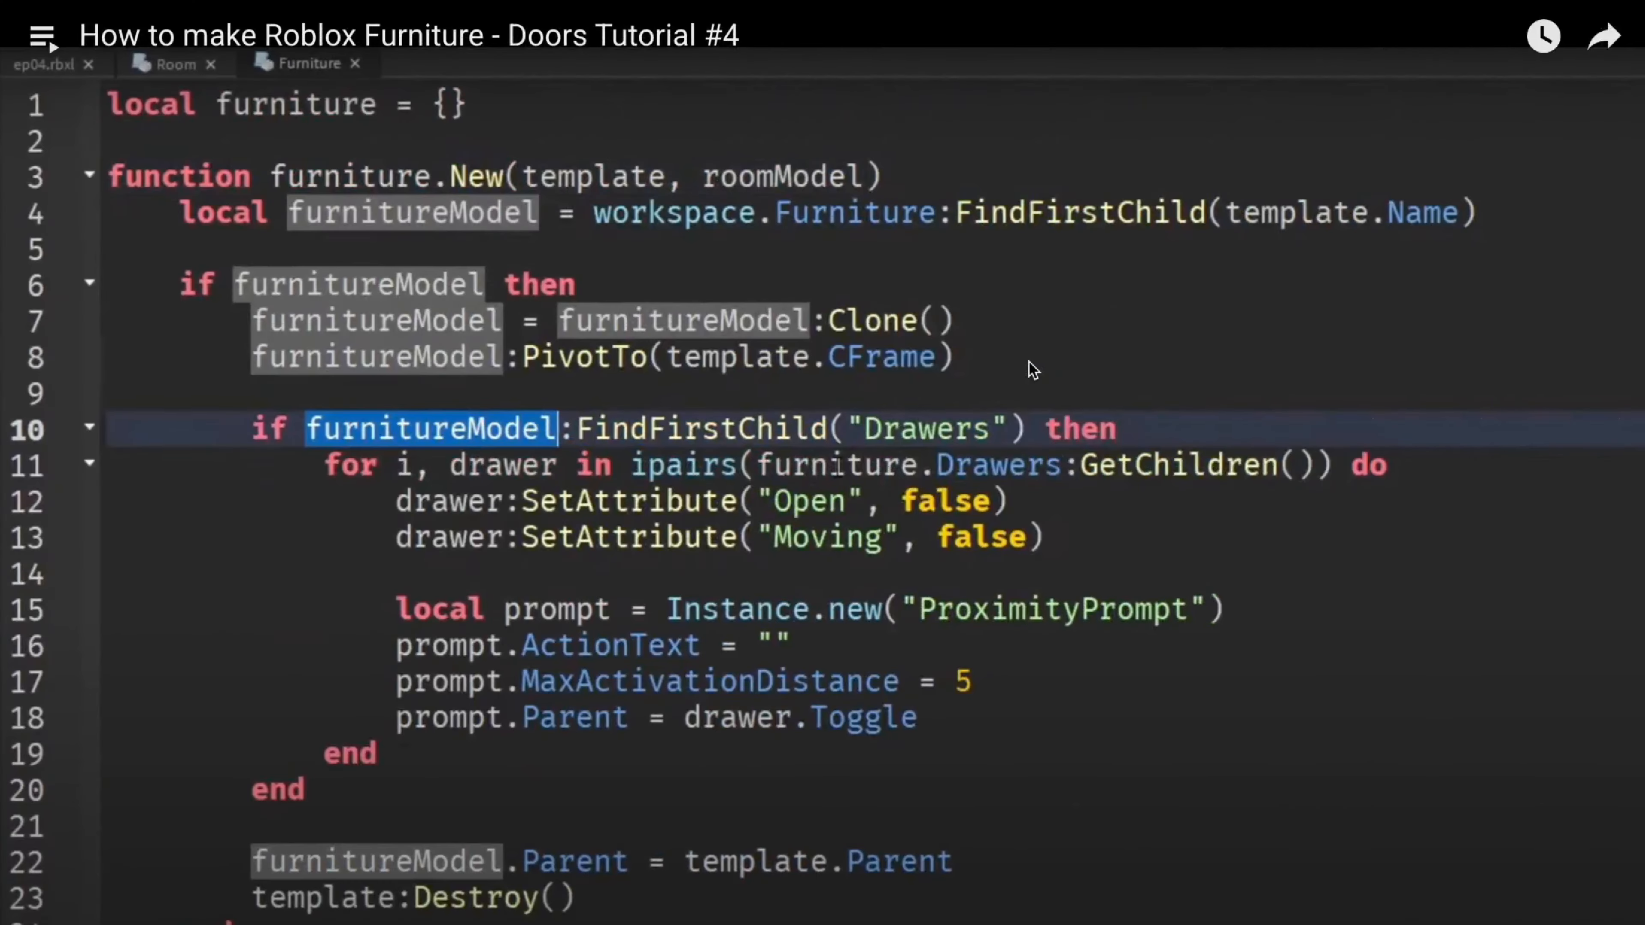
key("super+Tab")
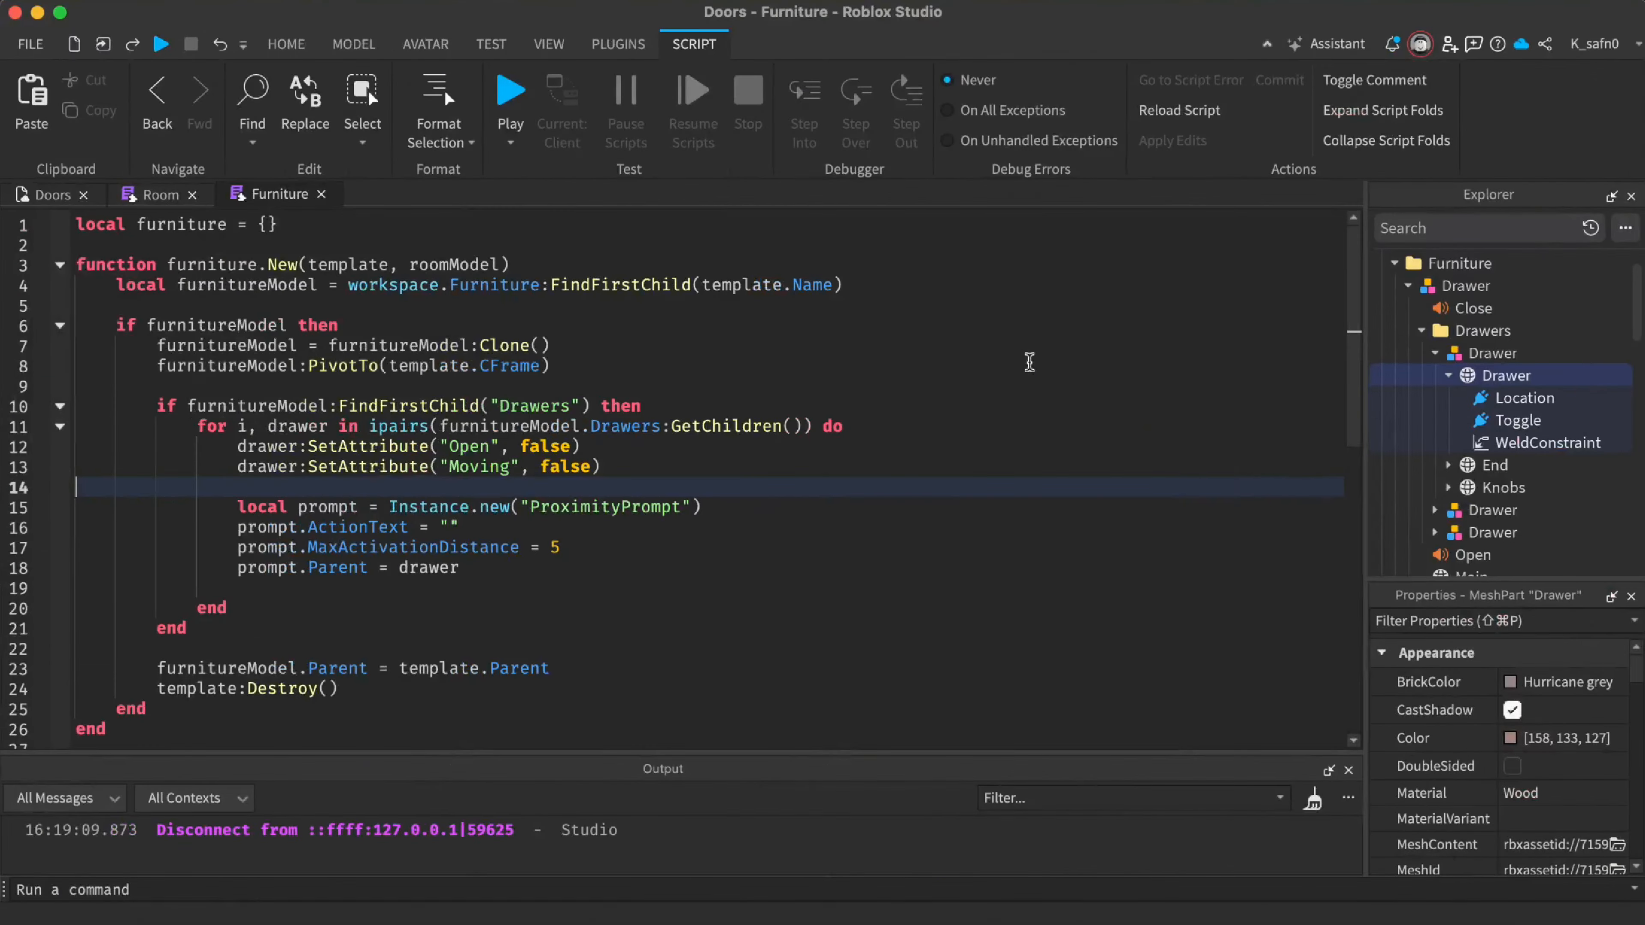
key("super+Tab")
key("super+Tab")
key("super+Tab")
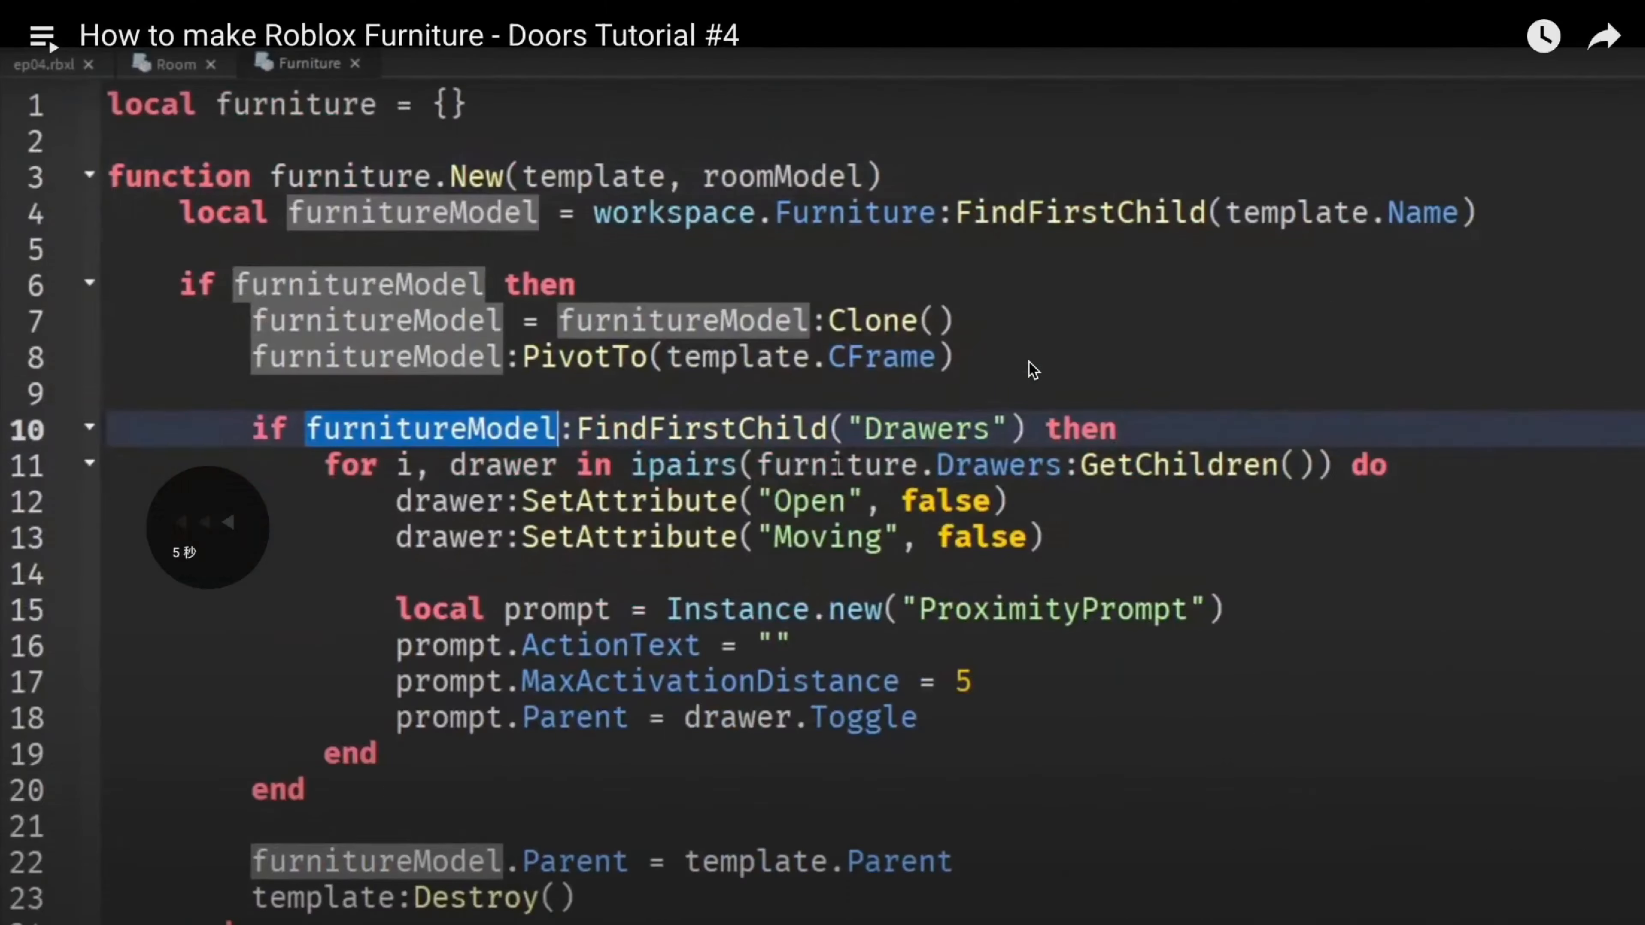
Rewind the tutorial to where the drawer check starts being added in furniture.New
key("Left")
key("Left")
key("Left")
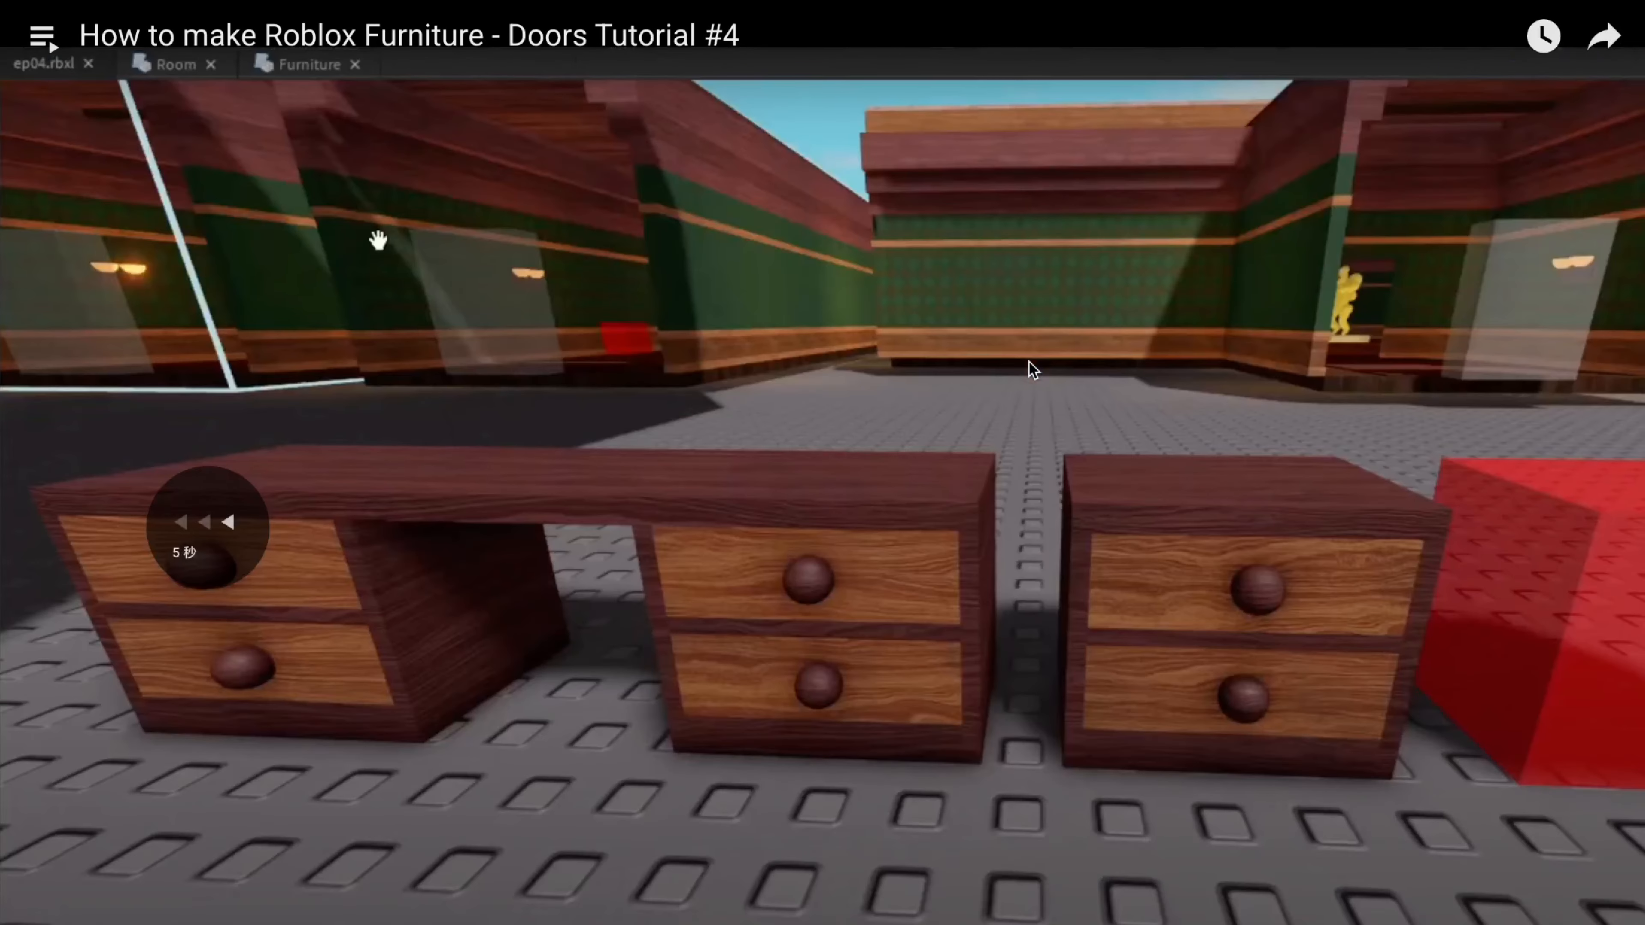
key("Left")
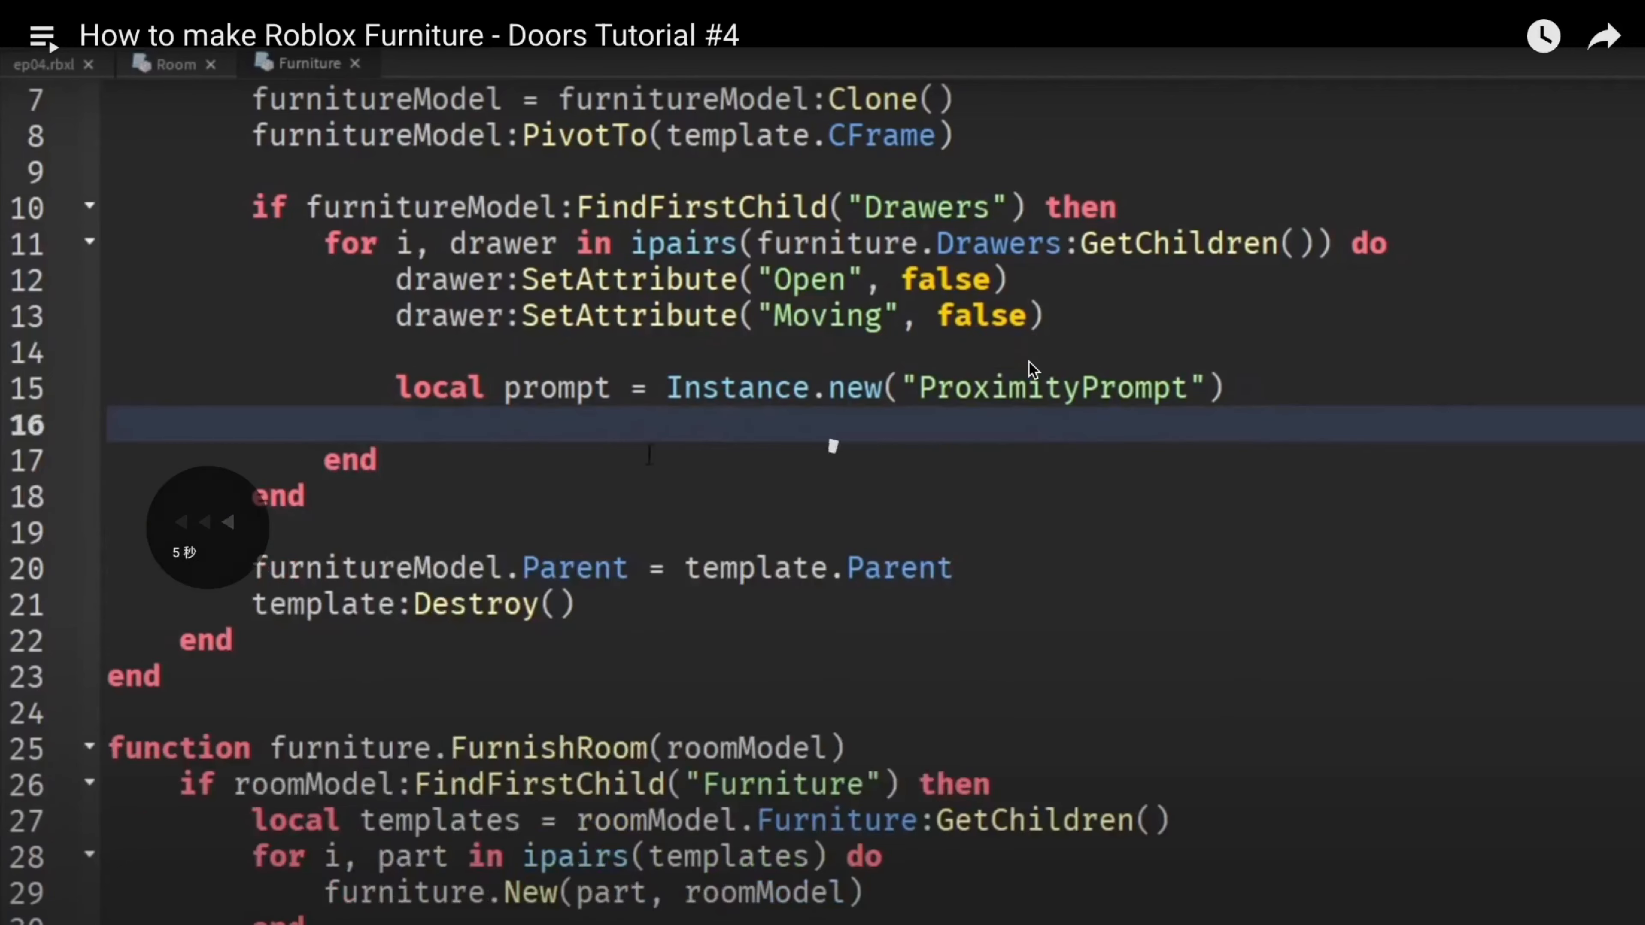
key("Left")
key("Left")
key("Left")
key("Left")
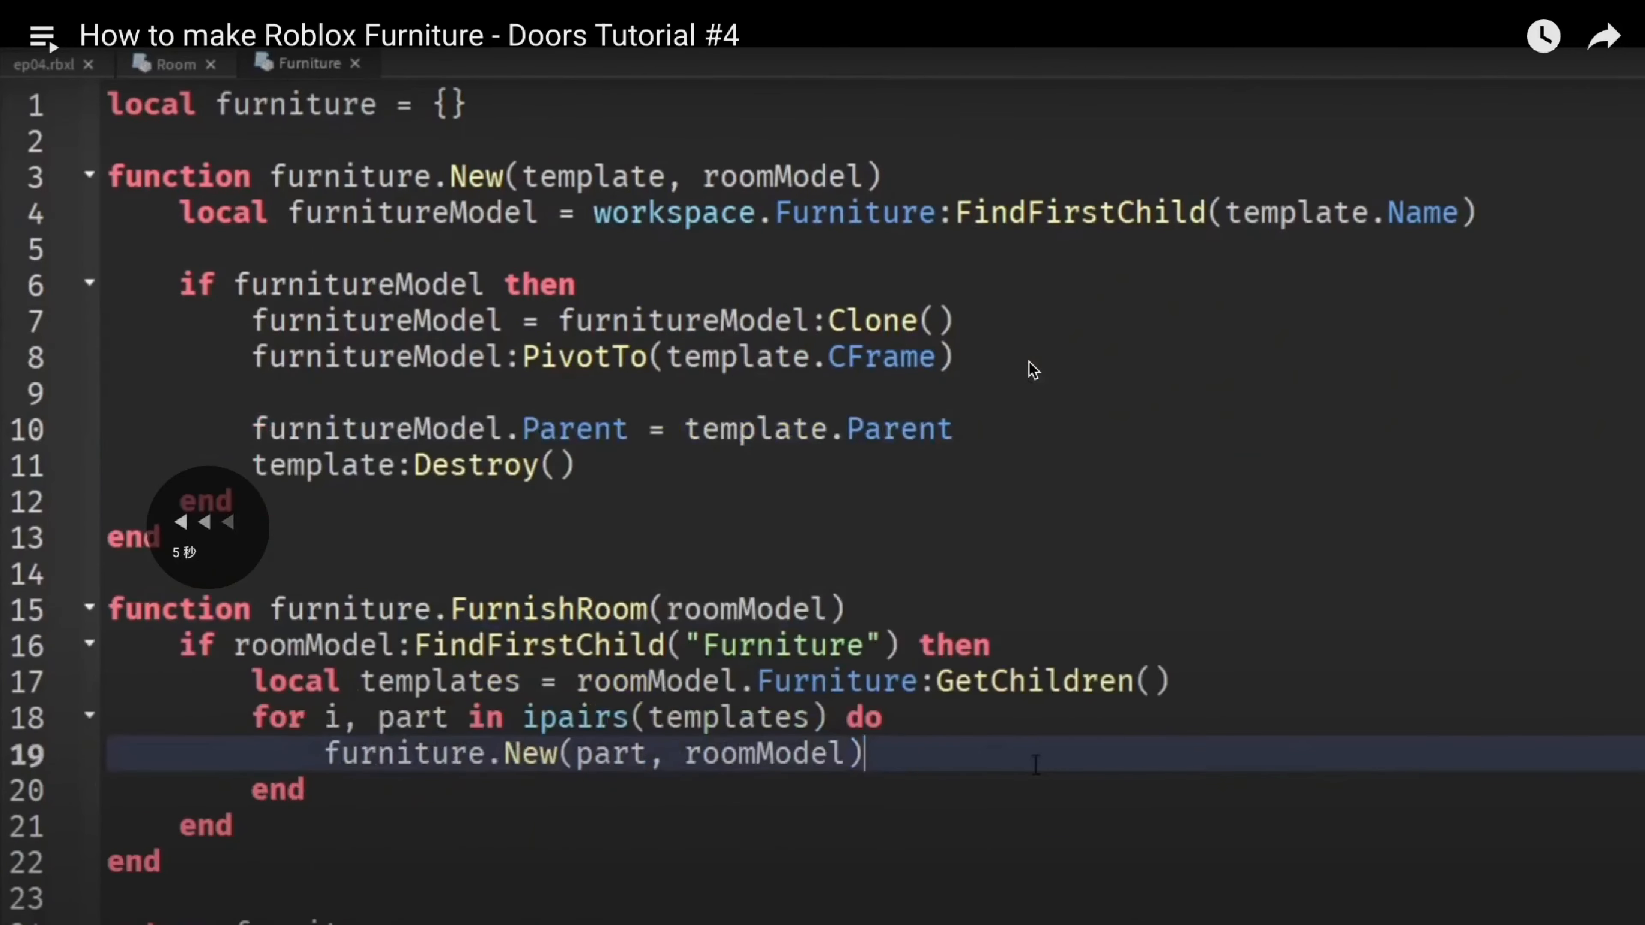
key("Right")
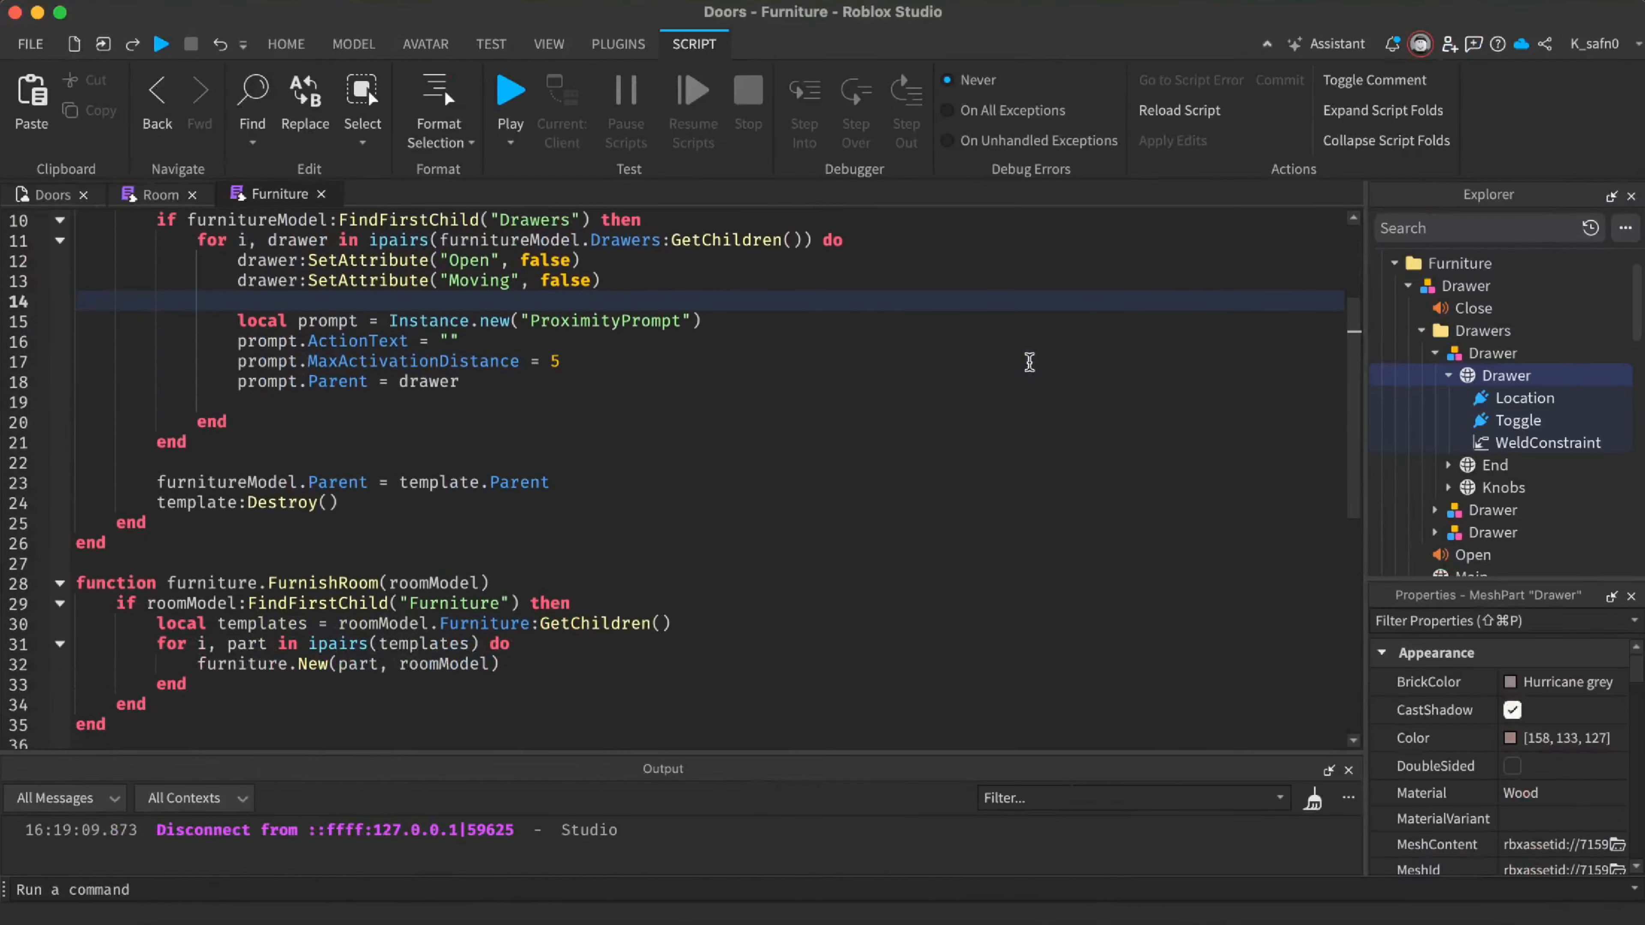
key("Left")
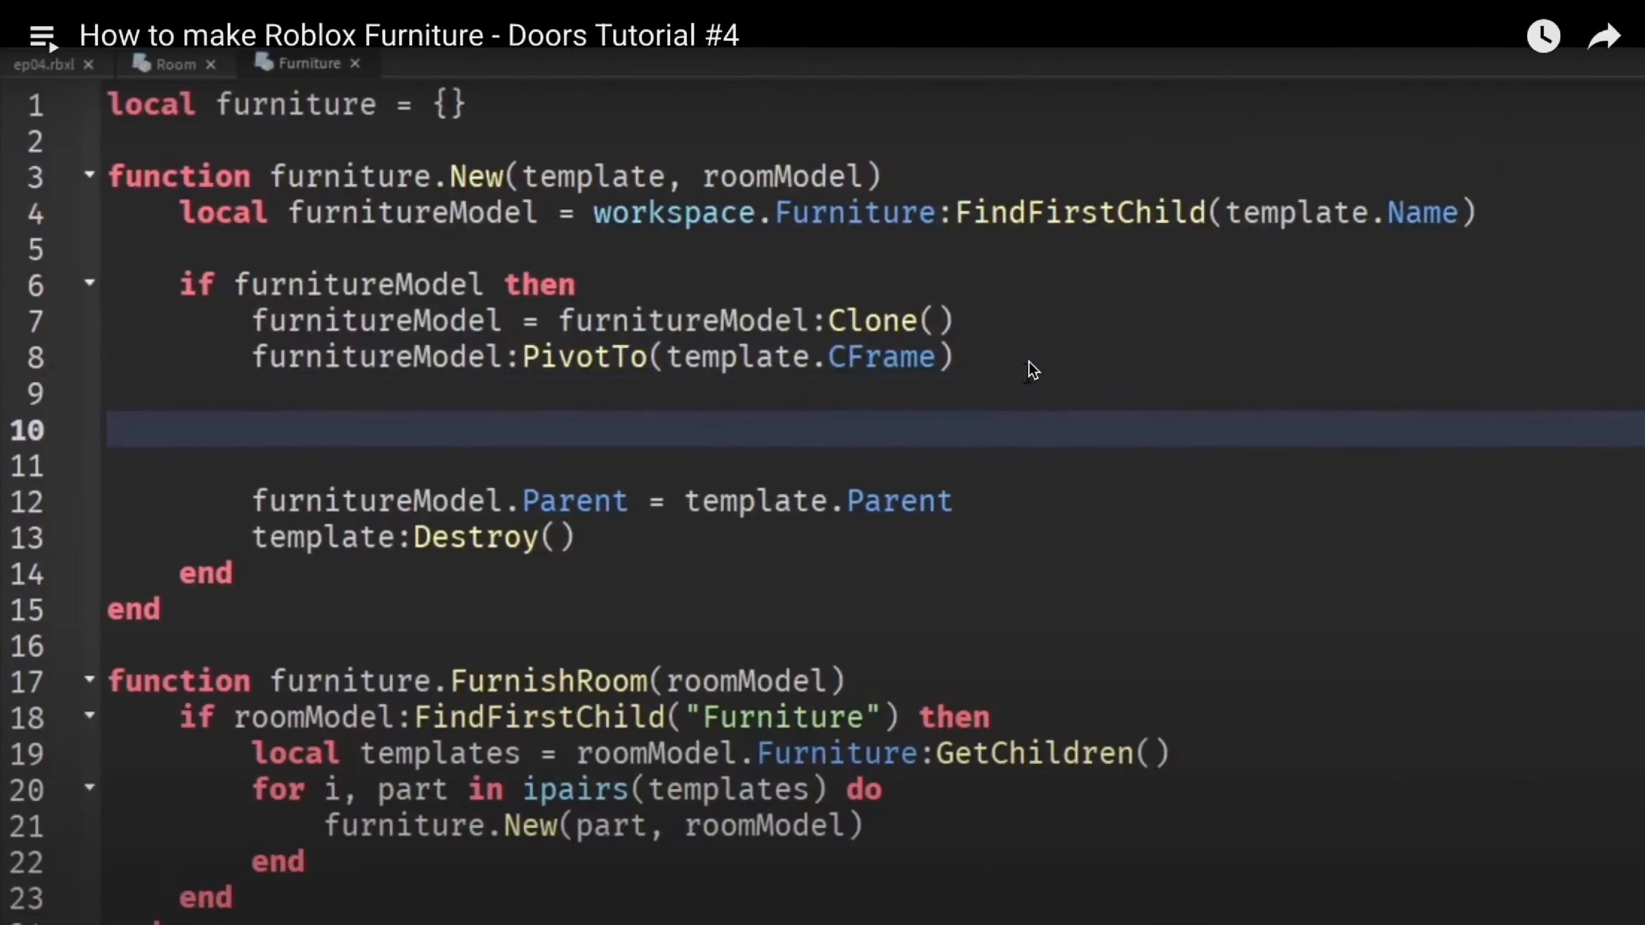
Compare the tutorial's basic furniture.New and FurnishRoom functions with the Furniture script
key("ctrl+Left")
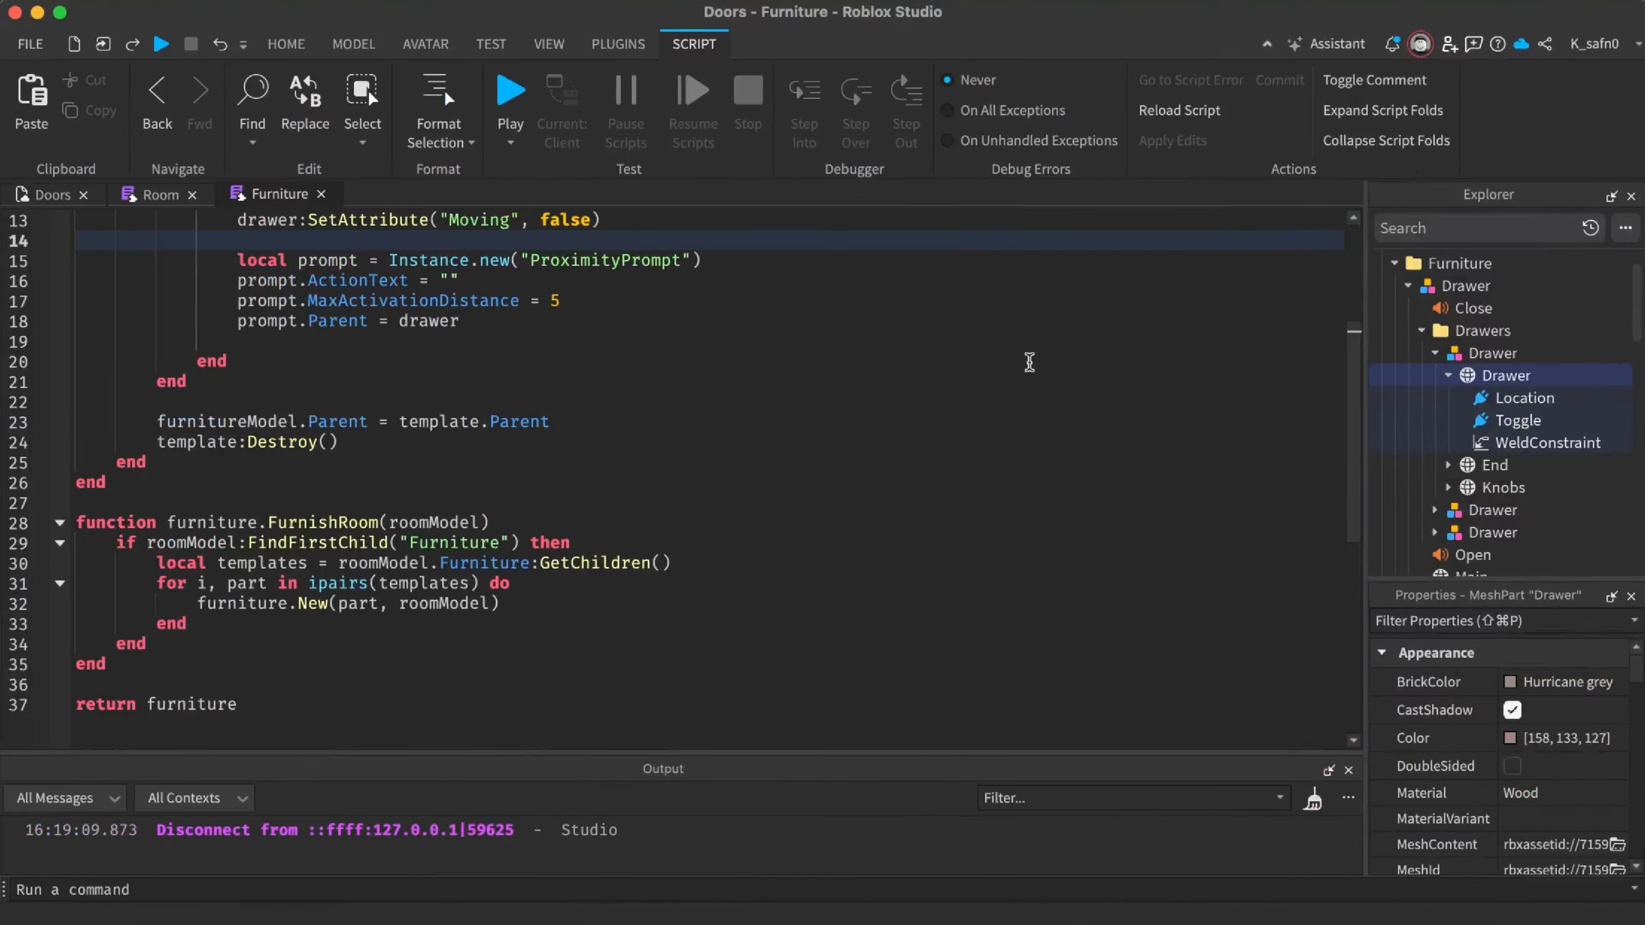
key("ctrl+Right")
key("ctrl+Left")
key("ctrl+Right")
key("ctrl+Left")
key("ctrl+Right")
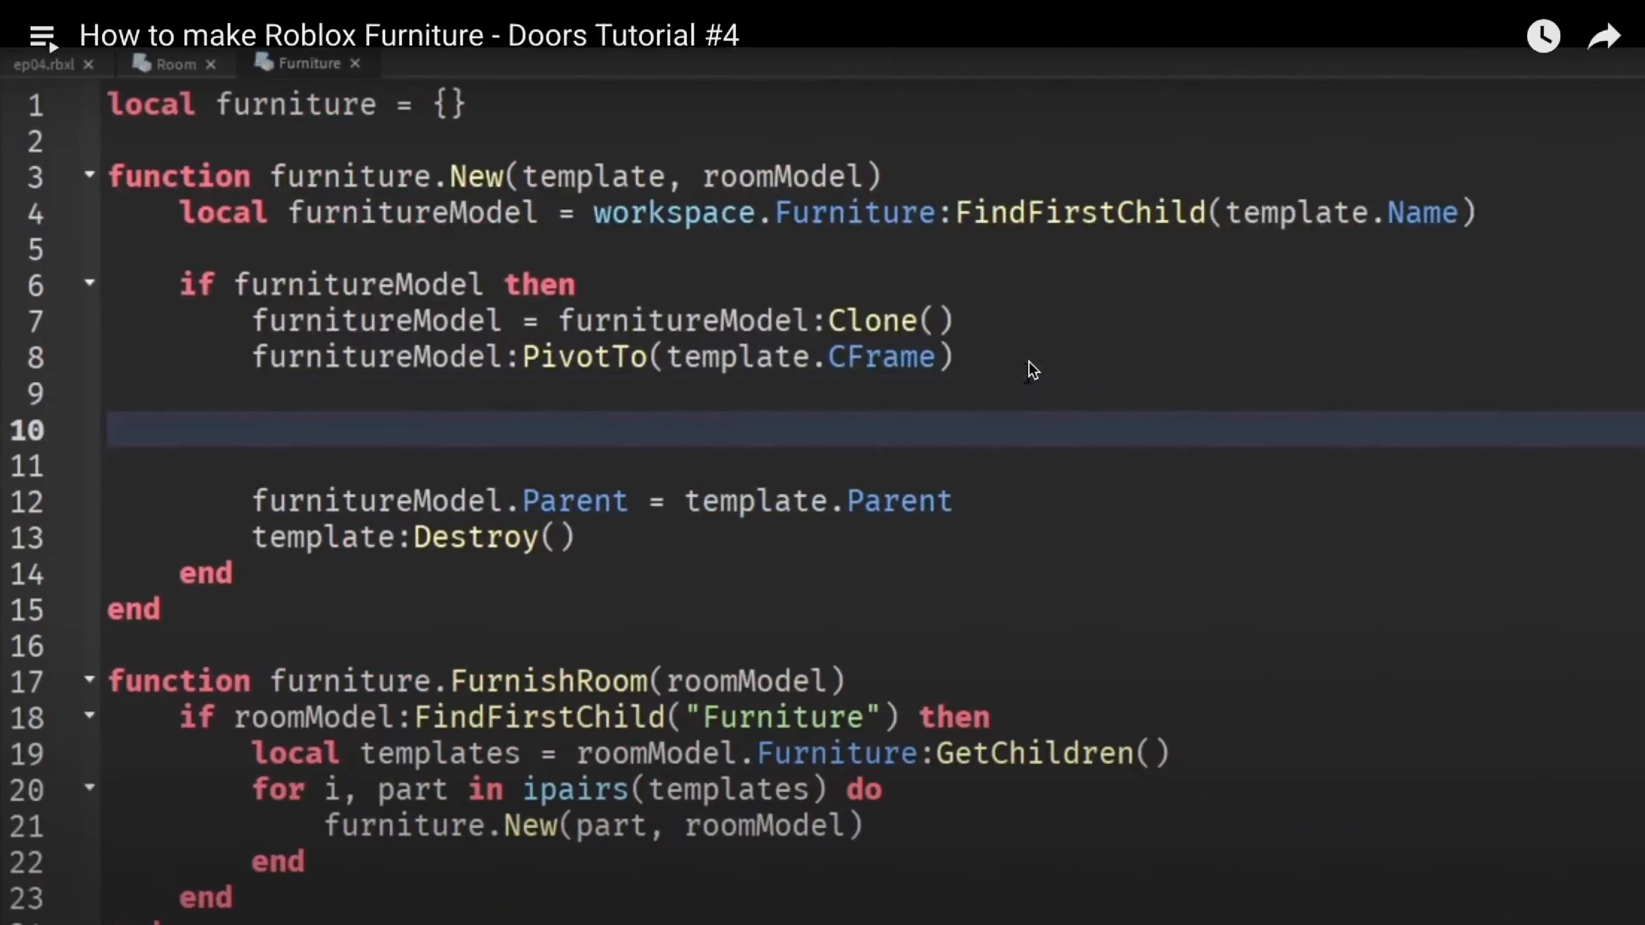
key("ctrl+Left")
key("ctrl+Right")
Advance the tutorial through the drawer loop and check its attributes and ProximityPrompt creation against the Furniture script
key("Right")
key("Right")
key("Right")
key("Right")
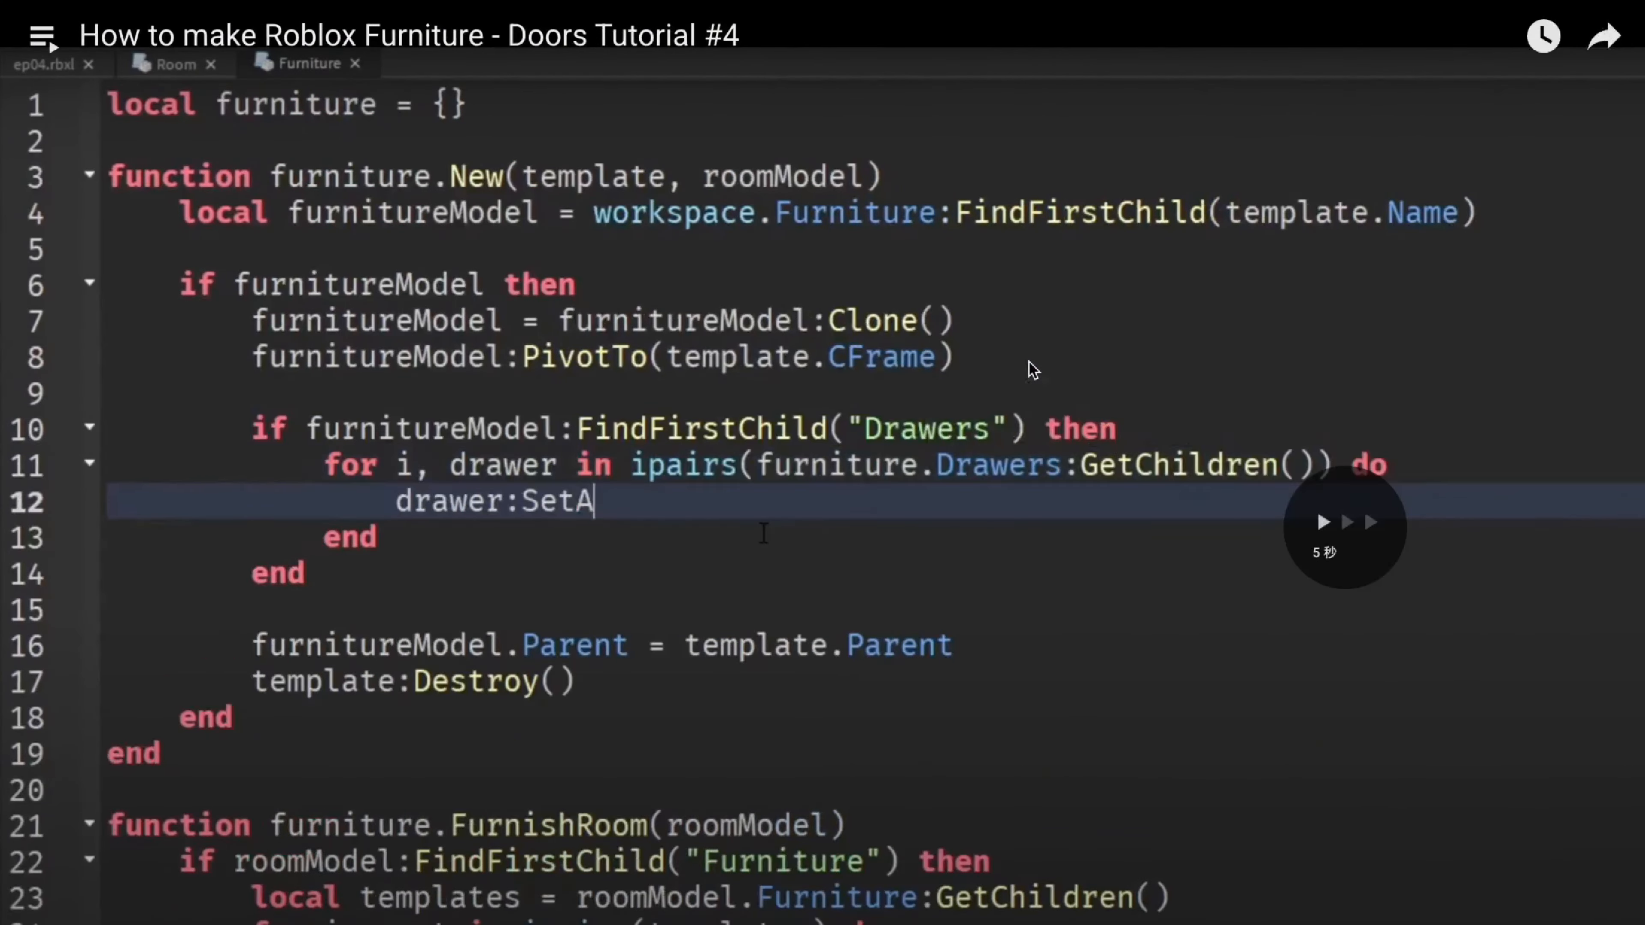
key("Right")
key("ctrl+Left")
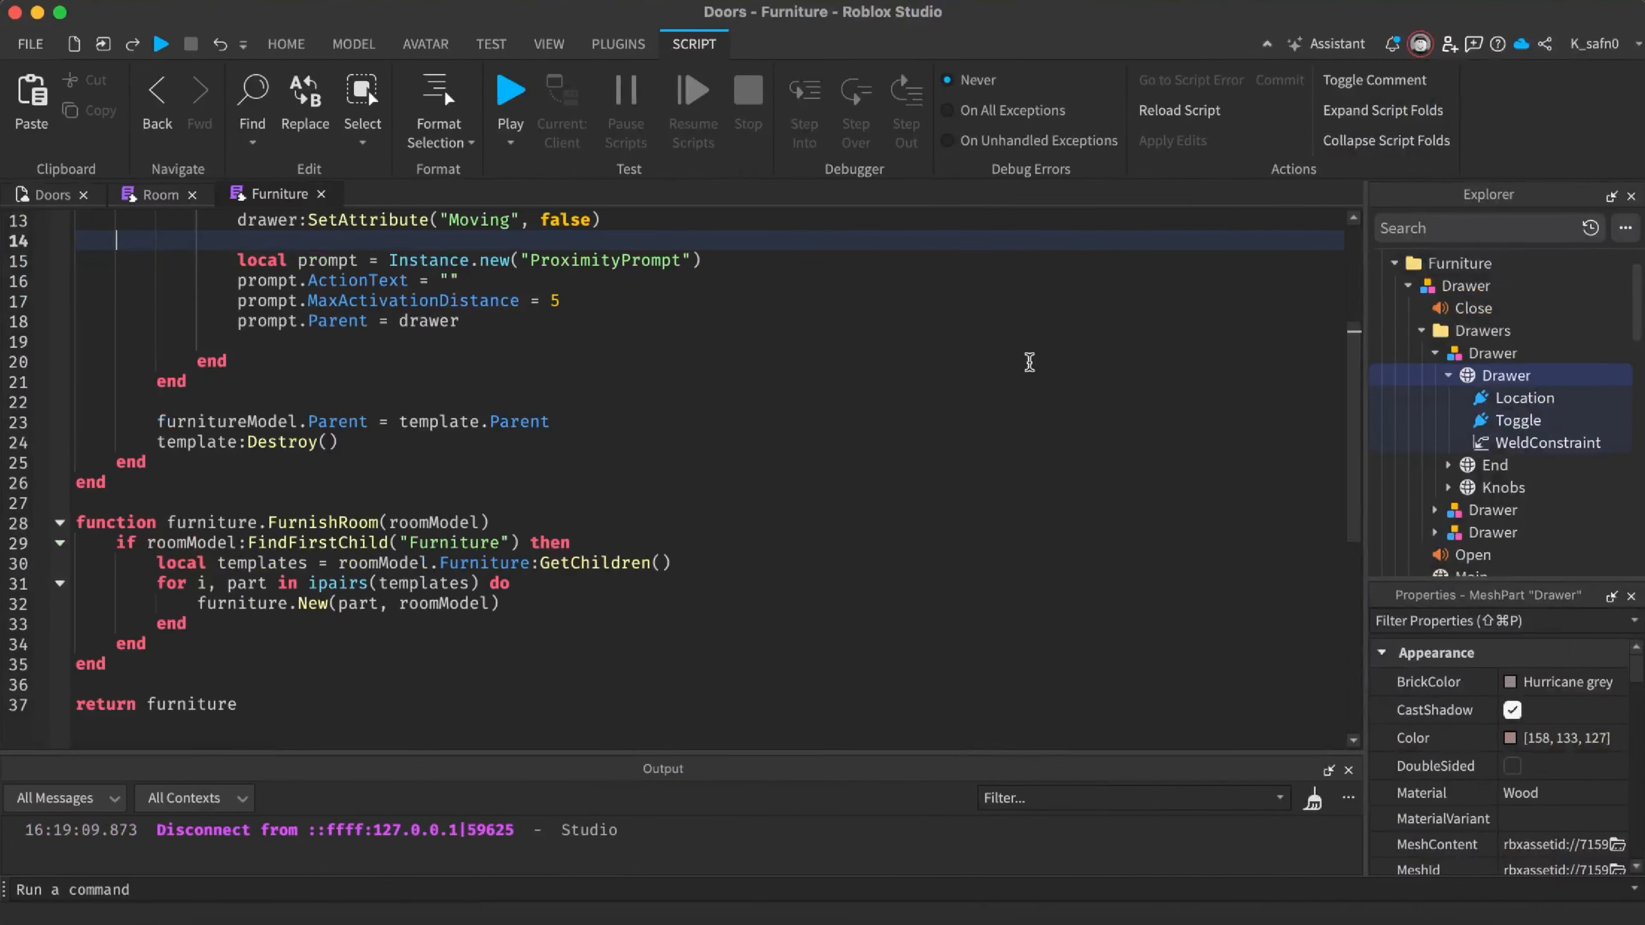
scroll(1029, 361, "up", 3)
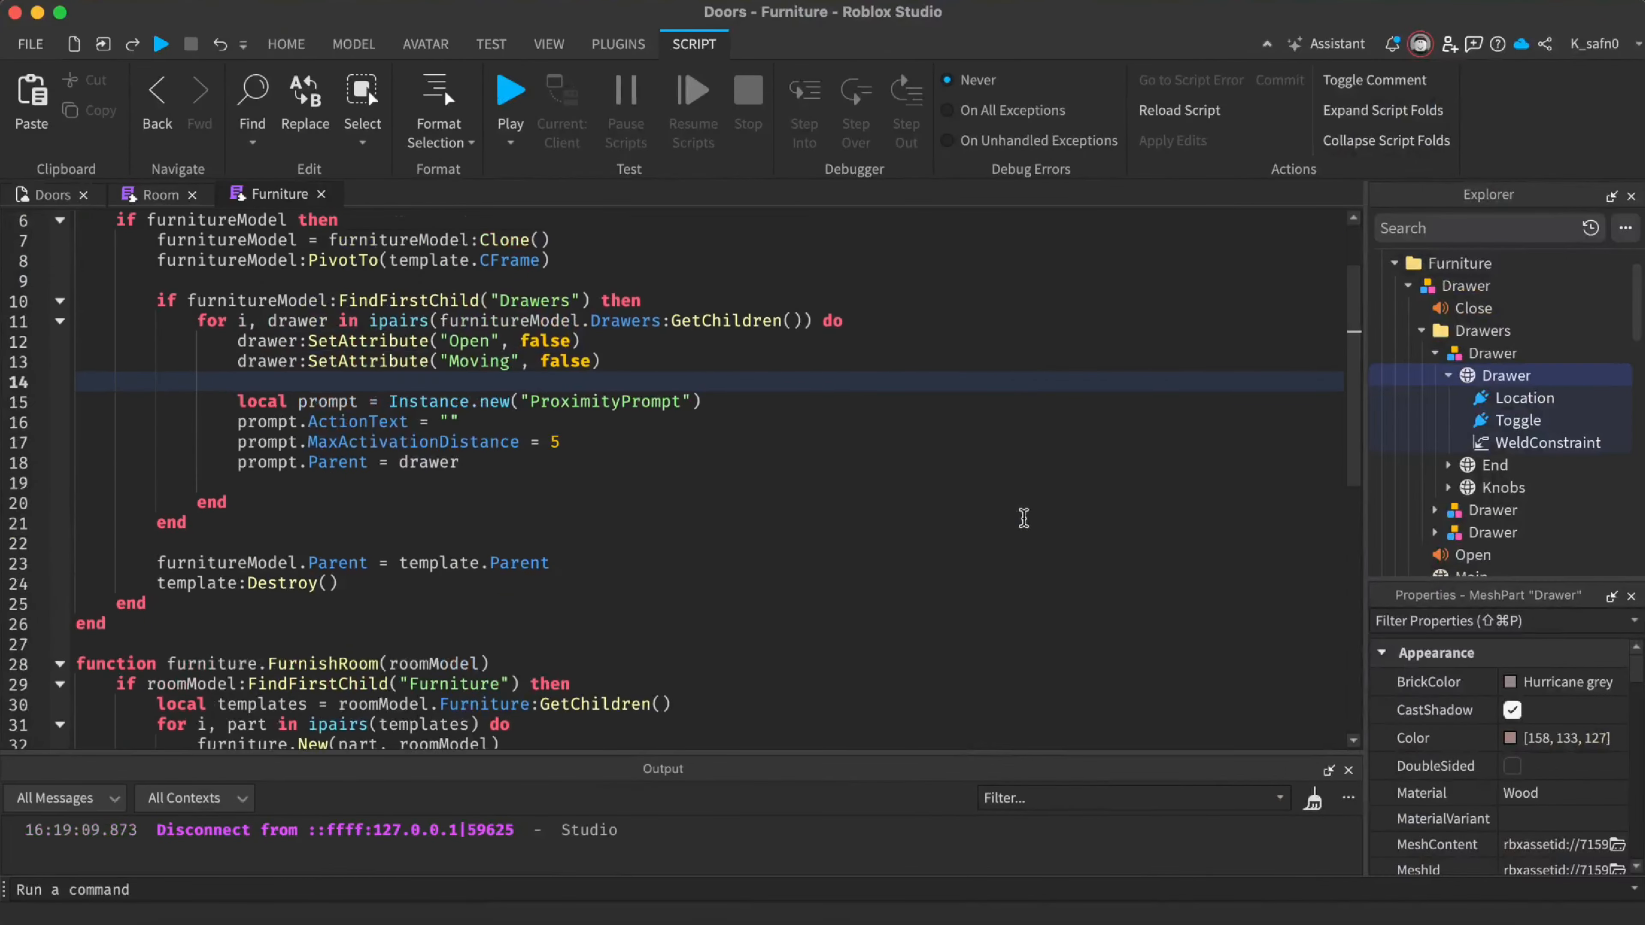
key("ctrl+Right")
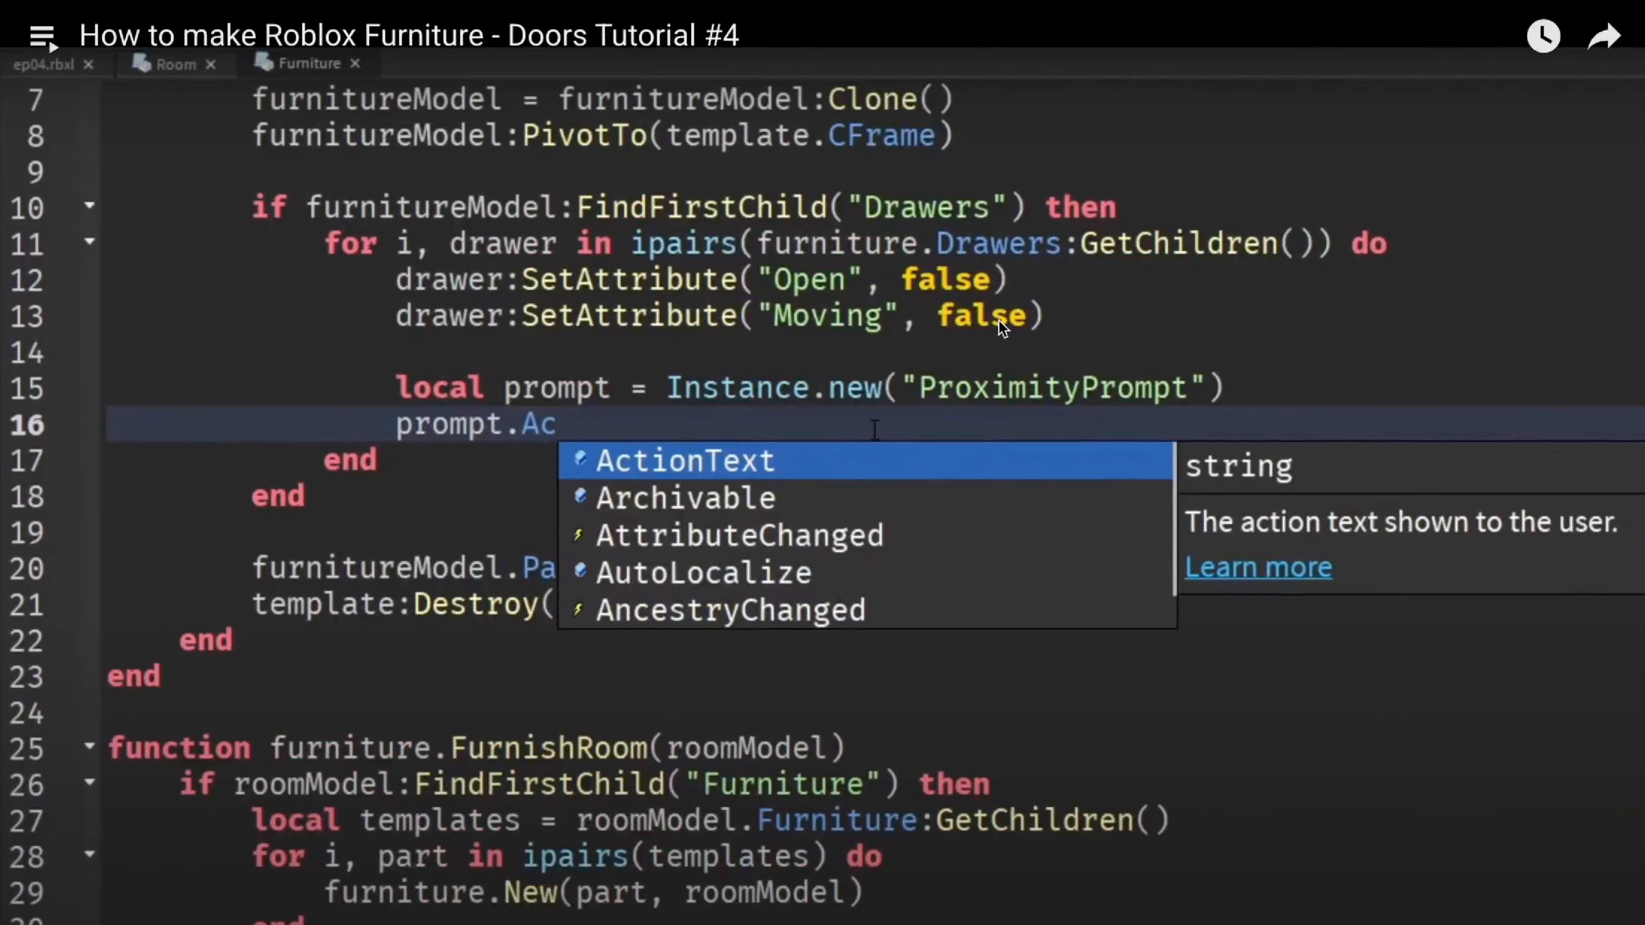
key("ctrl+Left")
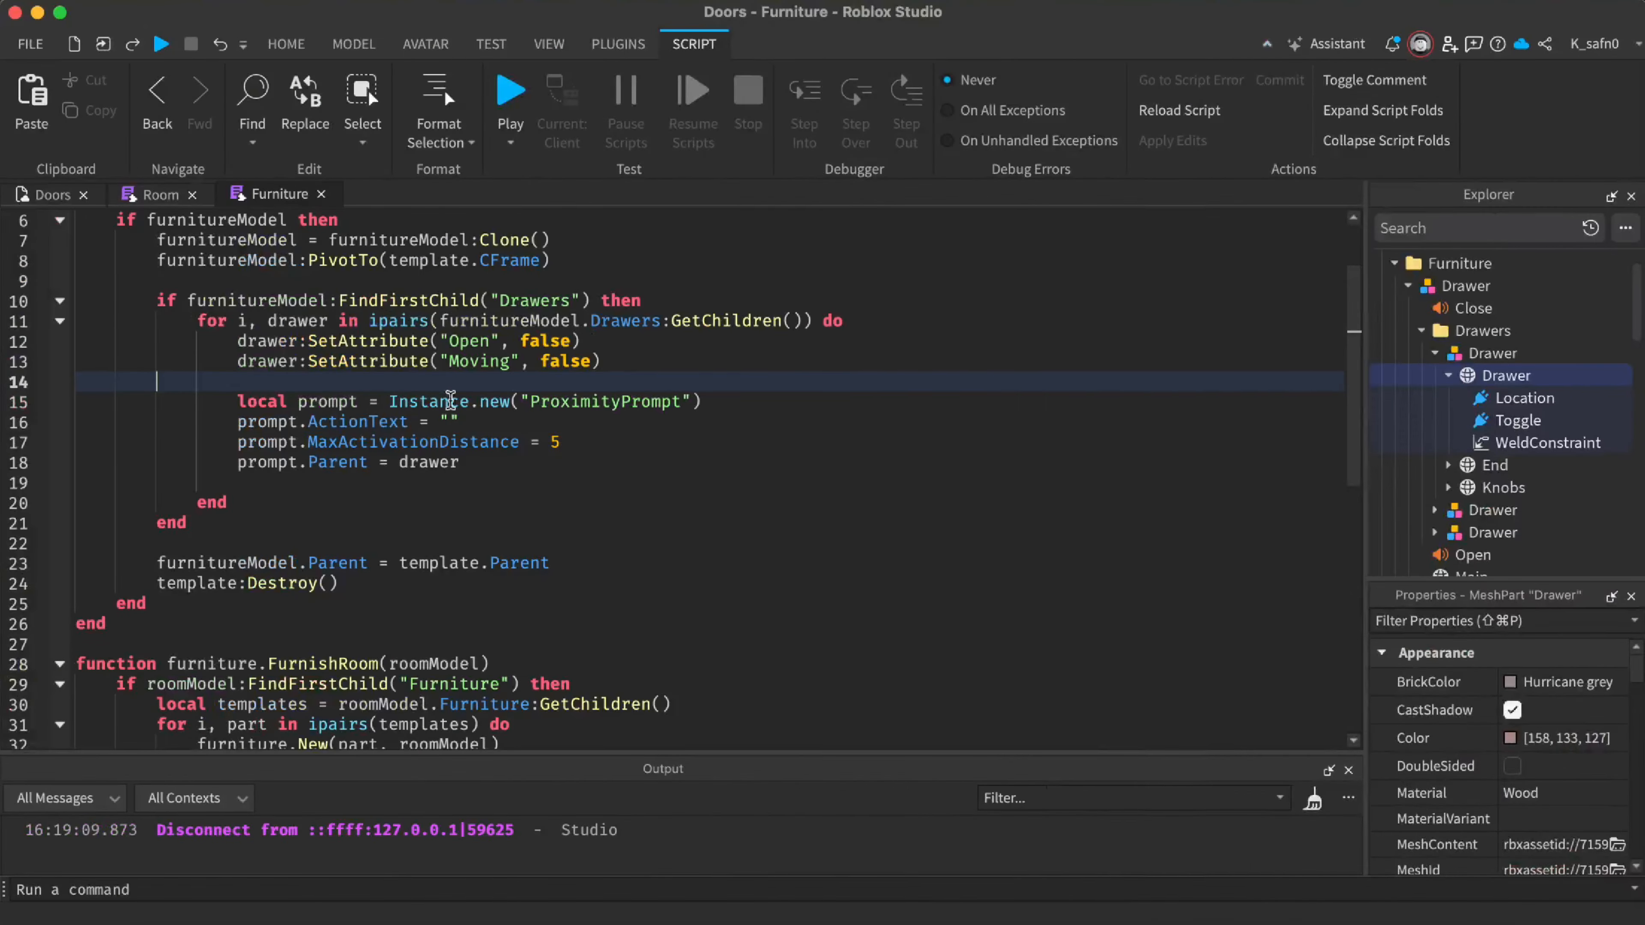
key("ctrl+Right")
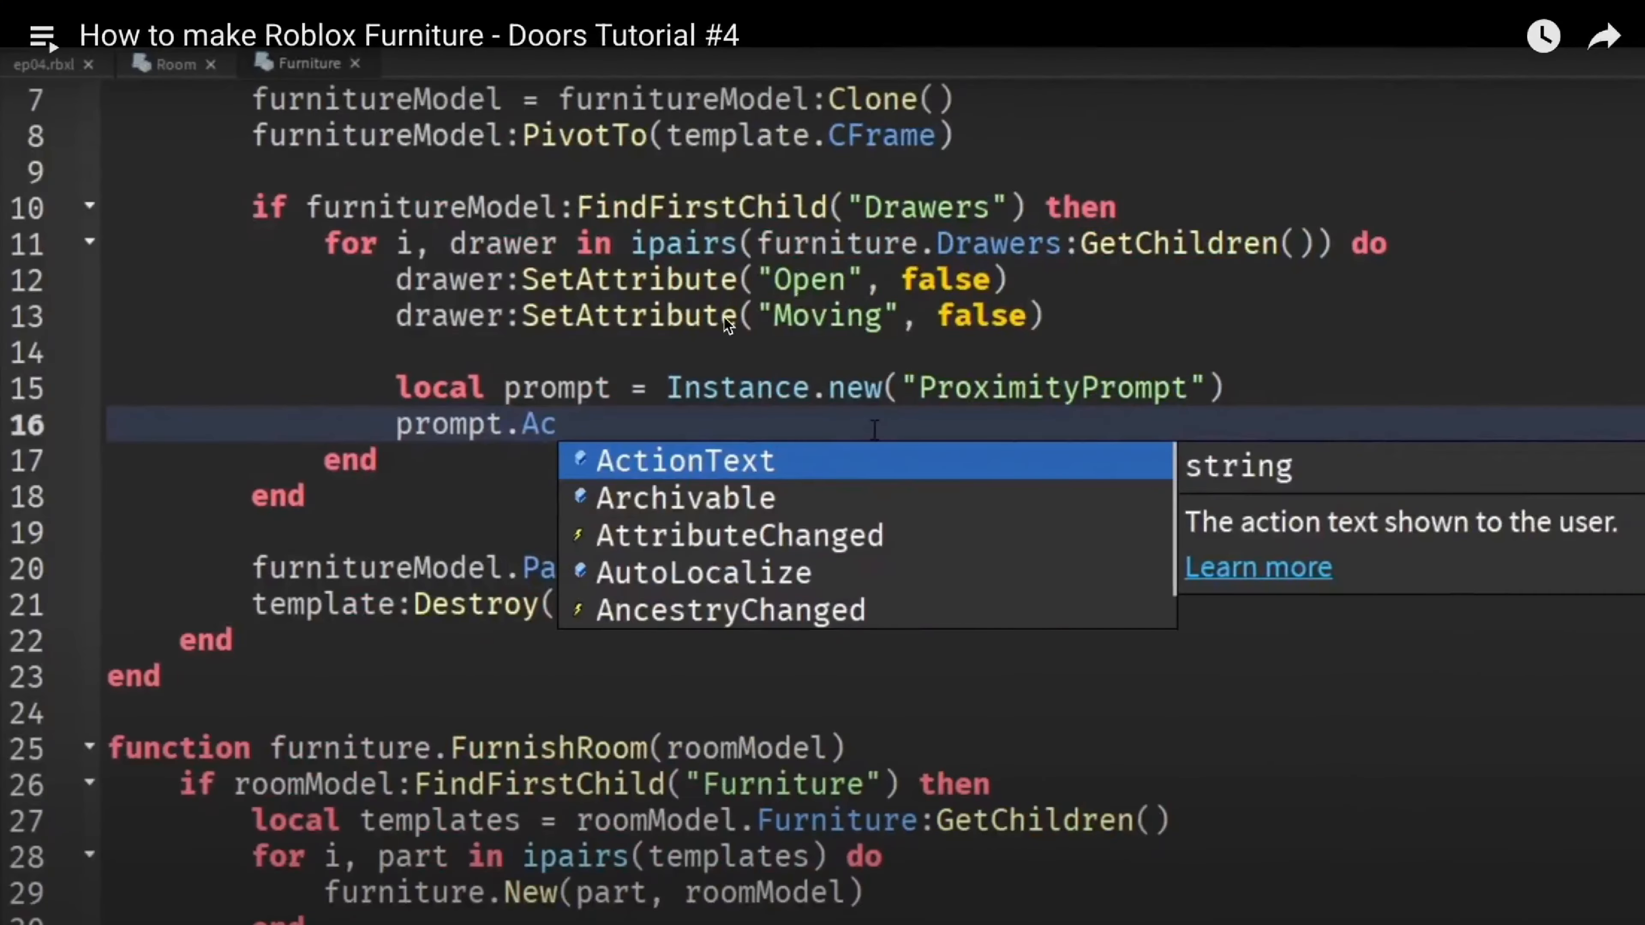
key("ctrl+Left")
key("ctrl+Right")
key("ctrl+Left")
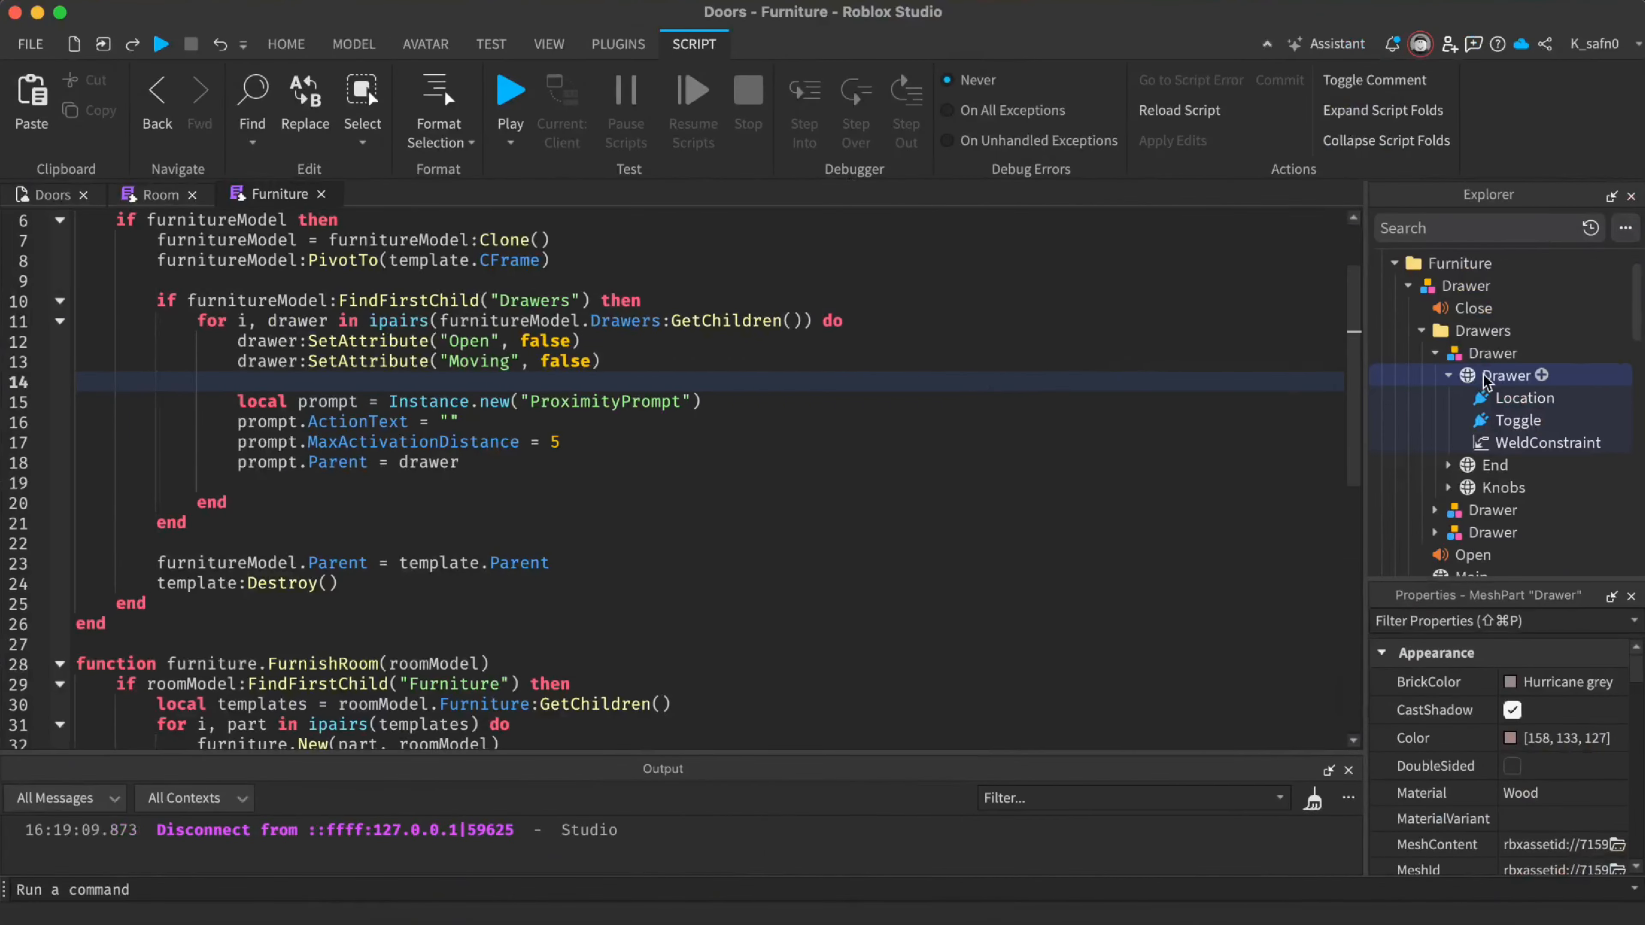
Advance the tutorial to the MaxActivationDistance line and check the remaining prompt settings against the script and drawer parts
key("ctrl+Right")
key("Right")
key("Right")
key("Right")
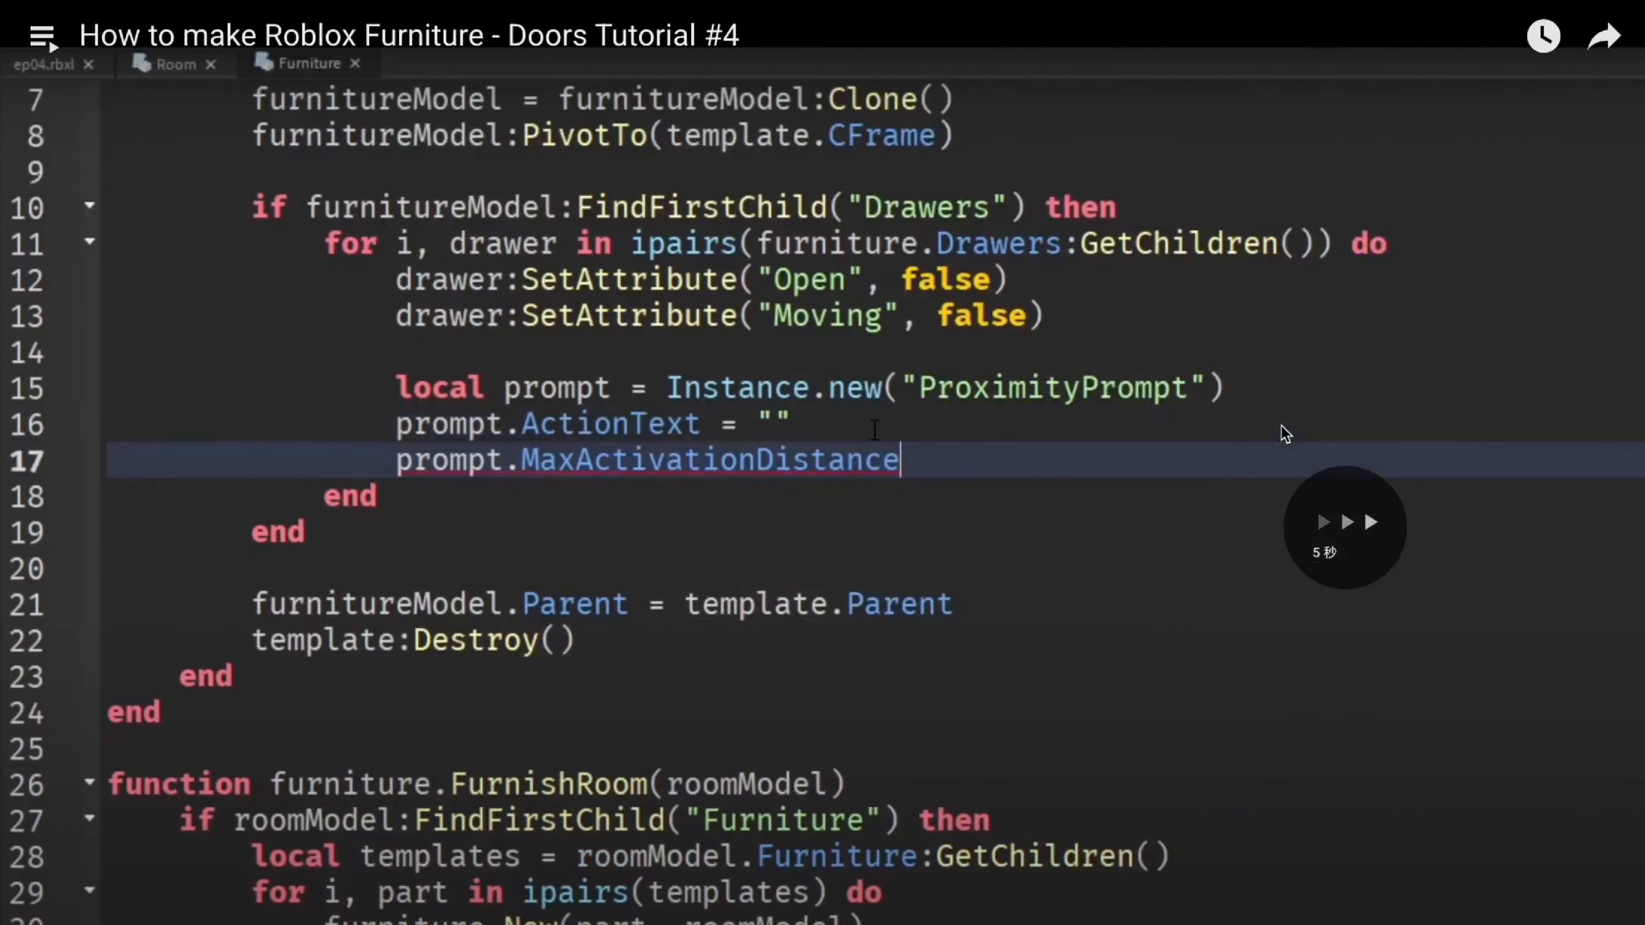
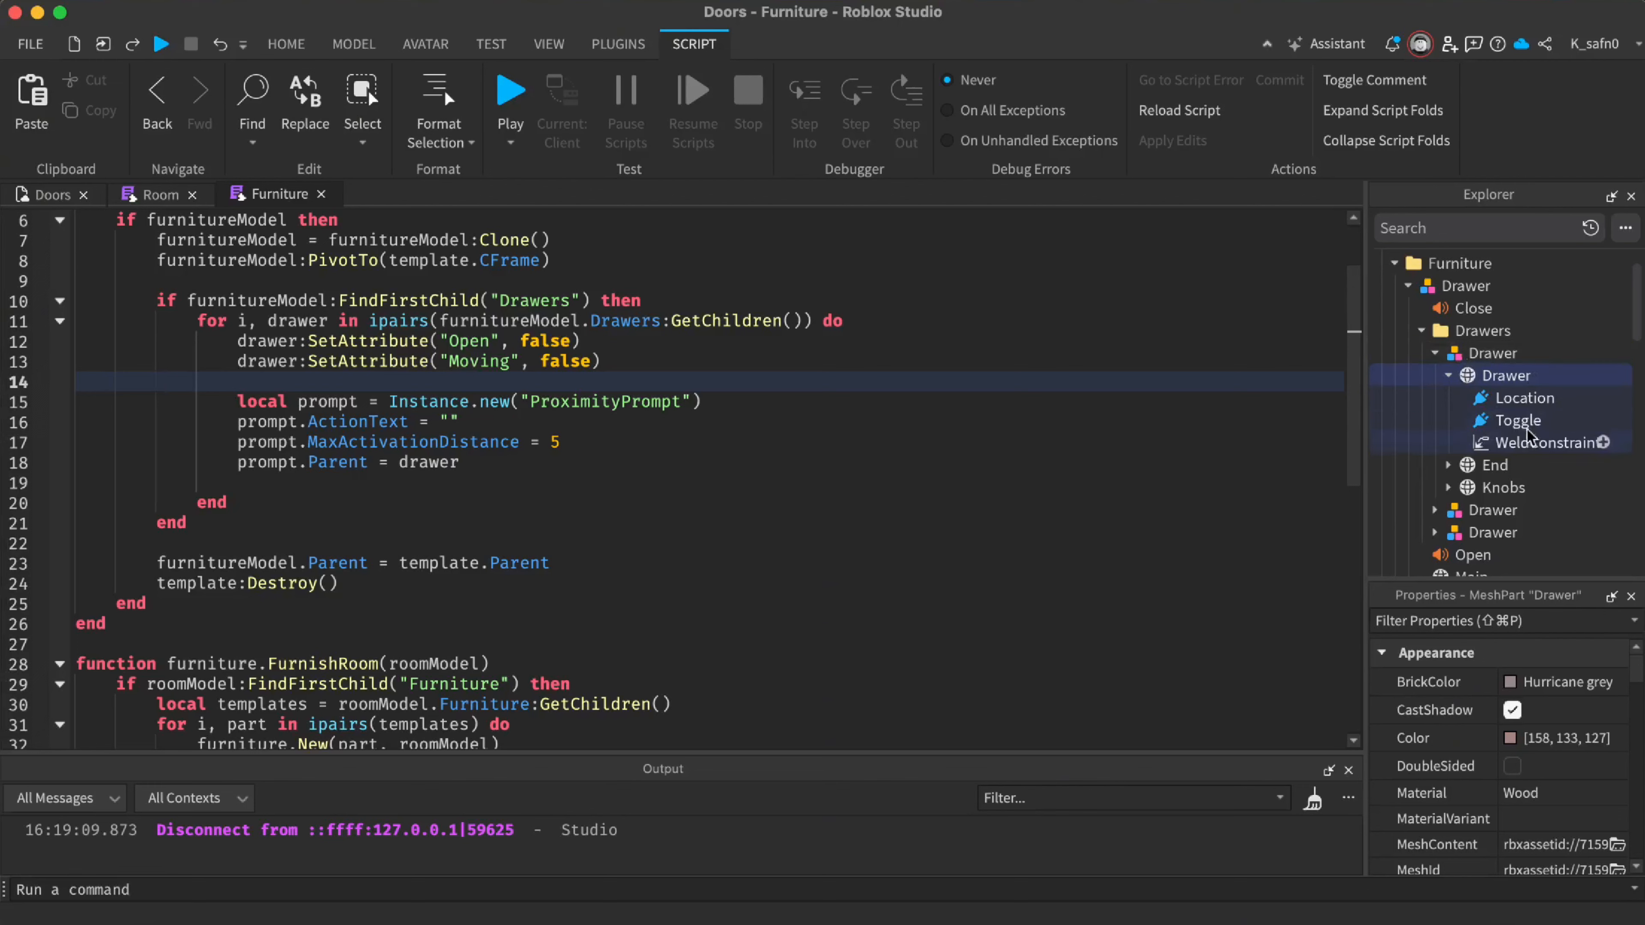
Examine the chest's lowest drawer model in the viewport and the properties of its Toggle attachment
left_click(19, 196)
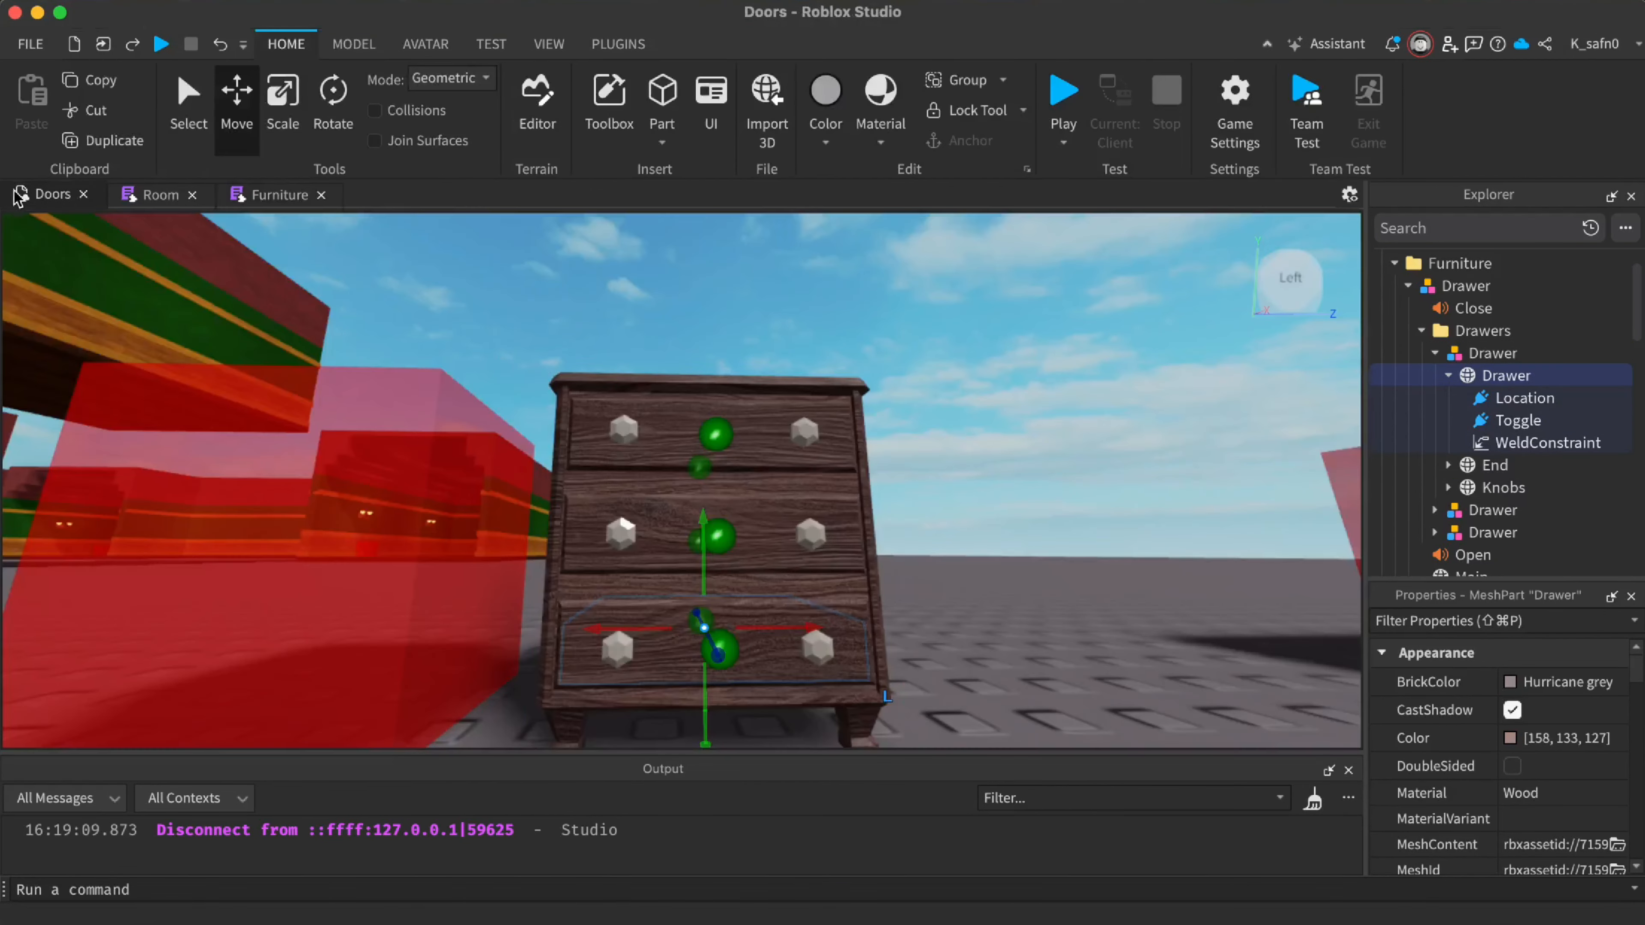
scroll(922, 489, "down", 10)
right_click_drag(922, 489, 1142, 443)
scroll(922, 484, "up", 6)
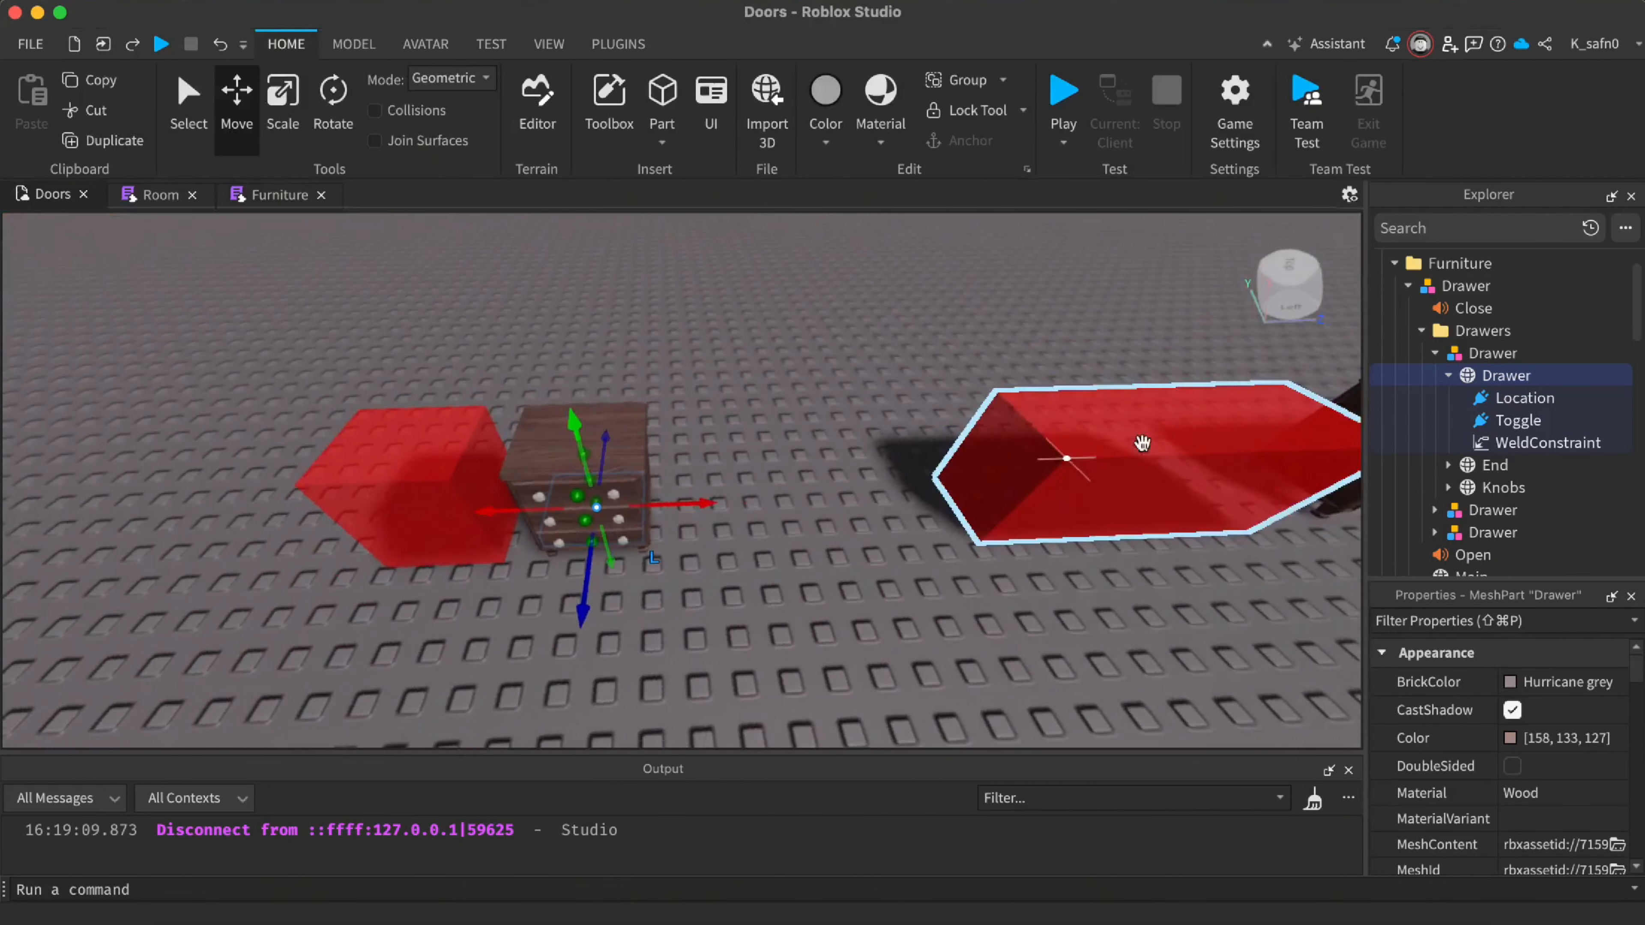
left_click(1435, 353)
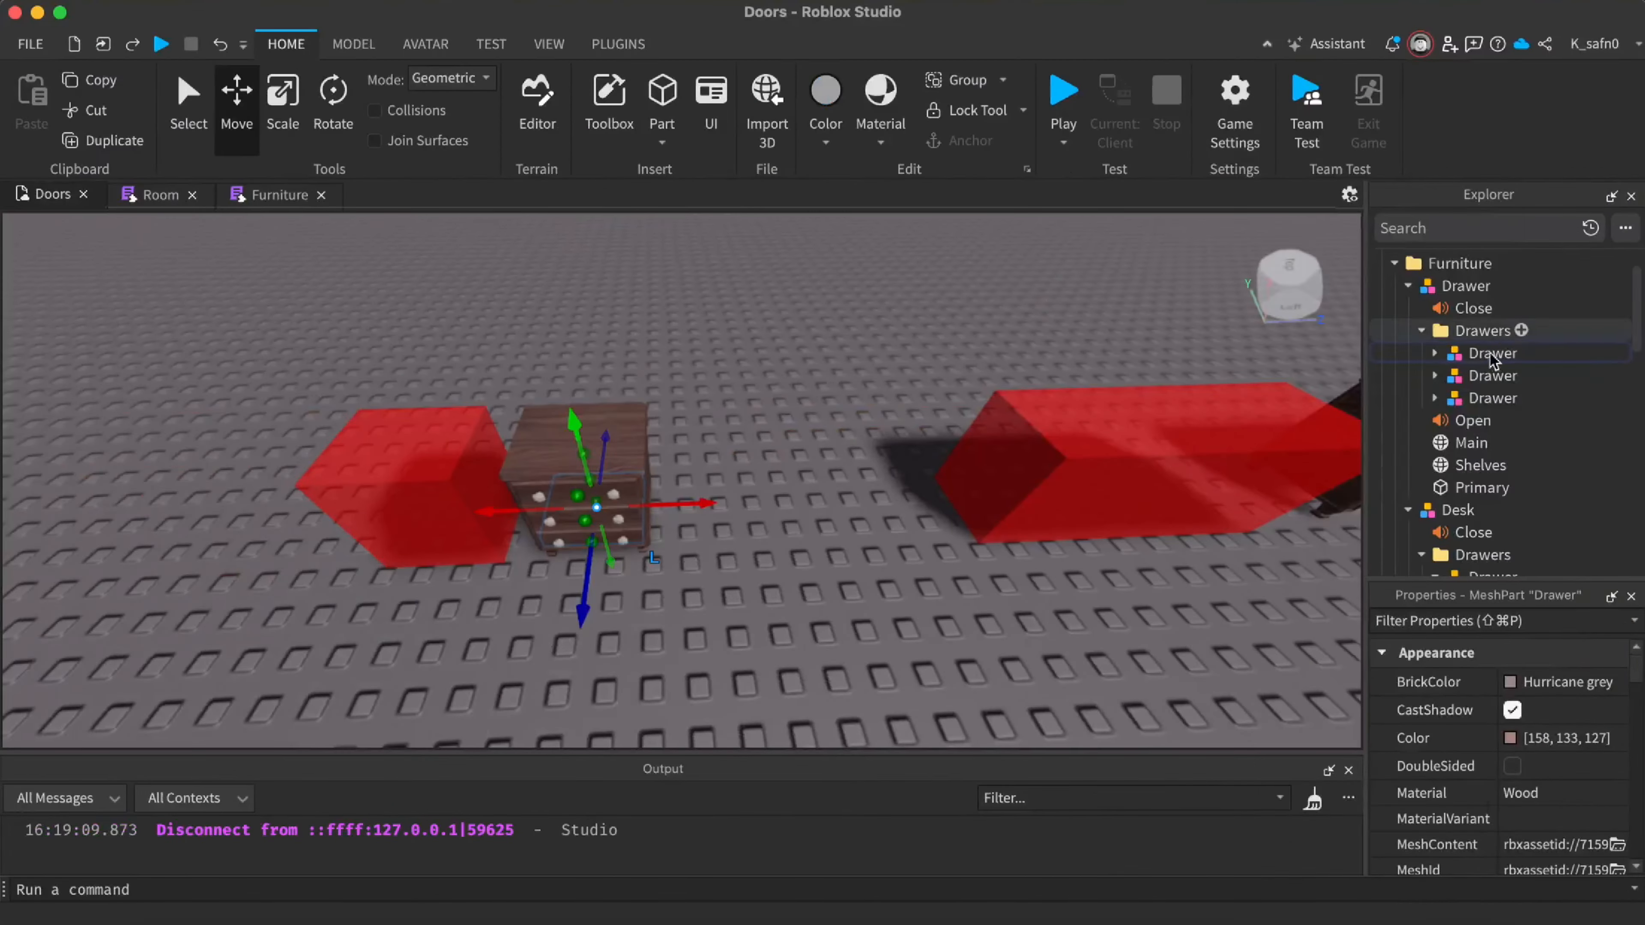
left_click(1434, 353)
key("f")
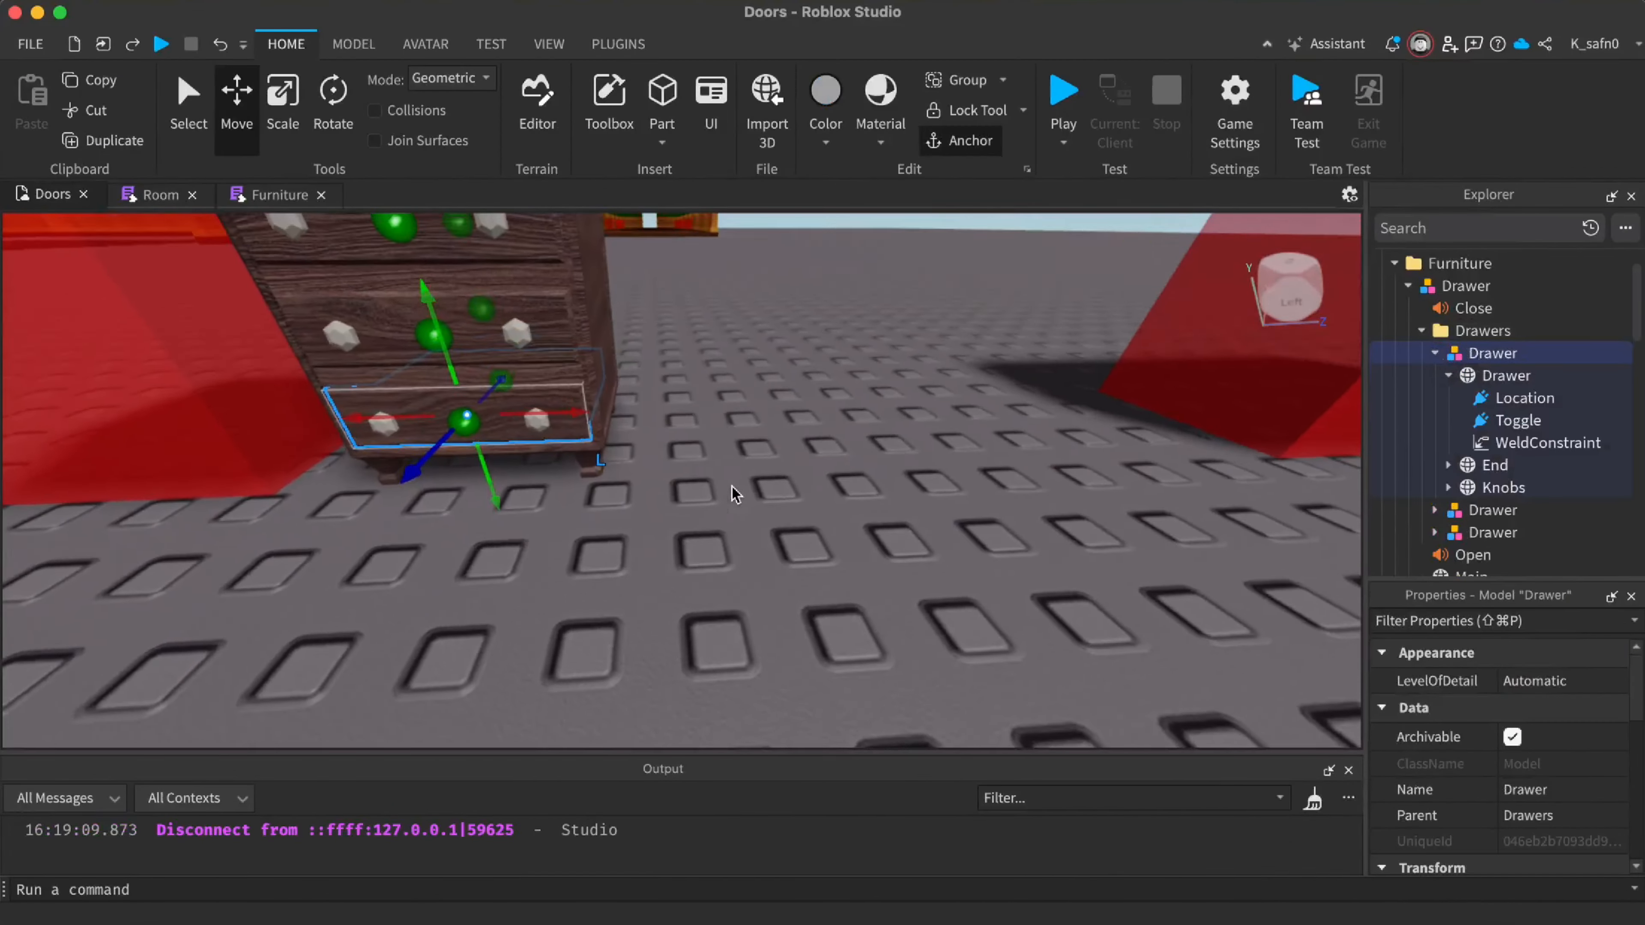
scroll(731, 486, "down", 10)
left_click(731, 486)
key("w")
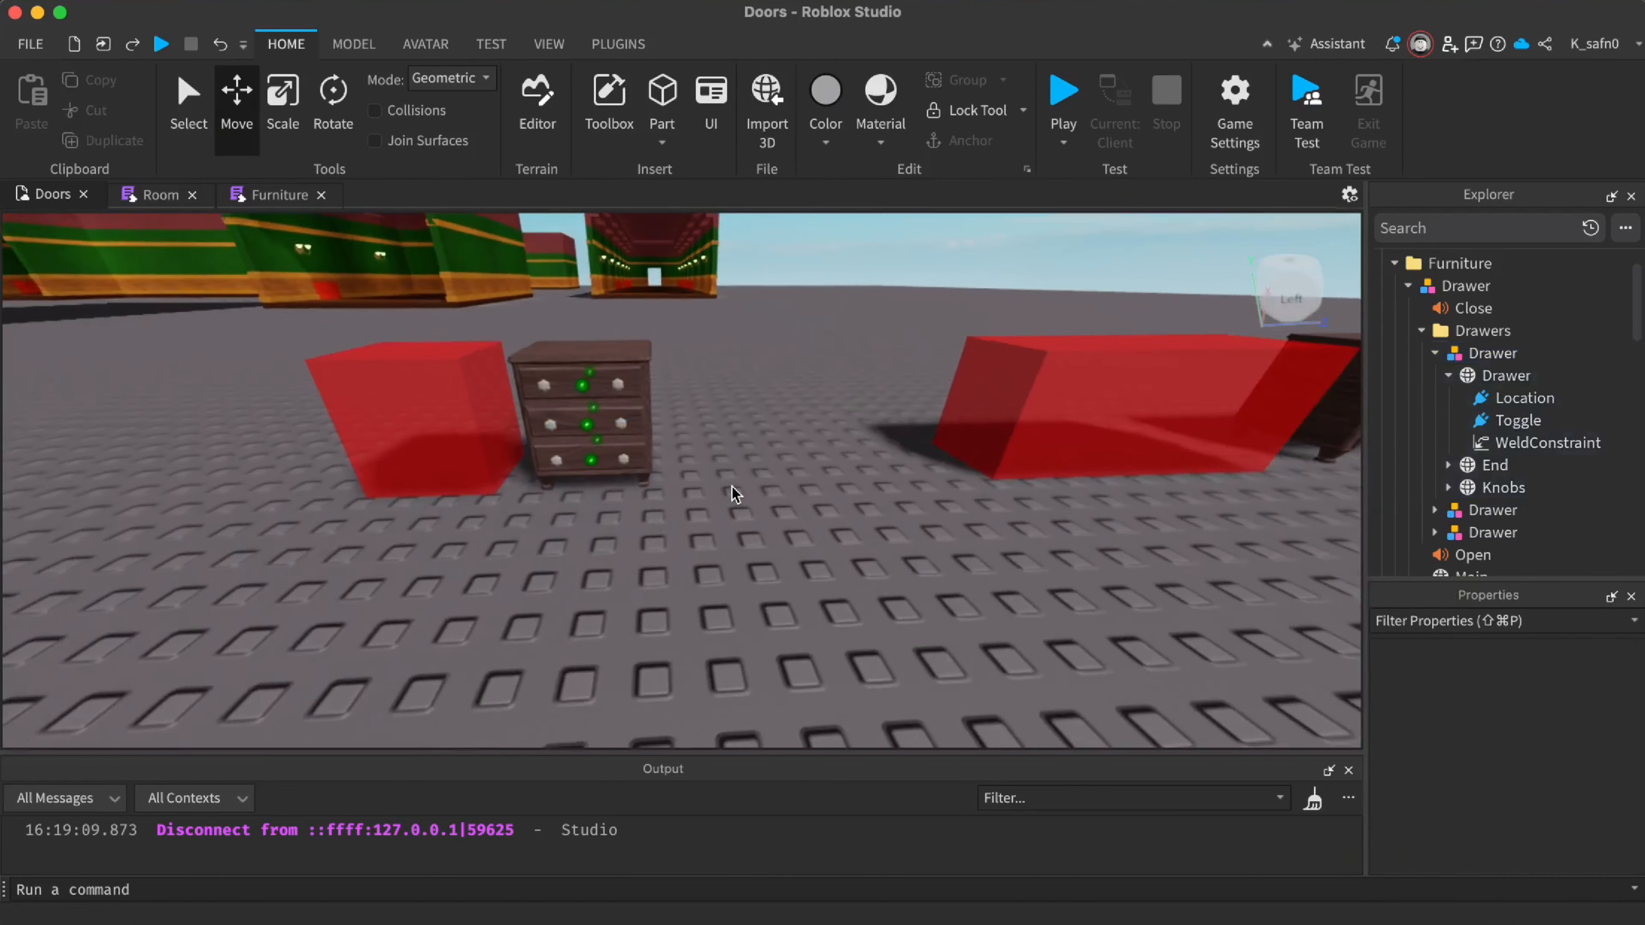
right_click_drag(732, 486, 836, 486)
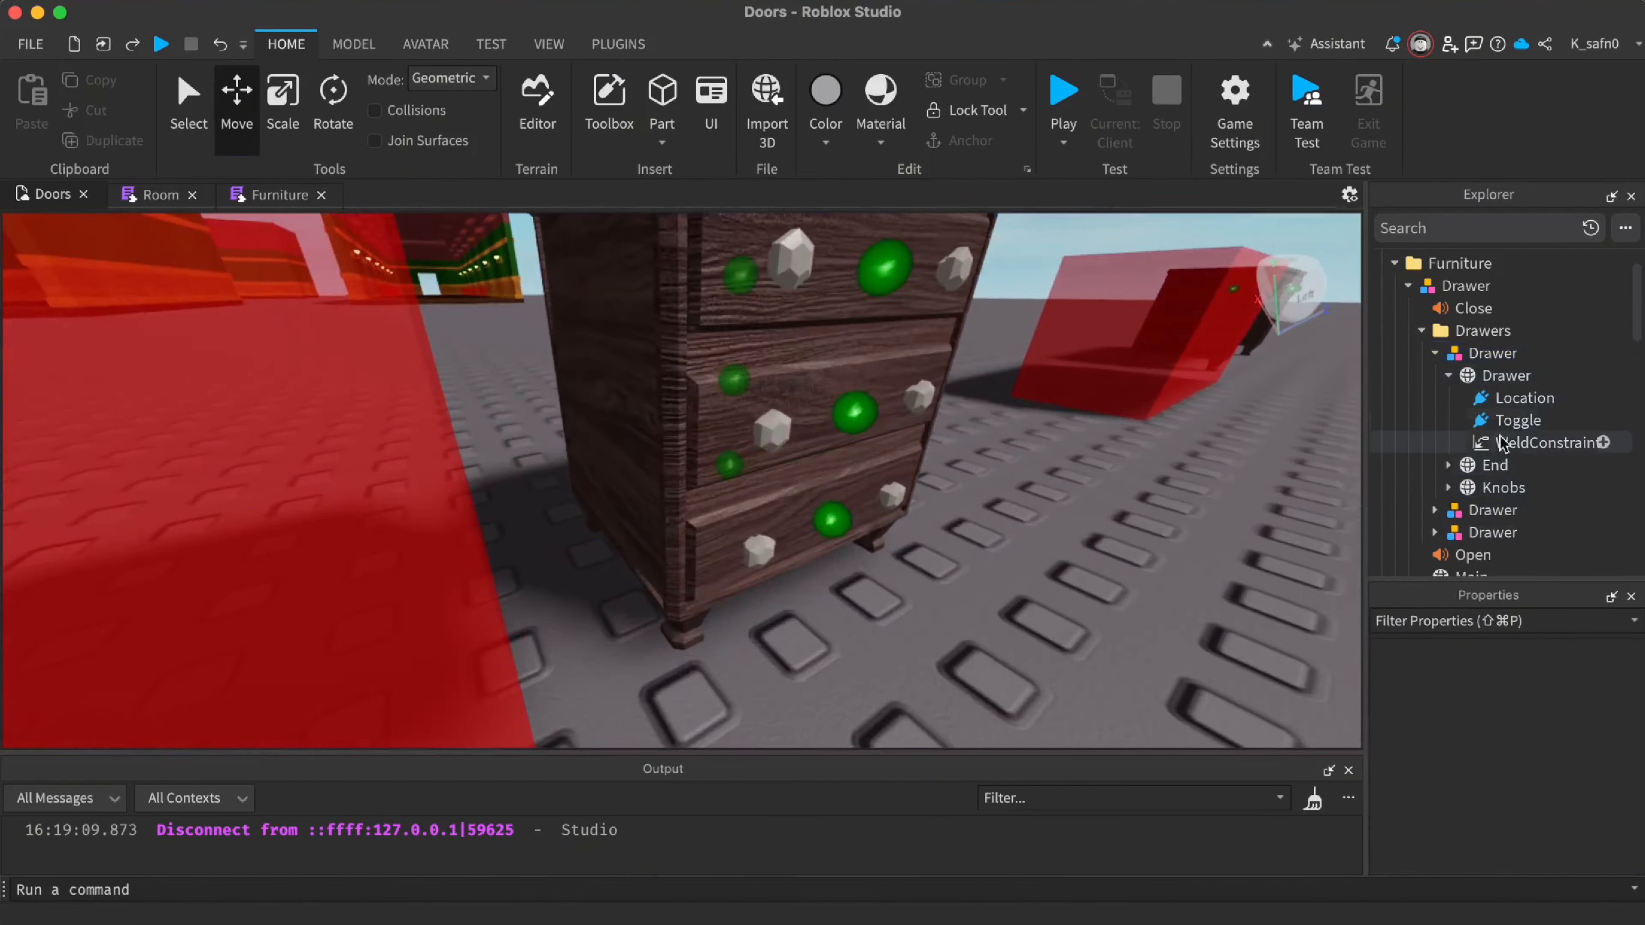
left_click(1516, 420)
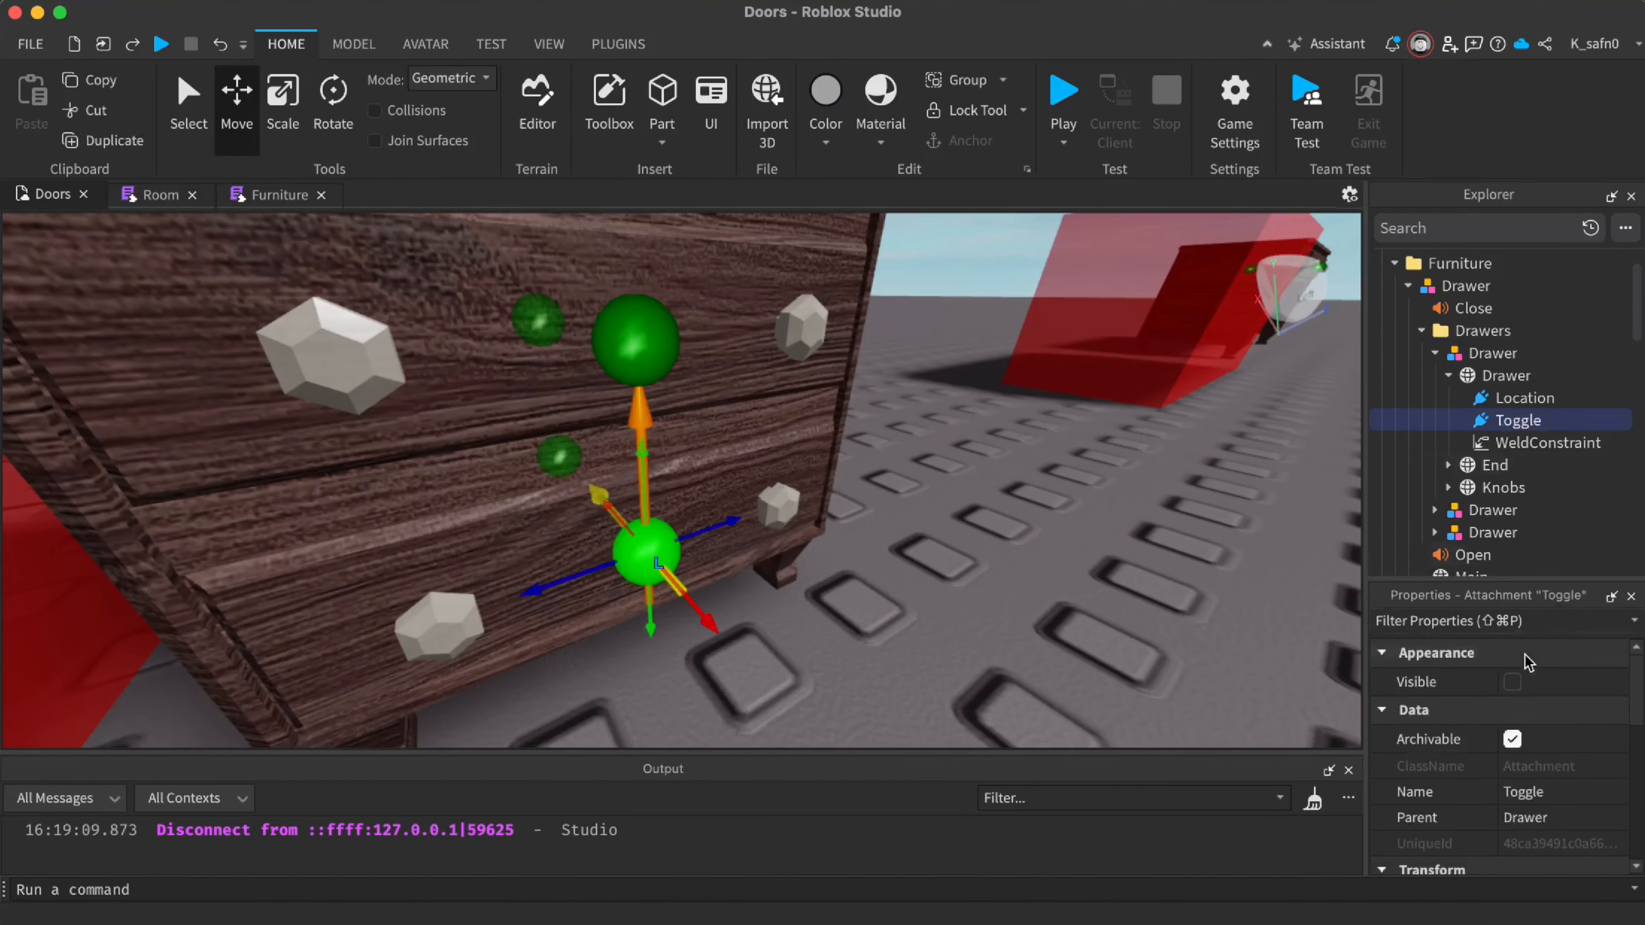
scroll(1536, 713, "down", 3)
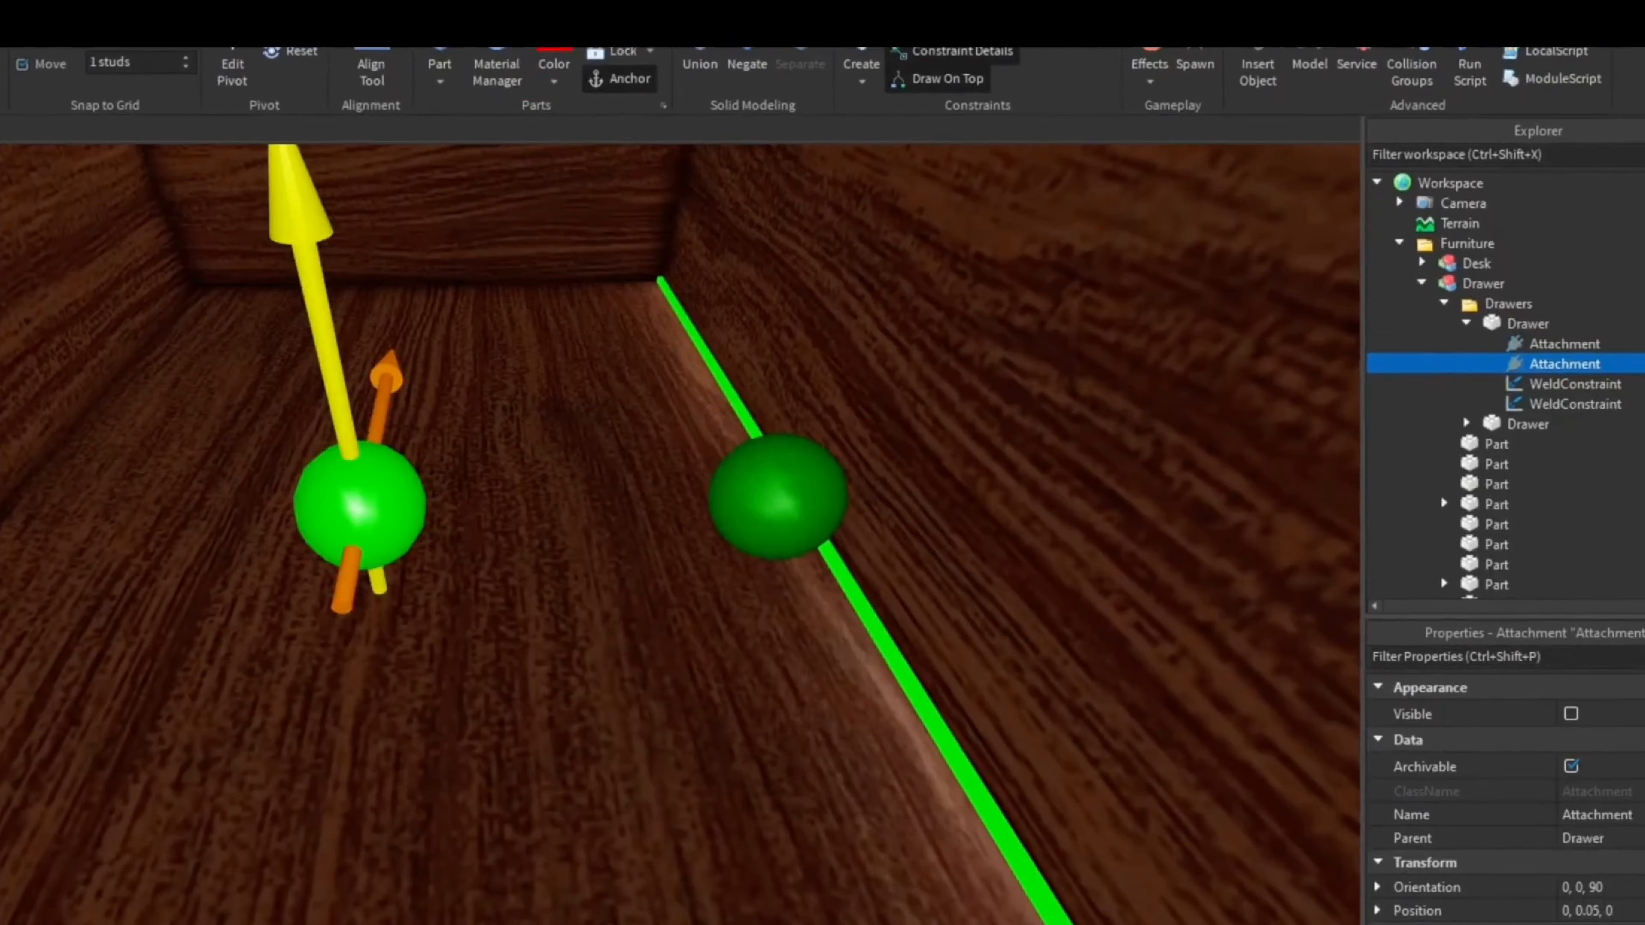
Rename the selected second attachment of the drawer to Location
left_click(1603, 815)
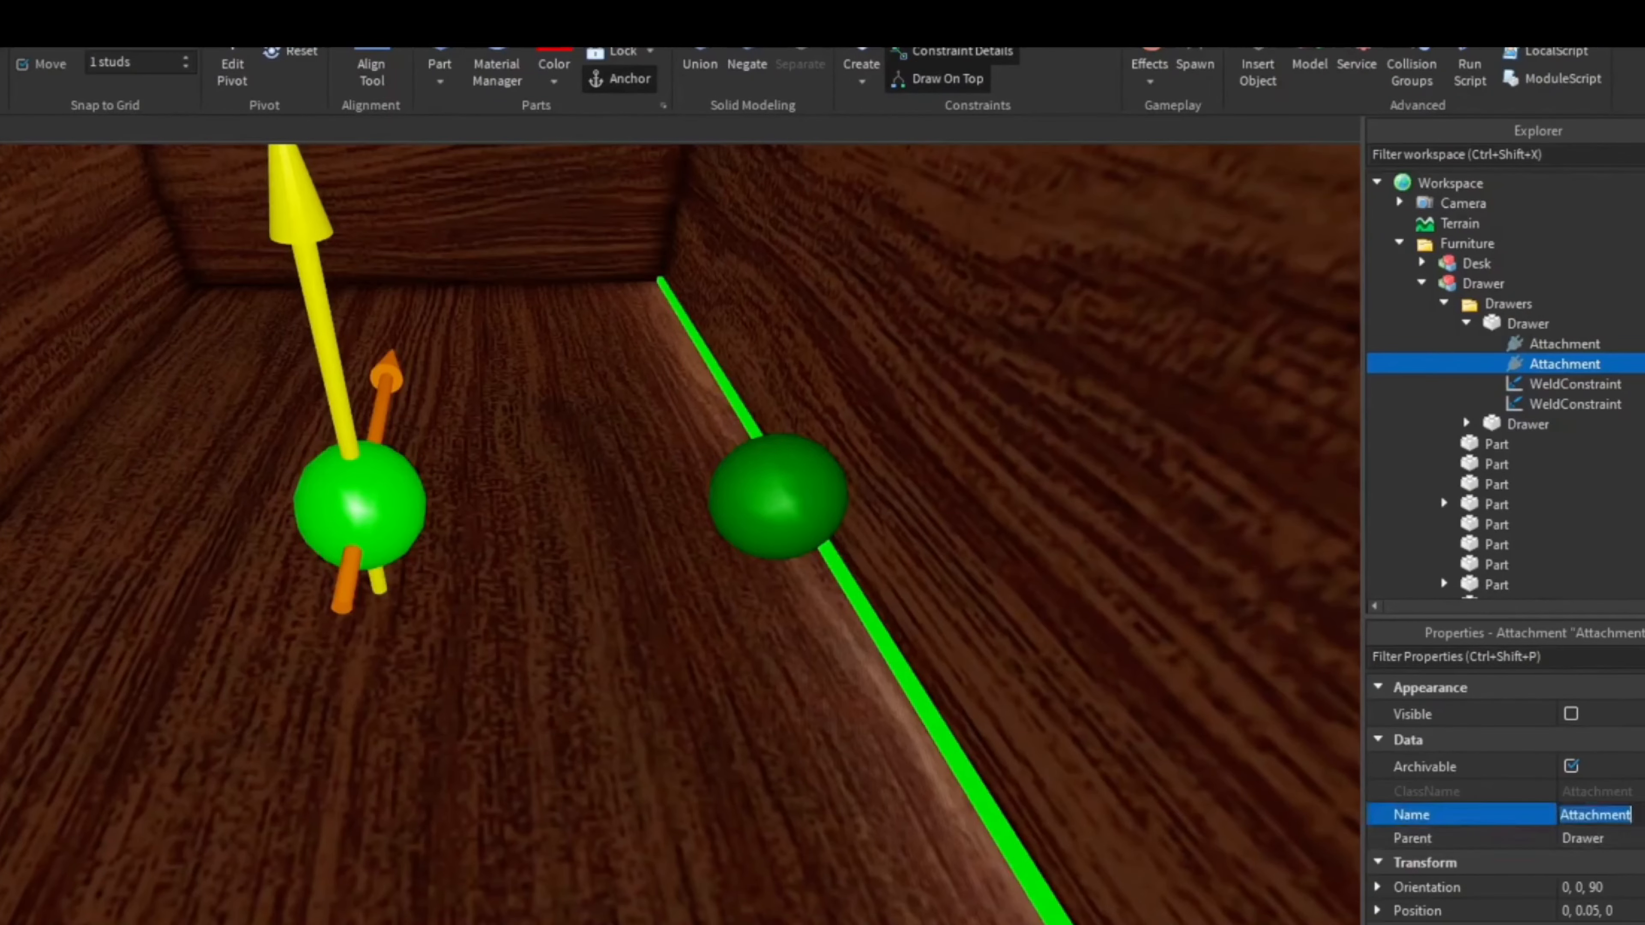
type("Cont")
type("Location")
key("Return")
Select the drawer's Toggle and Location attachments together and shift them along the drawer front
right_click_drag(978, 661, 984, 654)
left_click(1545, 349)
right_click_drag(1001, 487, 993, 492)
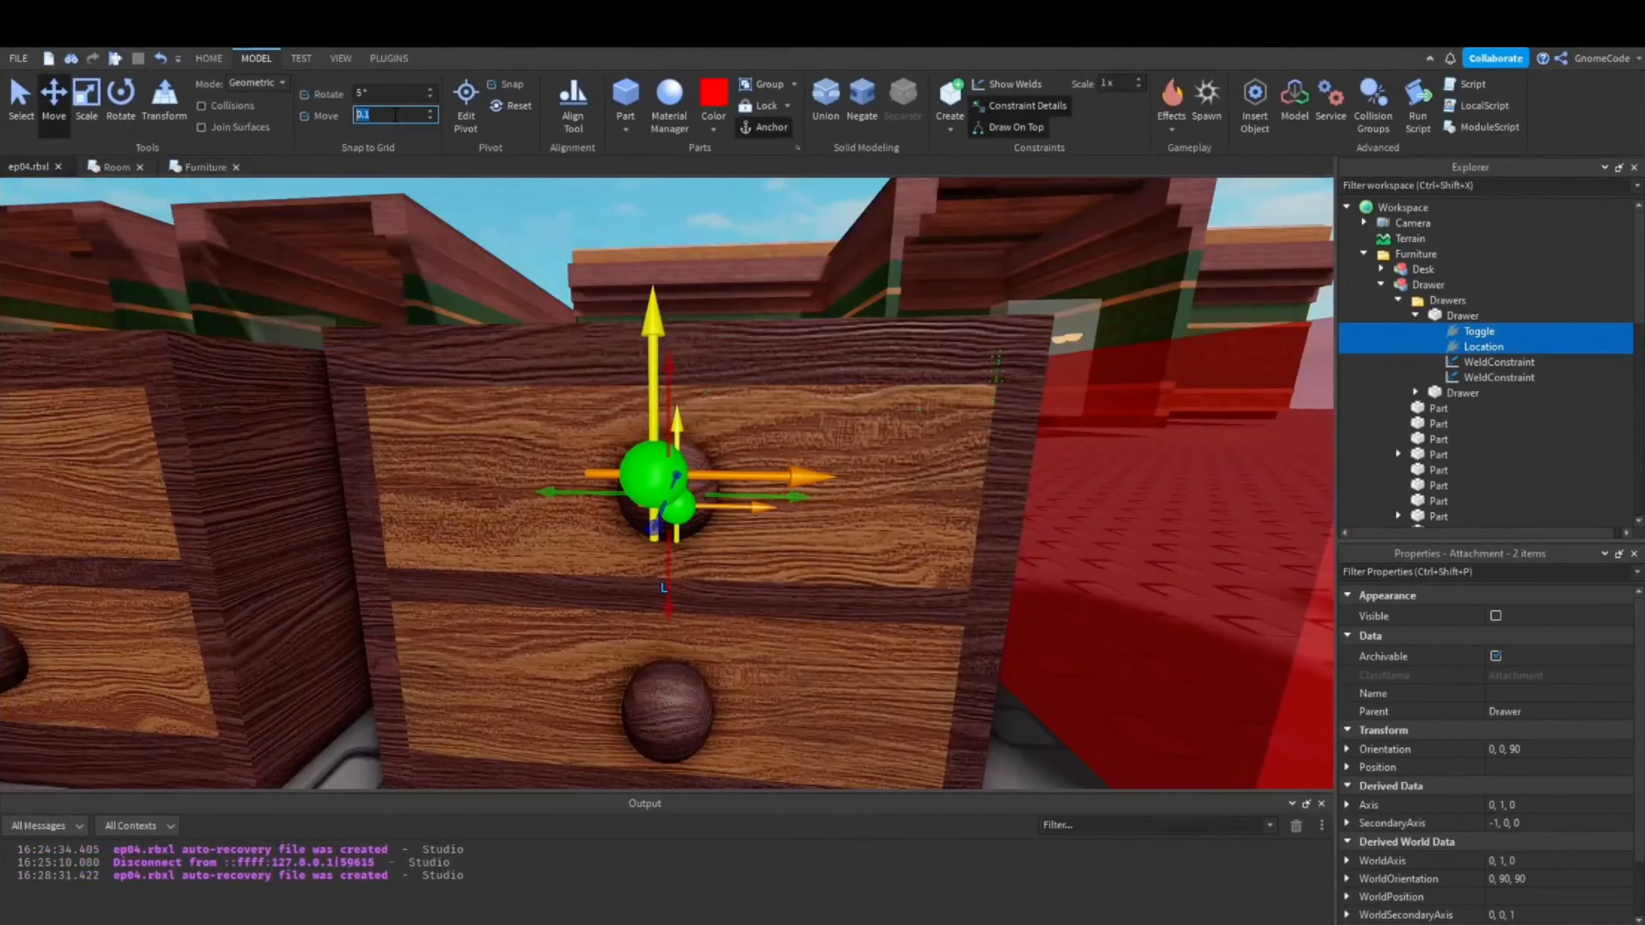
left_click_drag(777, 497, 787, 494)
scroll(842, 409, "down", 3)
right_click_drag(857, 399, 861, 401)
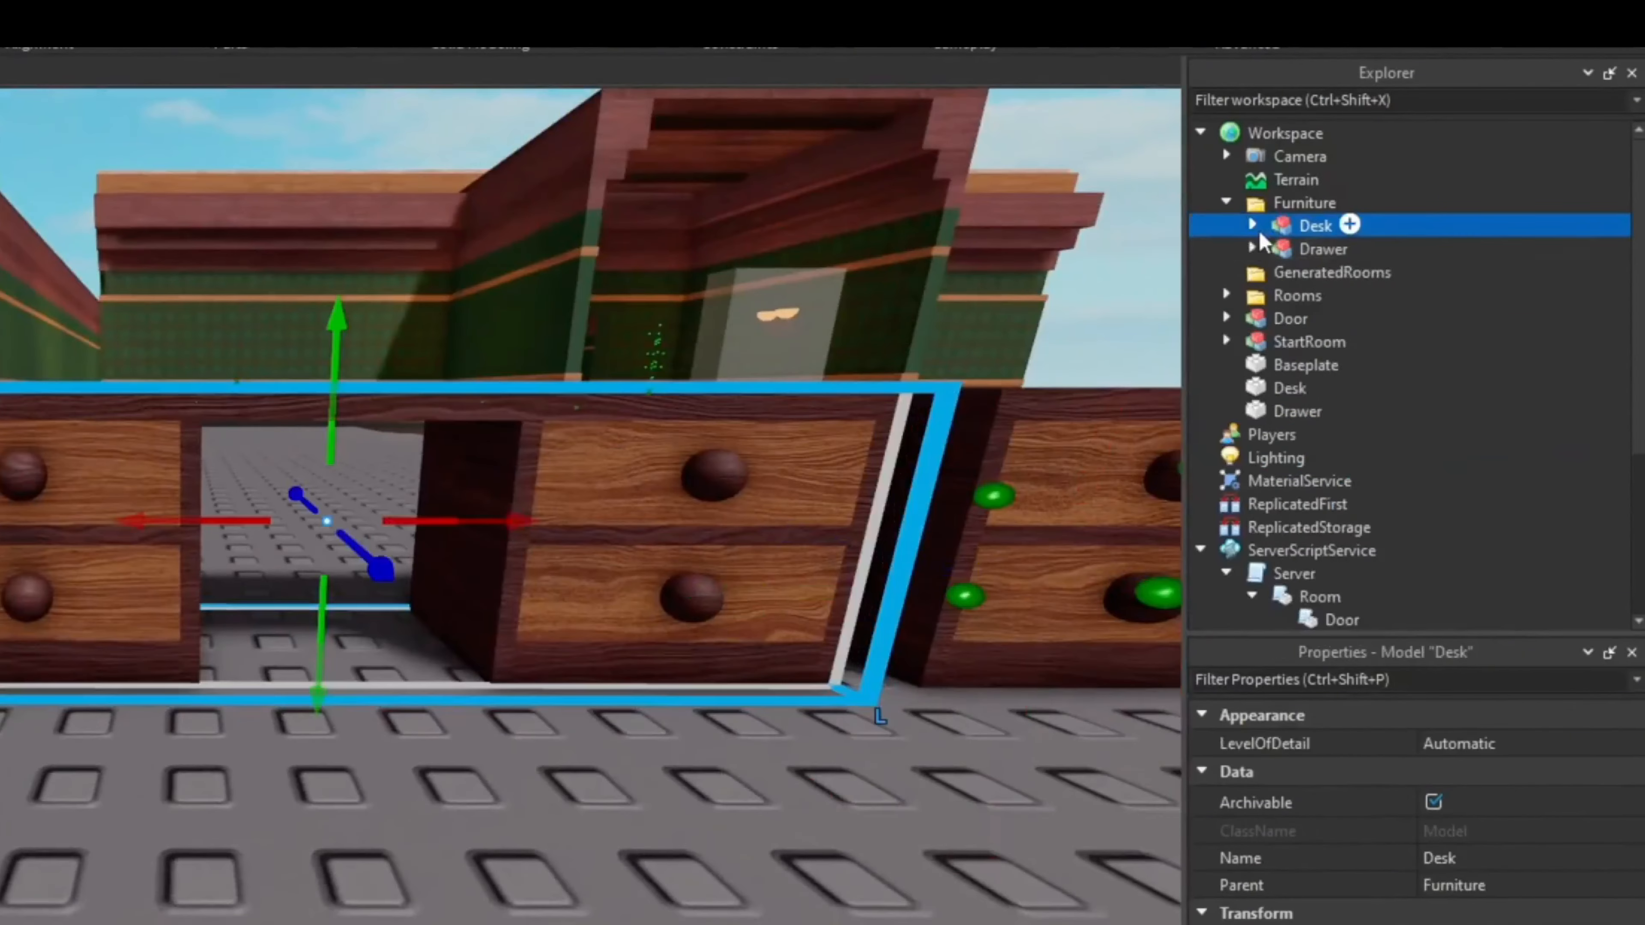
Expand the Desk model and select all of its drawers
left_click(1252, 225)
left_click(1372, 341)
left_click(1374, 272, "shift")
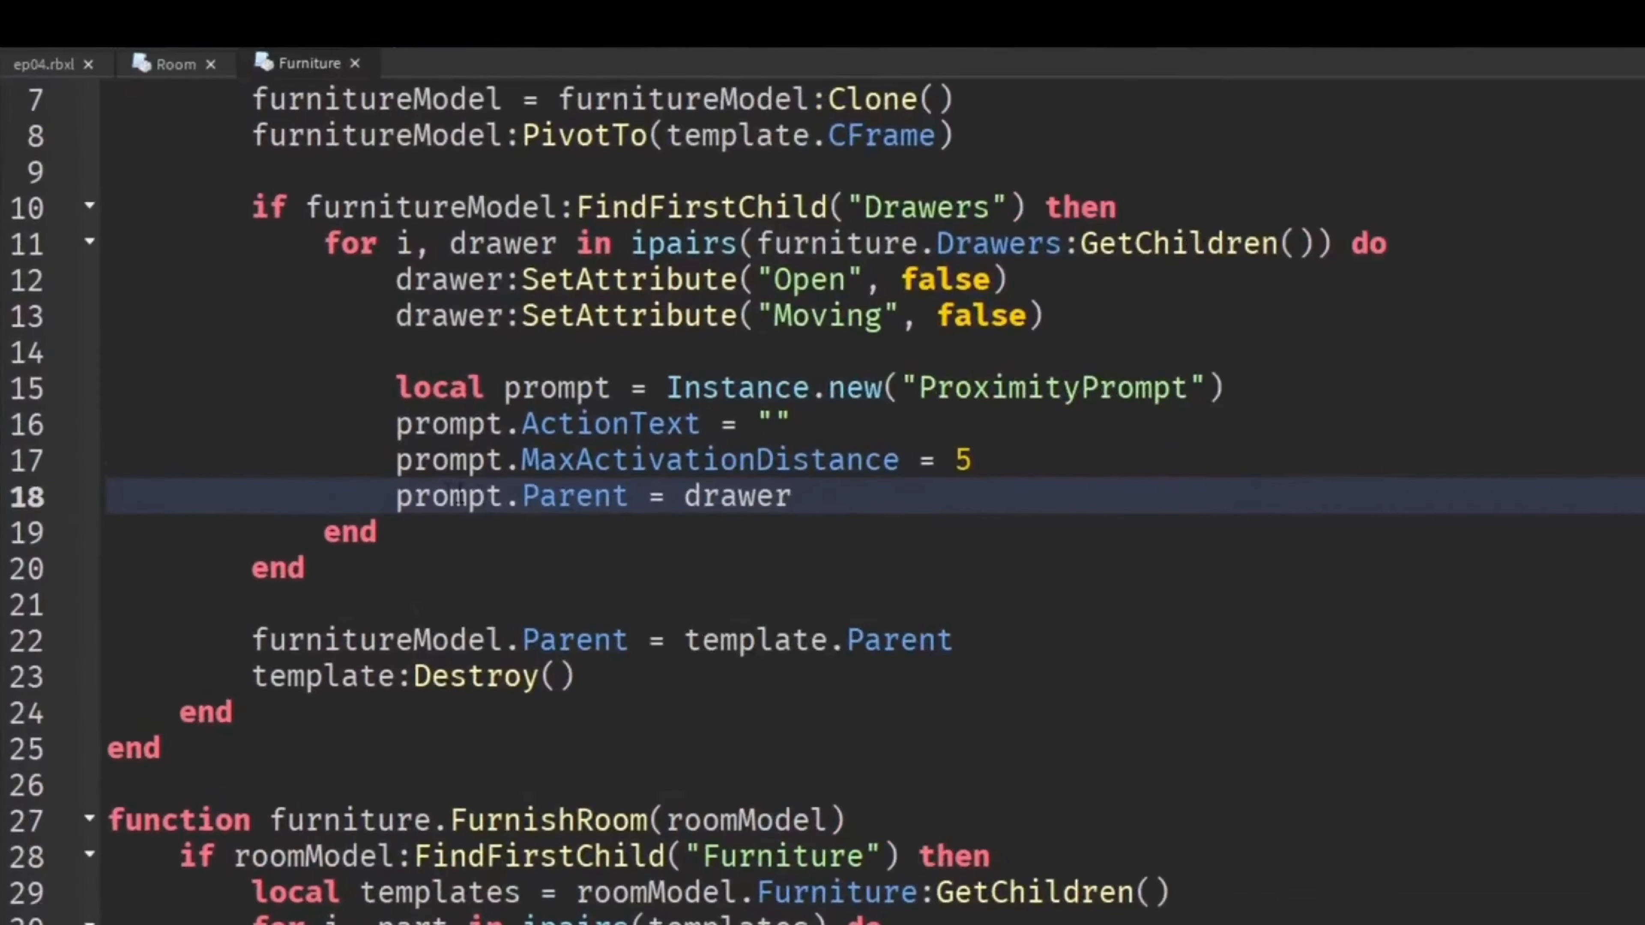
Set the prompt's parent to drawer.Toggle on line 18 of the Furniture script and run a playtest
left_click(847, 495)
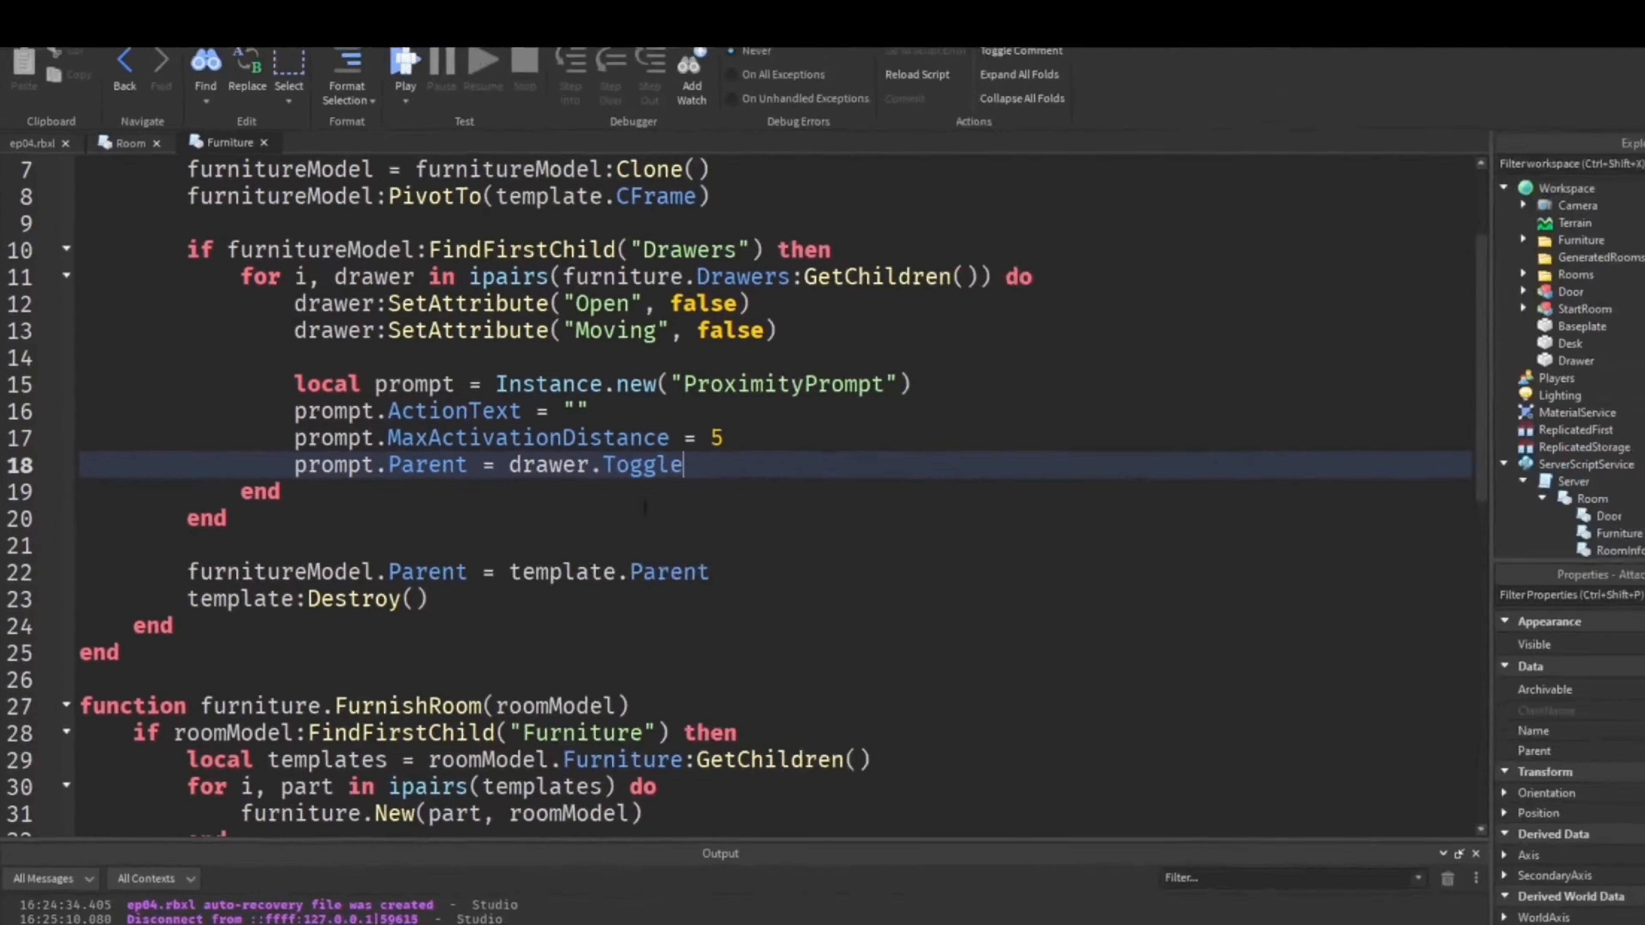
left_click(362, 85)
scroll(662, 878, "up", 2)
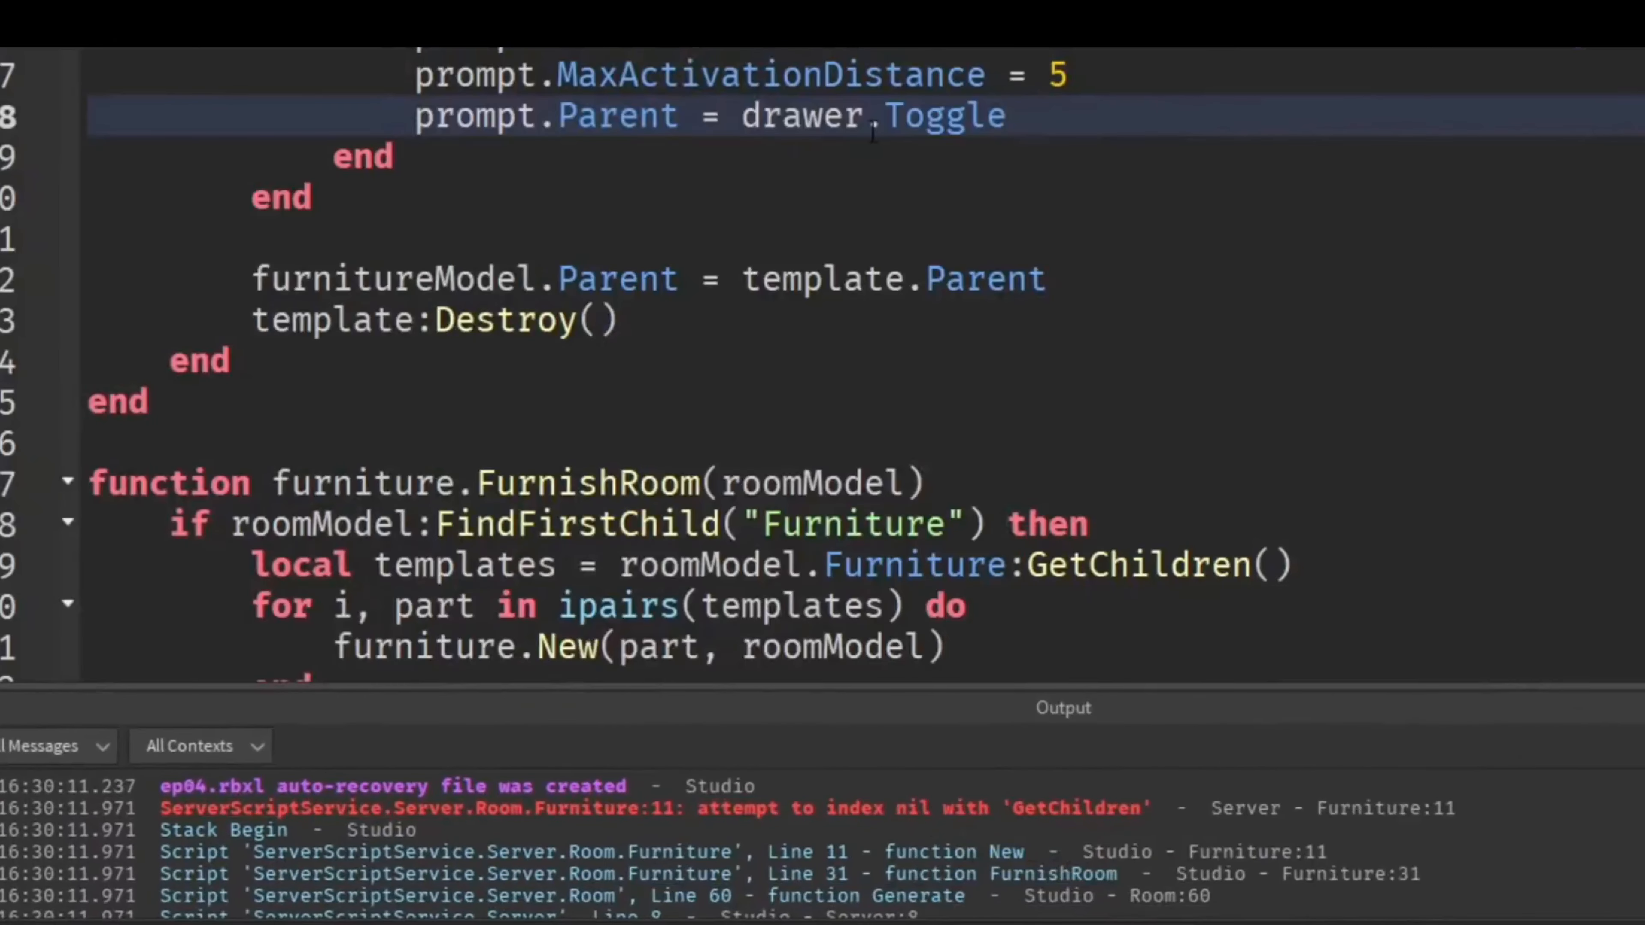
Replace furniture with furnitureModel in the line 11 drawer loop and run the game again to test it
left_click(869, 245)
double_click(868, 244)
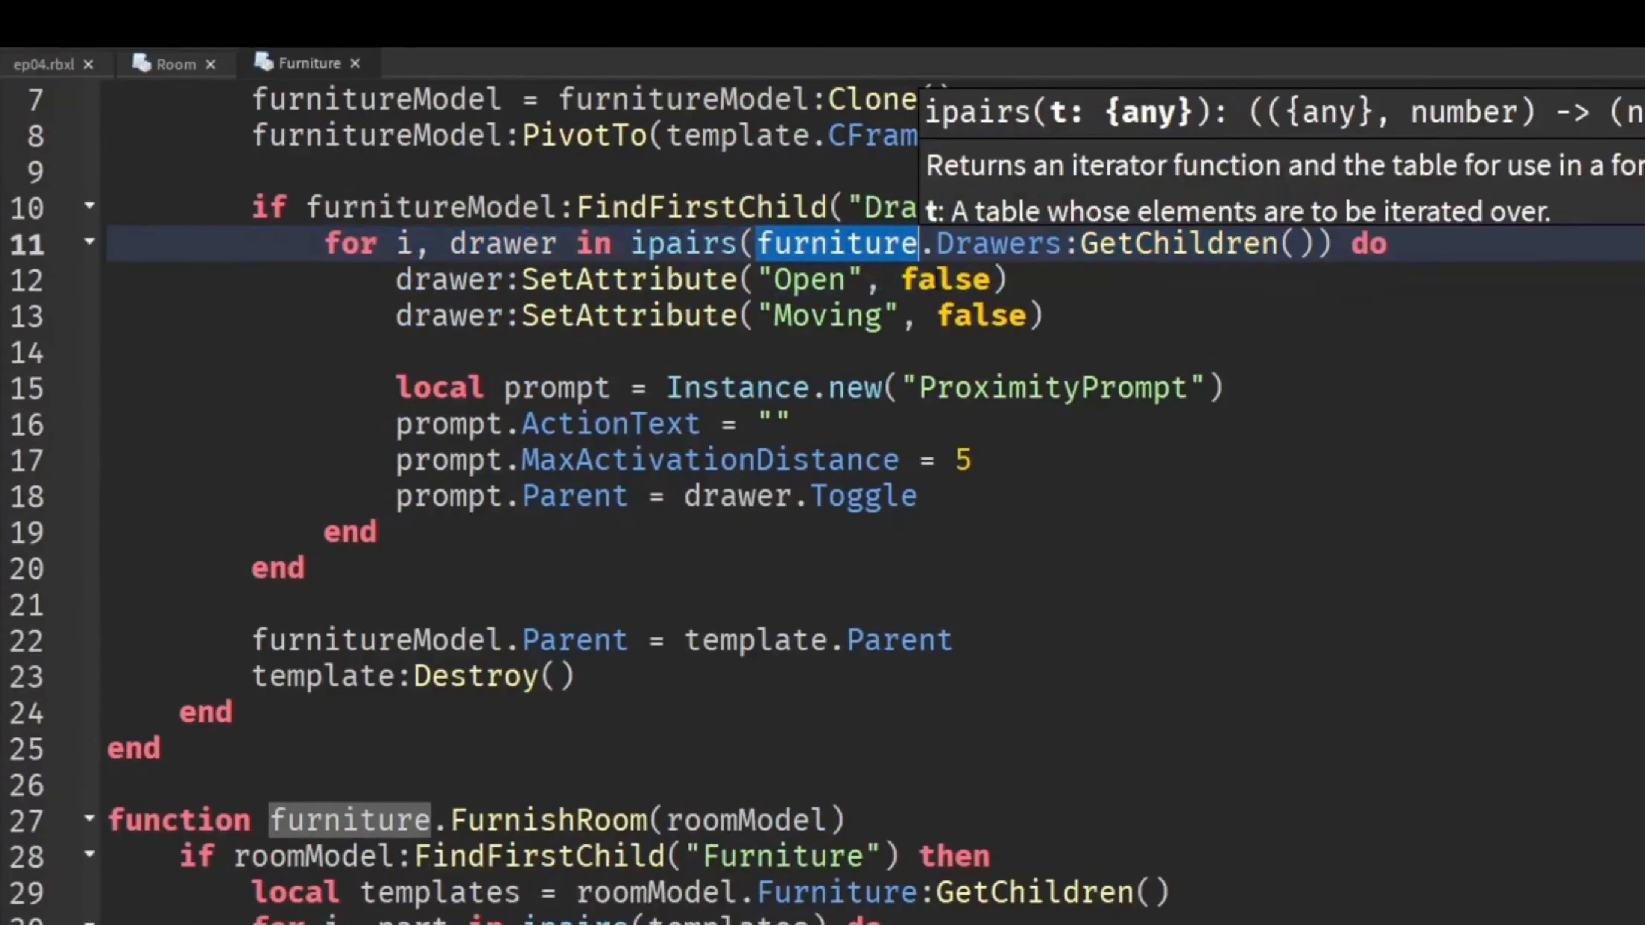
scroll(868, 245, "up", 2)
double_click(351, 177)
double_click(431, 429)
key("ctrl+c")
double_click(836, 465)
key("ctrl+v")
left_click(1121, 537)
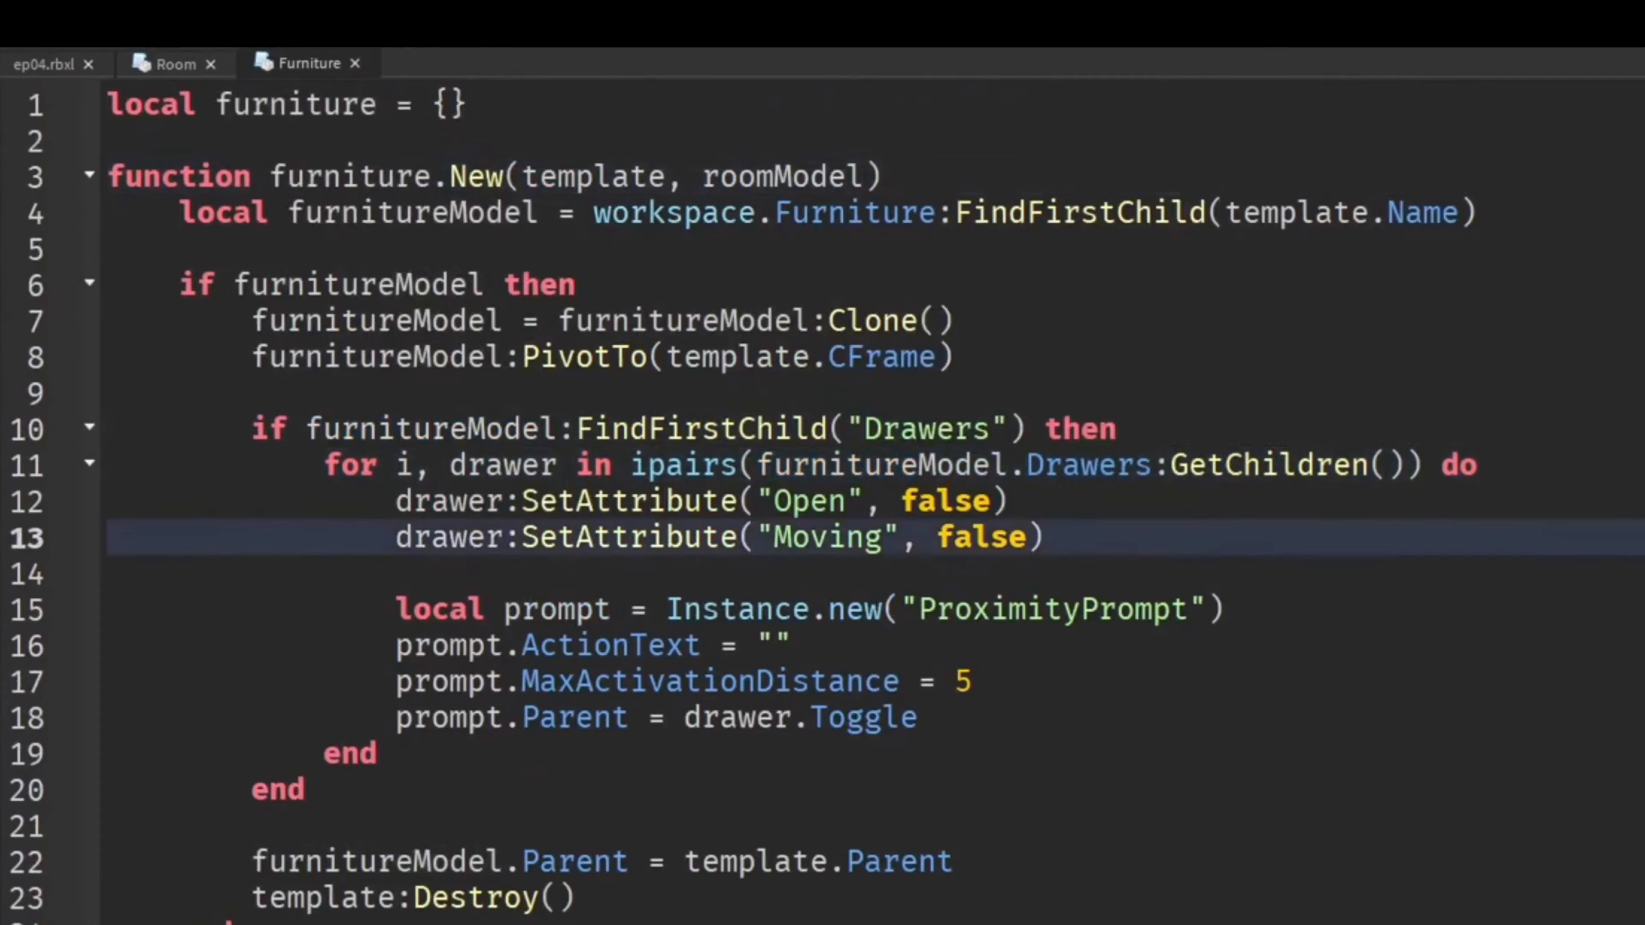
key("F5")
key("w")
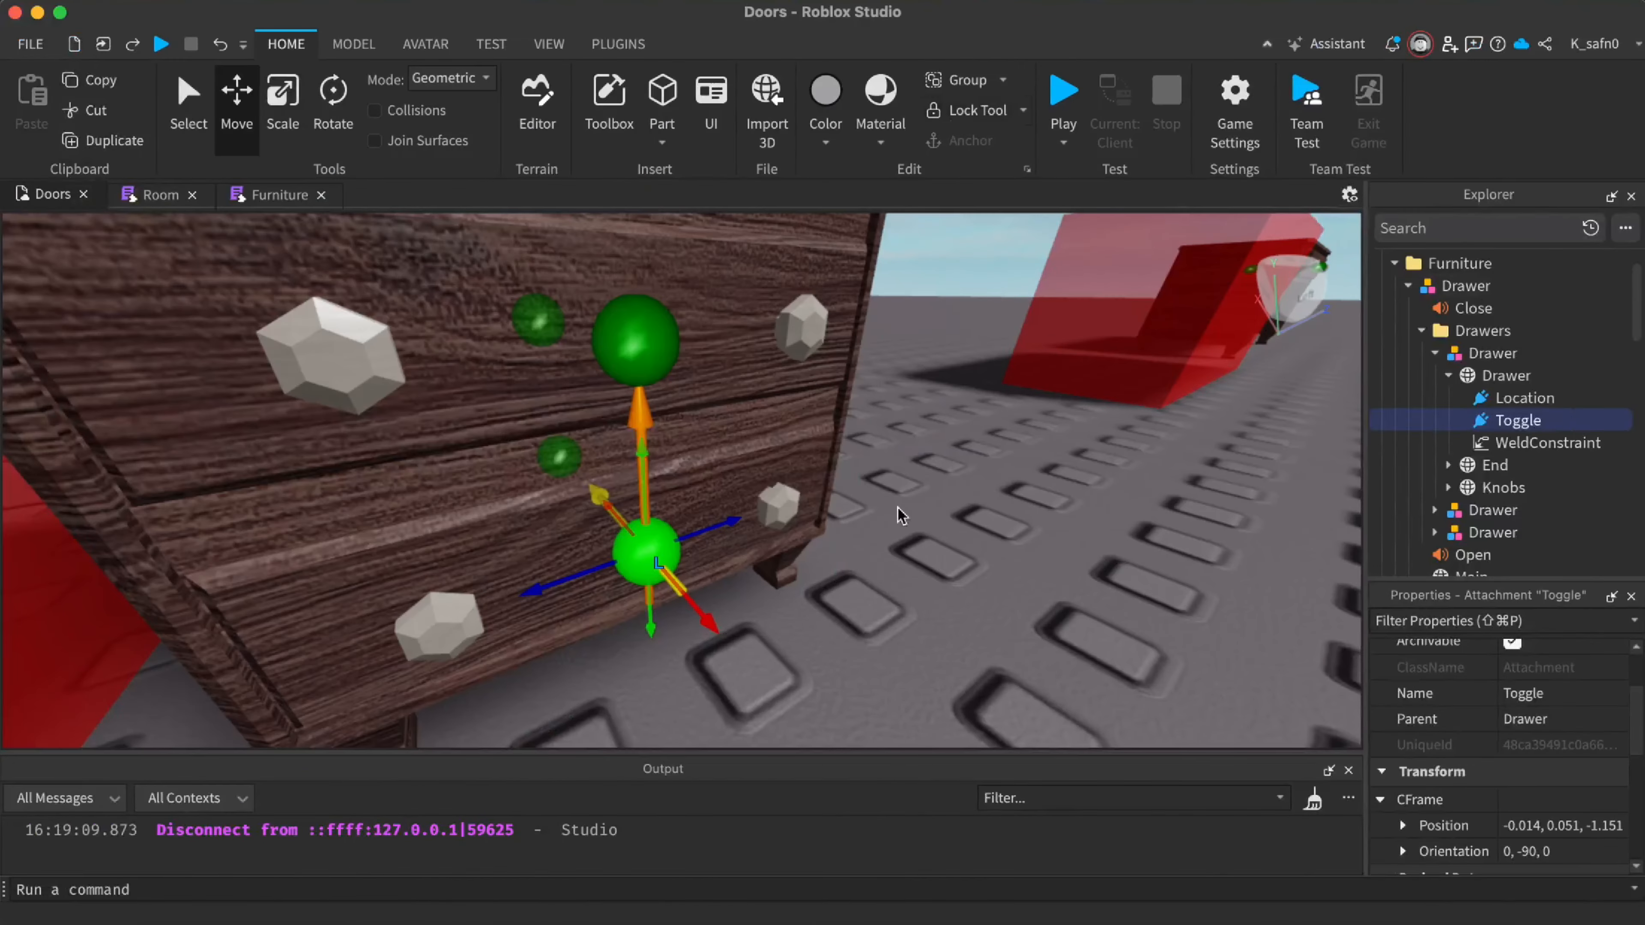
Check the chest's attachments in the viewport and compare the Furniture script with the tutorial's drawer loop
left_click(900, 561)
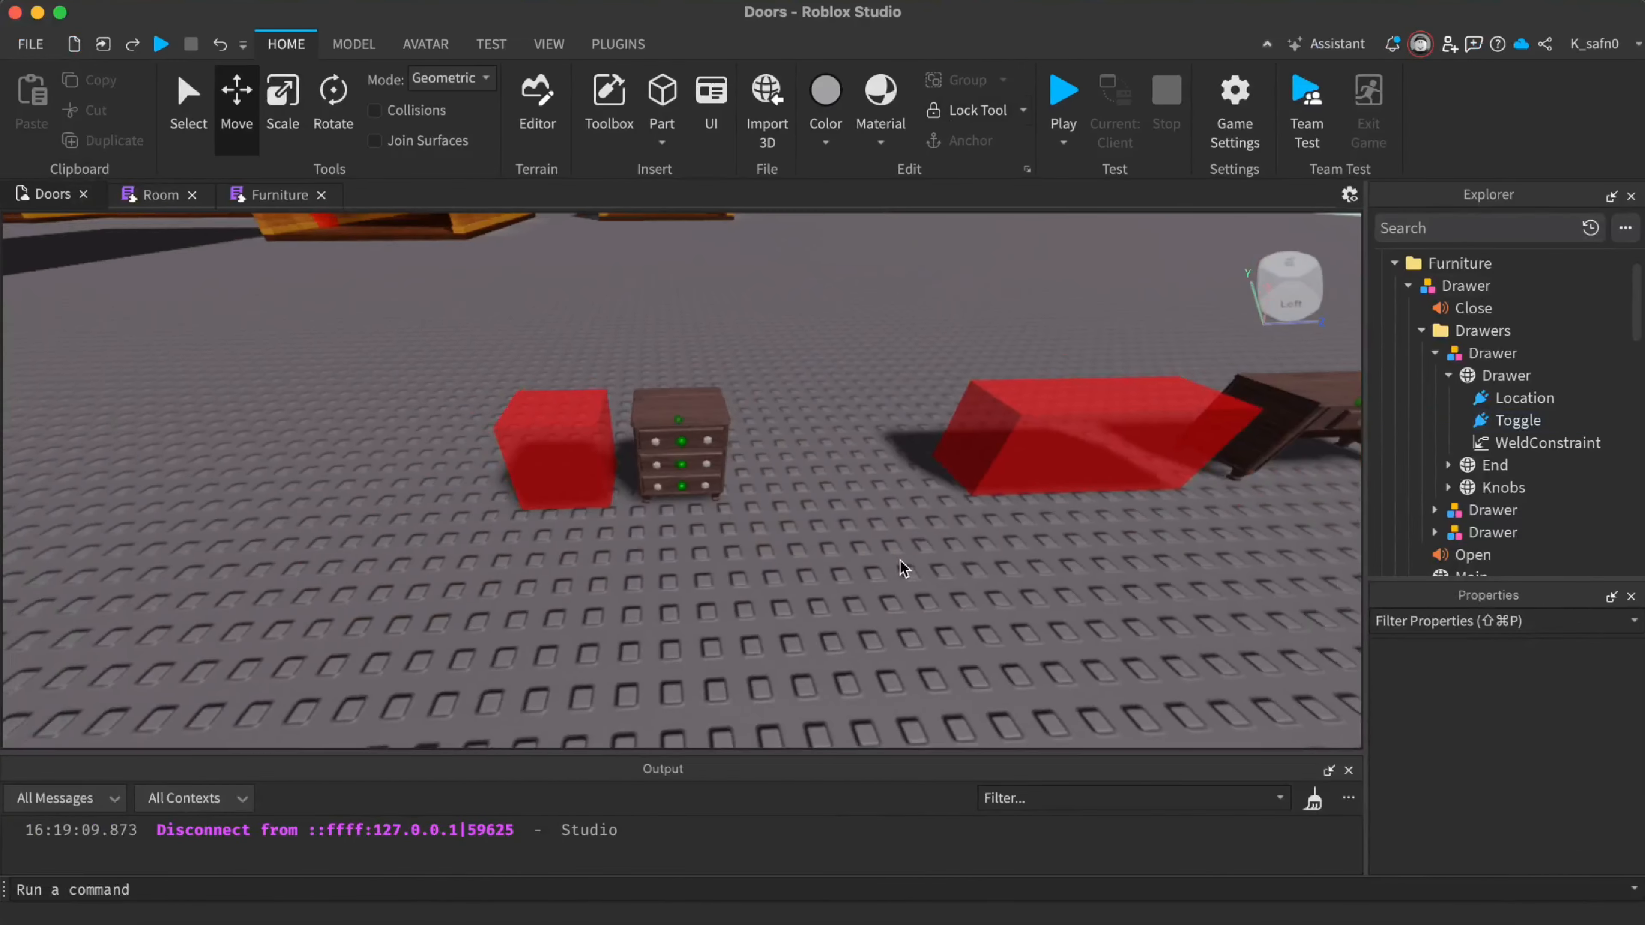
key("w")
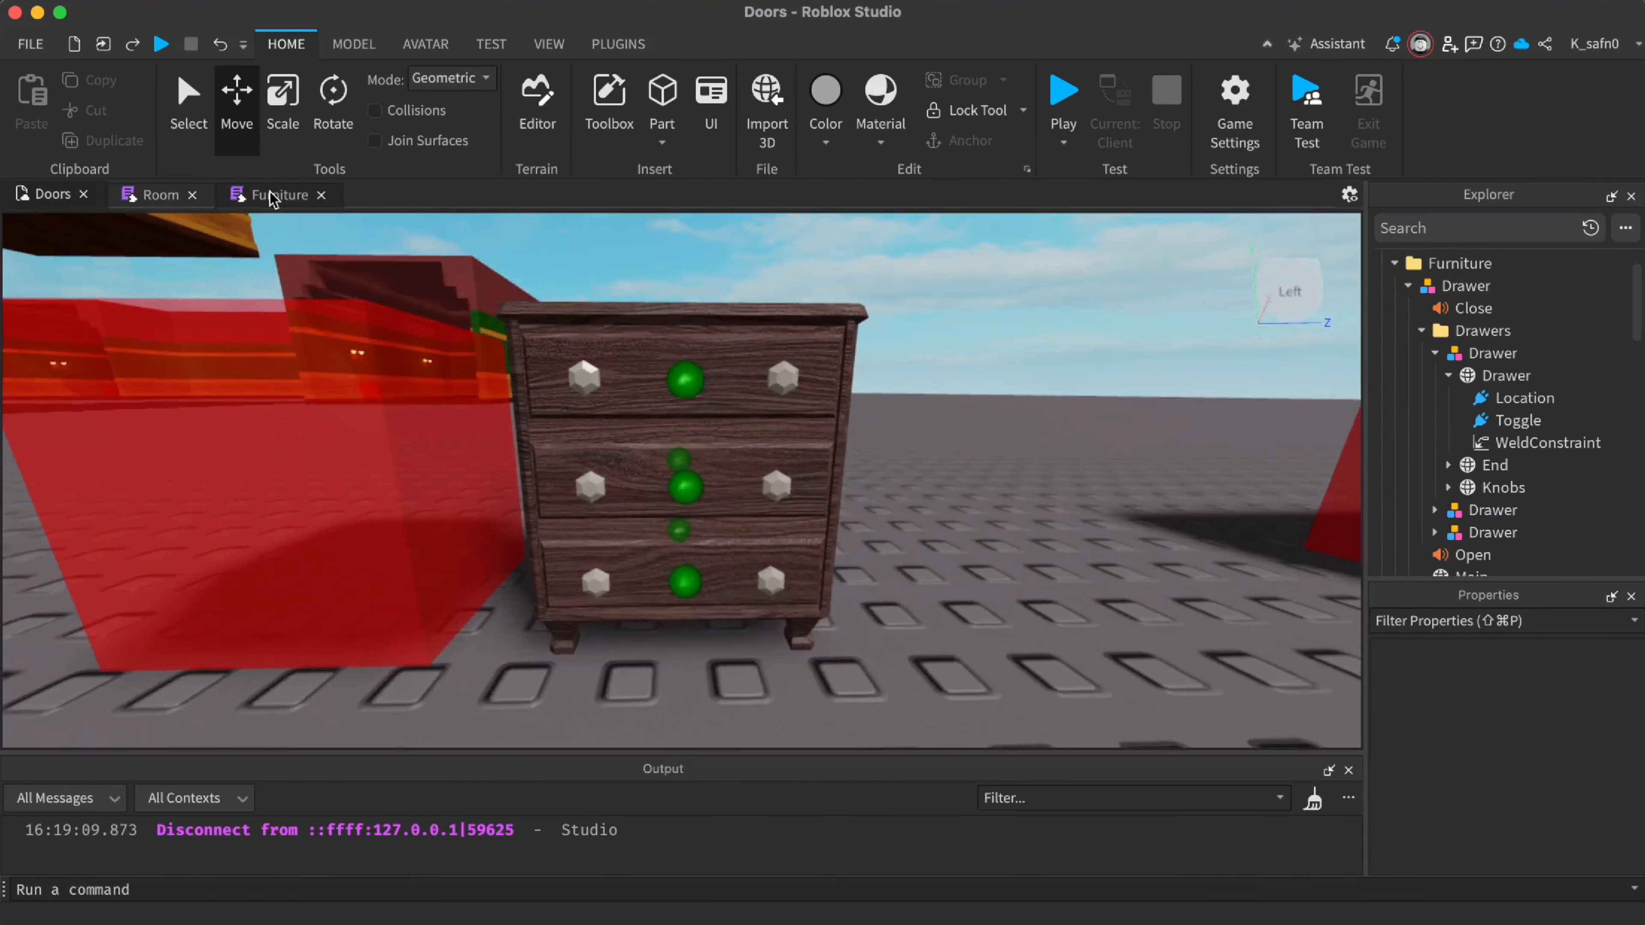
left_click(272, 195)
scroll(679, 508, "up", 4)
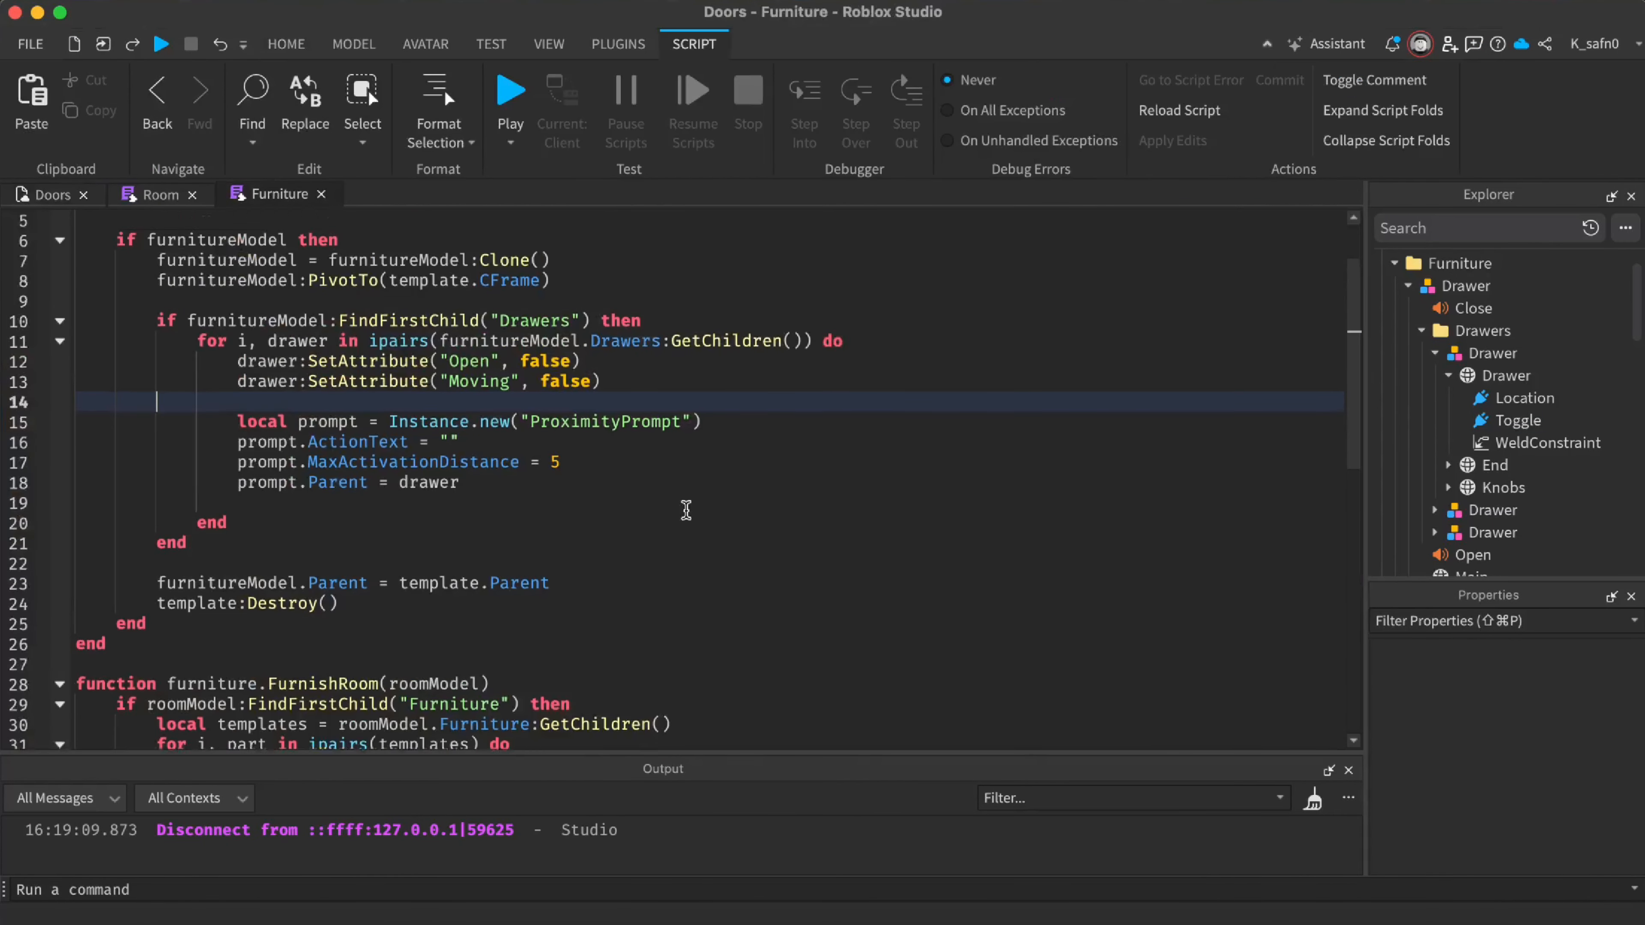
scroll(686, 511, "up", 1)
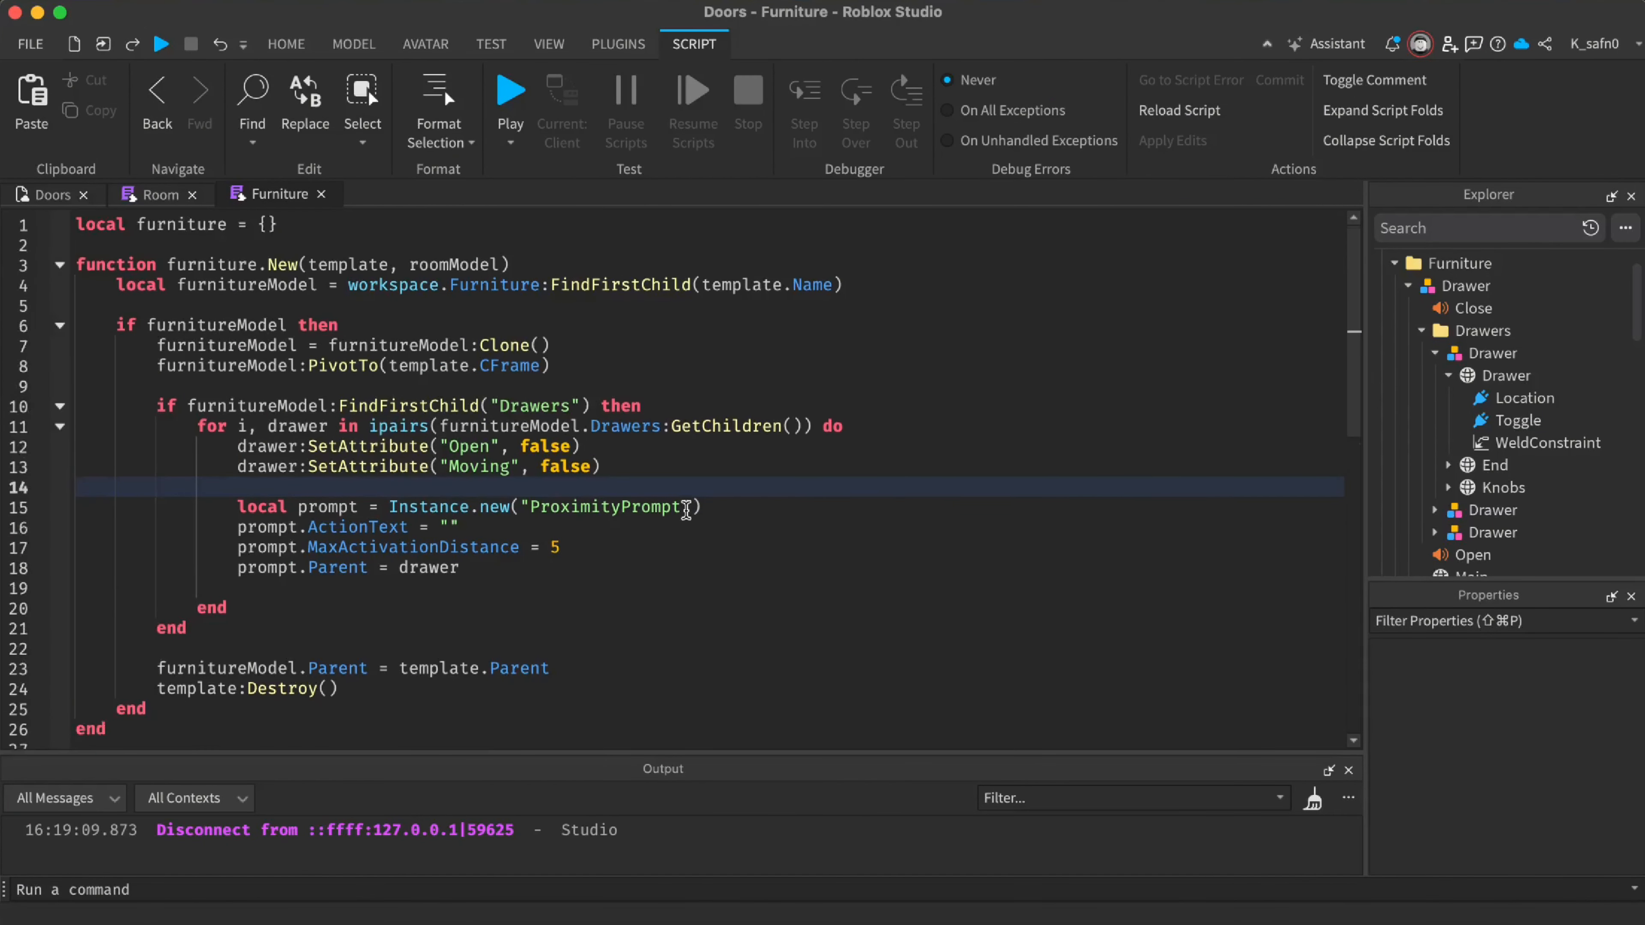
scroll(673, 454, "down", 9)
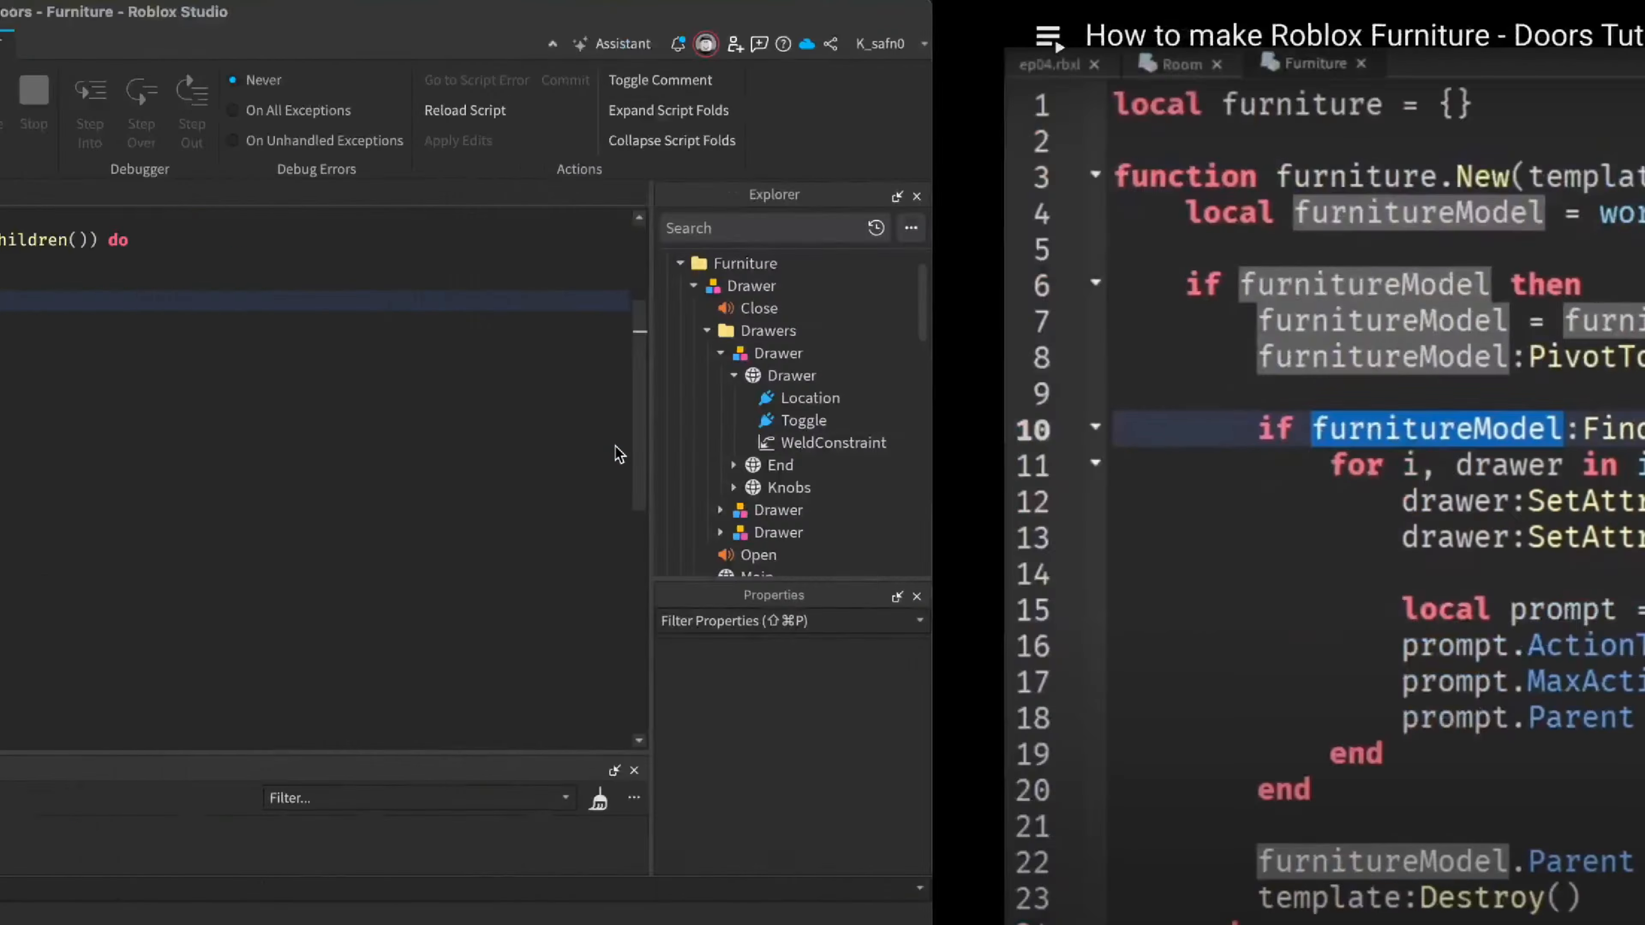
scroll(615, 446, "up", 3)
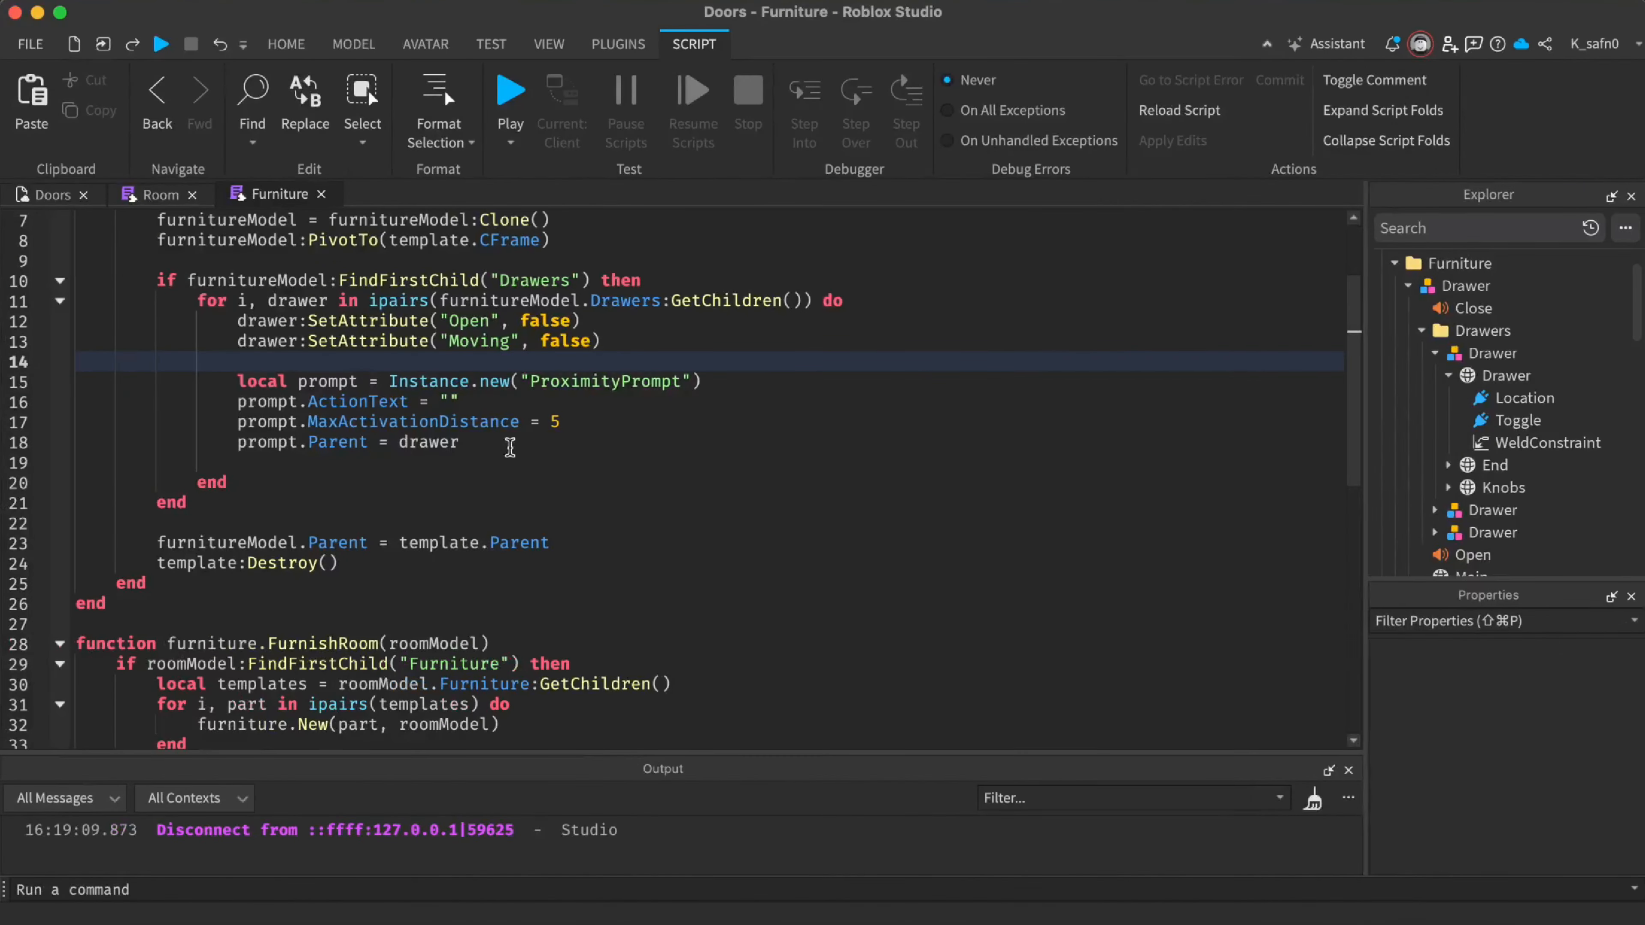
Set the prompt's parent to drawer.Toogle on line 18 of the Furniture script and start a playtest
left_click(483, 428)
left_click(527, 443)
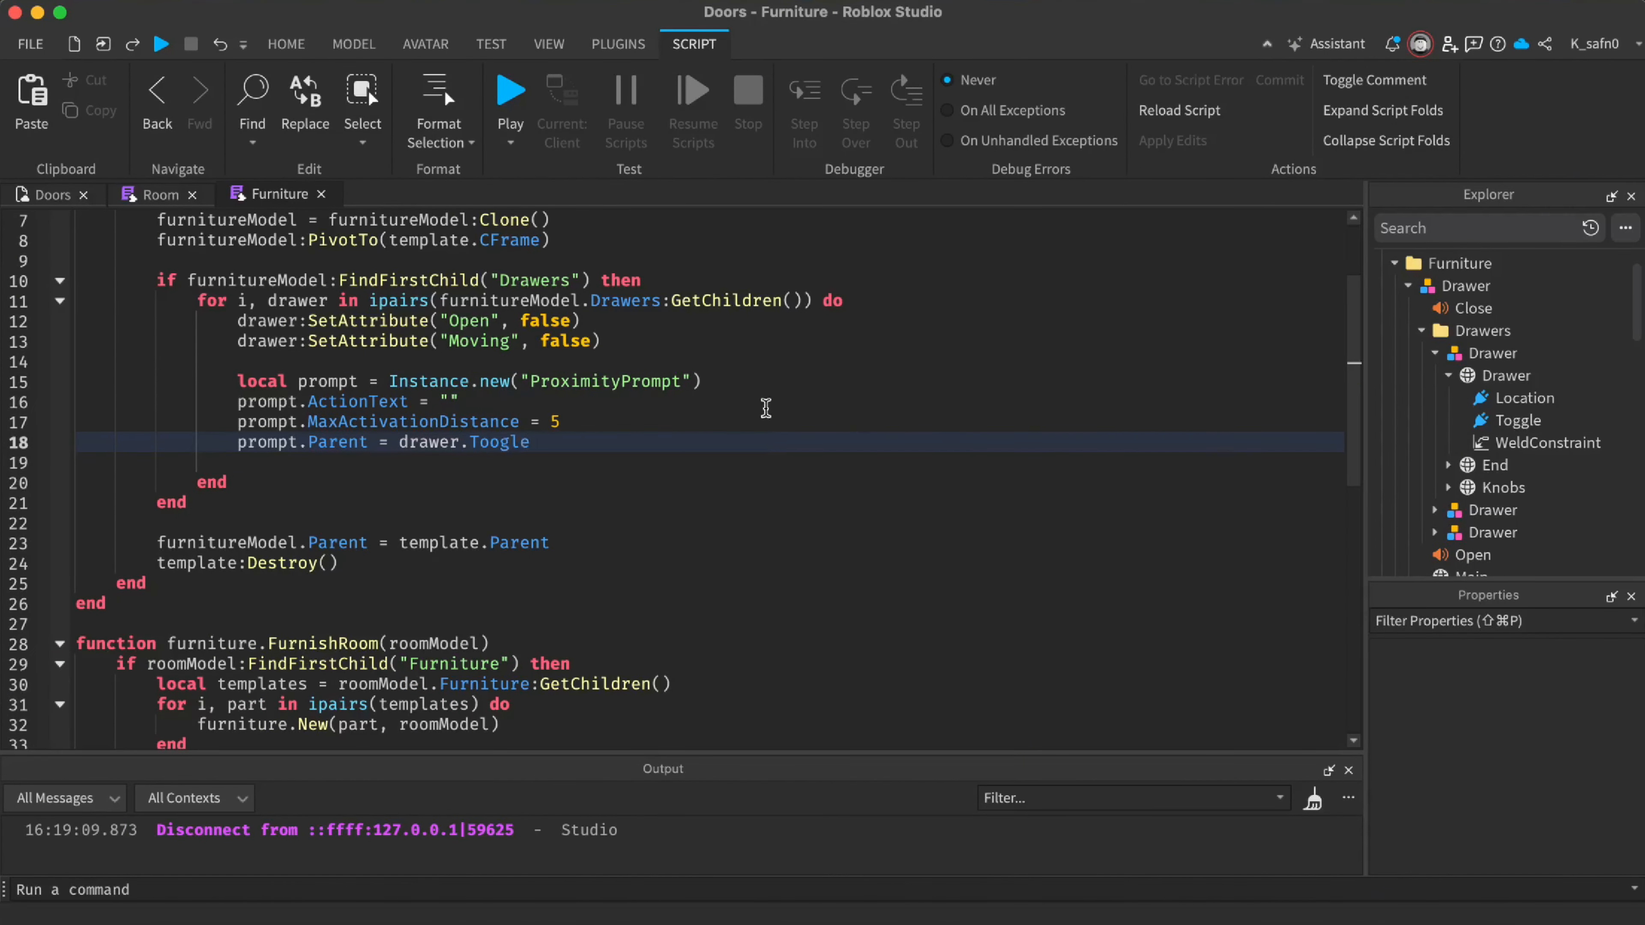
scroll(764, 403, "up", 1)
key("F5")
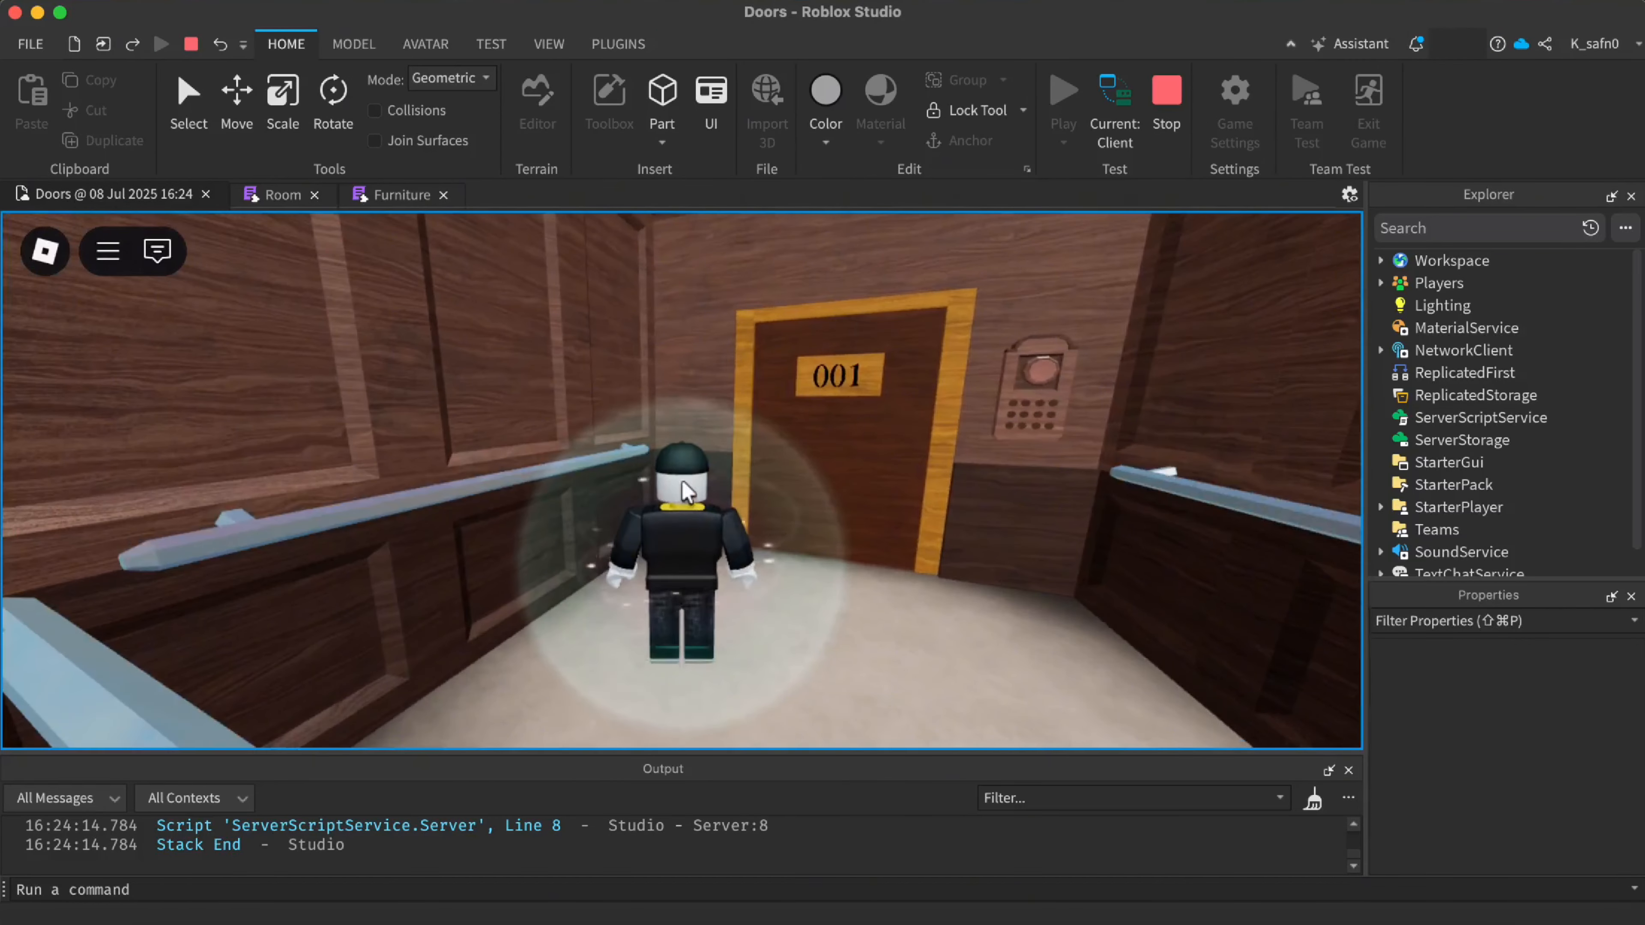
Trace the output error through the Server, Furniture and Room script lines and stop the playtest
left_click(486, 826)
scroll(434, 836, "up", 2)
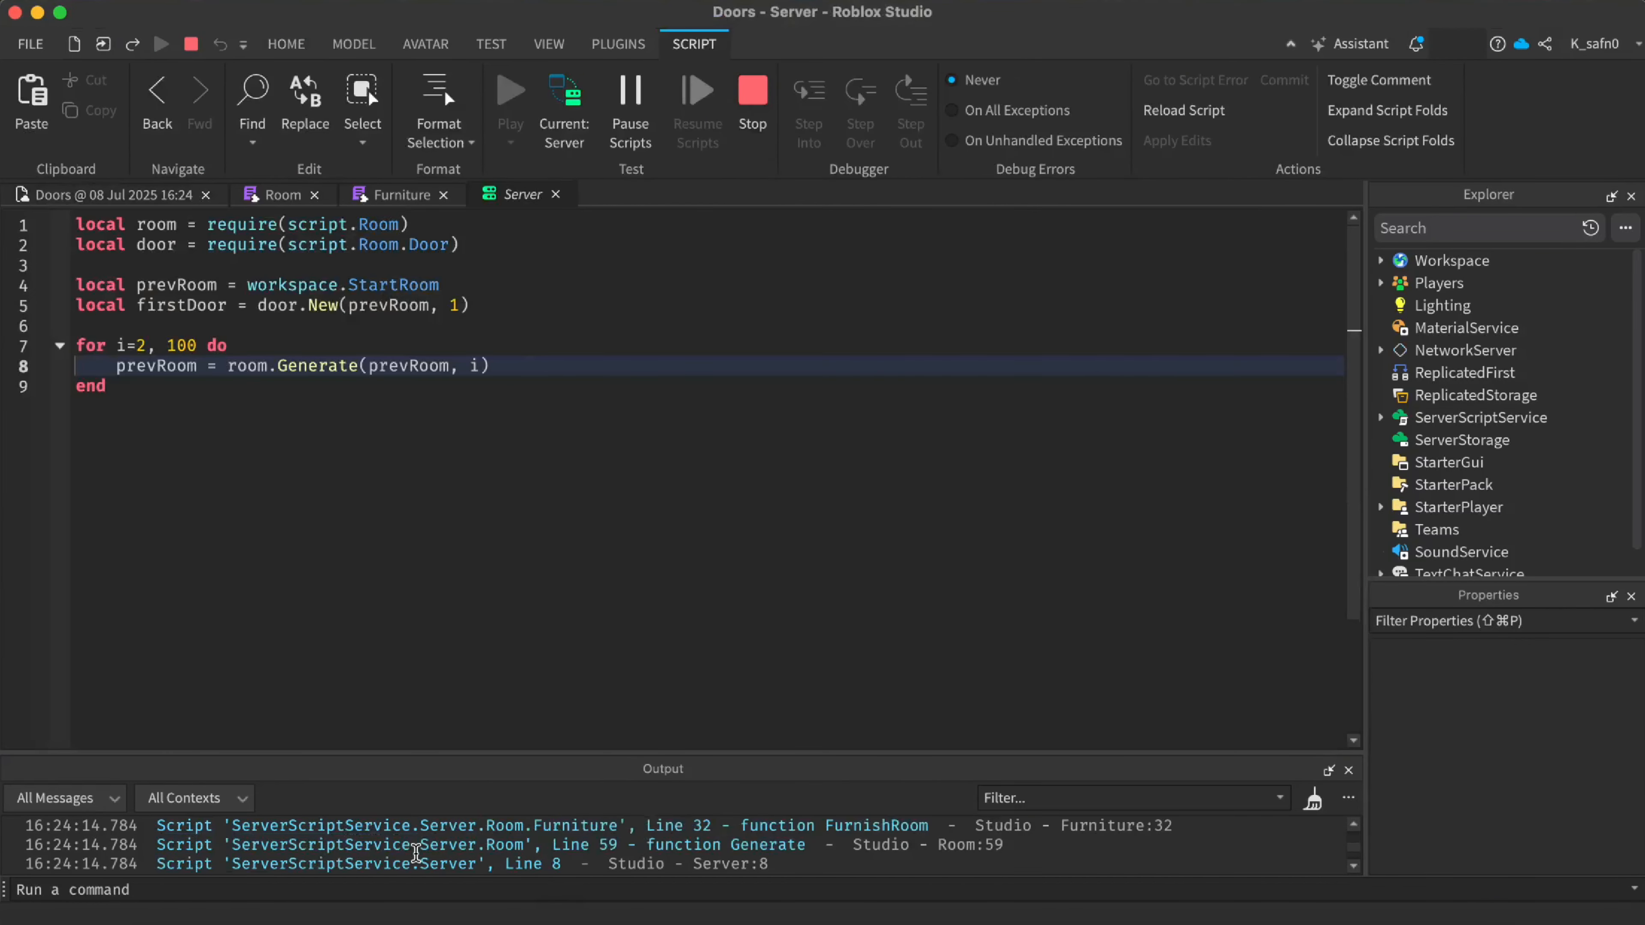
left_click(434, 827)
left_click(755, 97)
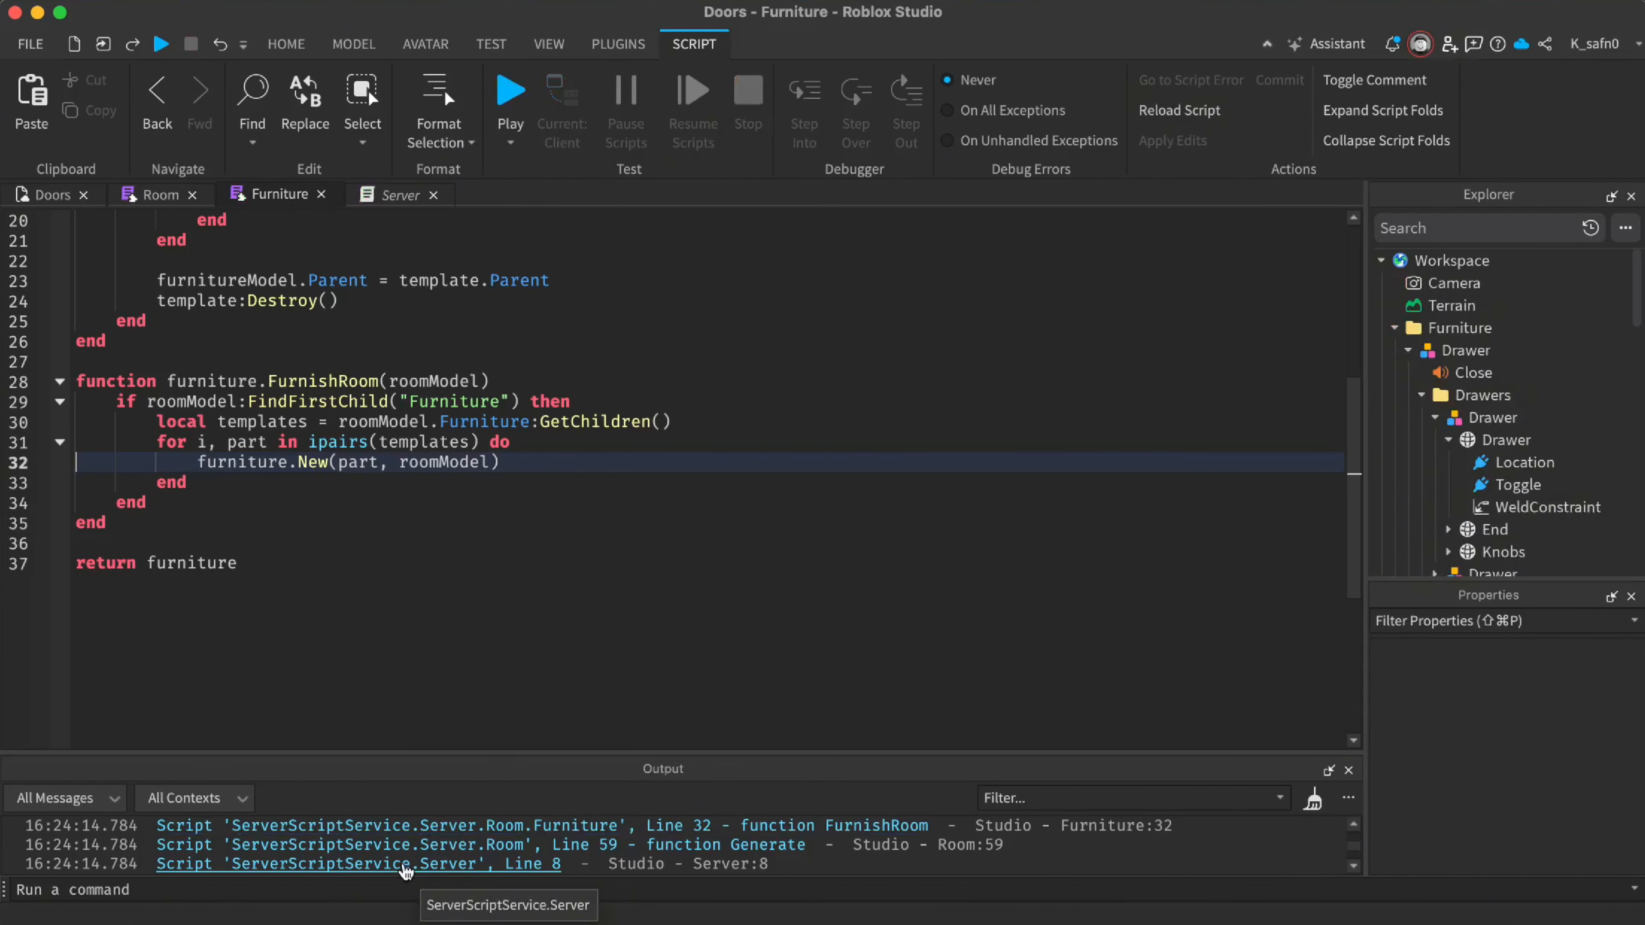
left_click(395, 845)
scroll(401, 845, "up", 2)
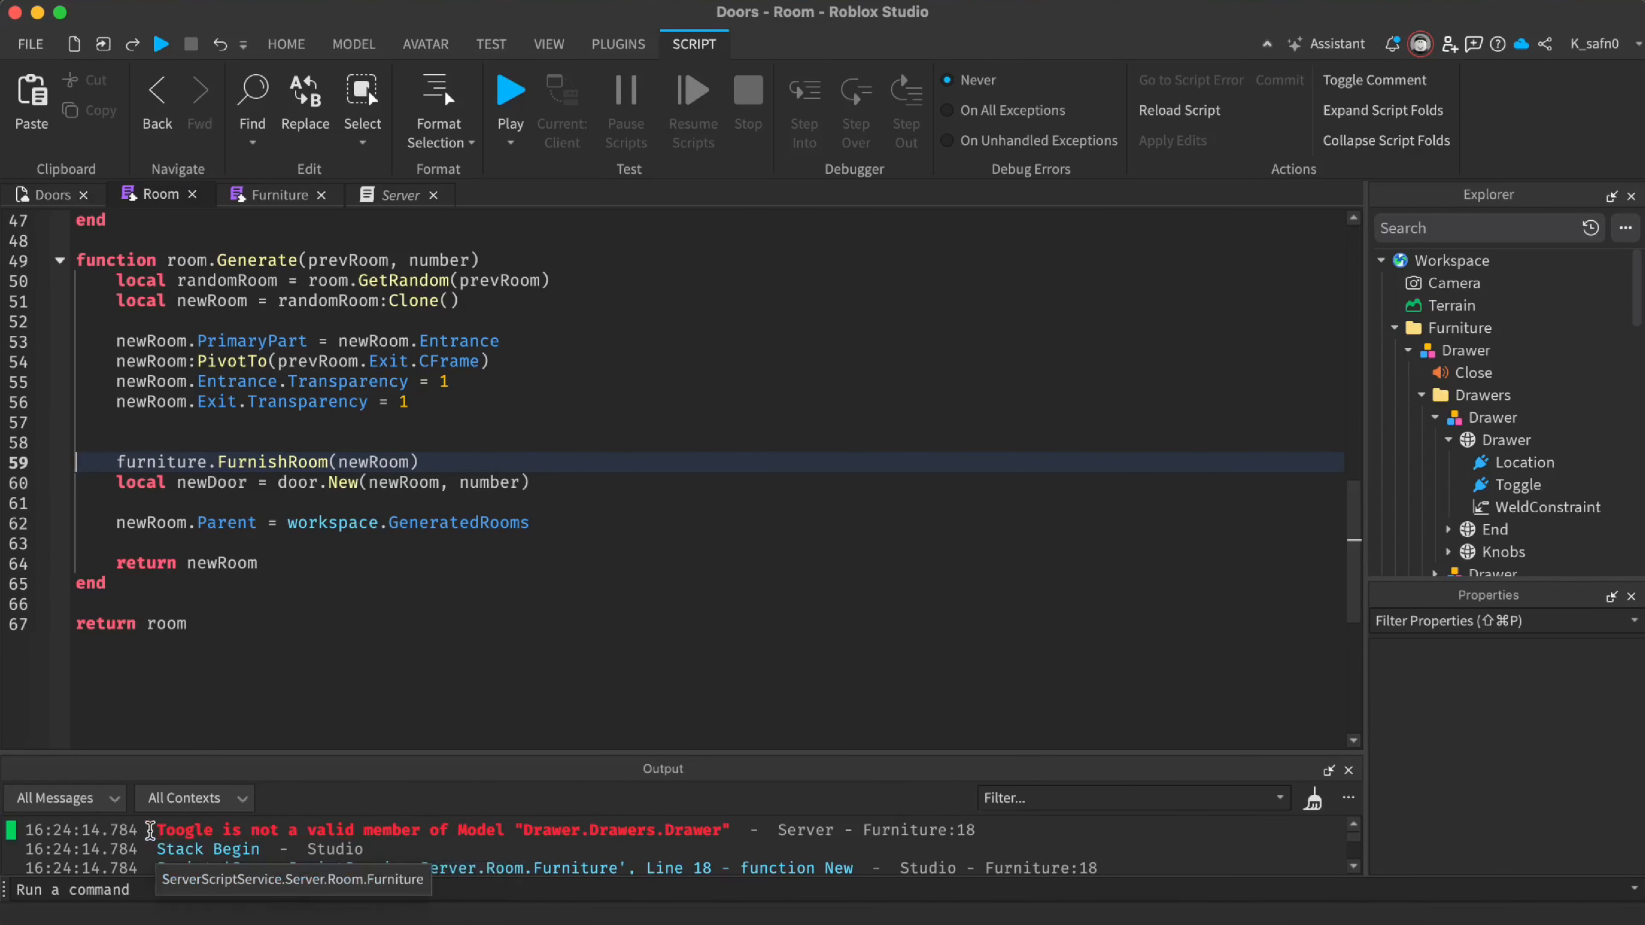
Copy the Toogle error with its stack trace into the code editor's AI agent chat and send it
mouse_move(150, 830)
left_mouse_down()
mouse_move(366, 872)
mouse_move(351, 876)
mouse_move(358, 831)
left_mouse_up()
key("super+c")
key("super+Tab")
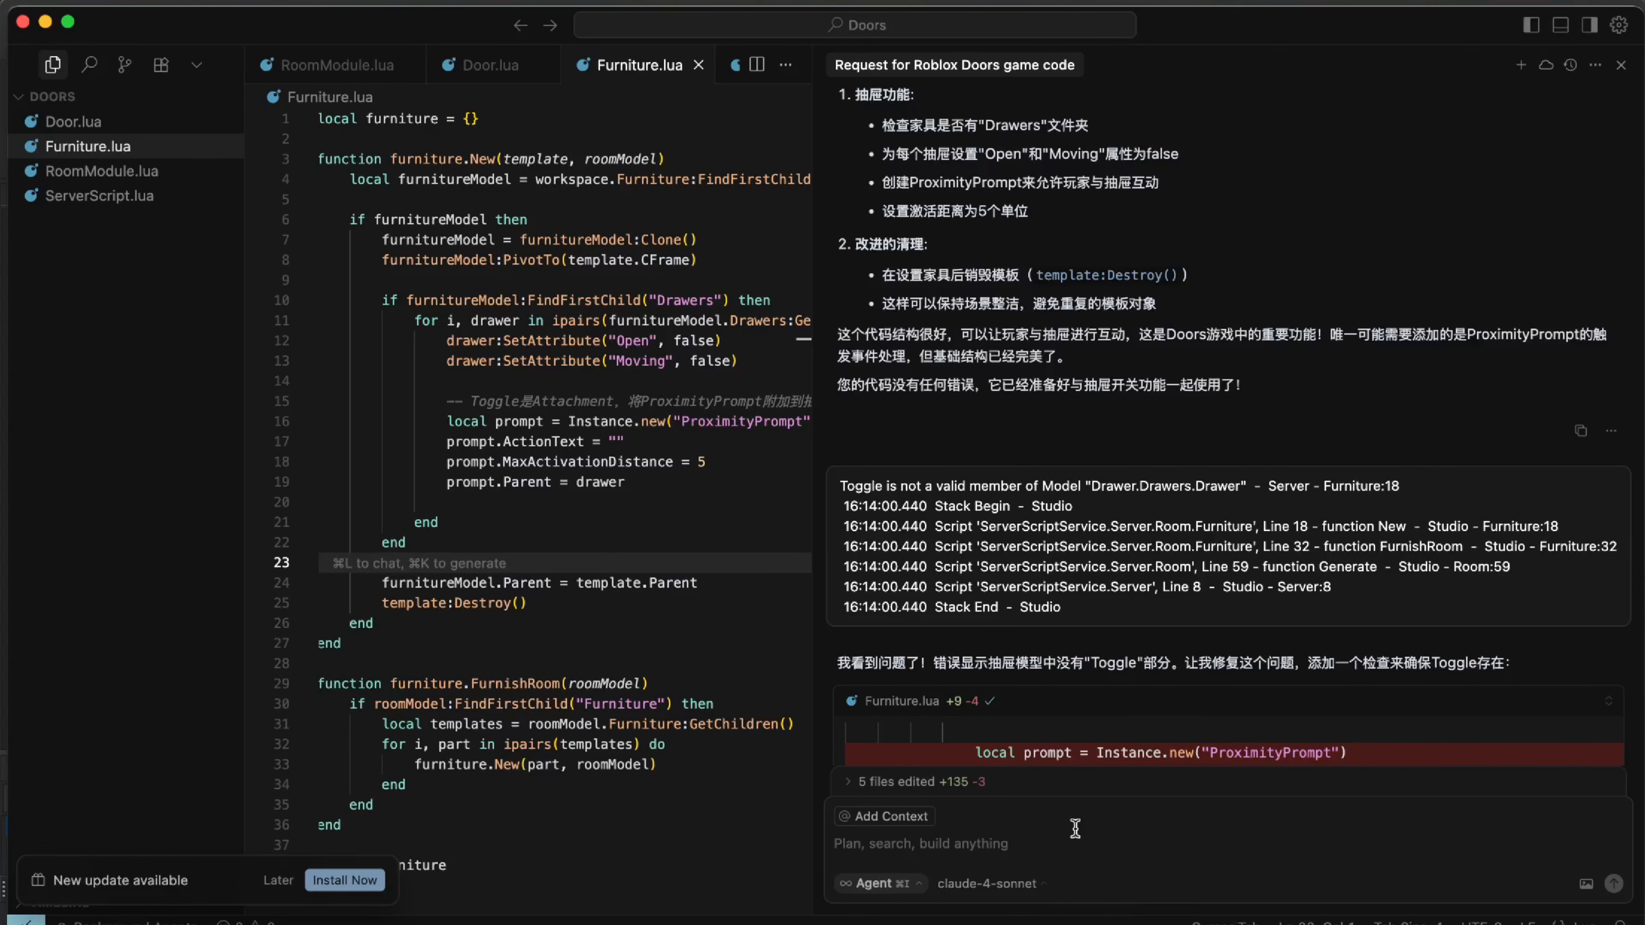
key("super+v")
key("Return")
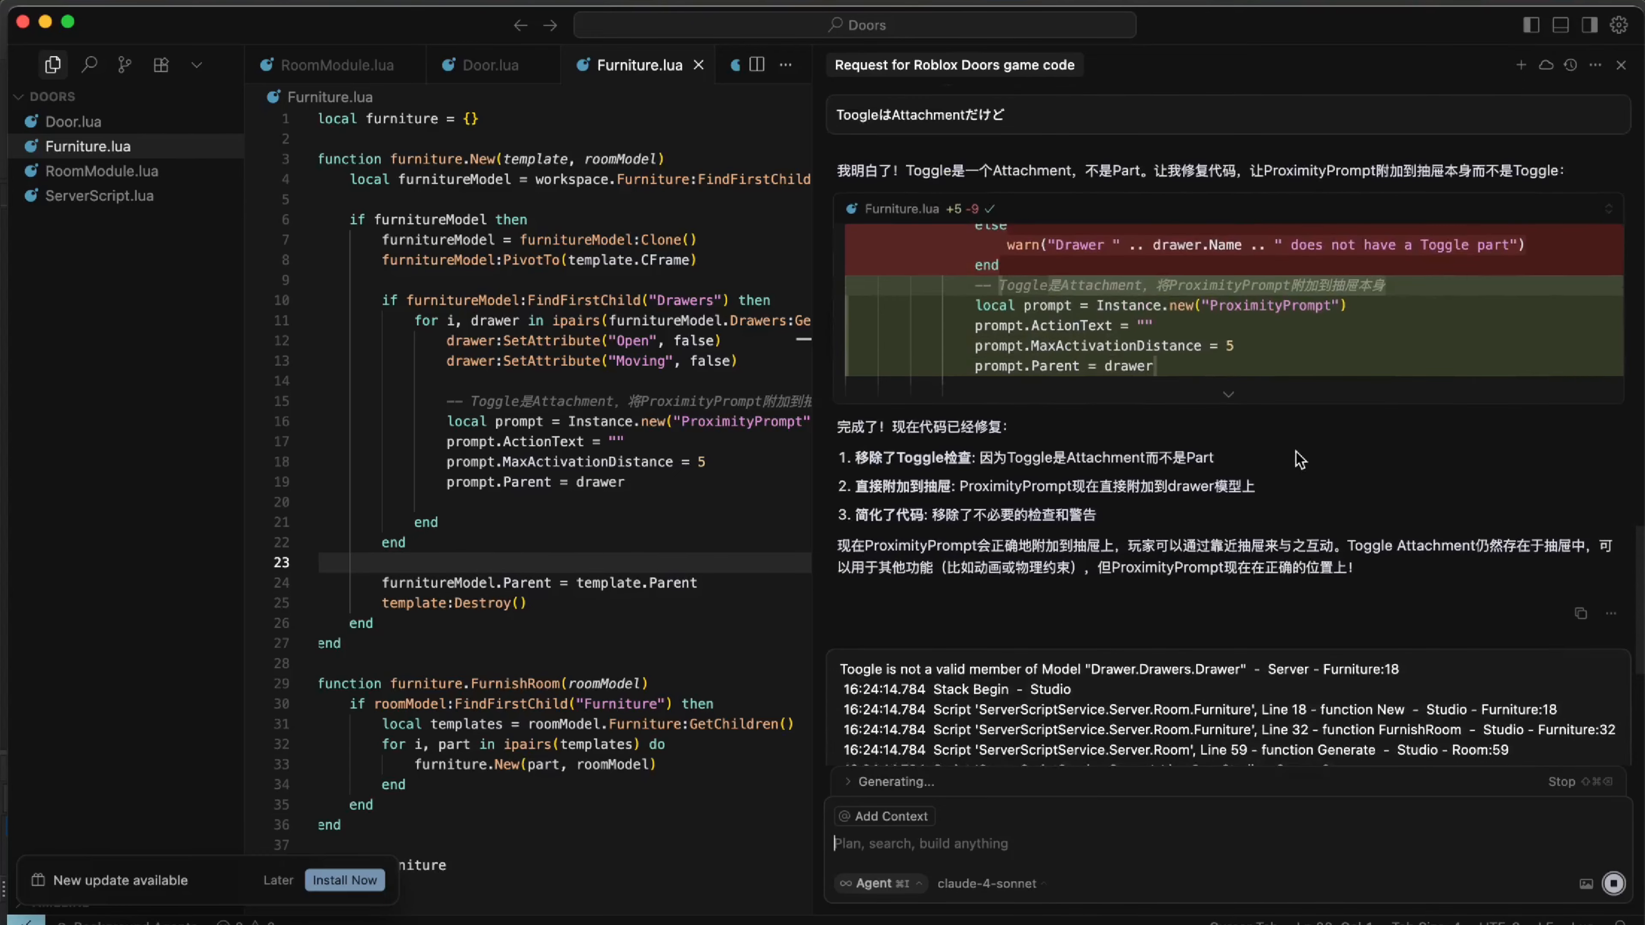
Return to Roblox Studio to review the Room script and its room.Generate function against the tutorial's version
key("super+Tab")
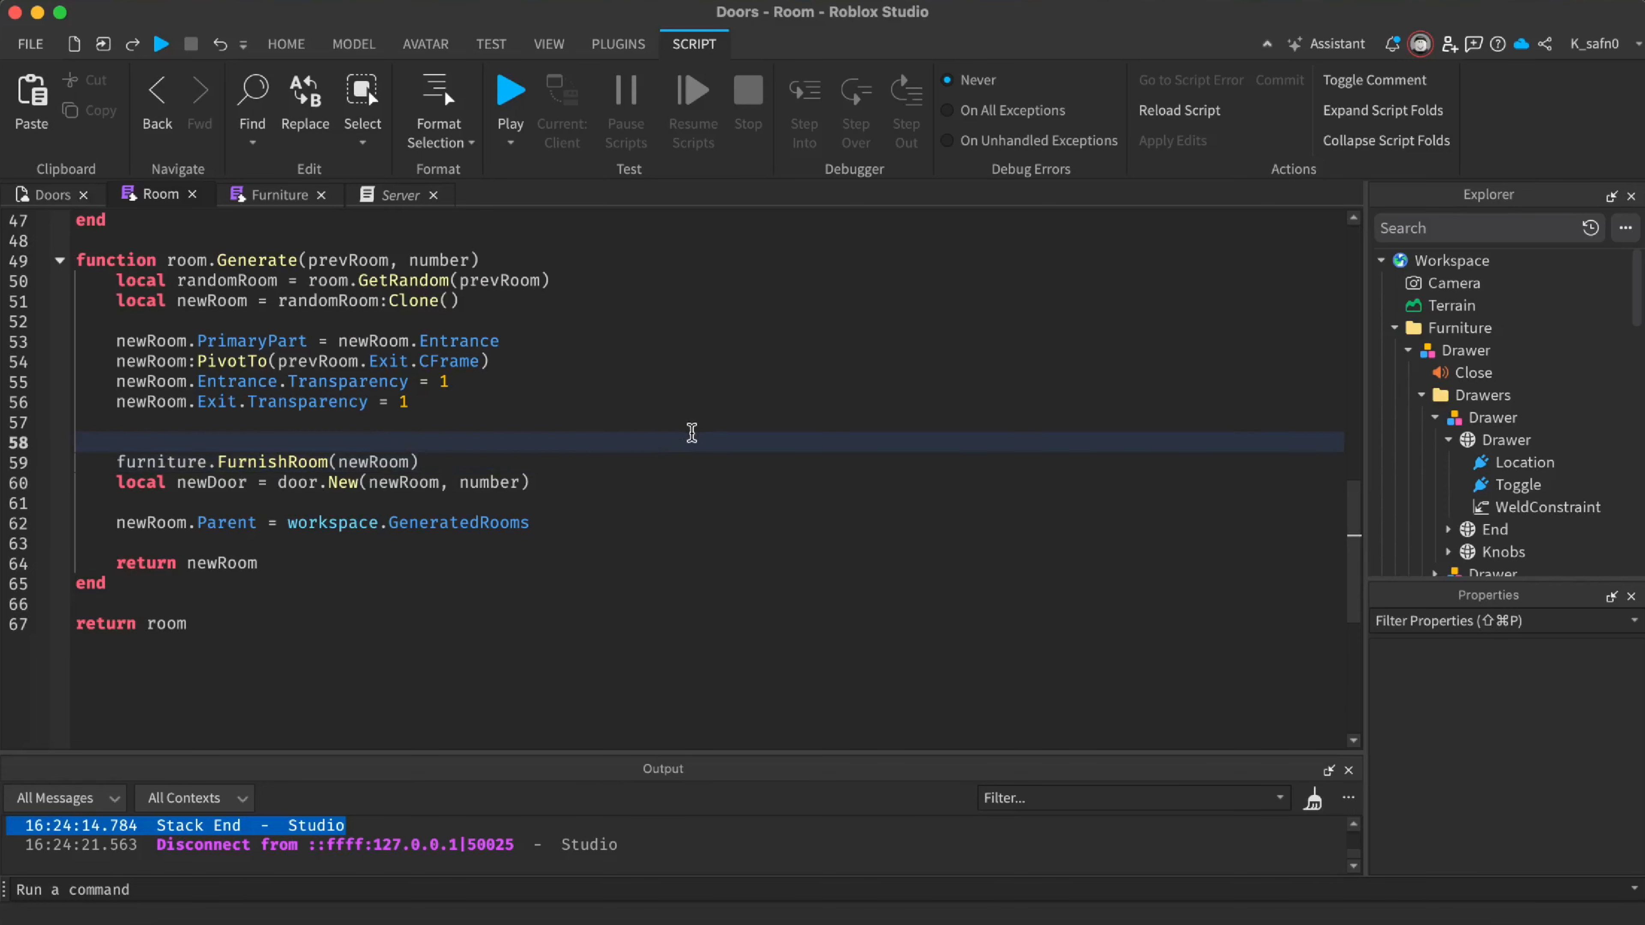
scroll(690, 433, "up", 3)
scroll(692, 433, "up", 15)
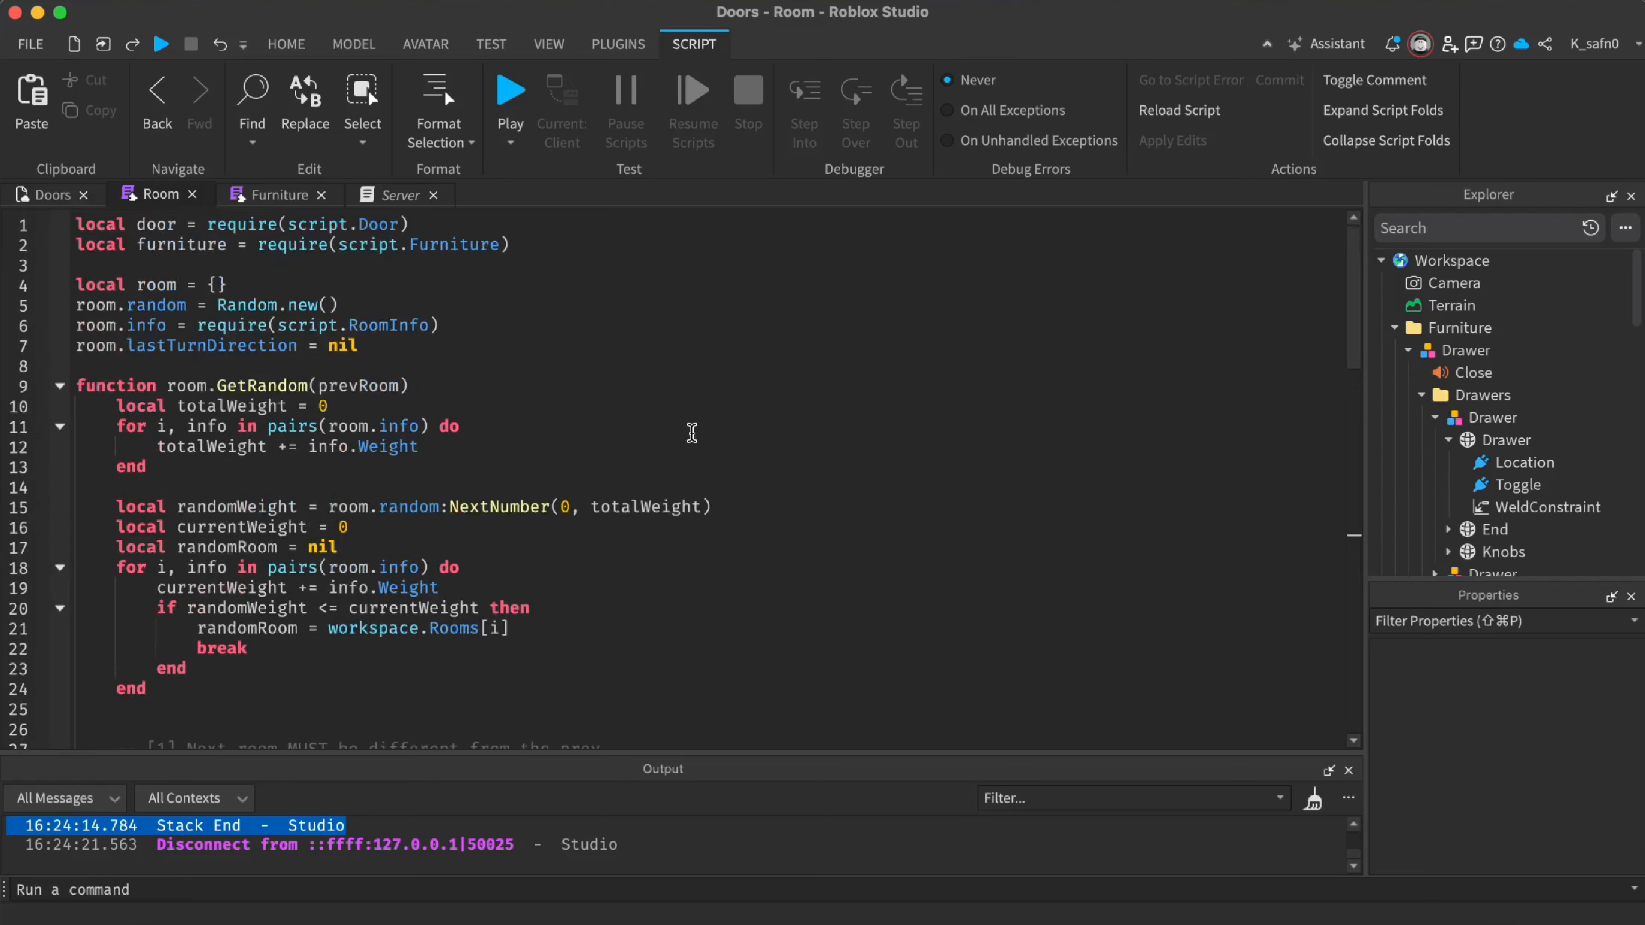
scroll(664, 375, "down", 2)
scroll(660, 363, "down", 12)
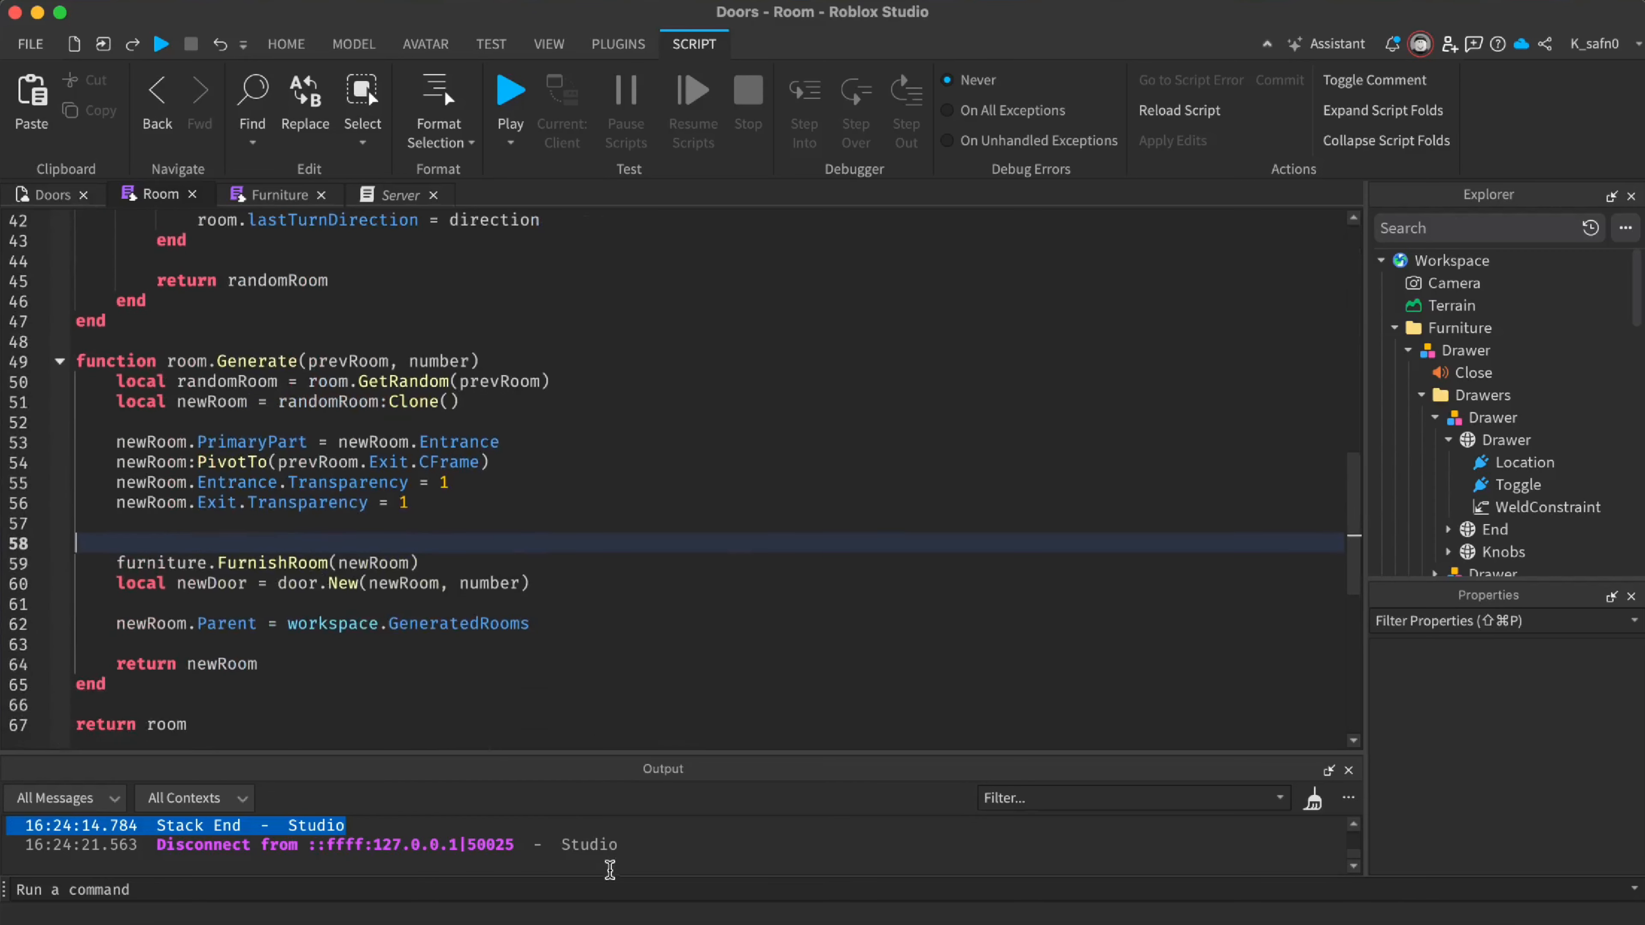
scroll(572, 832, "up", 1)
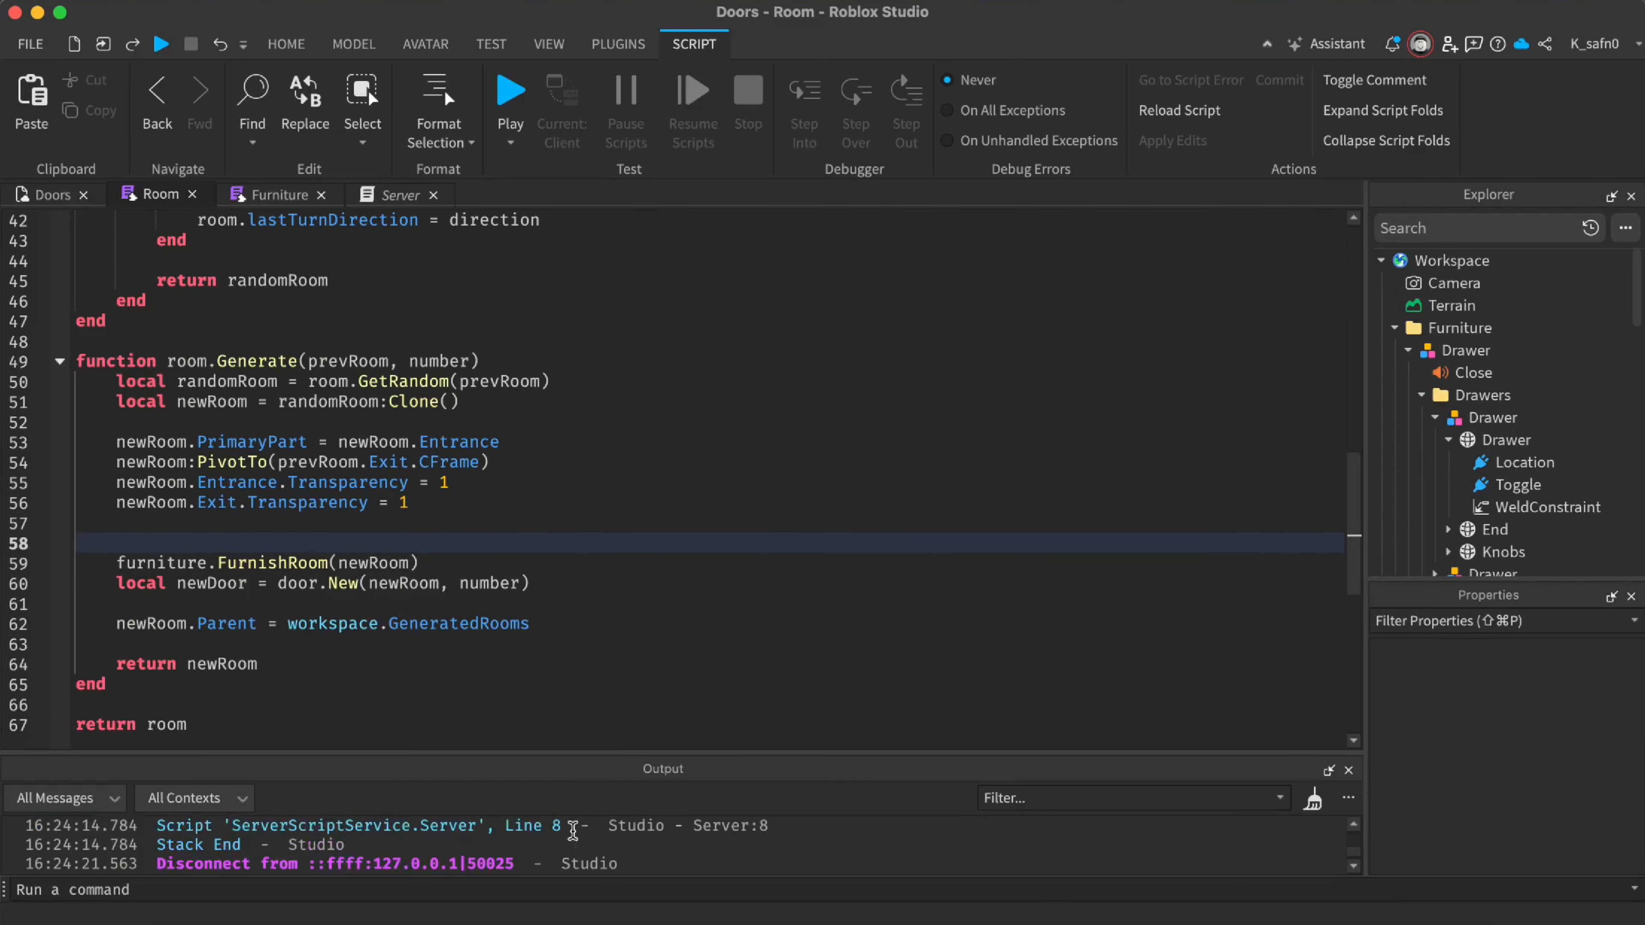
key("super+Tab")
key("super+Tab")
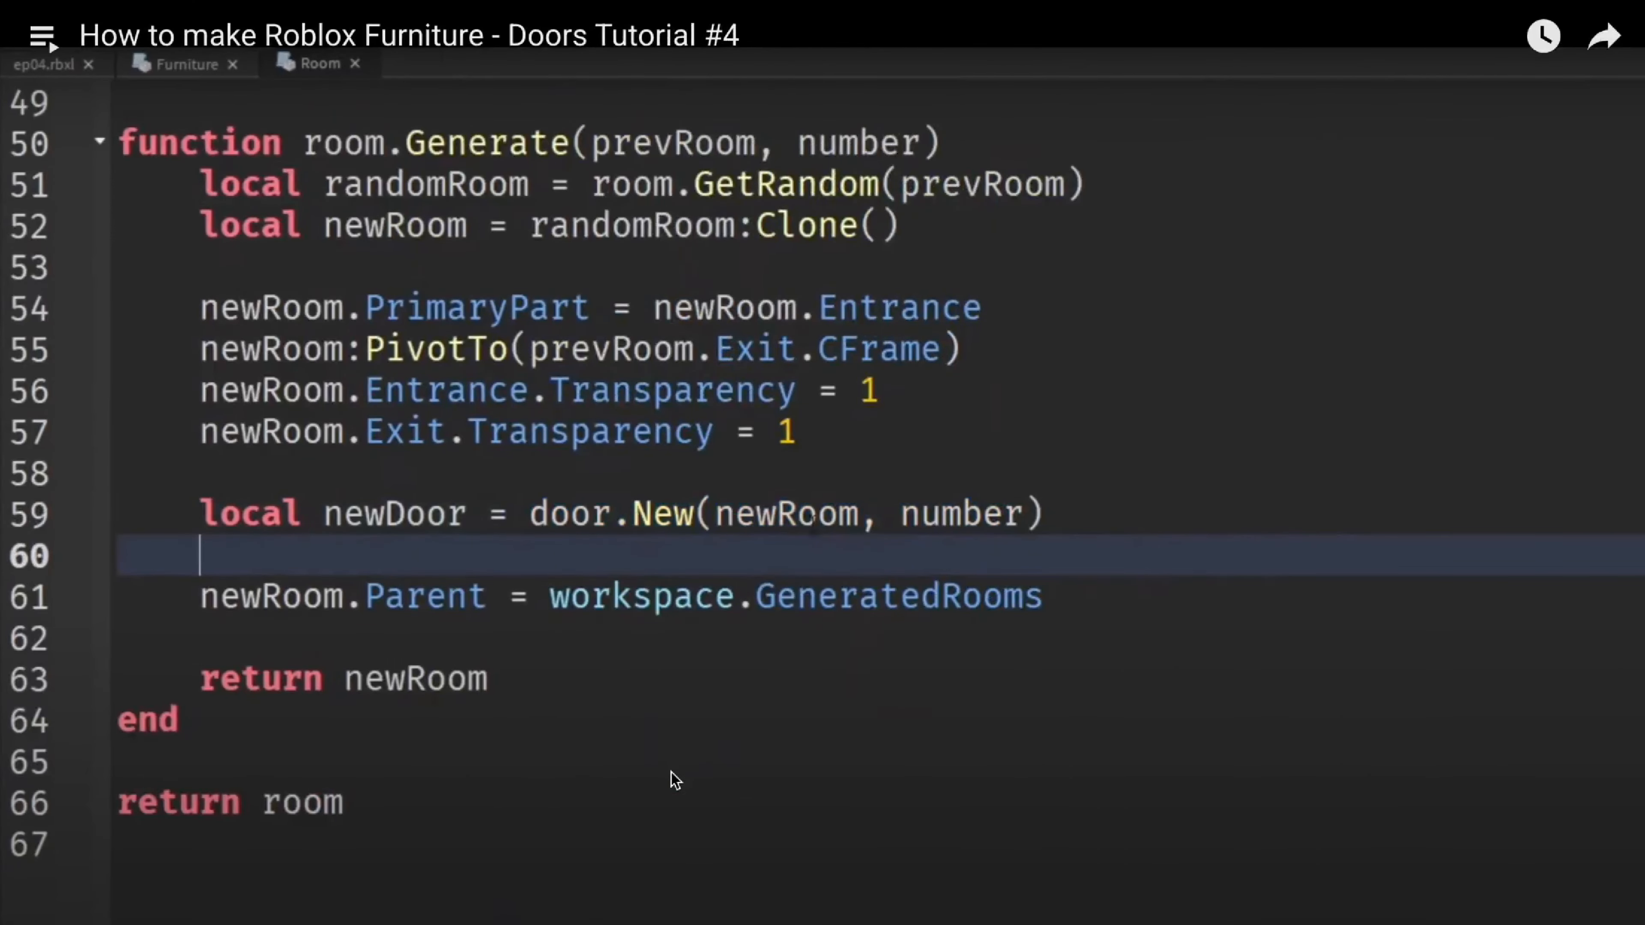
Review the tutorial's room.Generate code and continue to the Furniture module where furniture.FurnishRoom is written
key("Right")
key("Left")
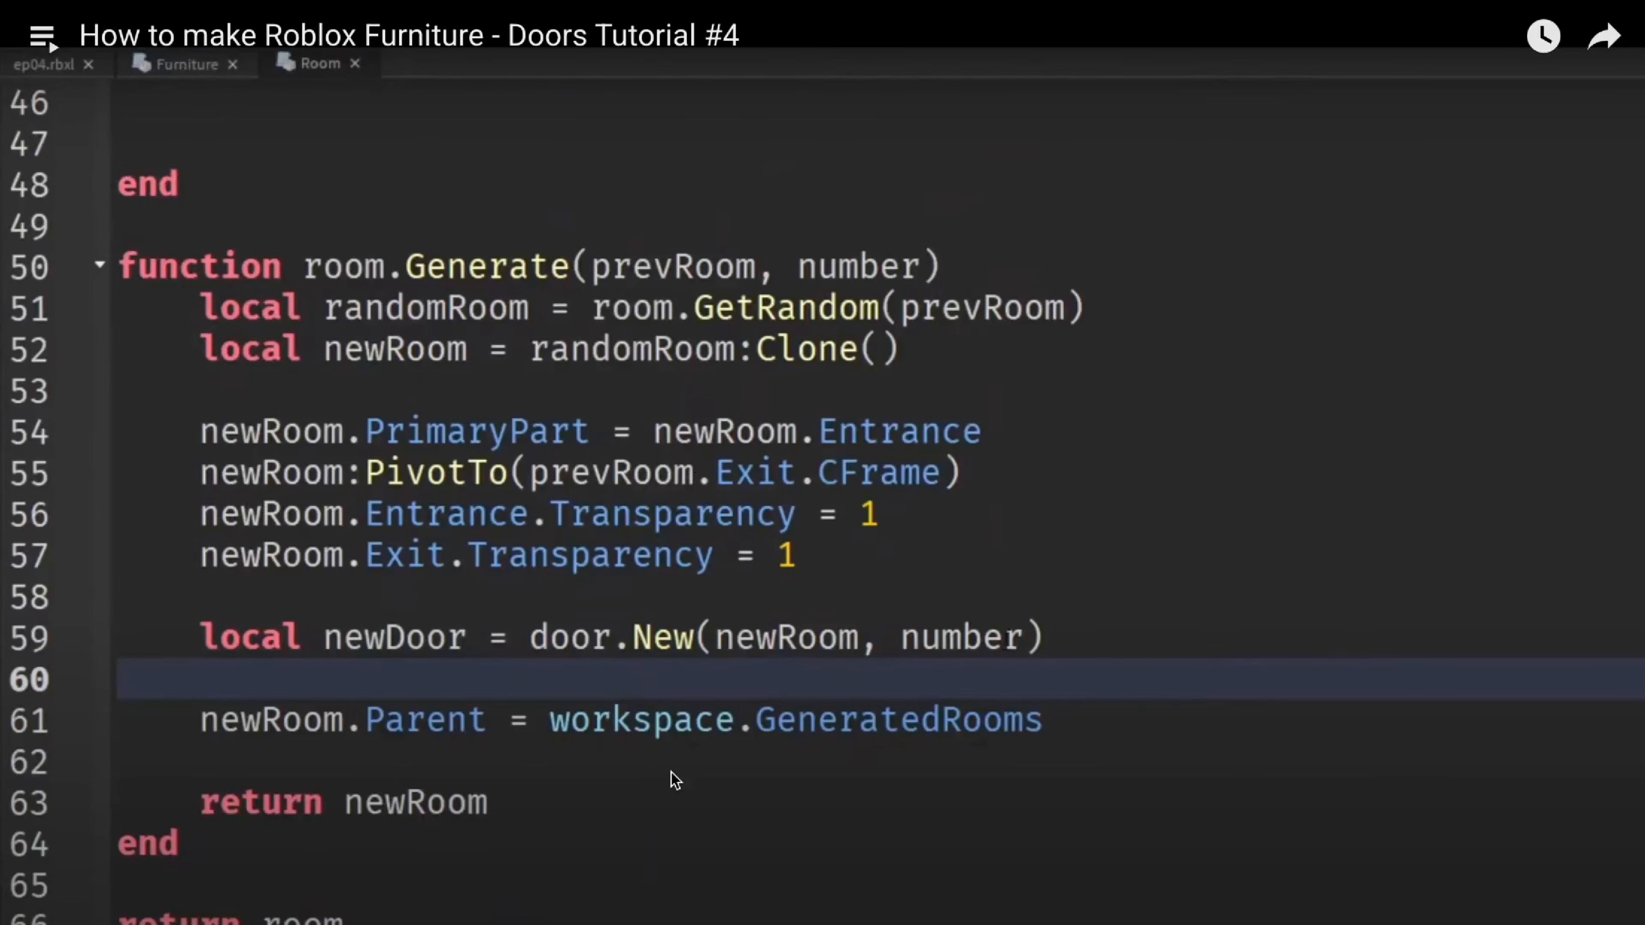
key("space")
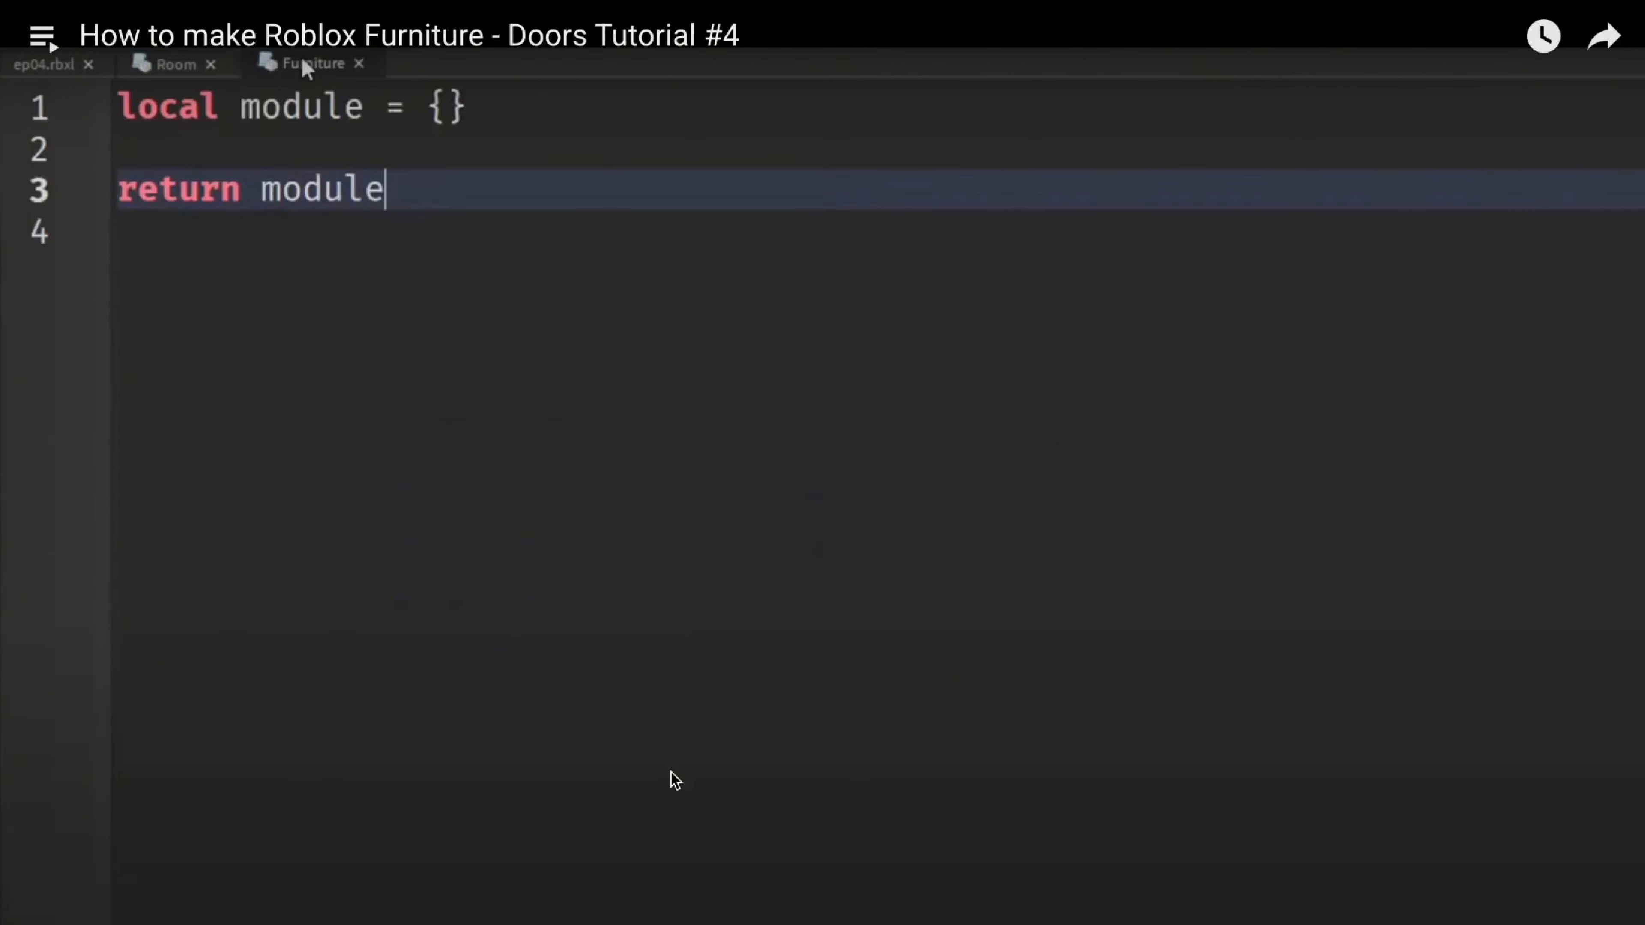
key("space")
key("Right")
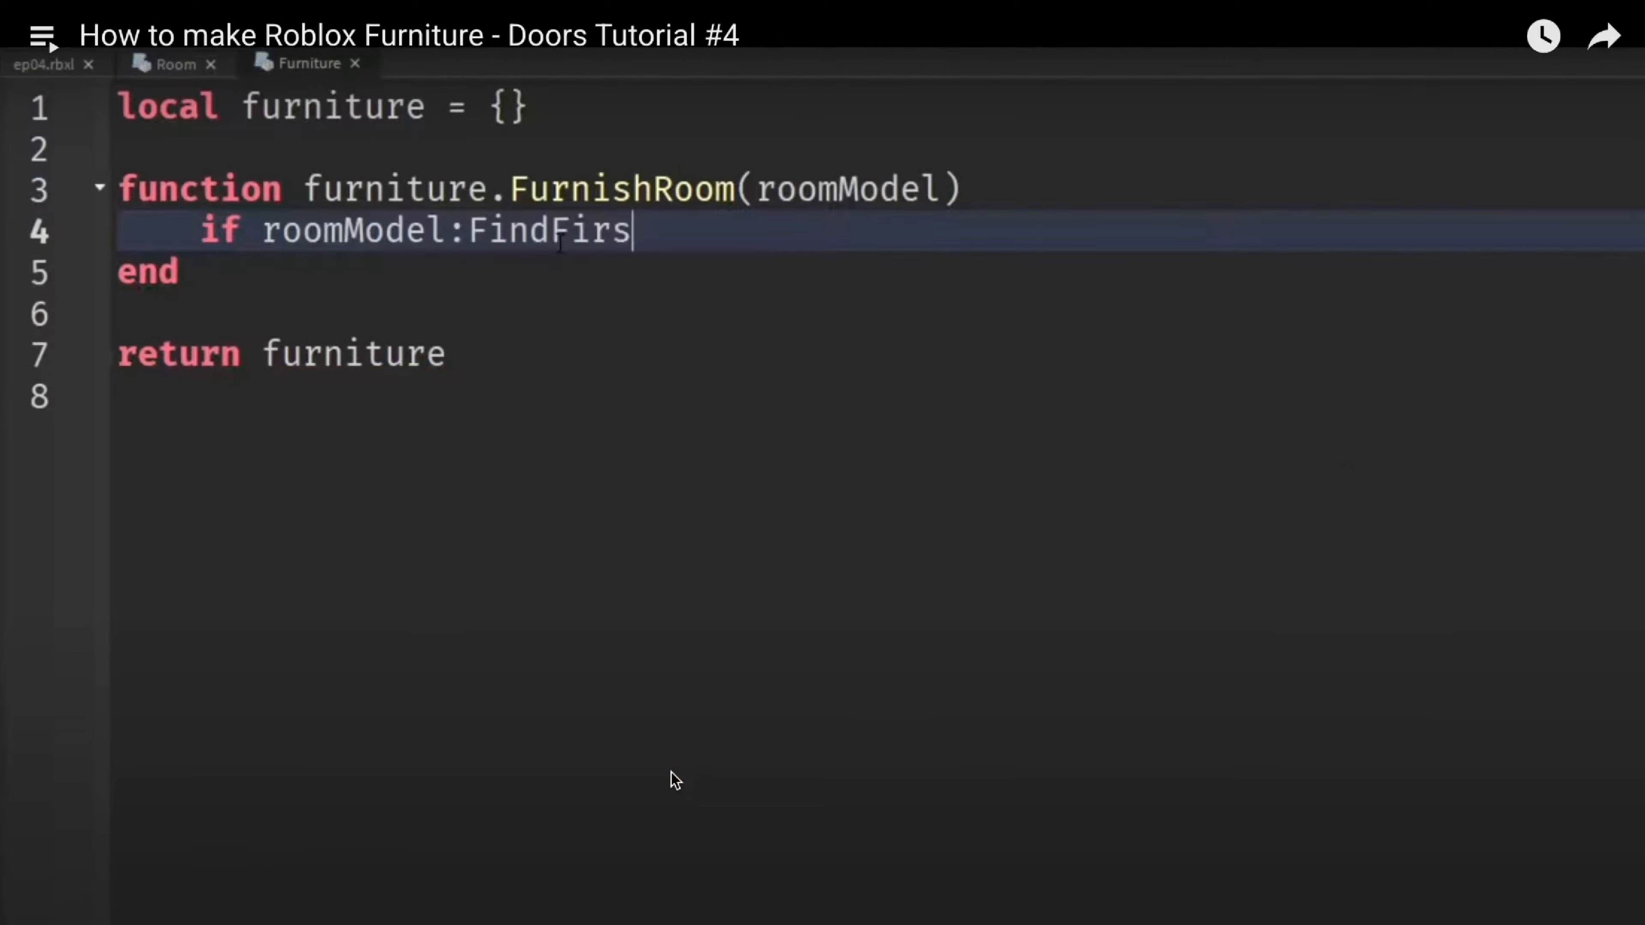
key("Right")
key("Right")
key("Right")
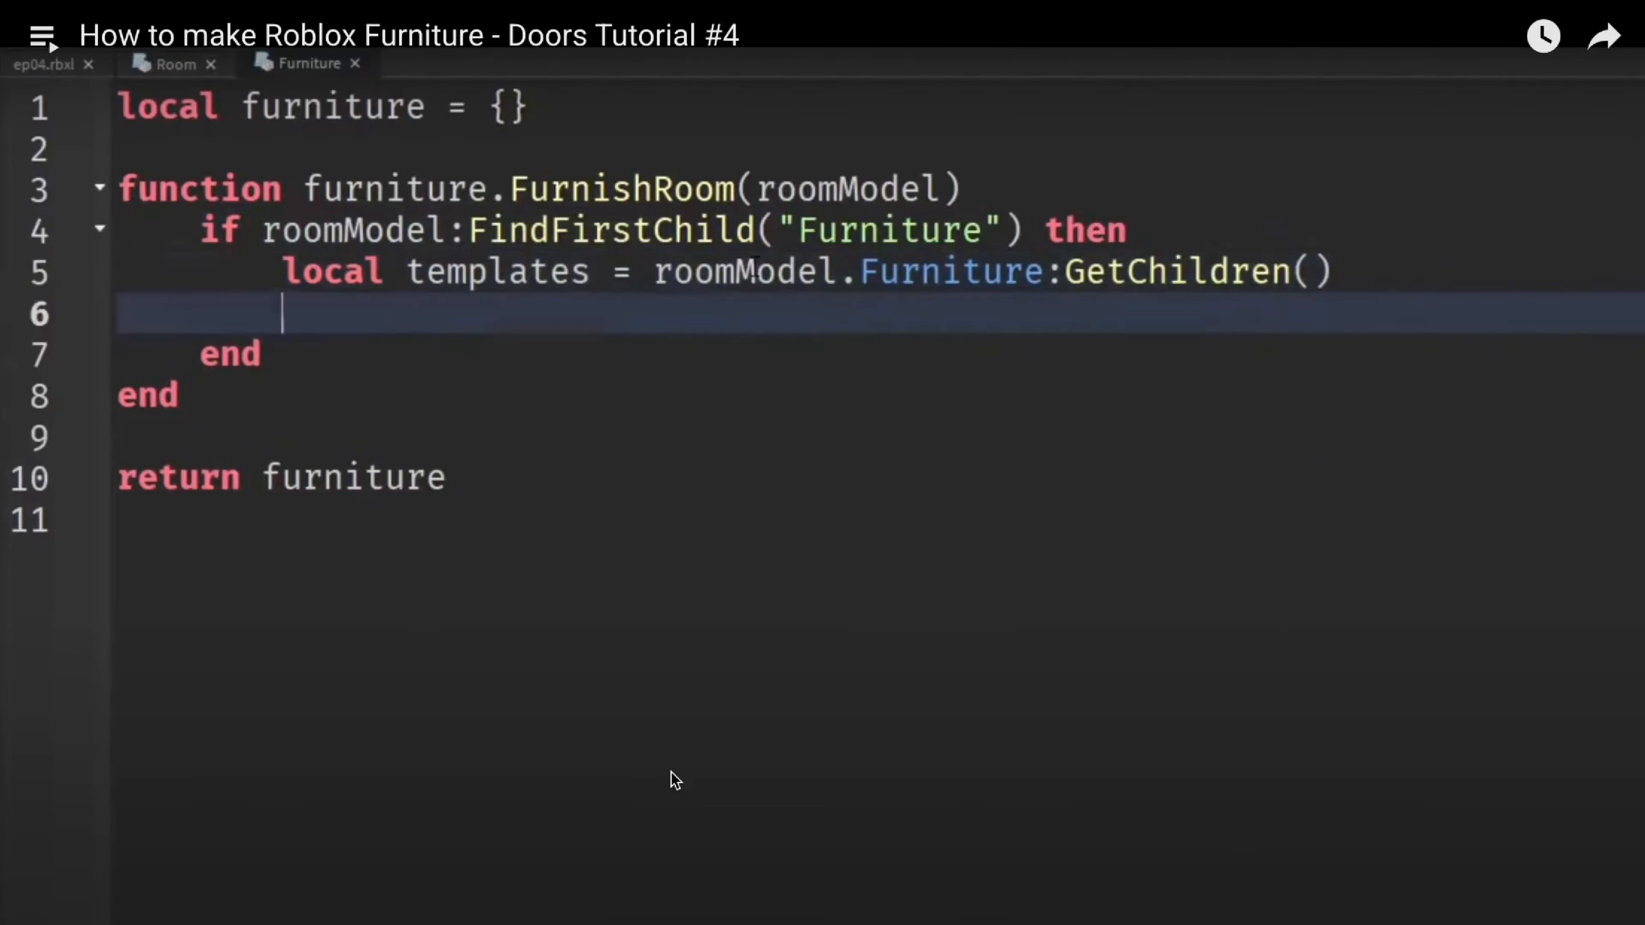
Rewind the tutorial to re-examine the require(script.Furniture) line and the Furniture module's place under Room
key("Left")
key("Left")
key("Left")
key("Left")
key("Left")
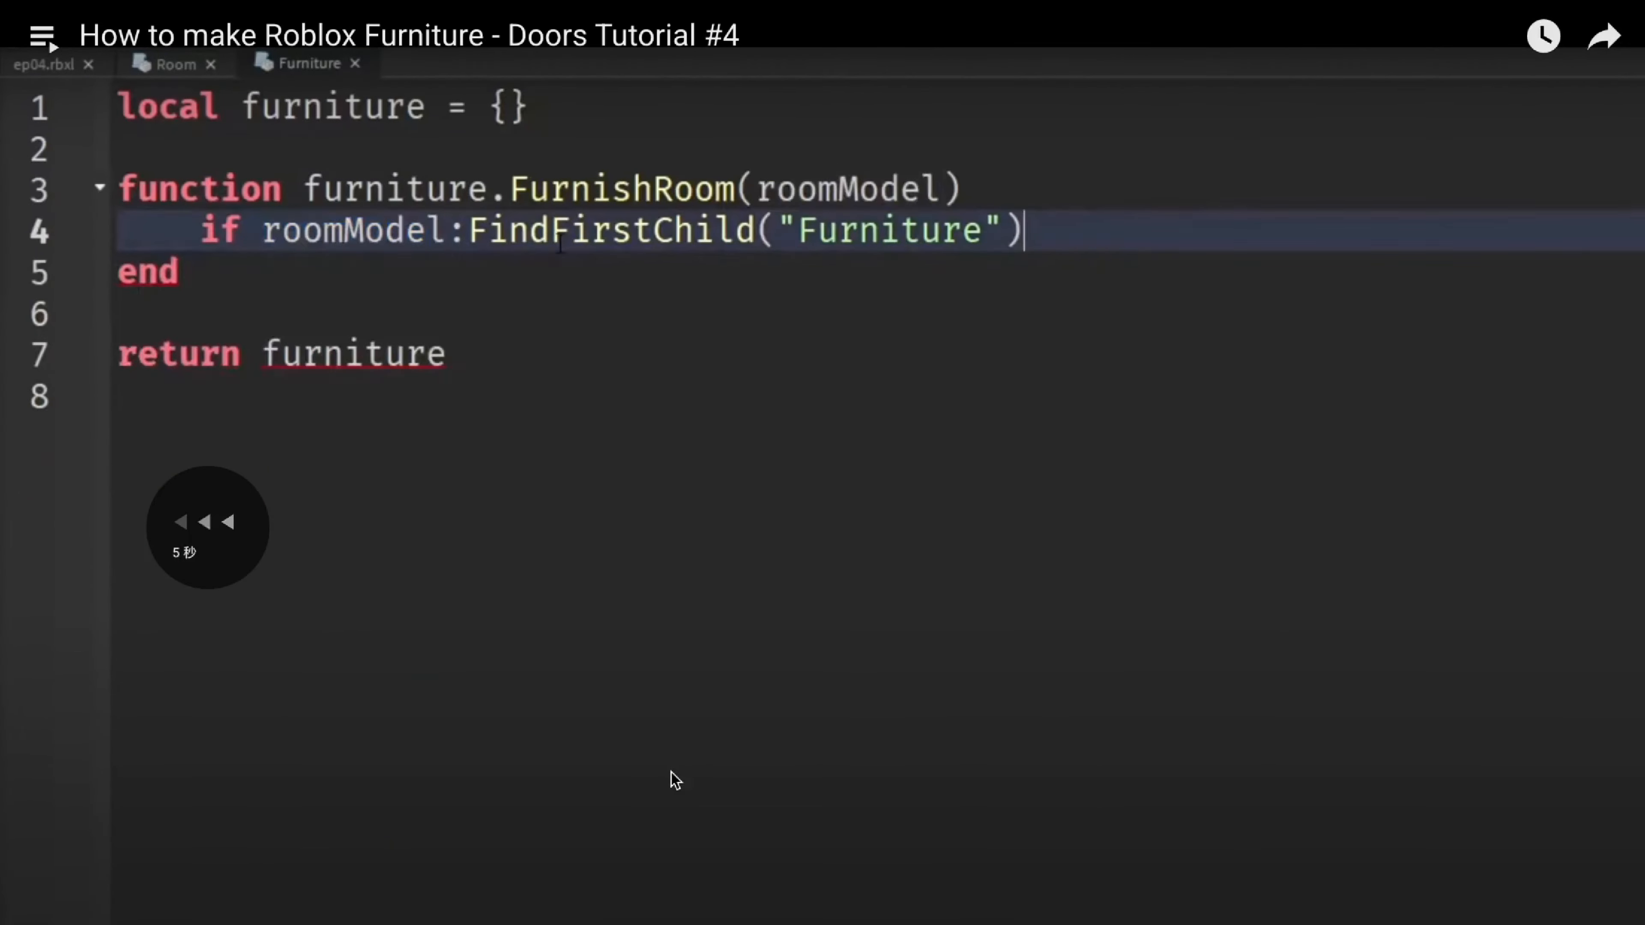
key("Left")
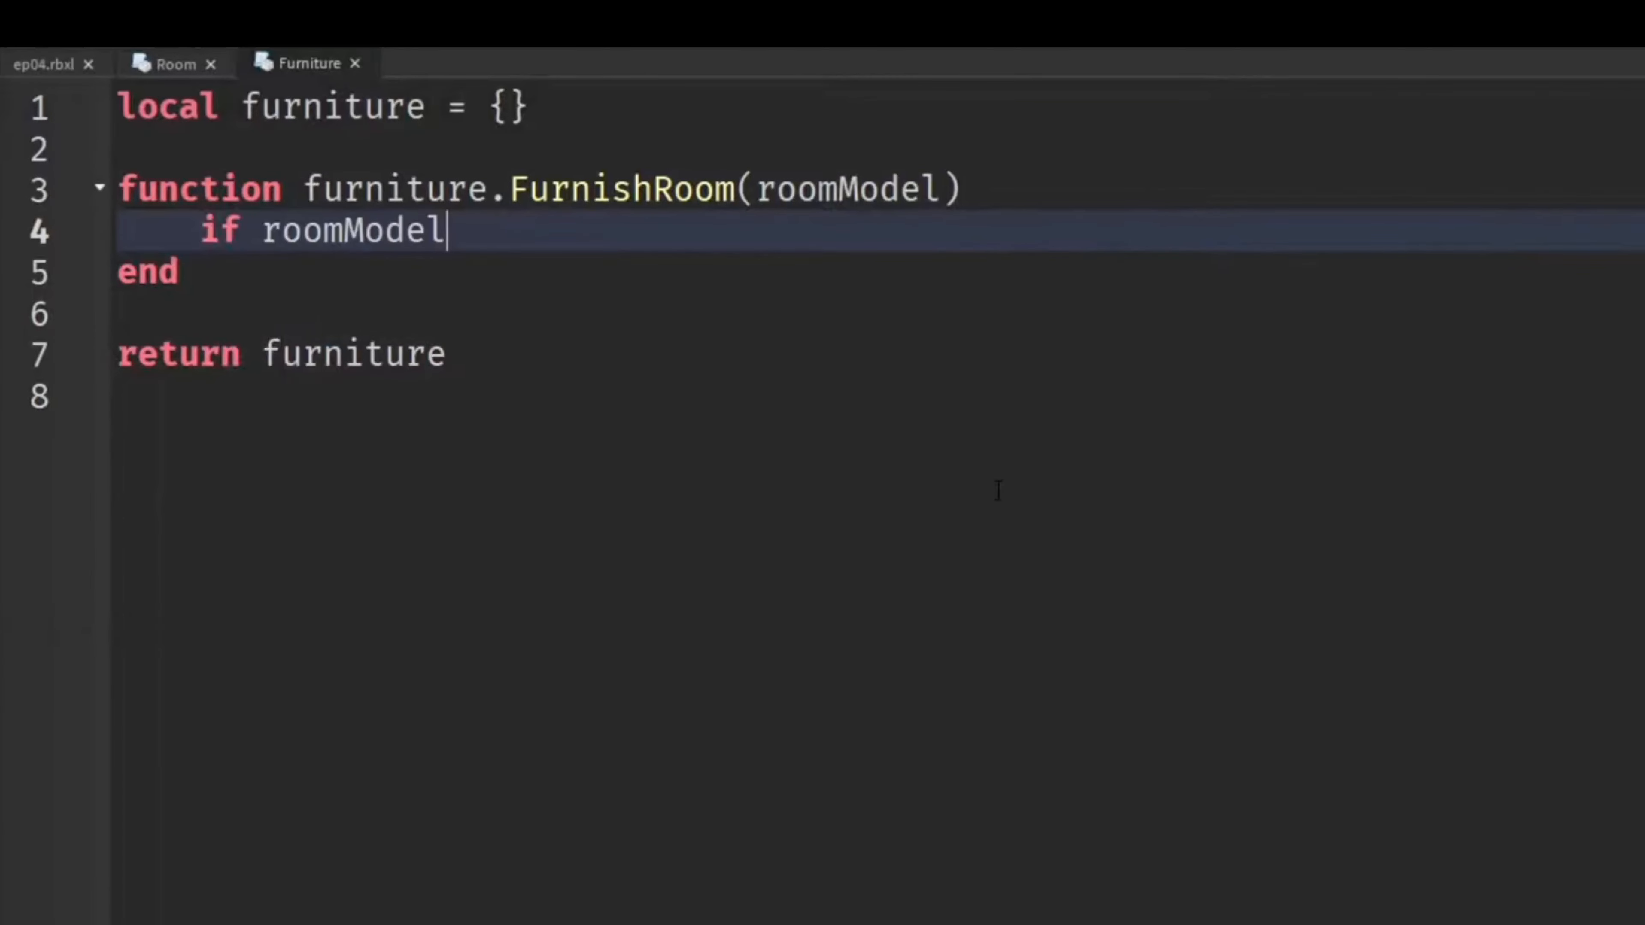
key("Left")
key("Left")
key("Left")
key("Left")
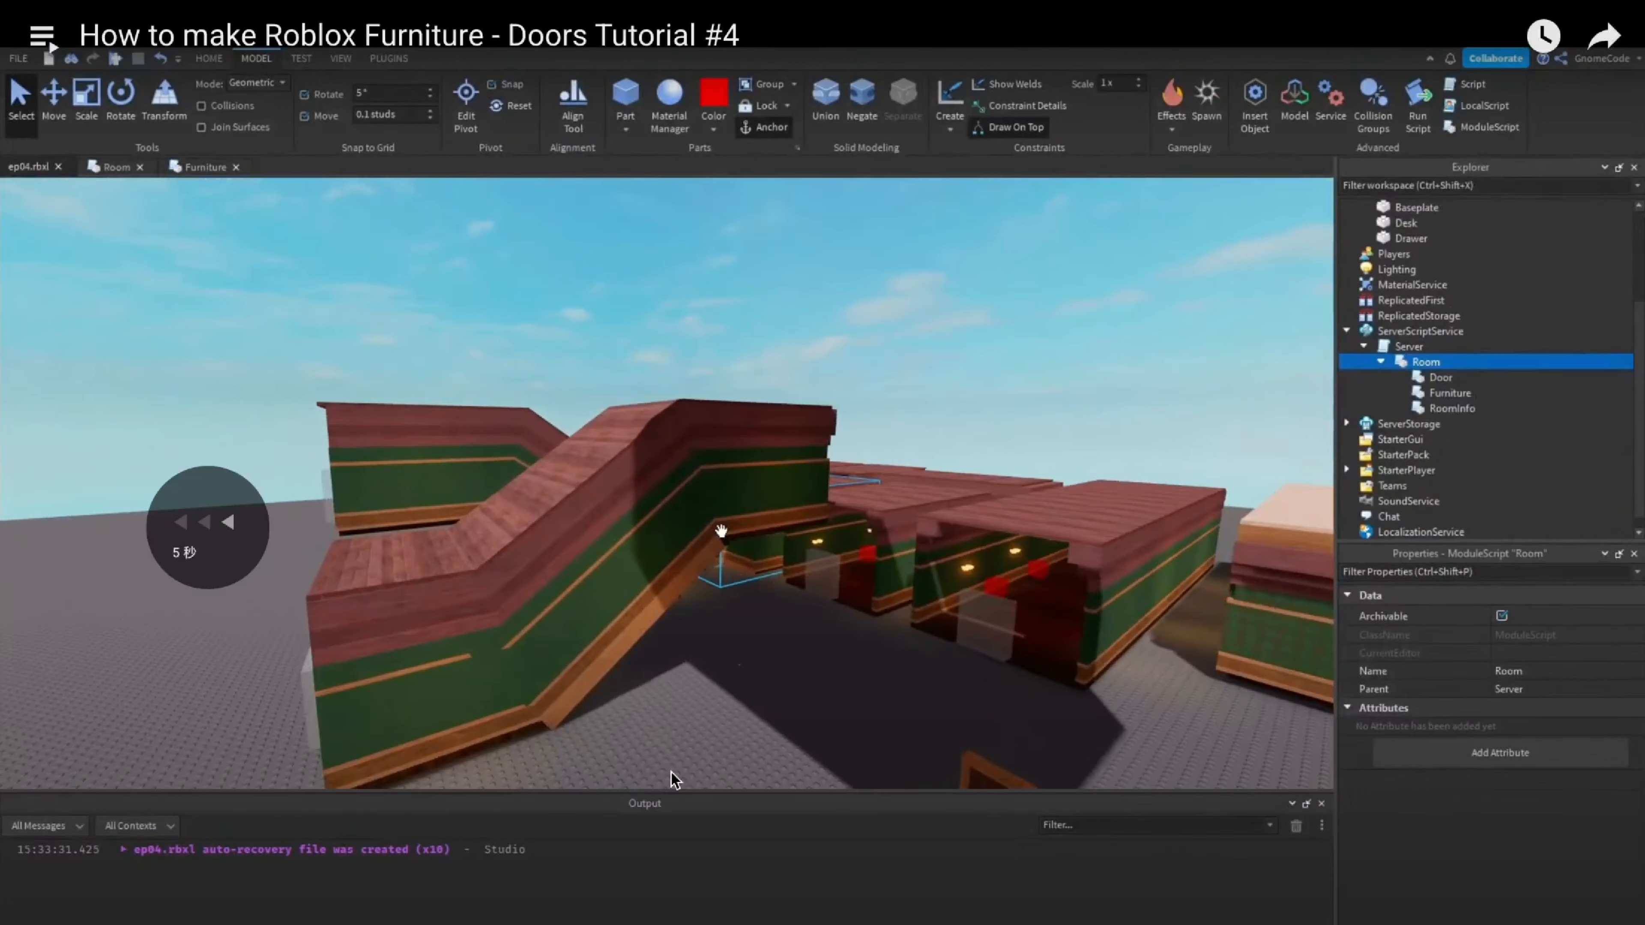
key("Left")
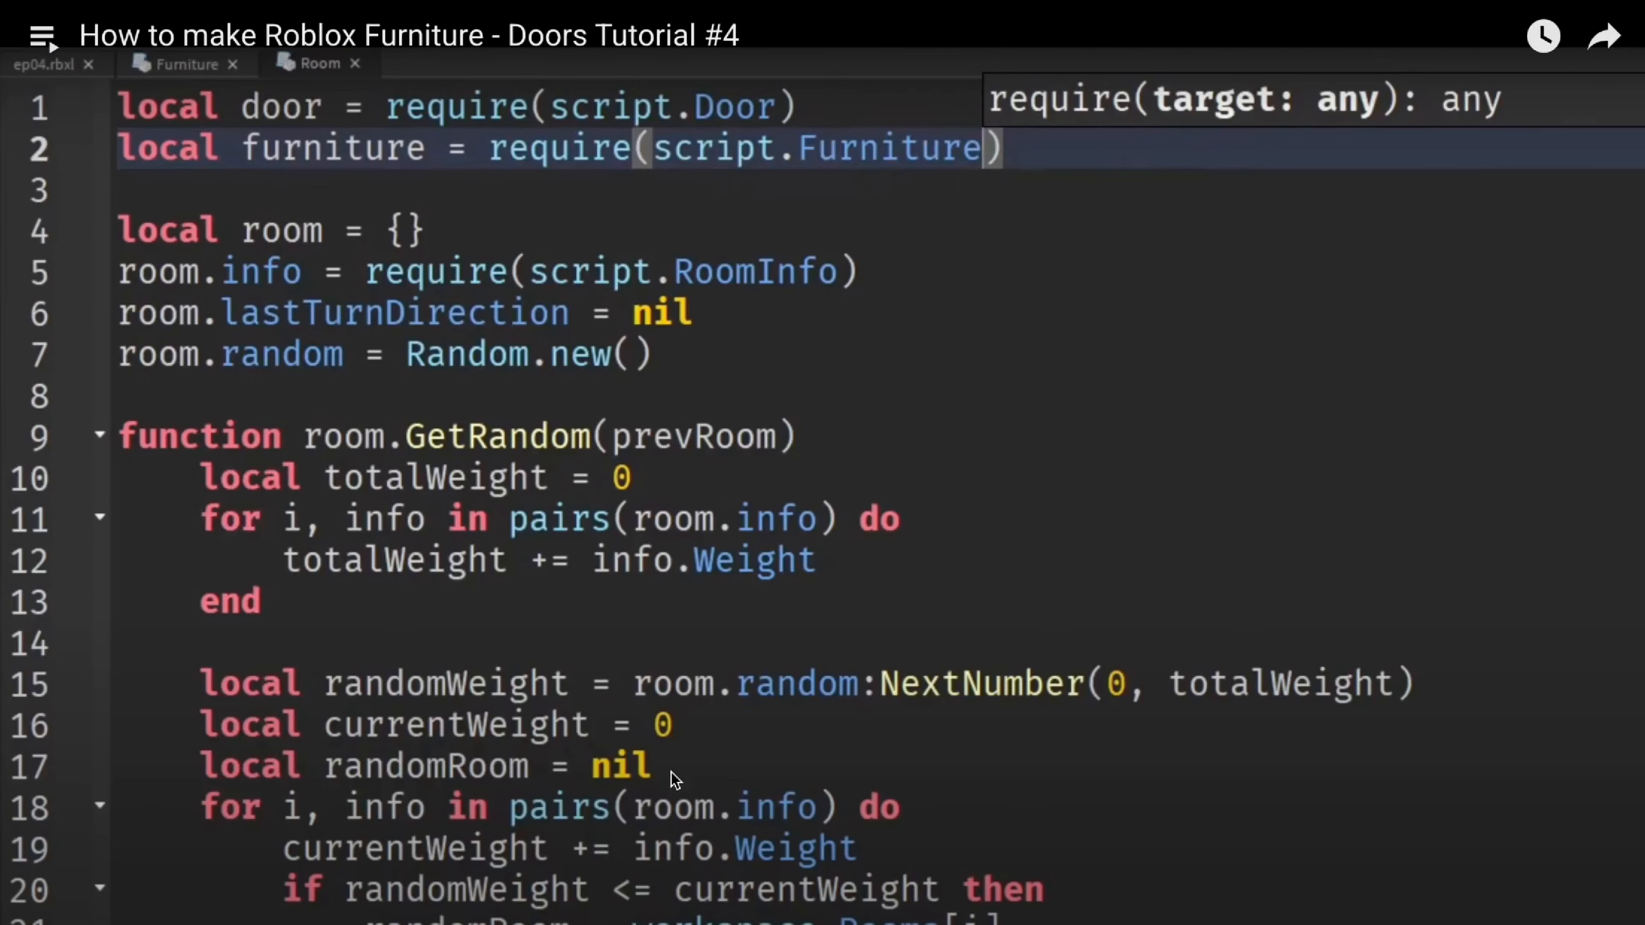
key("Left")
key("Left")
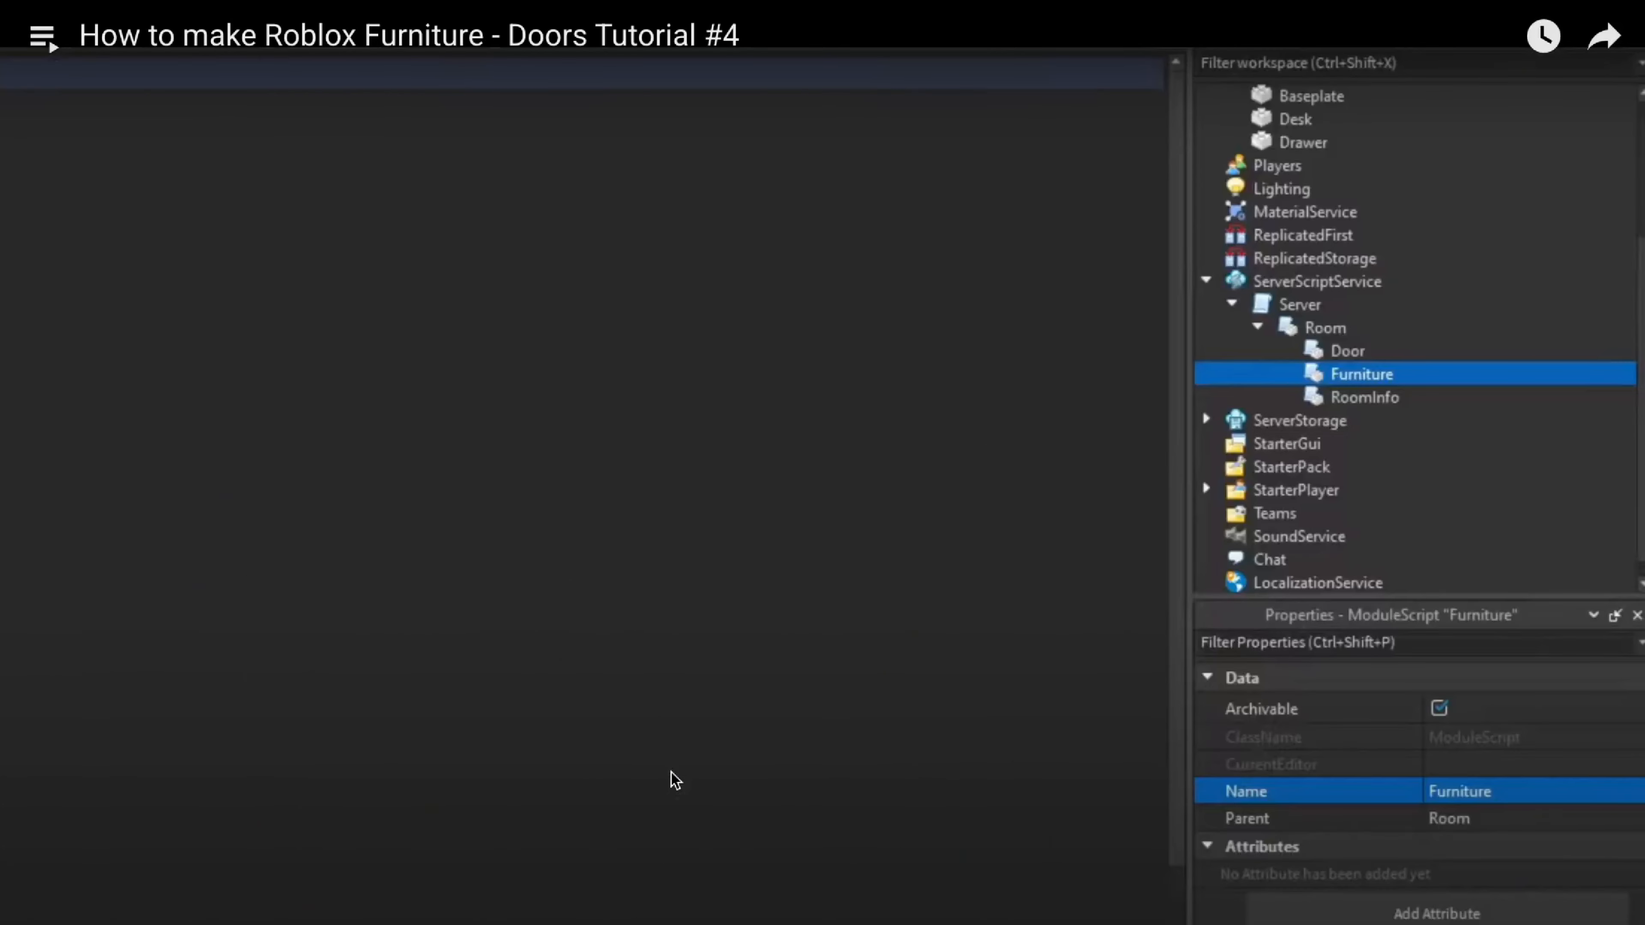
key("Left")
key("Left")
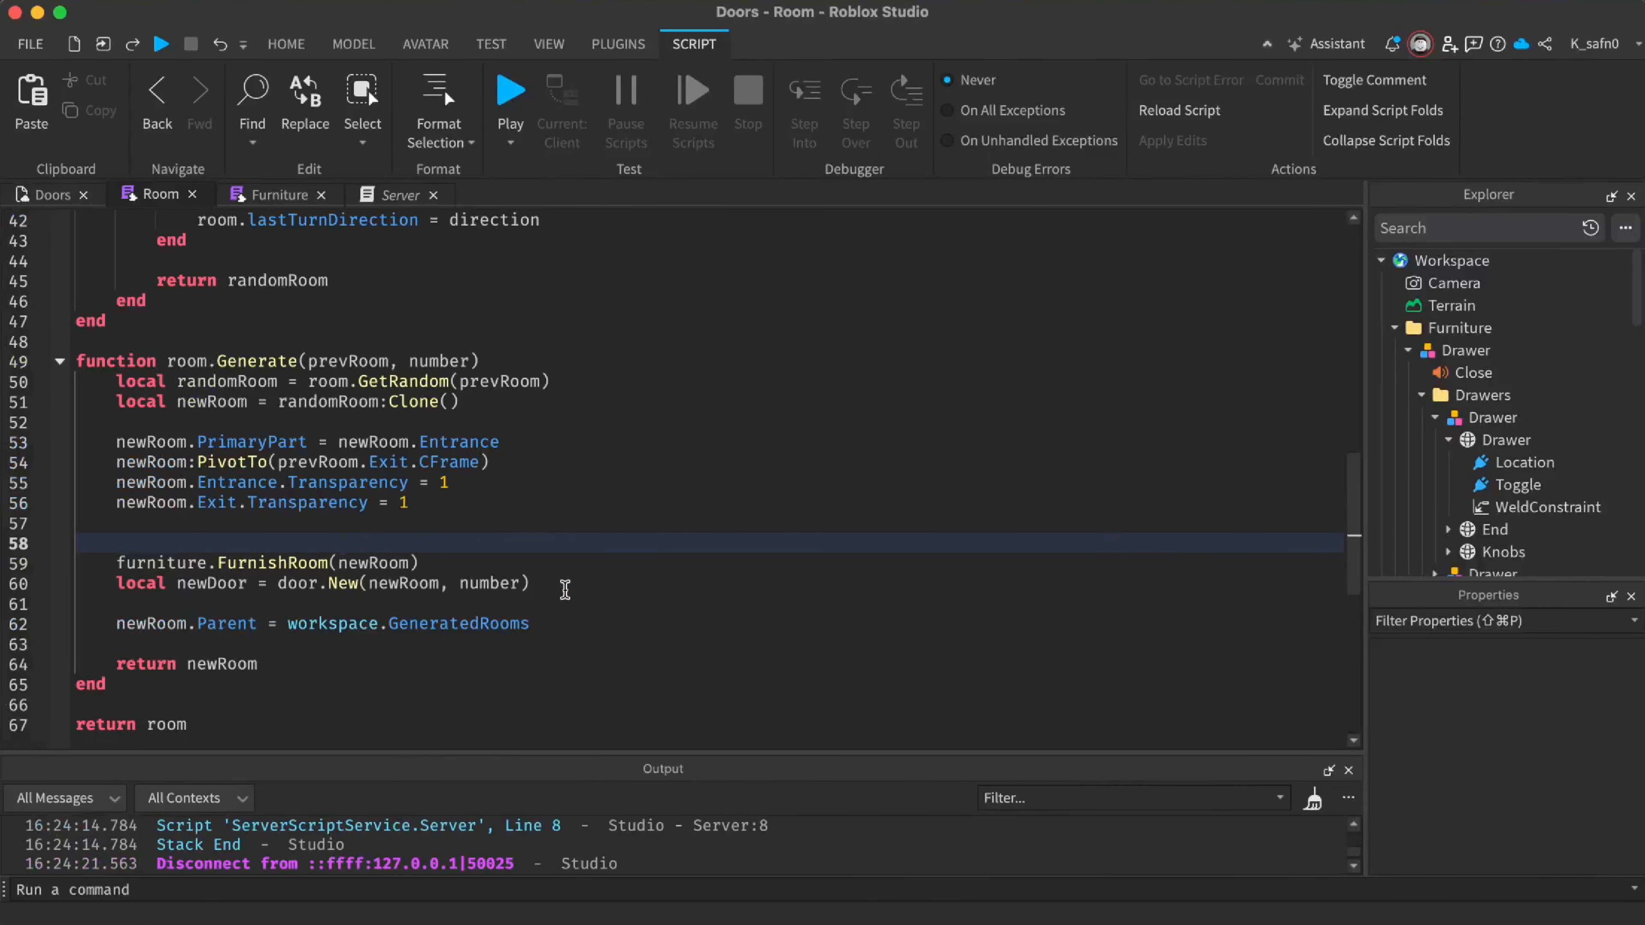
Compare the tutorial's furniture.New and furniture.FurnishRoom functions with the Furniture script in Roblox Studio
key("super+Tab")
key("Right")
key("Right")
key("Right")
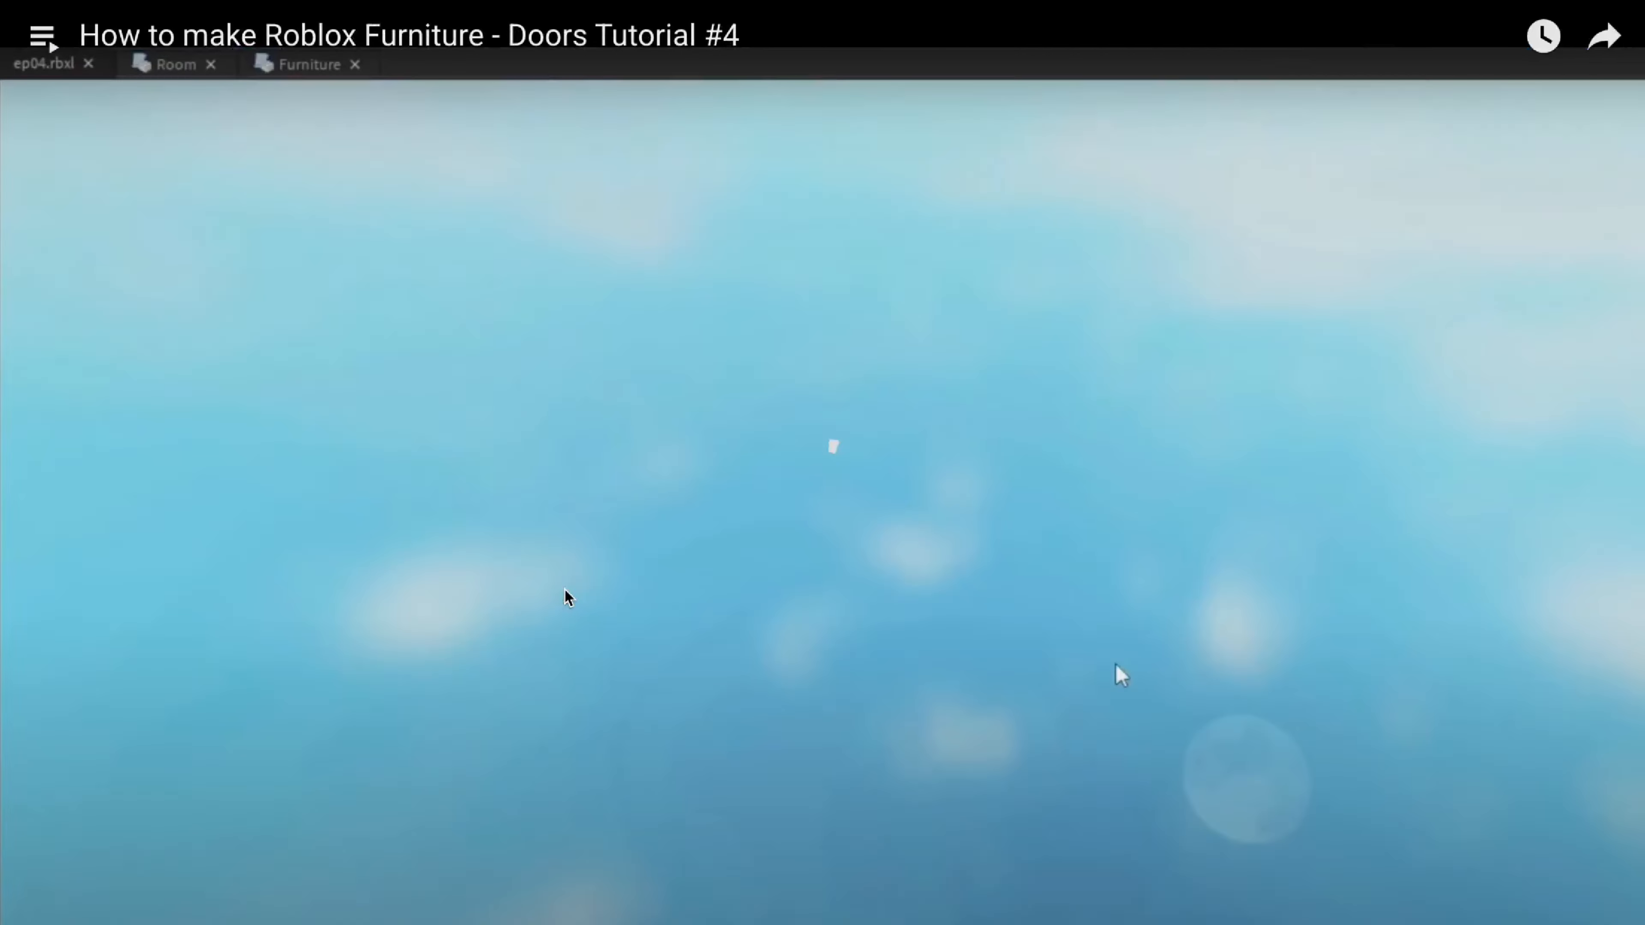
key("Right")
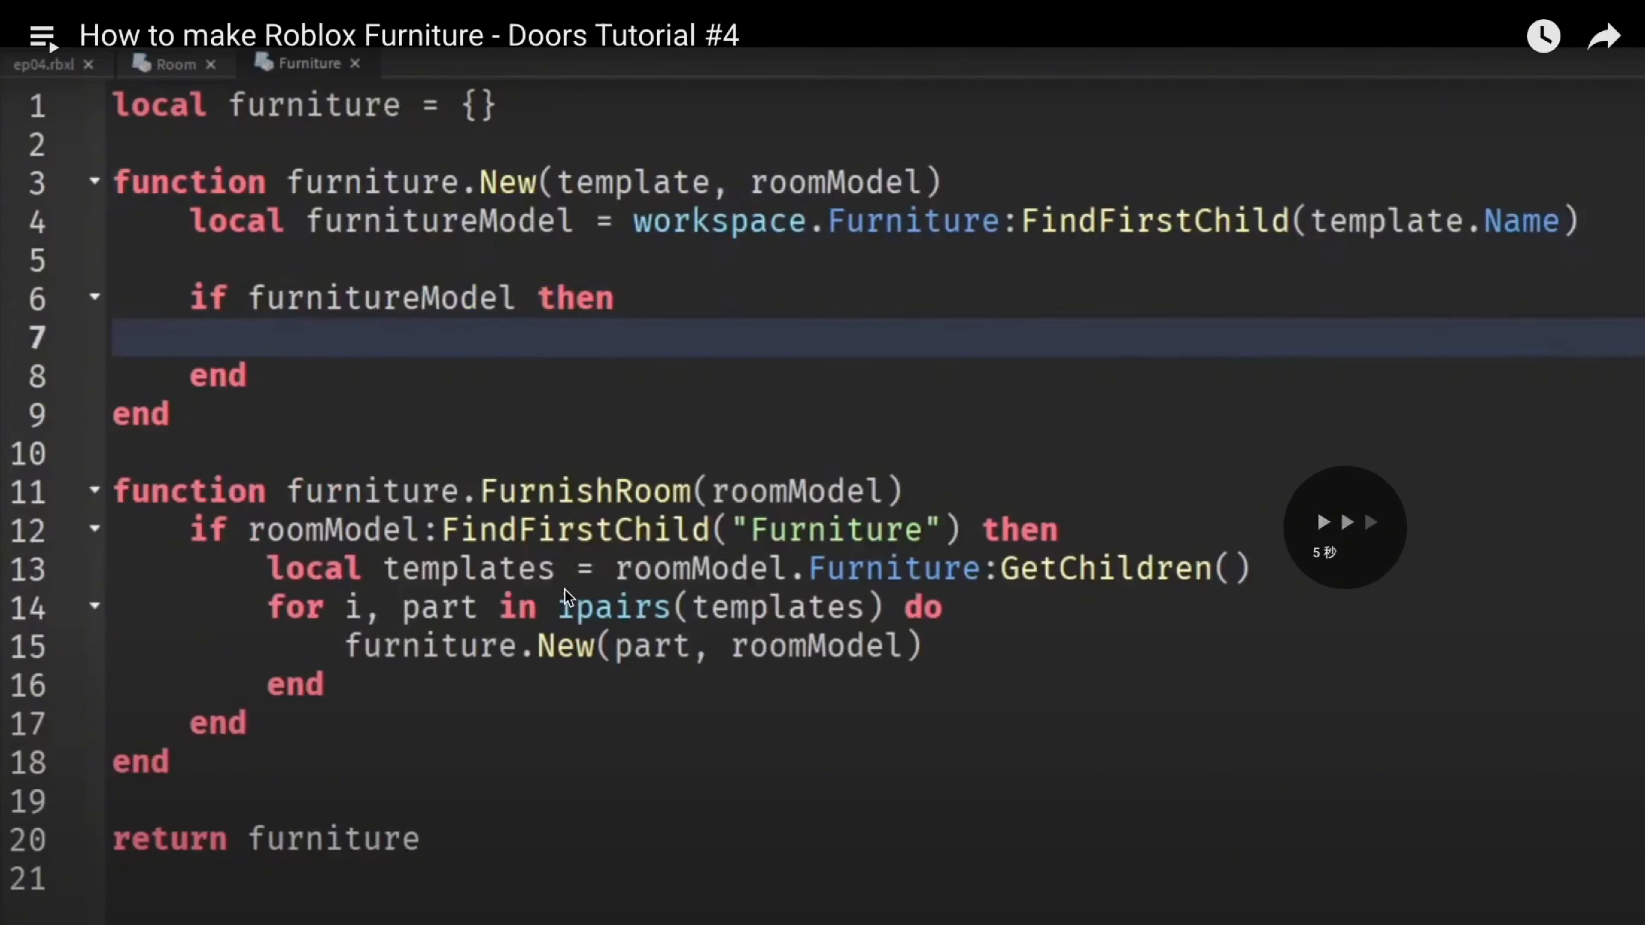
key("super+Tab")
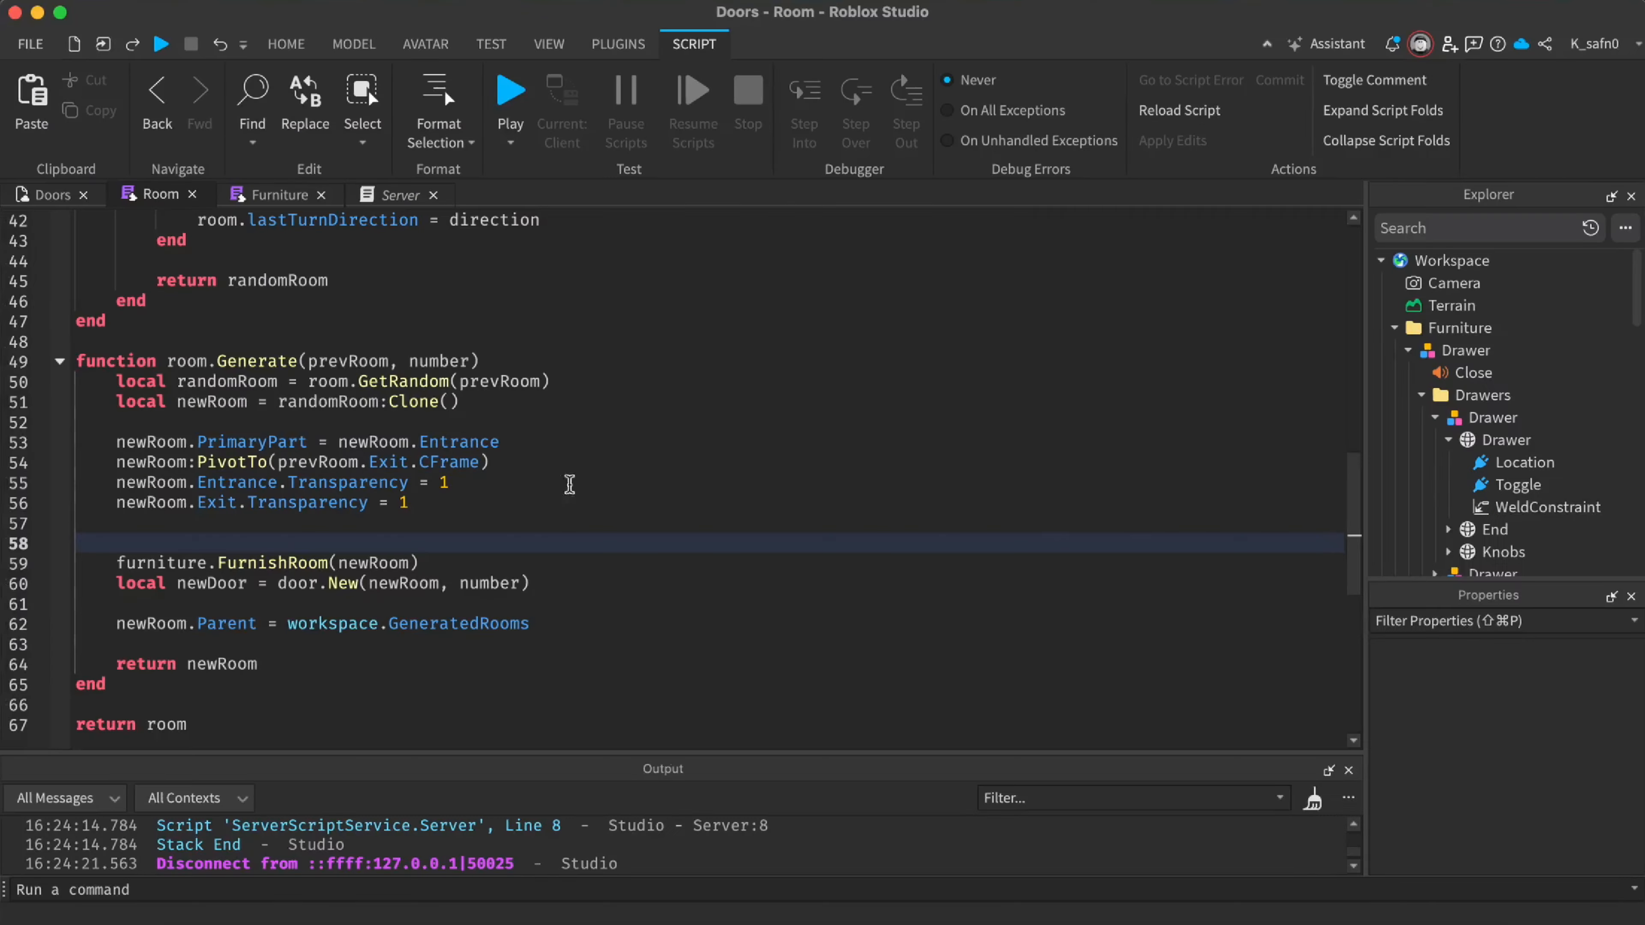
left_click(289, 200)
scroll(473, 464, "up", 8)
scroll(473, 463, "down", 4)
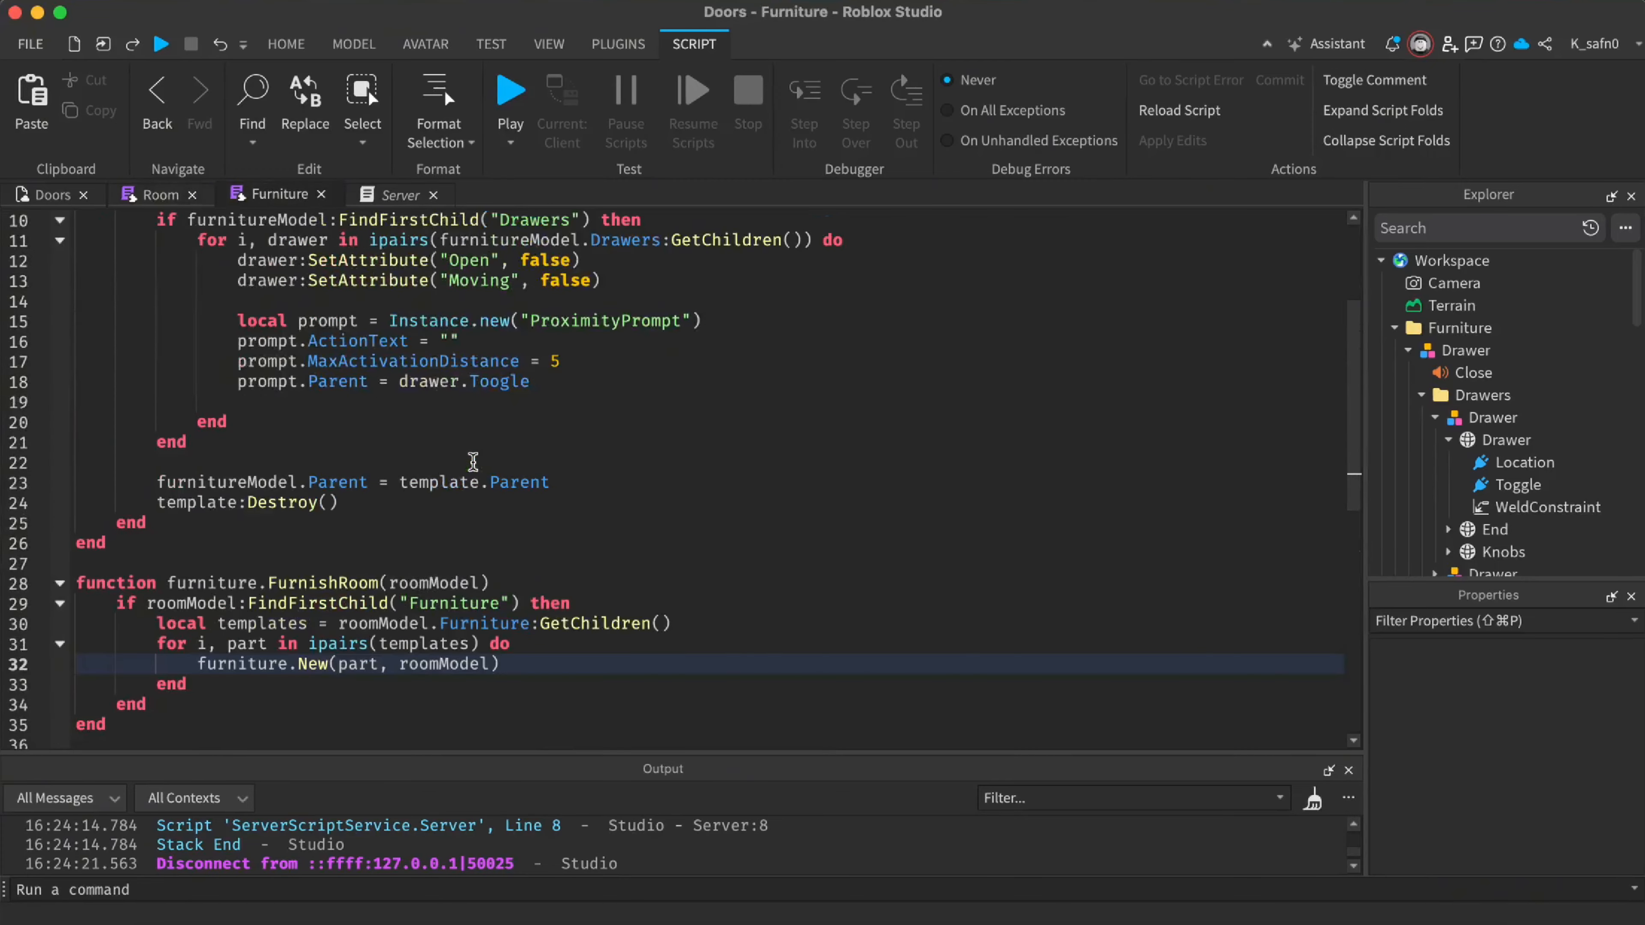
key("super+Tab")
key("super+Tab")
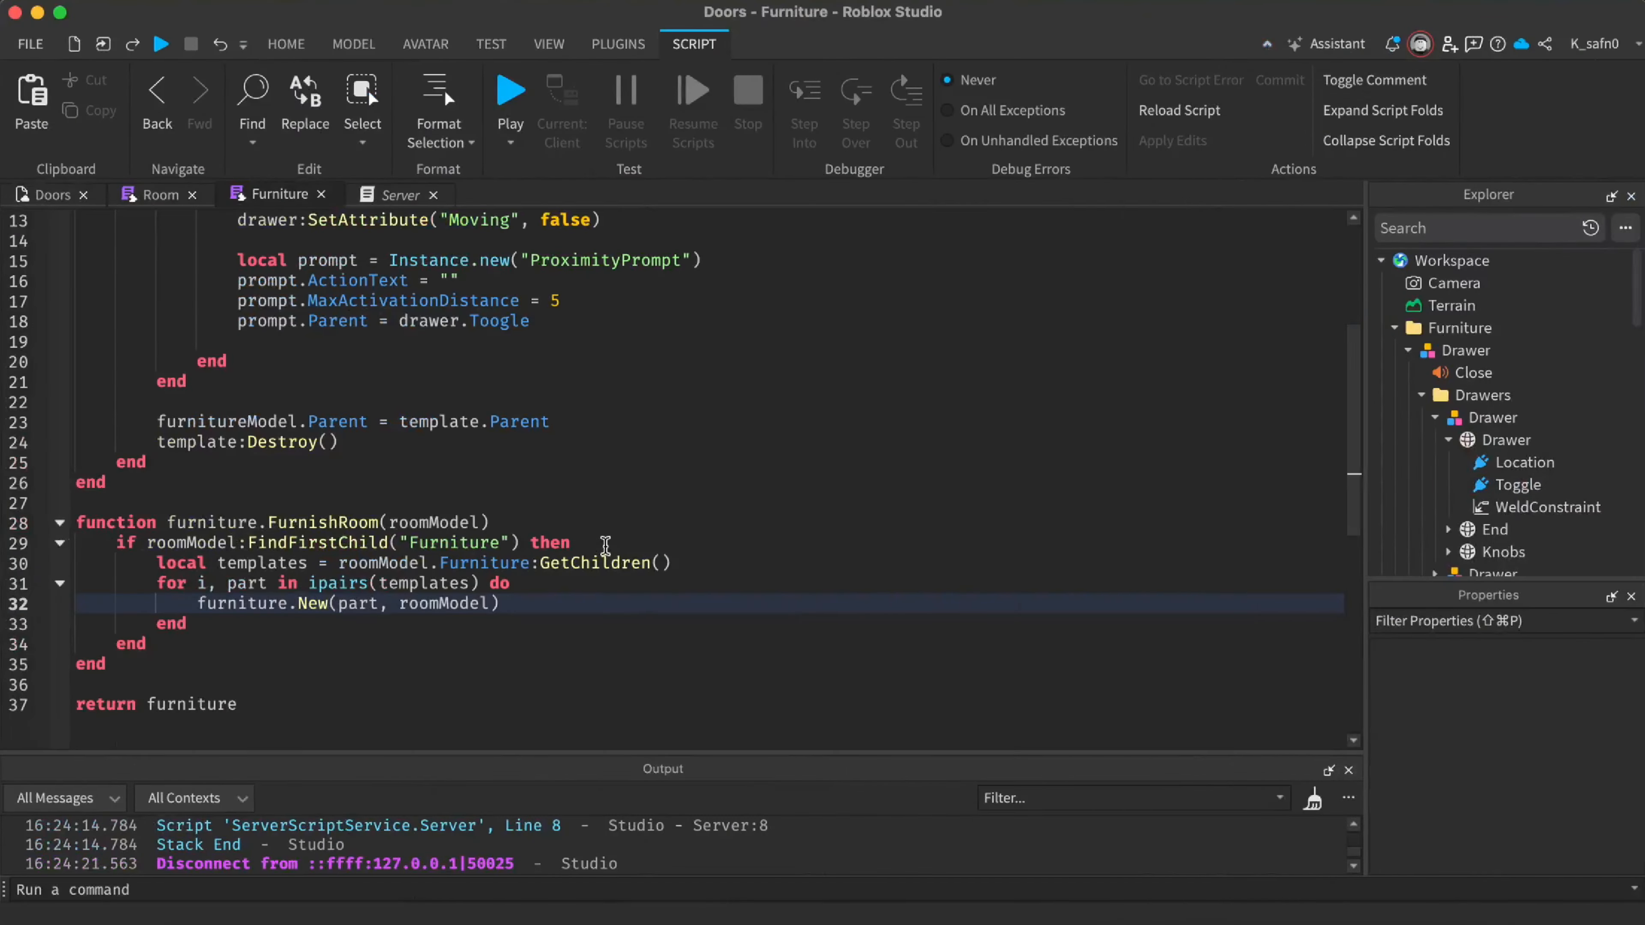
key("super+Tab")
key("super+Tab")
key("super+Tab")
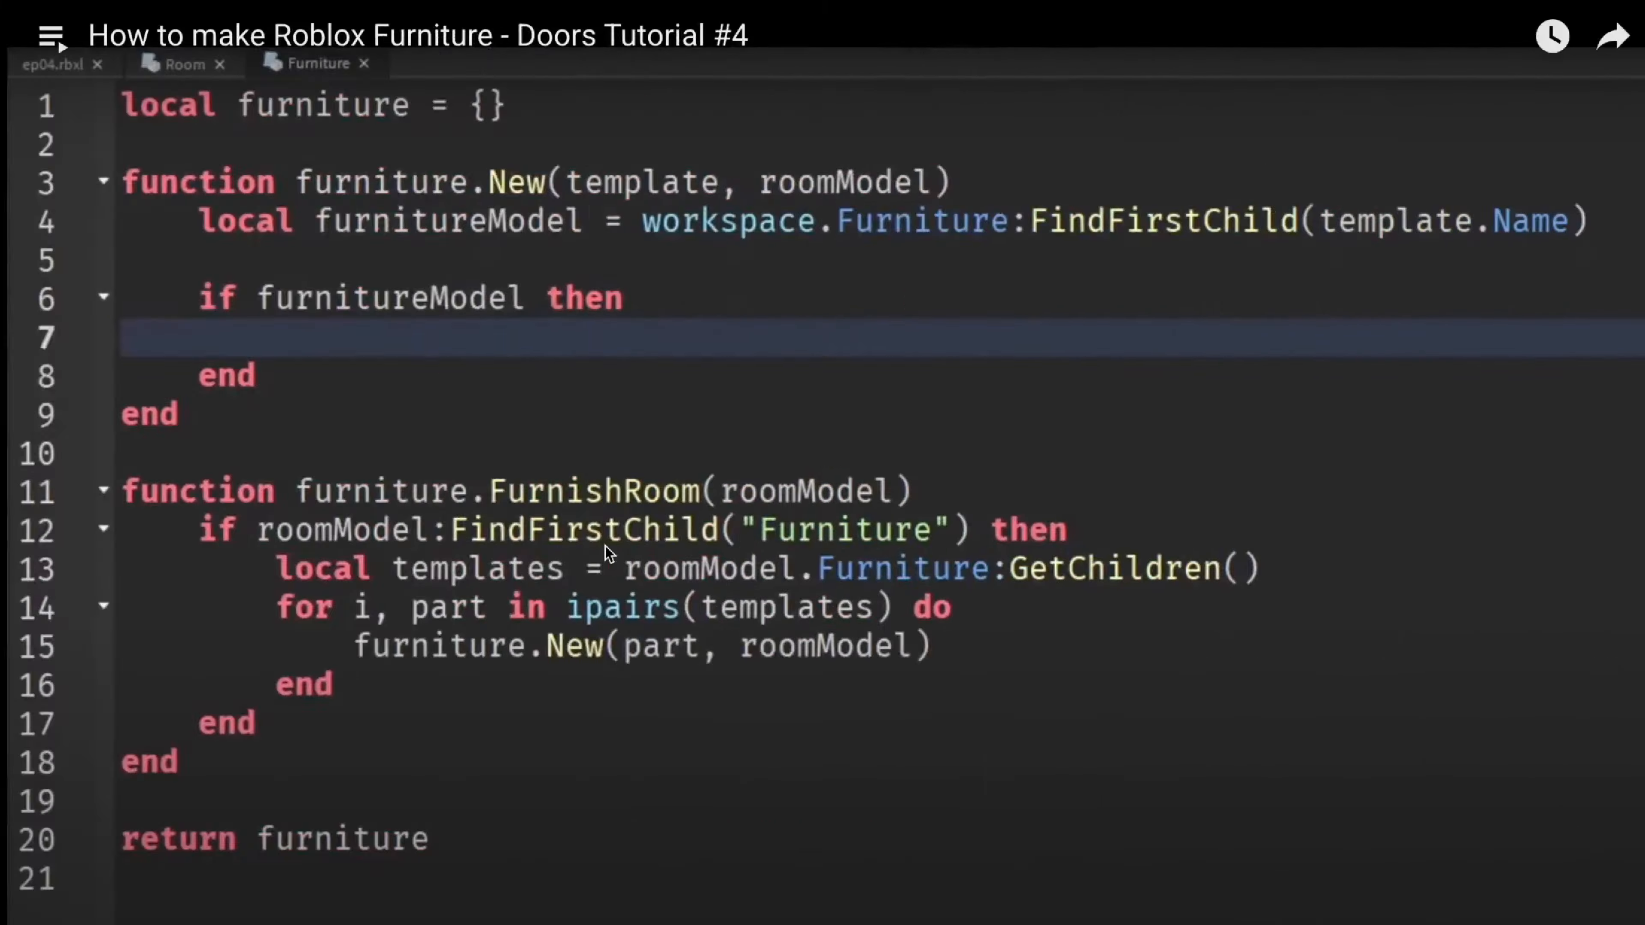
key("super+Tab")
key("super+Tab")
Compare the furniture.FurnishRoom(newRoom) call in the tutorial's room.Generate function with the Room script in Roblox Studio
key("Right")
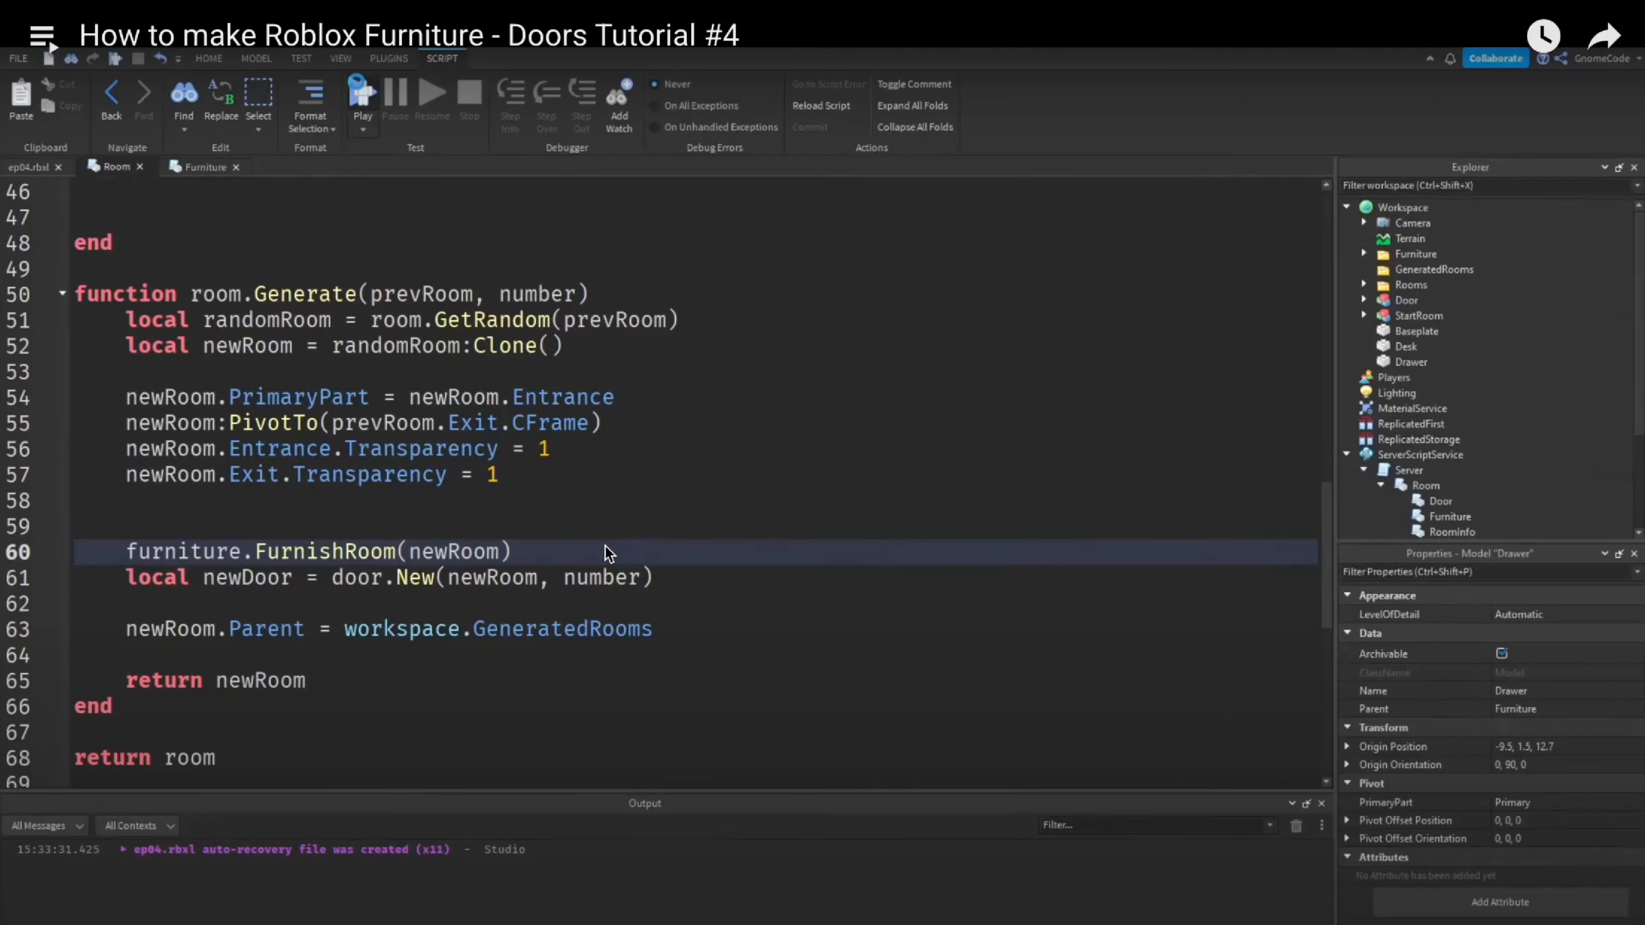
key("super+Tab")
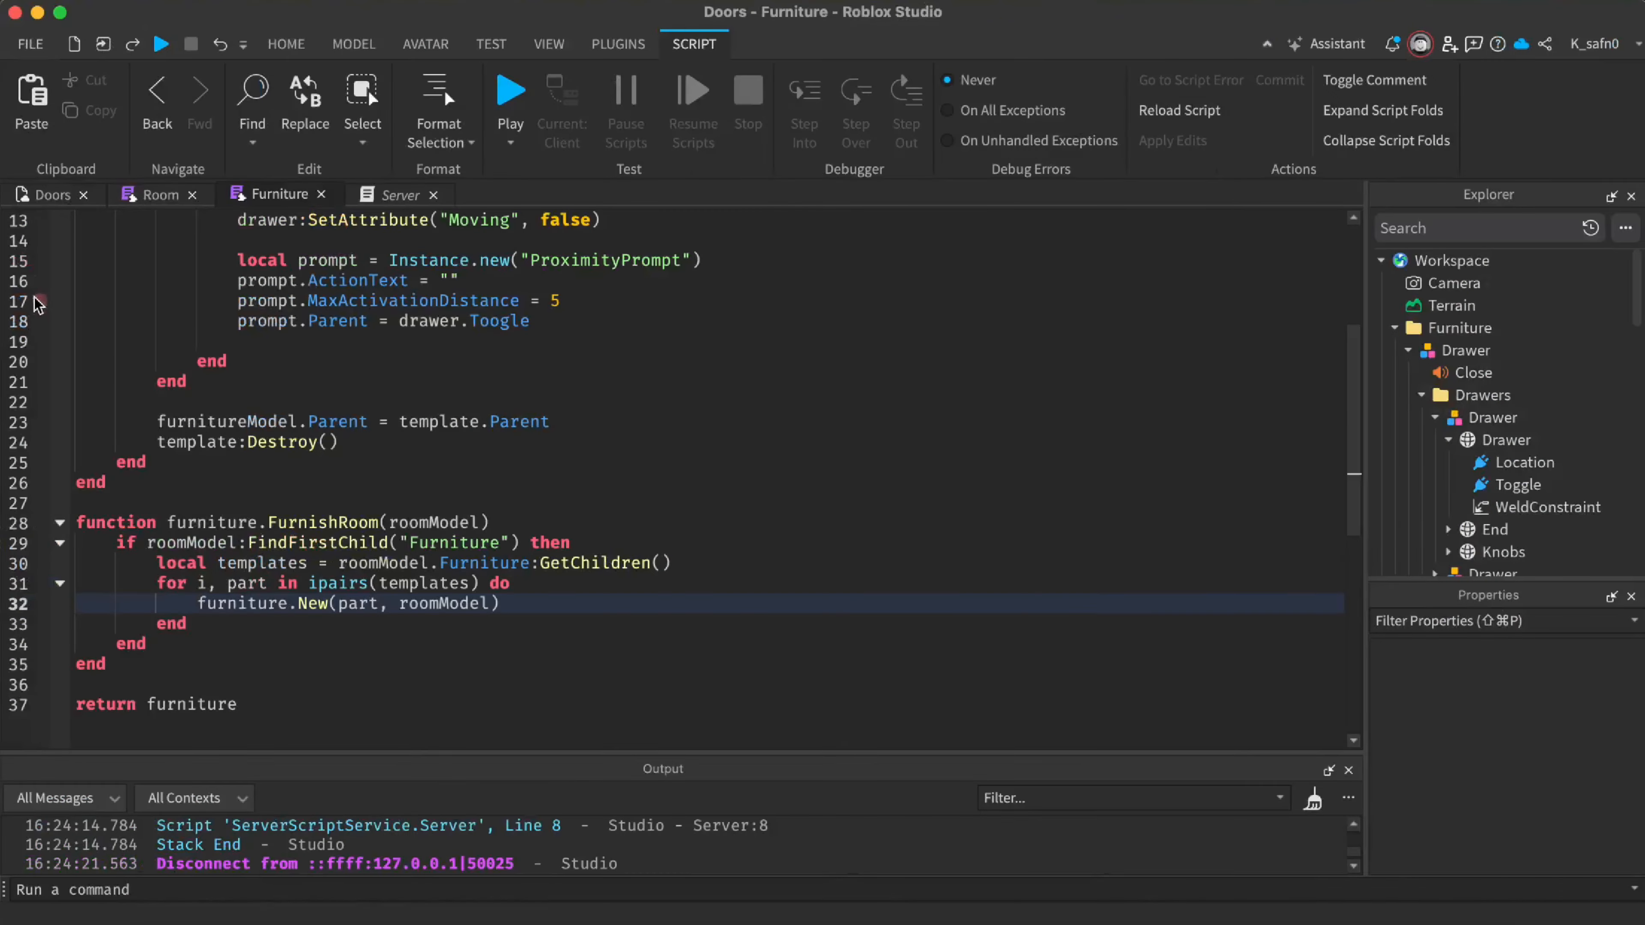
left_click(162, 200)
key("super+Tab")
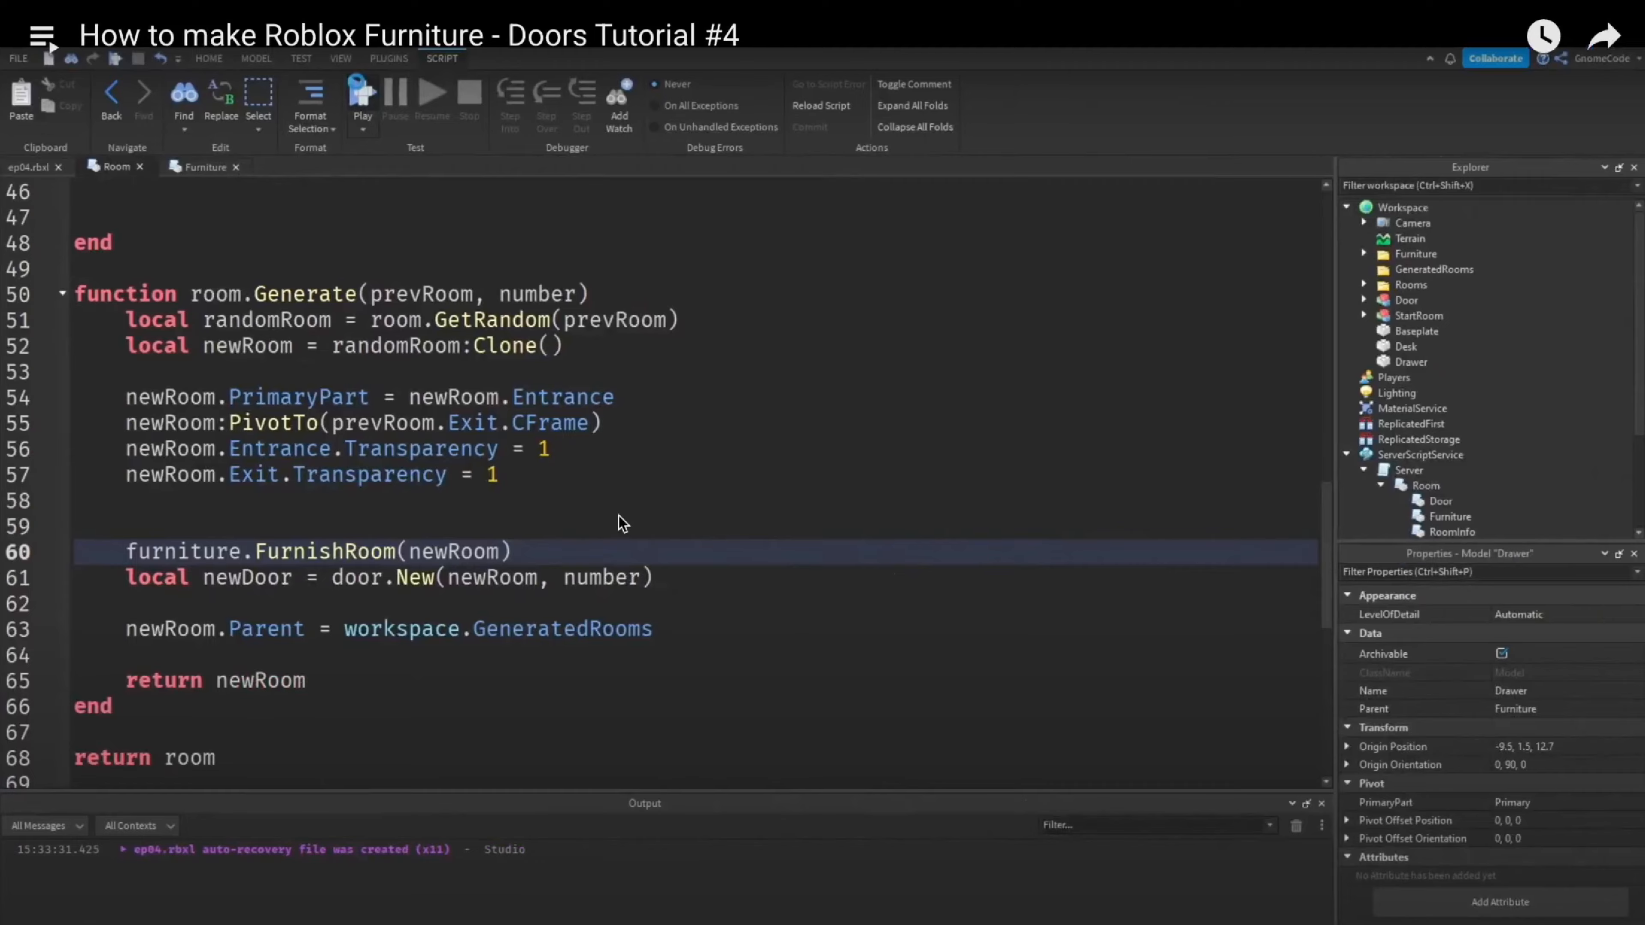
key("super+Tab")
key("super+Tab")
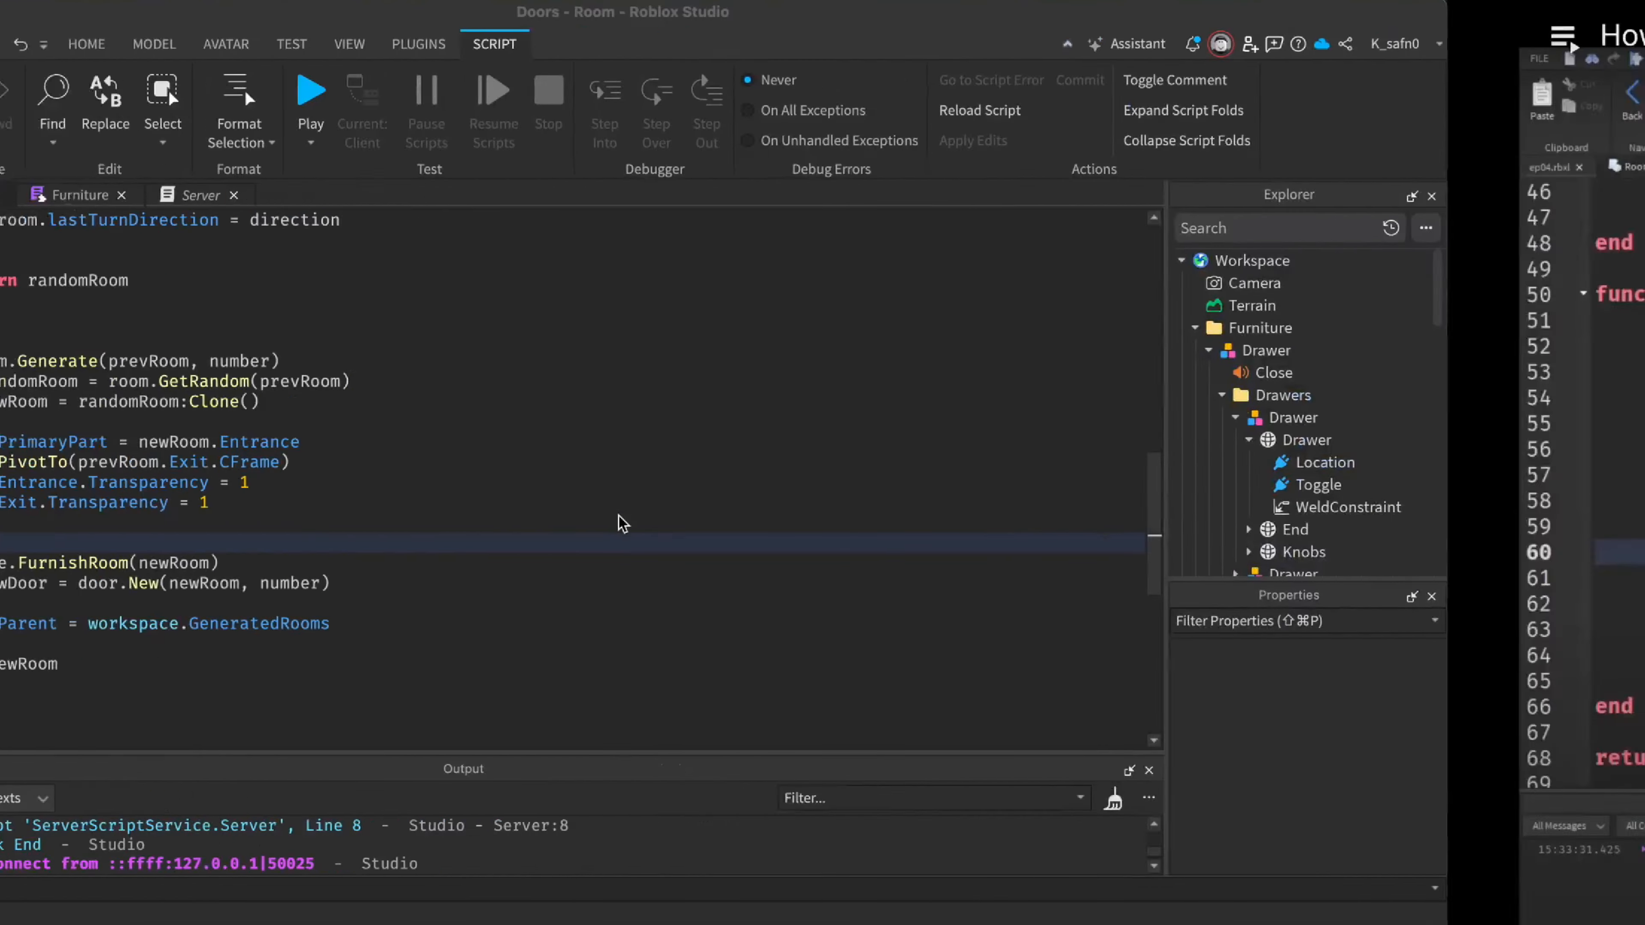
key("super+Tab")
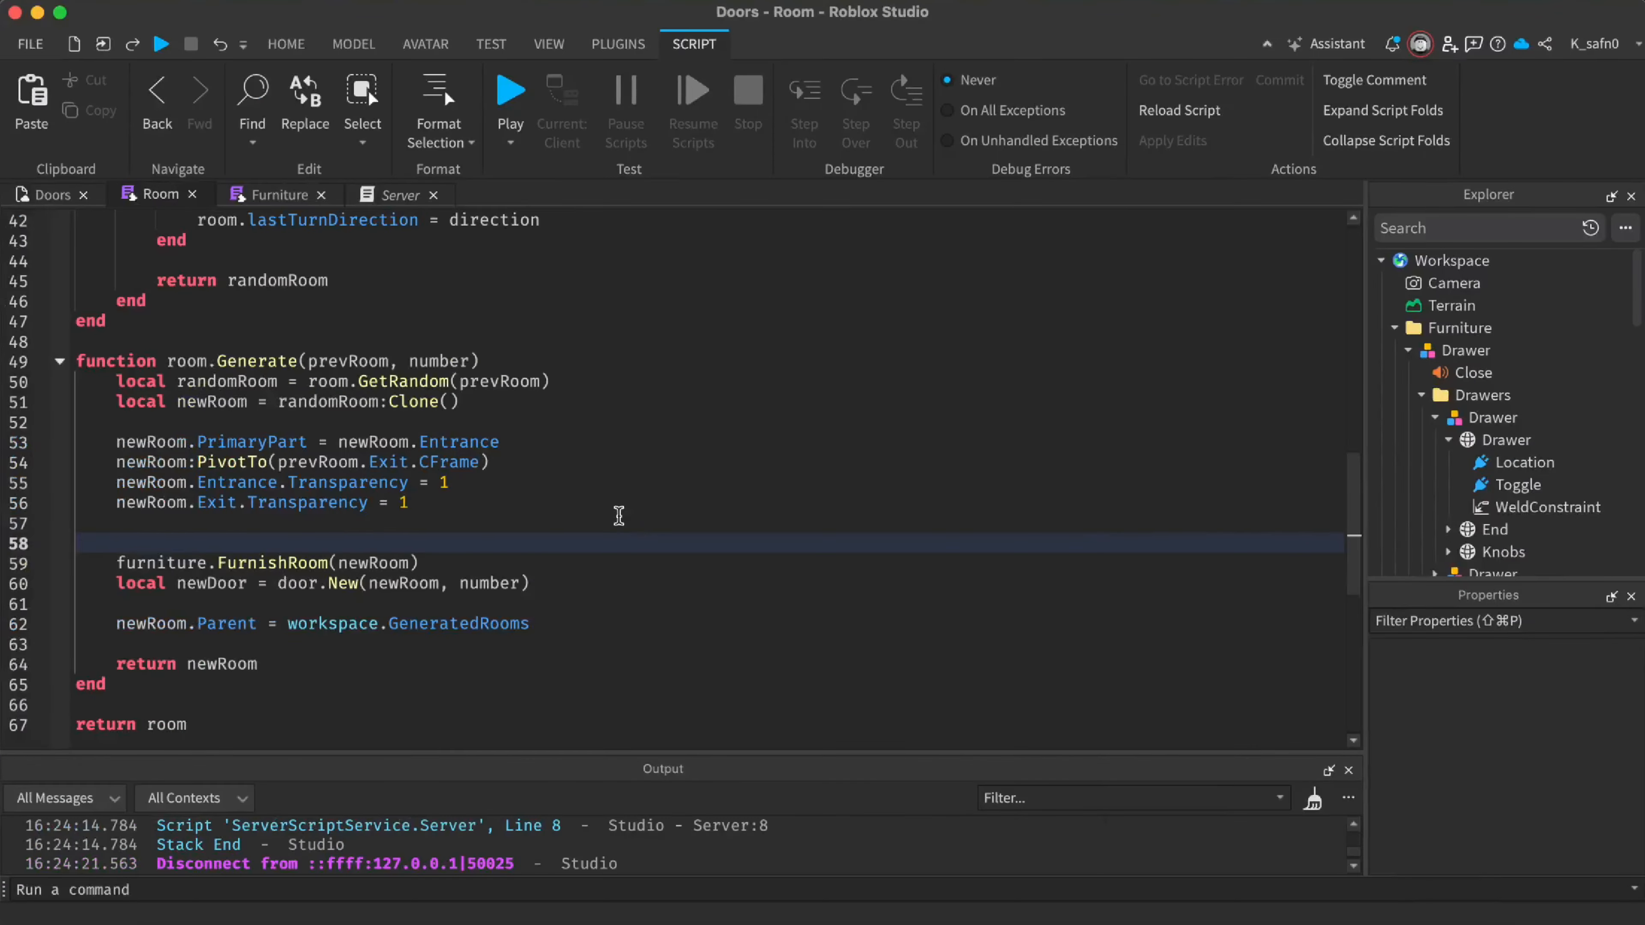
key("super+Tab")
key("super+Tab")
key("super+Tab")
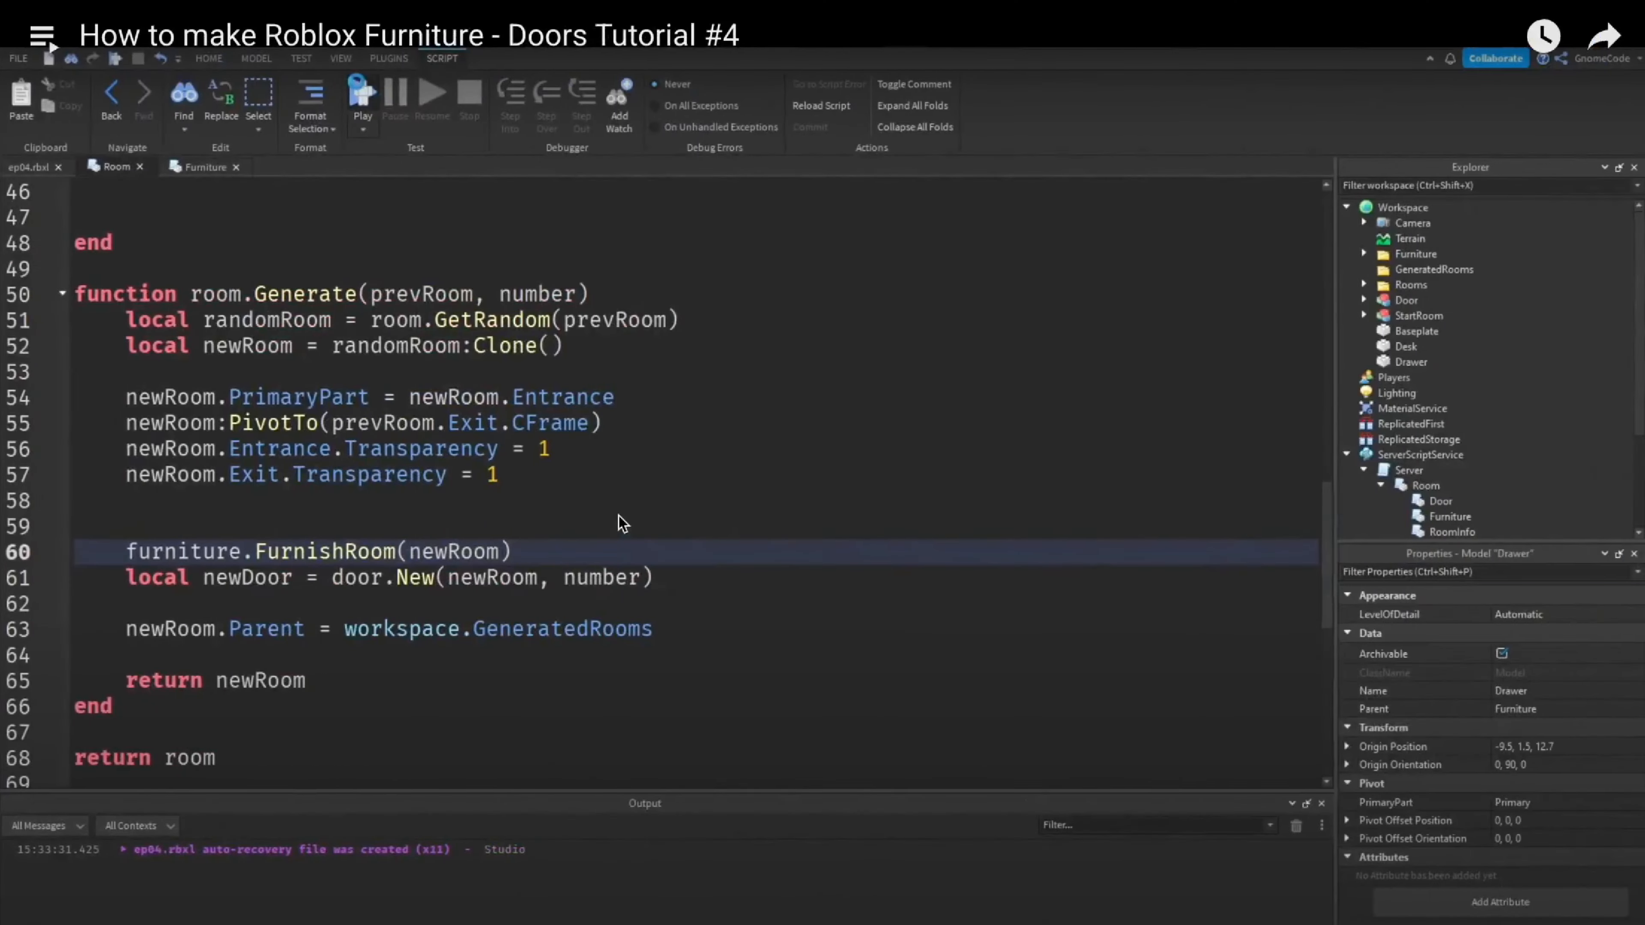
key("super+Tab")
key("super+Tab")
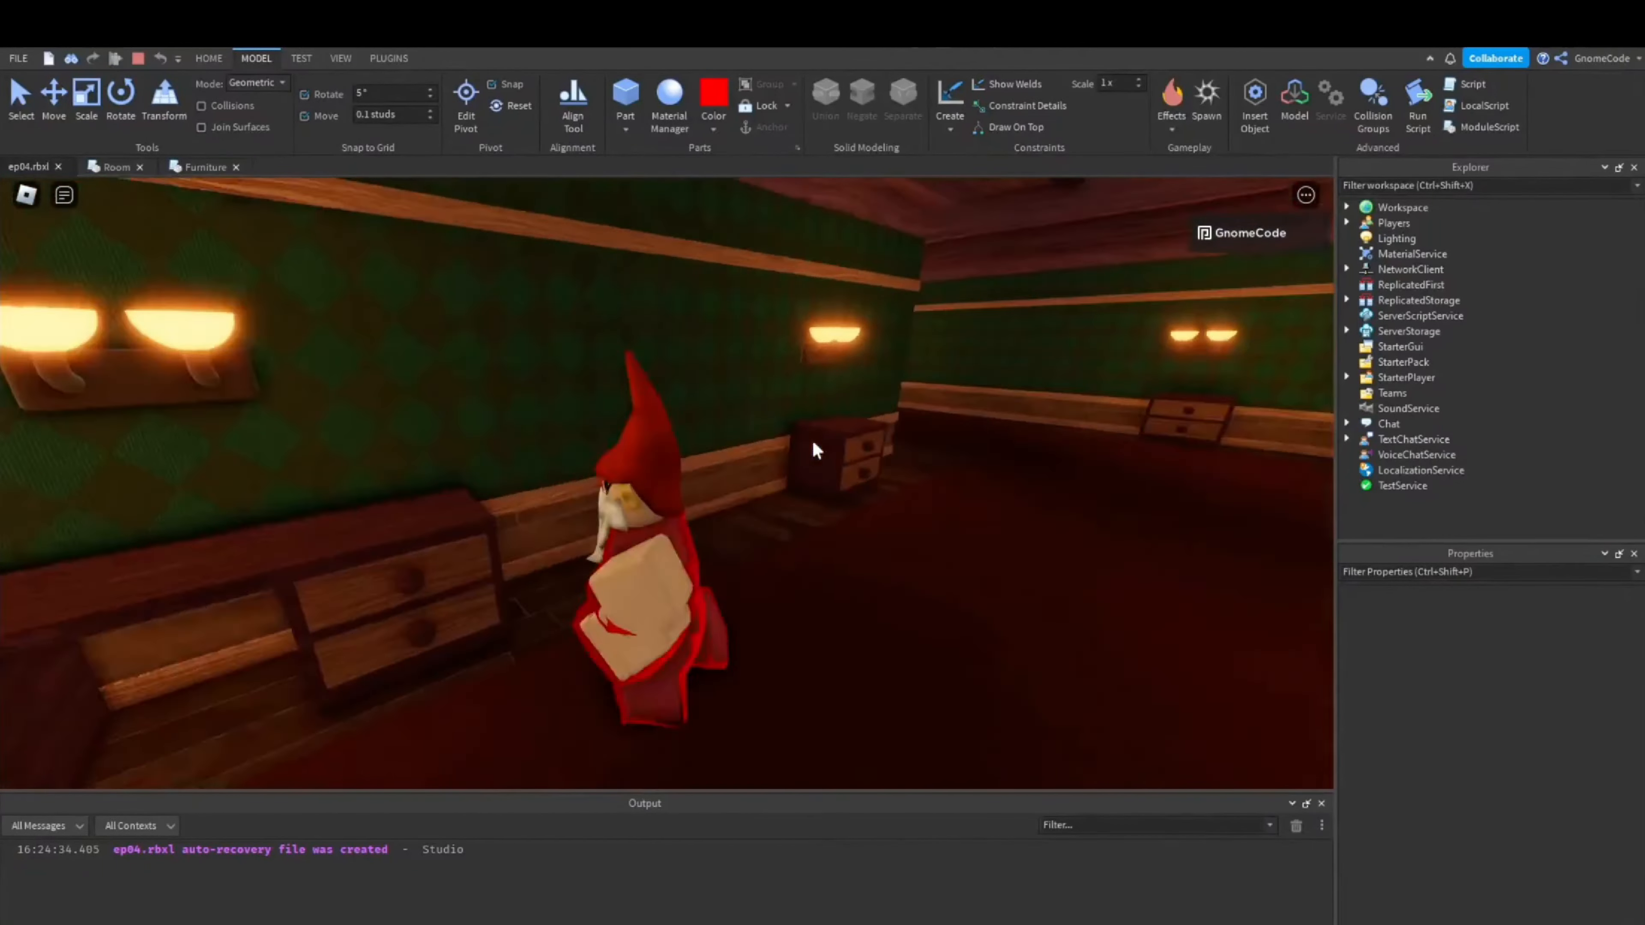
Follow the tutorial from the furnished-room playtest to the FindFirstChild drawer check in furniture.New
key("Right")
key("Right")
key("Right")
key("Right")
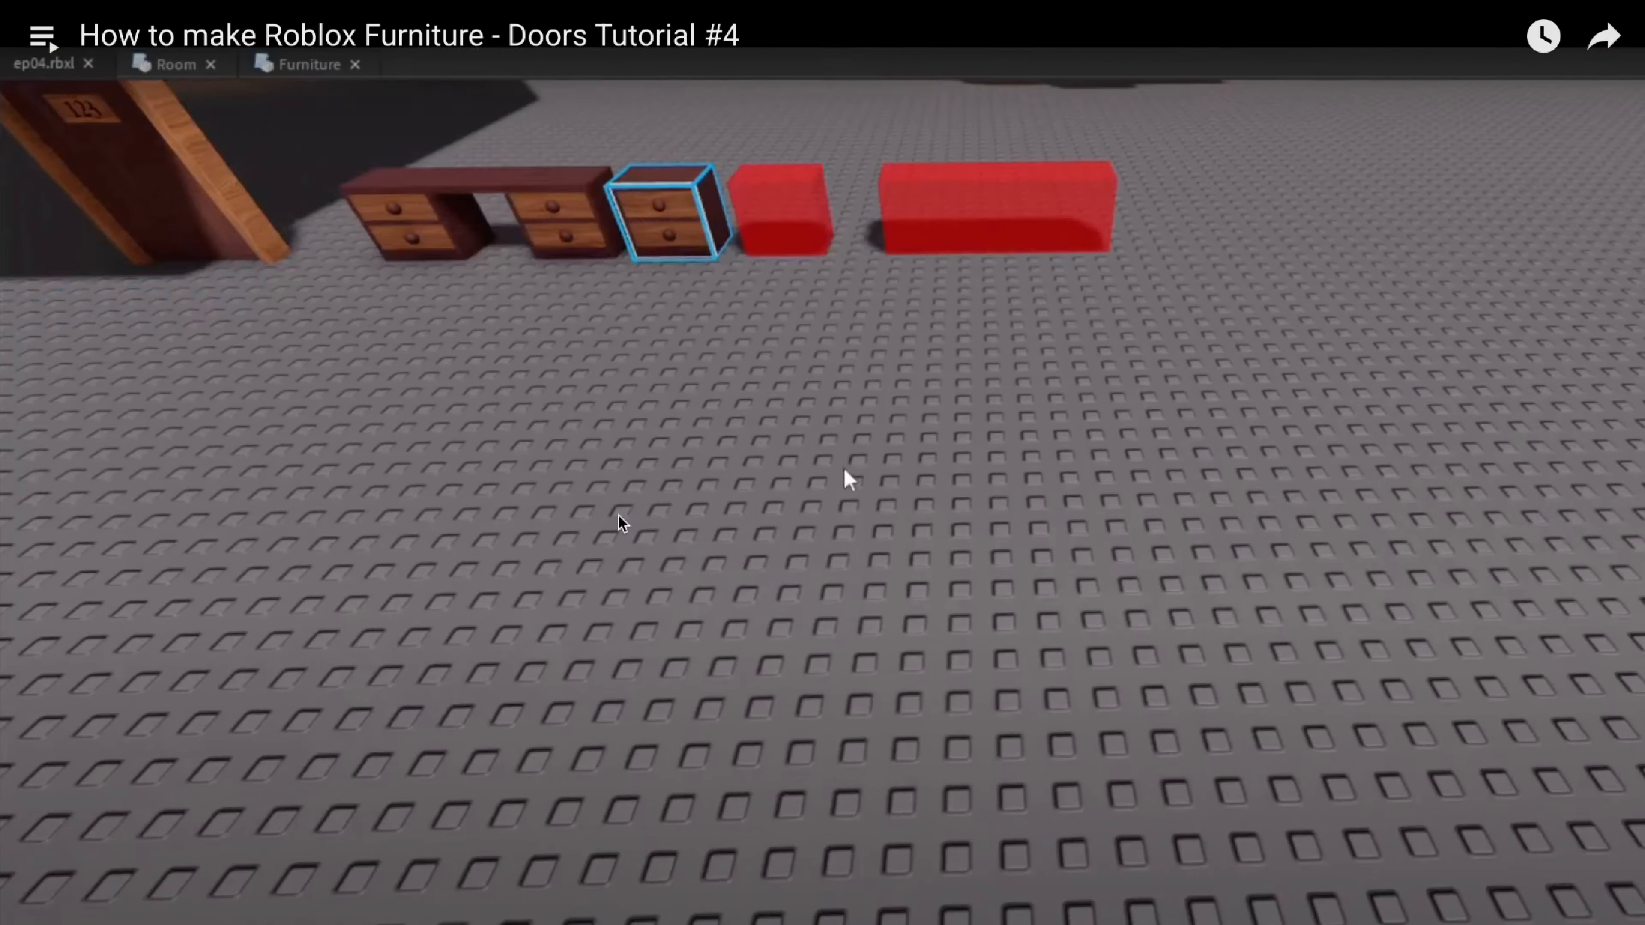
key("space")
key("Left")
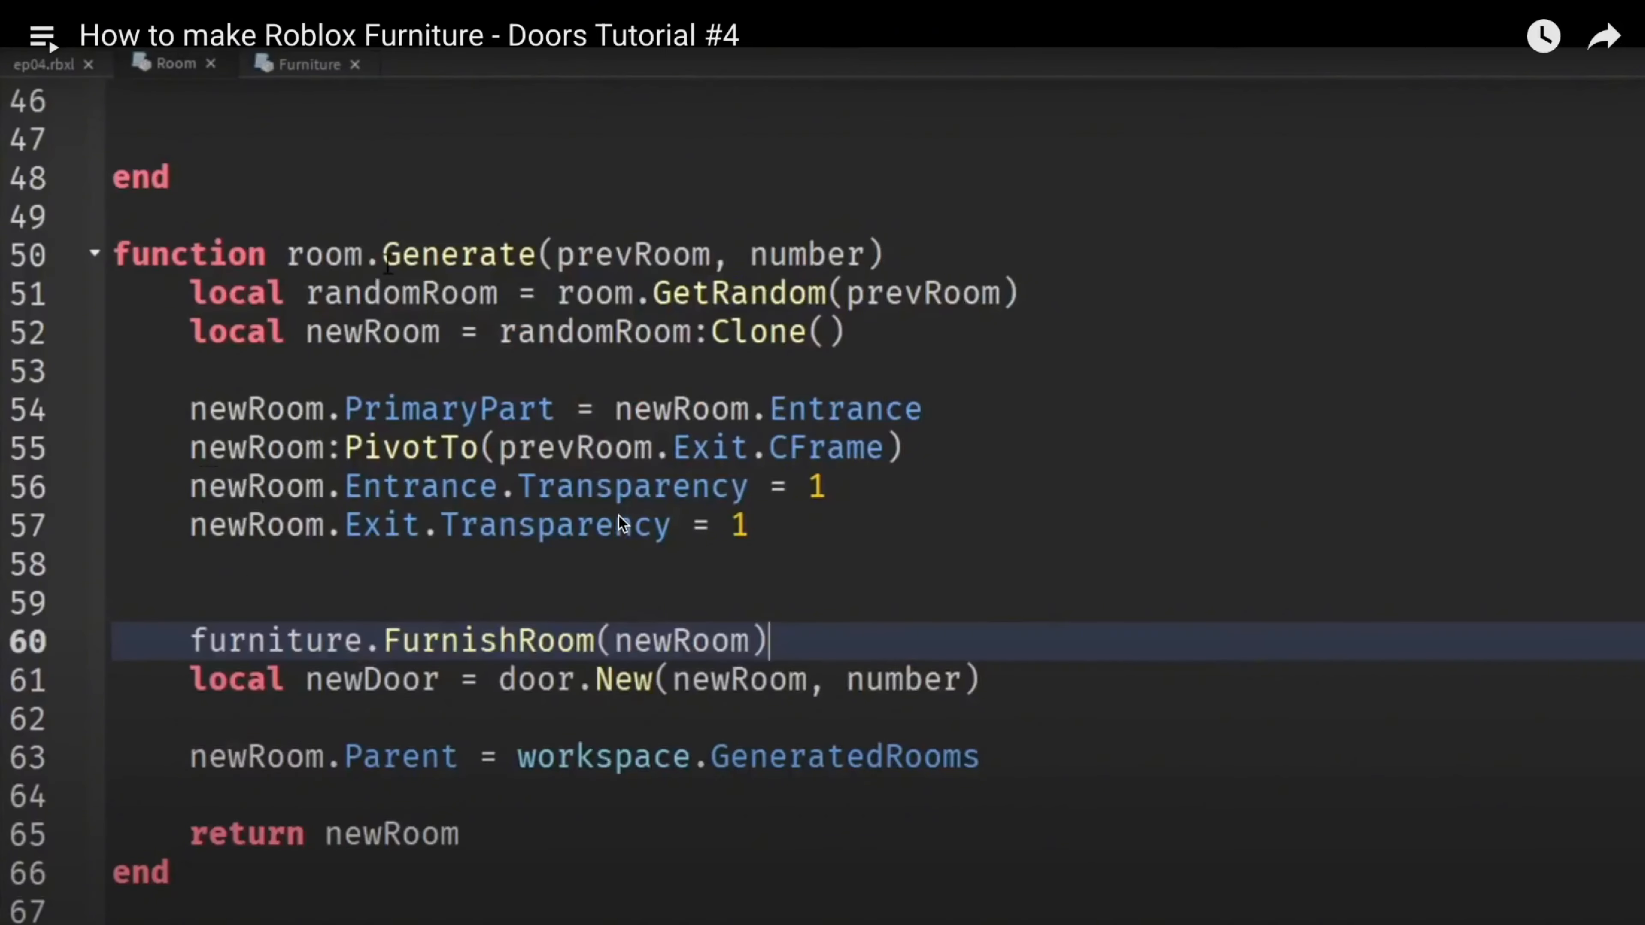
key("space")
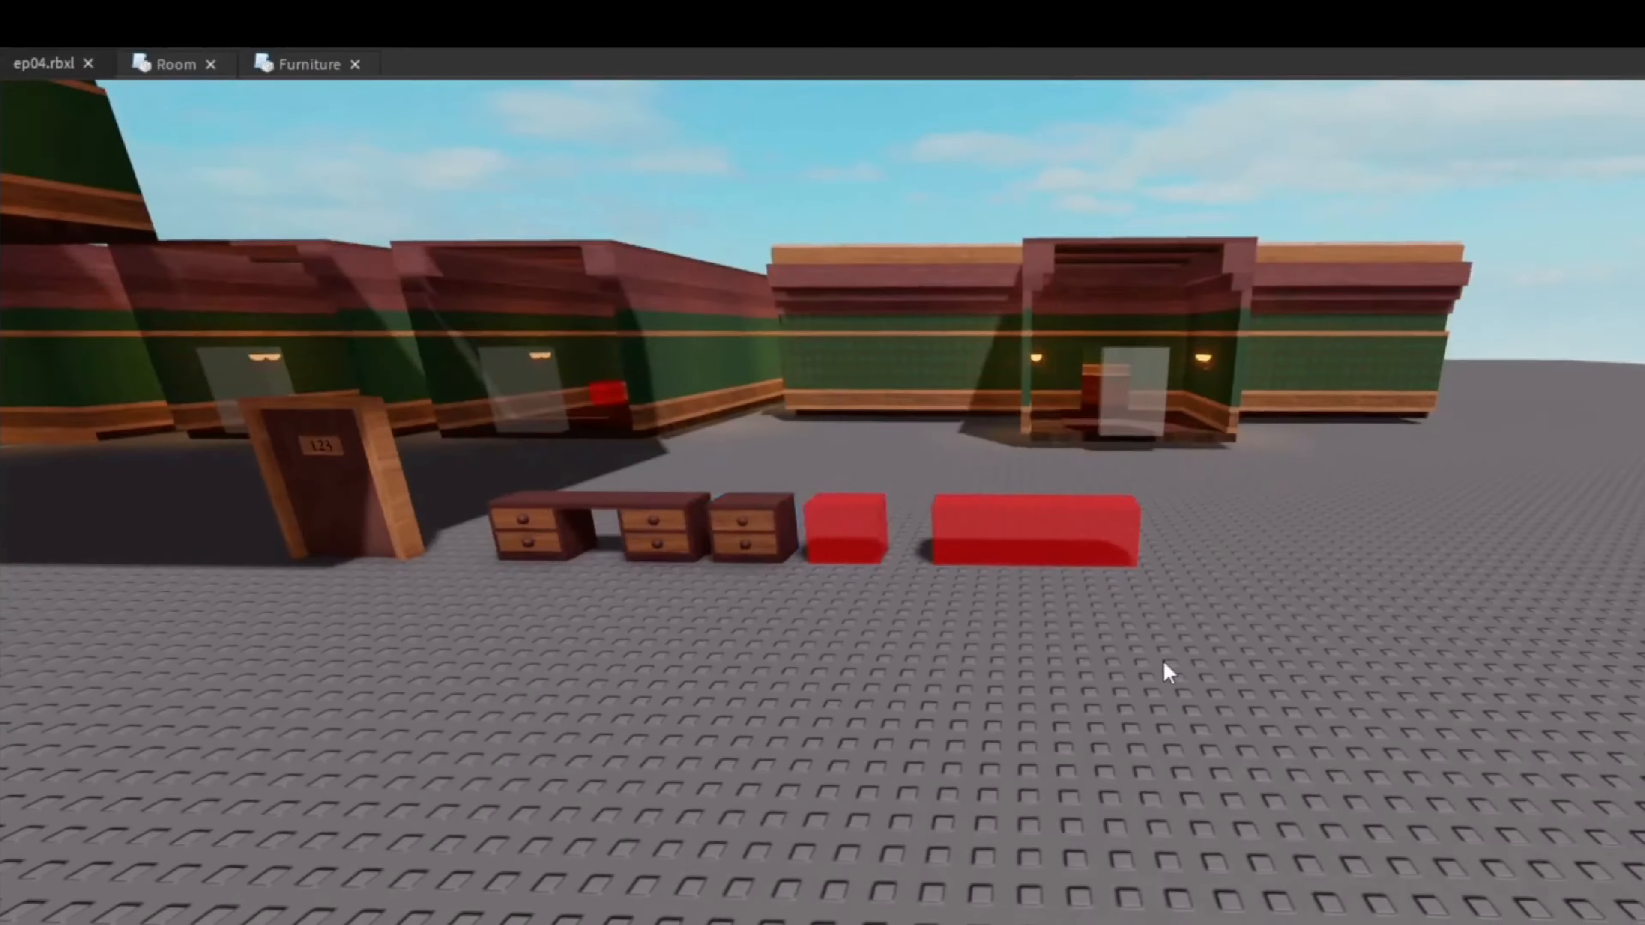
key("Right")
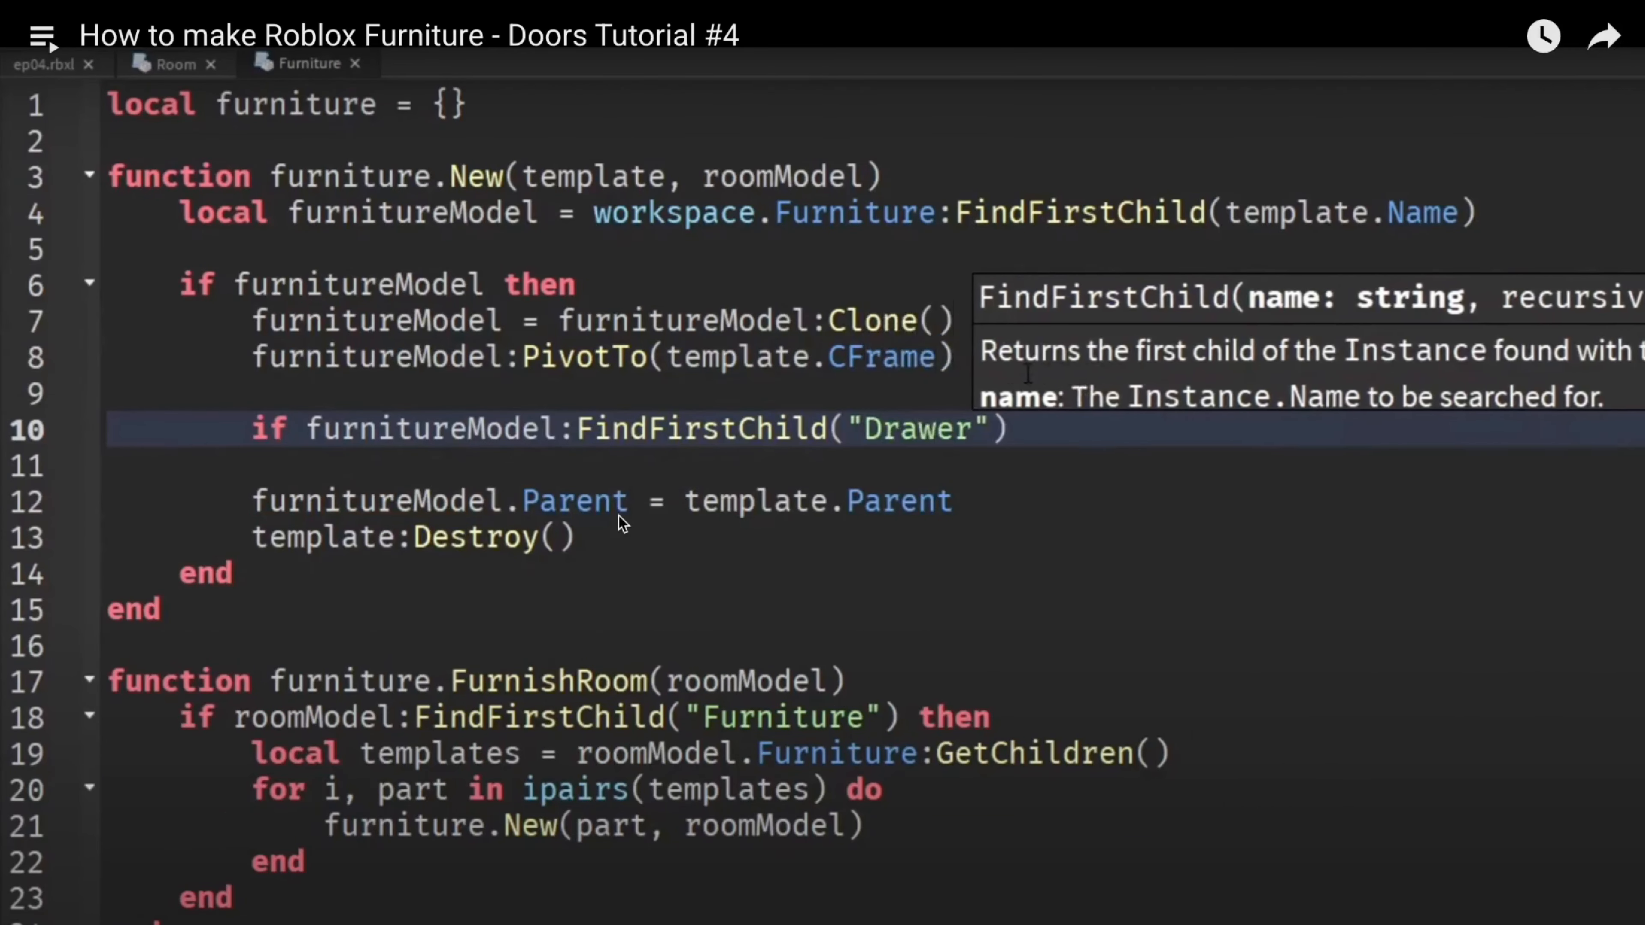
key("space")
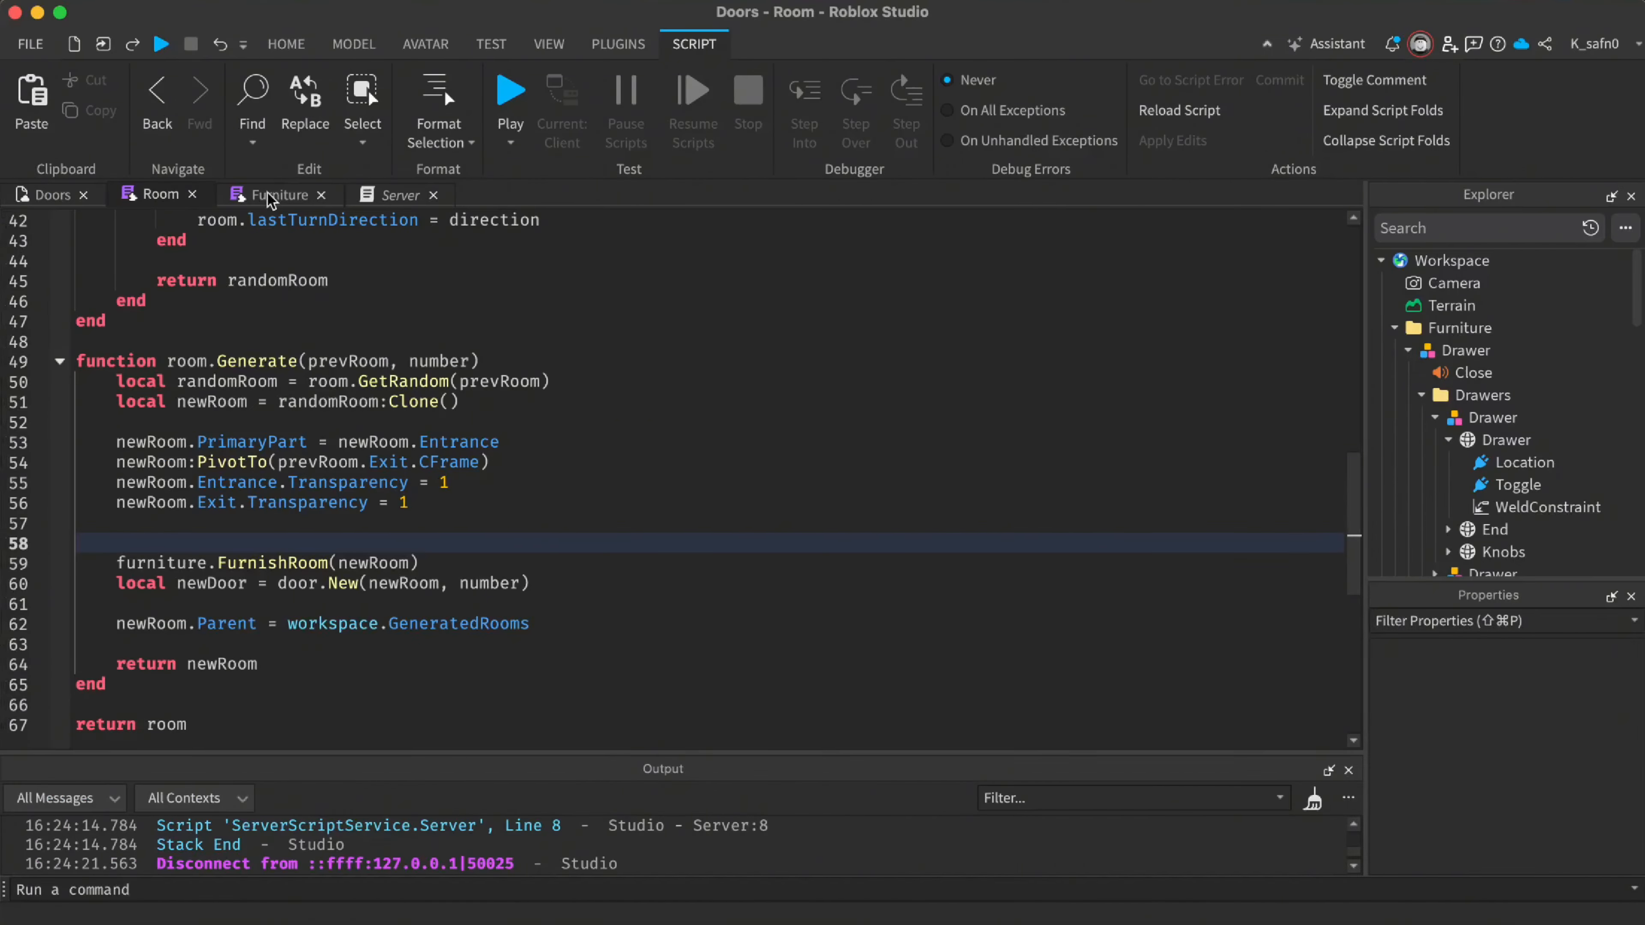
Trace the Toogle error through the Furniture script's New and FurnishRoom functions in Roblox Studio, at lines 18 and 32
left_click(258, 195)
scroll(709, 555, "up", 3)
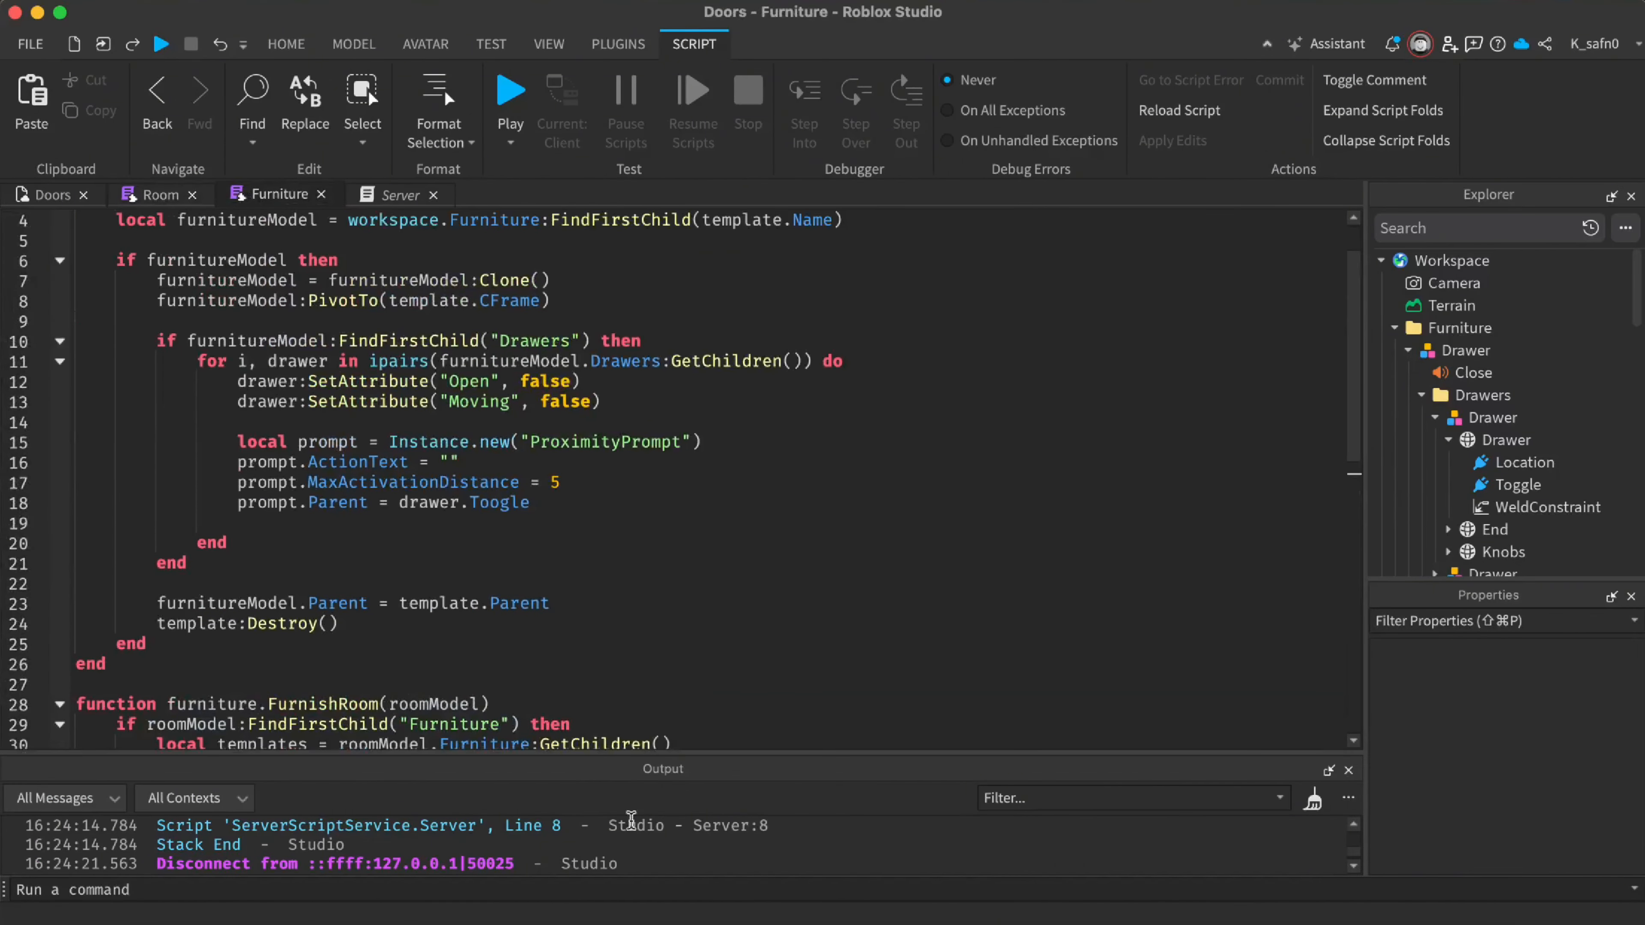
scroll(632, 836, "up", 3)
left_click(619, 845)
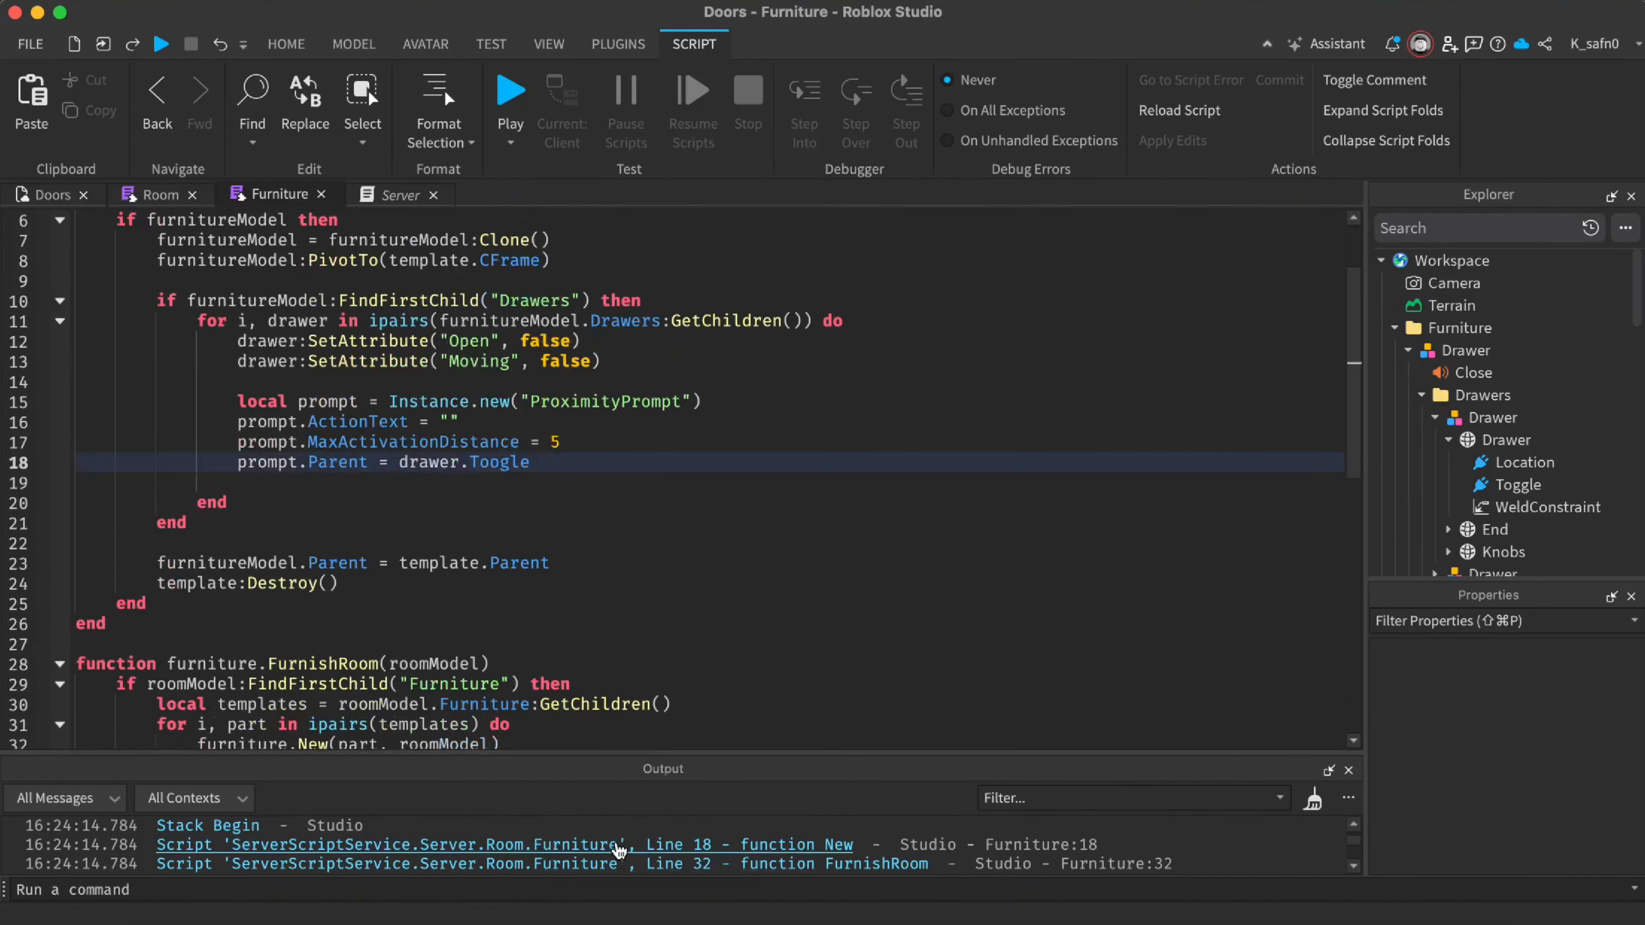
left_click(622, 870)
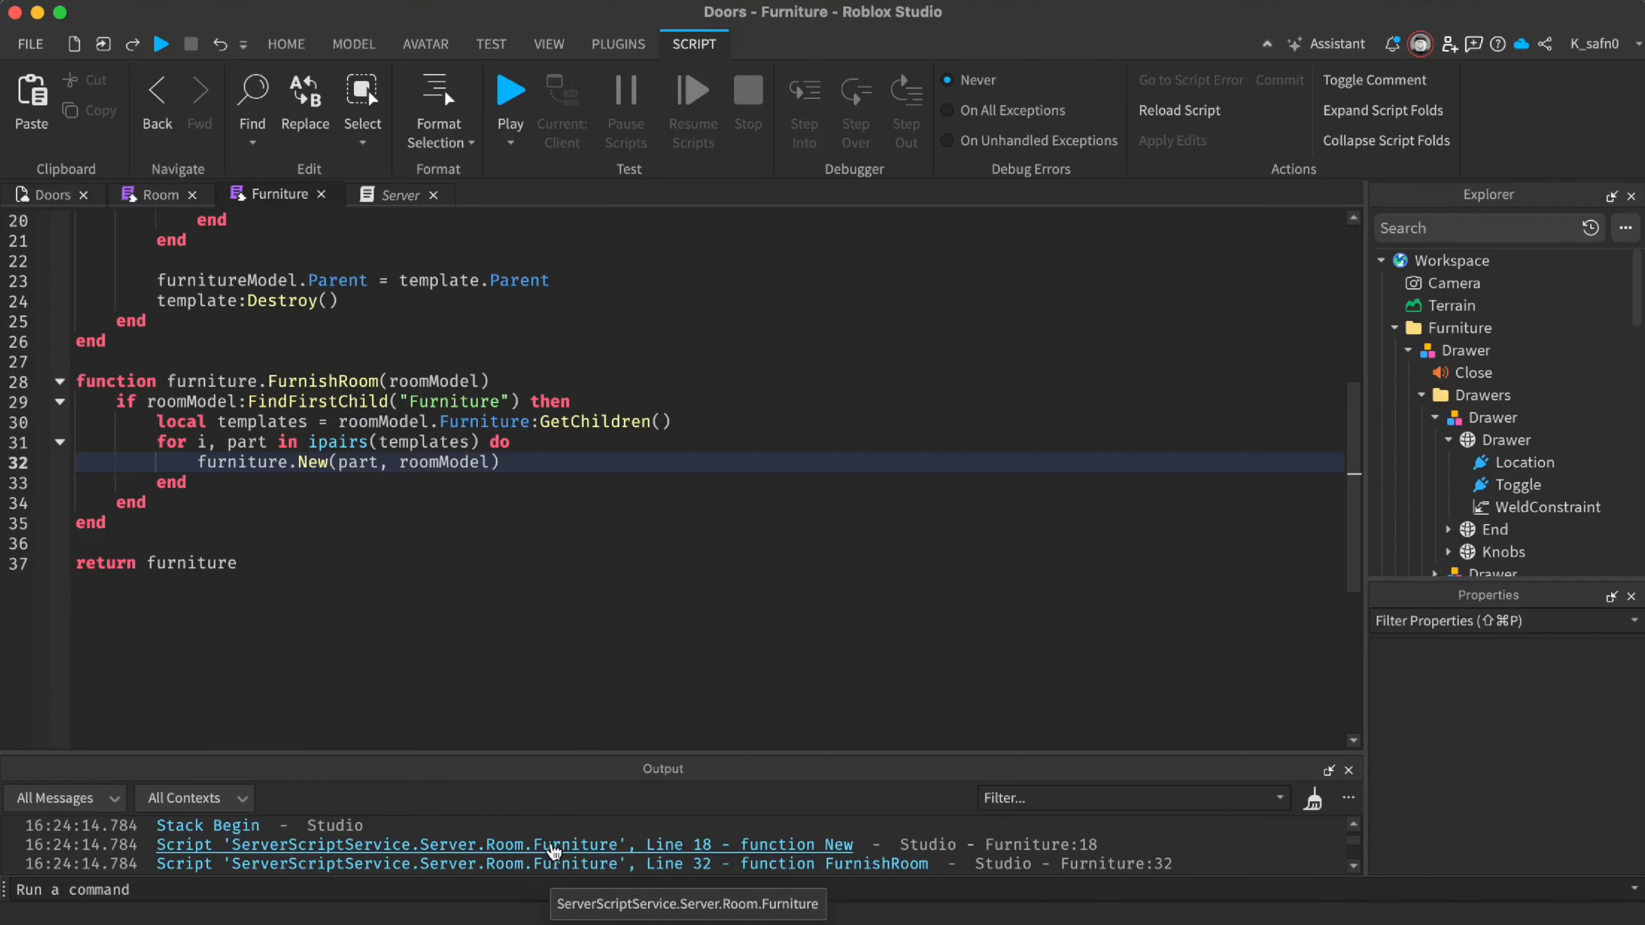
left_click(551, 850)
scroll(540, 858, "up", 1)
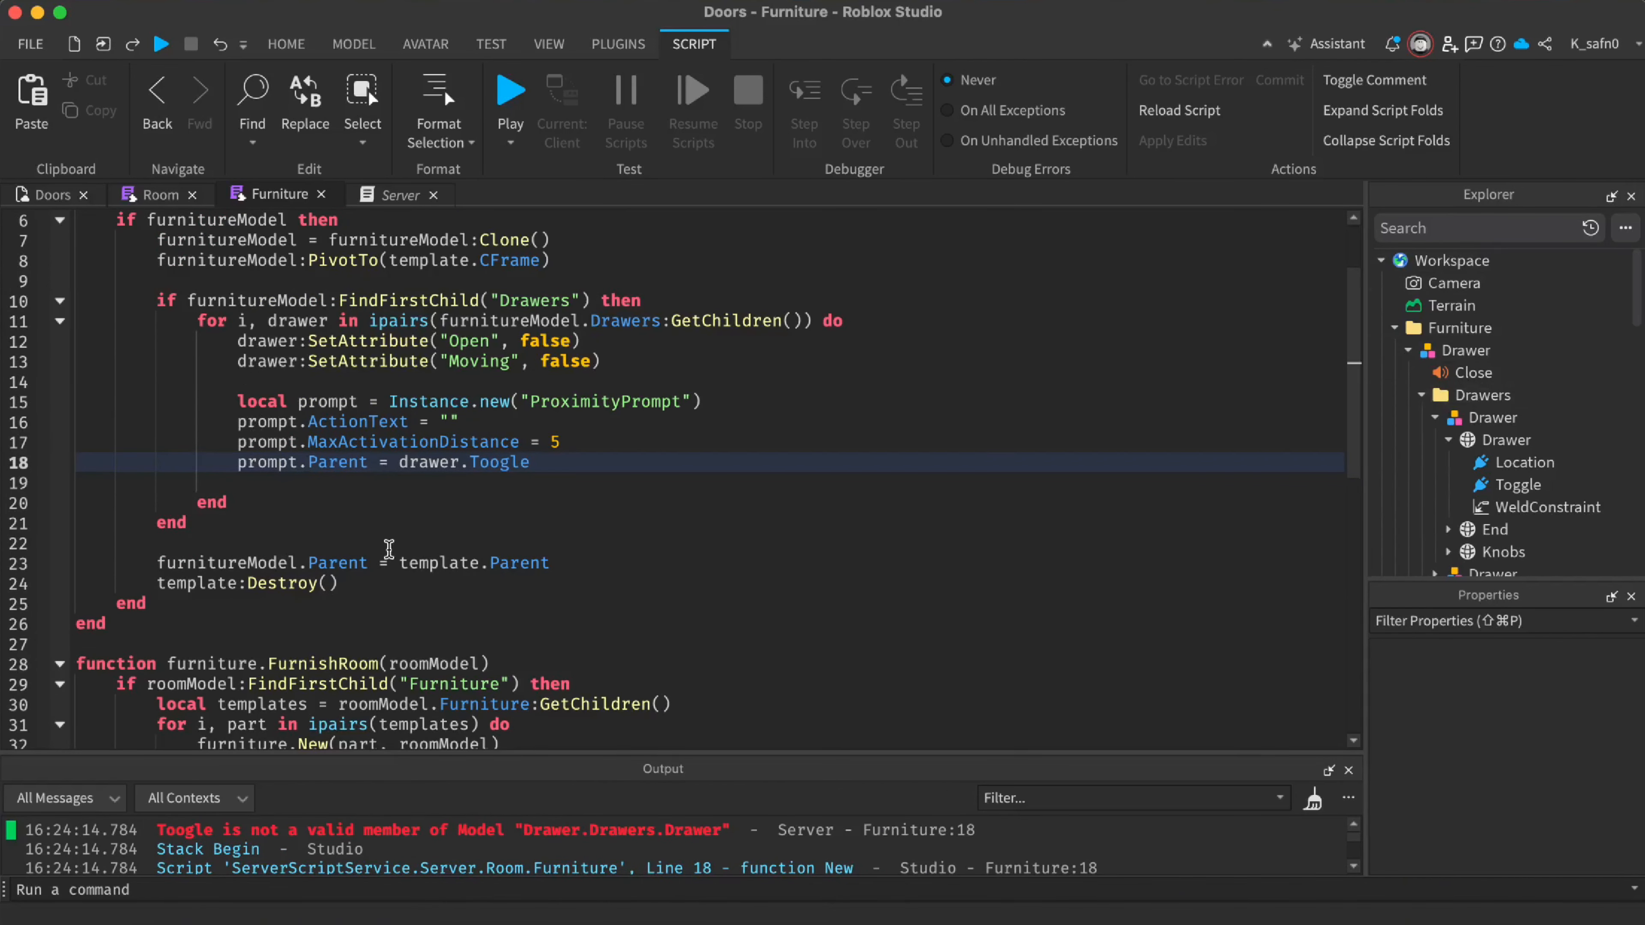
scroll(421, 413, "up", 2)
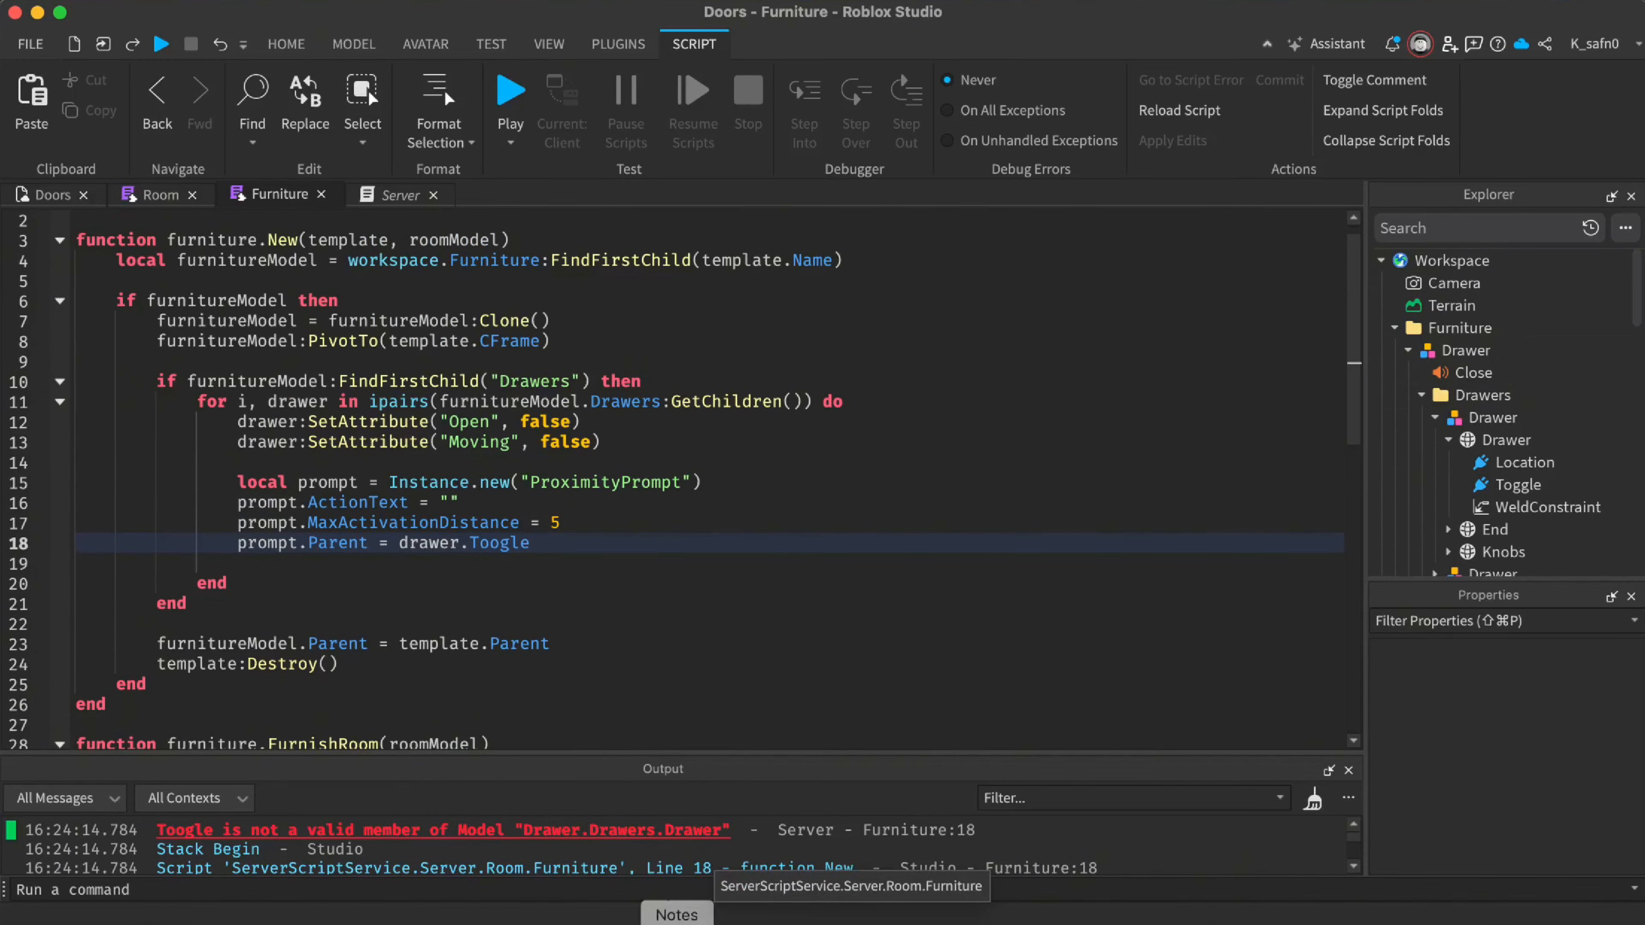
Return to the tutorial and advance past the drawer loop to examine the Drawers folder hierarchy in its drawer model
key("super+Tab")
key("space")
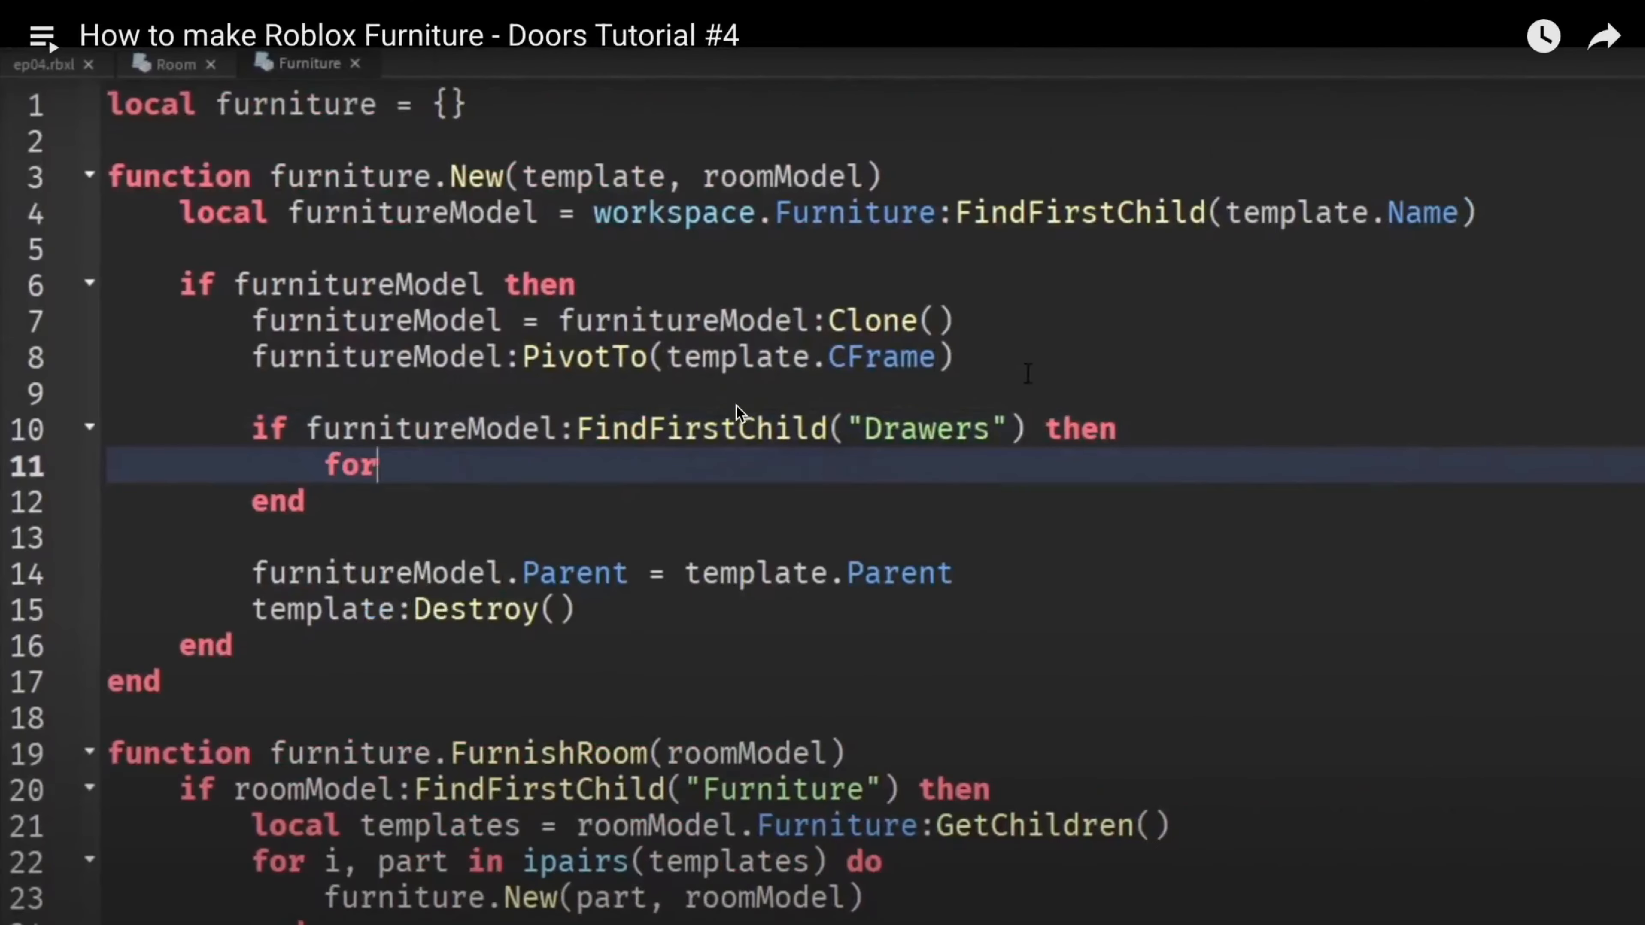
key("Right")
key("Right")
key("Right")
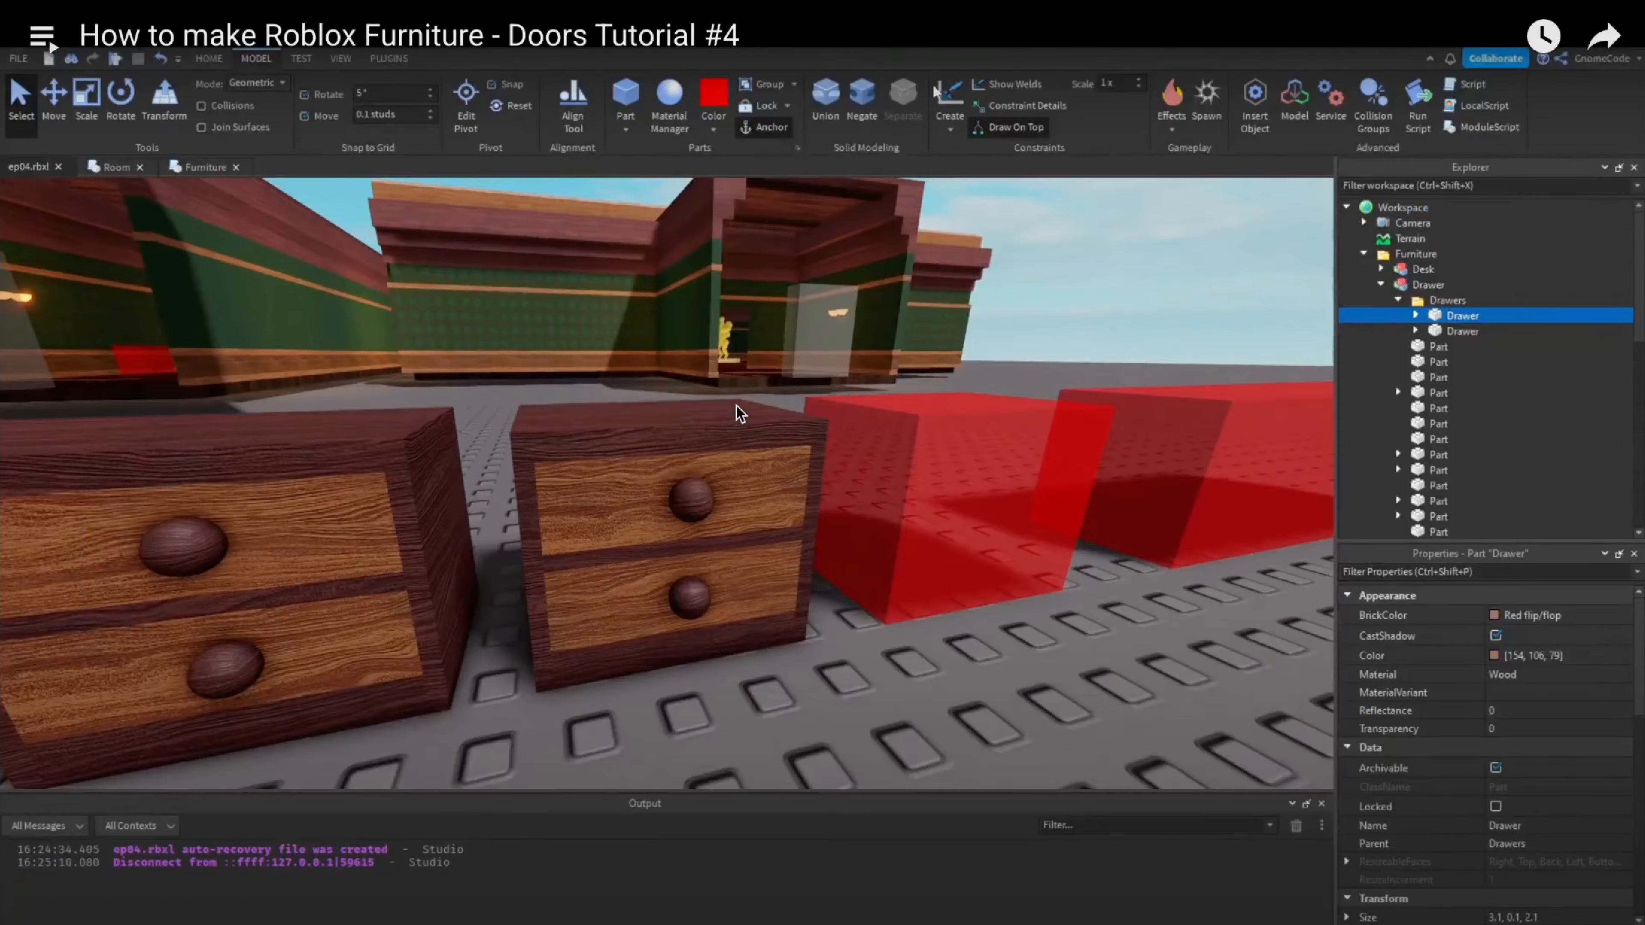
Compare the tutorial's prompt.Parent line in the drawer loop with line 18 of the Furniture script in Roblox Studio
key("Left")
key("Left")
key("super+Tab")
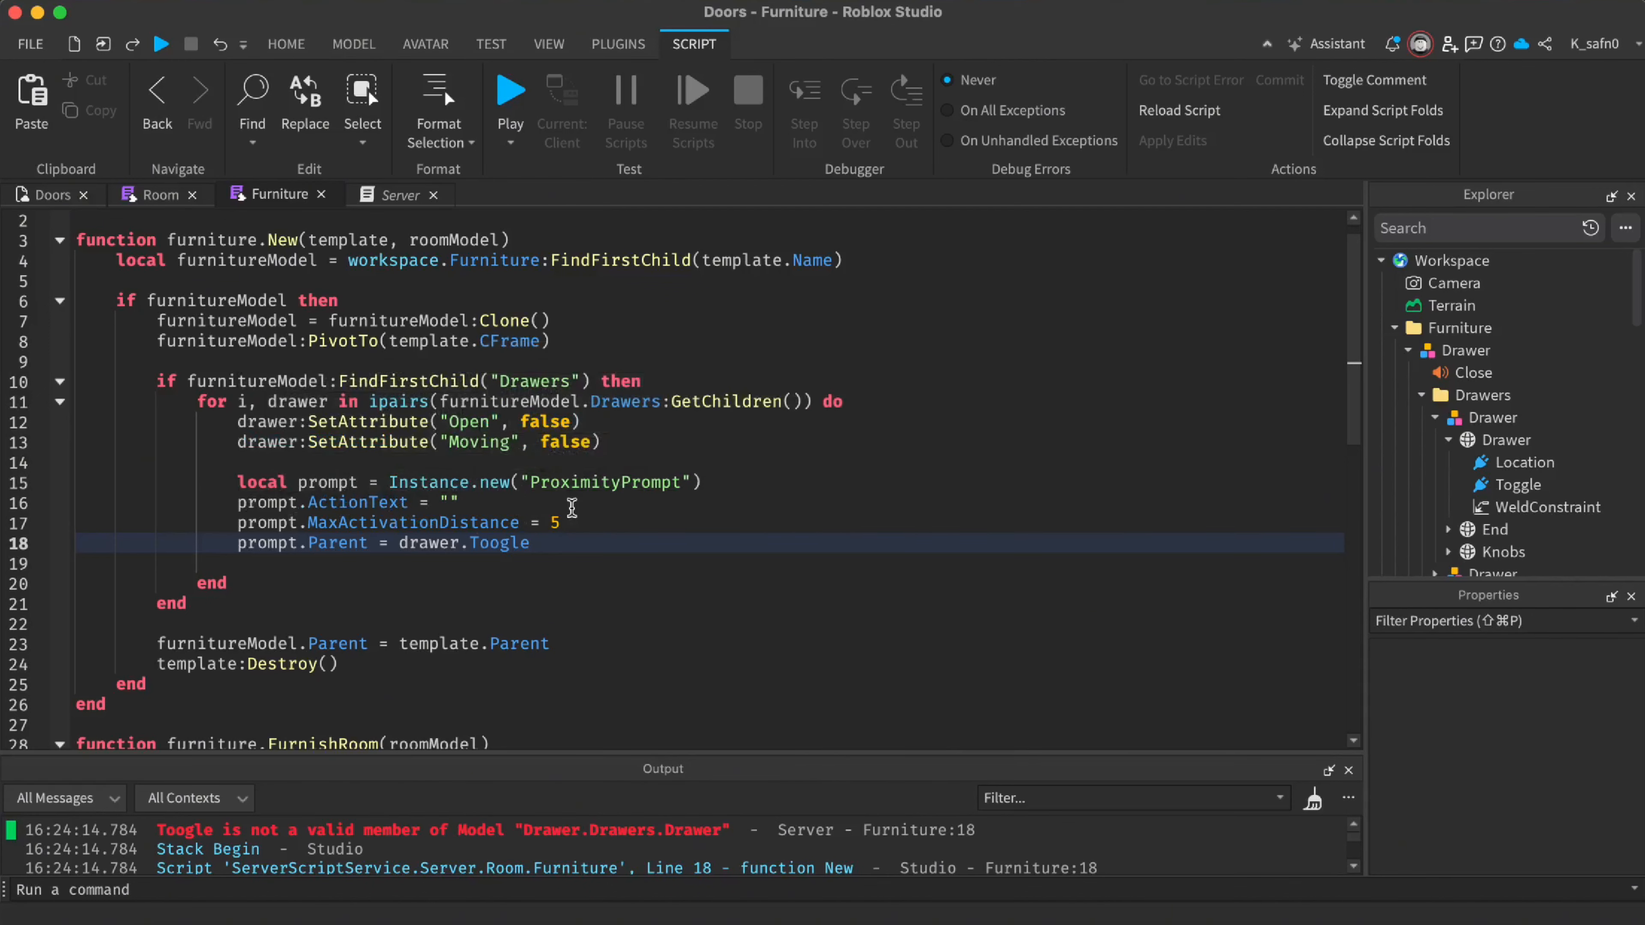
key("super+Tab")
key("super+Tab")
key("super+Tab")
key("super+Tab")
key("super+Tab")
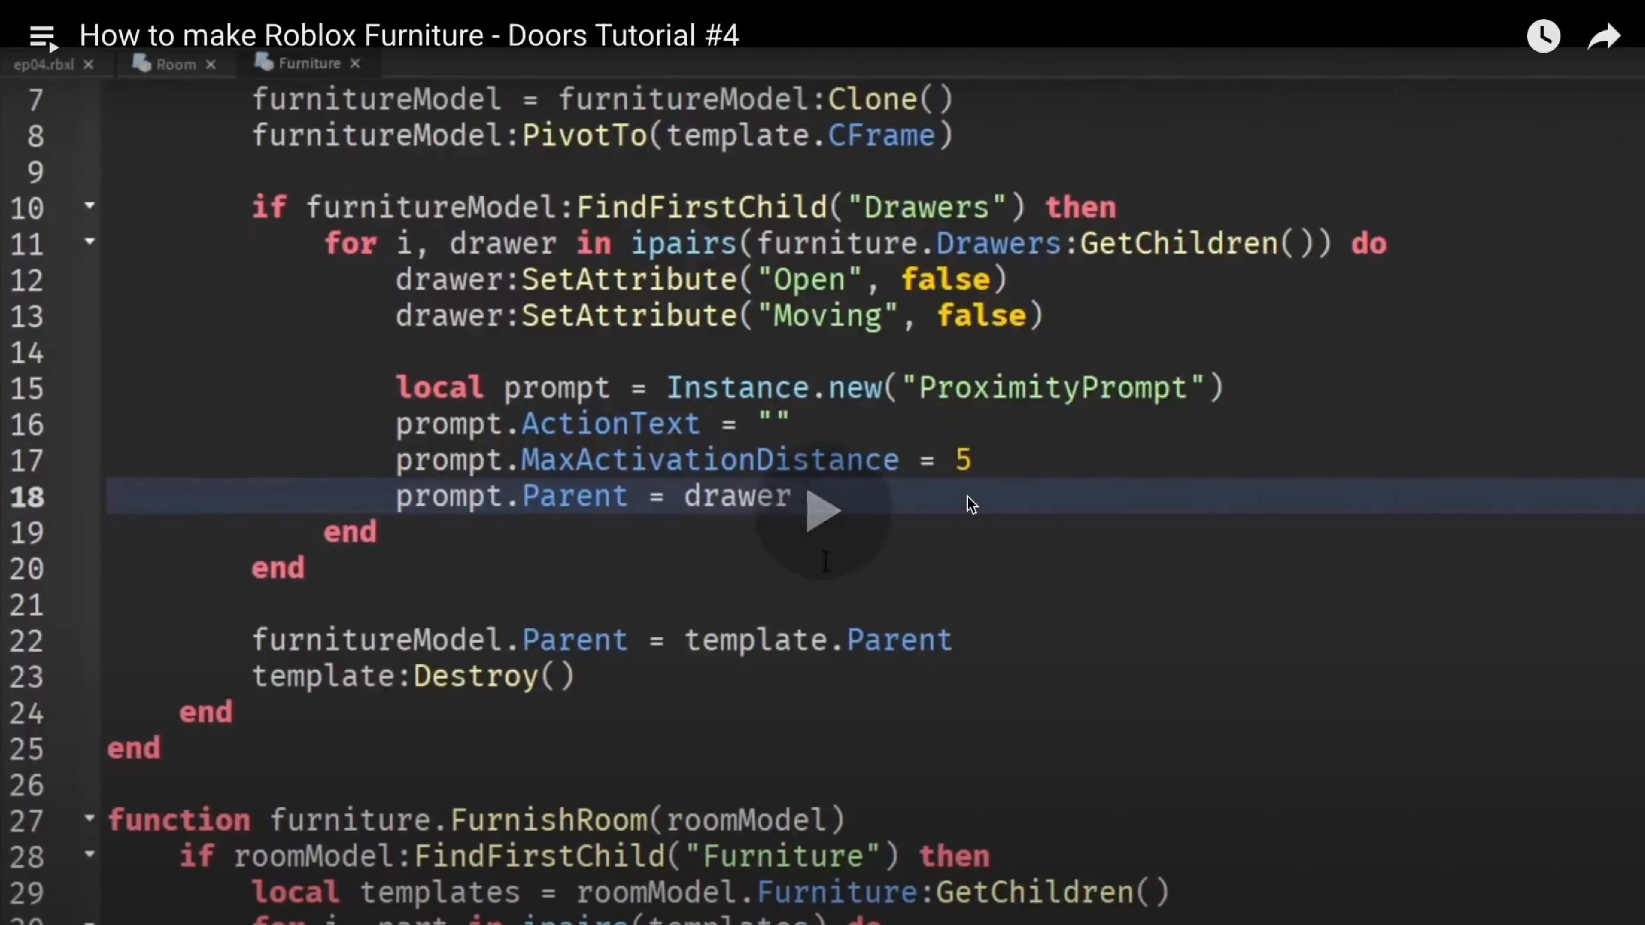
Resume the tutorial and advance past the drawer model to examine how the prompt's parent is completed on line 18
key("super+Tab")
key("super+Tab")
key("space")
key("Right")
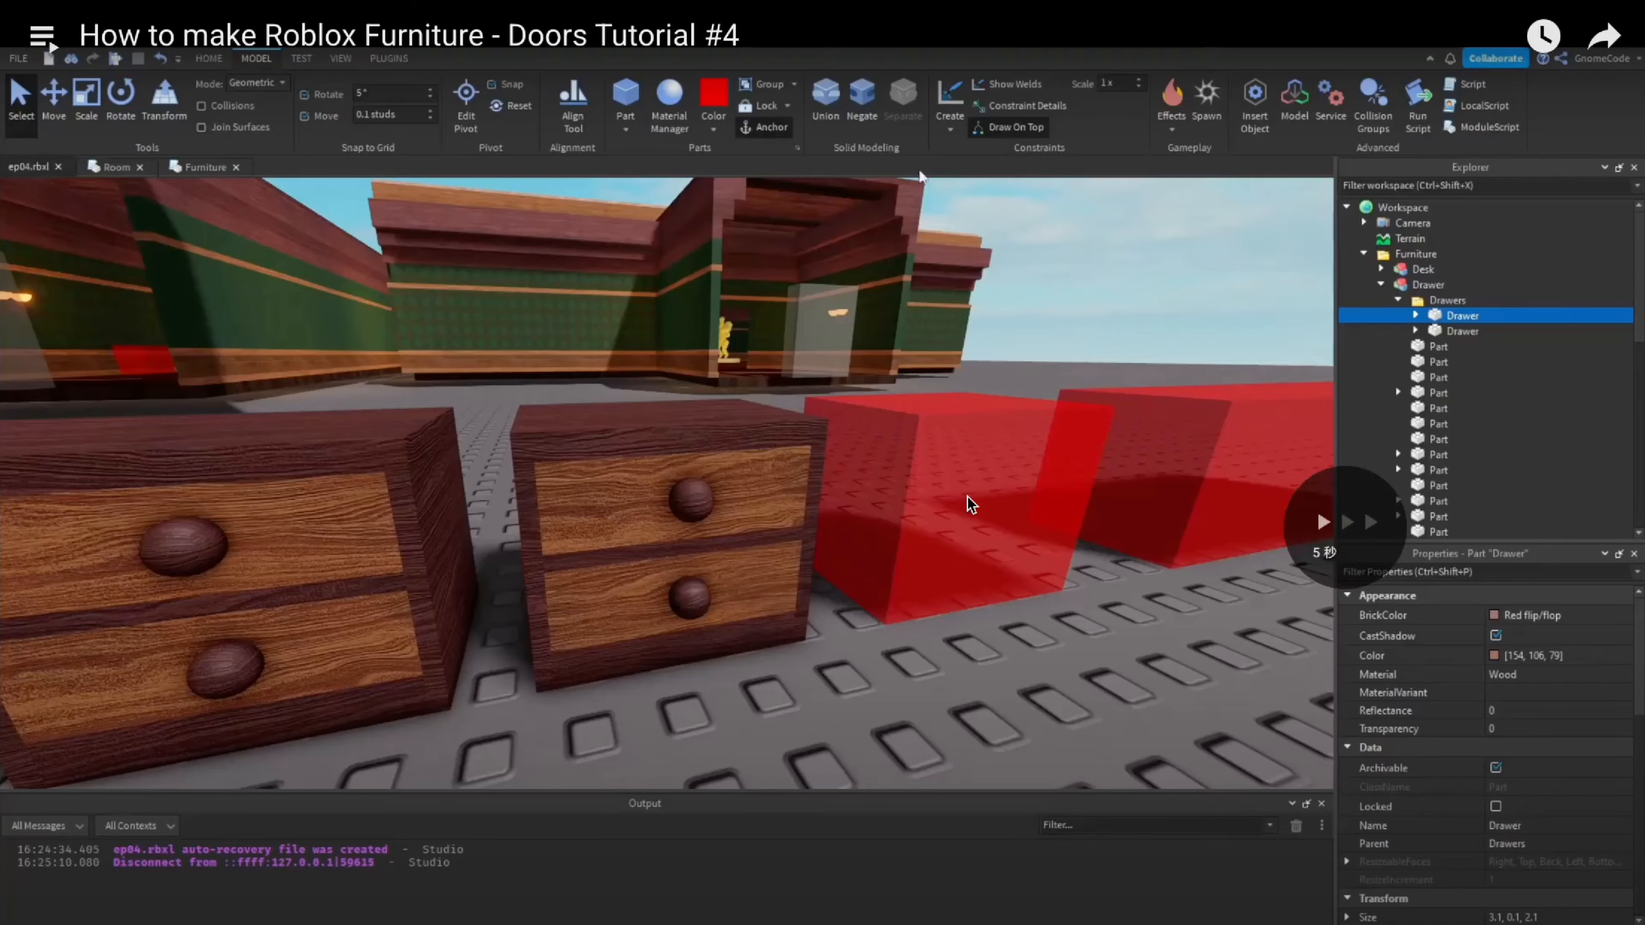
key("Right")
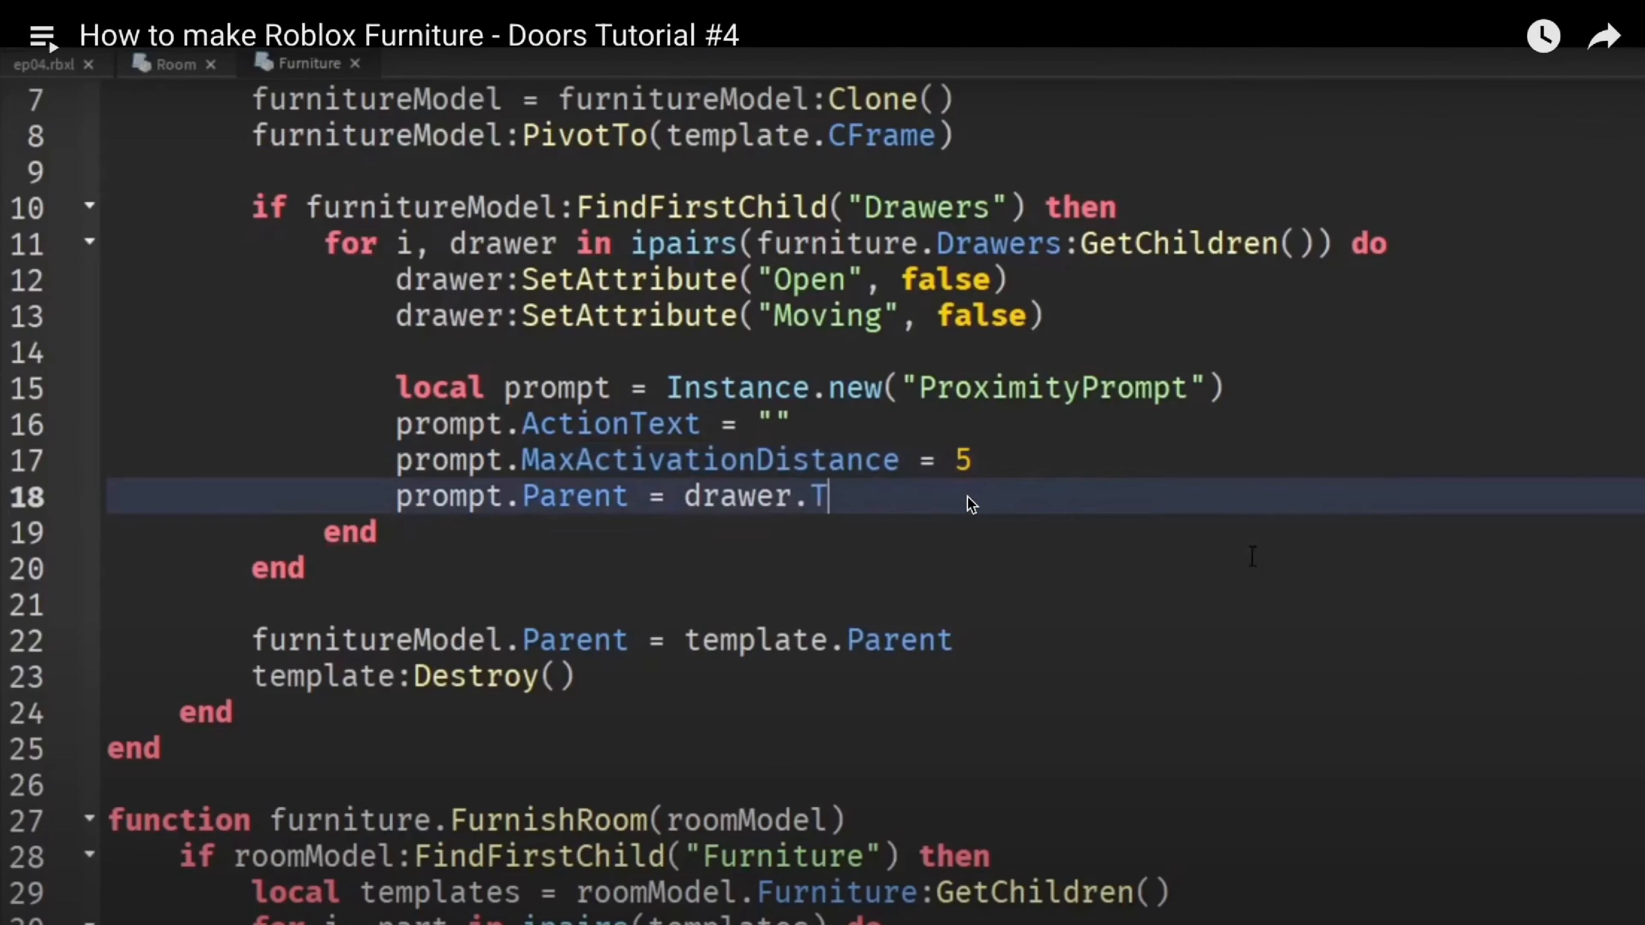
key("space")
key("space")
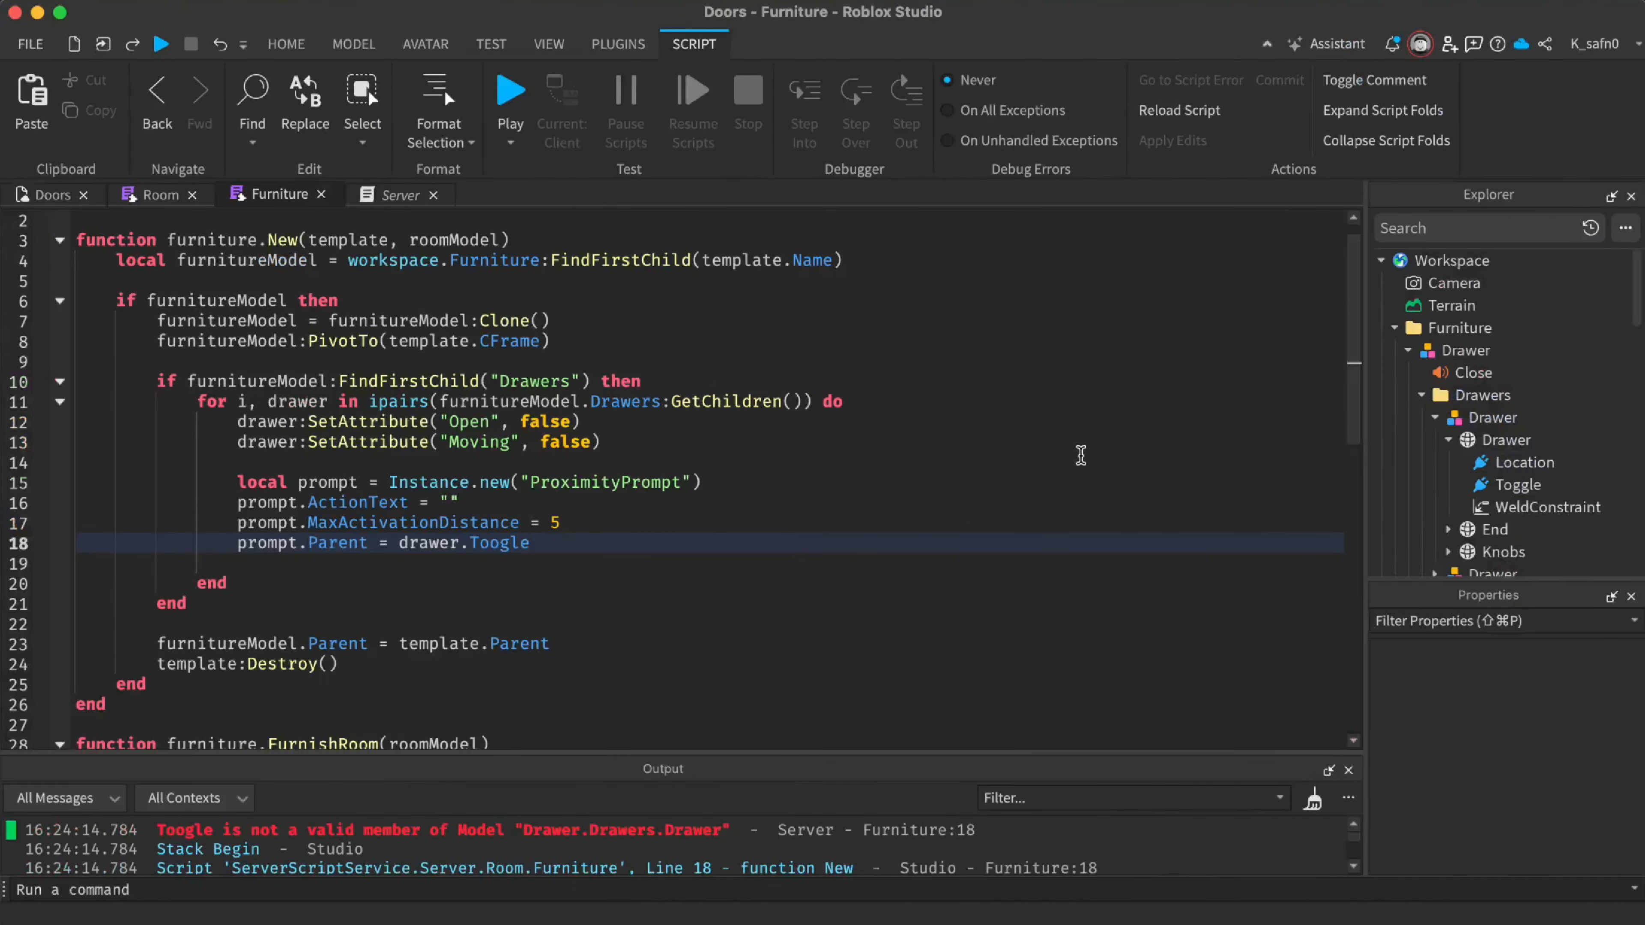
Back in Roblox Studio, collapse the first drawer, the Drawers folder, the Drawer model and the Furniture folder in the workspace hierarchy
scroll(1062, 455, "up", 1)
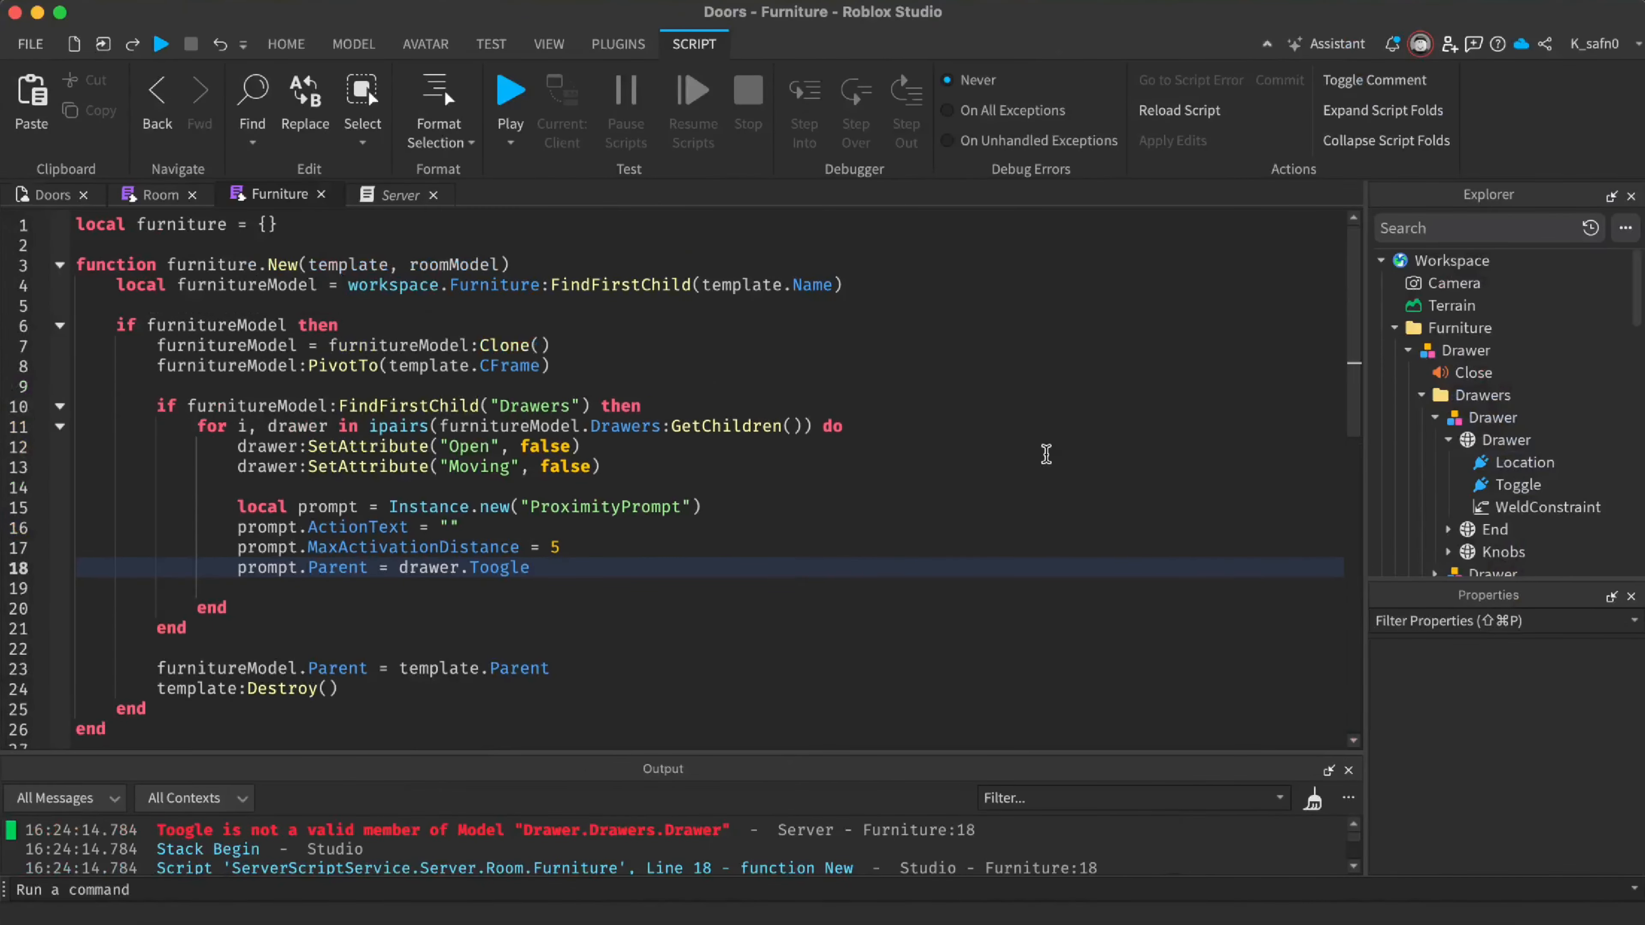
left_click(1435, 417)
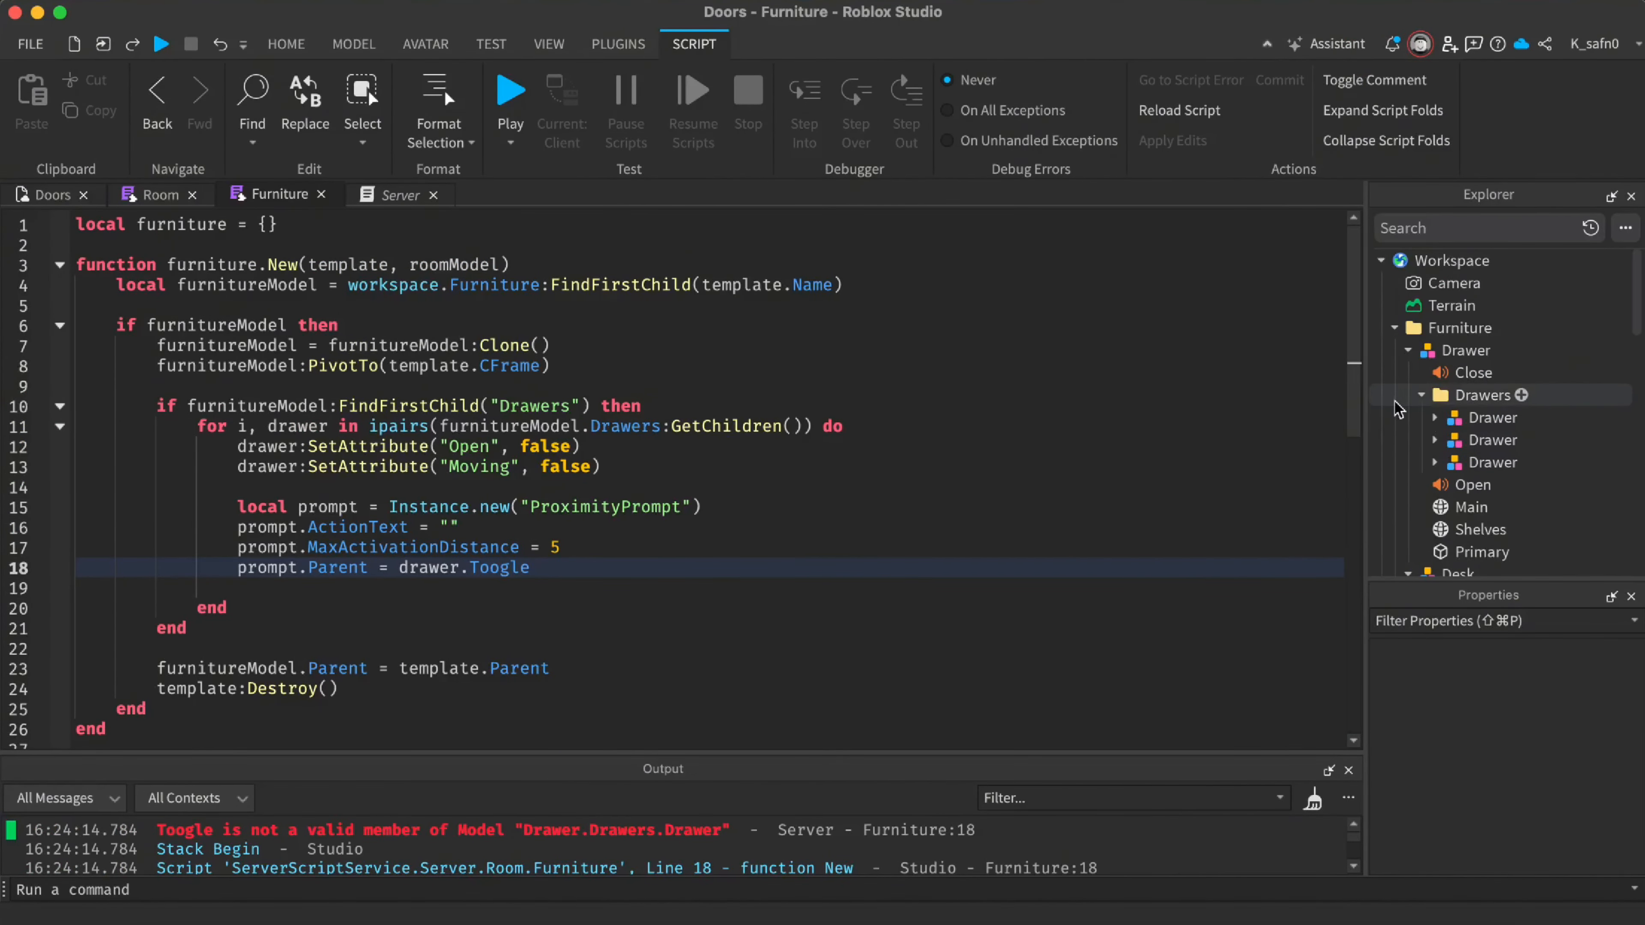
left_click(1421, 395)
left_click(1409, 350)
left_click(1395, 328)
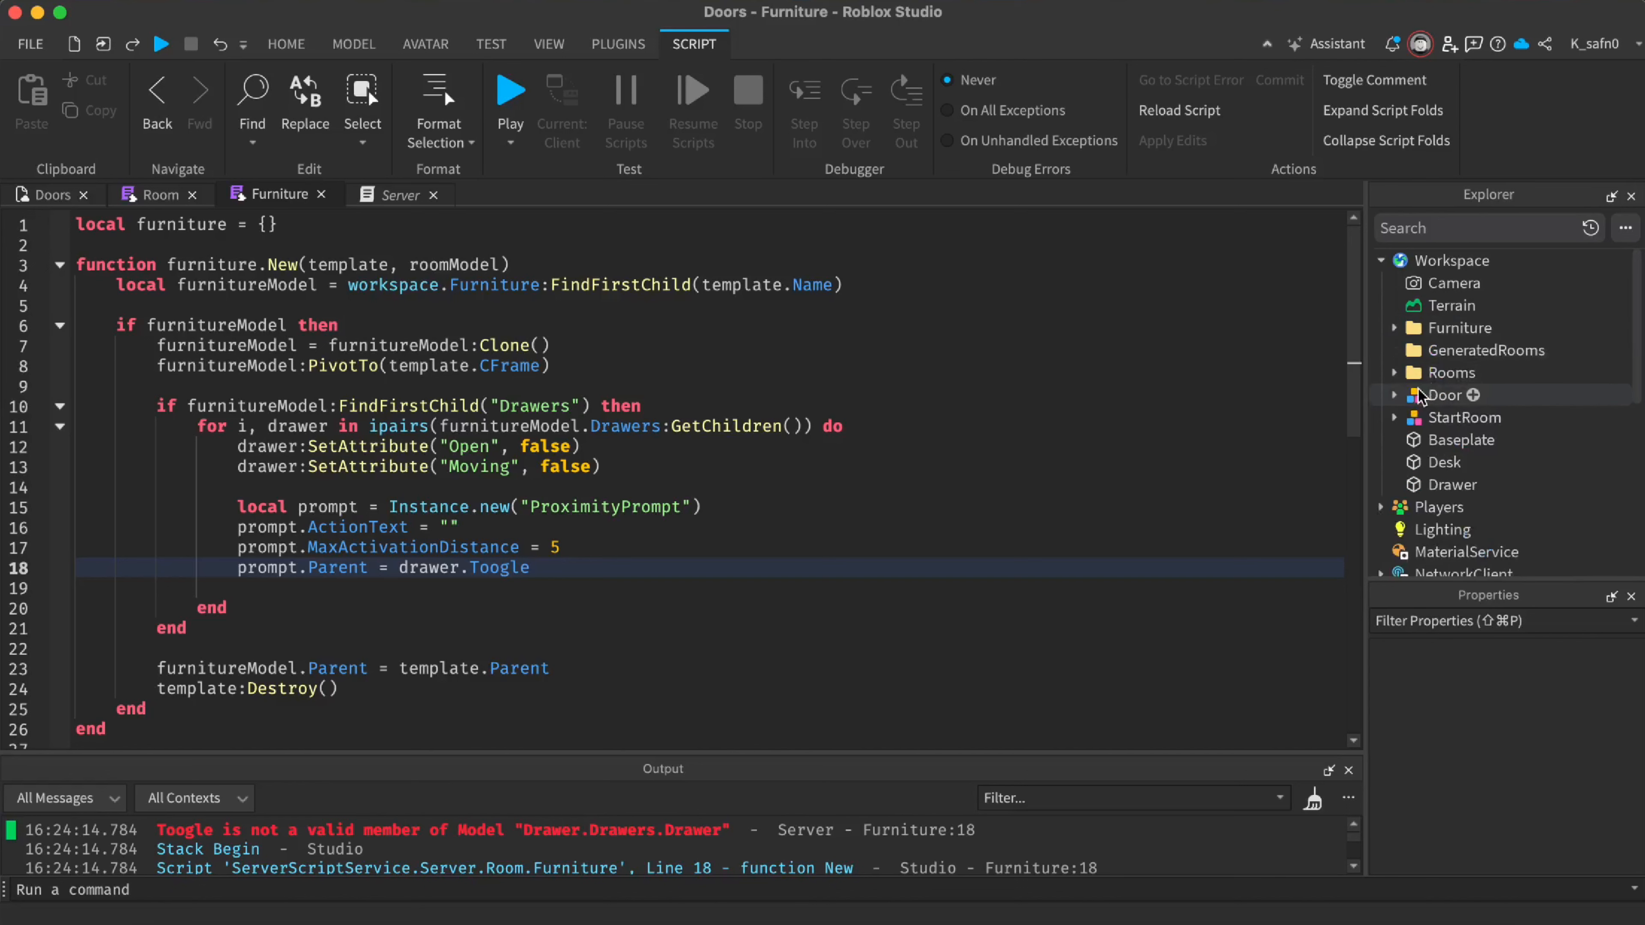
scroll(1418, 397, "down", 2)
scroll(1418, 397, "up", 2)
Return to the Doors 3D scene and look over the drawer, desk and surrounding rooms from a distance
left_click(66, 195)
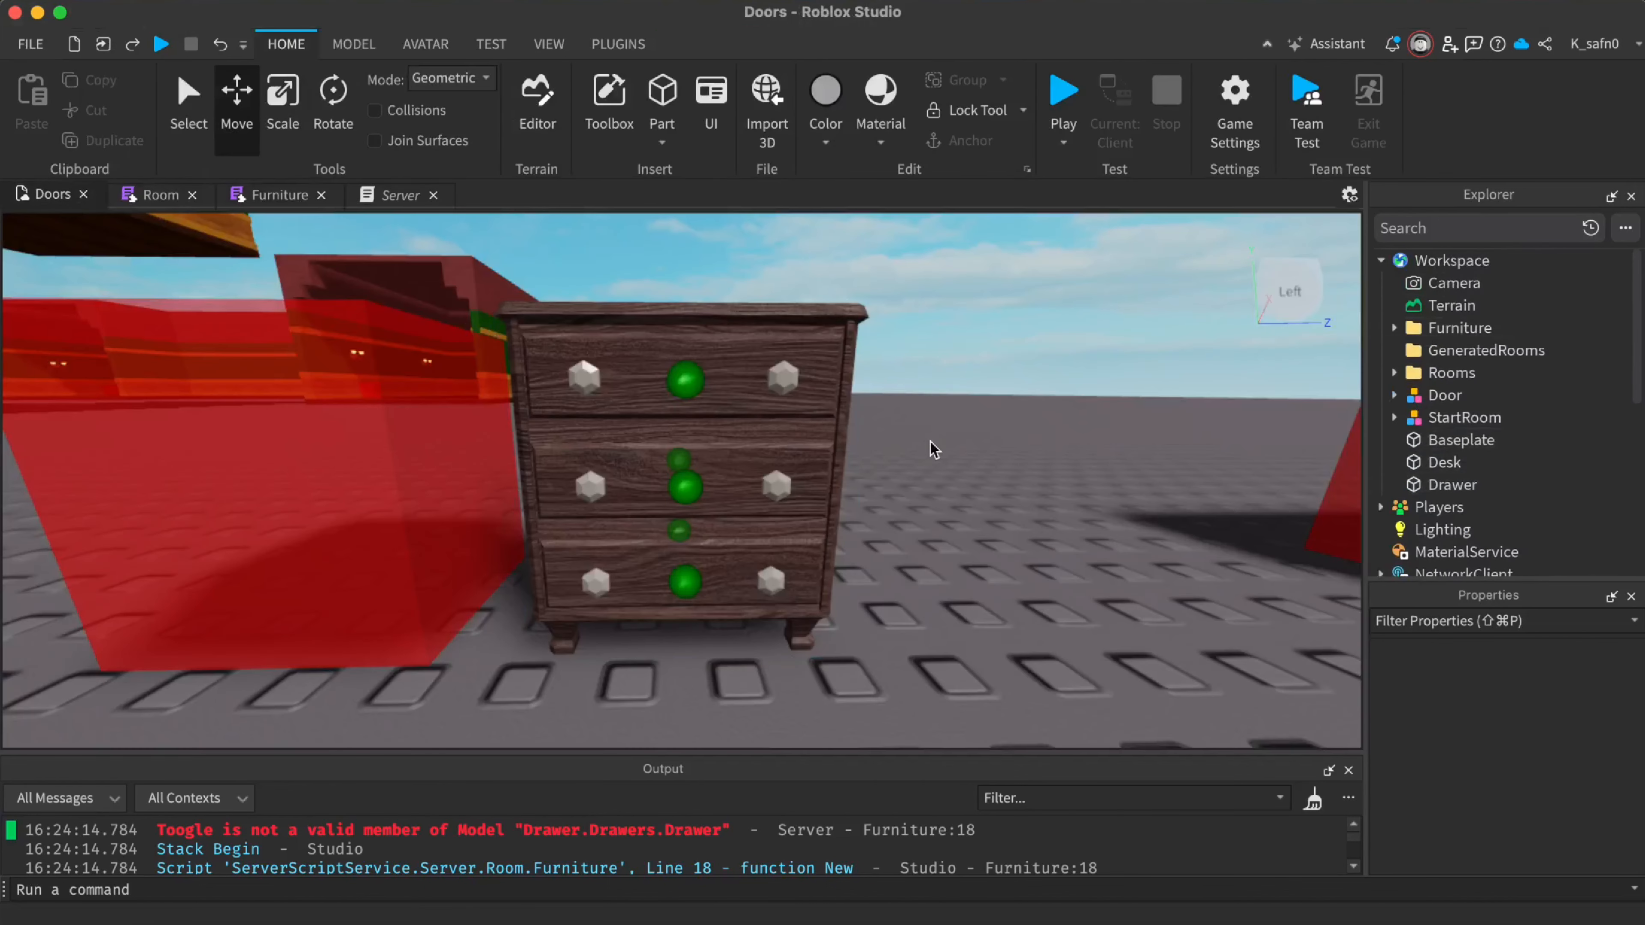
right_click_drag(931, 446, 935, 457)
scroll(935, 457, "down", 10)
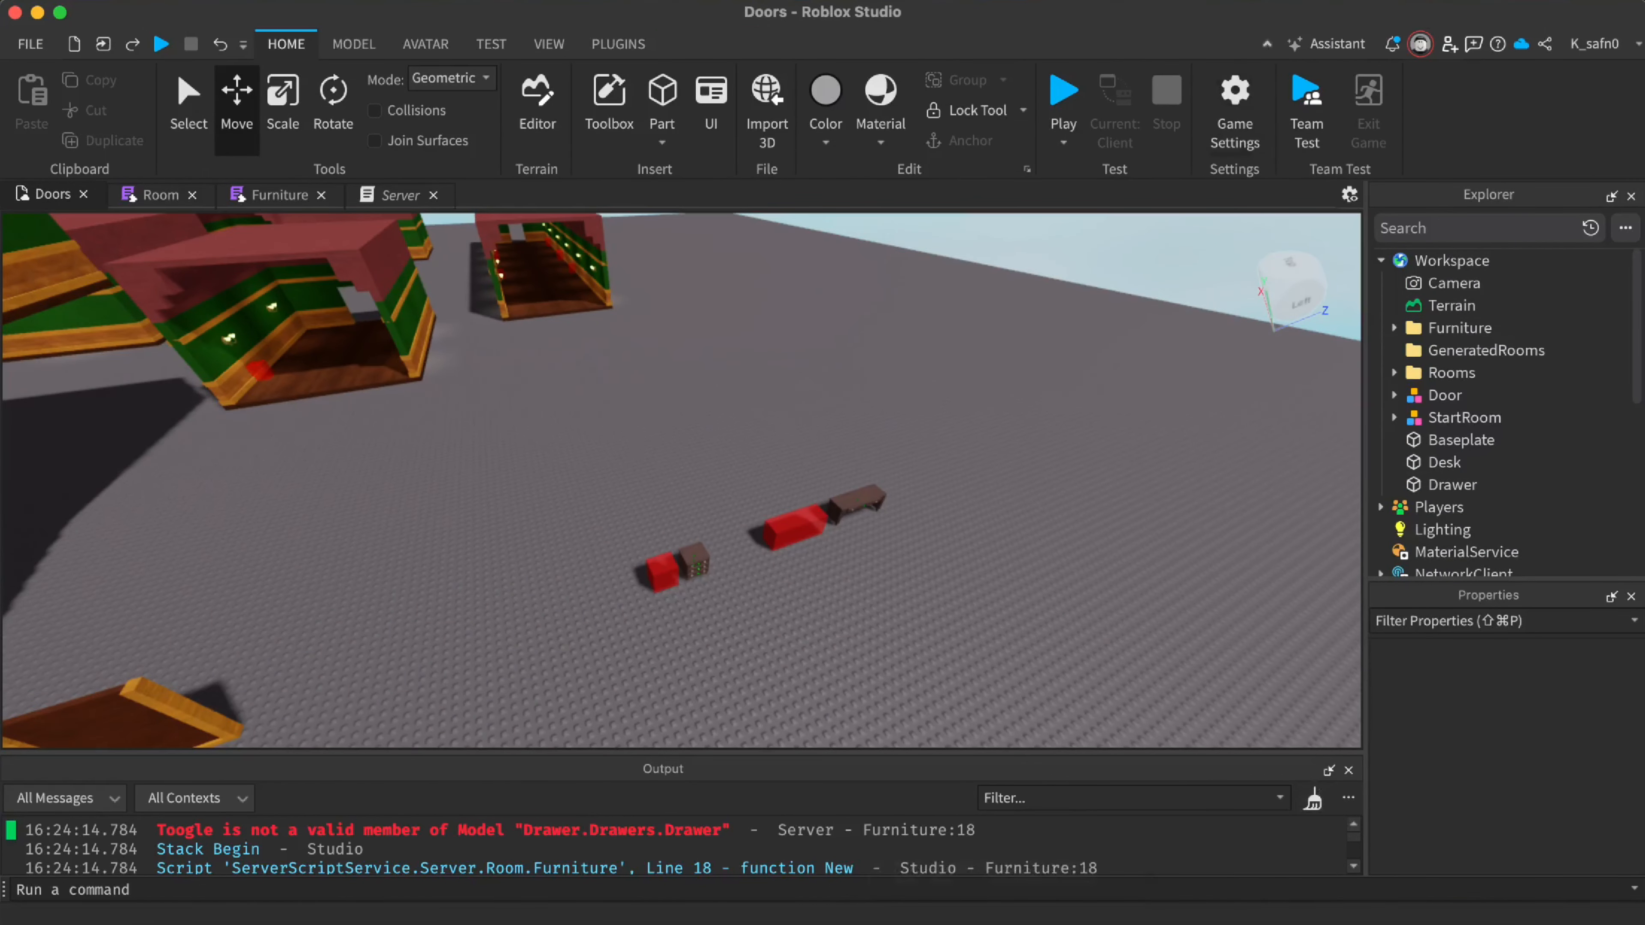
left_click(1091, 0)
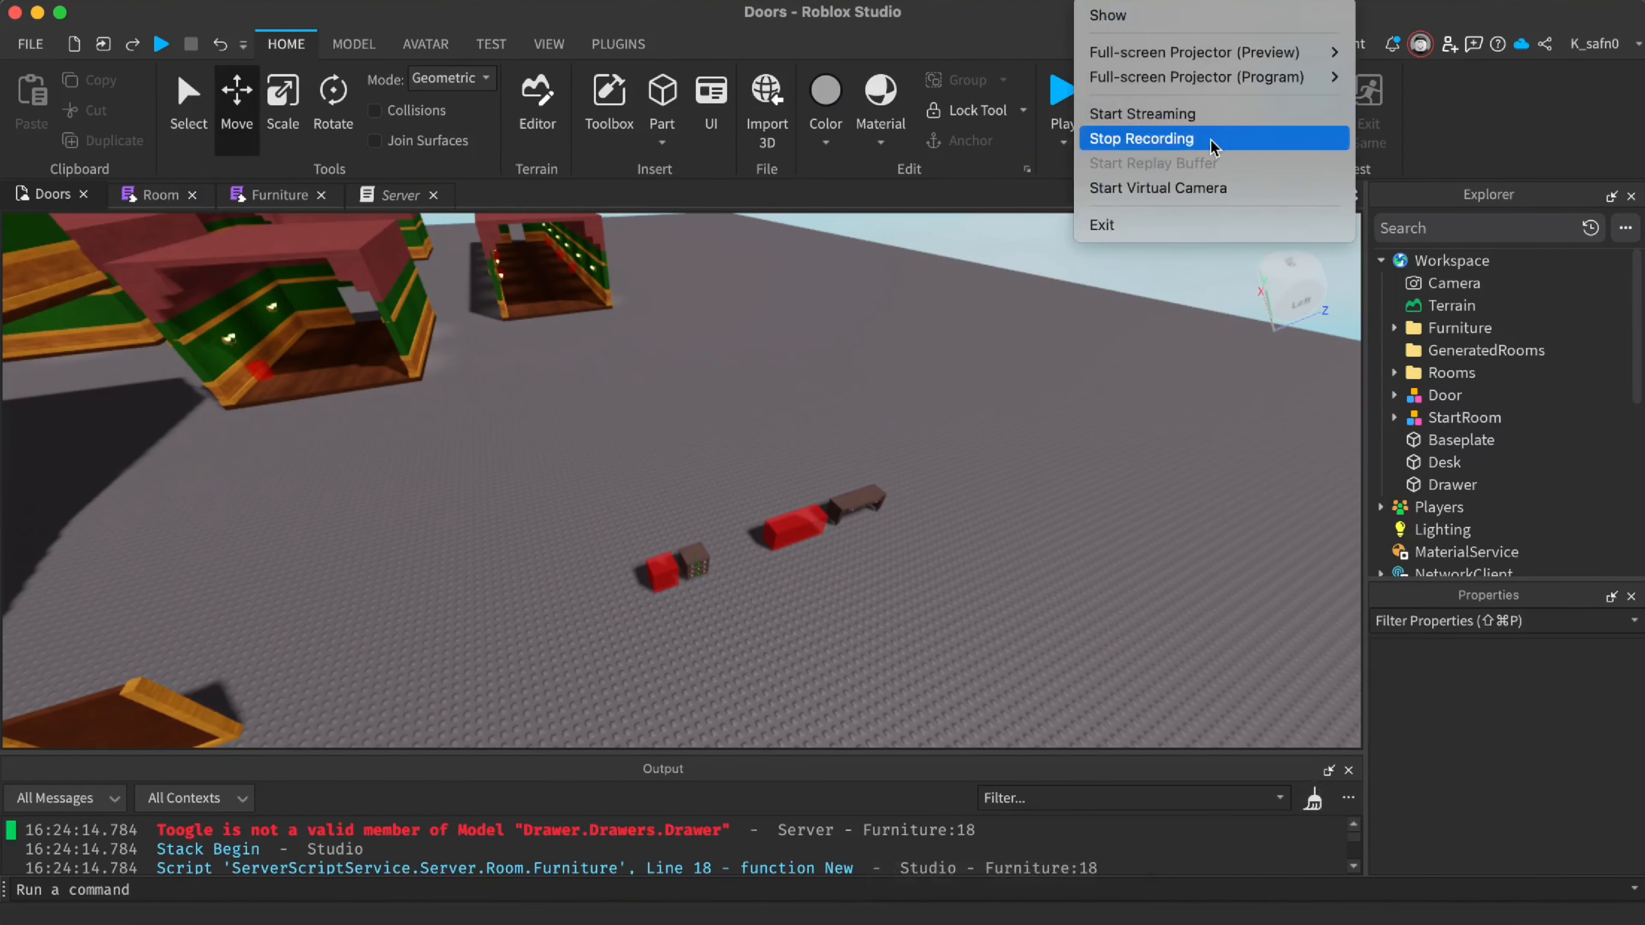